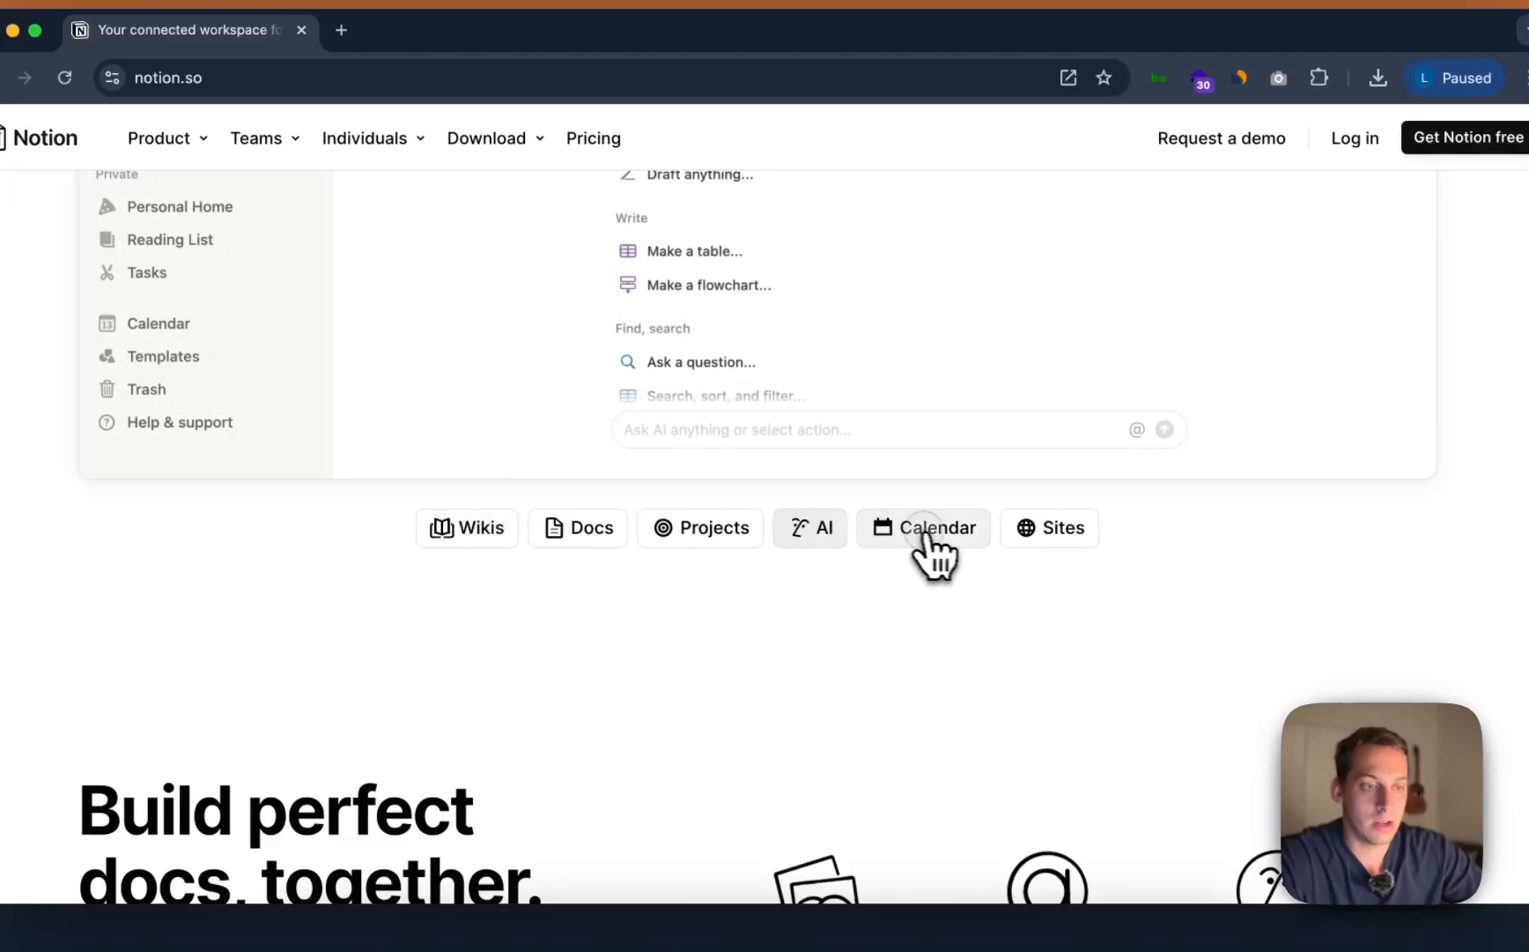
Step: Examine the Notion homepage as a design reference, covering its navbar, hero, product preview sections and docs section
click(922, 537)
click(832, 547)
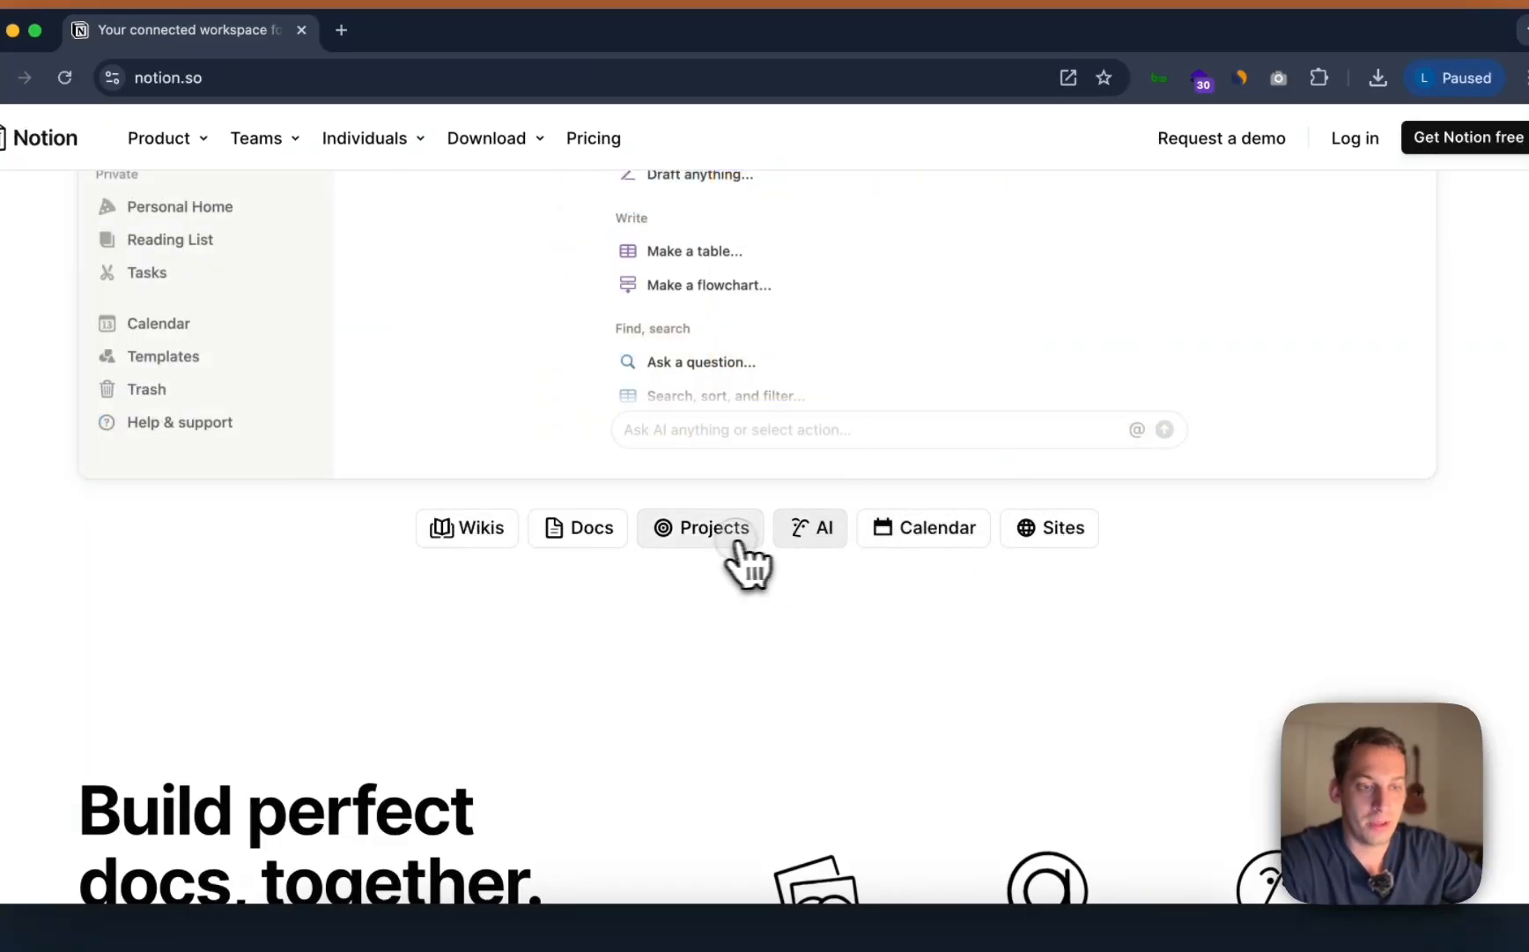
click(745, 562)
click(588, 561)
scroll(573, 567, up, 10)
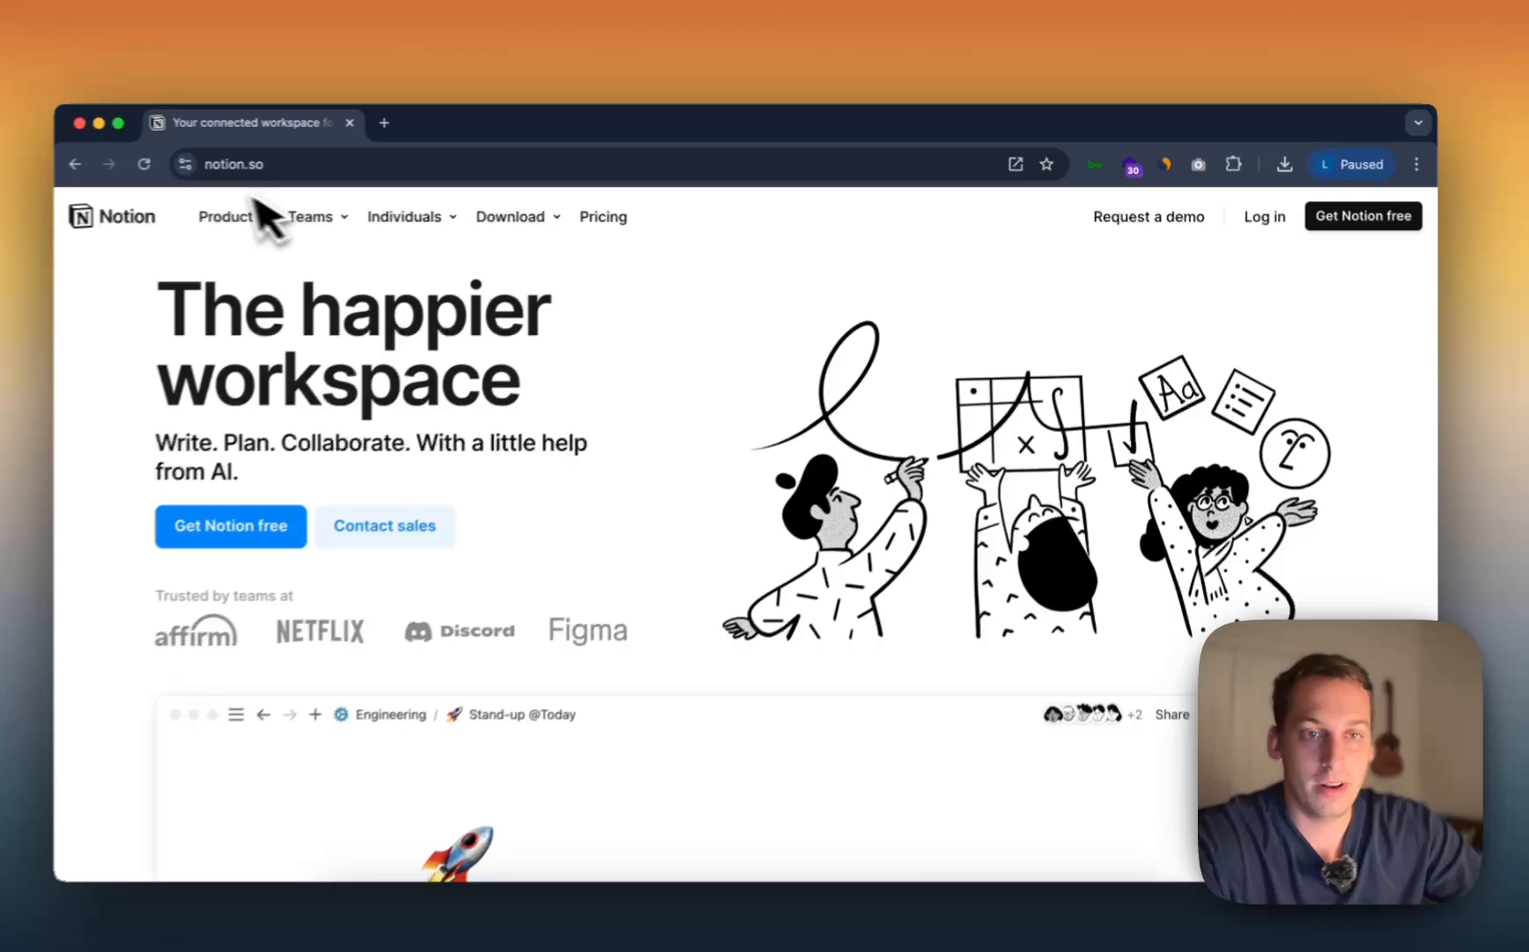
scroll(689, 571, down, 5)
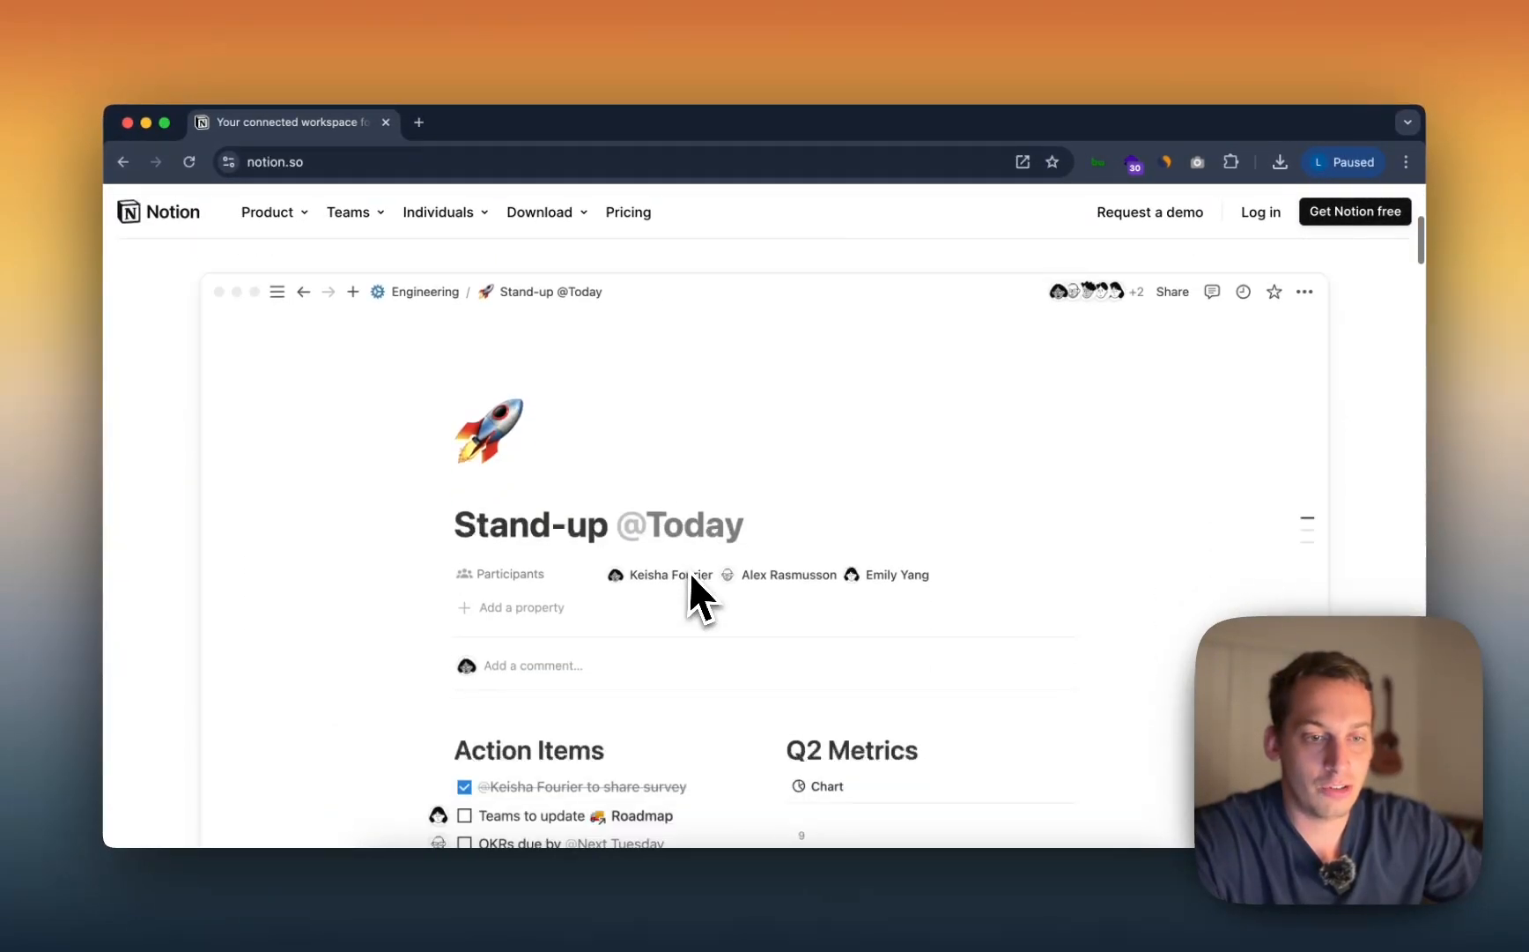
scroll(690, 571, down, 5)
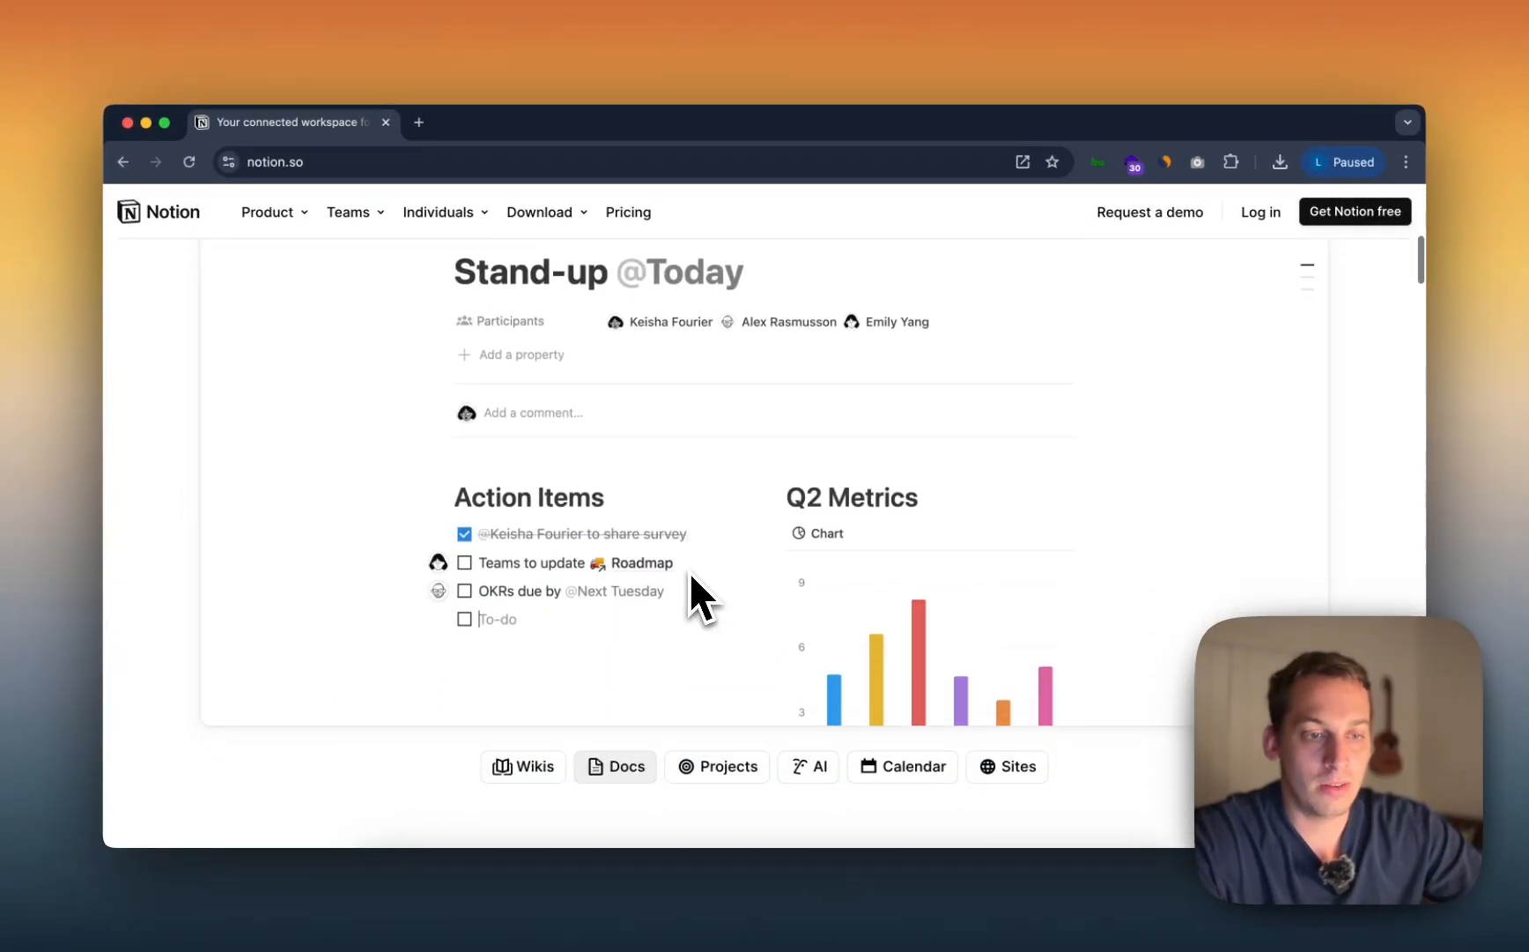
scroll(909, 569, down, 8)
scroll(909, 569, down, 2)
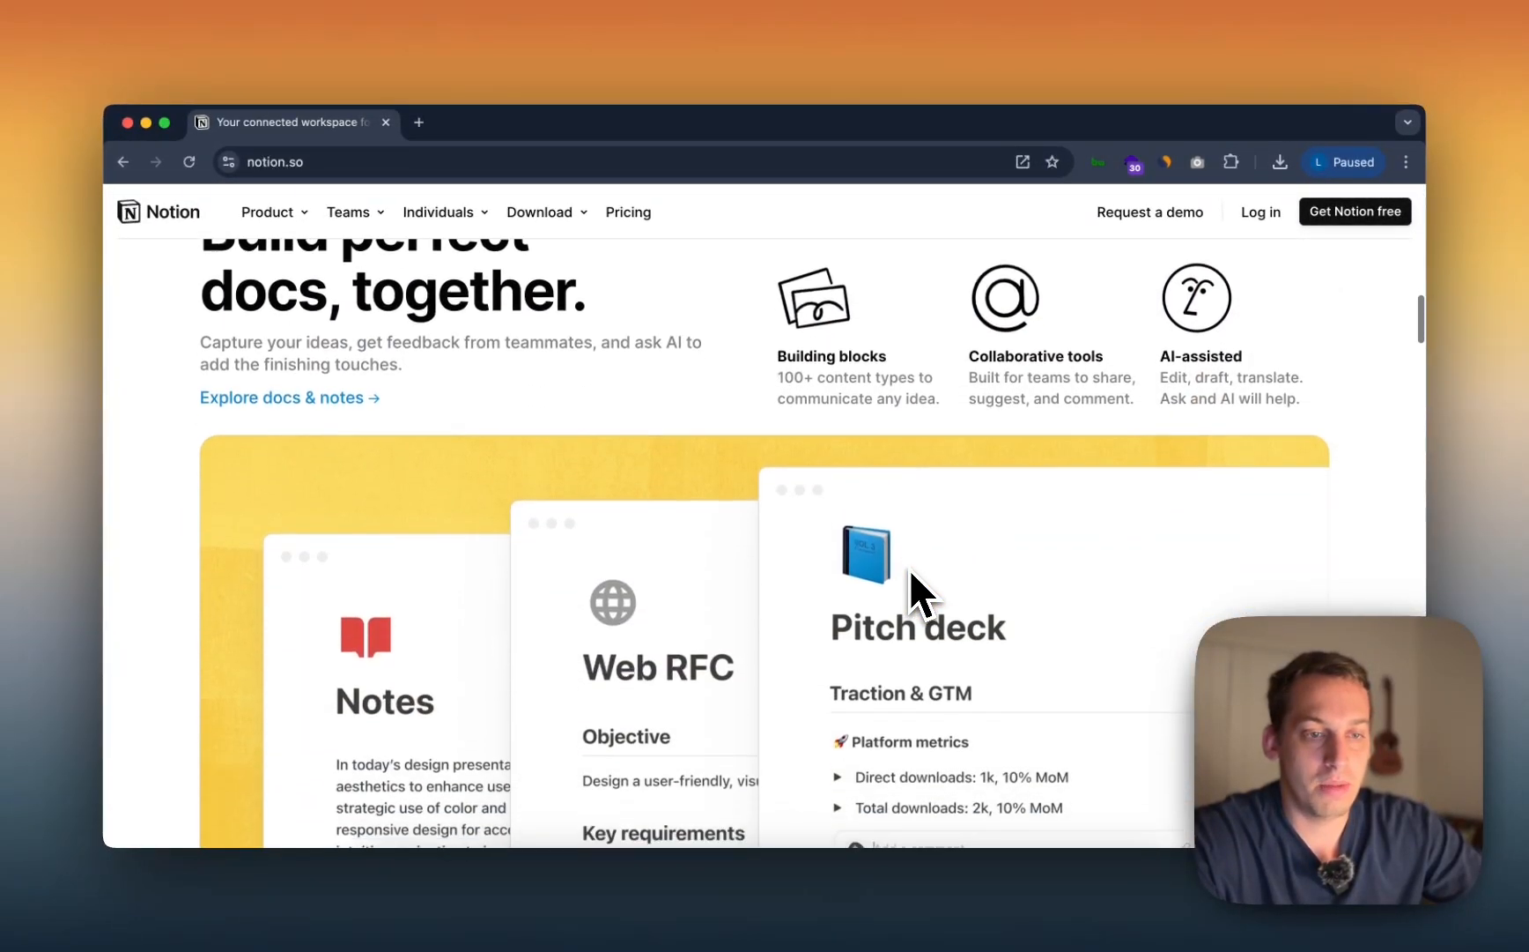
scroll(828, 509, up, 2)
scroll(780, 503, down, 4)
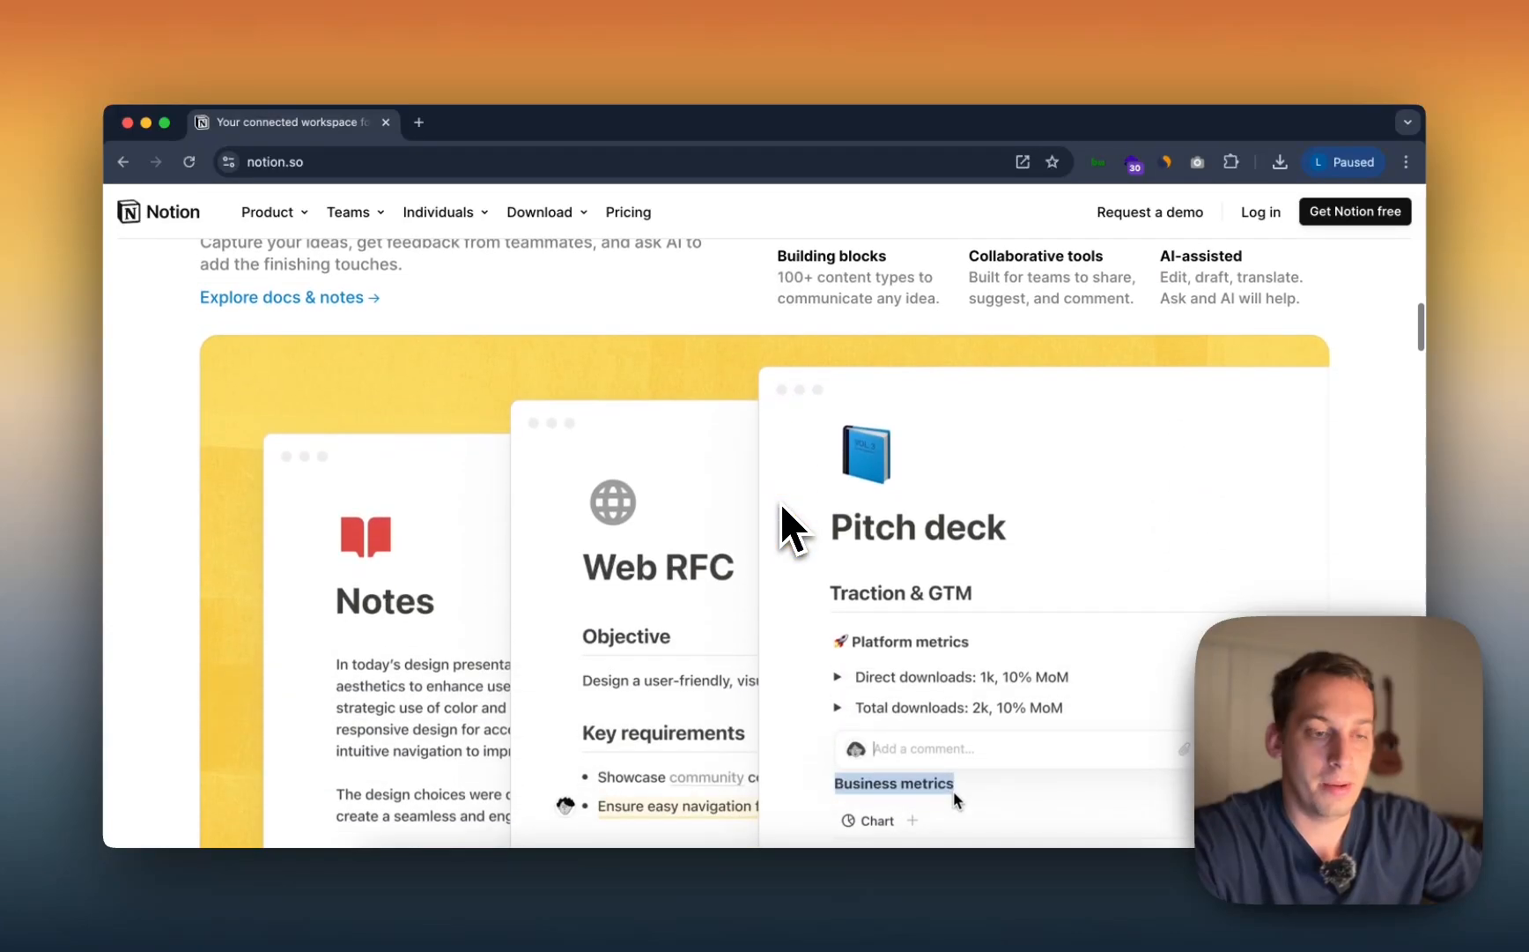
scroll(780, 503, up, 15)
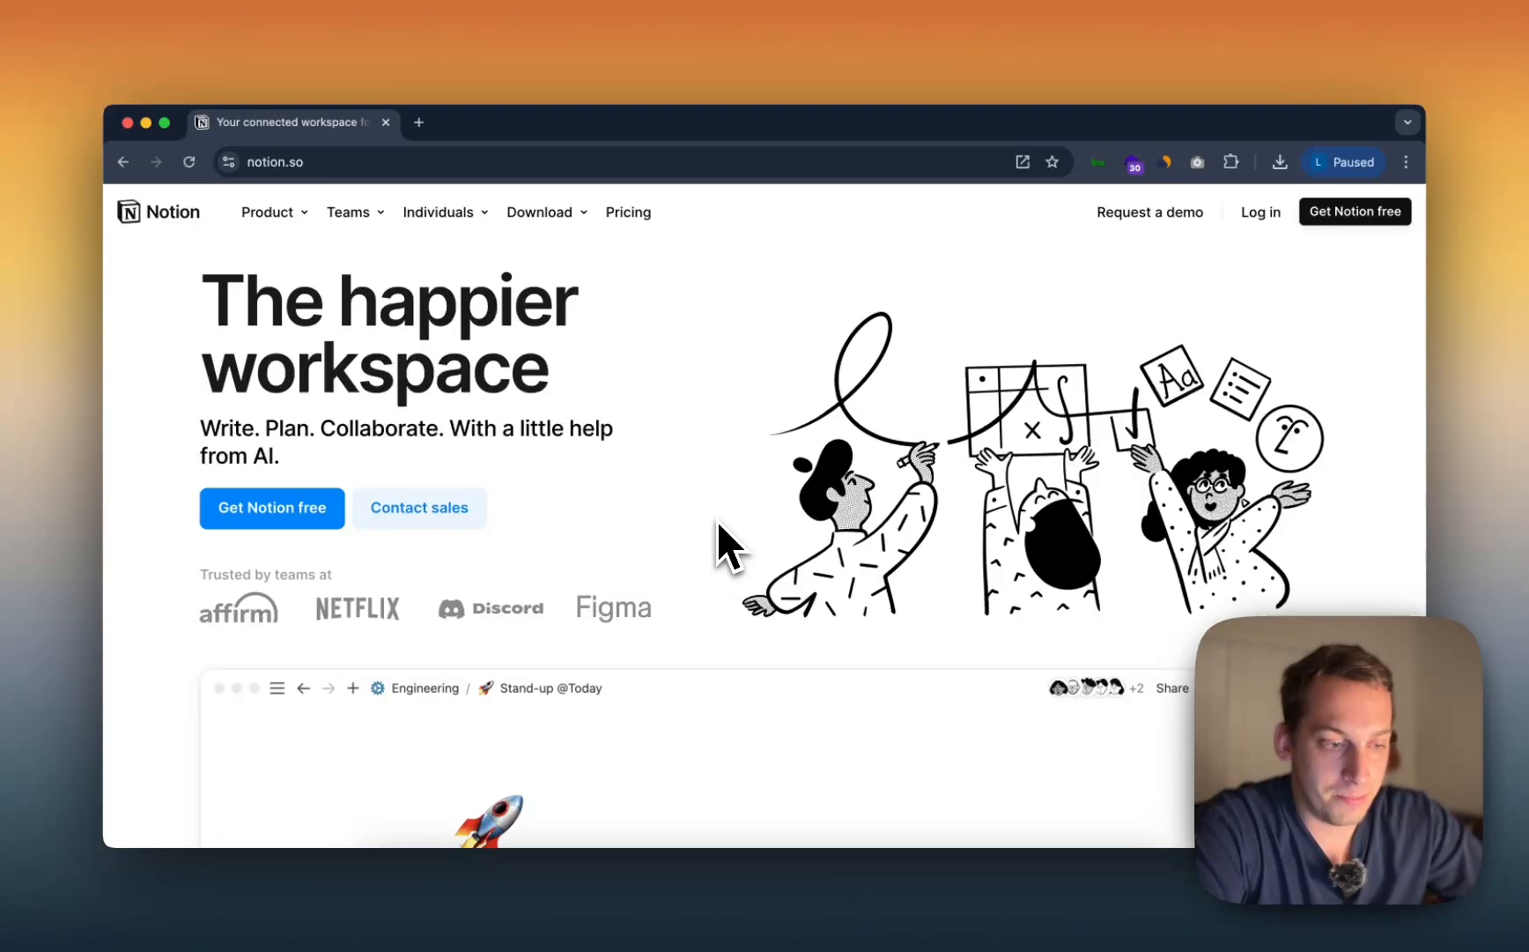
Step: Switch to the Notion Clone project in Framer and select the outline frame around the reference screenshot's navbar
key(super+Tab)
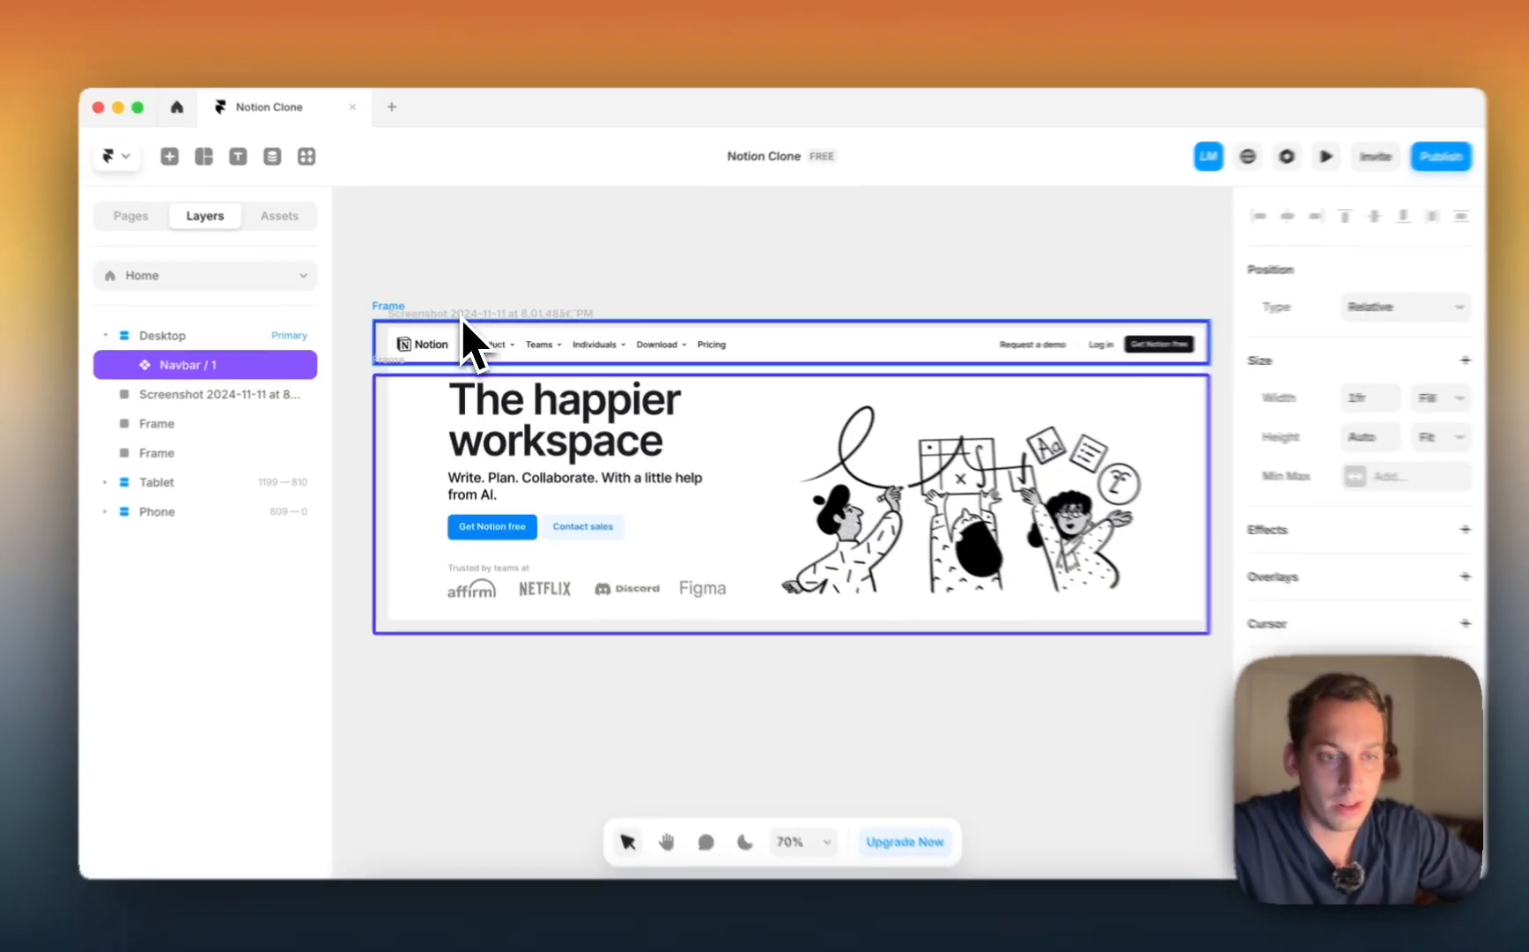
click(464, 340)
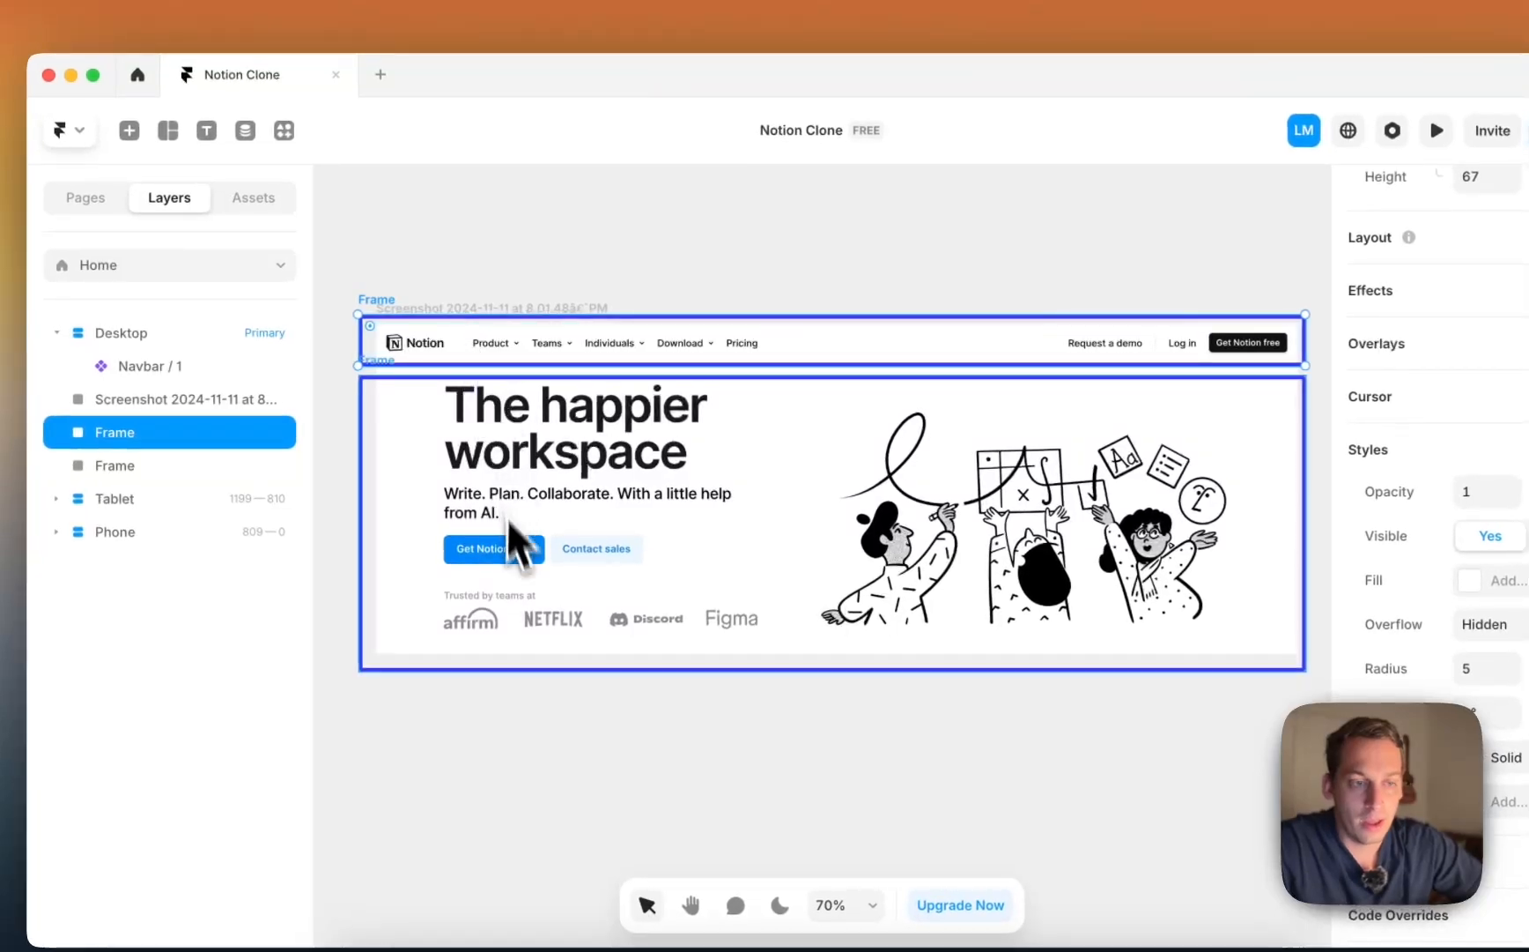
click(501, 490)
click(386, 308)
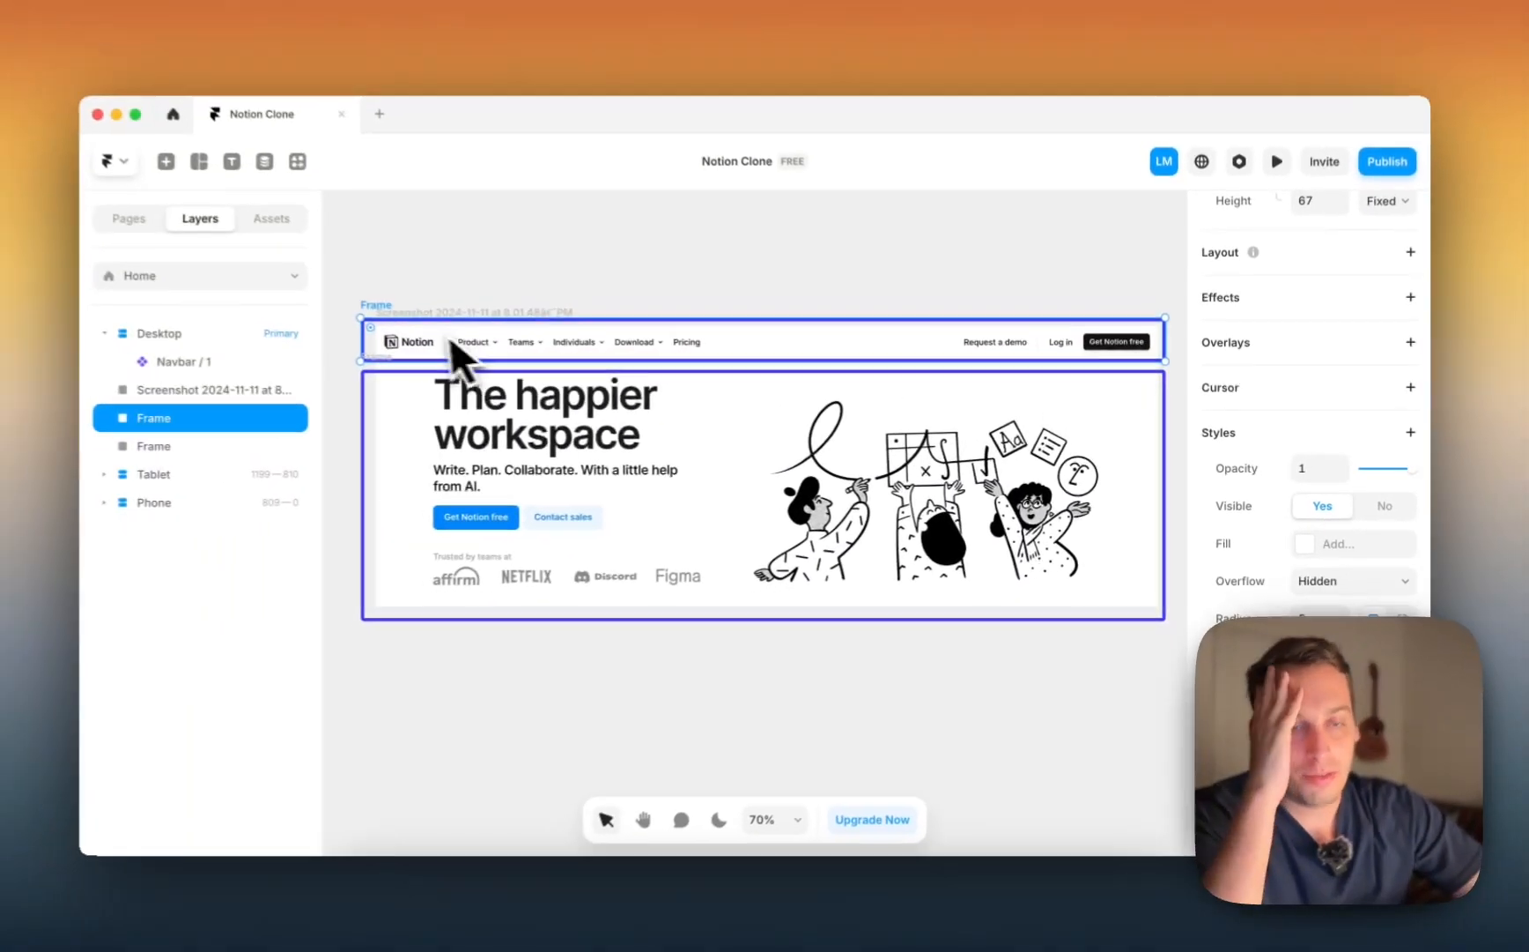
Step: Examine the reference screenshot's navbar from the logo to the call-to-action button, and the hero content below it
scroll(404, 326, up, 3)
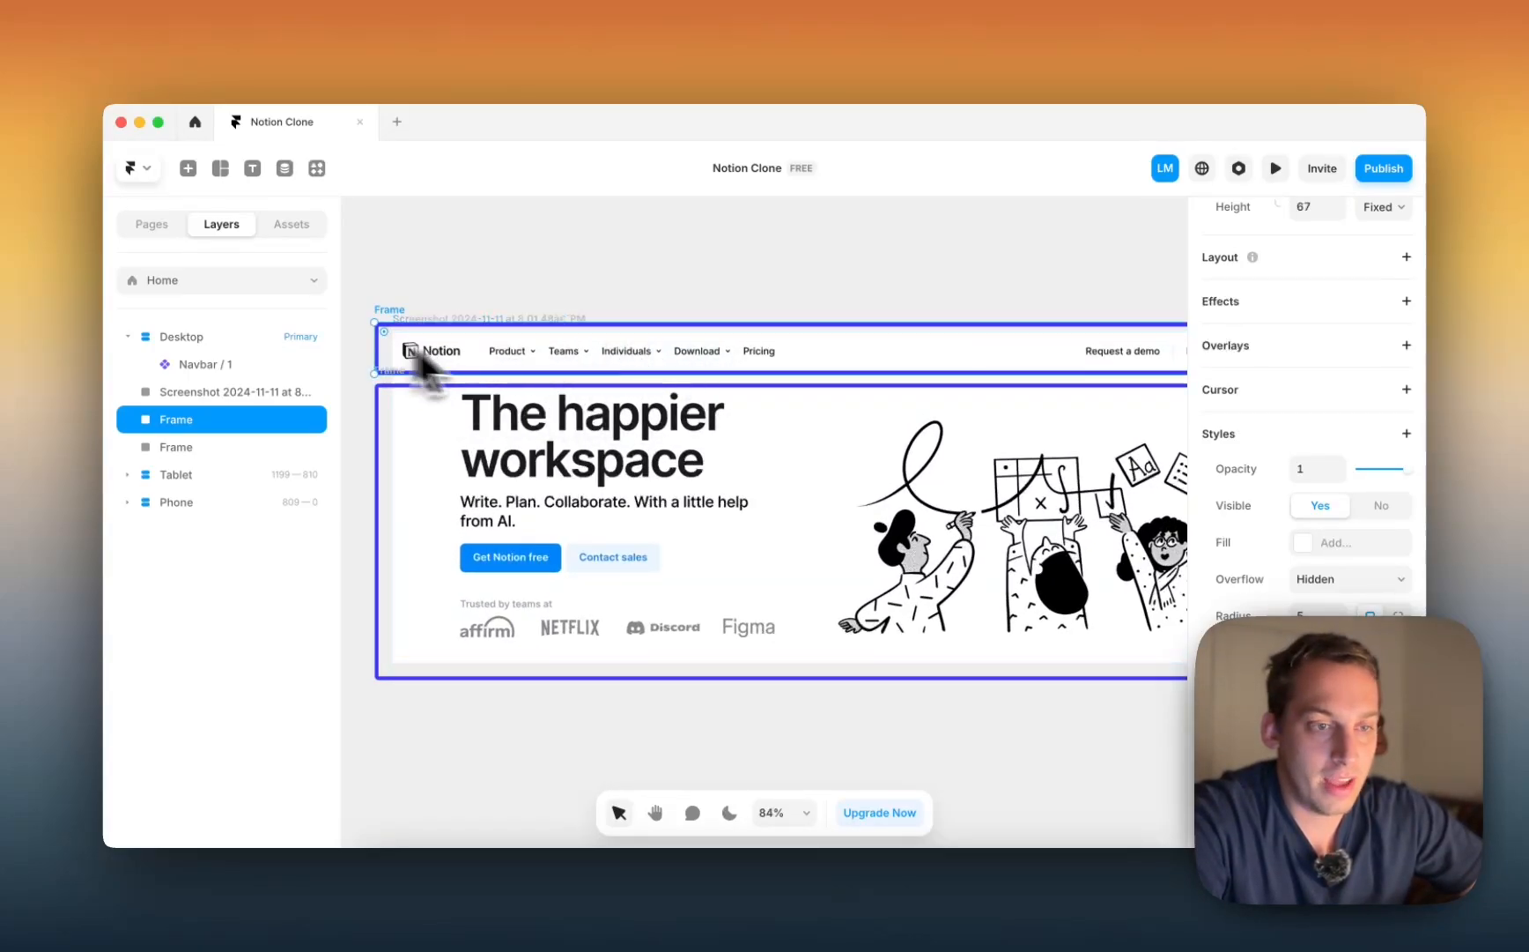
scroll(712, 379, right, 3)
scroll(711, 379, right, 2)
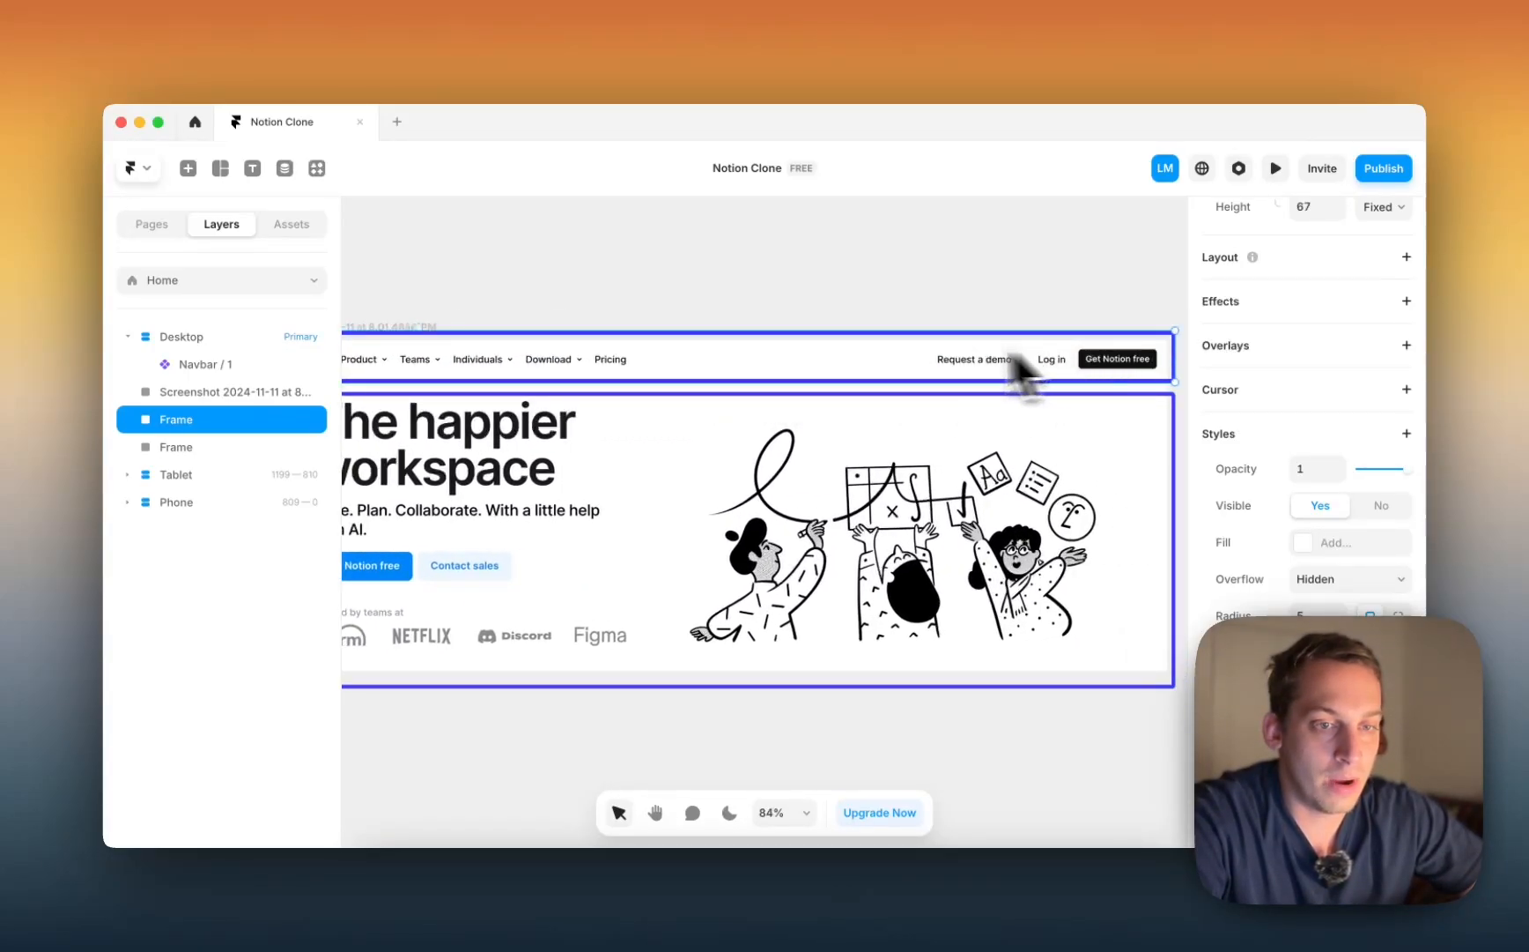
scroll(1022, 366, left, 3)
scroll(1022, 366, down, 1)
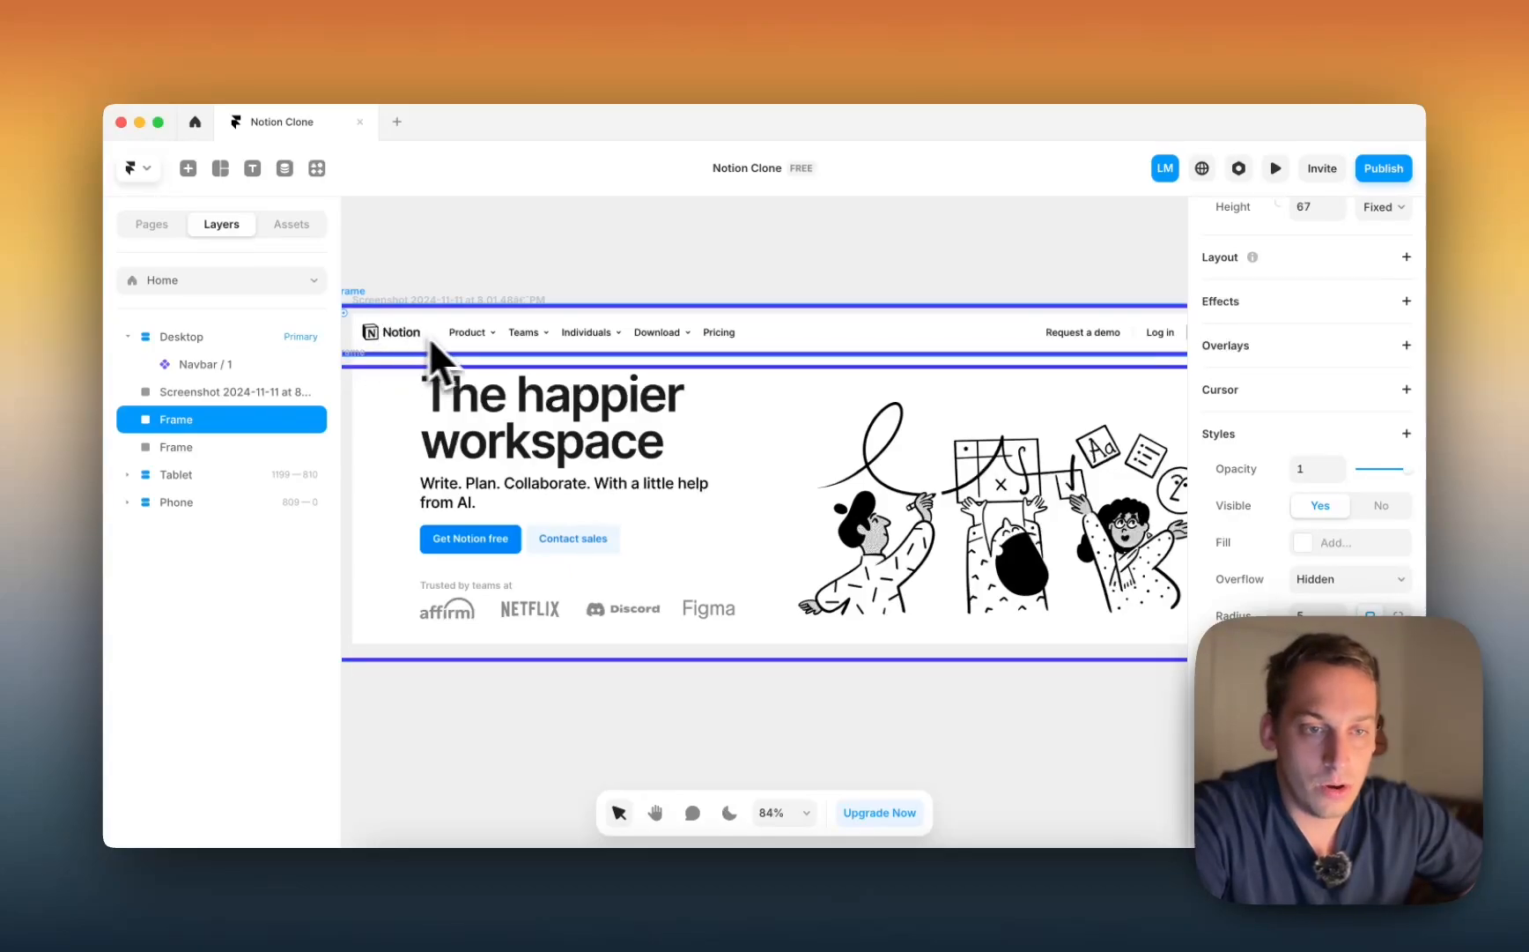
scroll(758, 335, right, 5)
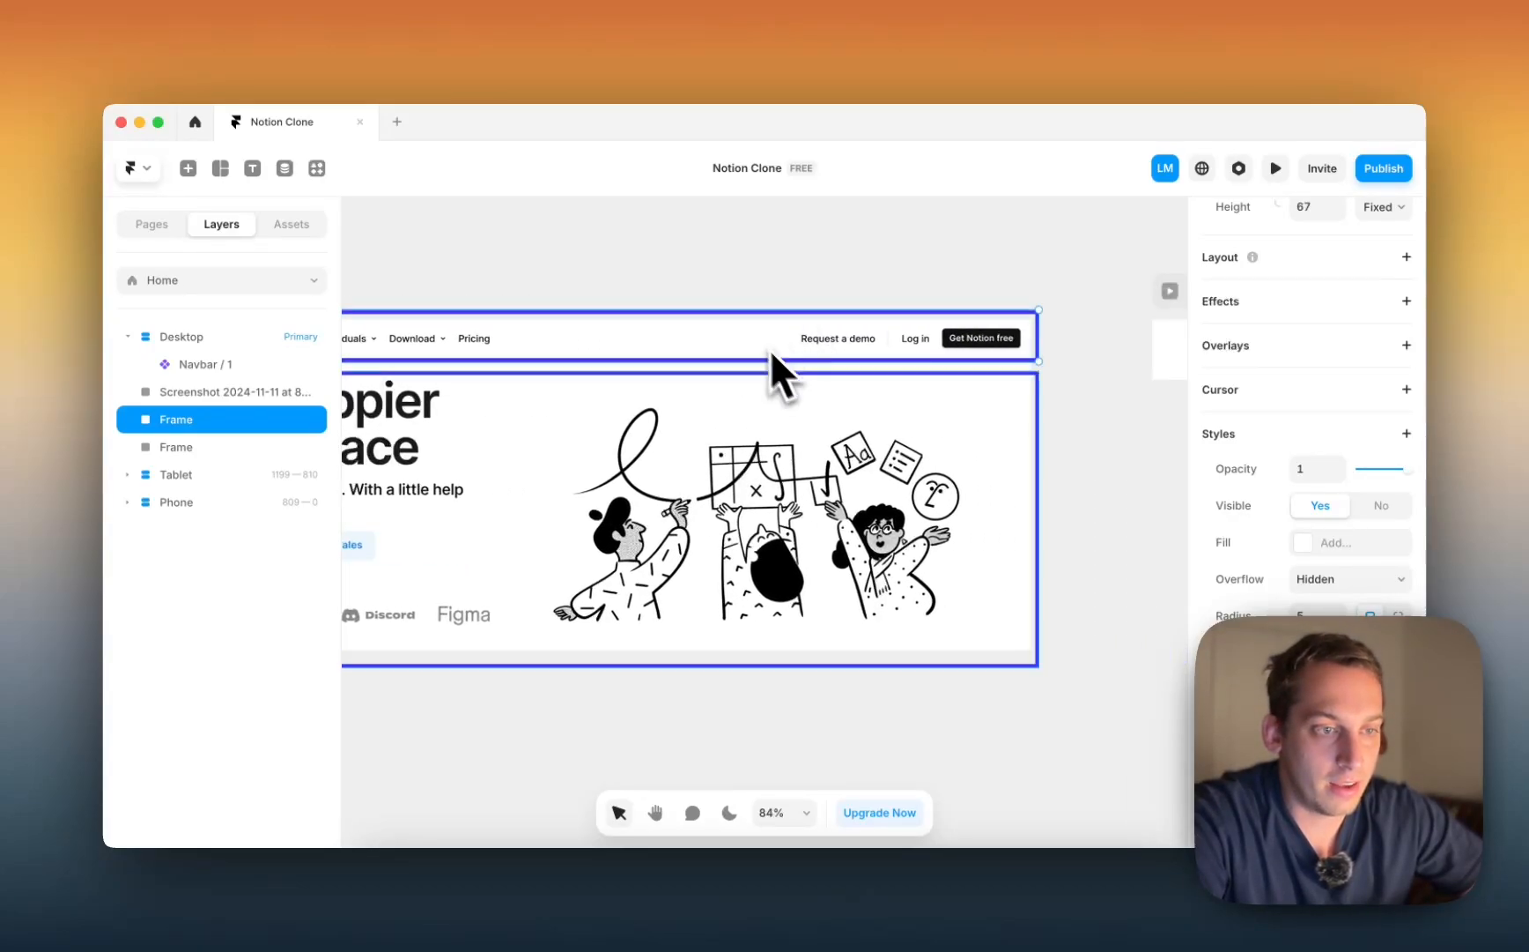
scroll(856, 331, left, 3)
scroll(856, 331, down, 2)
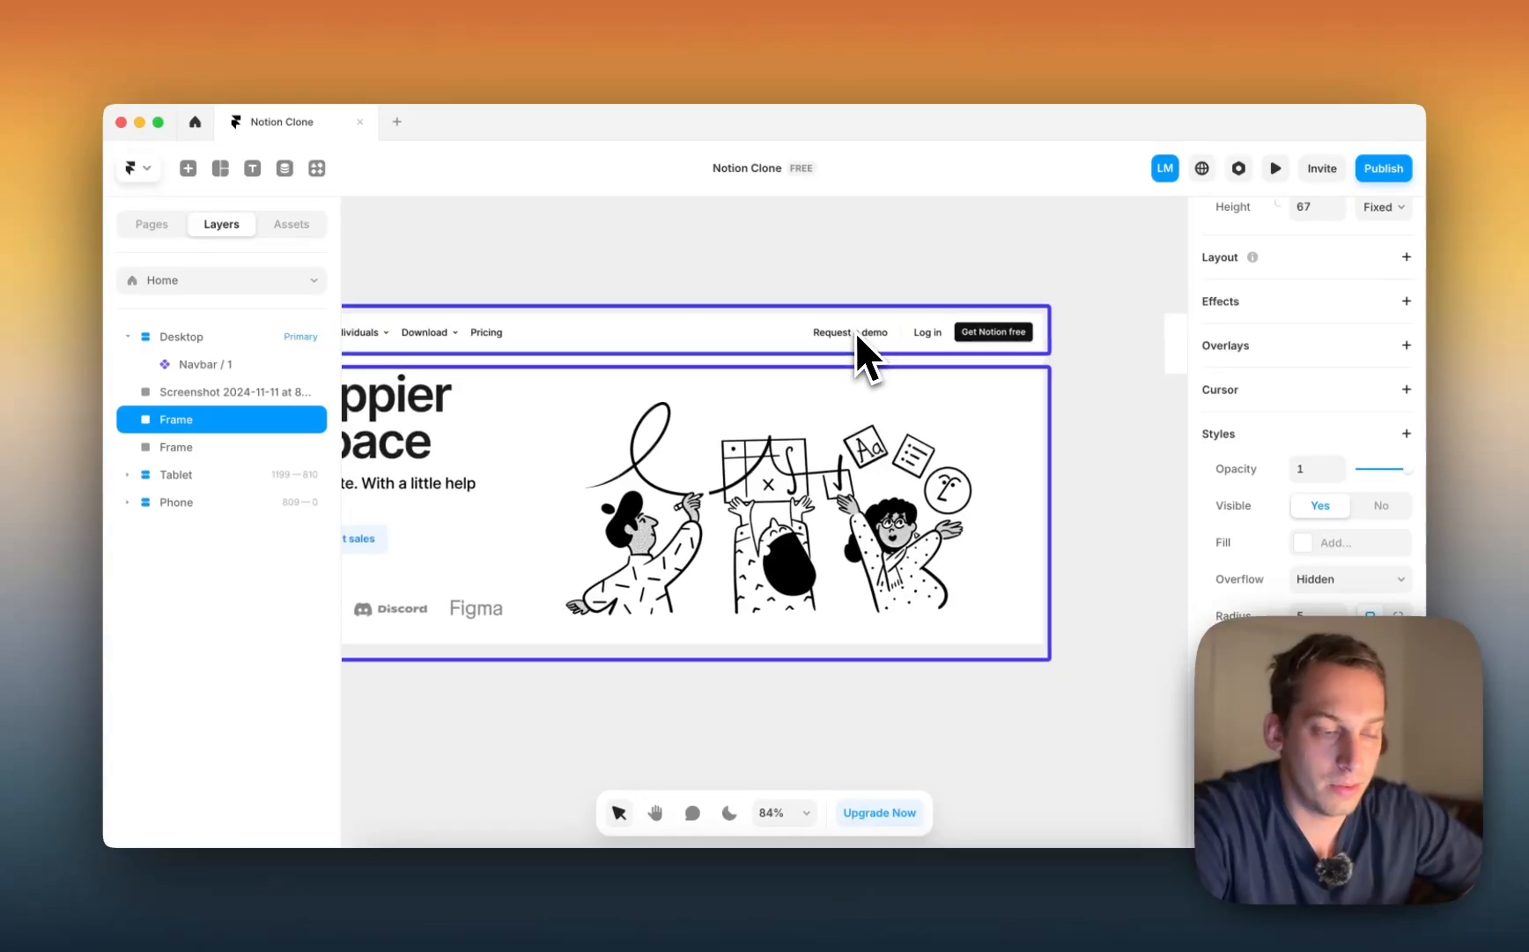
scroll(856, 333, left, 4)
scroll(855, 332, down, 2)
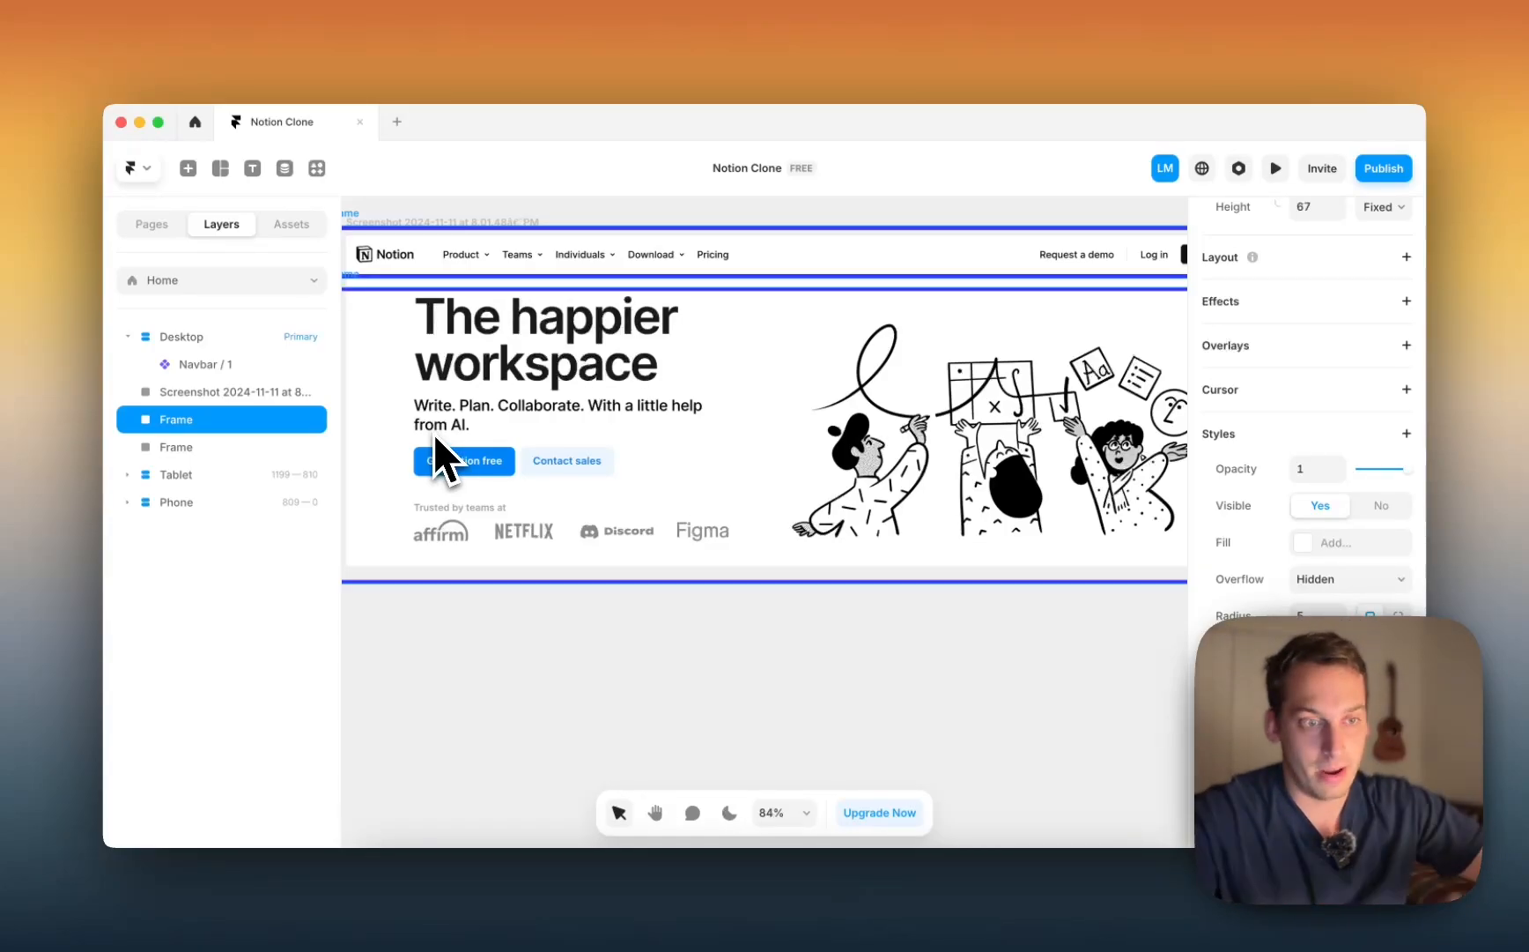
scroll(698, 536, right, 3)
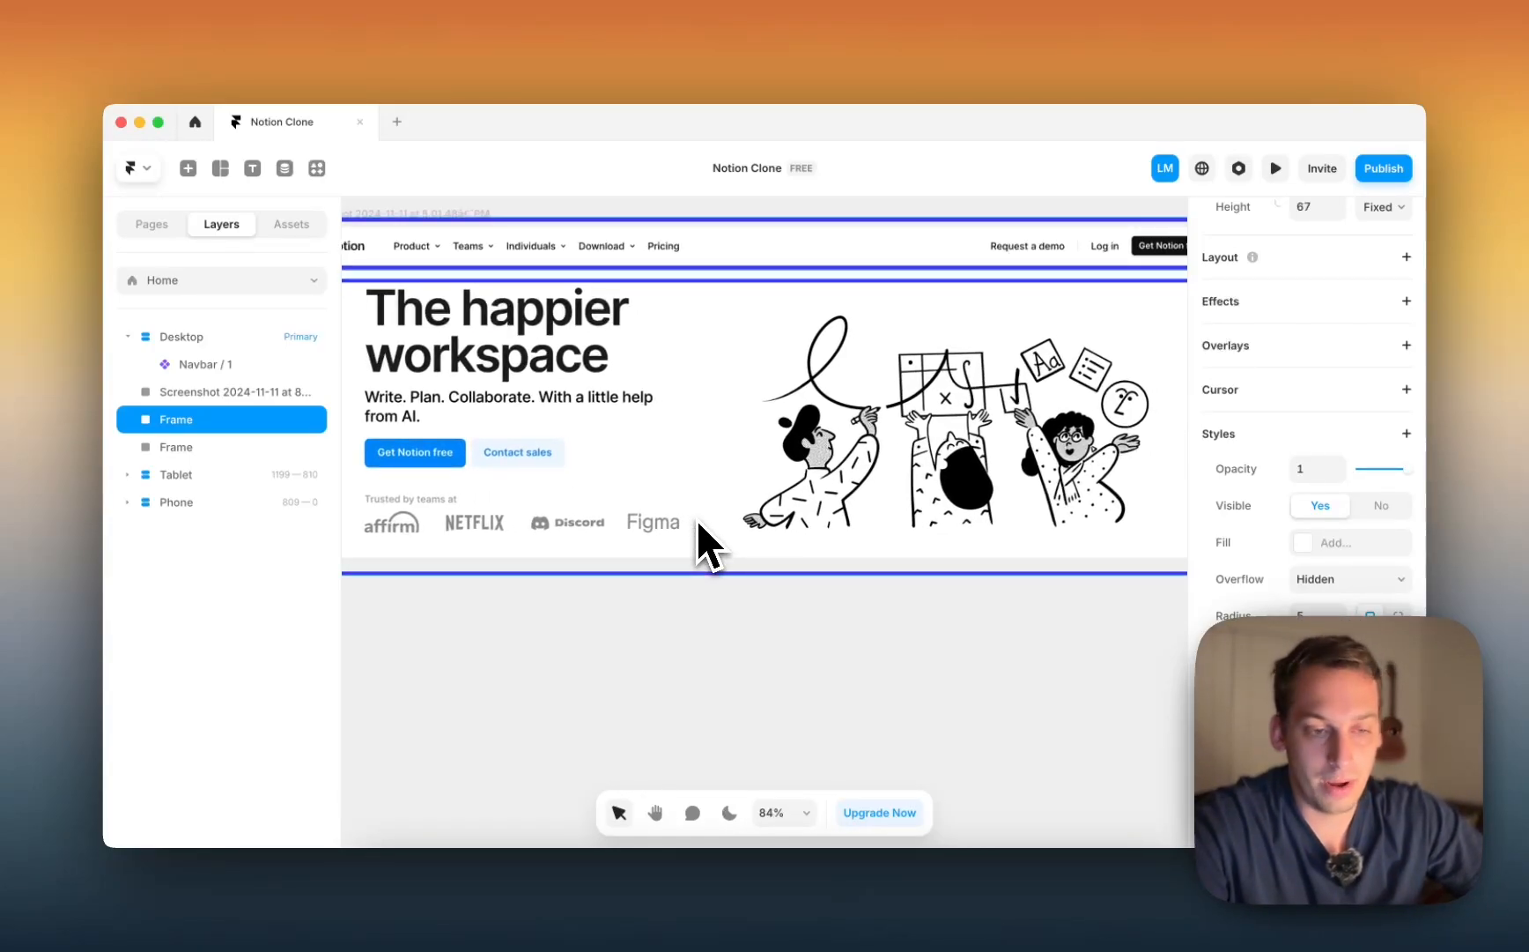
Step: Open the desktop Navbar component for editing and move the reference screenshot above its primary variant
scroll(697, 518, down, 3)
scroll(697, 519, right, 10)
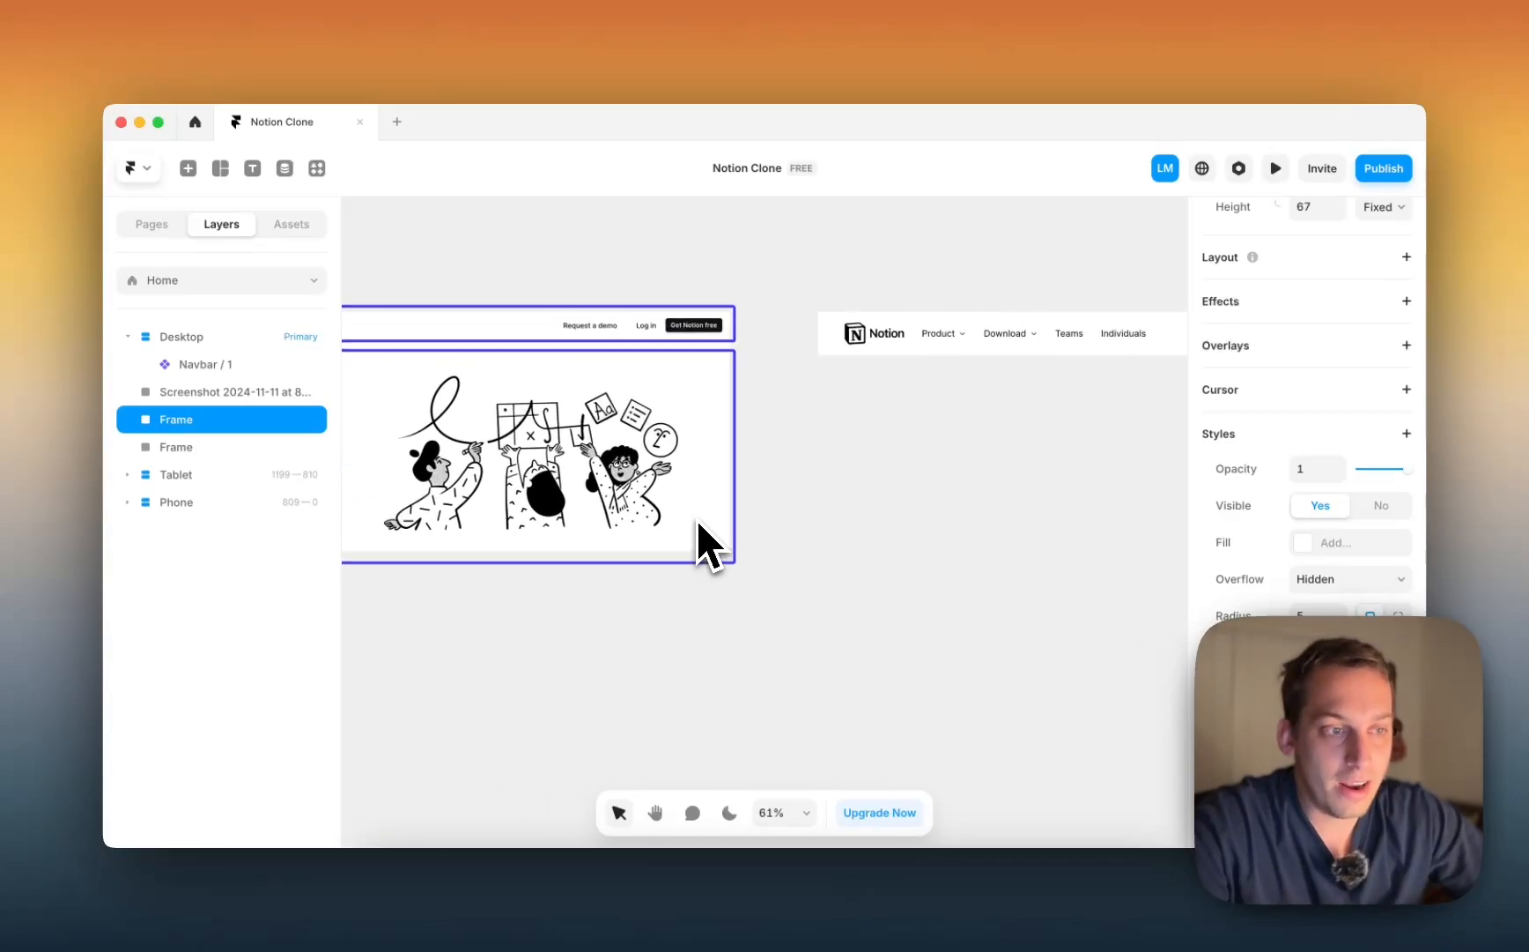
scroll(642, 506, up, 2)
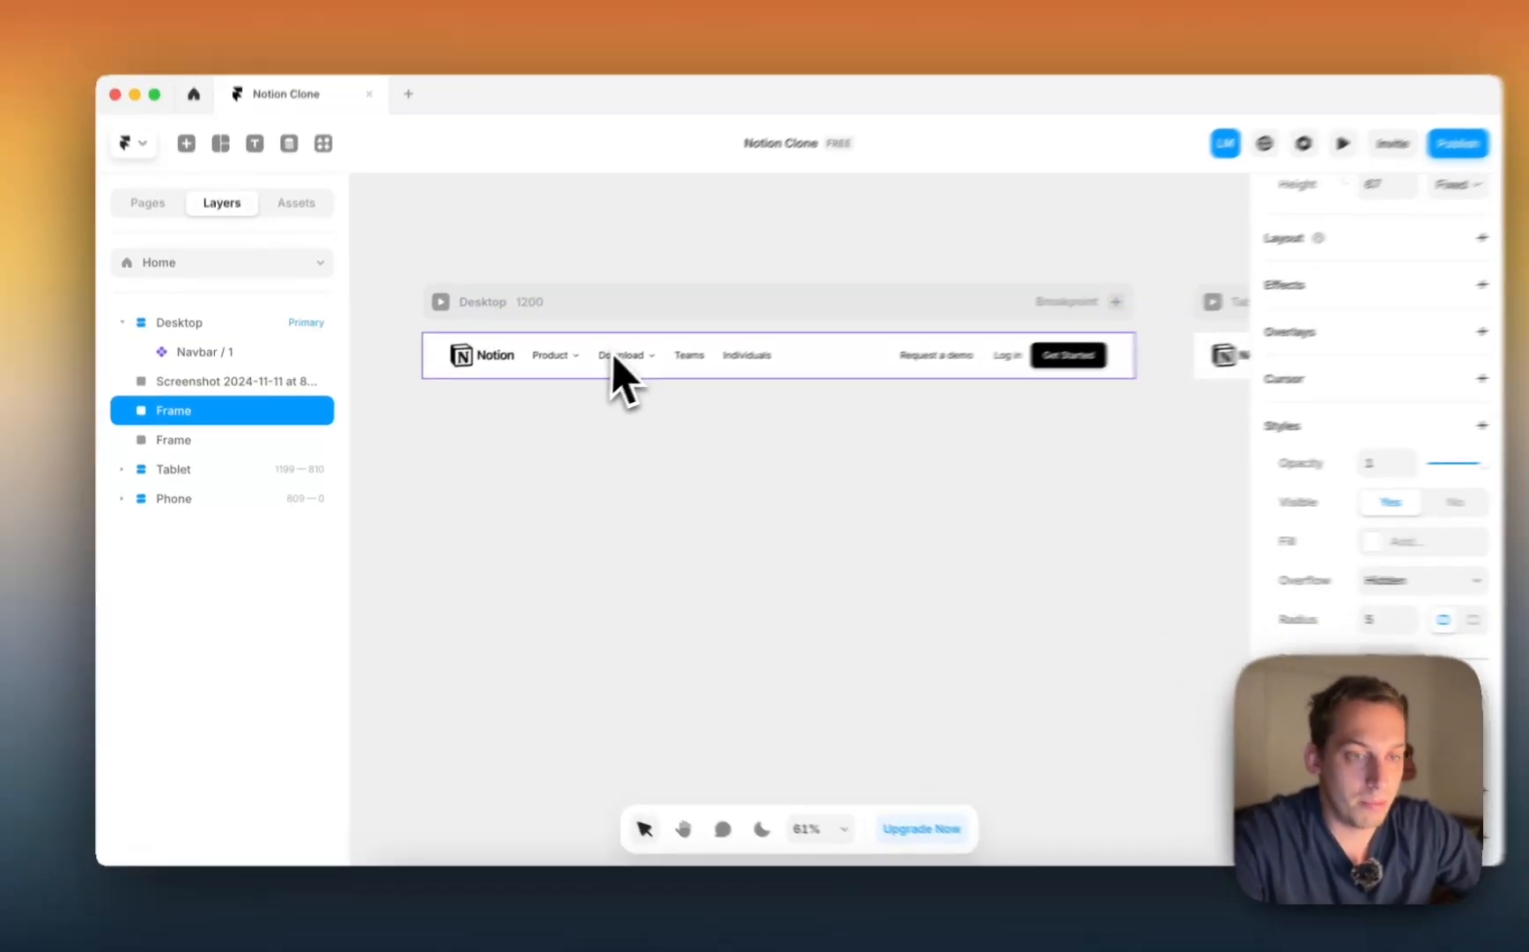
double_click(621, 356)
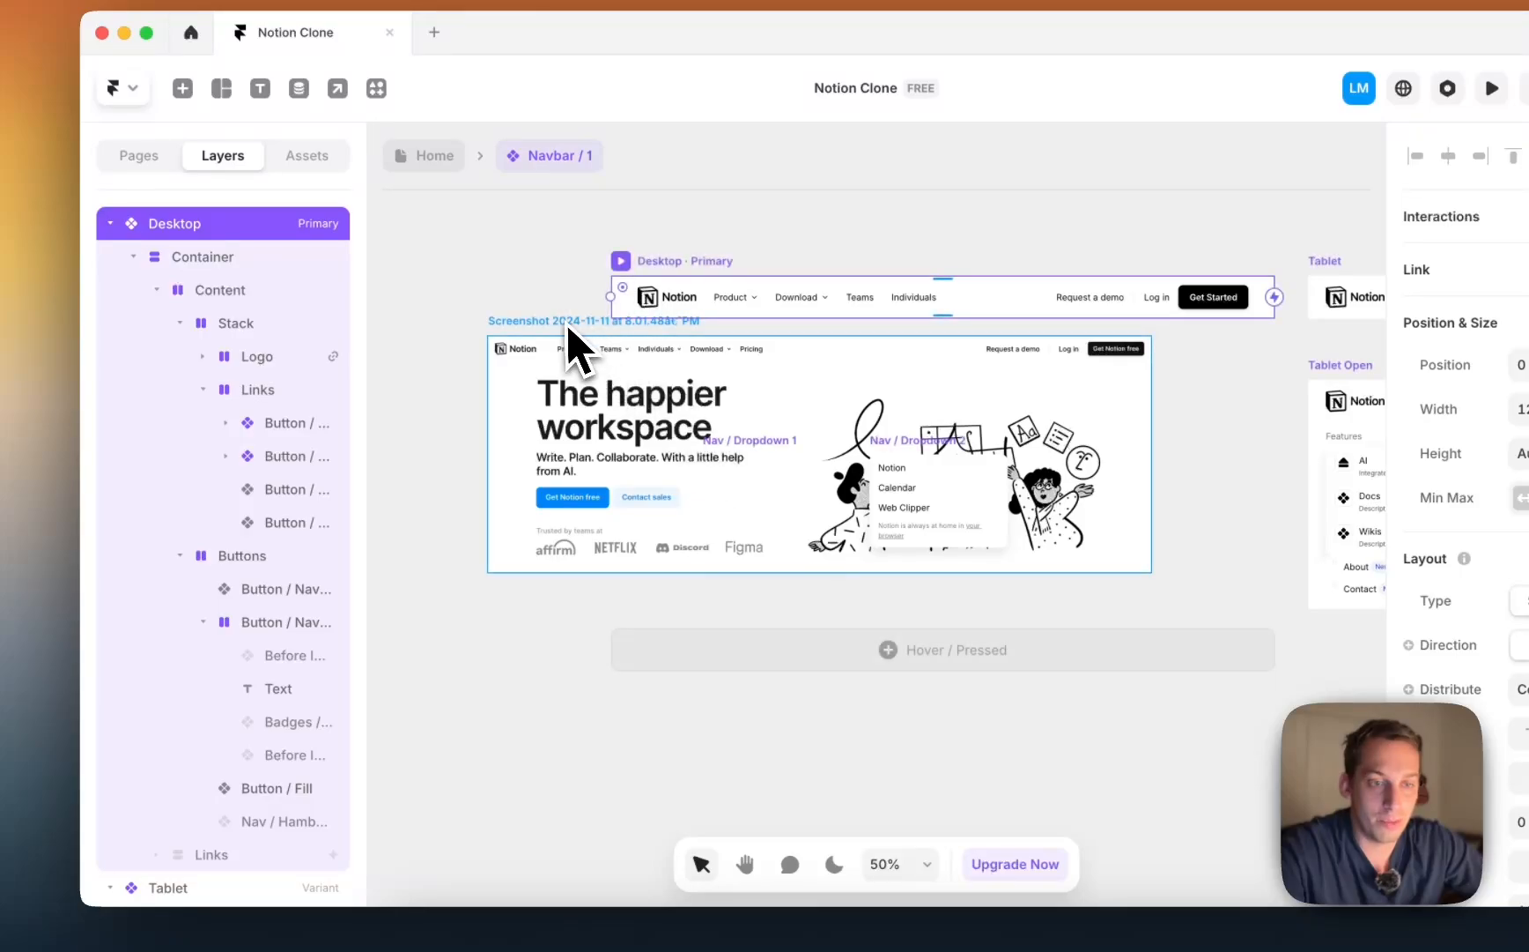
drag(570, 342, 674, 287)
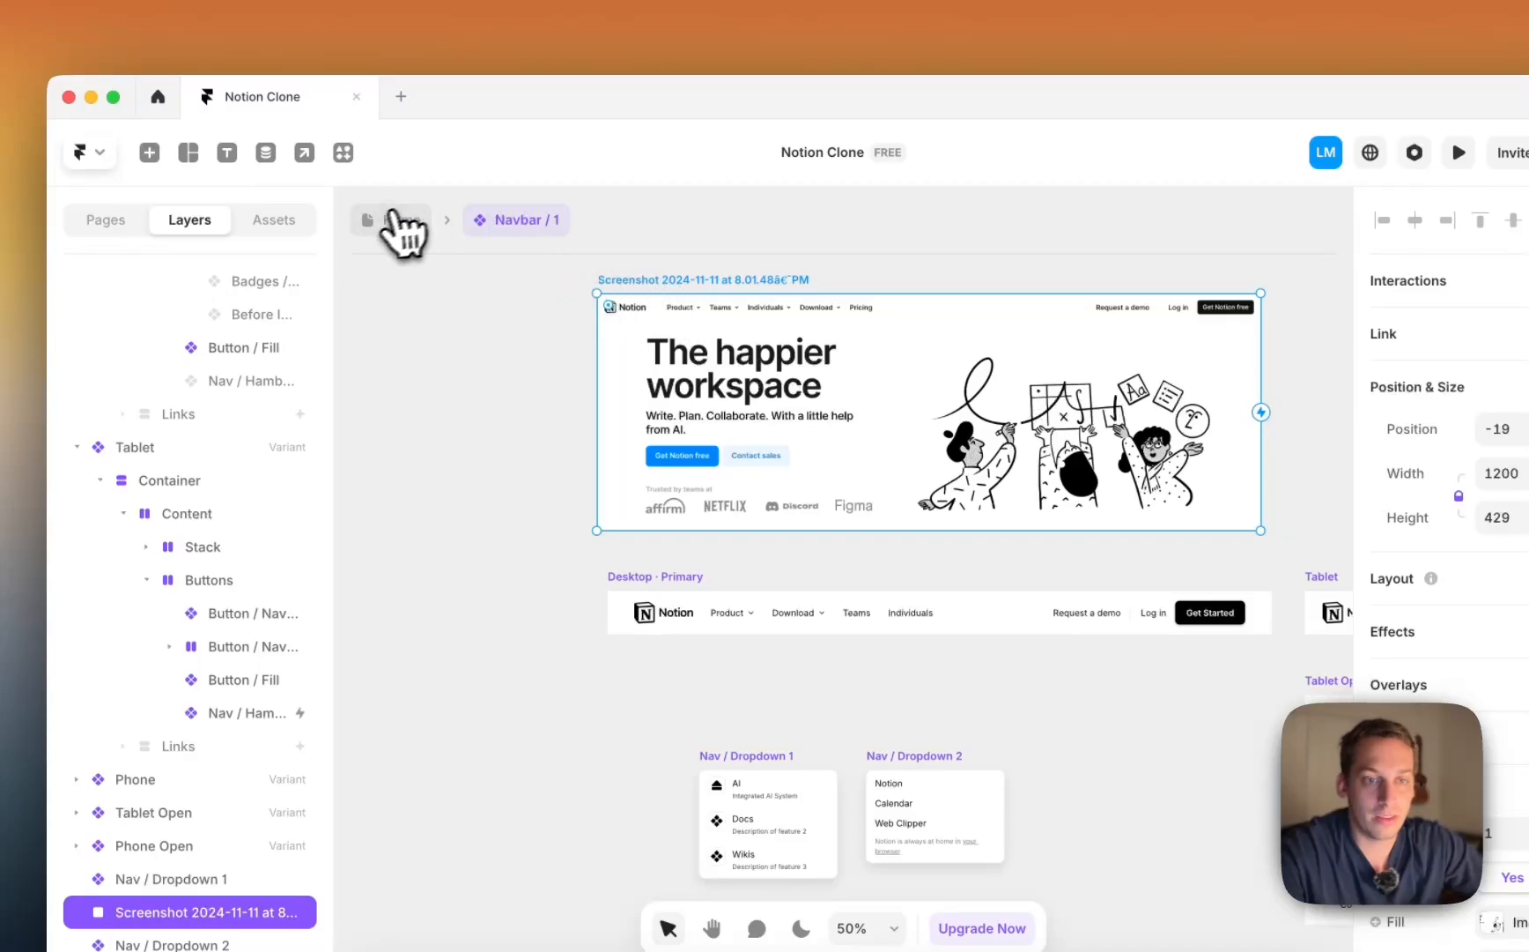
Step: Return to the Home page and view the Navbar templates in the Blocs plugin, closing the plugin when done
click(403, 225)
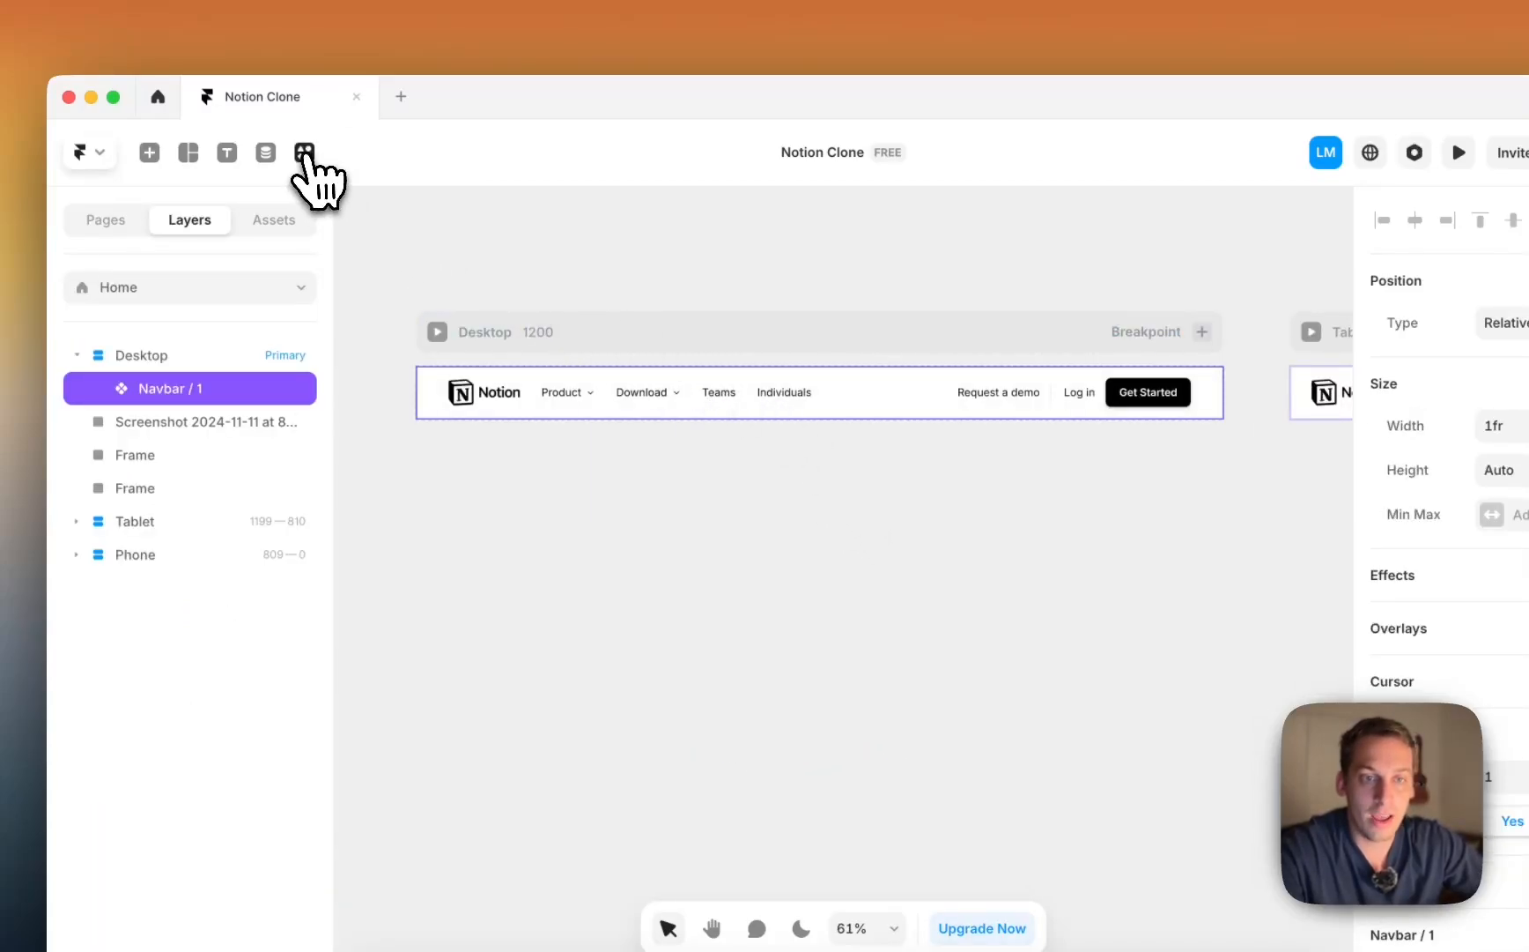
click(304, 153)
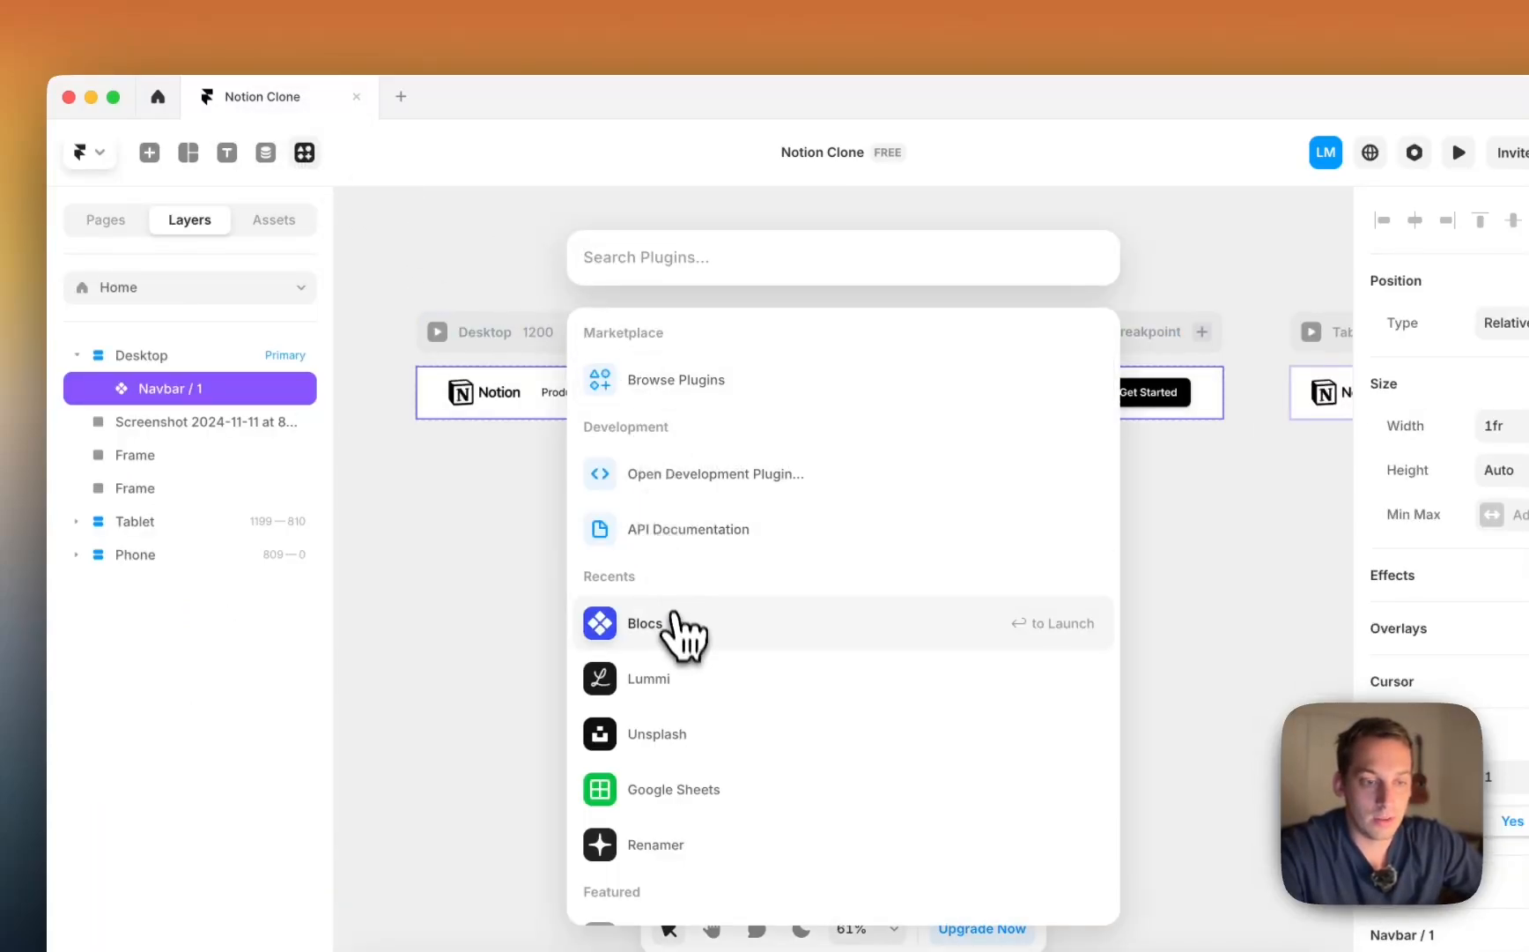
click(683, 633)
click(498, 511)
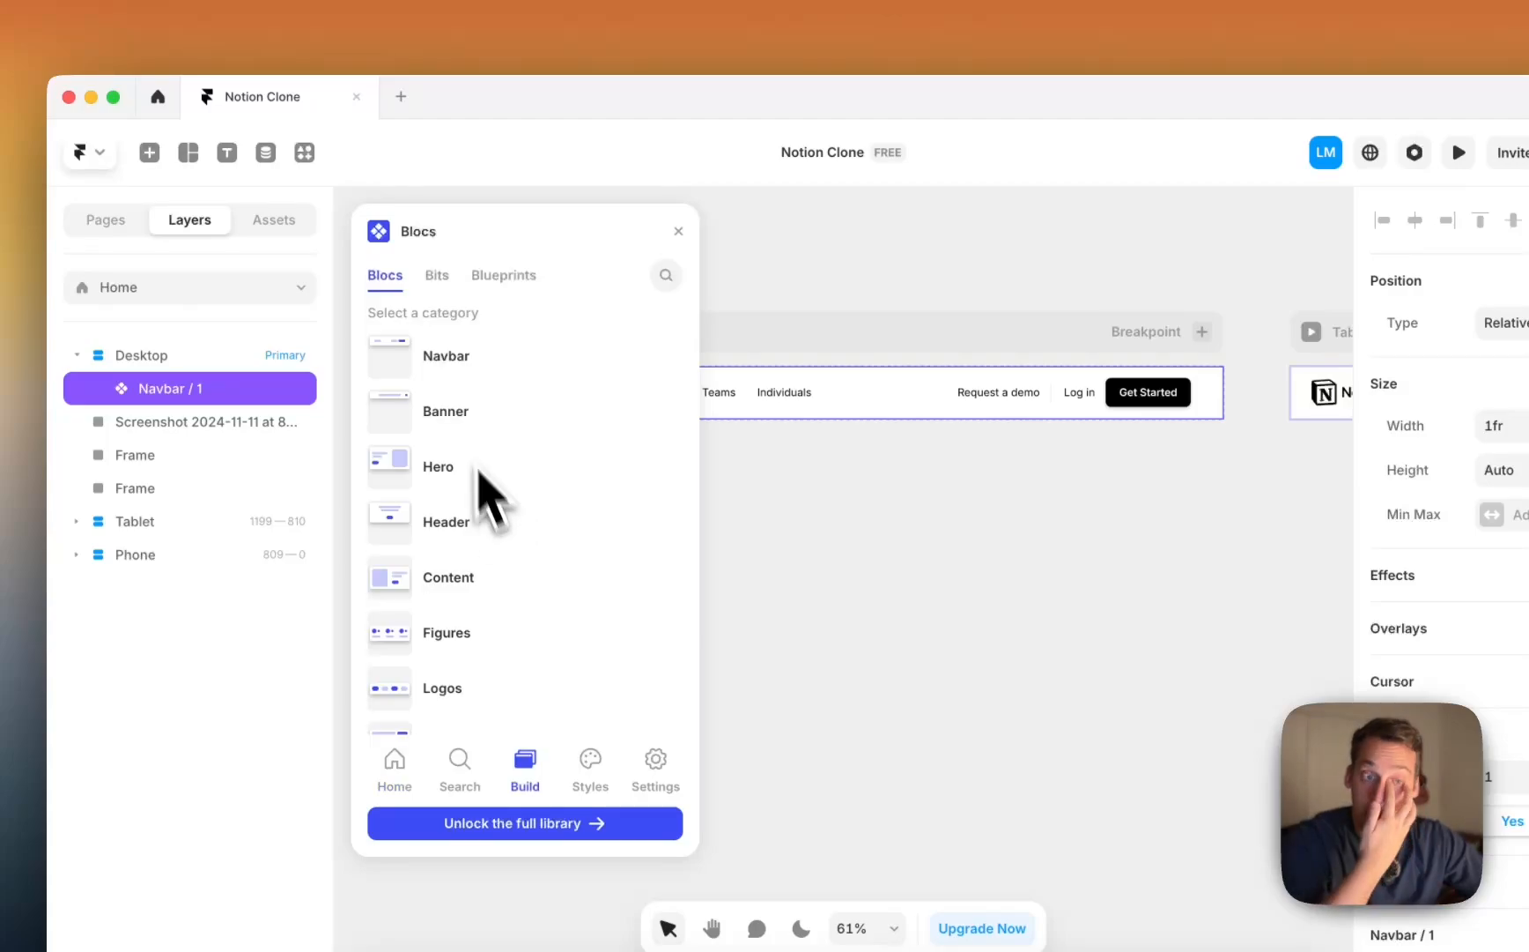
click(458, 354)
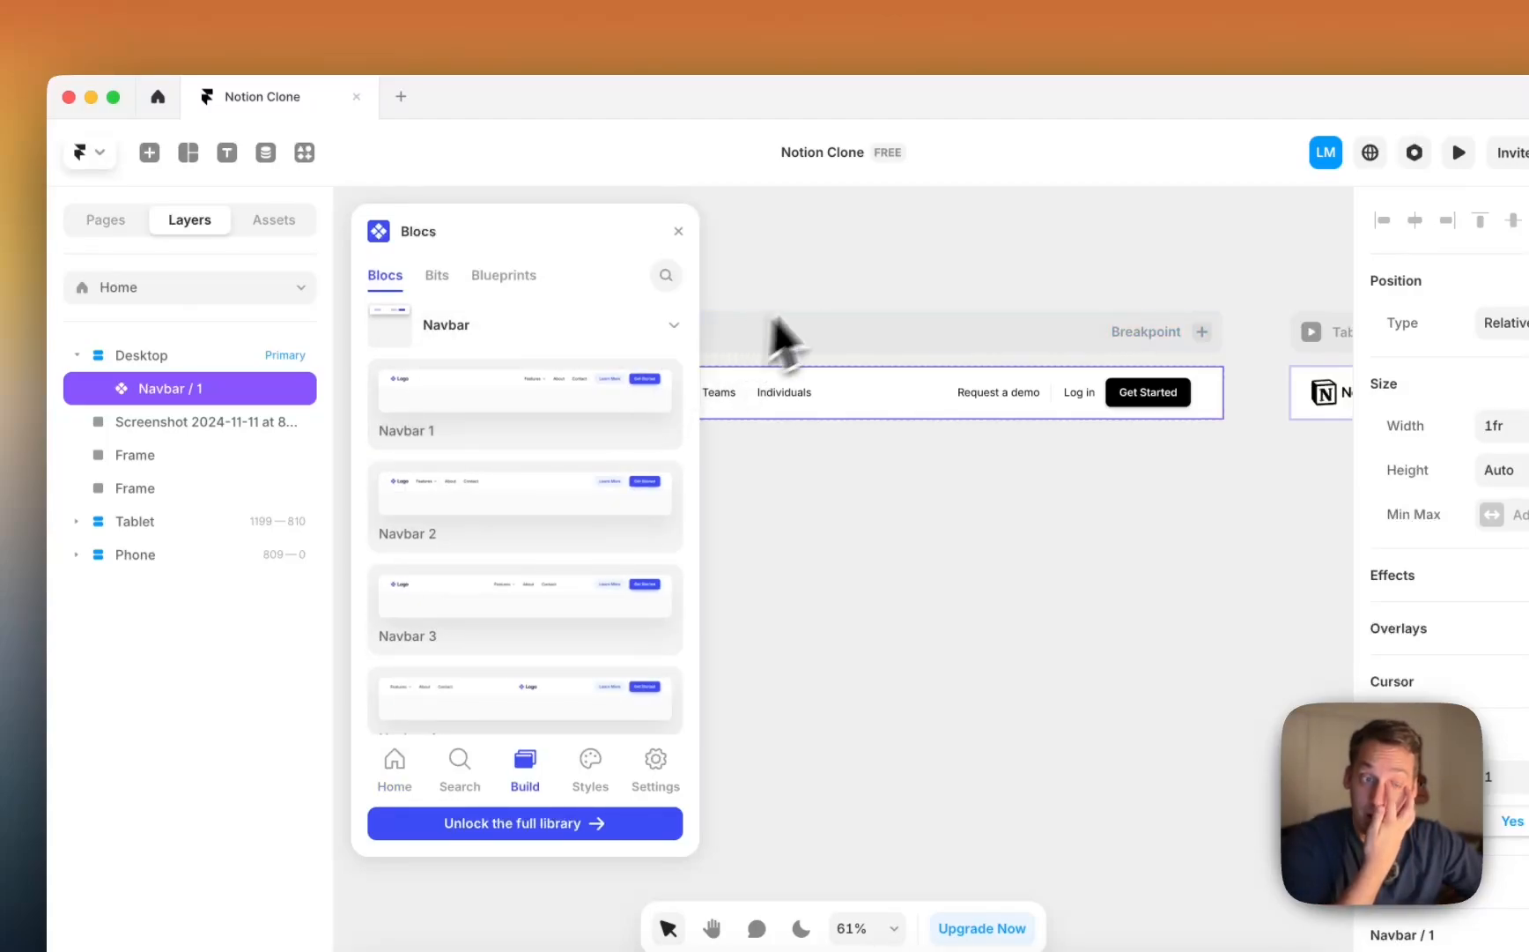
click(785, 345)
click(678, 231)
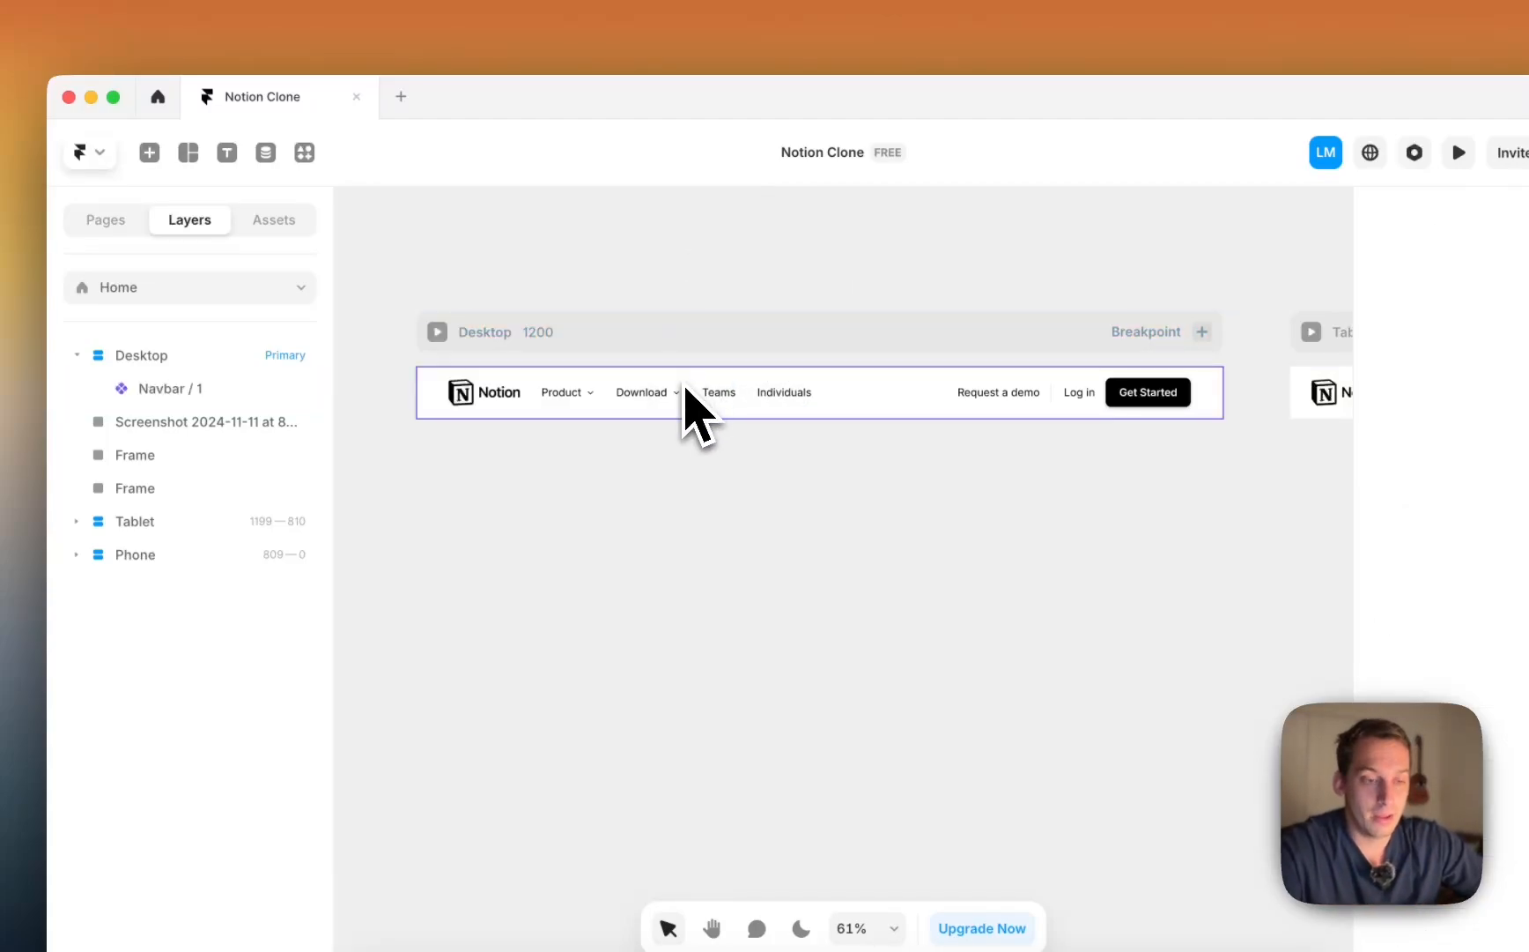
Step: Reopen the Navbar component and collapse the Stack and Buttons groups within the desktop variant's Content layer
double_click(683, 405)
scroll(631, 614, down, 3)
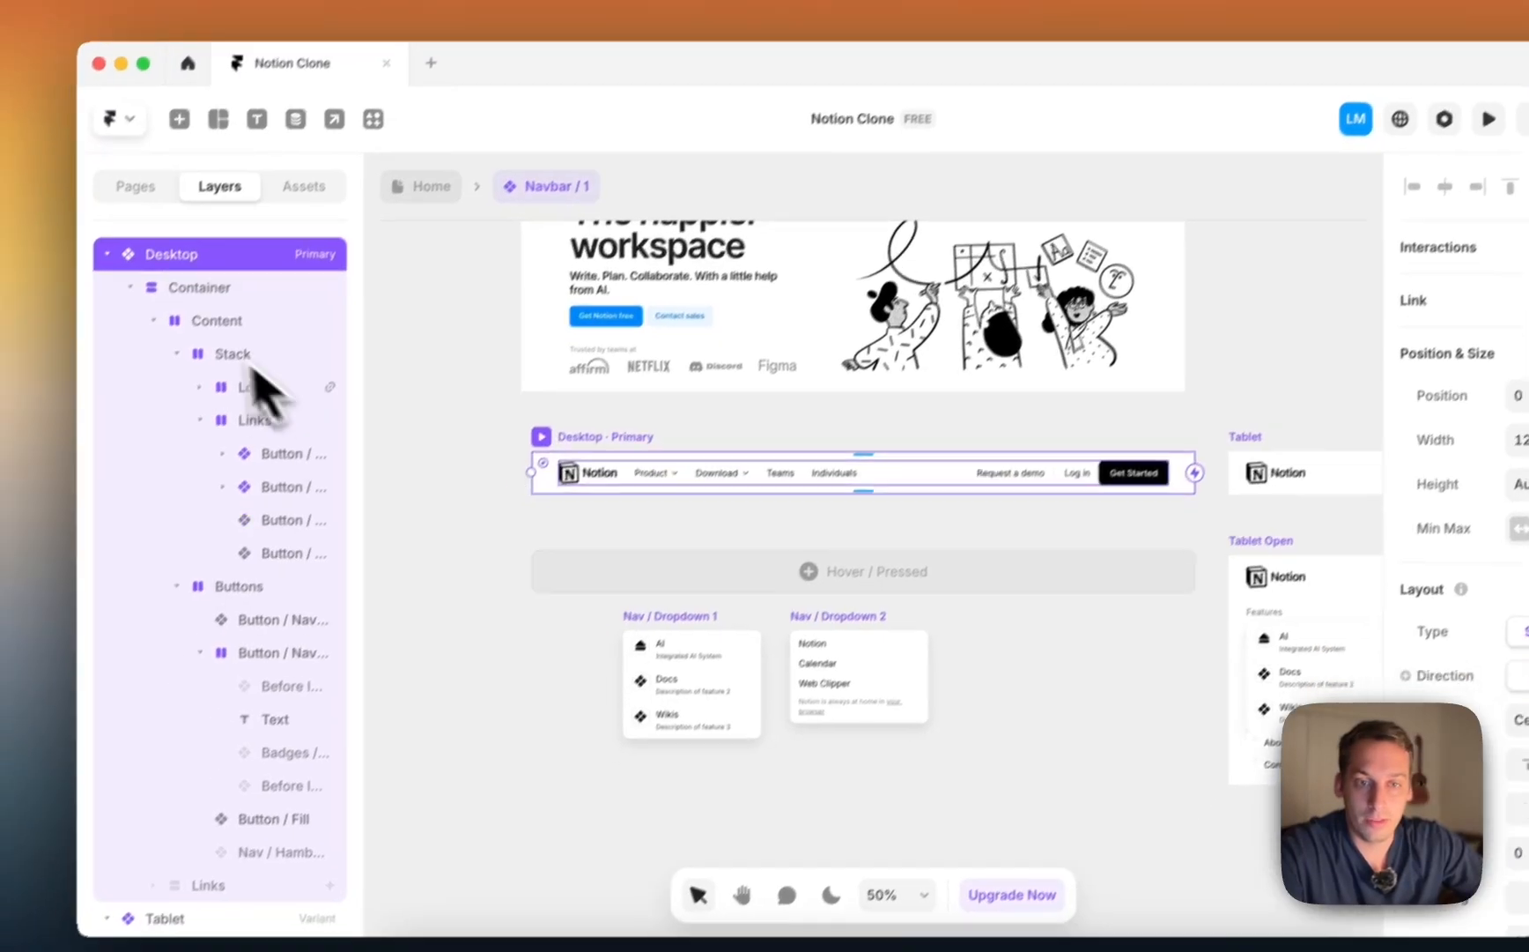
click(153, 319)
click(129, 287)
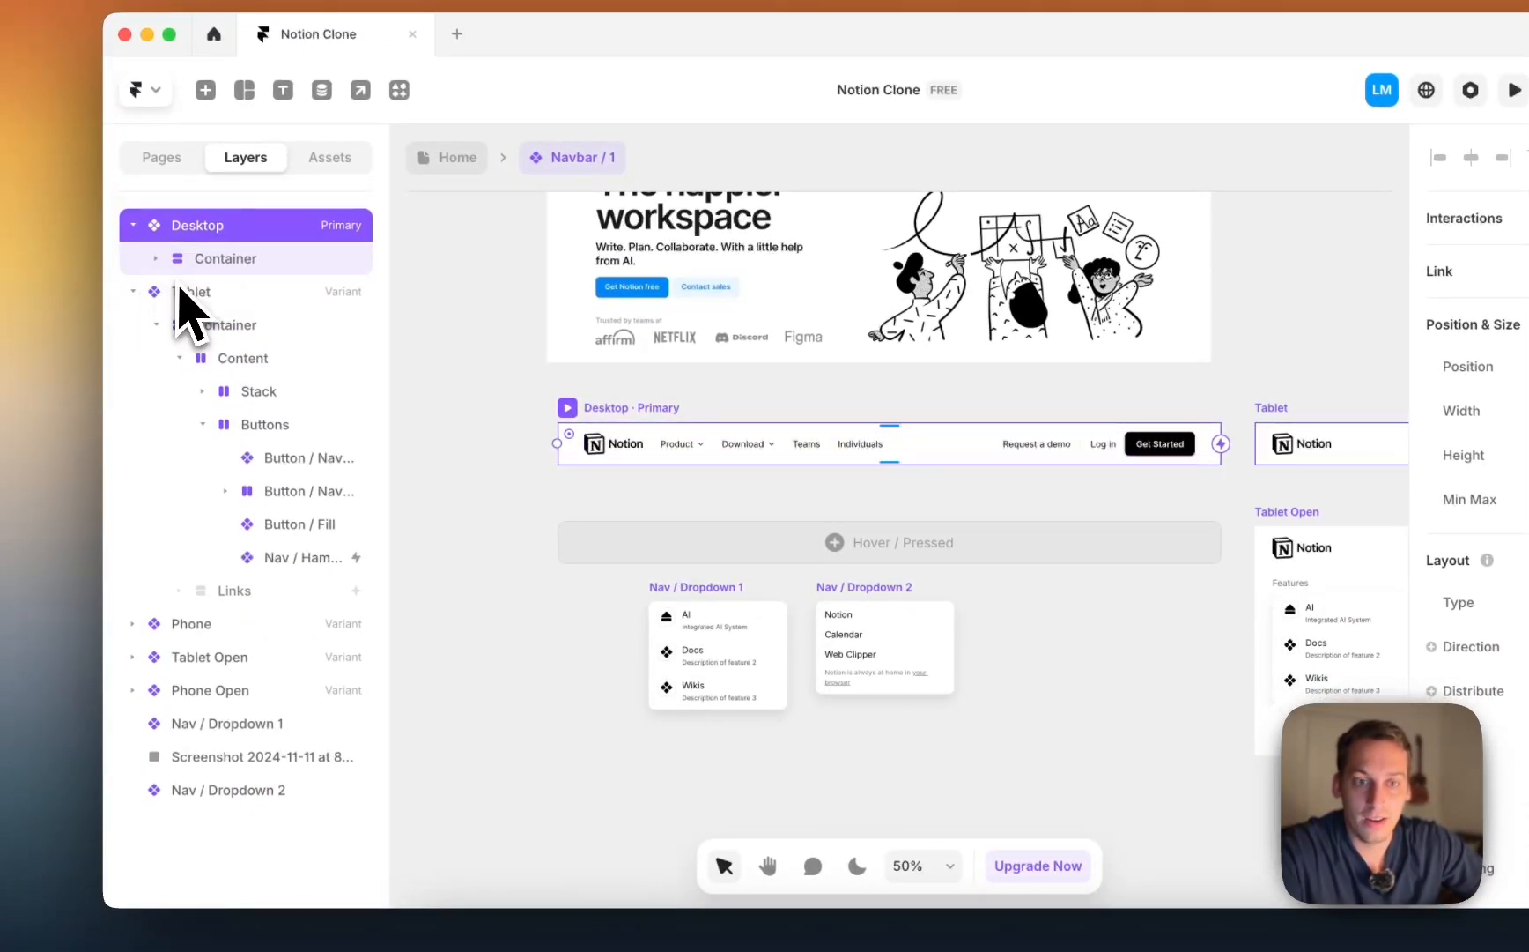
click(155, 258)
click(179, 291)
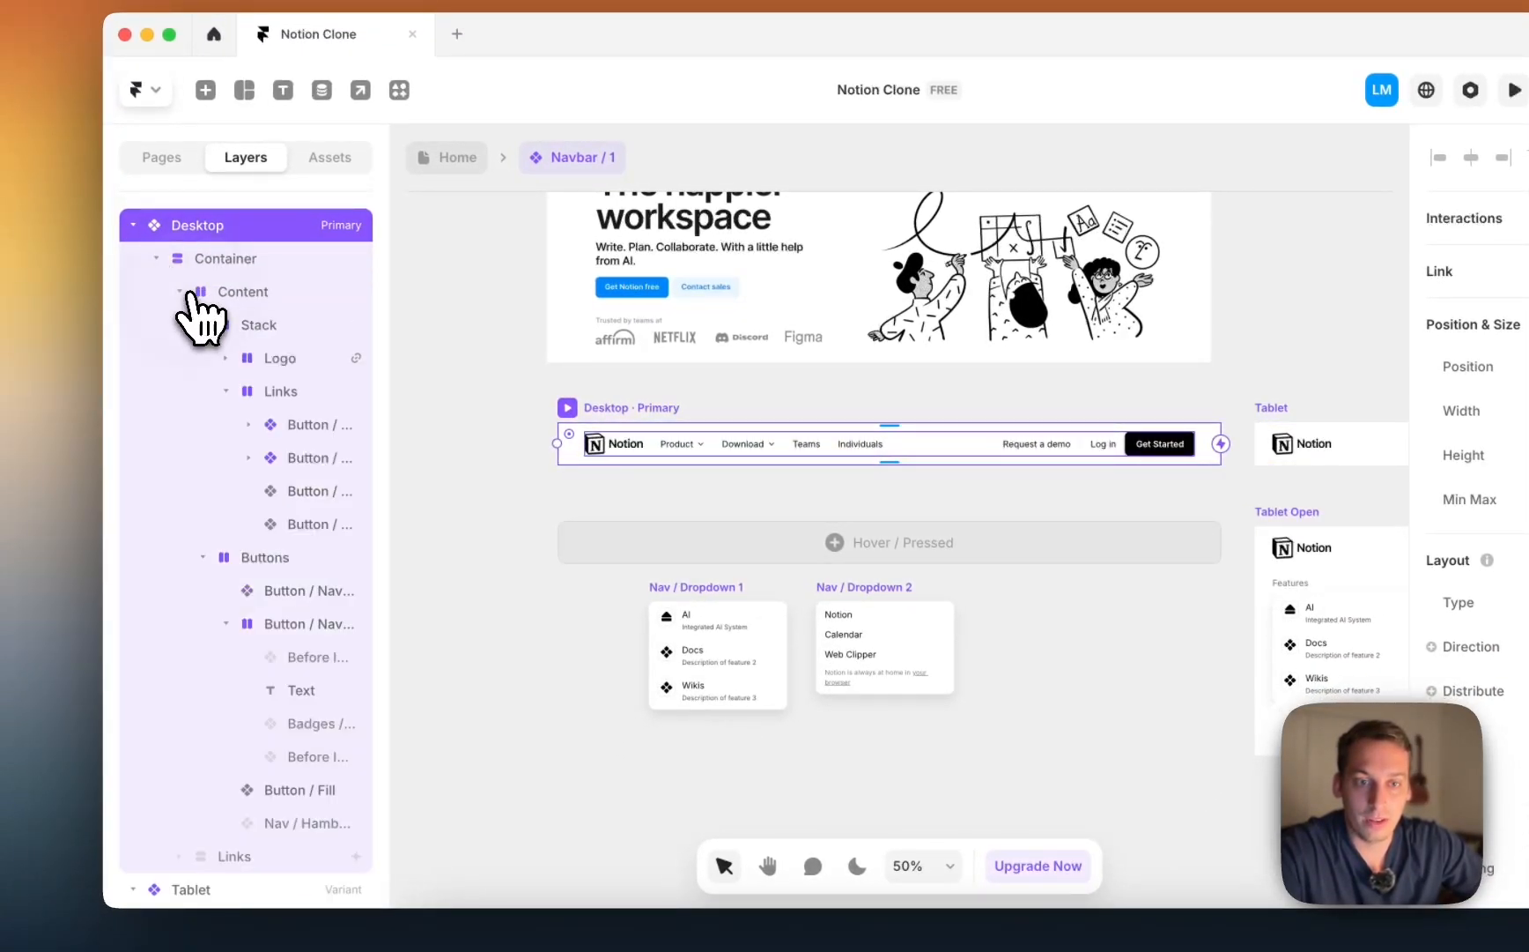
click(203, 325)
click(203, 357)
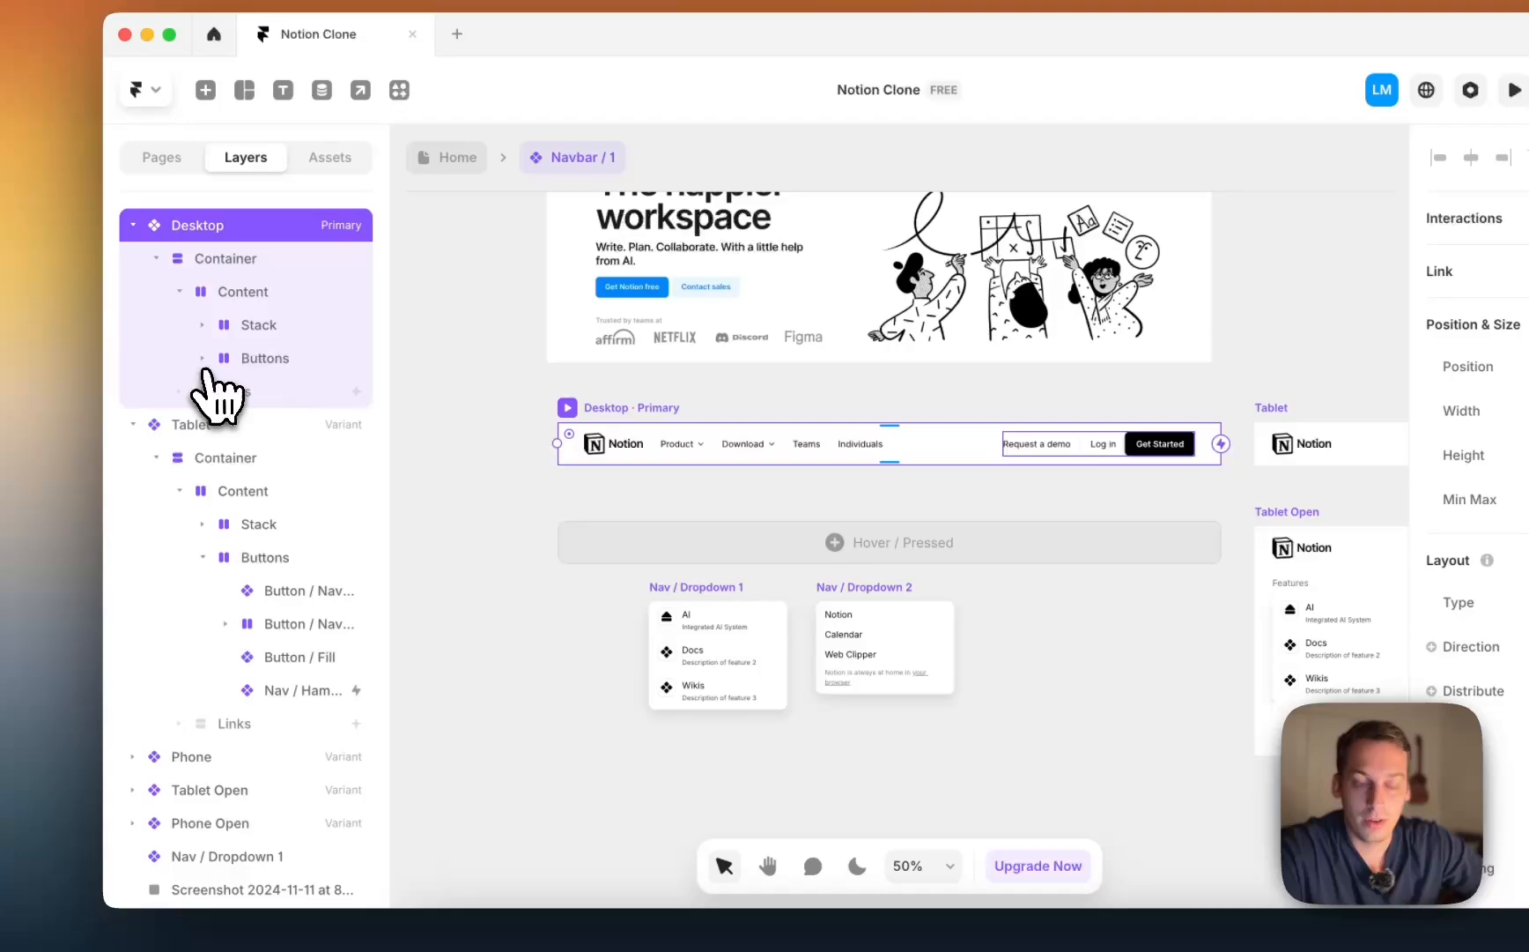
Step: Inspect the desktop navbar's Stack and Buttons groups, expanding Stack and Logo to show their contents and collapsing Links
click(255, 328)
click(268, 360)
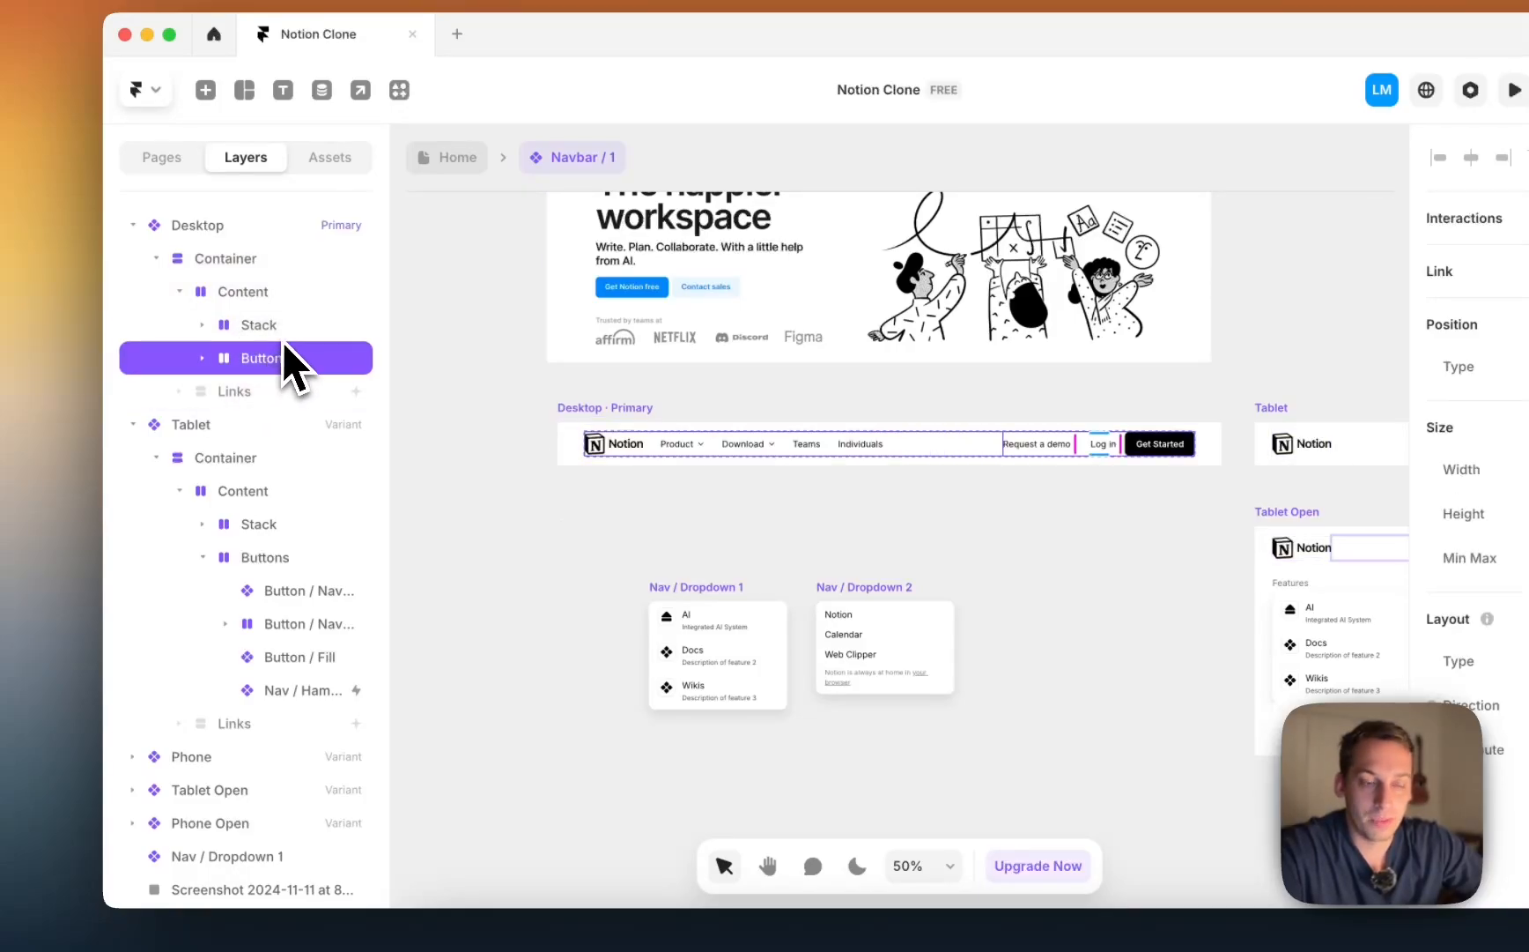
click(283, 340)
scroll(625, 477, up, 5)
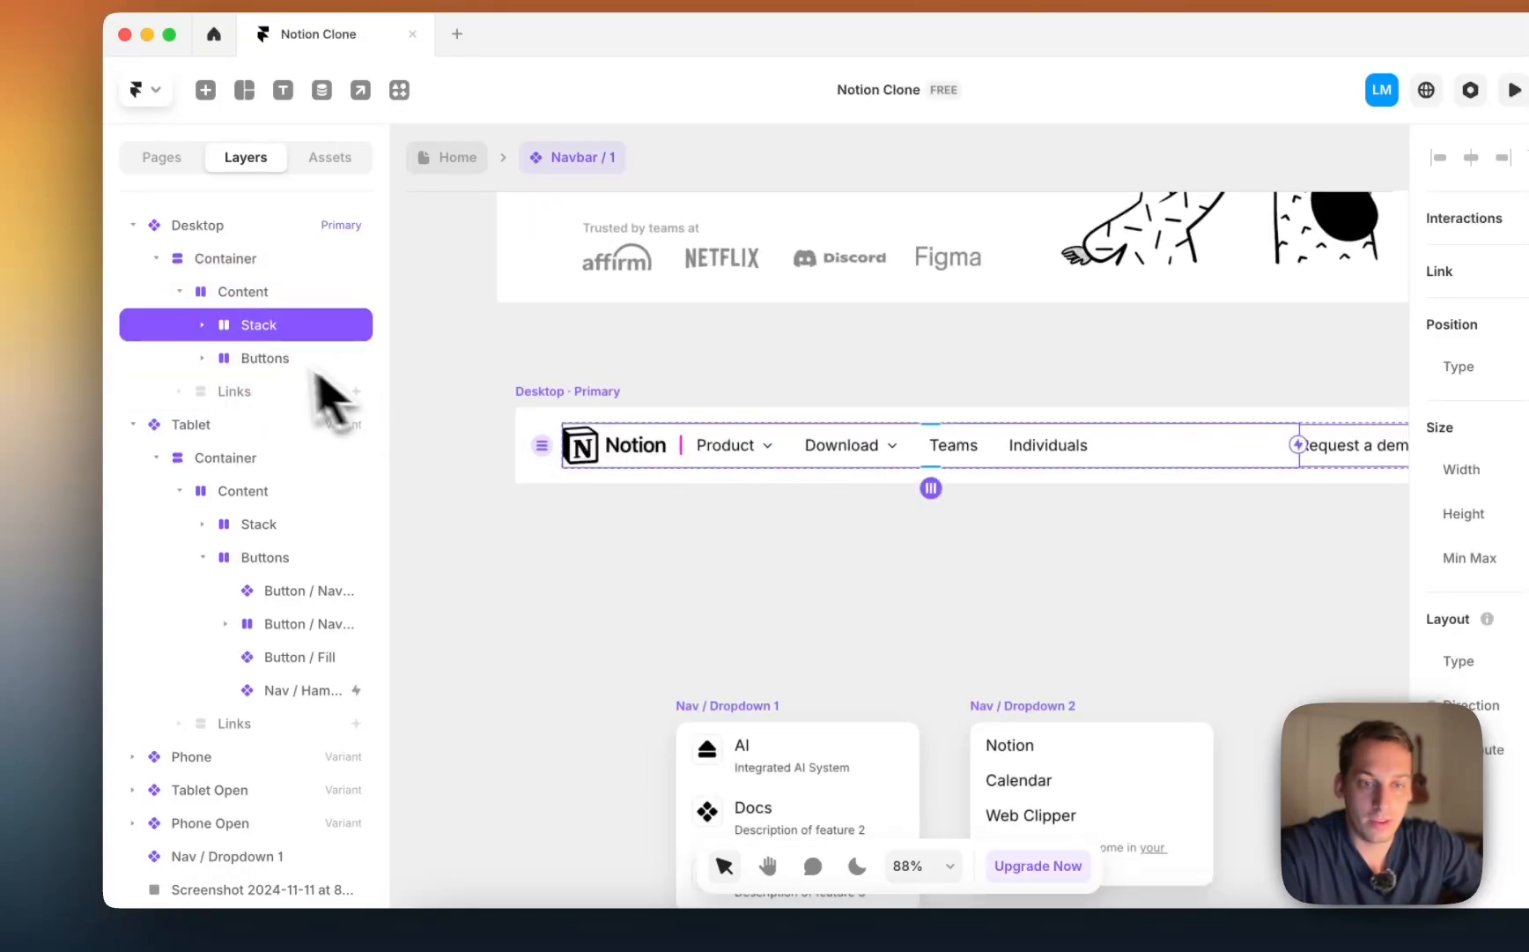
click(204, 326)
click(265, 363)
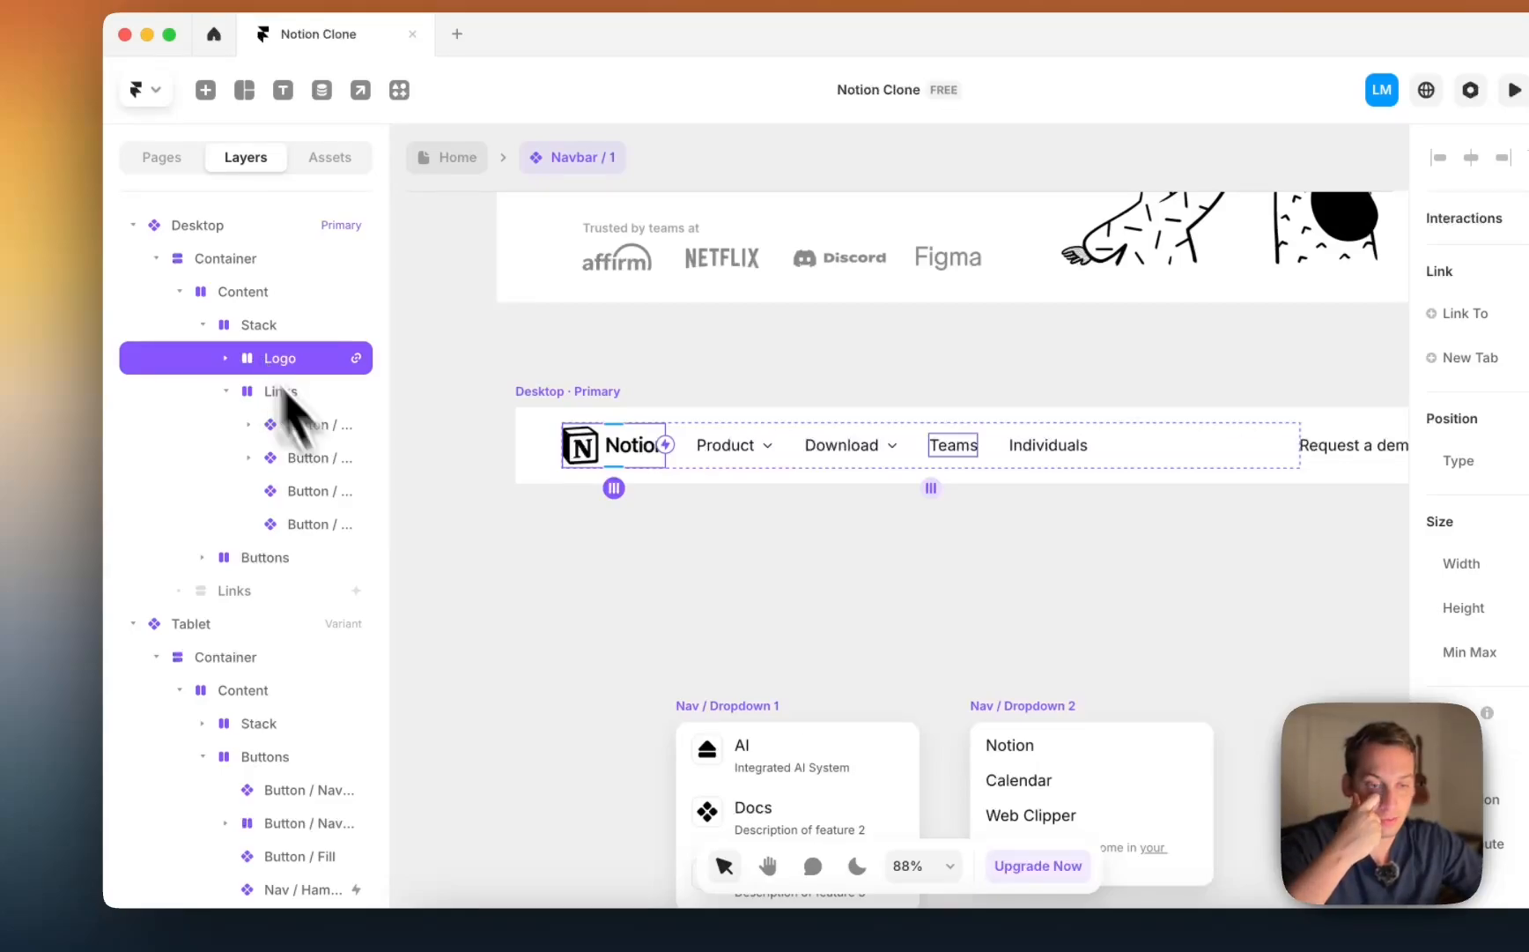
click(228, 359)
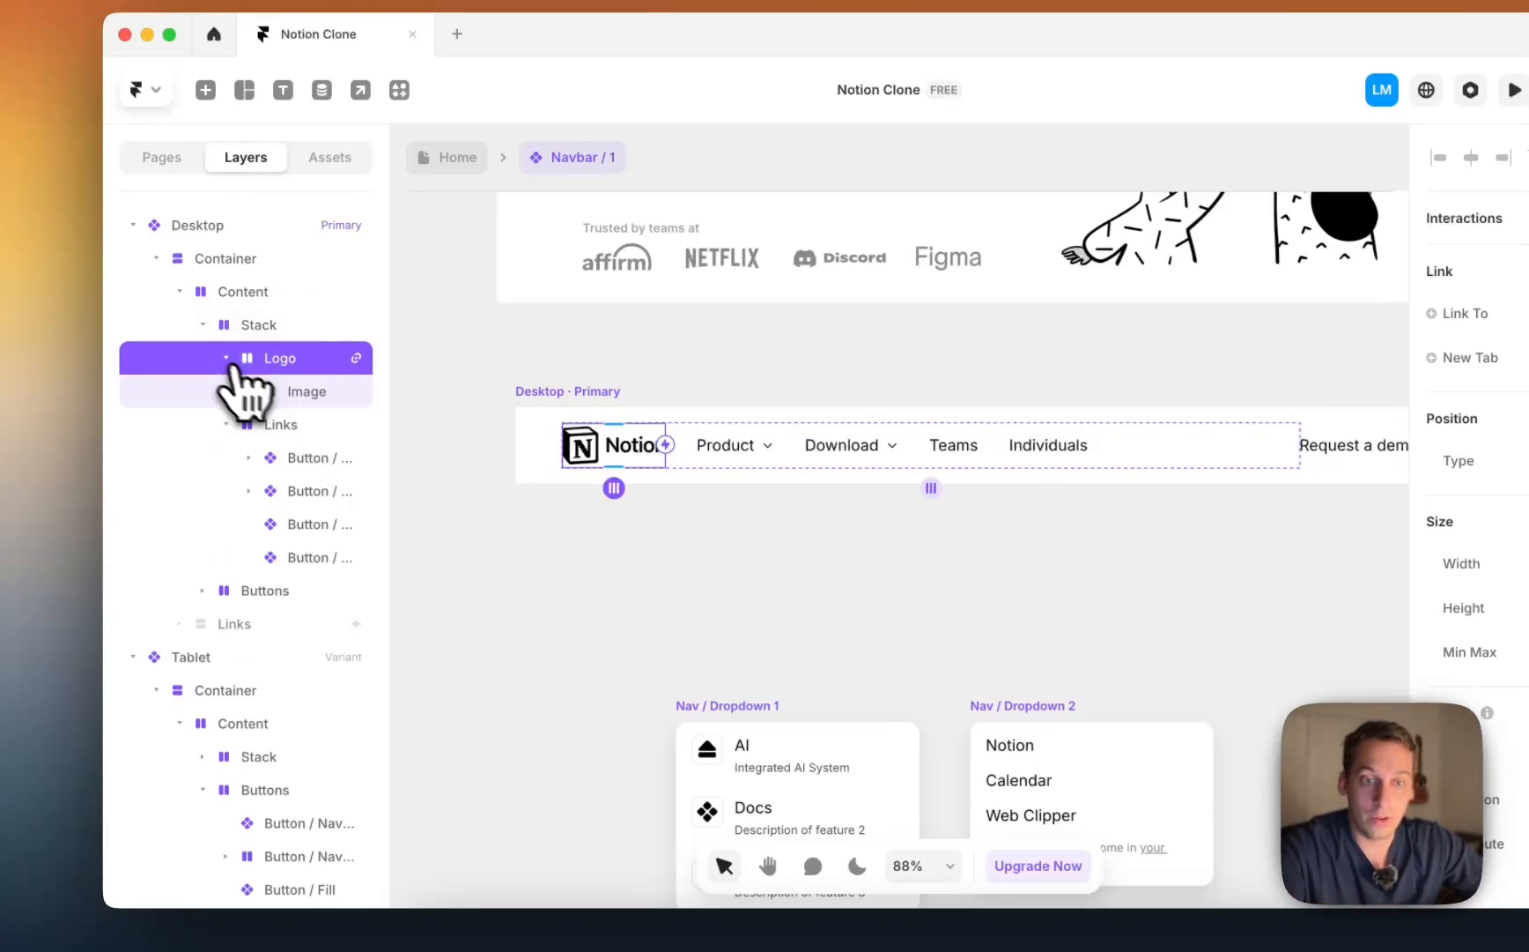
click(226, 425)
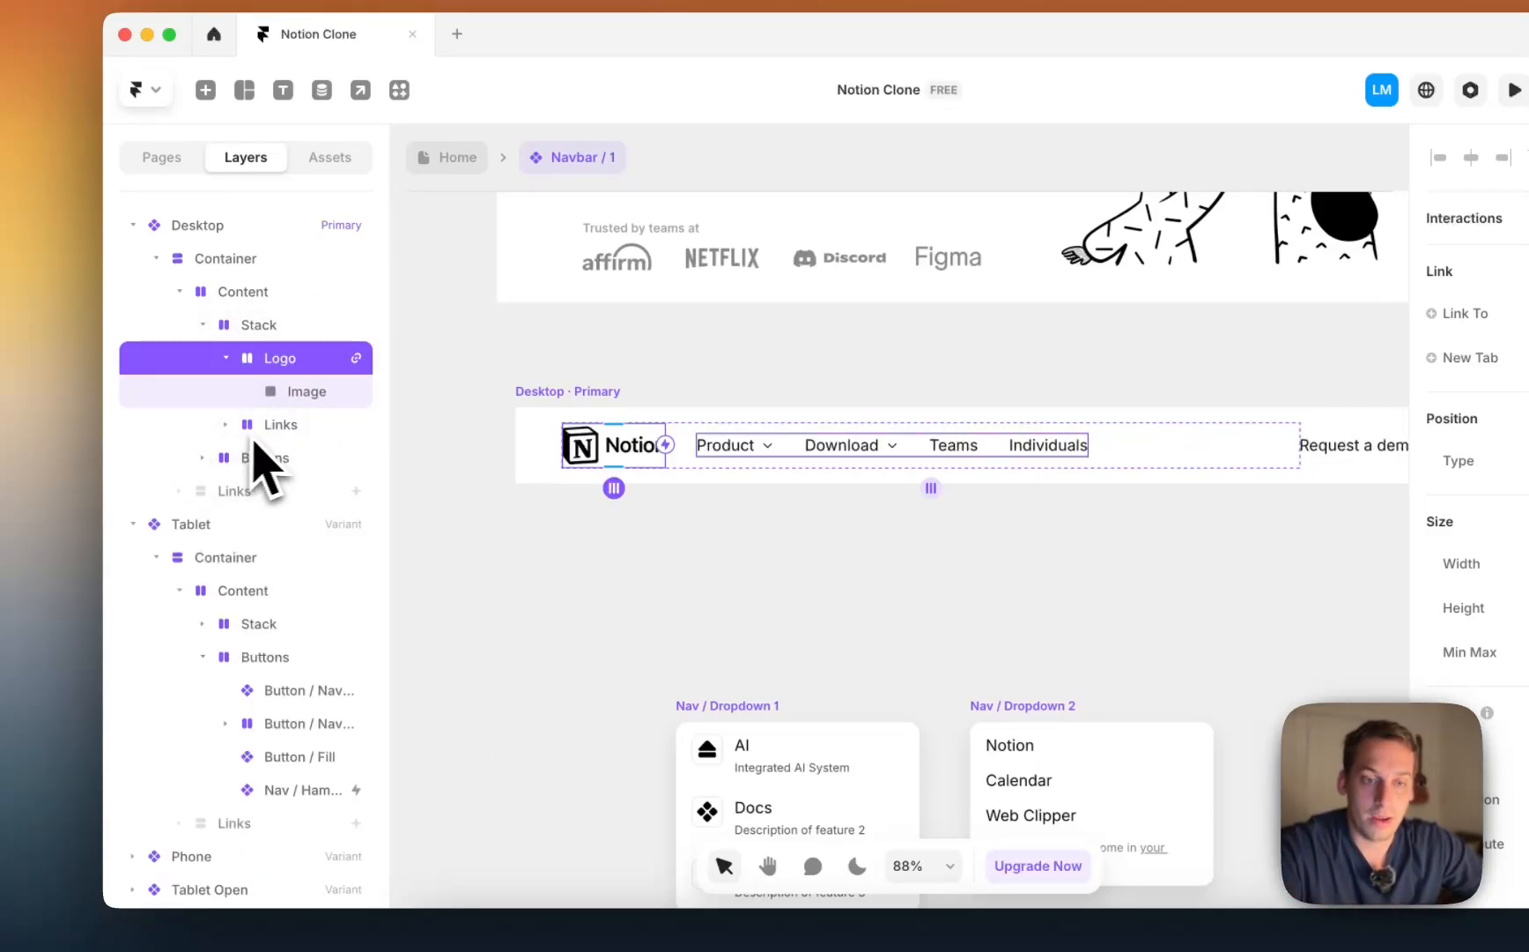
Step: Examine the desktop navbar's Links buttons and the Dropdown 1 and Dropdown 2 components, on the canvas and among the project's assets
click(225, 424)
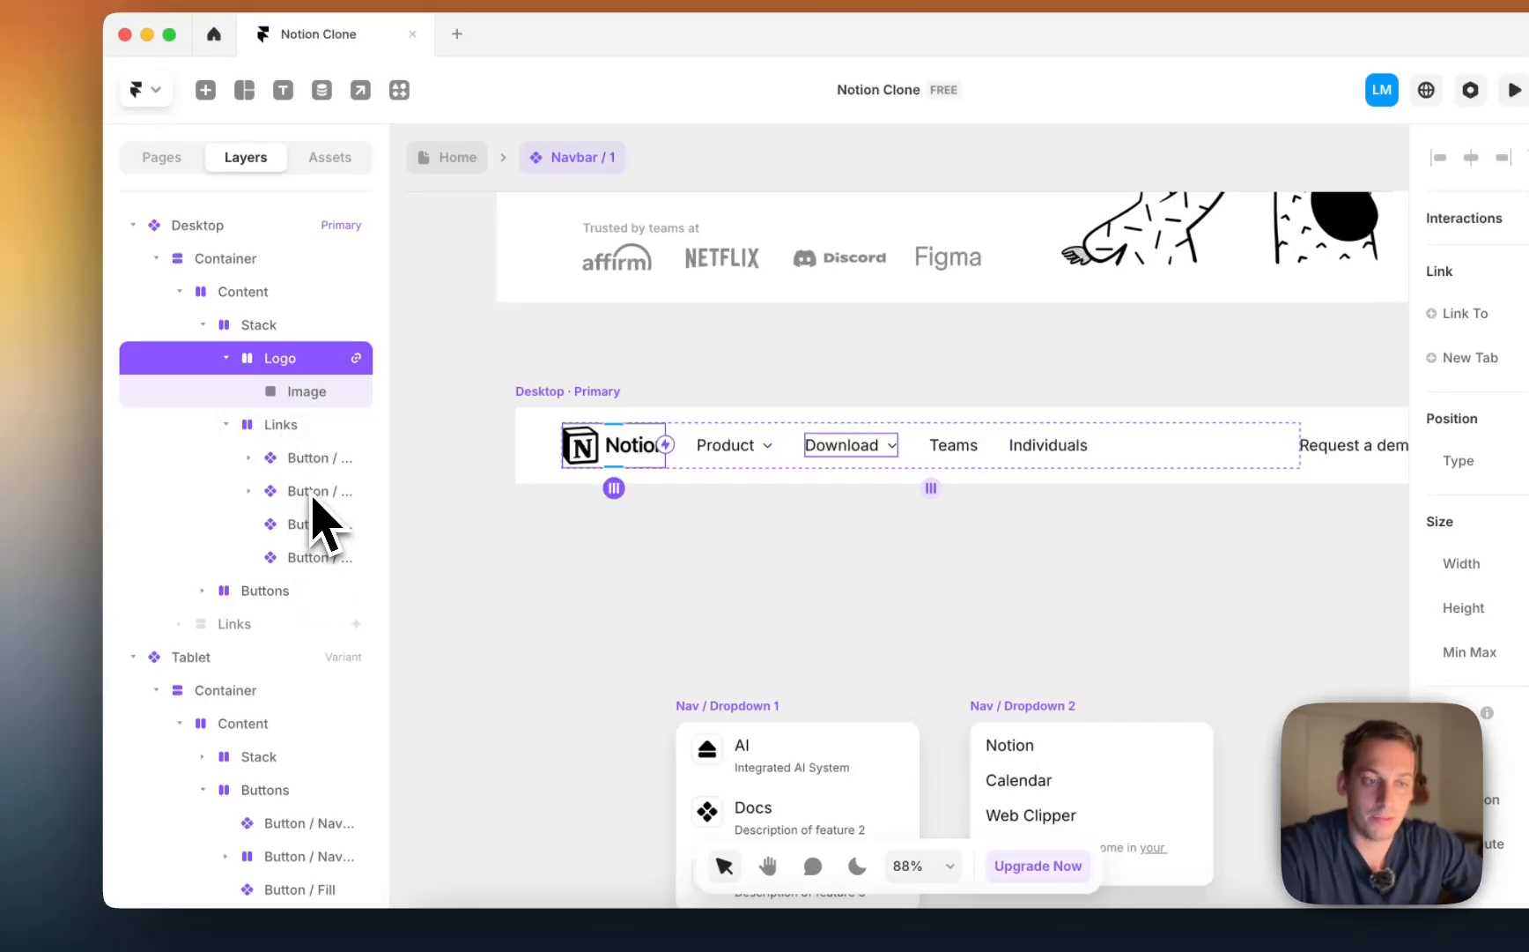
scroll(768, 641, down, 5)
click(681, 499)
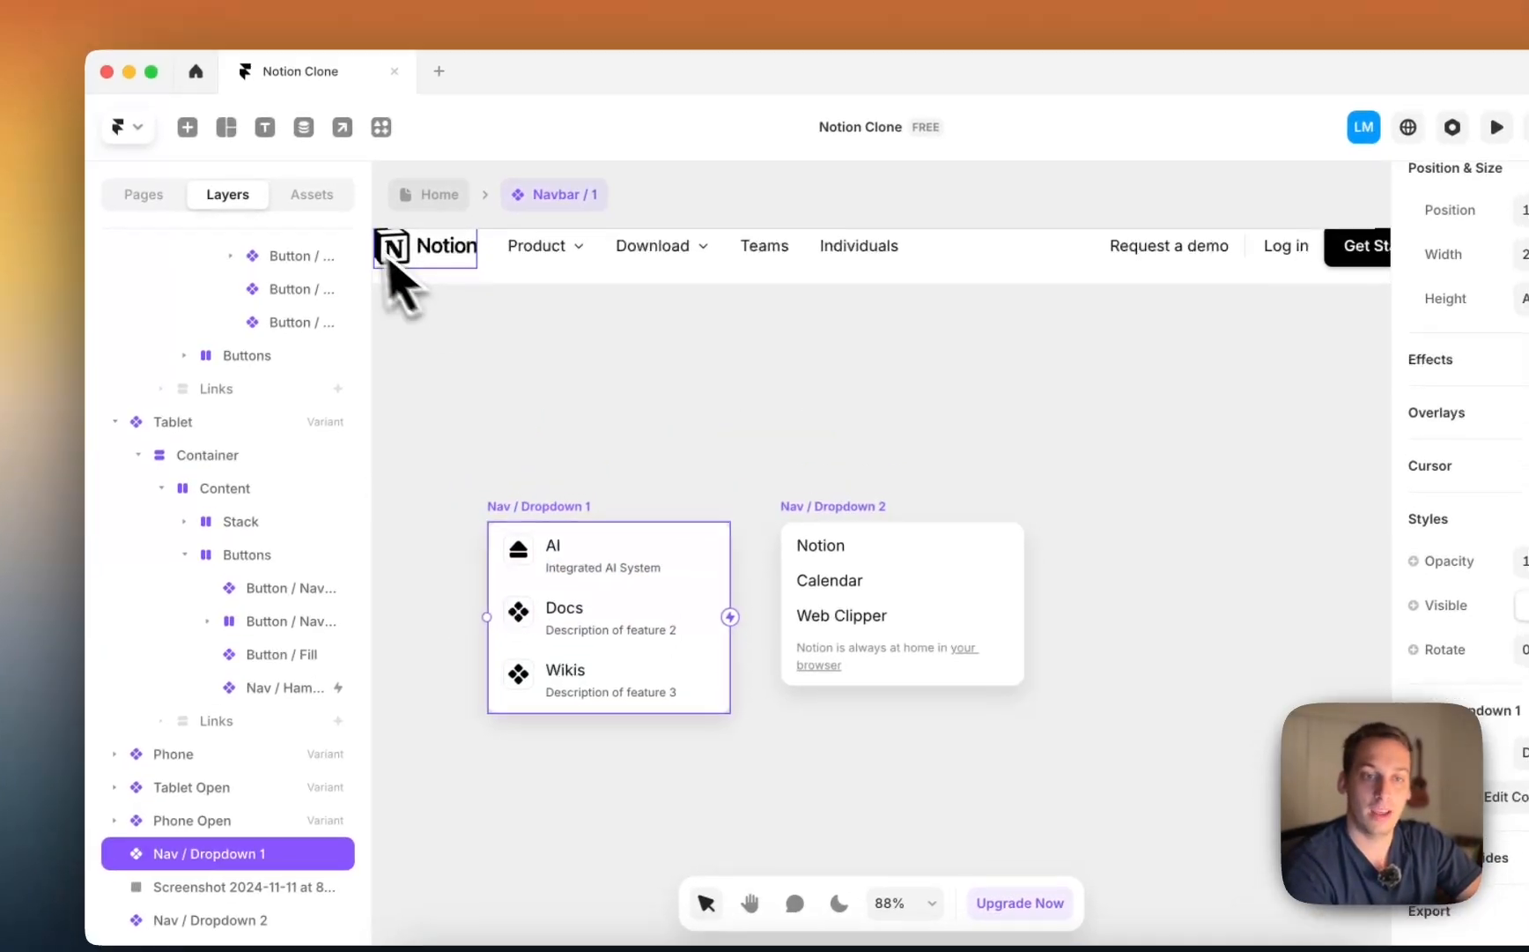
click(347, 164)
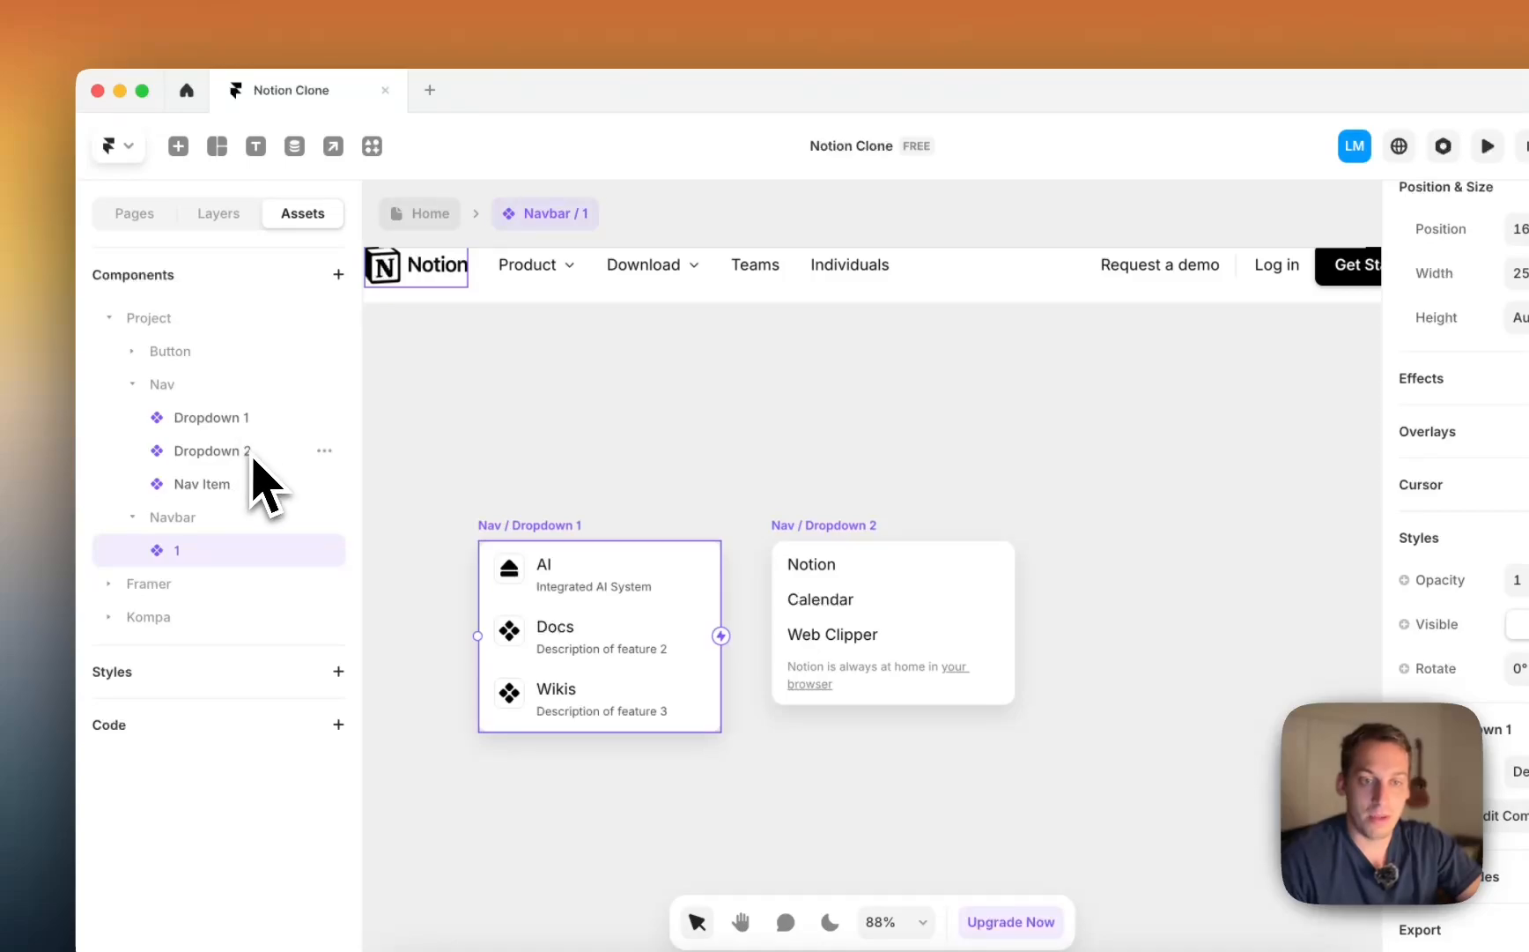
click(584, 470)
click(862, 526)
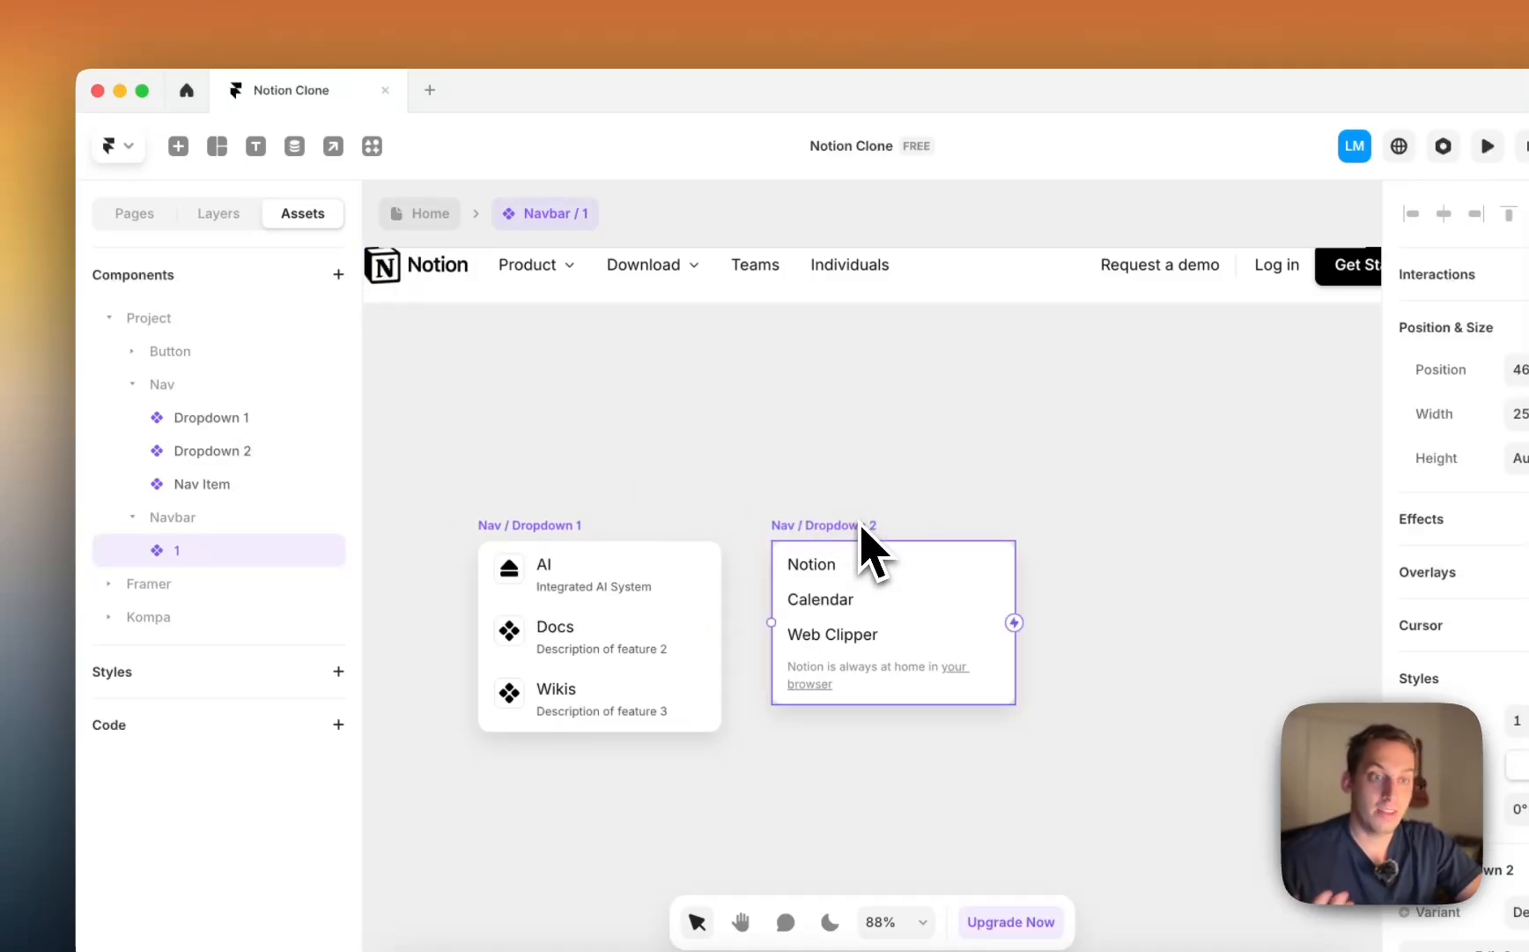
Step: Replace the component inside the Download button's overlay with the project's Nav Dropdown 2 and exit overlay editing
click(650, 269)
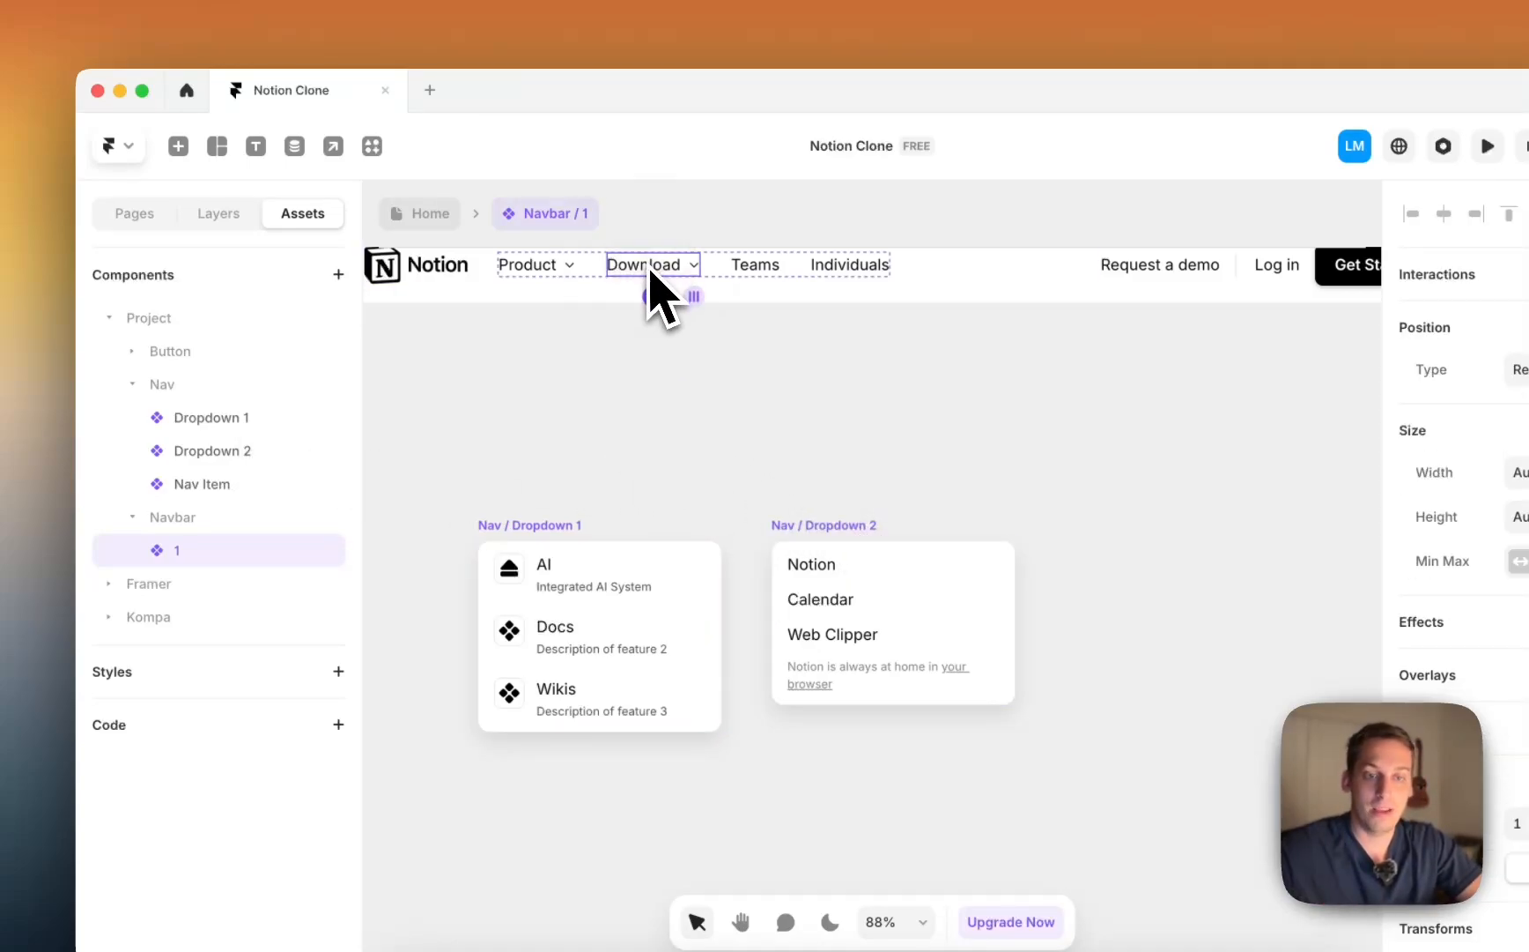
click(239, 222)
click(286, 548)
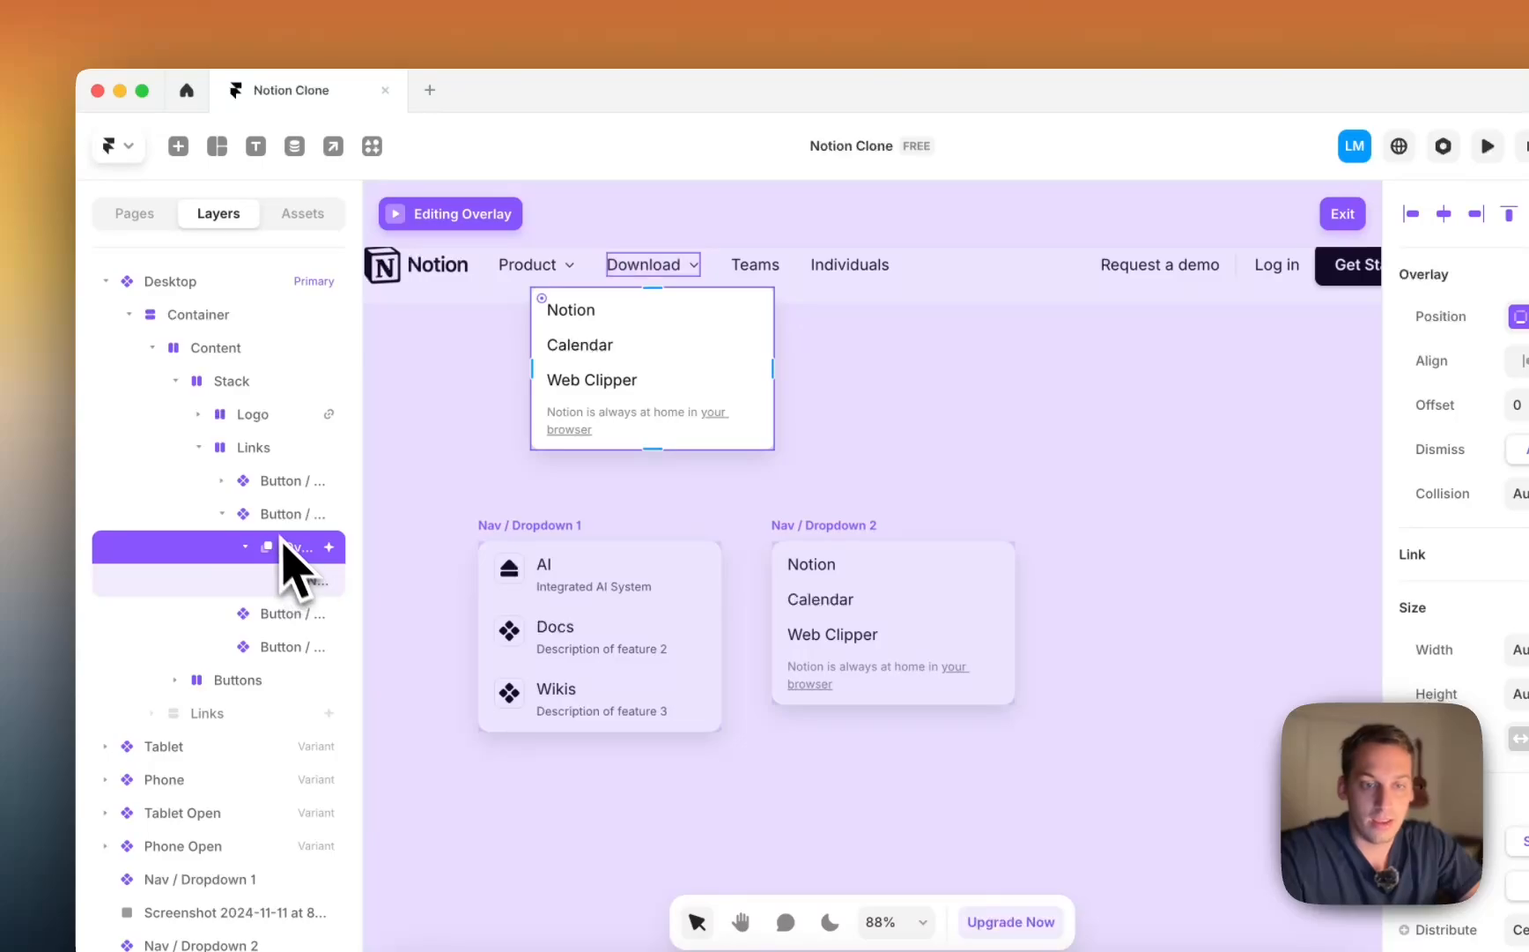
right_click(657, 410)
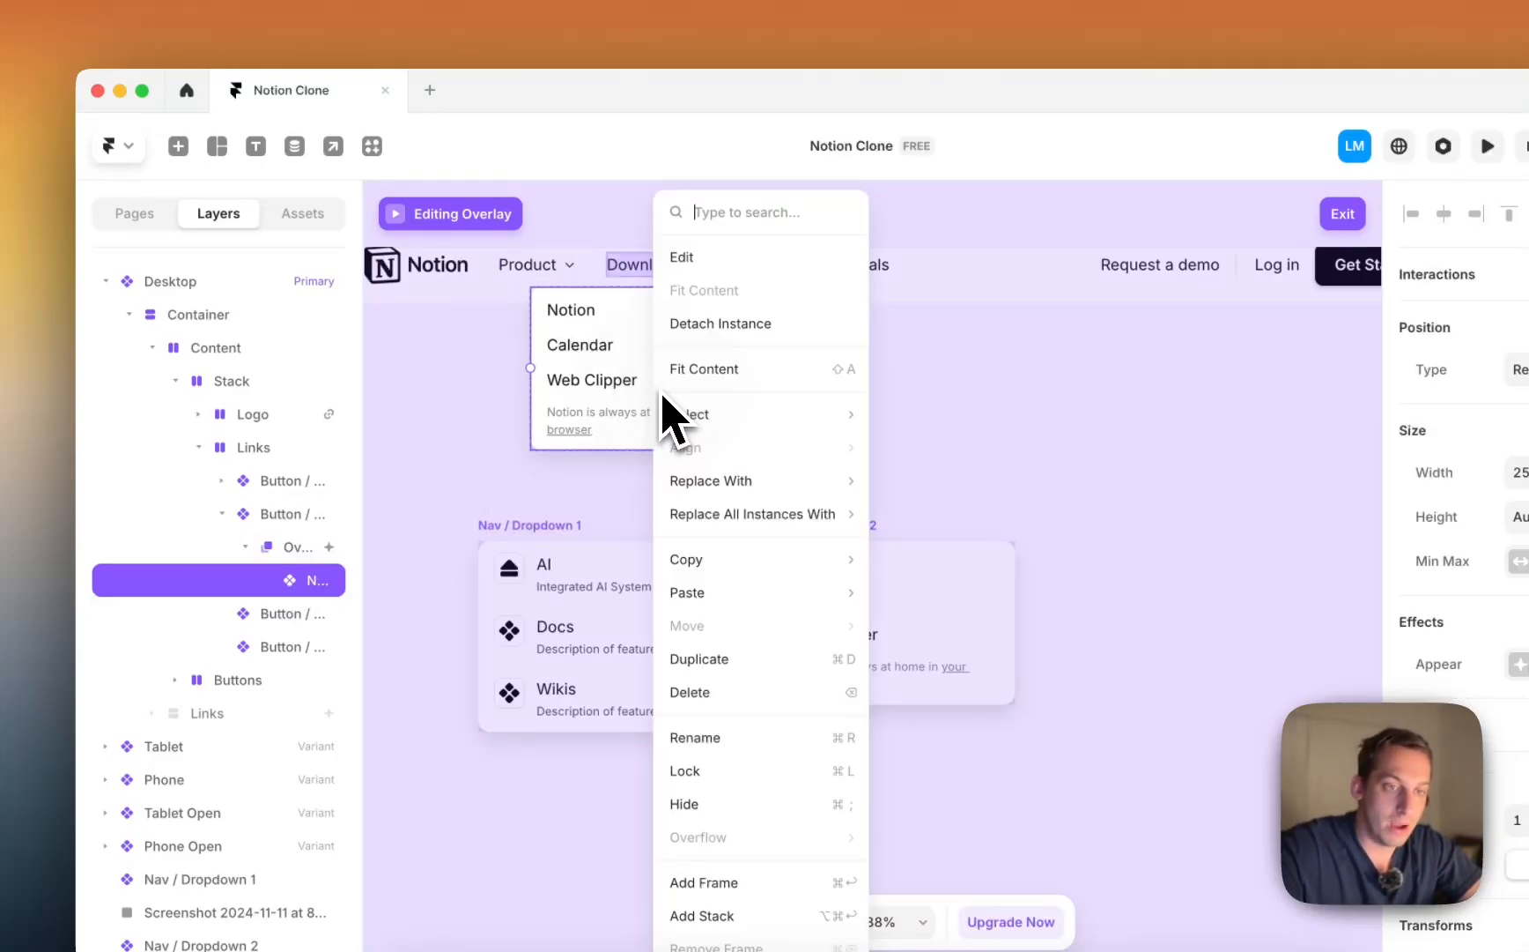
mouse_move(793, 484)
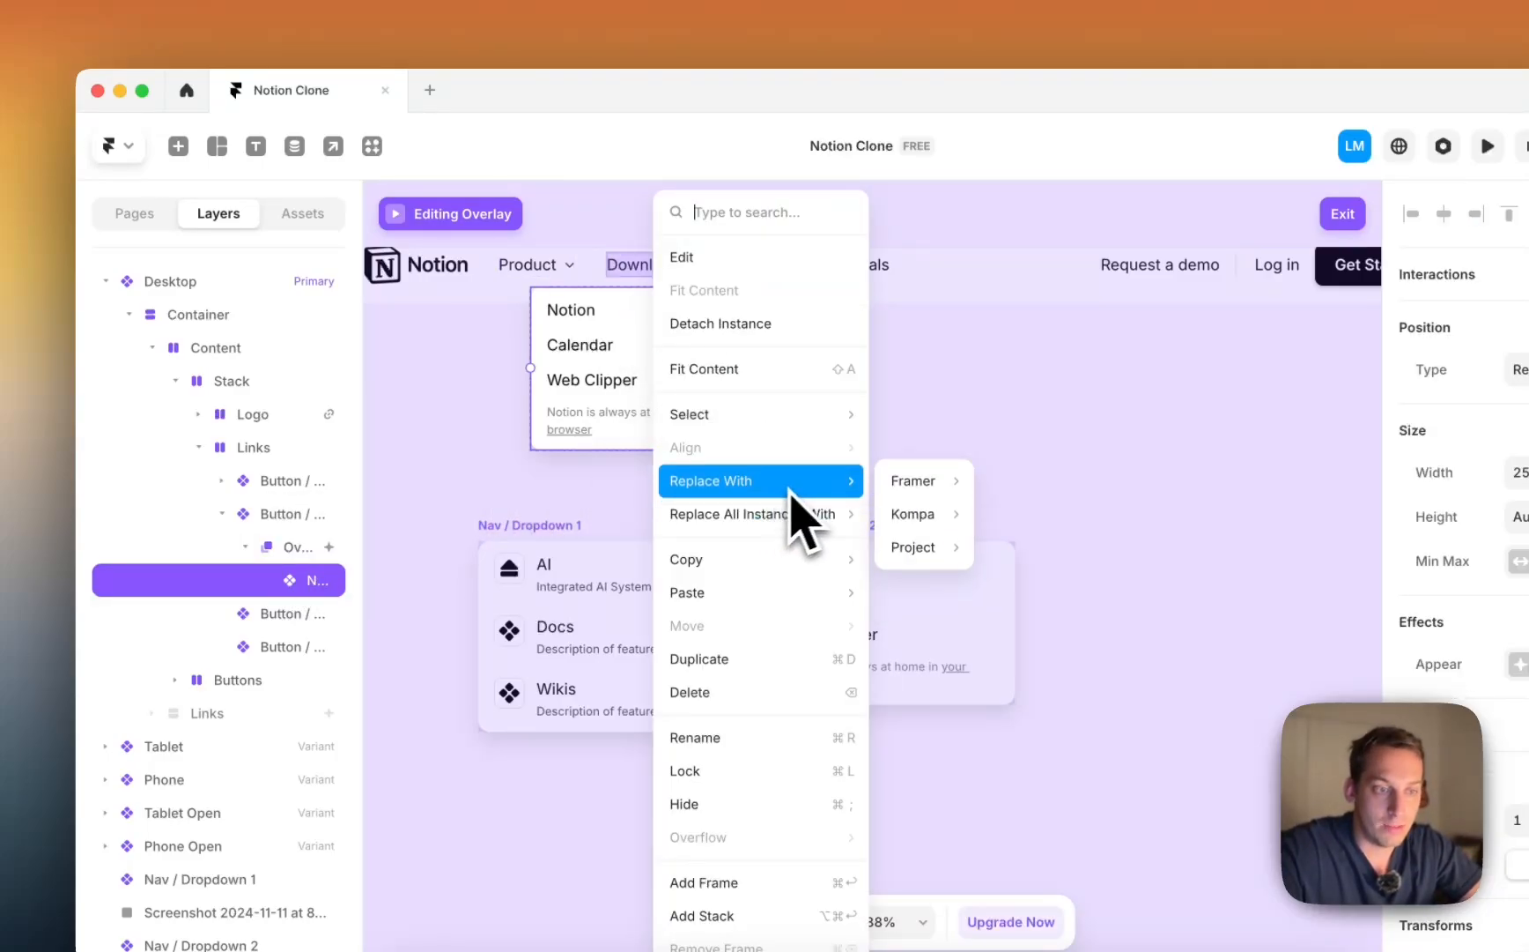
mouse_move(951, 535)
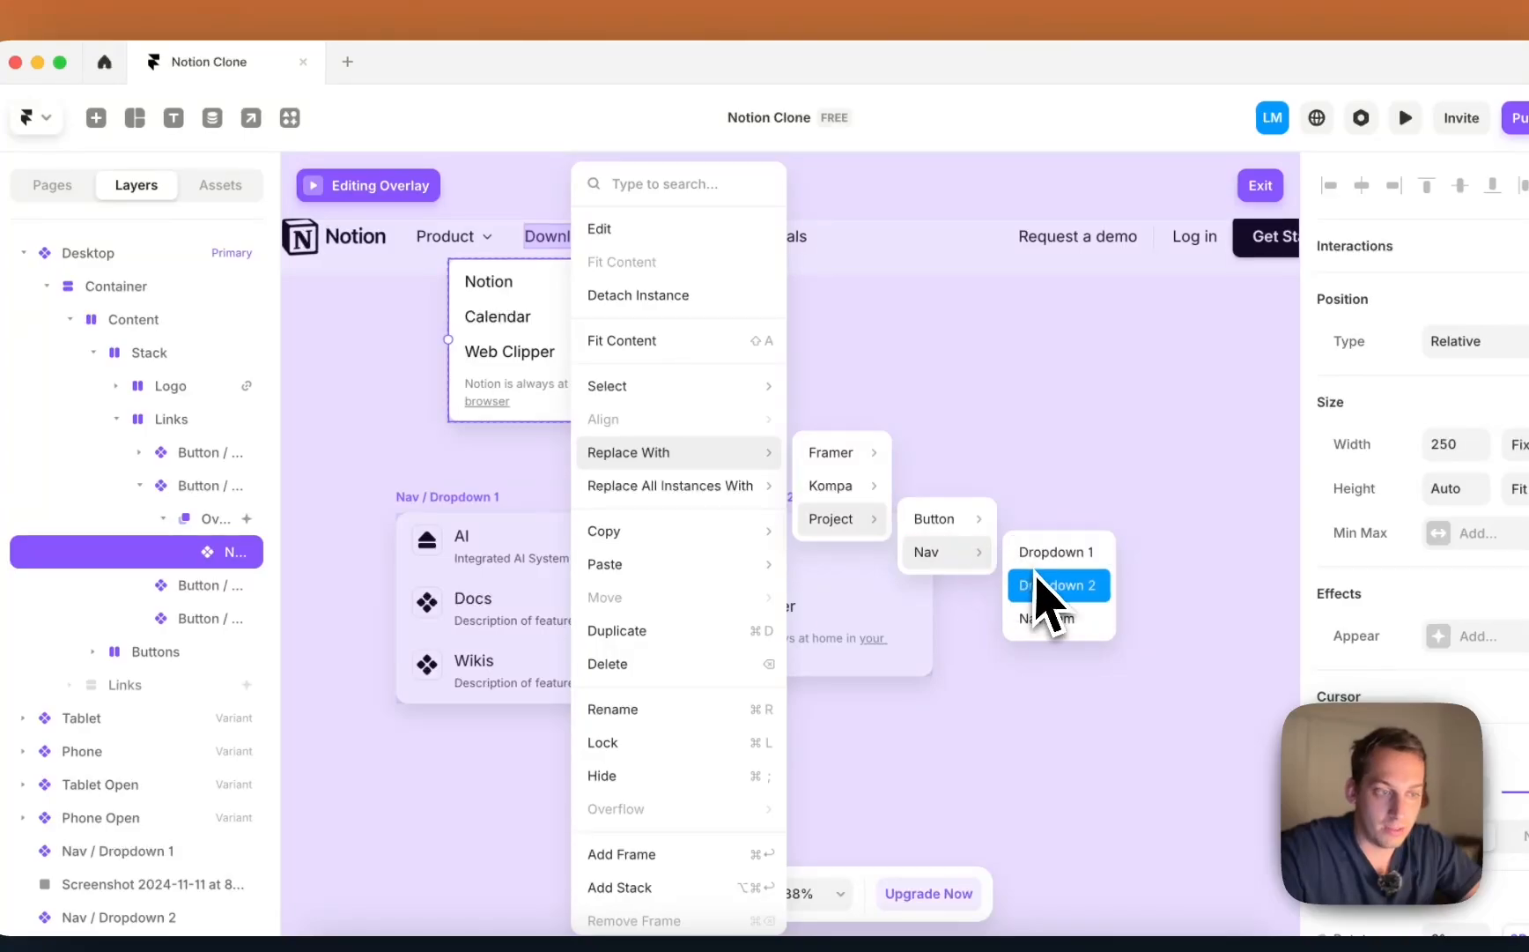
click(1046, 583)
click(949, 401)
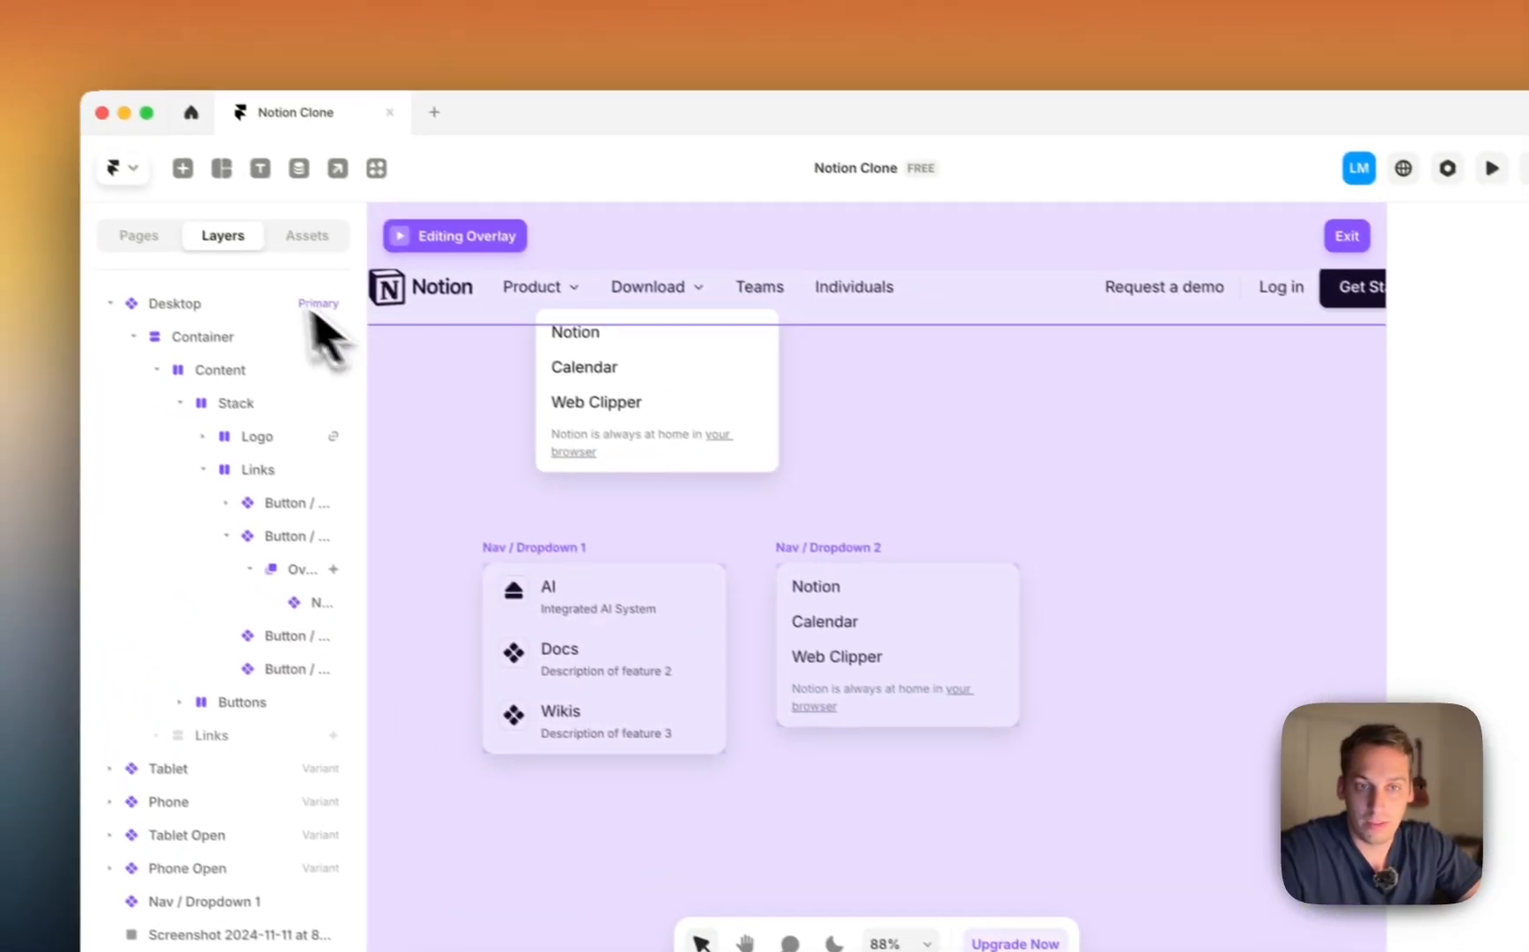
click(55, 185)
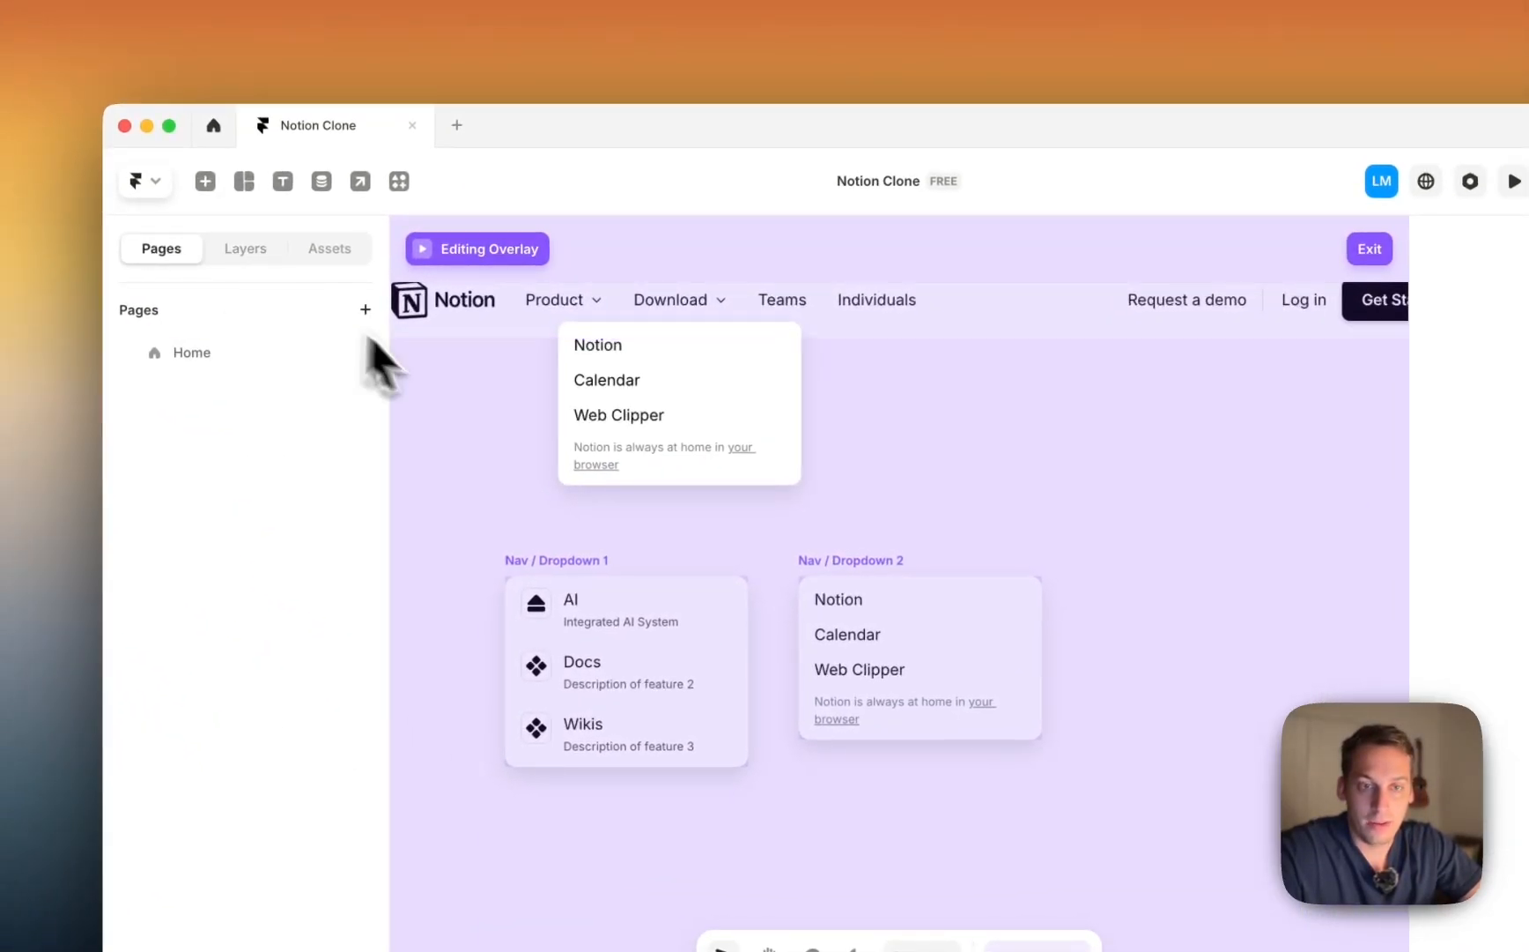
click(447, 379)
Step: Inspect the desktop navbar's Request a demo button and the Get Started button's Button / Fill component, returning to the navbar
scroll(953, 366, up, 2)
scroll(953, 366, right, 3)
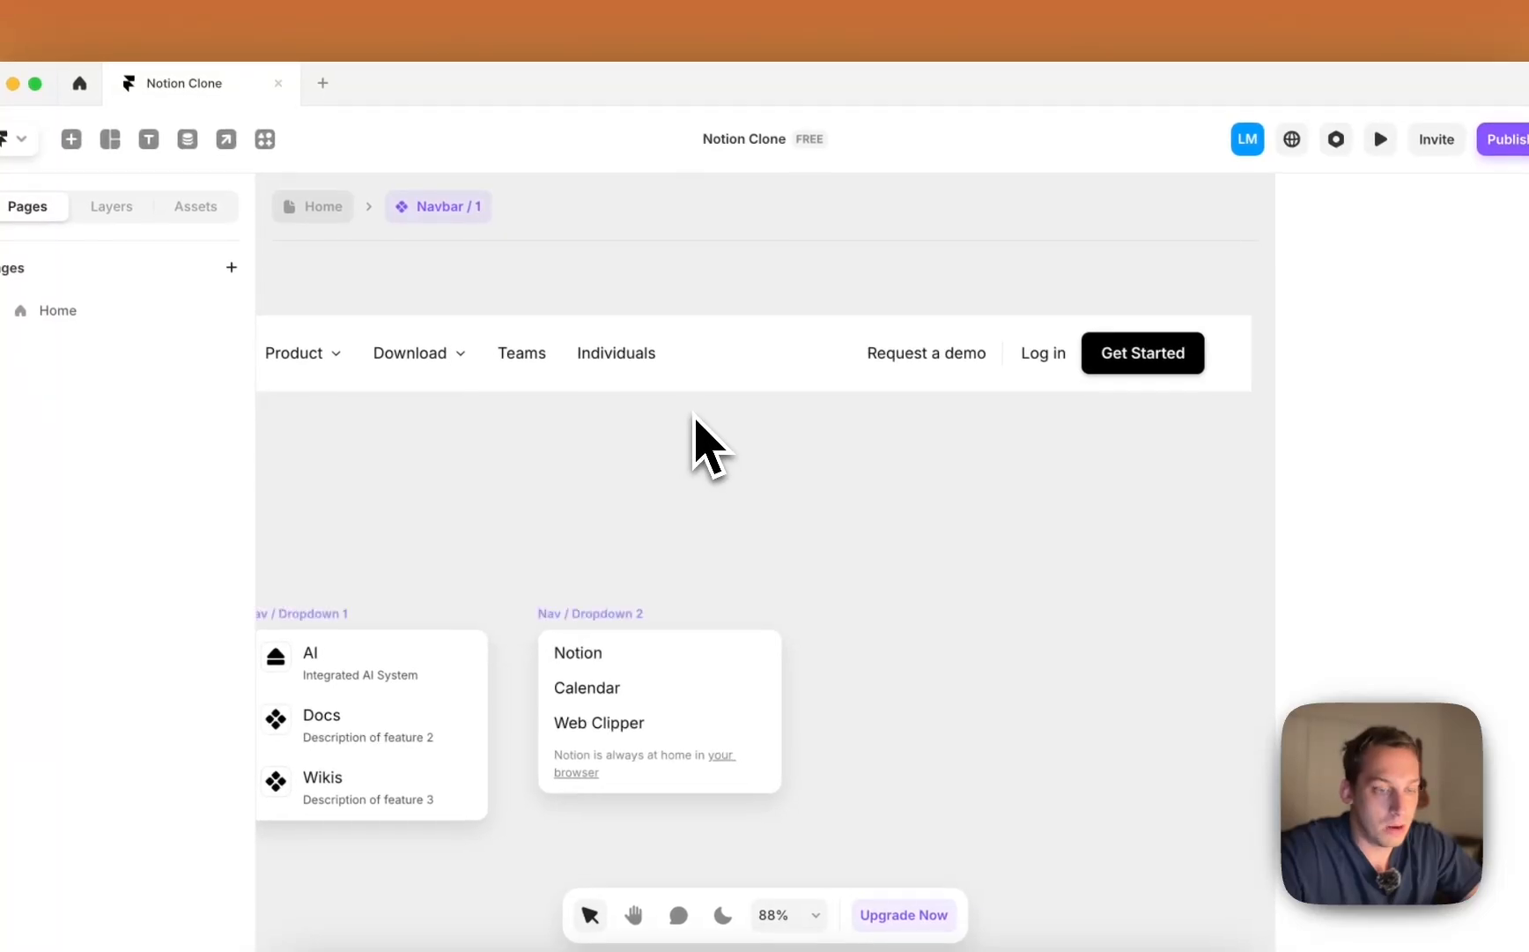
scroll(709, 445, down, 3)
click(851, 372)
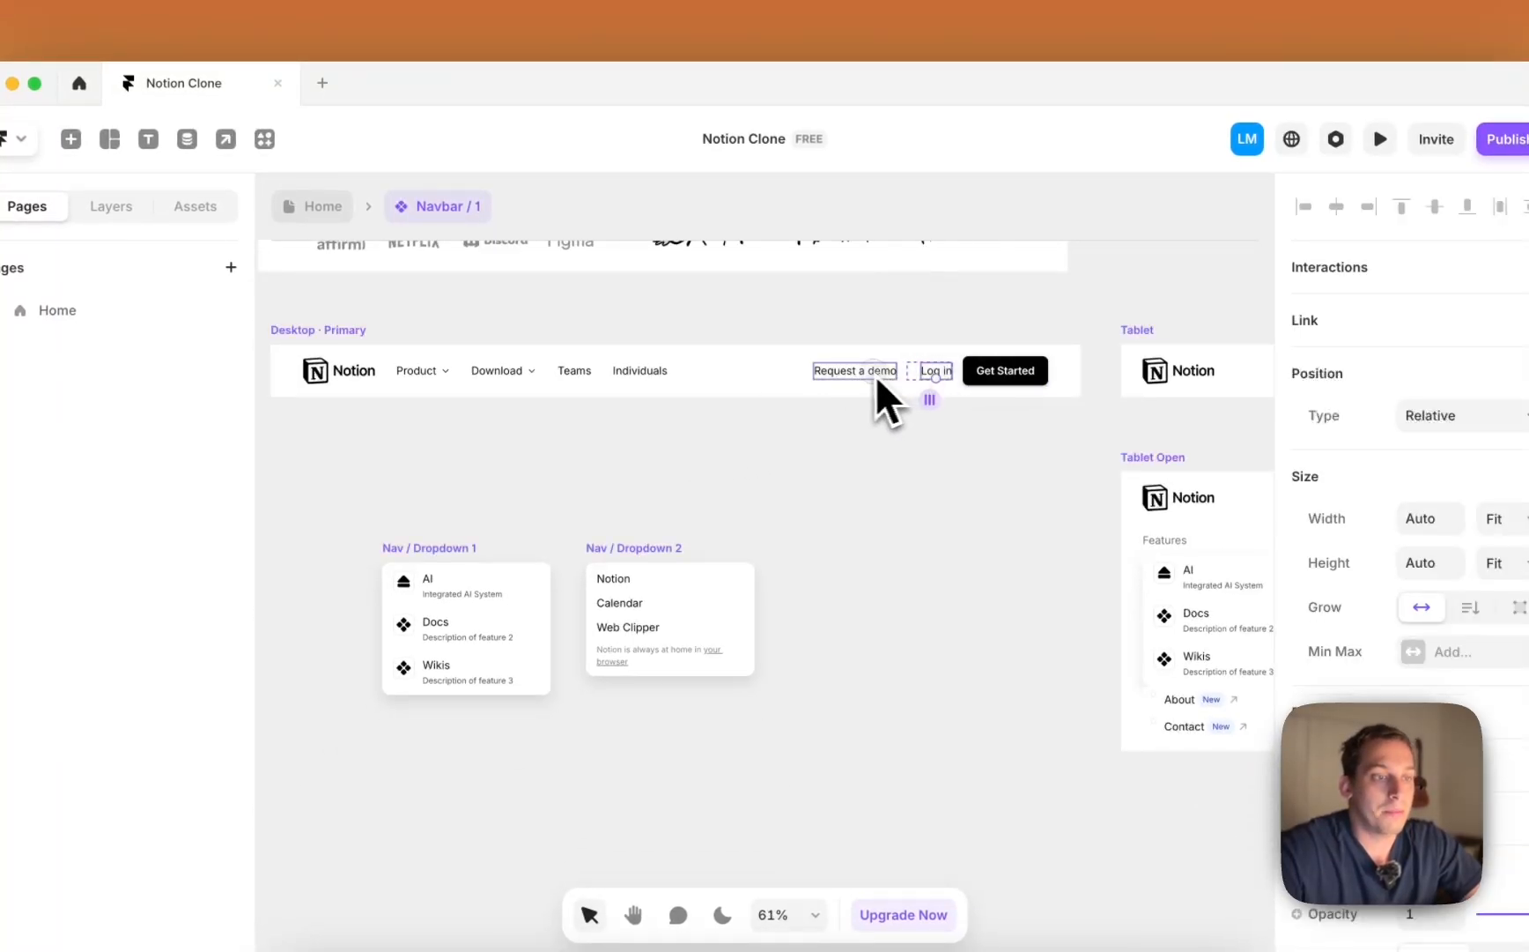
click(876, 379)
scroll(910, 364, up, 4)
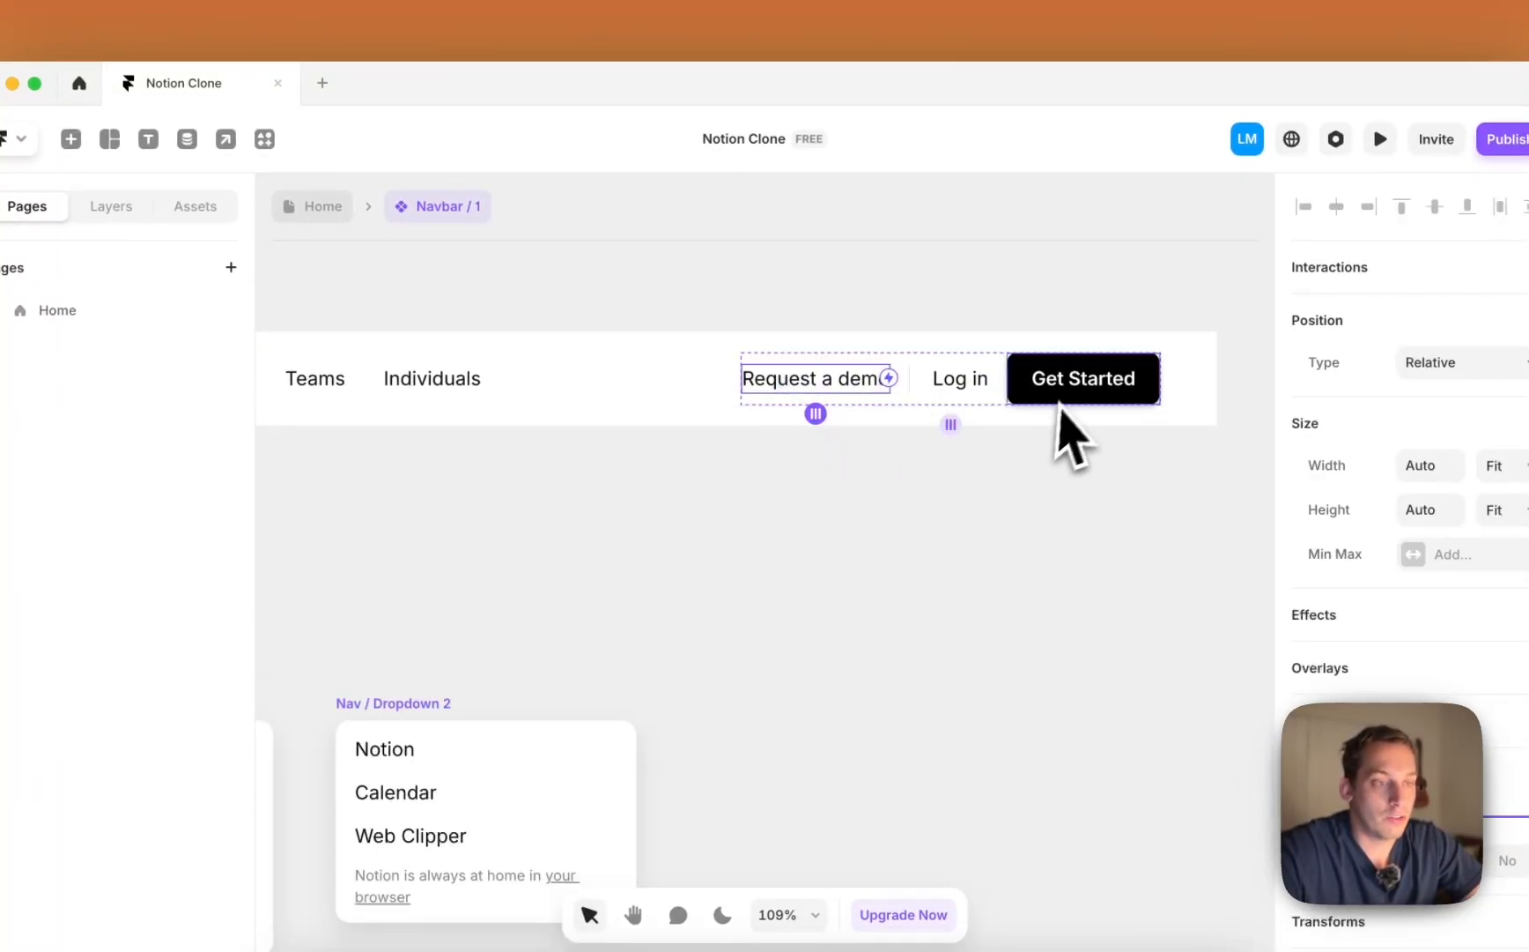
scroll(1060, 408, down, 5)
double_click(1033, 377)
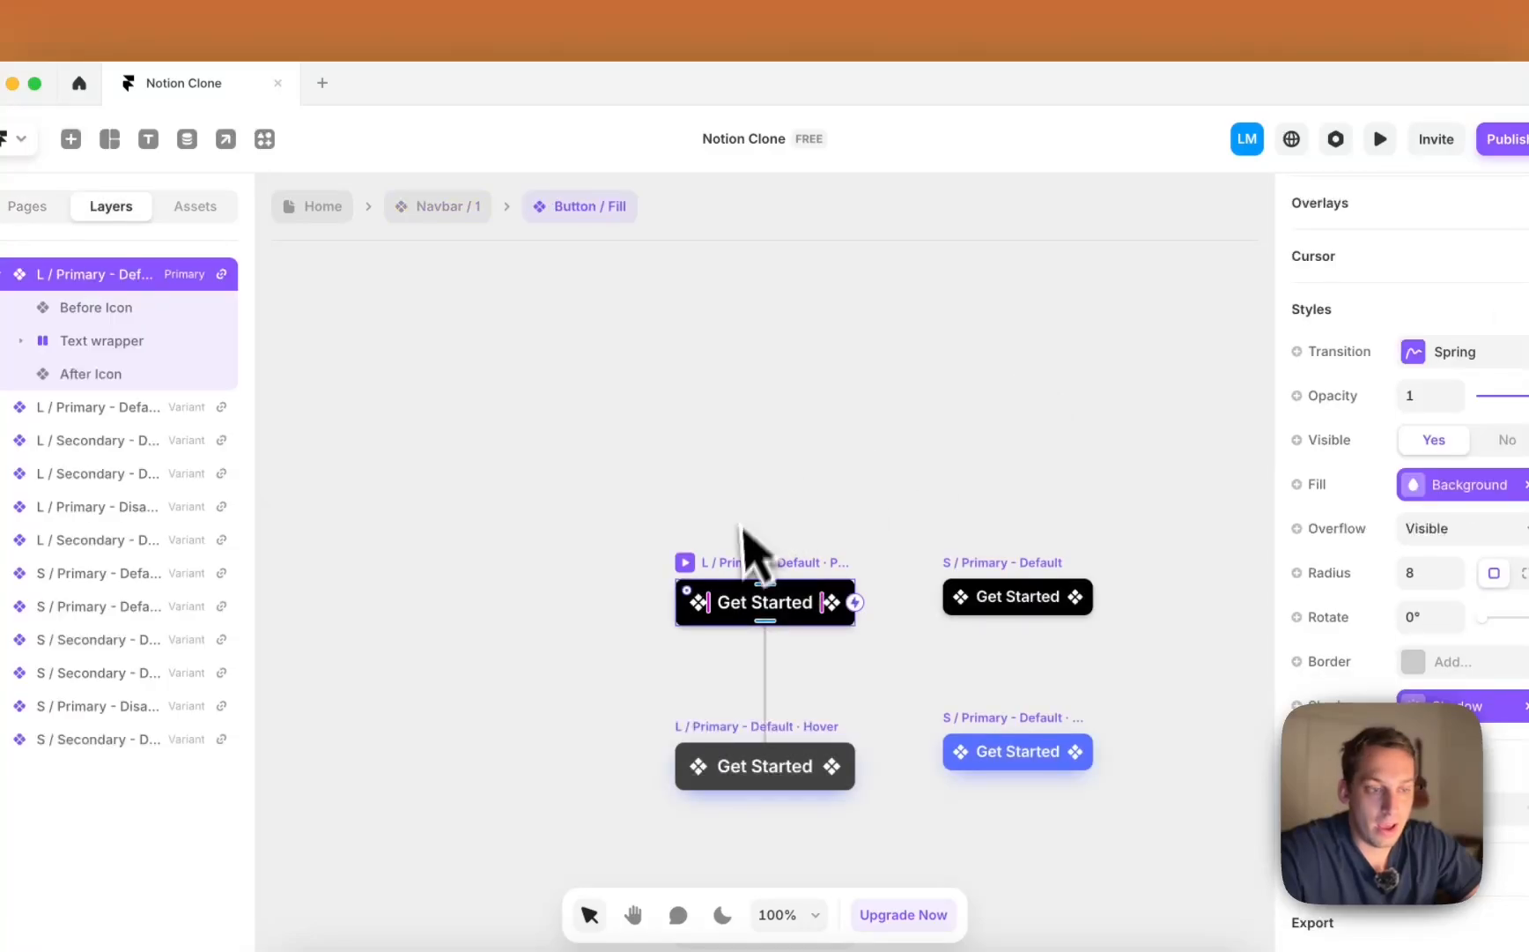
click(441, 206)
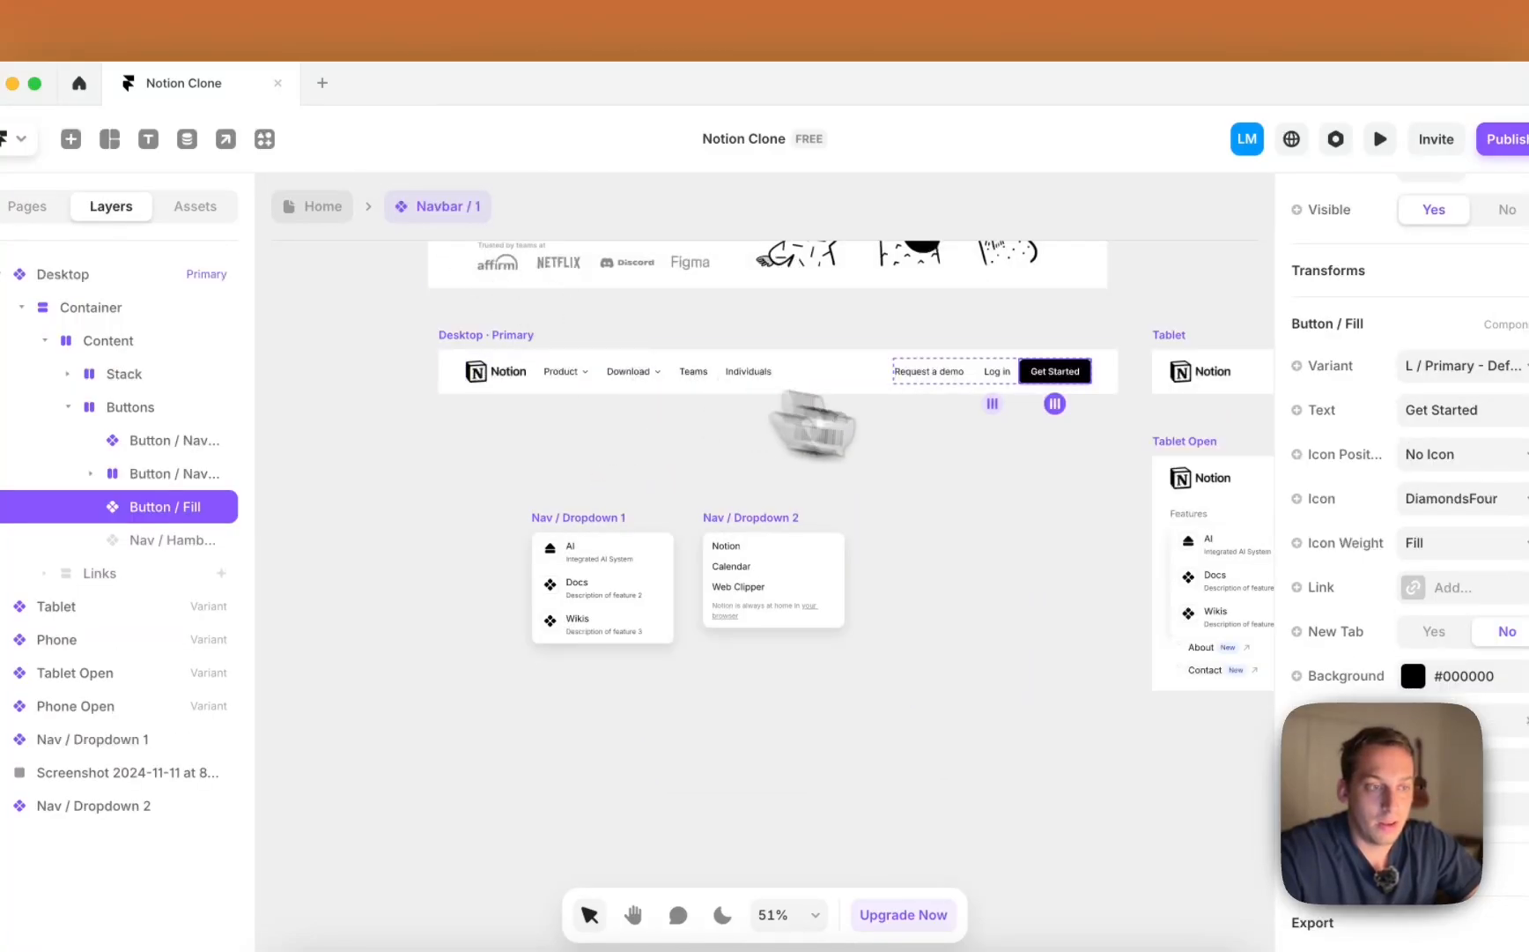
double_click(1072, 379)
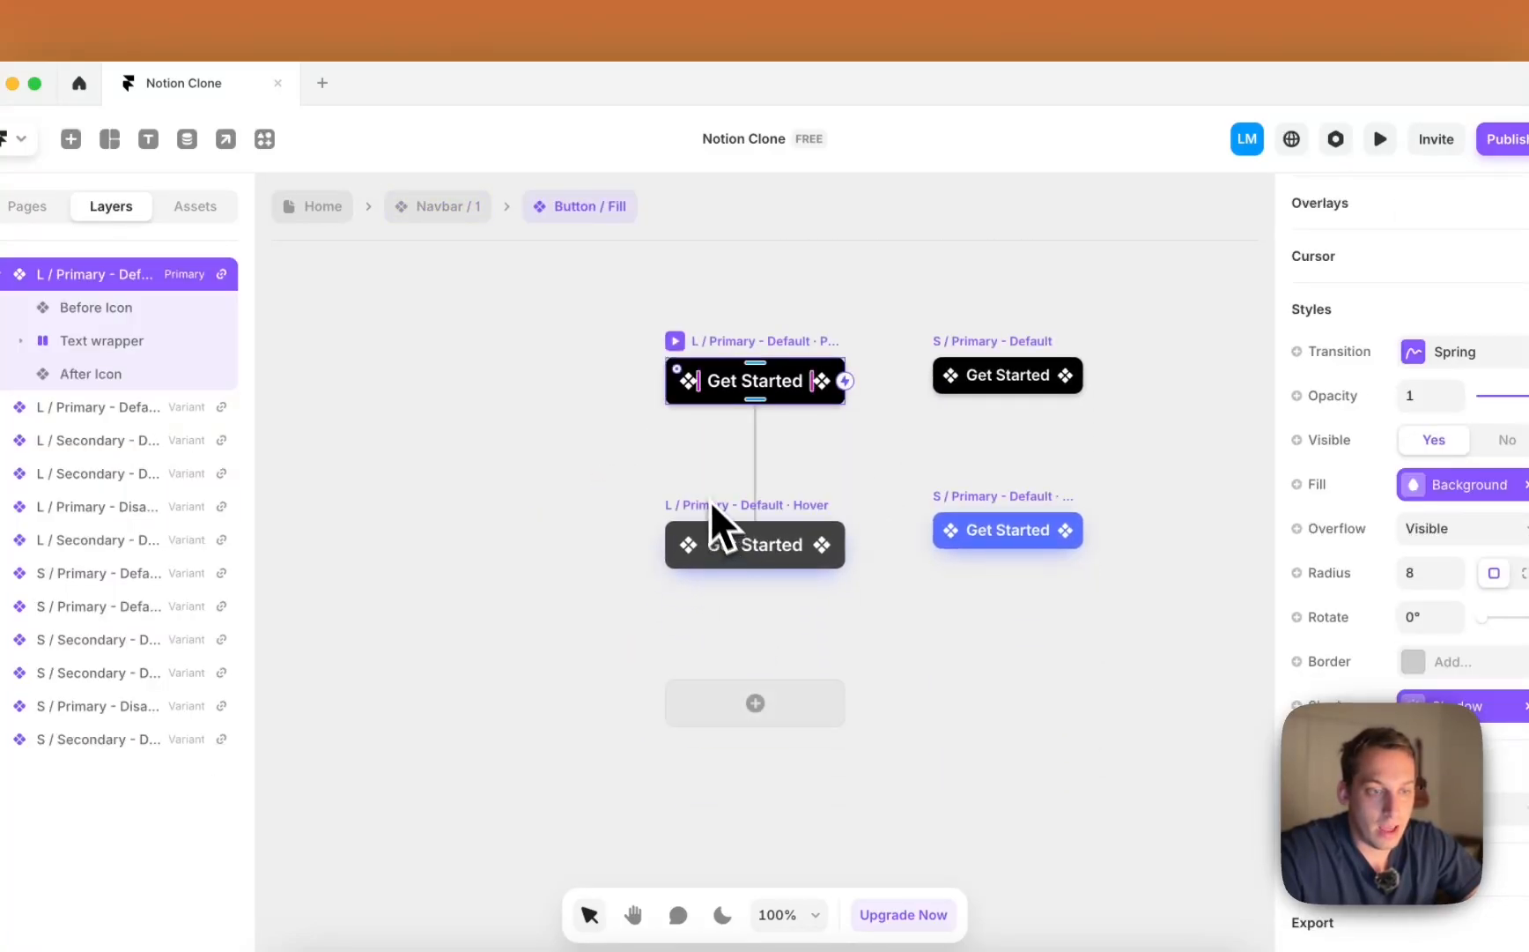
key(Escape)
Step: Set the shadow color of the Get Started button's L / Primary hover variant to #989BAB and return to the Navbar component
double_click(1053, 378)
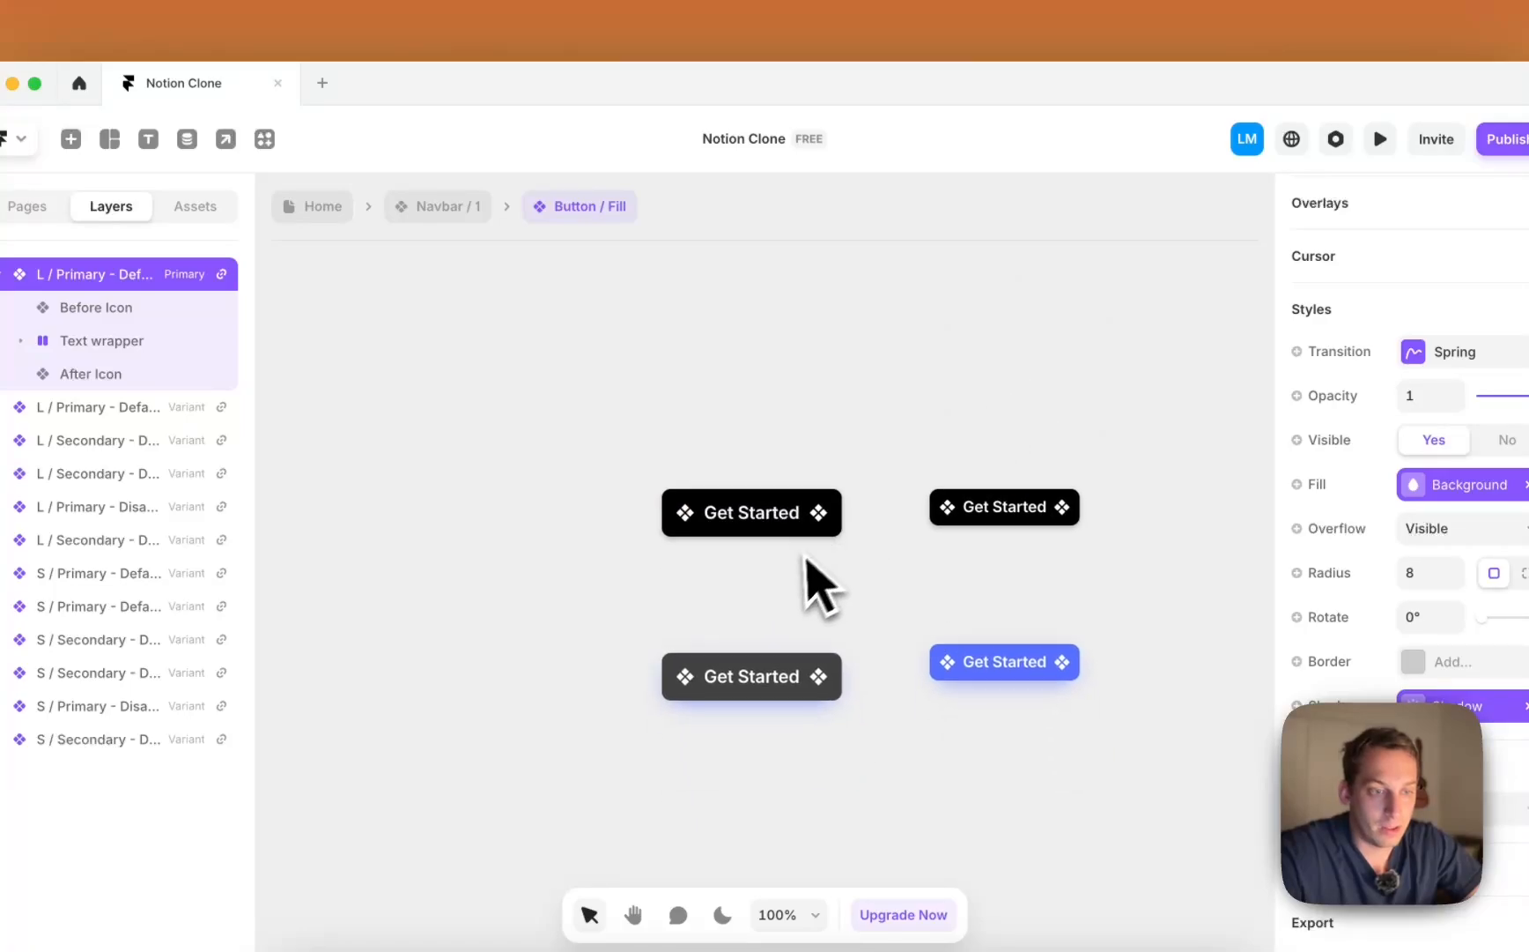
click(734, 528)
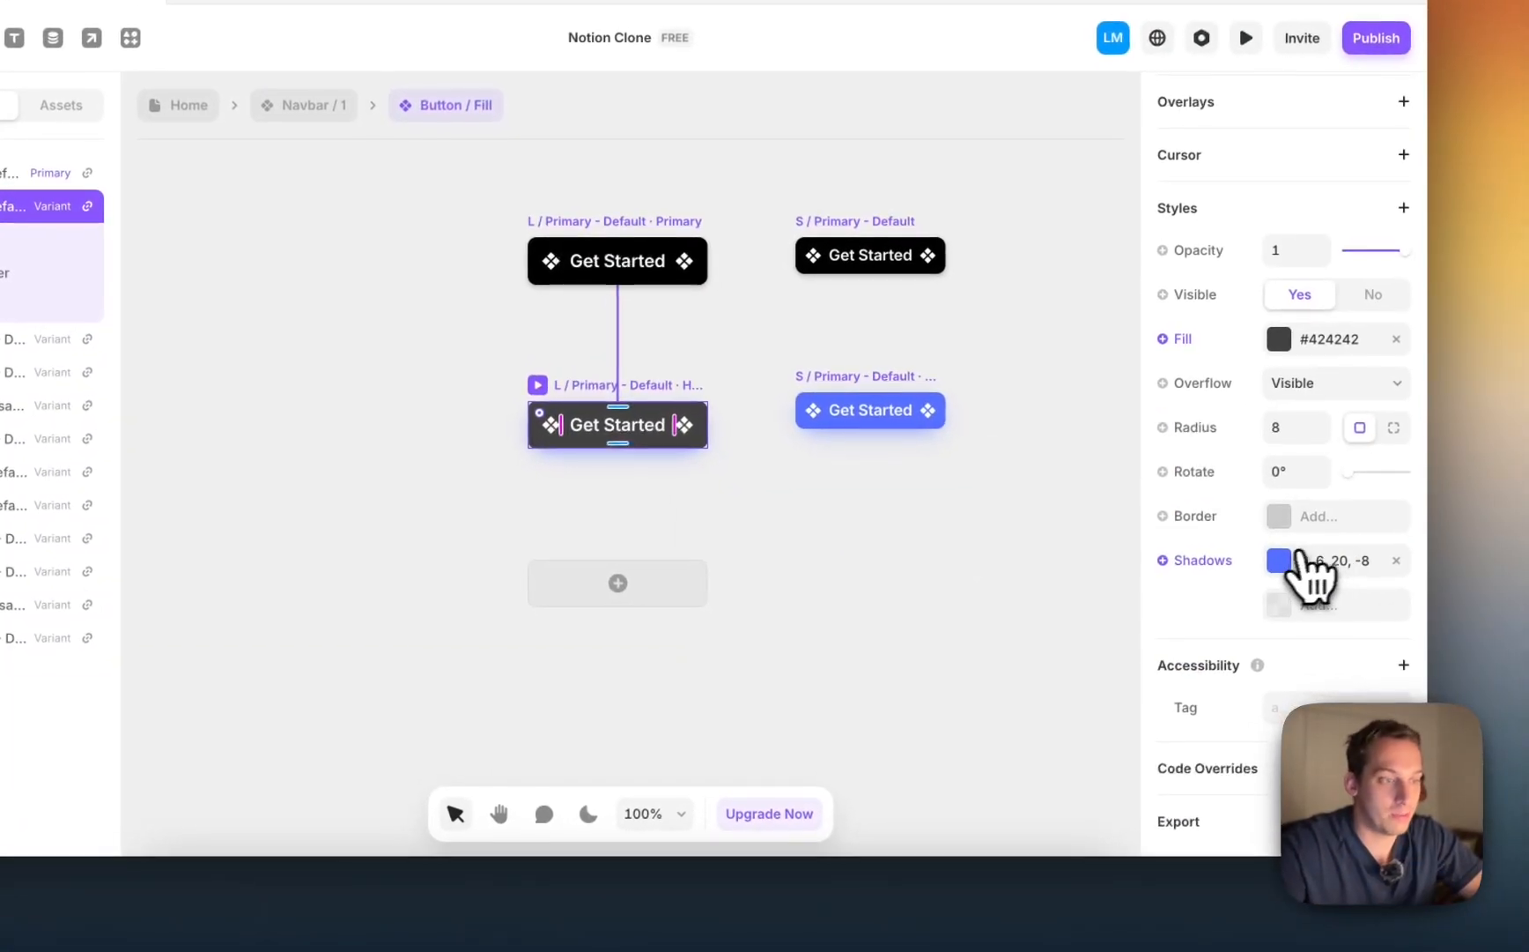
click(1302, 562)
click(974, 634)
click(880, 527)
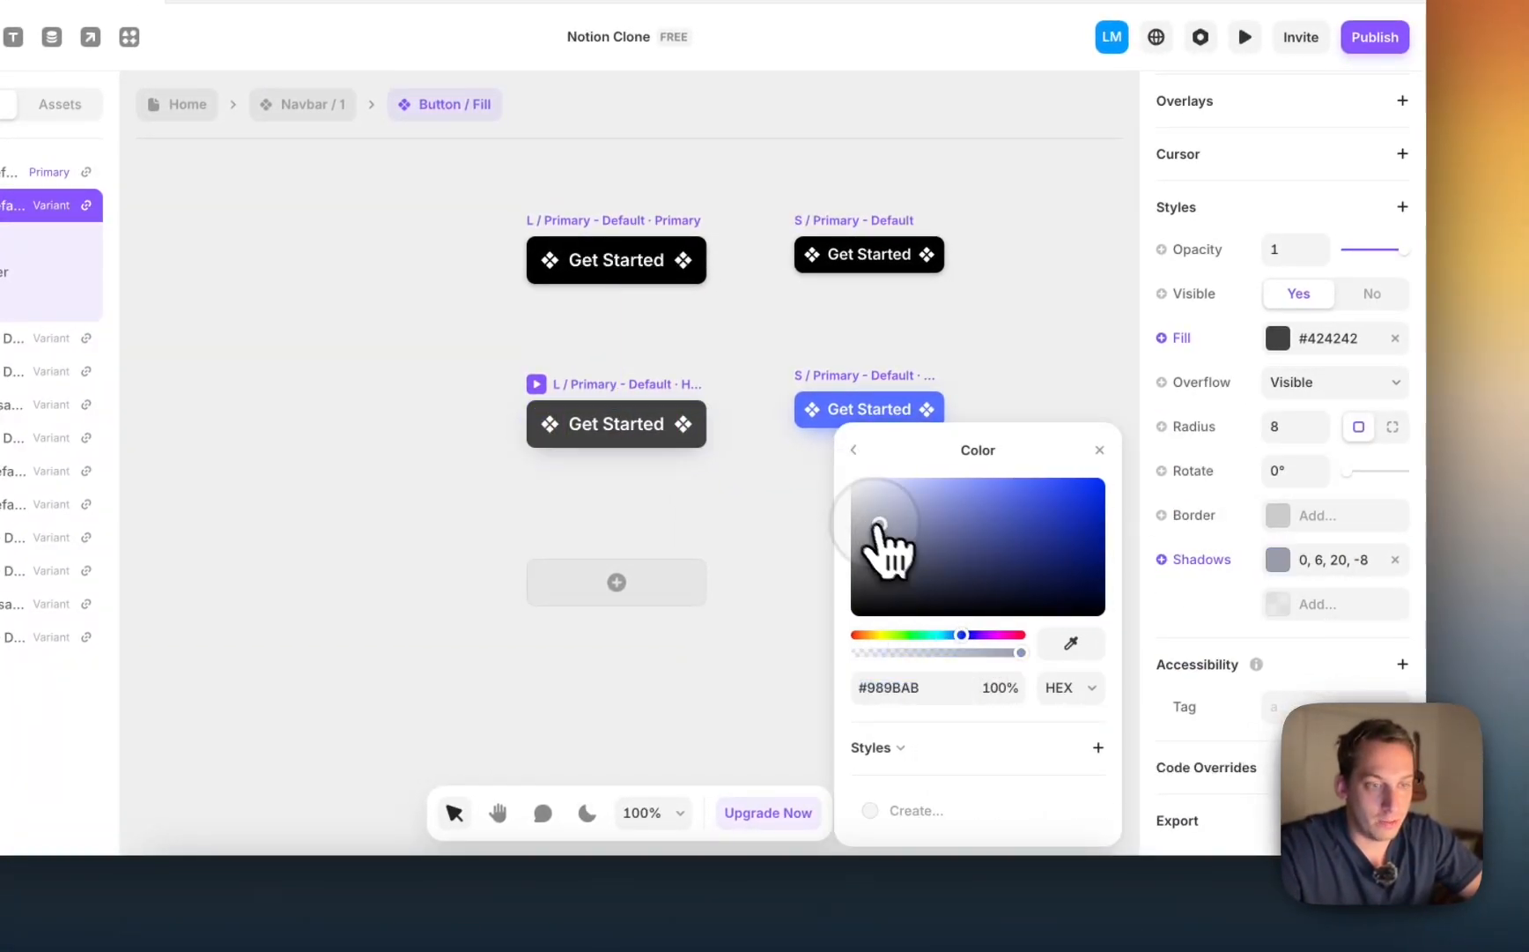
click(379, 305)
click(310, 104)
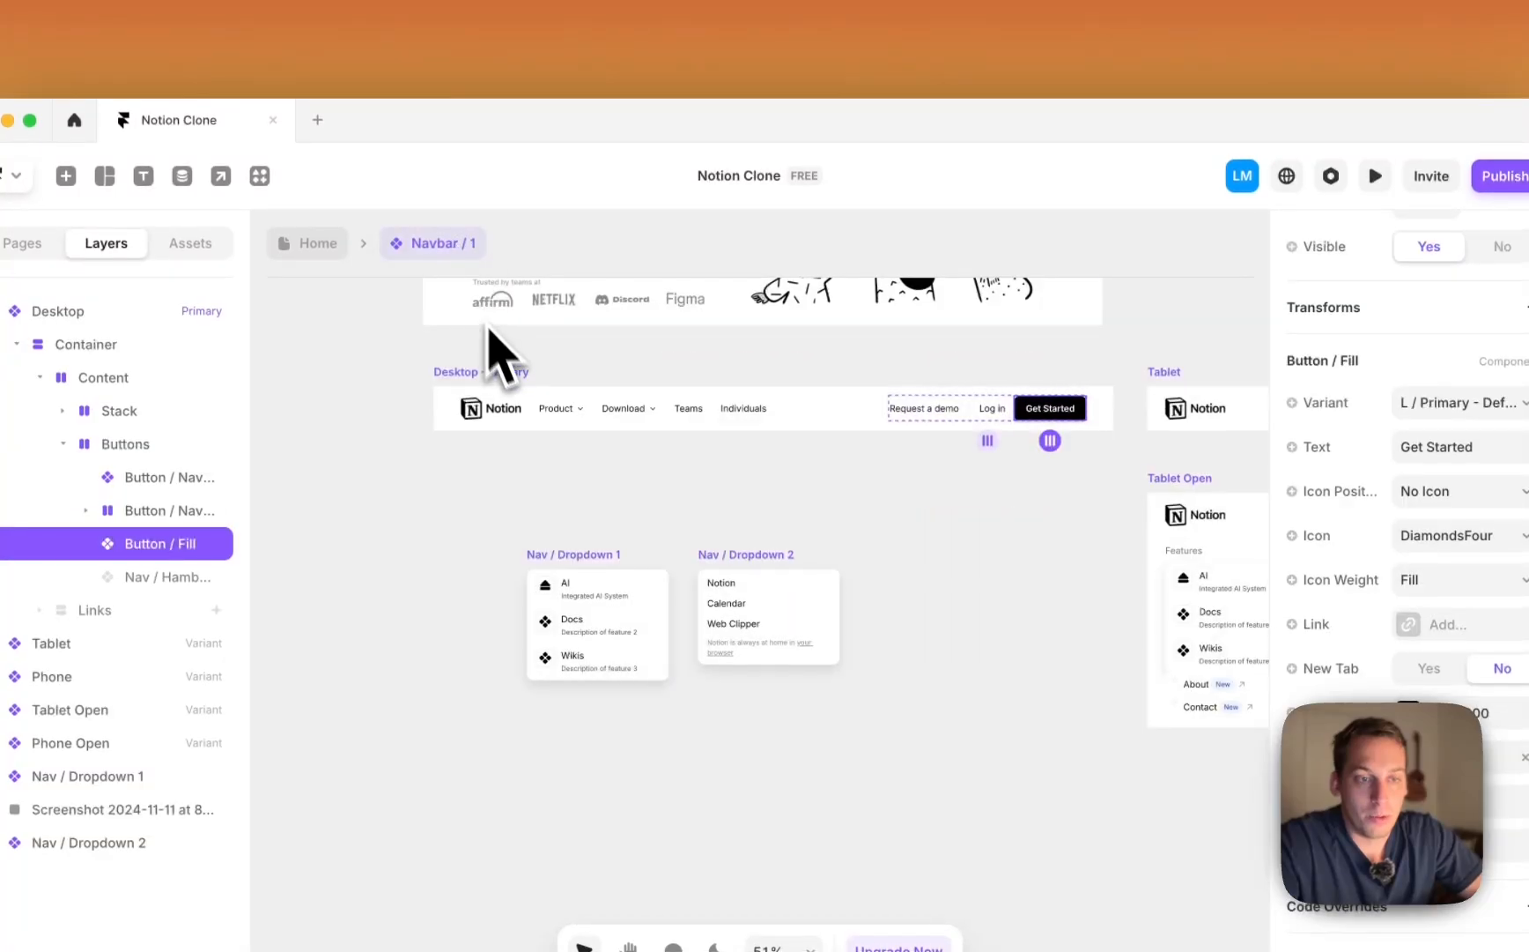
Step: Preview the desktop primary variant of the Navbar, including its Product dropdown link, and exit the preview
click(462, 371)
key(super+p)
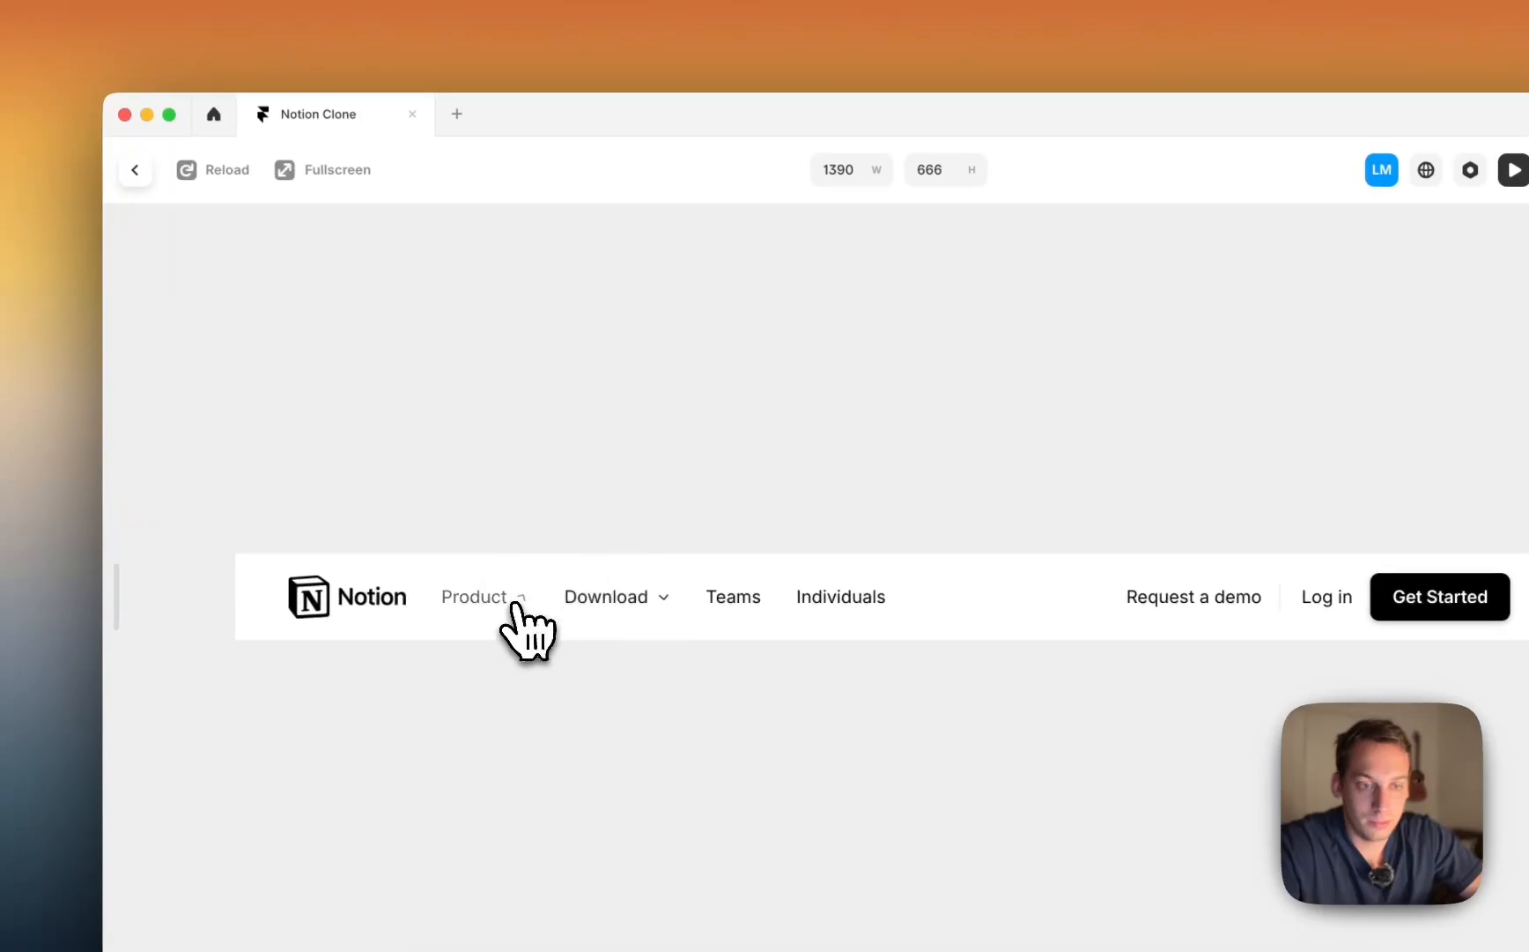
click(135, 176)
Step: Return to the Home page, switch to Google Chrome to view the hero on Notion's website, and switch back to Framer
click(467, 245)
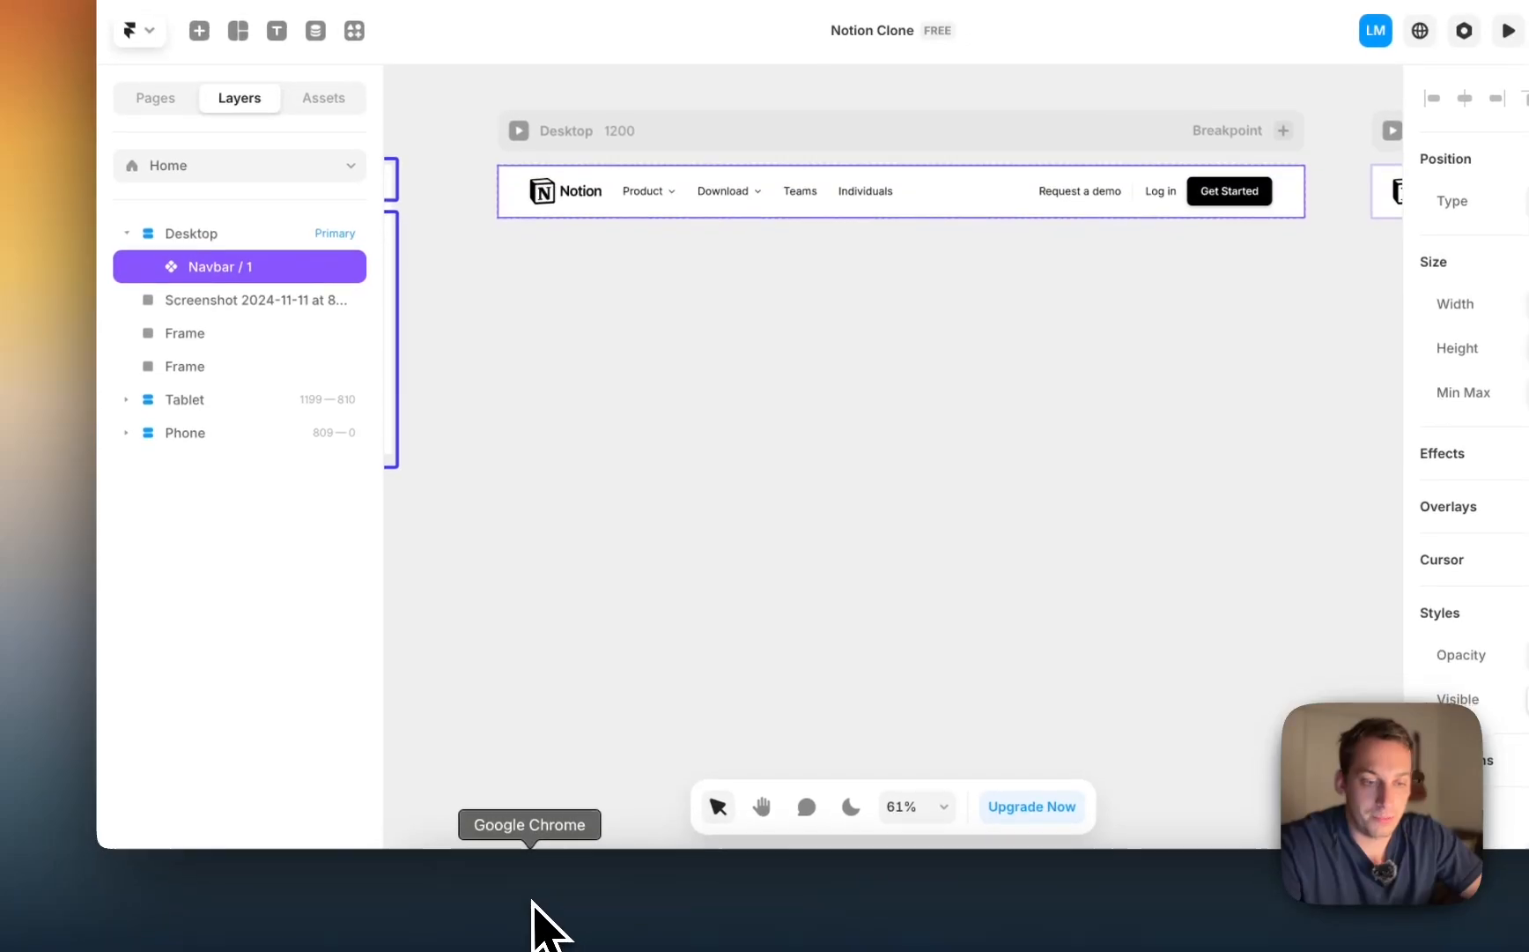
click(530, 900)
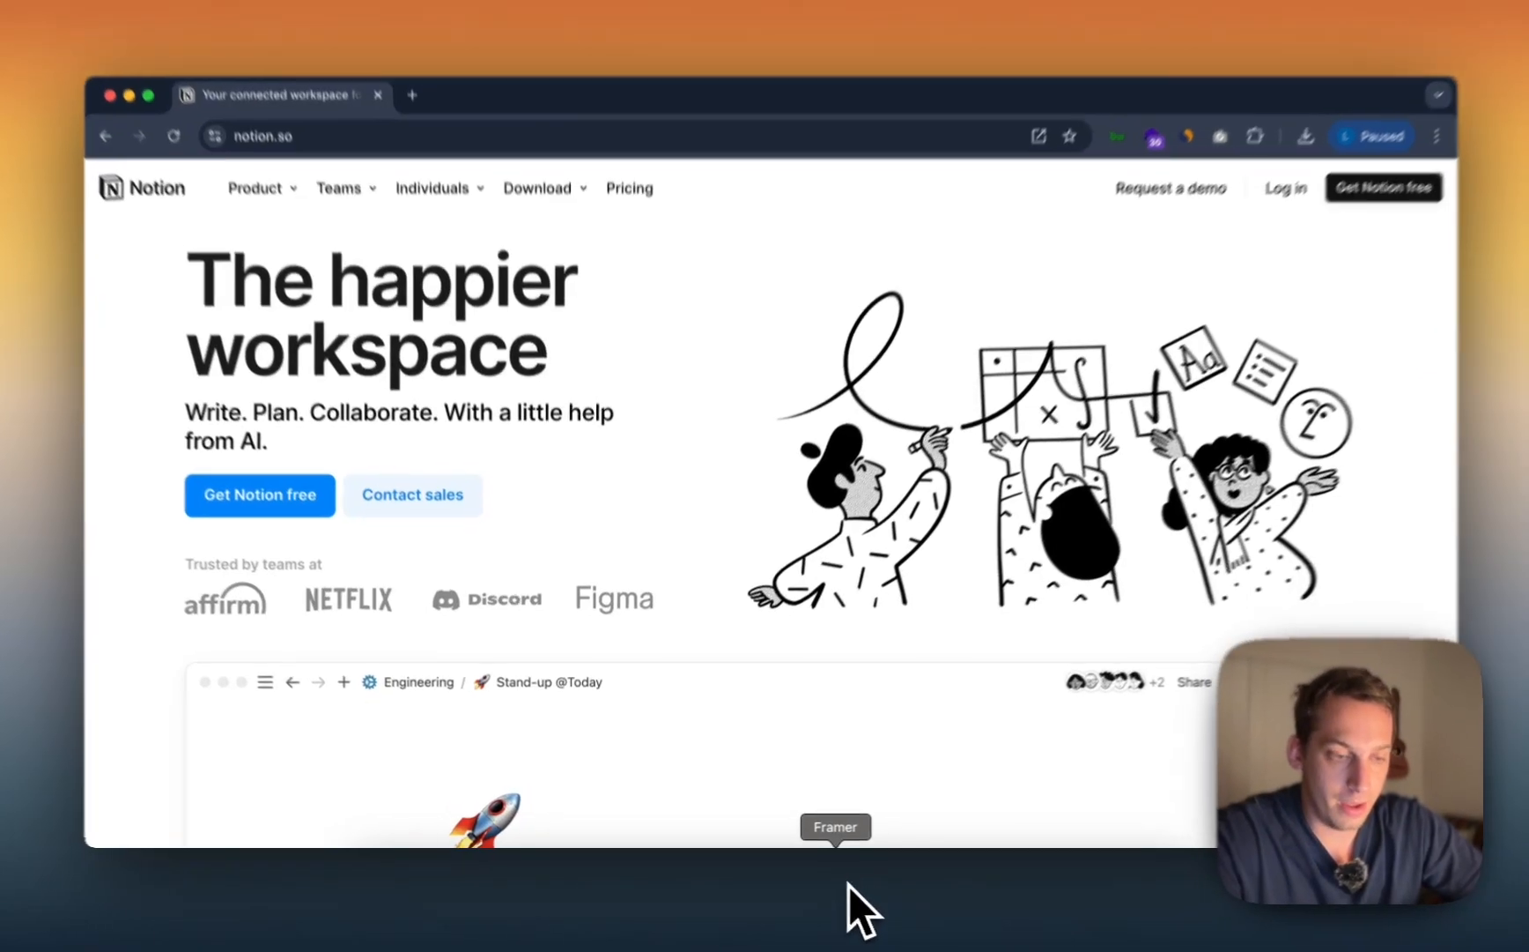
click(839, 882)
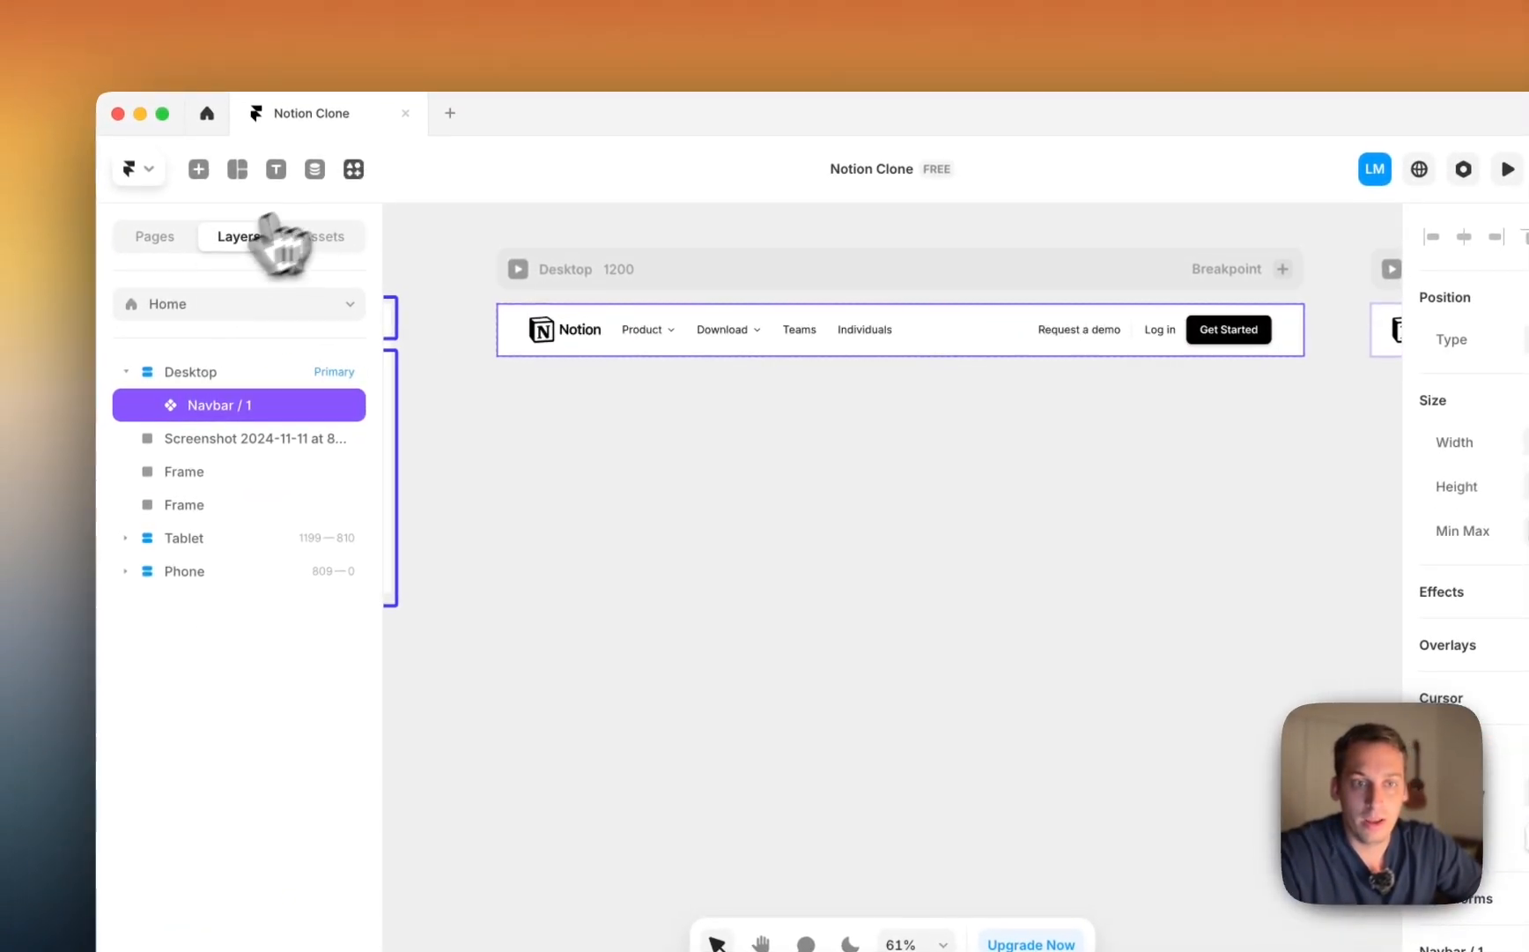
Step: Launch the Blocs plugin on the Home page and open its Hero category
click(348, 168)
text(broc)
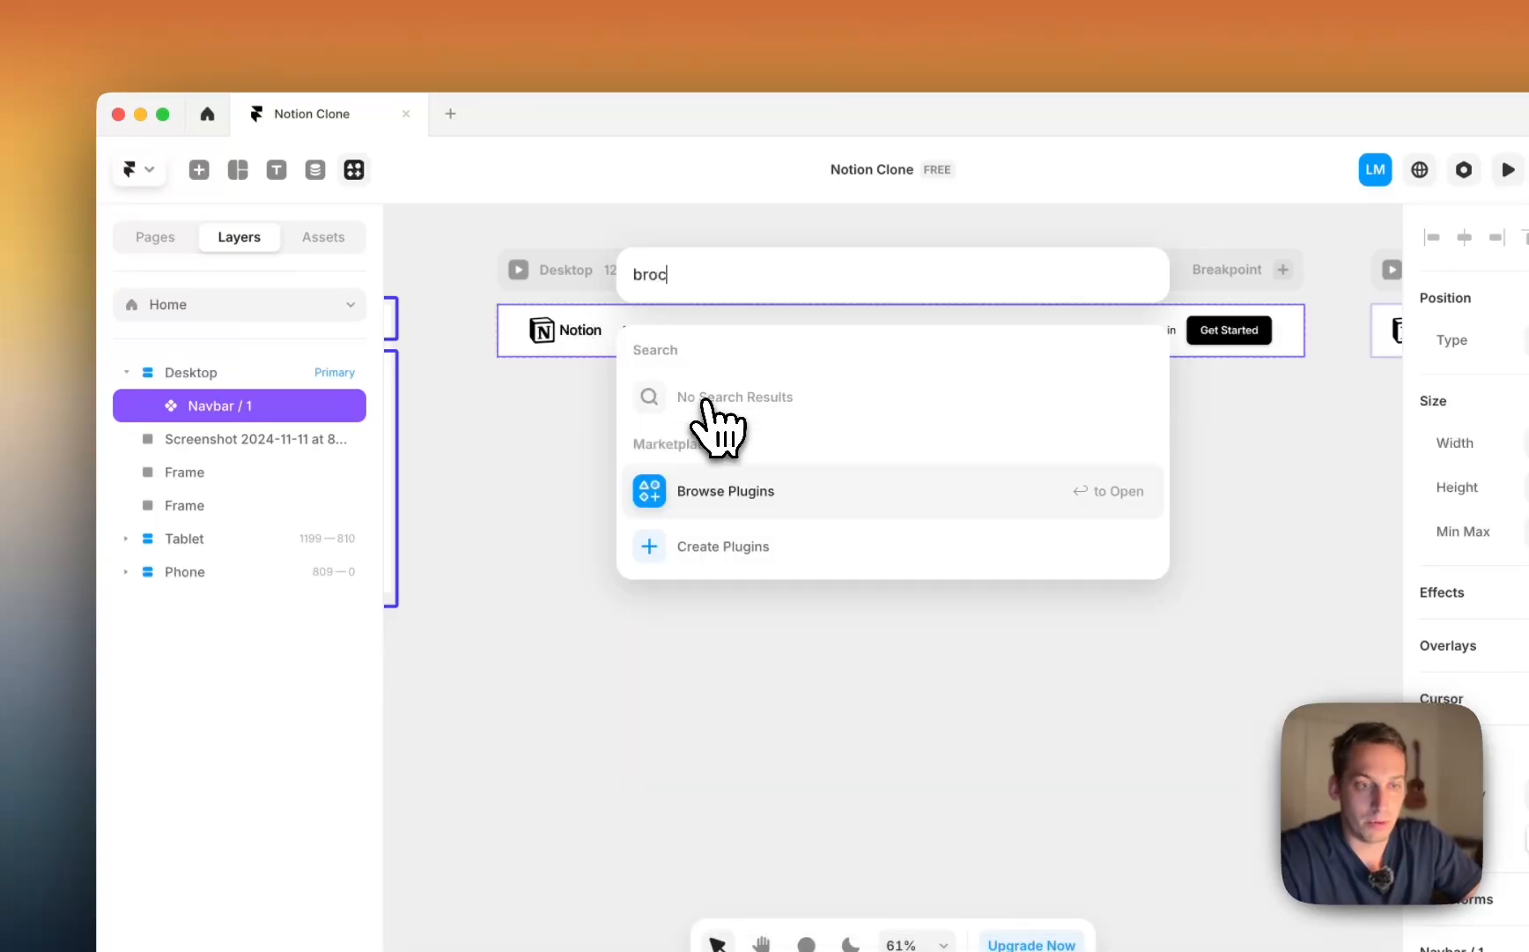
key(BackSpace)
key(BackSpace)
key(BackSpace)
text(loc)
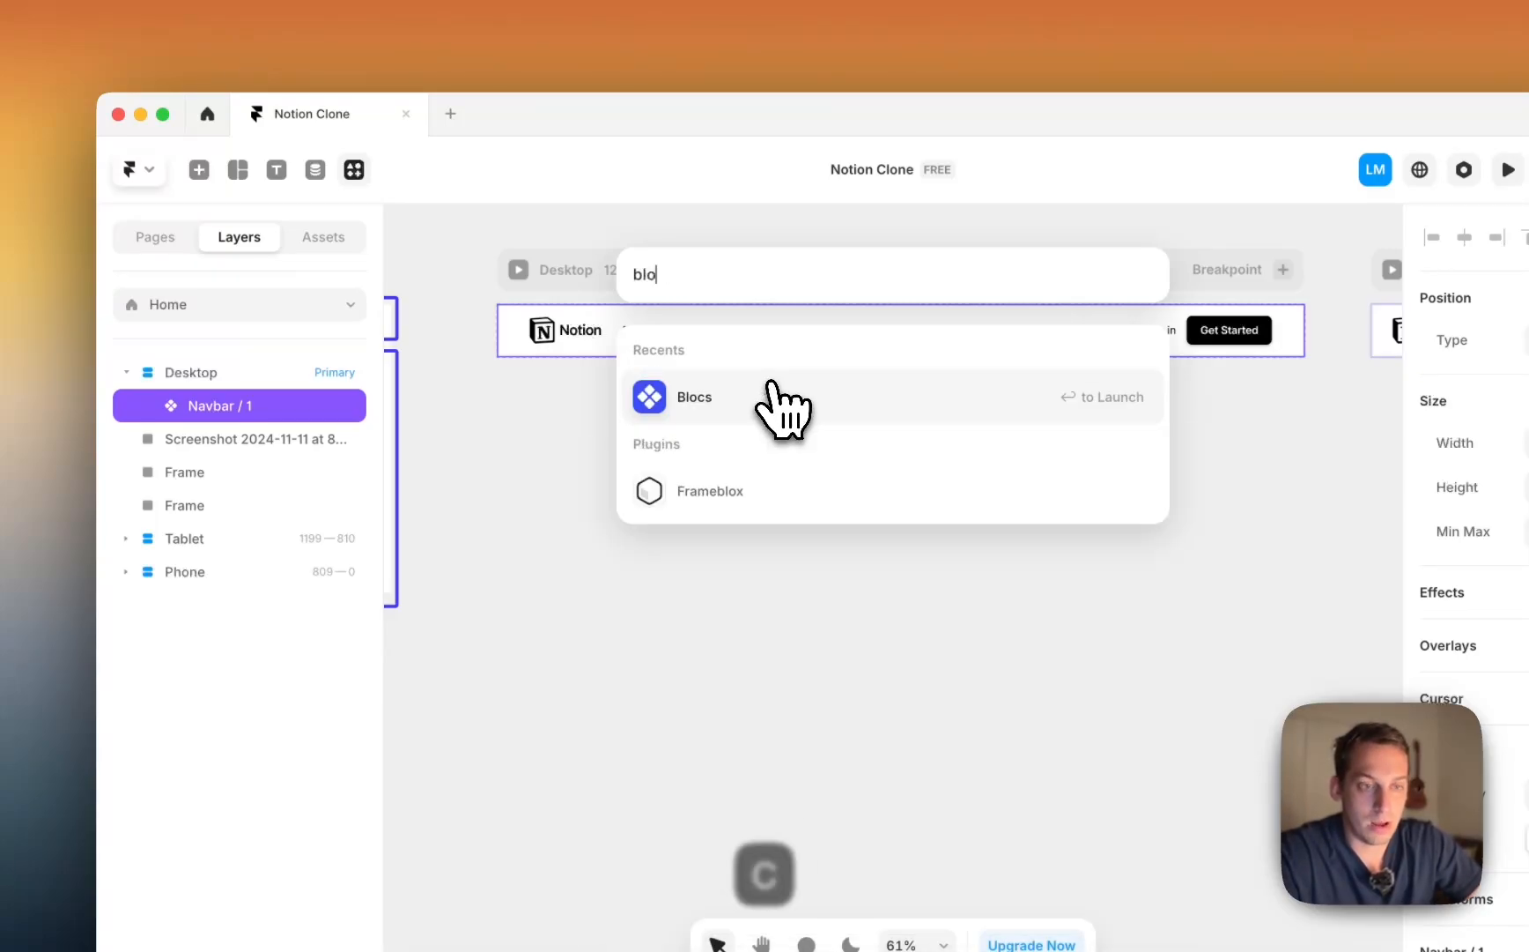
click(753, 407)
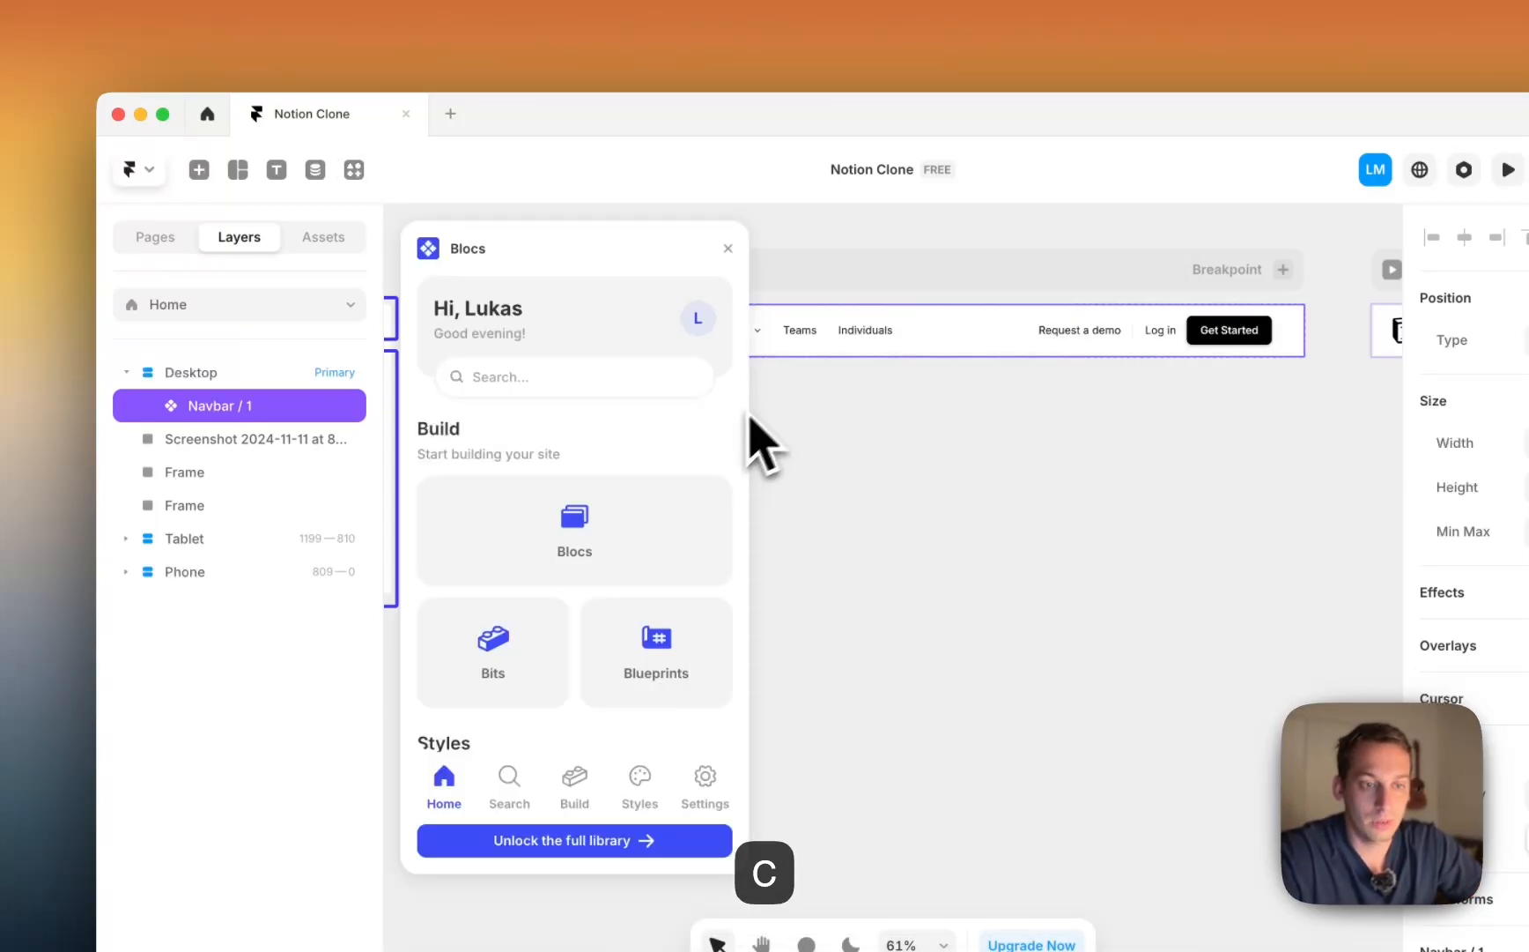
click(617, 533)
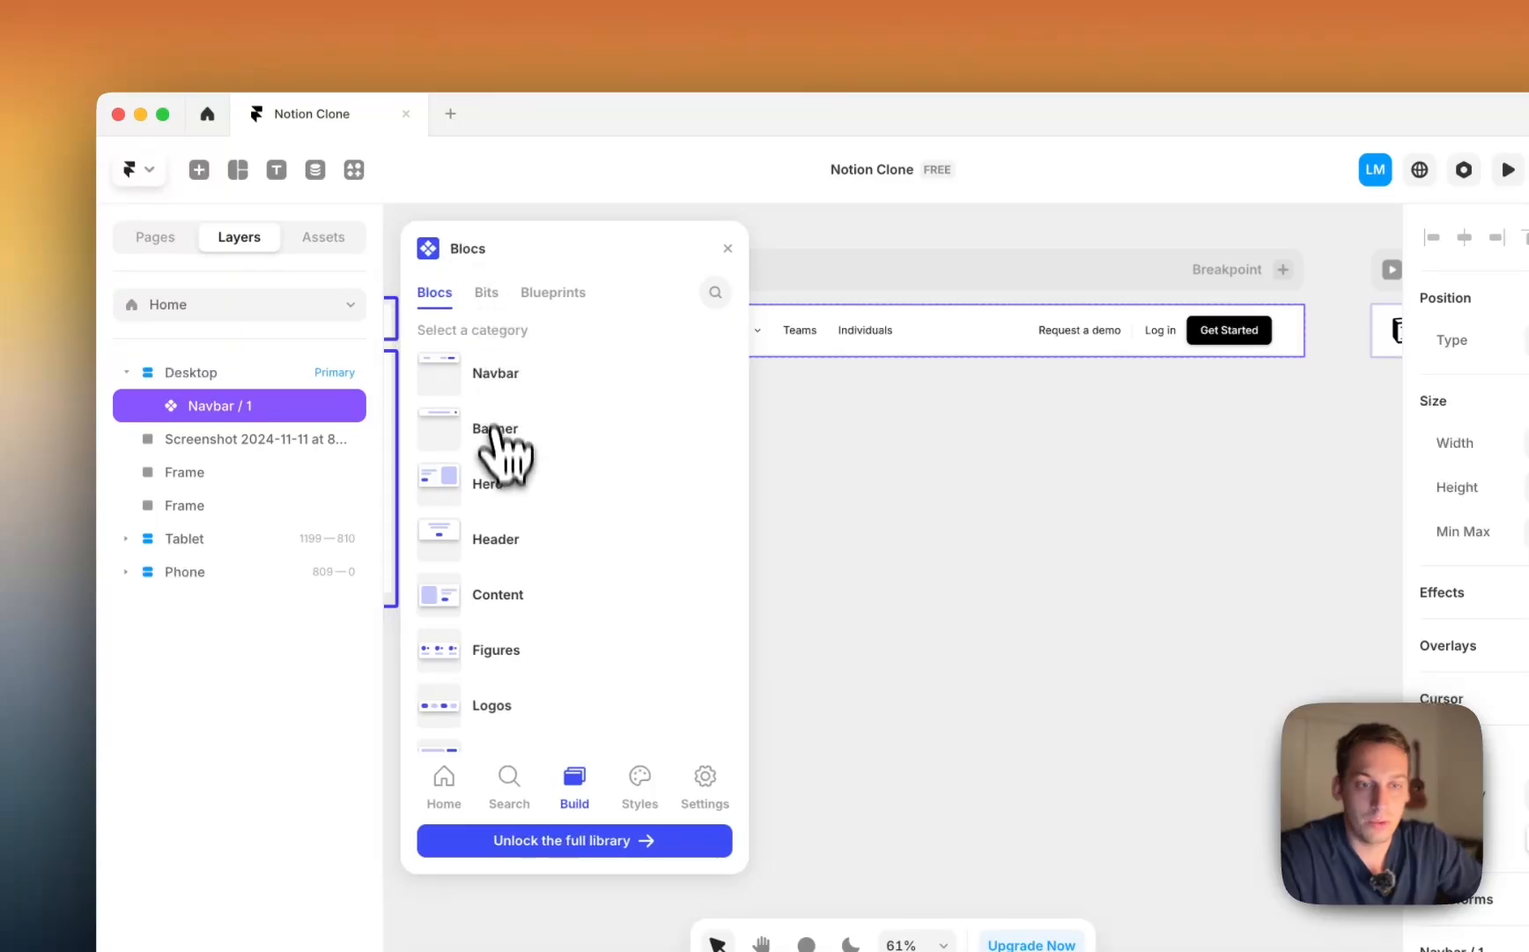
click(500, 483)
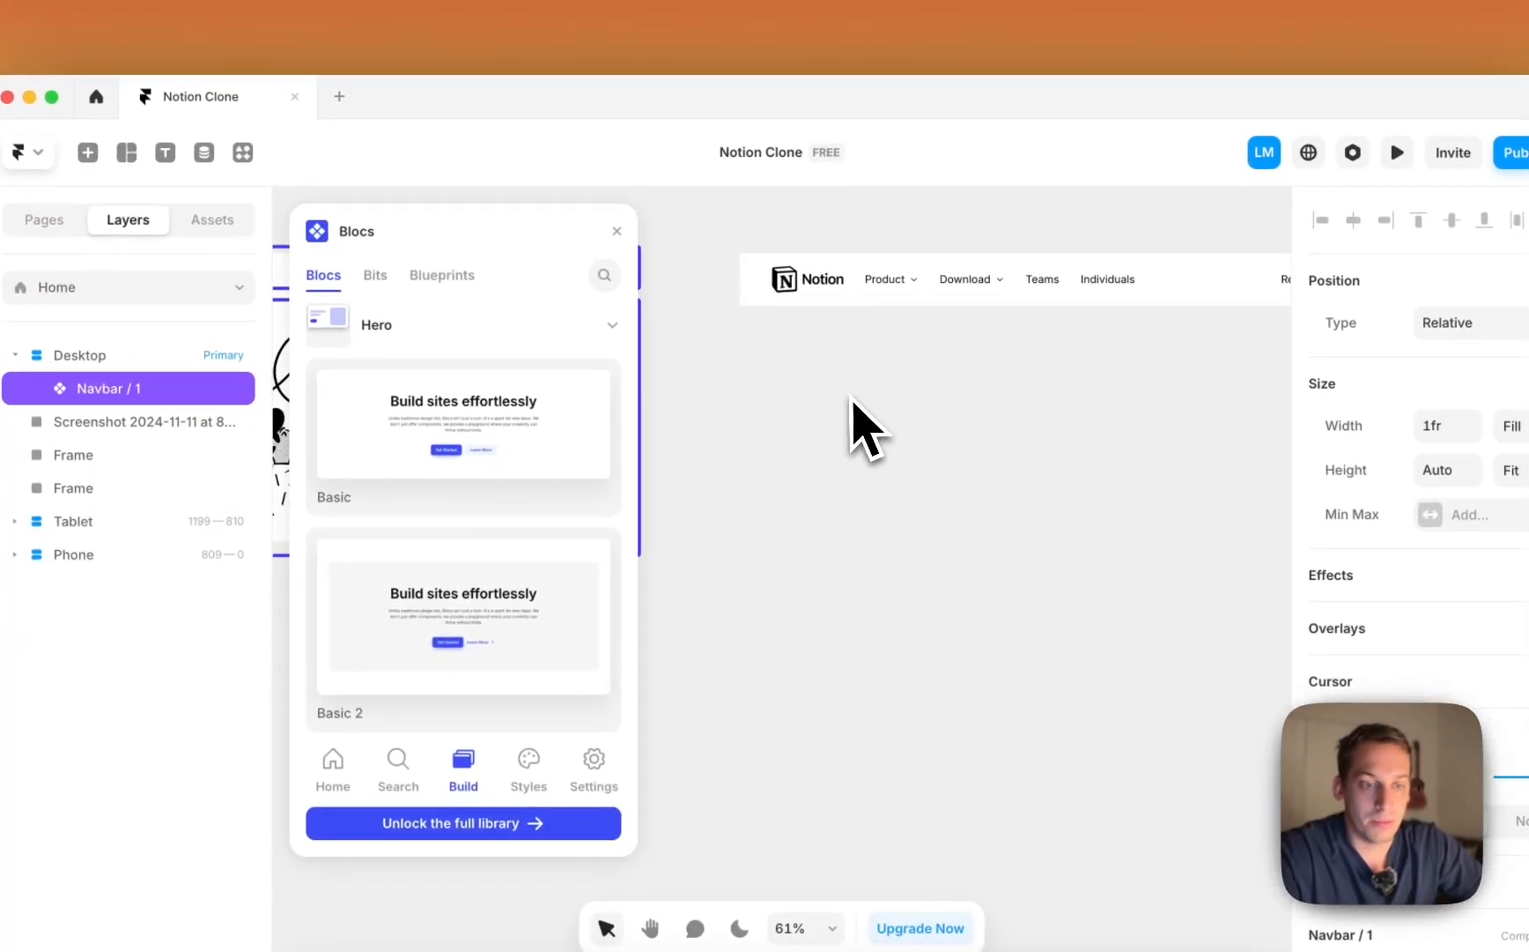
Step: Insert the Horizontal hero bloc directly below the navbar in the Desktop breakpoint
scroll(520, 521, down, 5)
scroll(445, 520, down, 2)
scroll(437, 512, up, 2)
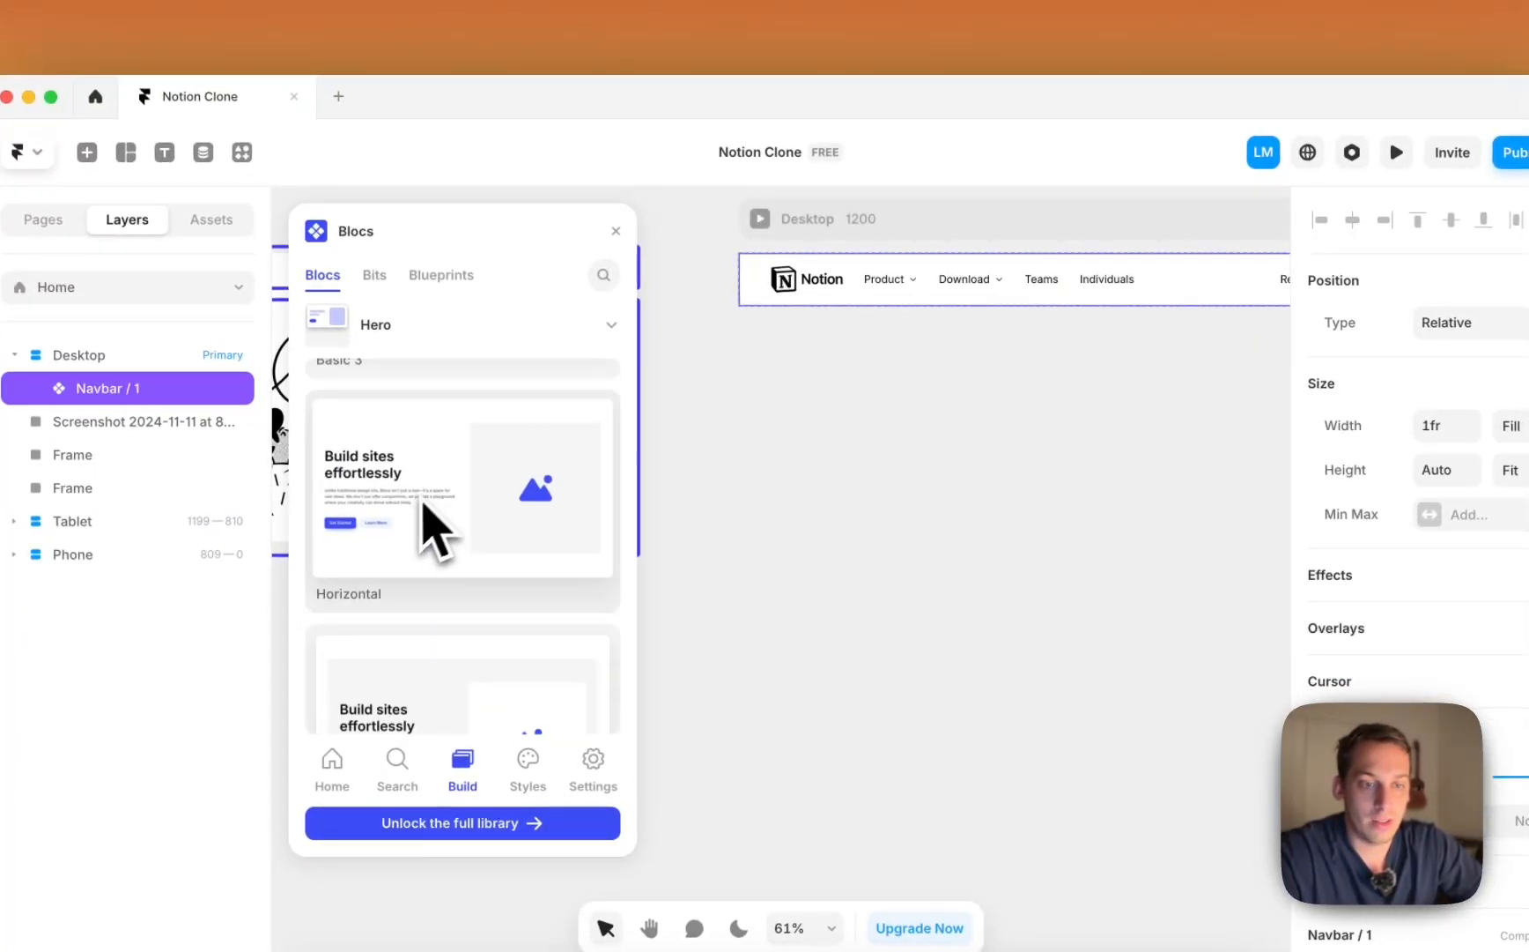
drag(417, 535, 1129, 328)
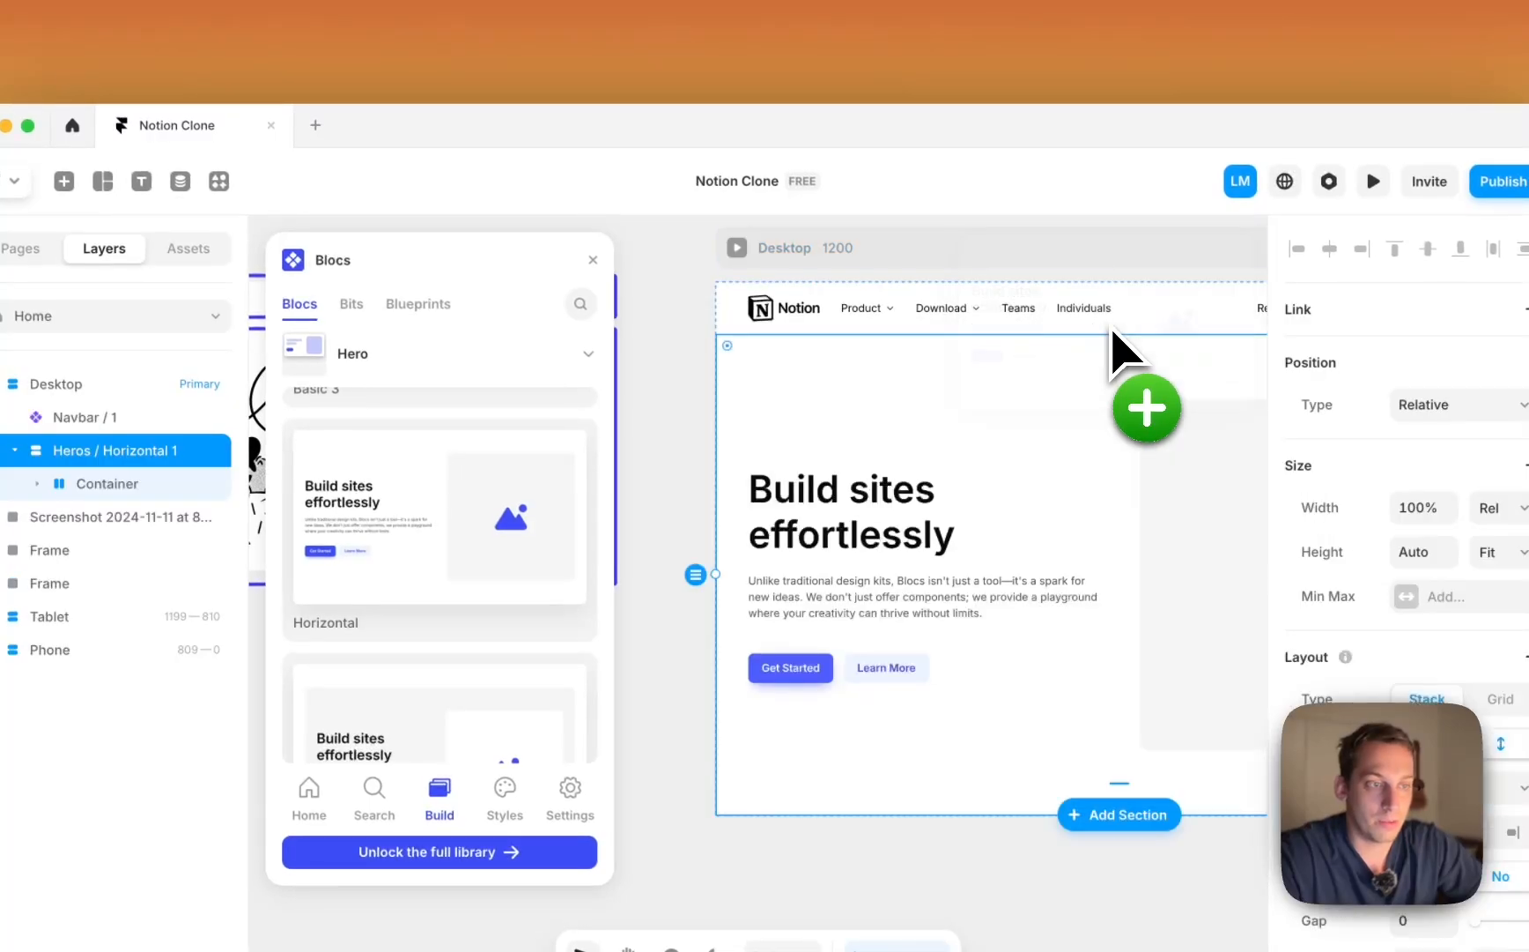
Step: Check the Desktop layout with the navbar and hero section, and preview that breakpoint
scroll(1065, 353, up, 3)
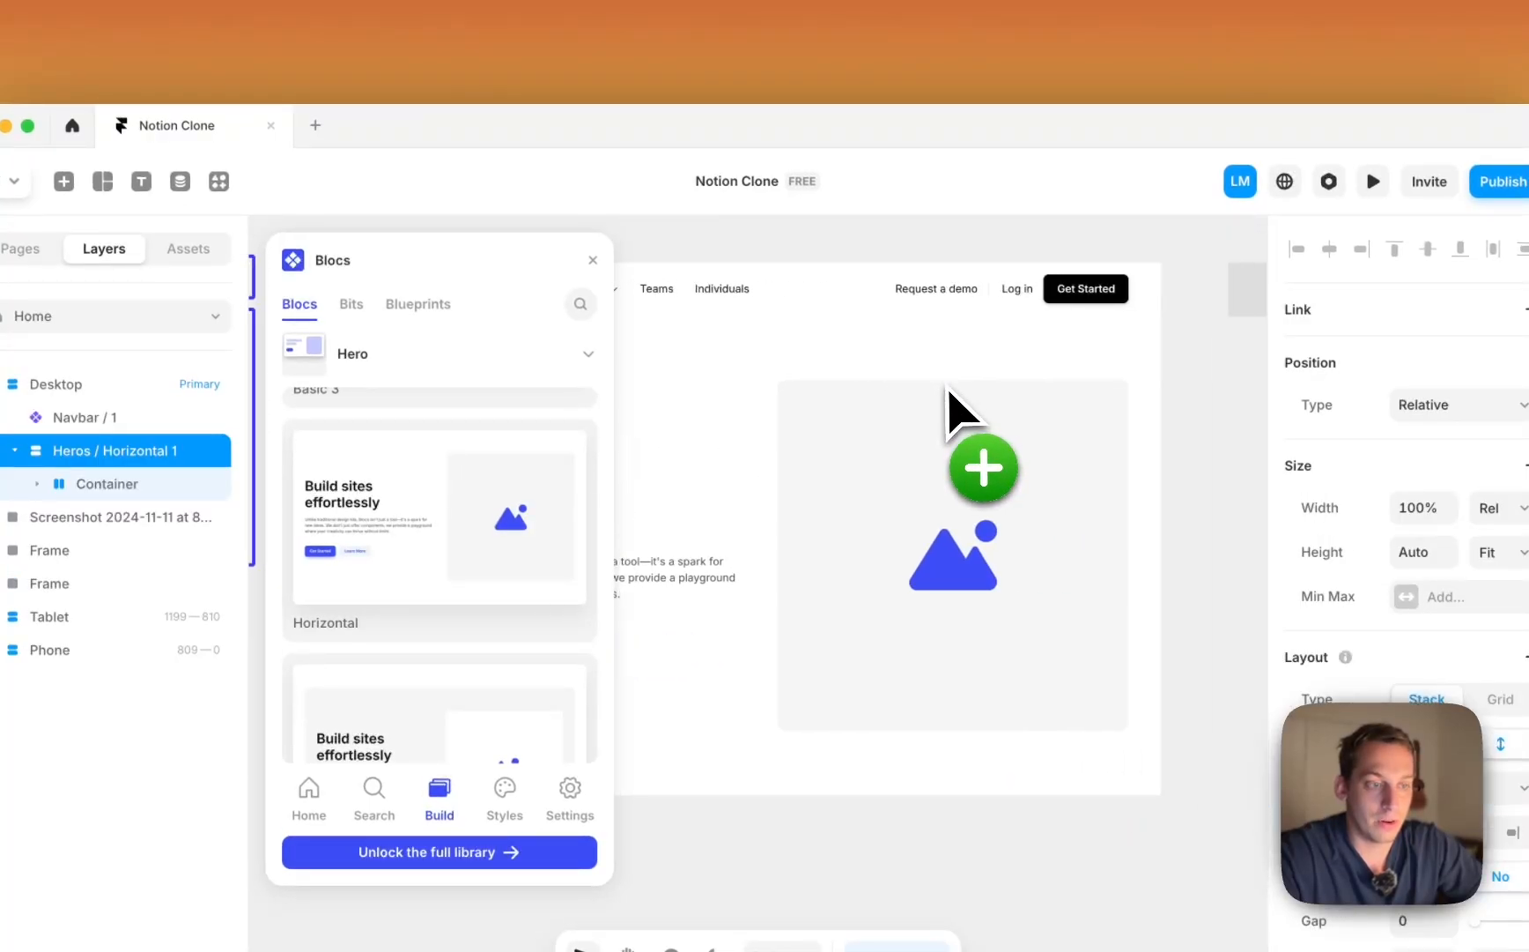
scroll(948, 387, down, 5)
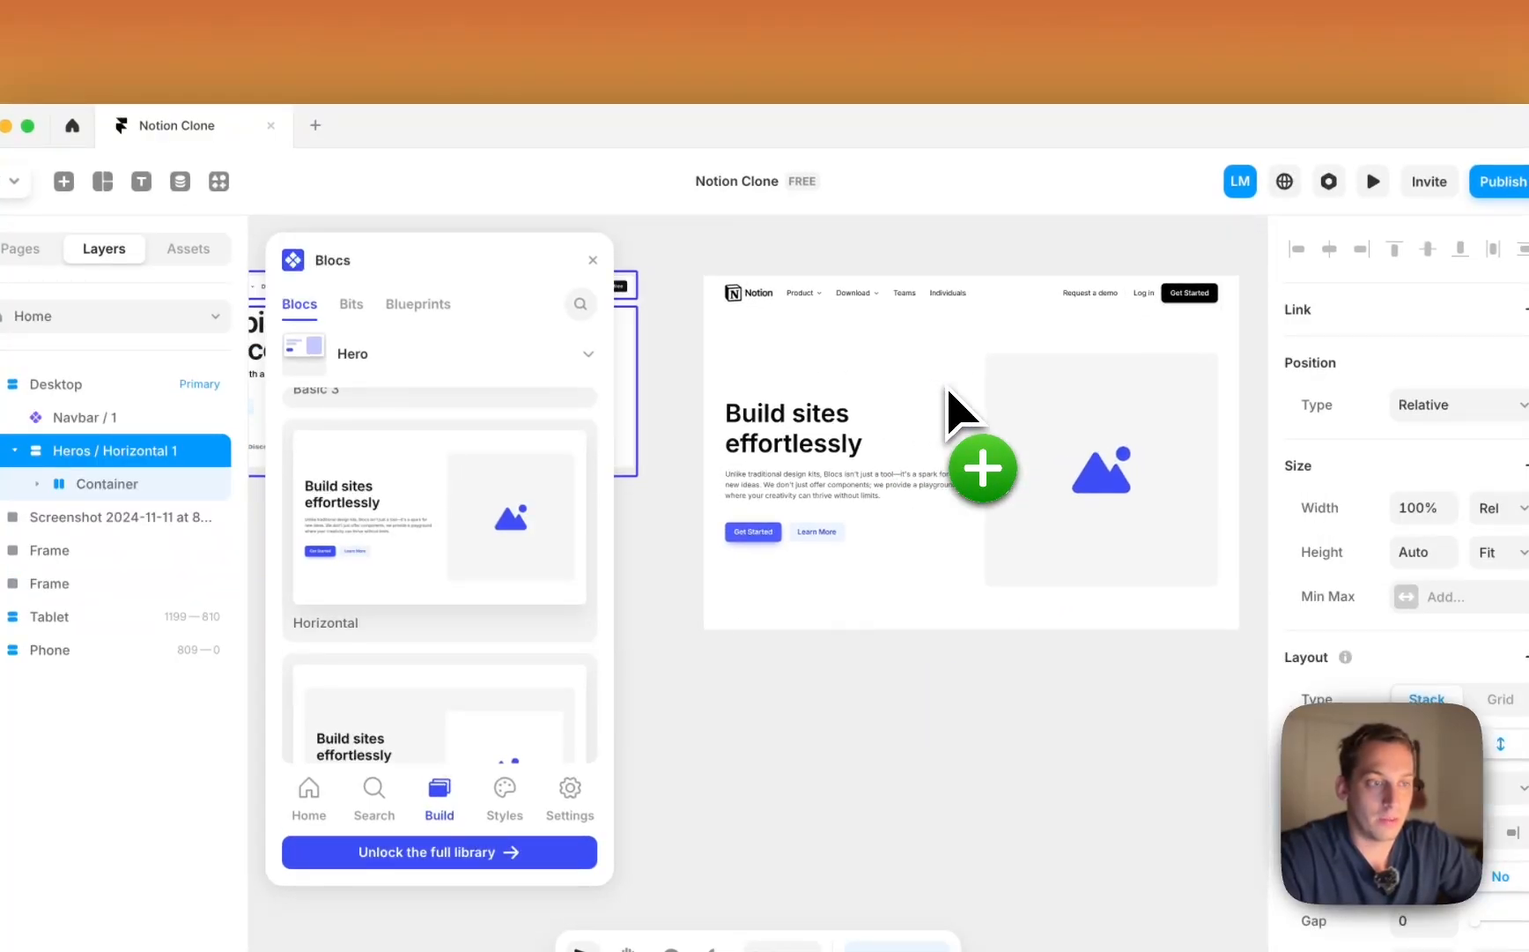
click(726, 249)
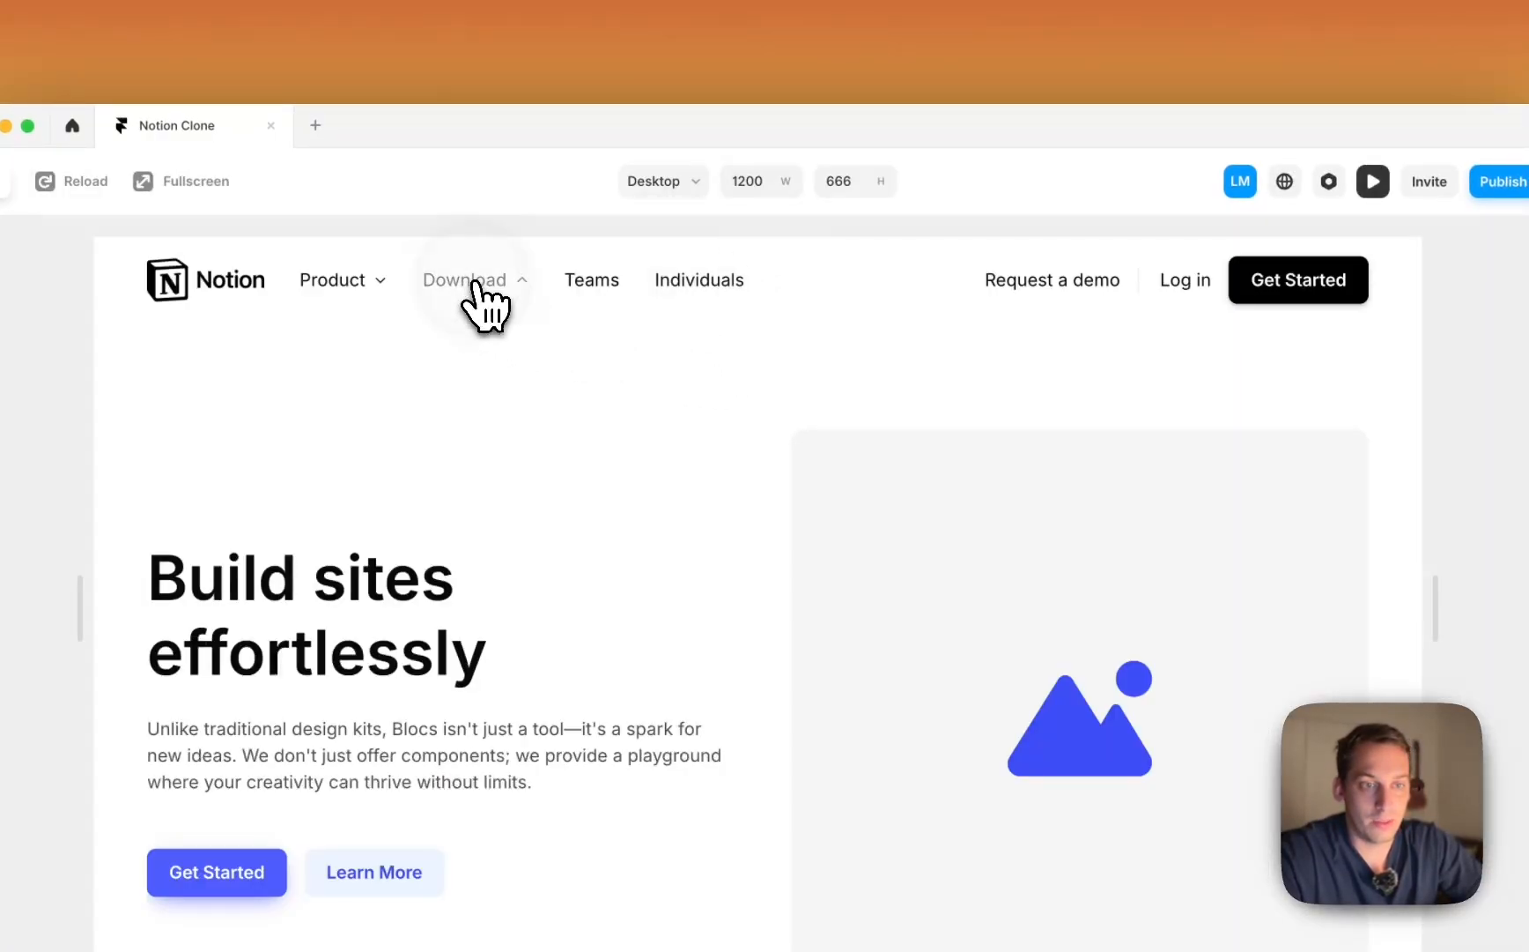
Step: Leave the preview and give the navbar in the Desktop breakpoint a z-index of 1
click(141, 183)
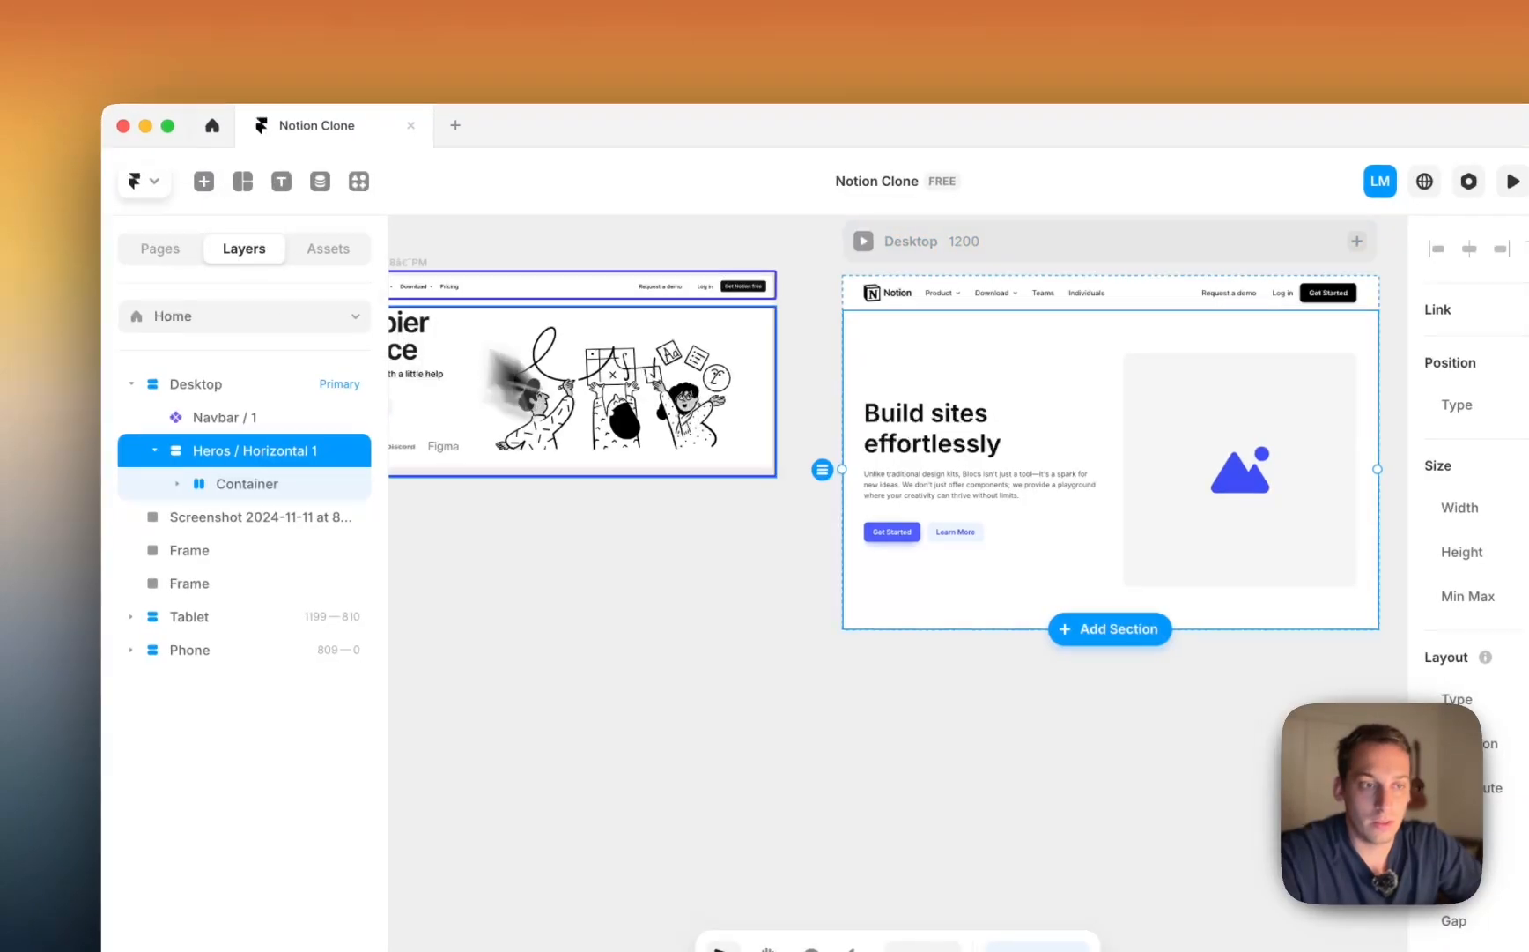
click(921, 295)
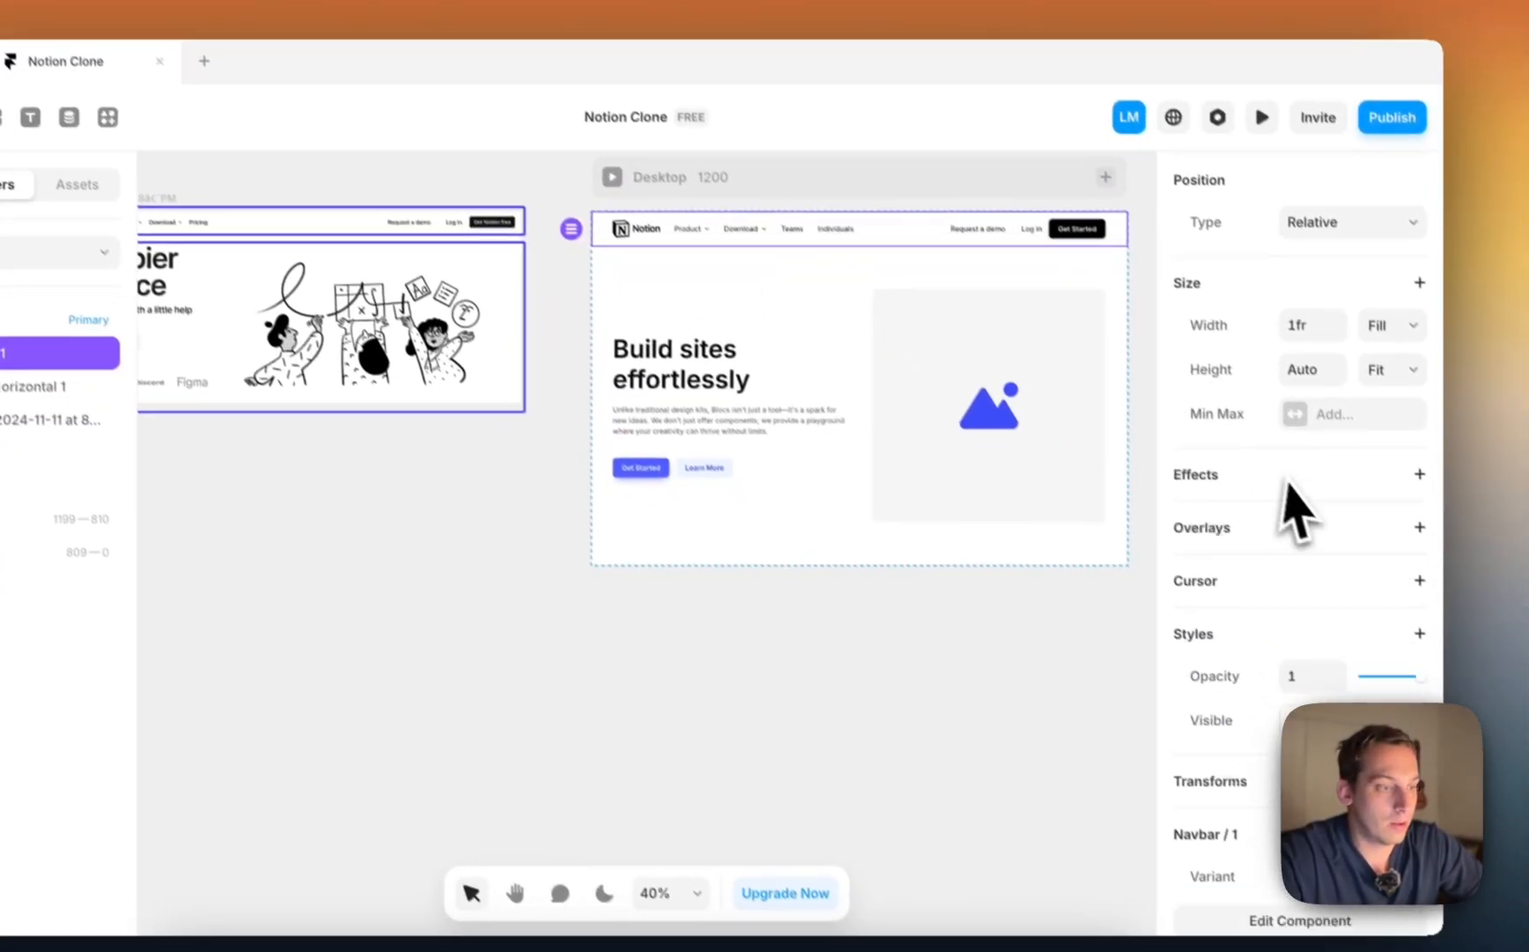
scroll(1286, 528, up, 3)
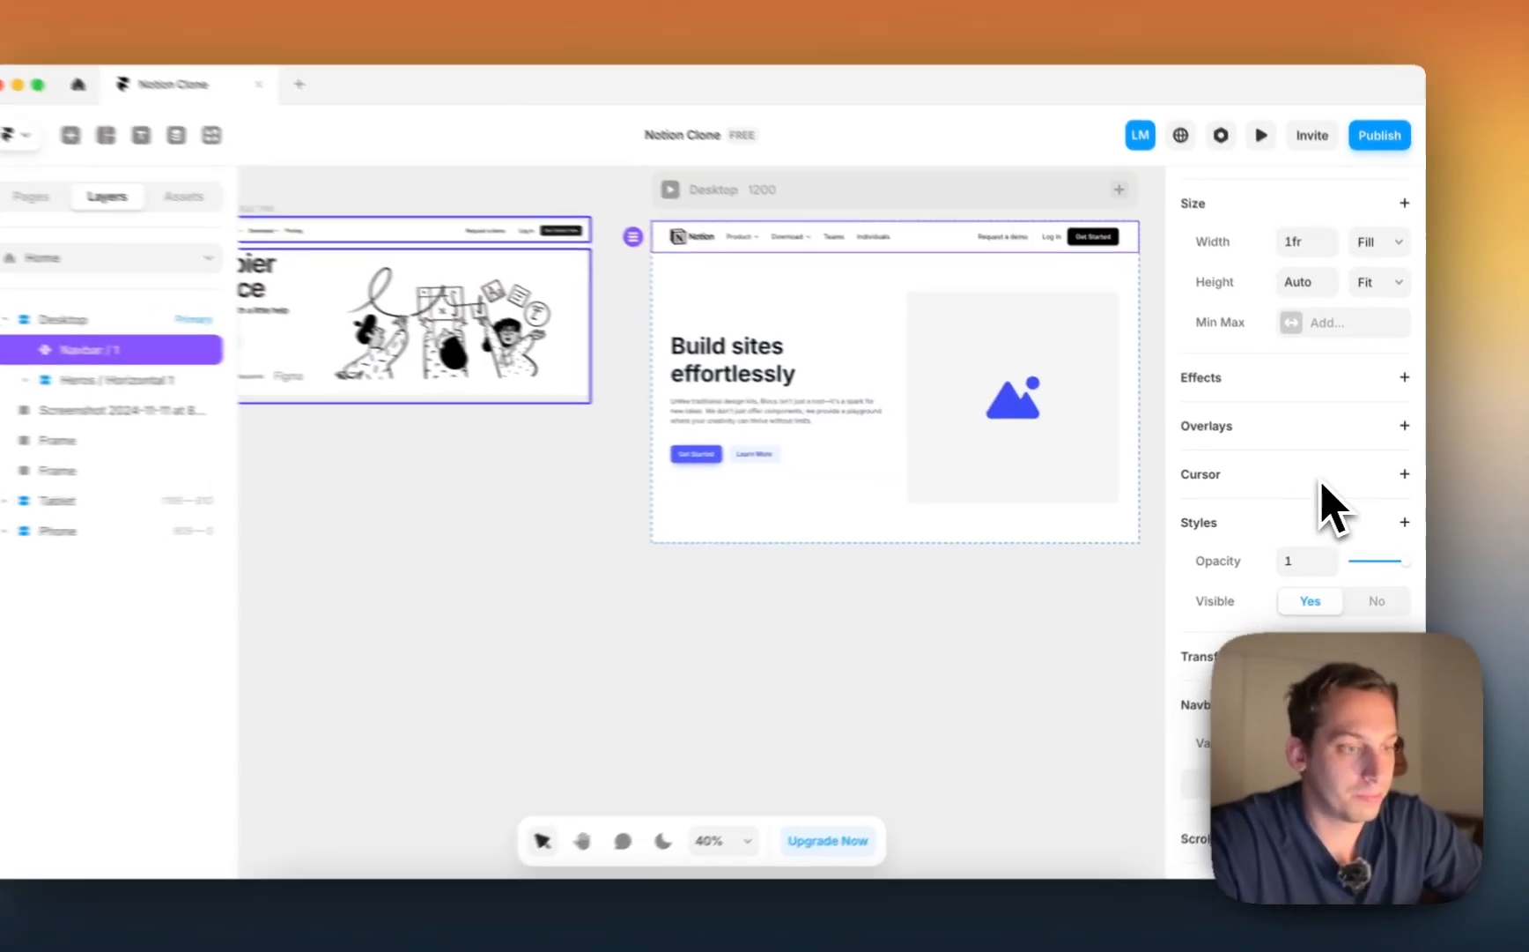
scroll(1401, 407, up, 2)
scroll(1410, 388, down, 3)
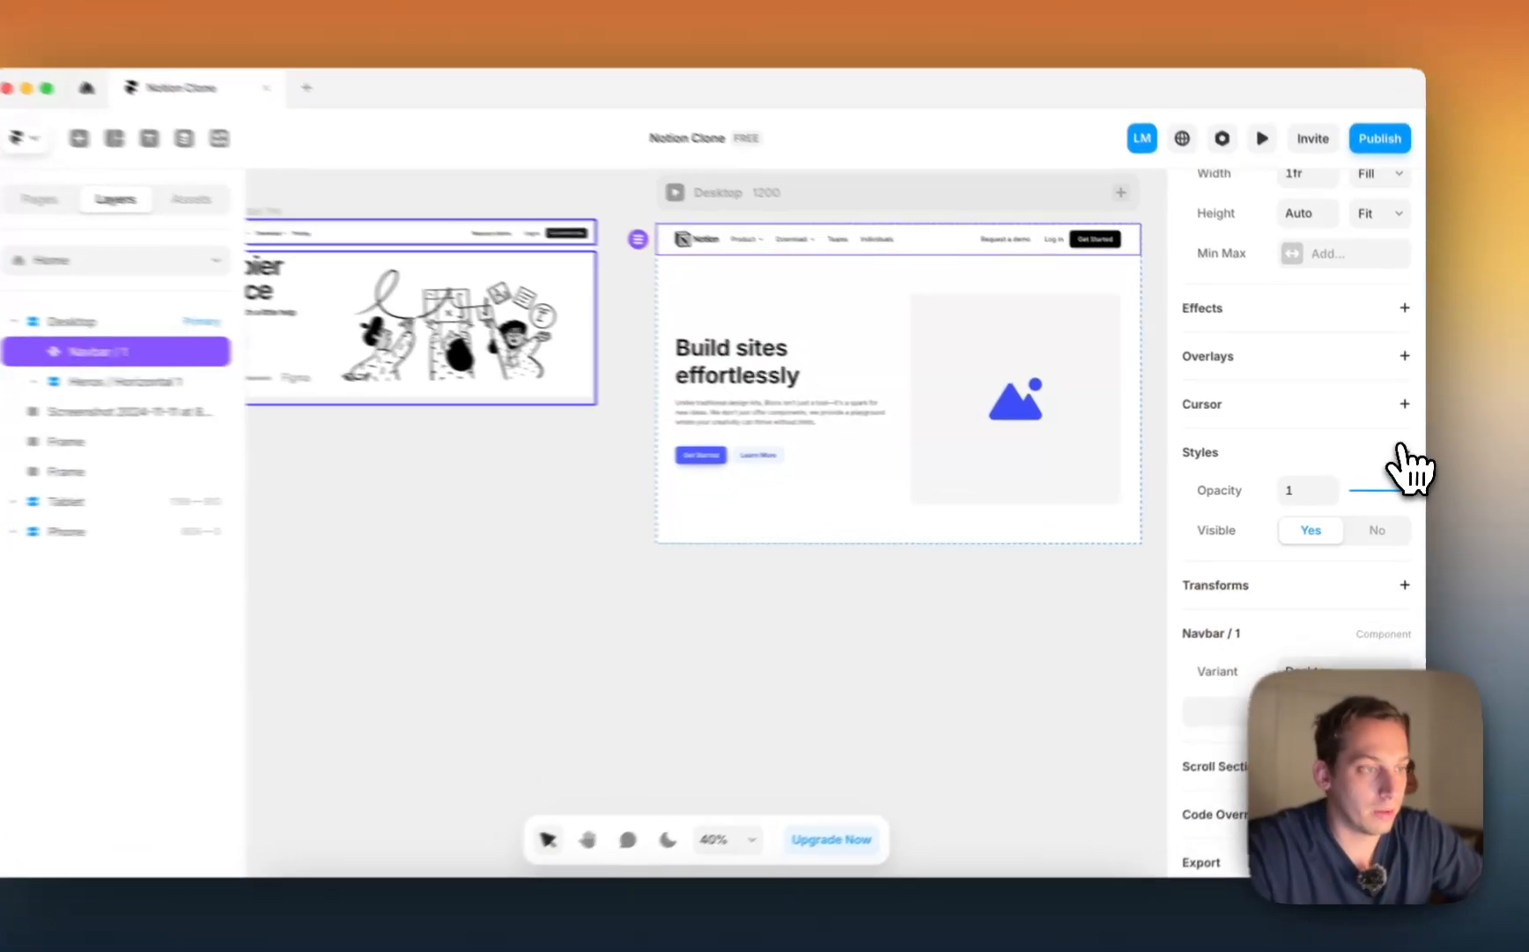
click(1404, 451)
click(1253, 698)
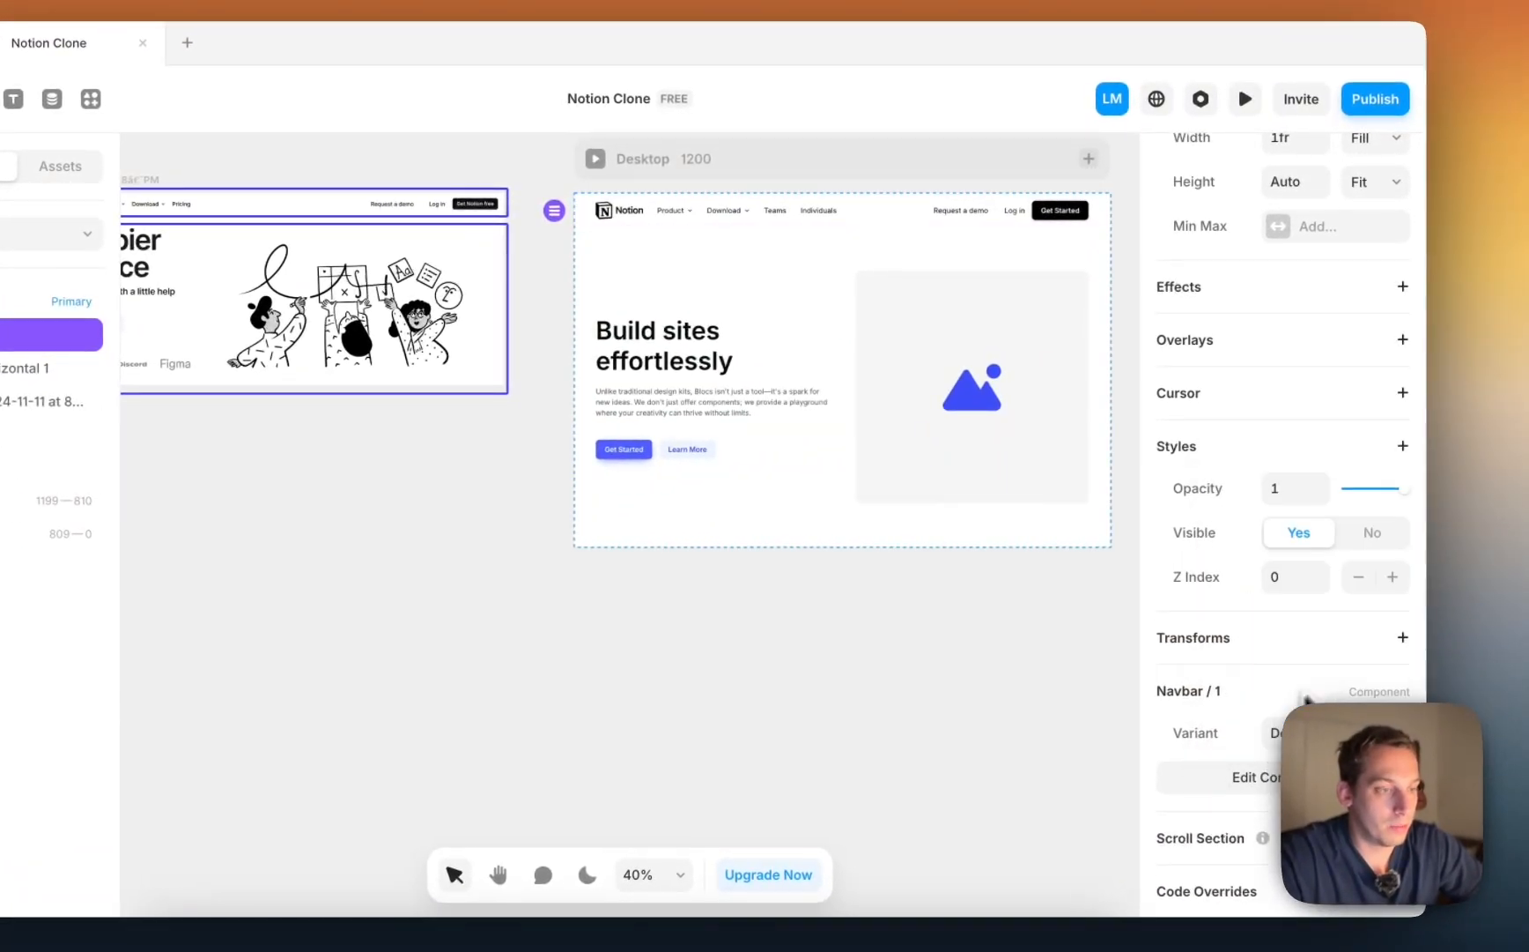
click(1384, 584)
Step: Preview the Desktop breakpoint to test the Product dropdown, return to the canvas, and reselect the navbar
click(595, 159)
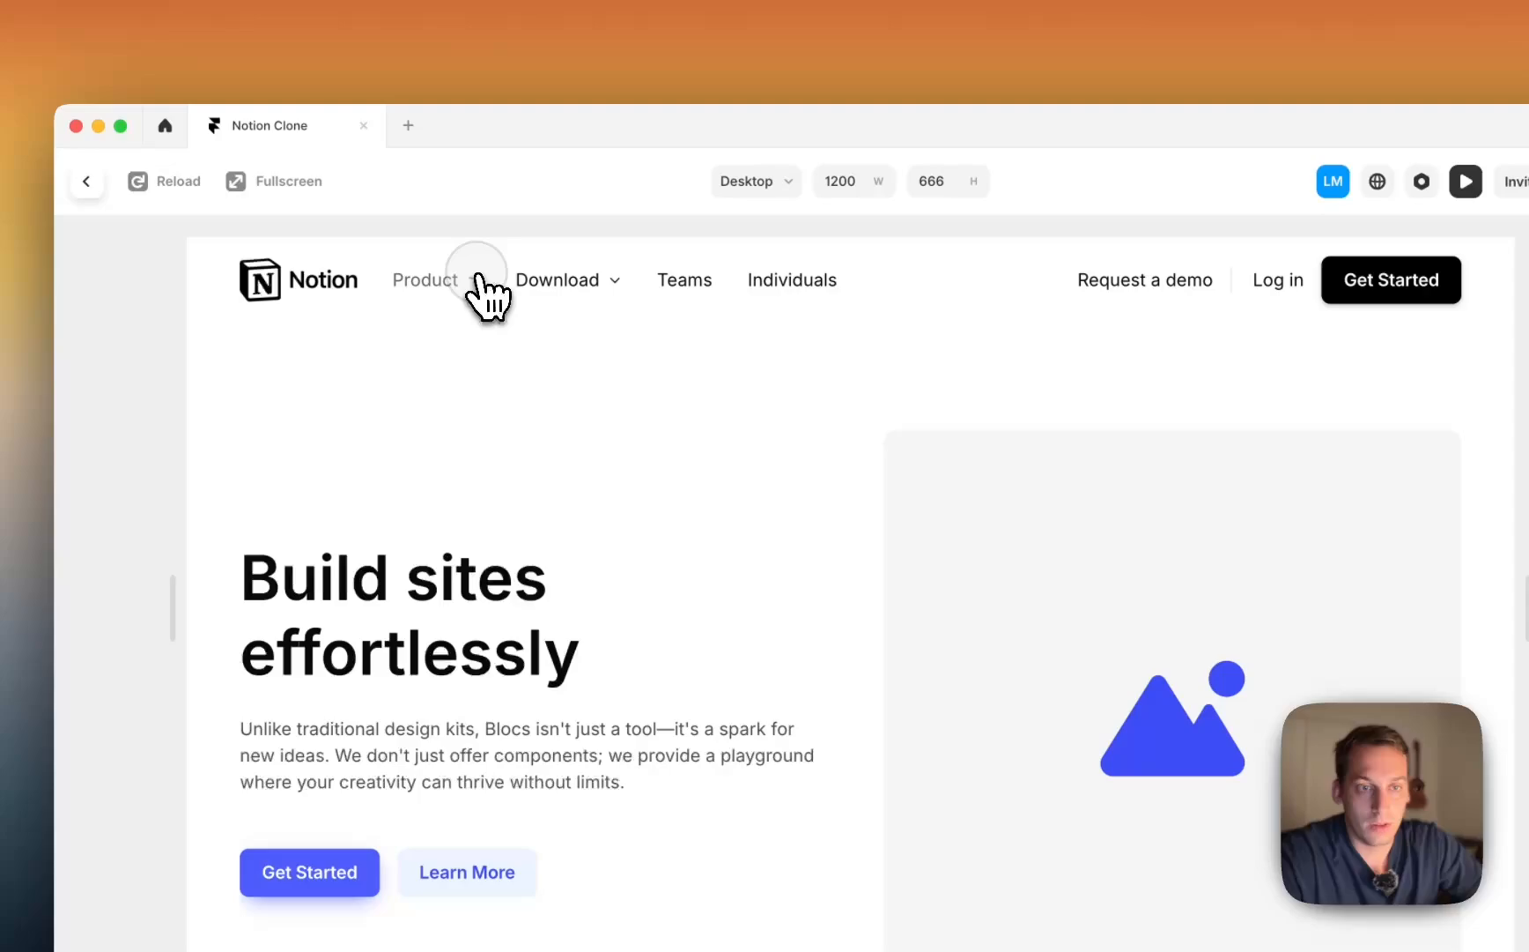
click(86, 181)
super+click(913, 453)
click(1049, 361)
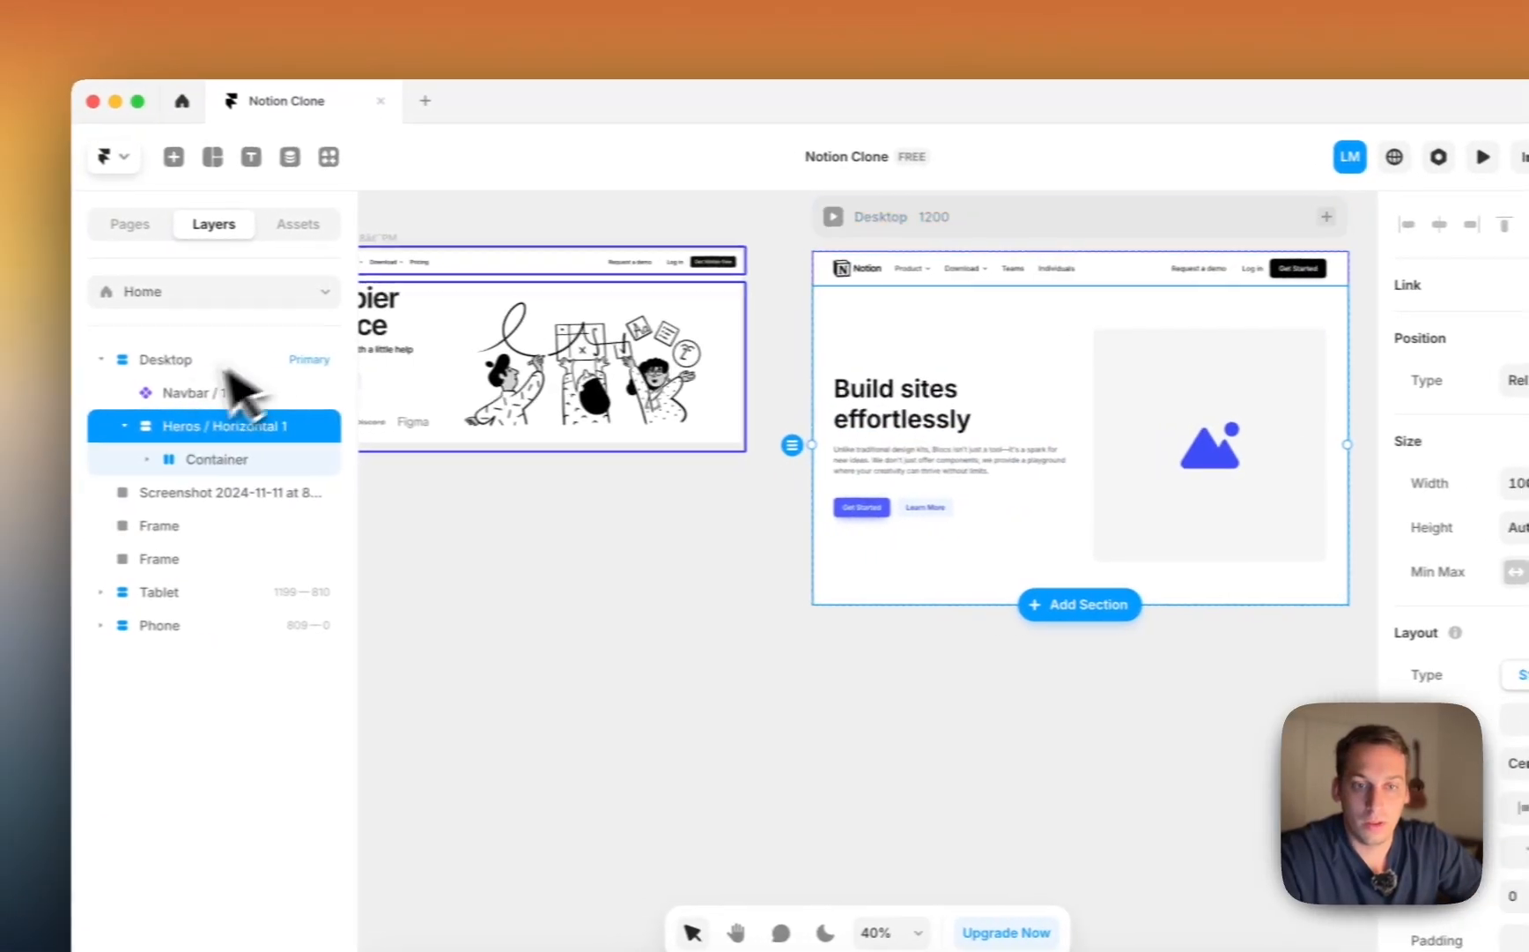
click(97, 393)
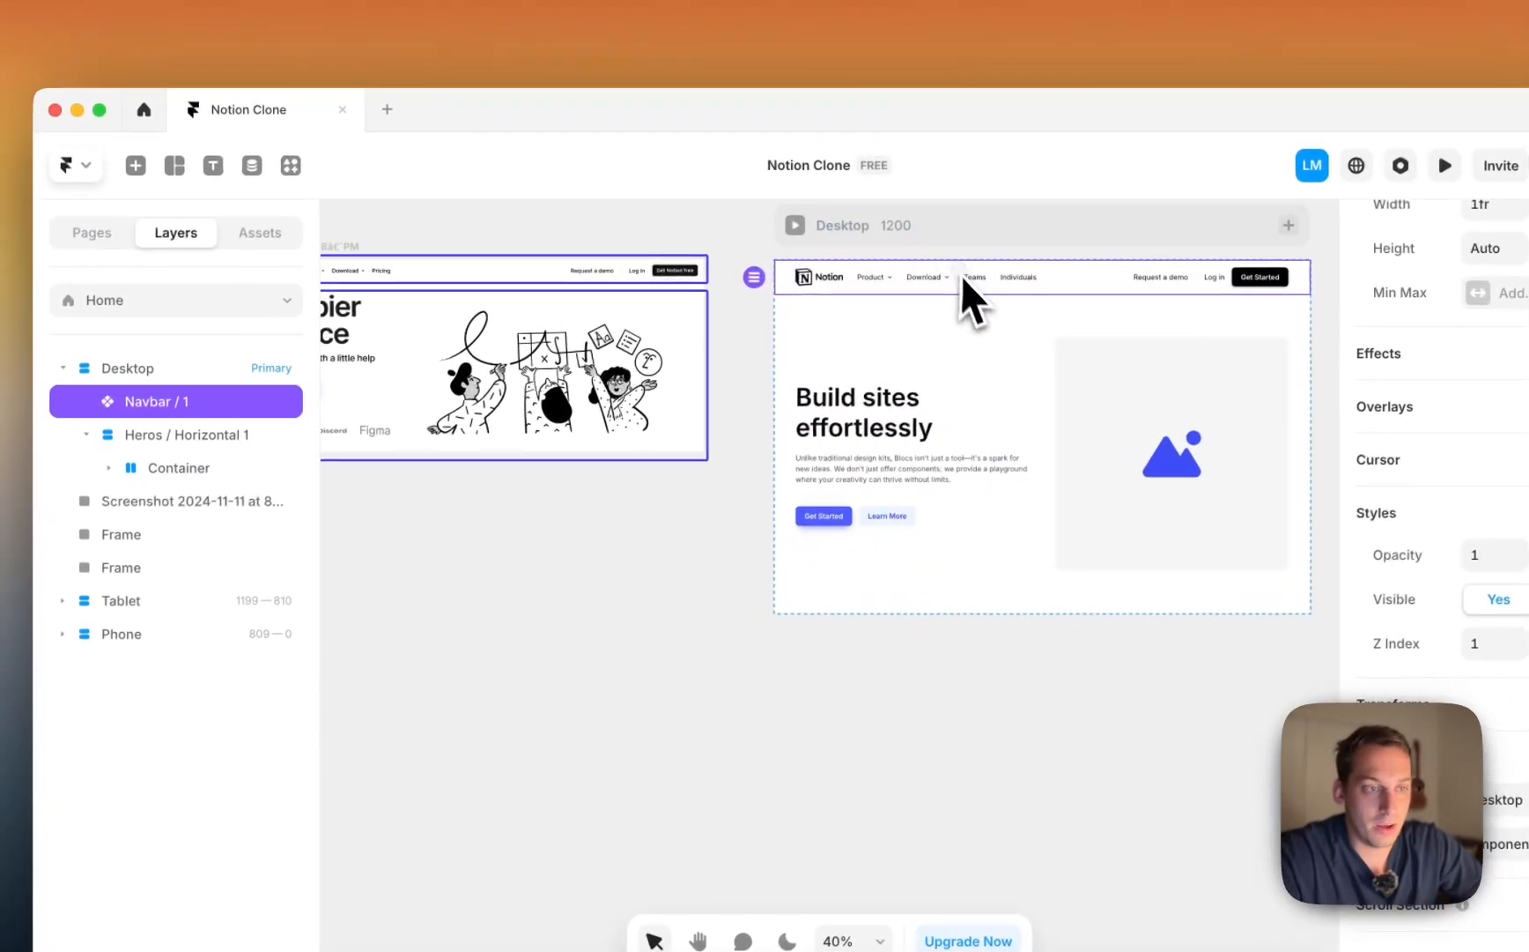
Step: Open the navbar component, inspect the overlays attached to the Product and Download buttons, and return to the Home page
double_click(960, 274)
scroll(696, 573, down, 5)
click(665, 513)
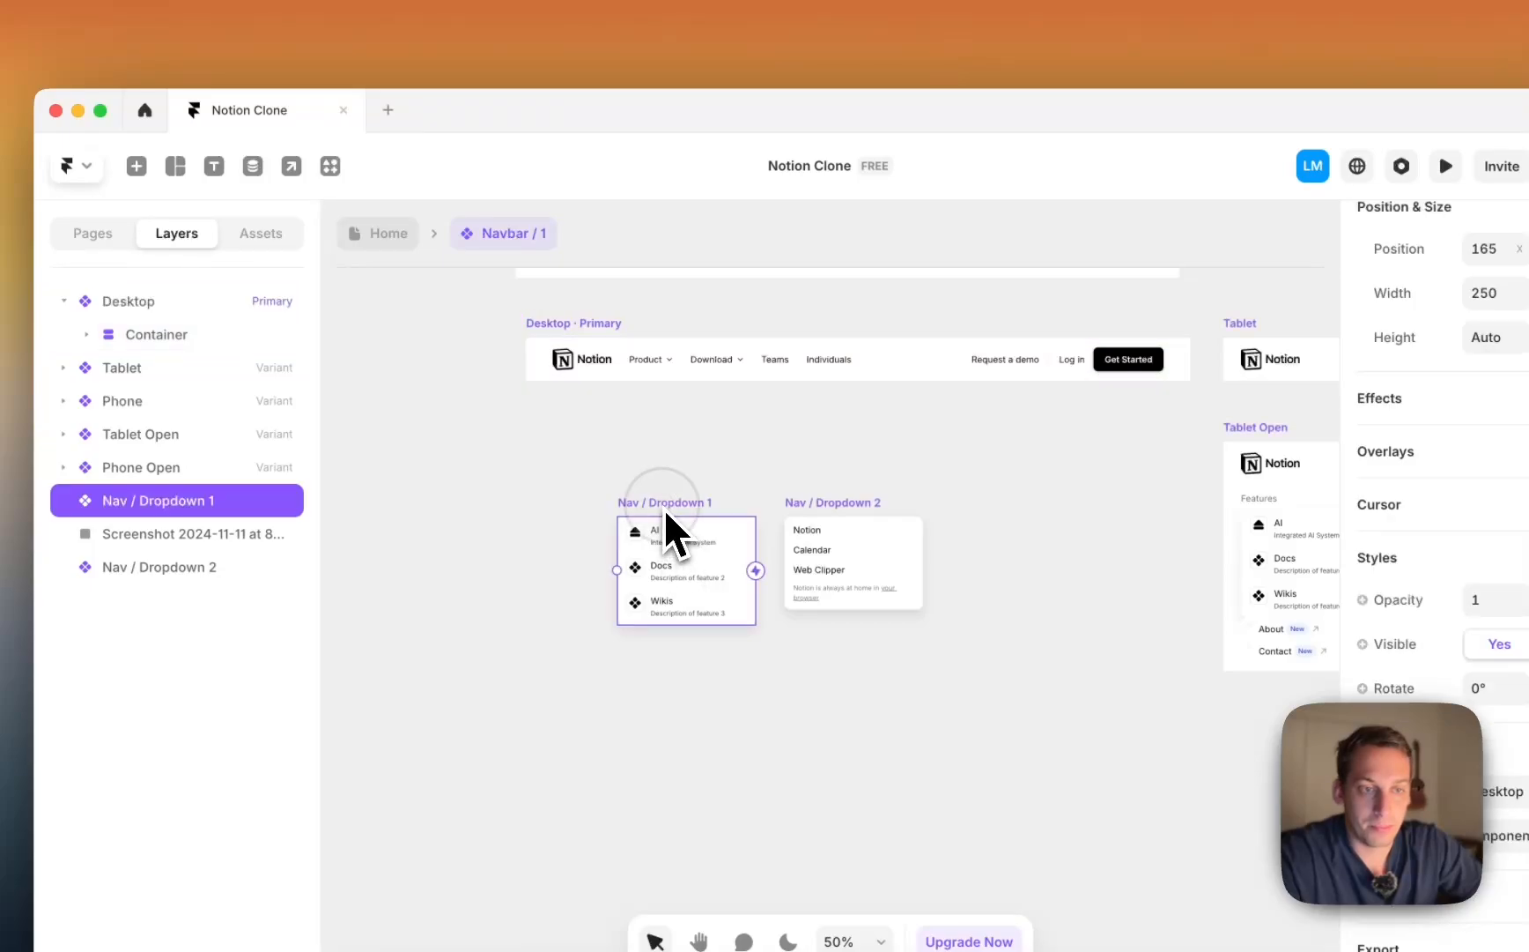
super+click(662, 361)
click(238, 532)
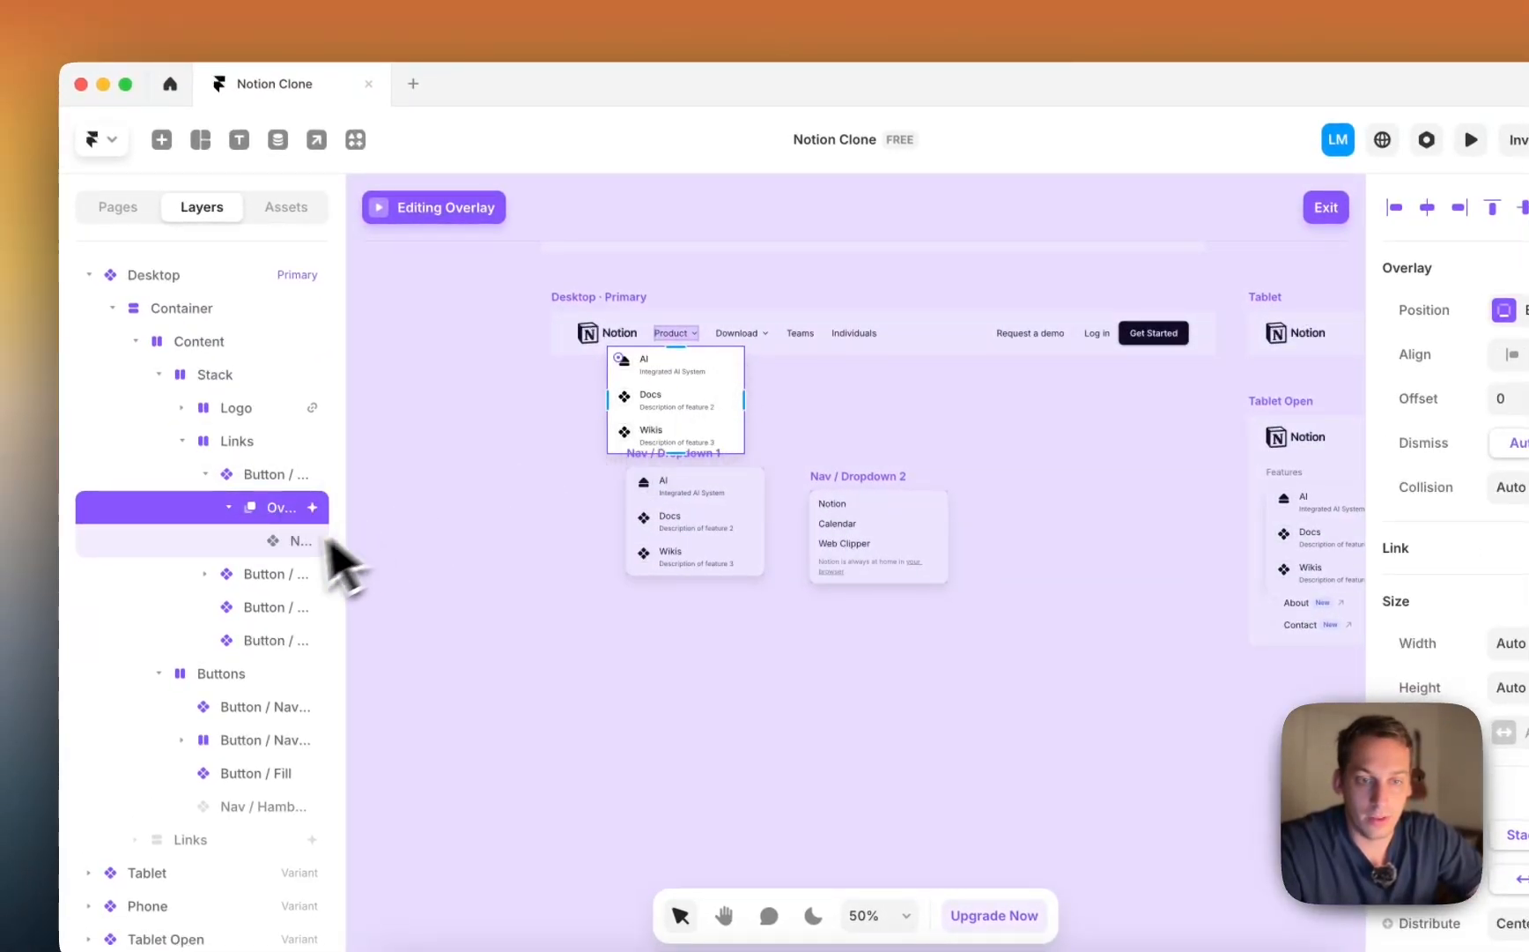
click(271, 577)
click(273, 609)
click(476, 430)
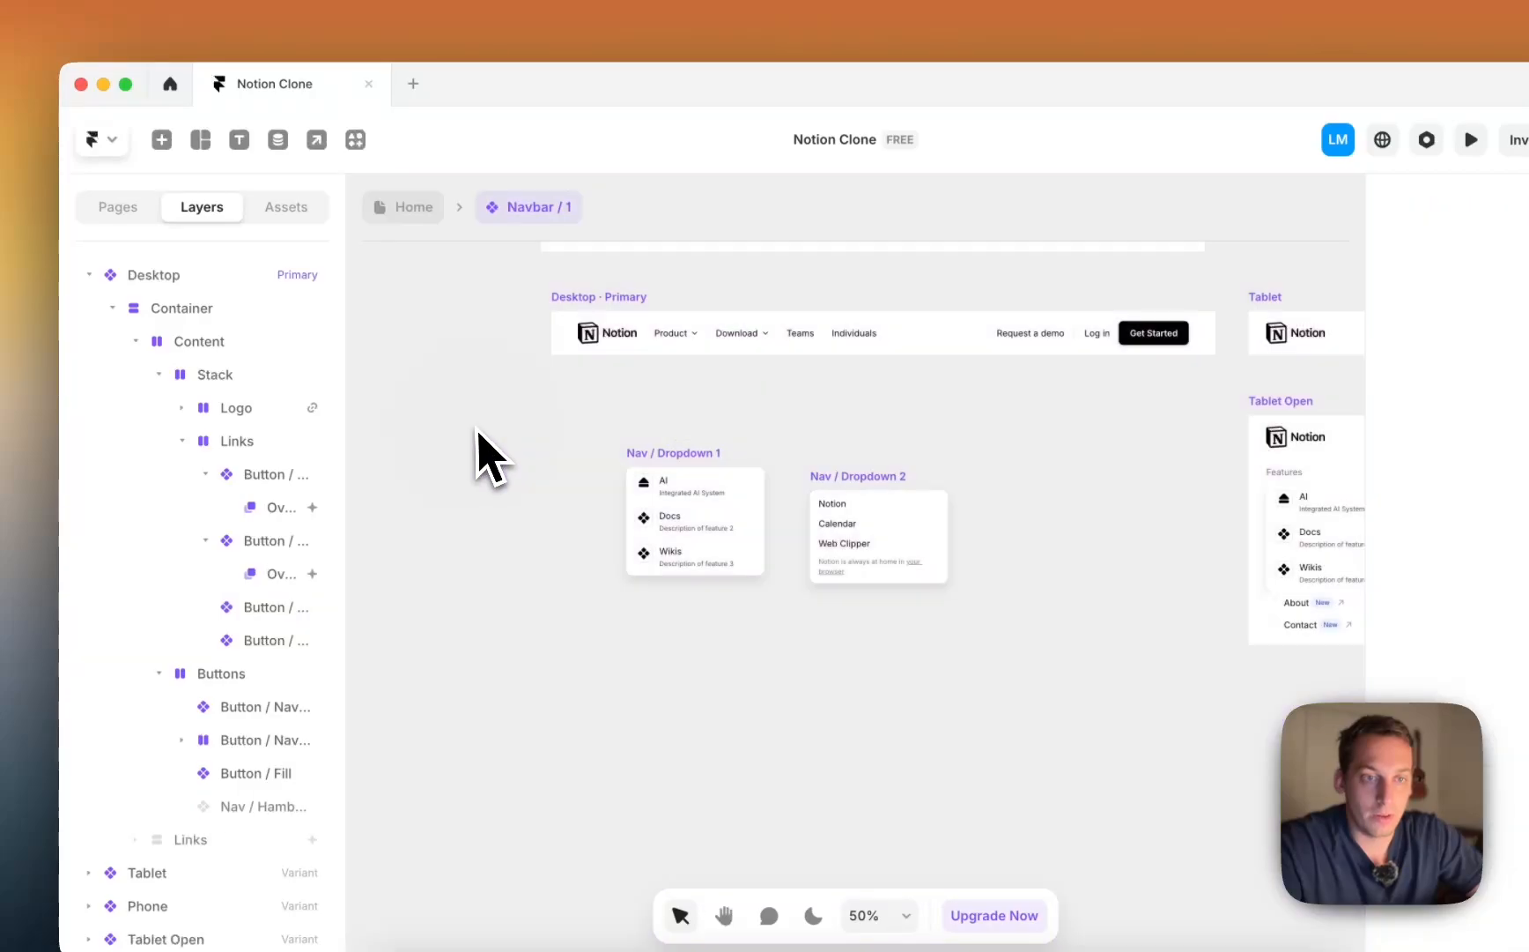
click(401, 211)
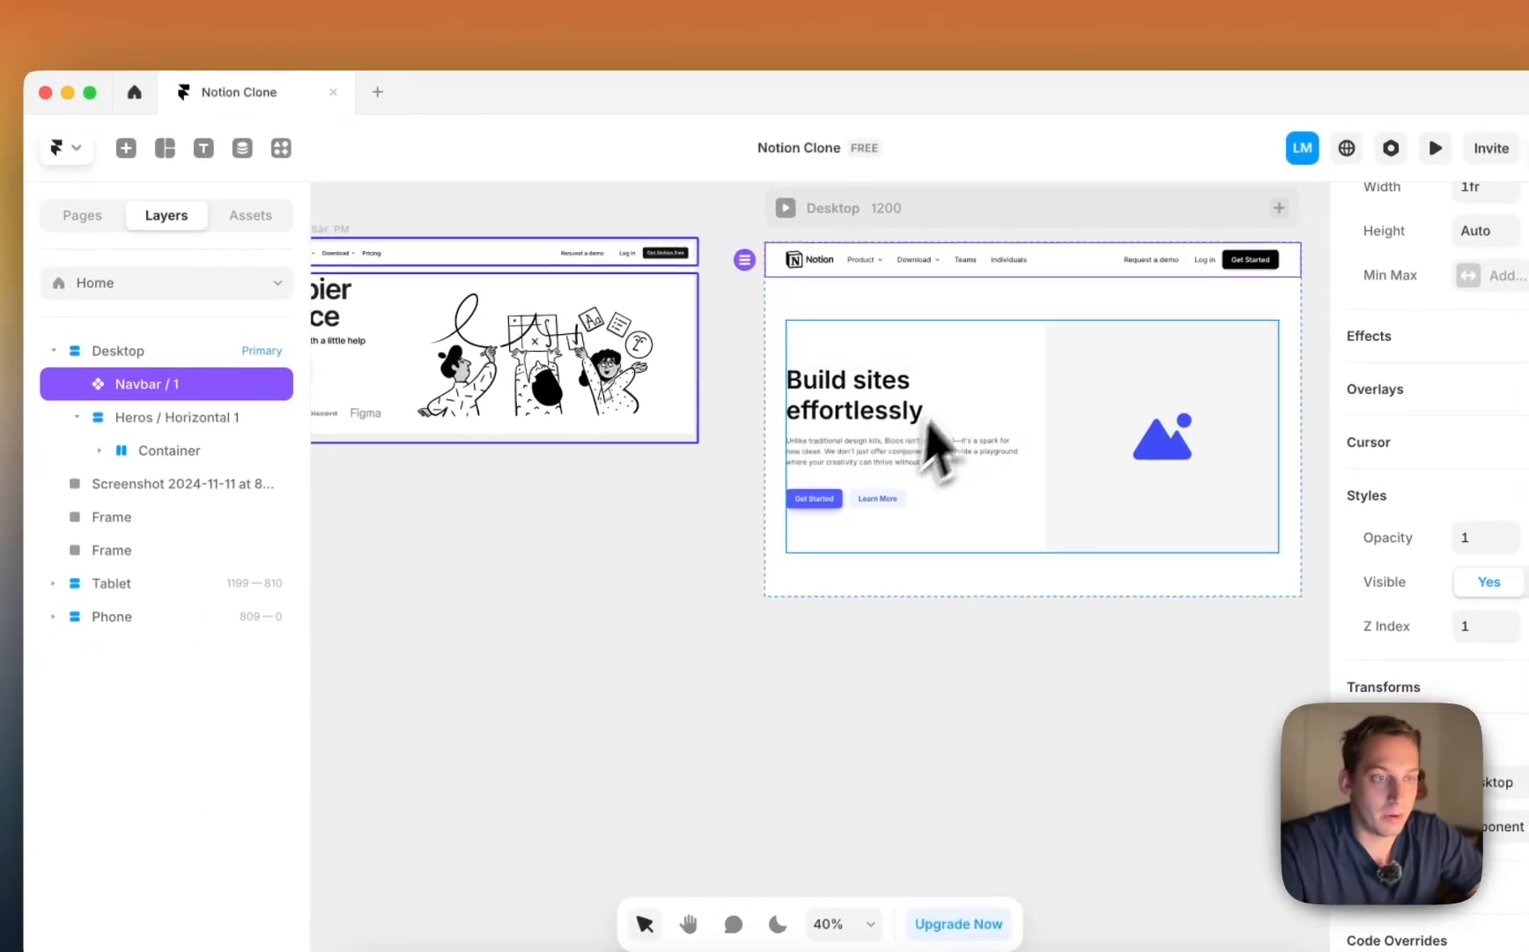
Step: Add a z-index of 0 to the Horizontal hero section and preview the Desktop breakpoint
click(960, 407)
click(69, 419)
click(120, 421)
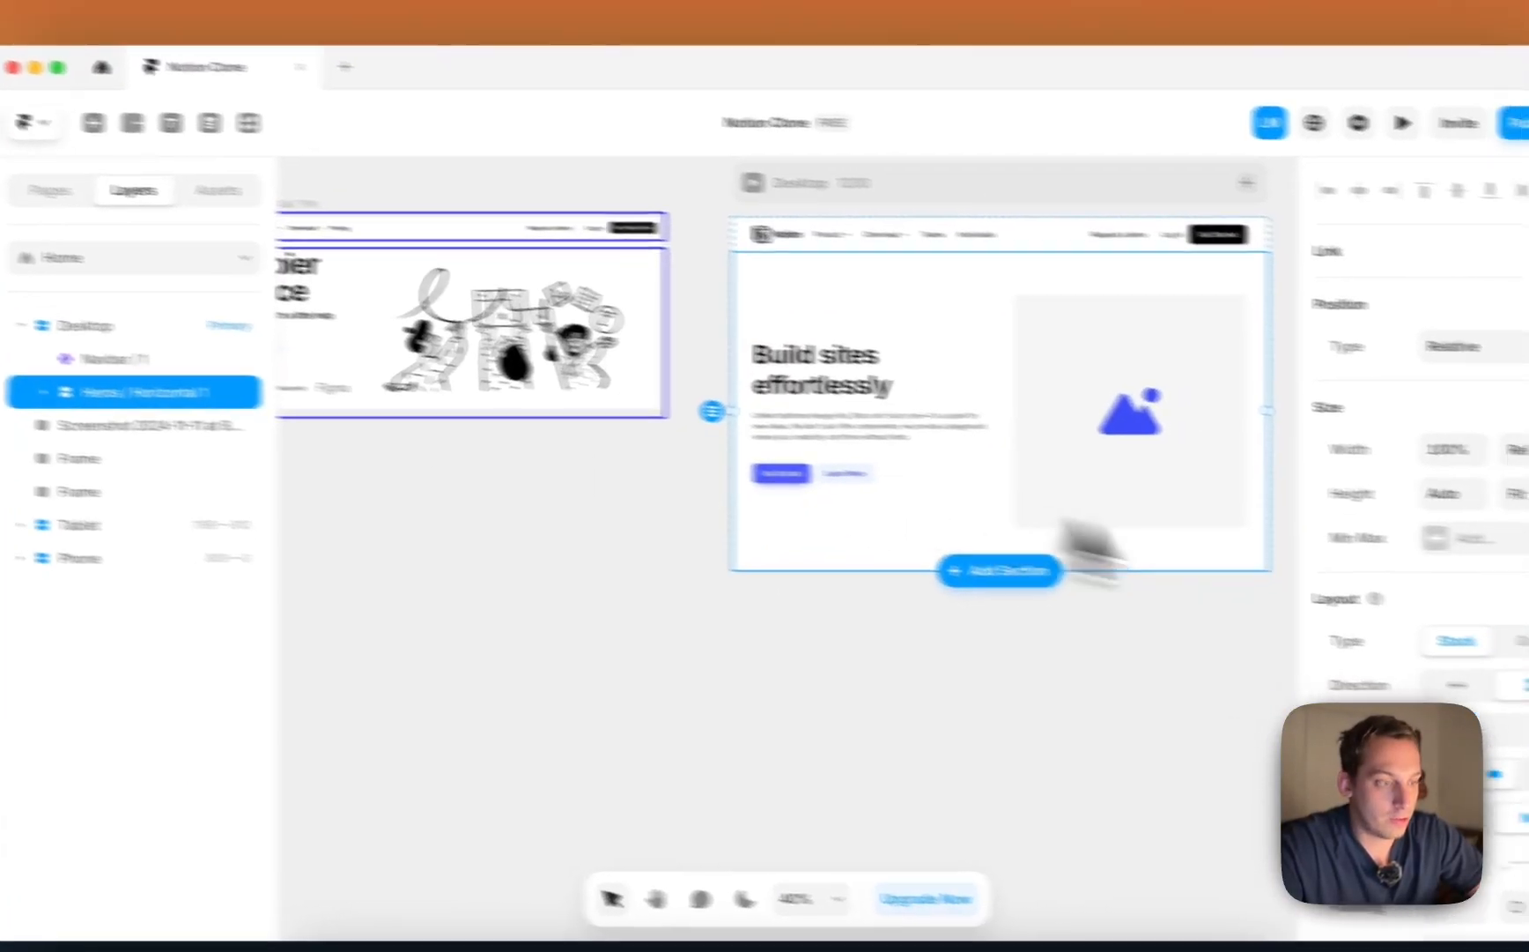
scroll(1441, 628, down, 3)
scroll(1300, 617, down, 5)
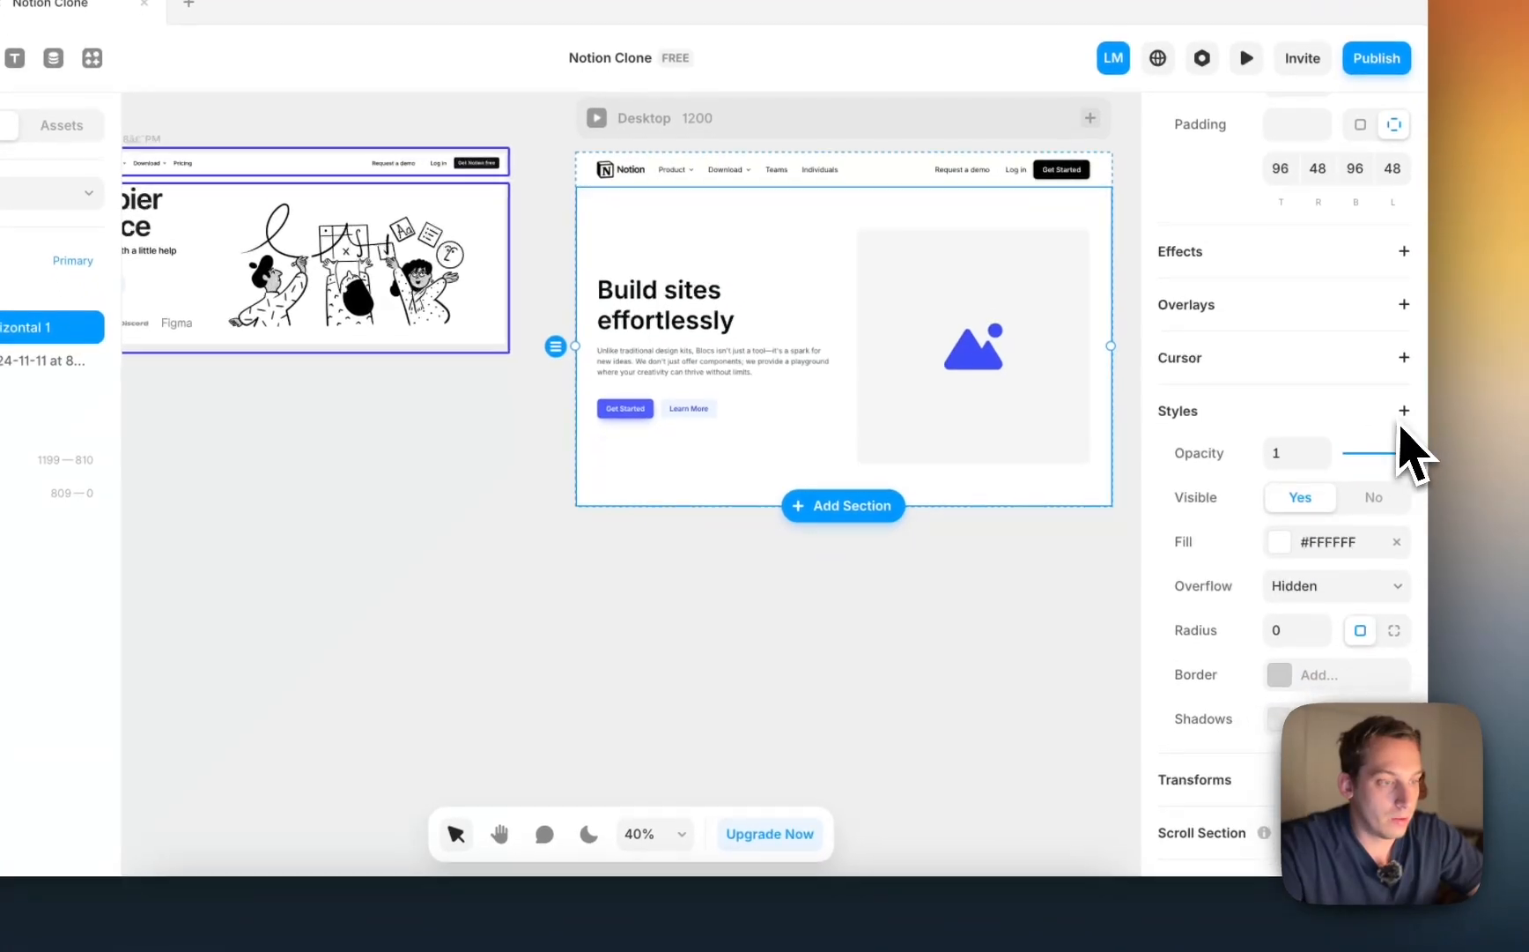
click(1404, 411)
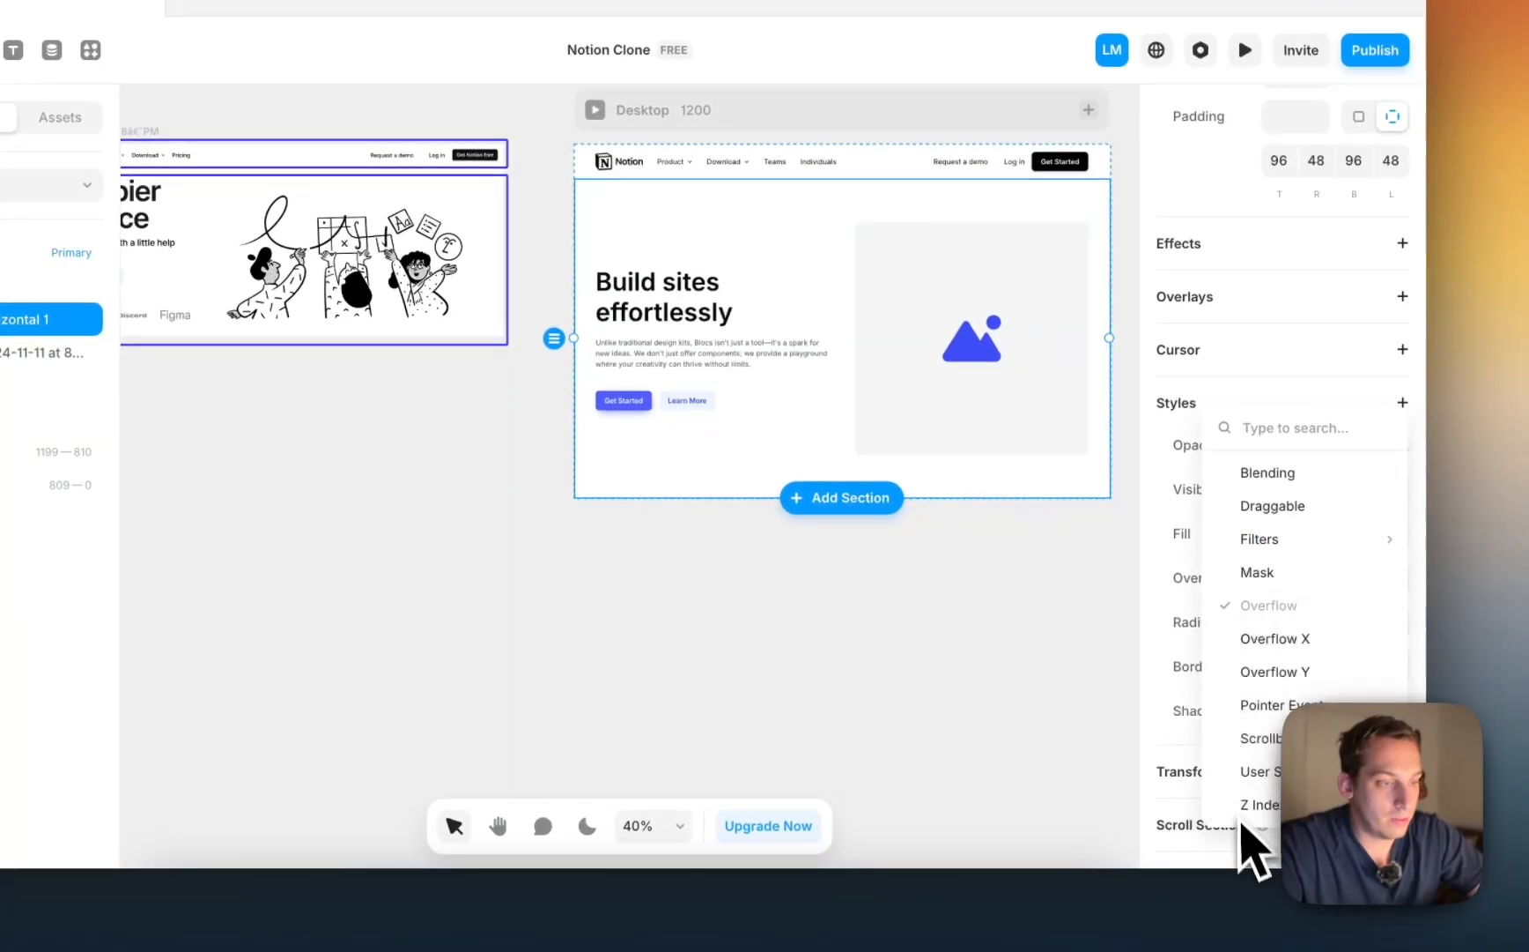
click(1254, 805)
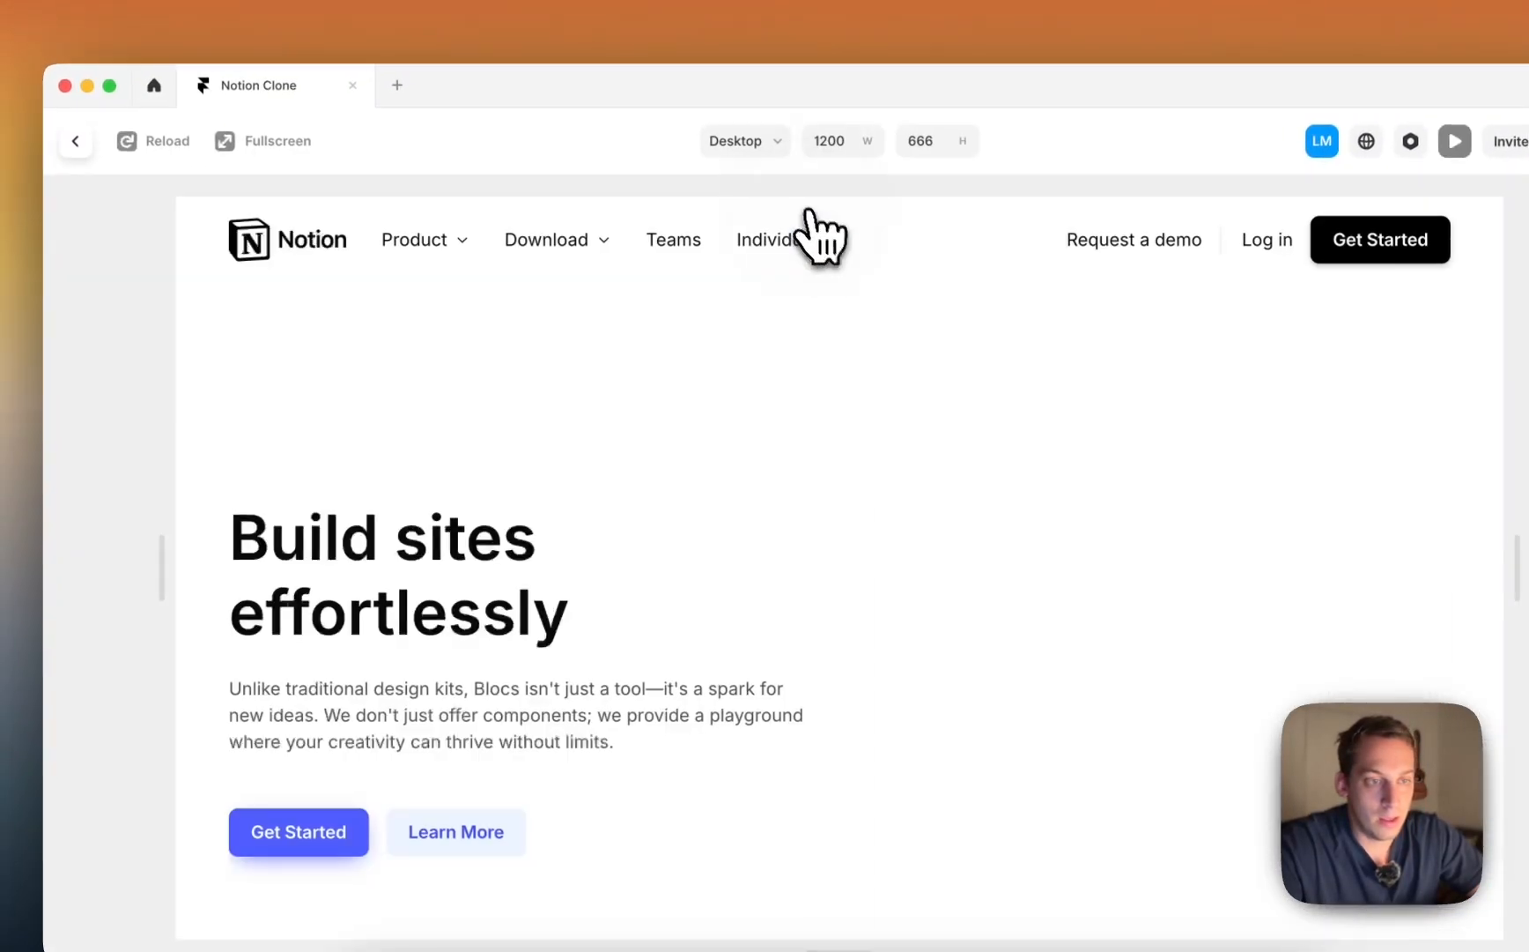
click(78, 142)
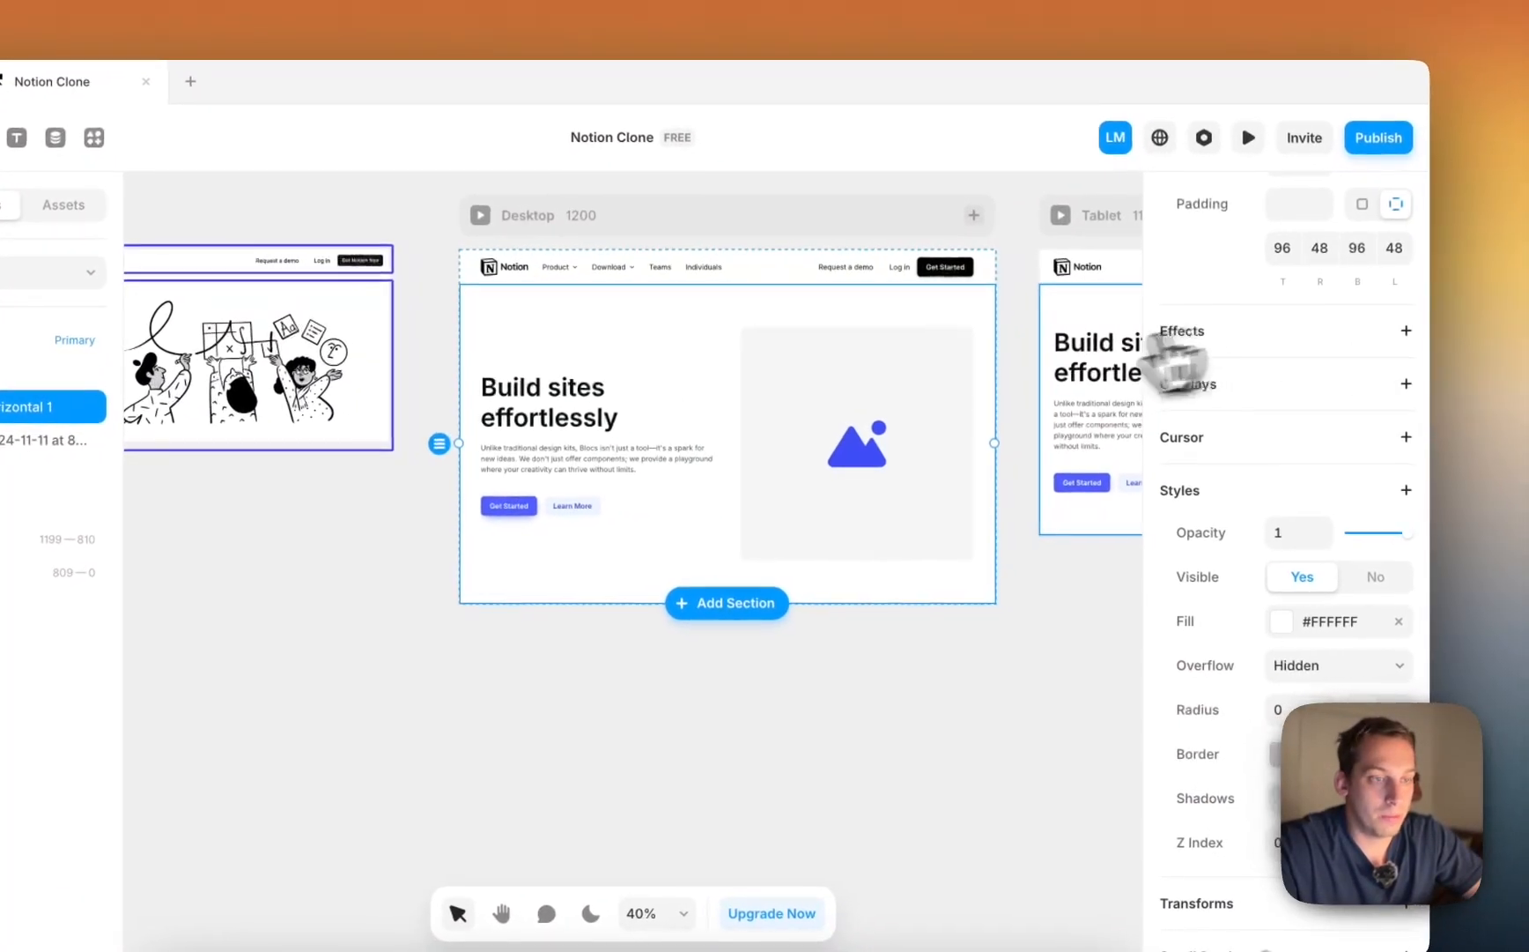
Step: Set the hero section's width to Fill and check the layout across the Desktop, Tablet and Phone breakpoints
scroll(1410, 432, up, 5)
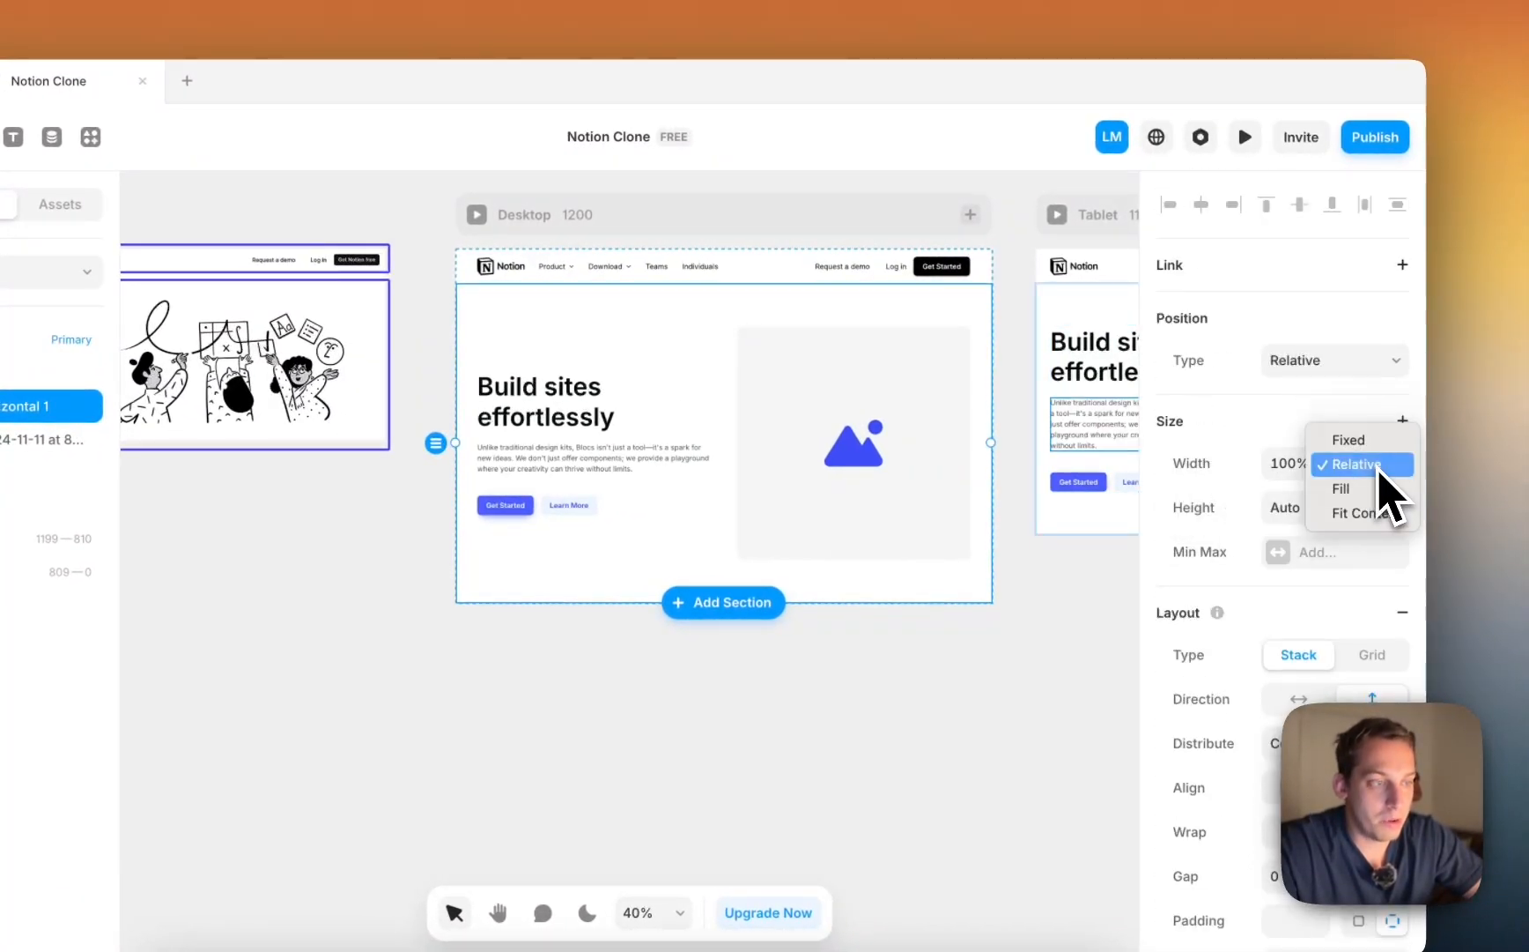
scroll(983, 454, right, 10)
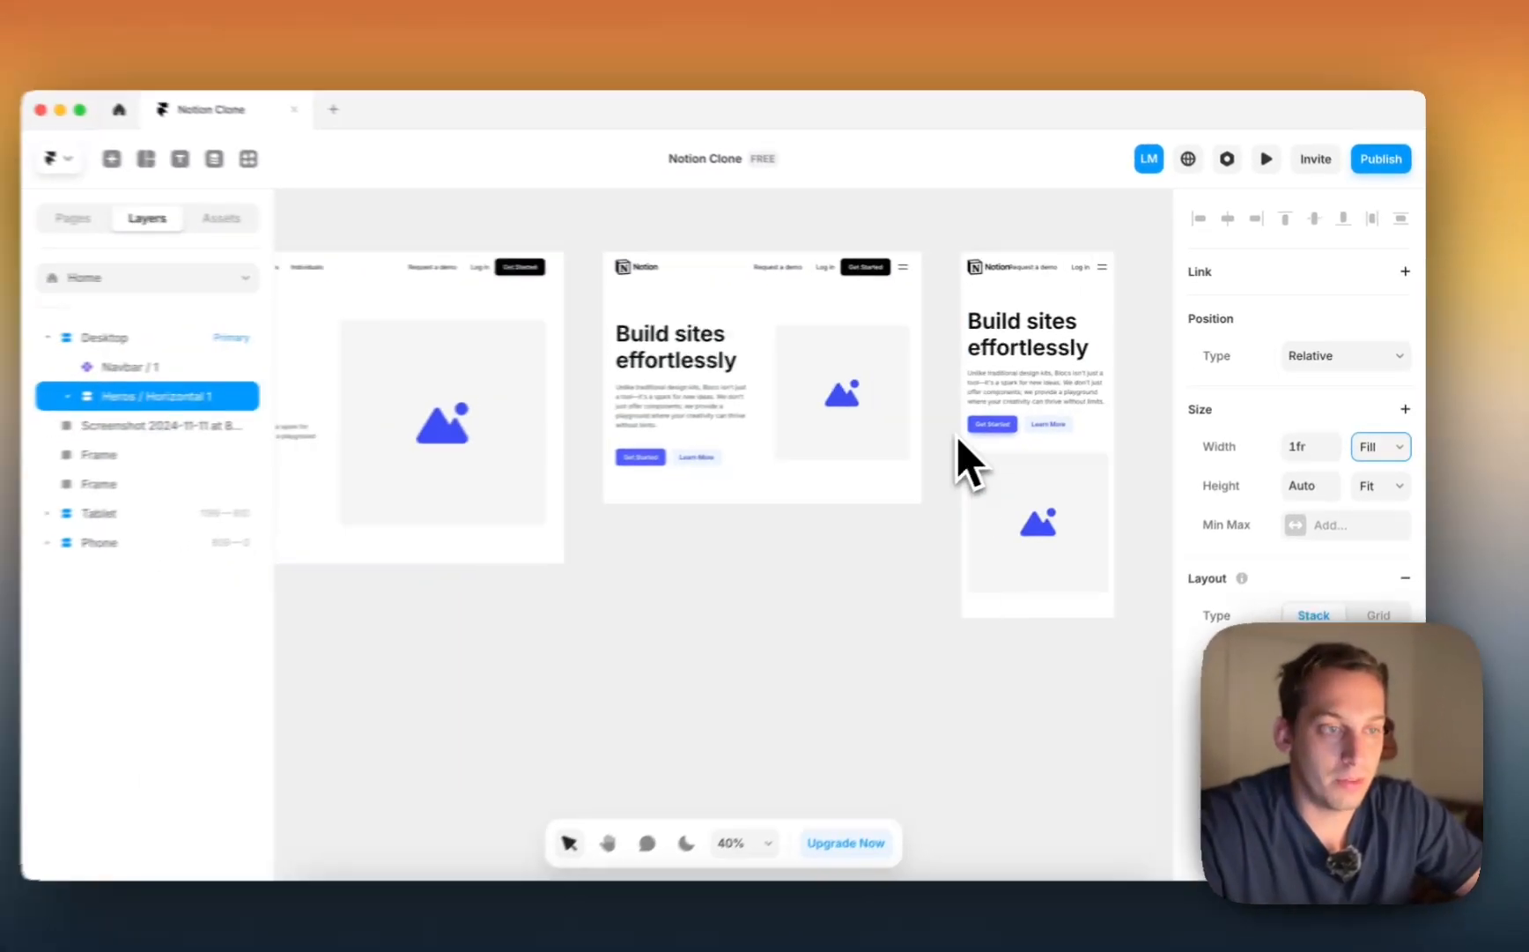
scroll(792, 395, left, 5)
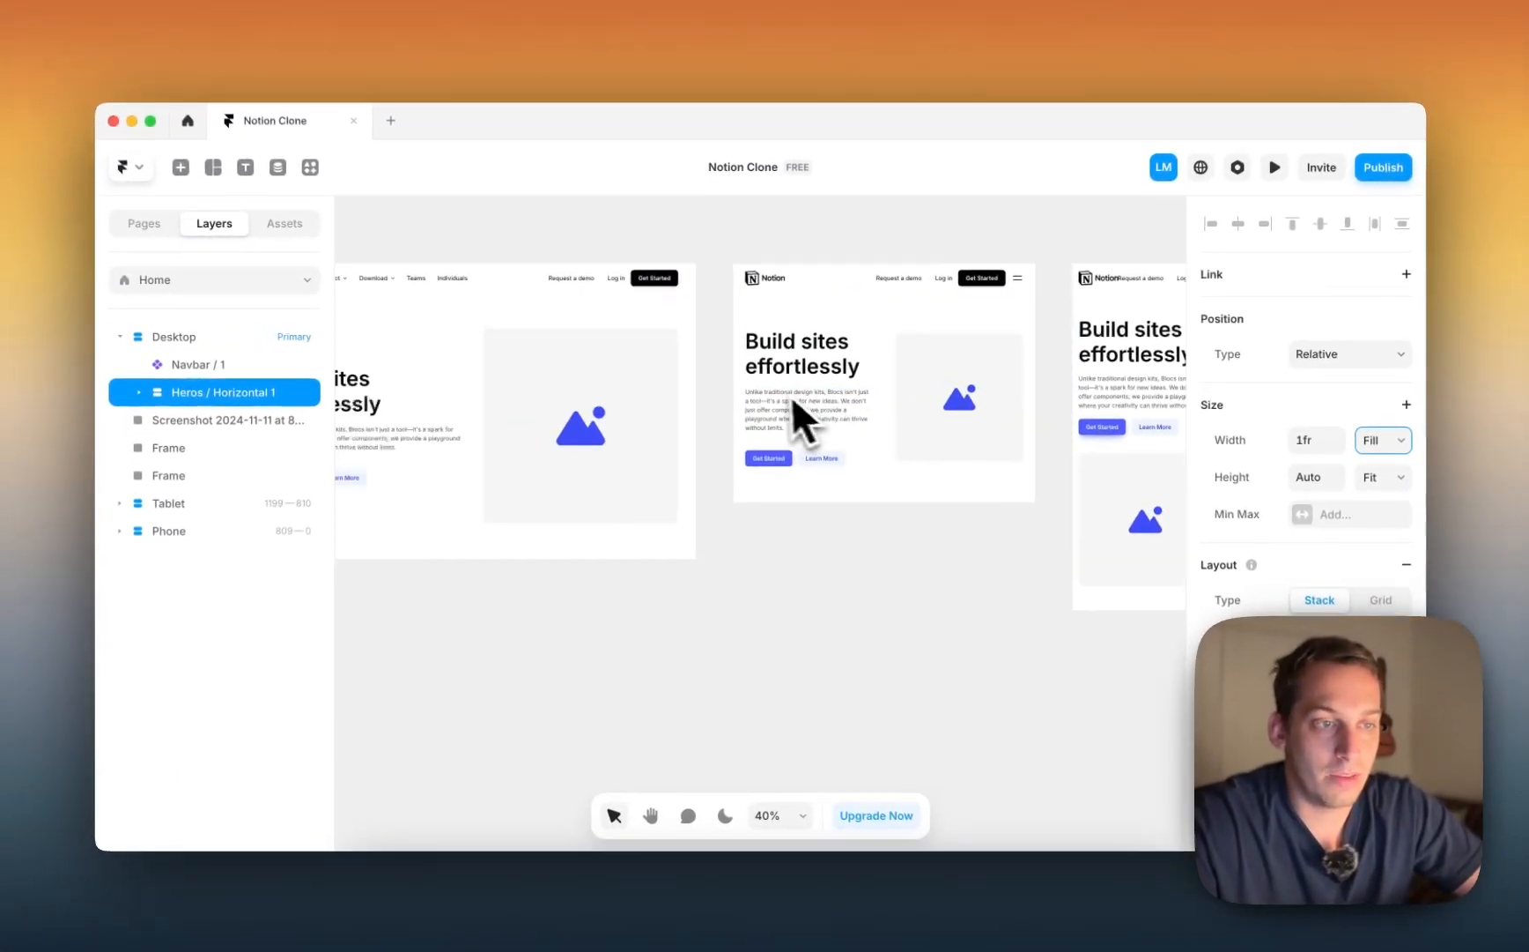
scroll(571, 456, left, 5)
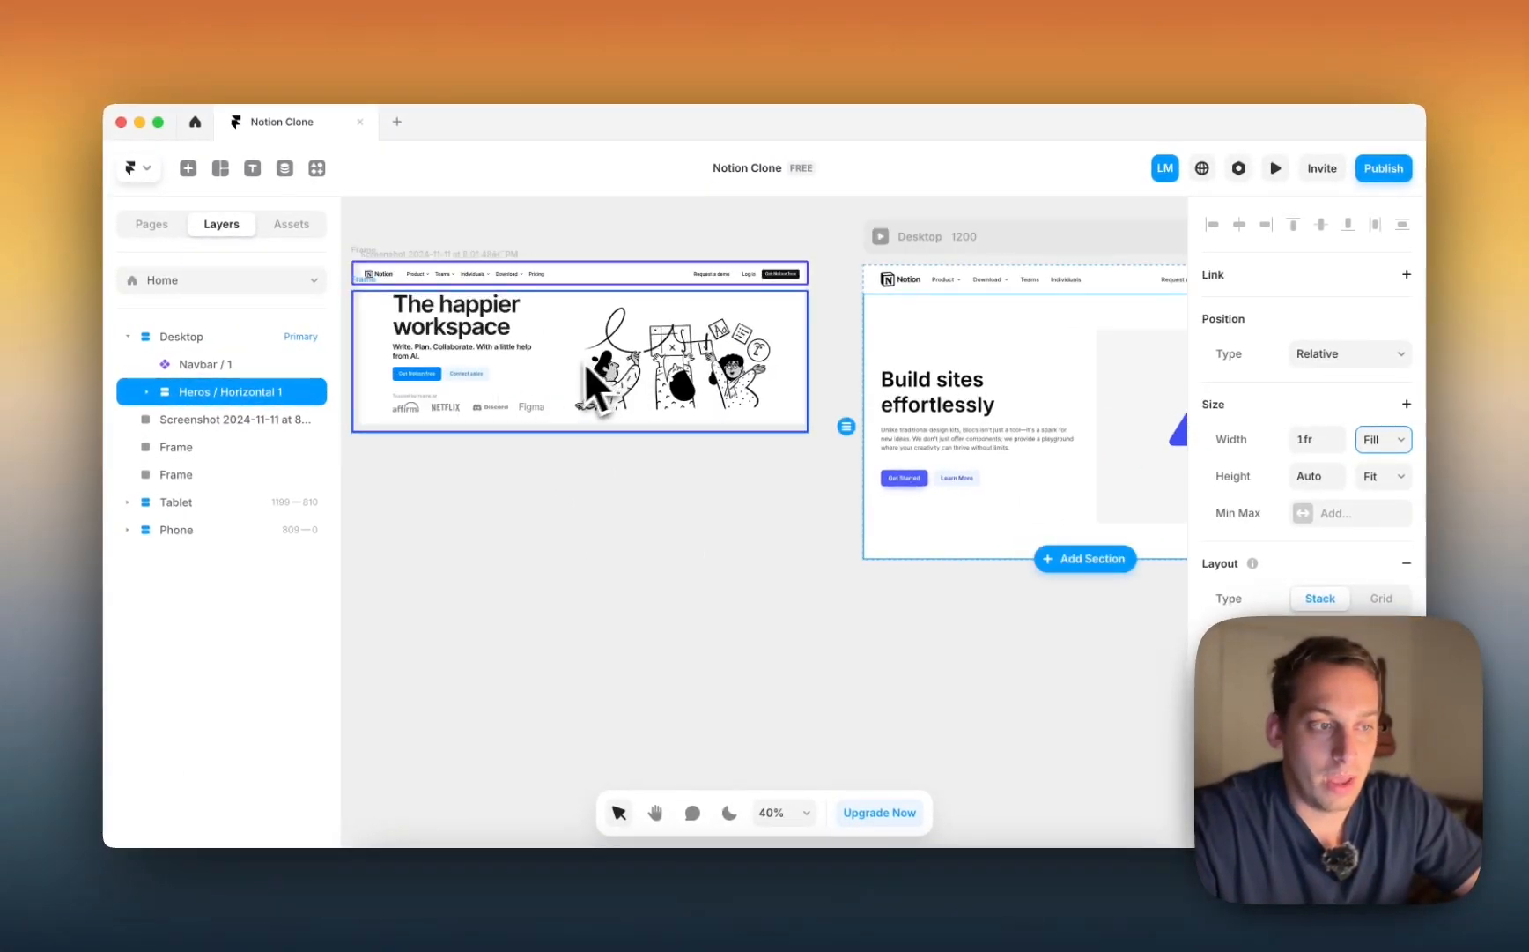
scroll(670, 405, right, 5)
scroll(801, 445, left, 7)
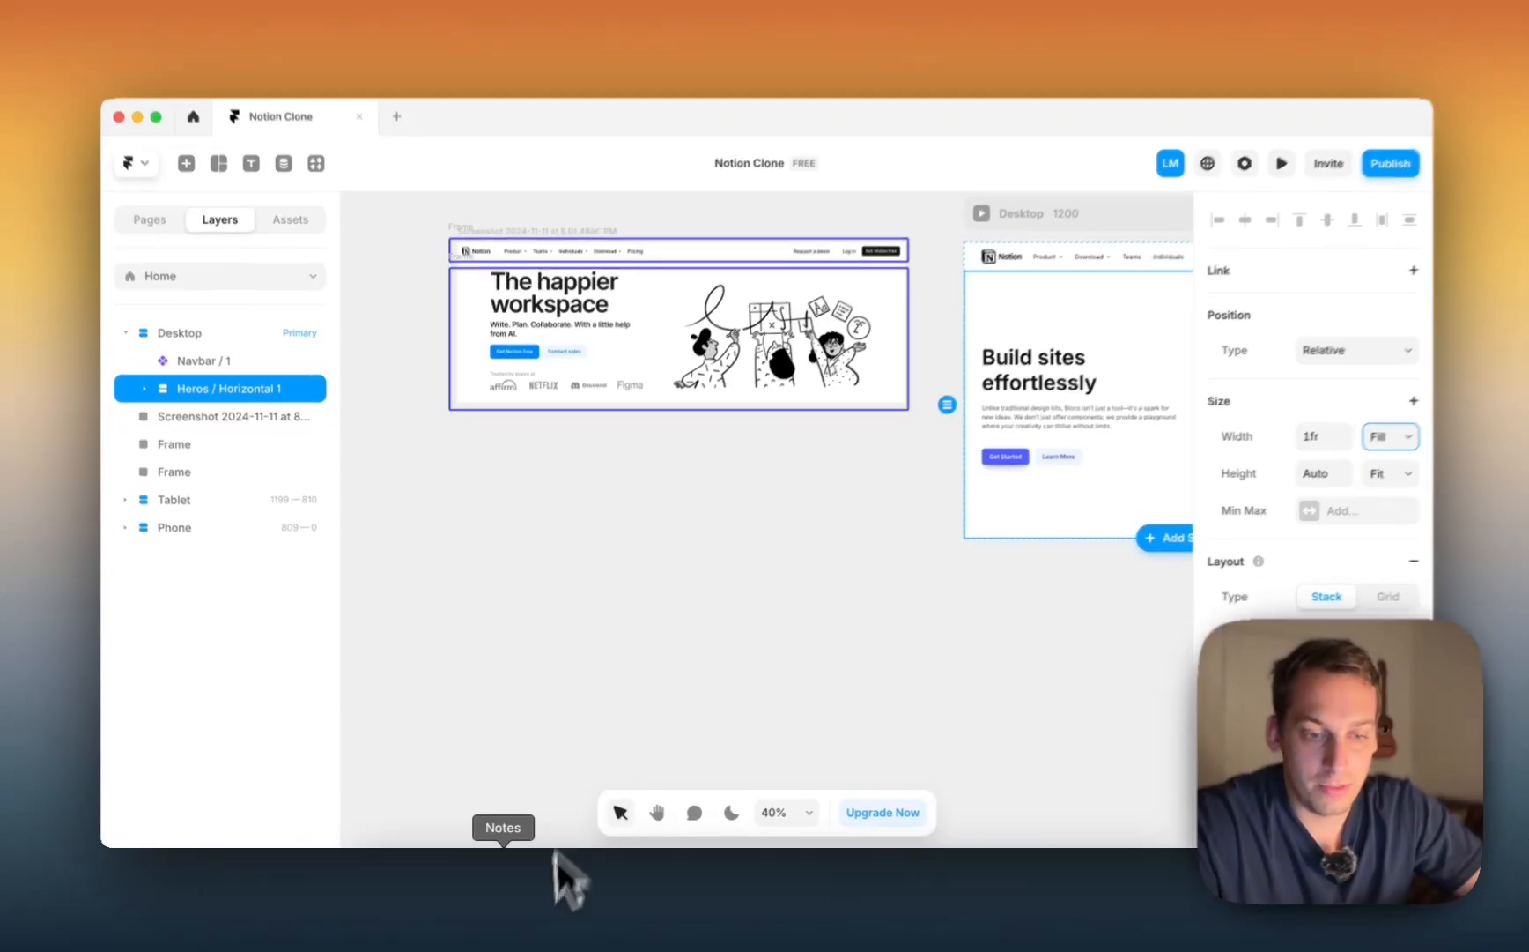
Step: Switch to Google Chrome, copy the address of the hero illustration video on Notion's website, and switch back to Framer
click(479, 890)
right_click(1053, 455)
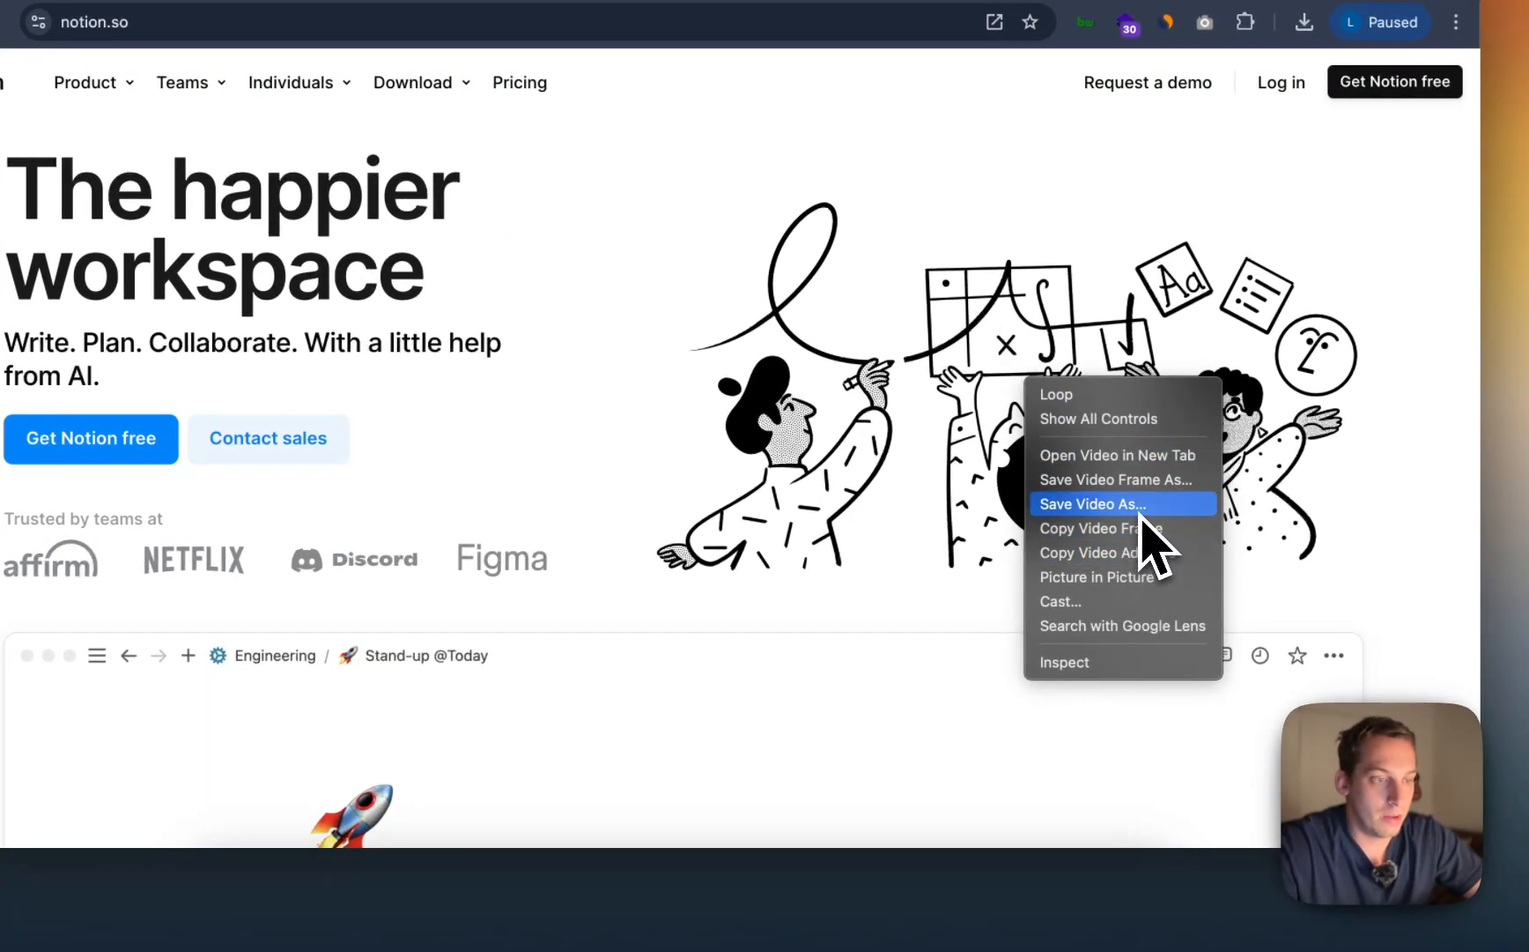
click(1115, 564)
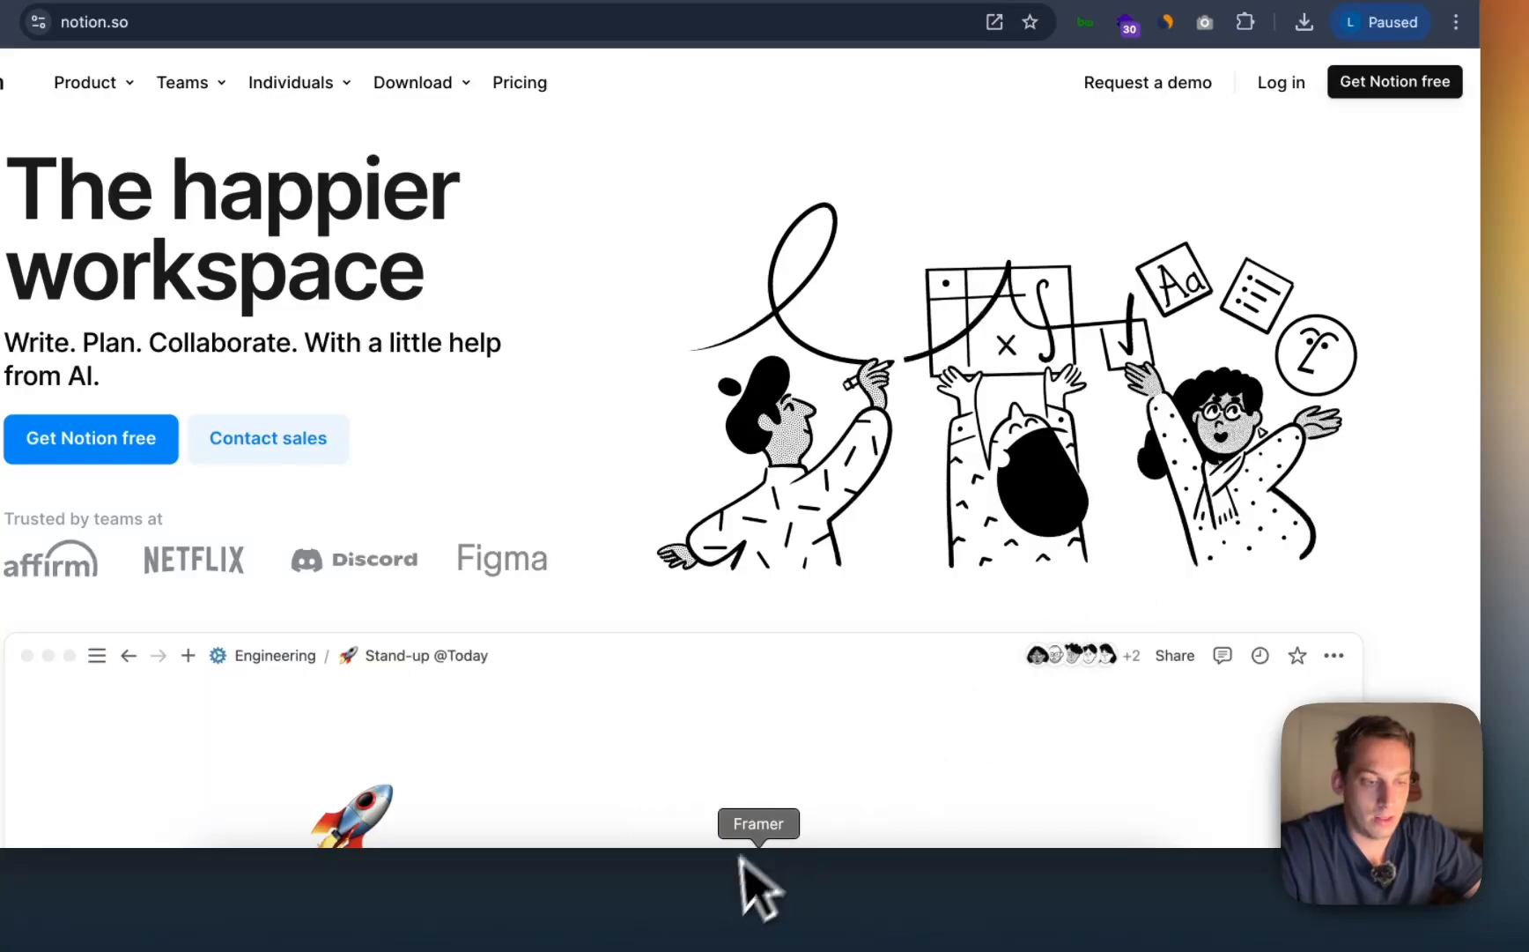
click(765, 921)
Step: Search the insertable elements for "video" and place a Video component inside the hero's image placeholder in the Desktop breakpoint
scroll(894, 461, right, 5)
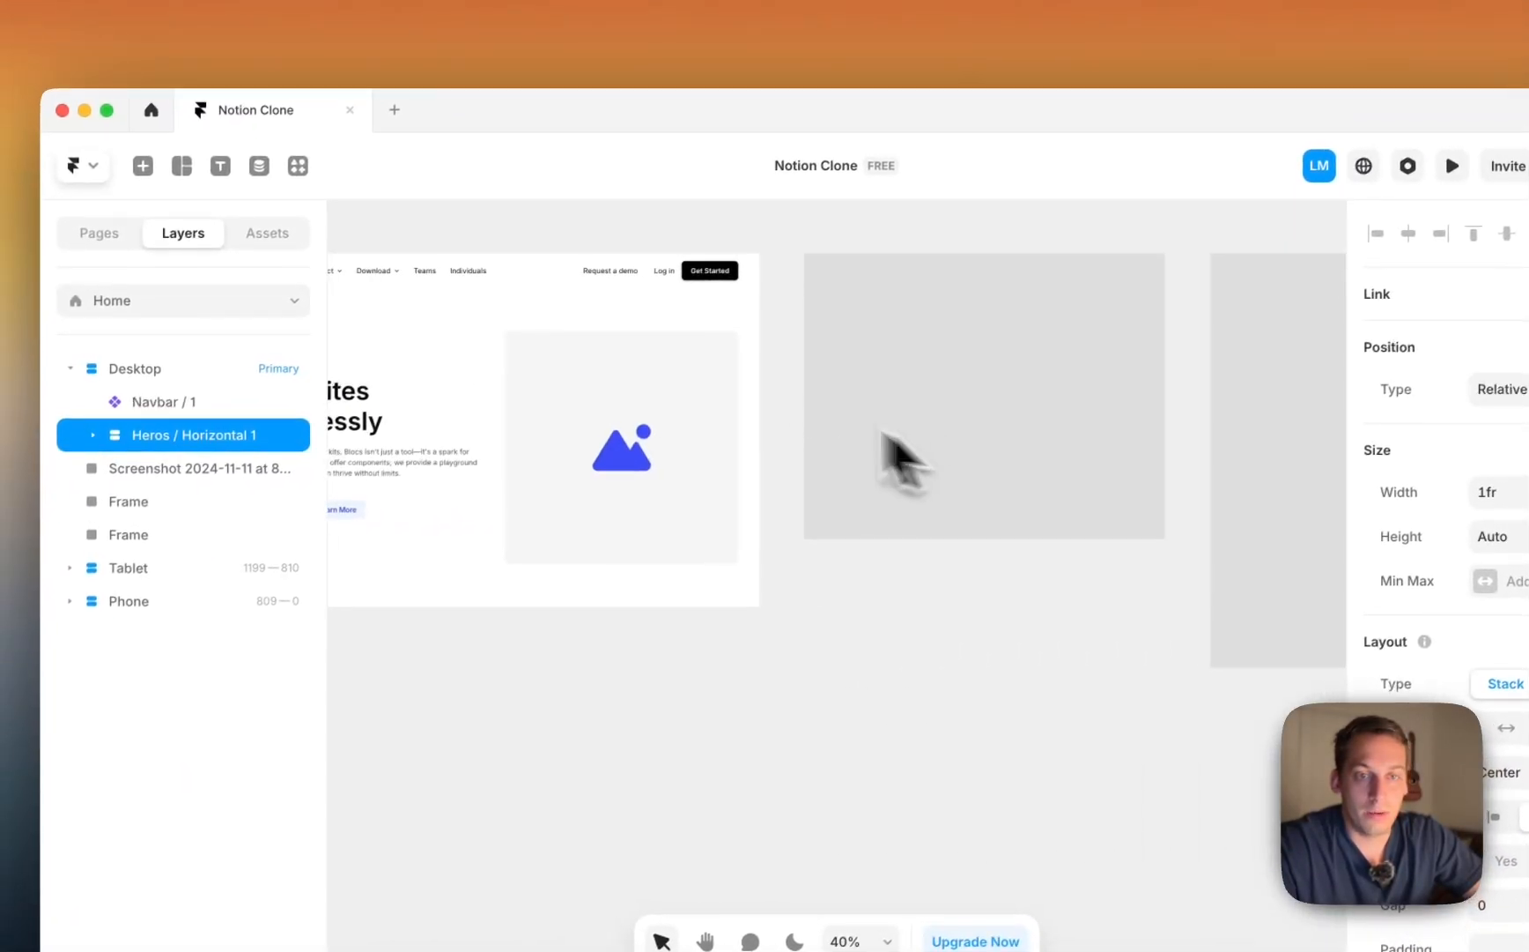
click(145, 168)
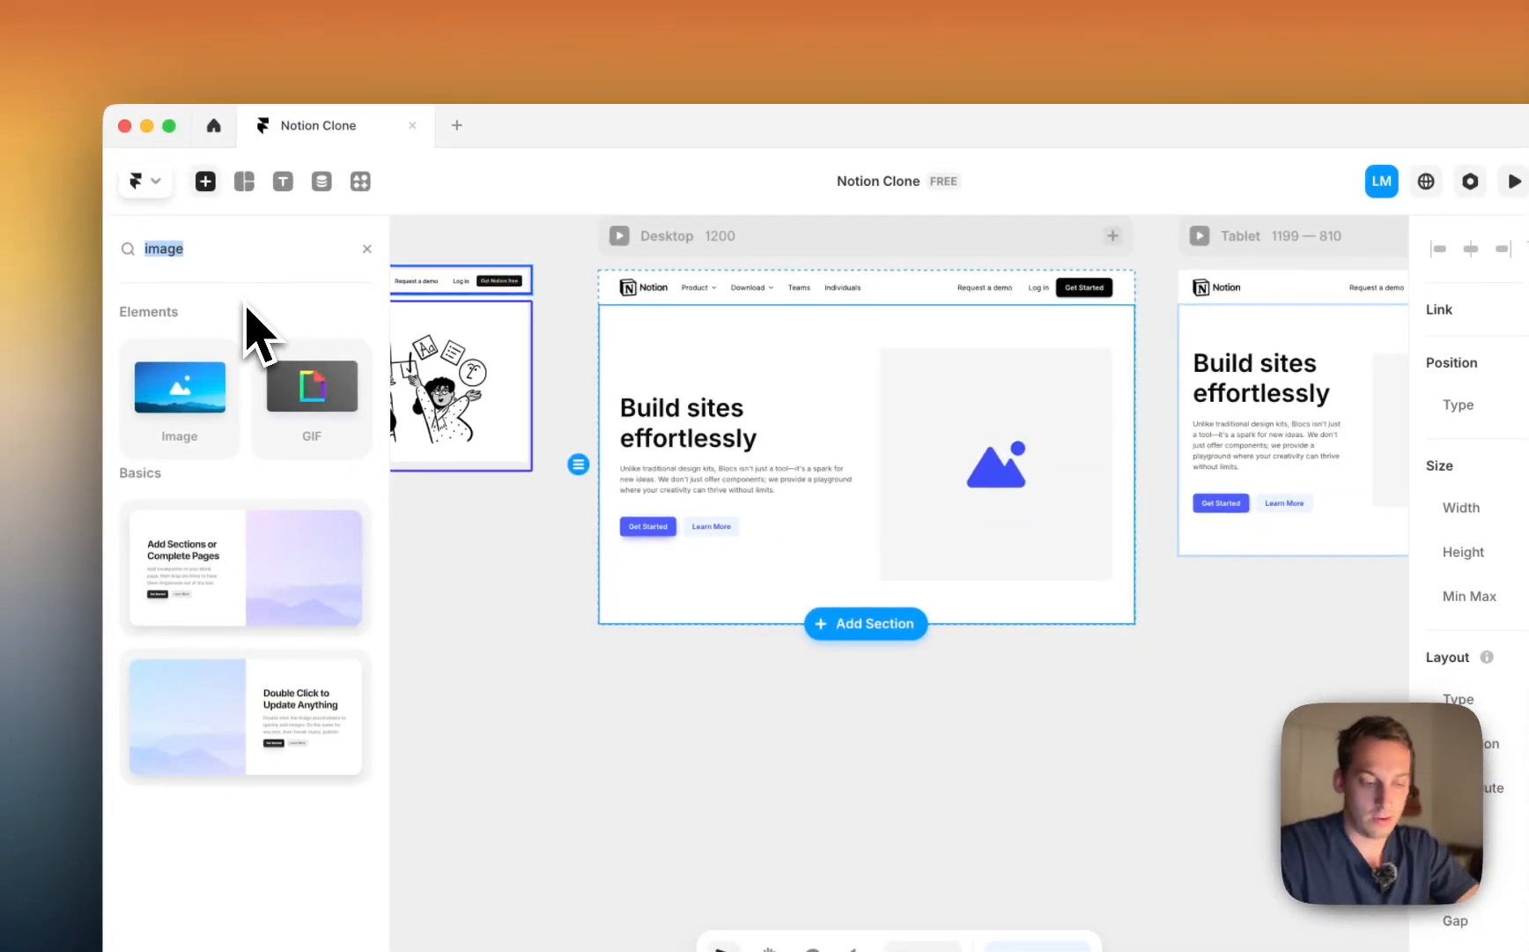
text(video)
drag(167, 405, 987, 437)
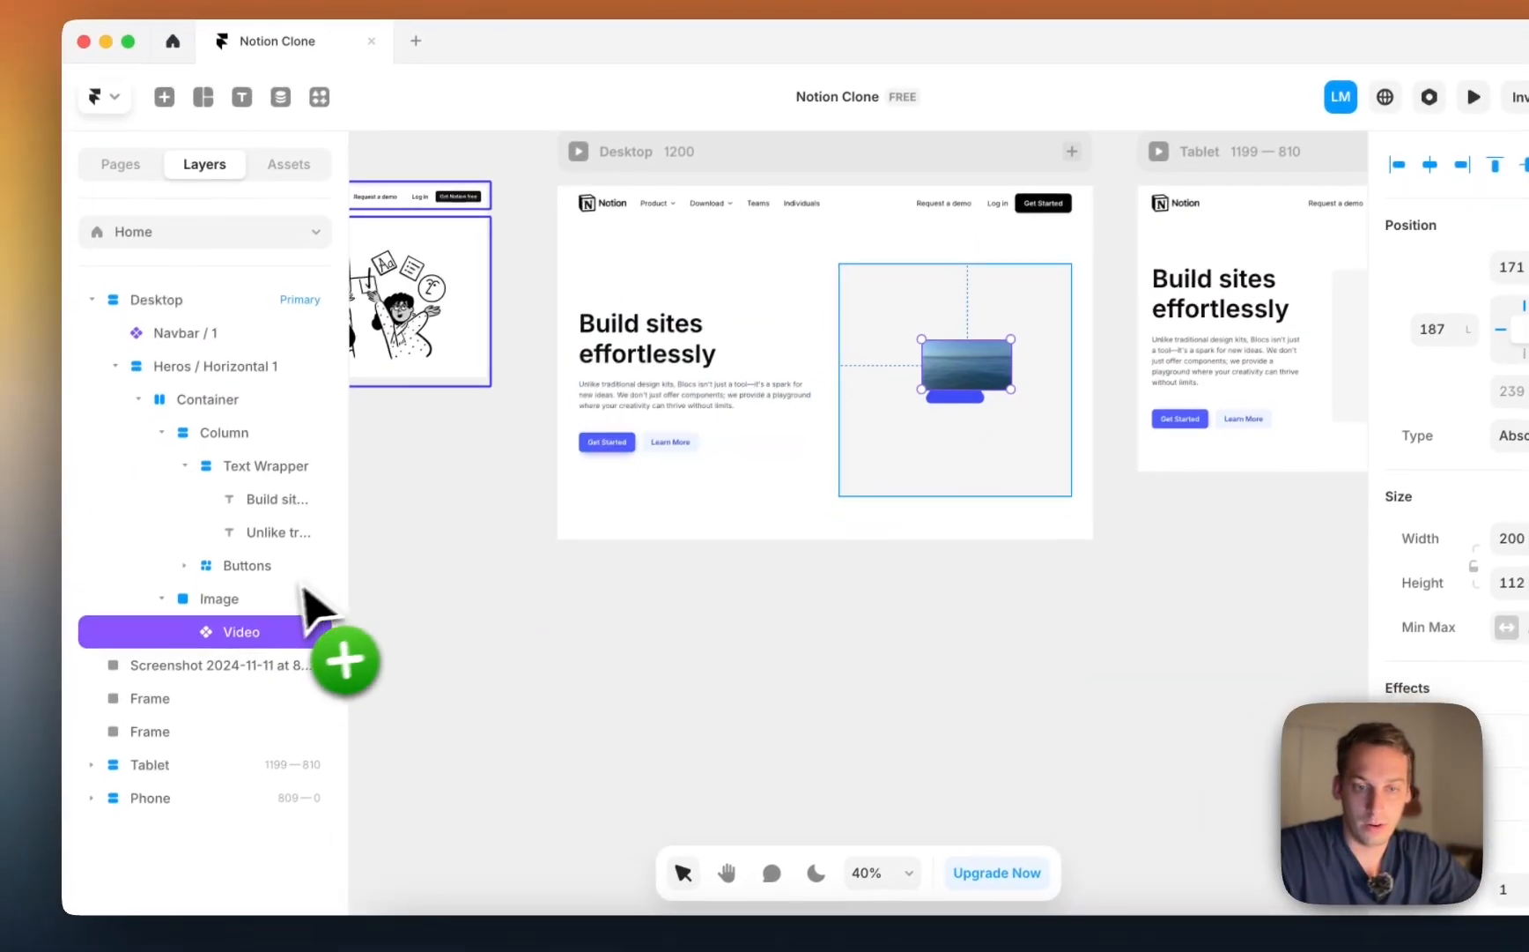
Step: Set the video's width and height to 100% relative and centre it horizontally and vertically in the image frame
click(1387, 570)
click(1372, 603)
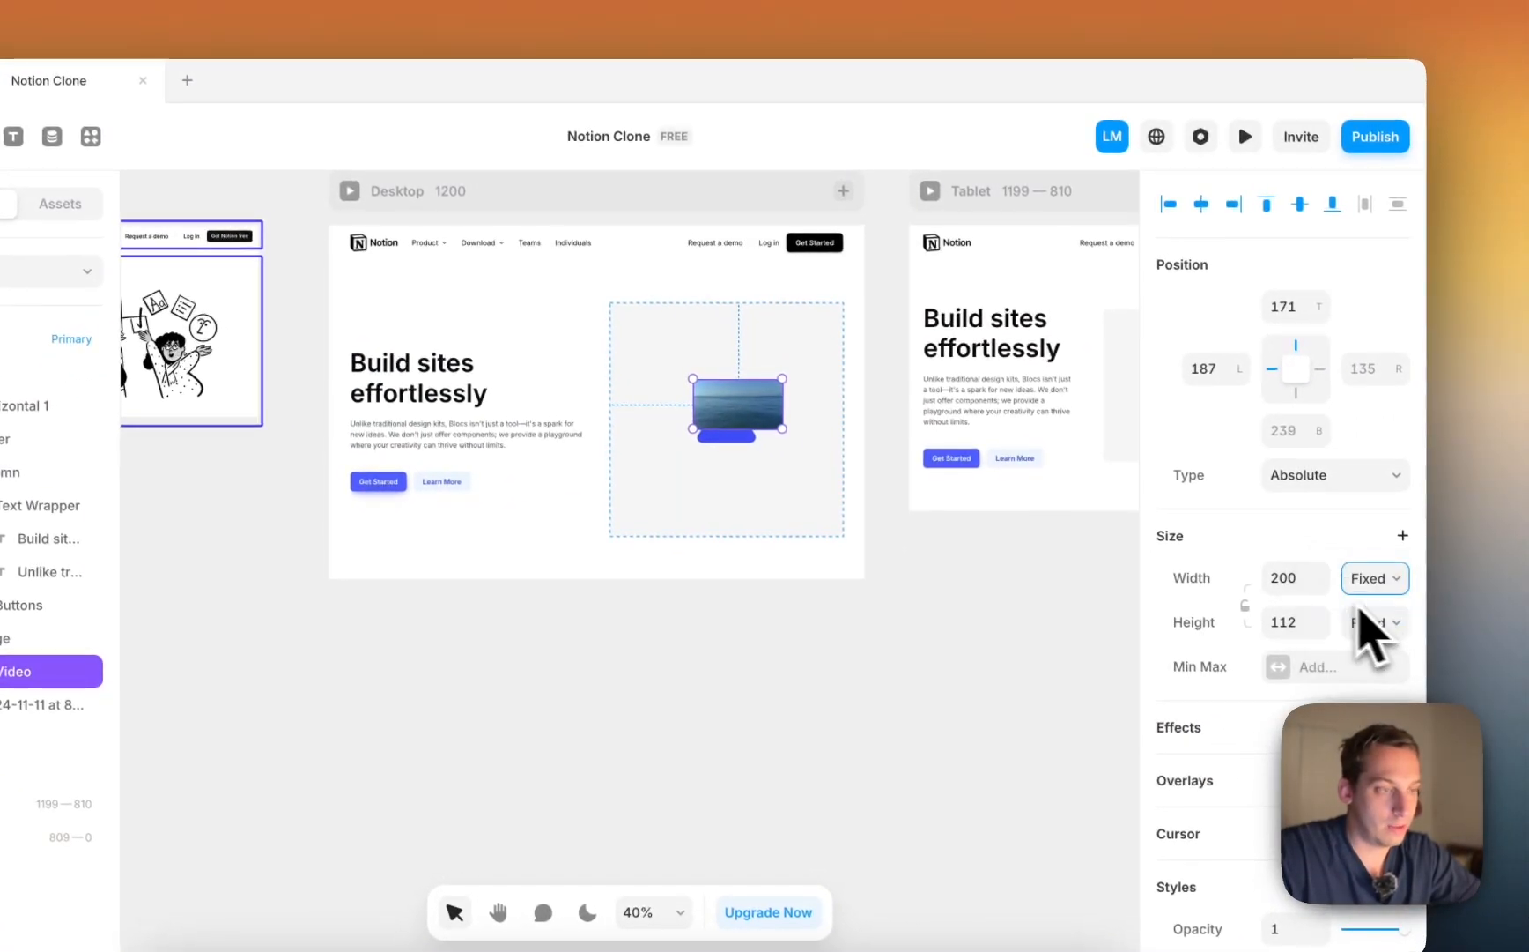
click(1292, 581)
text(100%)
key(Return)
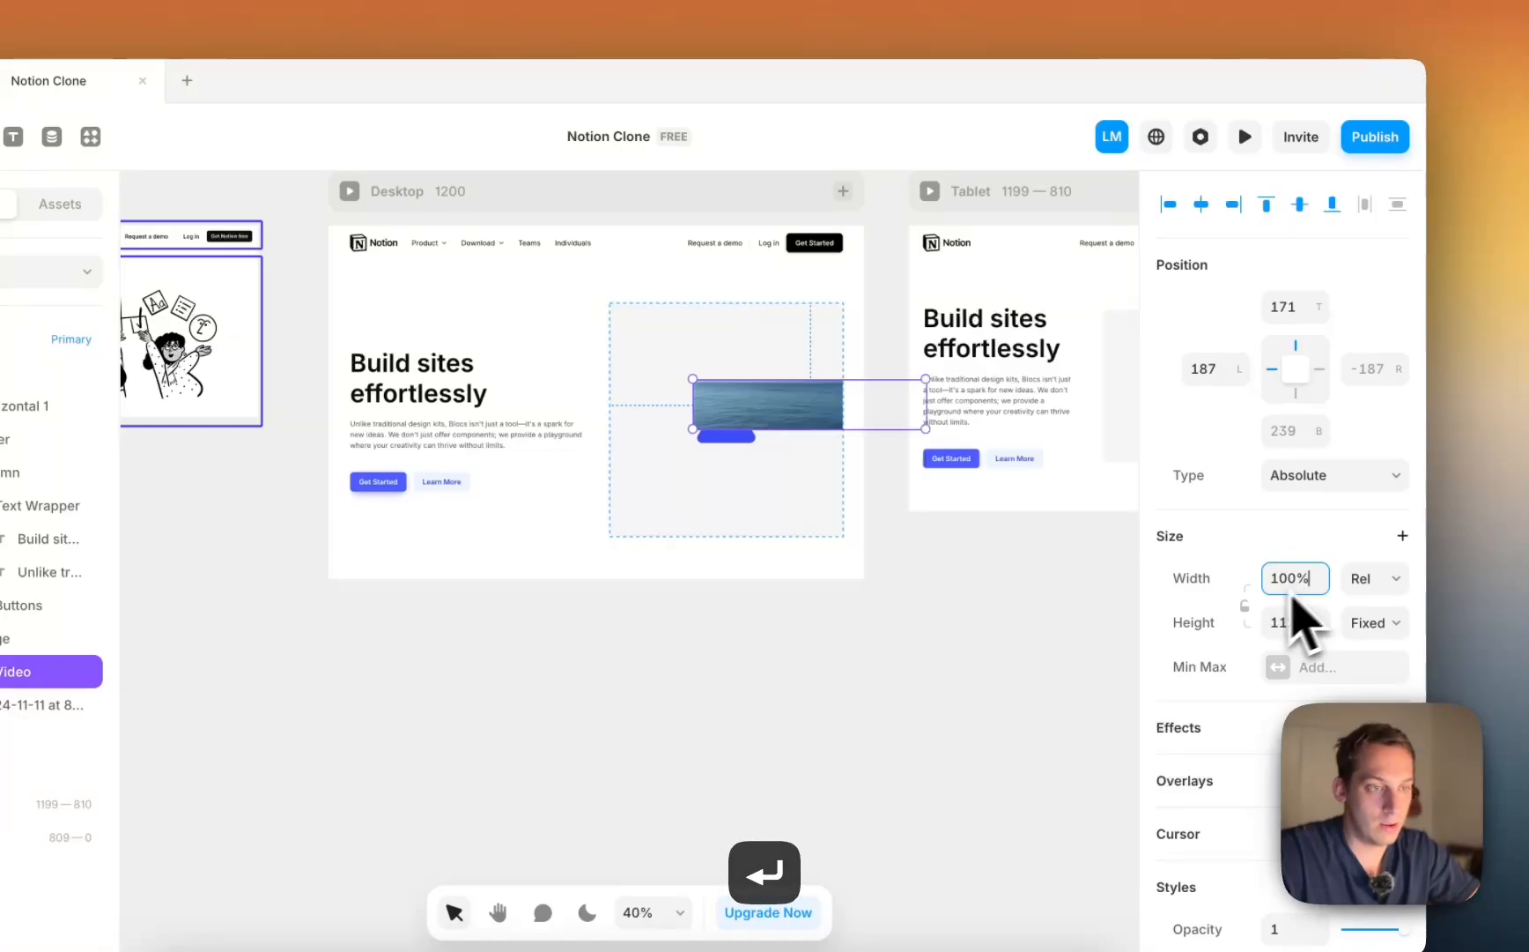
click(1367, 622)
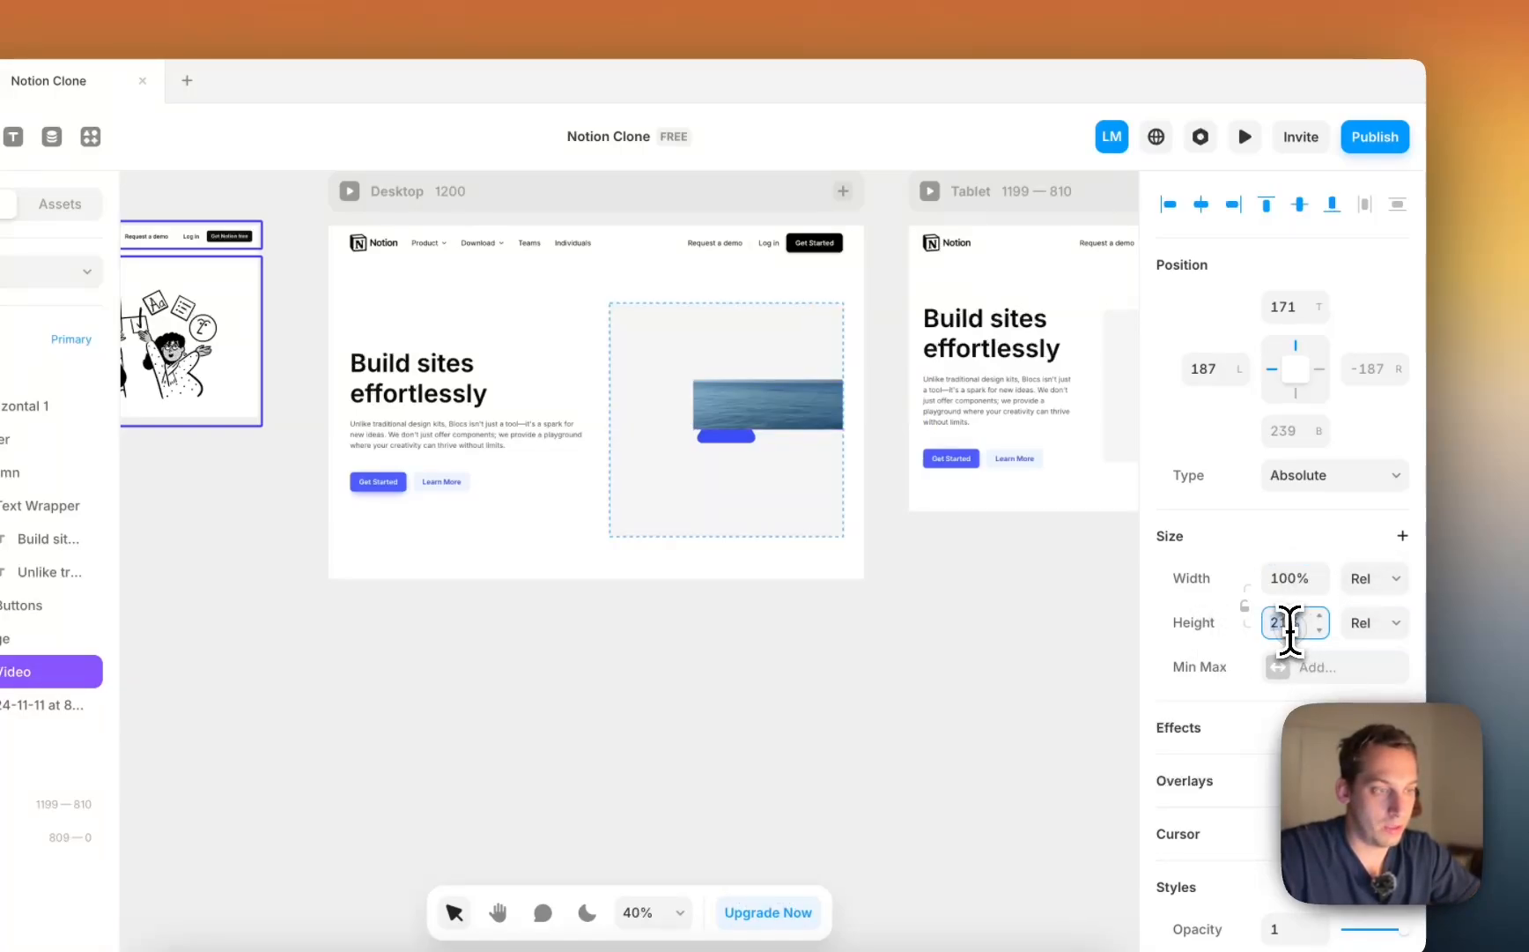
key(Return)
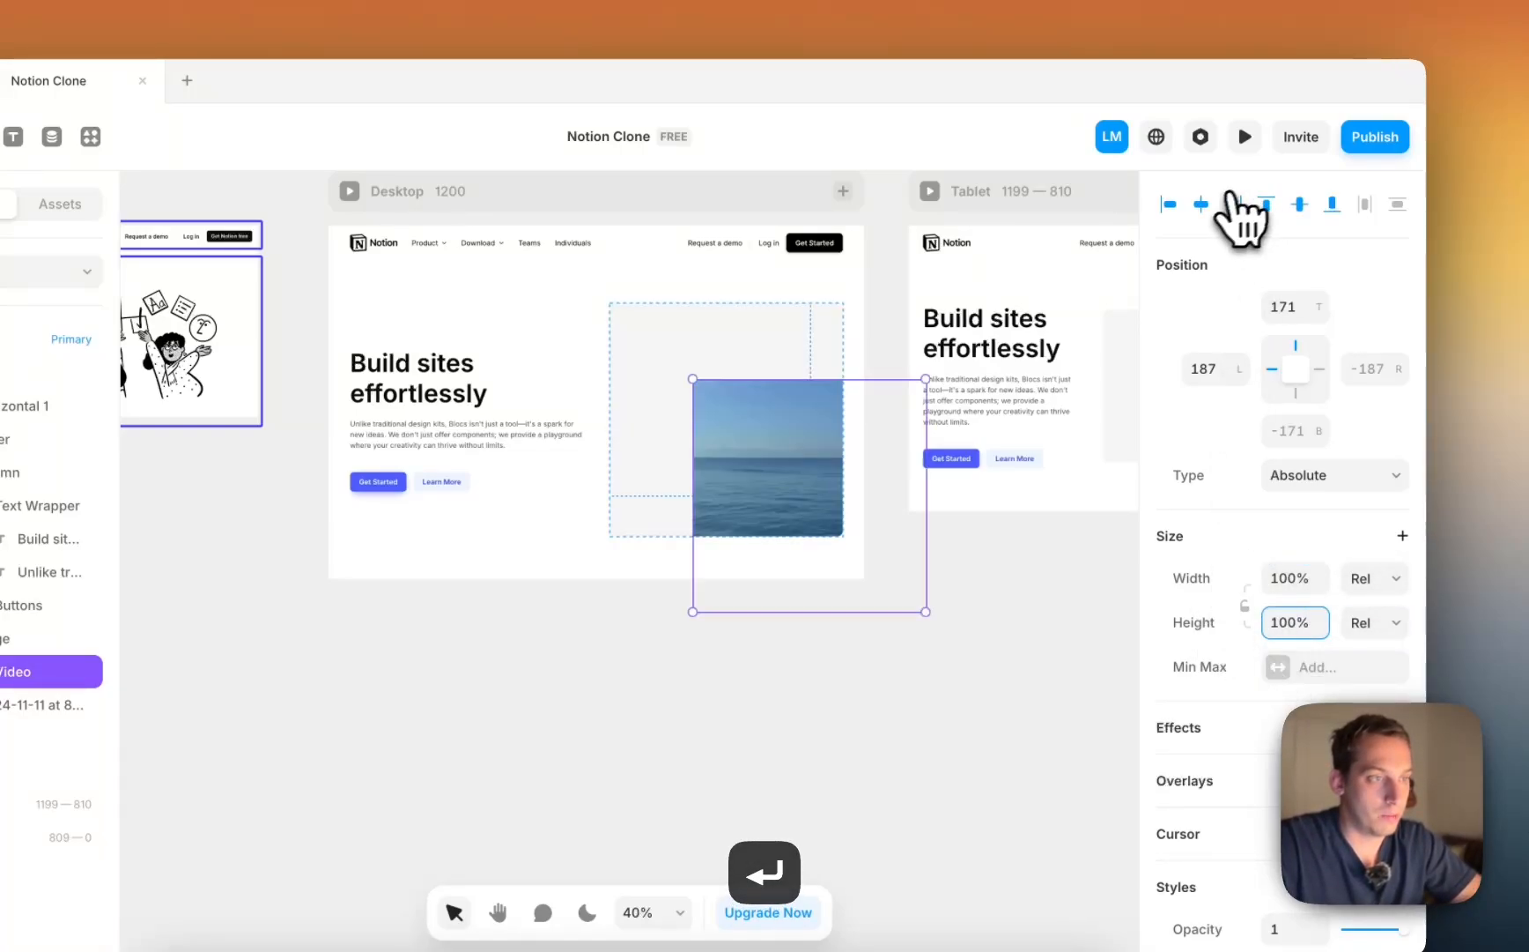
click(1201, 204)
click(1288, 206)
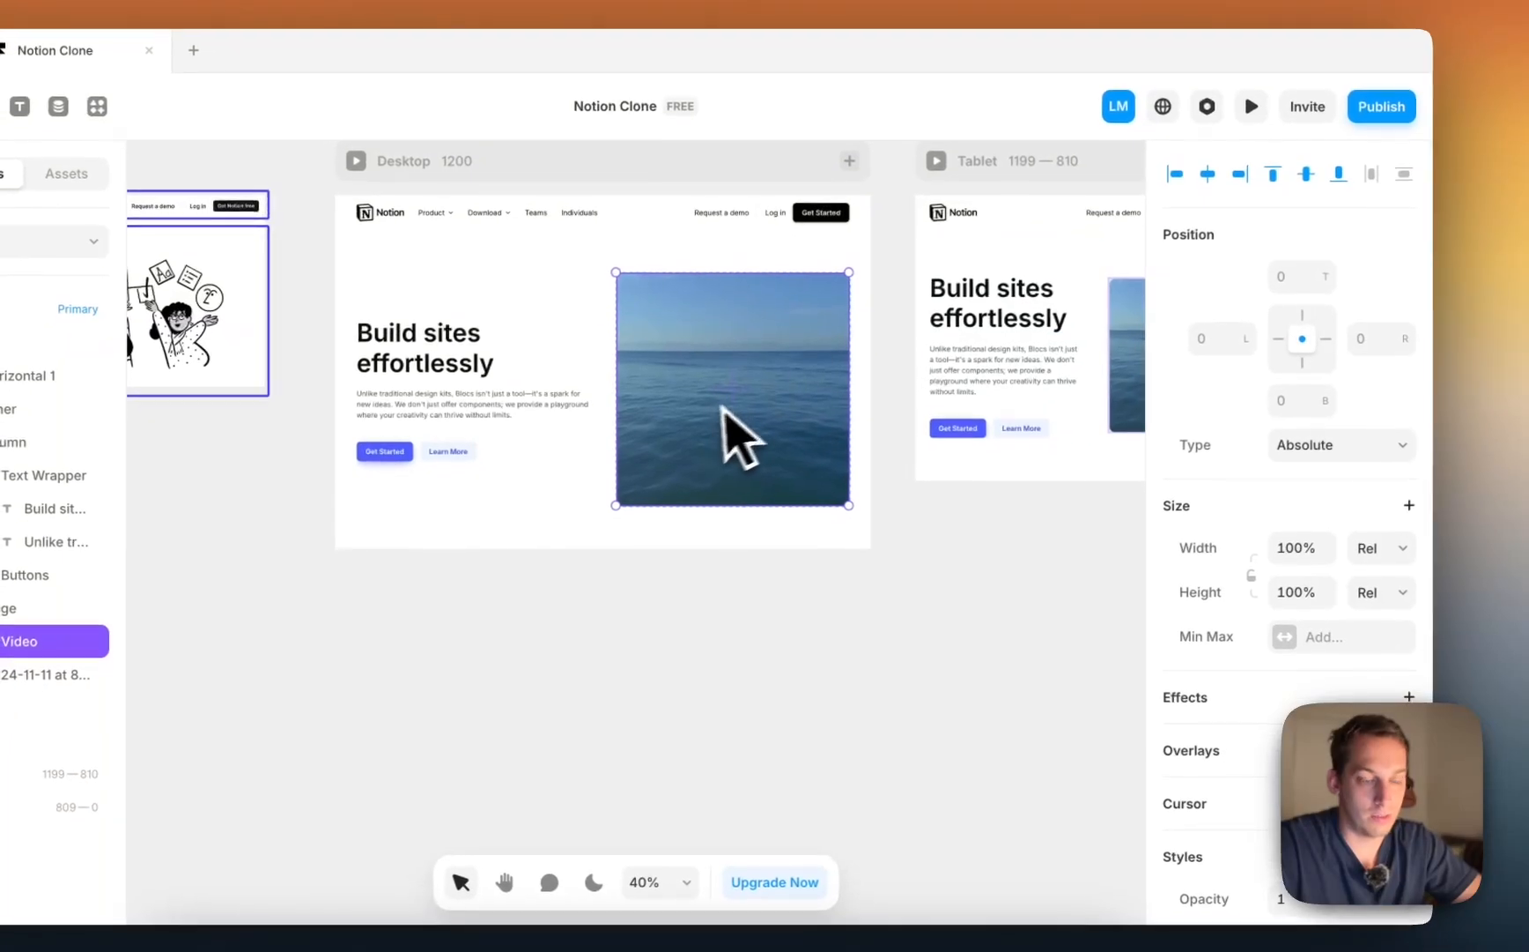
Step: Replace the video's source URL with the copied address of Notion's hero-illustration.mp4
scroll(1392, 680, down, 10)
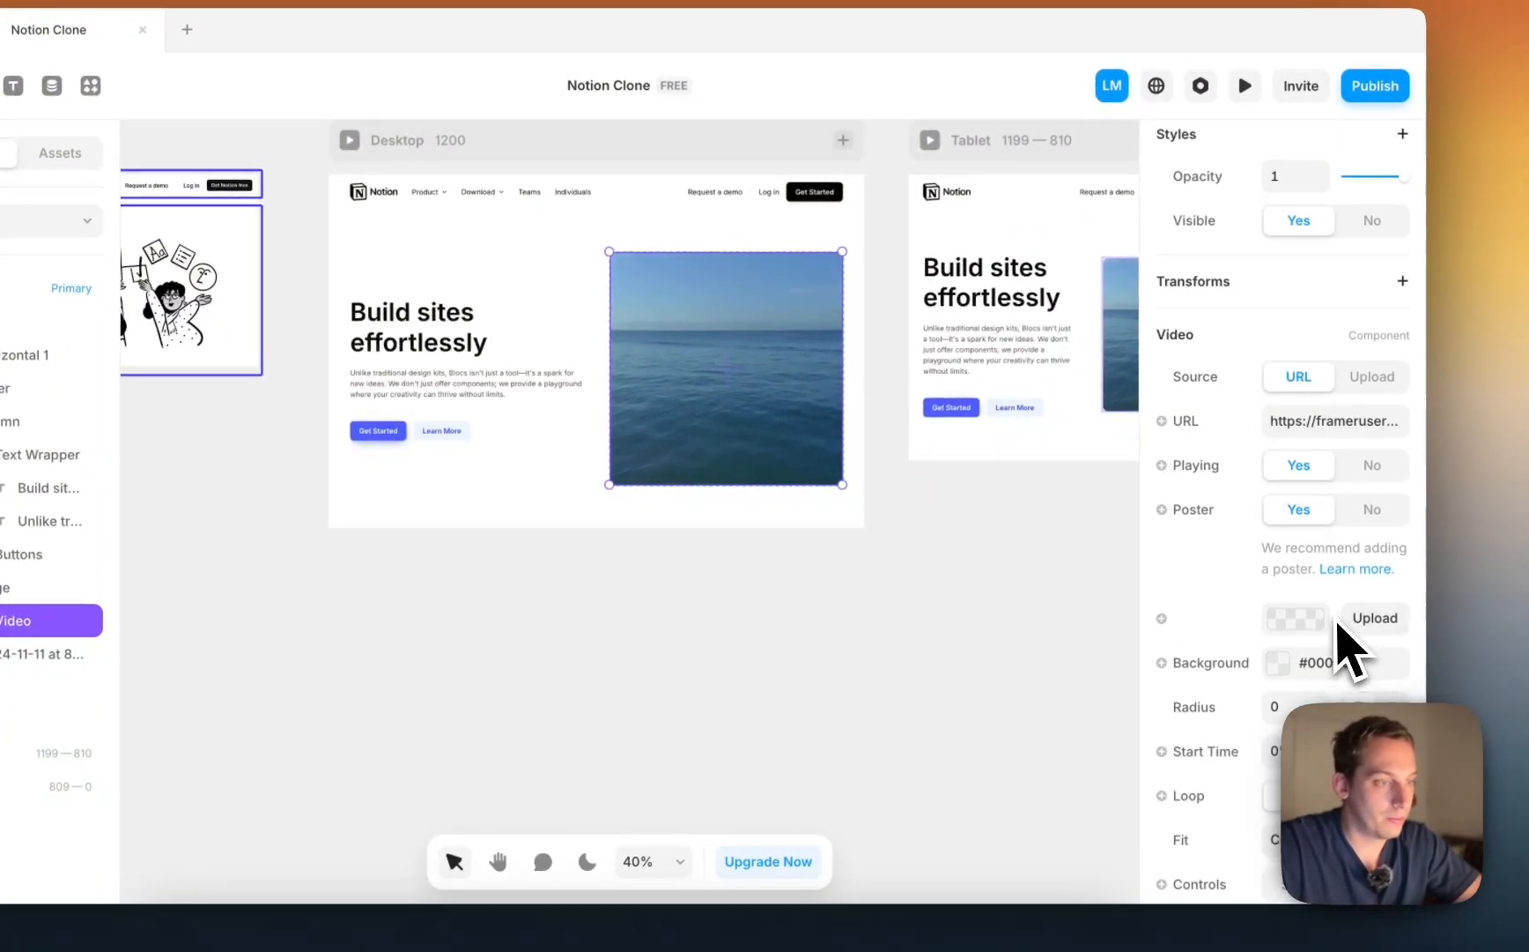
key(super+v)
key(Return)
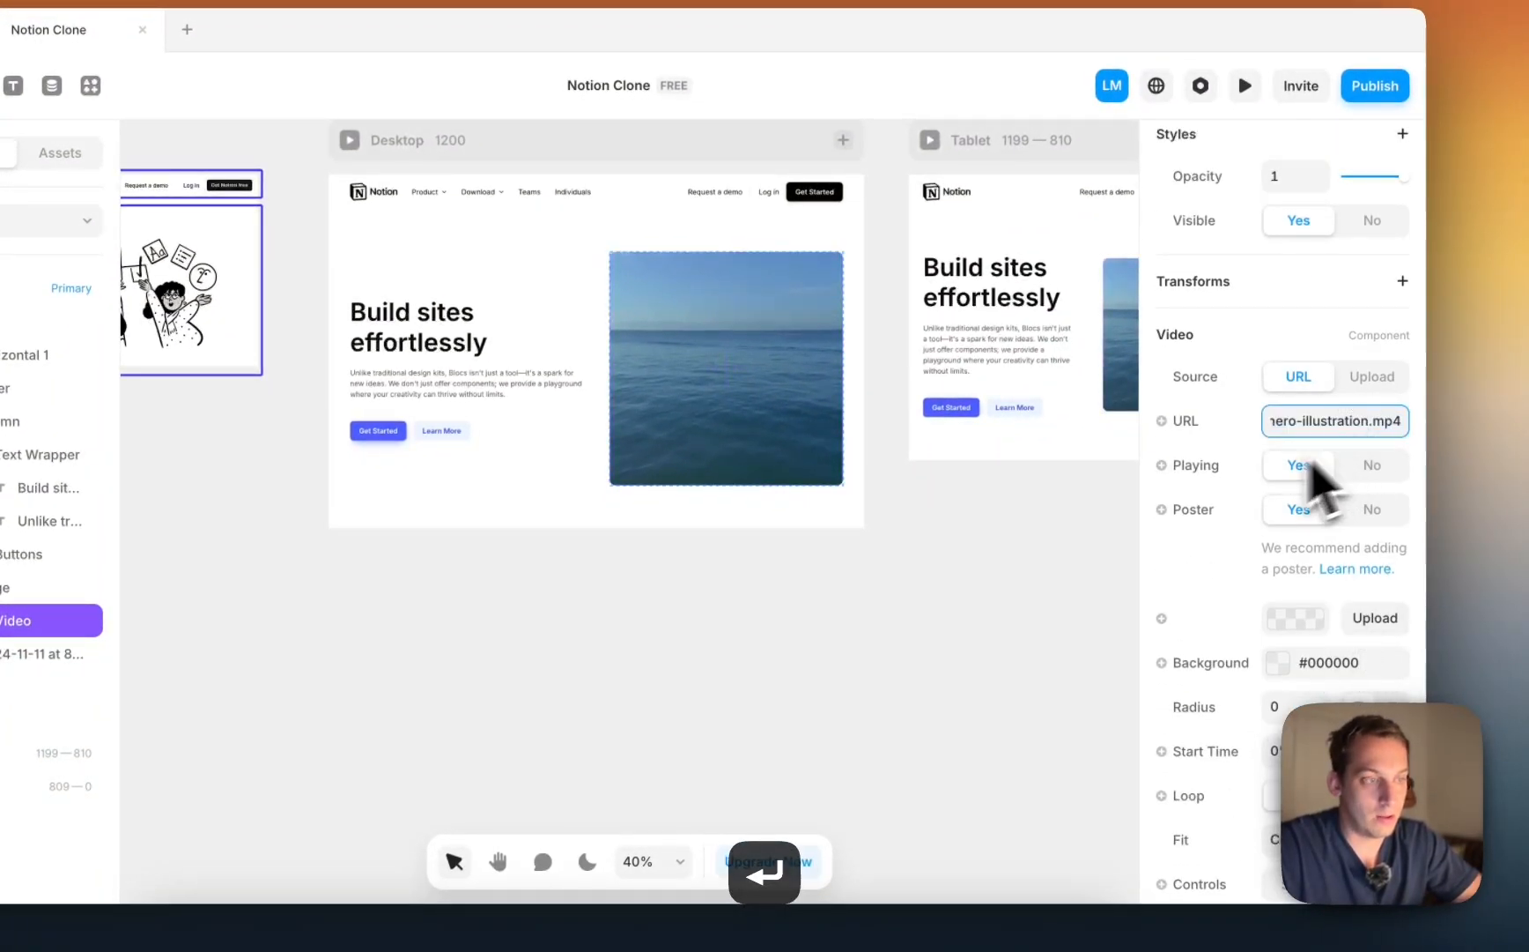
click(1032, 552)
click(802, 411)
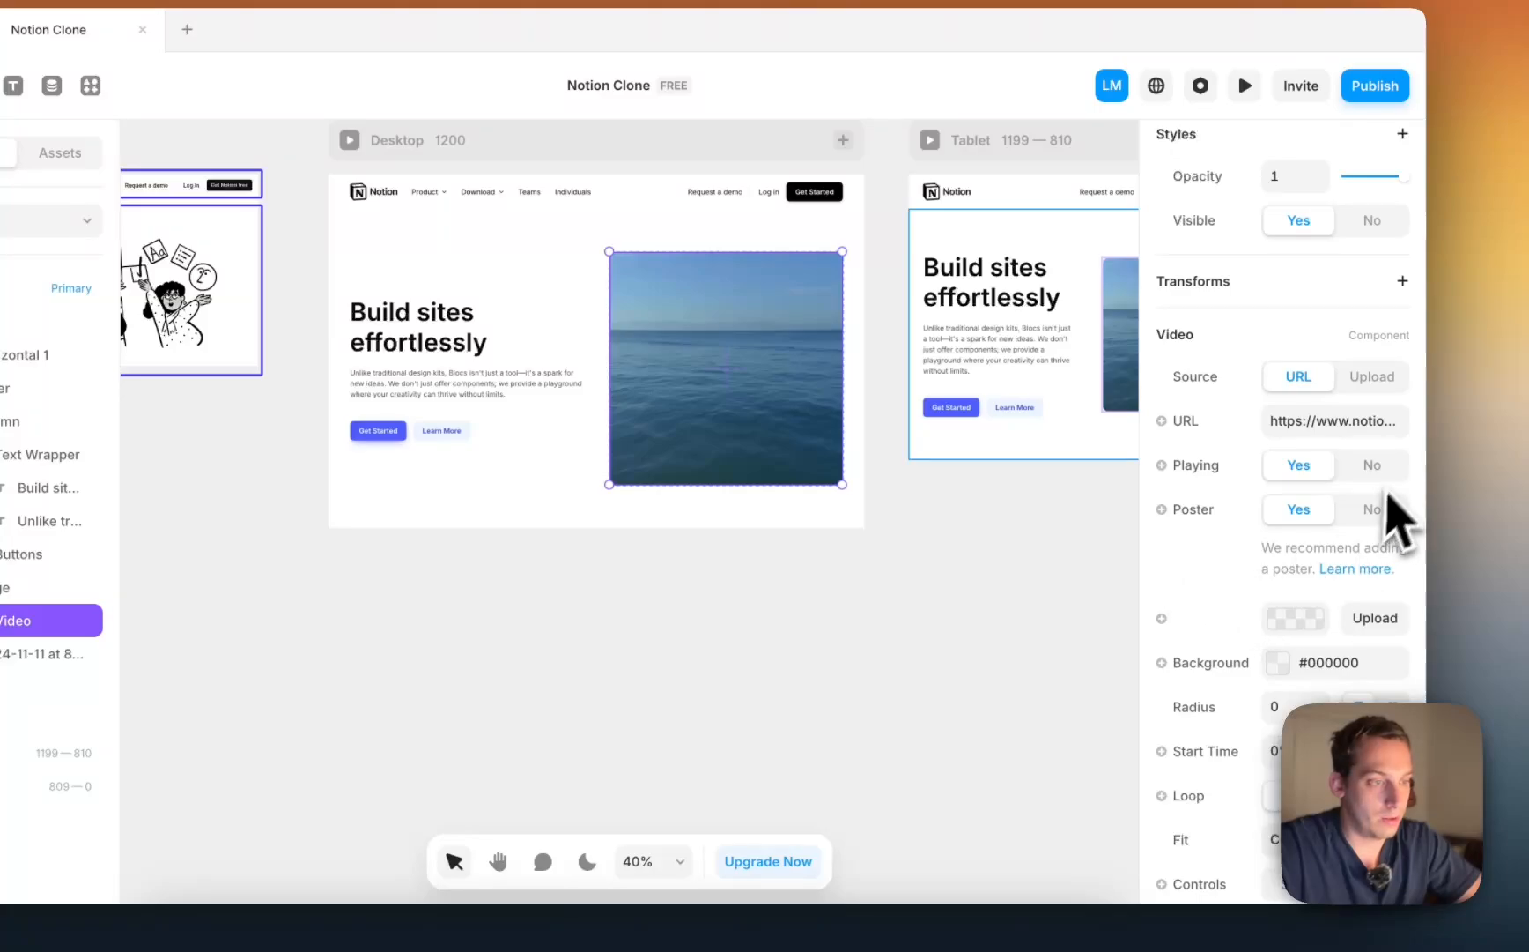
Step: Turn off the poster image for the hero video
click(1375, 509)
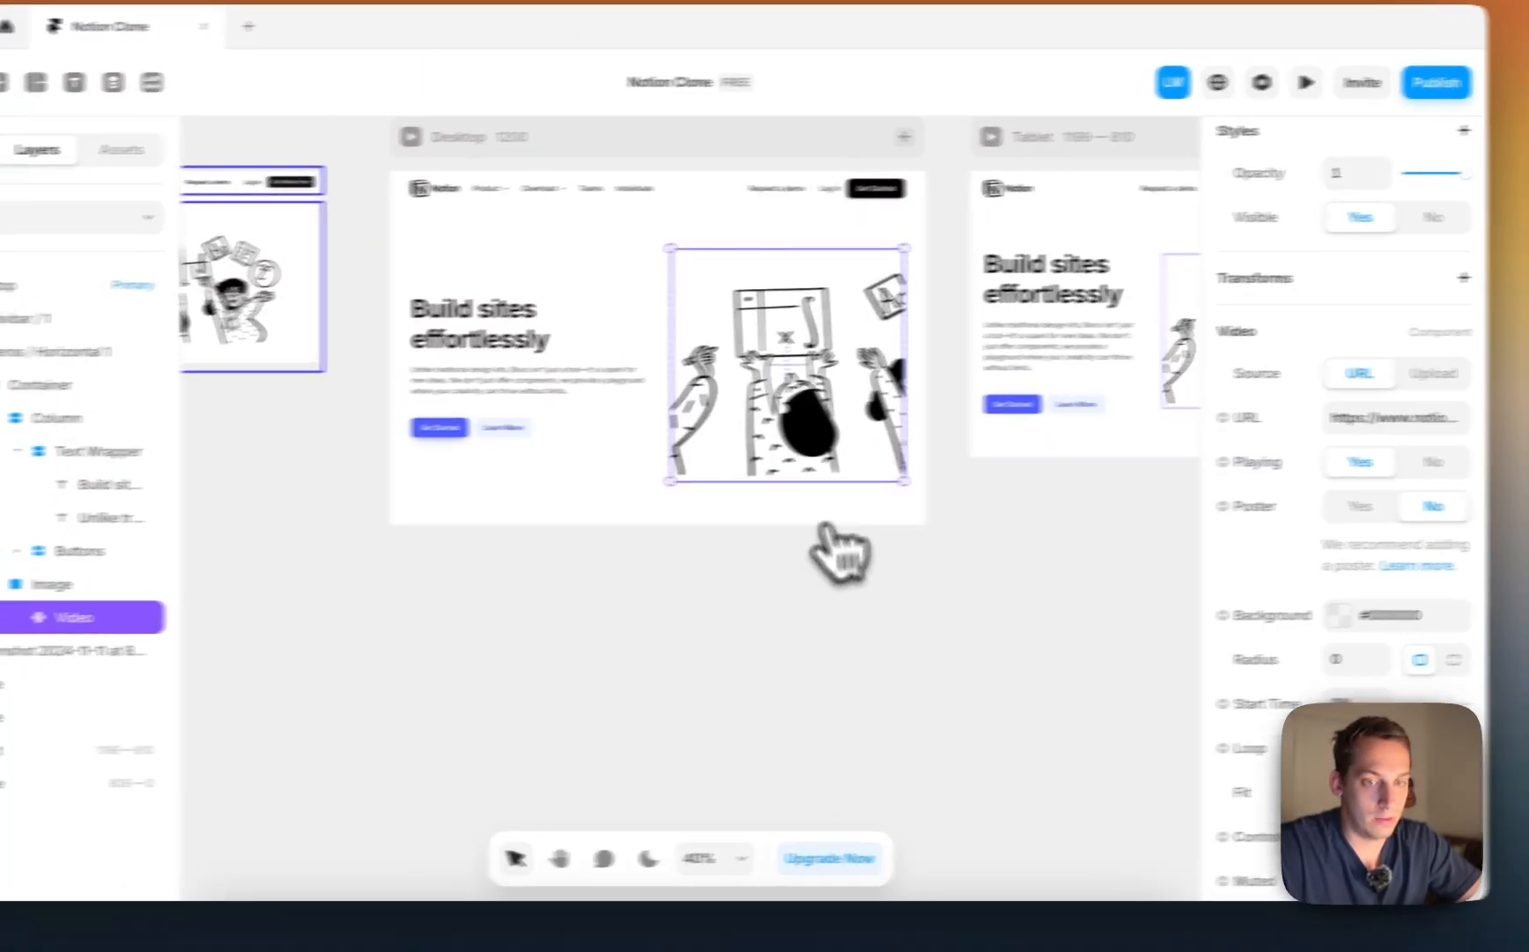
click(841, 595)
click(791, 405)
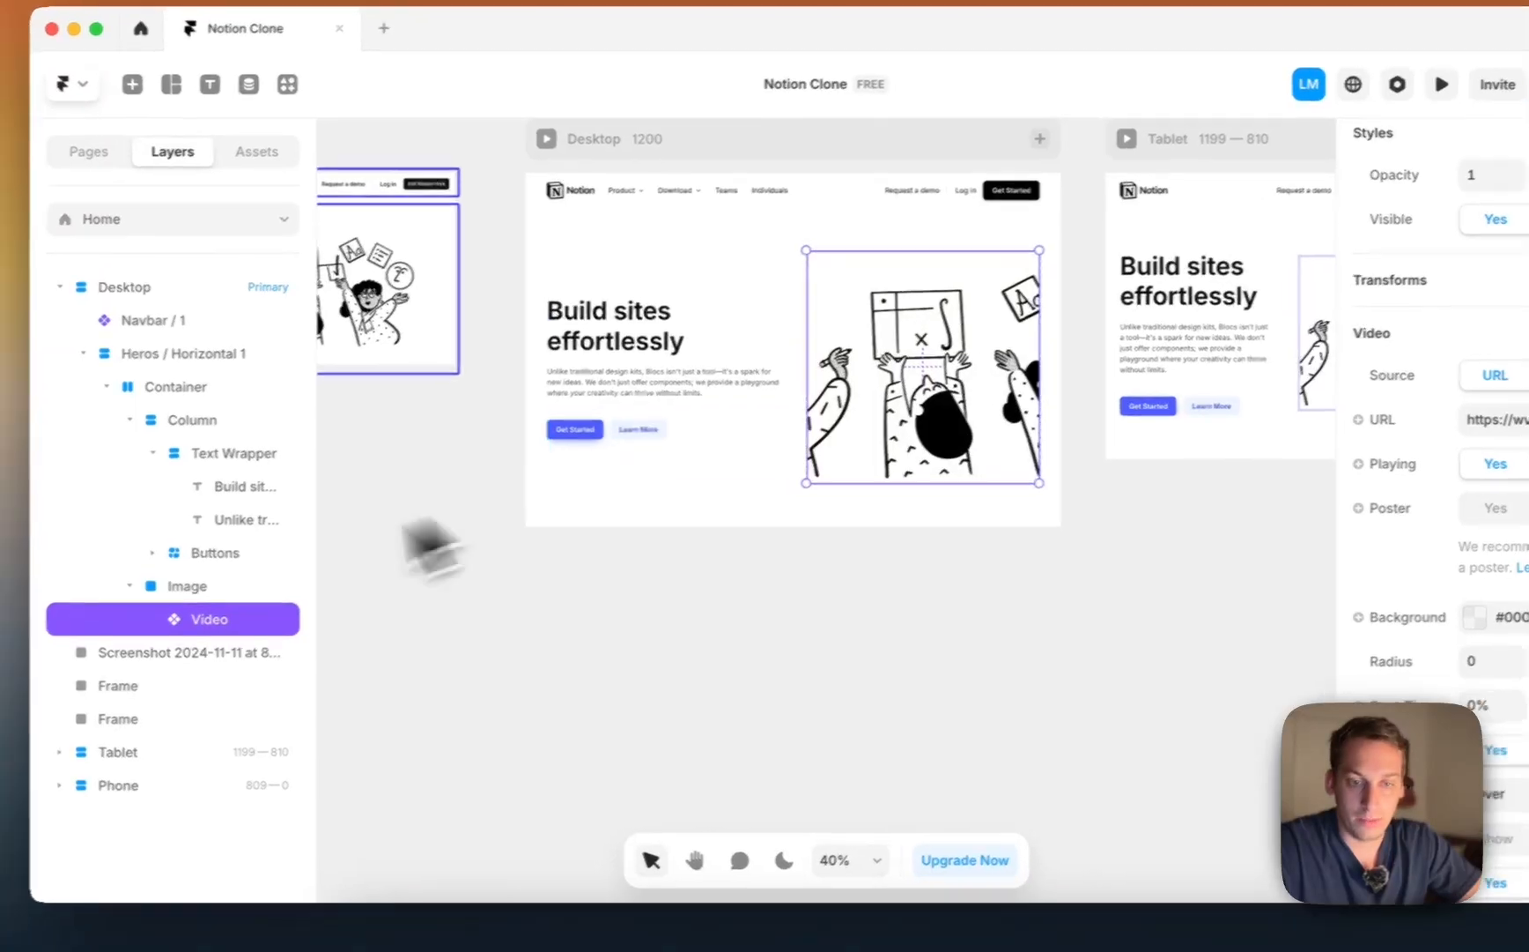
Step: Reduce the height of the hero's image frame to 272 px, keeping its width at 1fr fill
click(256, 586)
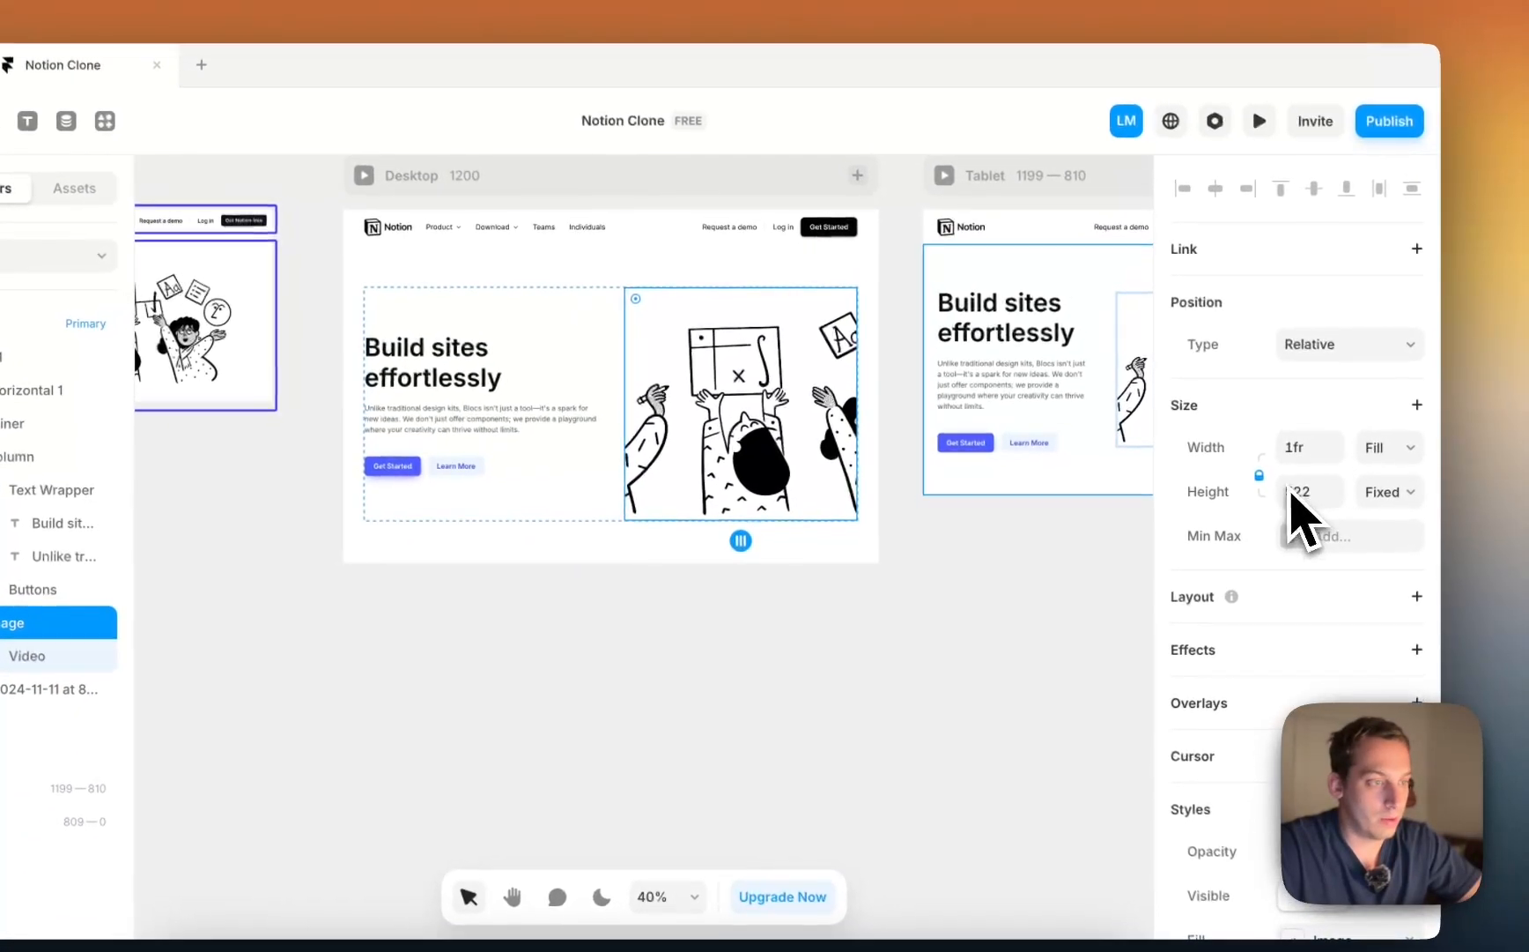
click(1292, 491)
key(shift+Down)
key(shift+Down)
key(shift+Down)
key(shift+Down)
key(shift+Down)
key(shift+Down)
key(shift+Down)
key(shift+Down)
key(shift+Down)
key(shift+Down)
key(shift+Down)
key(shift+Down)
key(shift+Down)
key(shift+Down)
key(shift+Down)
key(shift+Down)
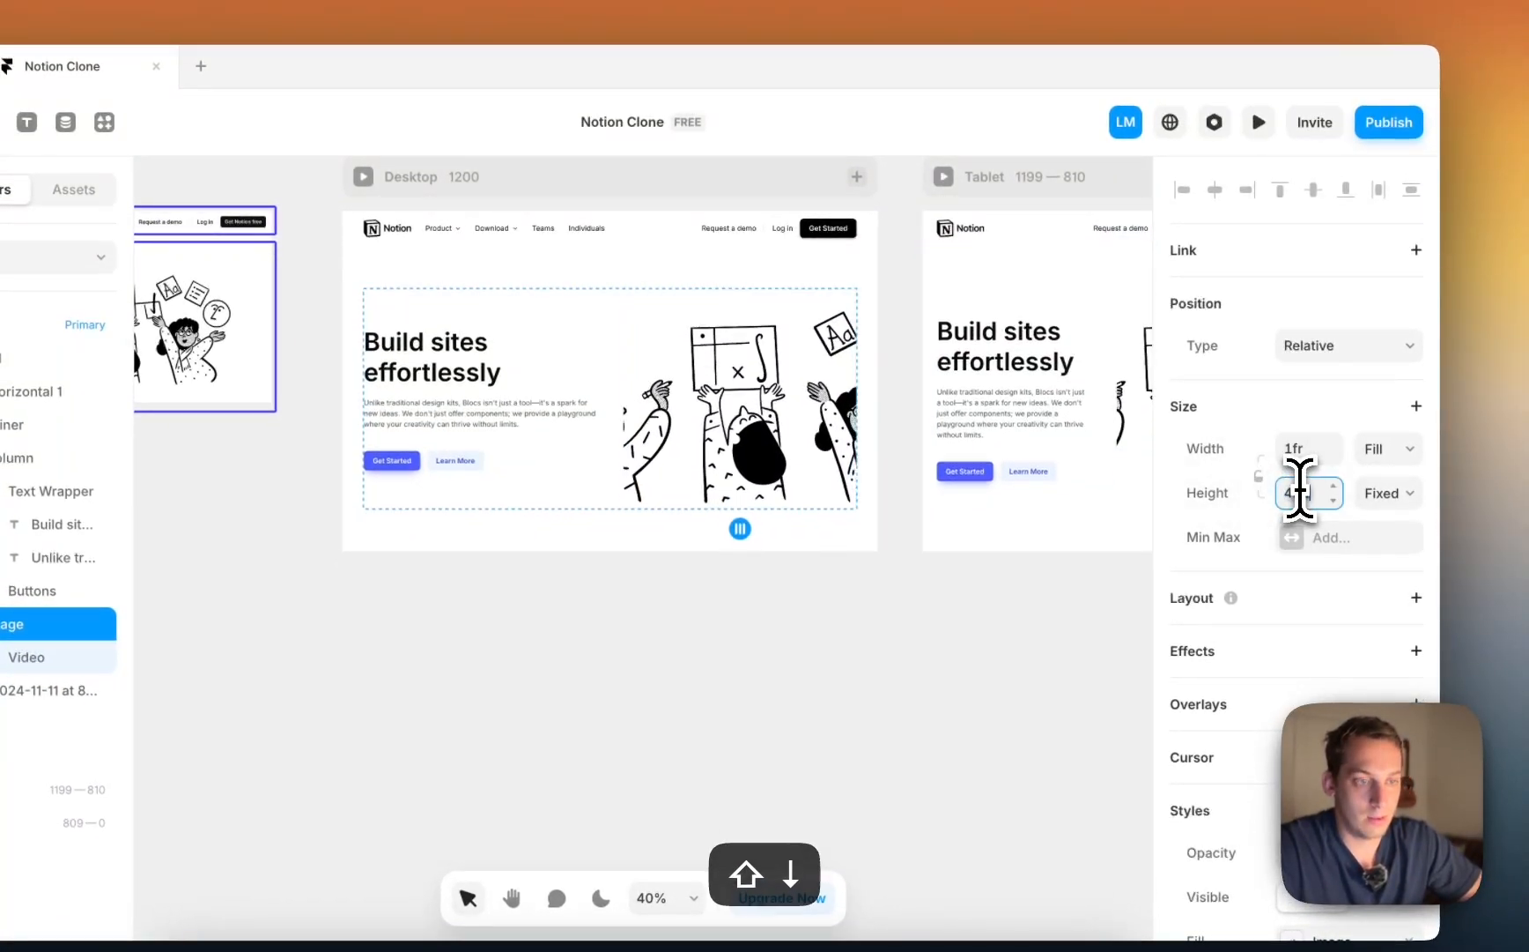
key(shift+Down)
key(shift+Down)
key(shift+Down)
key(shift+Down)
key(shift+Down)
key(shift+Down)
key(shift+Down)
key(shift+Down)
key(shift+Down)
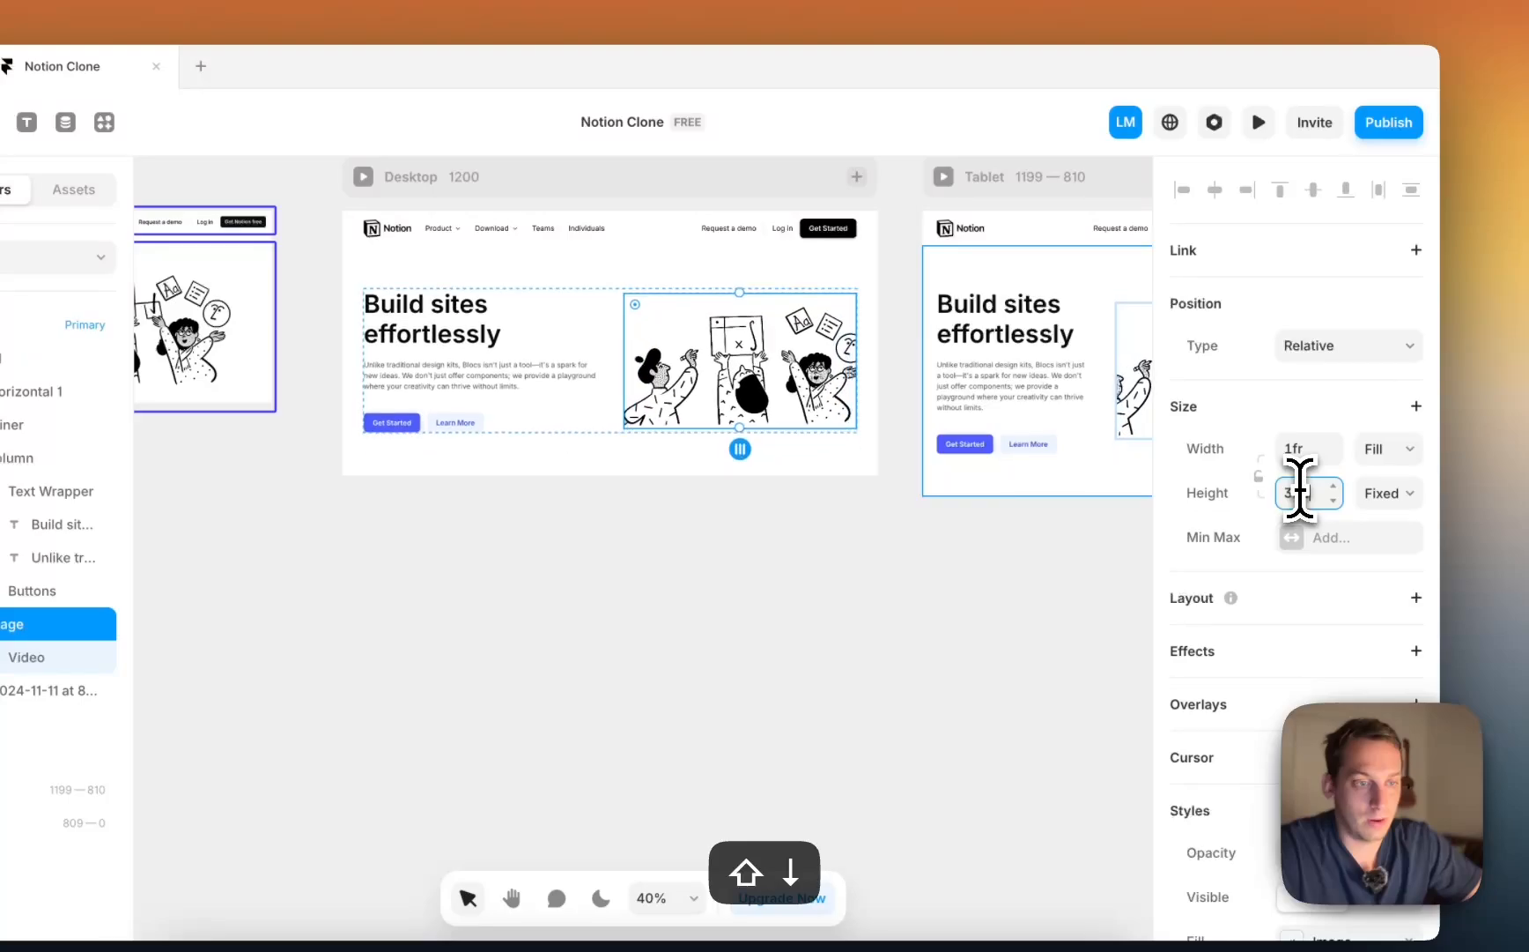
key(shift+Up)
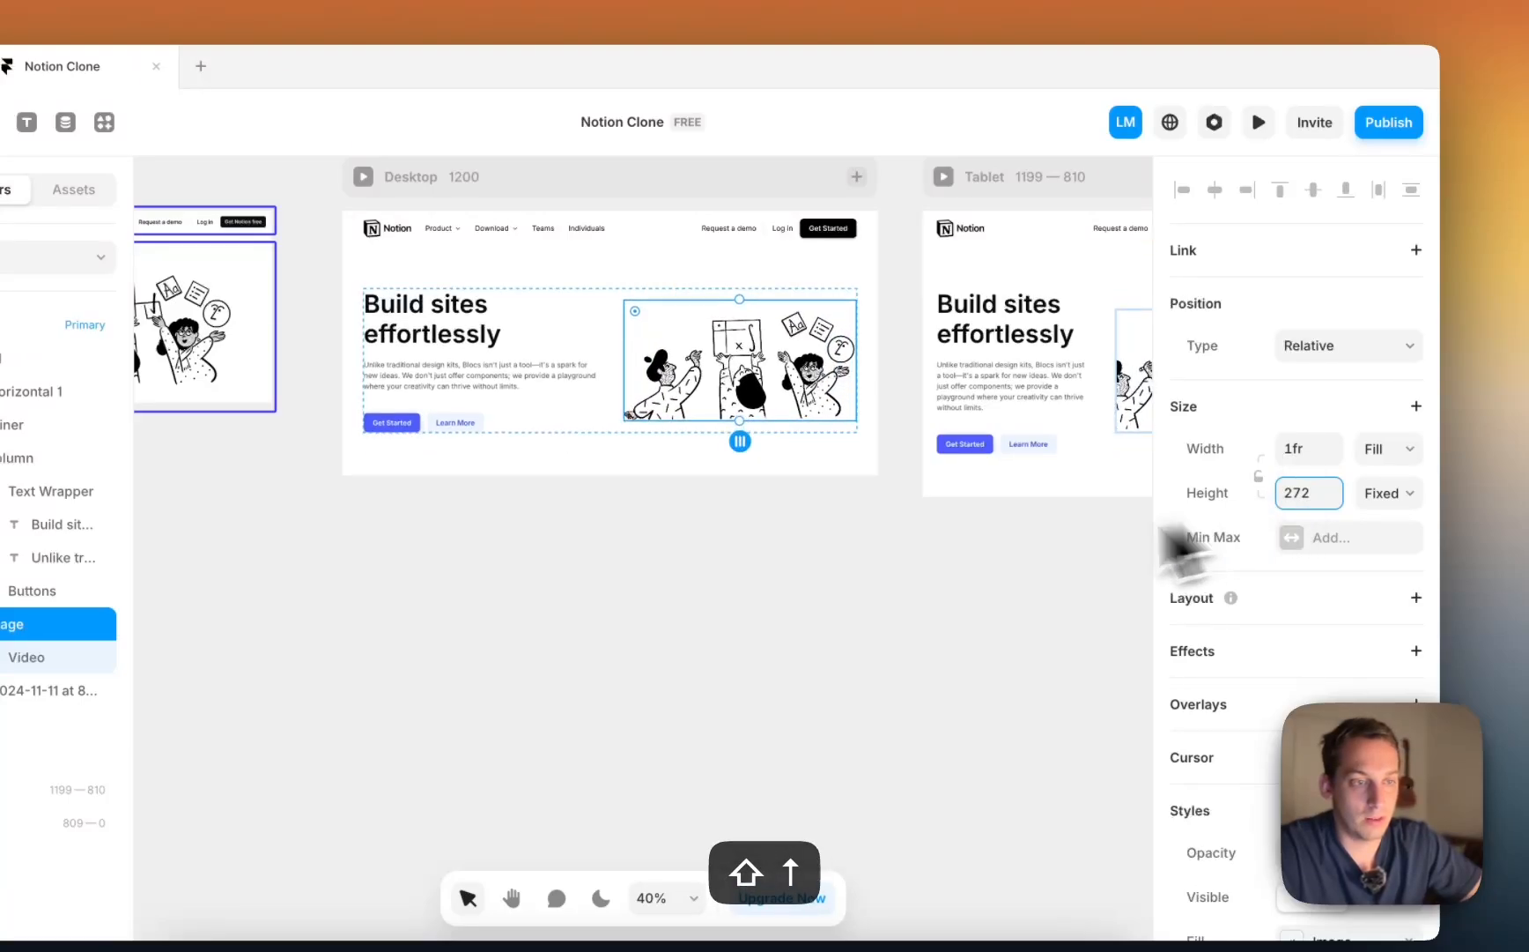
click(853, 597)
Step: Preview the Desktop breakpoint to check the hero video's playback, and return to the canvas
scroll(758, 331, up, 5)
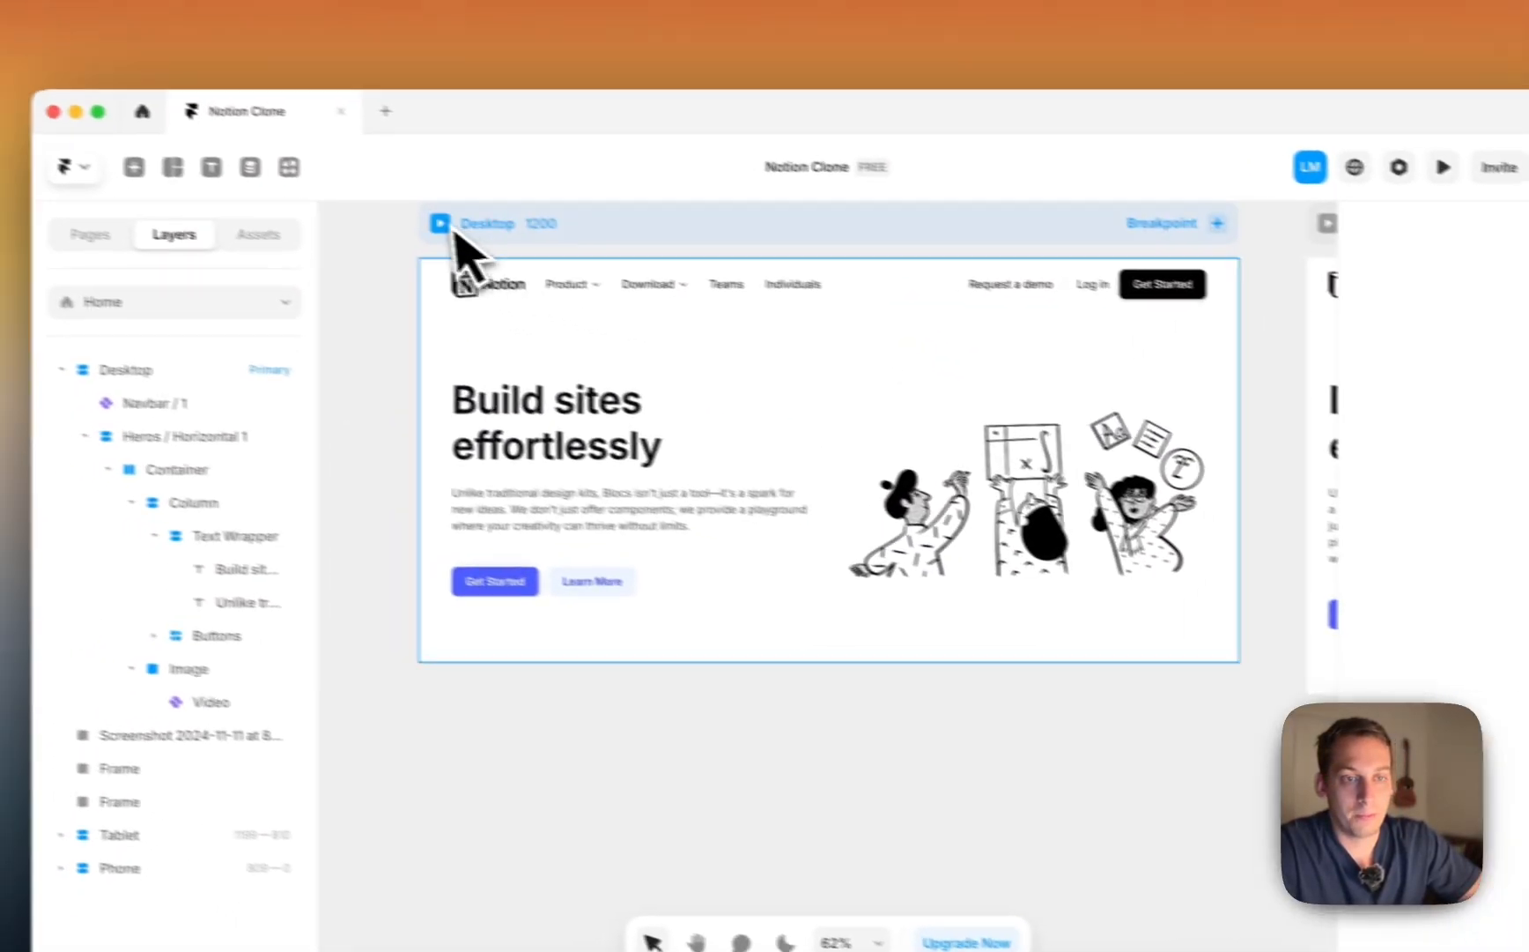
click(259, 188)
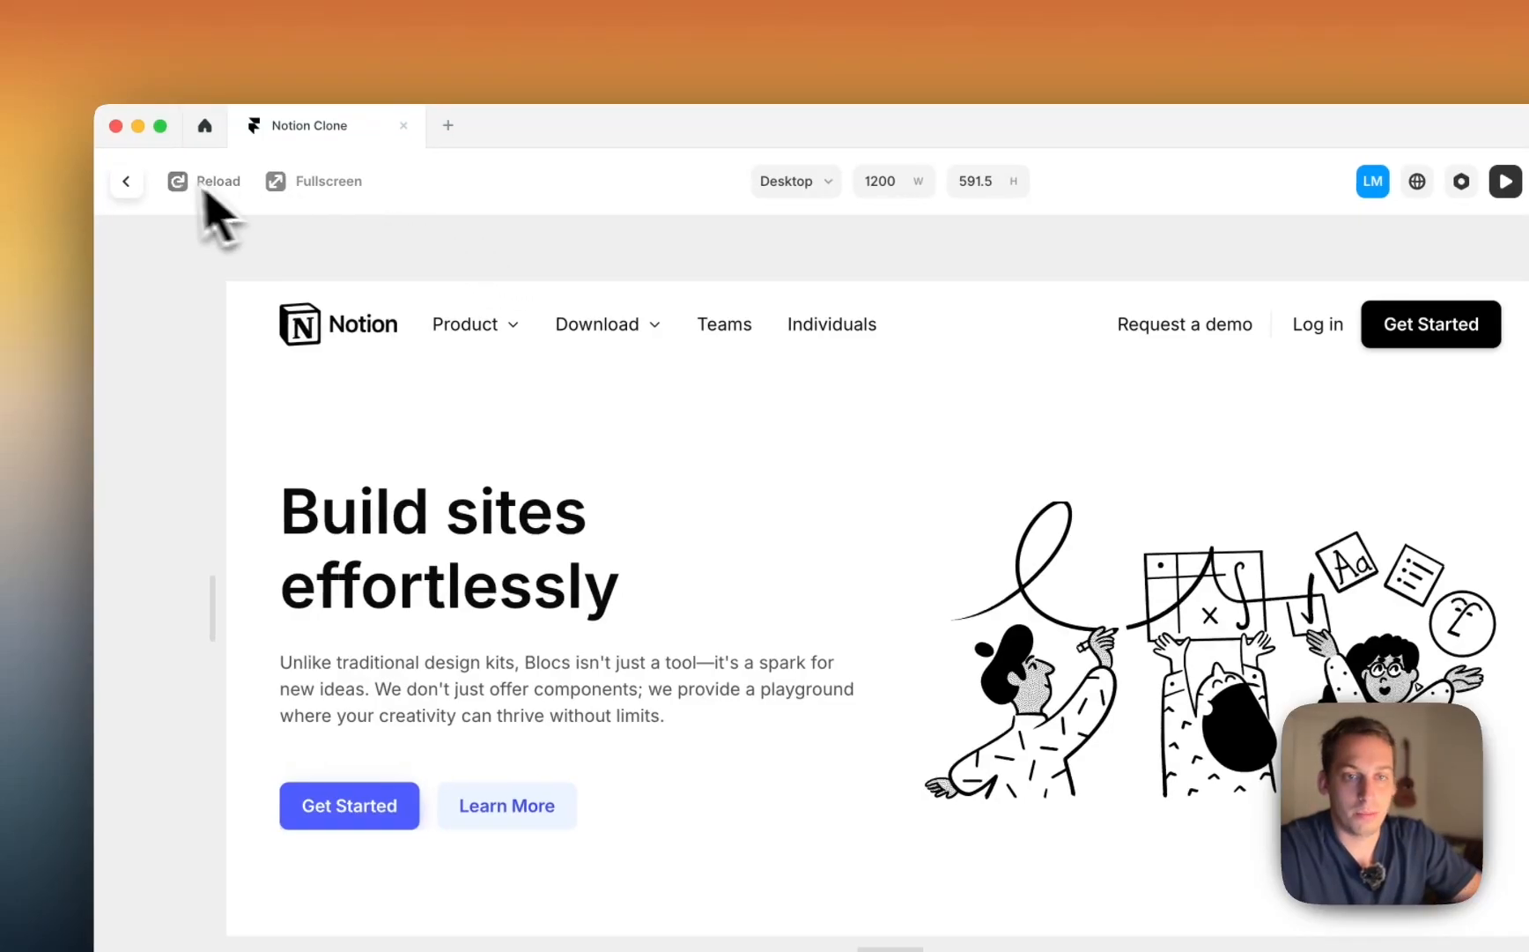
click(126, 183)
Step: Disable looping for the hero video
super+click(1031, 495)
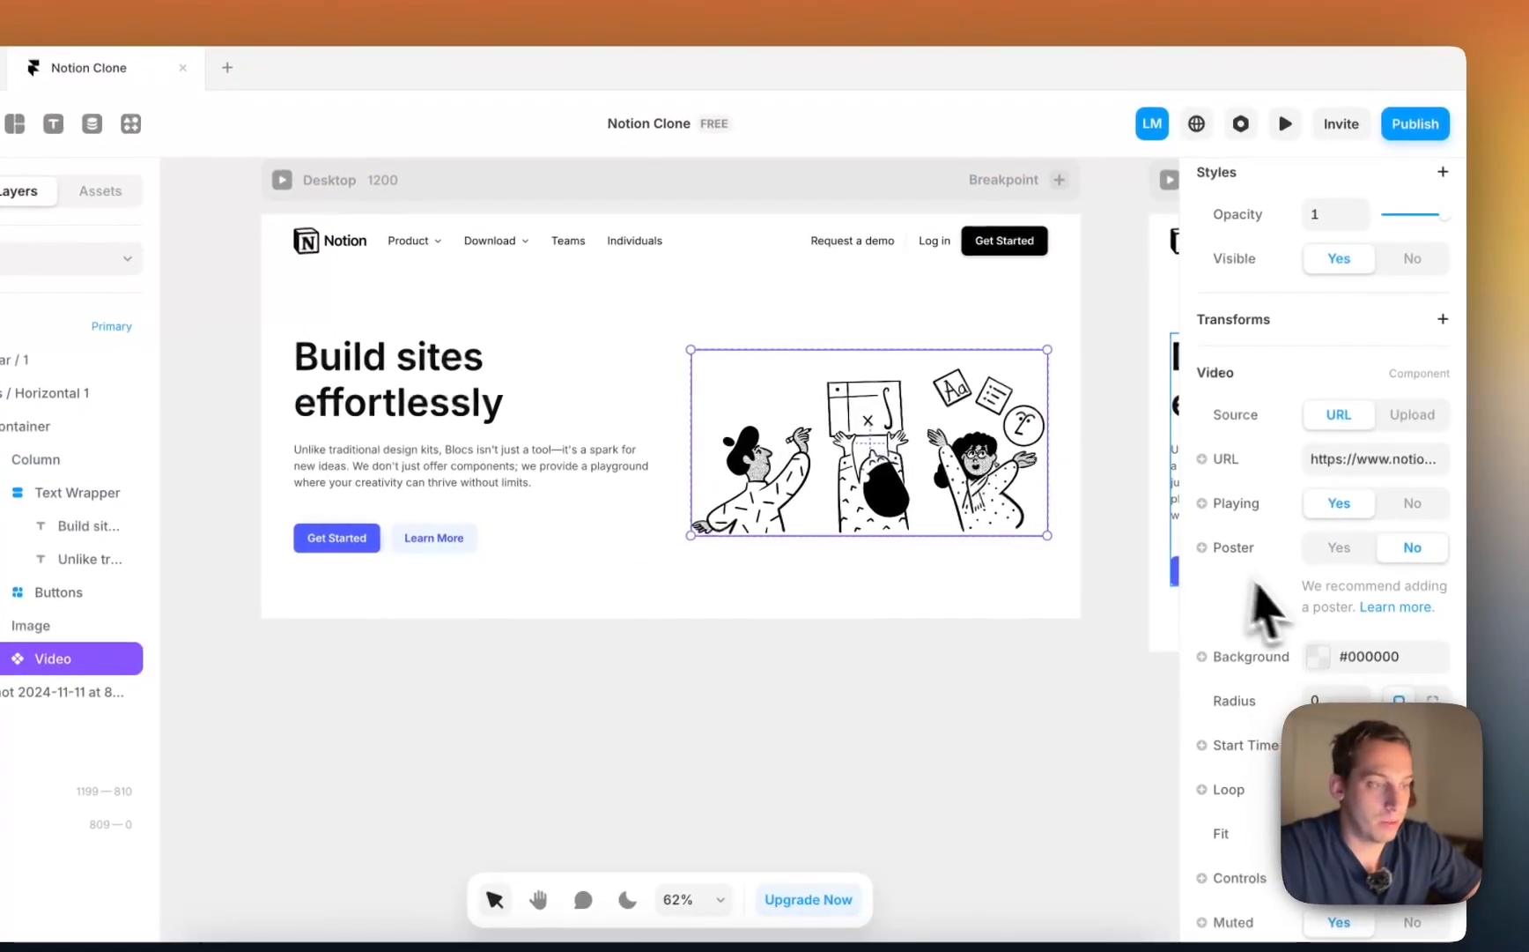
scroll(1317, 627, down, 3)
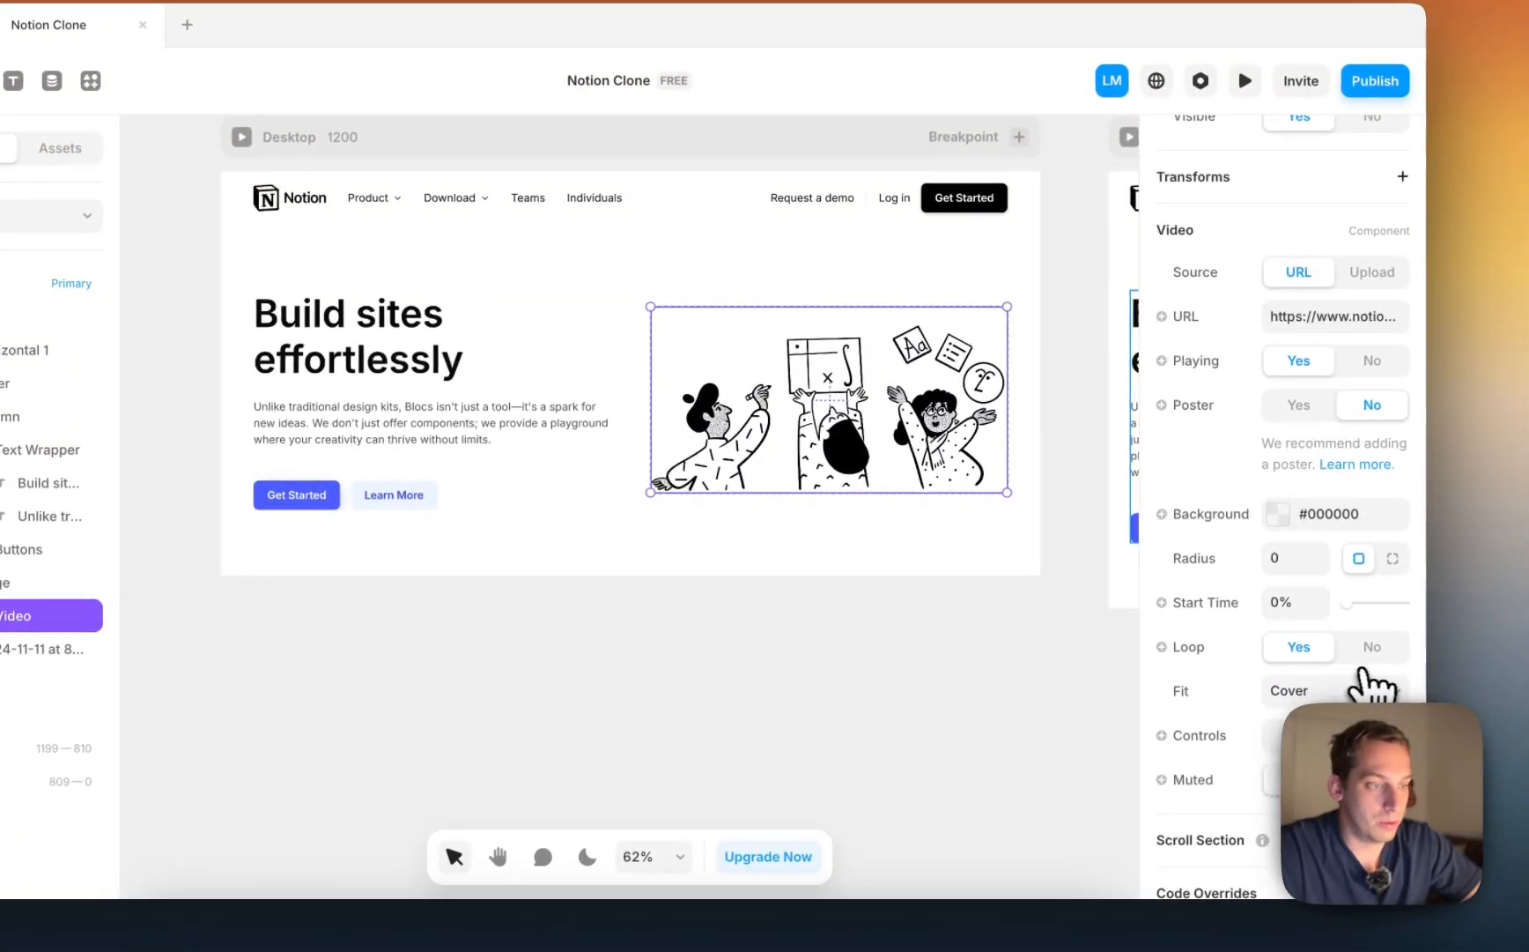
click(1373, 646)
click(1024, 734)
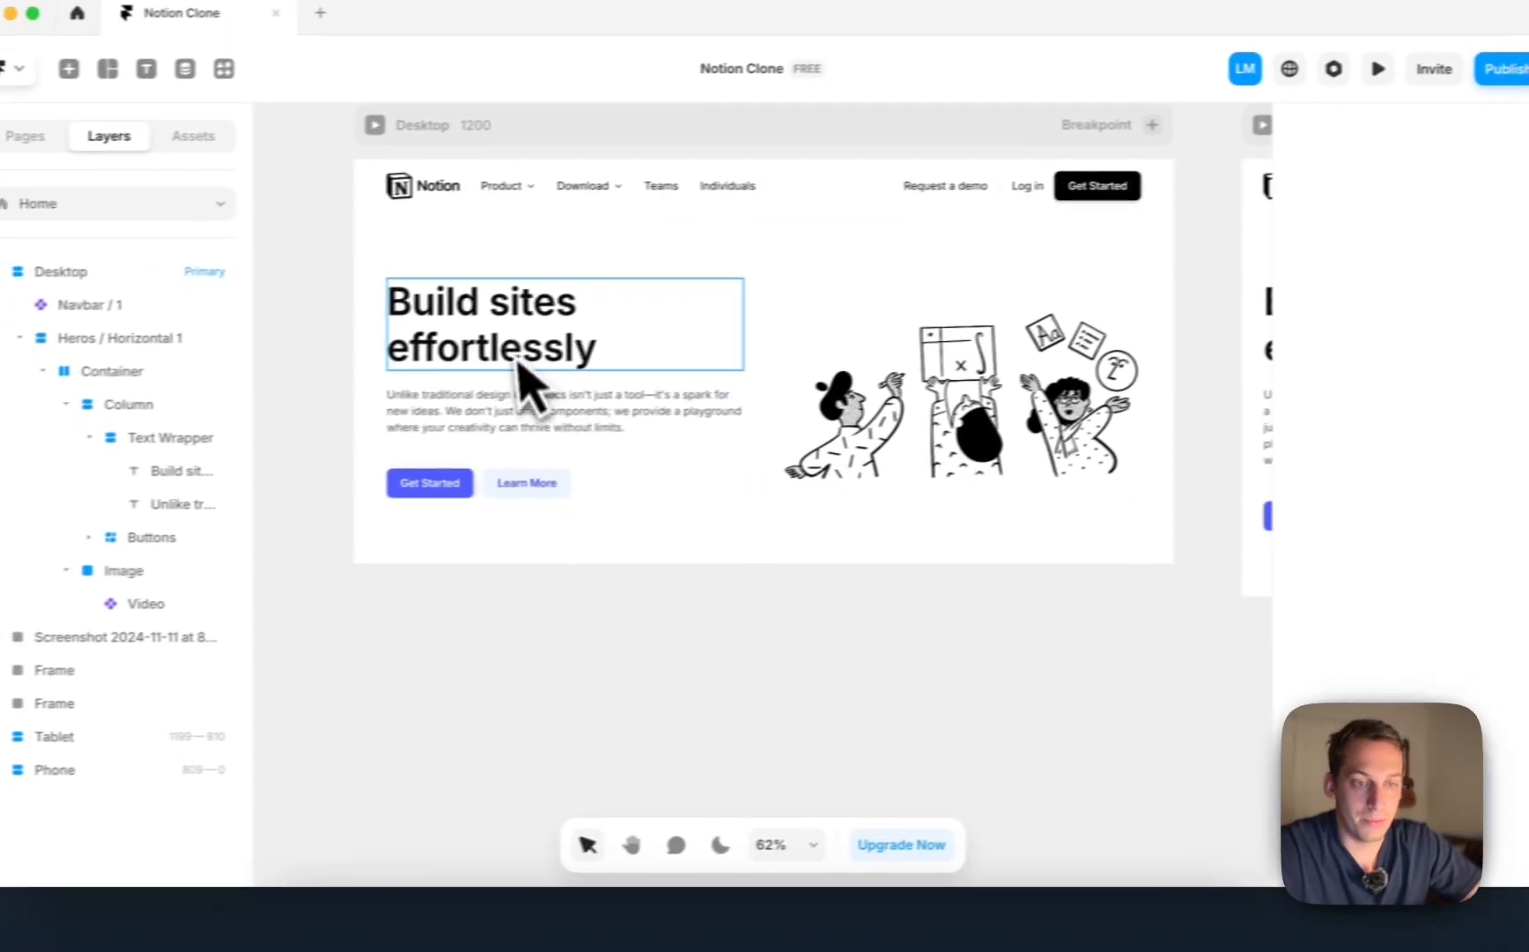
Step: Switch to Google Chrome and copy the headline "The happier workspace" from Notion's homepage
click(505, 881)
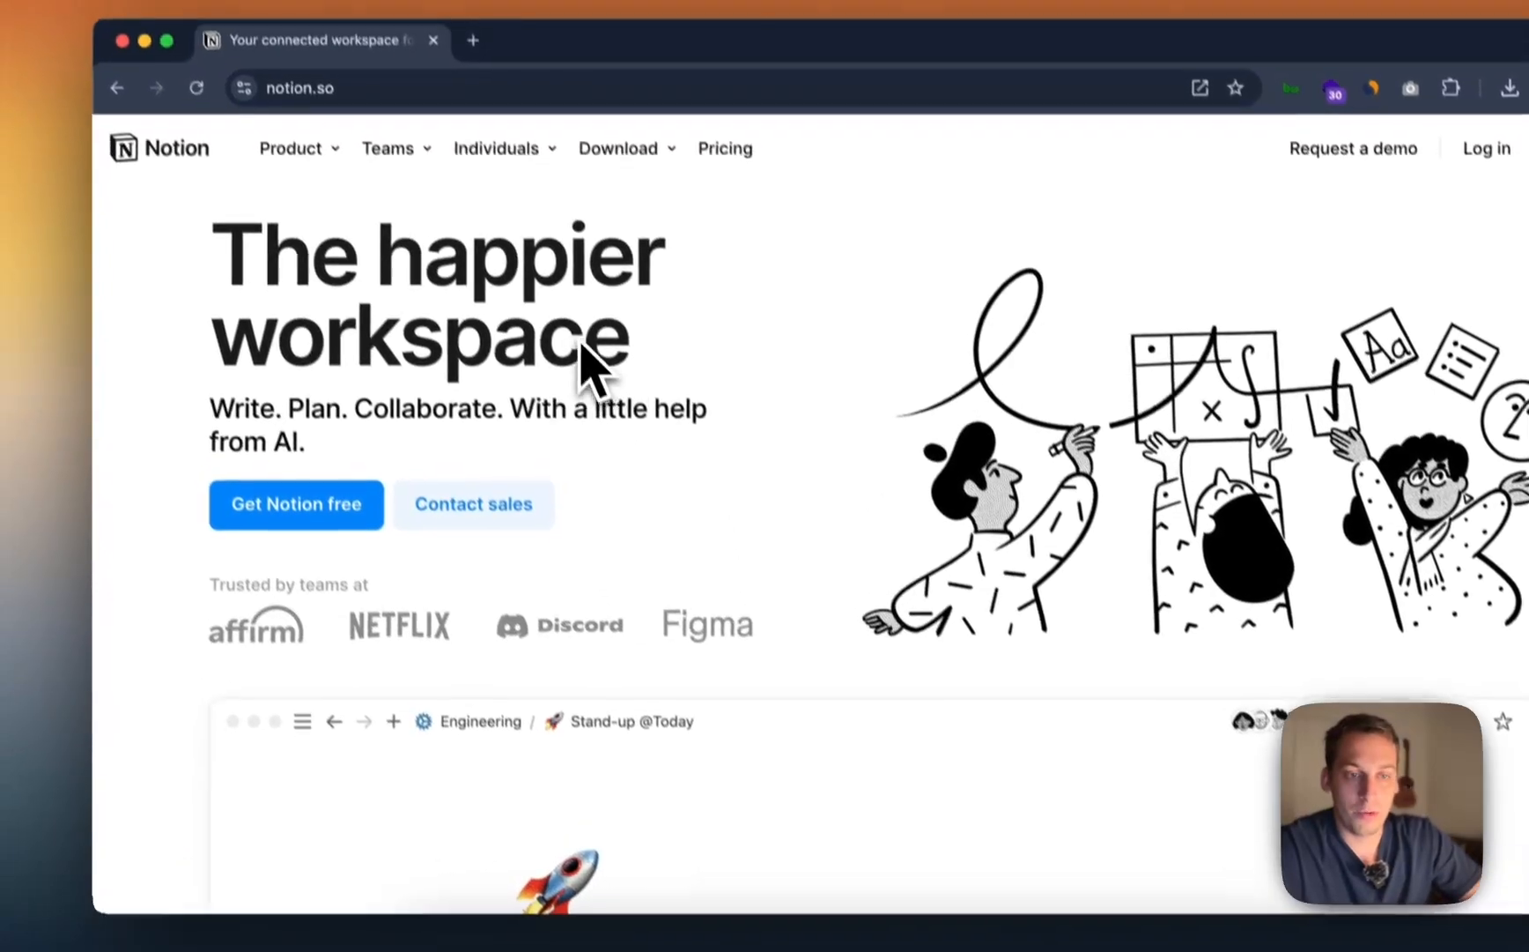
drag(647, 294, 195, 158)
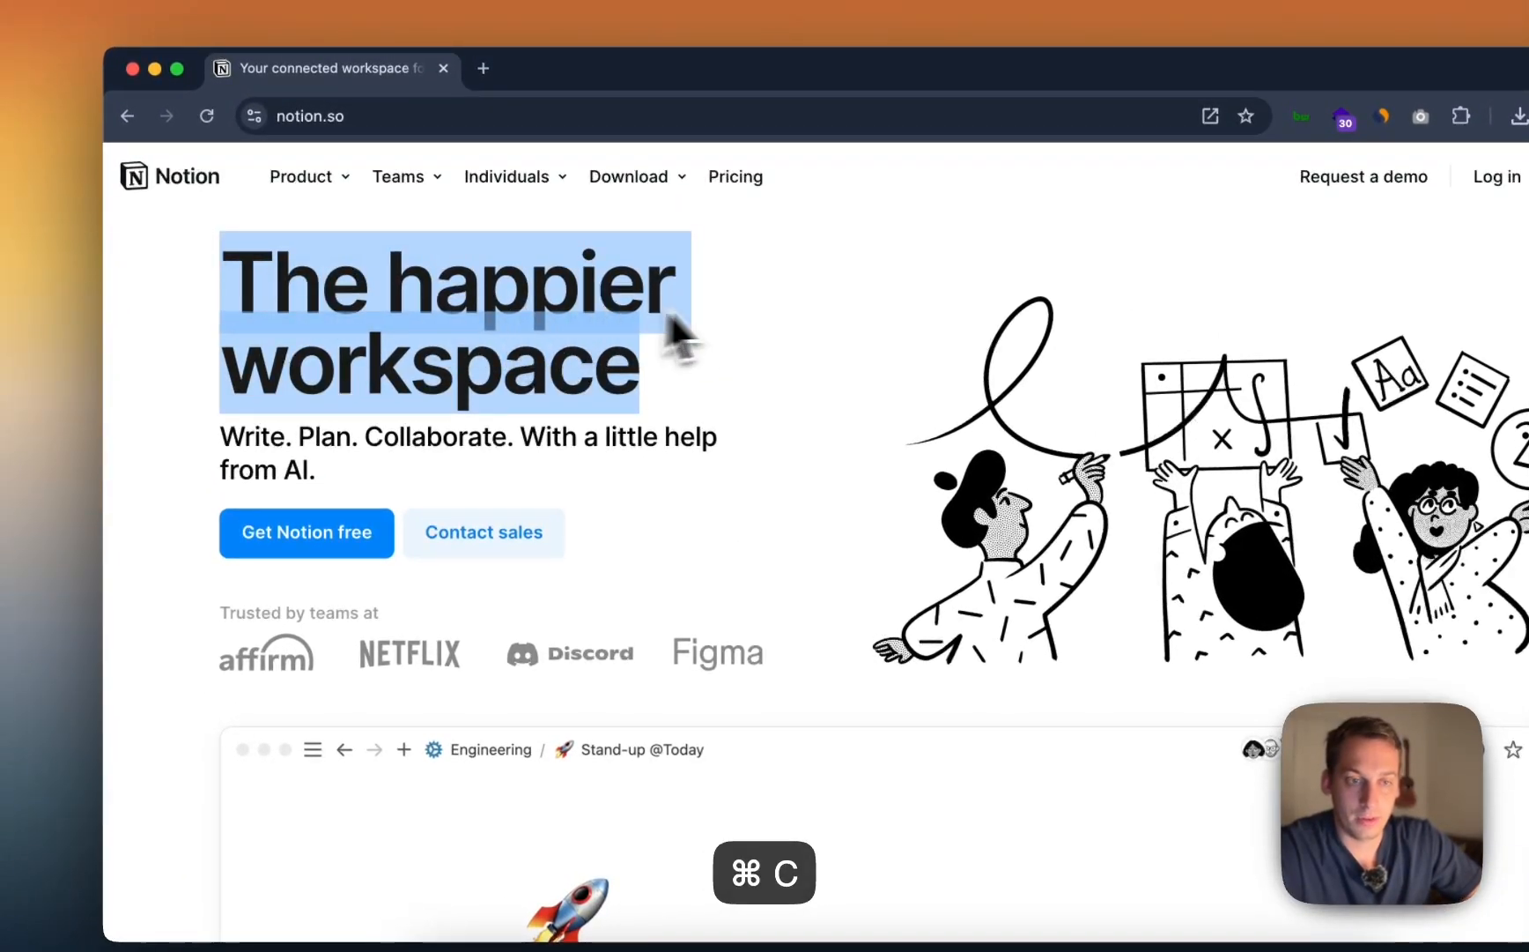
click(726, 312)
scroll(614, 353, up, 5)
scroll(616, 354, down, 5)
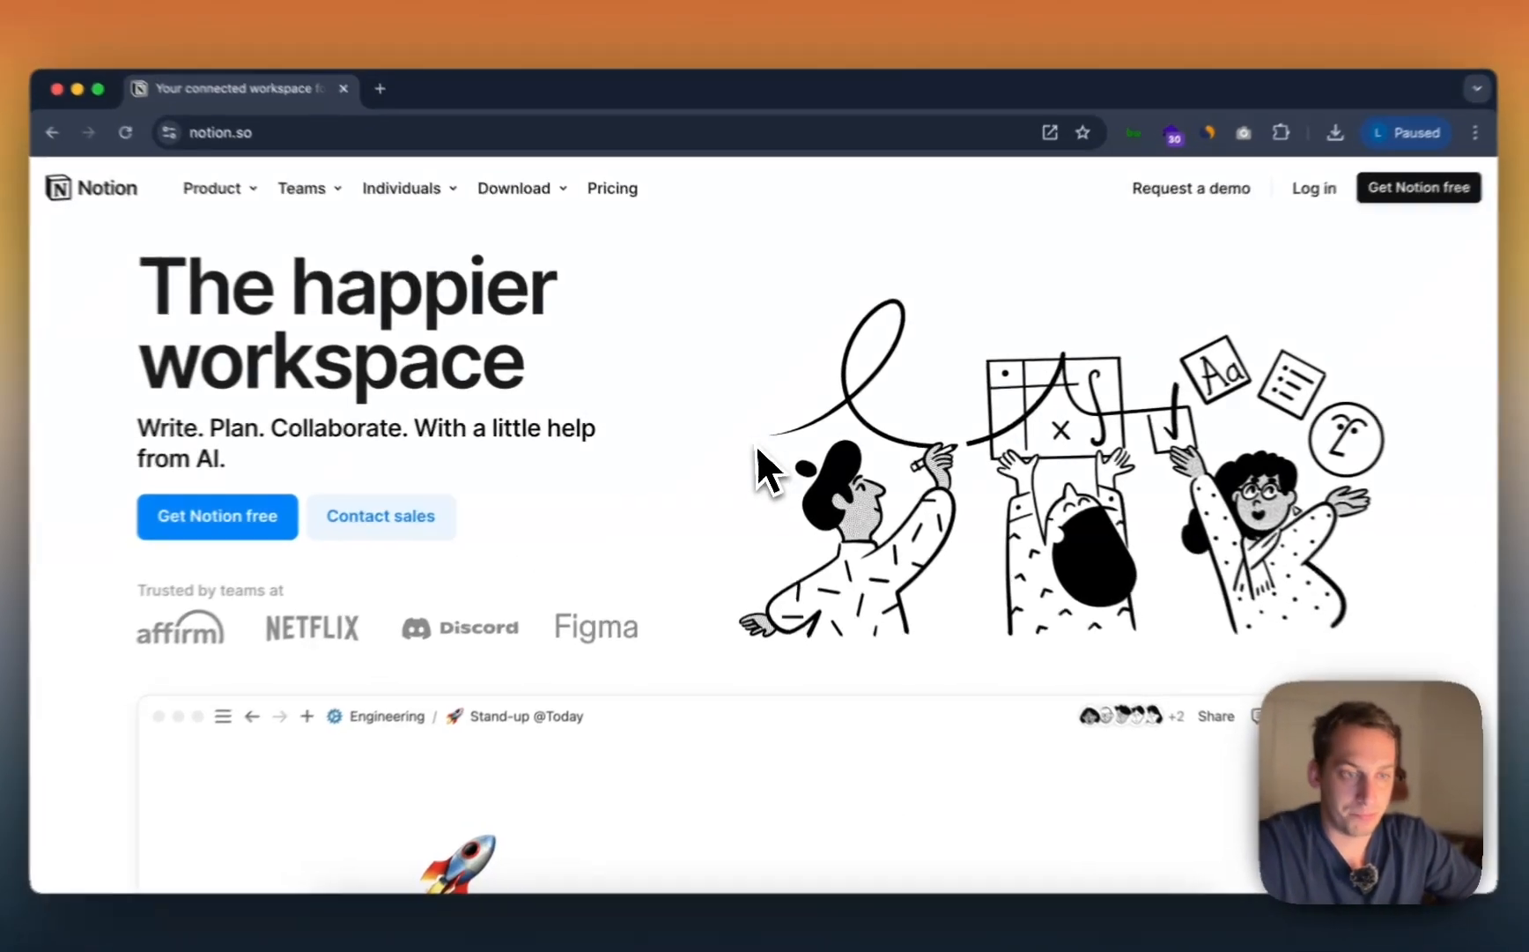
Step: Inspect the font size of Notion's hero headline with the browser's element inspector, and close the developer tools
right_click(756, 421)
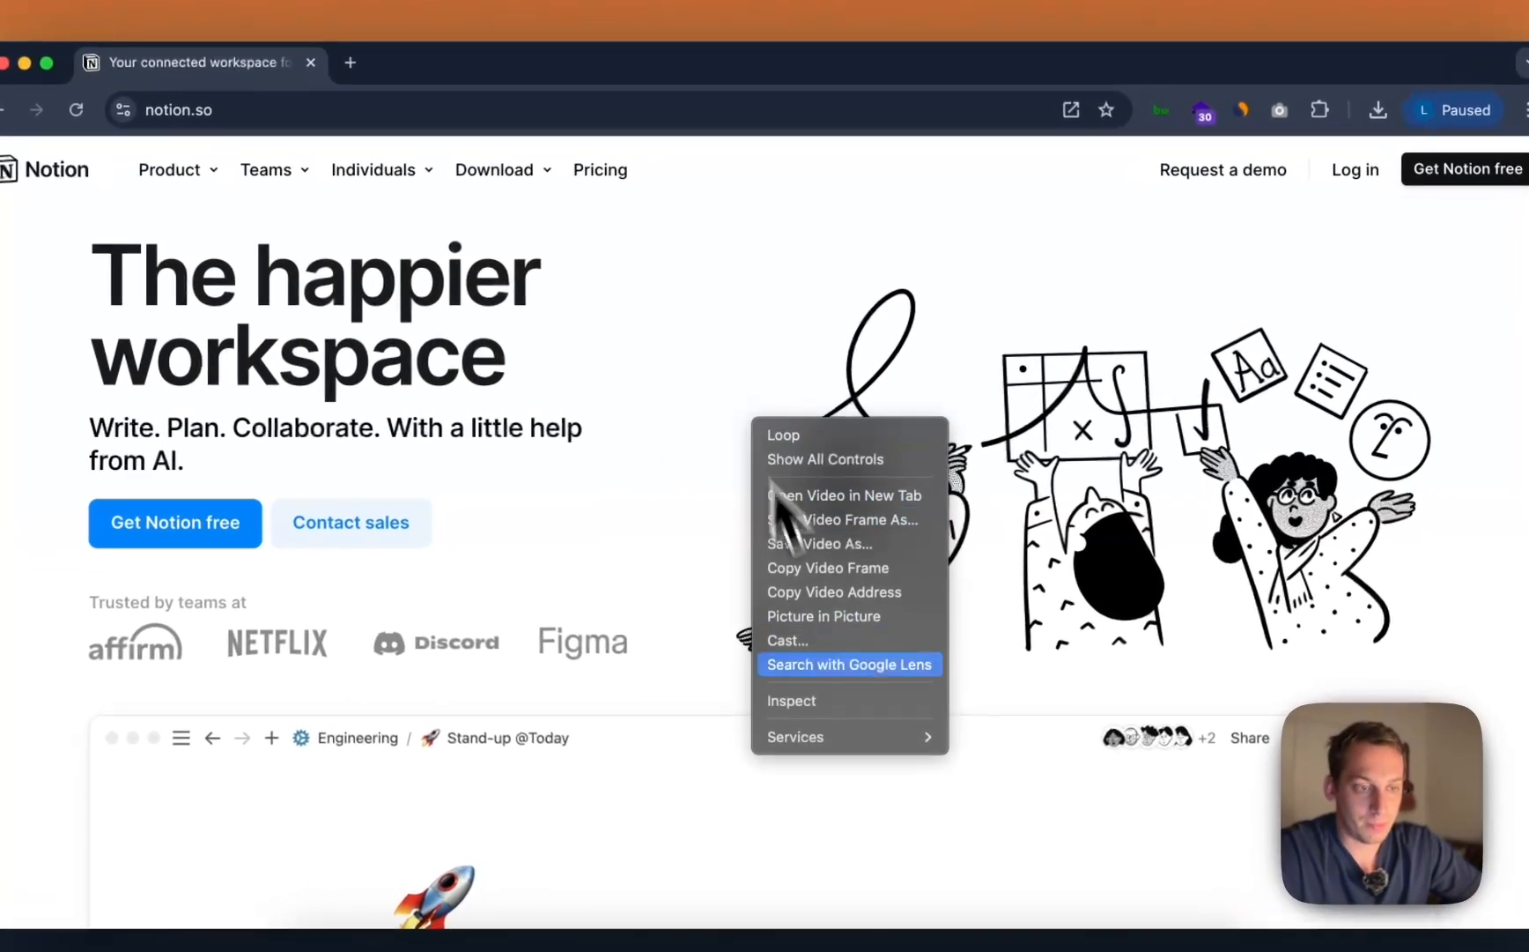
click(821, 709)
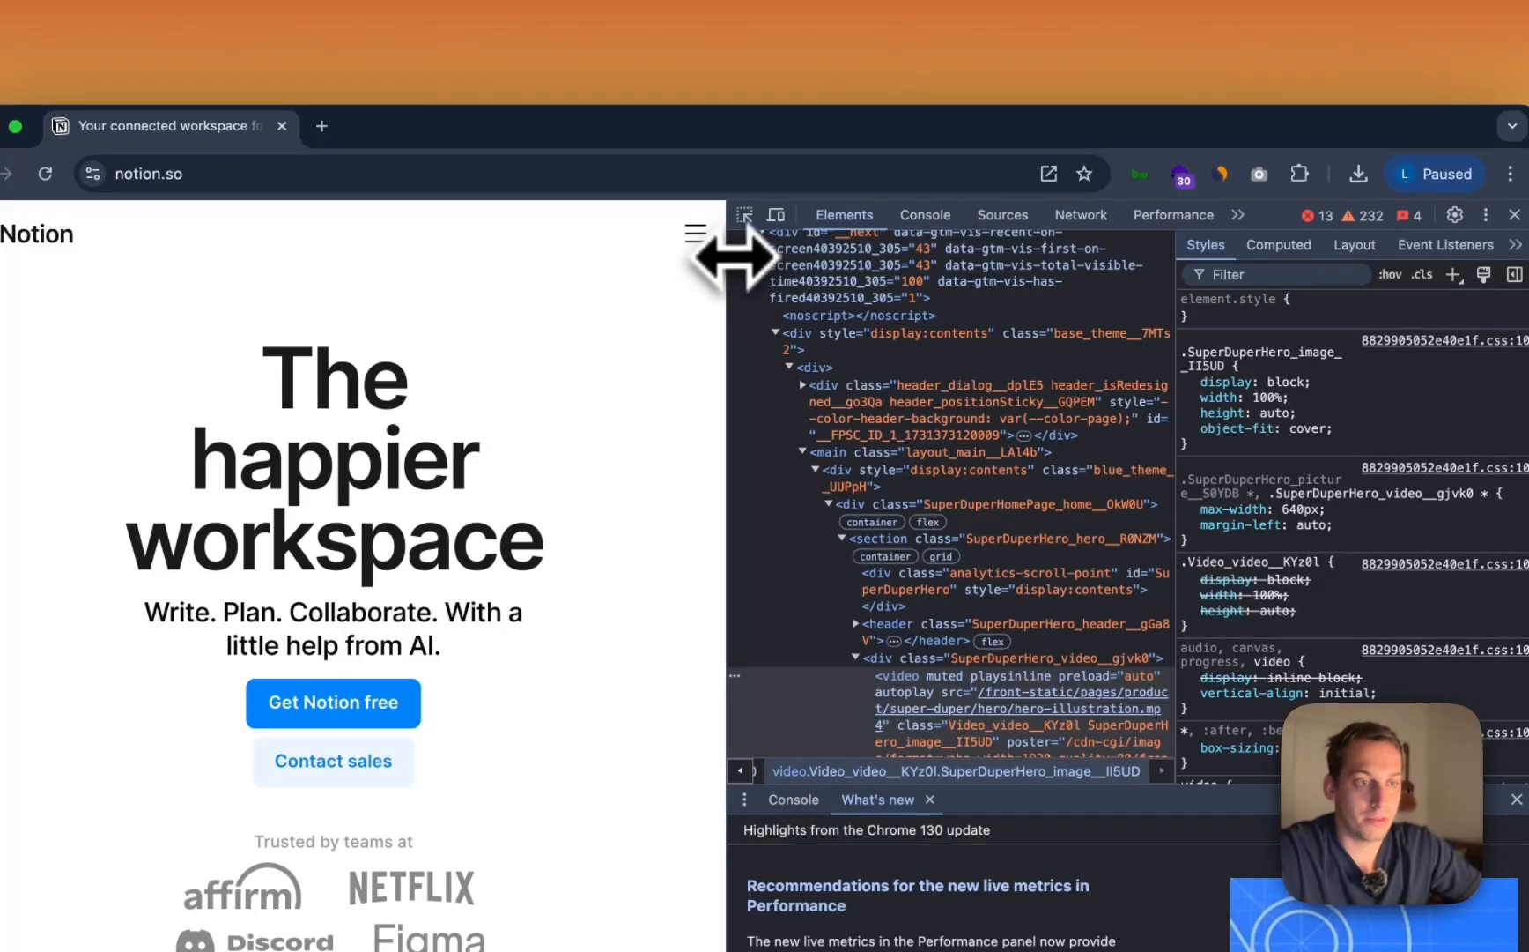
drag(736, 241, 1107, 246)
click(1119, 216)
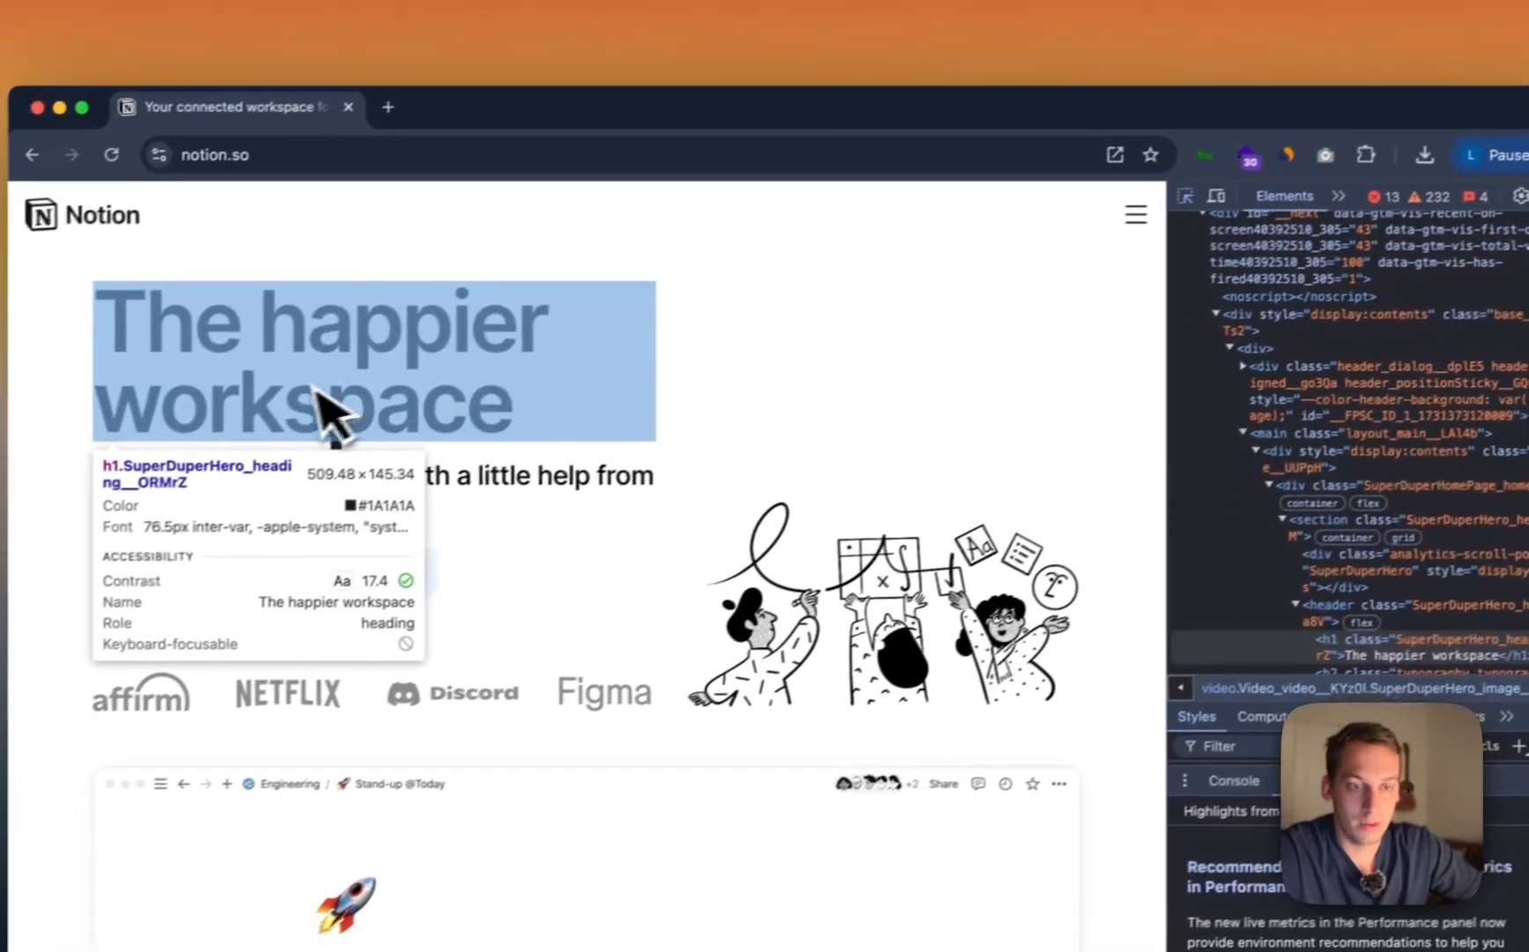
click(856, 435)
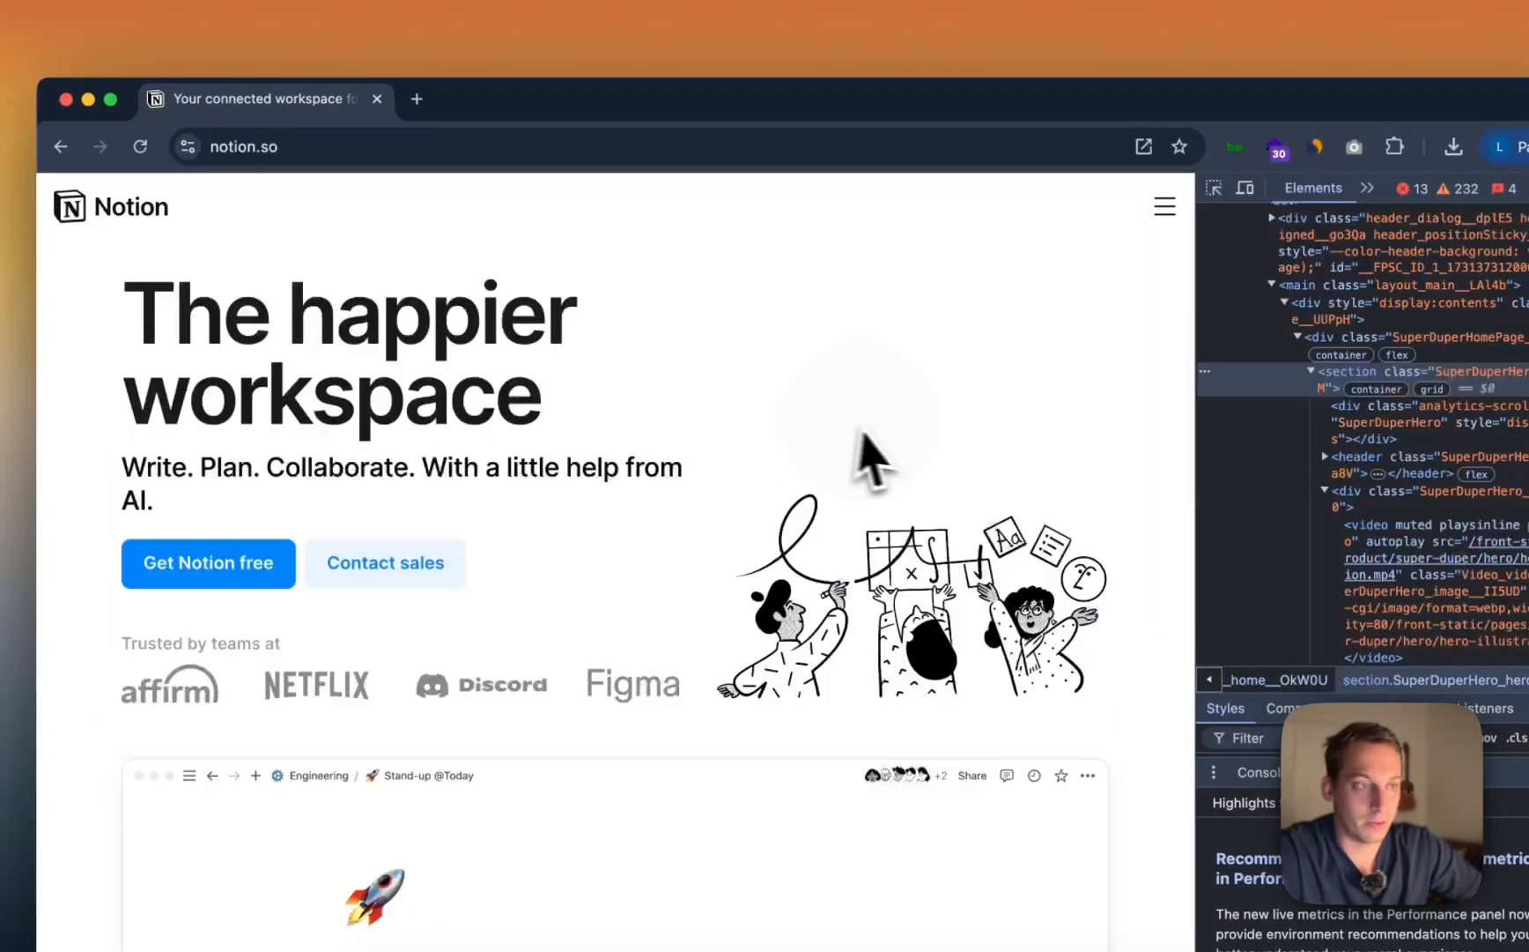
click(1412, 175)
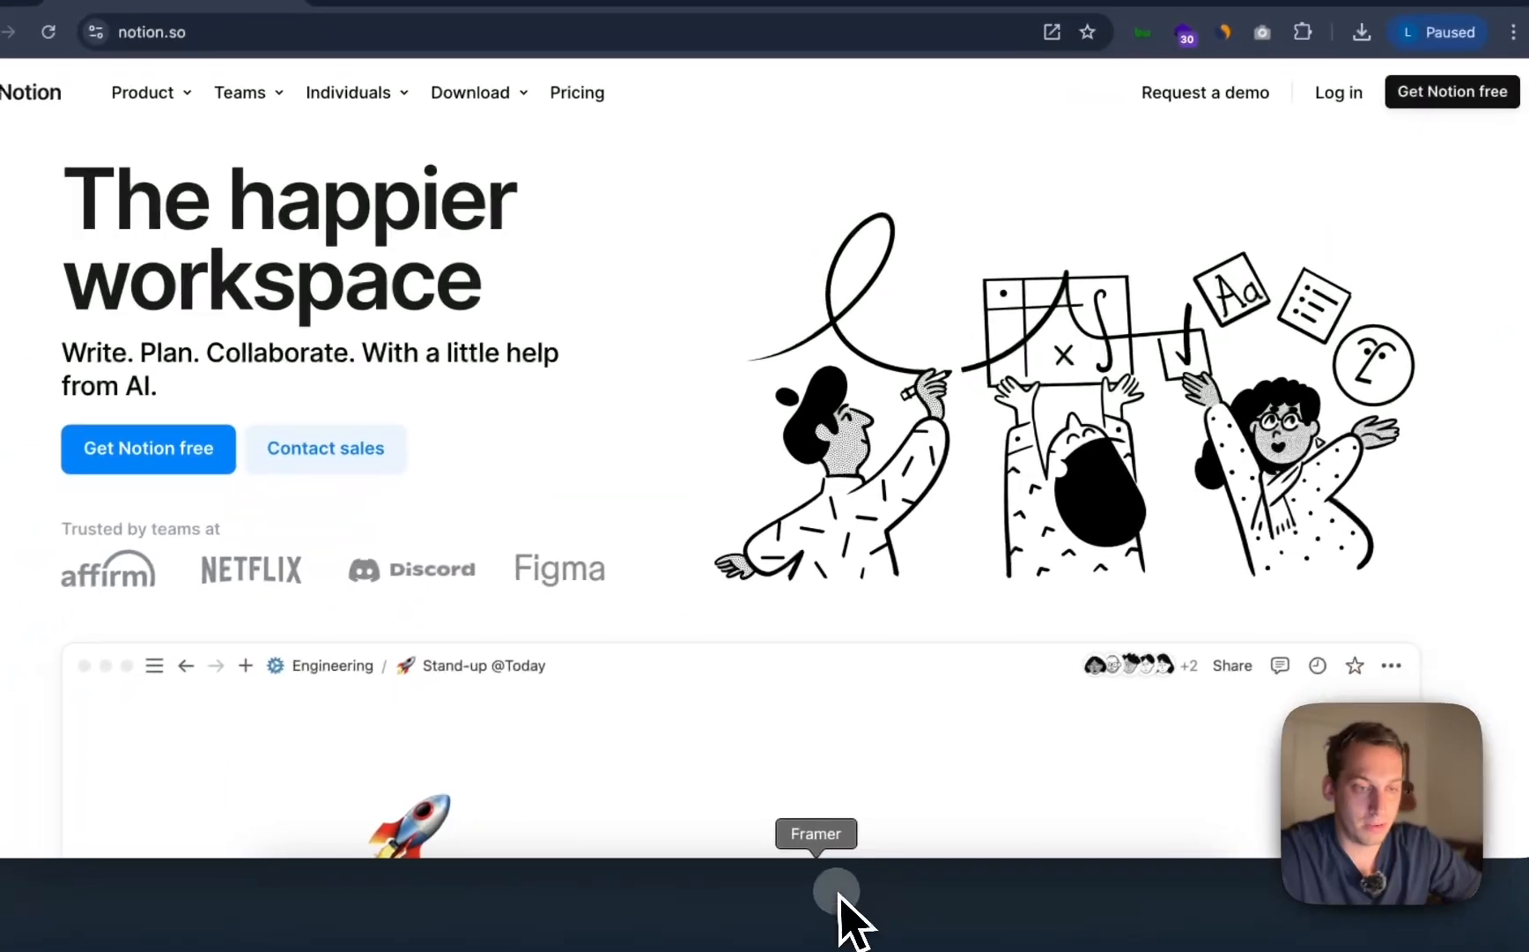
Step: Switch back to Framer, replace the hero heading with "The happier workspace" and set its font size to 76 pixels
click(836, 895)
click(614, 417)
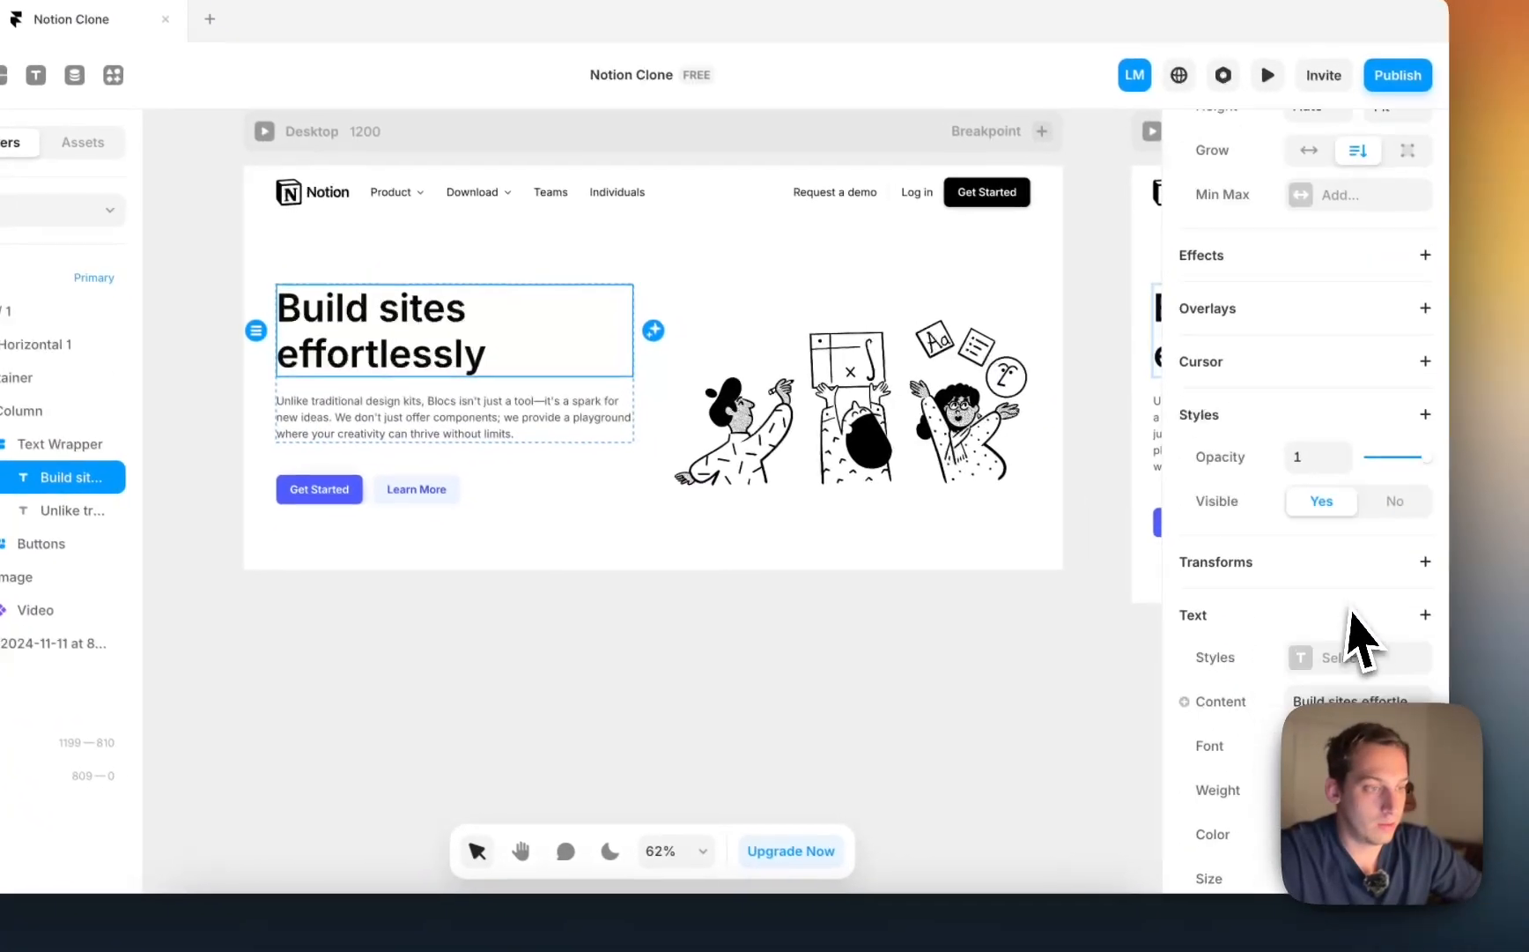
scroll(1357, 634, down, 6)
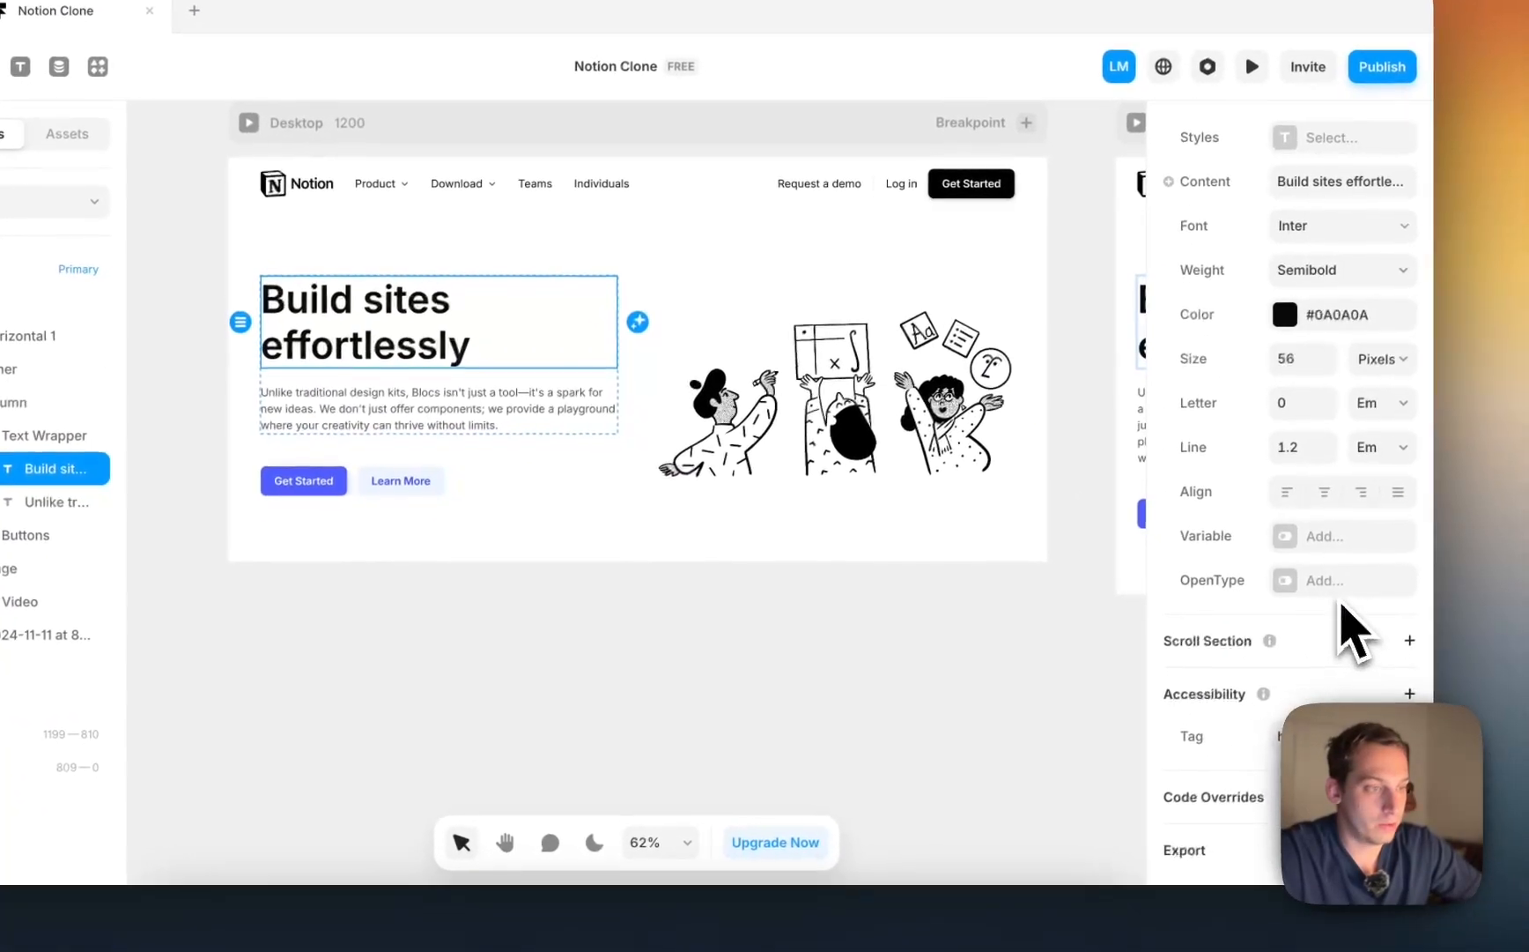
scroll(1324, 515, up, 2)
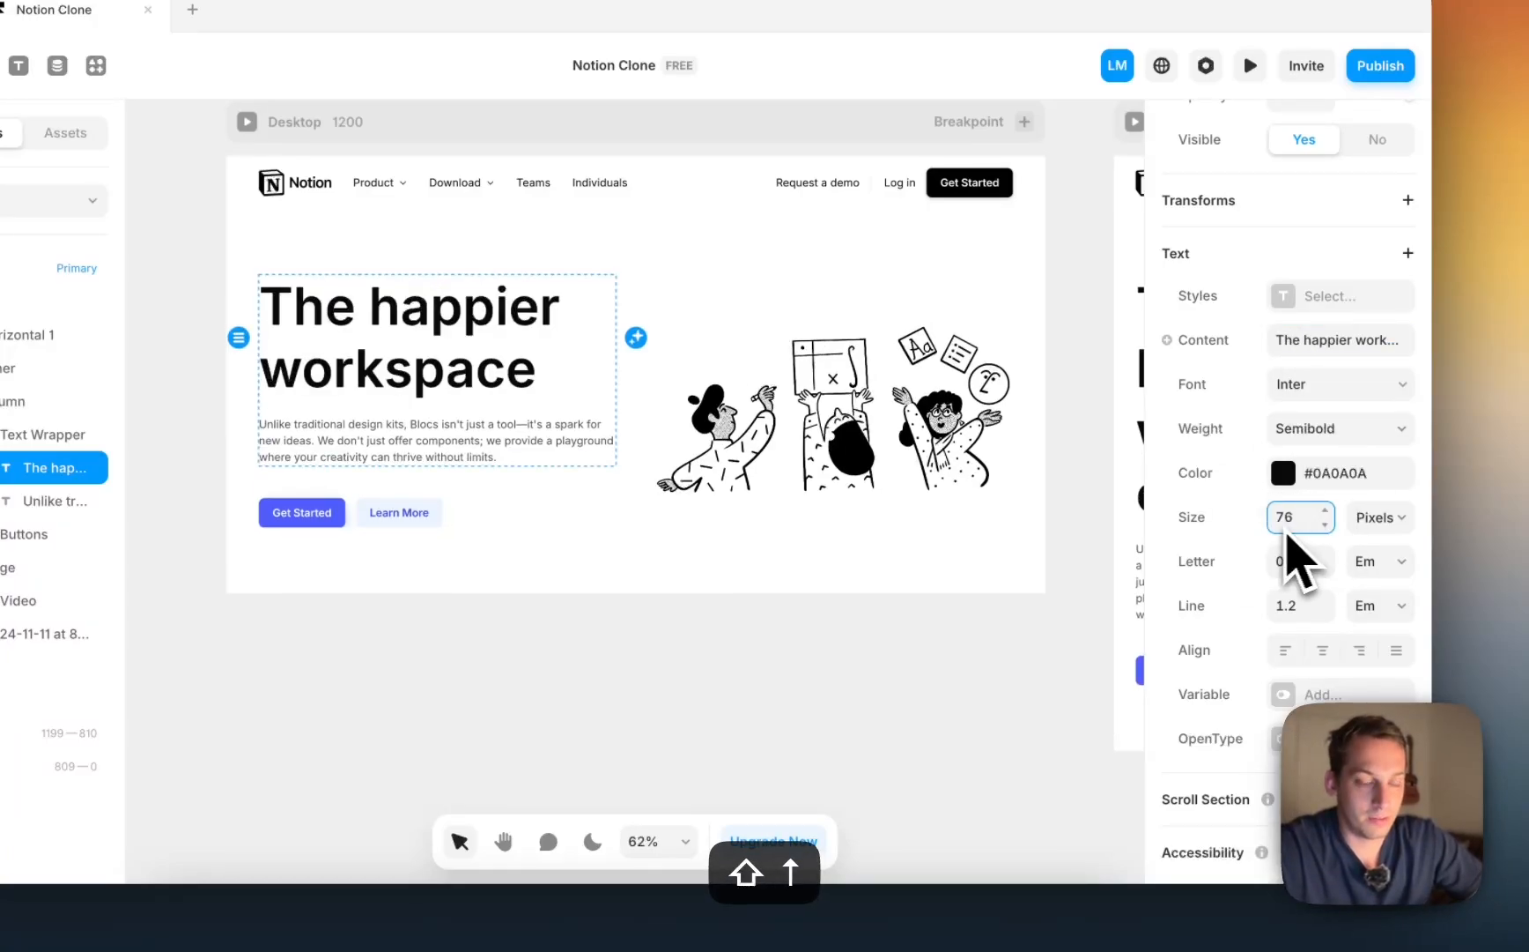
Step: Set the hero heading's line height to 0.9 em, comparing it with Notion's homepage in Google Chrome
click(1290, 612)
key(shift+Down)
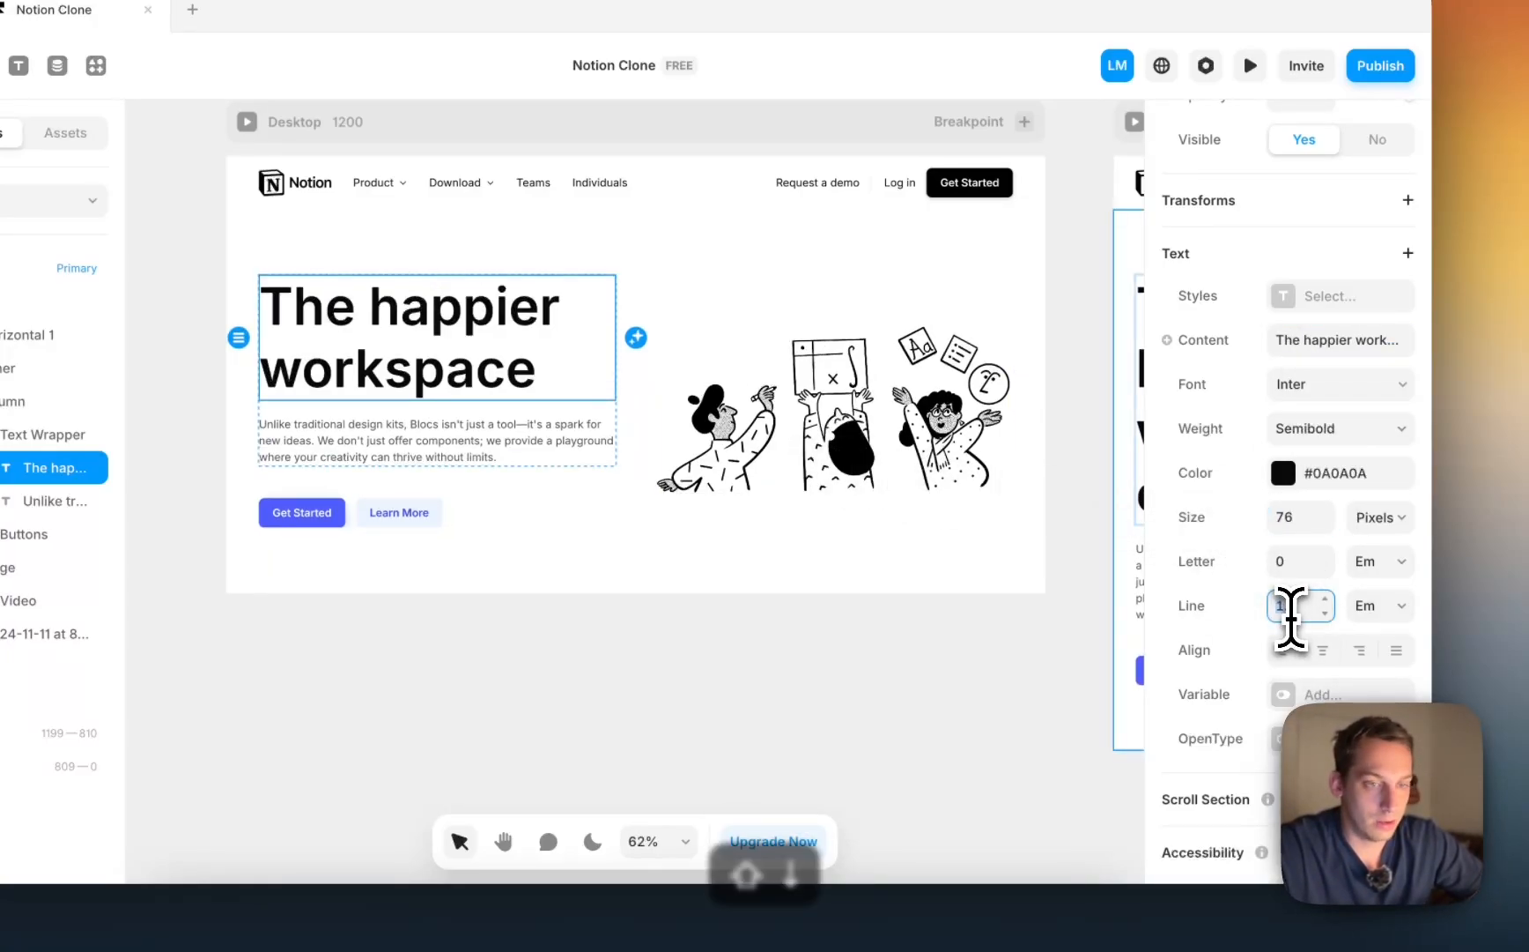
key(shift+Up)
key(Down)
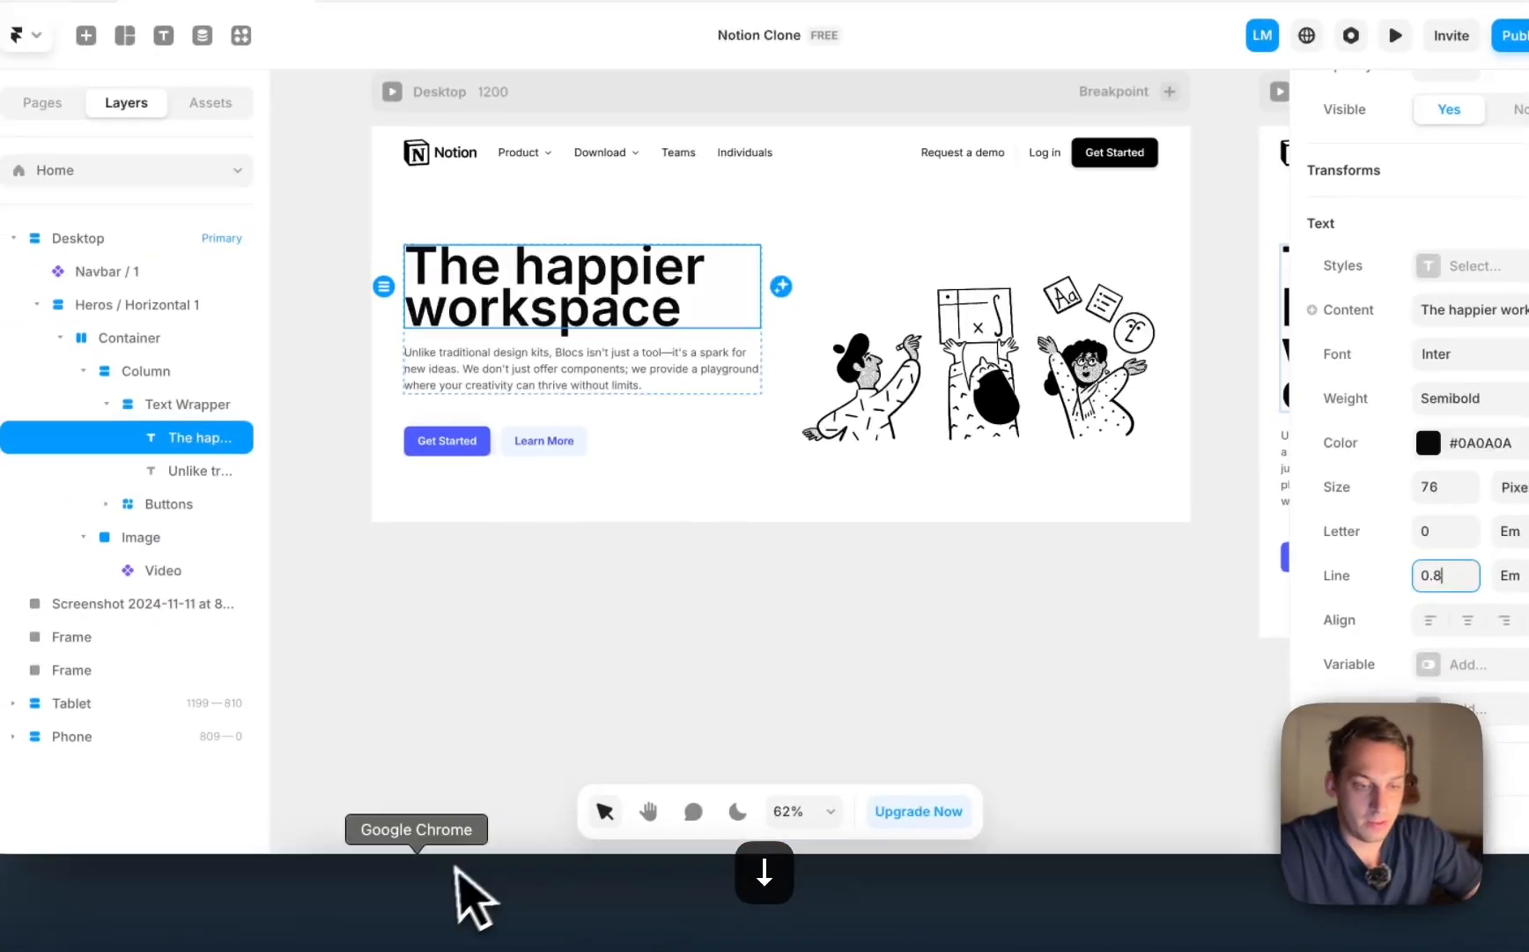
click(460, 894)
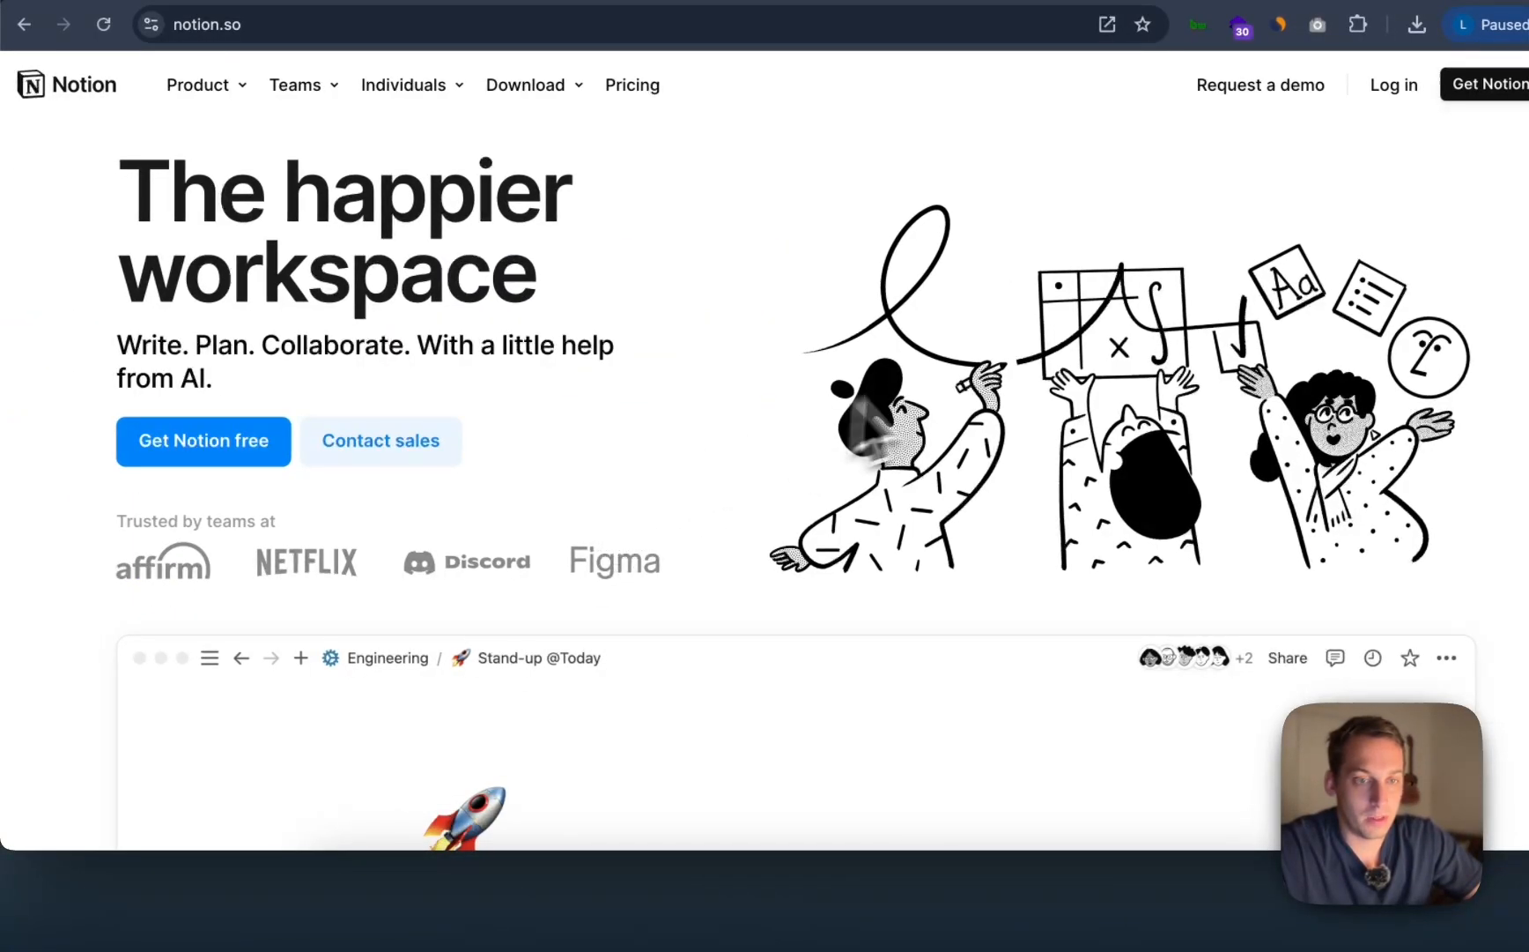
click(868, 912)
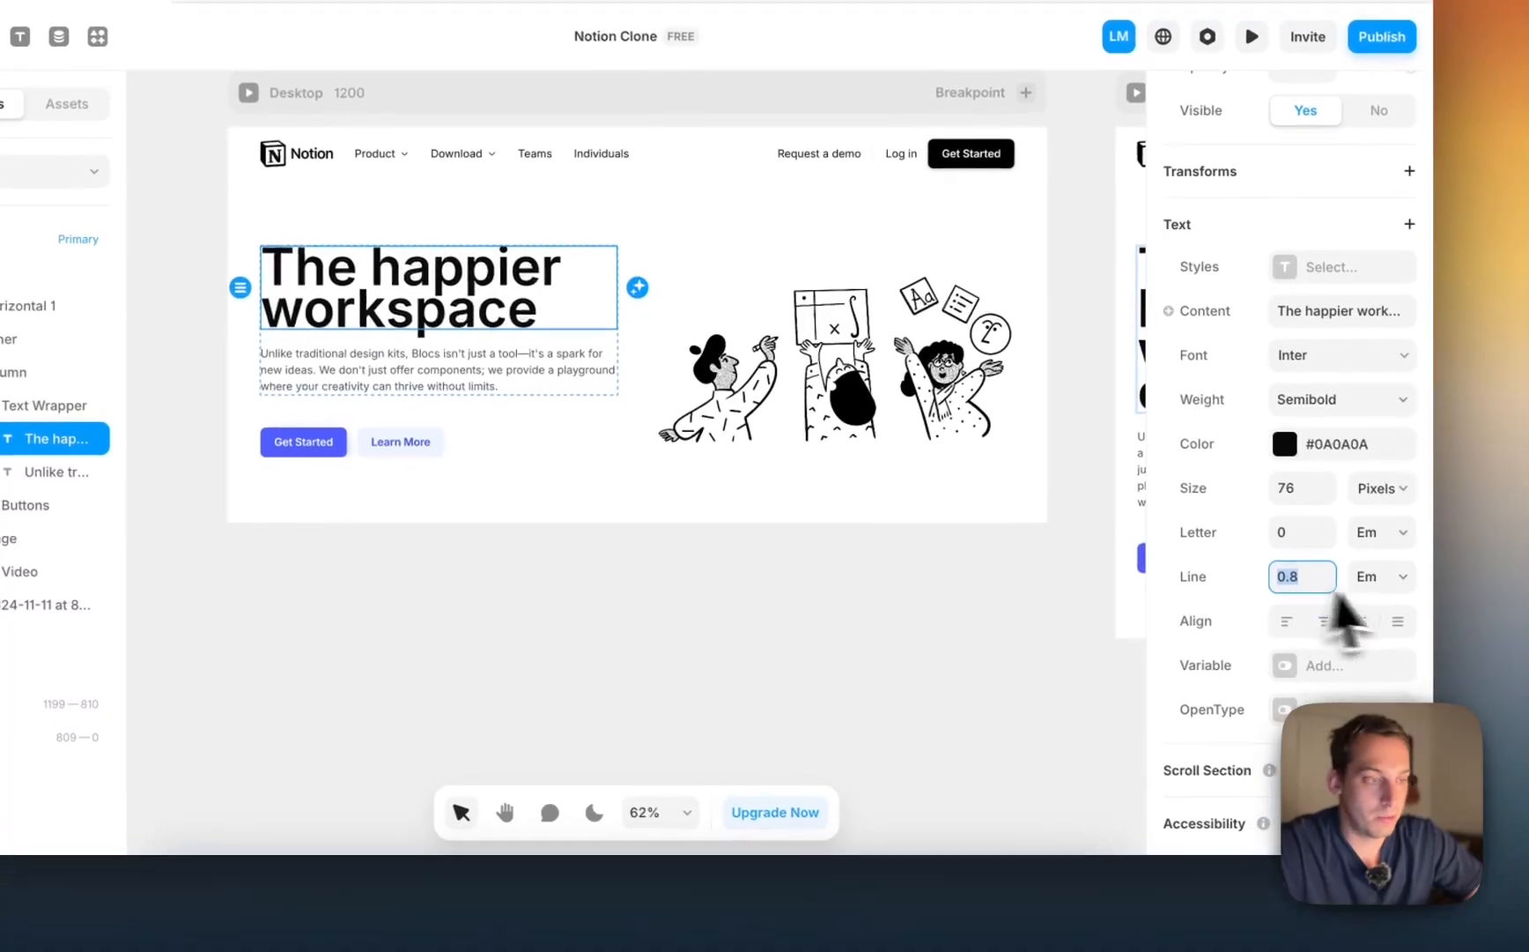
key(Up)
click(989, 636)
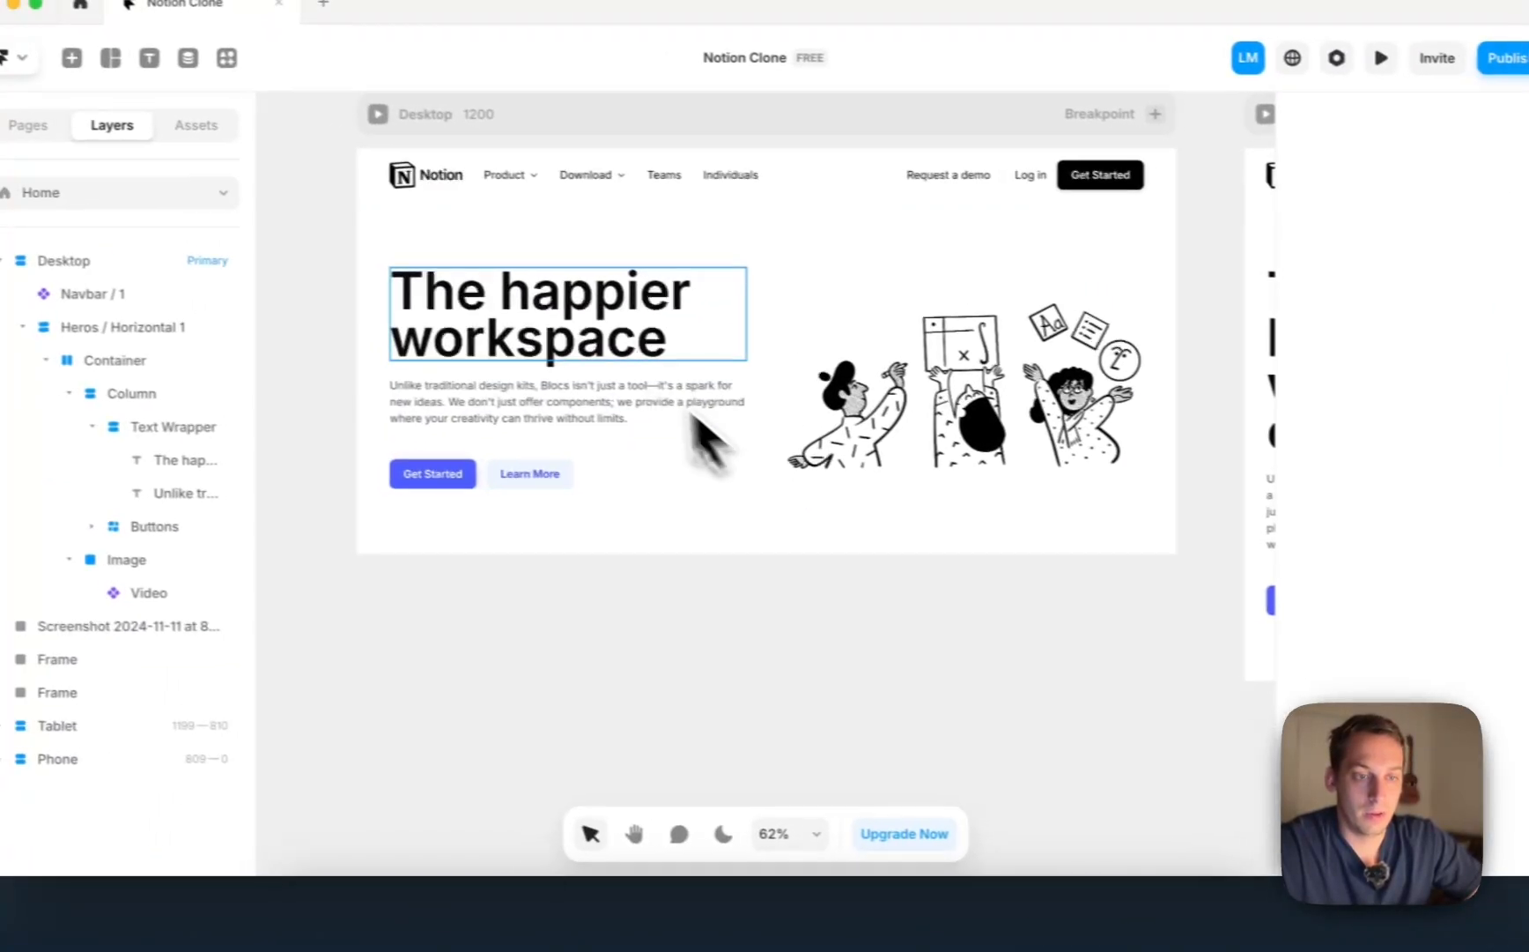
Step: Compare the hero heading with Notion's in Google Chrome and set its font weight to Bold in Framer
click(520, 335)
click(446, 917)
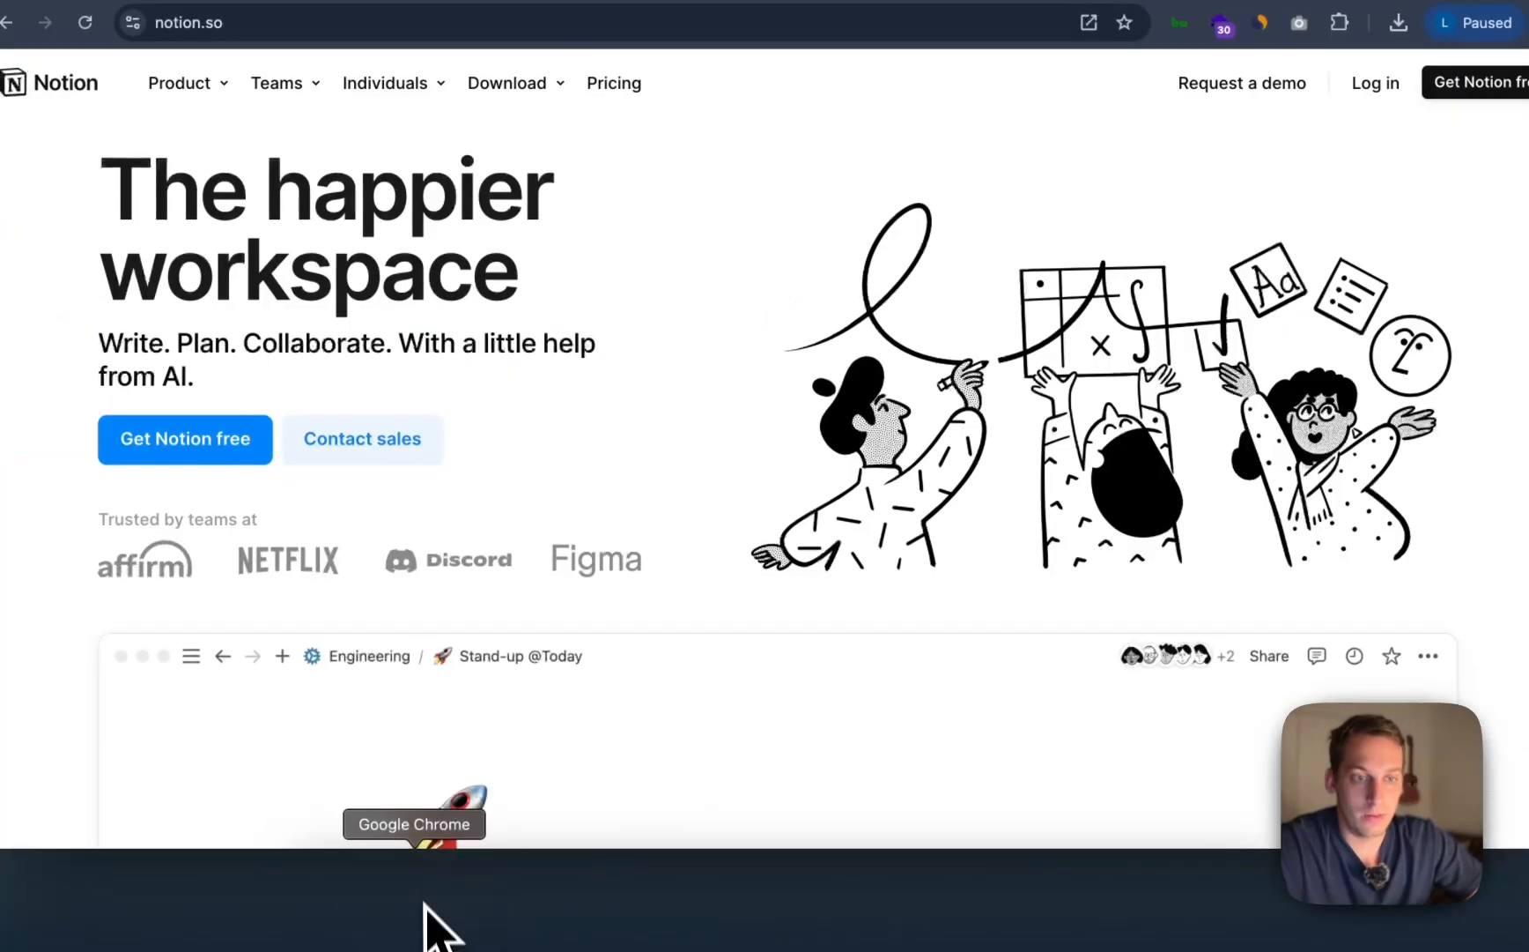
click(851, 932)
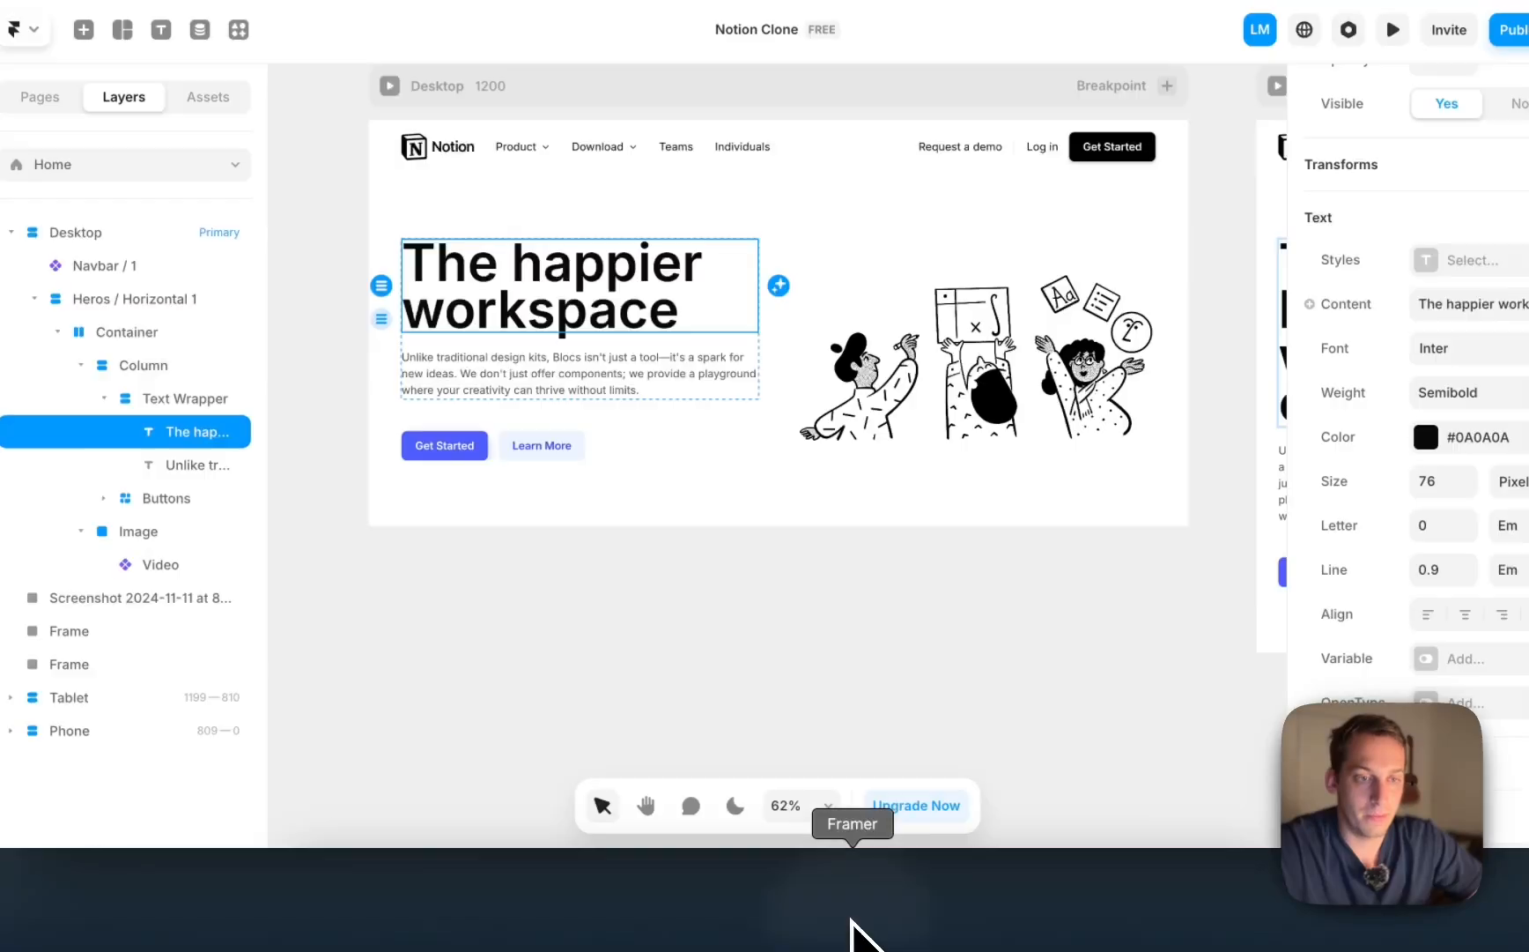
click(1436, 386)
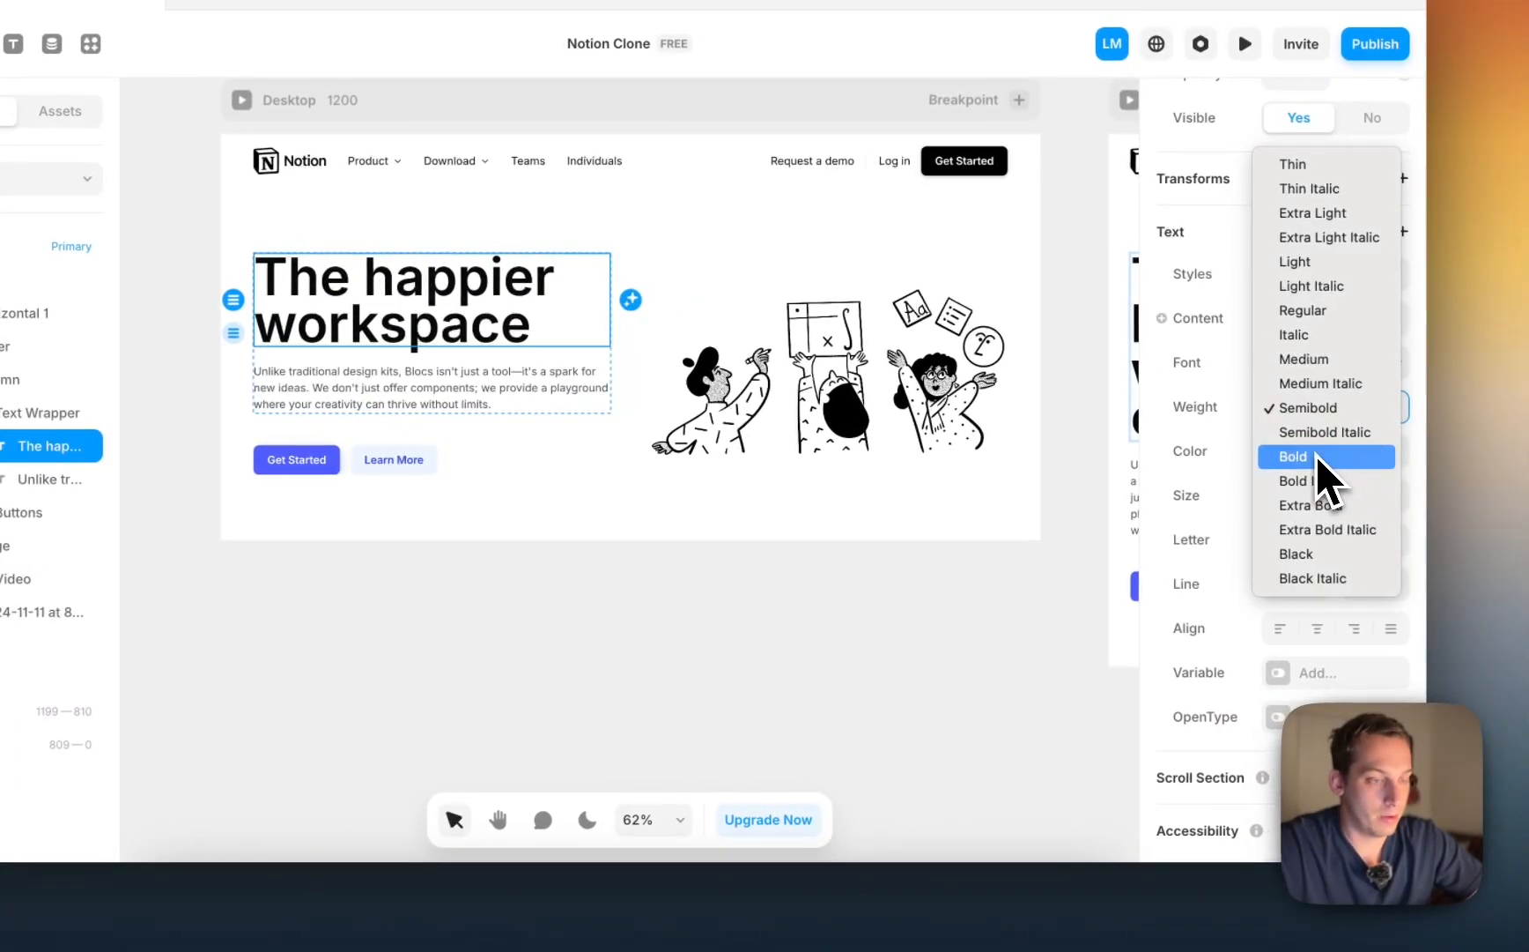
click(1313, 457)
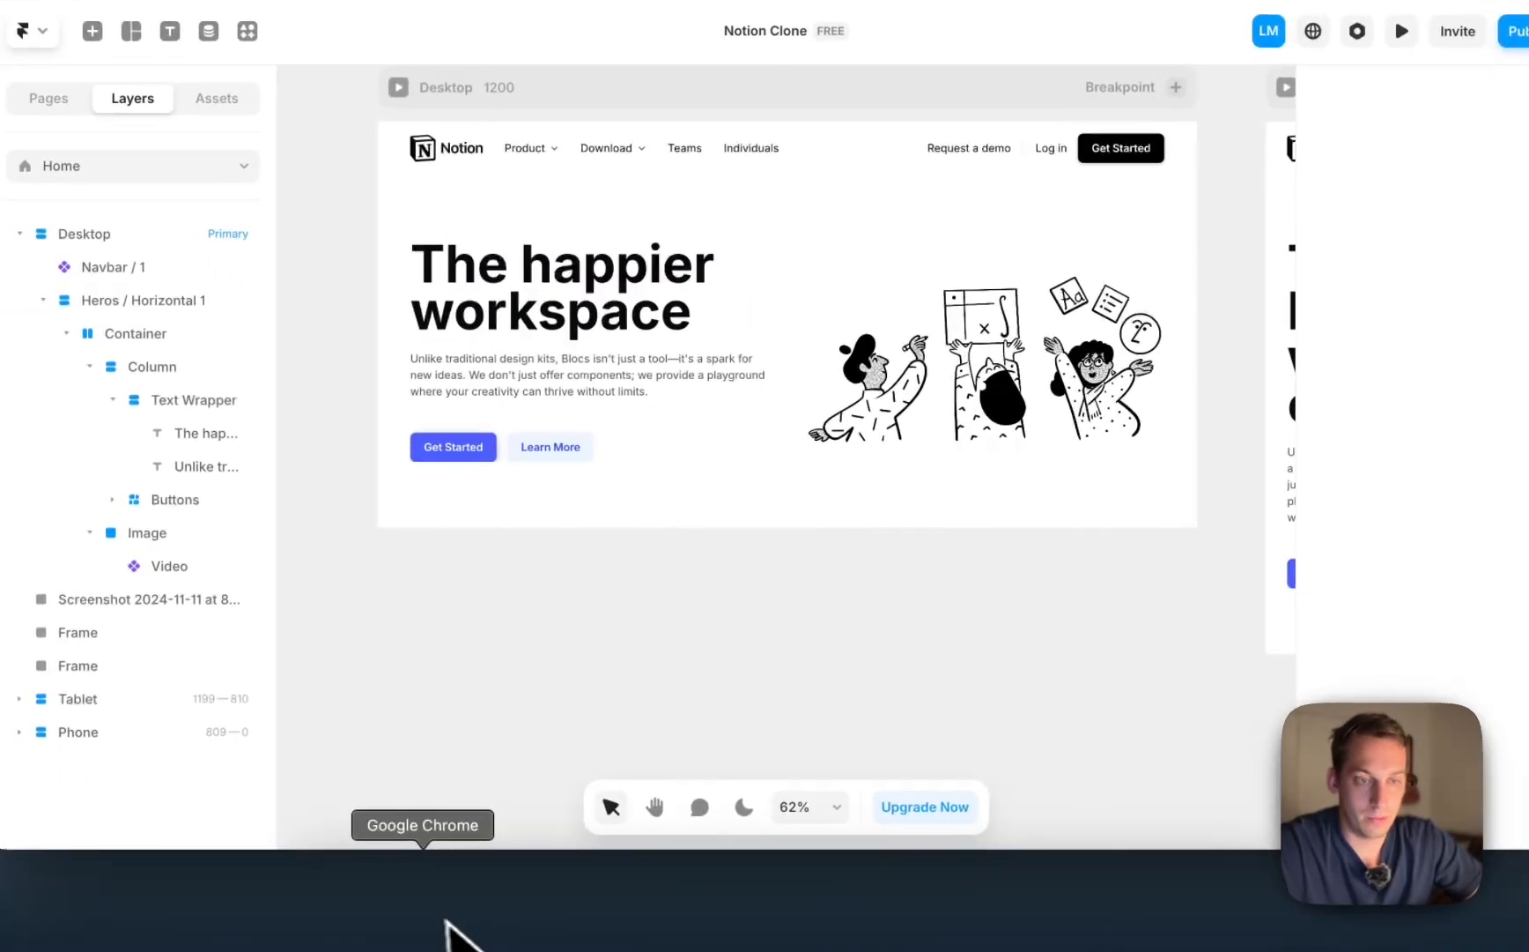
Step: Check Notion's headline in Google Chrome again and set the Framer heading's letter spacing to -0.04 em
click(430, 930)
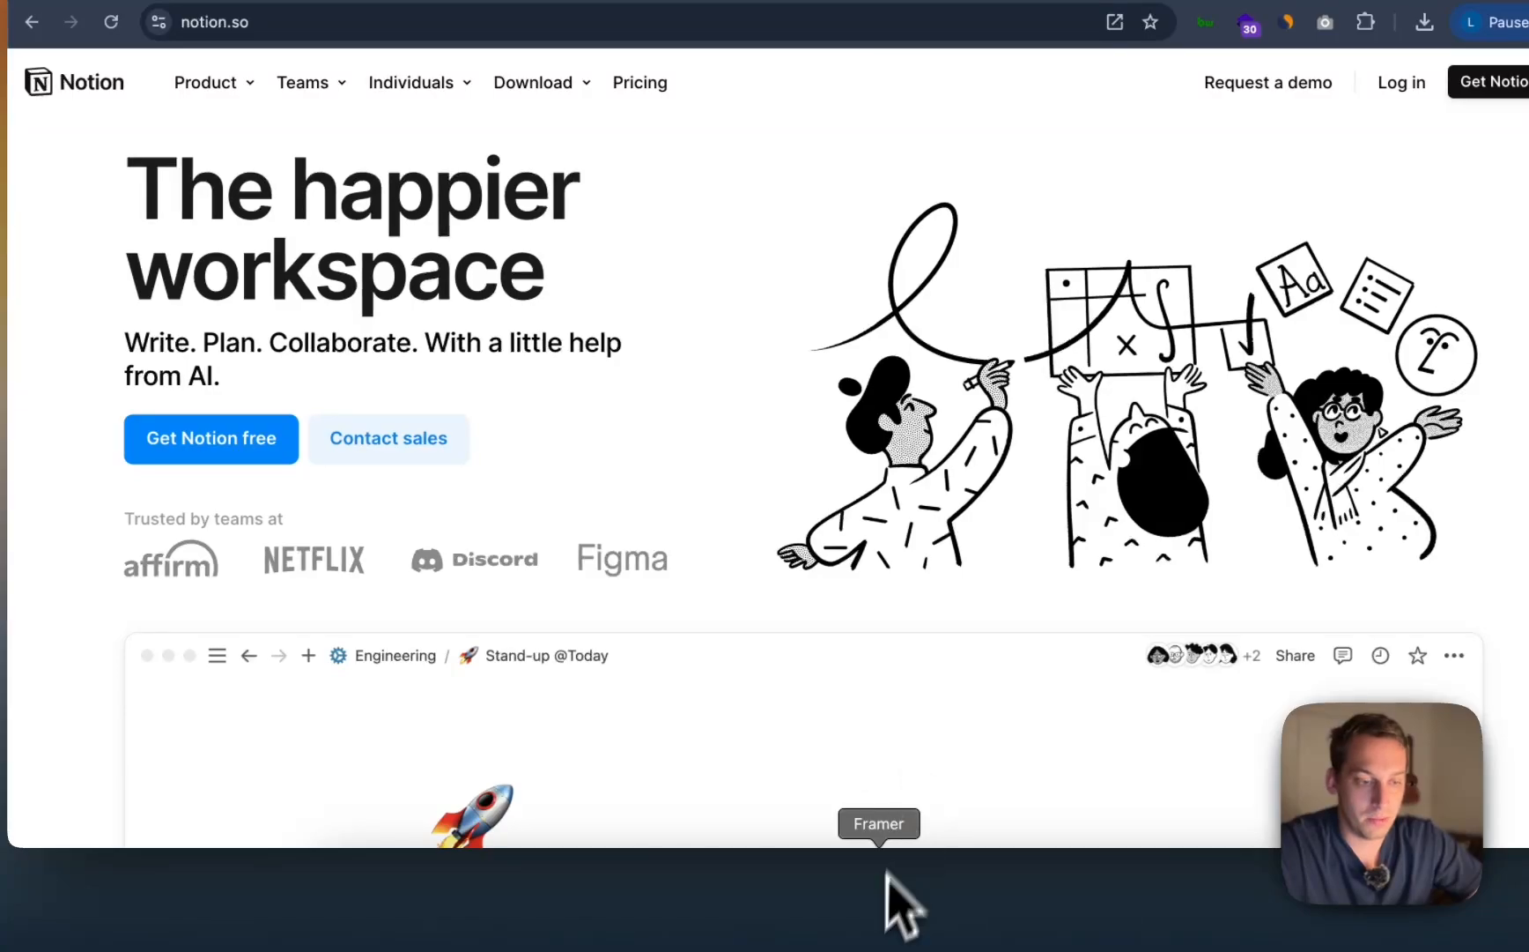
click(872, 917)
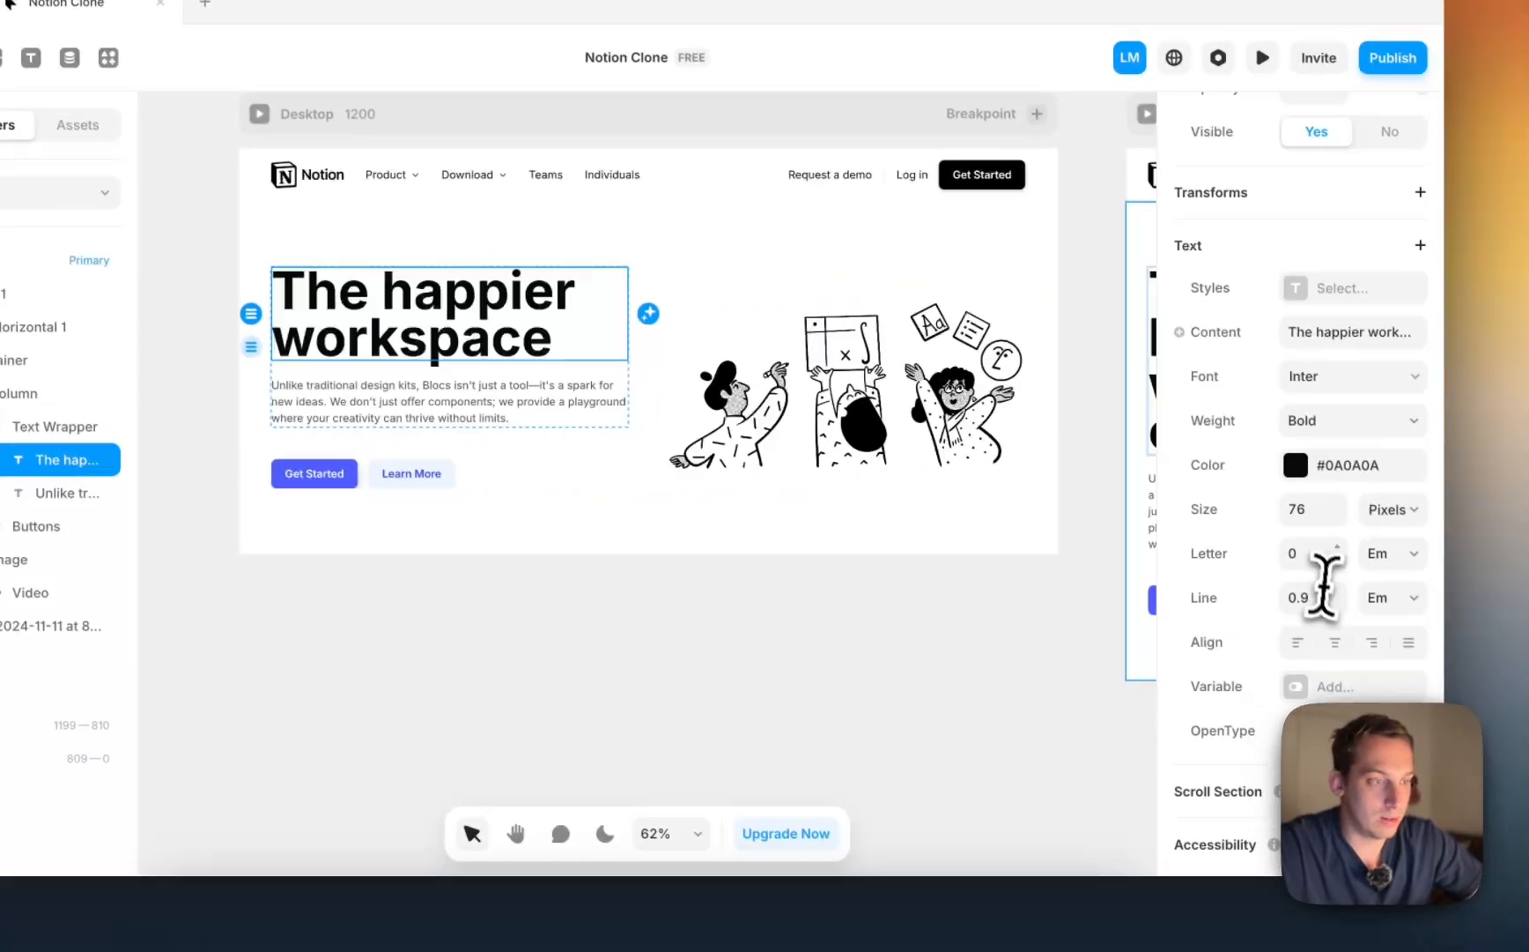
click(1306, 561)
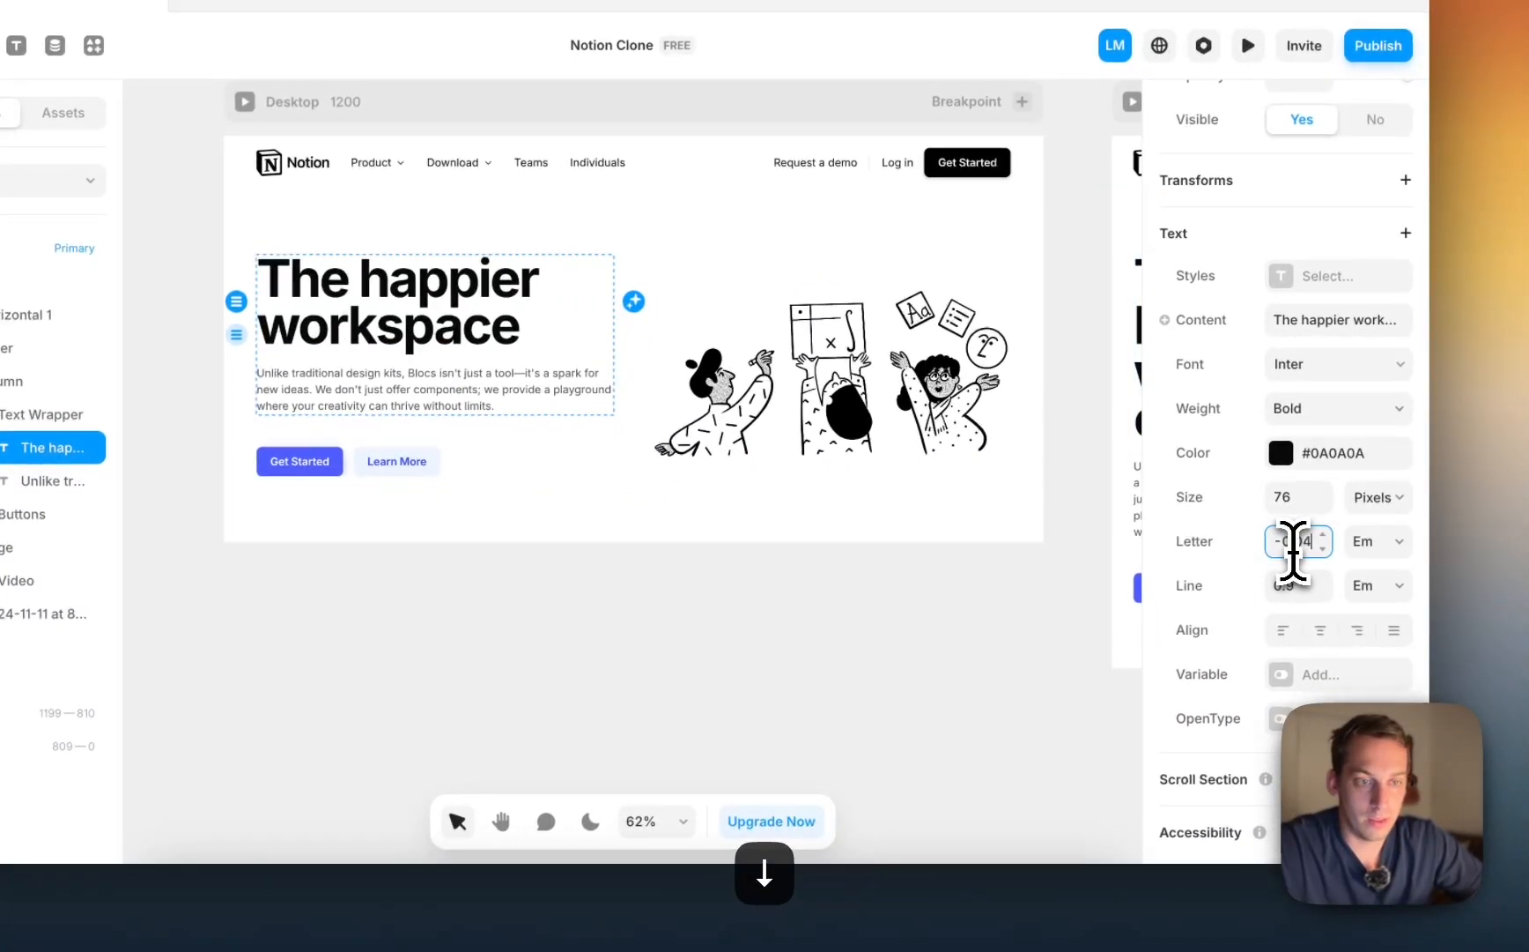
click(859, 607)
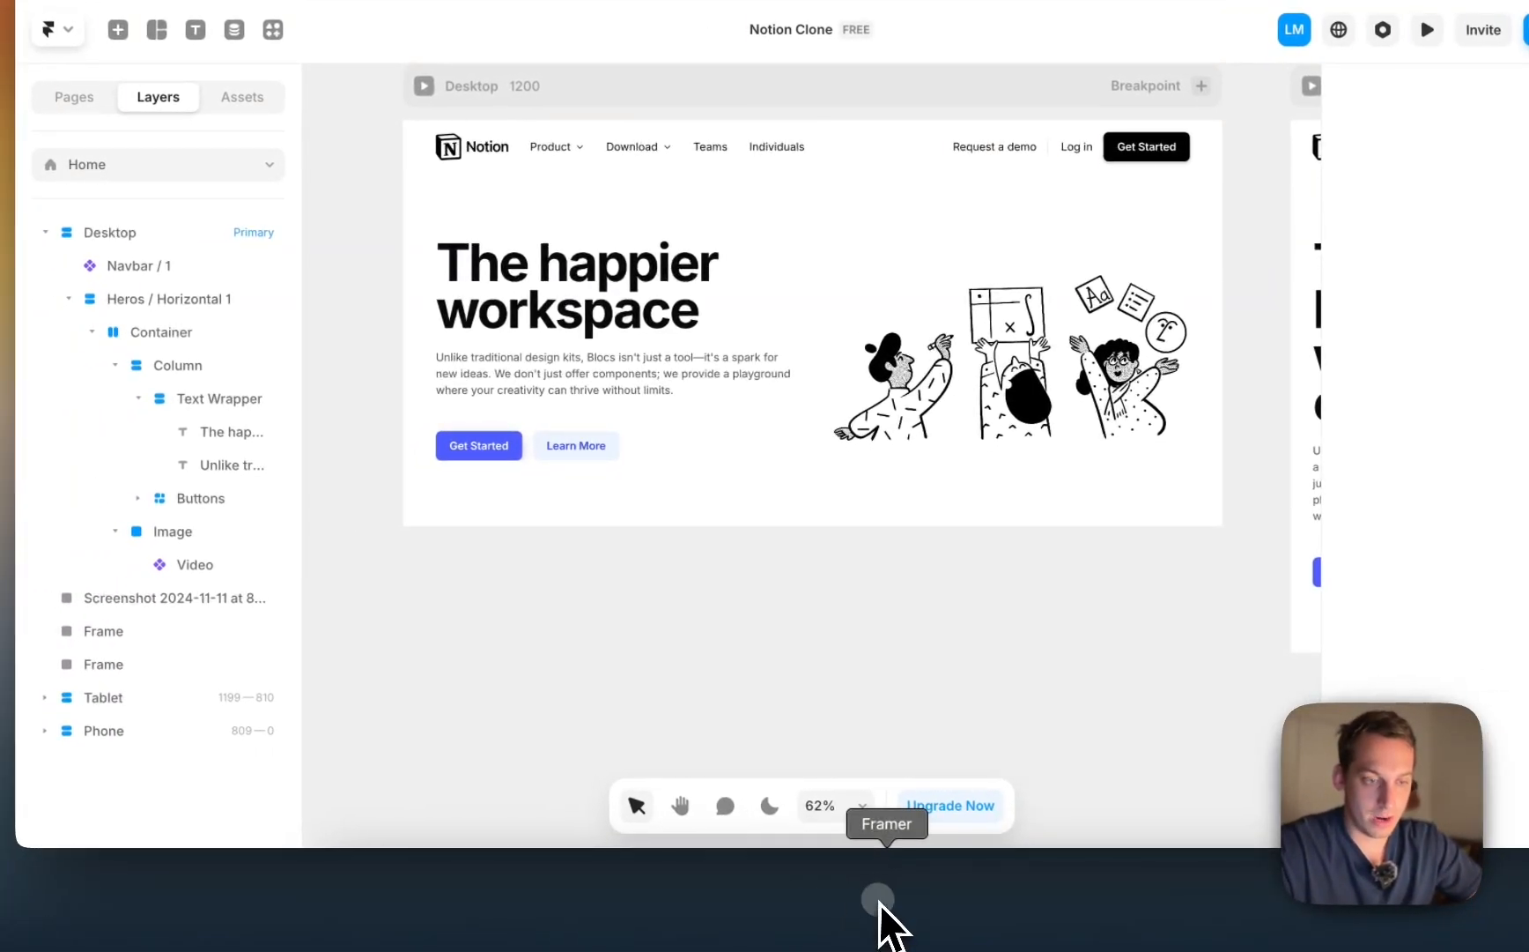
Step: Compare the hero heading with Notion's headline in Google Chrome and return to Framer with nothing selected
click(432, 918)
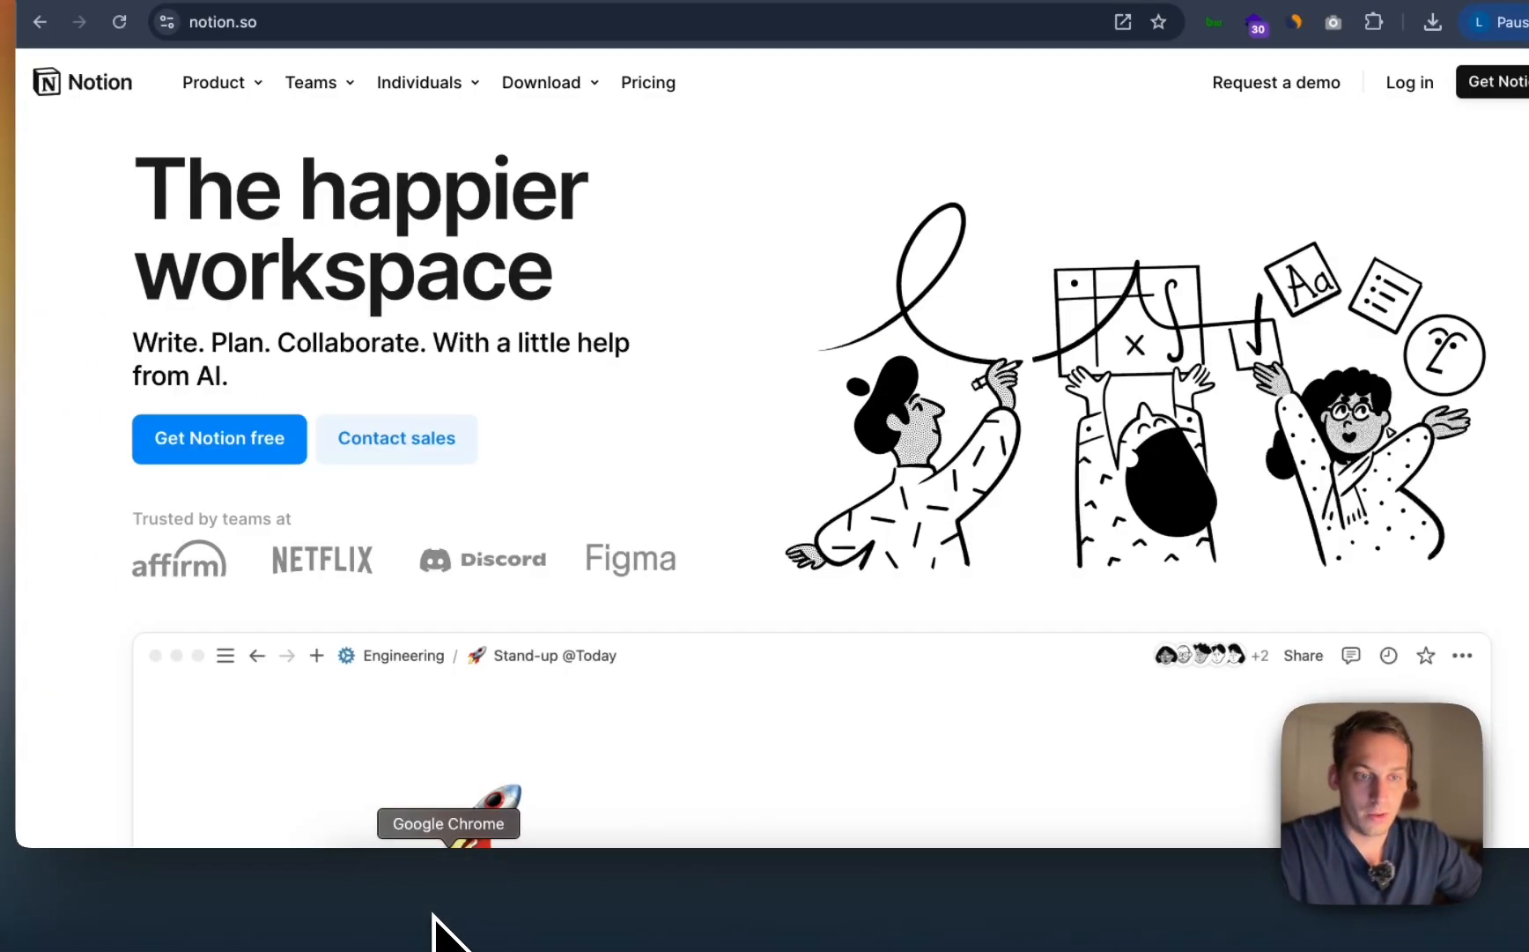
click(904, 891)
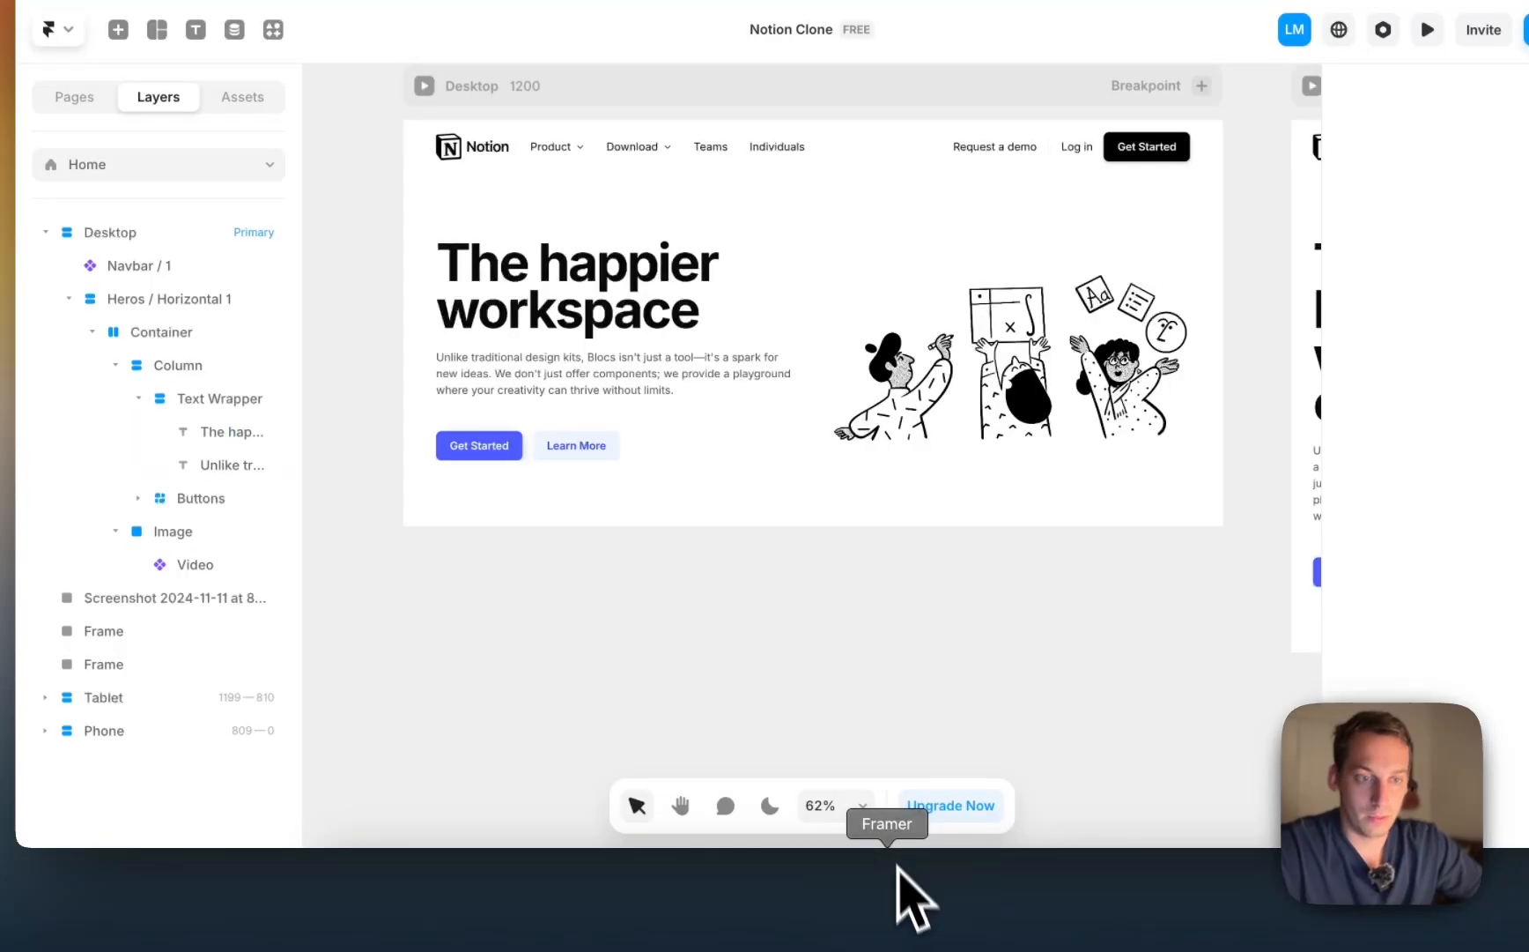
click(650, 344)
click(923, 665)
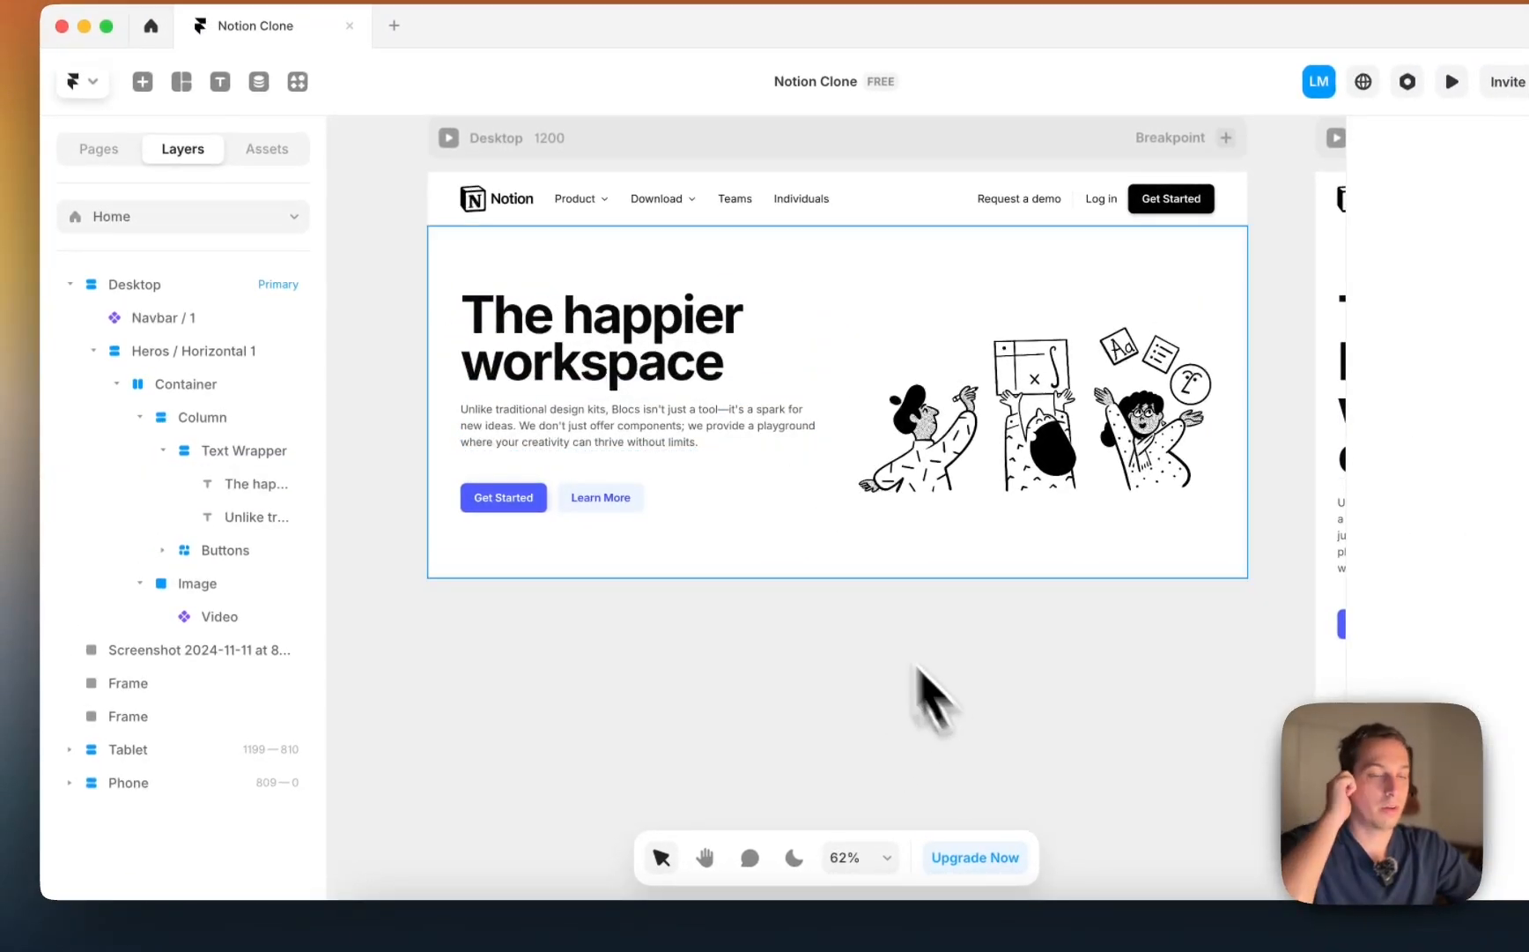
Step: Select the hero description in Framer, switch to Google Chrome and copy Notion's tagline "Write. Plan. Collaborate. With a little help from AI."
click(696, 440)
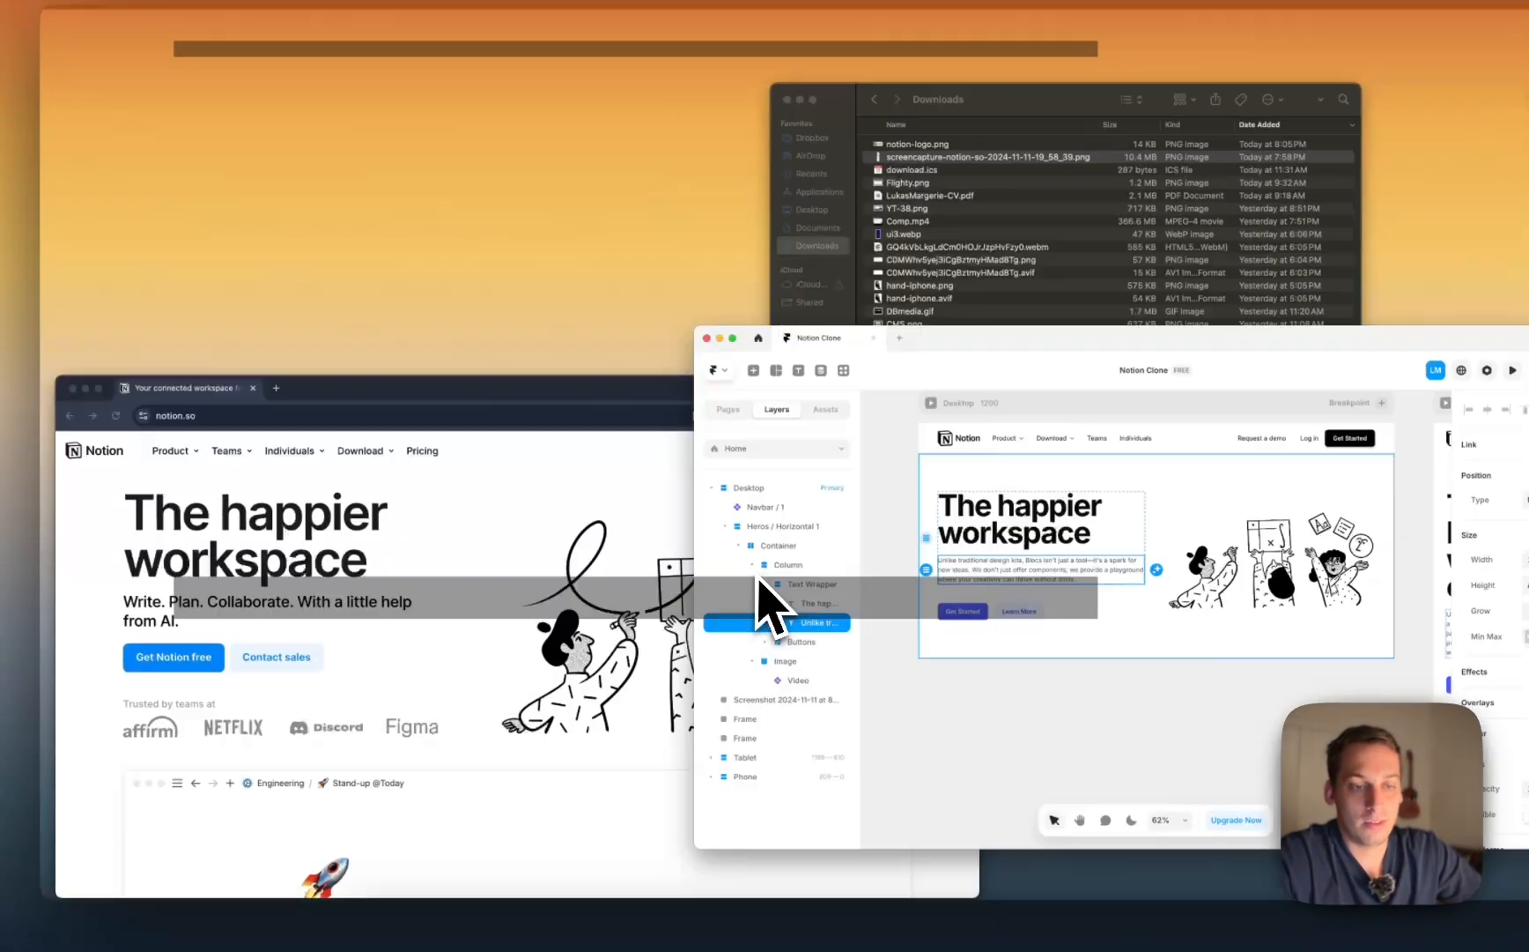
key(ctrl+Up)
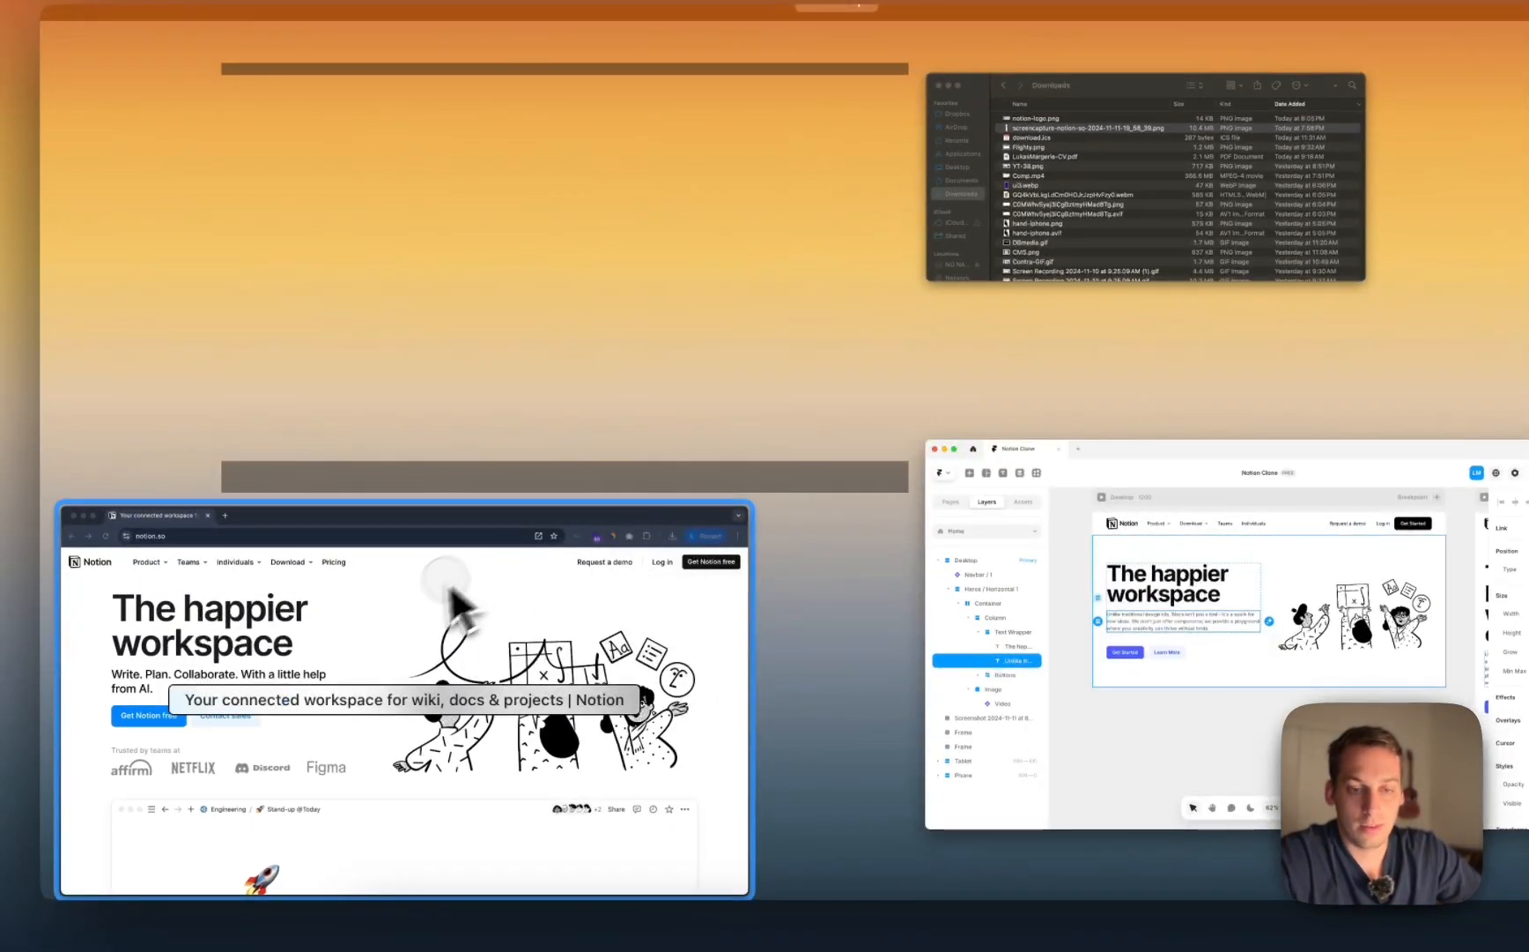
click(454, 583)
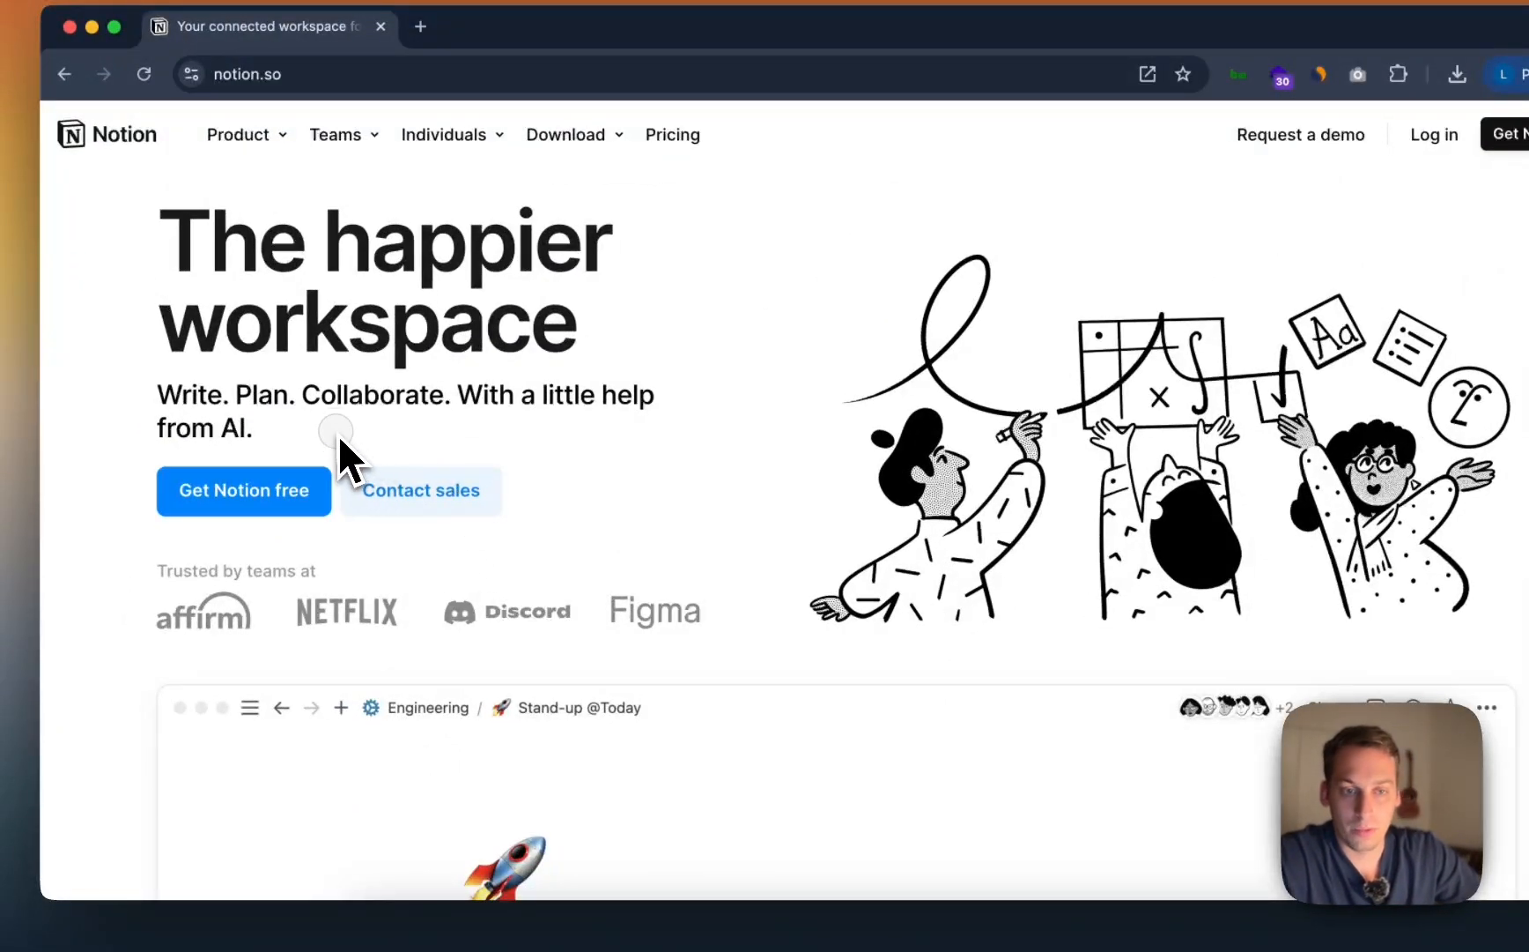
drag(338, 435, 111, 398)
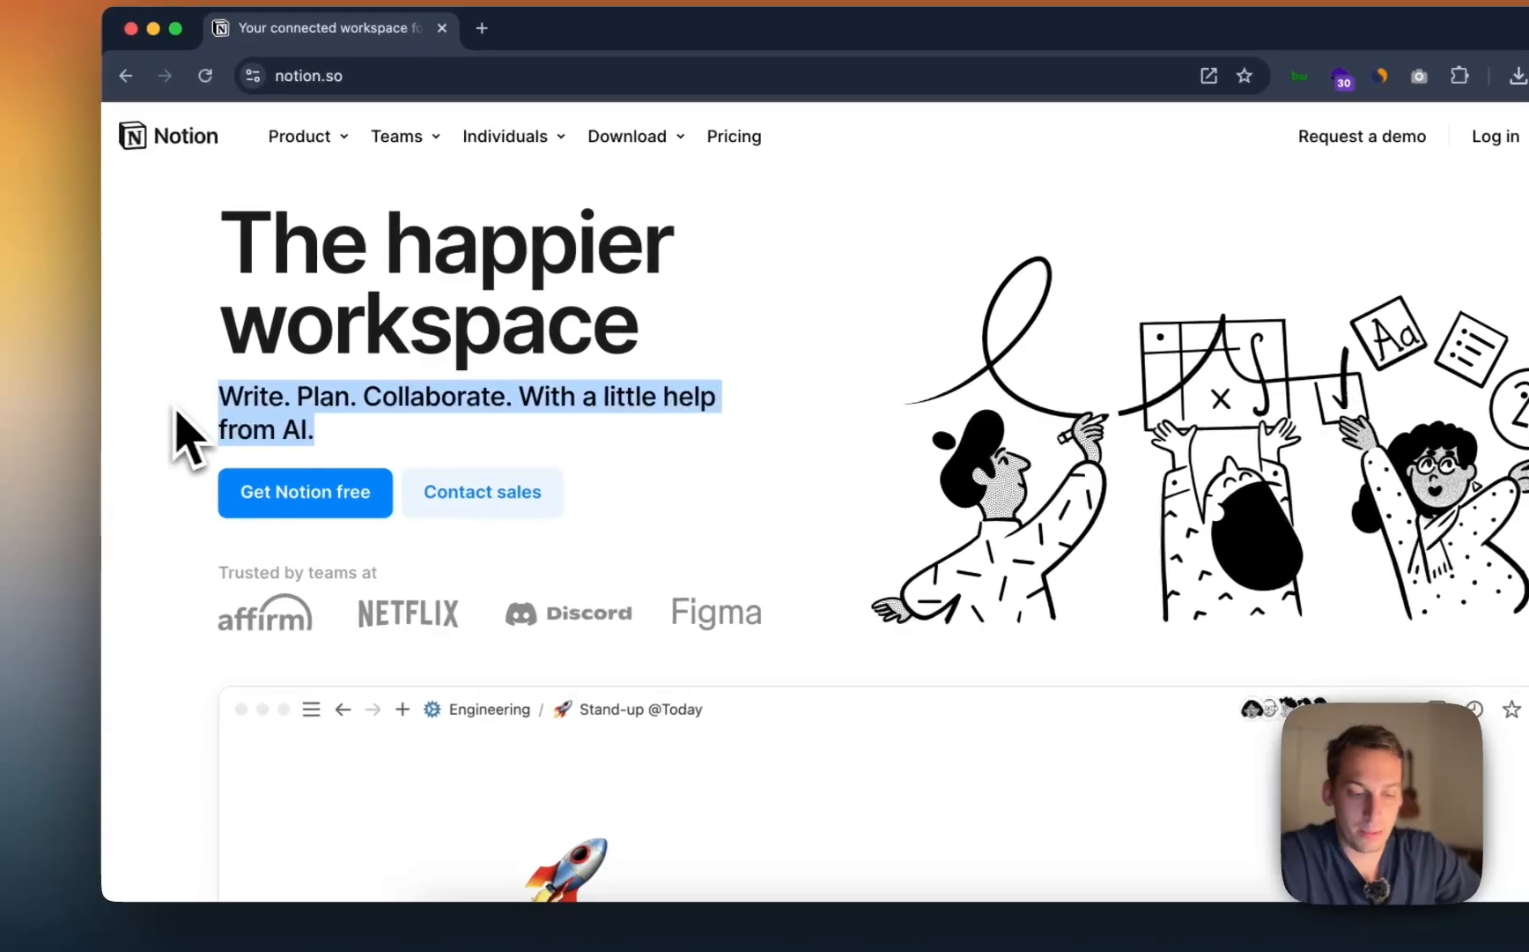
key(super+c)
Step: Inspect the tagline on Notion's homepage in the developer tools and start the element picker
right_click(181, 418)
click(299, 635)
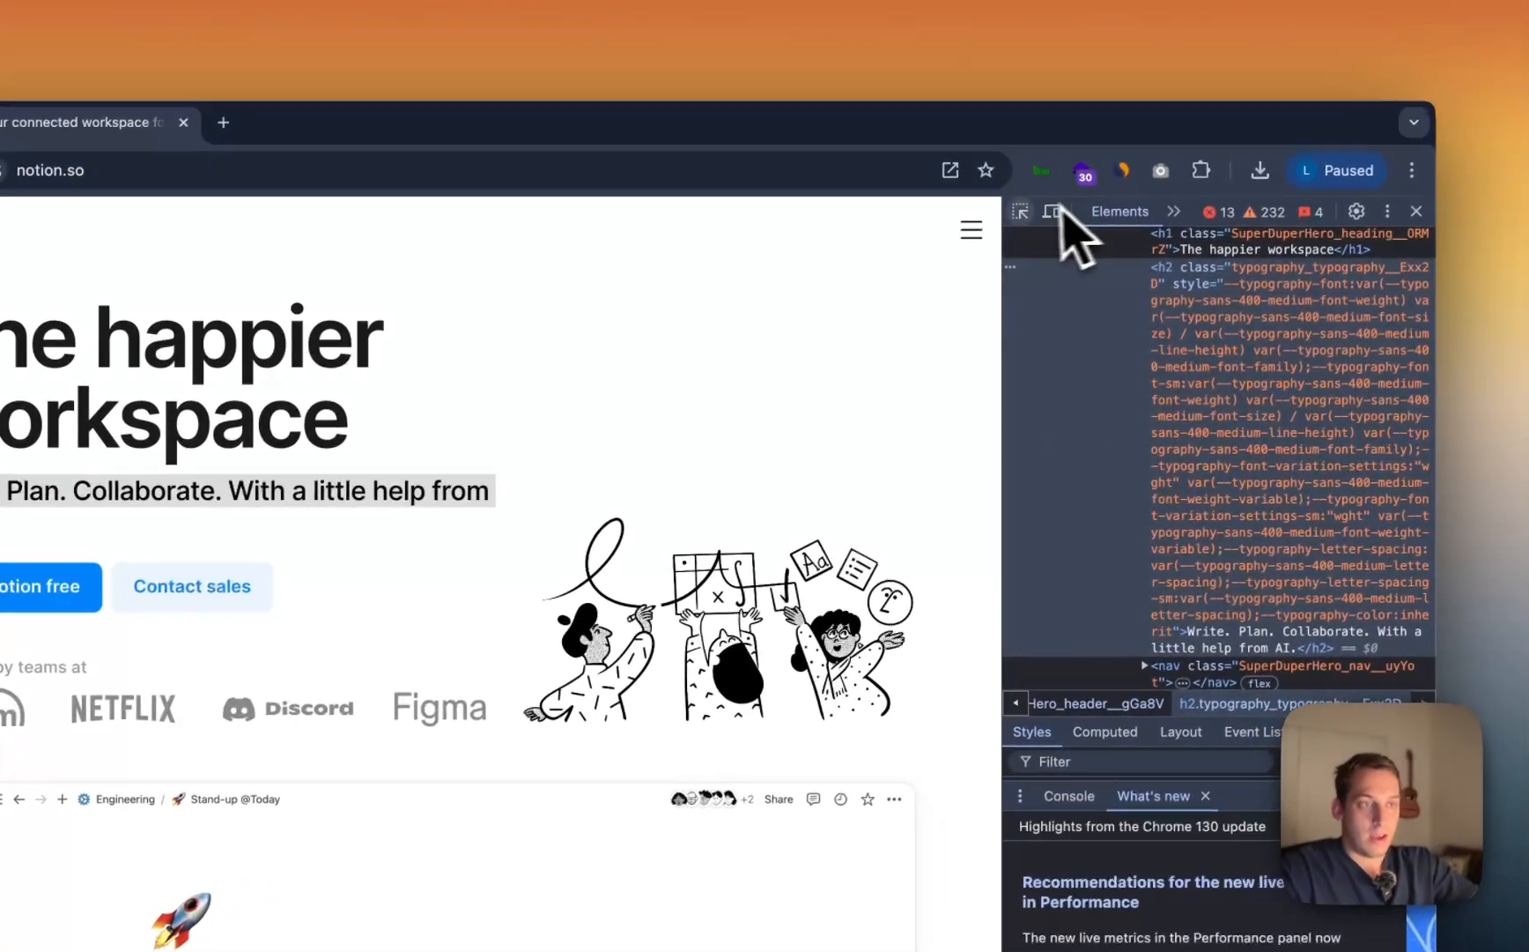
click(1020, 212)
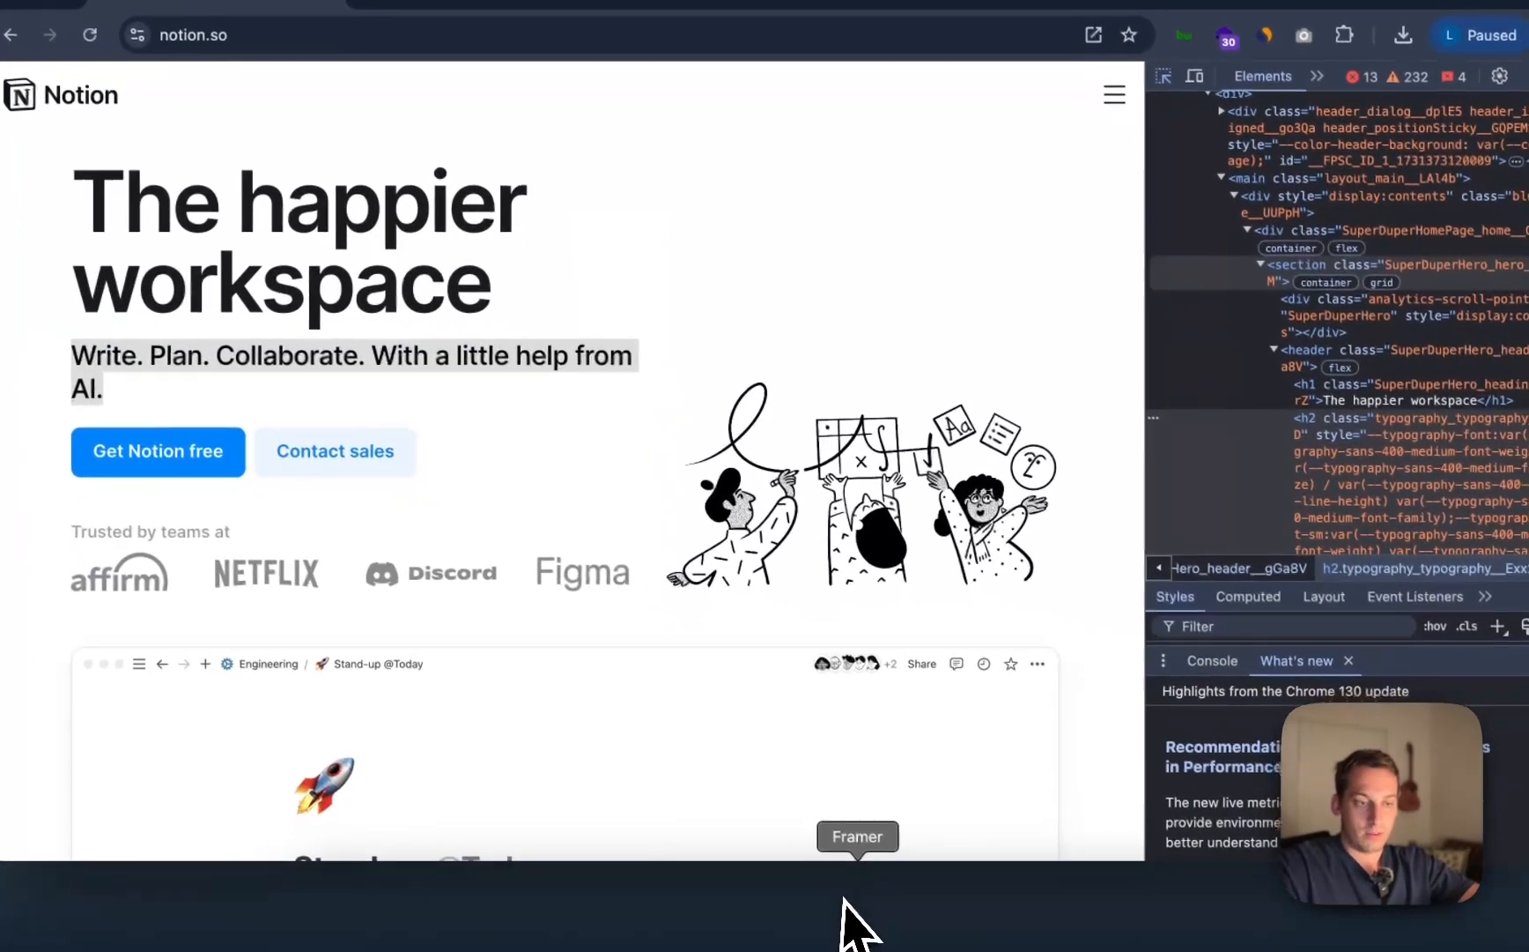
Step: Switch to Framer and replace the hero description with "Write. Plan. Collaborate. With a little help from AI."
click(843, 922)
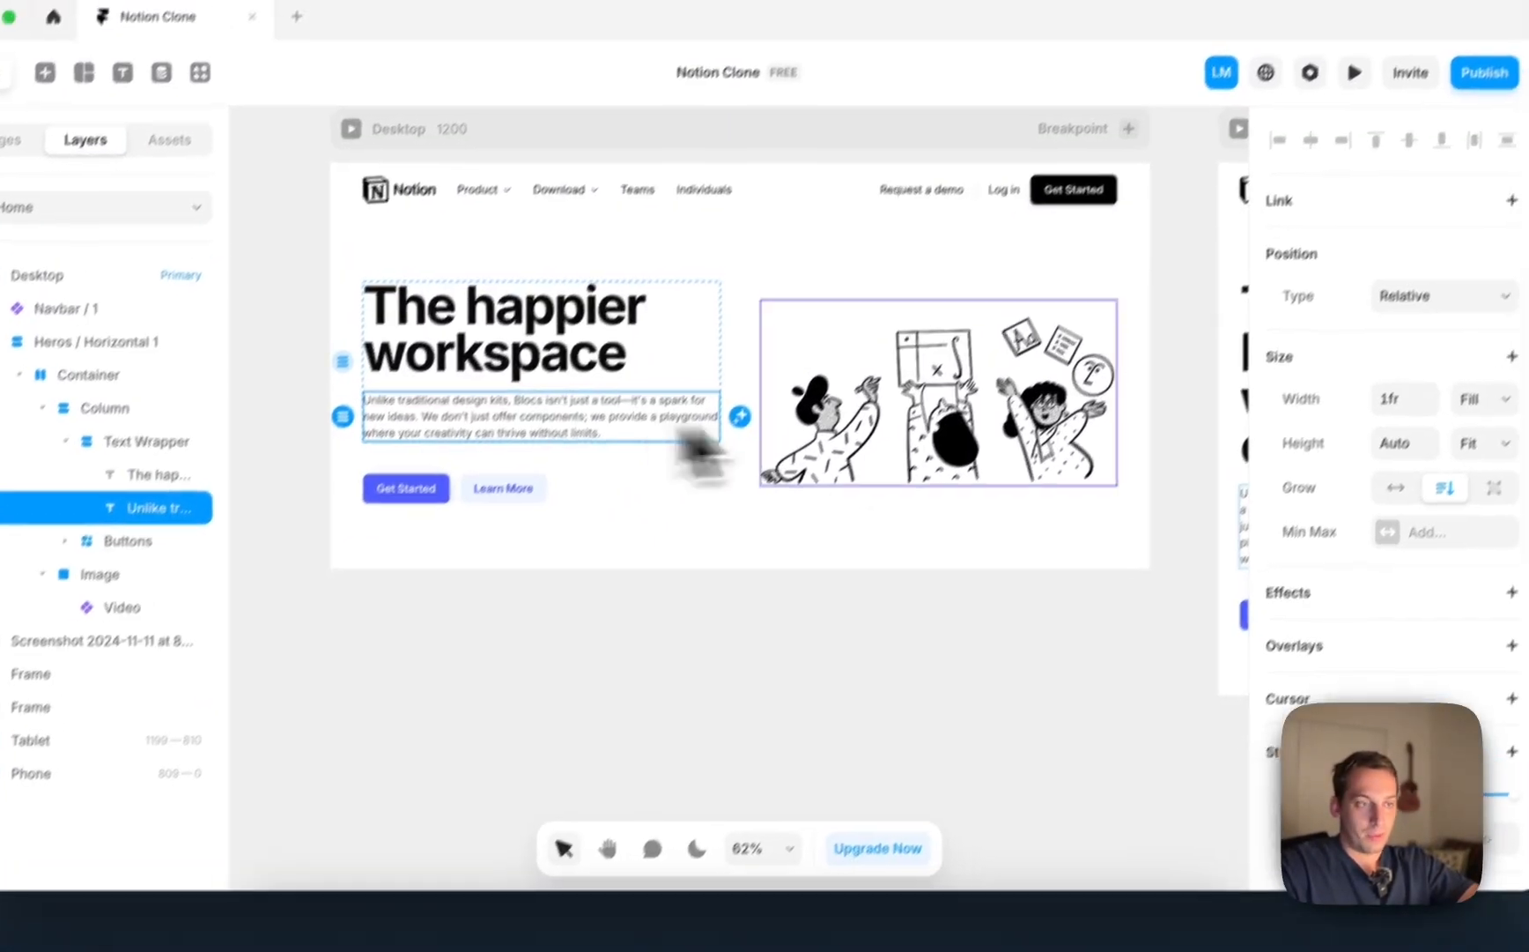
scroll(1374, 573, down, 5)
click(1410, 679)
key(super+a)
key(super+v)
key(Return)
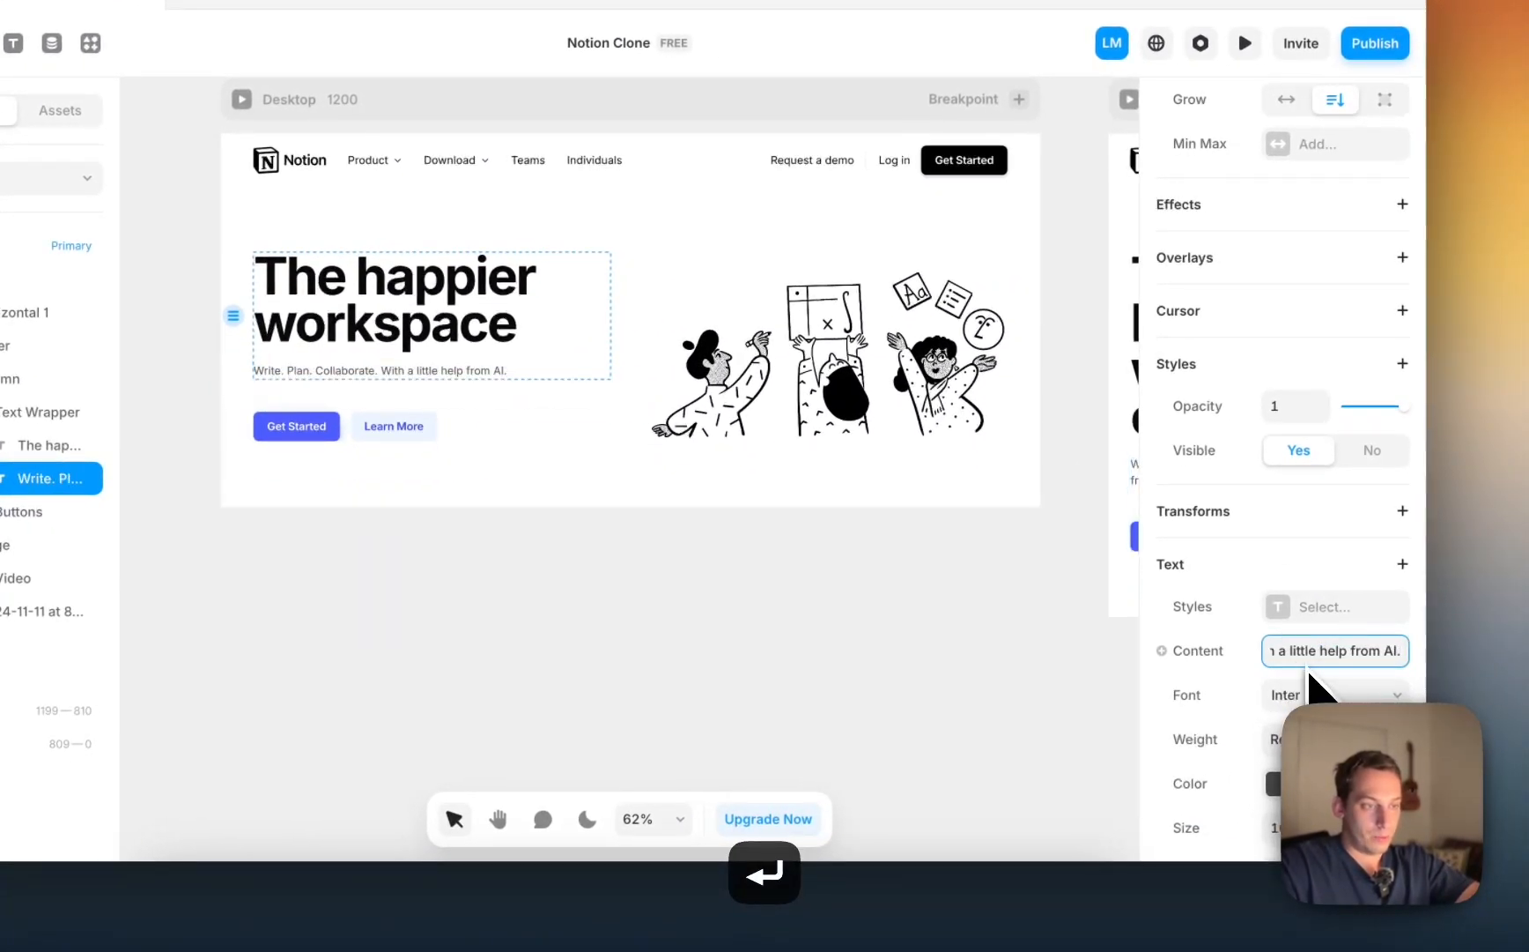
Step: Set the hero description's font size to 24 pixels
scroll(1311, 687, down, 2)
key(shift+Up)
key(Down)
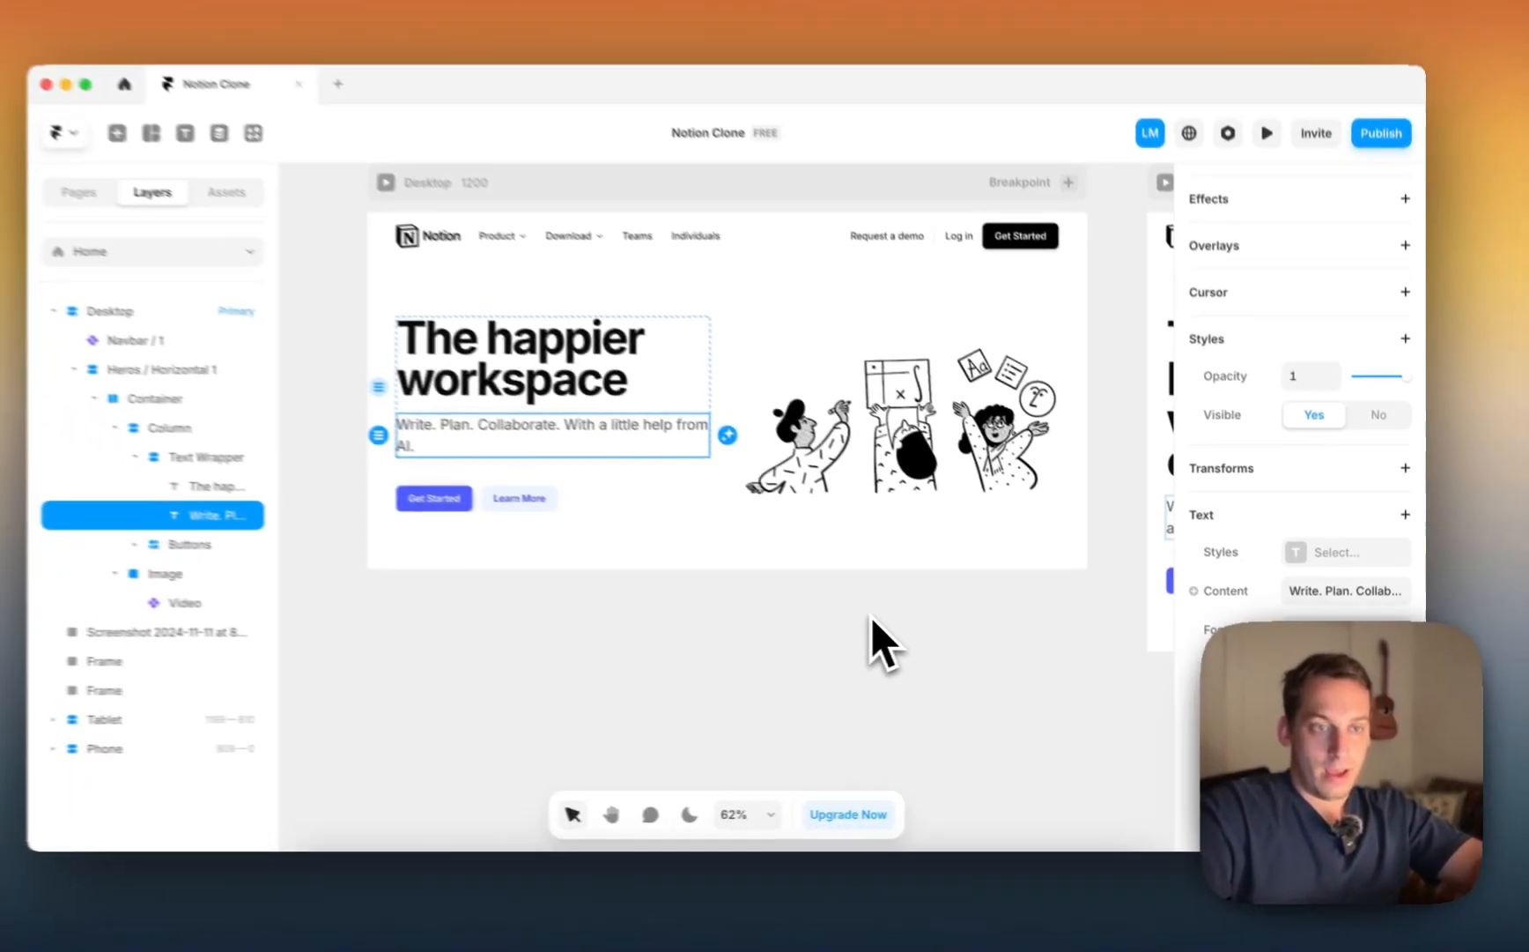
key(ctrl+Up)
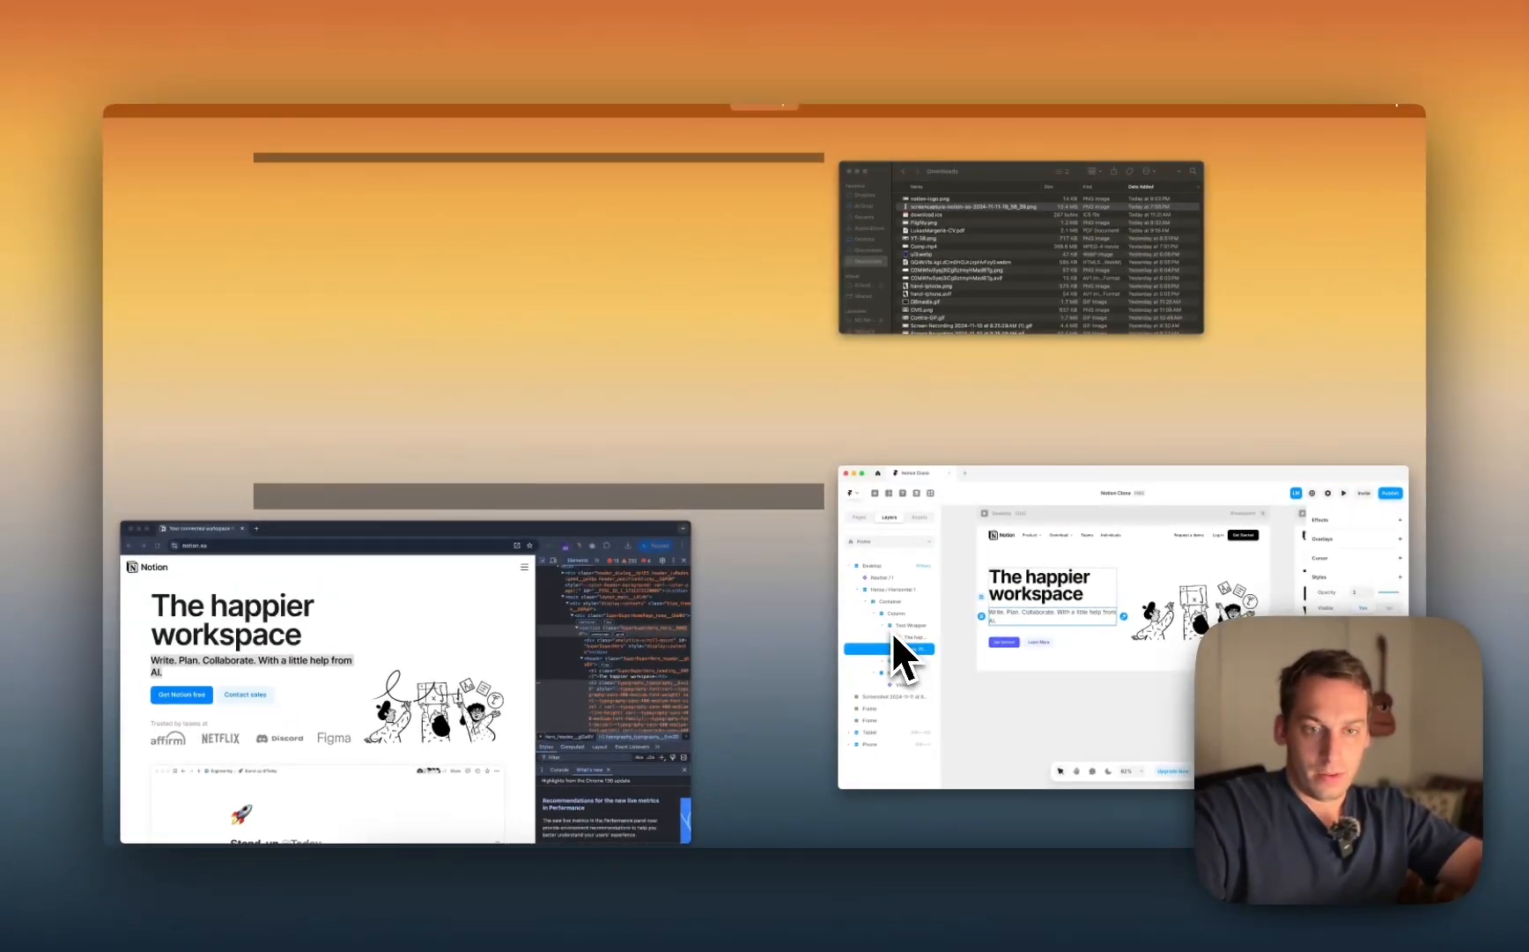
click(891, 631)
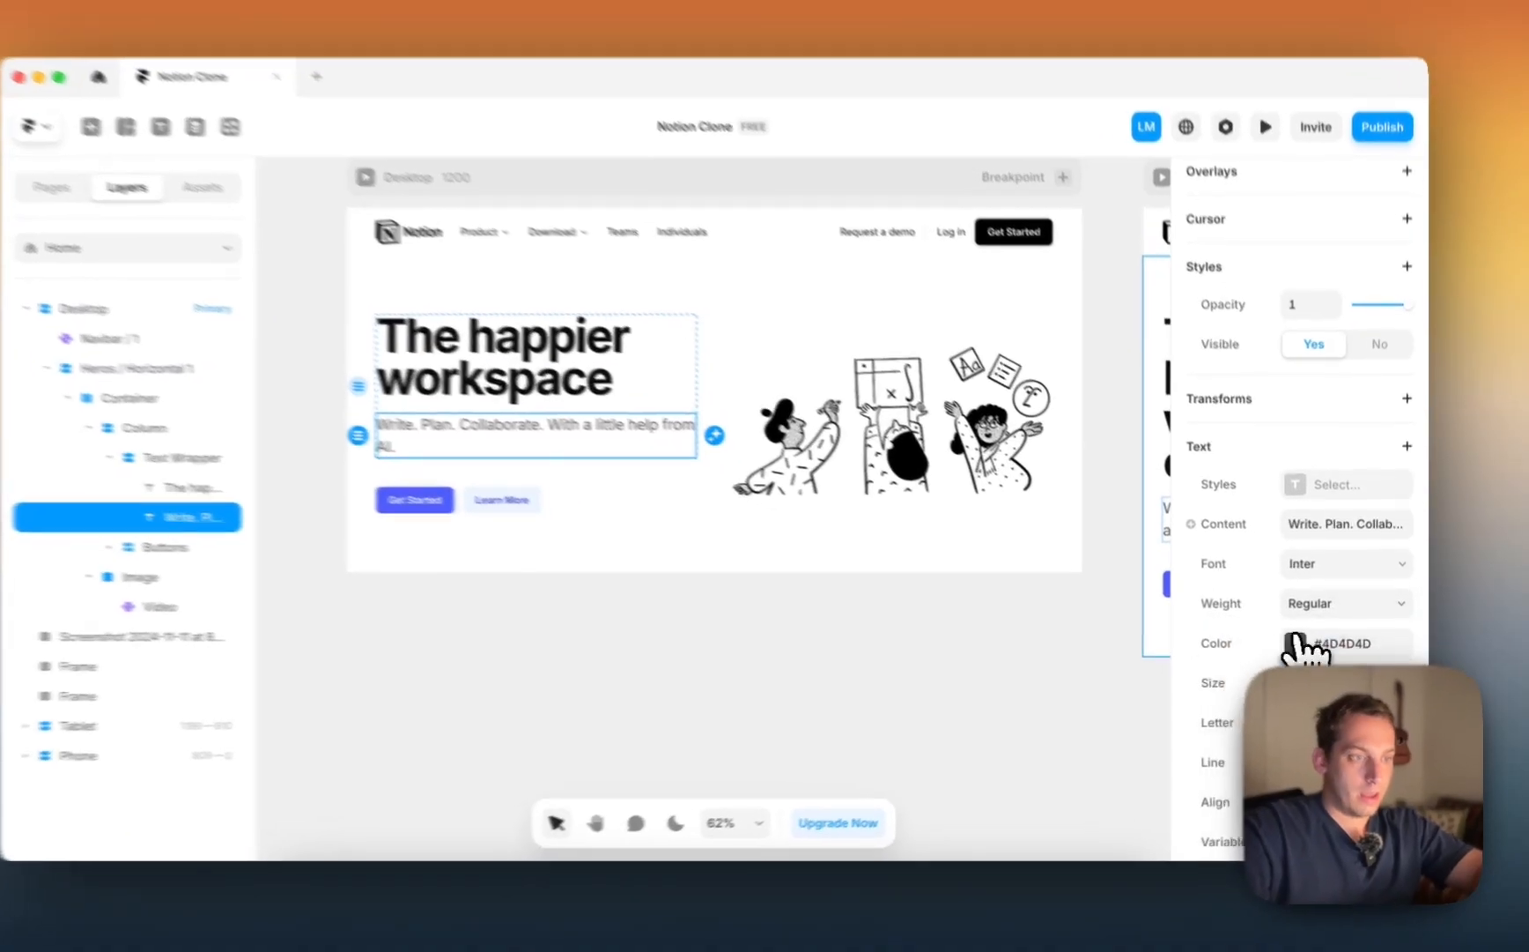
Step: Try the Medium and Semibold Italic font weights on the hero description
click(1345, 603)
click(1328, 644)
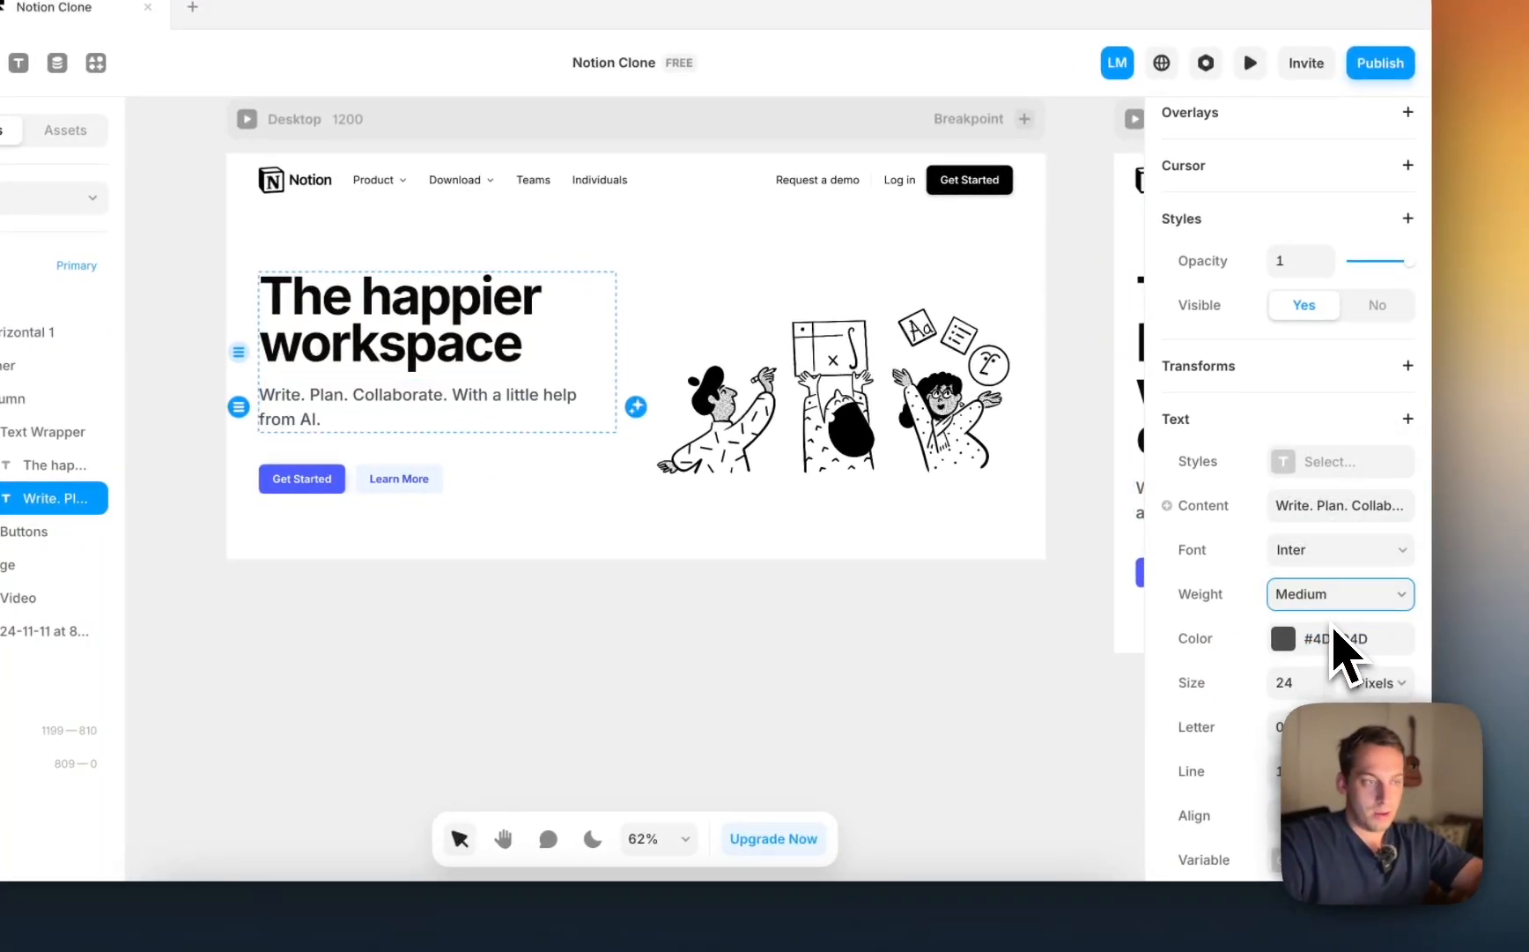
click(916, 649)
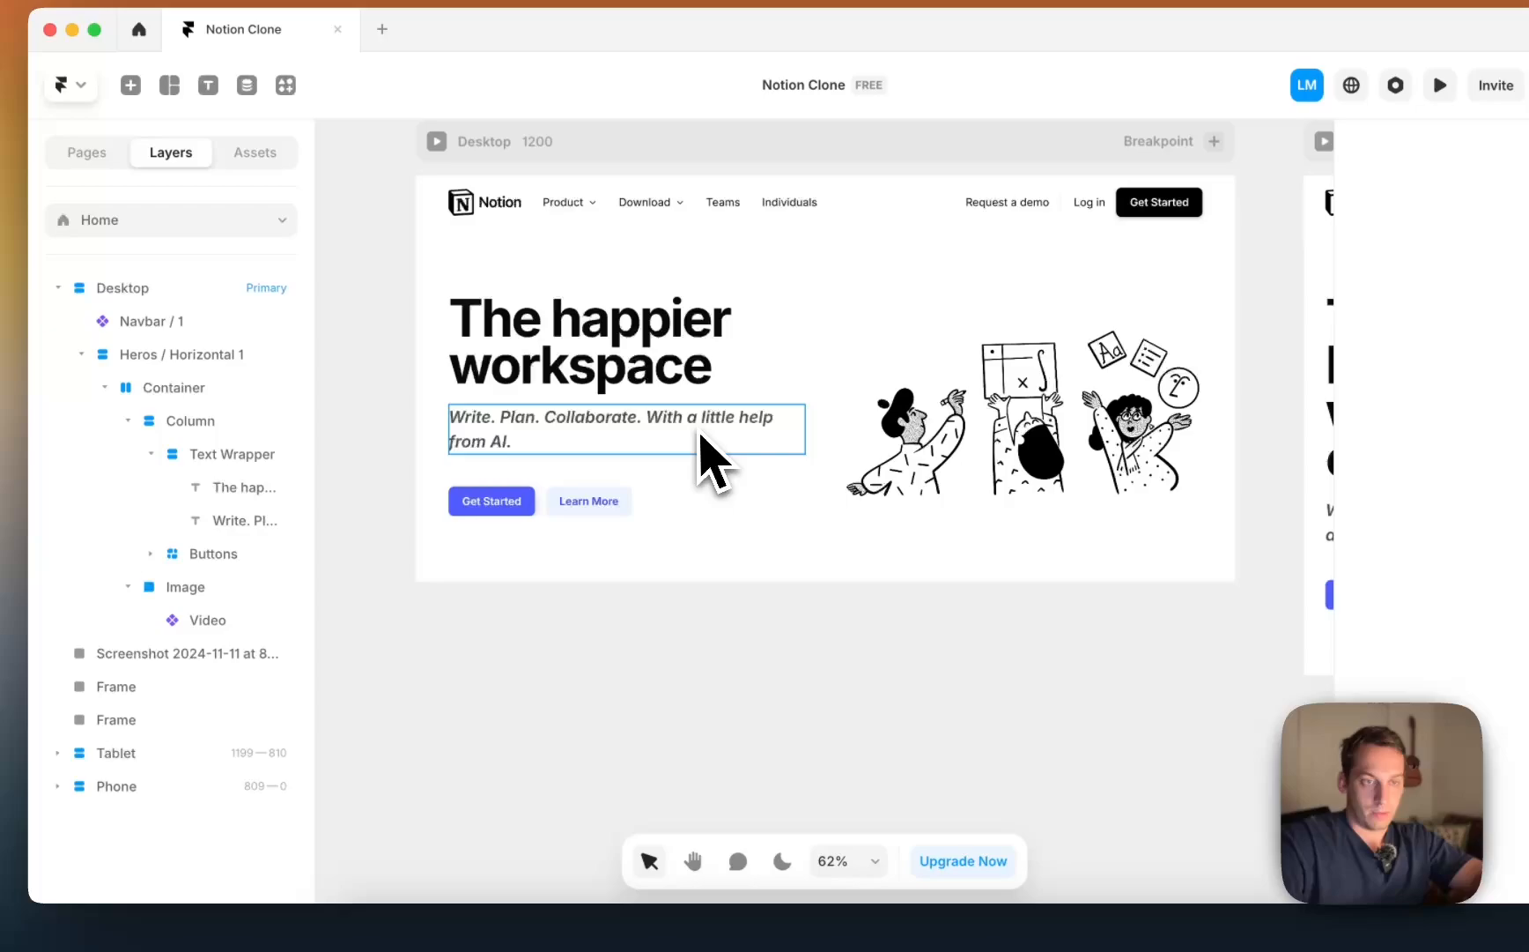
Step: Inspect Notion's tagline in Google Chrome and widen the developer tools to examine its typography styles
key(ctrl+Up)
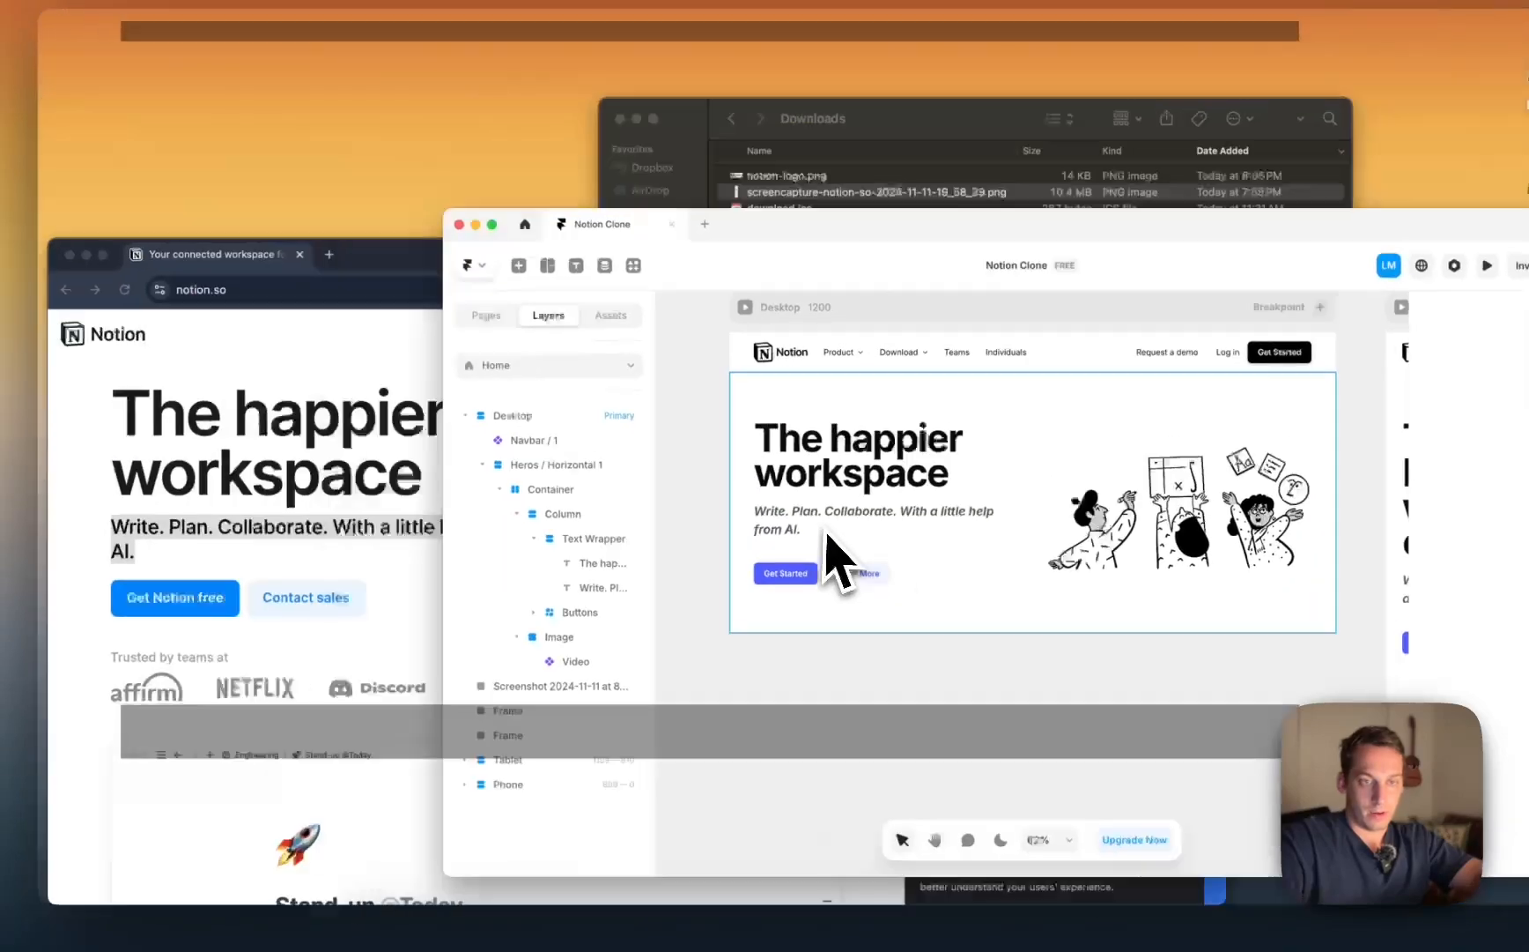
click(420, 623)
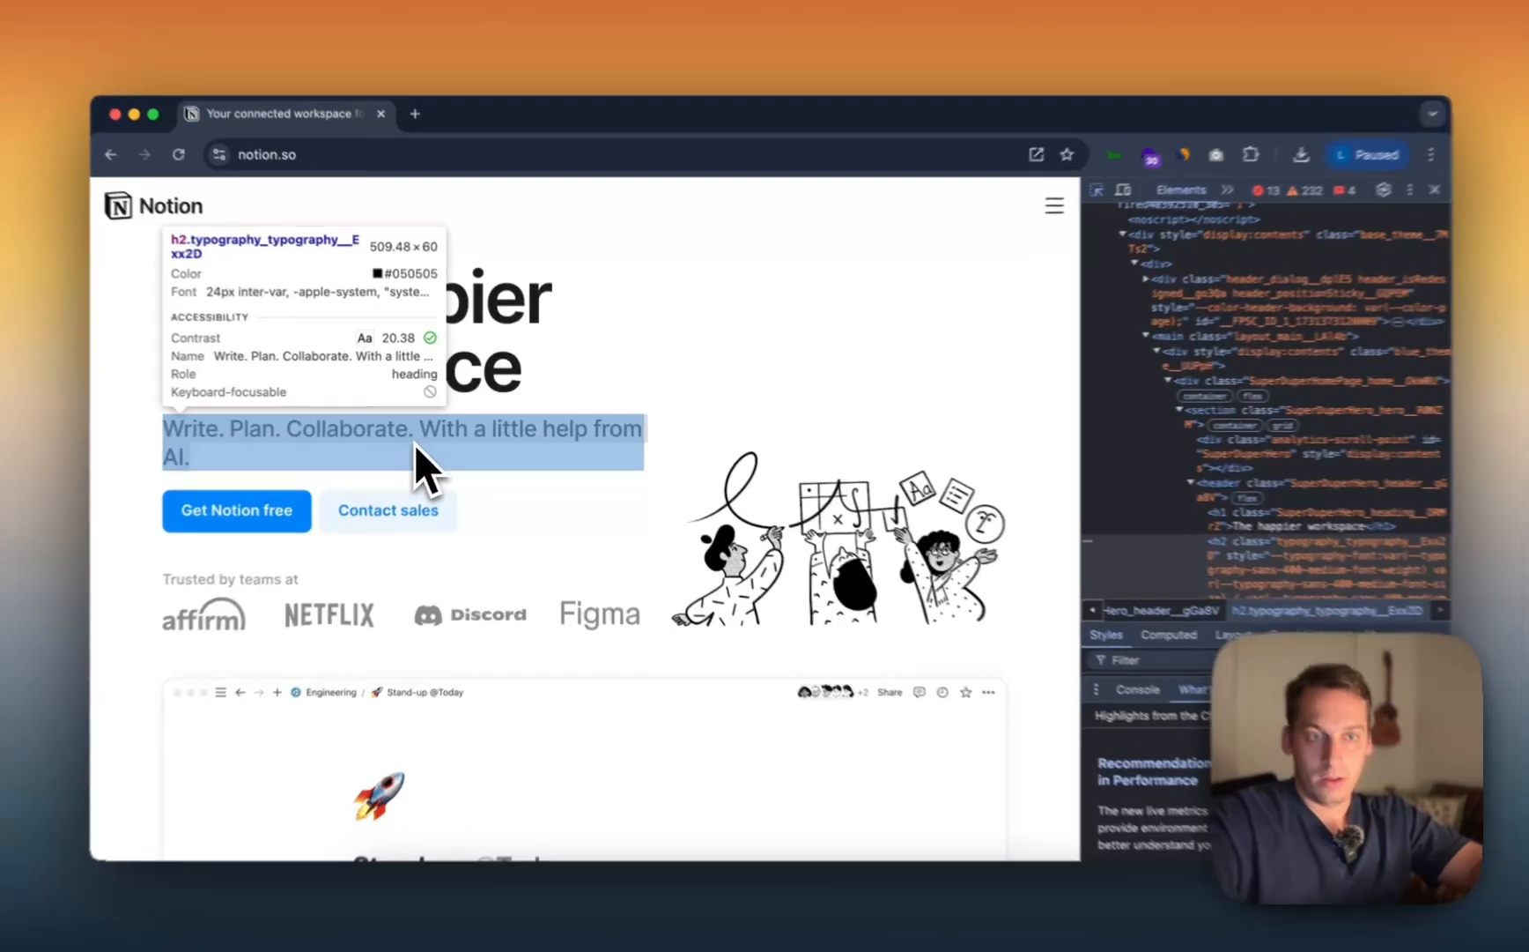
click(415, 445)
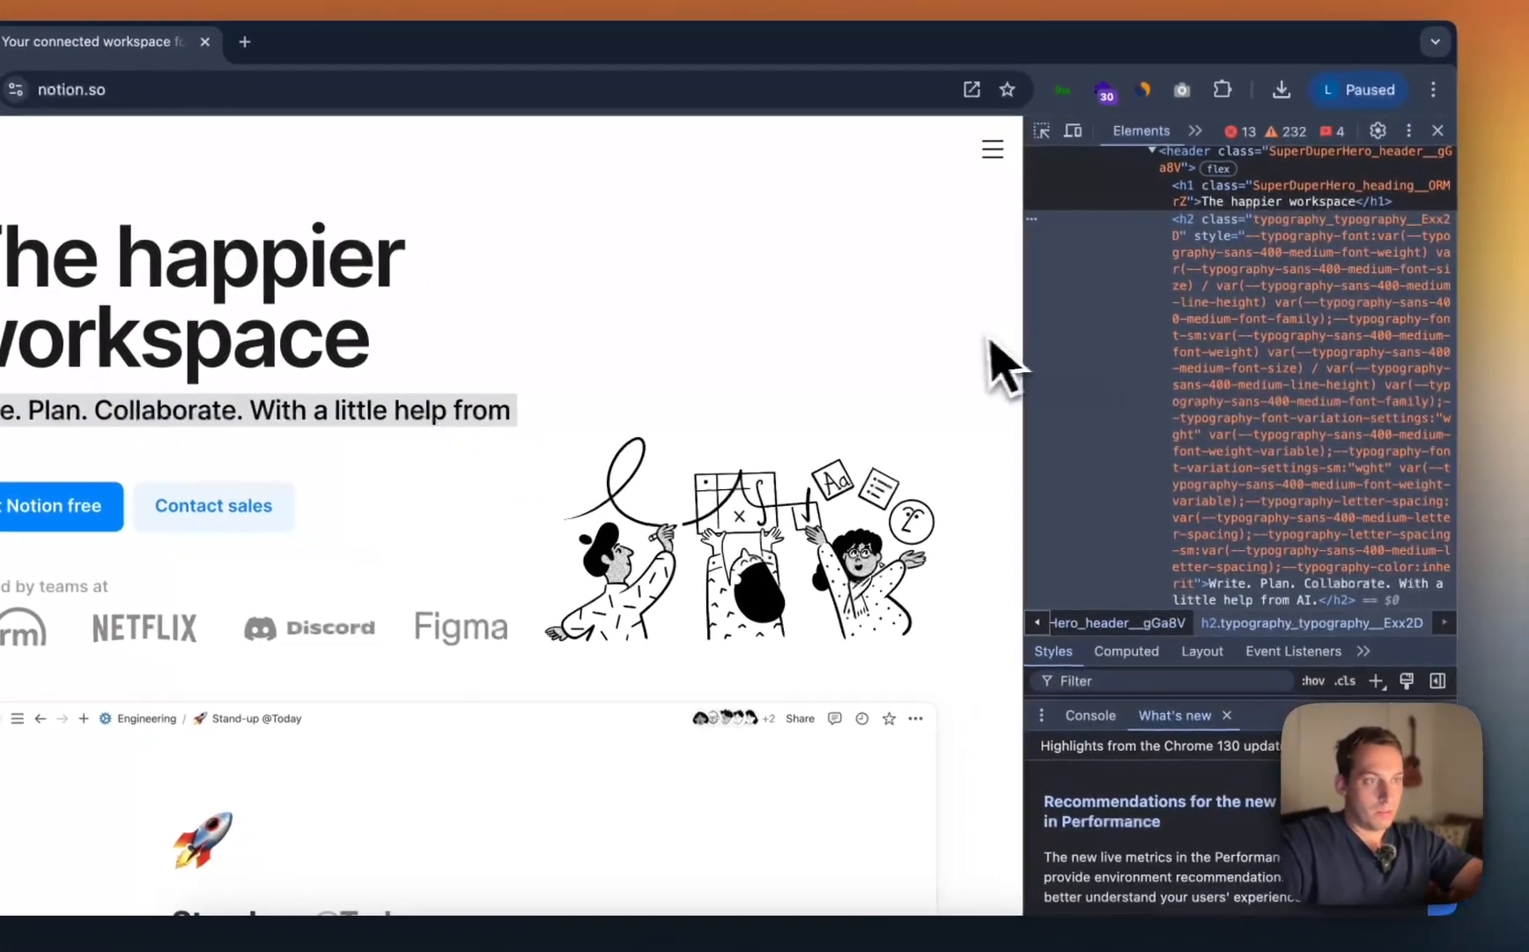
drag(1023, 331, 657, 426)
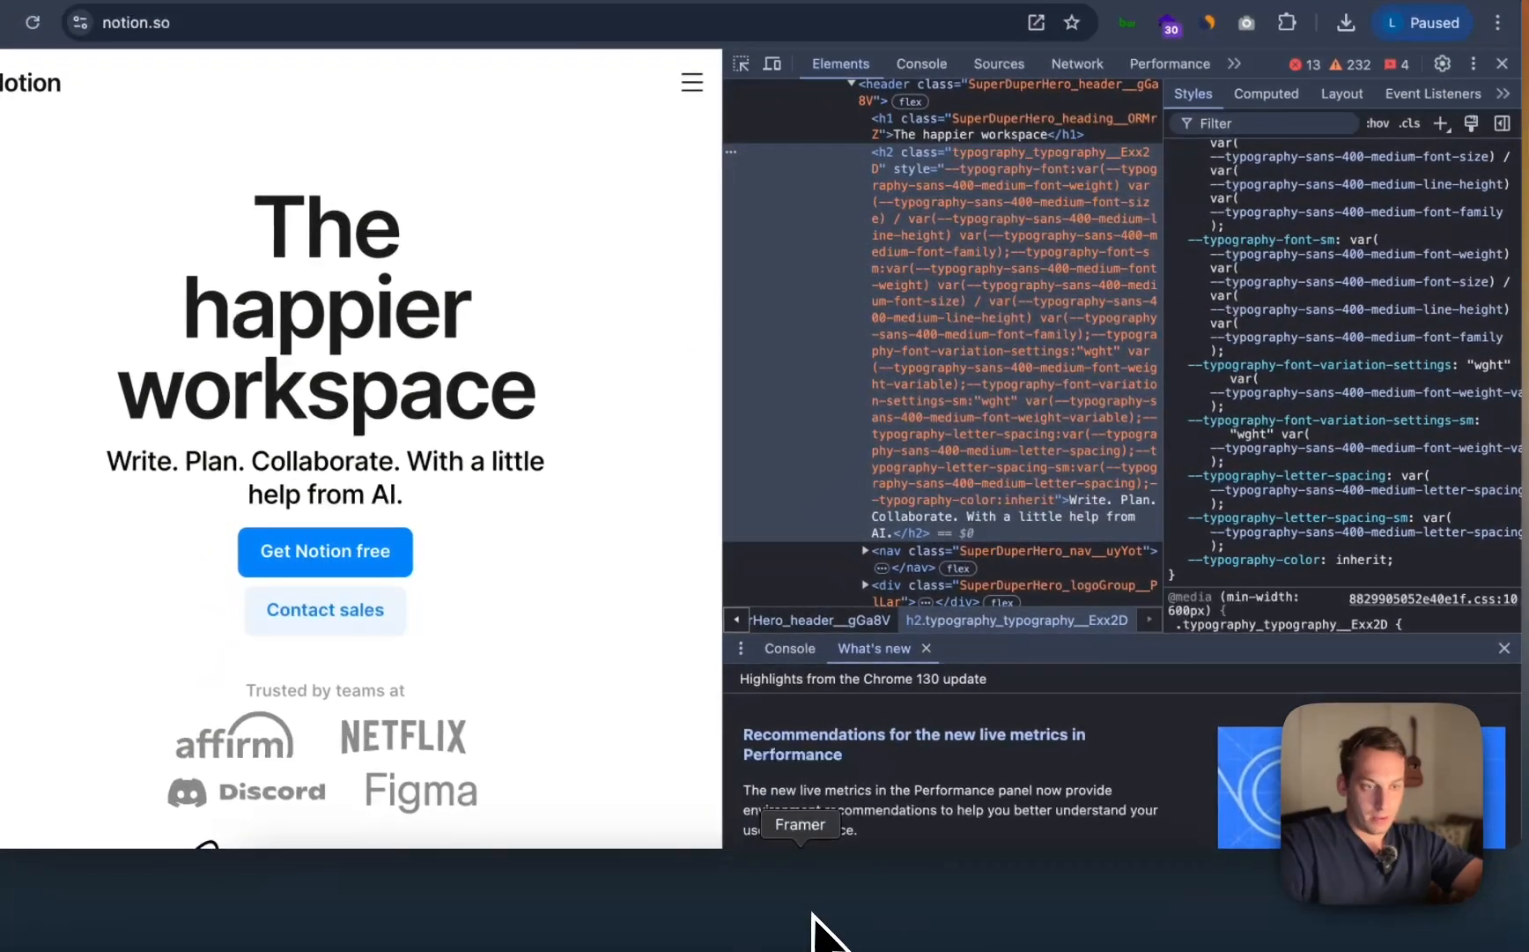
Step: Switch back to Framer and set the hero description's font weight to Medium
click(817, 925)
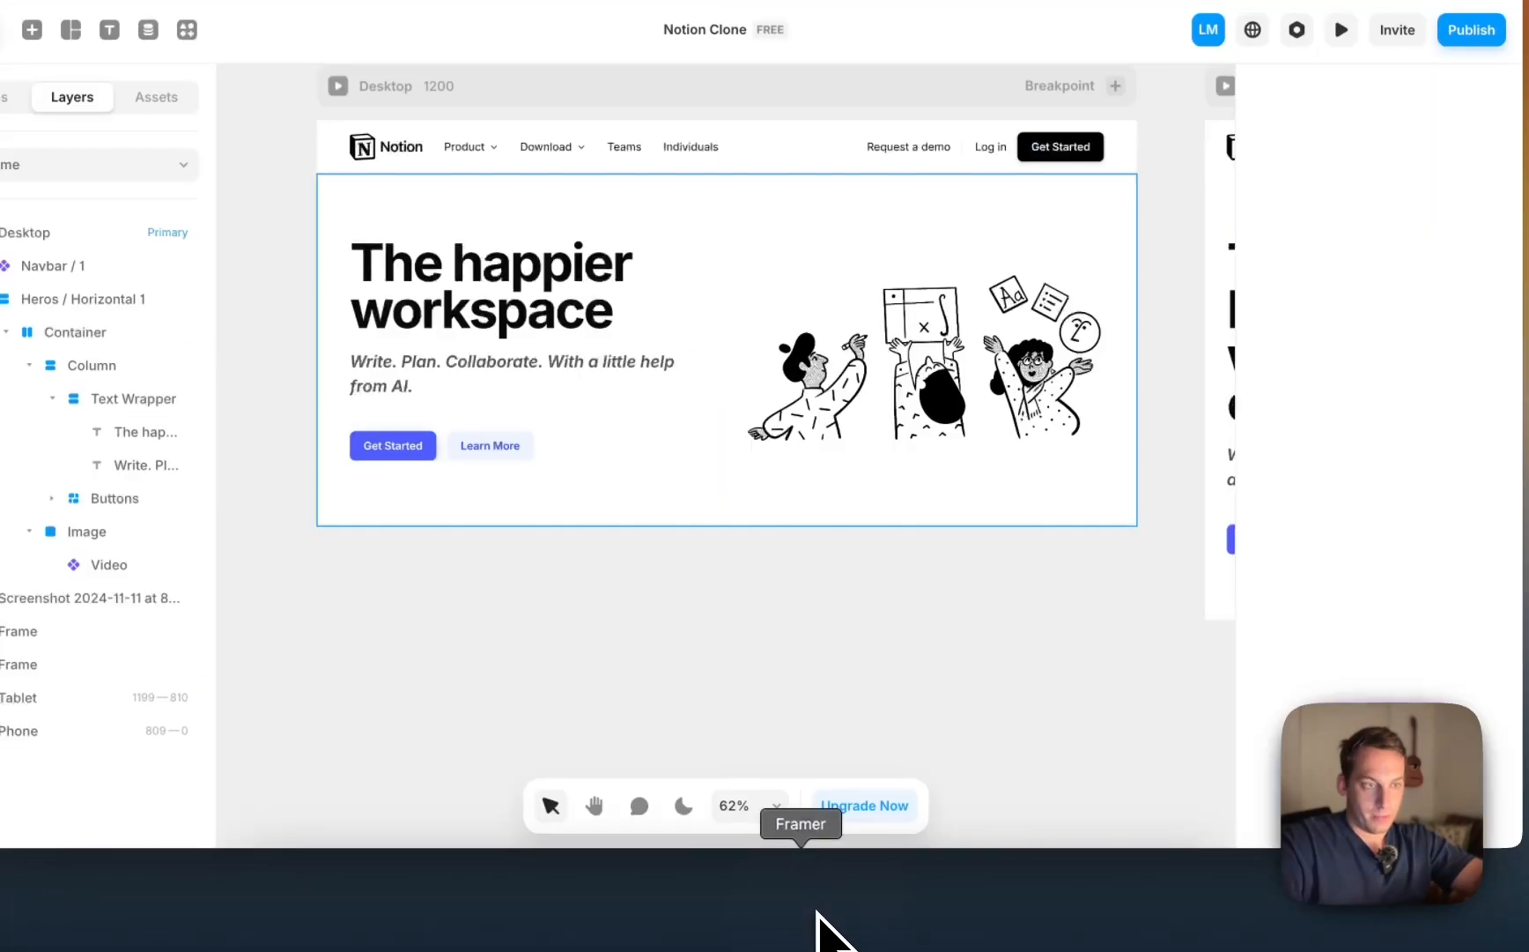
click(546, 362)
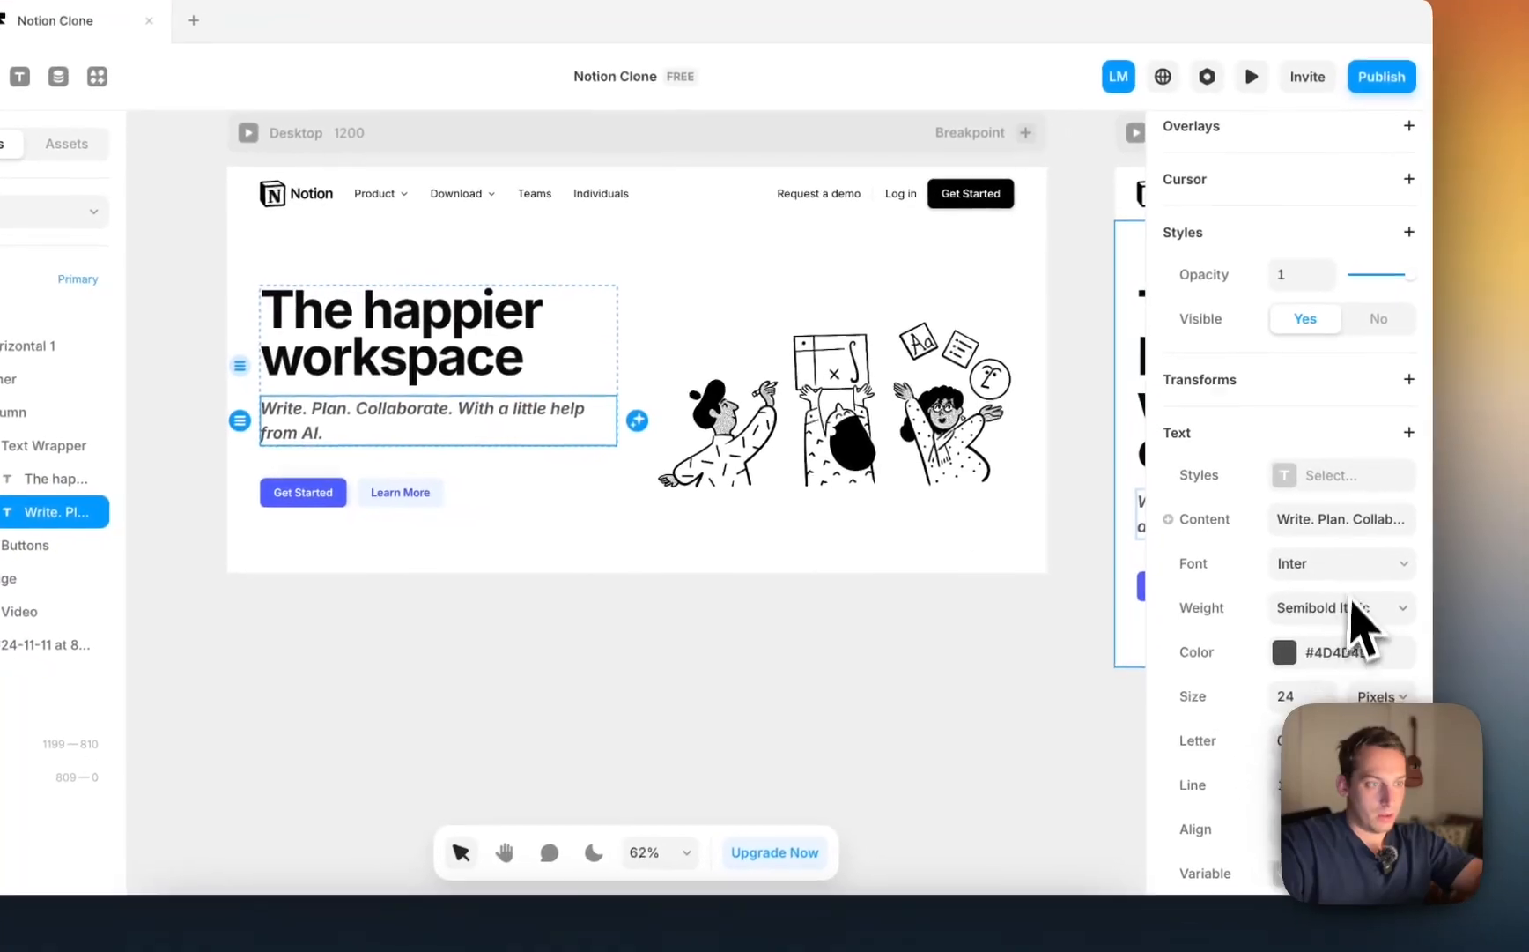
click(1356, 608)
click(1351, 537)
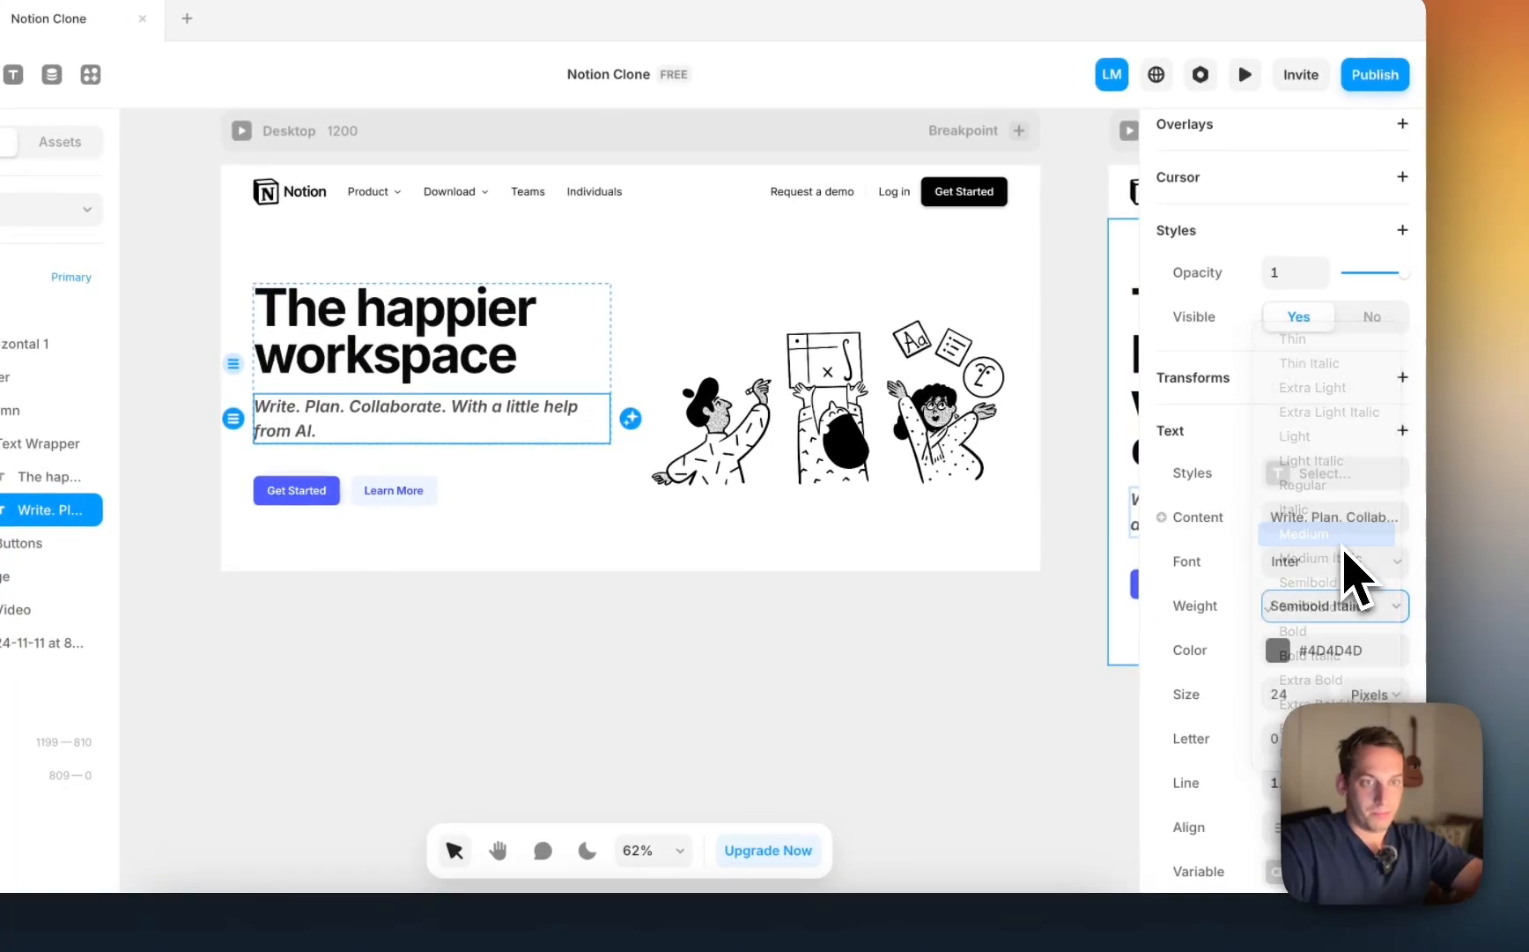
Step: Change the hero heading's text color to #242424
click(550, 354)
click(1277, 481)
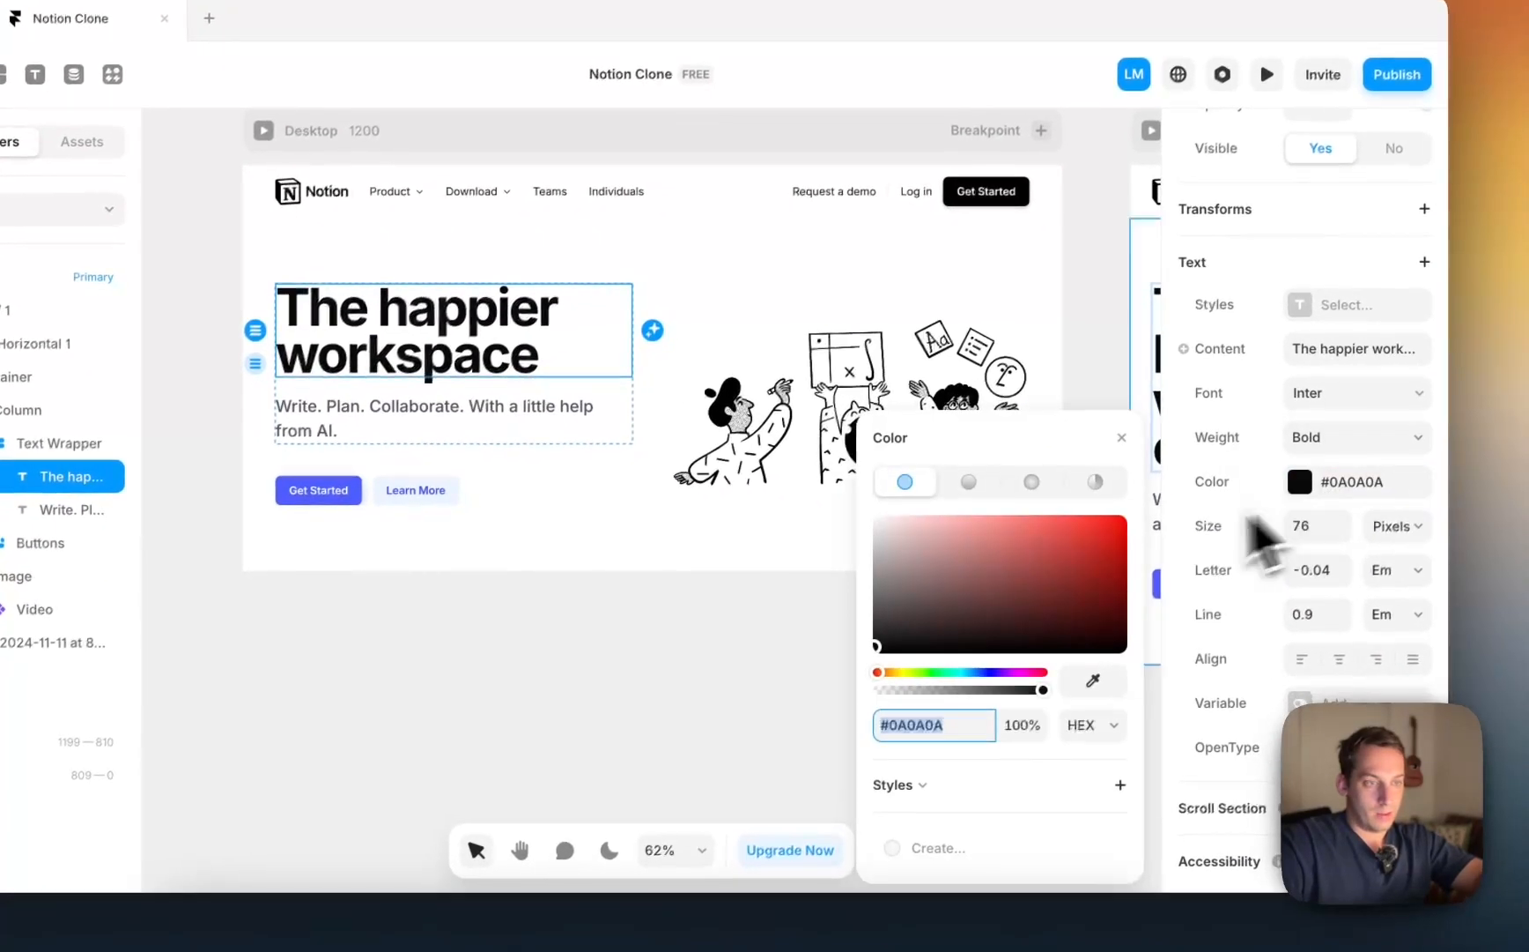
drag(940, 636, 873, 634)
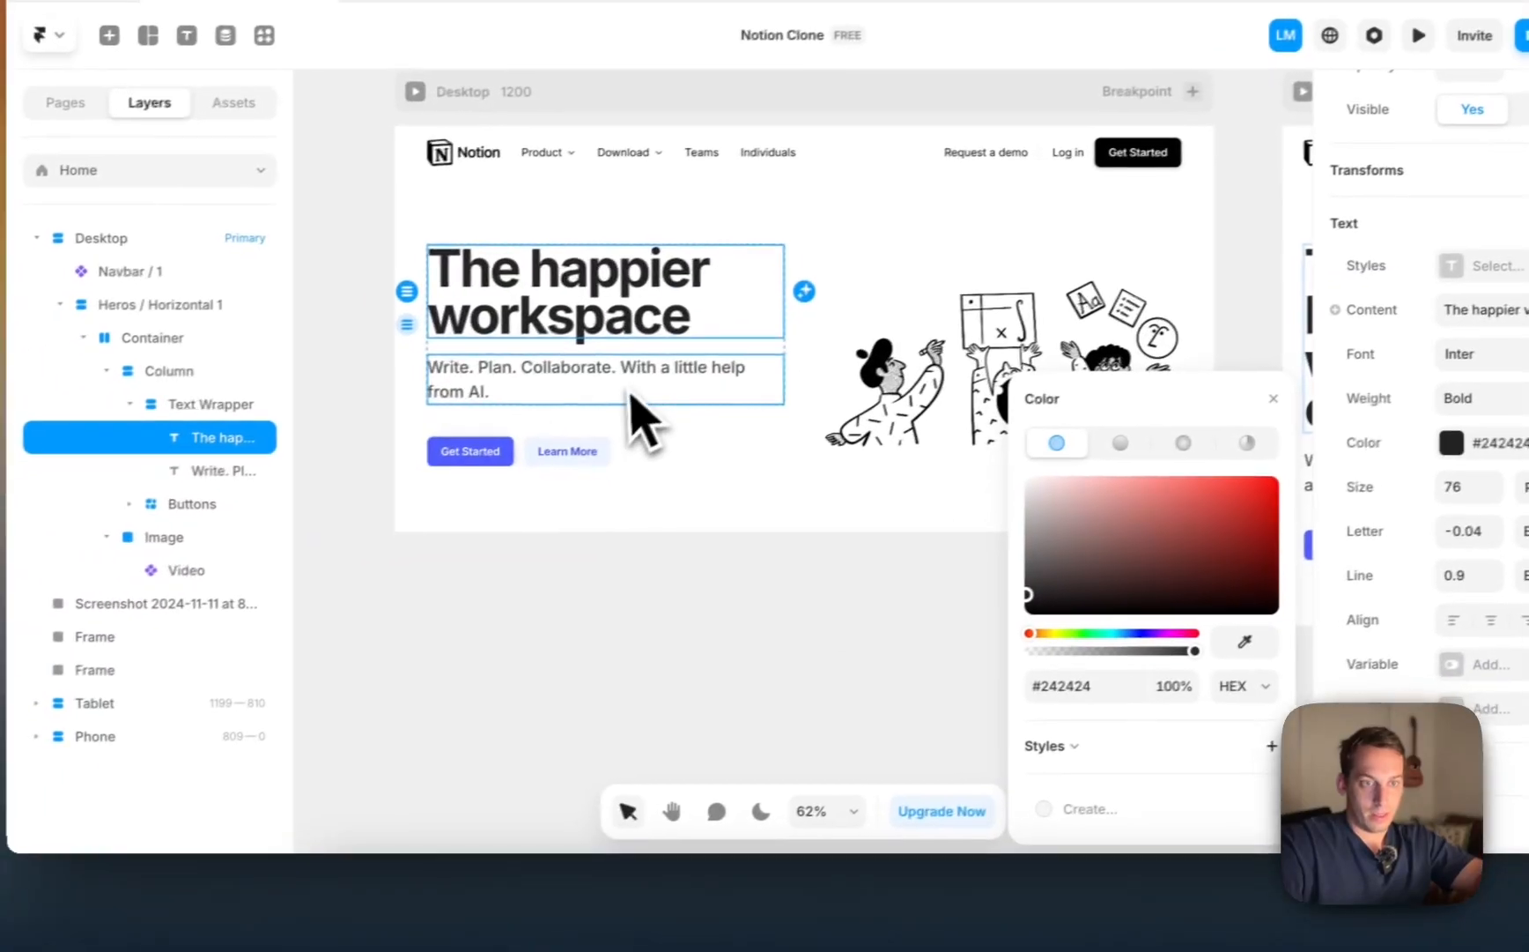
Step: Switch to Google Chrome and close the developer tools on Notion's homepage
click(476, 916)
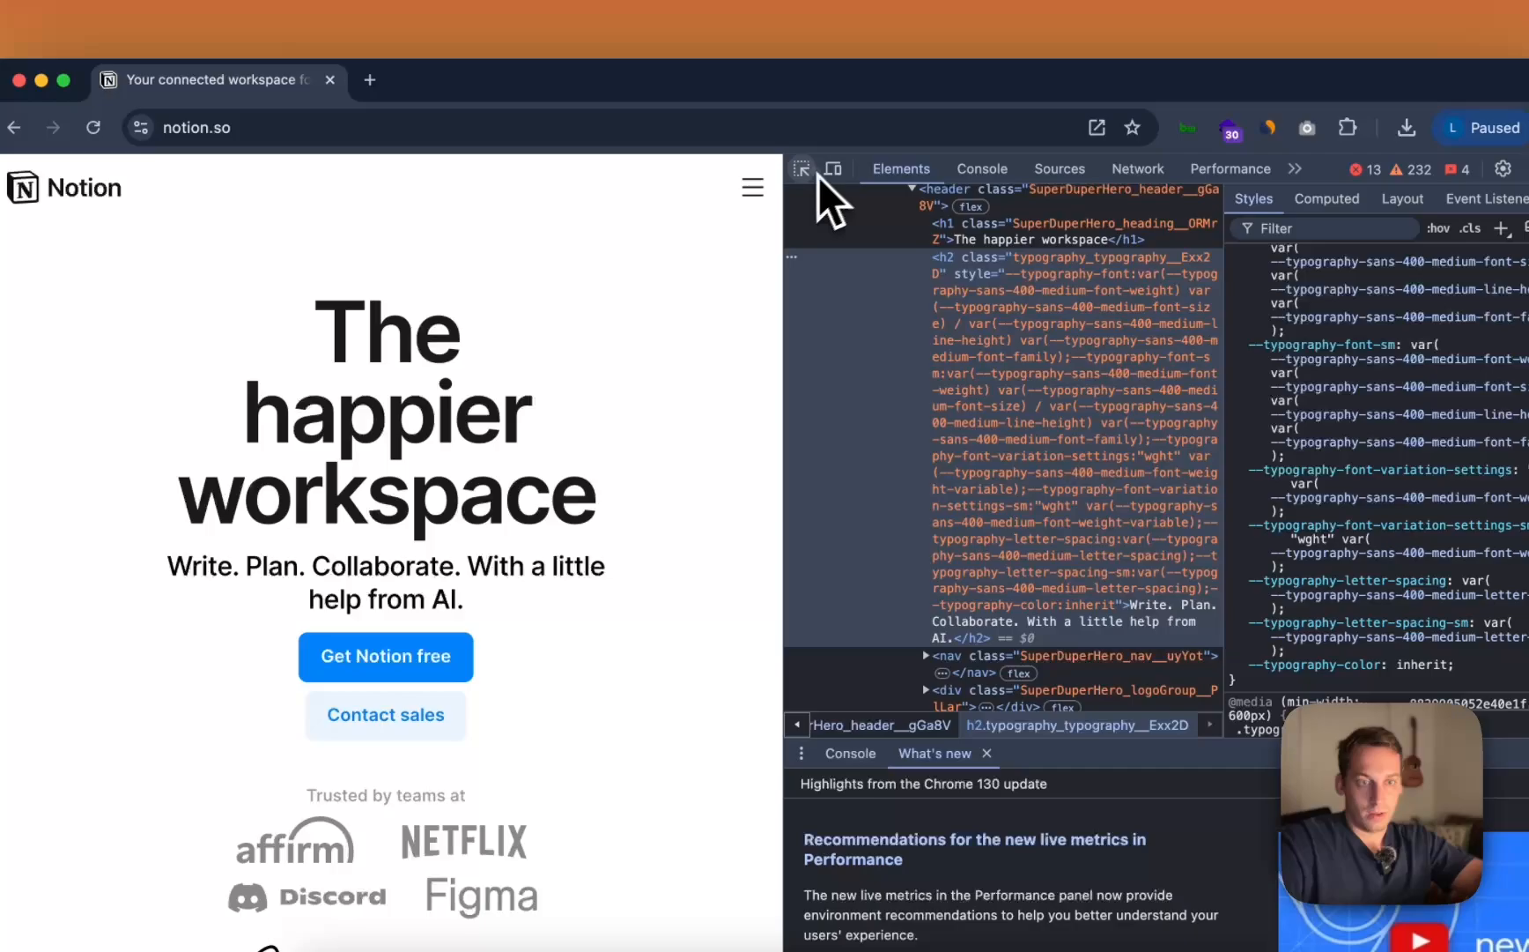
click(908, 63)
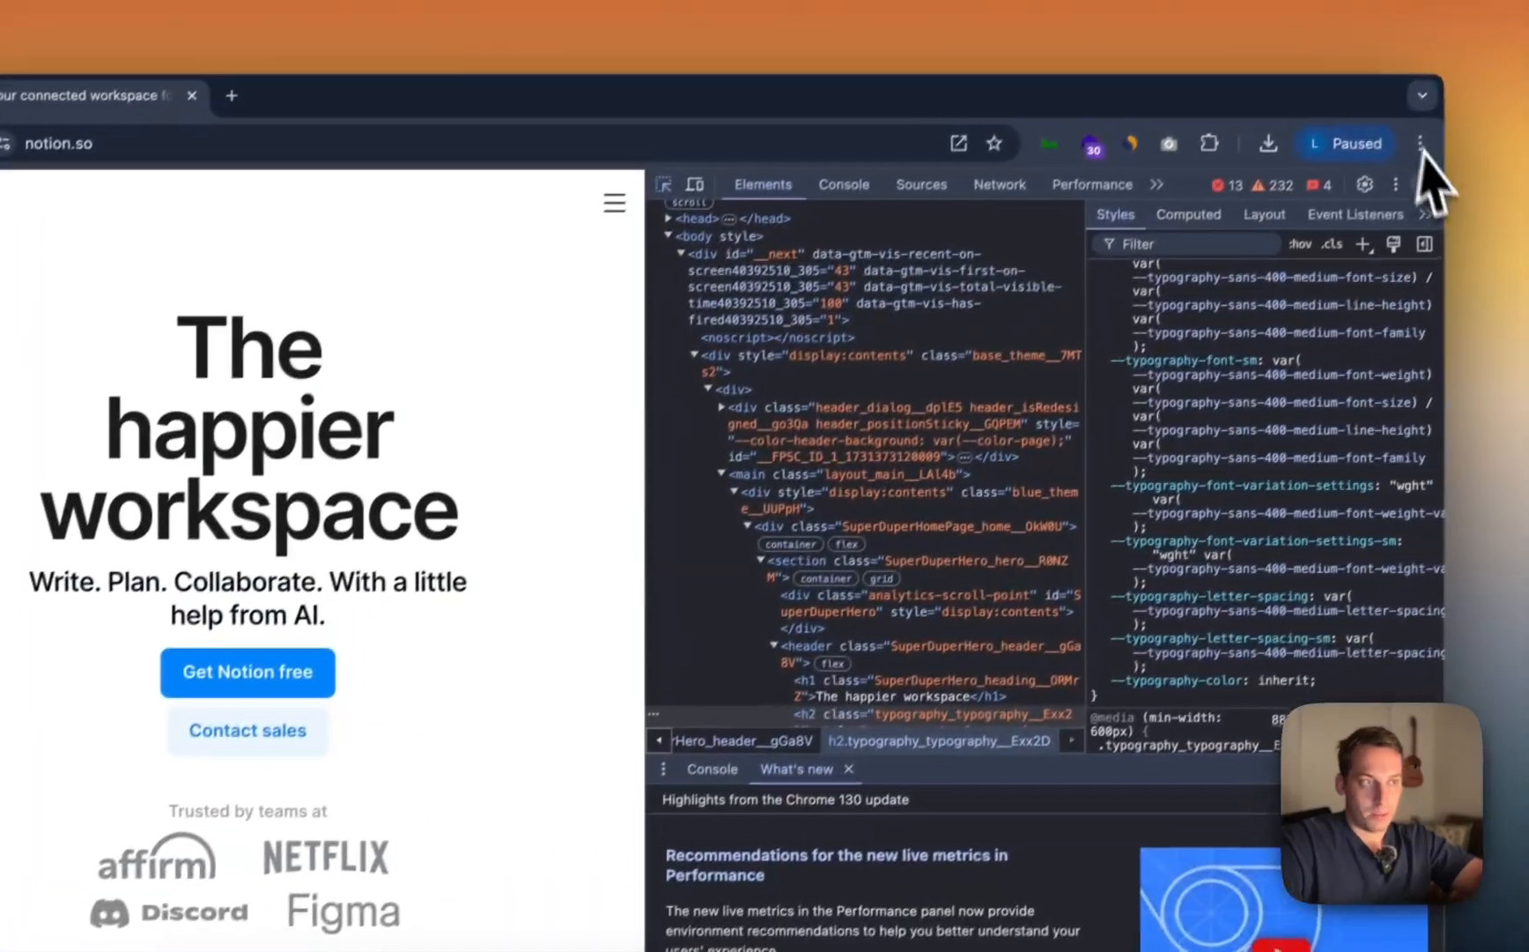
click(1425, 183)
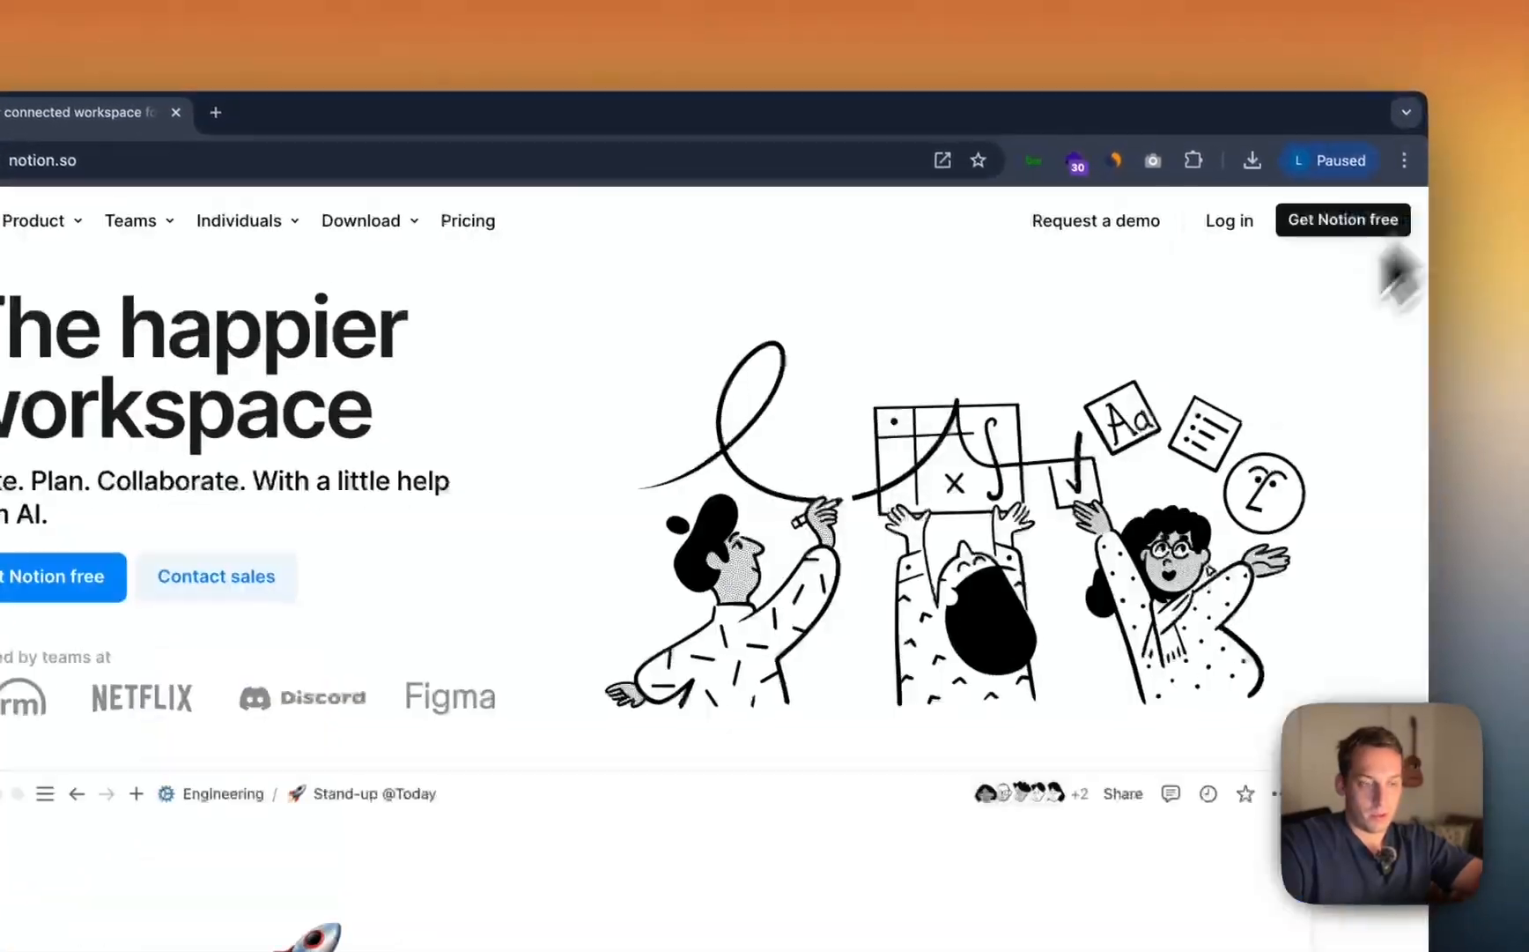
Step: Switch to Framer, set the hero description's text color to #242424 and deselect it
click(796, 923)
click(663, 407)
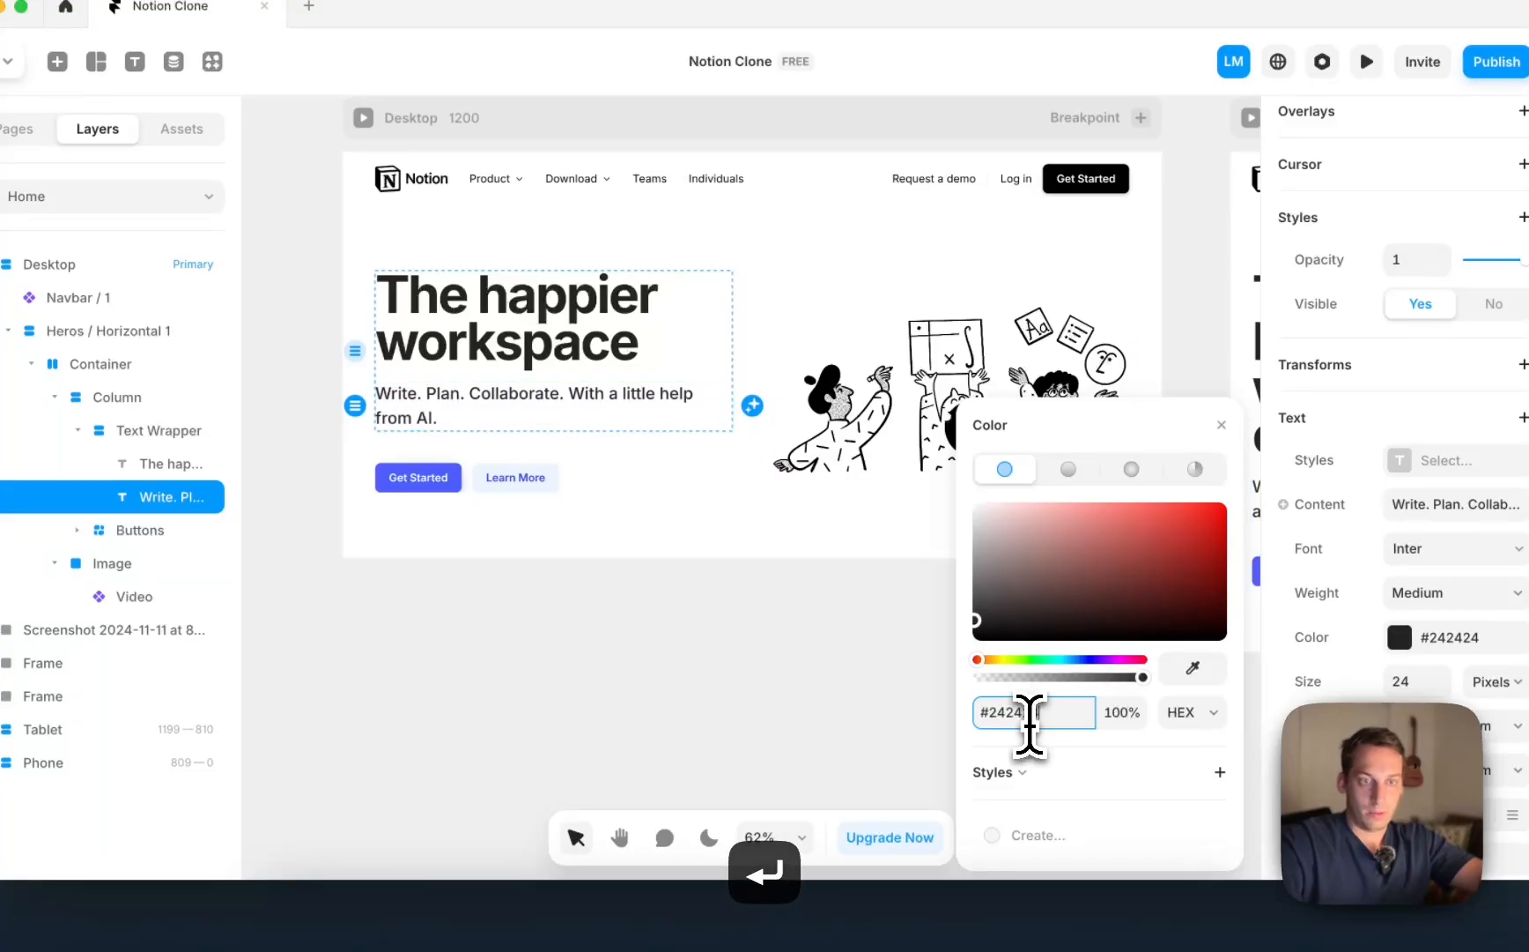
click(731, 617)
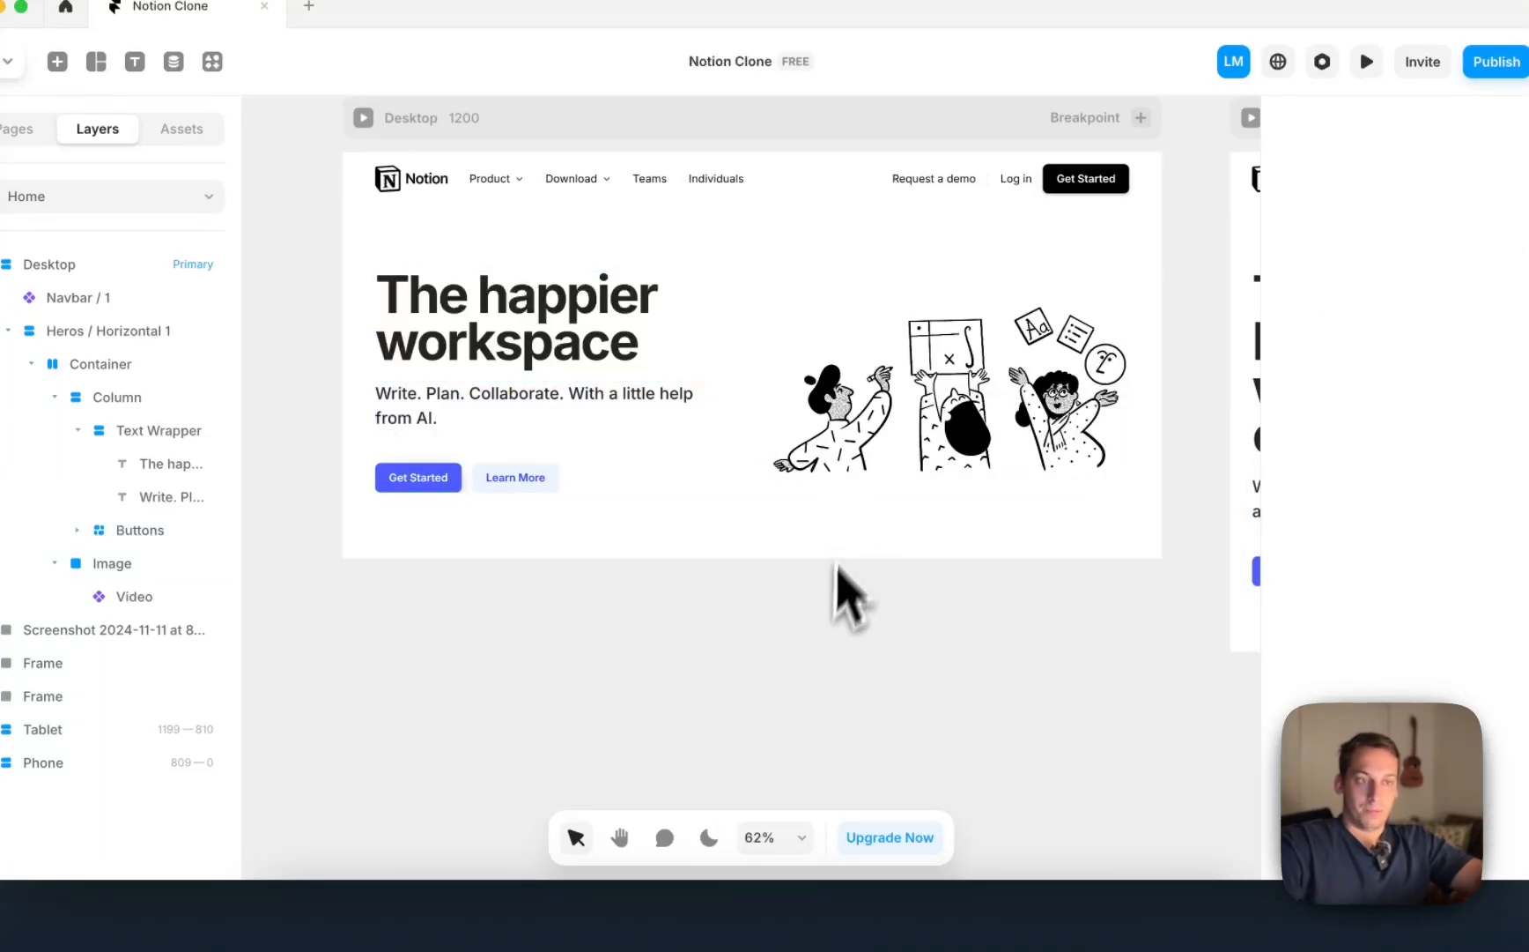
Step: Compare the hero section with Notion's homepage in Google Chrome, and examine the hero's buttons and spacing in Framer
key(ctrl+Up)
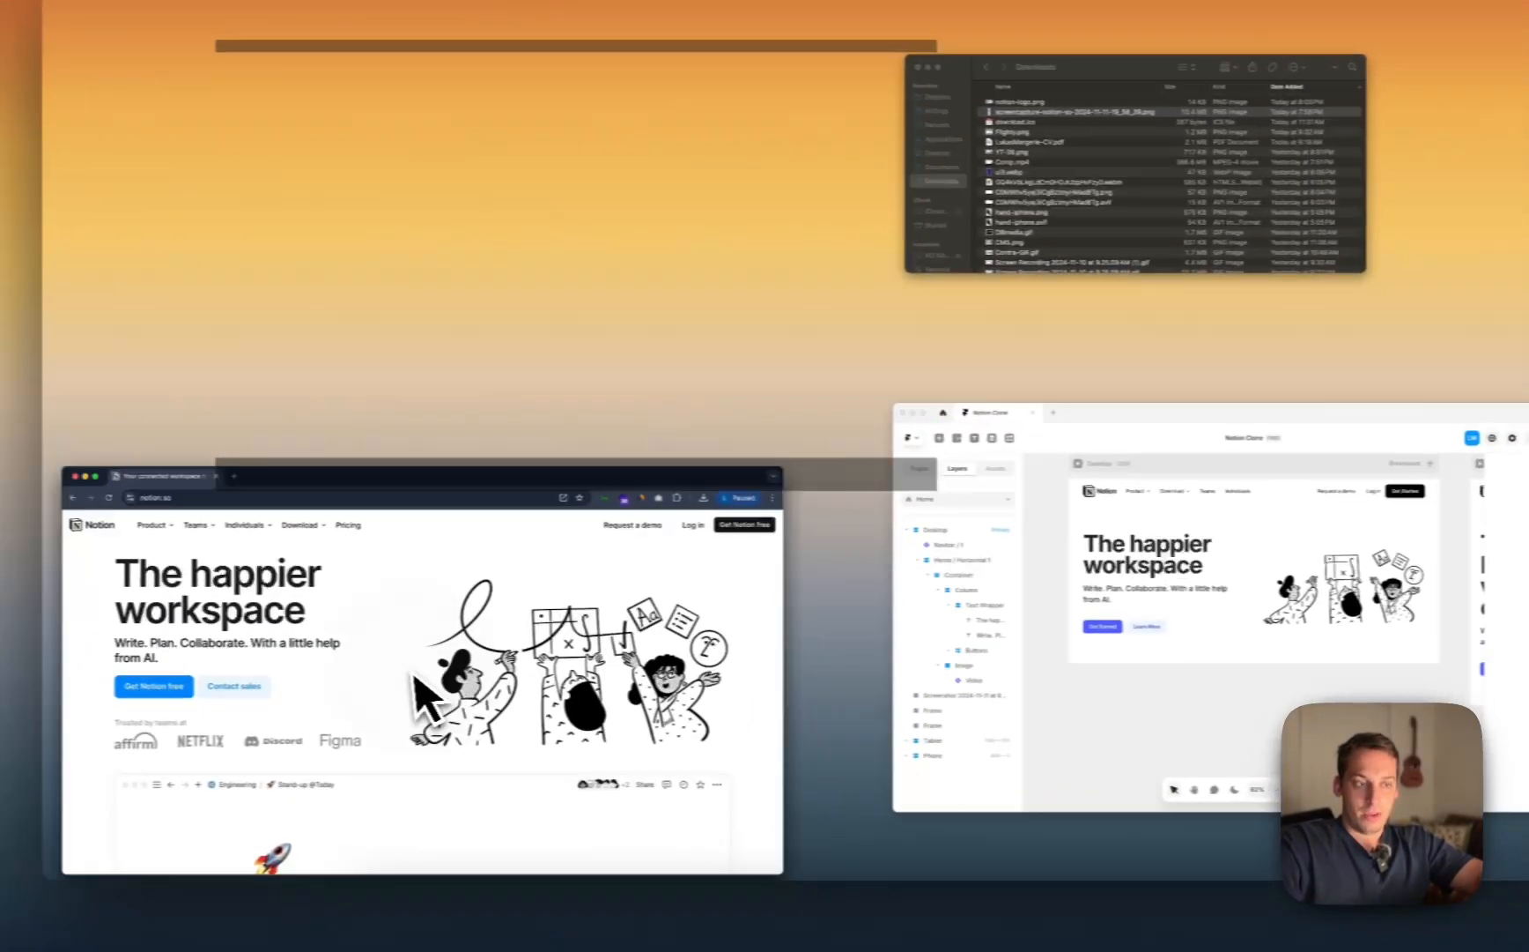
click(430, 509)
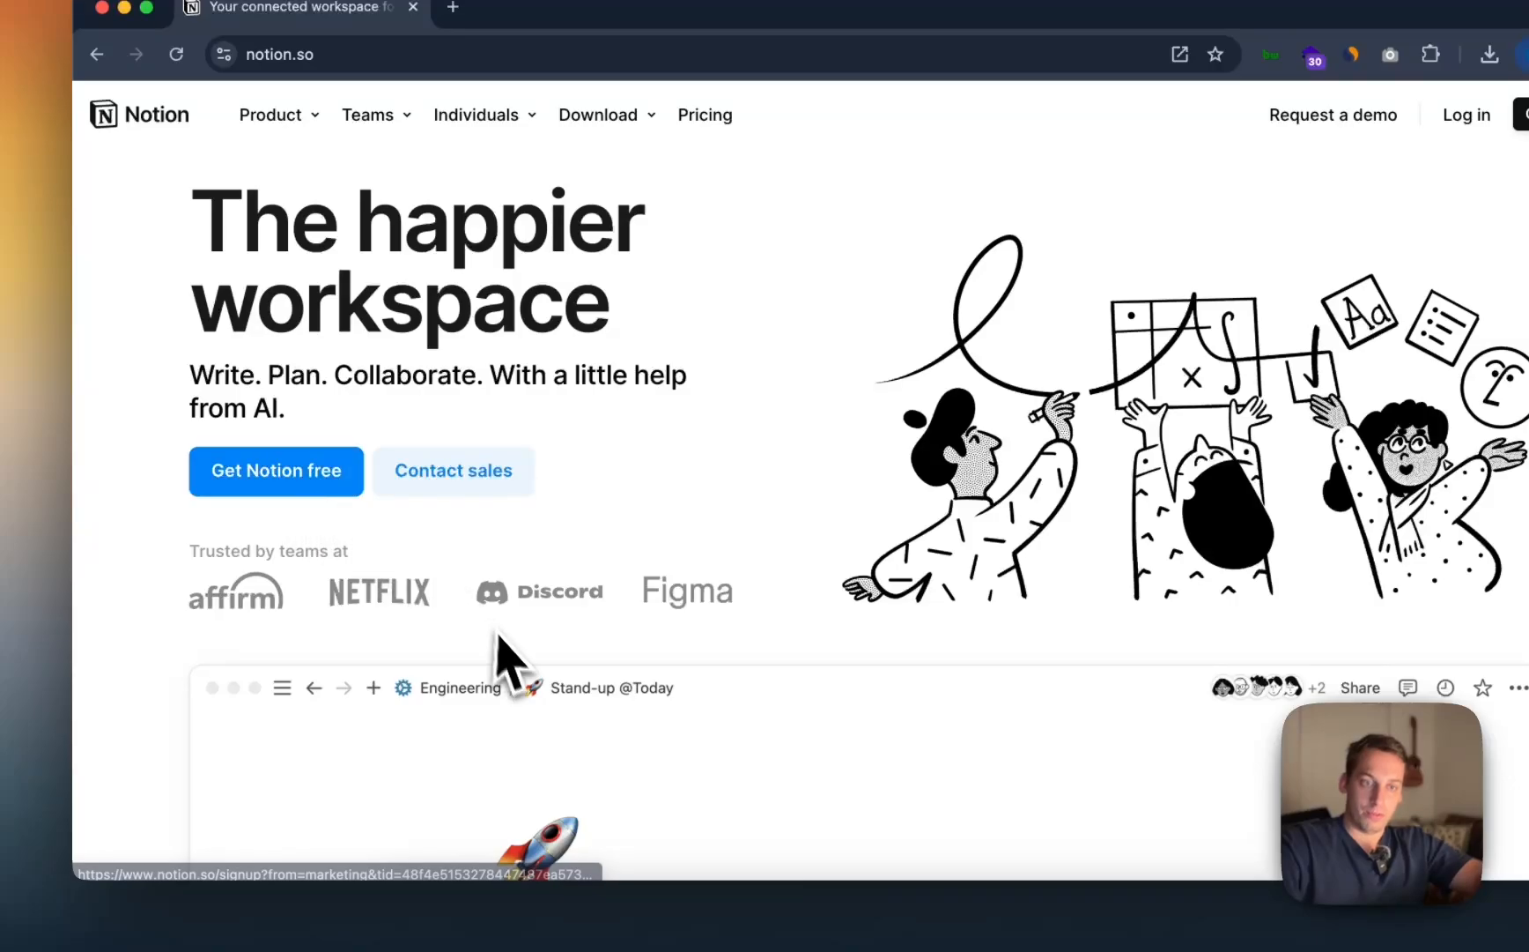
key(ctrl+Up)
click(423, 460)
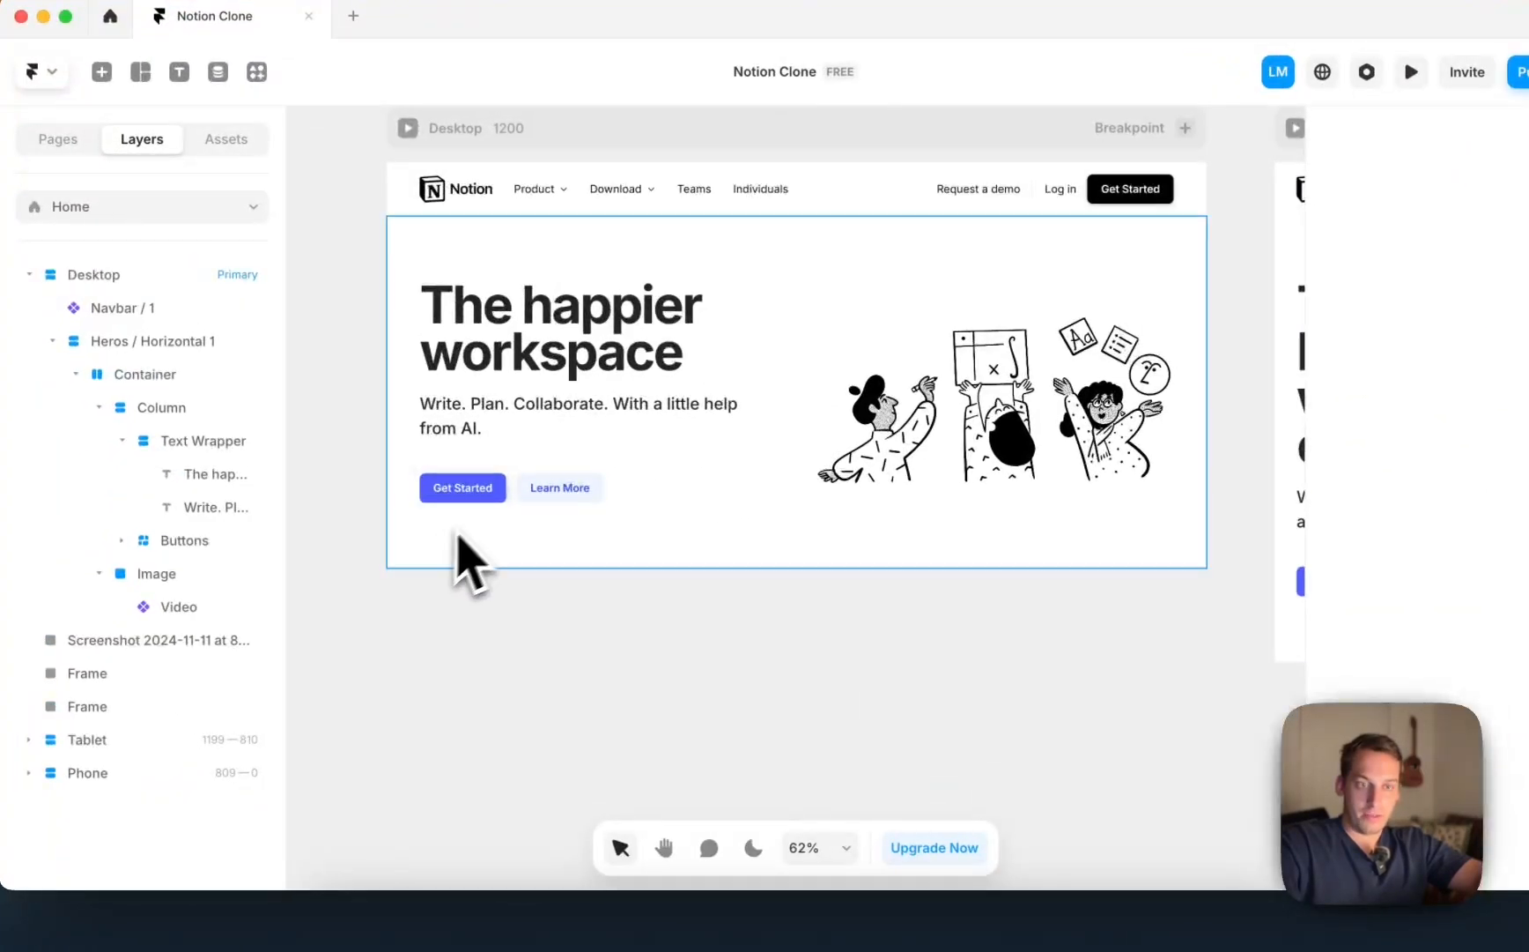
scroll(600, 511, up, 5)
scroll(603, 504, left, 3)
scroll(592, 472, down, 3)
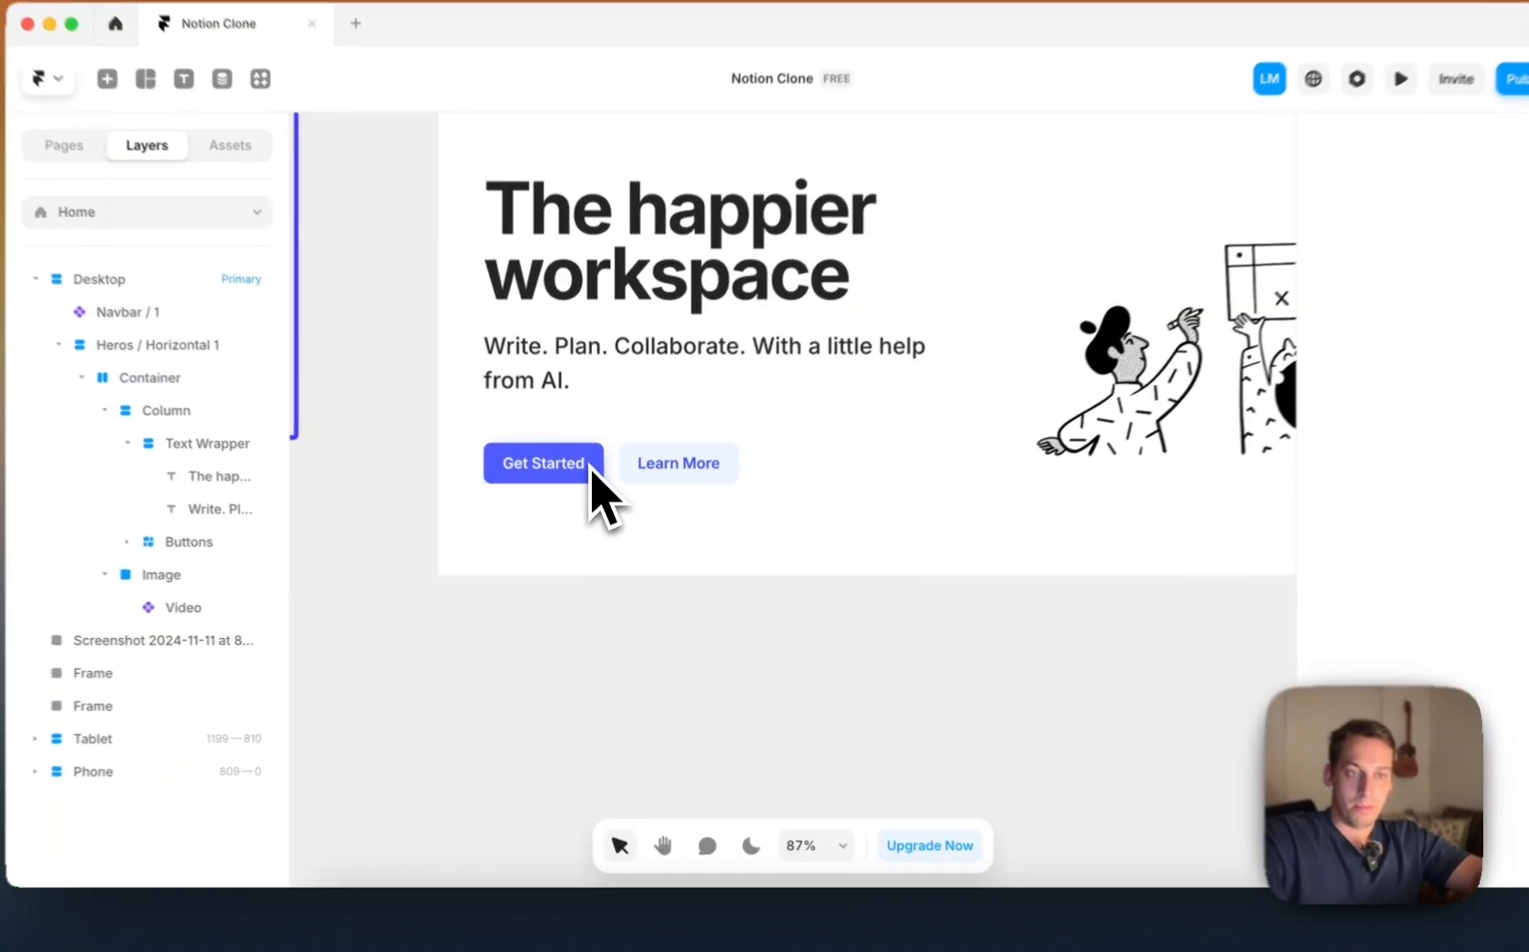
scroll(598, 495, down, 3)
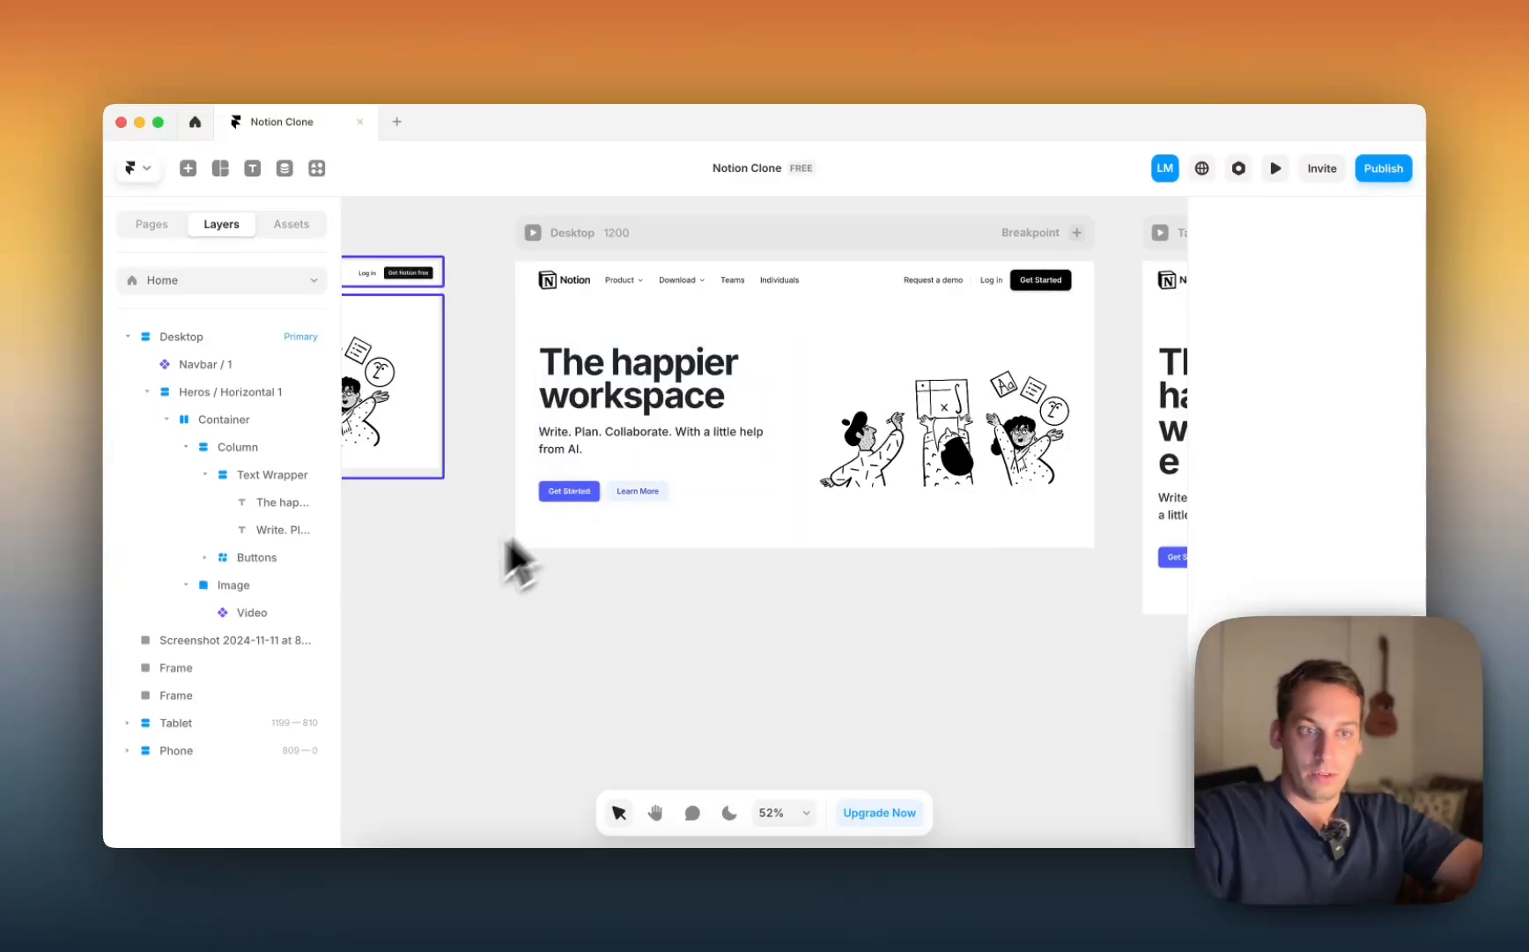
Step: Compare the hero spacing with Notion's homepage in Google Chrome, and reduce the gap between the hero text and buttons in Framer
key(ctrl+Up)
click(472, 624)
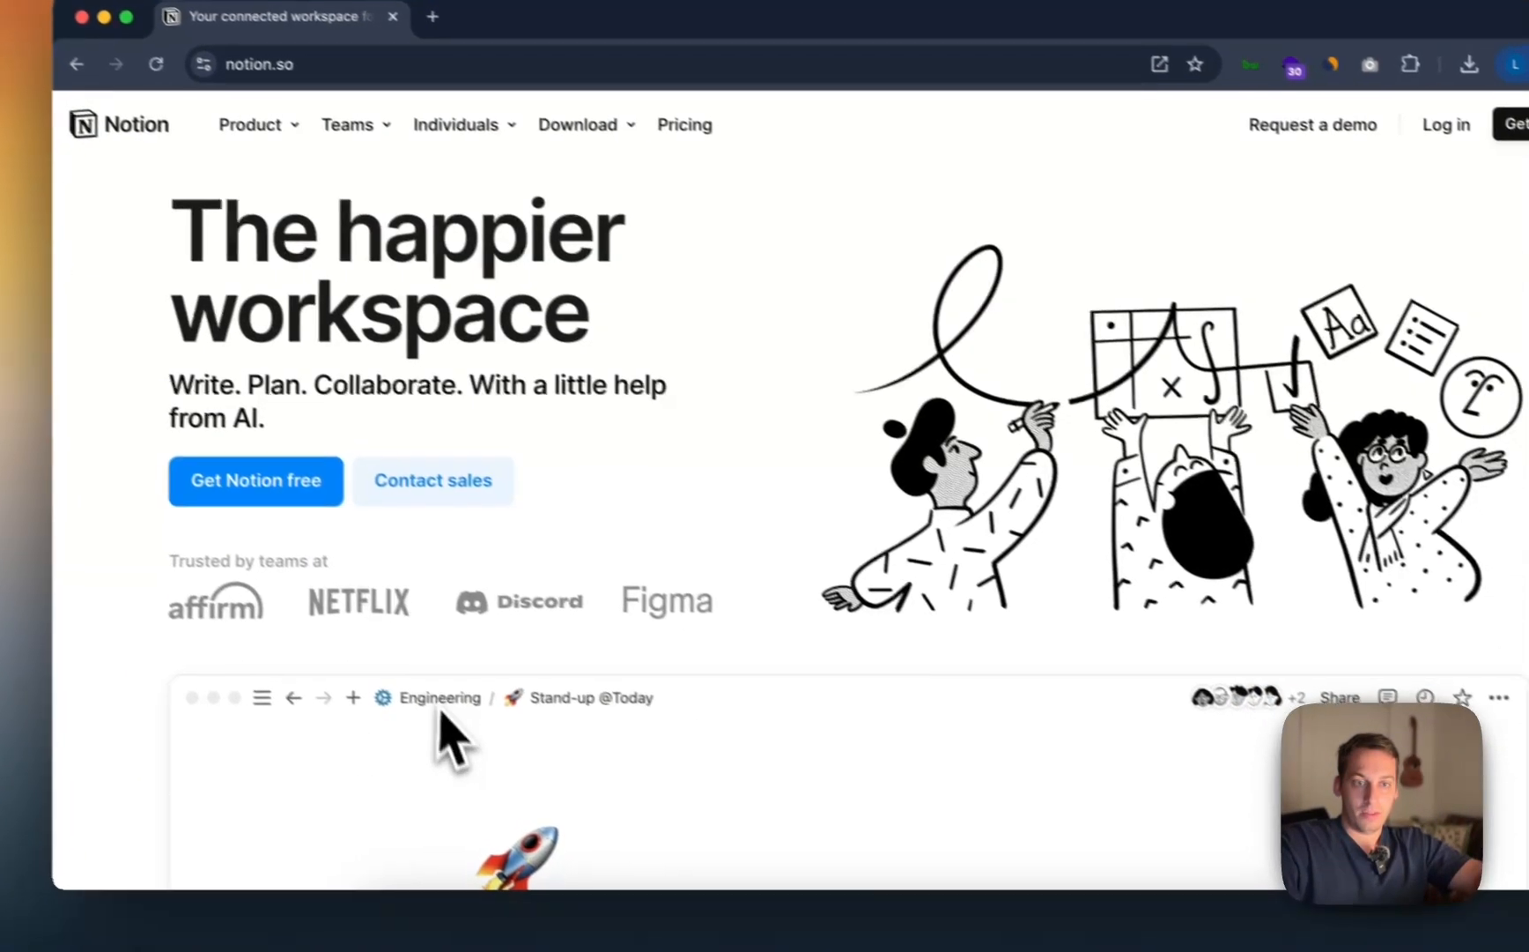
key(ctrl+Up)
click(614, 563)
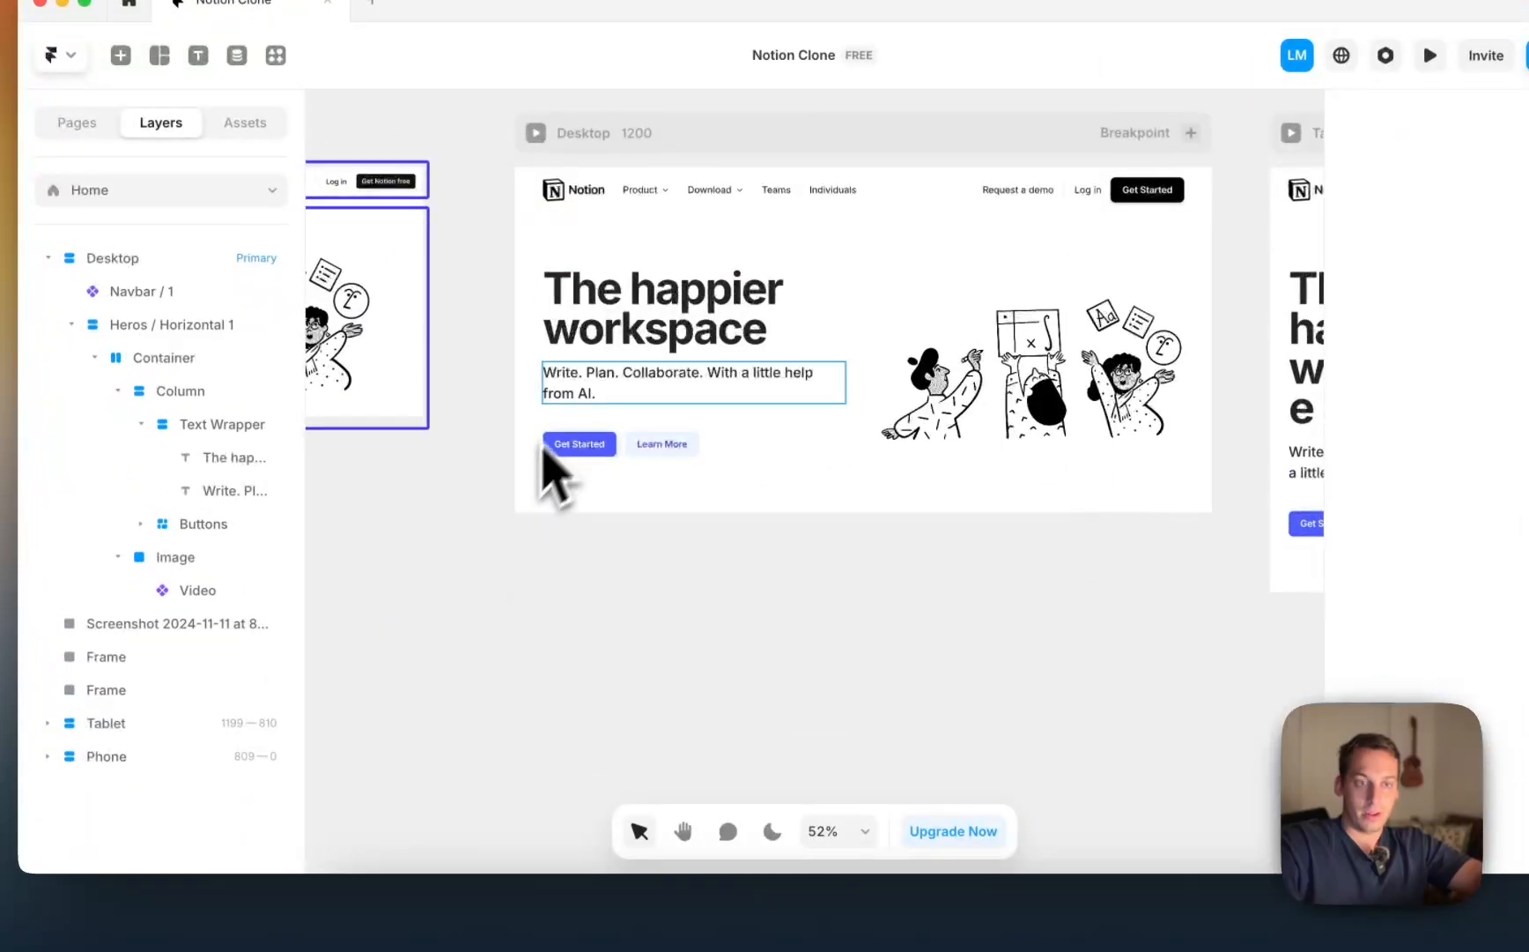
click(673, 454)
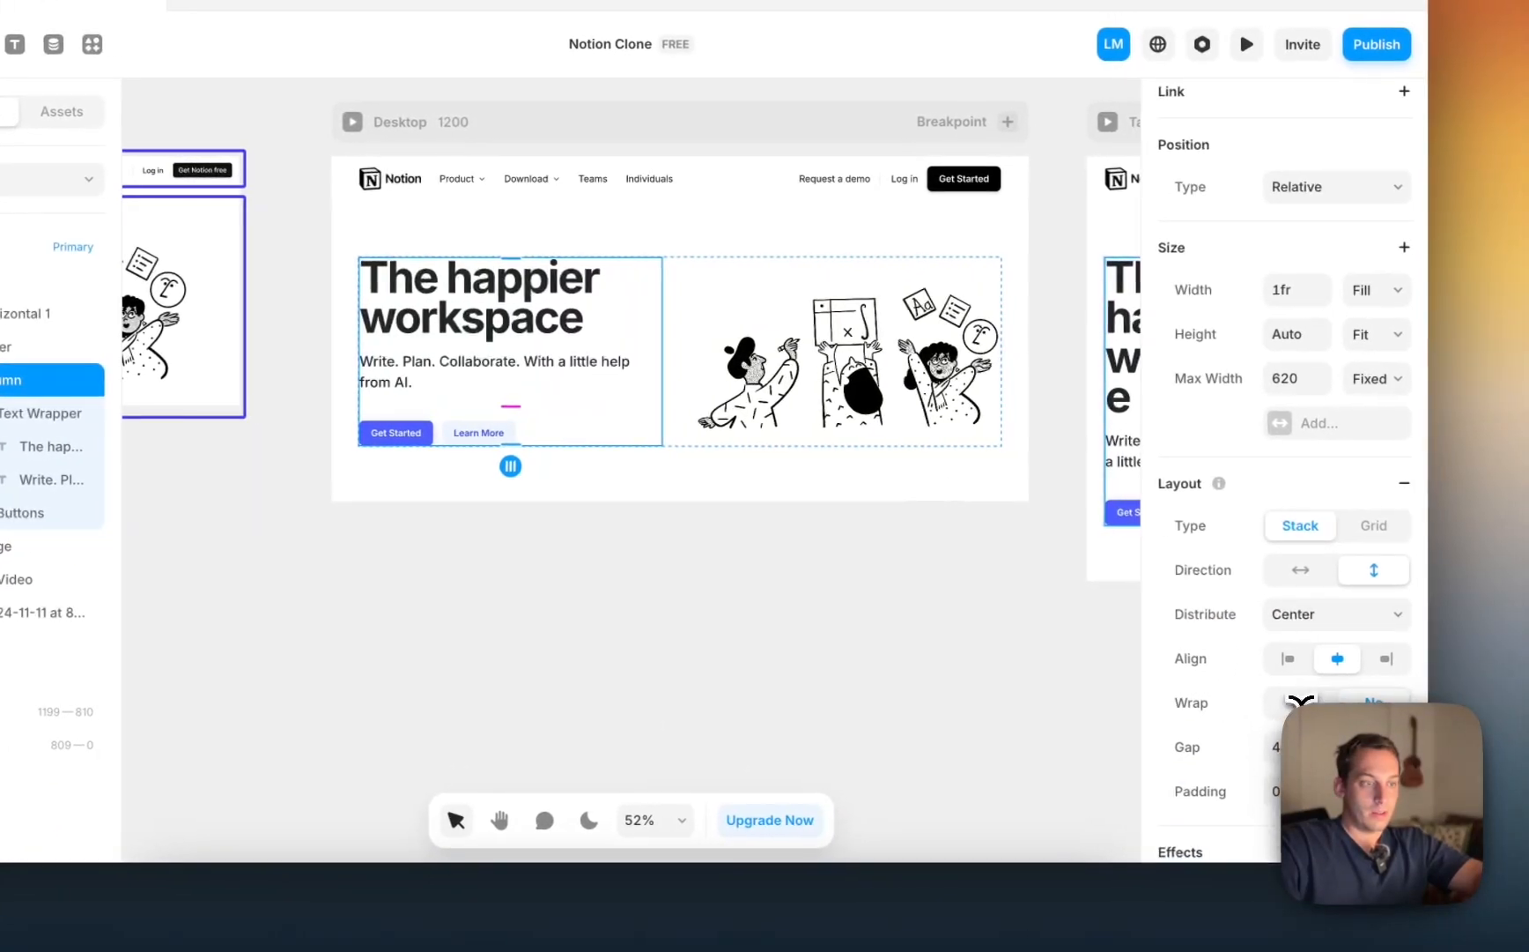
click(1289, 740)
key(shift+Down)
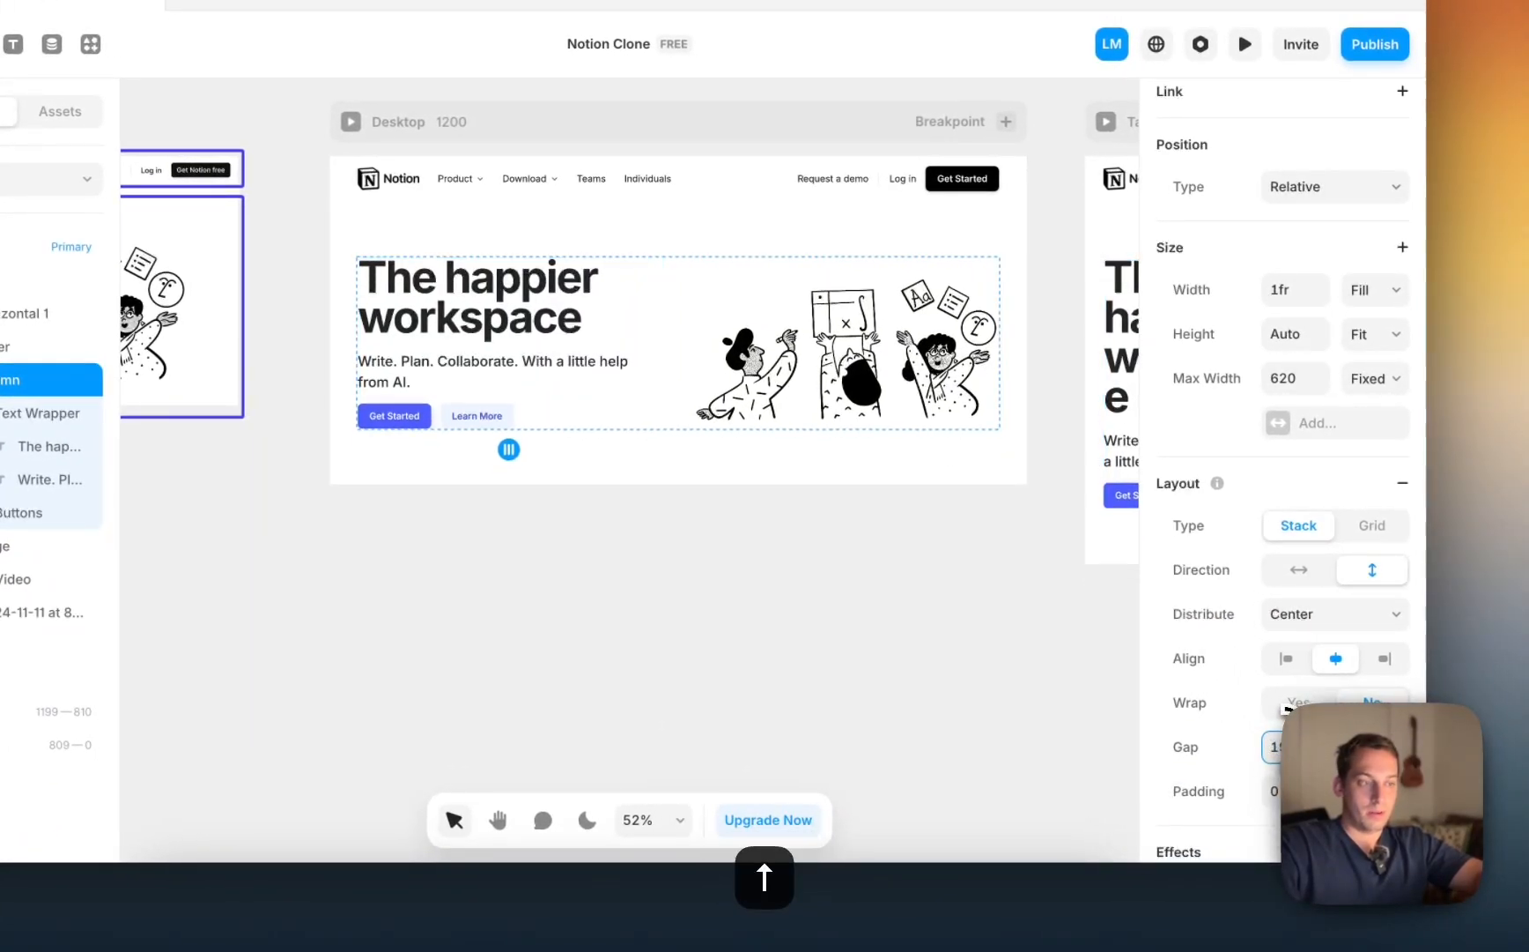
click(1090, 704)
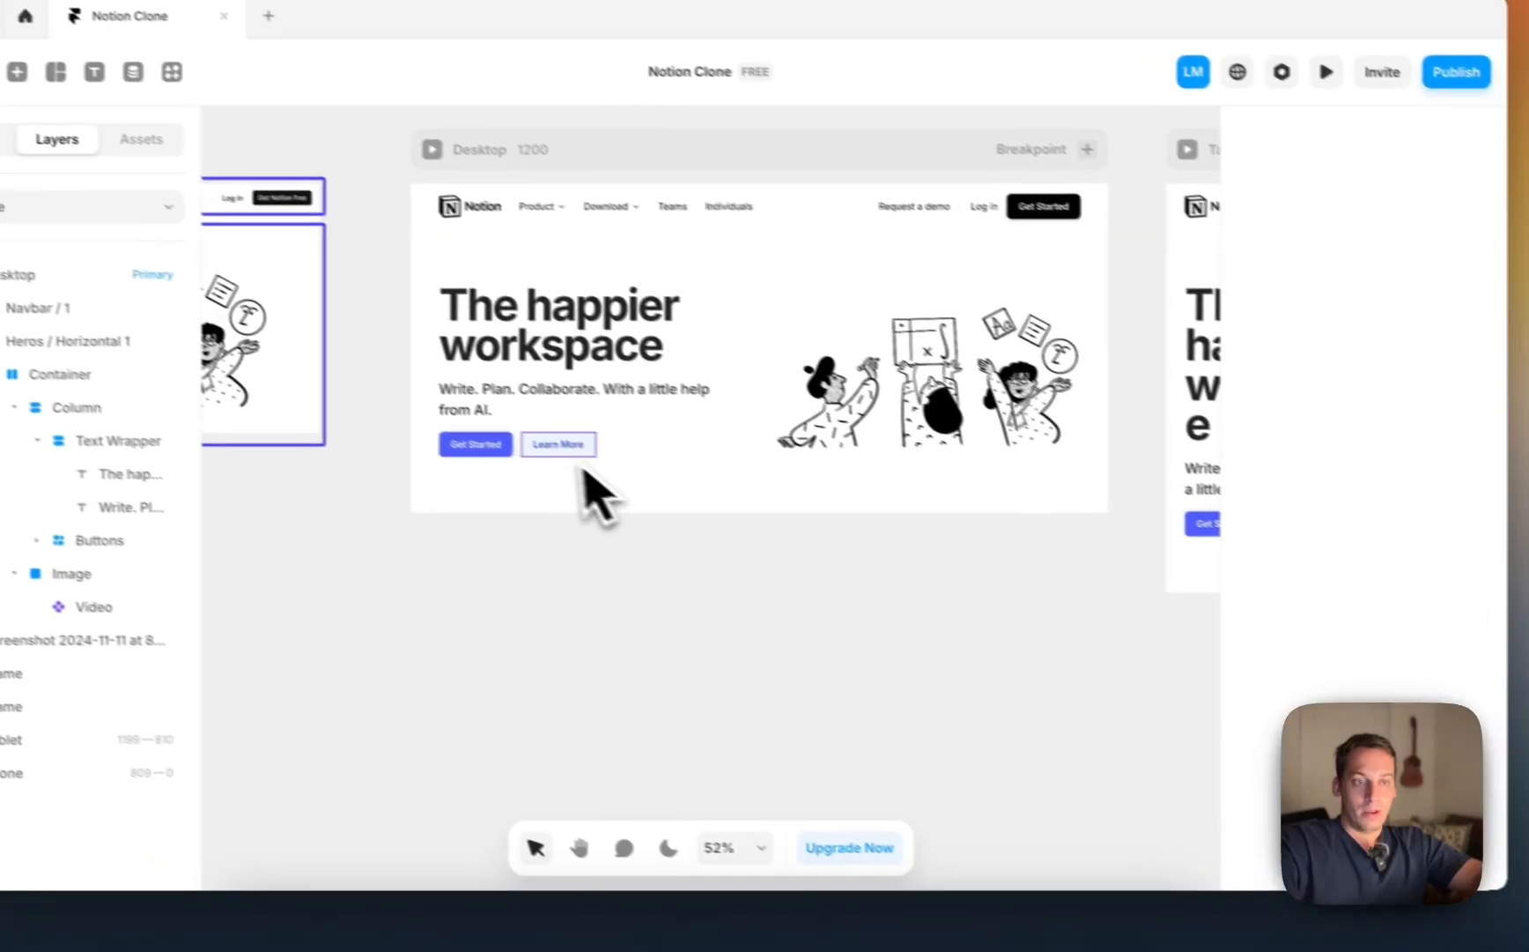
Step: Set the primary hero button's text to "Get Notion Free"
click(405, 421)
scroll(1409, 616, down, 5)
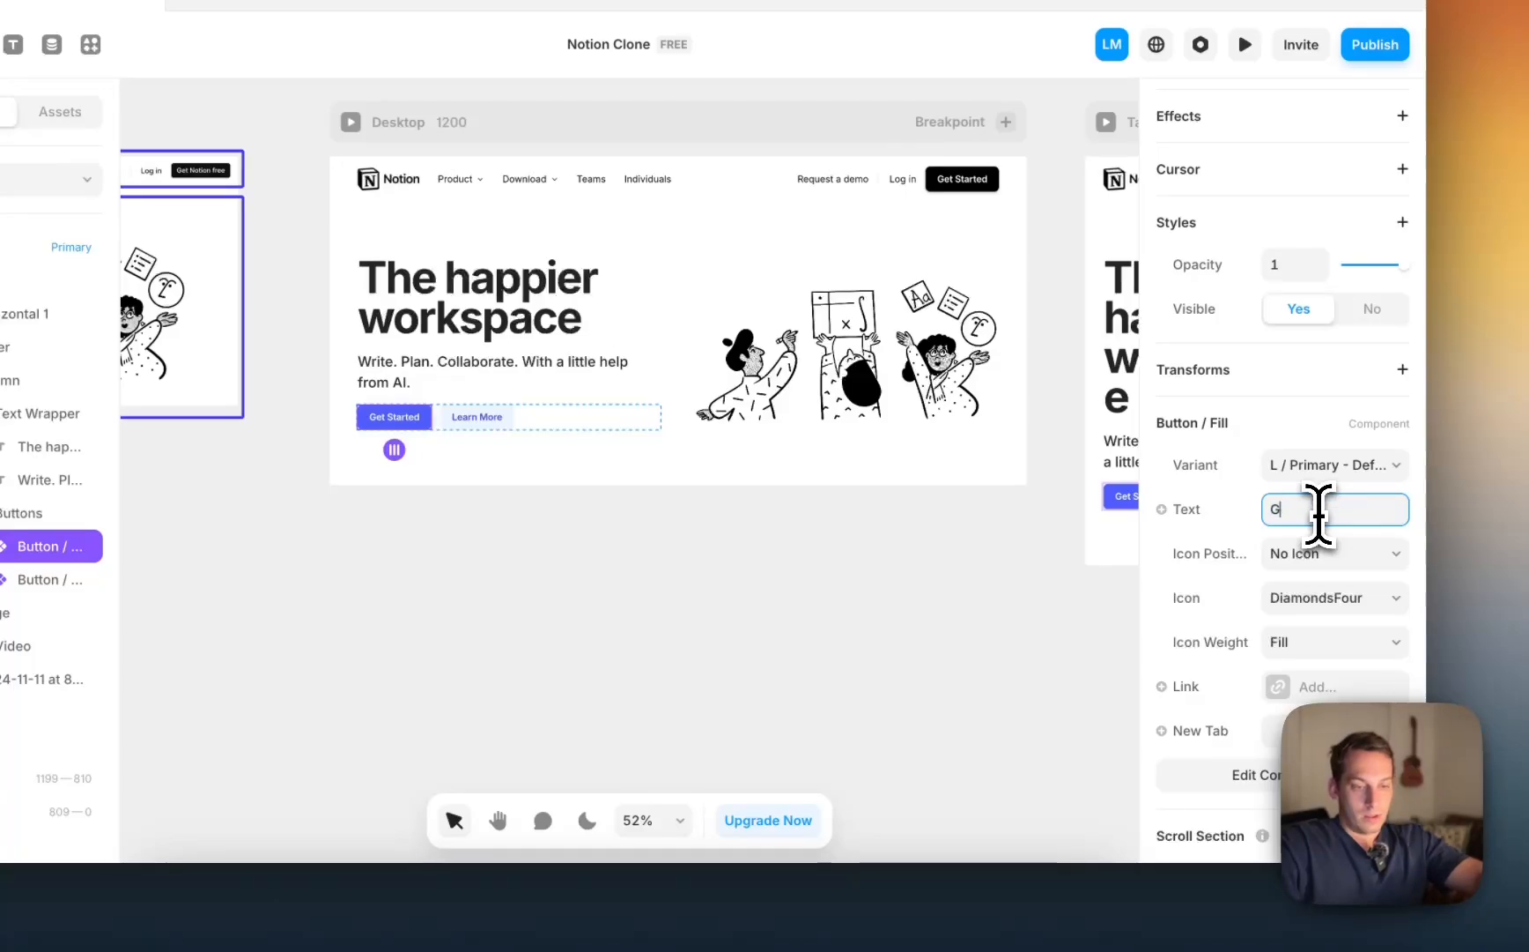
text(Free)
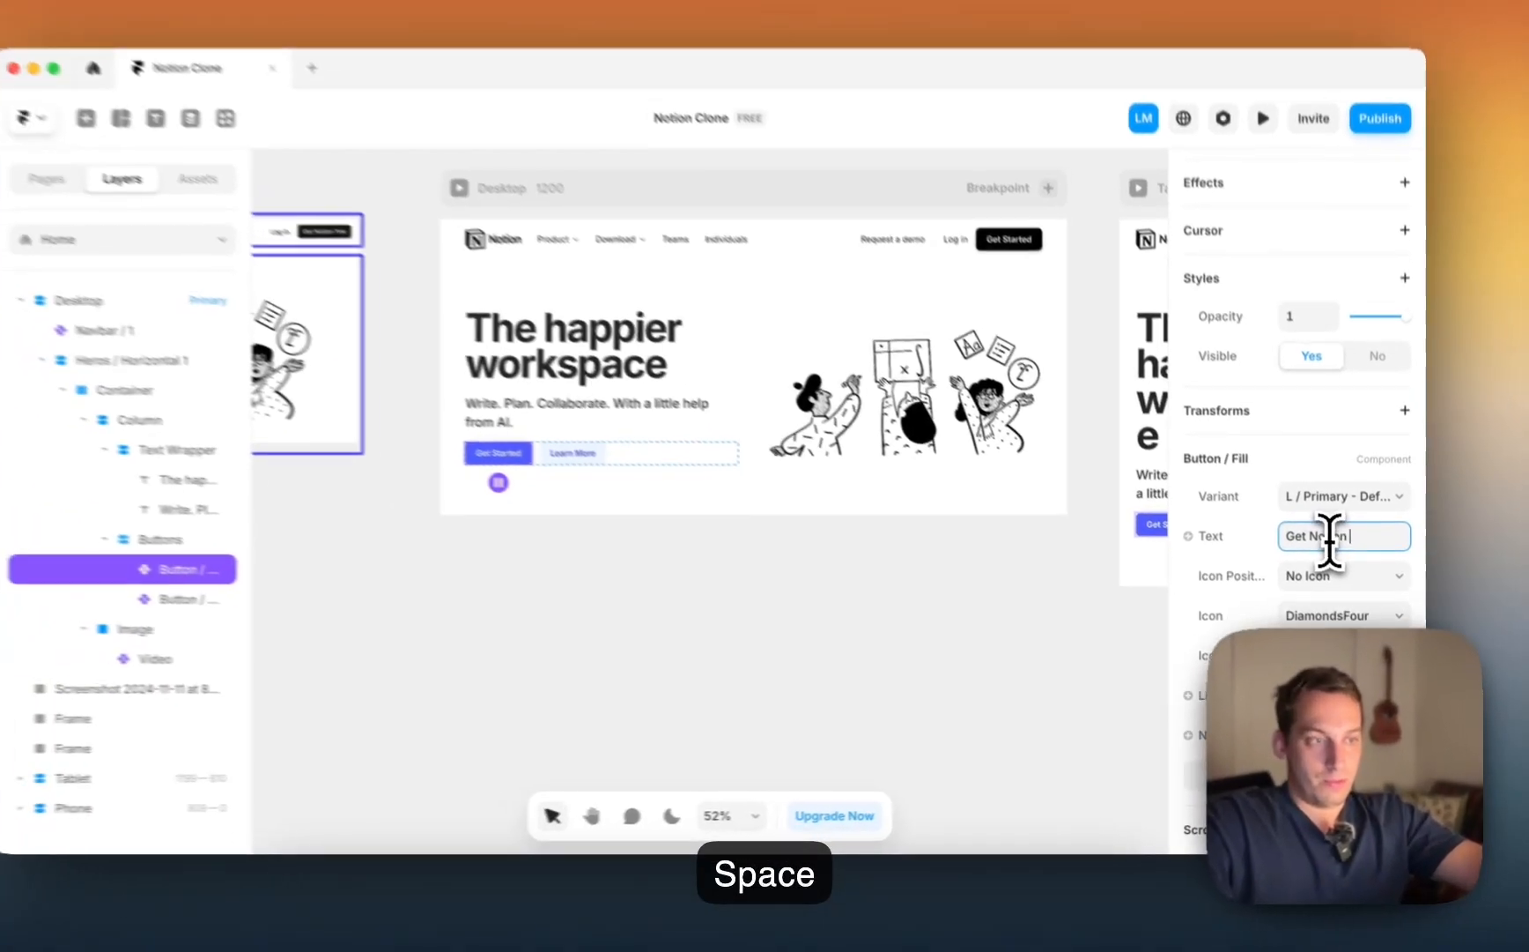
key(Return)
Step: Set the secondary hero button's text to "Contact sales"
key(ctrl+Up)
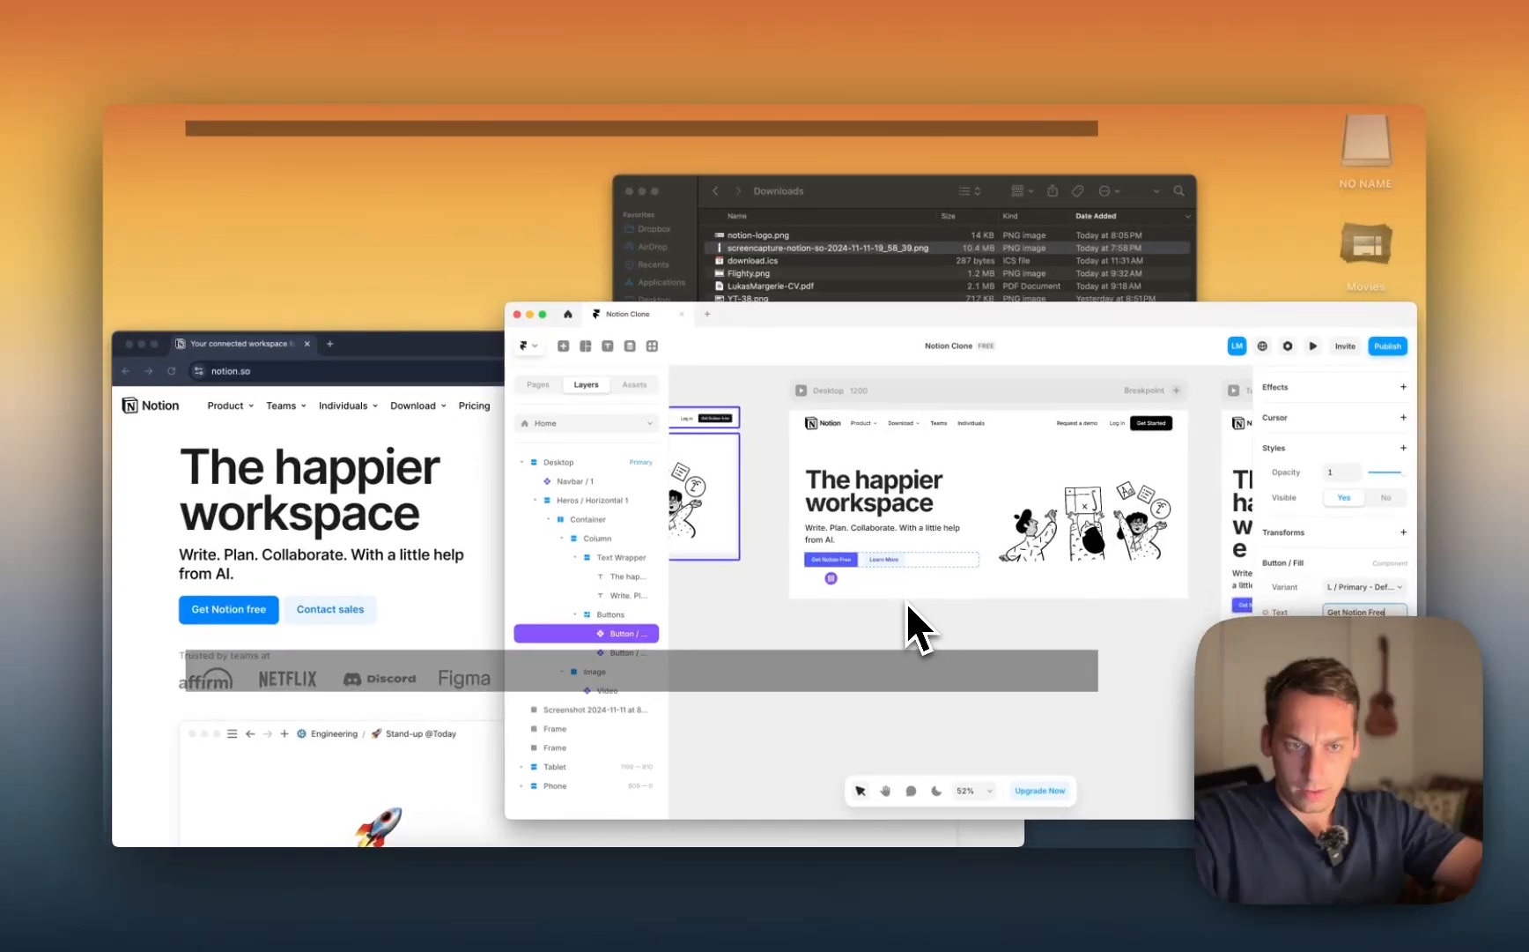
click(905, 602)
click(617, 473)
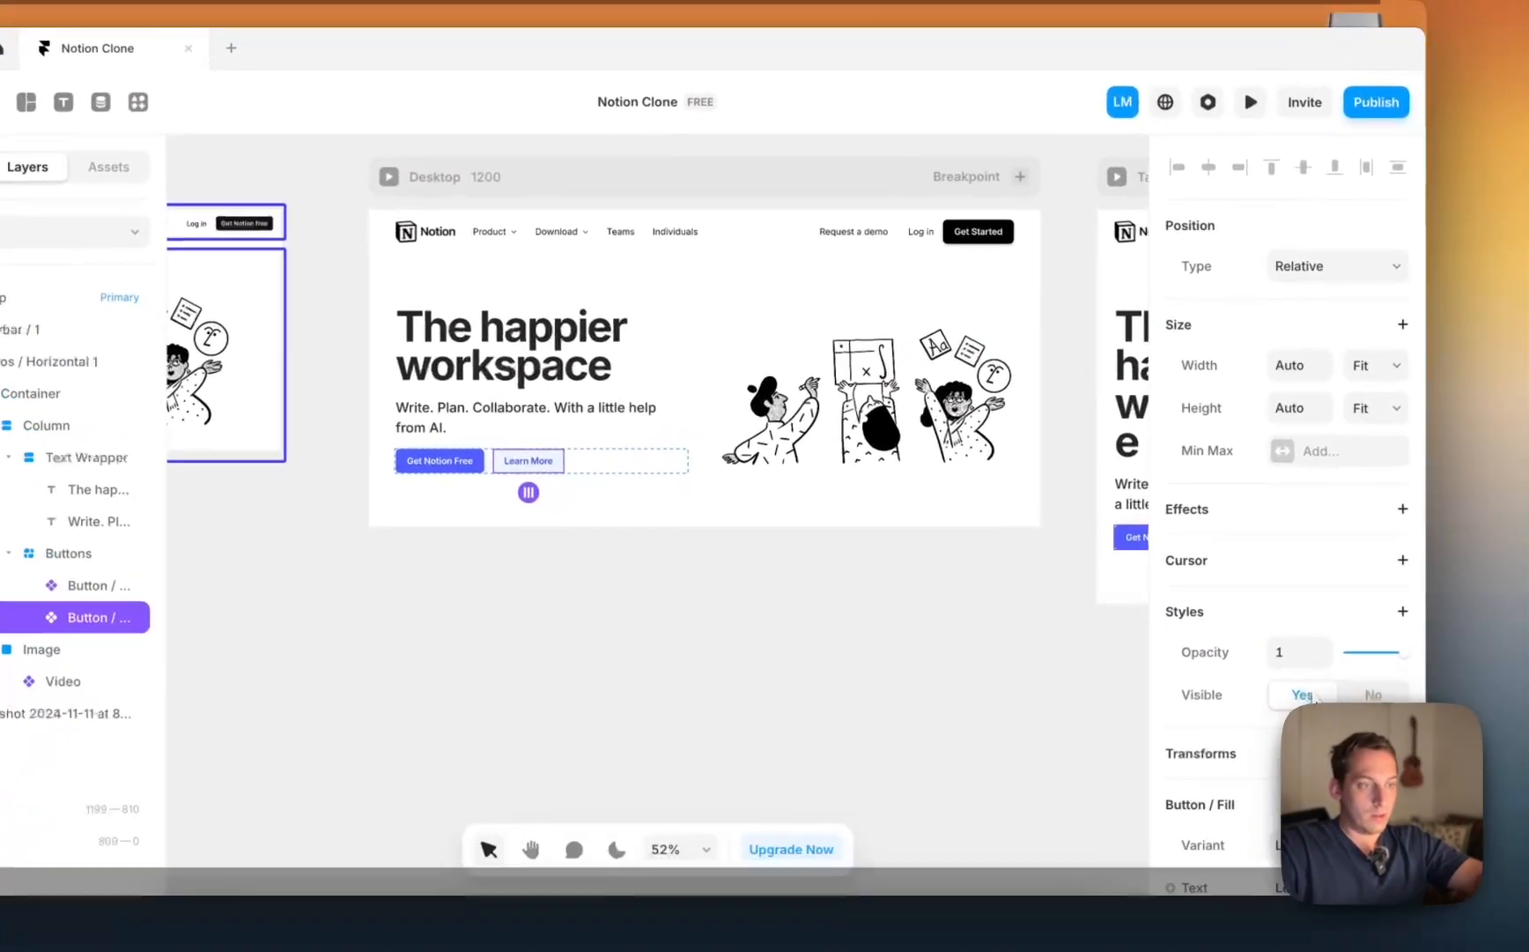
scroll(1357, 699, down, 3)
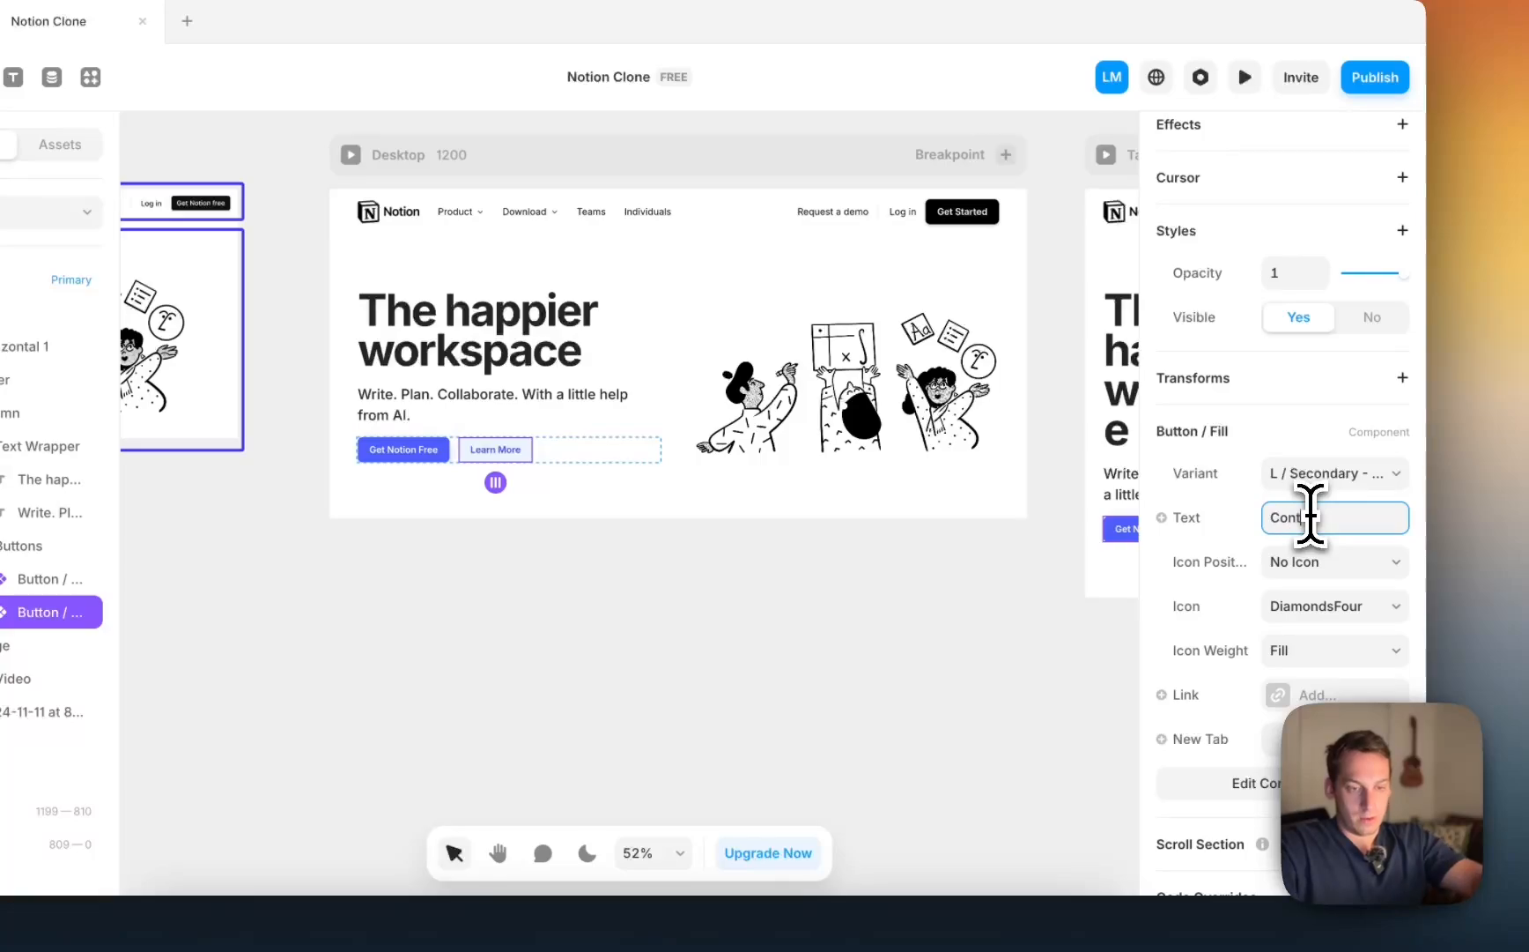
click(1311, 517)
text(Contact sales)
Step: Correct the primary hero button's text to "Get Notion free" with a lowercase f
click(416, 453)
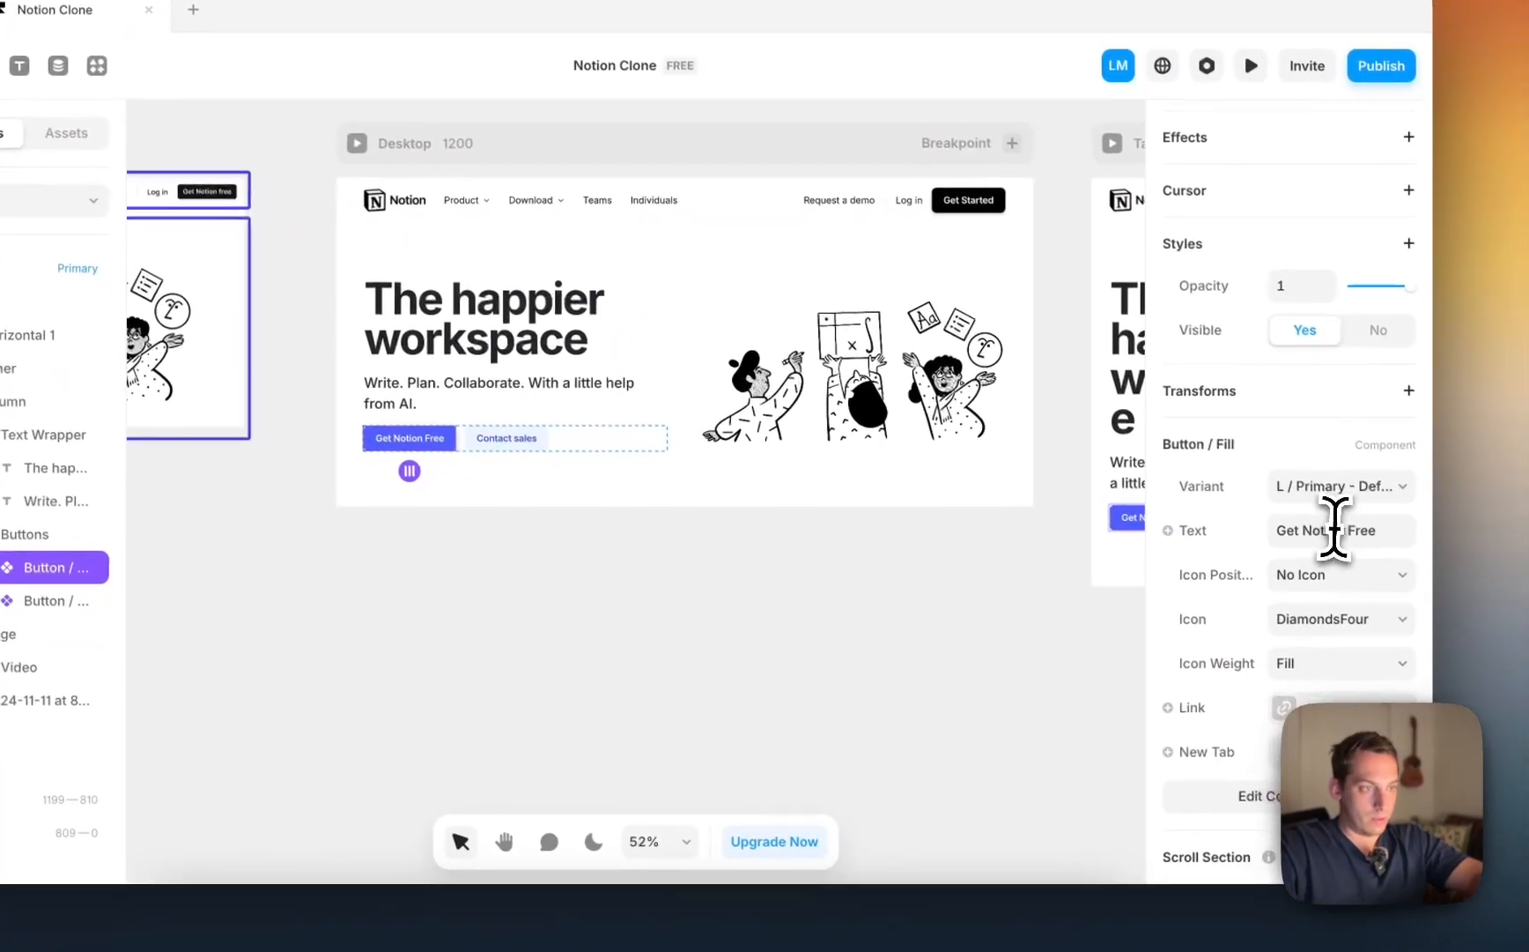
click(1335, 529)
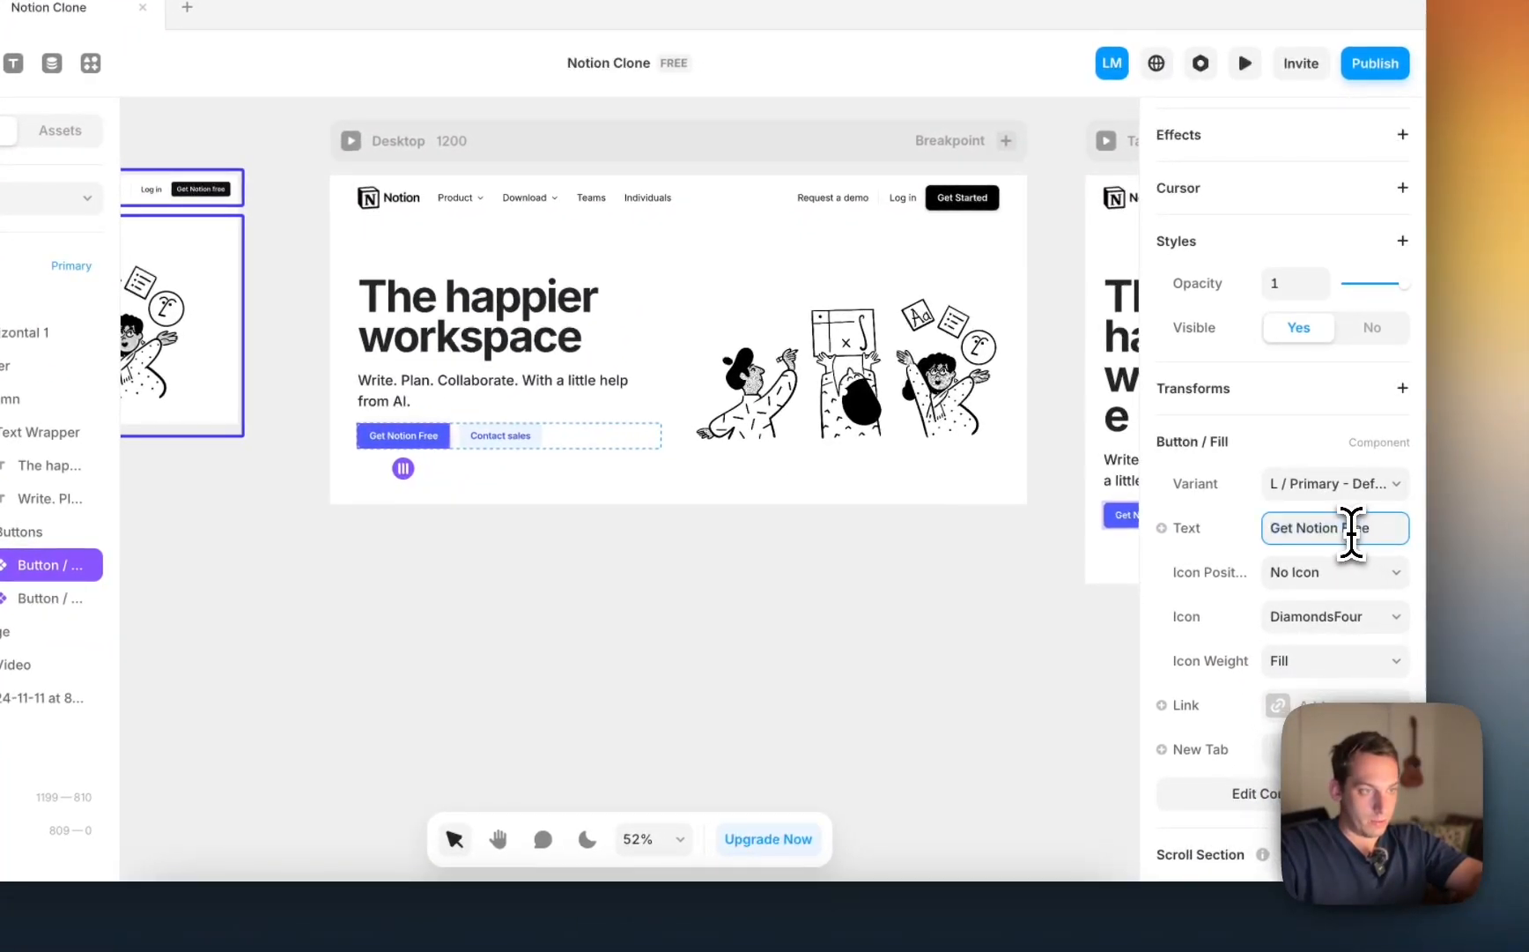
text(f)
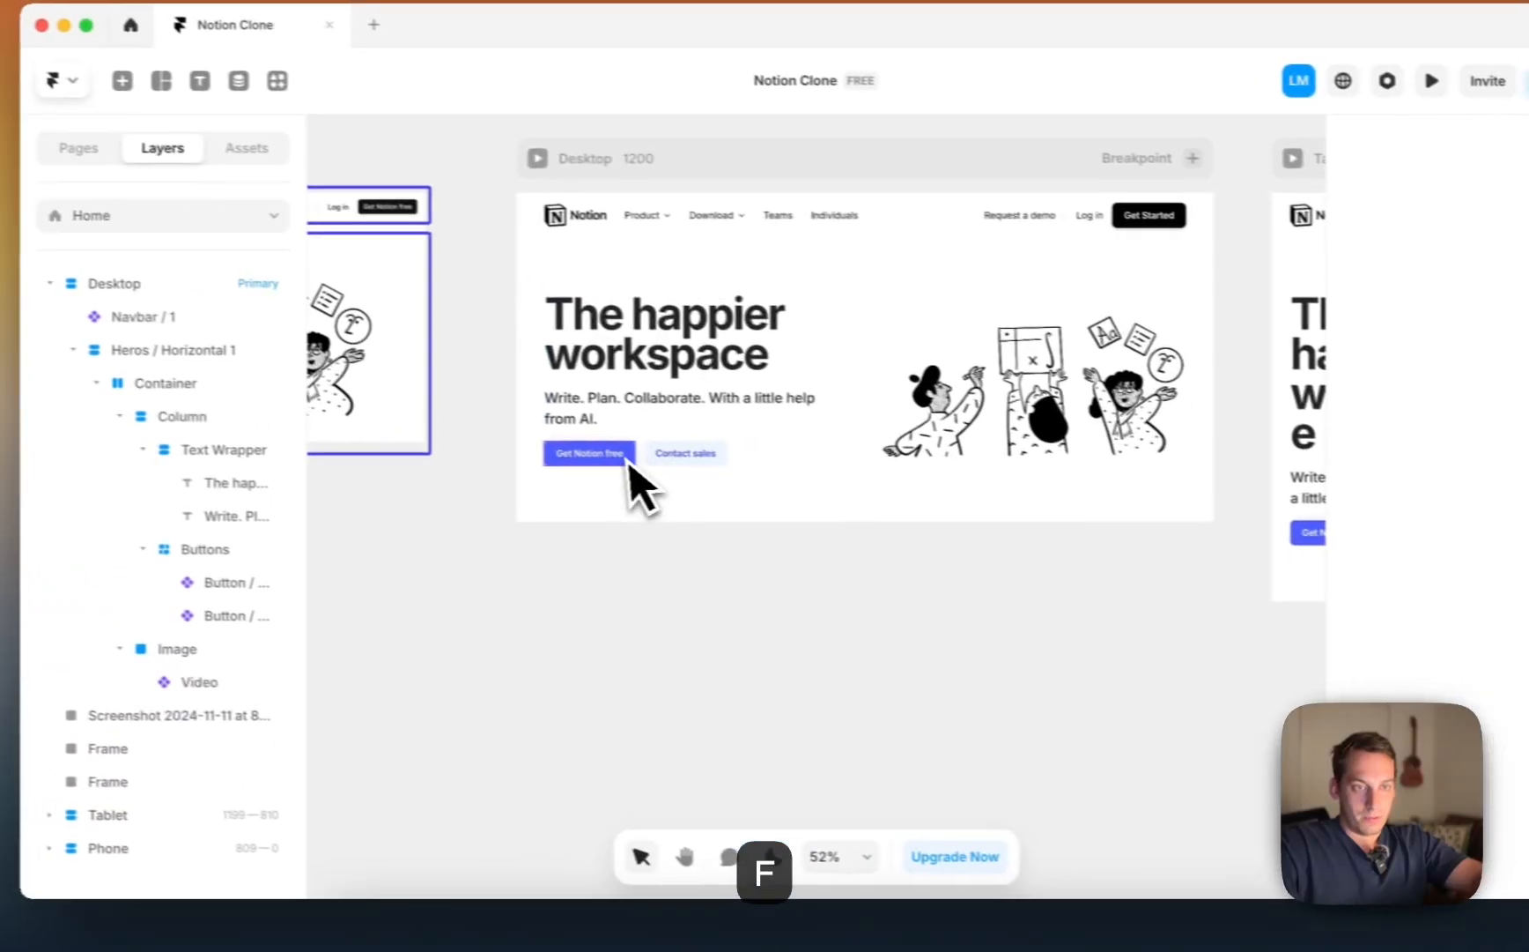
Step: Unlink and replace all instances of the Get Notion free button's component, and select its L / Primary - Default variant
double_click(422, 441)
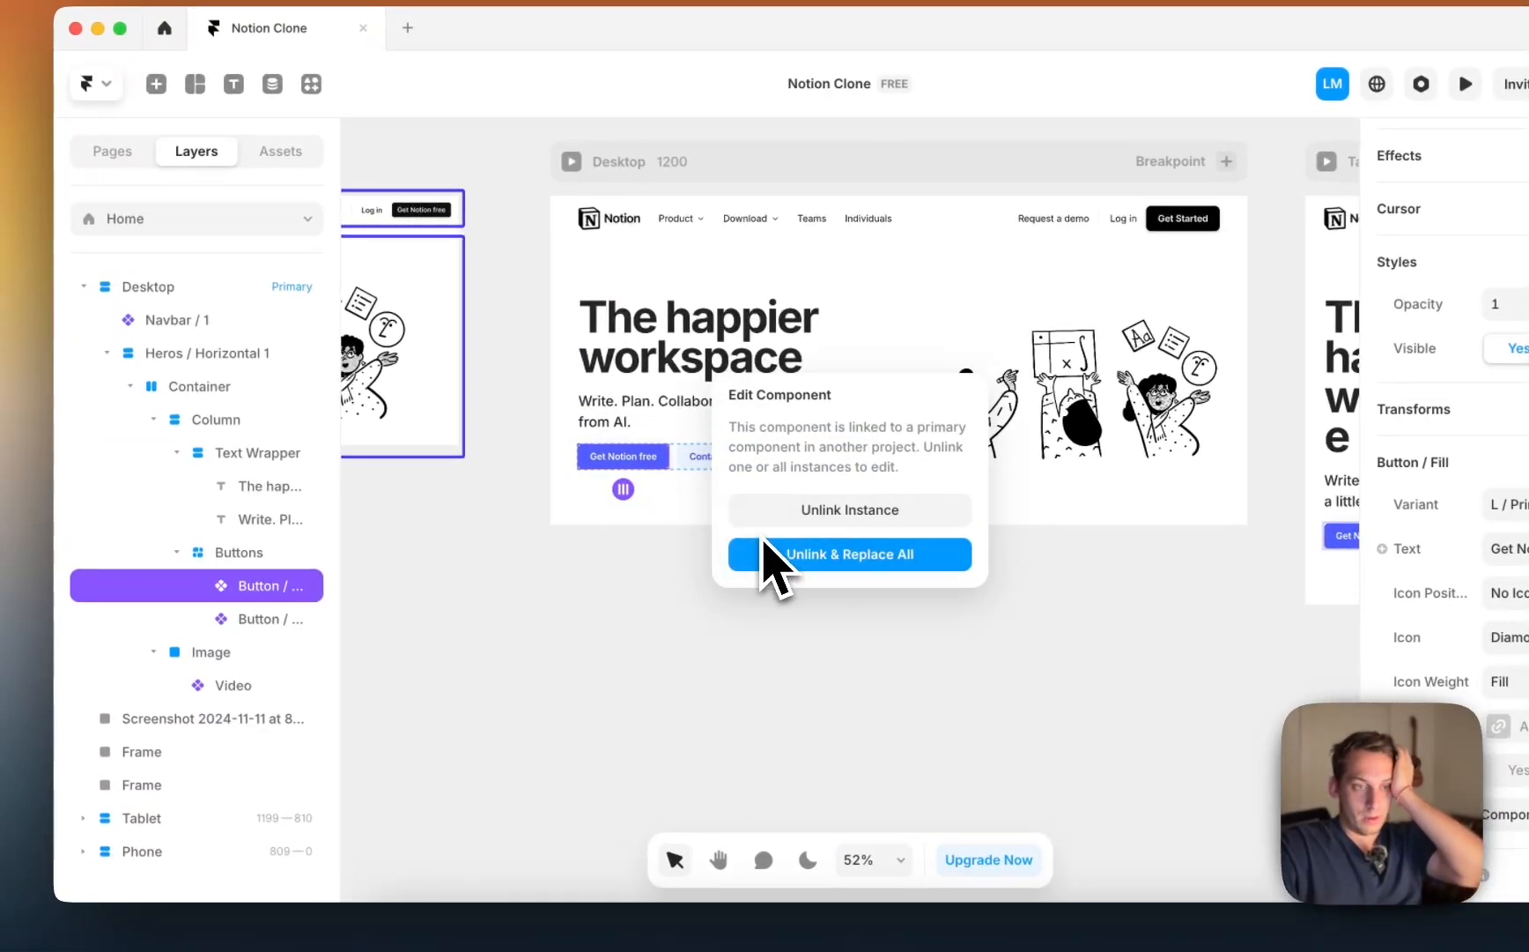
click(768, 560)
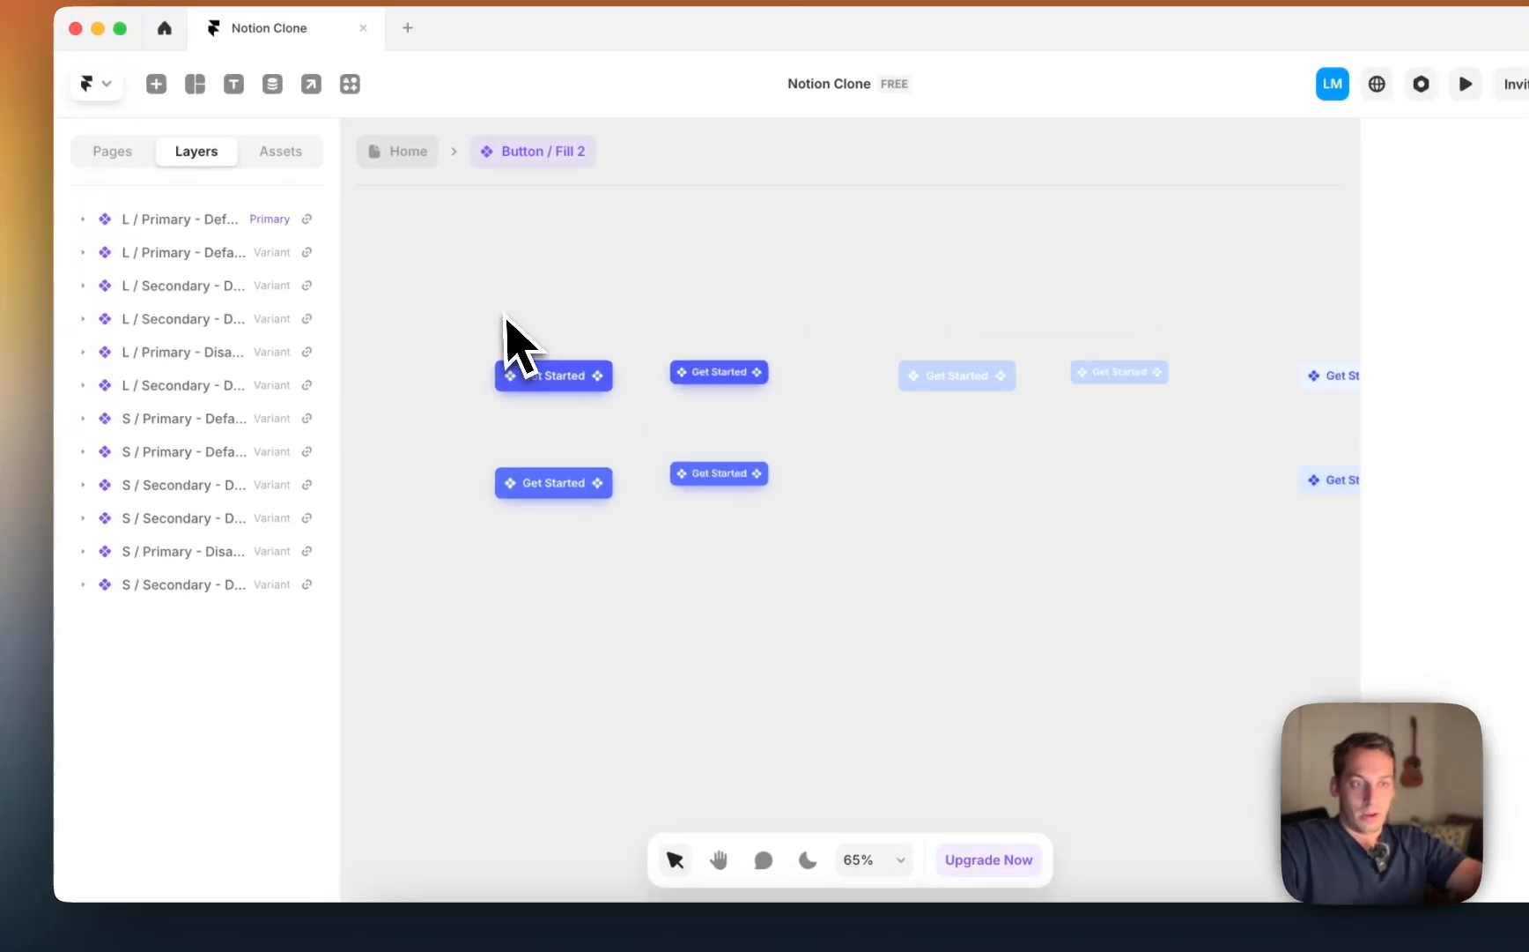
scroll(505, 319, up, 5)
click(530, 373)
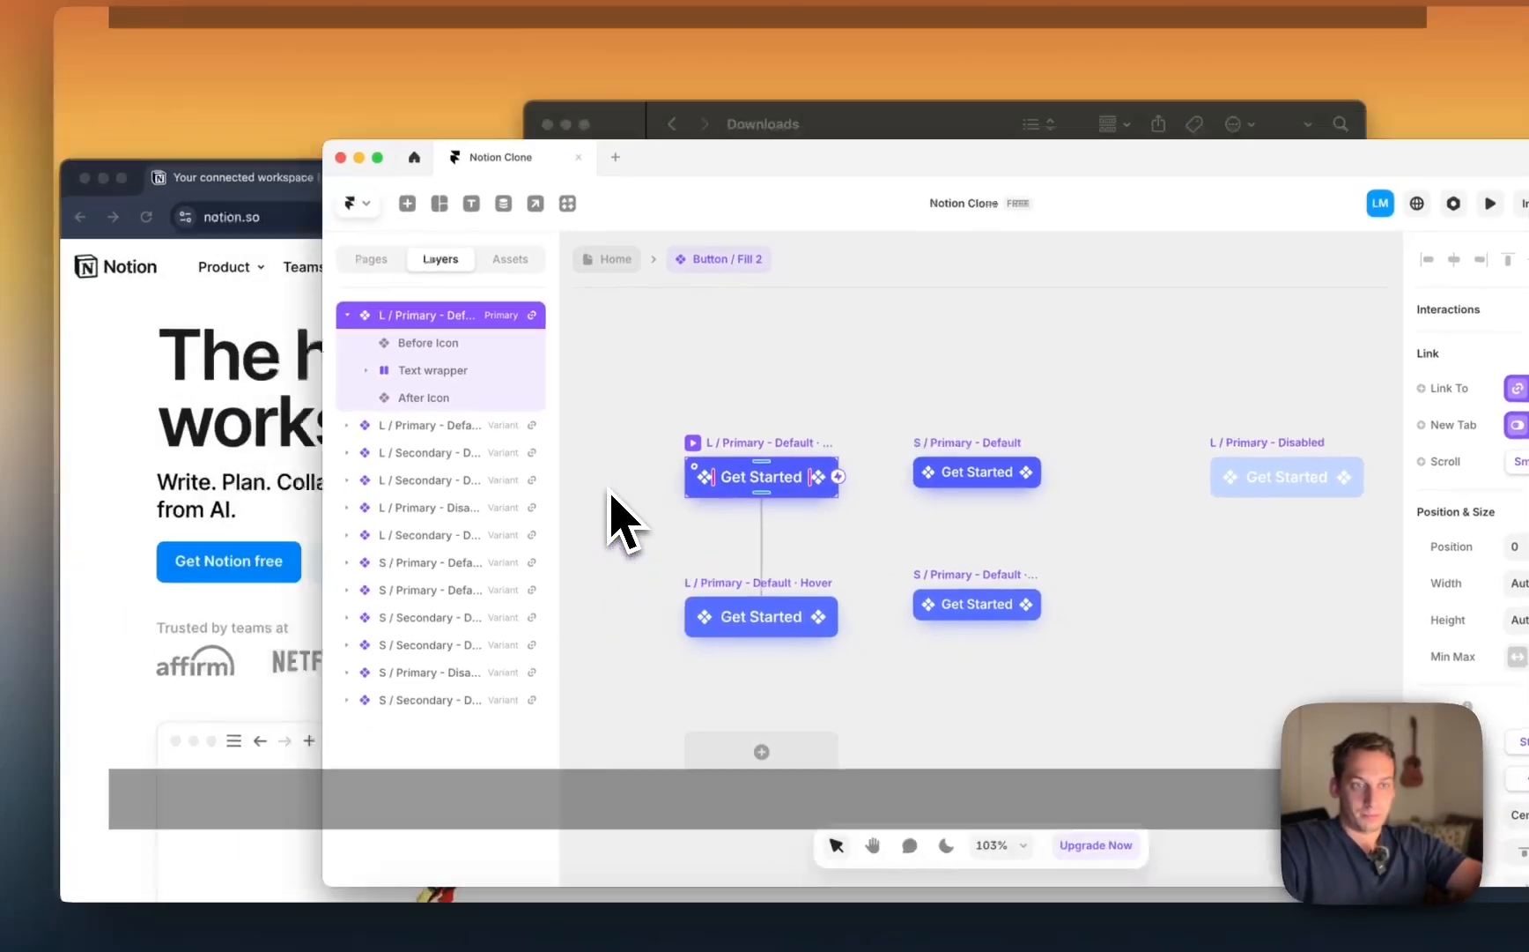
Step: Switch to Google Chrome, open the developer tools on Notion's homepage and inspect the Get Notion free button
click(483, 557)
right_click(792, 378)
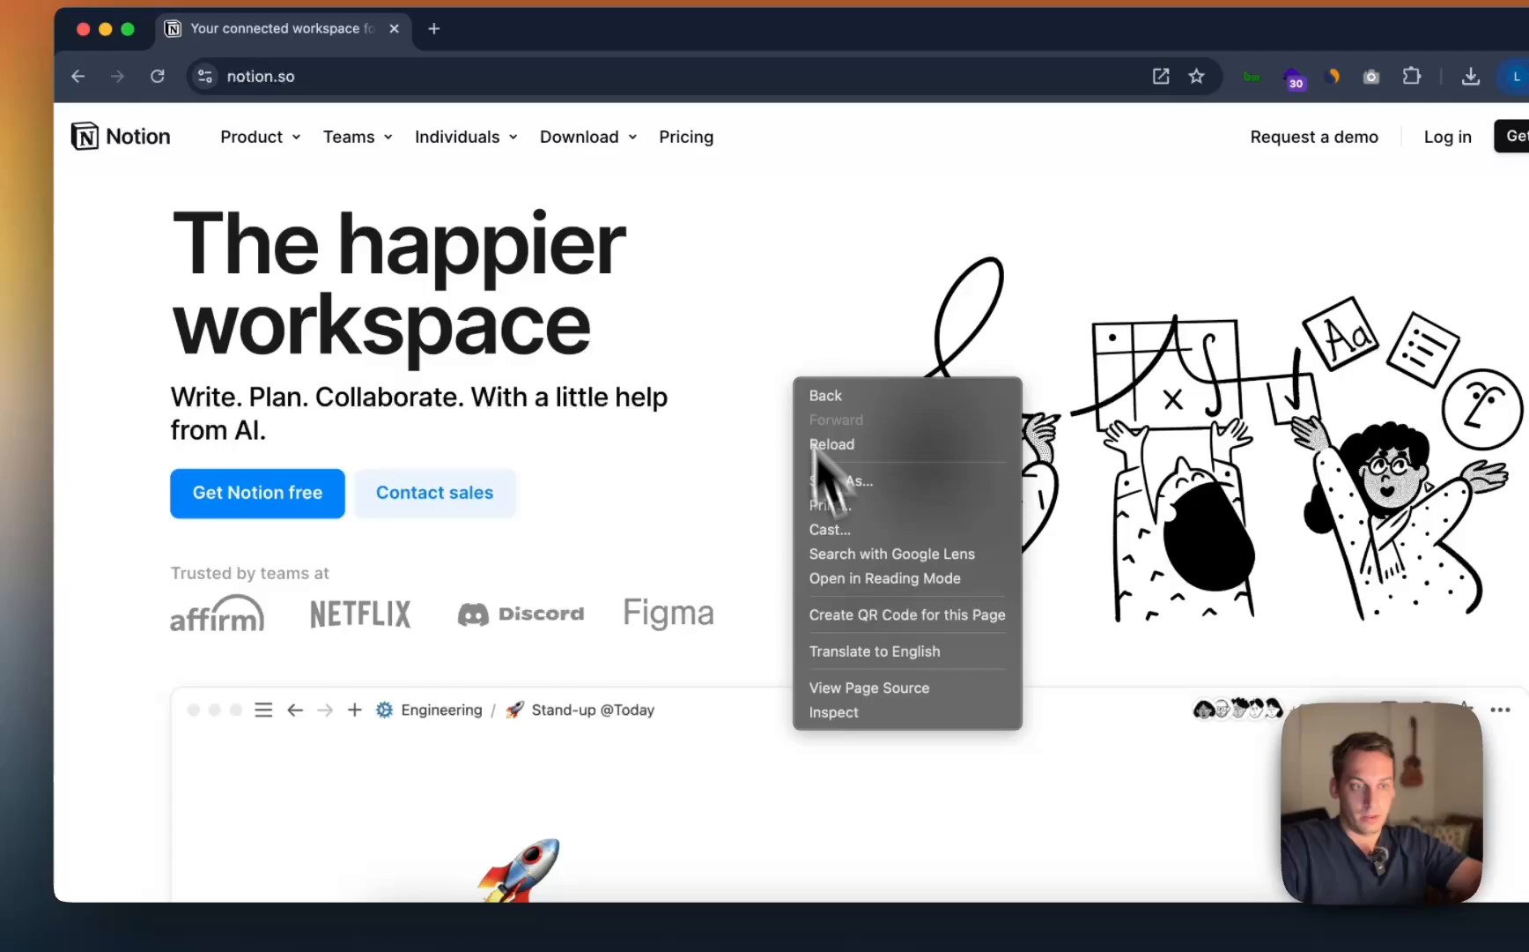
click(837, 716)
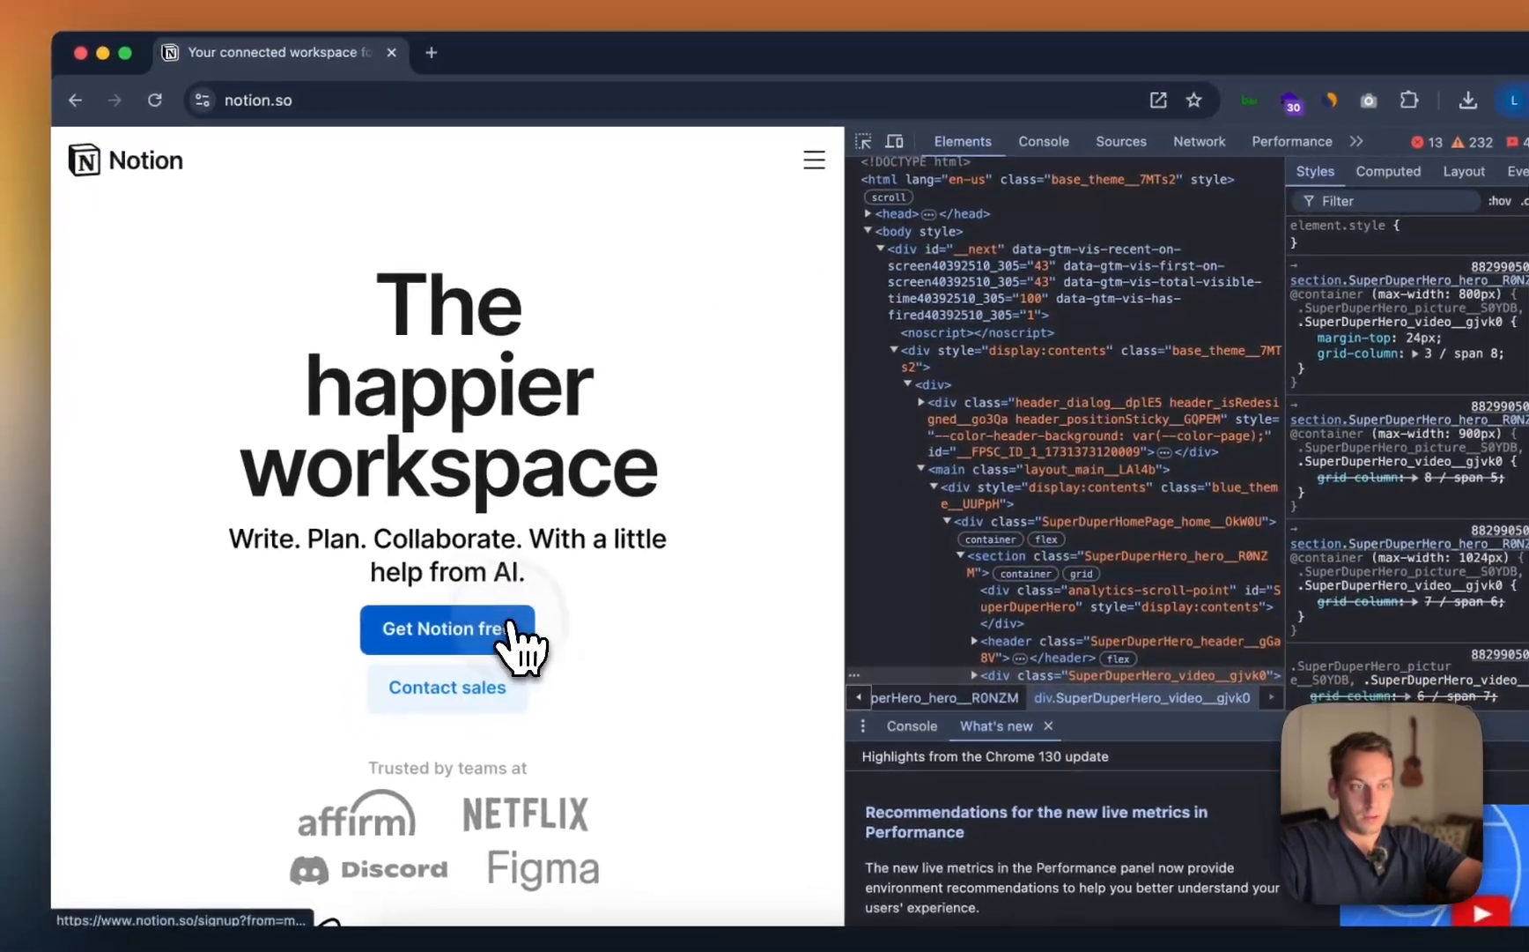
click(441, 676)
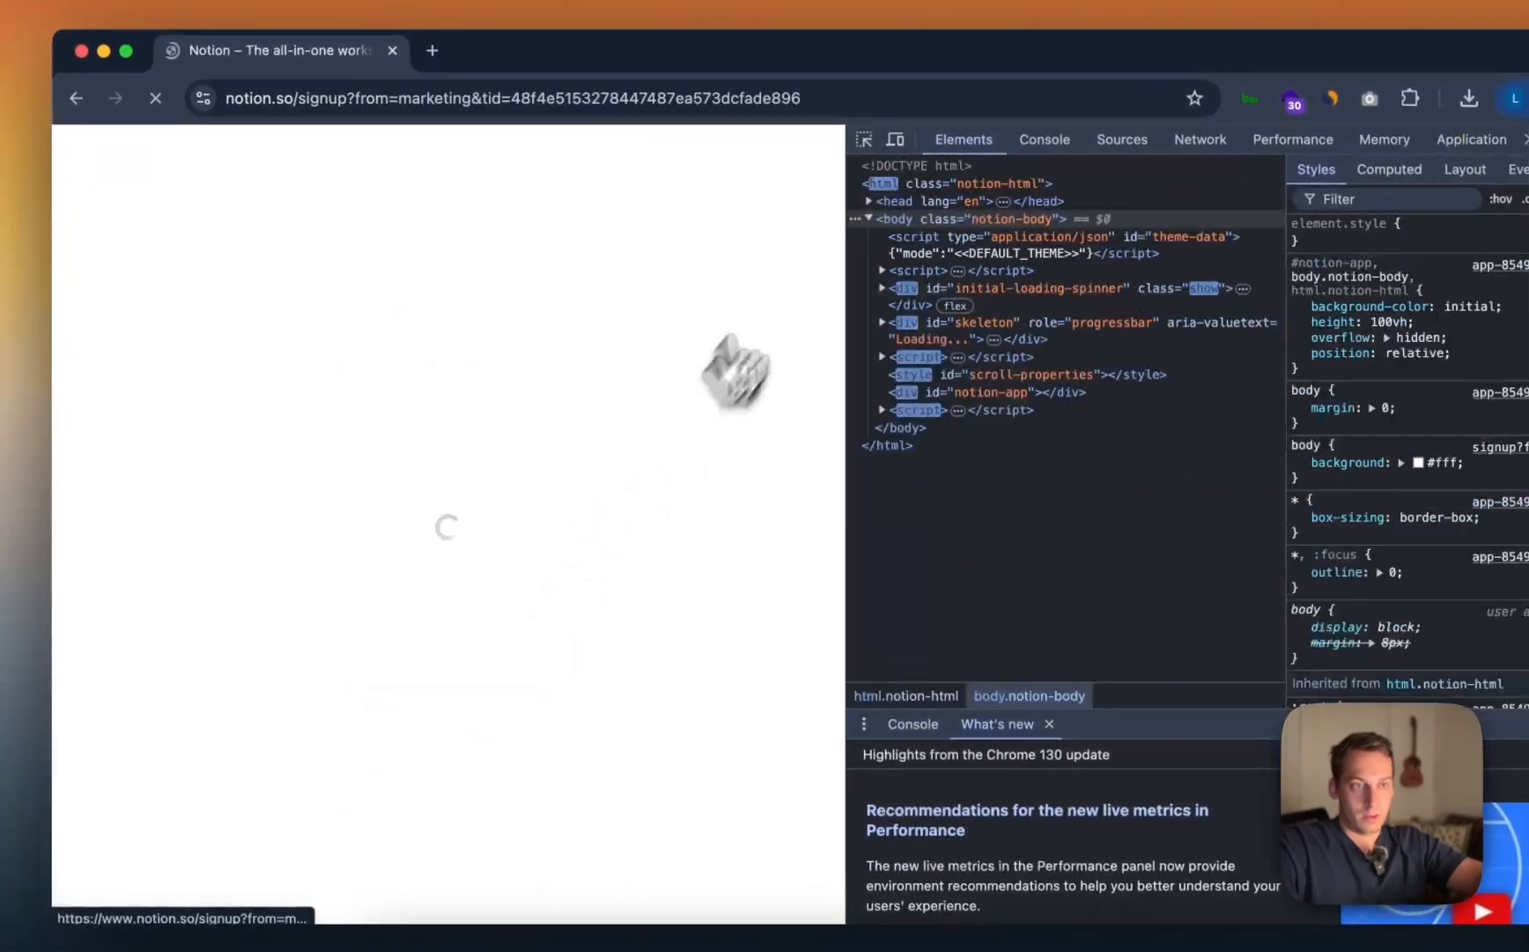
scroll(641, 402, left, 5)
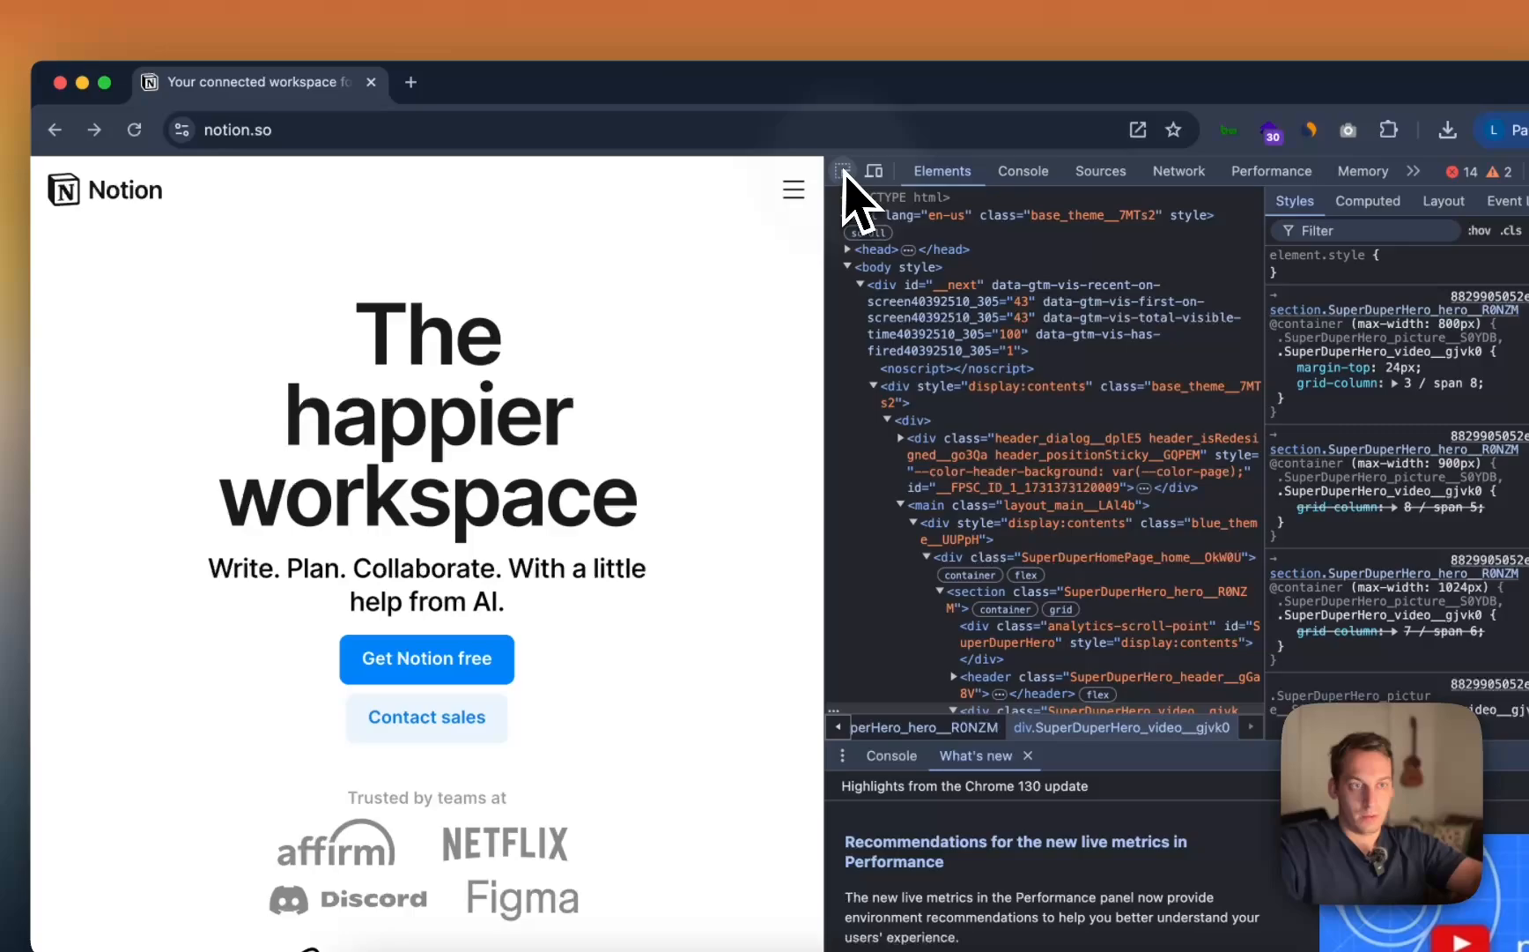
click(864, 139)
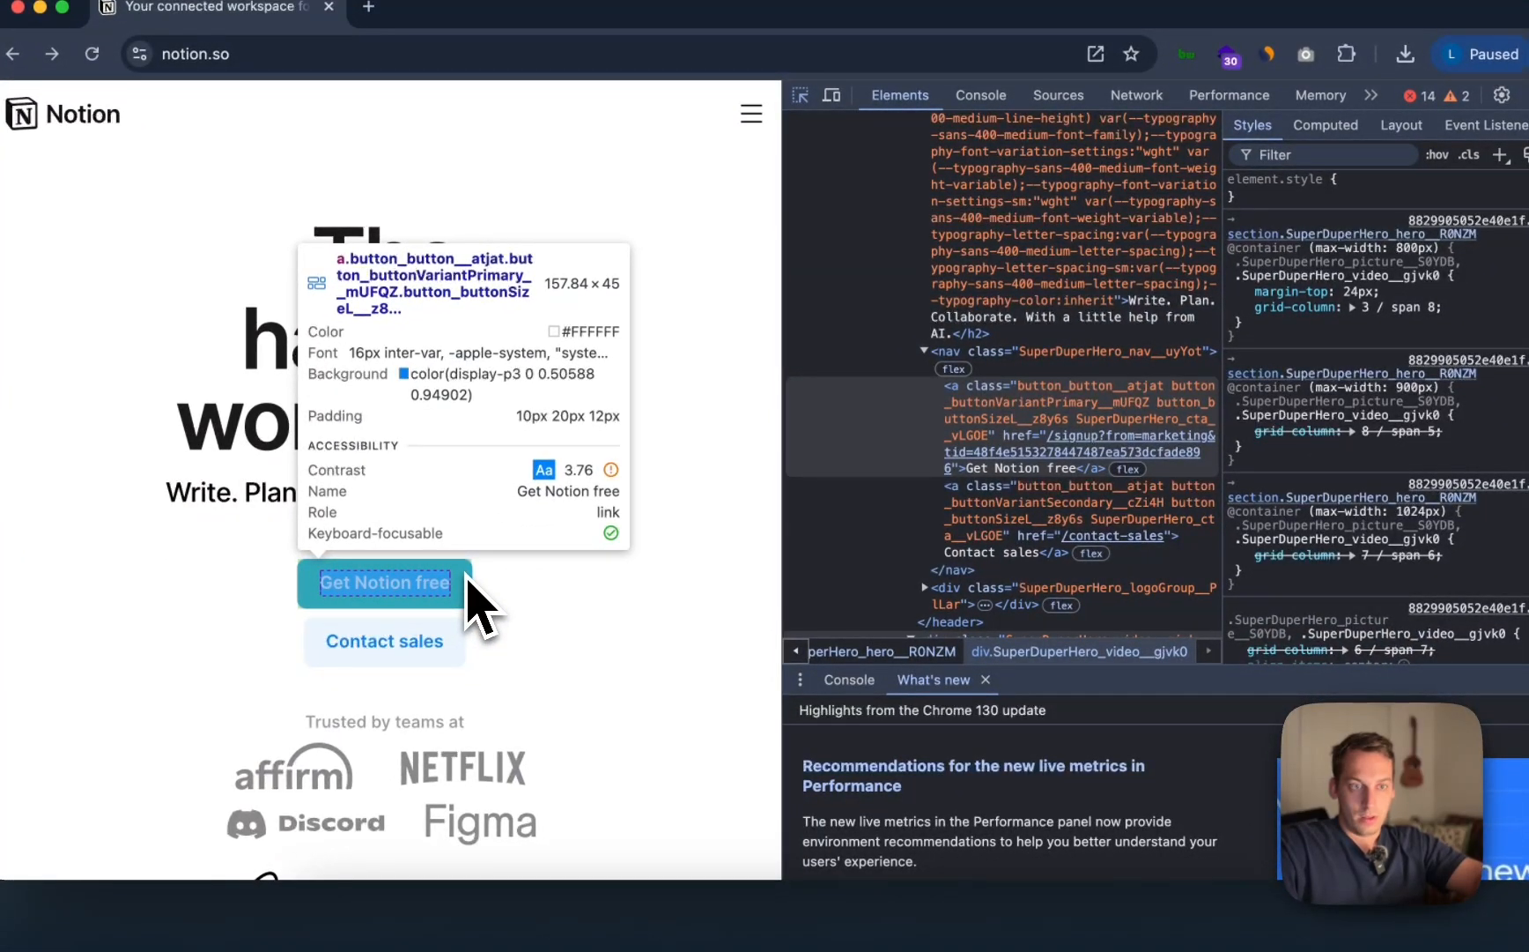
click(467, 581)
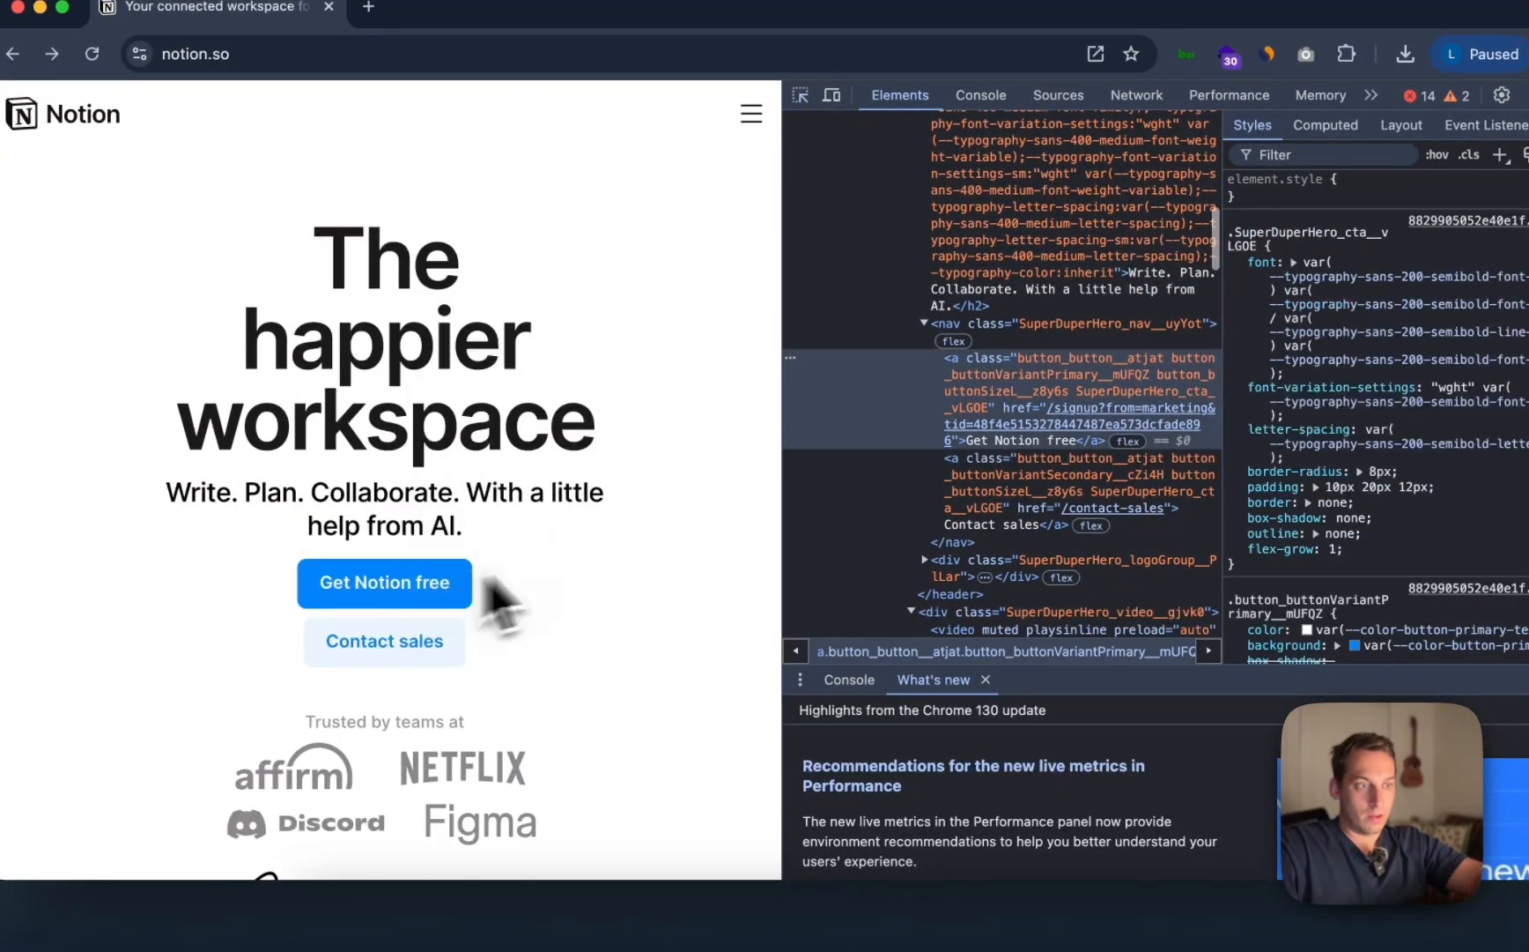
Step: Find the button's primary background color variable in the CSS styles and copy its value #0582ff
scroll(1119, 555, down, 2)
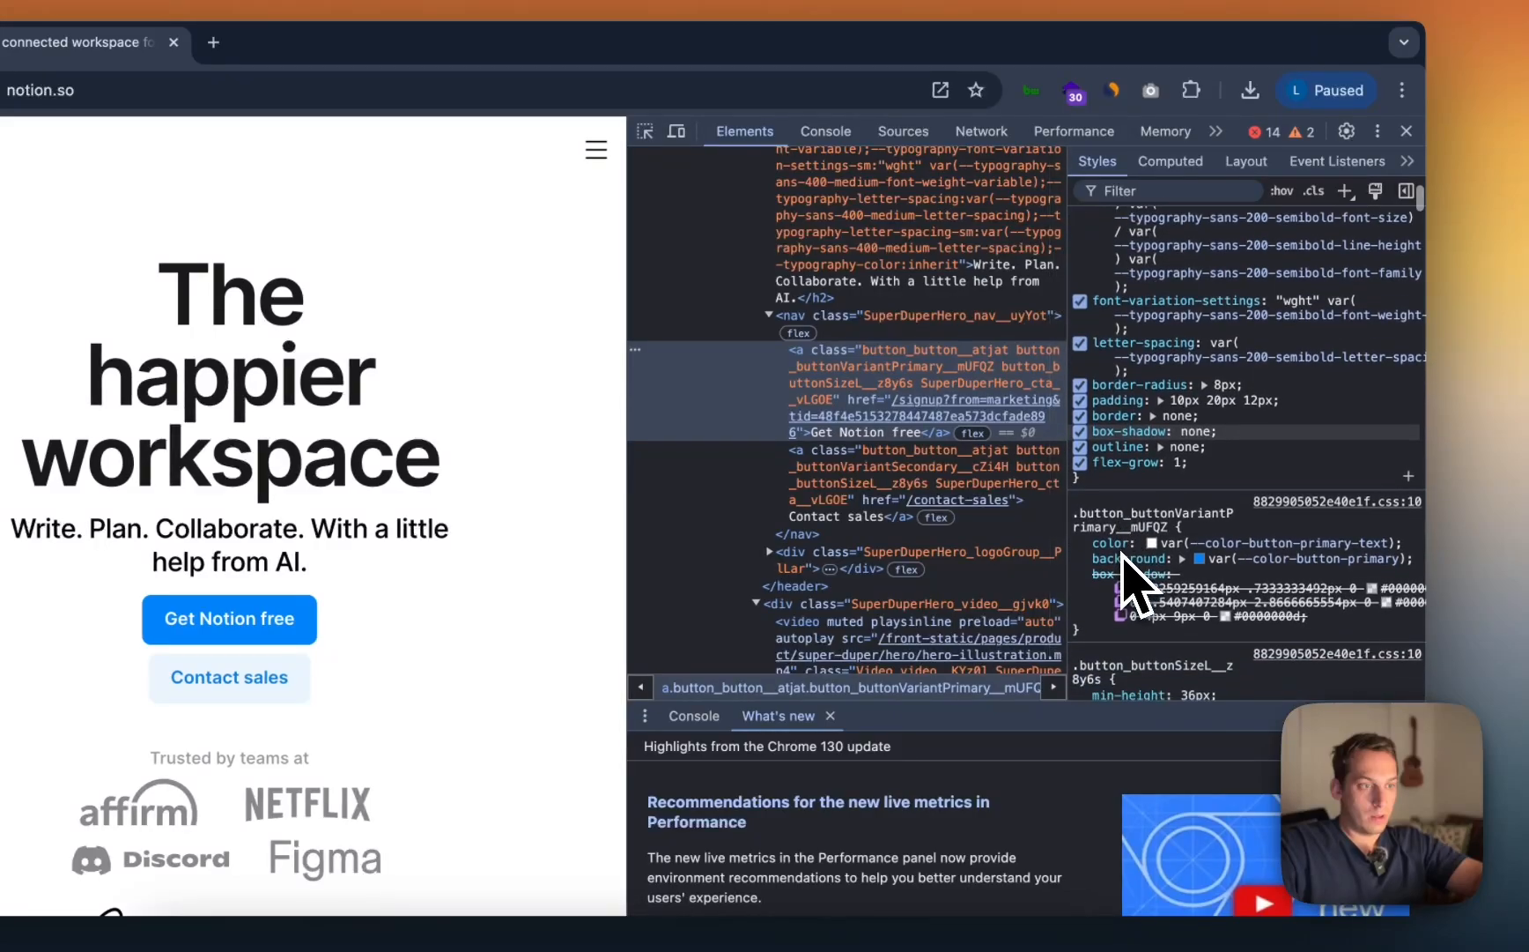
drag(1073, 565, 836, 563)
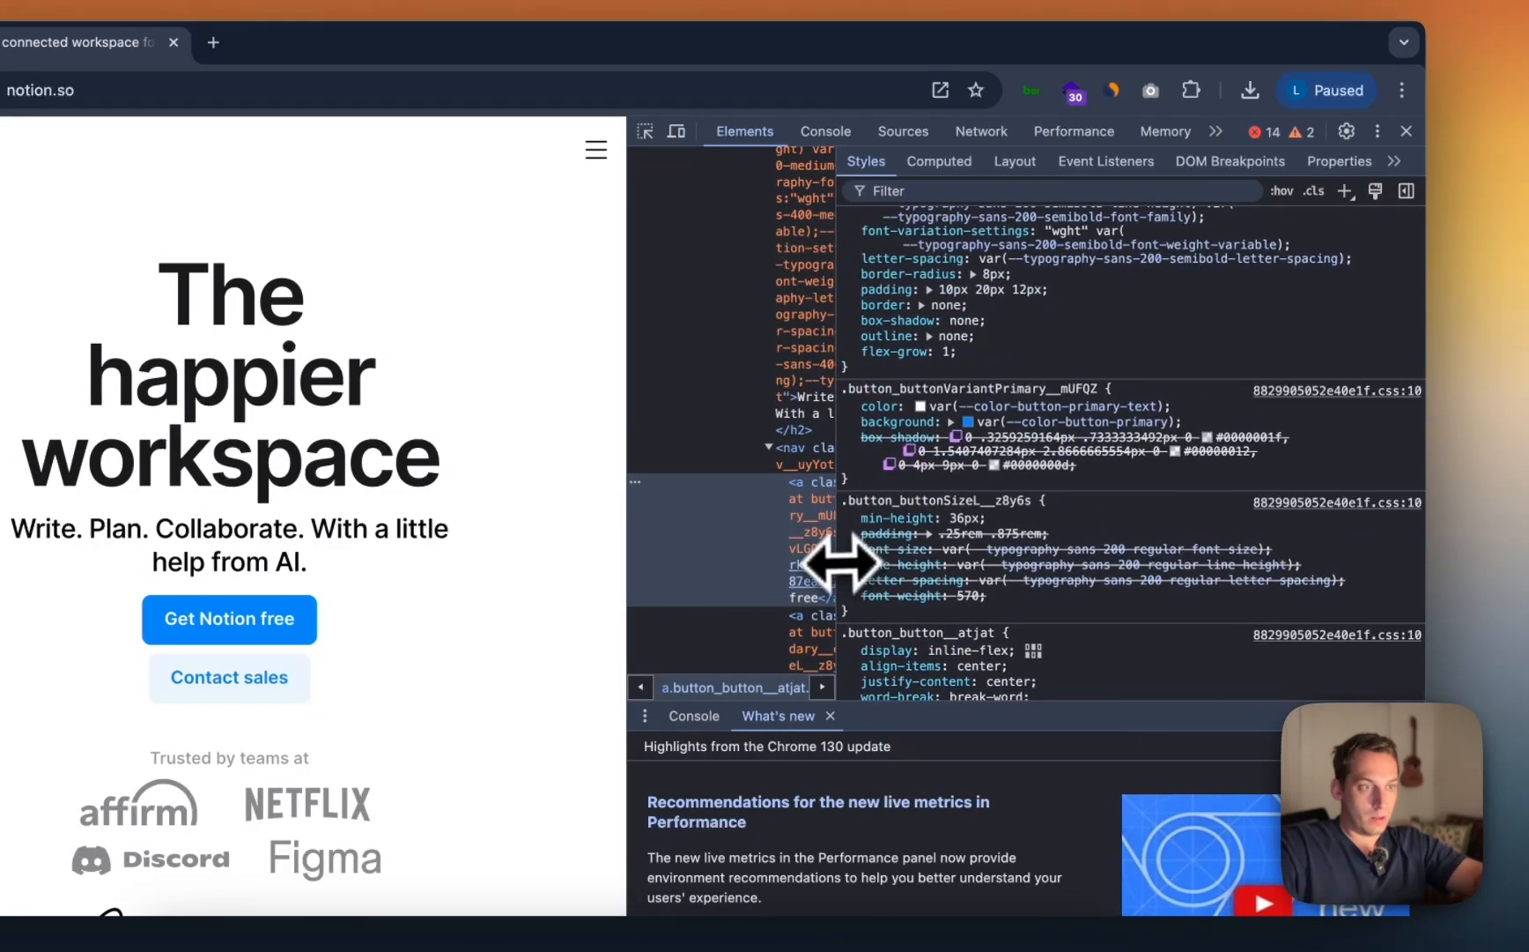
click(1073, 423)
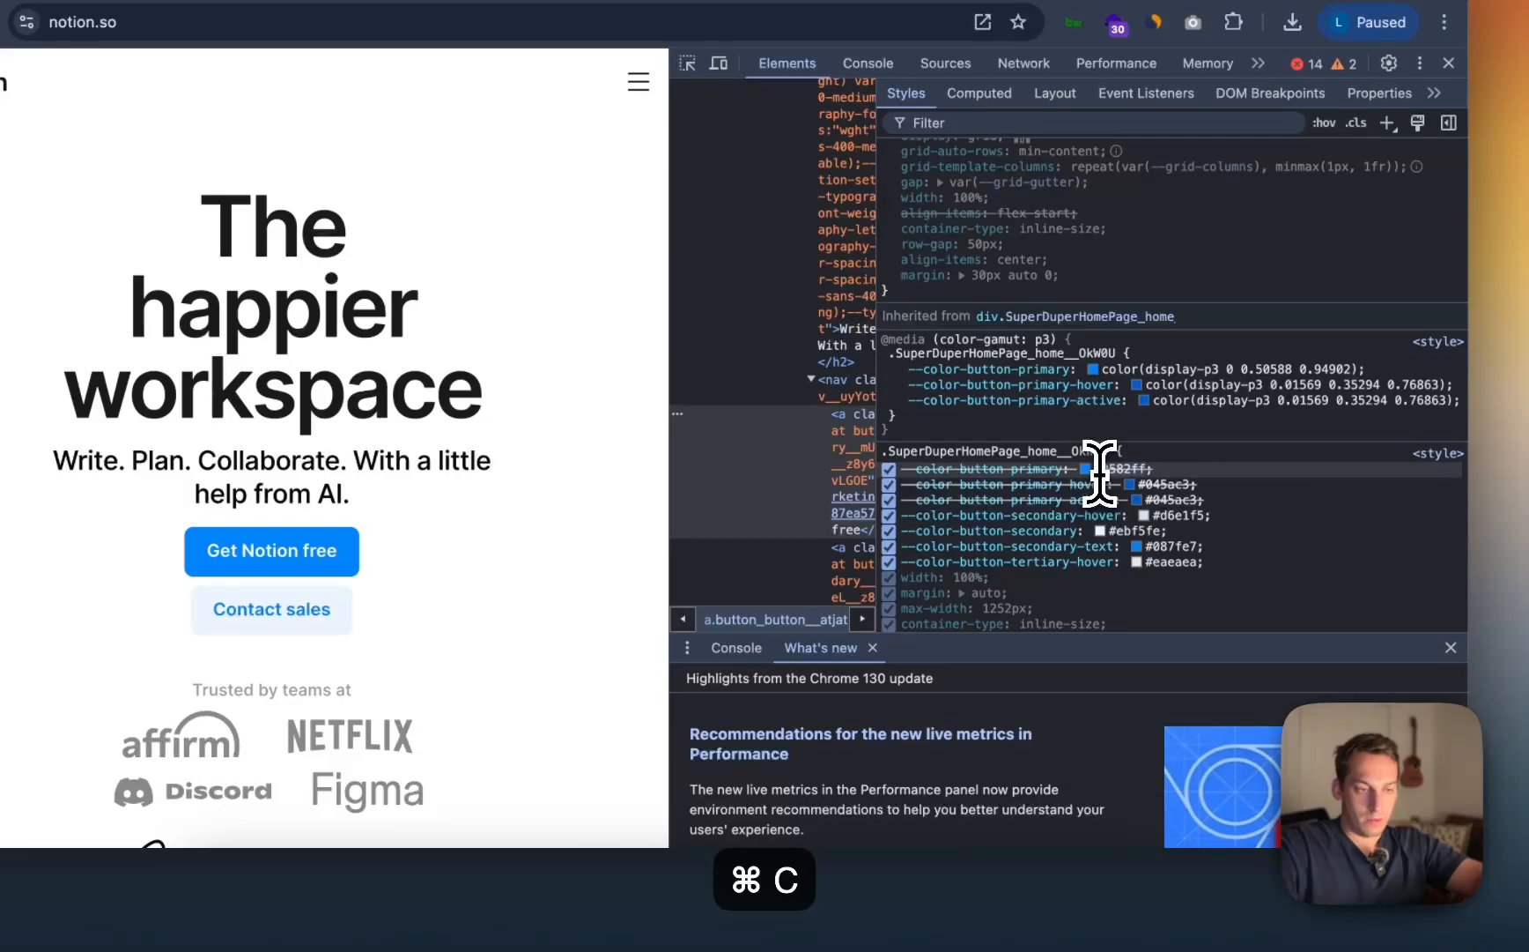
Step: Switch to Framer, set the L / Primary - Default variant's fill to #0582ff and deselect it
click(751, 921)
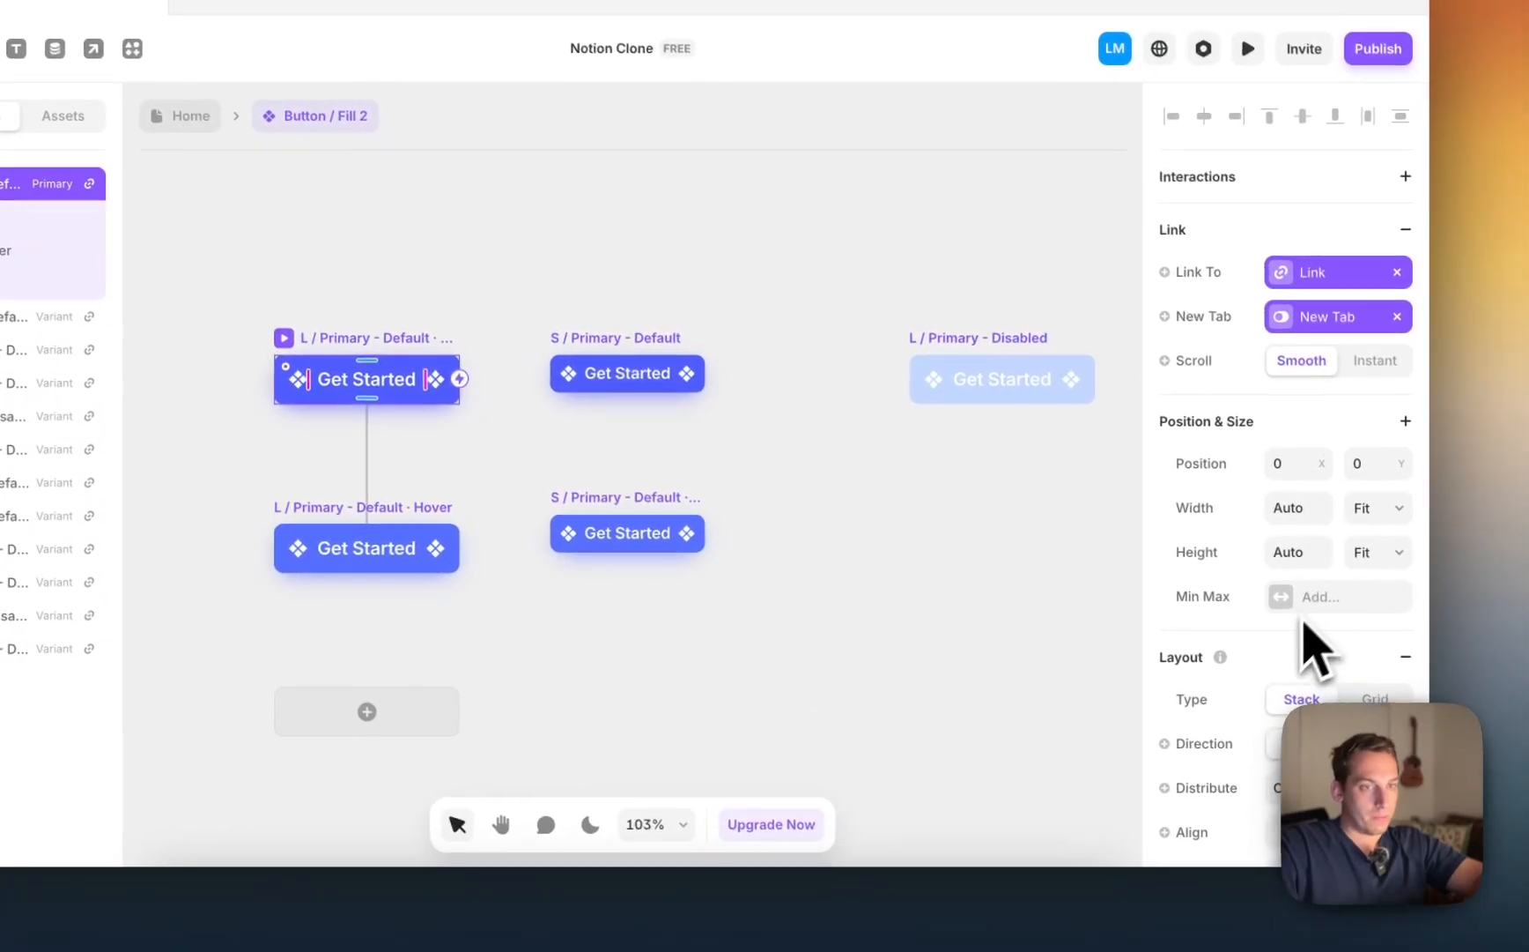
click(1274, 804)
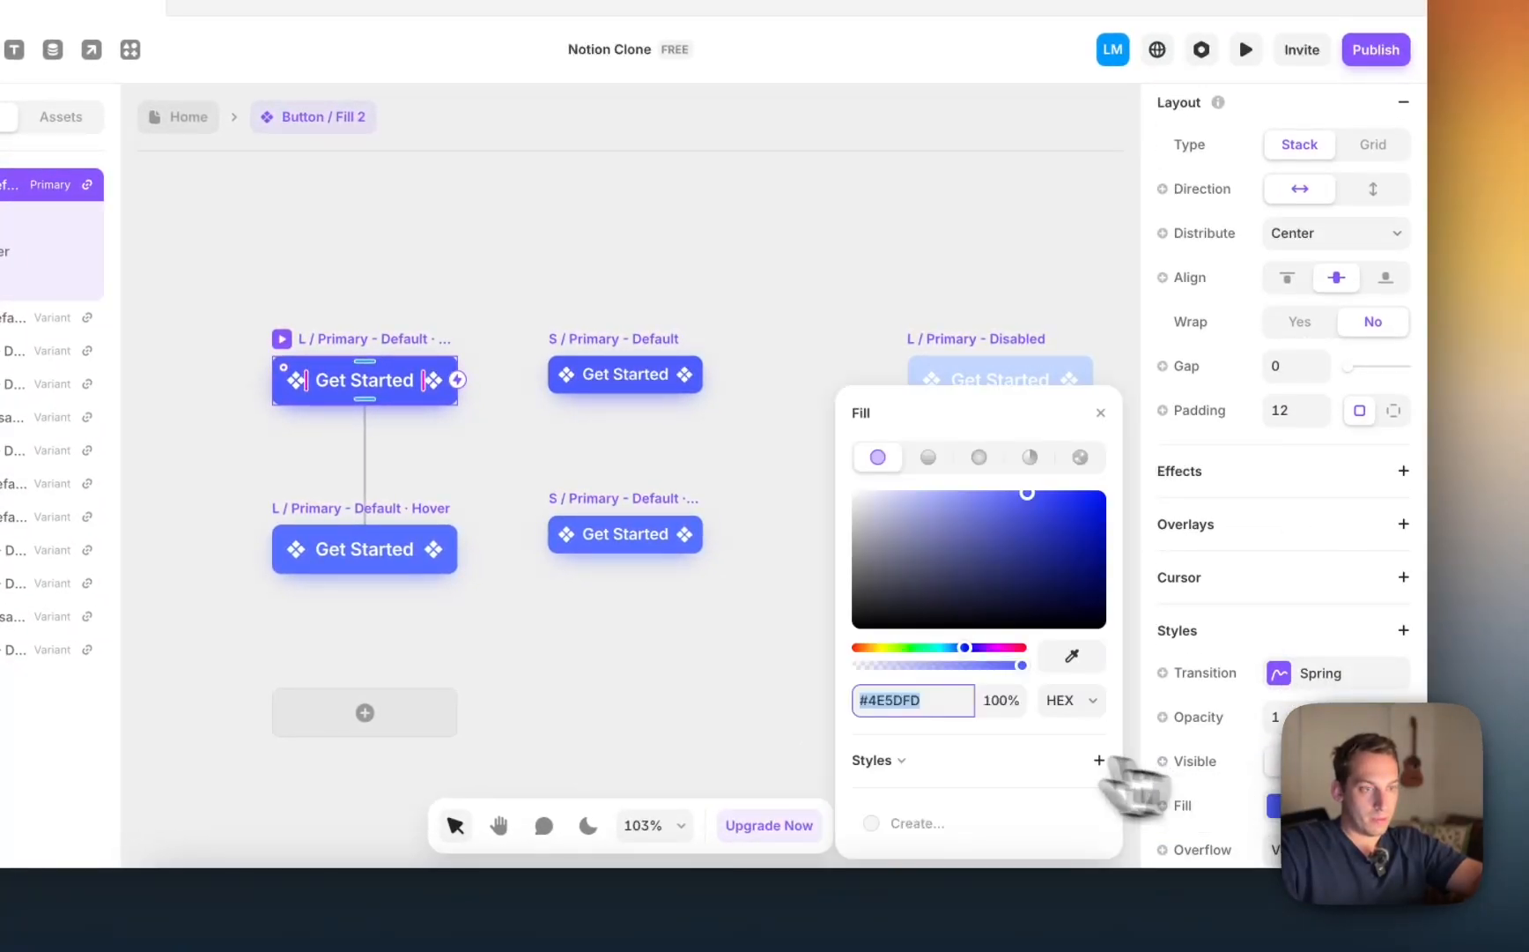
key(Return)
click(546, 251)
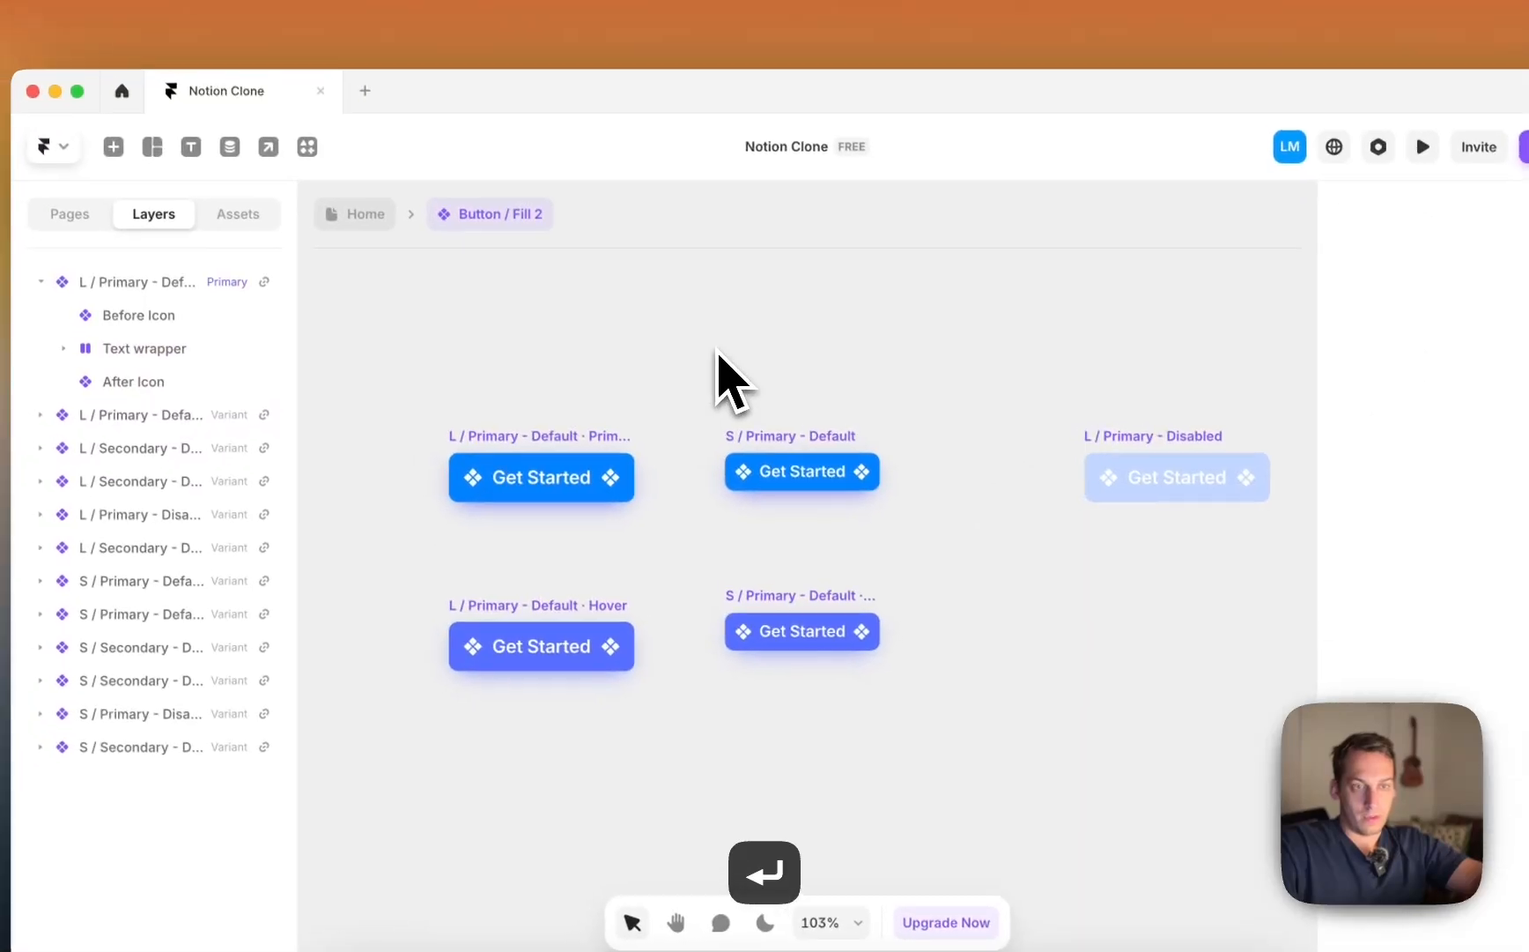
Step: Return to the Home page and set the Contact sales button's variant to L / Secondary - Default
click(375, 217)
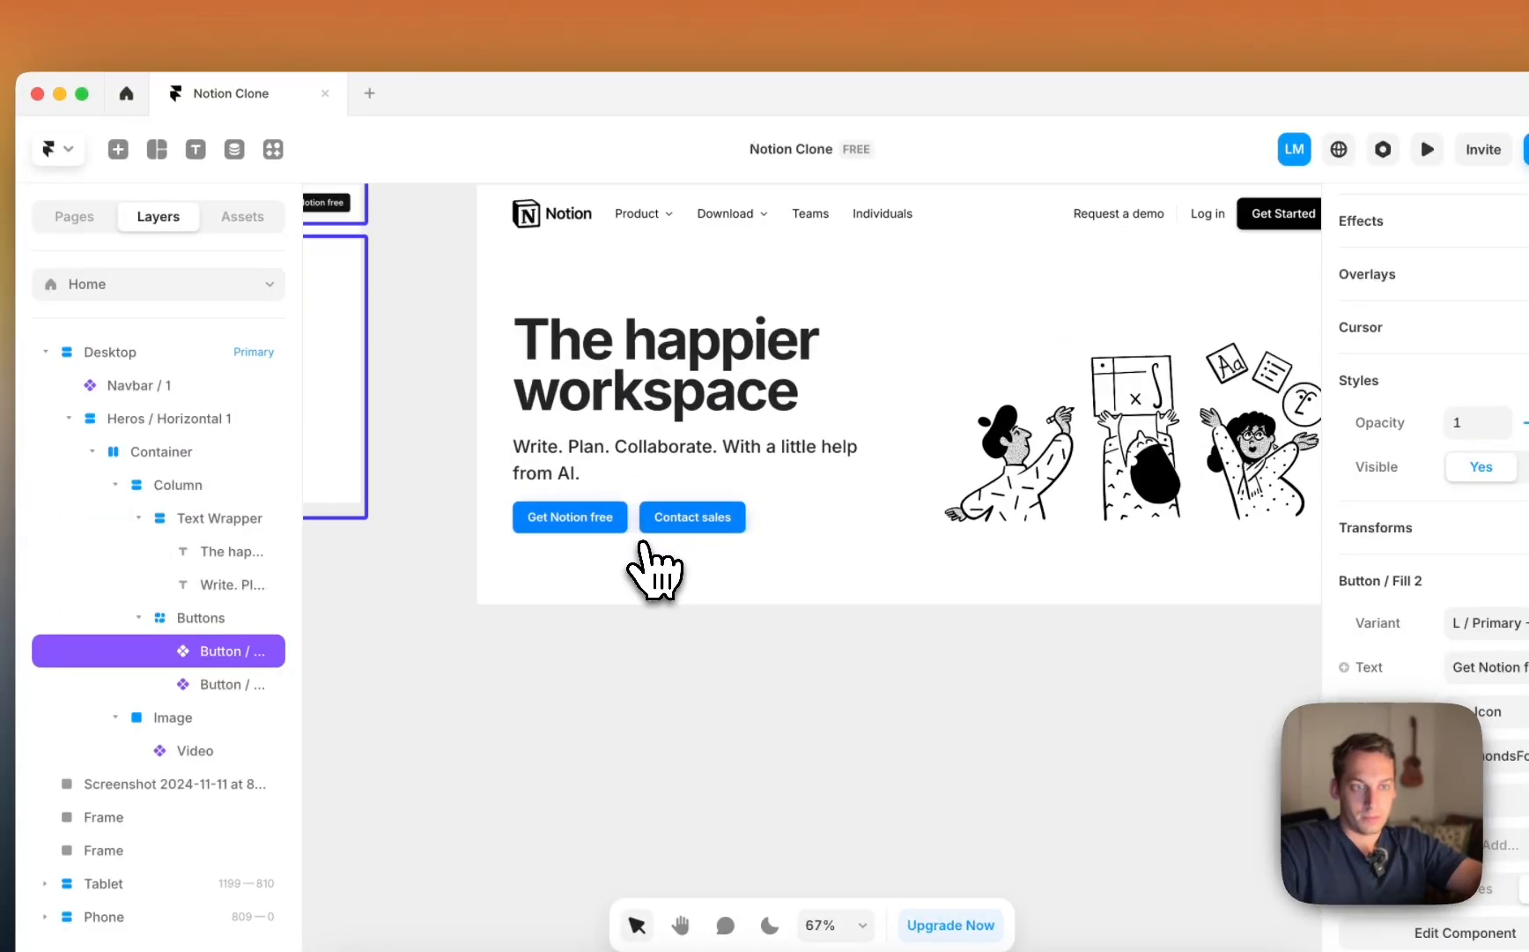
scroll(1445, 564, down, 6)
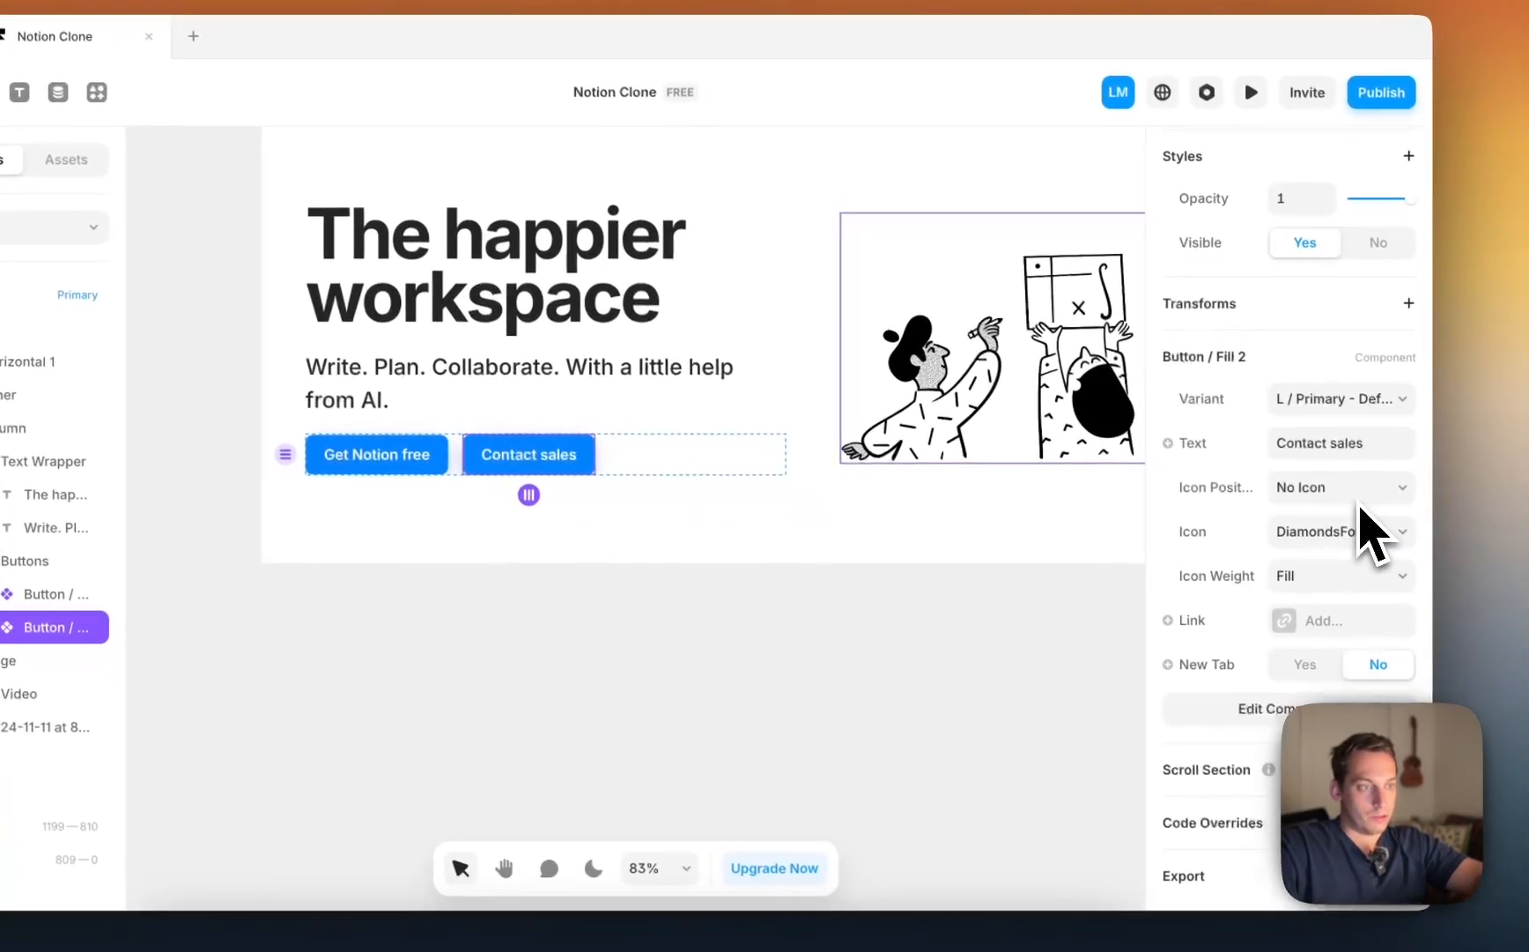
click(1384, 408)
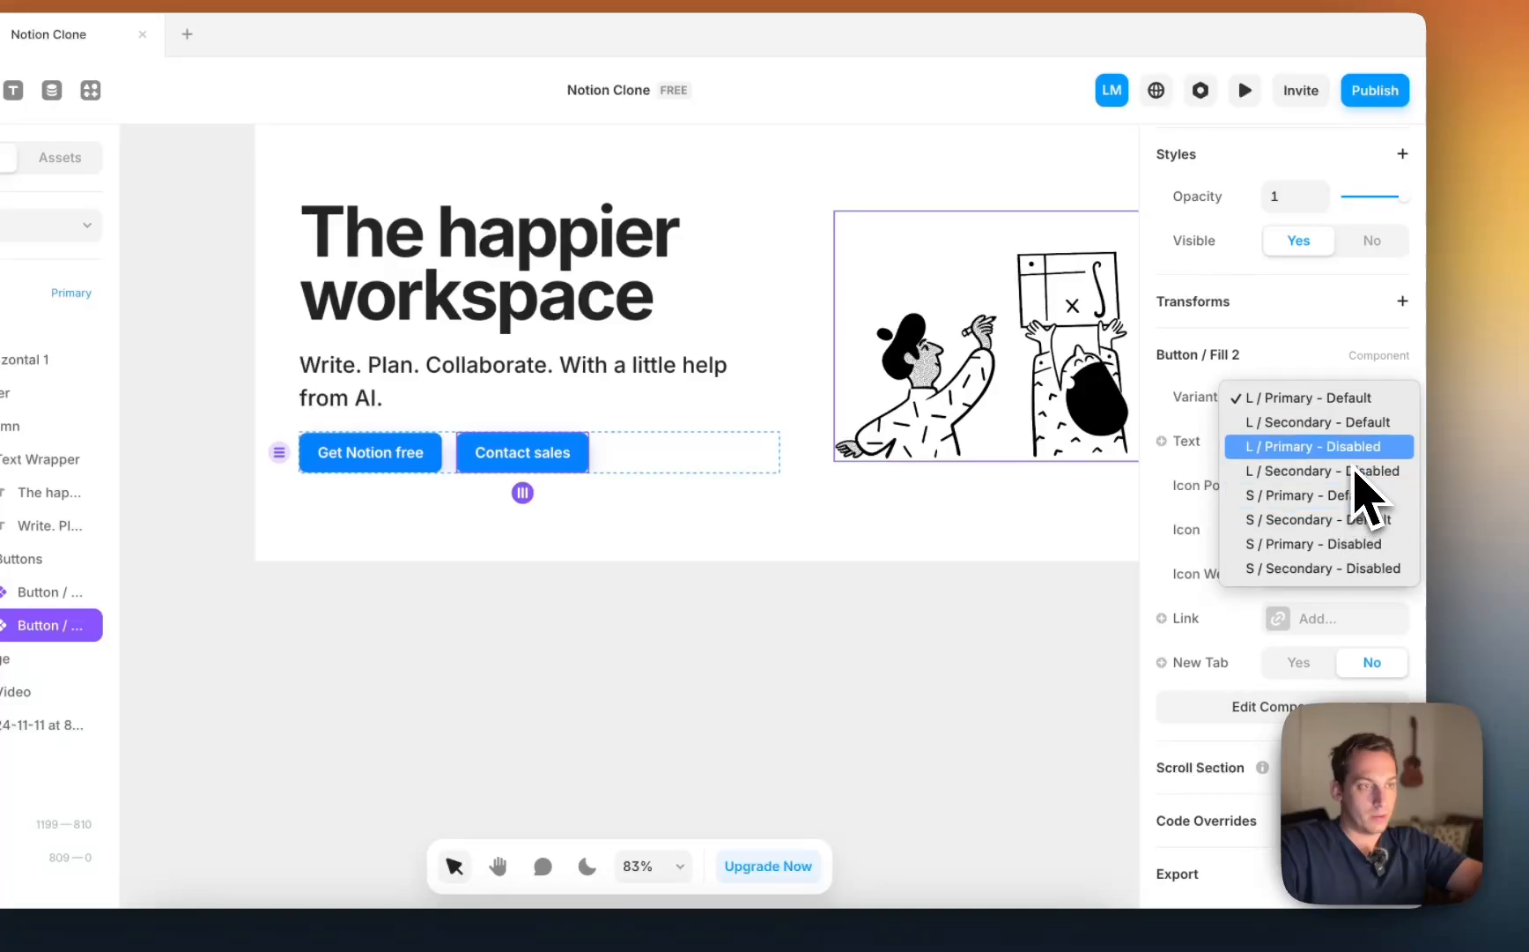
click(1357, 422)
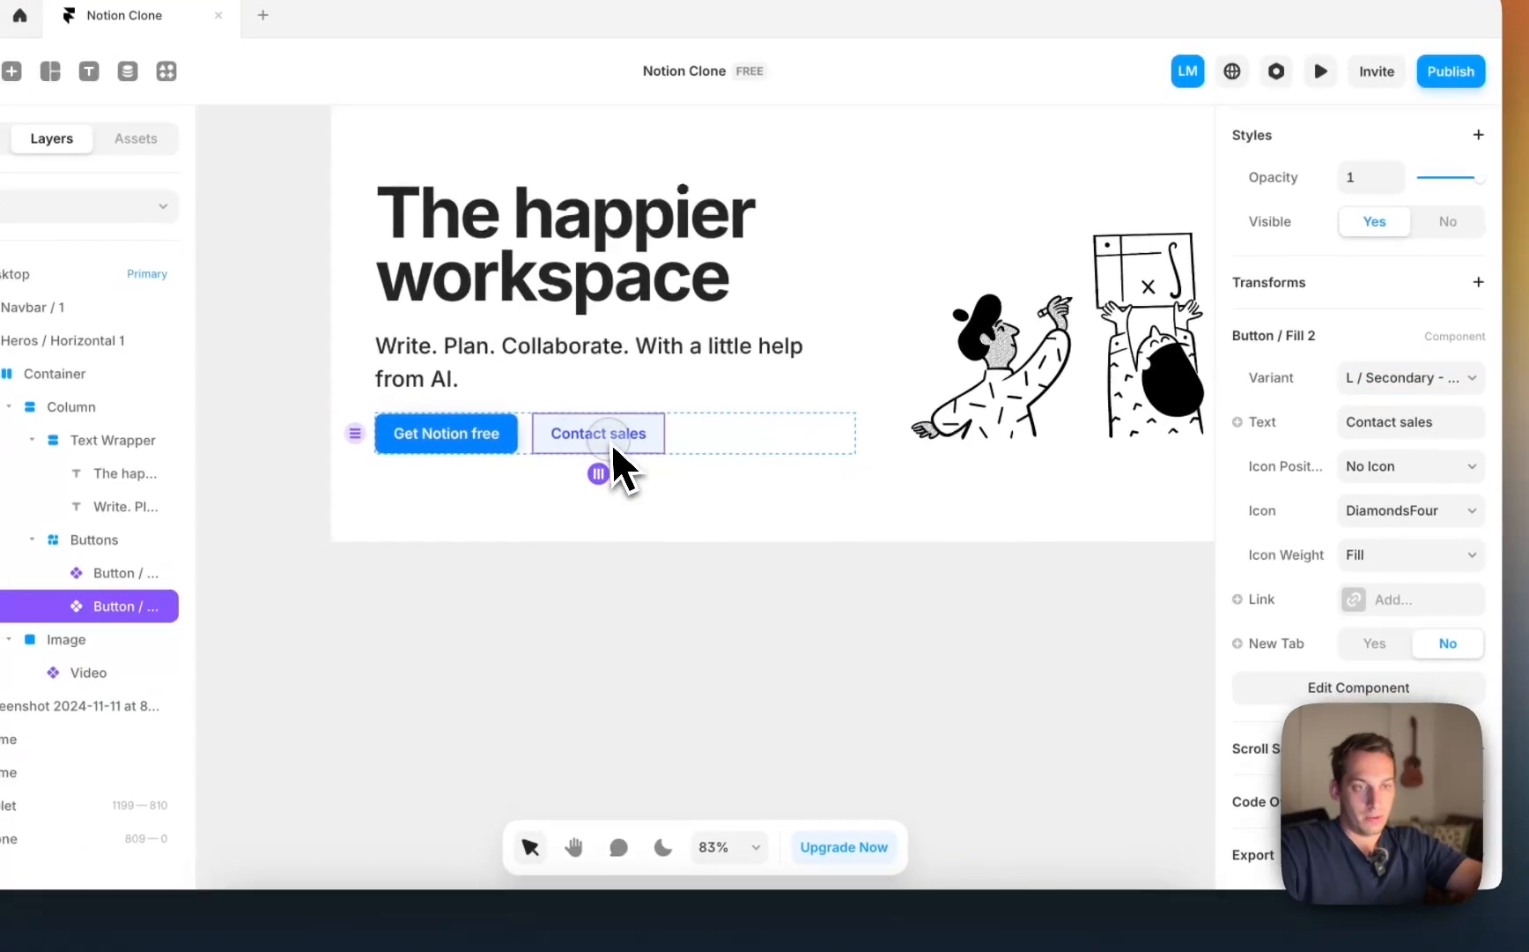
Step: Open the Contact sales button's component, check the secondary button's color on Notion's homepage in Google Chrome and return to Framer
double_click(527, 458)
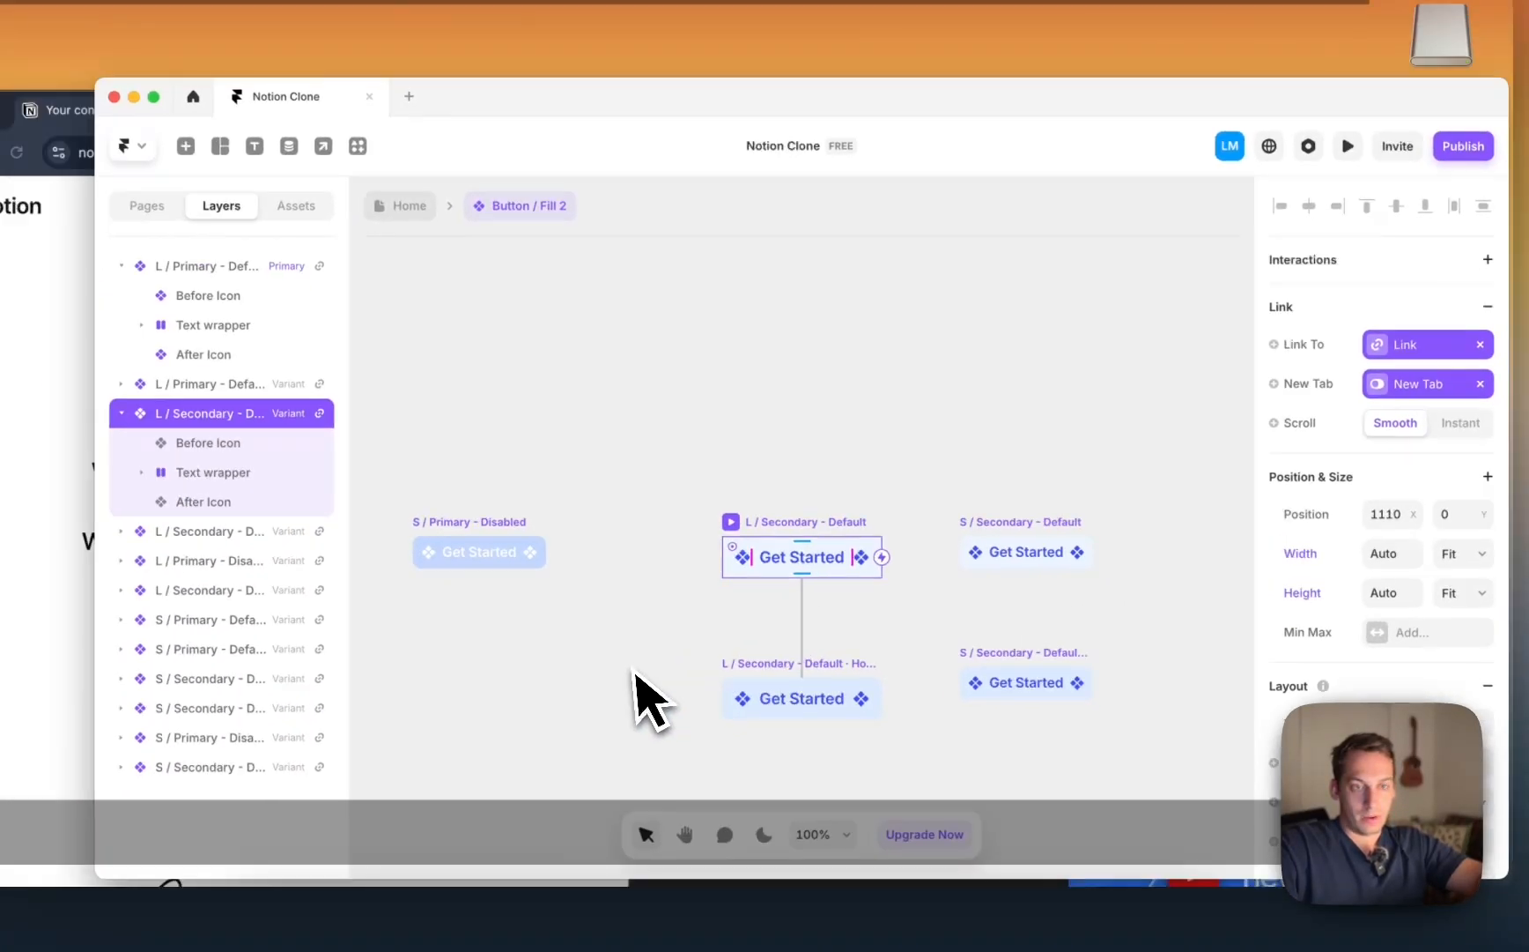
key(ctrl+Up)
click(370, 696)
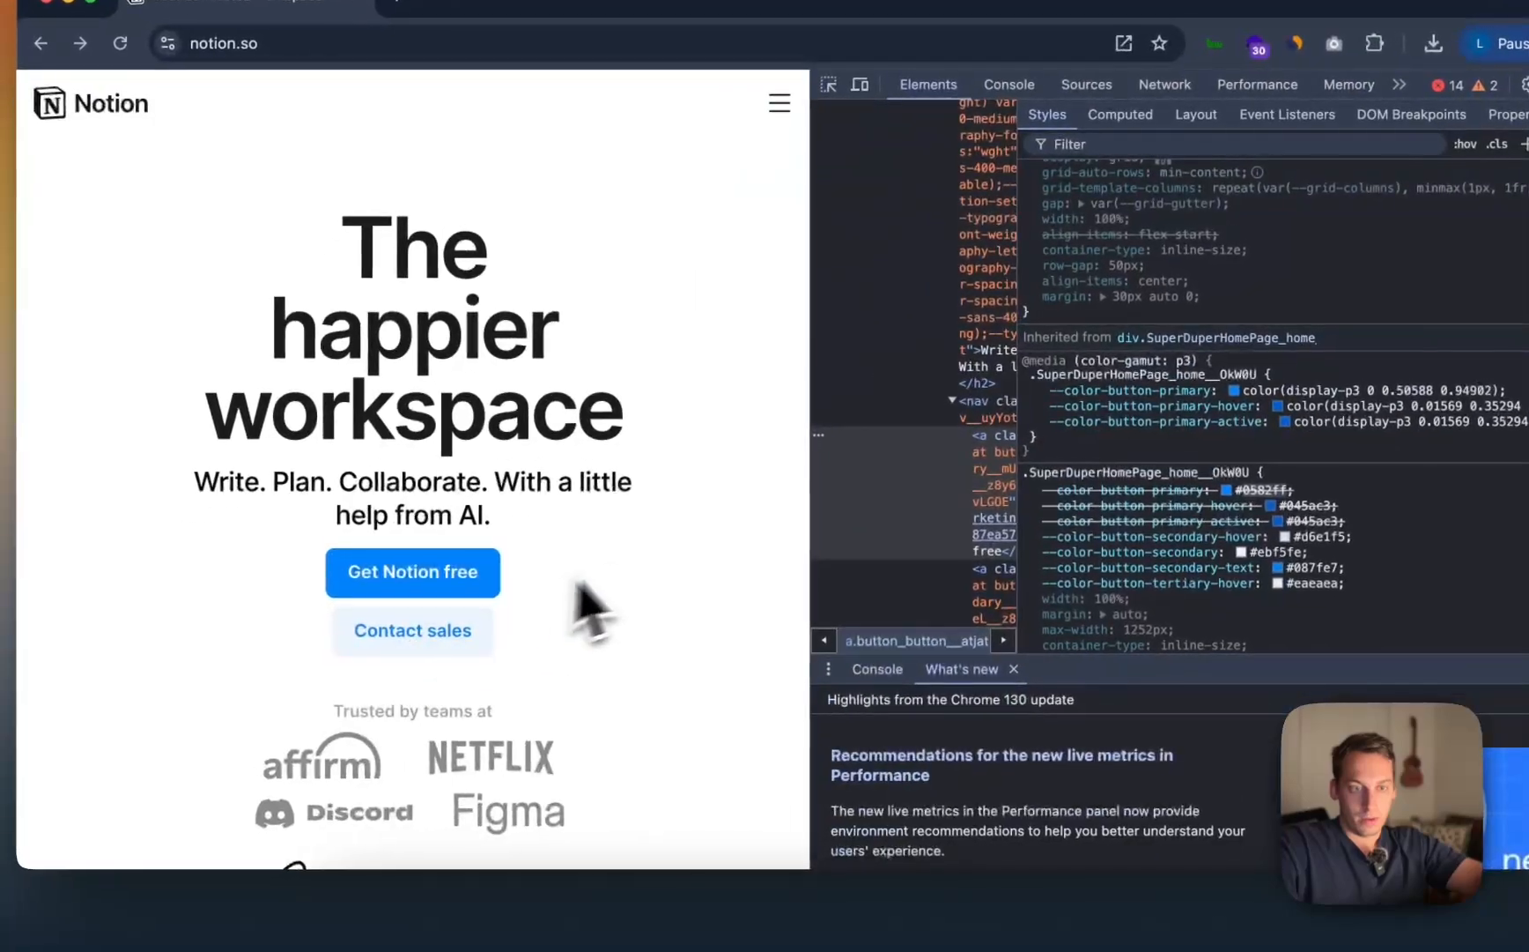
key(ctrl+Up)
click(625, 570)
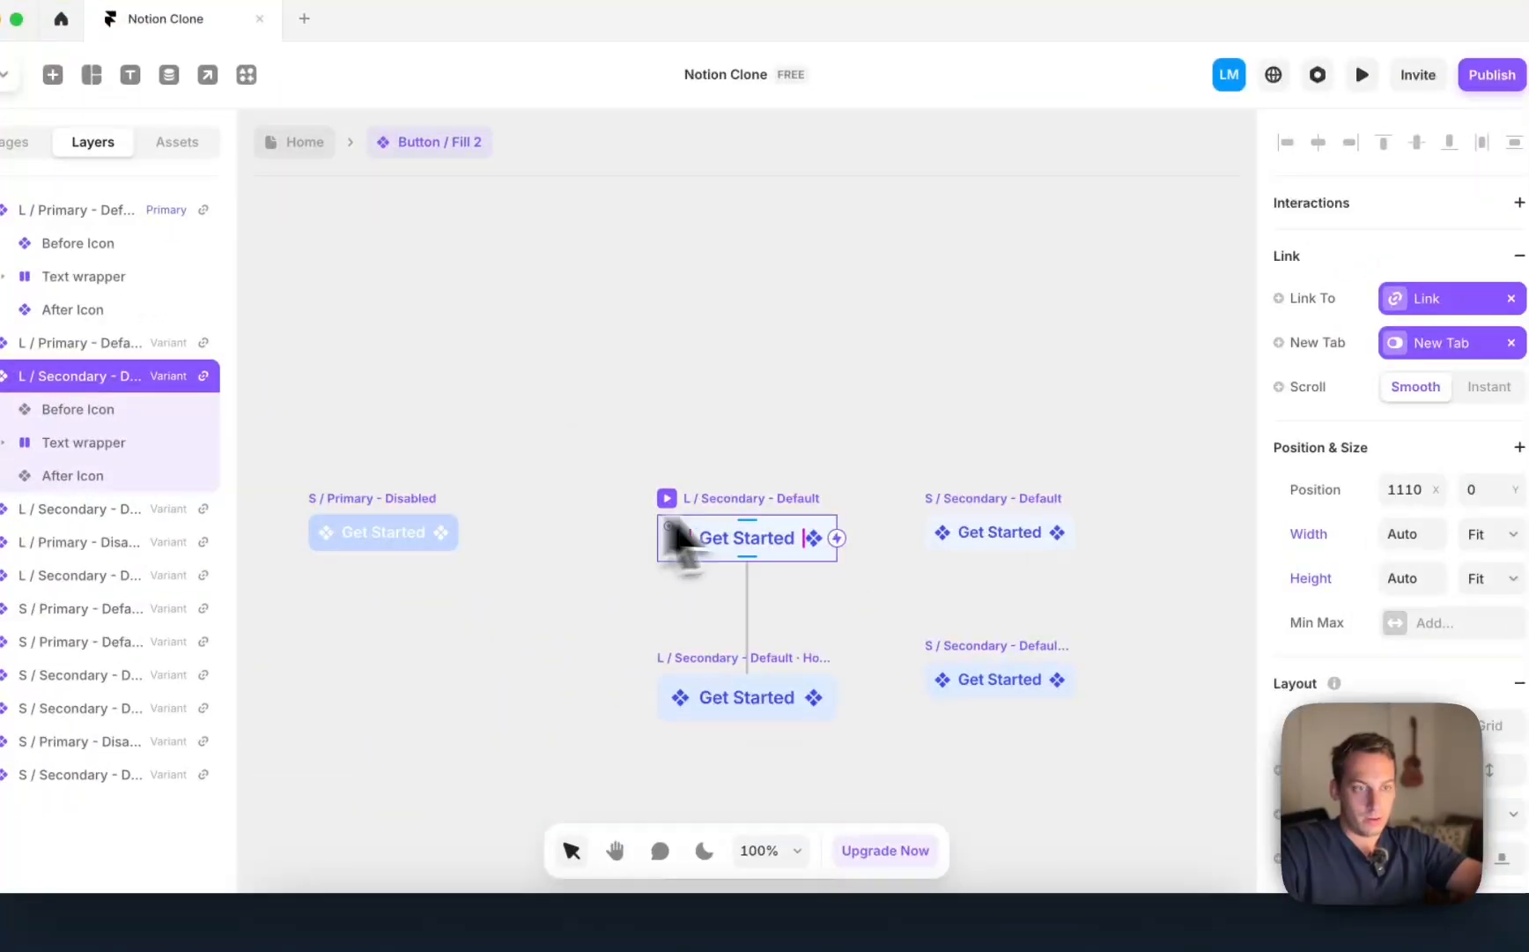
Step: Set the text color of the L / Secondary - Default variant to #0582FF
click(786, 553)
scroll(1388, 670, down, 5)
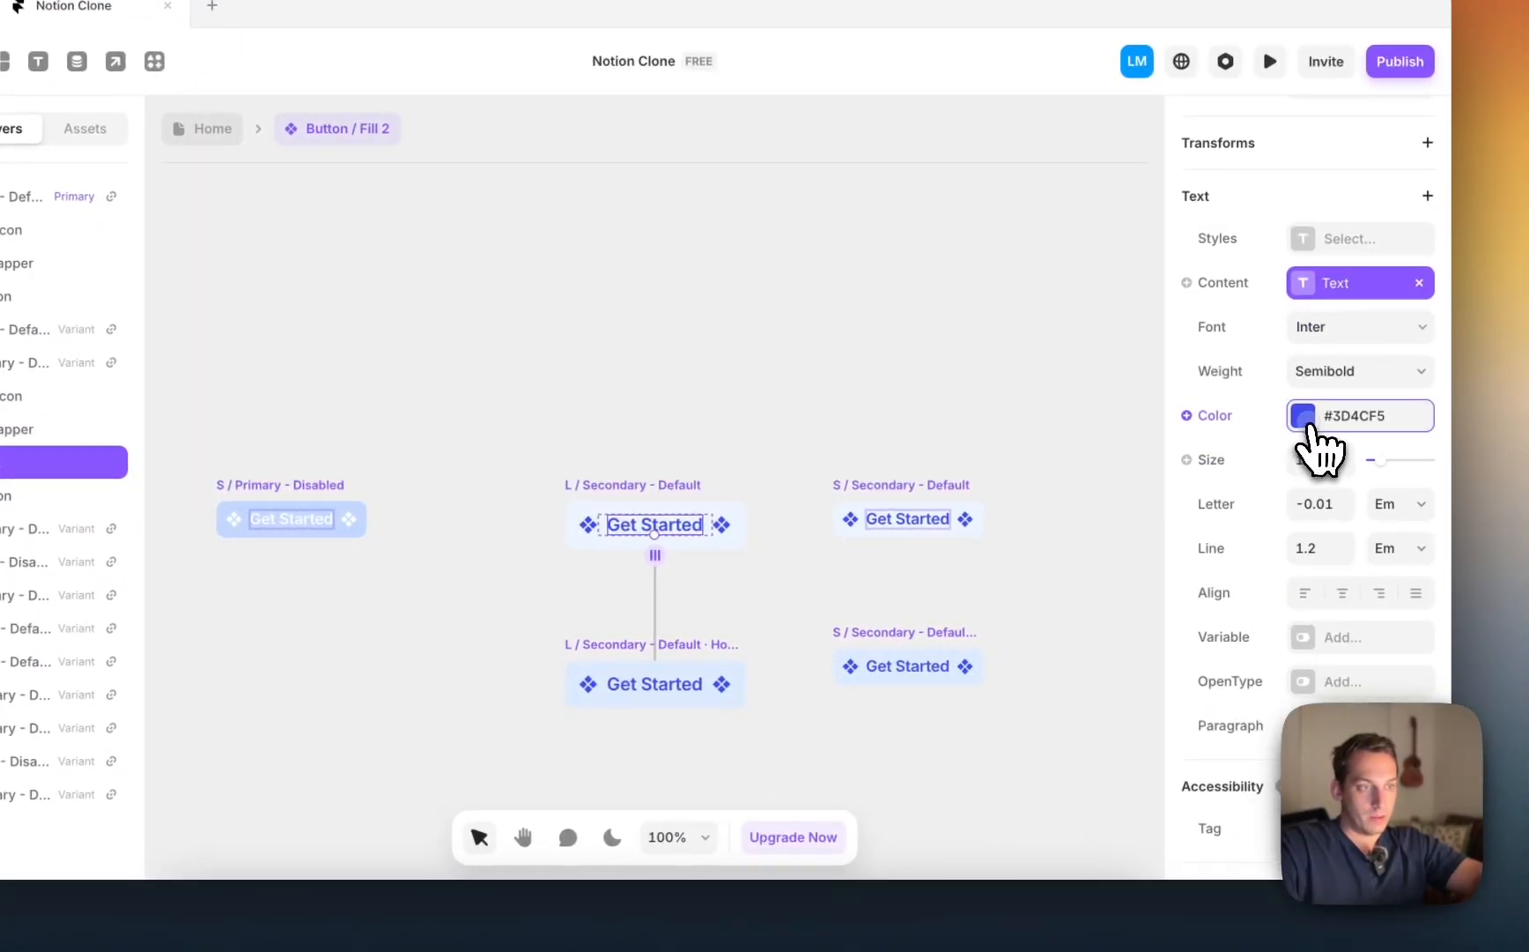
click(1306, 418)
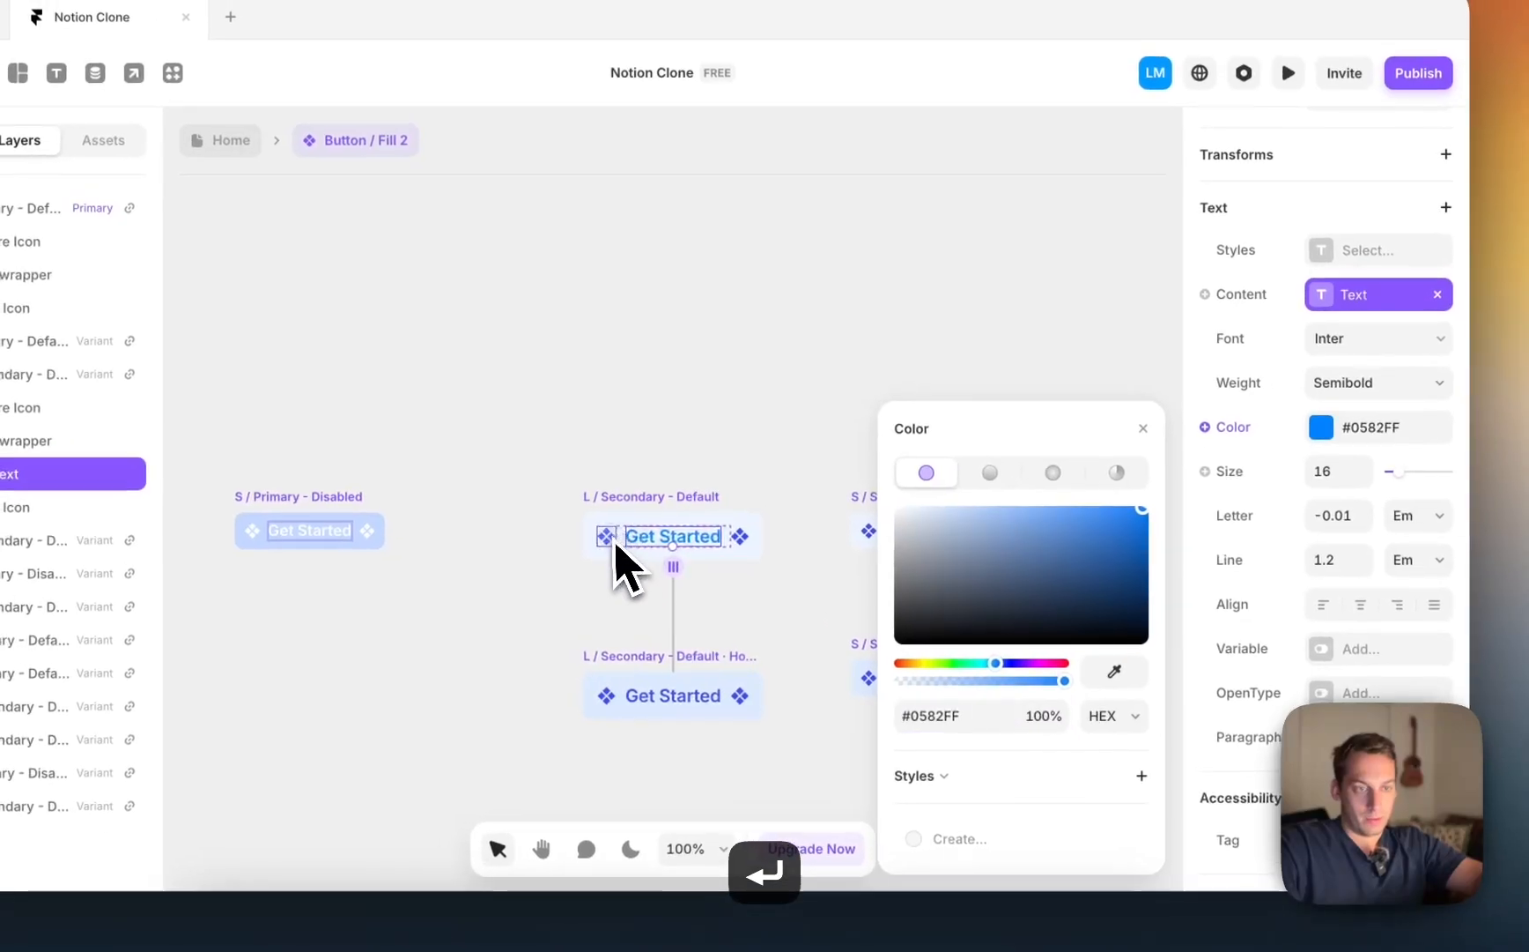
Step: Open the leading icon's color in the L / Secondary - Default variant, close it and return to the Home page
click(586, 525)
scroll(1216, 423, down, 4)
scroll(1260, 547, down, 2)
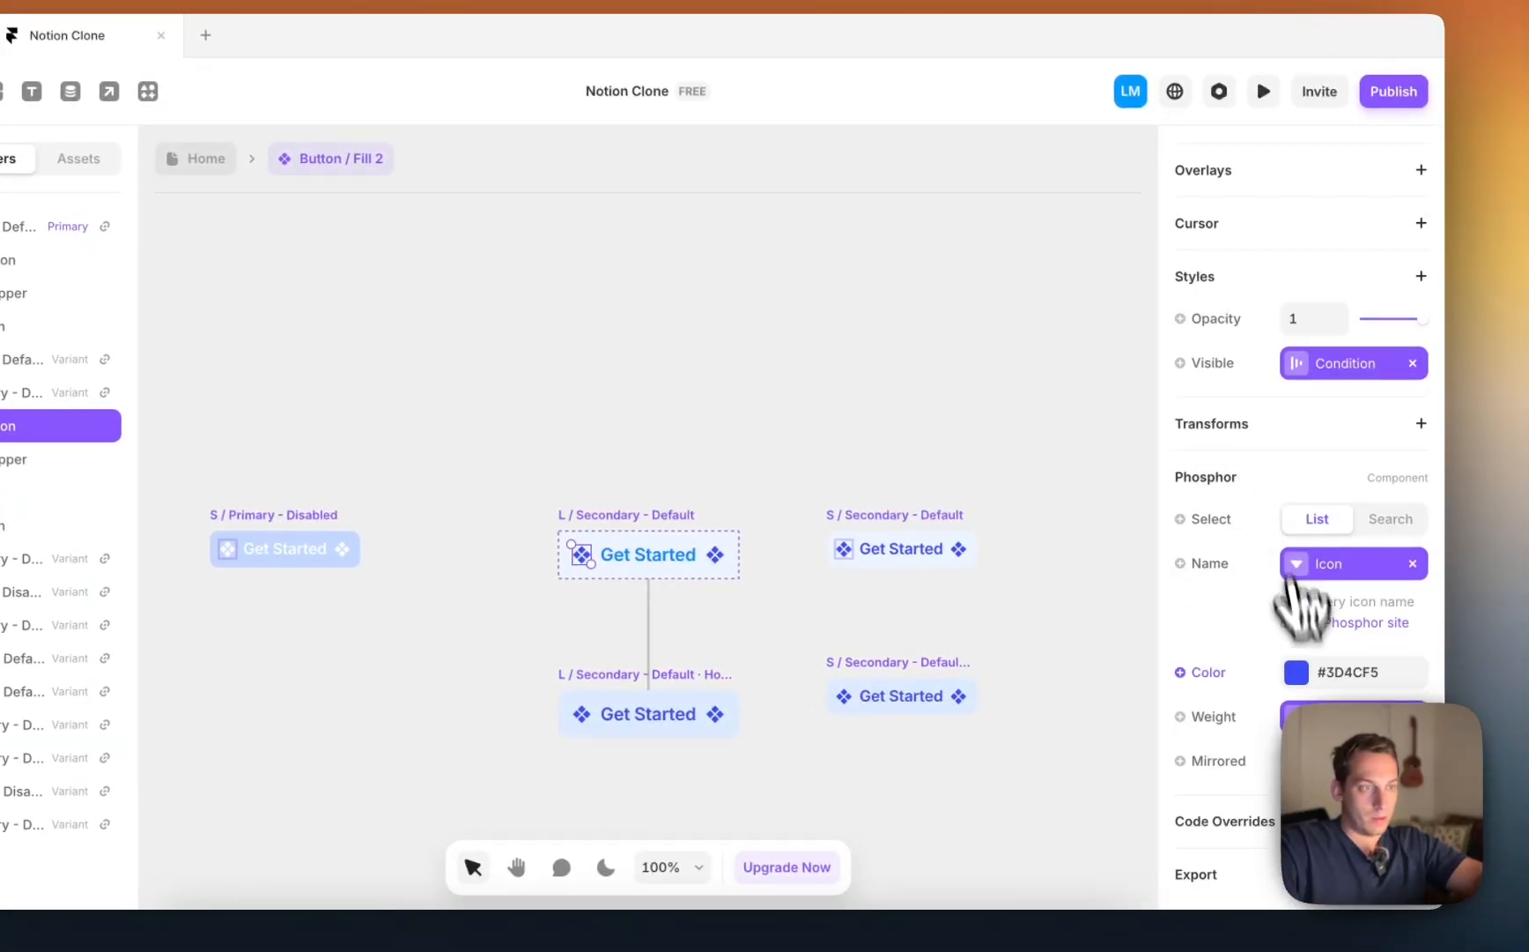
click(1301, 674)
click(775, 382)
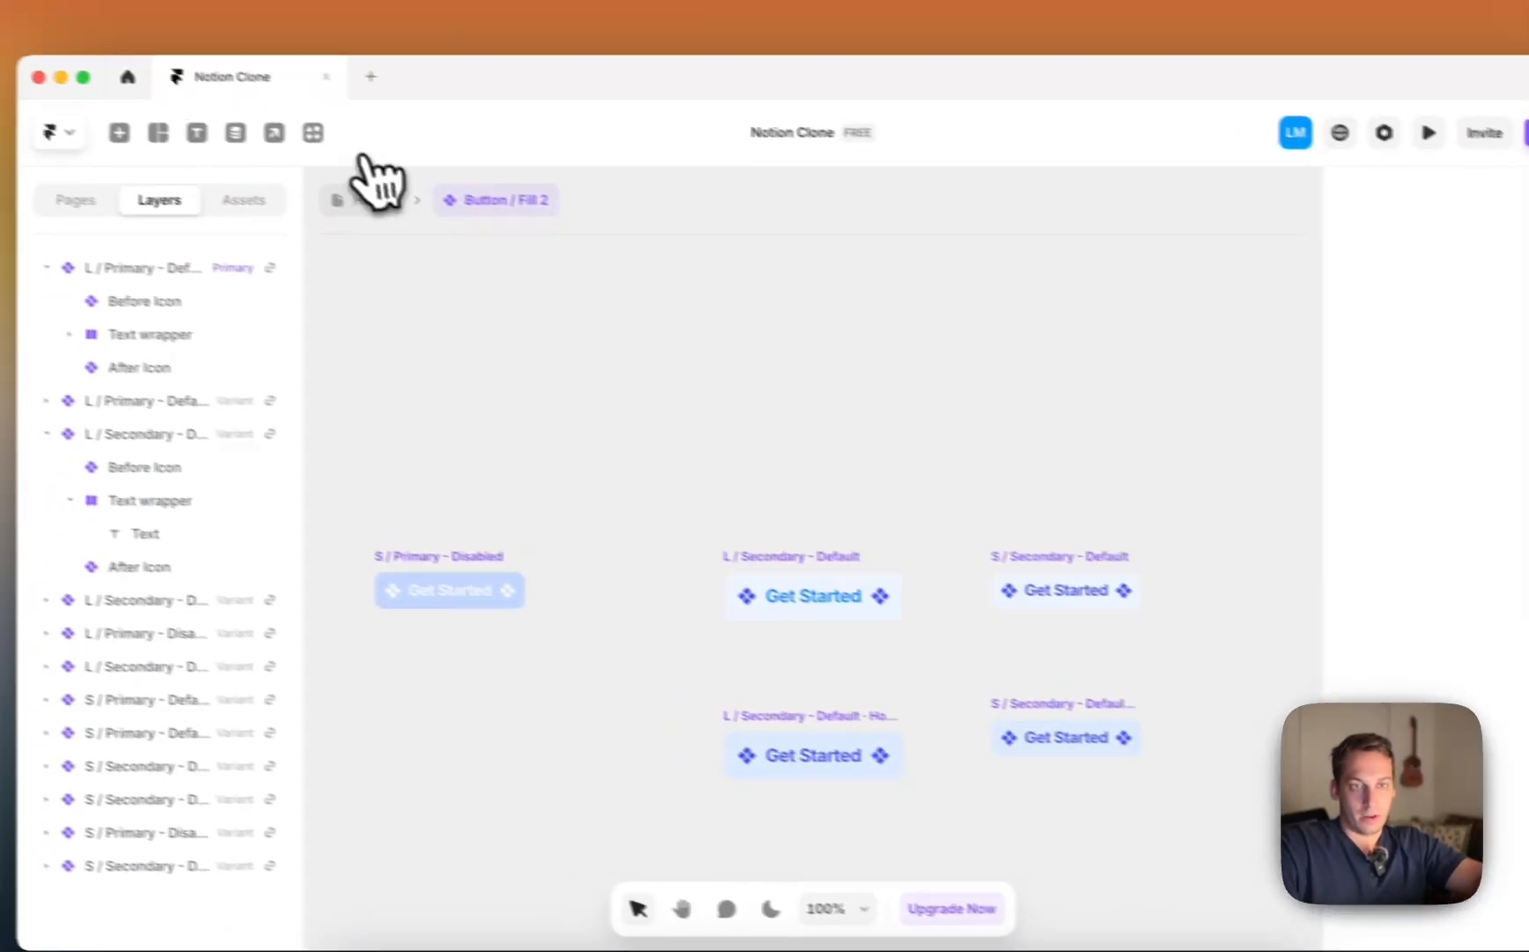
click(365, 200)
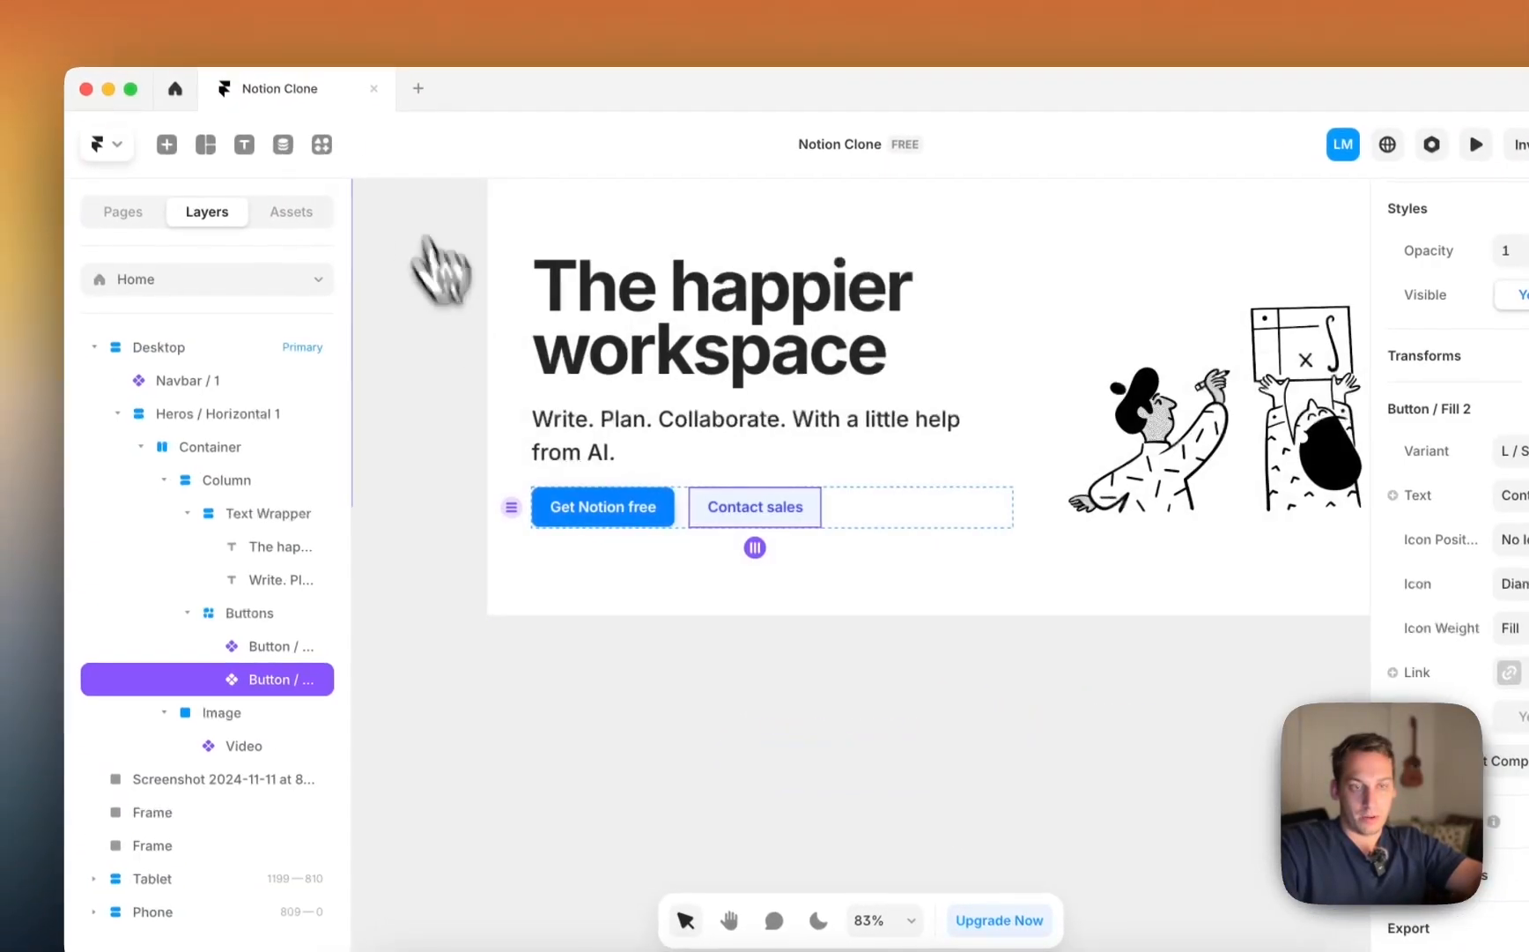
Step: Deselect the button, switch to Google Chrome and close the developer tools on Notion's homepage
click(404, 450)
scroll(402, 448, up, 3)
scroll(398, 436, down, 2)
scroll(459, 475, down, 3)
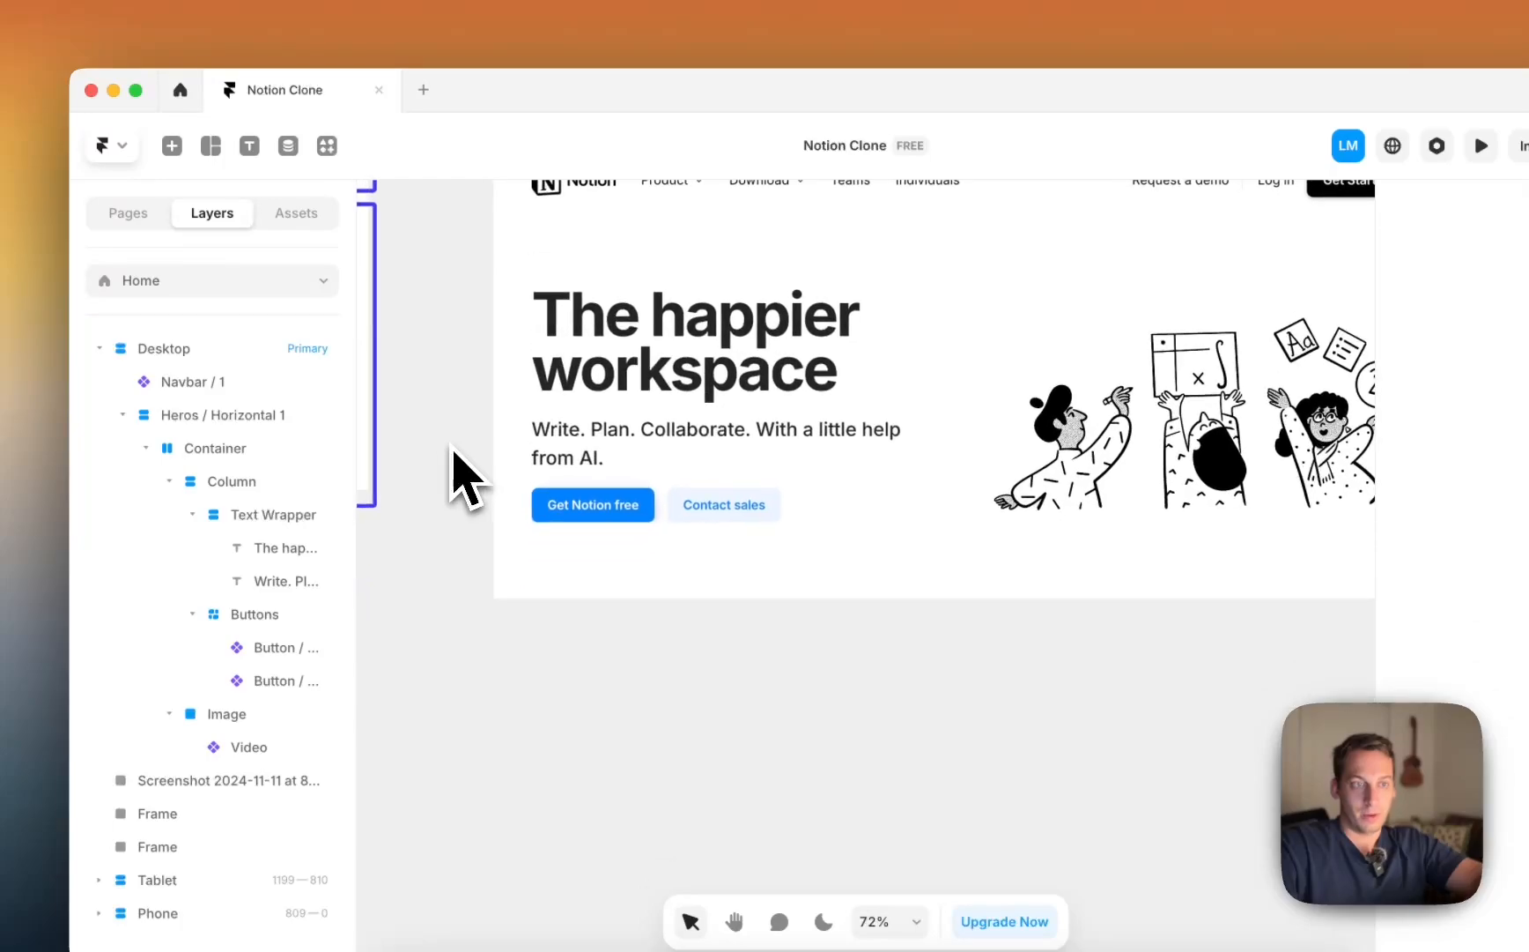
scroll(458, 474, up, 2)
key(ctrl+Up)
click(308, 711)
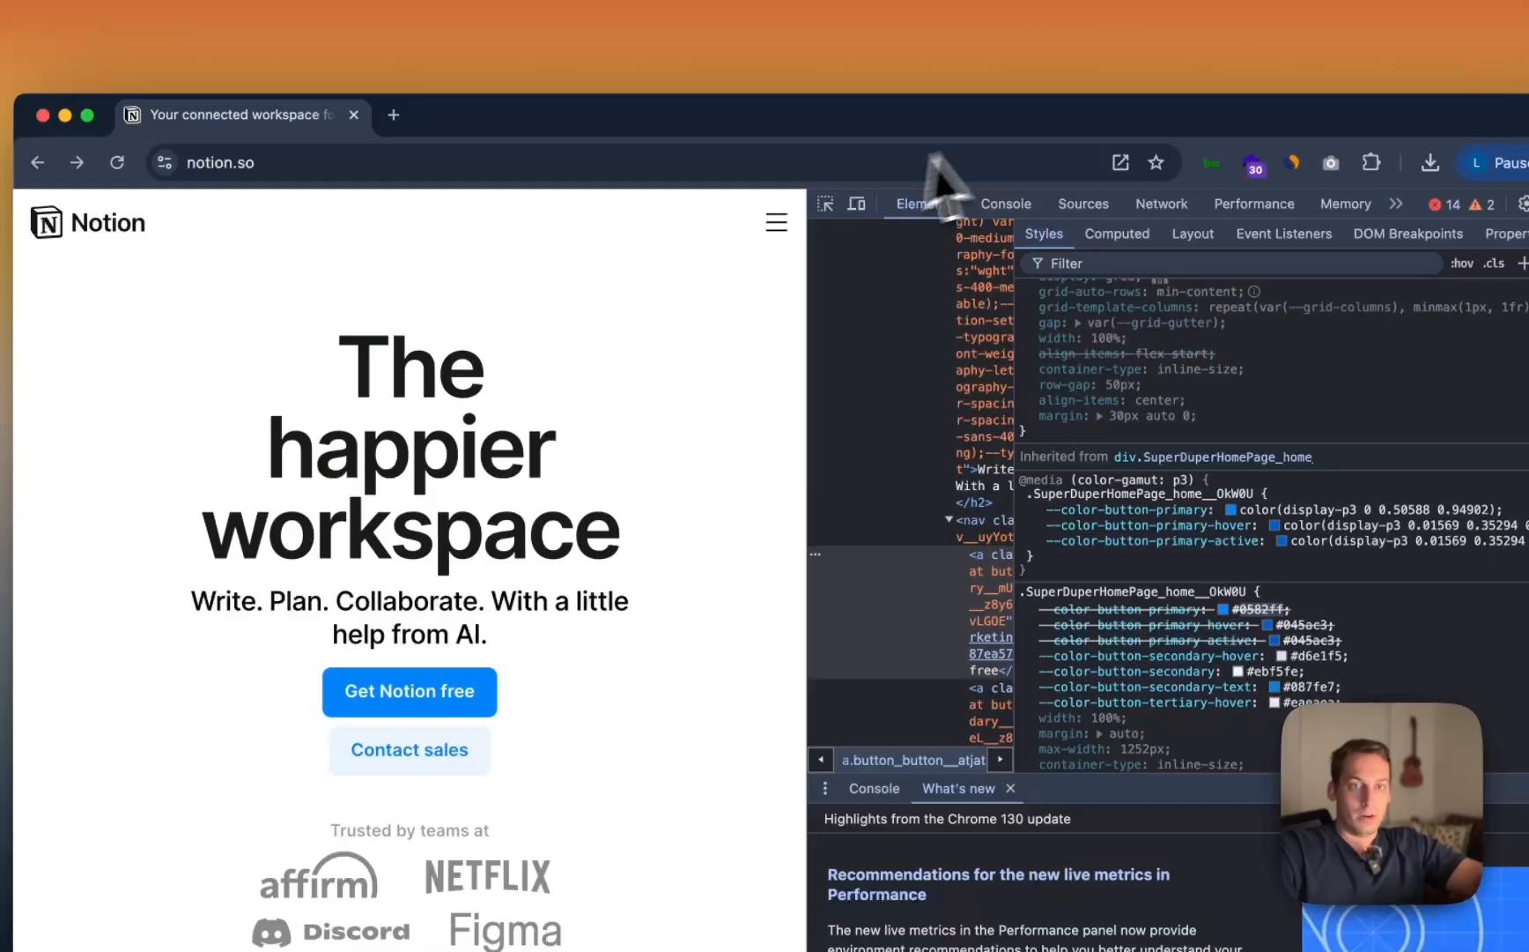
click(1406, 215)
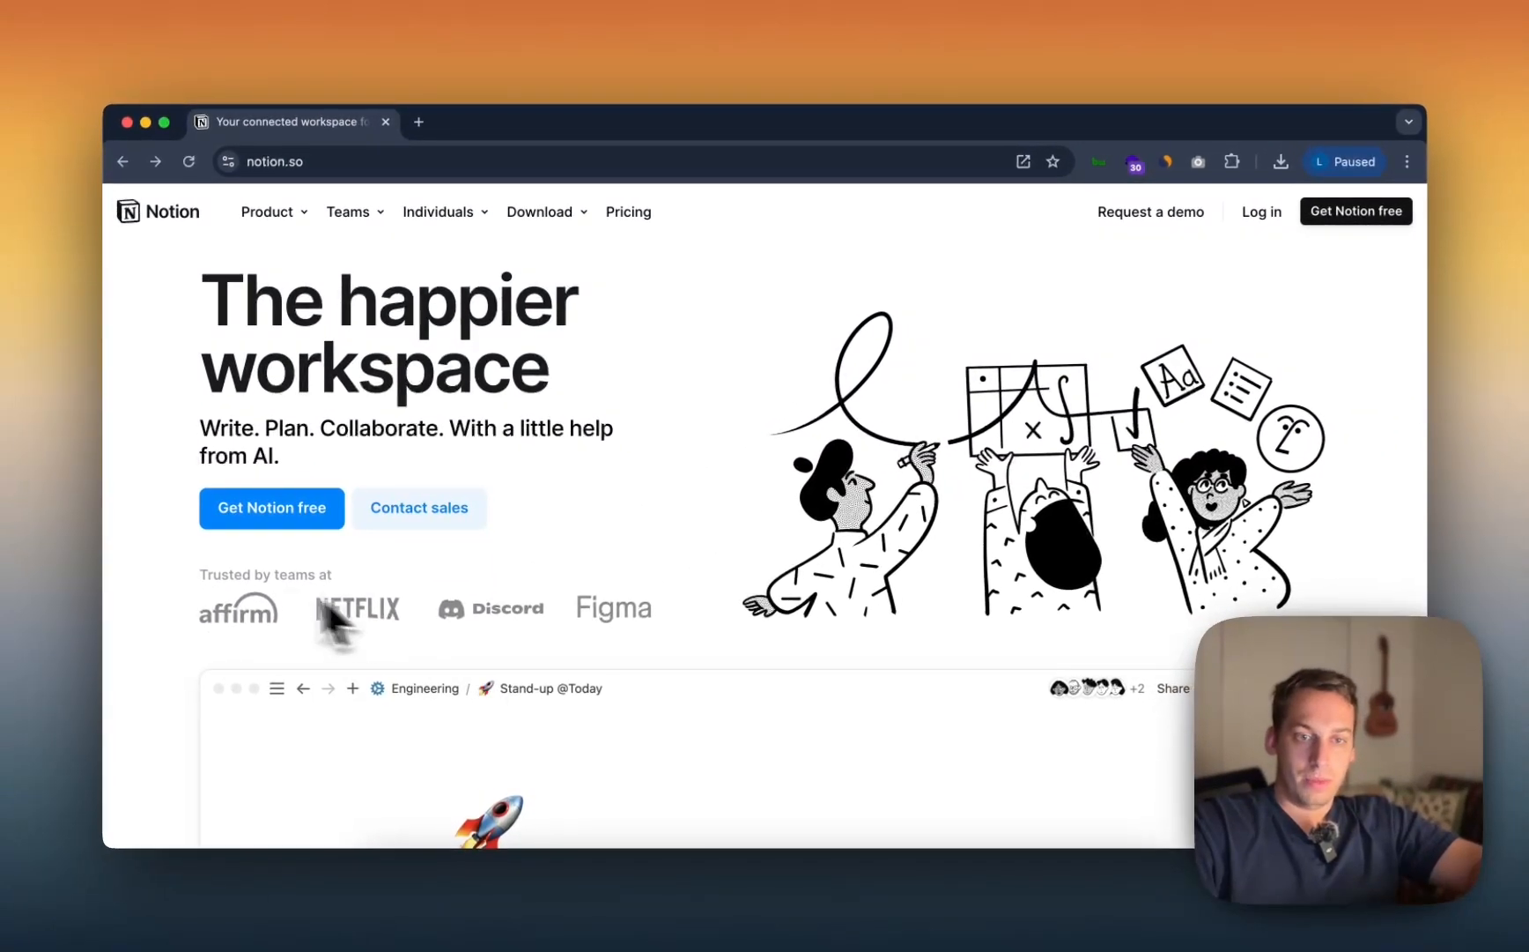
Step: Switch back to Framer and duplicate the hero container's Column containing the heading, text and buttons
key(ctrl+Up)
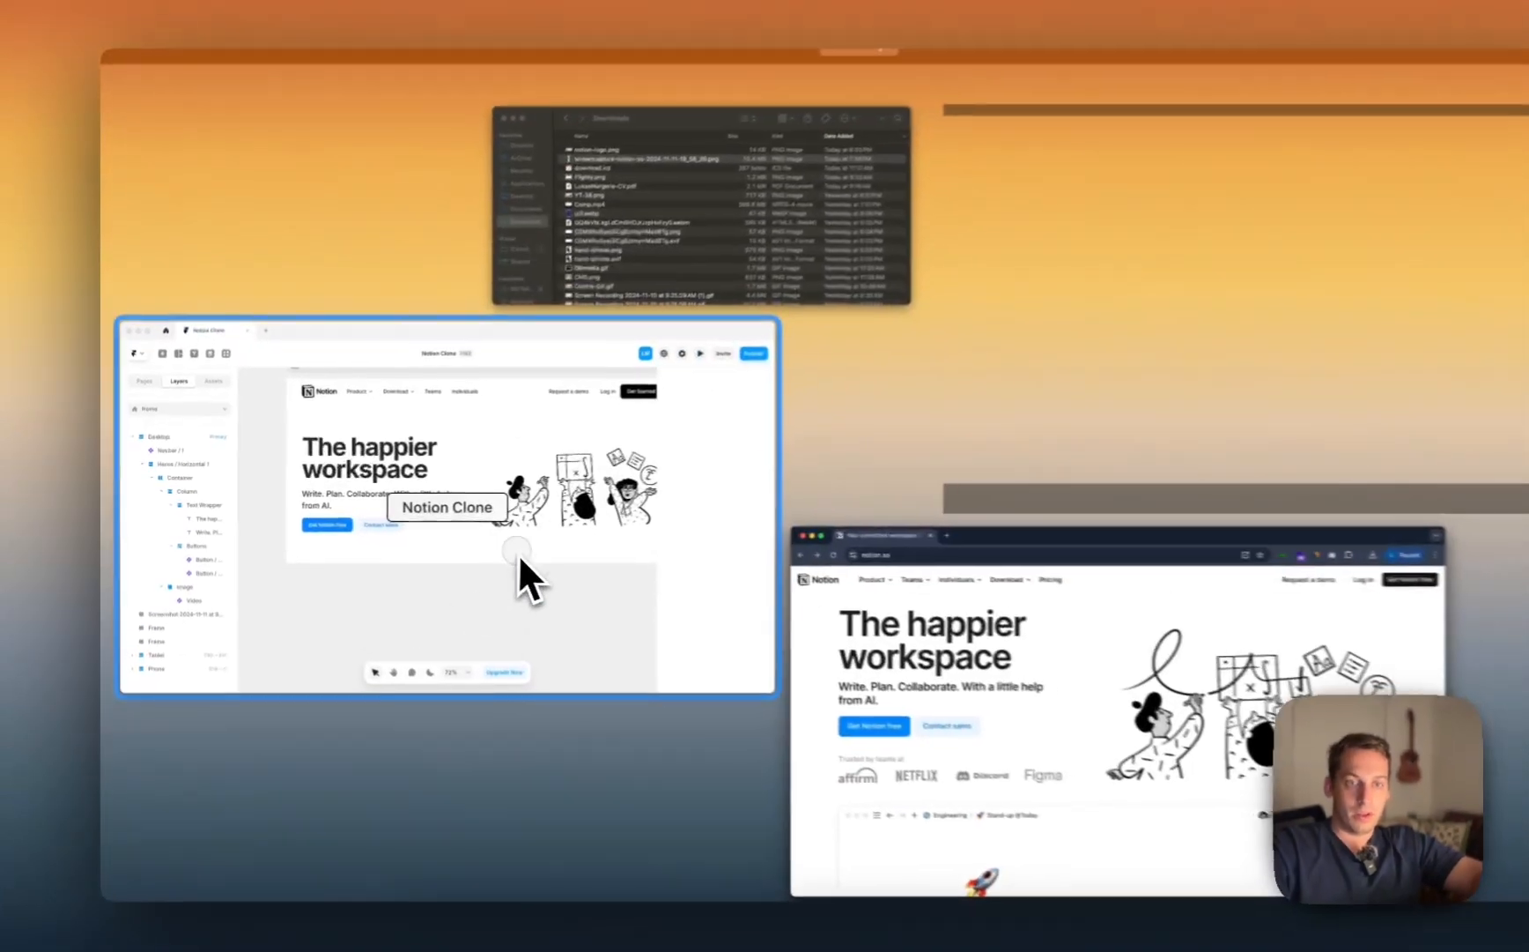
click(468, 544)
click(222, 508)
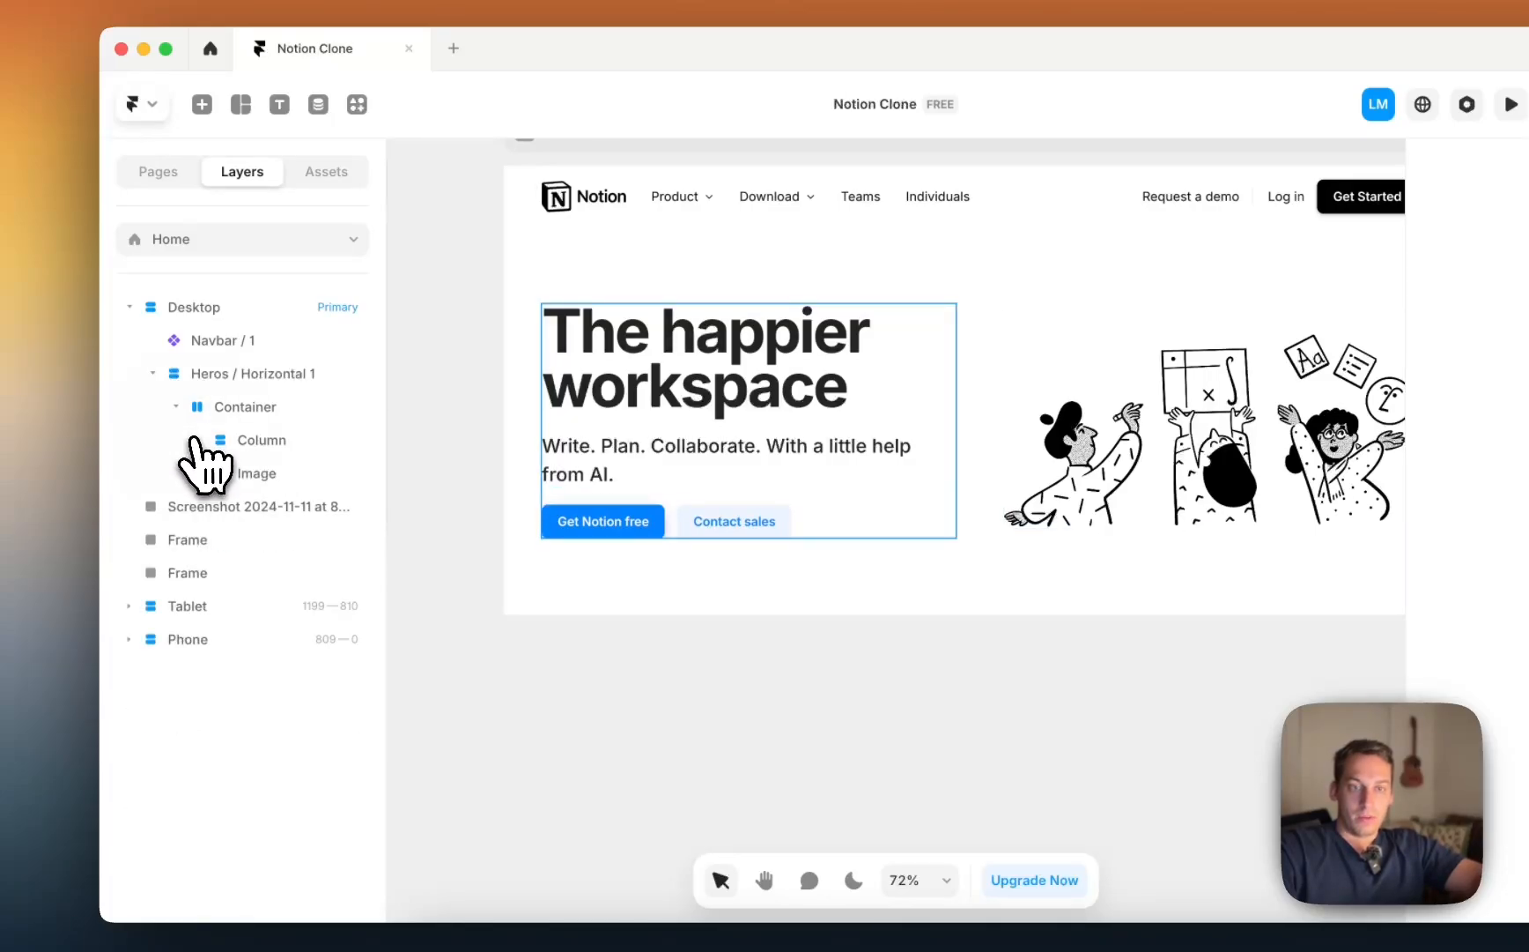
click(239, 441)
key(super+d)
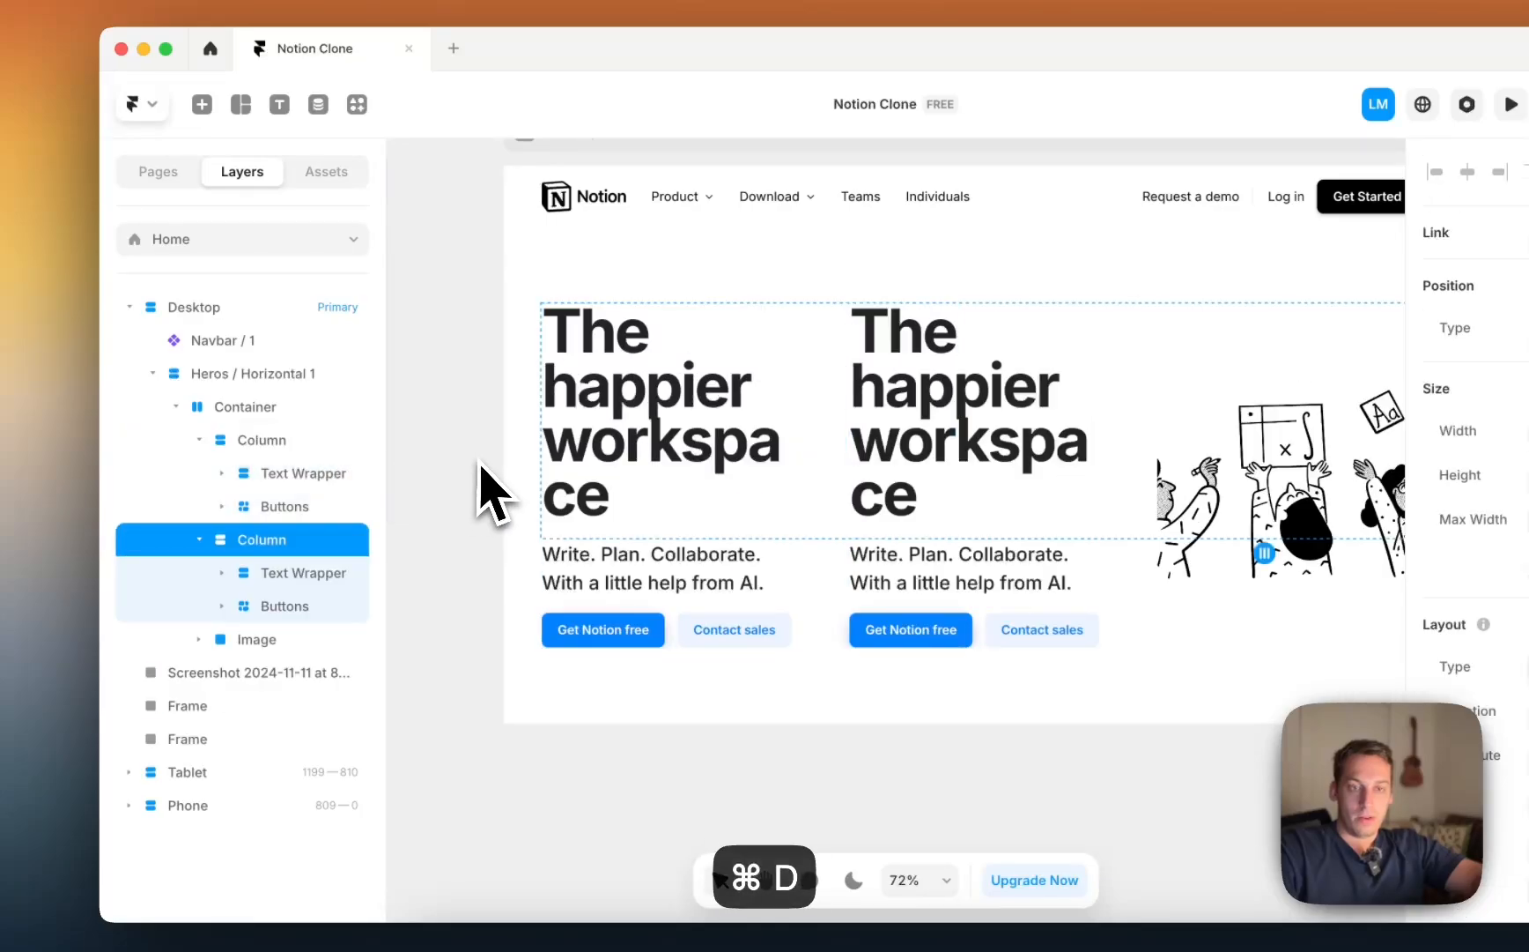
Step: Wrap both hero columns in a stack named Left and set its direction to vertical
click(199, 440)
click(198, 473)
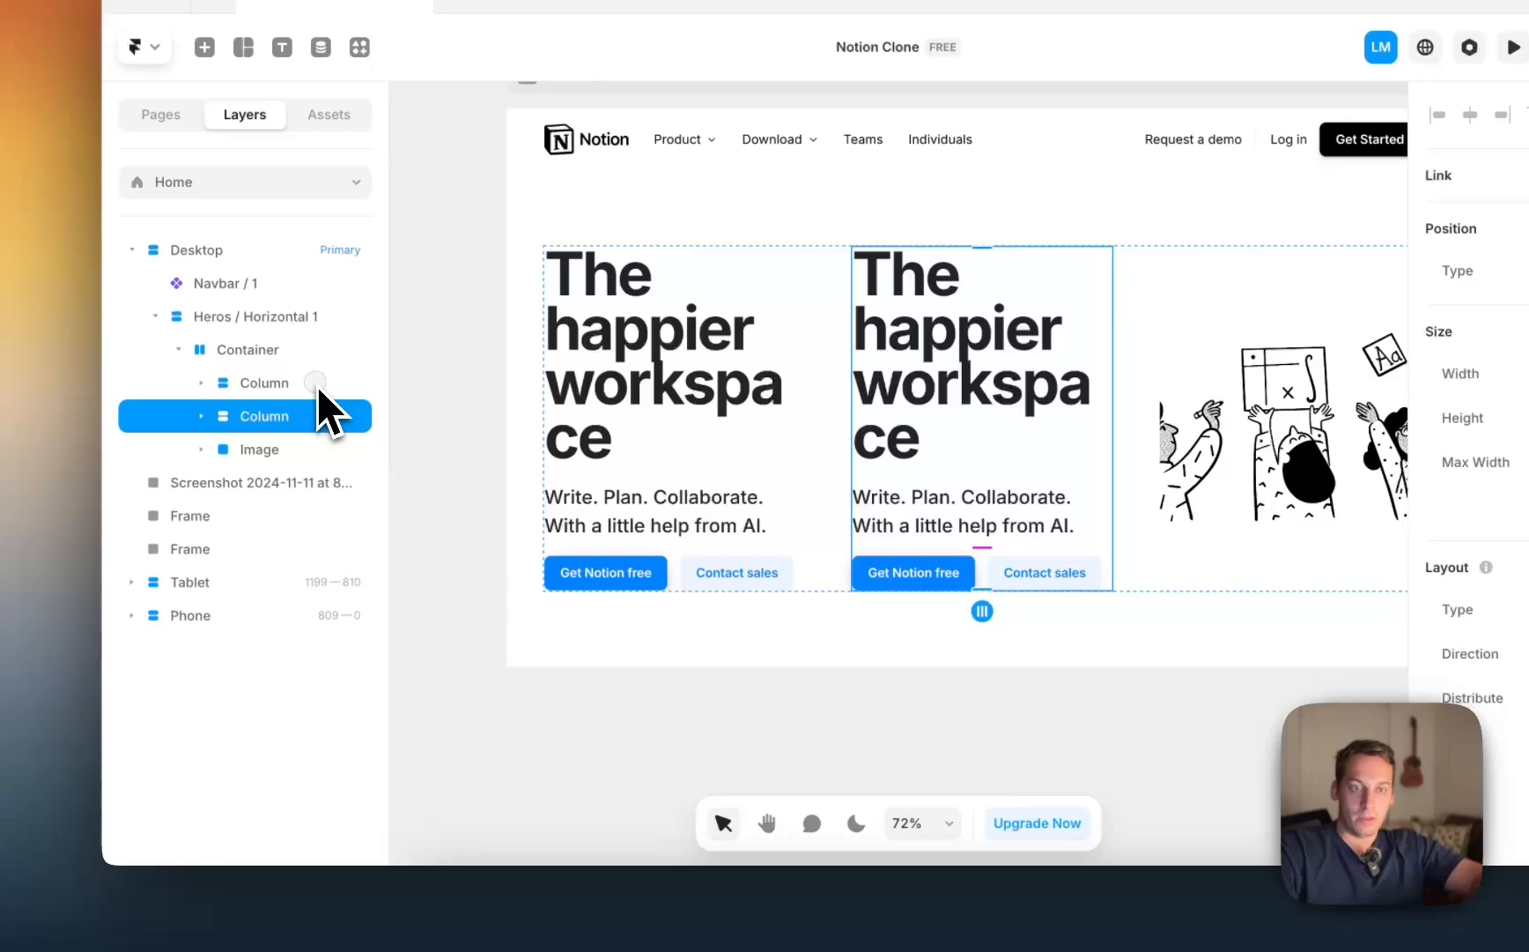
shift+click(317, 384)
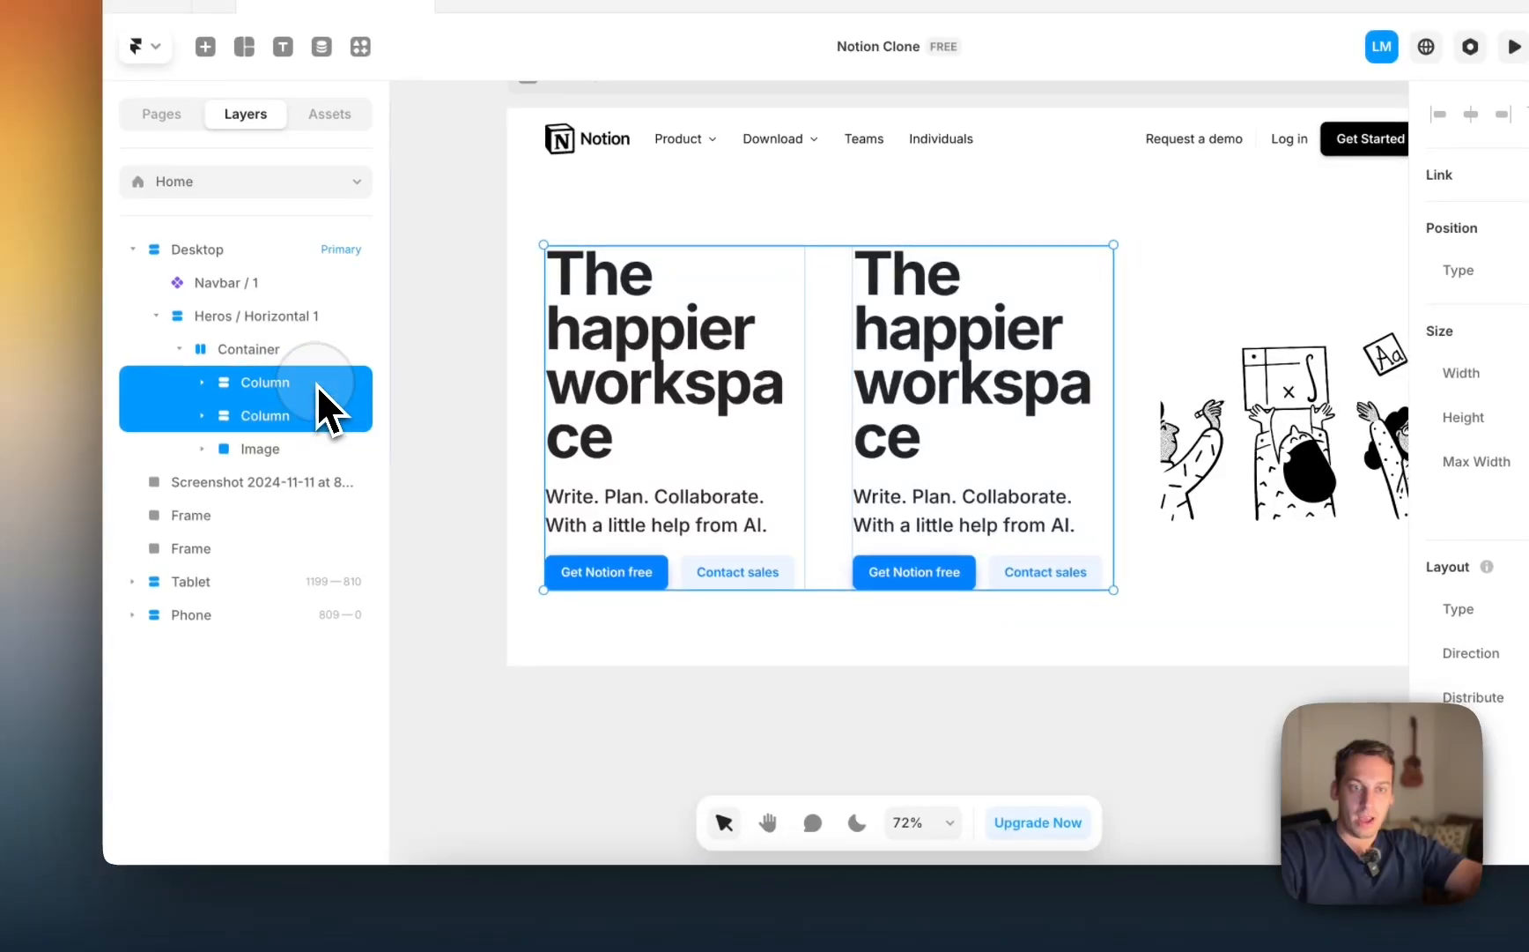
right_click(316, 388)
click(388, 809)
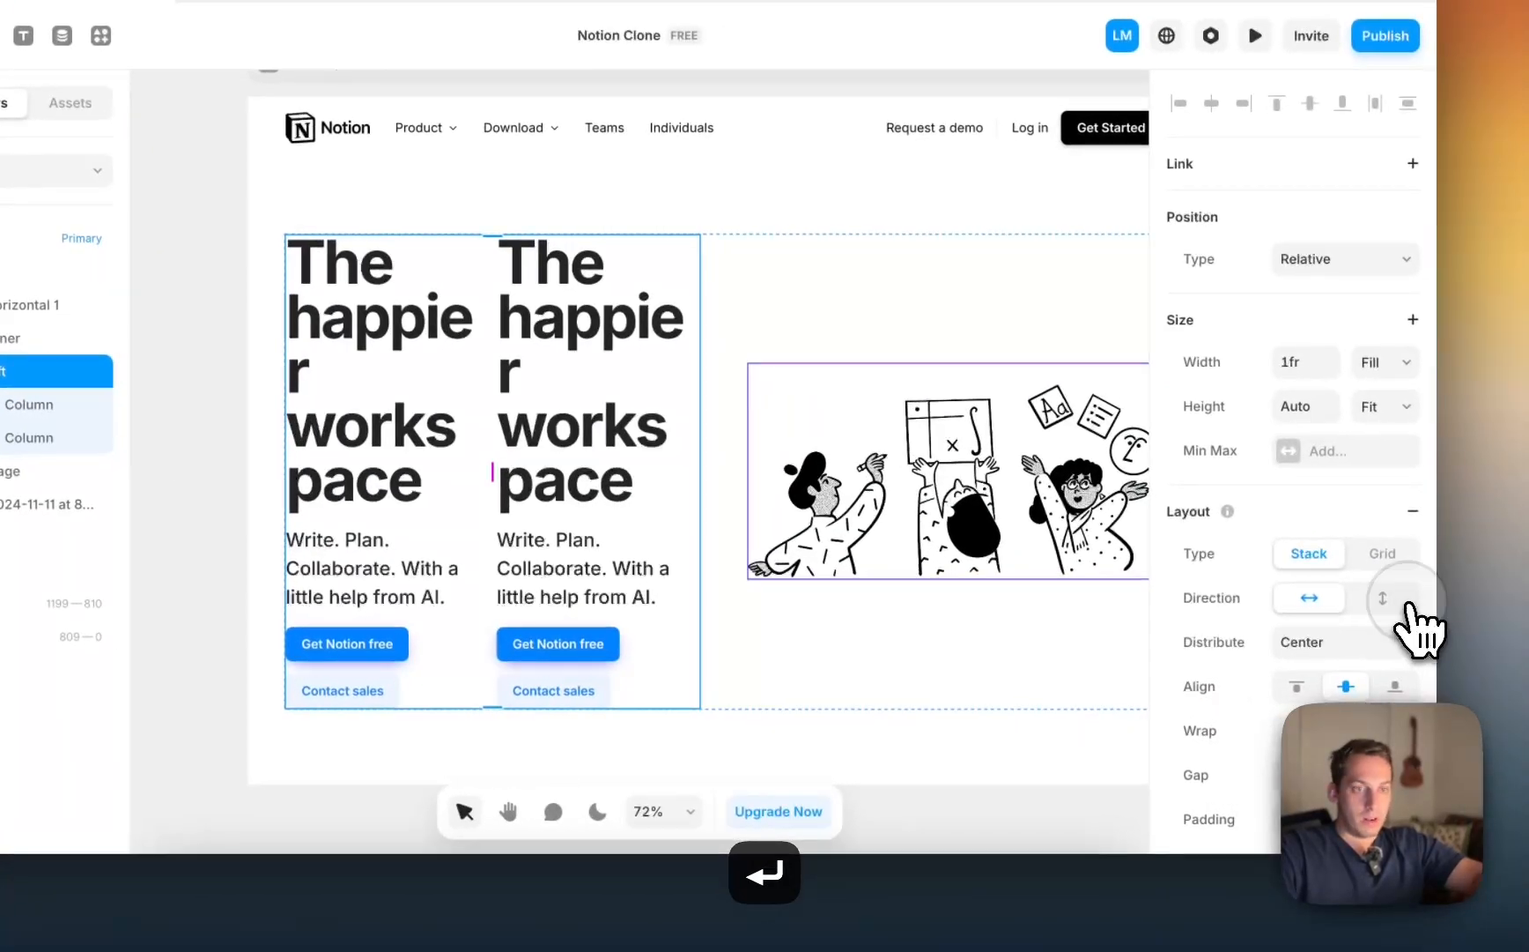
click(1400, 608)
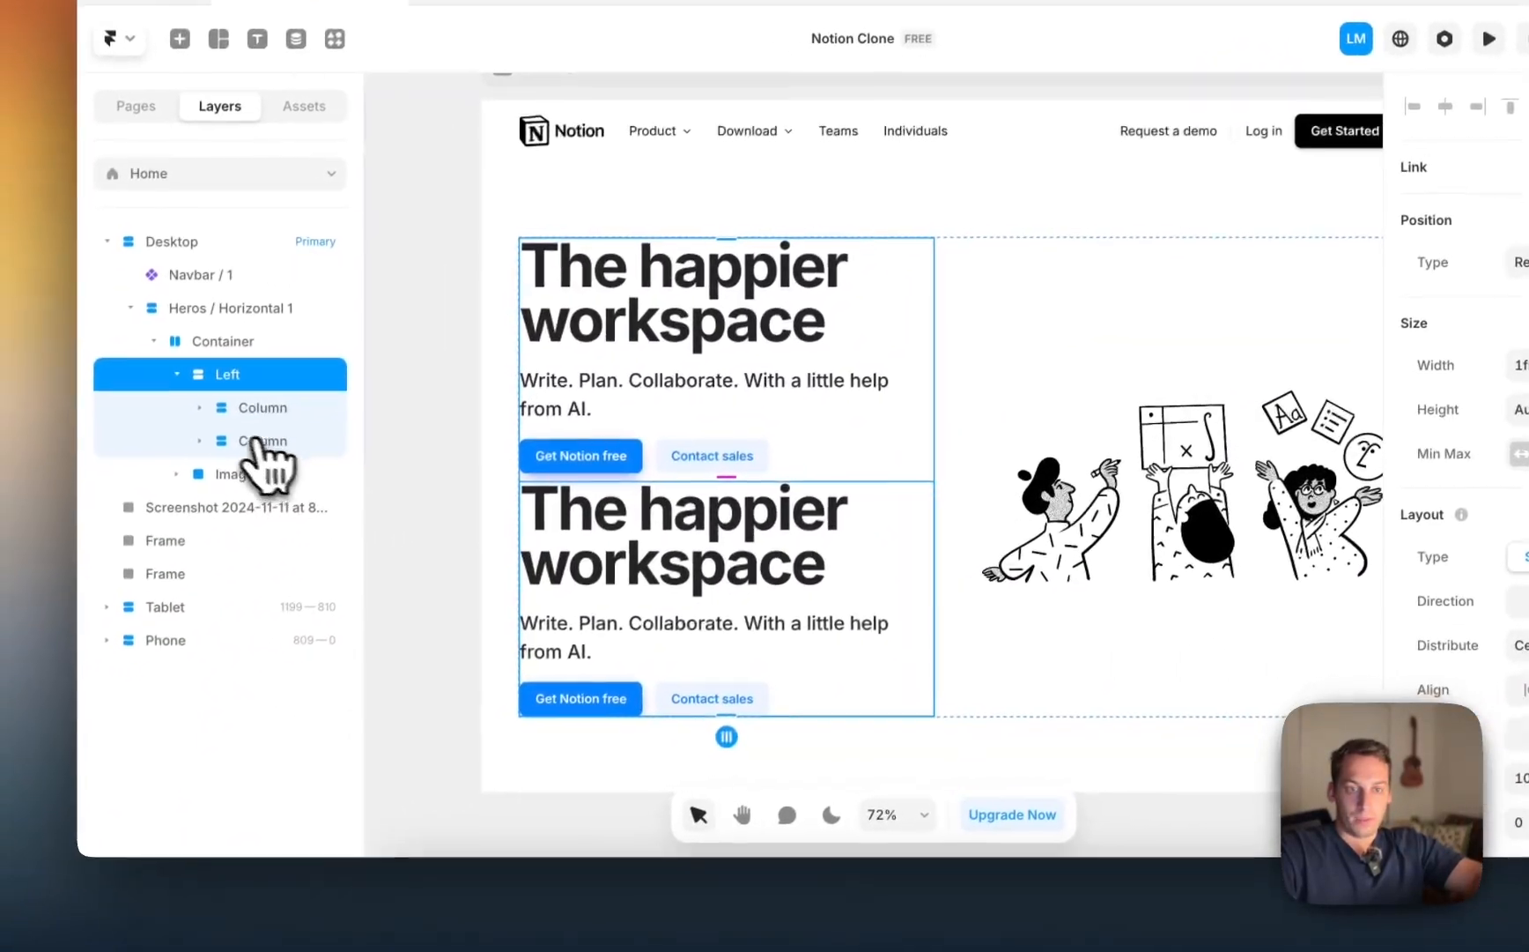
Step: Compare the layout with Notion's homepage, then delete the heading from the duplicated column
click(149, 471)
scroll(610, 501, down, 2)
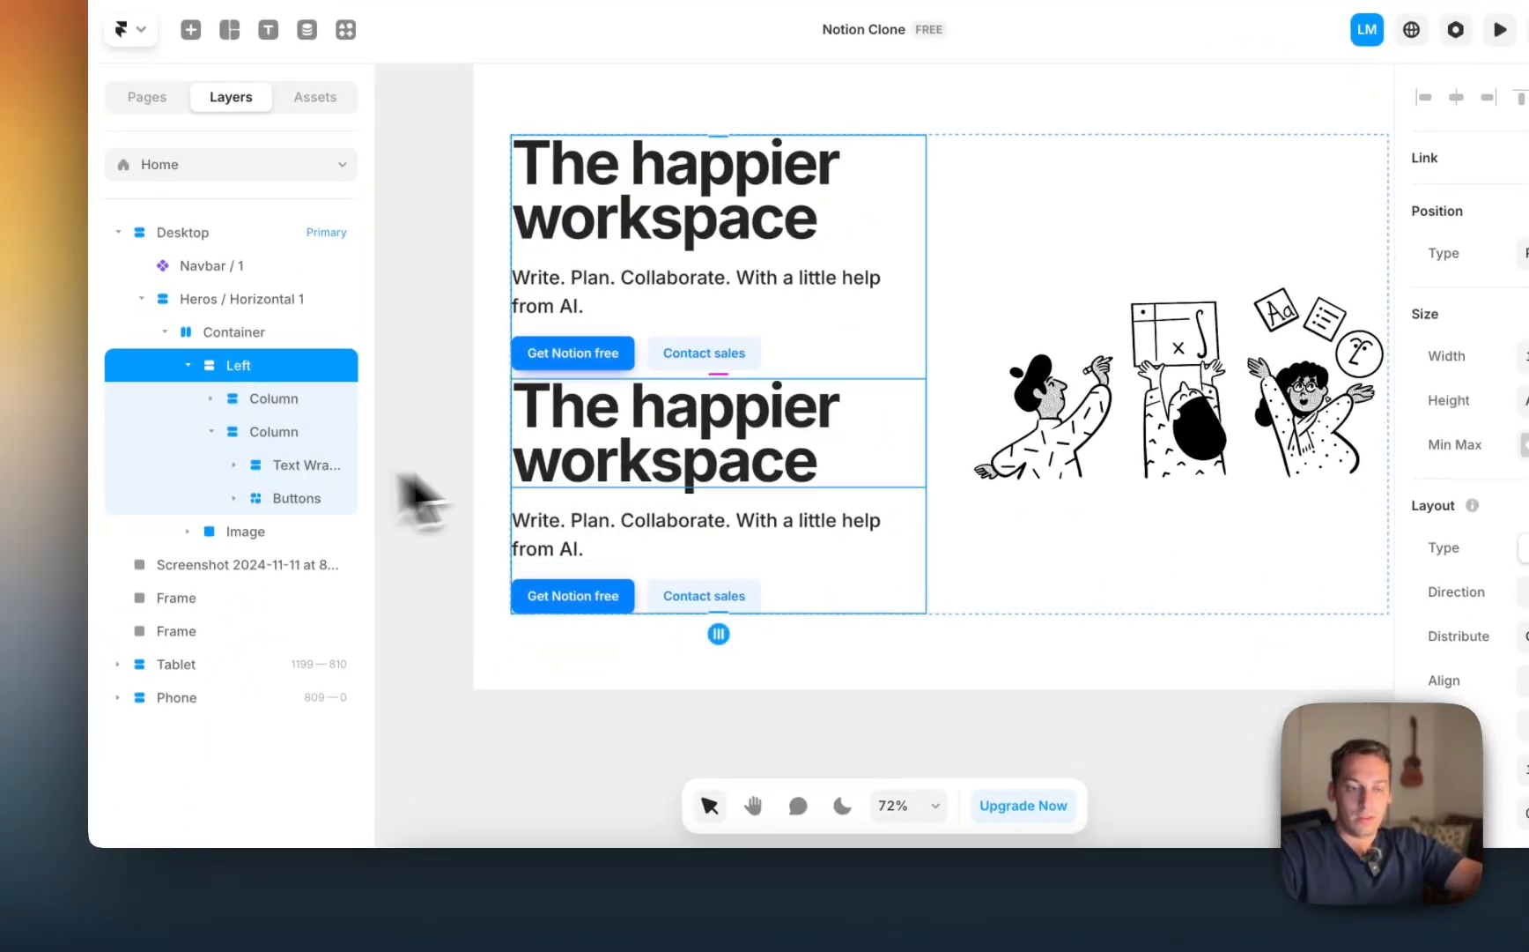
key(ctrl+Up)
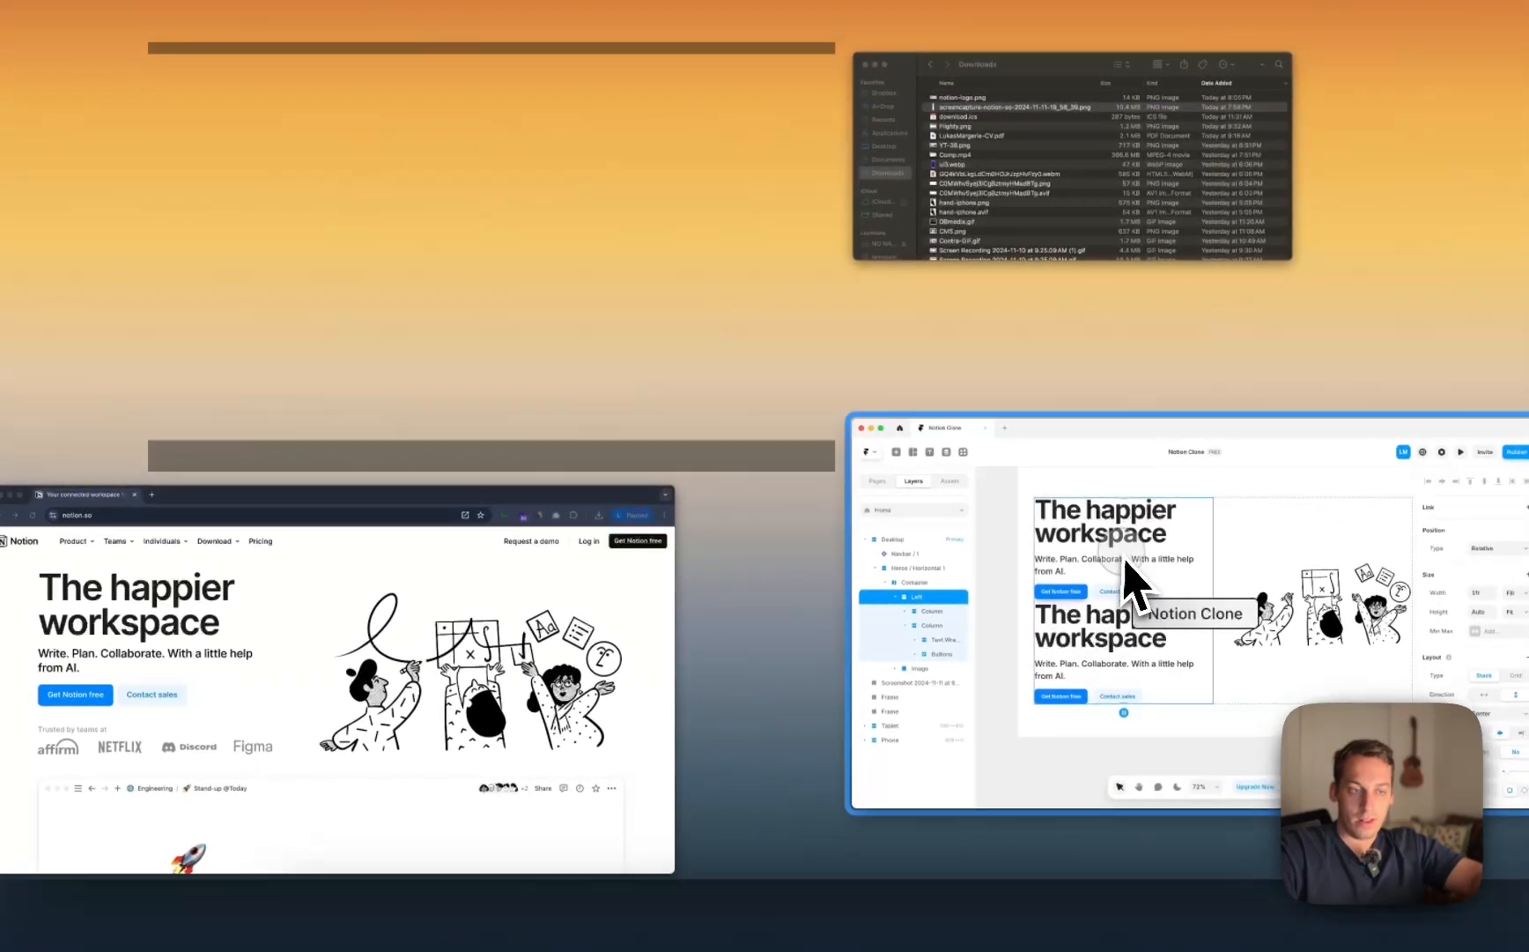
click(1126, 566)
key(BackSpace)
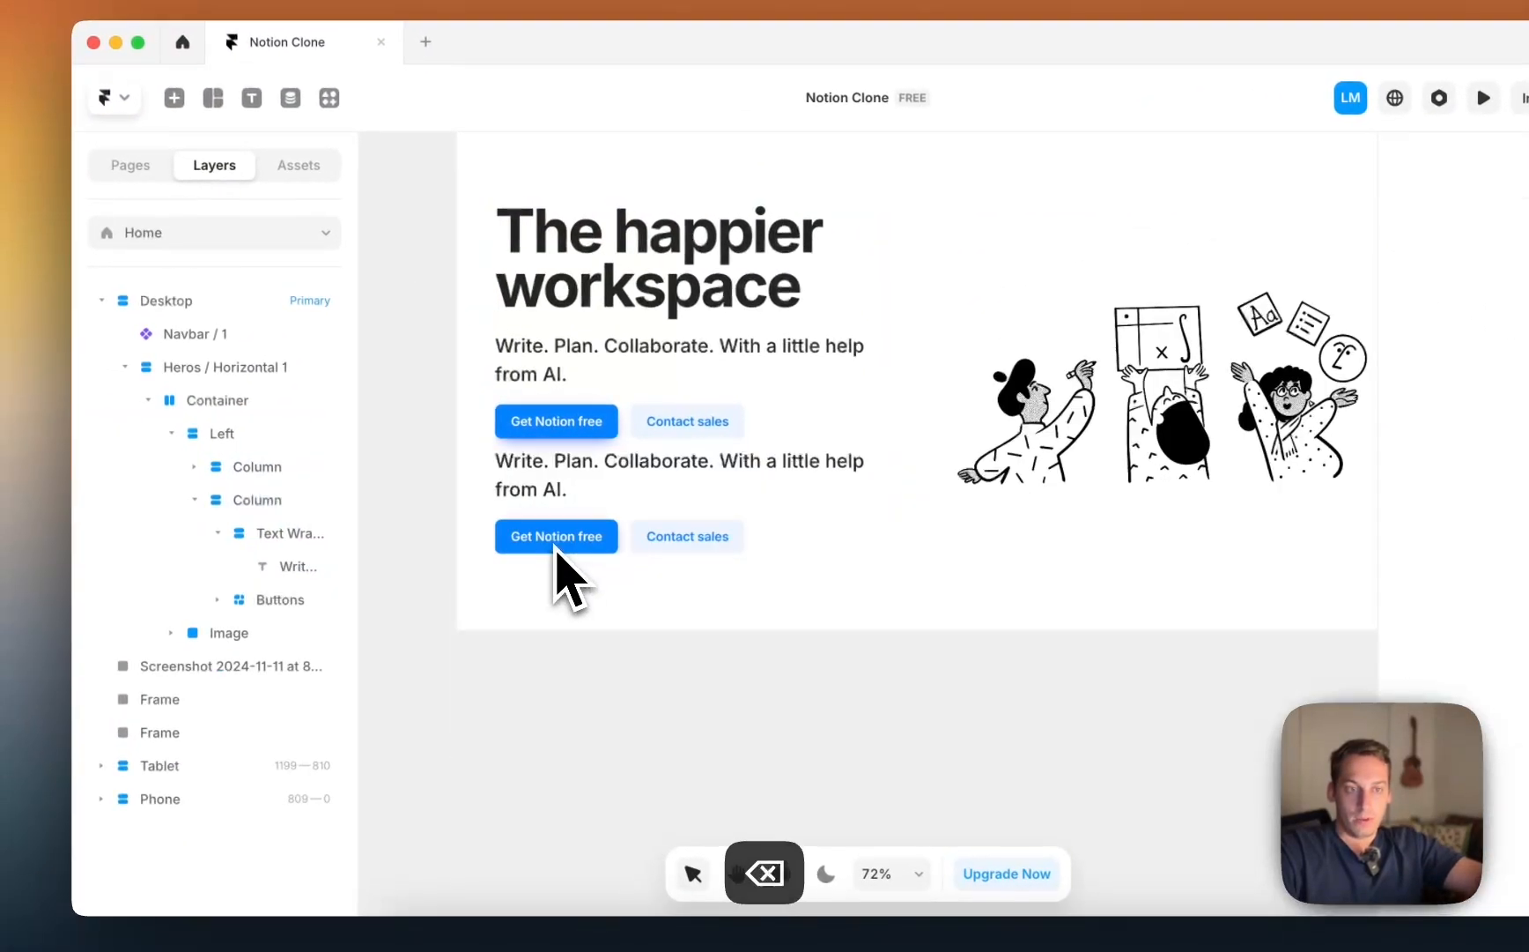
Step: Increase the gap between the two columns in the Left stack
click(278, 535)
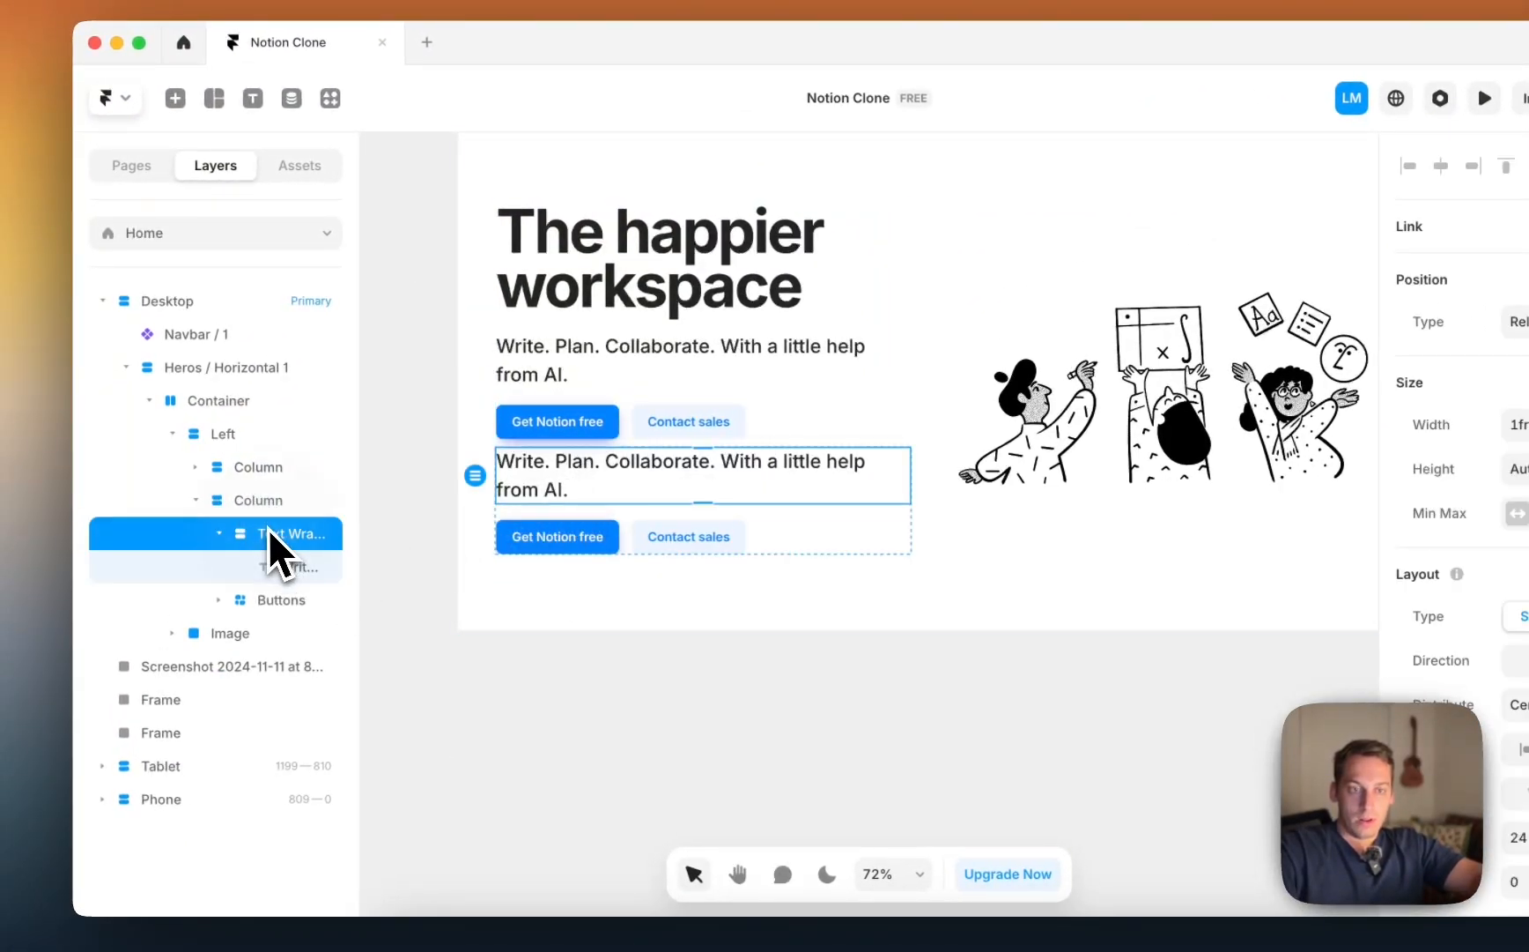
click(275, 437)
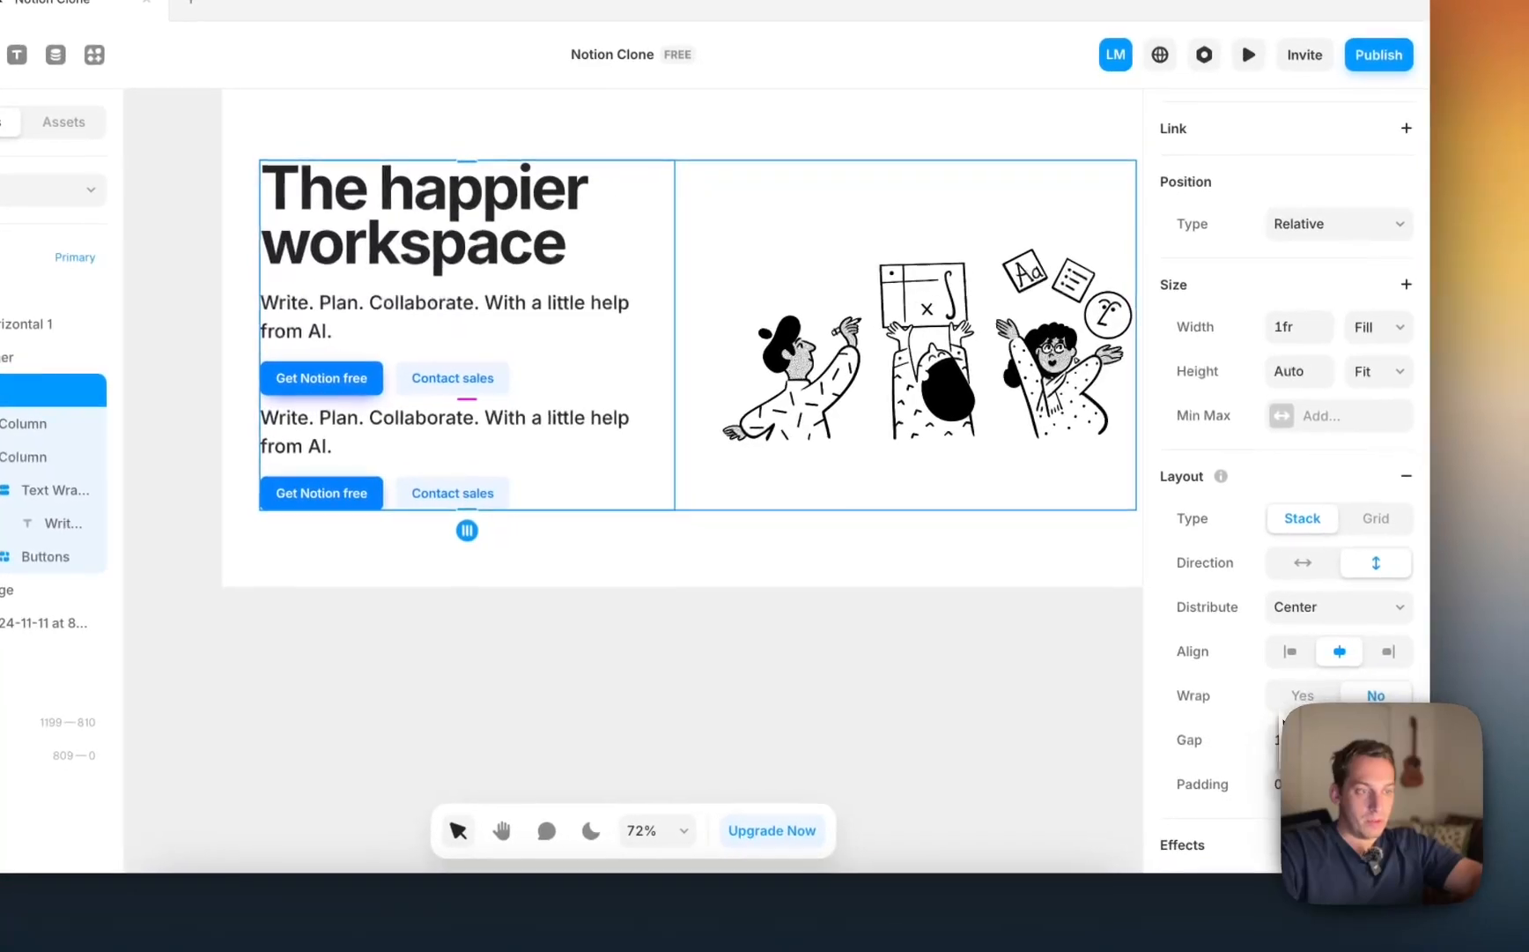
click(1313, 742)
key(shift+Up)
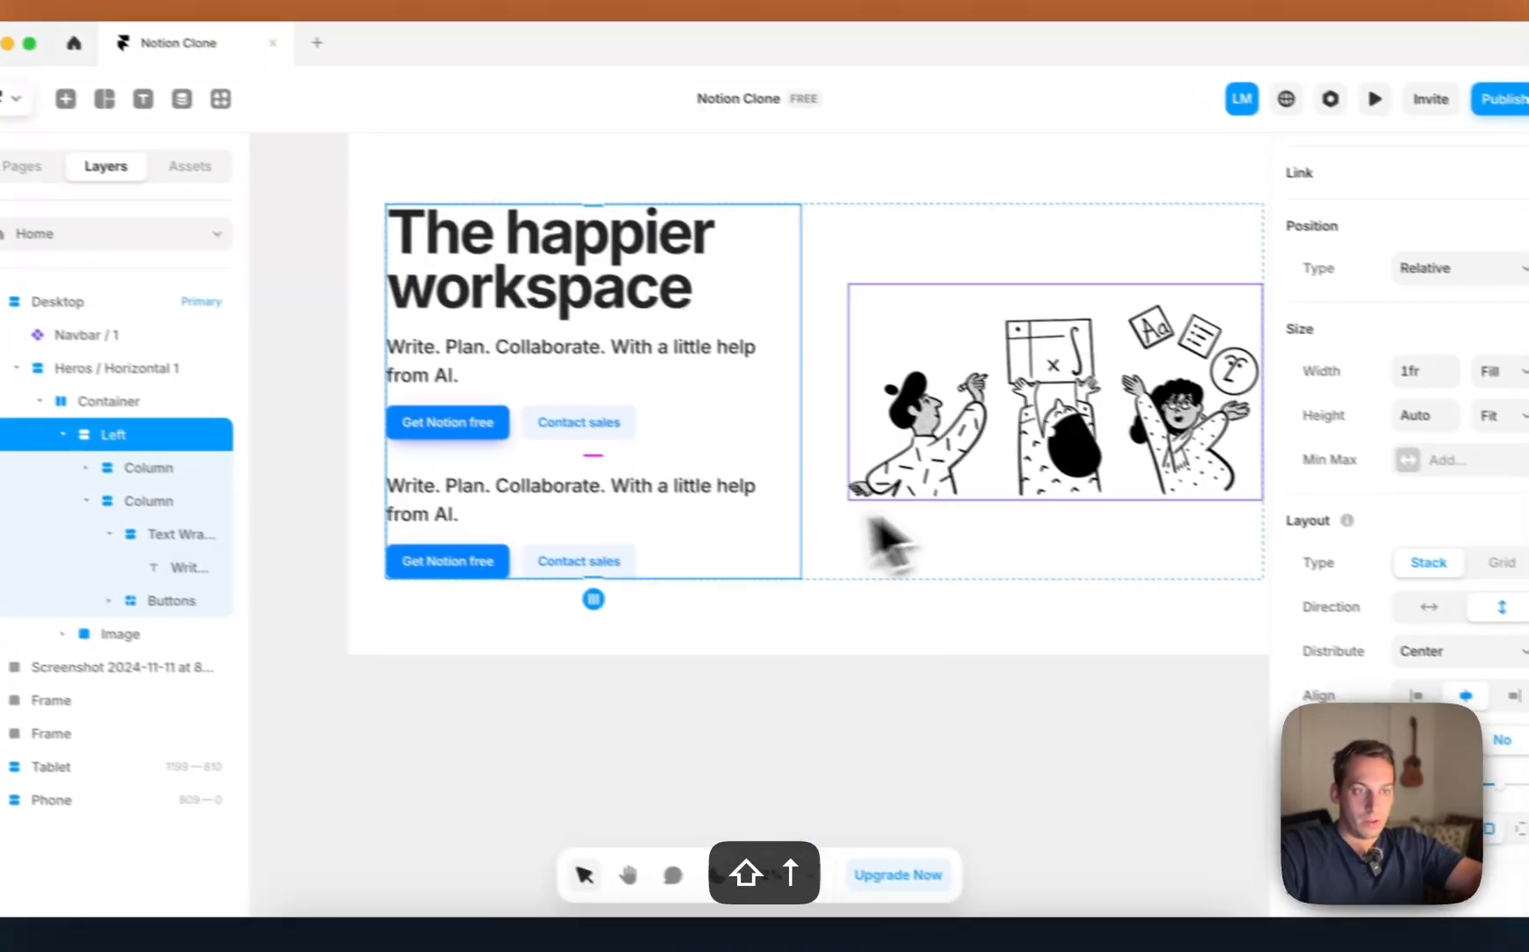
Step: Try to enlarge the hero's video from its lower-left corner, and undo the resize
click(867, 436)
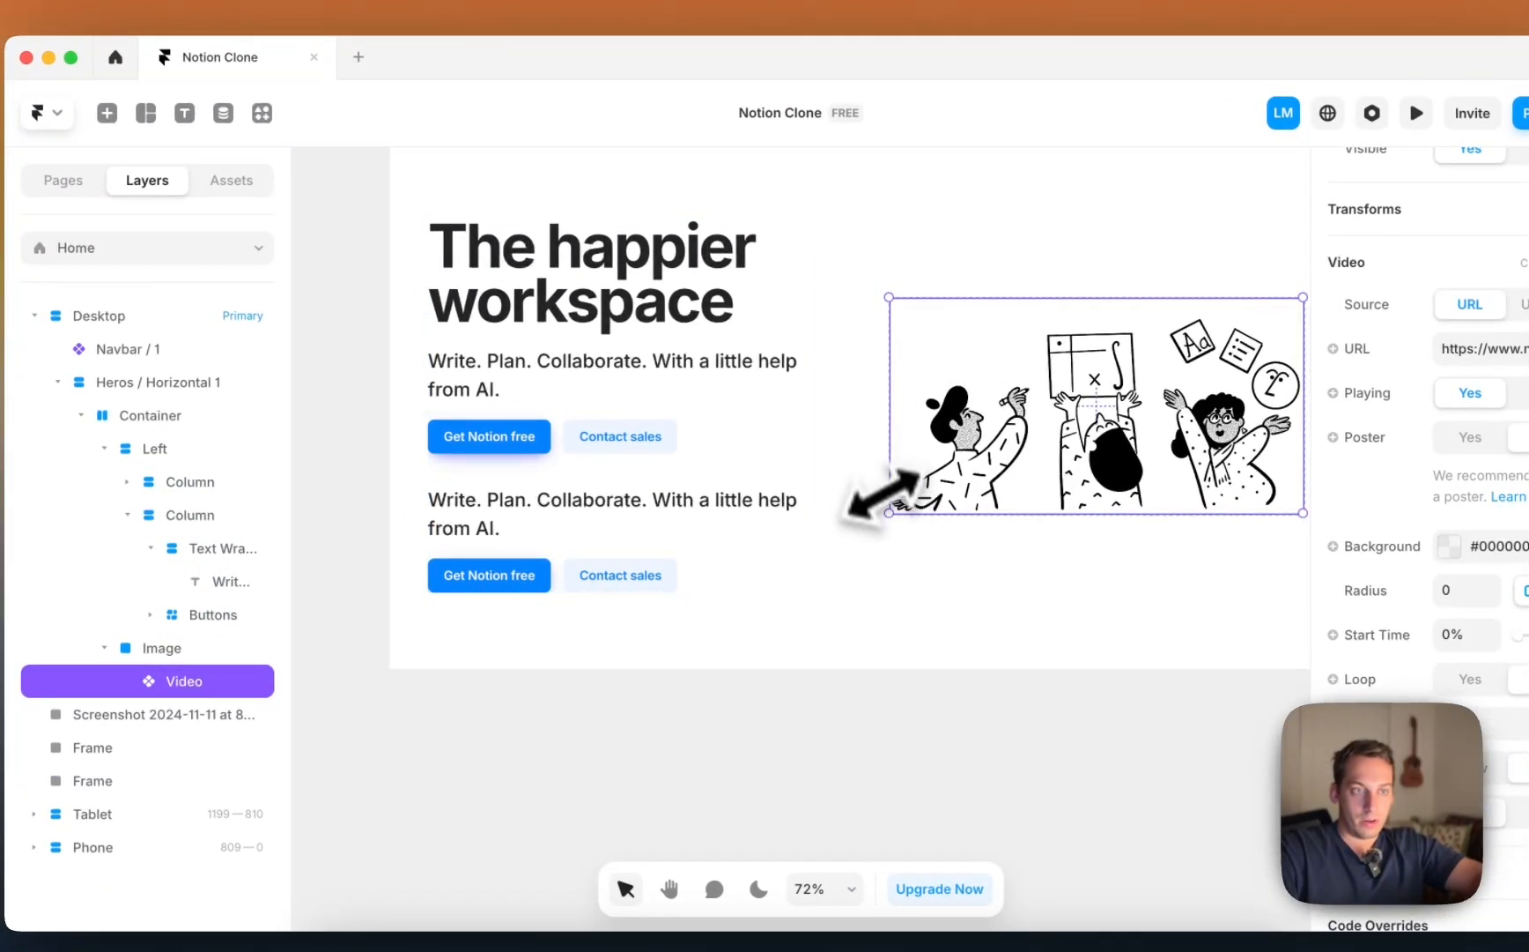
drag(888, 512, 818, 573)
key(super+z)
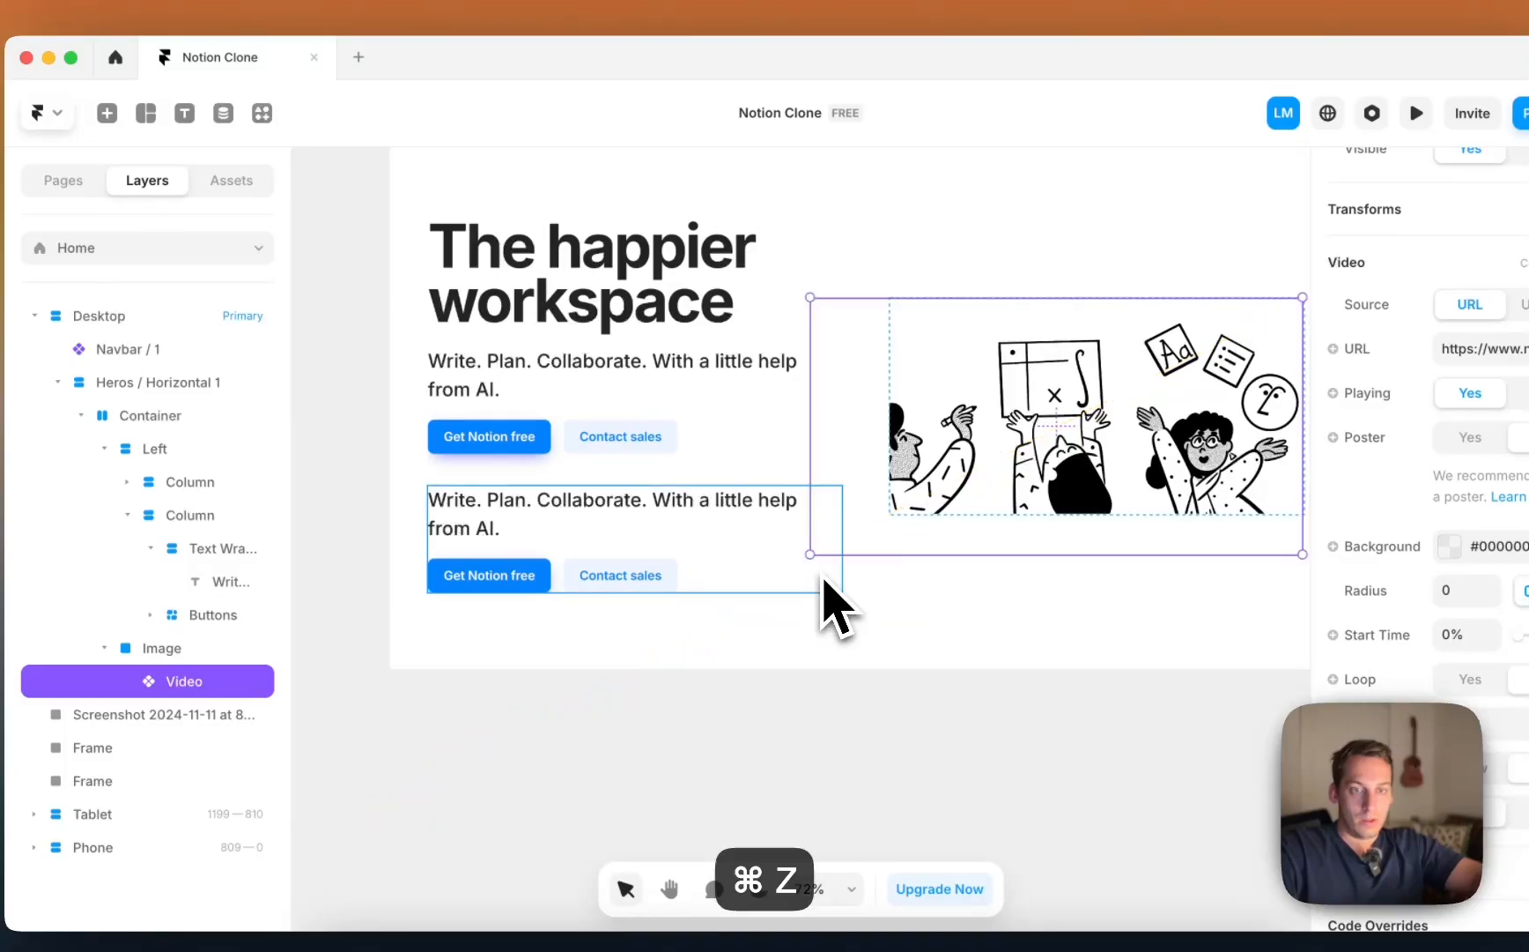
Step: Lock the proportions of the hero's Image frame and set its height to 312
click(176, 652)
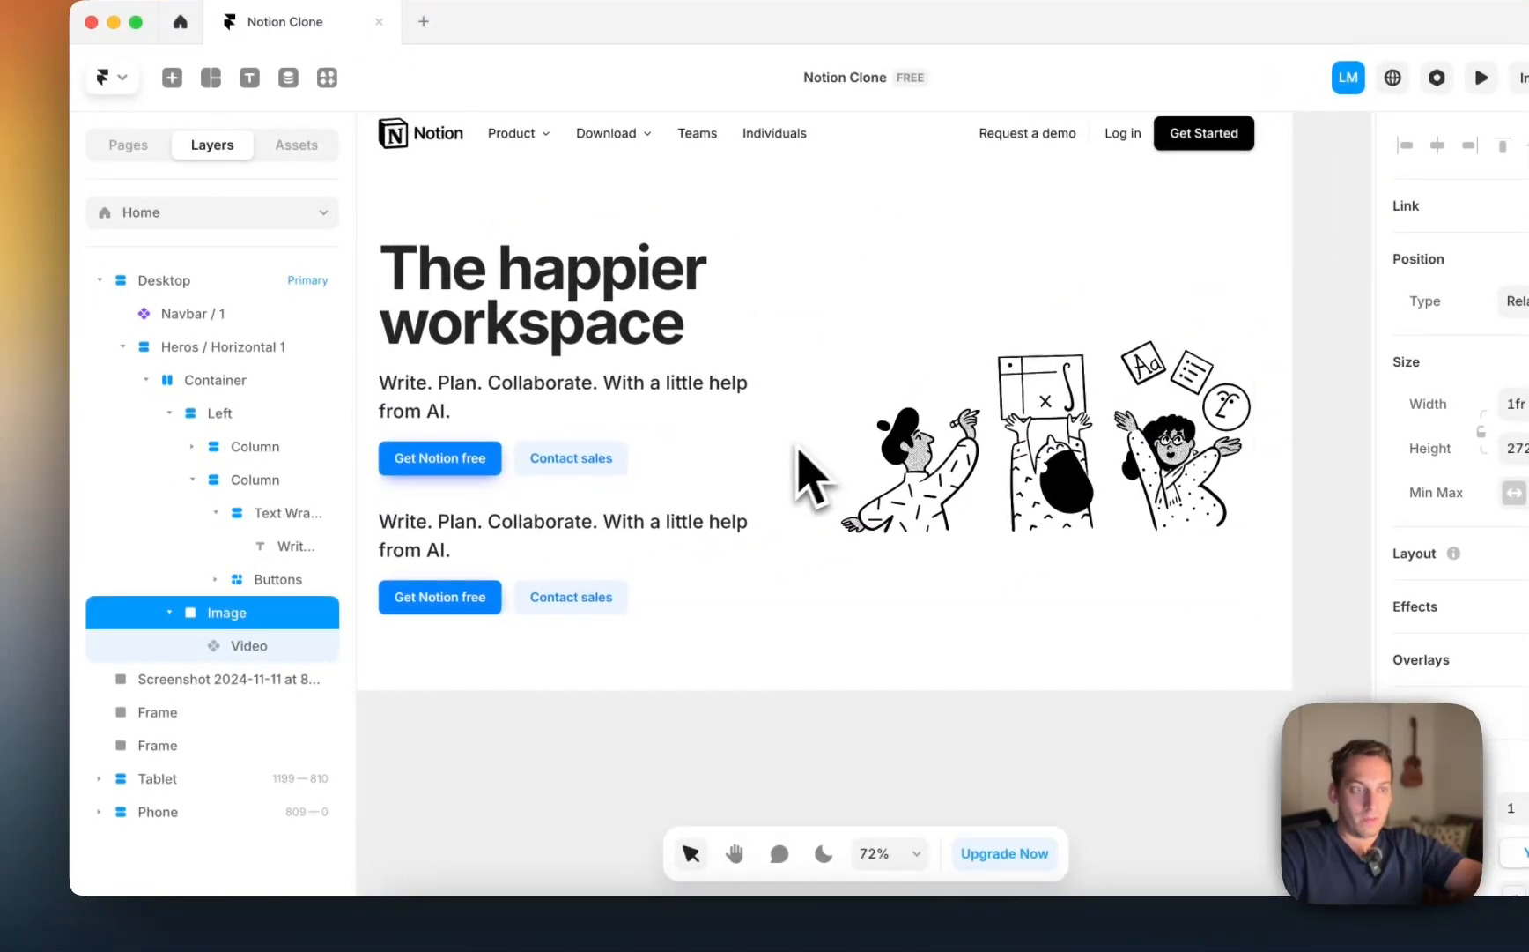
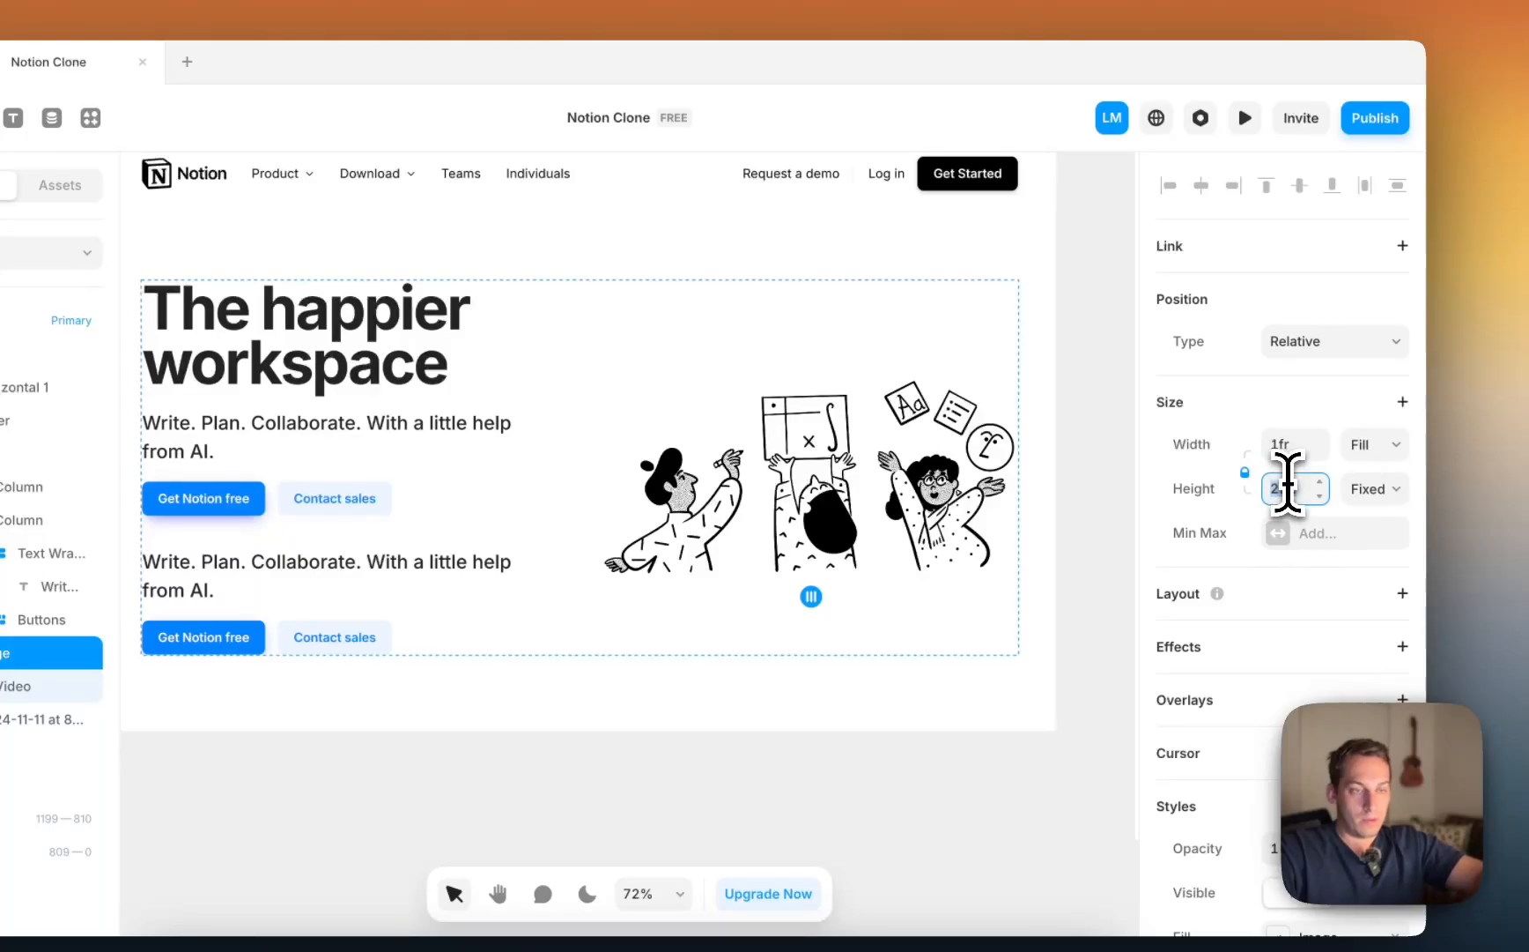
key(shift+Up)
key(shift+Up)
key(shift+Up)
key(shift+Up)
key(shift+Down)
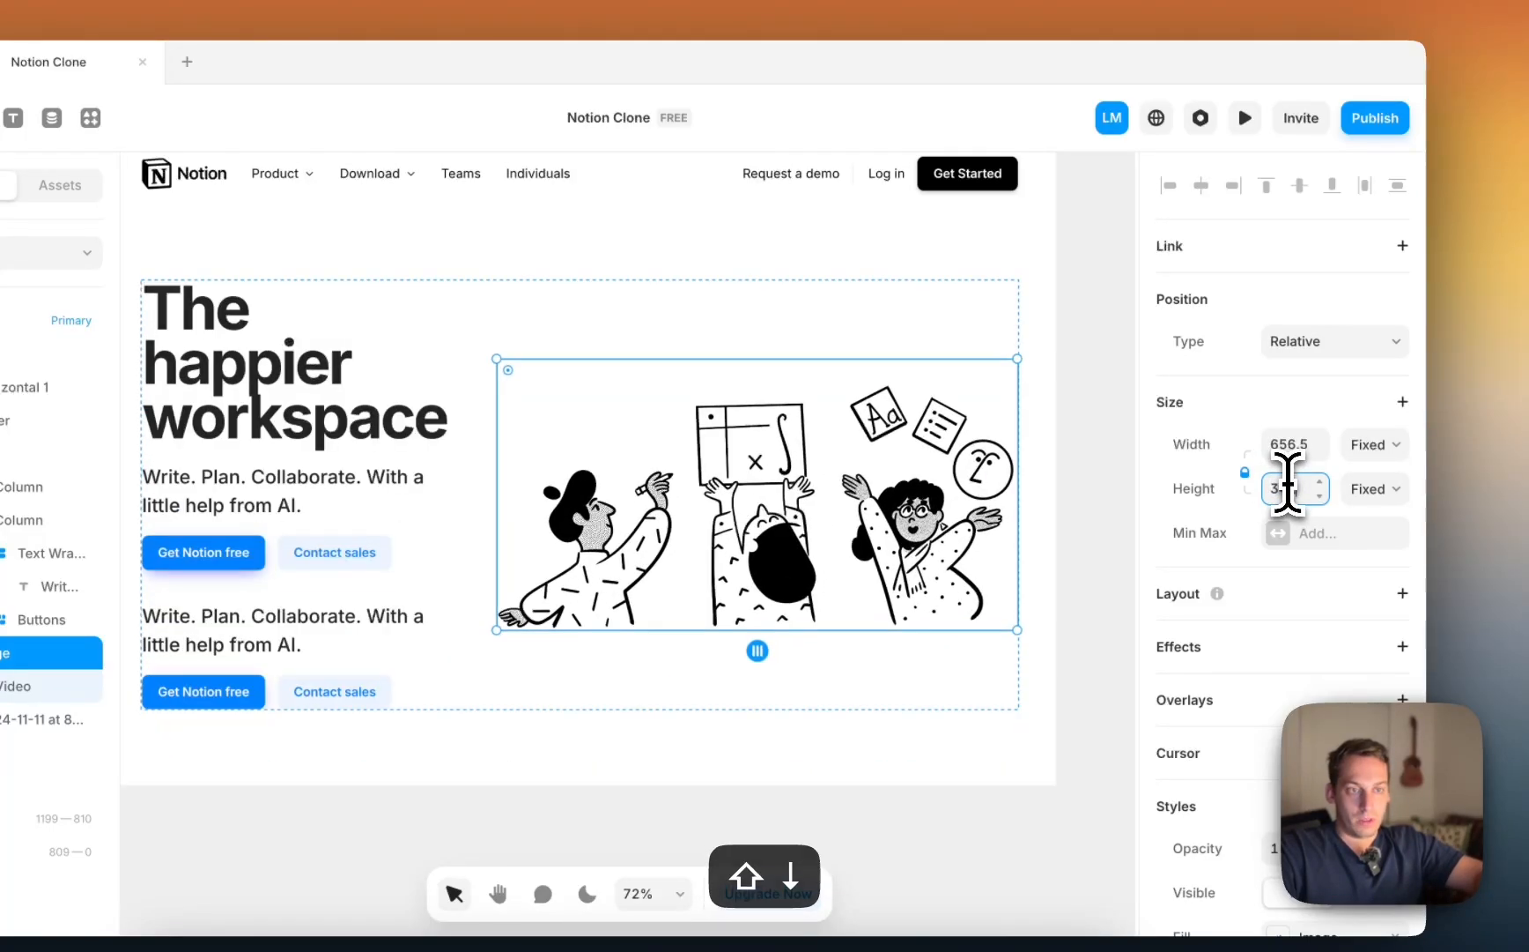
key(shift+Down)
key(shift+Down)
key(shift+Down)
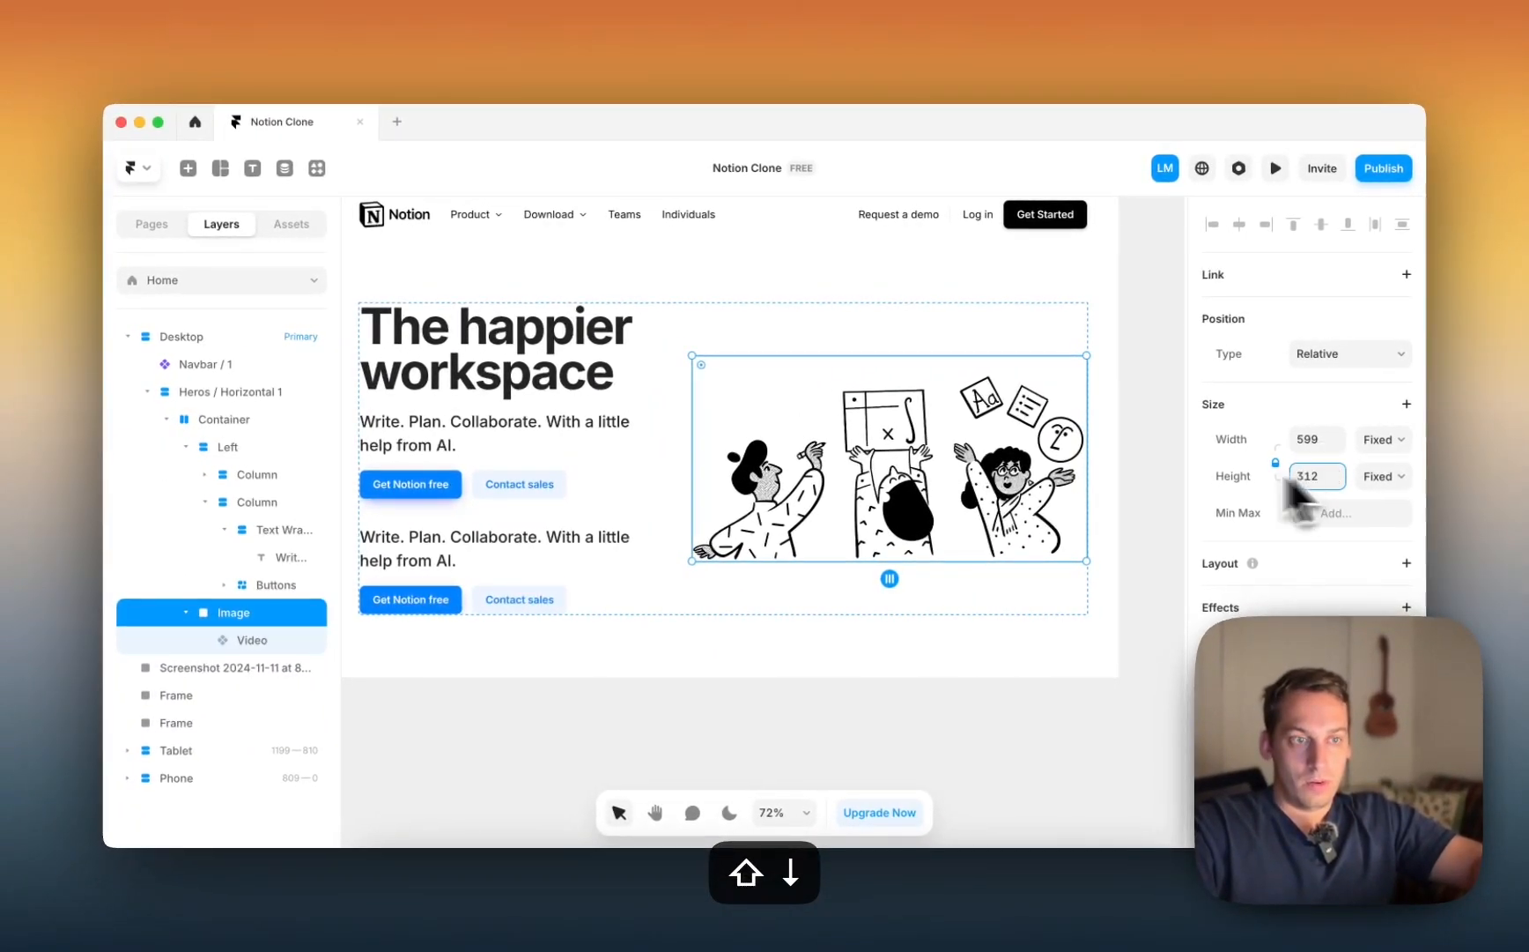
Step: Compare the hero with Notion's homepage, then delete the Get Notion free button from the duplicated column
scroll(935, 457, left, 2)
key(ctrl+Up)
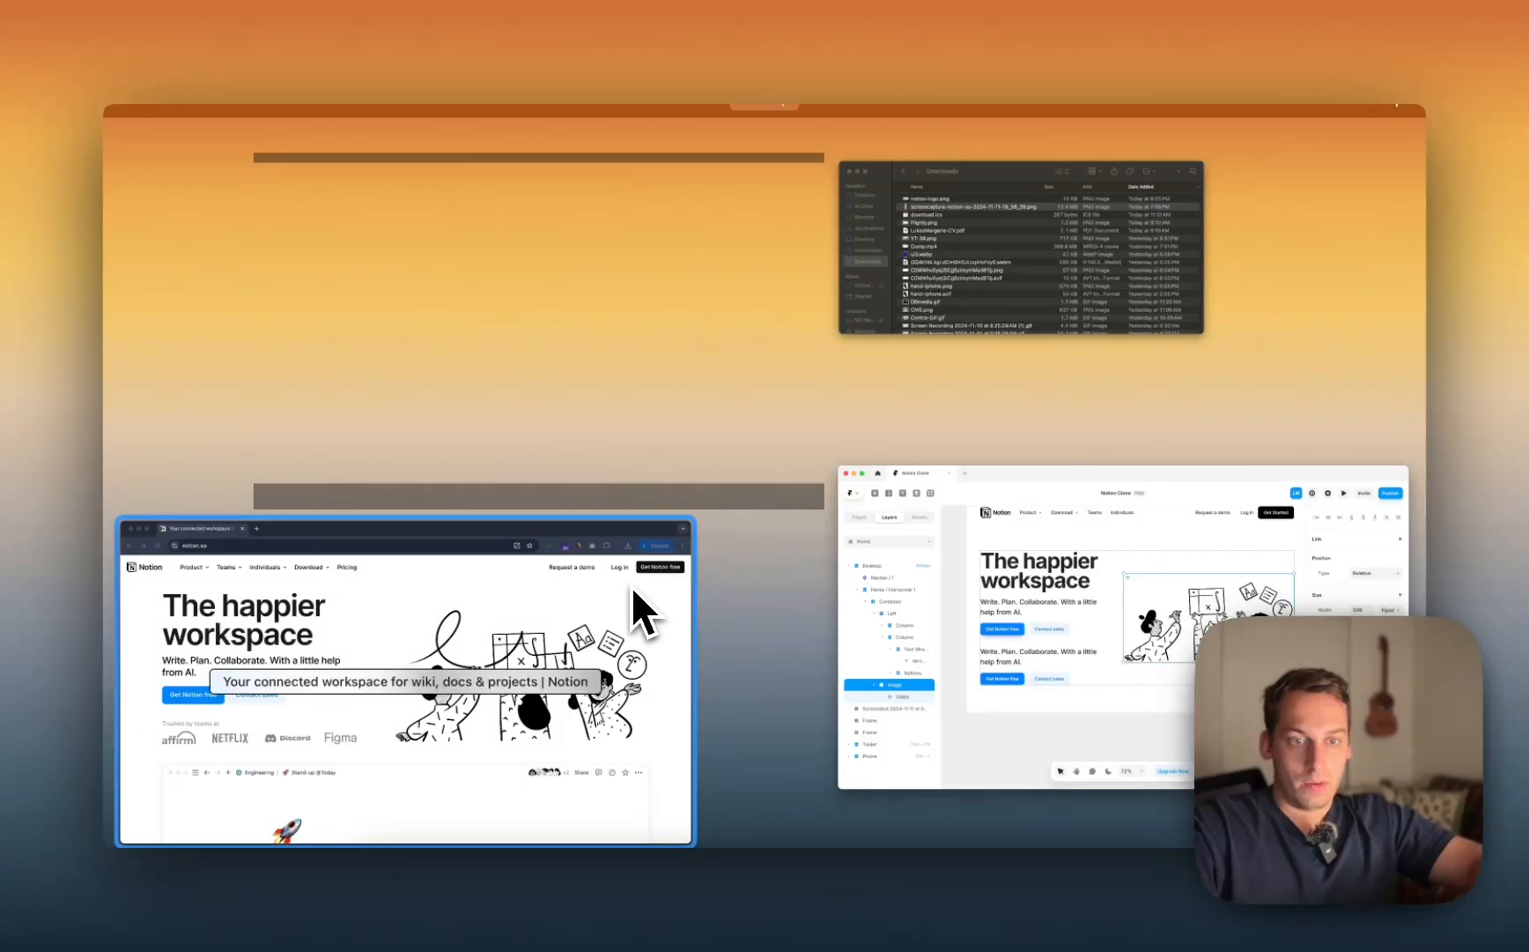
click(1086, 587)
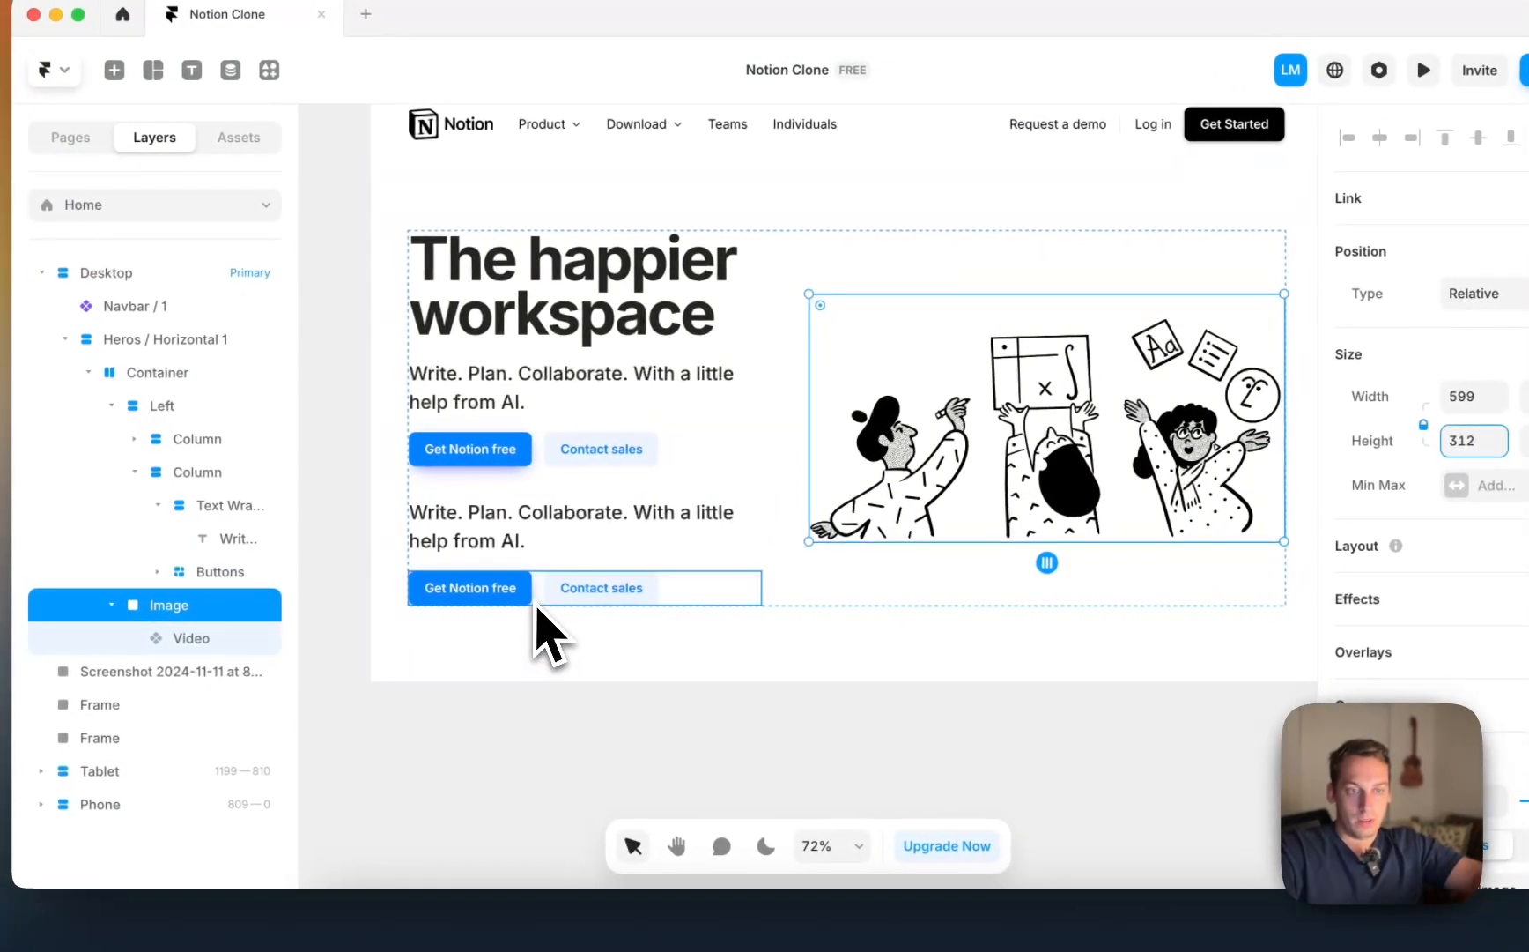
click(542, 604)
click(470, 592)
key(BackSpace)
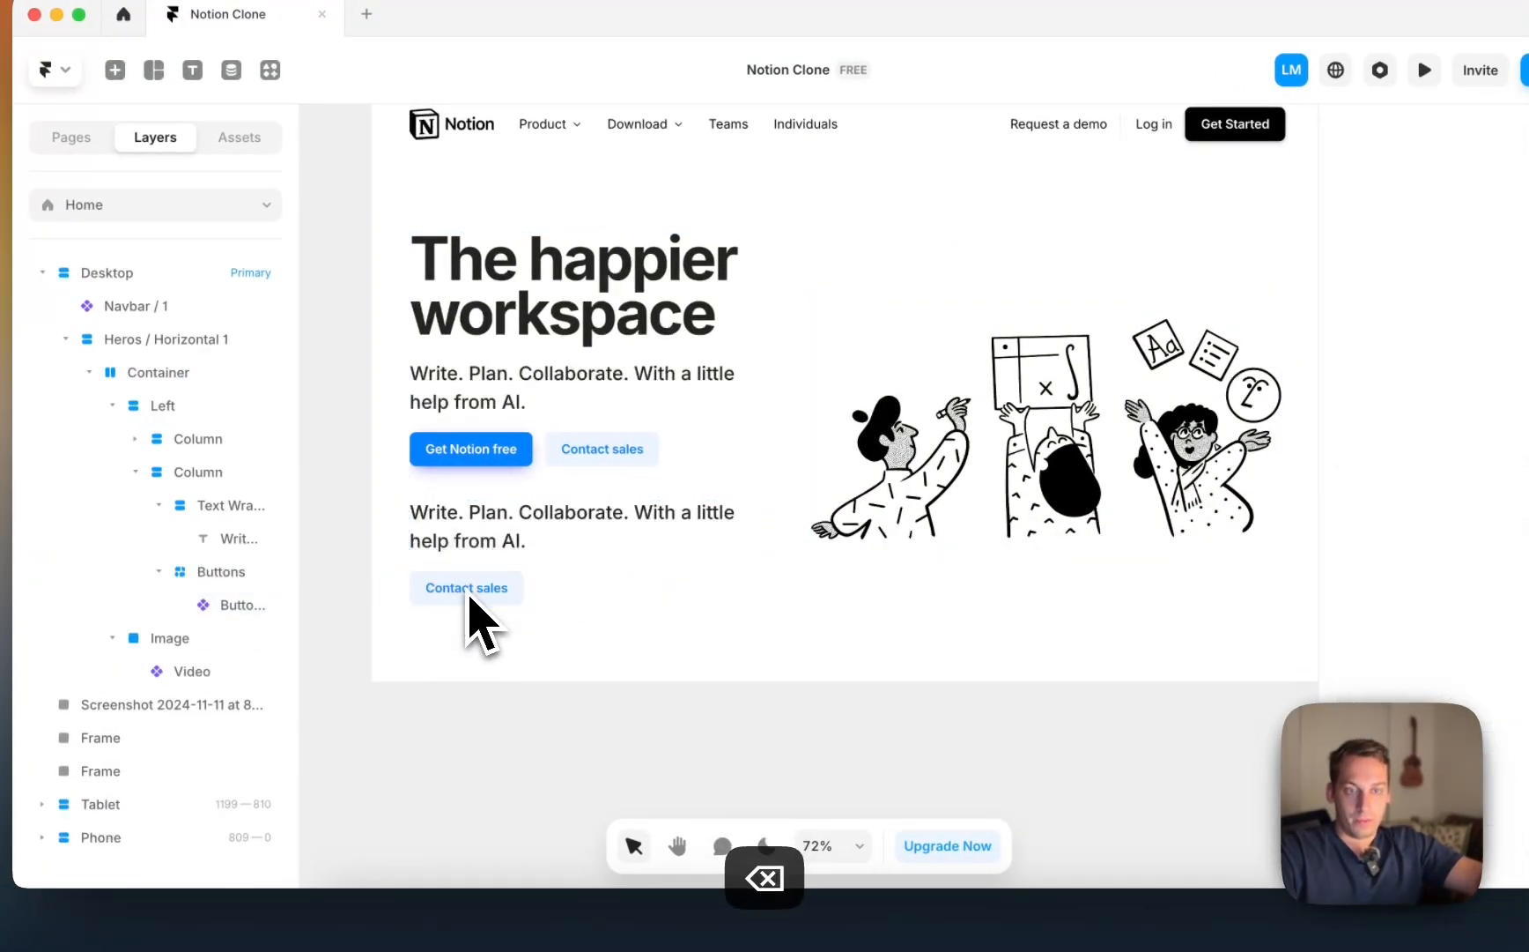
Step: Draw a frame about 126 × 43 in the duplicated column's Buttons row and delete the Contact sales button beside it
click(465, 594)
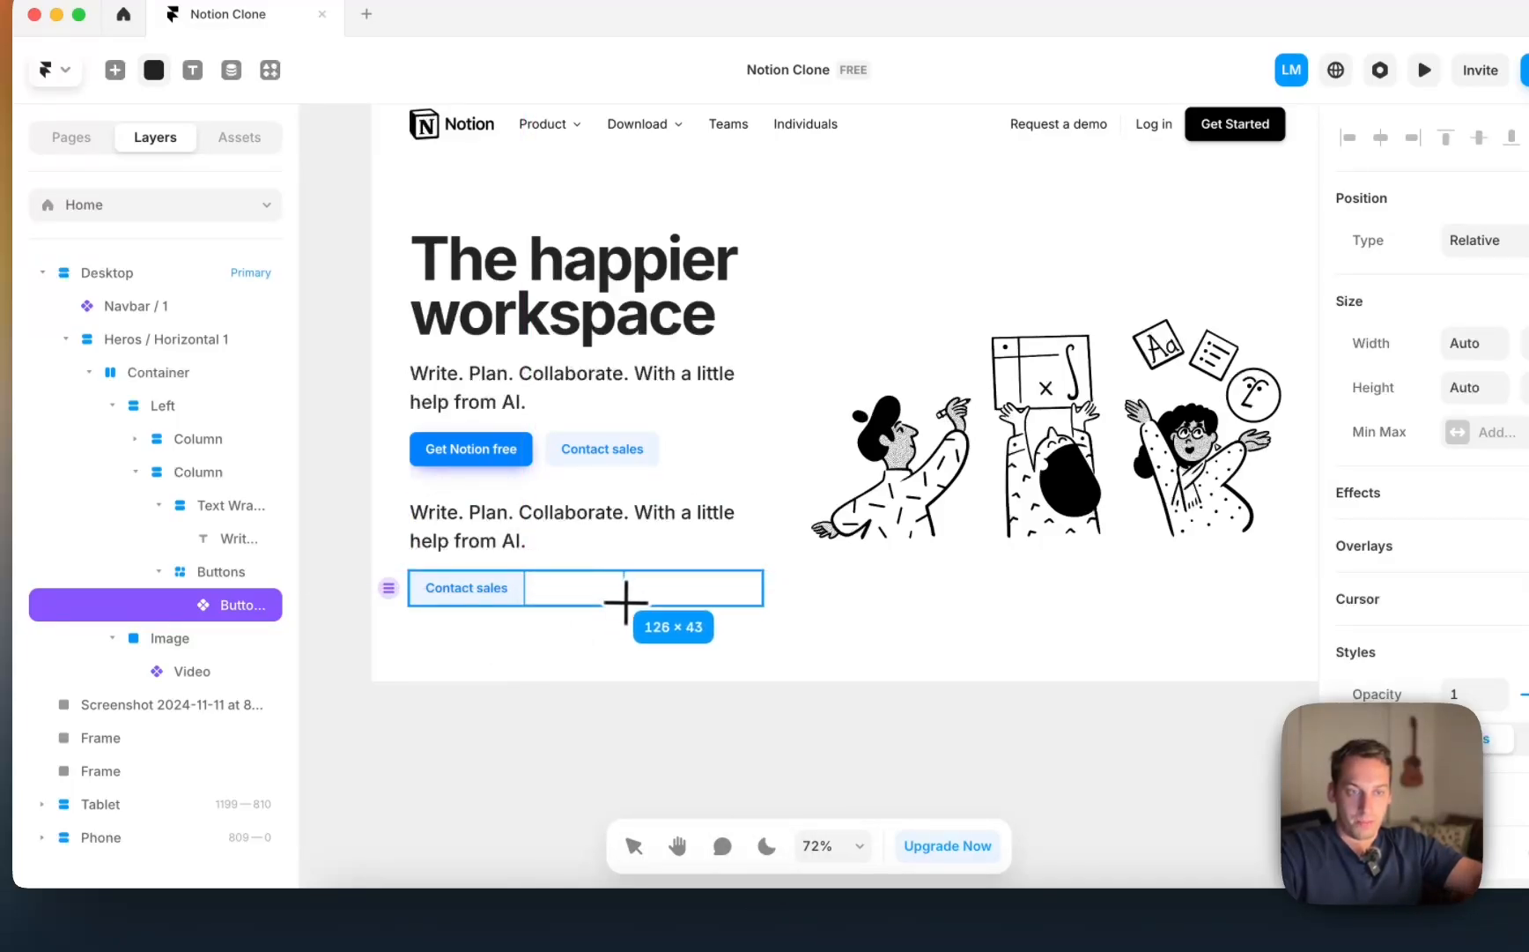
click(625, 605)
click(568, 592)
key(BackSpace)
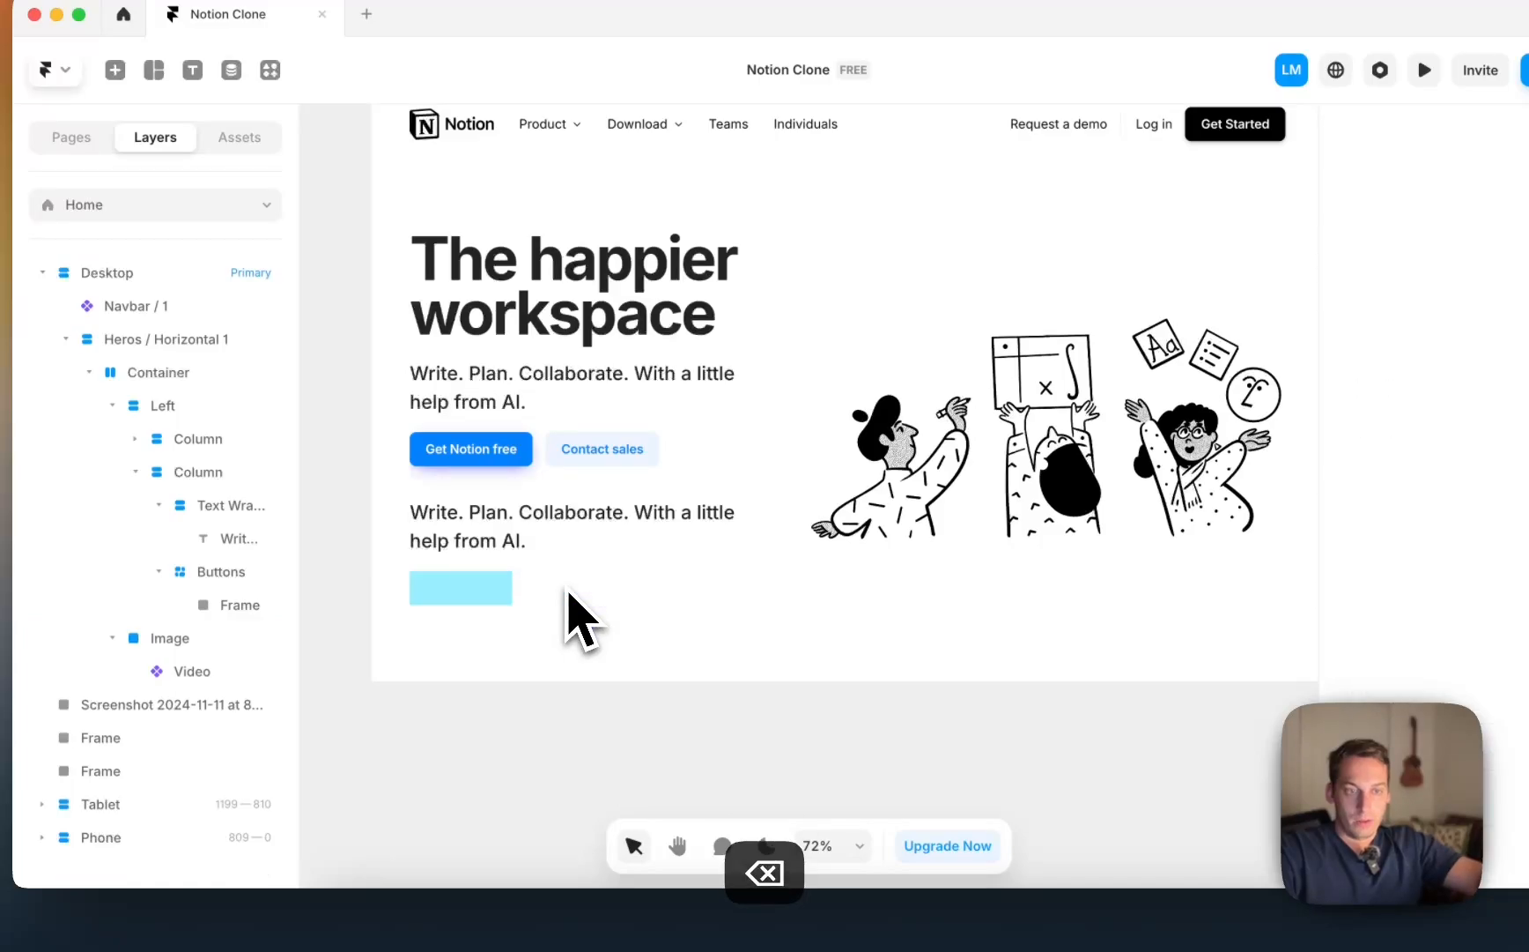
Step: Duplicate the placeholder frame in the second column's Buttons row three times to make four logo placeholders
click(449, 599)
key(super+d)
key(super+d)
key(super+d)
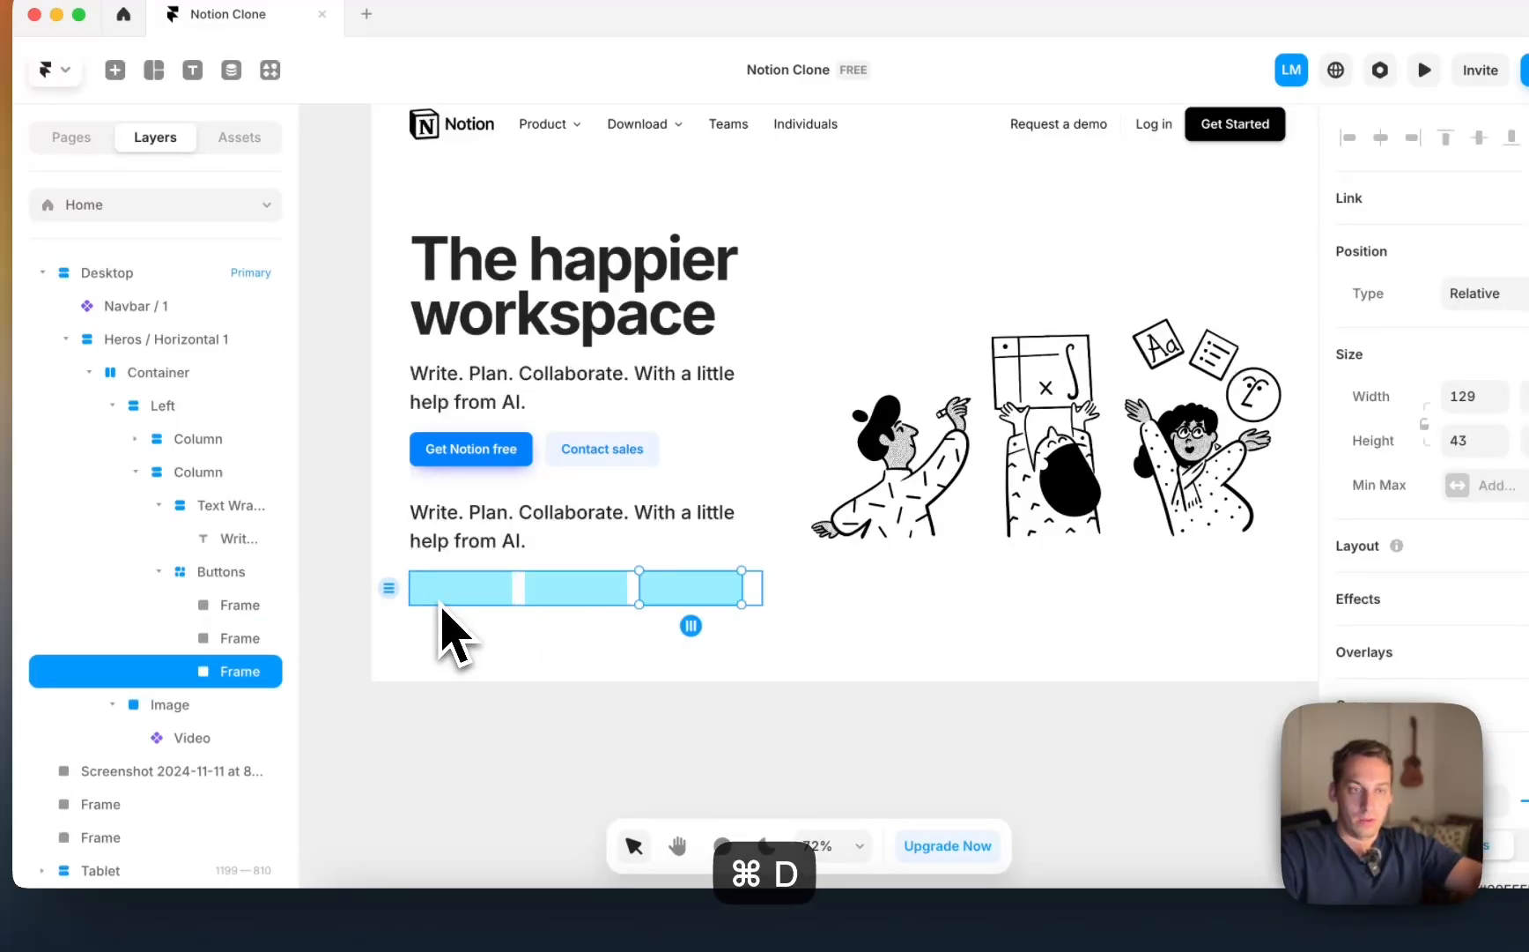
click(370, 622)
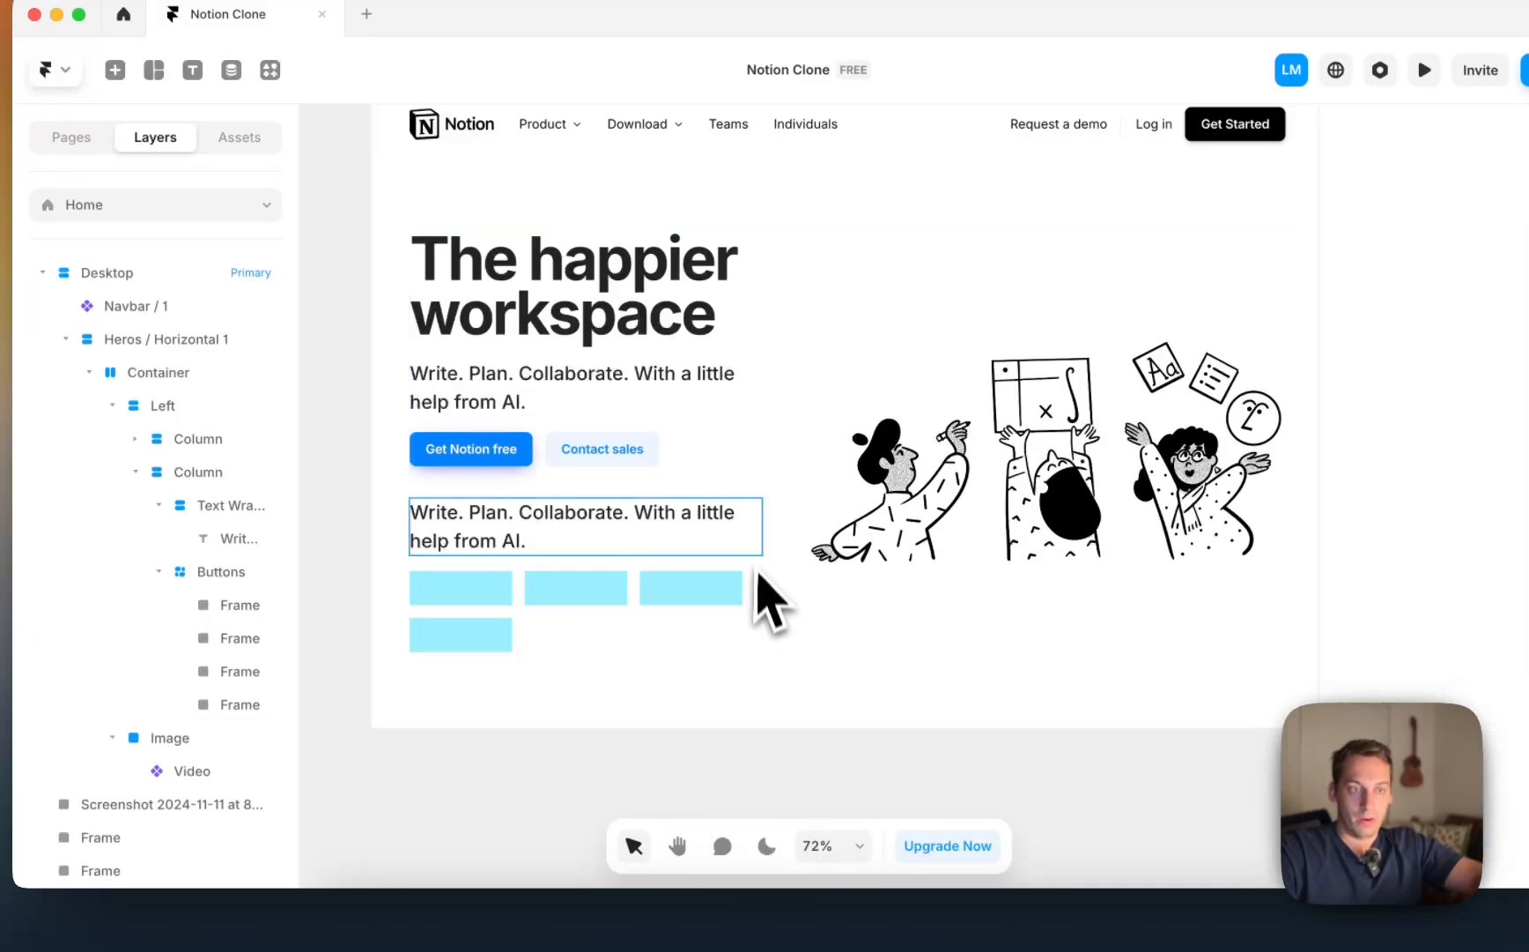
Step: Collapse the hero's Left layer and wrap the Image frame in a Stack
click(754, 476)
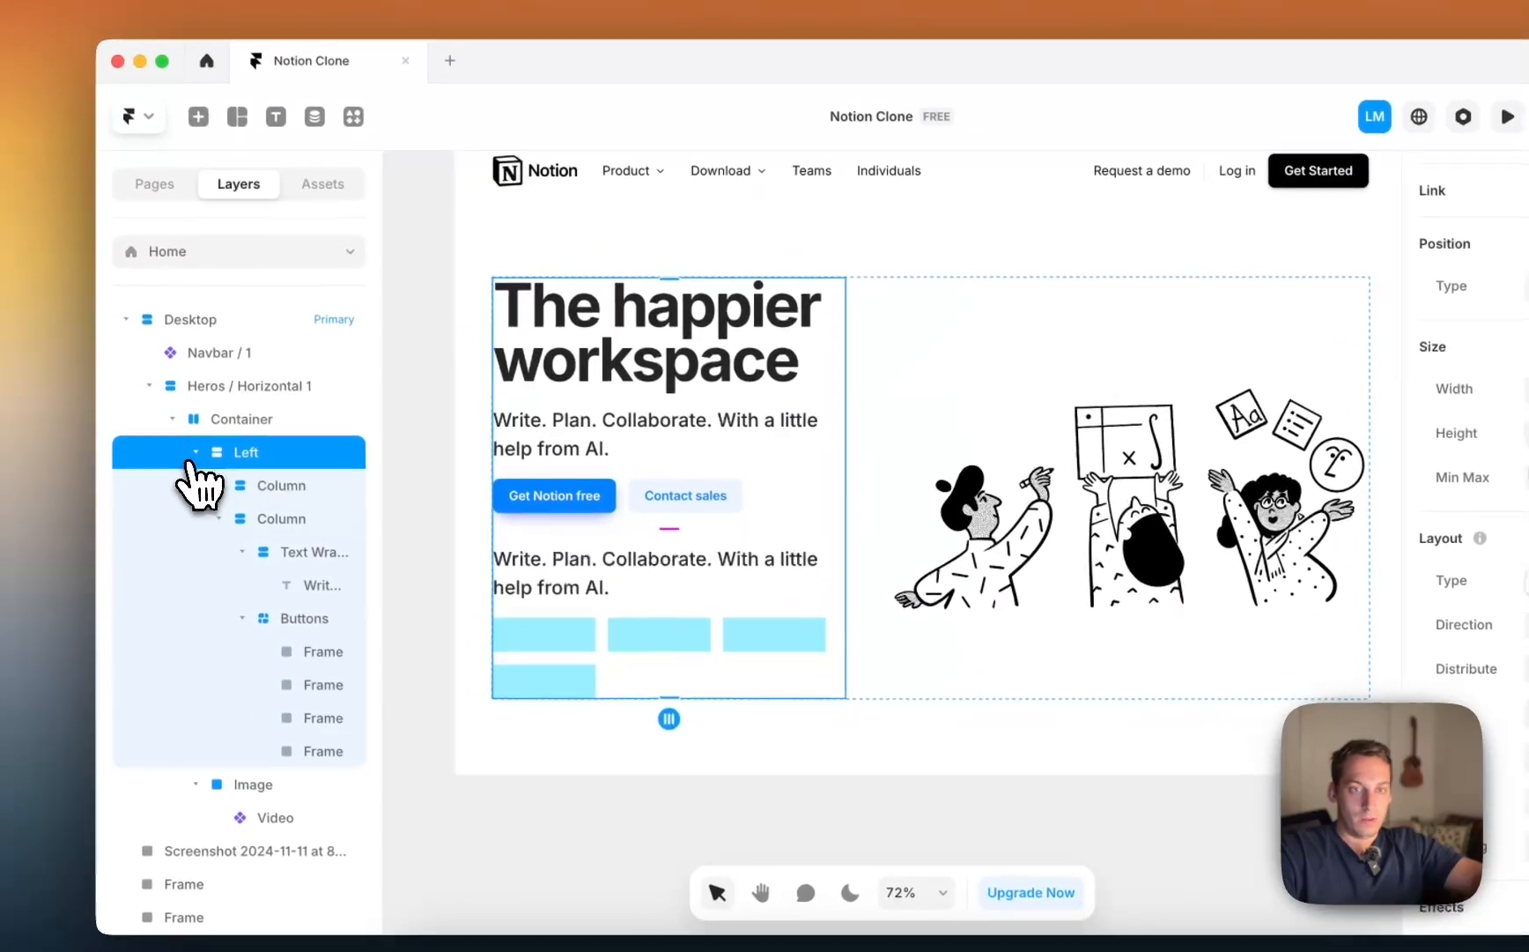
click(193, 454)
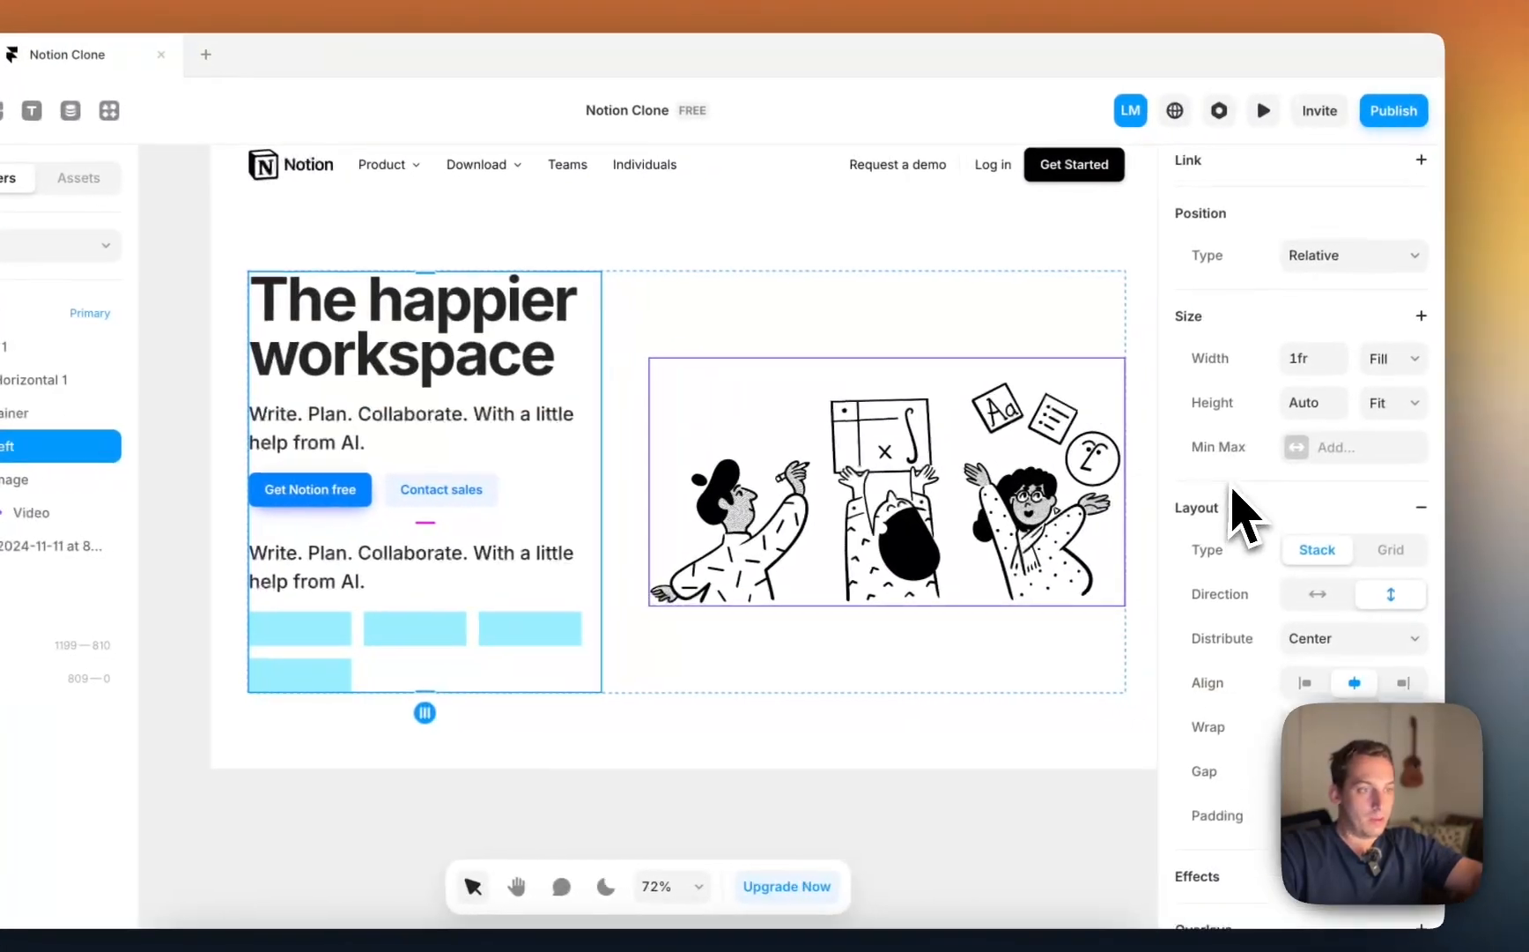
scroll(1219, 486, up, 3)
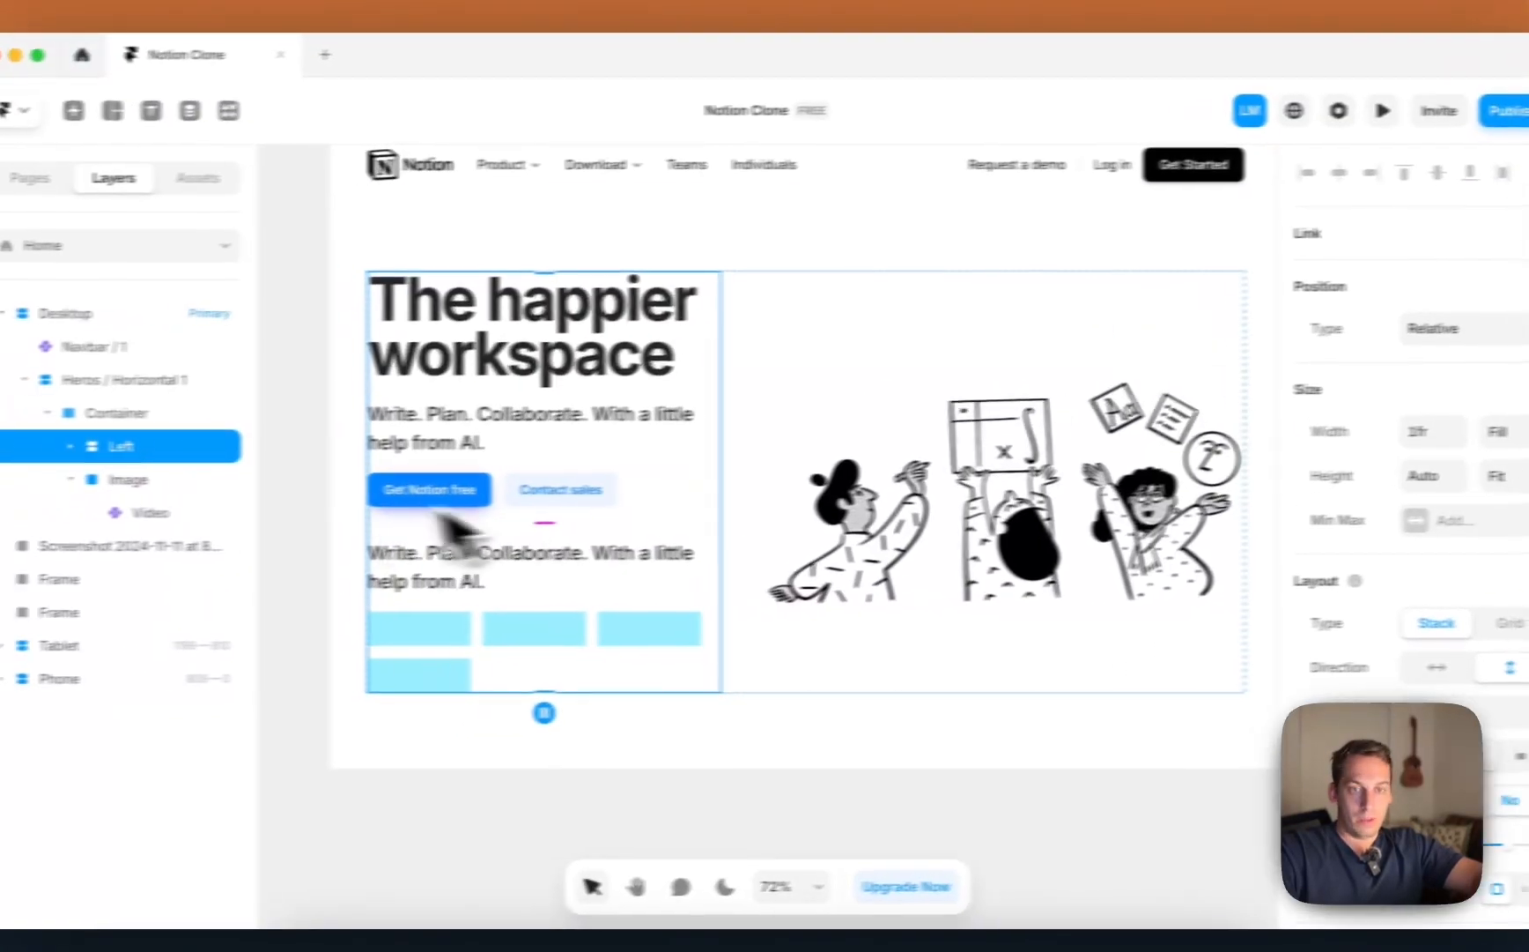
click(264, 487)
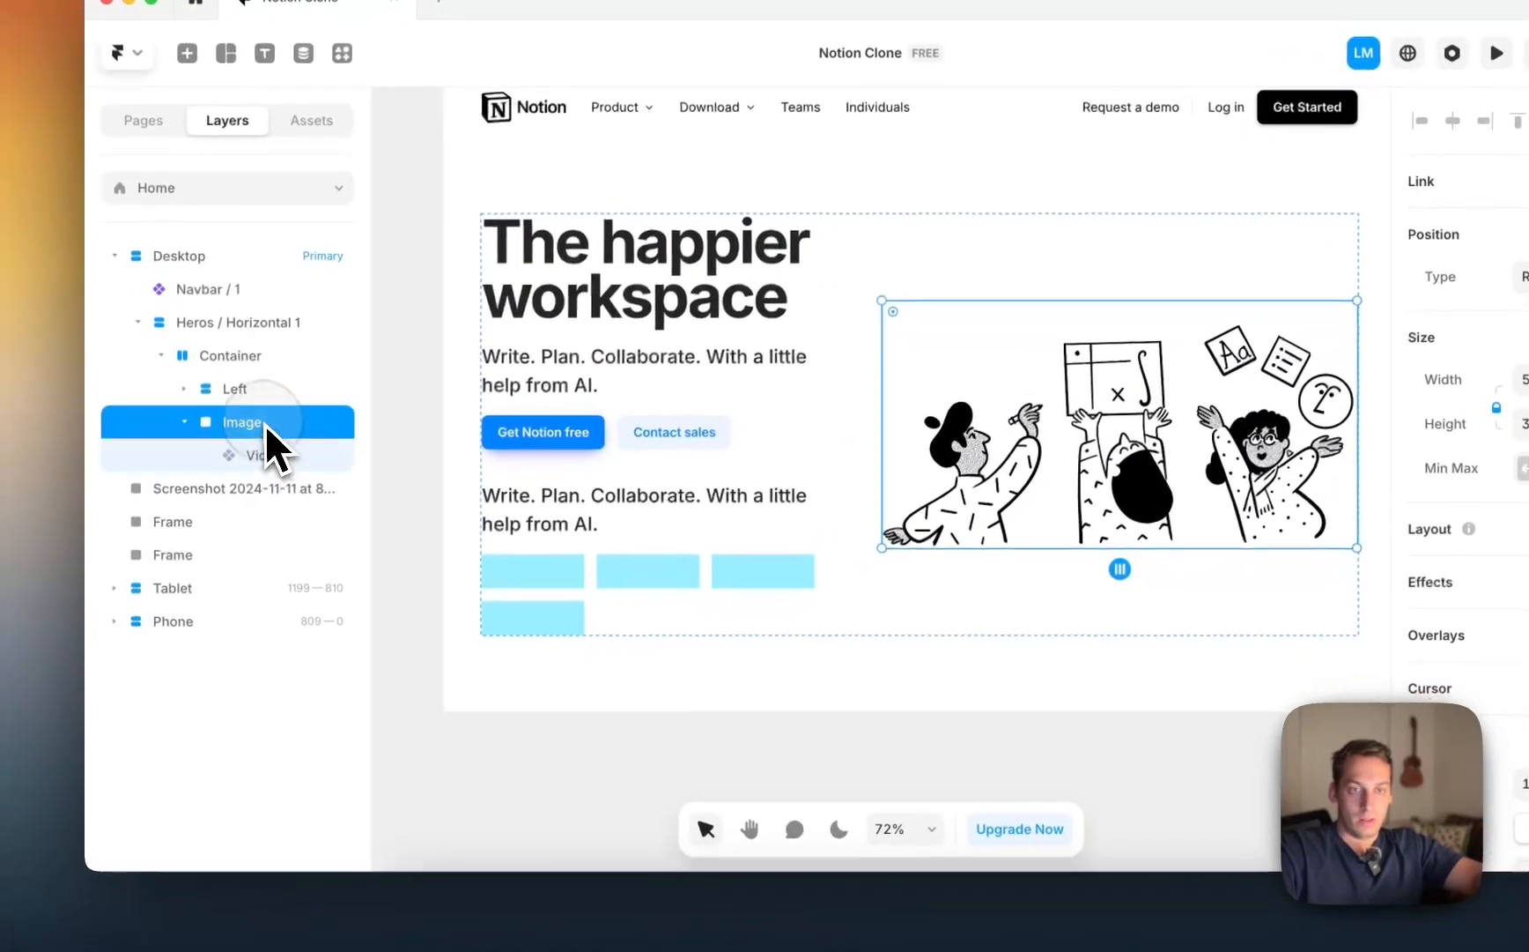
right_click(228, 475)
click(352, 768)
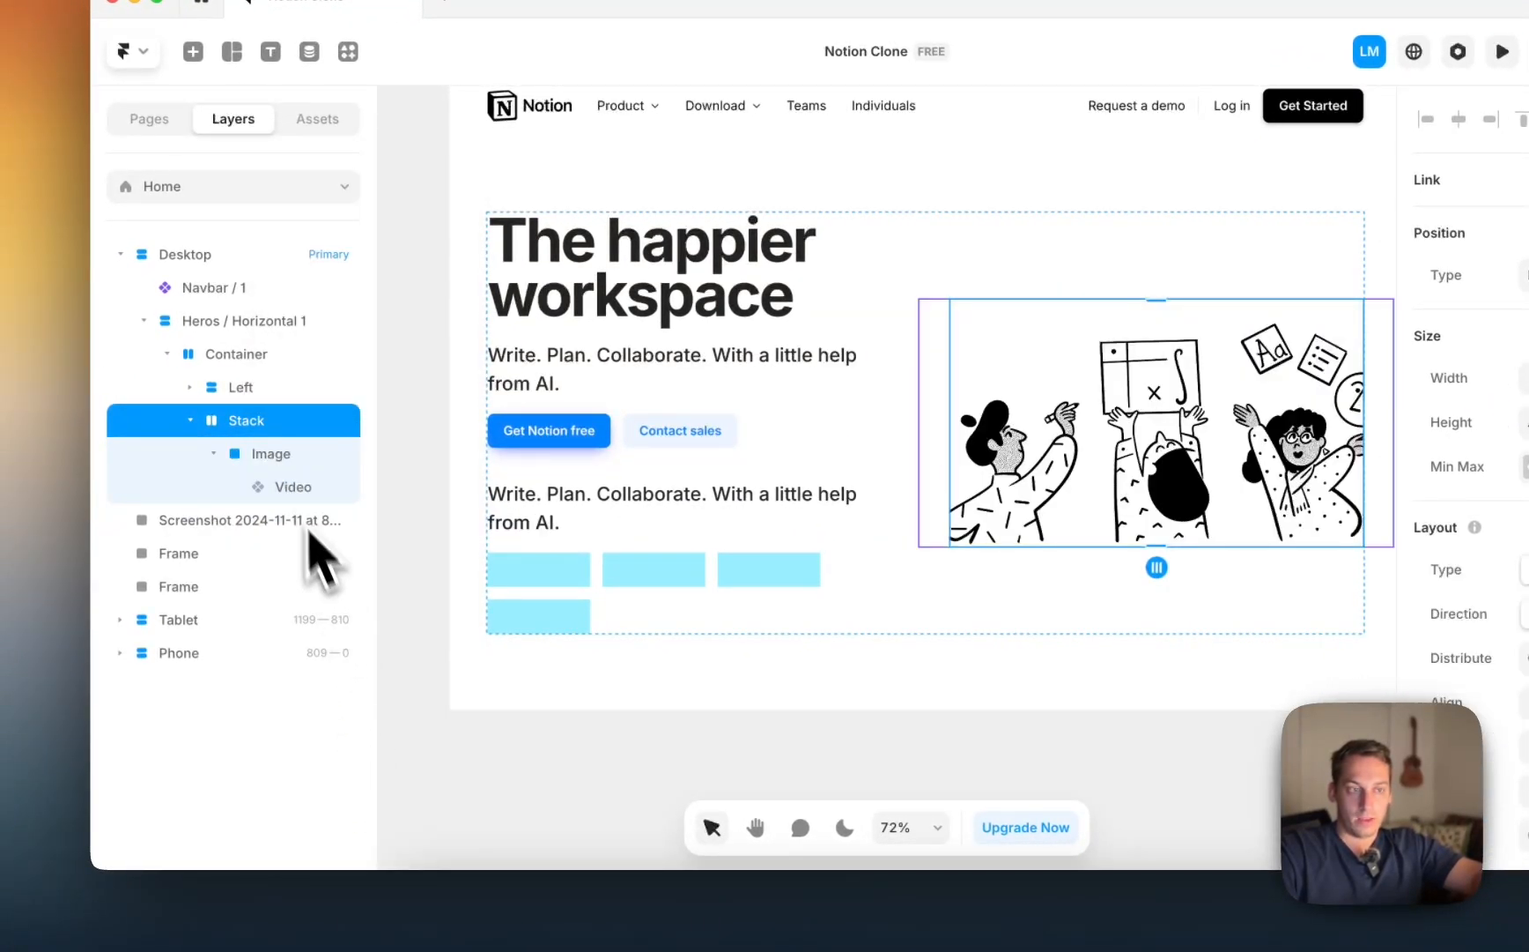
Step: Set the width of the Image frame inside the new Stack to Fill
click(264, 453)
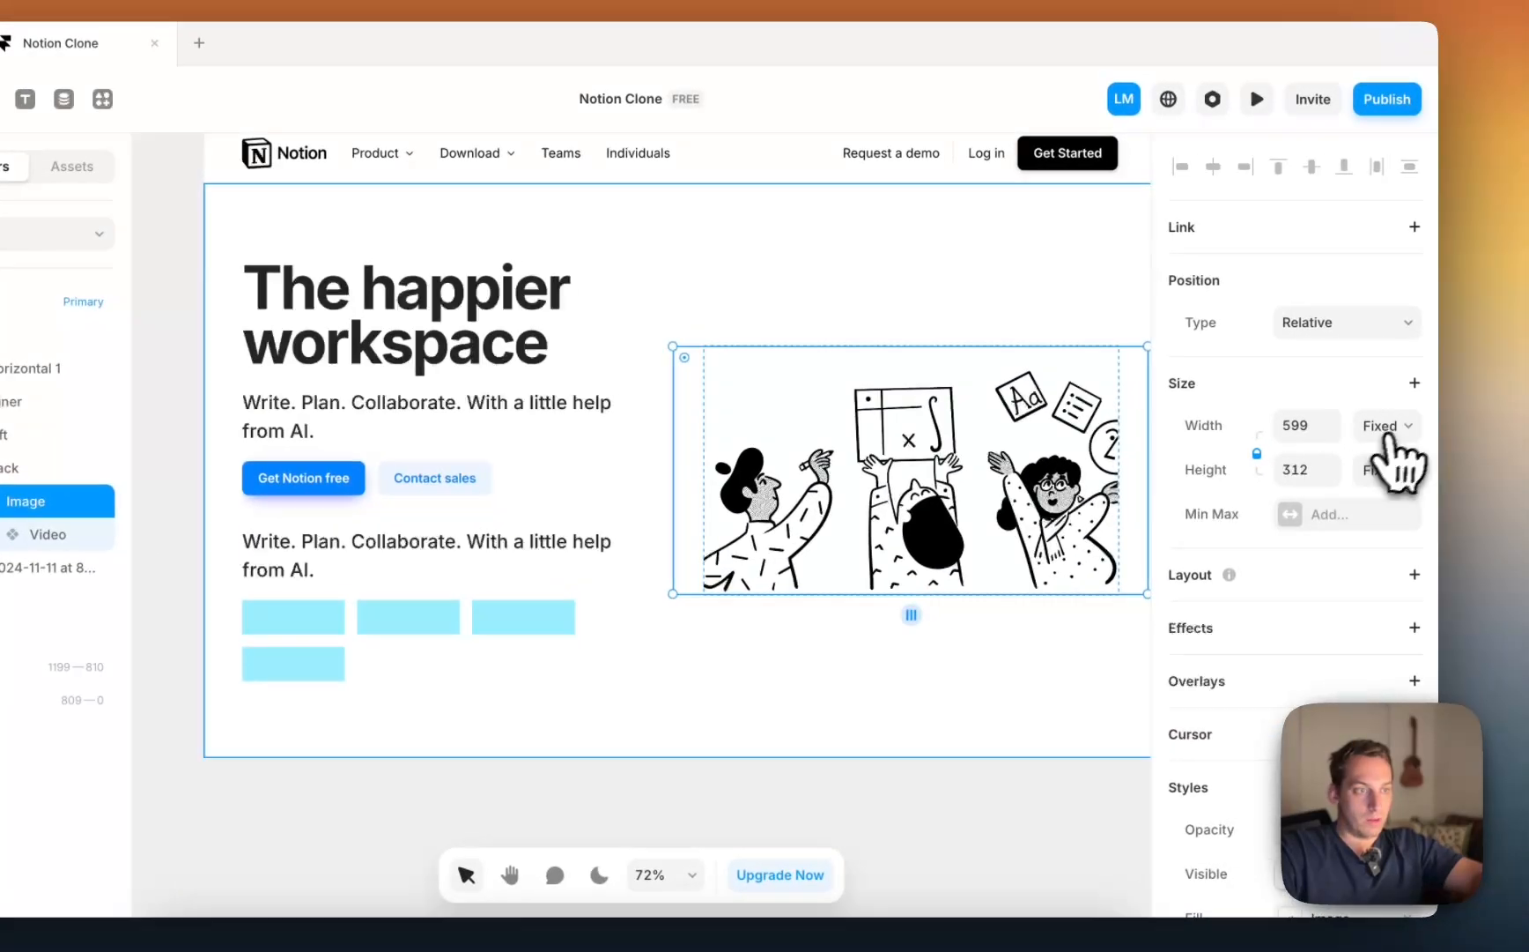
click(1399, 432)
click(1346, 477)
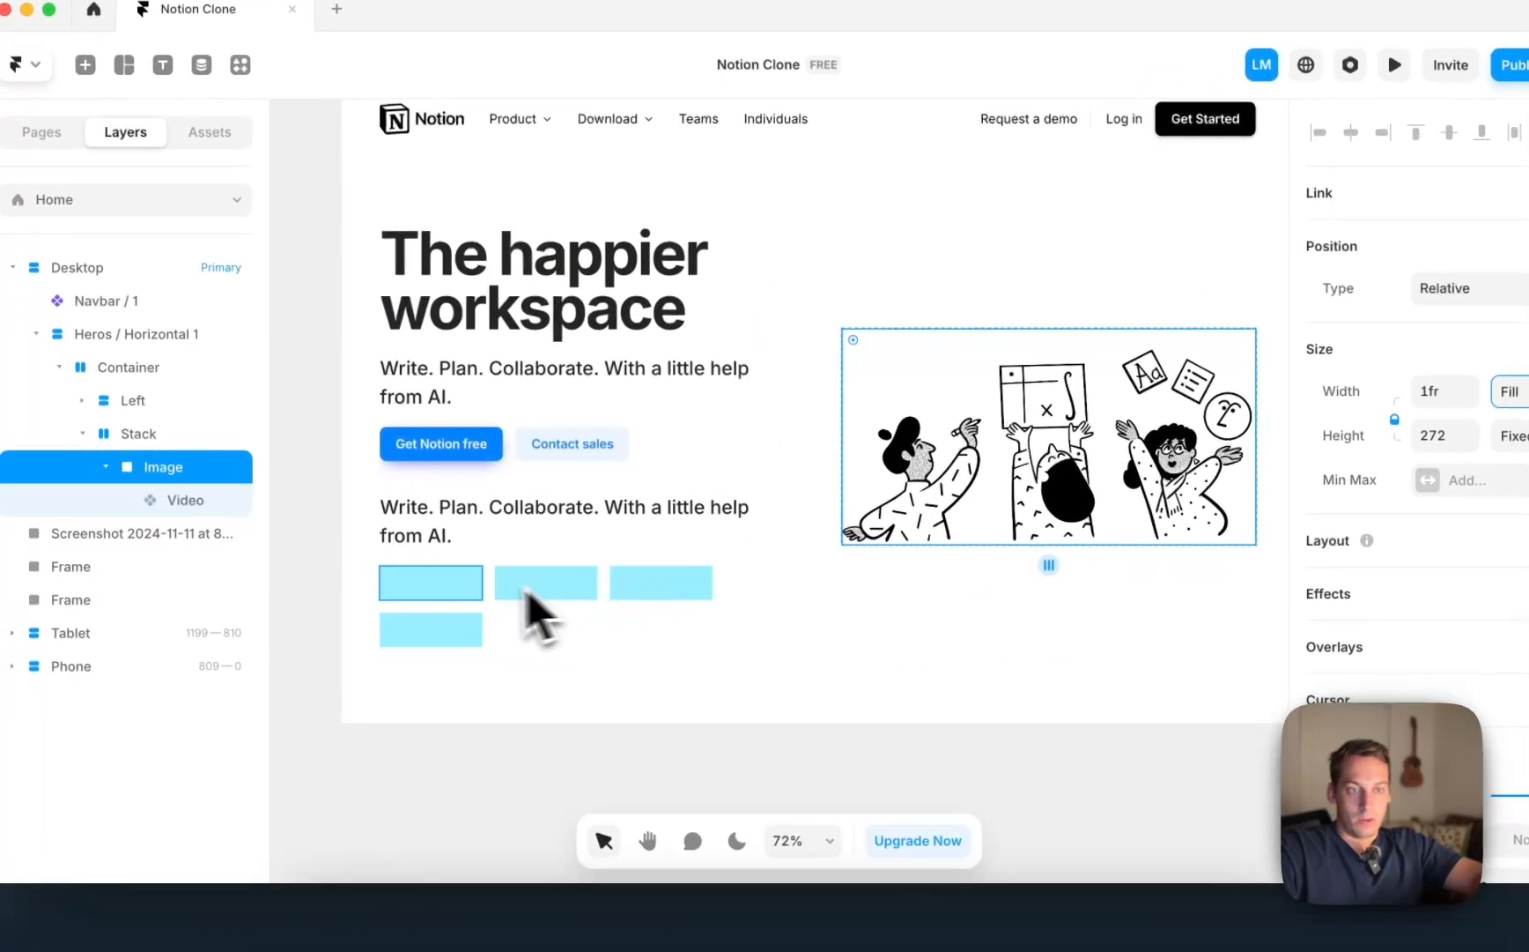
Step: Resize all four logo placeholder frames proportionally to 105 × 35
click(432, 589)
shift+click(467, 636)
shift+click(526, 595)
shift+click(670, 586)
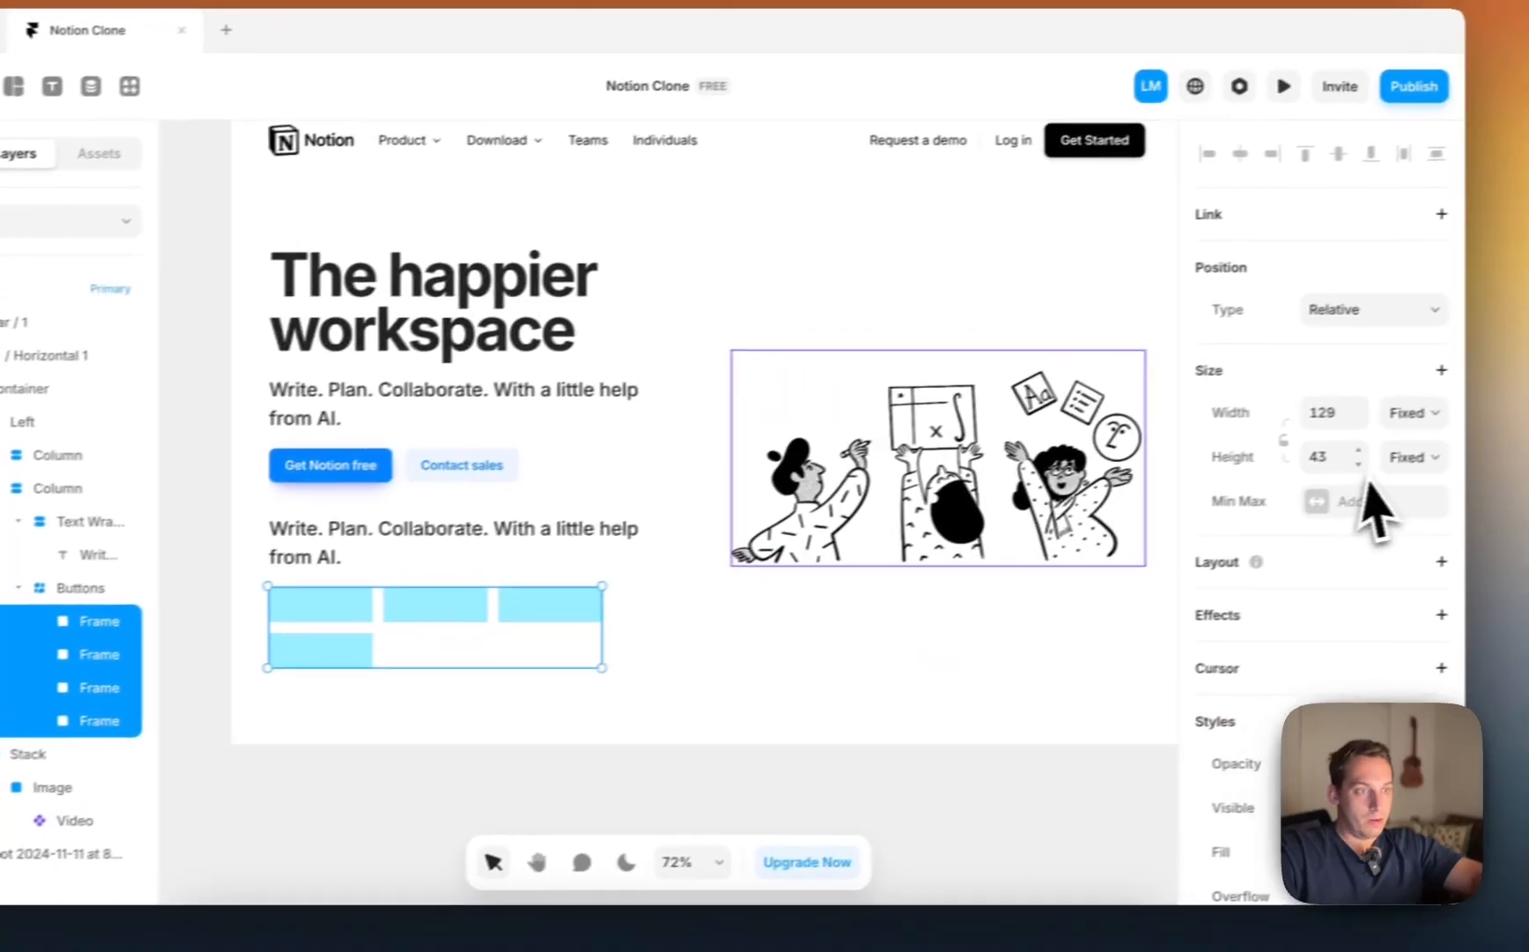
click(1450, 435)
key(shift+Down)
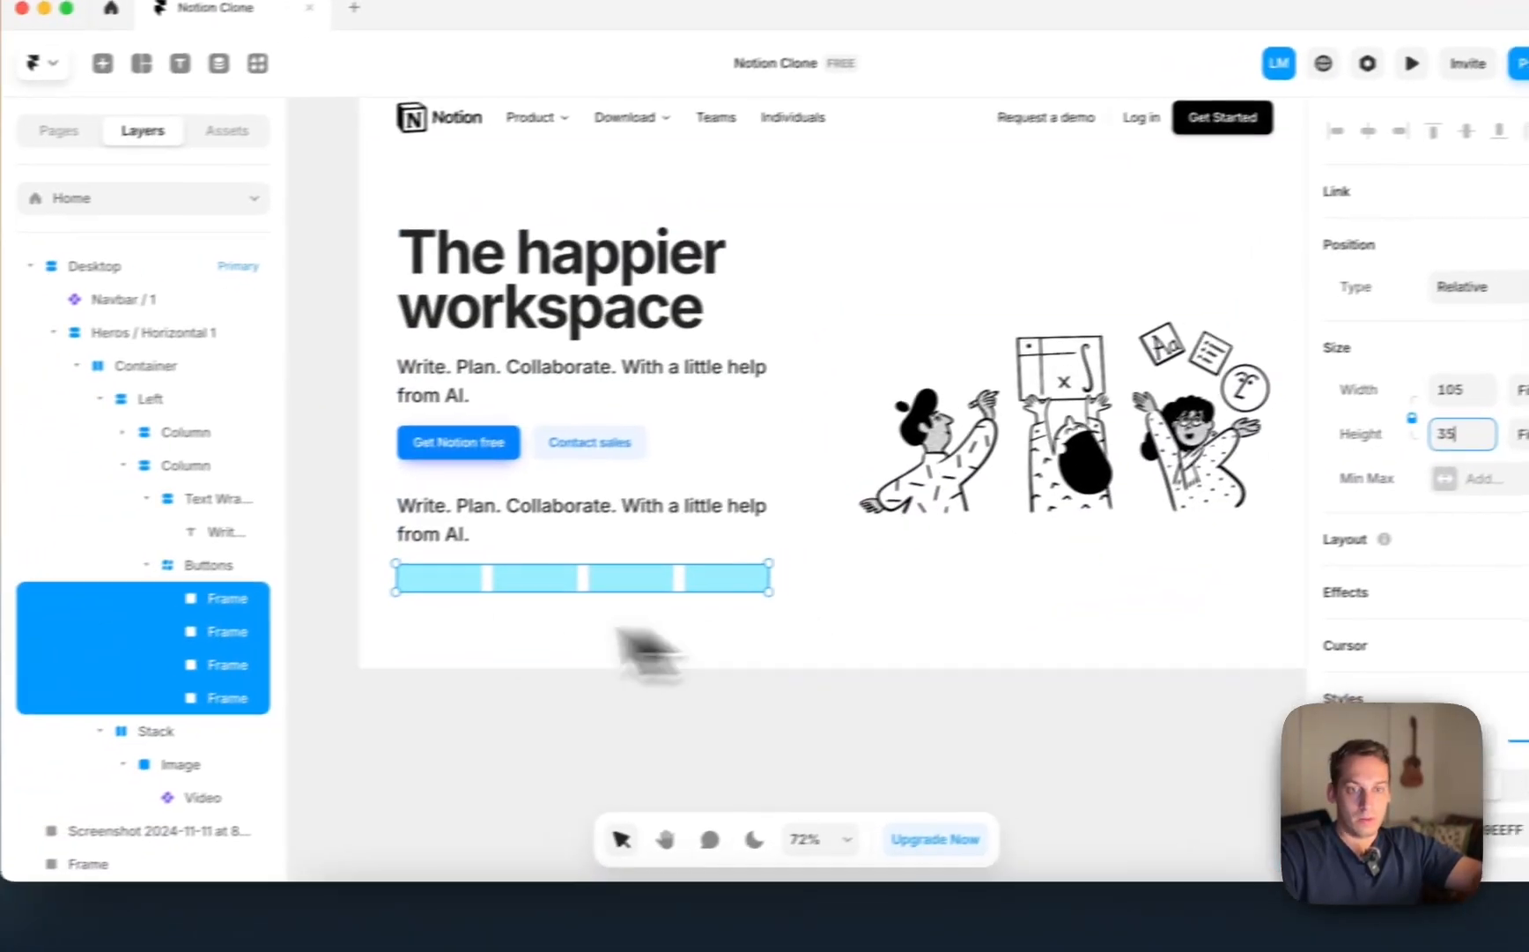
click(22, 599)
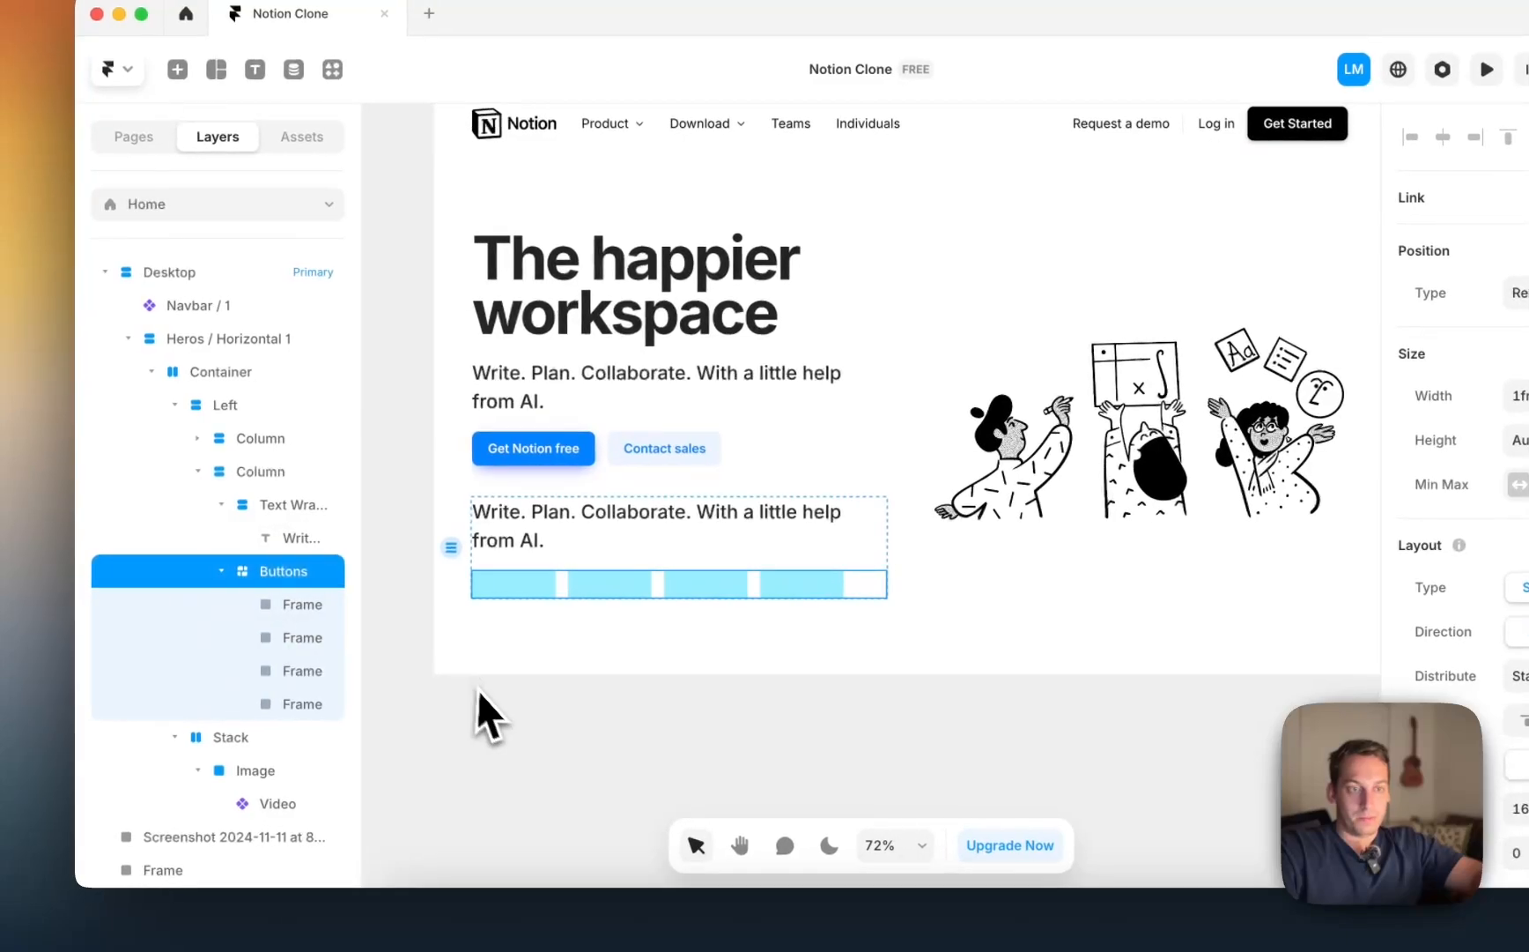
click(483, 696)
Step: Switch to Notion's homepage in the browser and save the Affirm logo to Downloads as affirm-gr
key(ctrl+Up)
click(485, 707)
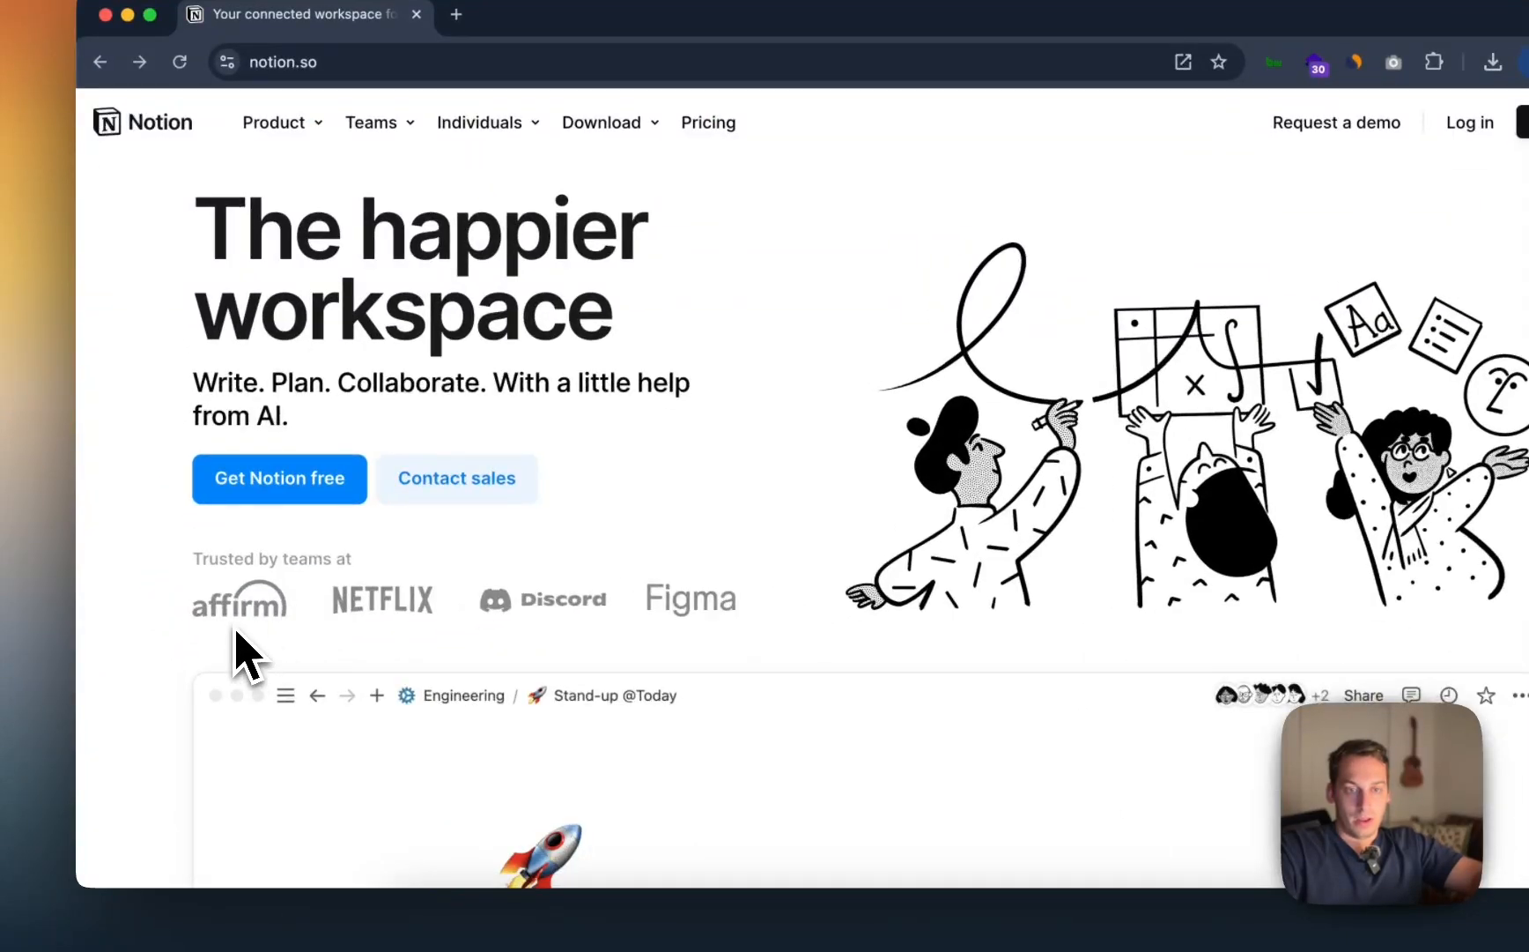
right_click(237, 624)
click(269, 649)
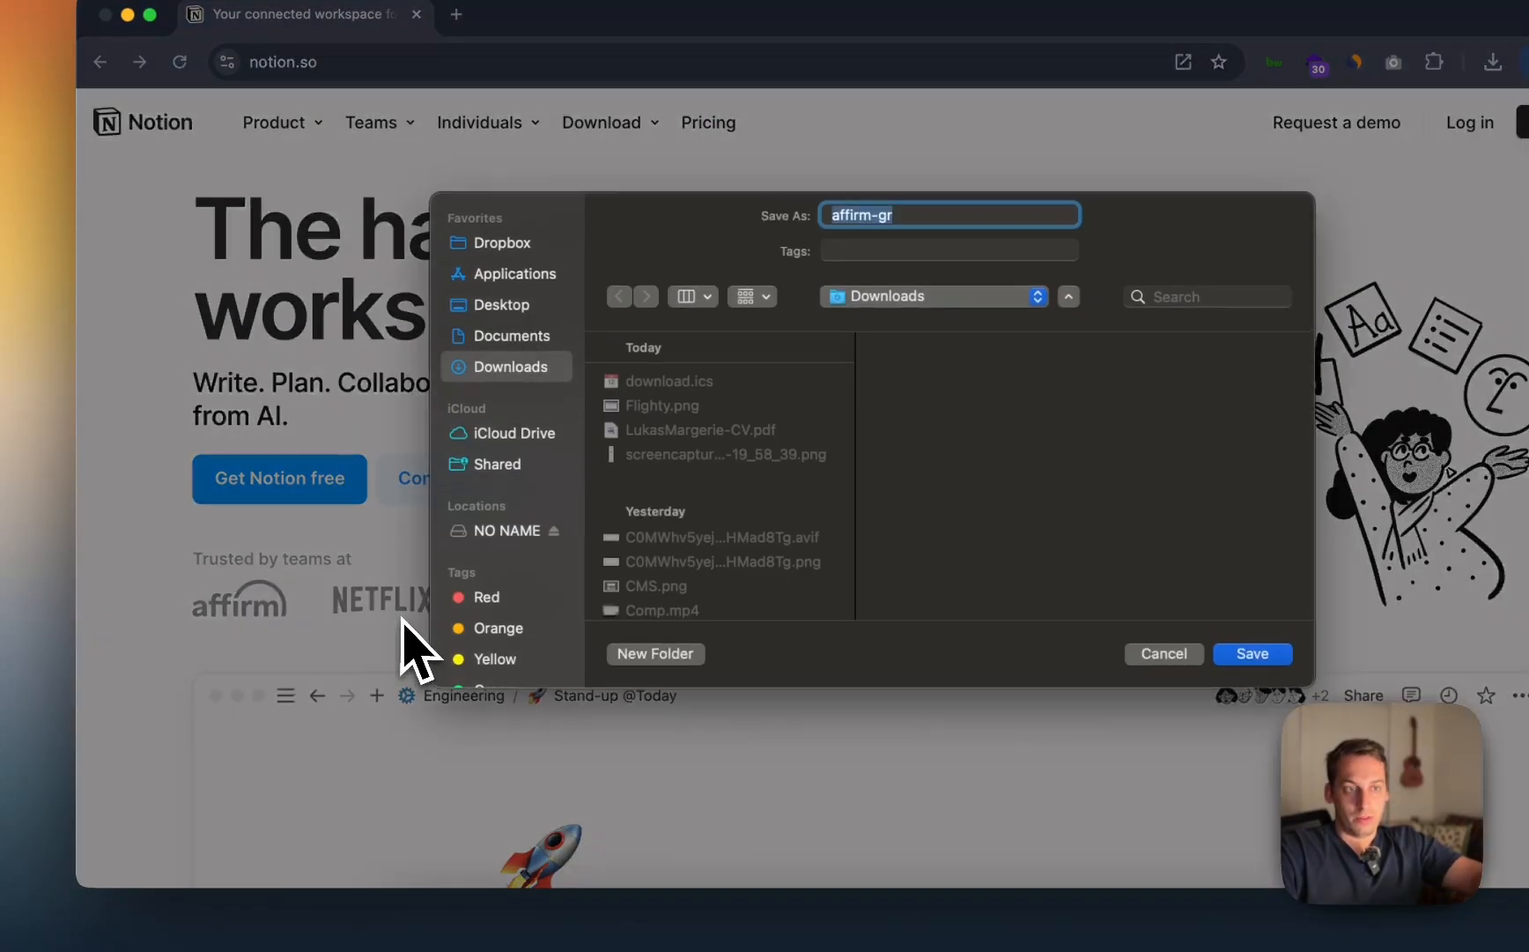
key(Return)
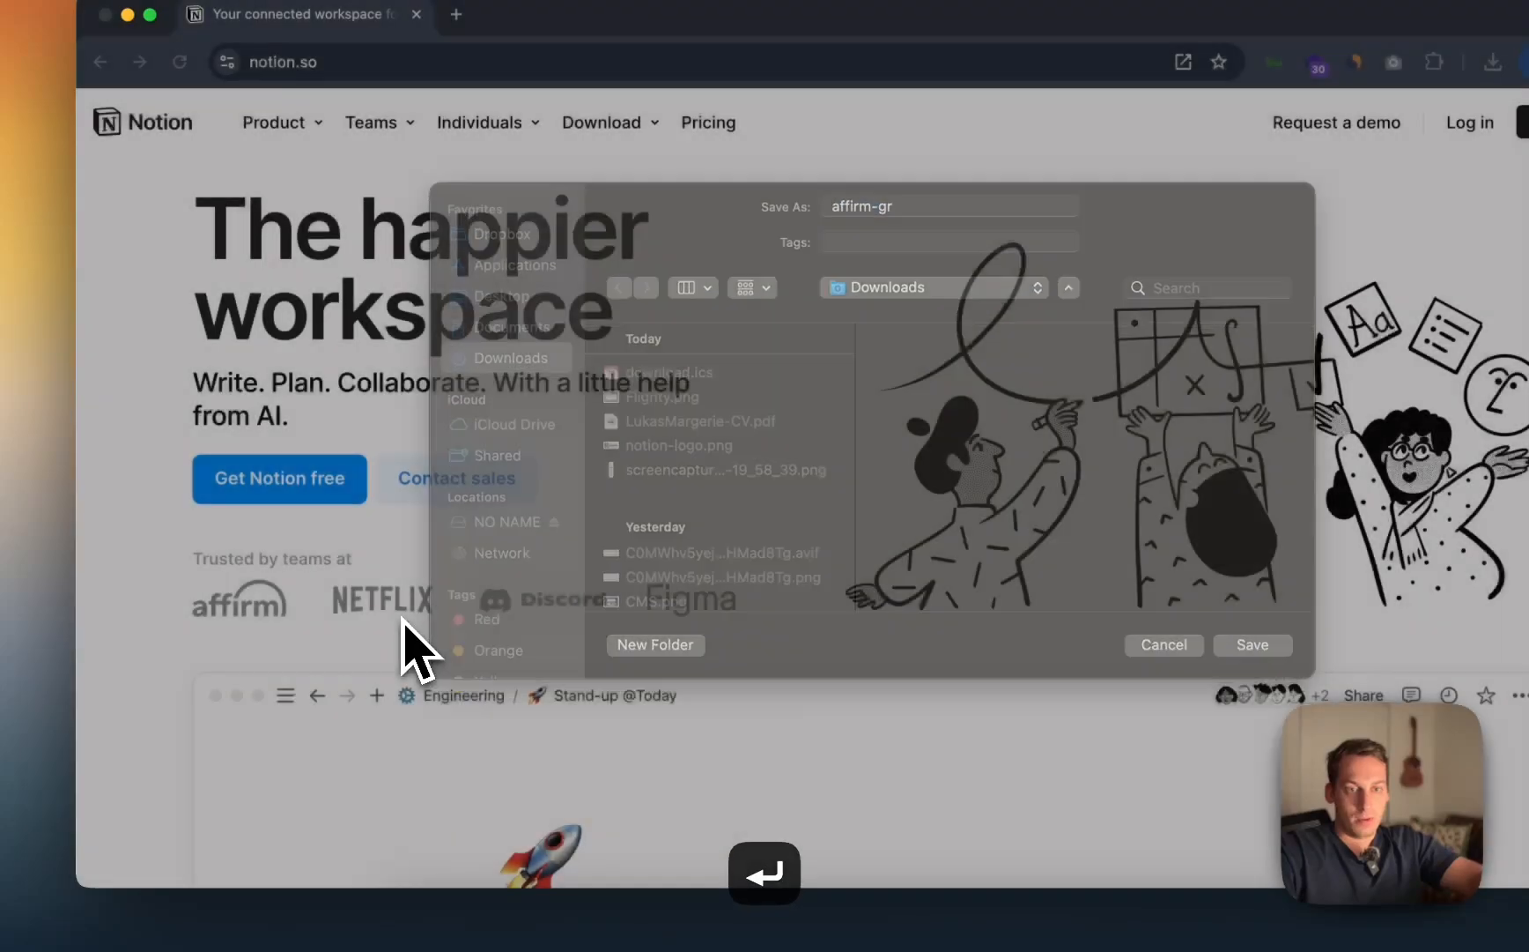
Step: Save the Netflix and Discord logos to Downloads as netflix-gr and discord-gr
right_click(398, 606)
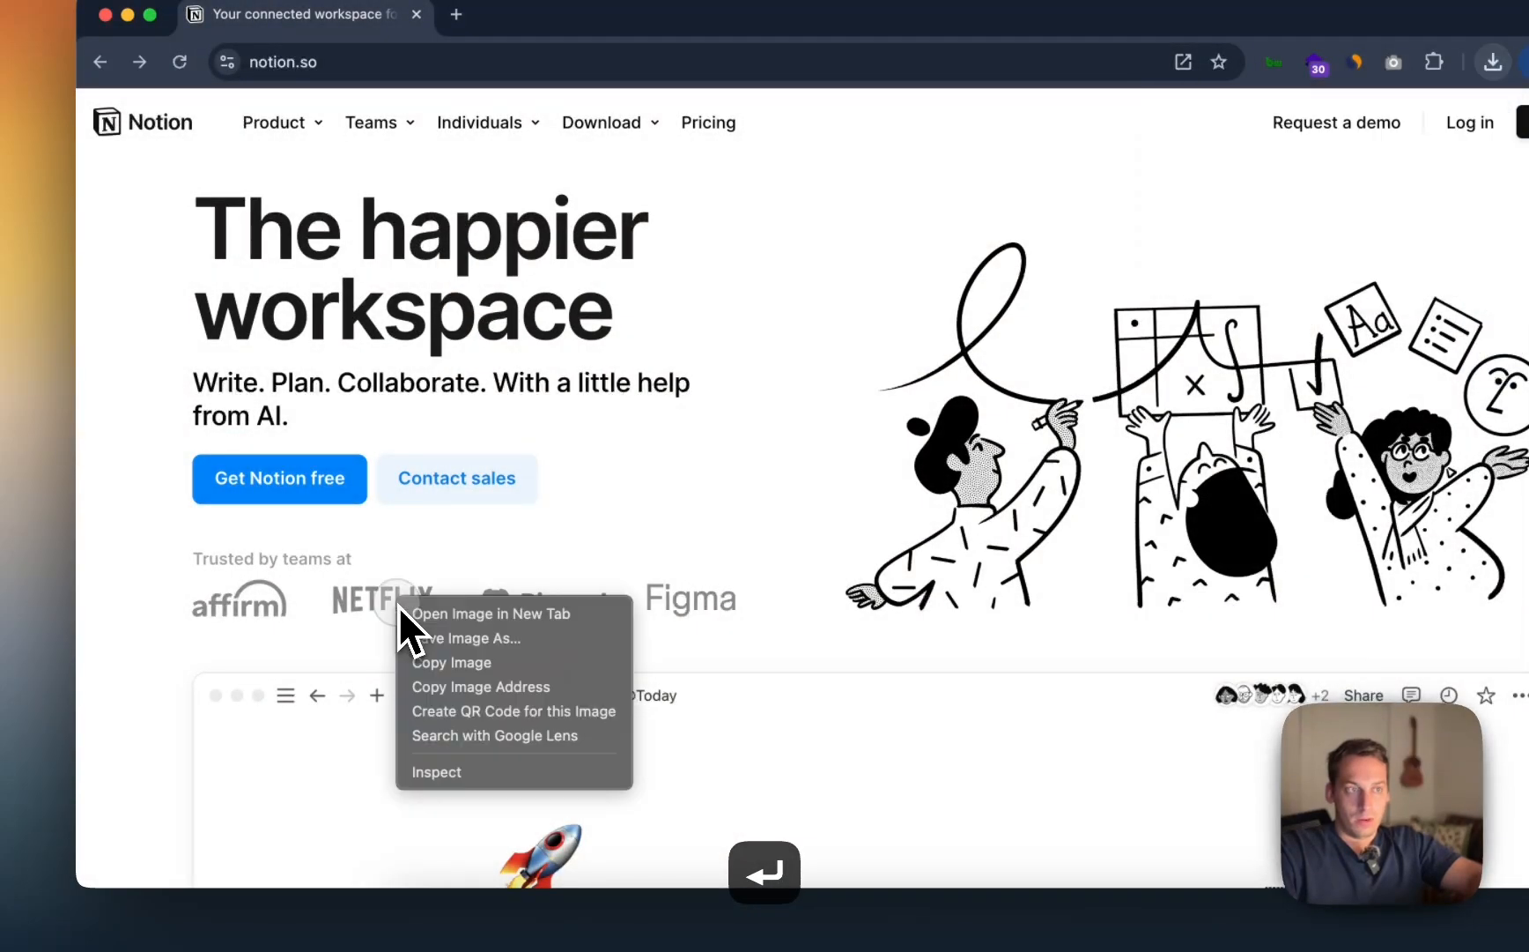
click(467, 637)
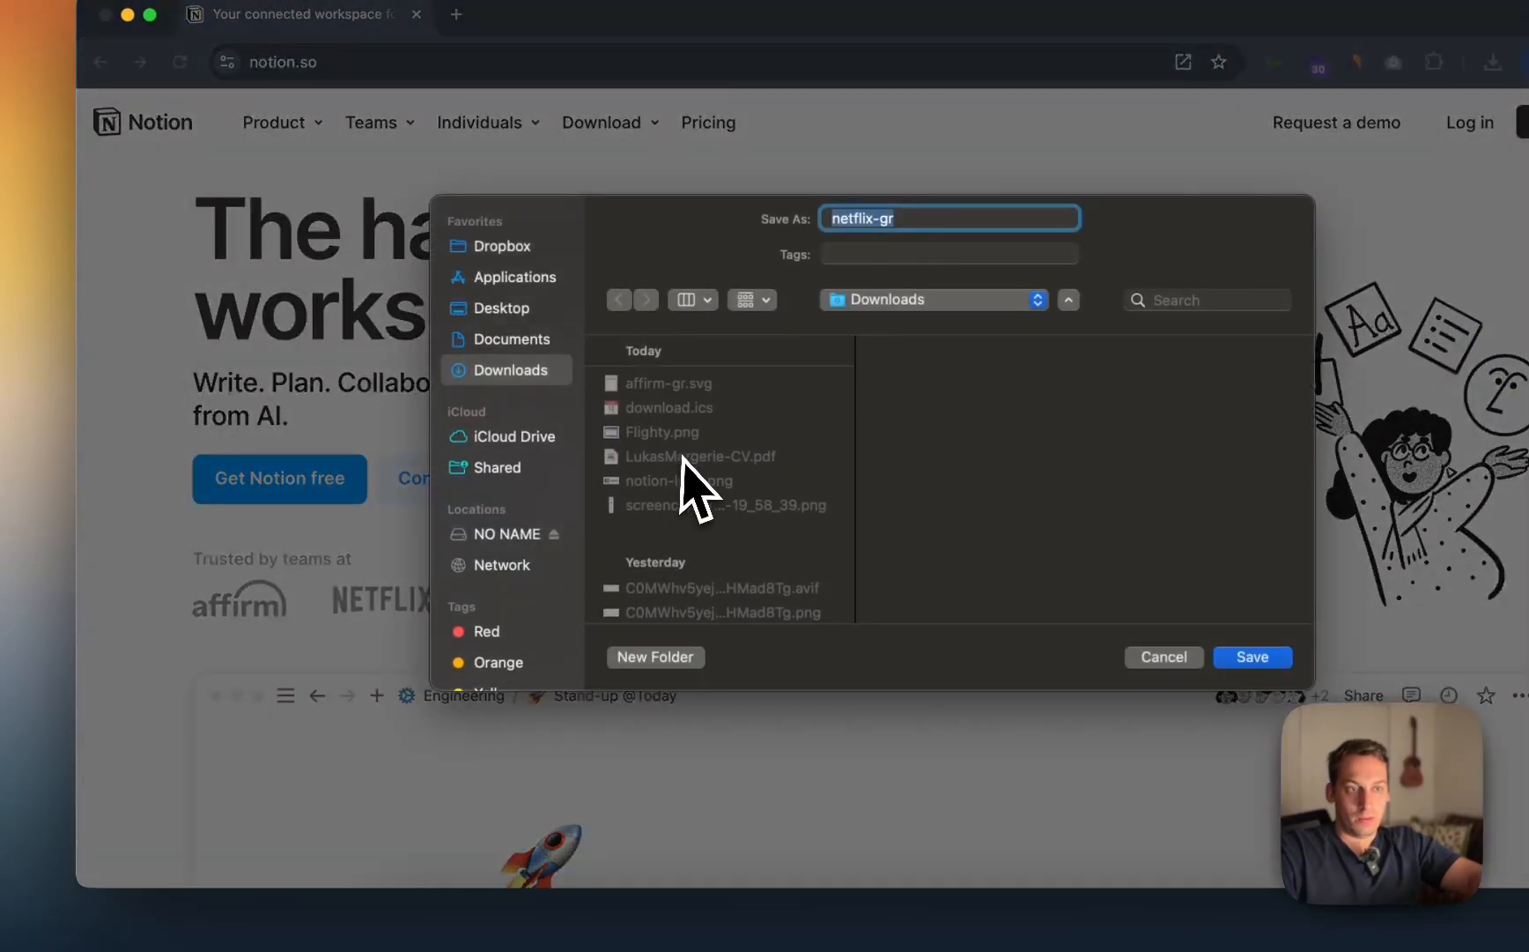
key(Return)
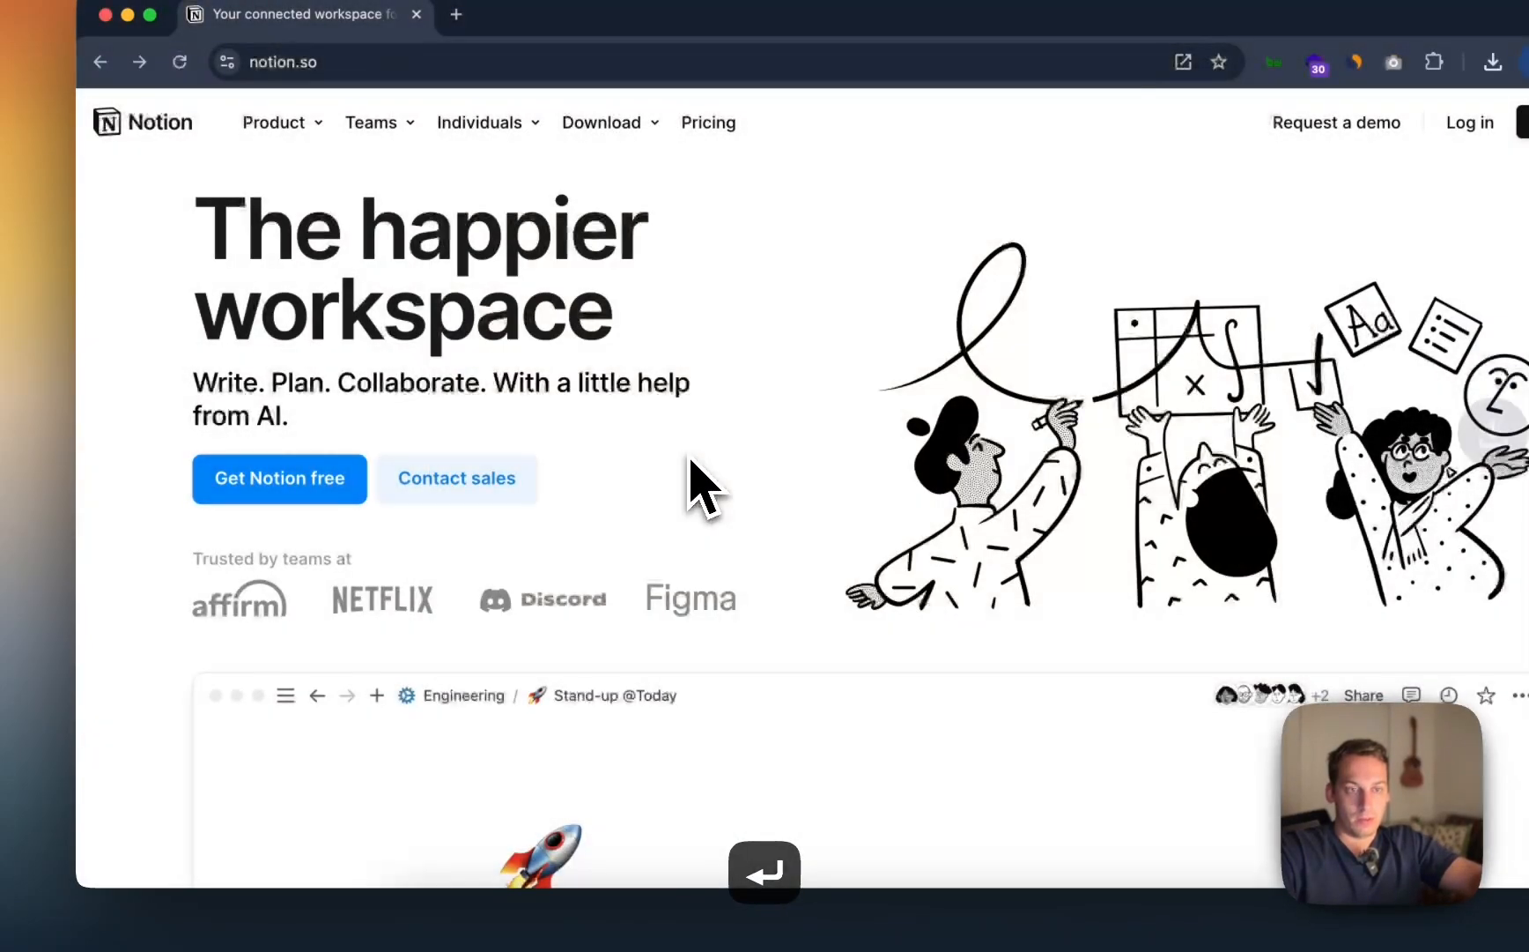
right_click(523, 612)
click(548, 641)
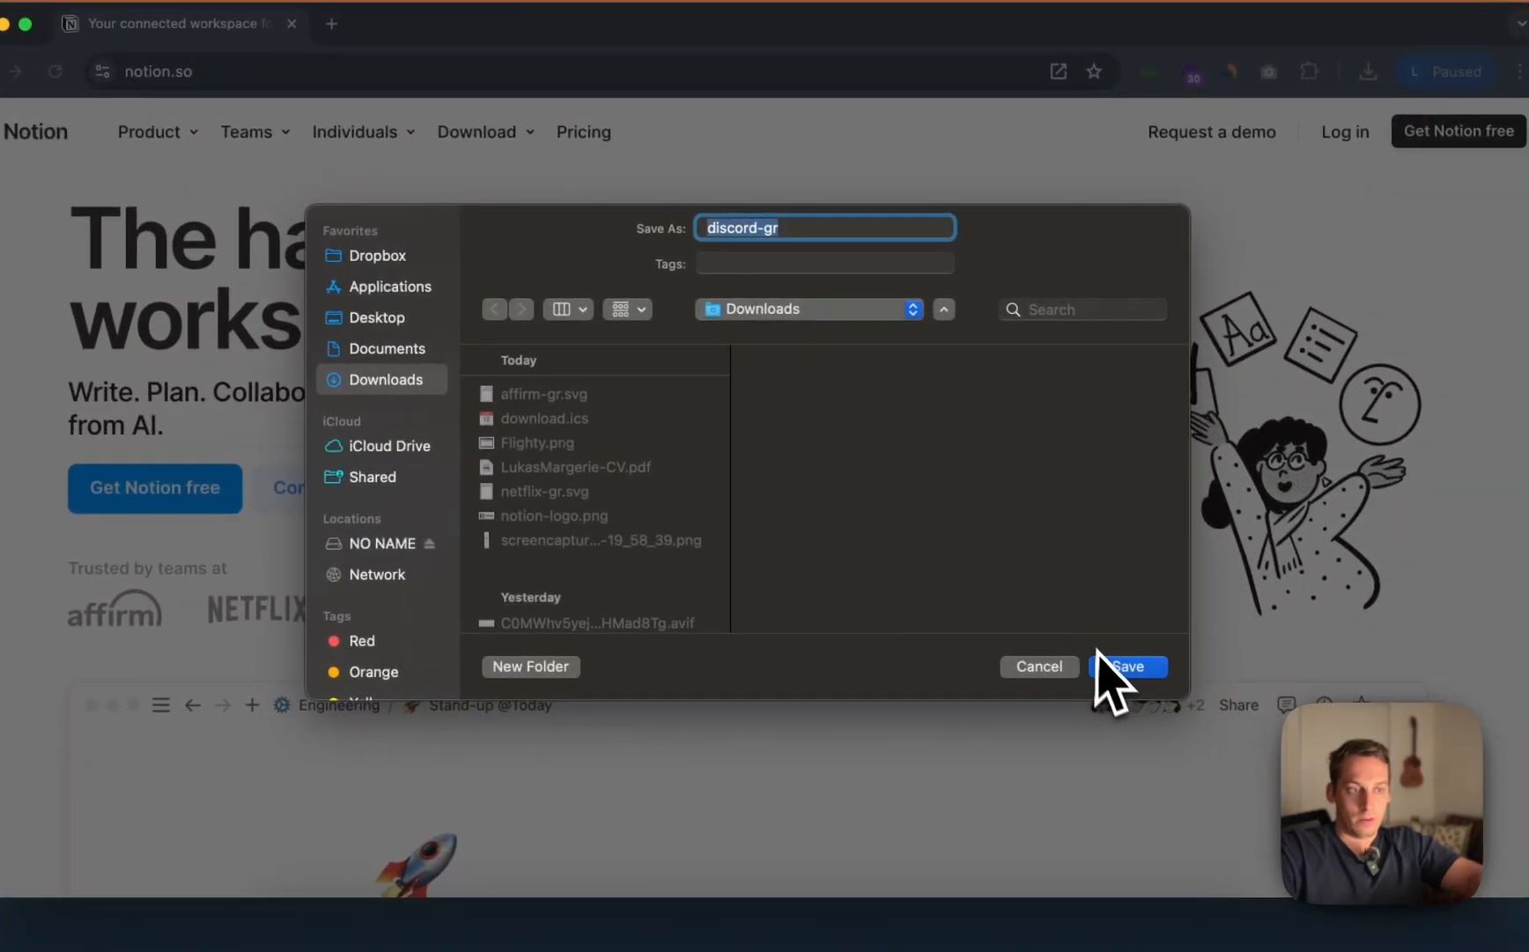
click(1100, 666)
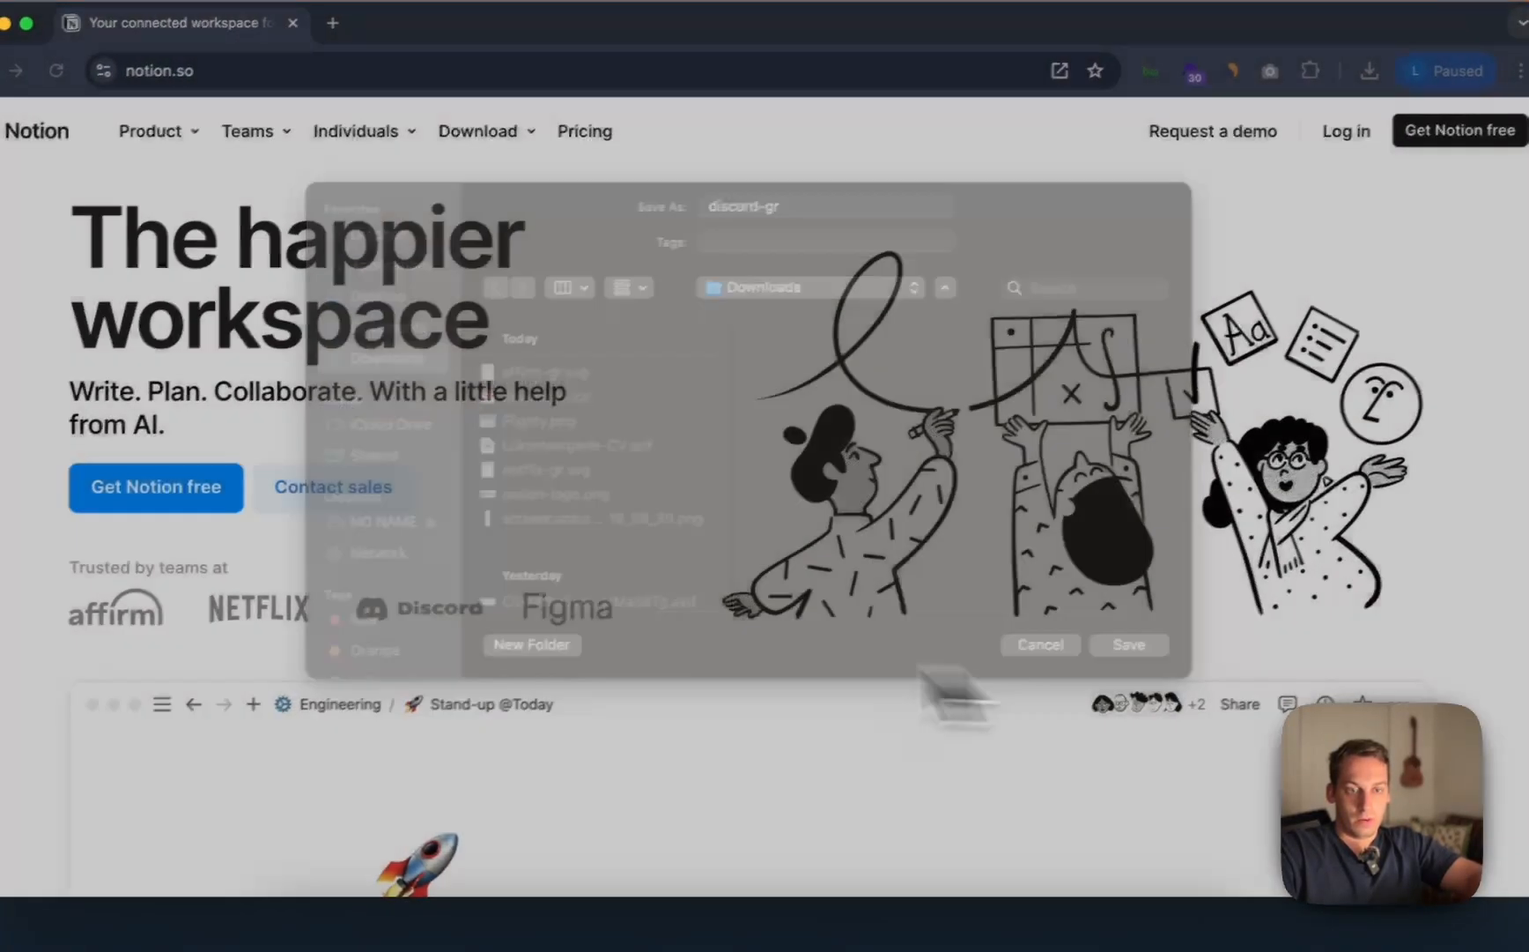
Step: Copy the Affirm logo image from Notion's homepage and paste it onto the empty Framer canvas below the Desktop frame
right_click(107, 621)
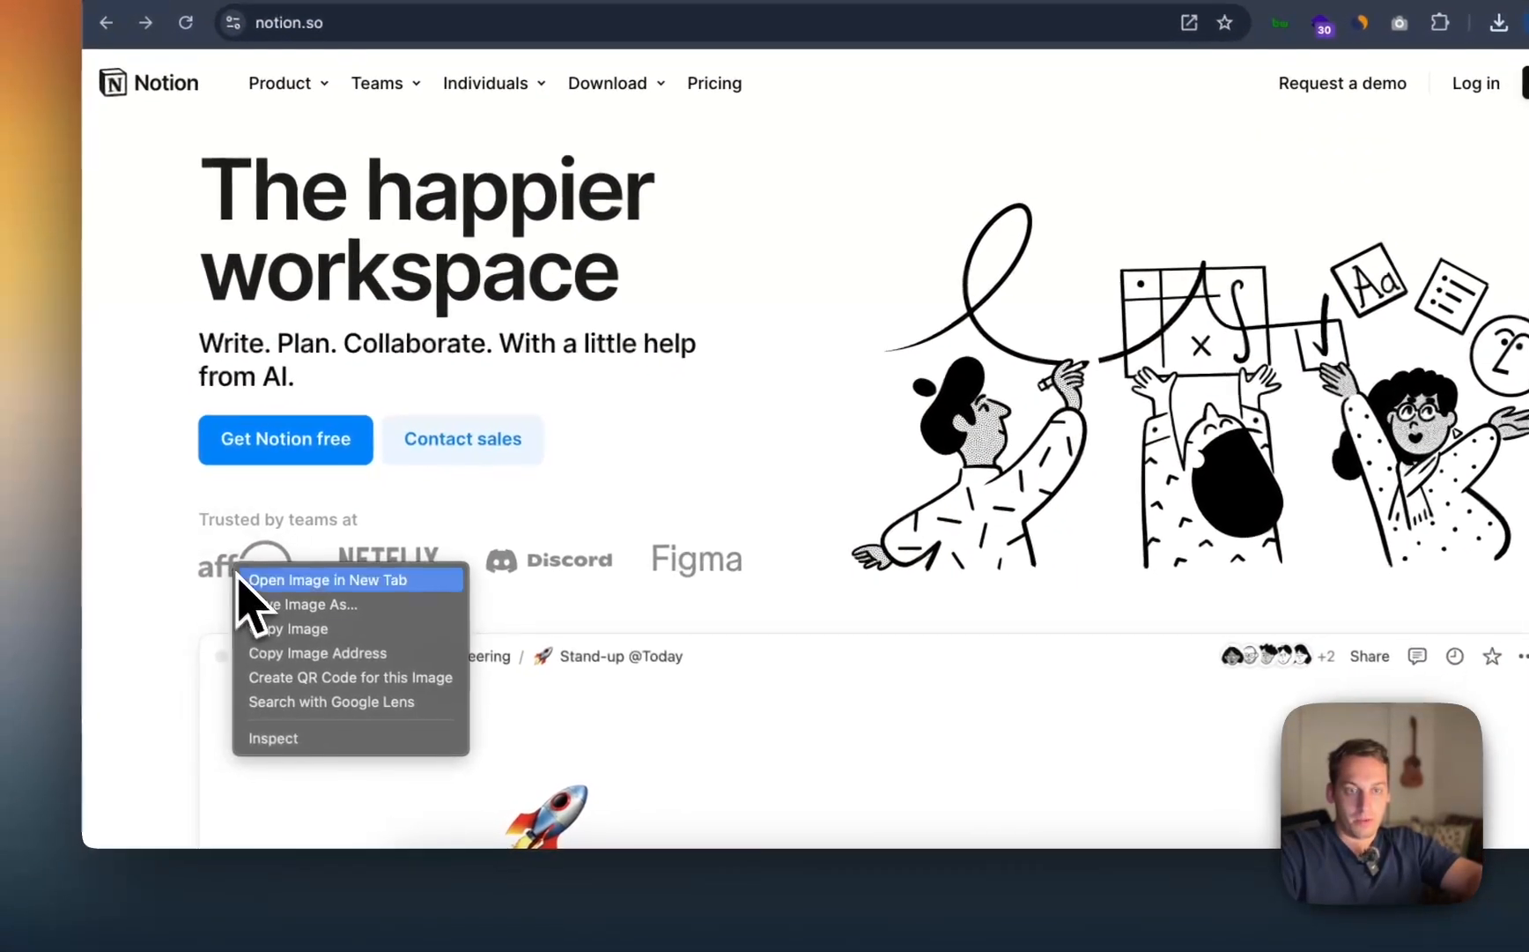
click(290, 628)
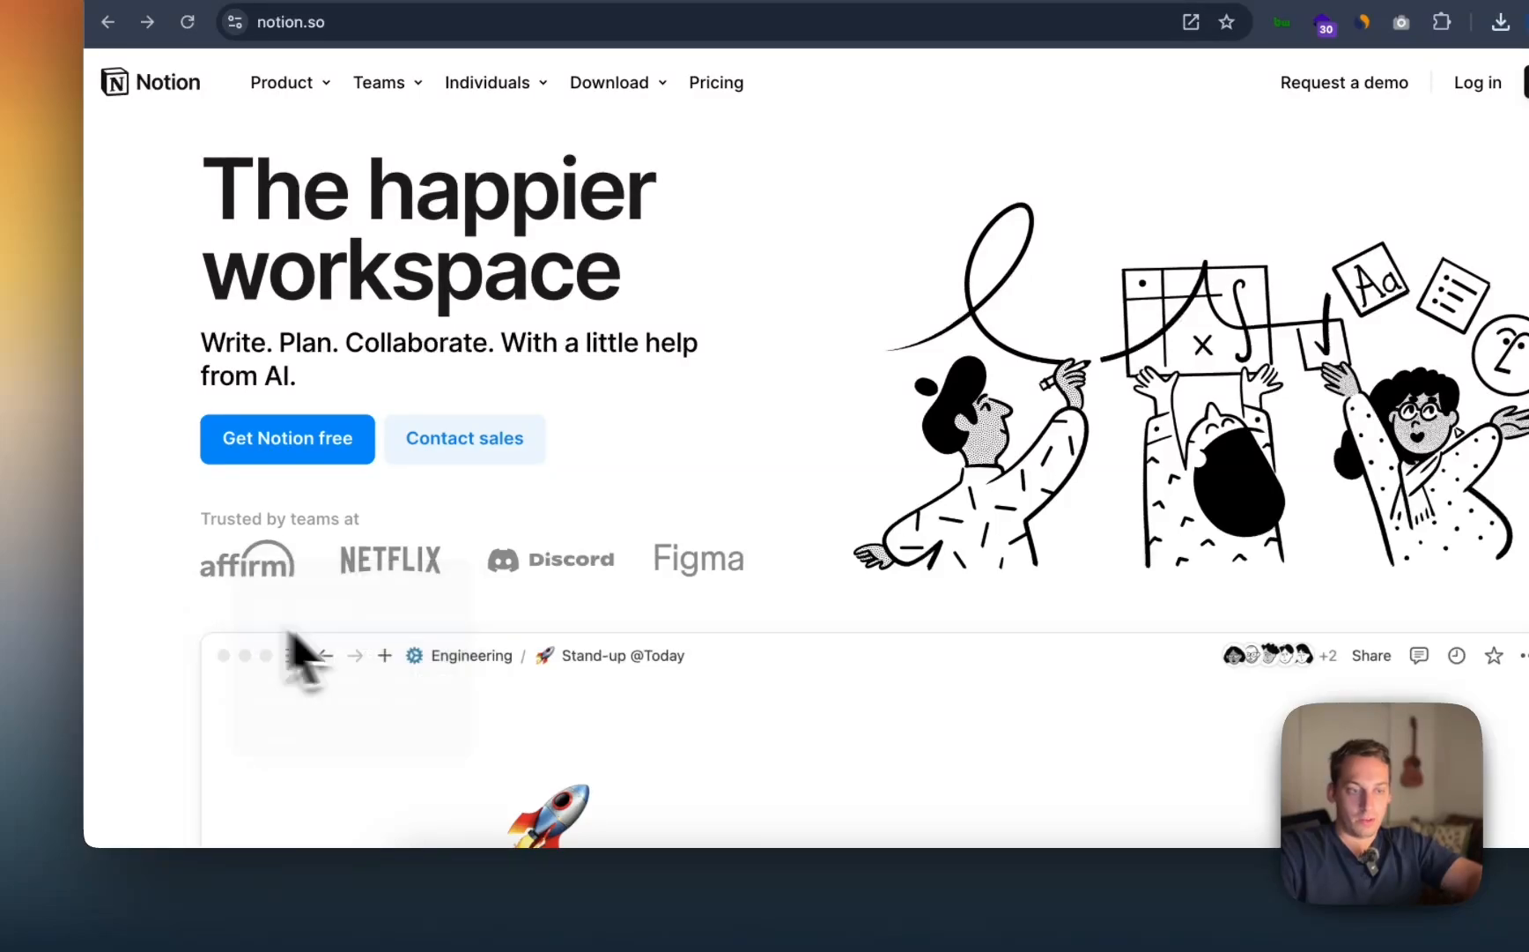
click(894, 917)
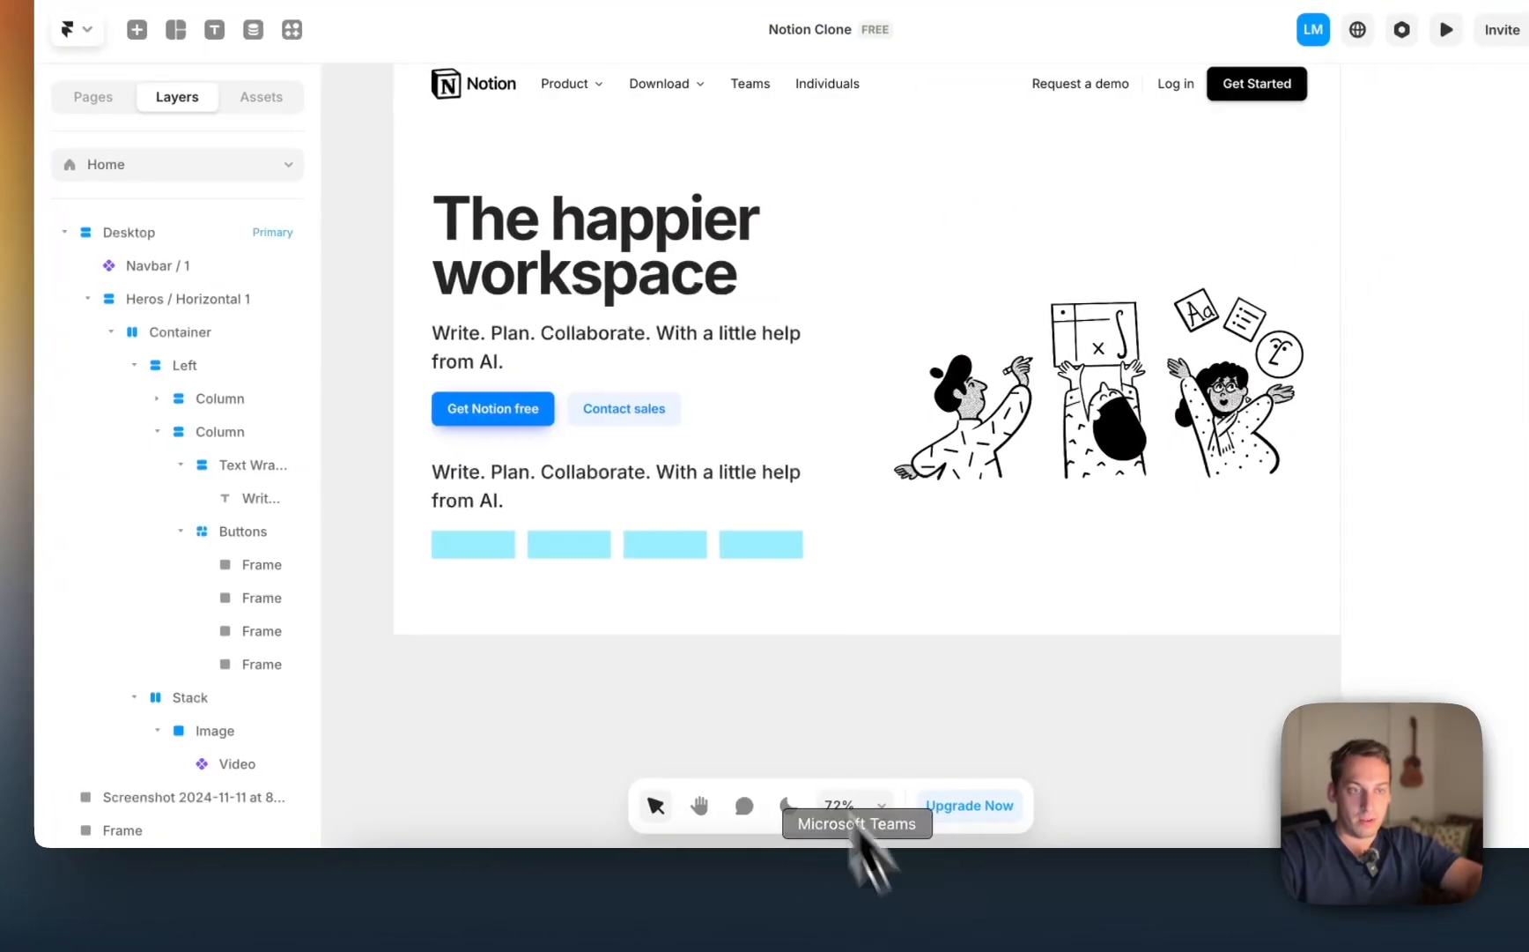
click(798, 414)
scroll(493, 617, down, 5)
scroll(493, 617, left, 3)
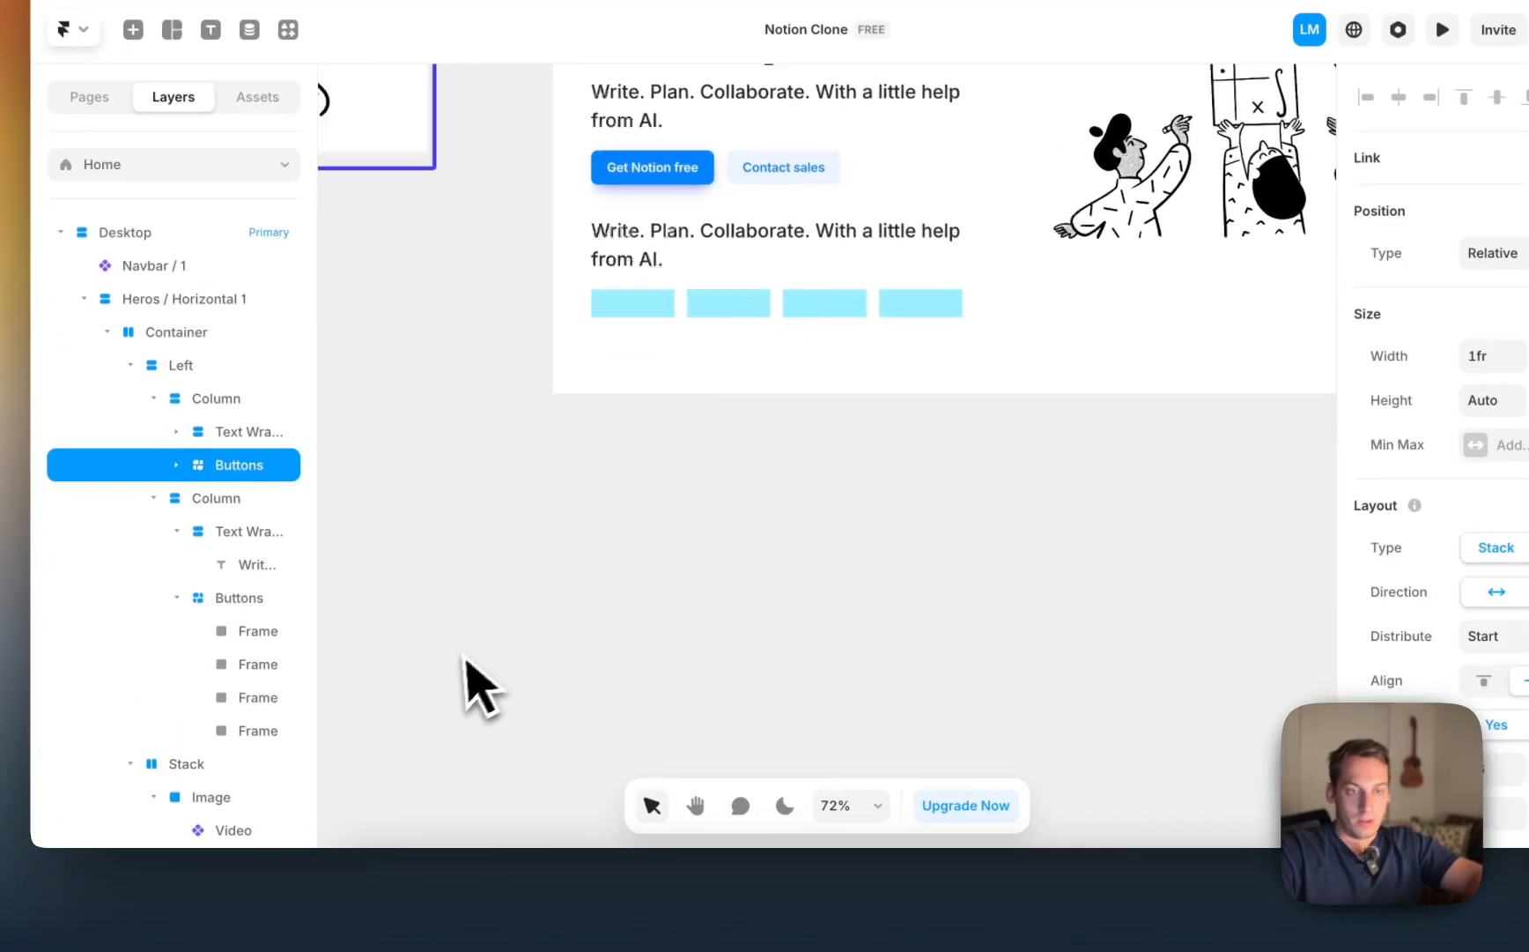
click(516, 516)
key(super+v)
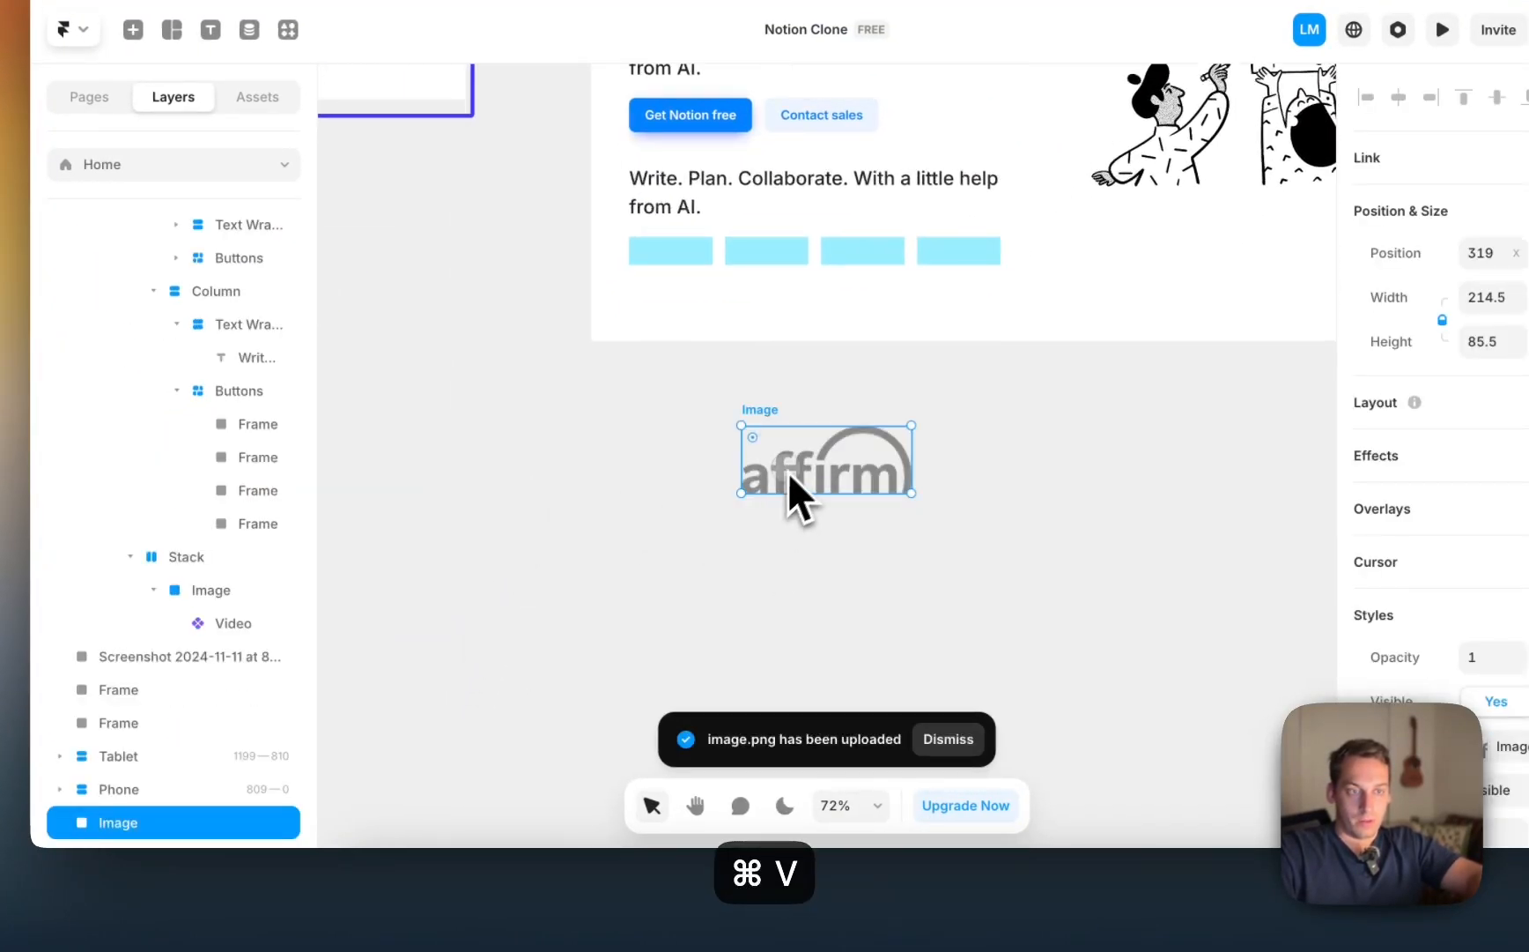
Step: Copy the Netflix logo image from Notion's homepage and paste it onto the Framer canvas beside the Affirm logo
key(ctrl+Up)
click(358, 534)
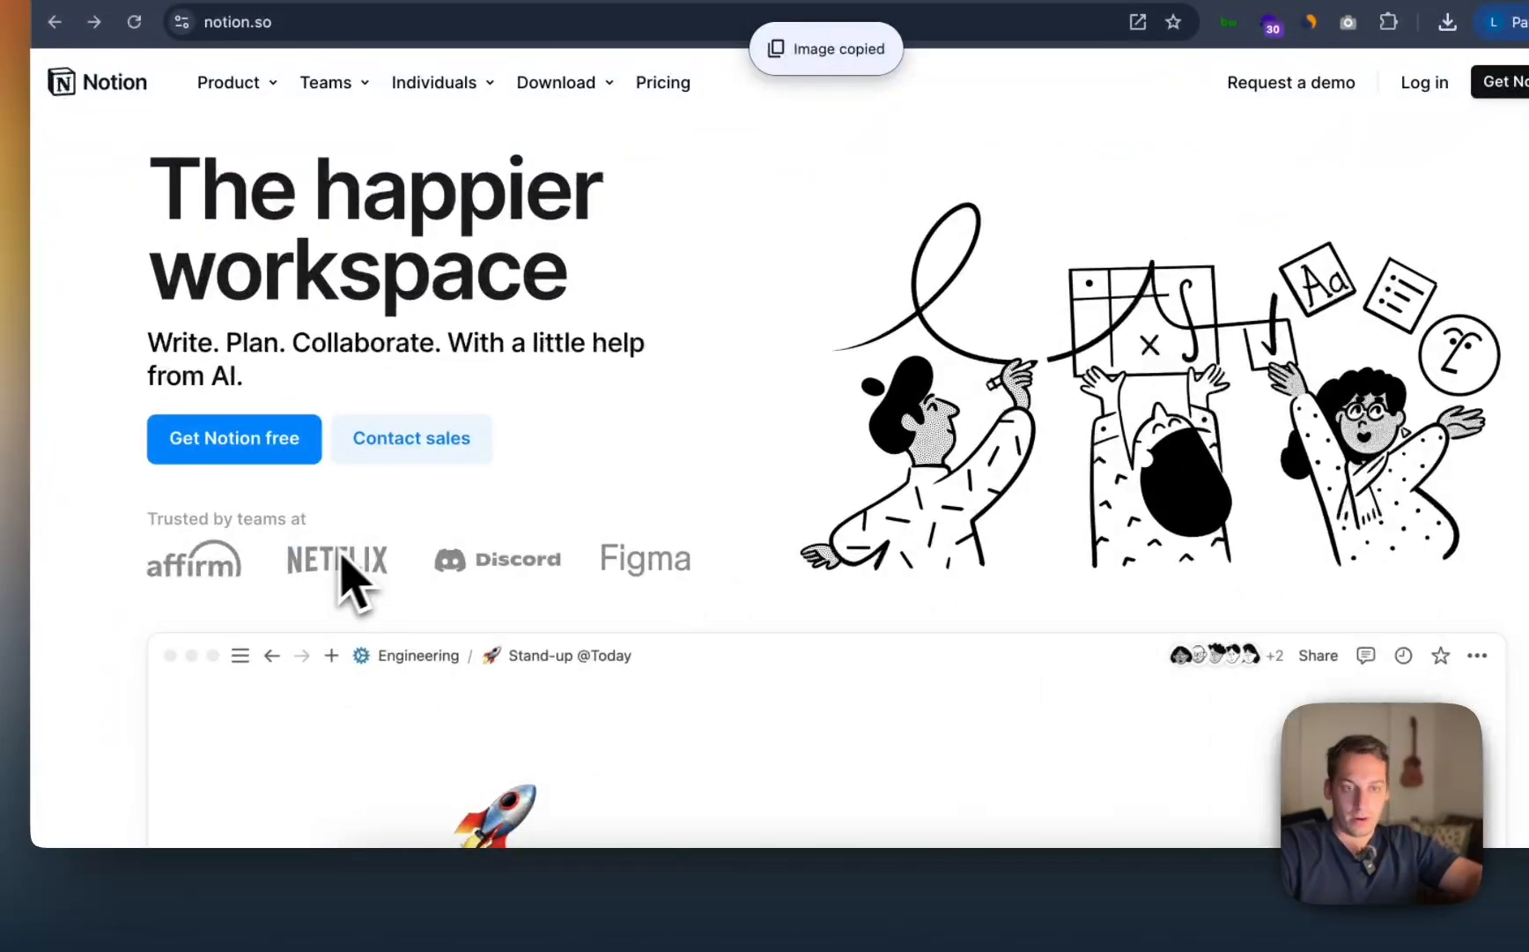
right_click(356, 564)
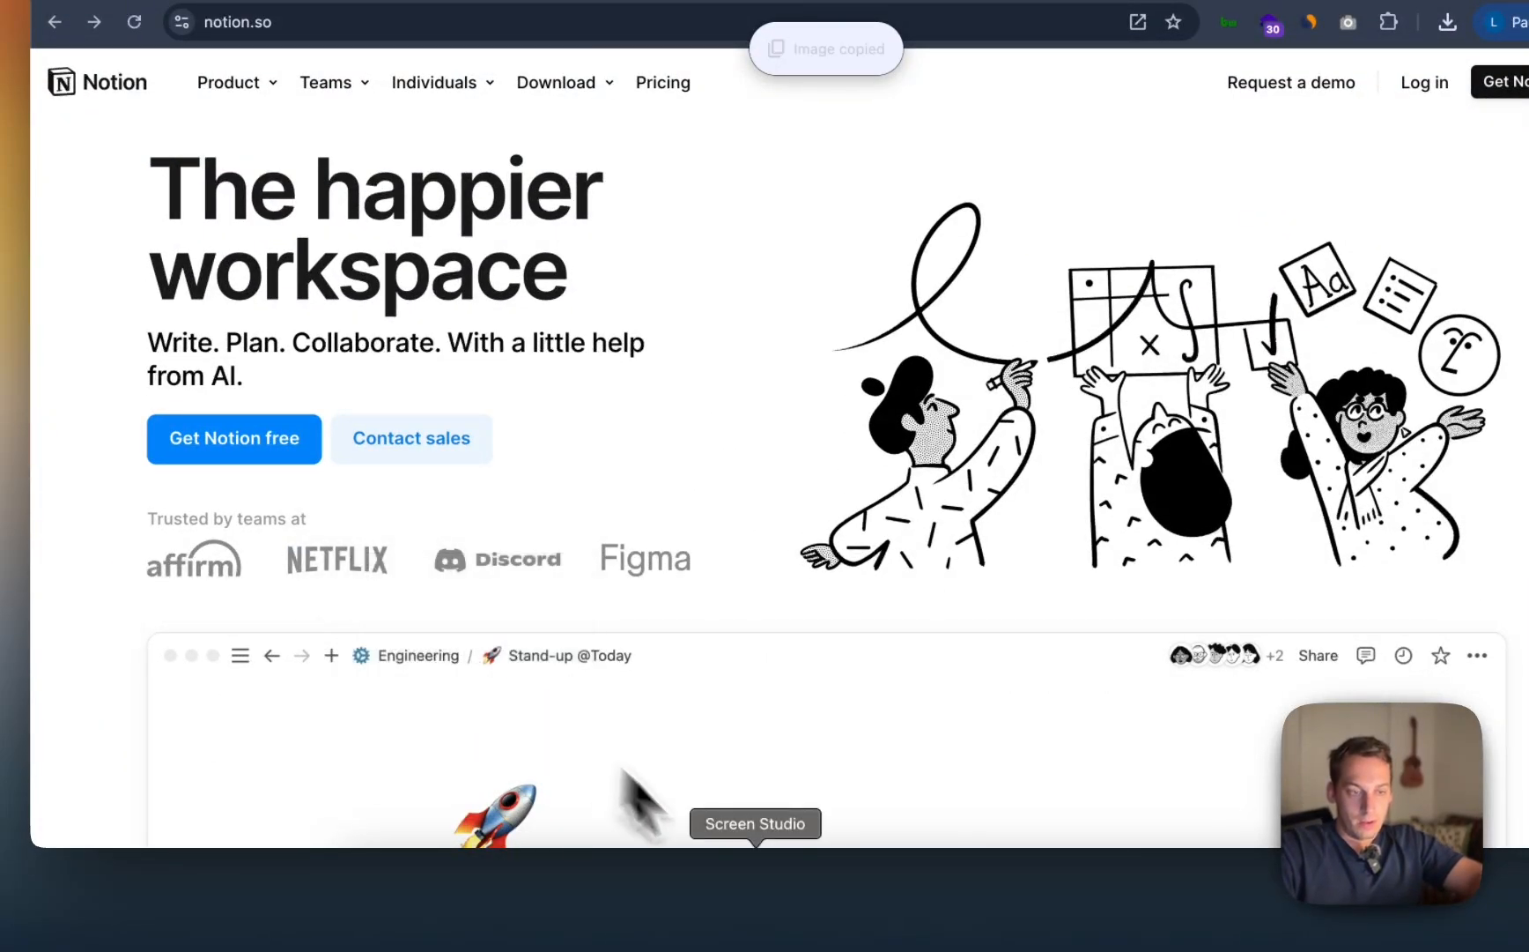
click(883, 917)
key(super+v)
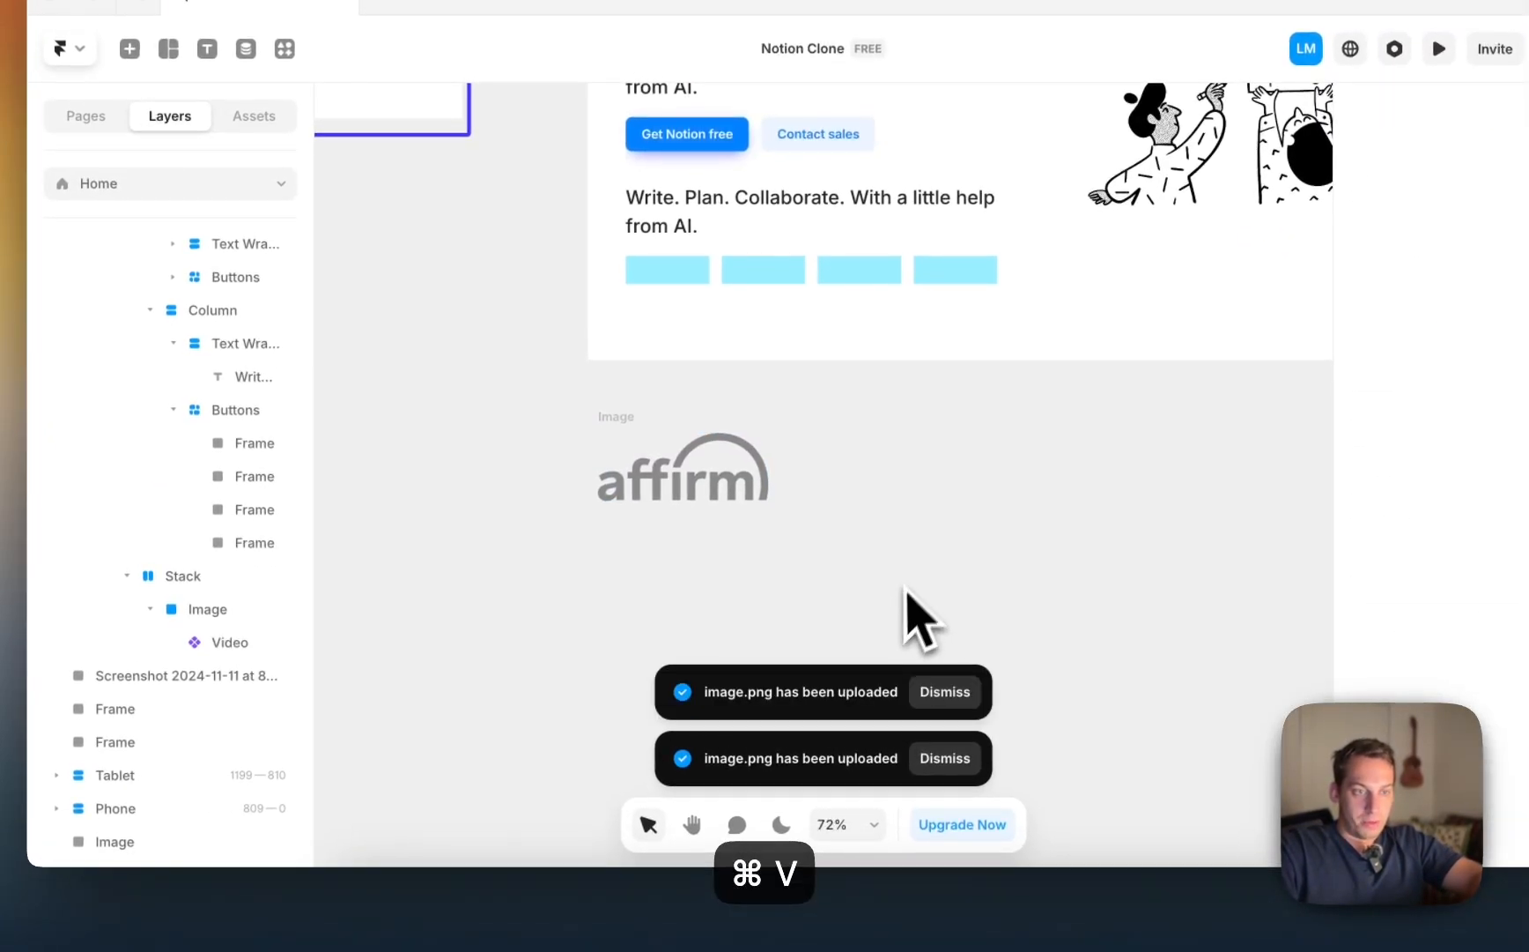
Step: Copy the Discord logo from Notion's homepage, paste it into Framer, and move it out of the Netflix image onto the canvas beside it
key(ctrl+Up)
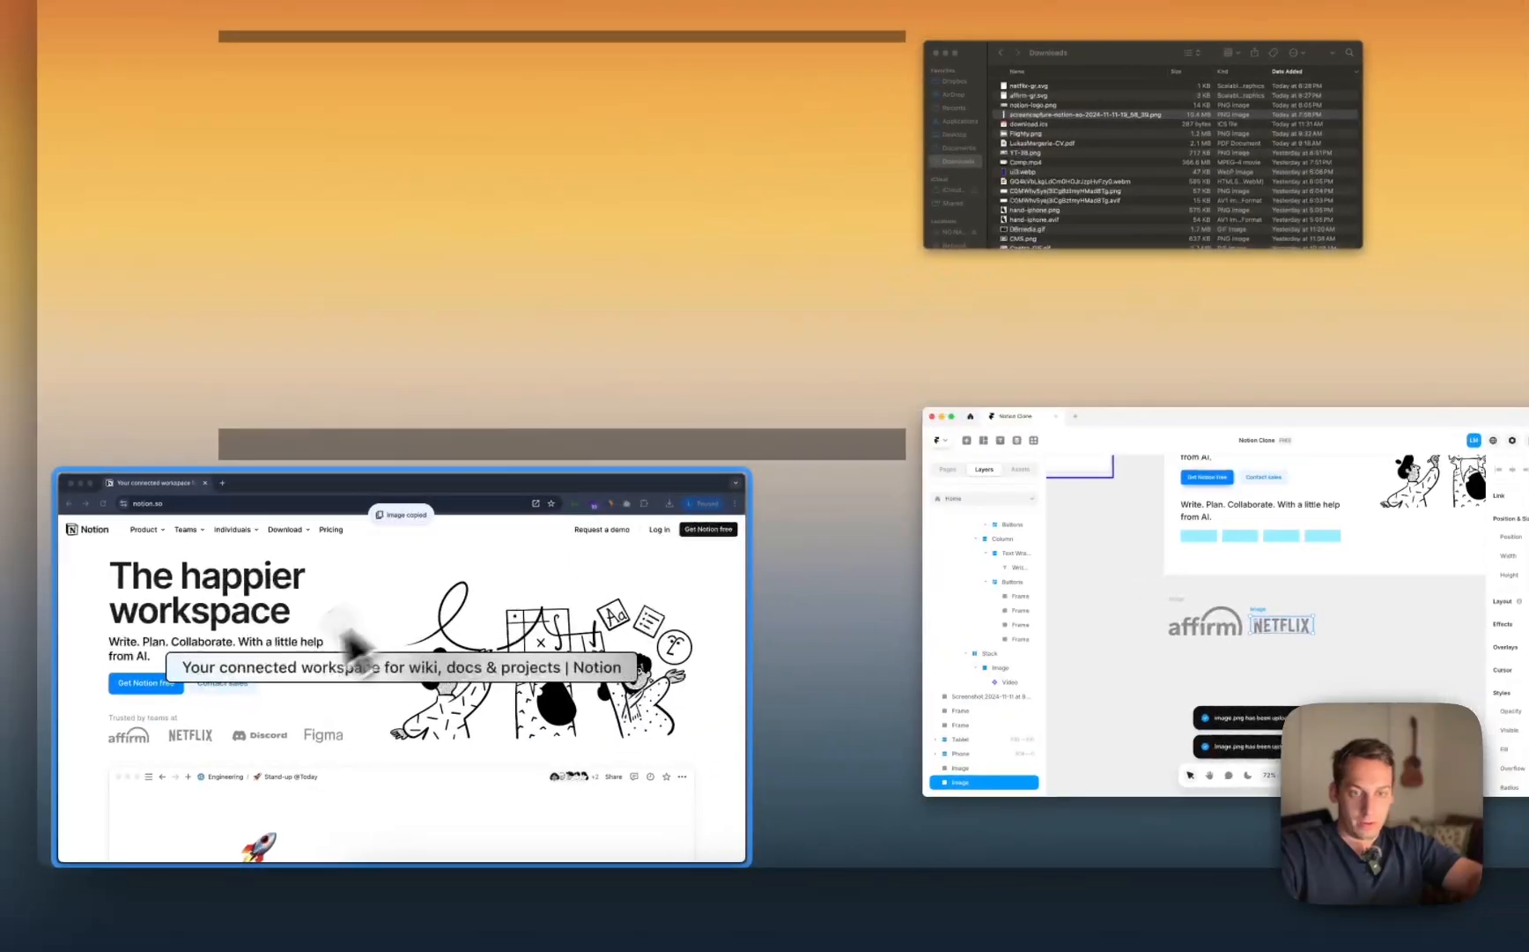
click(342, 642)
right_click(521, 578)
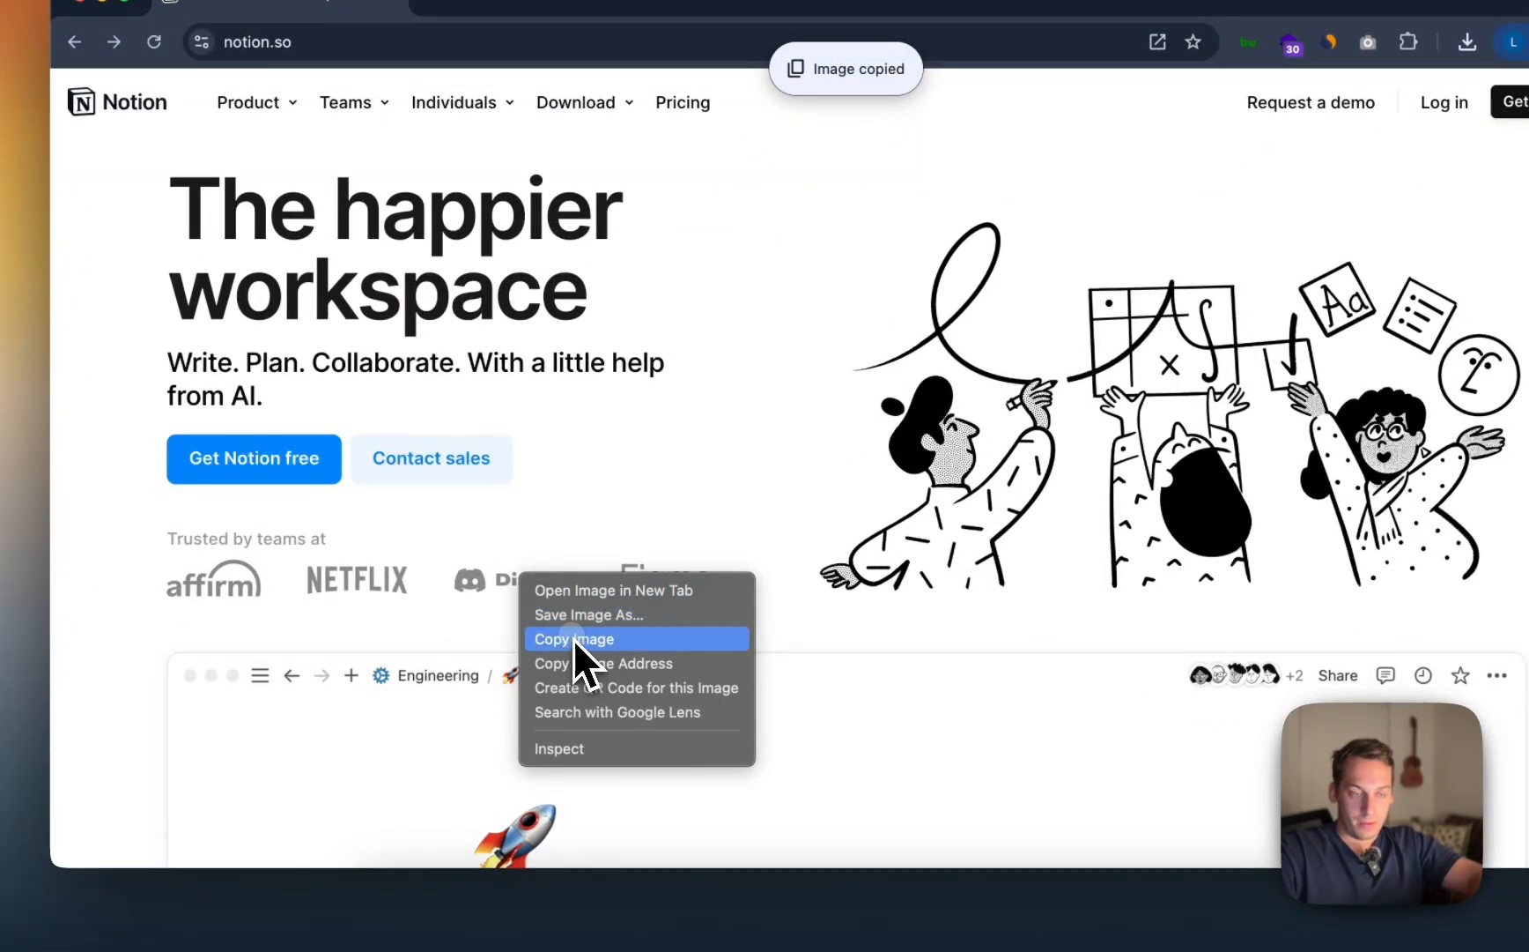
key(ctrl+Up)
click(710, 542)
key(super+v)
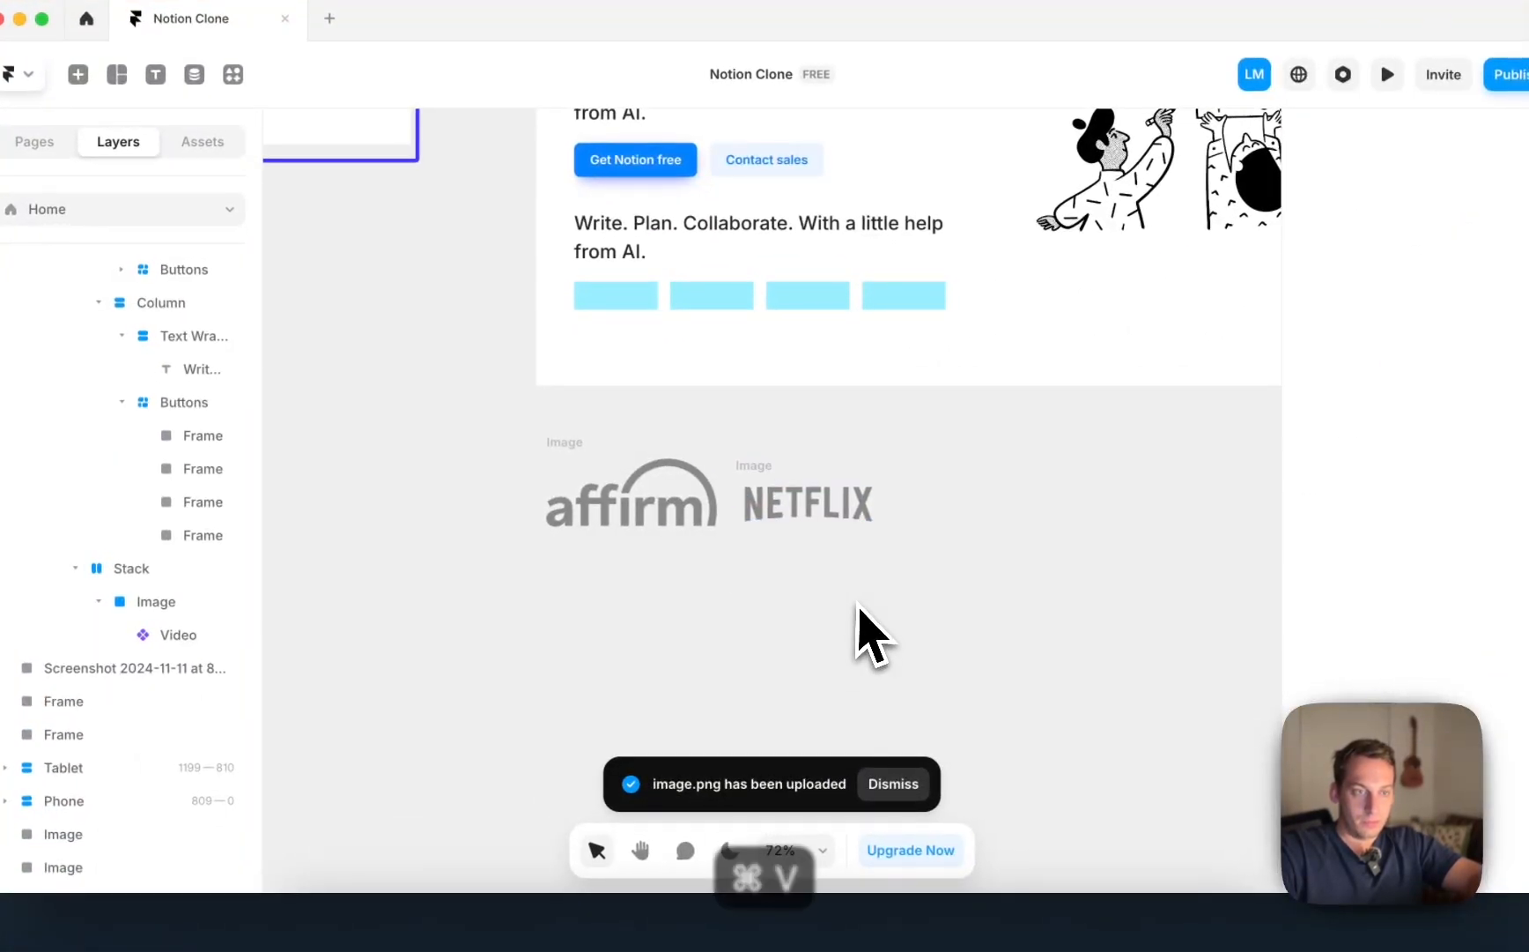
key(super+v)
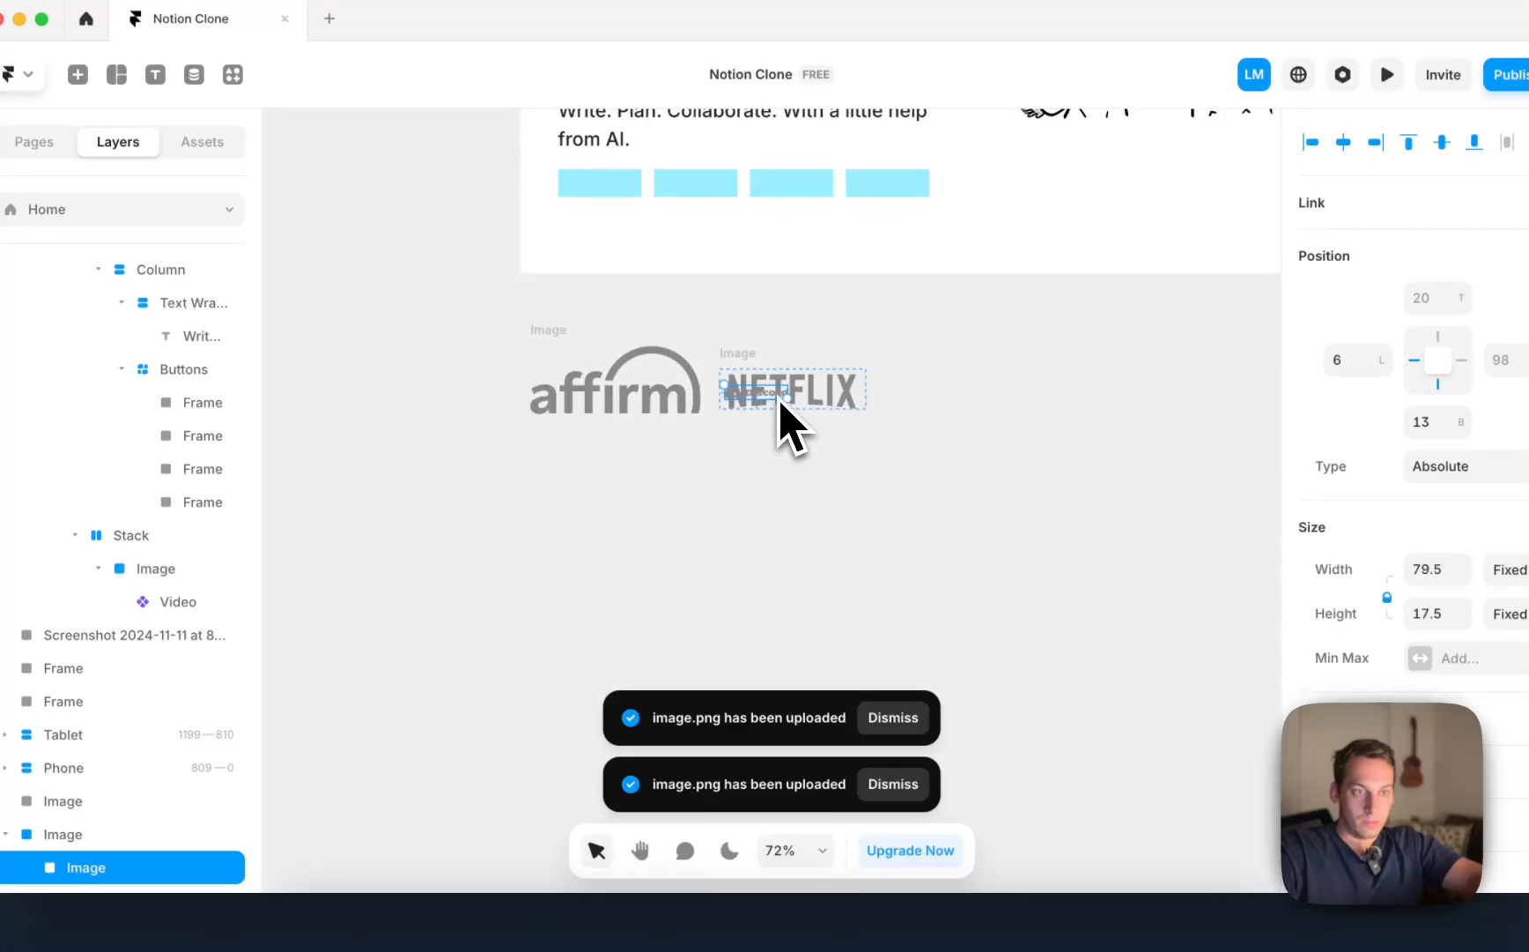
drag(793, 427, 946, 430)
Step: Copy the Figma logo from Notion's homepage and paste it onto the Framer canvas beside the Discord logo
key(ctrl+Up)
click(440, 648)
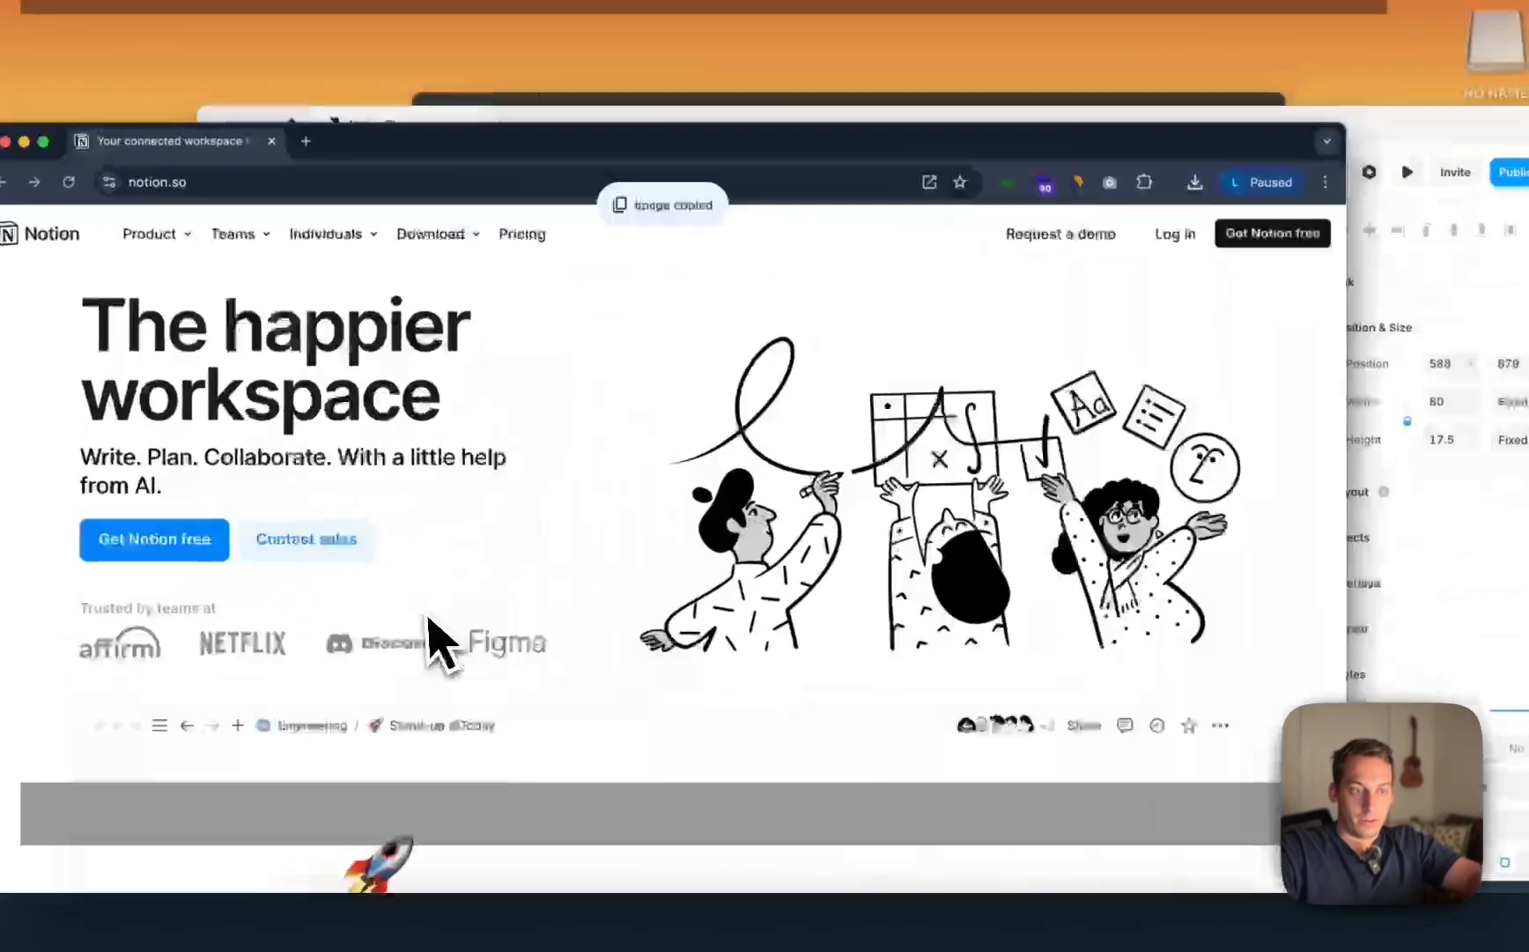
right_click(600, 614)
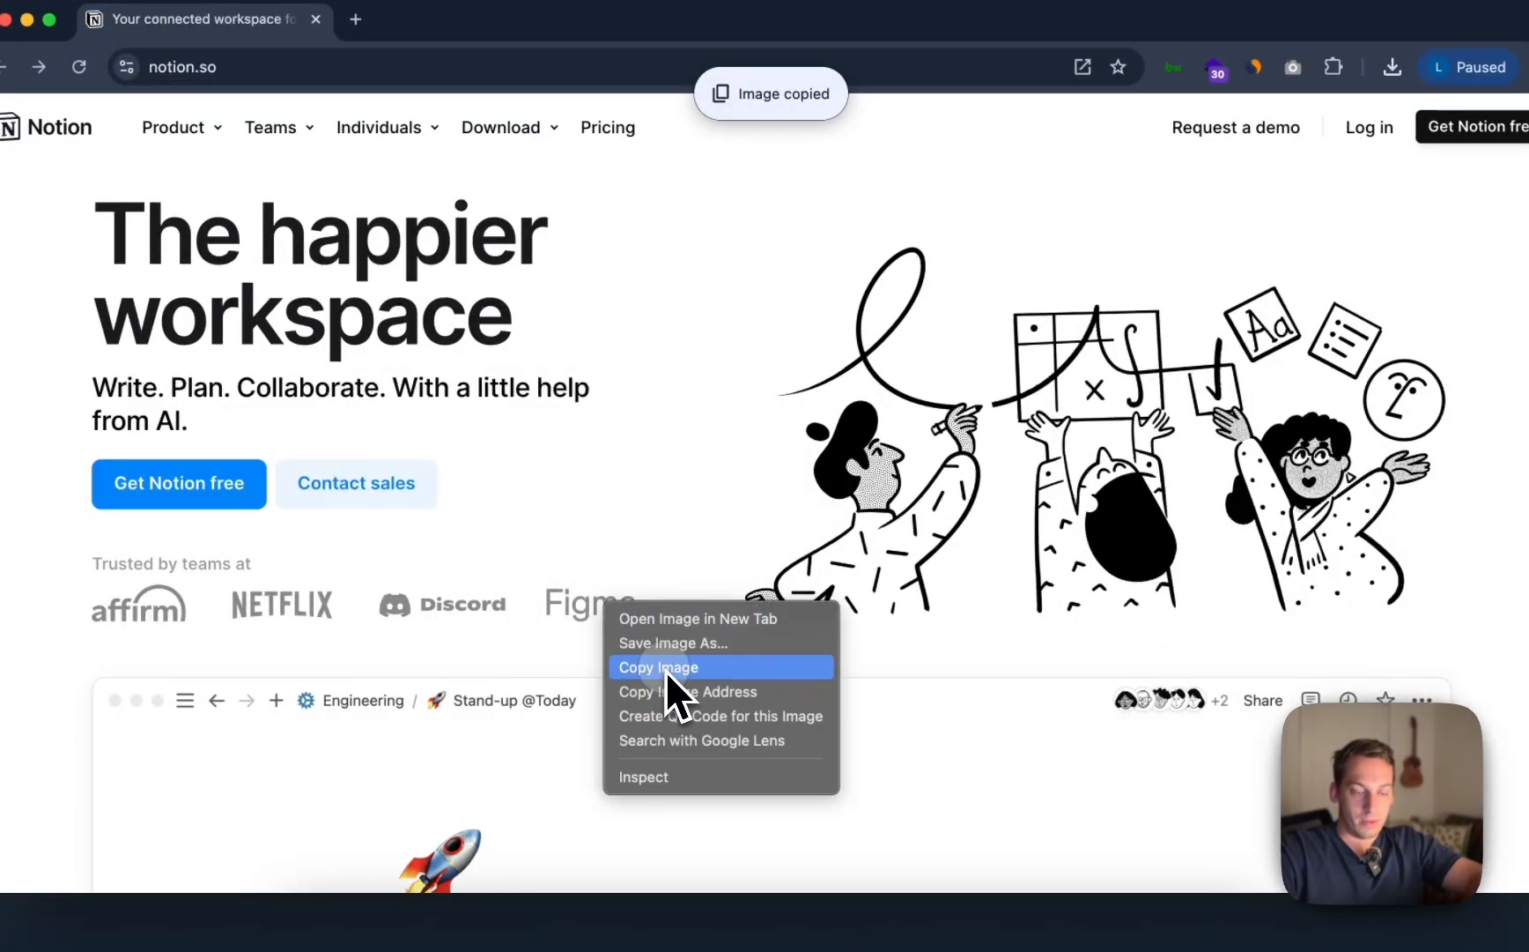
click(666, 668)
key(ctrl+Up)
click(636, 570)
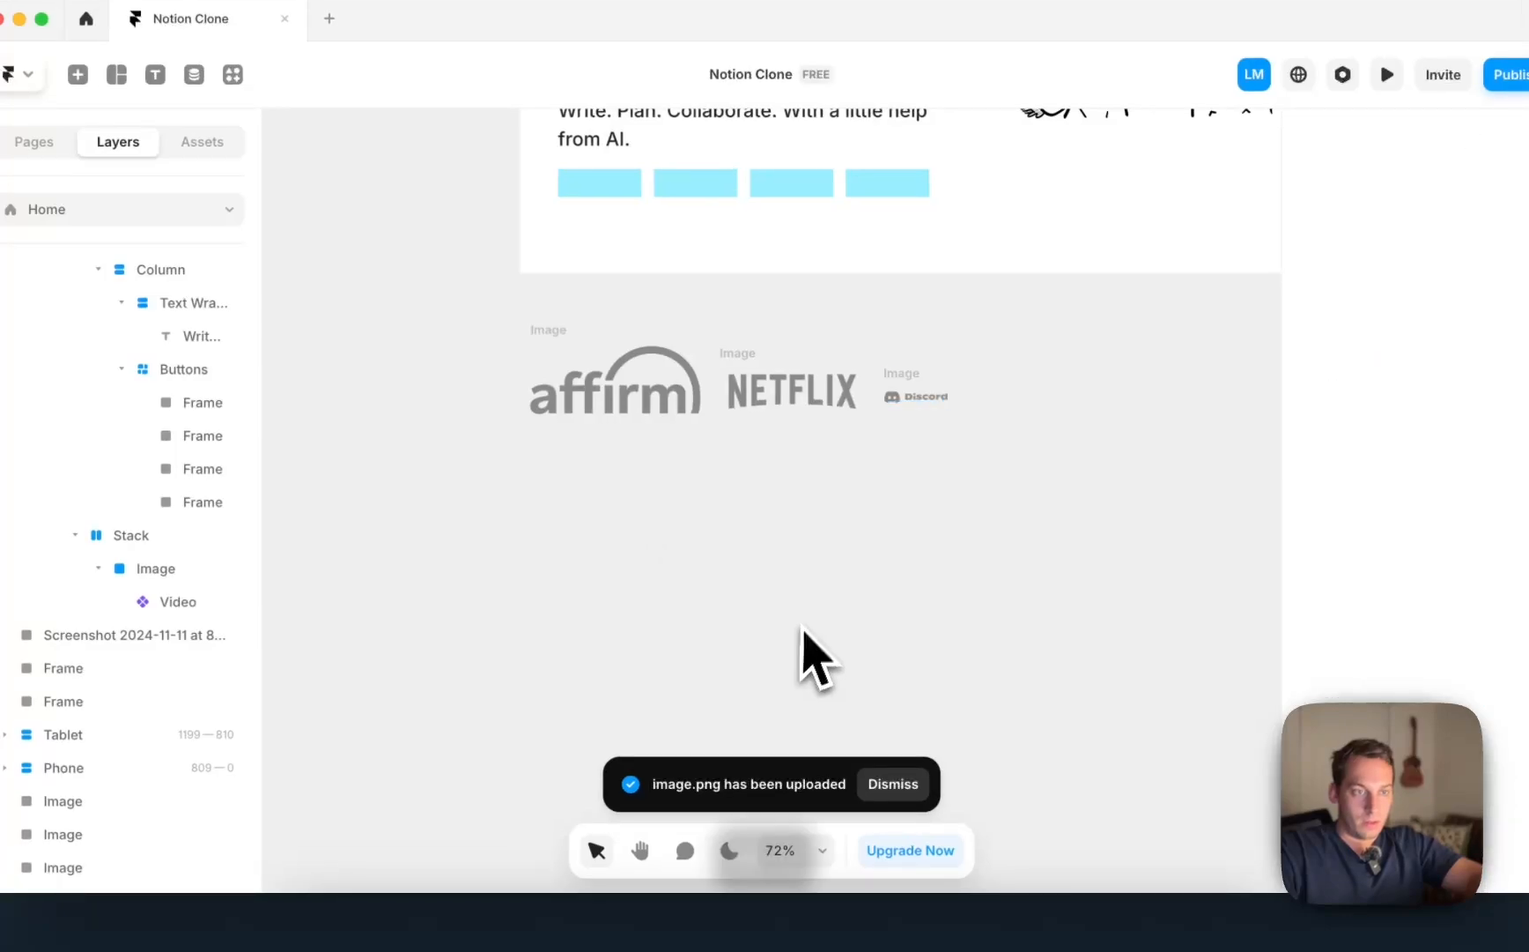
key(super+v)
drag(799, 512, 1051, 390)
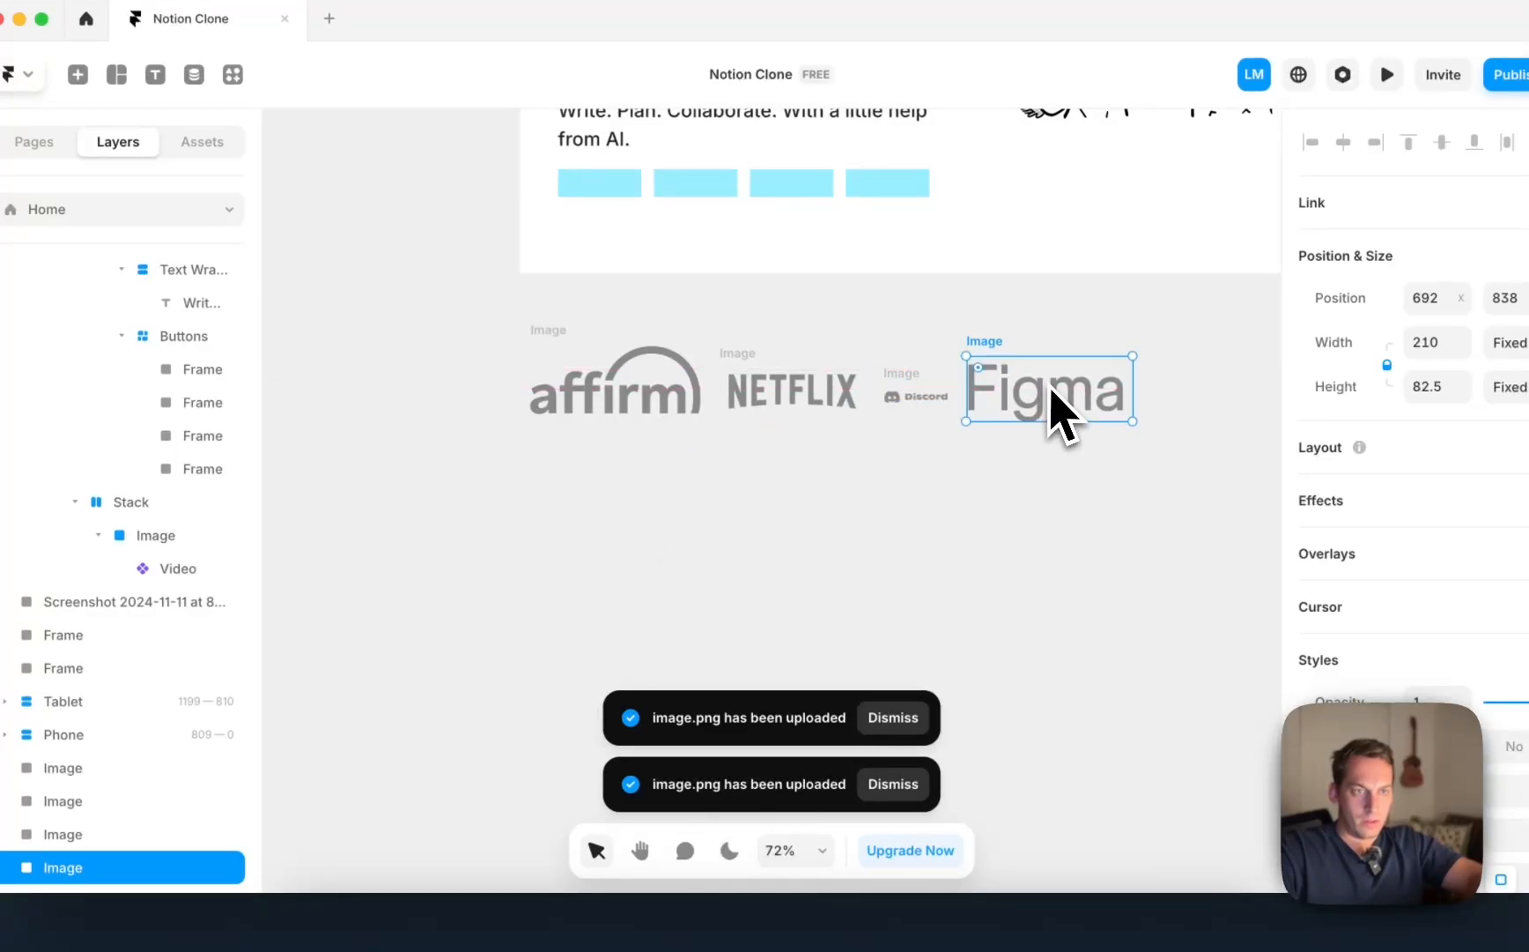
Step: Move the Netflix logo level with the Affirm logo's base and scale the Affirm logo down to about 166 by 66
scroll(1058, 414, up, 2)
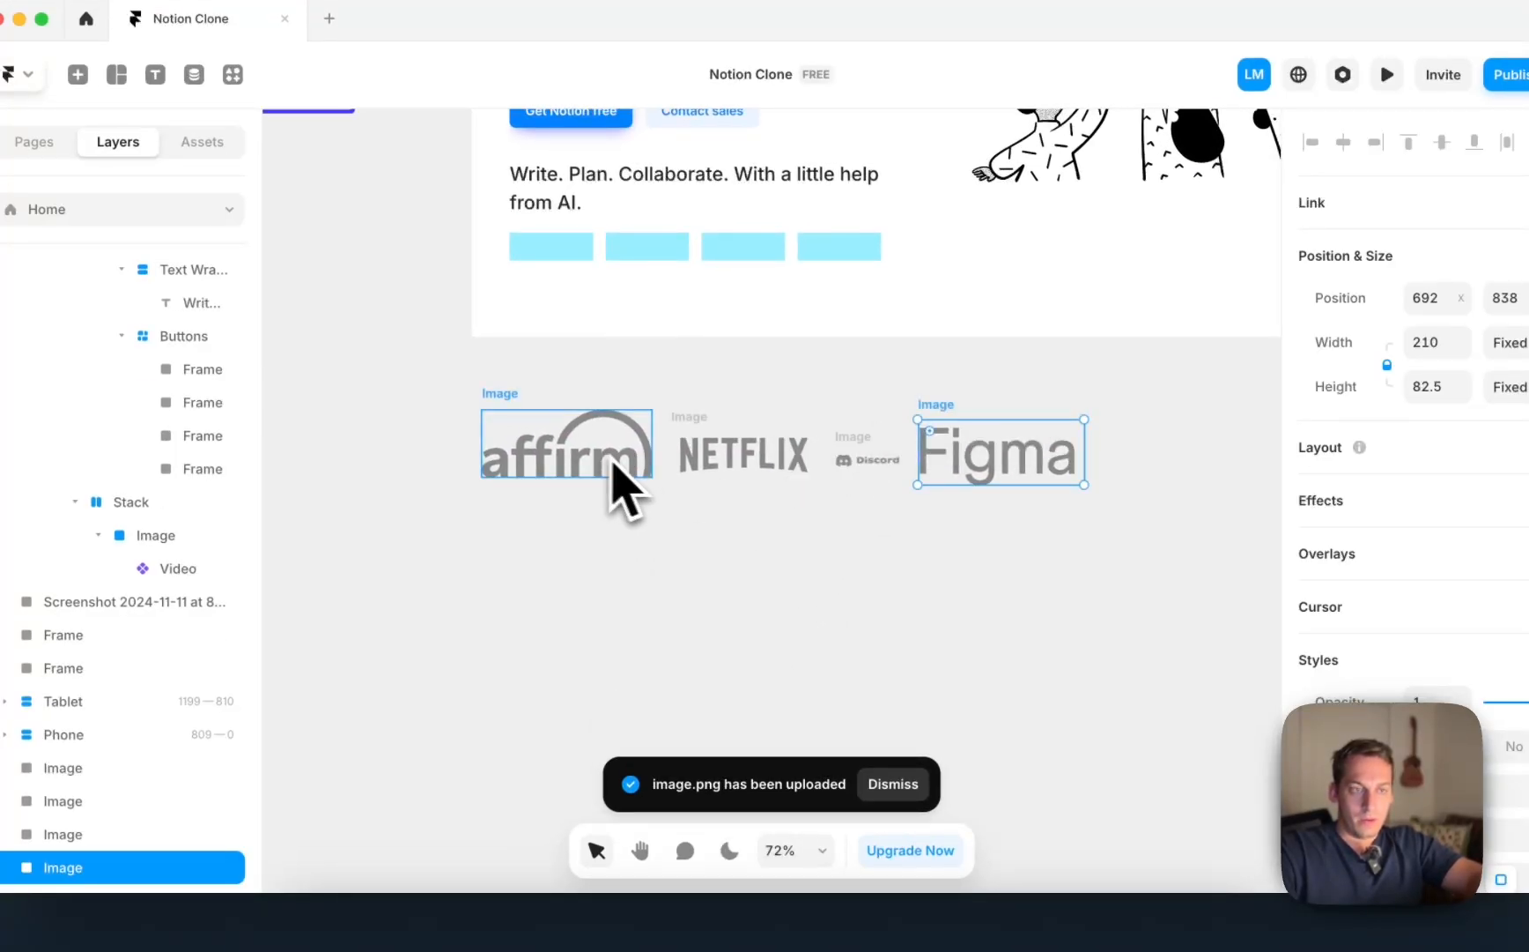
mouse_move(682, 468)
mouse_down()
mouse_move(662, 499)
mouse_move(701, 473)
mouse_up()
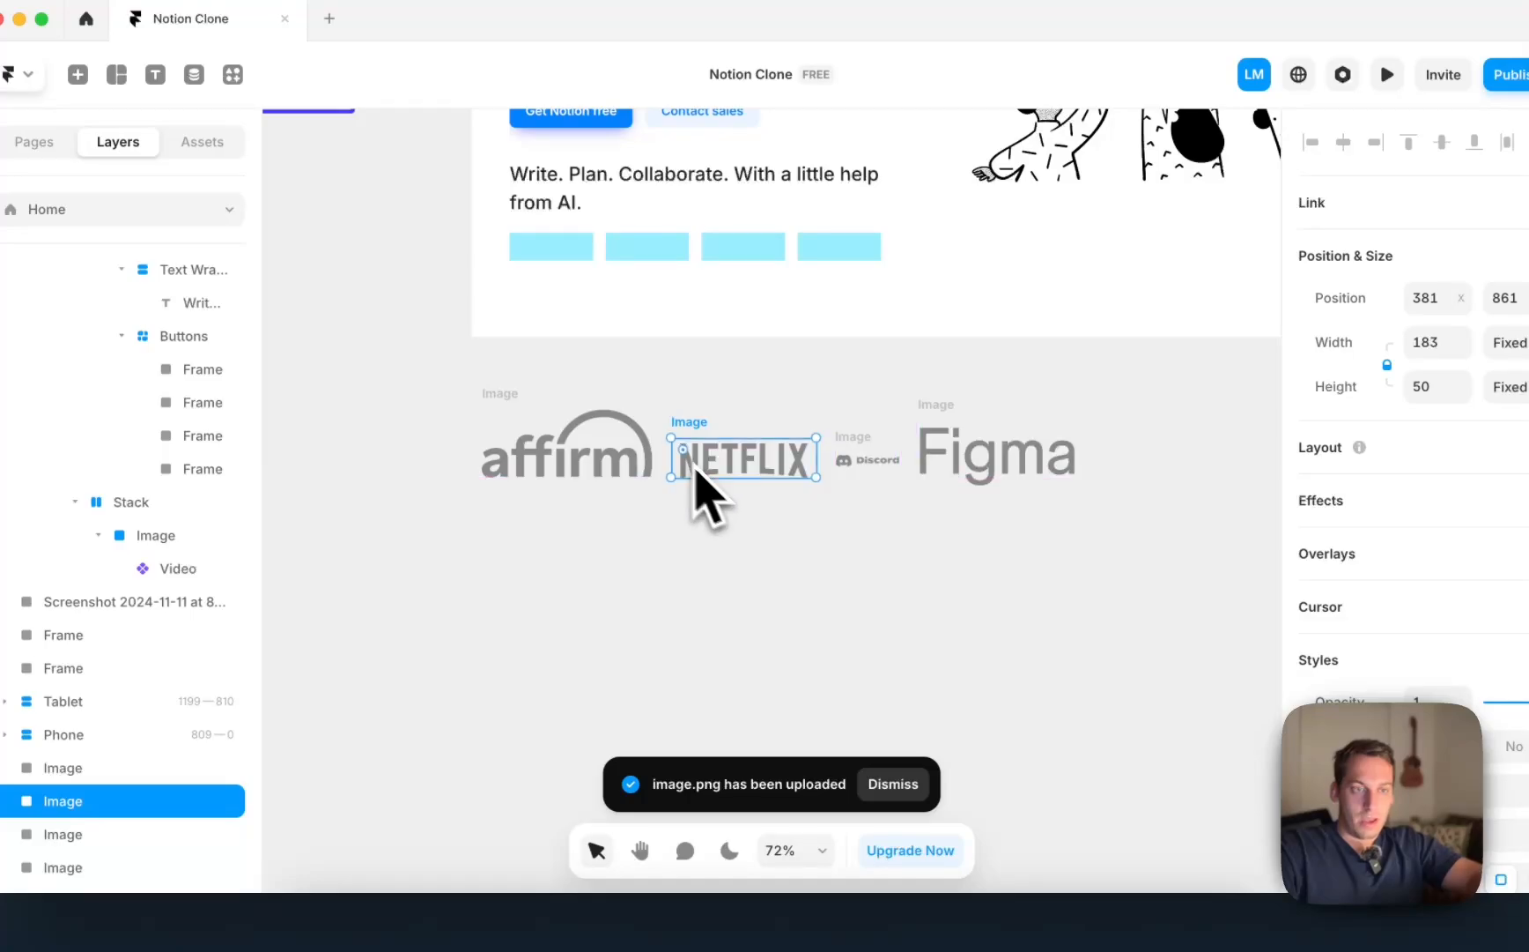
click(532, 412)
drag(551, 407, 631, 482)
scroll(582, 476, up, 4)
key(ctrl+Up)
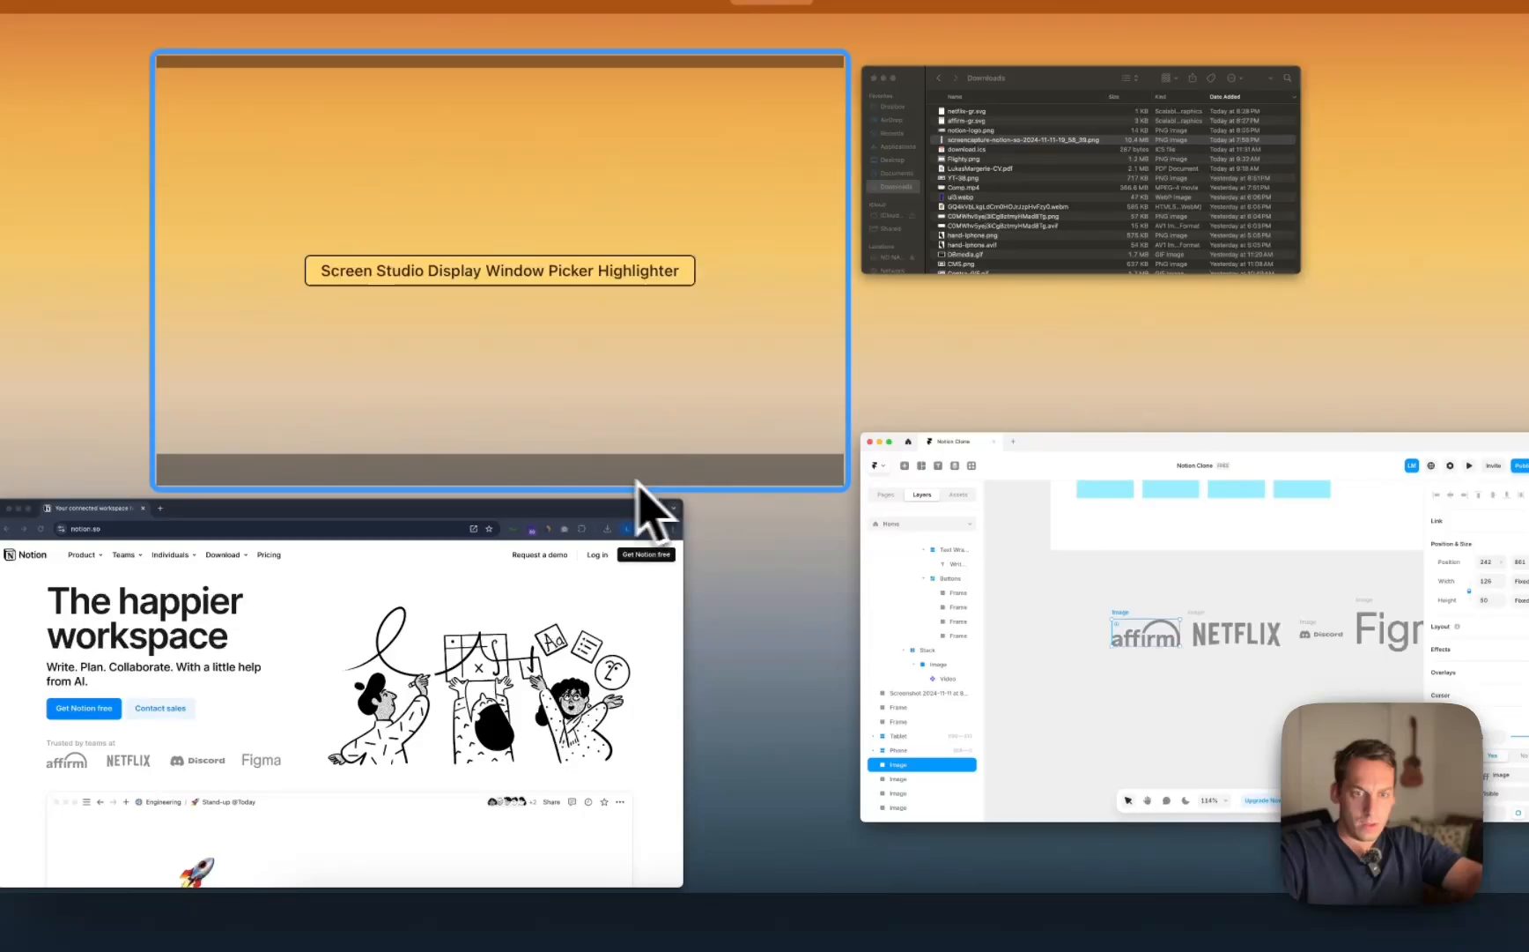
click(901, 530)
drag(557, 462, 508, 462)
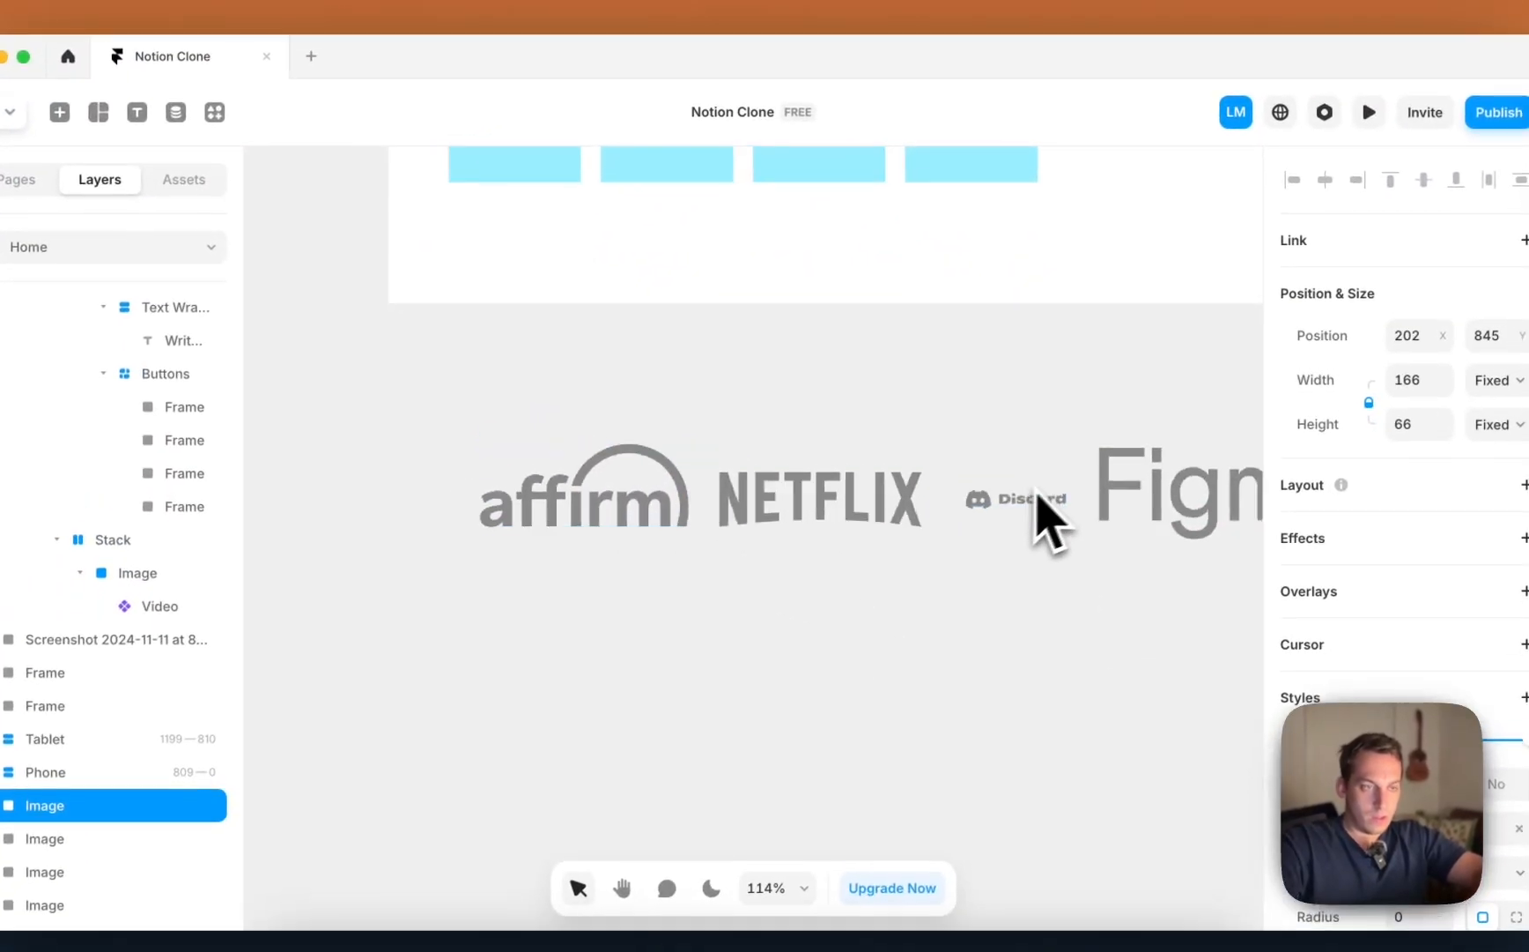
Step: Scale the Figma logo down to about 137 by 54, enlarge the Discord logo to match the others, and line both up in the row
scroll(1059, 476, right, 5)
click(943, 471)
mouse_move(900, 458)
mouse_down()
mouse_move(891, 437)
mouse_move(891, 461)
mouse_up()
click(715, 494)
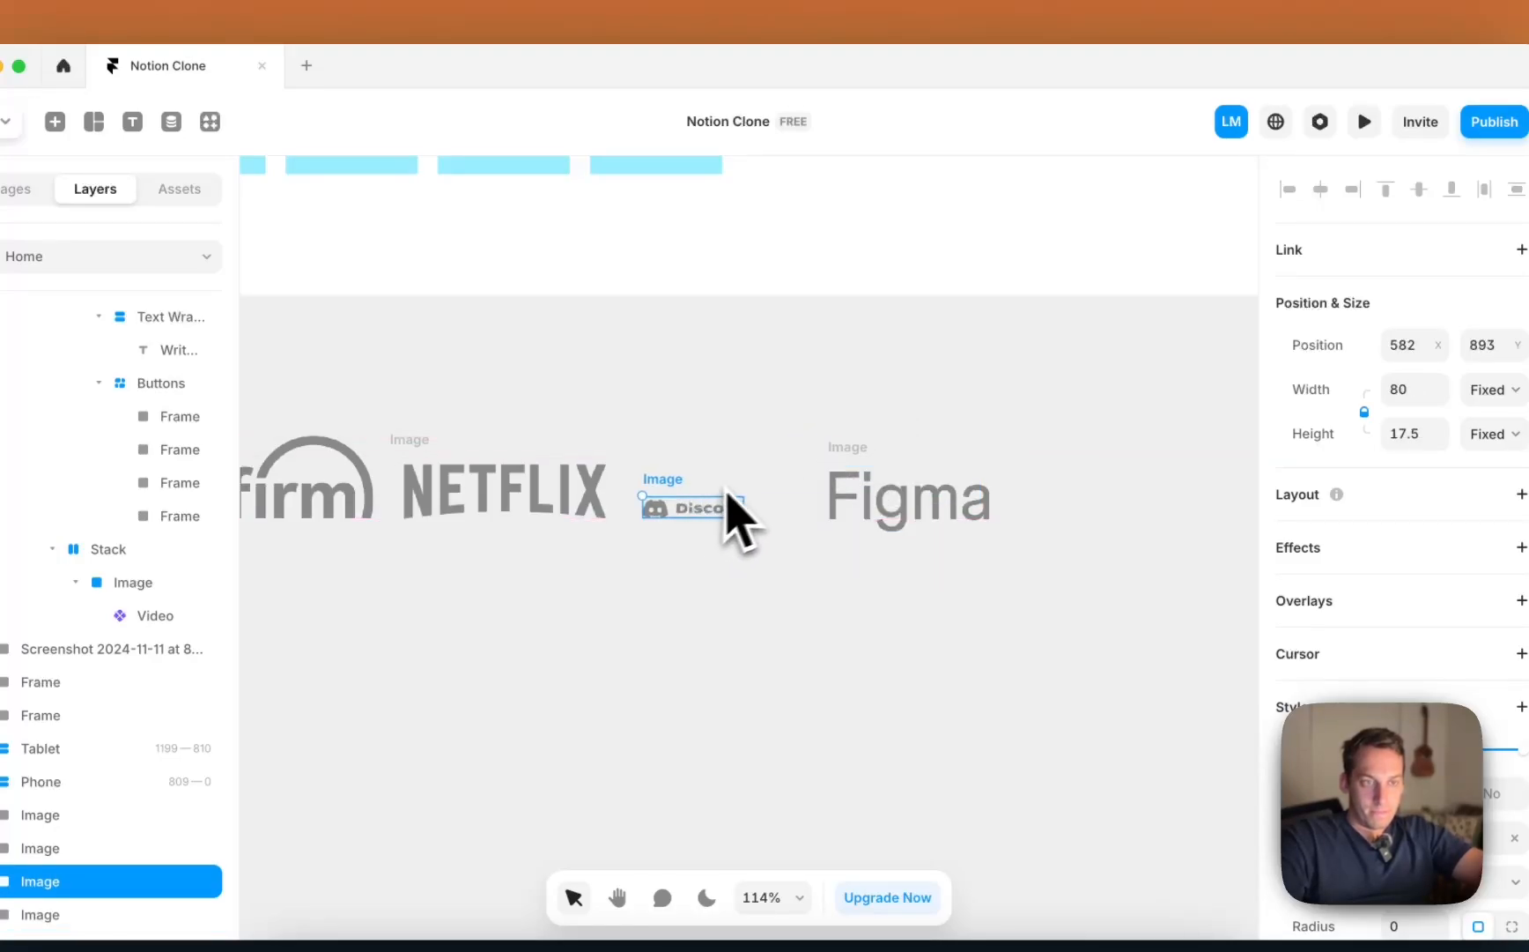
drag(838, 464, 912, 451)
click(1068, 506)
drag(855, 534, 862, 515)
drag(1029, 523, 1028, 511)
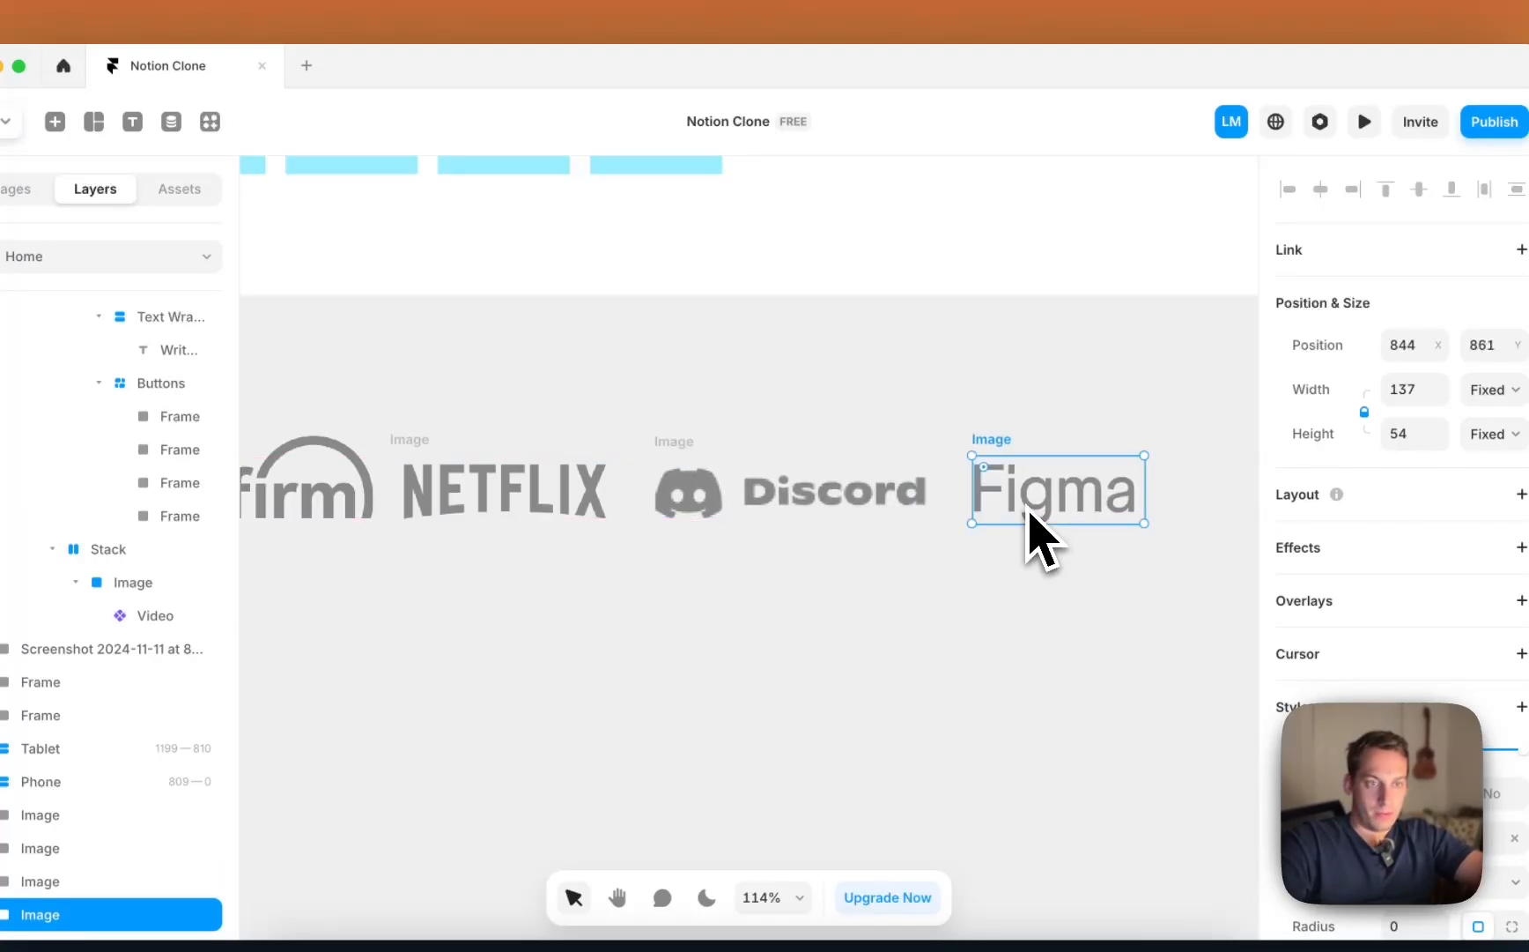
Step: Delete the four light-blue placeholder frames beneath the second paragraph
scroll(1036, 561, down, 3)
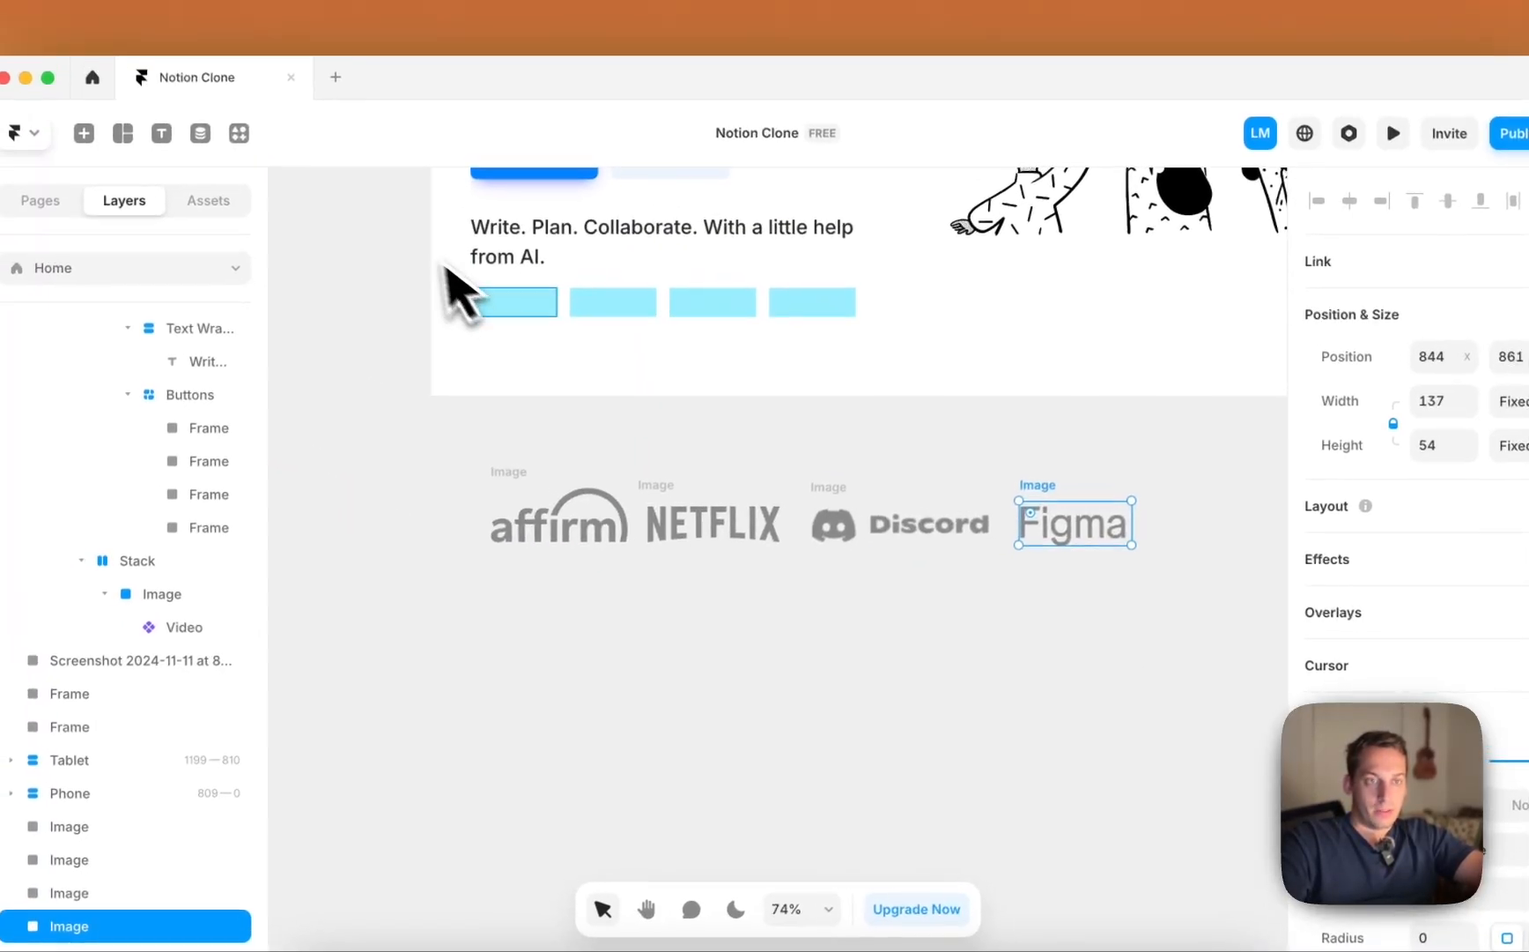
click(485, 291)
shift+click(574, 294)
shift+click(691, 299)
key(BackSpace)
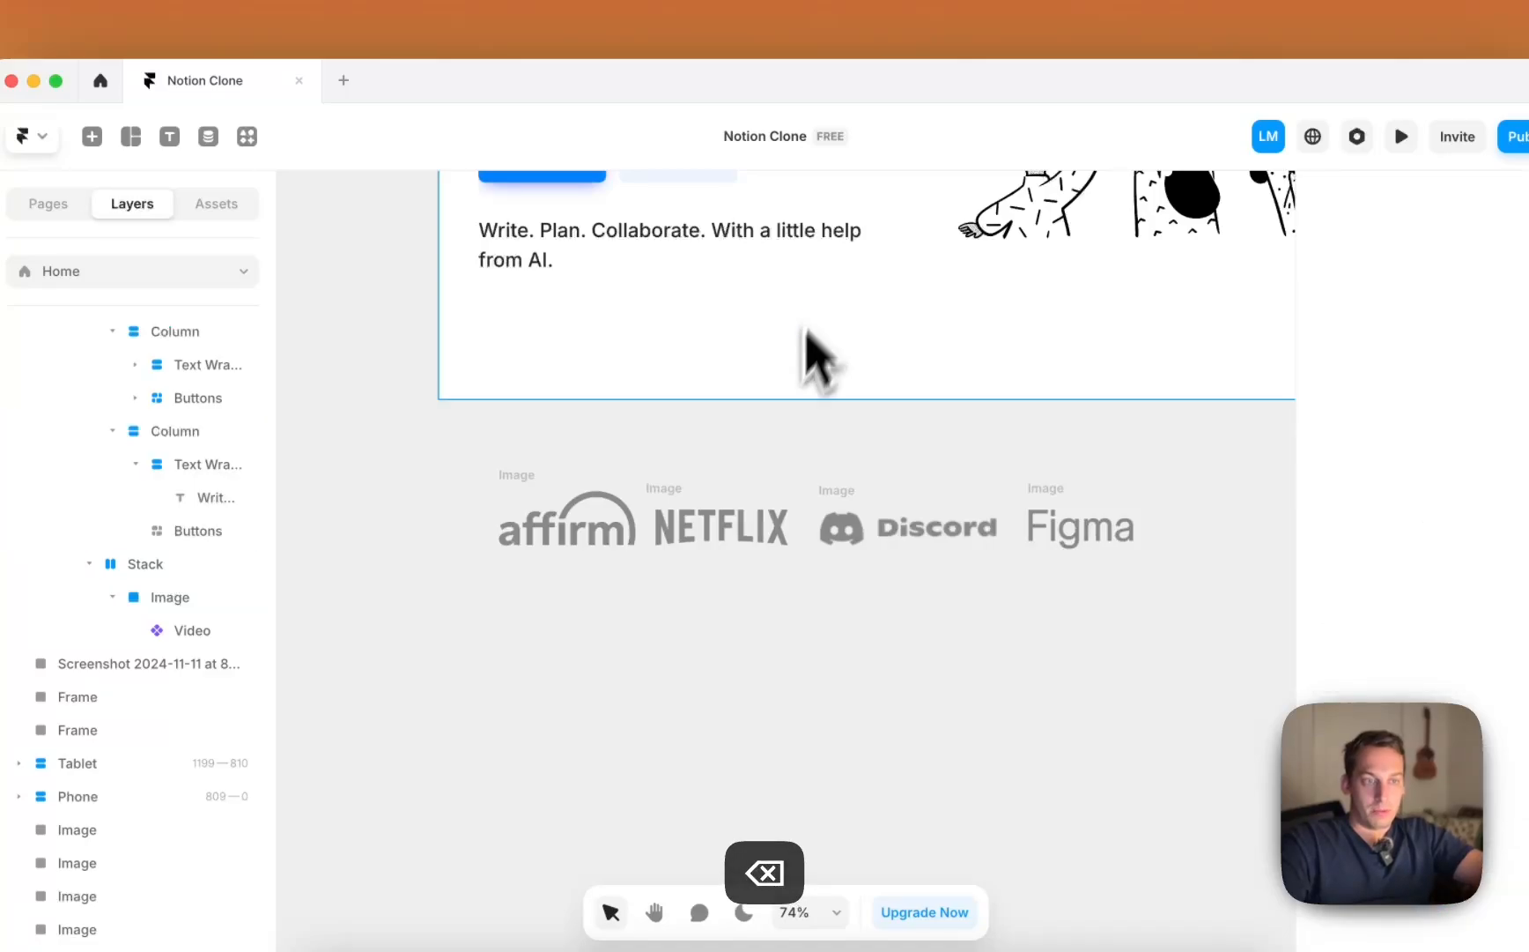
Step: Move all four logos from the canvas into the empty Buttons stack under the second paragraph
drag(478, 454, 1336, 655)
drag(799, 512, 543, 280)
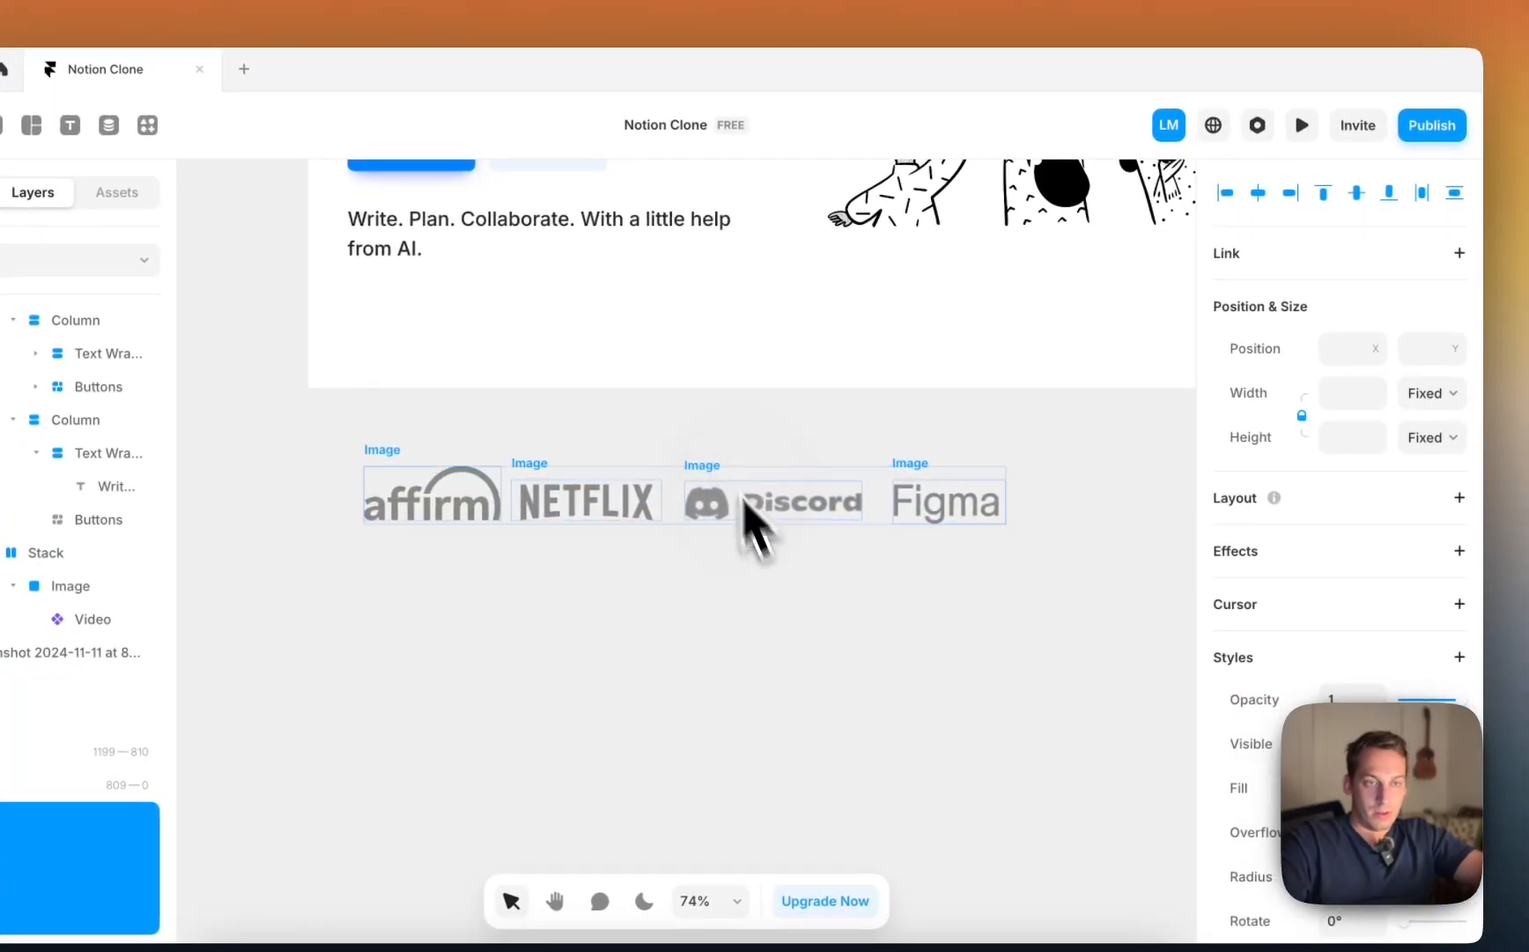
drag(687, 295, 700, 291)
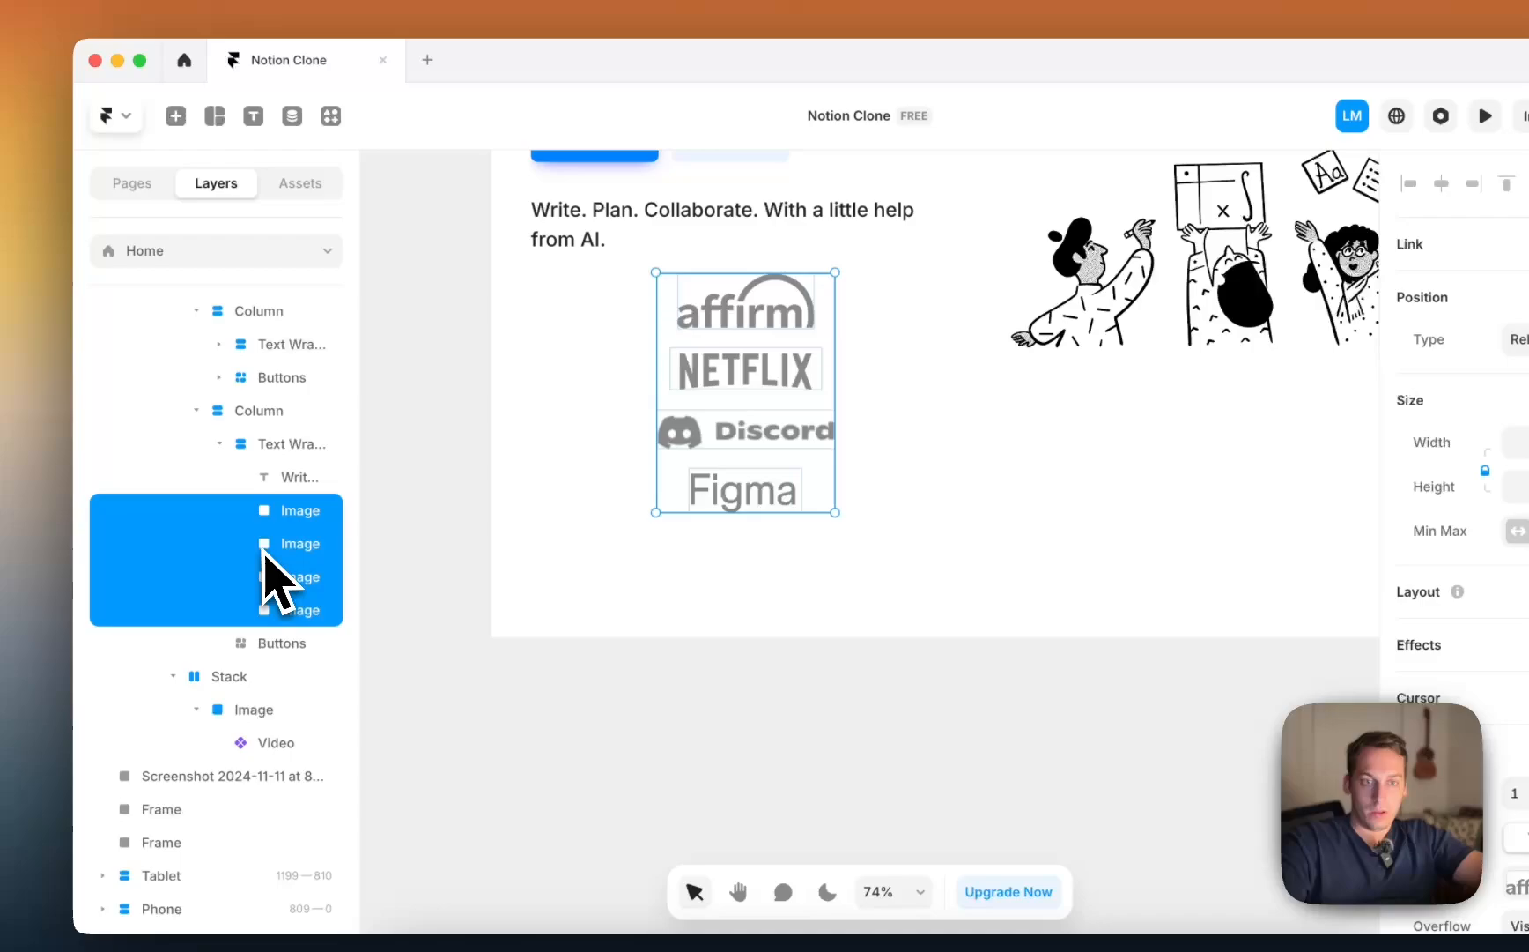
drag(264, 553, 262, 632)
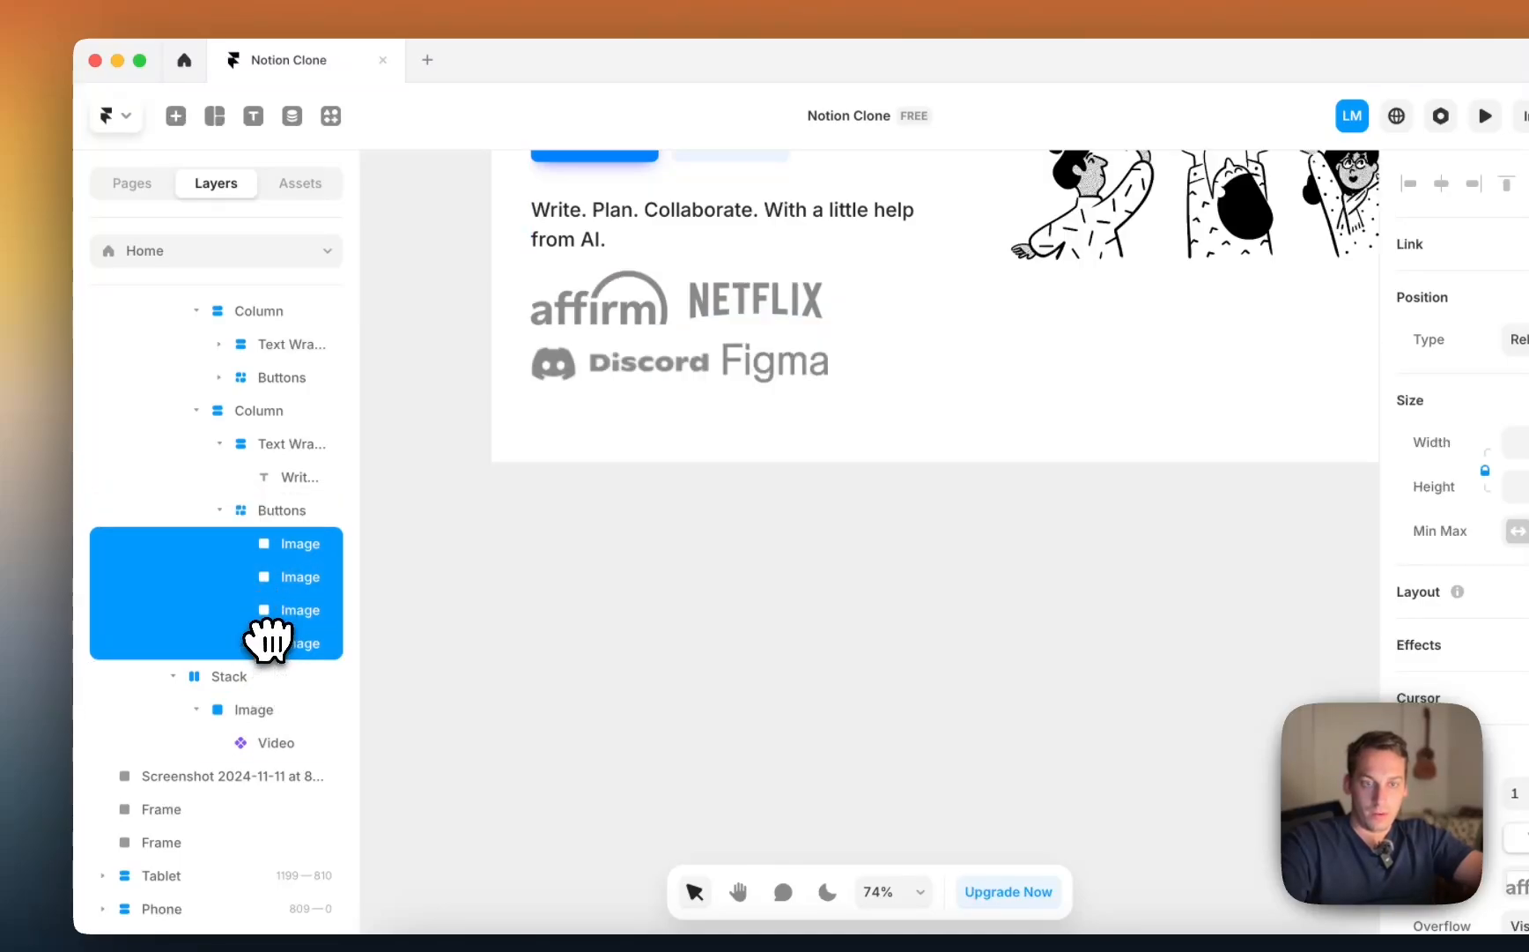
Step: Set the width of all four logo images in the Buttons stack to 92
scroll(621, 484, up, 2)
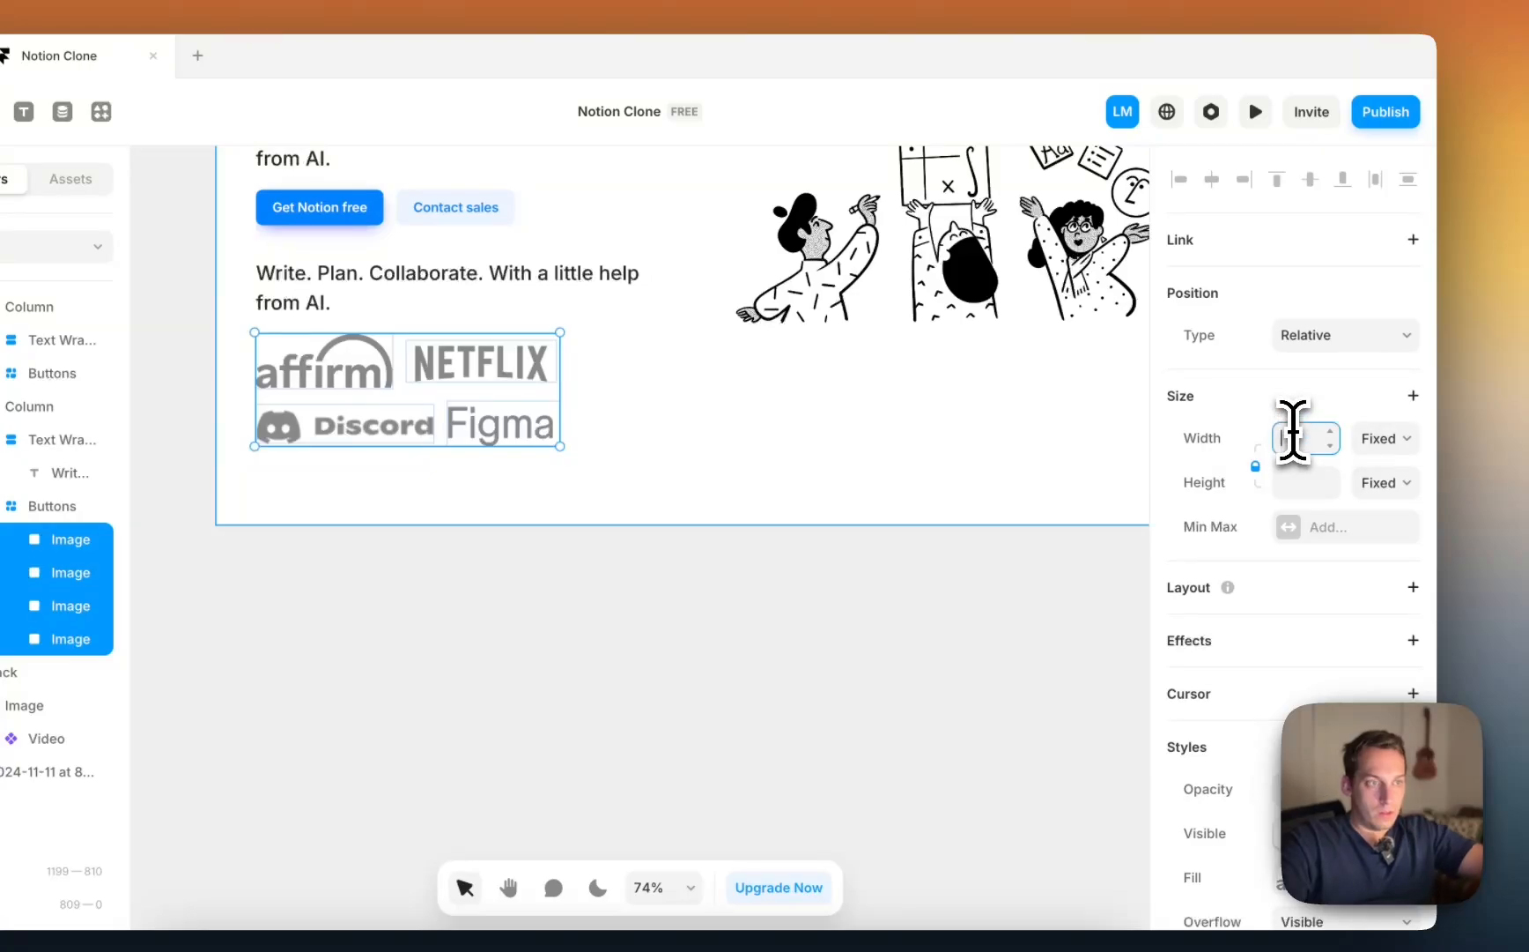
key(Down)
key(shift+Up)
key(shift+Up)
key(shift+Up)
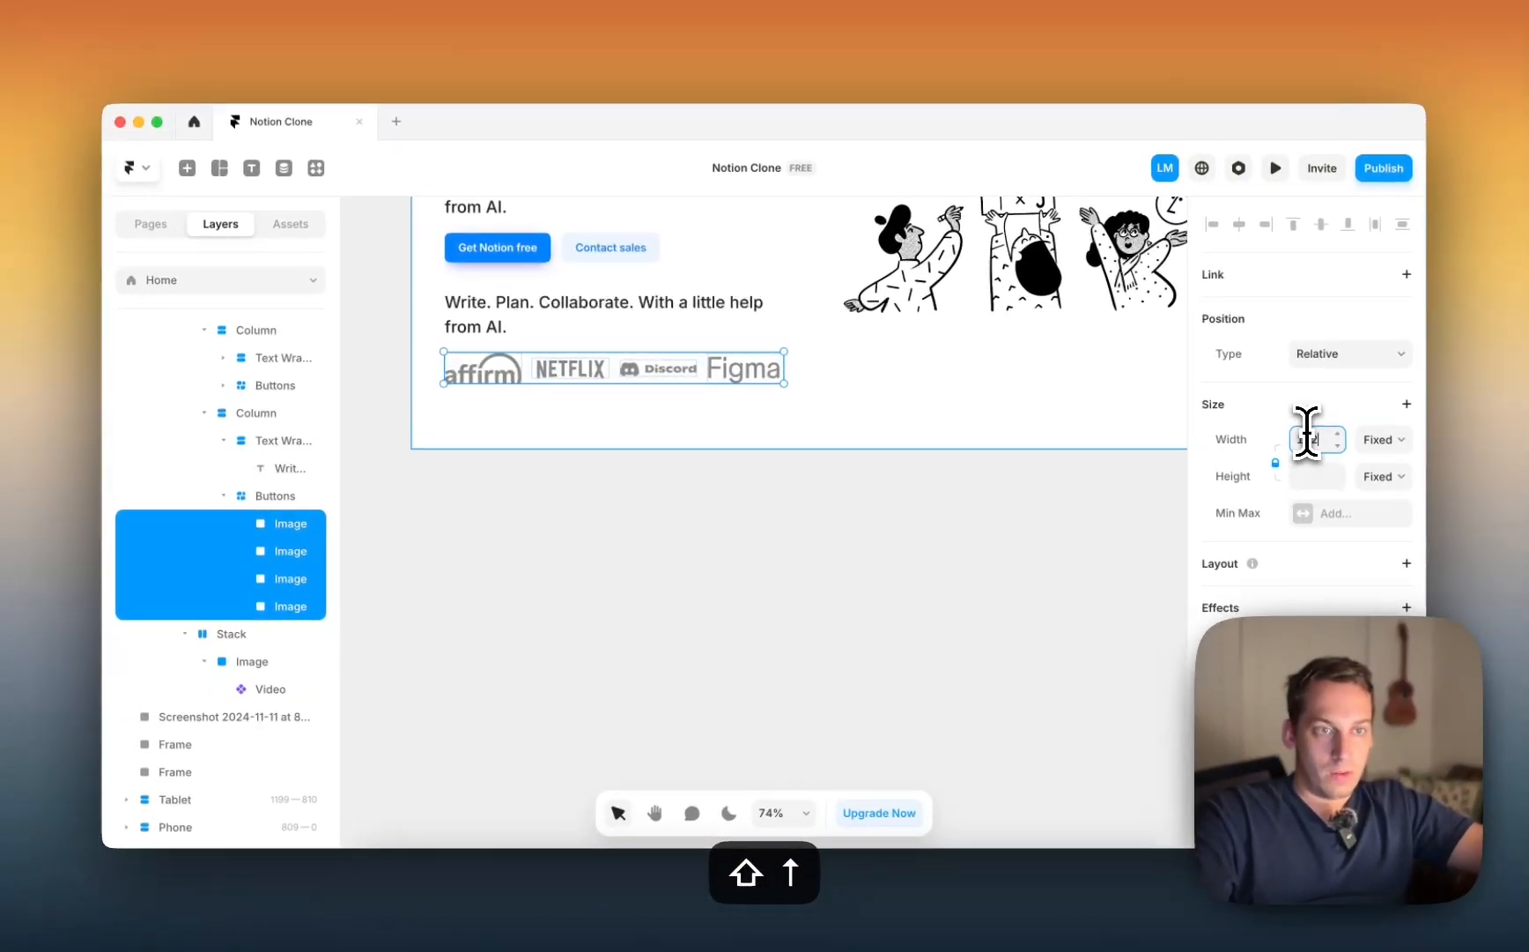
key(shift+Down)
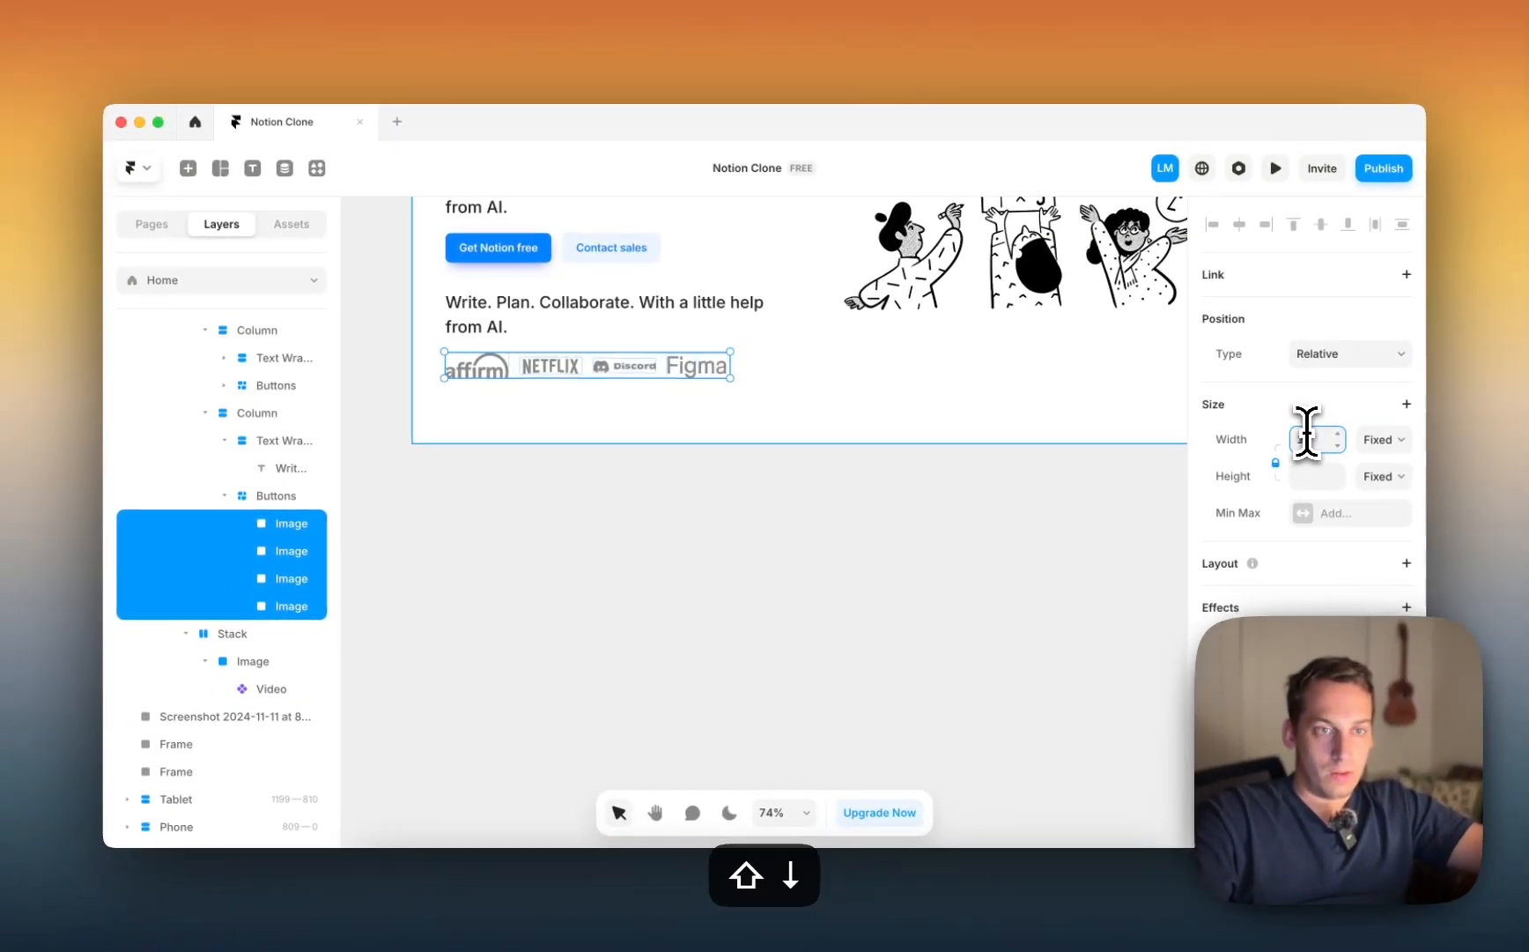
Step: Increase the gap of the Buttons stack that holds the logos so they spread across the text's width
scroll(1307, 433, down, 3)
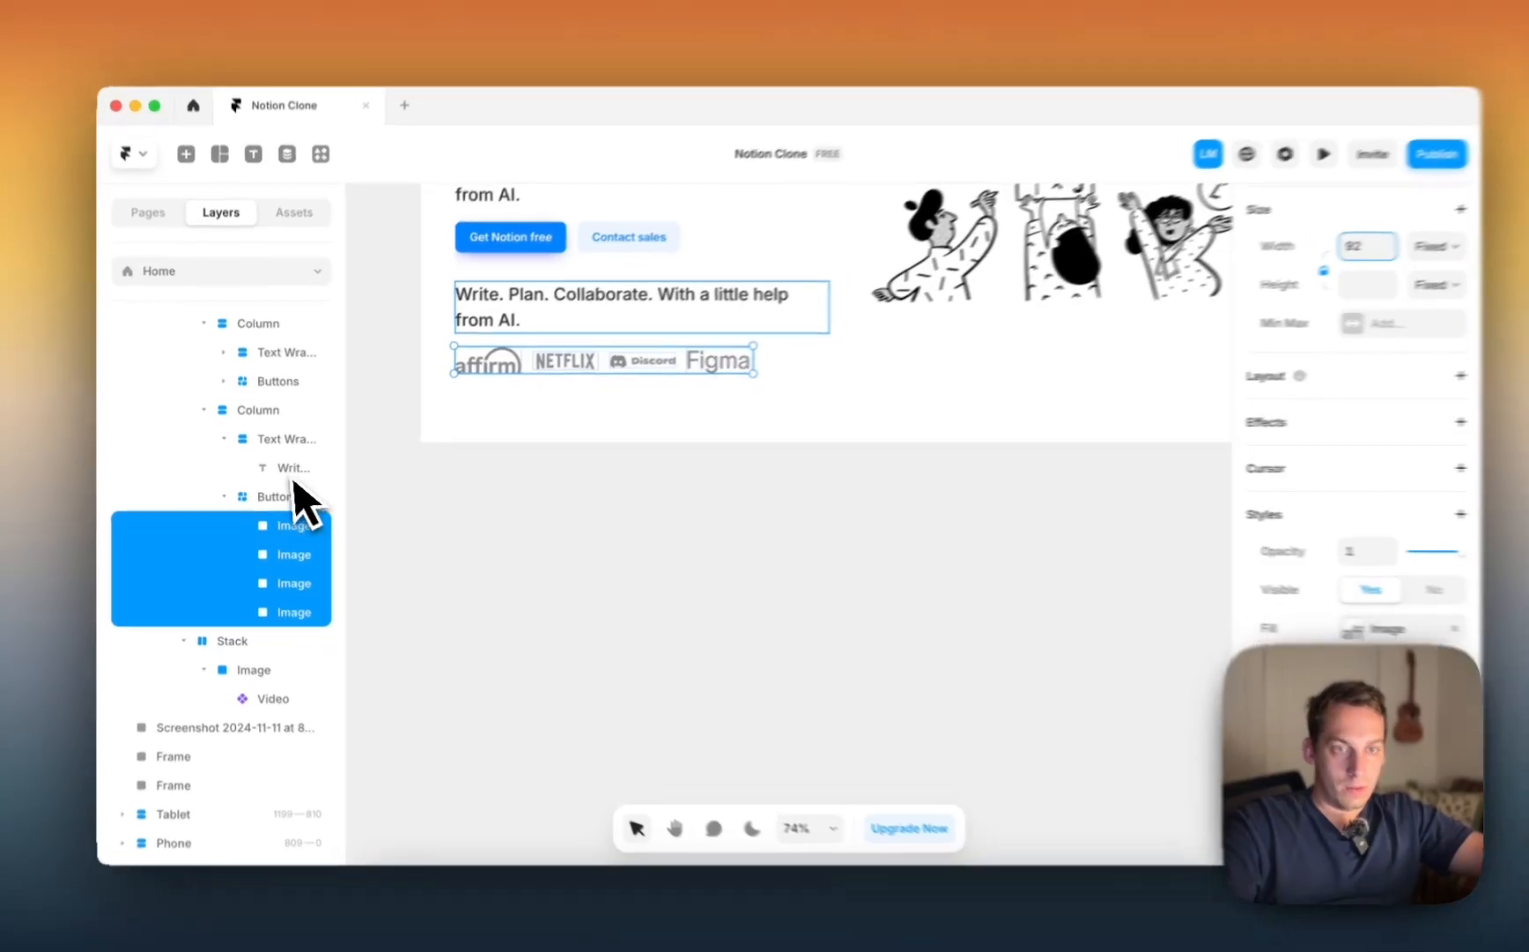
click(302, 497)
scroll(1480, 672, down, 2)
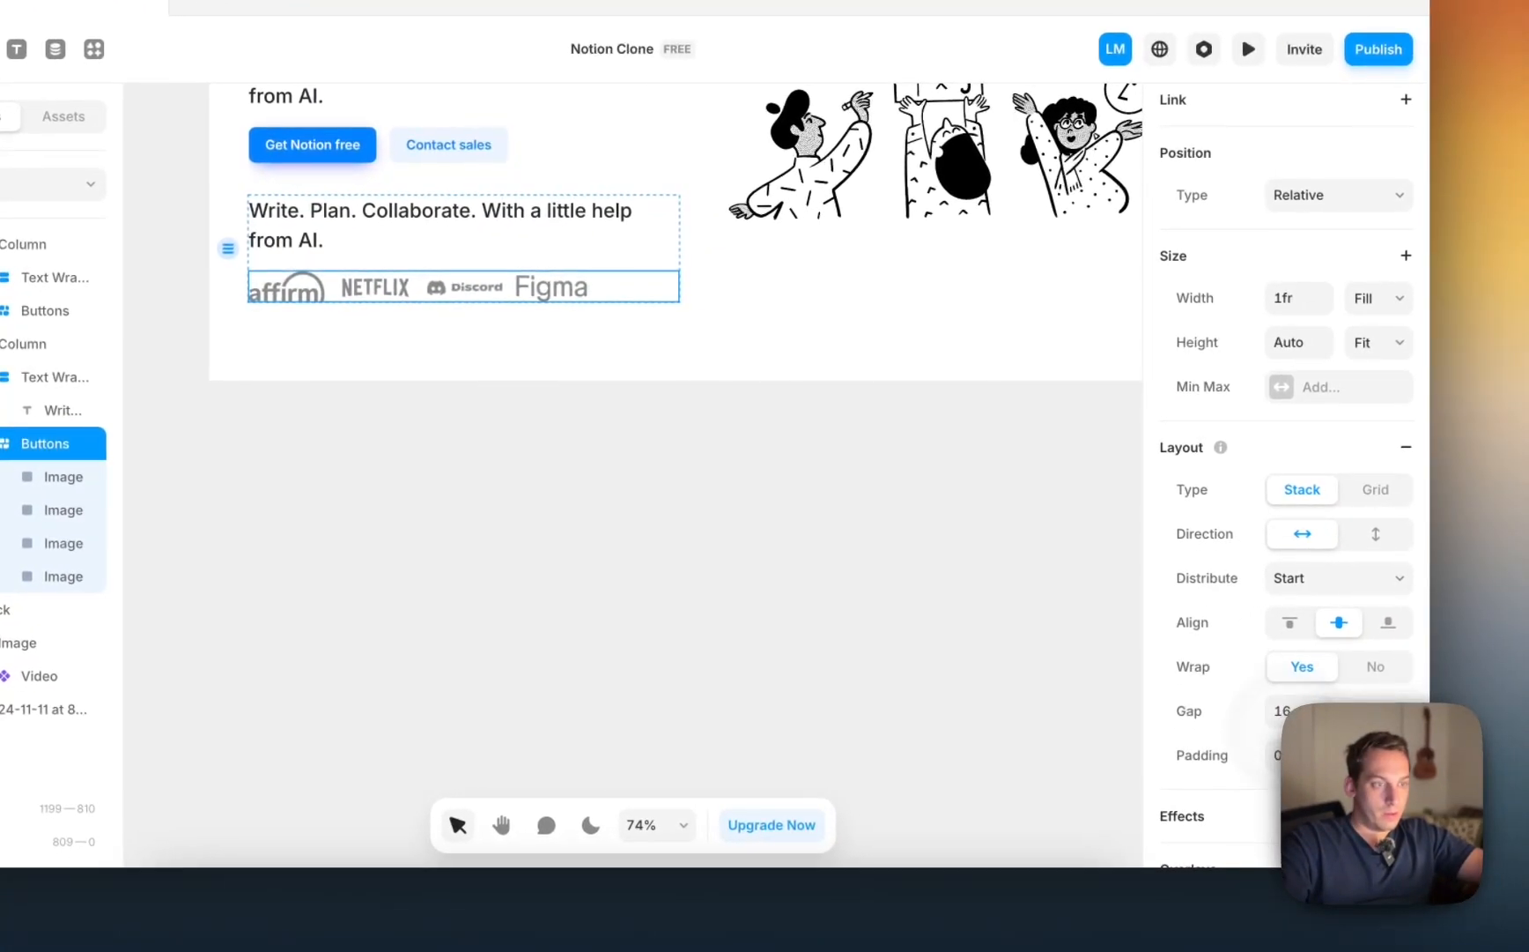
click(1510, 760)
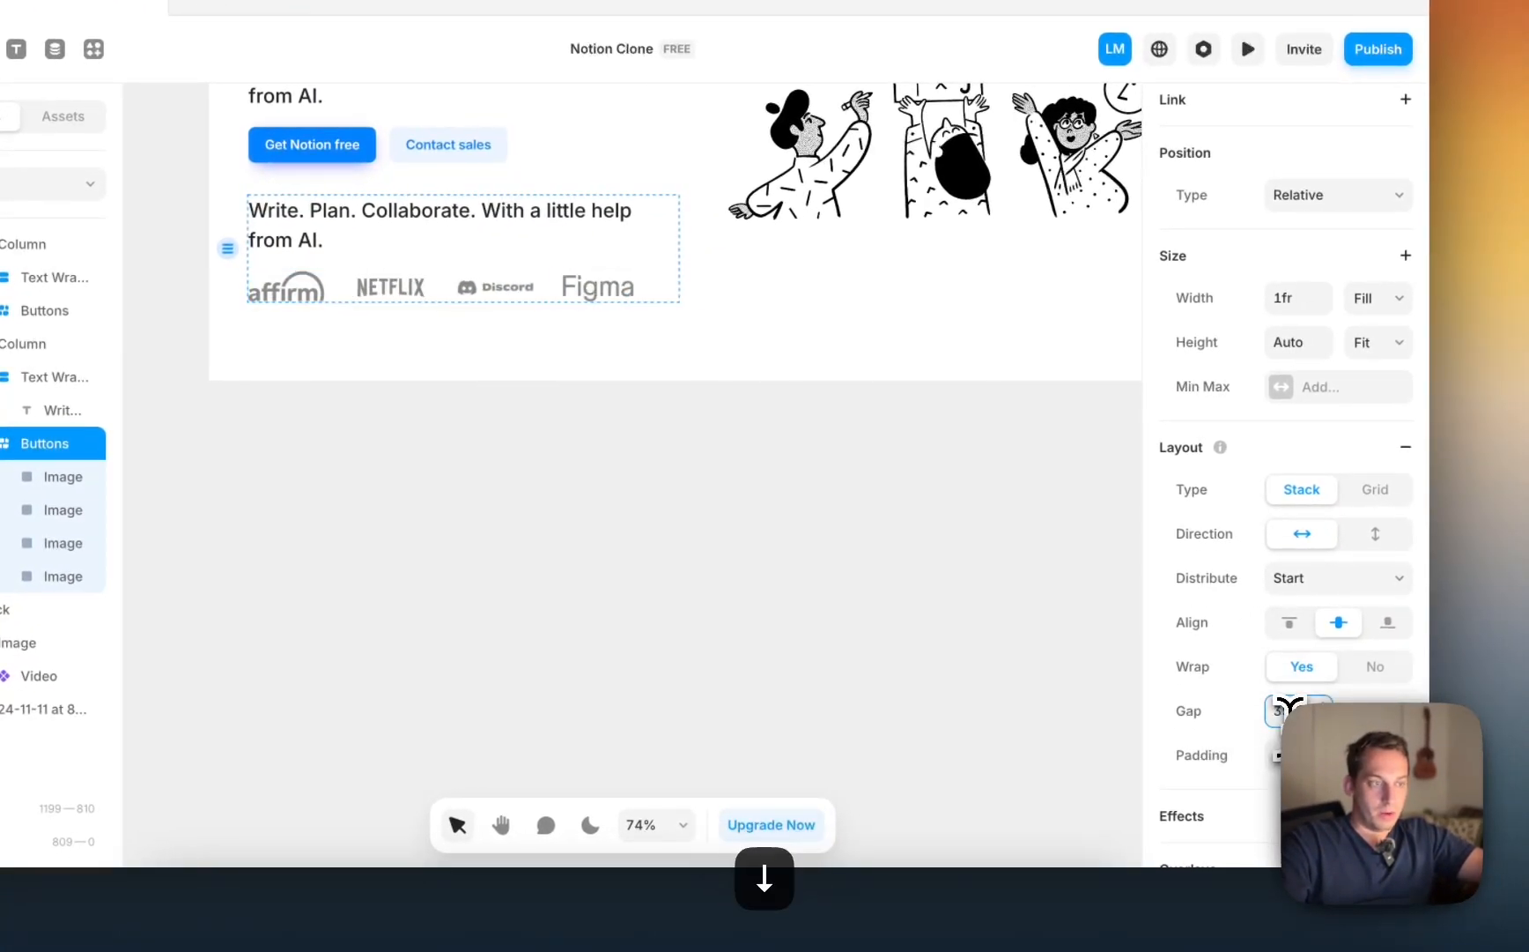
key(Up)
click(986, 540)
scroll(987, 540, up, 3)
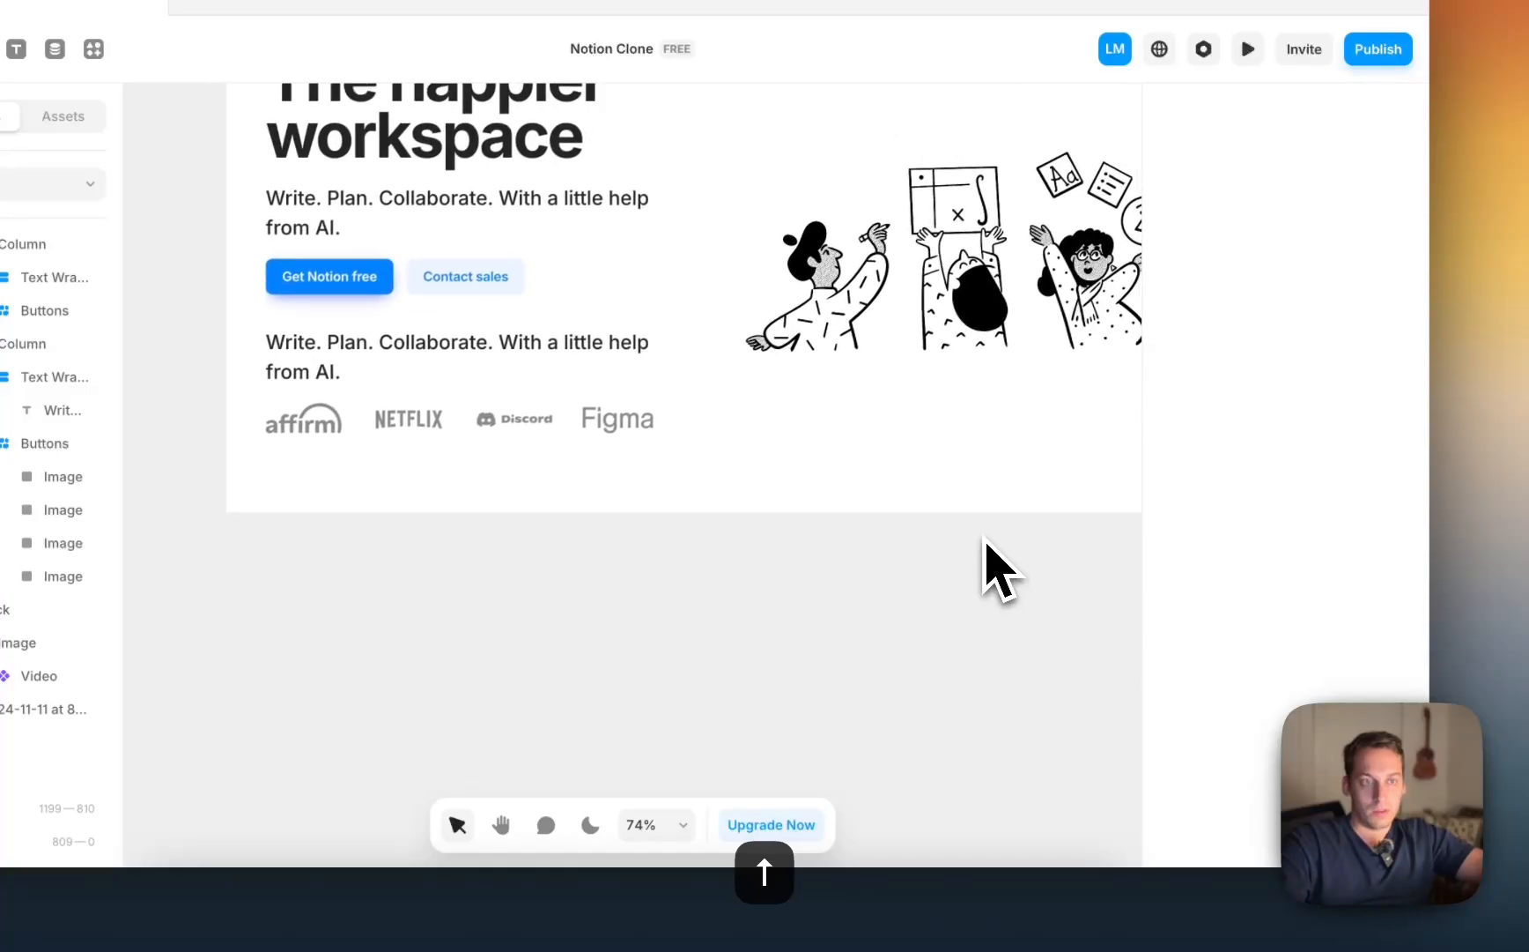
Step: Copy the "Trusted by teams at" text above the logos on Notion's homepage and return to Framer
key(ctrl+Up)
click(987, 543)
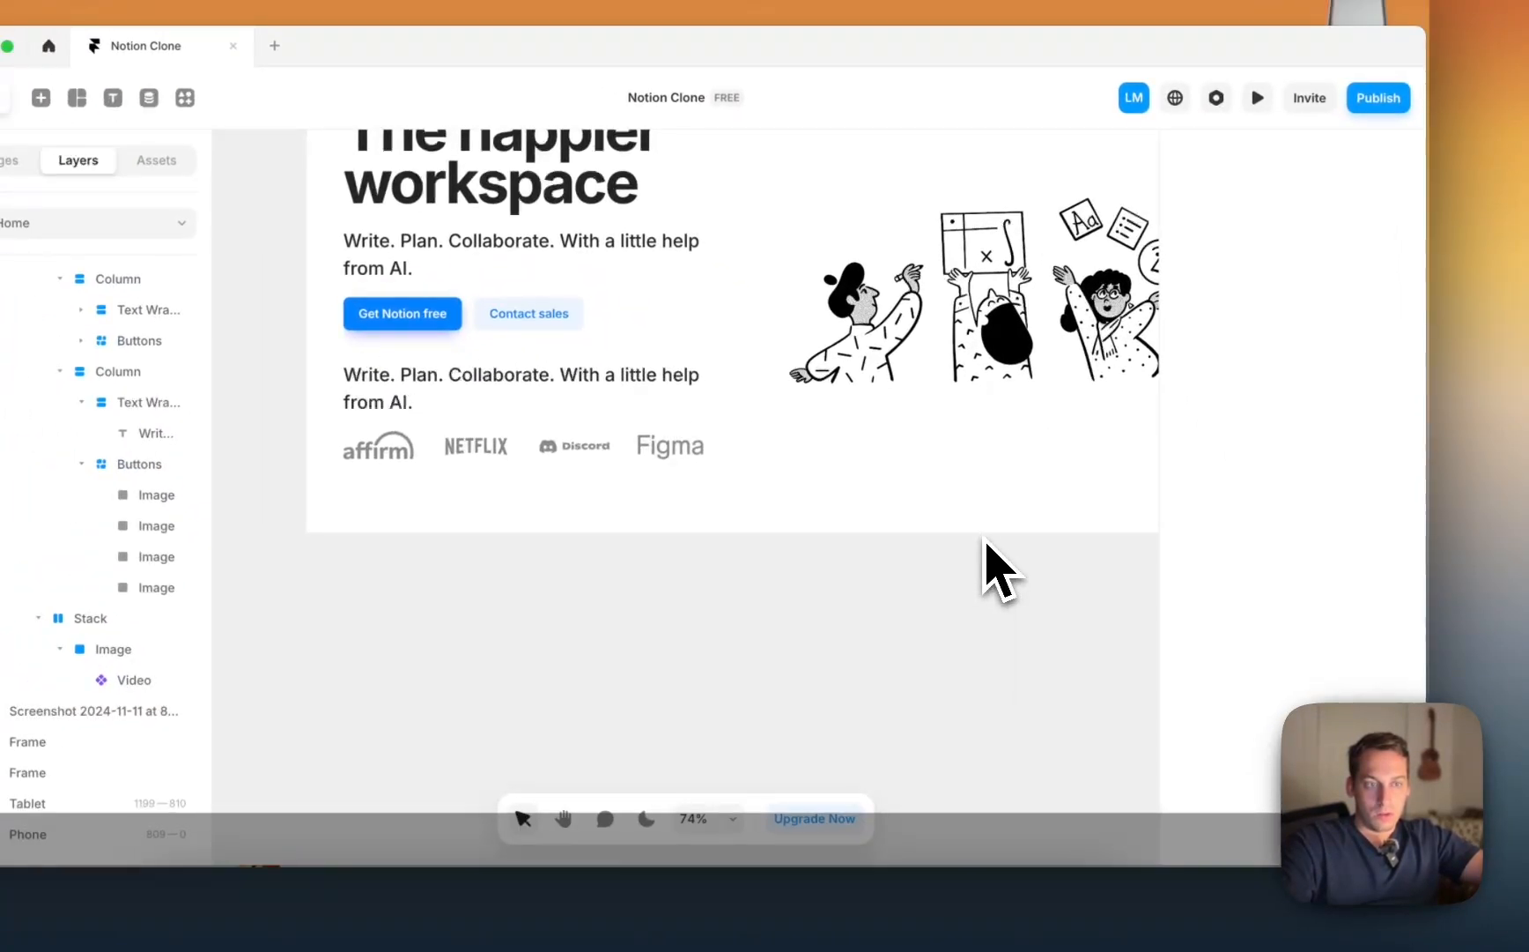
key(ctrl+Up)
click(314, 705)
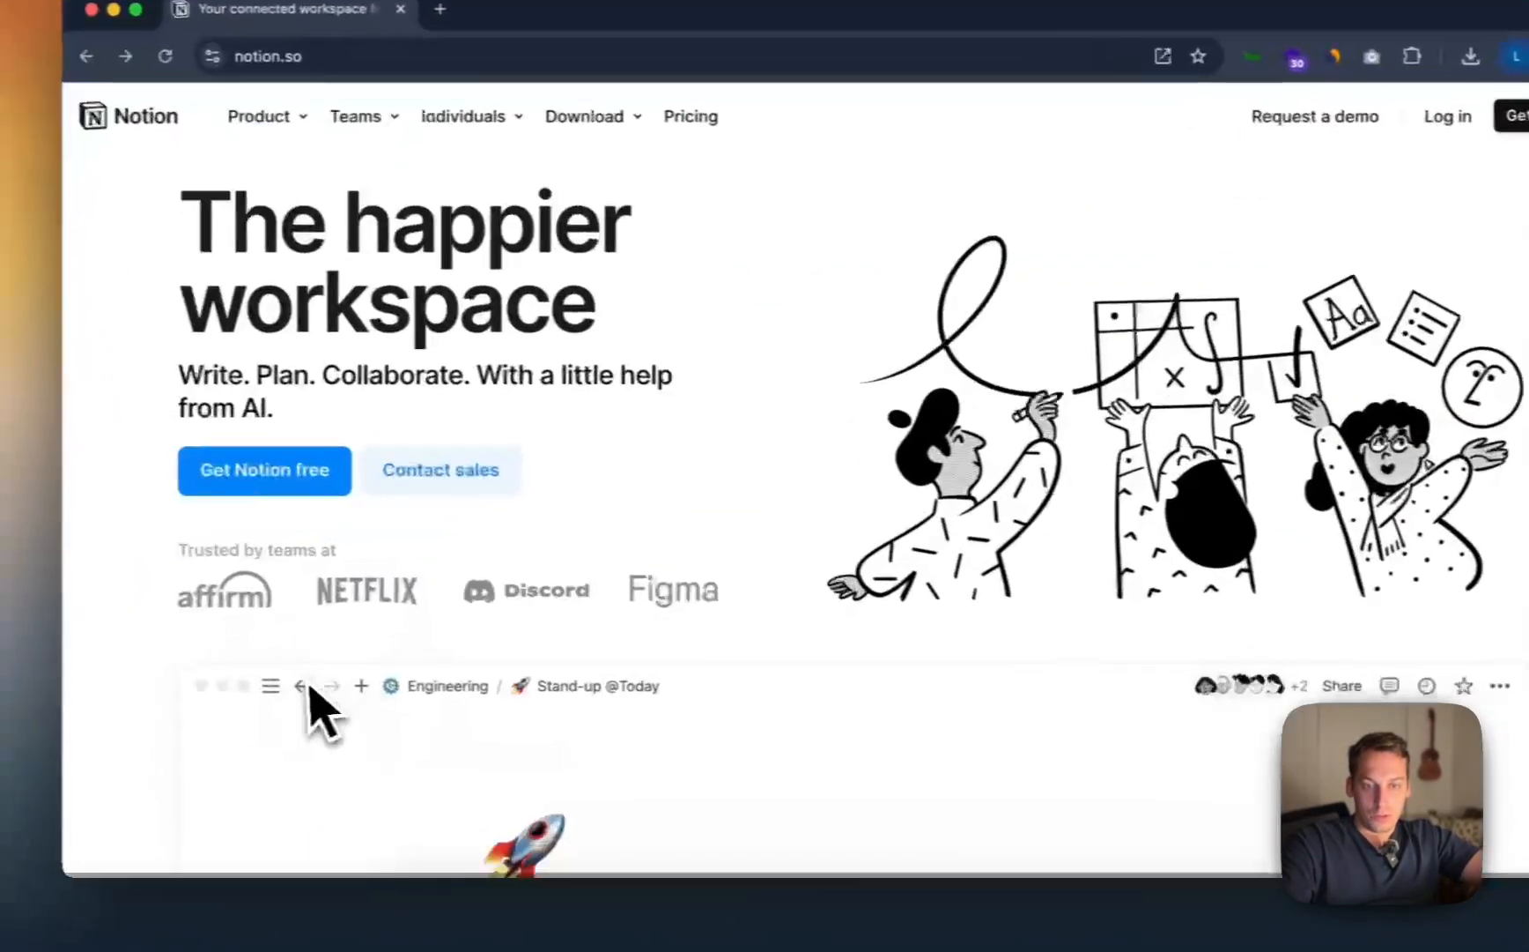
drag(199, 548, 372, 549)
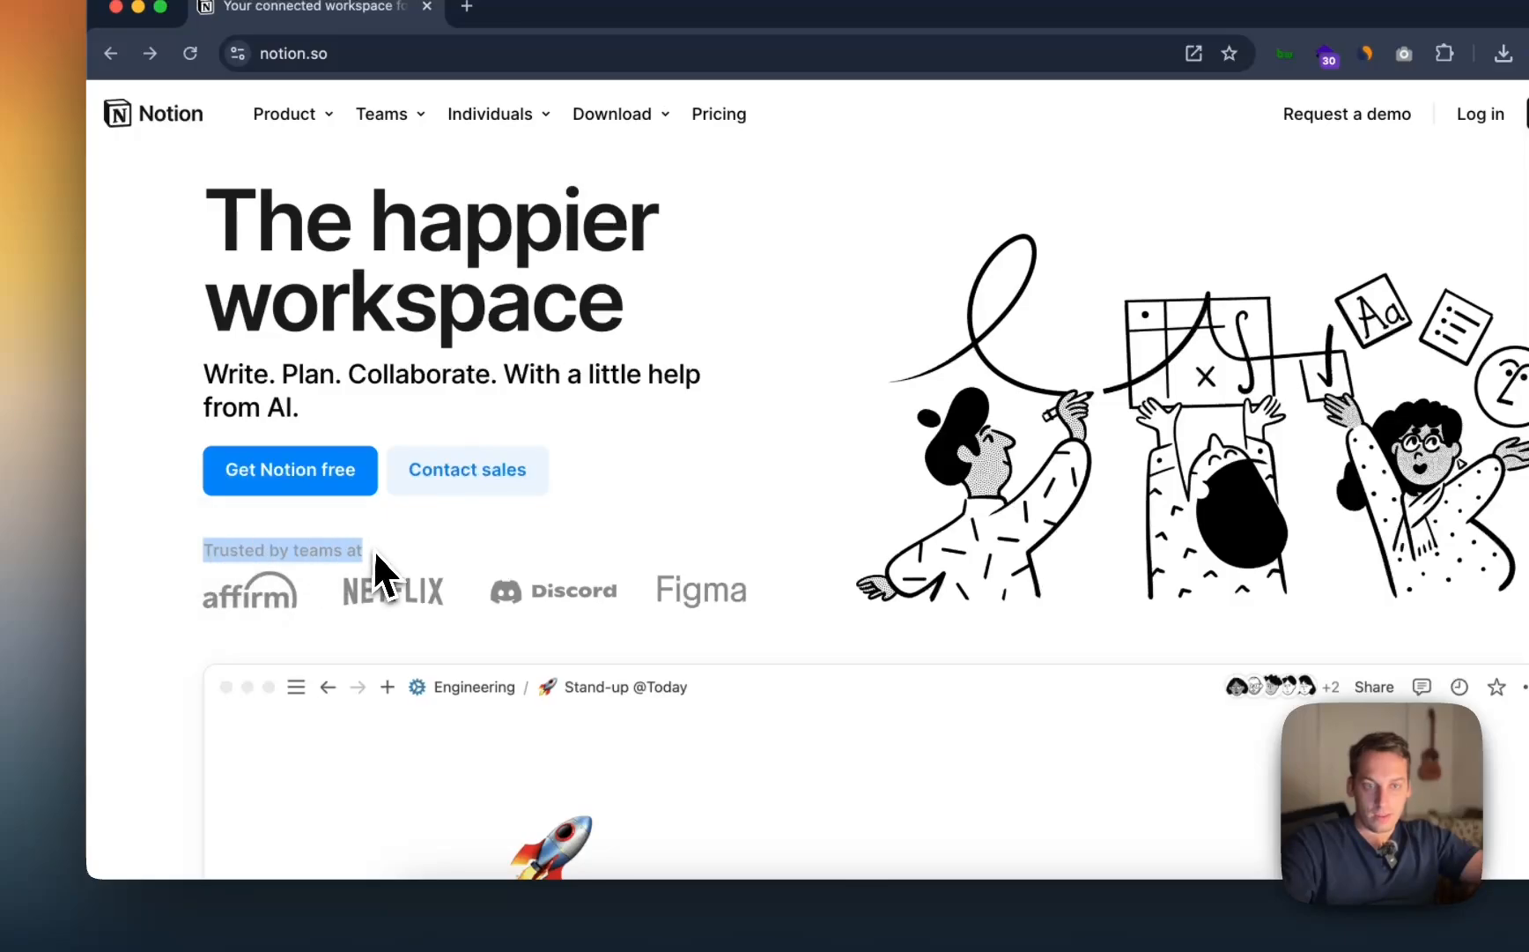
key(super+c)
key(ctrl+Up)
click(529, 467)
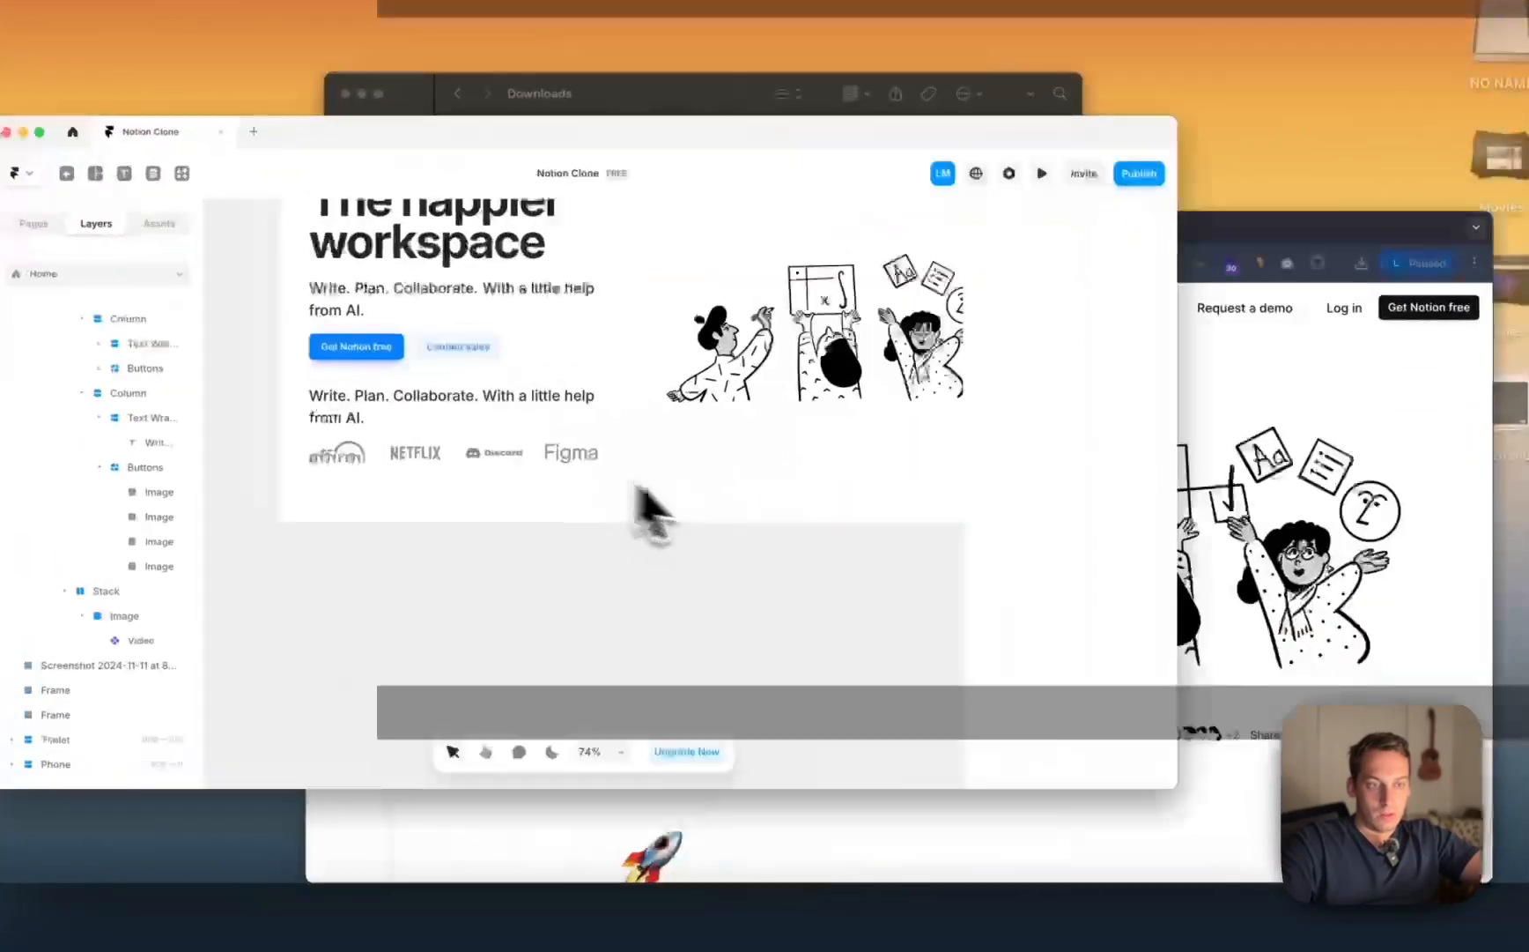
Step: Inspect the hero section of Notion's homepage in the browser's developer tools, with the page widened to its desktop layout
key(ctrl+Up)
click(630, 555)
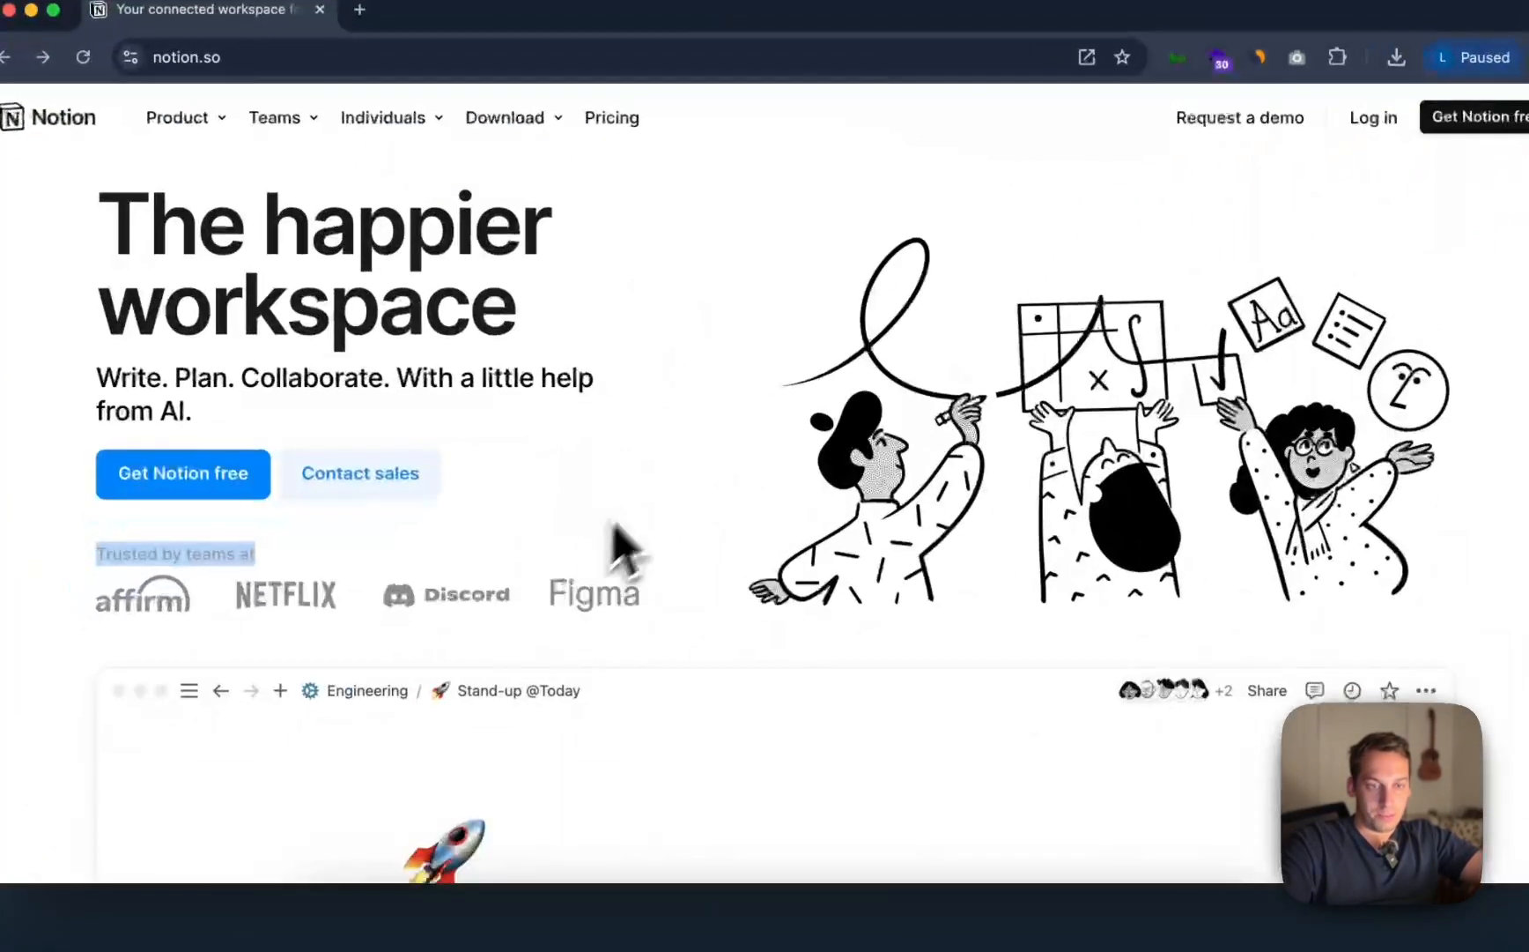
right_click(656, 504)
click(707, 811)
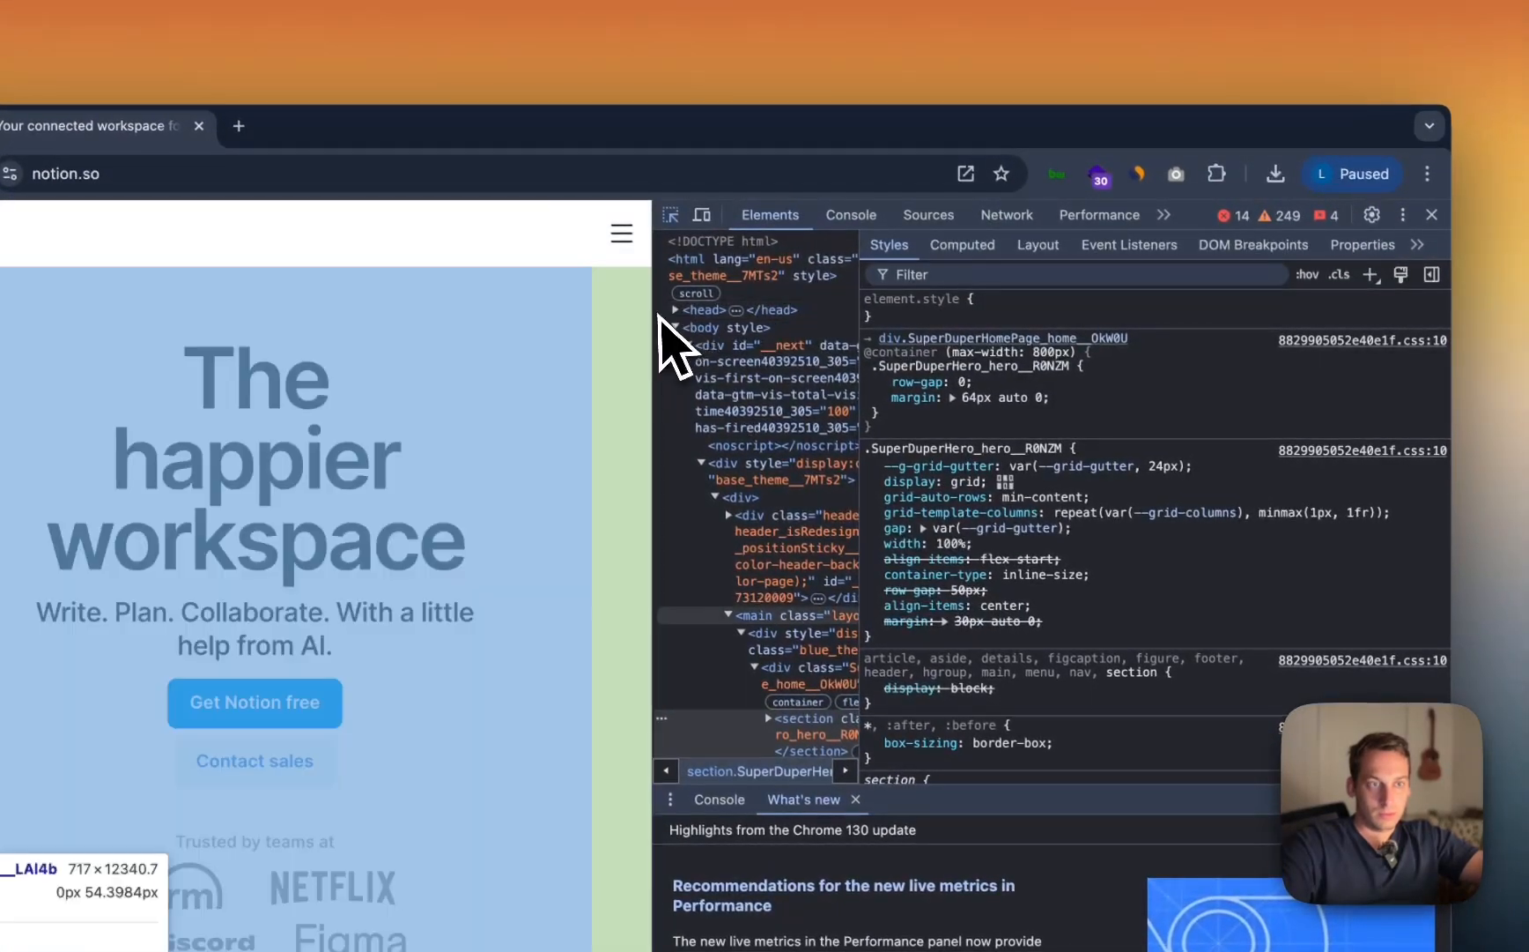
drag(655, 314, 1324, 315)
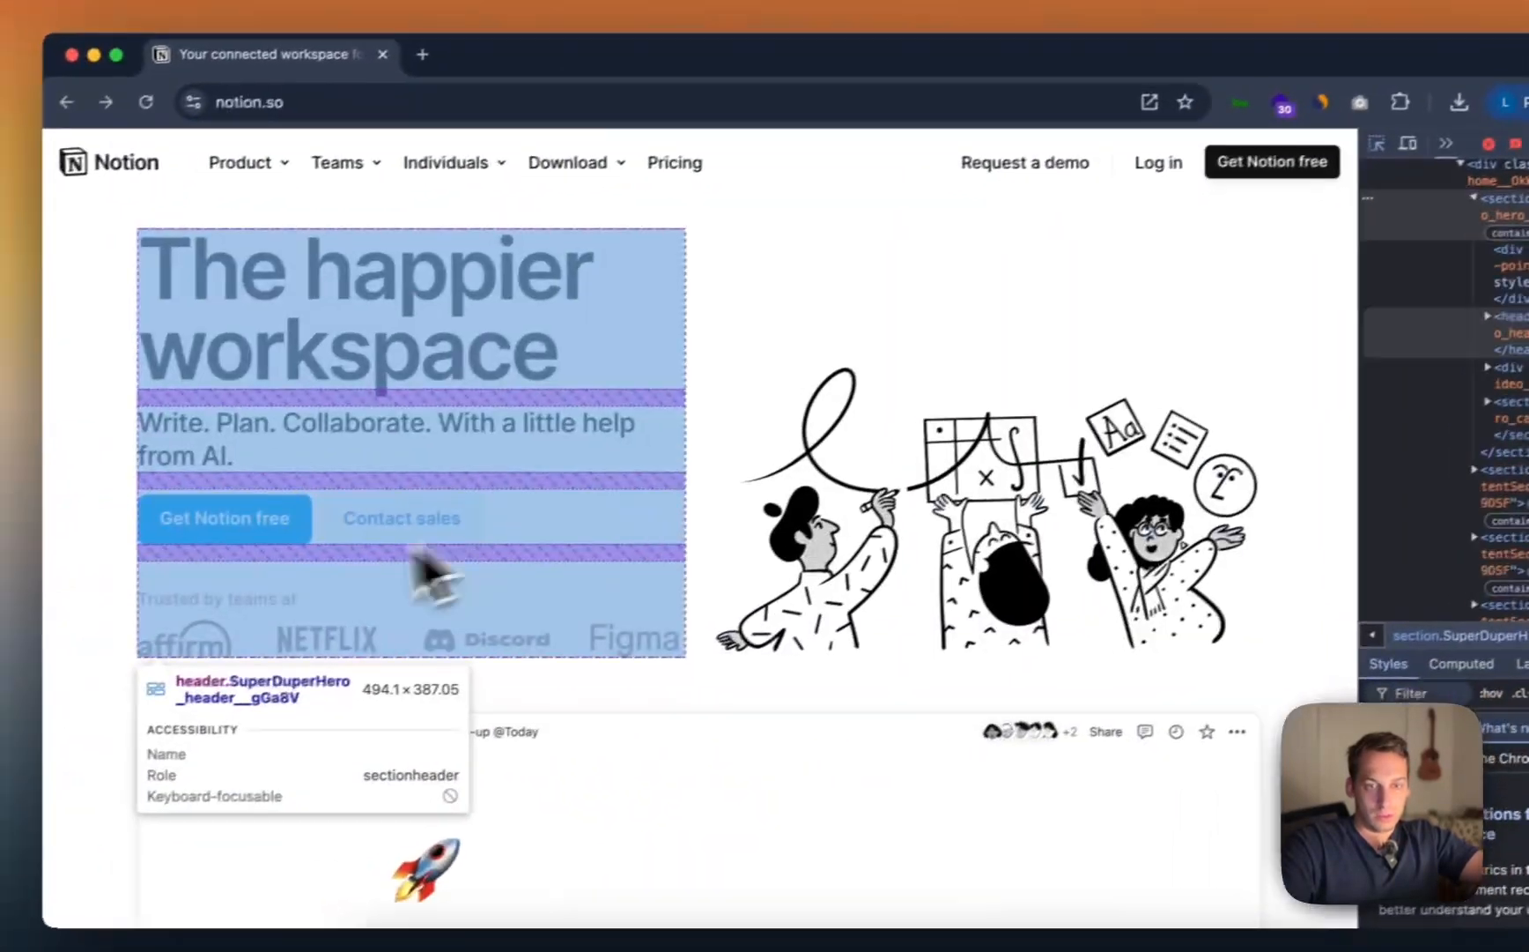
Step: Return to Framer, select the paragraph above the logo row, and open its font size for editing
key(ctrl+Up)
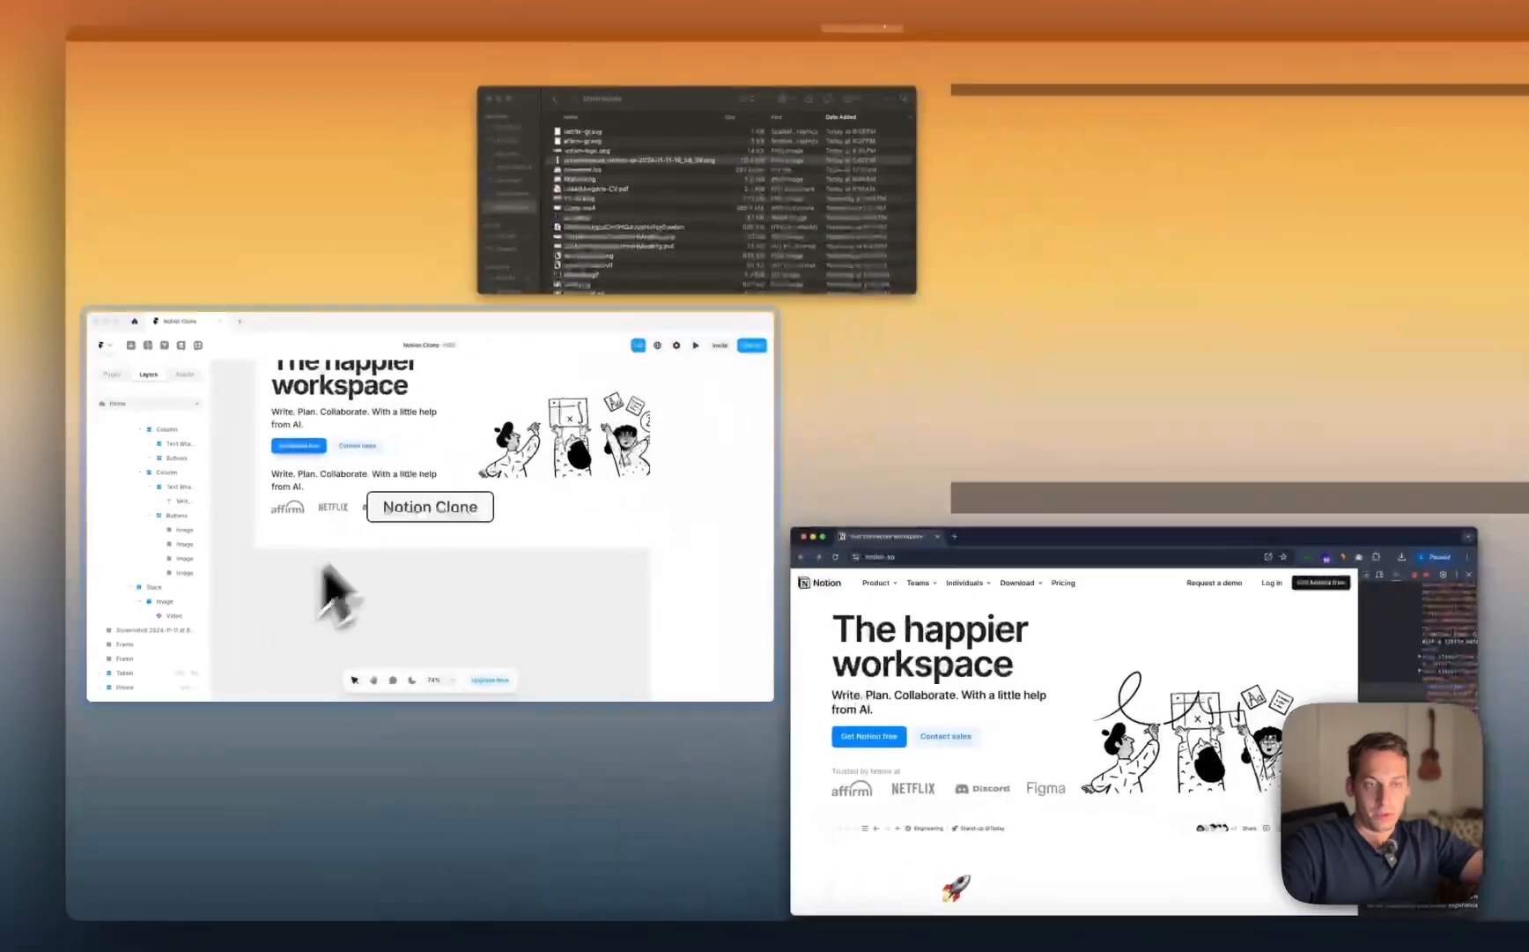
click(331, 588)
click(533, 441)
scroll(1286, 617, down, 5)
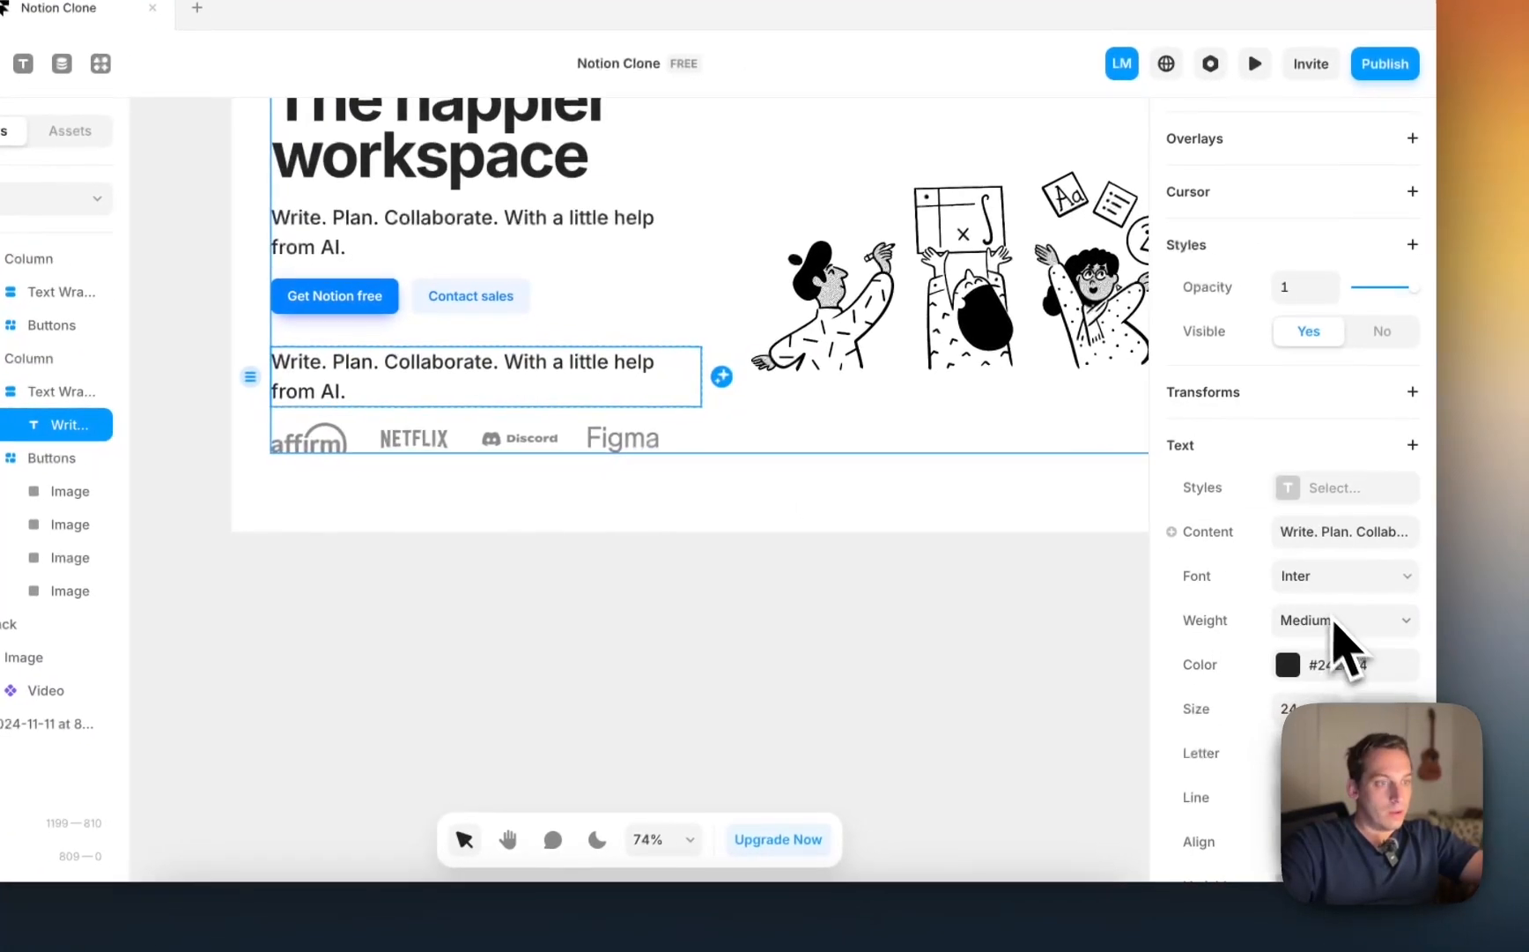
click(1382, 722)
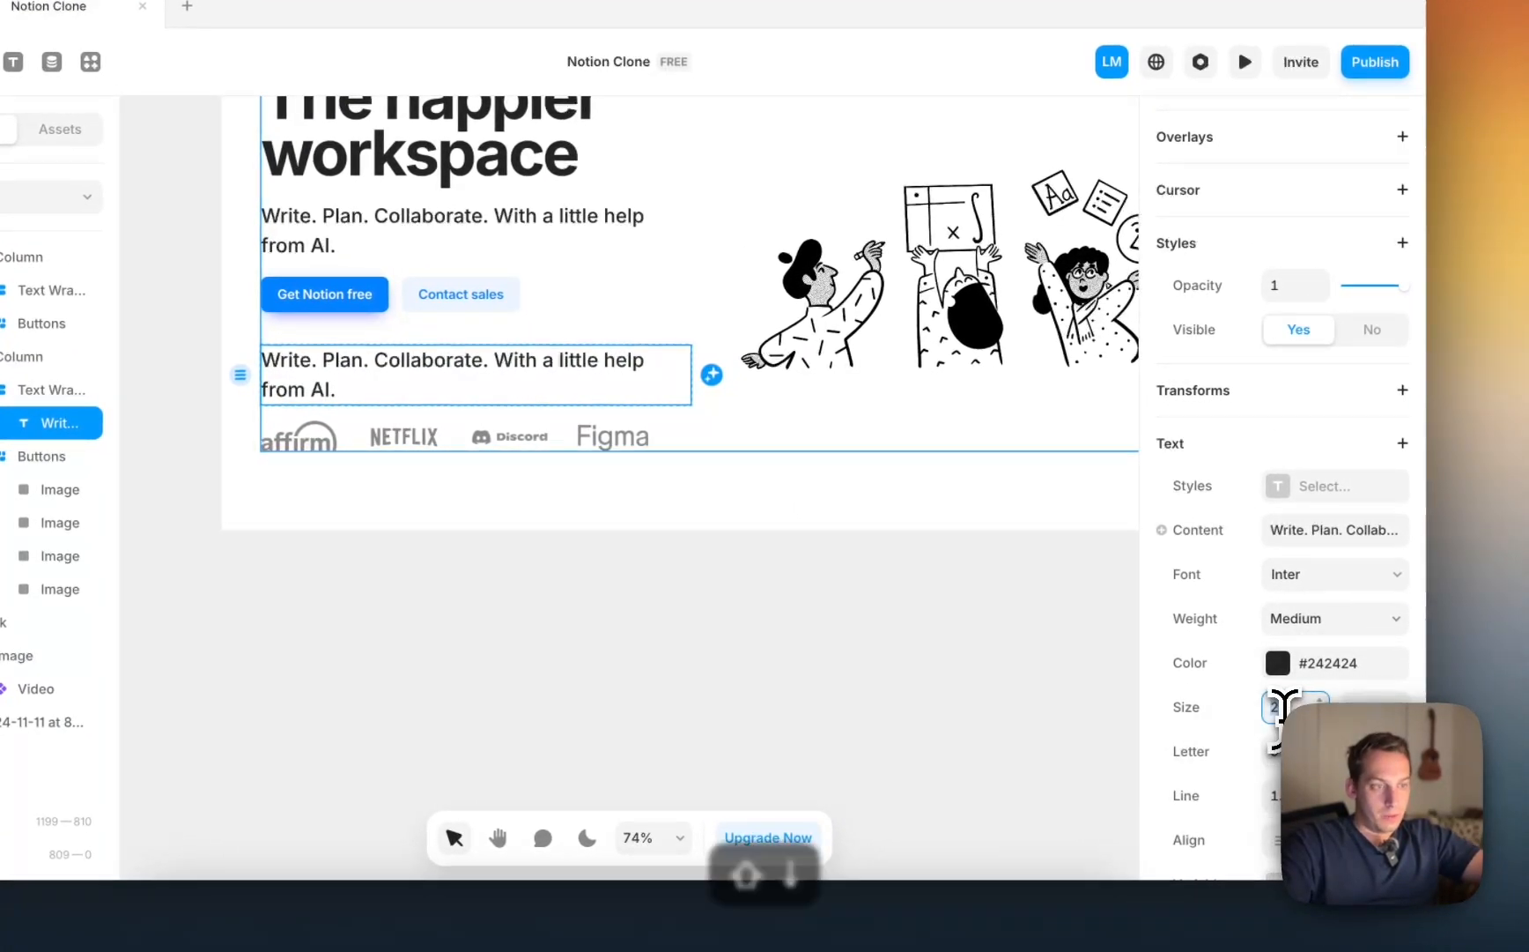
Step: Set the duplicated tagline above the logos to size 15 and replace its text with "Trusted by teams at"
text(15)
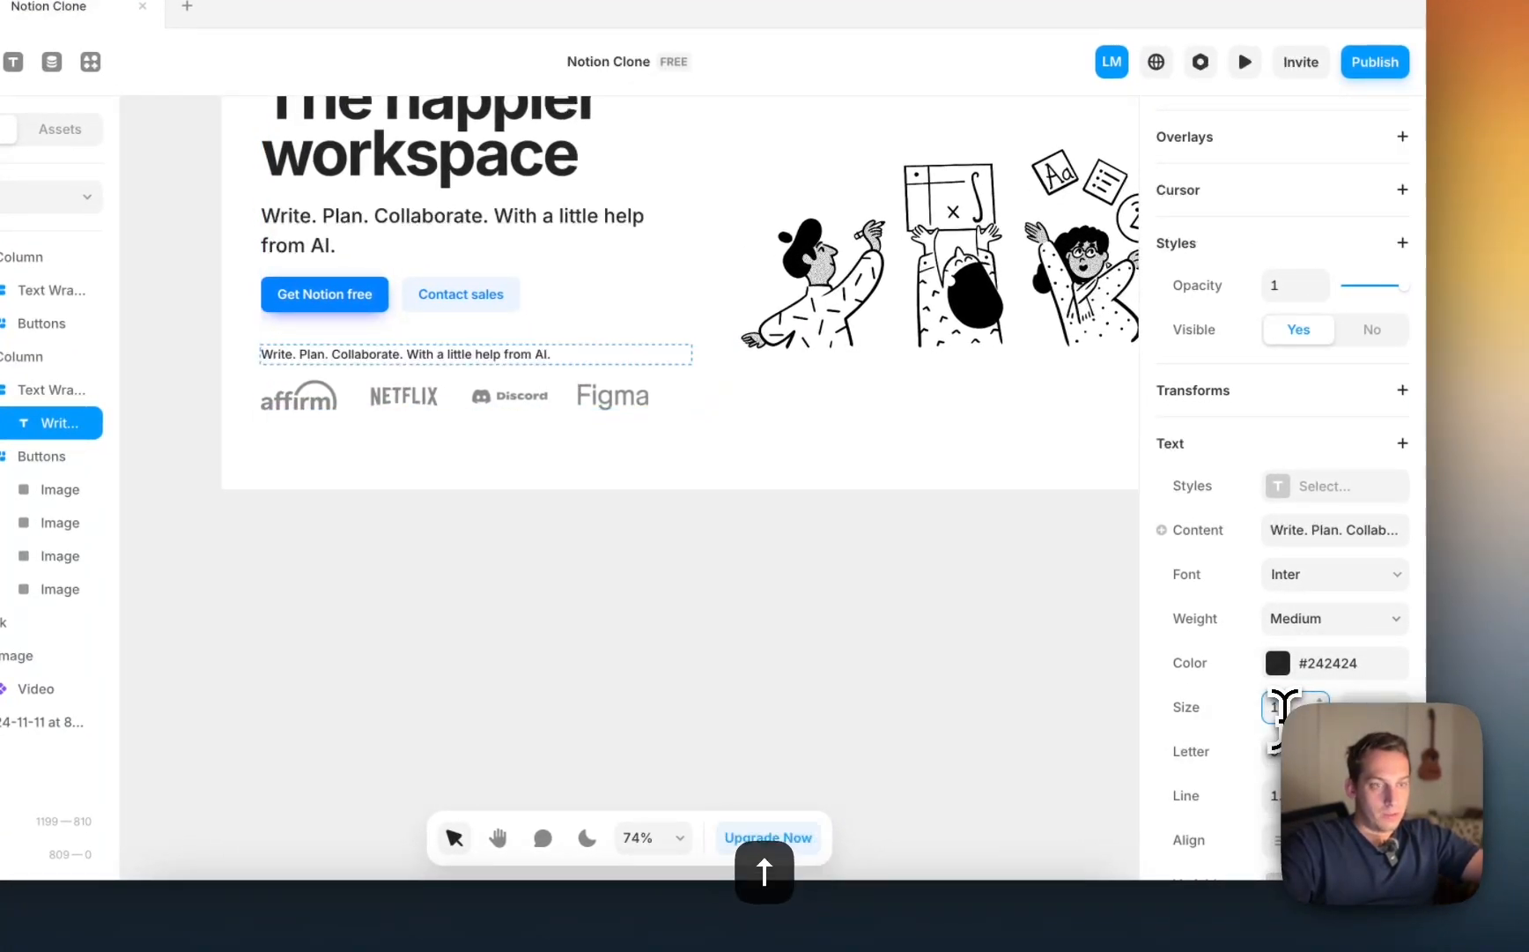
double_click(482, 360)
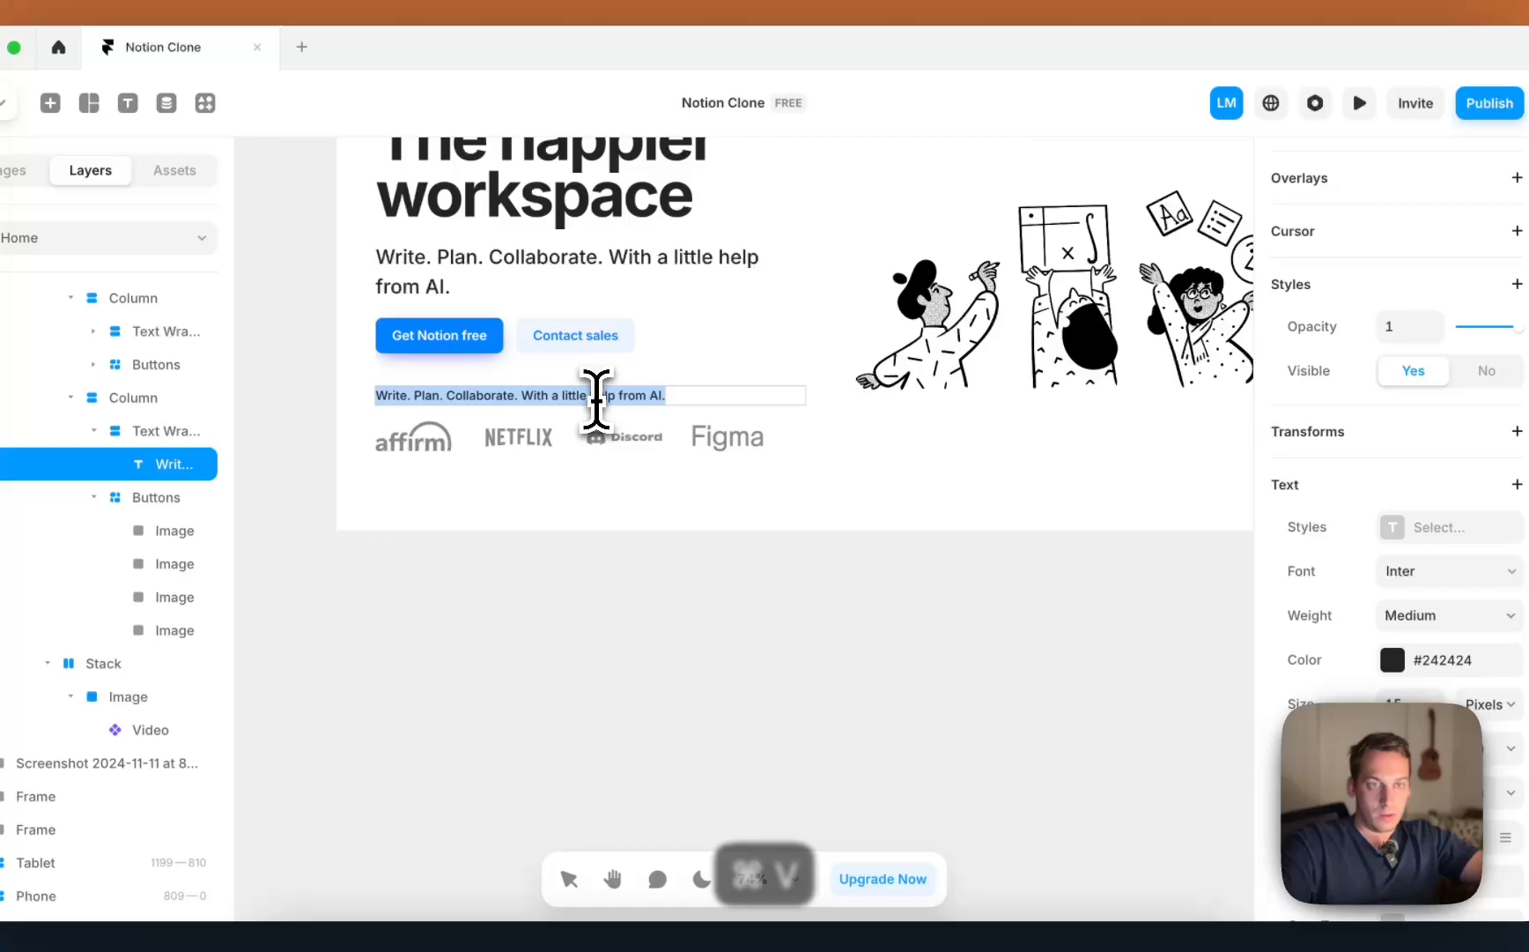
key(super+v)
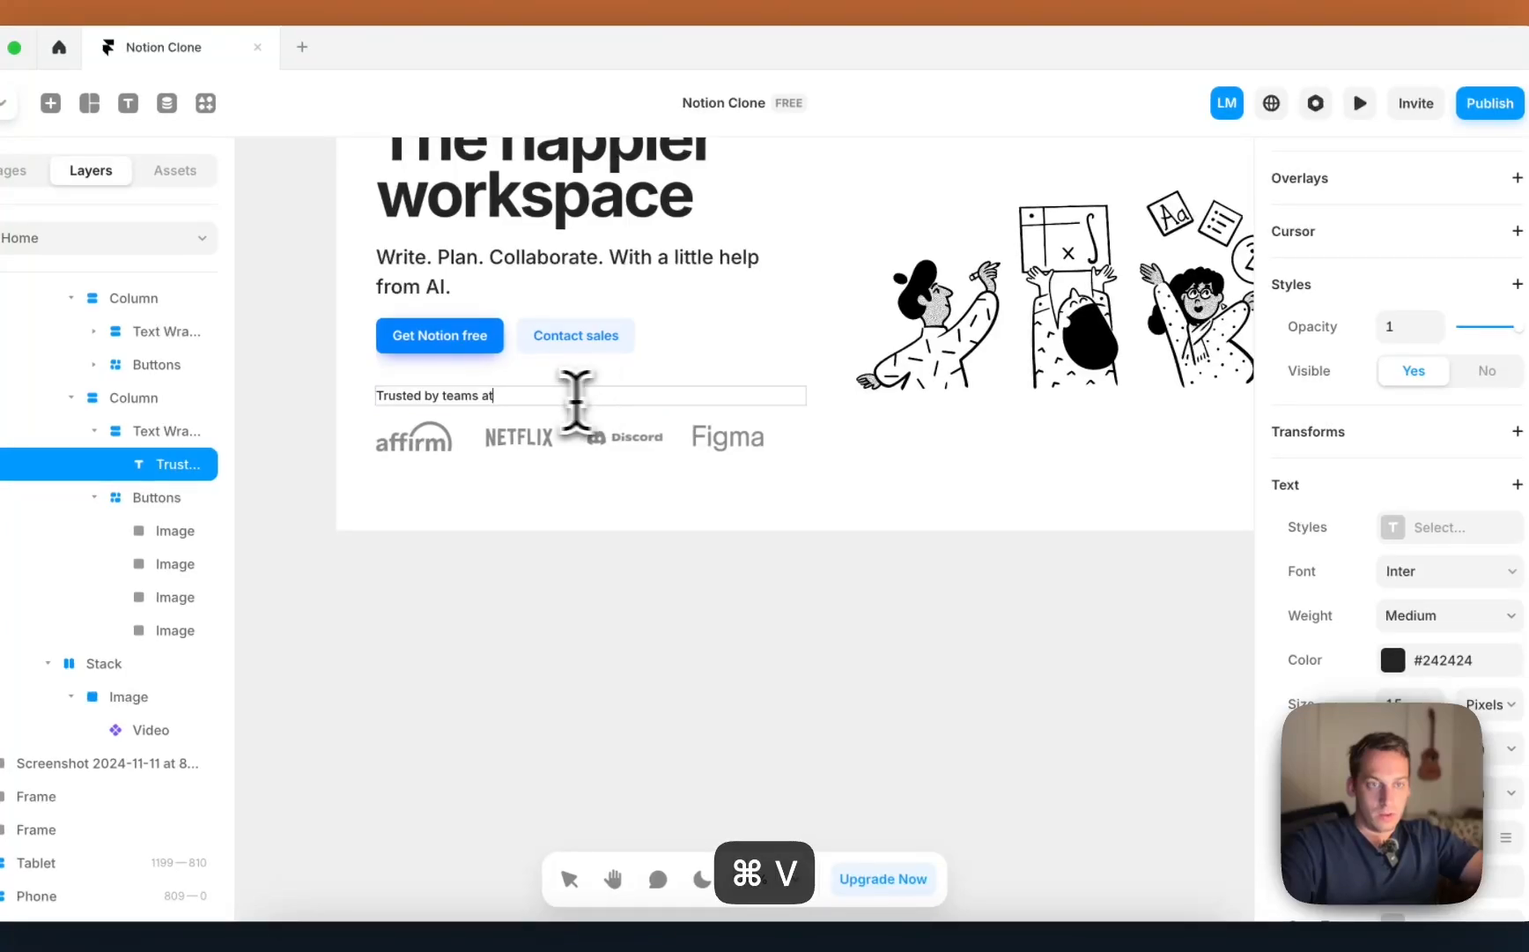
key(Escape)
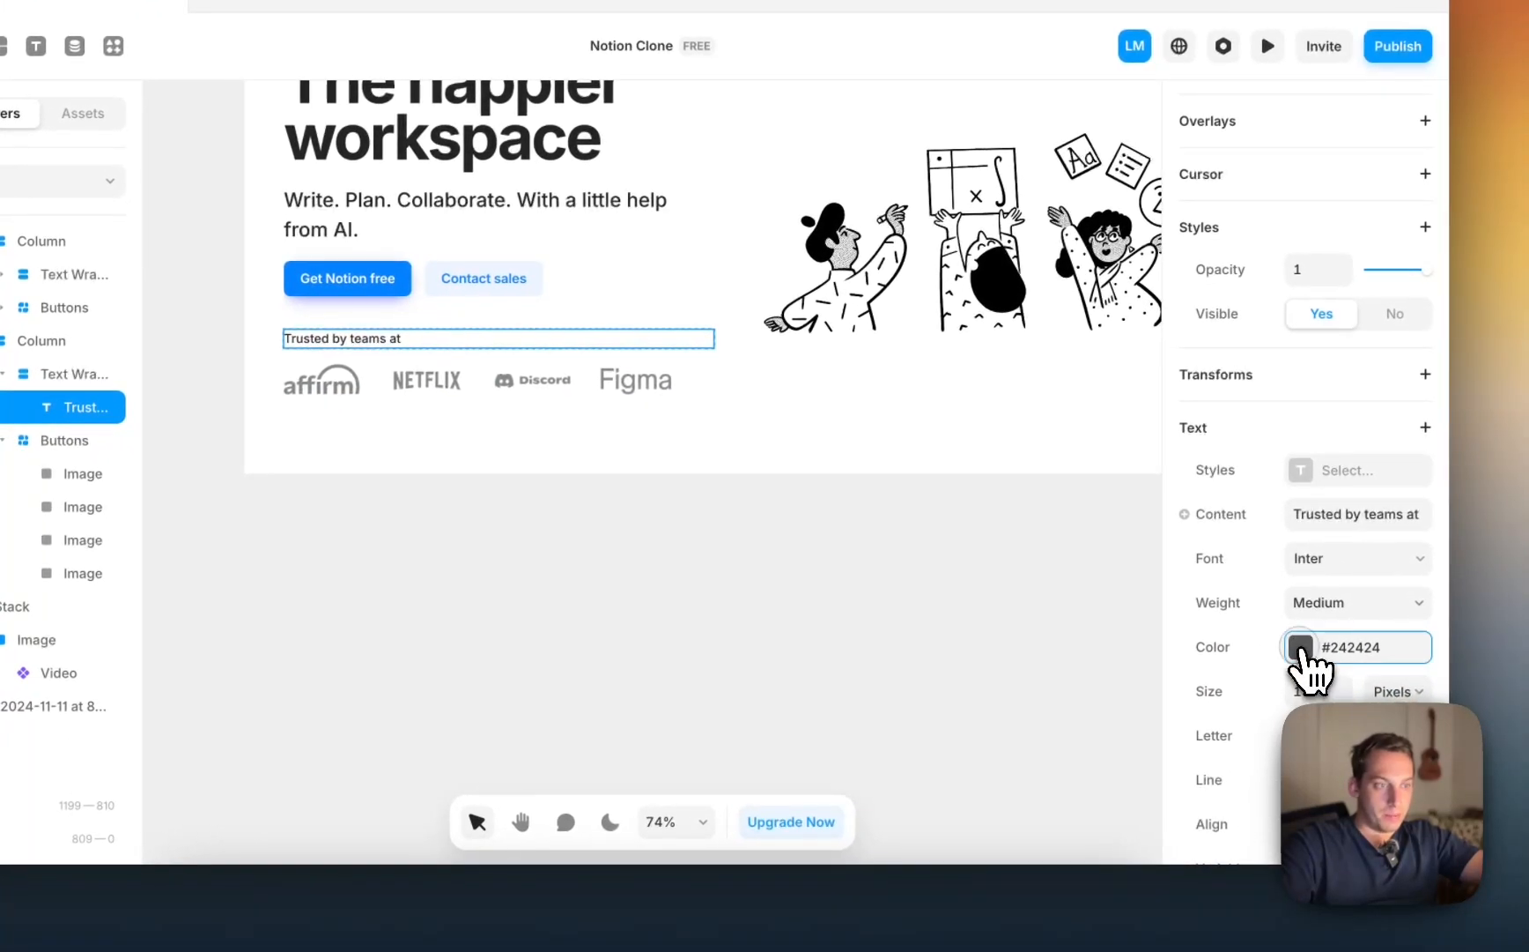
Step: Change the color of the "Trusted by teams at" text to a lighter grey
click(1304, 649)
drag(1123, 608, 792, 564)
click(792, 564)
scroll(763, 547, up, 3)
scroll(763, 548, right, 3)
scroll(765, 548, down, 3)
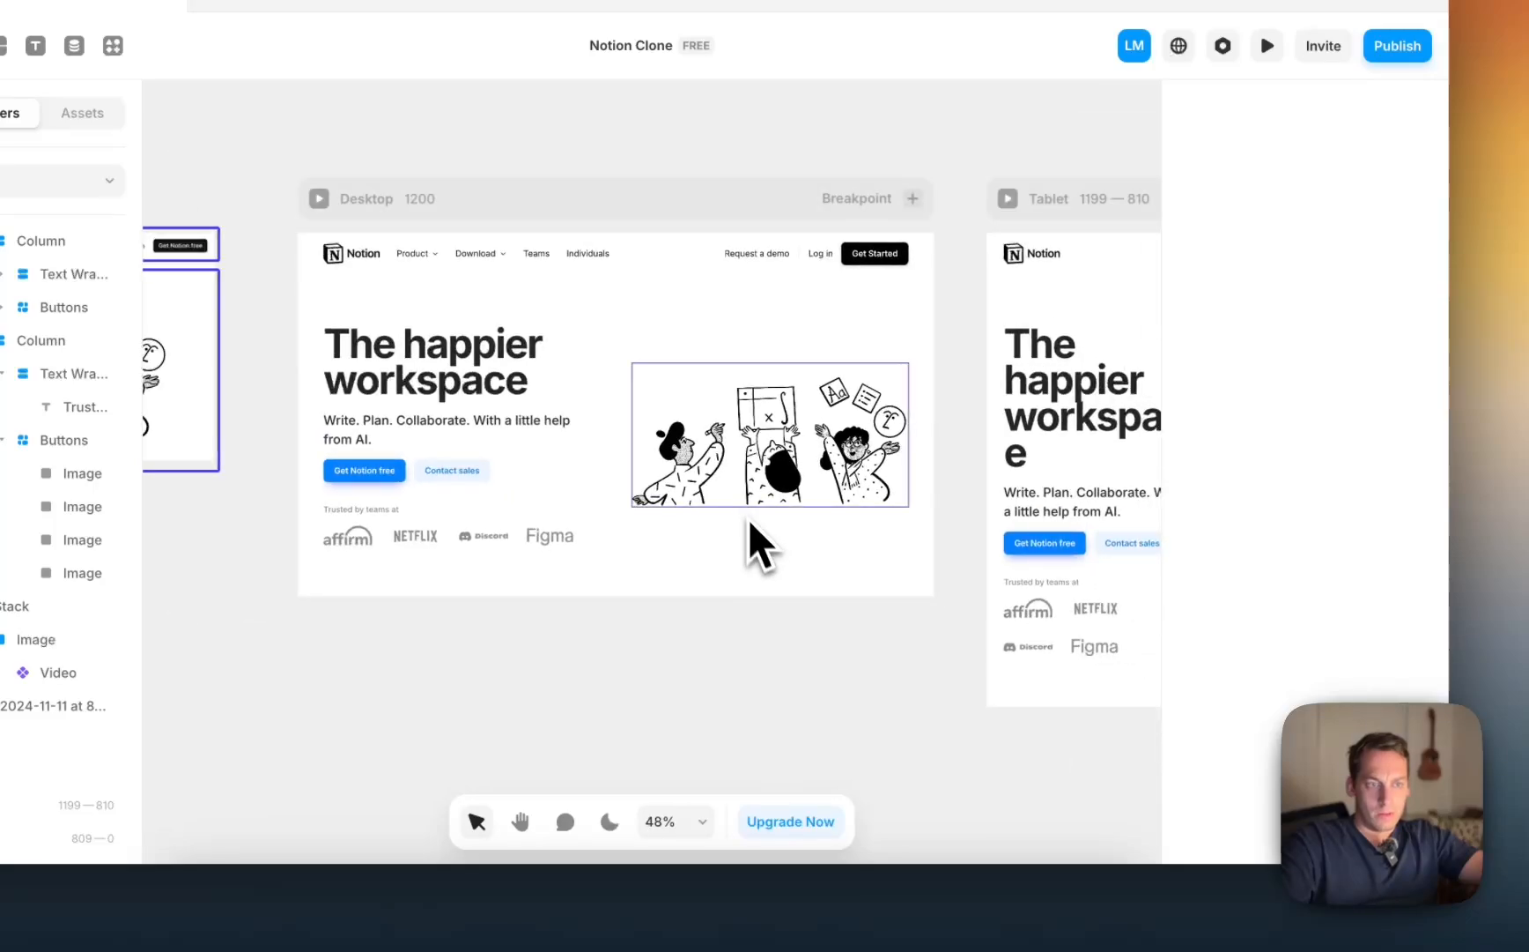
click(748, 504)
mouse_move(830, 526)
mouse_down()
mouse_move(820, 564)
mouse_move(824, 539)
mouse_up()
key(super+x)
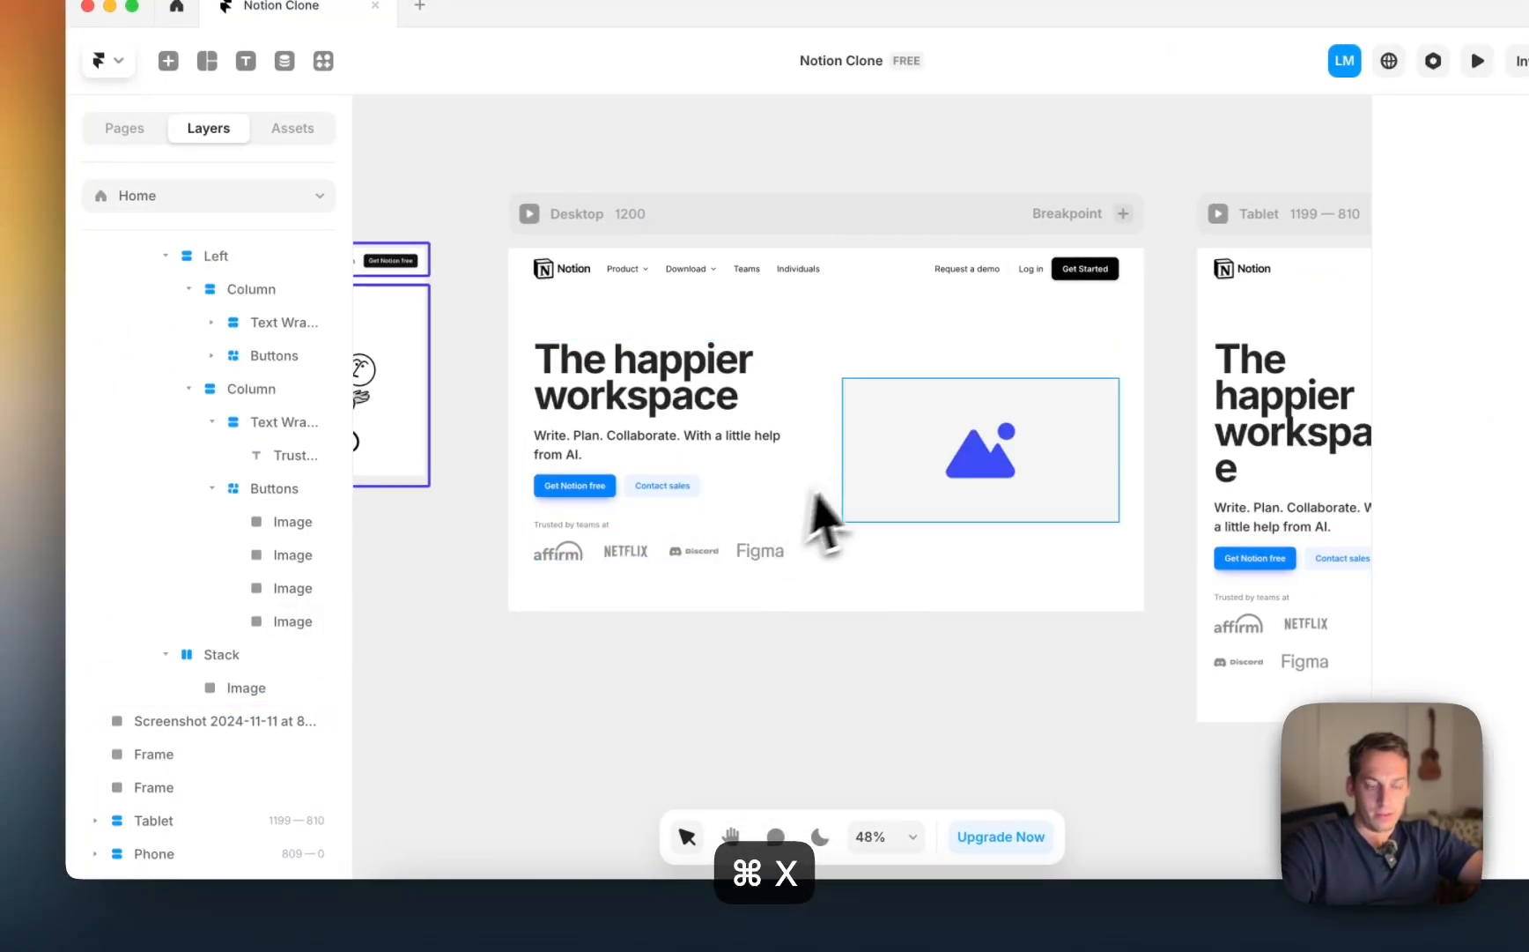
key(super+z)
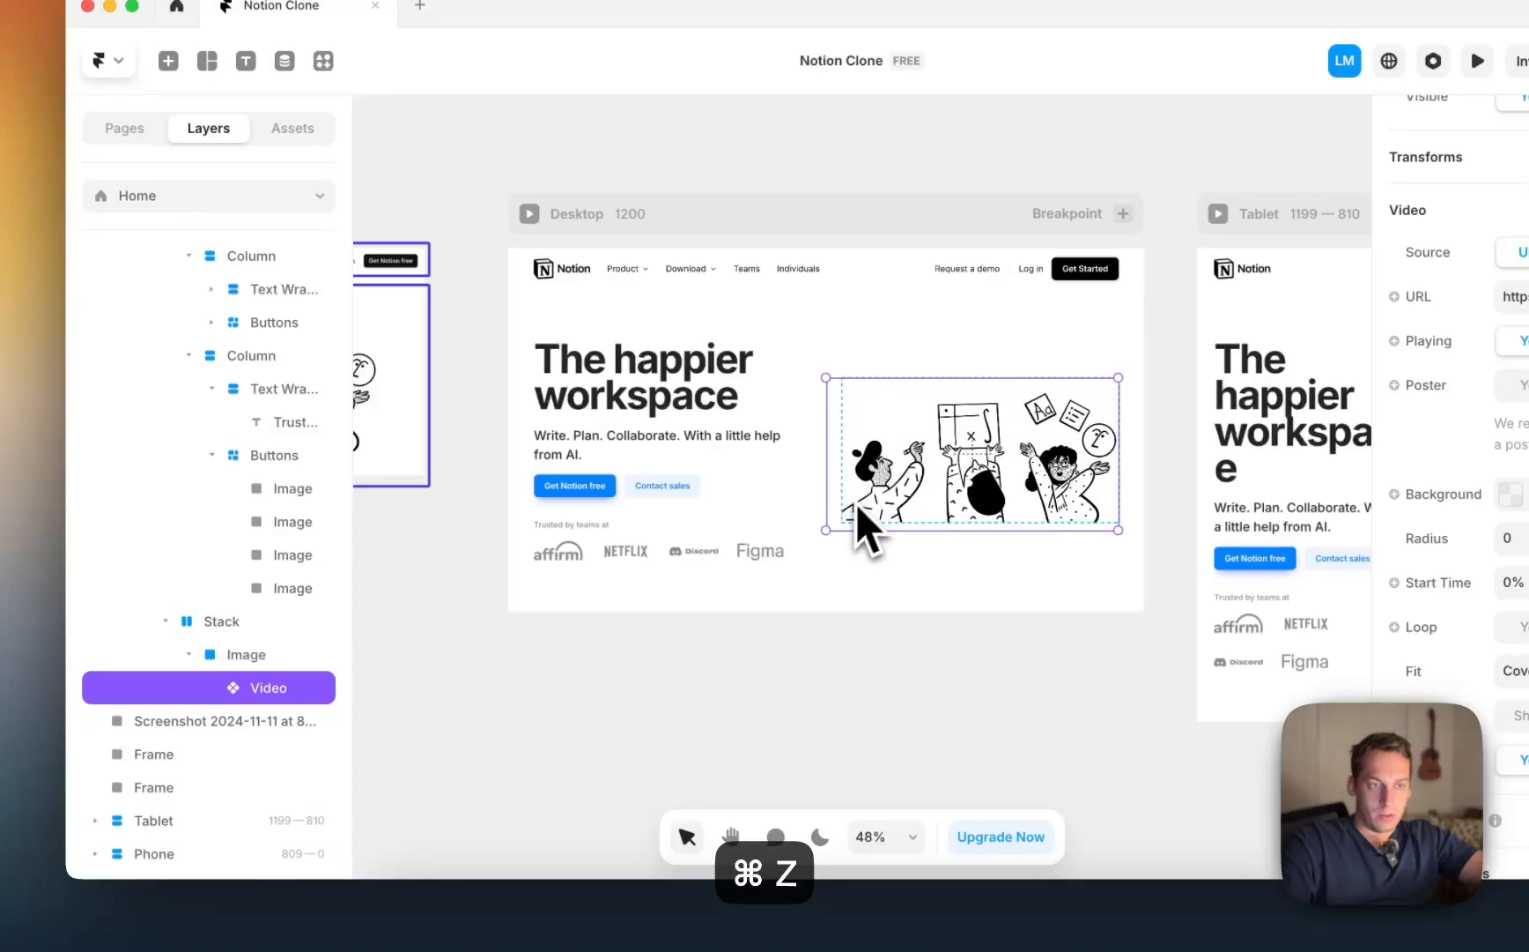
key(super+z)
Step: Set the height sizing of the Image frame holding the hero video to Fill
click(254, 653)
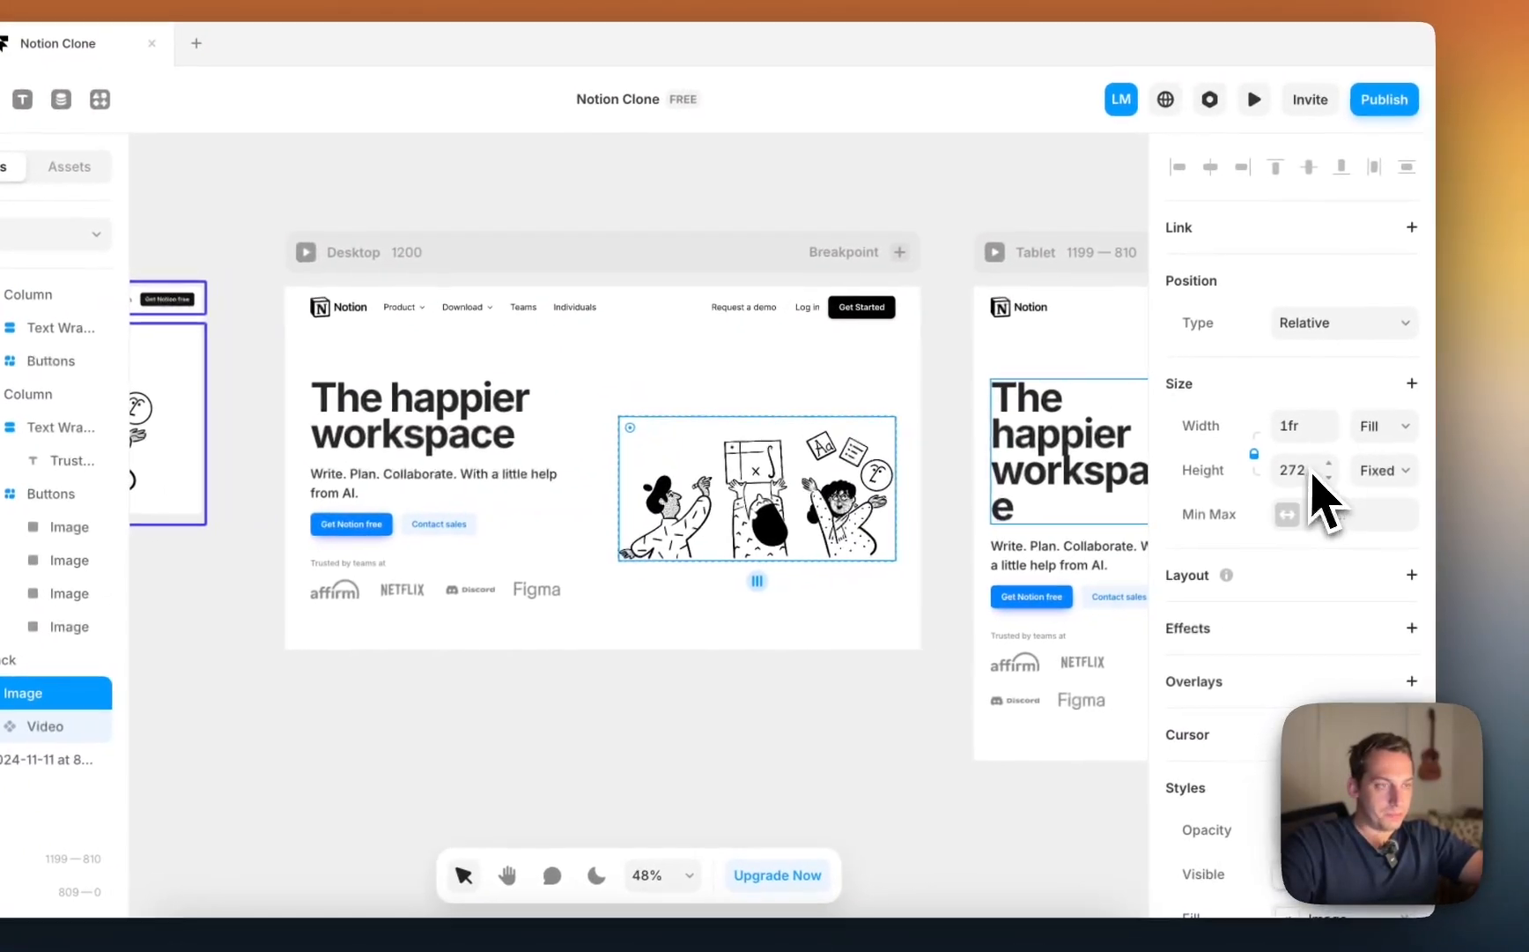
click(1375, 475)
click(1370, 513)
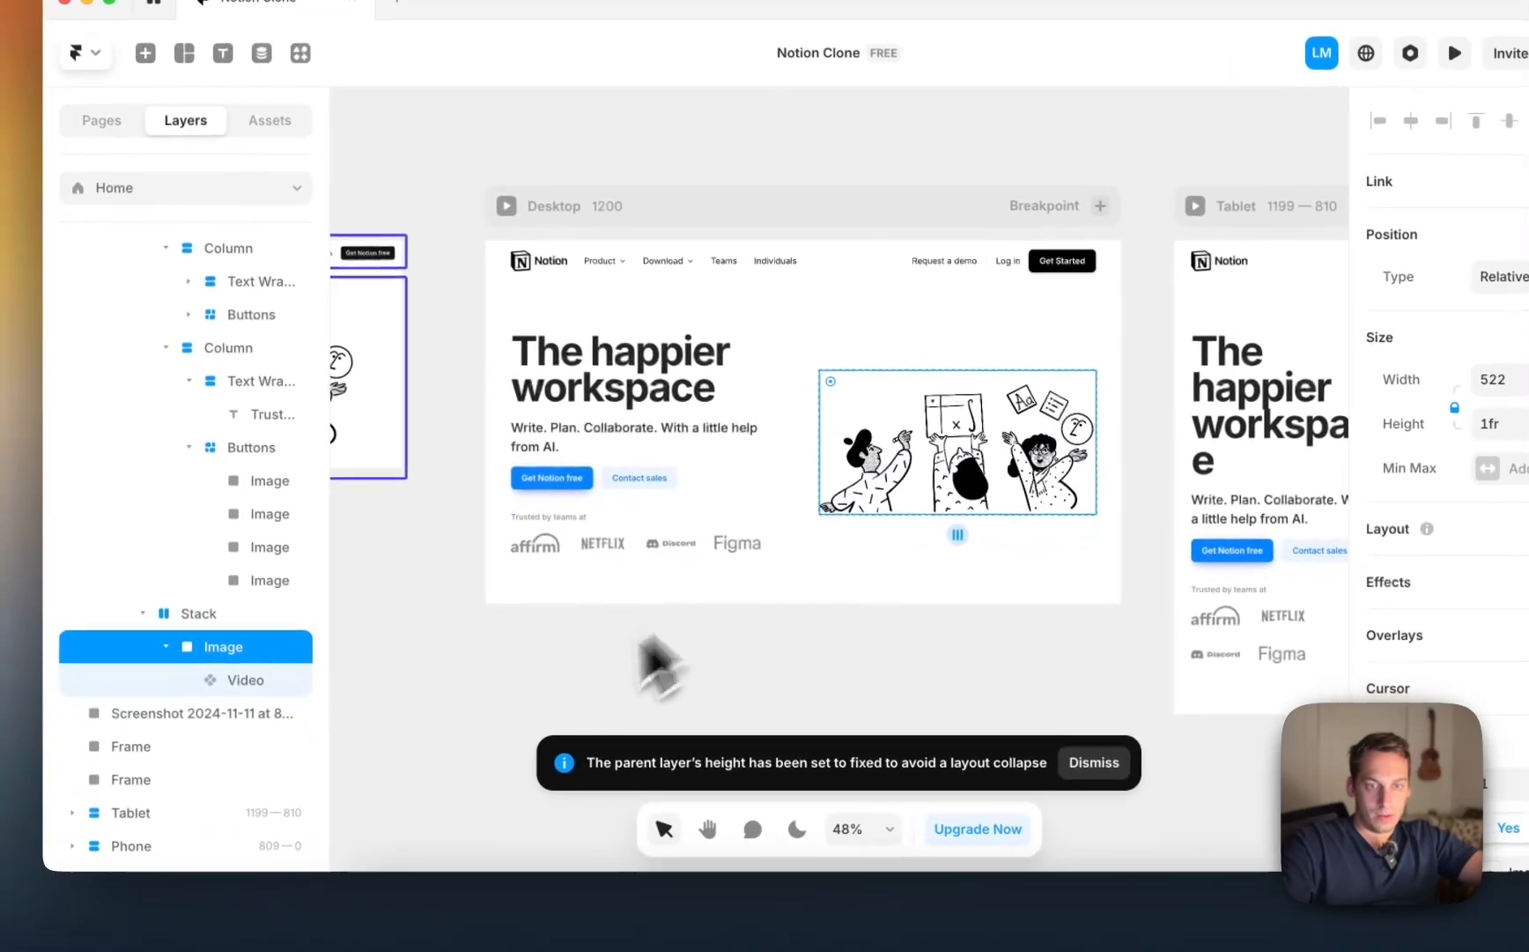
click(310, 674)
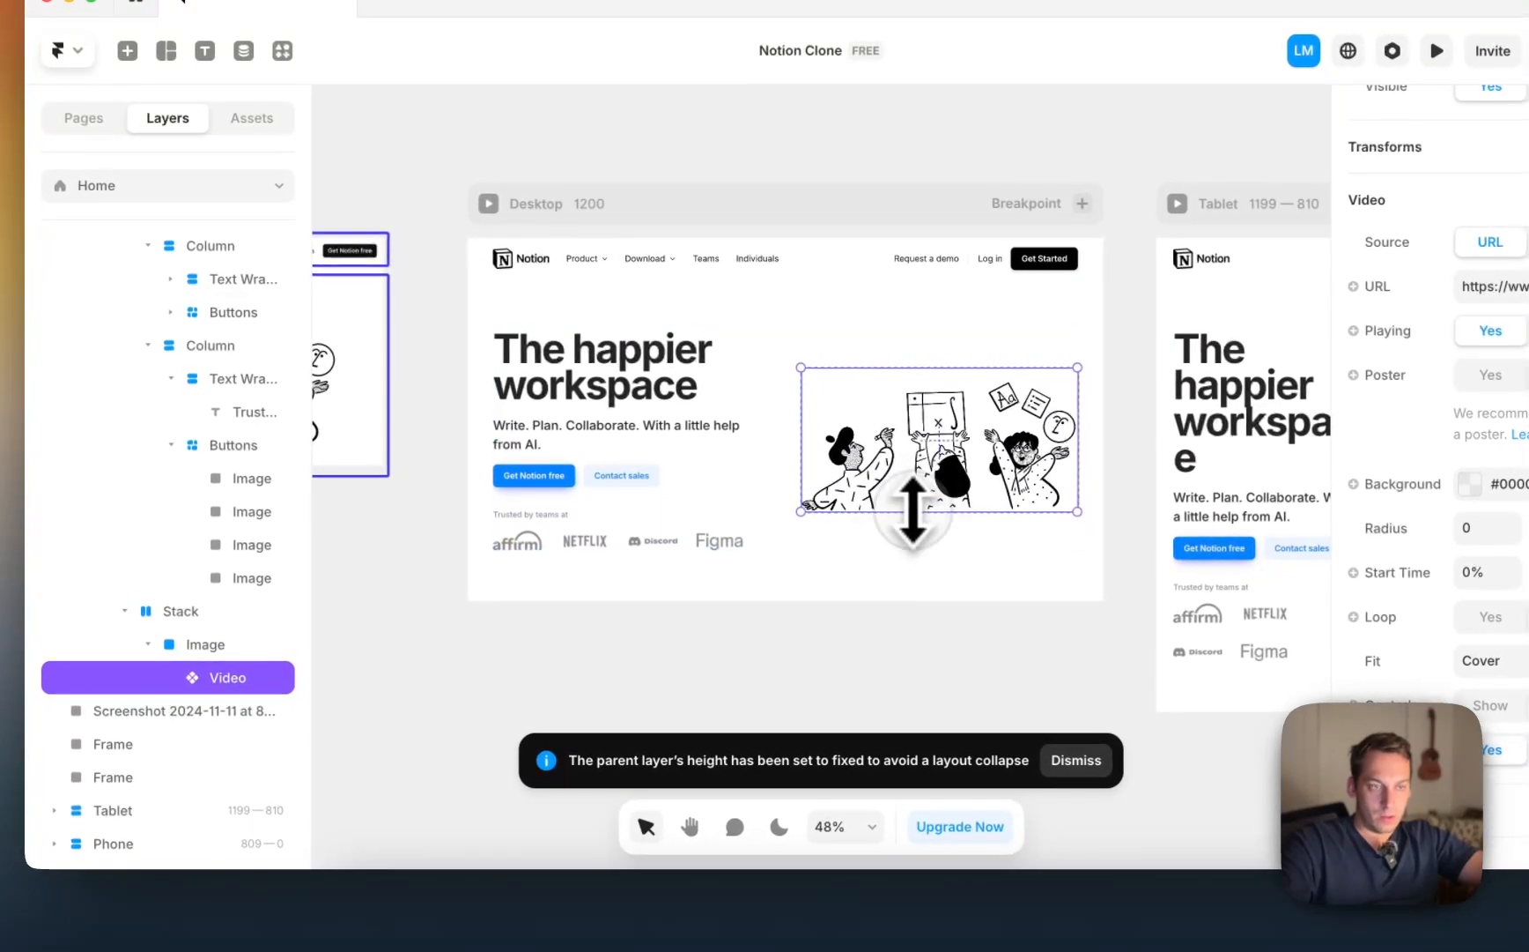
drag(939, 533, 939, 542)
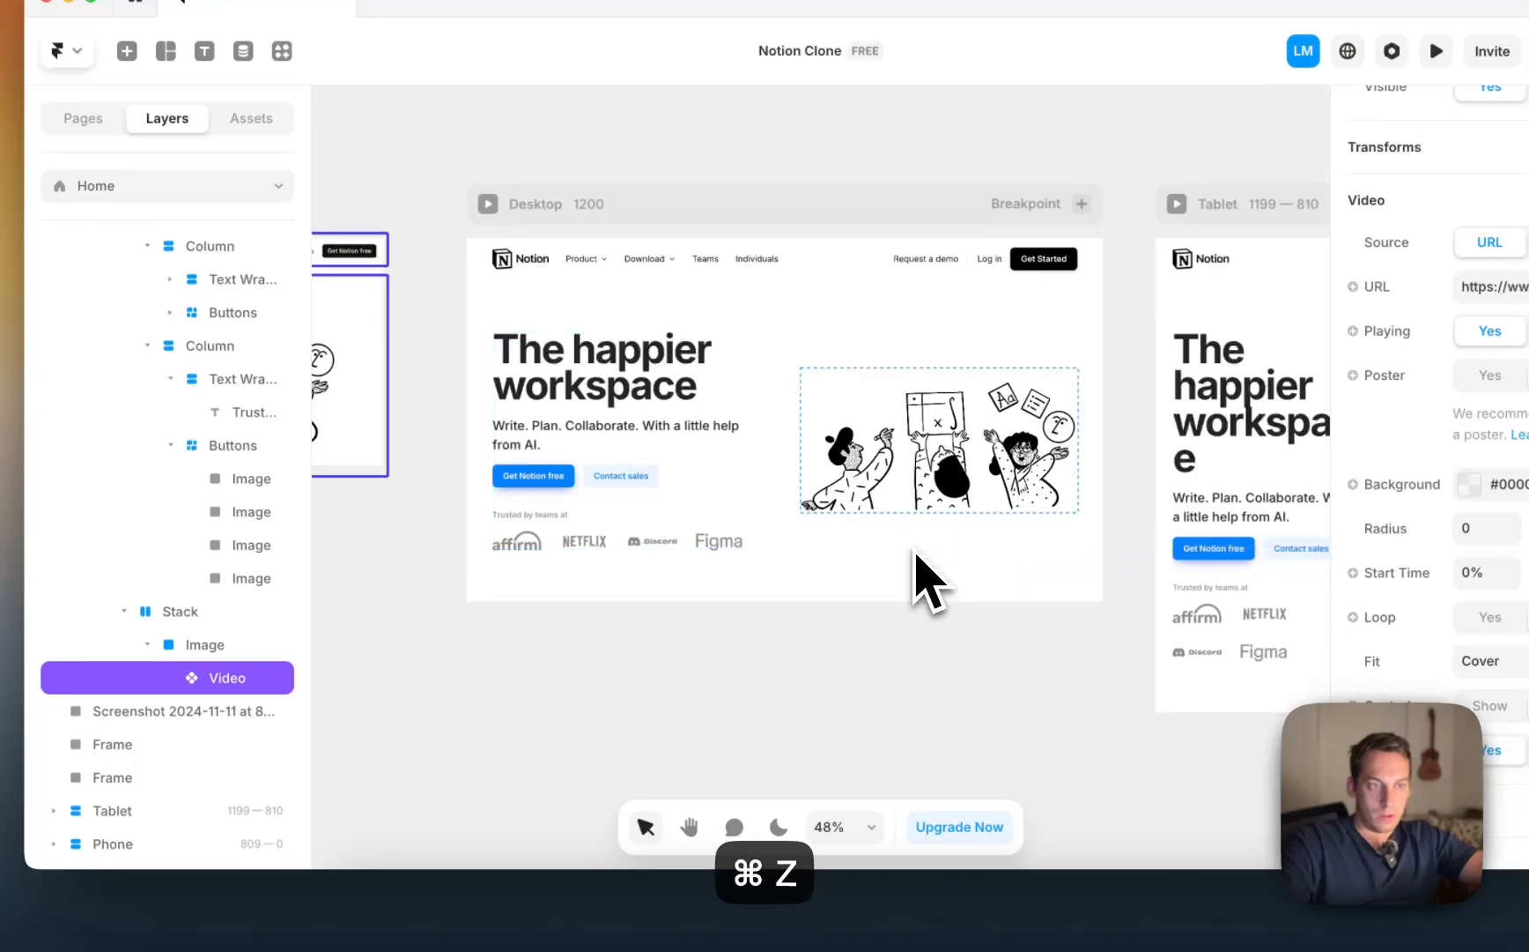
click(969, 657)
Step: Switch to the browser to examine the hero illustration on the live Notion page and return to Framer
key(ctrl+Up)
click(617, 640)
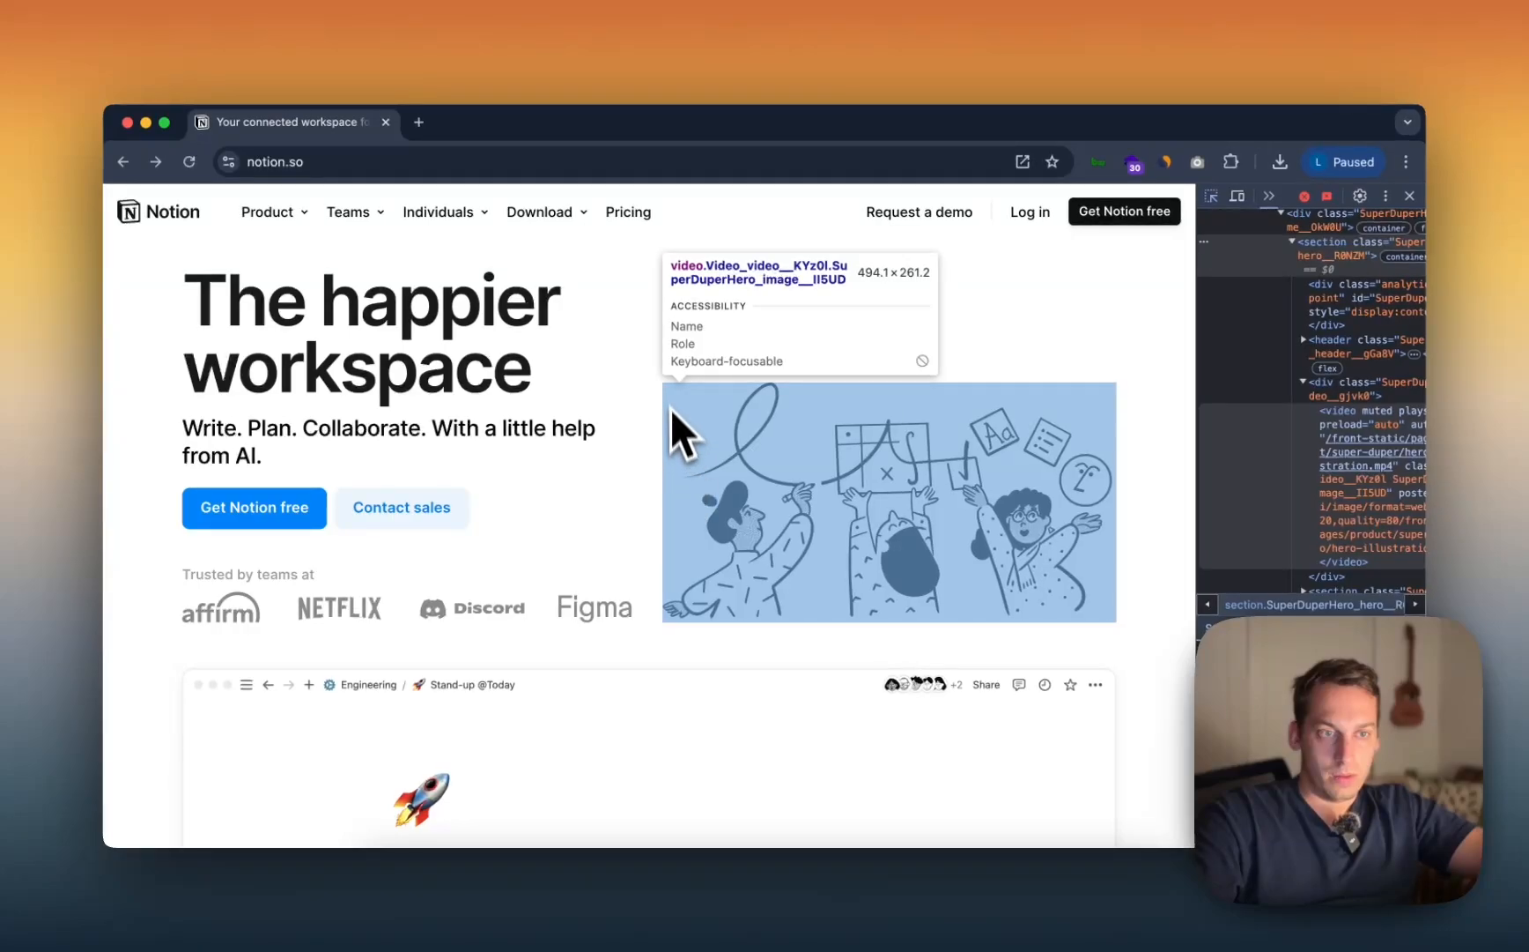
key(ctrl+Up)
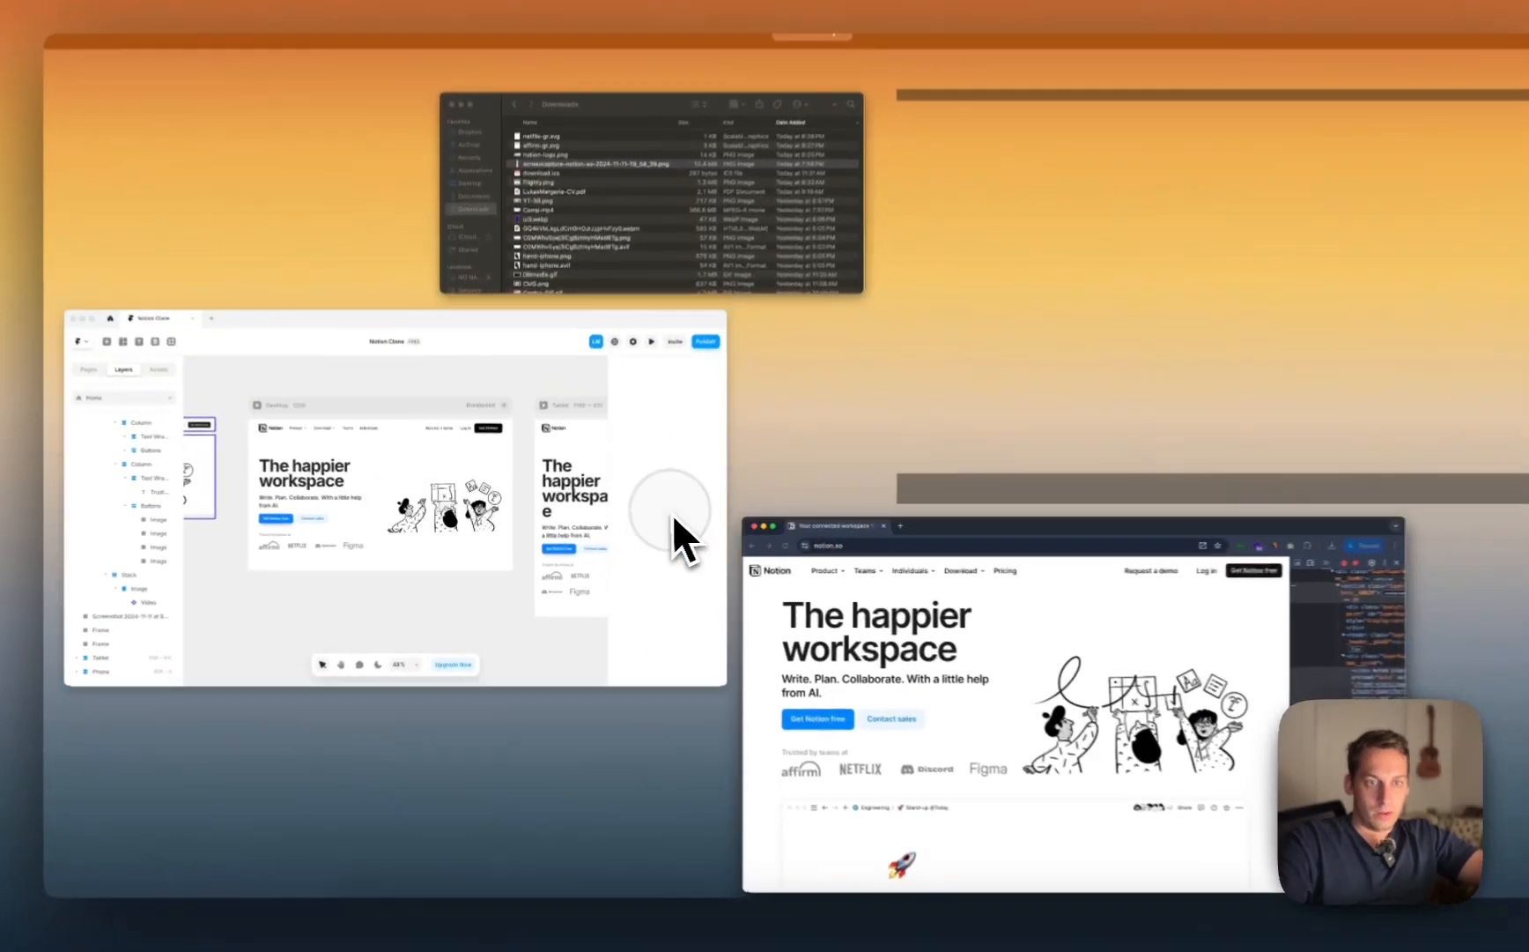
click(673, 515)
Step: Duplicate the Image frame with its video inside the hero's Stack, removing the extra copy of the video alone
click(884, 451)
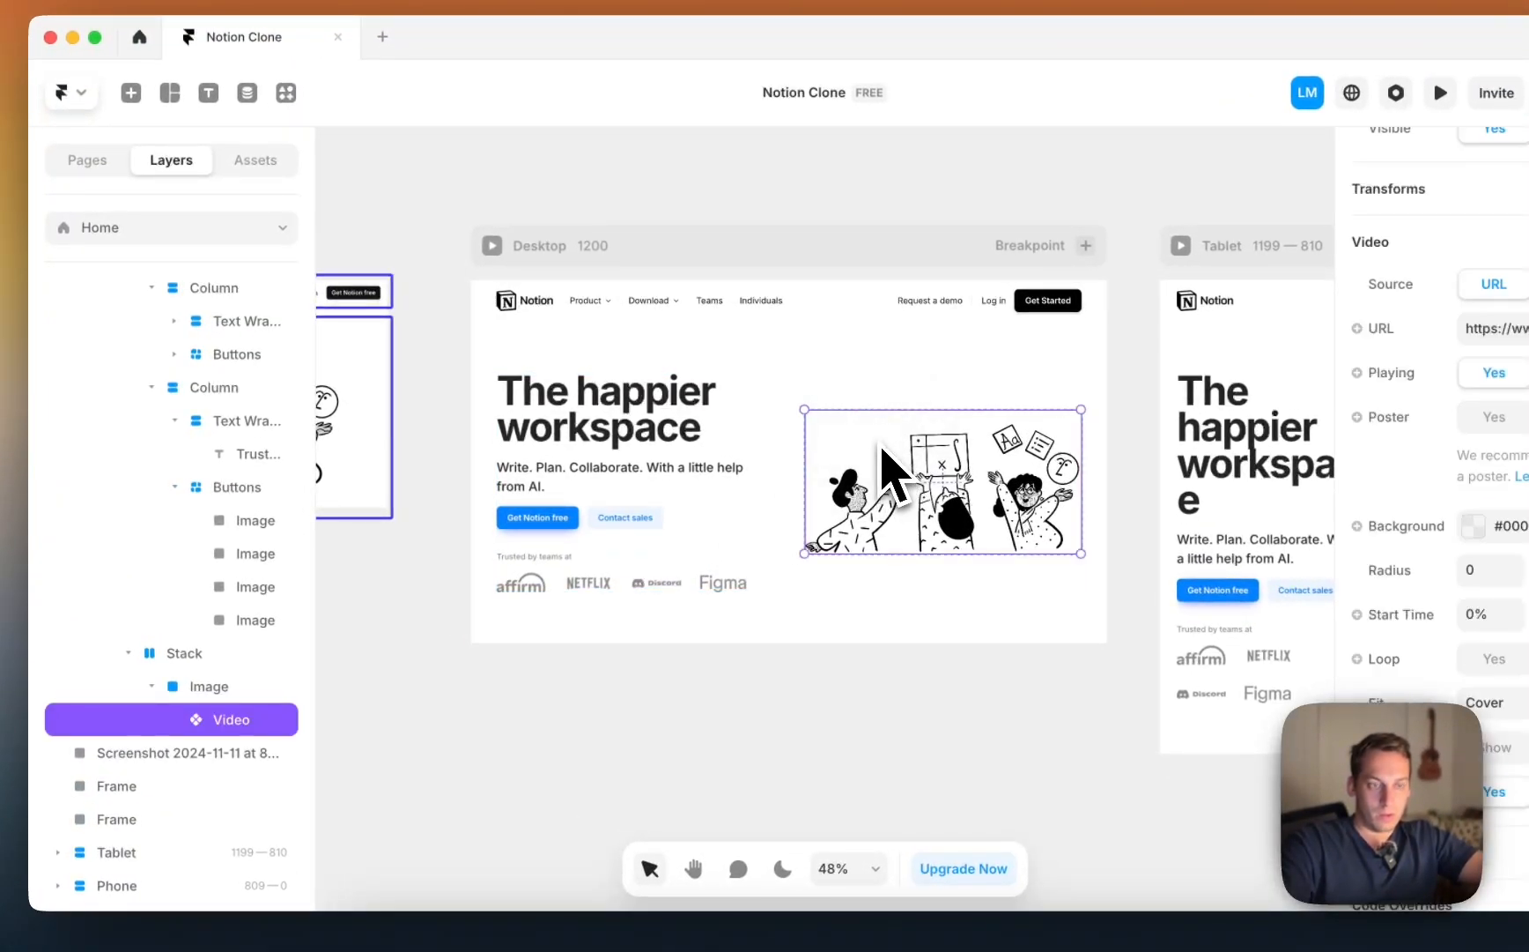
key(super+d)
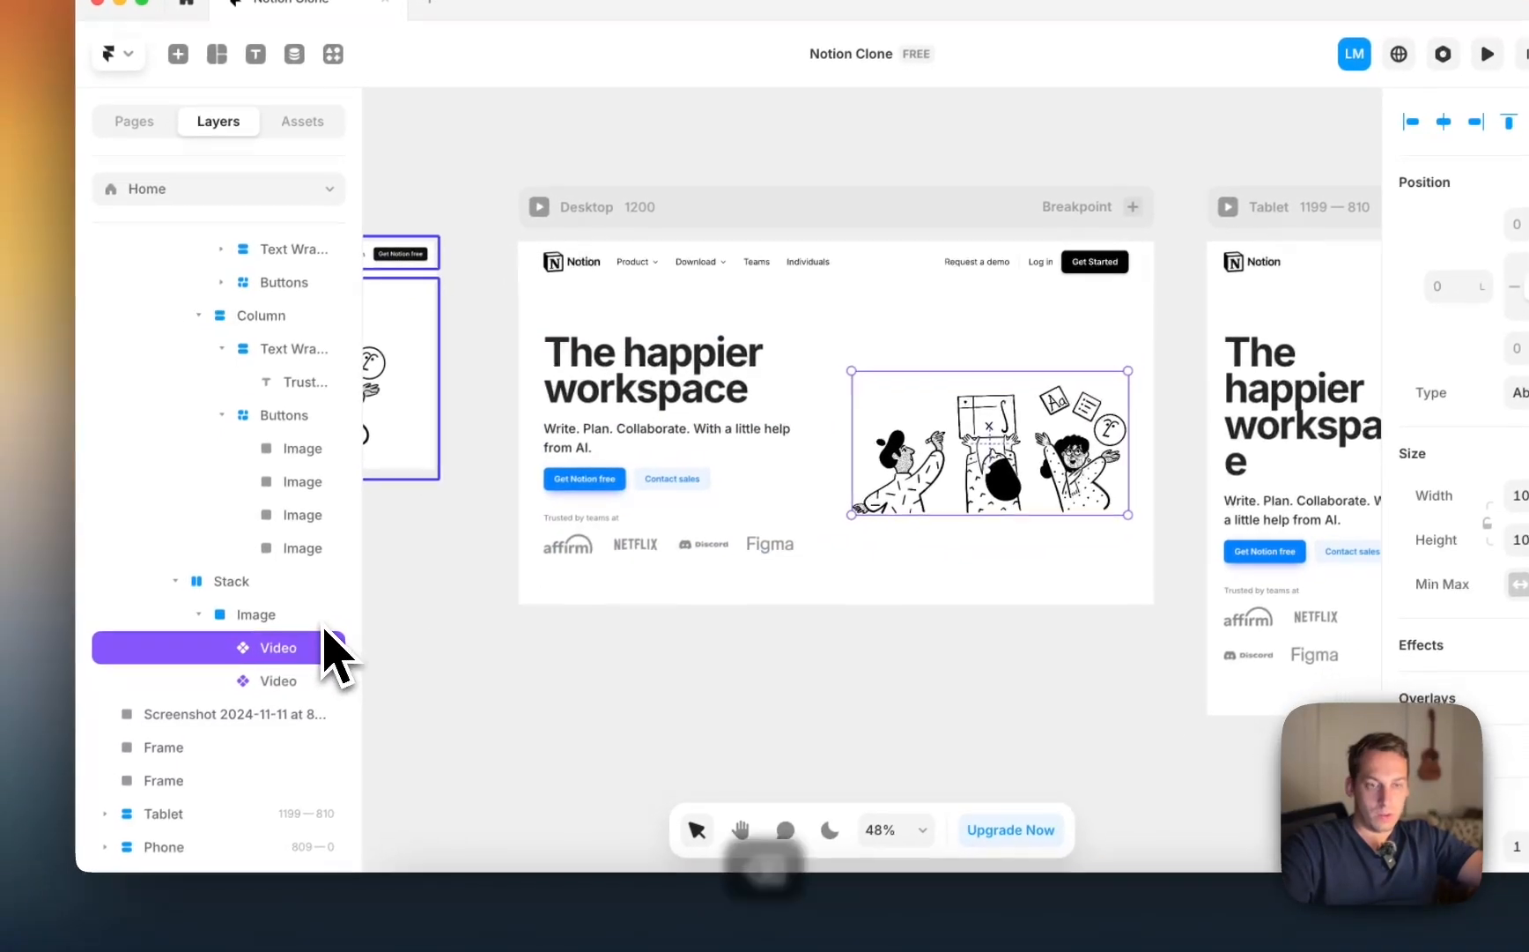
key(BackSpace)
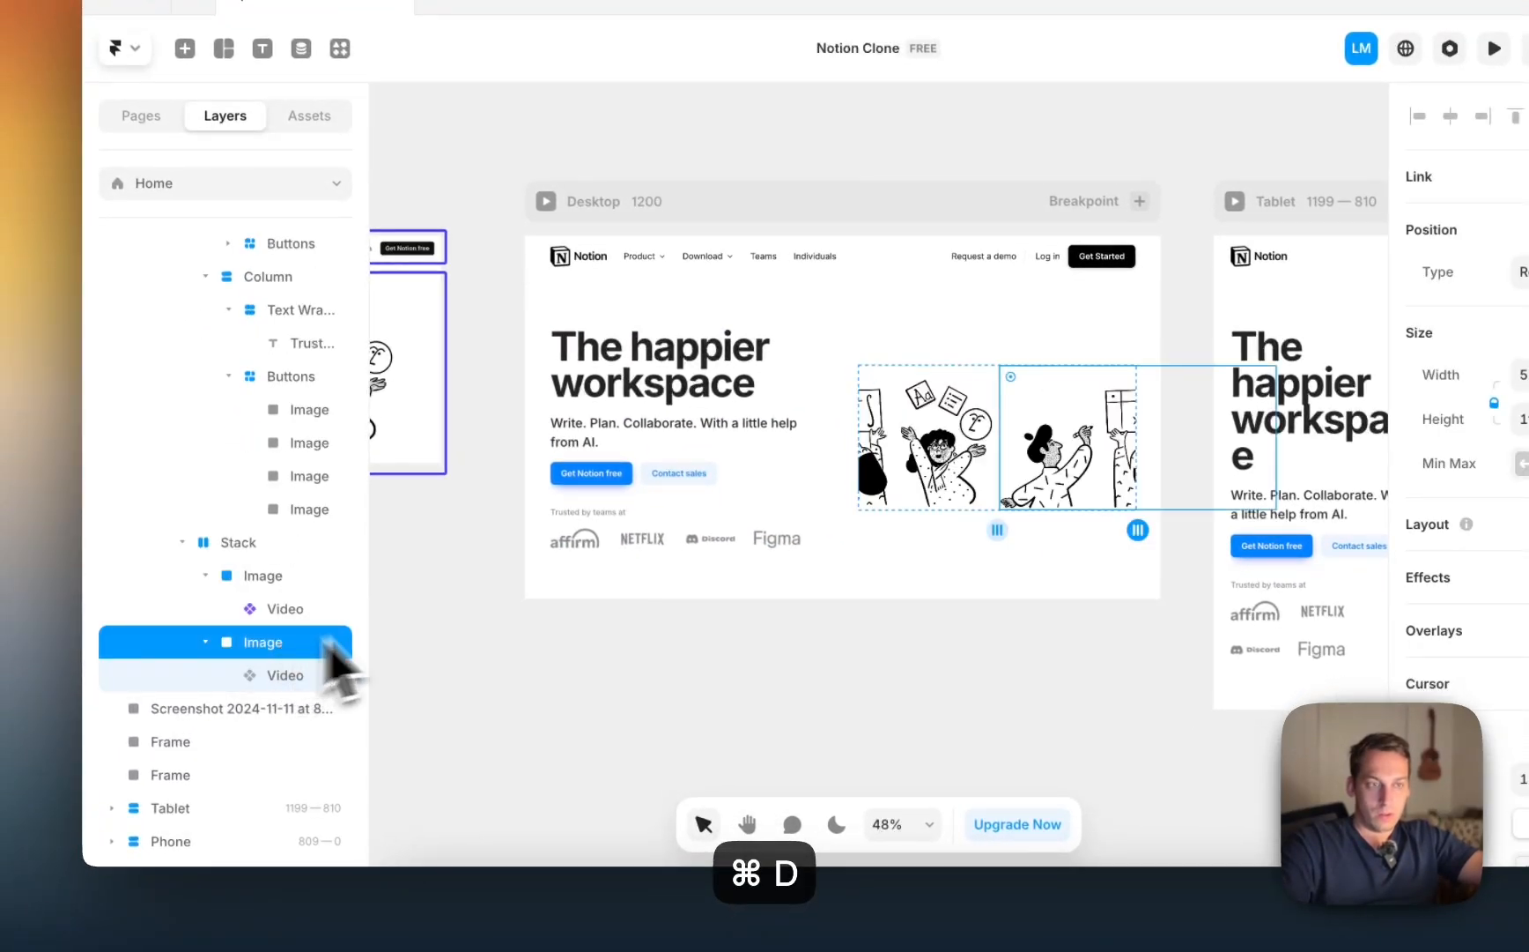
Step: Set the width of both Image frames in the Stack to Fill
click(288, 548)
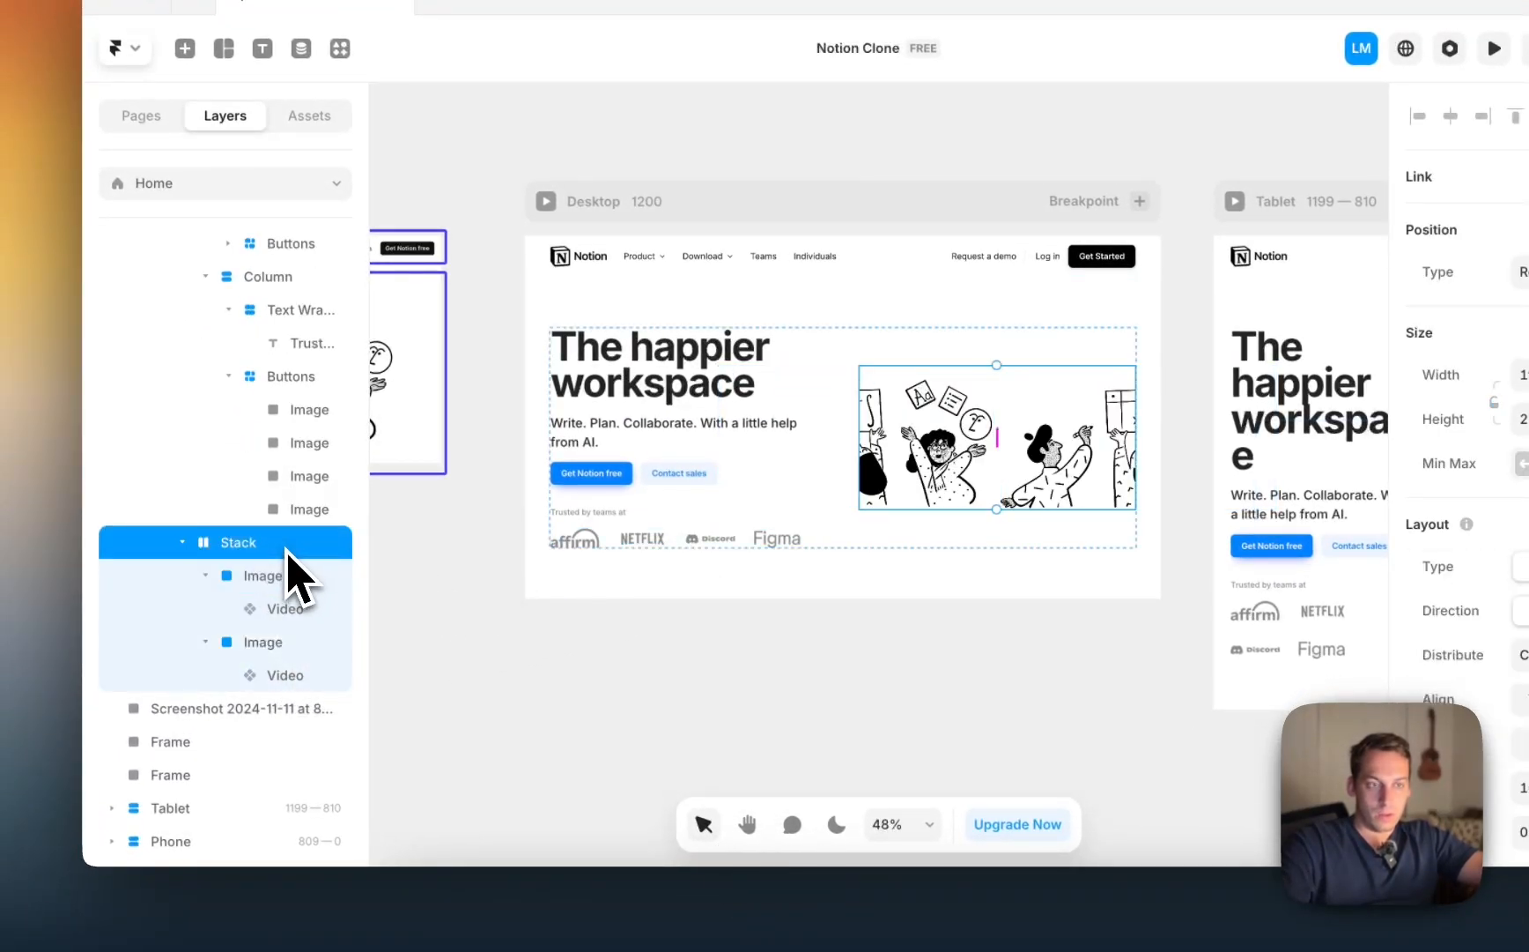
shift+click(273, 643)
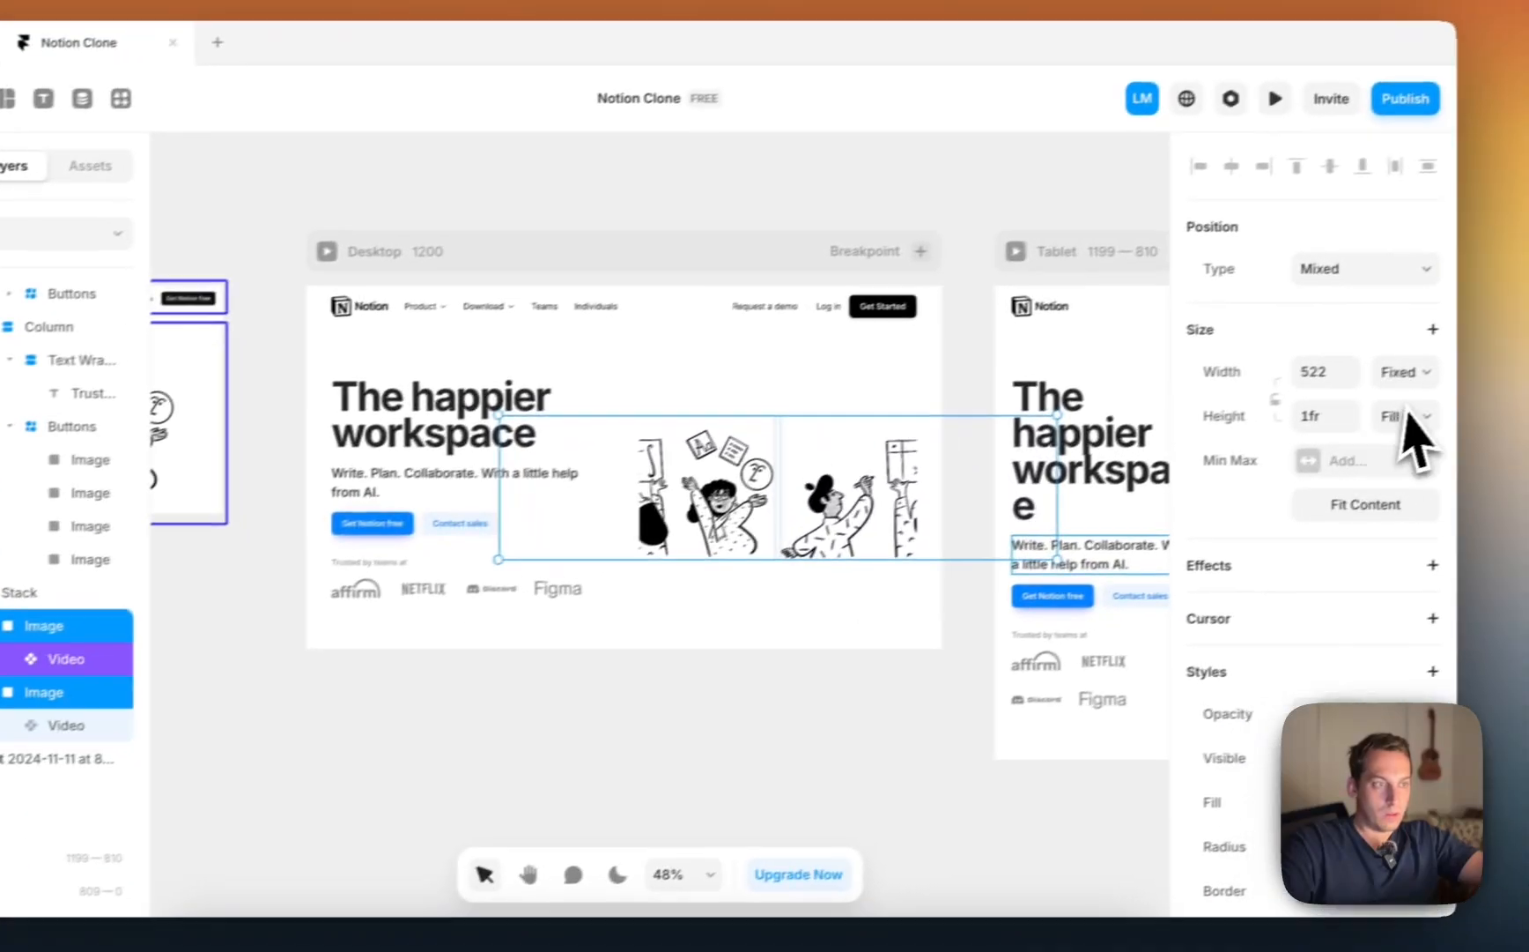
click(1376, 383)
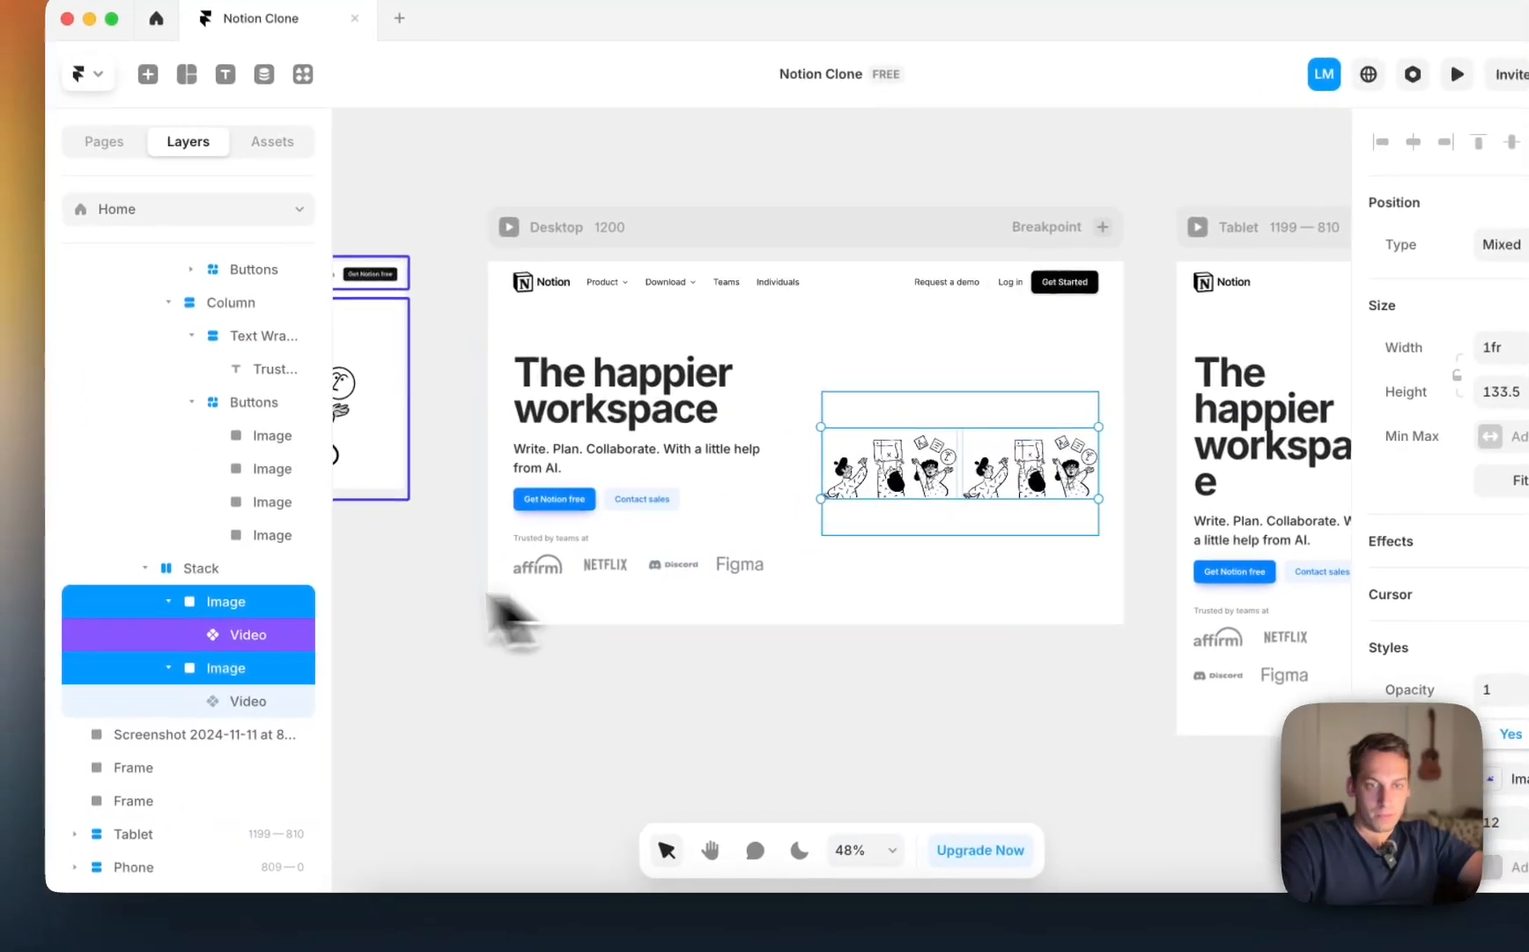
Step: Change the Stack holding both Image frames to a vertical direction and set its height to Fill
click(17, 604)
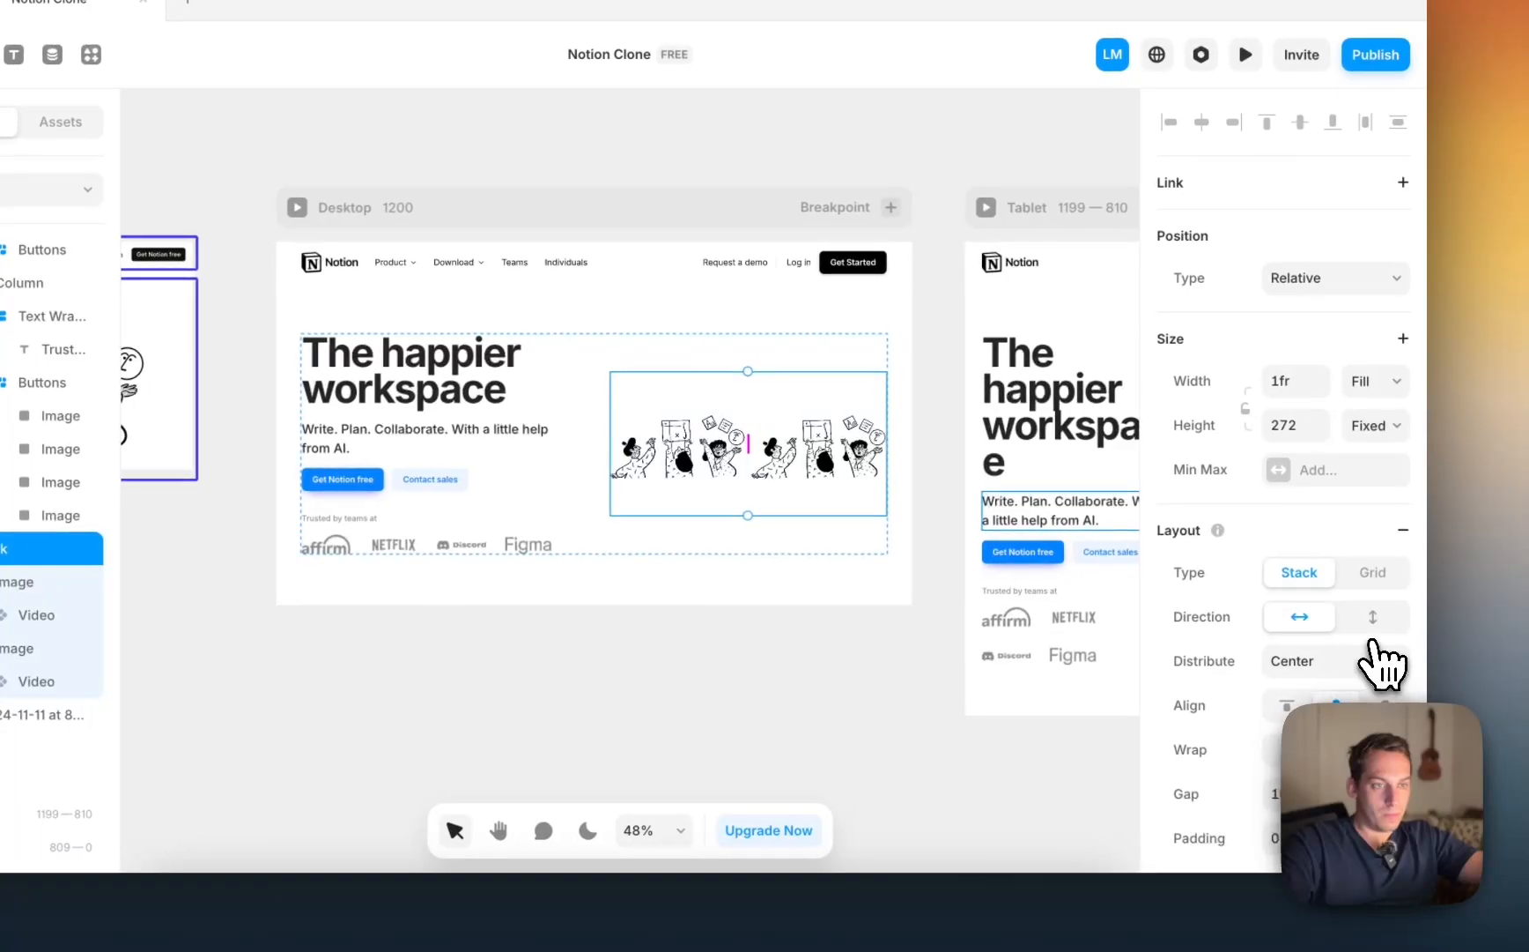
click(1373, 619)
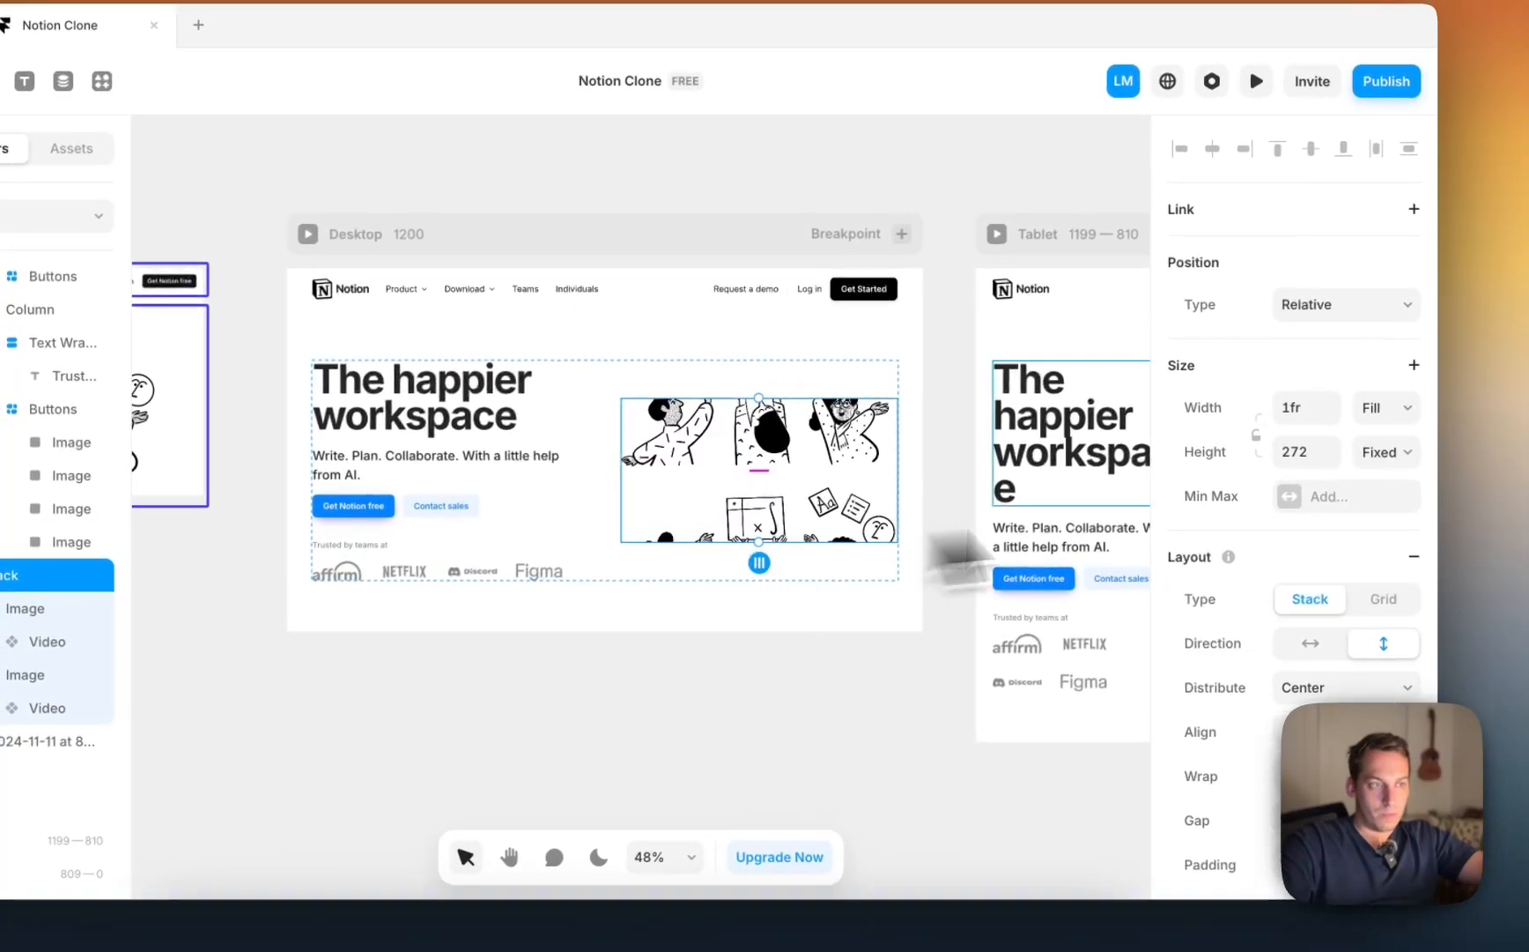
click(1452, 461)
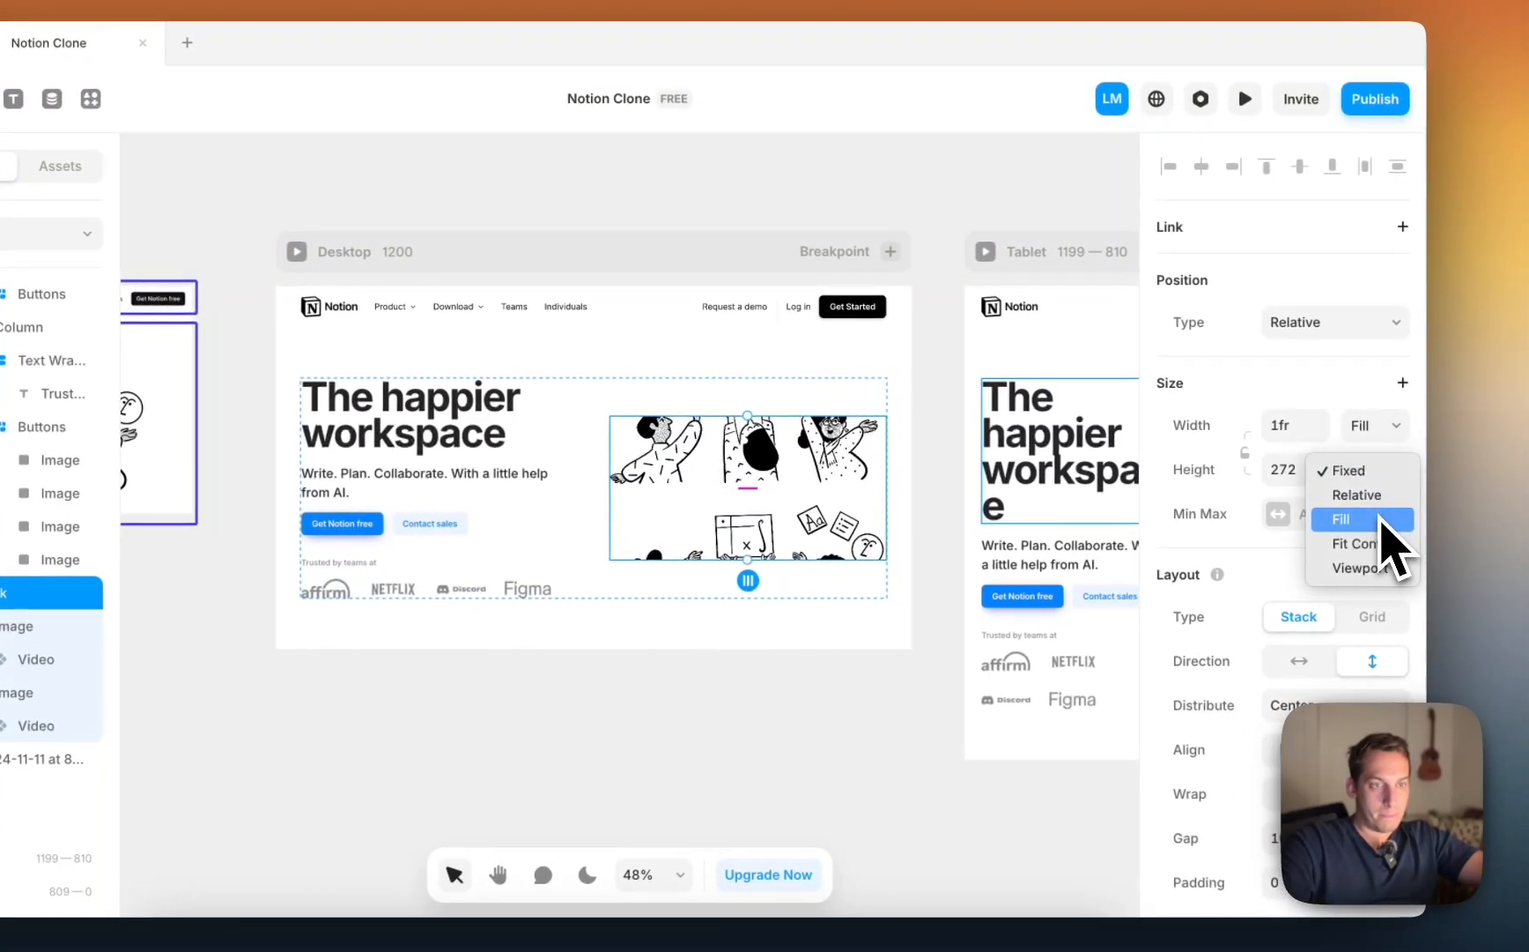
click(1458, 514)
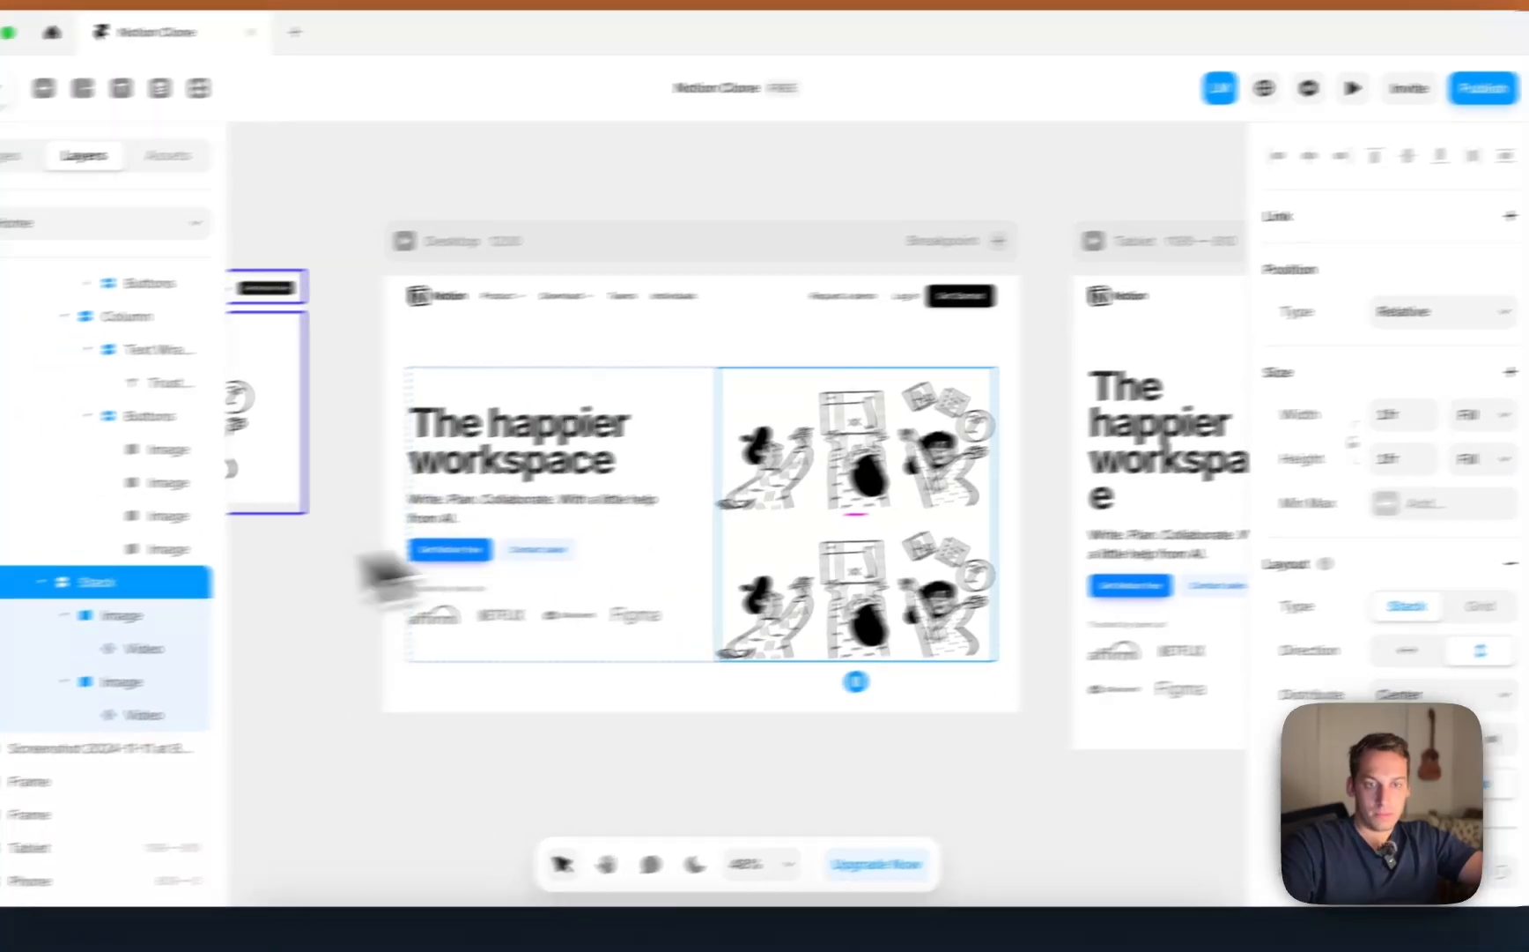
Step: Delete the video from the upper Image frame and reduce the empty frame's height to about 119 px
click(13, 659)
key(BackSpace)
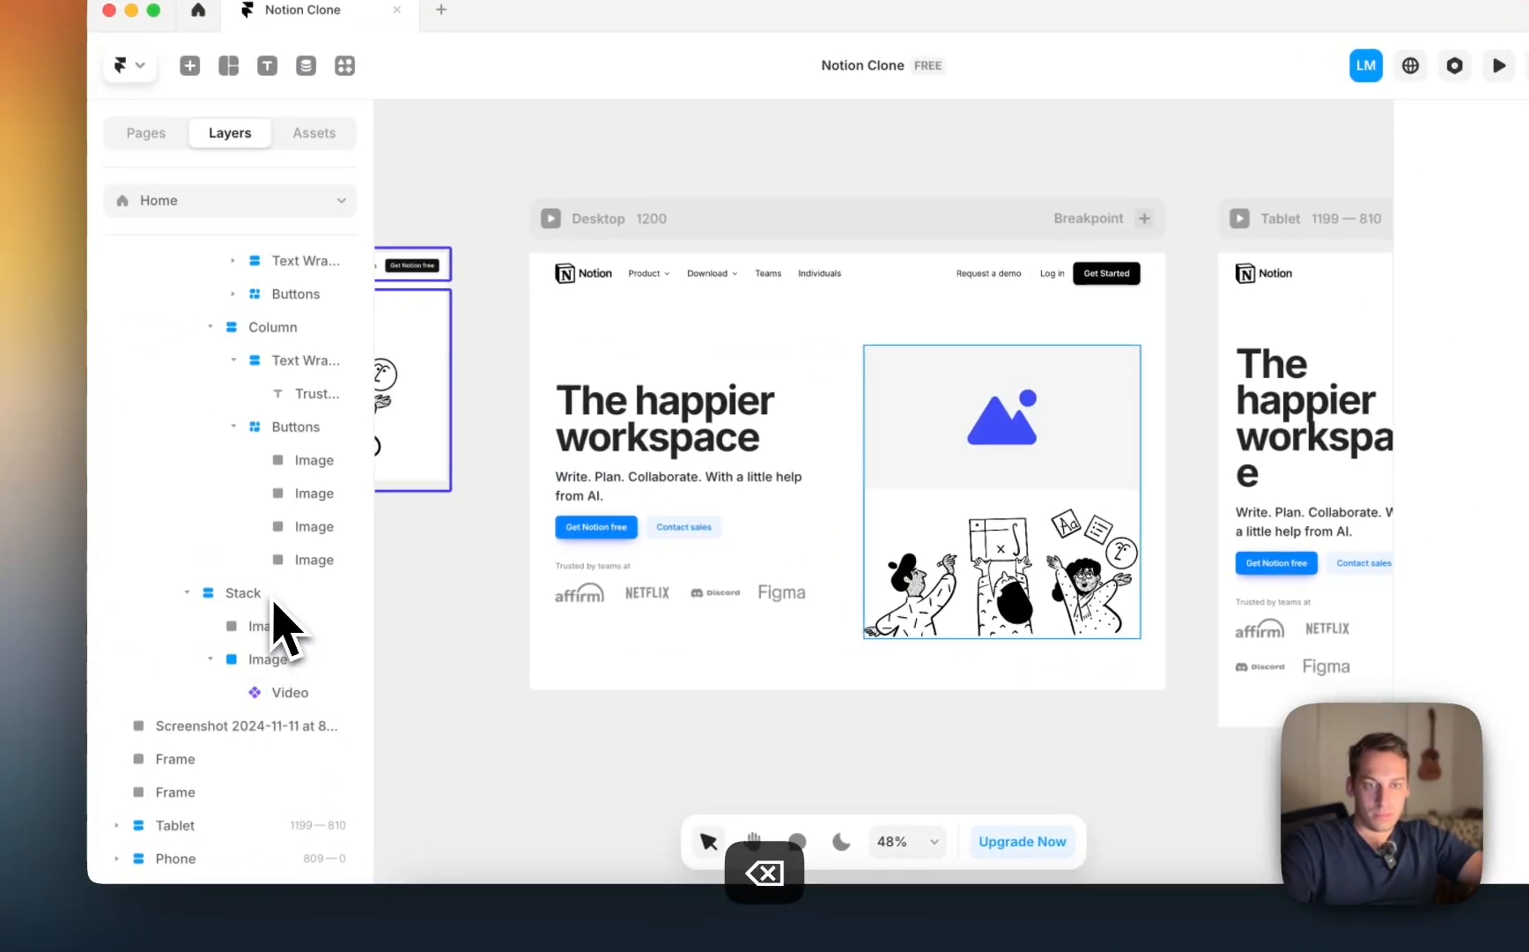
click(275, 621)
scroll(765, 525, up, 5)
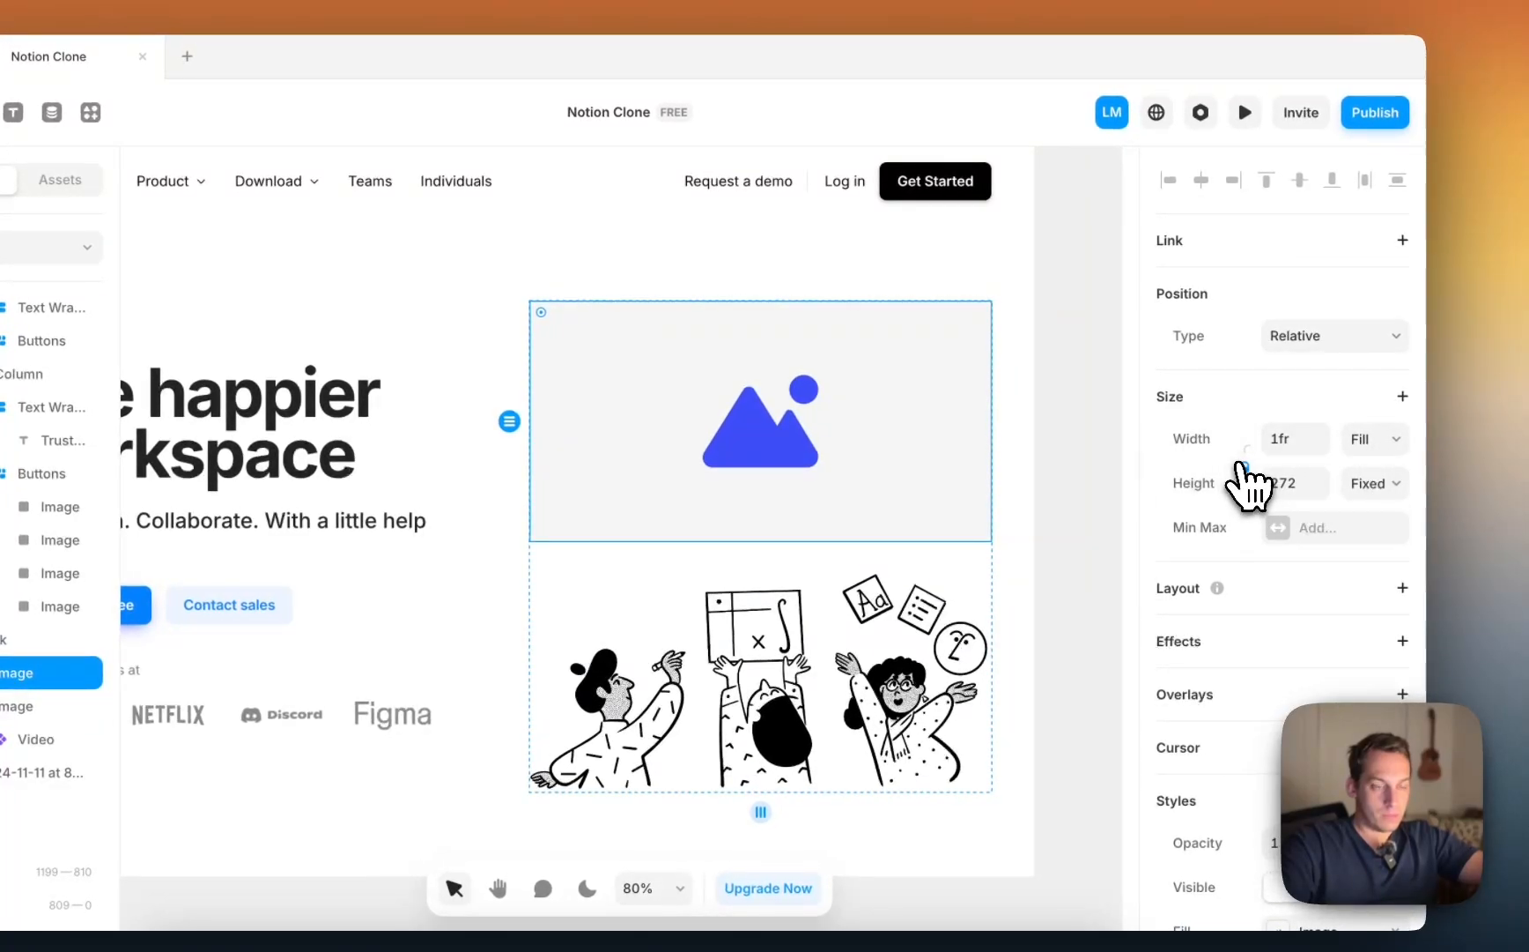
drag(767, 539, 767, 396)
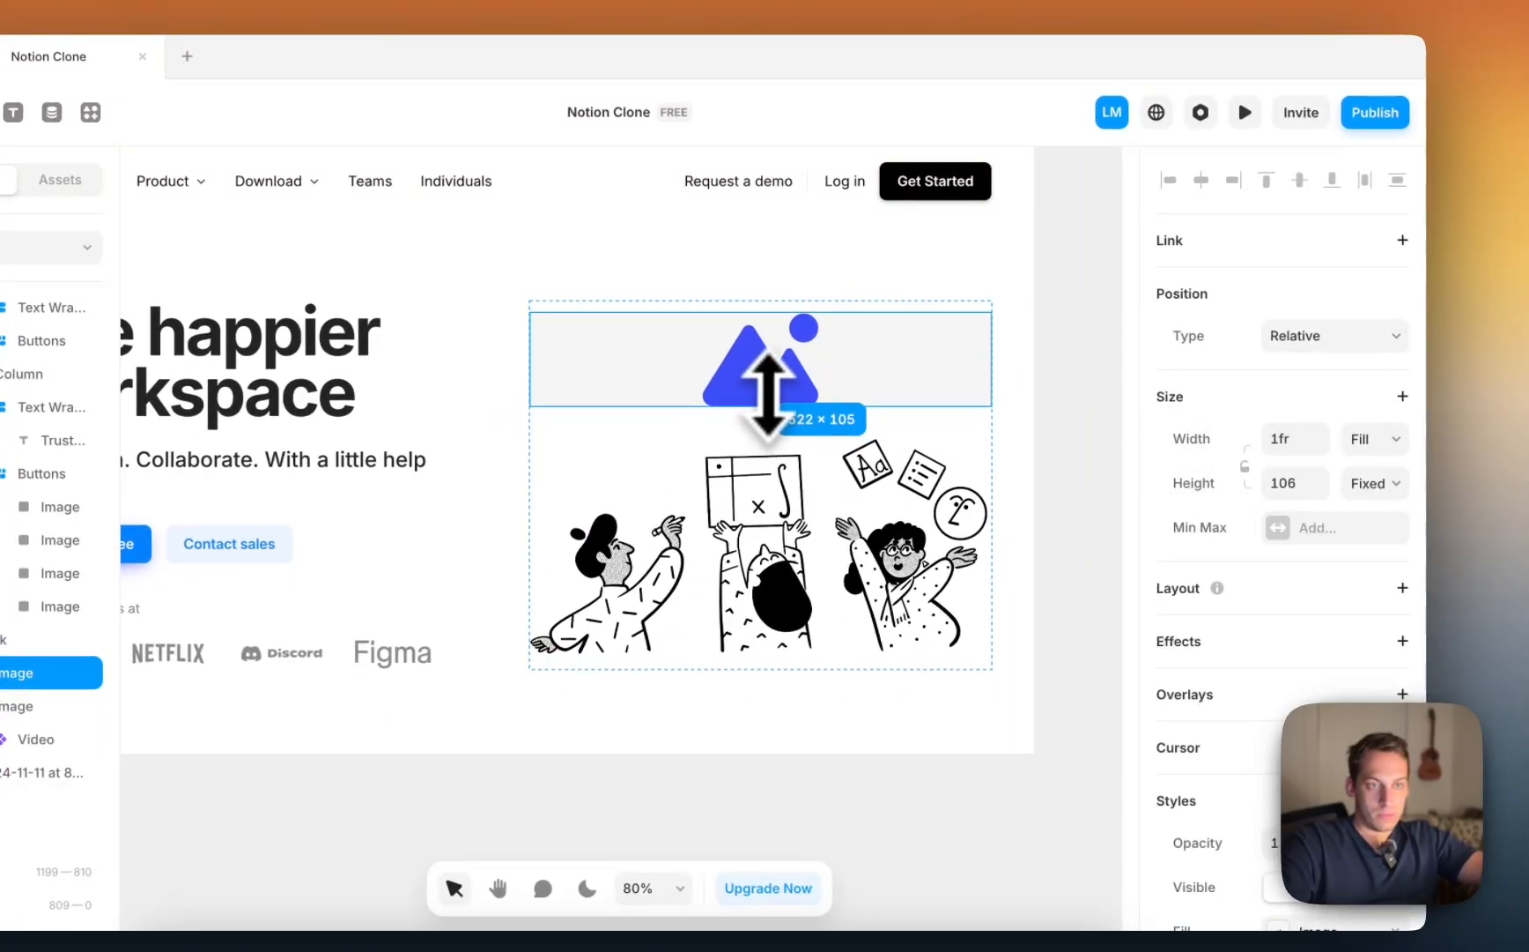
scroll(776, 432, down, 6)
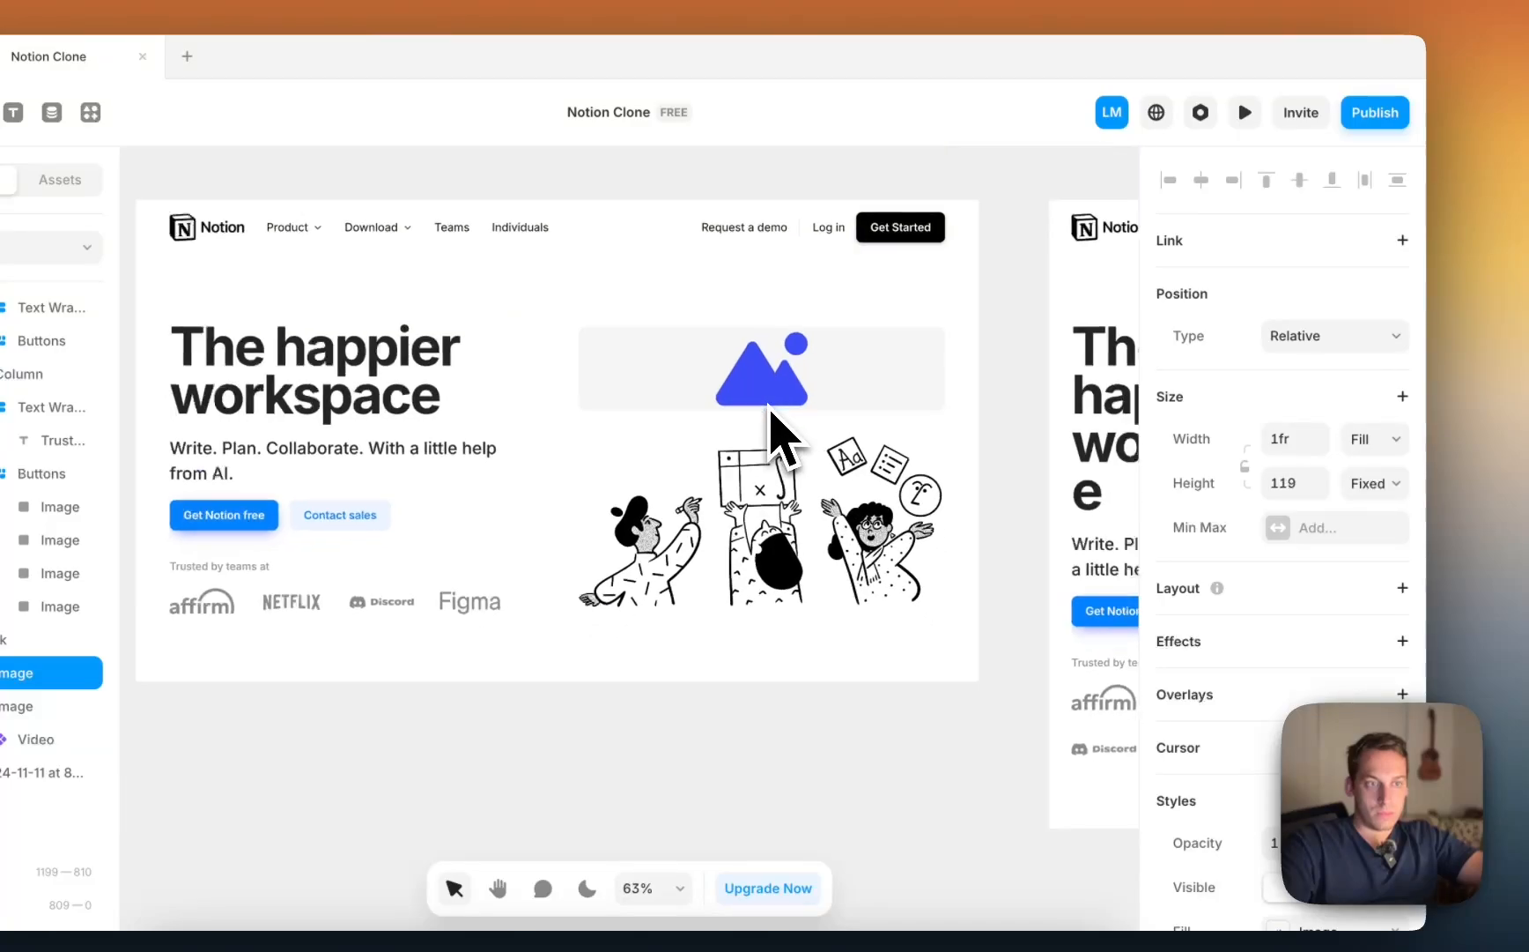
Step: Compare the new hero layout with the original Notion page in the browser and come back to Framer
key(ctrl+Up)
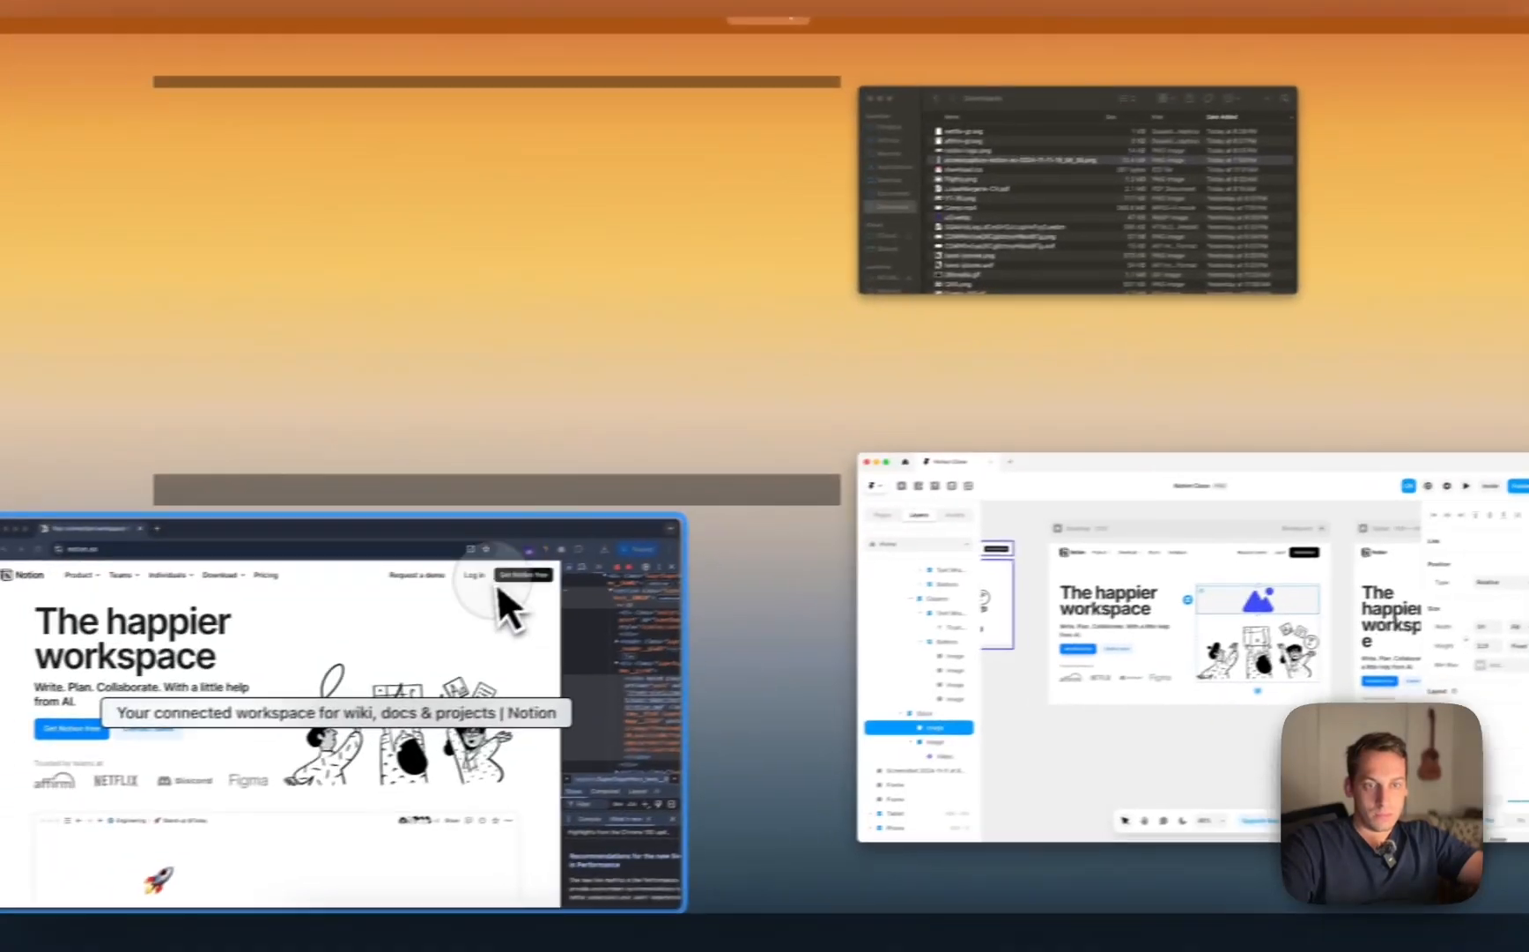
click(497, 581)
key(ctrl+Up)
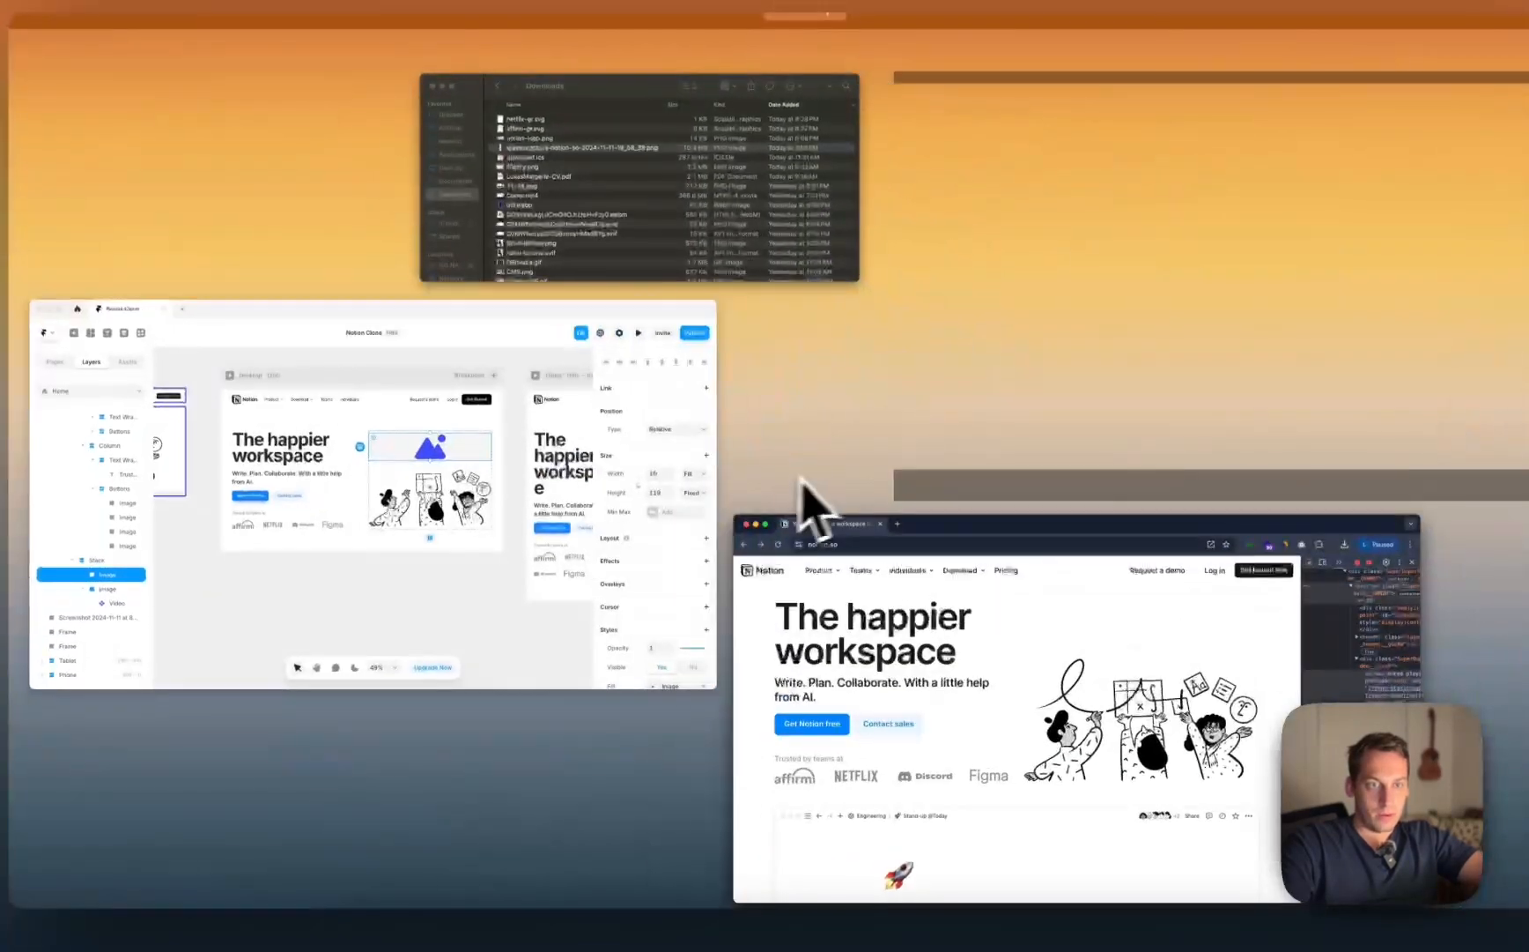
click(696, 493)
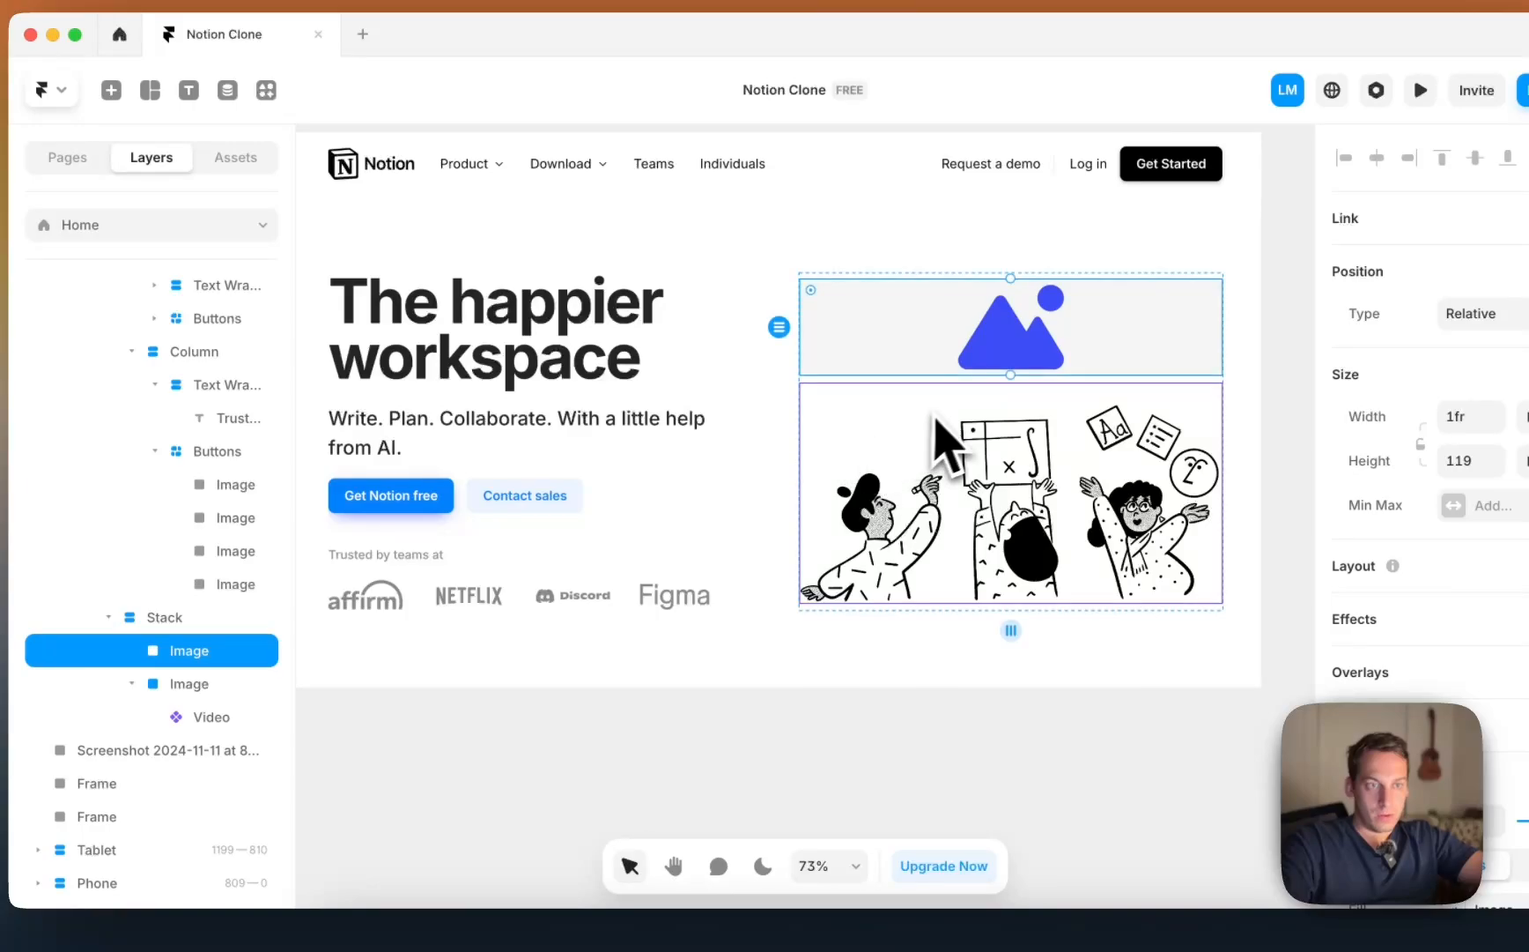
Step: Extend the hero video upward to about 113% height and set its Image frame's height and width to Fit Content
click(994, 414)
drag(1000, 386, 1001, 351)
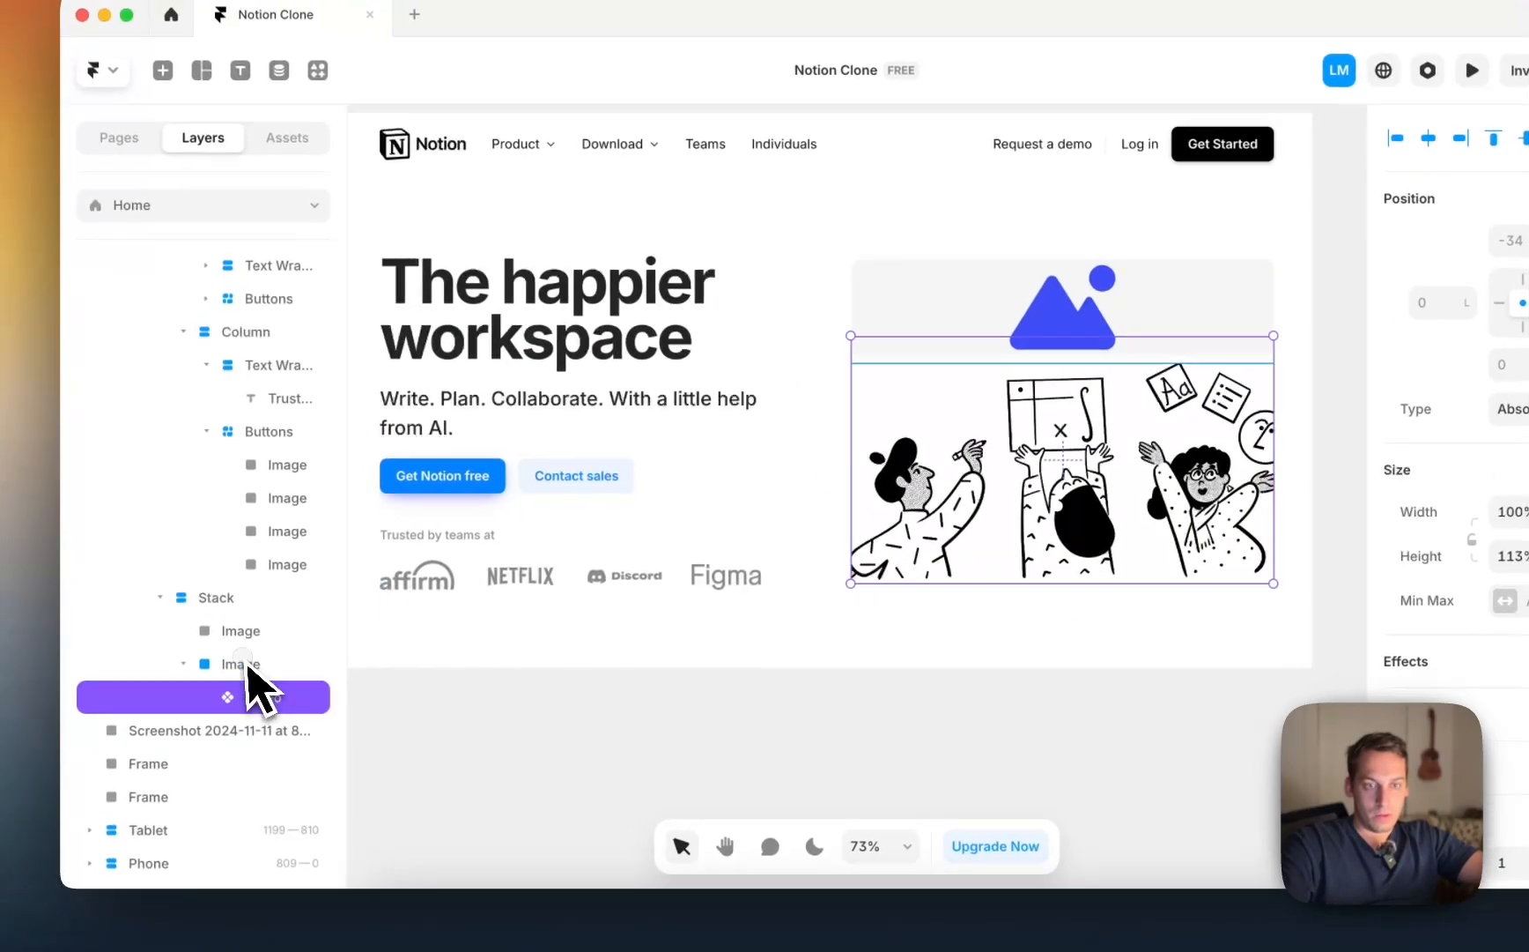
click(196, 684)
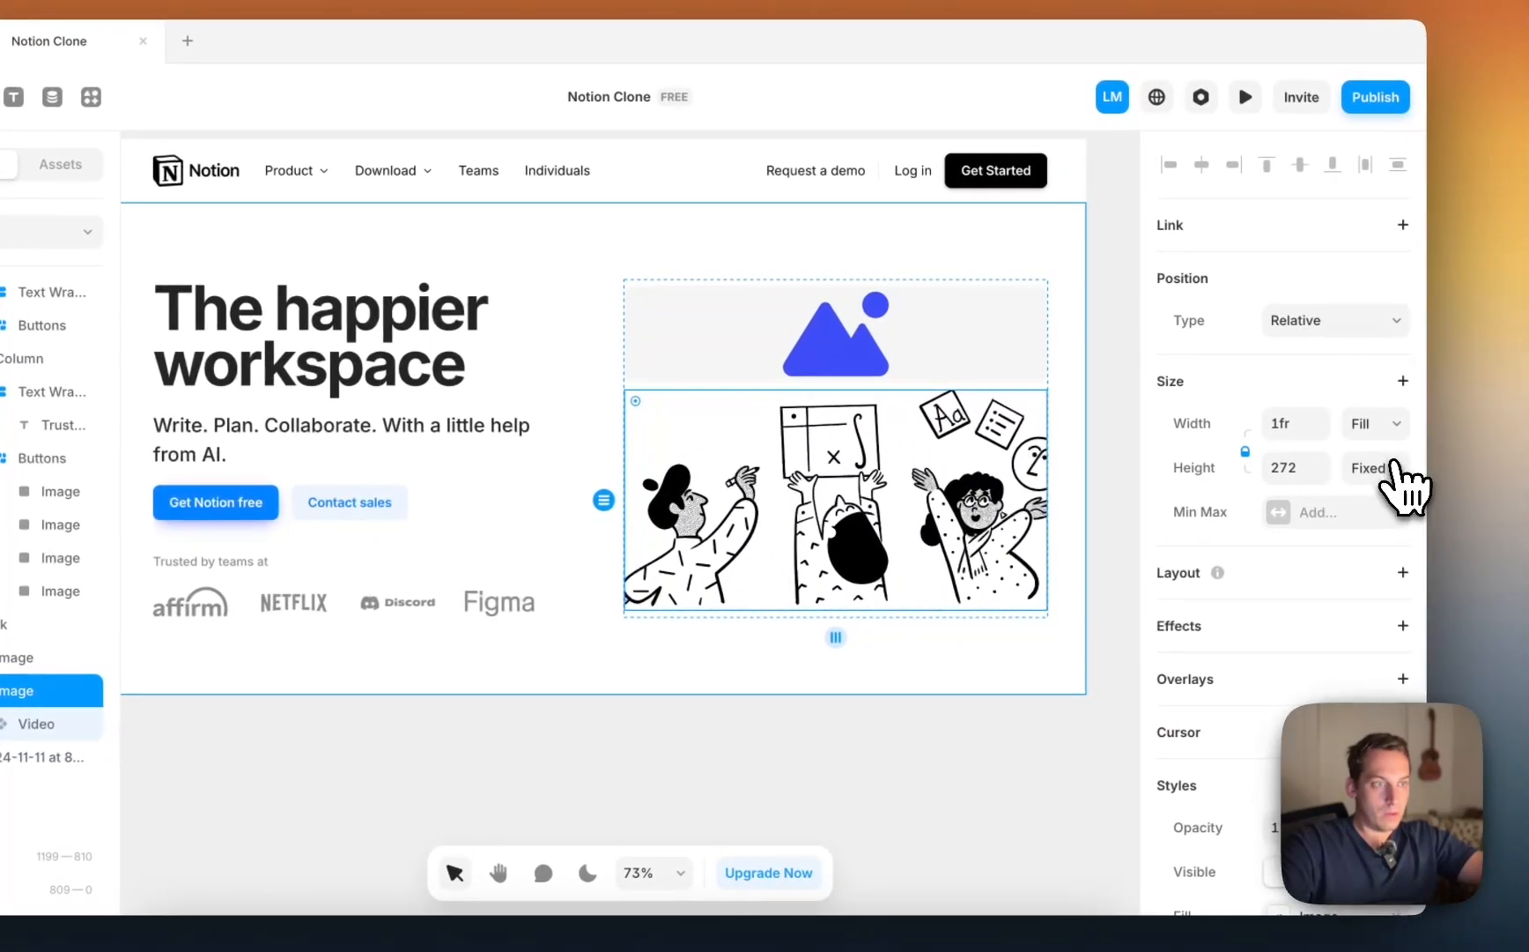
click(1528, 438)
click(1379, 543)
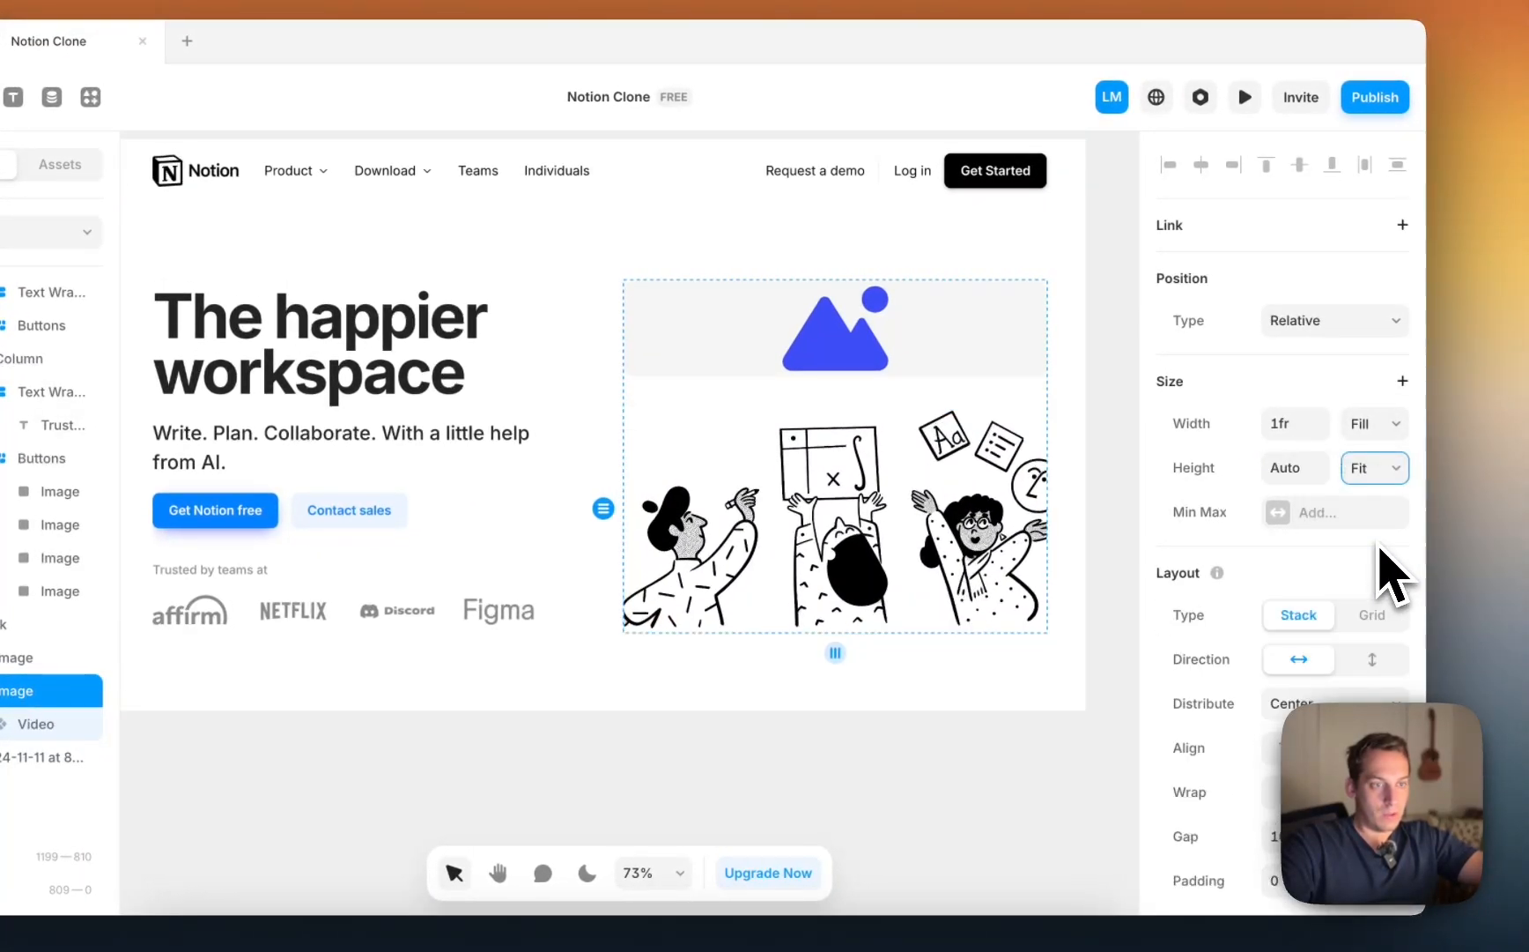
click(1361, 449)
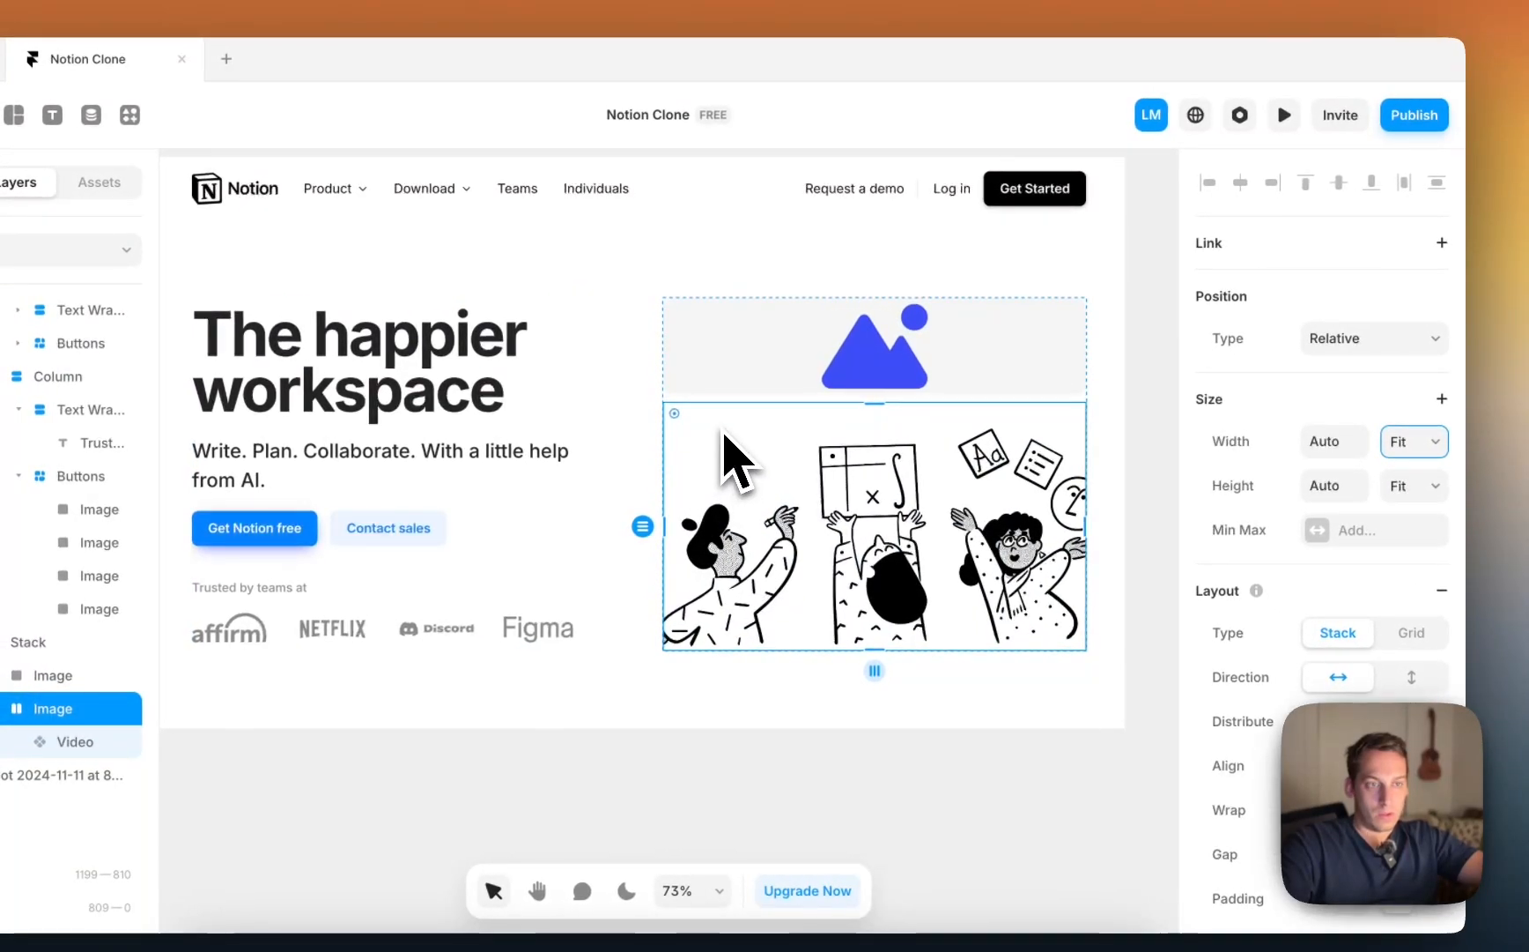
Step: Set the width of the hero Stack containing both Image frames to a fixed 601 px
click(708, 402)
click(703, 403)
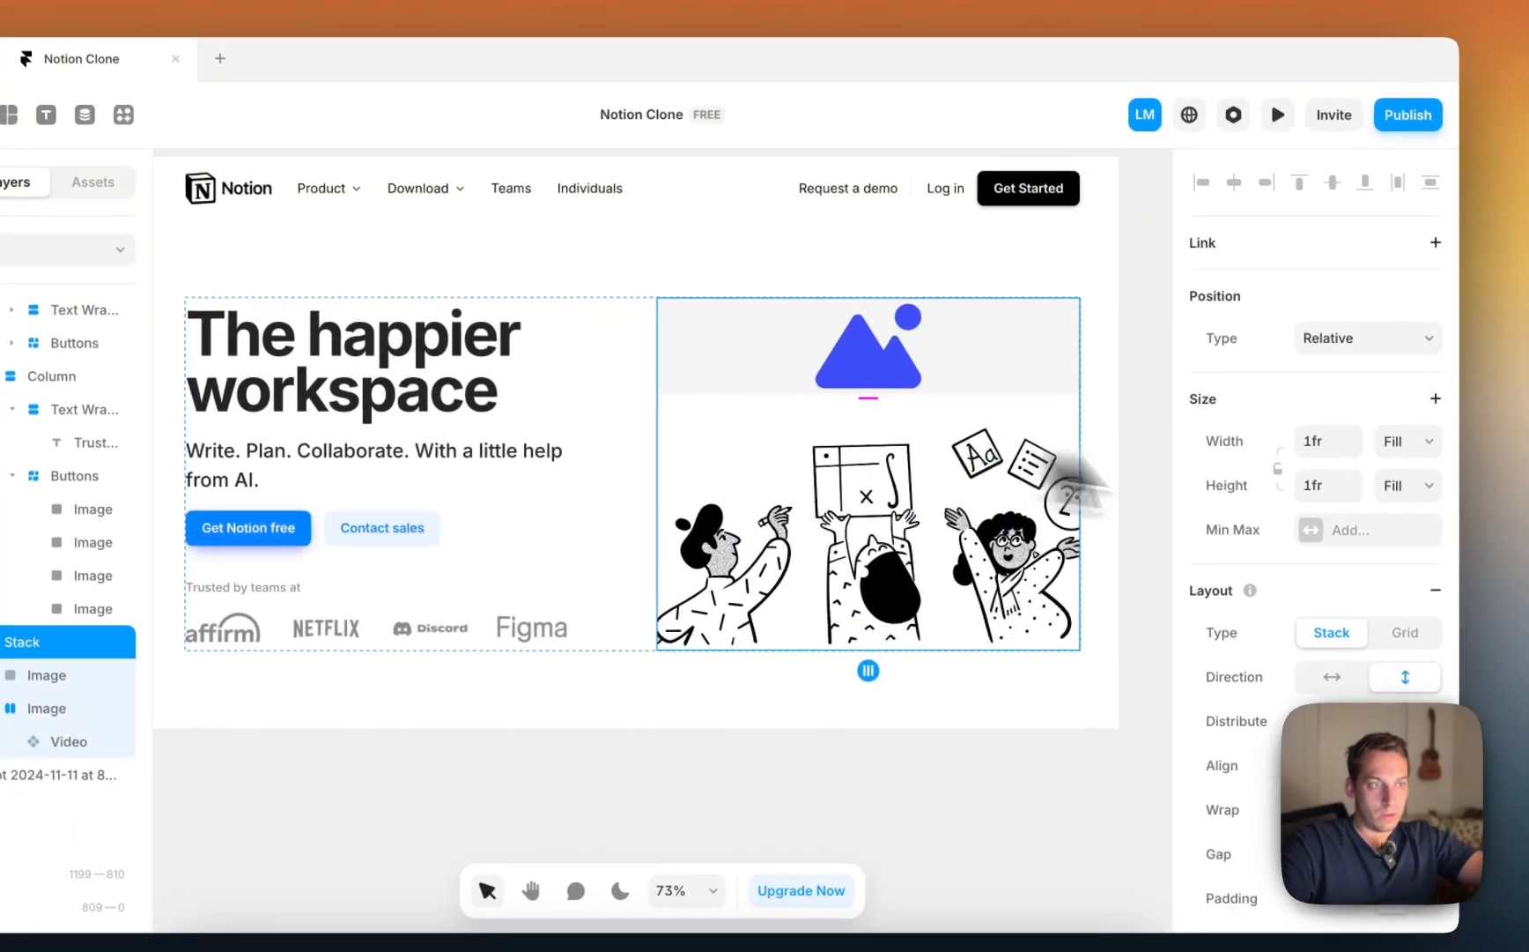
click(1403, 442)
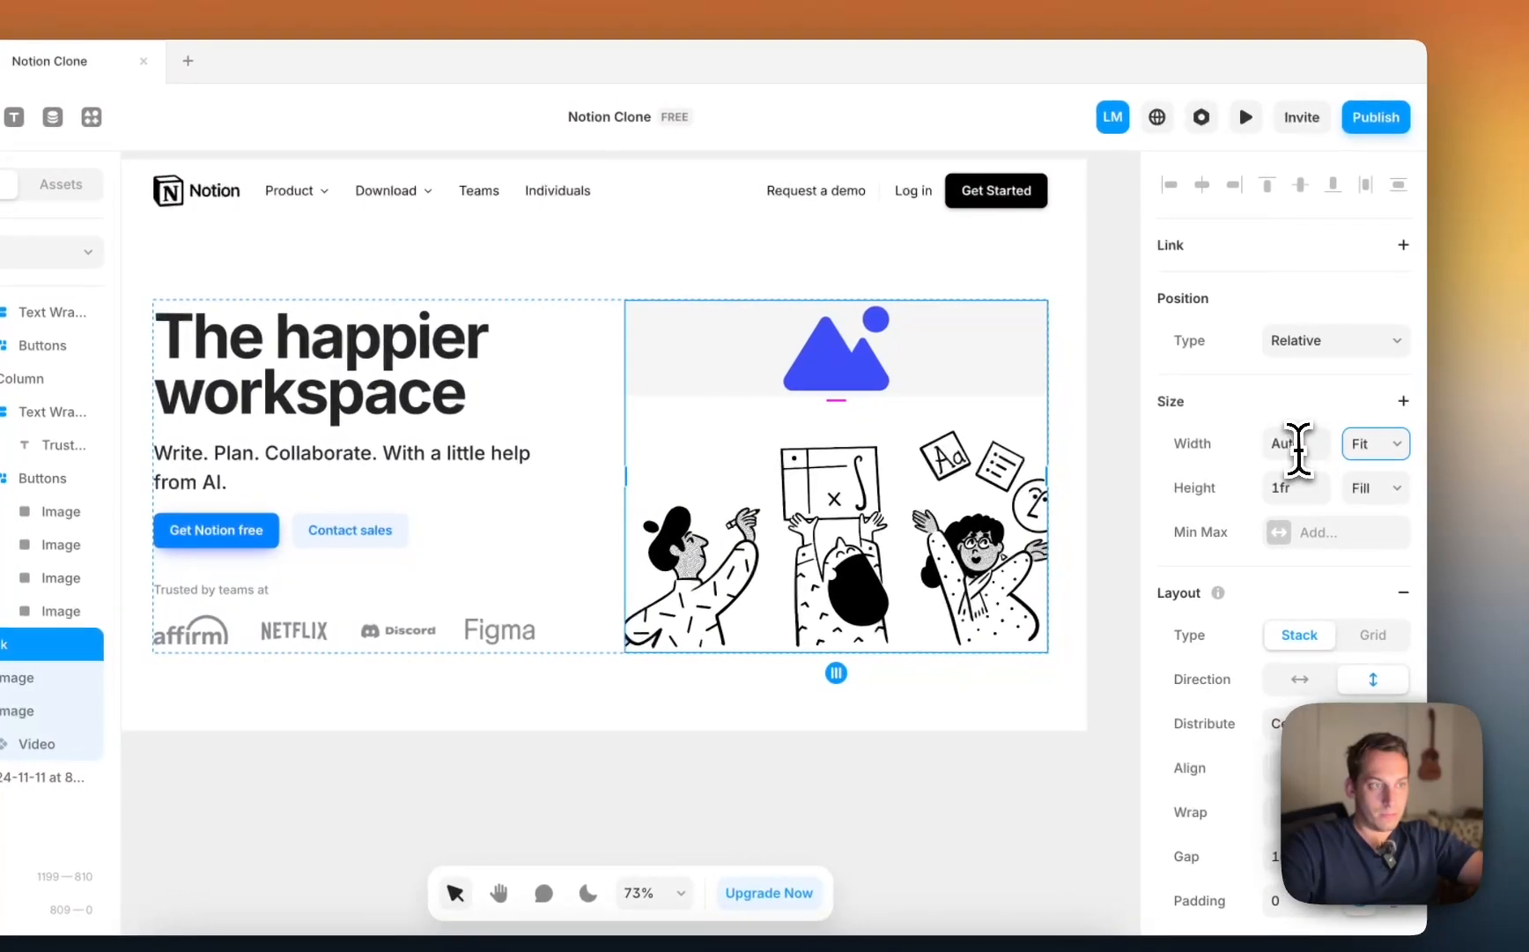
click(1299, 449)
key(Up)
key(shift+Up)
key(shift+Up)
key(shift+Up)
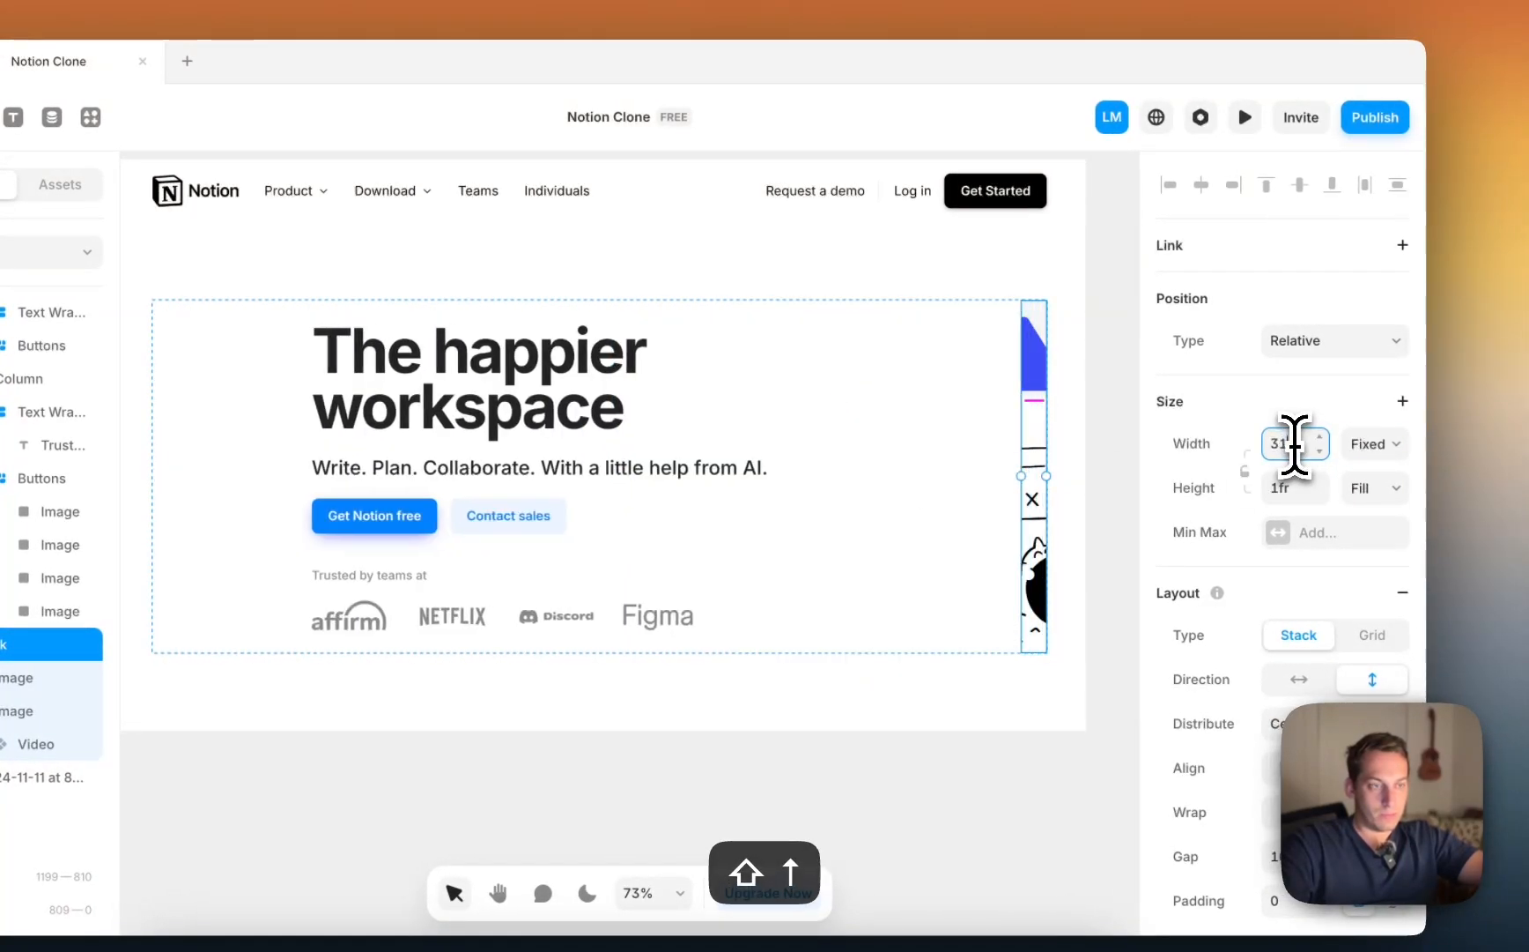
key(shift+Up)
key(shift+Up)
key(shift+Up)
key(shift+Up)
key(shift+Up)
key(shift+Up)
key(shift+Up)
key(shift+Up)
key(shift+Up)
key(shift+Up)
key(shift+Up)
key(shift+Up)
key(shift+Up)
key(shift+Up)
key(shift+Up)
key(shift+Up)
key(shift+Up)
key(shift+Up)
key(shift+Up)
key(shift+Up)
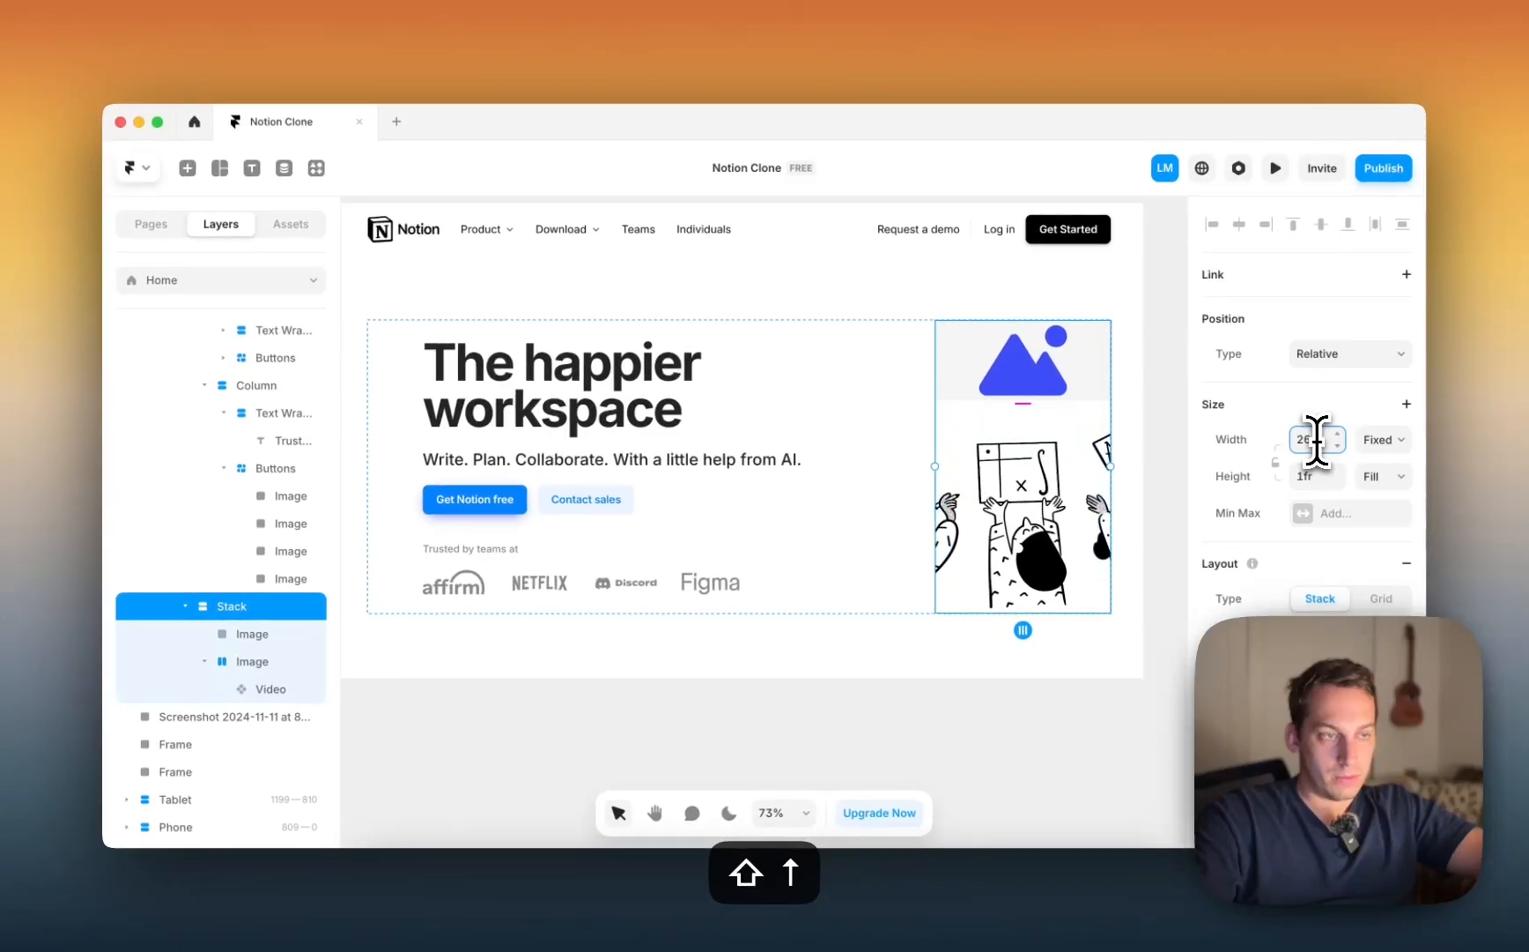
key(shift+Up)
key(shift+Up)
key(shift+Up)
key(shift+Up)
key(shift+Up)
key(shift+Up)
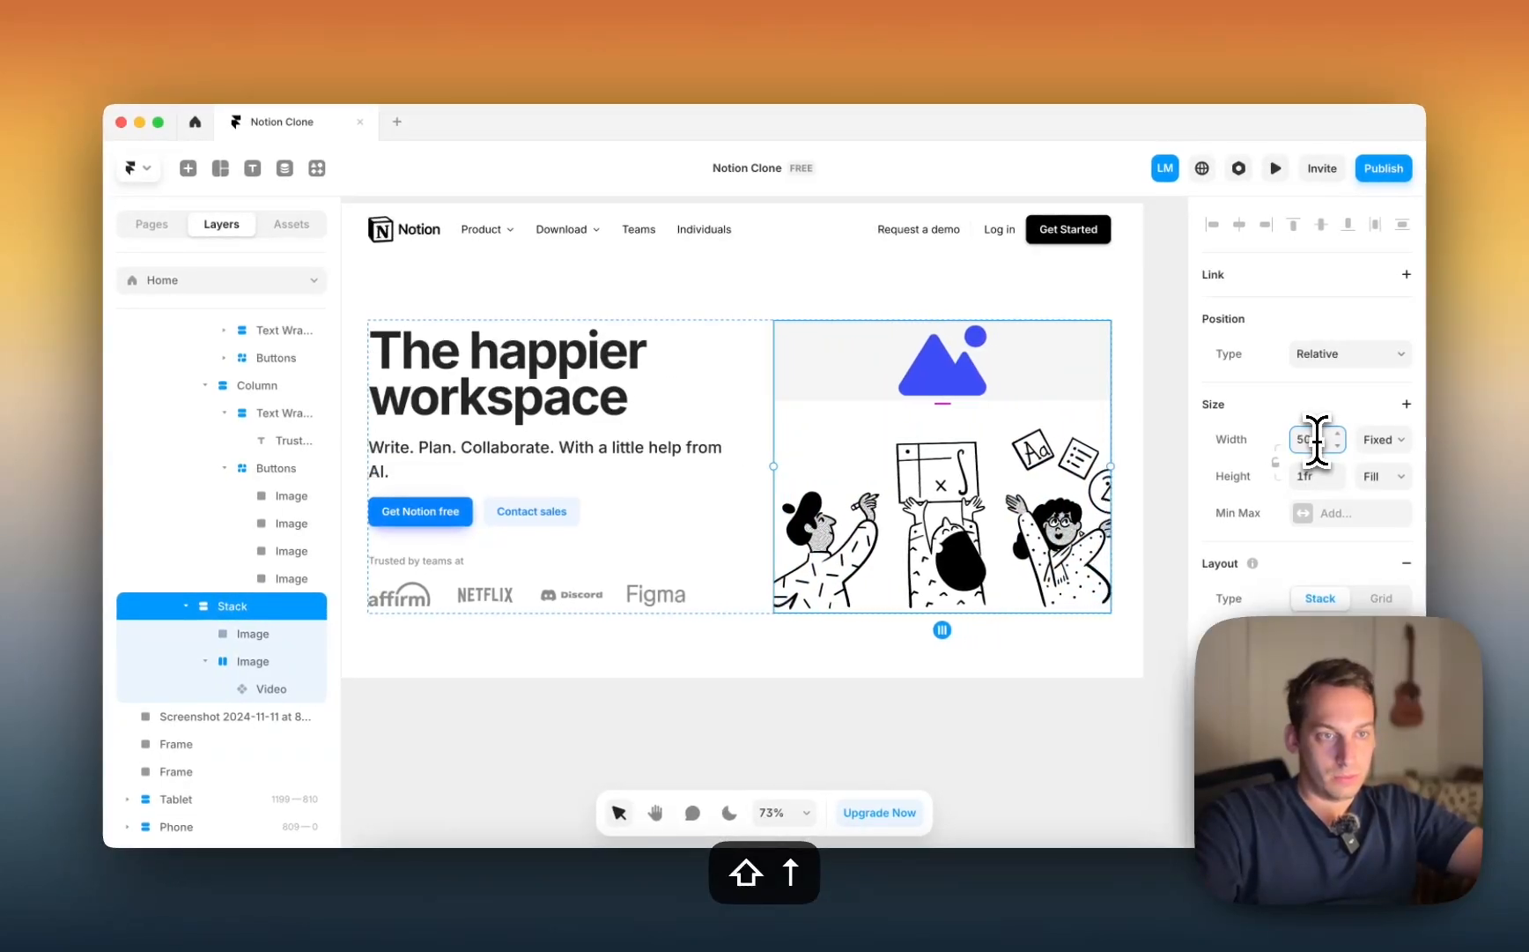
key(shift+Up)
key(shift+Up)
key(shift+Up)
key(shift+Up)
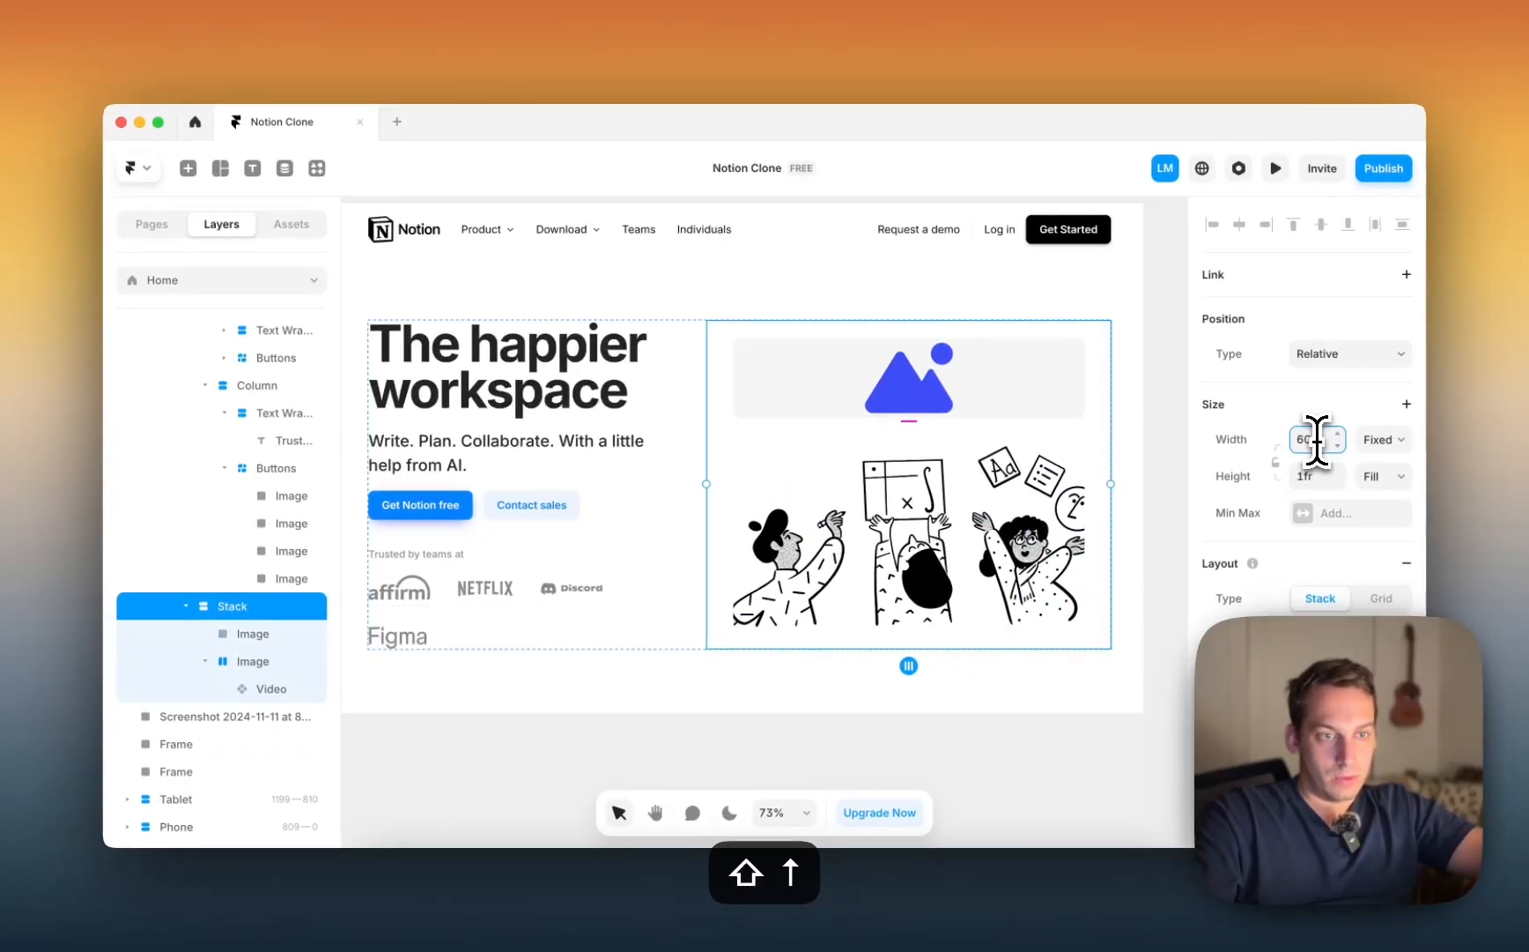
key(Down)
Step: Set the hero Video's width to Fill, and set the width of its parent Image frame to Fill as well
double_click(824, 549)
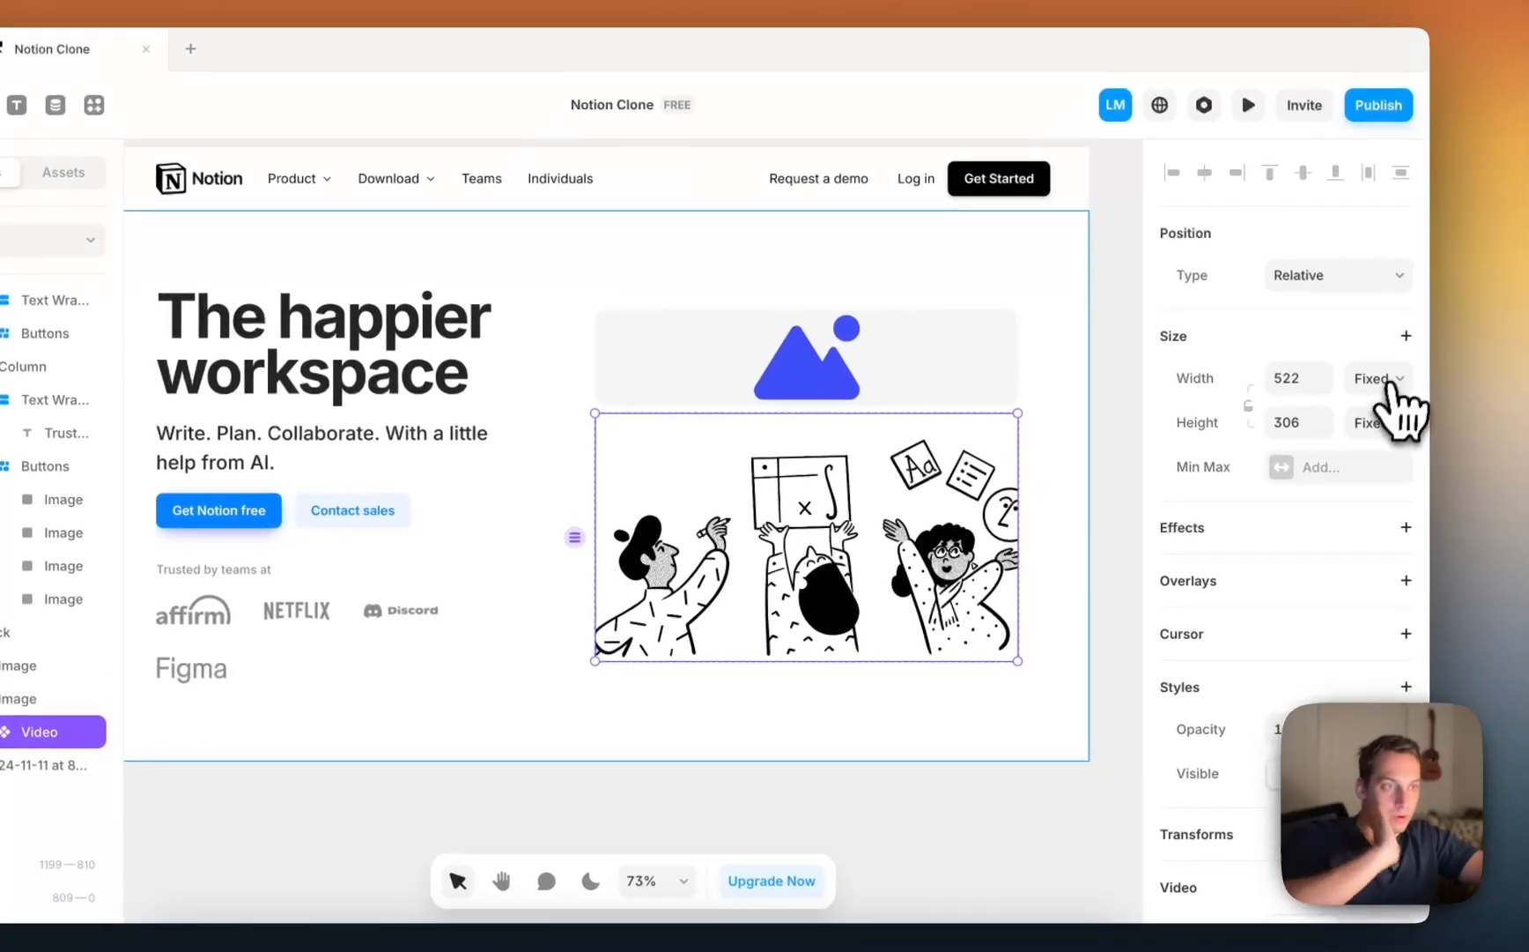
click(1391, 385)
click(1366, 432)
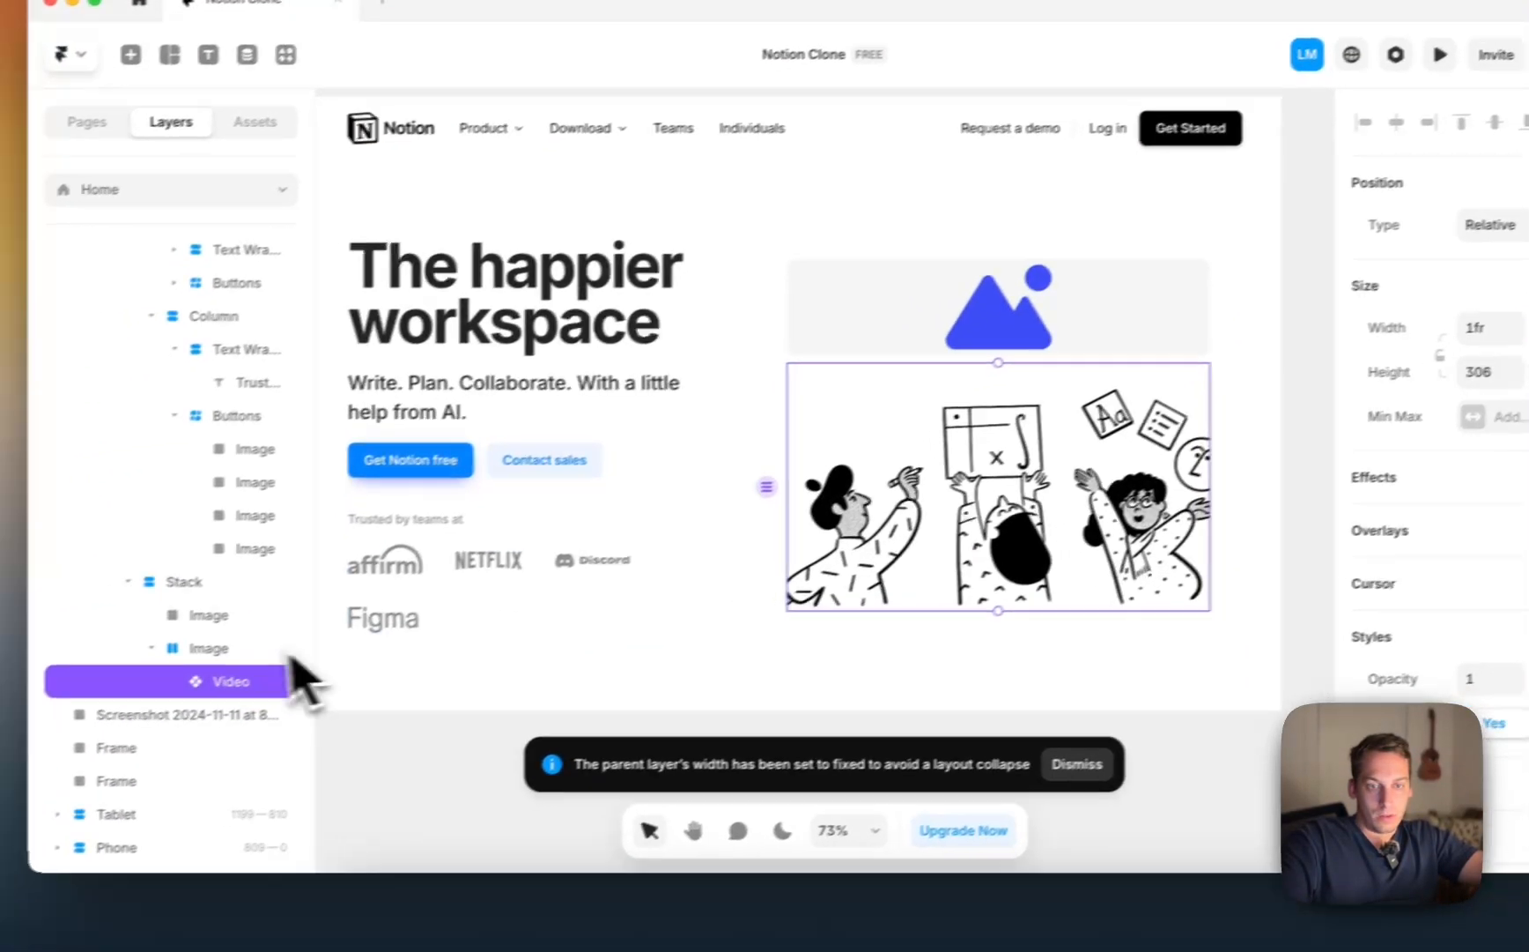
click(247, 648)
click(1387, 414)
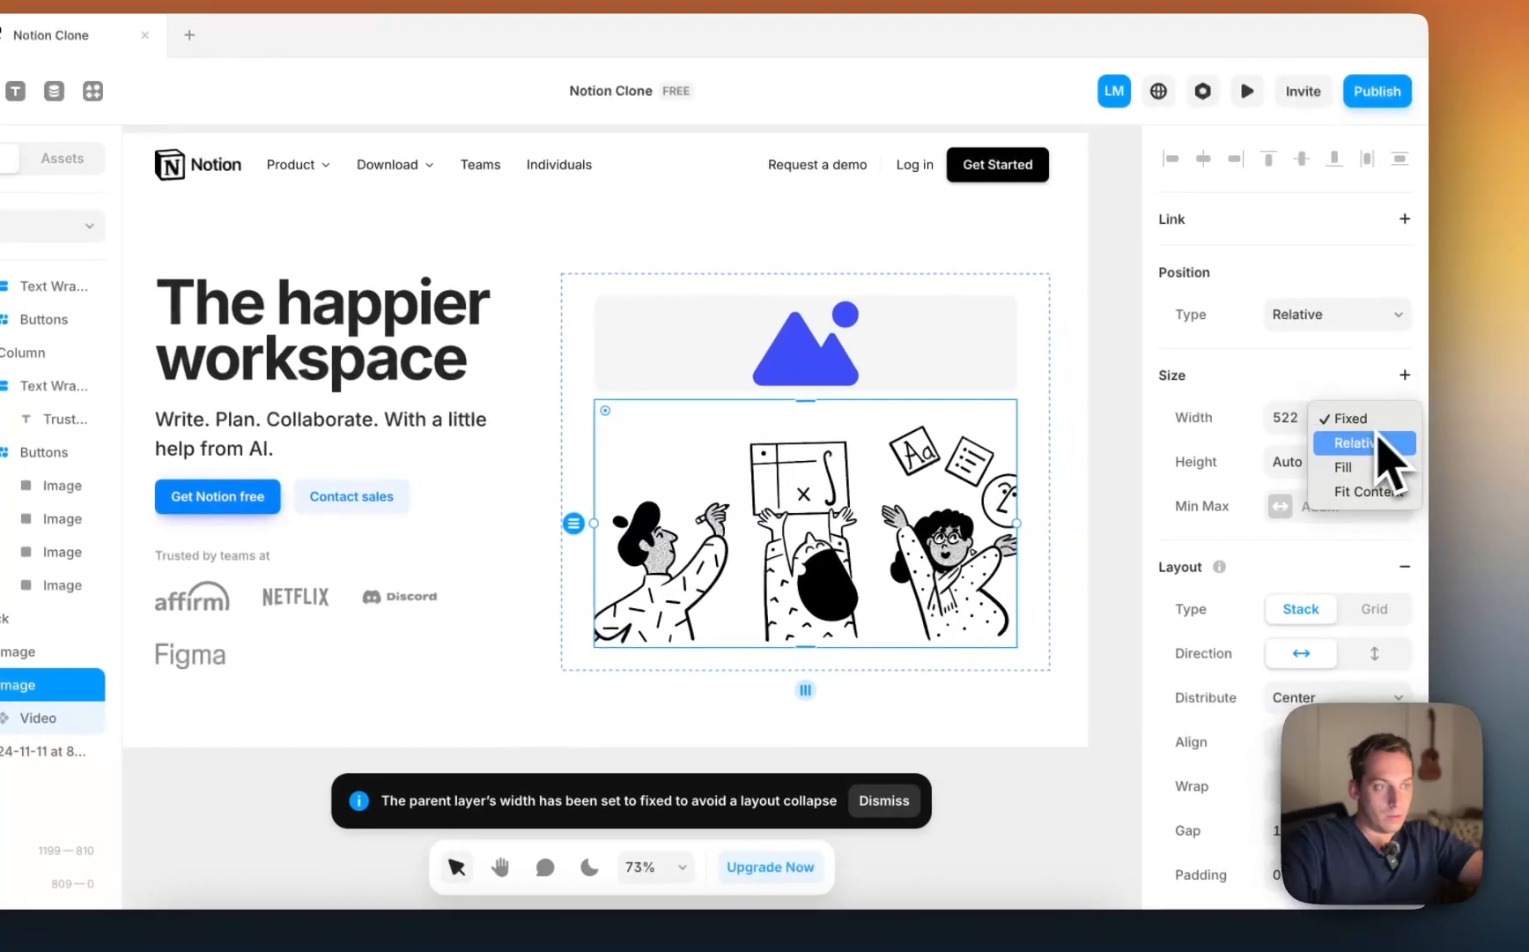
click(1348, 470)
Step: Replace the upper placeholder frame's image fill with solid #E6E6E6 and make the frame invisible
click(799, 372)
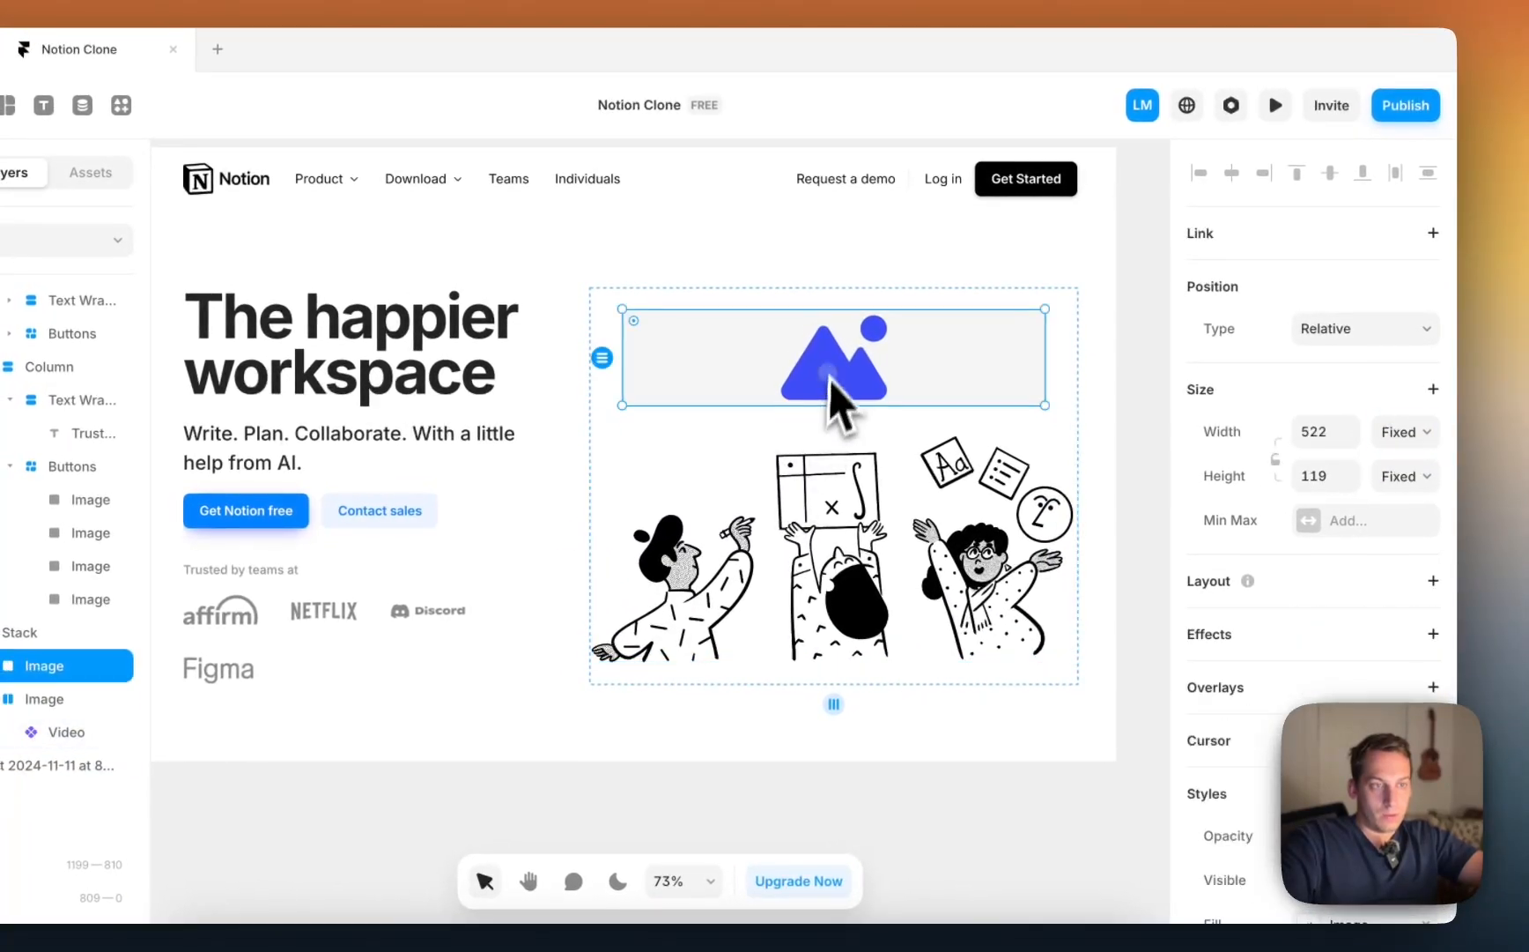
scroll(1281, 631, down, 5)
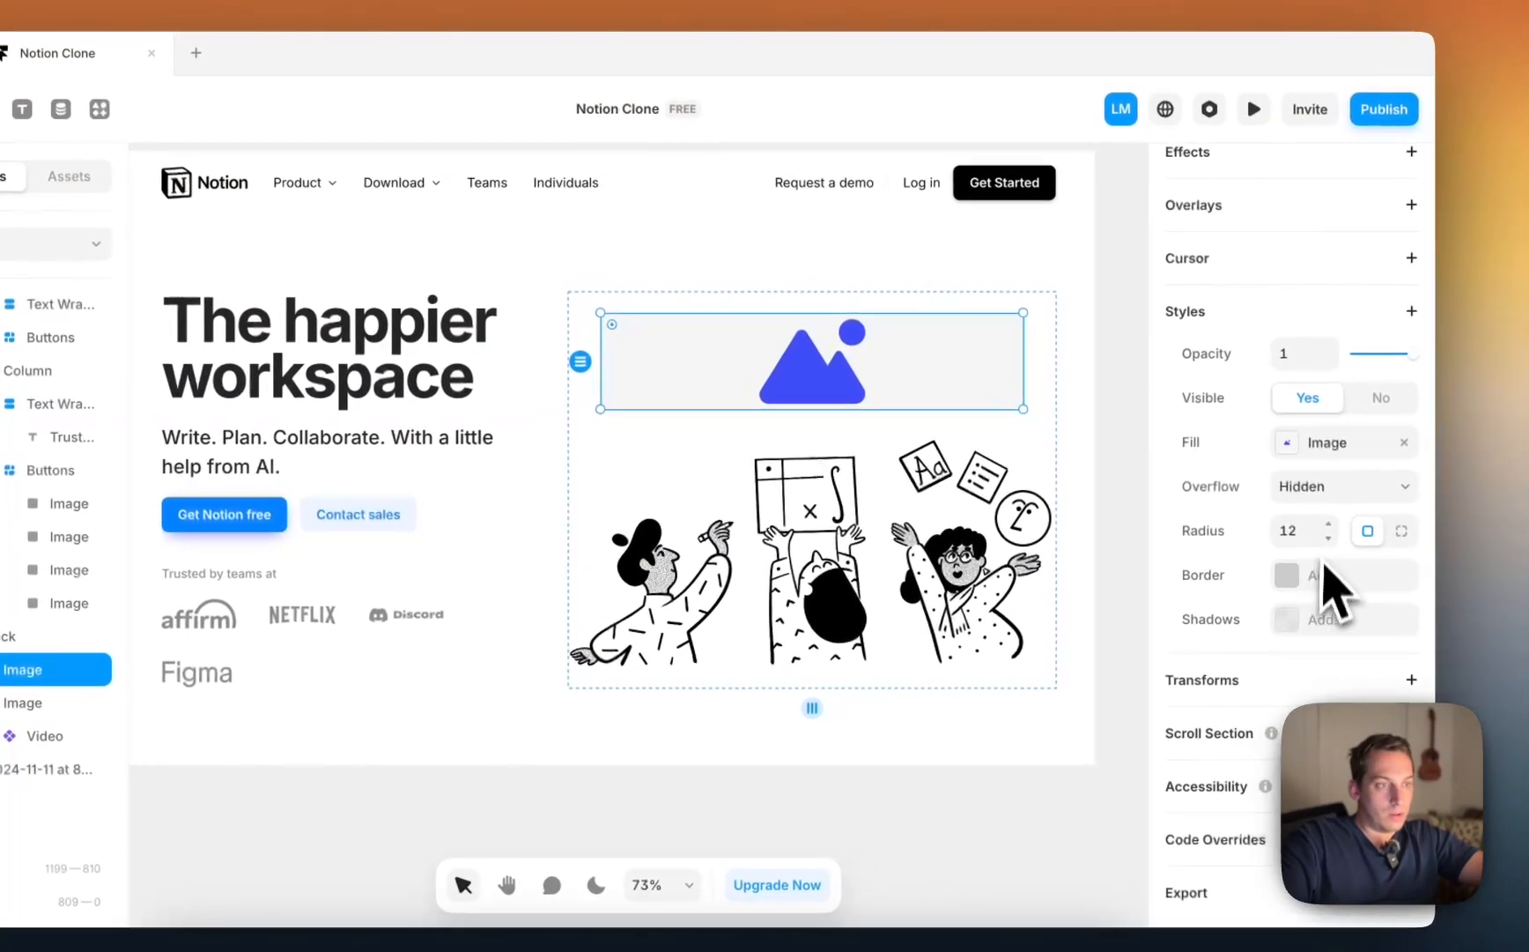
click(1396, 444)
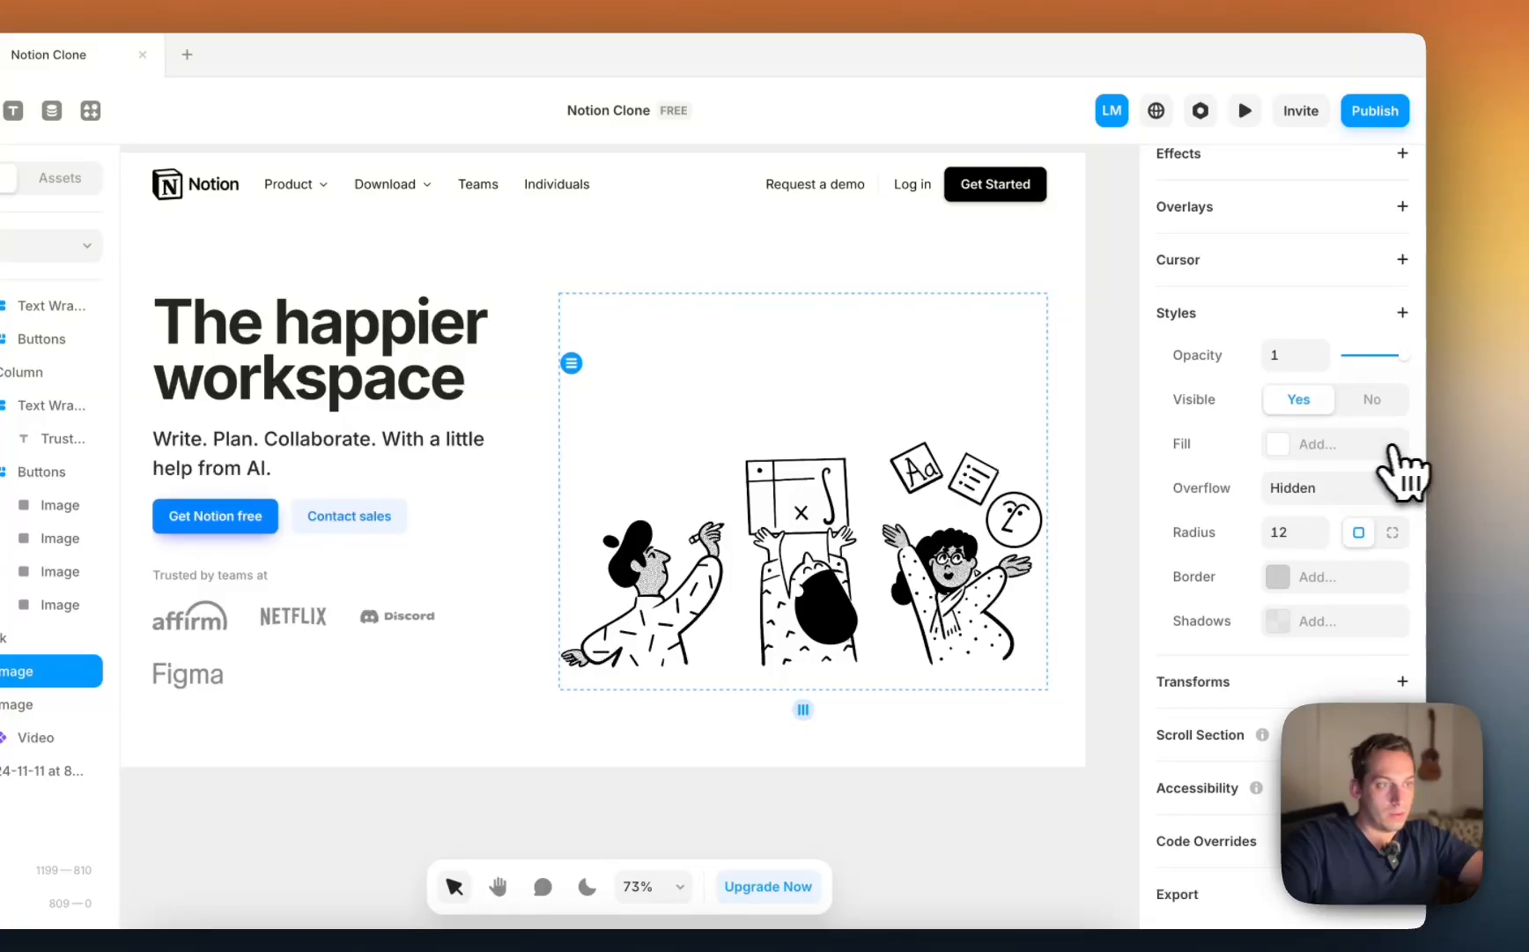
click(1279, 444)
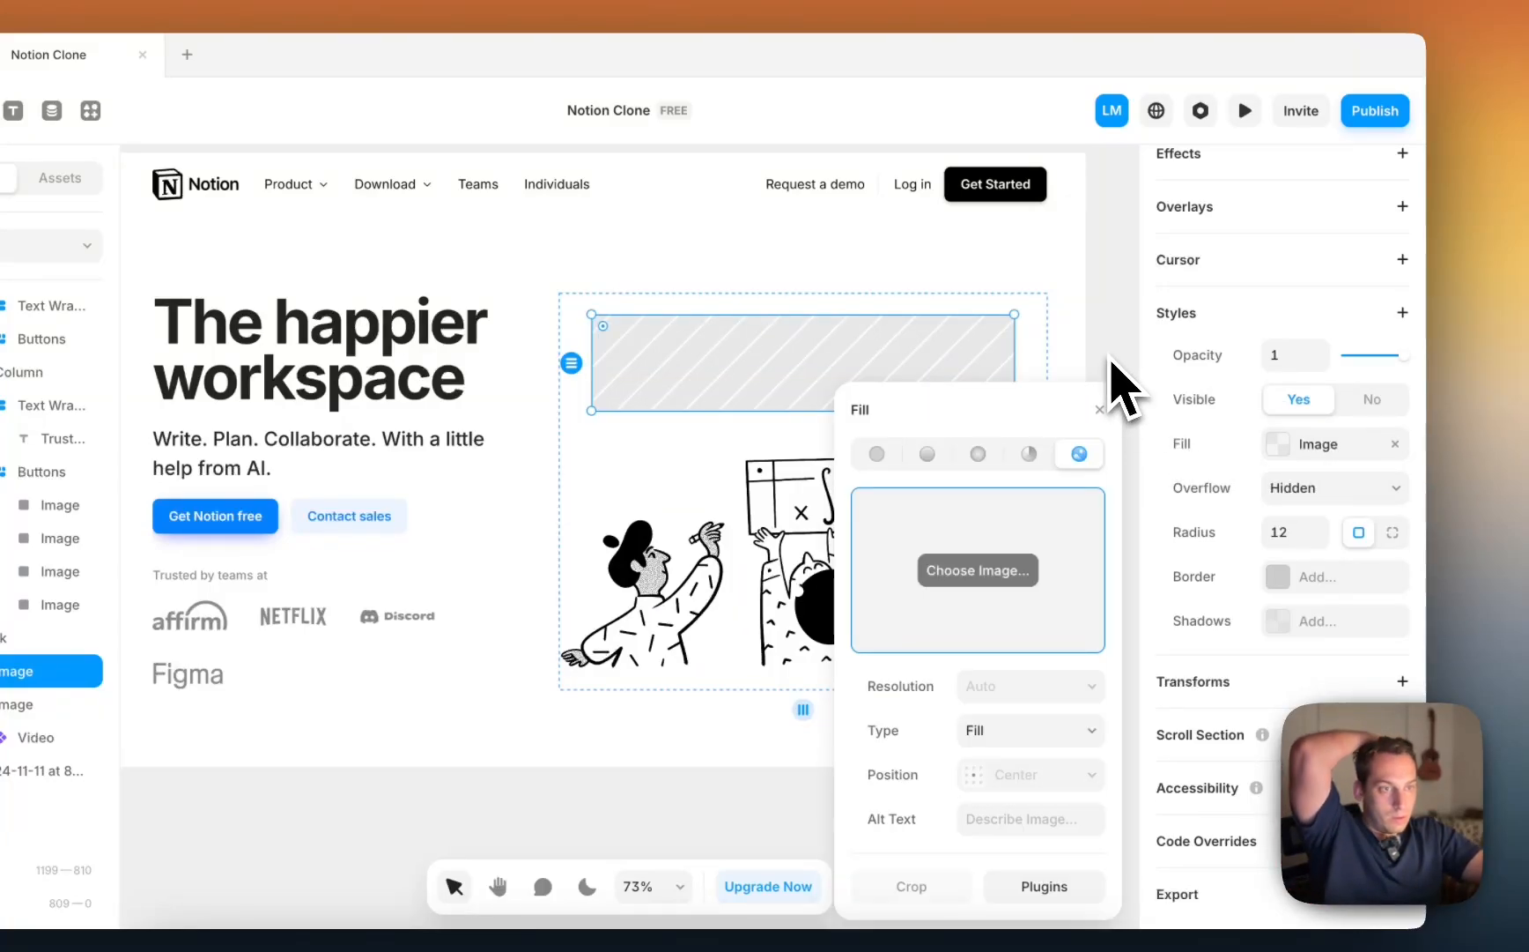
click(877, 453)
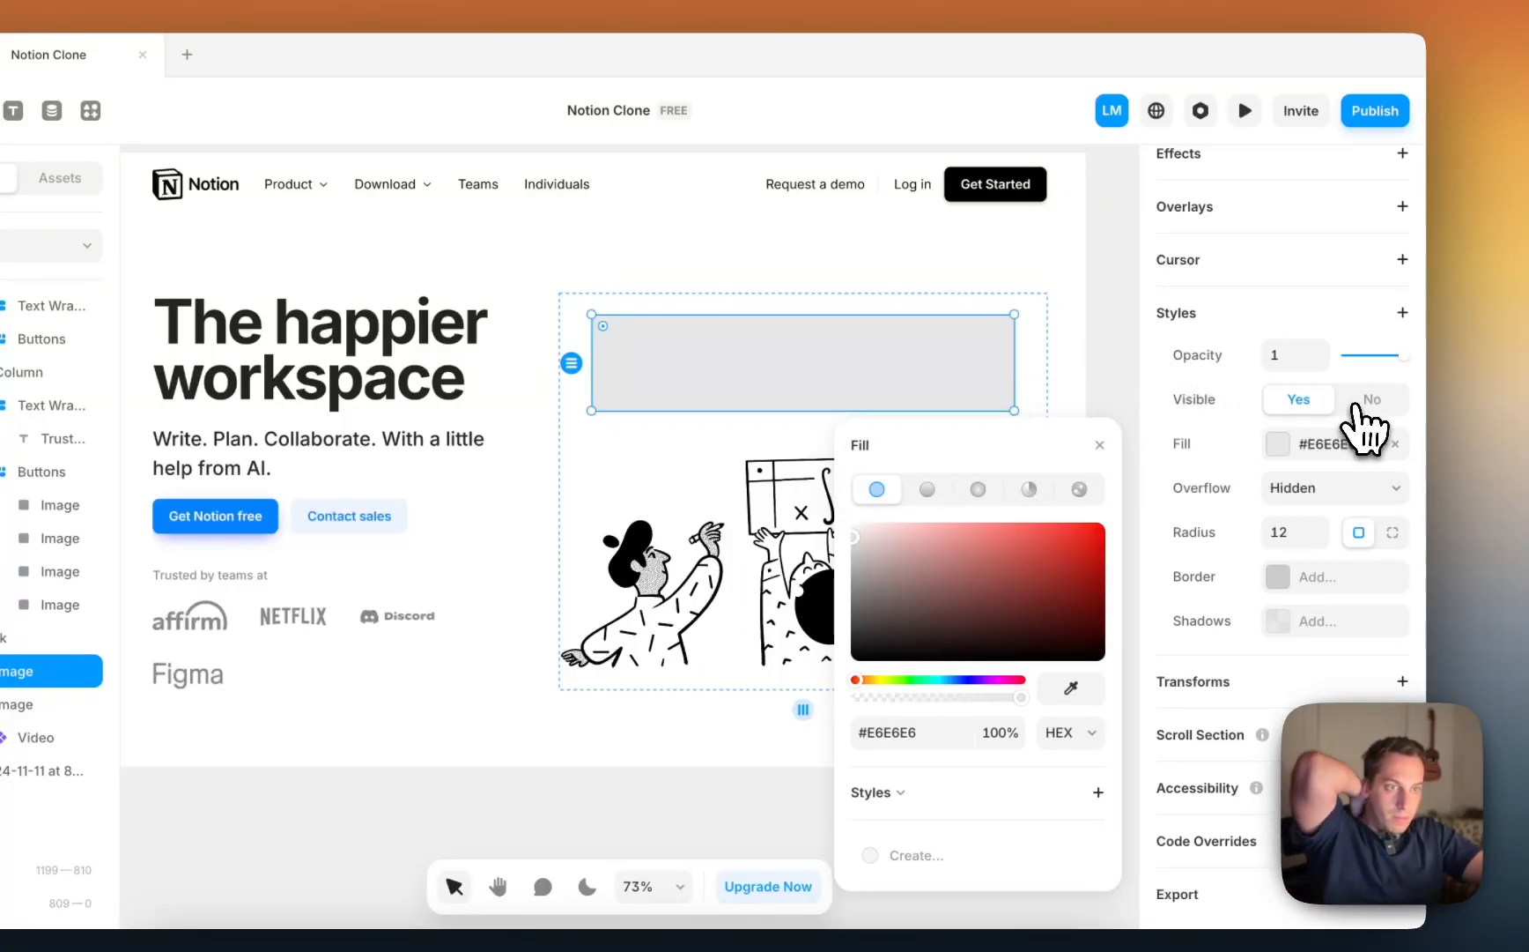
click(1357, 403)
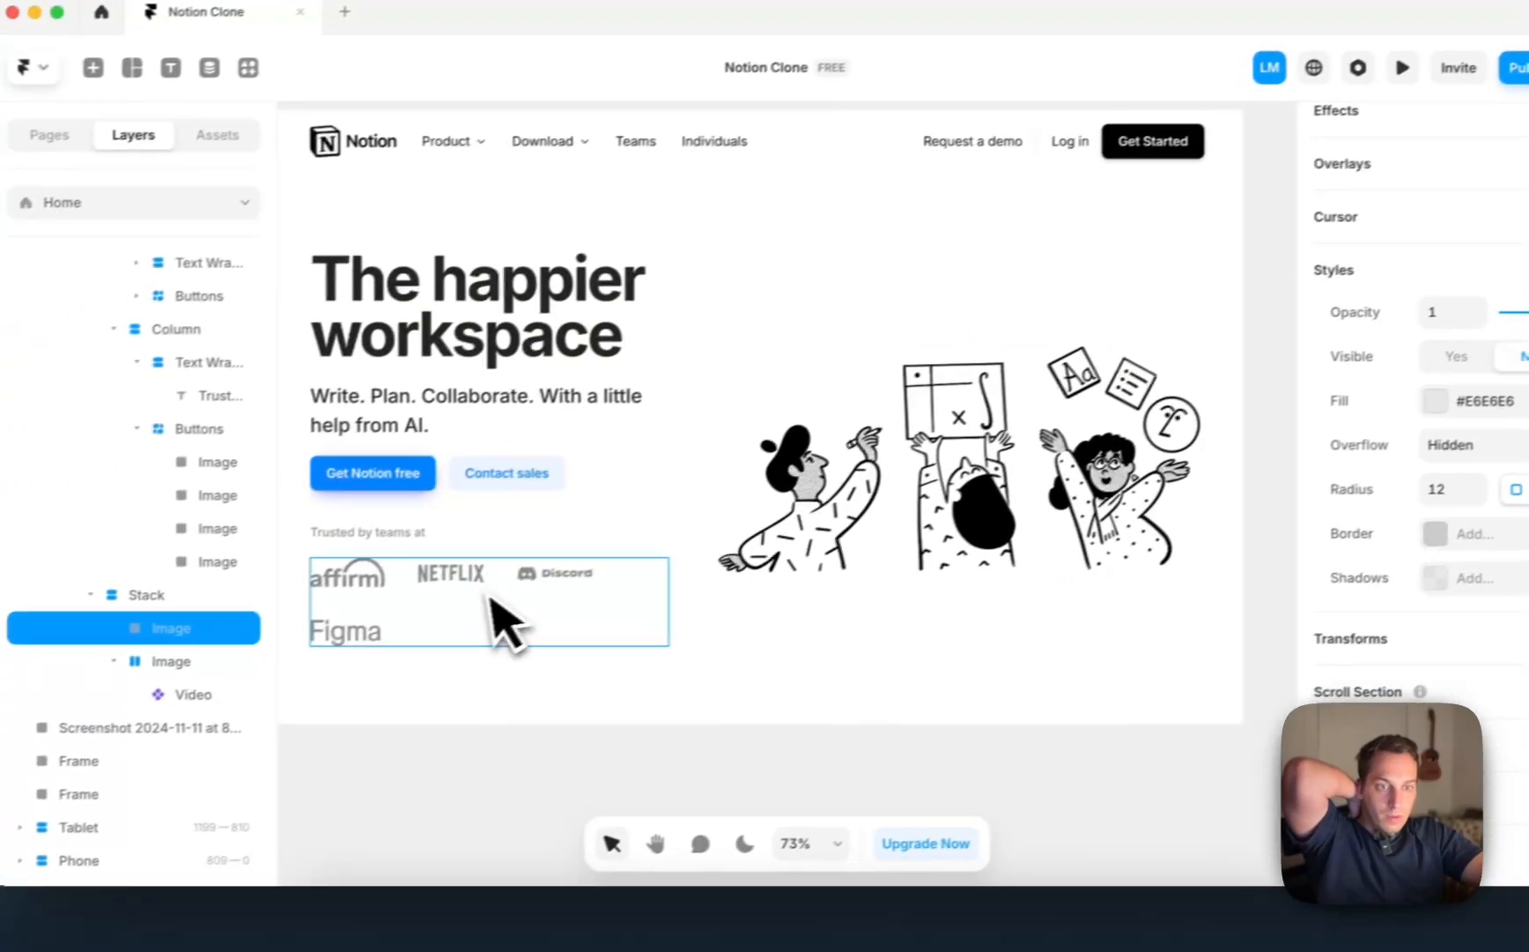
Step: Shrink the affirm and Figma logos in the trusted-by row, making the Figma logo about 77 × 30 px
click(398, 615)
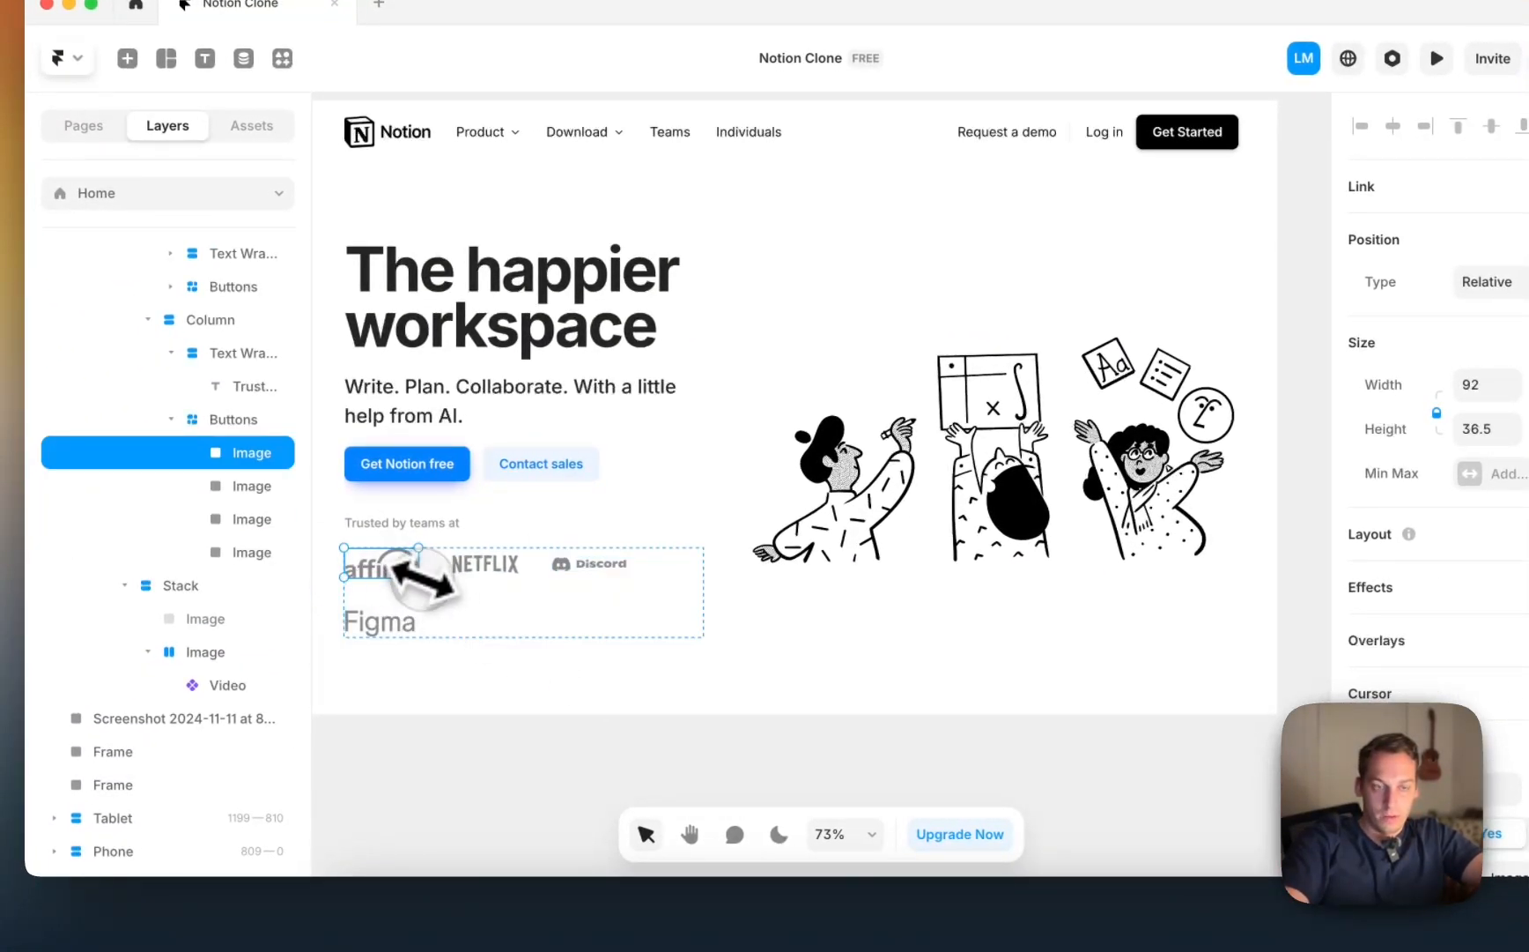
drag(421, 578, 406, 612)
click(390, 616)
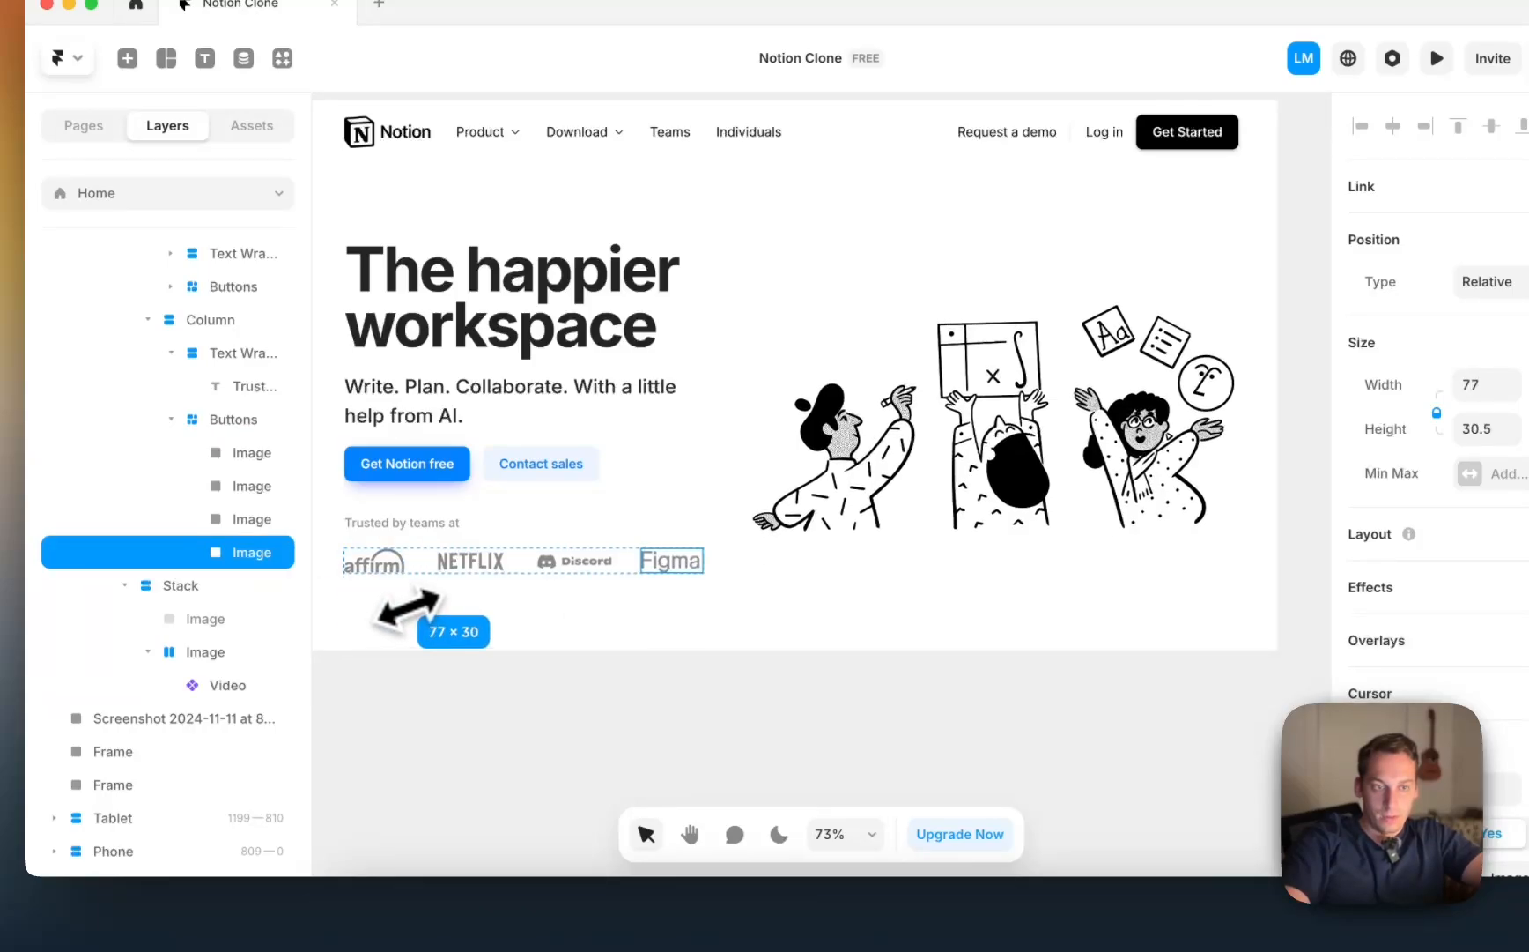
click(409, 660)
Step: Collapse the Heros / Horizontal 1 section in the Desktop layer tree and clear the selection
scroll(402, 696, down, 3)
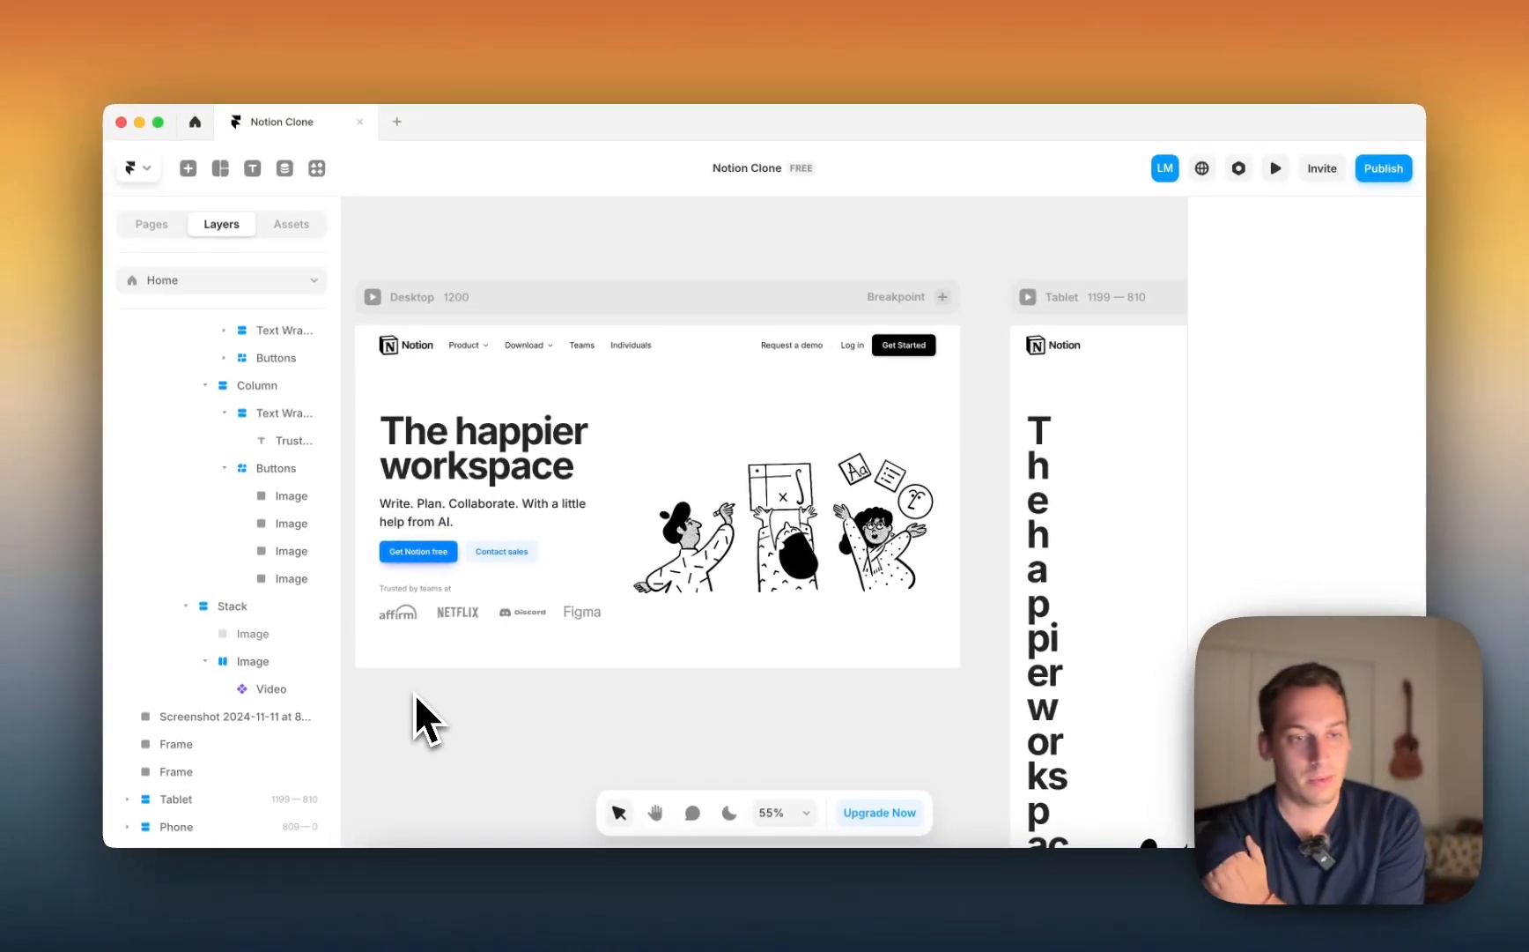
scroll(415, 693, down, 2)
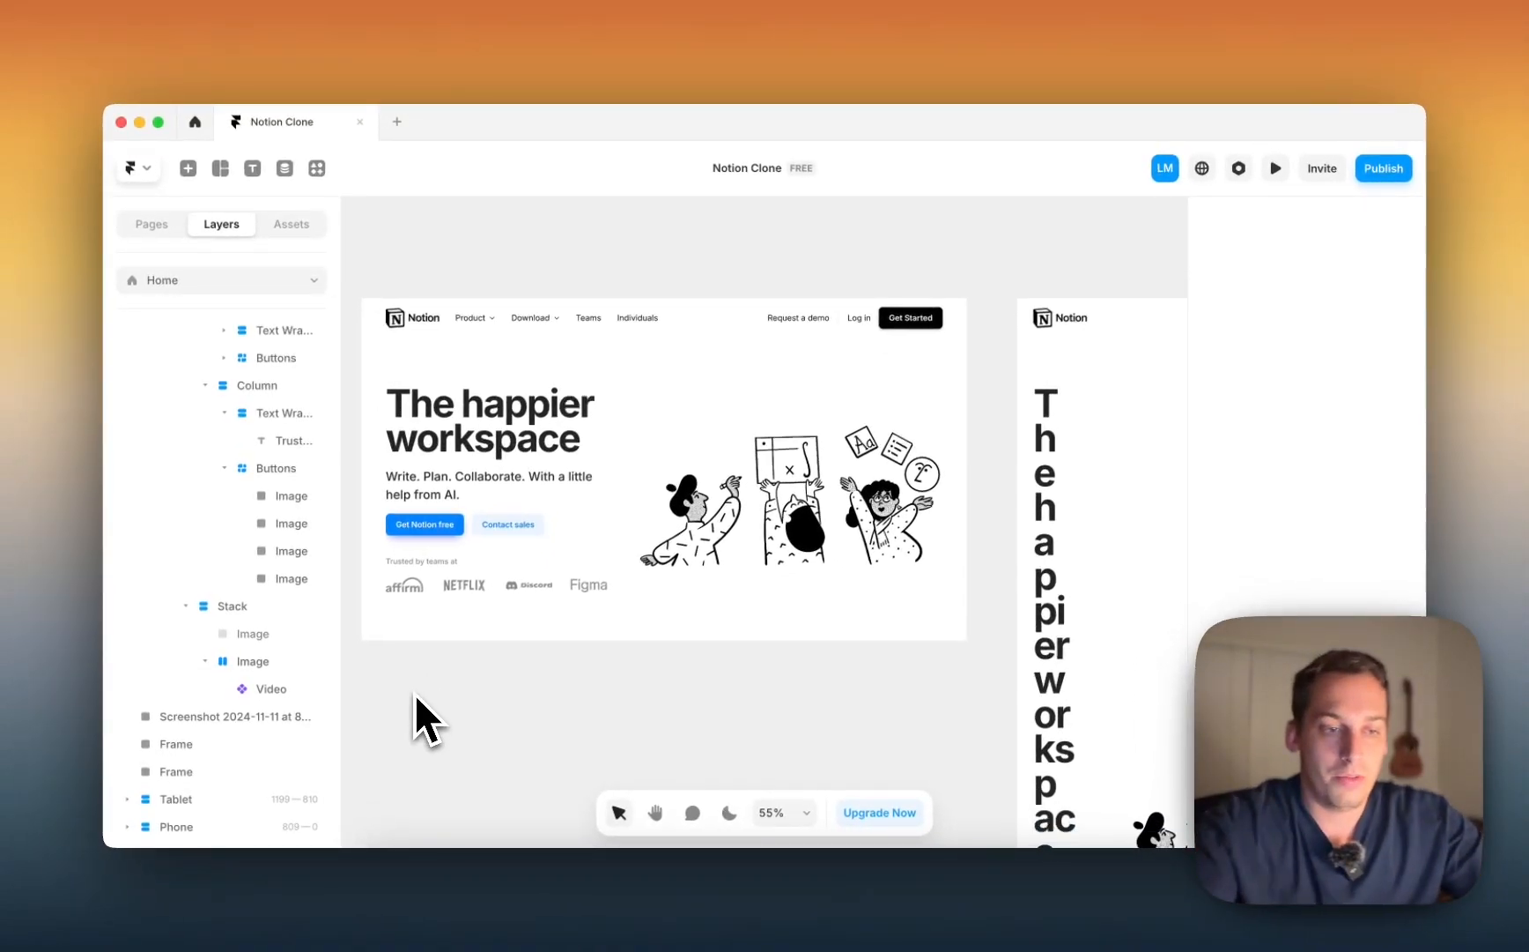
scroll(415, 694, down, 3)
click(440, 435)
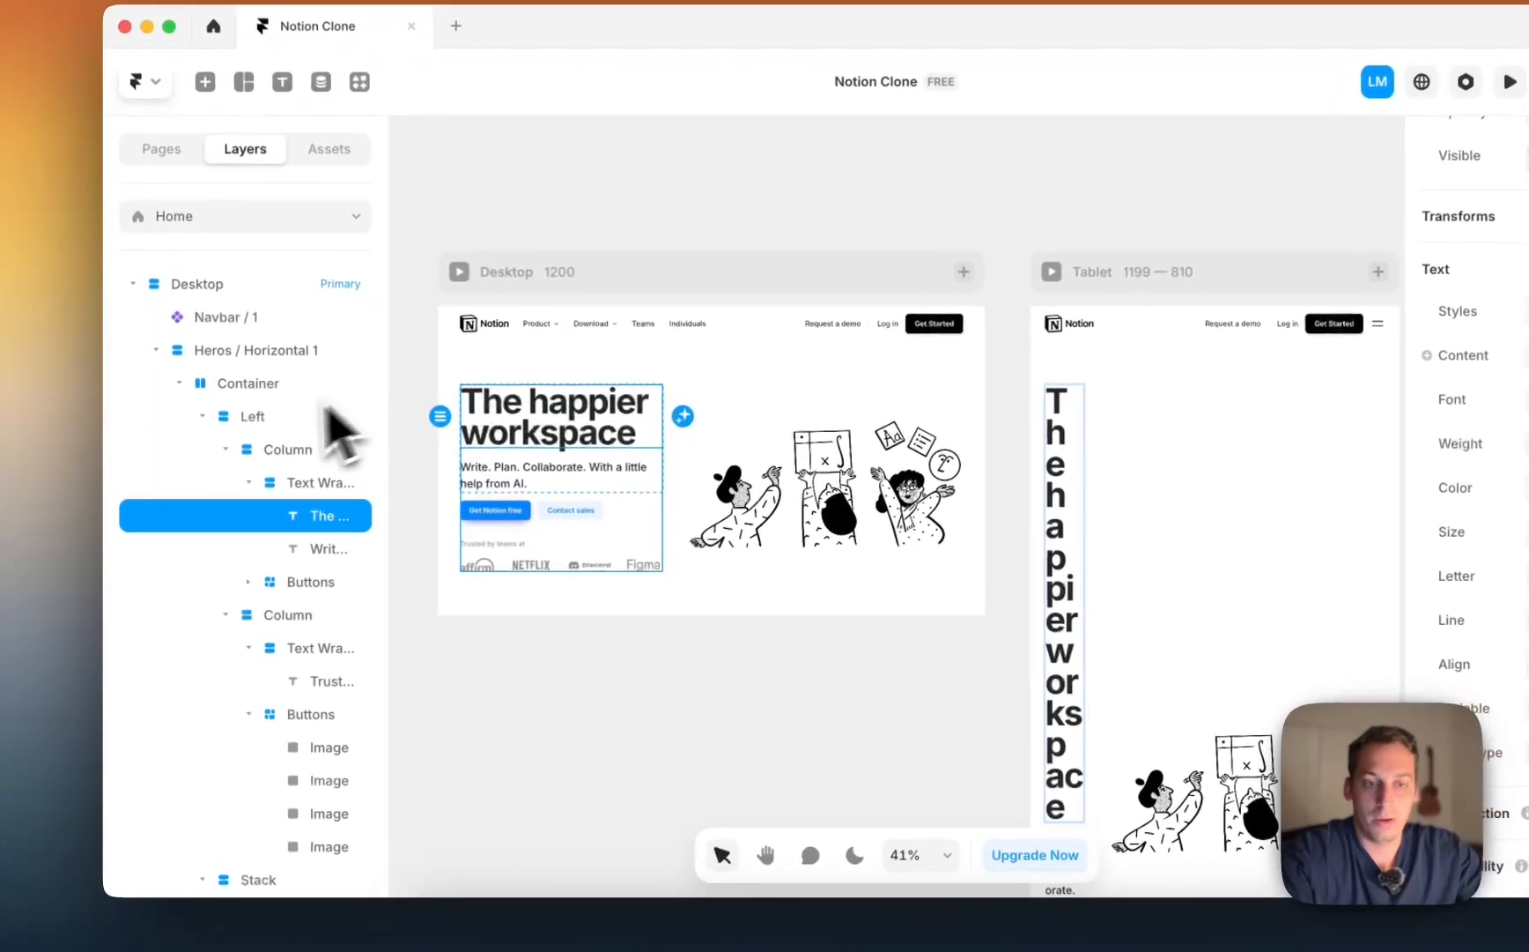
click(178, 390)
click(165, 361)
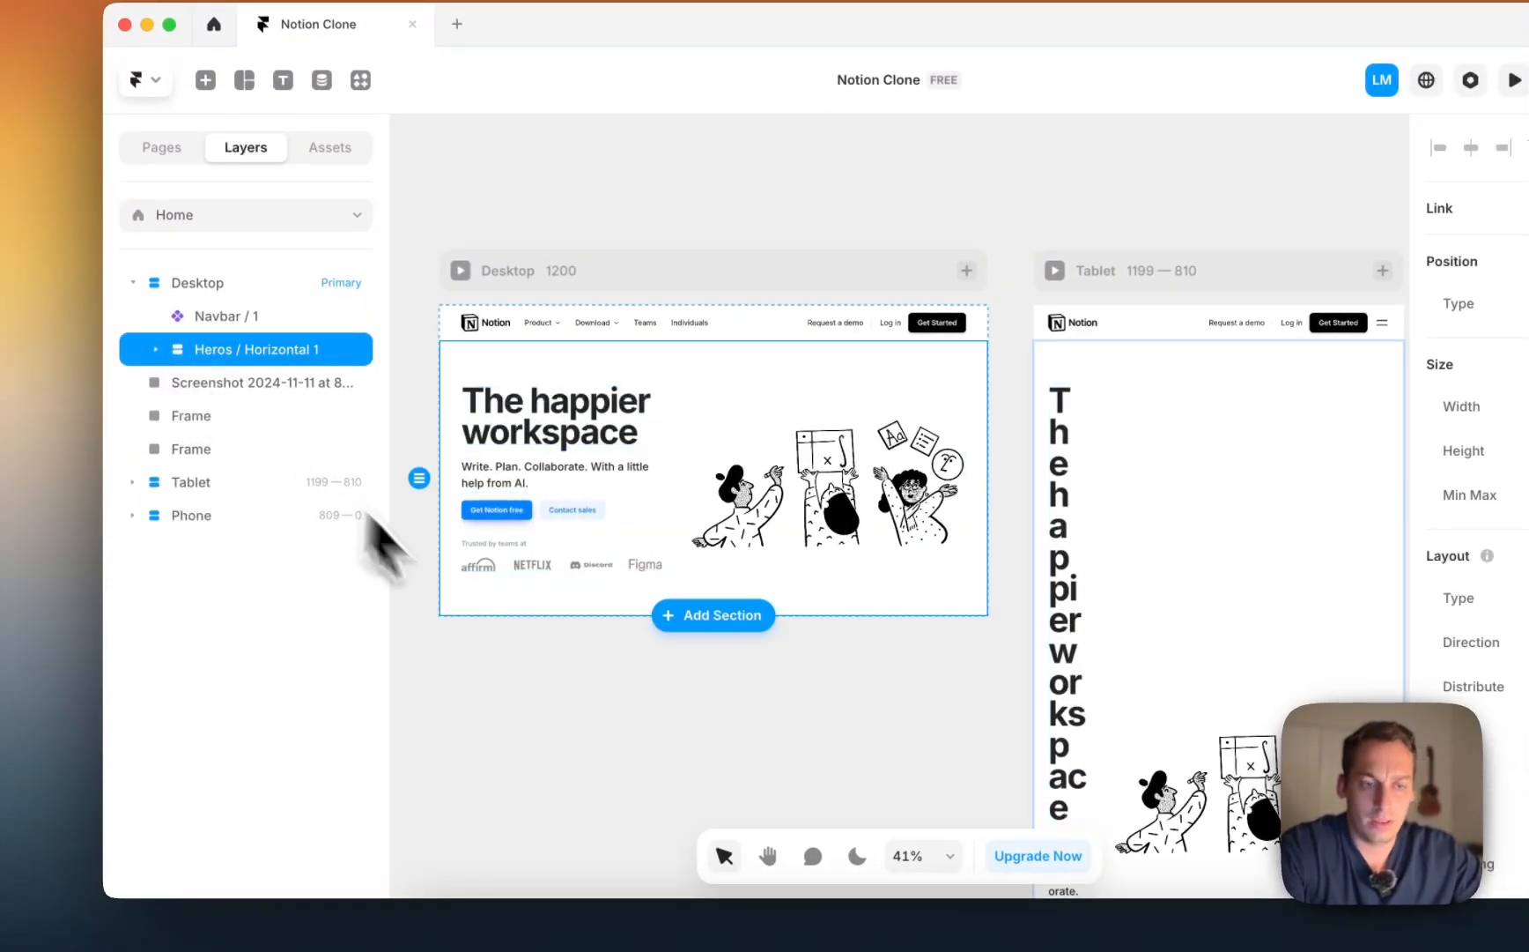
click(472, 705)
Step: Switch to the original Notion homepage in the browser and close the developer tools
key(ctrl+Up)
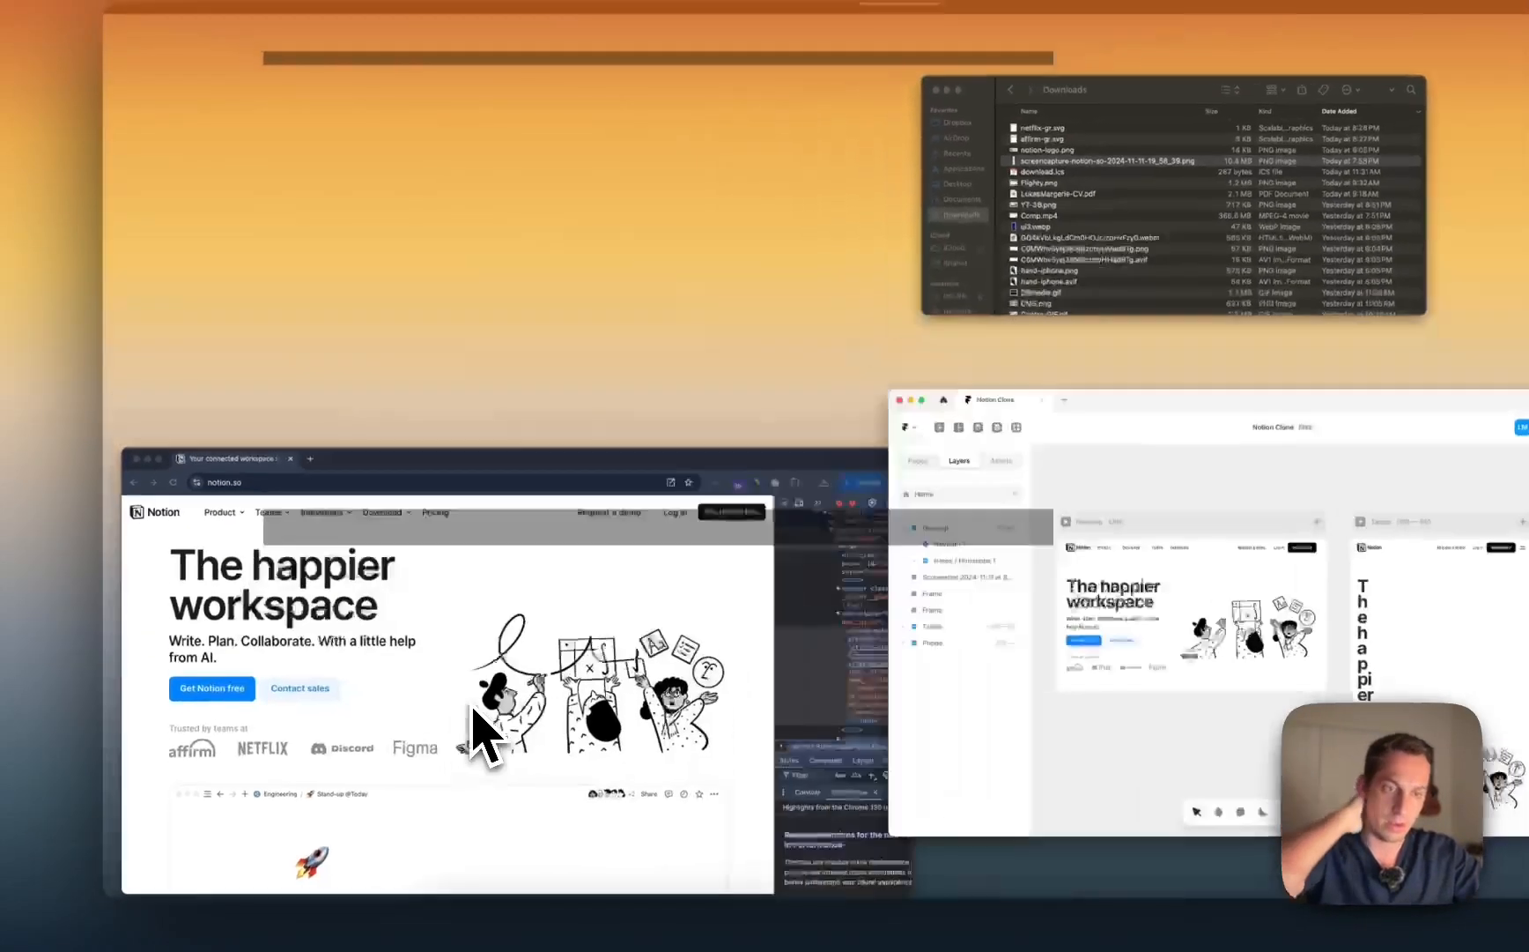
click(499, 608)
scroll(547, 617, up, 3)
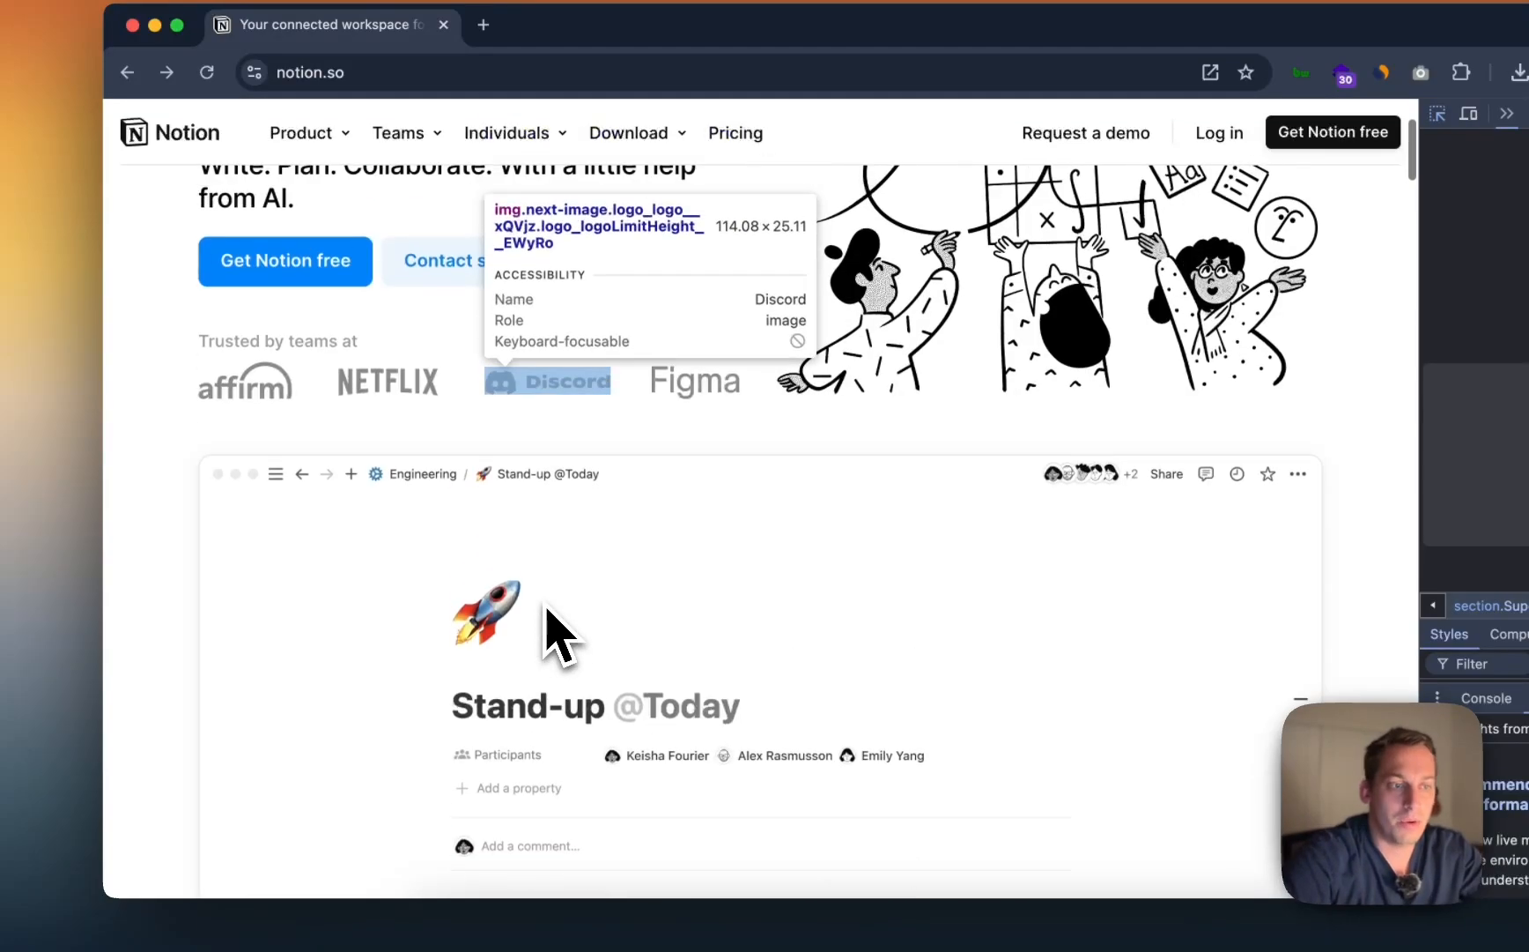
scroll(555, 630, down, 7)
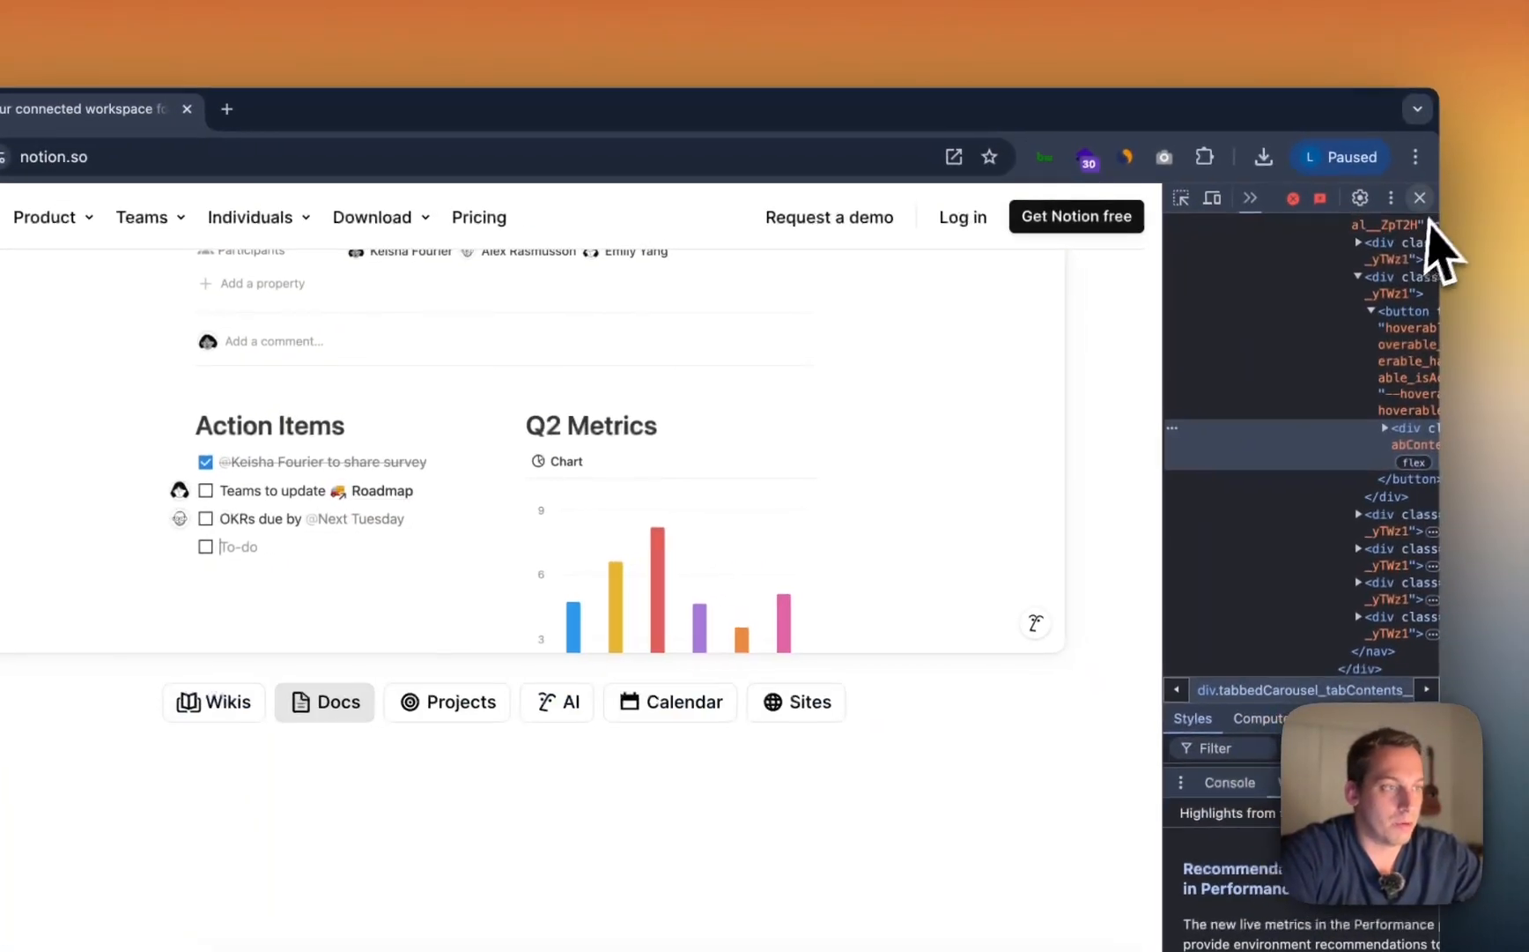
click(1422, 201)
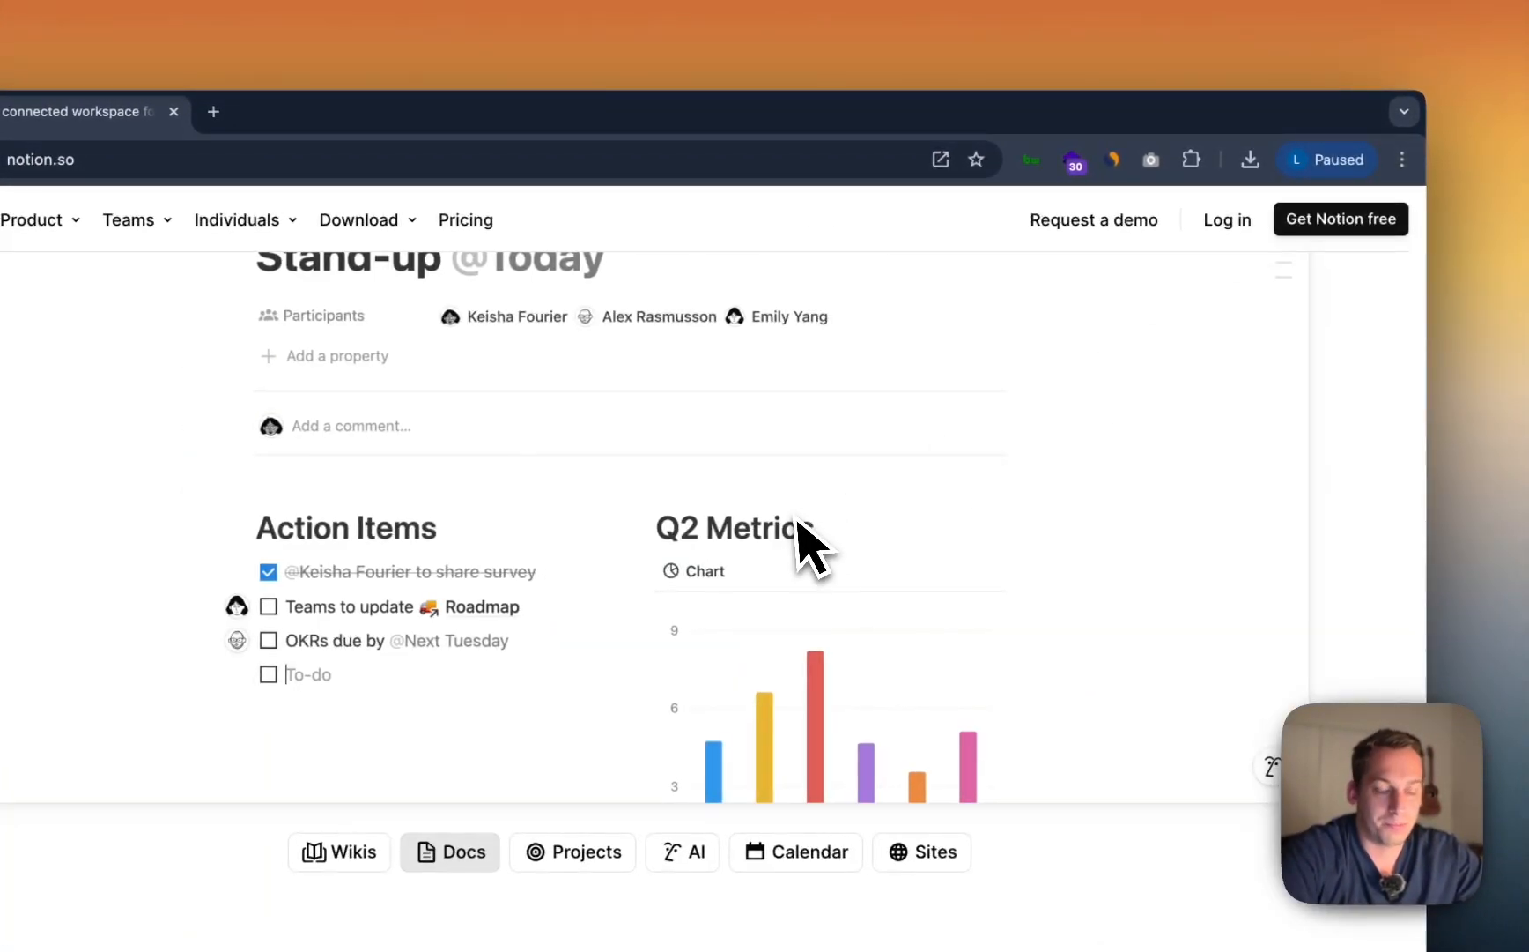
scroll(802, 542, down, 4)
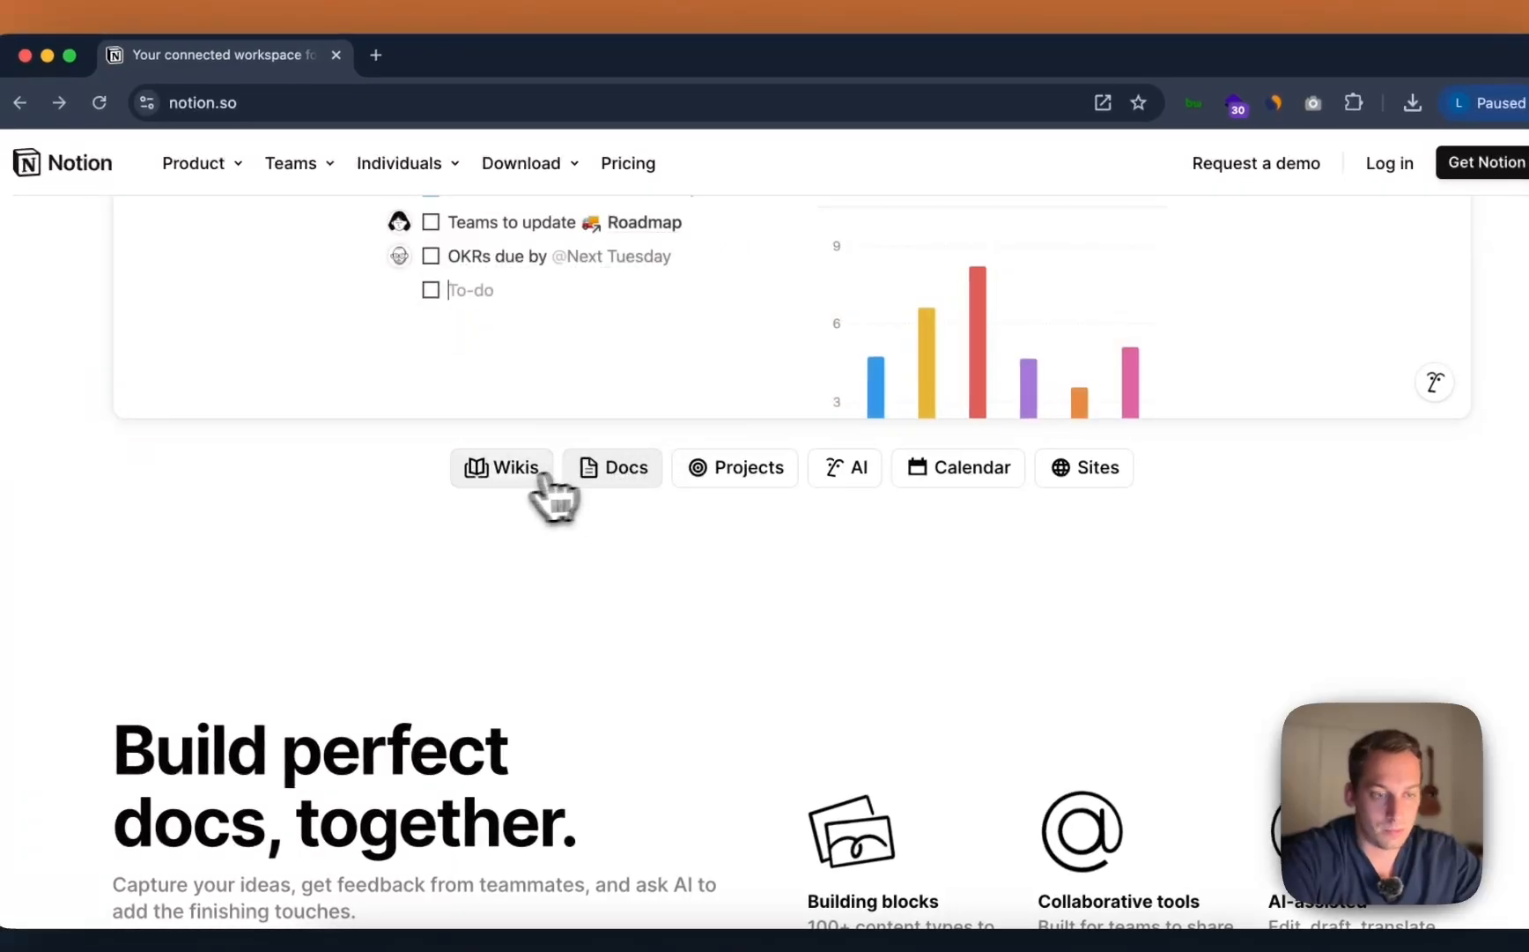
Step: Examine the Wikis, Docs, Projects, AI and Calendar previews below the Notion hero, ending on Wikis
click(543, 476)
click(588, 478)
click(739, 480)
click(913, 480)
click(848, 480)
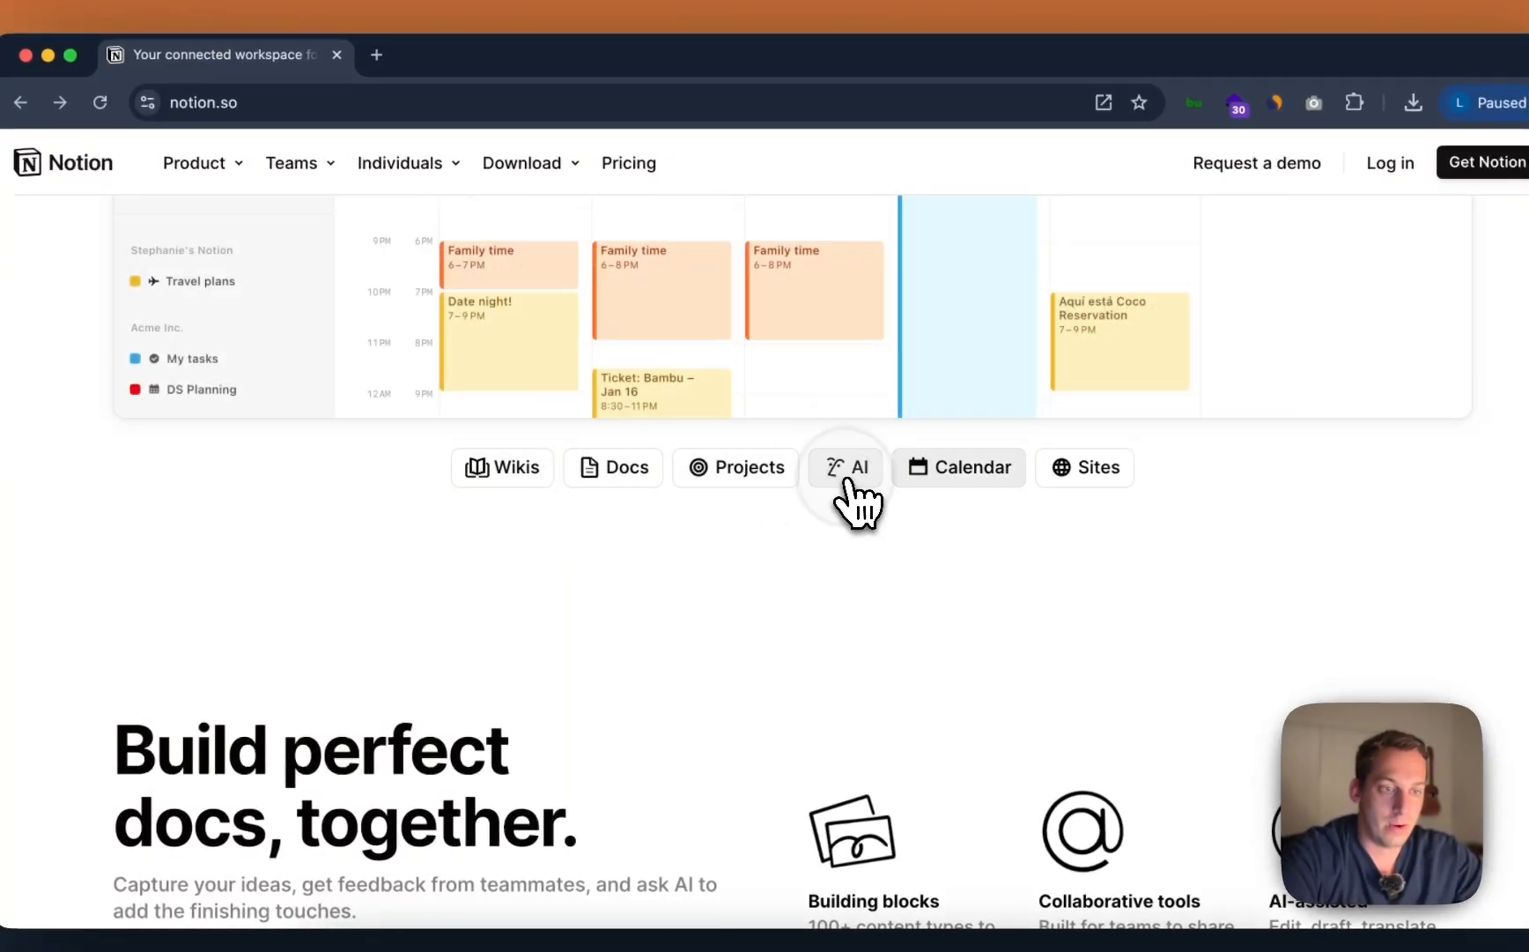
click(736, 480)
click(621, 480)
click(504, 469)
scroll(539, 629, up, 5)
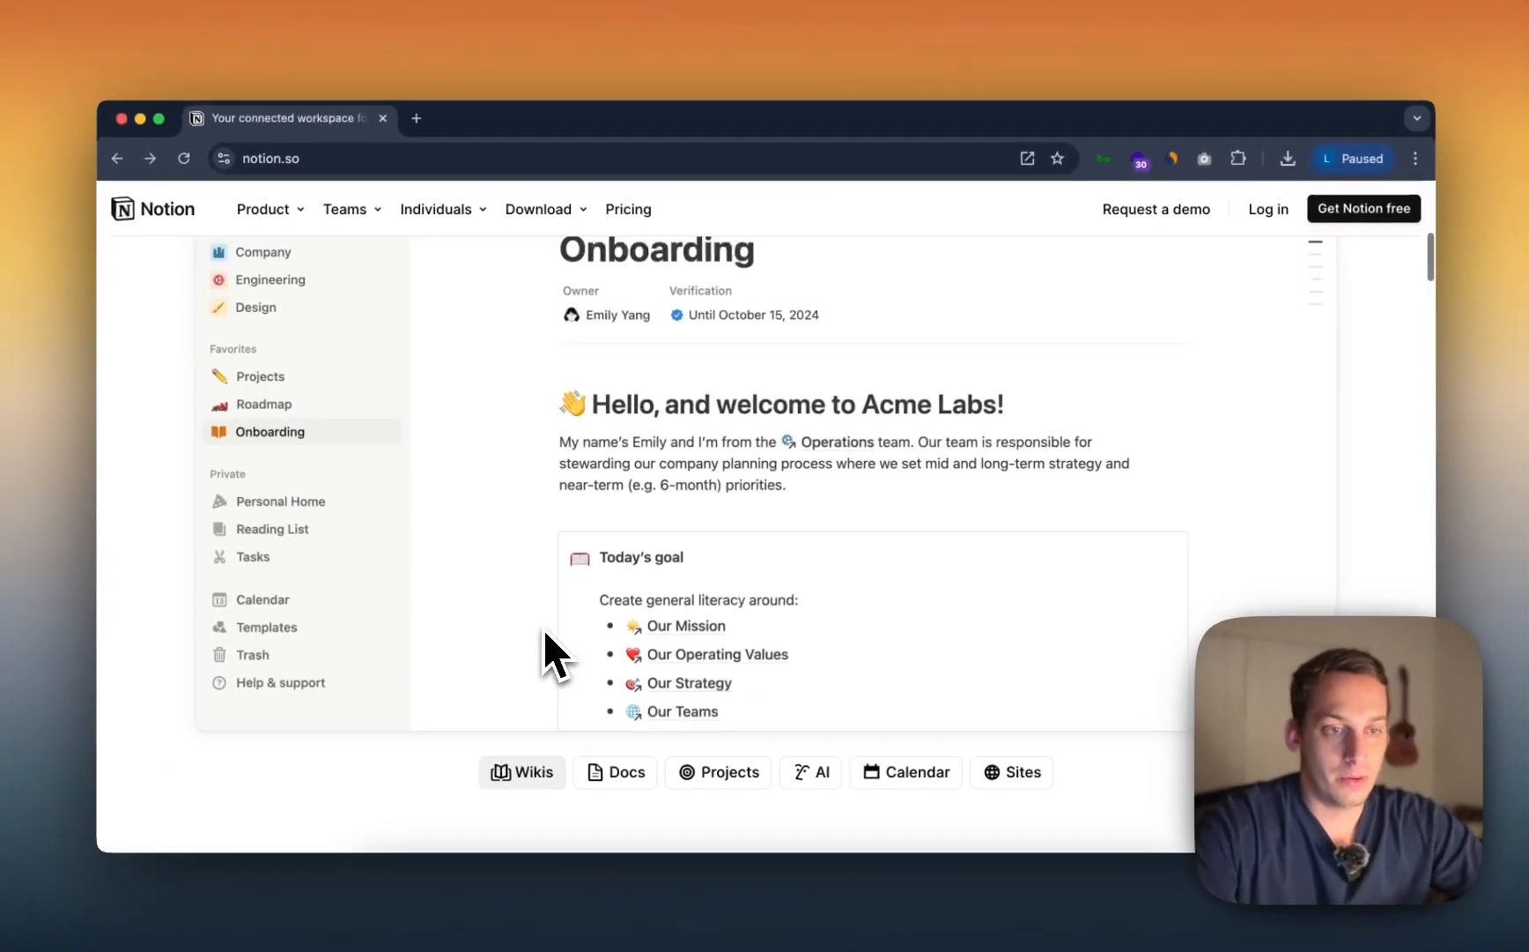
scroll(543, 628, down, 1)
Step: Reduce the page zoom to 67% and capture a screenshot of the Wikis preview with its tab row, about 910 × 599
key(super+minus)
key(super+minus)
key(super+minus)
key(super+minus)
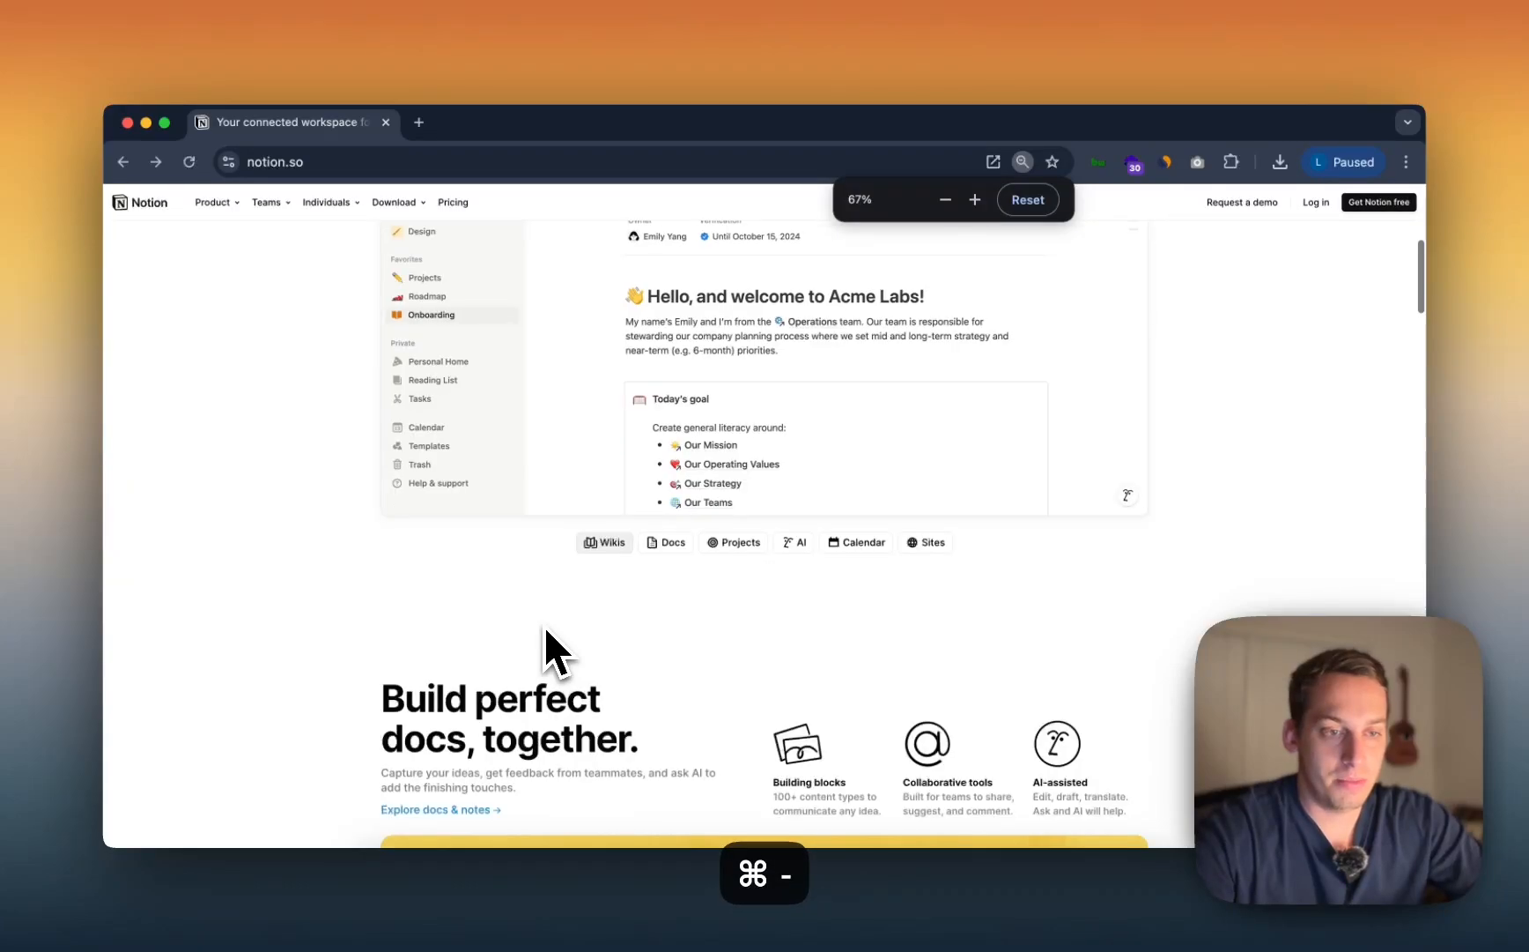
scroll(543, 627, up, 3)
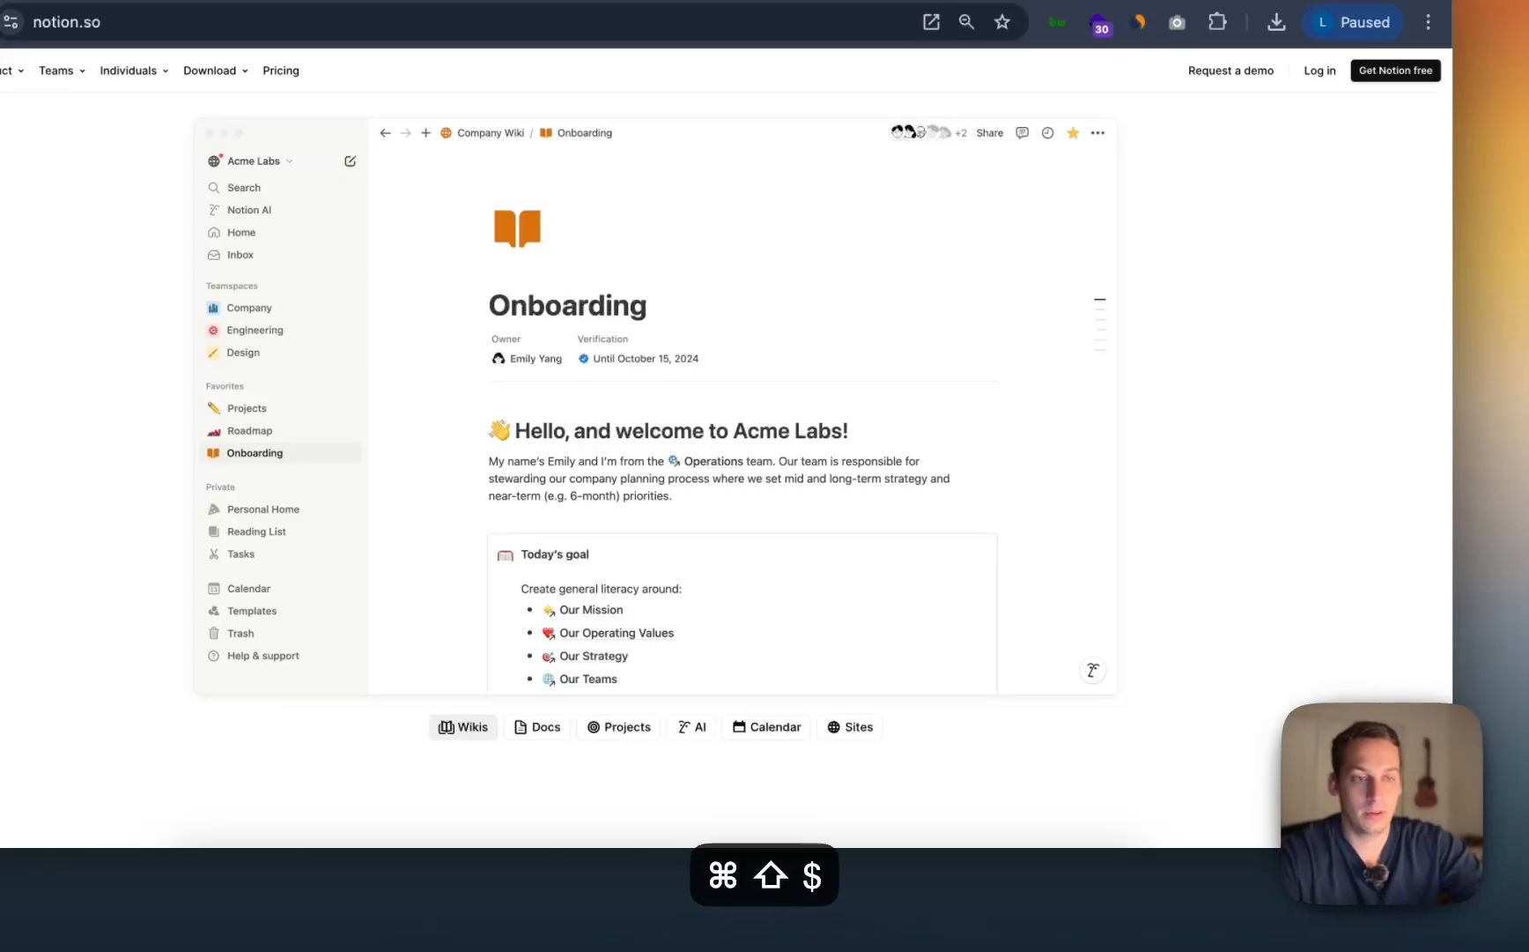
drag(152, 100, 876, 673)
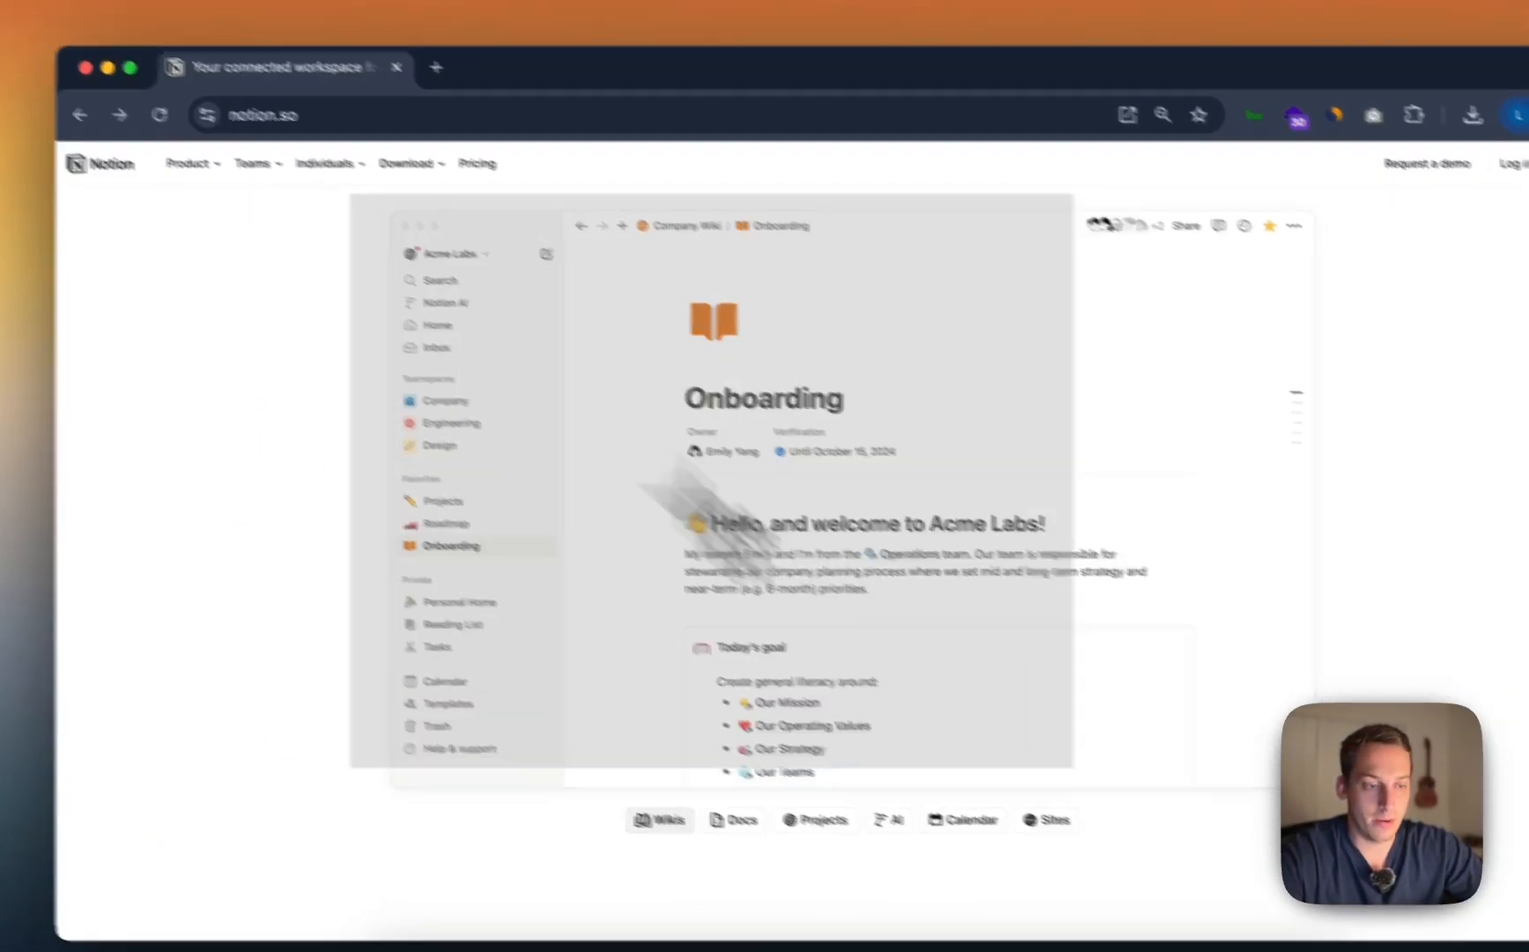
drag(1073, 766, 1364, 855)
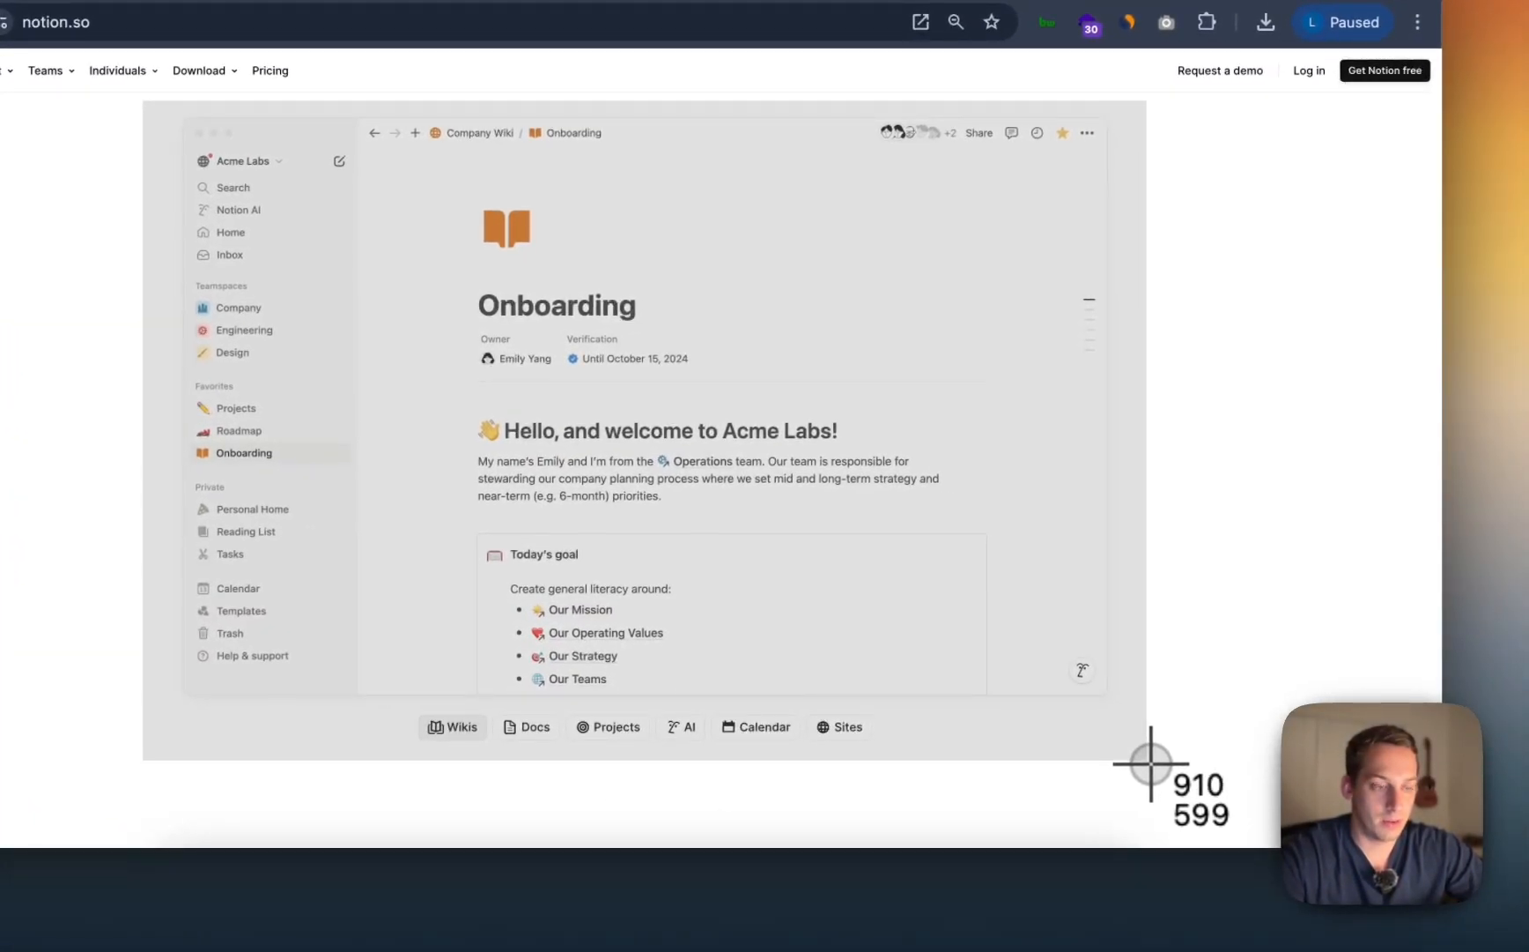
drag(1151, 763, 1151, 763)
Step: Switch back to Framer and place the captured preview screenshot on the canvas over the lower part of the Desktop frame
click(724, 913)
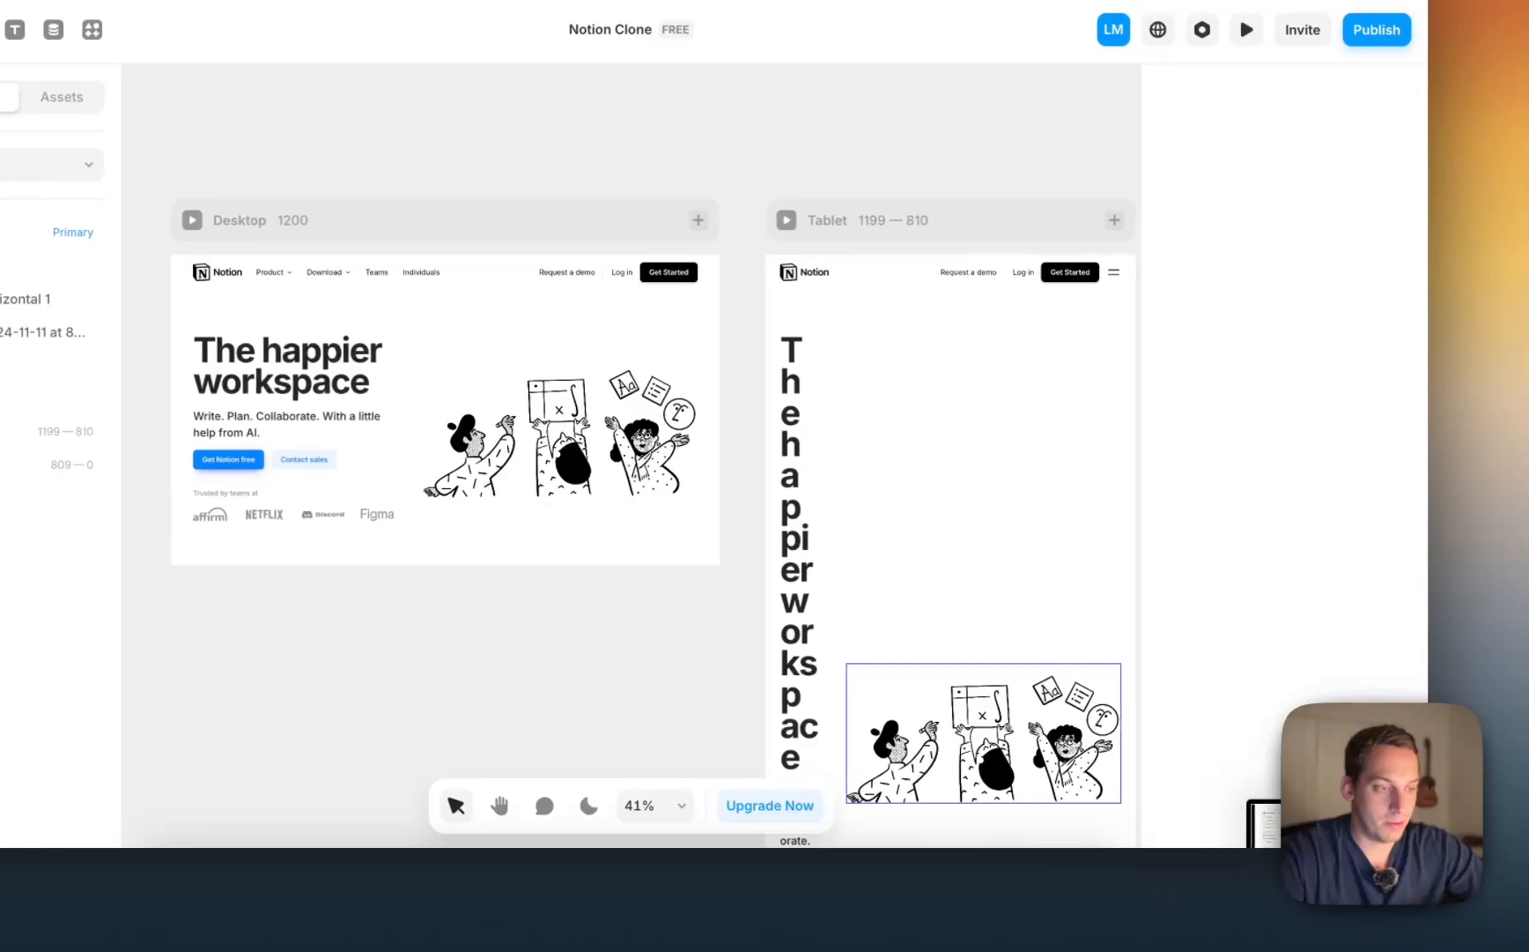
drag(1313, 828, 515, 635)
scroll(642, 667, down, 2)
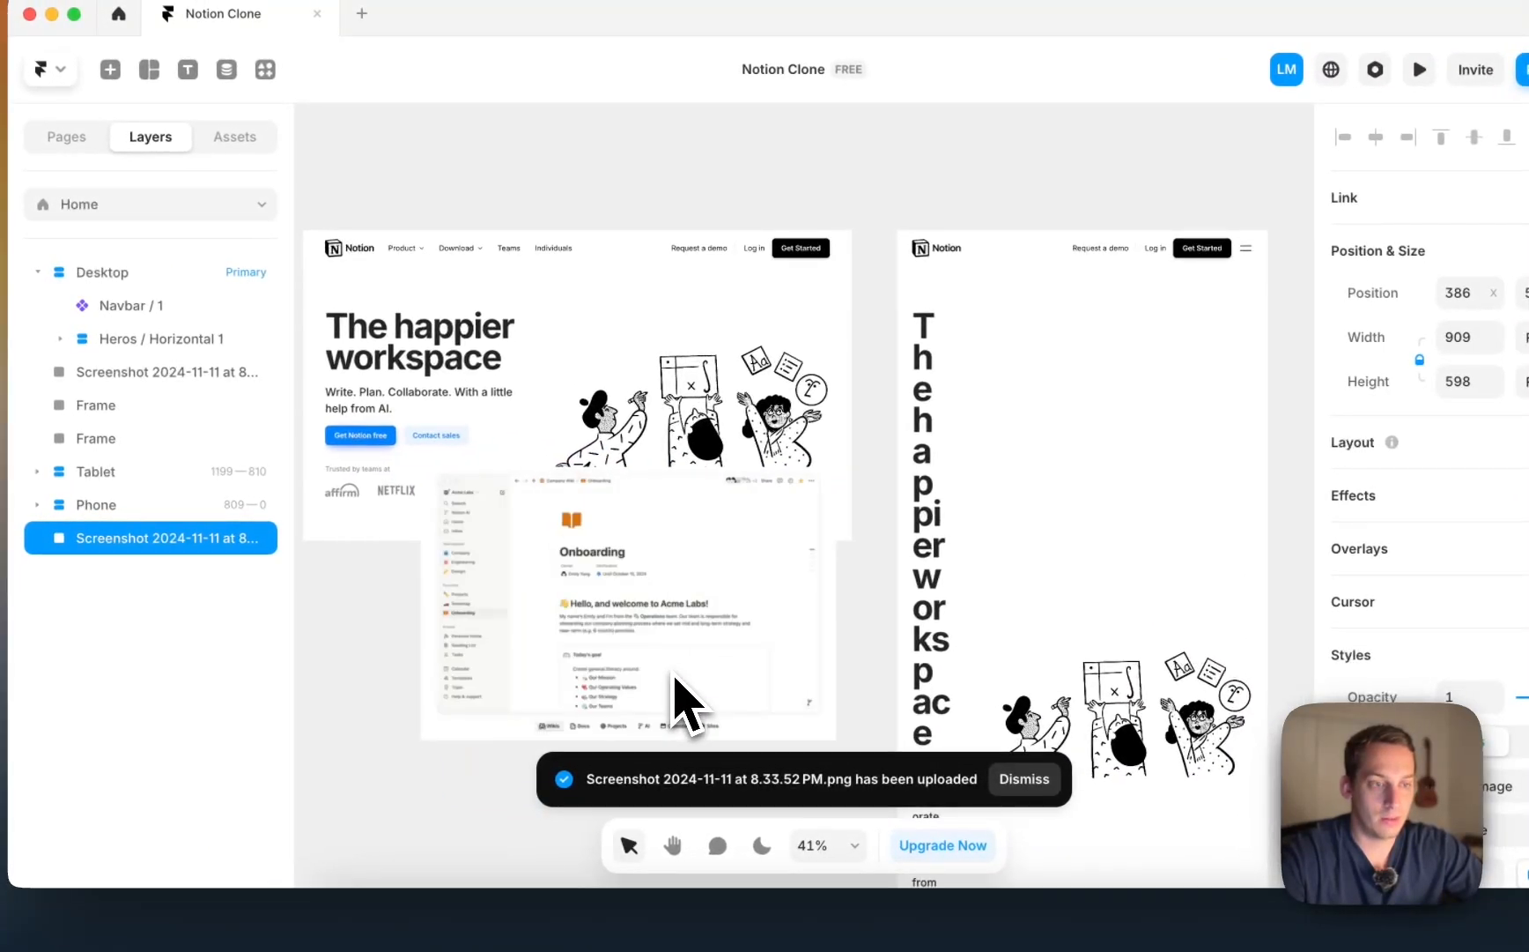
scroll(643, 667, down, 4)
scroll(650, 659, left, 2)
drag(686, 667, 1014, 486)
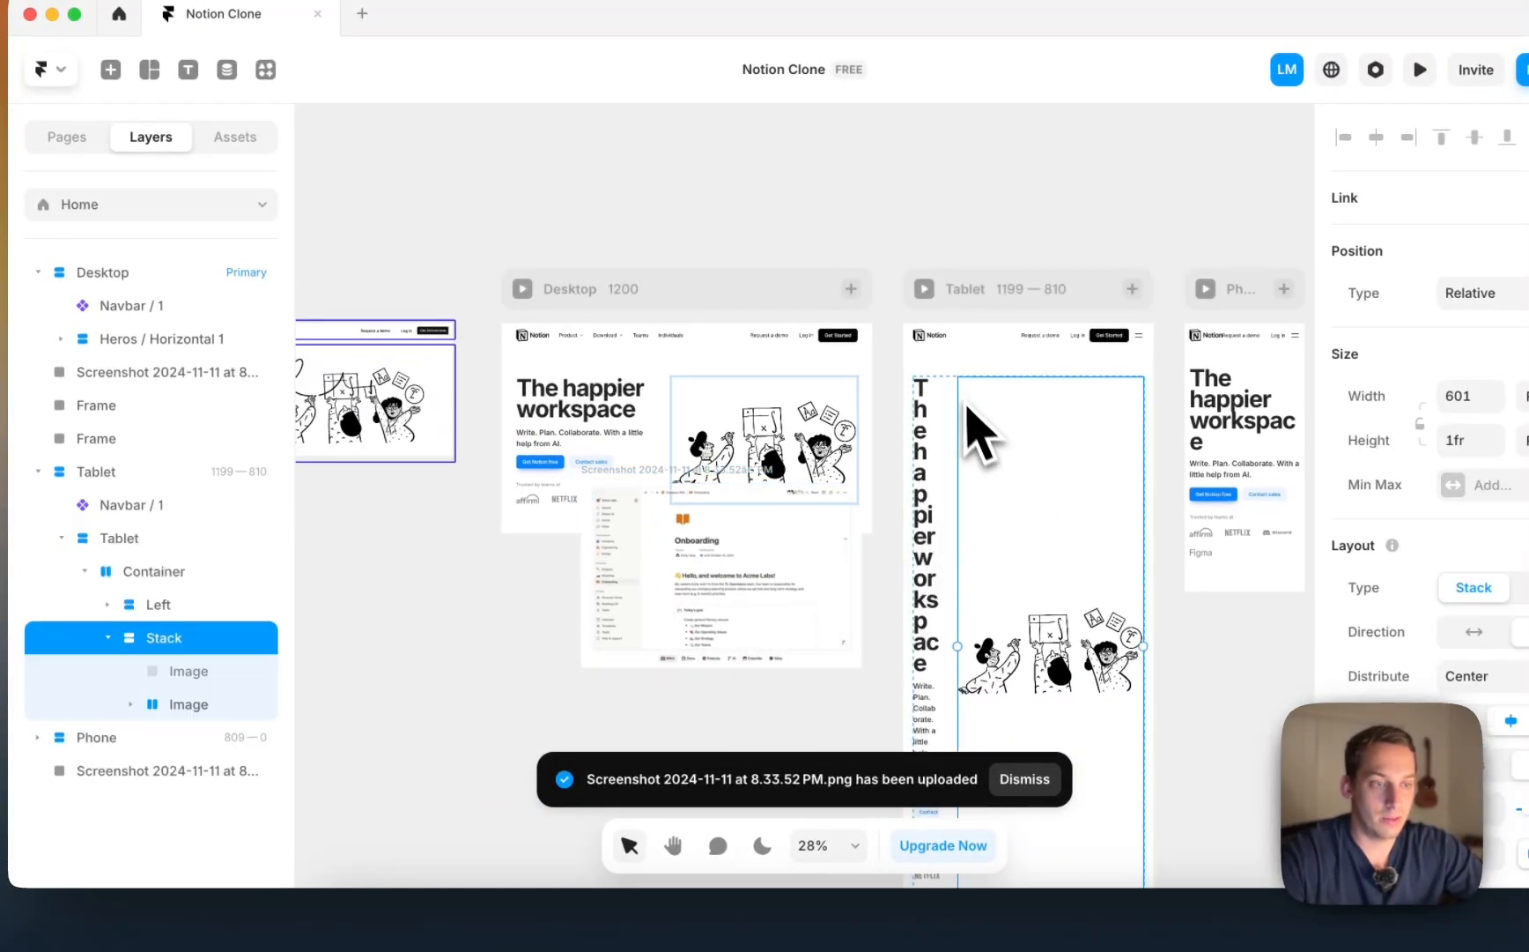
Step: Make the Tablet hero's container stack vertically and set the height of its image stack to Fit Content
click(957, 395)
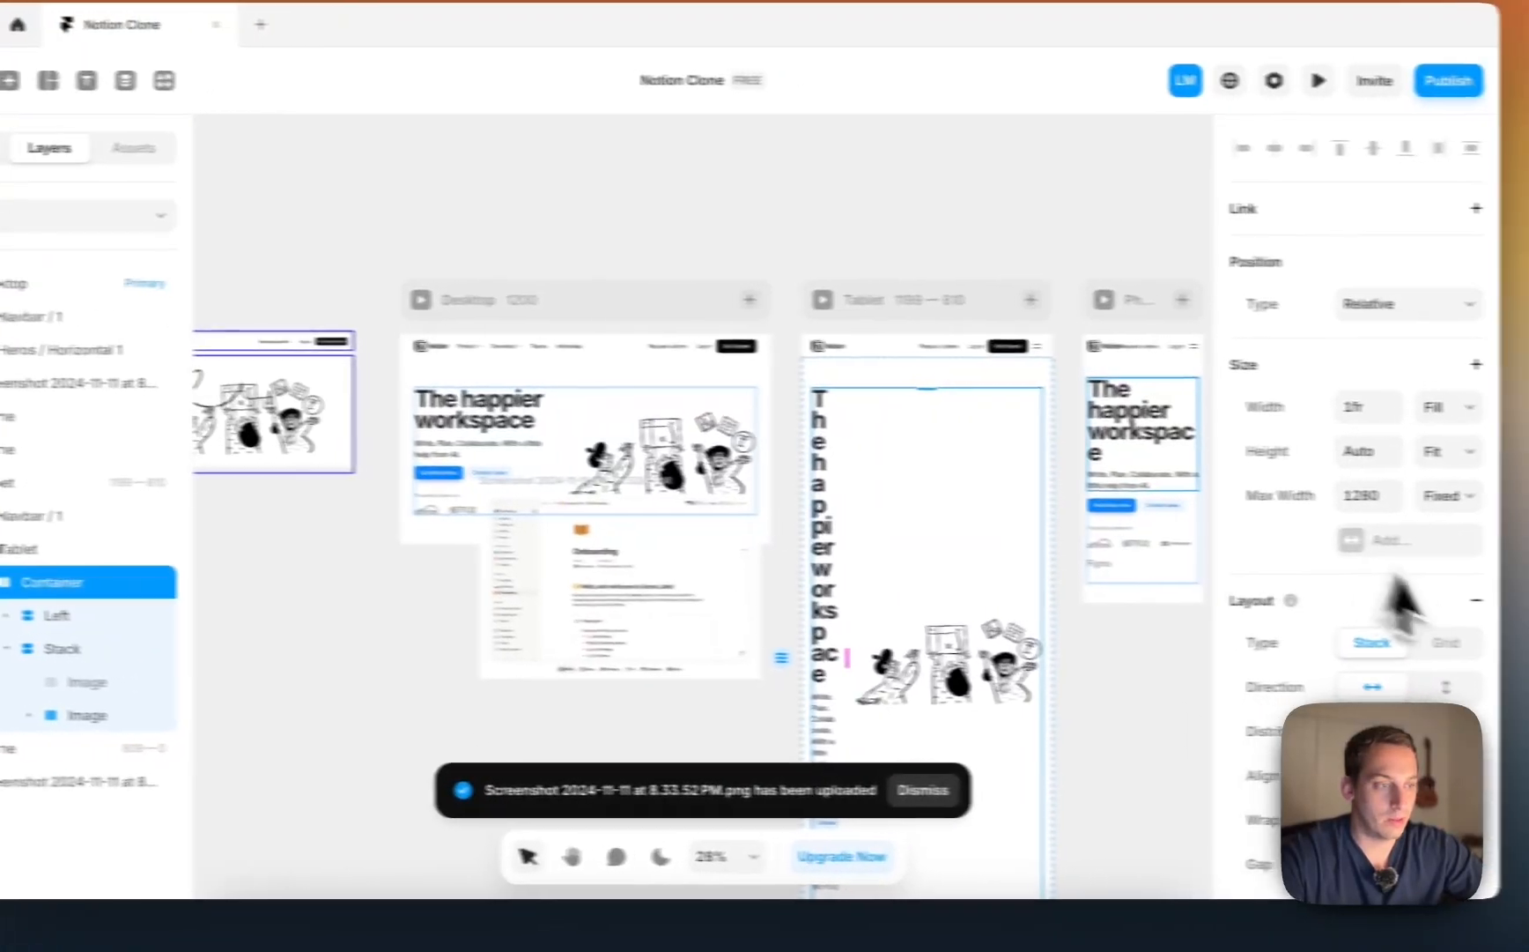
click(1416, 686)
click(853, 592)
scroll(853, 598, down, 3)
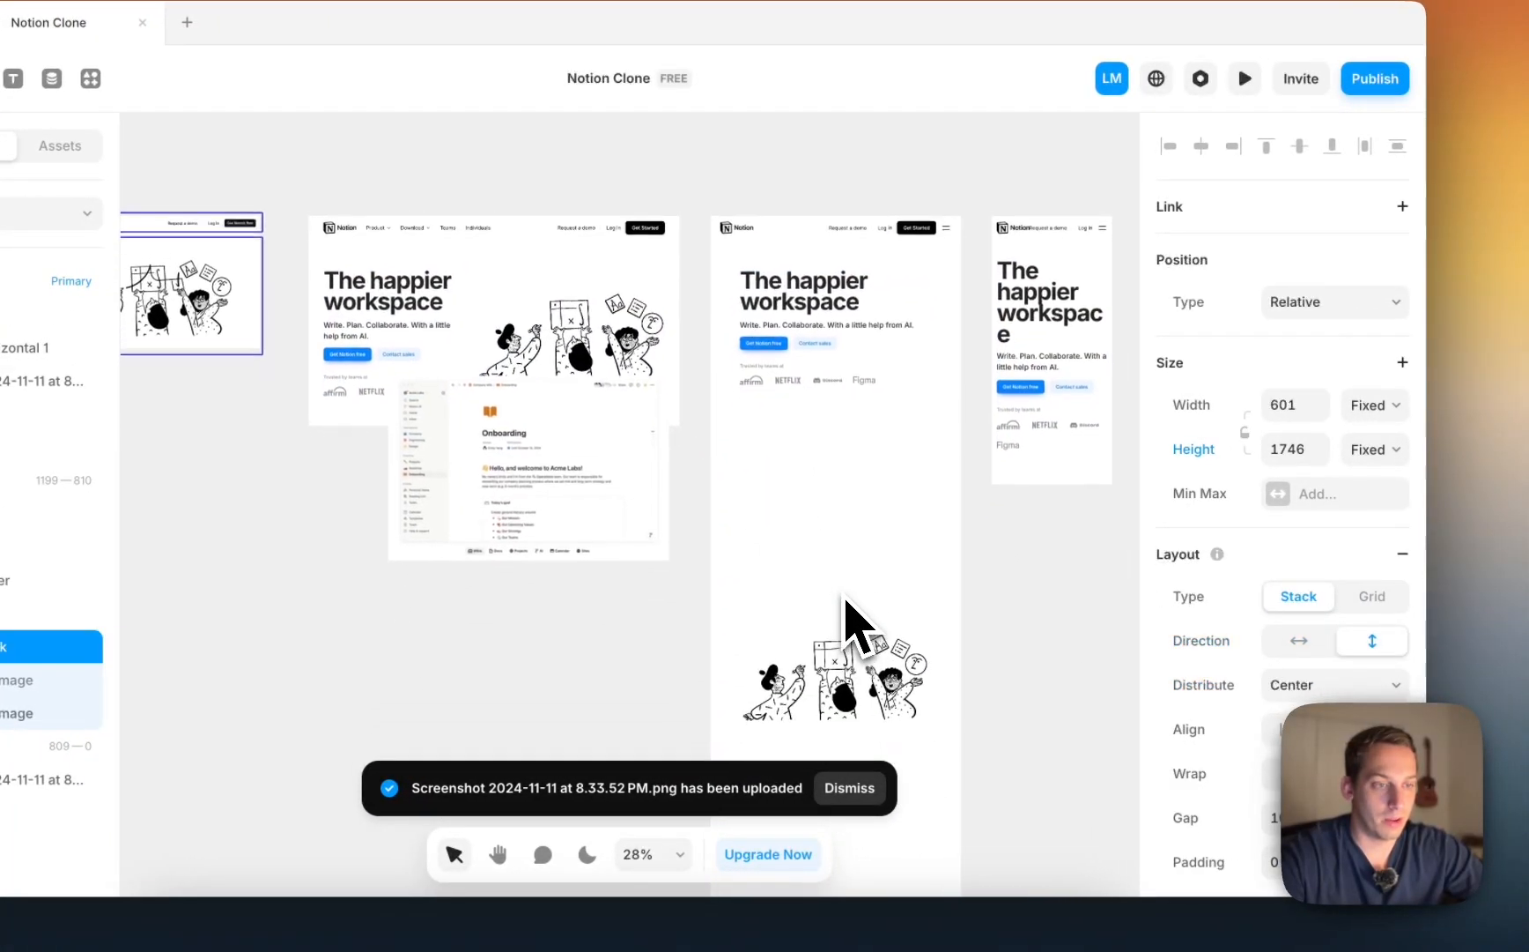
click(1388, 445)
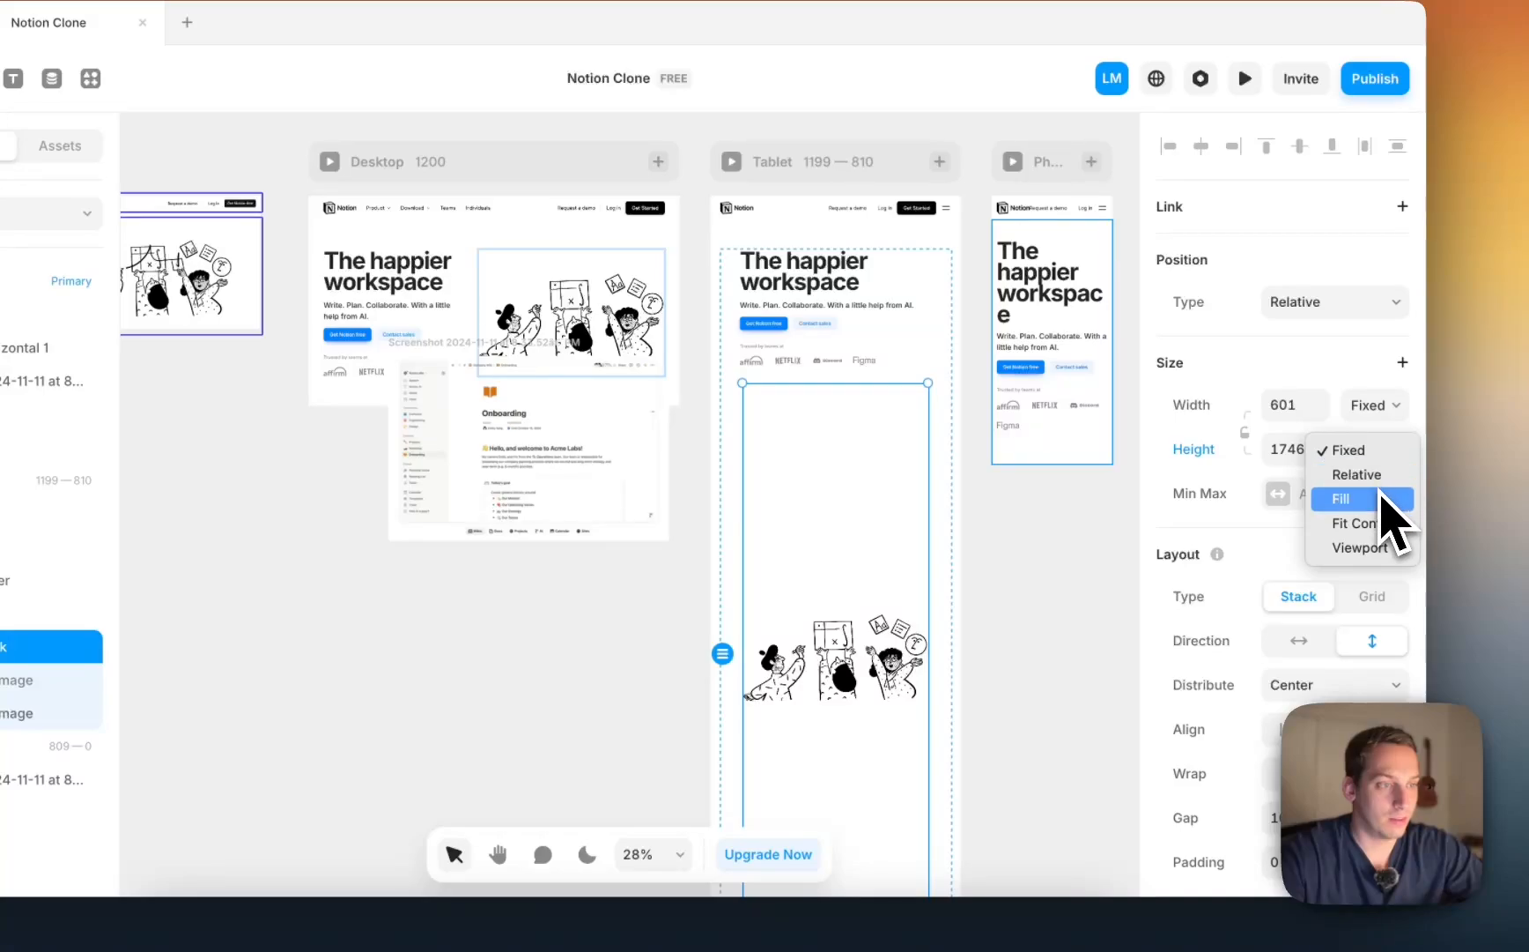
click(1380, 518)
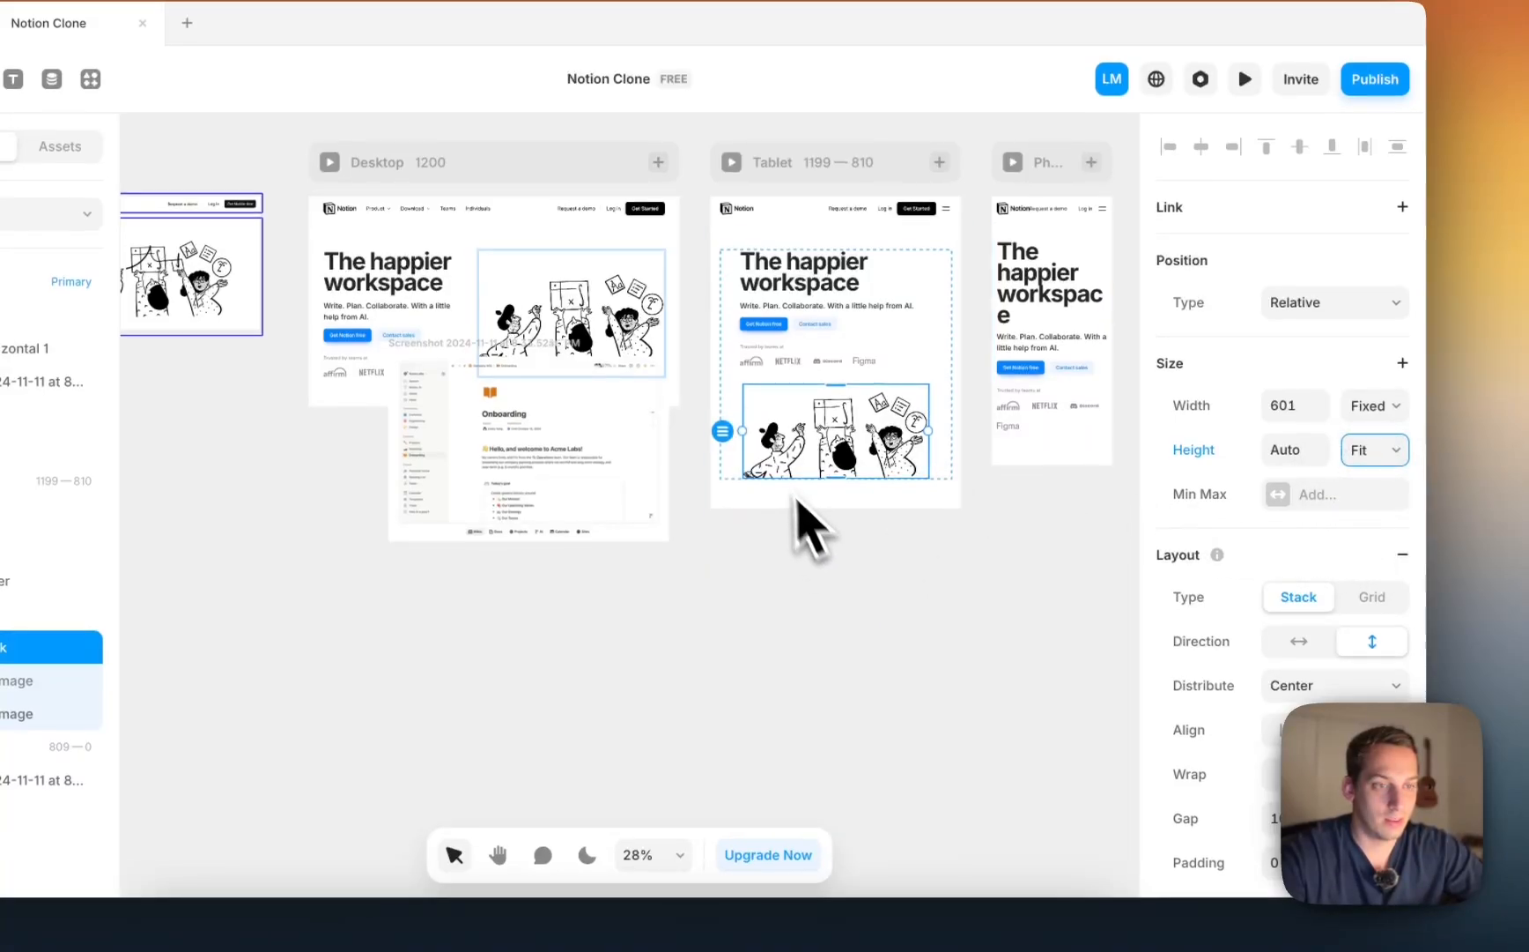
Step: Try setting the Tablet image stack's width to Fill and shortening its video, and undo both changes
click(1378, 404)
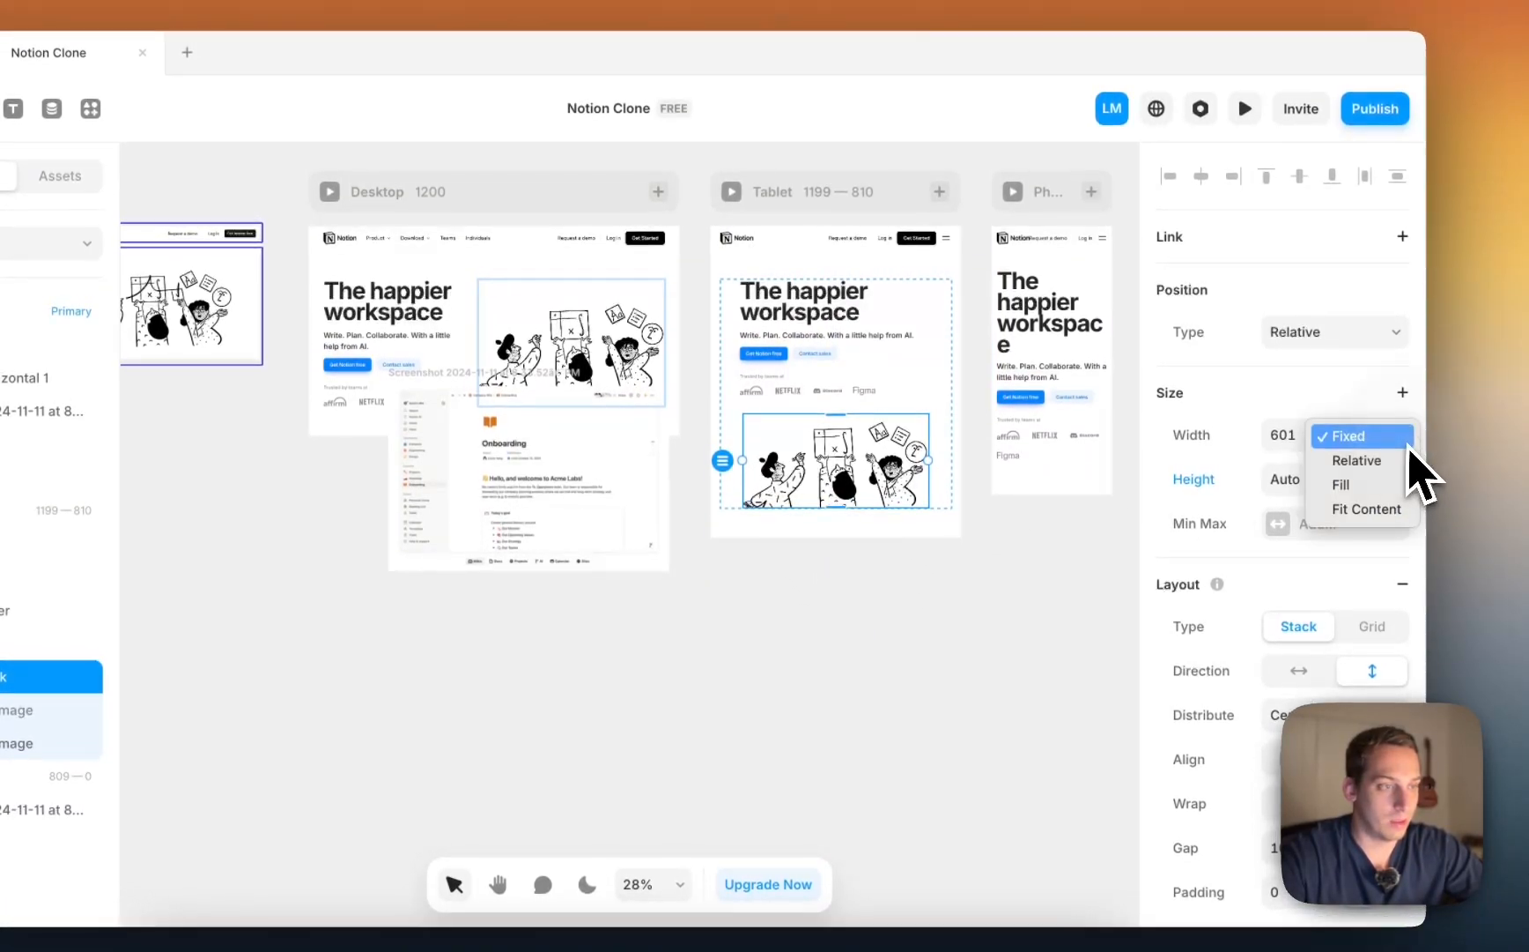
click(1364, 486)
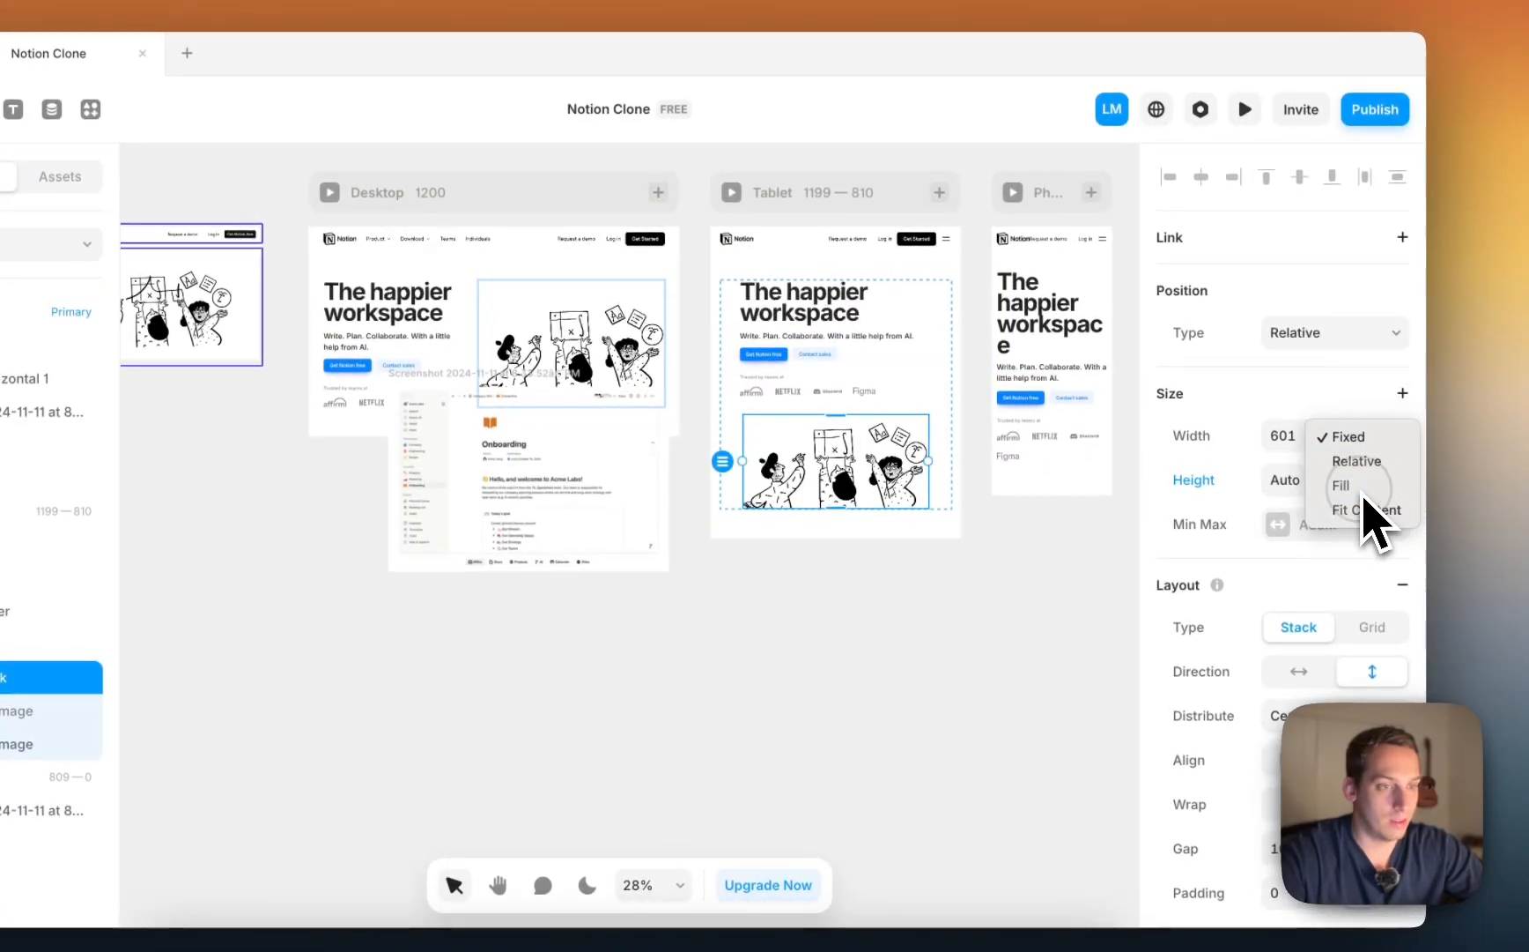
super+click(827, 456)
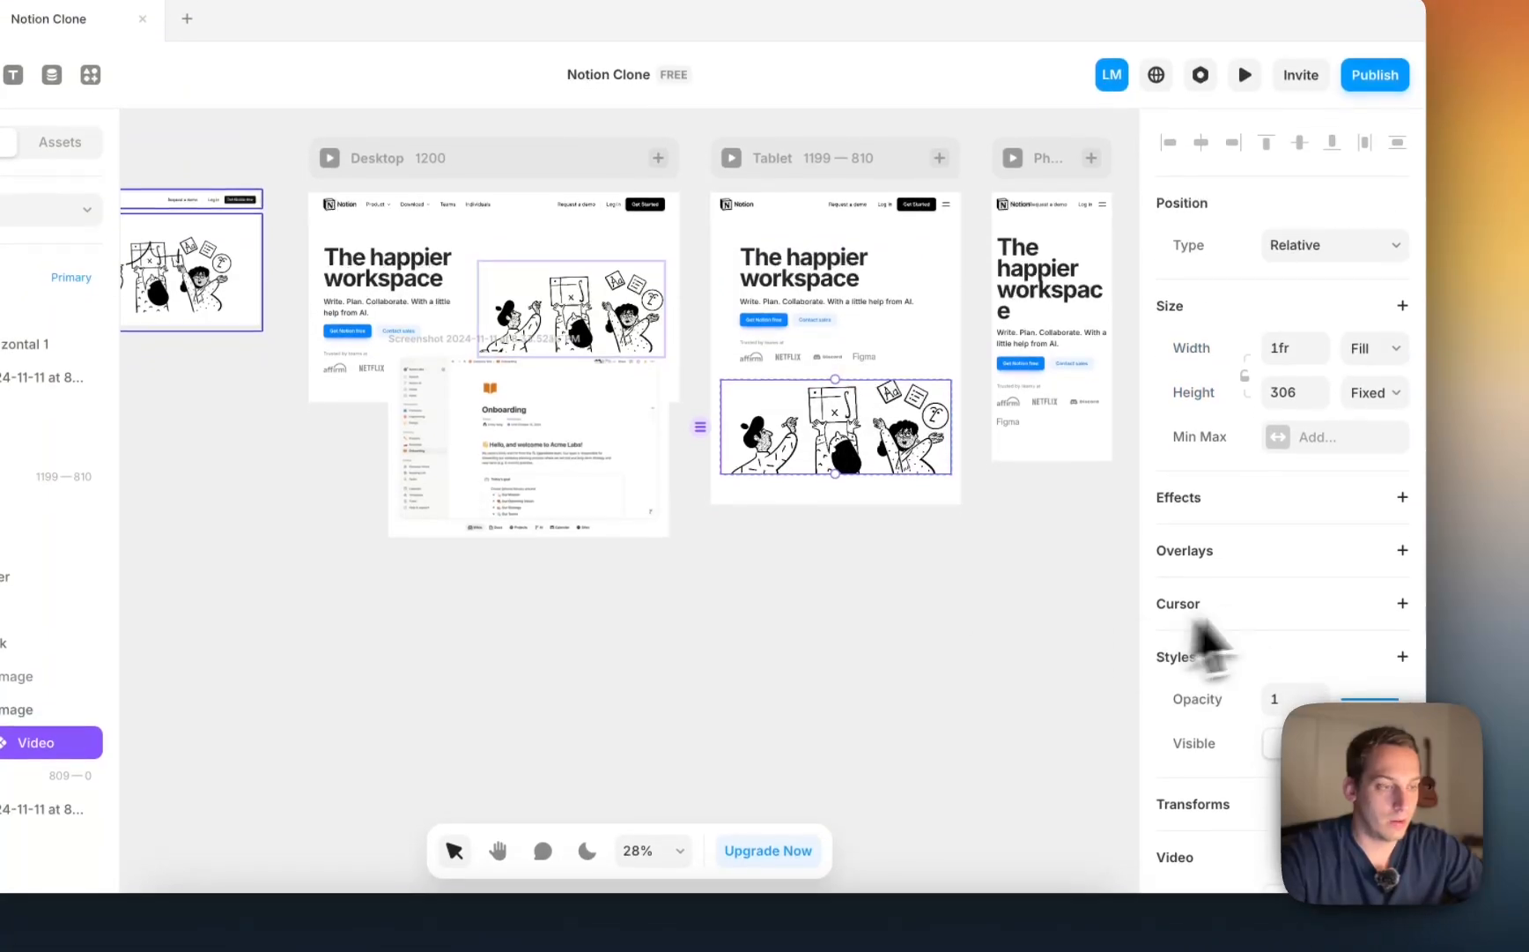
scroll(1251, 630, down, 5)
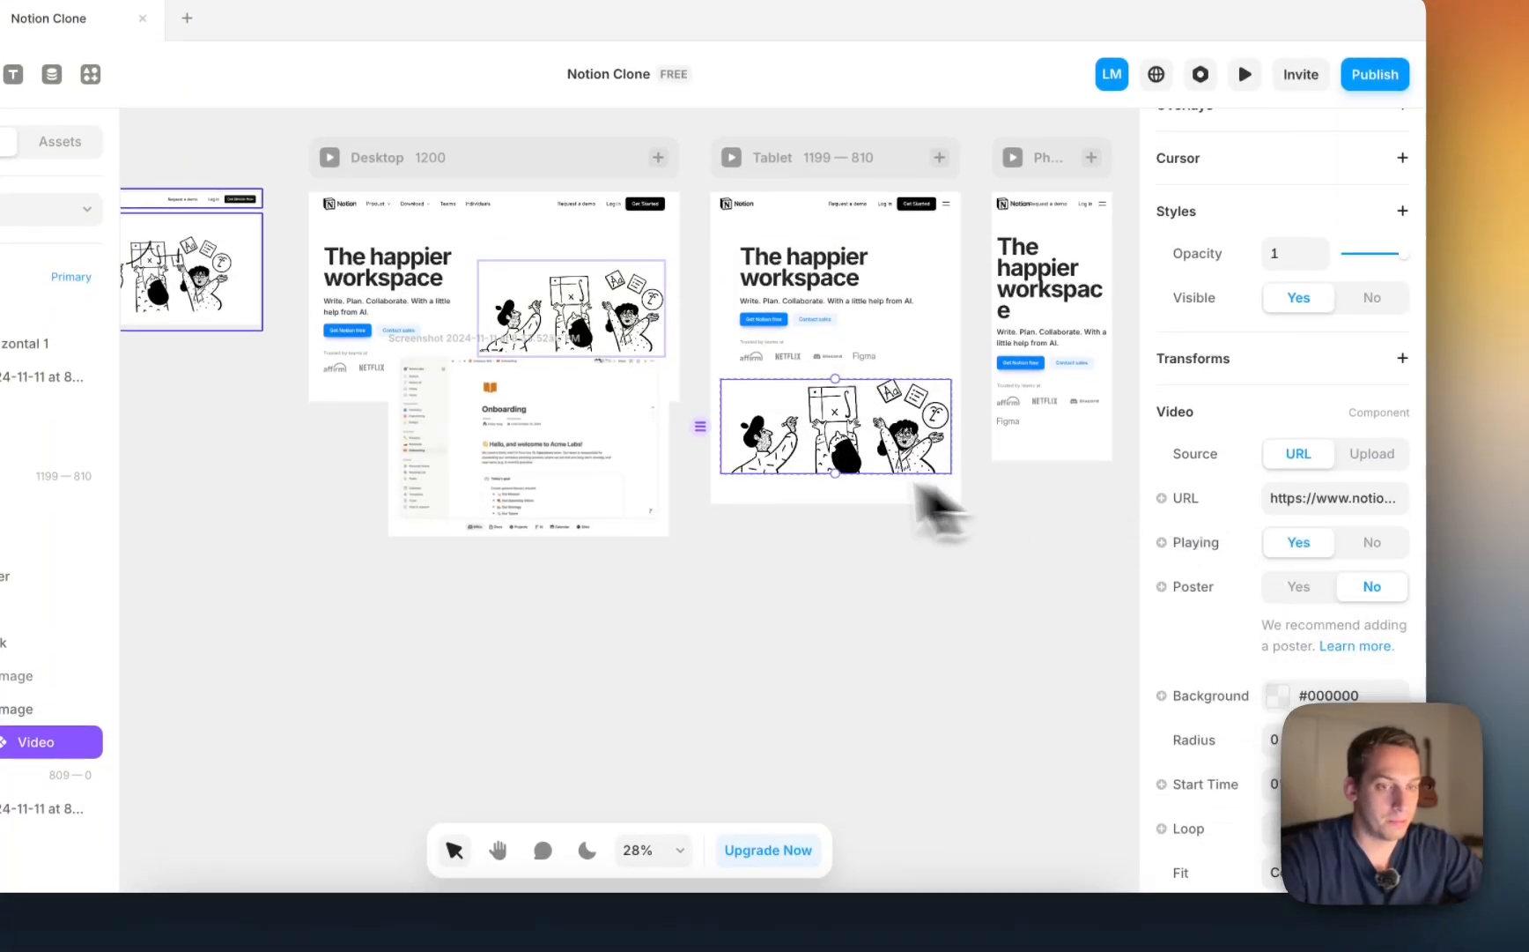
scroll(1218, 557, down, 3)
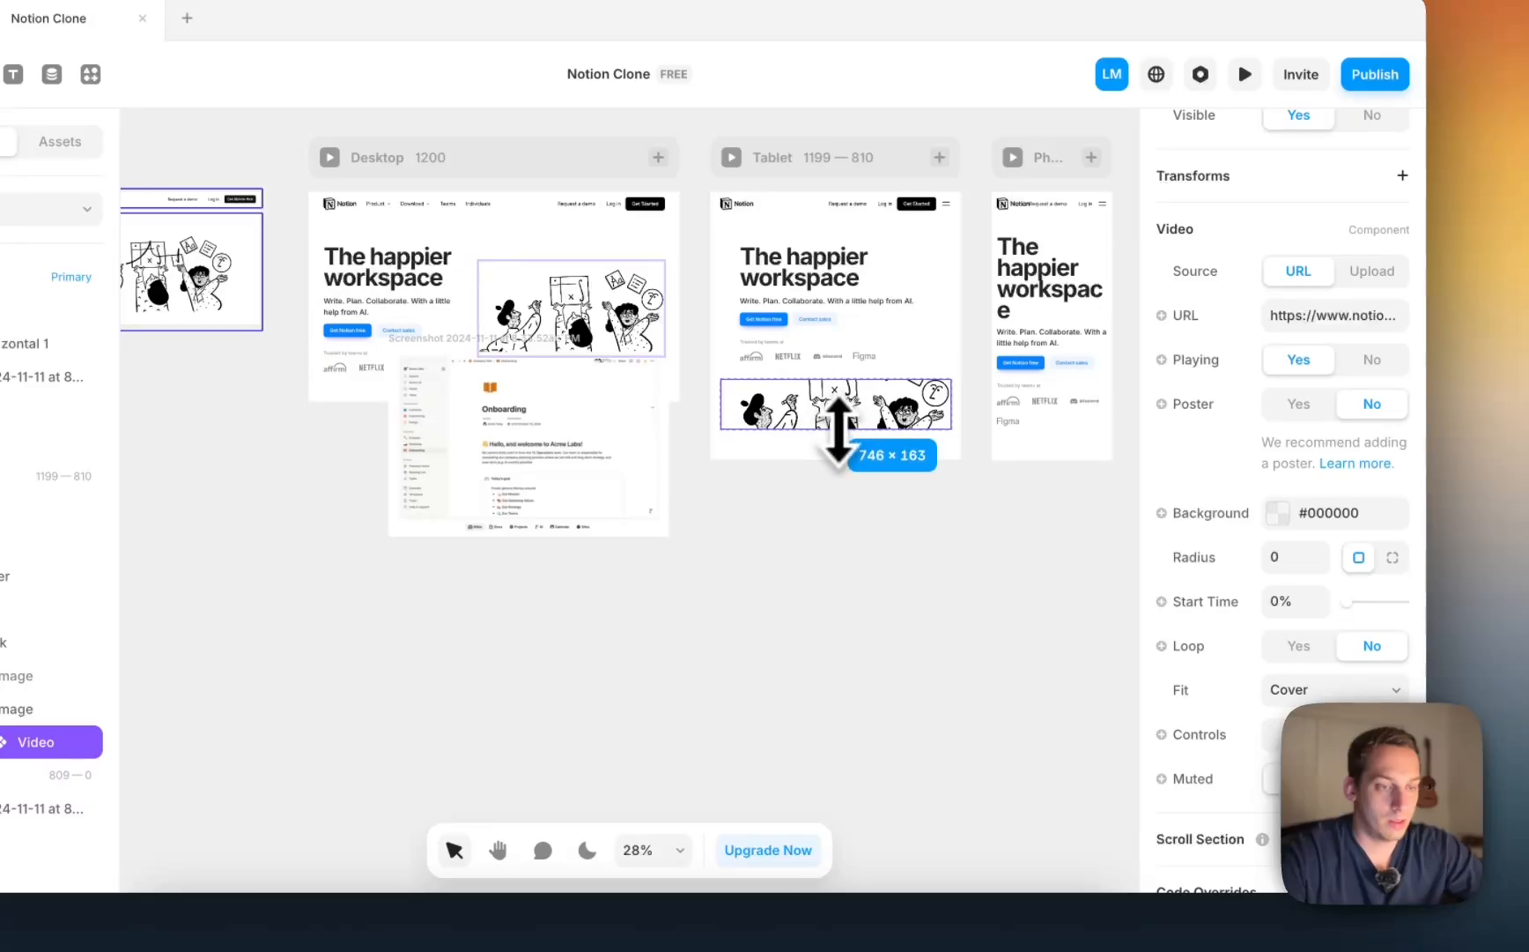
click(823, 476)
click(740, 555)
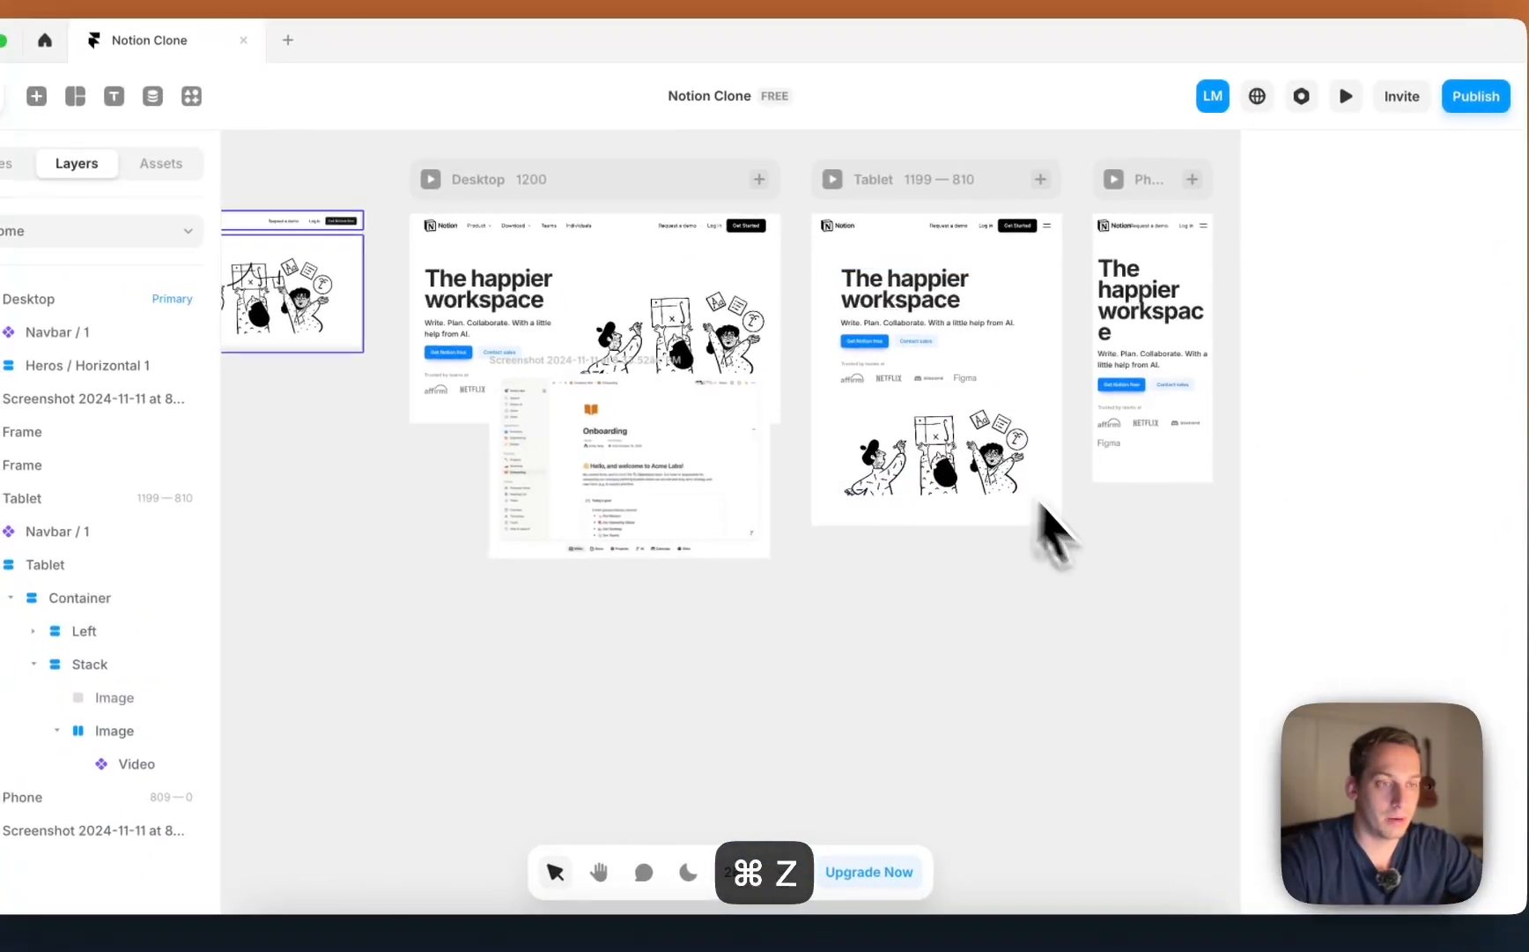
Step: Set the width of the Stack layer holding the image in the Phone hero to Fill
scroll(1040, 504, up, 3)
scroll(1039, 504, right, 3)
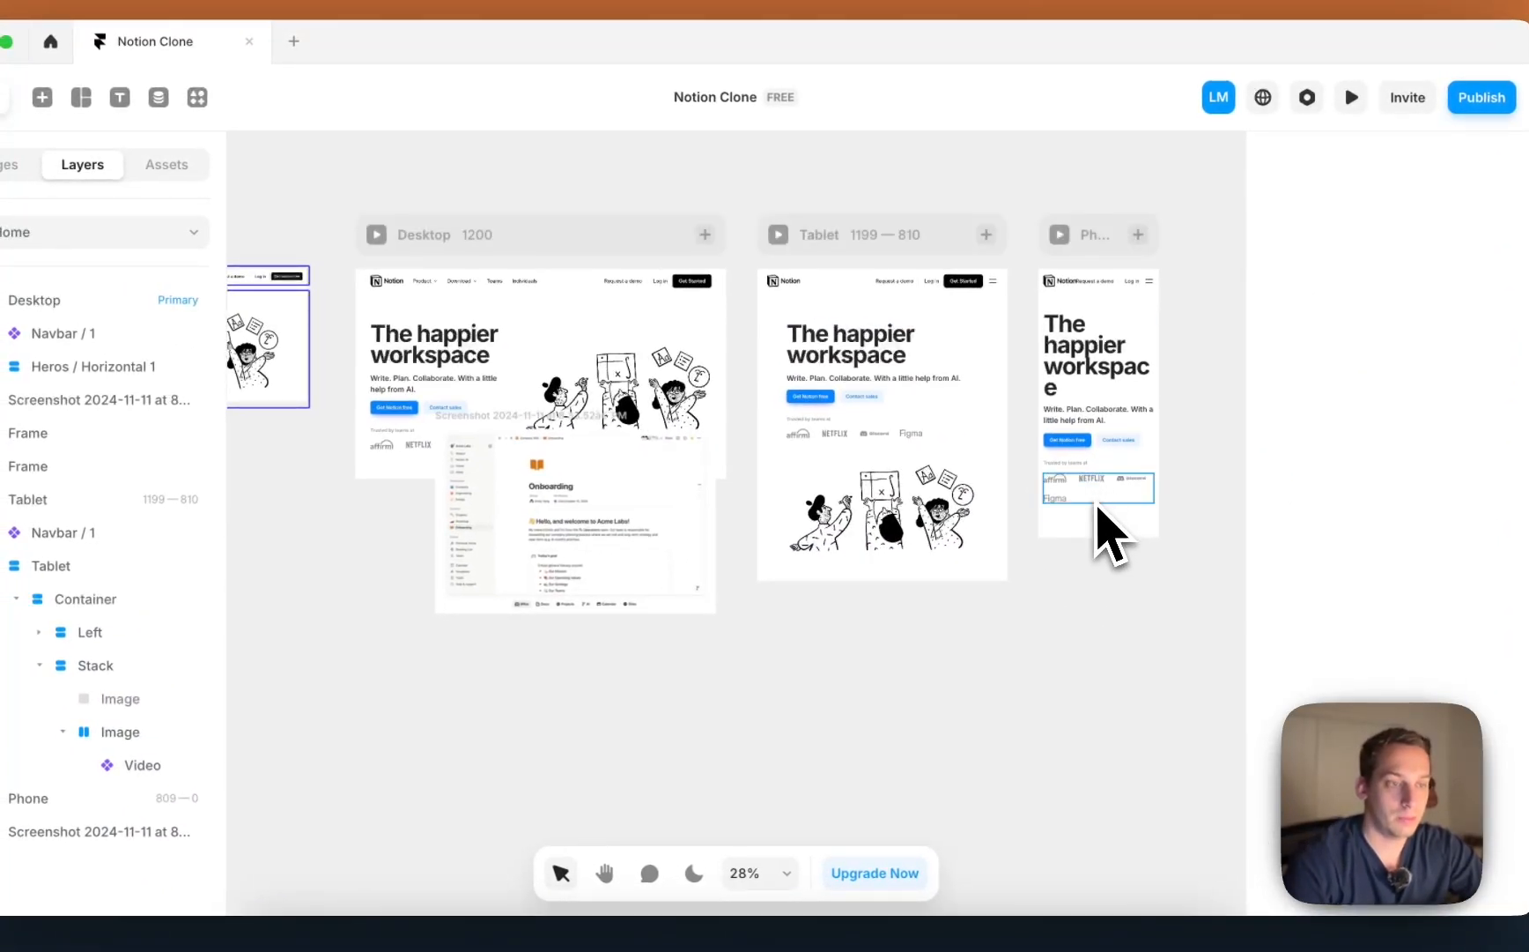
click(1100, 526)
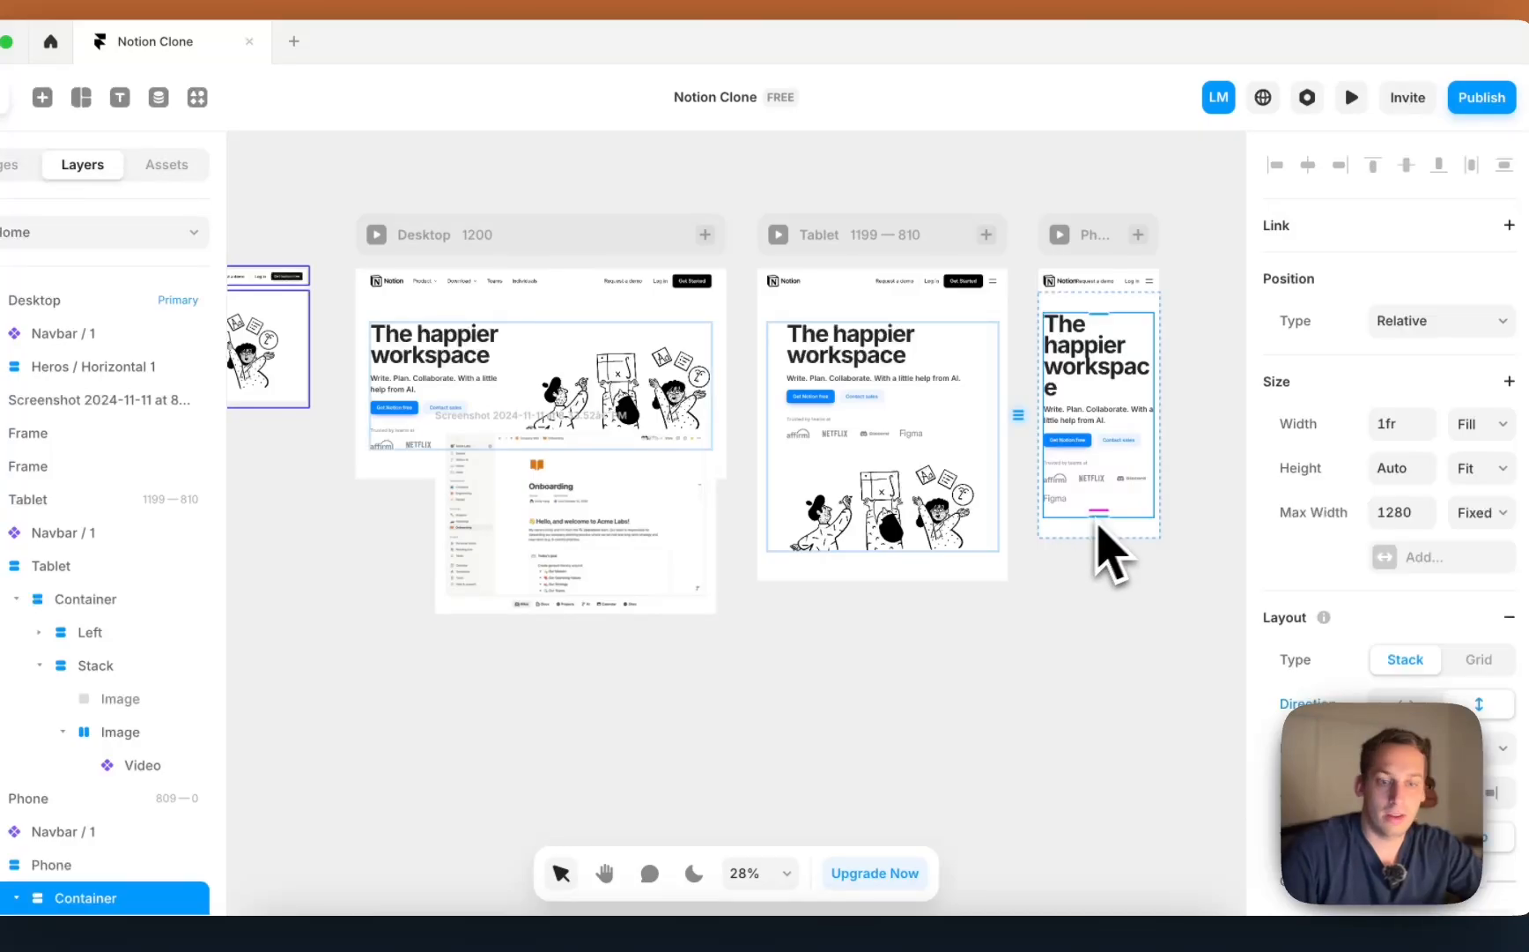
click(233, 790)
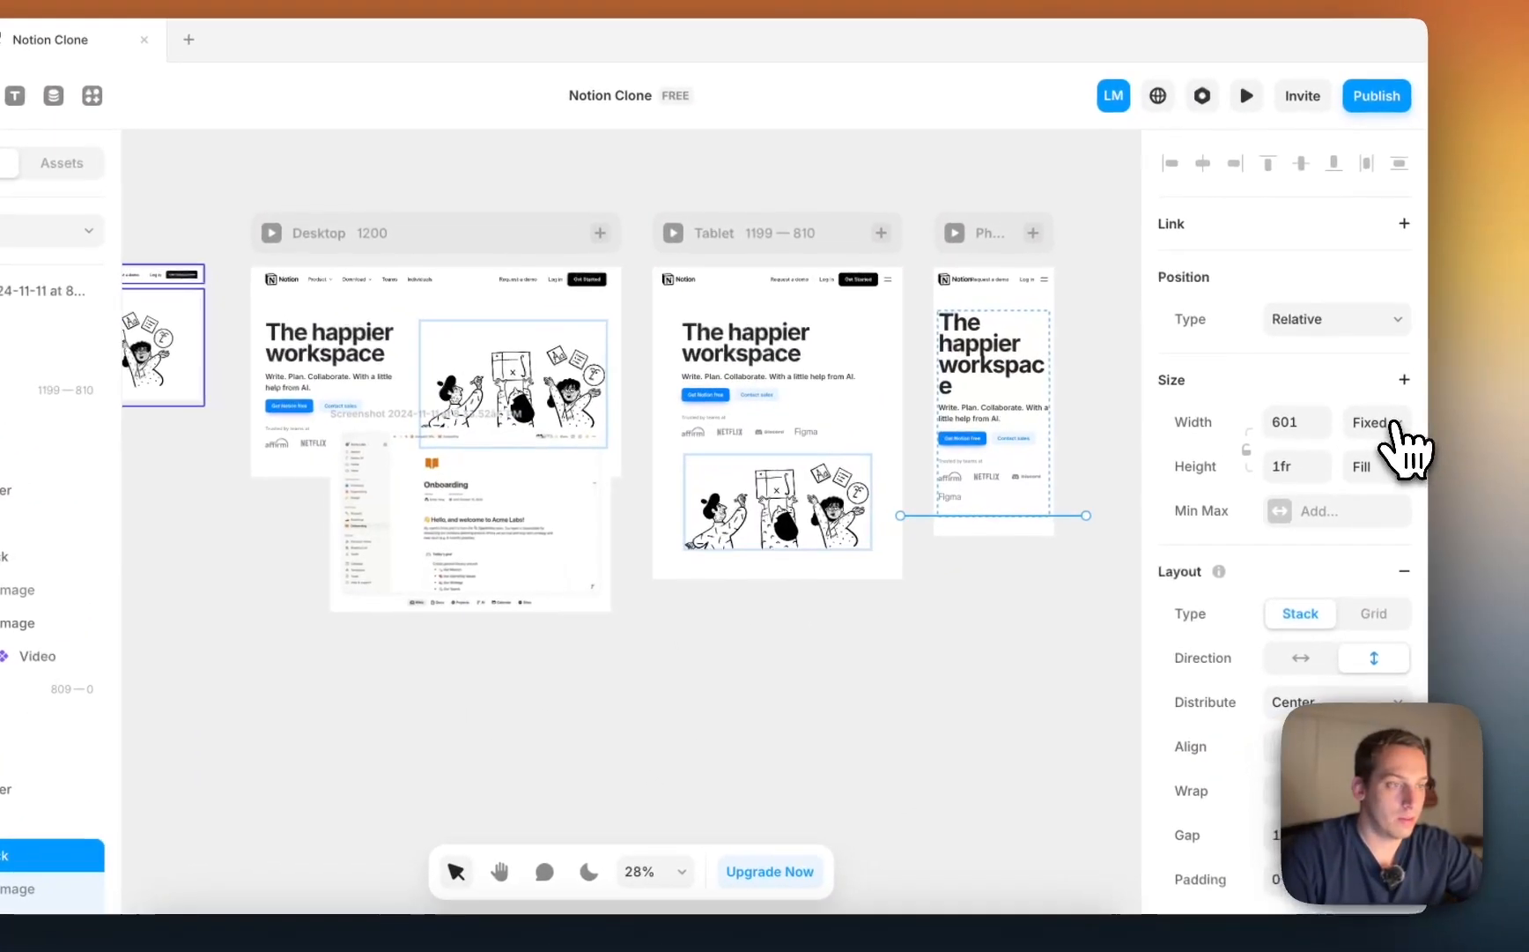
click(1392, 425)
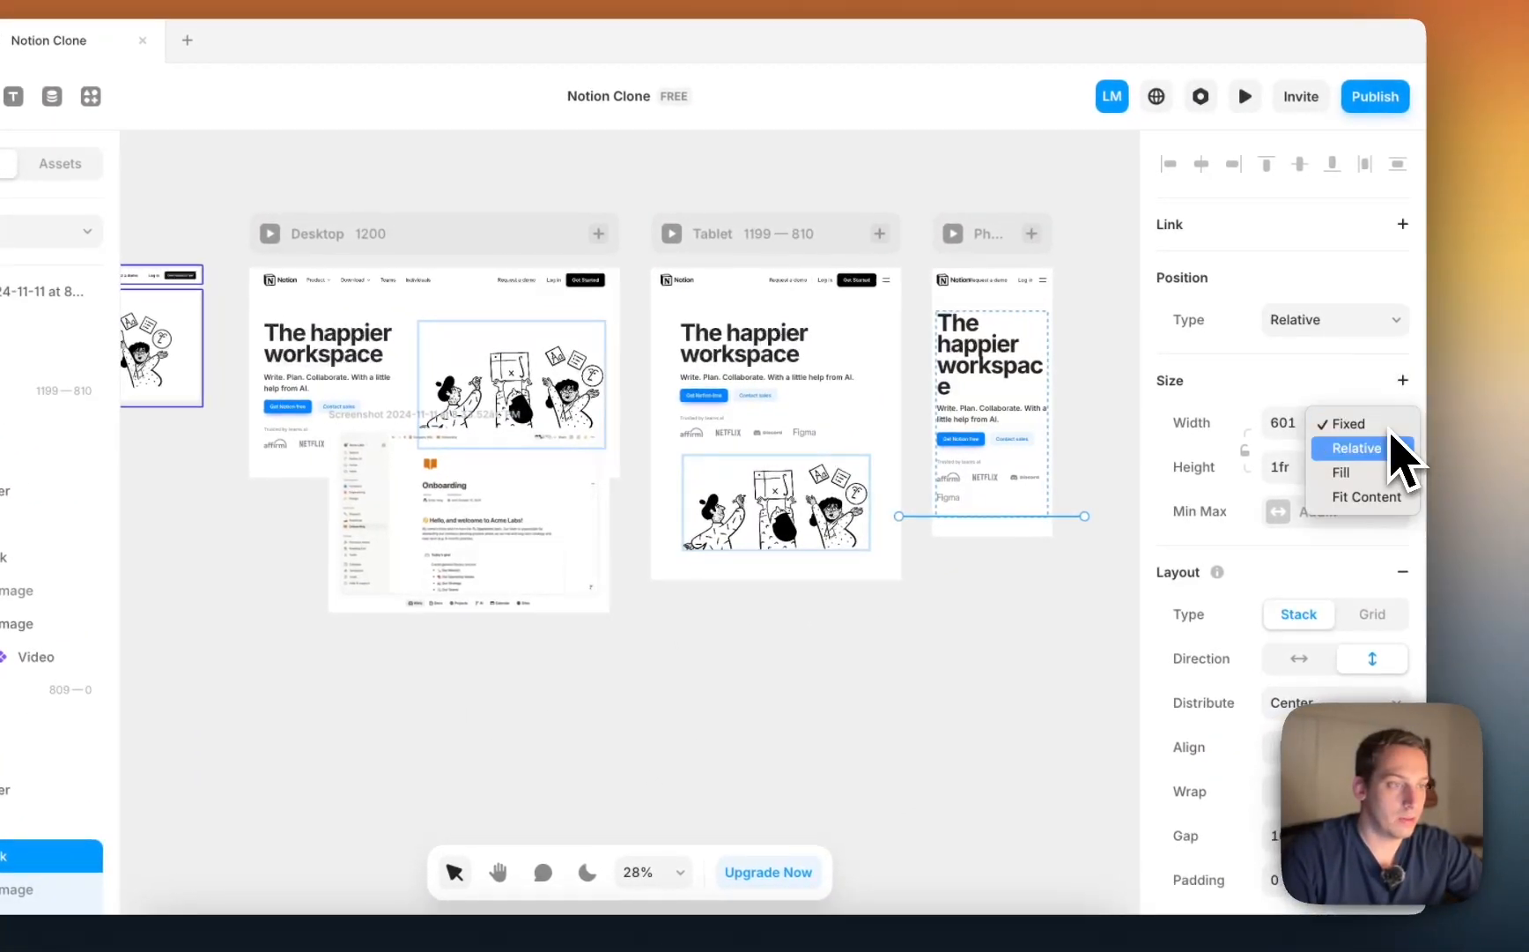
click(1363, 475)
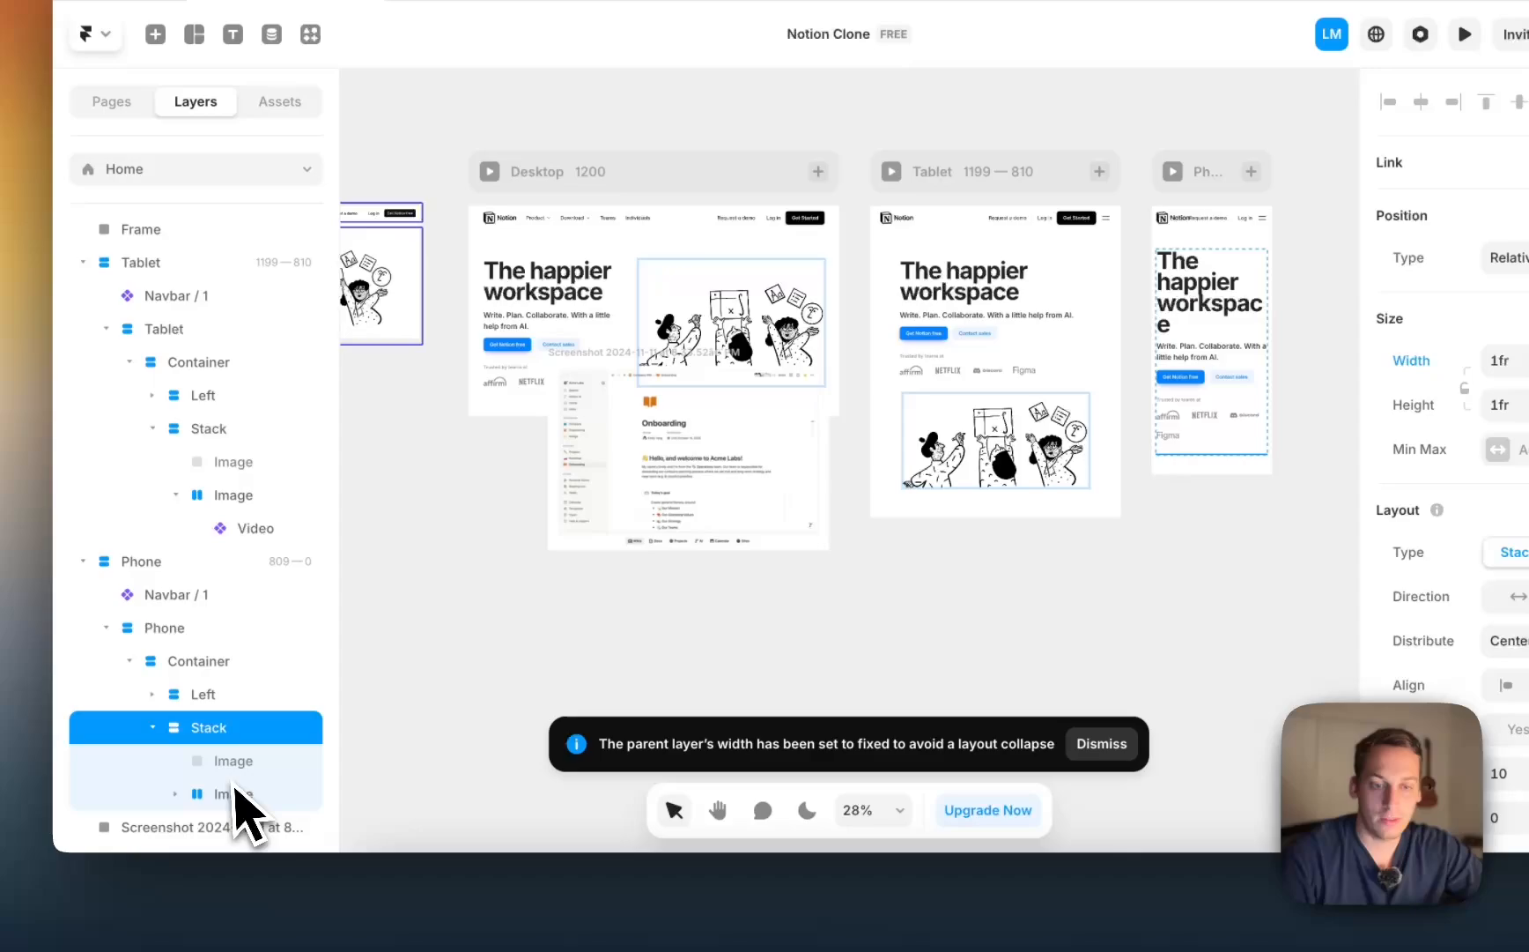
Step: Set the heights of the Phone hero's image stack and its parent container to Fit Content
click(88, 898)
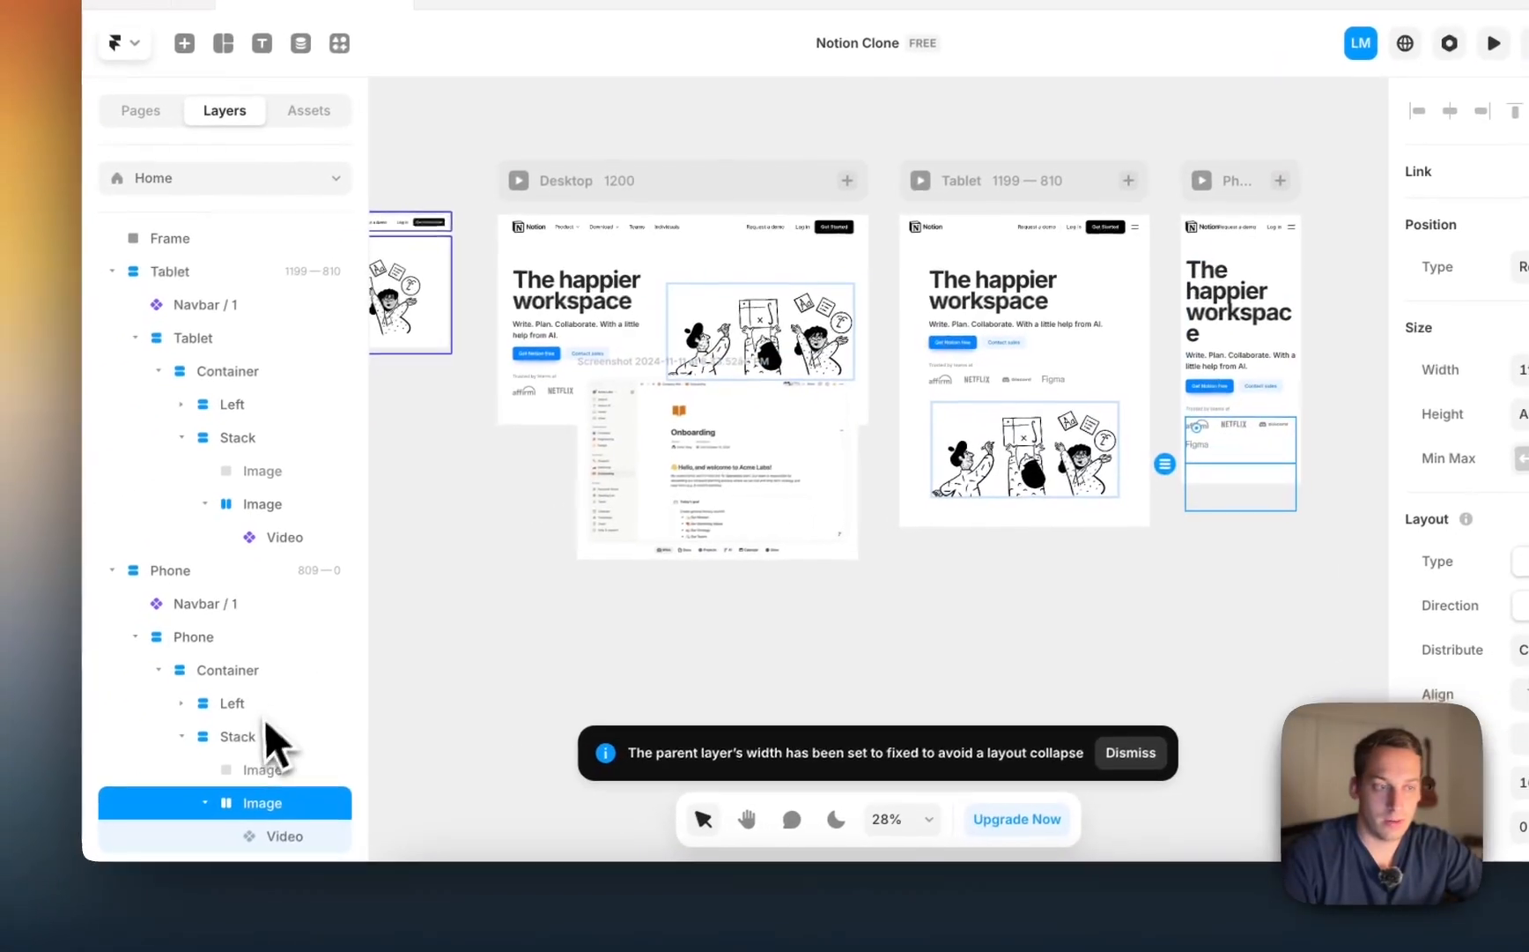
click(265, 724)
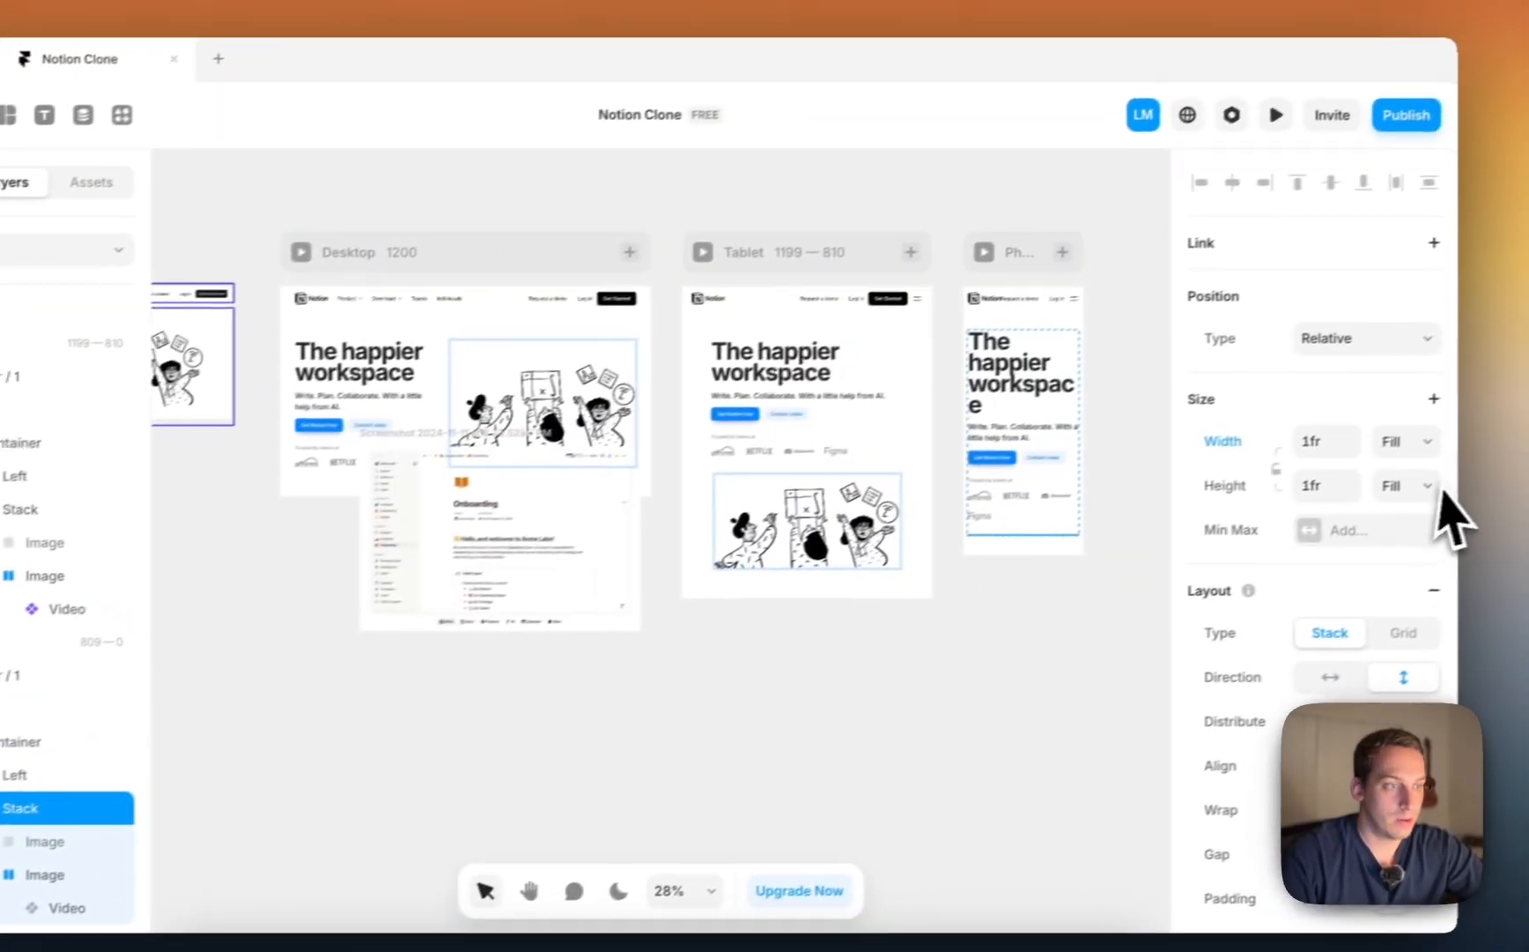
click(1383, 495)
key(Escape)
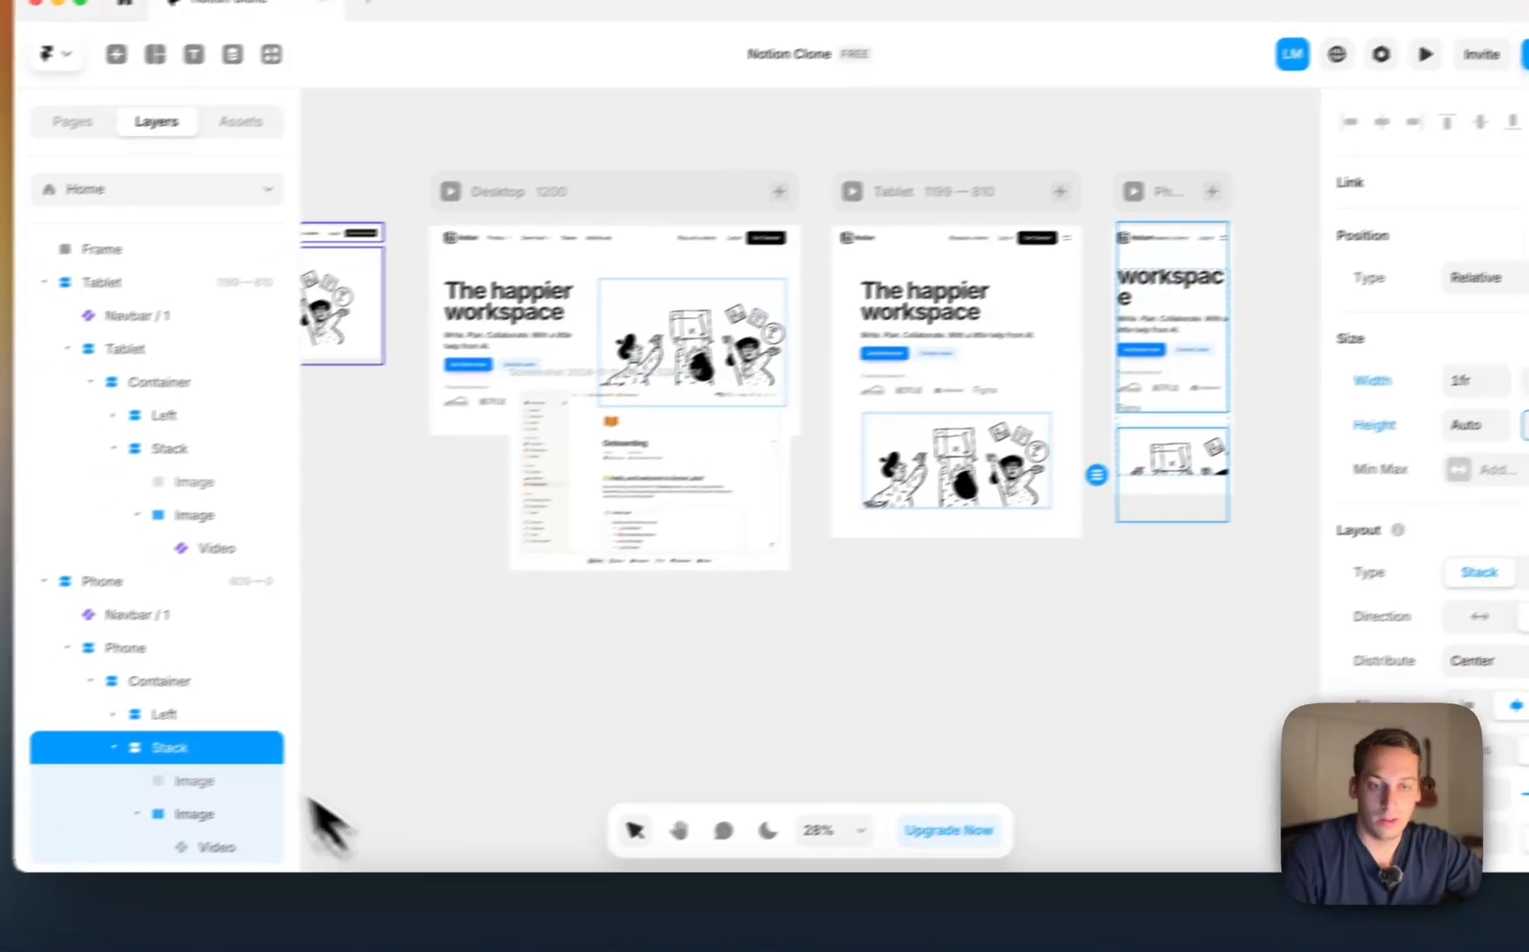
click(52, 751)
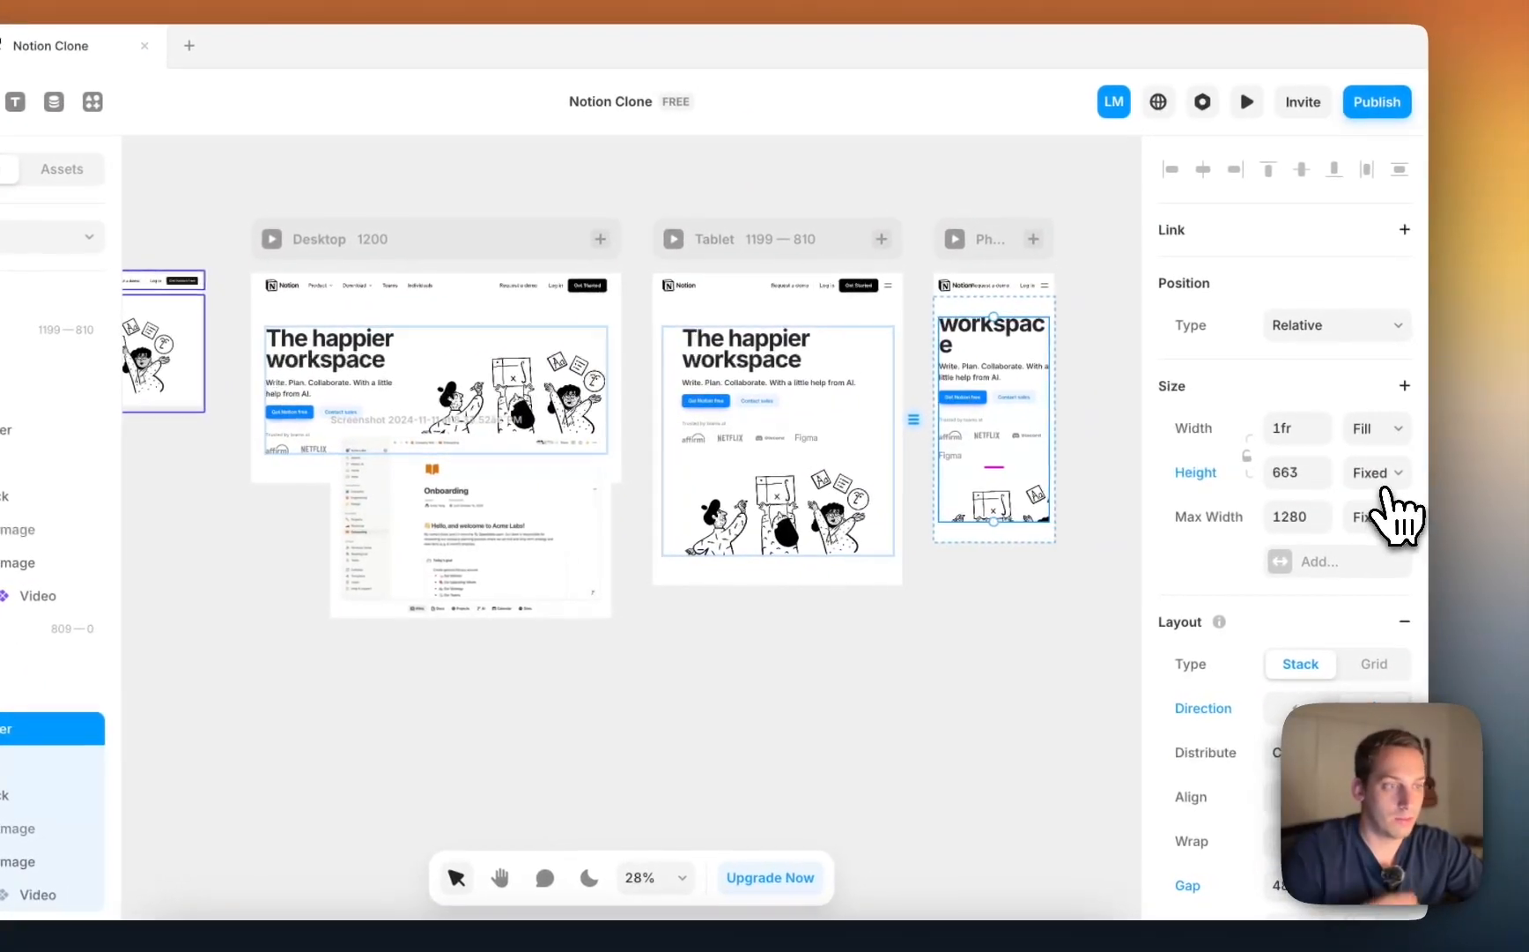
click(1383, 474)
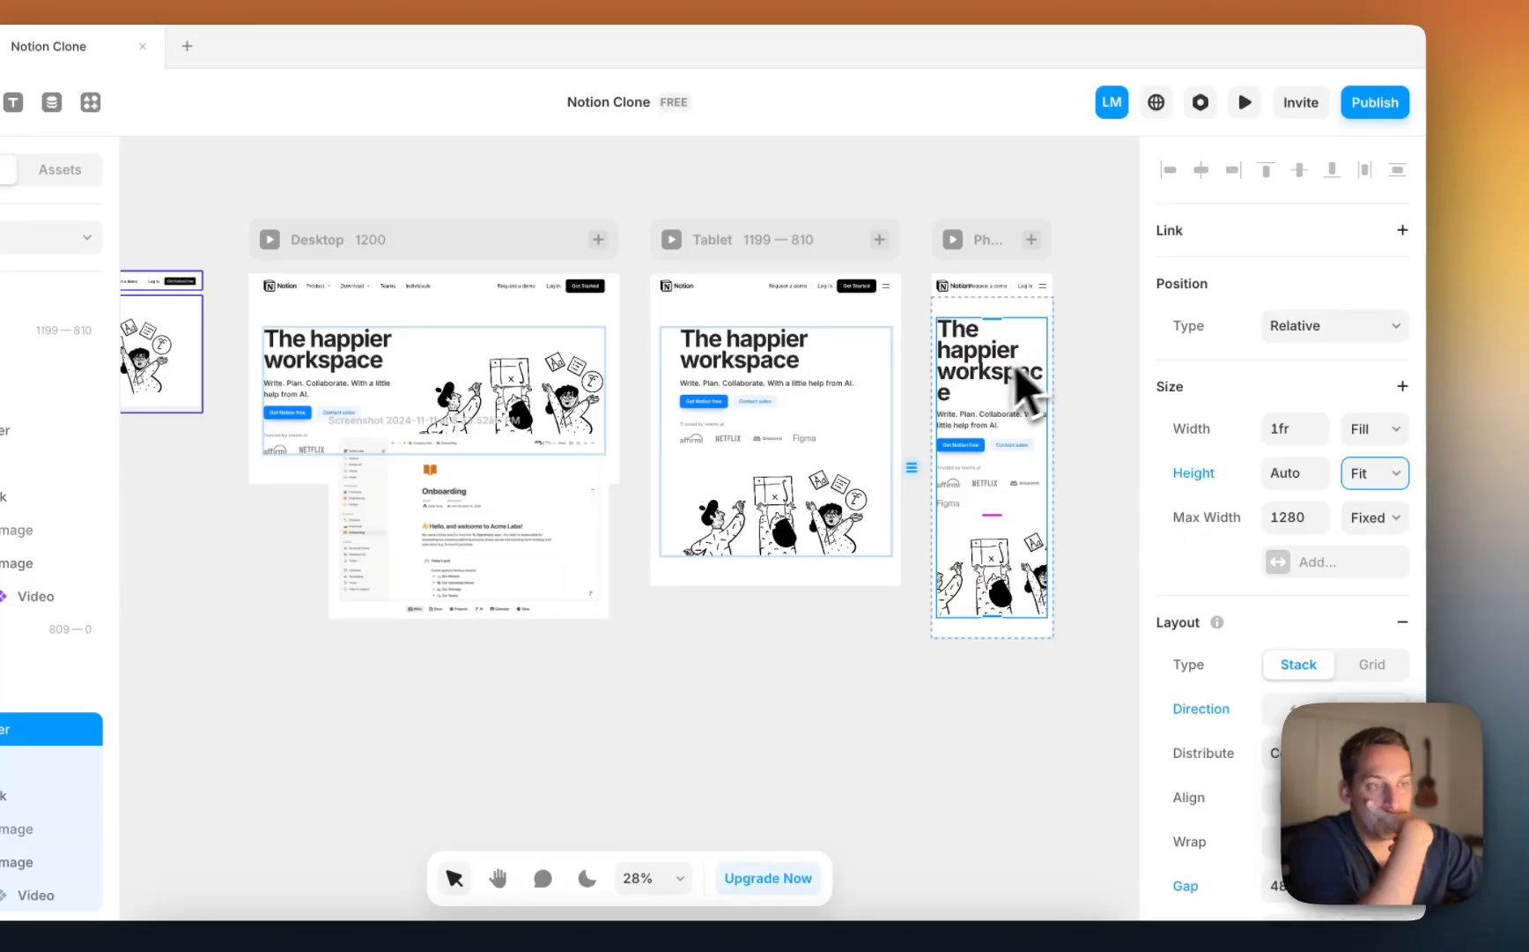
Step: Reduce the Phone hero heading "The happier workspace" to a font size of 48 pixels
click(1066, 414)
click(991, 392)
scroll(1251, 595, down, 6)
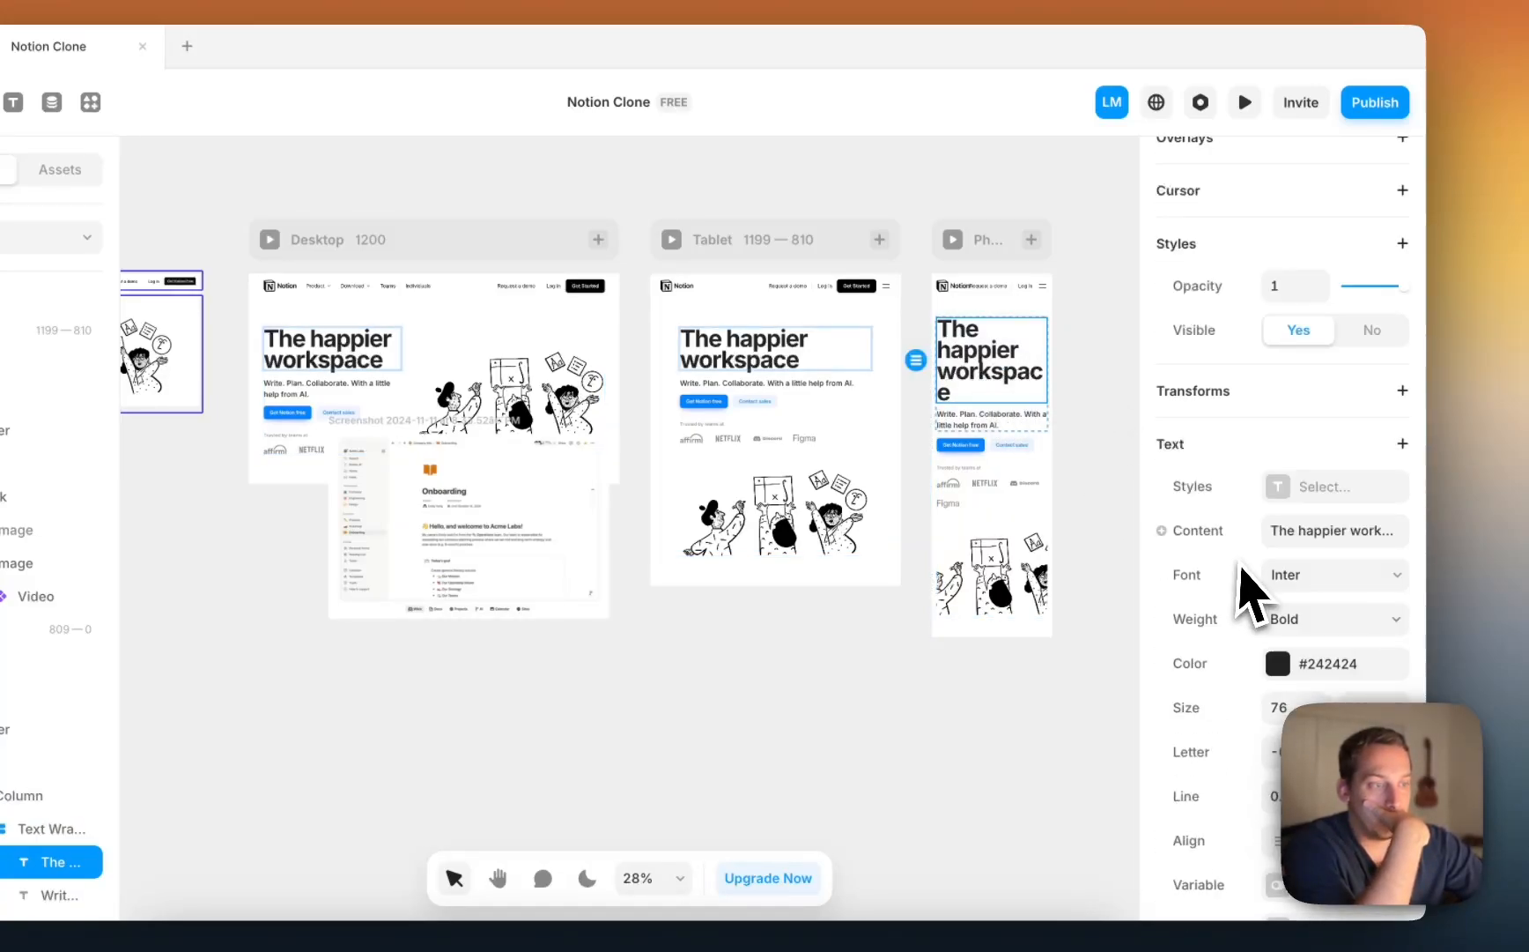
scroll(1260, 604, down, 2)
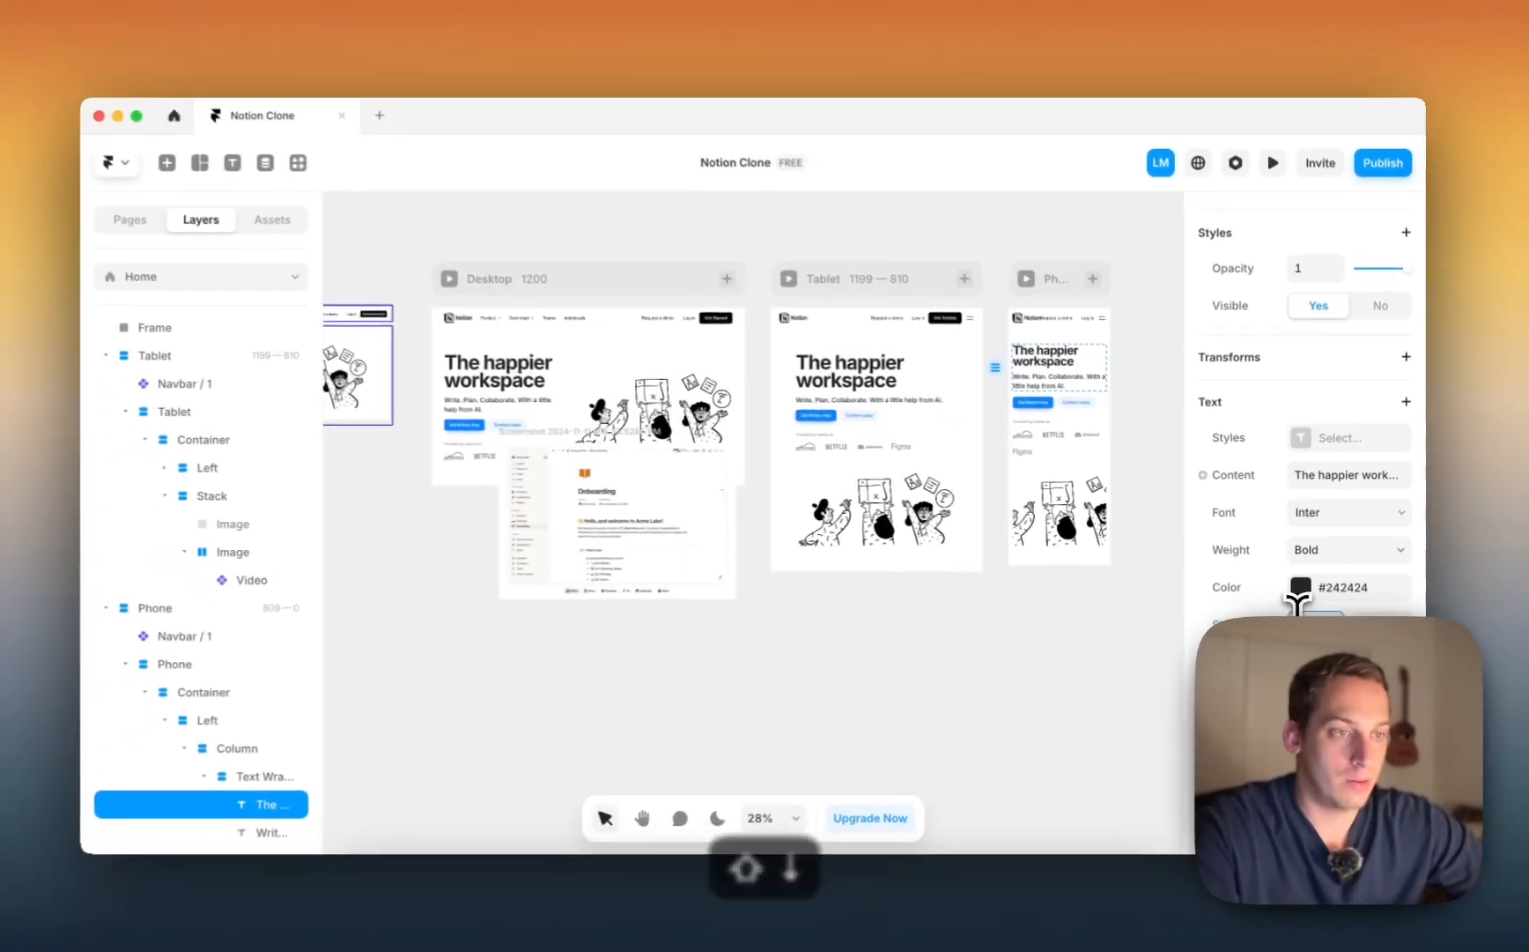
key(Down)
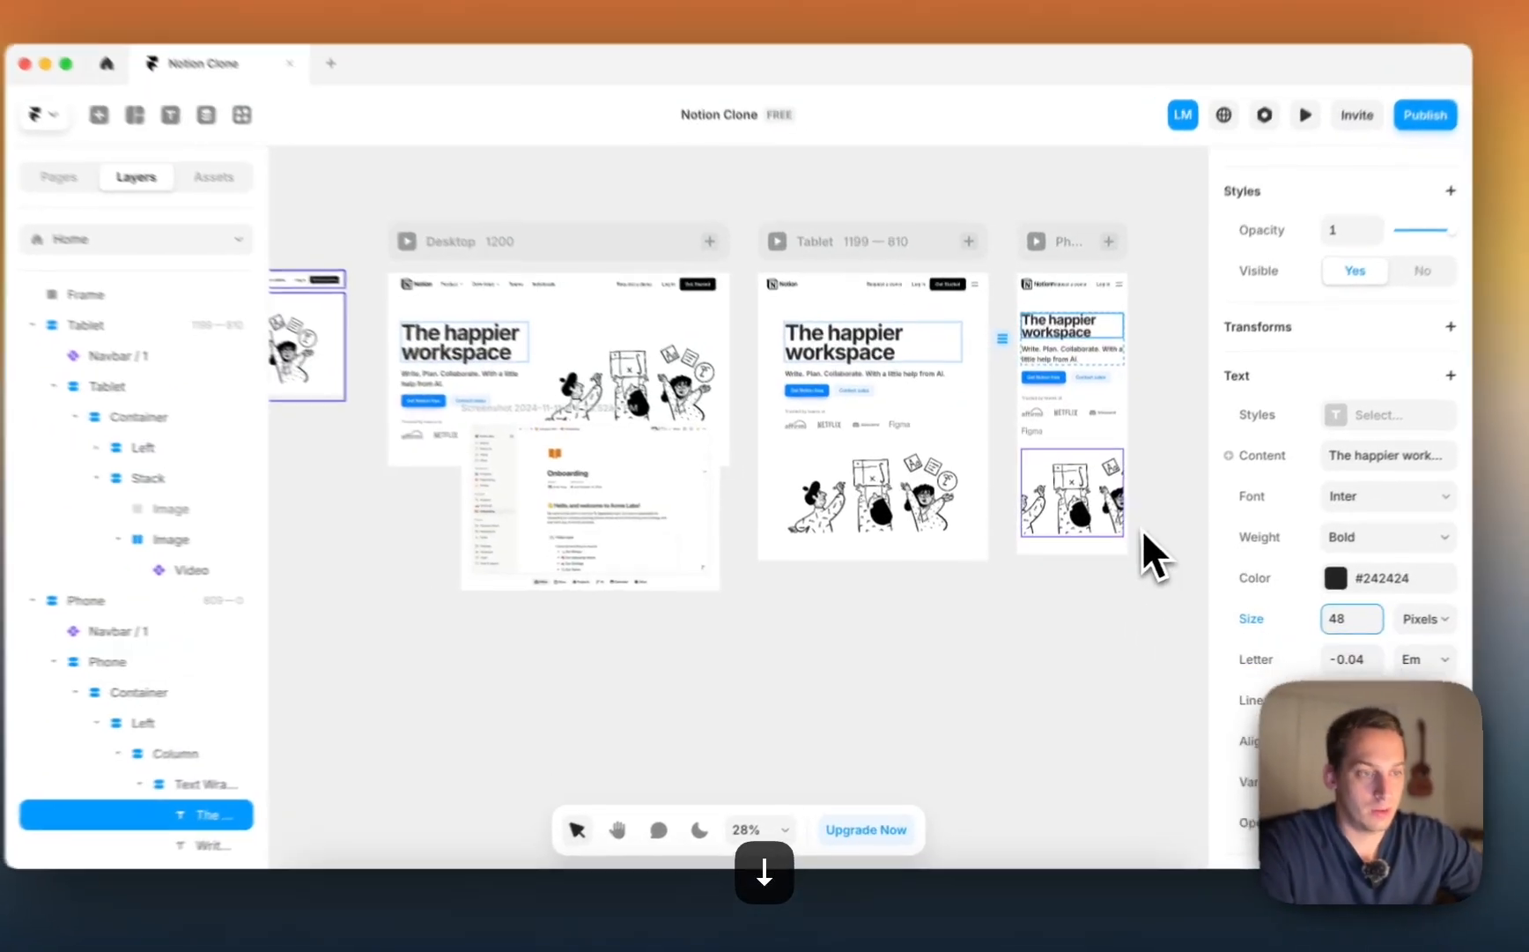
Step: Shorten the Phone hero's illustration video so the whole drawing fits the frame's width
click(1070, 529)
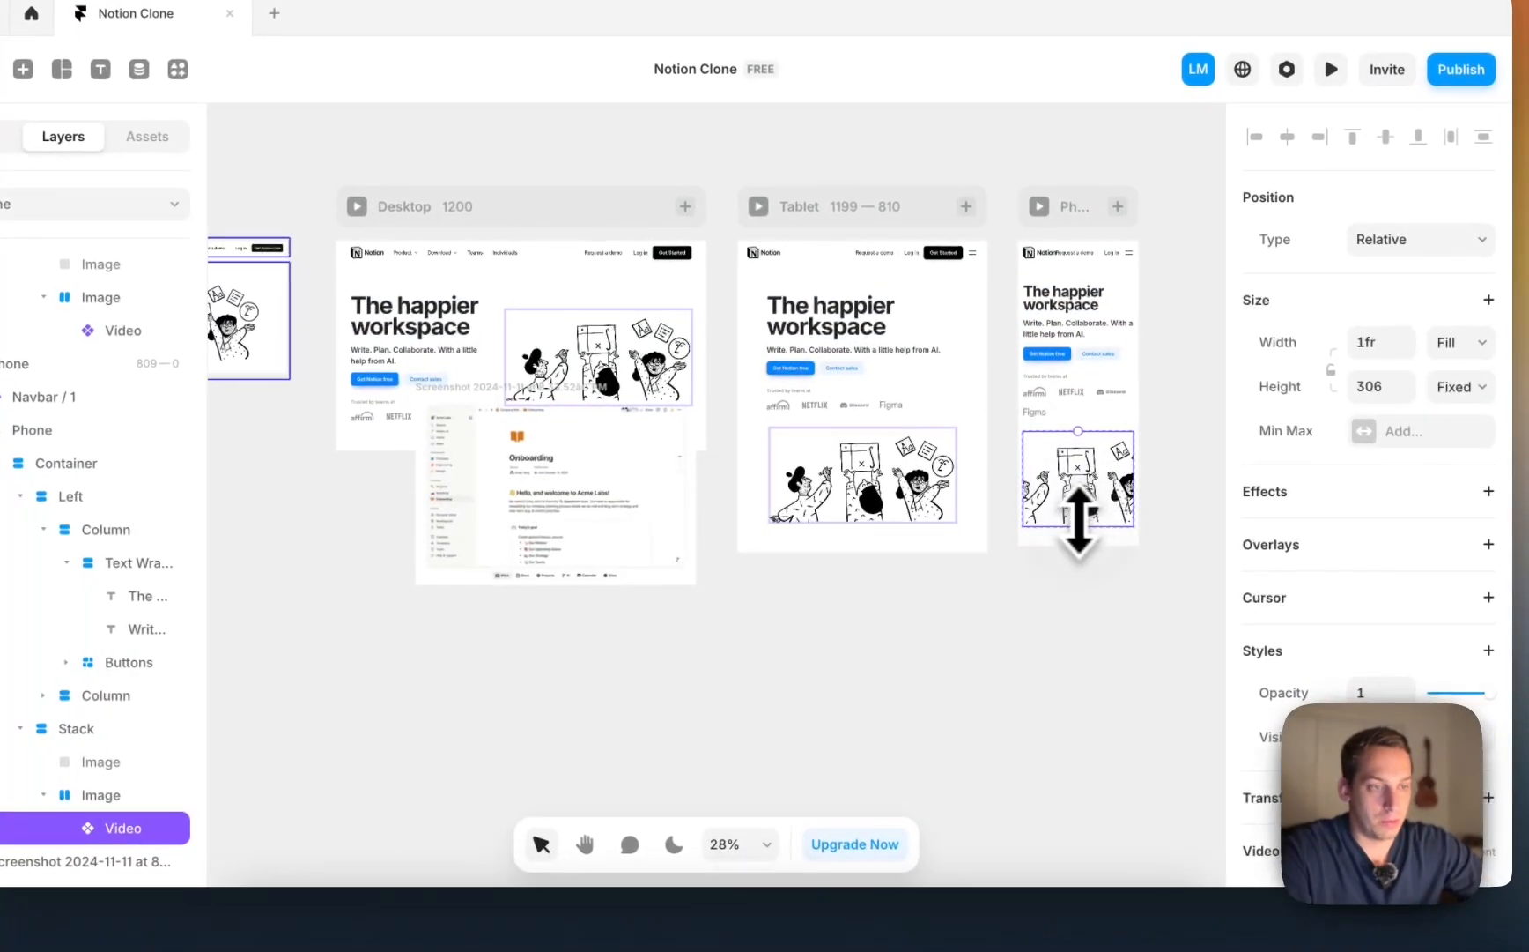
drag(1065, 542, 1064, 526)
click(1099, 625)
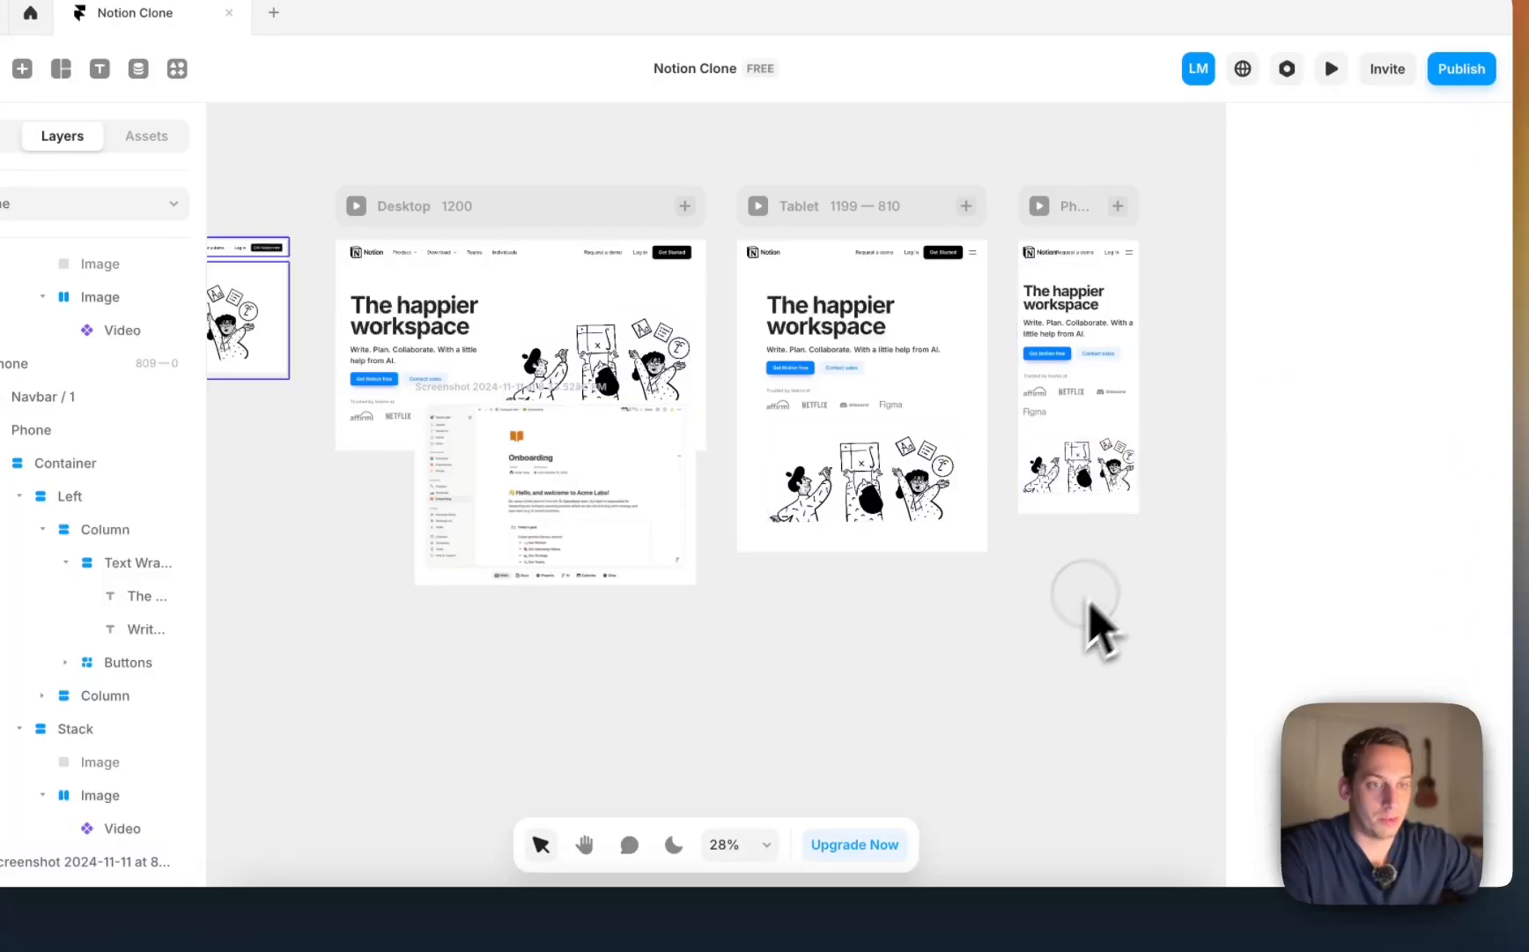
Step: Move the preview screenshot off the Desktop frame onto the empty canvas below it, at about X -180, Y 1054
drag(602, 515, 453, 668)
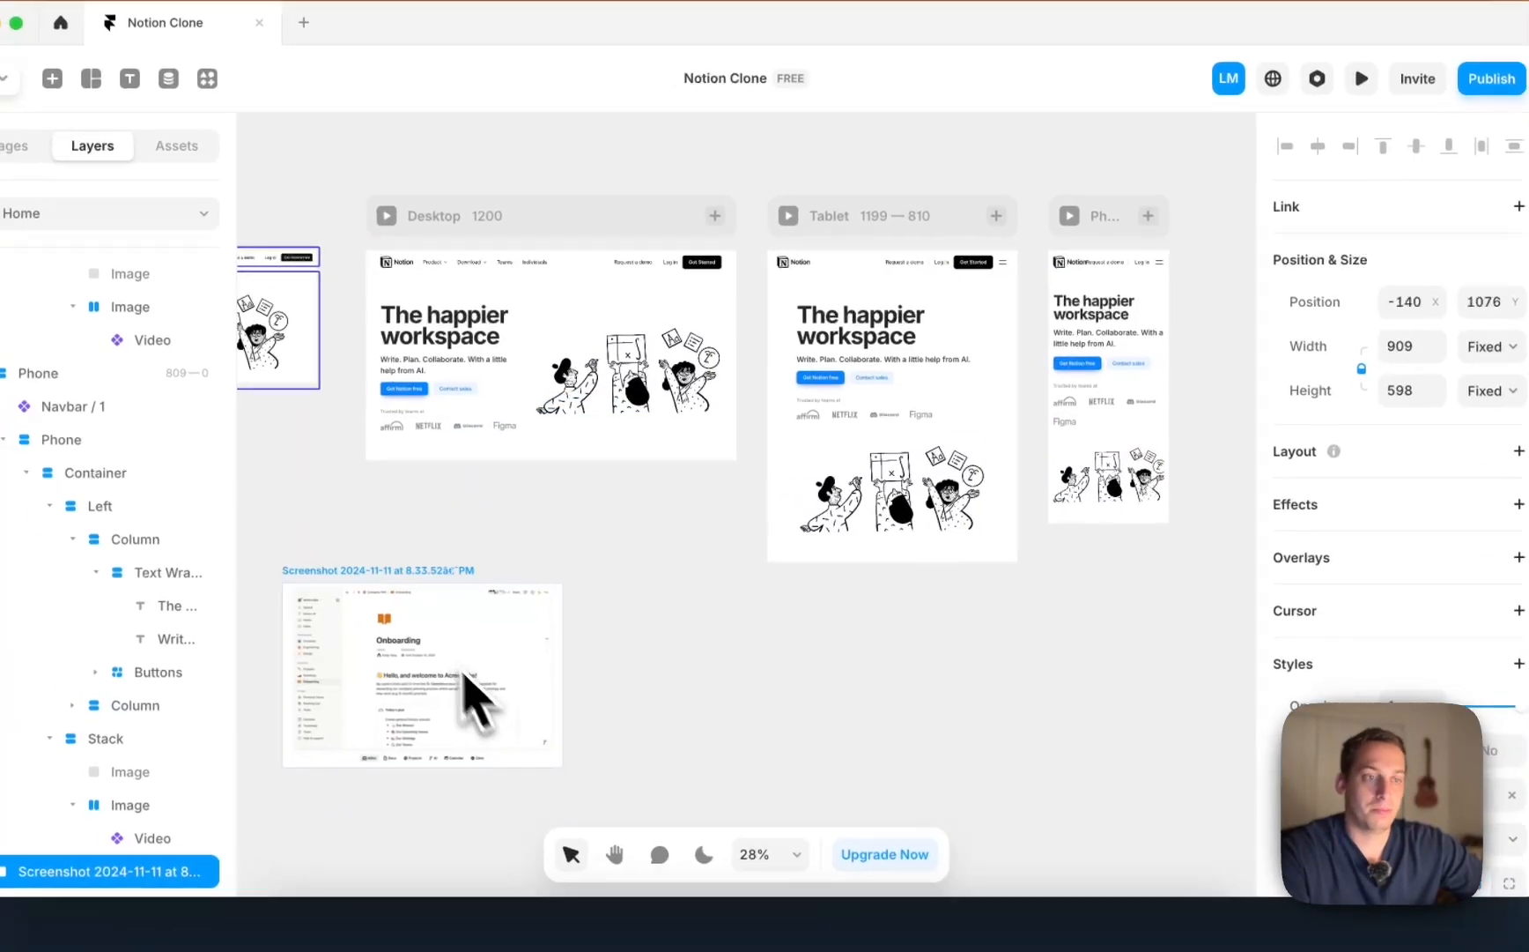
scroll(453, 668, left, 3)
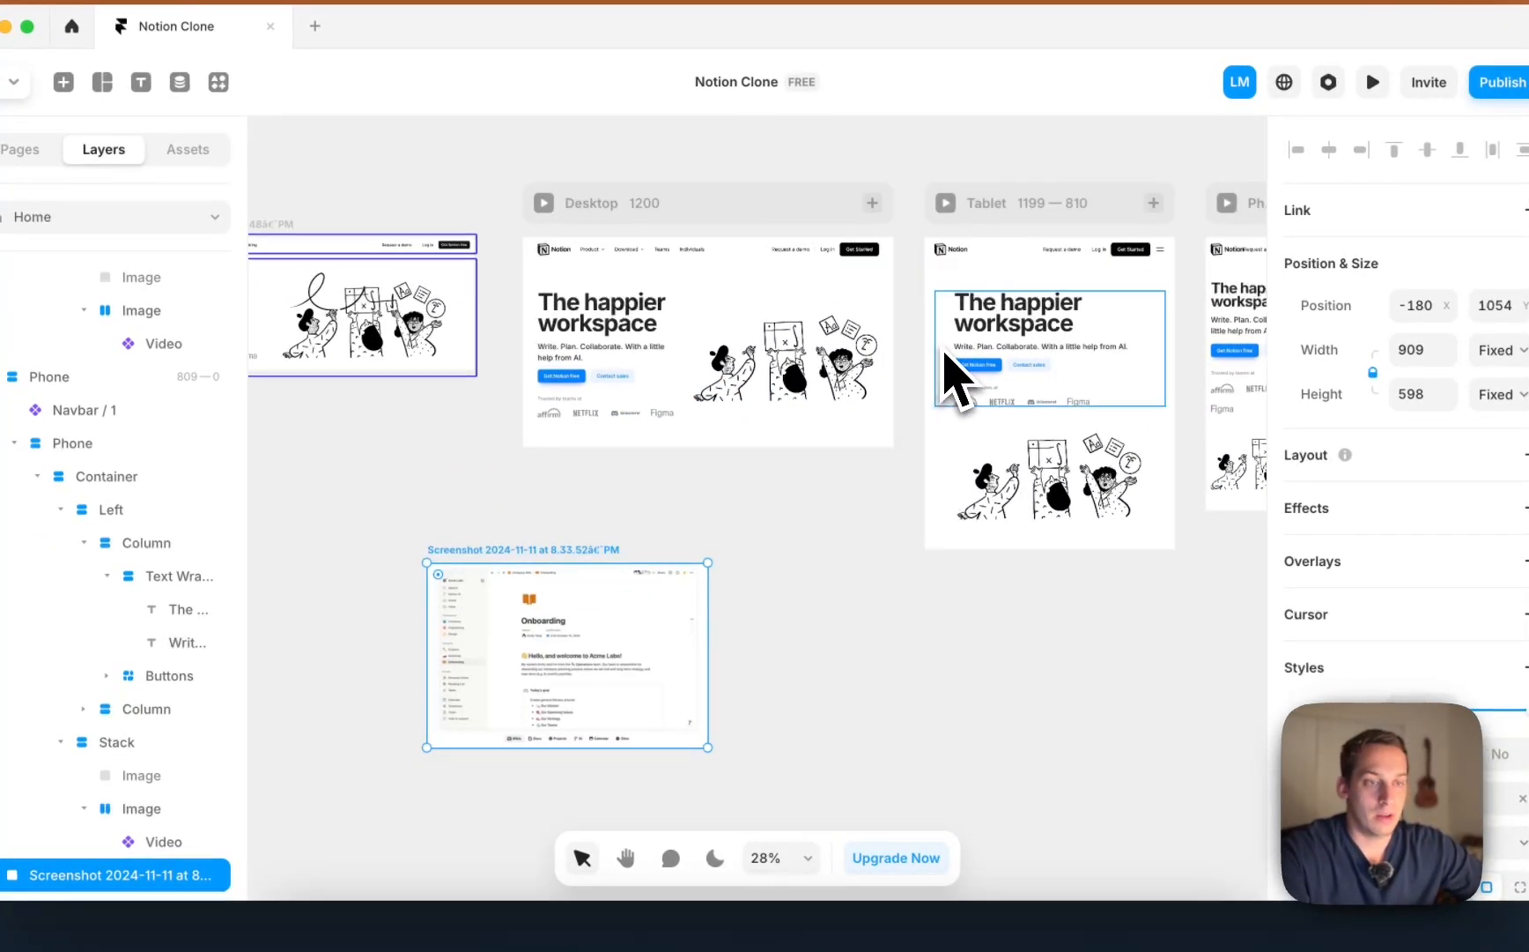
Step: Examine the size, layout and style settings of the Tablet hero's Container and its Left stack
click(956, 376)
scroll(956, 377, right, 3)
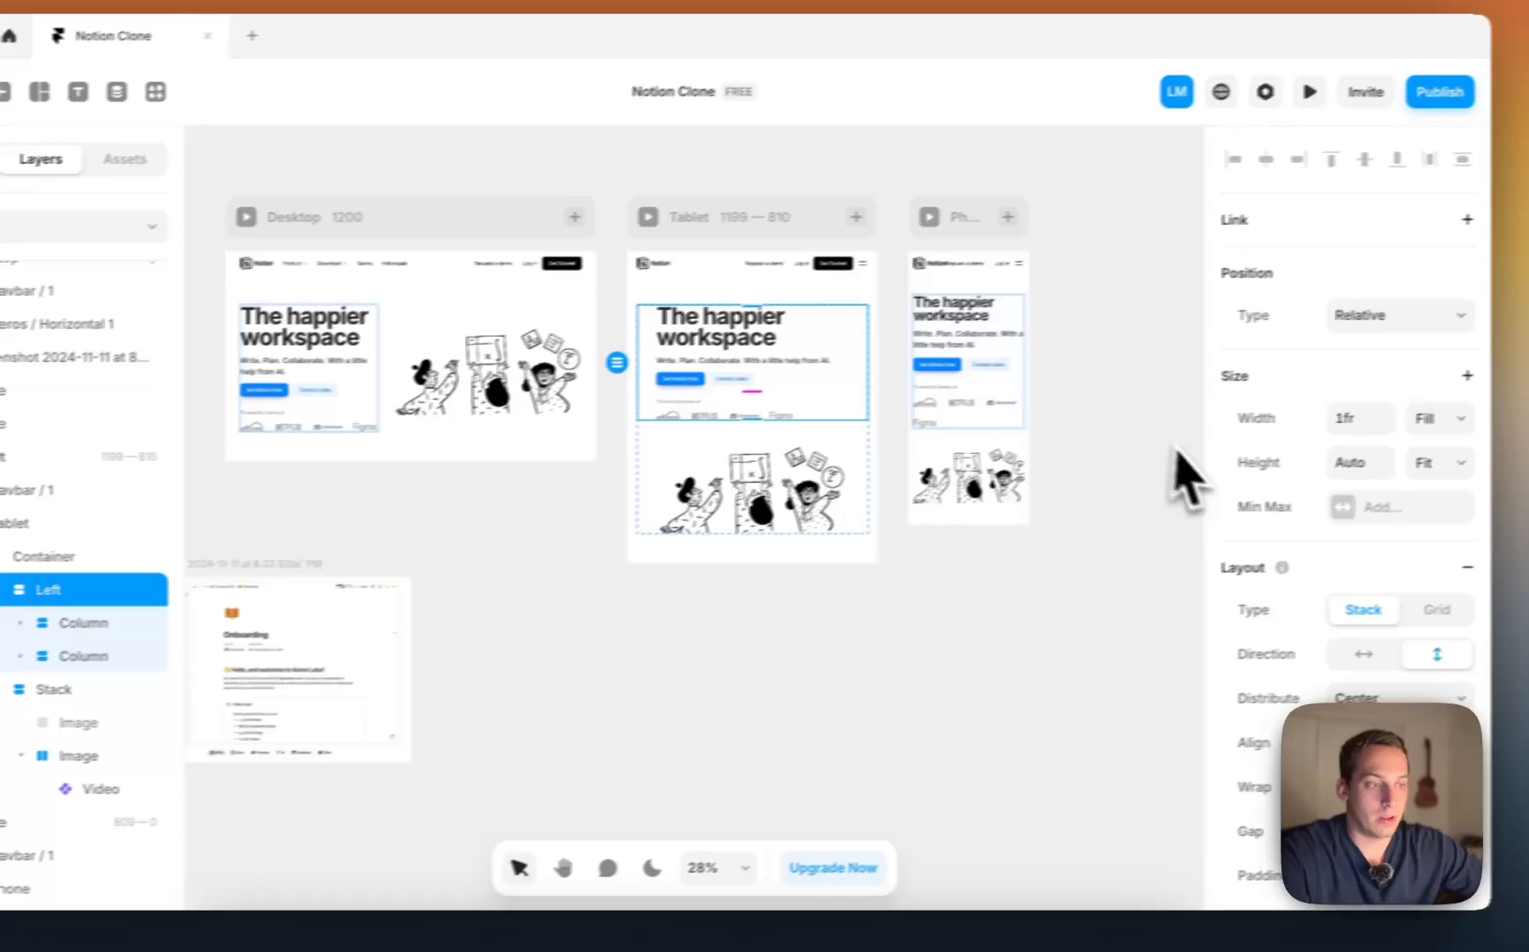
scroll(1398, 673, down, 5)
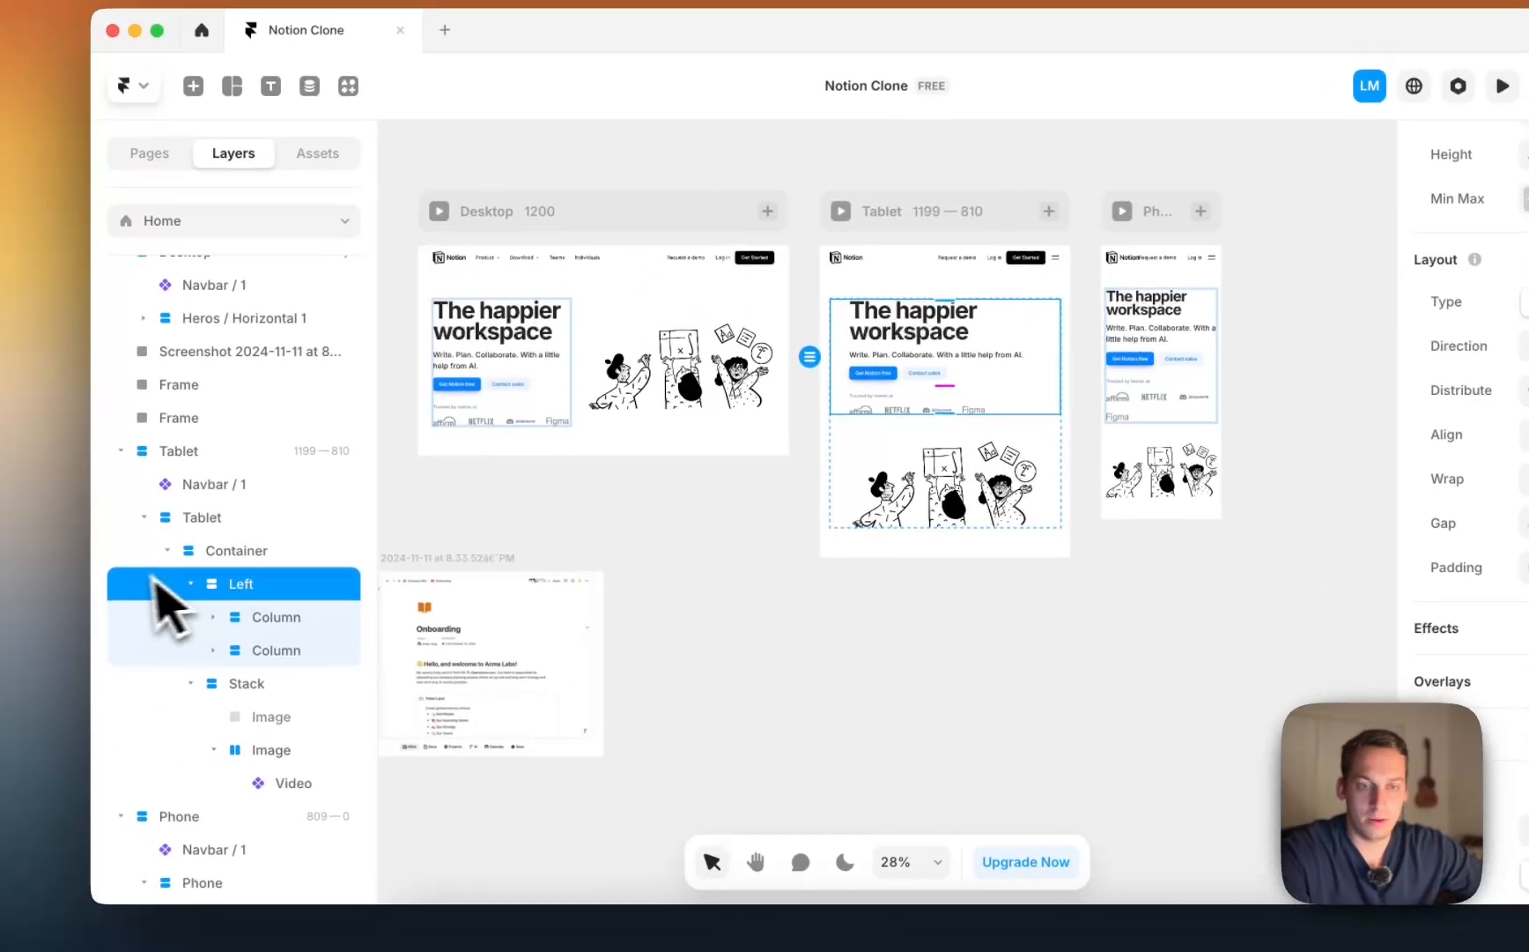
click(229, 550)
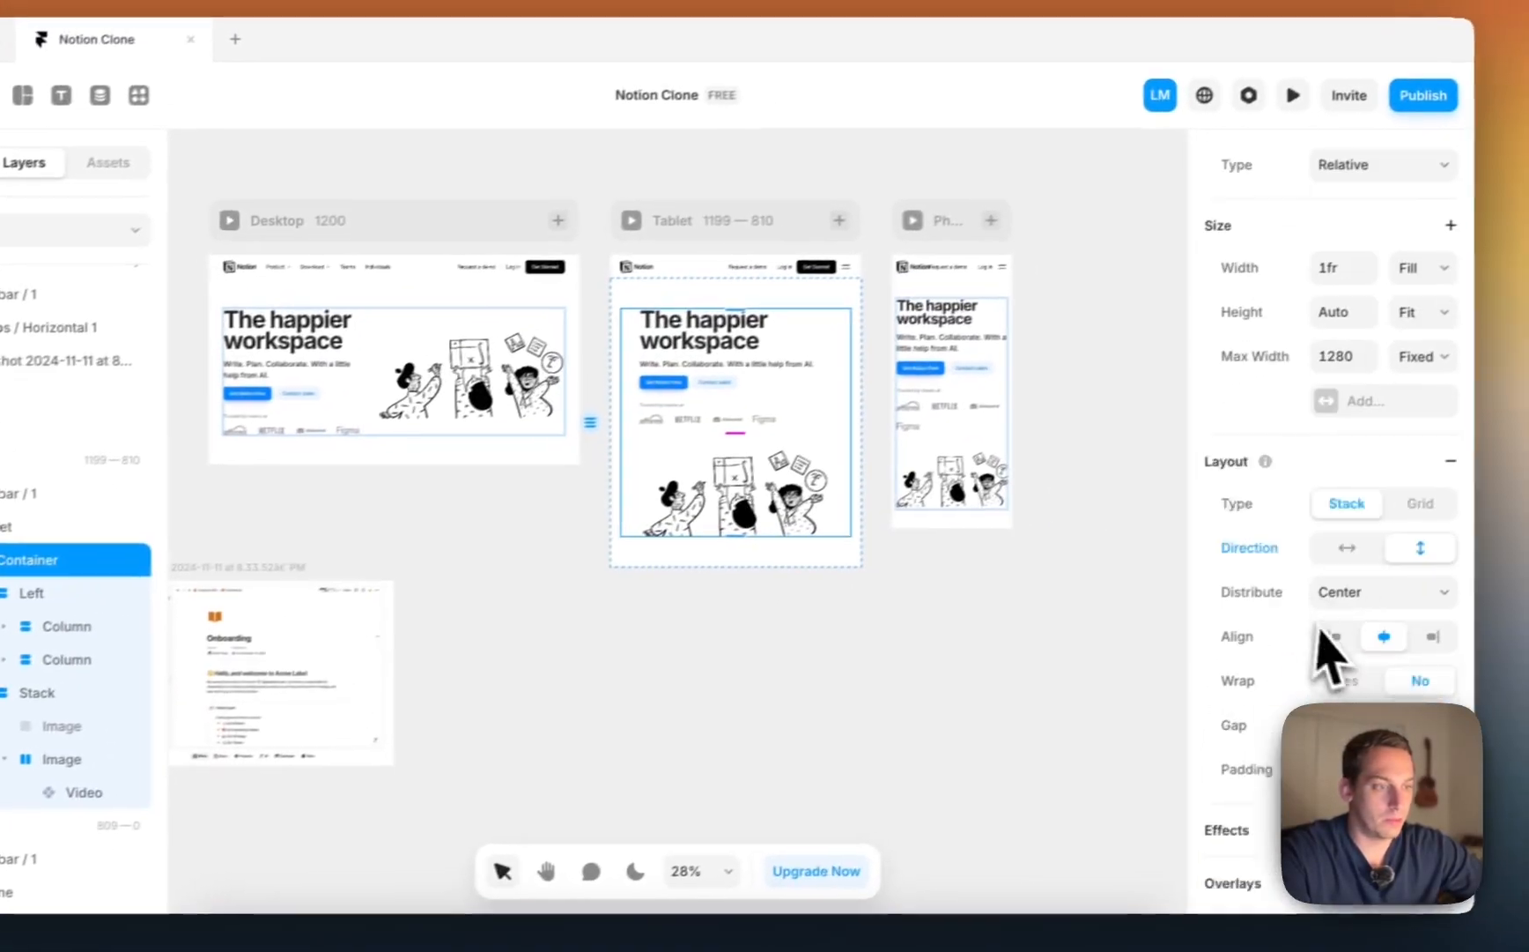
scroll(1321, 647, down, 3)
scroll(1317, 645, down, 5)
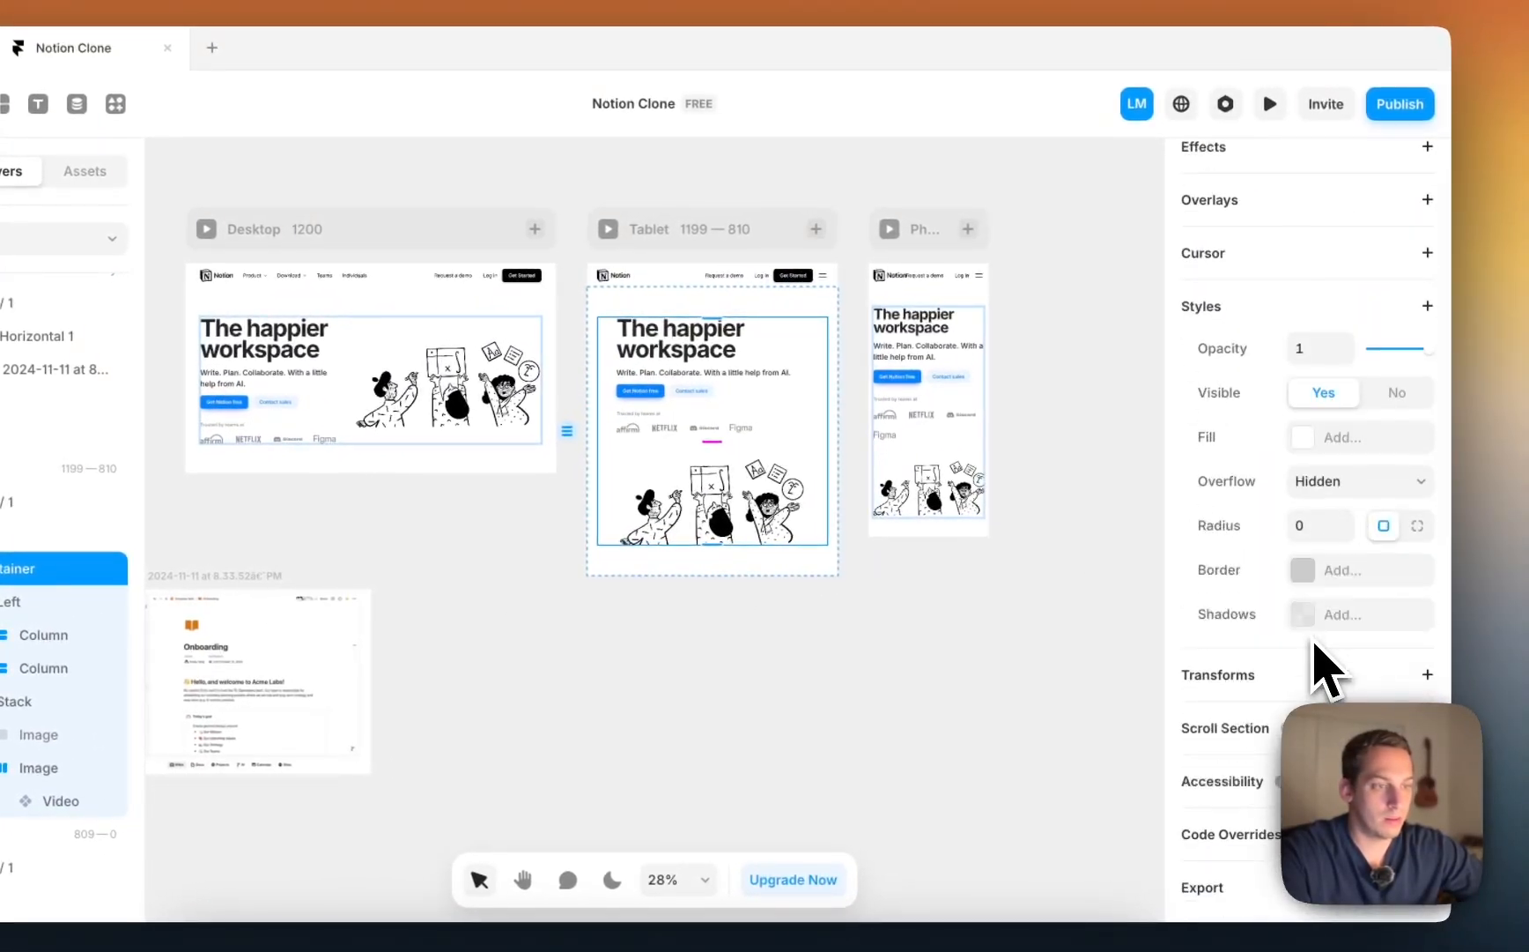
scroll(1317, 645, up, 10)
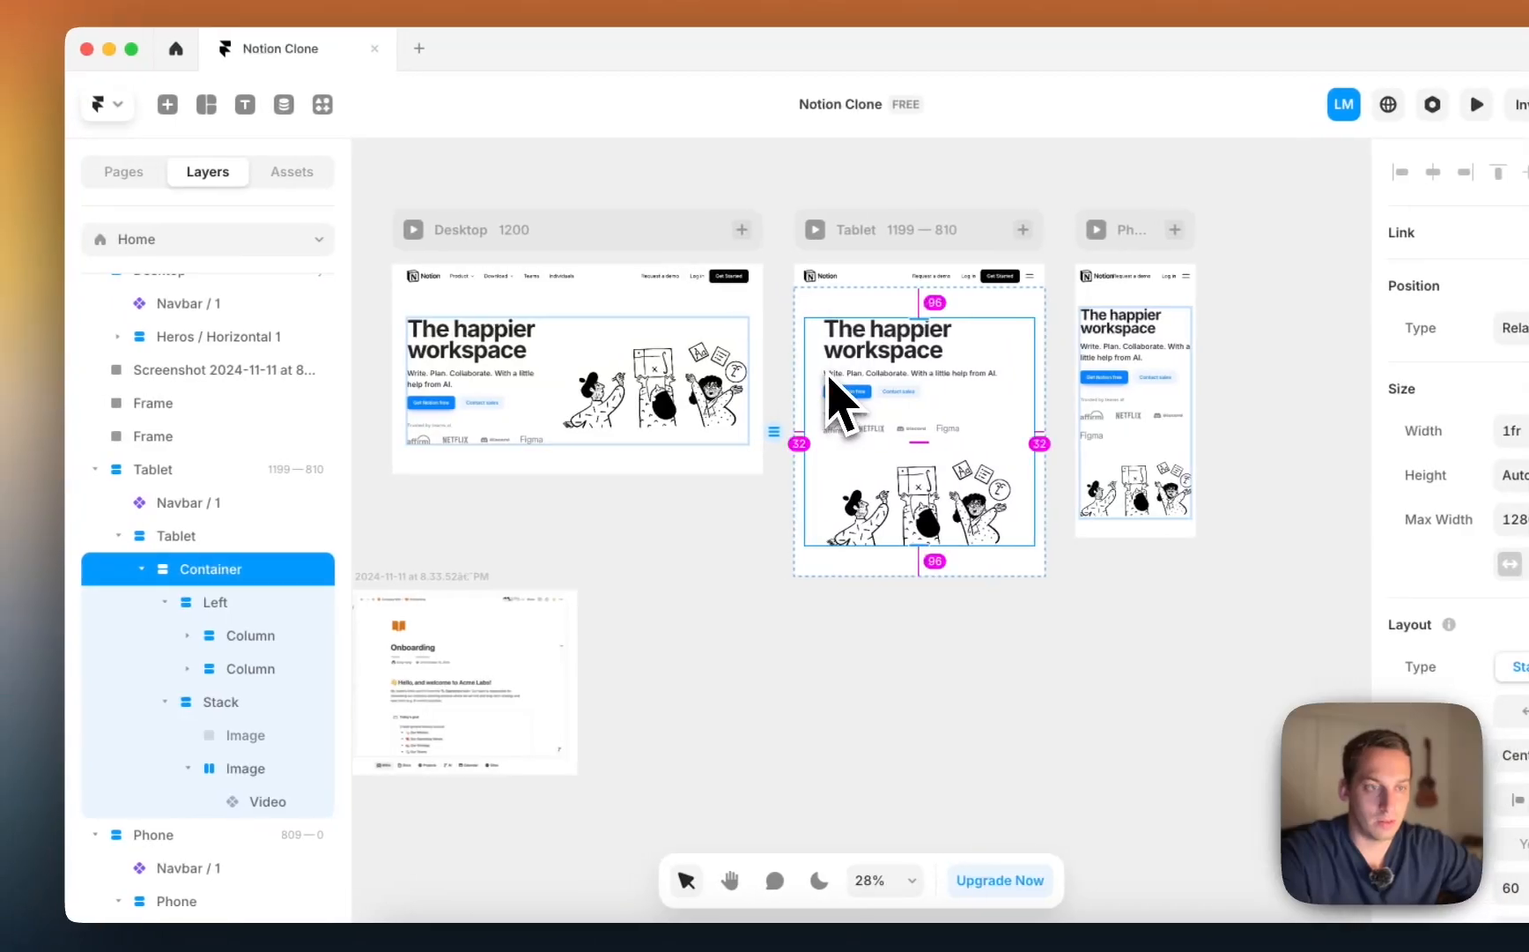
scroll(798, 377, up, 5)
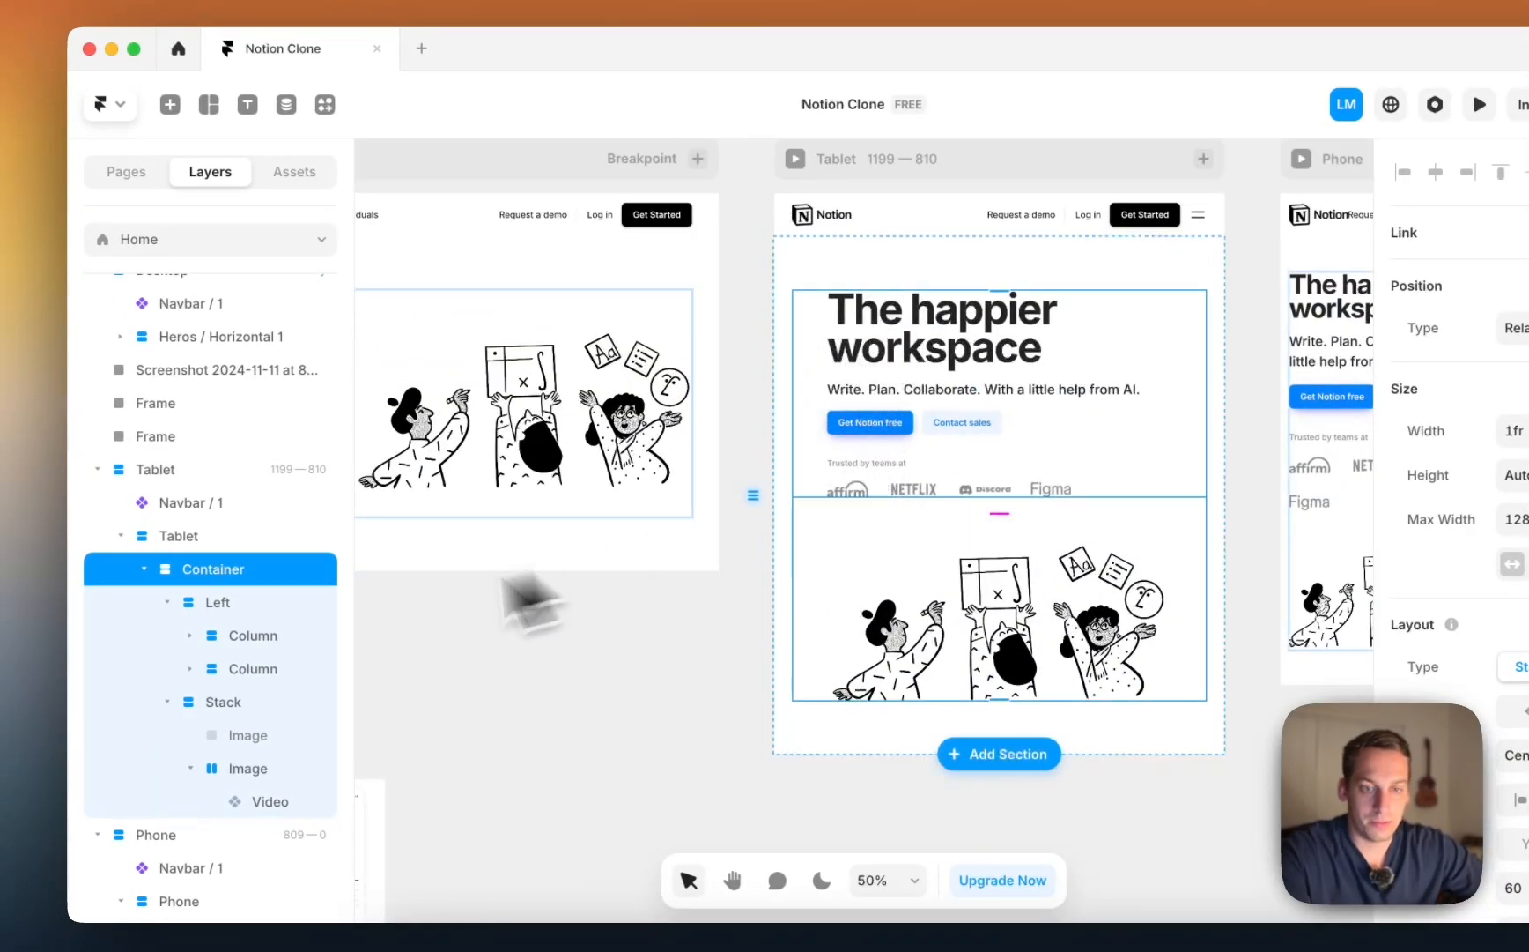
Step: Try aligning the contents of the Tablet hero's Left stack to the left edge
click(256, 604)
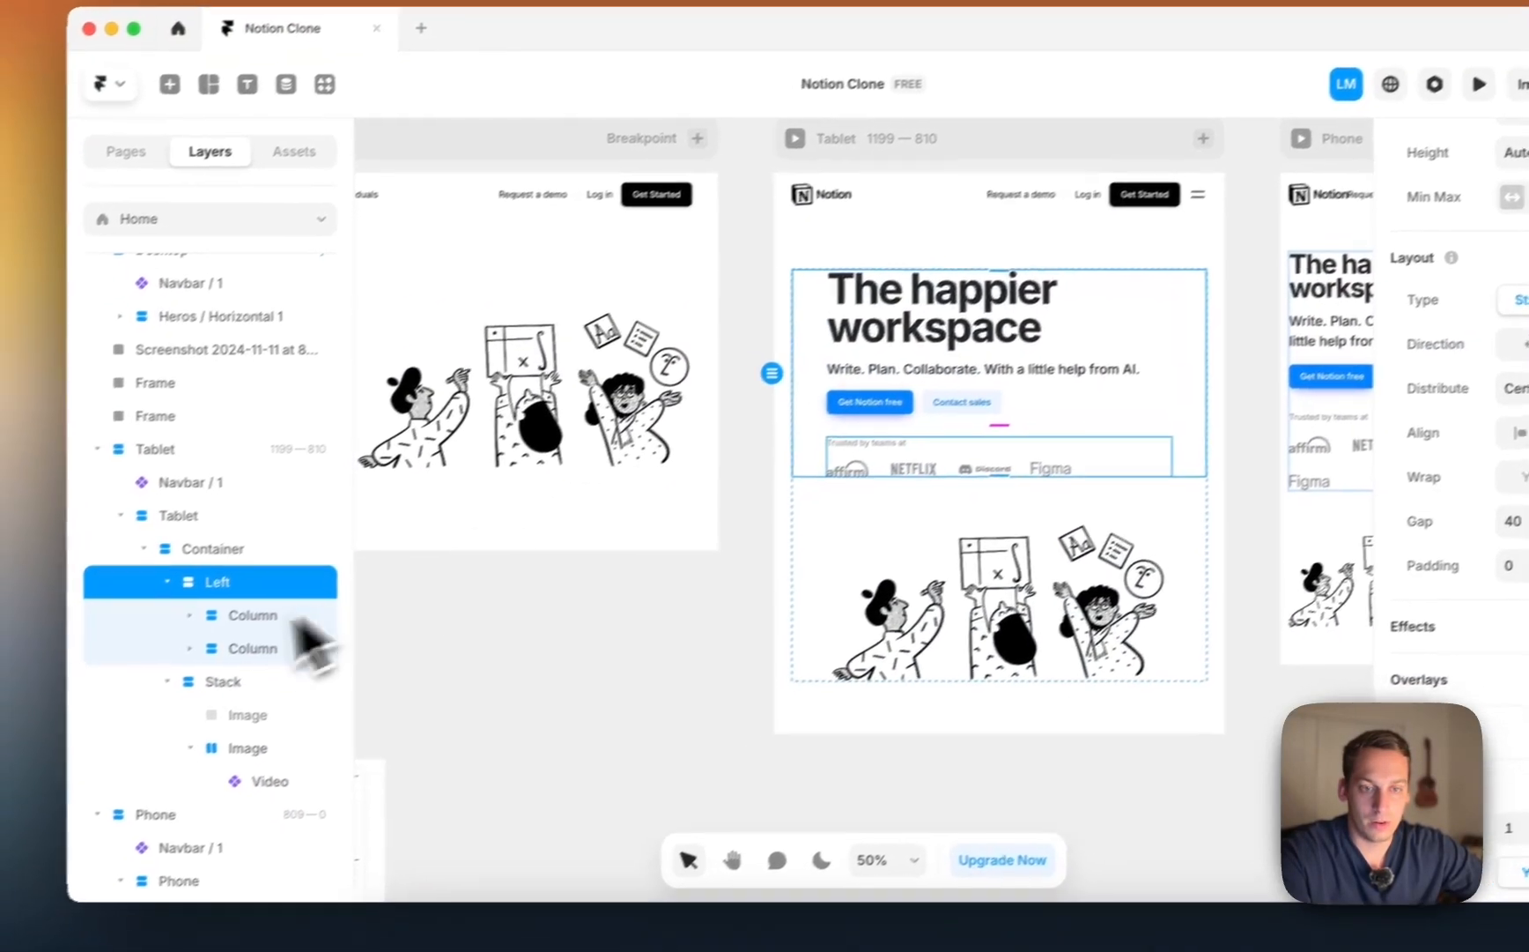
click(170, 633)
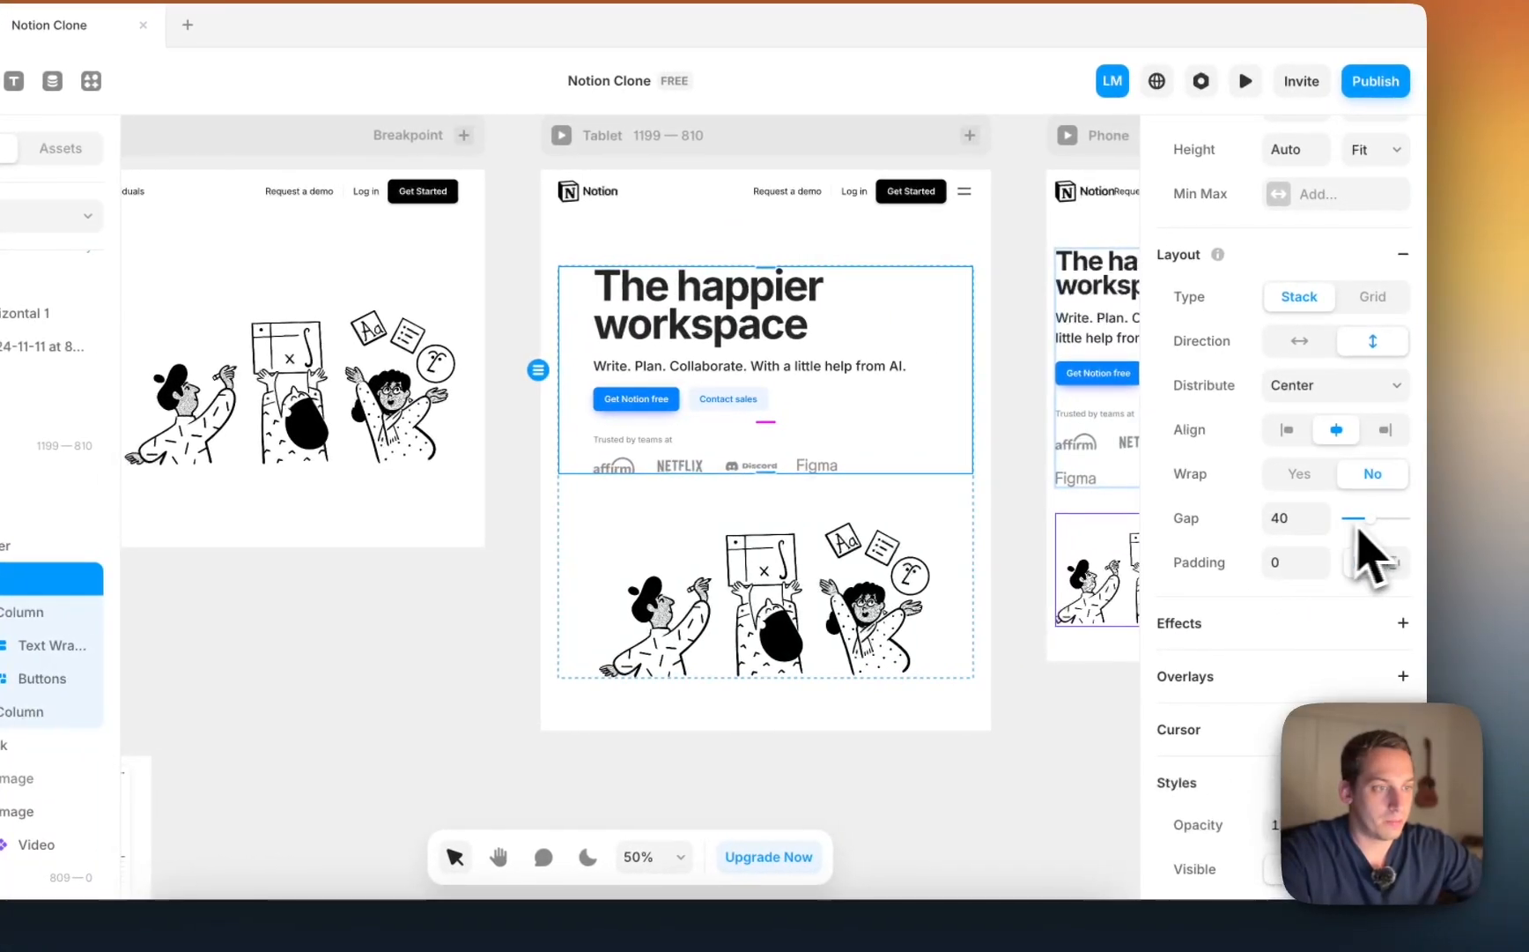
click(1287, 429)
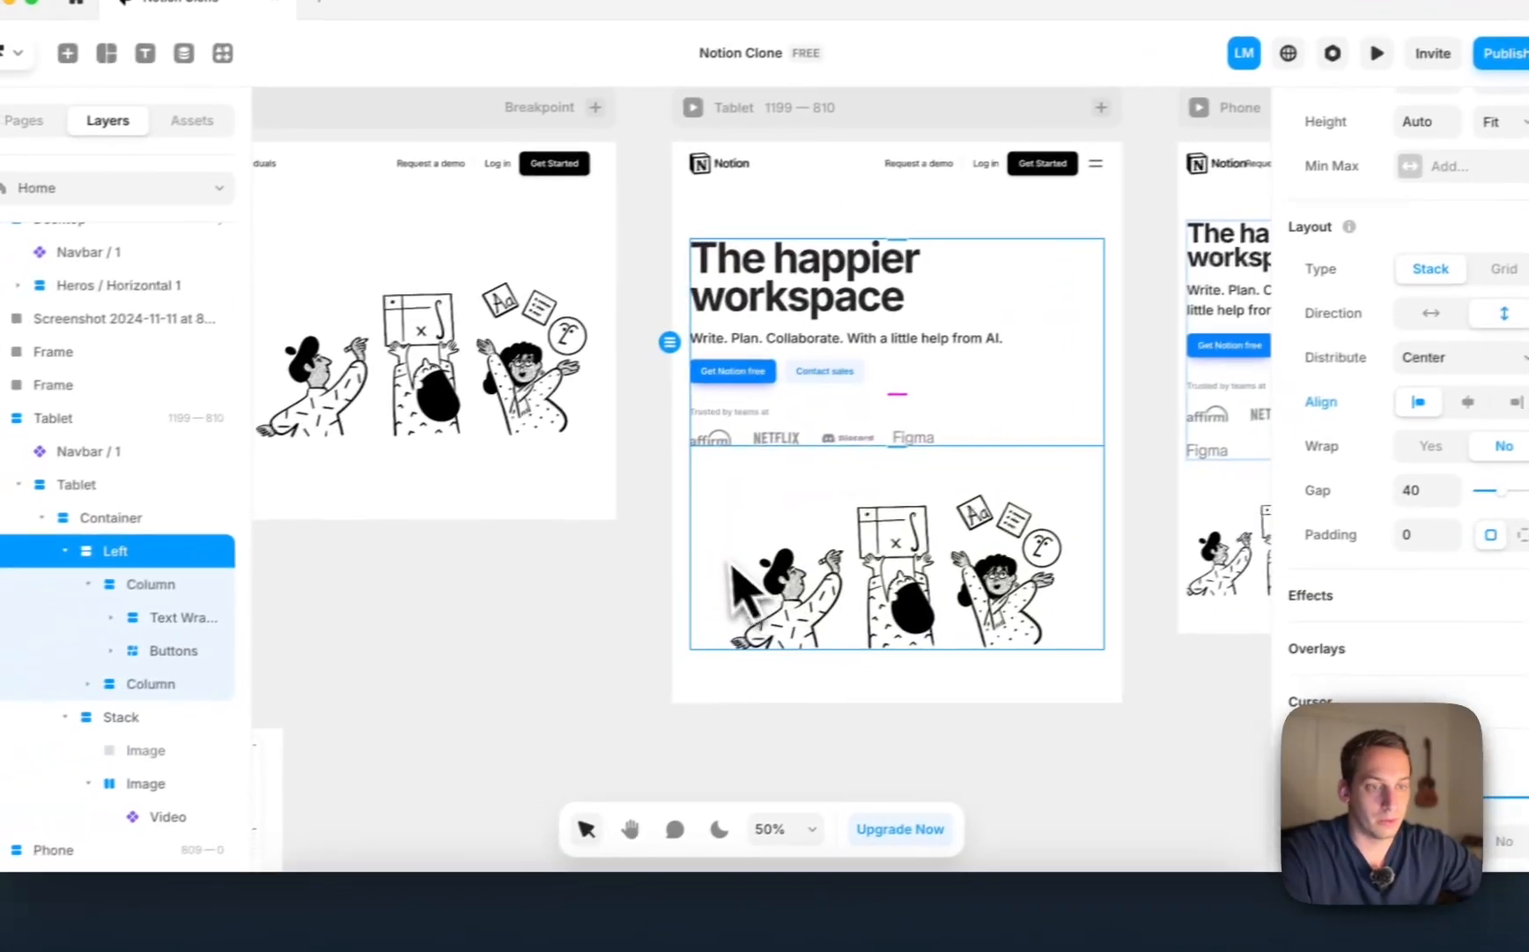
click(619, 625)
scroll(597, 672, down, 3)
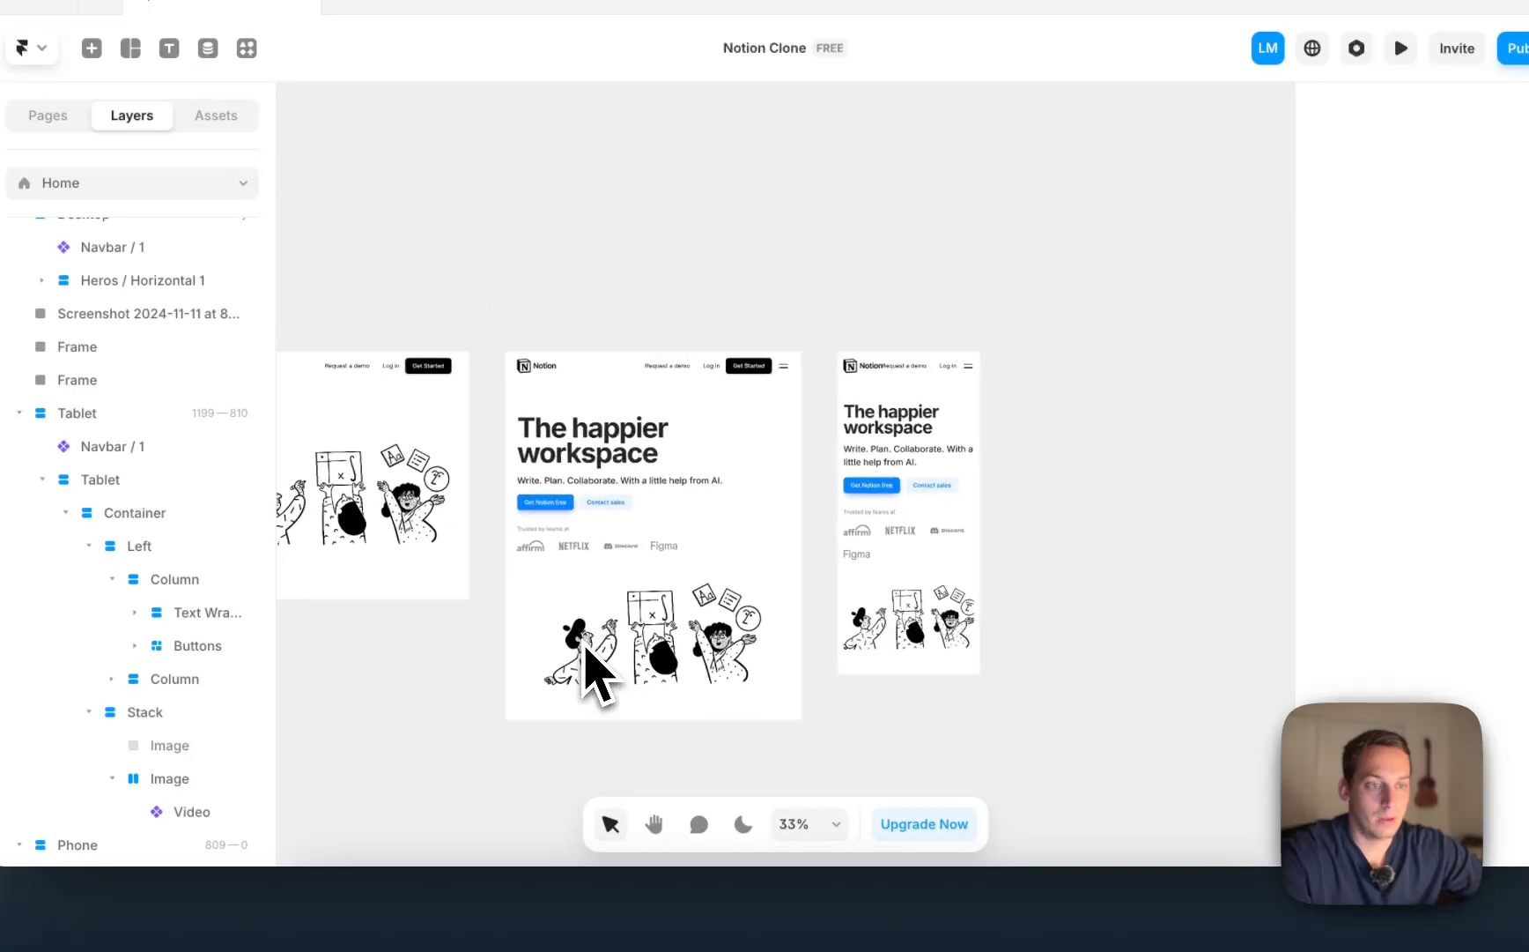
scroll(584, 643, left, 7)
scroll(596, 634, right, 5)
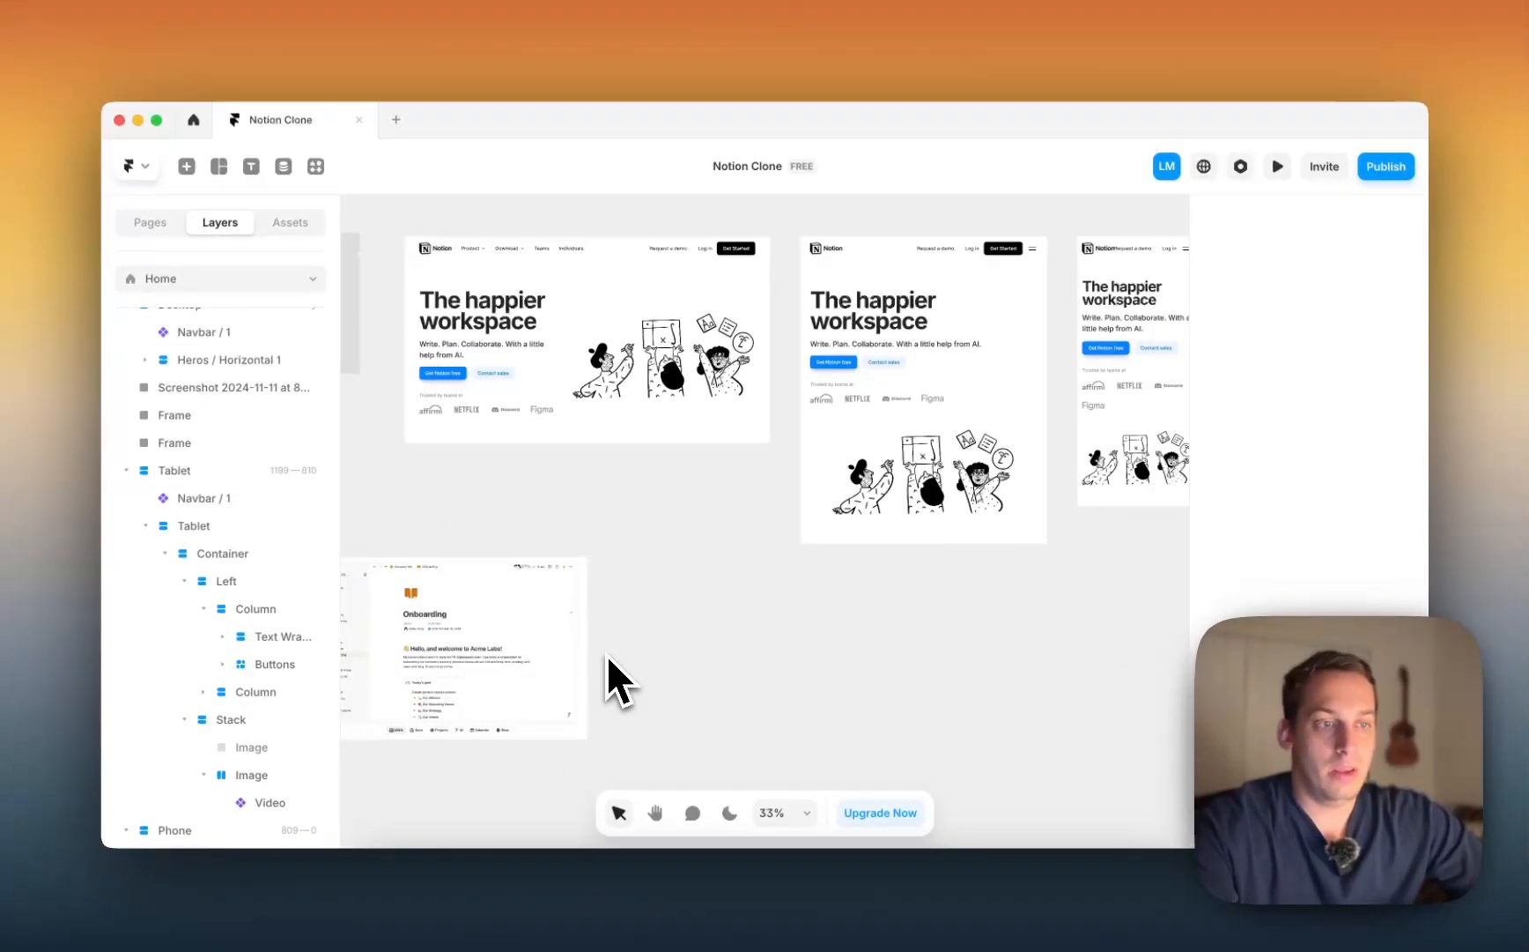
scroll(606, 655, down, 3)
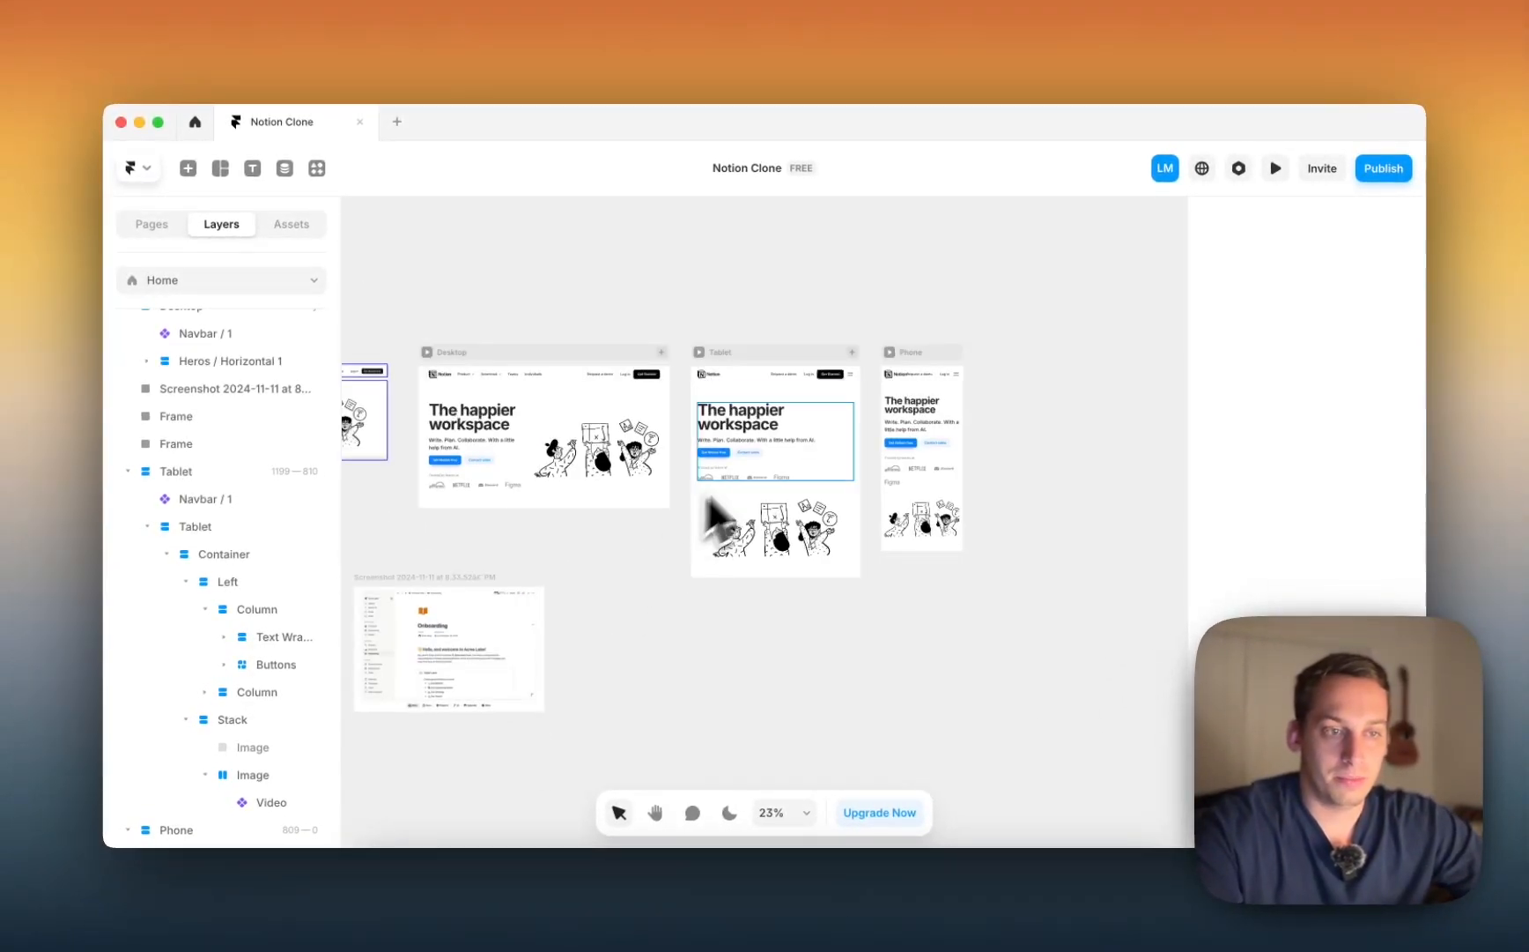
Step: Center the contents of the Tablet hero's Left stack and center-align its heading and subheading text
click(827, 433)
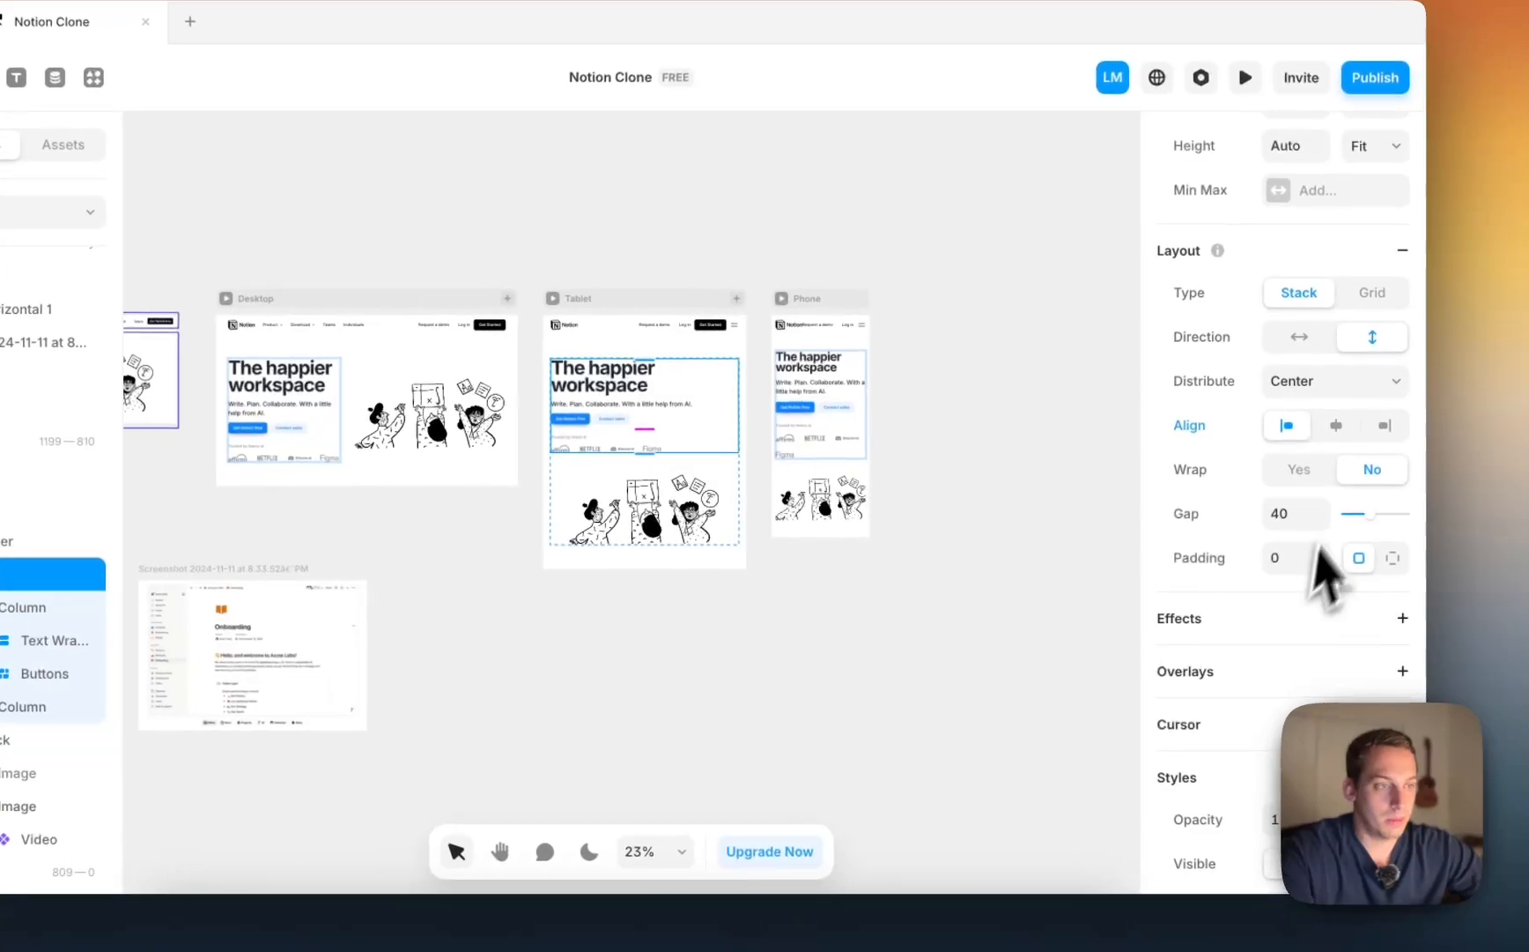
click(1336, 428)
click(624, 380)
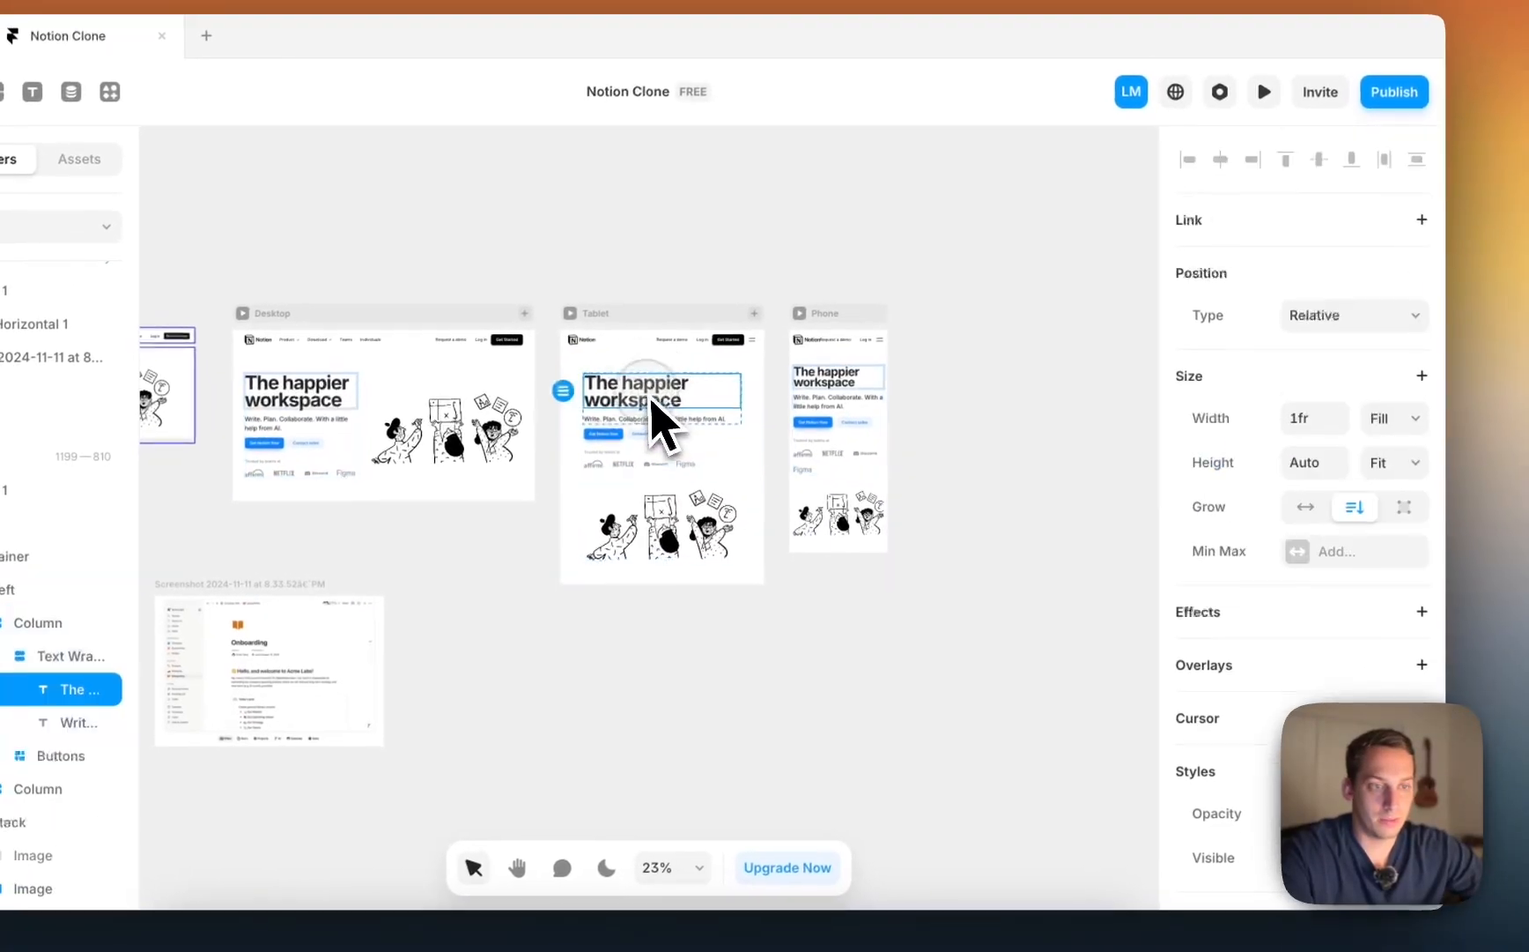
scroll(1251, 578, down, 10)
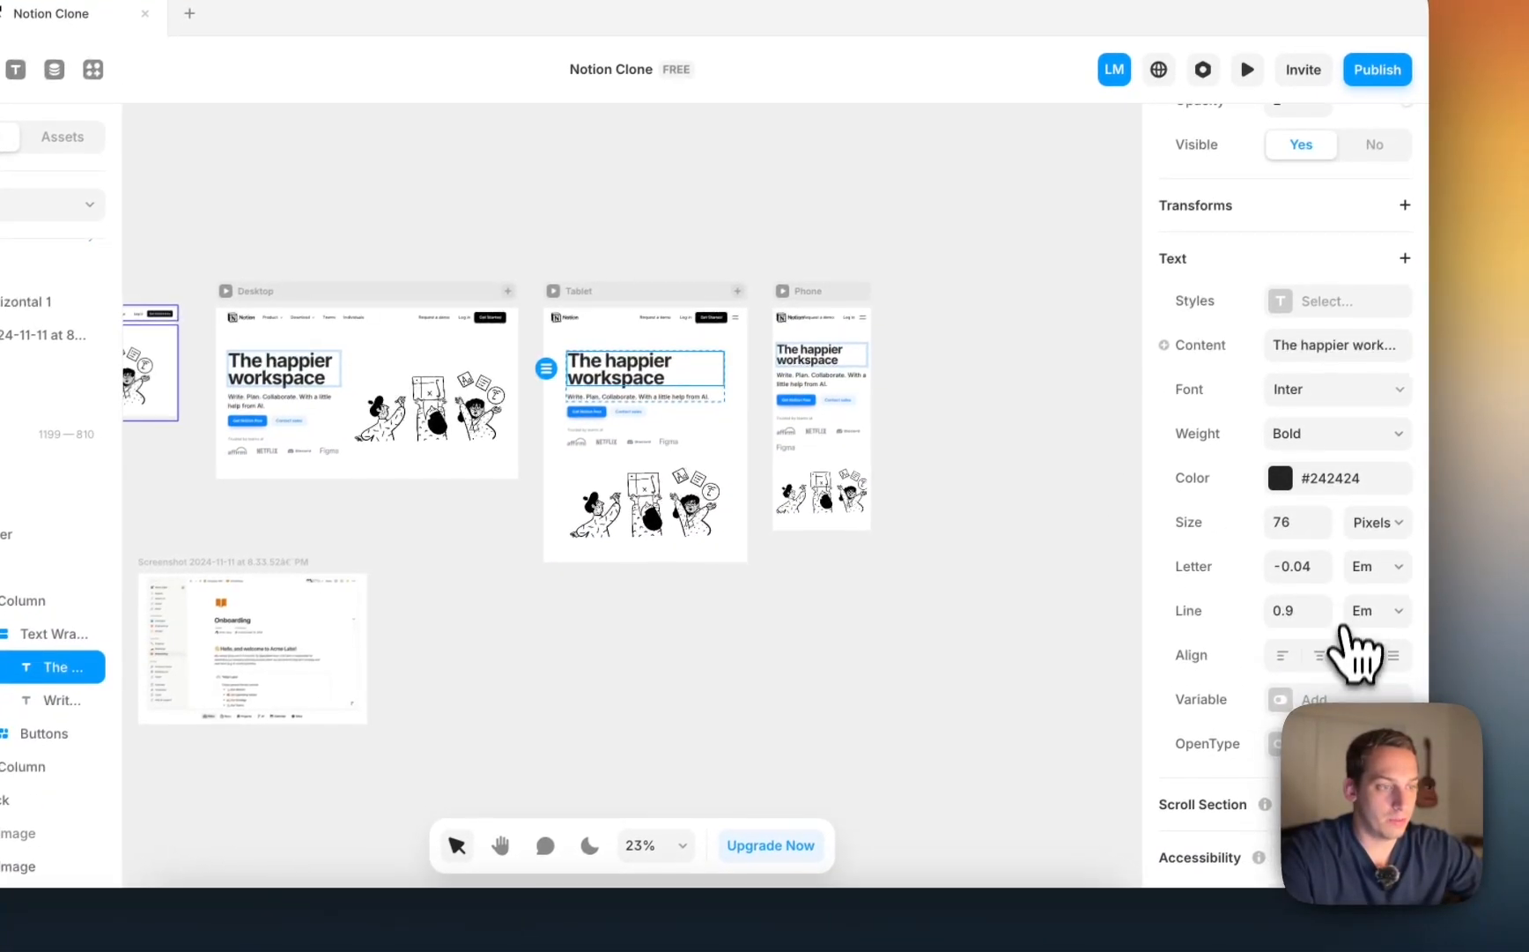
click(617, 395)
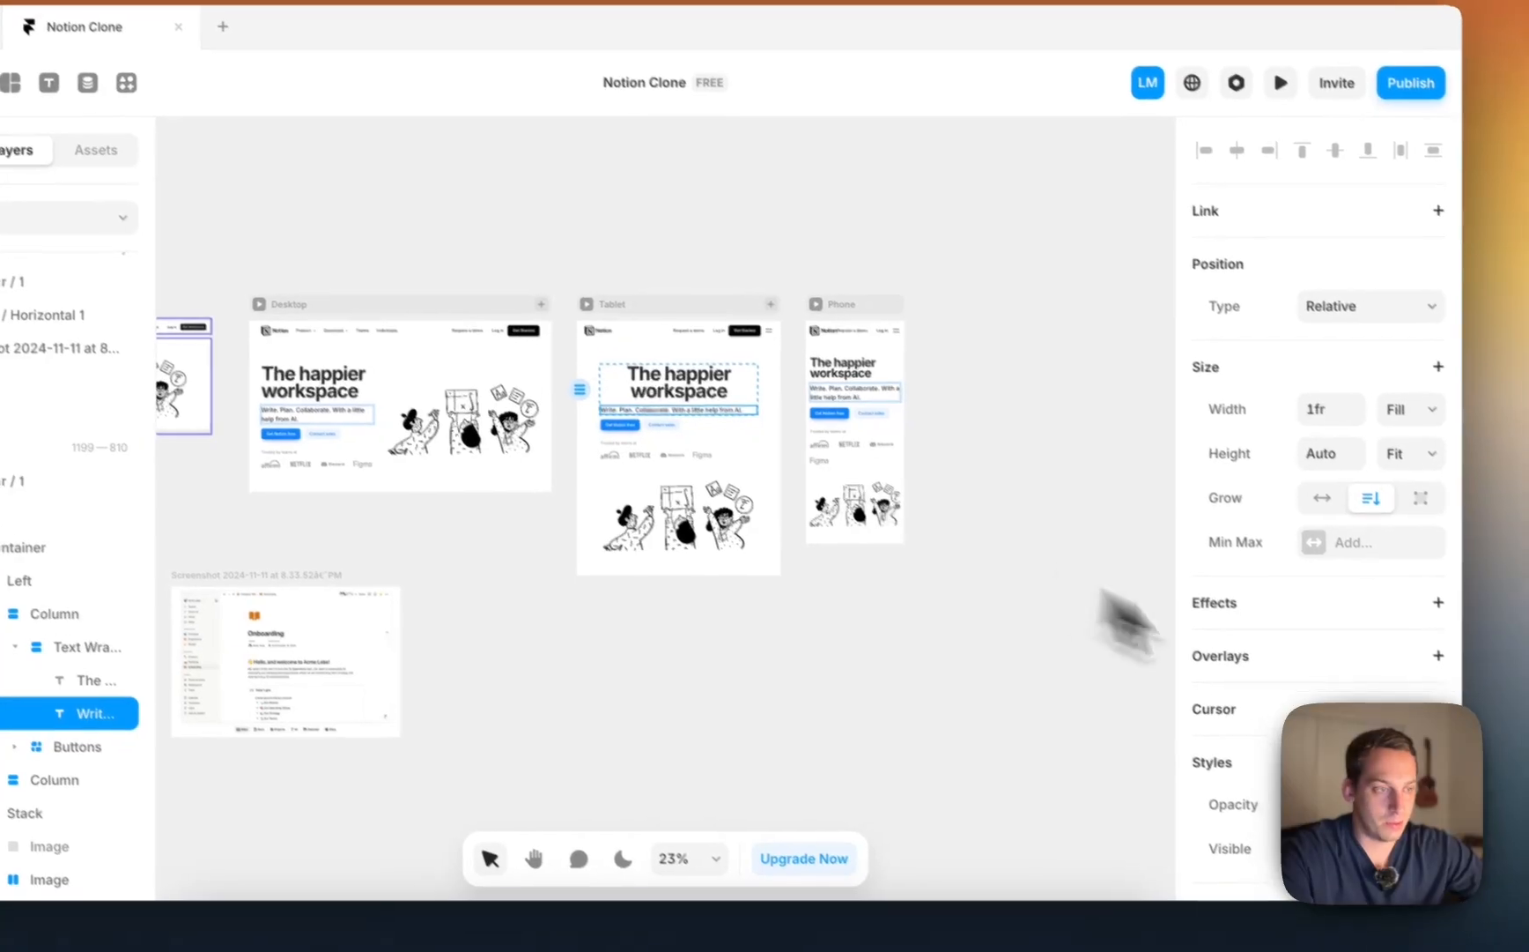
scroll(1337, 693, down, 8)
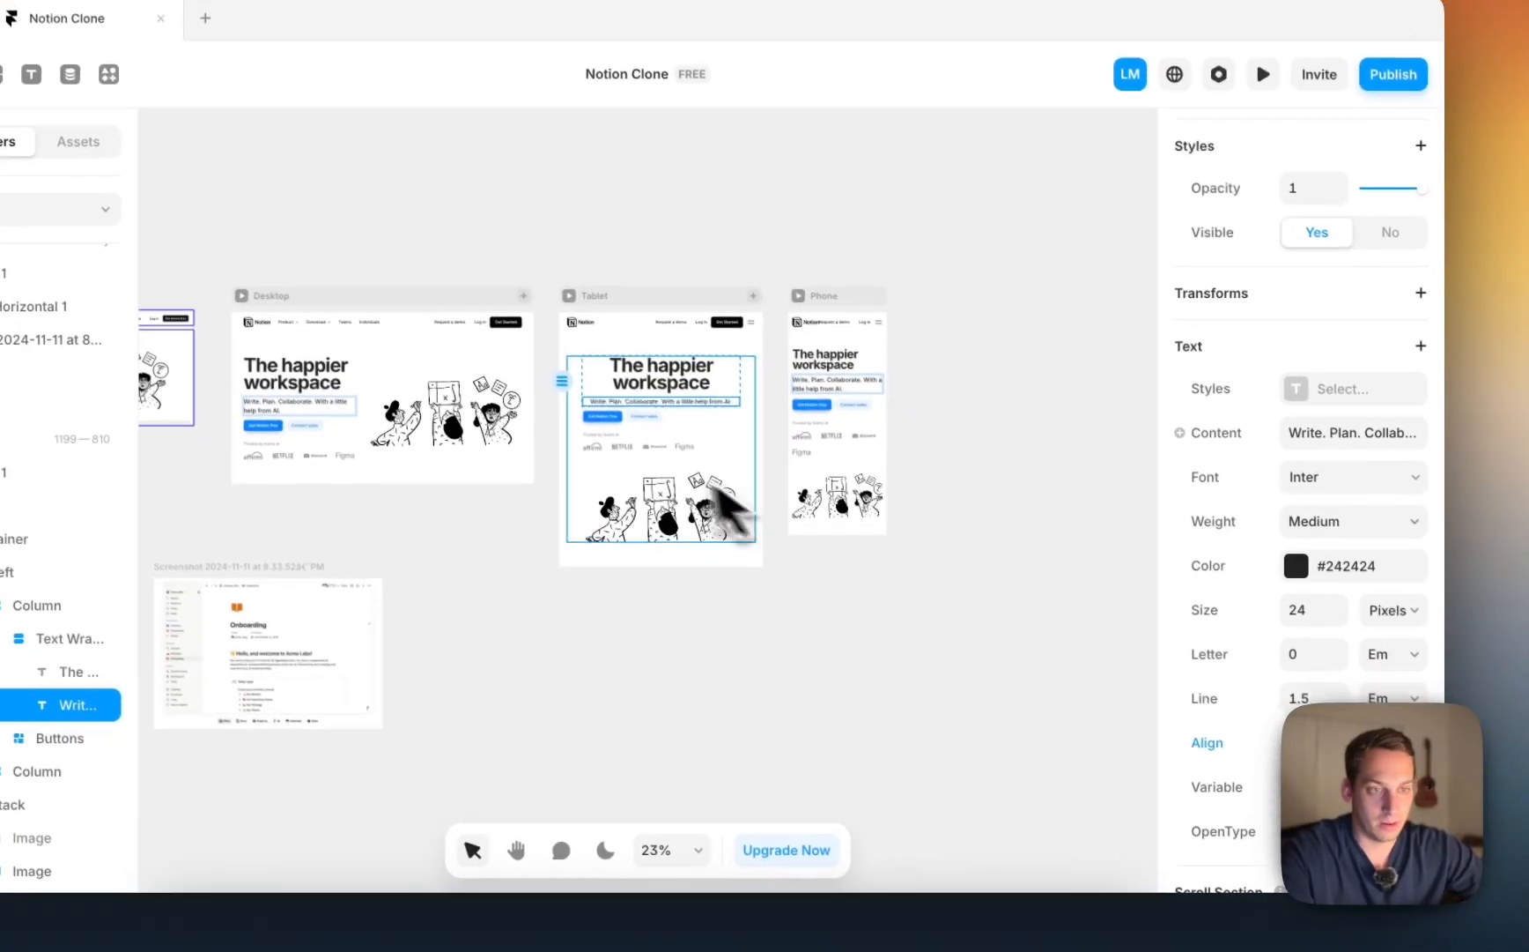
Step: Set the distribution of the Tablet hero's Buttons stack with "Get Notion free" and "Contact sales" to Center
scroll(630, 428, up, 5)
click(696, 375)
scroll(1352, 639, down, 2)
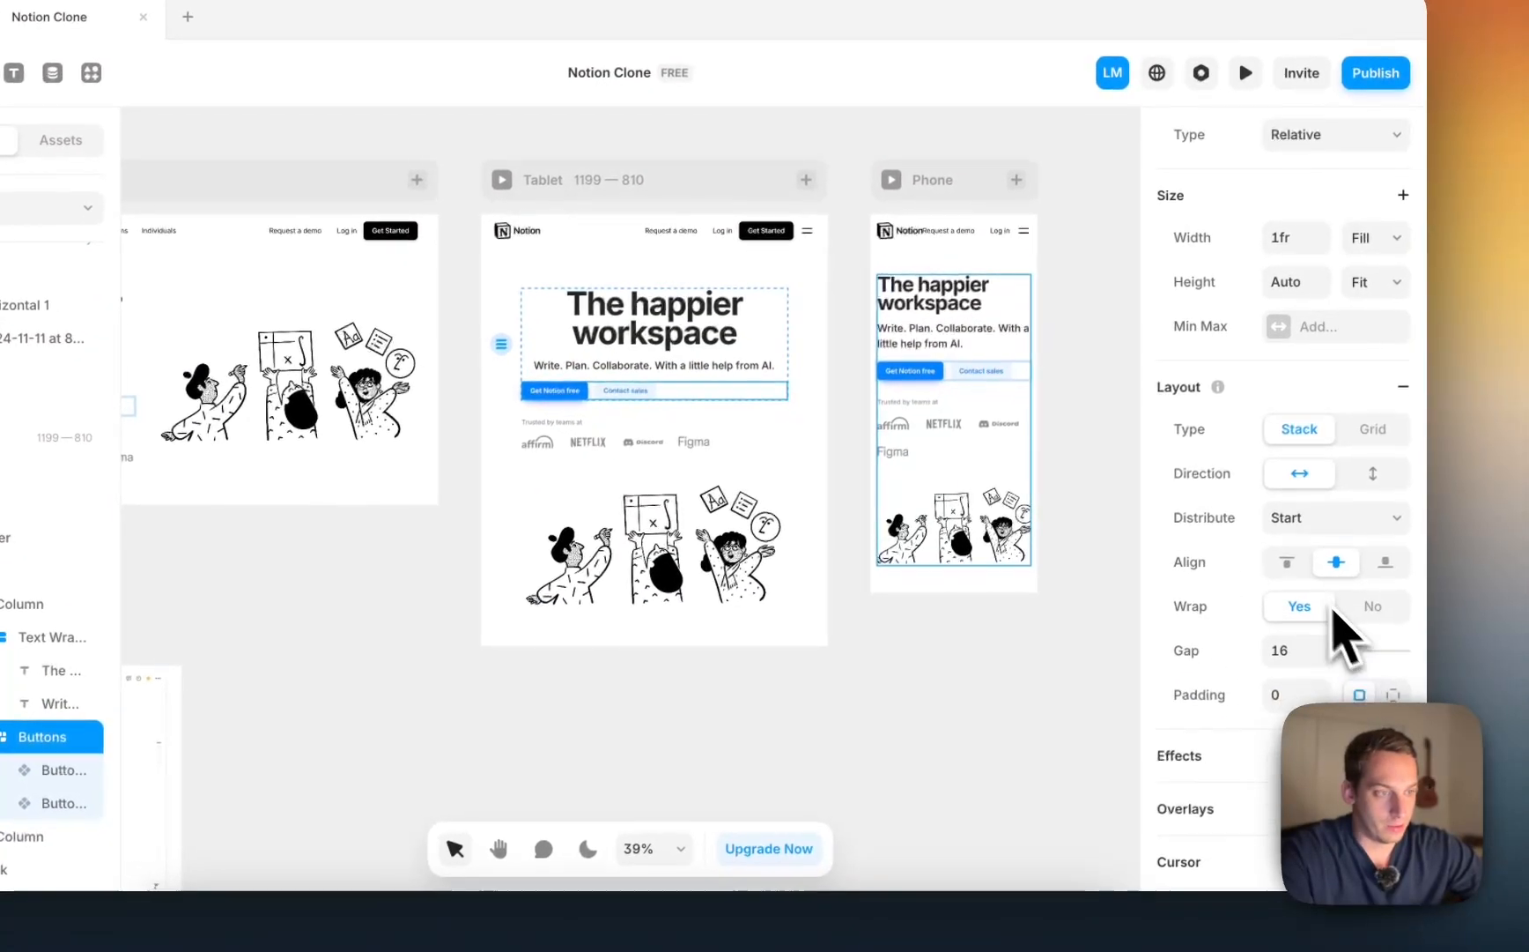
click(1340, 513)
click(1304, 544)
Step: Center-align the Tablet hero's "Trusted by teams at" text and set the company logo row's distribution to Center
click(654, 436)
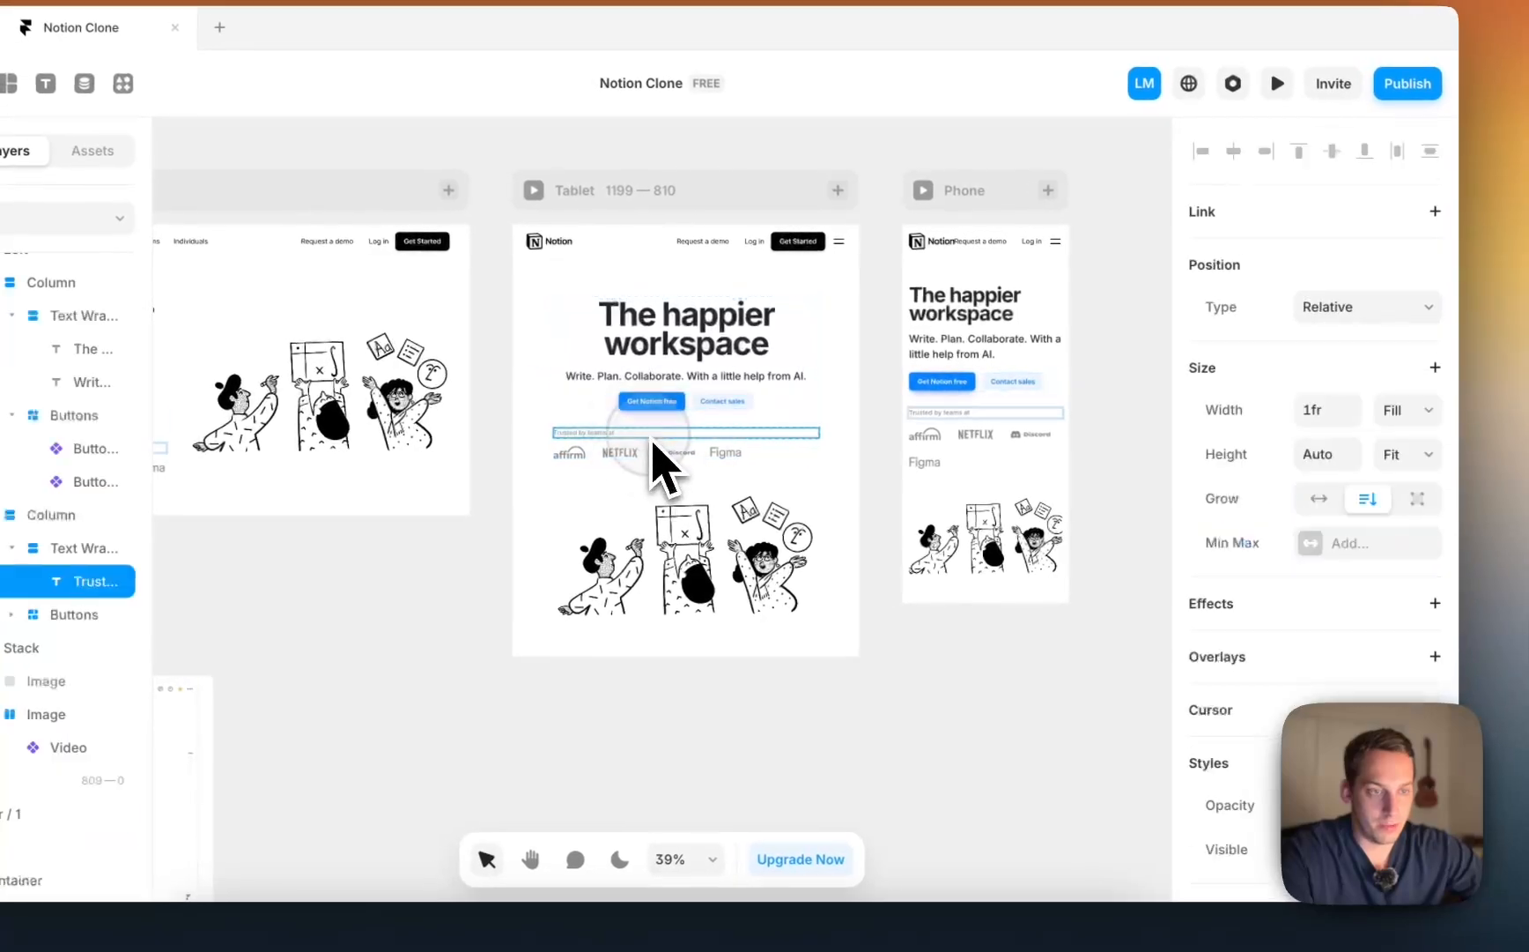
scroll(1277, 626, down, 5)
scroll(1340, 608, down, 2)
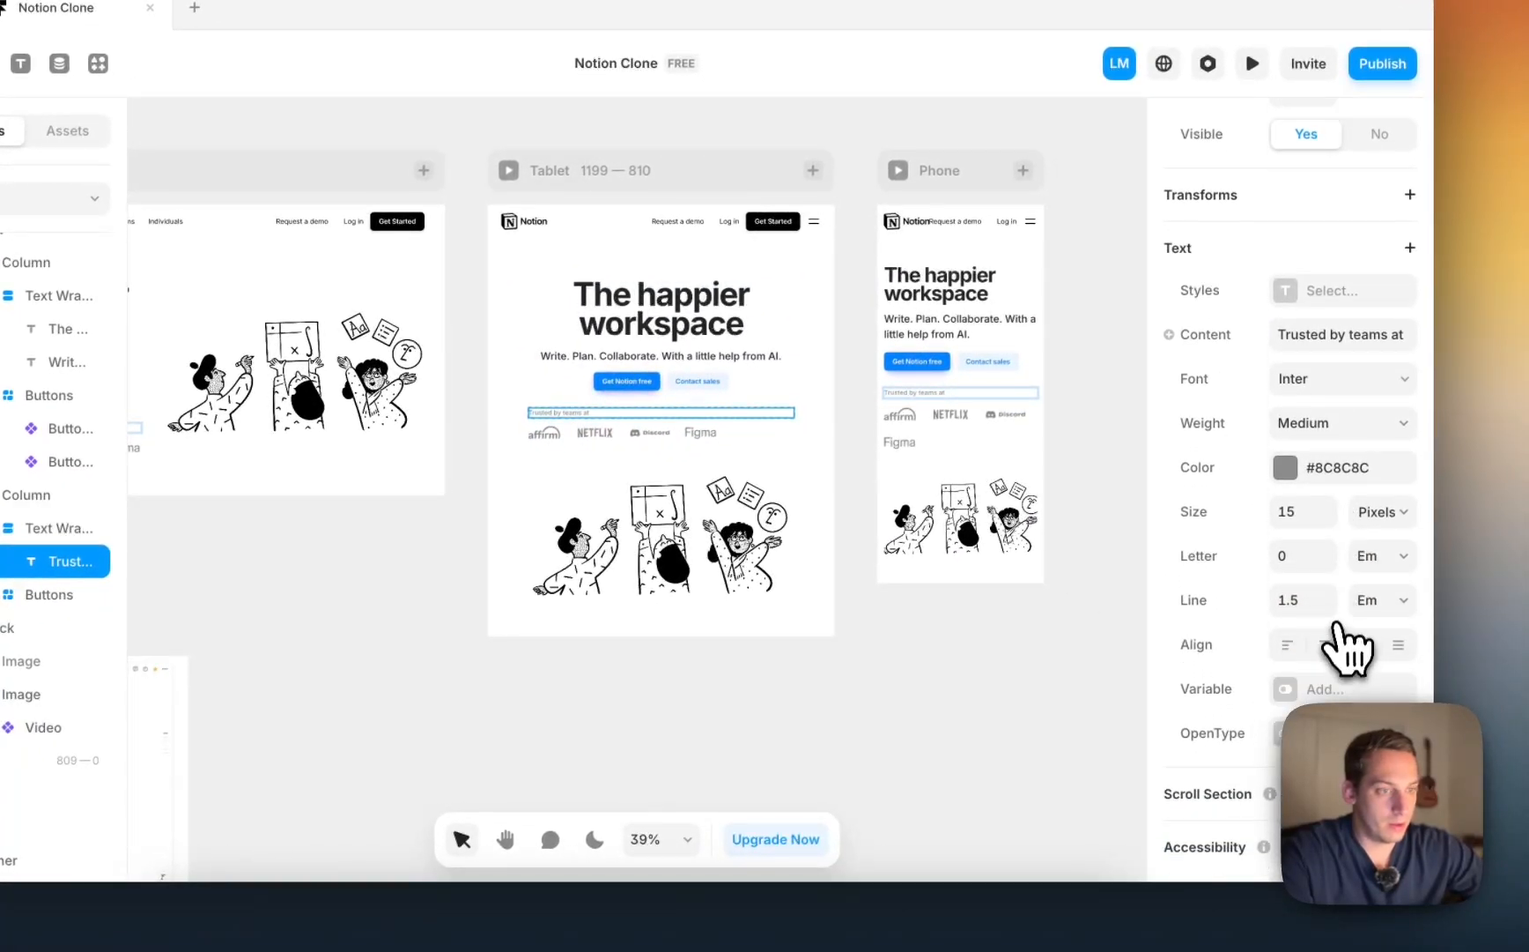
click(763, 441)
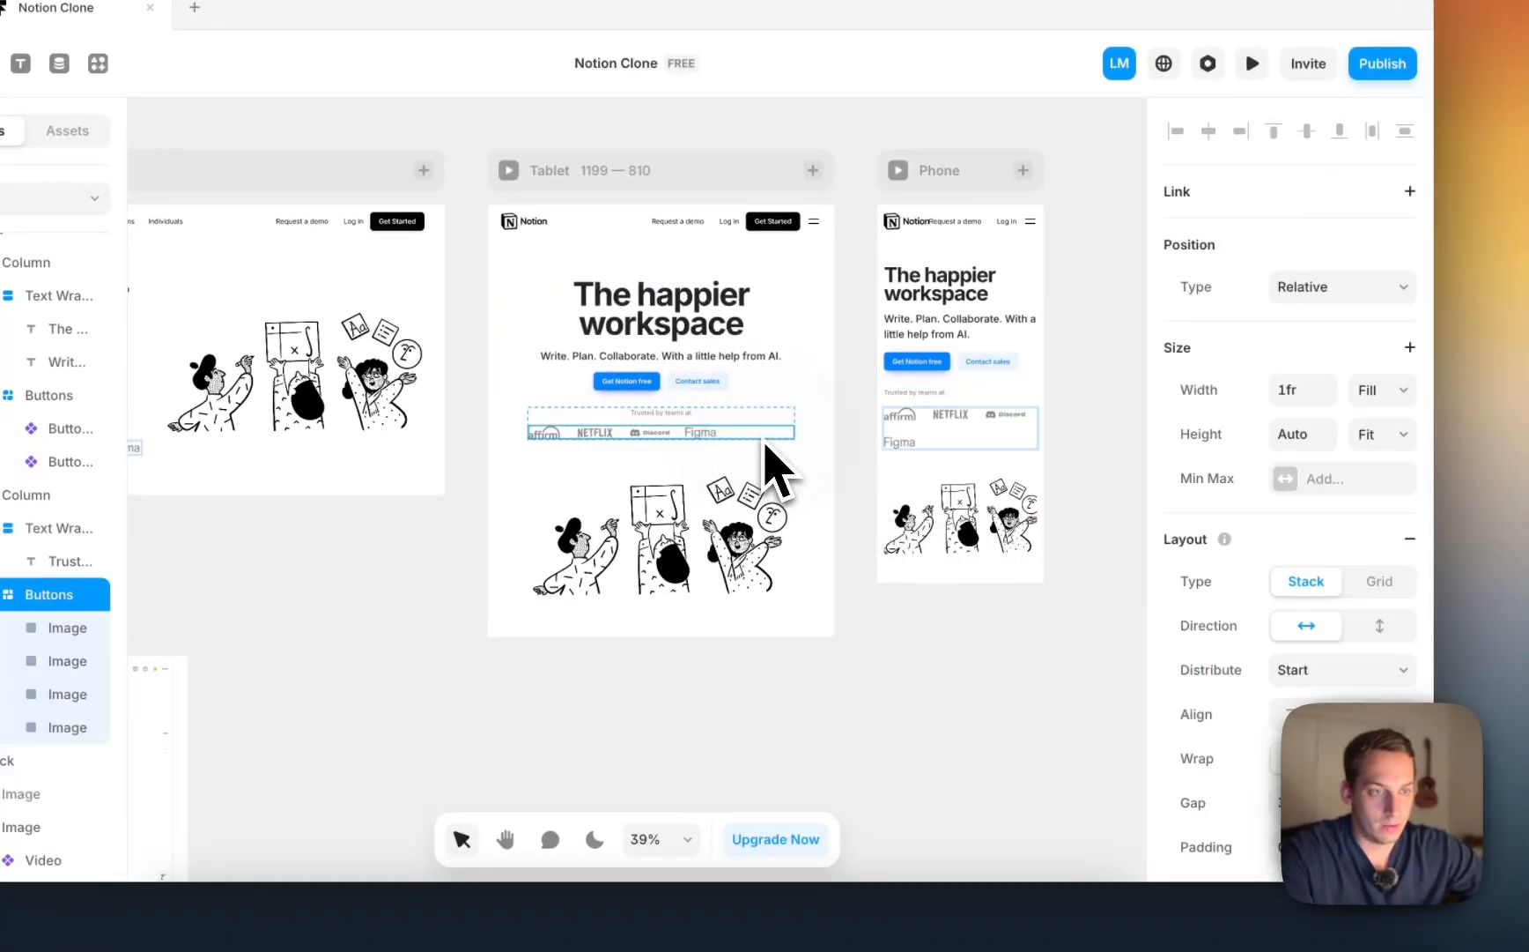
click(1330, 694)
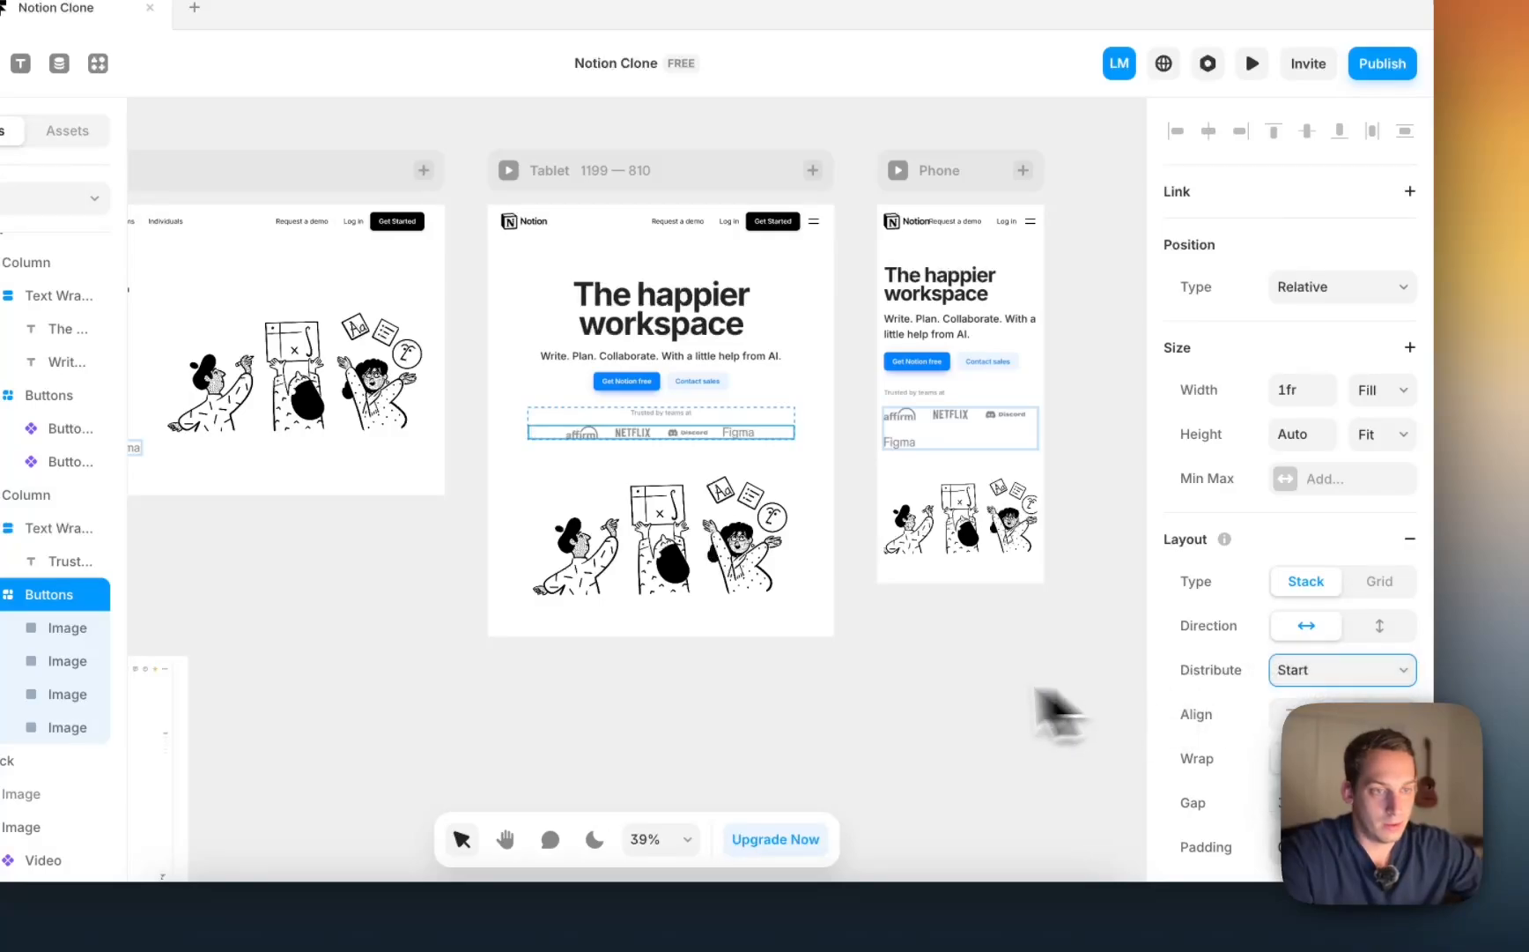
click(905, 710)
scroll(907, 709, down, 3)
scroll(896, 684, left, 3)
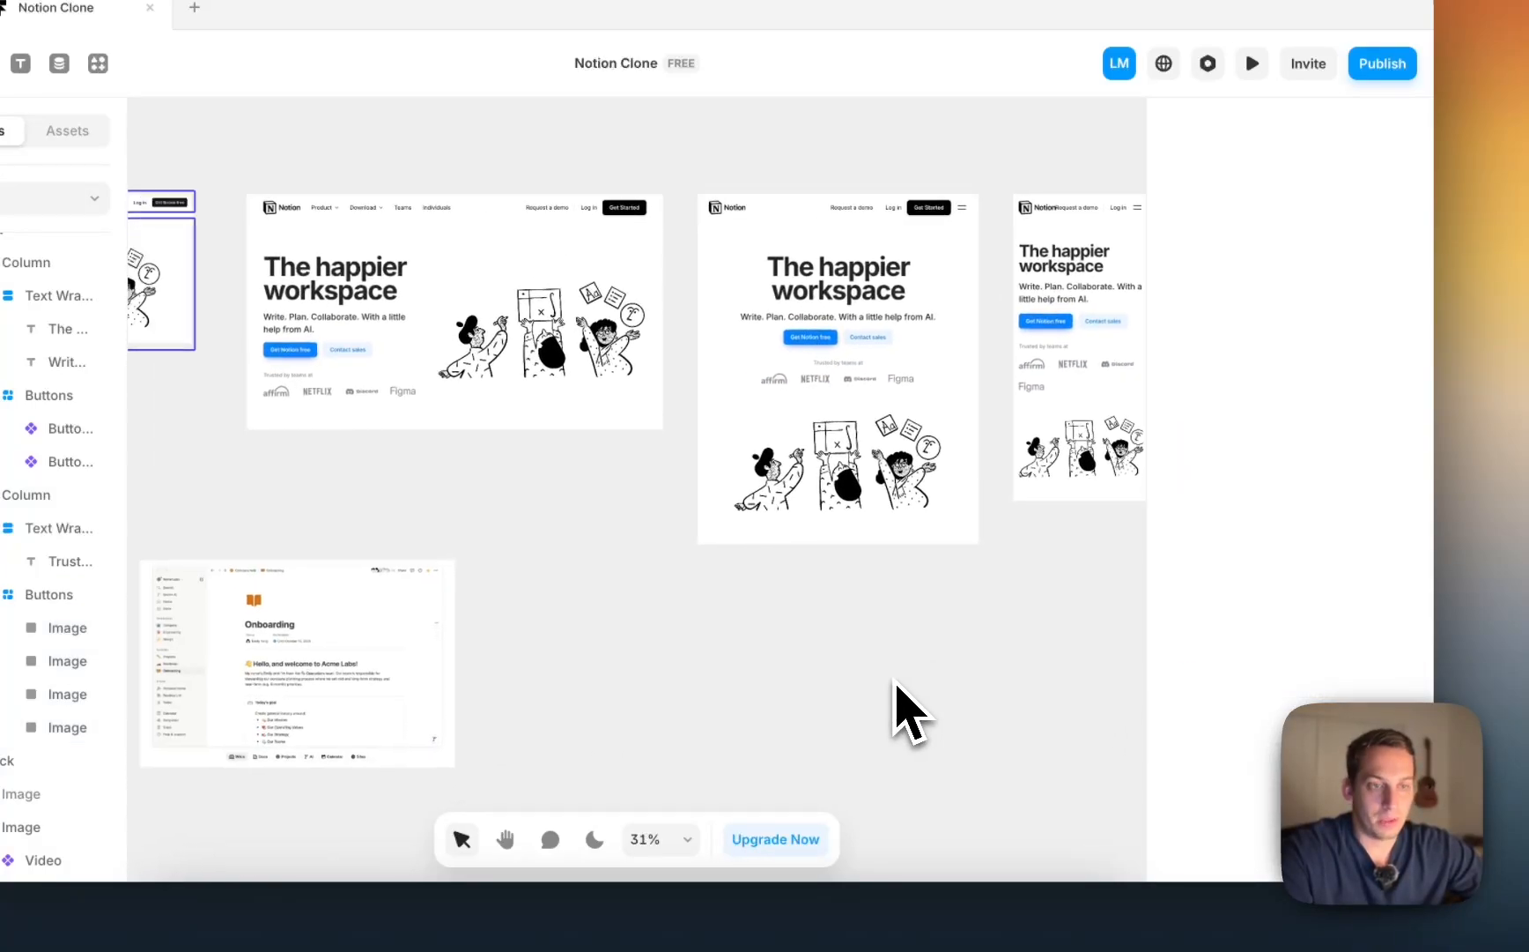
scroll(493, 609, down, 2)
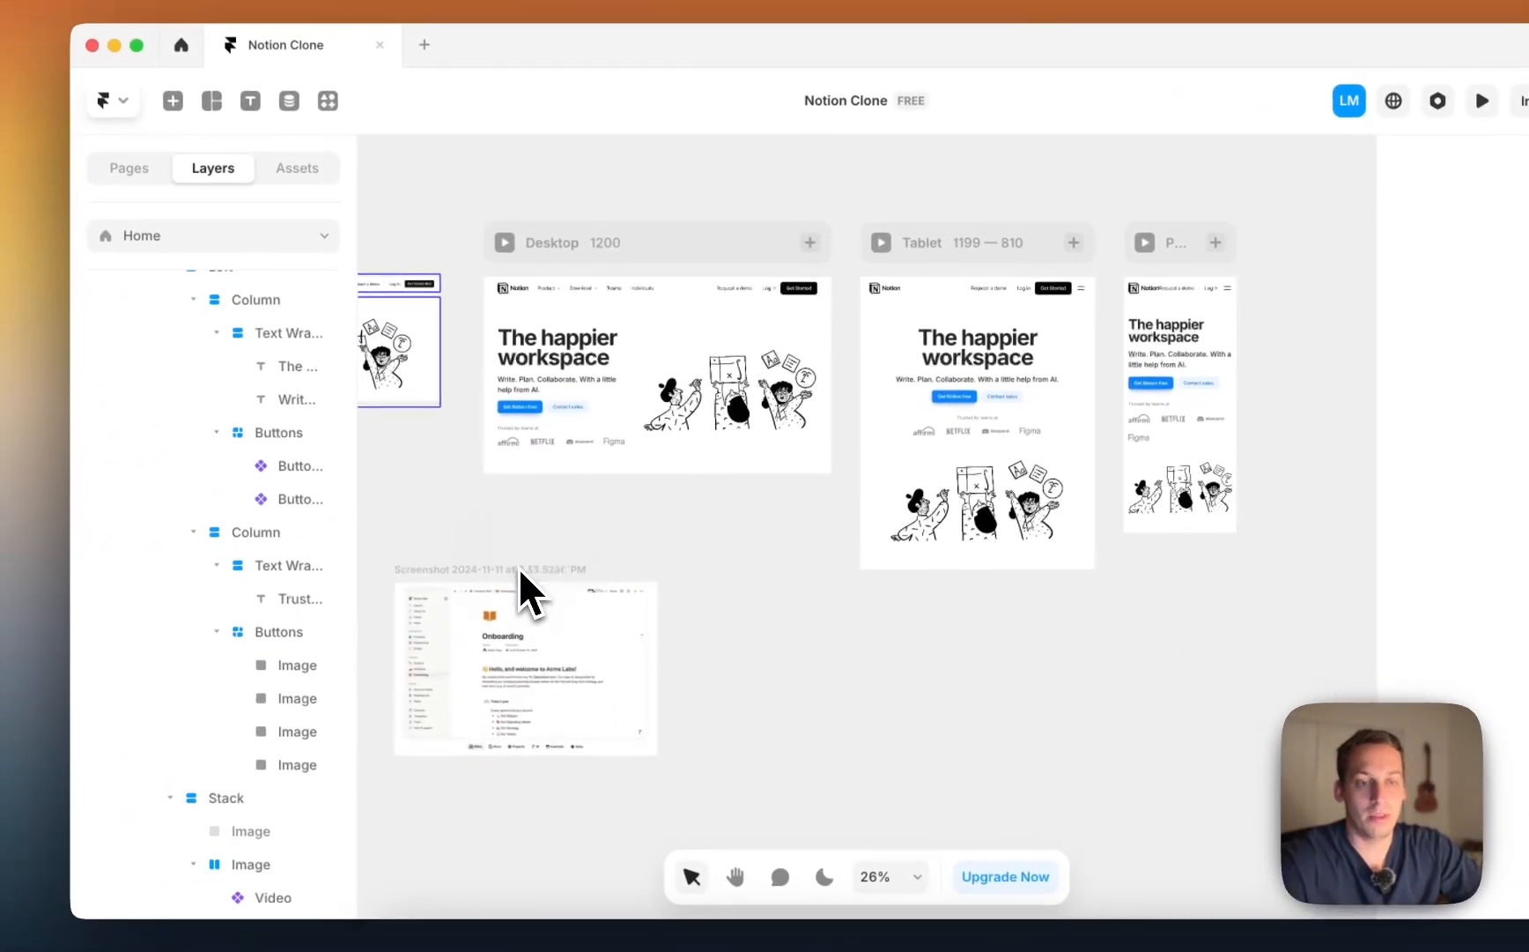
Step: Move the preview screenshot further left on the canvas and duplicate the Desktop hero section below the original
drag(520, 571, 410, 508)
scroll(572, 494, left, 3)
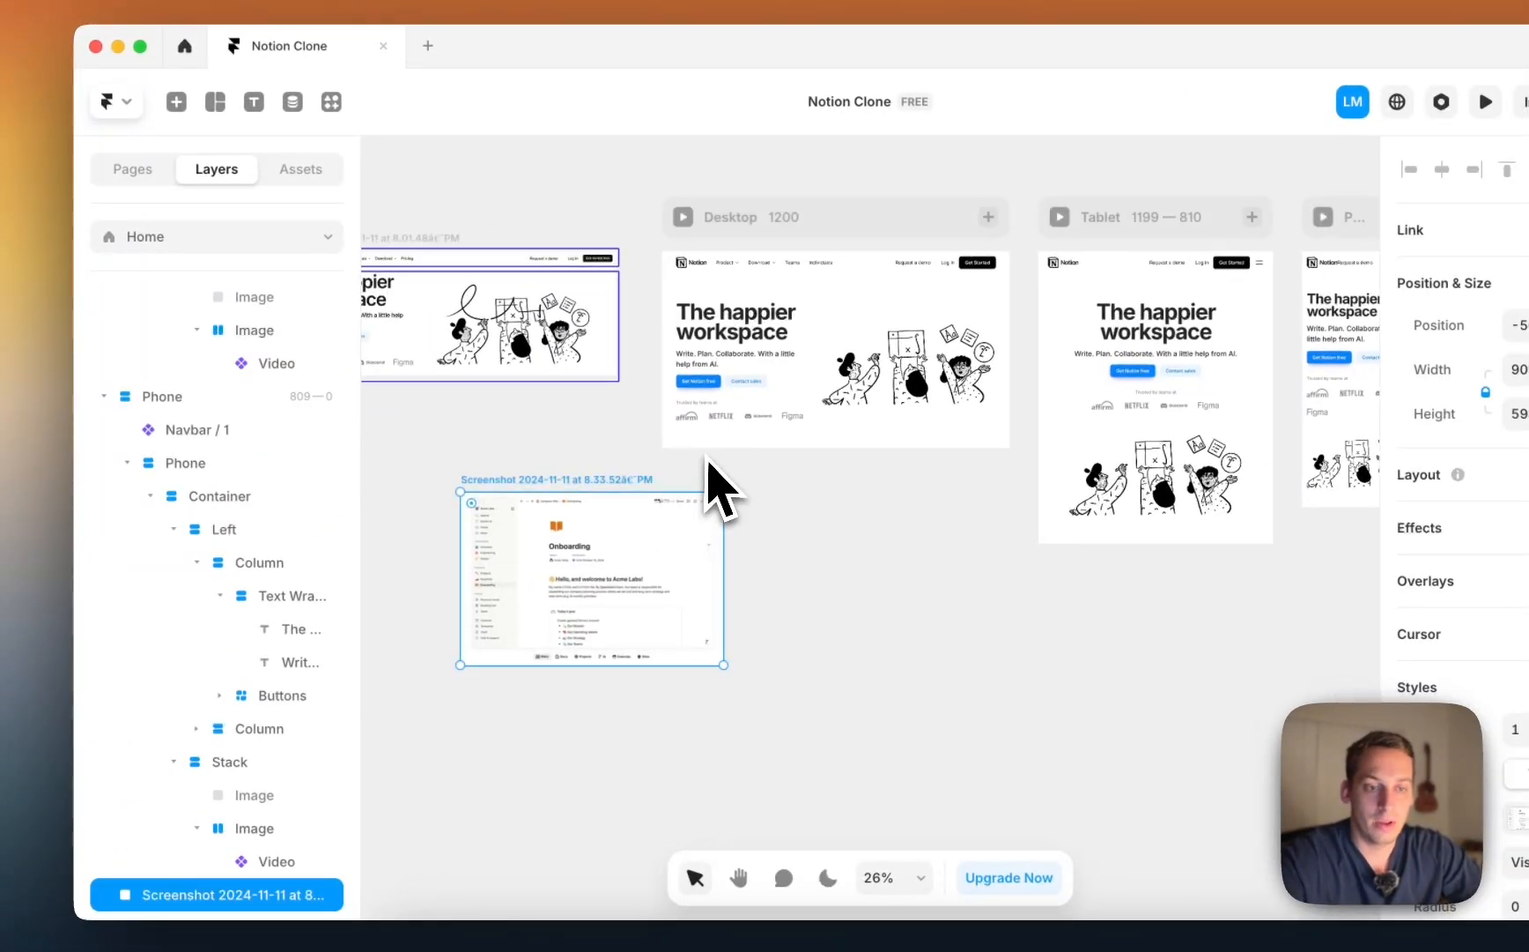
click(713, 446)
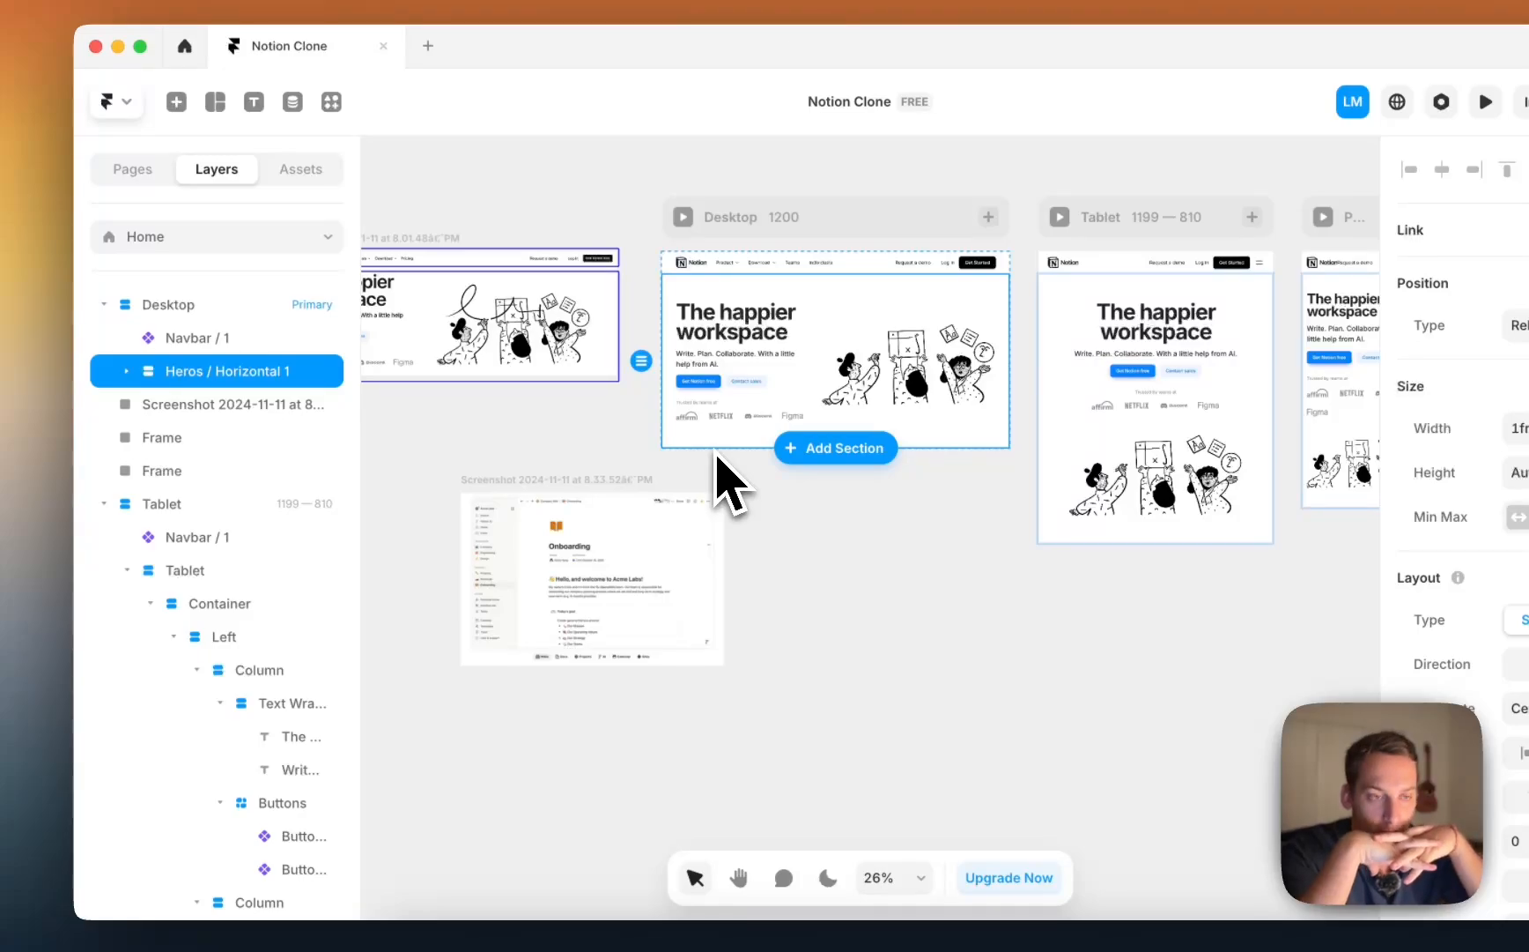
key(super+d)
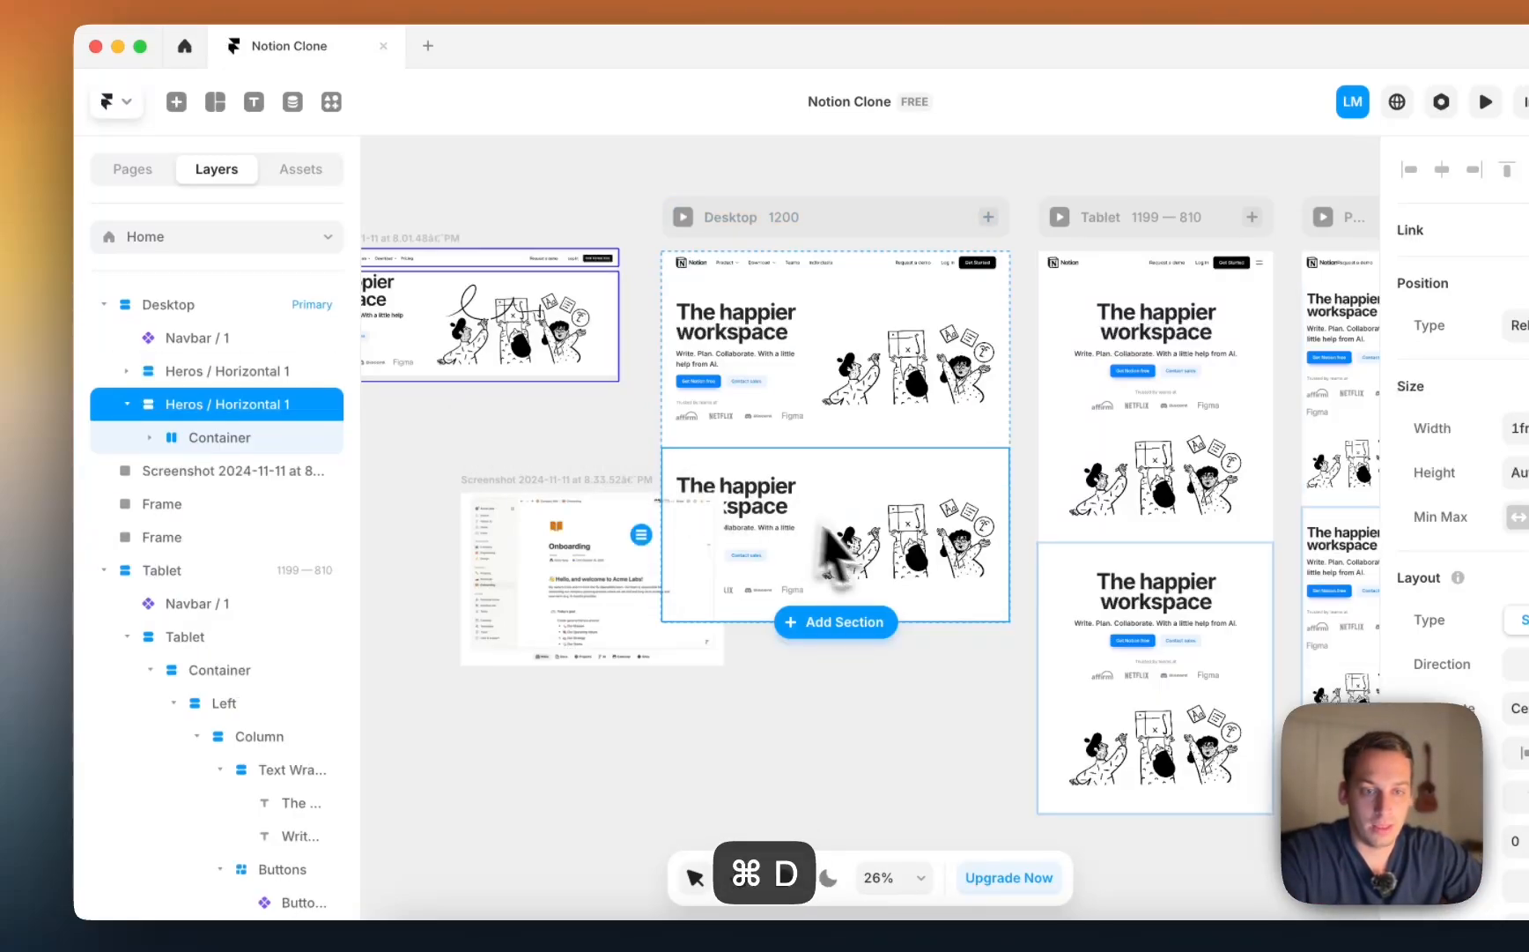
Step: Try deleting the Left stack from the duplicated hero's Container, and undo the deletion
click(265, 443)
click(205, 470)
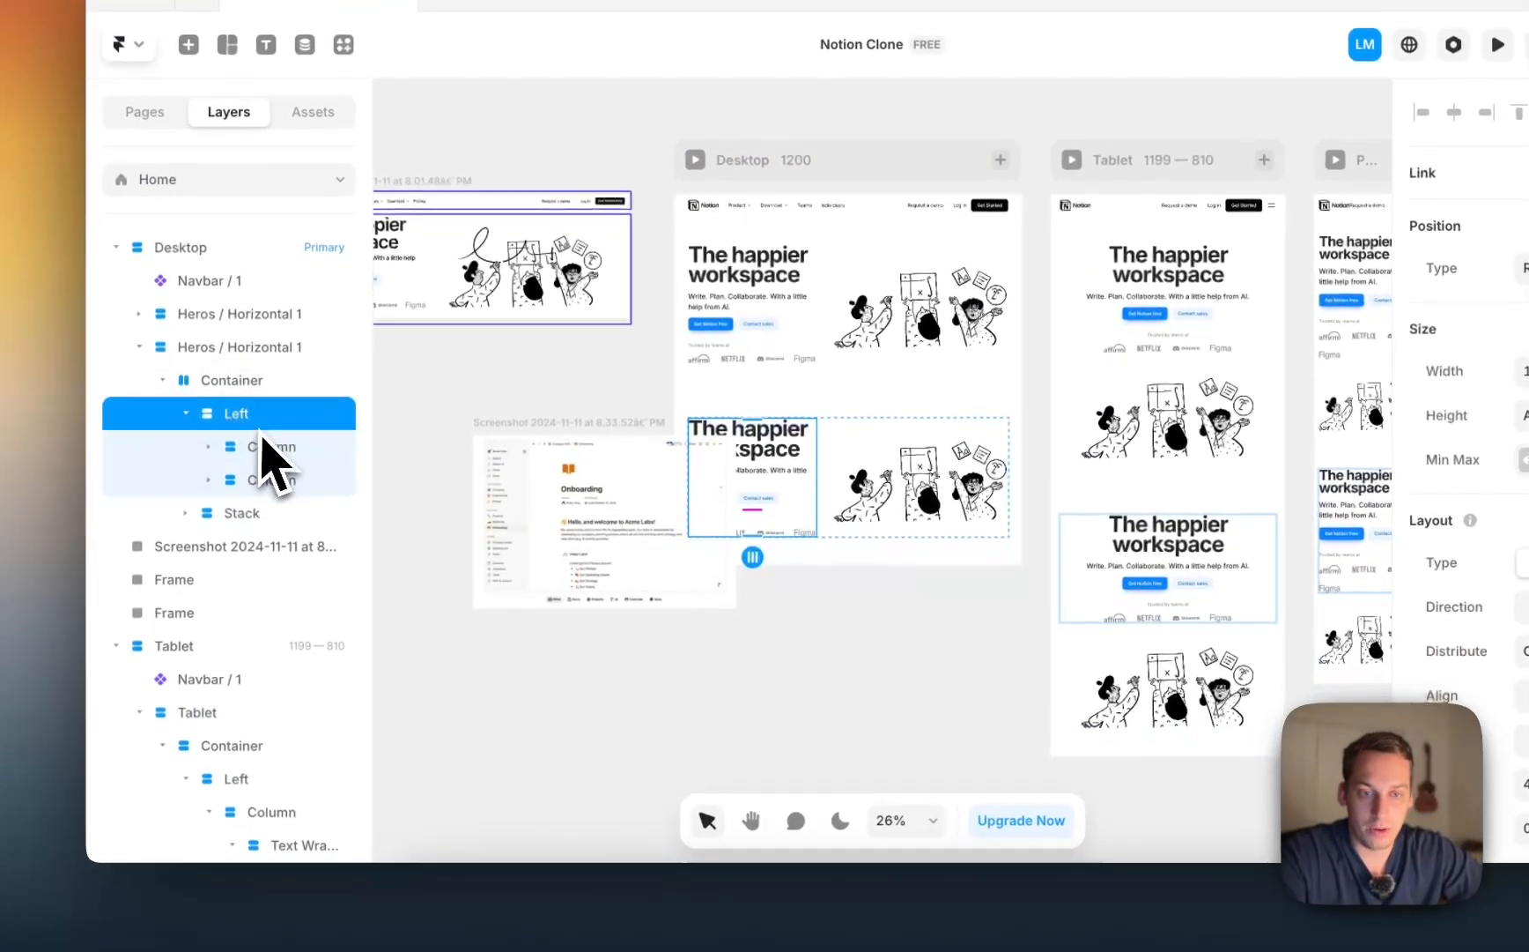
key(BackSpace)
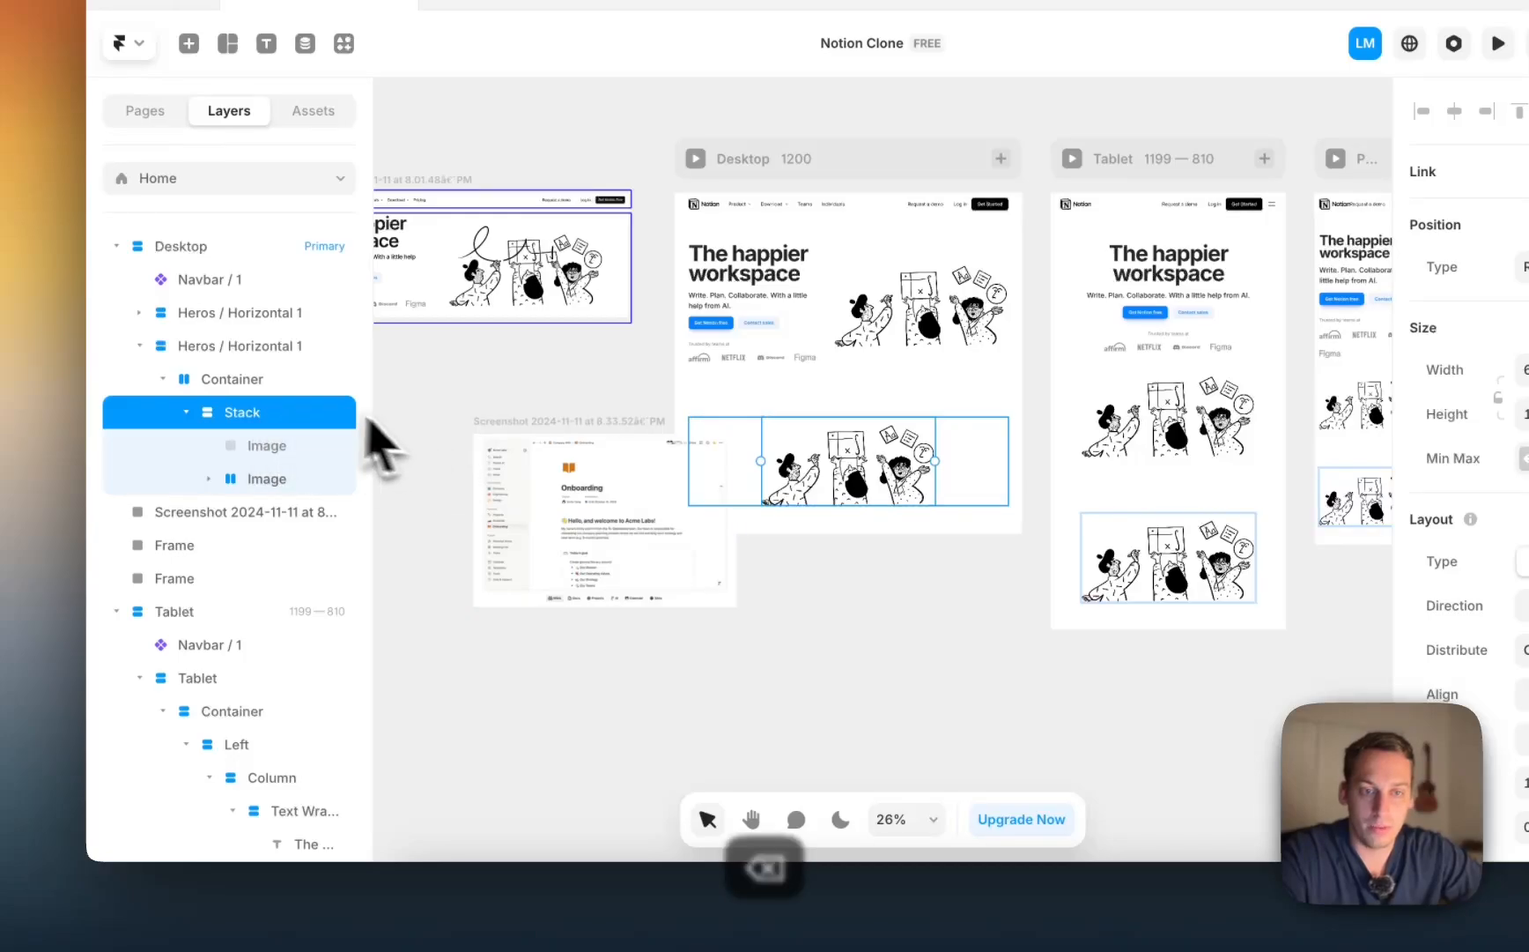
key(super+z)
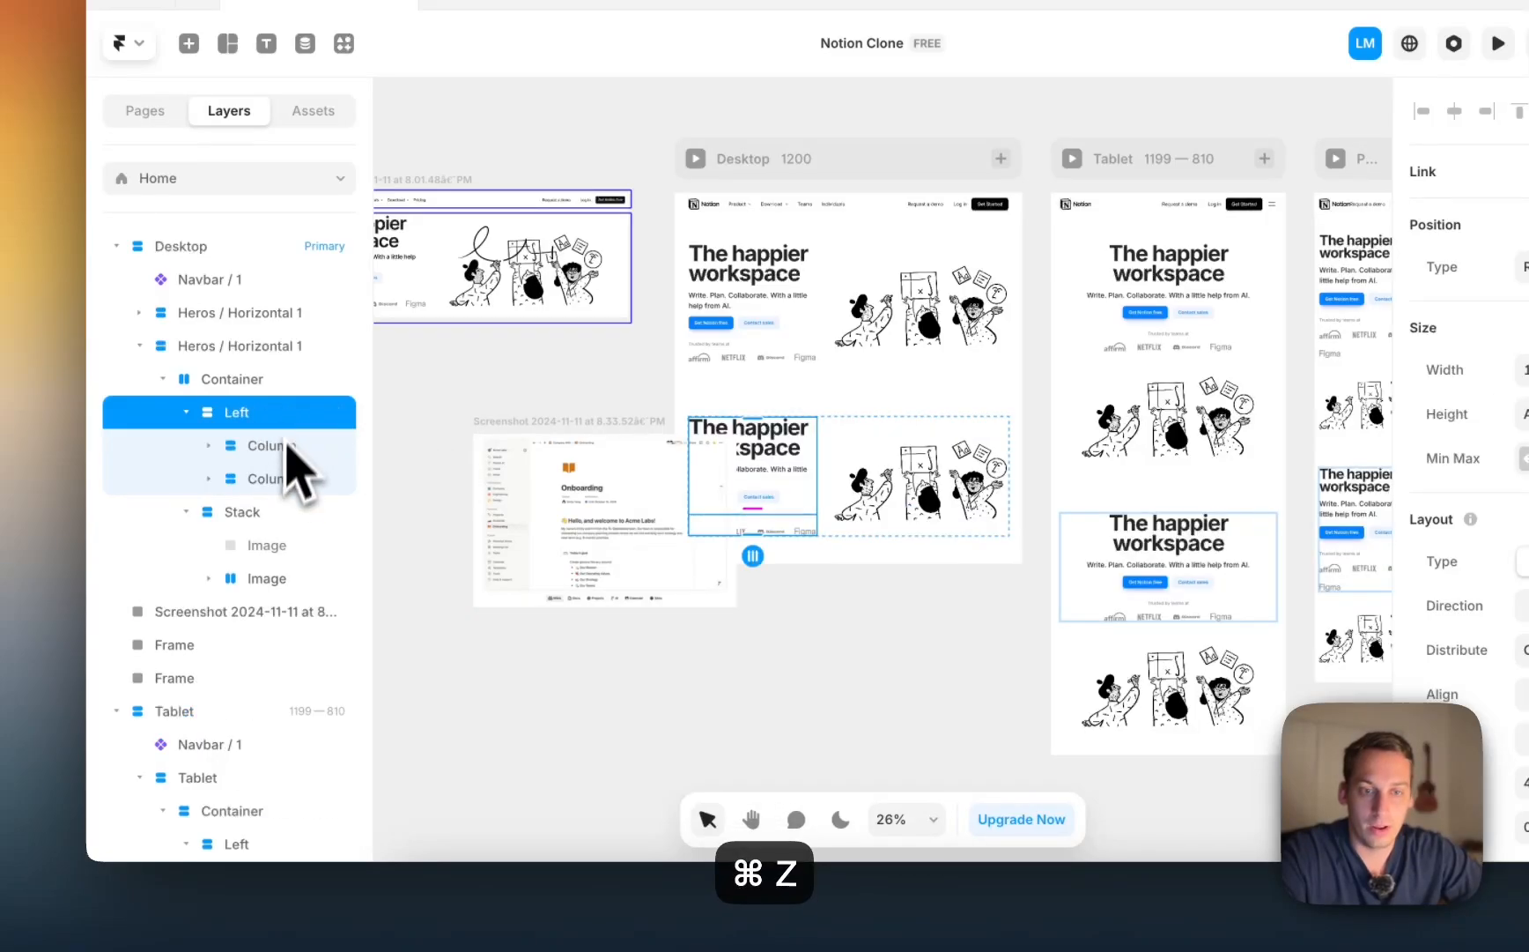
Step: Delete the illustration Stack from the duplicated hero section and move the preview screenshot below the Desktop frame
click(246, 511)
key(BackSpace)
click(557, 488)
drag(557, 488, 624, 649)
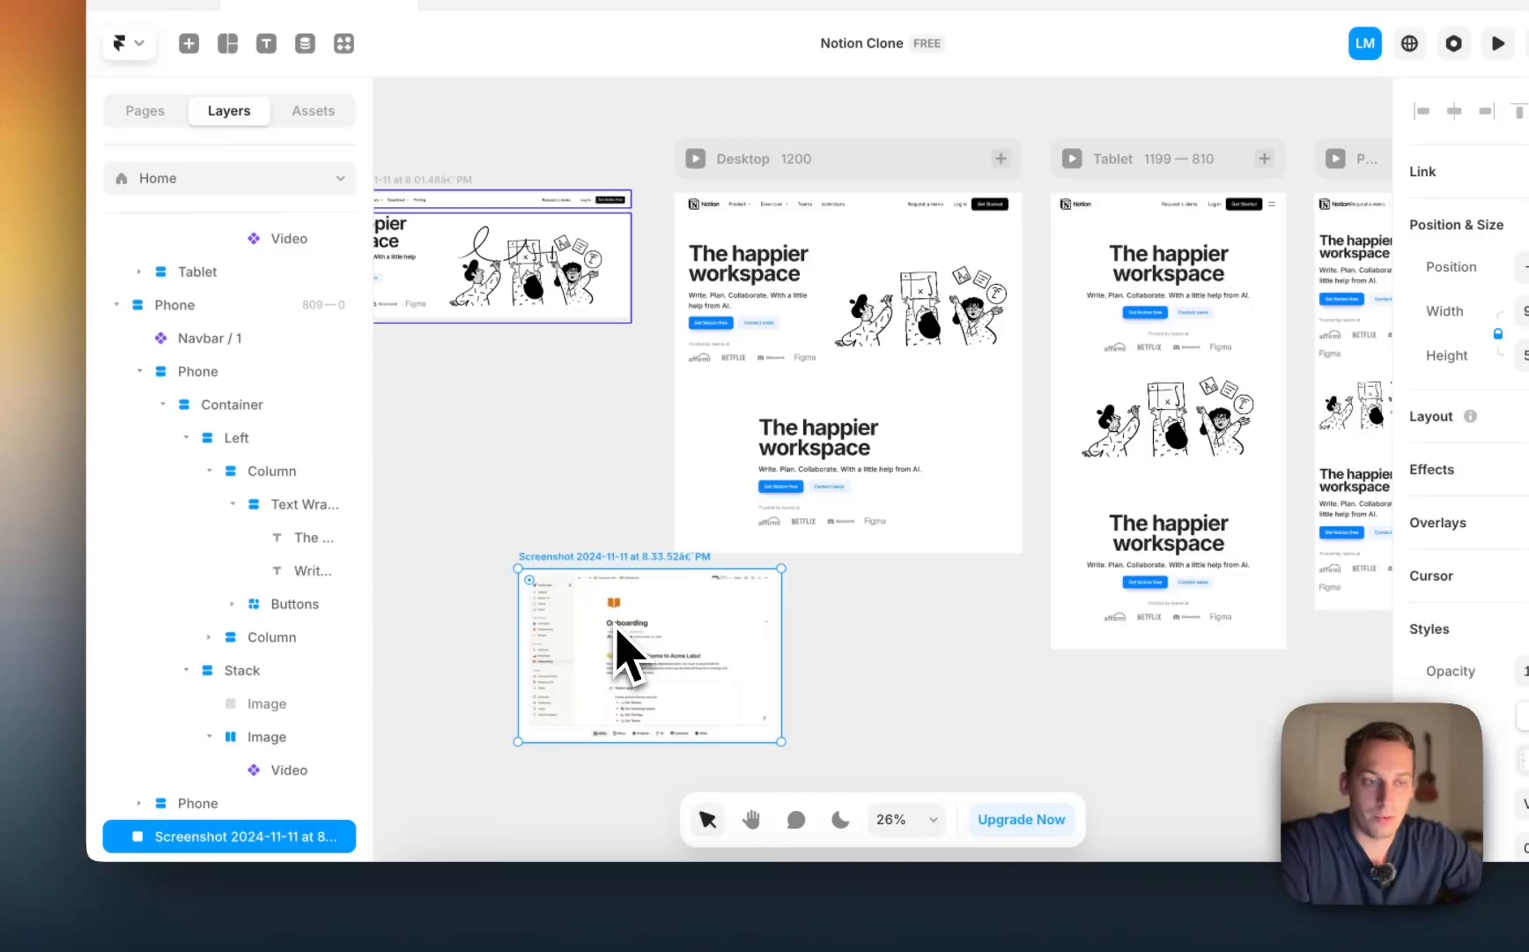
Step: Rename the duplicated section's Left layer to "Main" and the section itself to "Component"
click(863, 470)
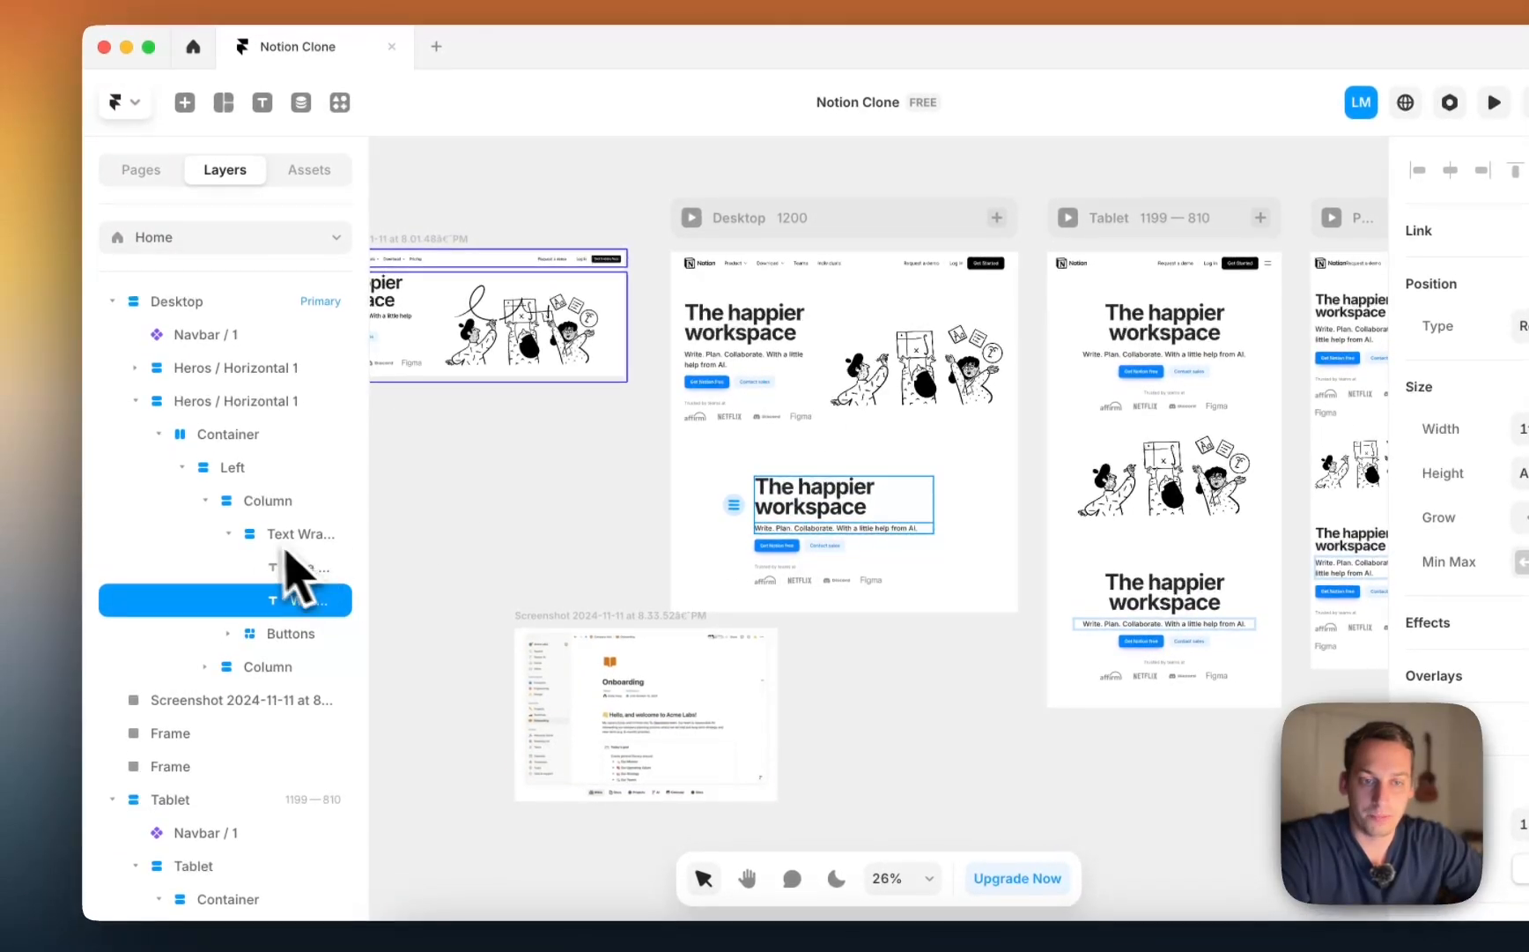
click(243, 534)
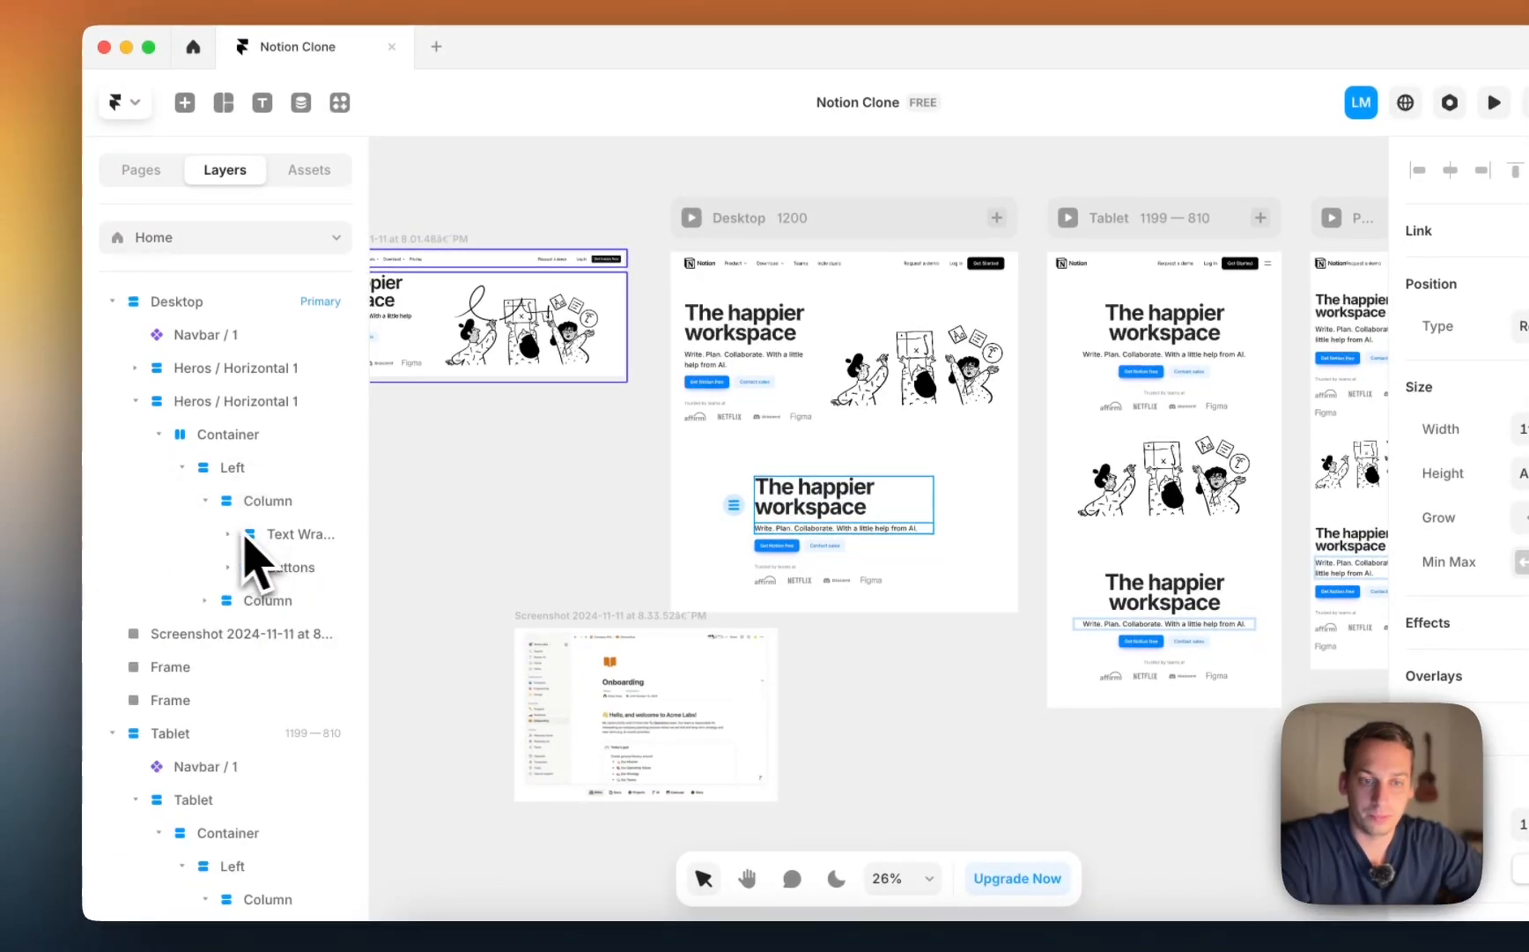
double_click(237, 474)
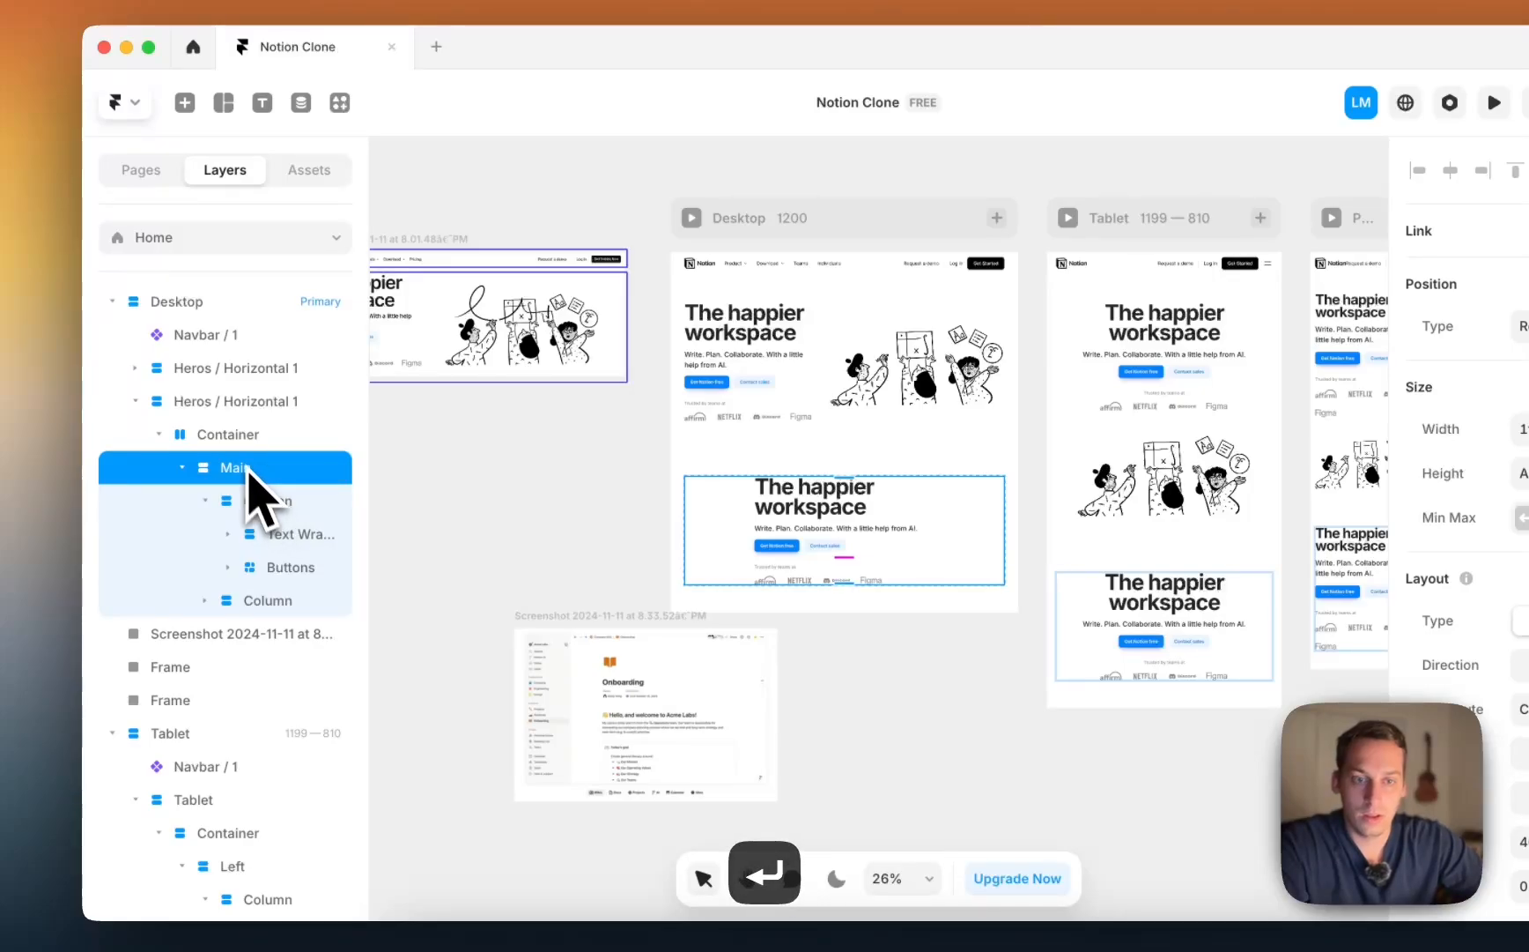
click(240, 401)
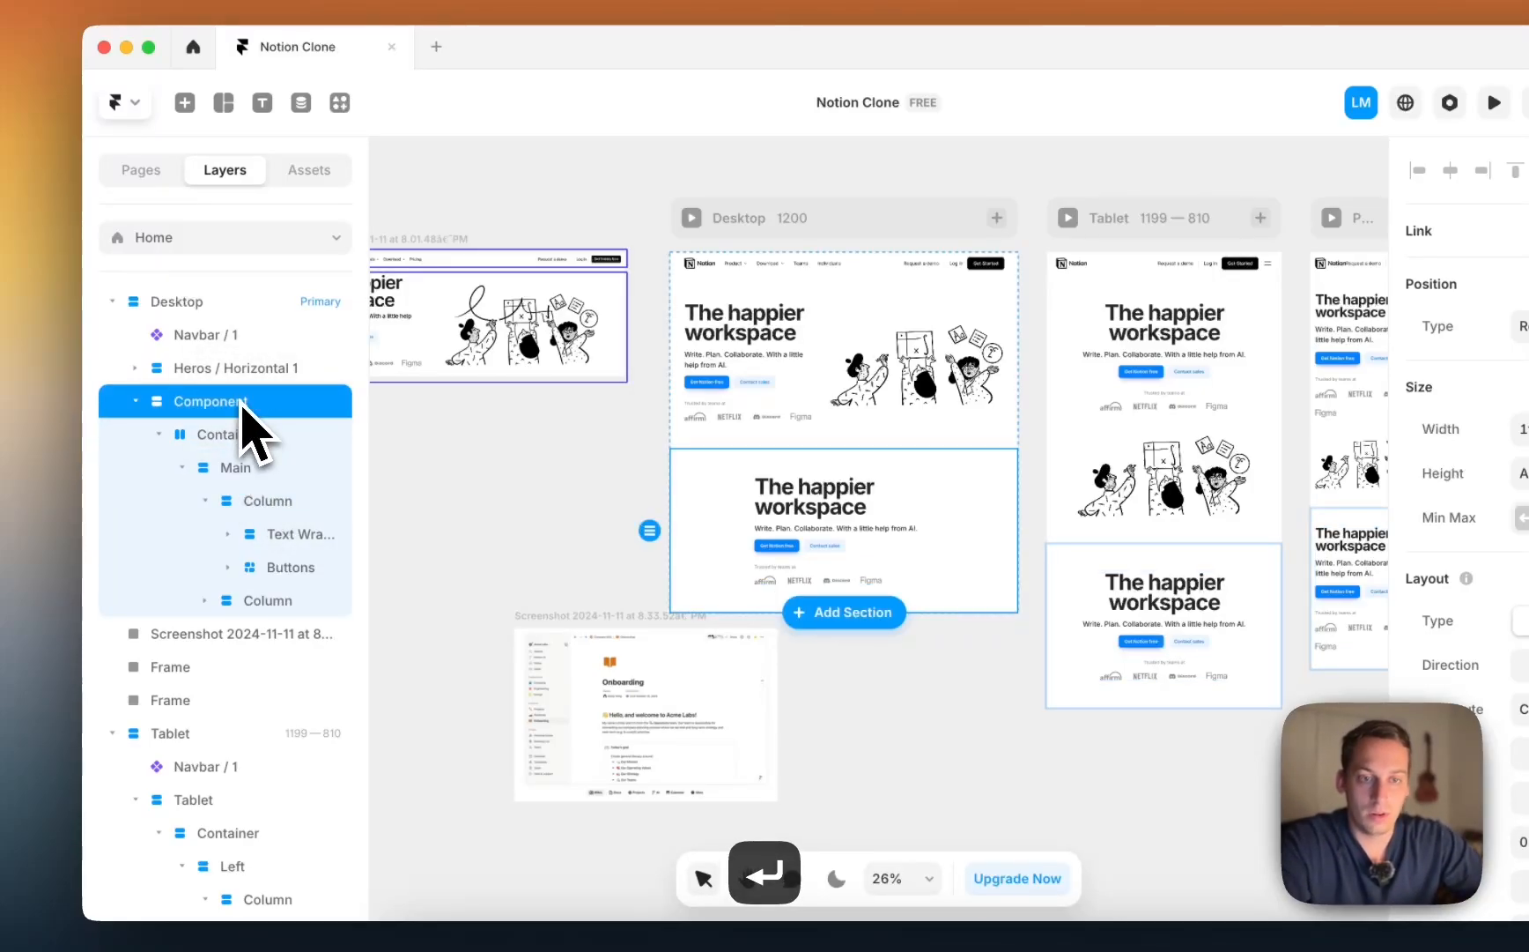
Step: Rename the duplicated section's Container layer to "Max Width"
double_click(259, 434)
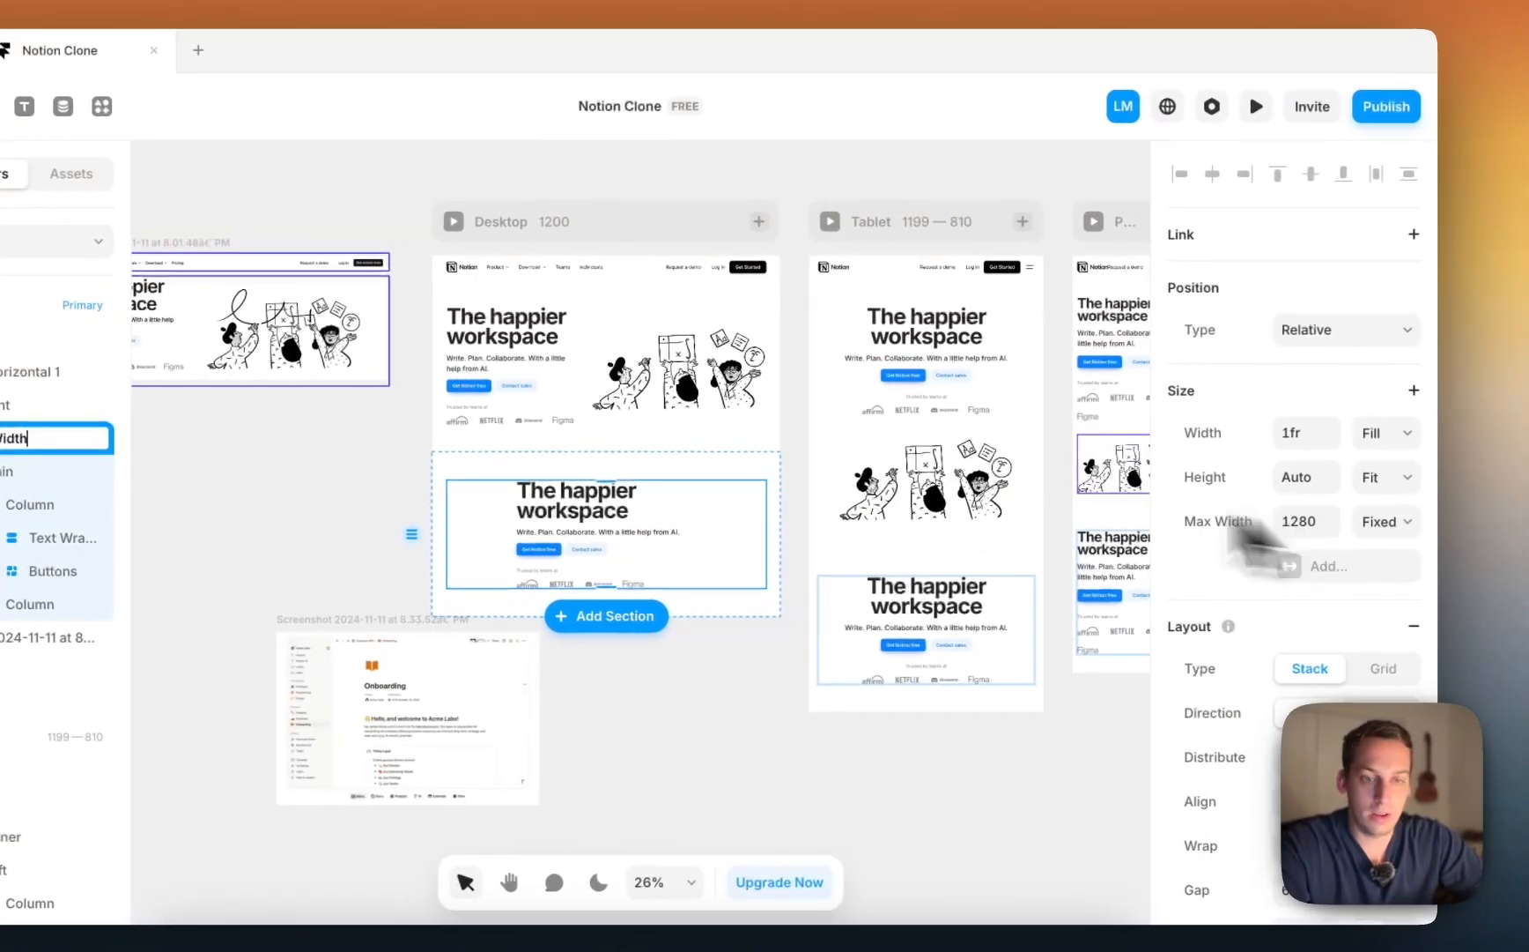
click(440, 492)
click(199, 480)
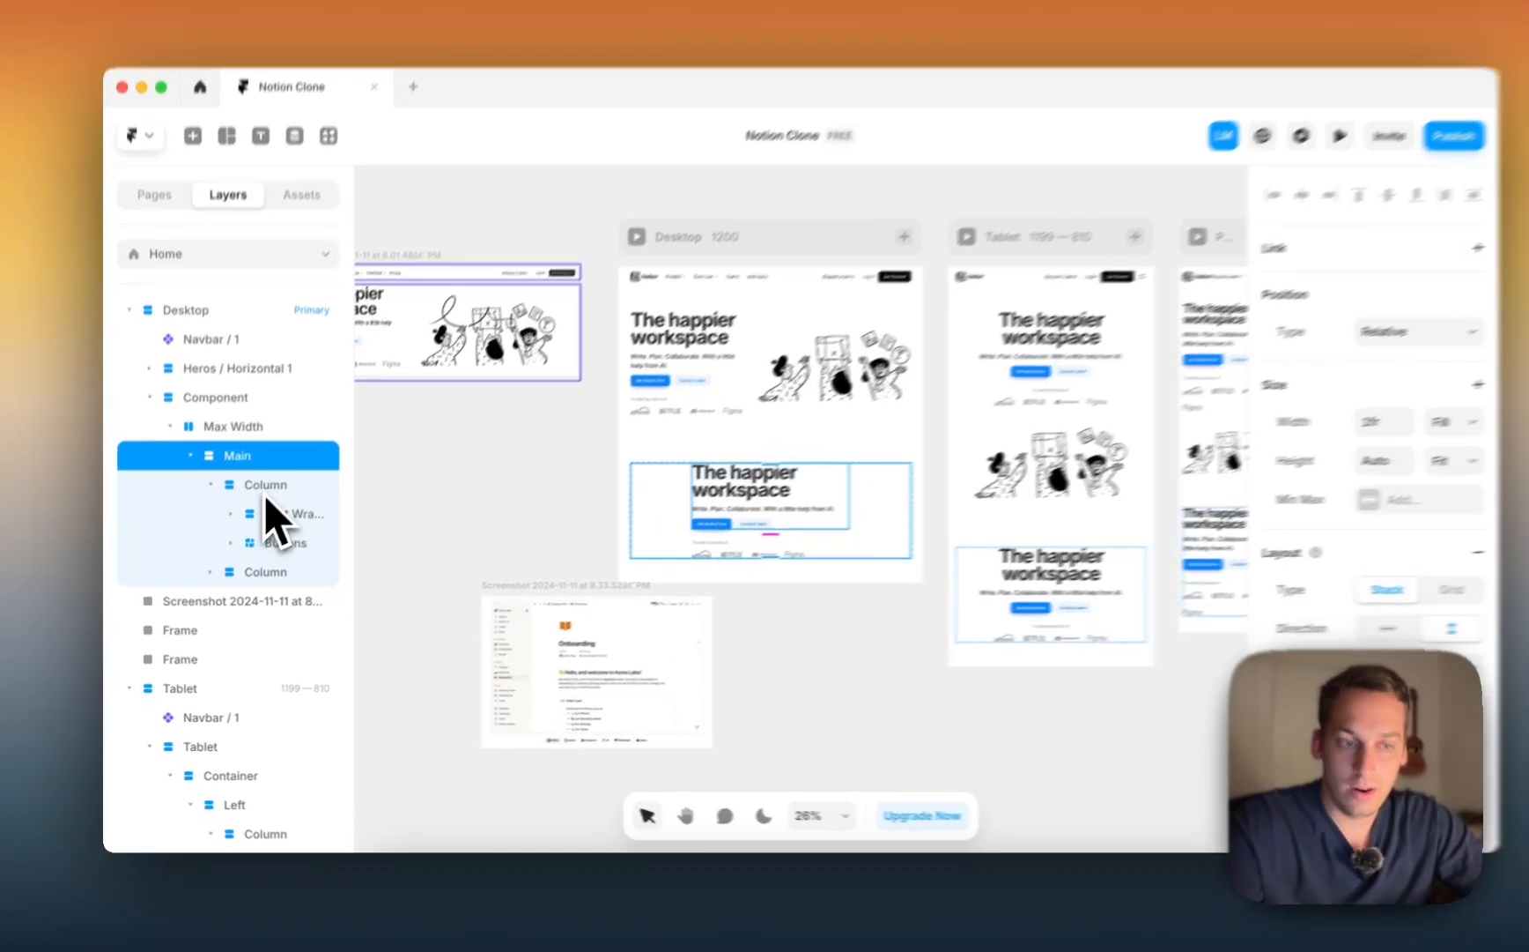
Step: Rename the first Column inside Main to "Image" and delete its text wrapper and buttons
double_click(256, 508)
text(Image)
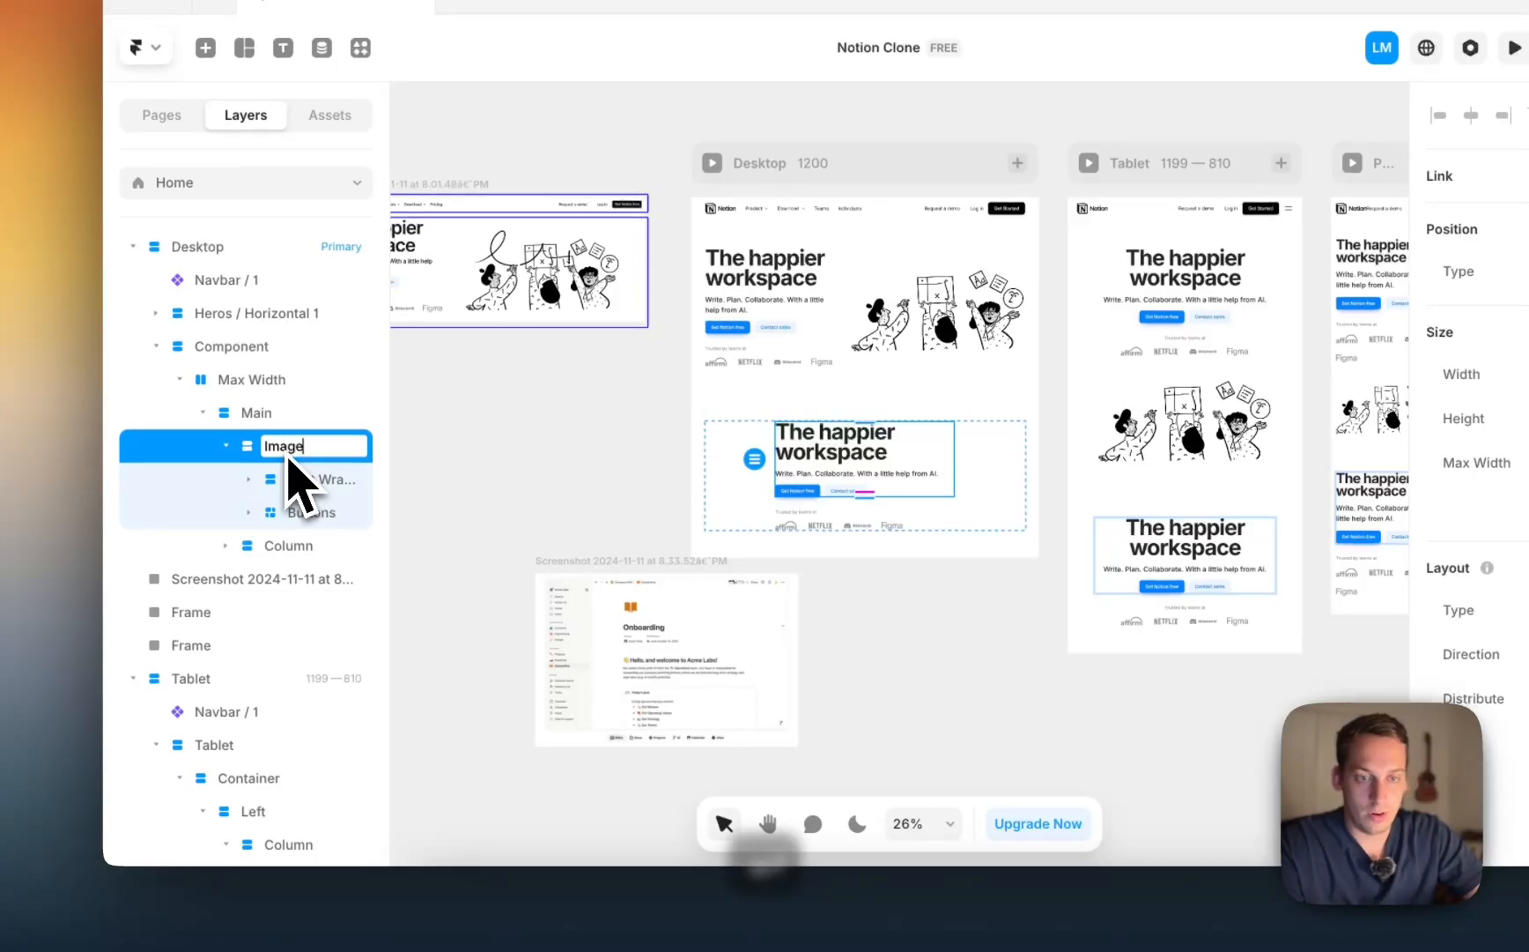
click(306, 515)
key(BackSpace)
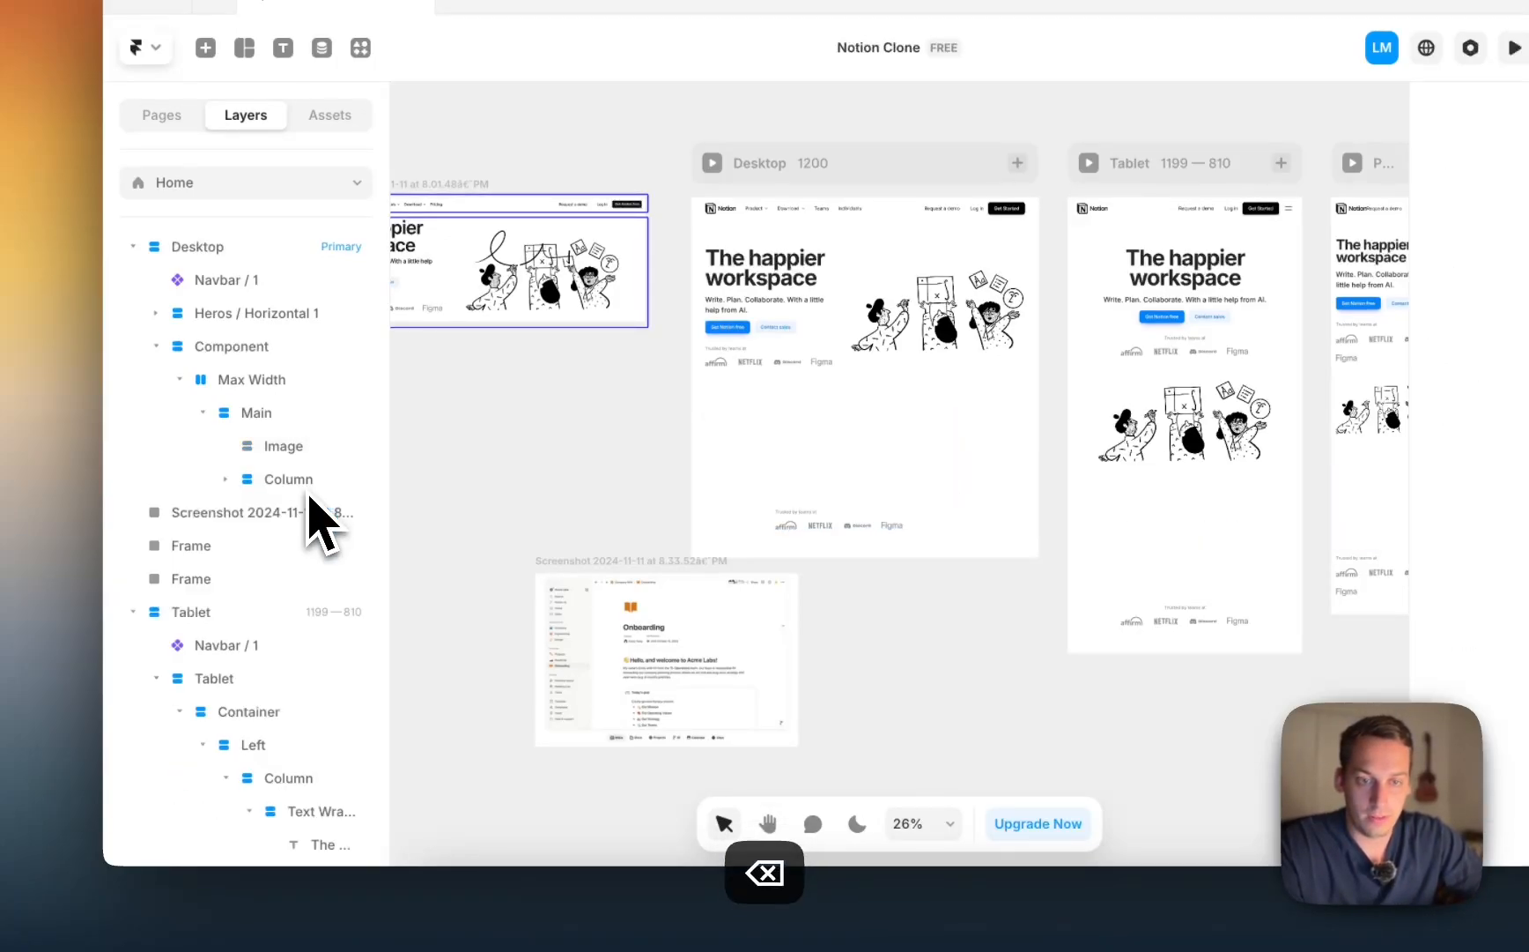
Step: Rename the remaining Column inside Main to "Toggles" and delete its text wrapper
double_click(283, 476)
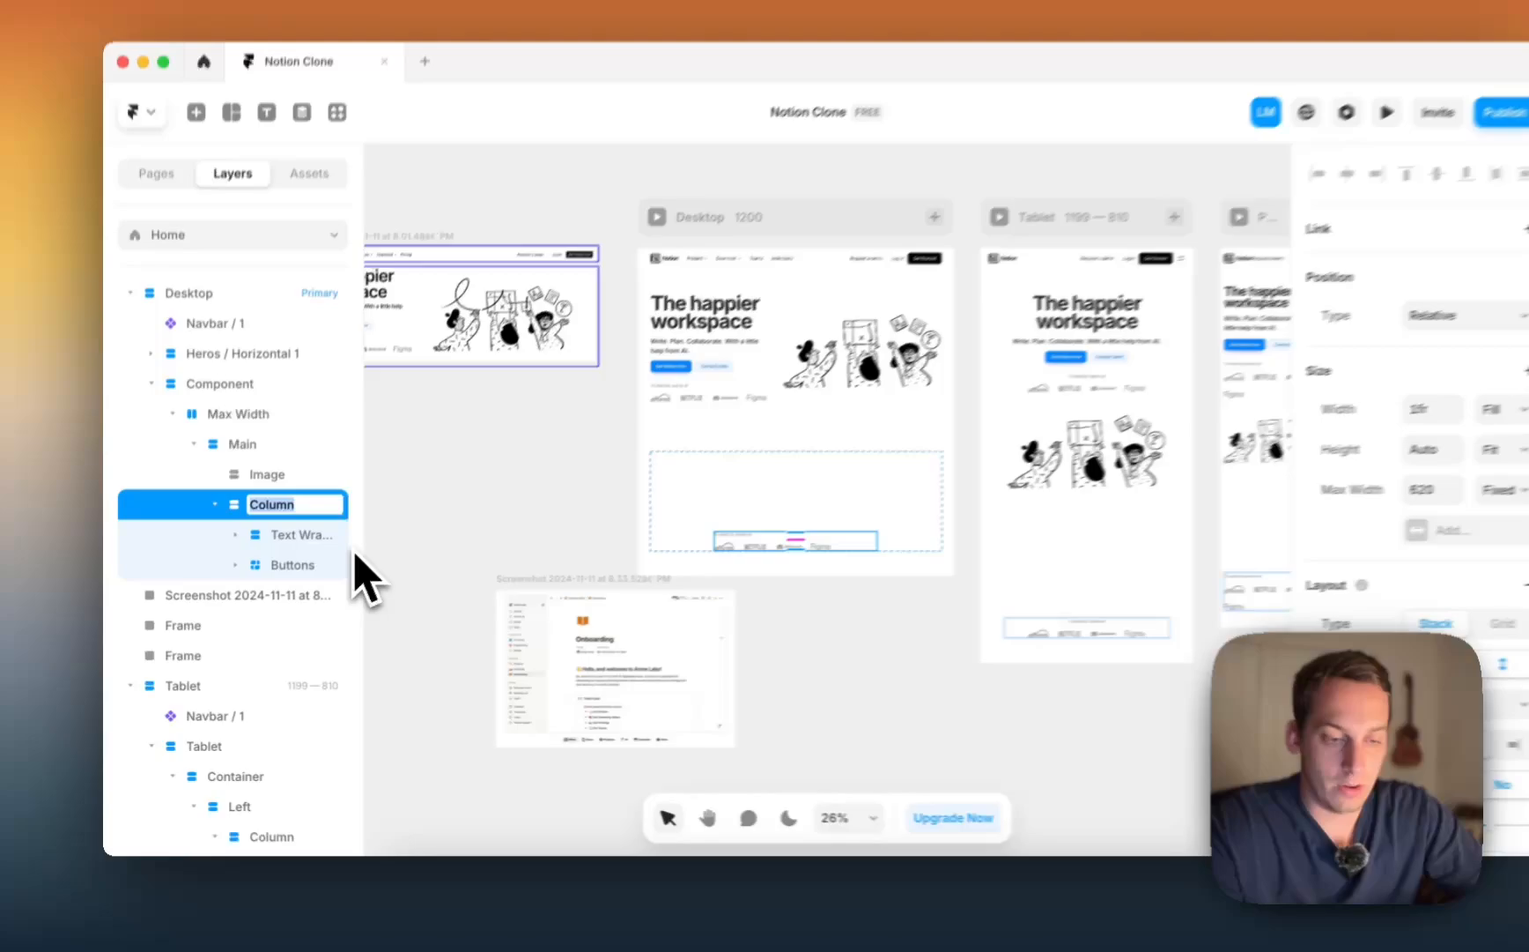
text(Toggles)
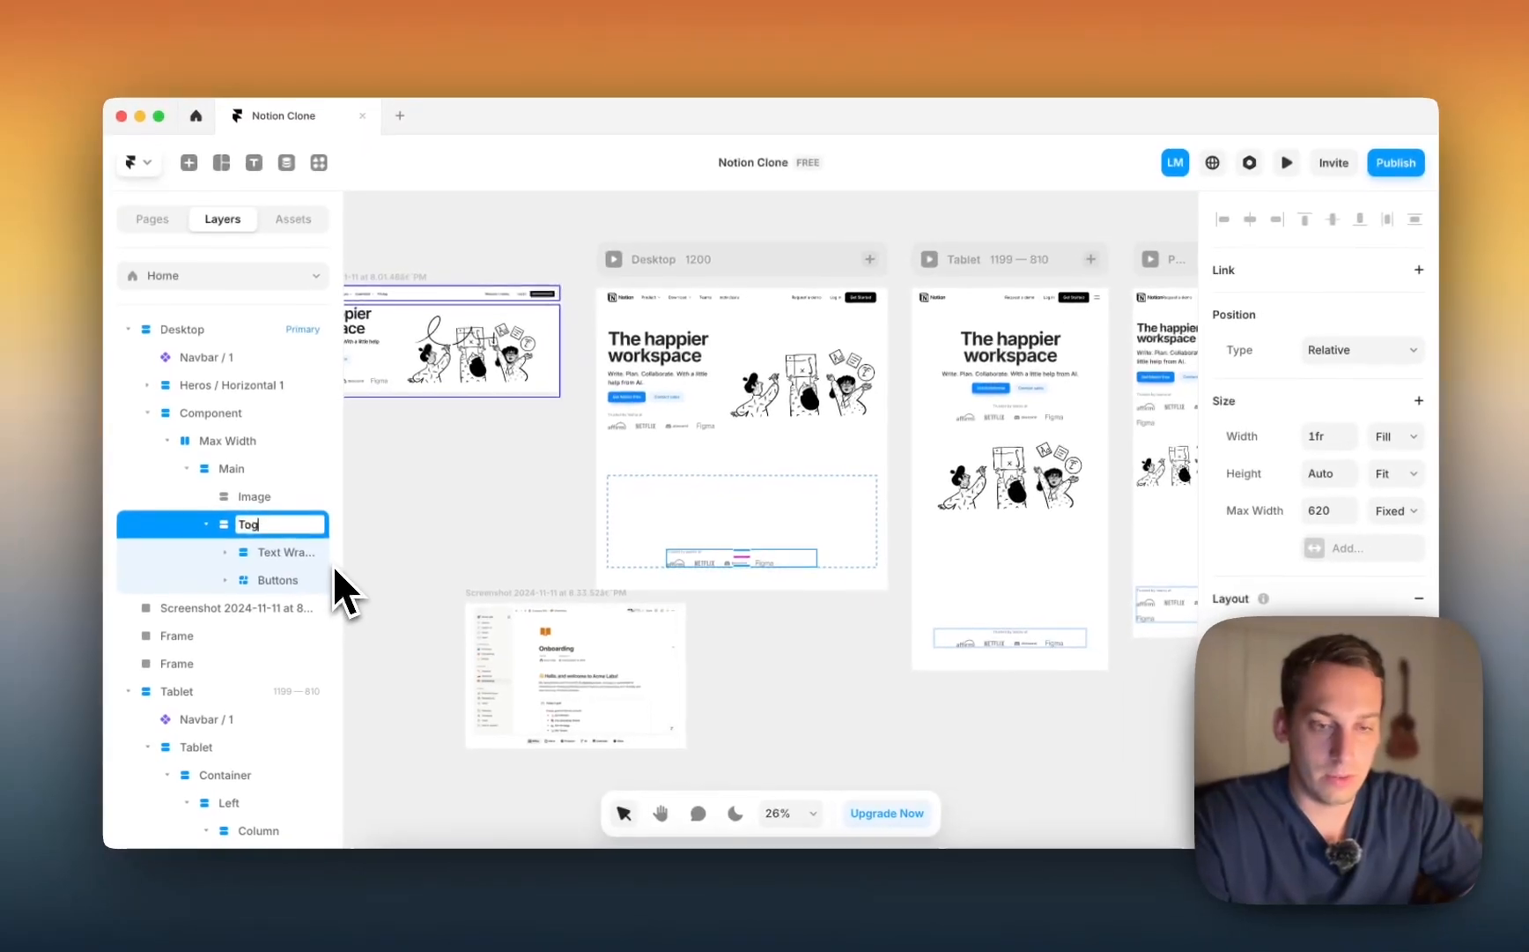
key(Return)
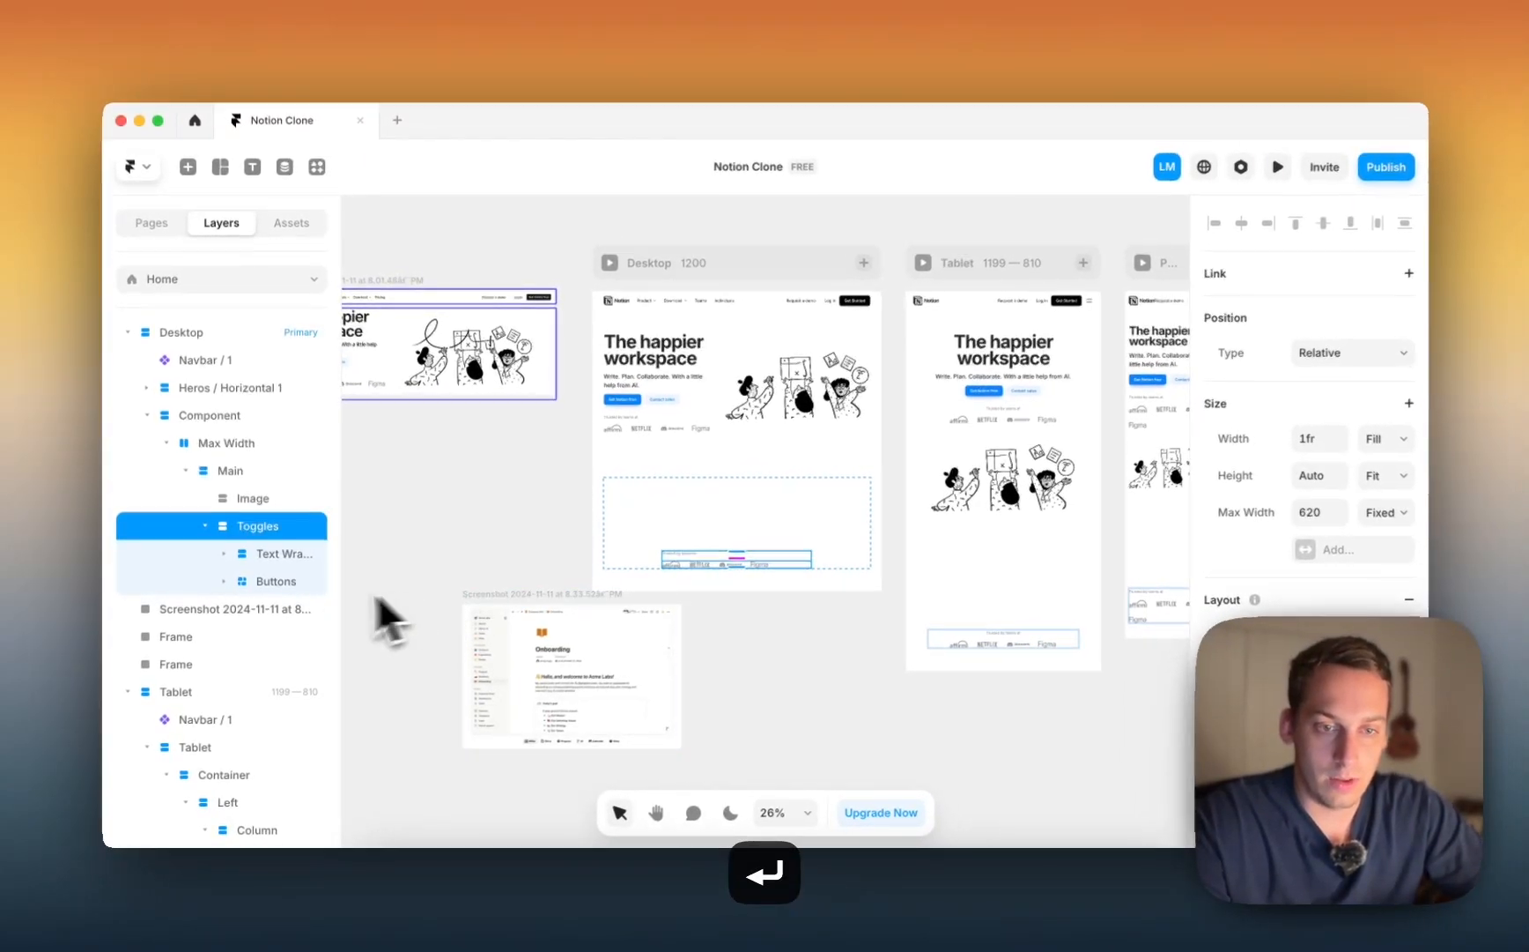
click(282, 553)
key(BackSpace)
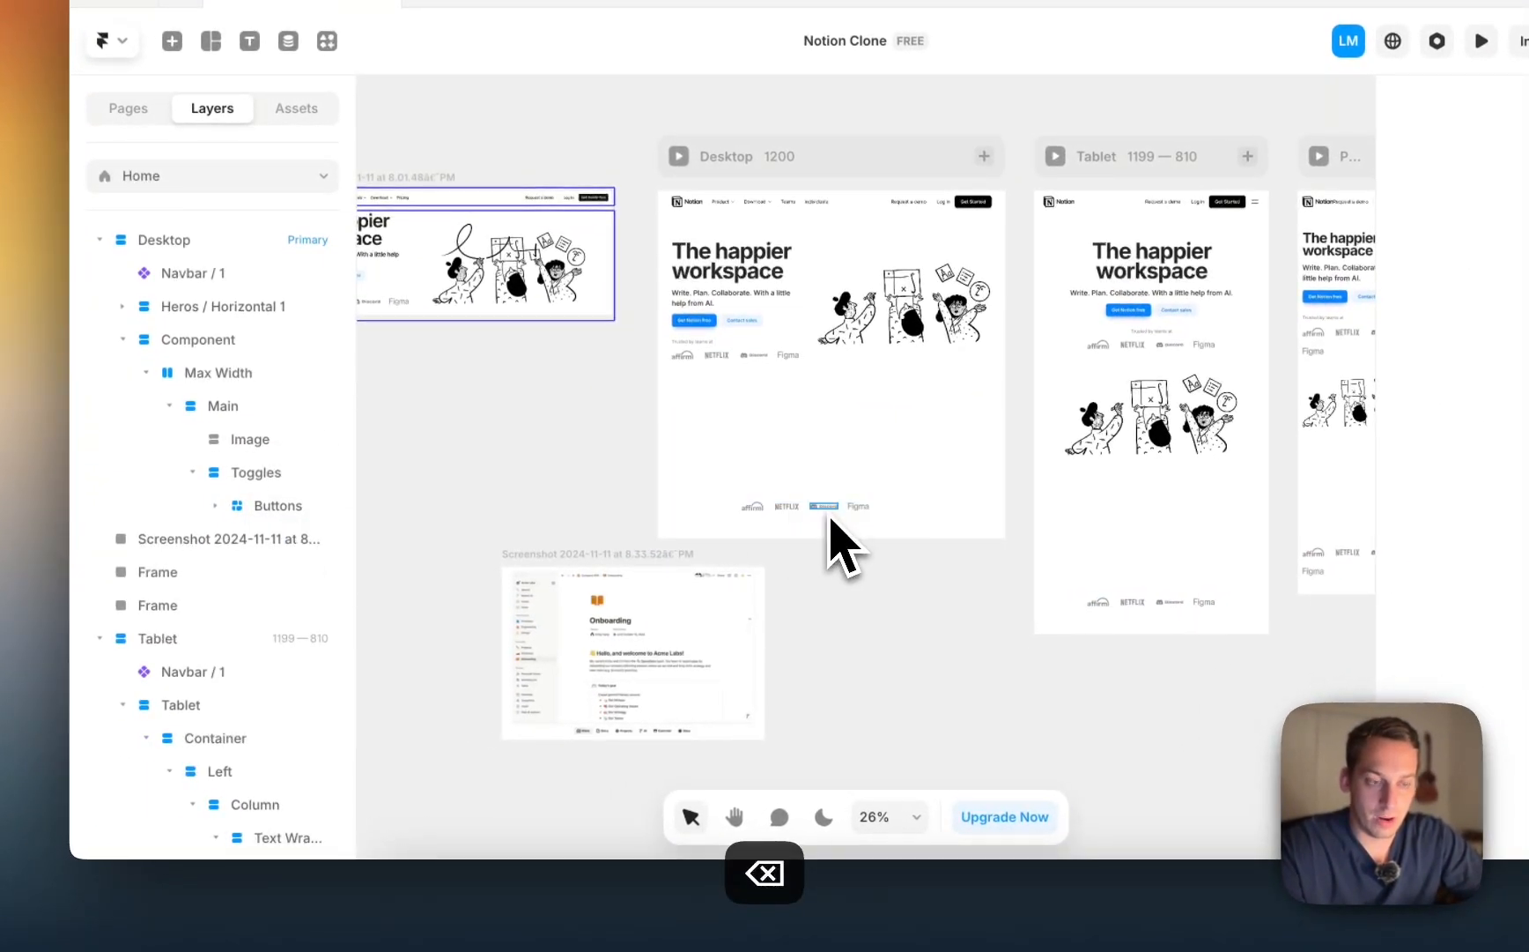
Step: Convert the duplicated "Component" section into a new component named "Interactive Selector"
scroll(599, 706, up, 5)
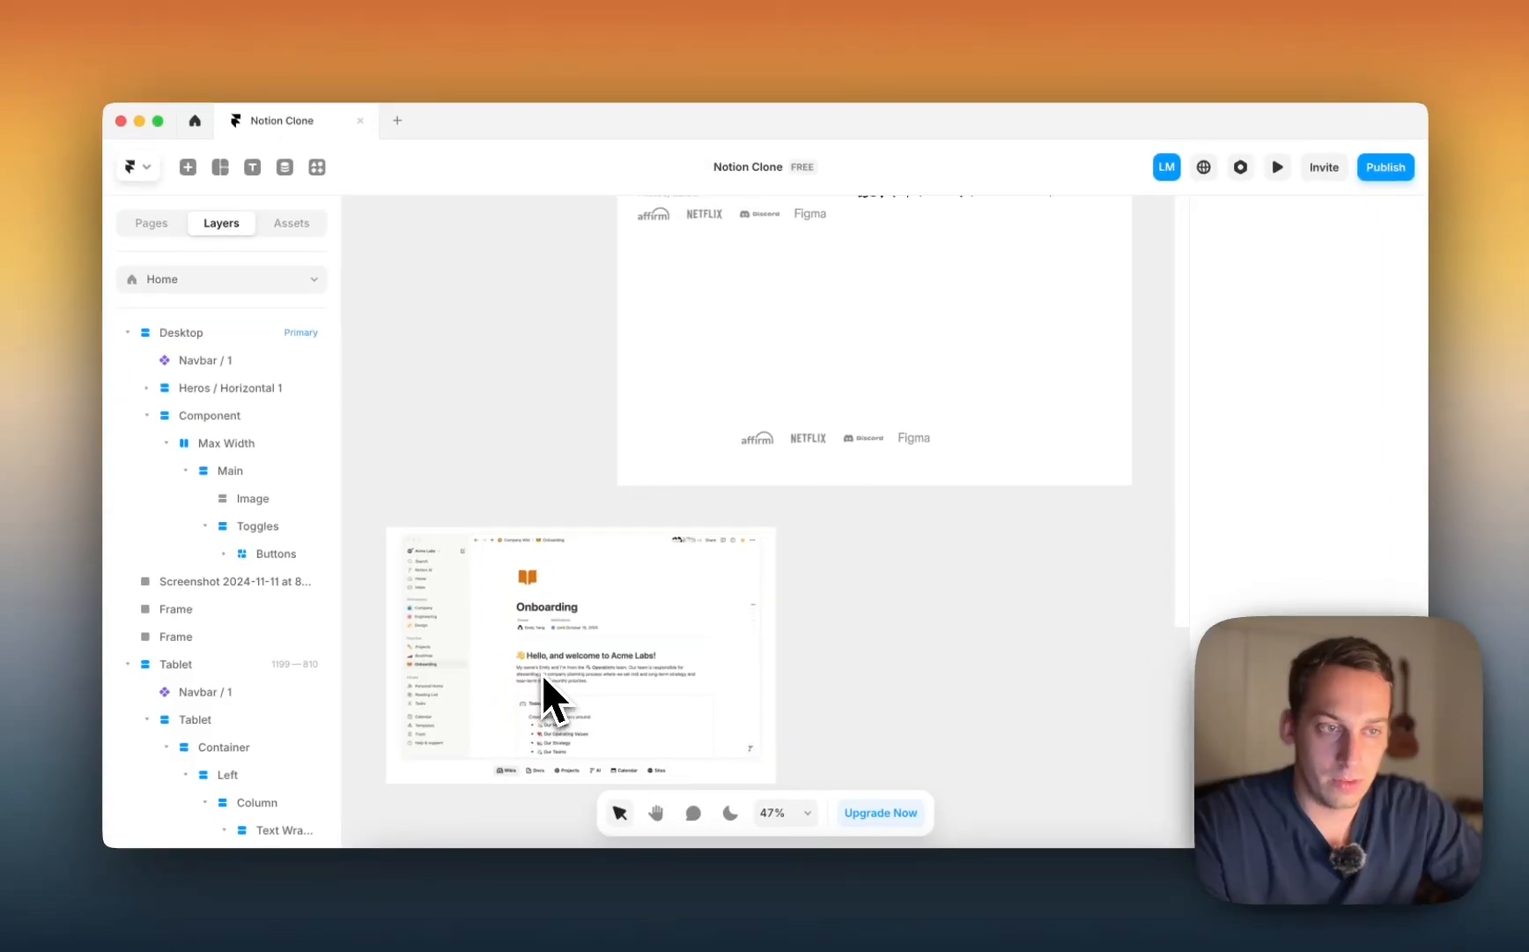
scroll(595, 650, up, 6)
scroll(596, 649, down, 2)
scroll(541, 673, down, 1)
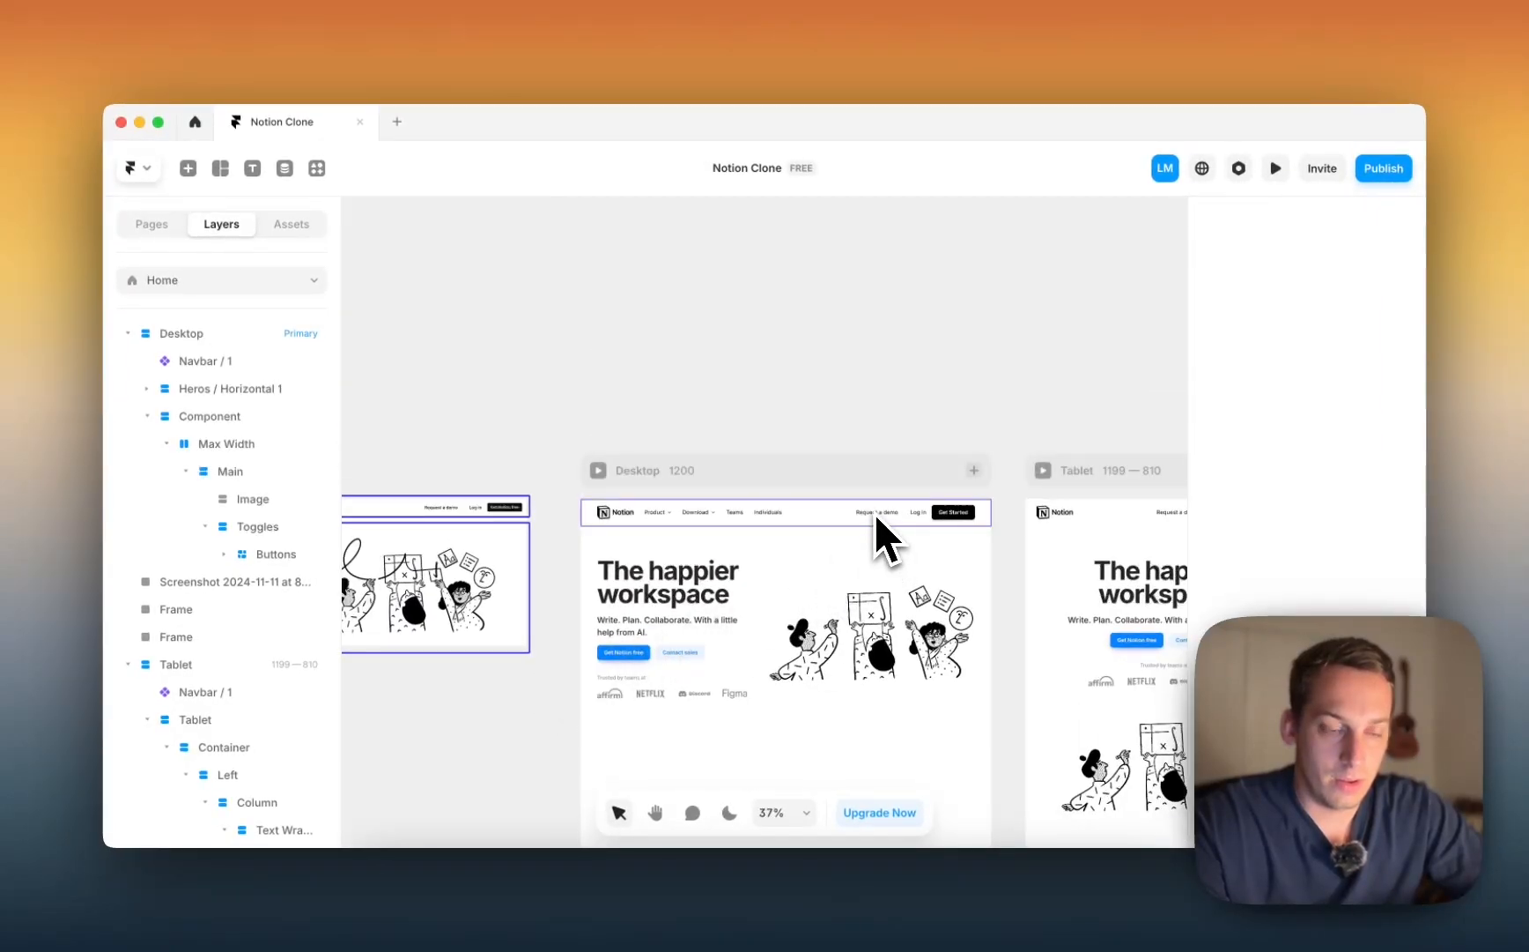
scroll(819, 546, down, 3)
scroll(764, 587, down, 3)
scroll(731, 520, down, 3)
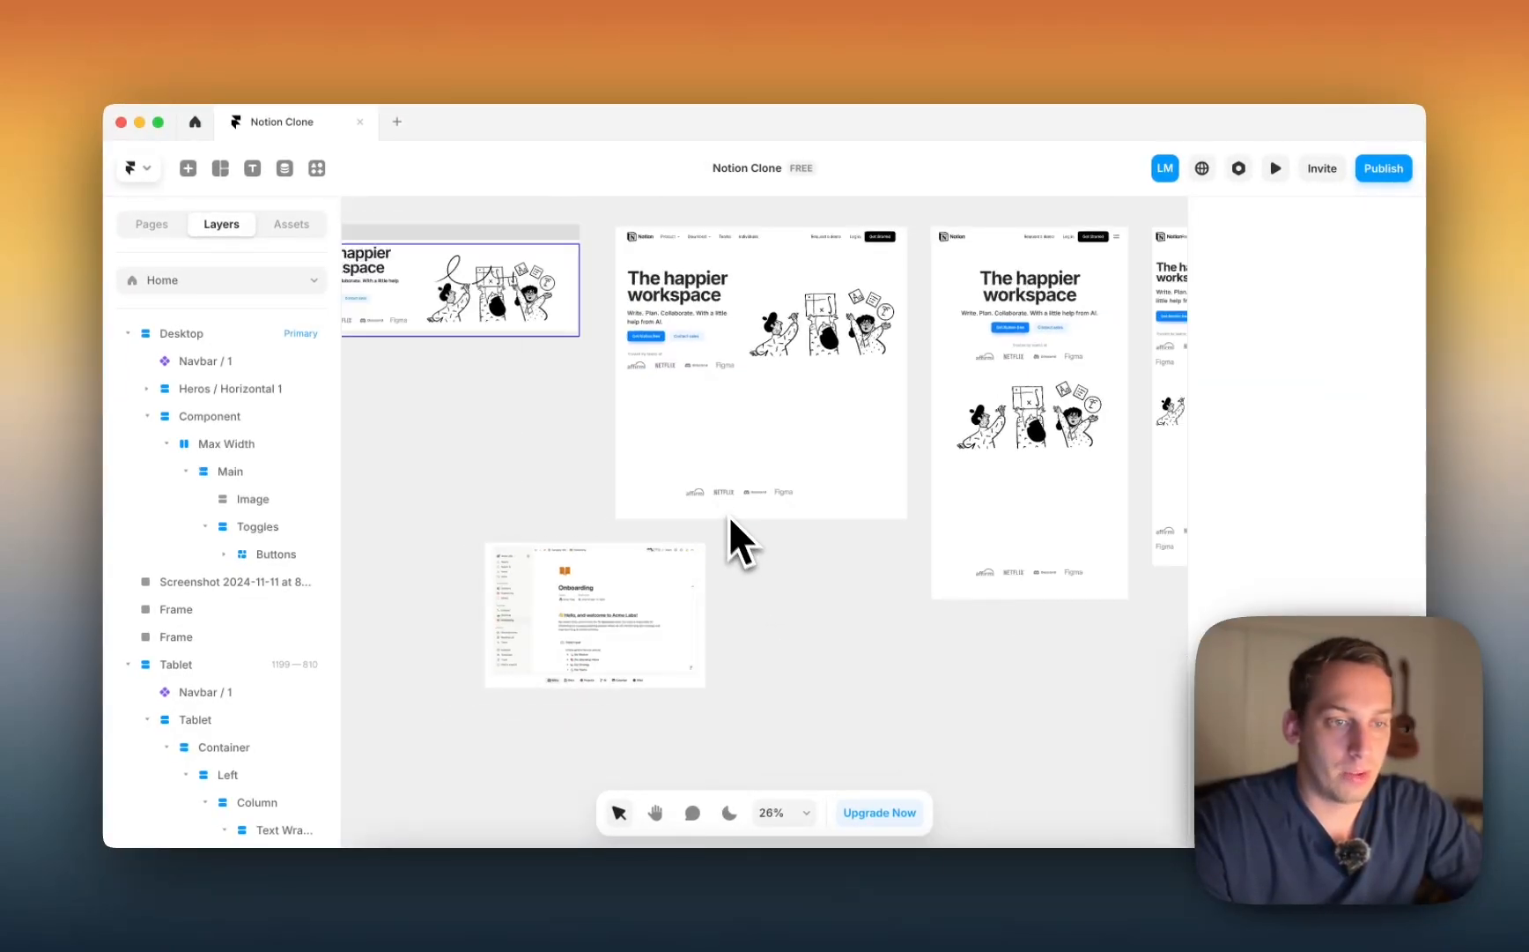
click(743, 484)
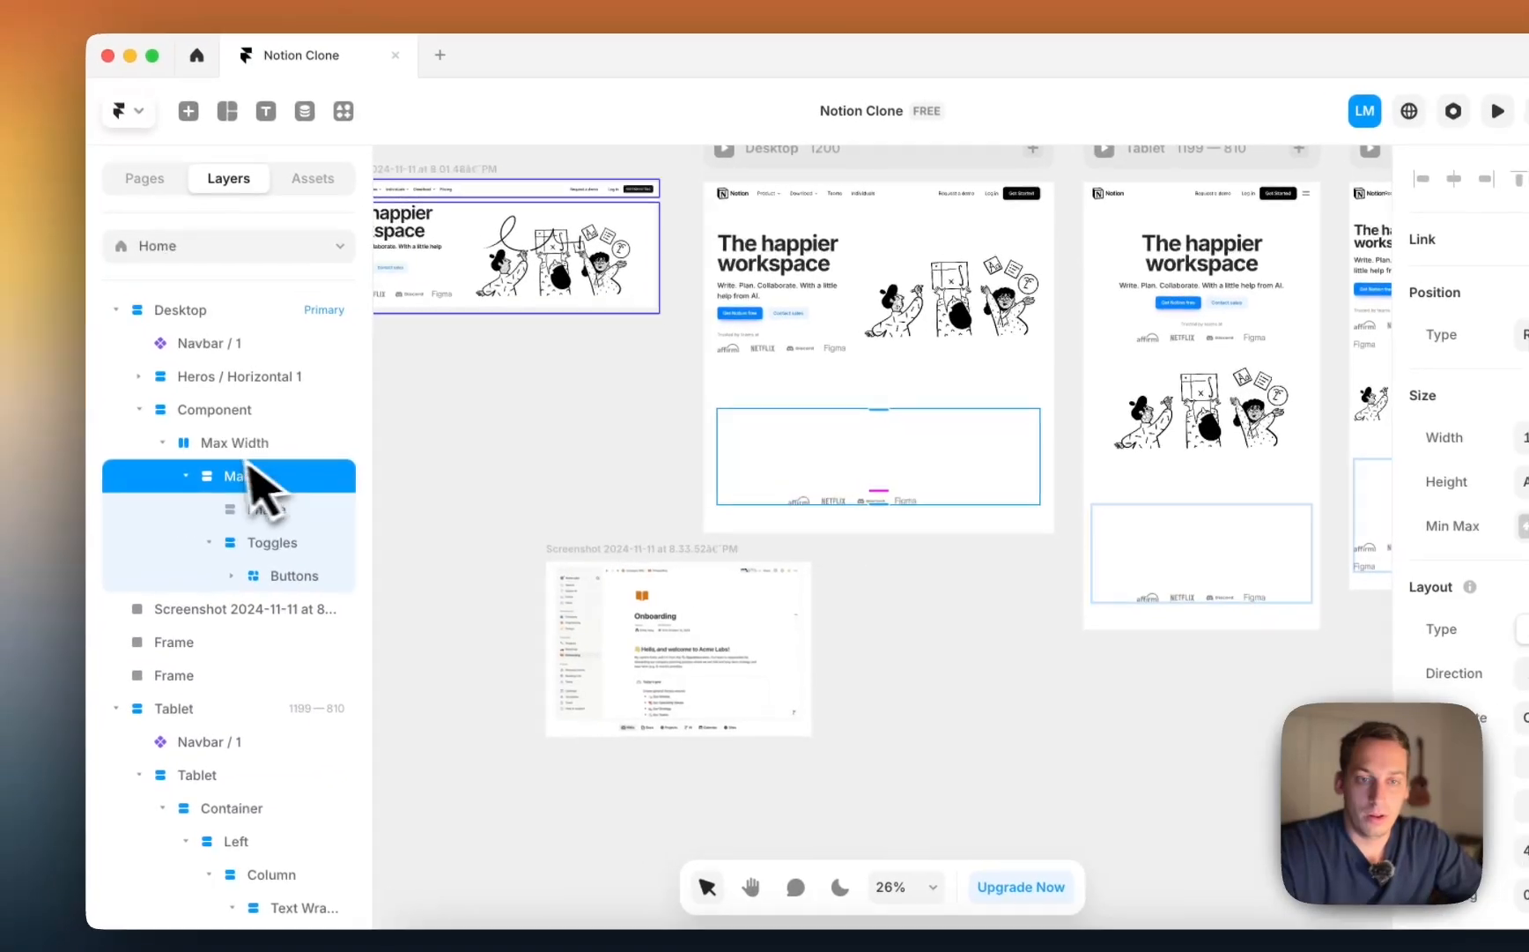
click(231, 419)
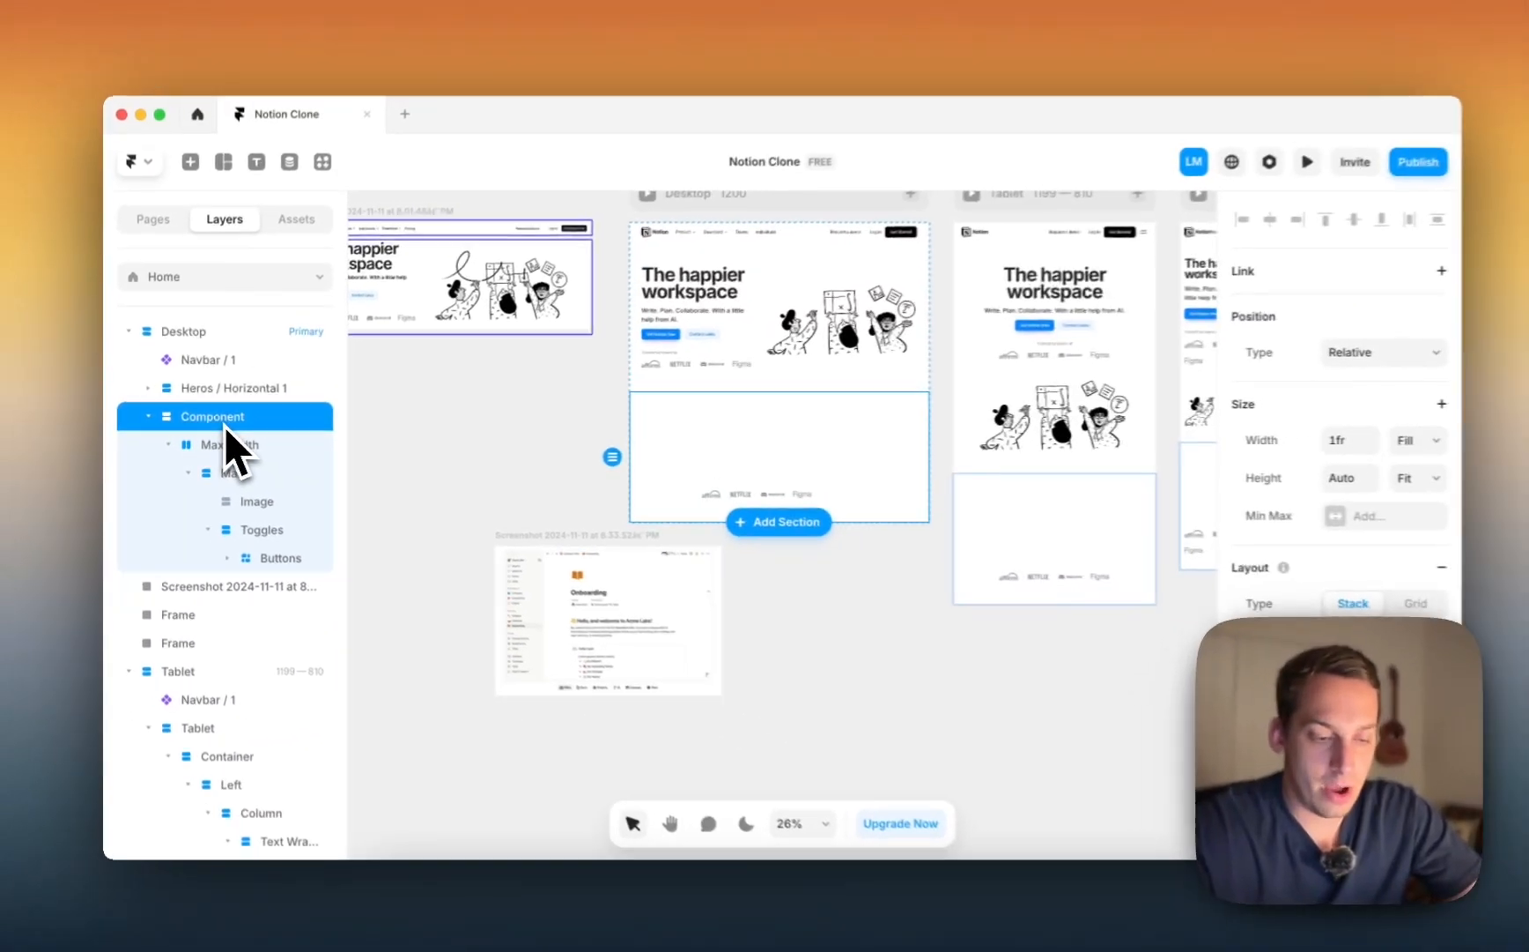
key(super+alt+k)
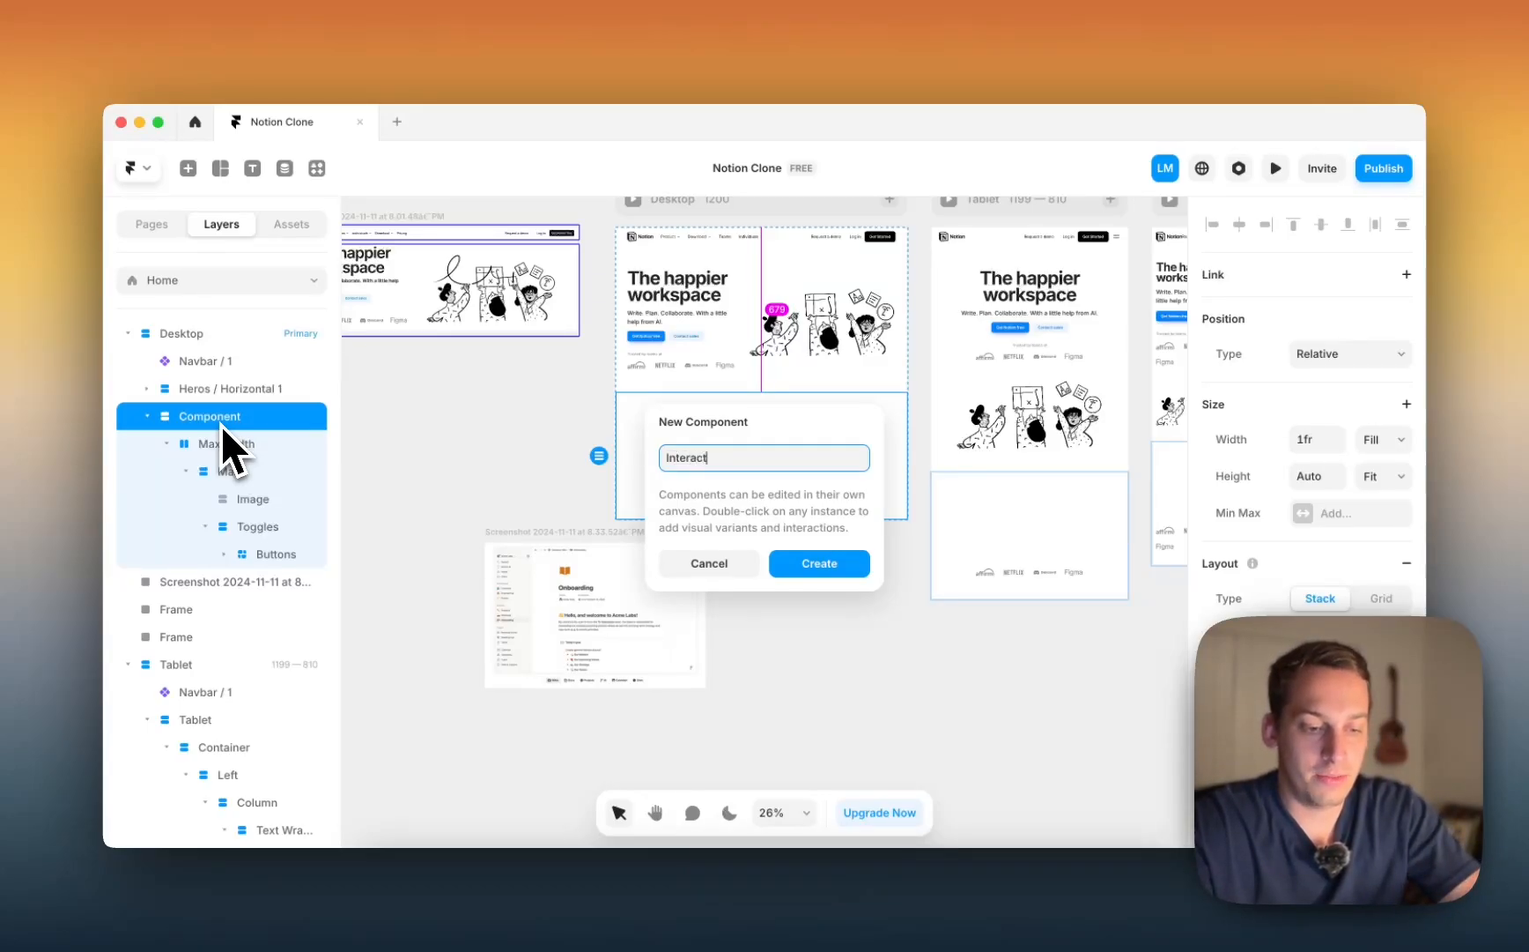
text(Interactive Selector)
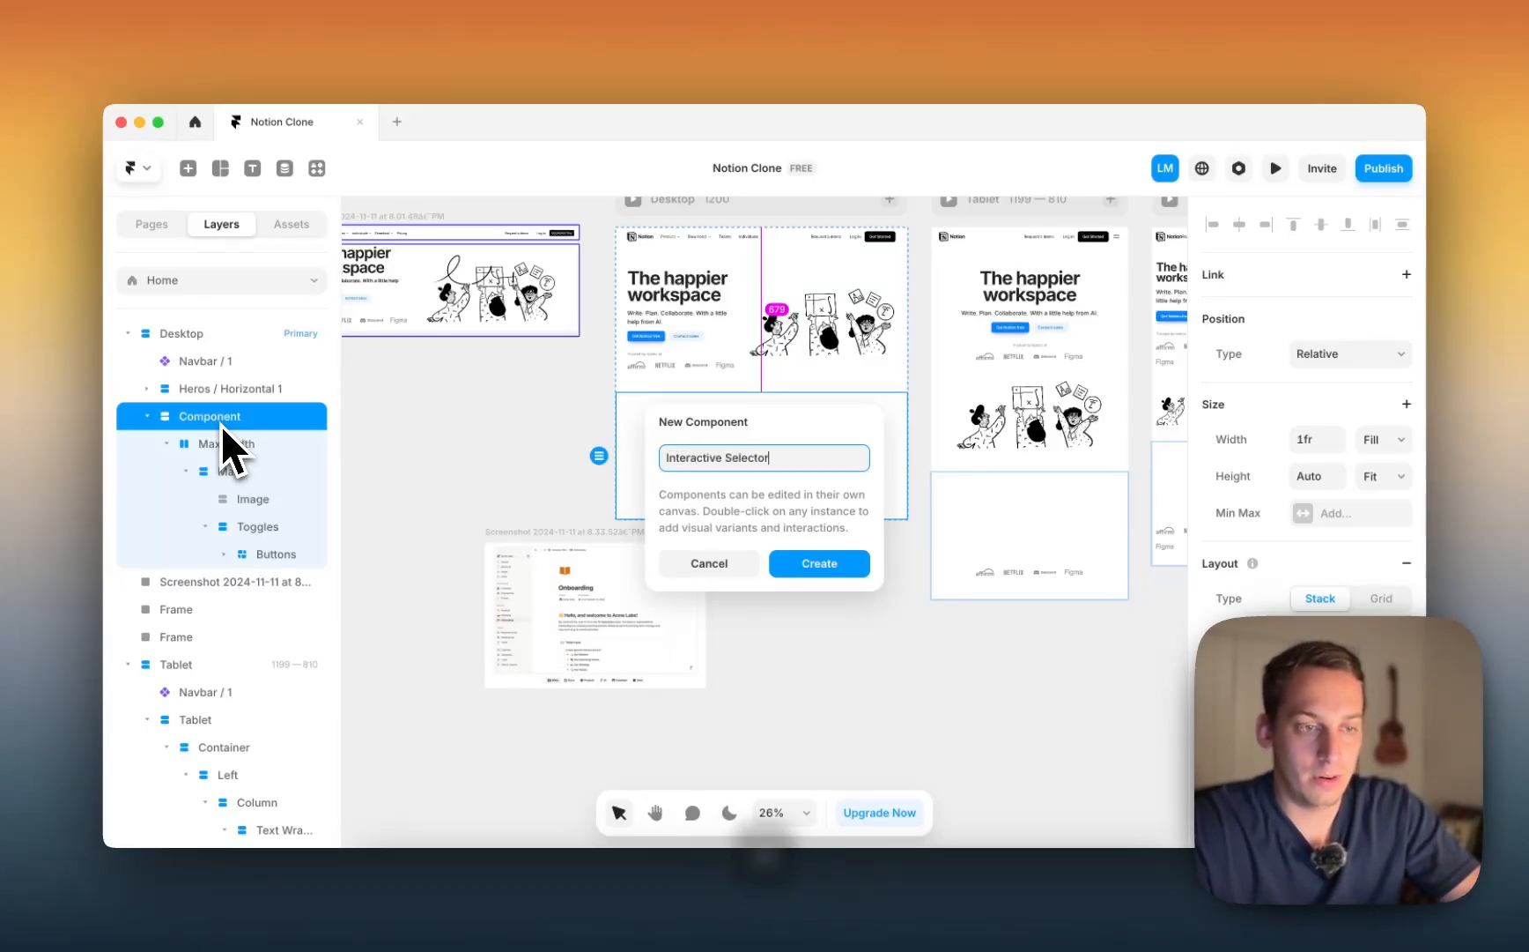
key(Return)
Step: Draw a frame about 586 by 250 inside the Desktop variant's empty Image stack
click(554, 526)
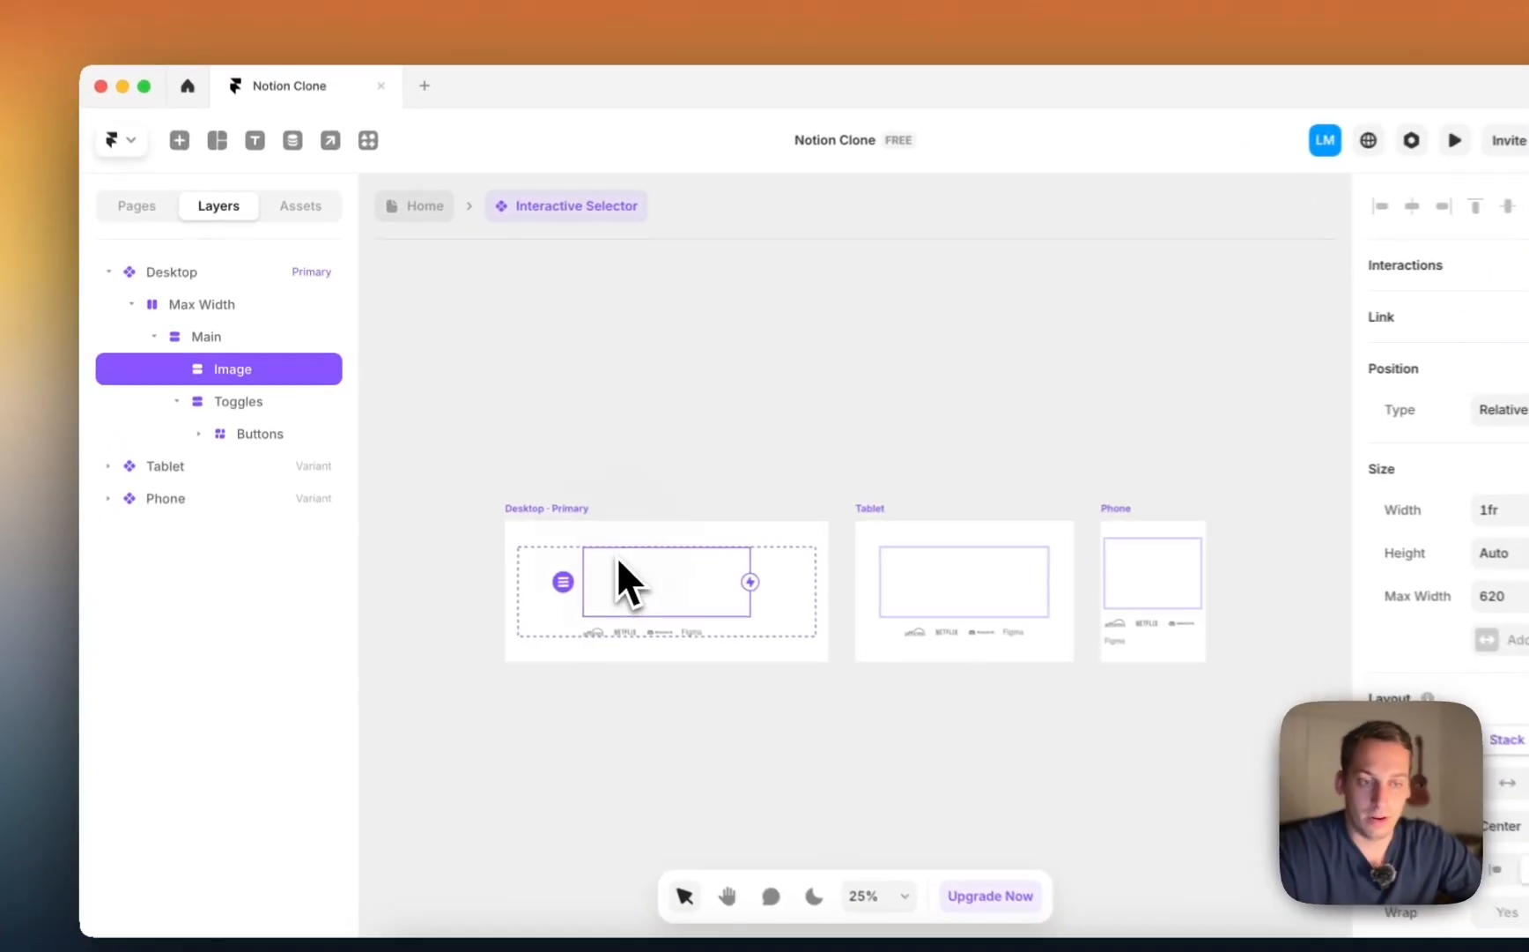
scroll(551, 521, up, 5)
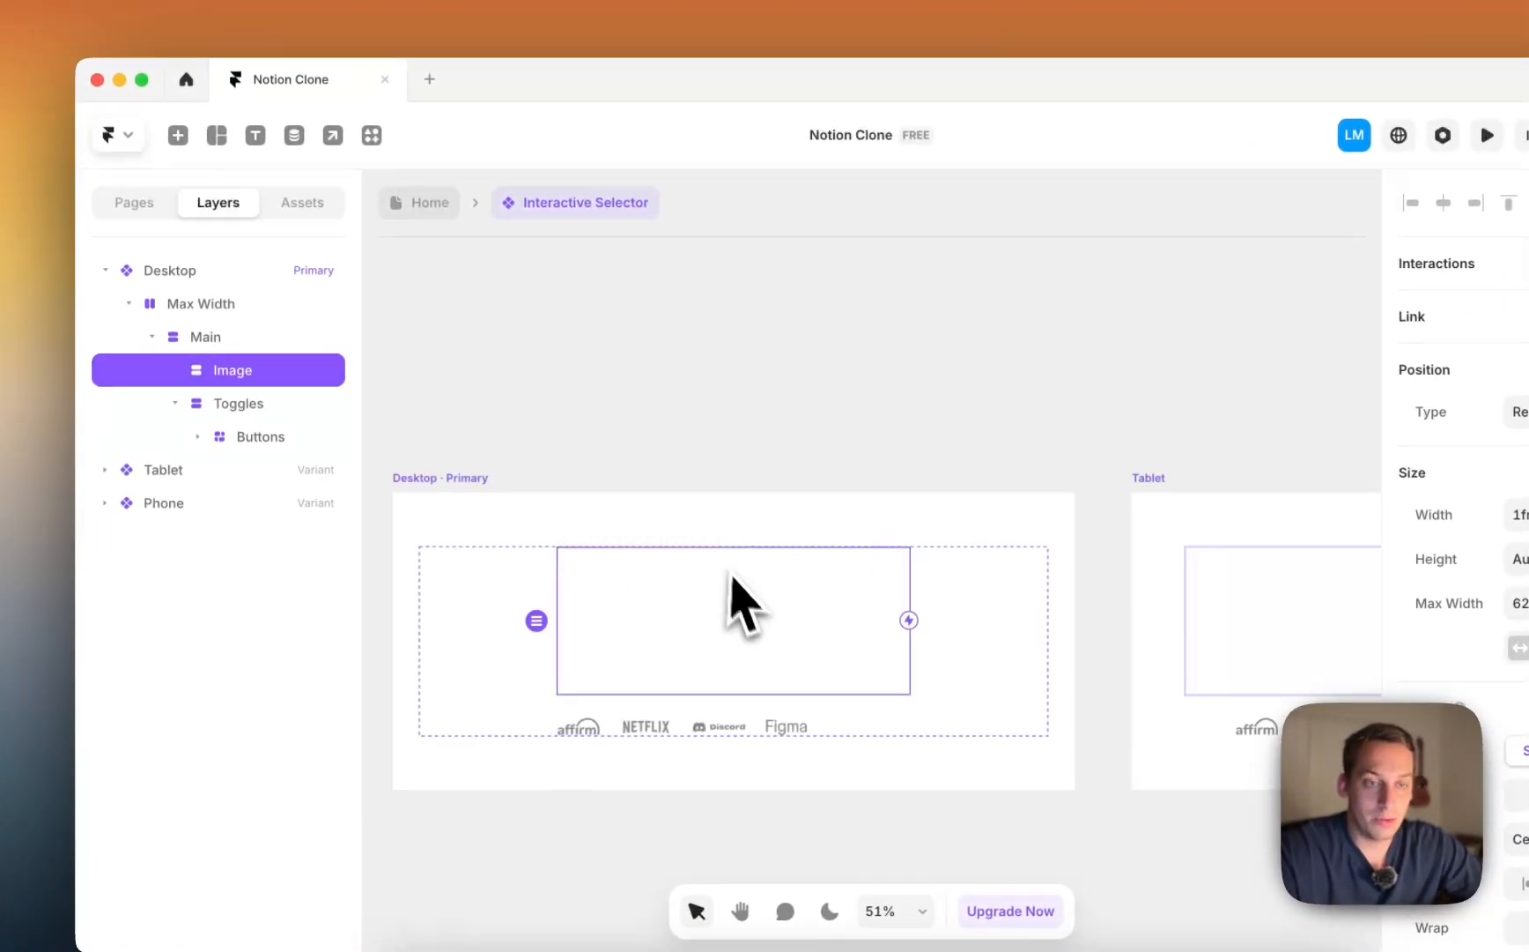
click(662, 349)
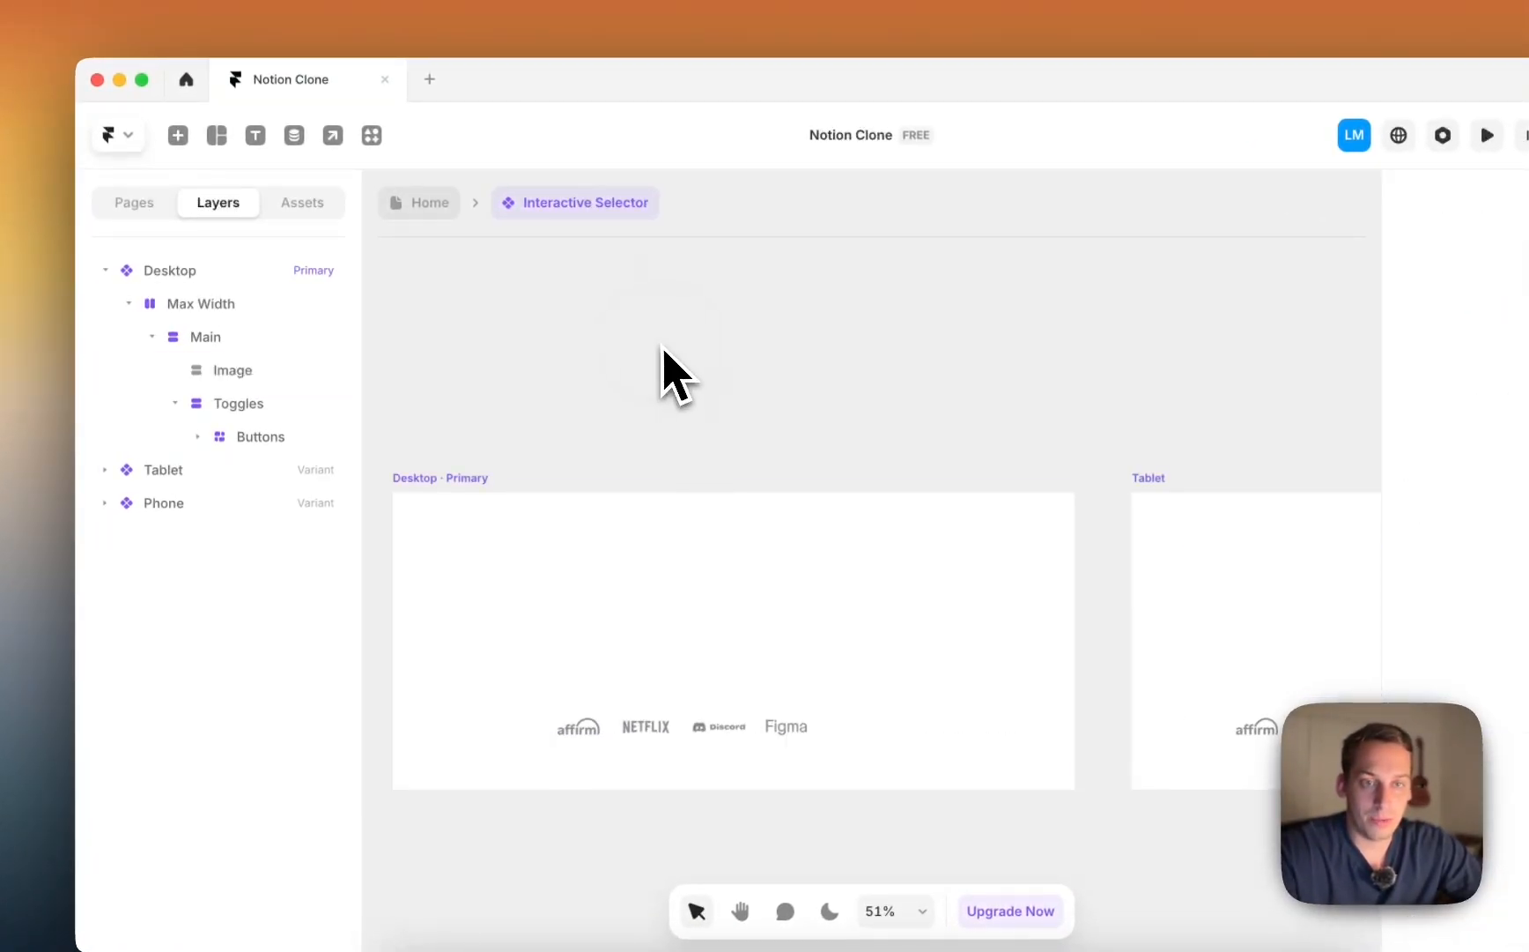
drag(569, 548, 897, 691)
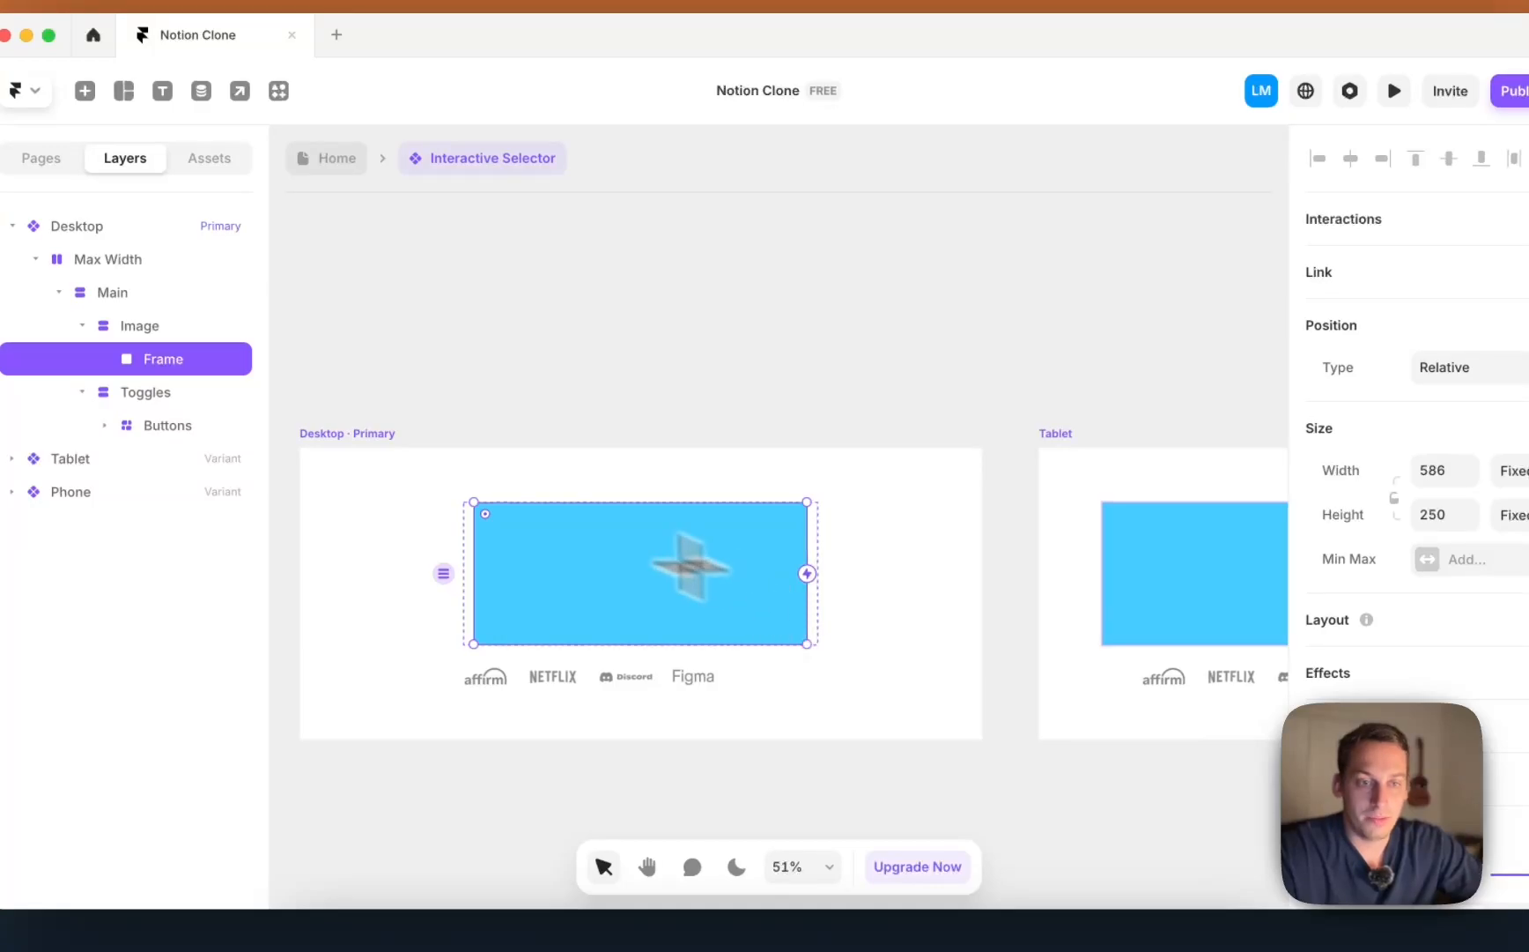
Step: Set both the width and the height of the new frame in the Image stack to Fill
click(1508, 470)
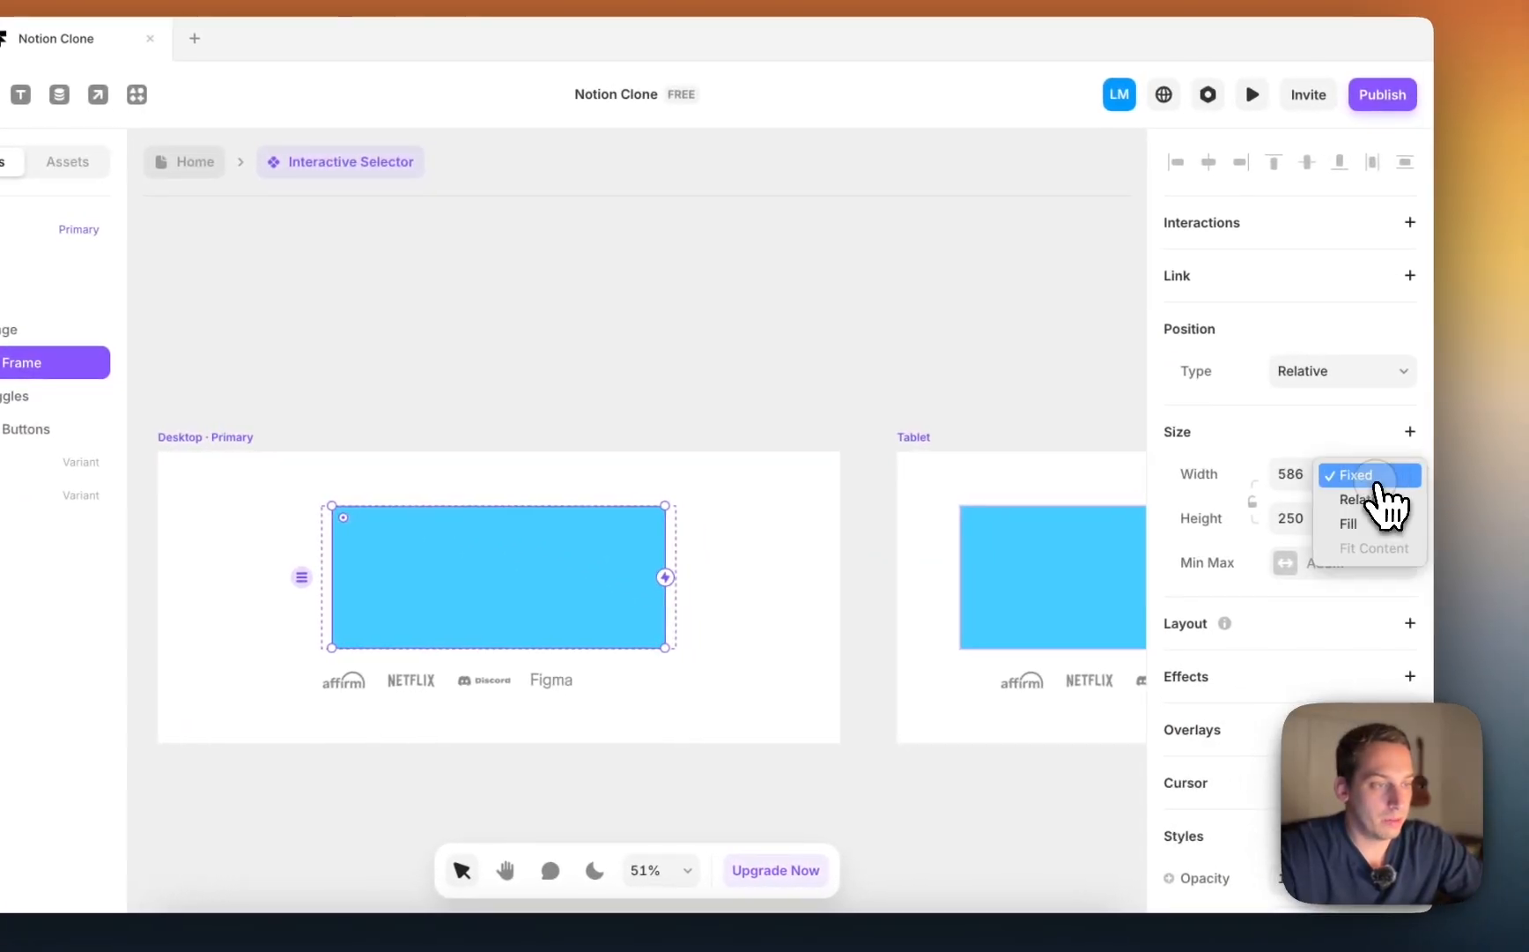
click(1376, 525)
click(1372, 520)
click(1356, 574)
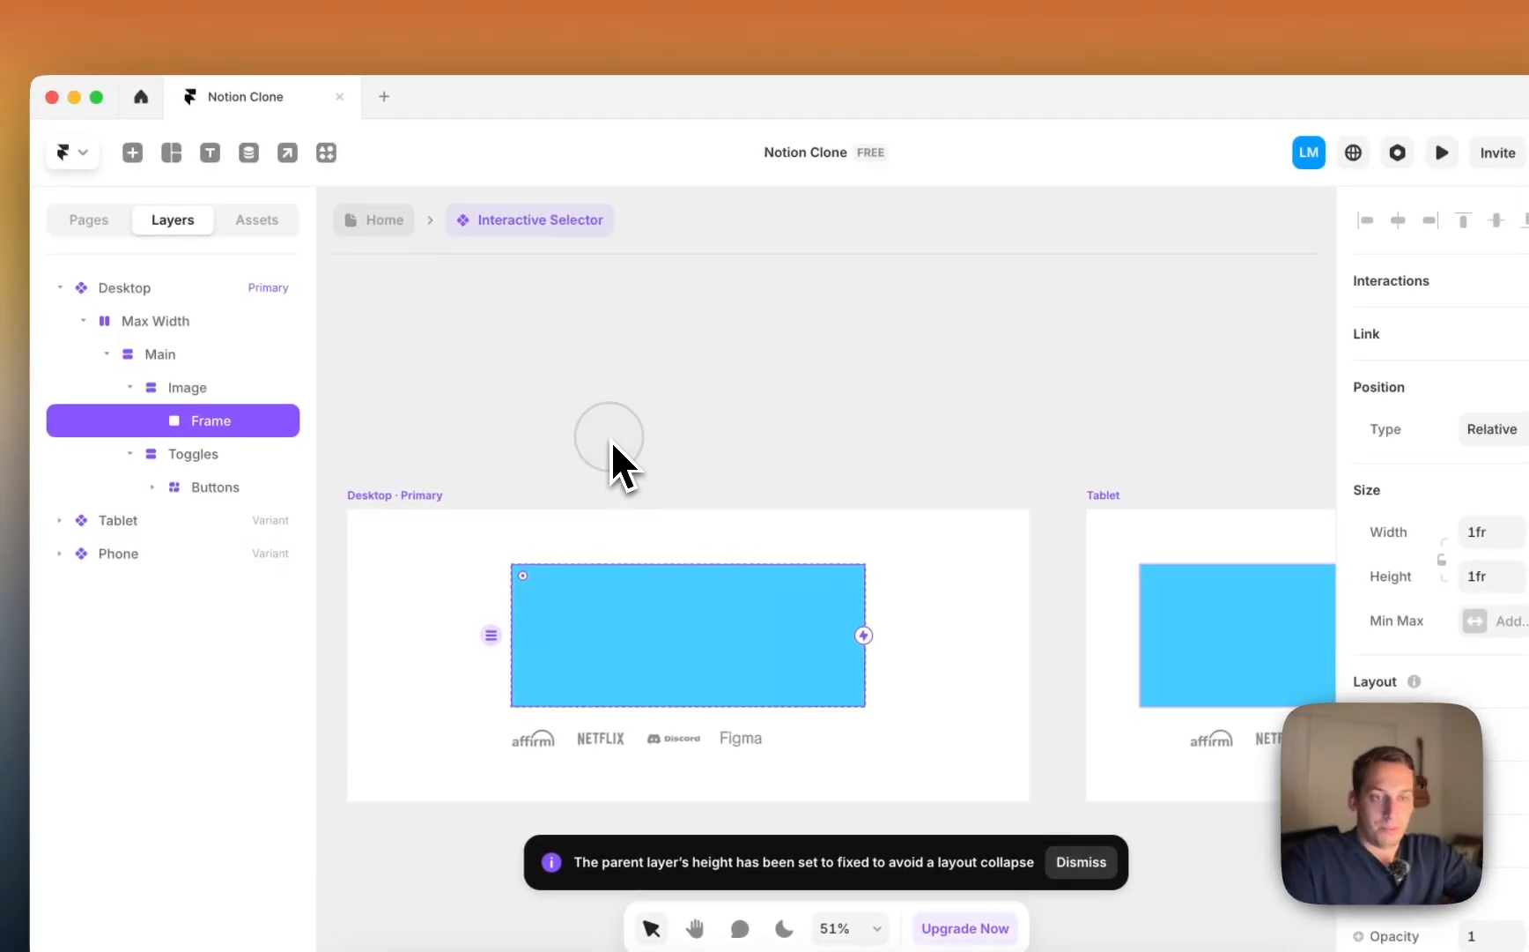
Step: Try adding a variant below the Desktop primary variant, and delete it
scroll(612, 448, down, 3)
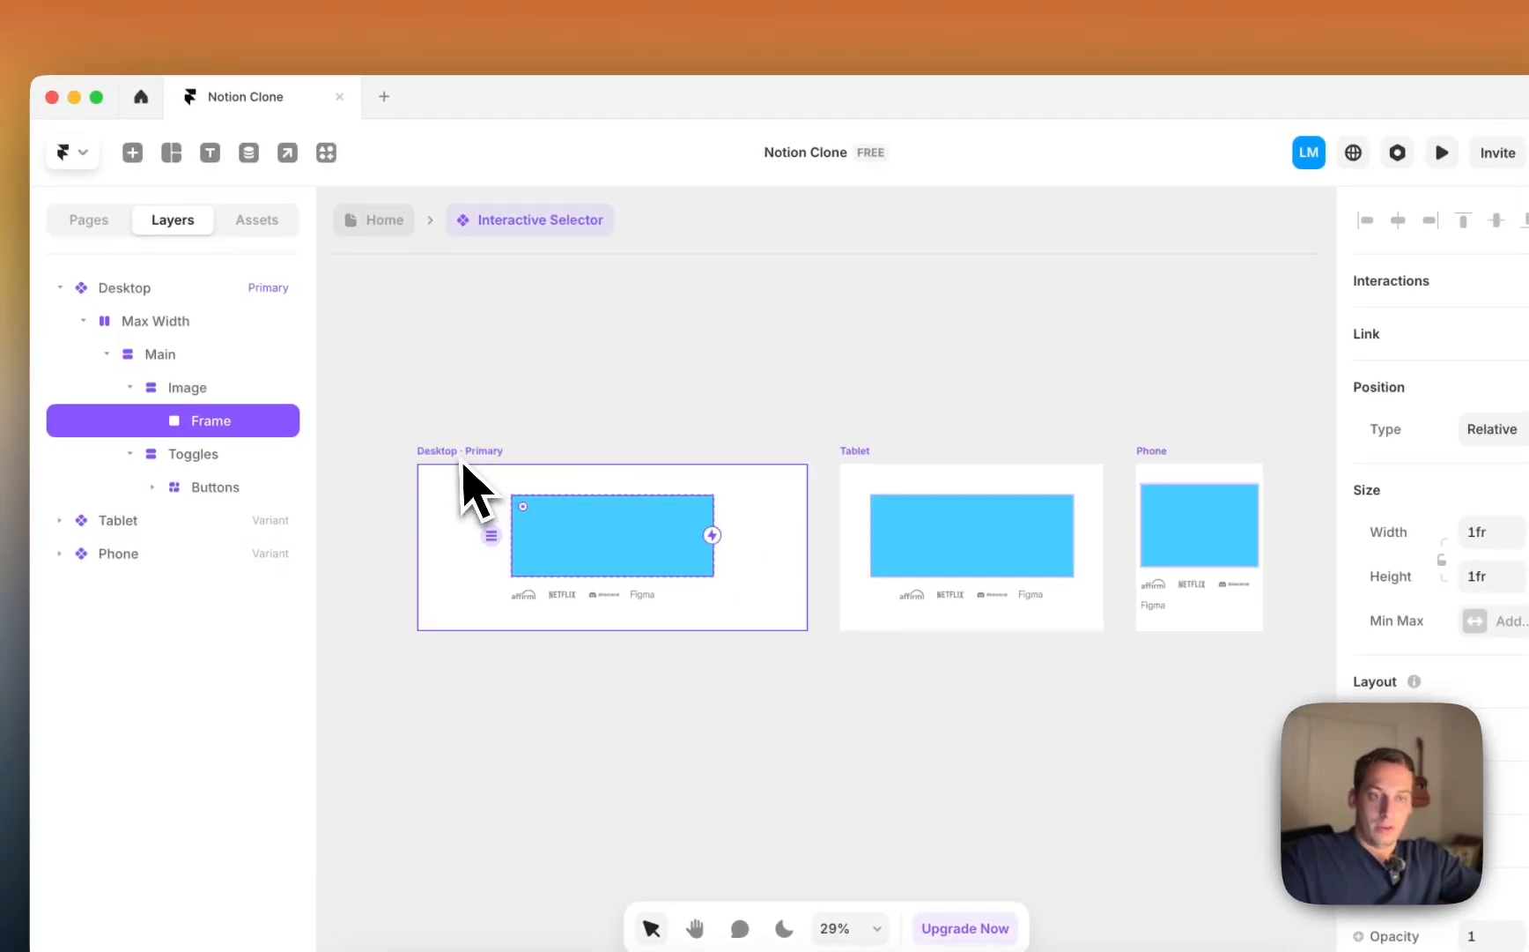
click(459, 462)
click(488, 678)
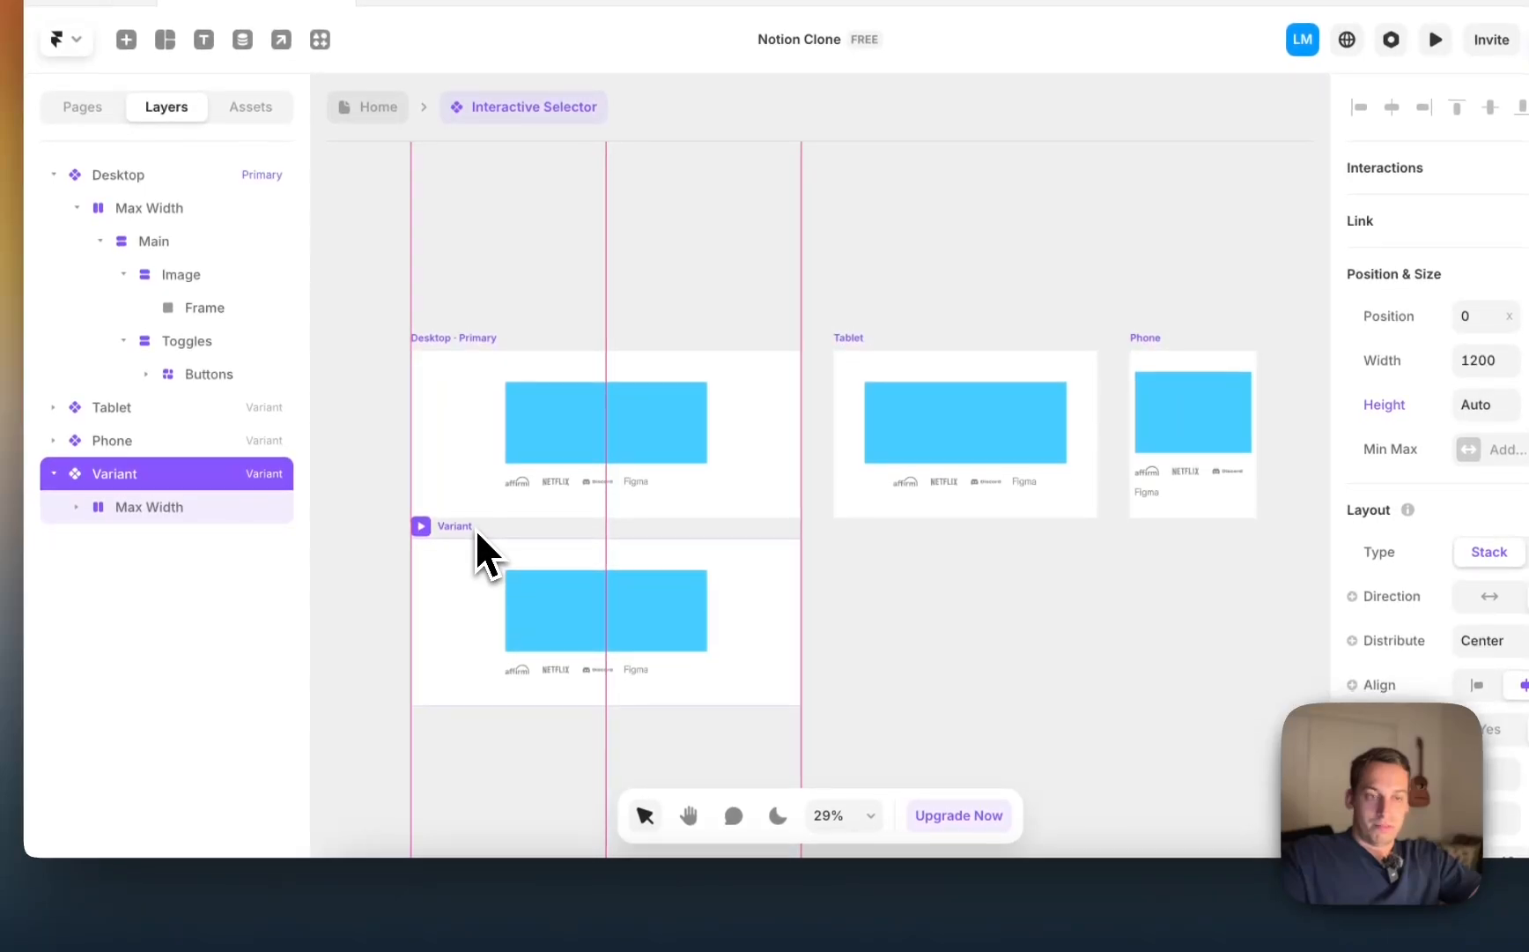
drag(476, 531, 476, 529)
scroll(848, 529, left, 2)
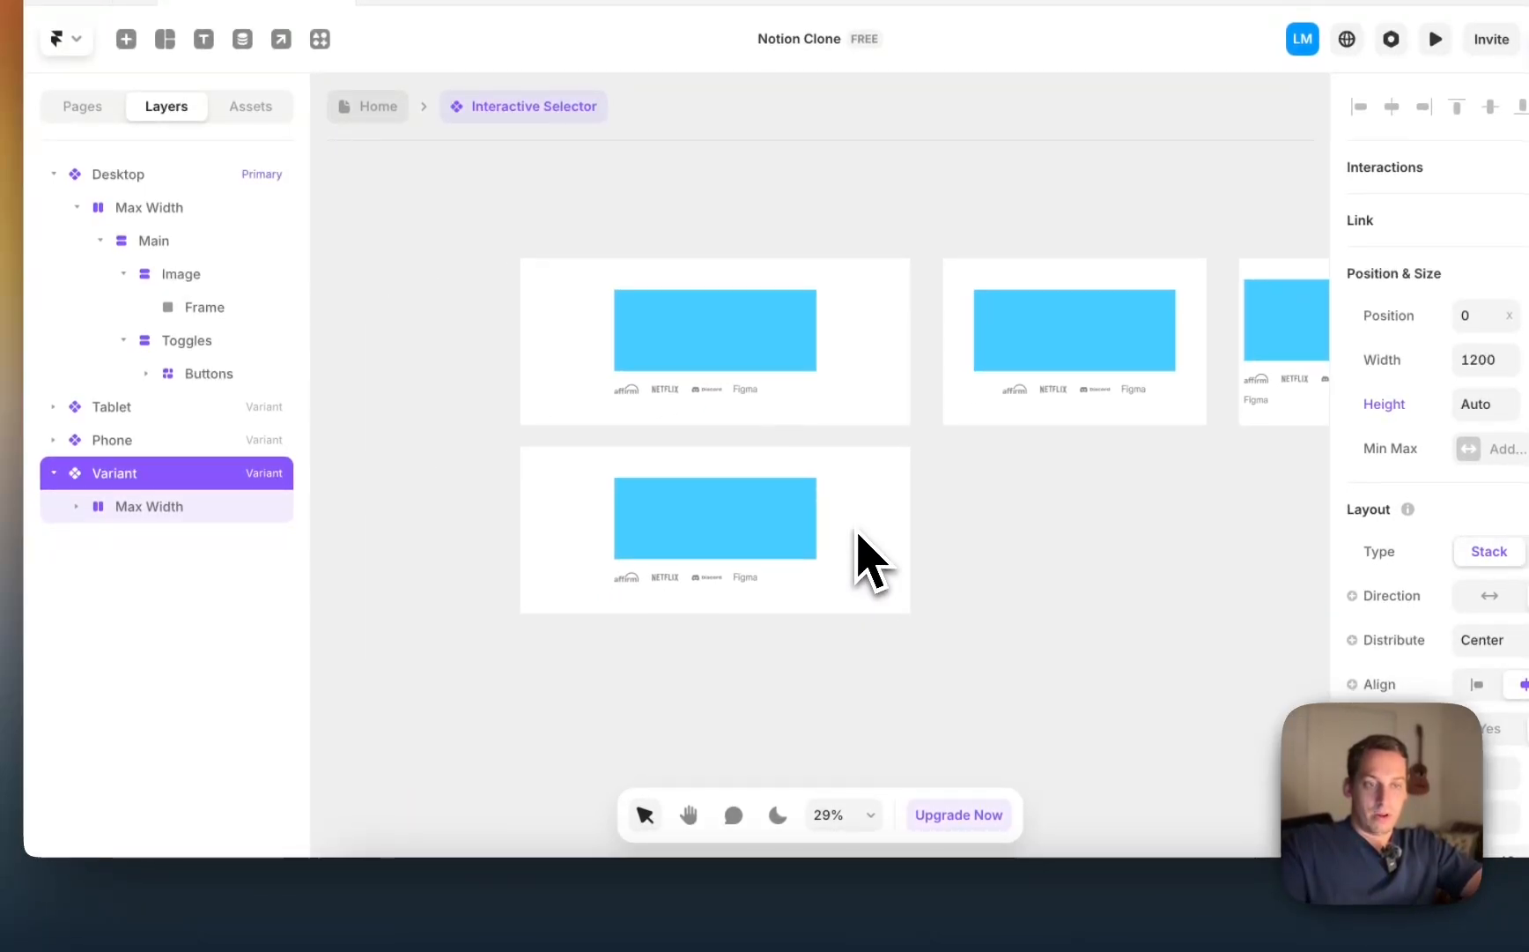
scroll(872, 560, left, 2)
key(BackSpace)
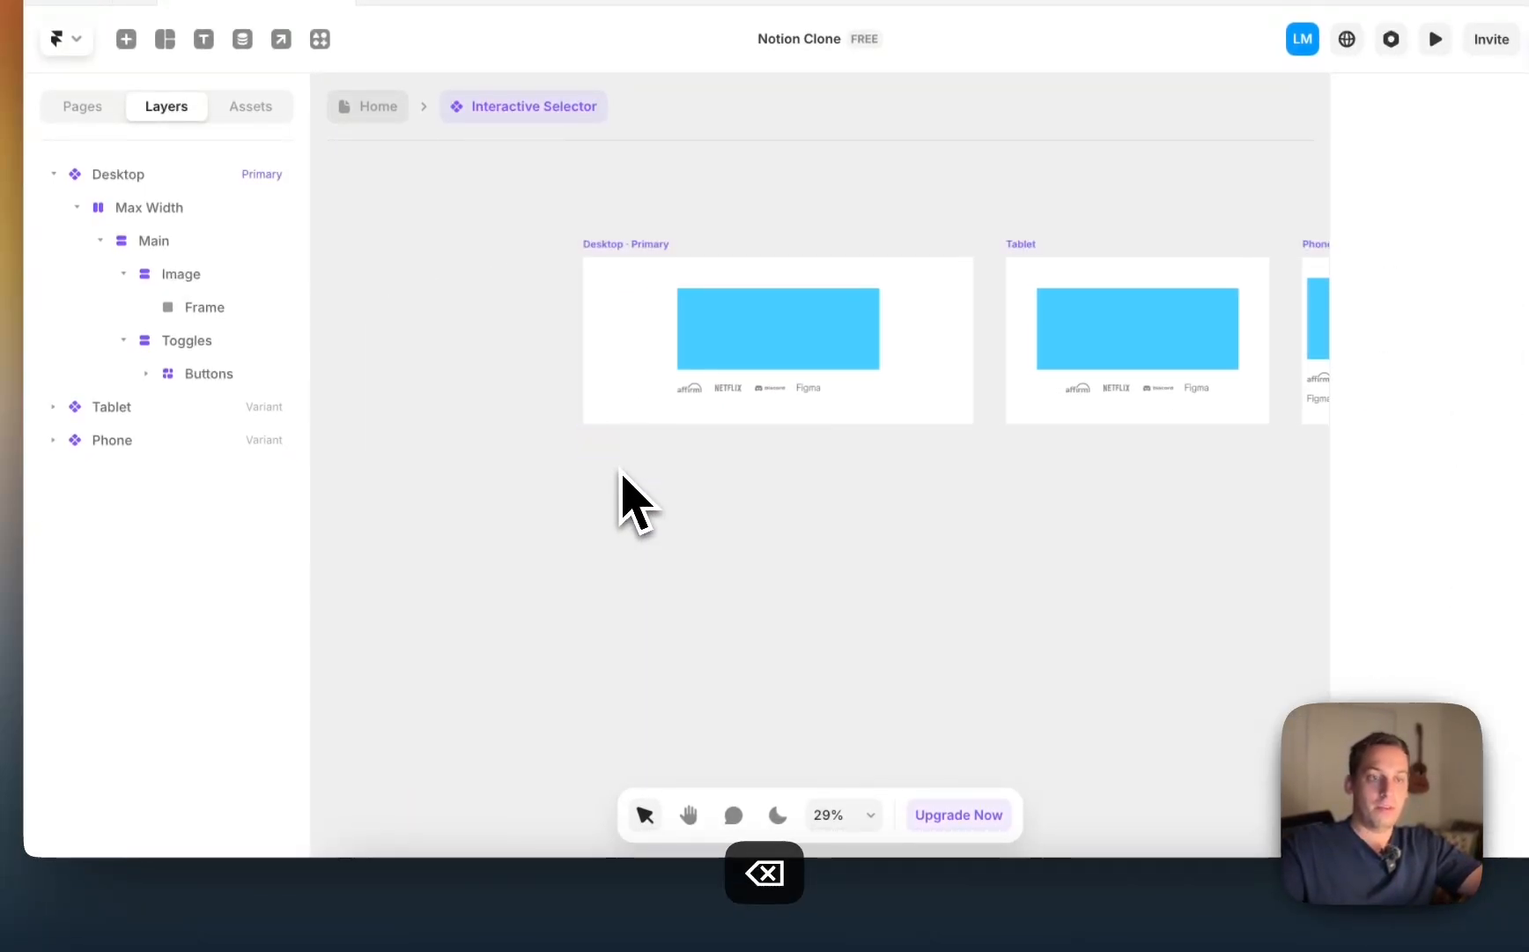
Step: Switch to the Notion website in Chrome and examine how the Wikis, Docs and Projects toggles change the product preview
click(694, 386)
scroll(659, 426, up, 5)
scroll(615, 454, up, 5)
scroll(614, 454, right, 5)
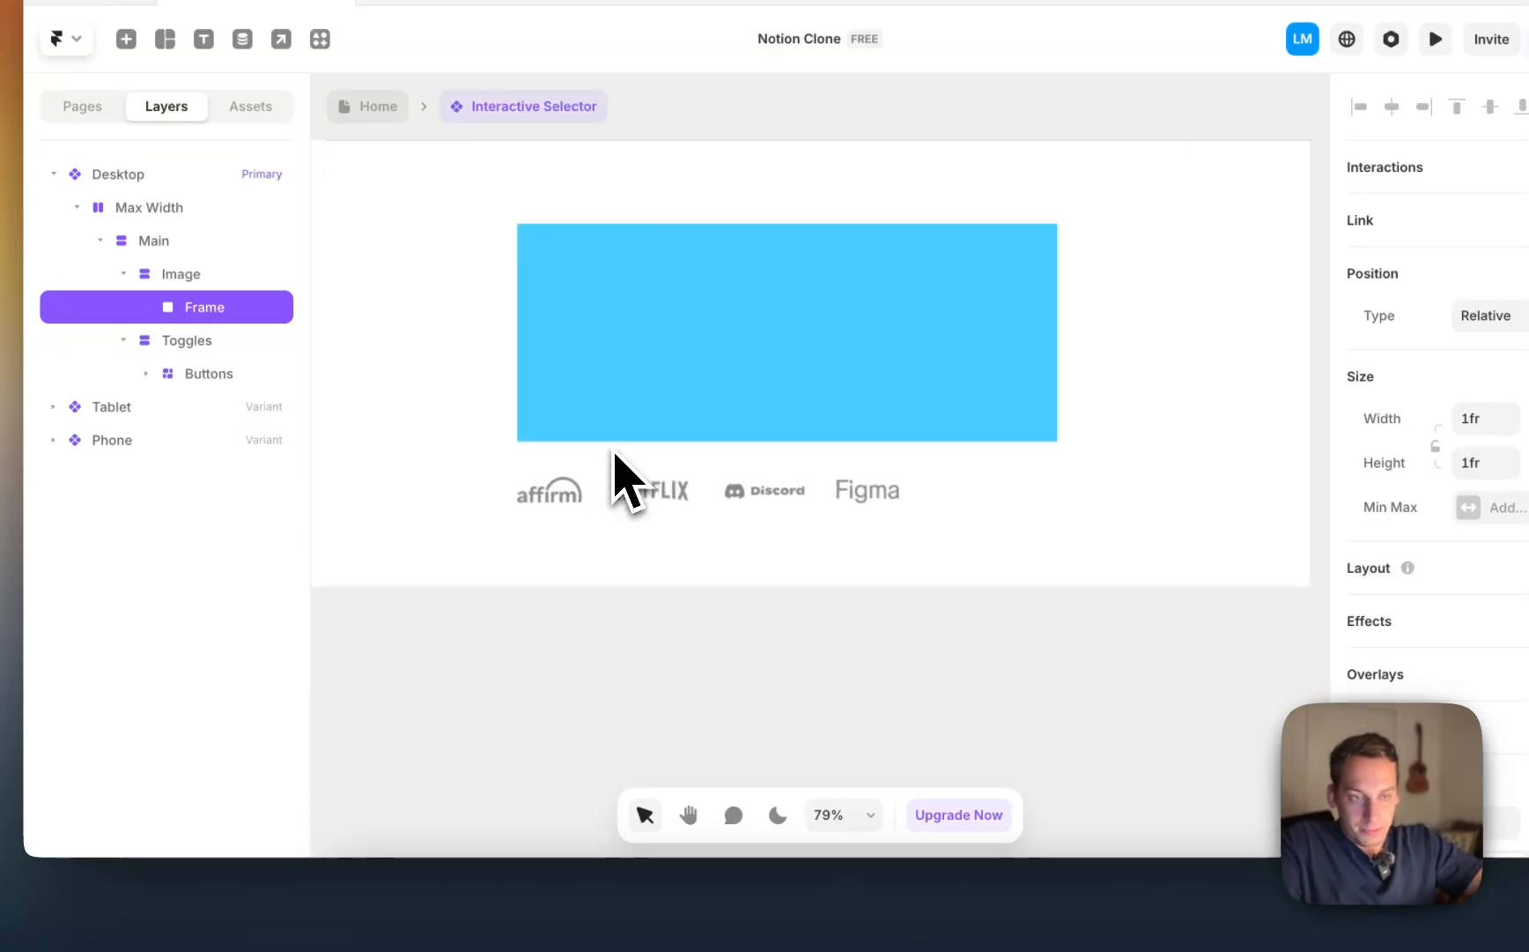
right_click(470, 942)
click(454, 916)
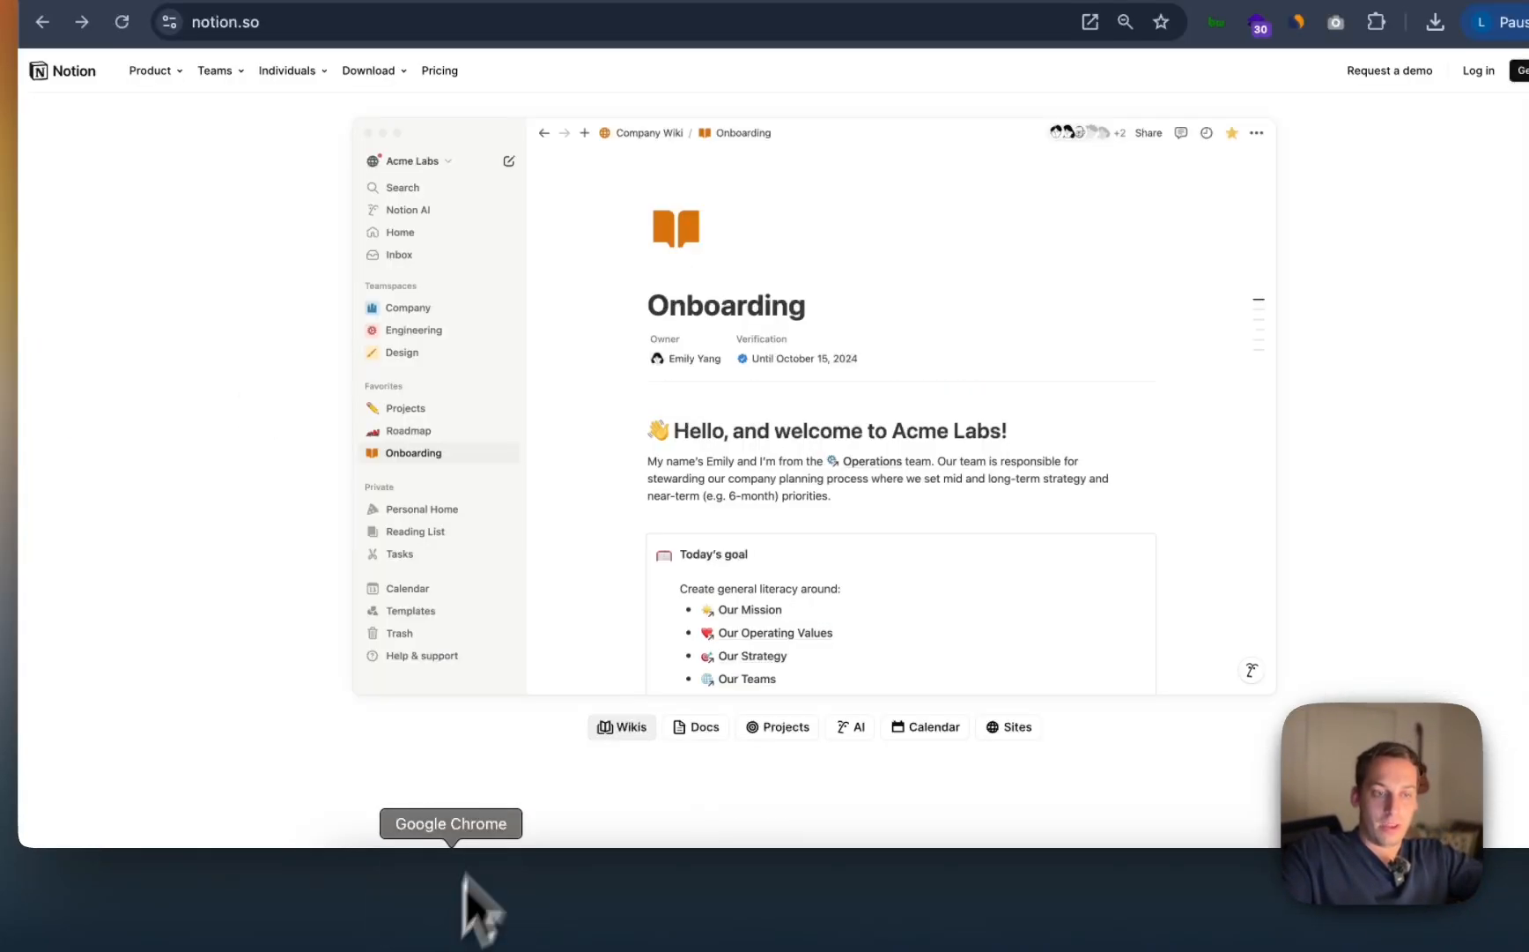
click(701, 727)
click(797, 730)
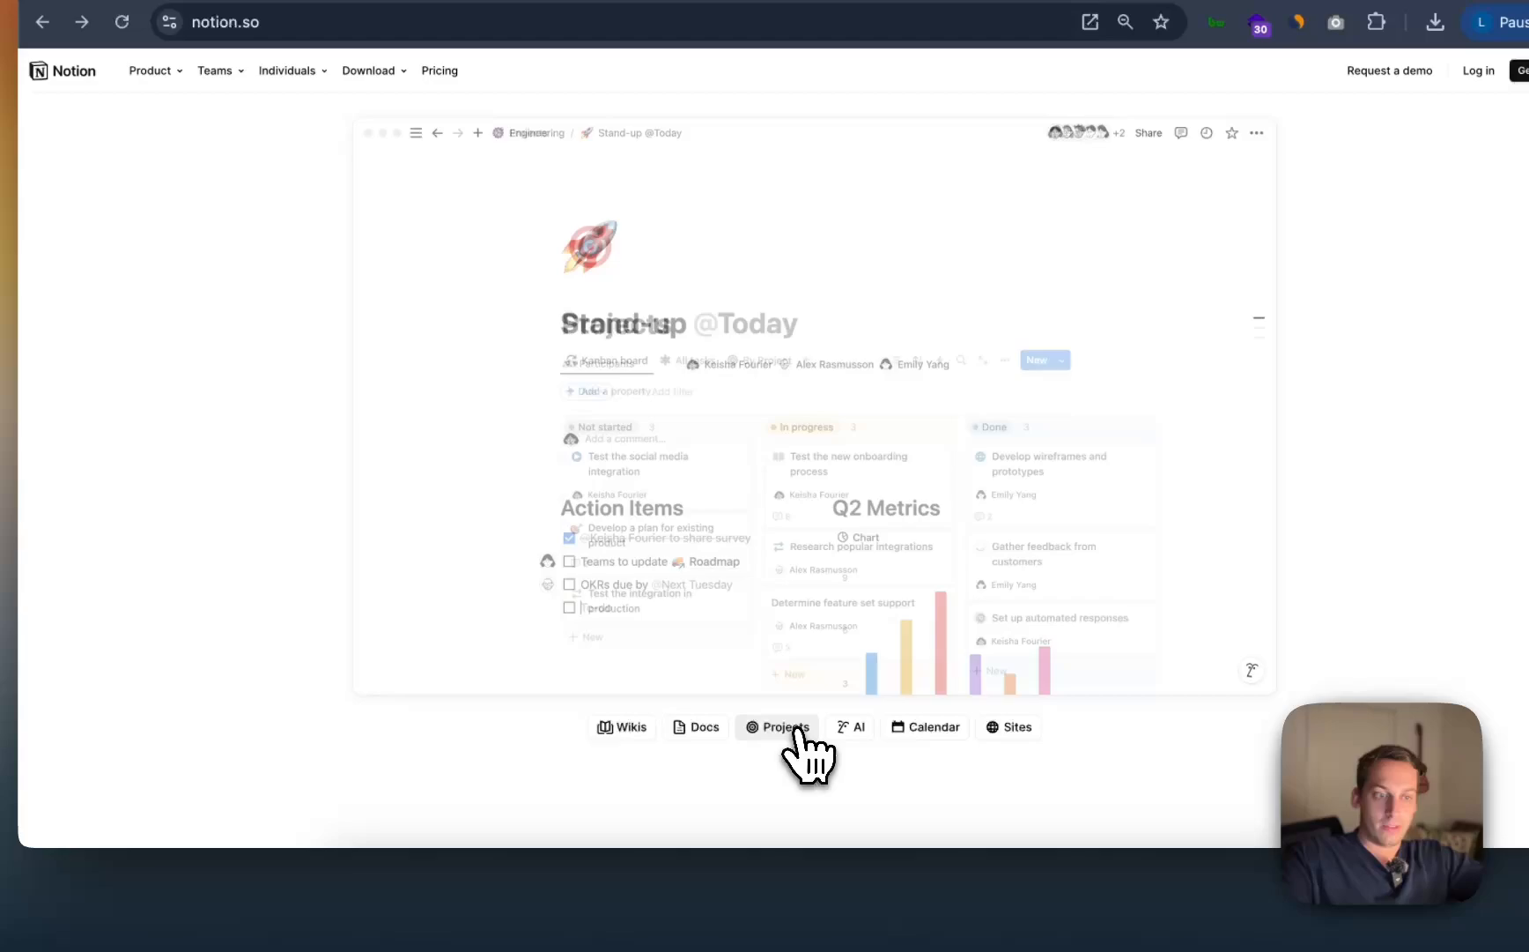
click(897, 728)
click(650, 739)
click(698, 730)
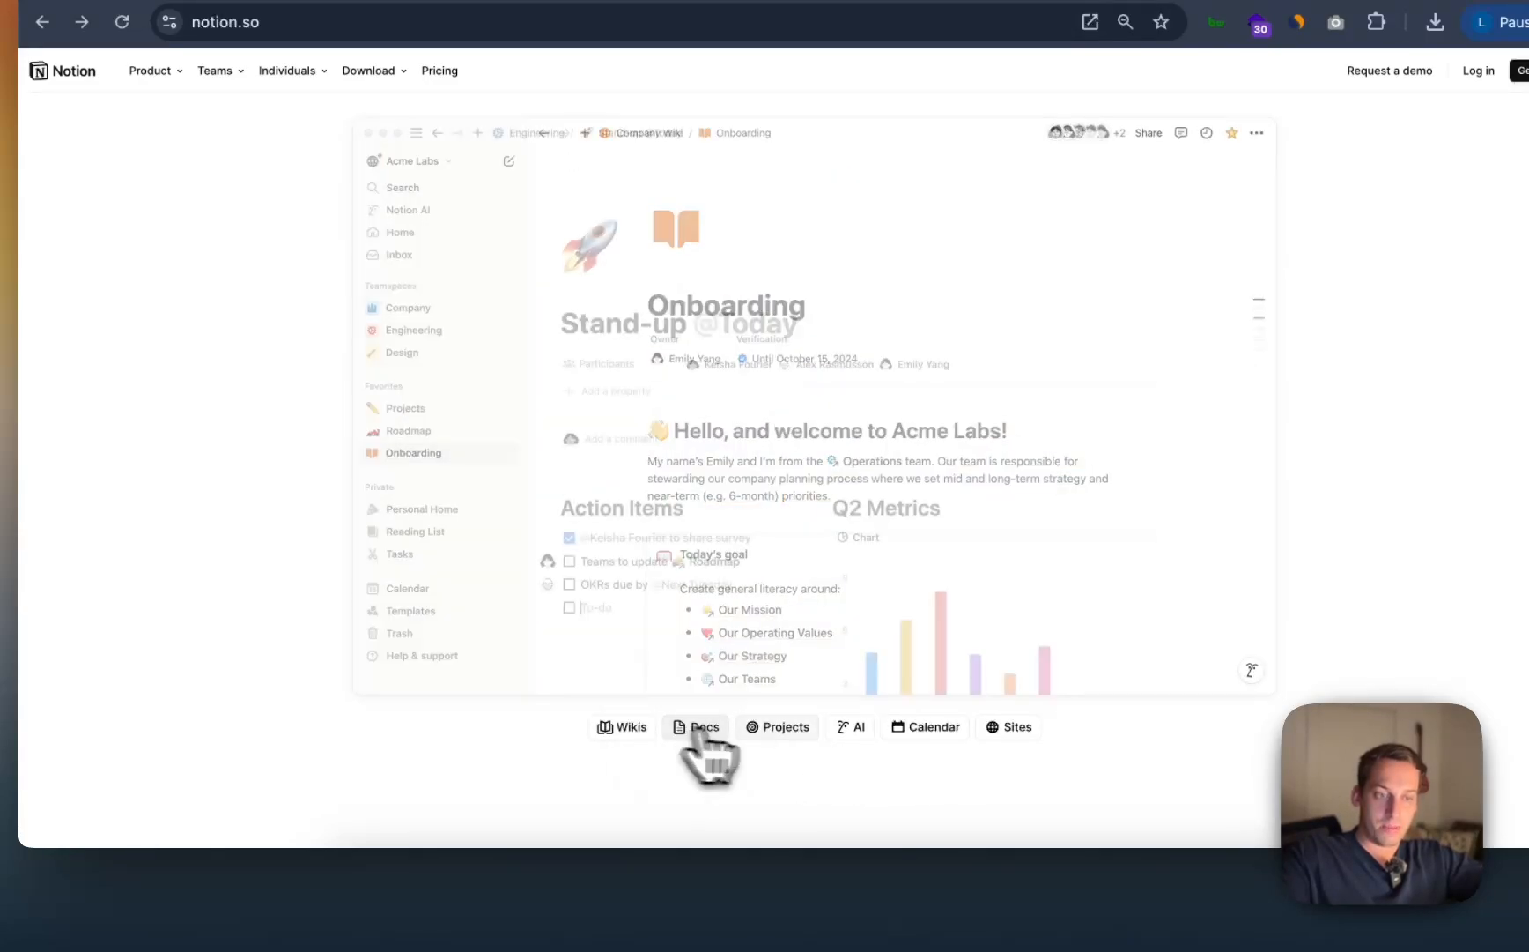
click(779, 731)
Step: Switch back to Framer and delete the four company logo images from the Buttons stack inside Toggles
click(903, 907)
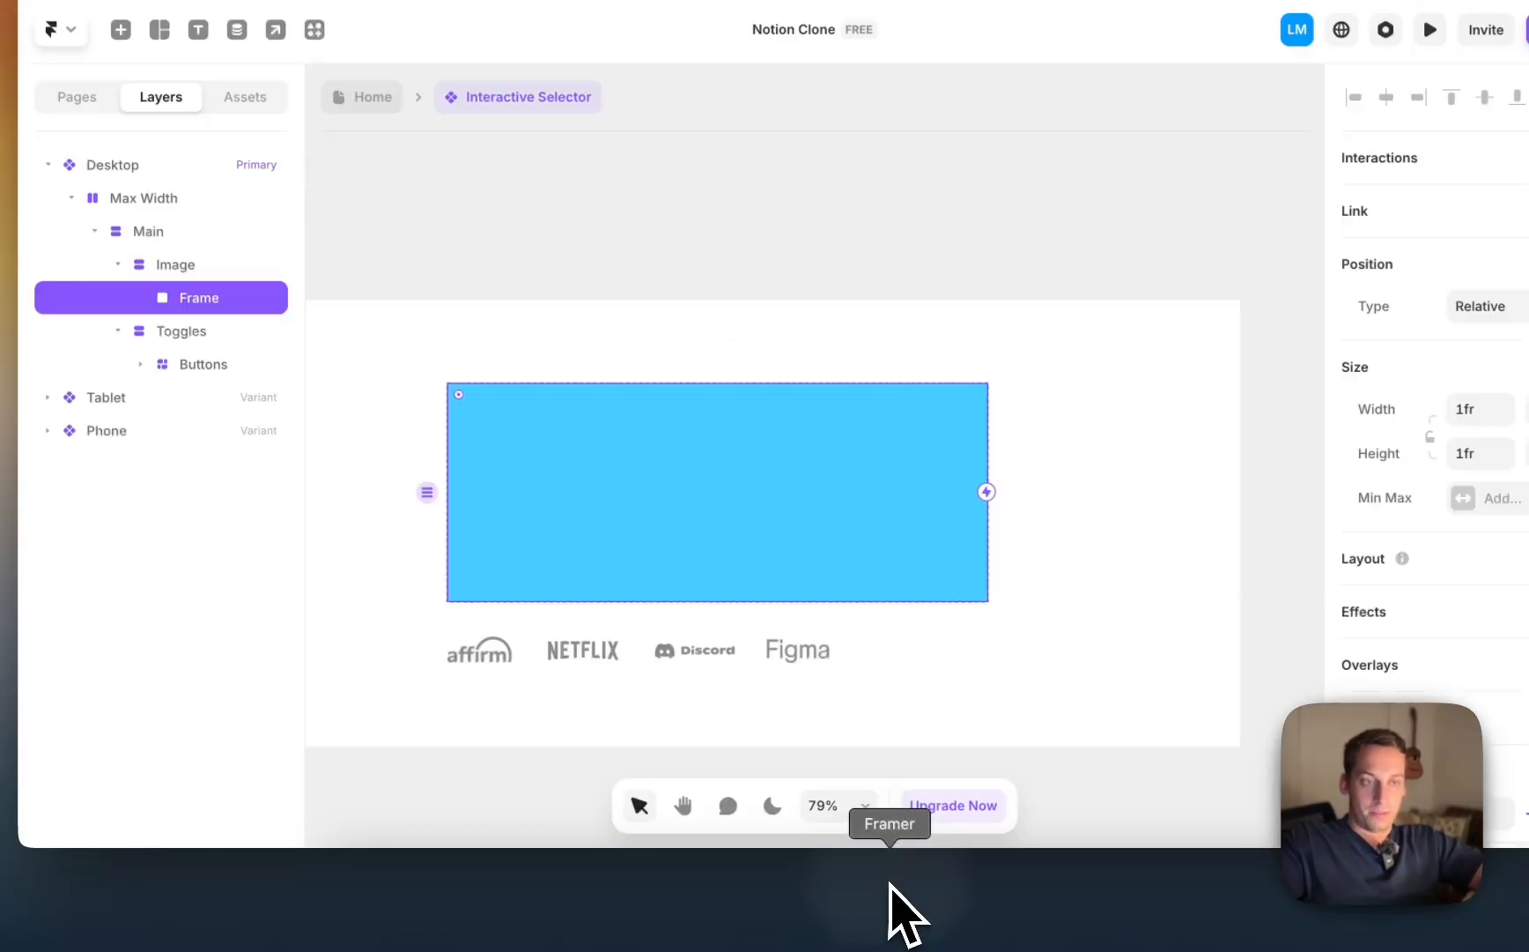
click(526, 740)
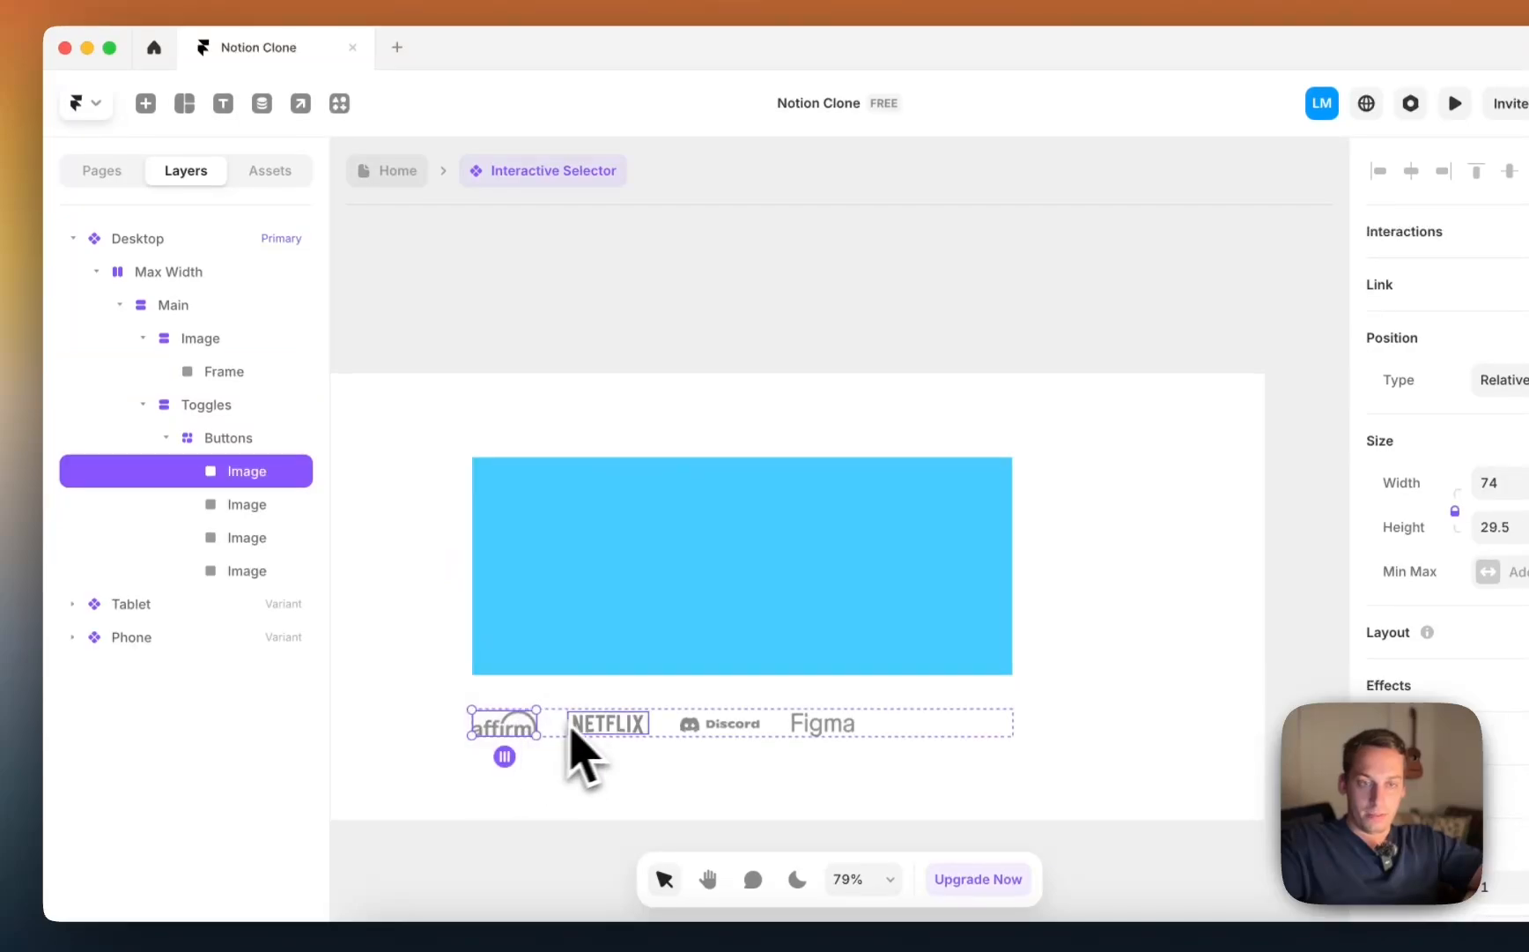
shift+click(599, 741)
shift+click(730, 740)
shift+click(798, 731)
key(BackSpace)
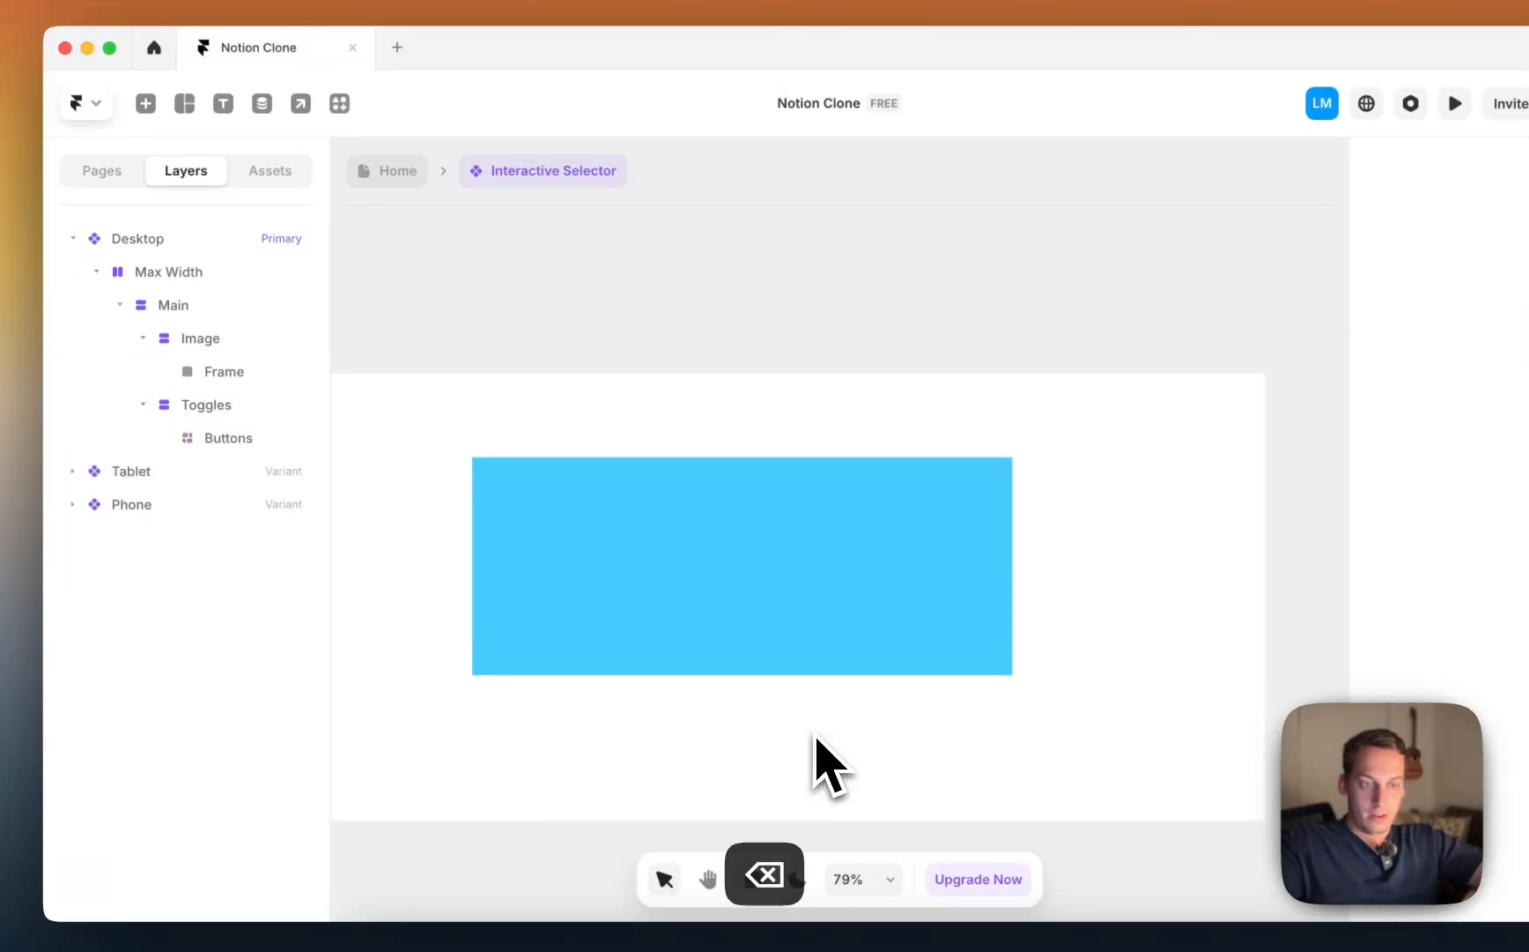
Step: Return to the Home page and open the Desktop frame's Navbar / 1 component for editing
click(387, 172)
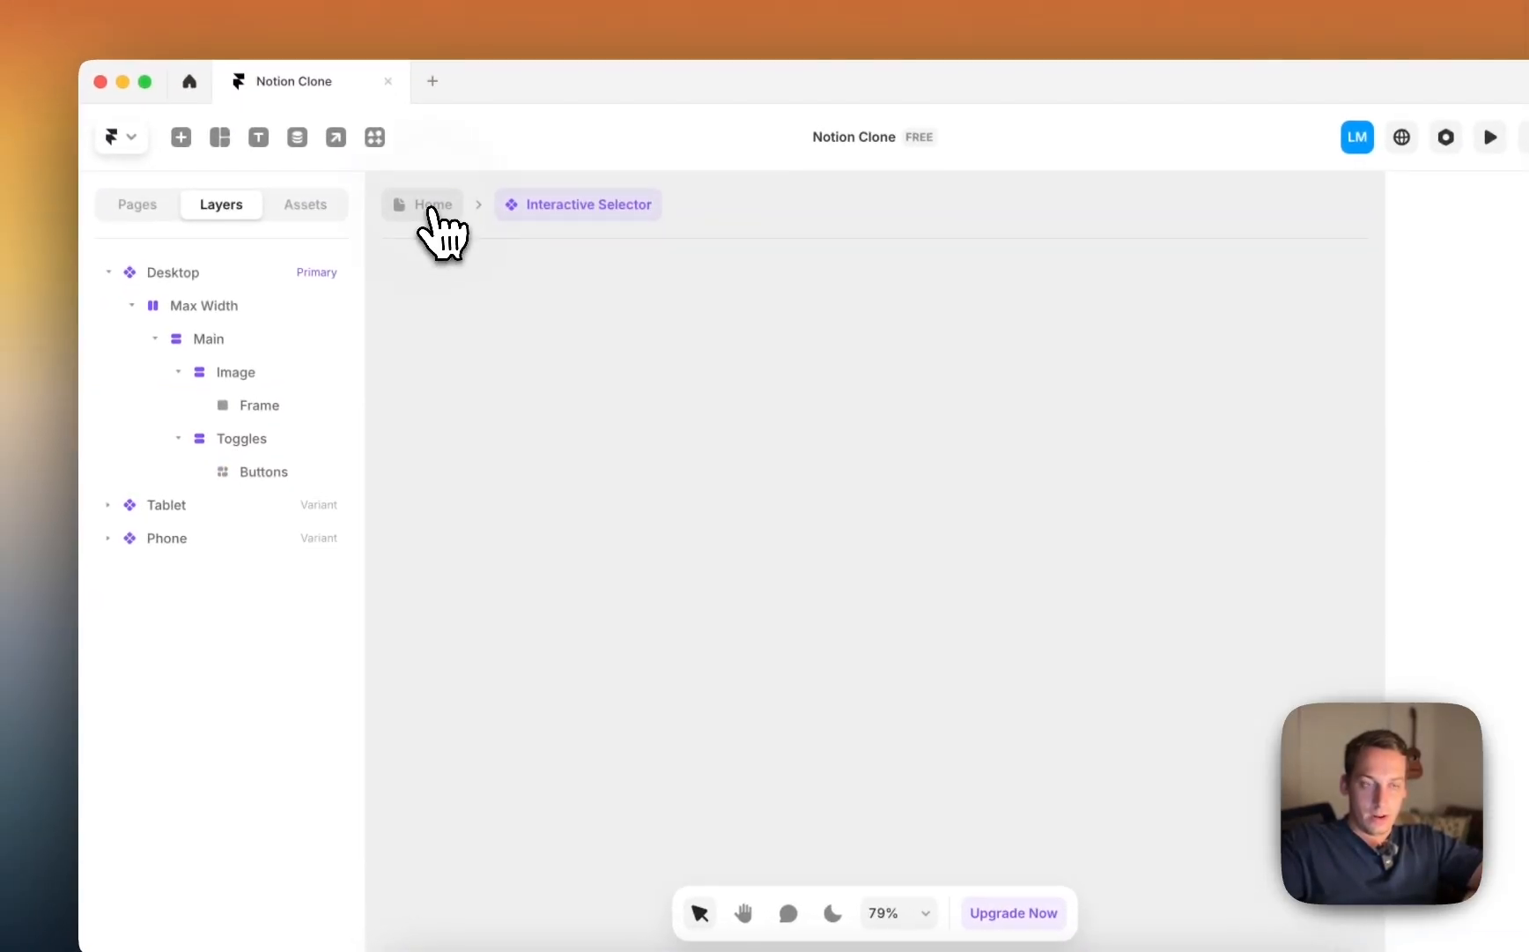
click(661, 394)
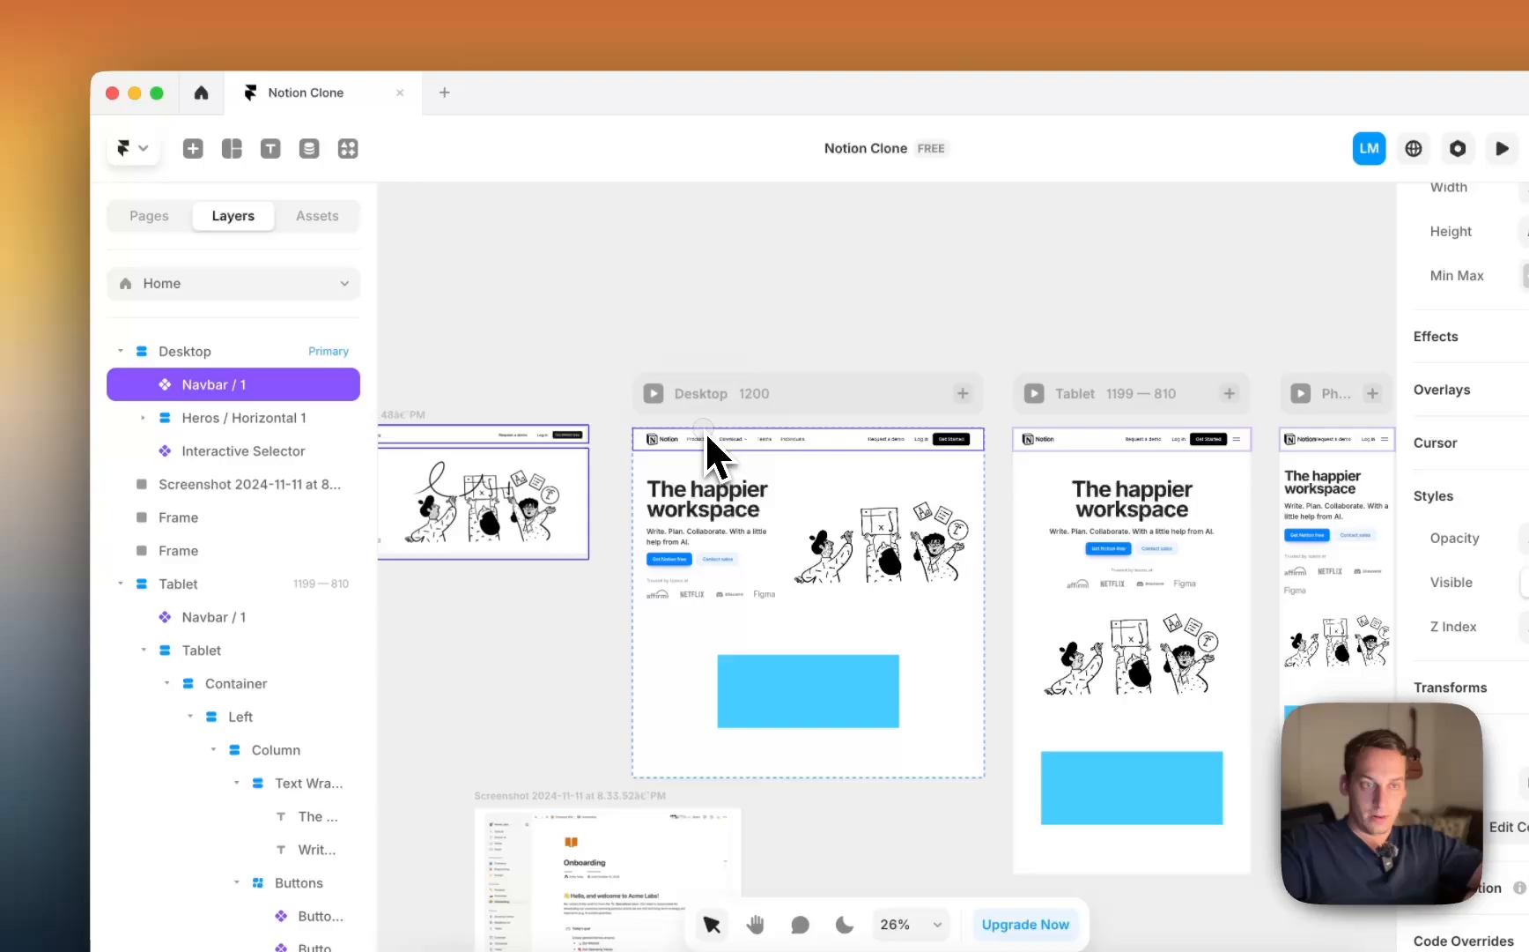
double_click(708, 437)
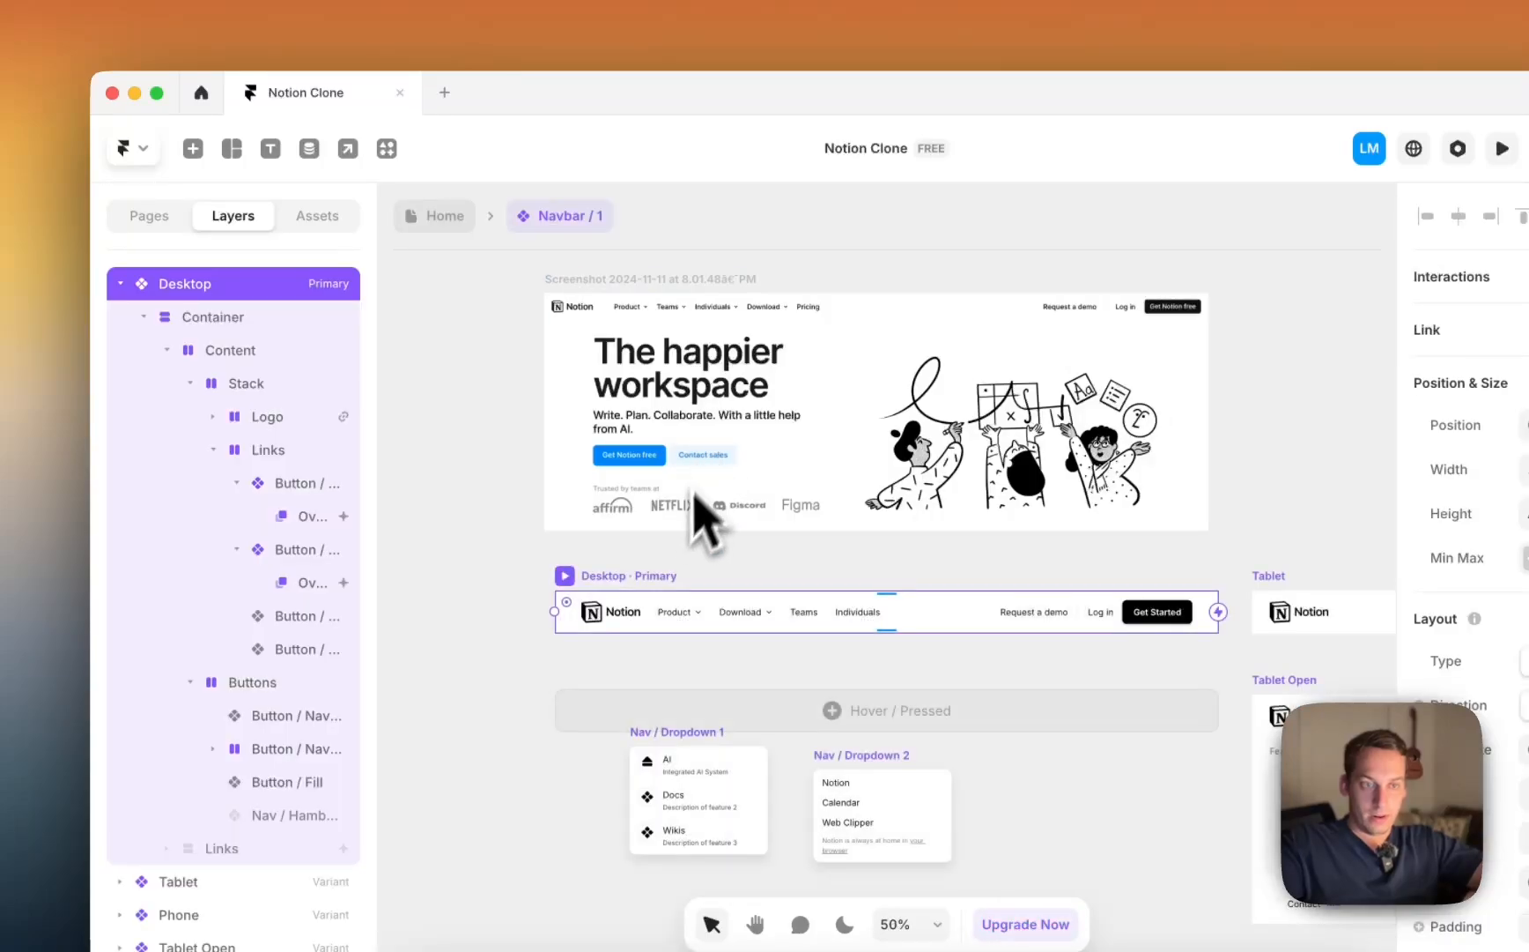
Step: Preview the Desktop primary variant of the Navbar / 1 component and return to the canvas
click(844, 622)
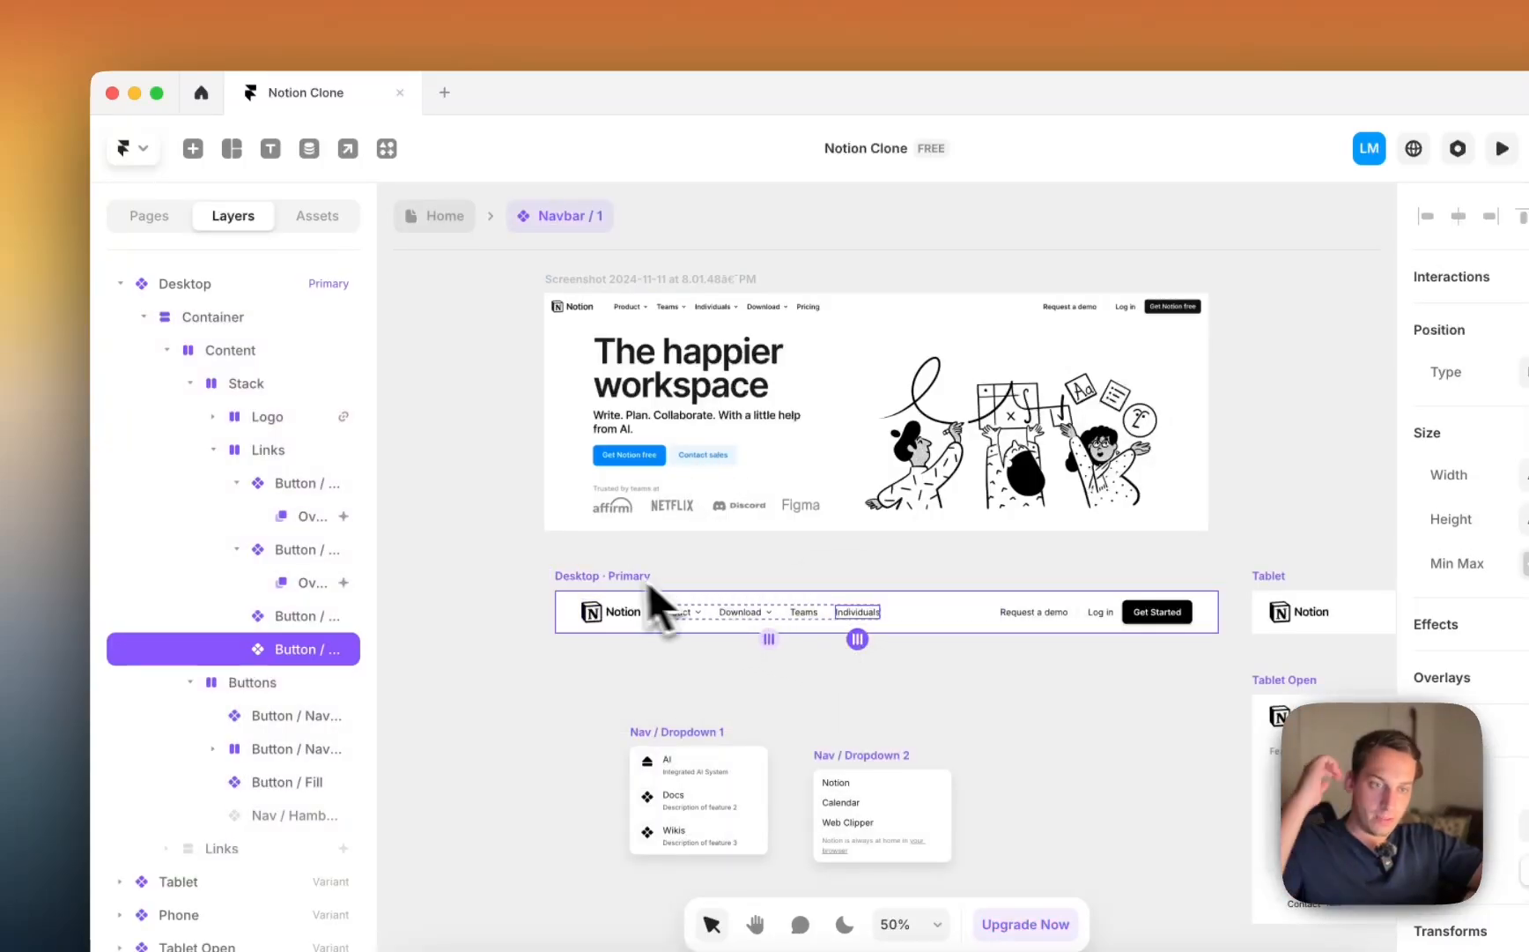
click(594, 589)
key(super+p)
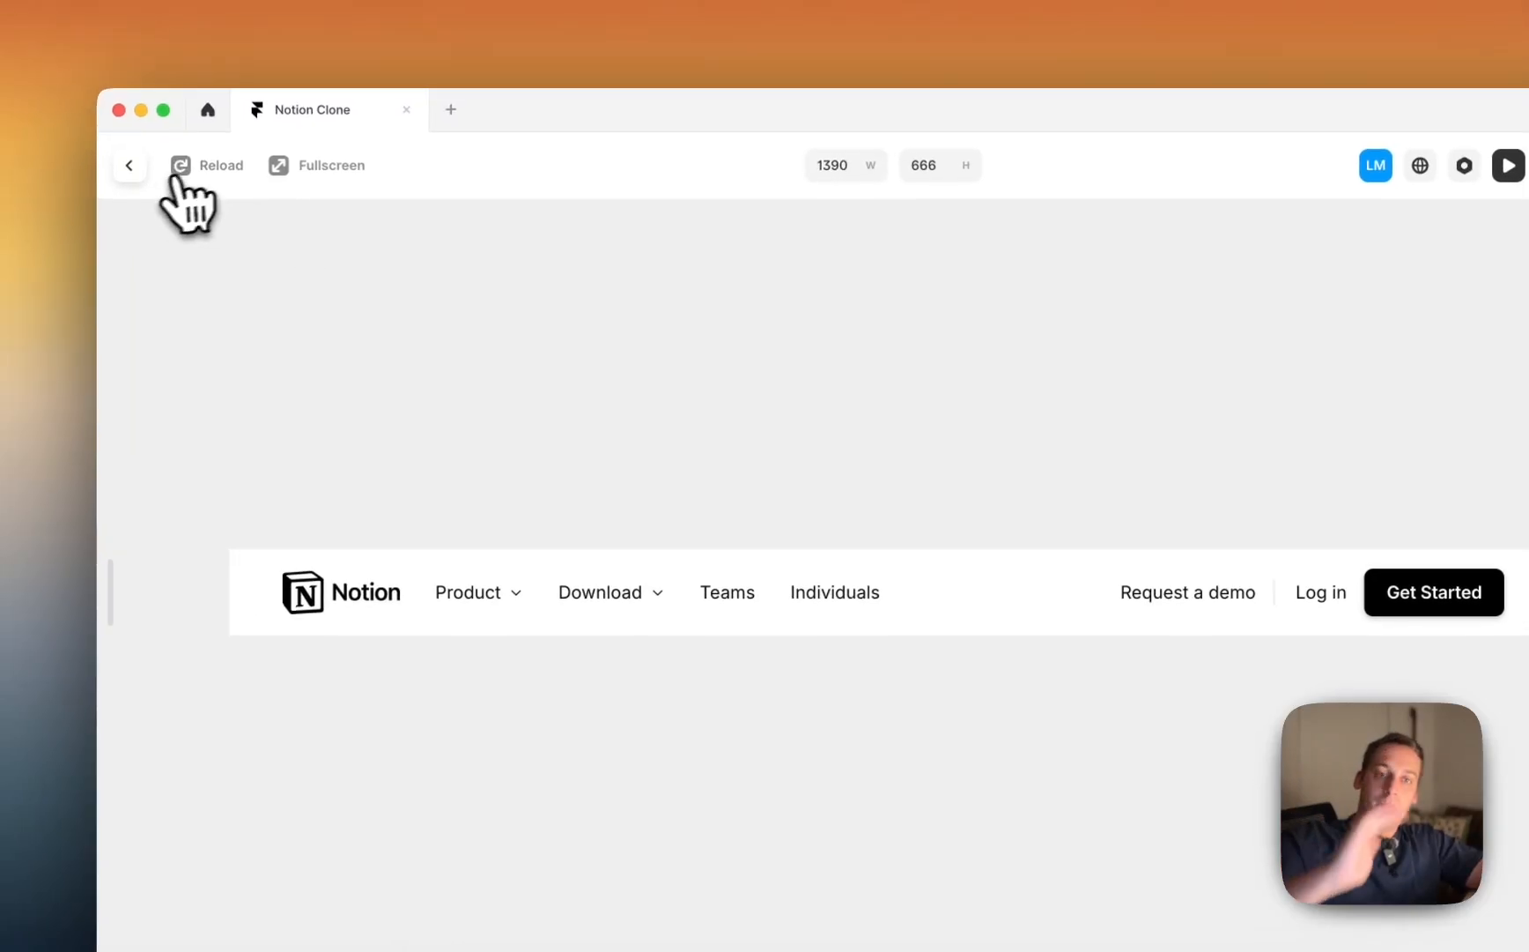
click(122, 148)
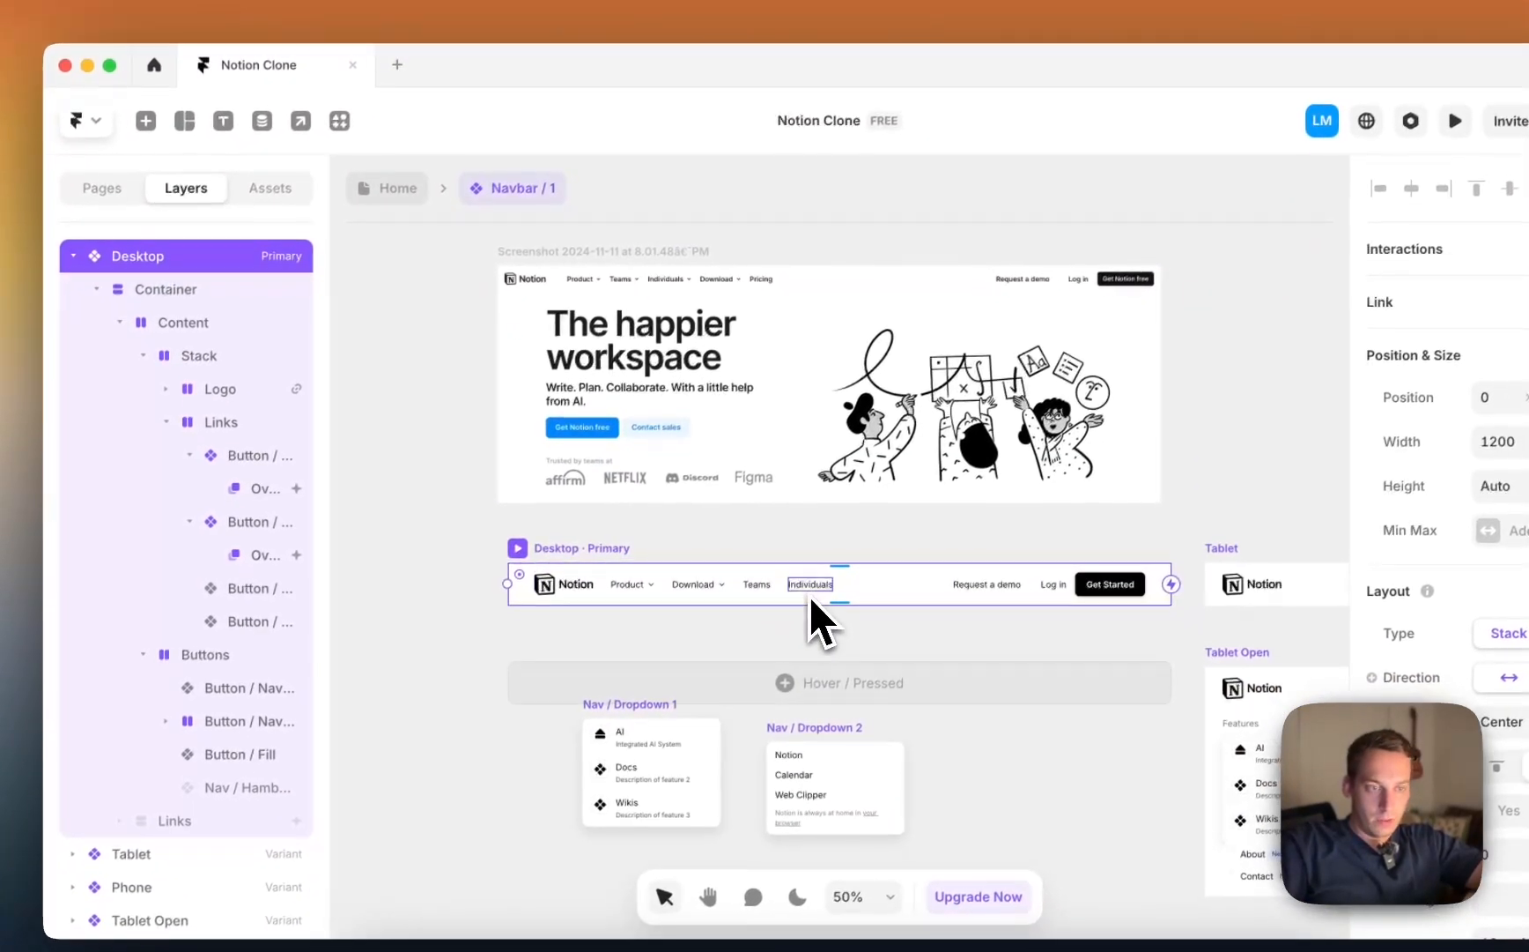
Step: Copy the navbar's Individuals nav link and paste it into the Buttons stack inside Toggles of the Interactive Selector component
click(812, 600)
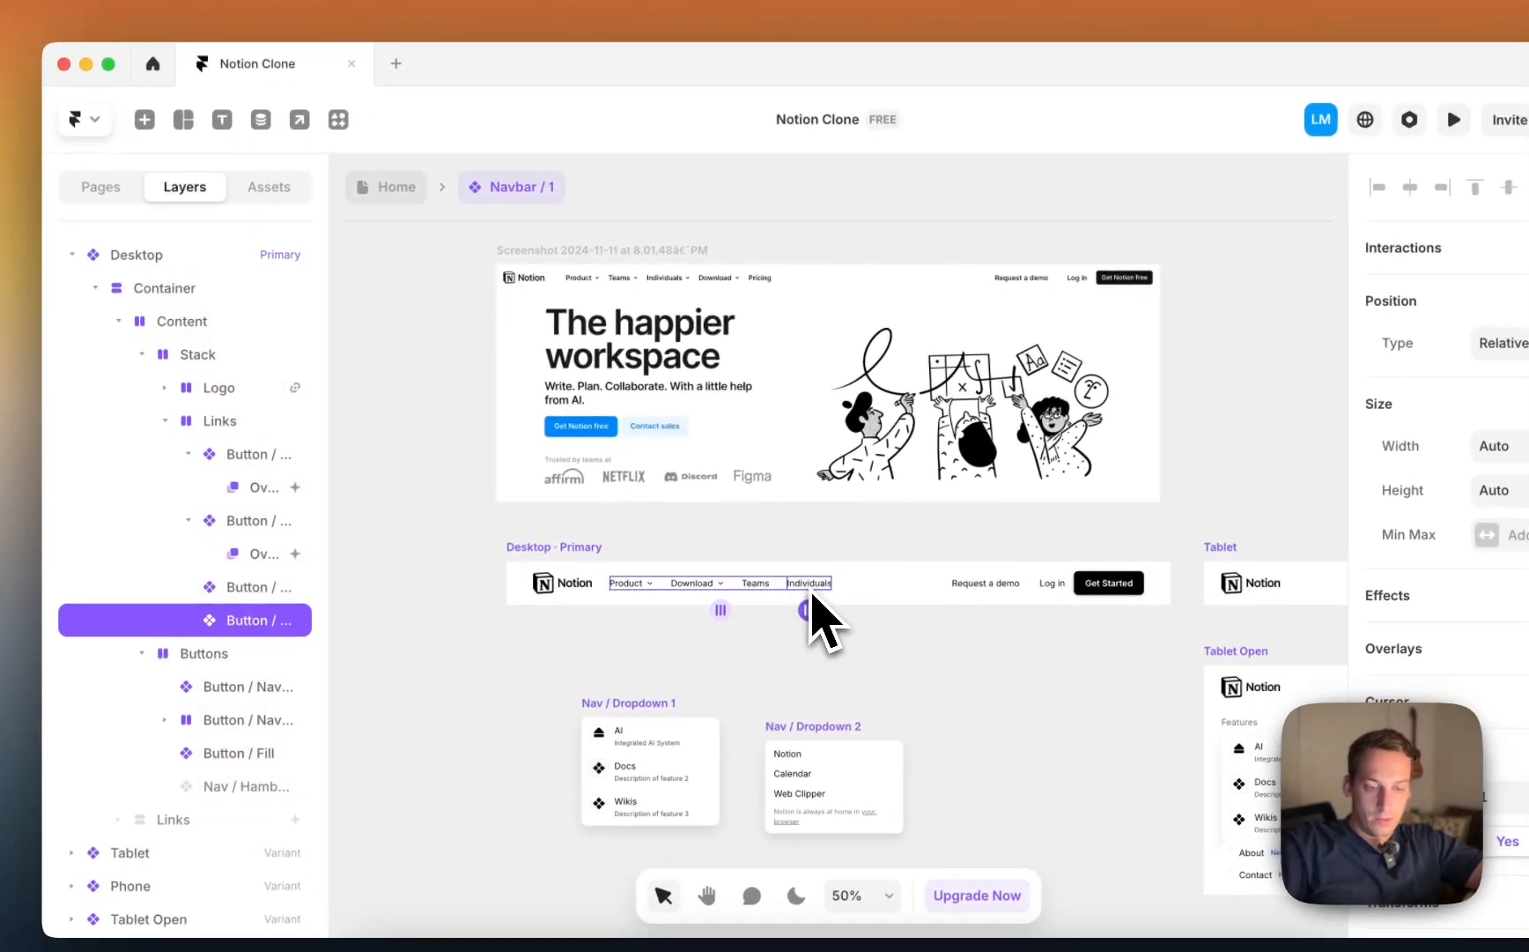
double_click(812, 608)
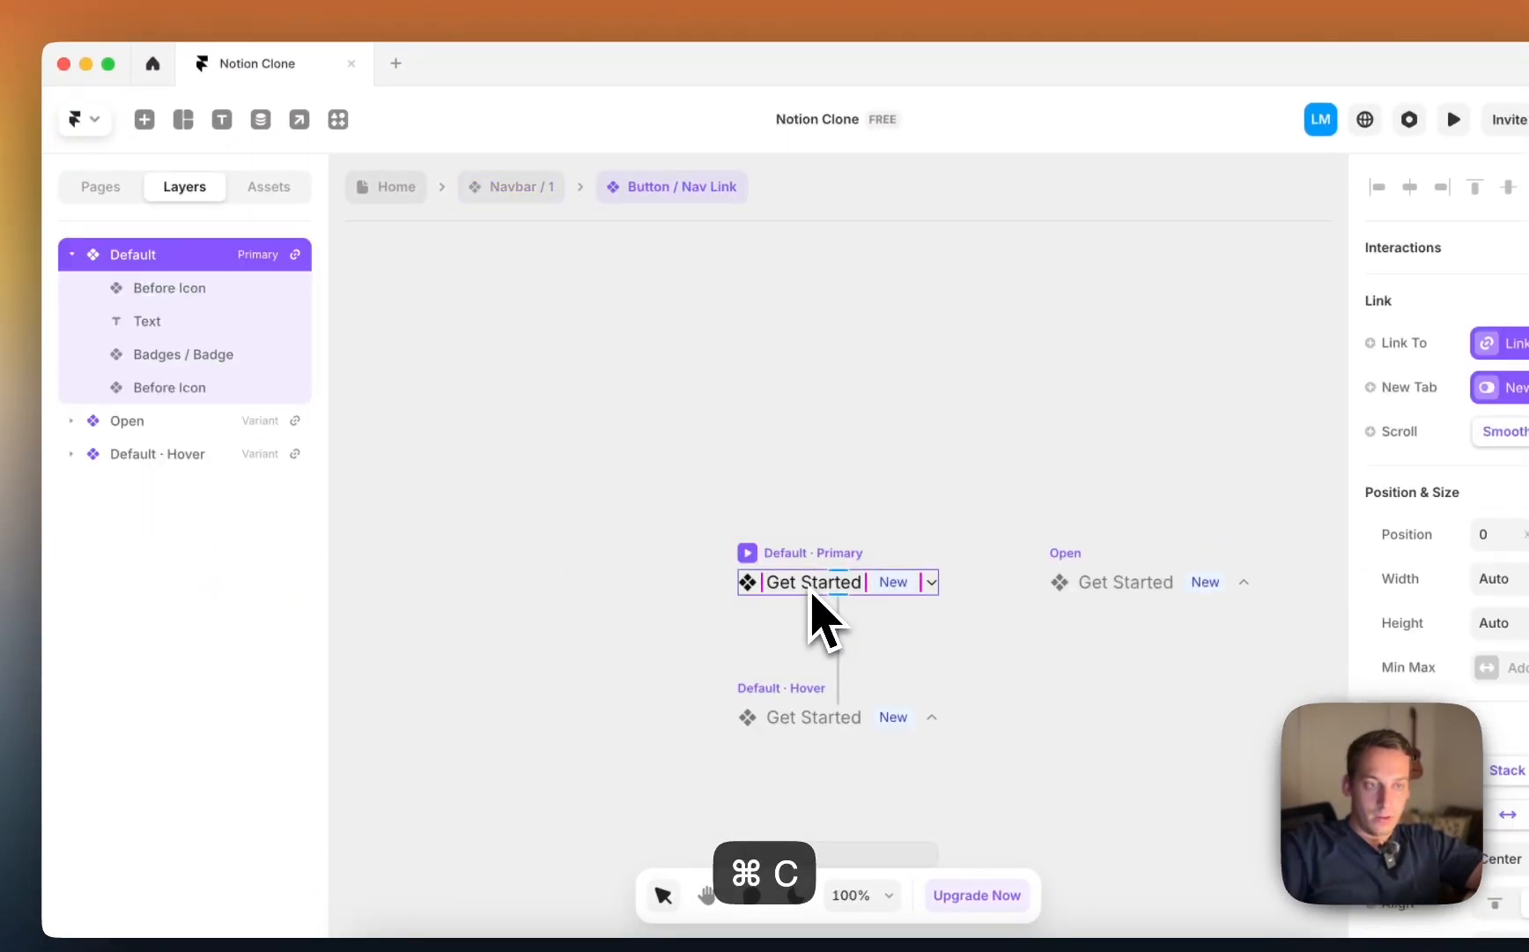
click(414, 190)
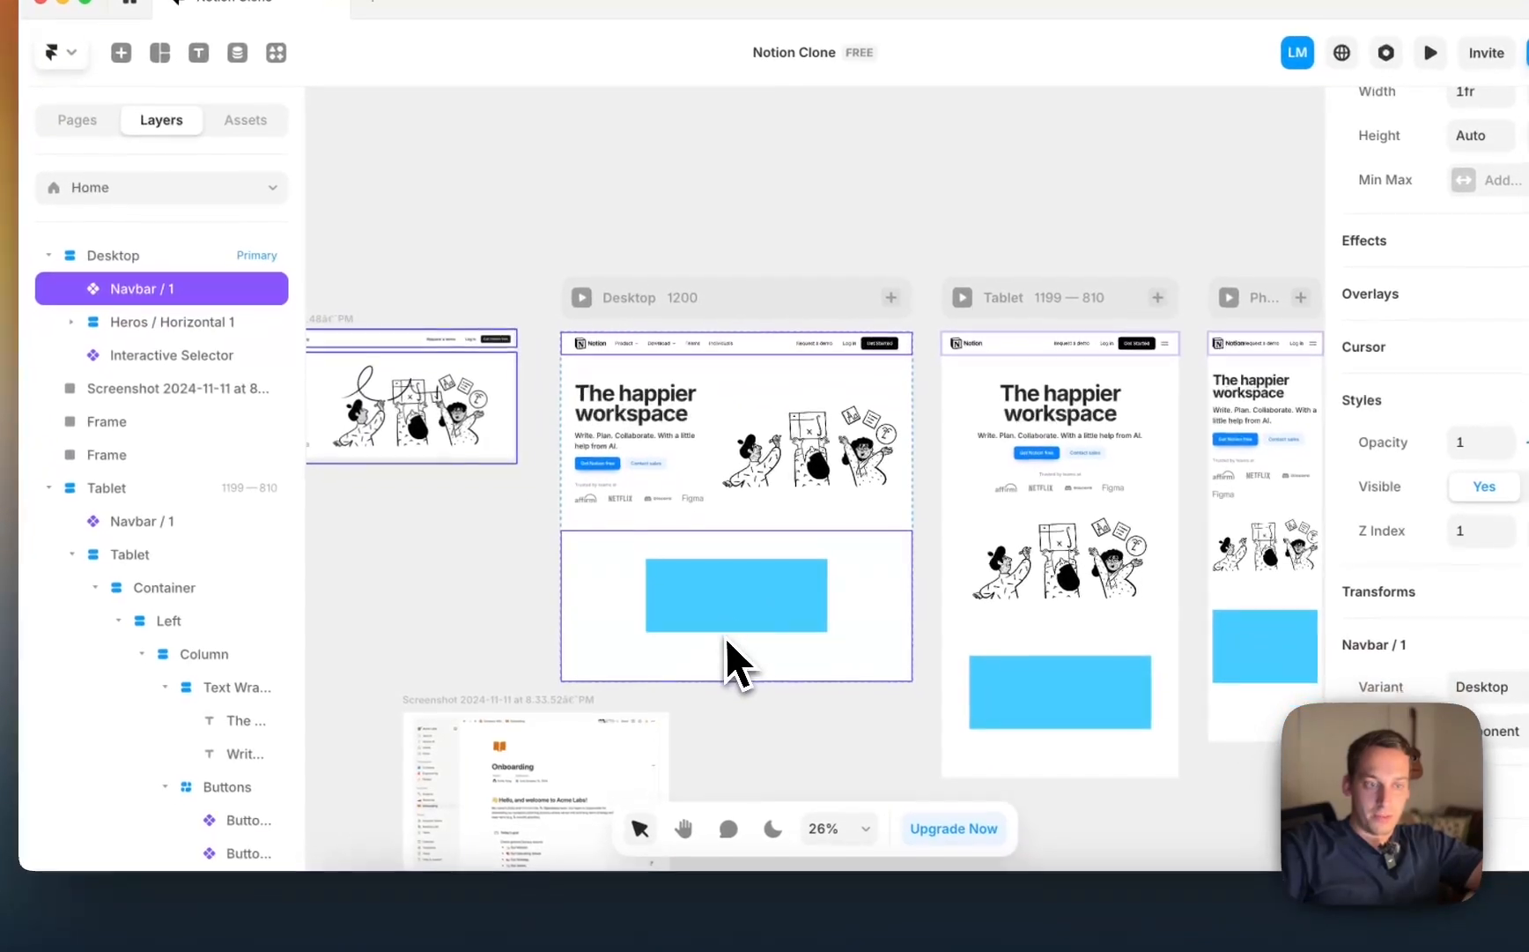
double_click(727, 641)
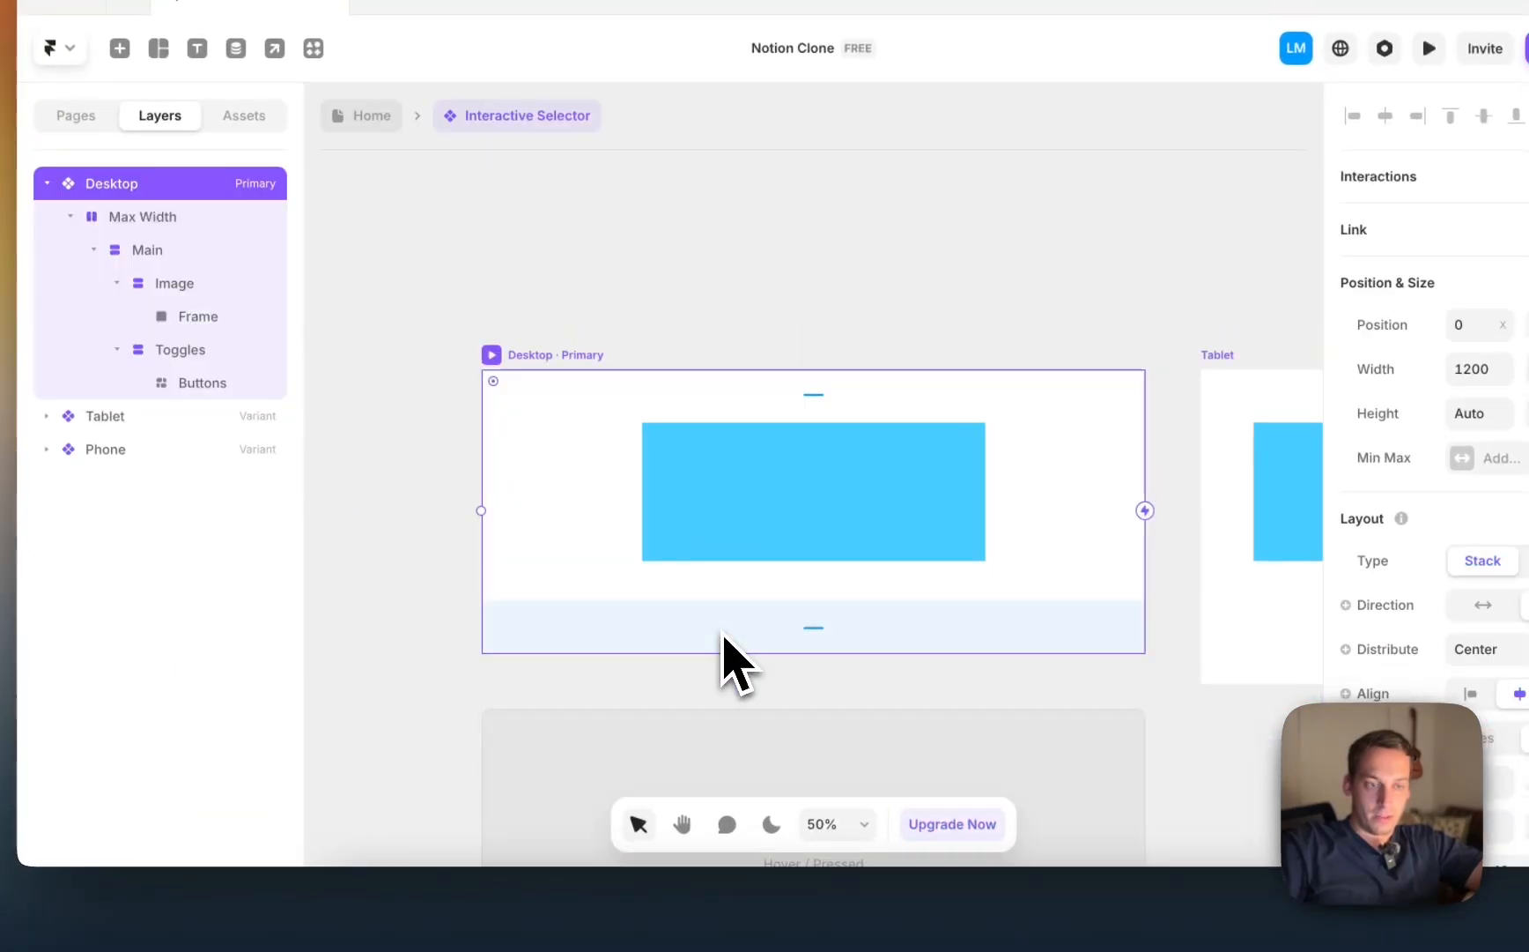
click(761, 592)
scroll(754, 605, up, 2)
key(super+v)
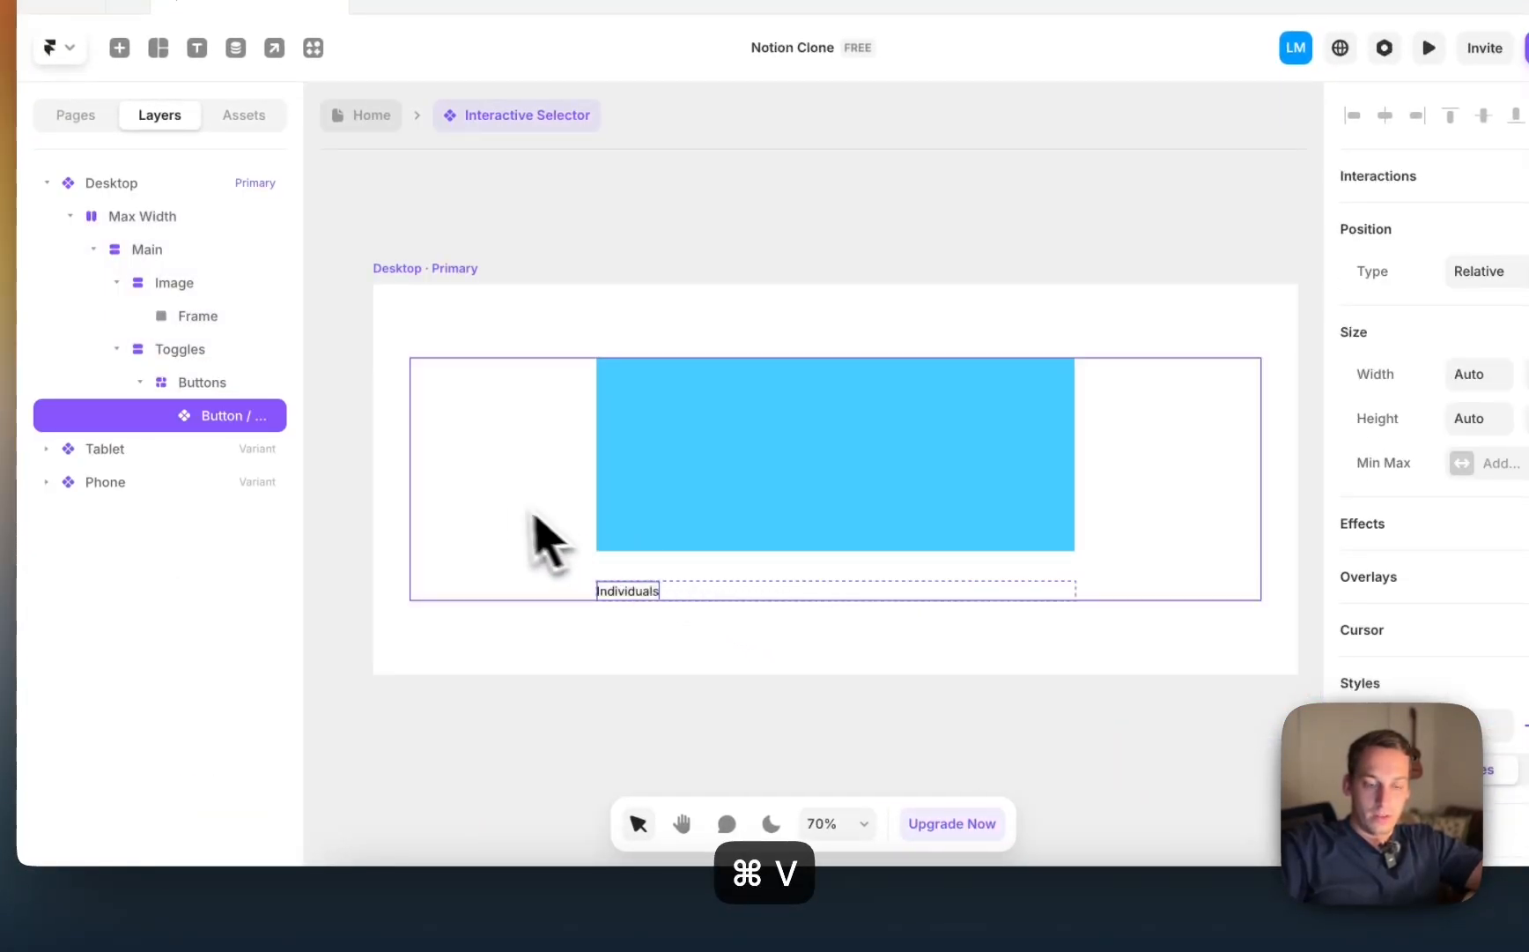
Step: Duplicate the pasted Individuals button three times within the Buttons stack
key(super+d)
key(super+d)
key(super+d)
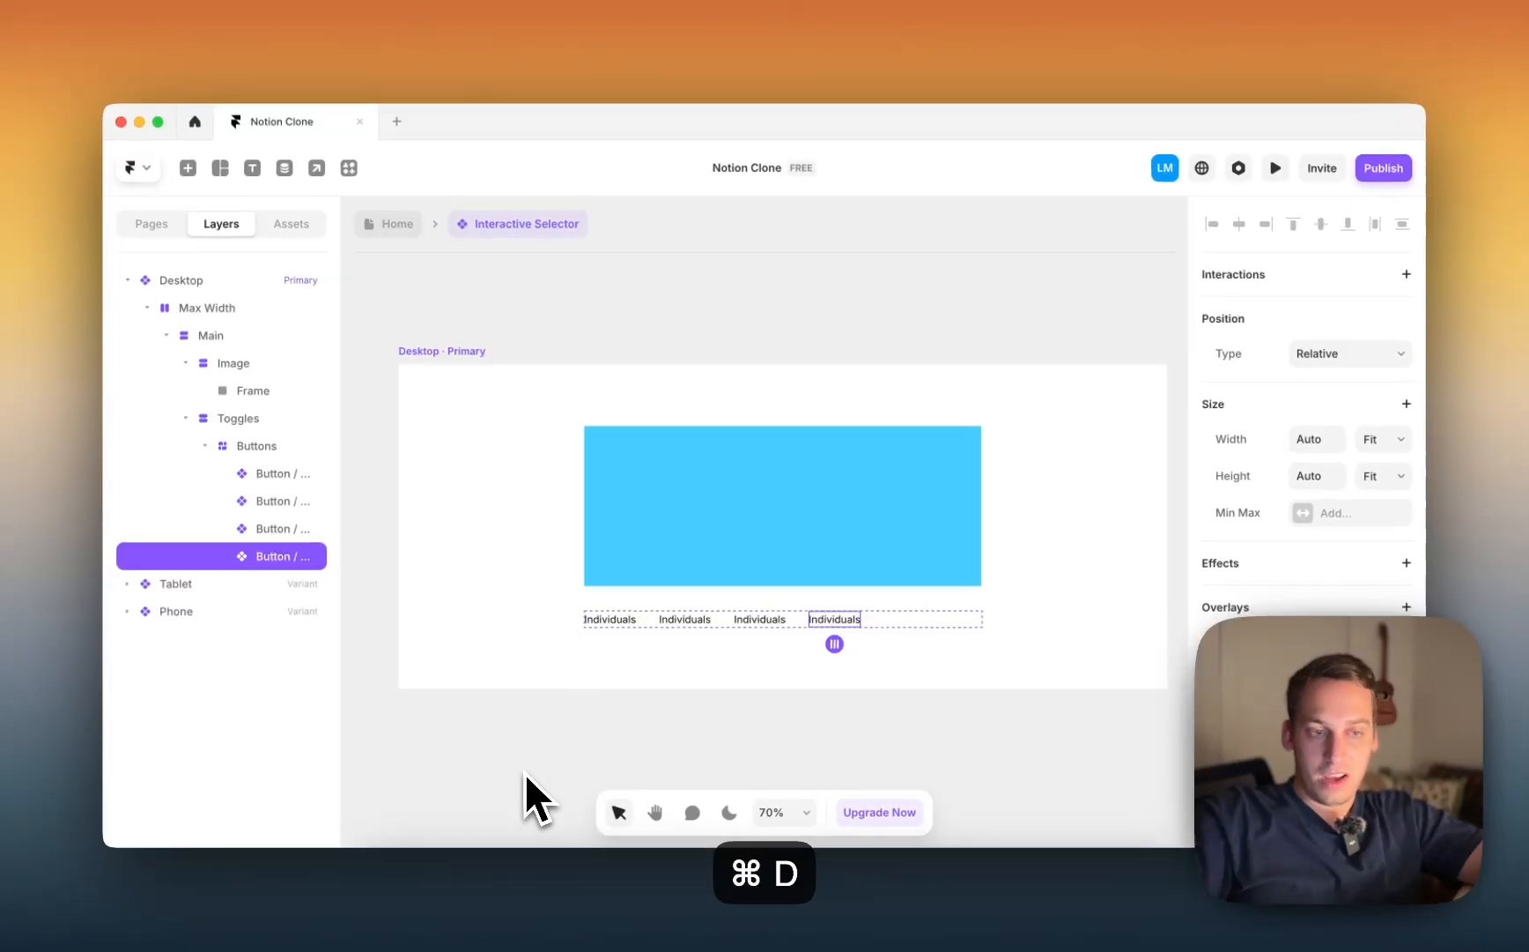
Step: Switch to the Notion website in Chrome, show the Wikis preview, and switch back to Framer
click(498, 912)
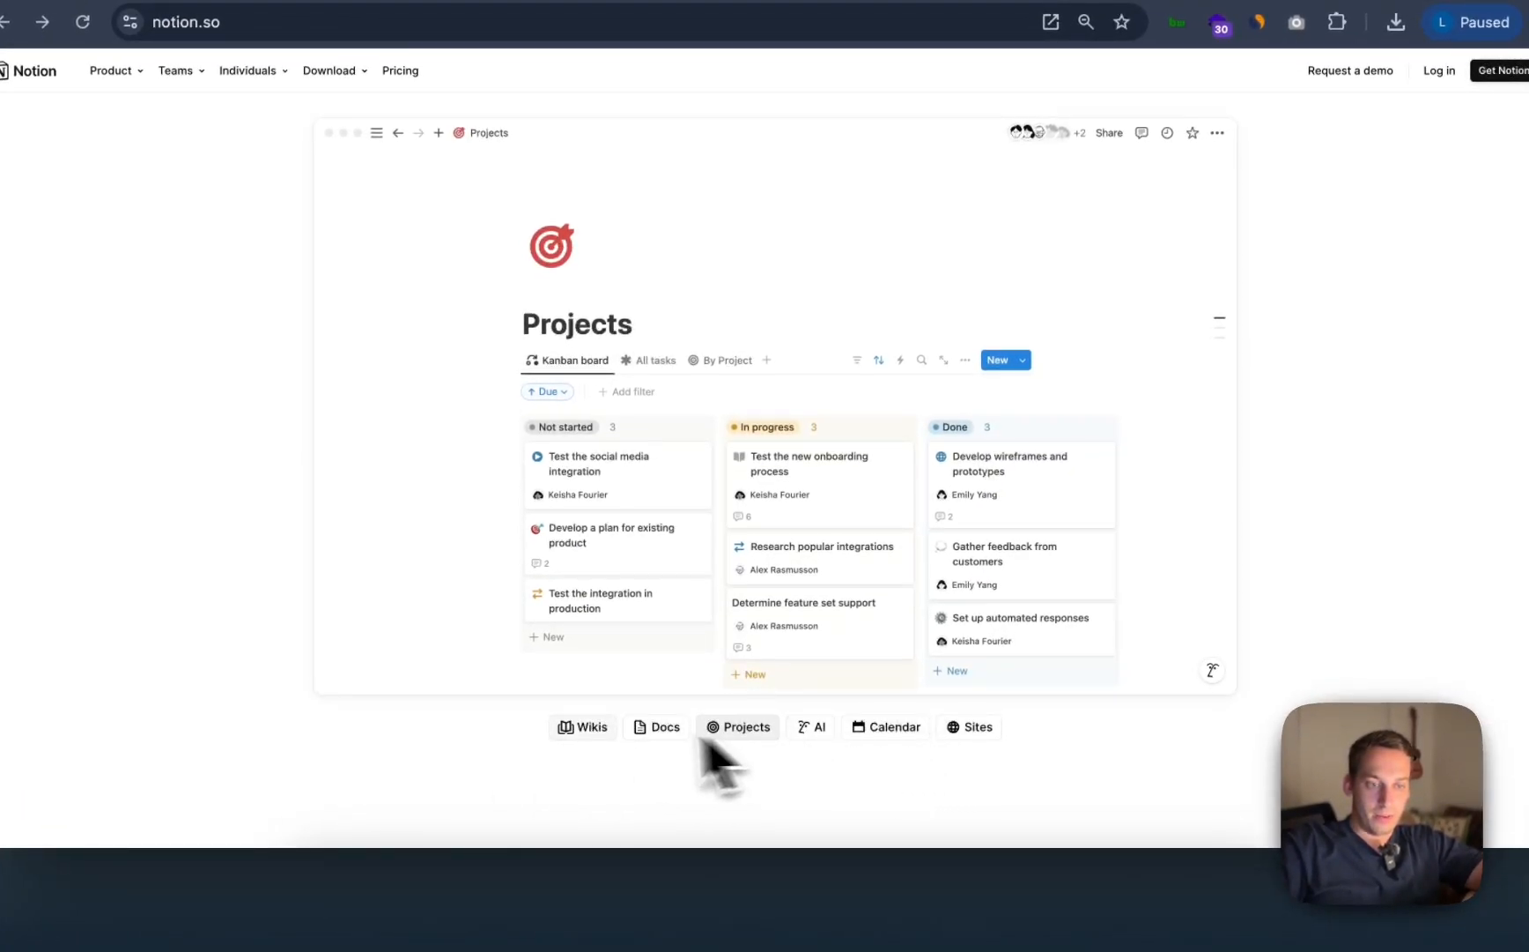
click(583, 727)
key(ctrl+Up)
click(649, 673)
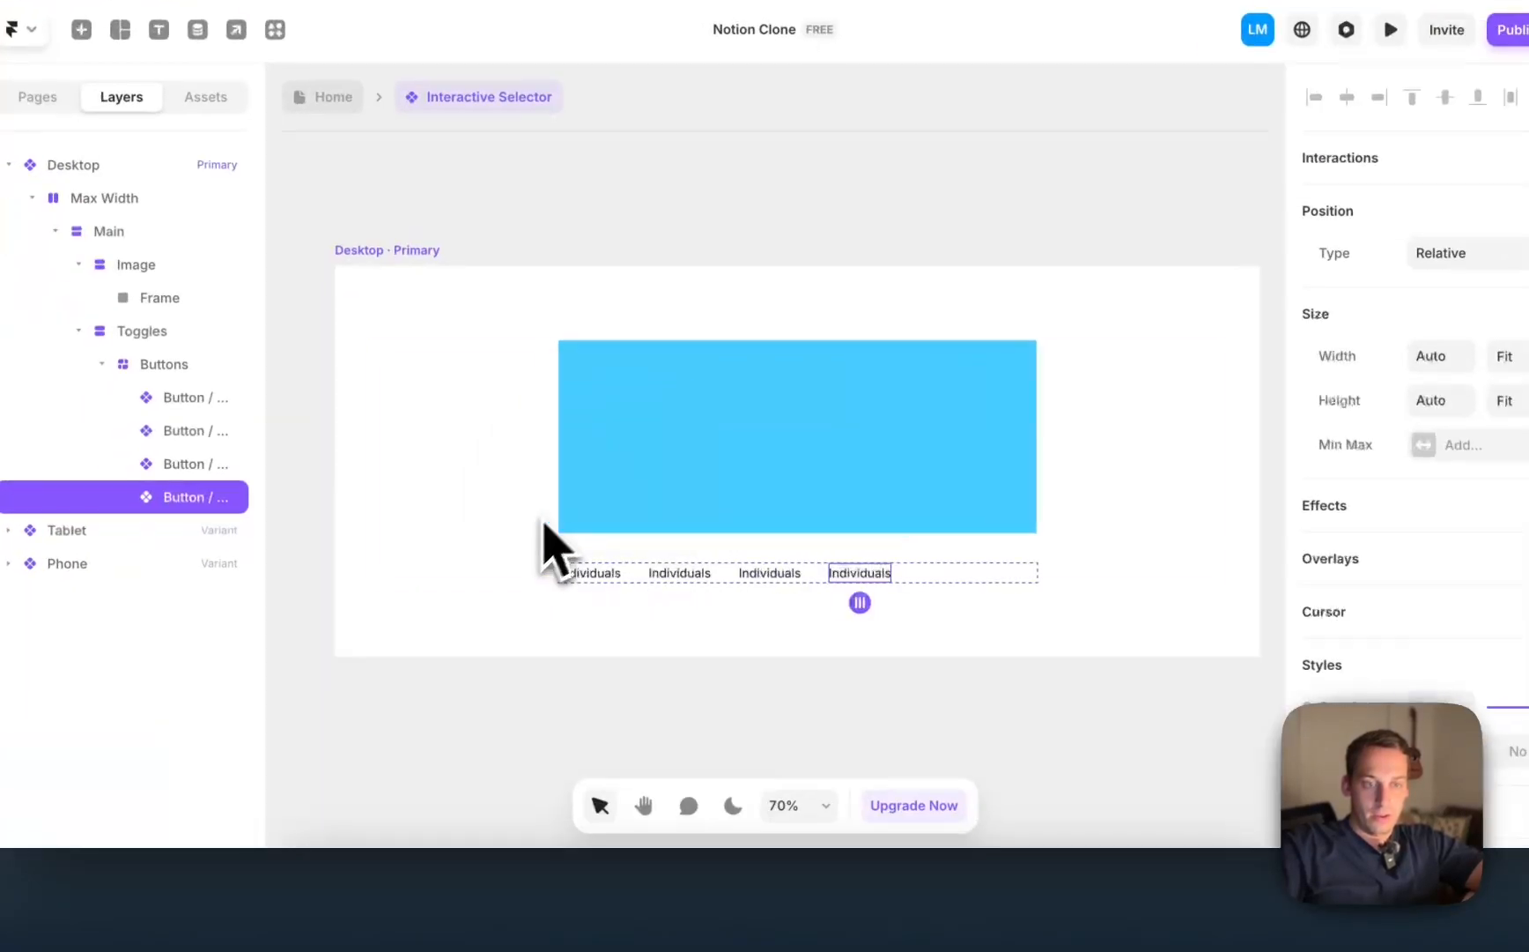
Step: Set the text of the first button in the Buttons stack to "Wiki"
click(592, 573)
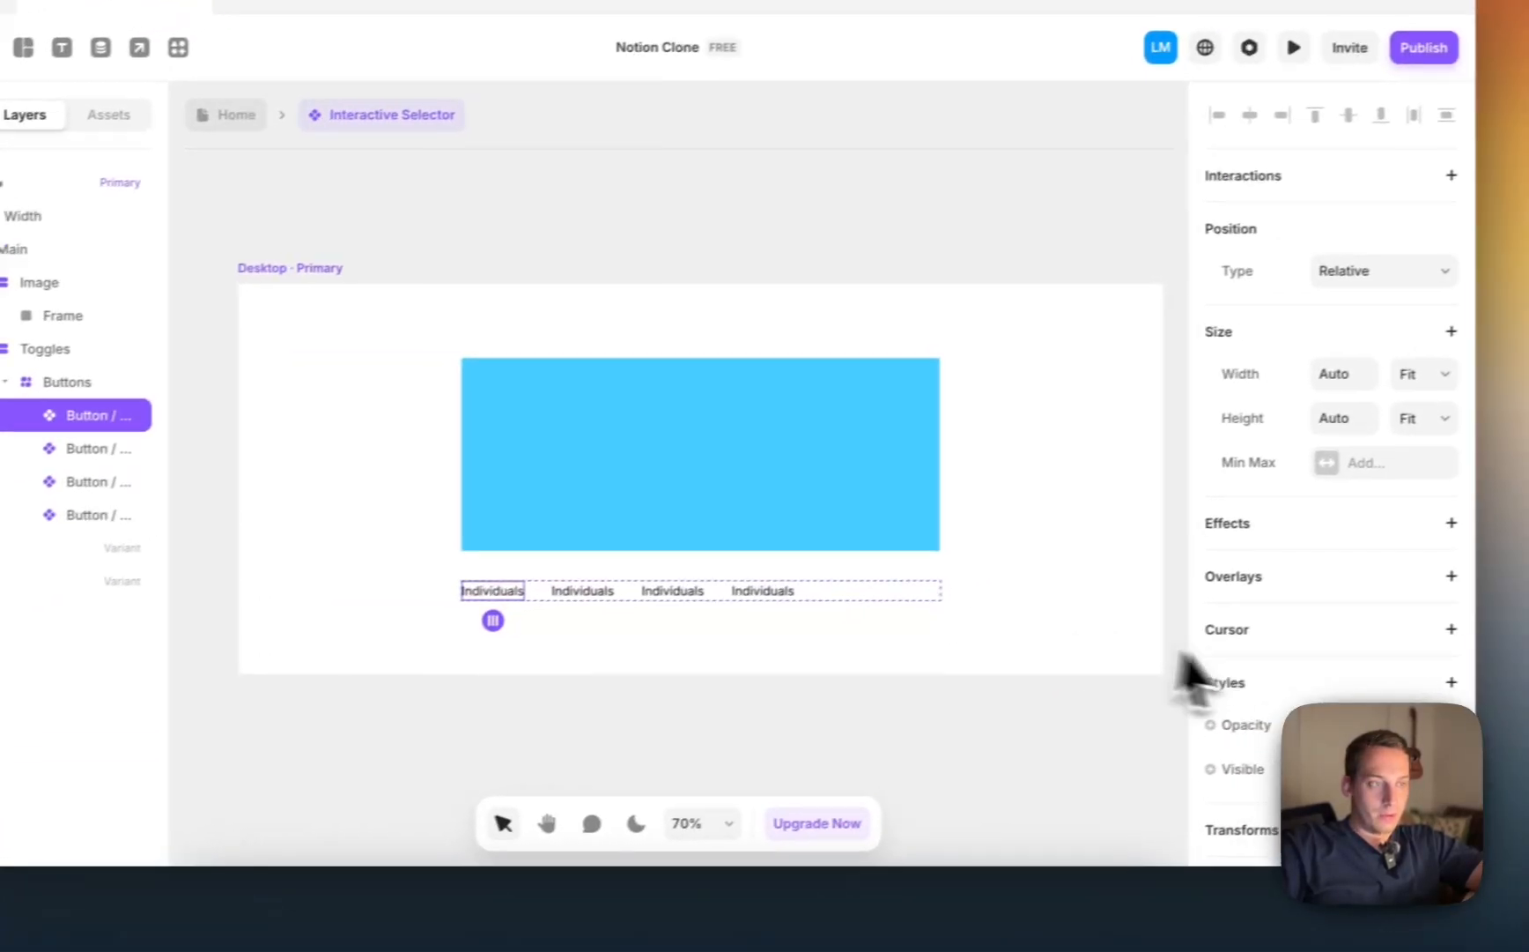
scroll(1251, 678, down, 5)
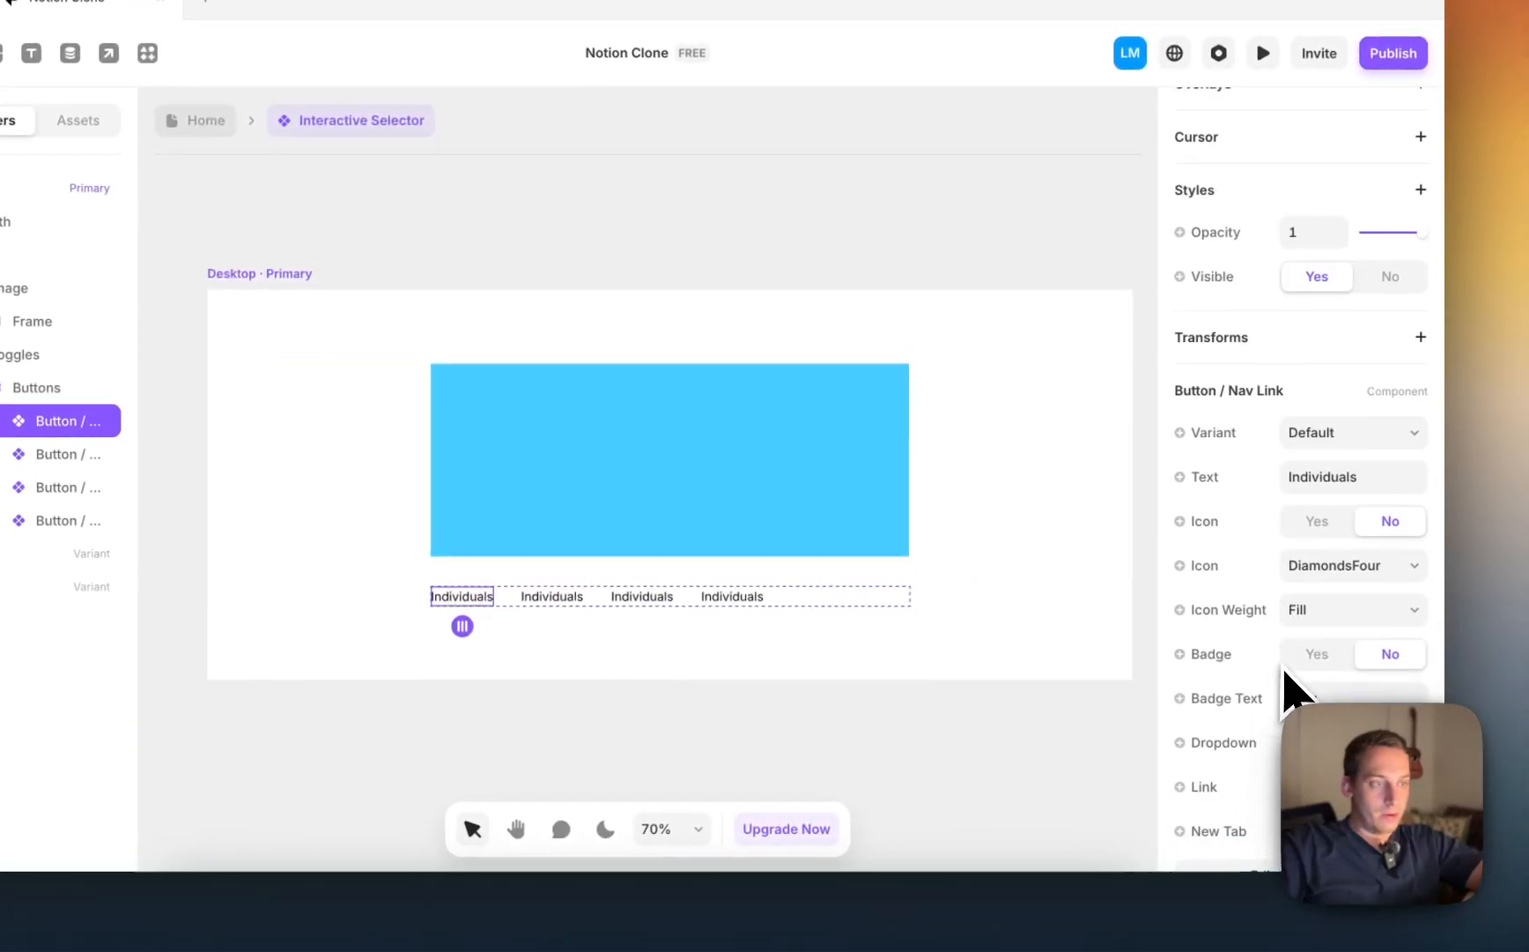
click(1353, 470)
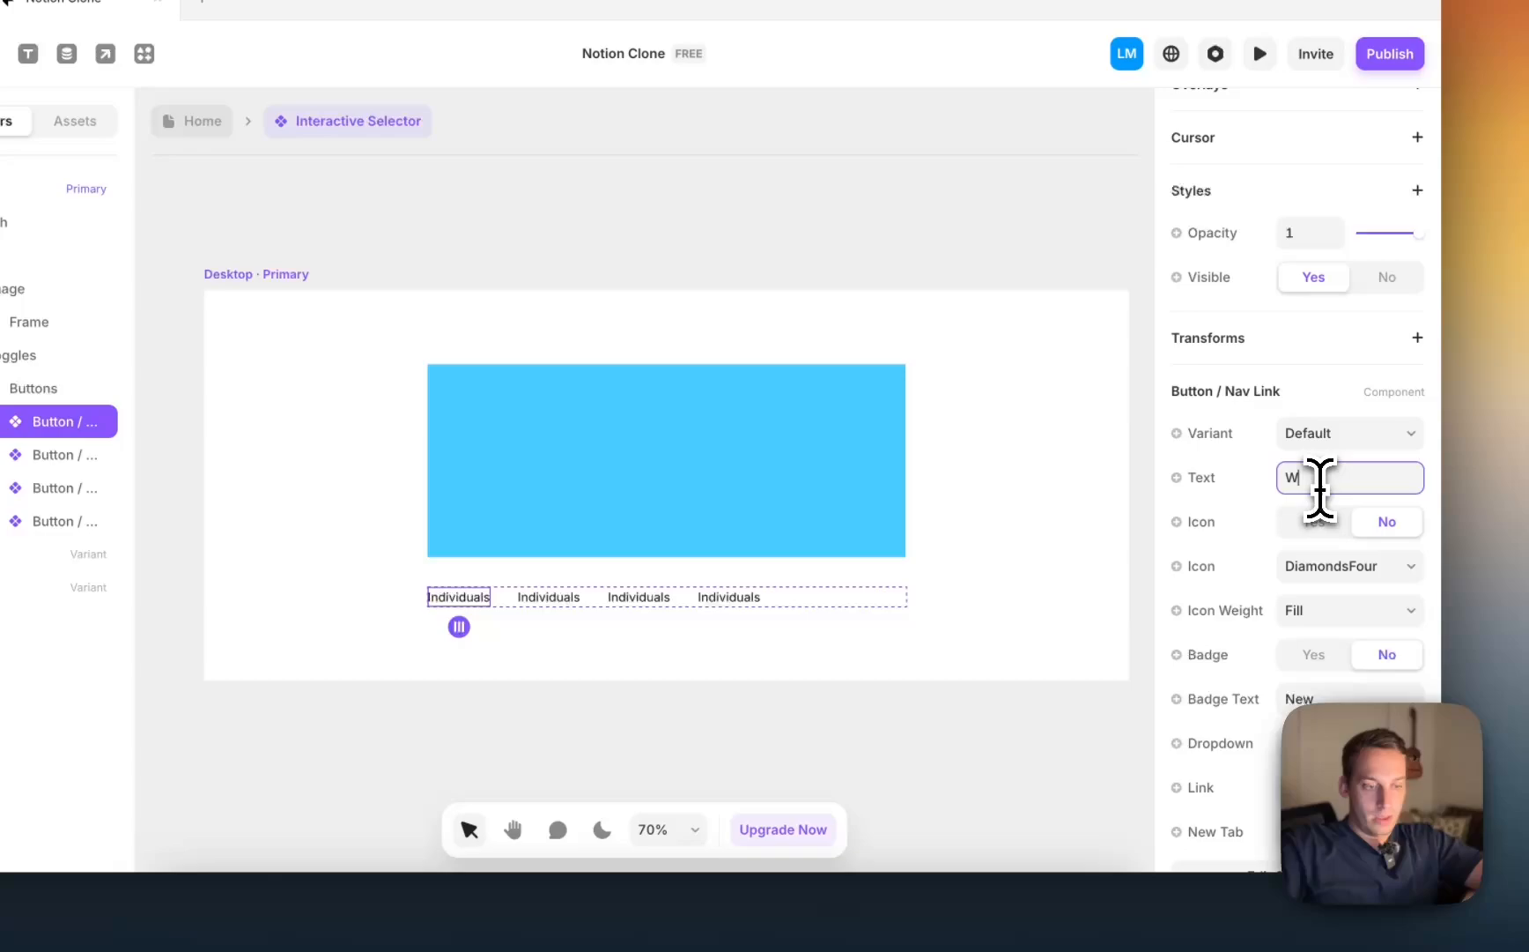
text(Wik)
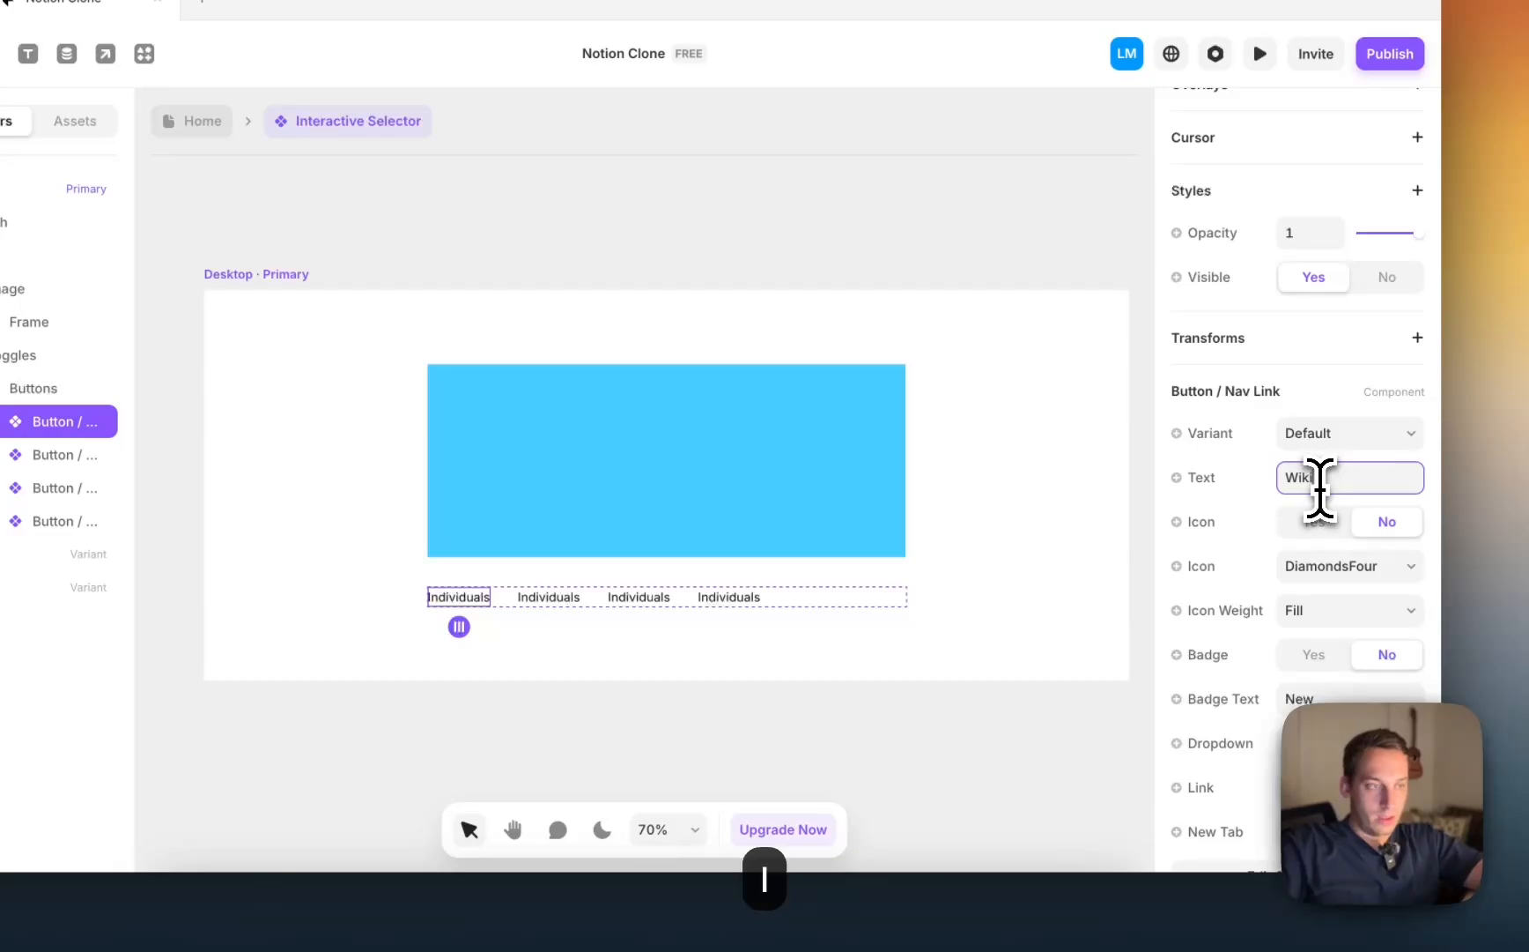
text(i)
Step: Delete the three remaining Individuals buttons from the Buttons stack
click(512, 598)
shift+click(602, 600)
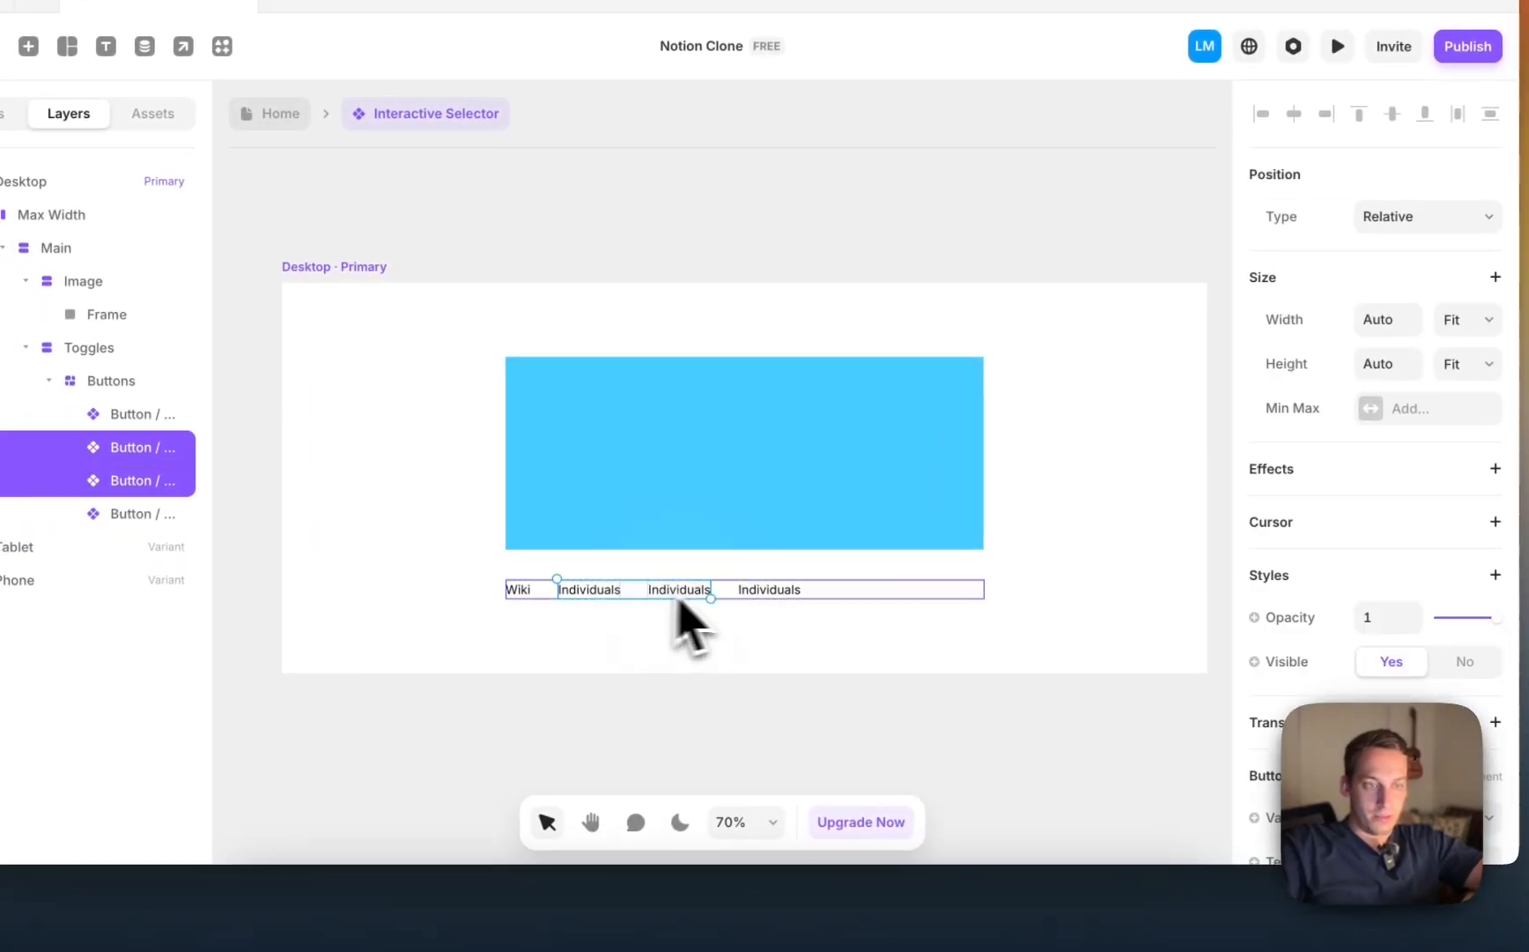
shift+click(754, 599)
key(BackSpace)
Step: Show the icon on the Wiki button and change it to an open book icon
click(516, 588)
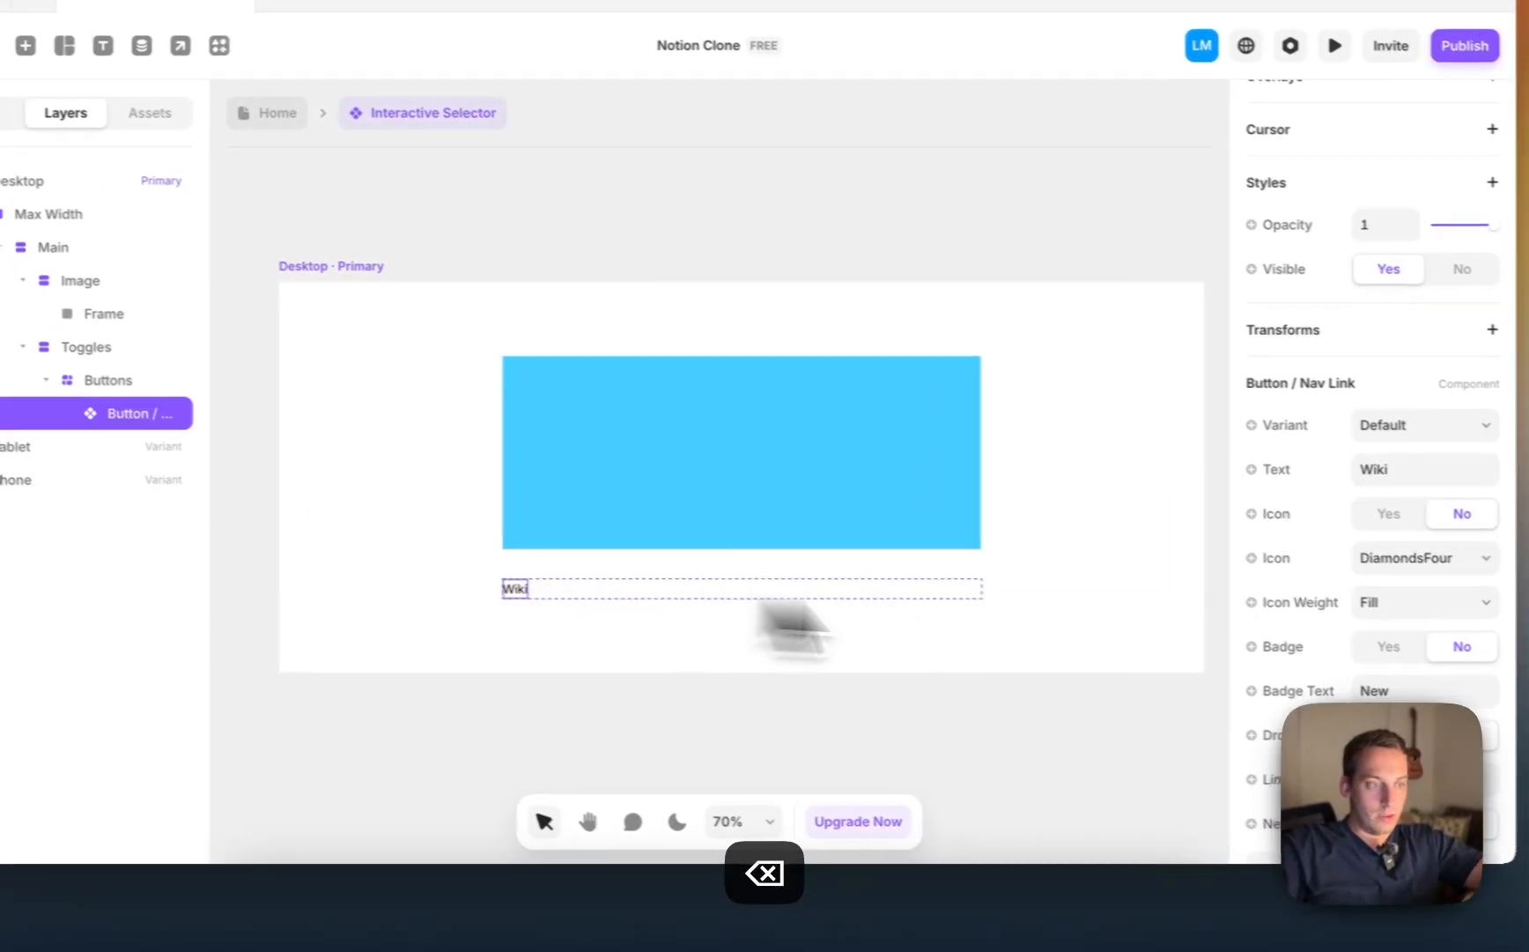
scroll(1242, 705, down, 3)
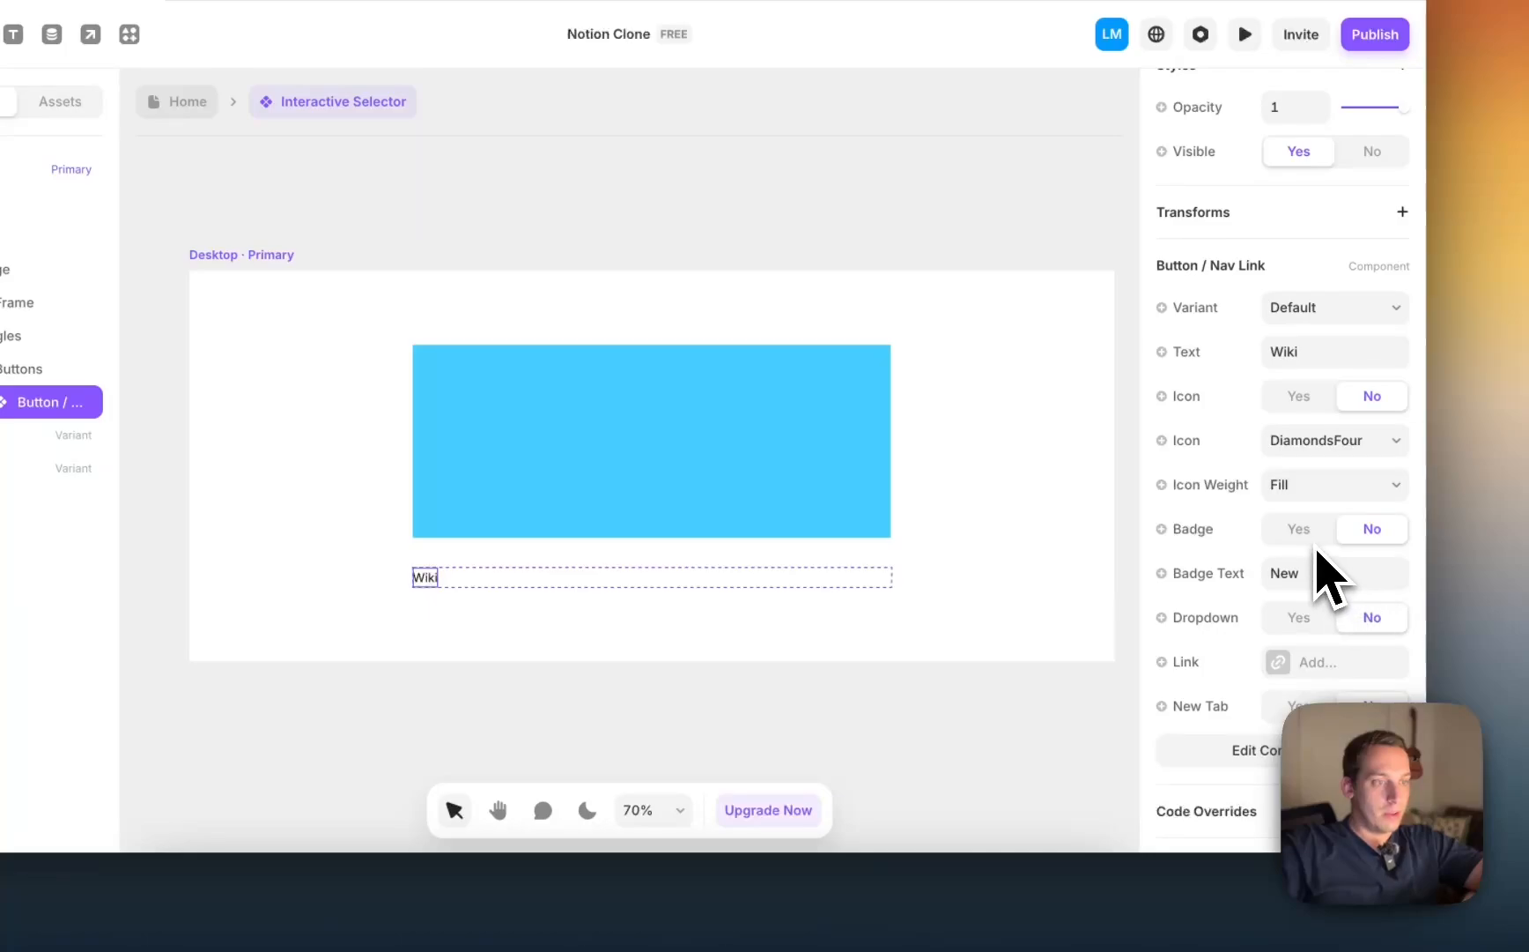
click(1302, 392)
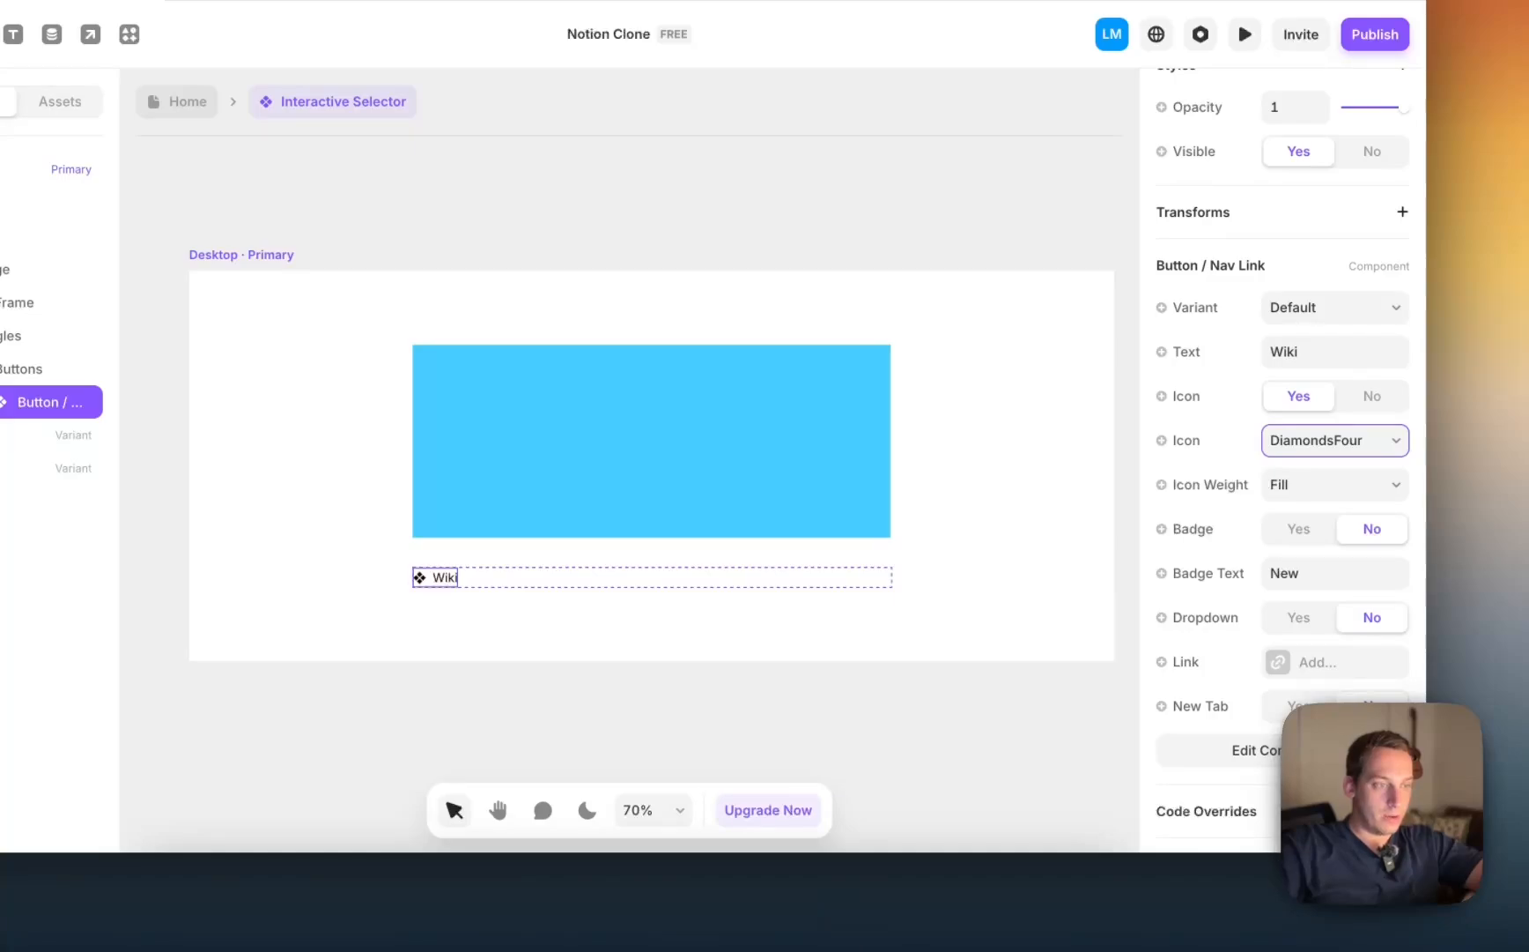
click(1294, 742)
click(631, 691)
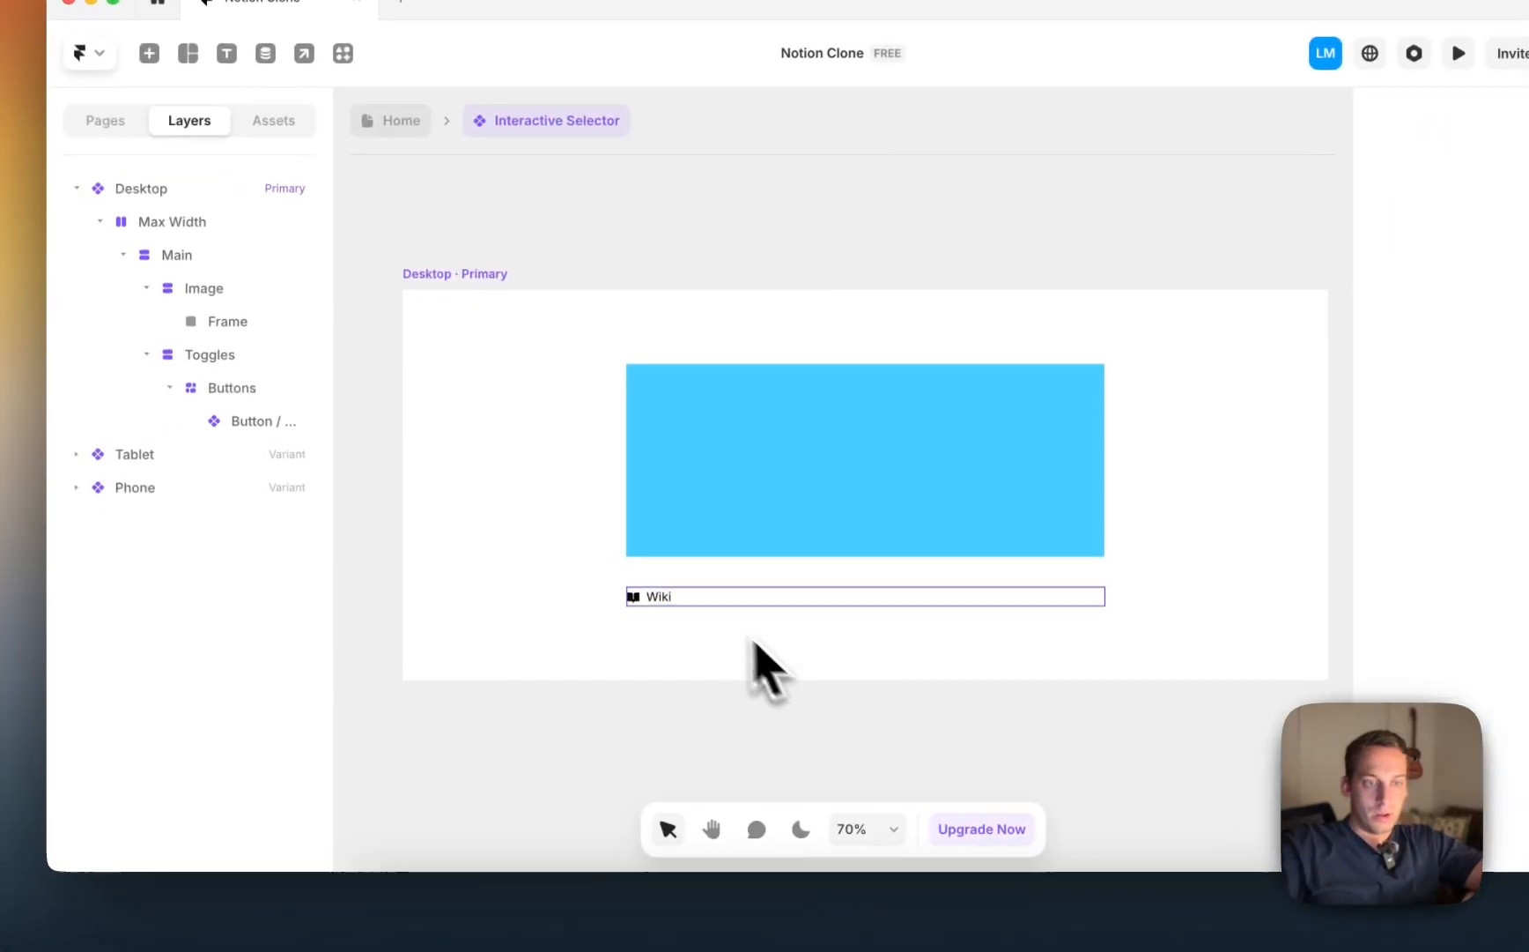
Step: Duplicate the Wiki button three times within the Buttons stack
click(671, 599)
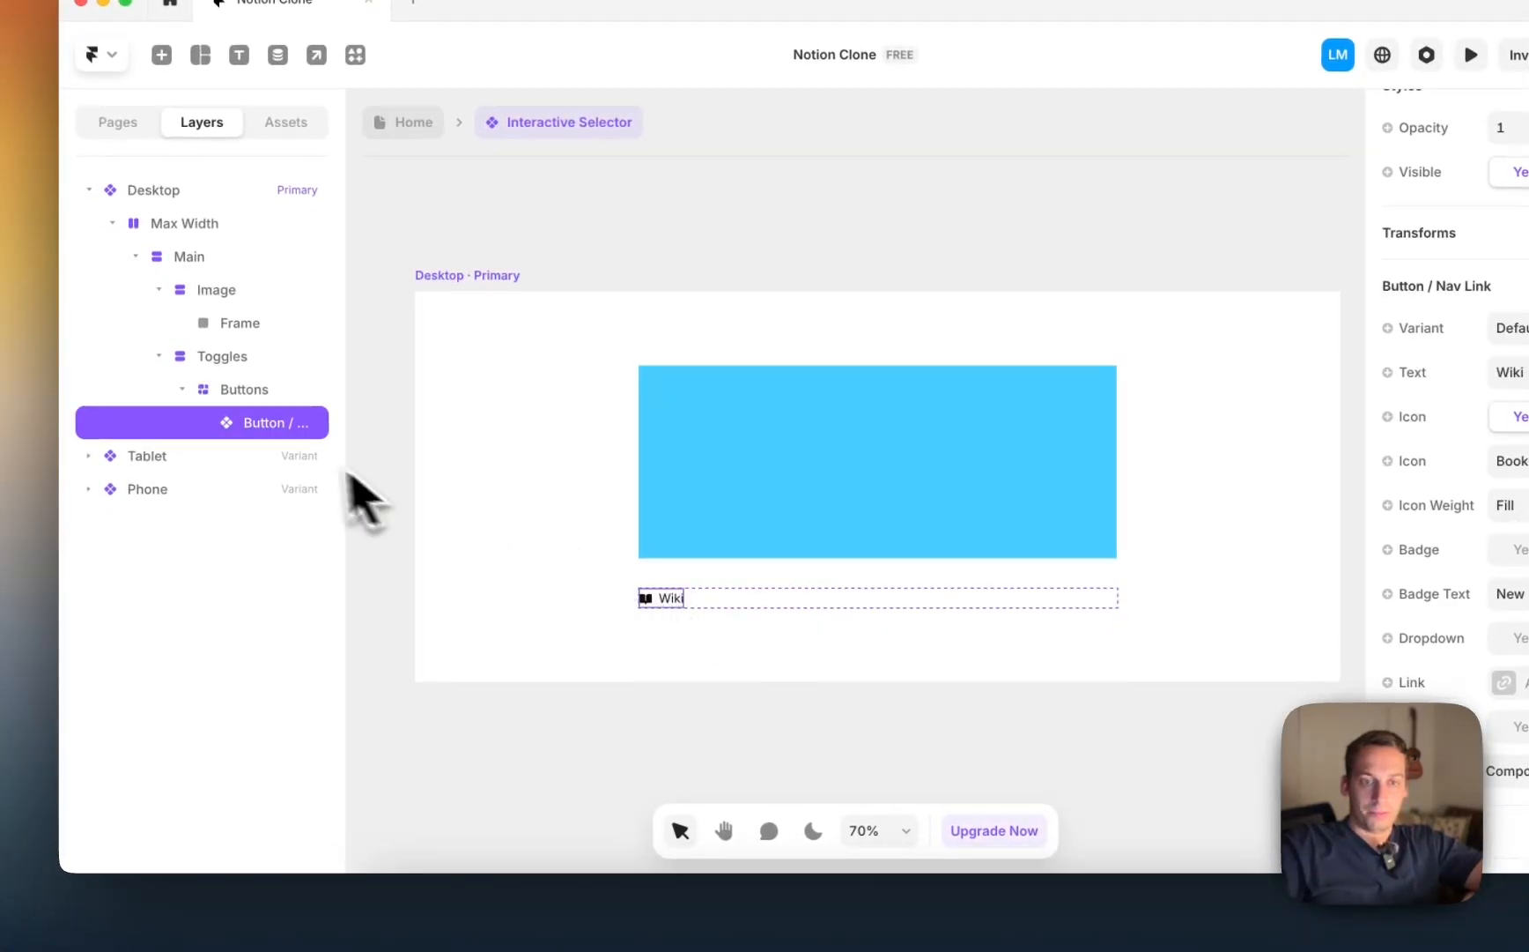
key(super+d)
key(super+d)
key(super+d)
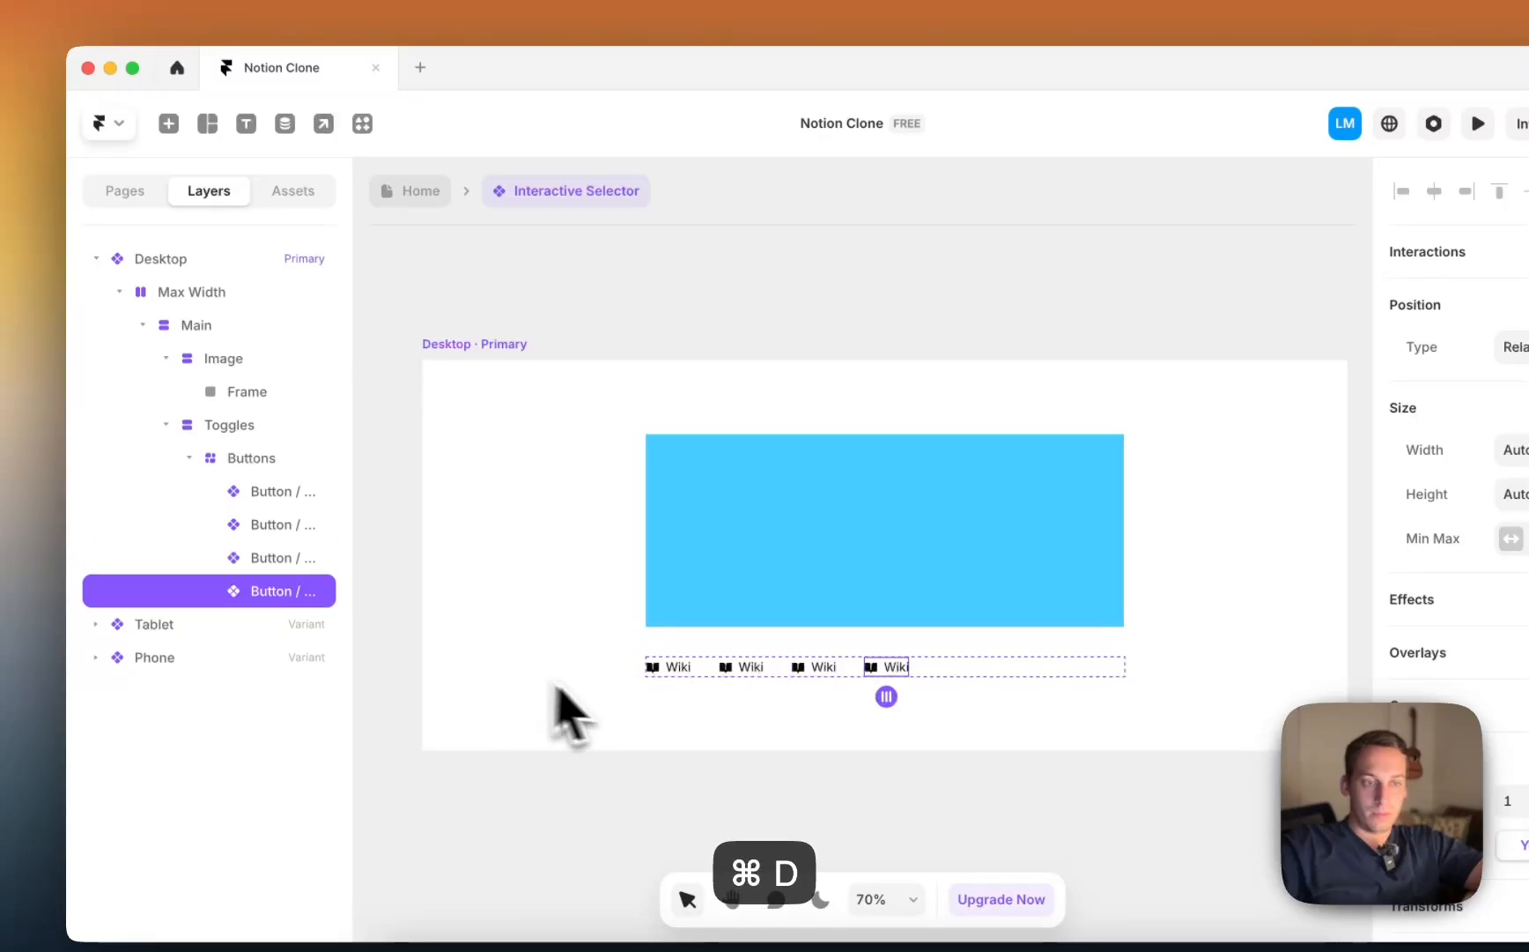
Step: Look into the Button / Nav Link component, return to Interactive Selector, and delete the three duplicate Wiki buttons
double_click(751, 674)
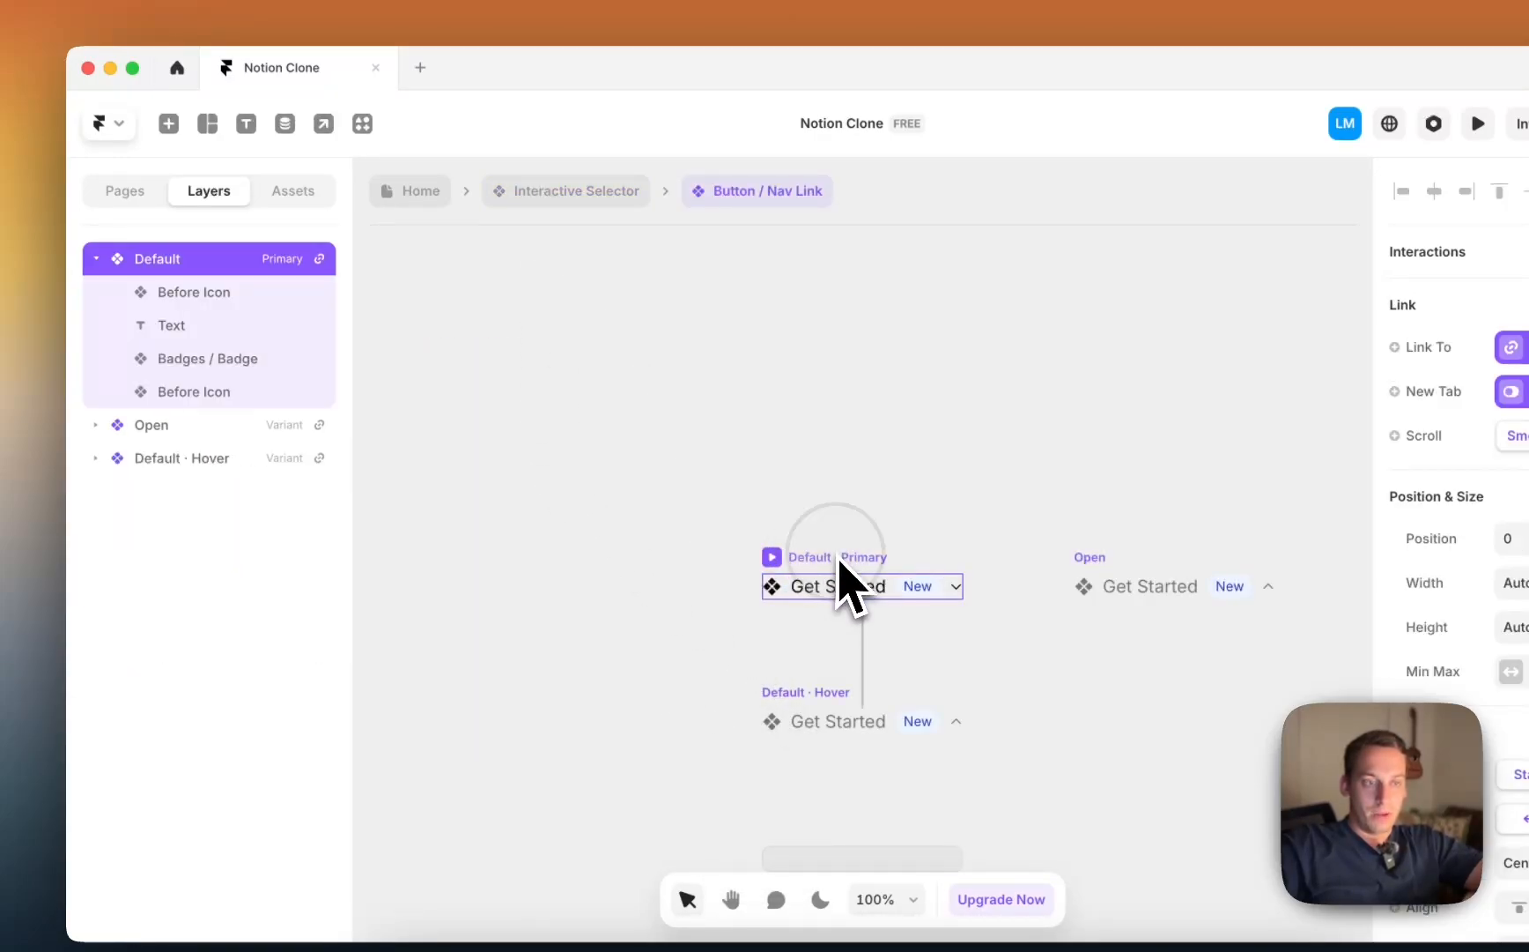
click(524, 190)
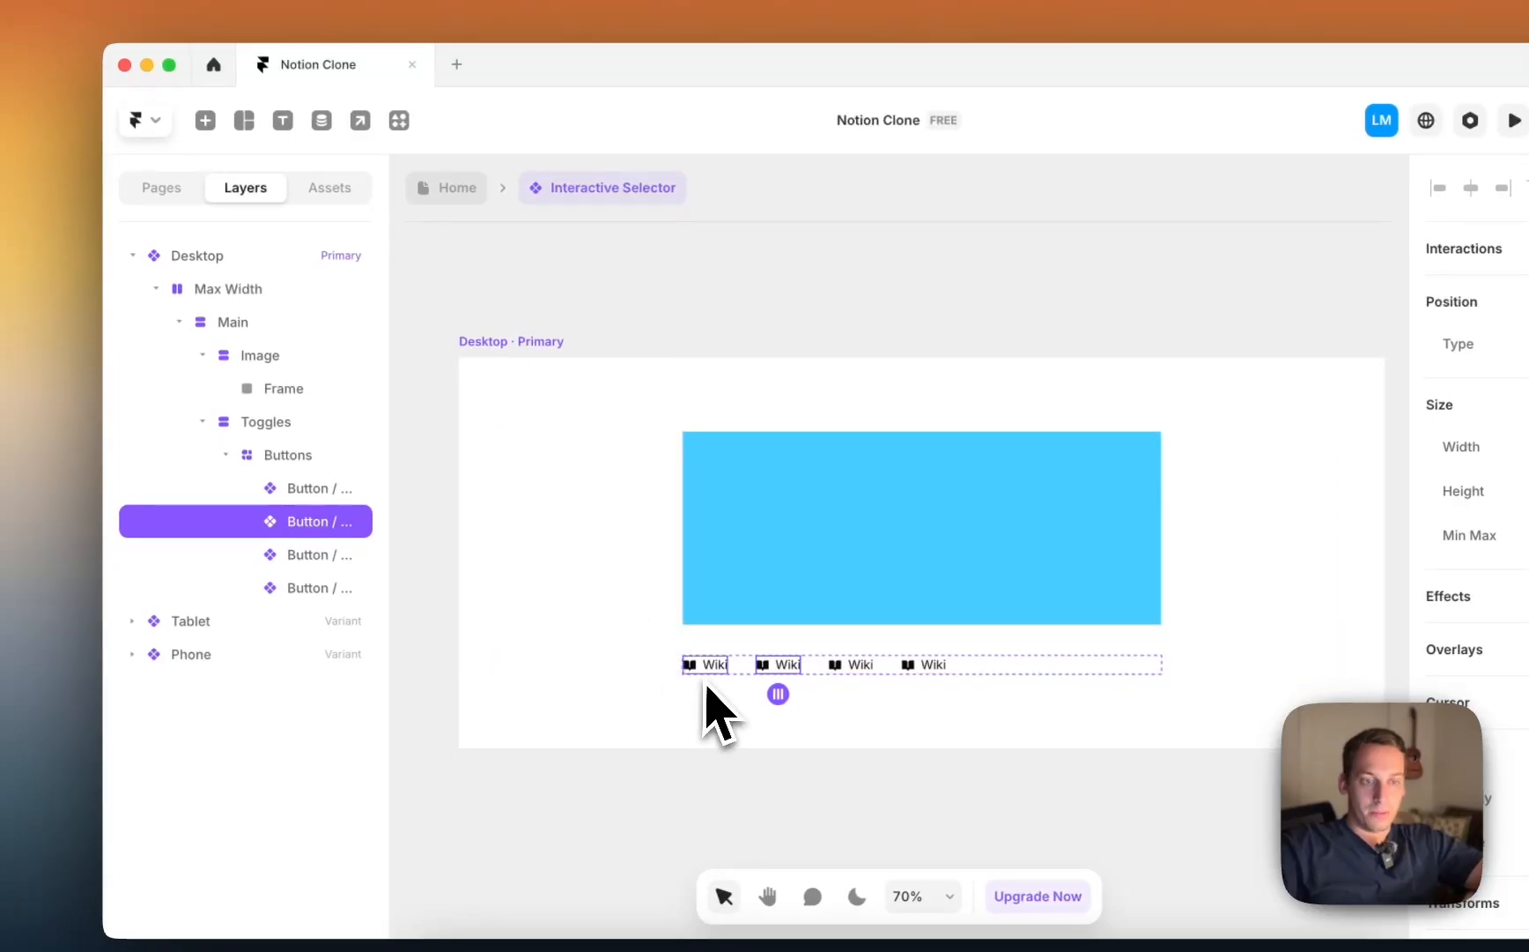
shift+click(319, 588)
key(BackSpace)
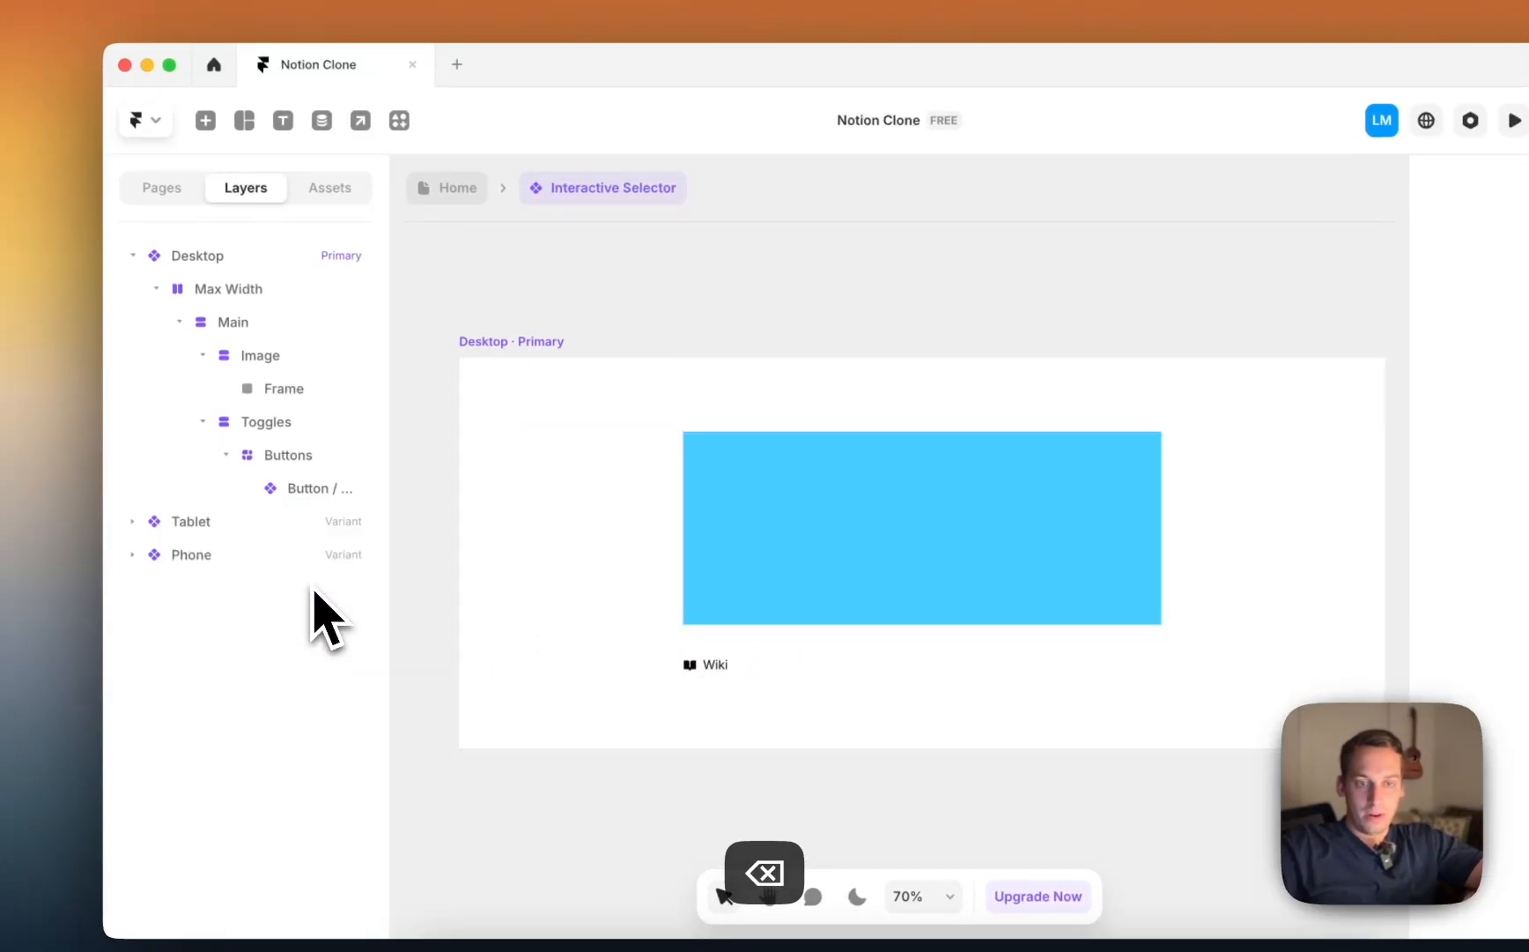
Step: Detach the Wiki button from its Button / Nav Link component and create a new component from it named "Toggle"
right_click(296, 494)
click(396, 301)
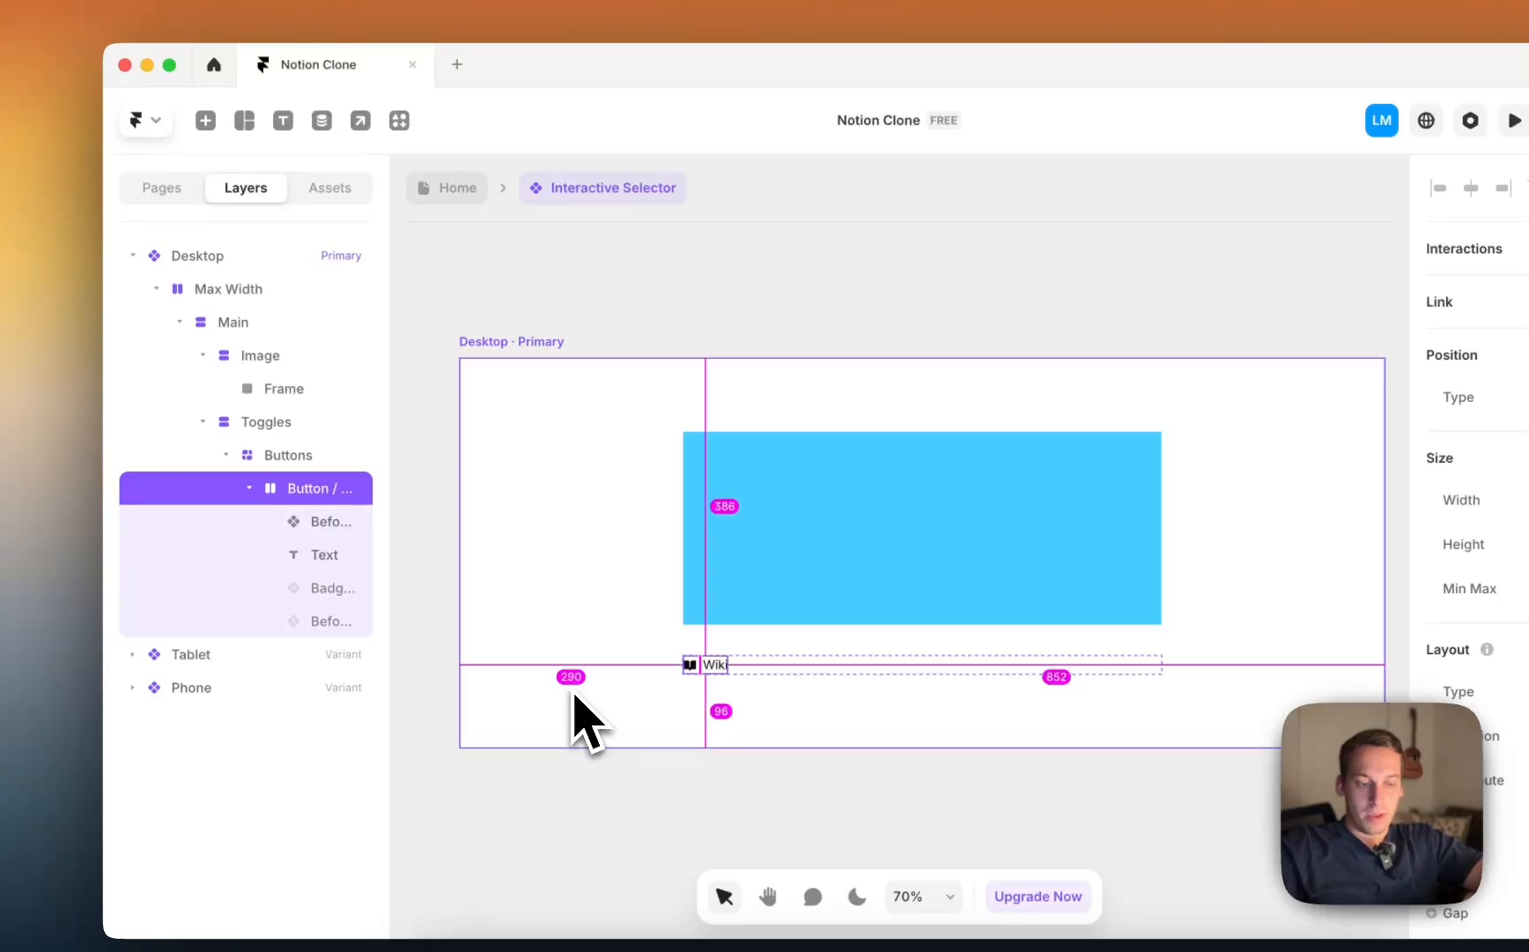
key(super+alt+k)
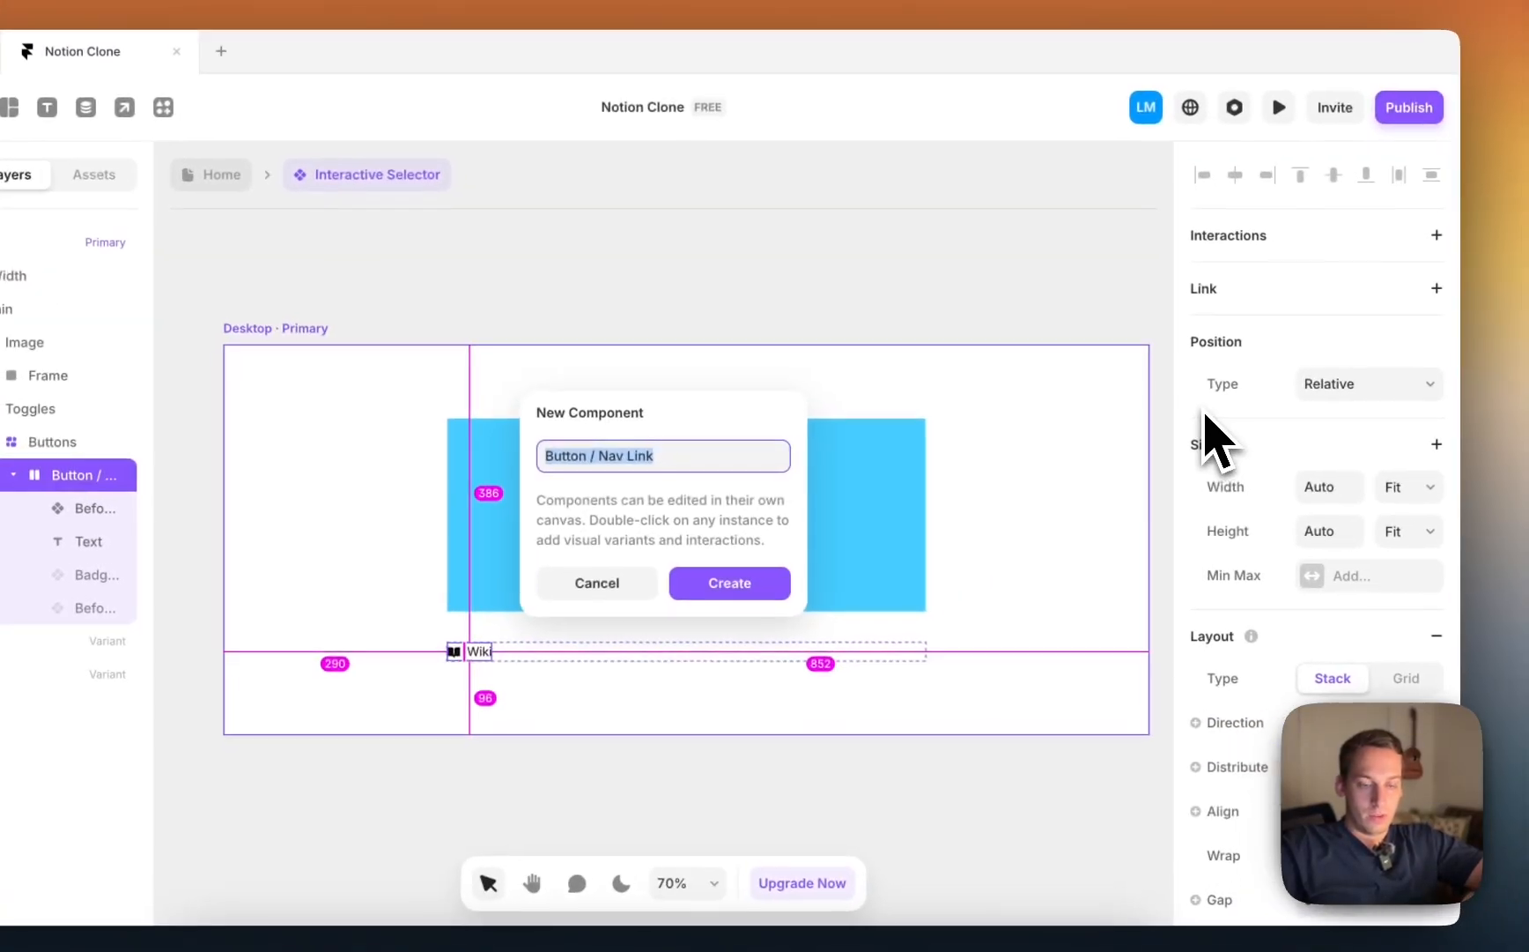
key(BackSpace)
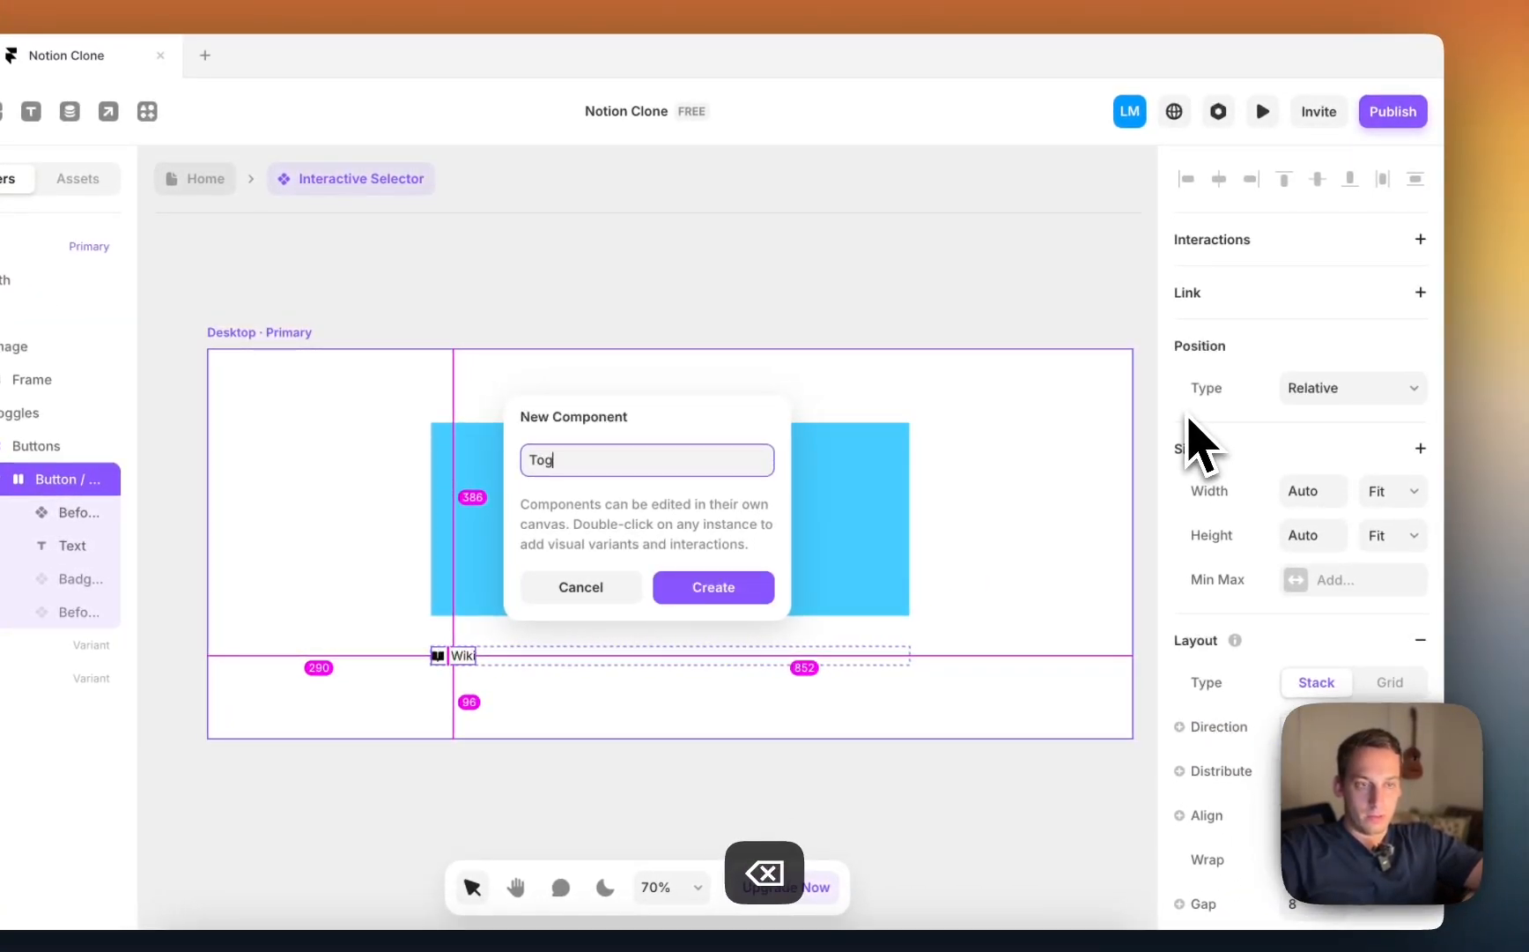
key(Return)
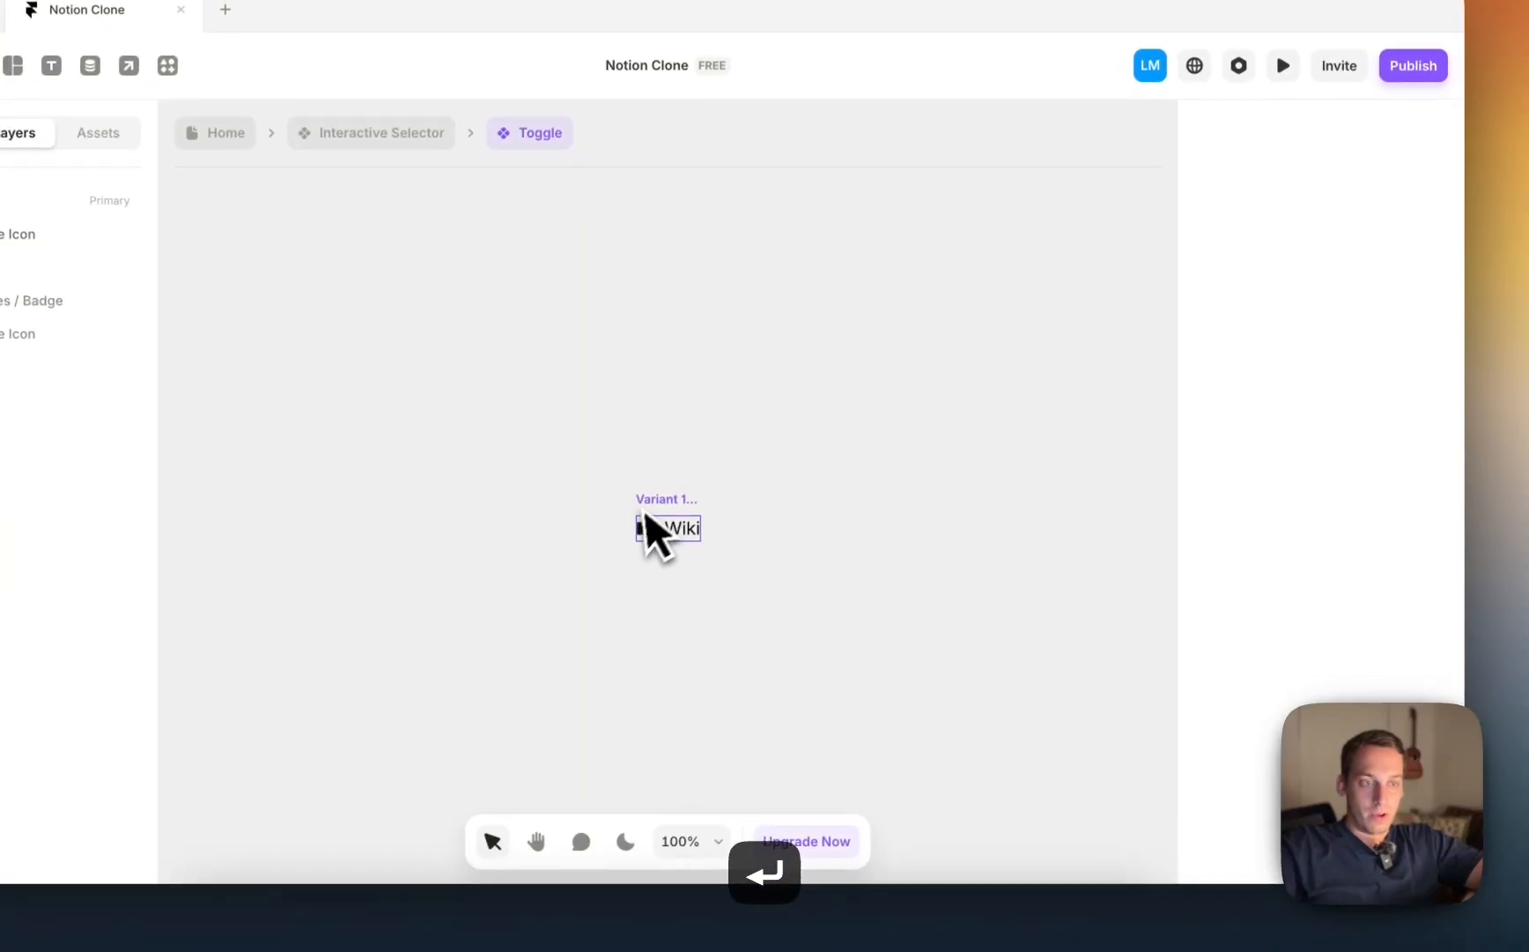
Step: Select the Toggle component's primary variant, examine the Wikis toggle's styling on the Notion website in Chrome, and return to Framer
click(650, 574)
scroll(1271, 712, down, 5)
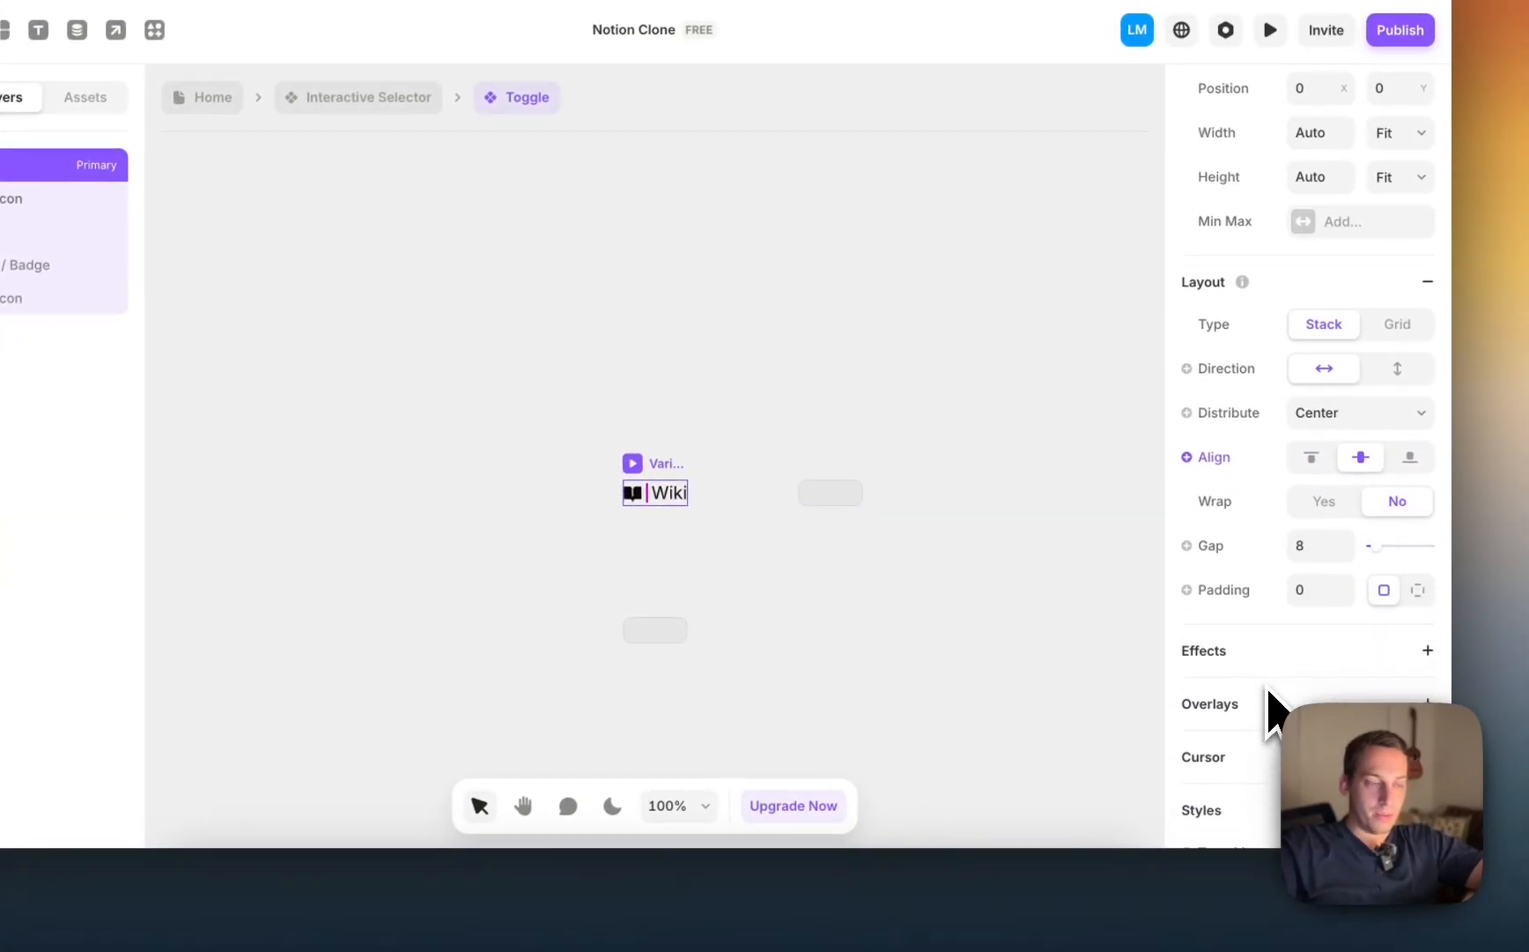
scroll(1291, 683, up, 1)
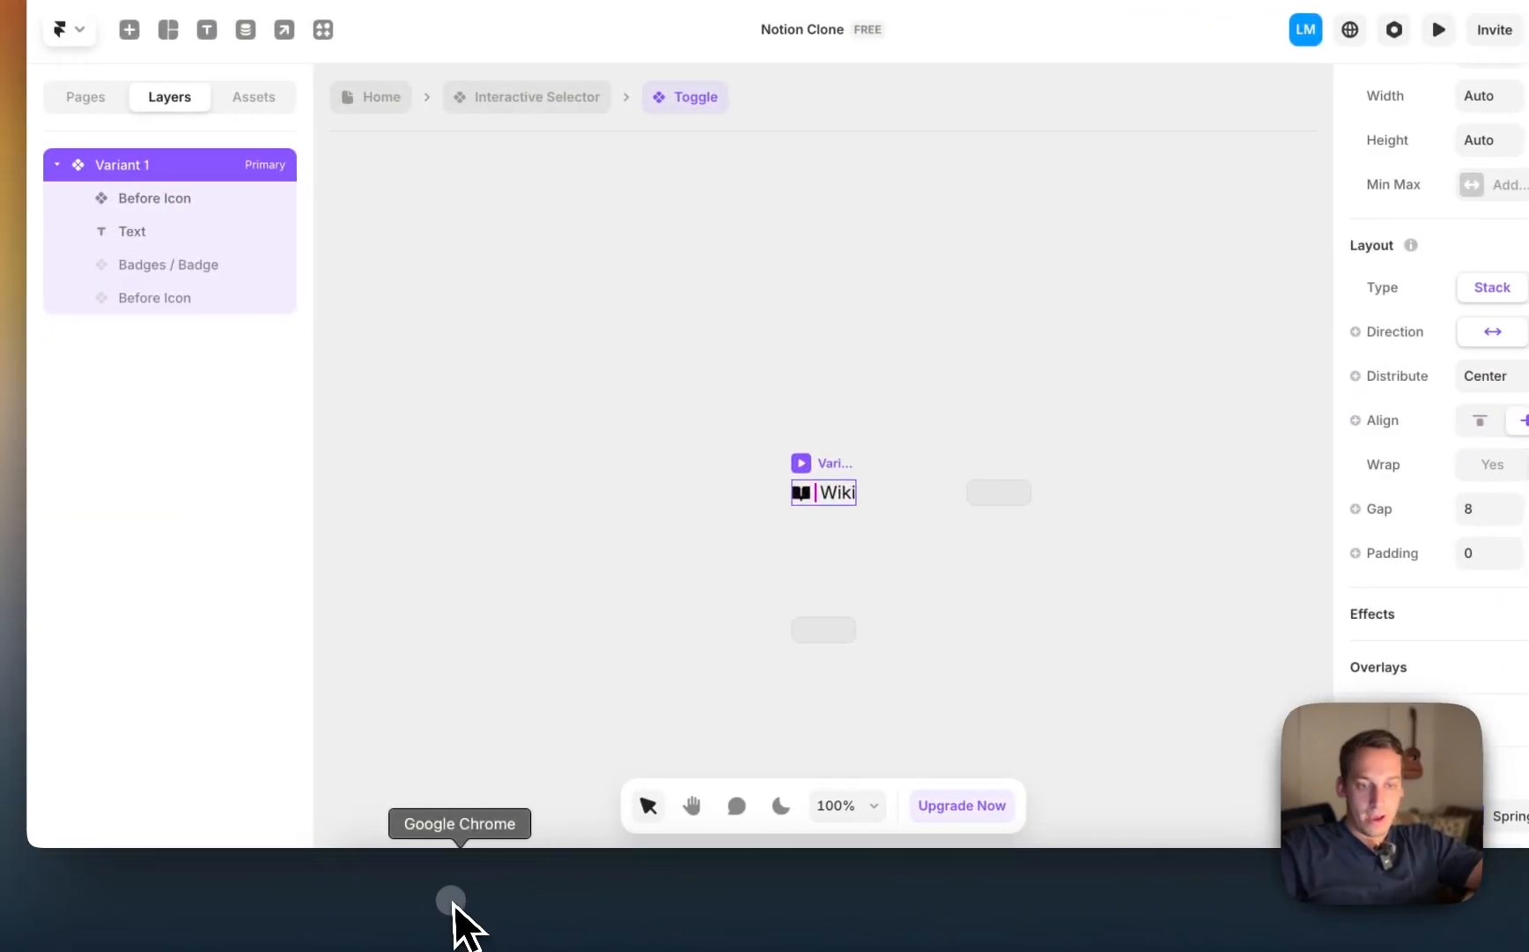
click(450, 921)
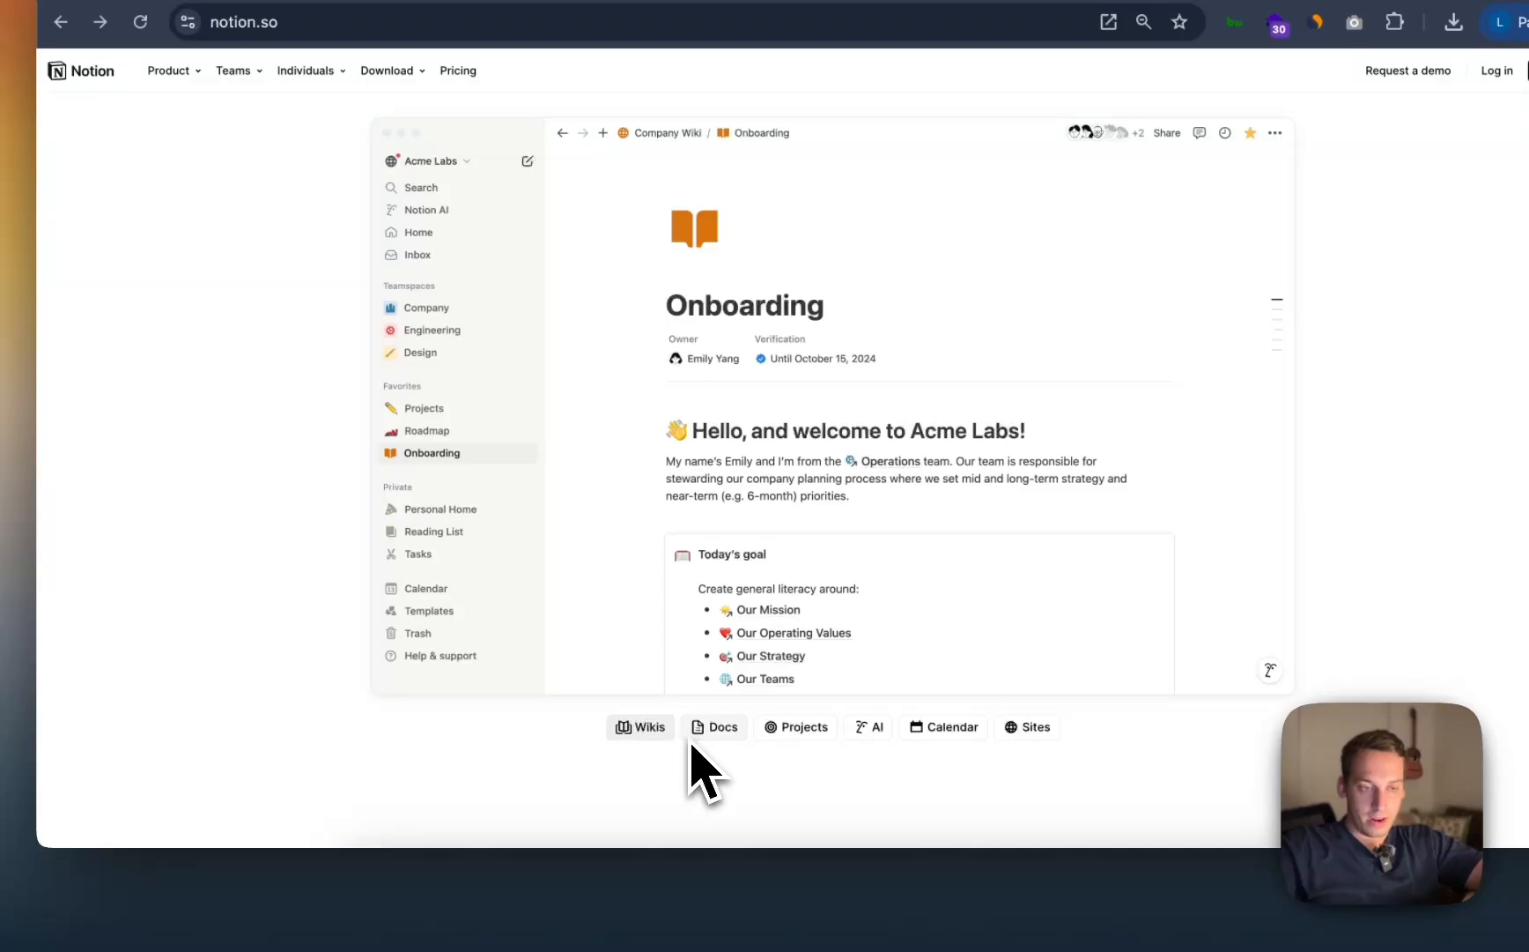
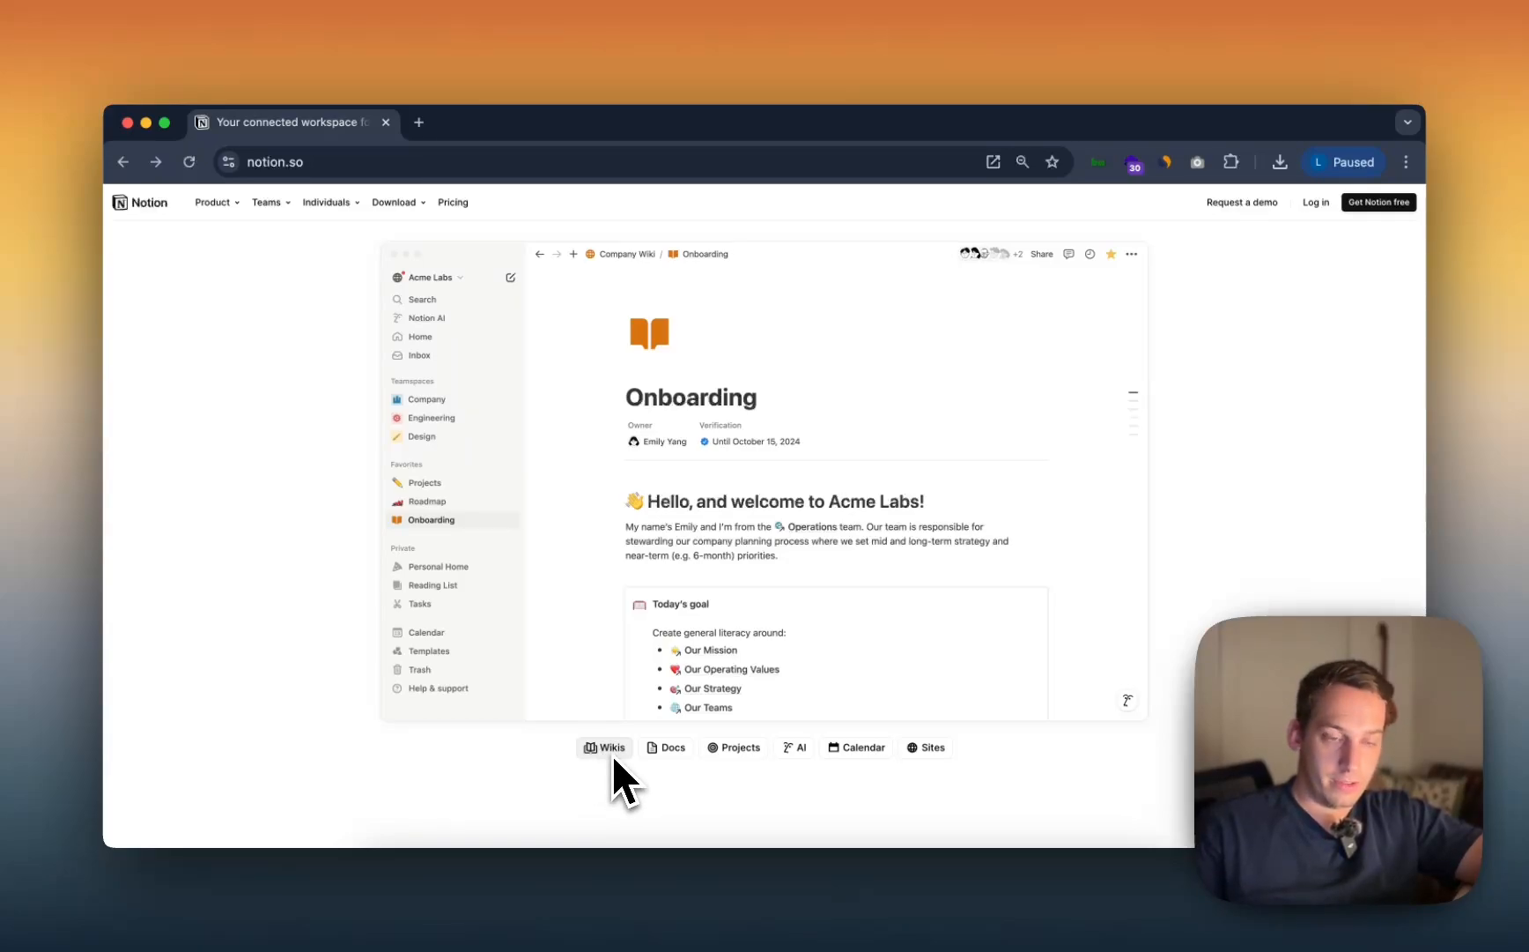
key(ctrl+Up)
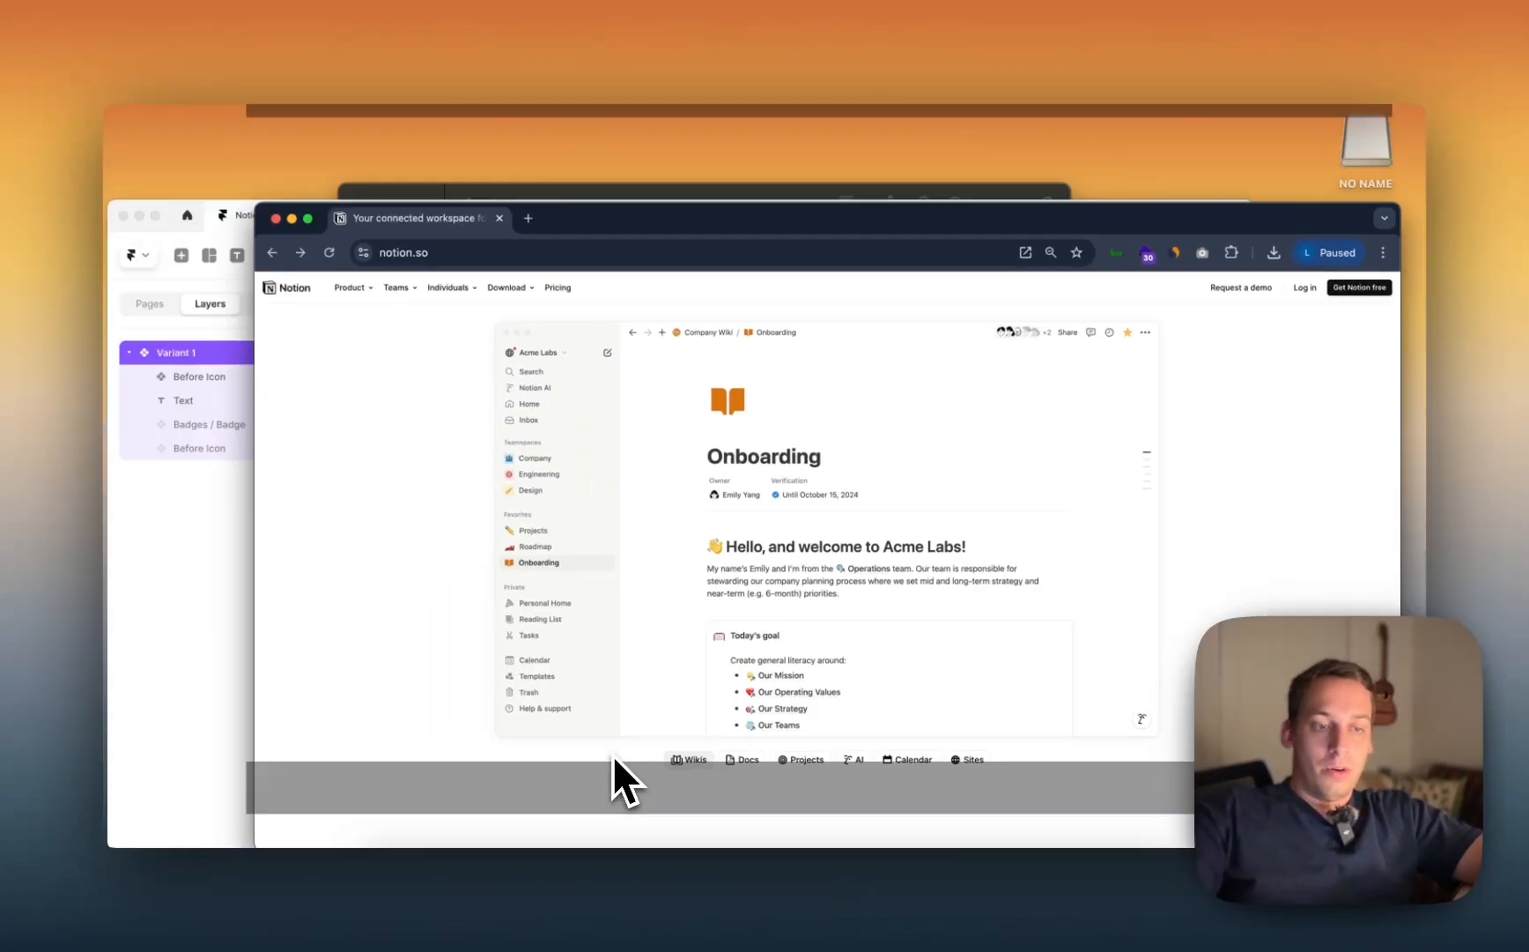
click(561, 705)
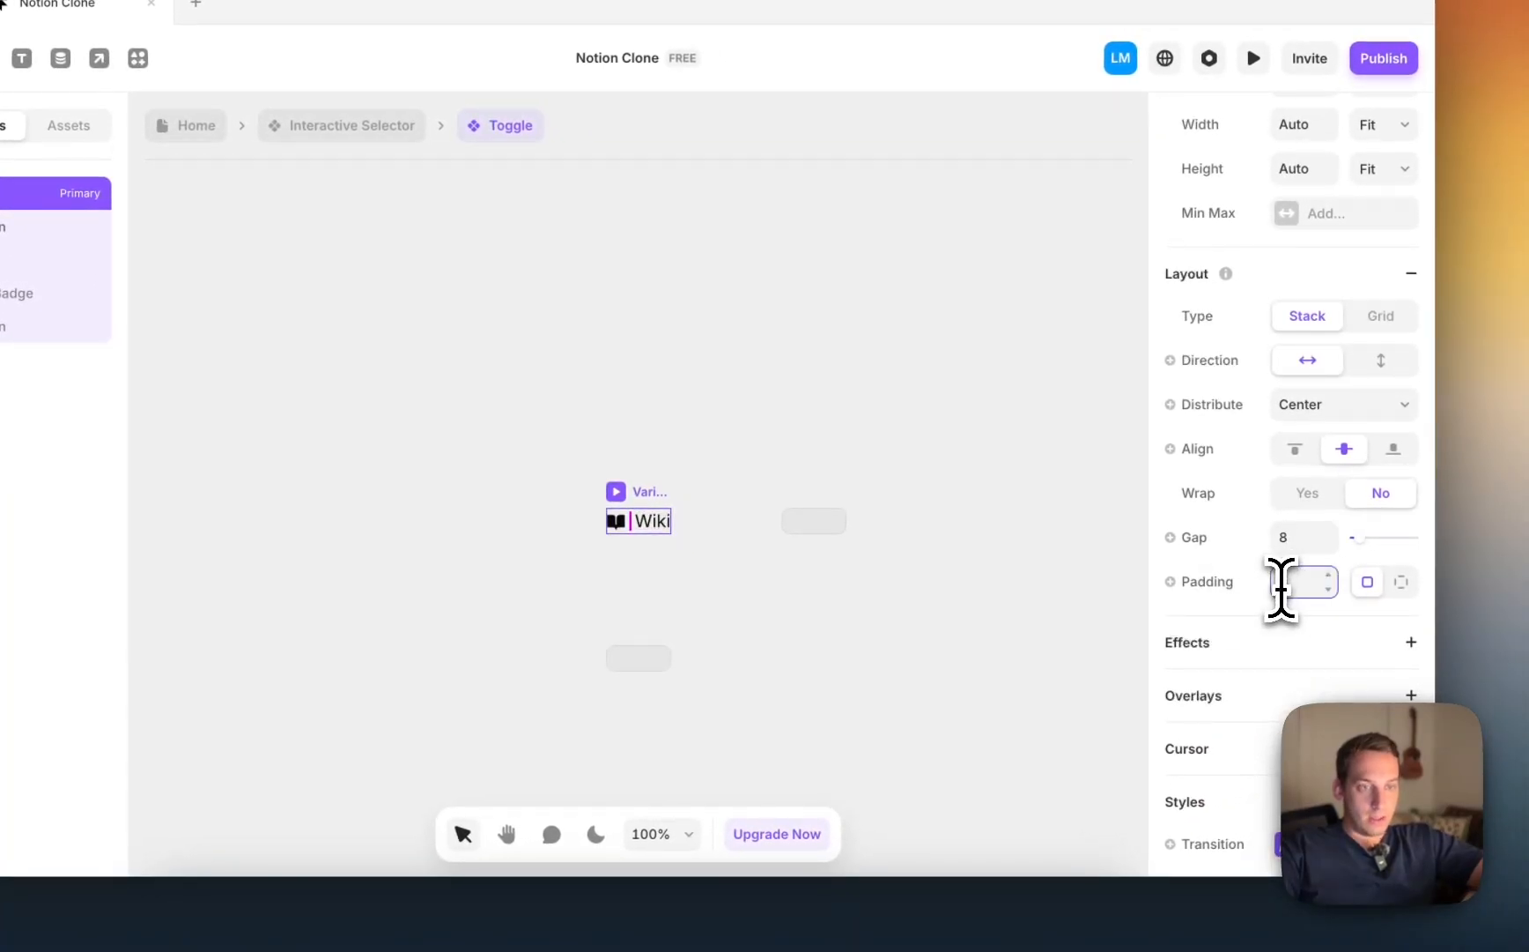
Step: Set the Toggle primary variant's padding to 10 and add a solid #222222 border with reduced opacity
key(shift+Up)
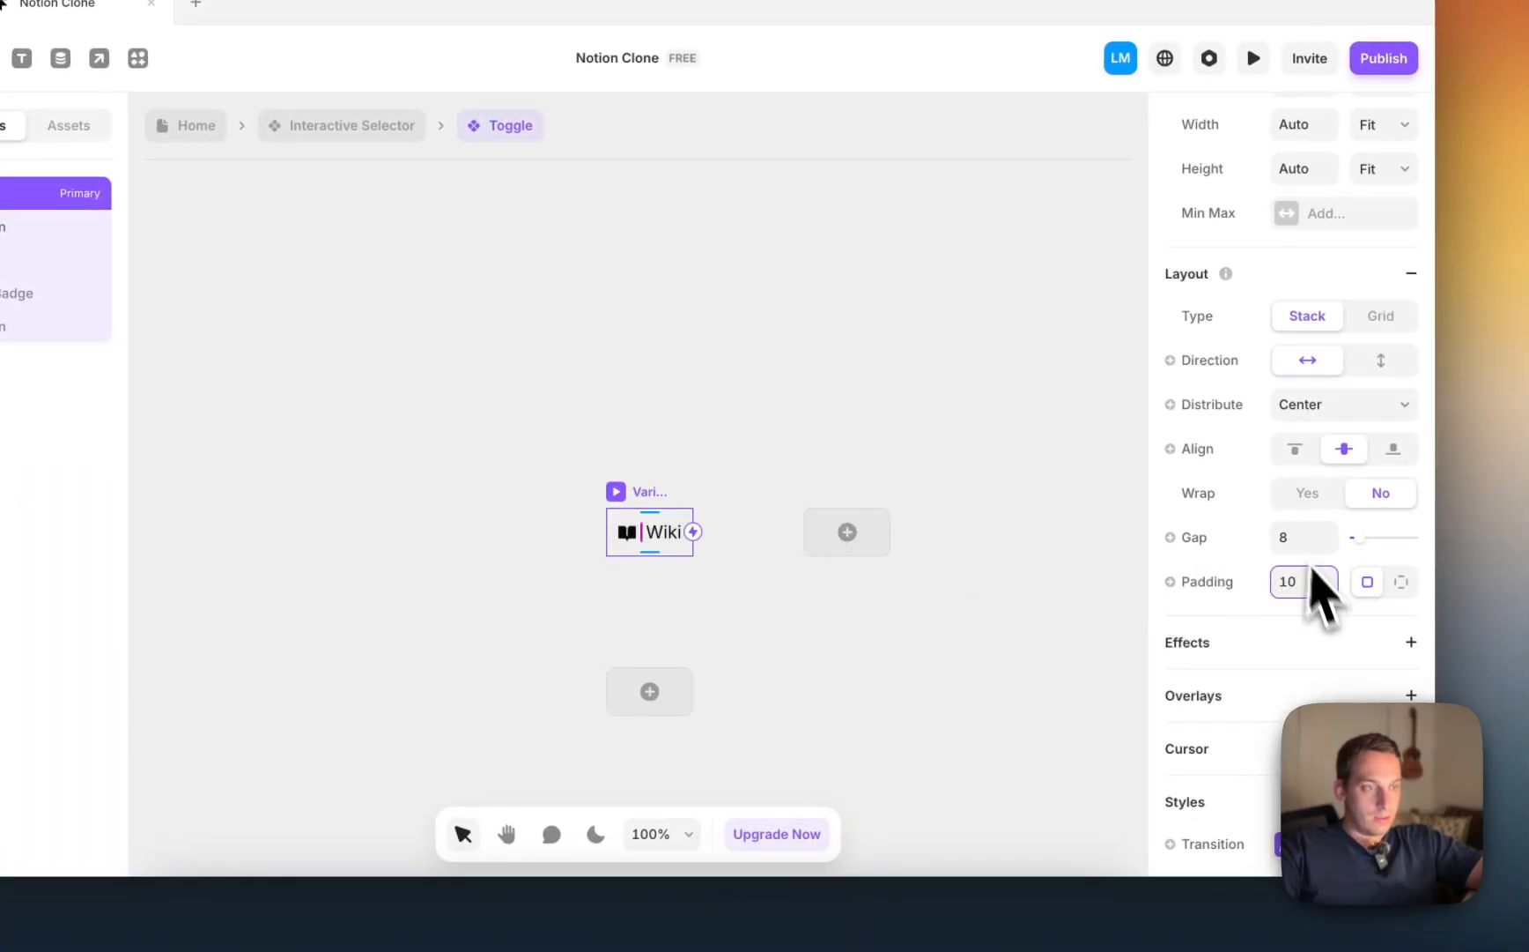
scroll(1352, 630, down, 6)
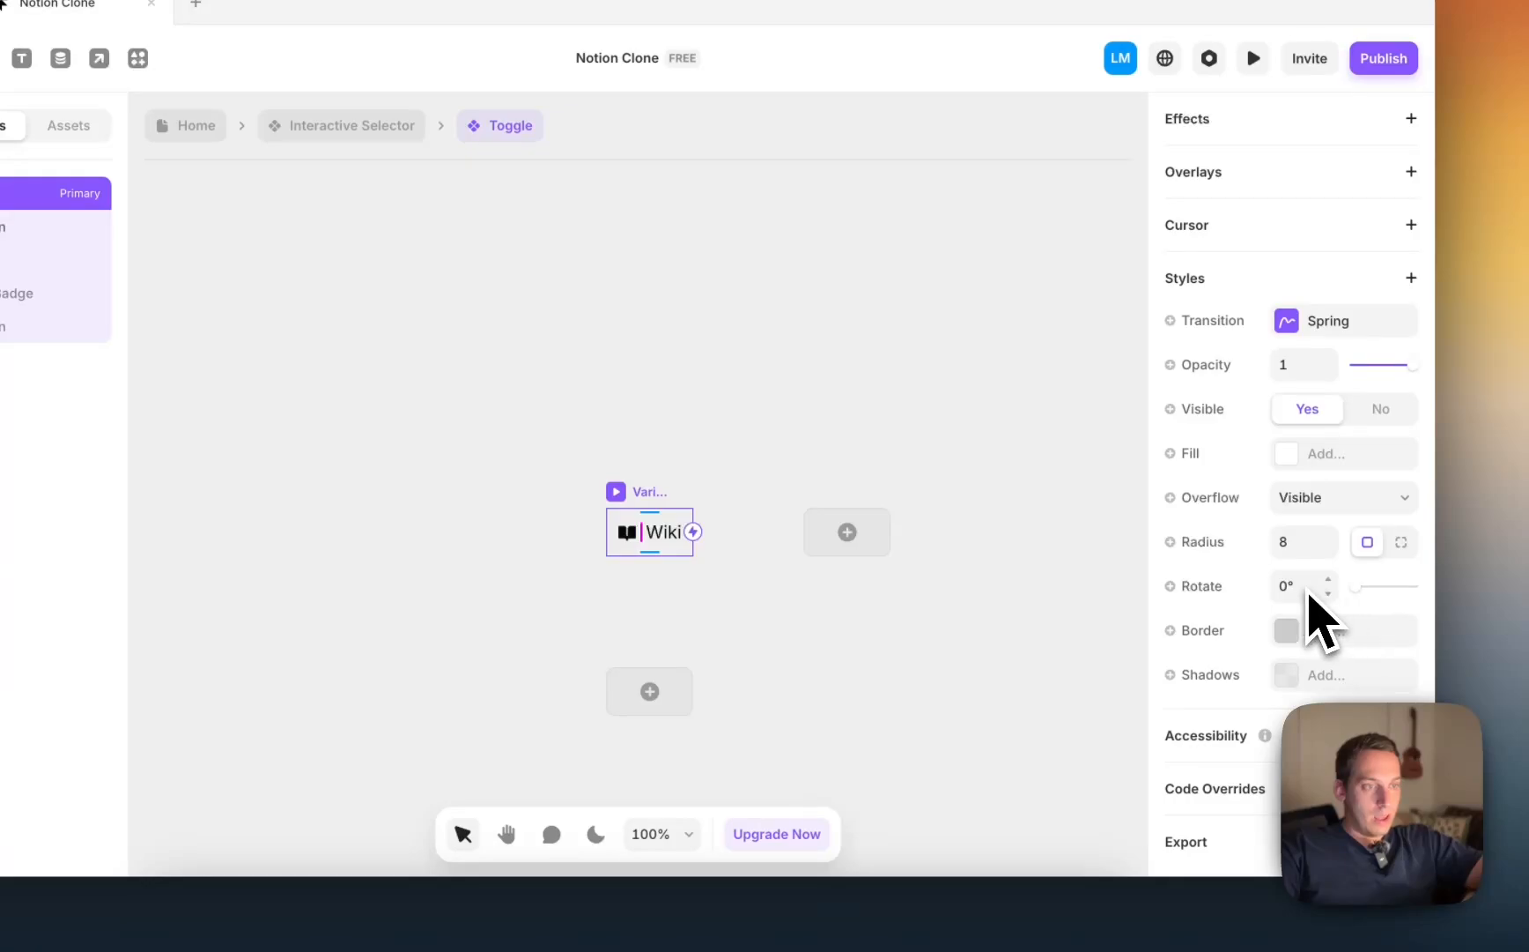
click(1295, 631)
click(1002, 686)
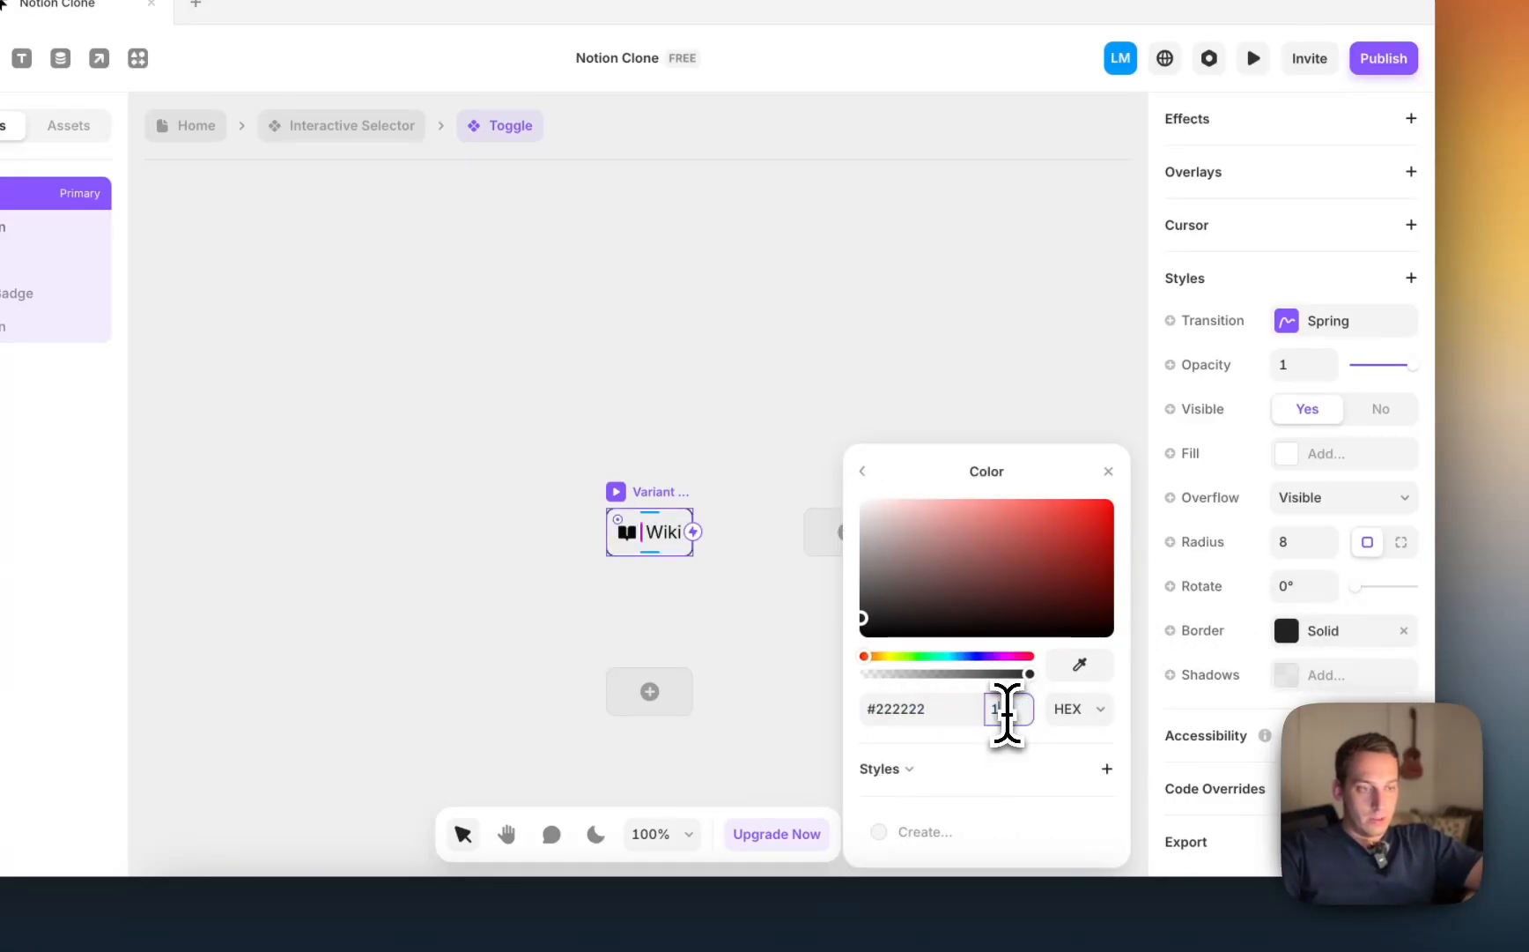
click(690, 393)
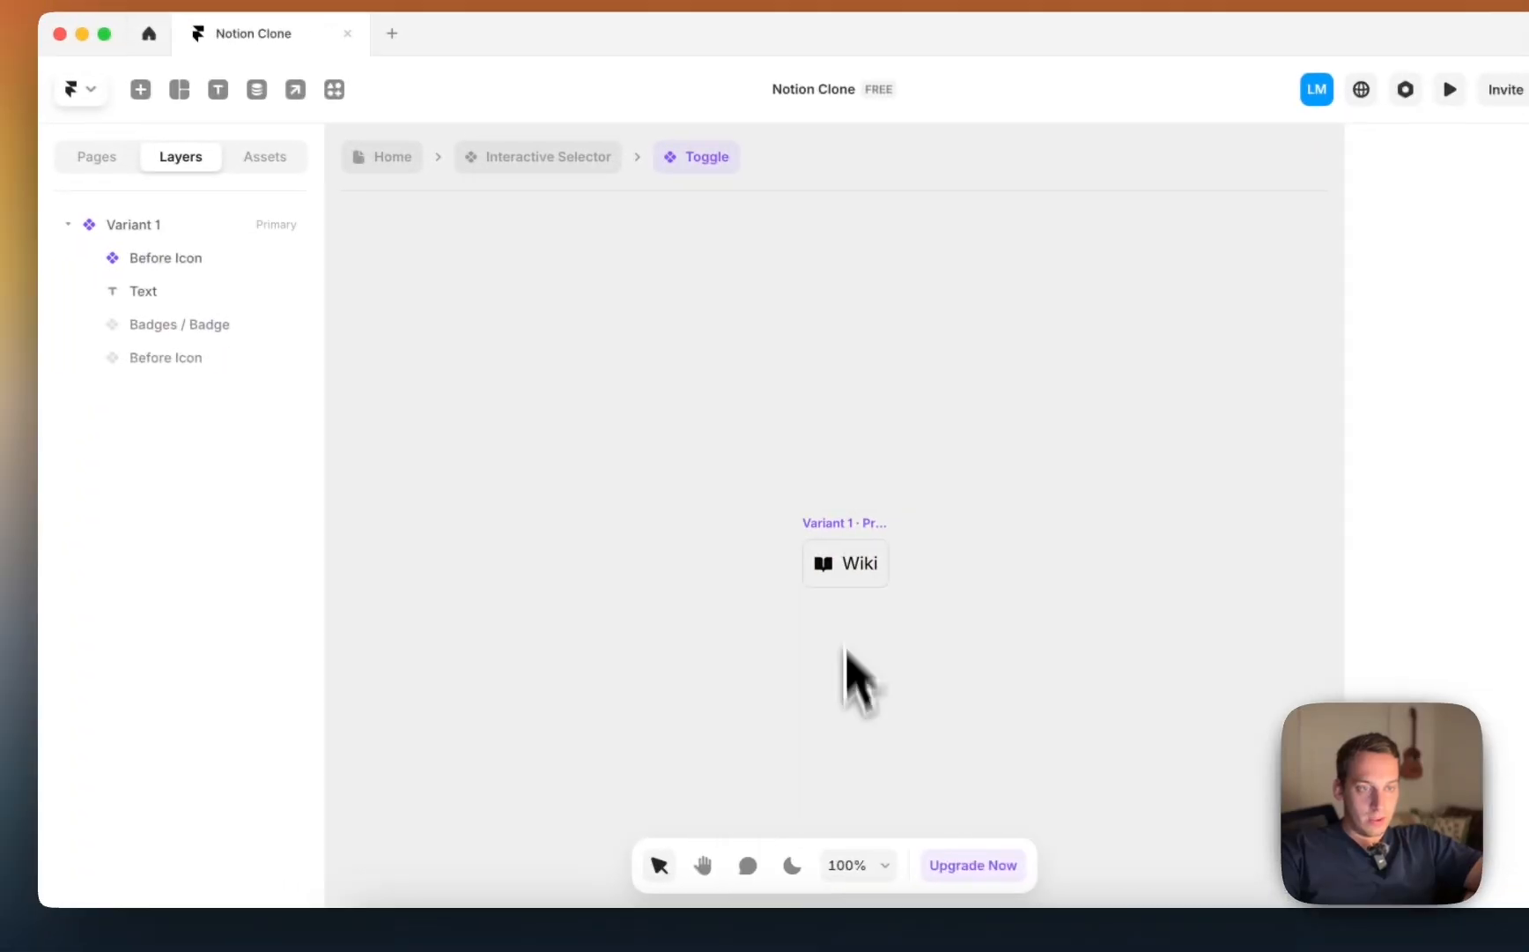
Step: Rename the Toggle's primary variant "Main" and add a Hover variant to it
click(630, 512)
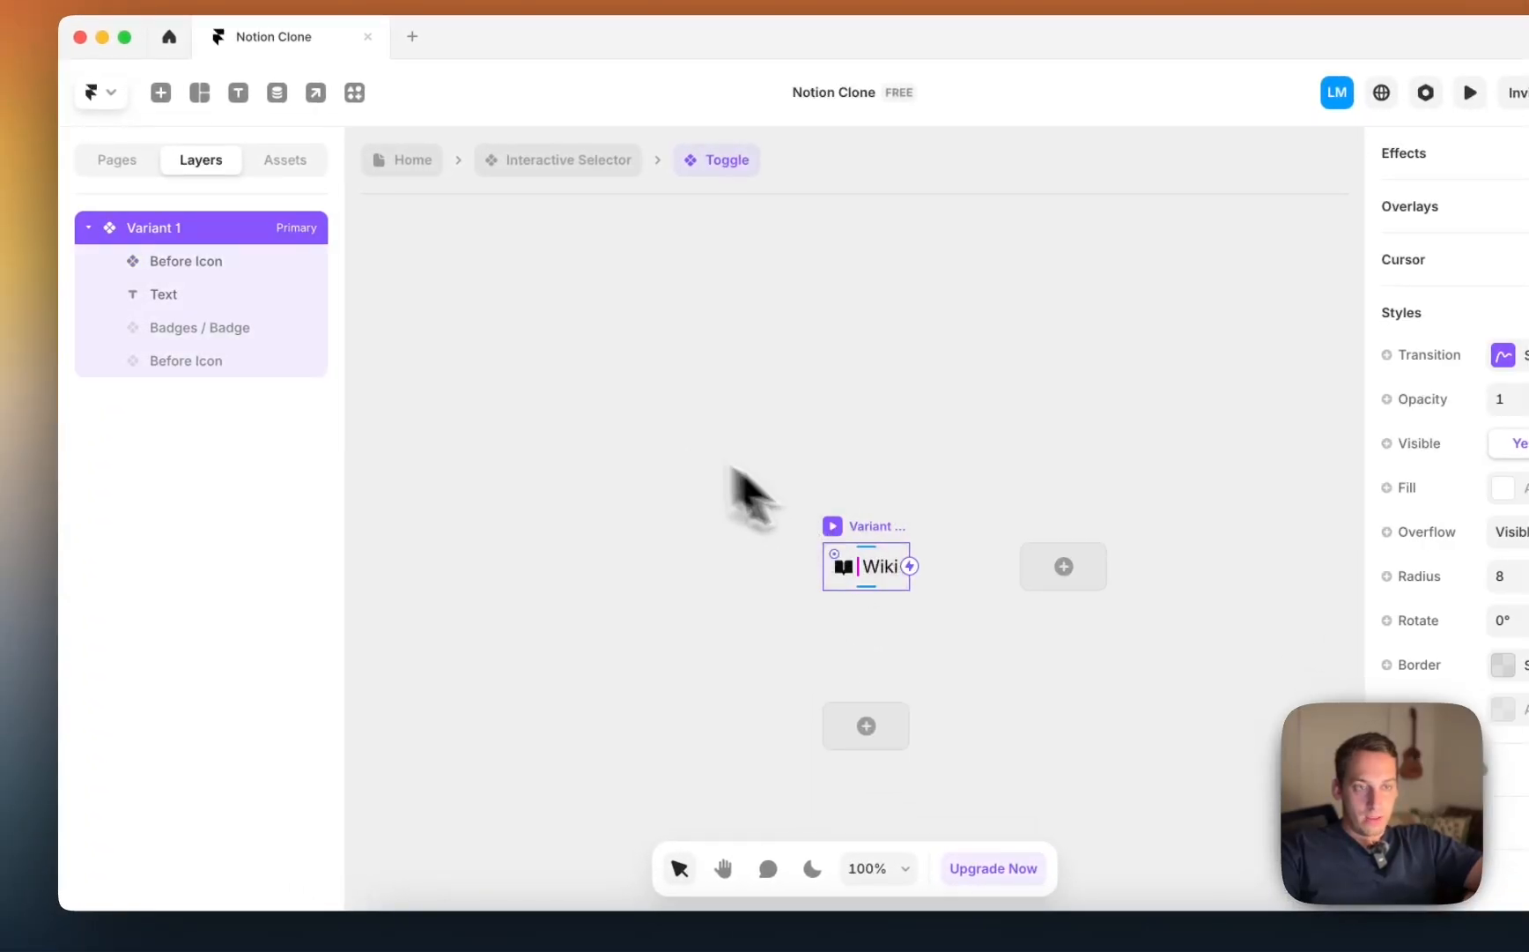
double_click(145, 229)
text(Main)
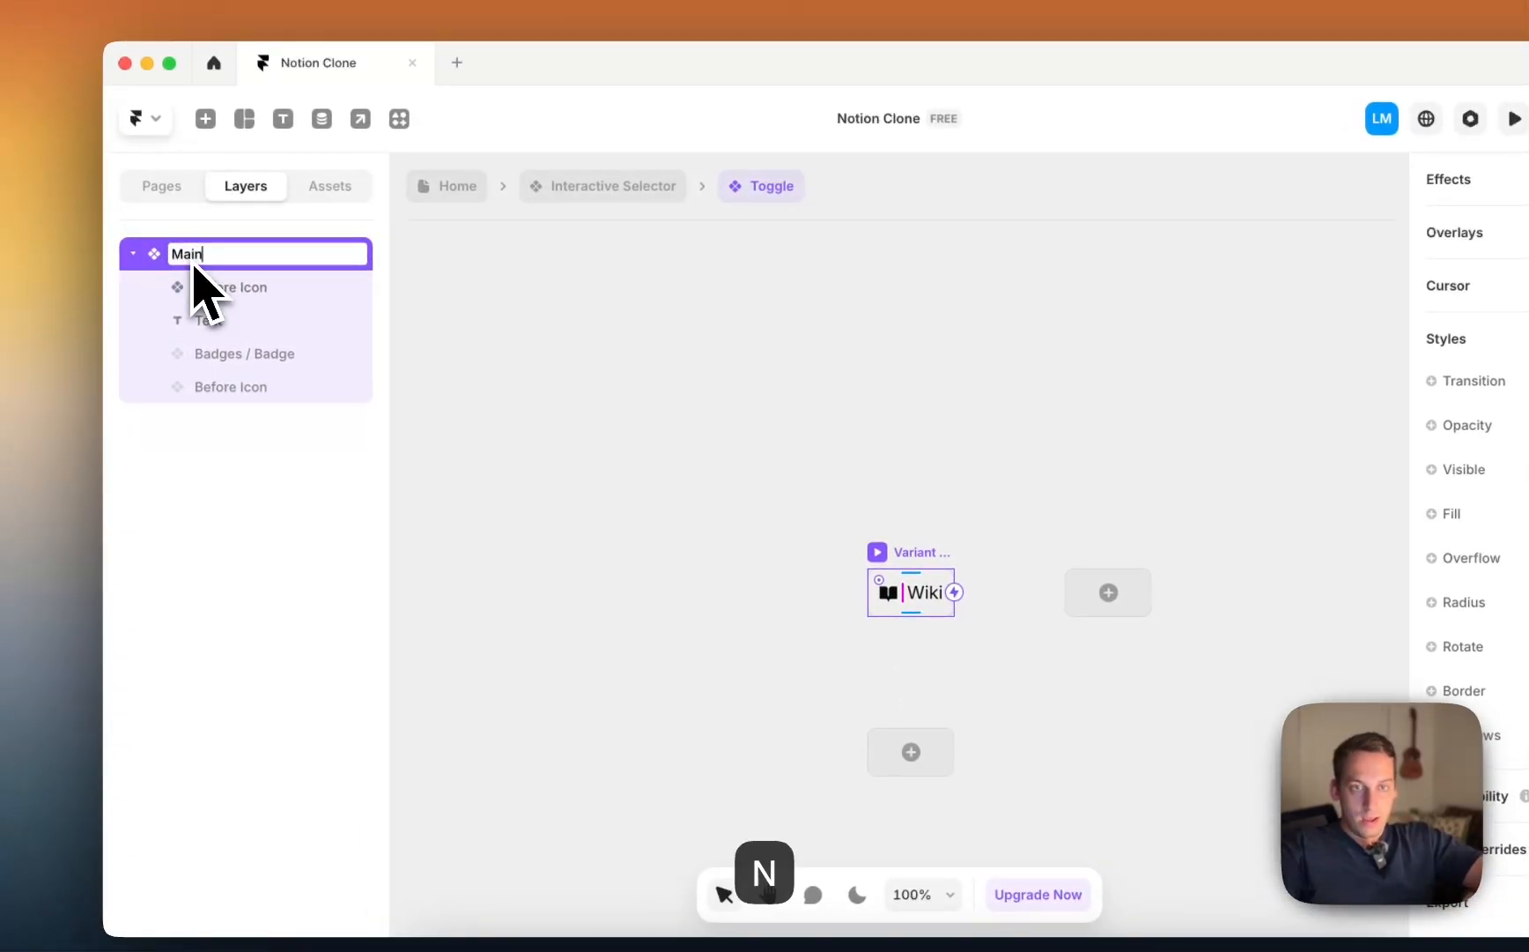
key(Return)
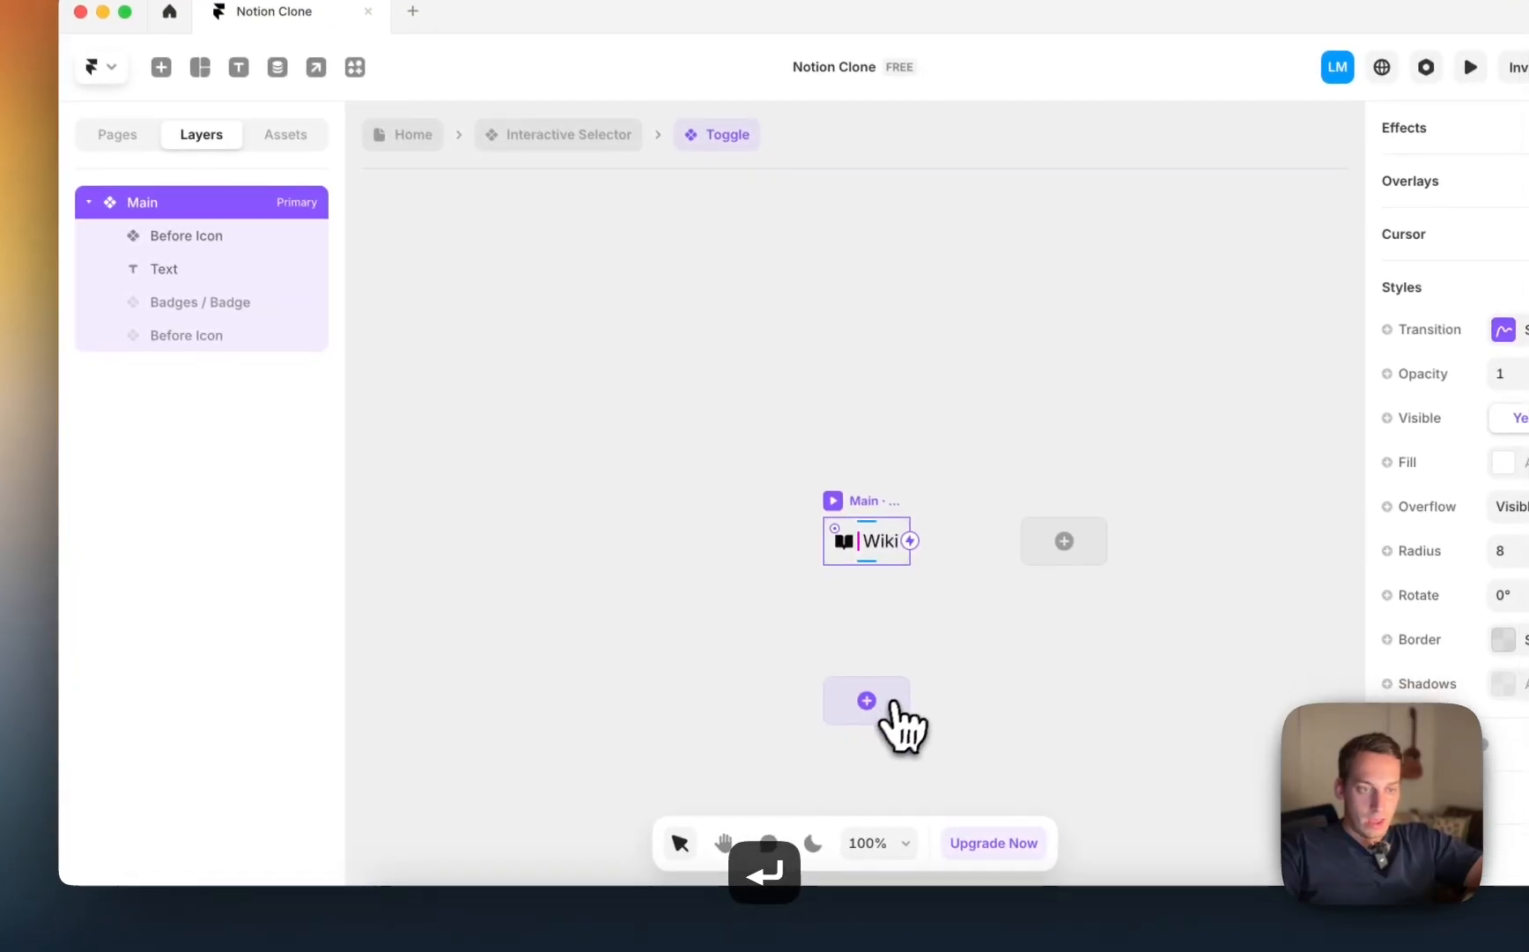
click(911, 751)
click(888, 715)
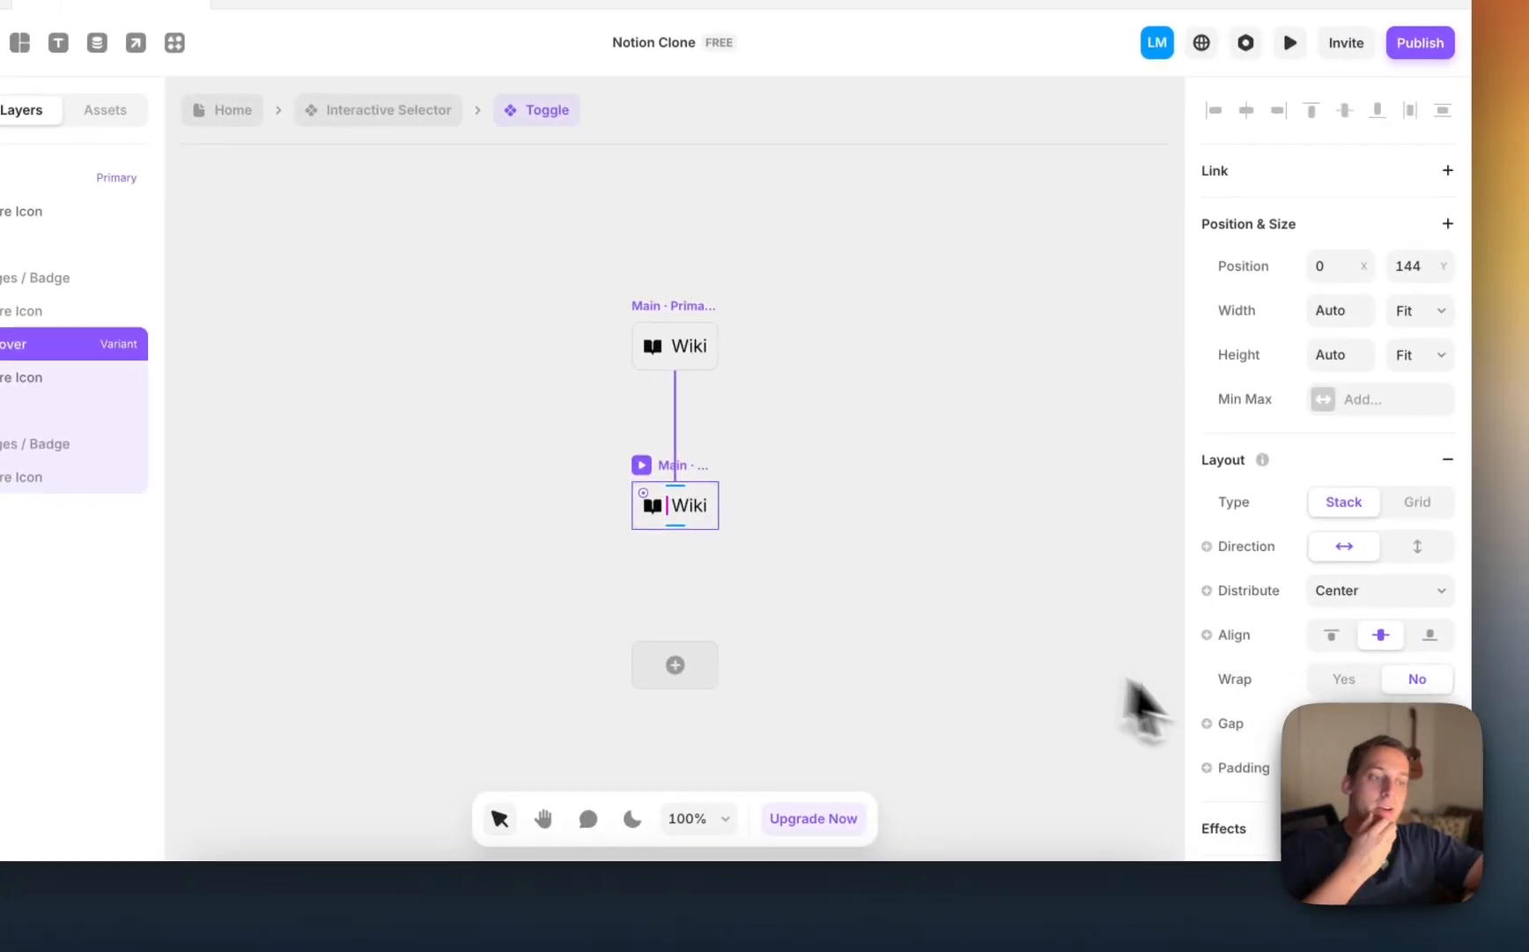
Step: Give the Toggle's Hover variant a #222222 fill at 10% opacity
scroll(1242, 727, down, 8)
click(1323, 438)
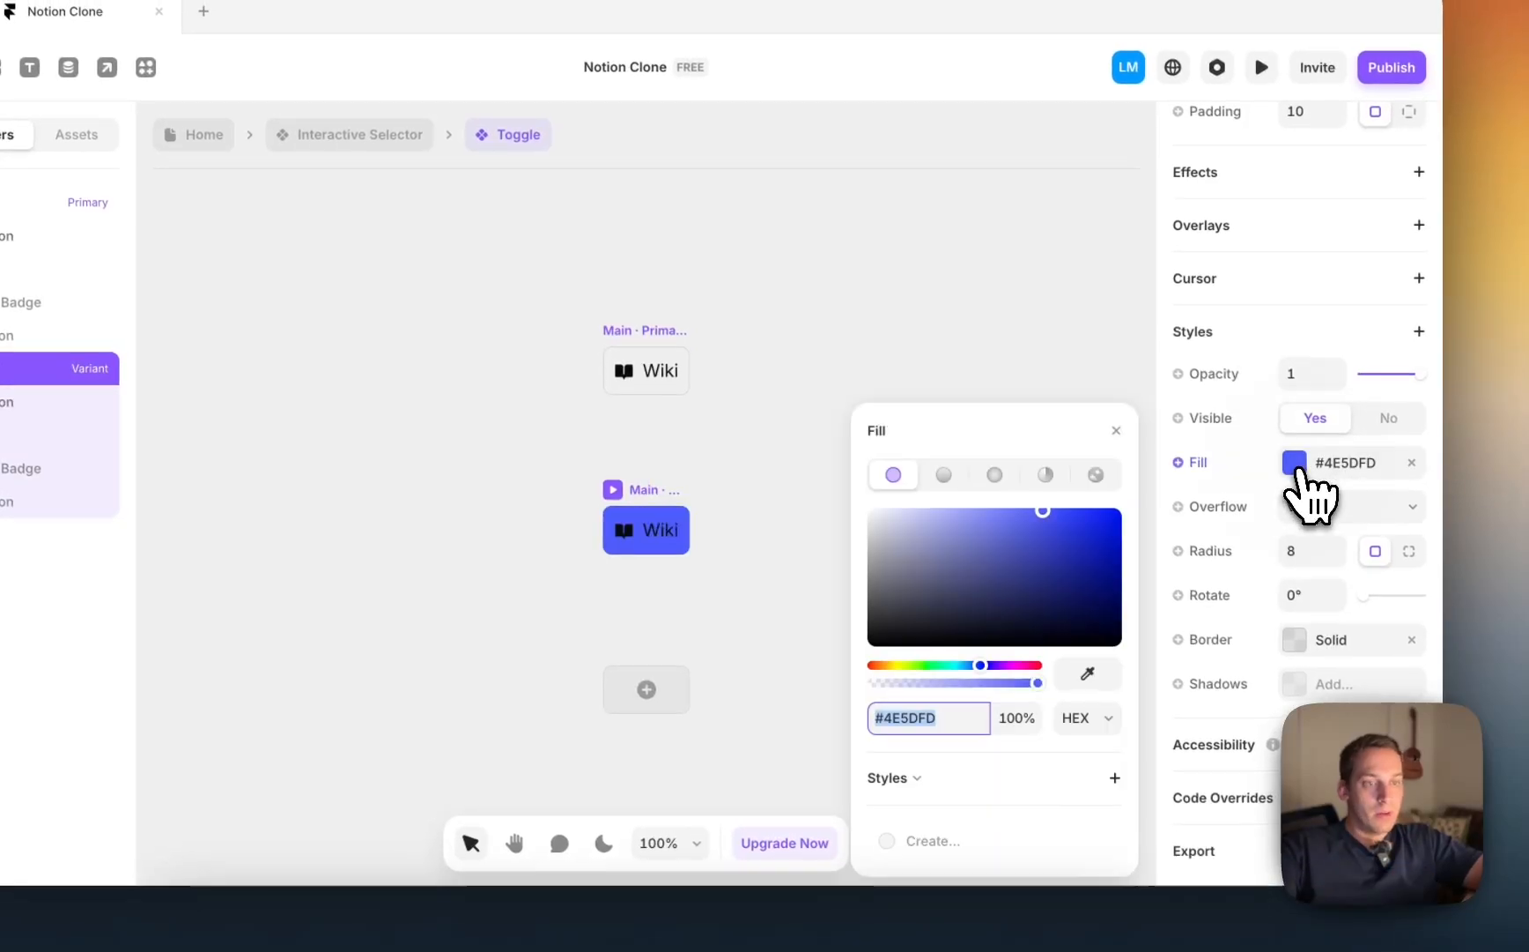
click(879, 641)
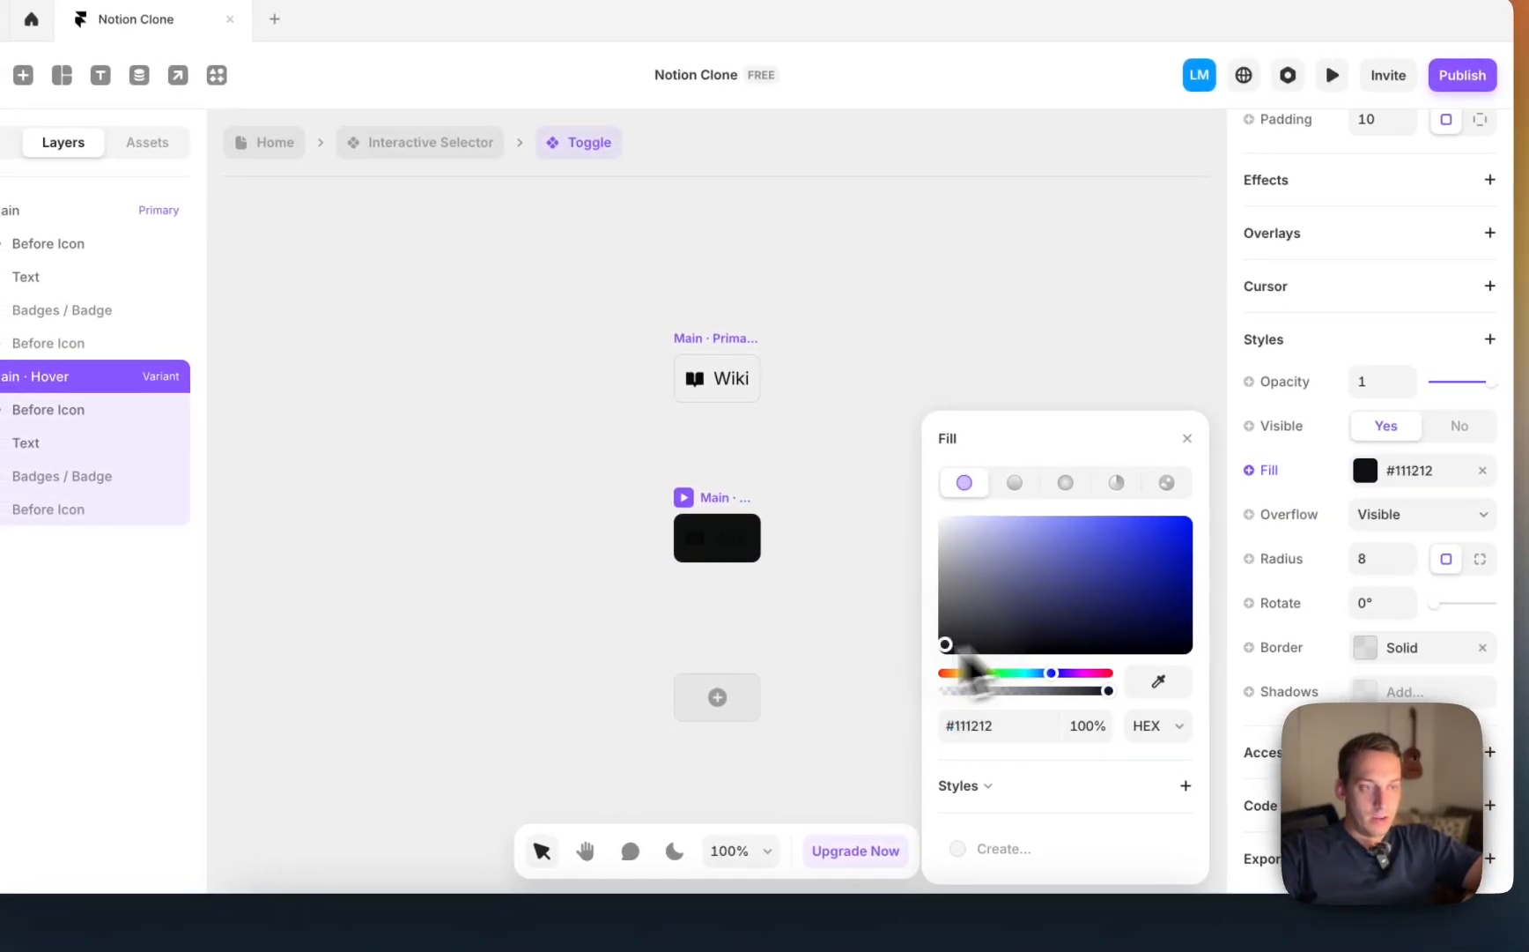
drag(962, 654, 803, 718)
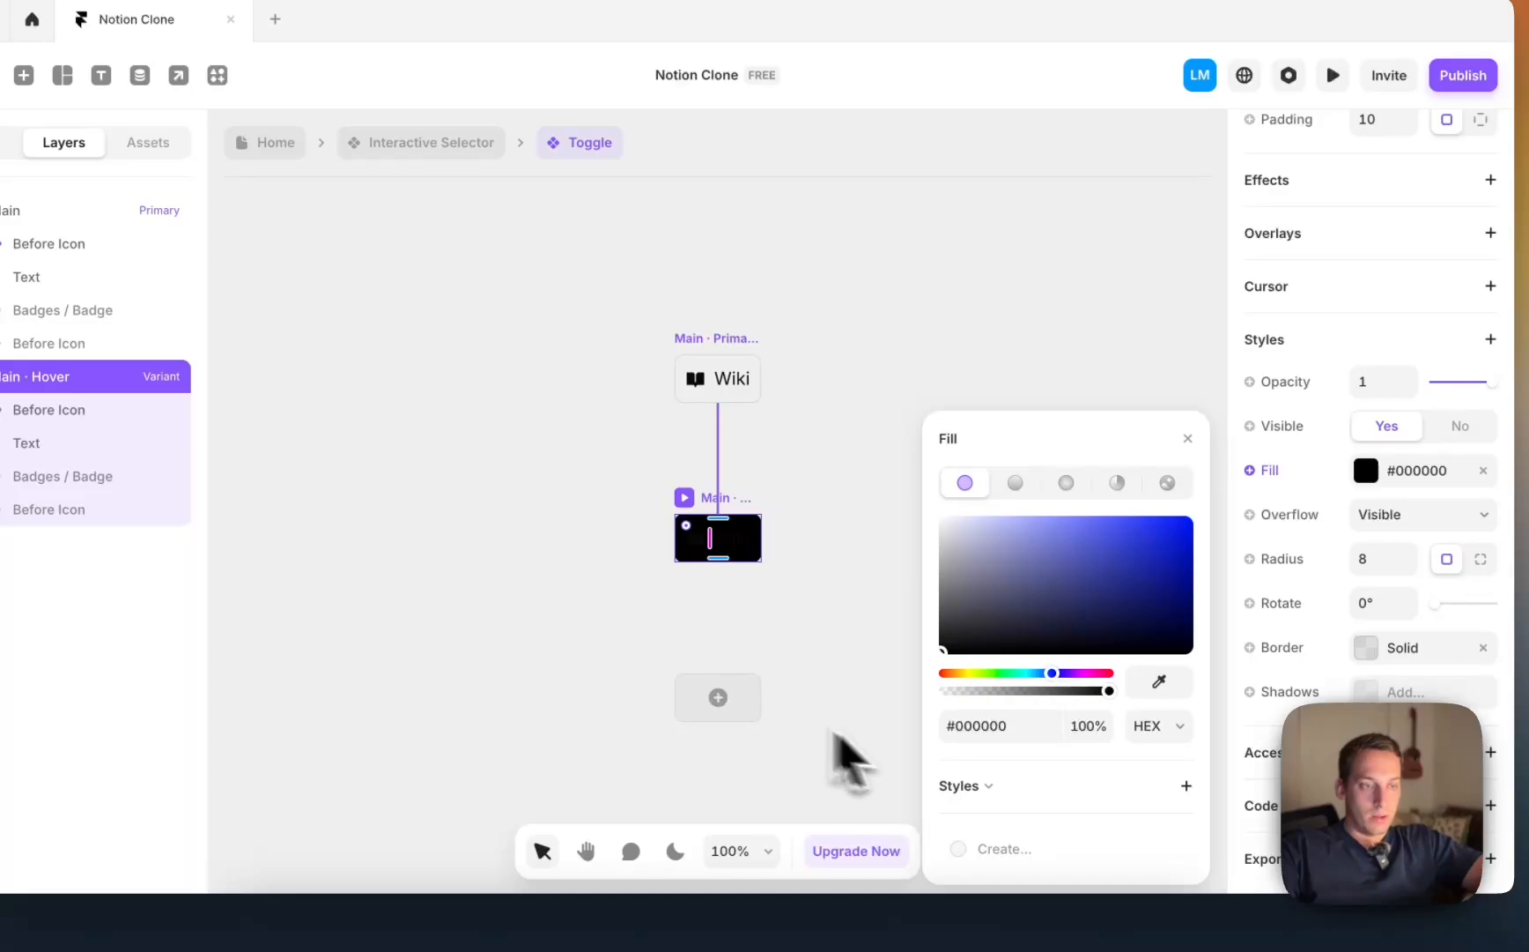
click(984, 725)
text(222222)
key(Return)
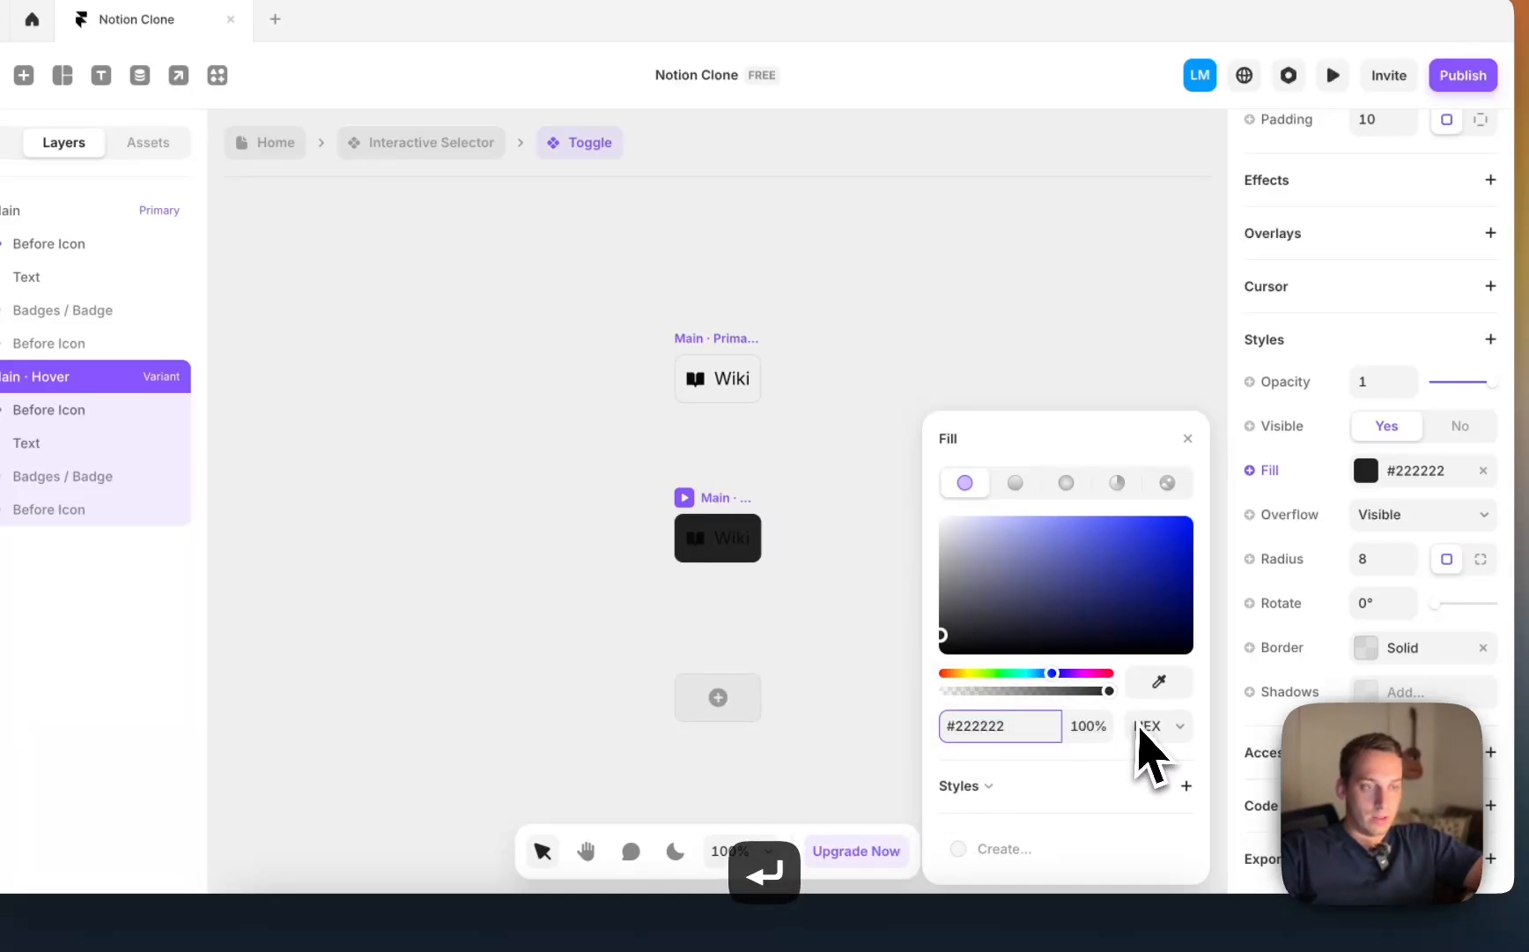
text(10)
key(Return)
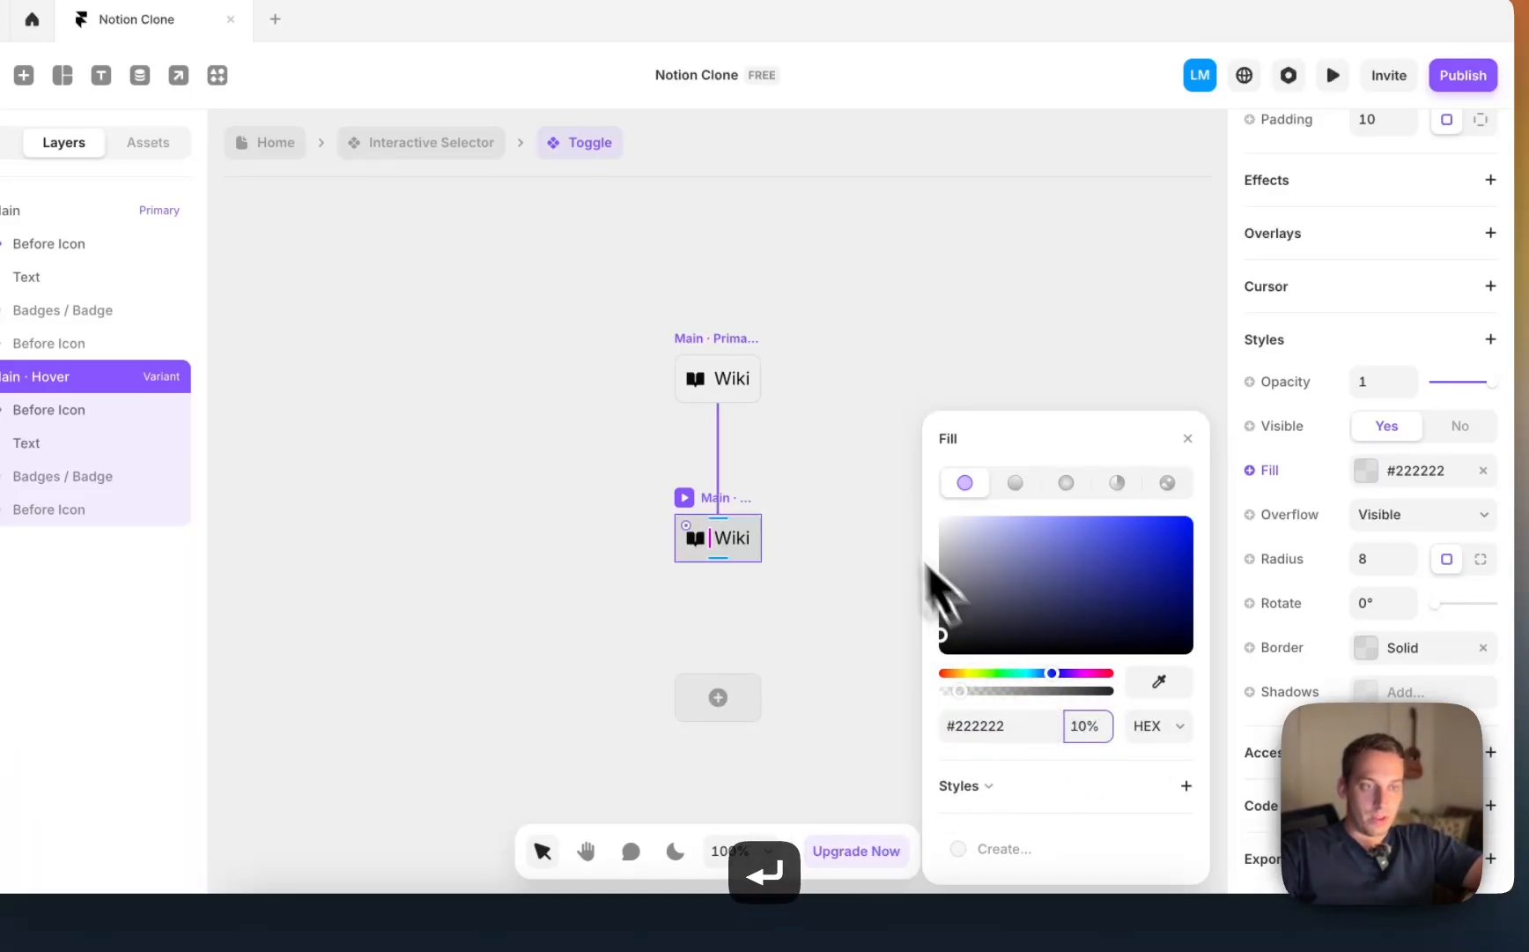
click(859, 423)
Step: Return to Interactive Selector, preview its Desktop variant, and compare the Wiki toggle's hover effect with the toggles on the Notion website
scroll(789, 533, up, 3)
scroll(784, 538, down, 5)
click(431, 142)
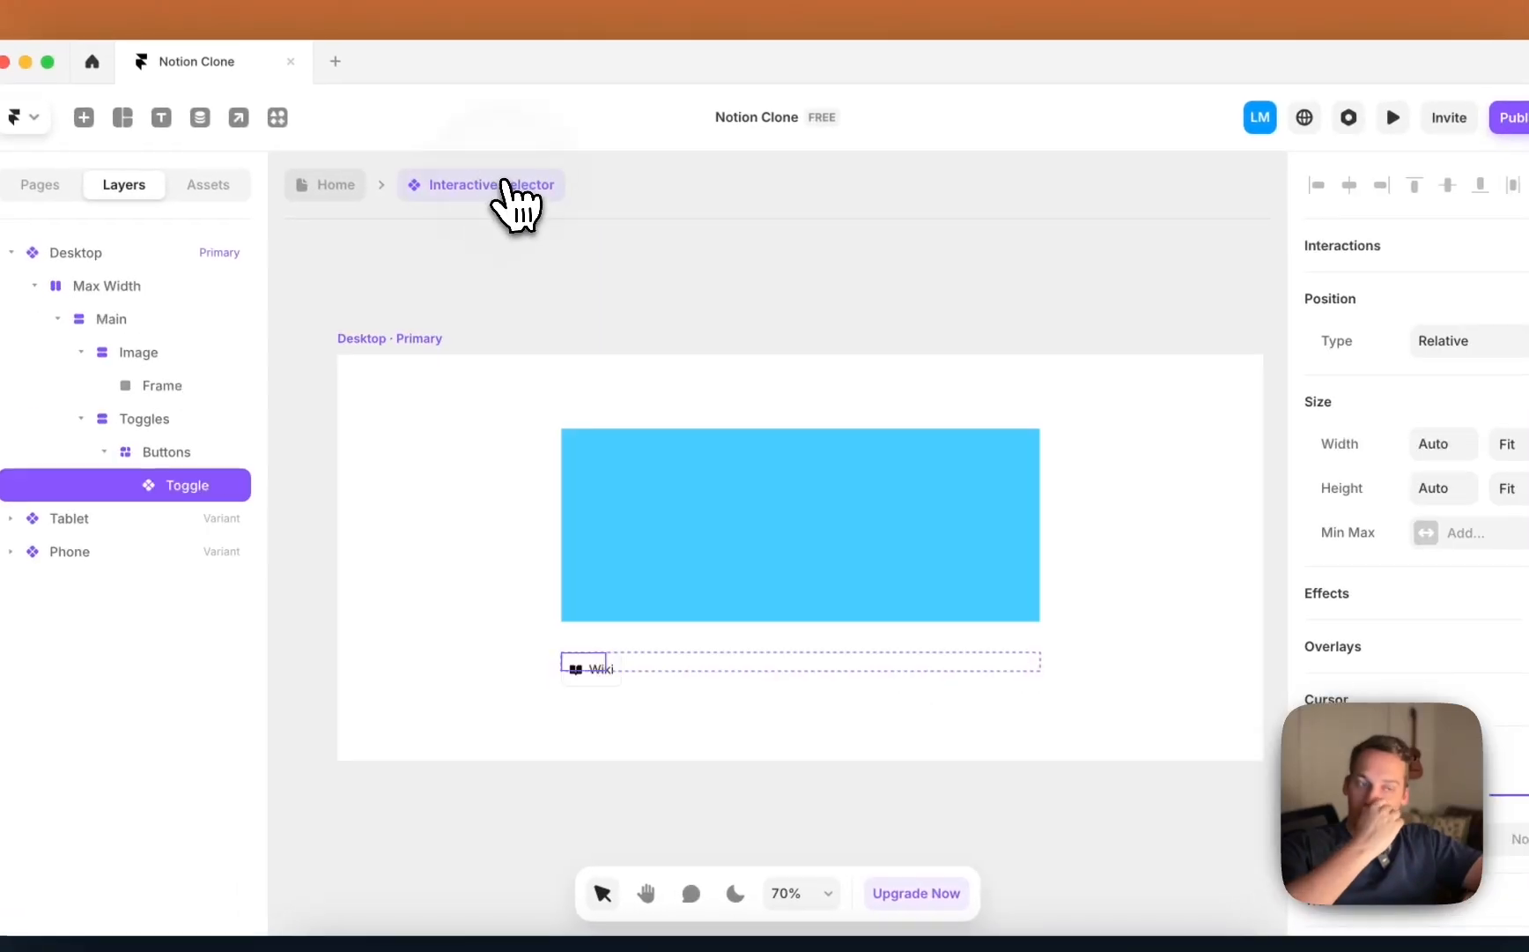
scroll(590, 414, down, 3)
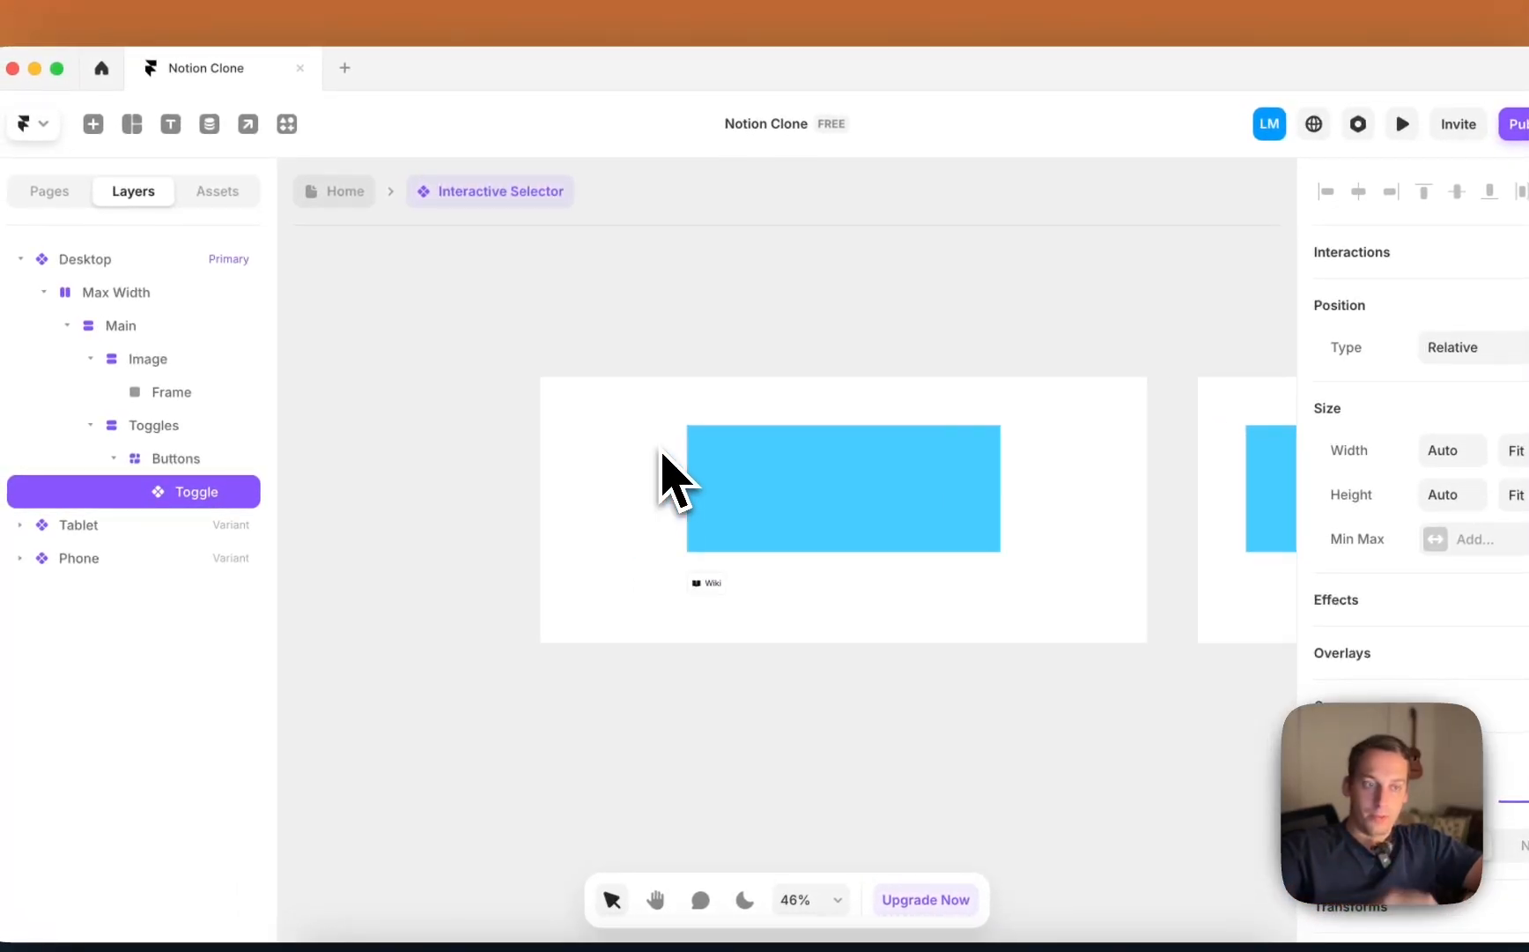
click(580, 375)
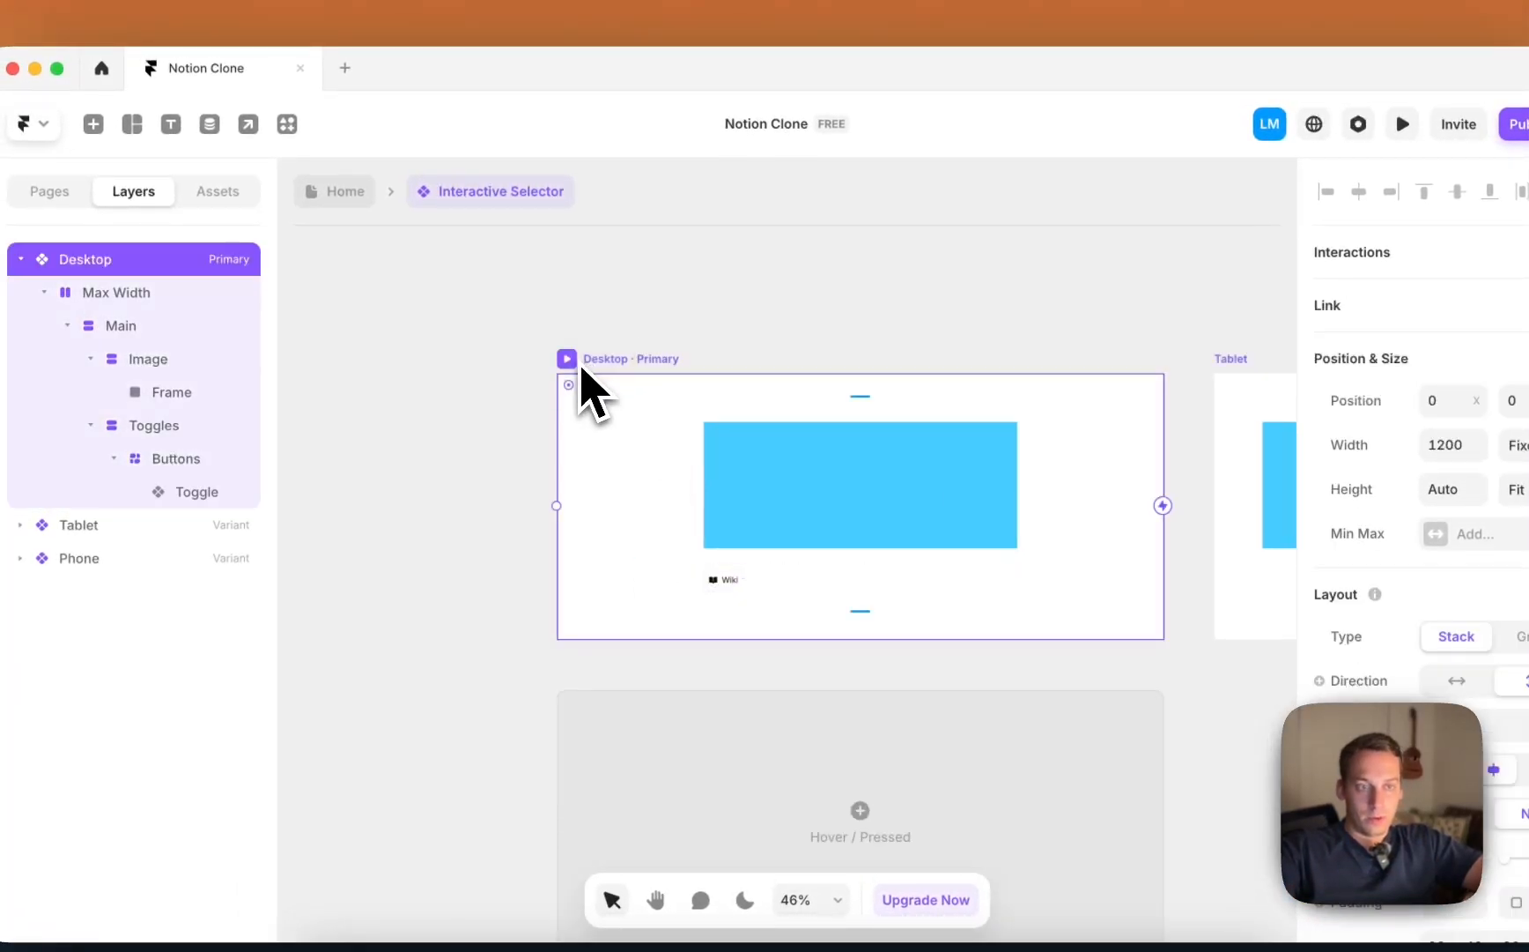
key(super+p)
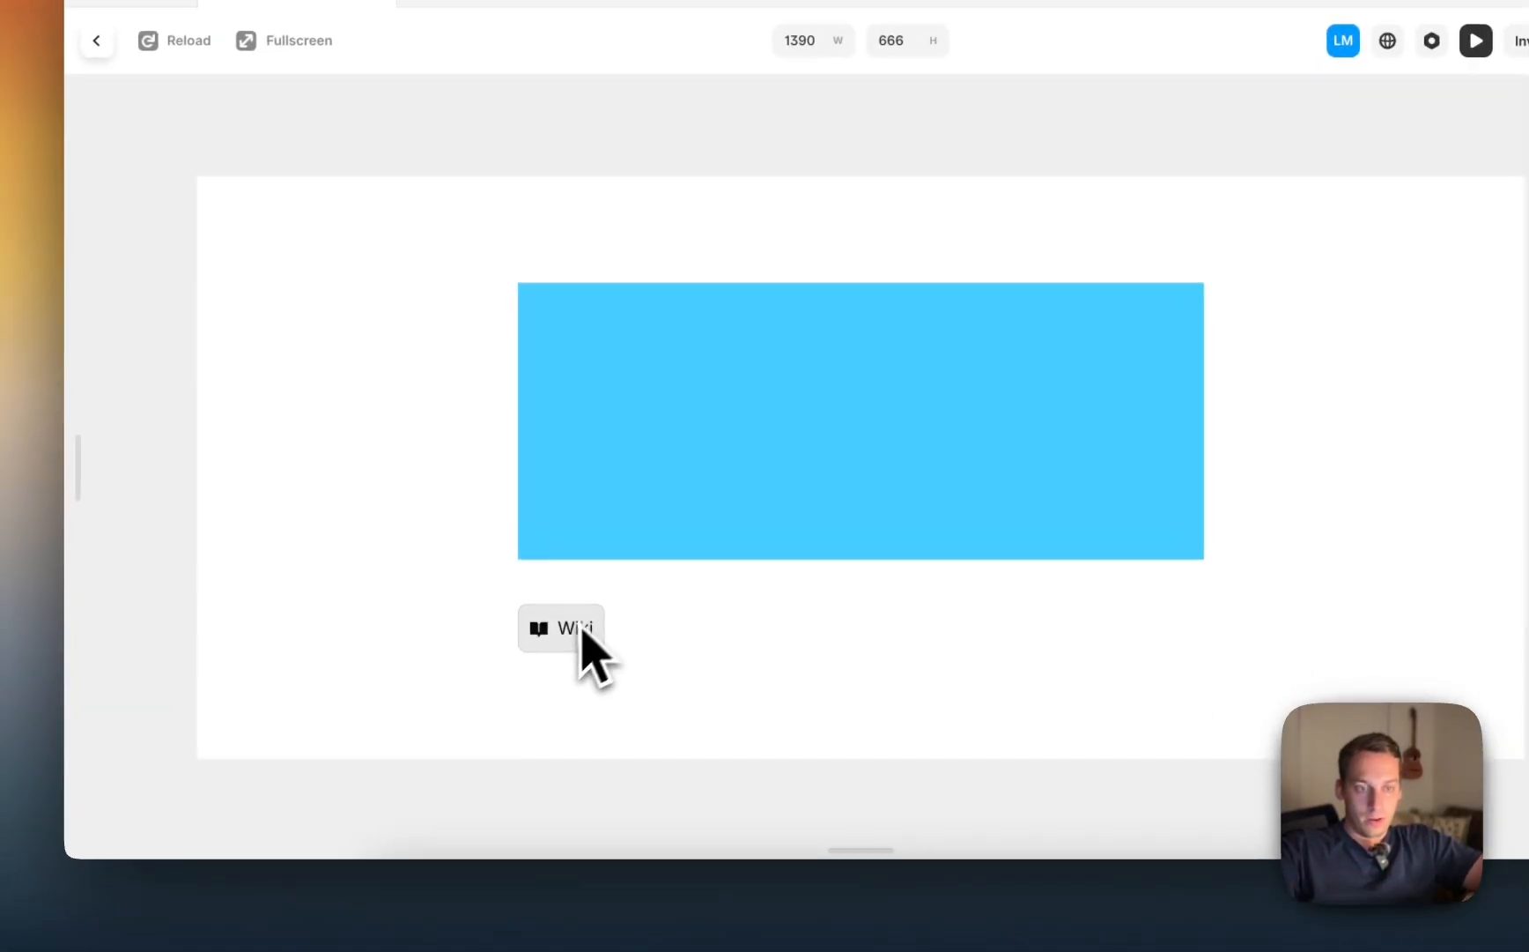
click(523, 881)
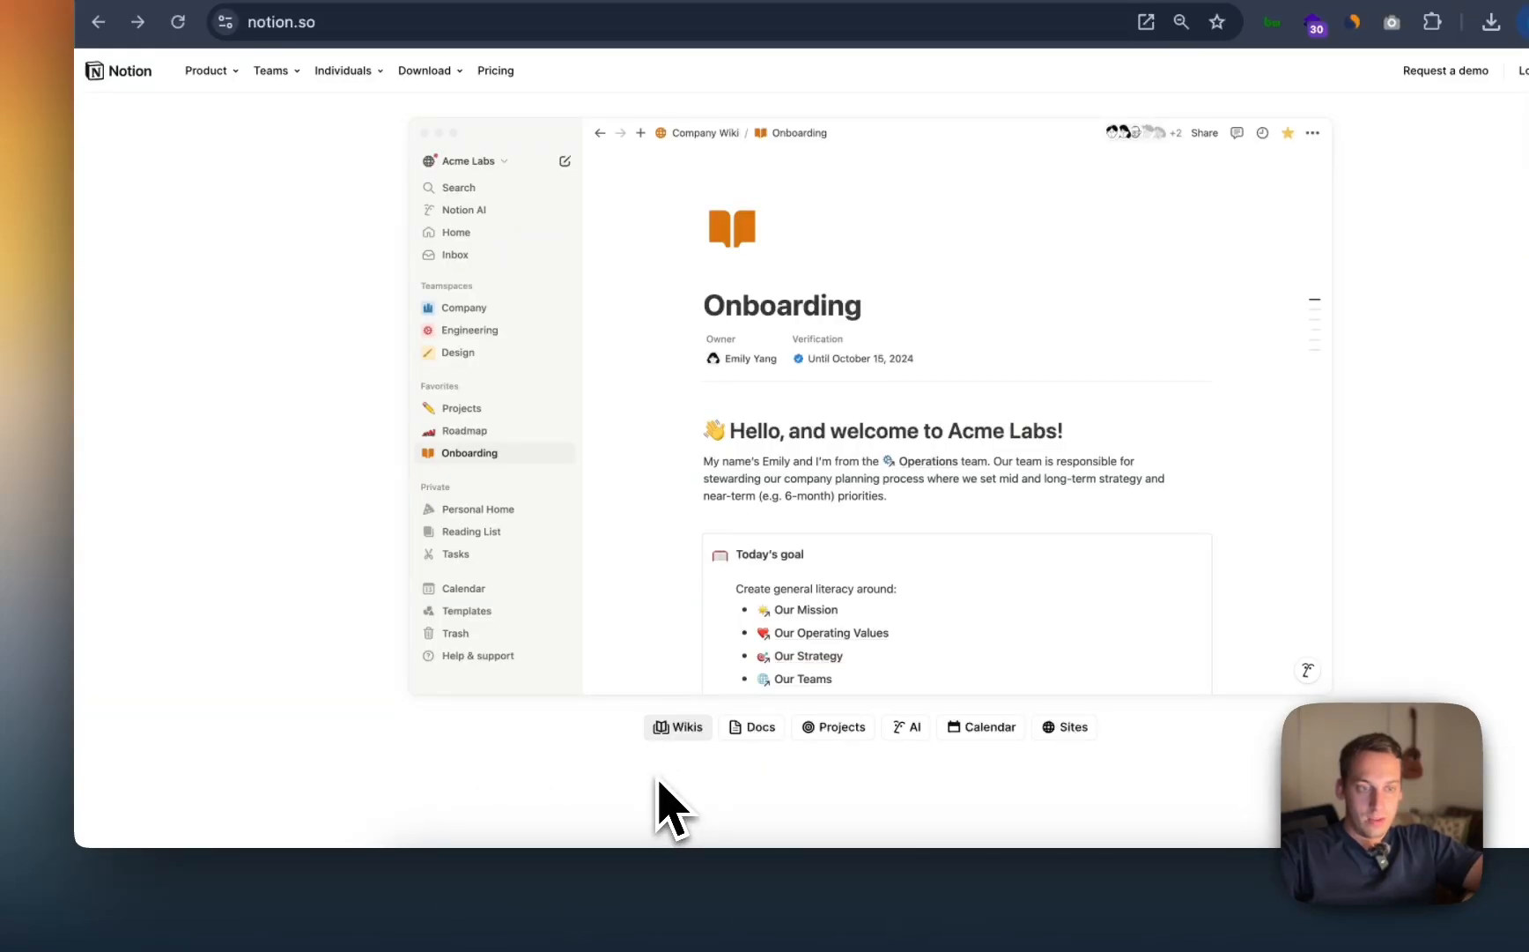
key(ctrl+Up)
click(616, 741)
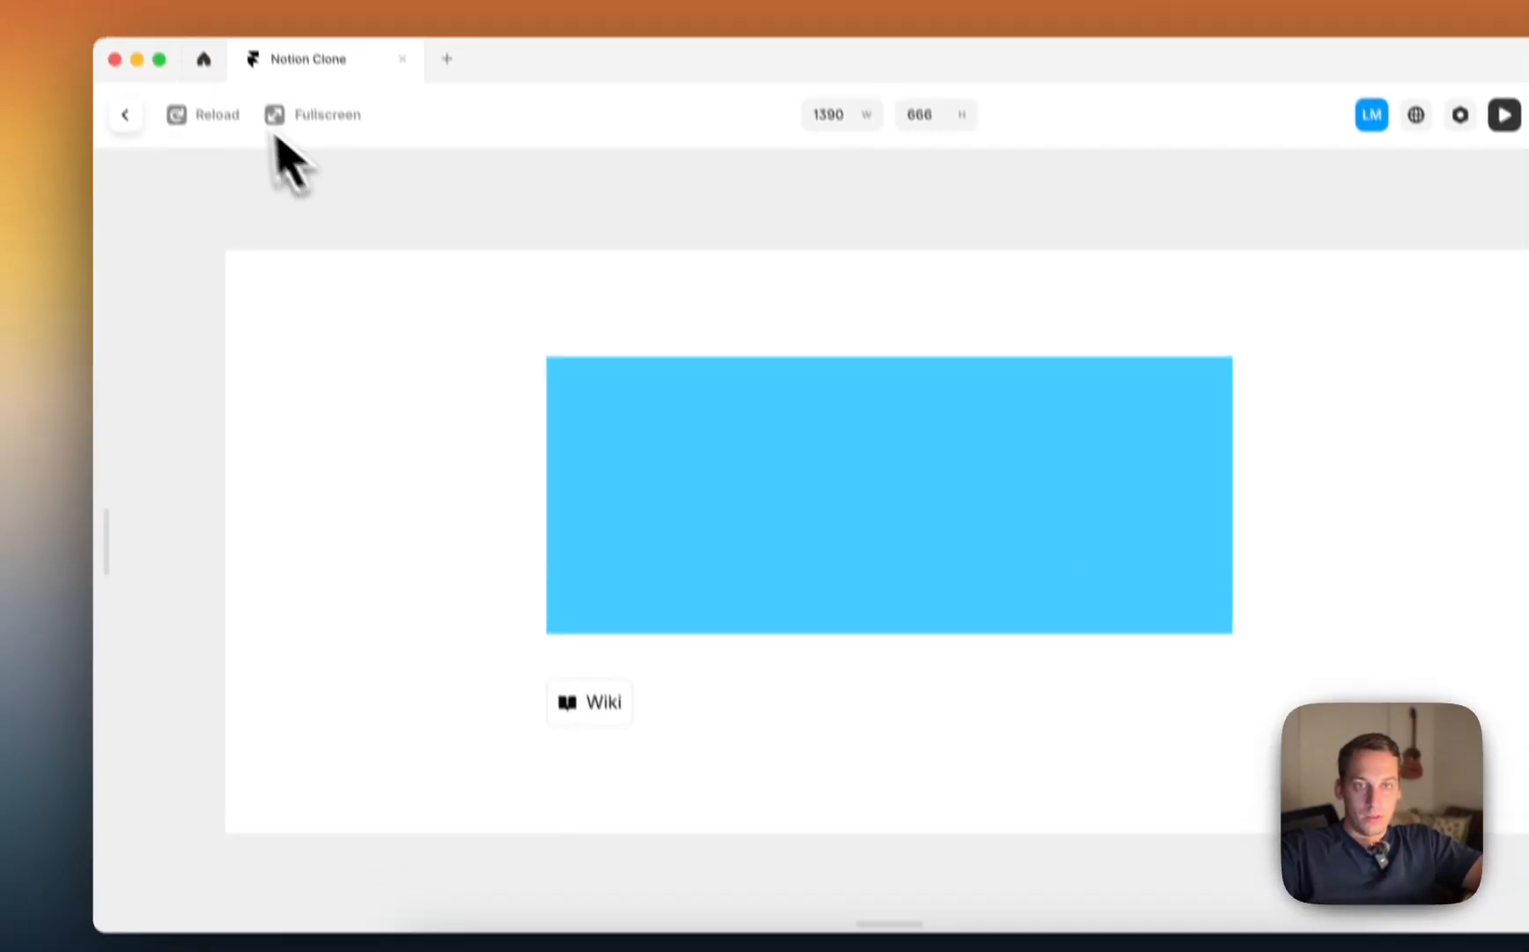
click(106, 29)
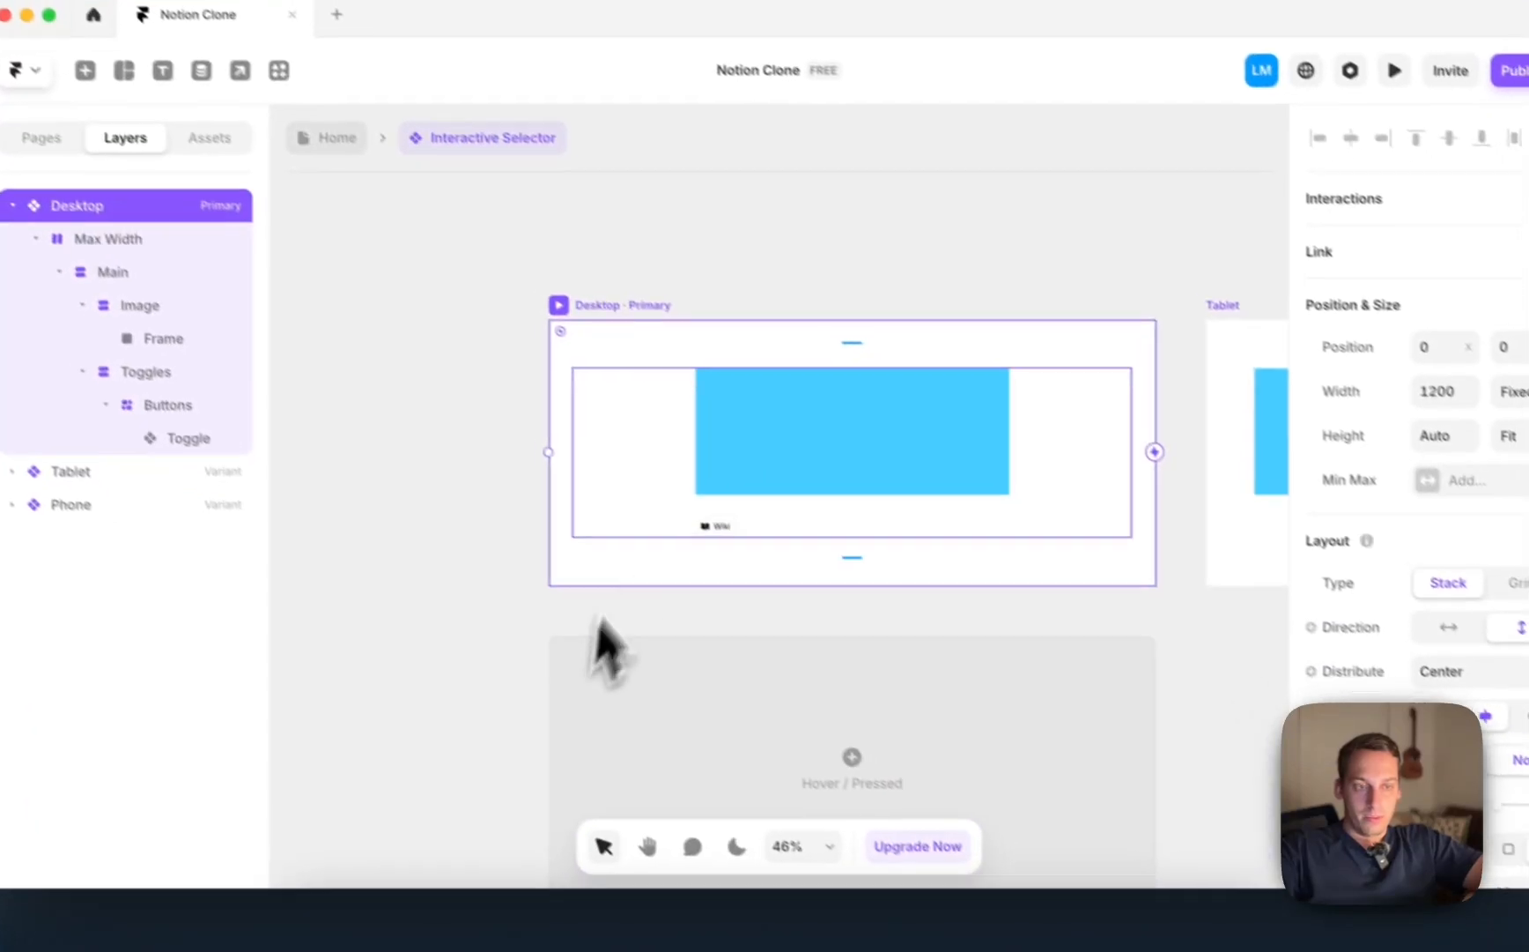
Step: Open the Toggle component and create a plain text variable for the content of the primary variant's "Wiki" text
click(696, 504)
scroll(1374, 564, down, 3)
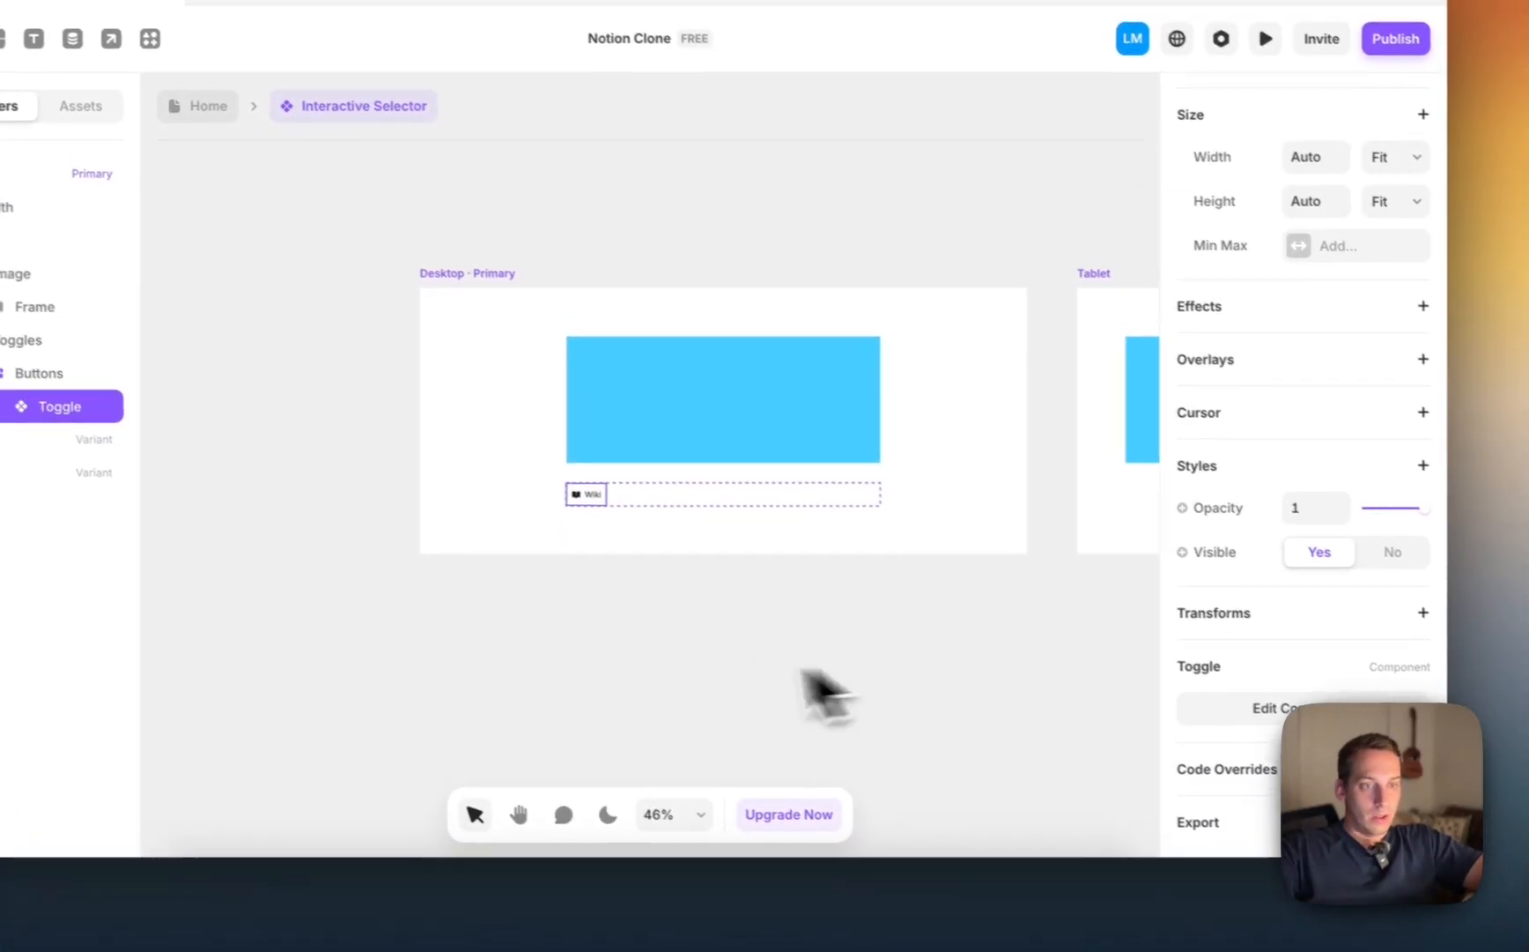
double_click(621, 504)
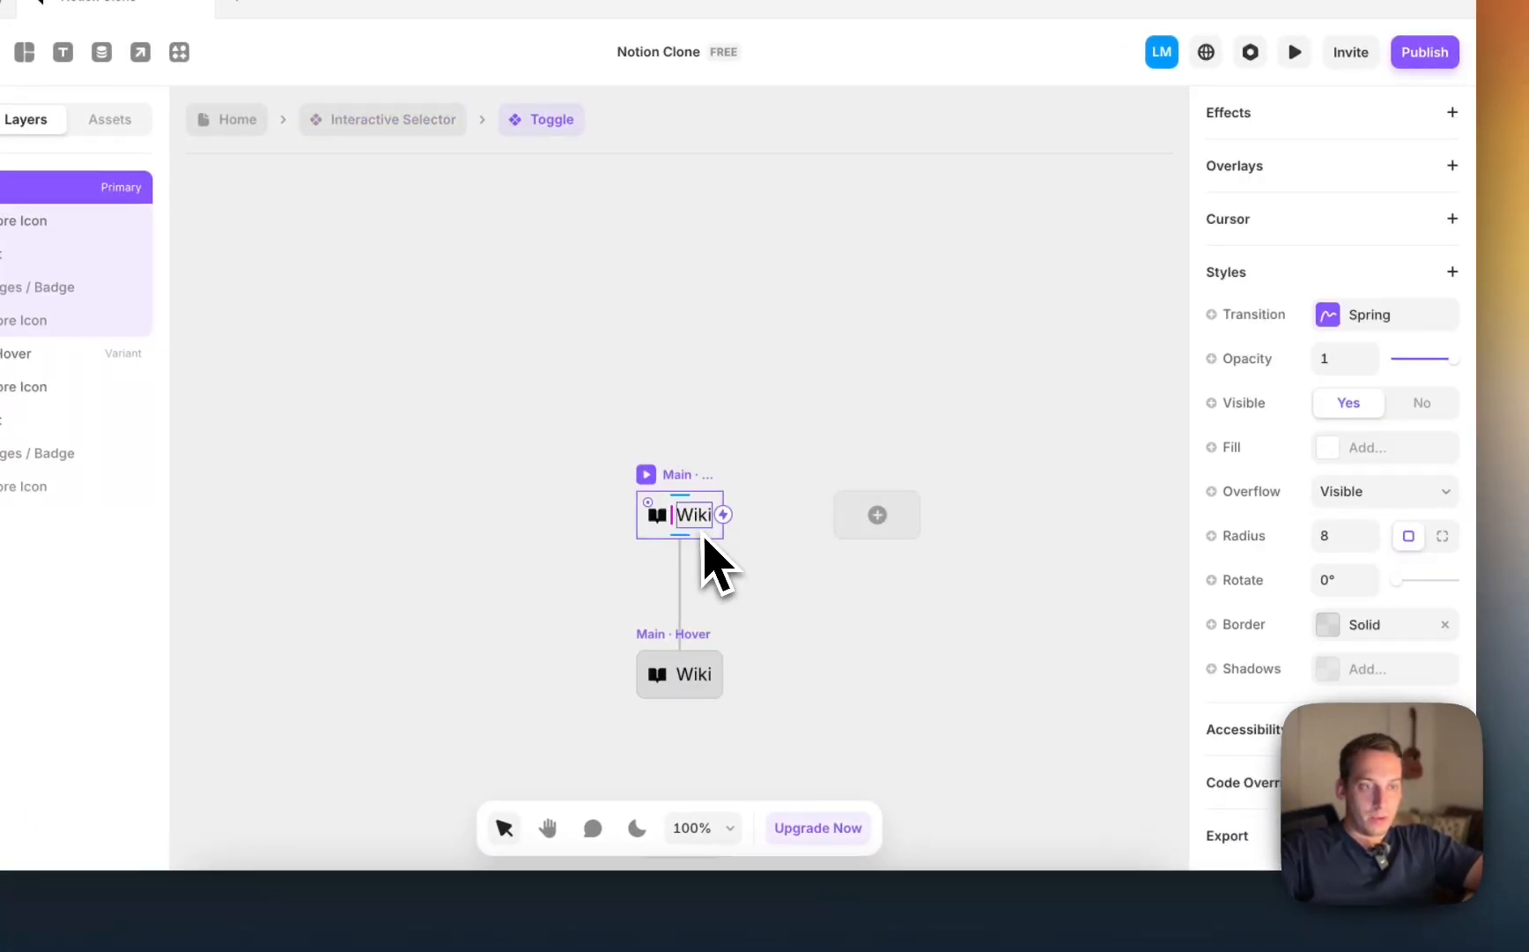
click(701, 525)
scroll(1339, 617, down, 5)
scroll(1309, 615, down, 3)
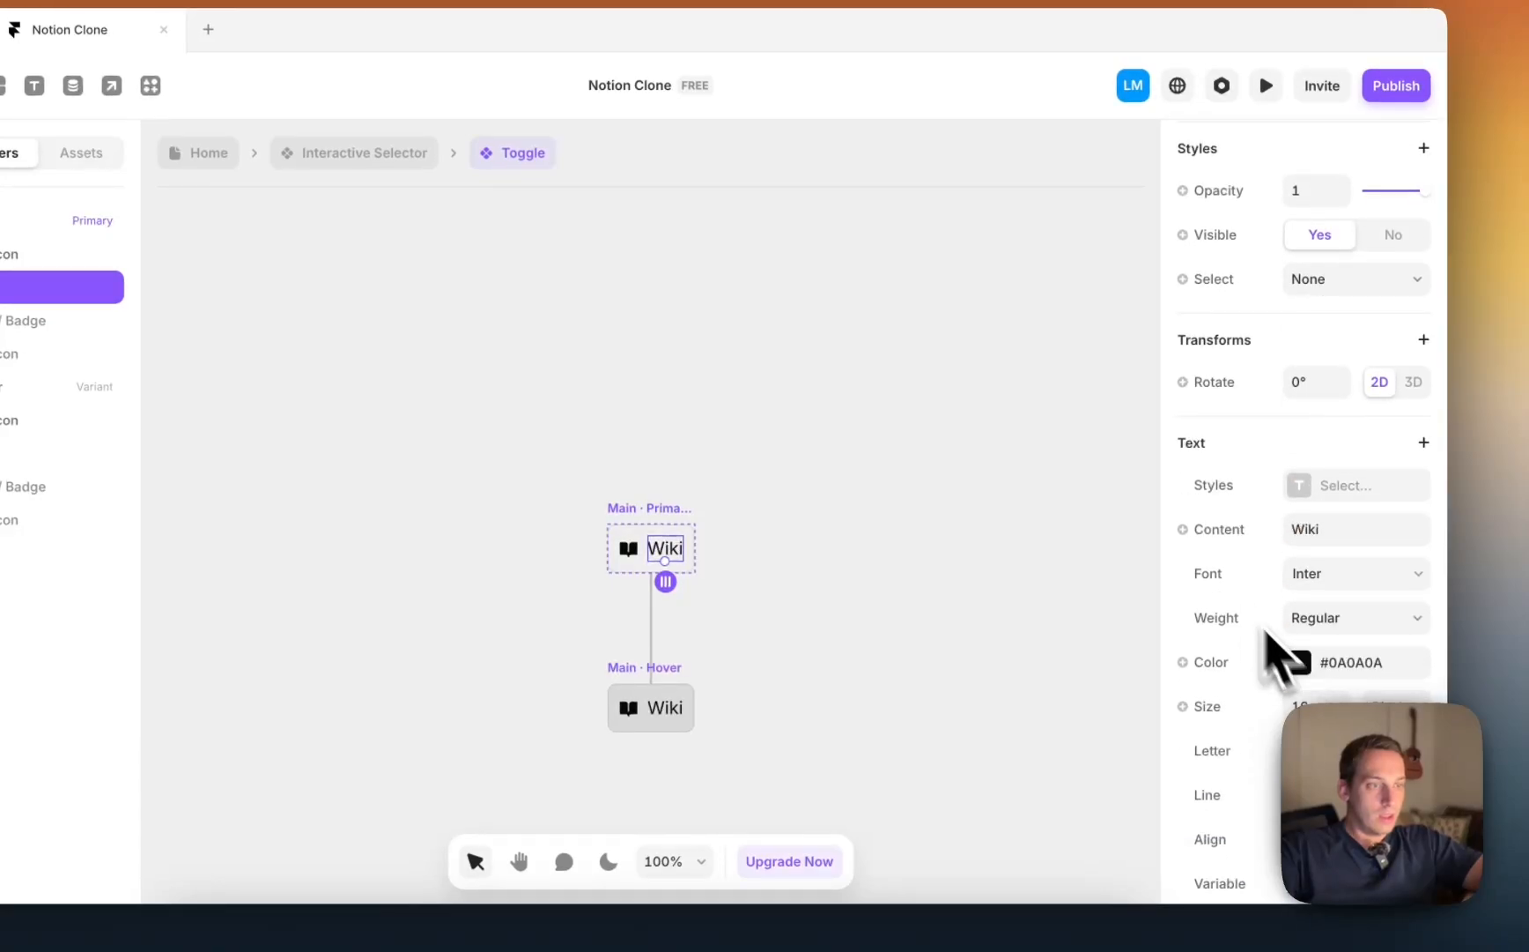
click(1210, 550)
mouse_move(1197, 579)
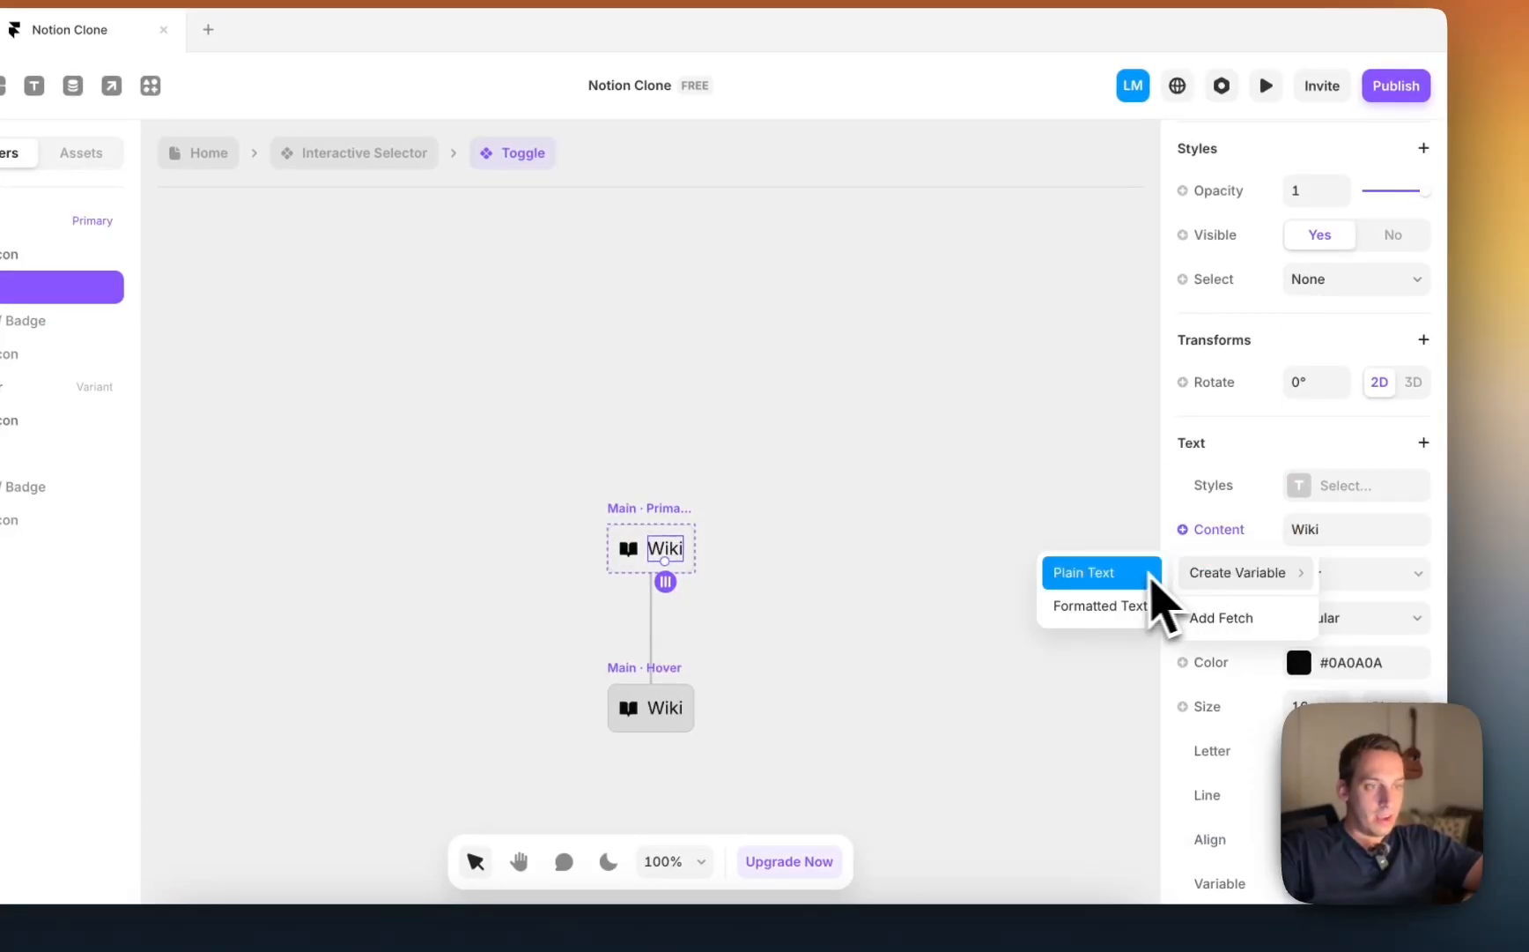
click(1149, 582)
click(1035, 352)
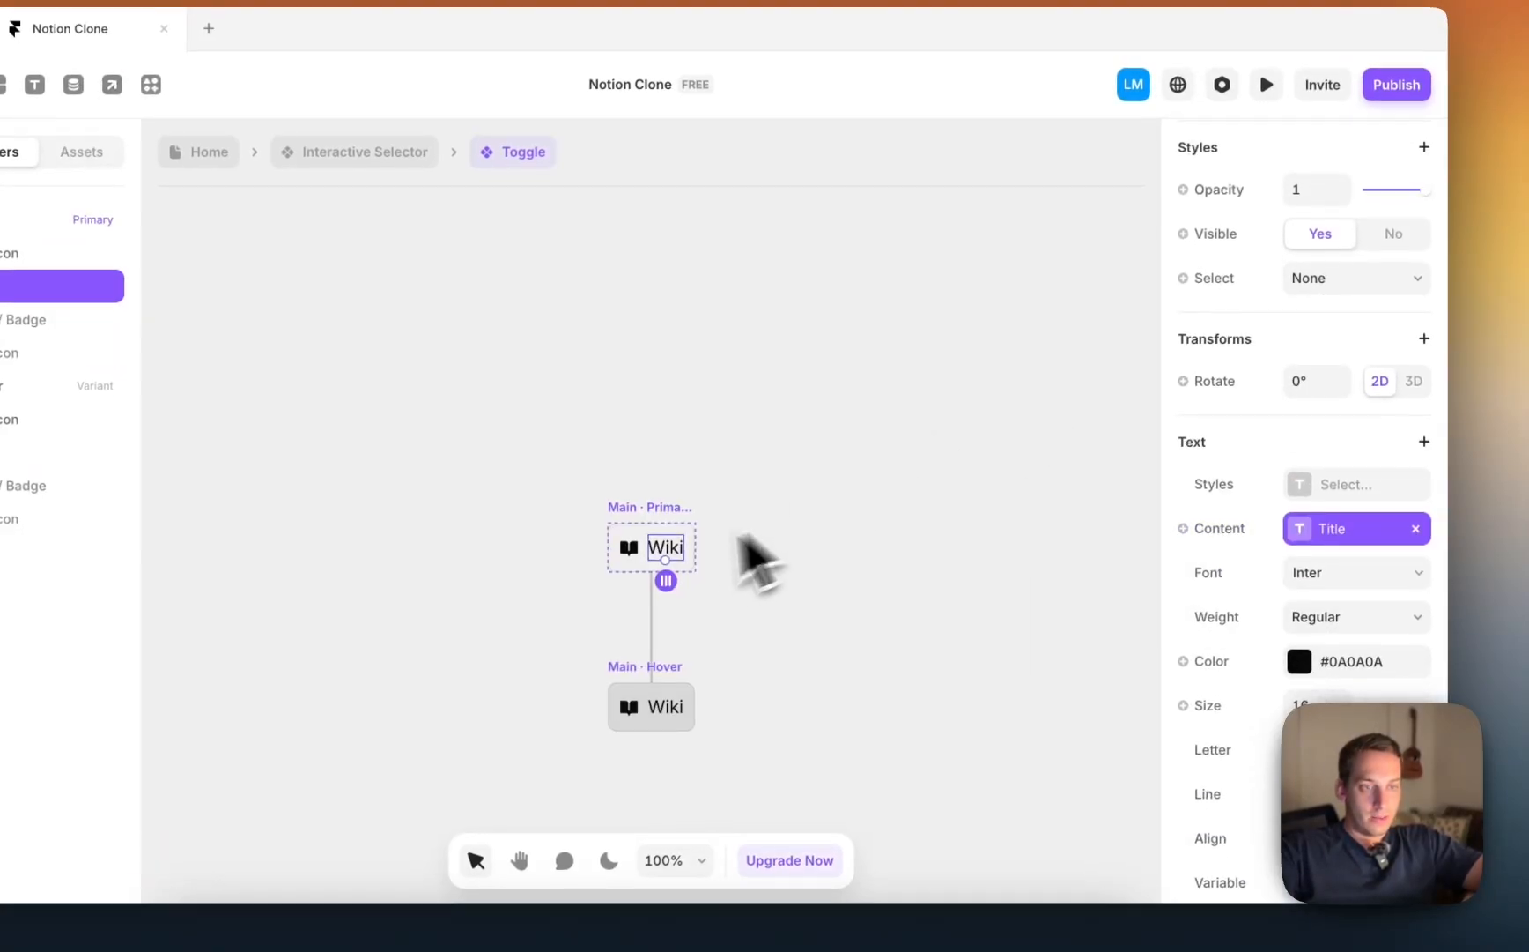
Step: Create a variable for the icon name of the Before Icon in the Toggle's primary variant
click(629, 547)
scroll(1256, 650, down, 5)
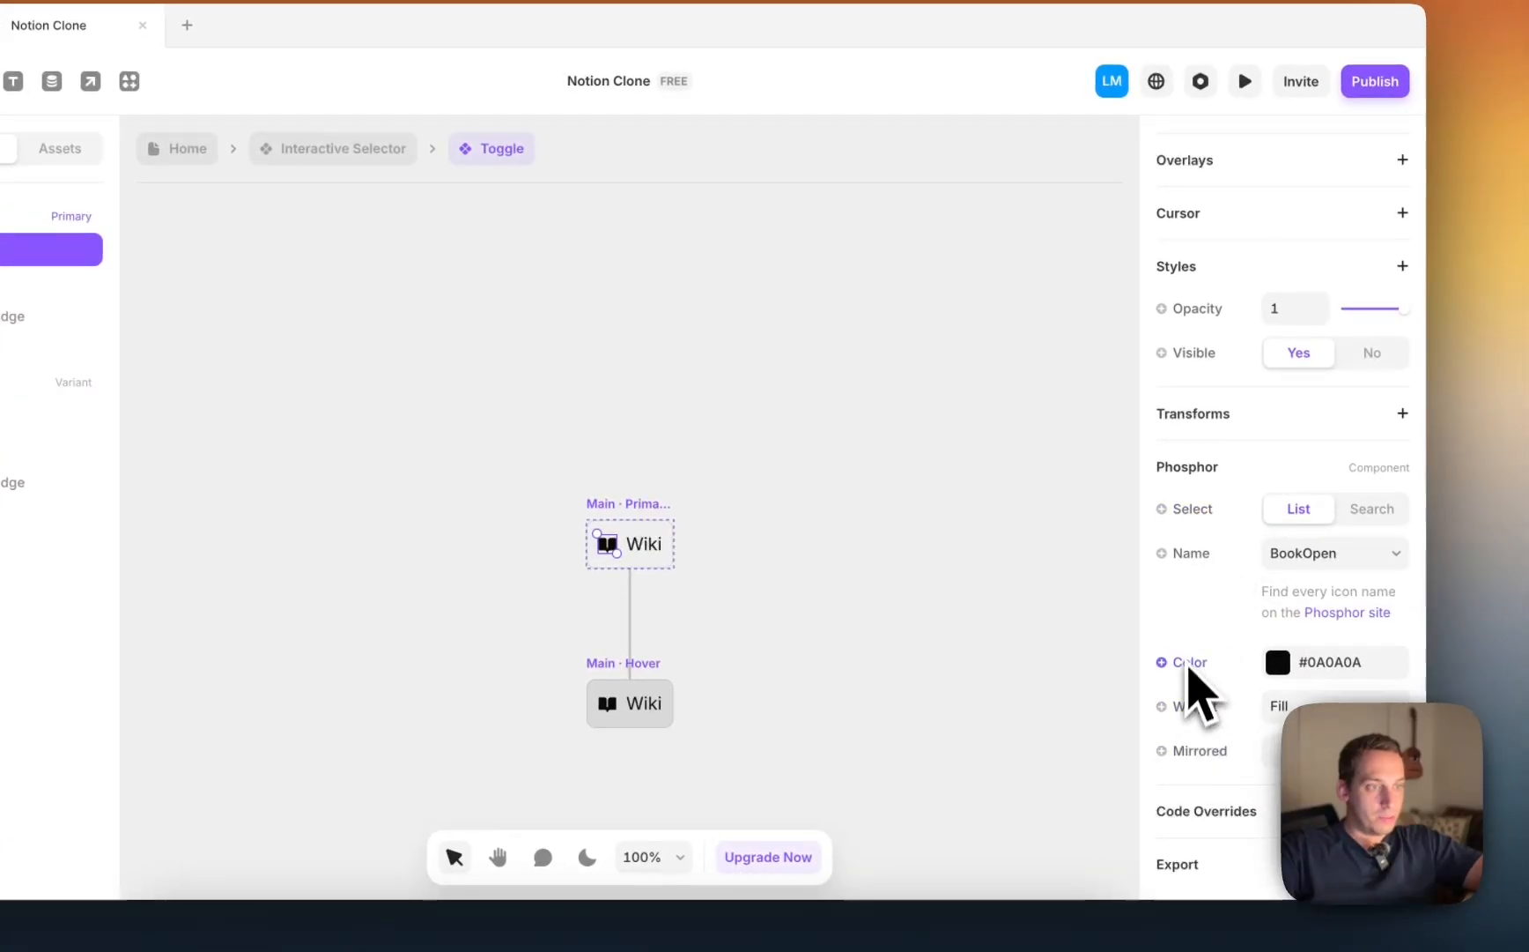
click(1162, 557)
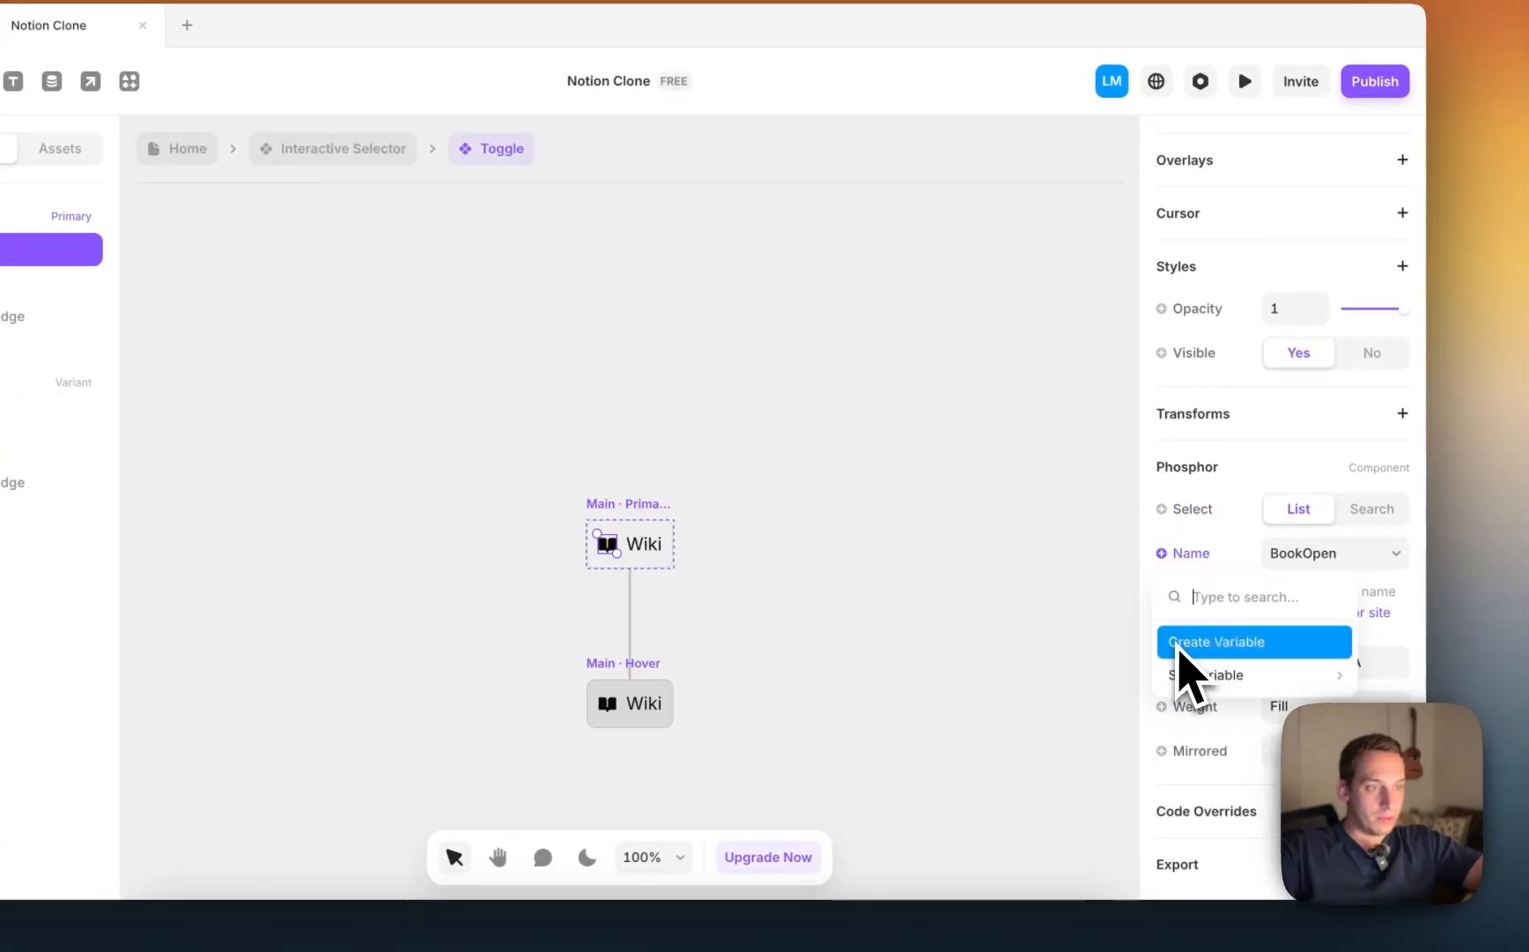
click(1180, 646)
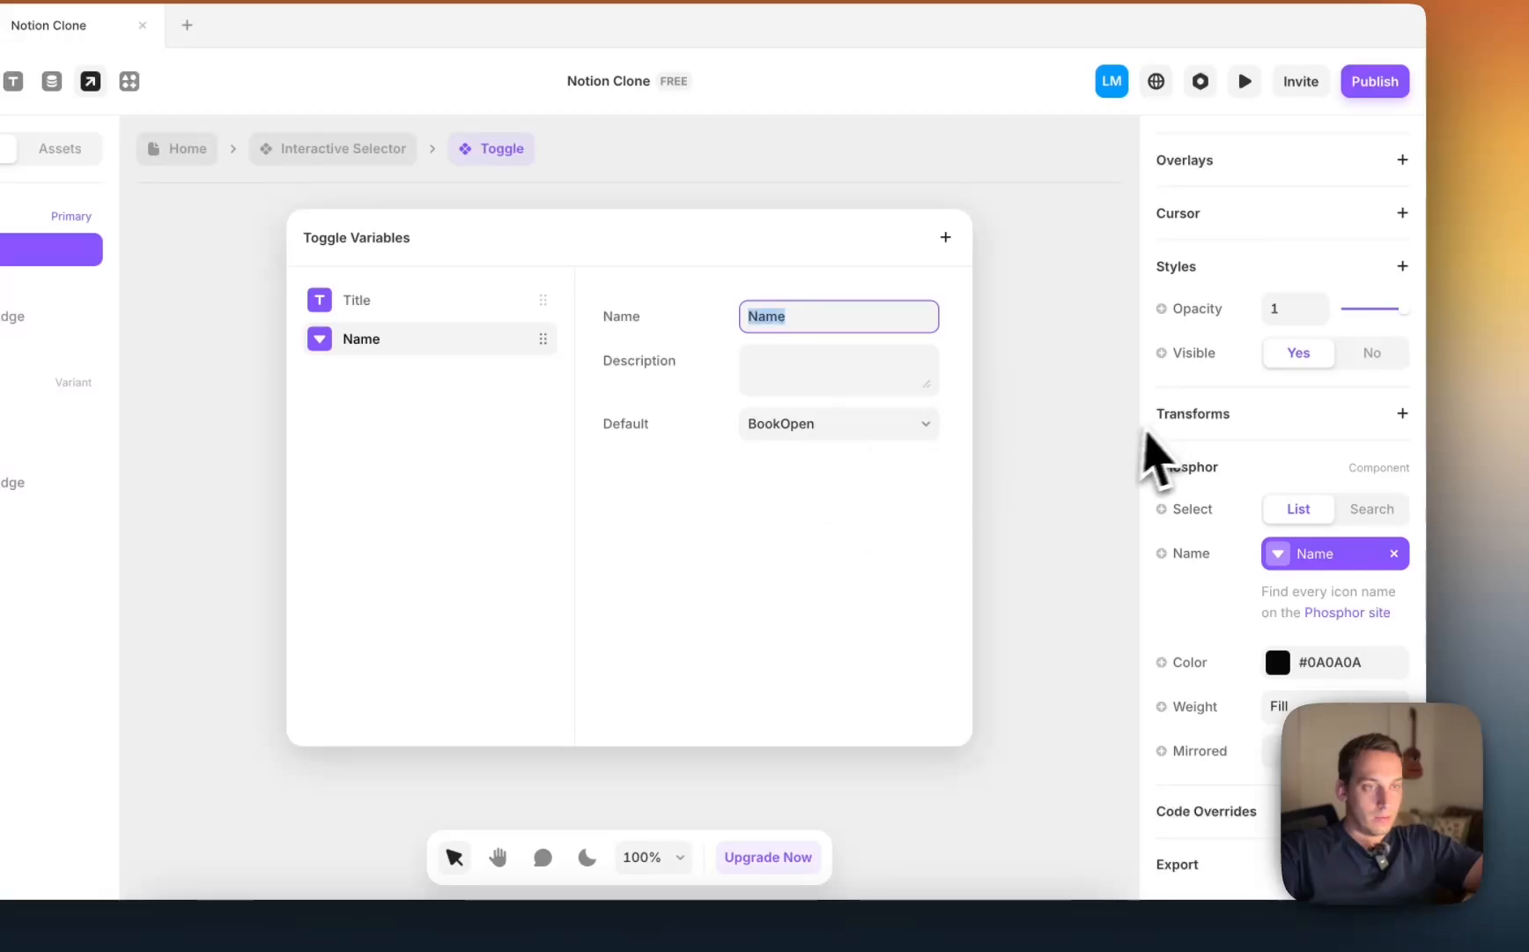
click(1048, 344)
Step: Try the Light and Regular weights on the Toggle's book icon, and set its weight to Bold
click(1304, 705)
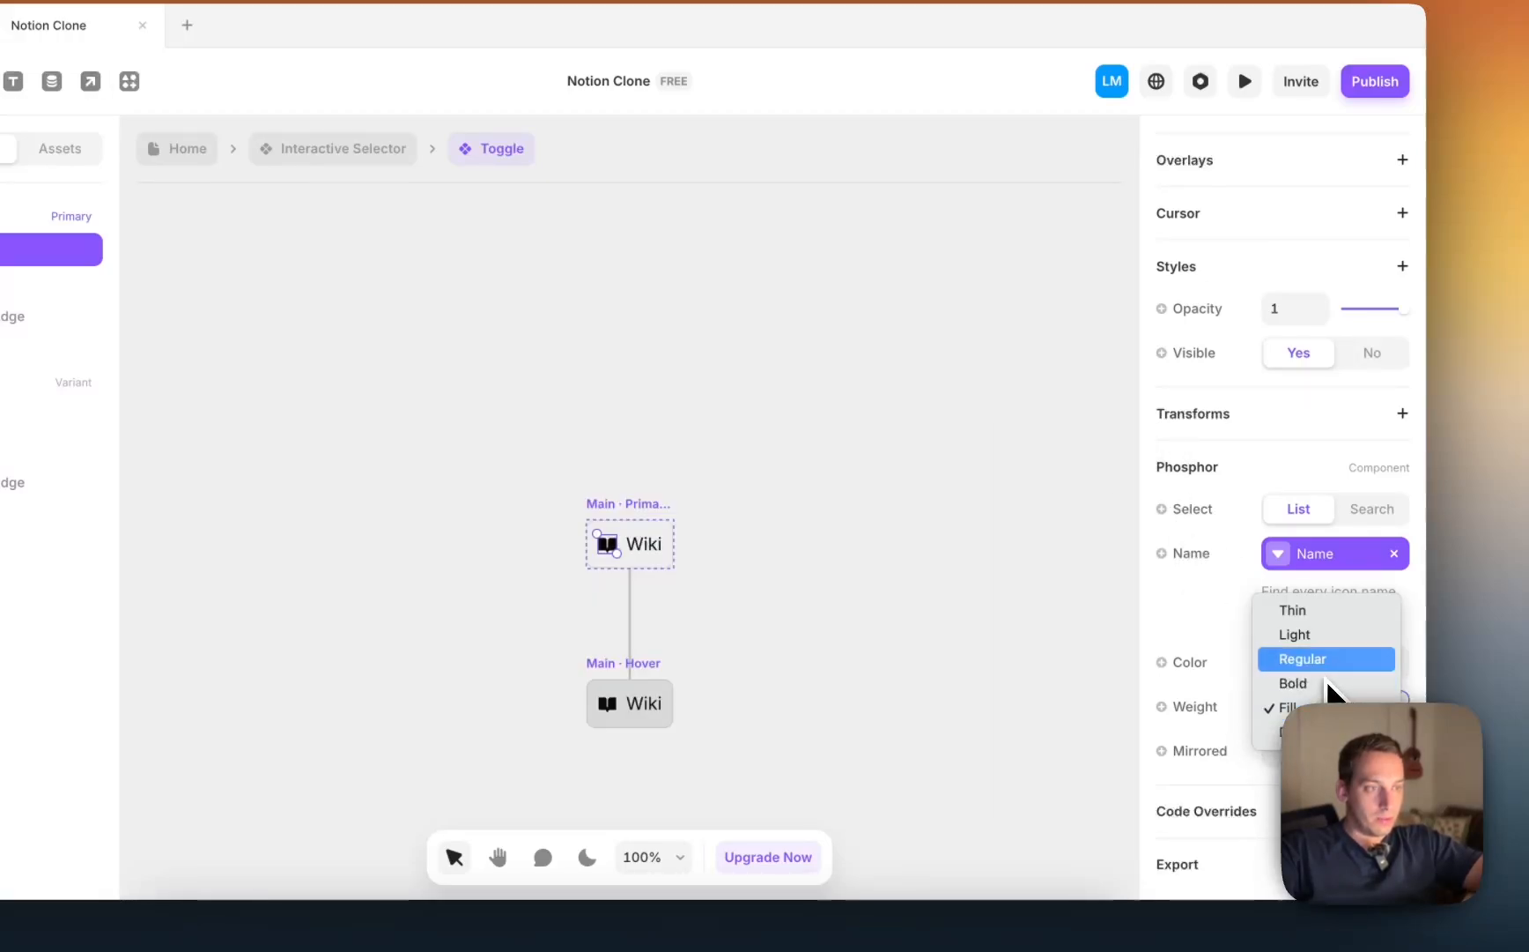
click(1344, 638)
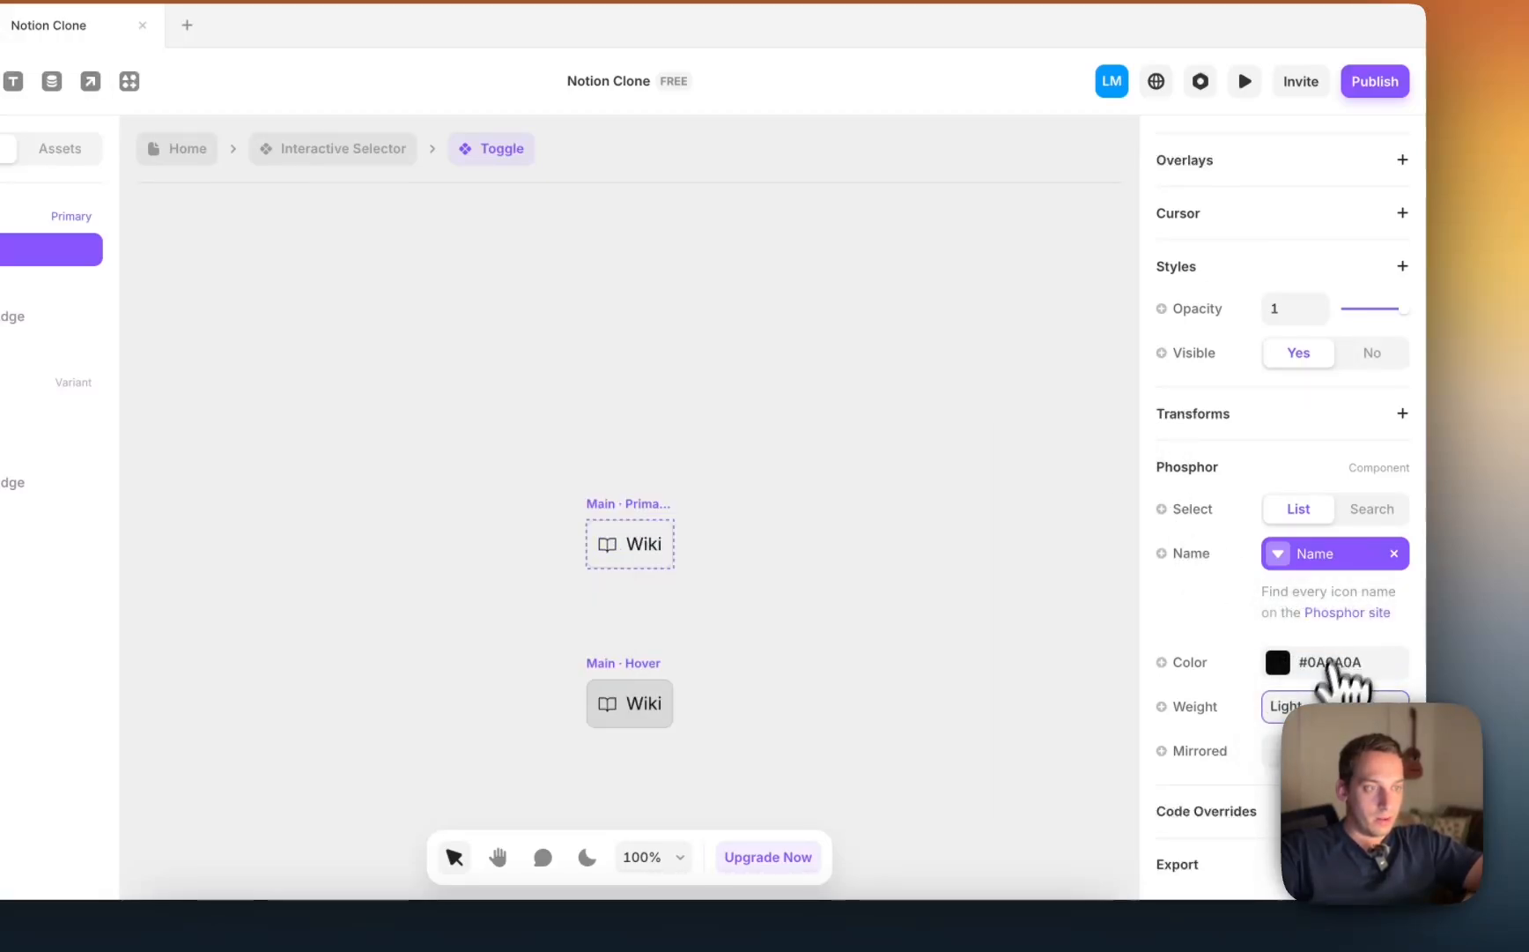
click(1335, 704)
click(1273, 732)
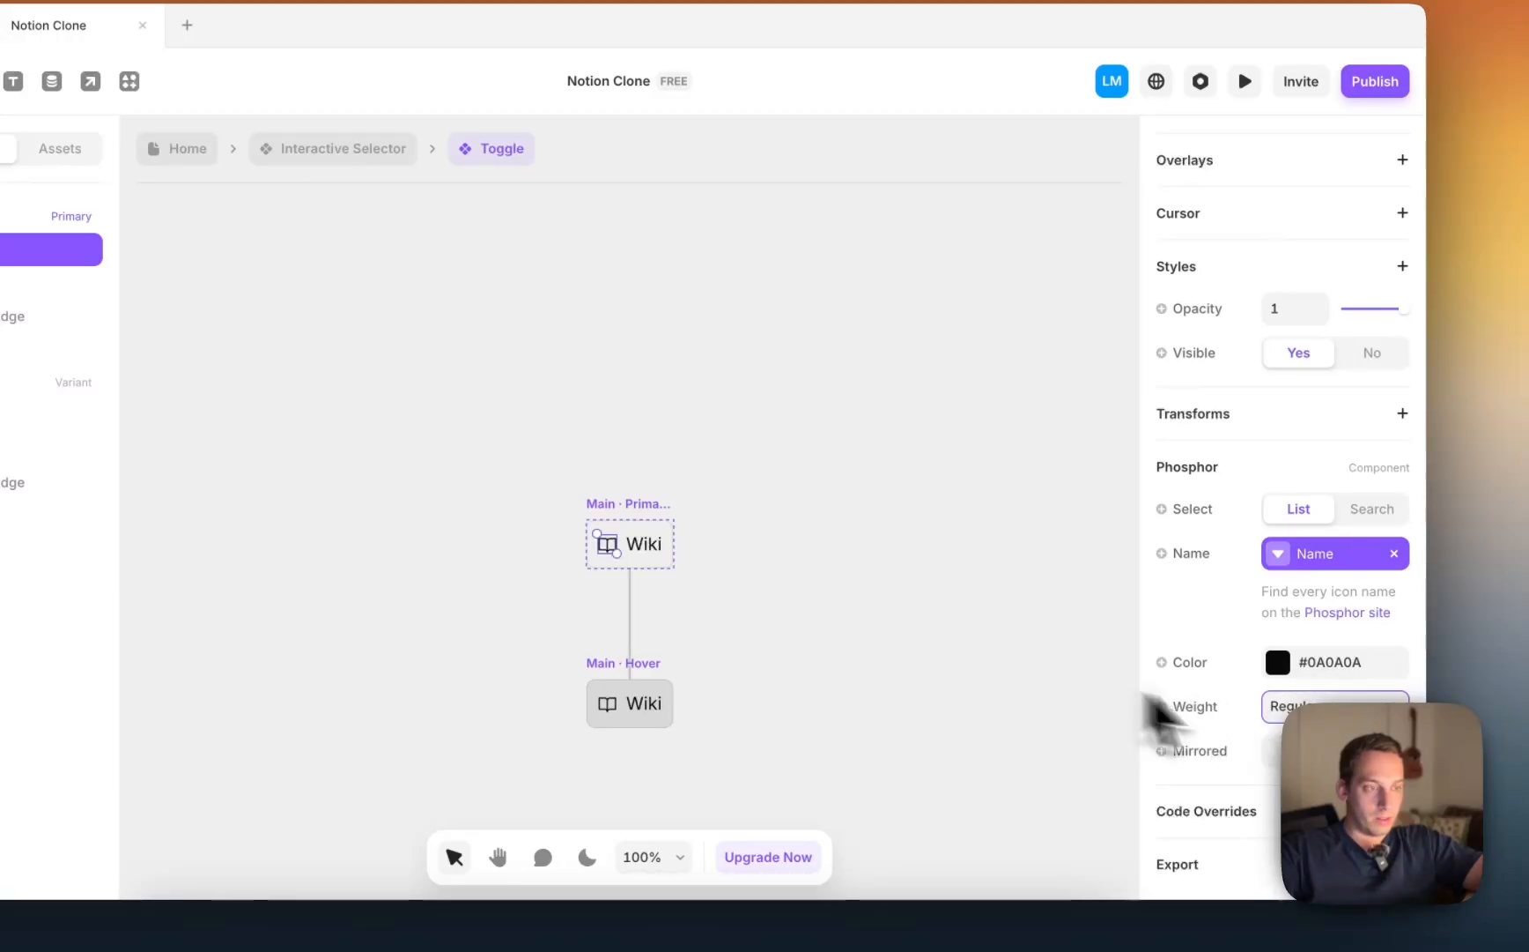
click(1288, 709)
click(1288, 734)
click(542, 432)
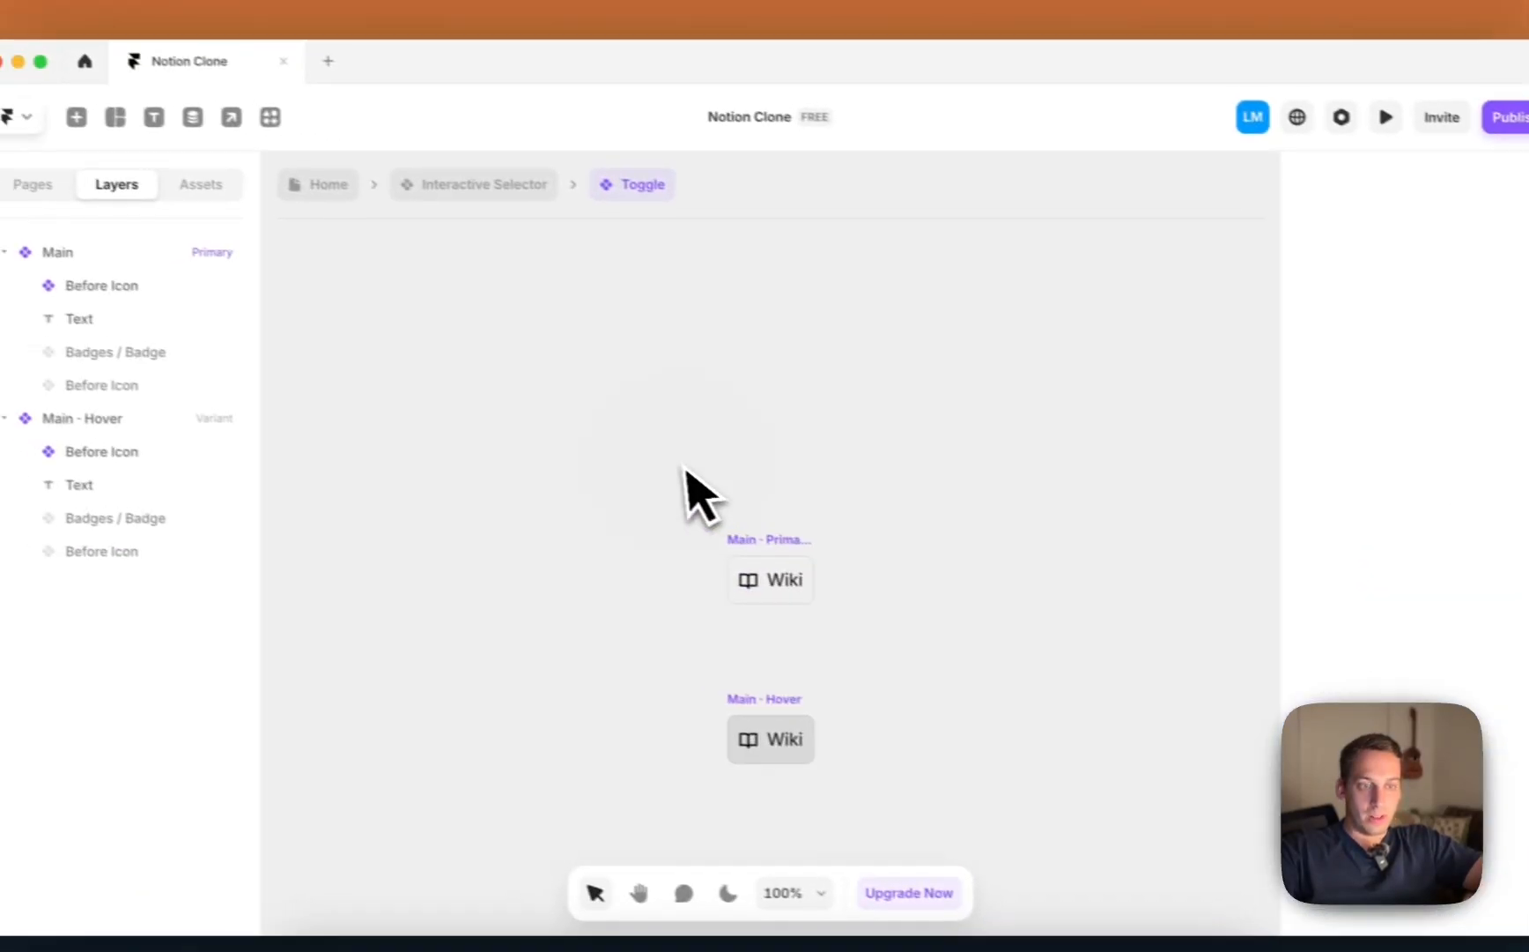
Step: Return to Interactive Selector and duplicate the Wiki toggle three times within the Buttons stack
click(484, 184)
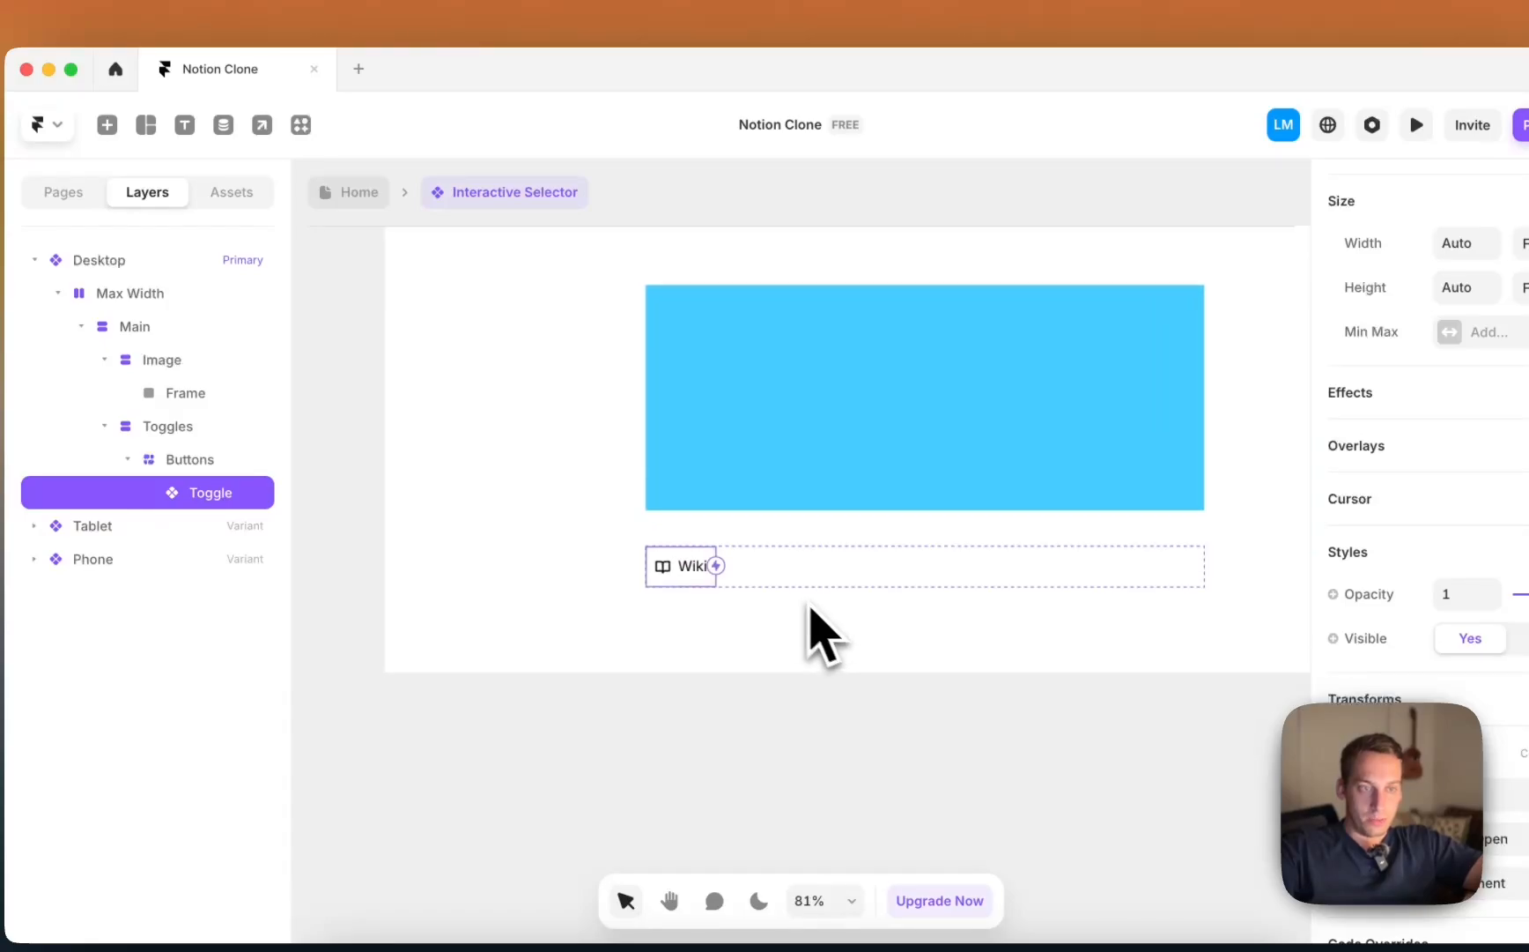
scroll(811, 606, up, 3)
key(super+d)
key(super+d)
key(super+d)
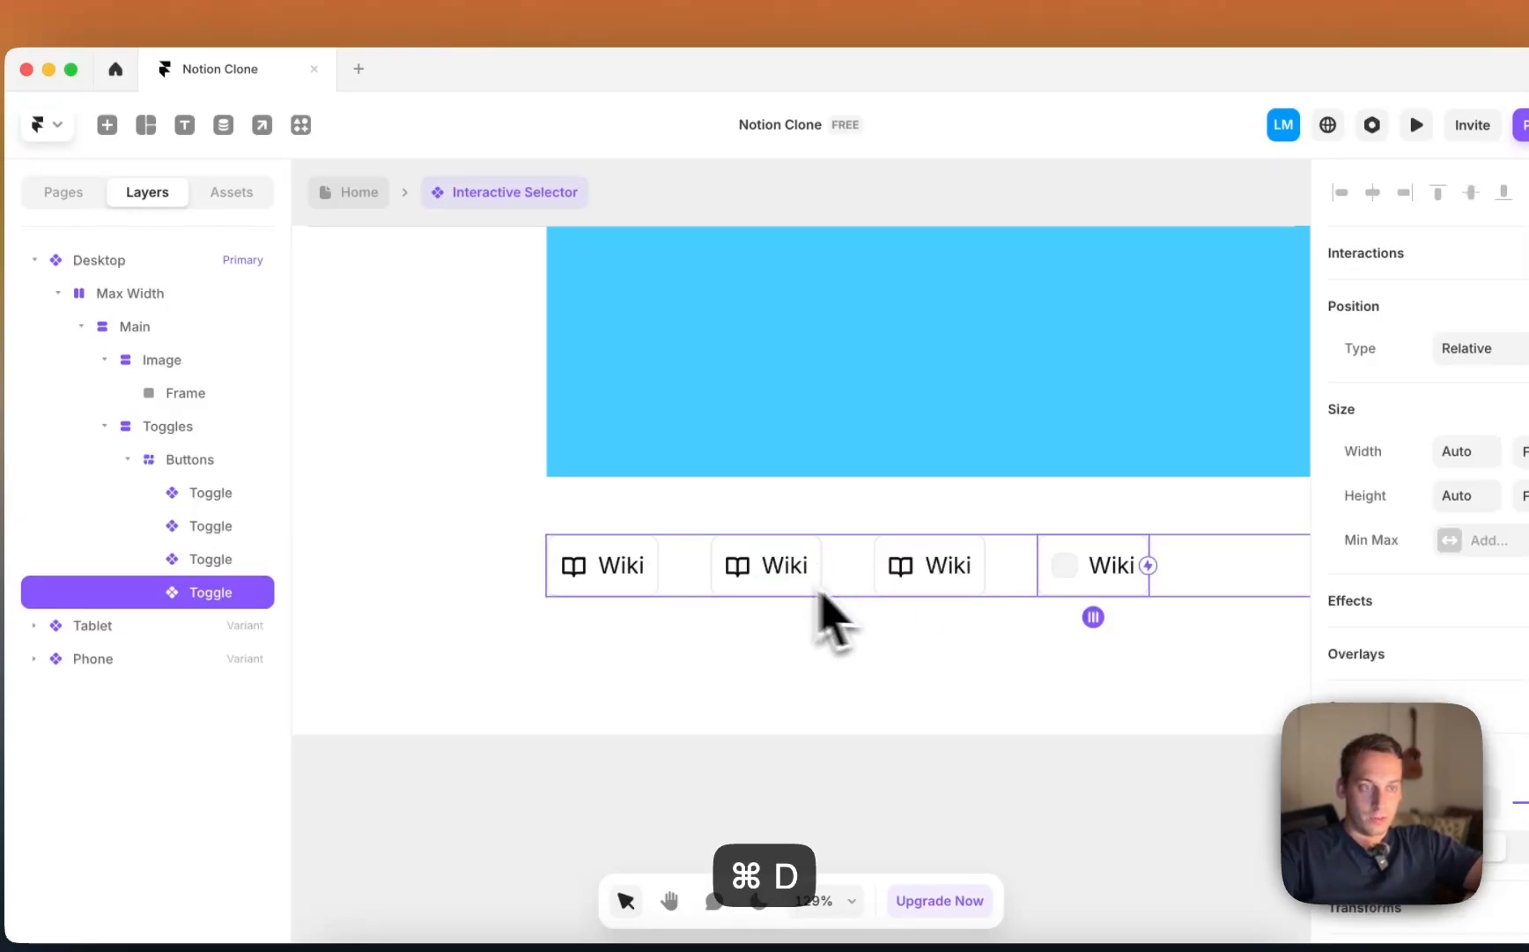
Step: Check the button labels on the Notion website, and set the second toggle's title to "Docs"
click(788, 581)
key(ctrl+Up)
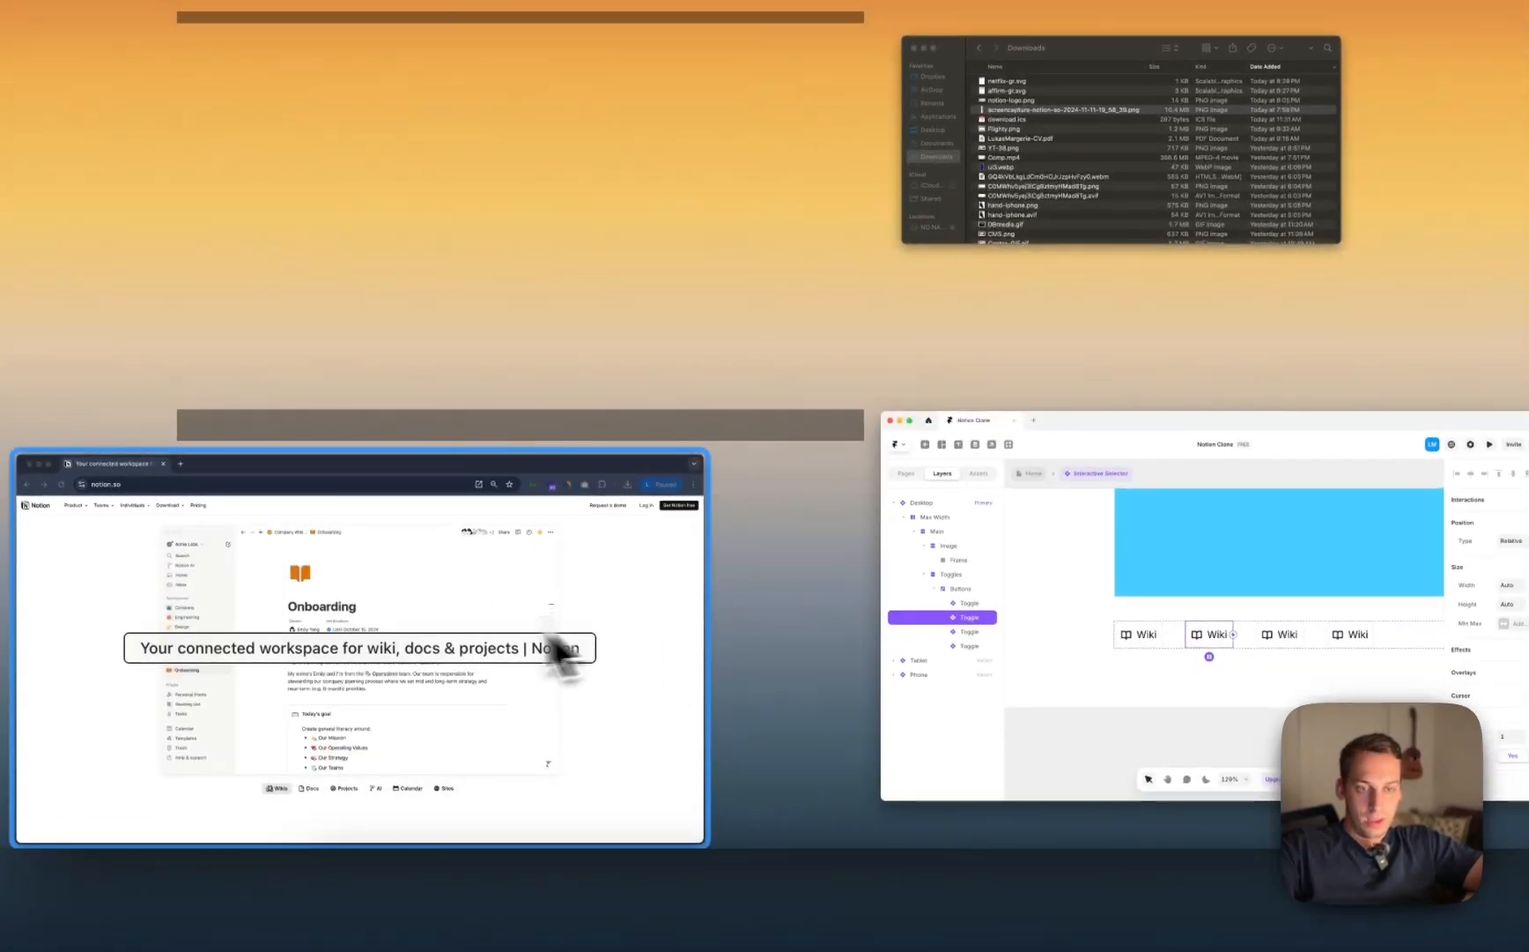
click(557, 648)
key(ctrl+Up)
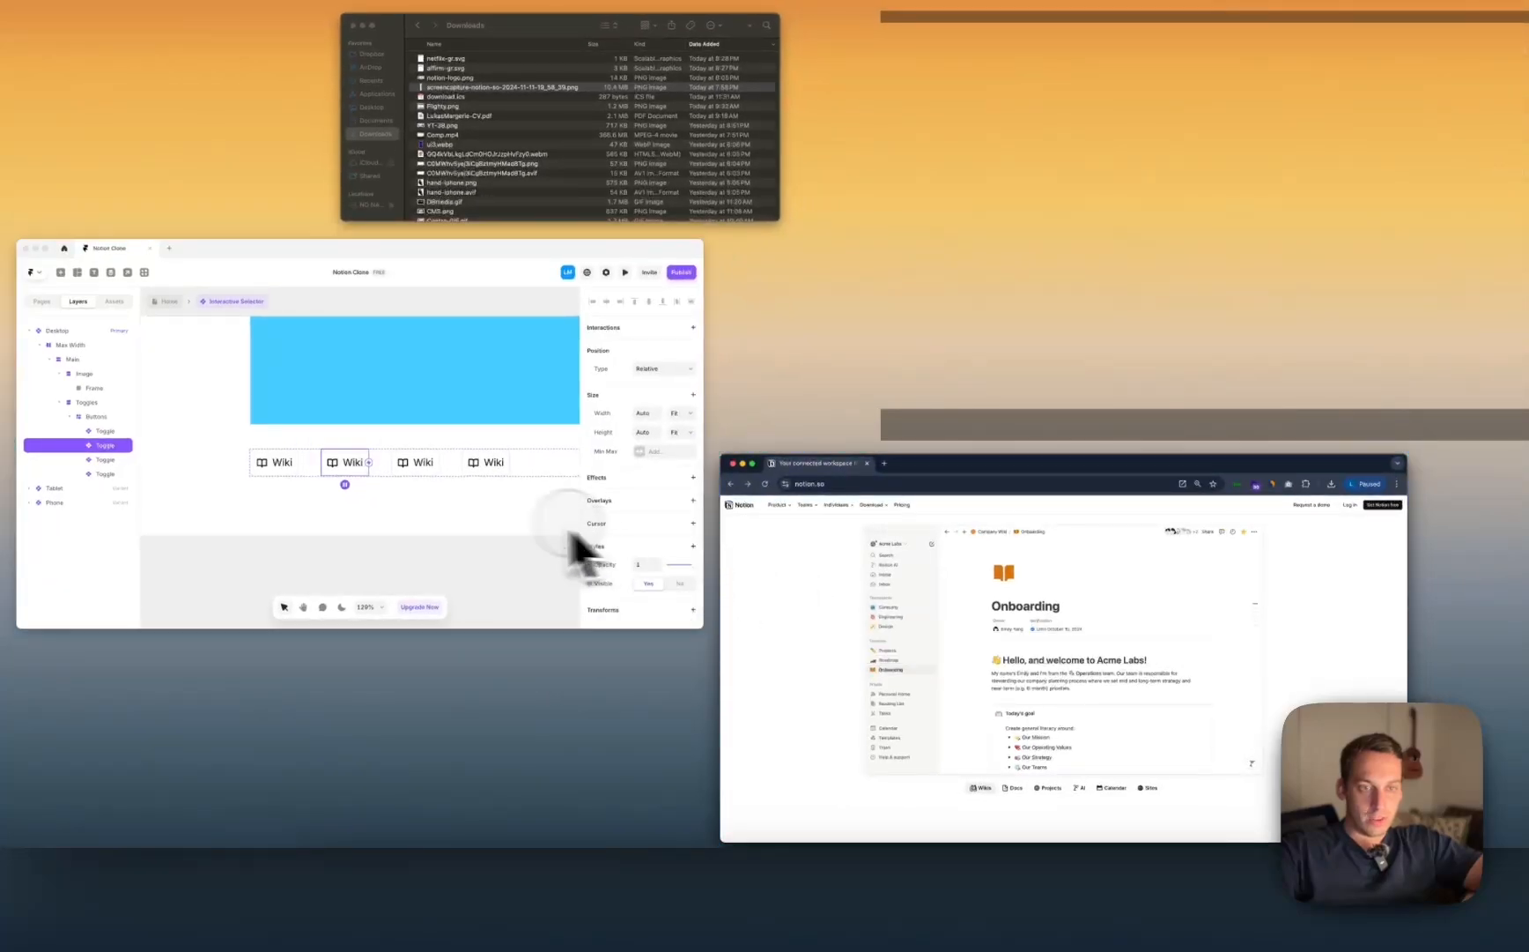
click(581, 546)
scroll(1291, 525, down, 5)
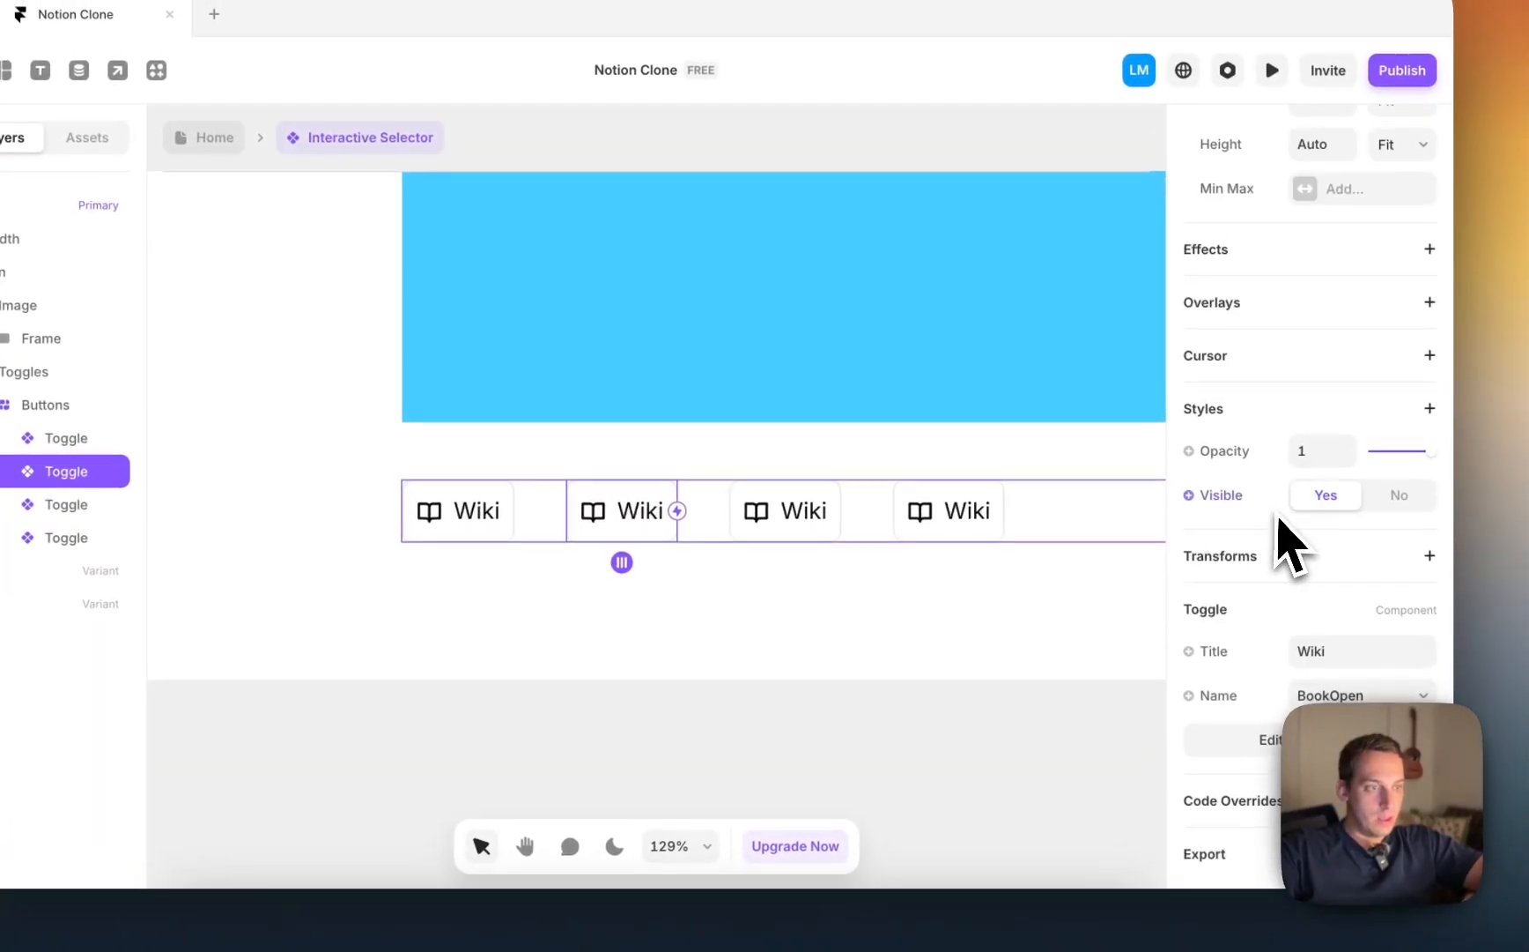
click(1318, 621)
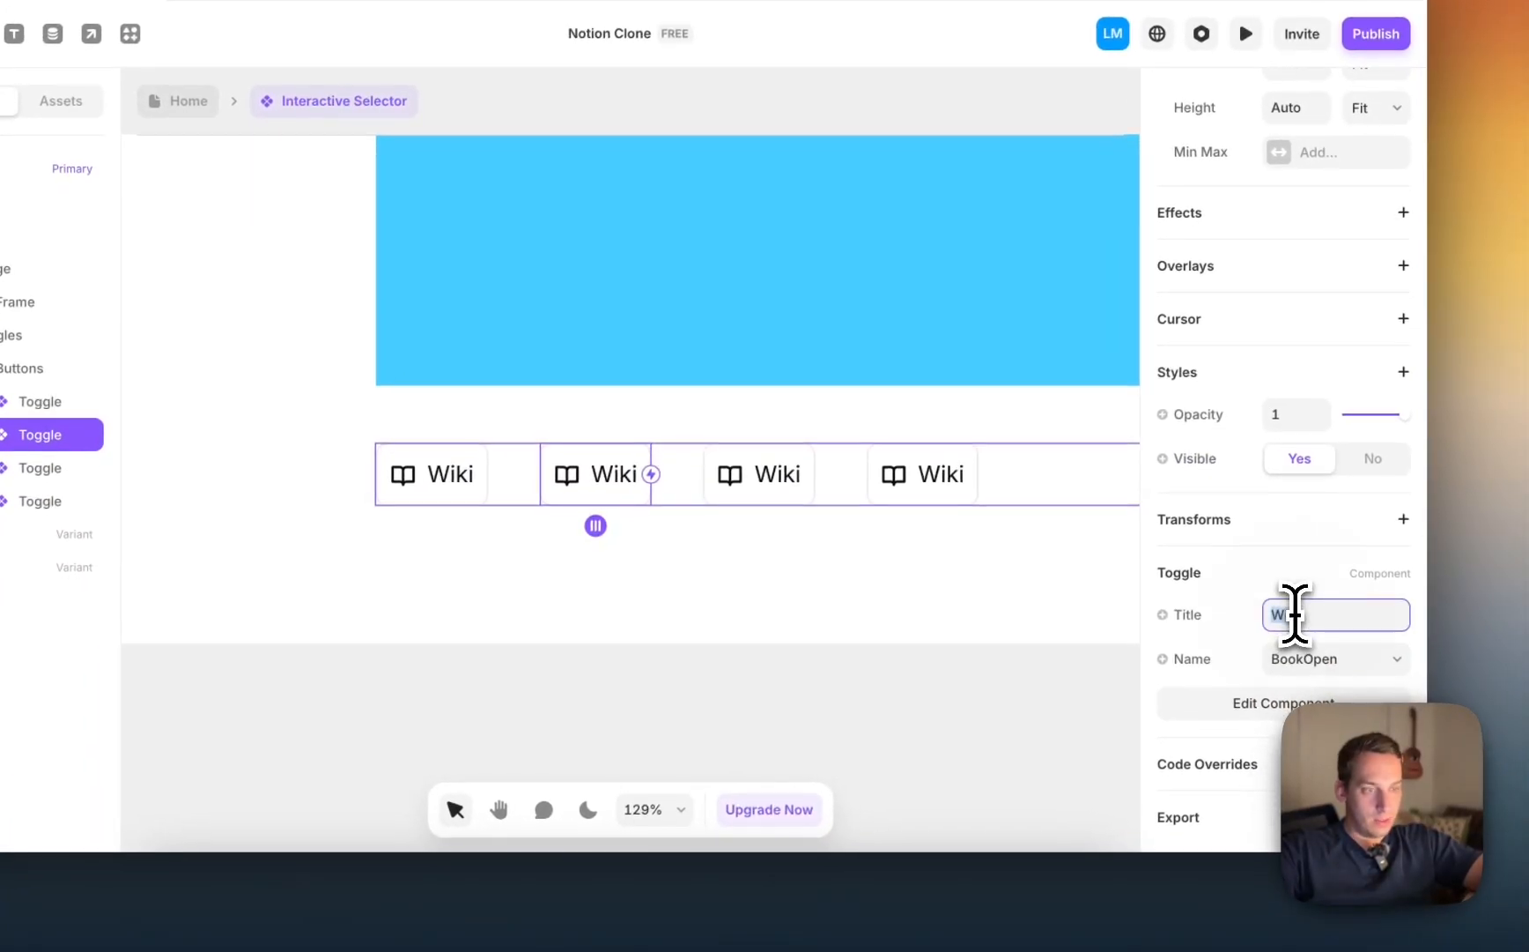
text(Docs)
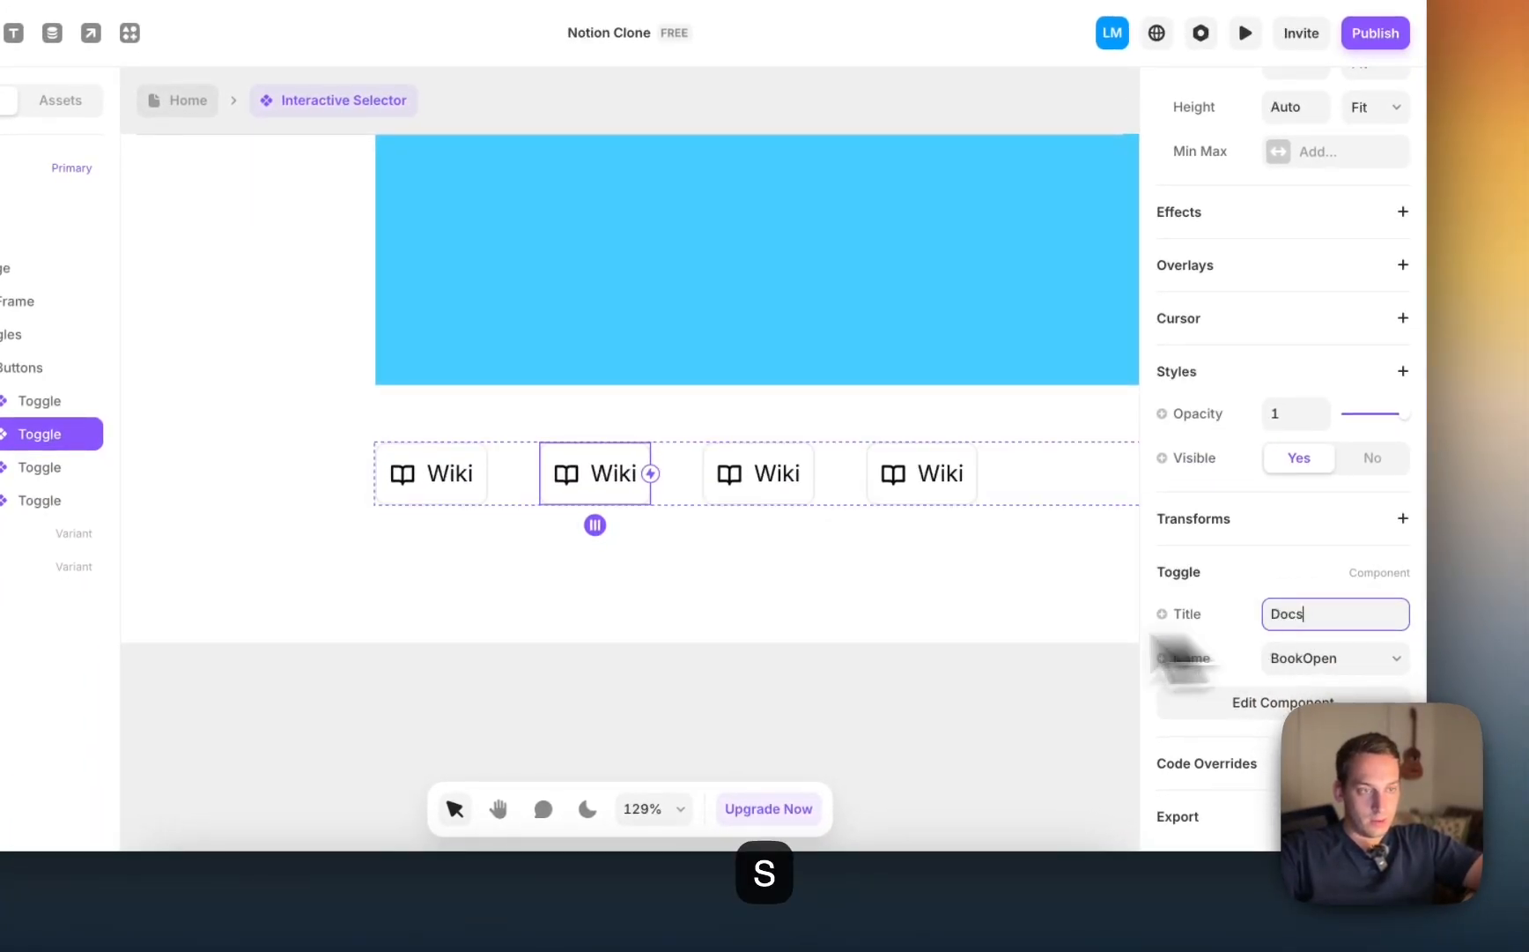
Step: Set the third toggle's title to "Projects" and the fourth toggle's title to "AI"
click(813, 487)
click(816, 484)
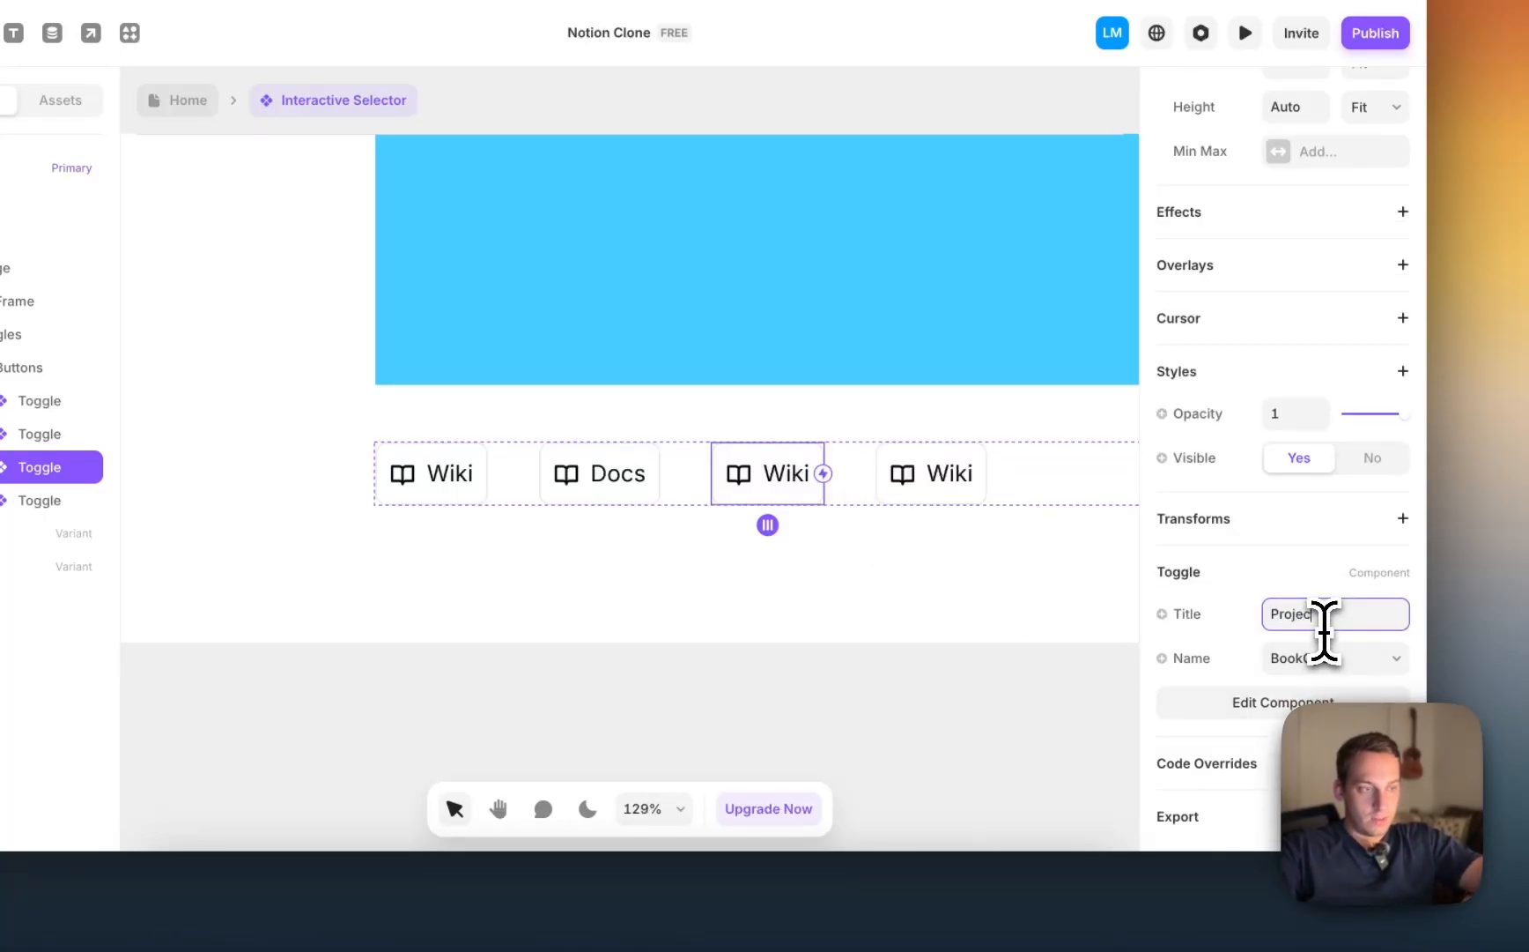
click(948, 498)
scroll(1178, 625, down, 5)
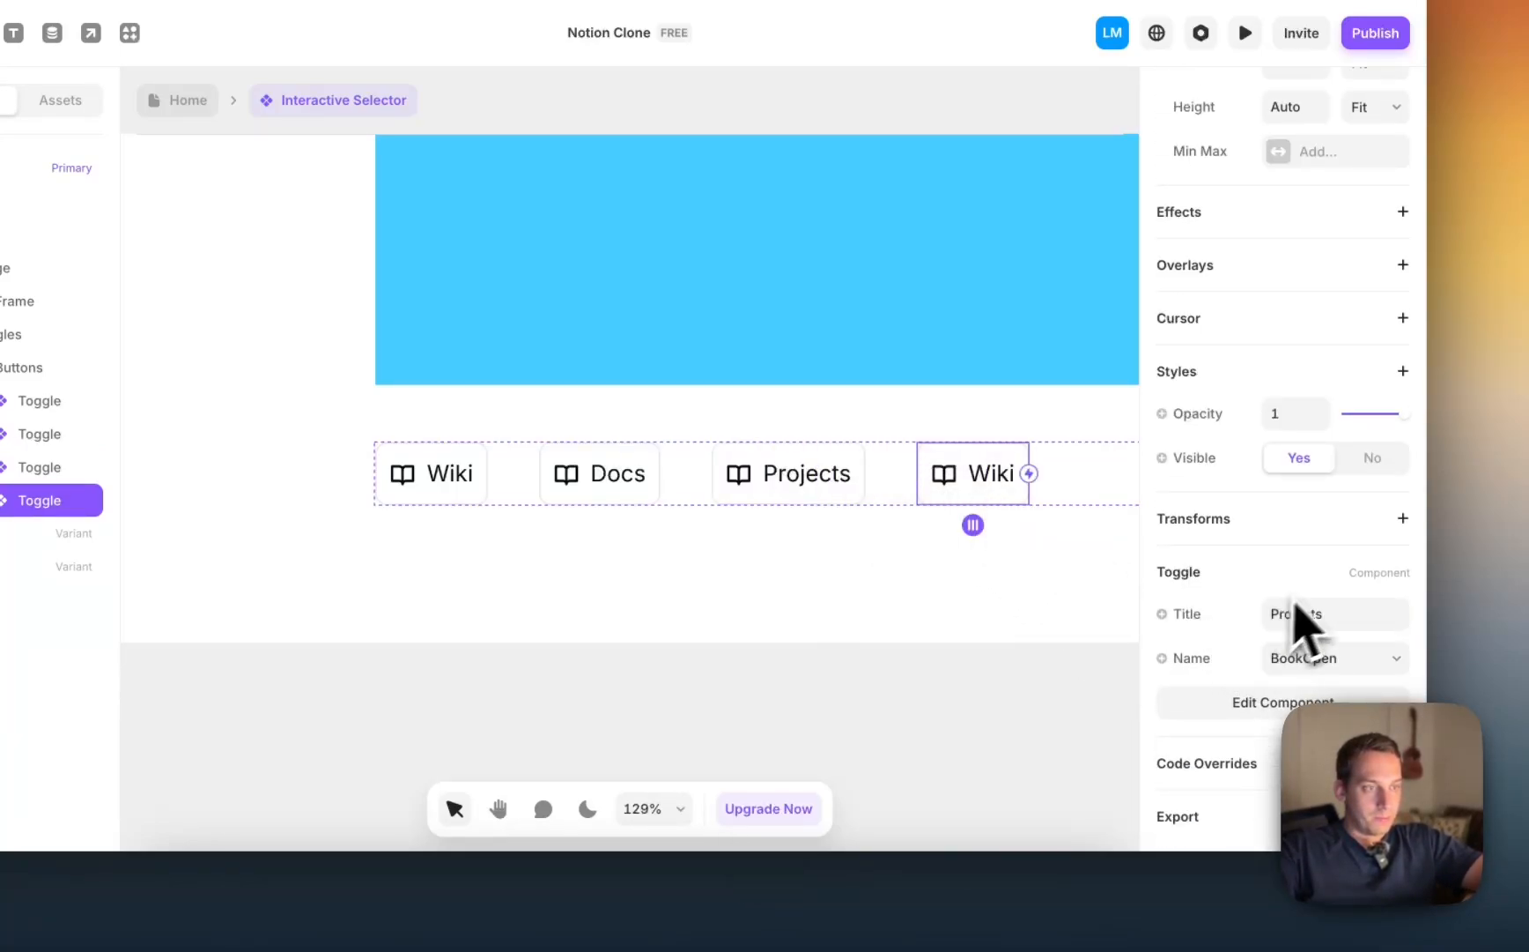
text(Al)
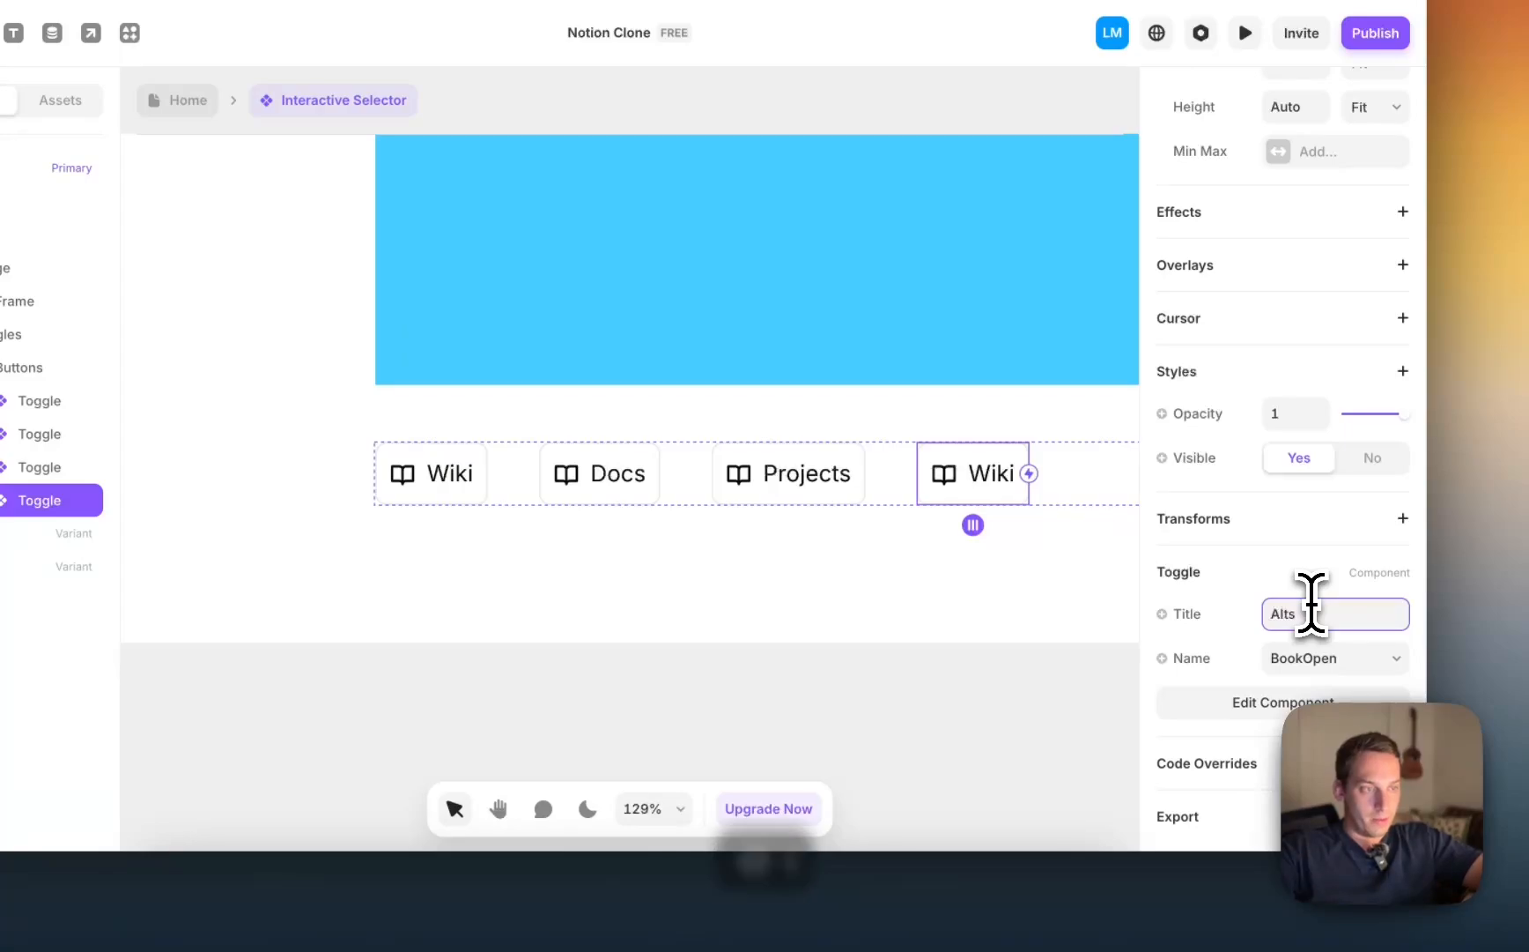
click(1008, 729)
scroll(1009, 728, down, 5)
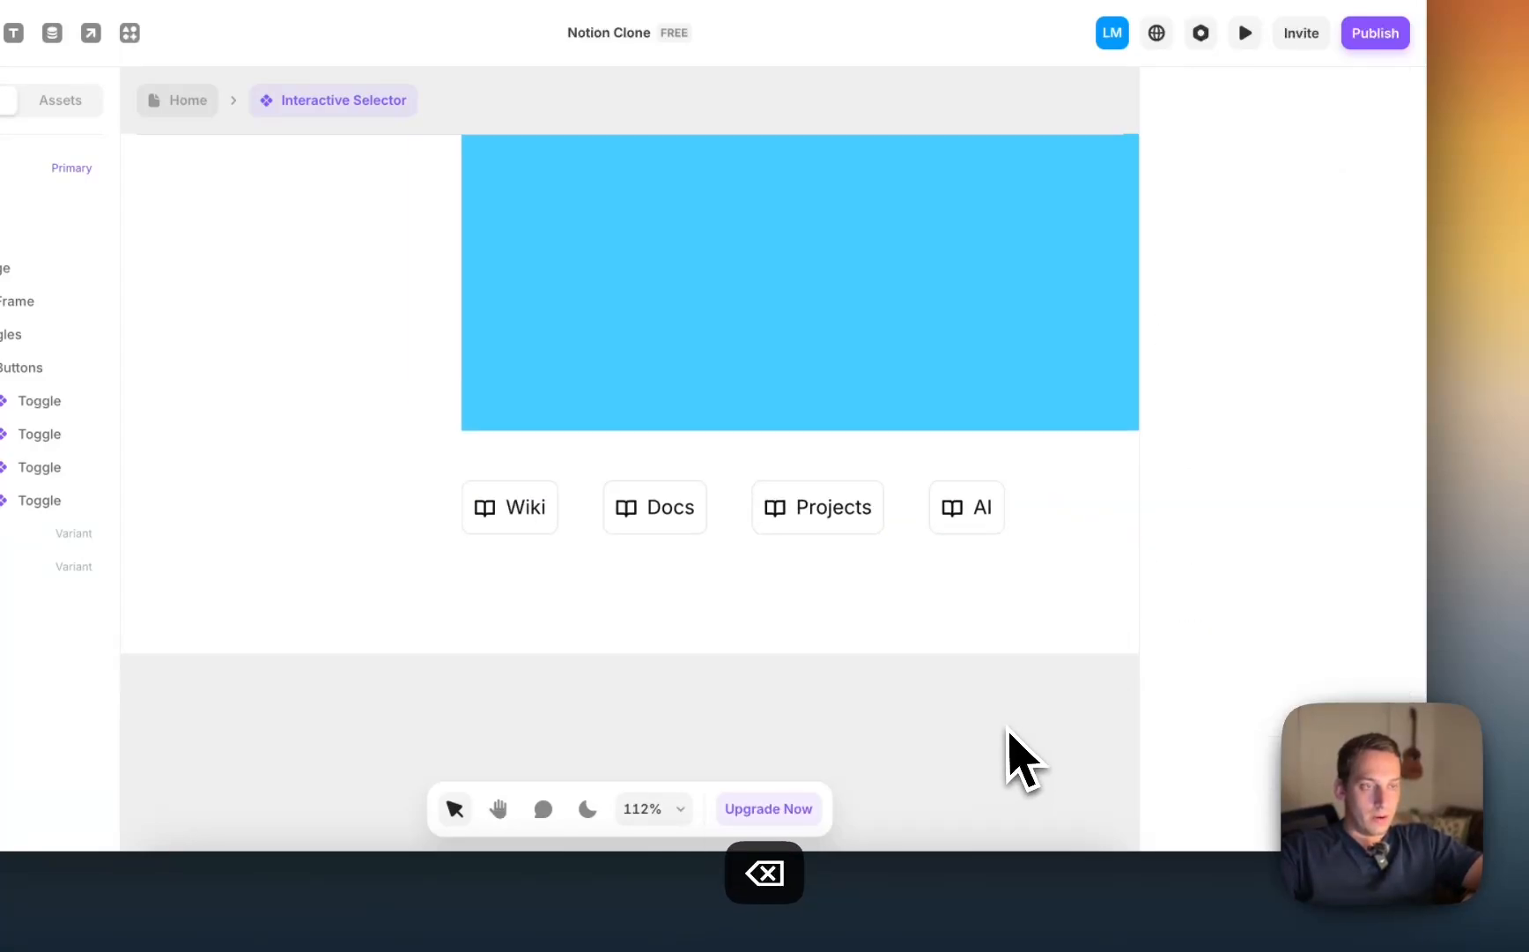
Step: Set the distribution of the Buttons stack to Center
scroll(1008, 729, right, 3)
click(921, 559)
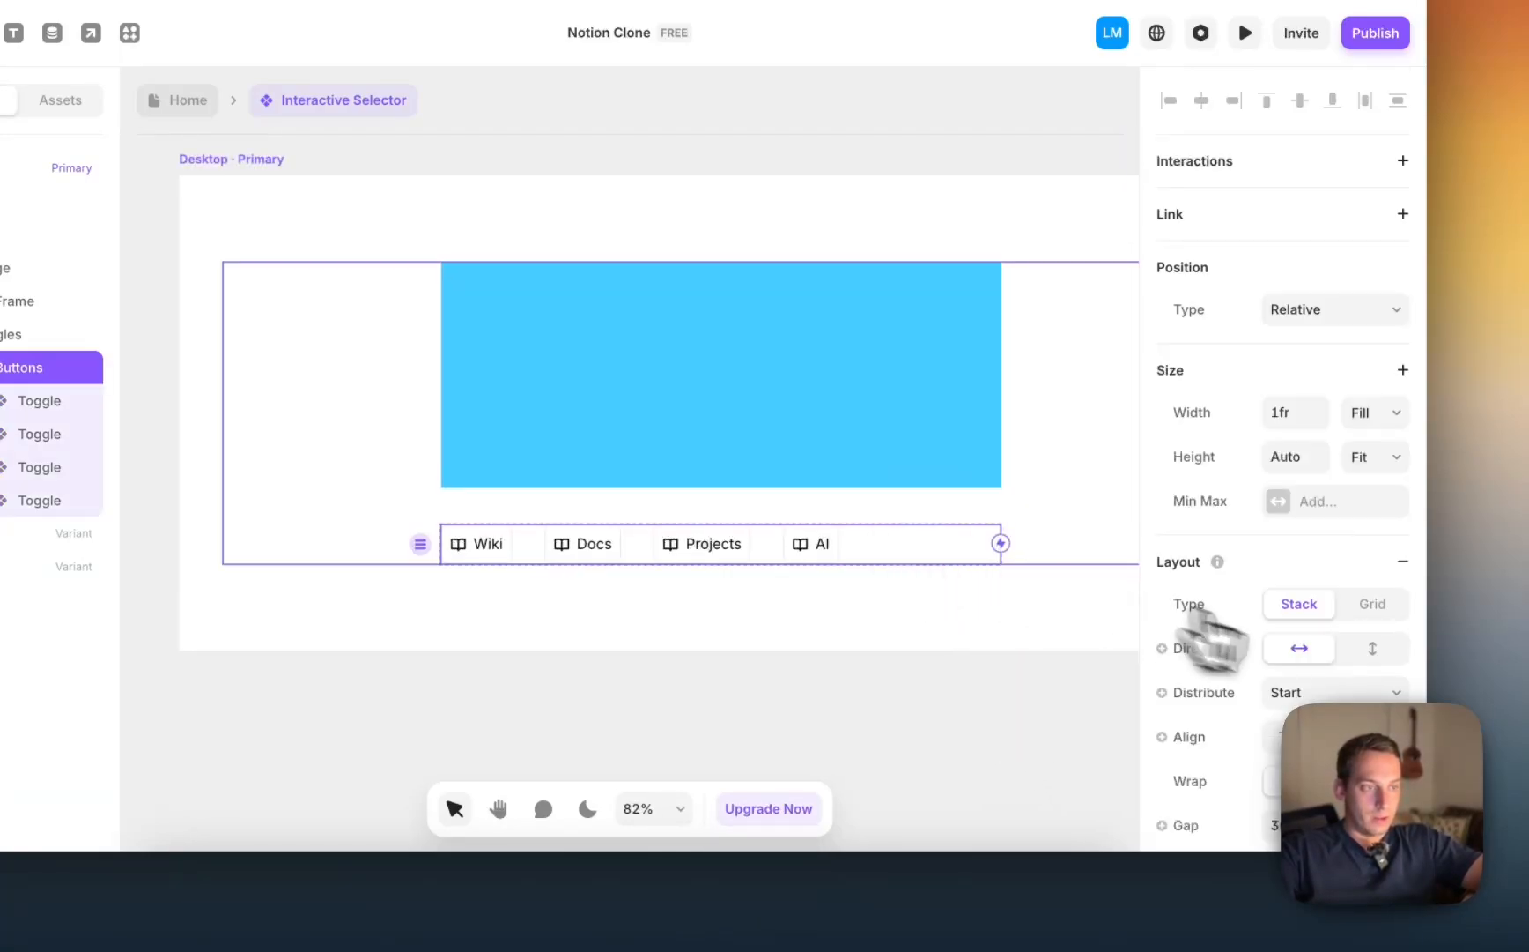
scroll(1321, 669, down, 2)
click(1295, 569)
click(1297, 589)
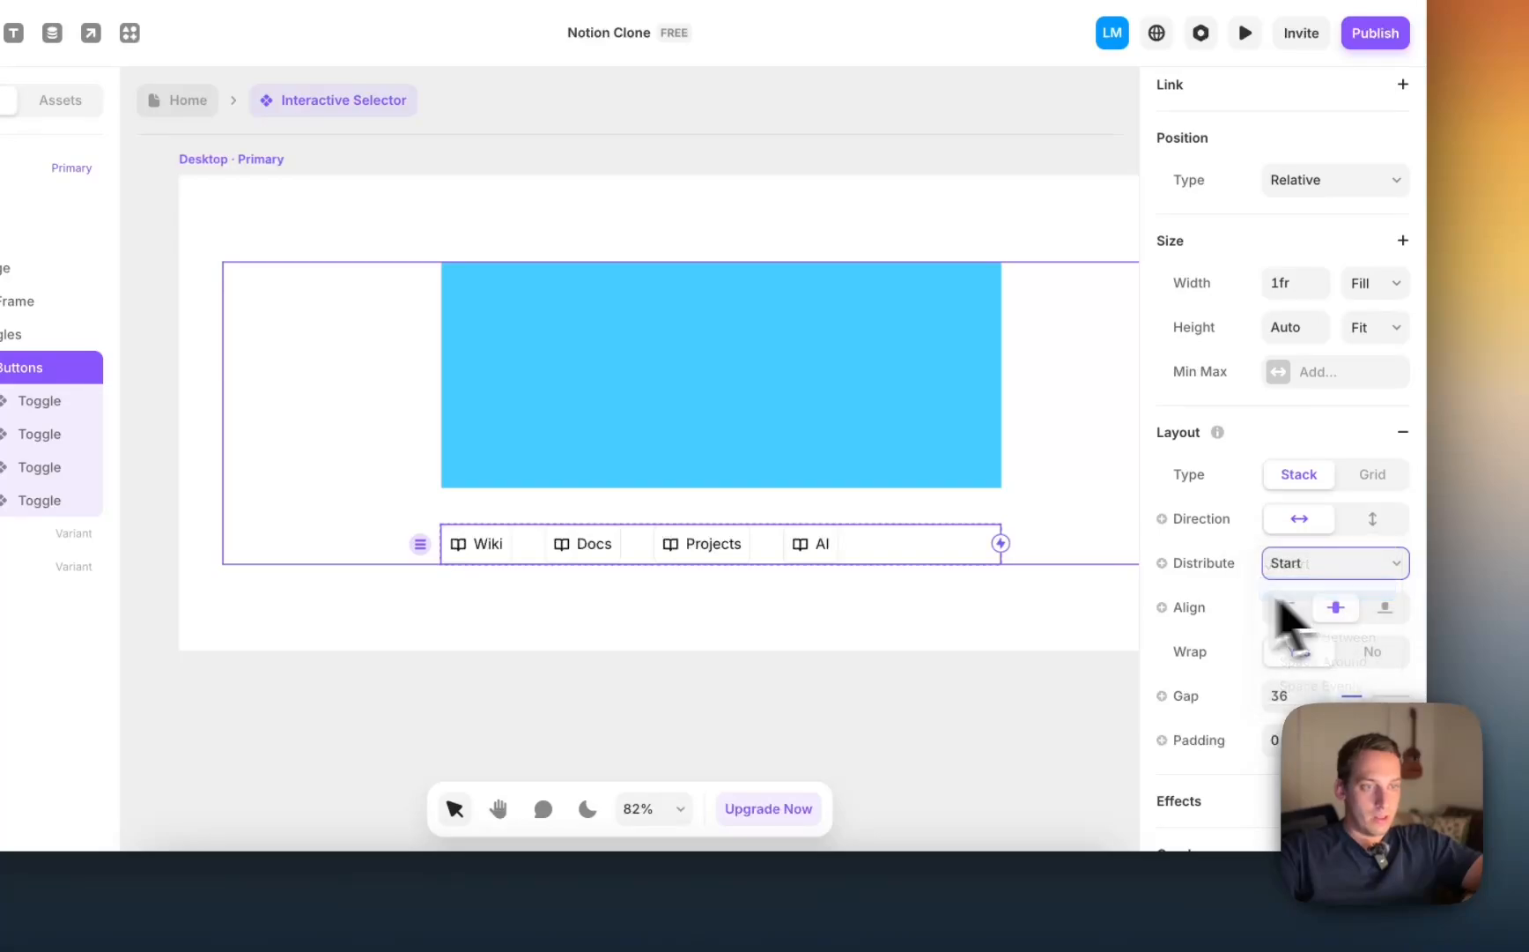
click(866, 680)
scroll(863, 683, down, 3)
scroll(863, 686, left, 2)
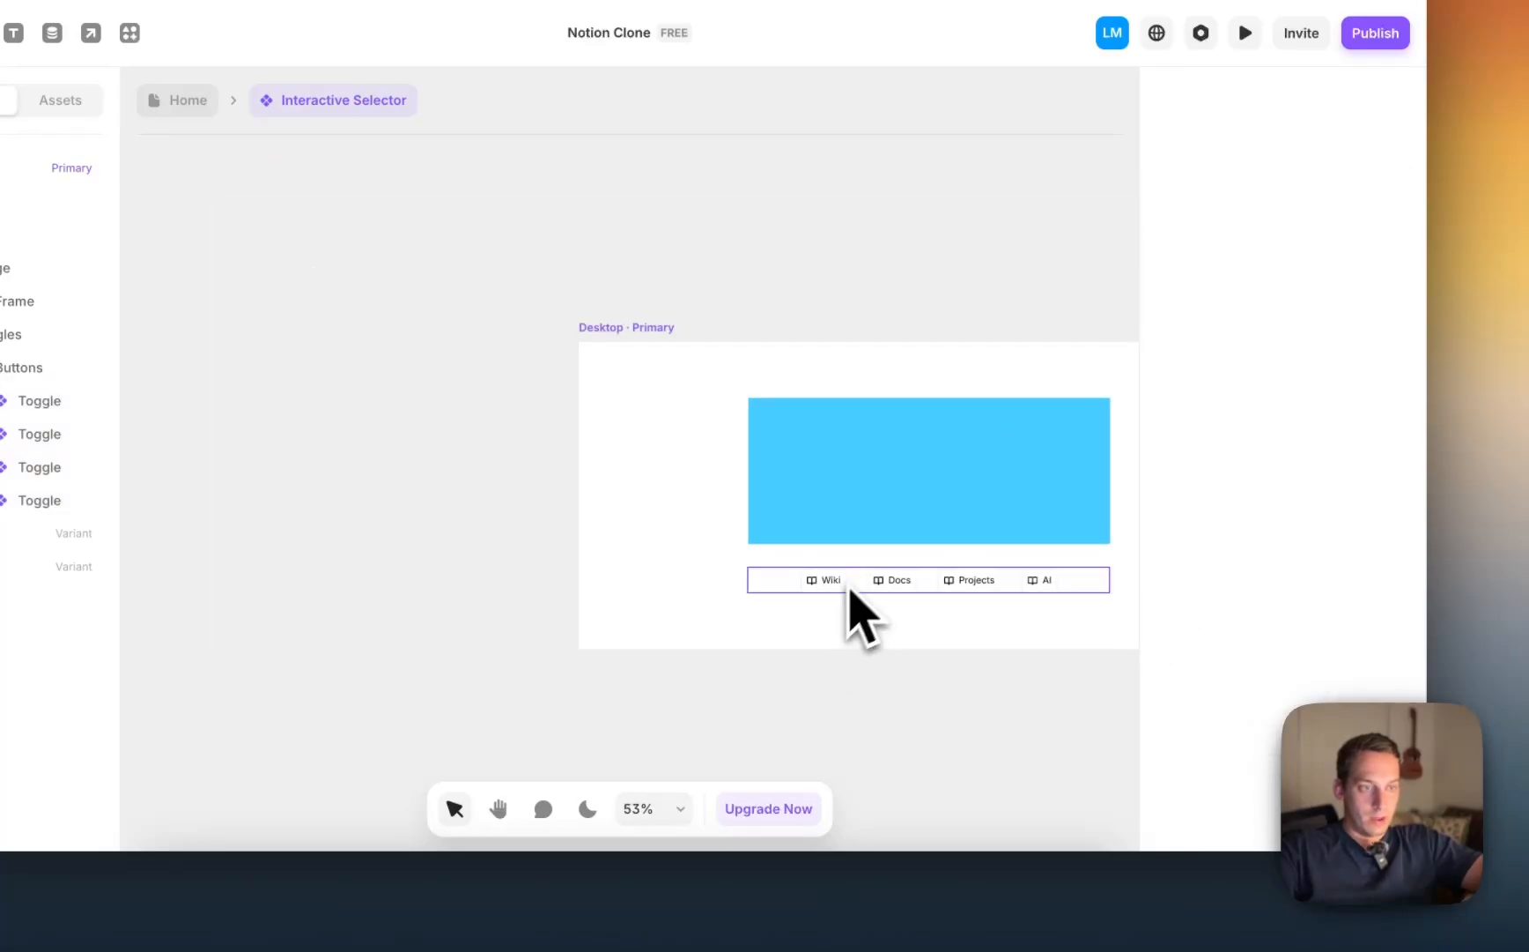
Step: Set the gap of the Buttons stack to 10
click(271, 885)
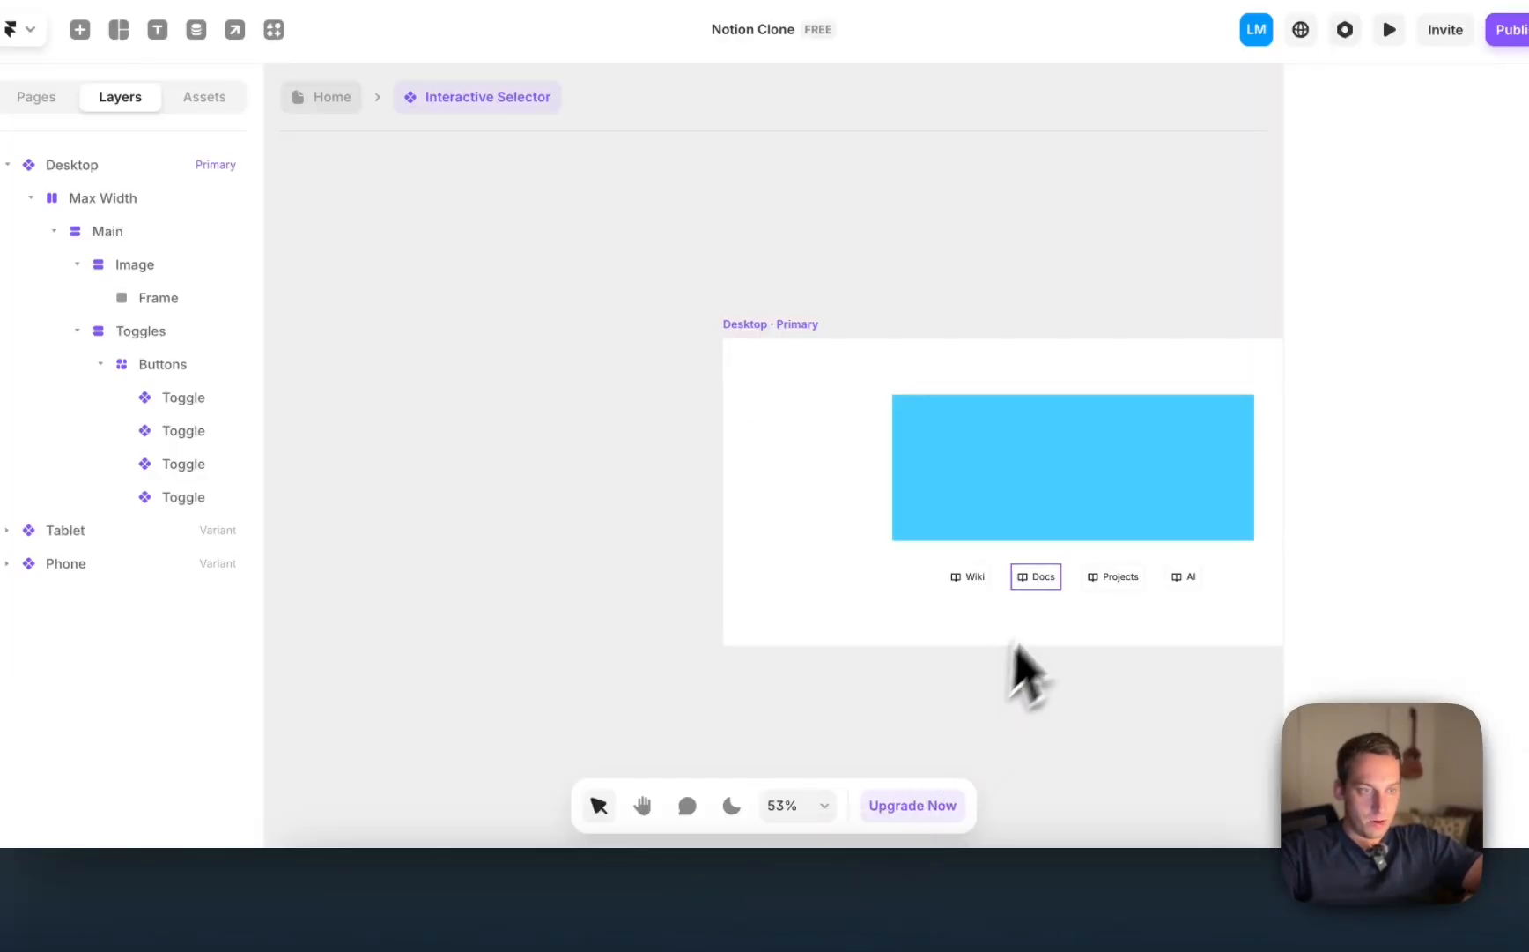
click(1071, 585)
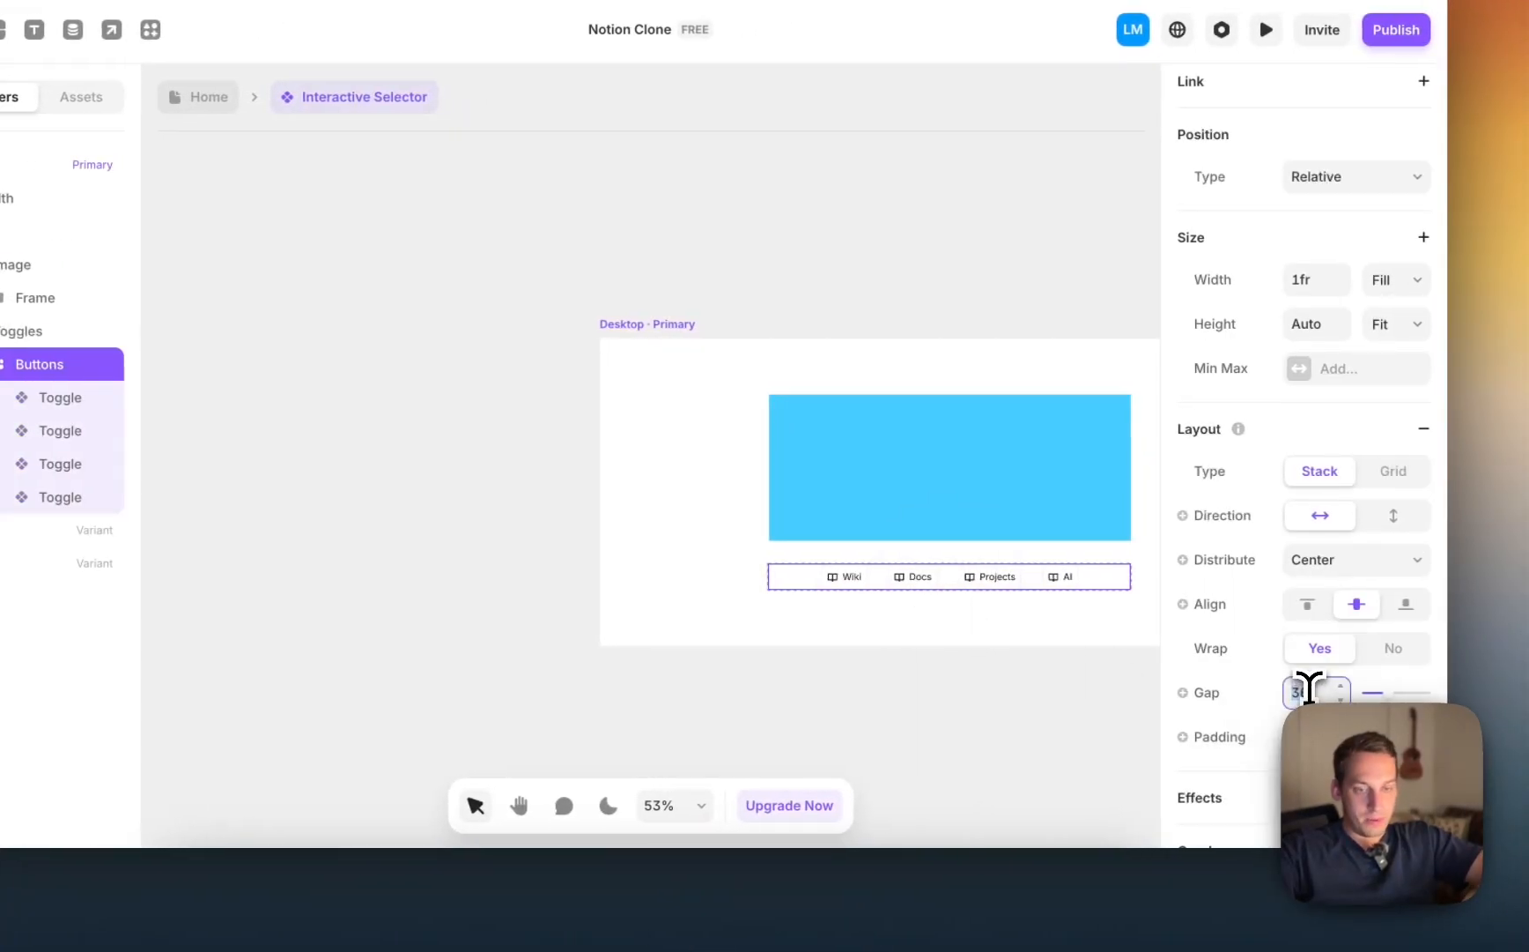
text(10)
scroll(949, 649, up, 3)
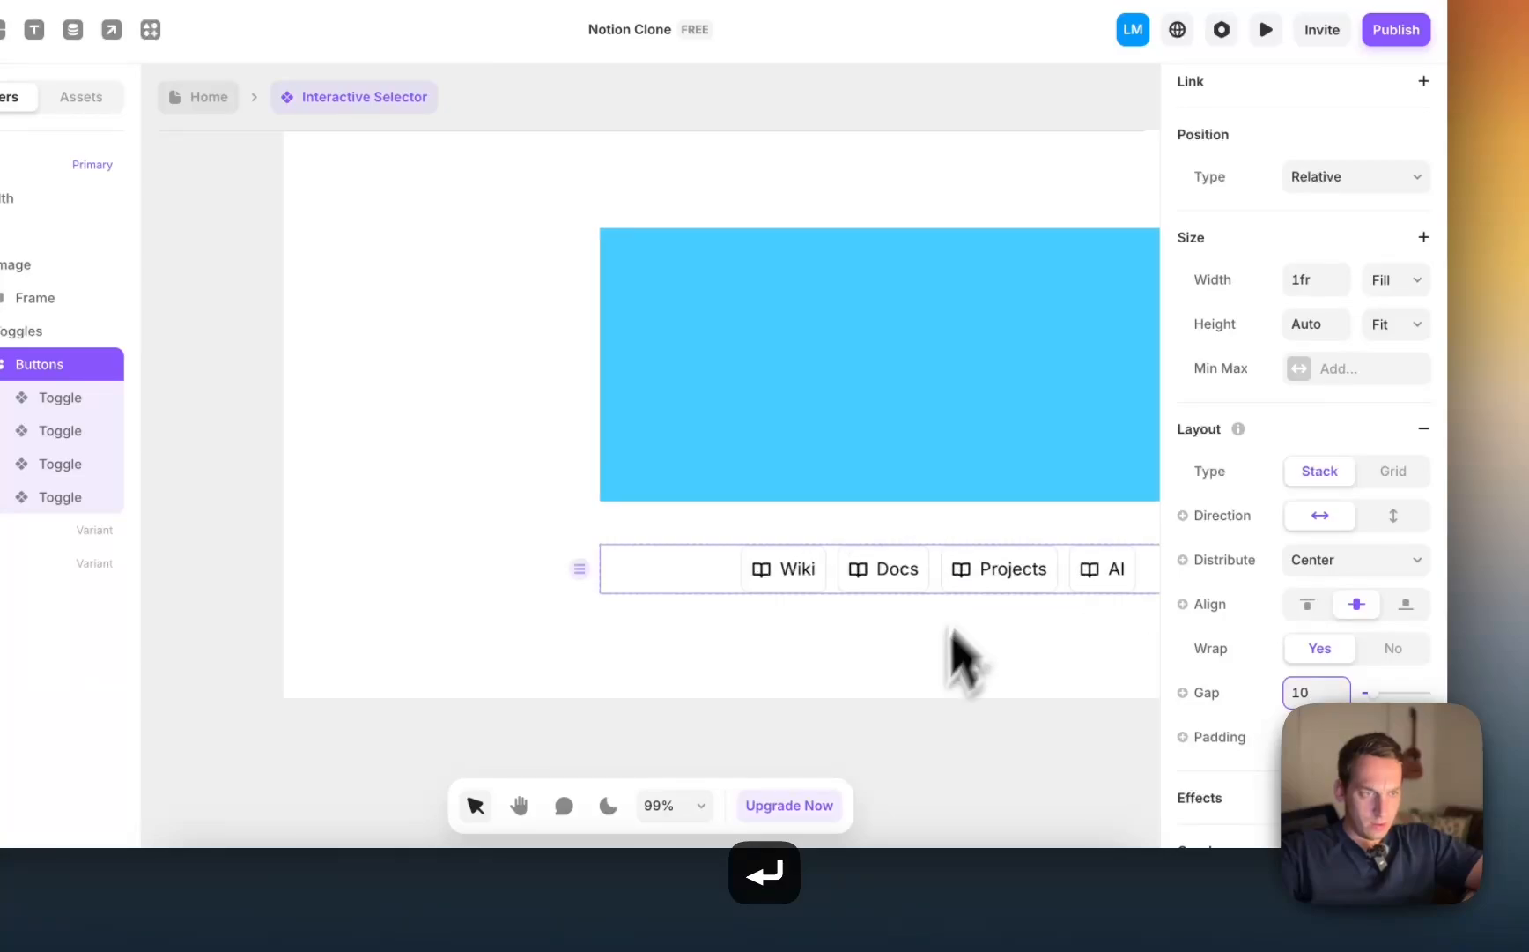
click(890, 782)
scroll(903, 809, down, 2)
scroll(893, 783, down, 2)
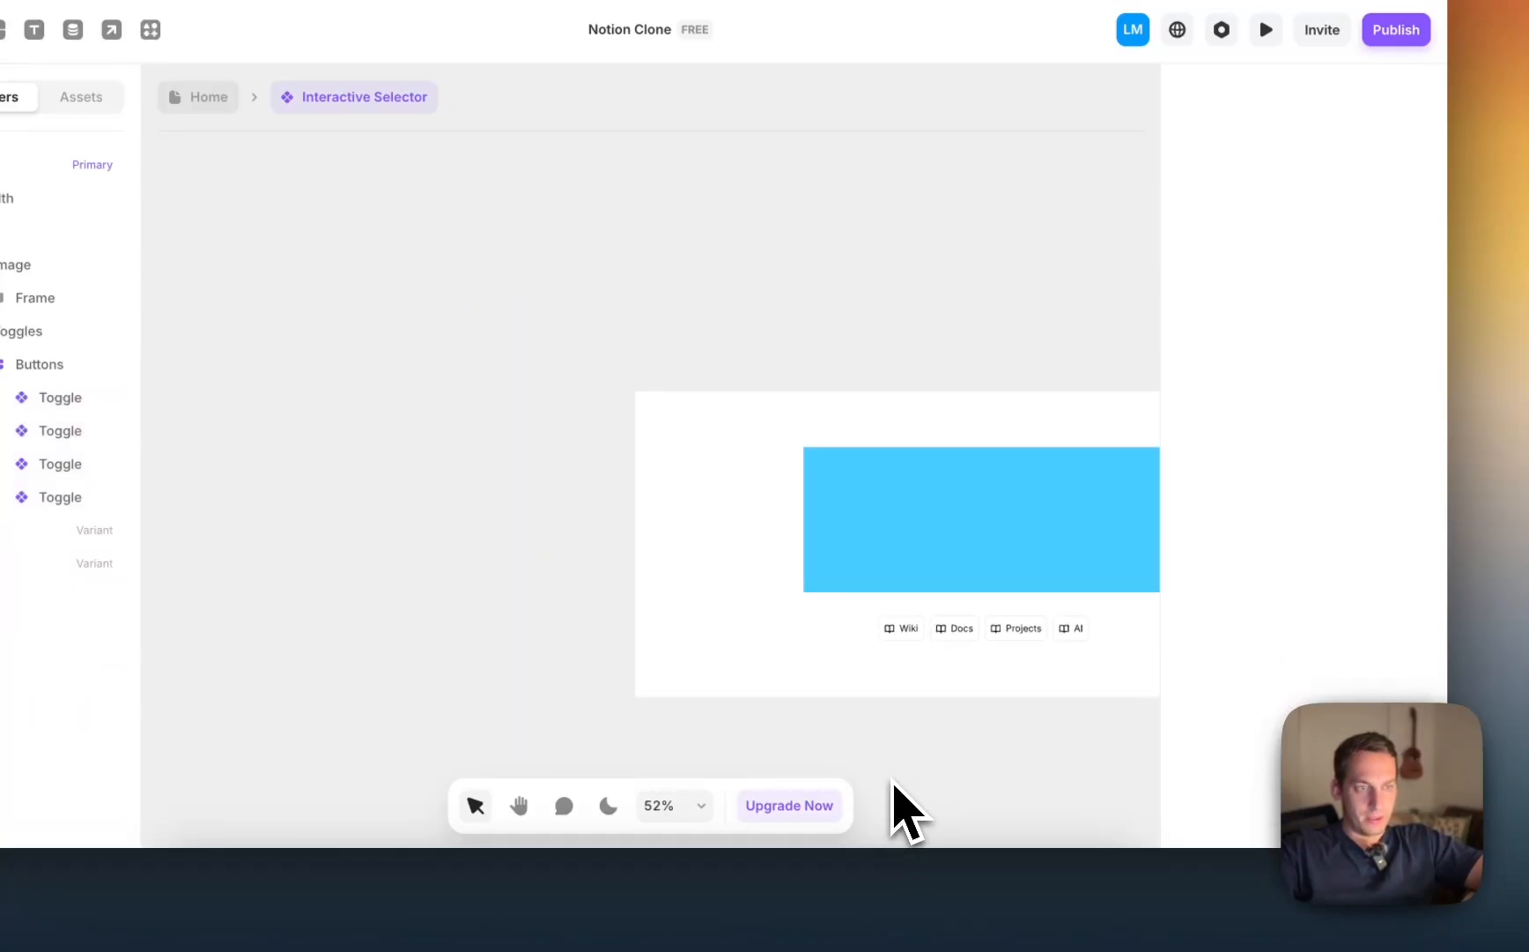
Step: Set the height of the Image stack in the Desktop variant to 410
click(905, 581)
click(82, 267)
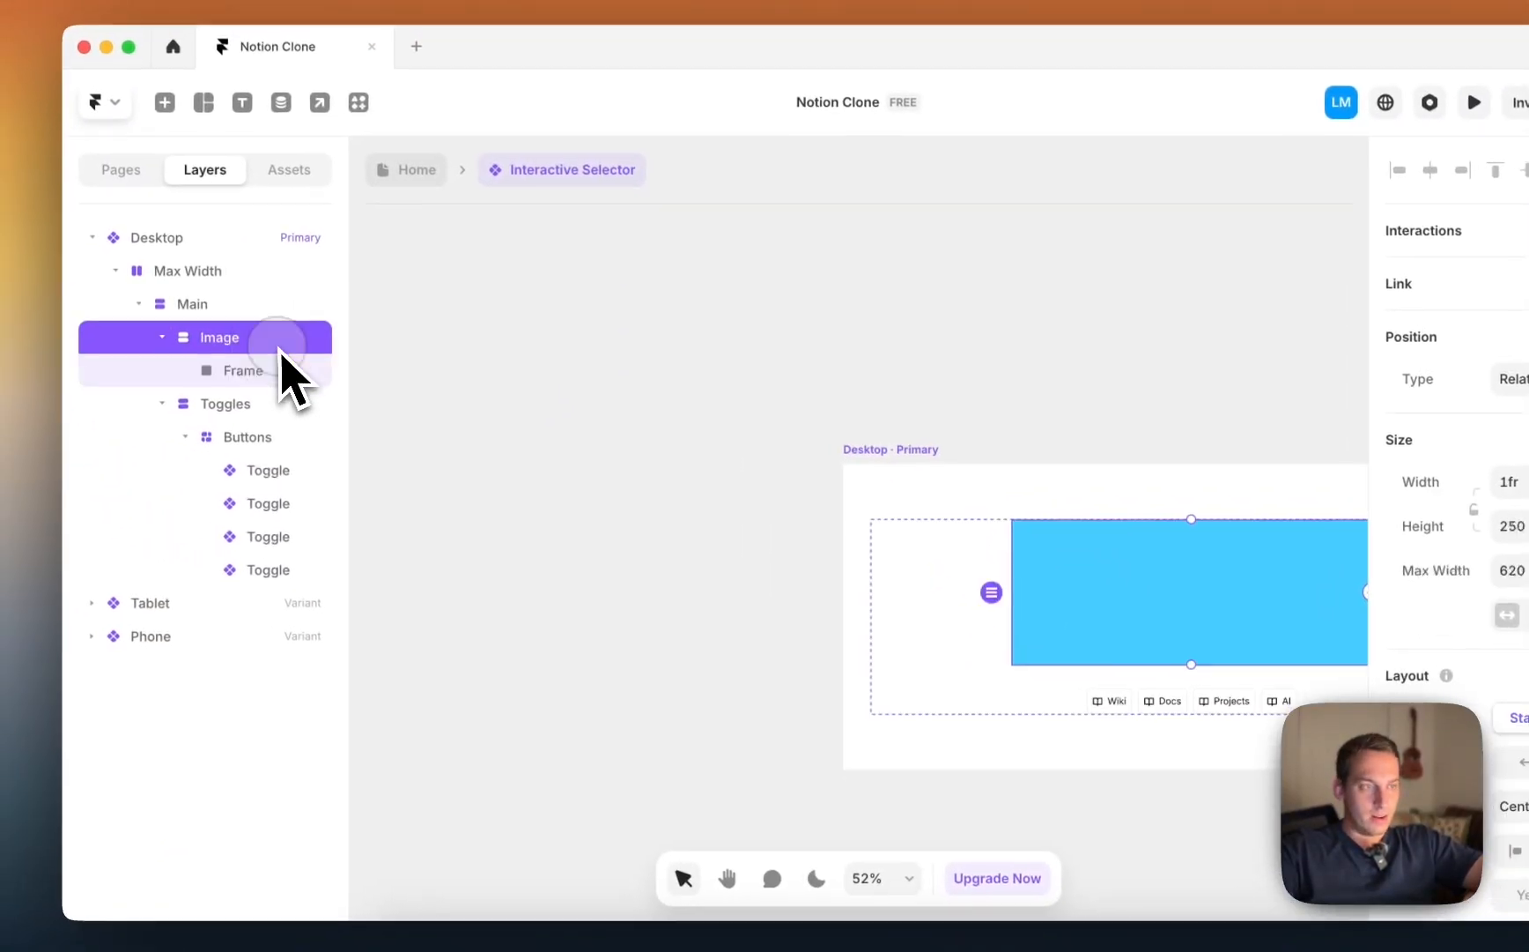
click(1511, 528)
key(shift+Down)
key(shift+Down)
key(shift+Down)
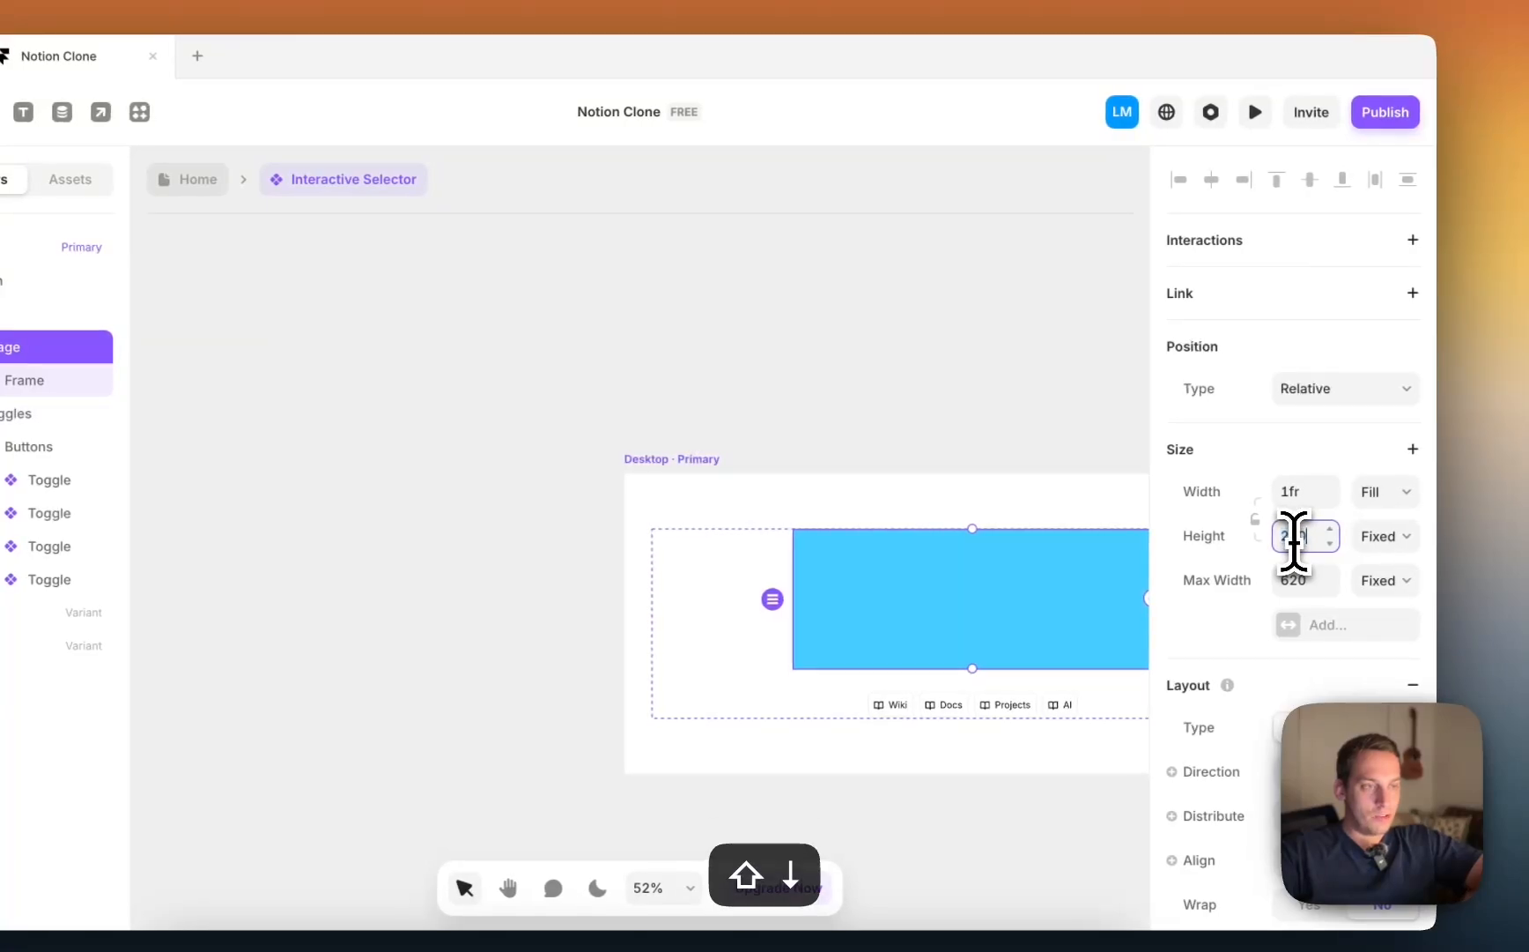
key(shift+Up)
key(shift+Up)
key(shift+Up)
key(shift+Up)
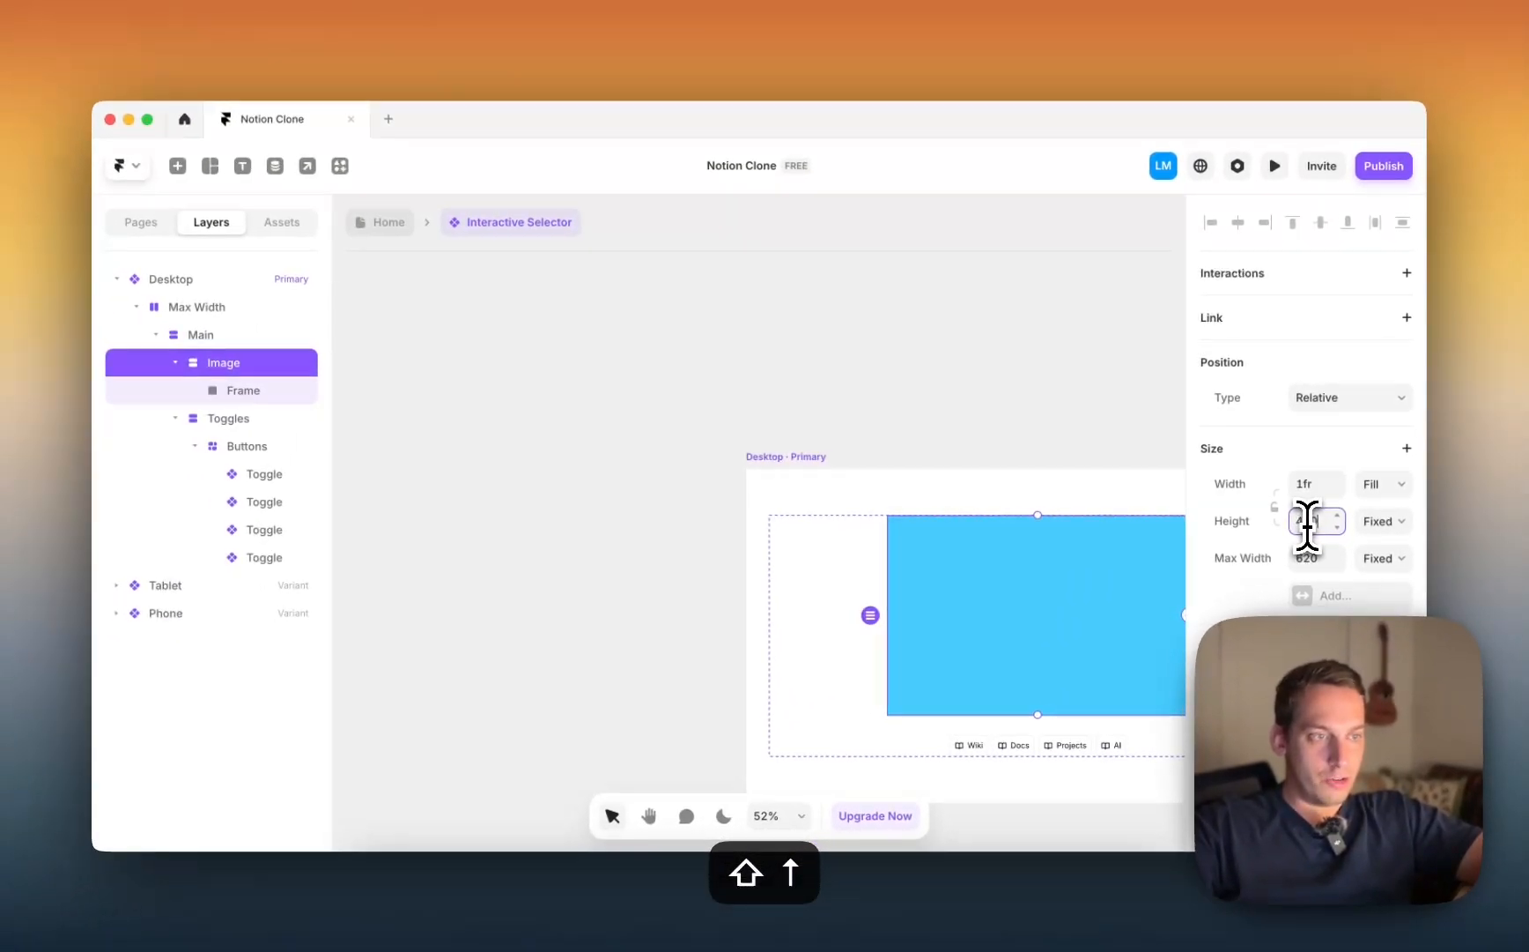
scroll(881, 635, down, 3)
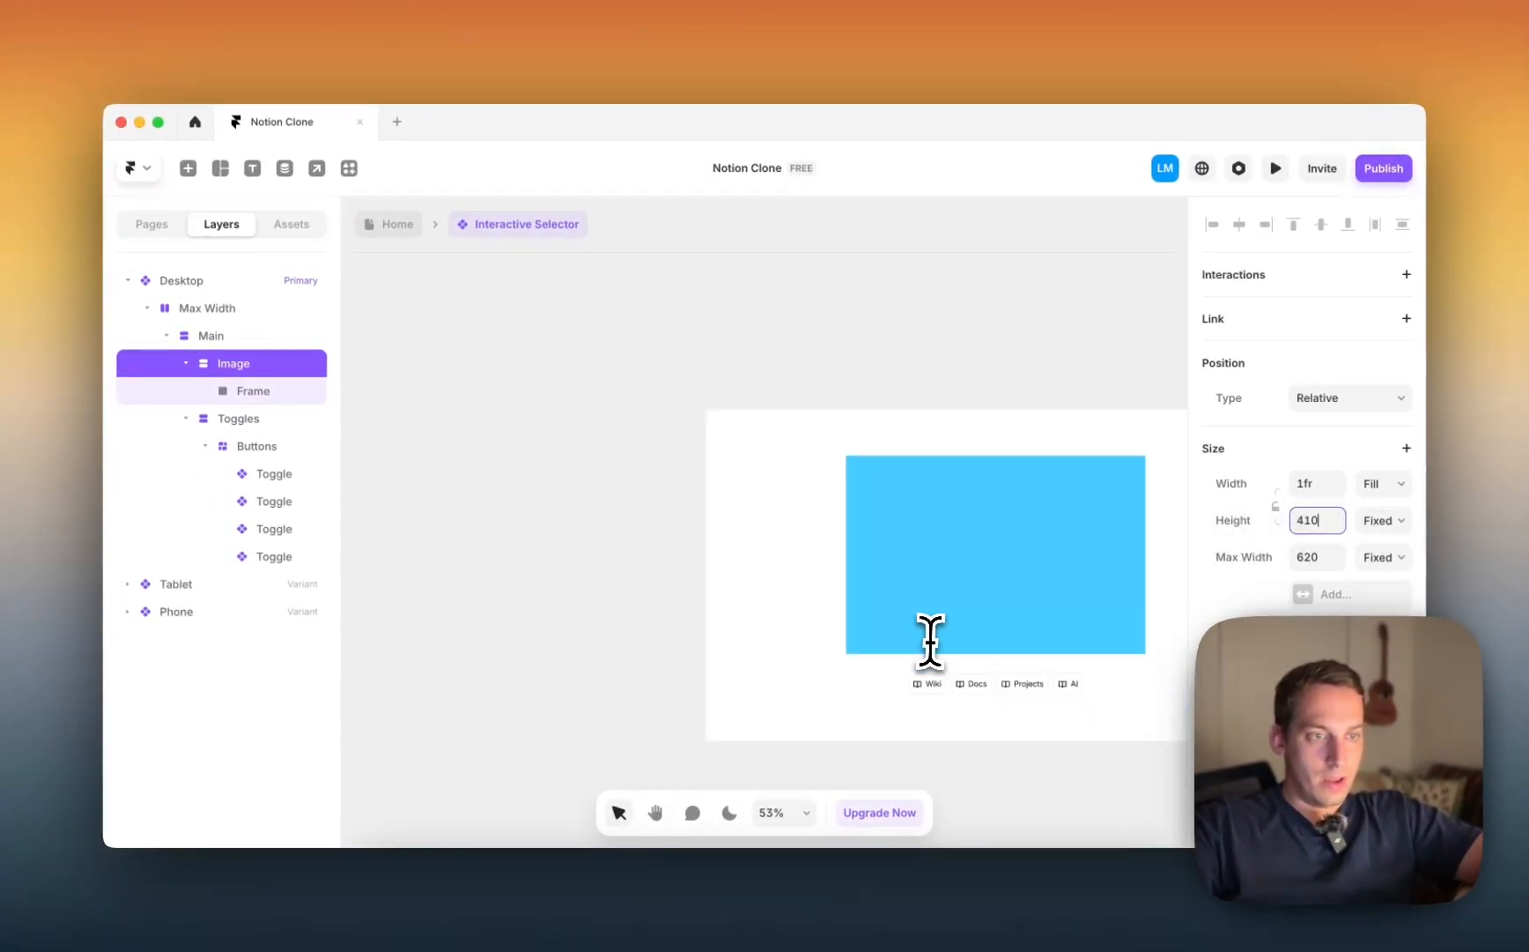
scroll(931, 641, down, 6)
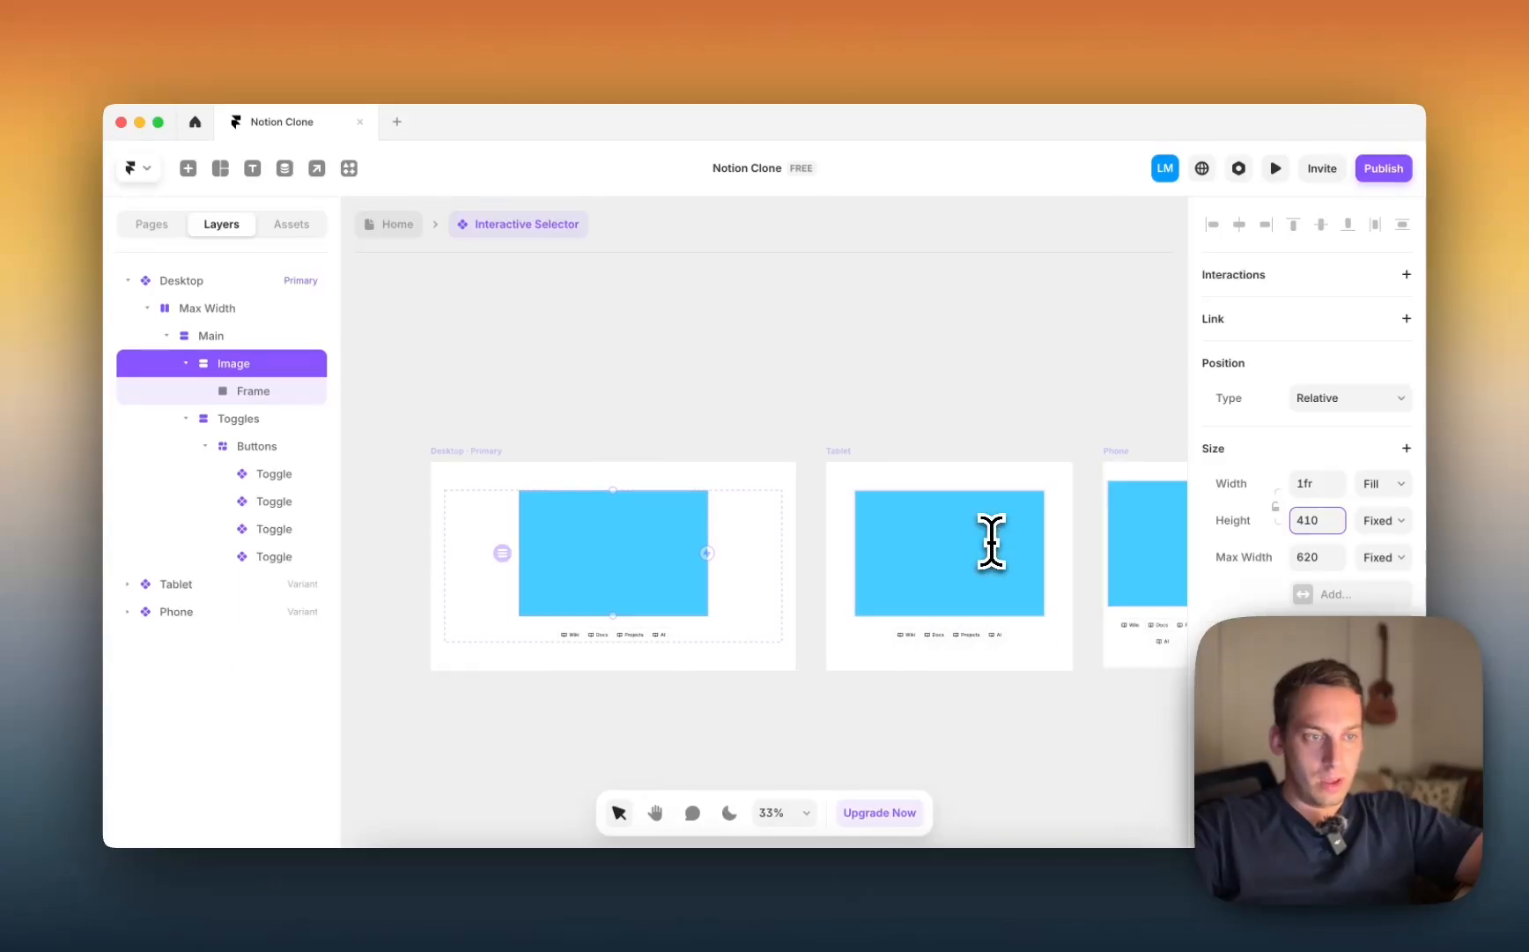
scroll(990, 540, right, 2)
scroll(949, 536, left, 10)
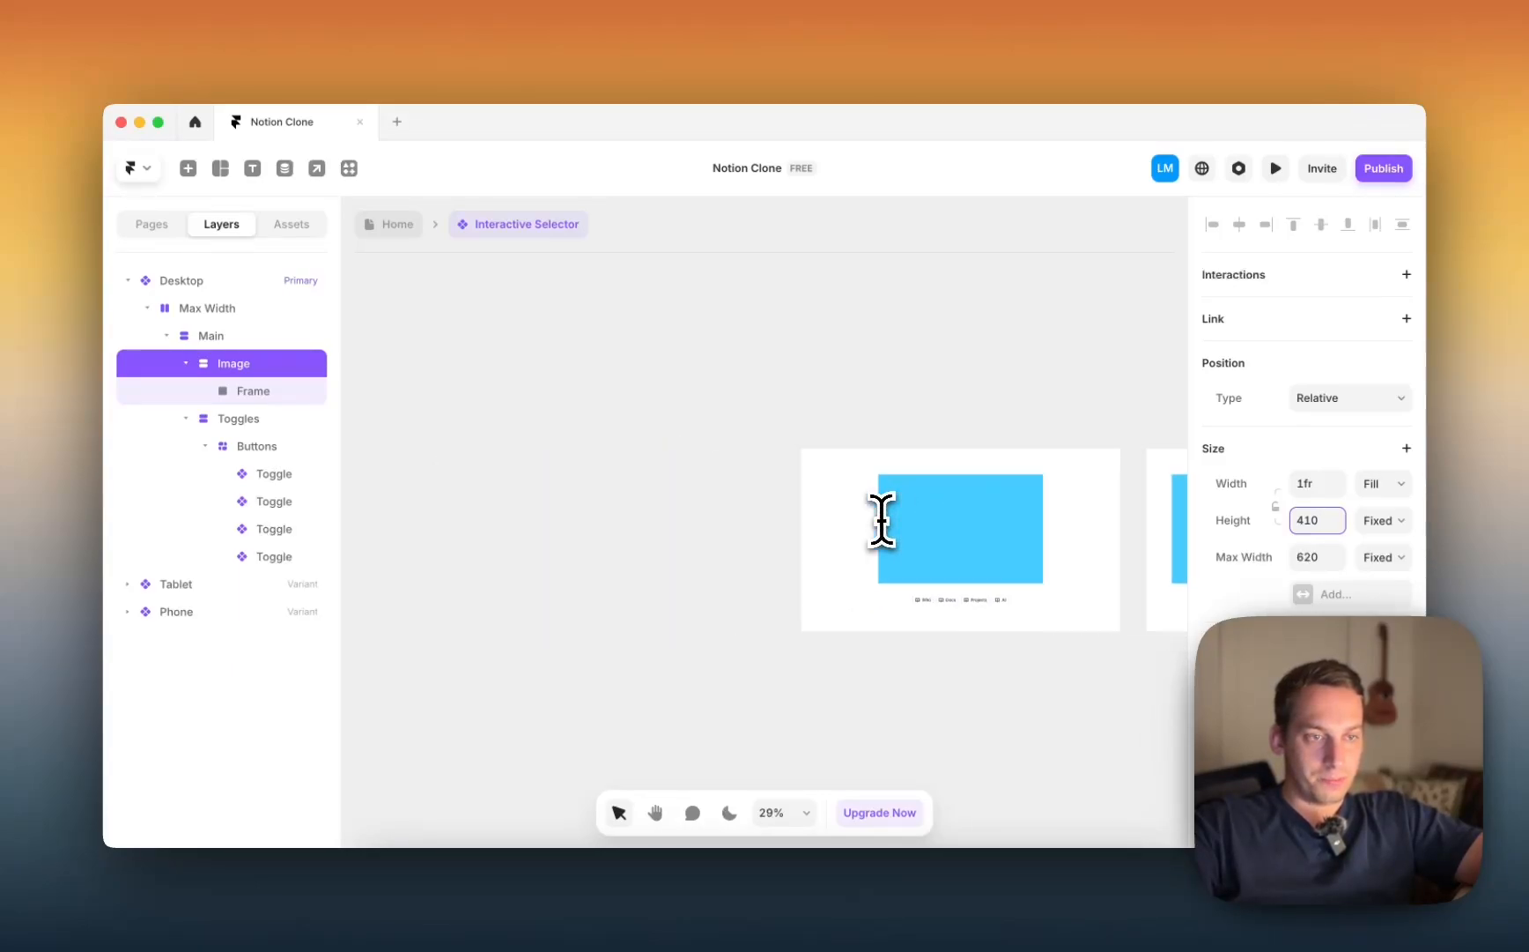
click(927, 378)
Step: Select the blue Frame inside the Image stack and switch to the Notion website in the browser
click(1075, 511)
scroll(953, 421, down, 4)
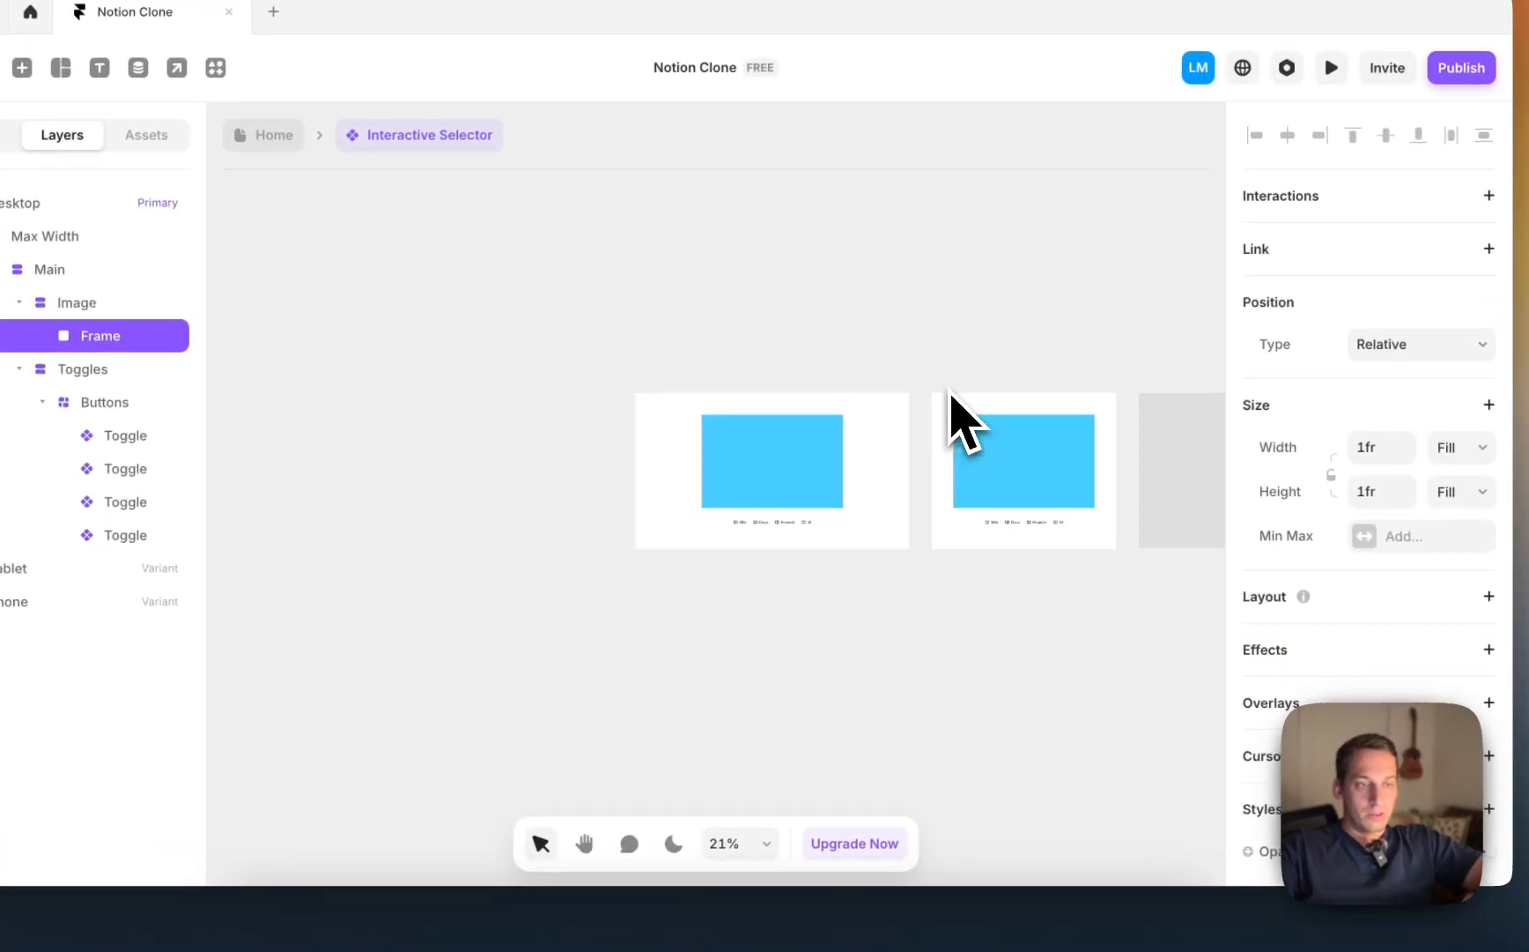
click(410, 917)
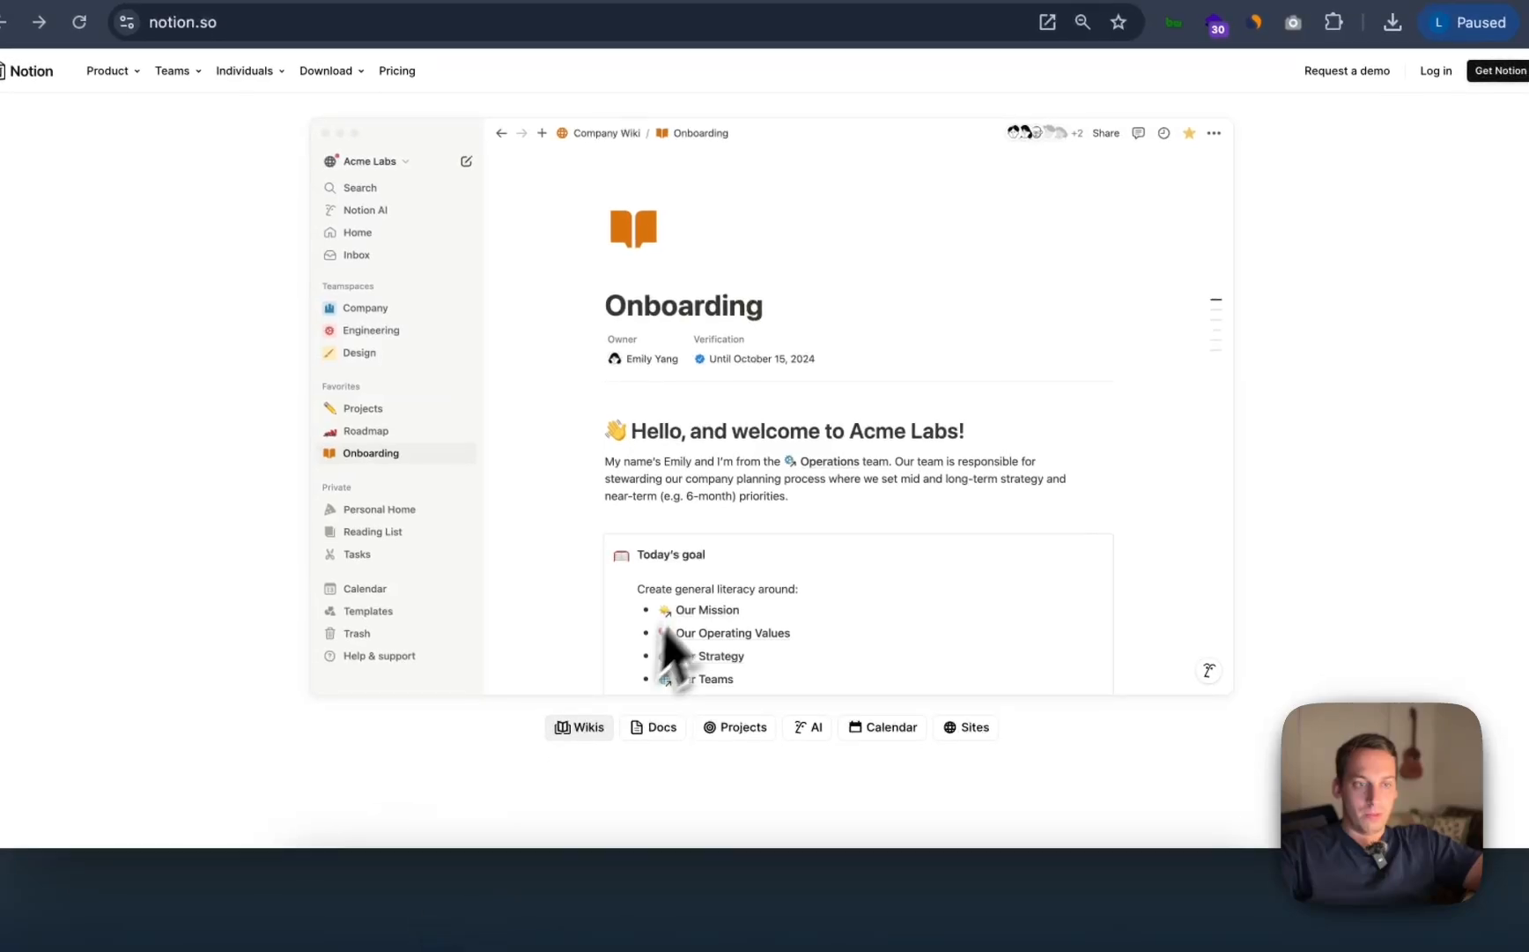
Step: Try to get the Onboarding preview image from the Notion page by opening it in a new tab
right_click(499, 517)
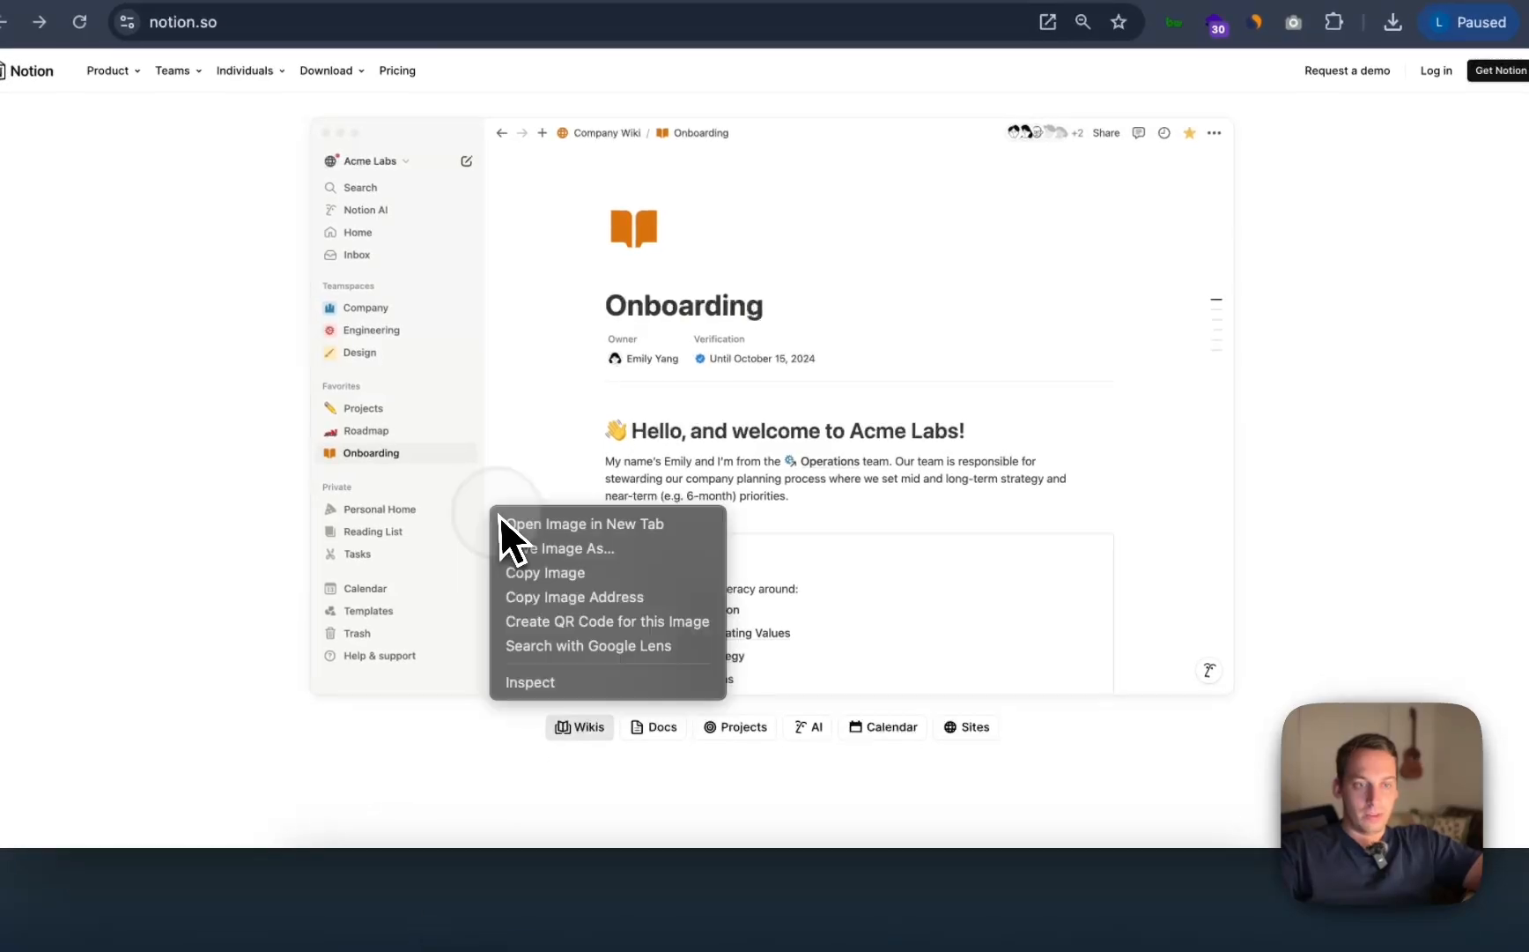
click(728, 462)
right_click(614, 481)
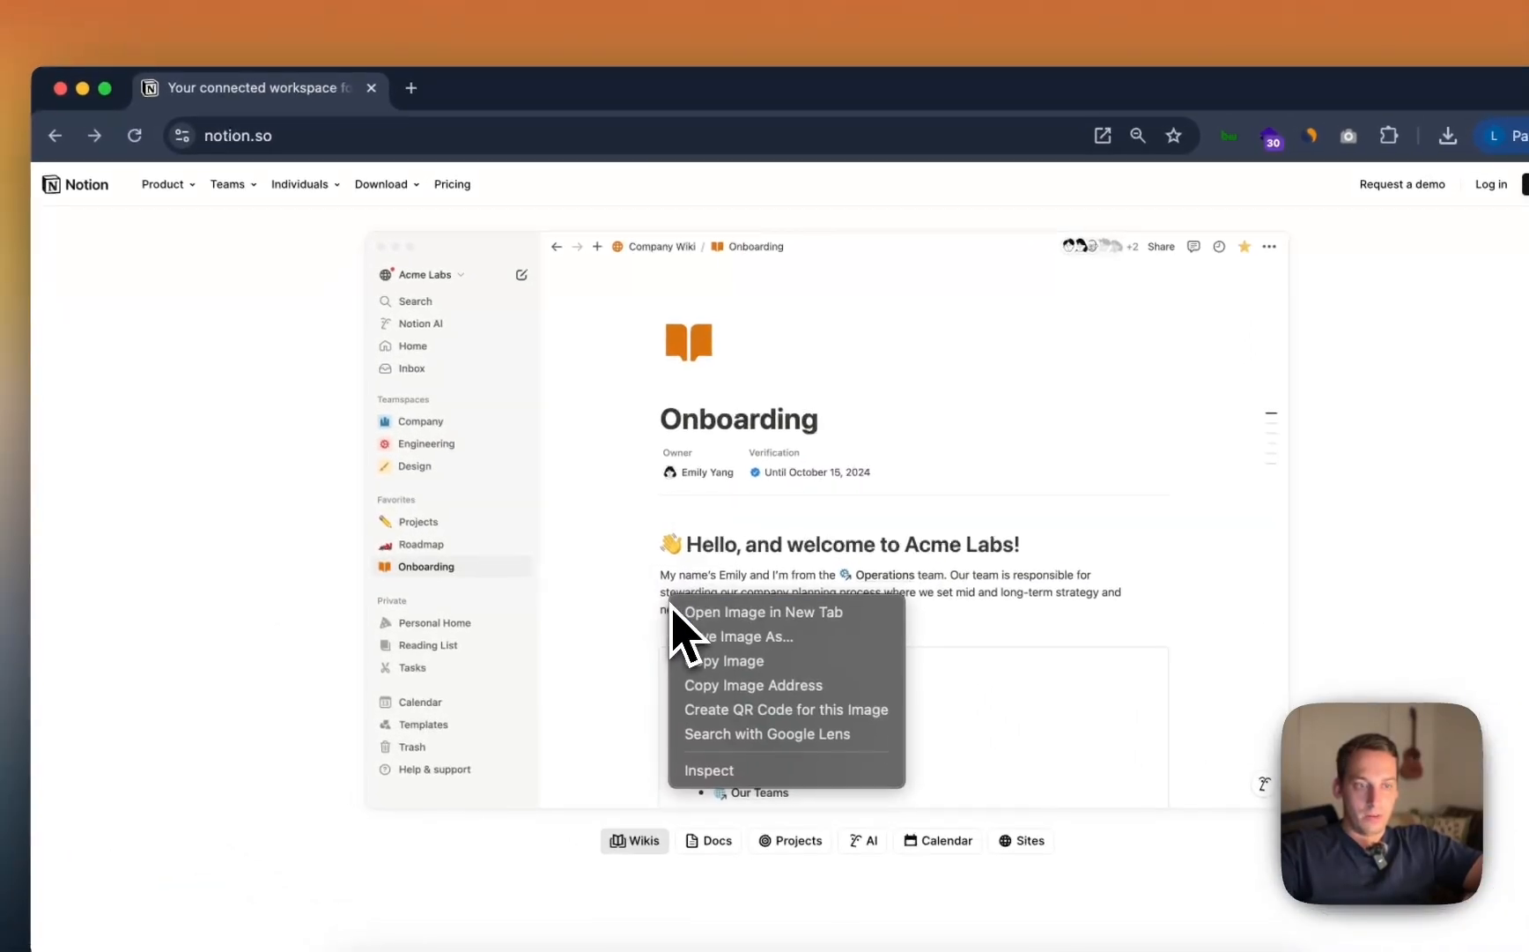
click(719, 615)
click(445, 92)
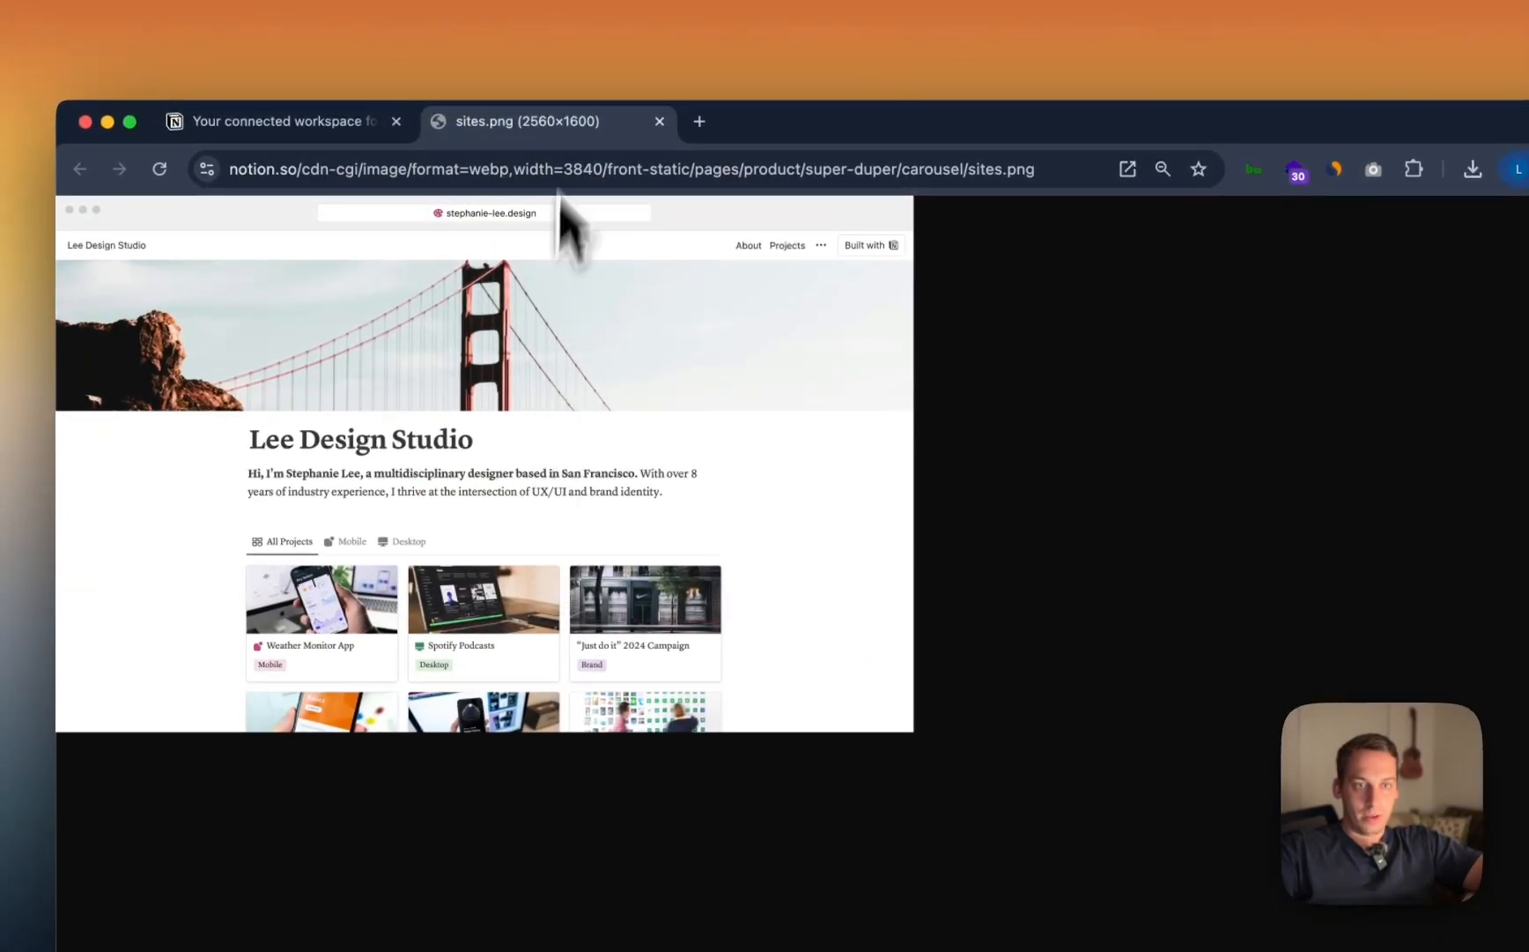
click(659, 121)
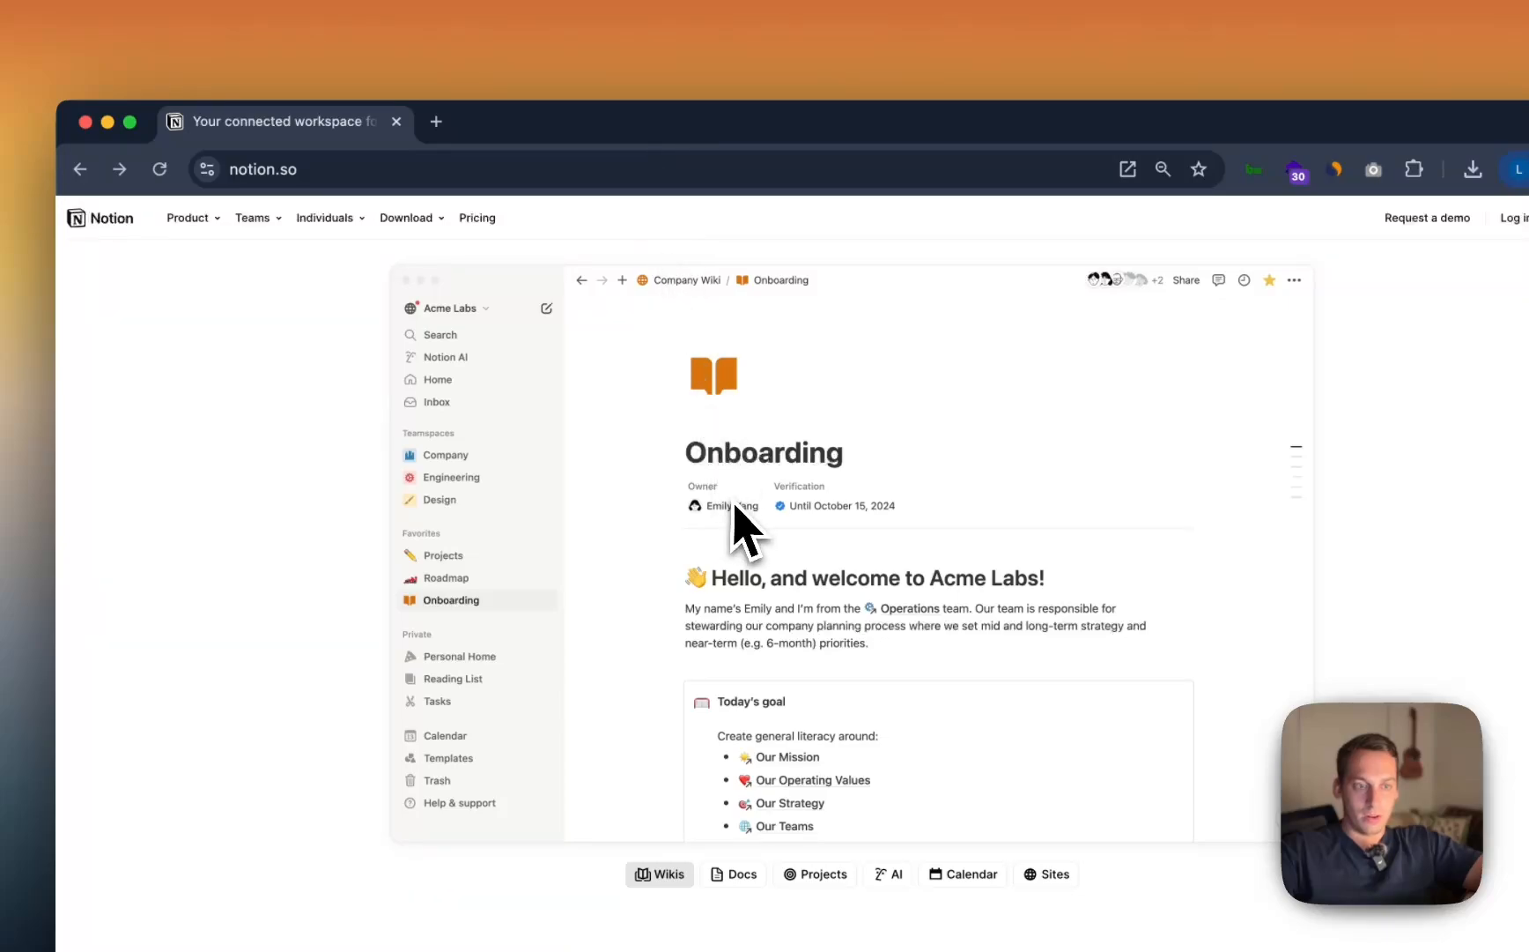
right_click(717, 663)
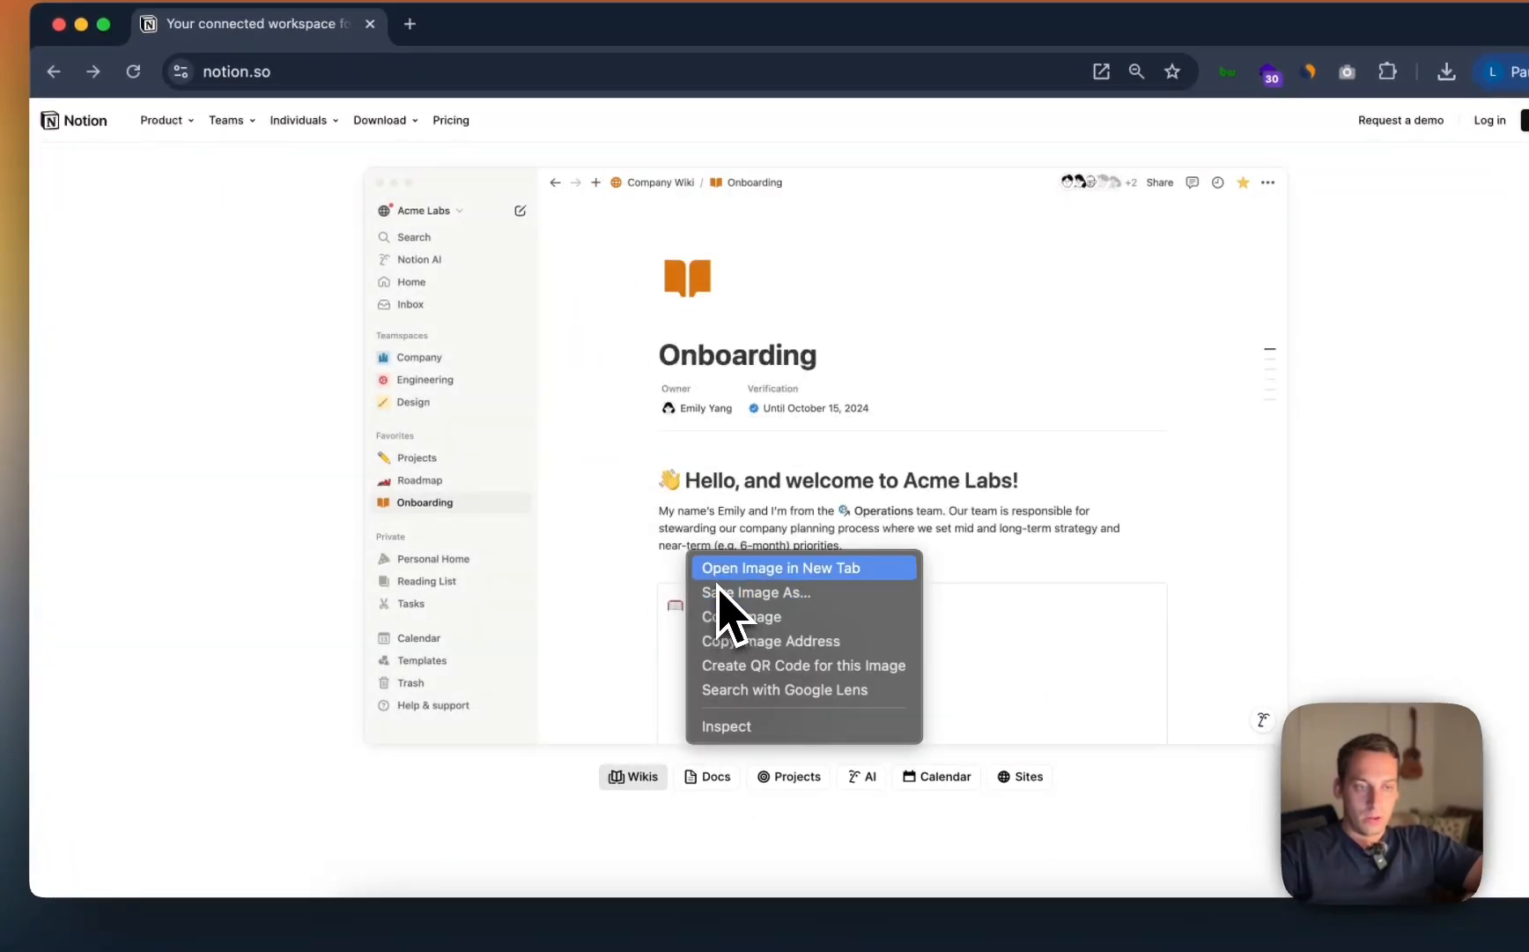
click(716, 569)
click(477, 31)
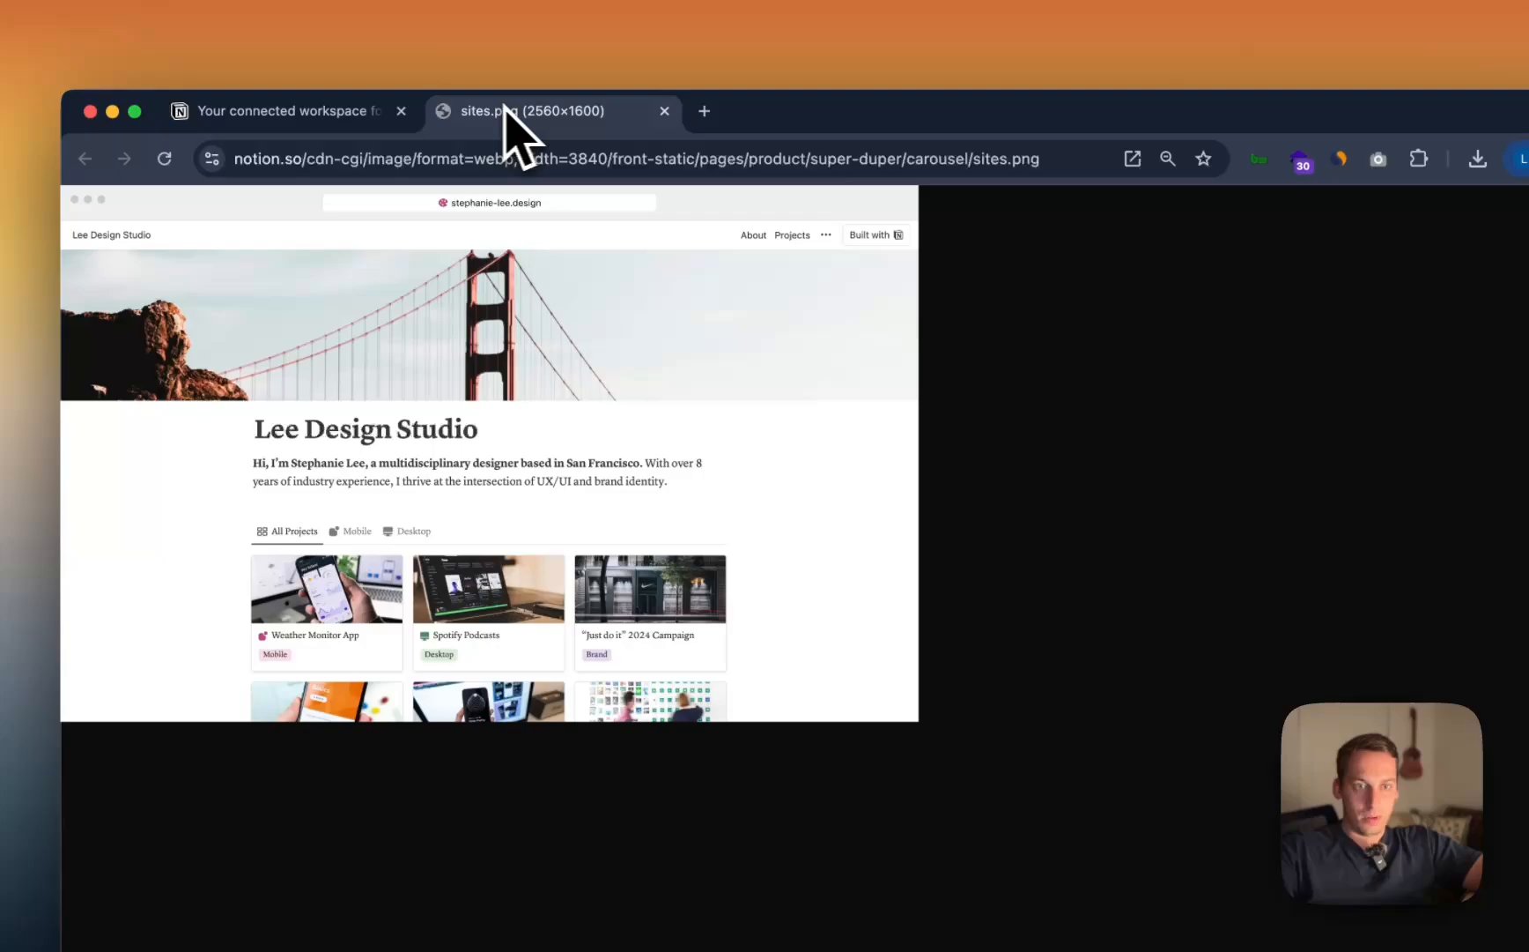
click(664, 111)
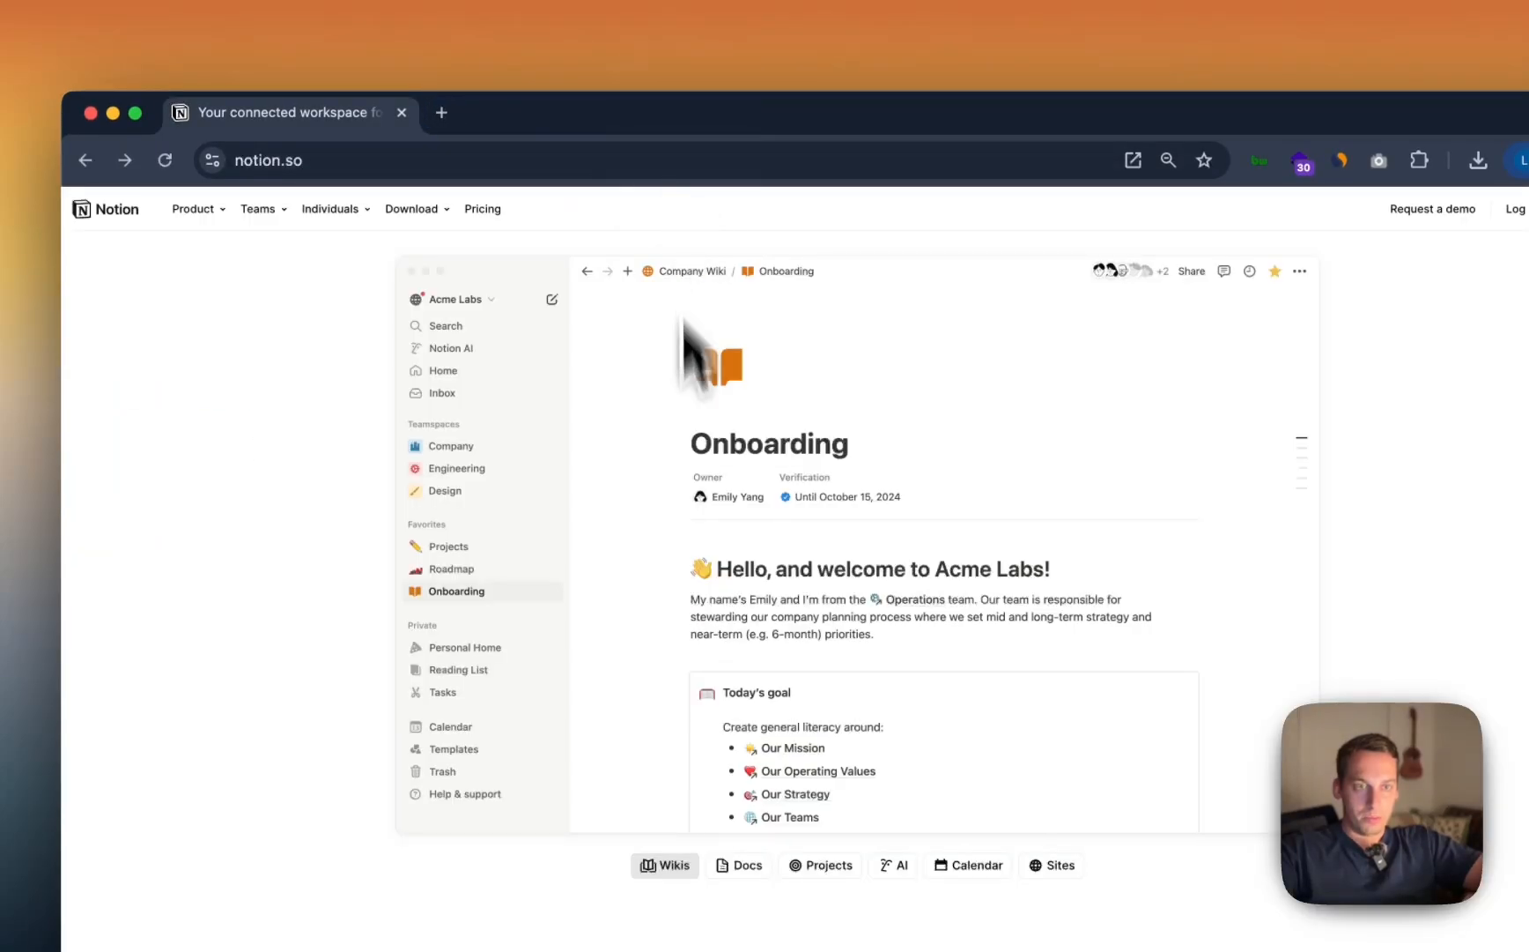
right_click(694, 534)
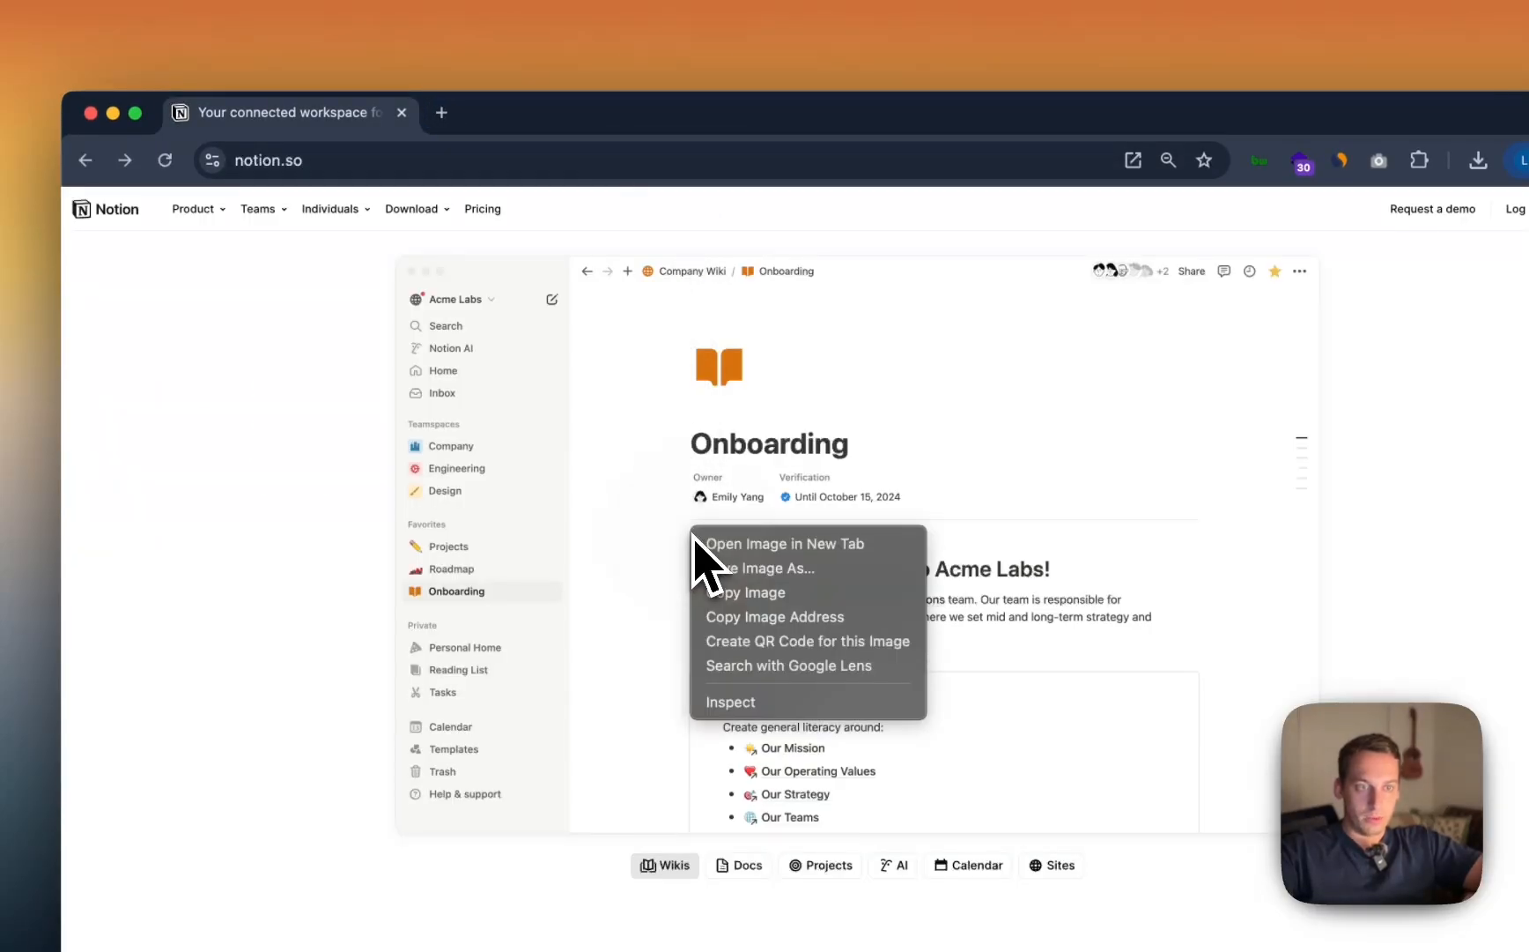
click(679, 593)
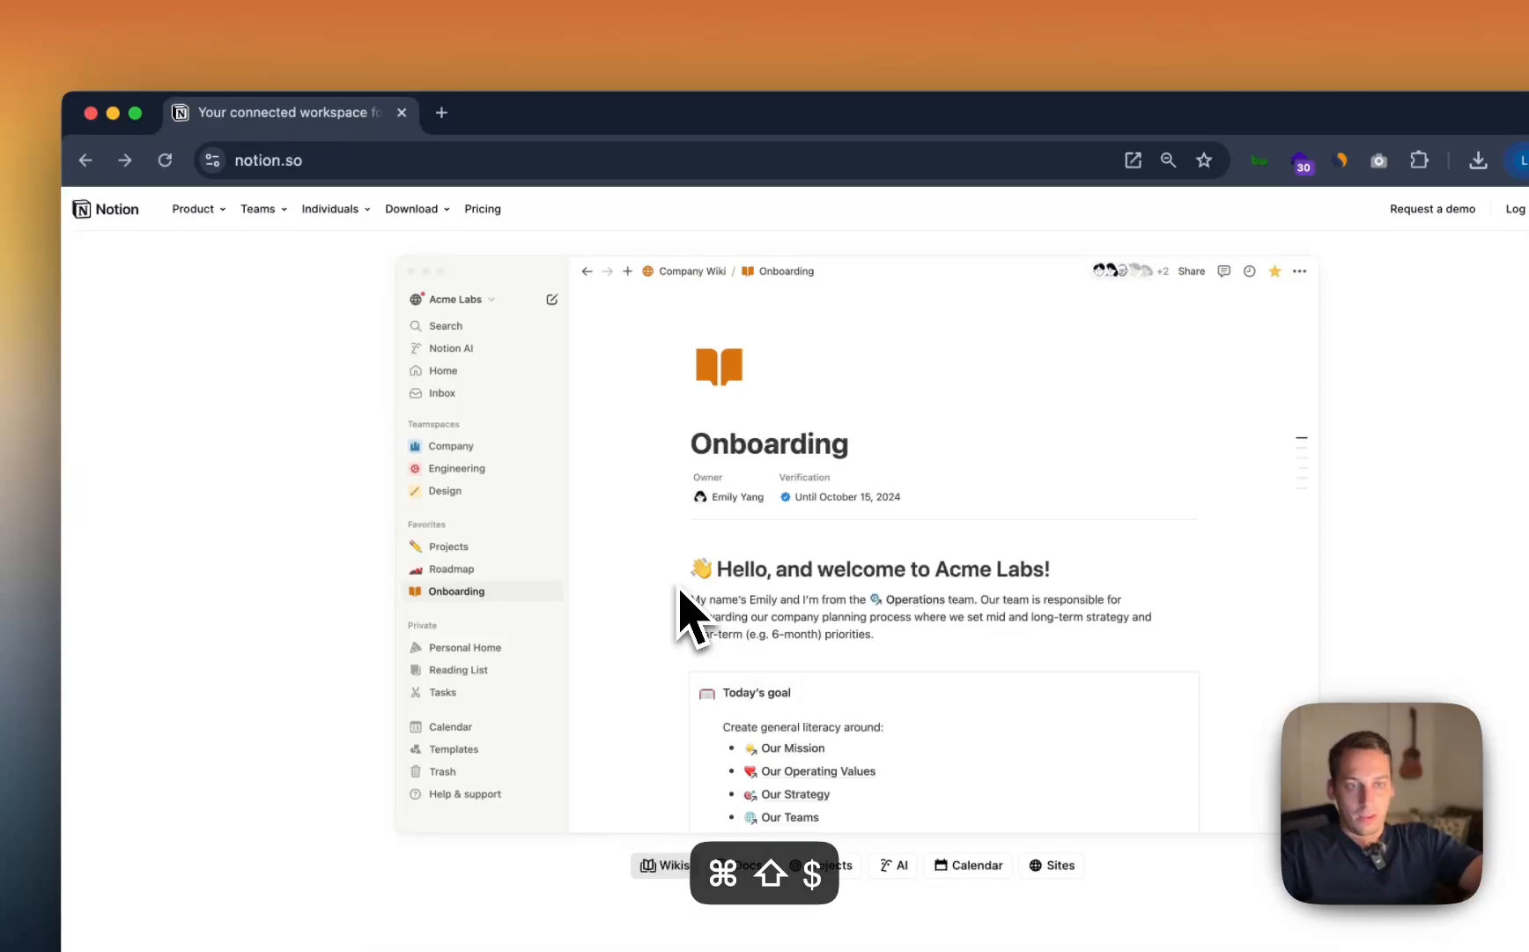
Step: Capture a screenshot of the Wikis preview area on the Notion page, about 826 by 513 pixels
key(super+shift+4)
drag(400, 260, 1314, 829)
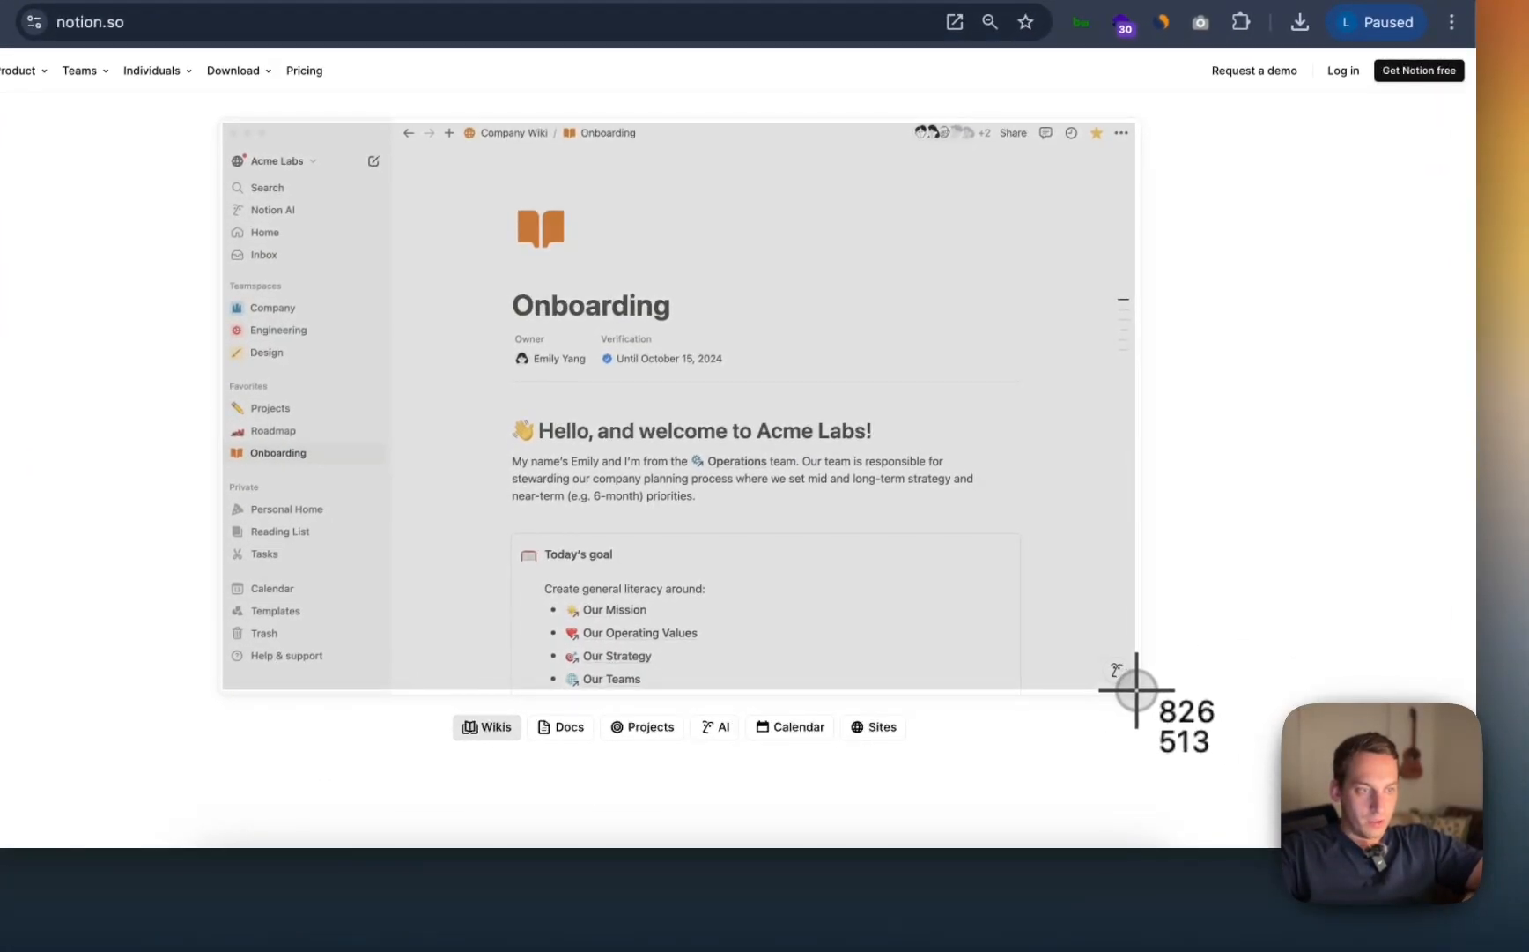
drag(1137, 689, 1137, 690)
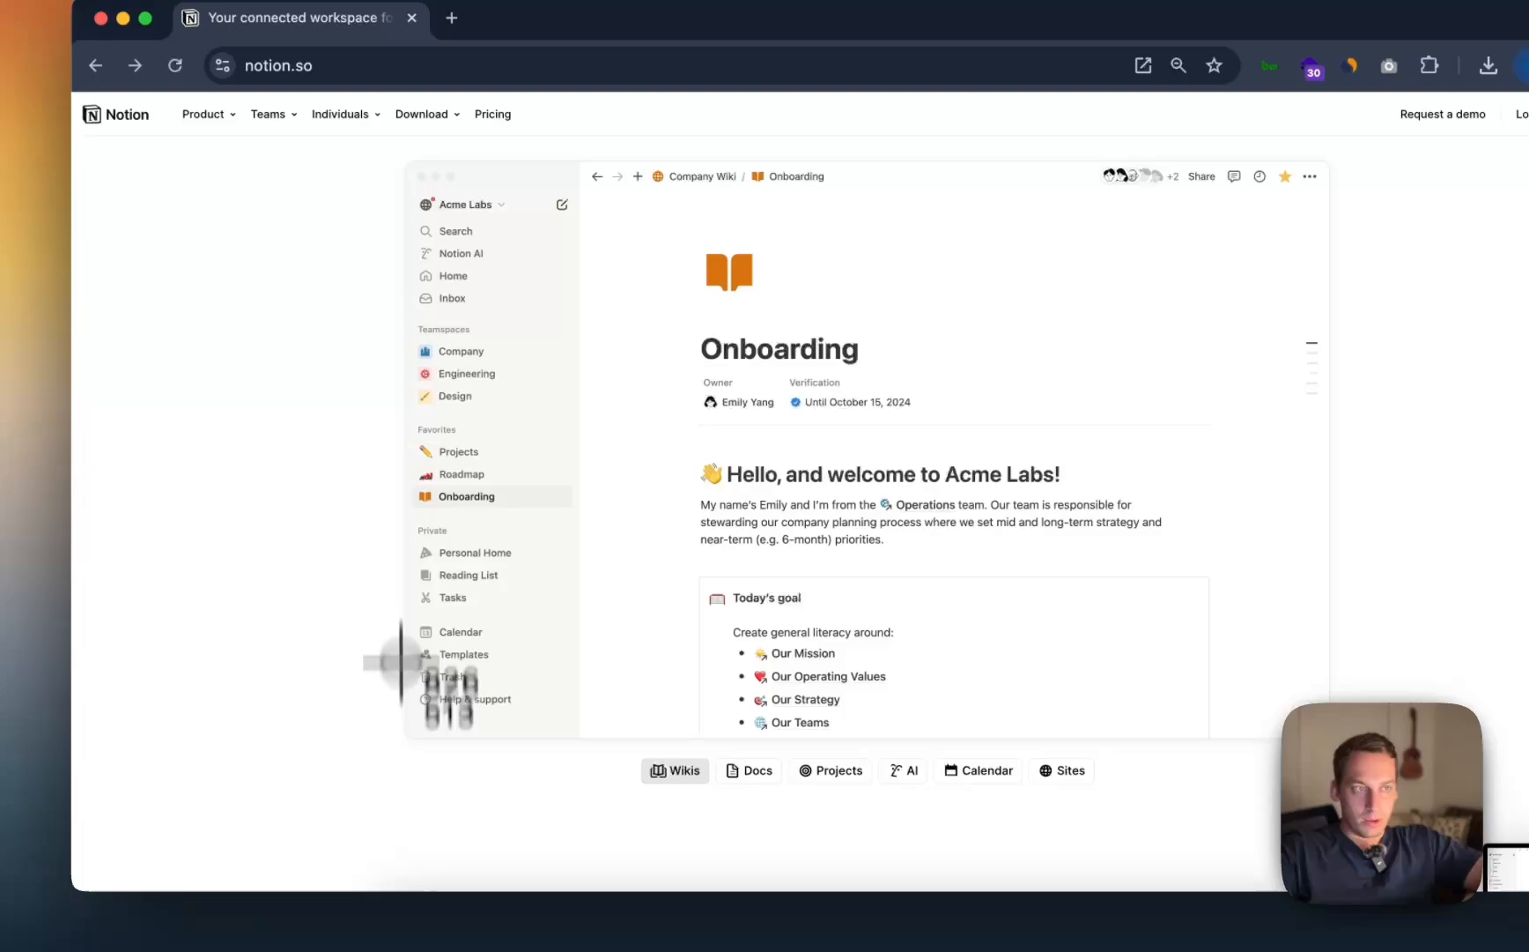
Step: Switch back to Framer and set the corner radius of the blue Frame in the Desktop variant to 10
key(Escape)
scroll(1314, 178, up, 5)
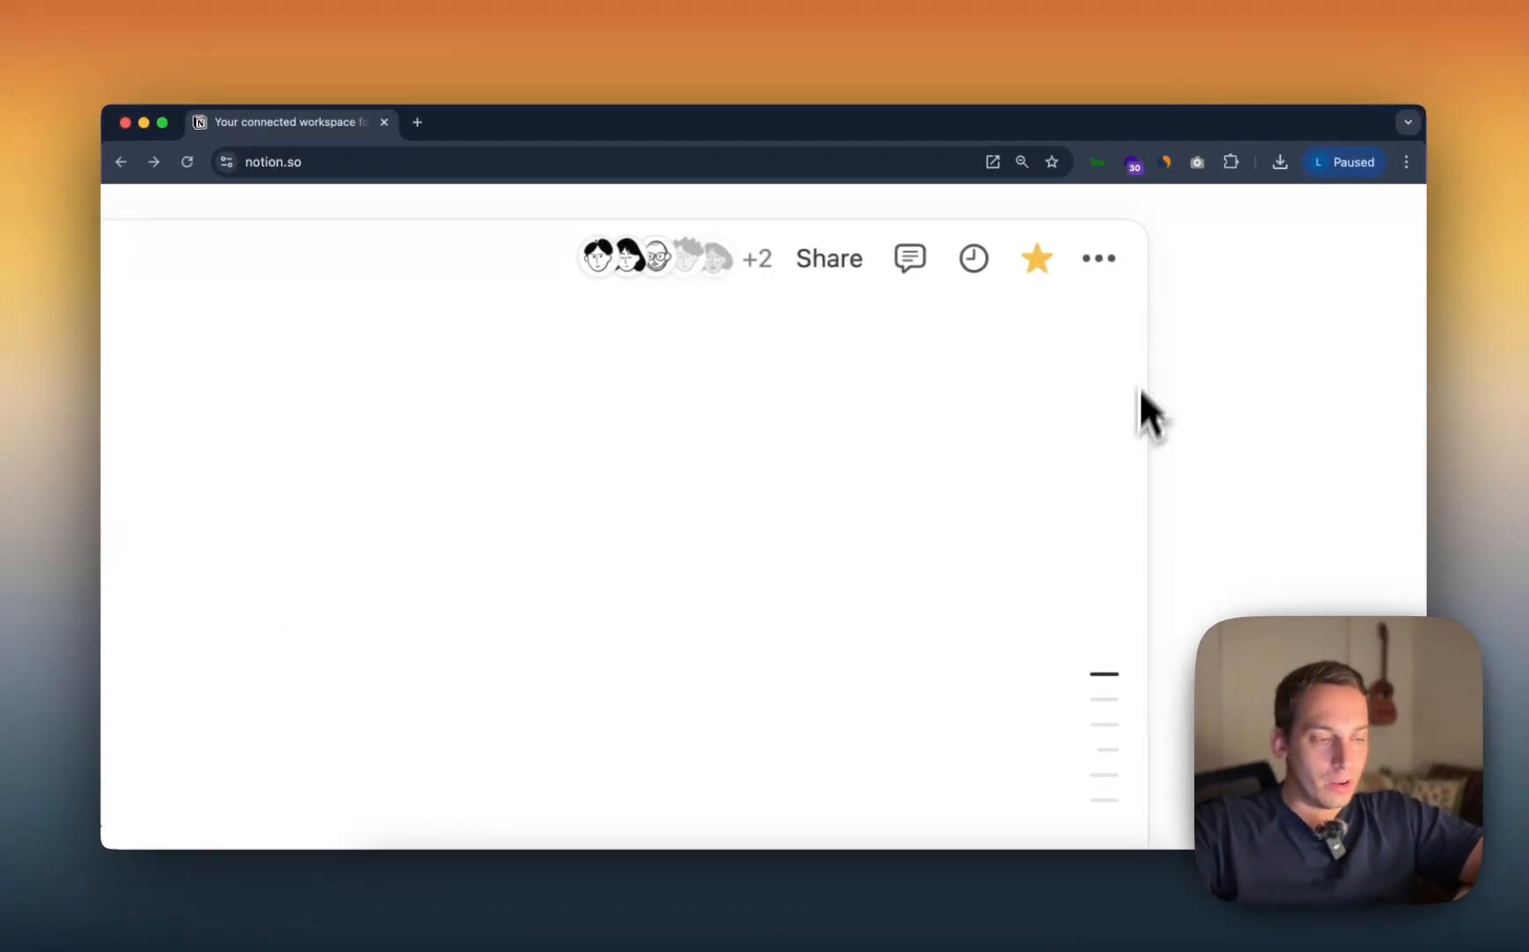
scroll(1146, 388, down, 5)
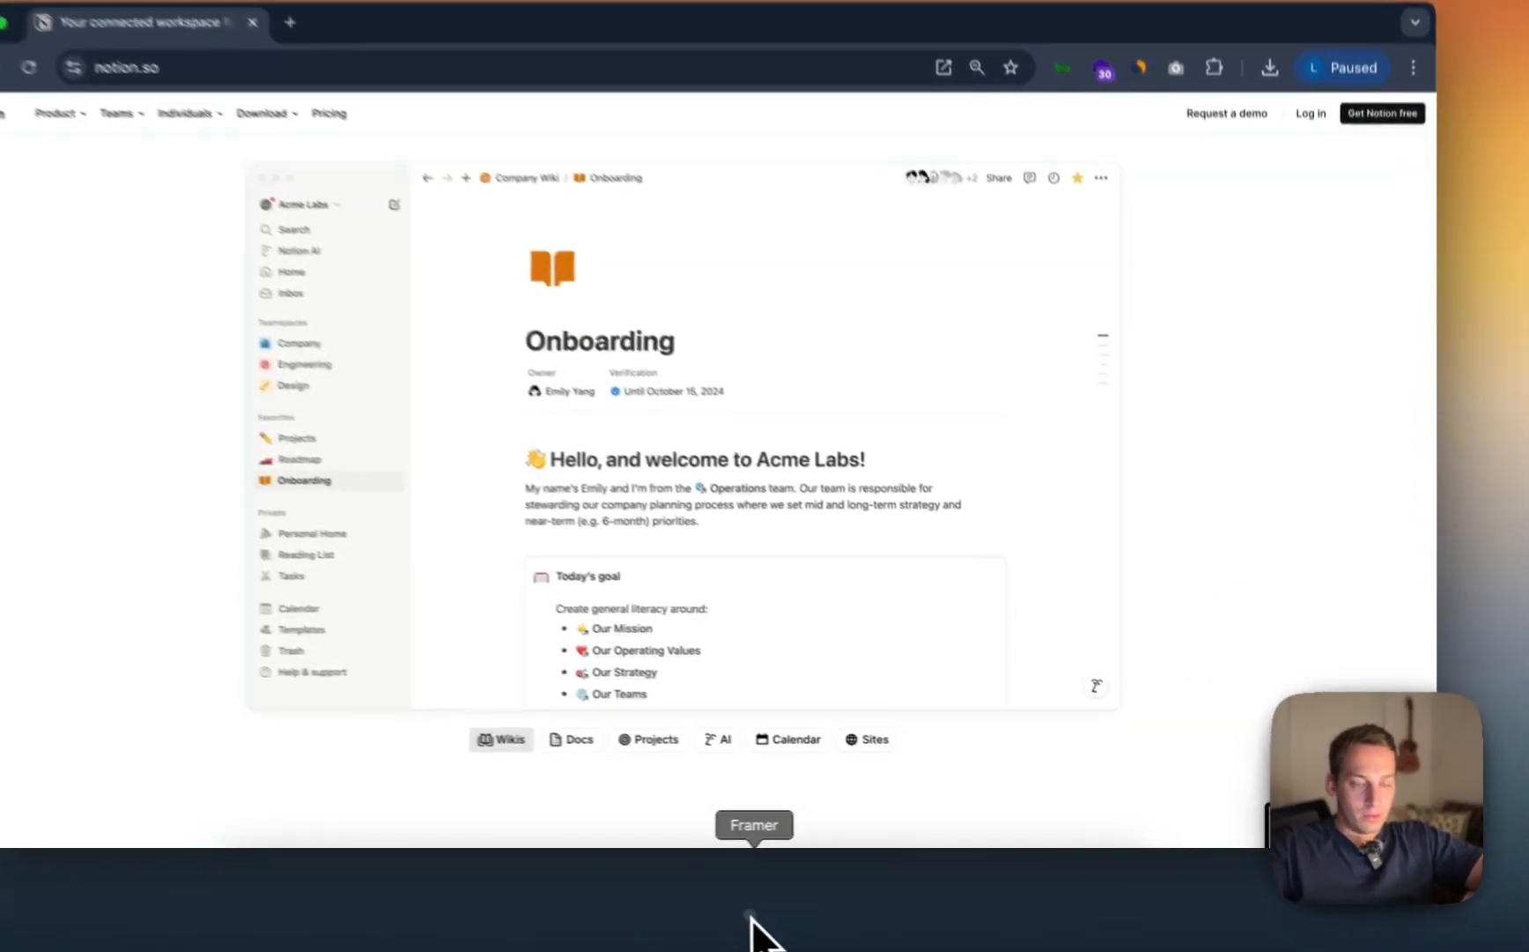
click(752, 918)
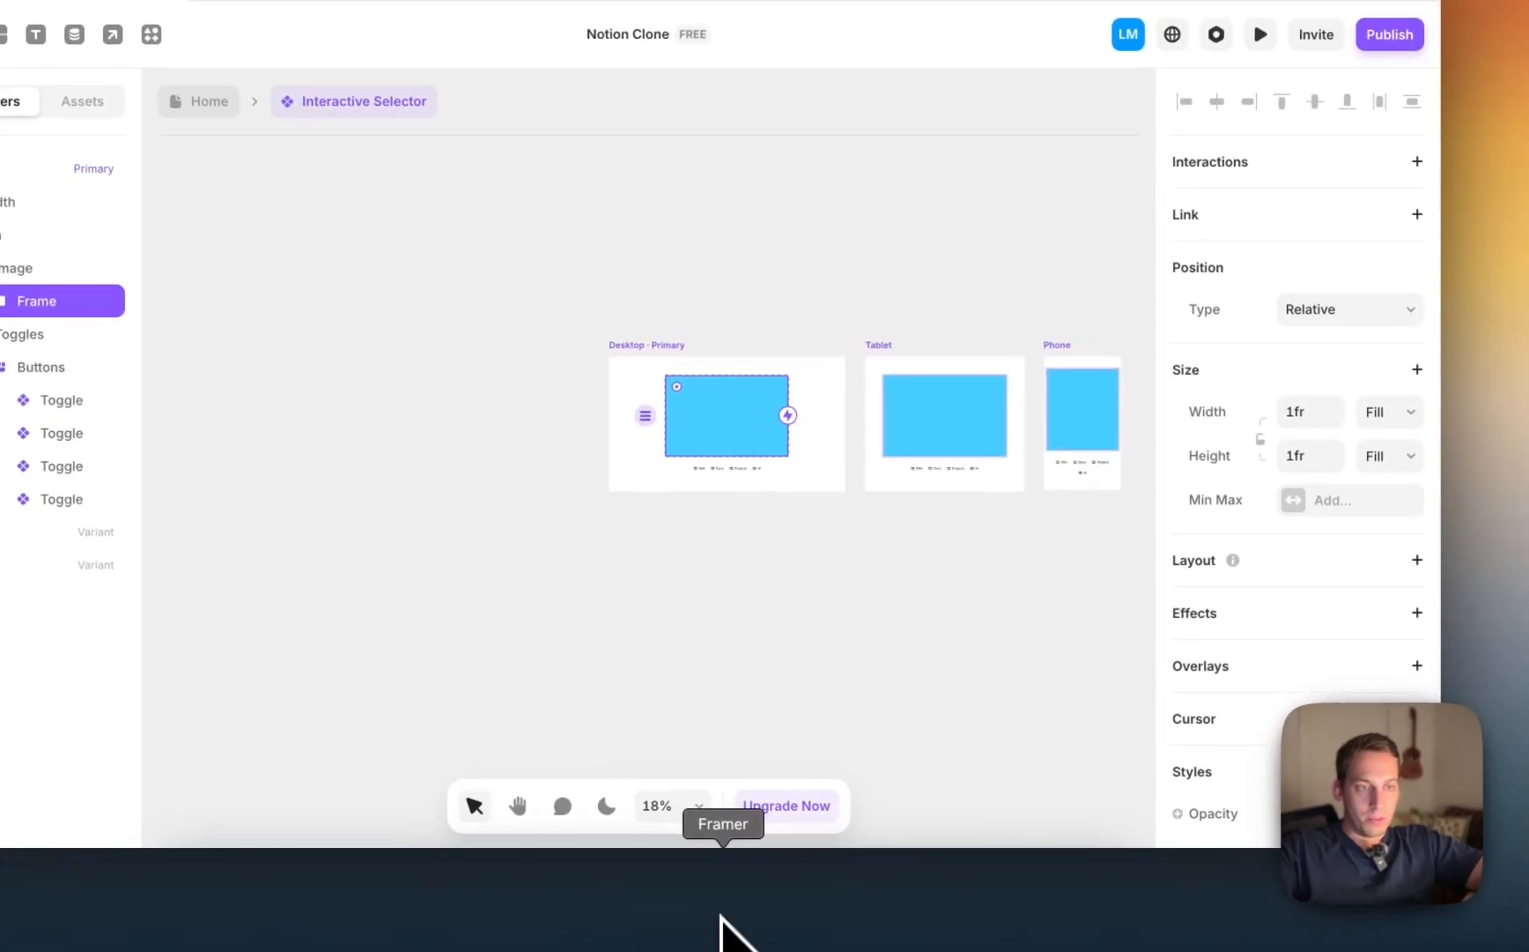
scroll(701, 421, up, 3)
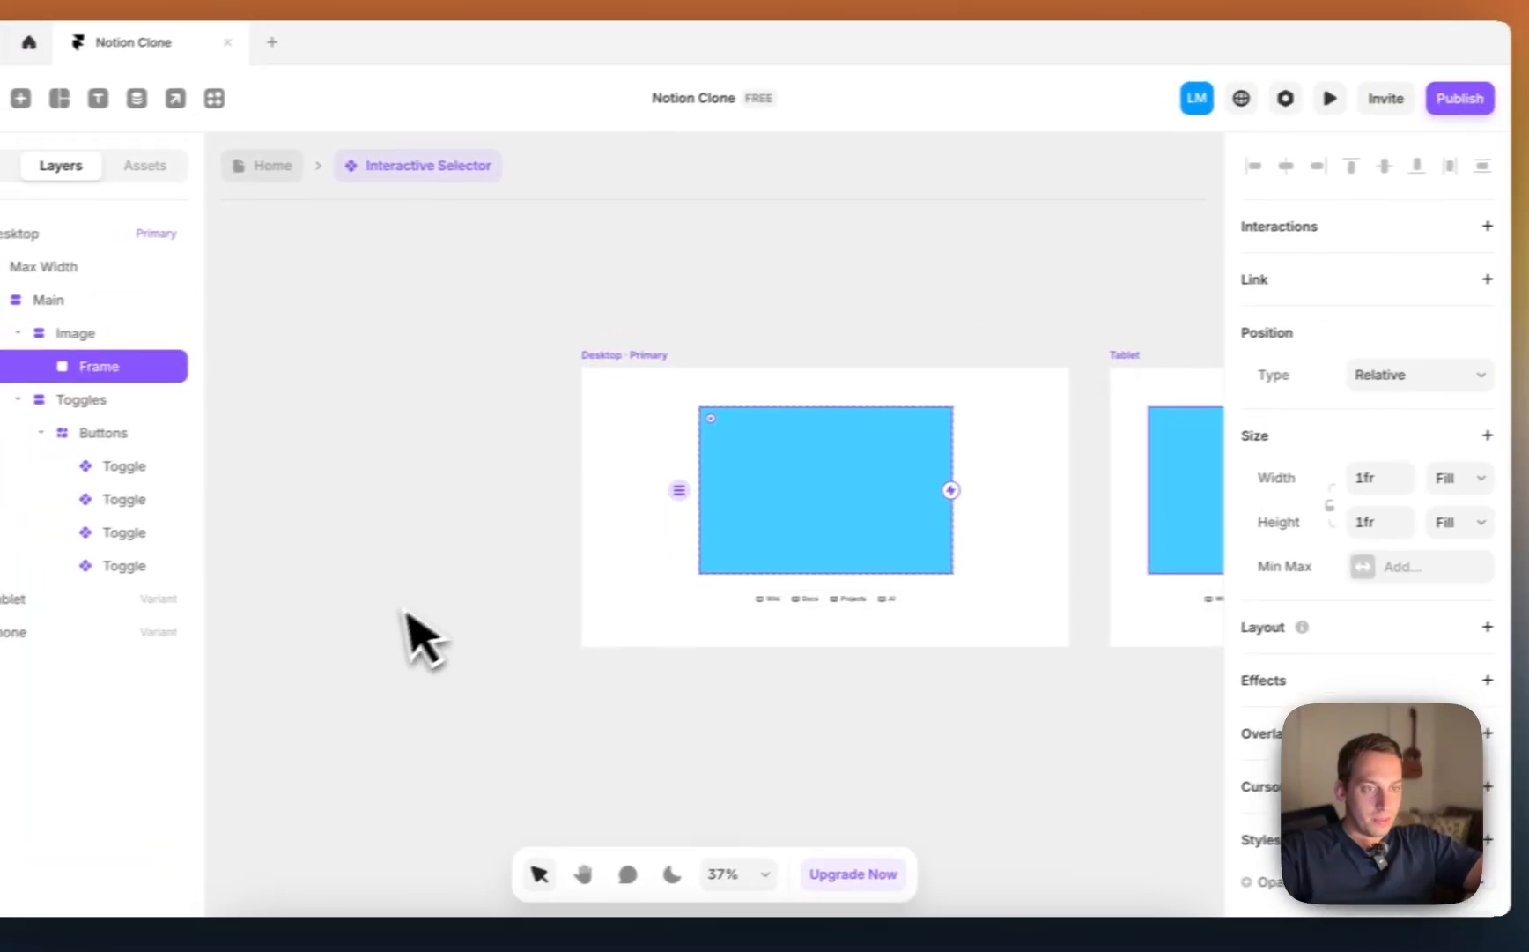
scroll(1233, 603, down, 5)
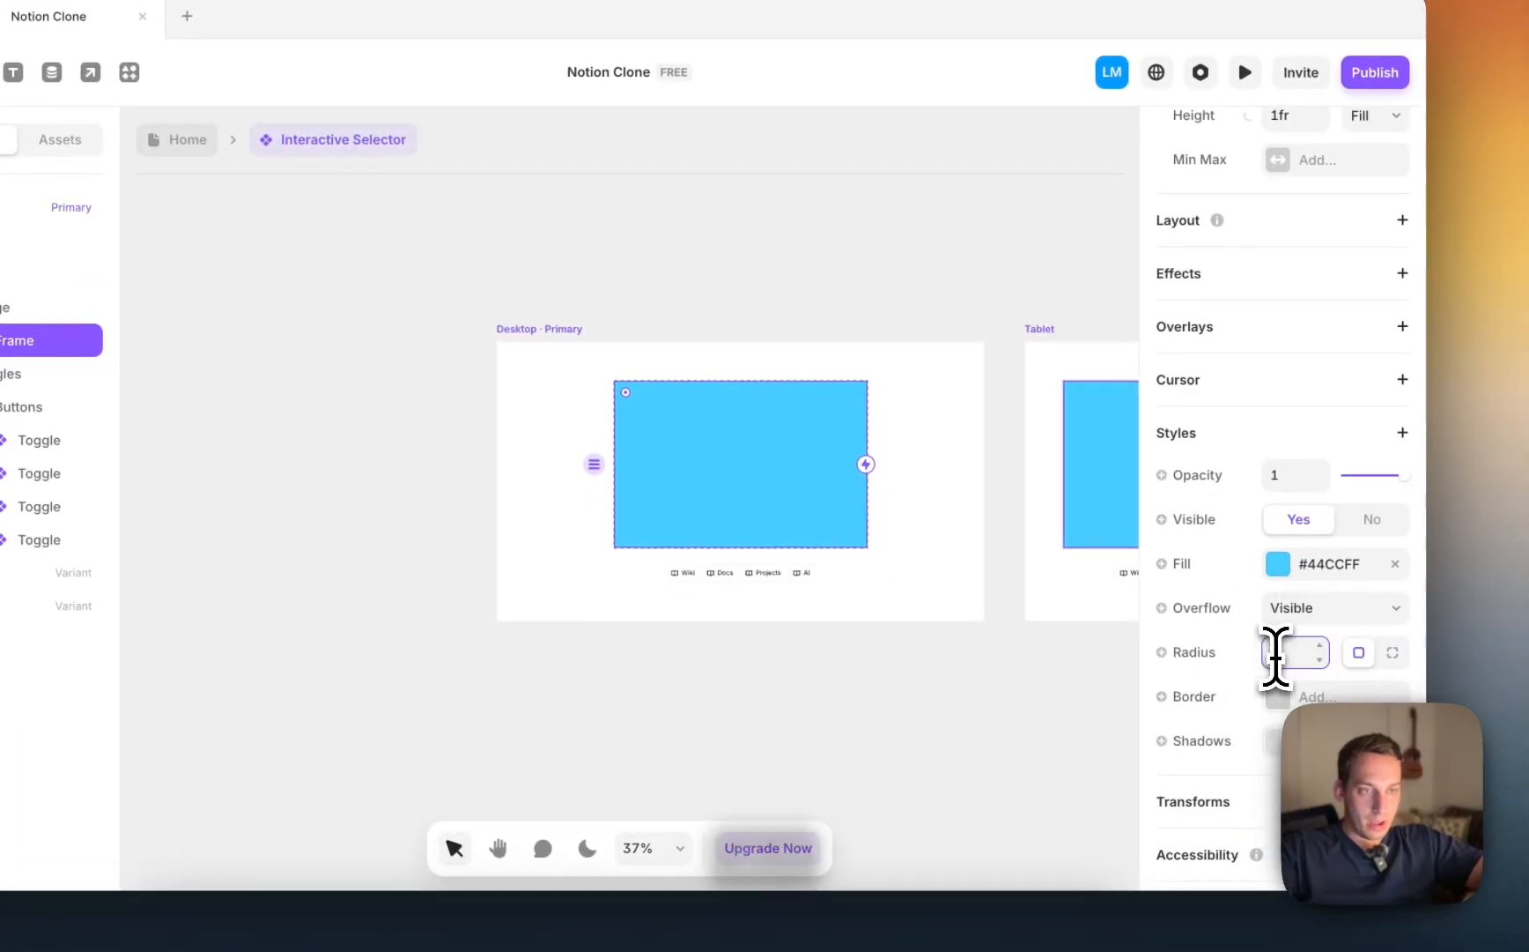
key(shift+Up)
Step: Add a solid #222222 border at 10% opacity and a Realistic outside shadow to the blue Frame
click(1282, 696)
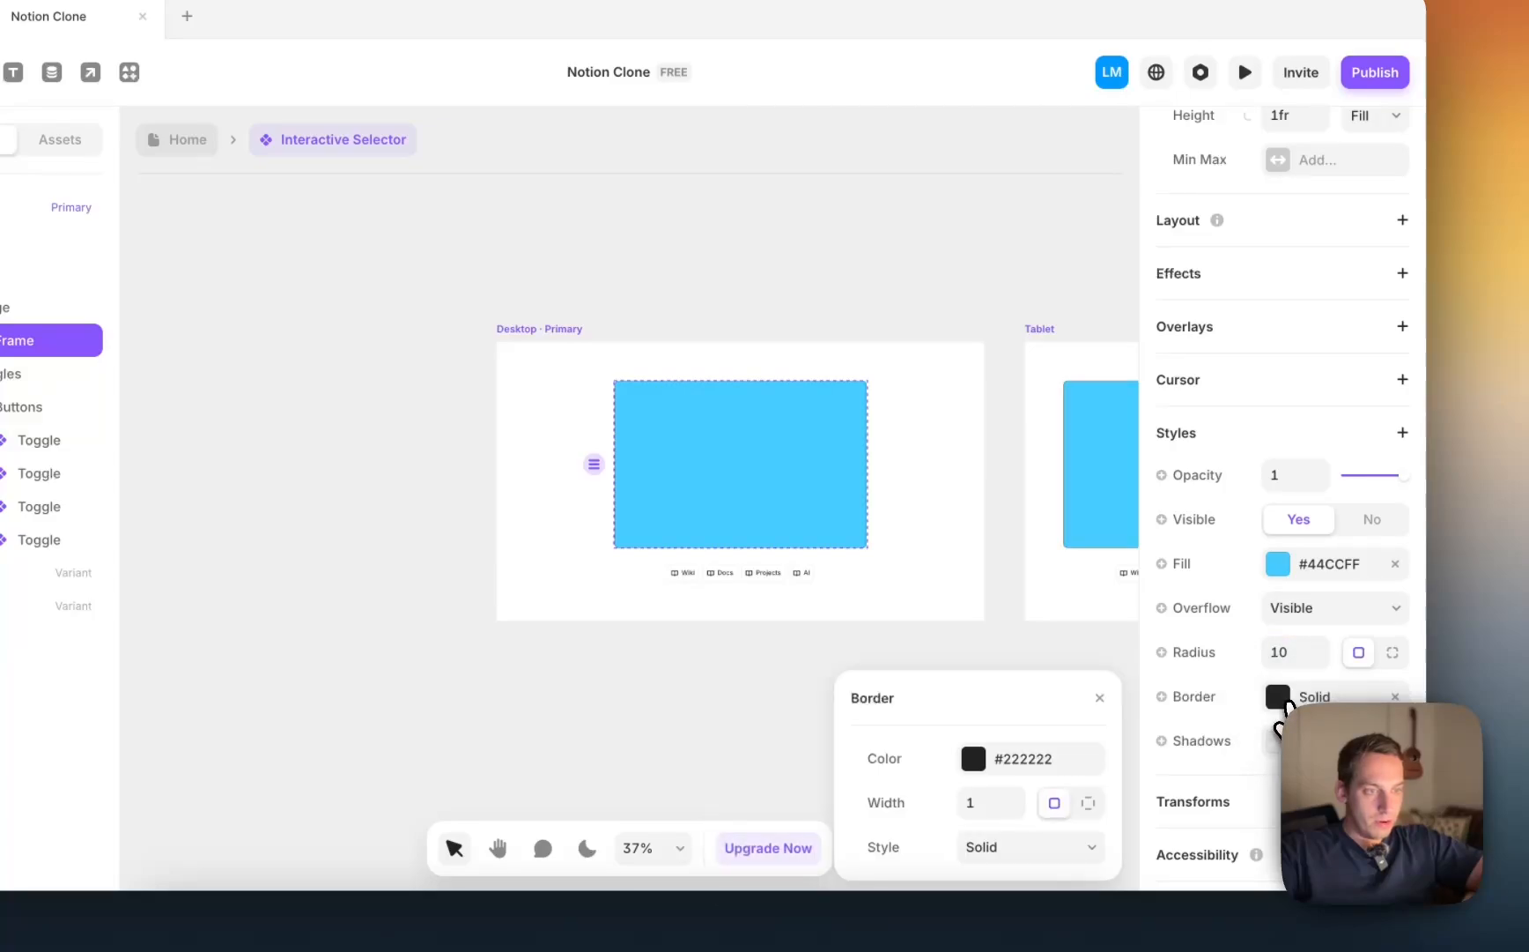
click(1057, 767)
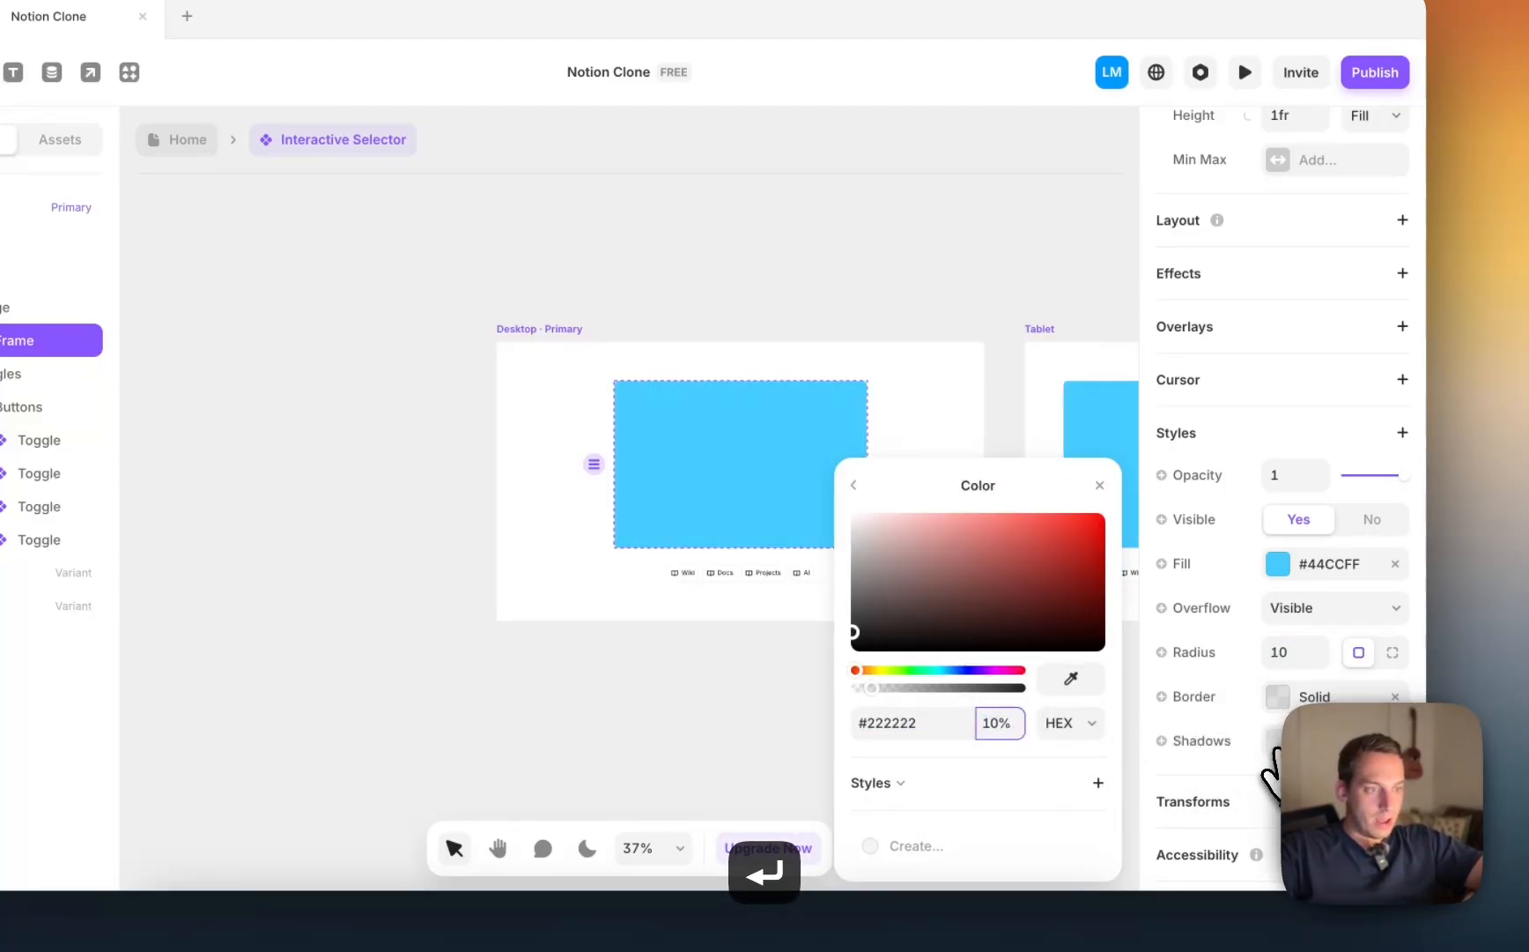
click(1274, 742)
click(1053, 590)
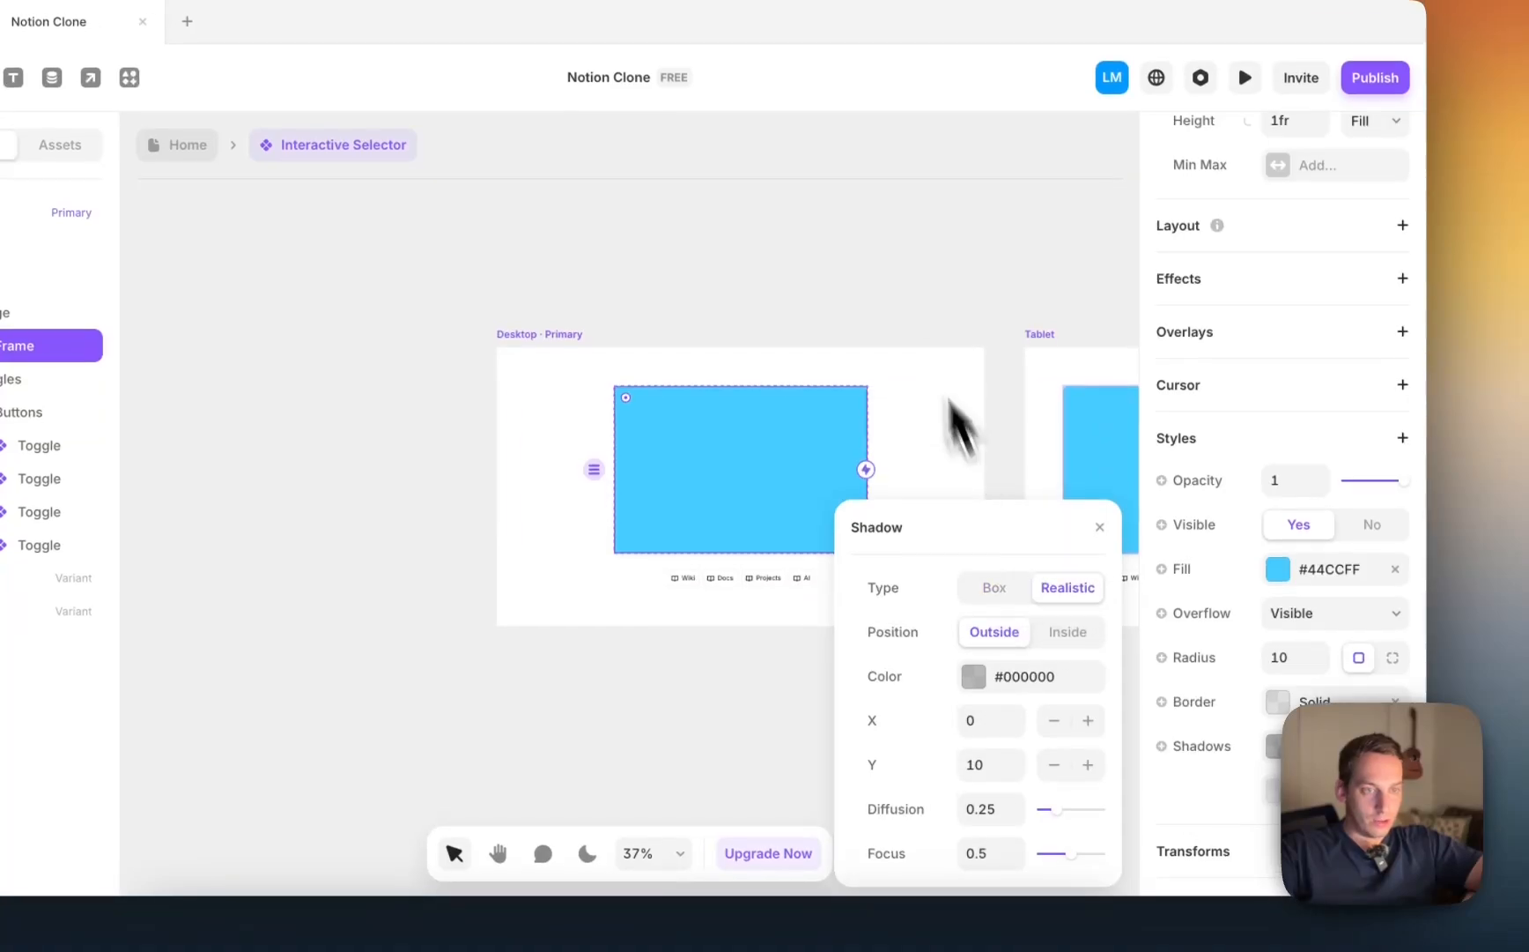
key(Escape)
Step: Change the Frame's fill to an image, using the recent file Screenshot 2024-11-11 at 8.41.46 PM
scroll(802, 447, up, 5)
scroll(790, 462, down, 4)
click(786, 462)
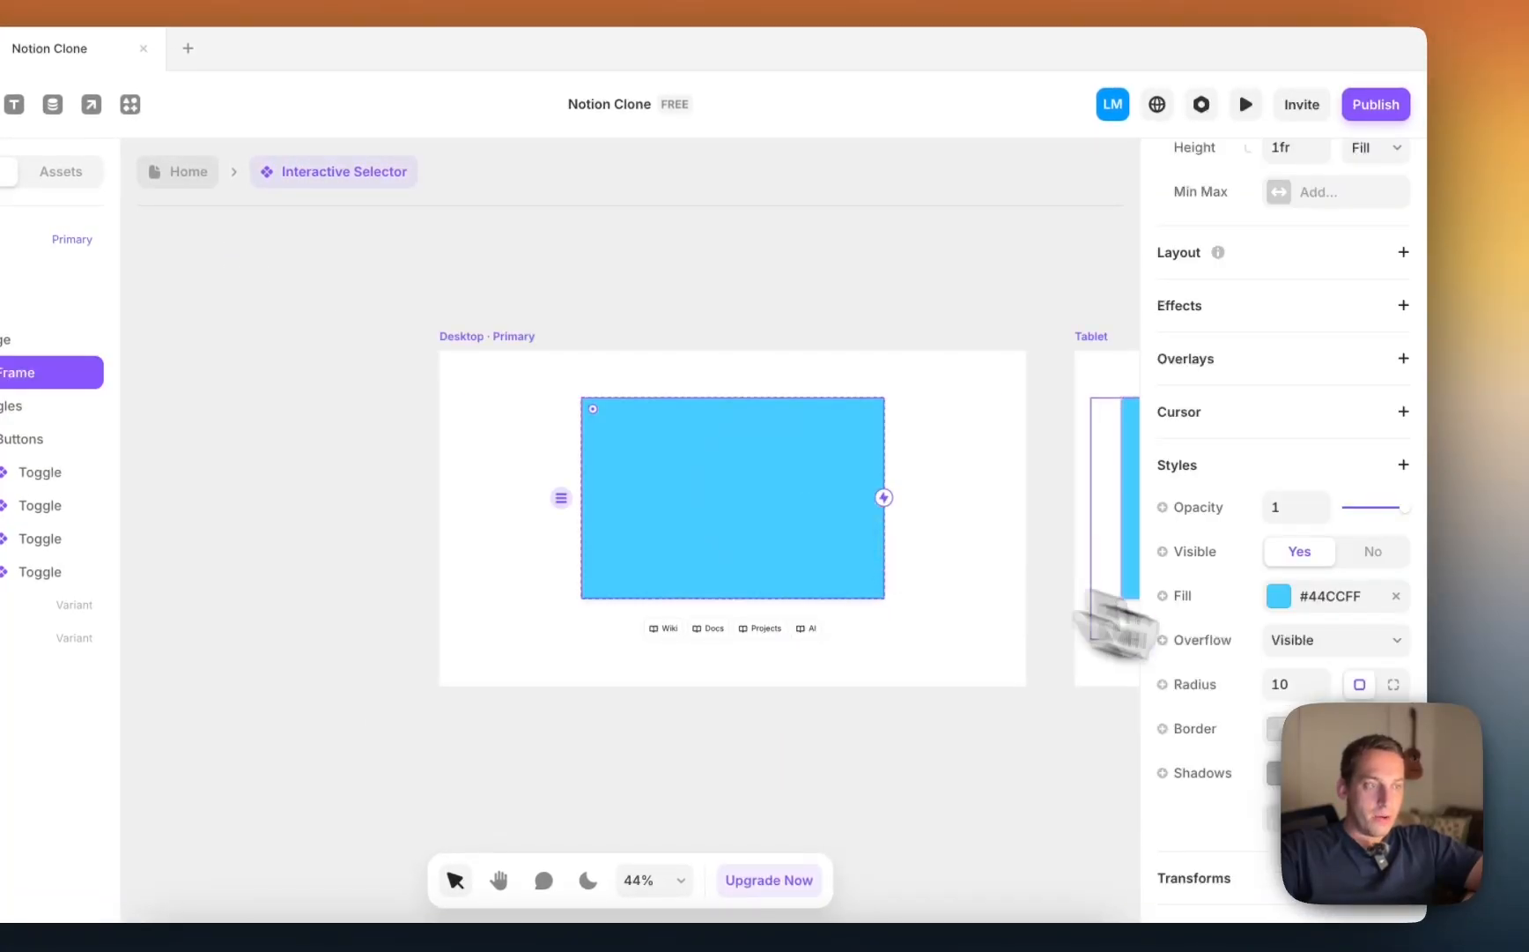
click(1295, 607)
click(1082, 508)
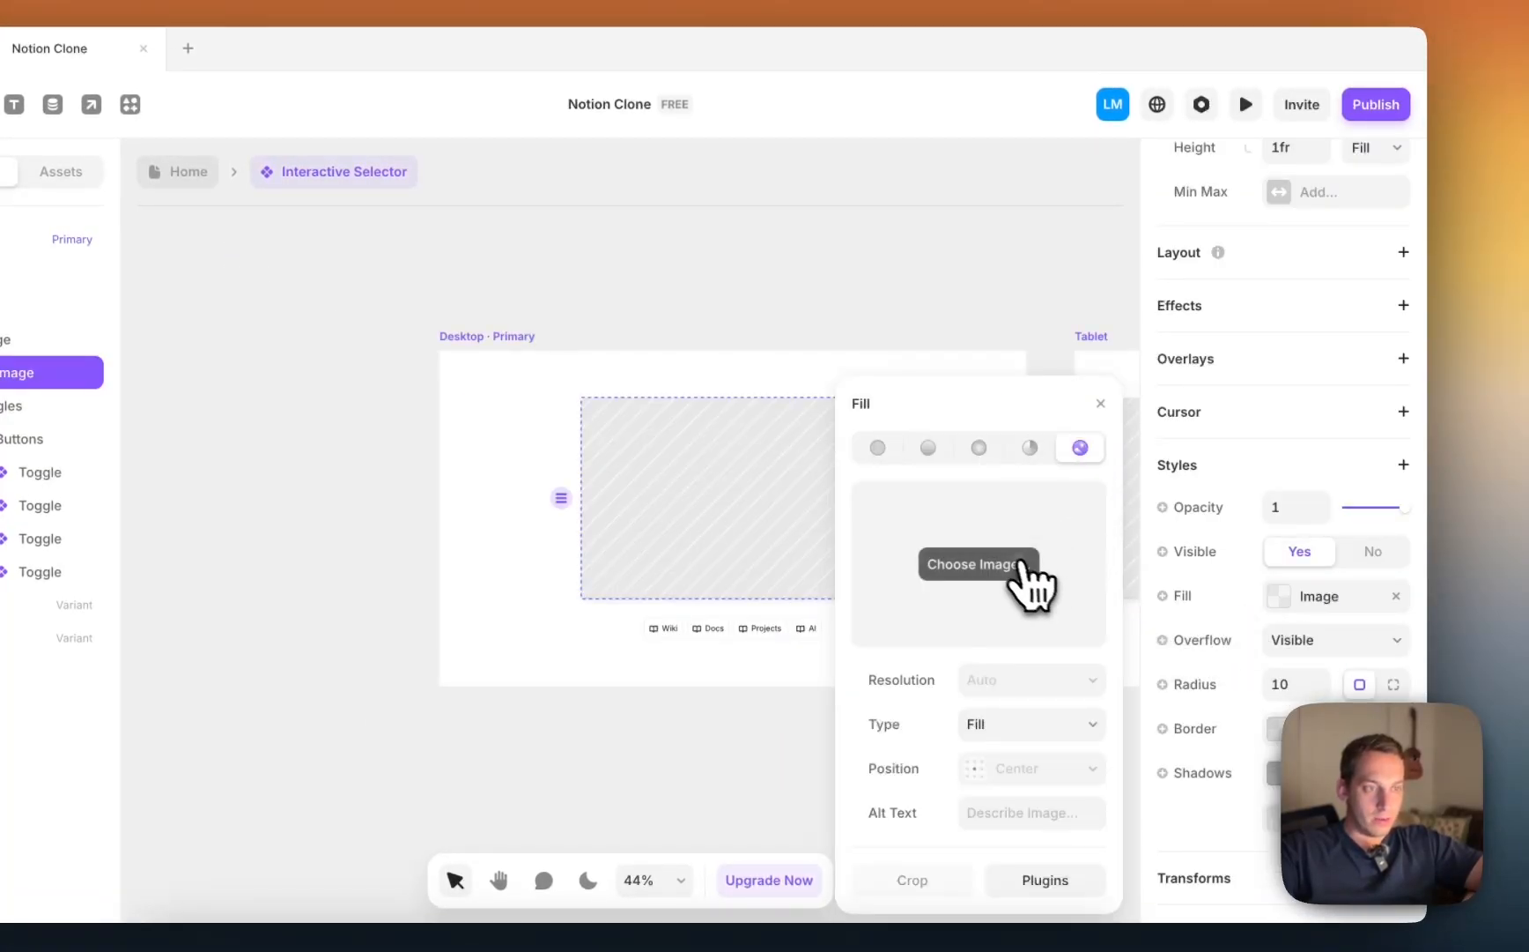
click(1022, 568)
click(259, 312)
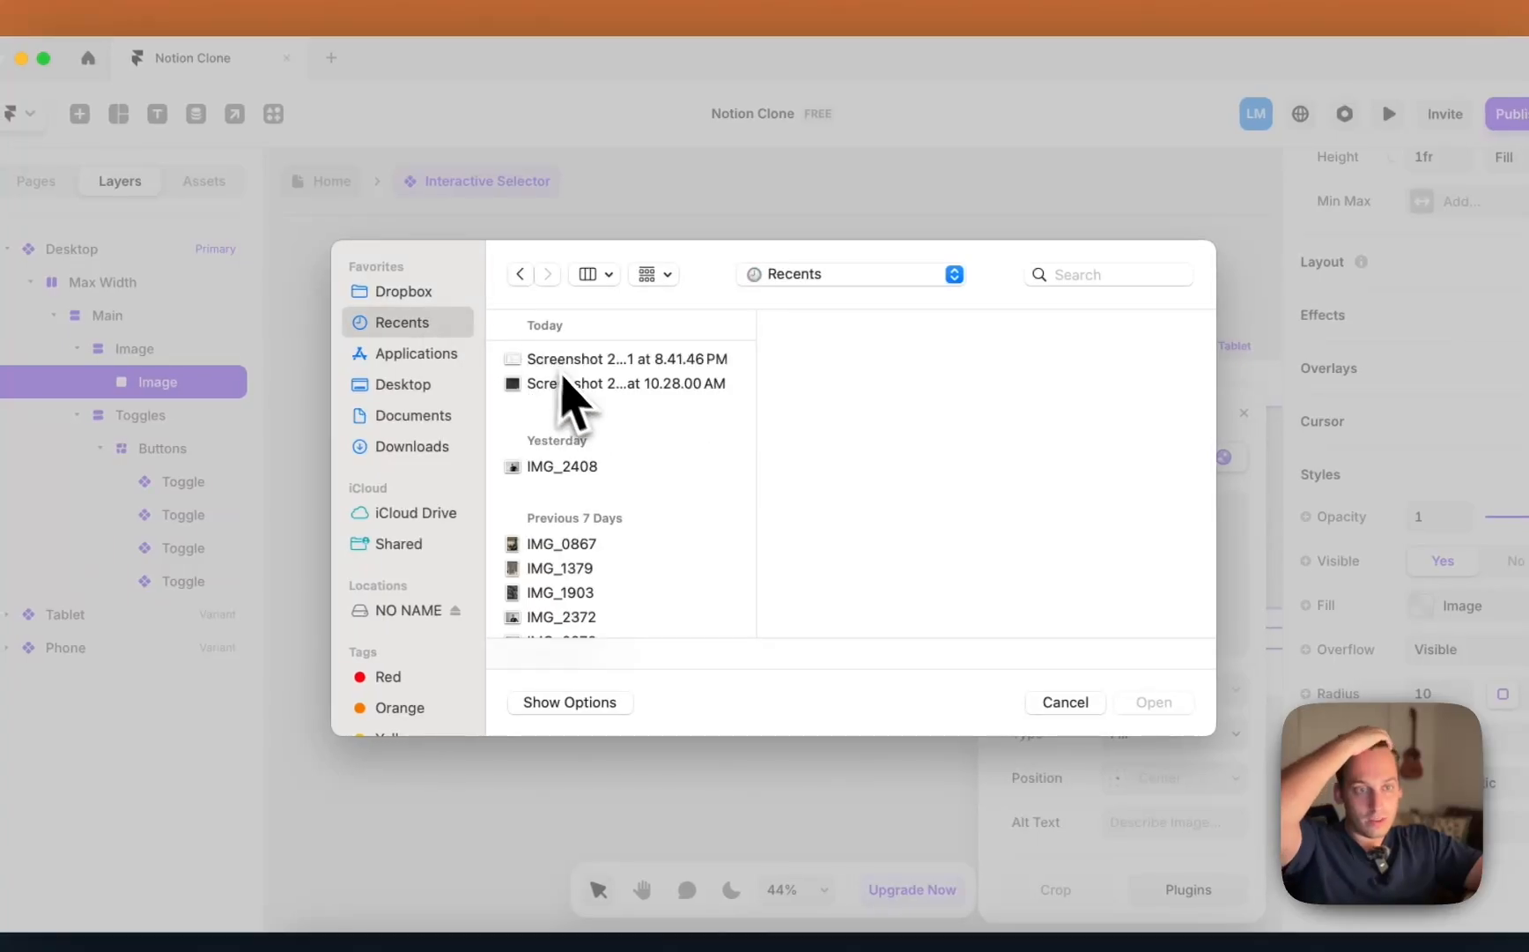
click(569, 383)
click(573, 361)
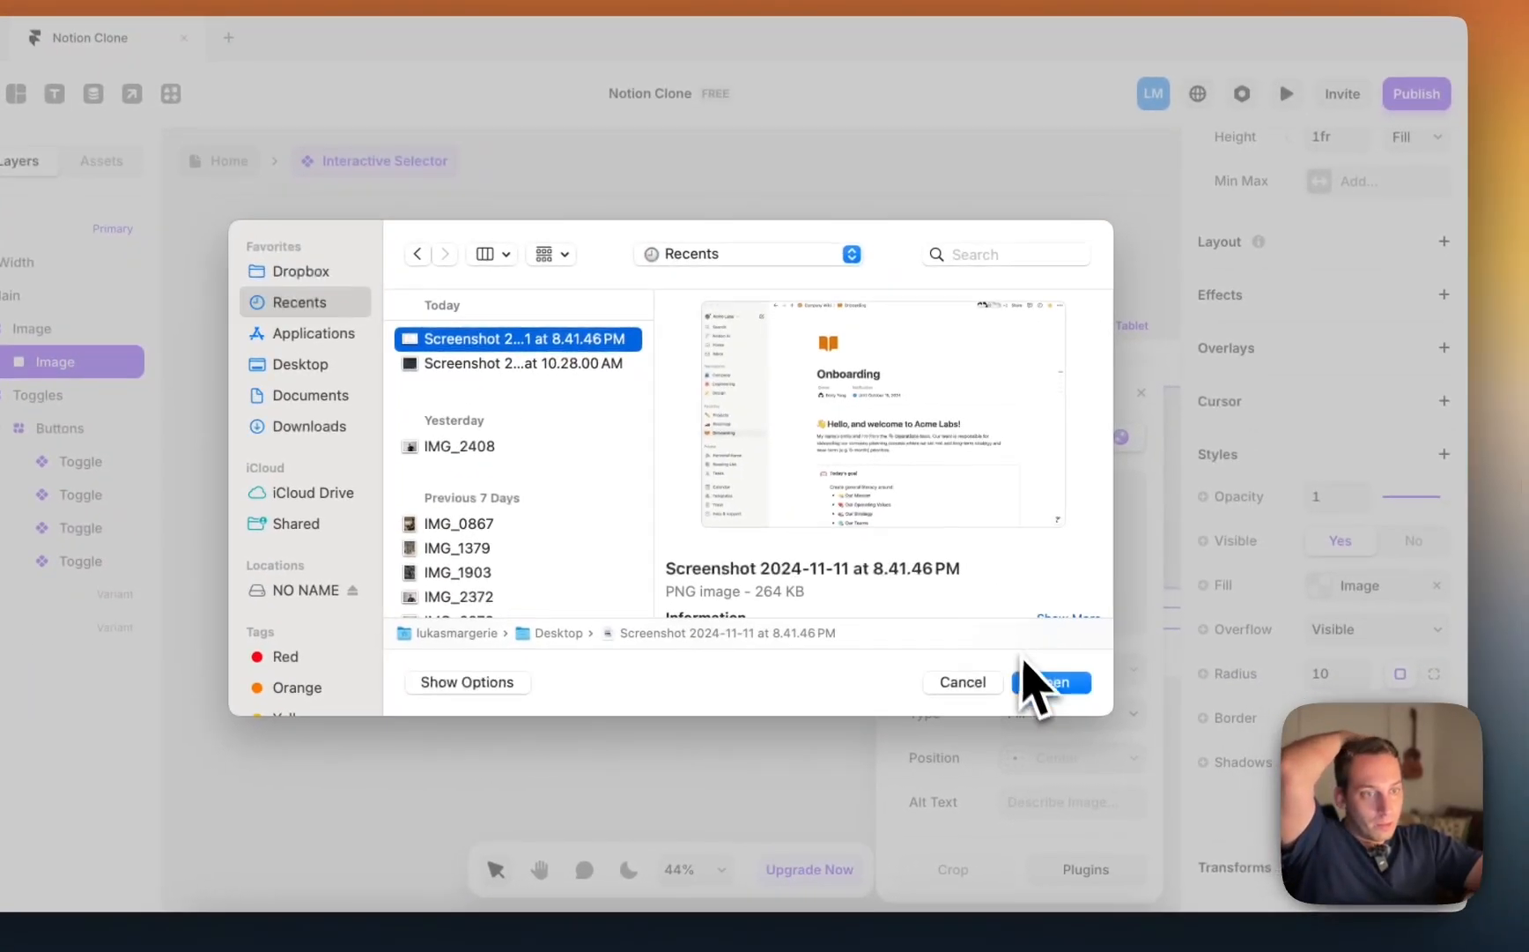
click(1044, 684)
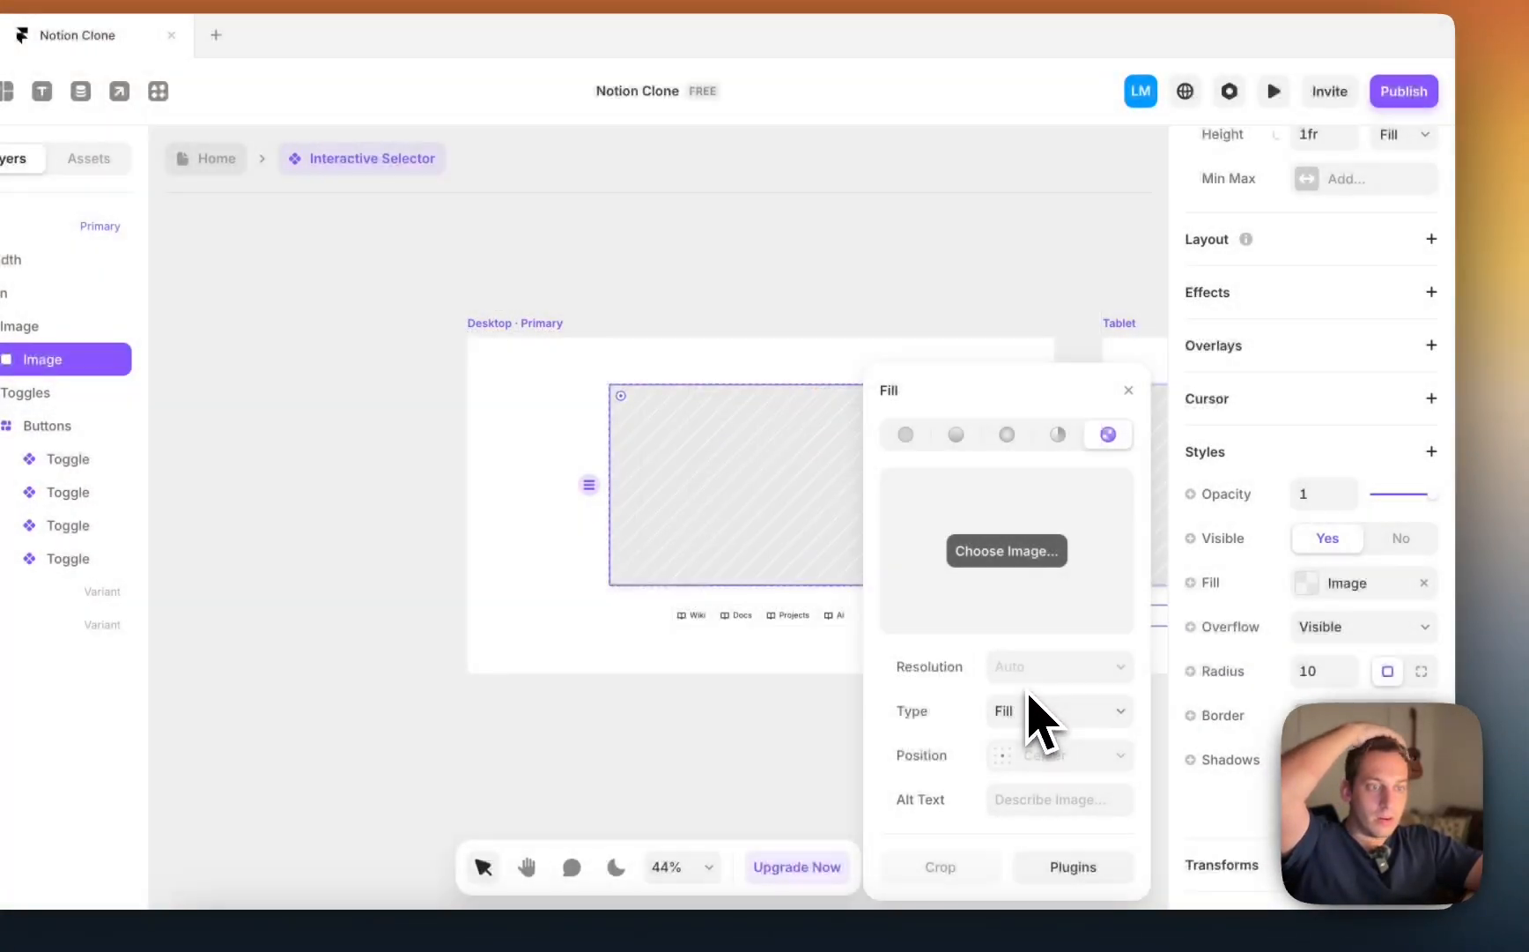
Step: Open the Wiki Toggle's component for editing and add a second variant beside the primary one
click(705, 628)
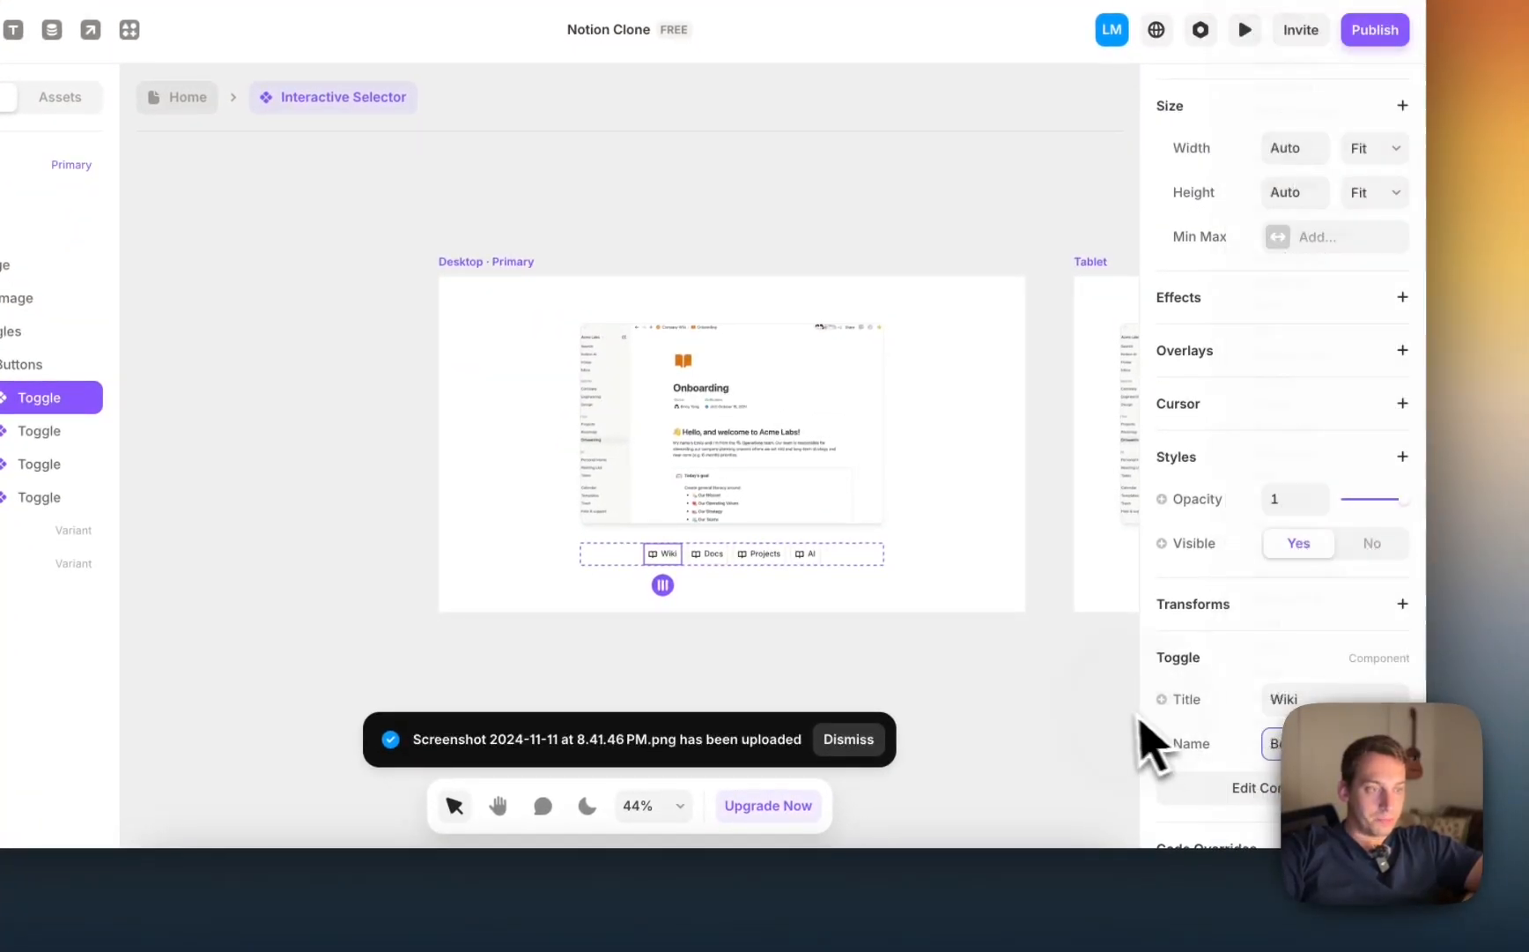
scroll(1222, 745, down, 2)
scroll(1263, 652, up, 4)
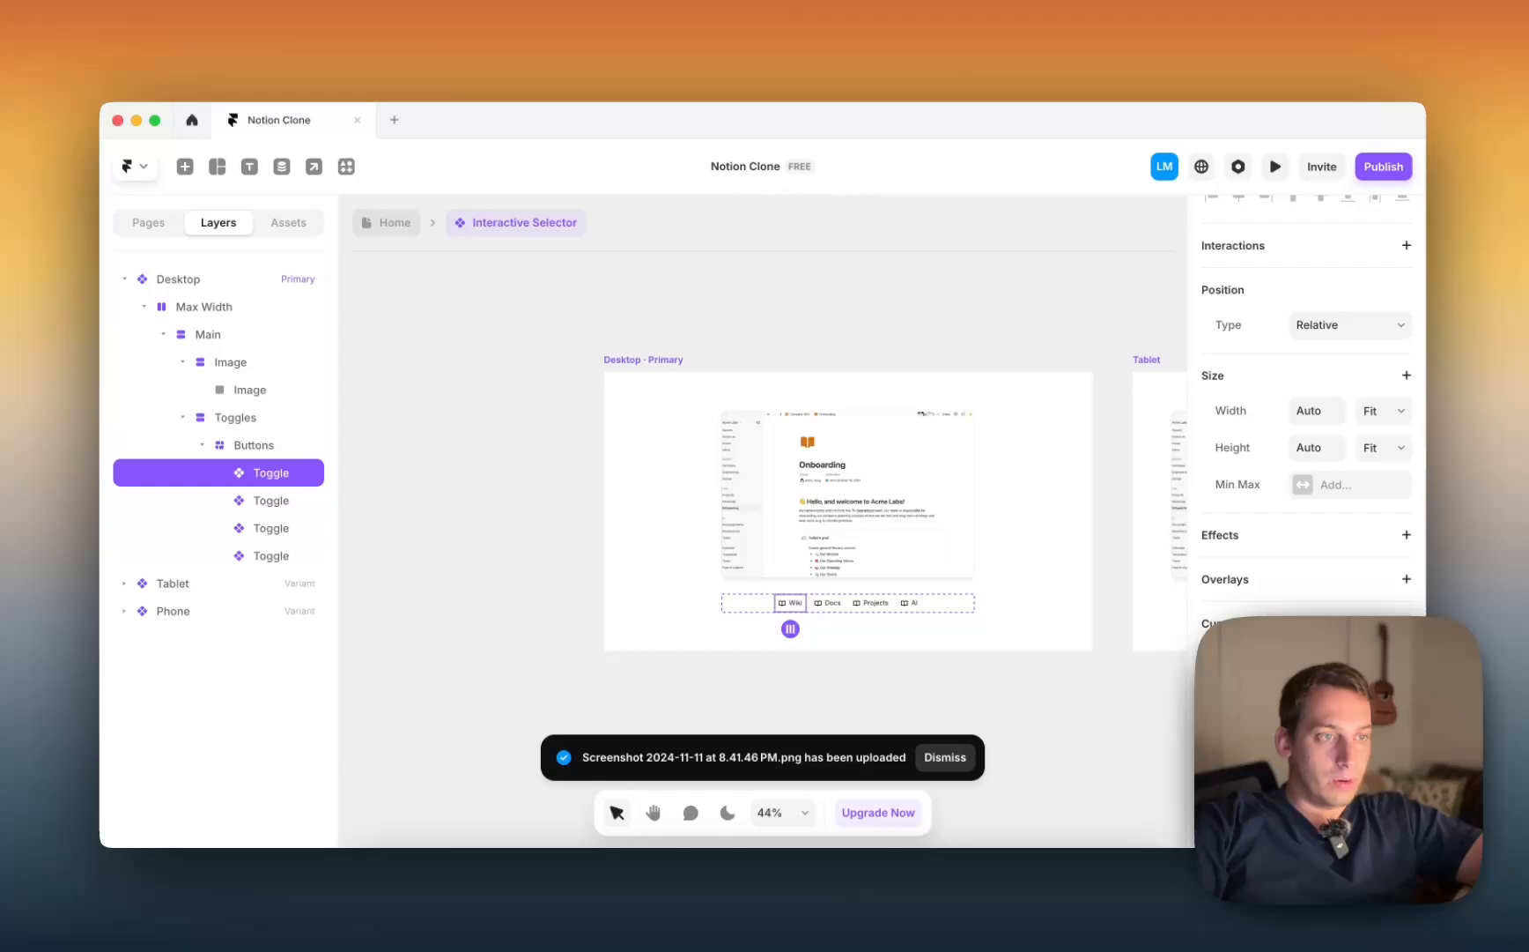
scroll(1304, 423, down, 3)
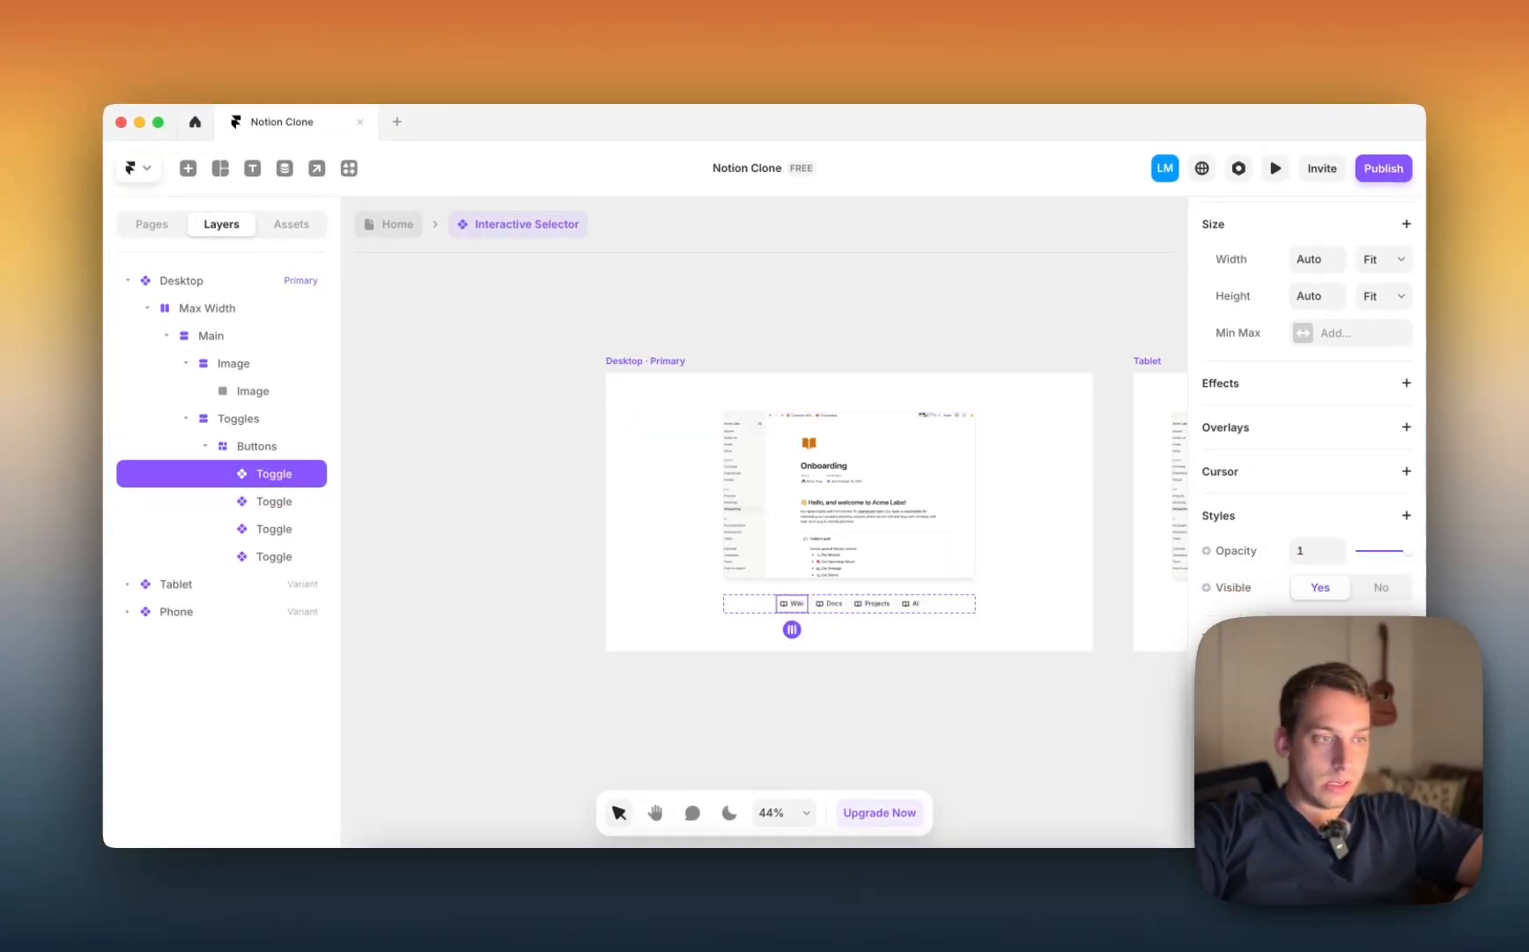
scroll(1307, 405, down, 2)
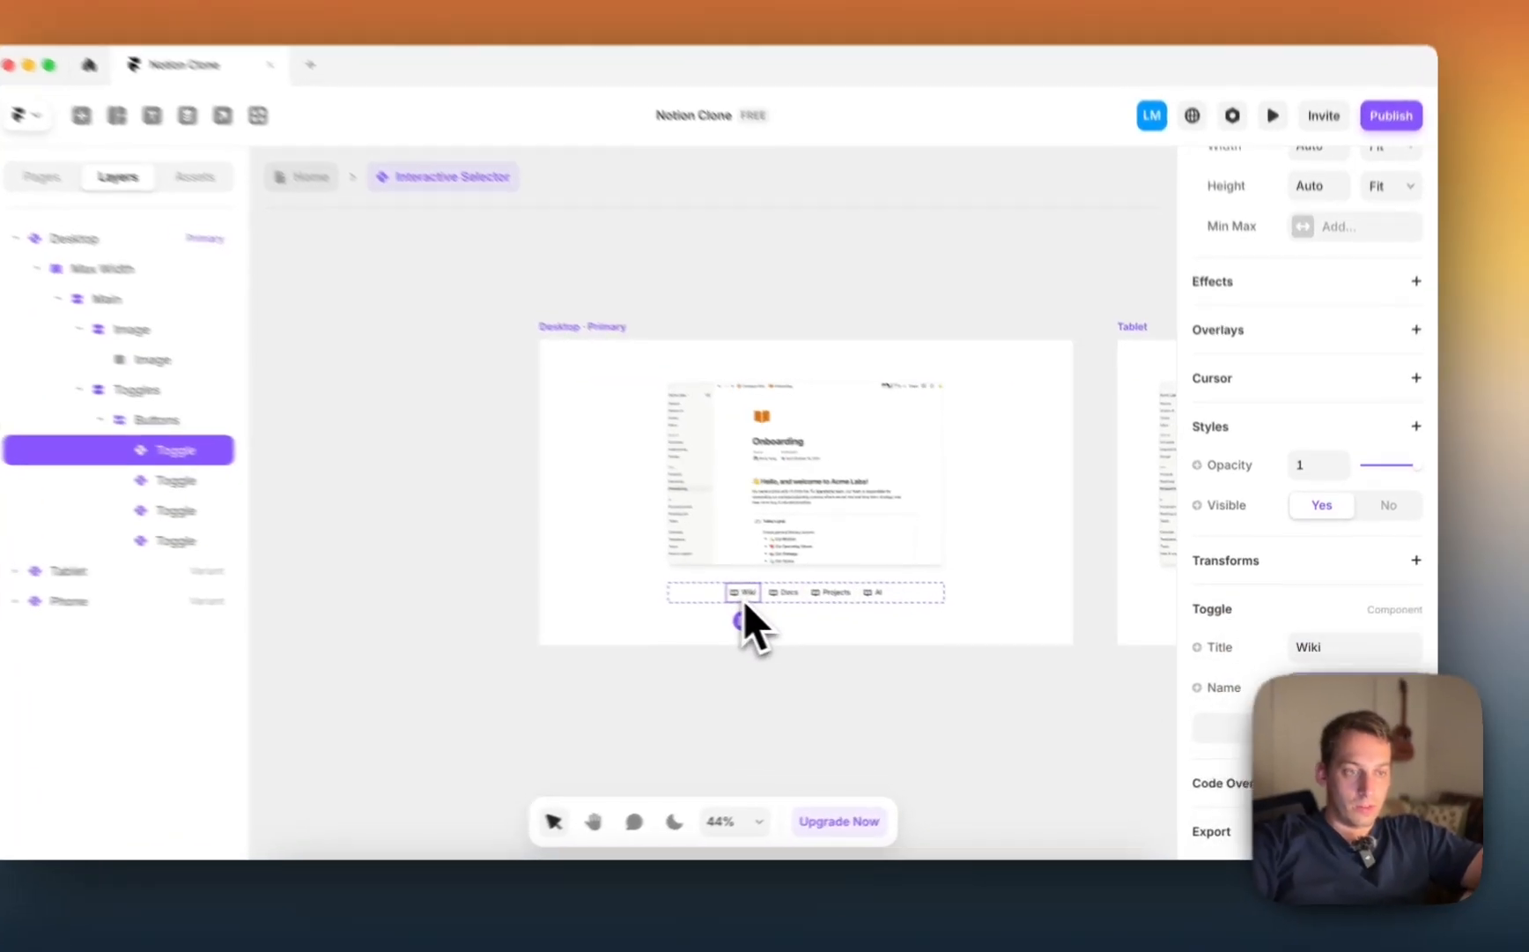
double_click(792, 606)
click(857, 520)
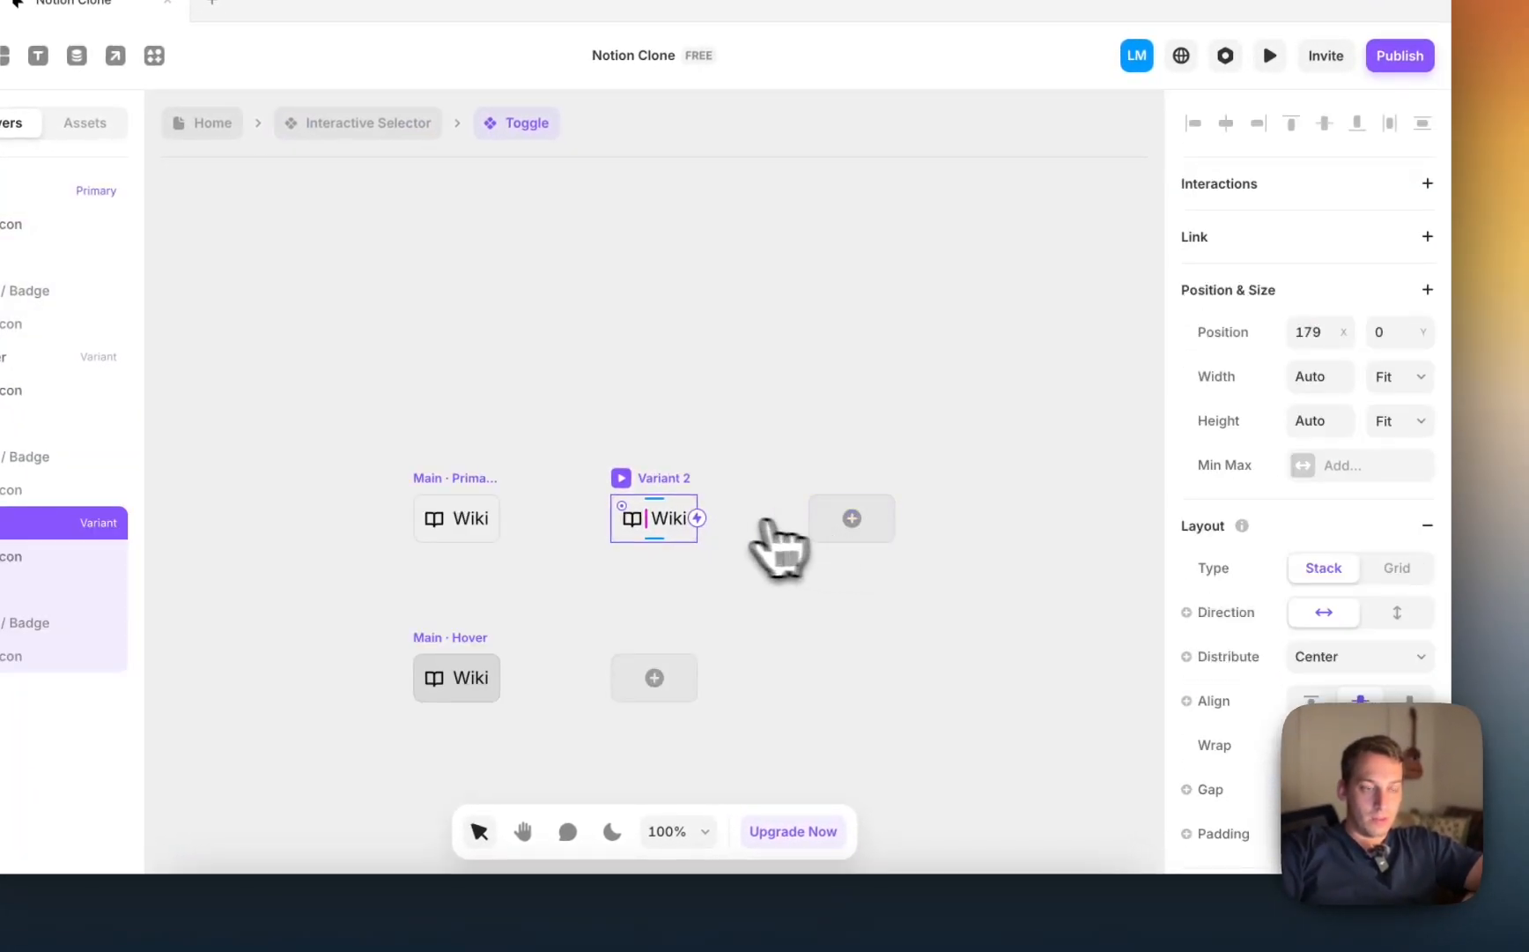
Step: Rename the Toggle component's new variant to Selected
scroll(779, 546, left, 5)
scroll(1253, 648, down, 10)
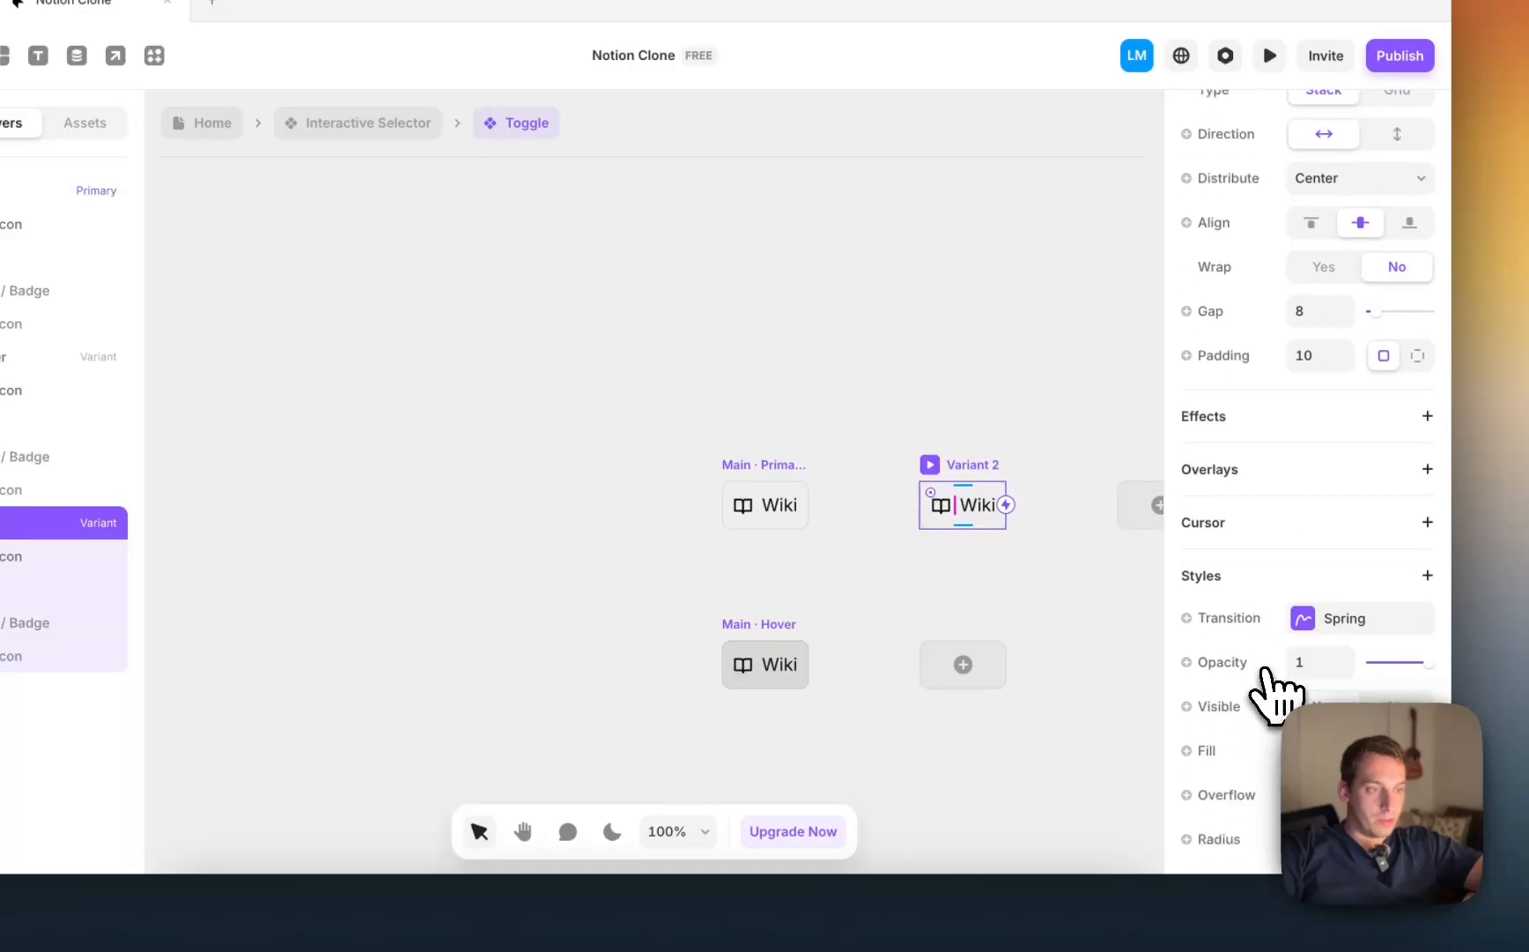
scroll(1273, 696, down, 5)
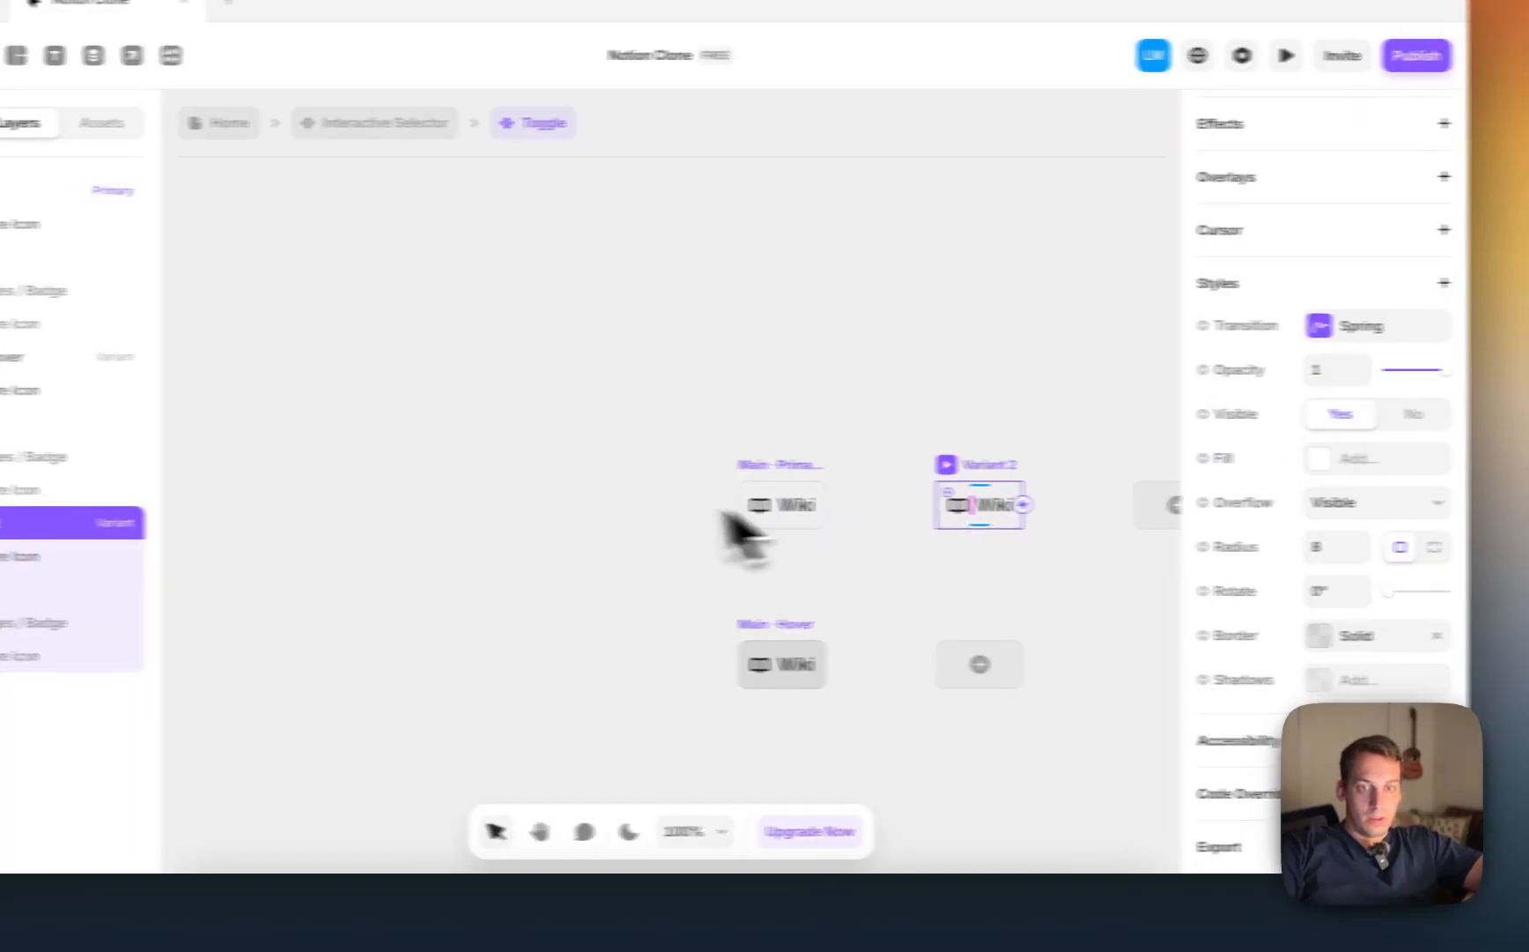
double_click(201, 521)
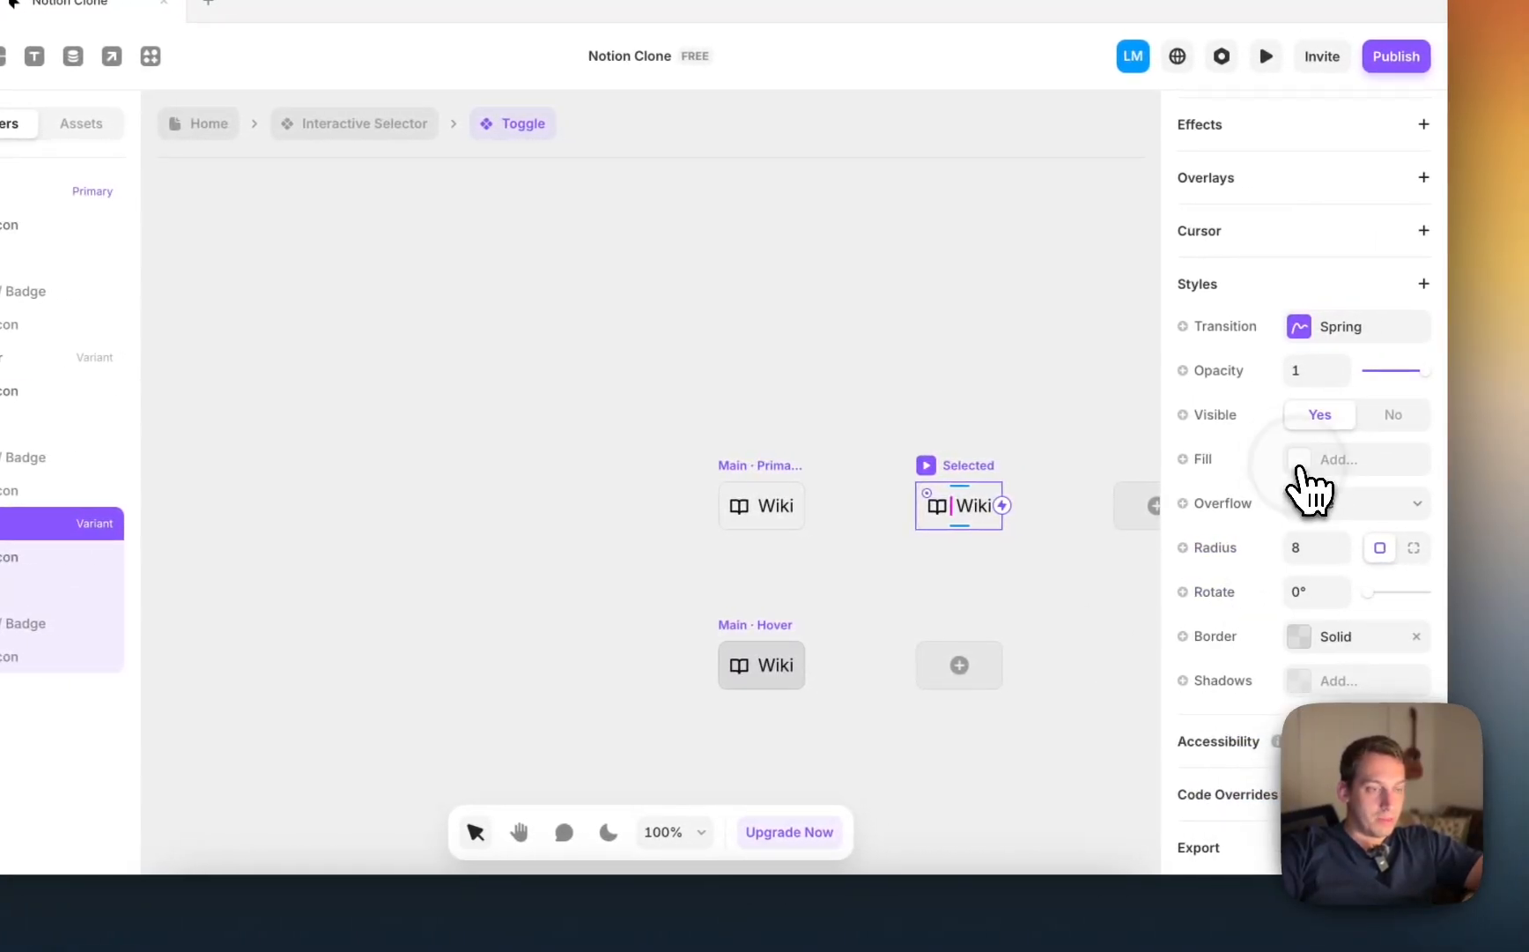
Step: Give the Selected variant a #222222 fill at 10% opacity
click(1301, 468)
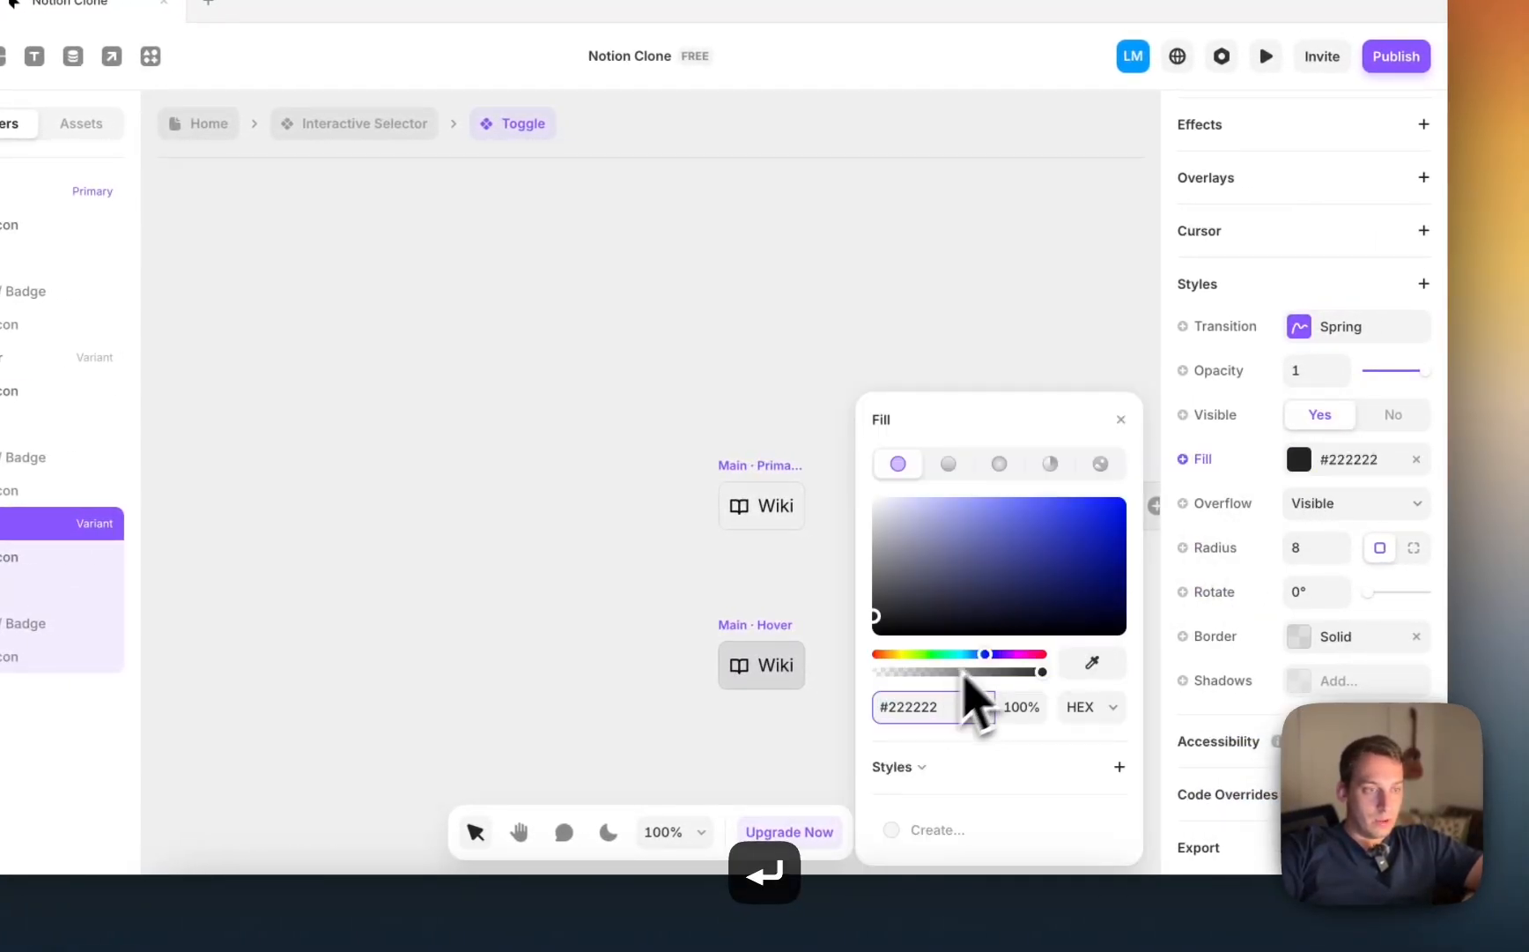
click(1026, 708)
text(10)
key(Return)
click(680, 359)
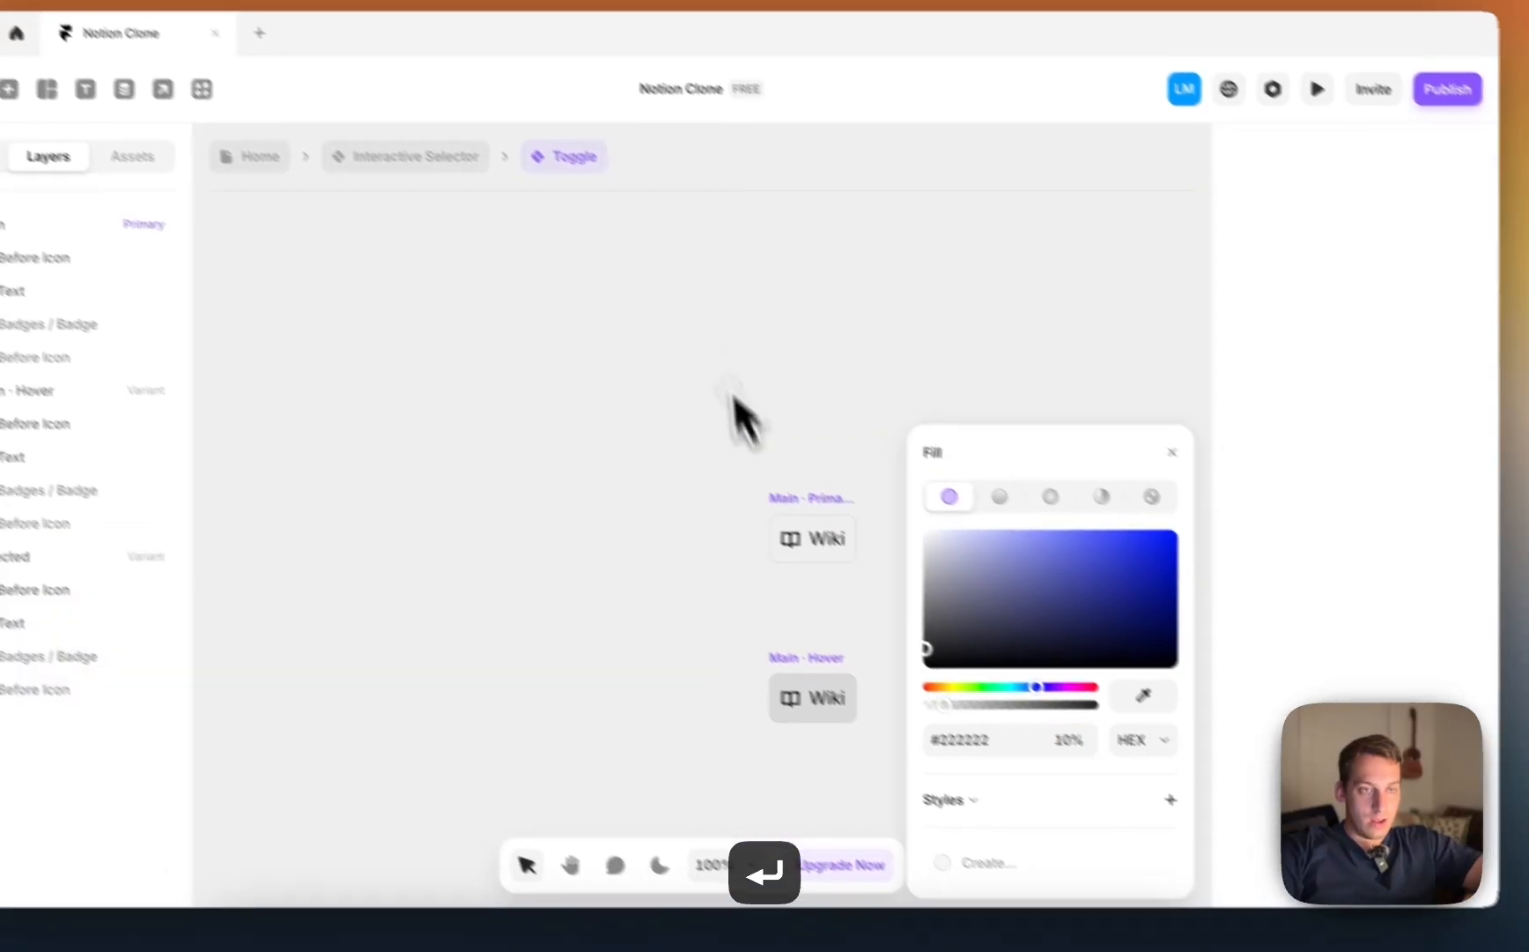
Step: Return to the Interactive Selector component and set the Wiki Toggle to the Selected variant
click(372, 130)
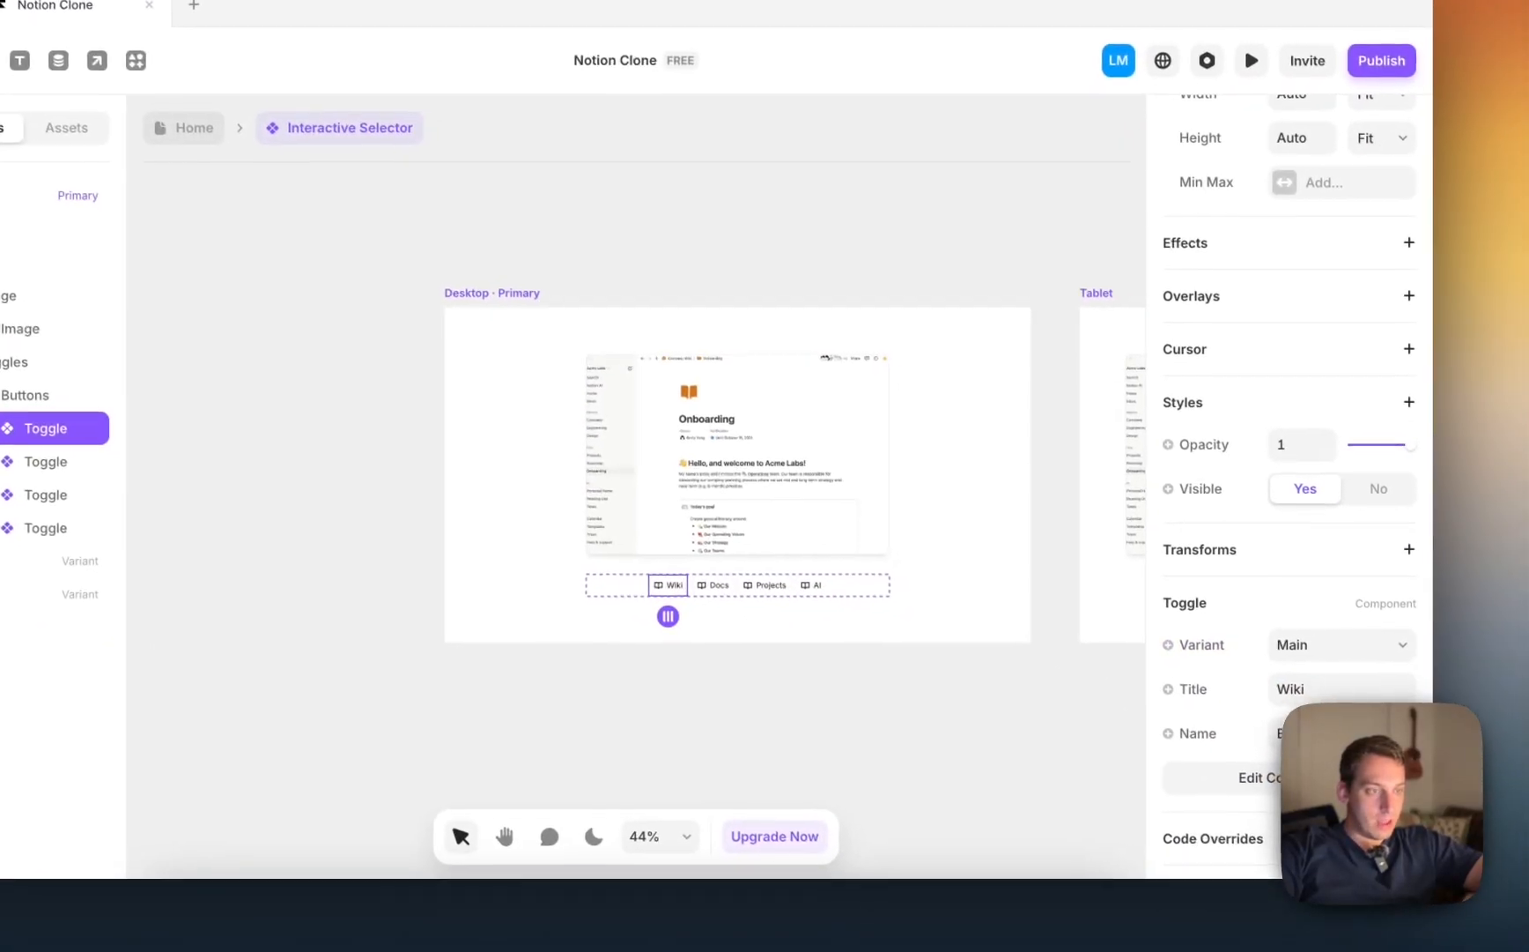
click(1463, 710)
click(1326, 667)
click(808, 676)
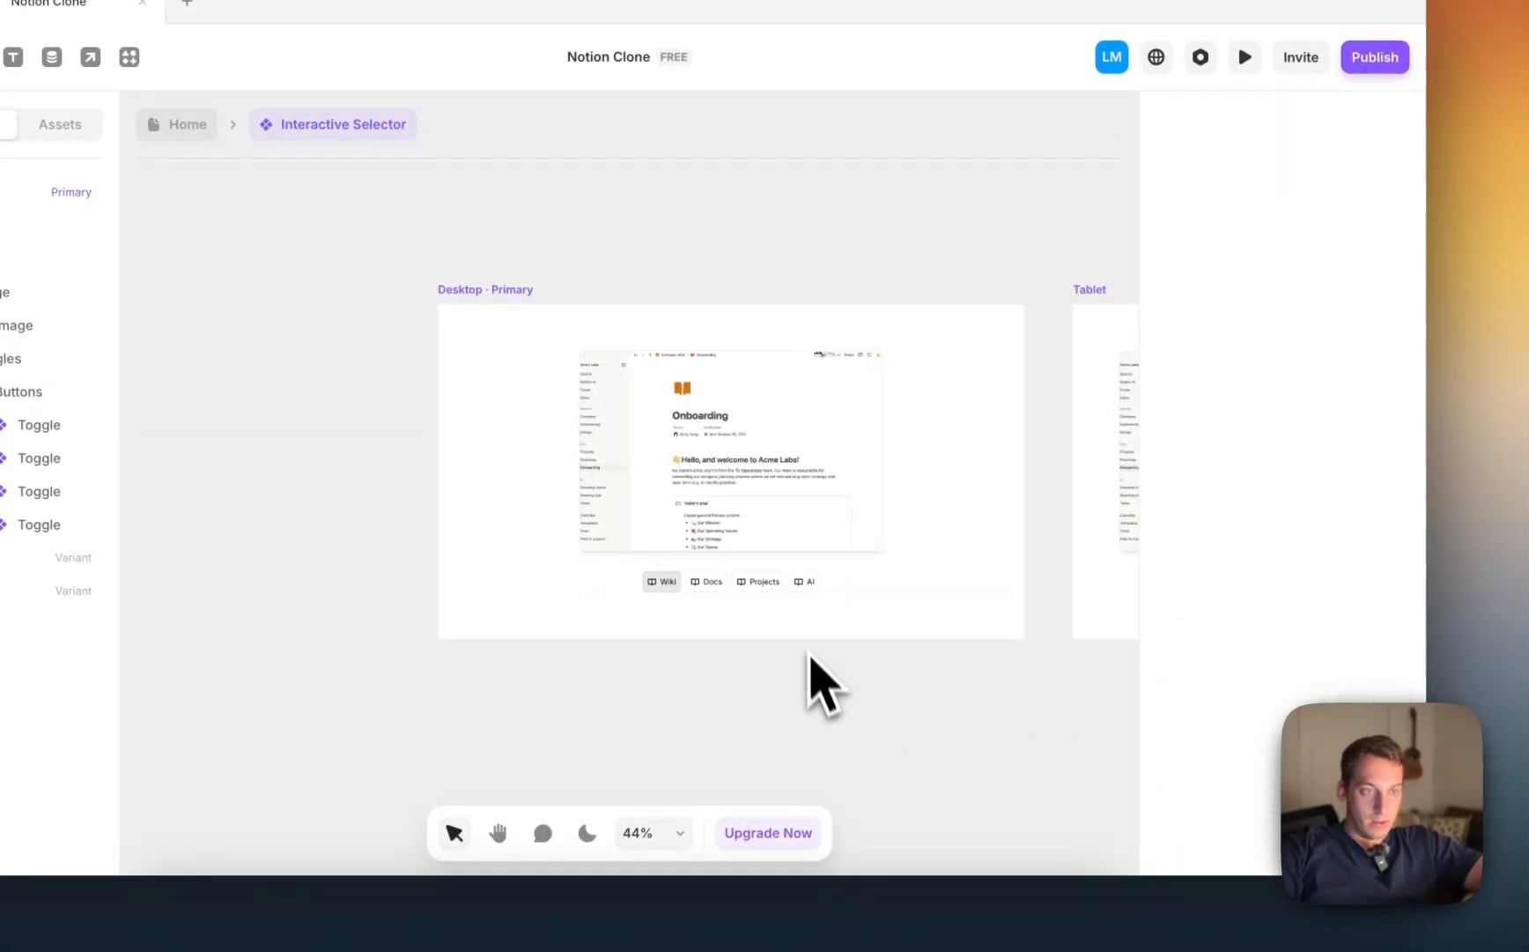
Step: Reduce the height of the Image stack in the Tablet variant to about 399
scroll(806, 659, right, 3)
scroll(806, 659, down, 1)
scroll(806, 628, down, 2)
scroll(785, 608, right, 3)
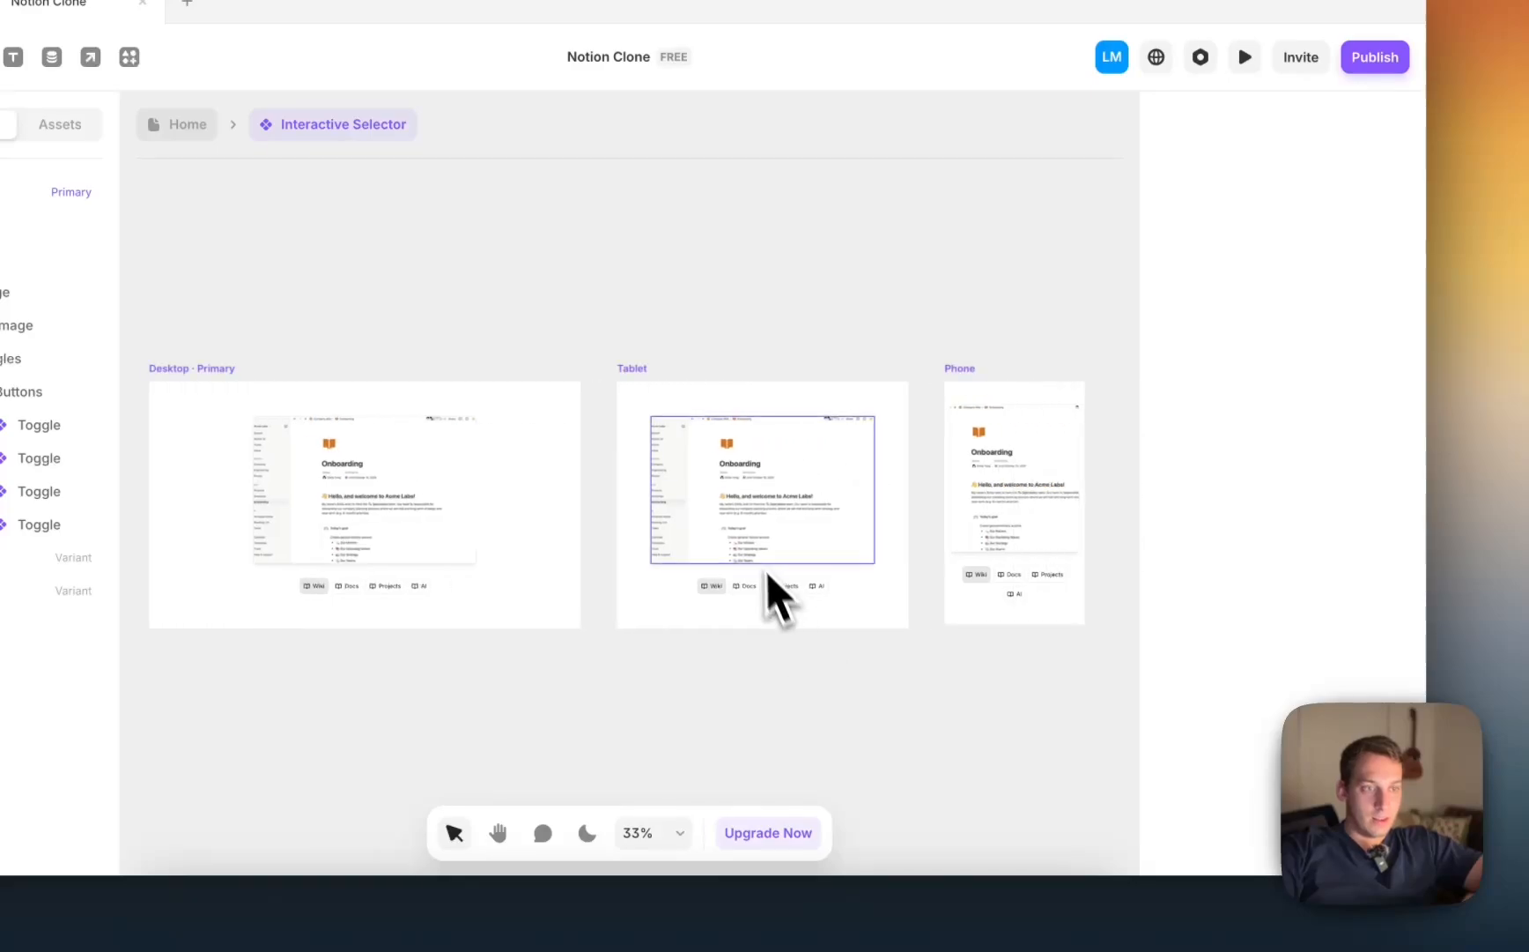
click(759, 557)
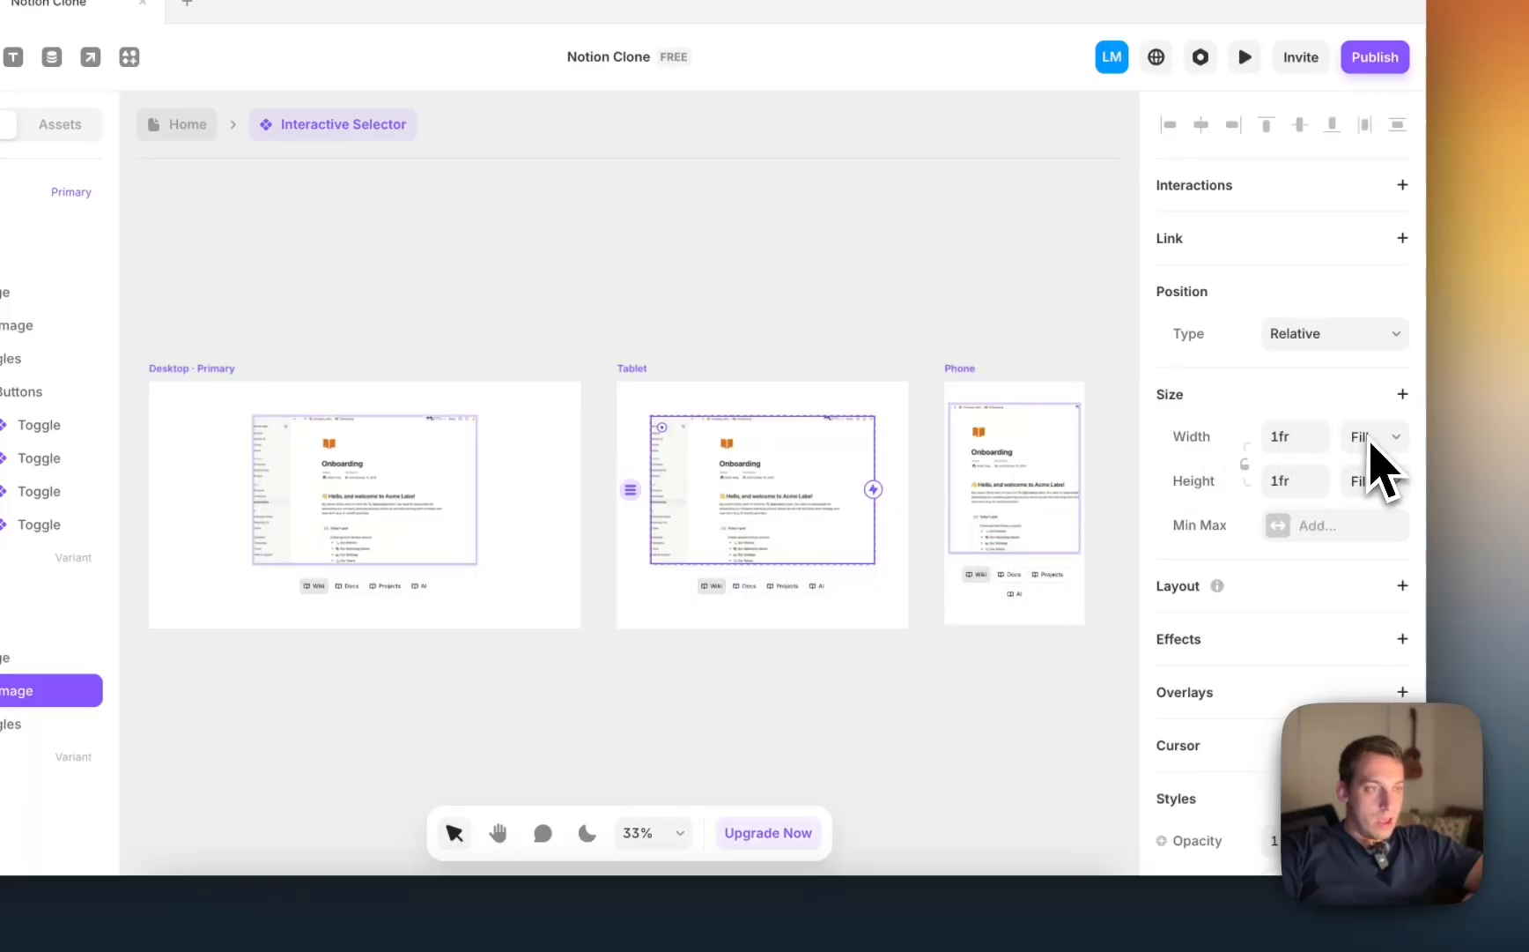
click(66, 659)
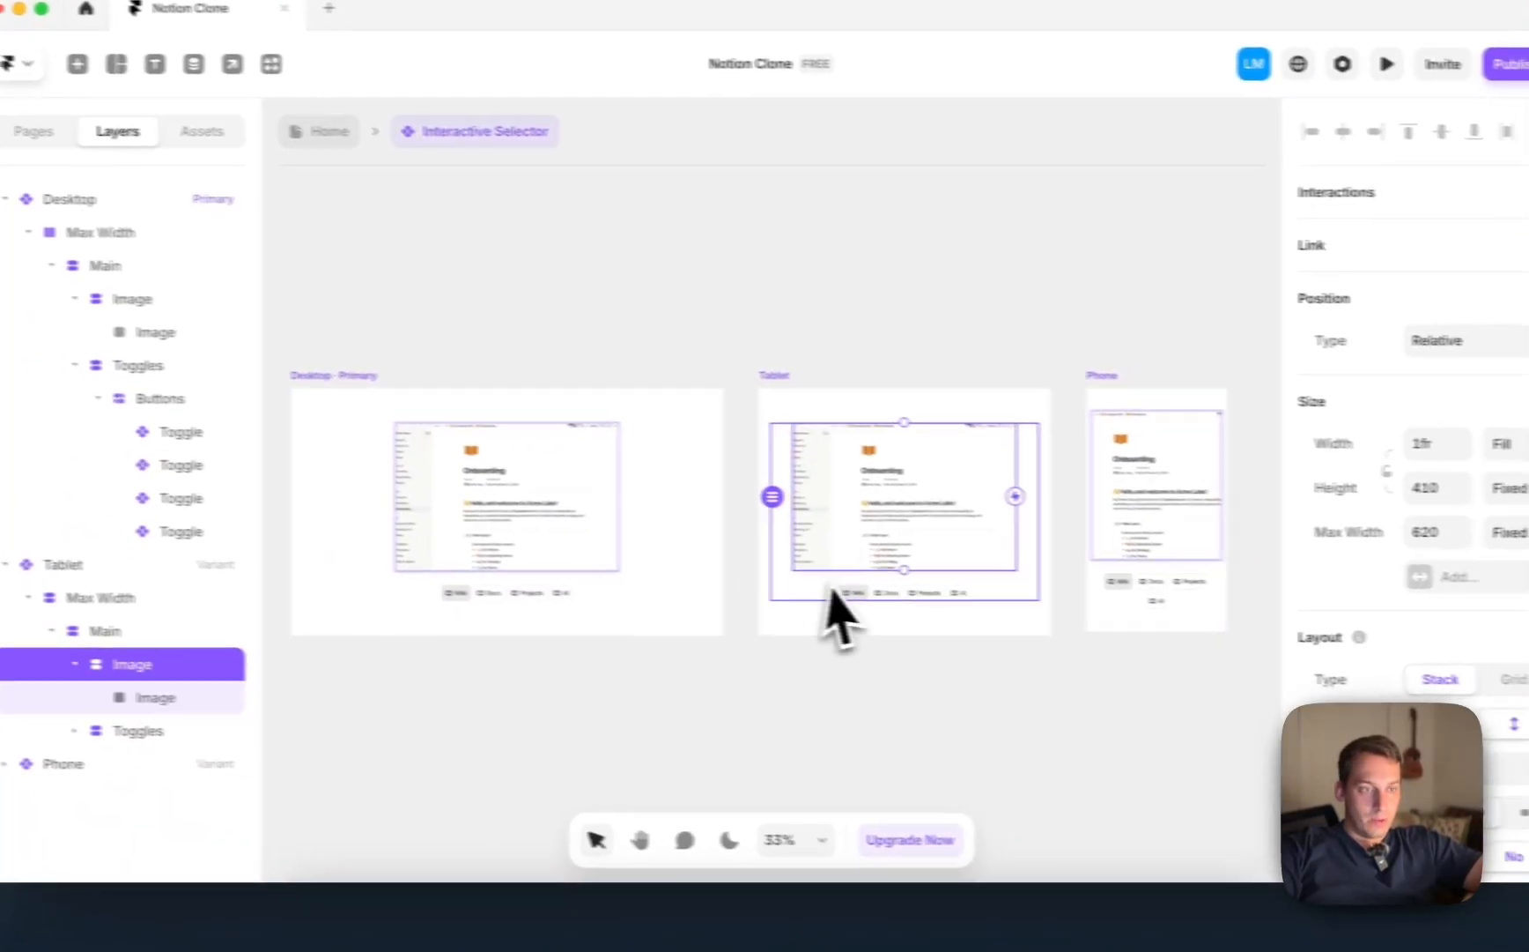
drag(900, 572, 905, 531)
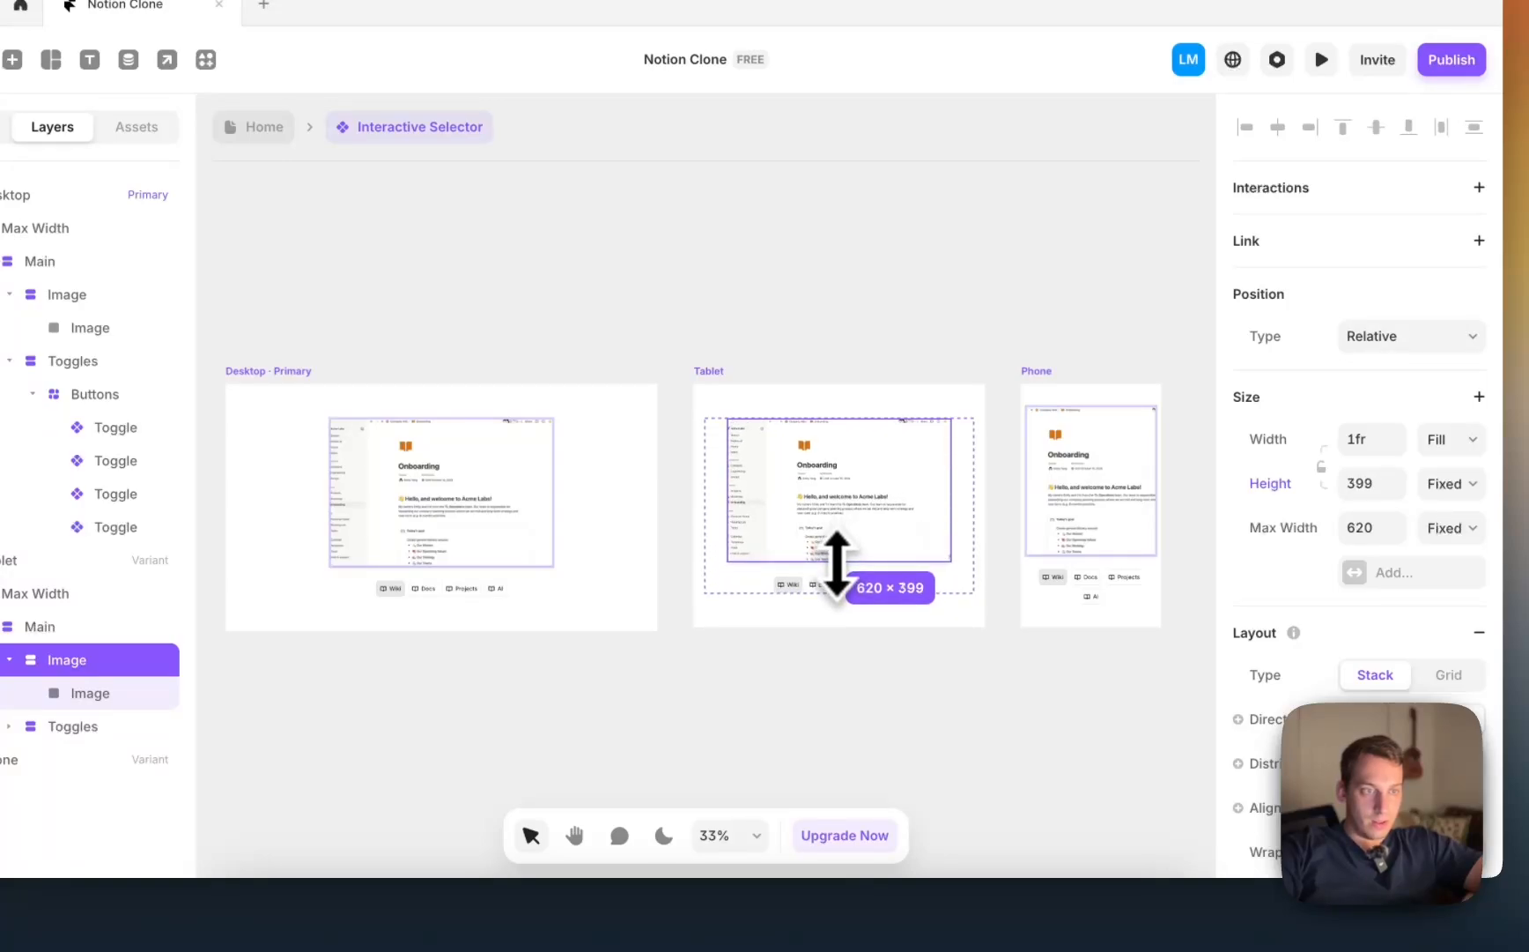
Step: Reduce the height of the Image stack in the Phone variant to about 225
click(1061, 568)
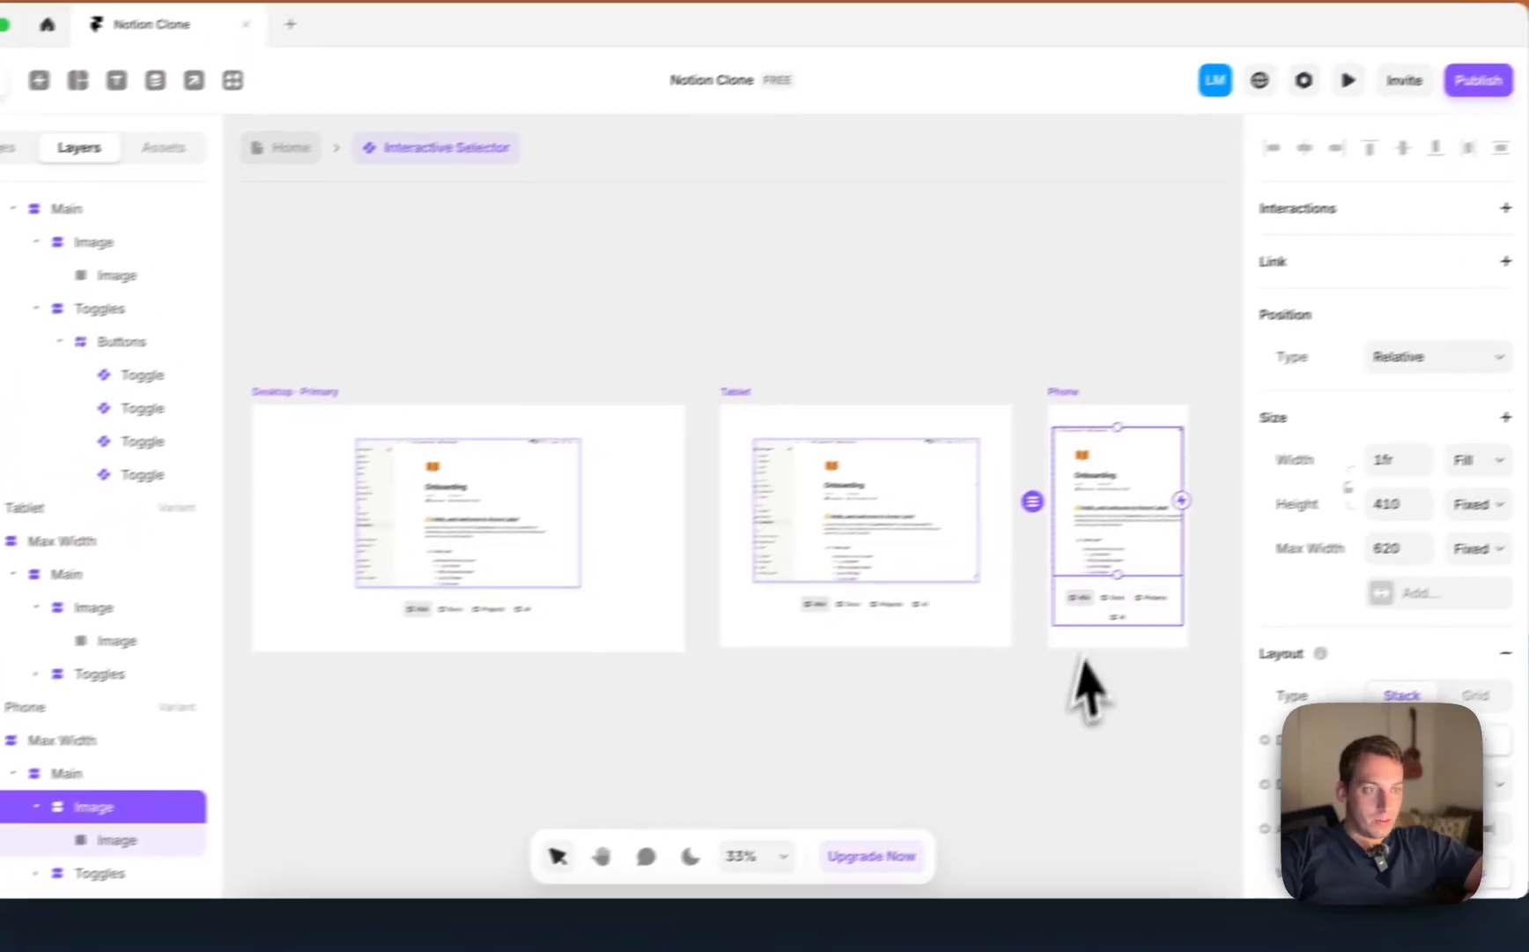
drag(1117, 574, 1120, 528)
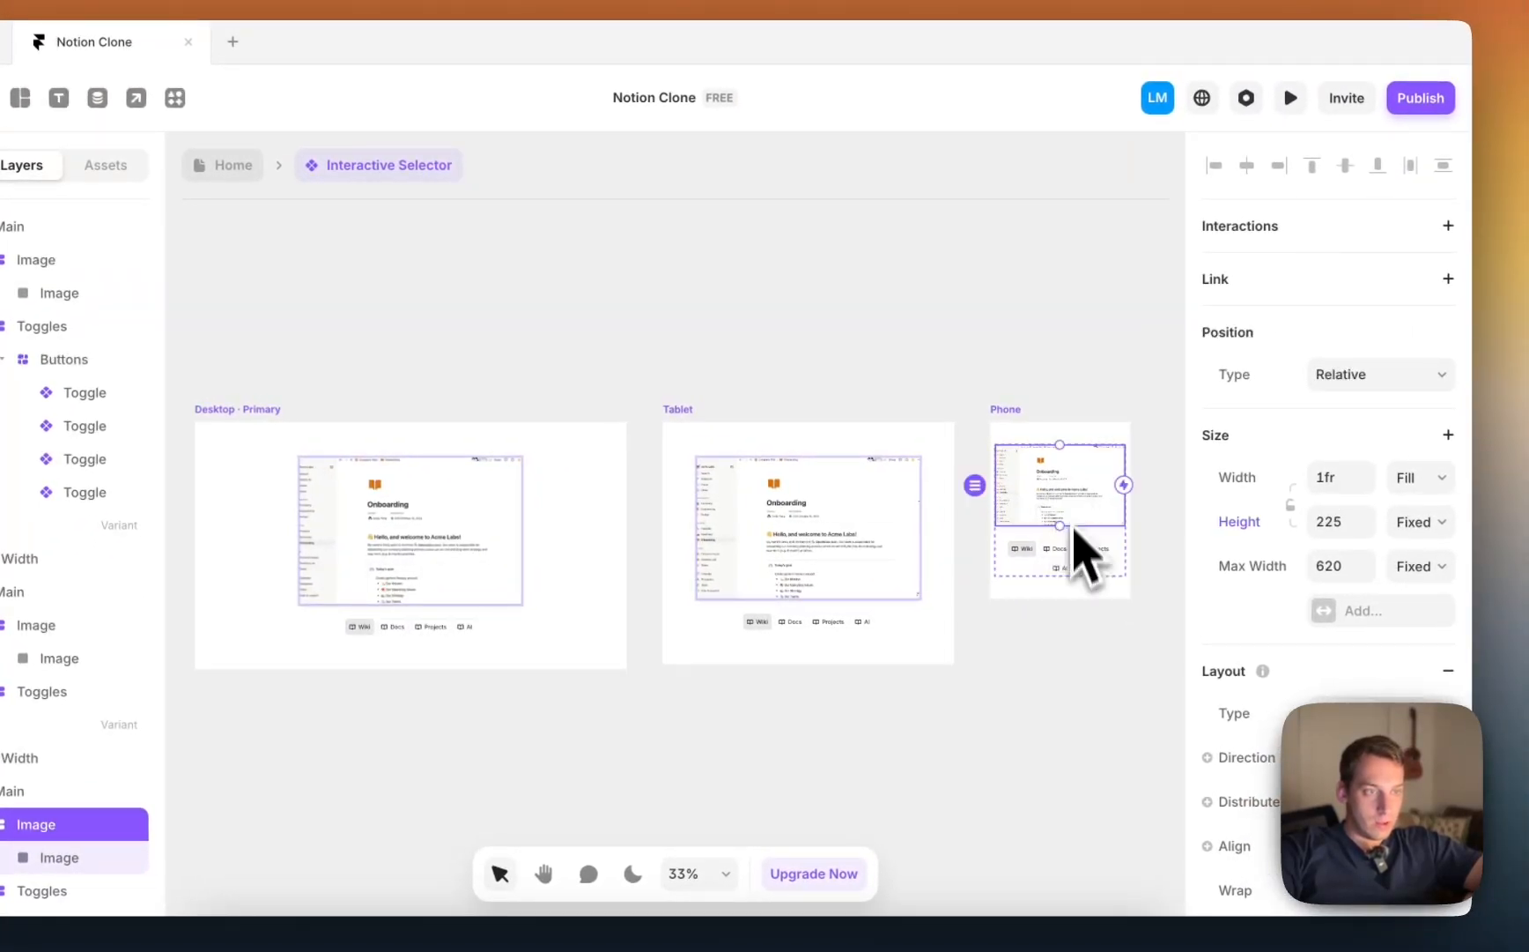
click(1024, 403)
scroll(1004, 423, up, 3)
click(1049, 642)
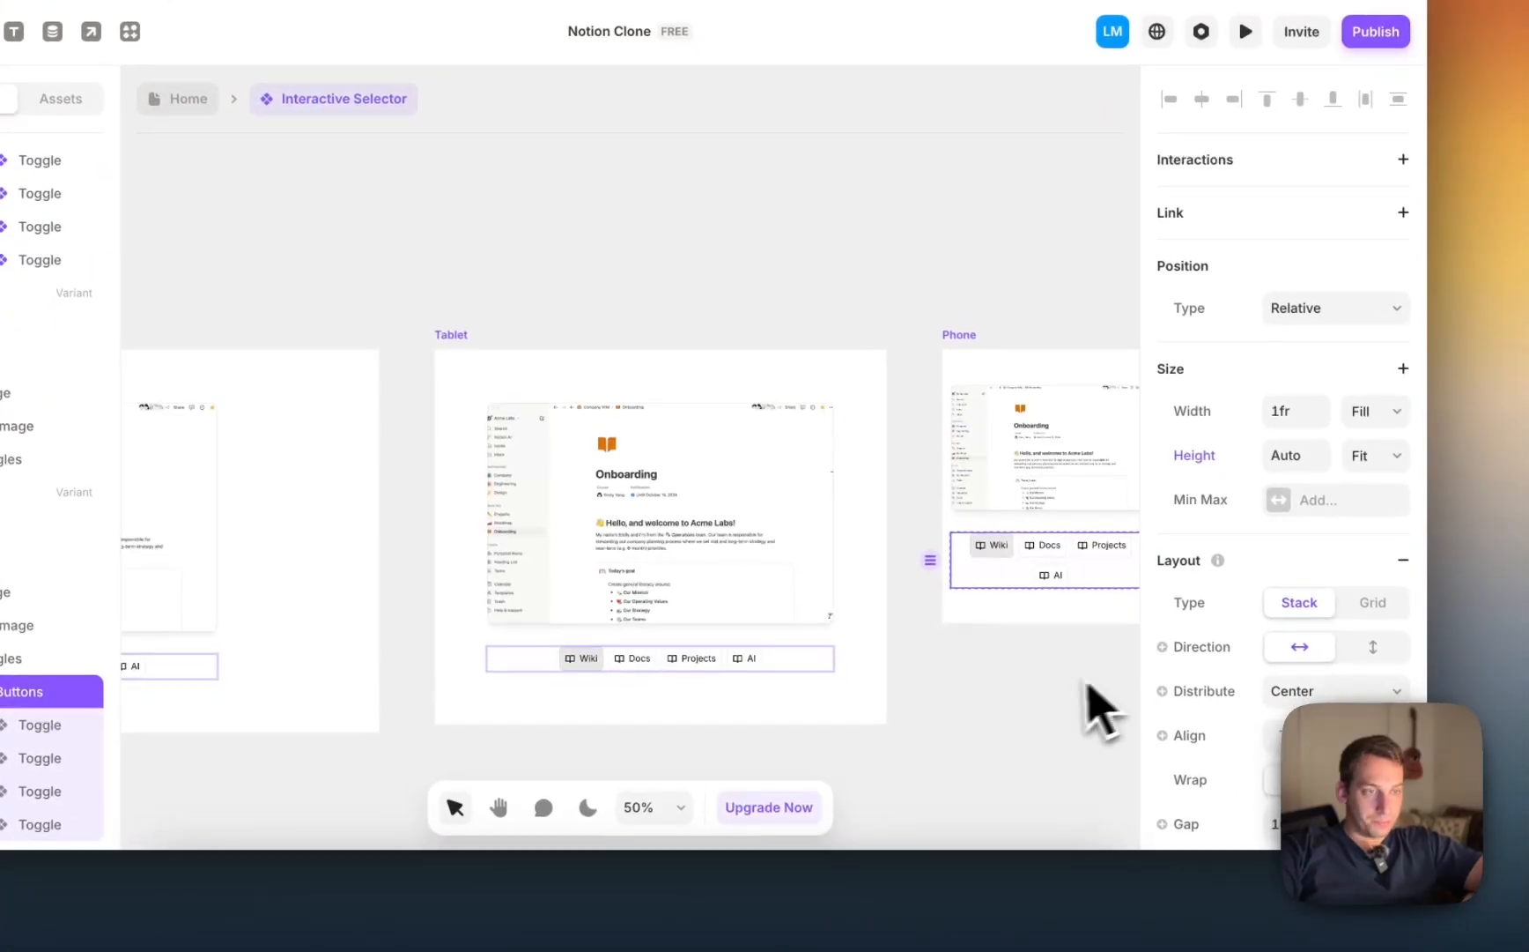
click(966, 784)
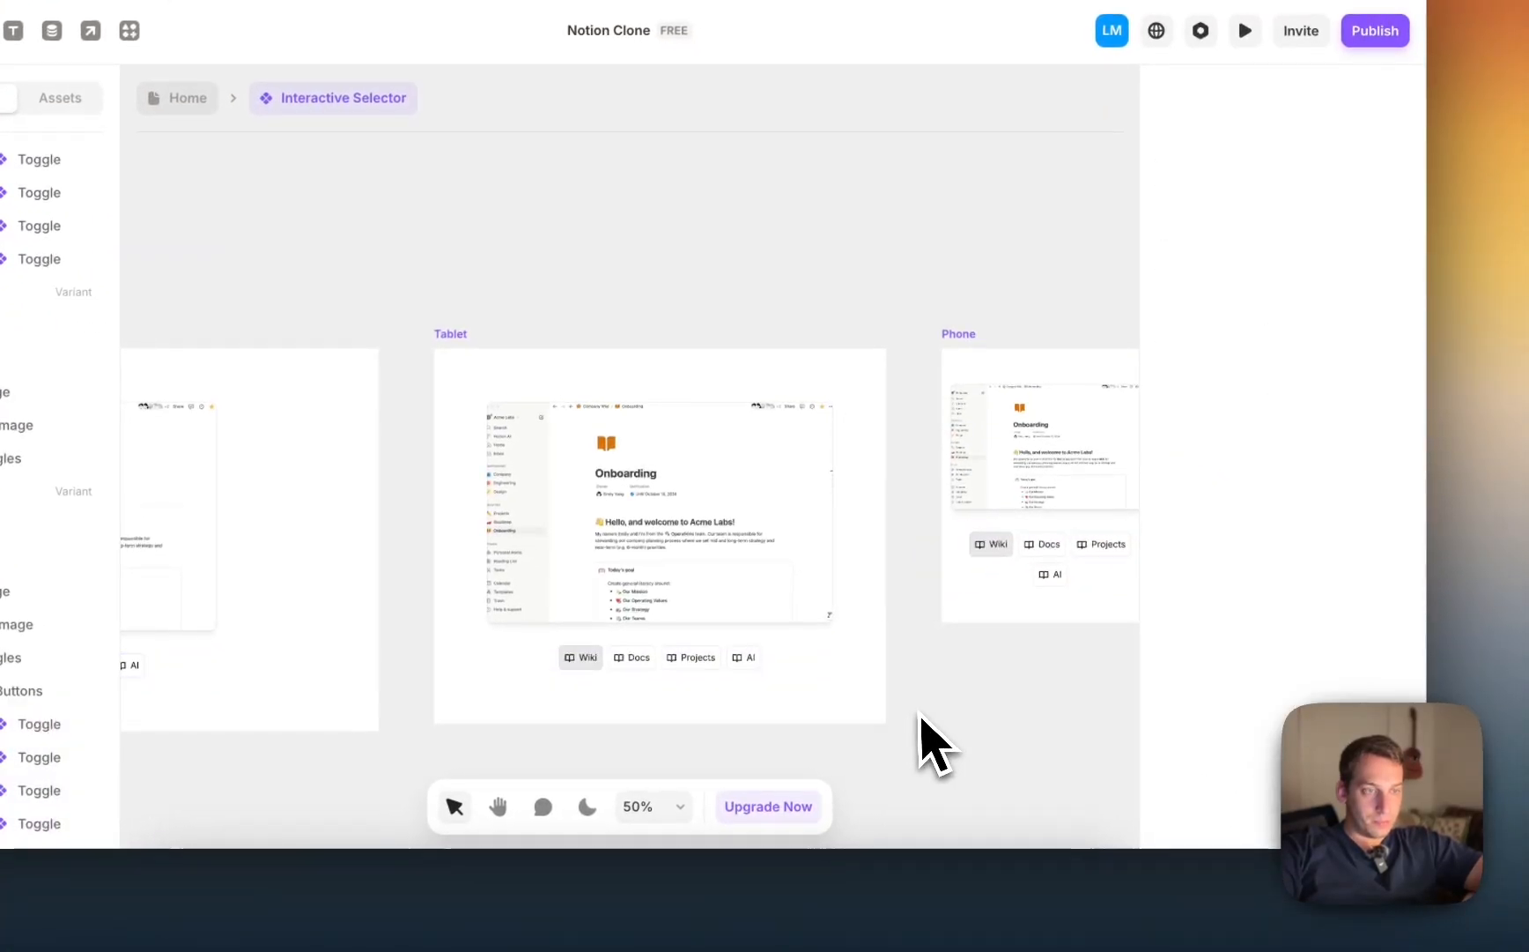
Step: Select the Onboarding preview image inside the Desktop variant's Image stack
scroll(965, 784, down, 3)
click(809, 564)
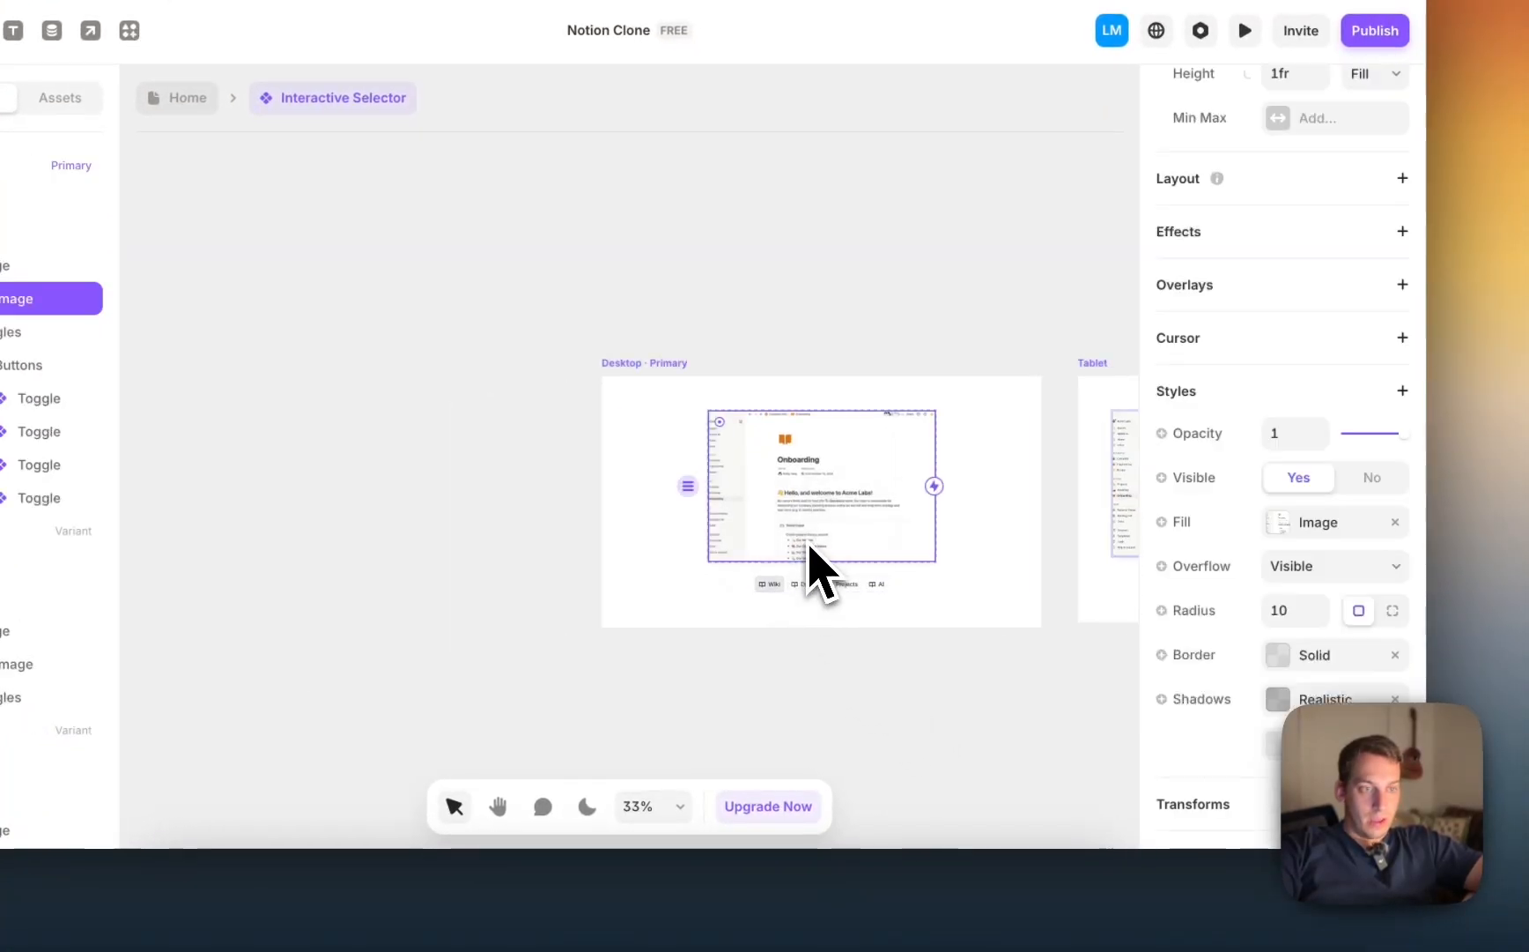
scroll(809, 548, up, 3)
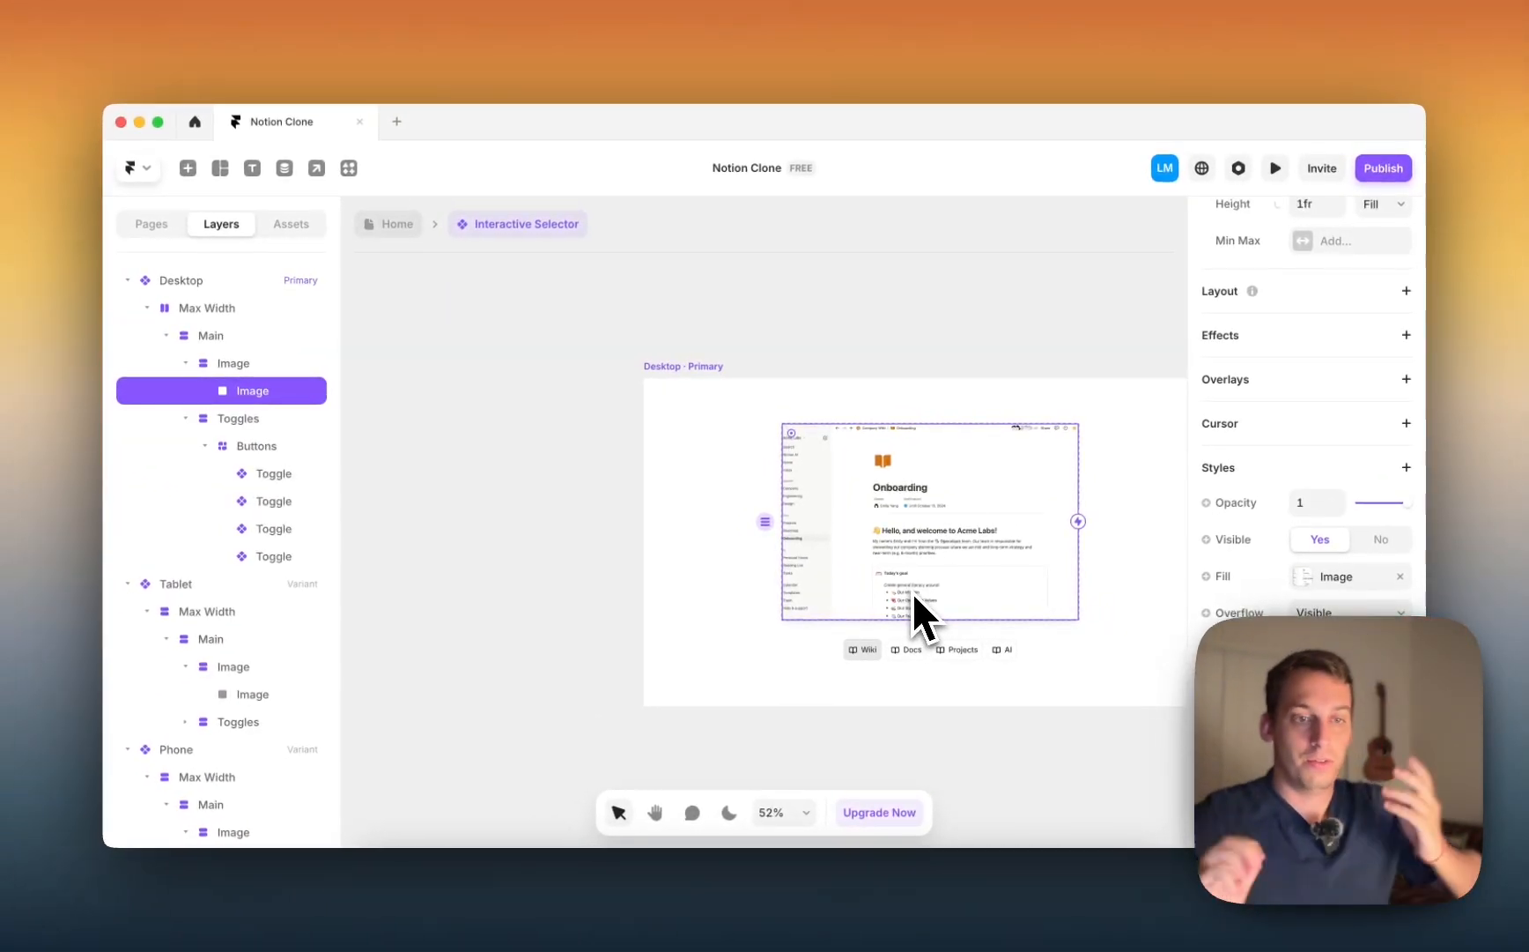
Step: Rename the primary Desktop variant of the Interactive Selector component as "1 - Desktop"
scroll(912, 591, down, 6)
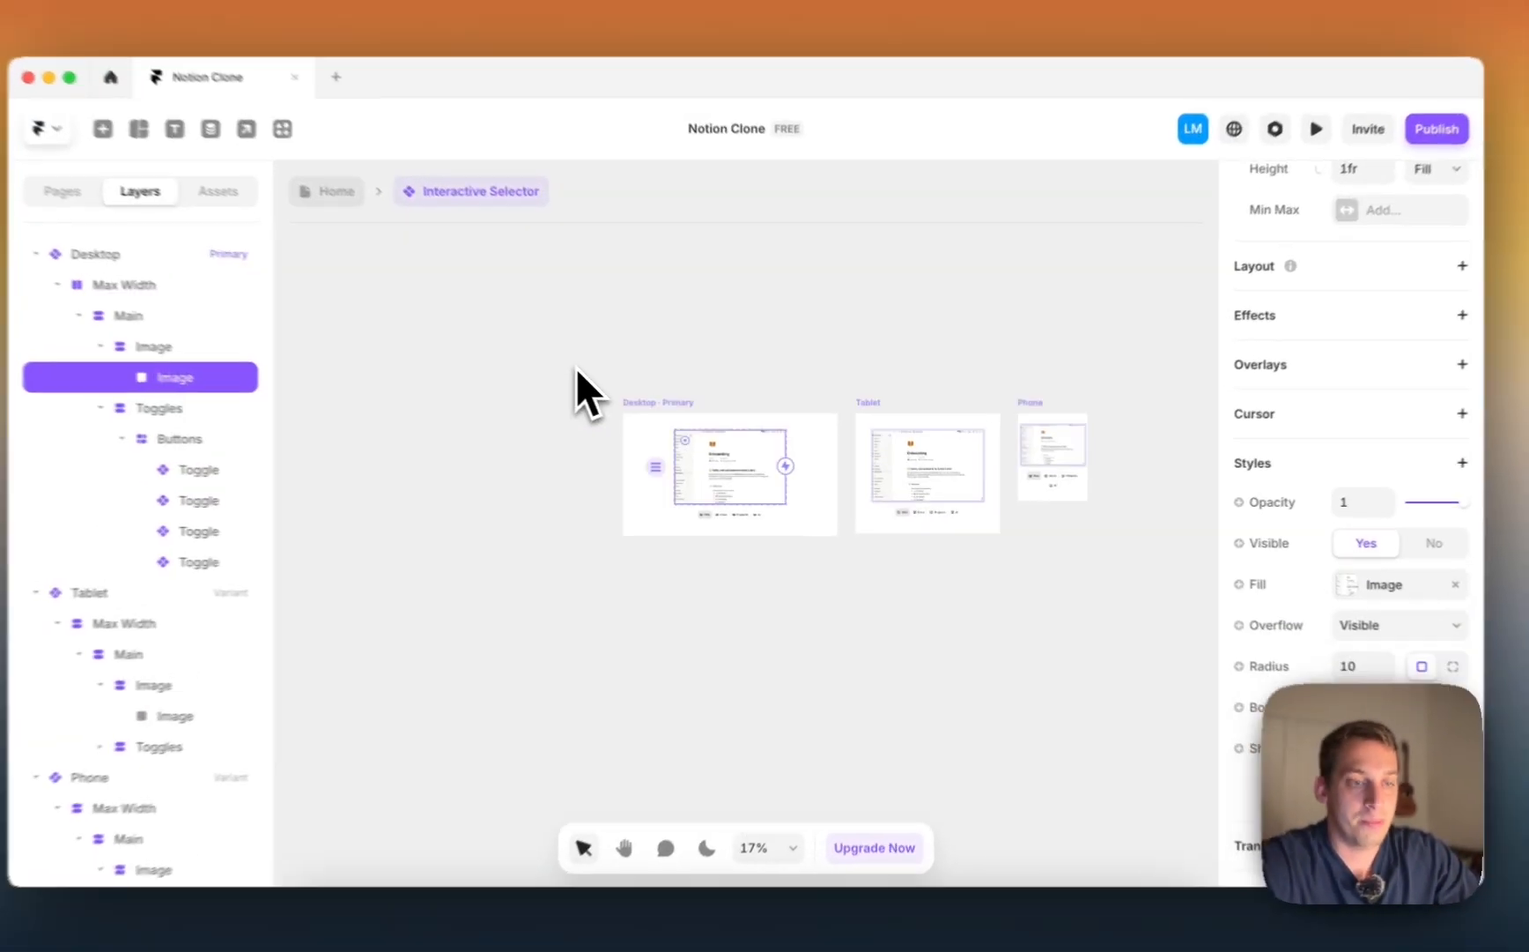
drag(616, 423, 1085, 589)
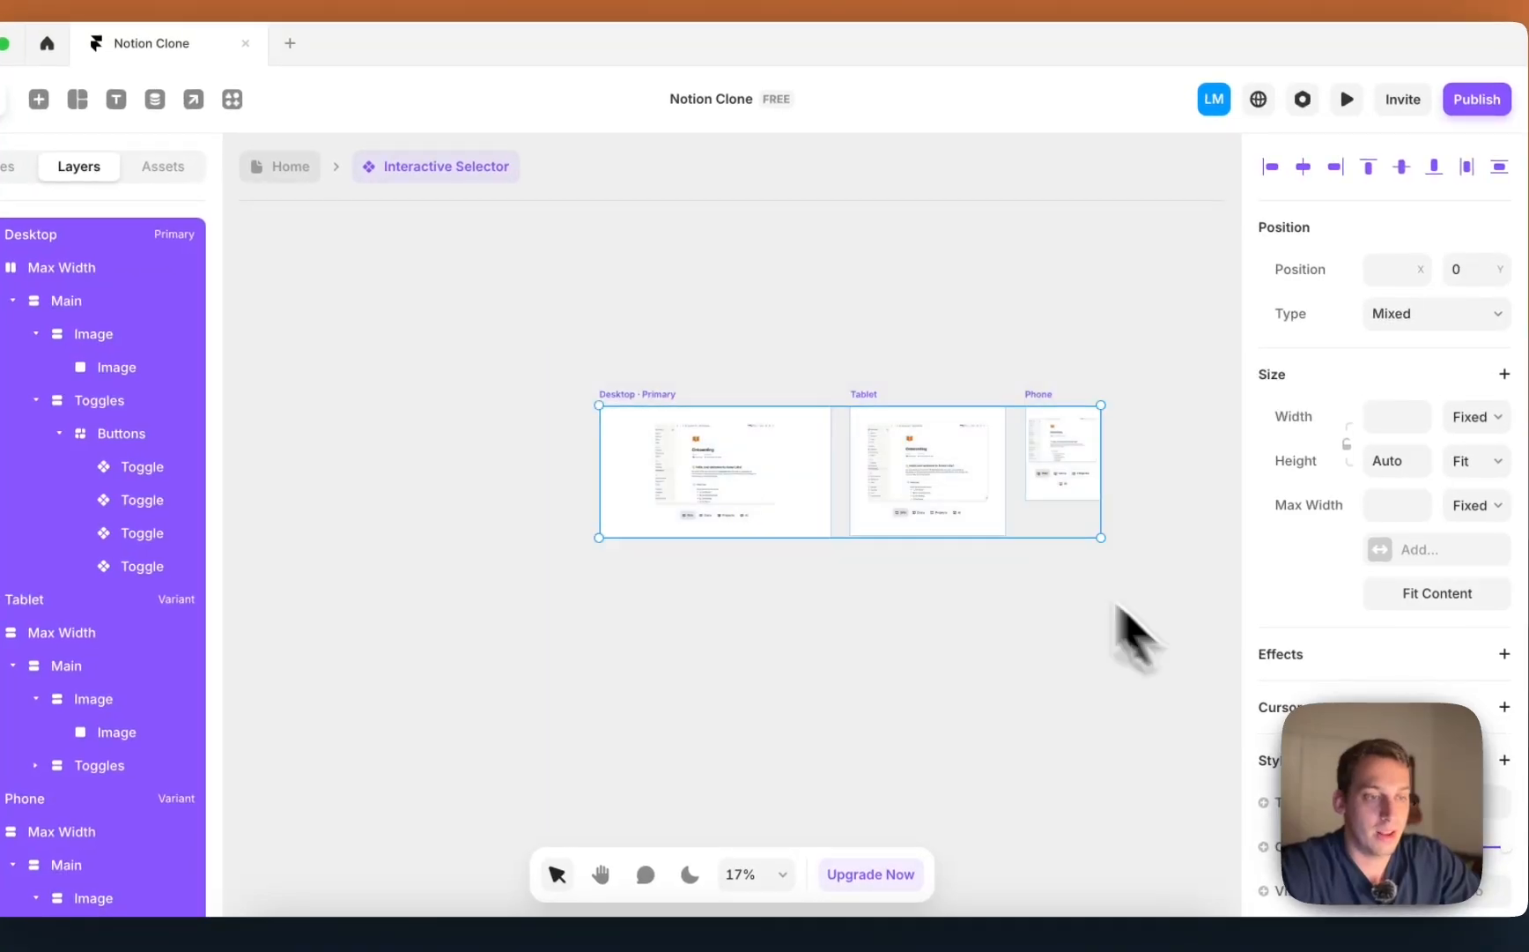
click(718, 359)
click(639, 393)
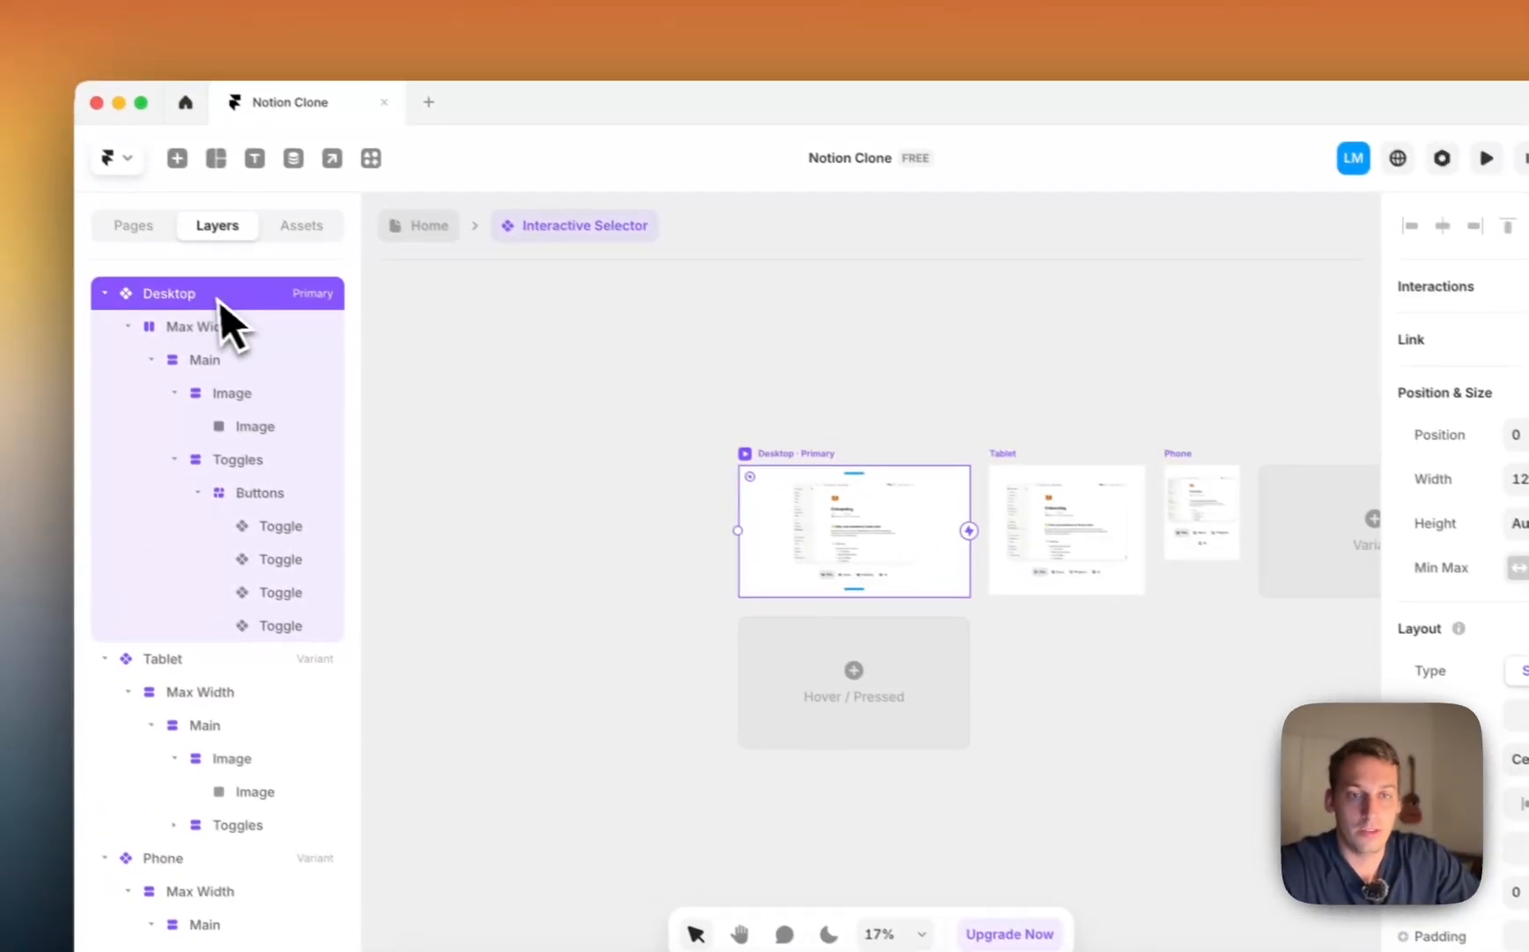
double_click(55, 238)
text(1)
key(Return)
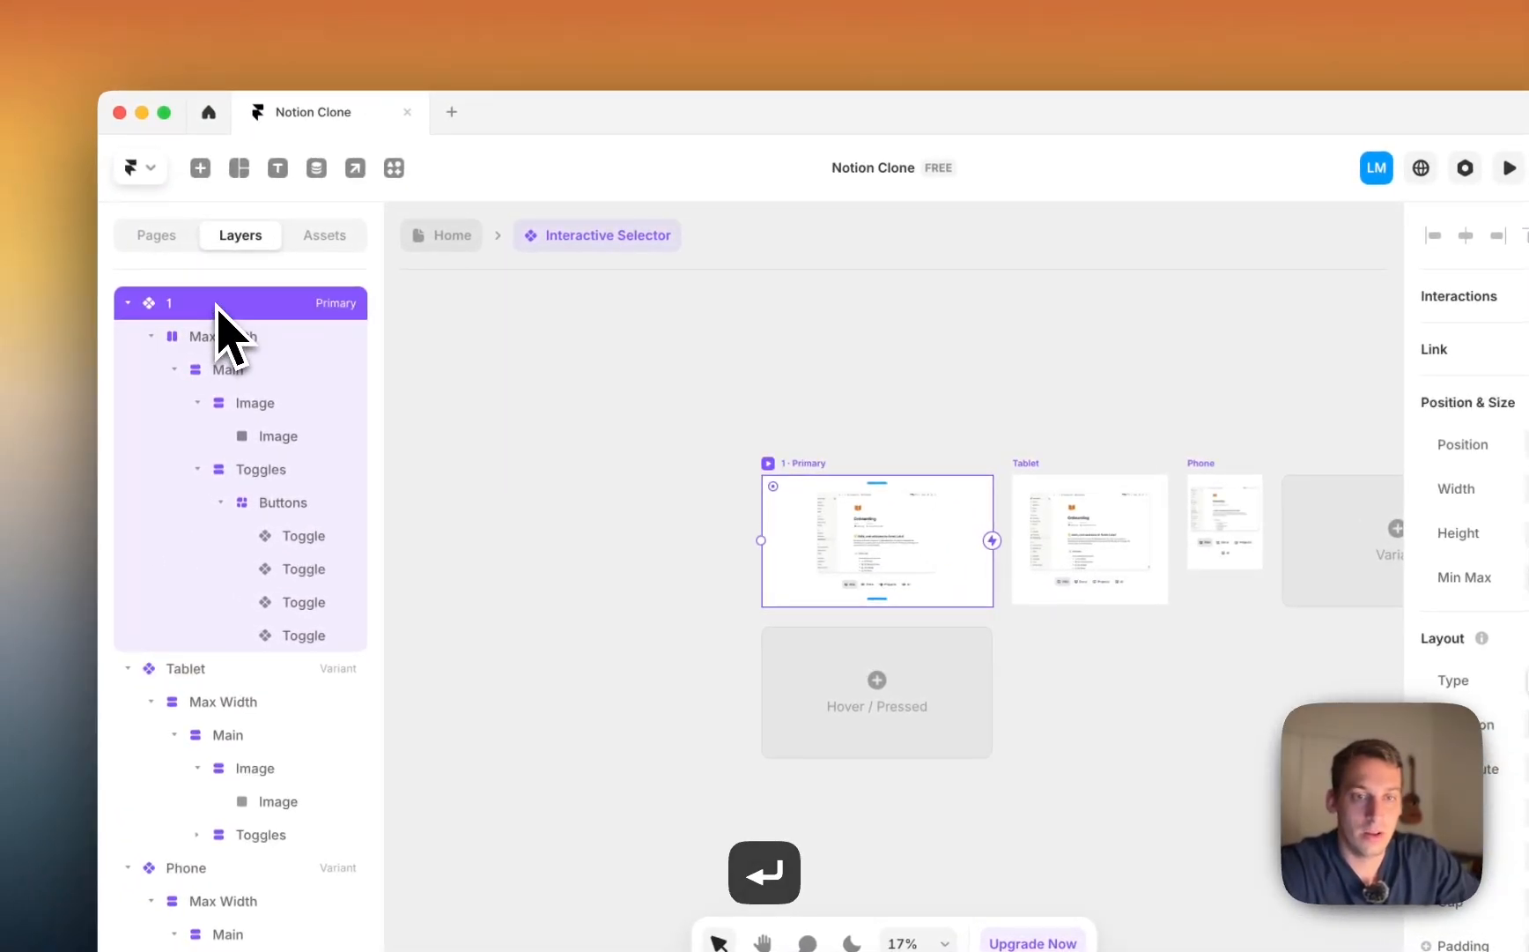
double_click(216, 306)
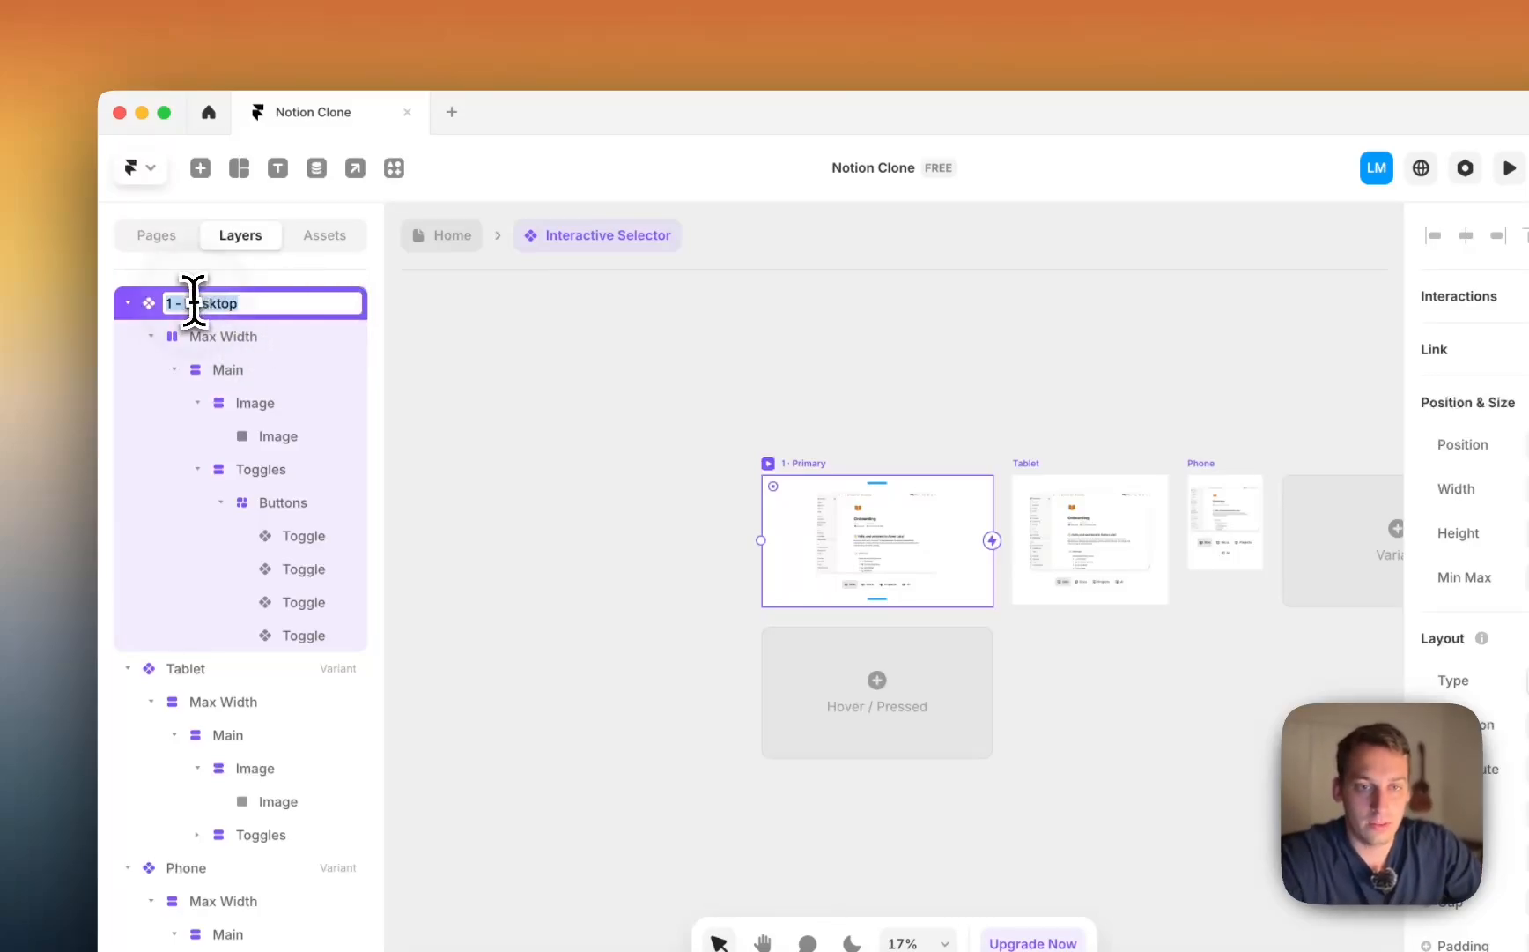
Step: Rename the Tablet variant as "1 - Tablet"
key(super+c)
click(1031, 487)
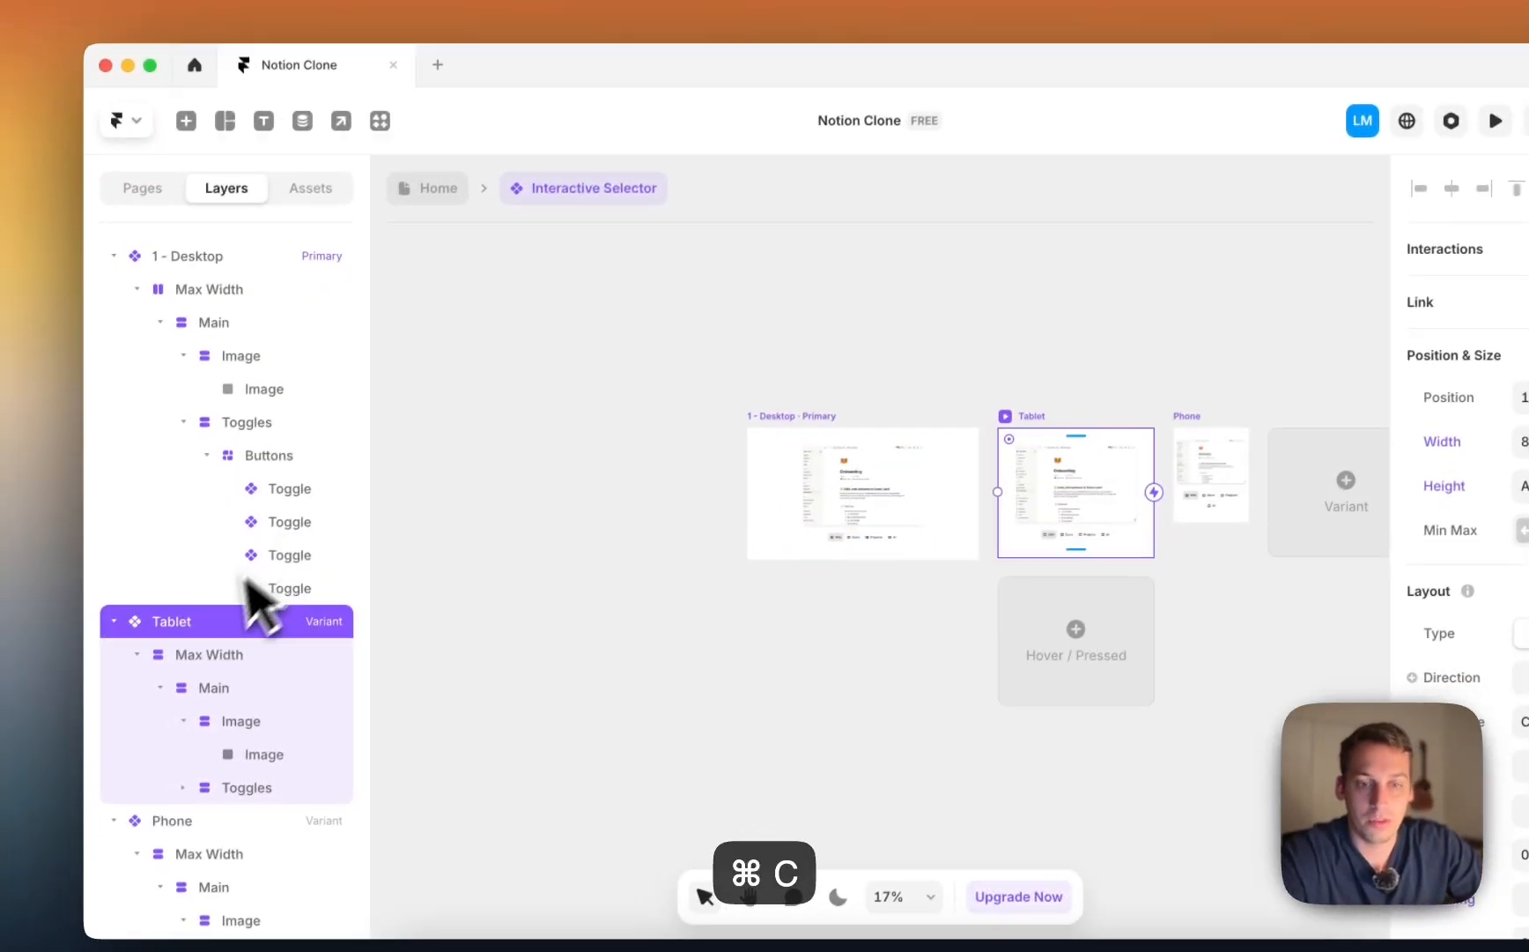
double_click(185, 622)
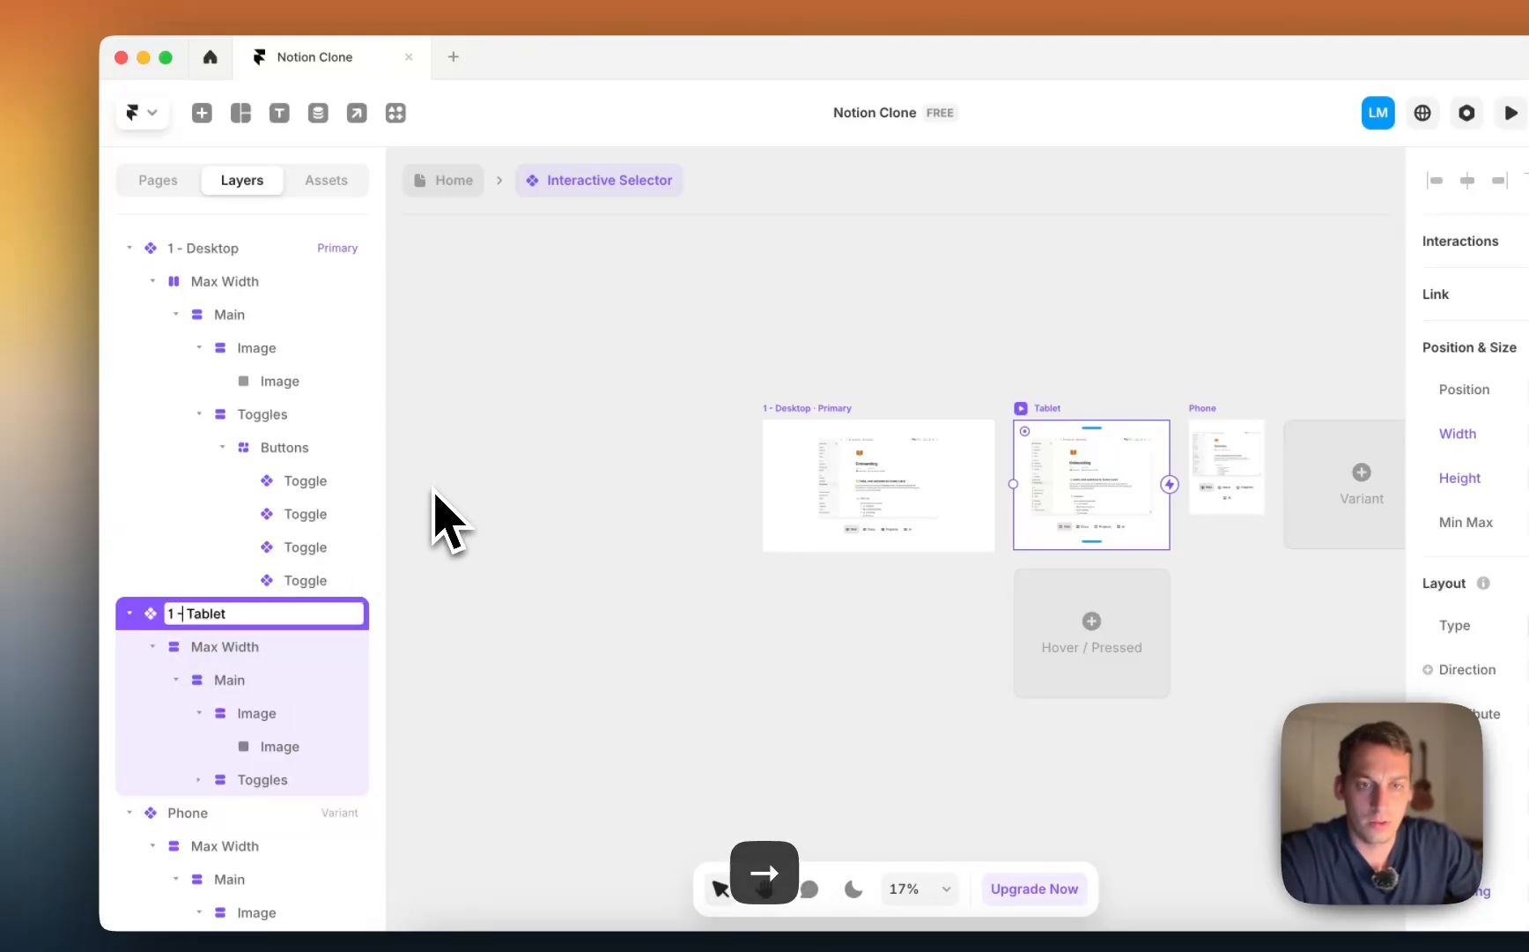
text(1 -)
click(741, 319)
Step: Rename the Phone variant as "1 - Phone"
click(1207, 438)
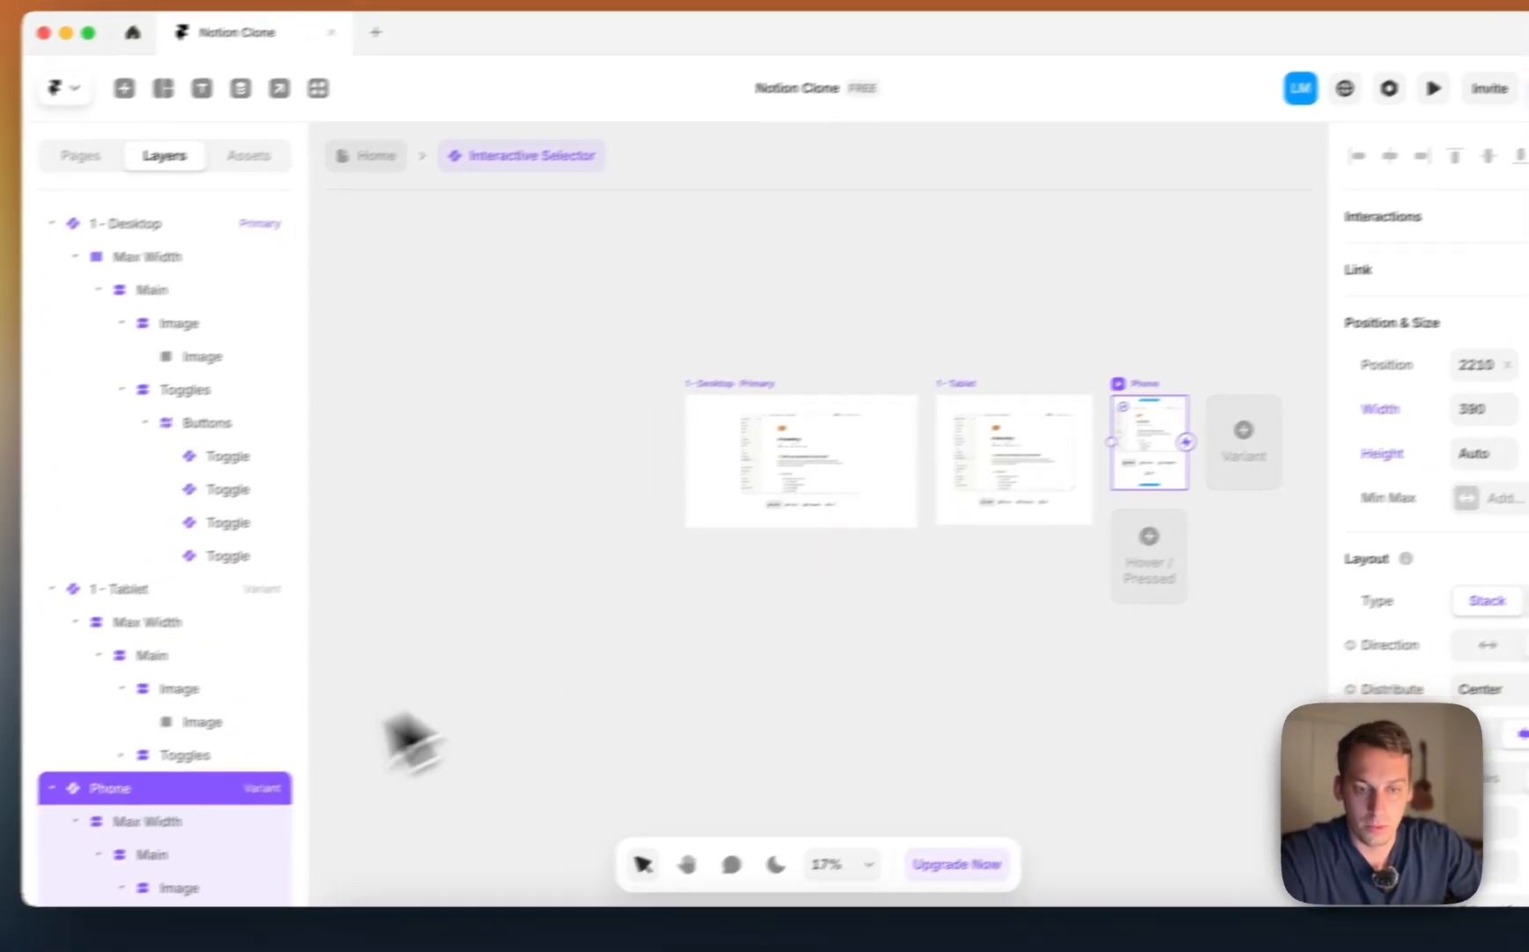
double_click(117, 789)
text(1 -)
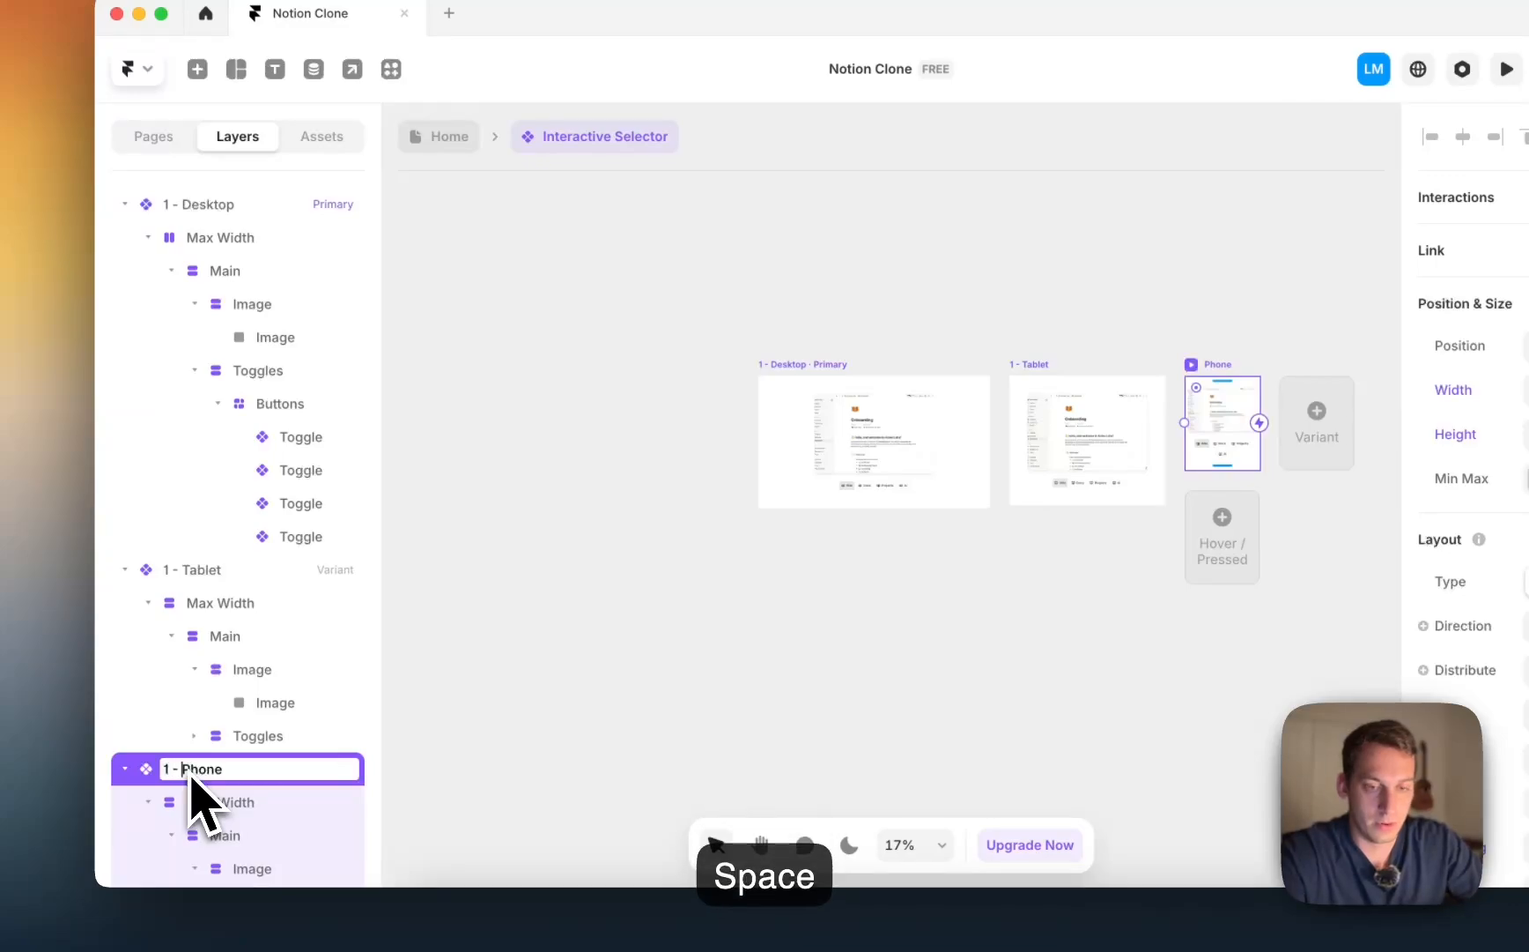
click(523, 418)
Step: Duplicate the desktop, tablet and phone variants together as a second row directly below the originals
drag(711, 321, 1272, 571)
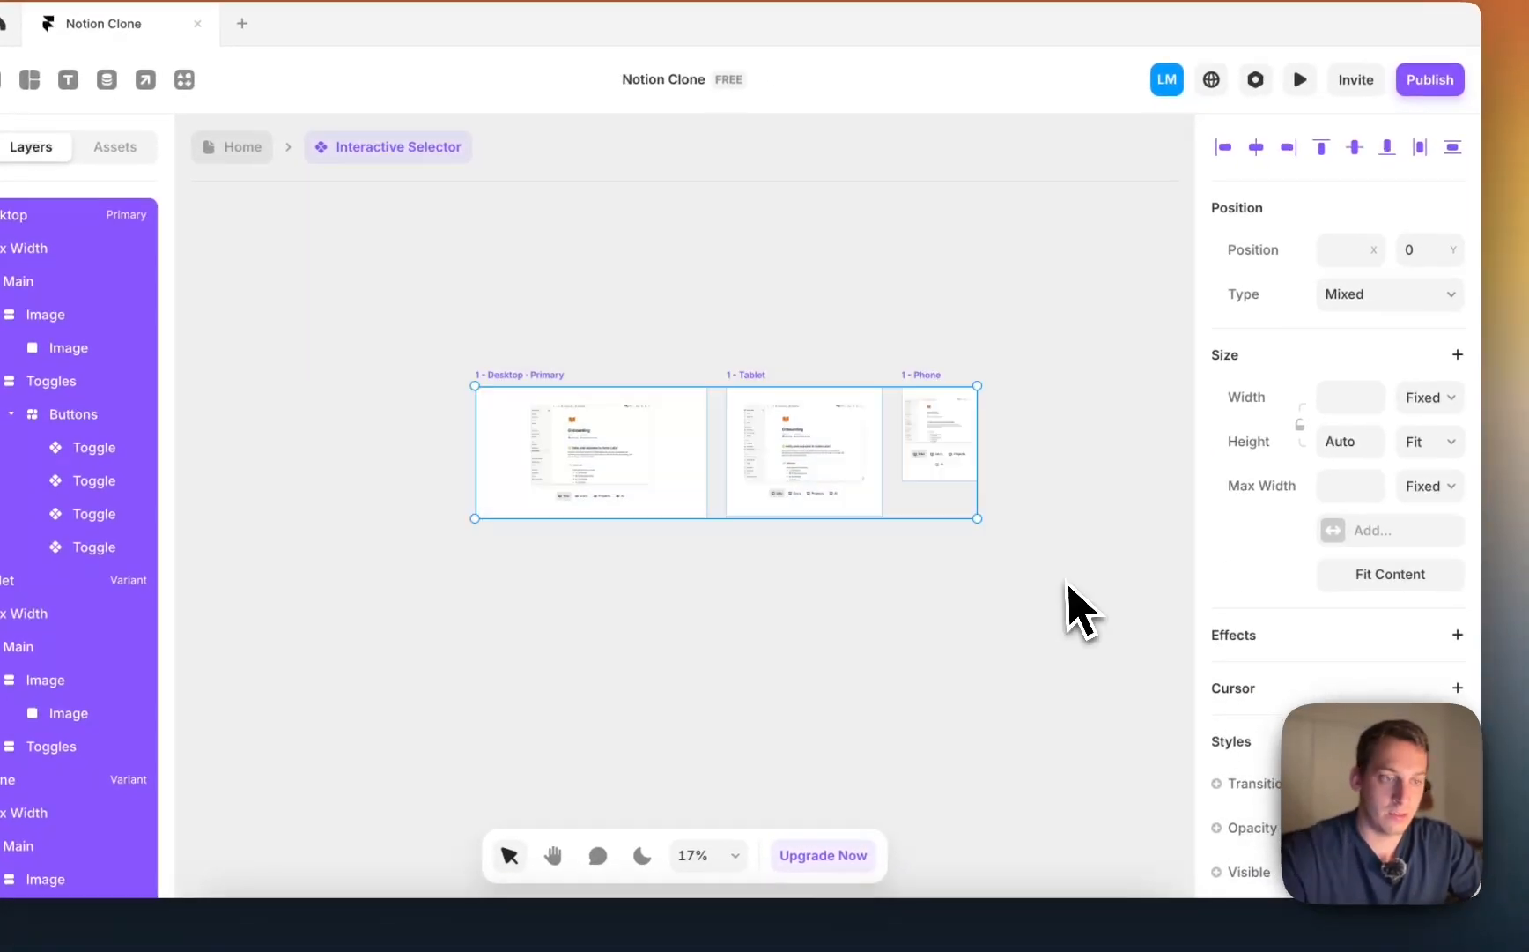
drag(822, 519, 828, 661)
scroll(815, 633, left, 5)
scroll(815, 634, down, 3)
Step: Rename the duplicated desktop variant in the second row as "2 - Desktop"
click(623, 462)
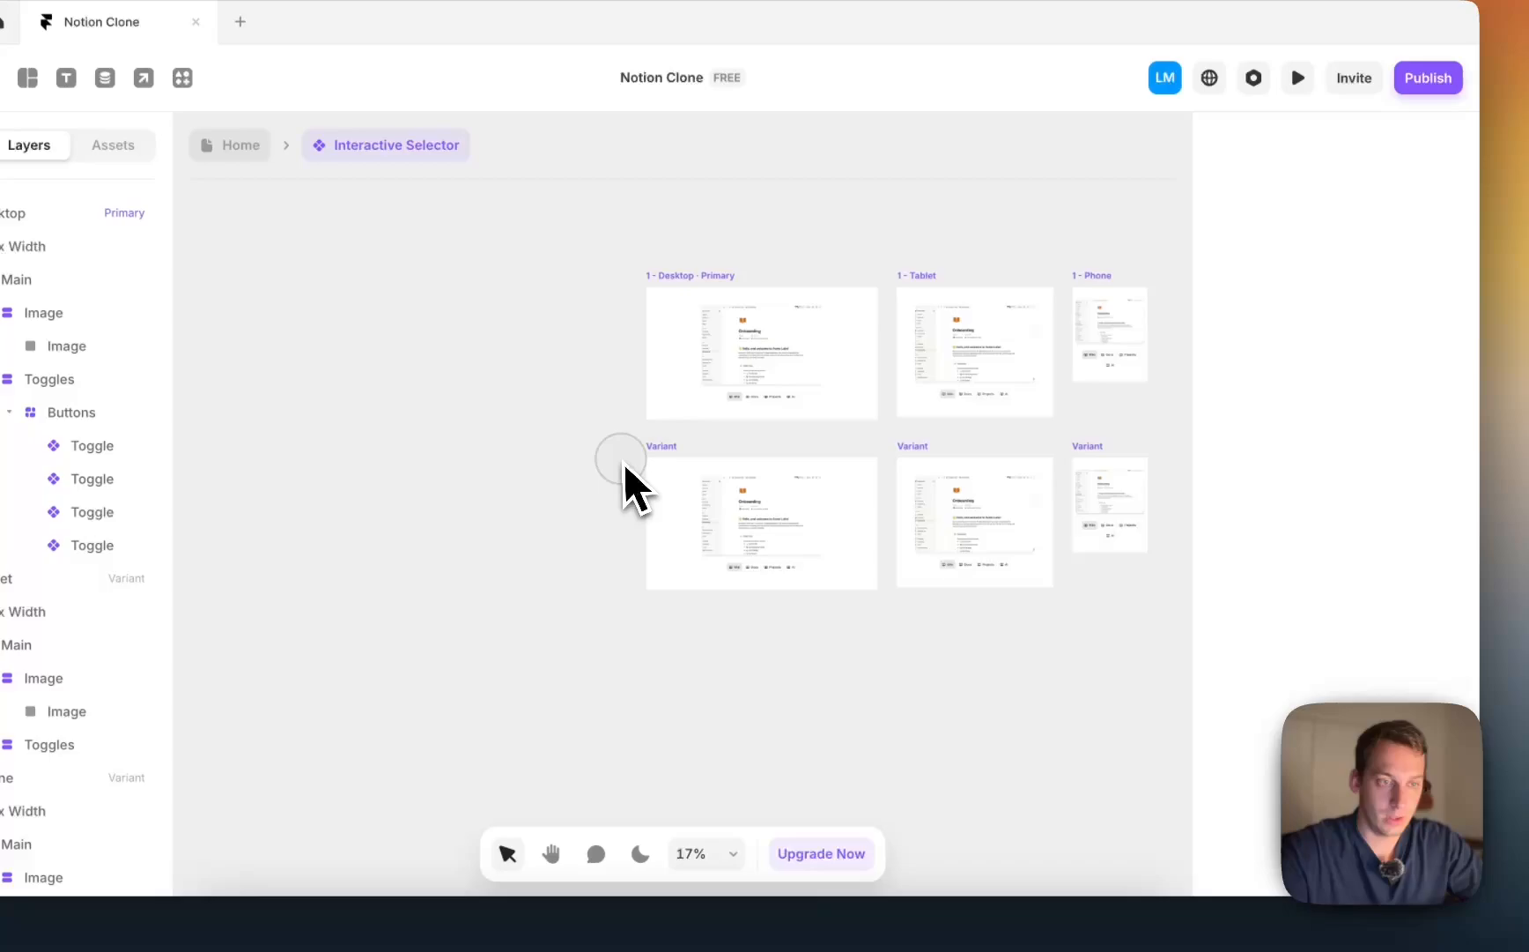
click(687, 467)
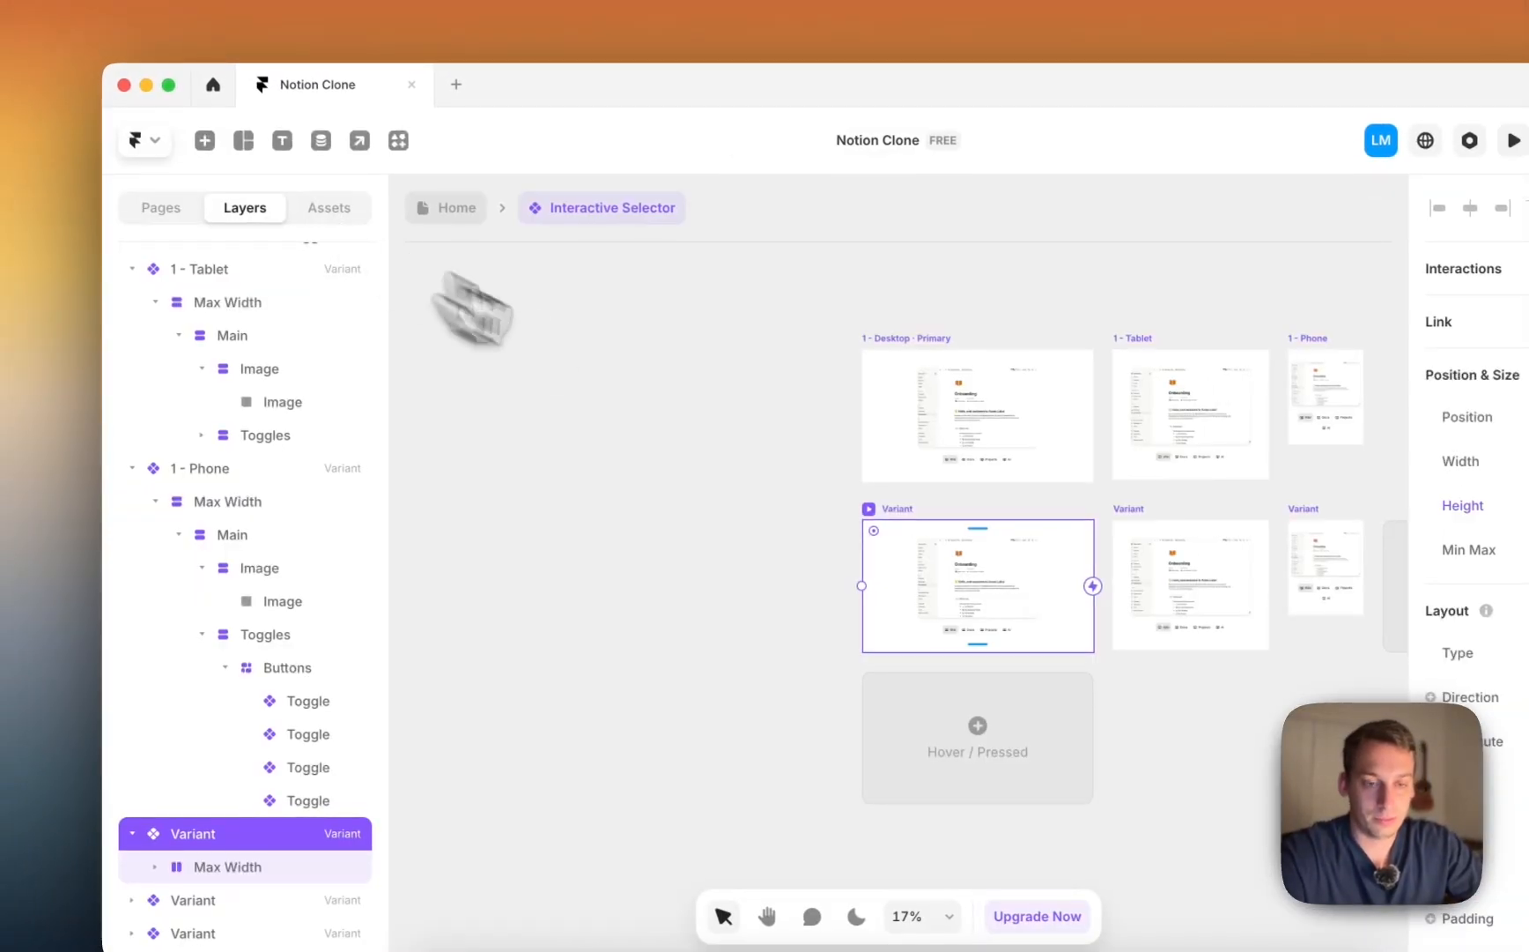
double_click(203, 833)
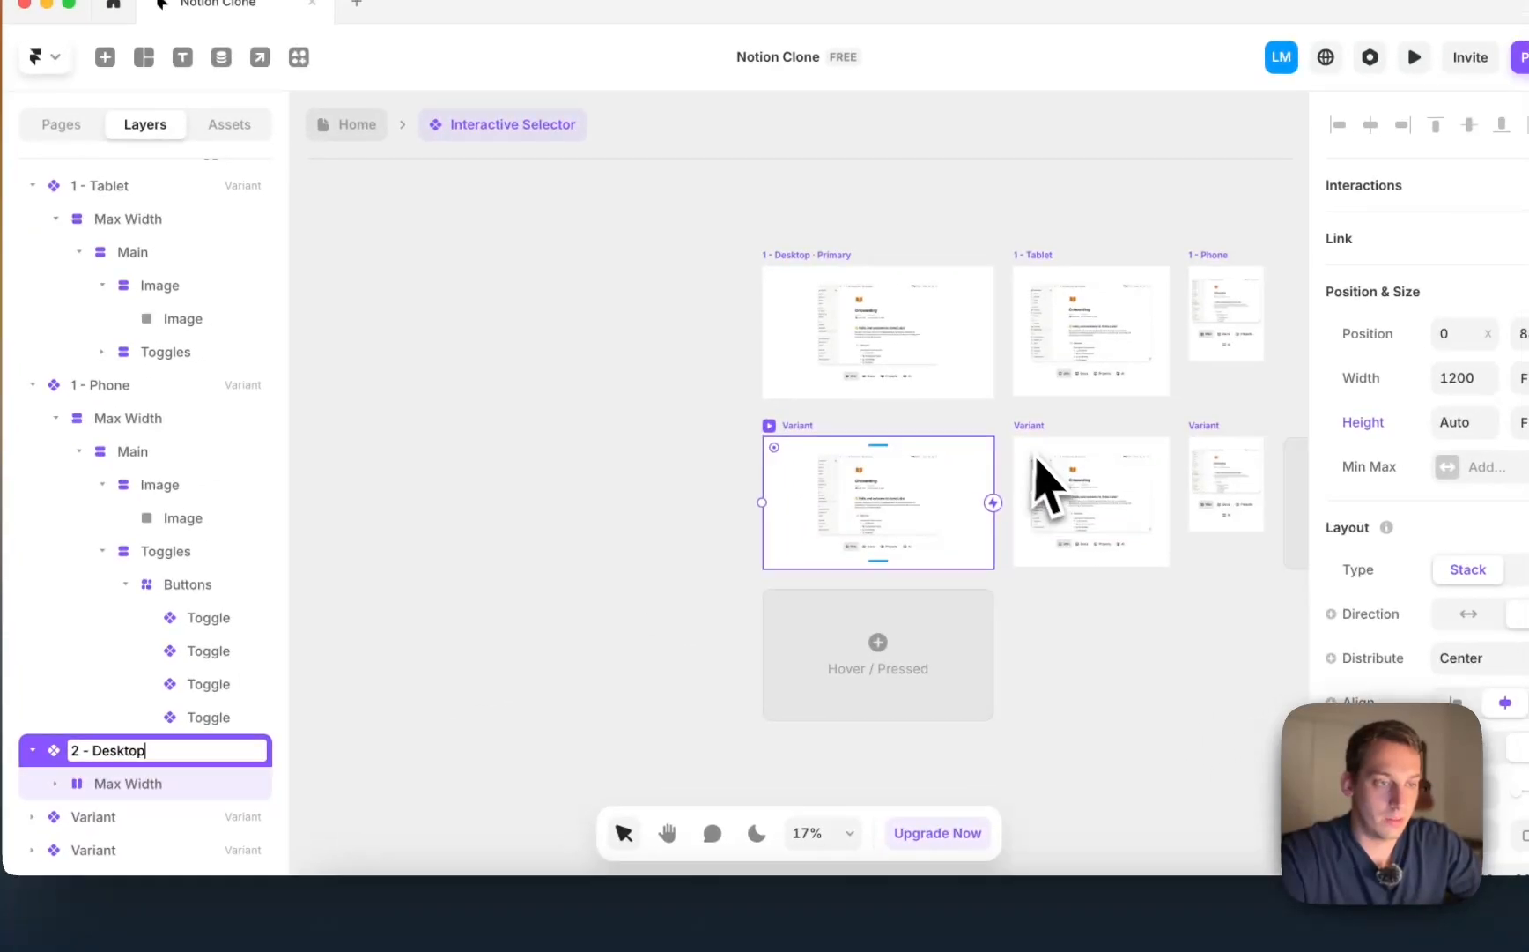
Step: Rename the duplicated tablet variant in the second row as "2 - Tablet"
click(1117, 429)
scroll(249, 798, down, 1)
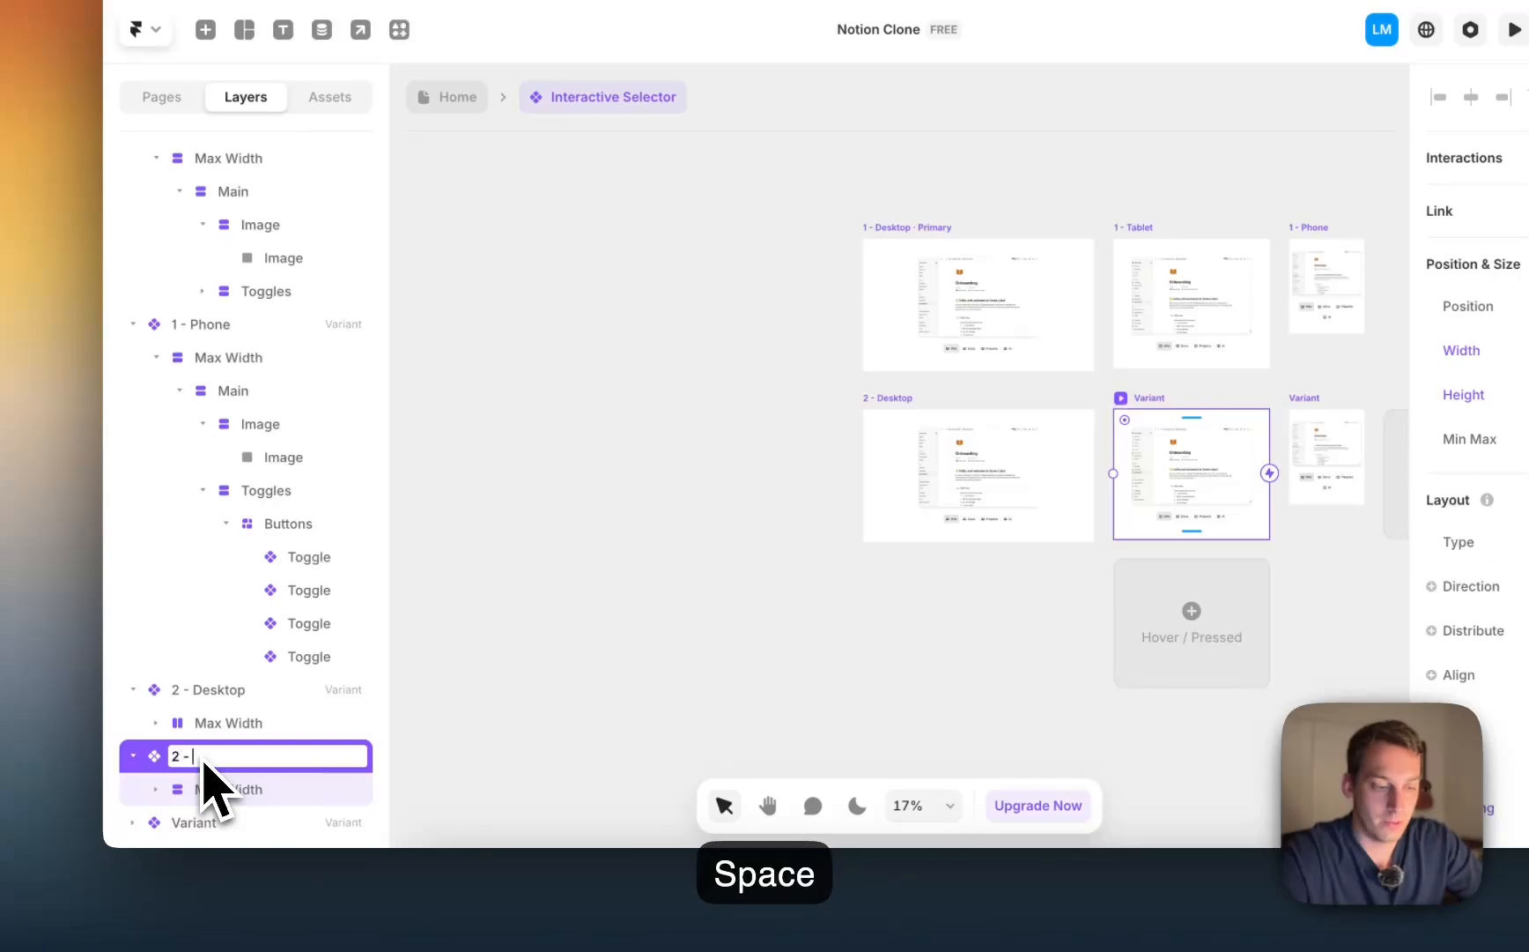
click(203, 760)
text(2 - Phone)
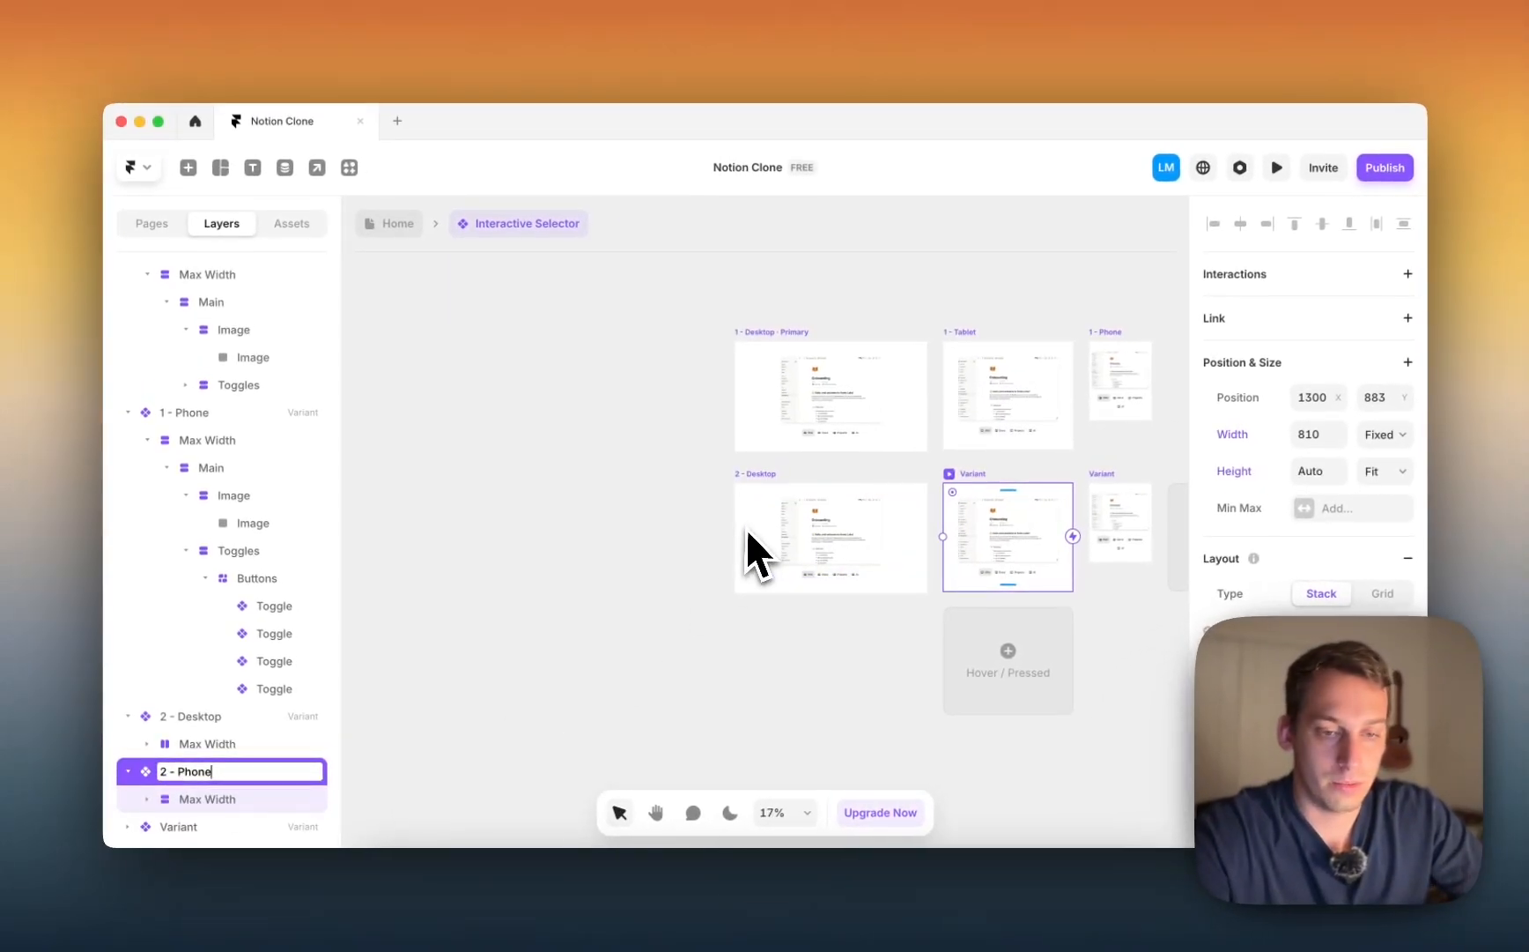
key(BackSpace)
key(BackSpace)
key(BackSpace)
key(BackSpace)
text(Tablet)
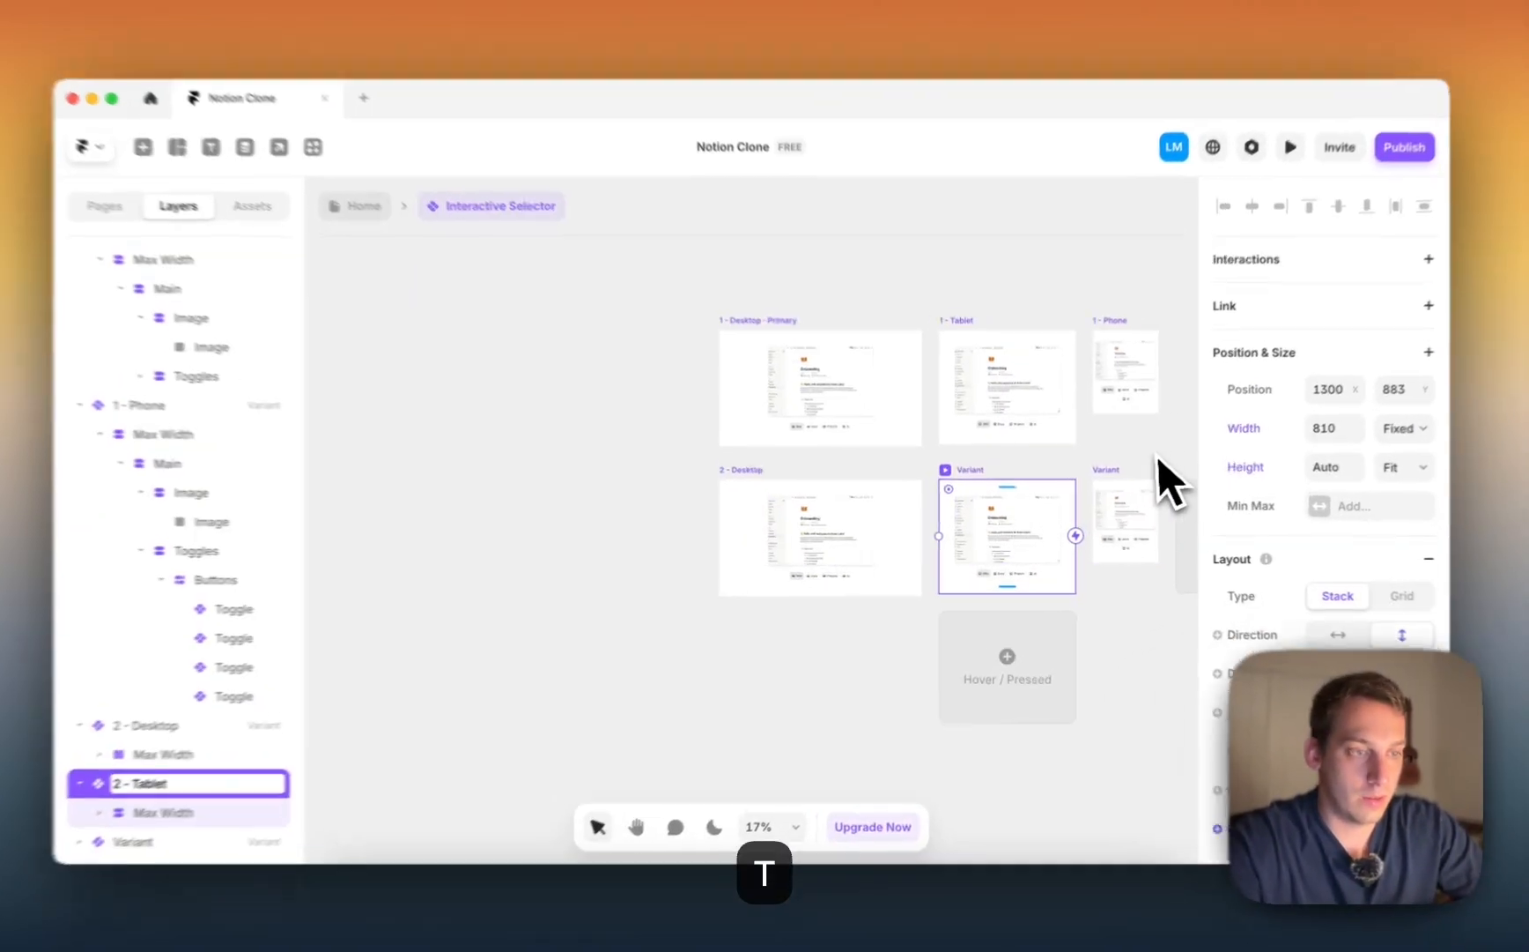
Step: Rename the duplicated phone variant in the second row as "2 - Phone"
click(1111, 497)
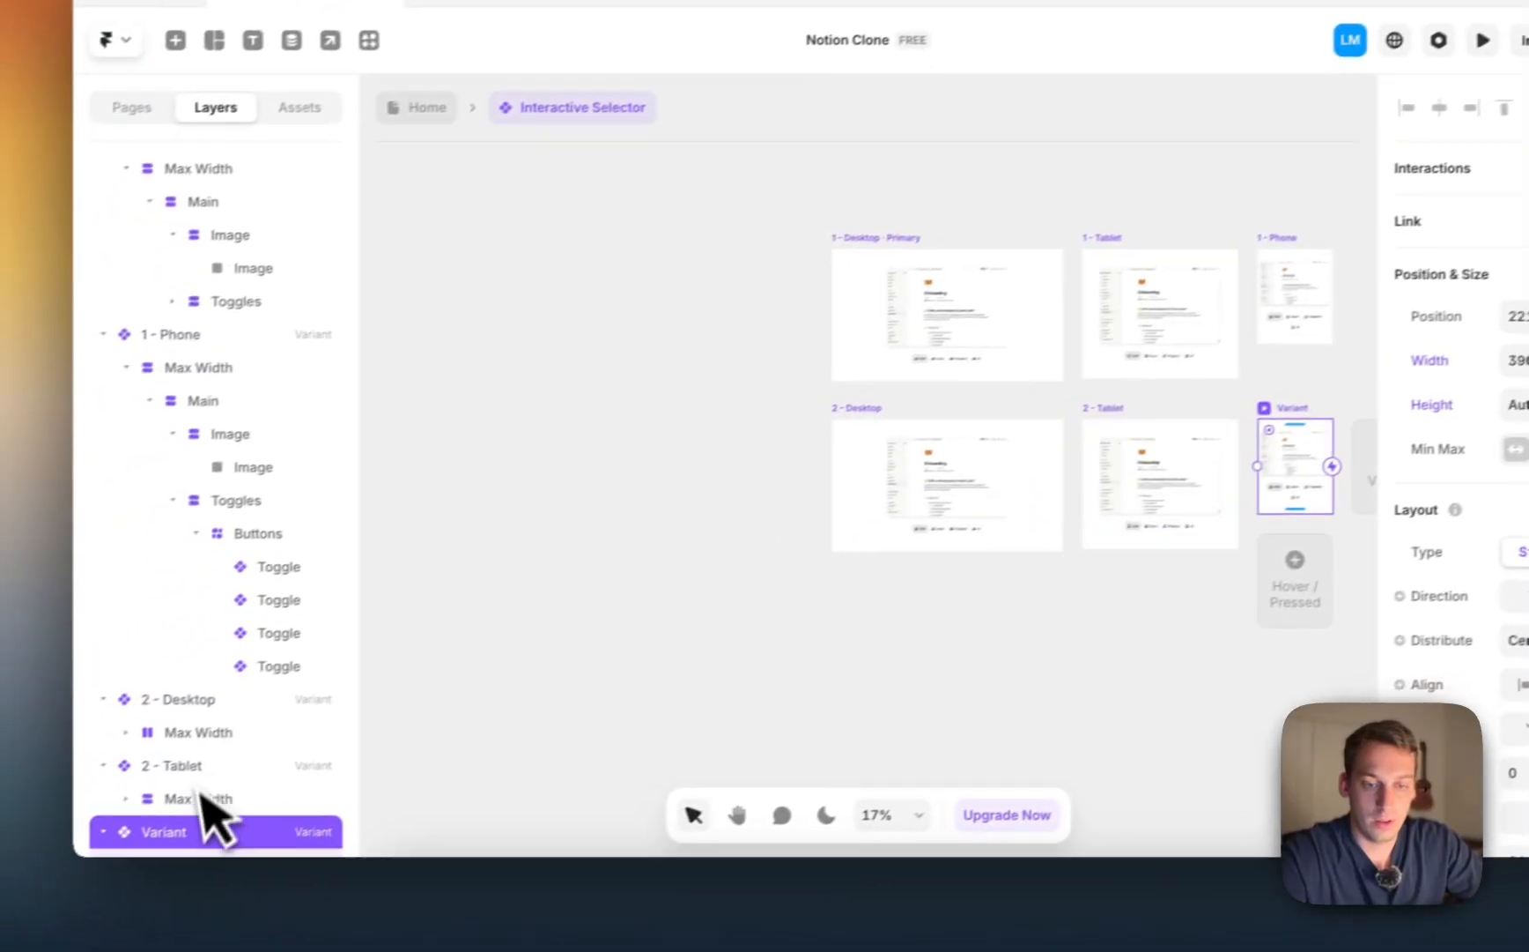
double_click(35, 886)
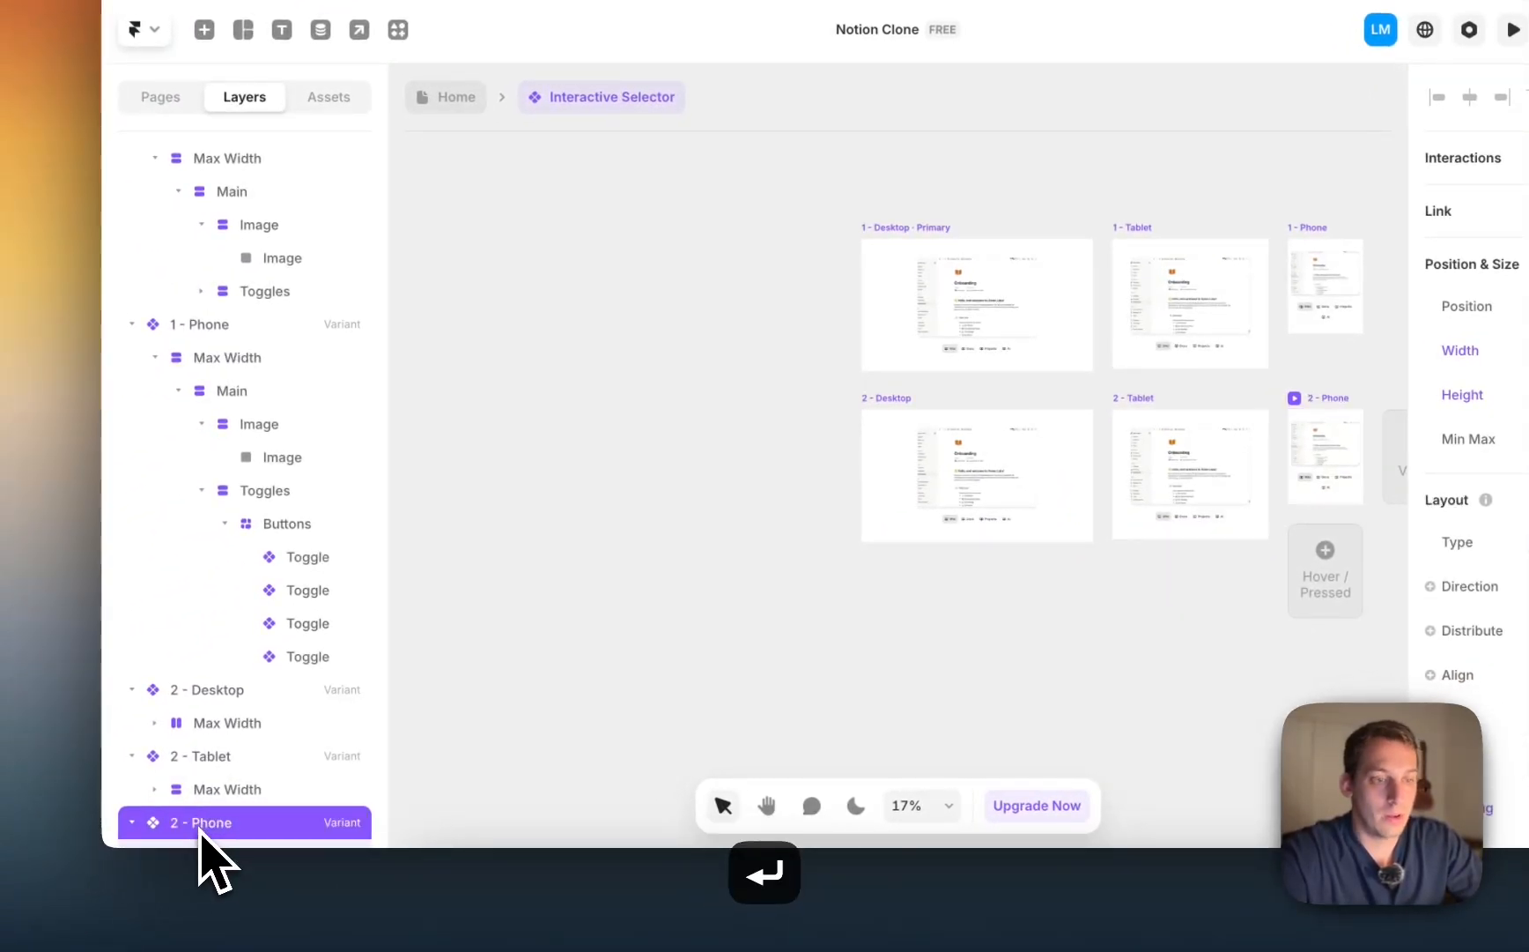
Step: Switch the Docs toggle in the 2 - Desktop variant to its Selected variant
scroll(952, 521, up, 5)
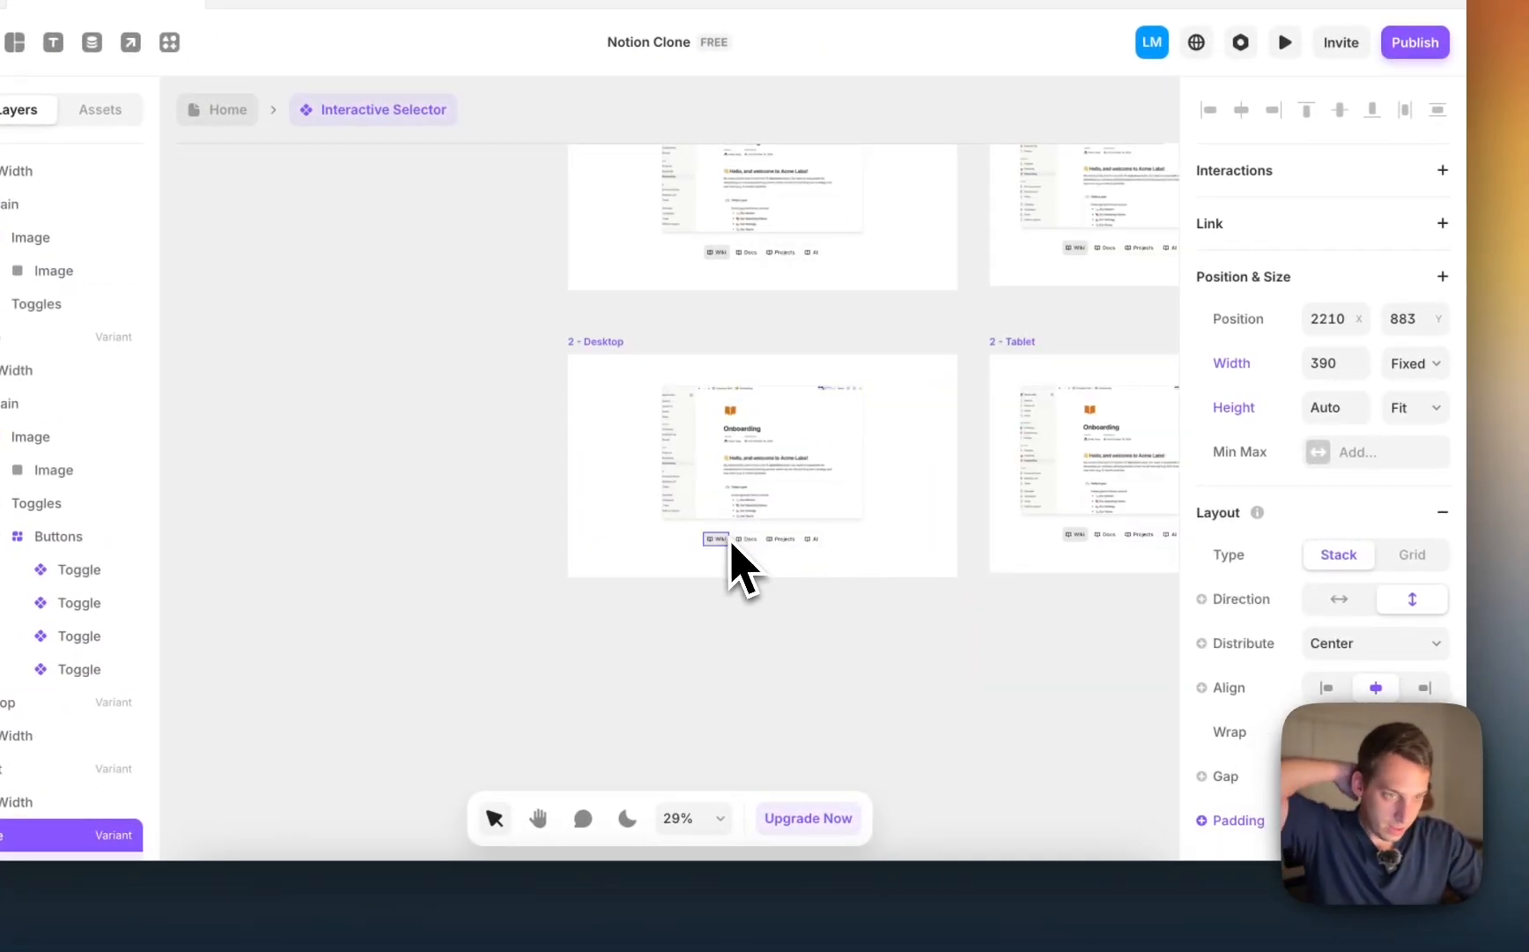
click(731, 543)
scroll(730, 546, up, 4)
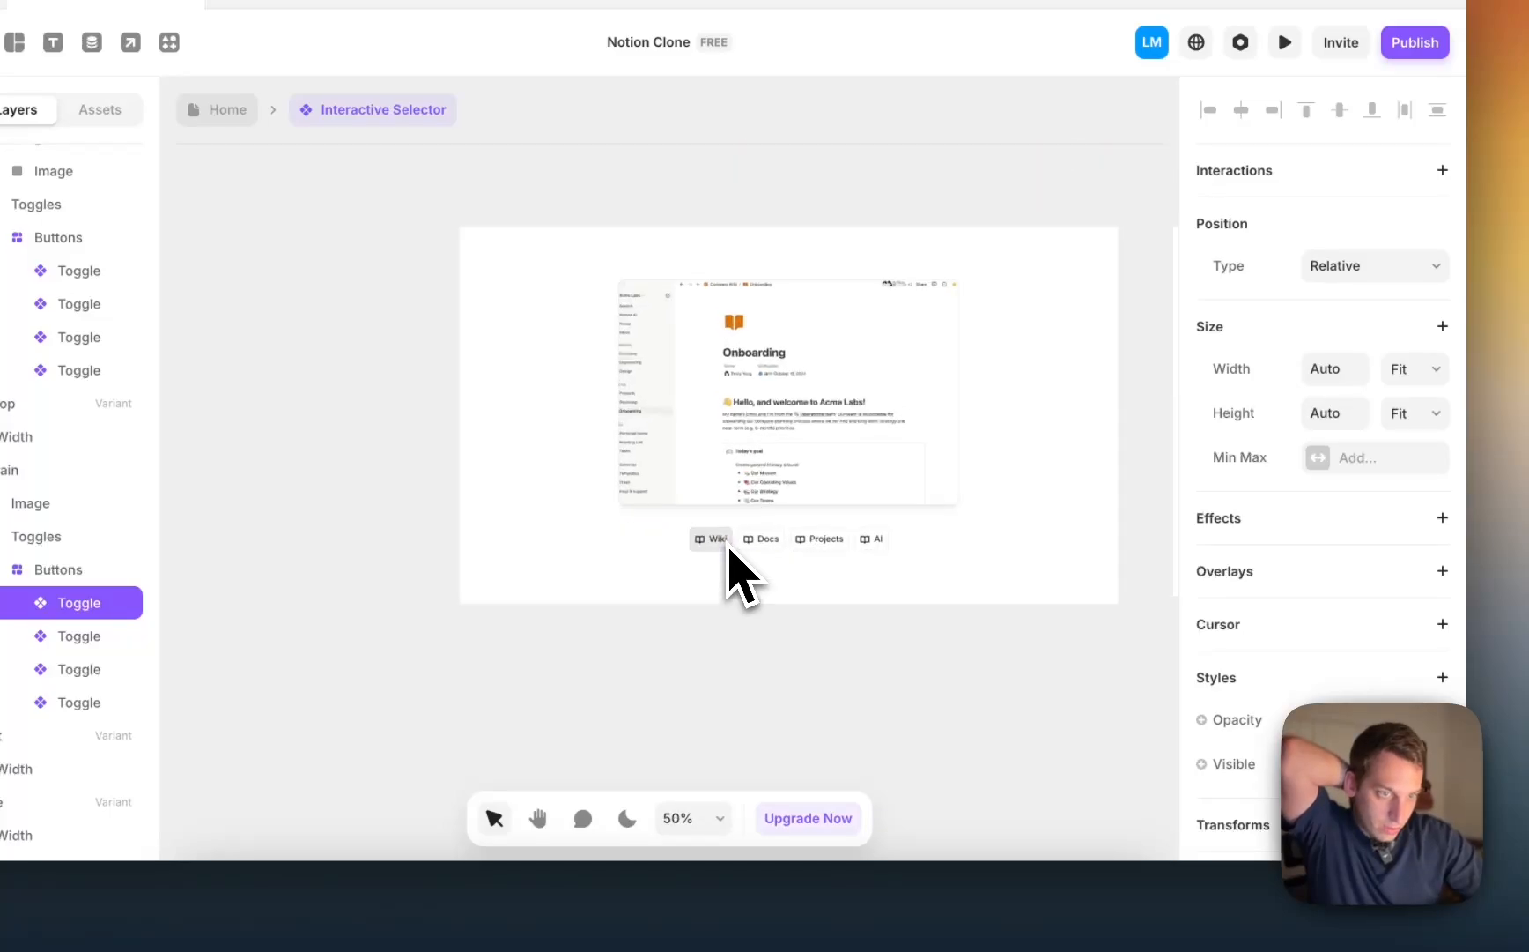
click(774, 542)
scroll(792, 577, down, 3)
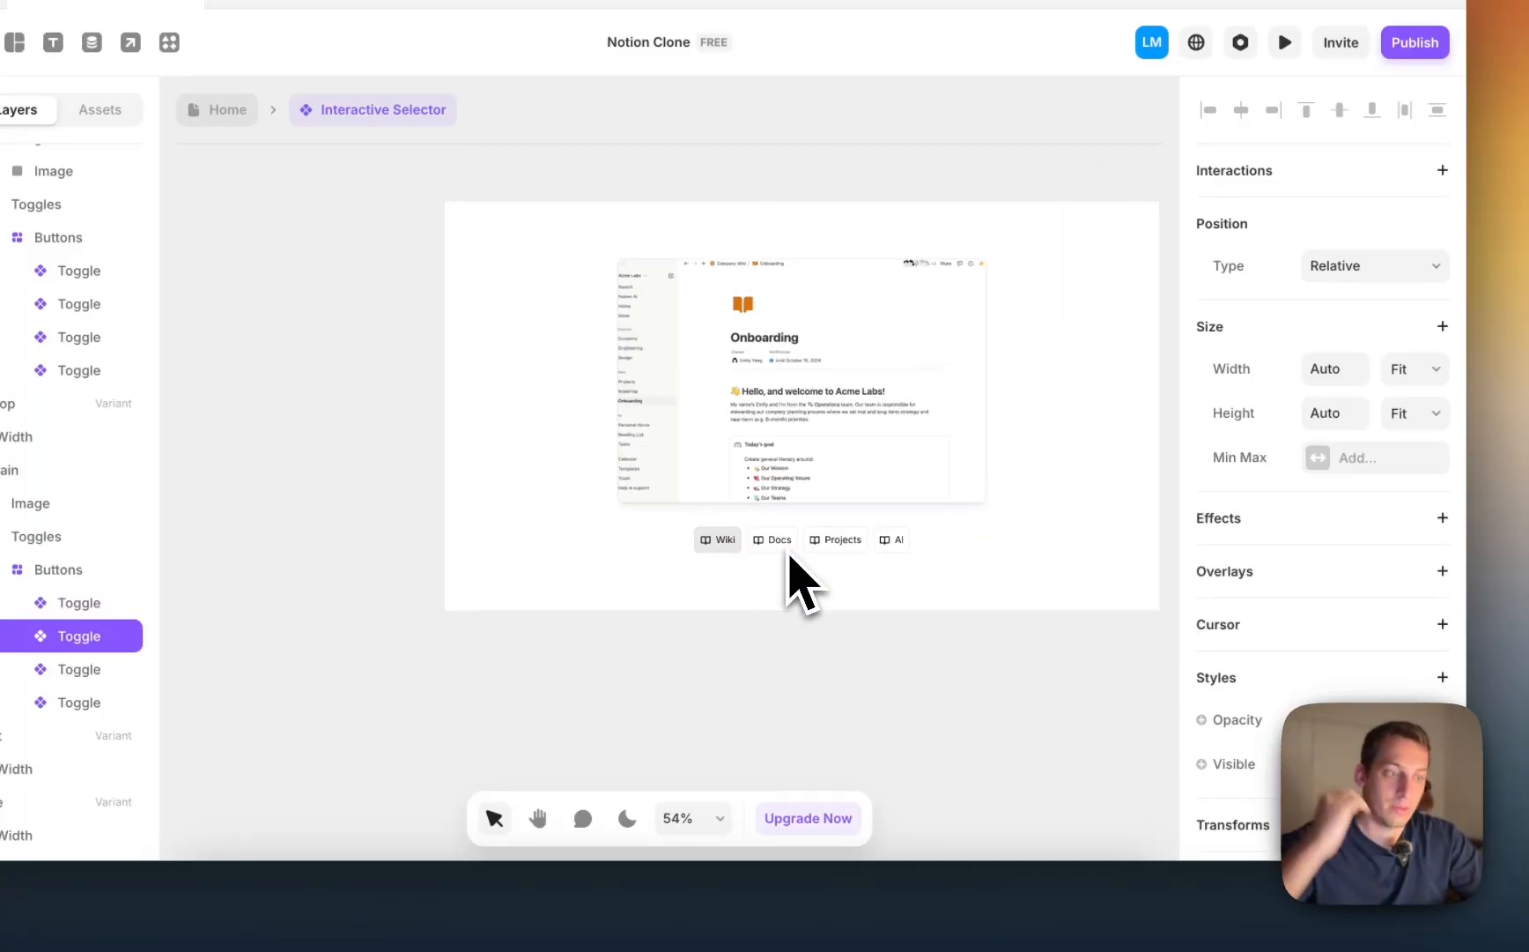
scroll(1321, 688, down, 4)
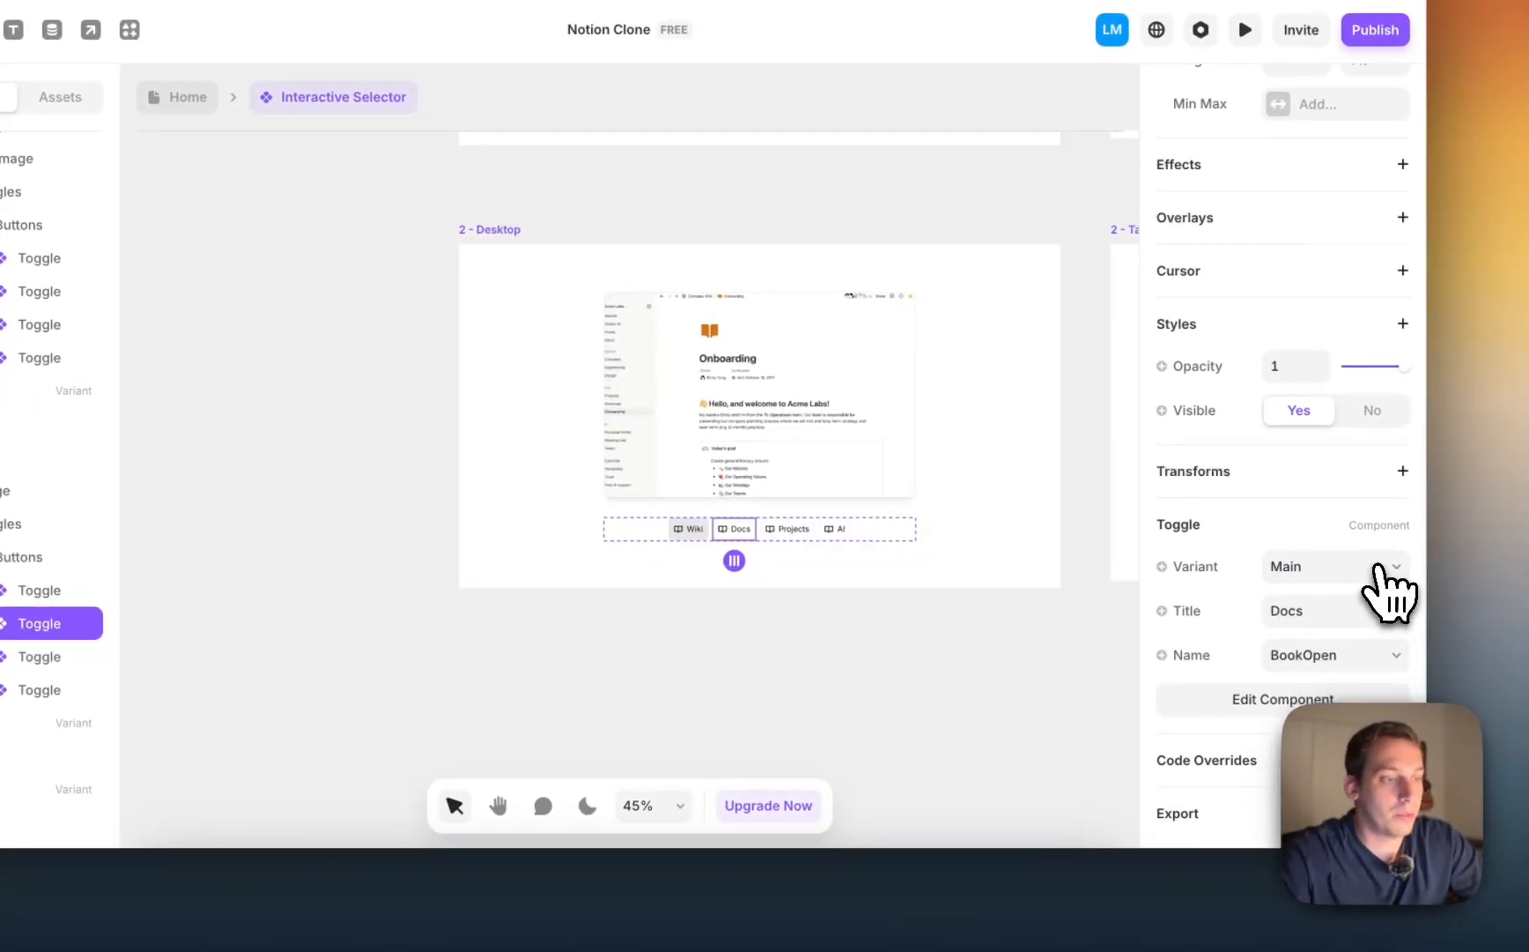
click(1390, 581)
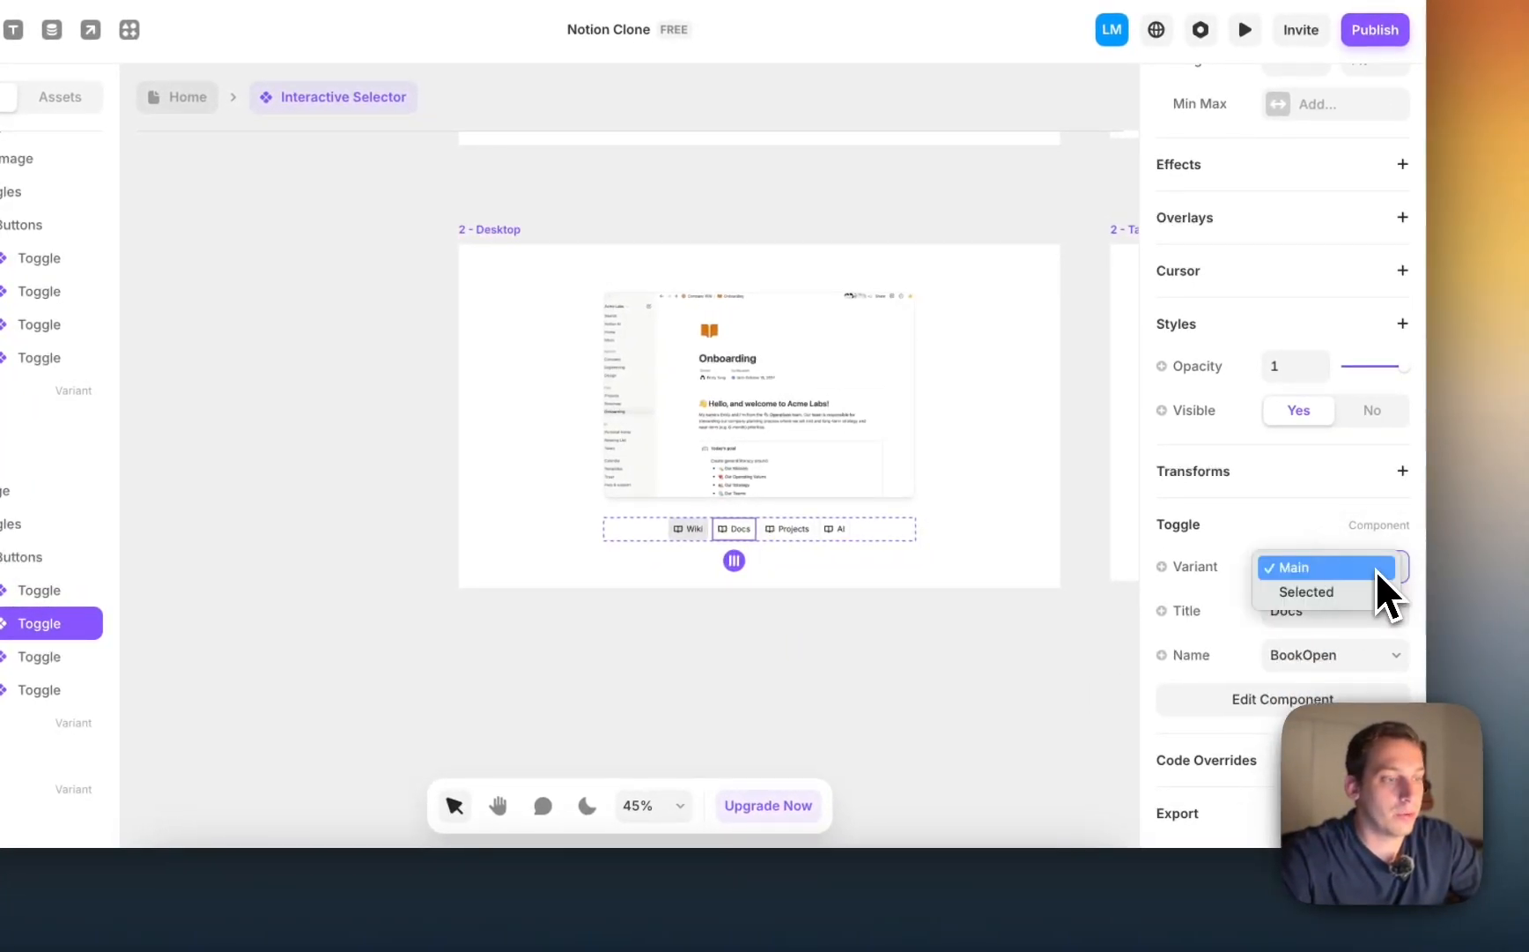
click(1368, 593)
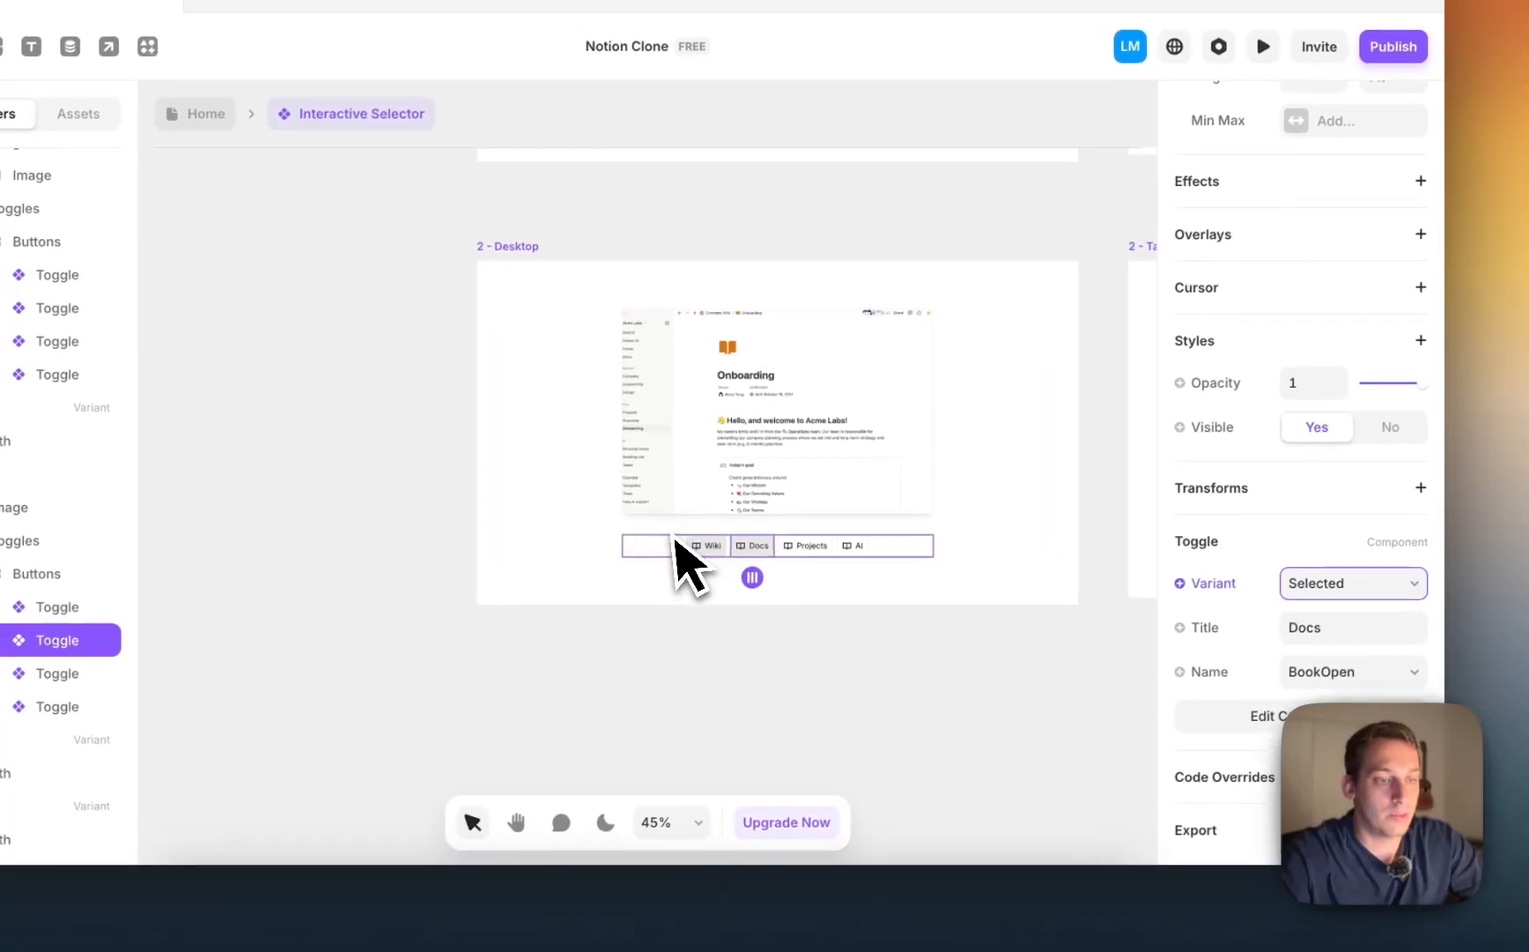
Step: Switch the Wiki toggle in the 2 - Desktop variant to its Main variant
click(676, 530)
scroll(1286, 619, down, 4)
click(1362, 589)
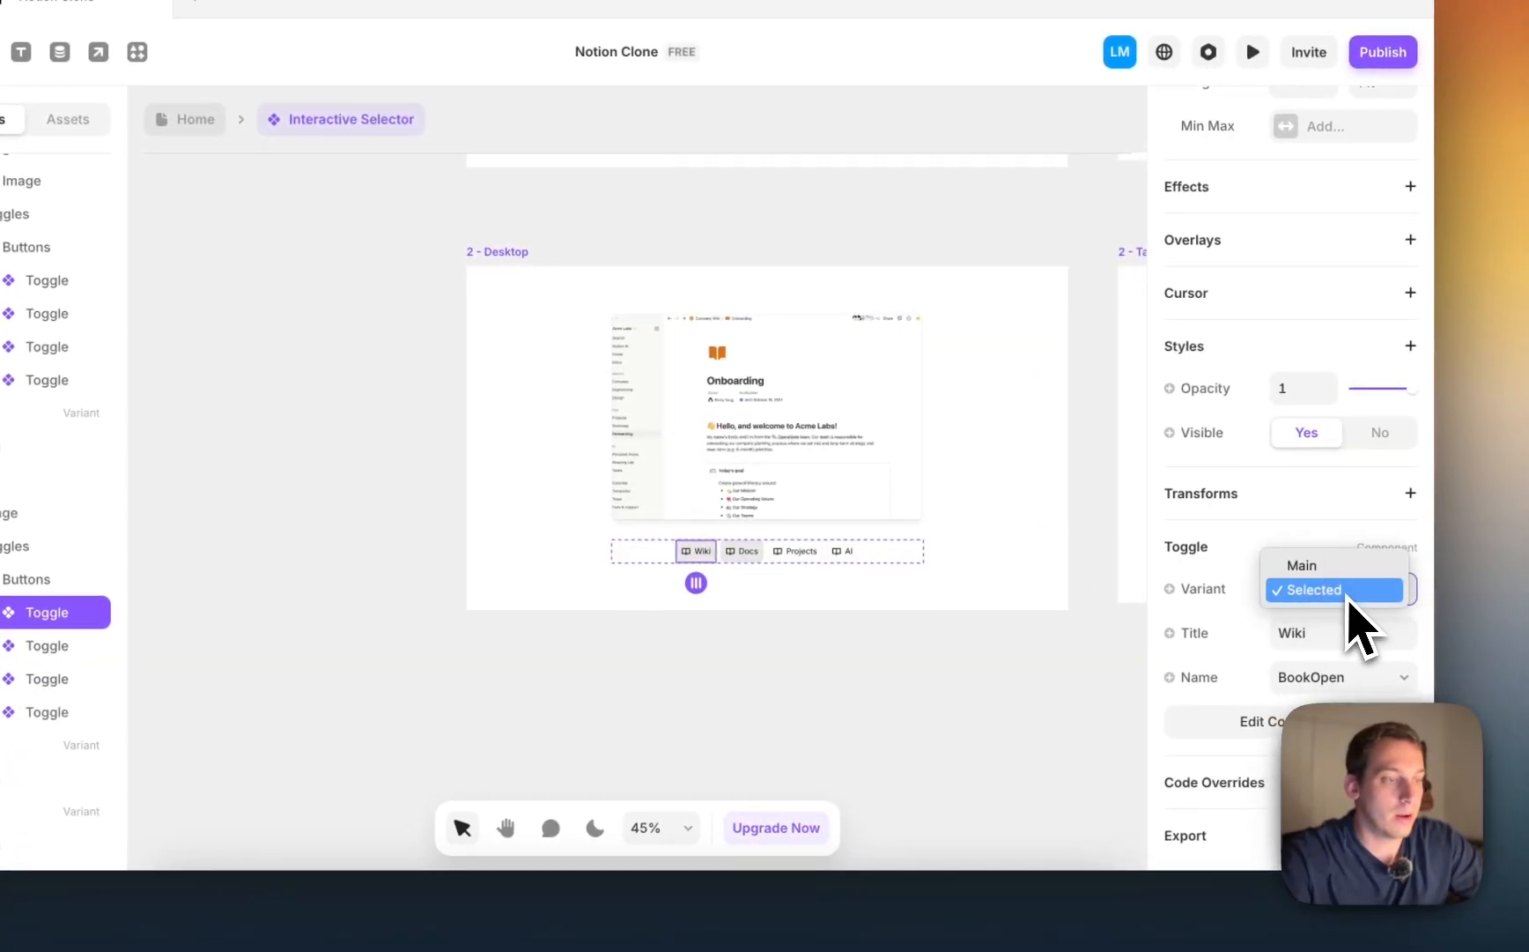
click(1346, 568)
Step: Switch the Docs toggle in the 2 - Tablet variant to its Selected variant
scroll(1064, 561, right, 5)
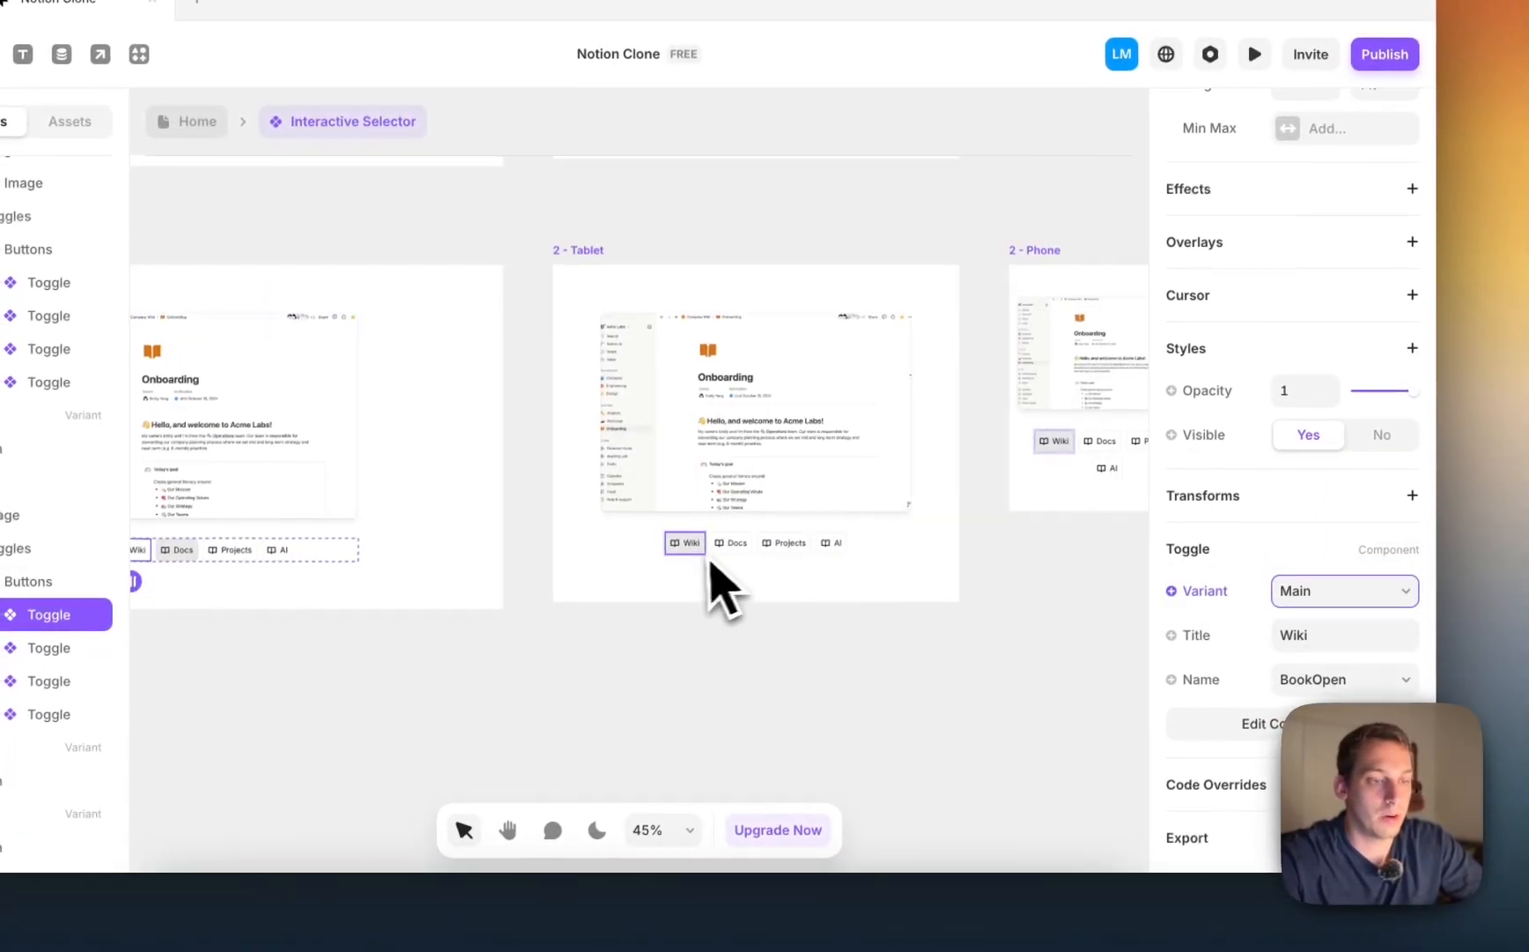
click(734, 539)
scroll(1415, 640, down, 4)
click(1368, 585)
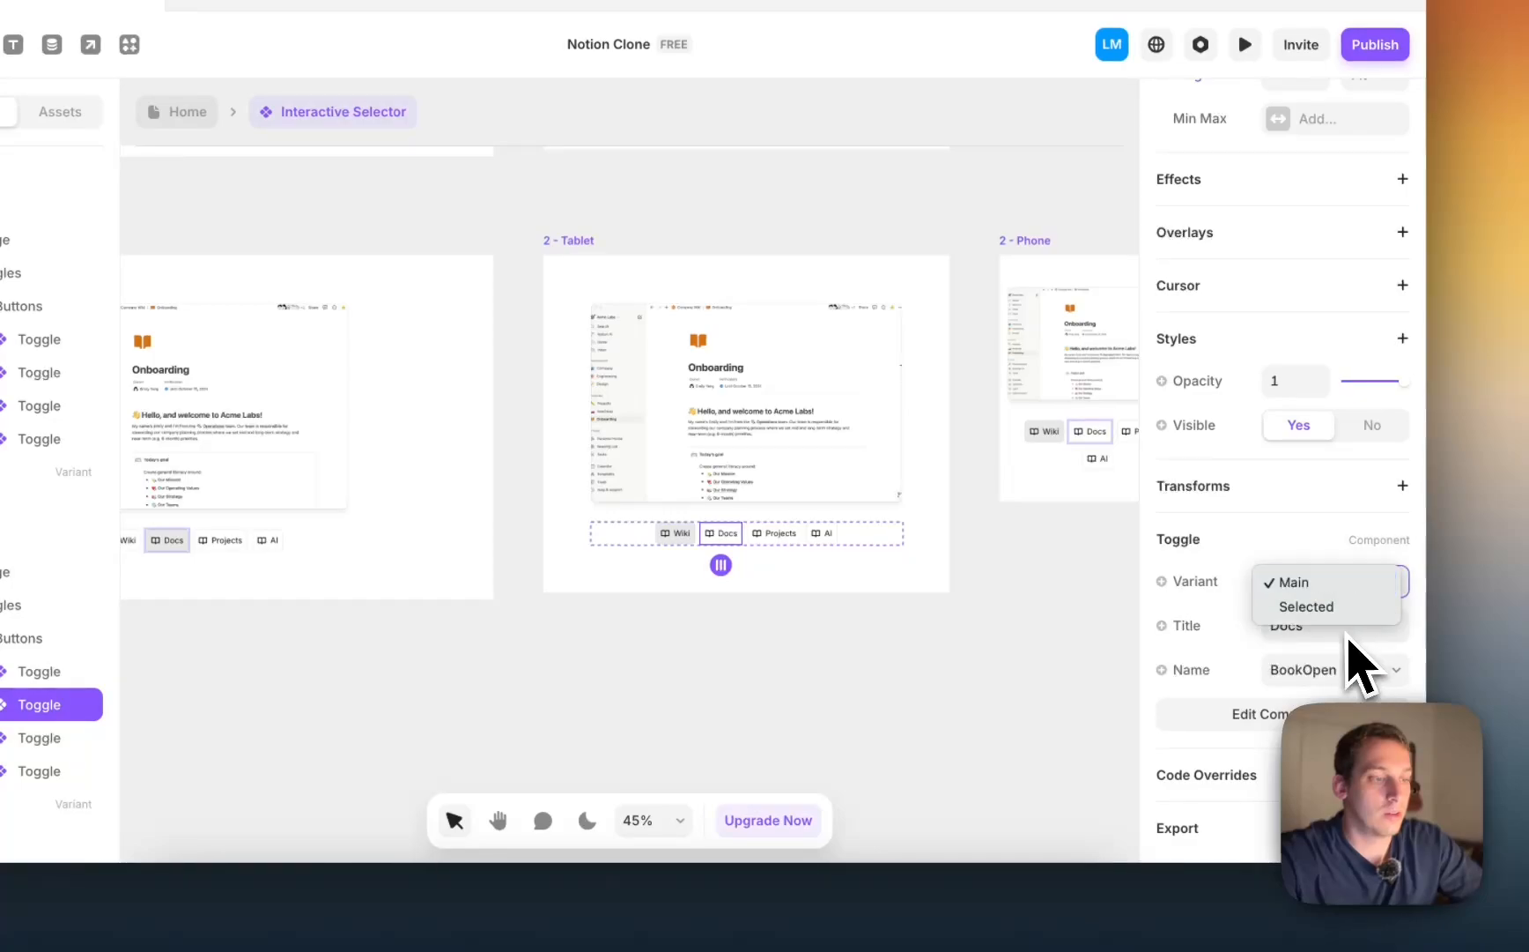
click(1307, 606)
Step: Switch the Wiki toggle in the 2 - Tablet variant to its Main variant
click(675, 533)
scroll(1286, 573, down, 5)
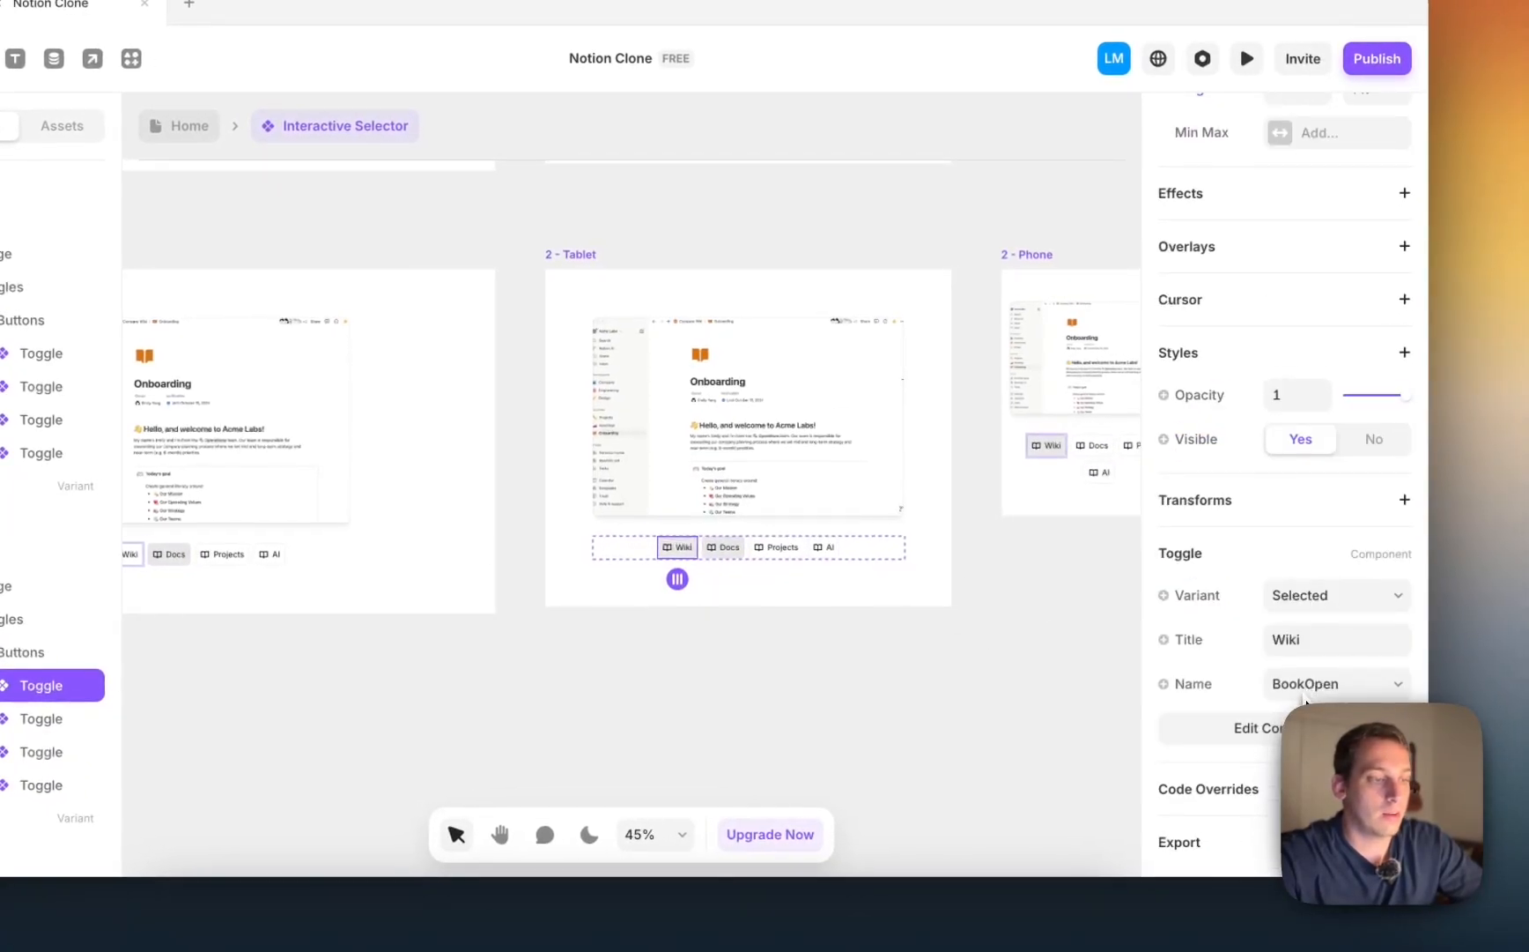
click(1337, 602)
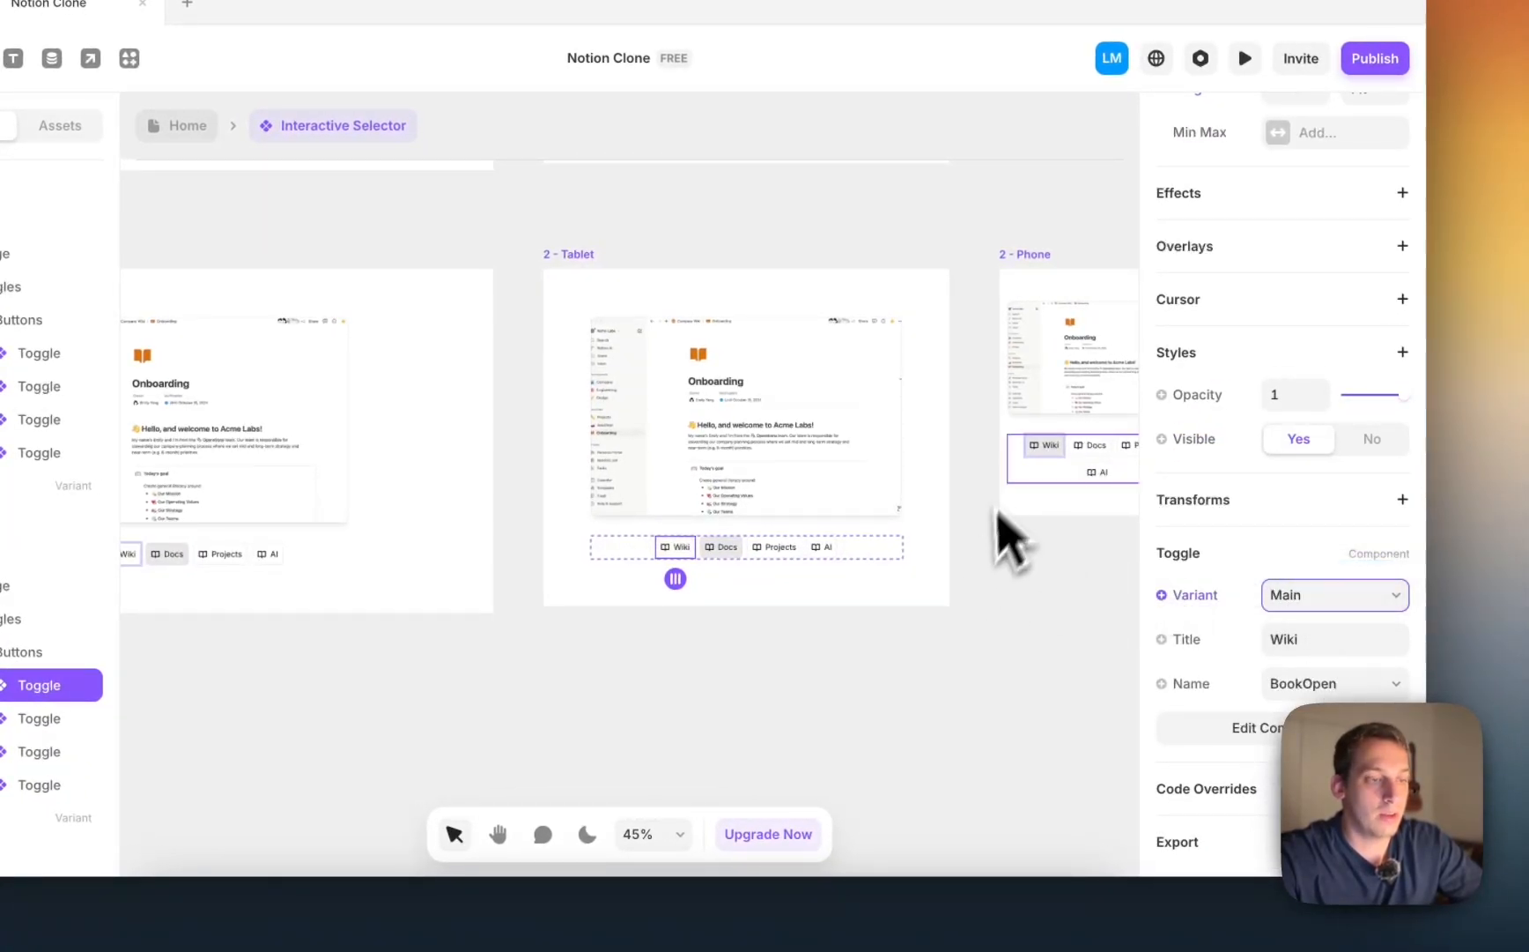
Step: In the 2 - Phone variant, set the Wiki toggle to Main and the Docs toggle to Selected
click(1082, 476)
scroll(1242, 533, down, 5)
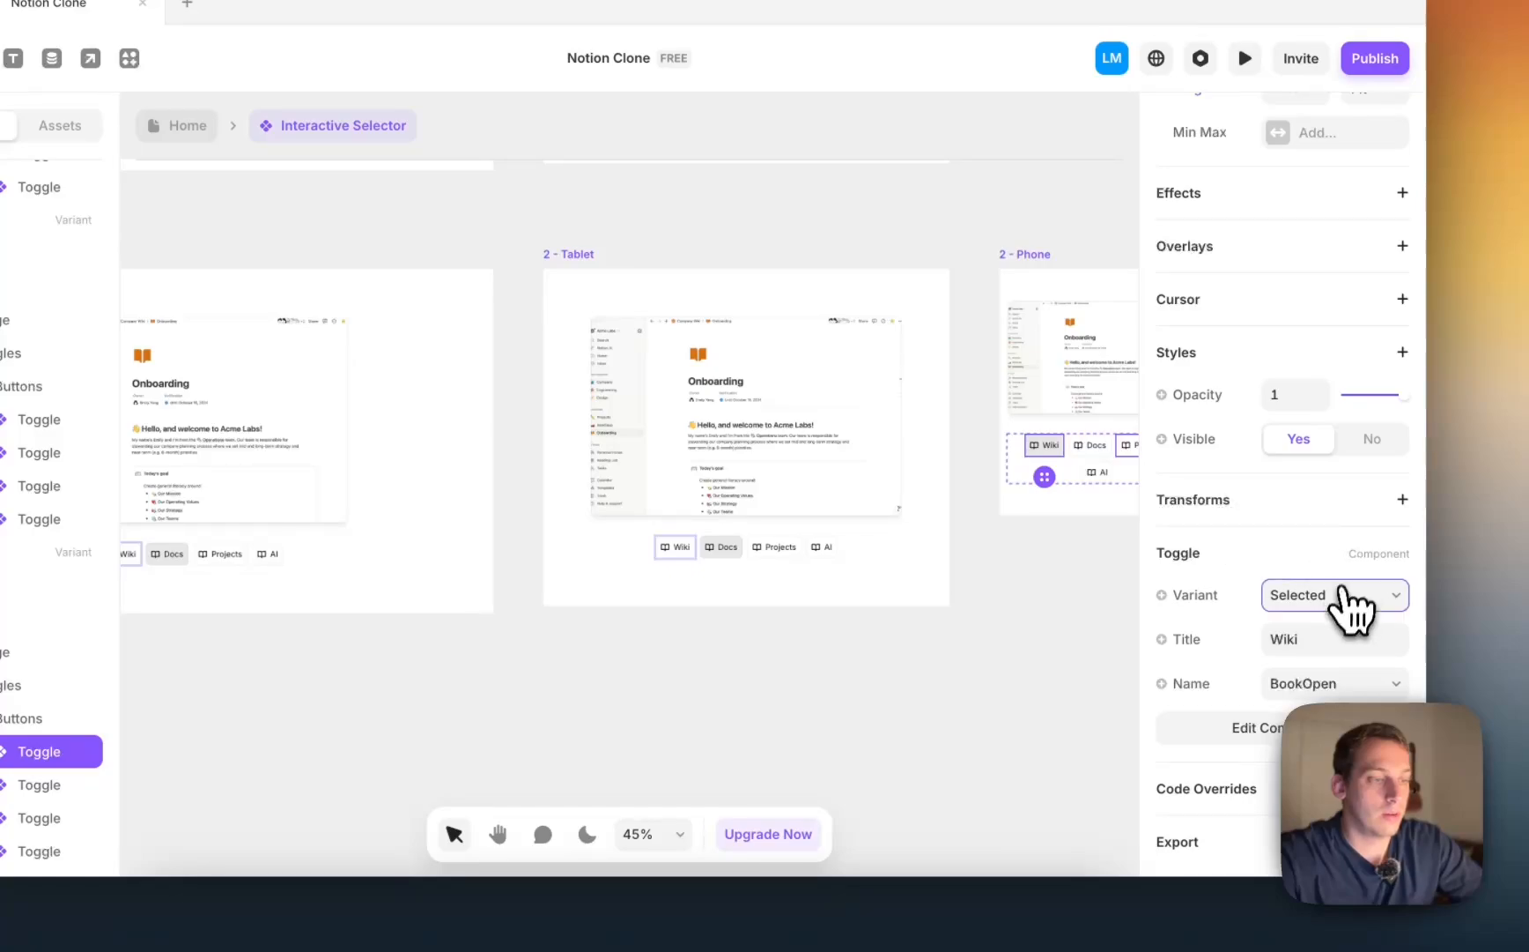
click(1102, 447)
scroll(1339, 573, down, 5)
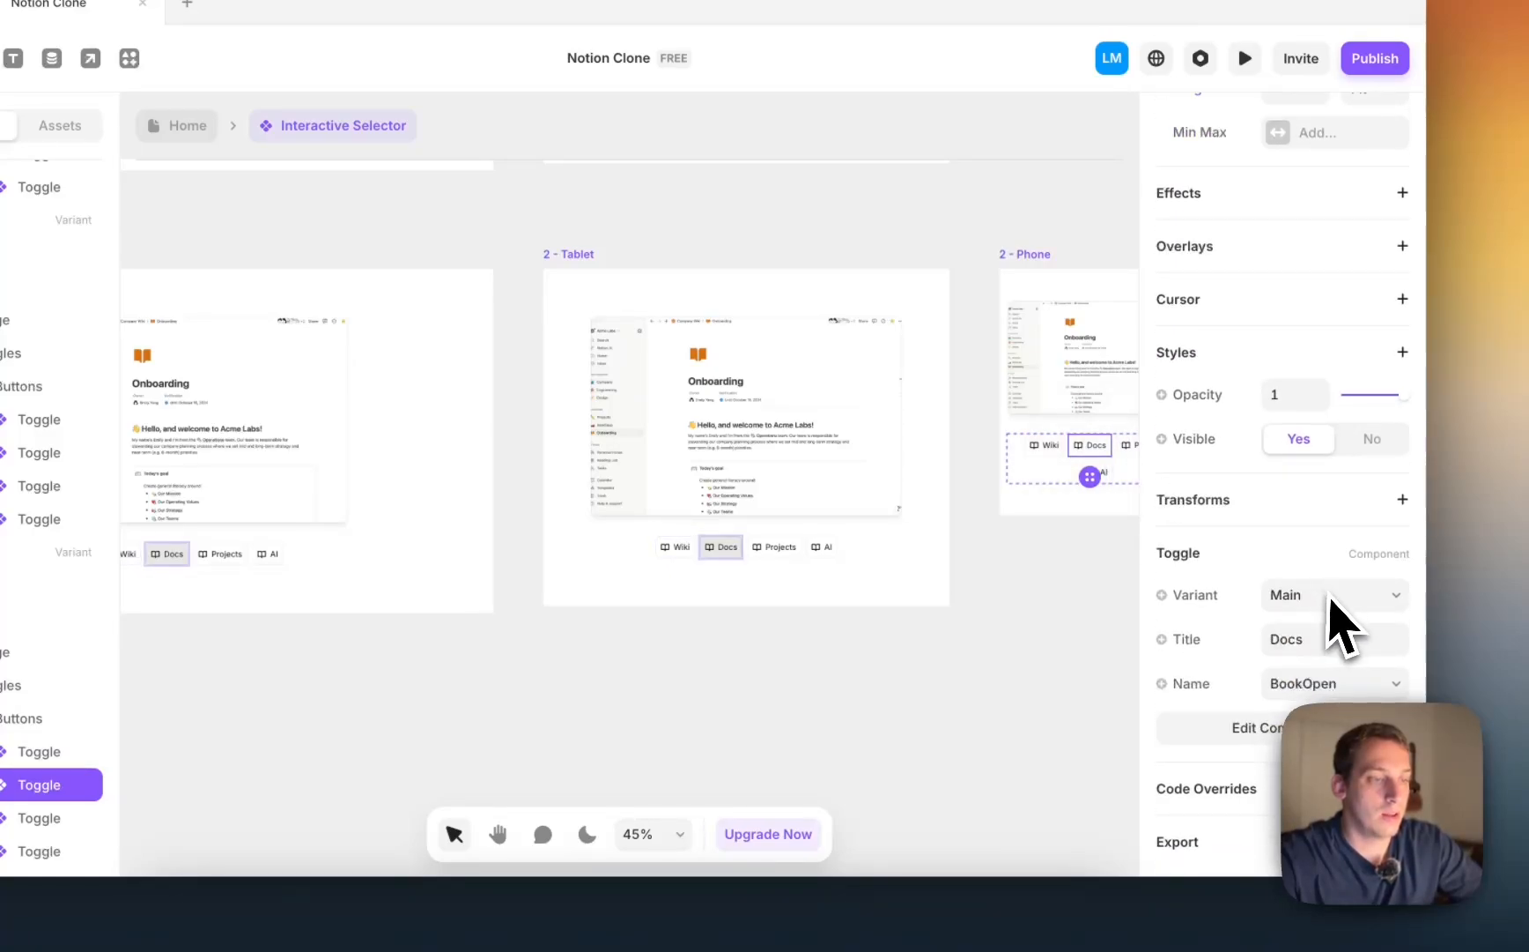
click(1344, 599)
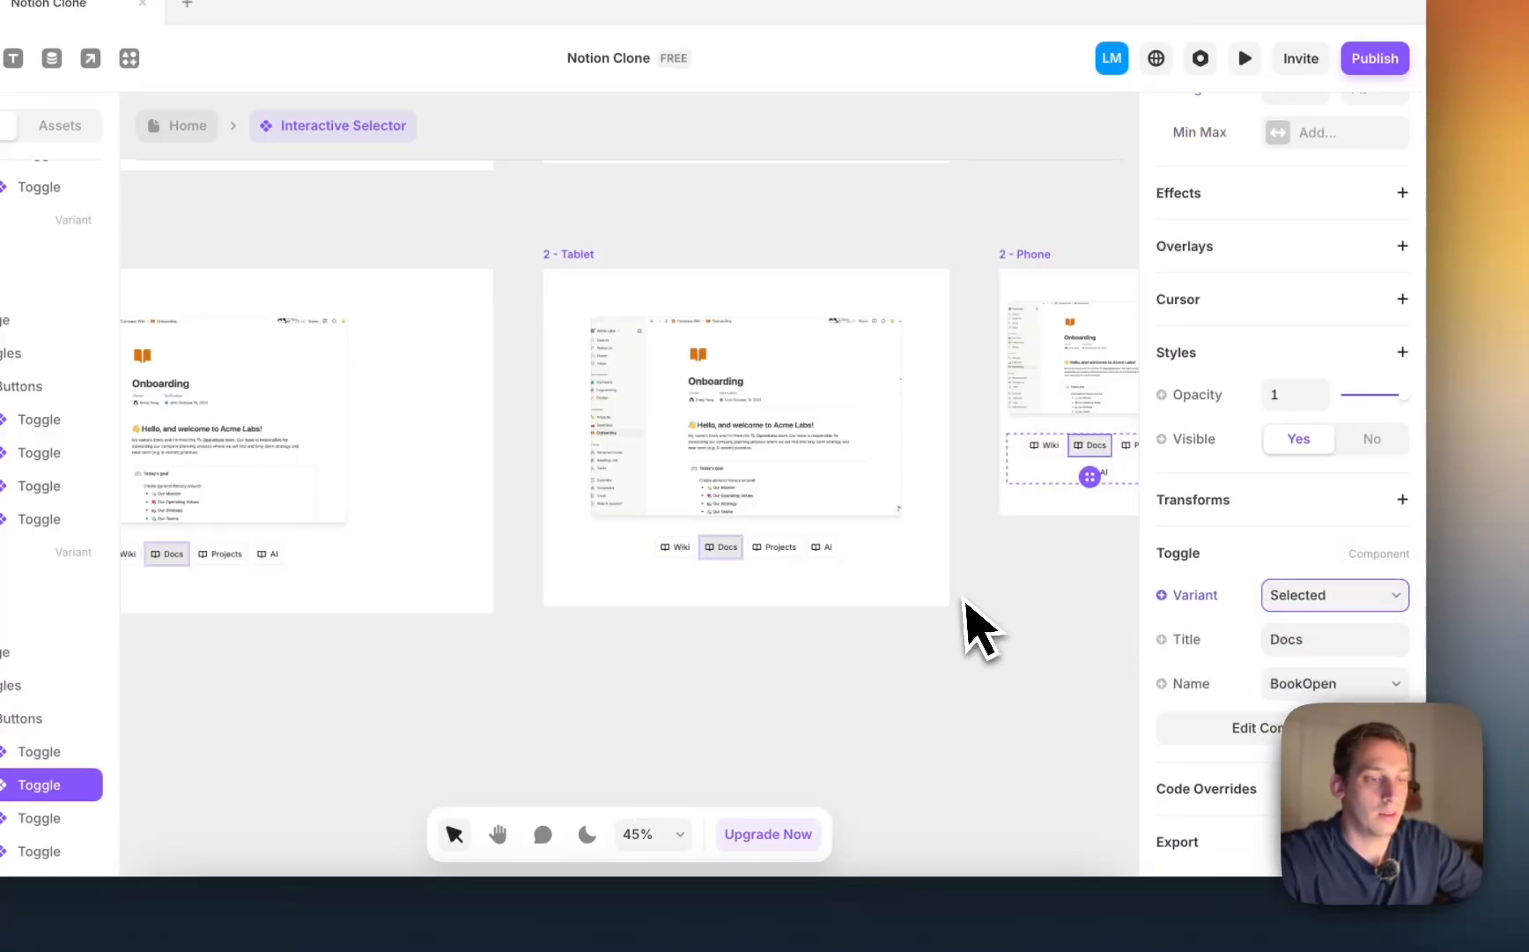
click(967, 602)
Step: Select the inner image layer of the 2 - Desktop variant
scroll(966, 602, down, 5)
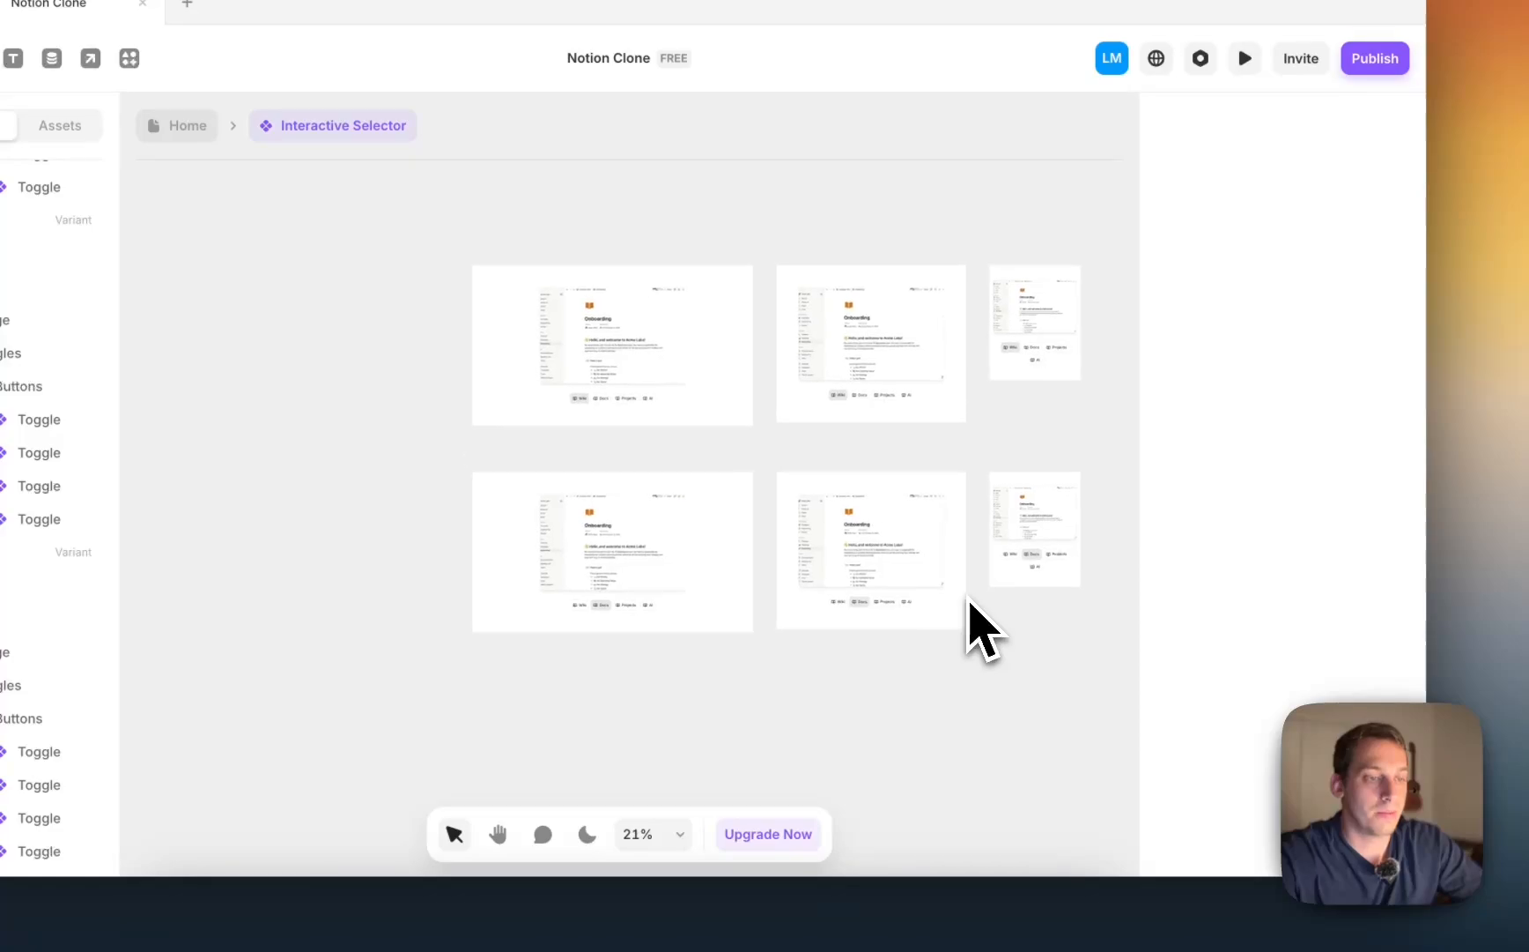
scroll(969, 603, right, 3)
scroll(697, 562, up, 5)
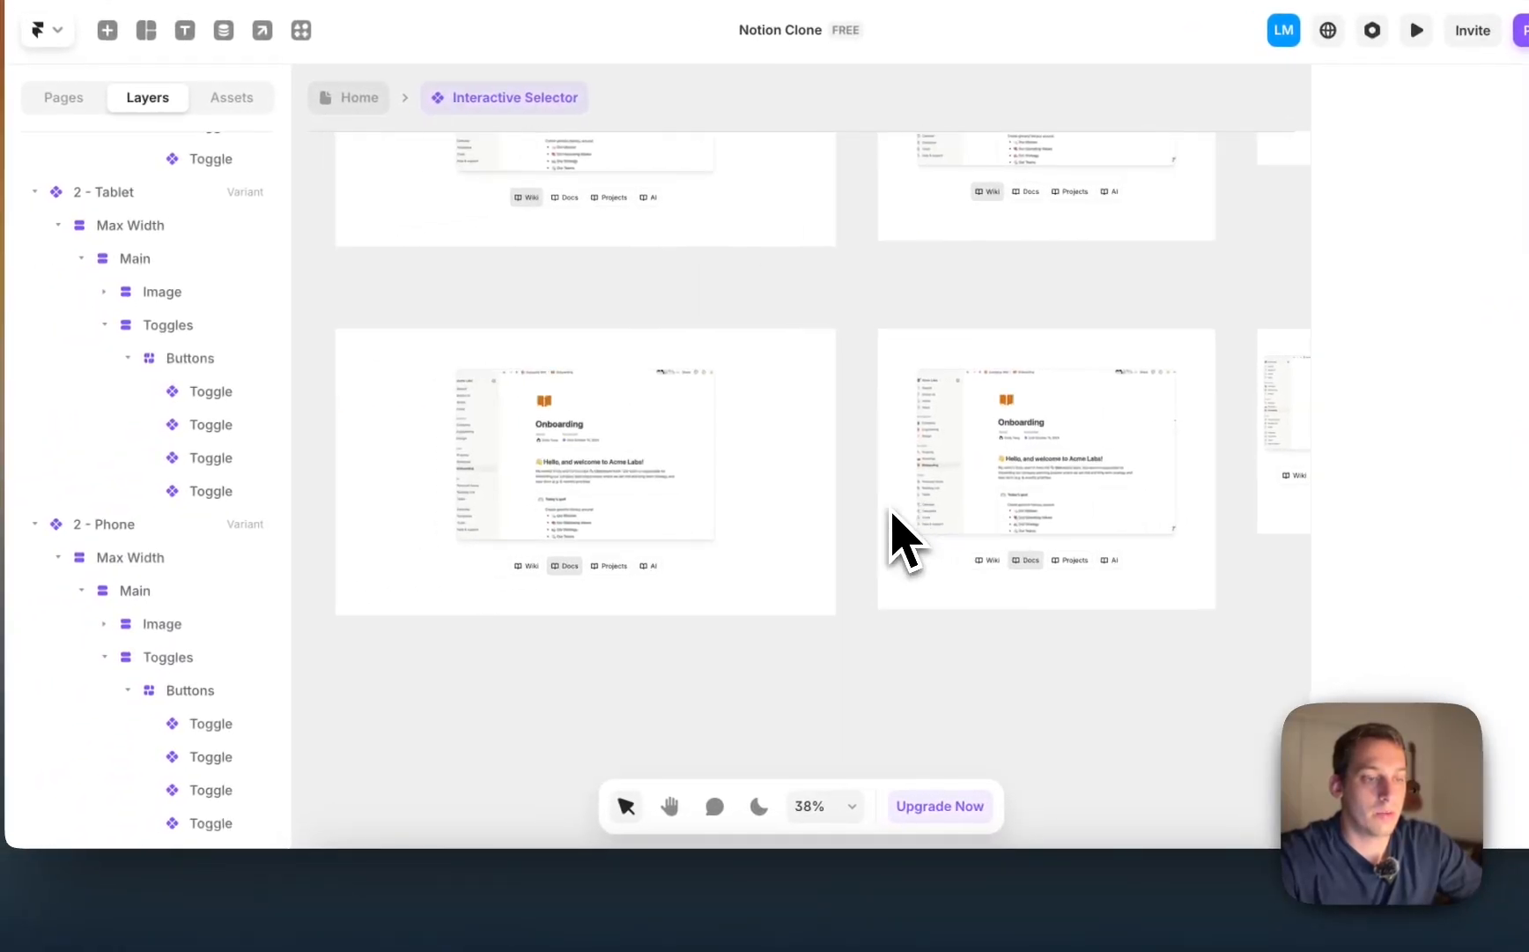
click(673, 511)
scroll(846, 480, down, 3)
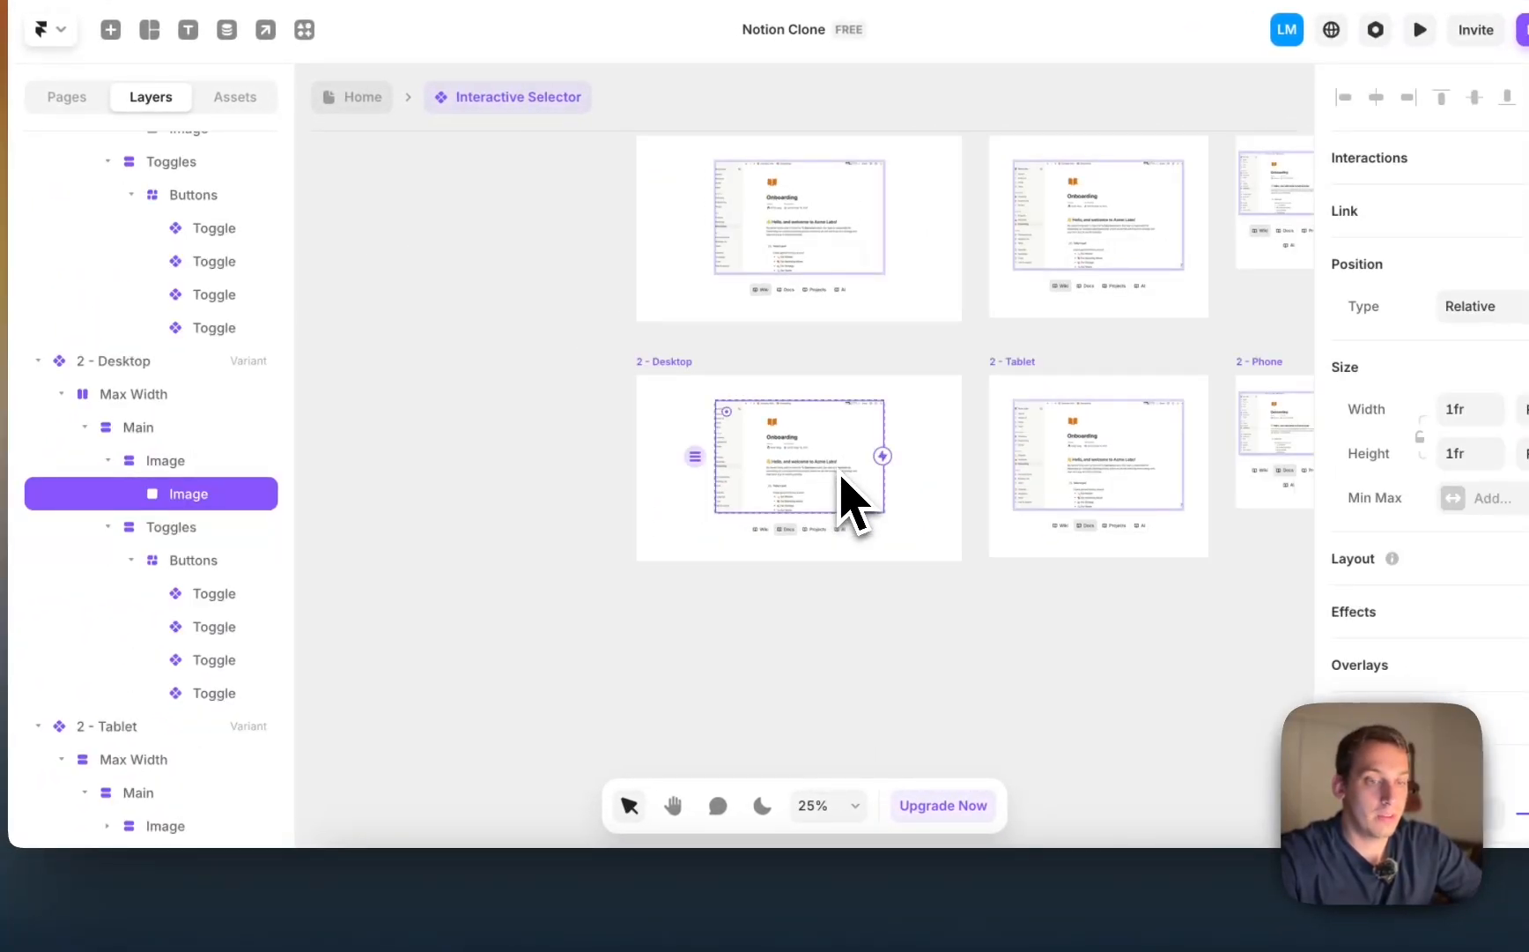
Step: Switch to Google Chrome and show the Docs preview on notion.so
click(444, 918)
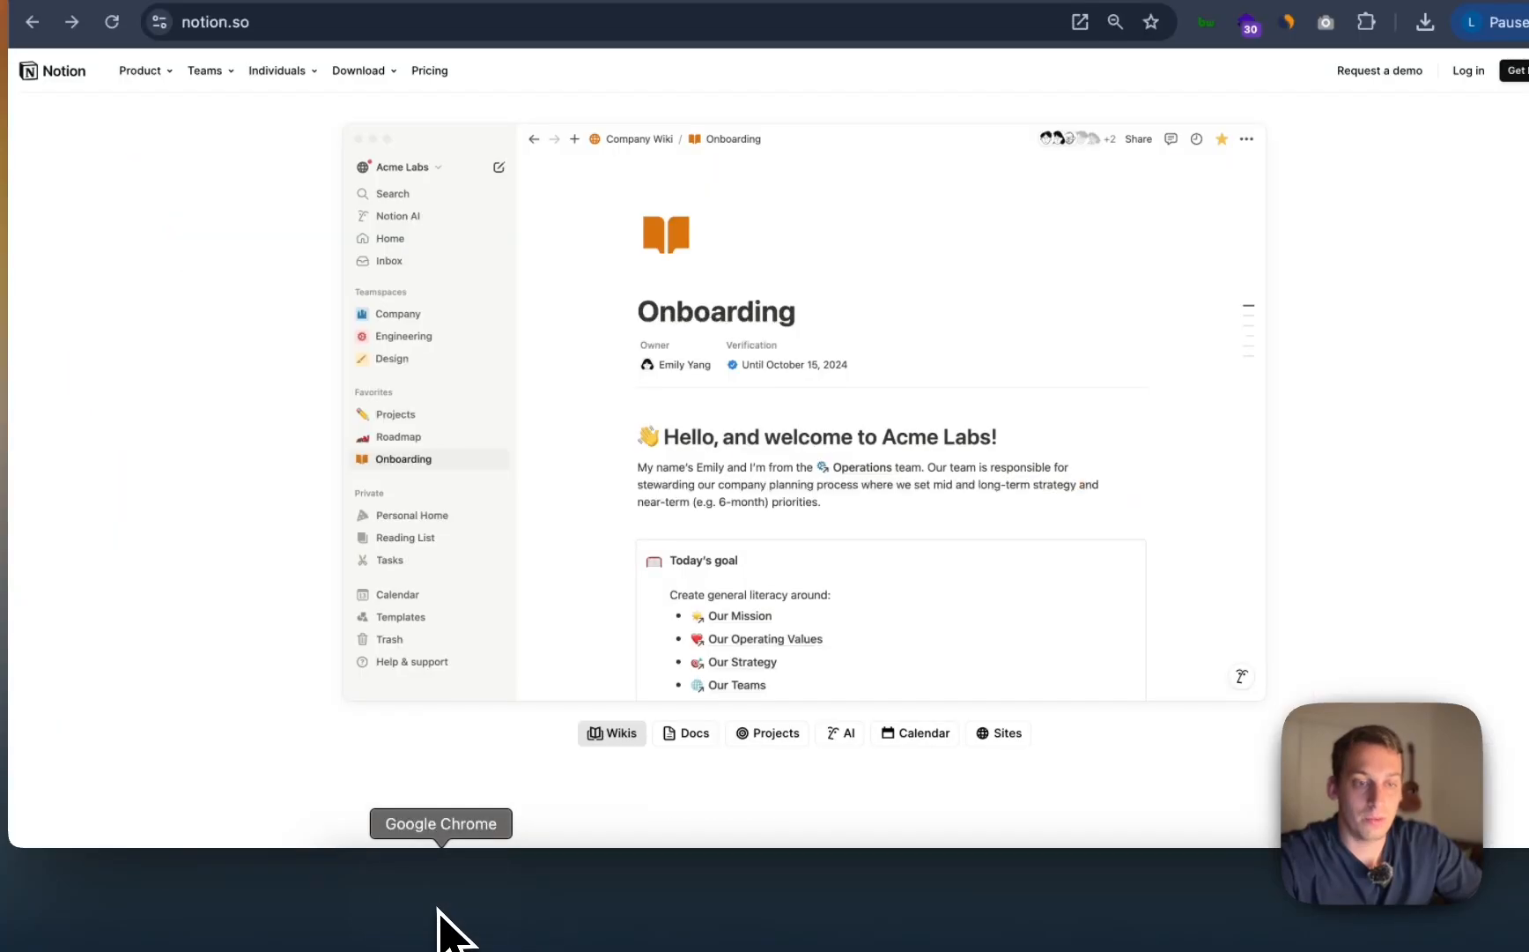
click(667, 780)
right_click(779, 464)
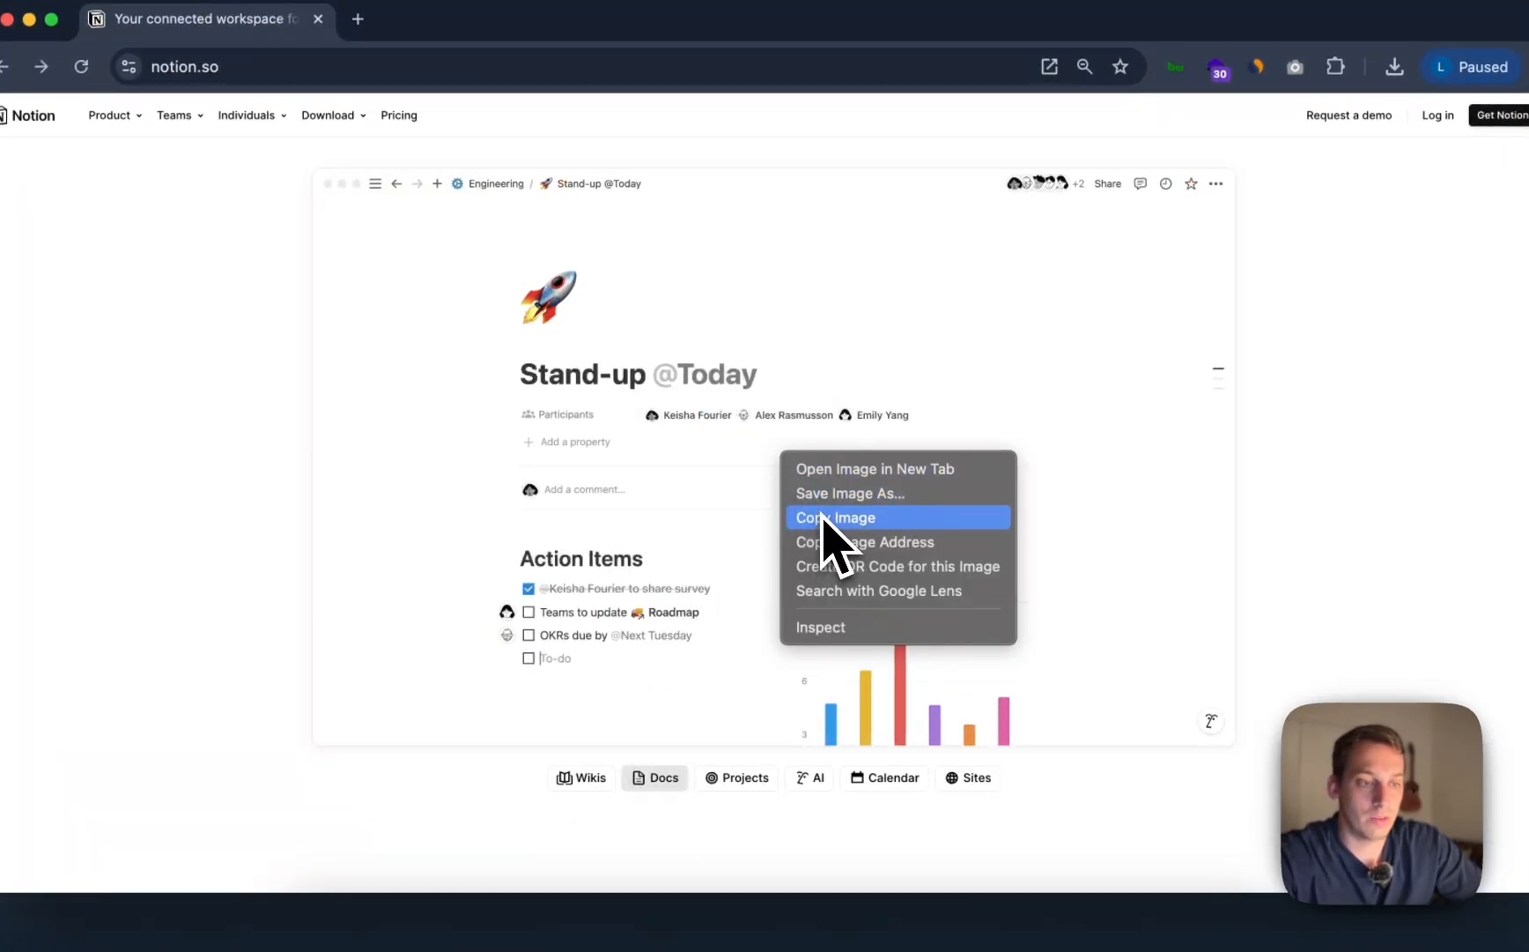
click(838, 474)
click(414, 18)
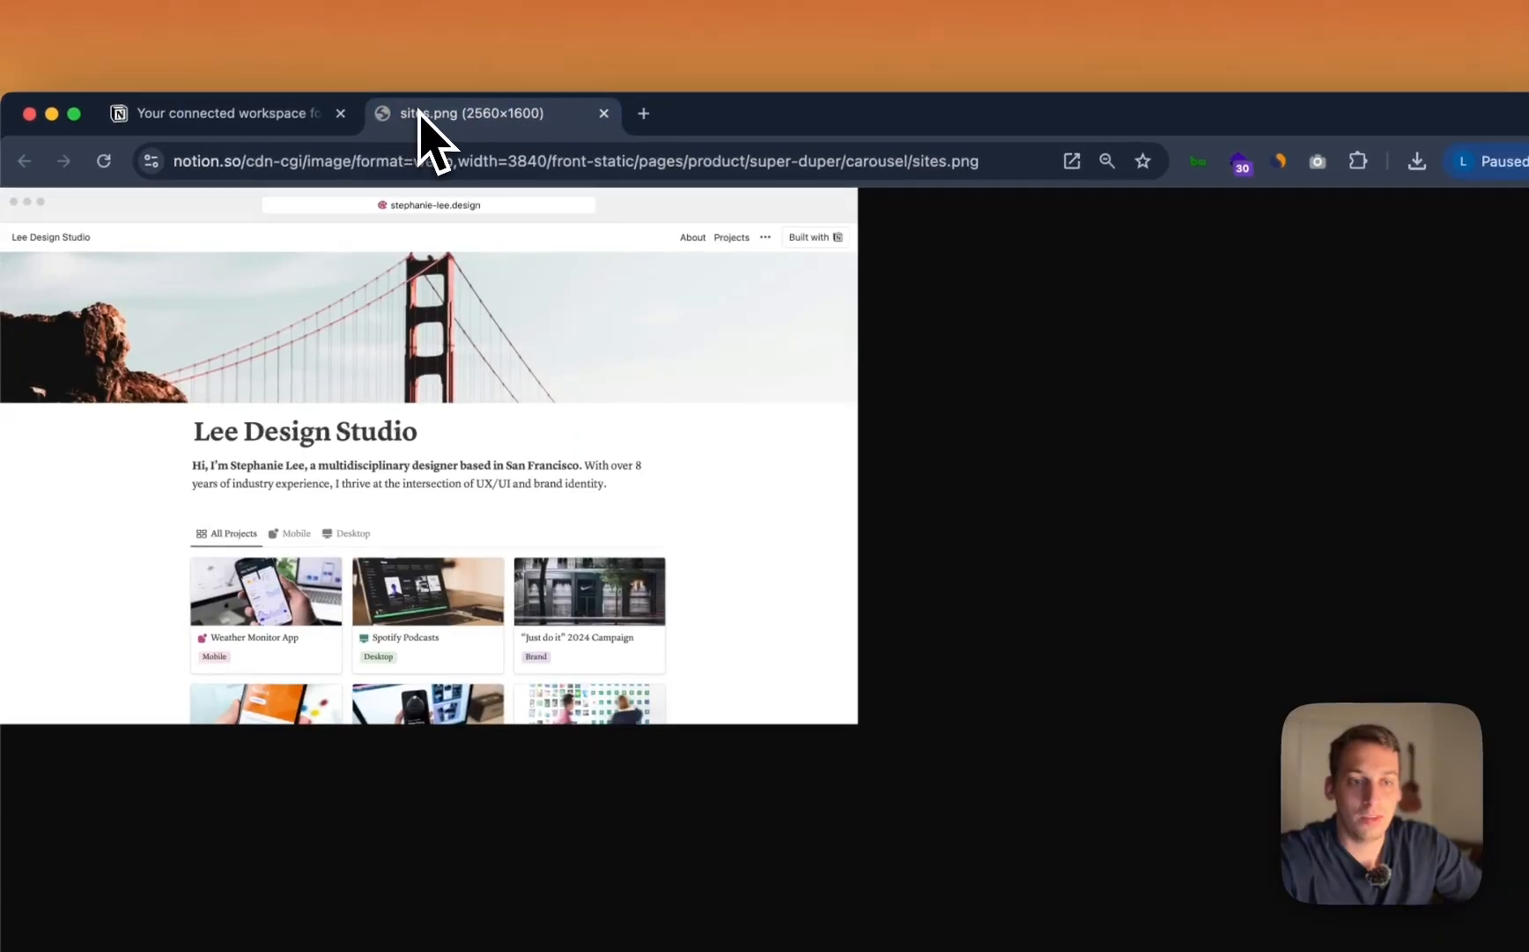
click(606, 115)
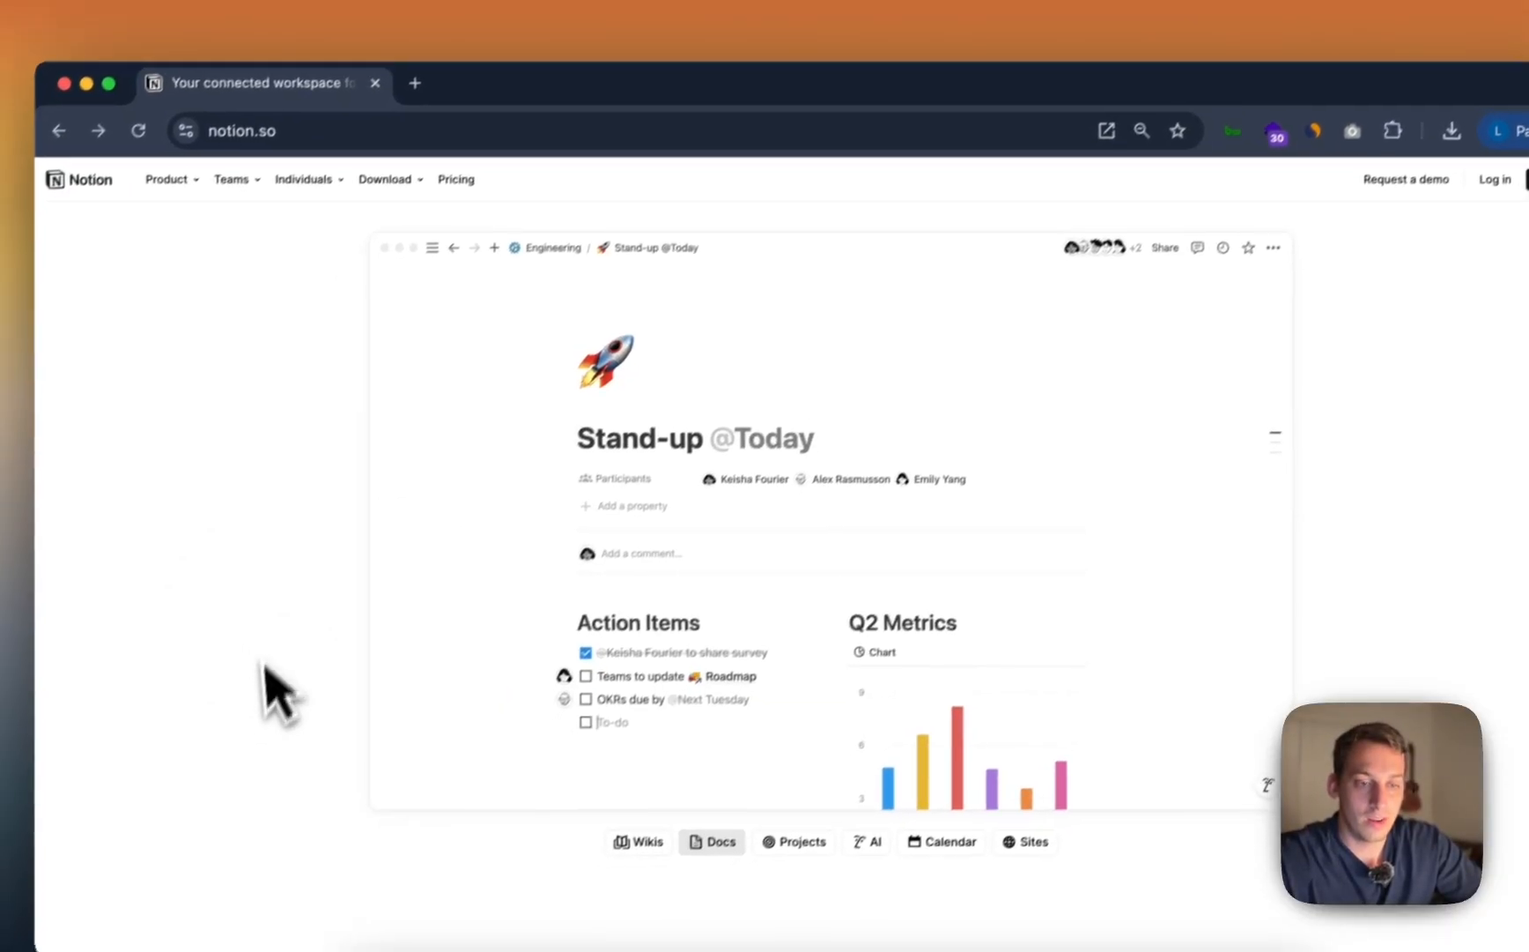
key(super+shift+4)
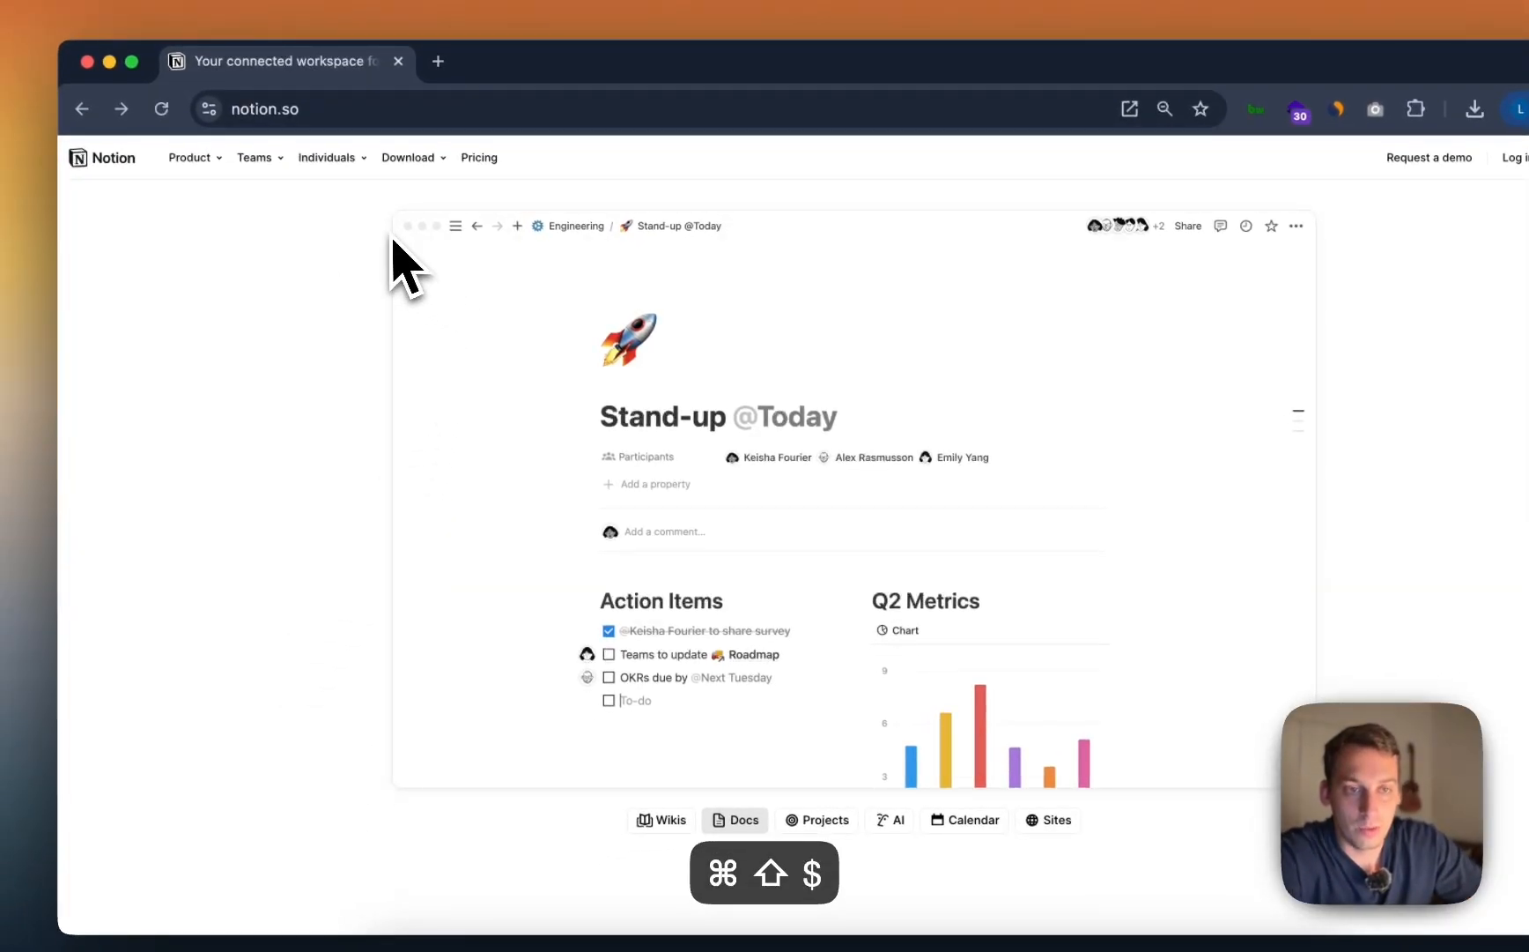
drag(399, 214, 1313, 789)
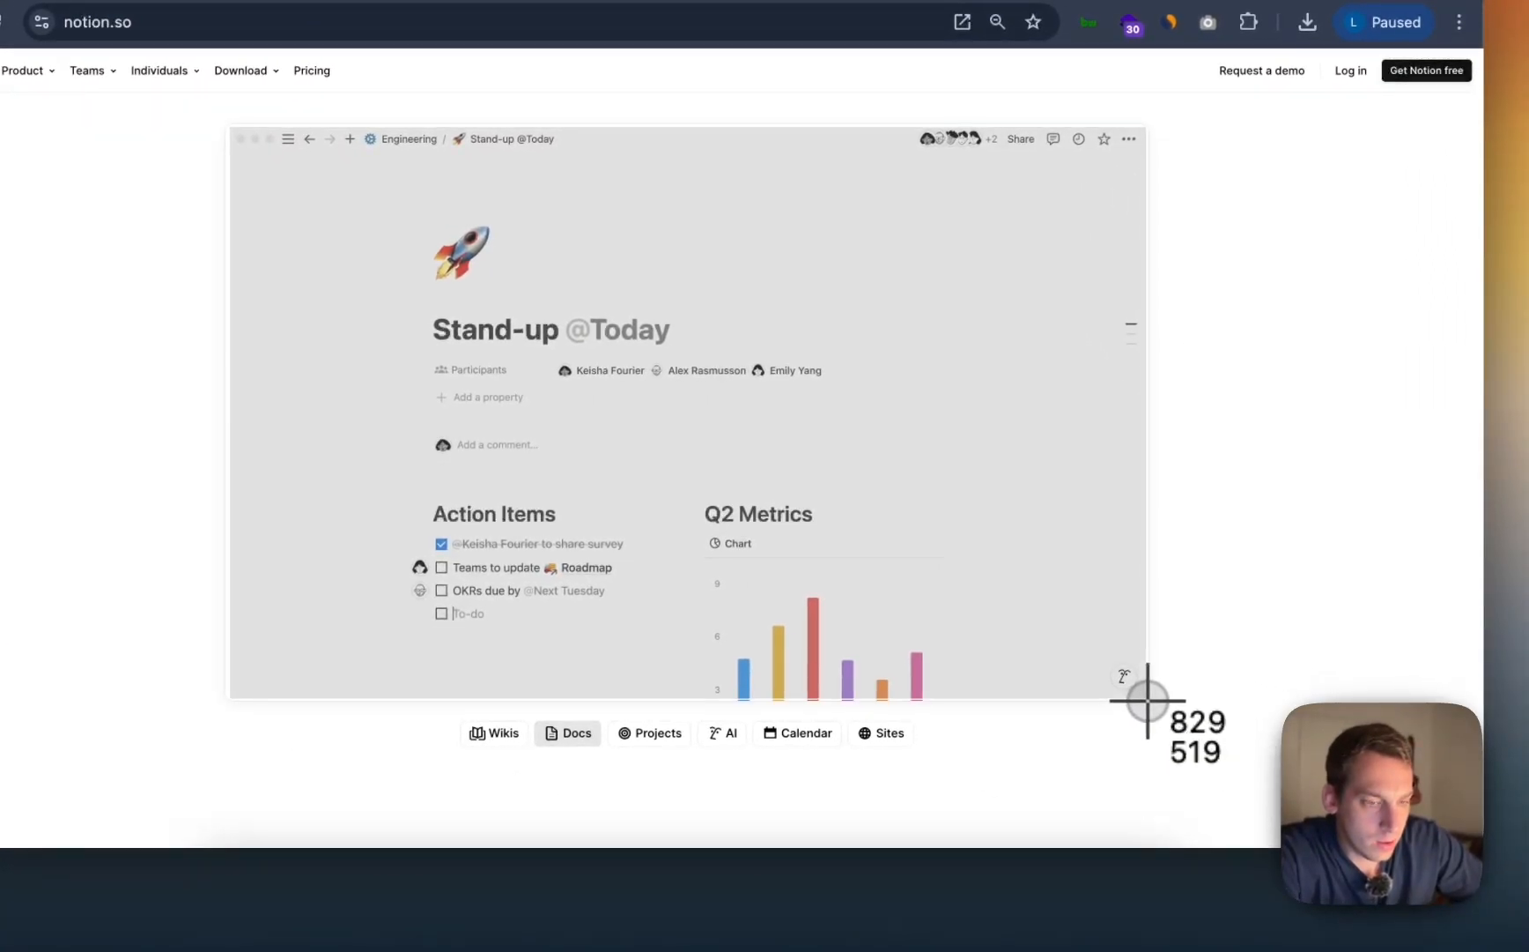
drag(1147, 701, 1147, 700)
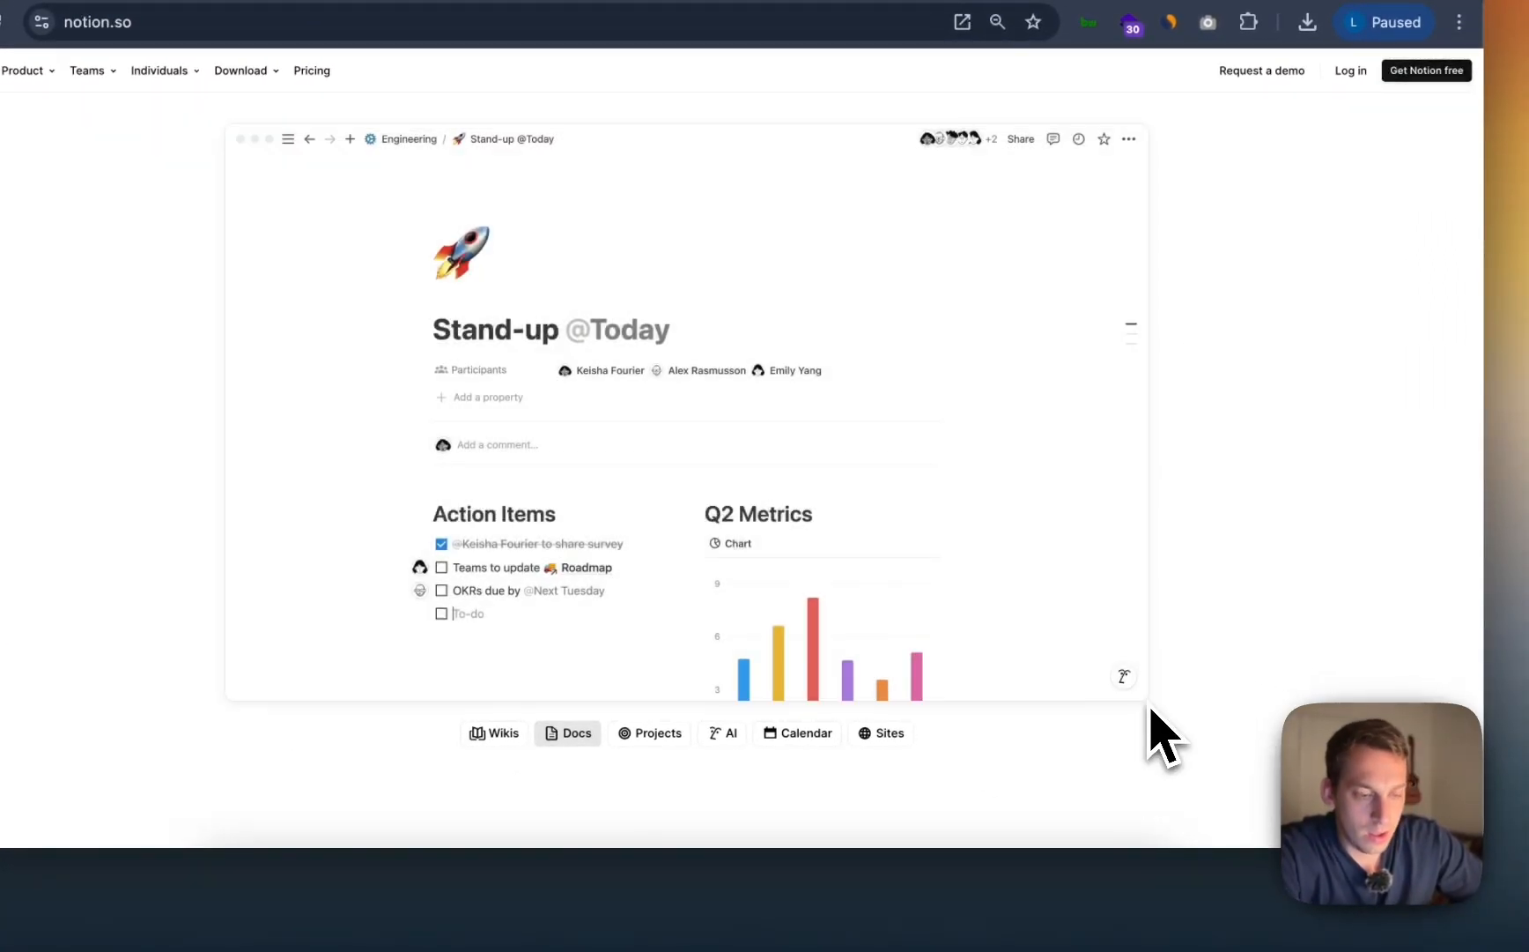
Step: Switch back to Framer and open the fill settings of the 2 - Desktop image
click(761, 894)
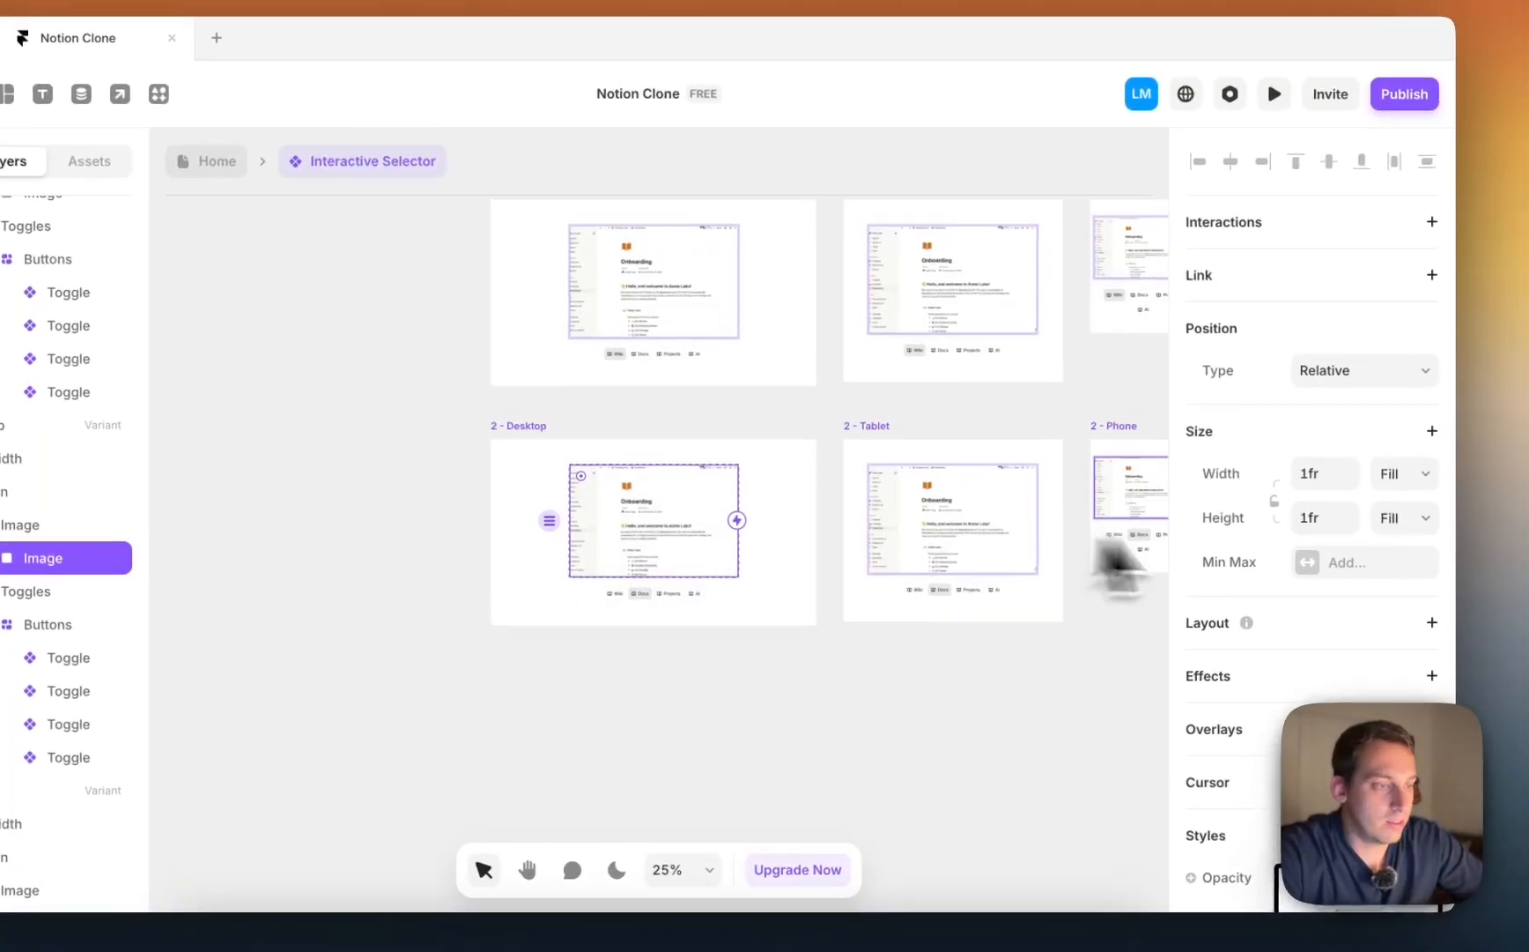
scroll(1299, 480, down, 5)
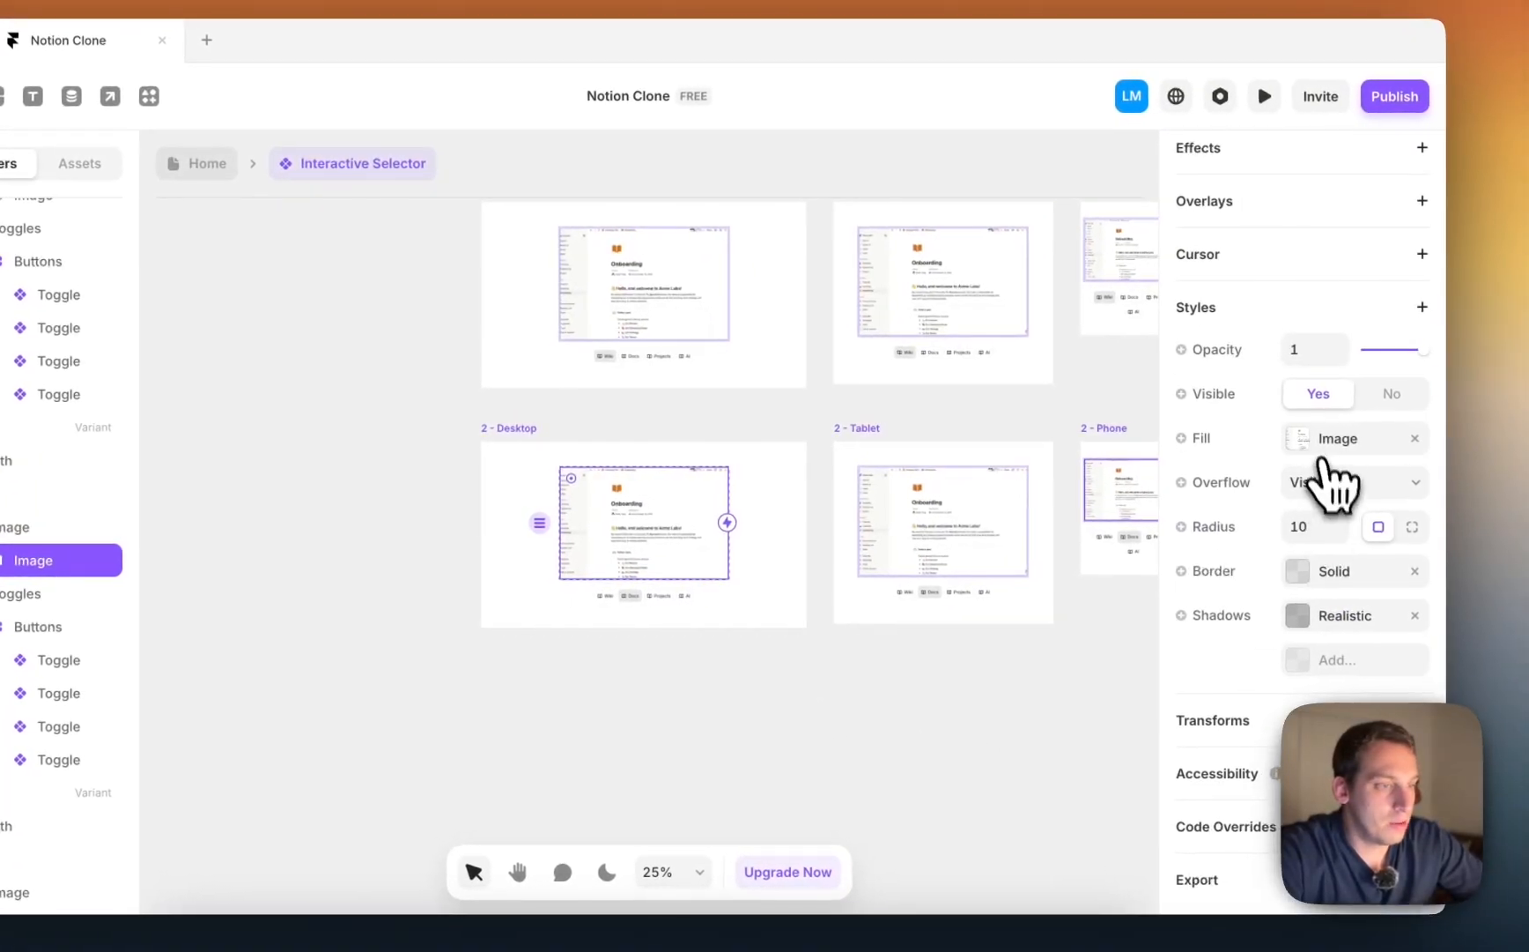
click(1319, 457)
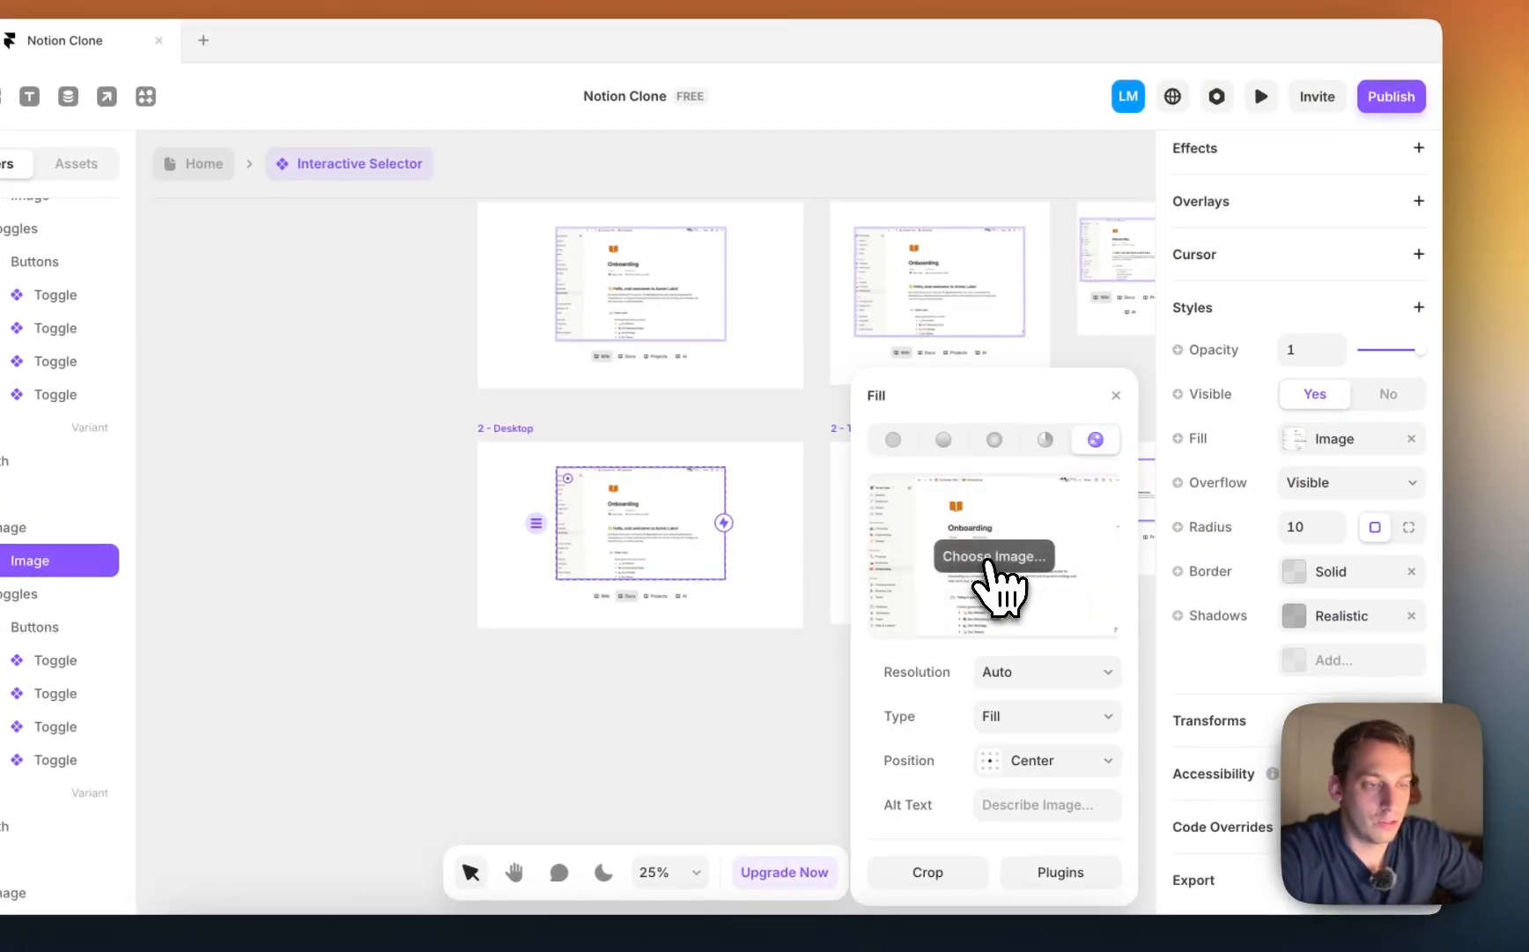
Step: Try filling the 2 - Desktop image with Screenshot 2024-11-11 at 8.41.46 PM.png from the recent files
click(991, 560)
click(272, 306)
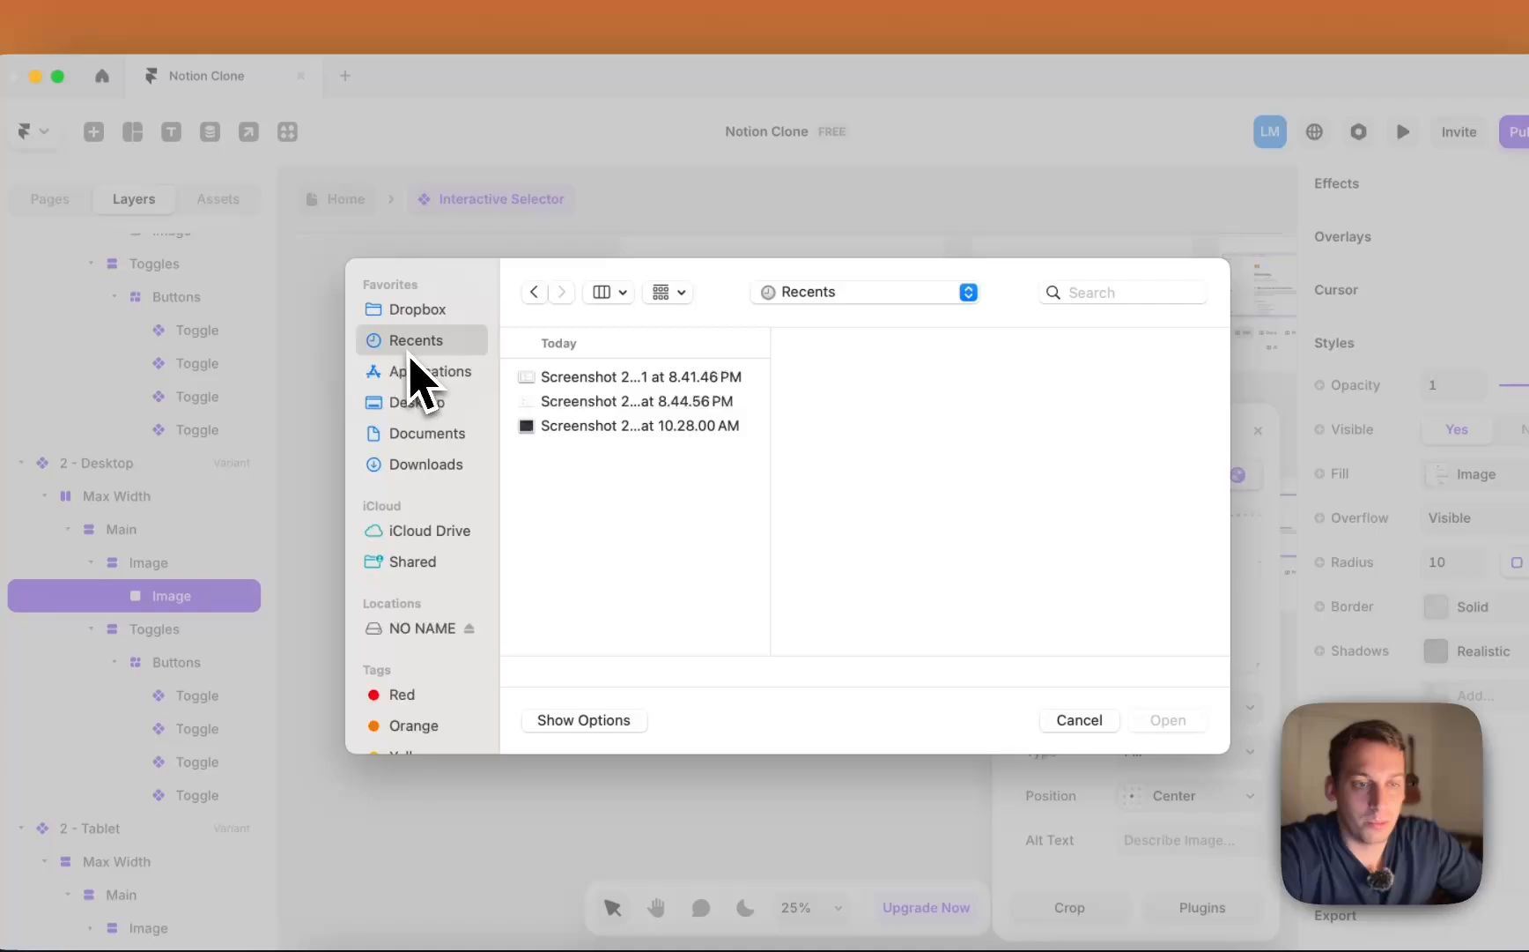
click(617, 377)
click(1168, 720)
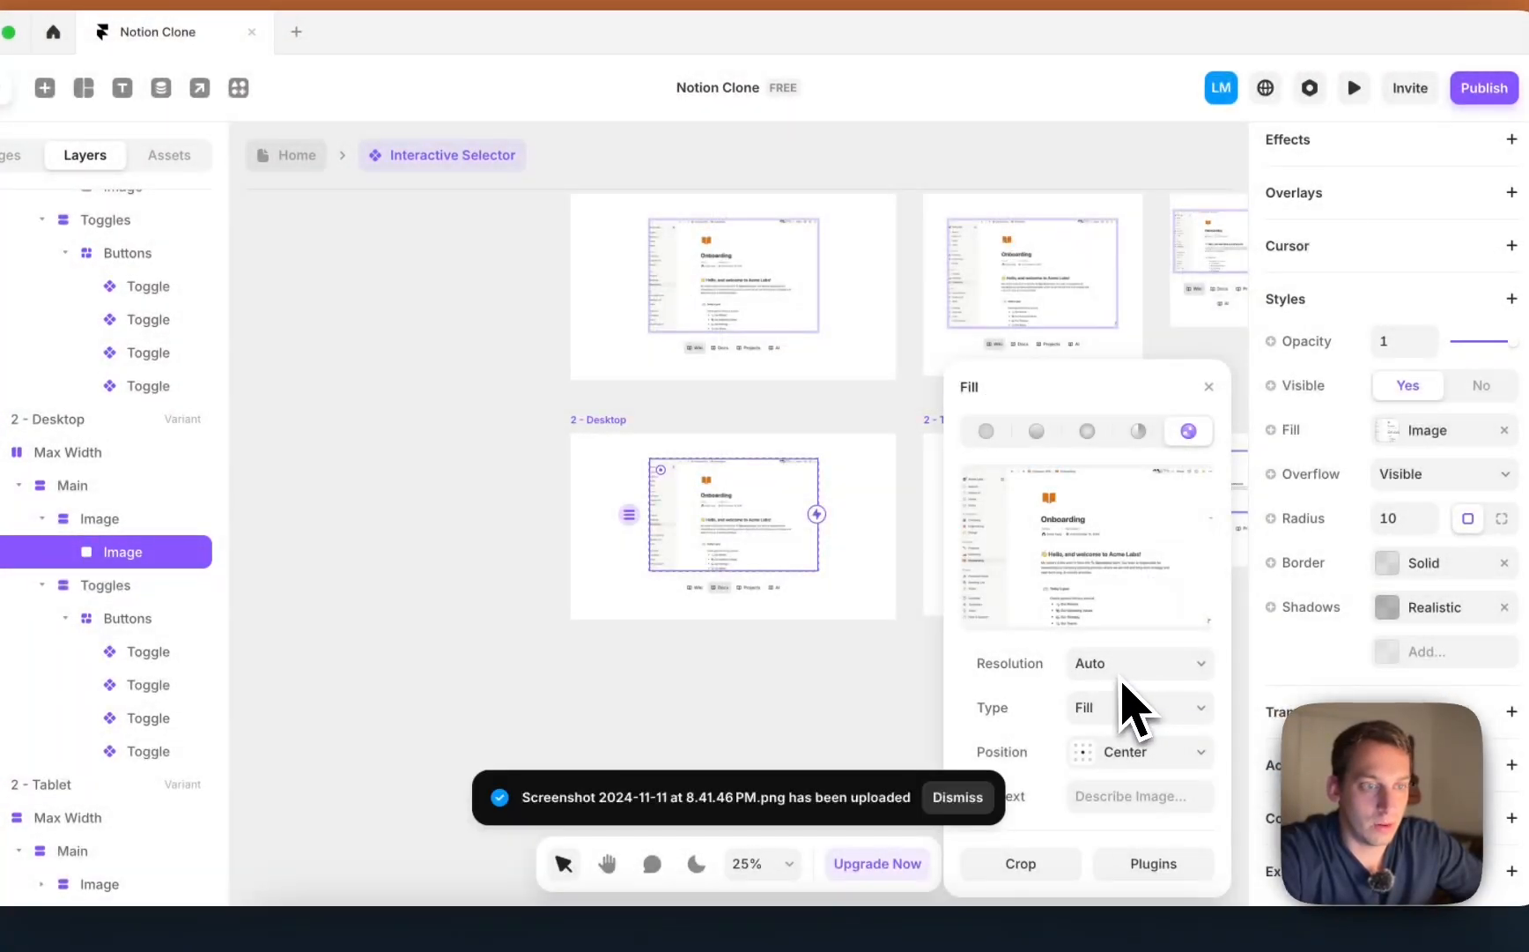
Step: Fill the 2 - Desktop image with Screenshot 2024-11-11 at 8.44.56 PM.png from the recent files
click(1095, 550)
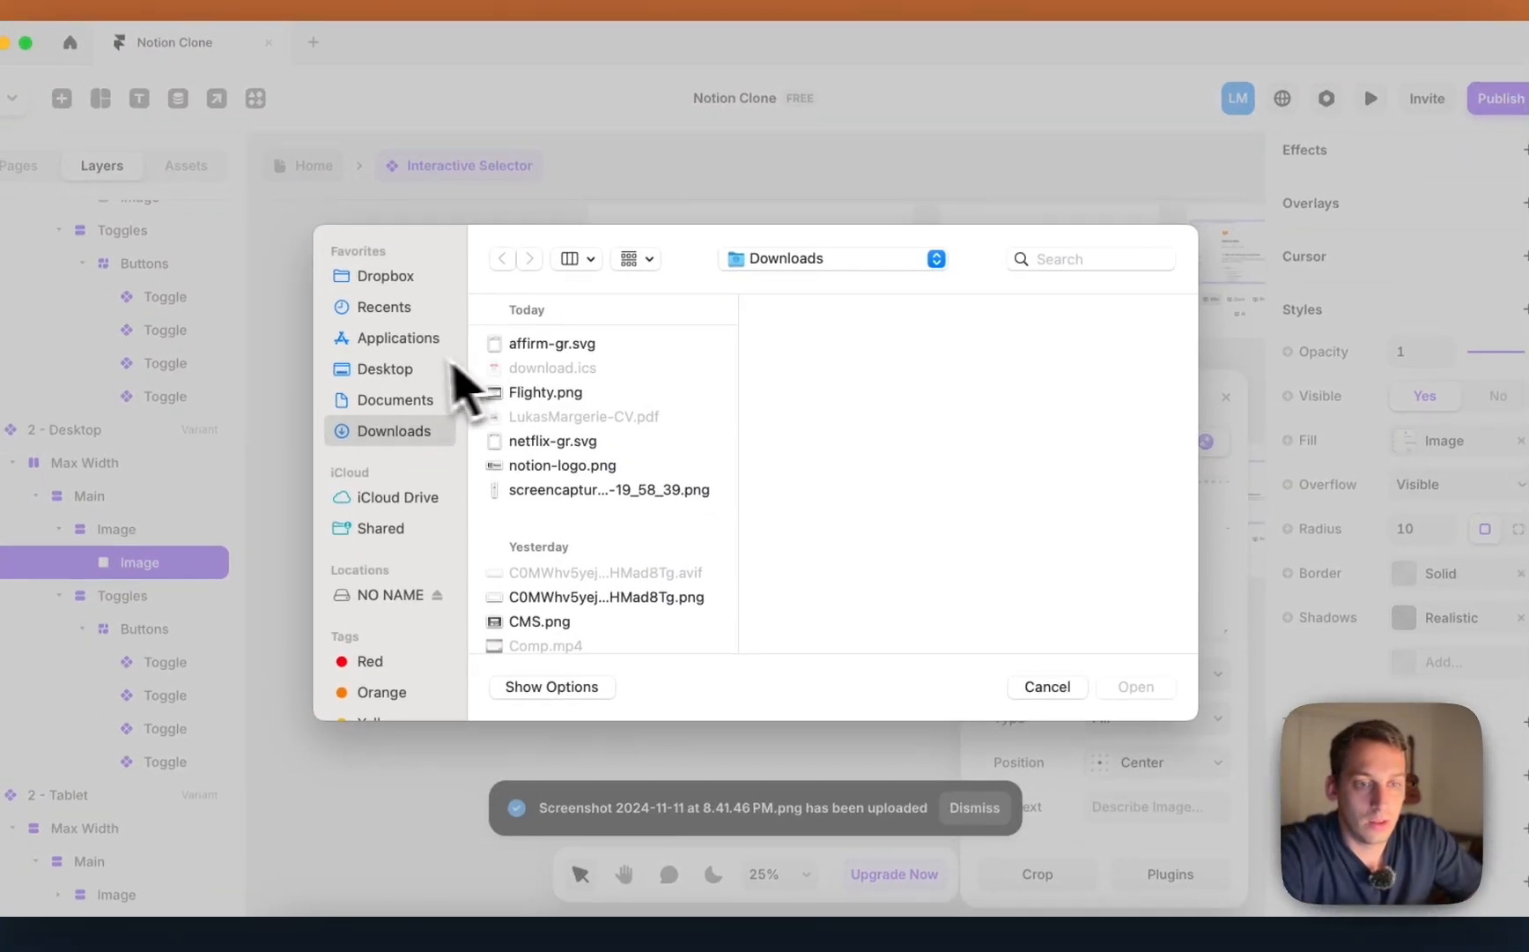
click(402, 318)
click(557, 379)
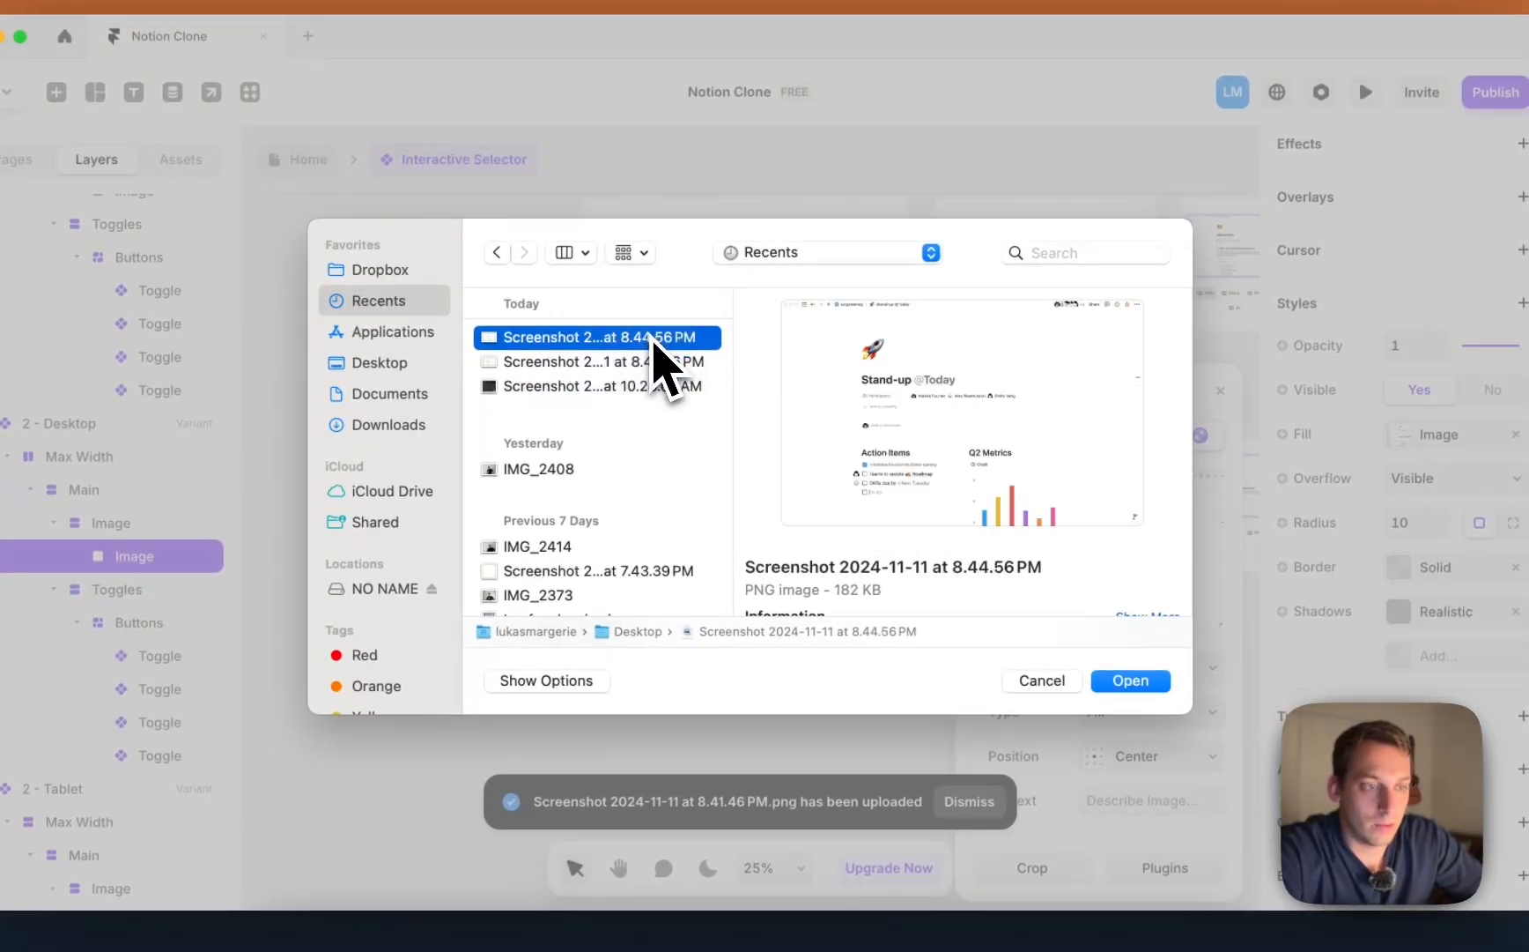
click(1103, 680)
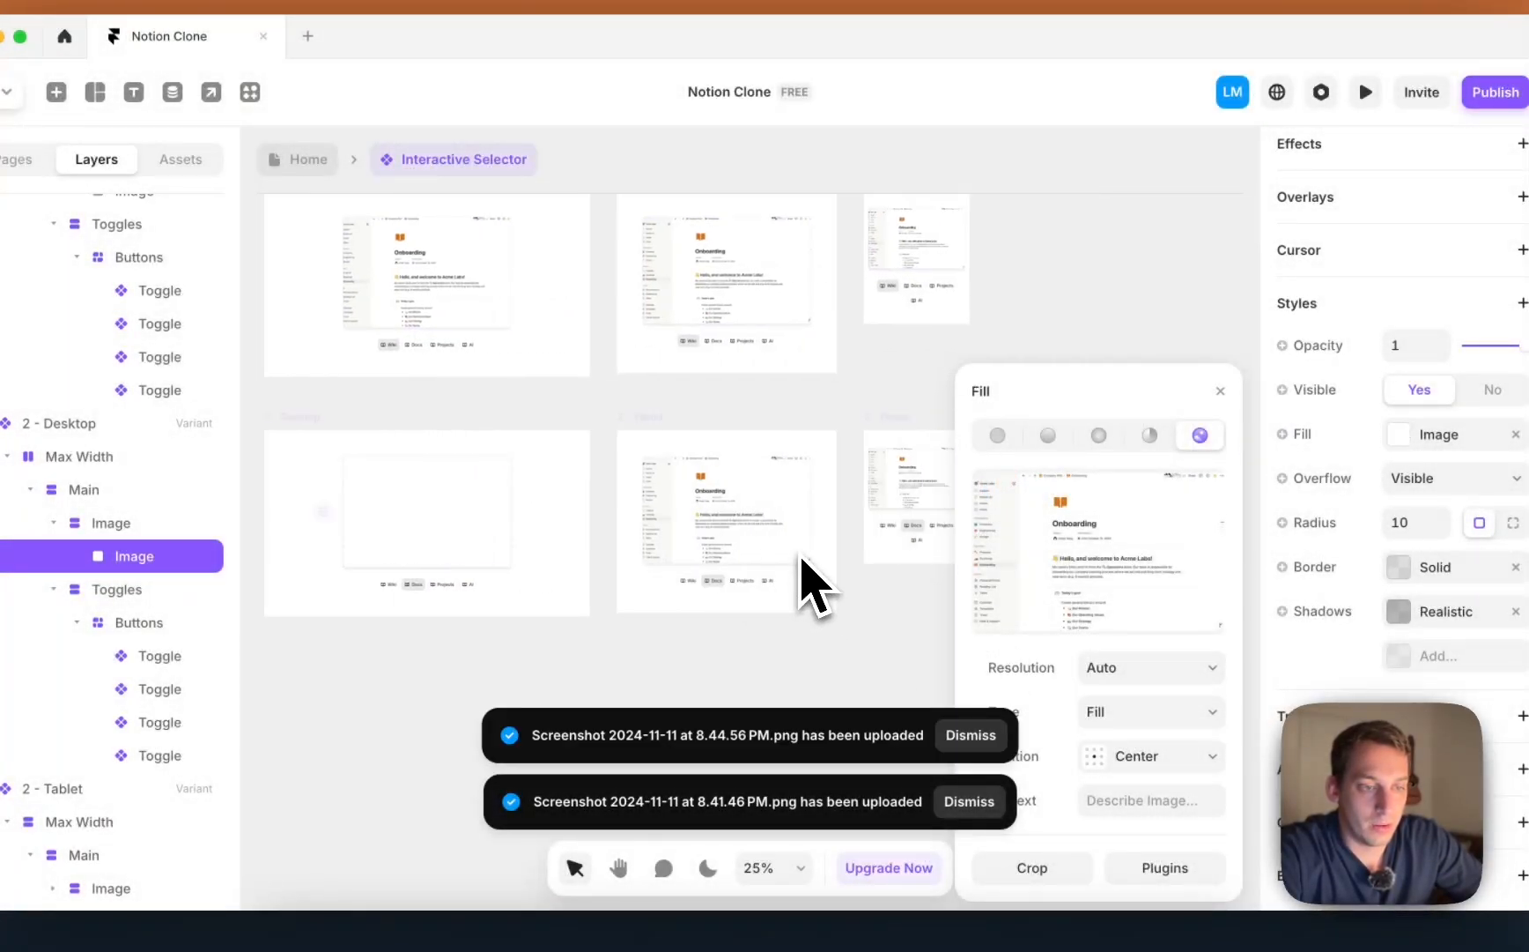
Step: Replace the 2 - Tablet image fill with Screenshot 2024-11-11 at 8.44.56 PM.png
click(744, 545)
click(1062, 551)
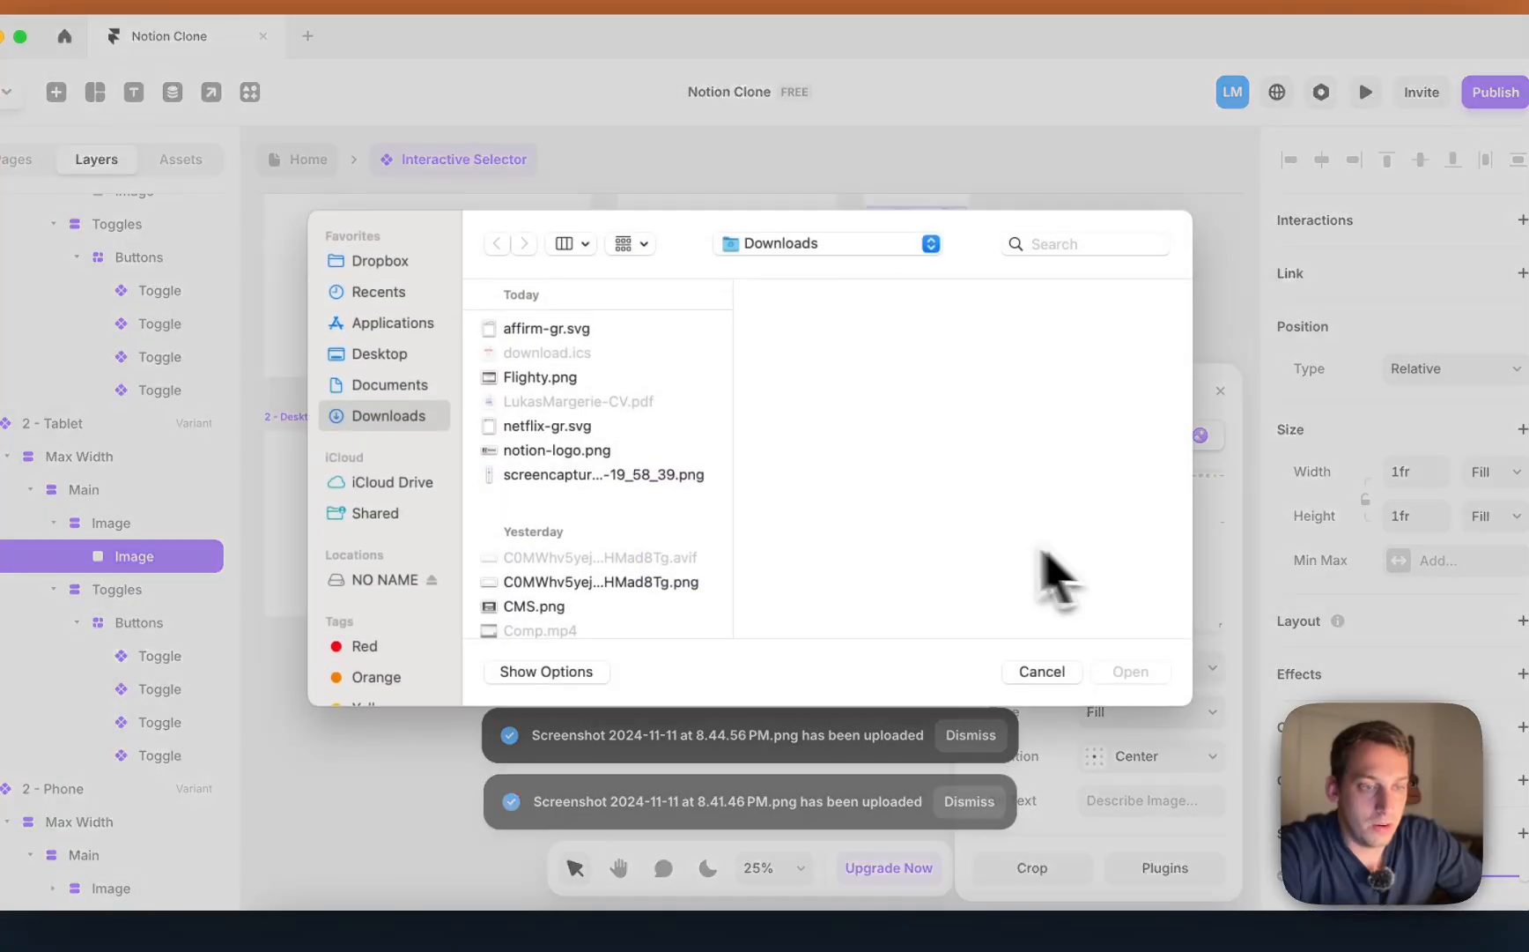
click(402, 318)
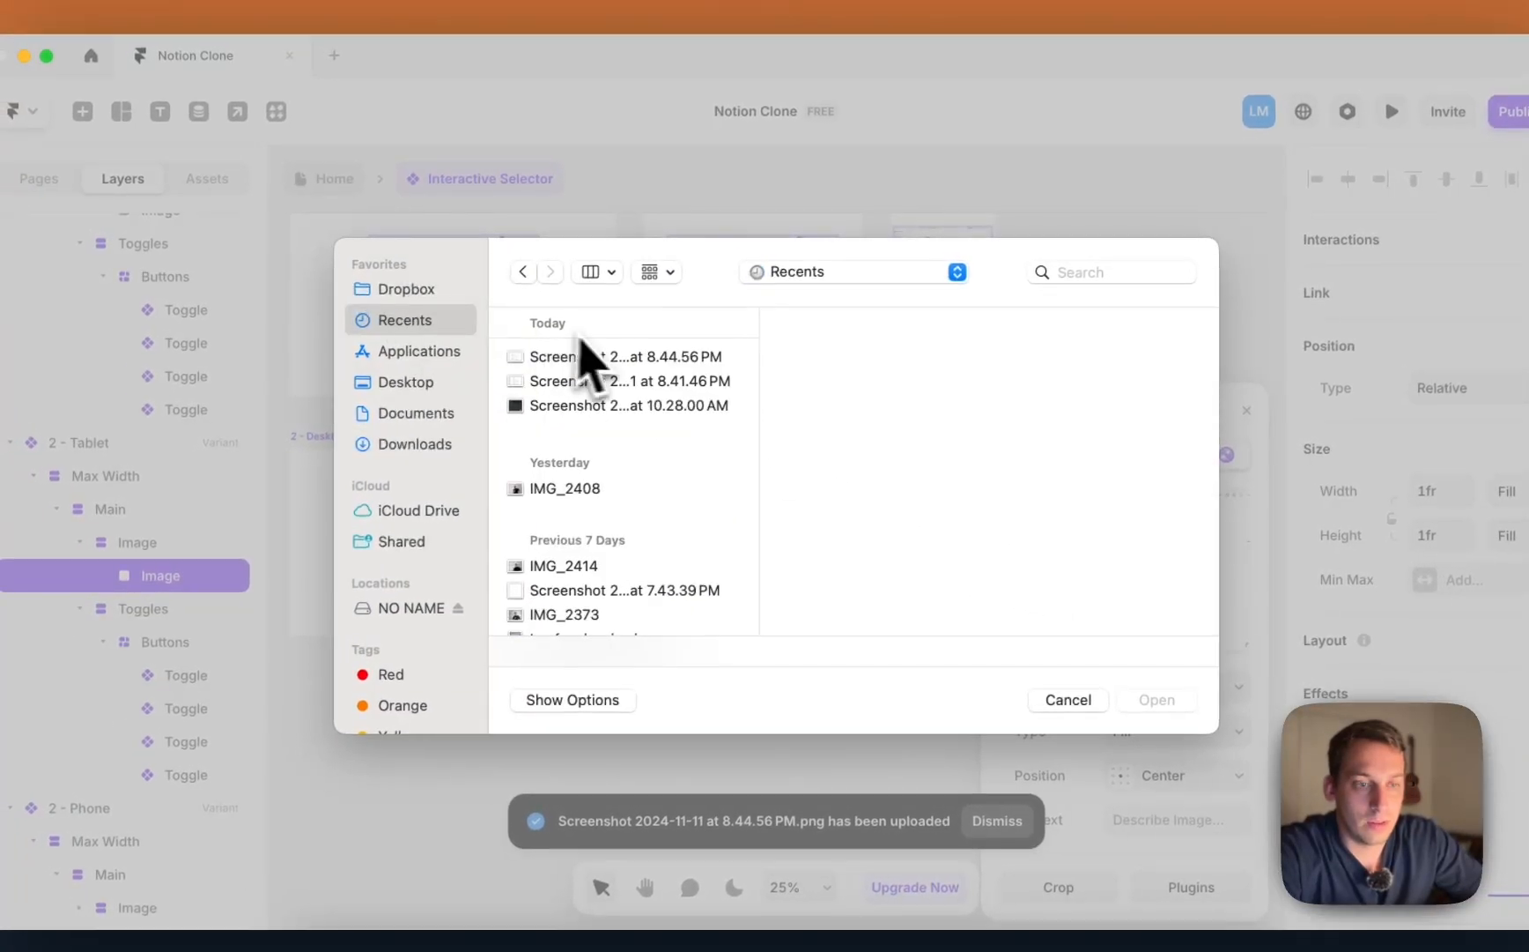
click(582, 354)
click(1149, 697)
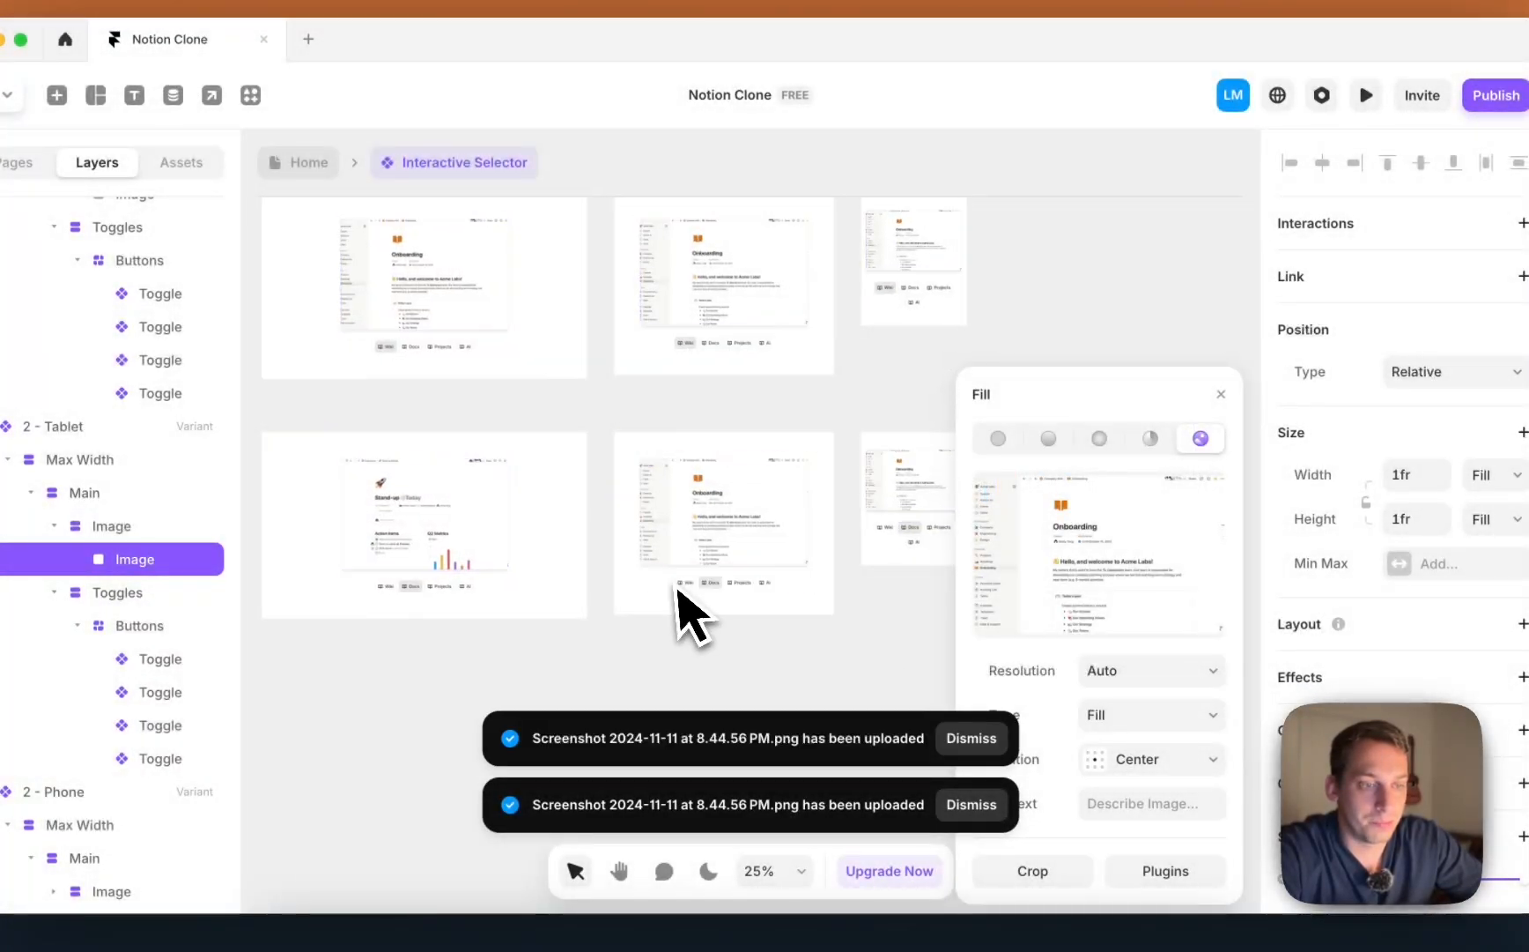
Step: Replace the 2 - Phone image fill with Screenshot 2024-11-11 at 8.44.56 PM.png
scroll(683, 590, right, 3)
click(717, 486)
click(1085, 555)
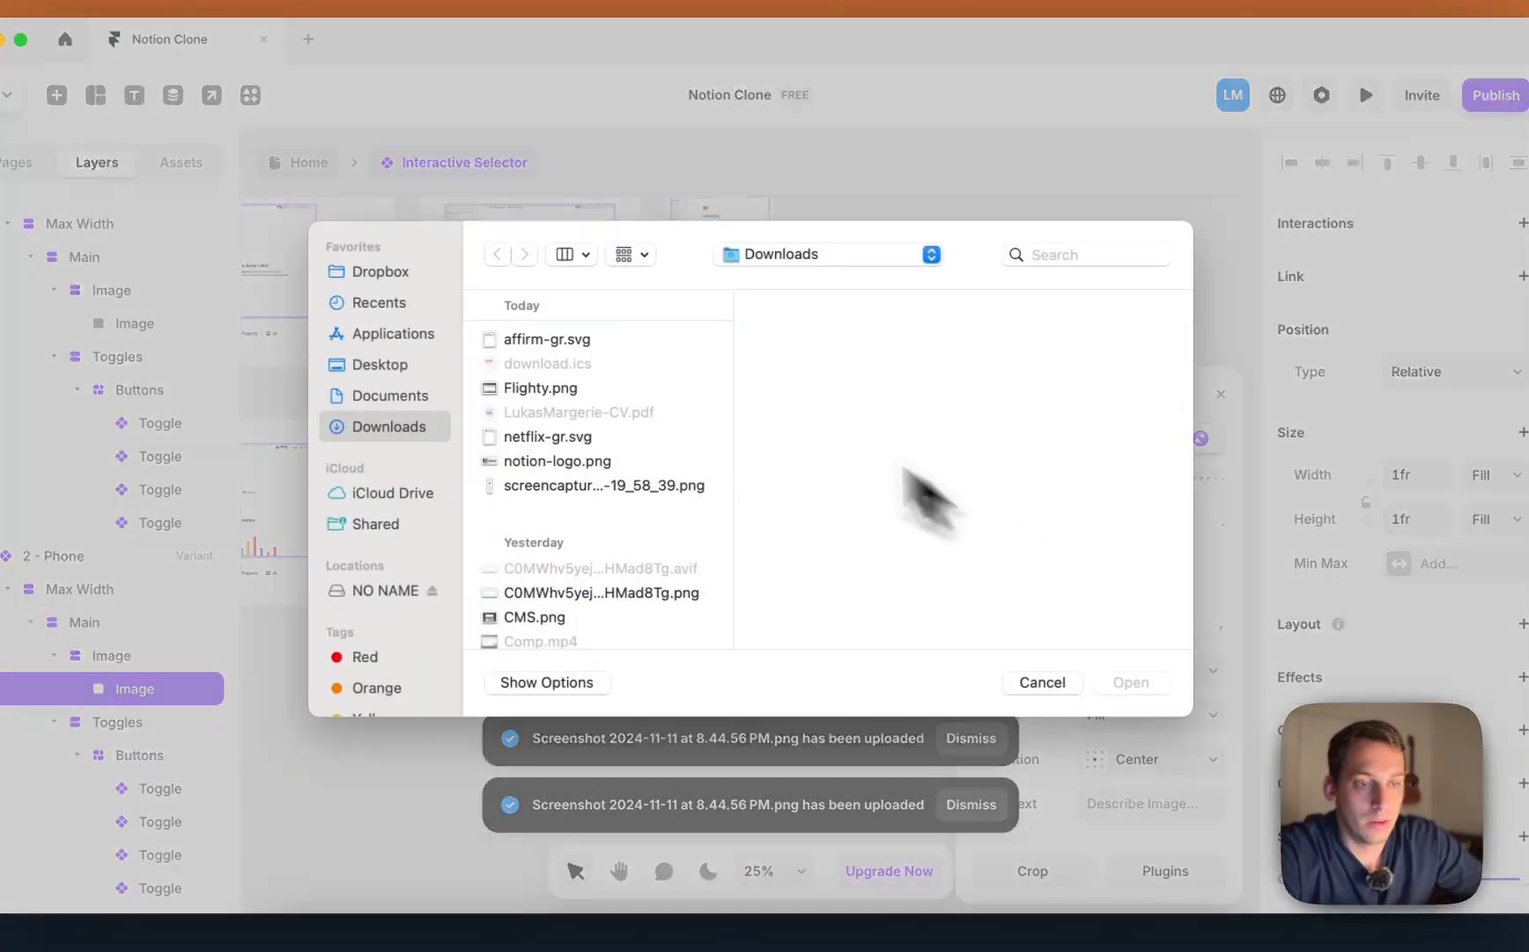
click(383, 302)
click(571, 357)
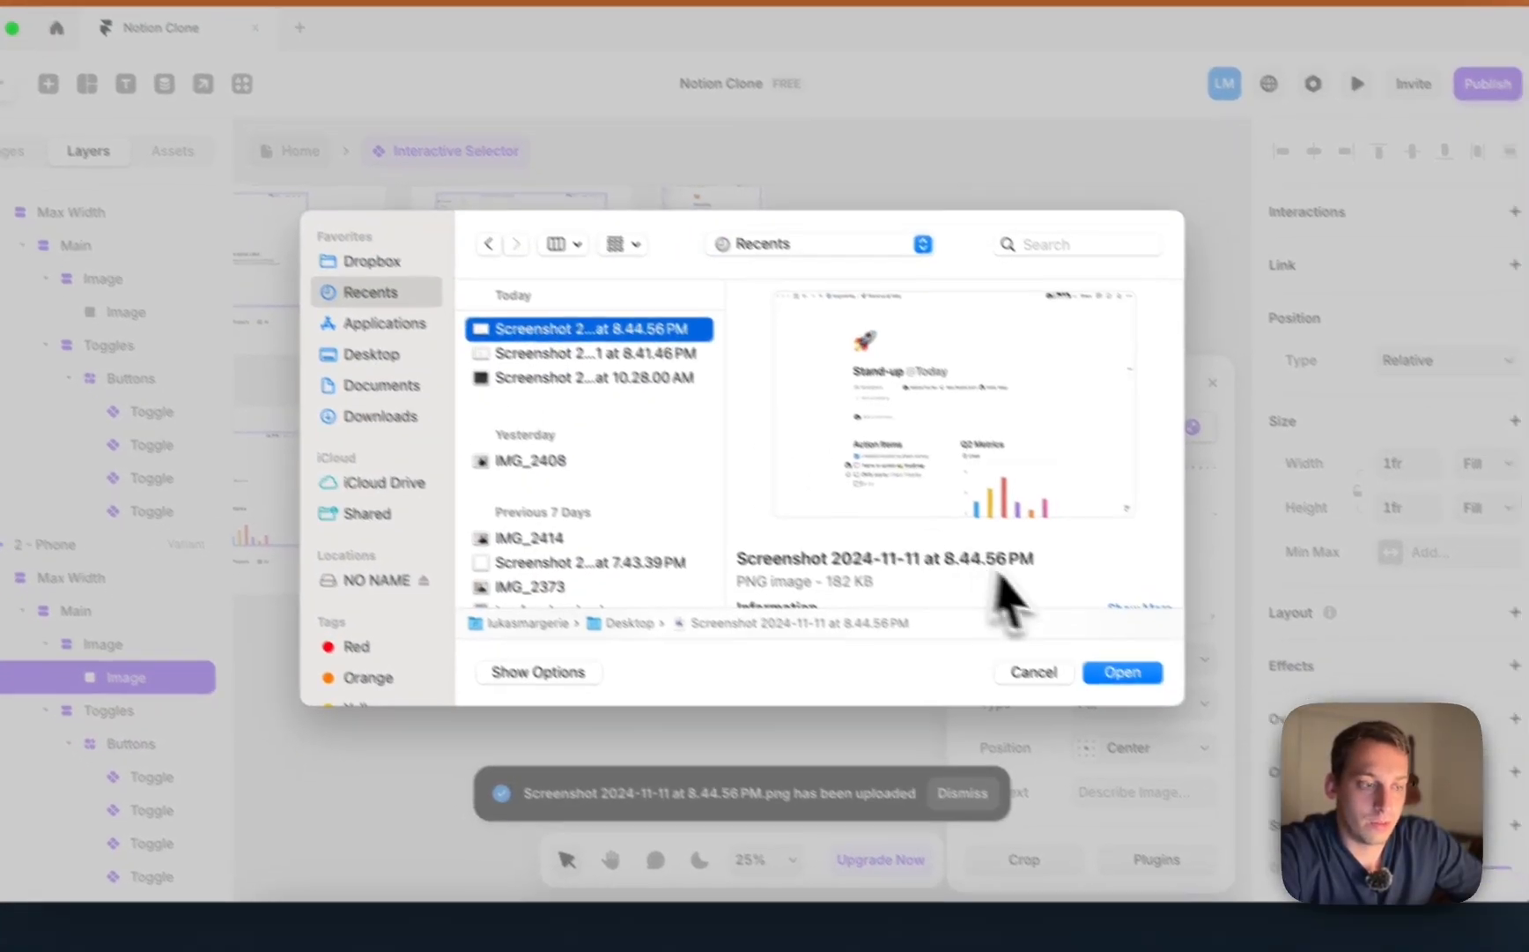
click(1159, 701)
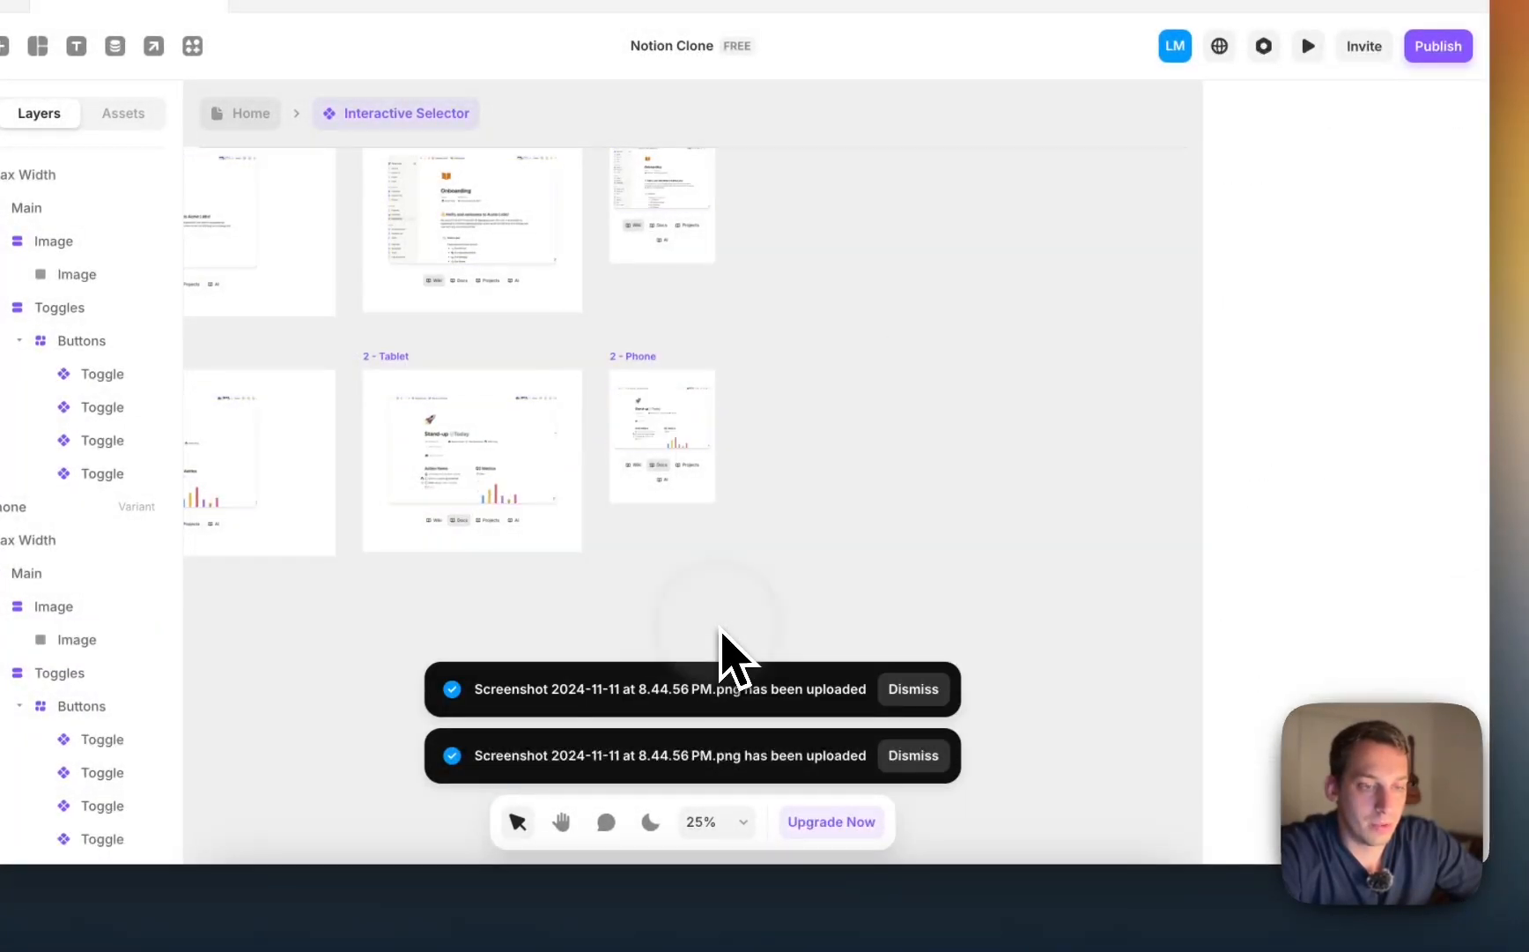
Step: Check the Interactive Selector on the Home page's desktop, tablet and phone layouts, and reopen the component for editing
scroll(720, 629, left, 4)
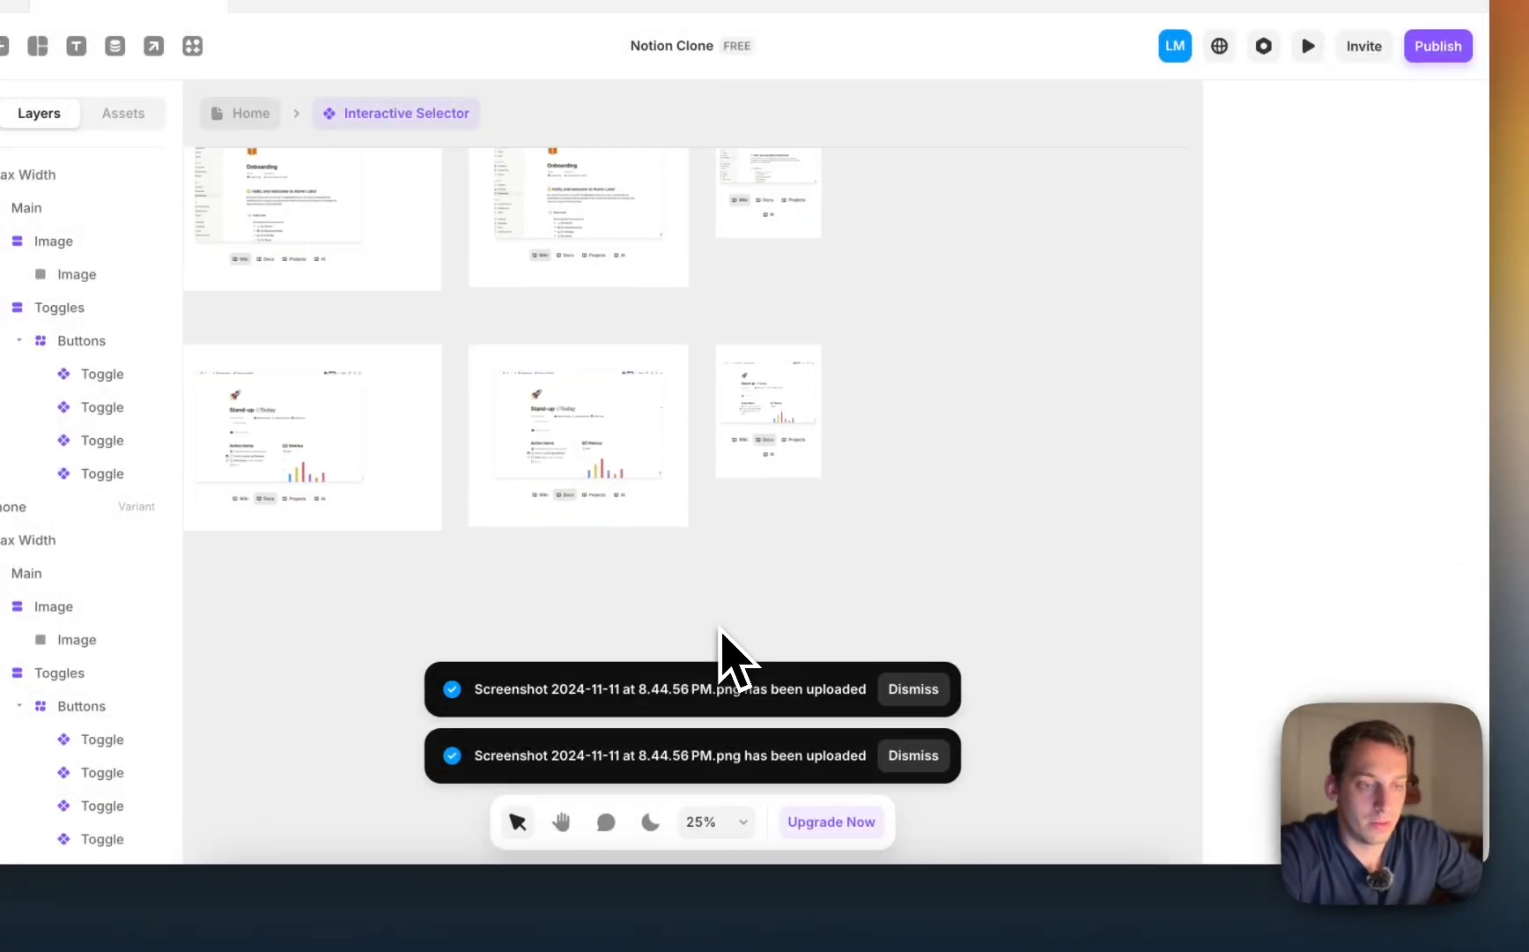
scroll(720, 629, down, 3)
scroll(720, 629, right, 2)
scroll(721, 629, right, 2)
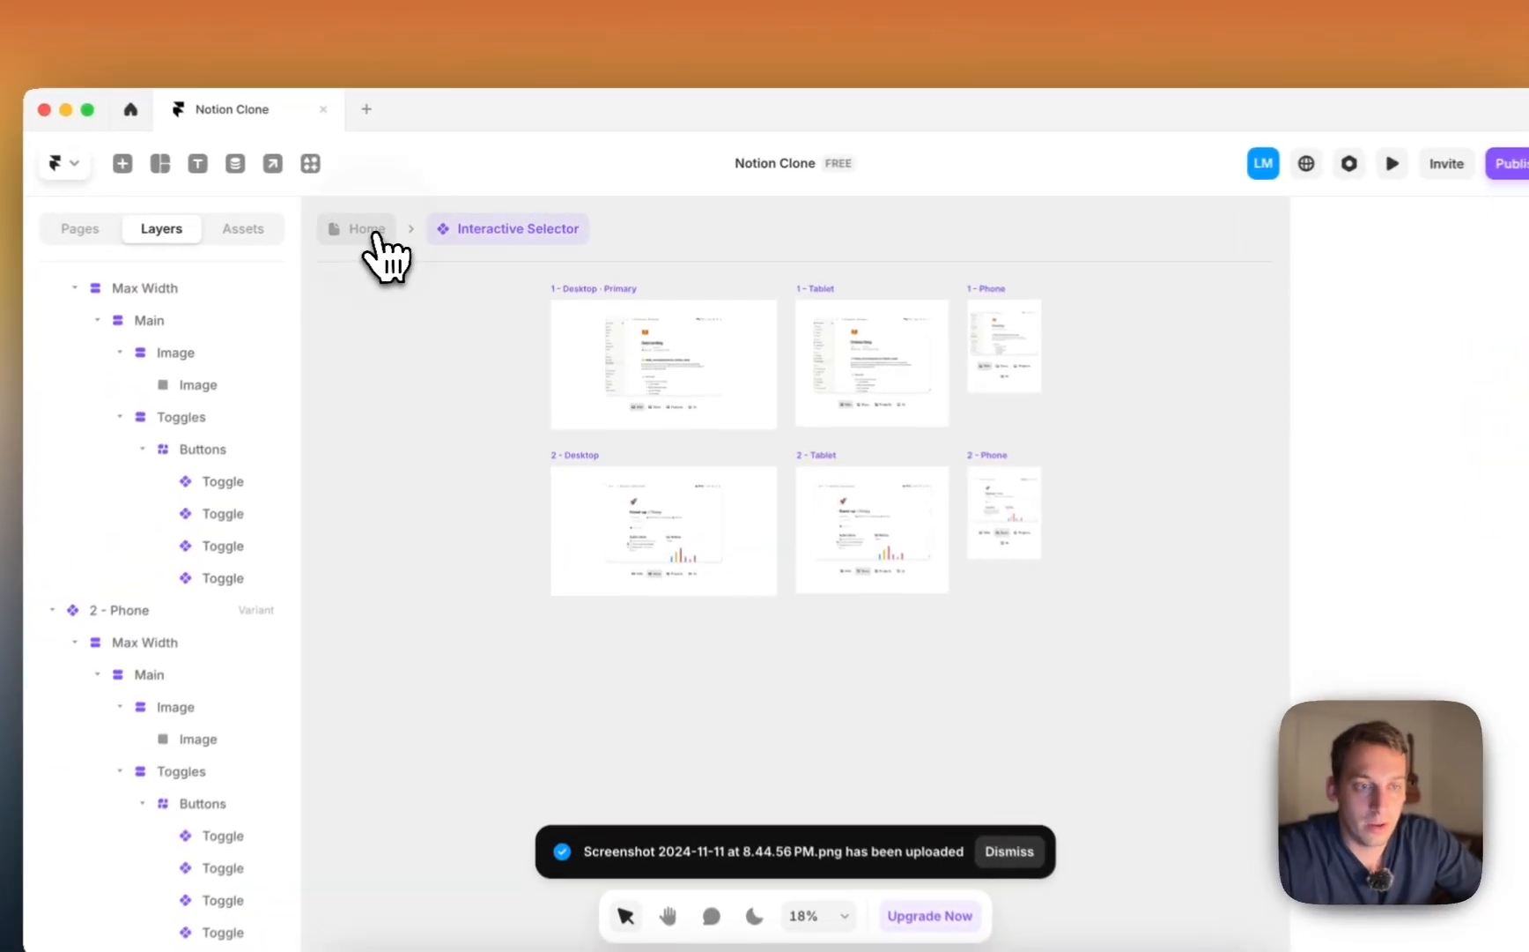
click(394, 224)
scroll(541, 494, down, 5)
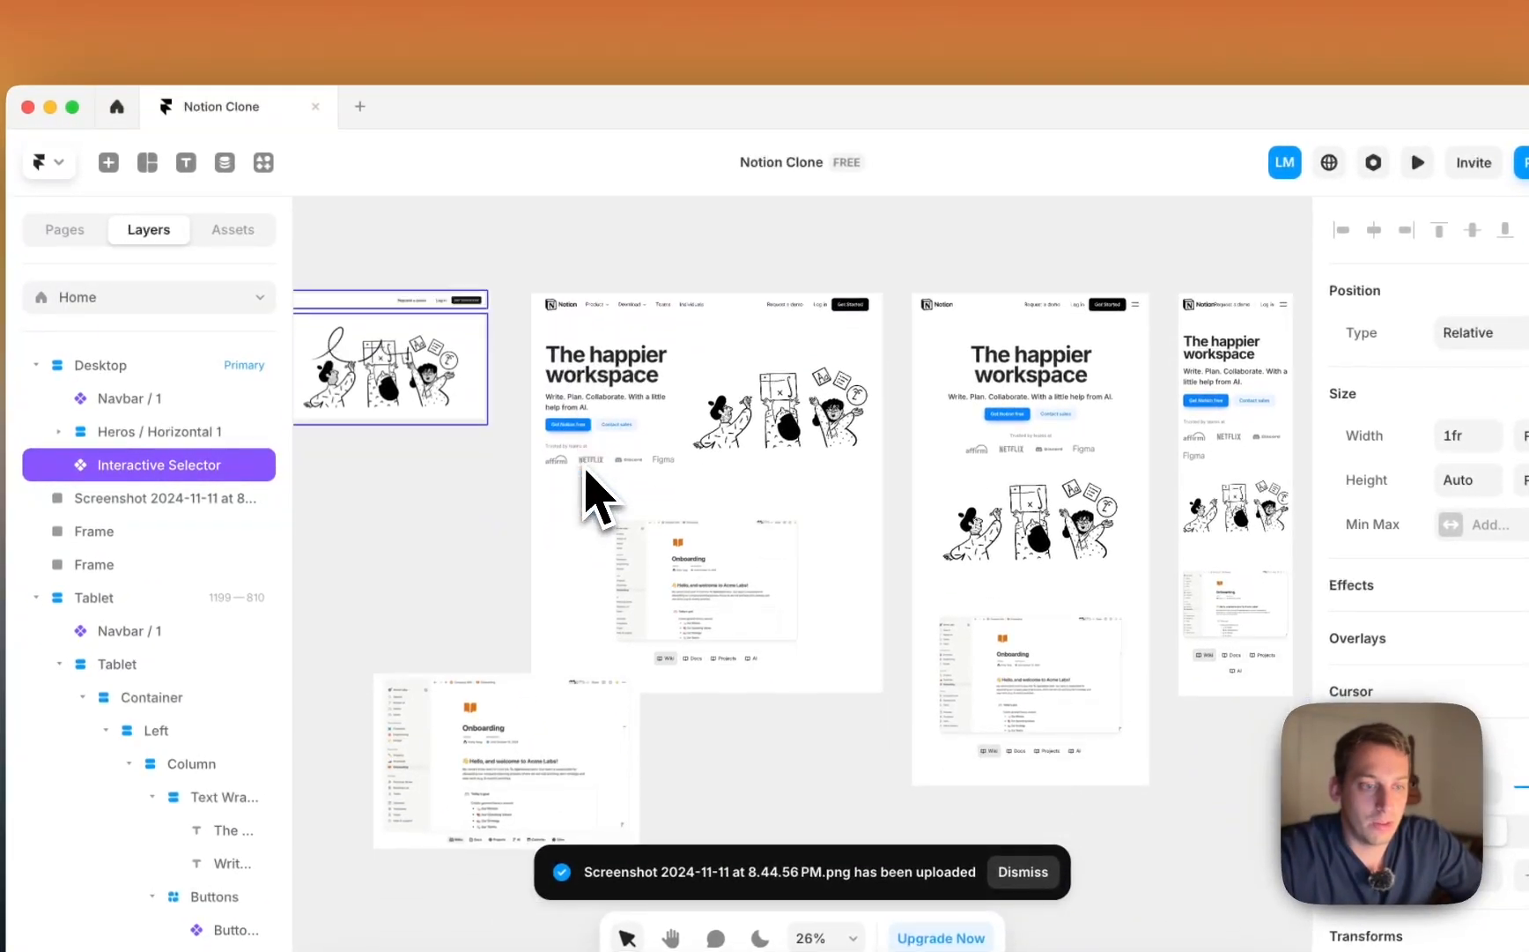
scroll(585, 480, down, 2)
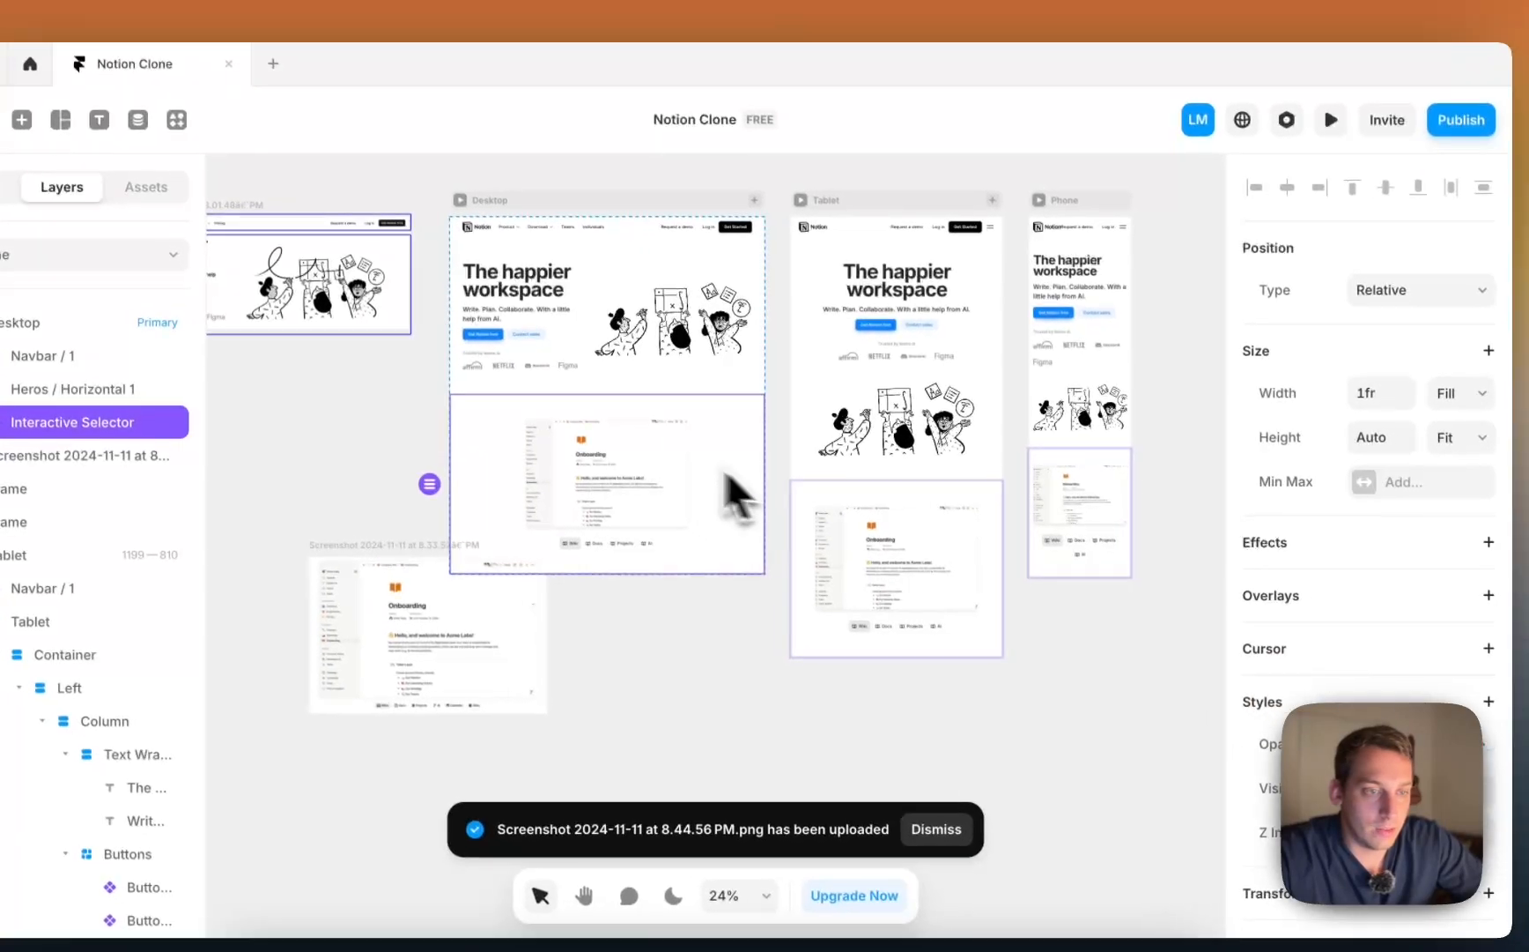
double_click(822, 540)
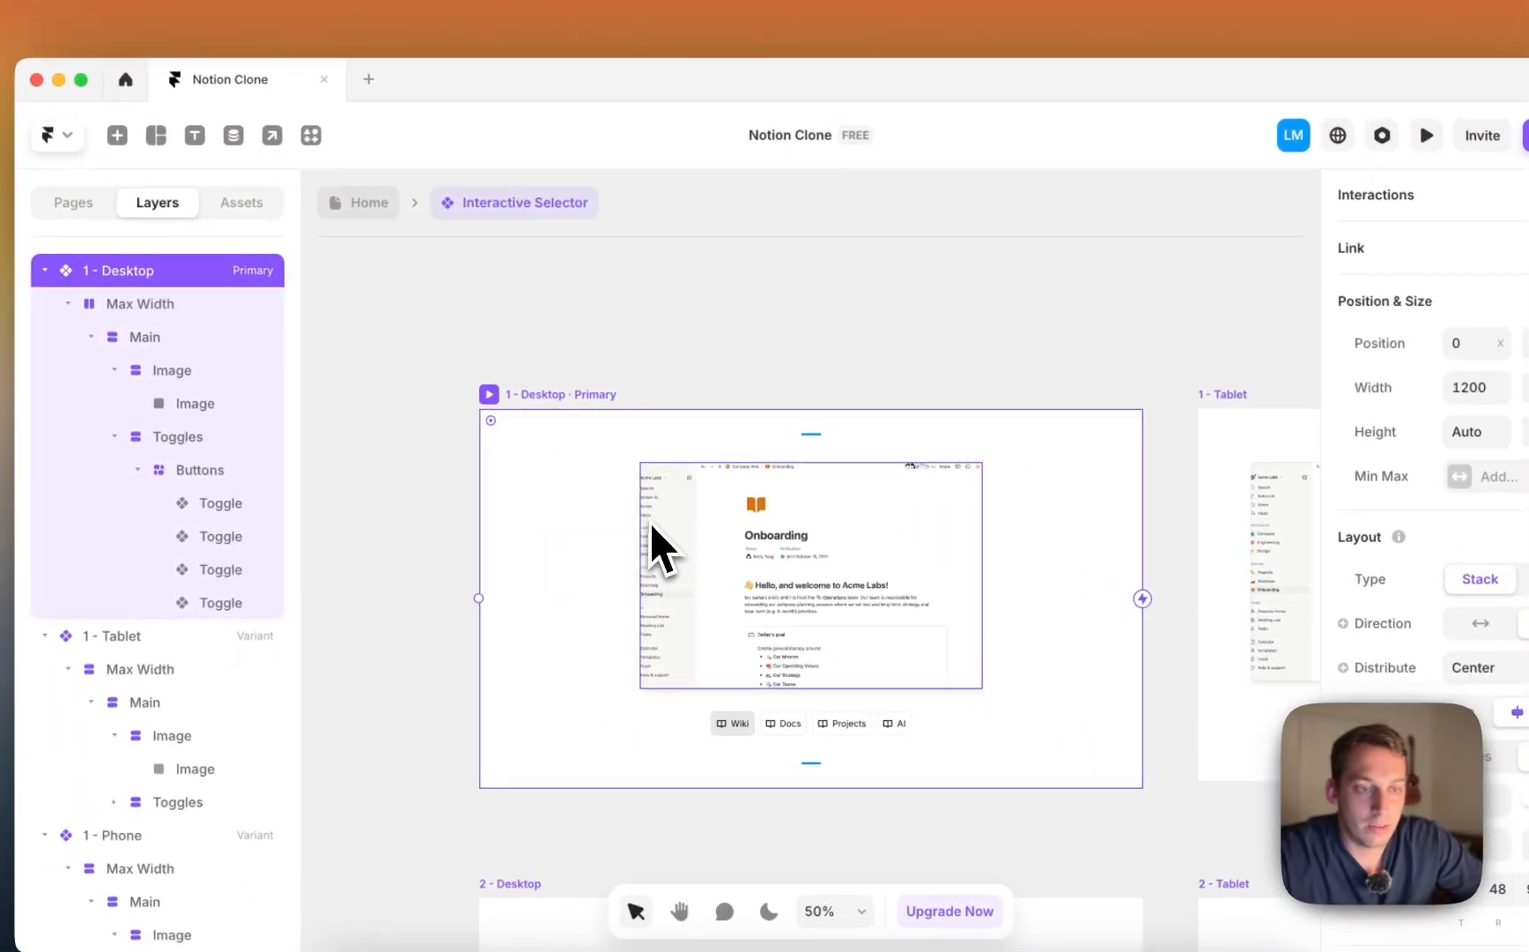
Step: Reduce the height of the outer Image frame in the 1 - Desktop variant to match the screenshot's proportions
super+click(650, 529)
click(191, 379)
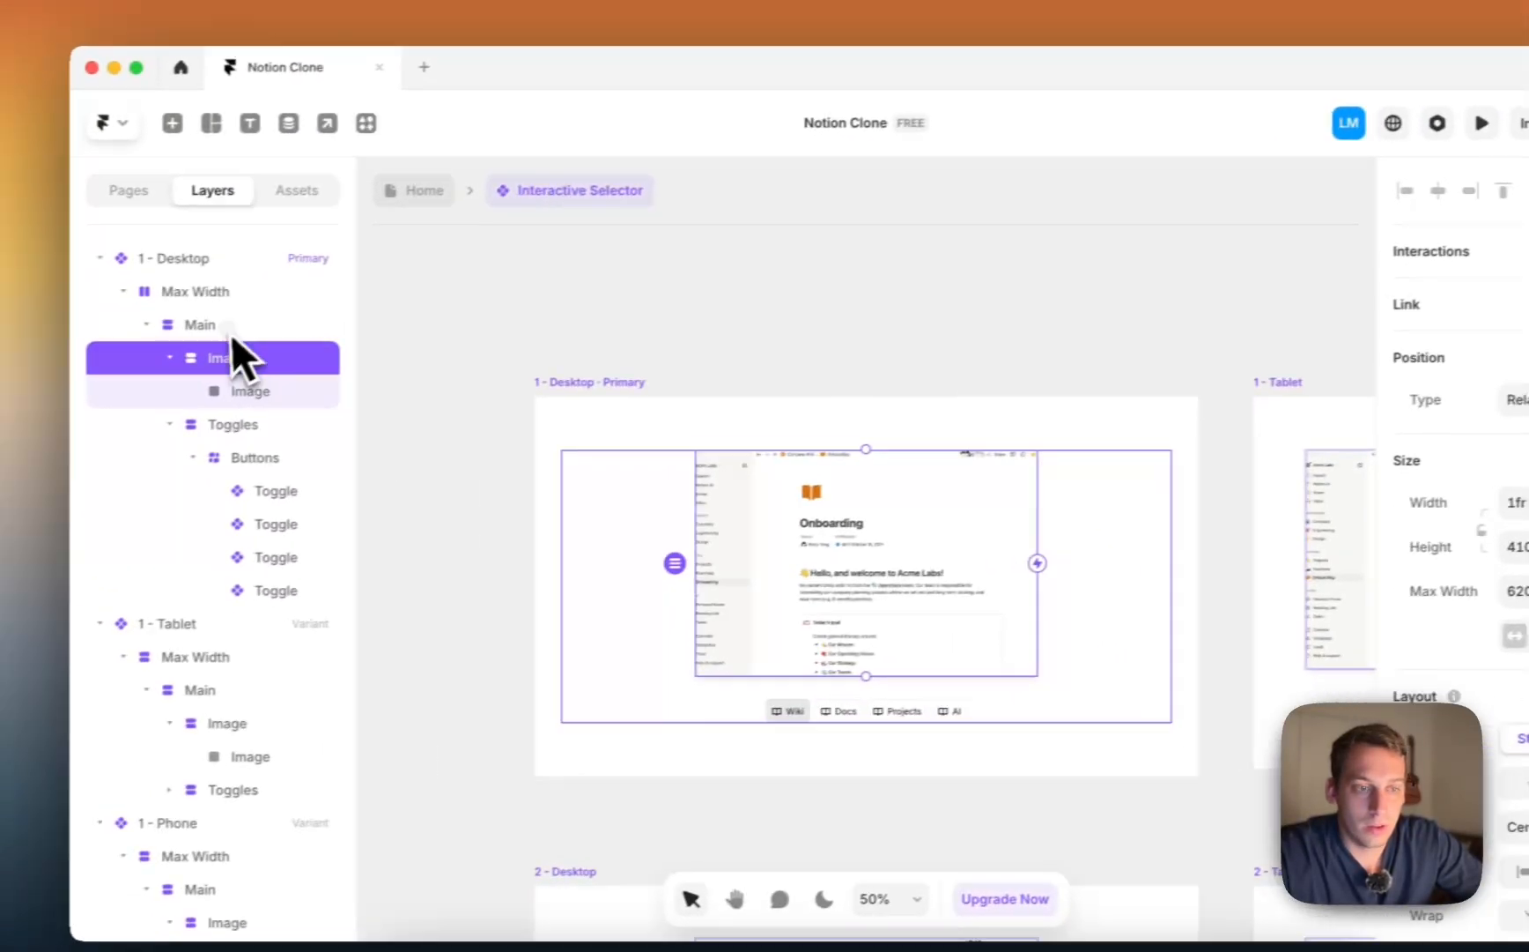
click(15, 312)
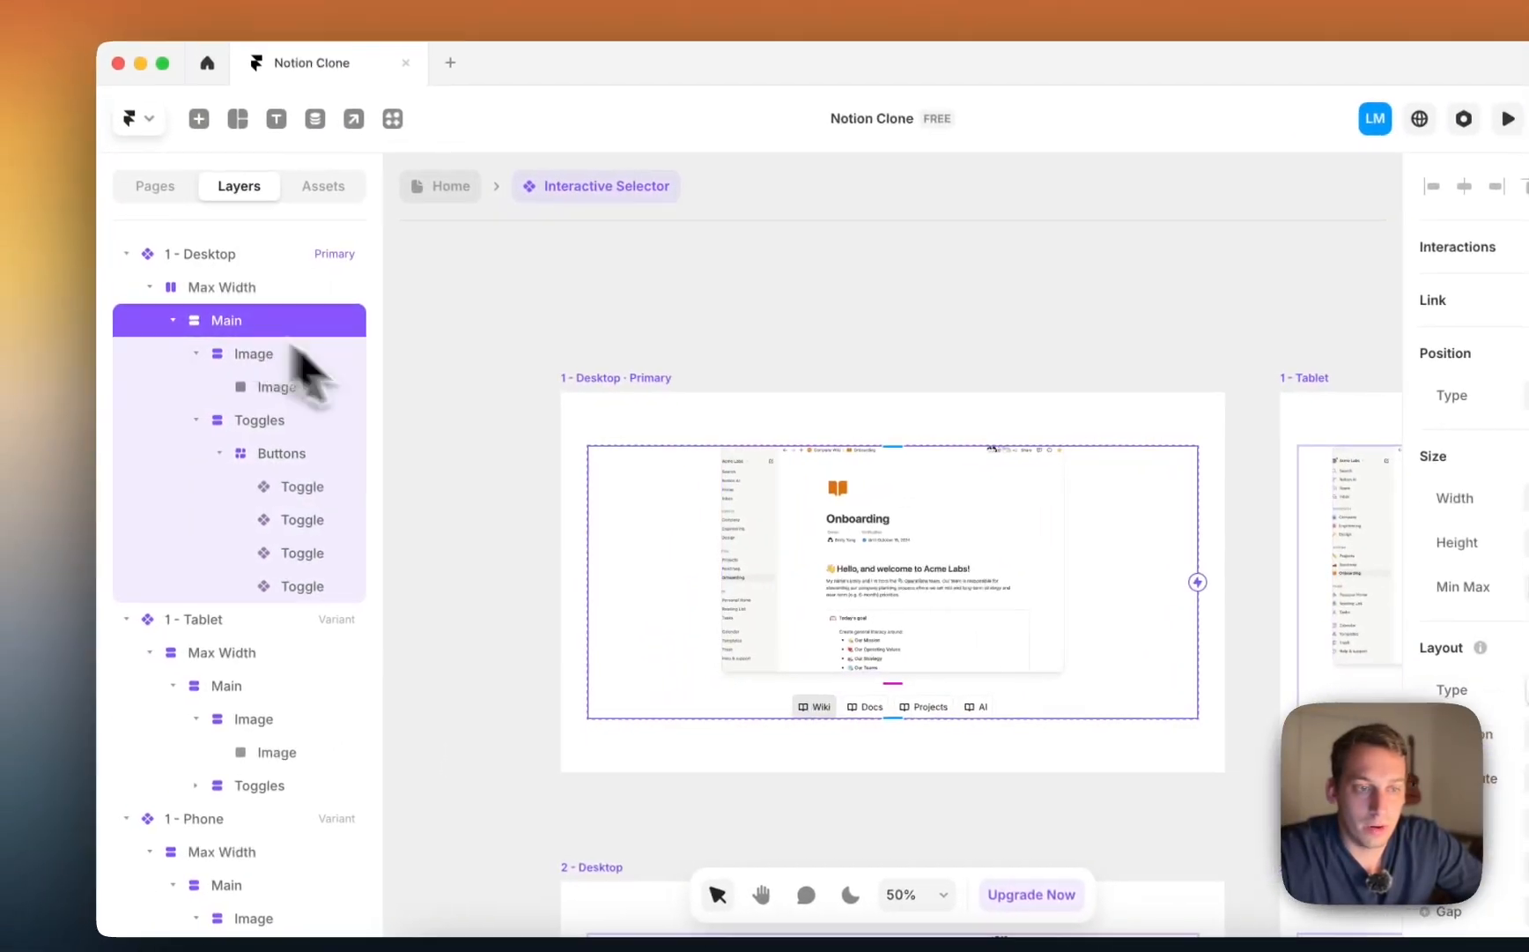
click(251, 354)
scroll(792, 563, up, 5)
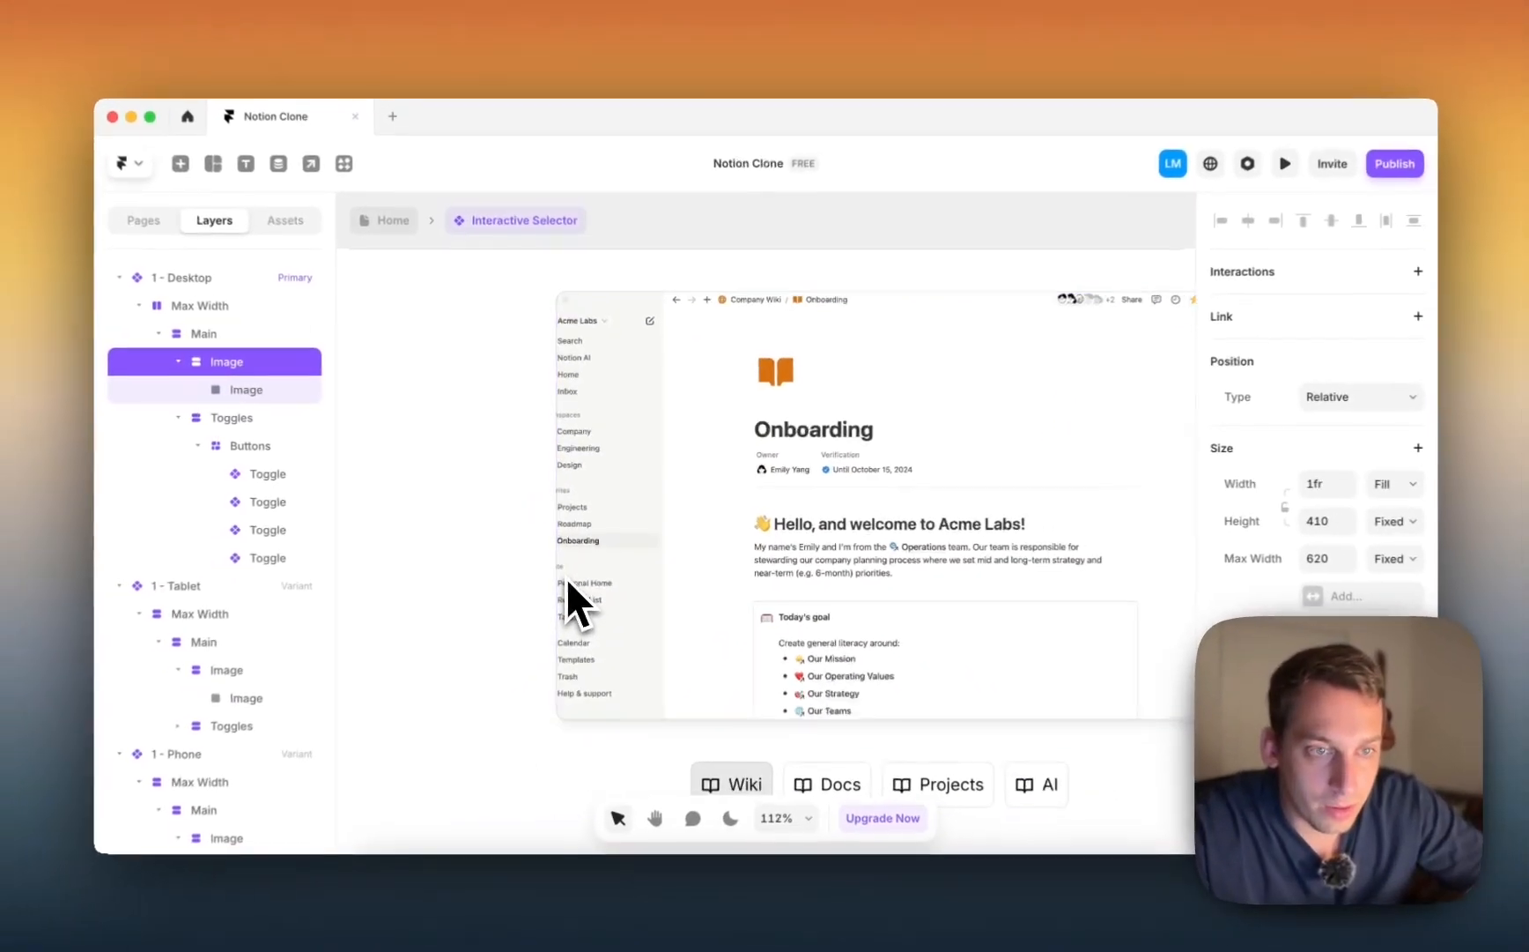
scroll(548, 601, down, 3)
scroll(570, 578, up, 2)
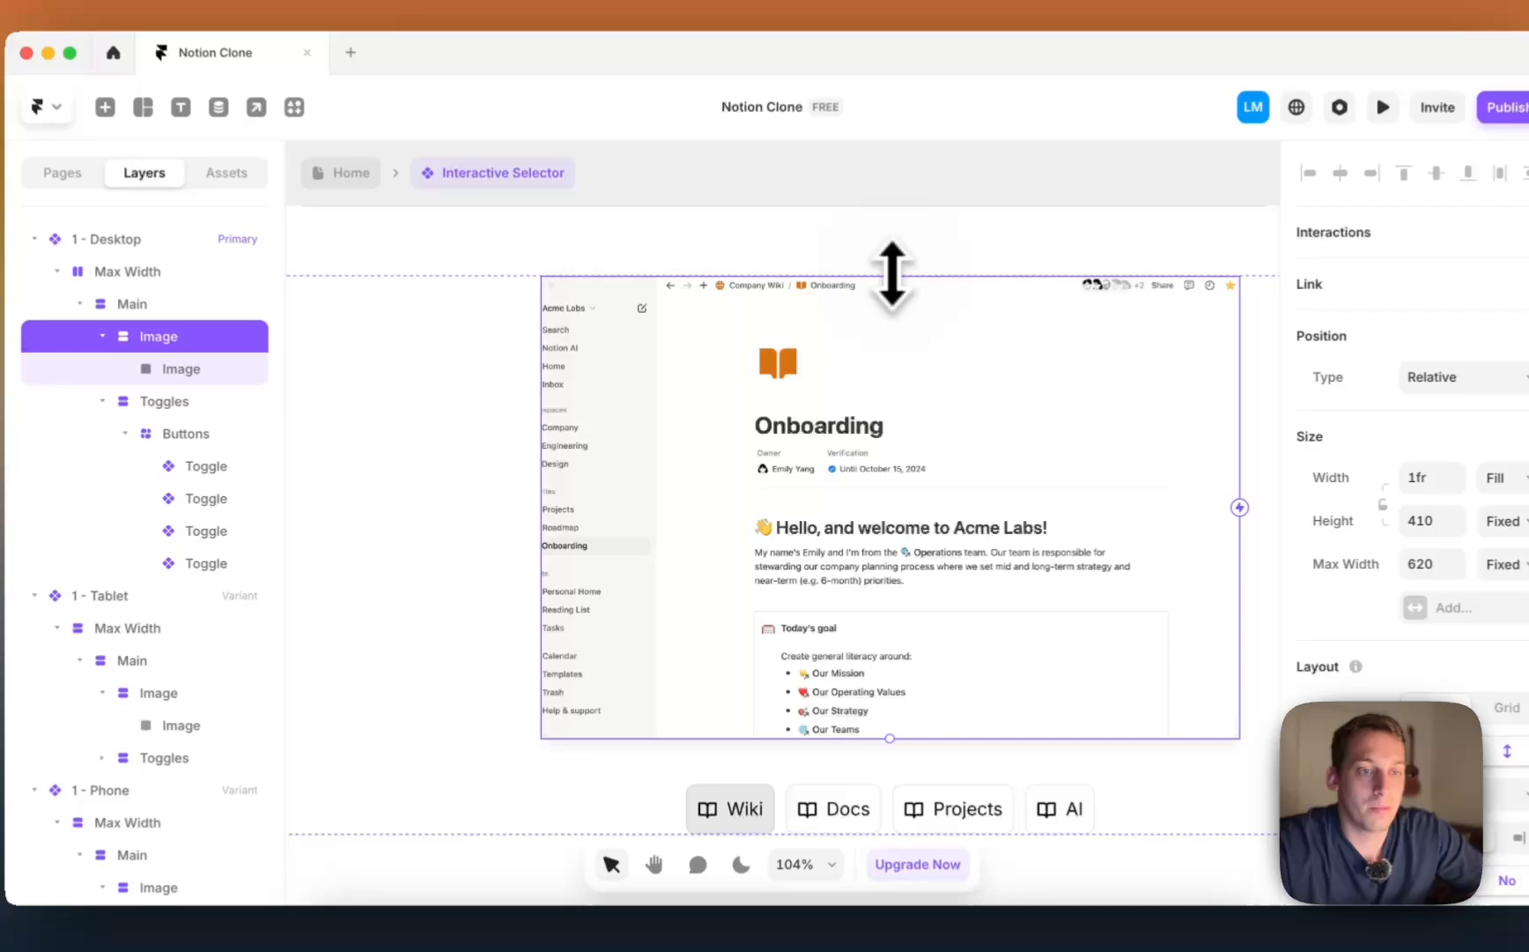
drag(856, 308, 897, 334)
scroll(896, 333, down, 4)
click(800, 256)
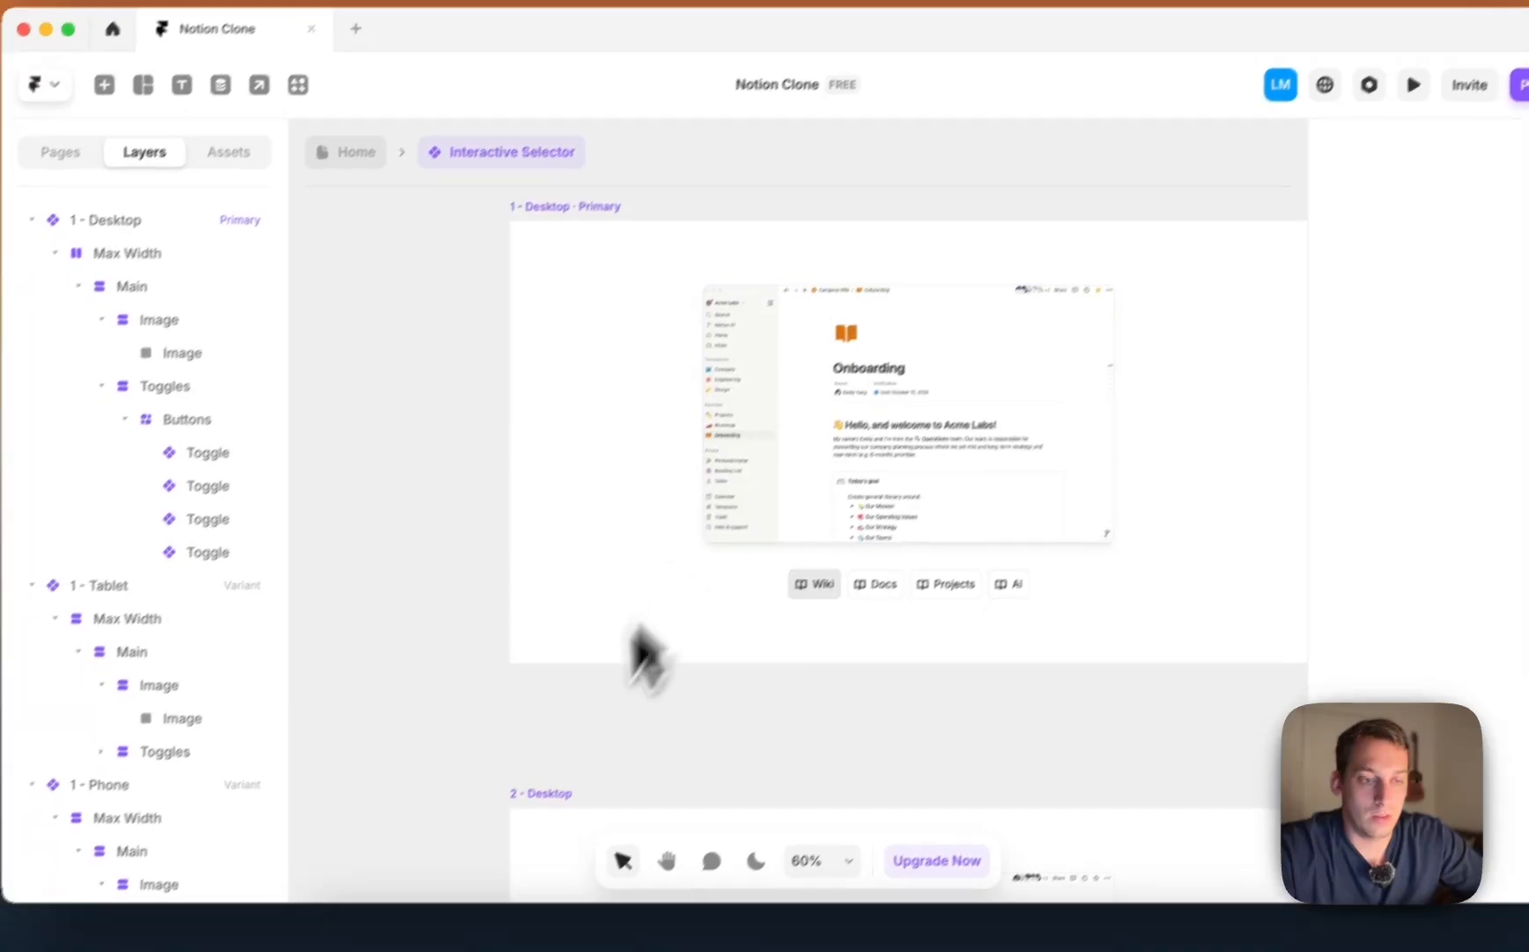
Step: Lock the outer Image frame's proportions in the 1 - Desktop variant, remove its max width and enlarge it to about 899 × 562.5
click(773, 498)
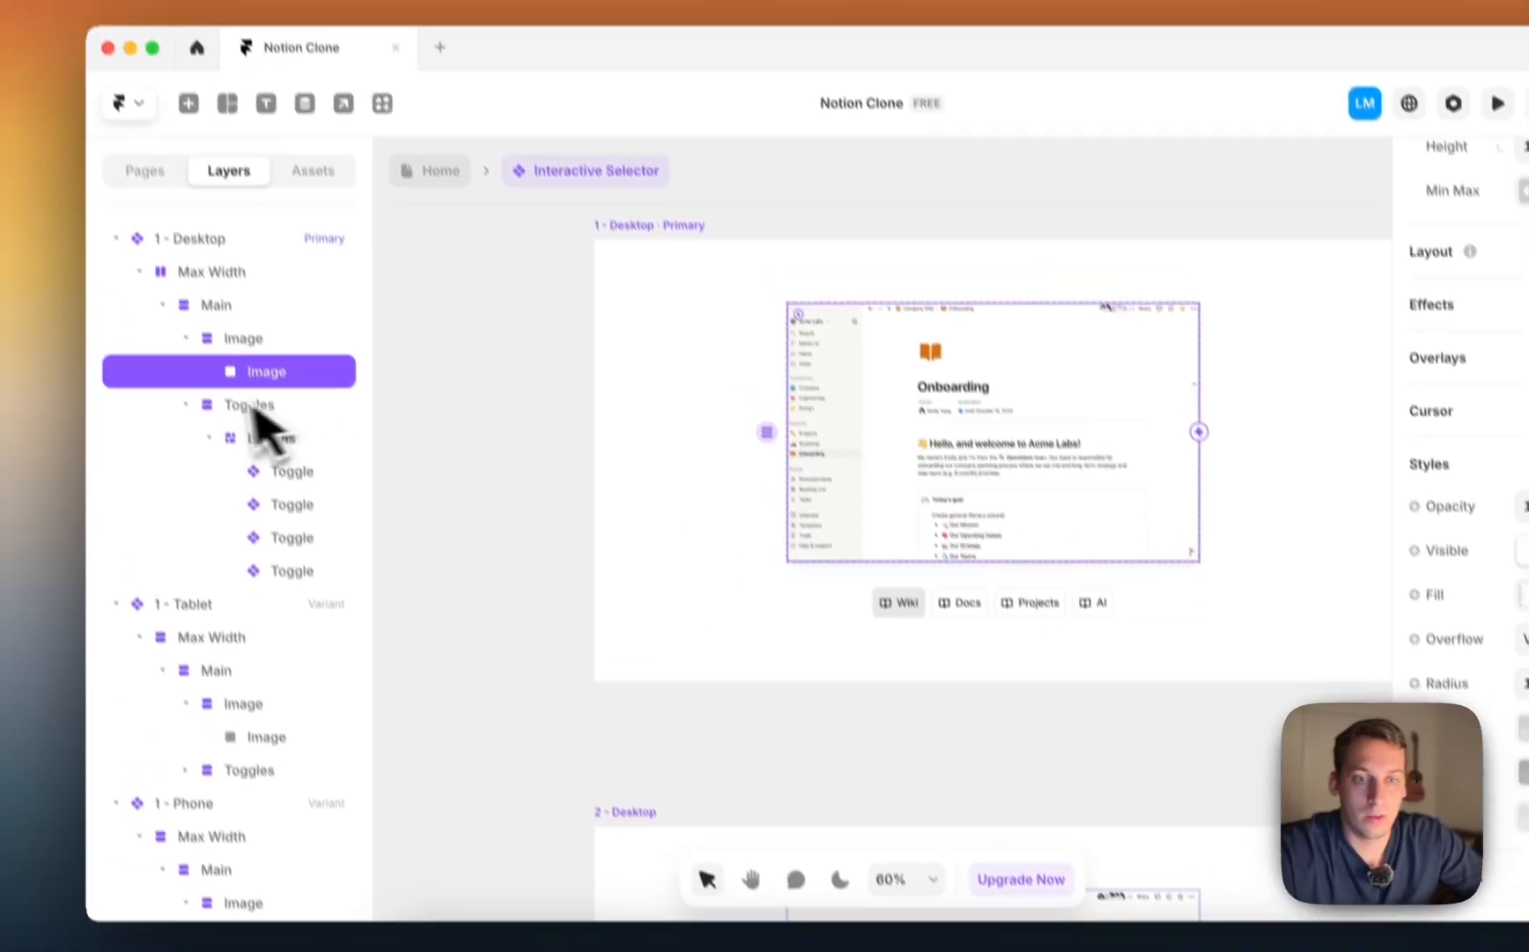
click(227, 342)
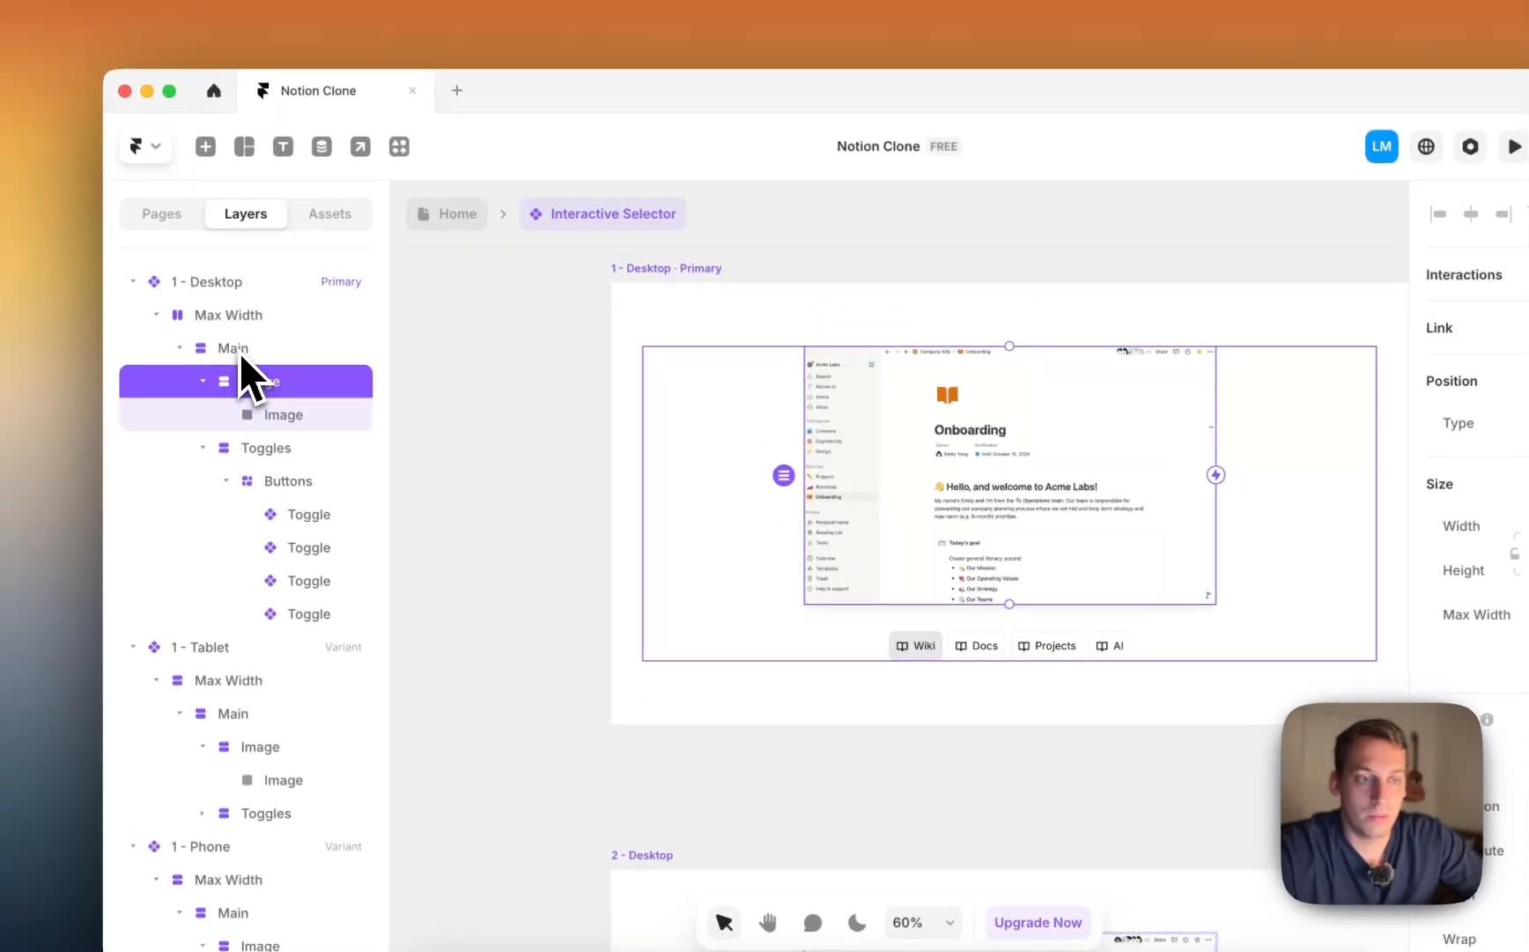
click(238, 353)
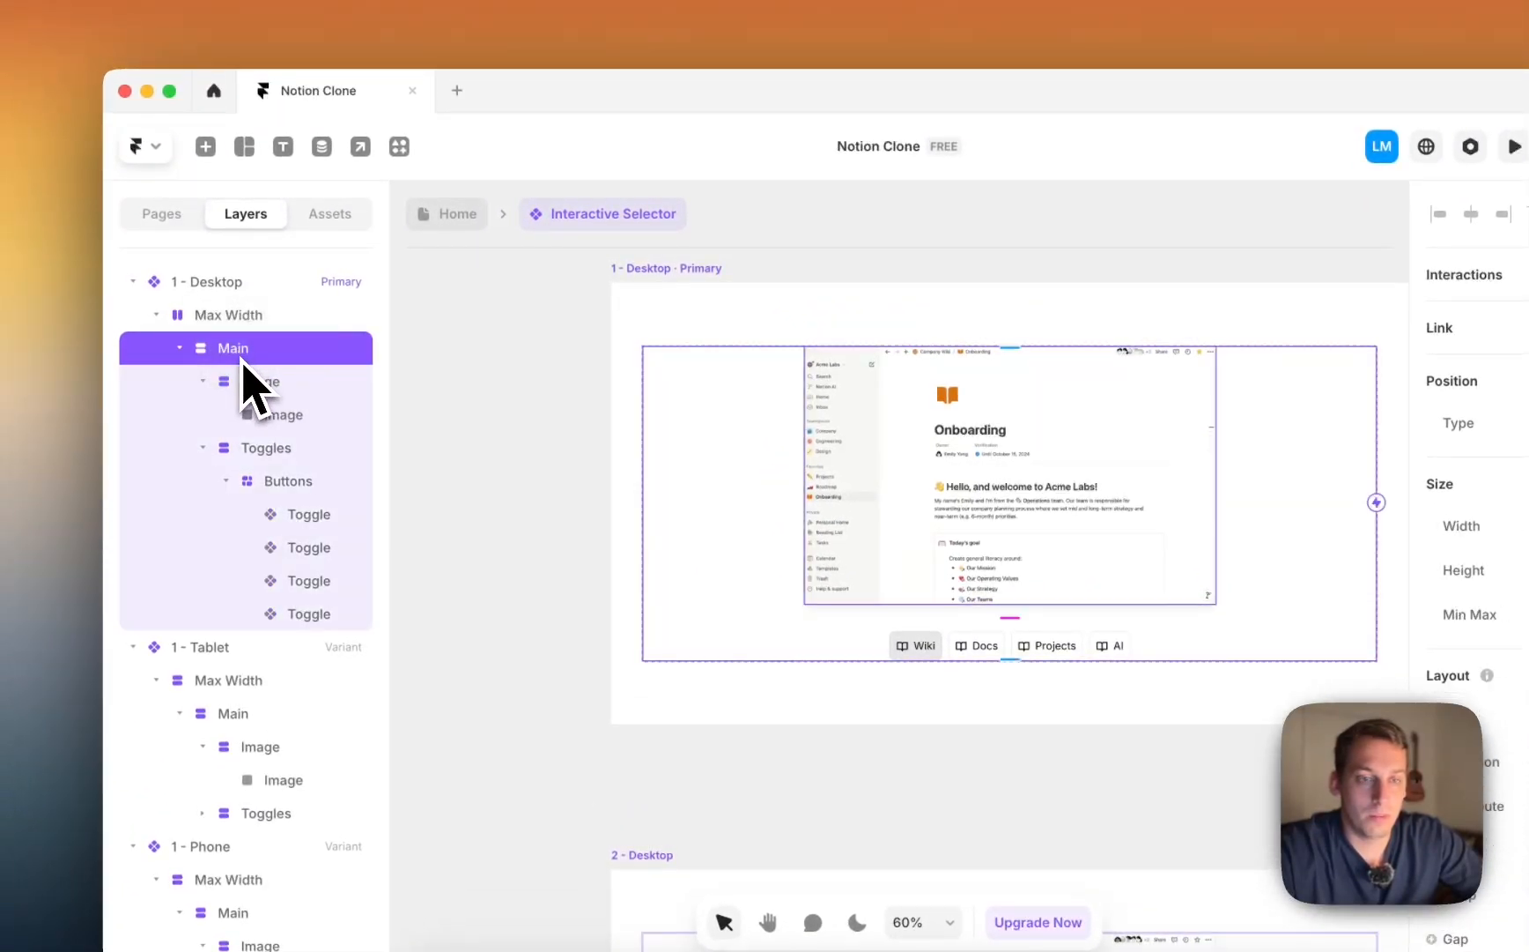
click(250, 377)
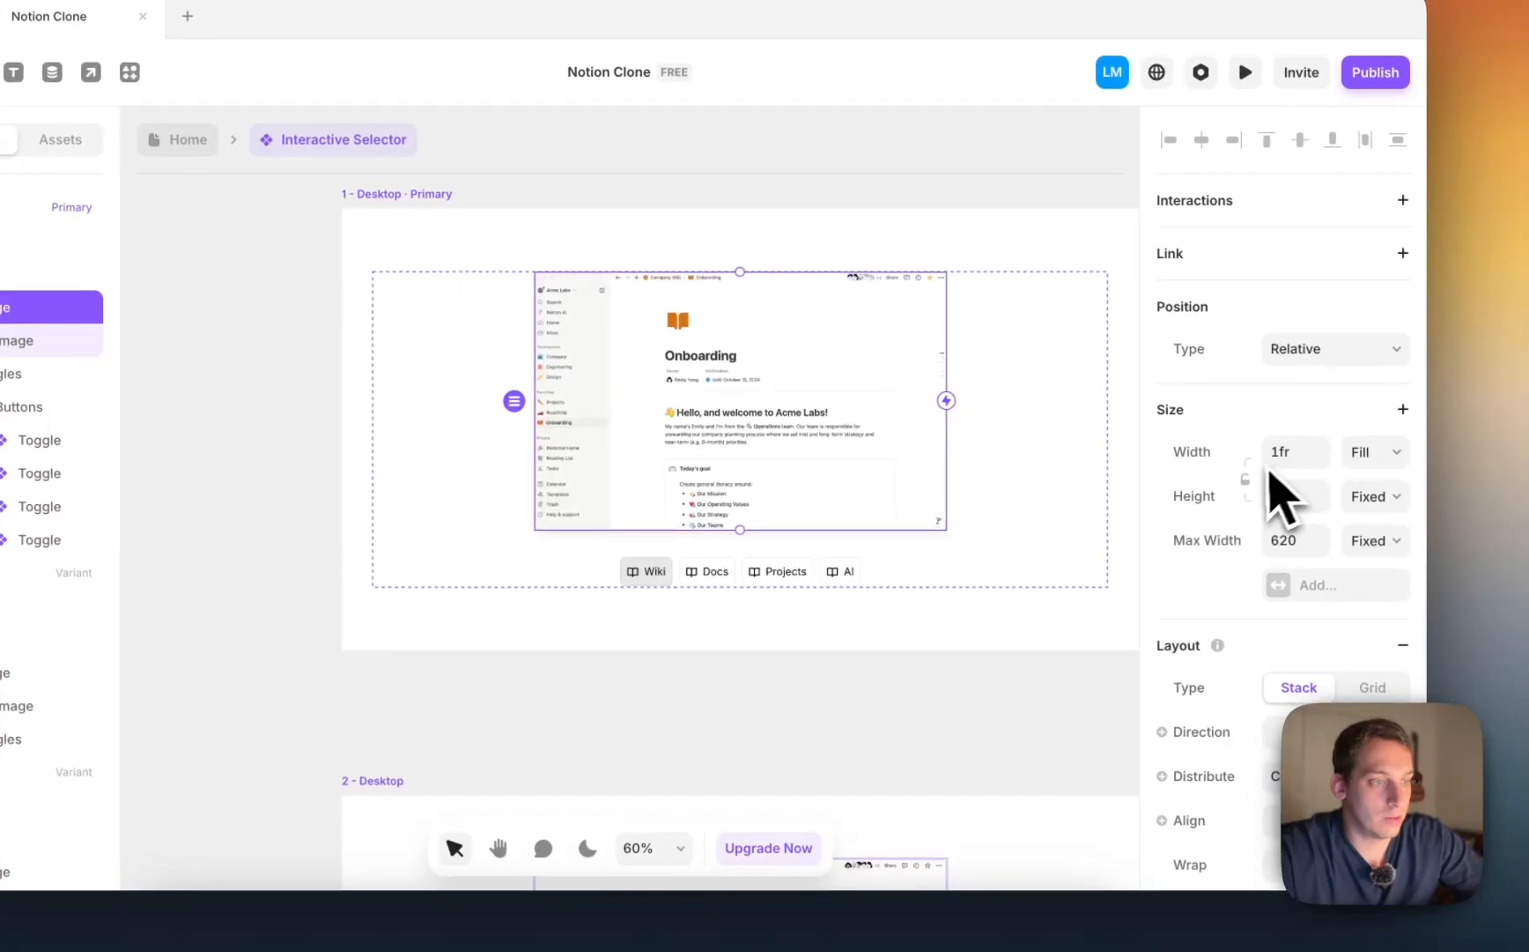
click(1250, 480)
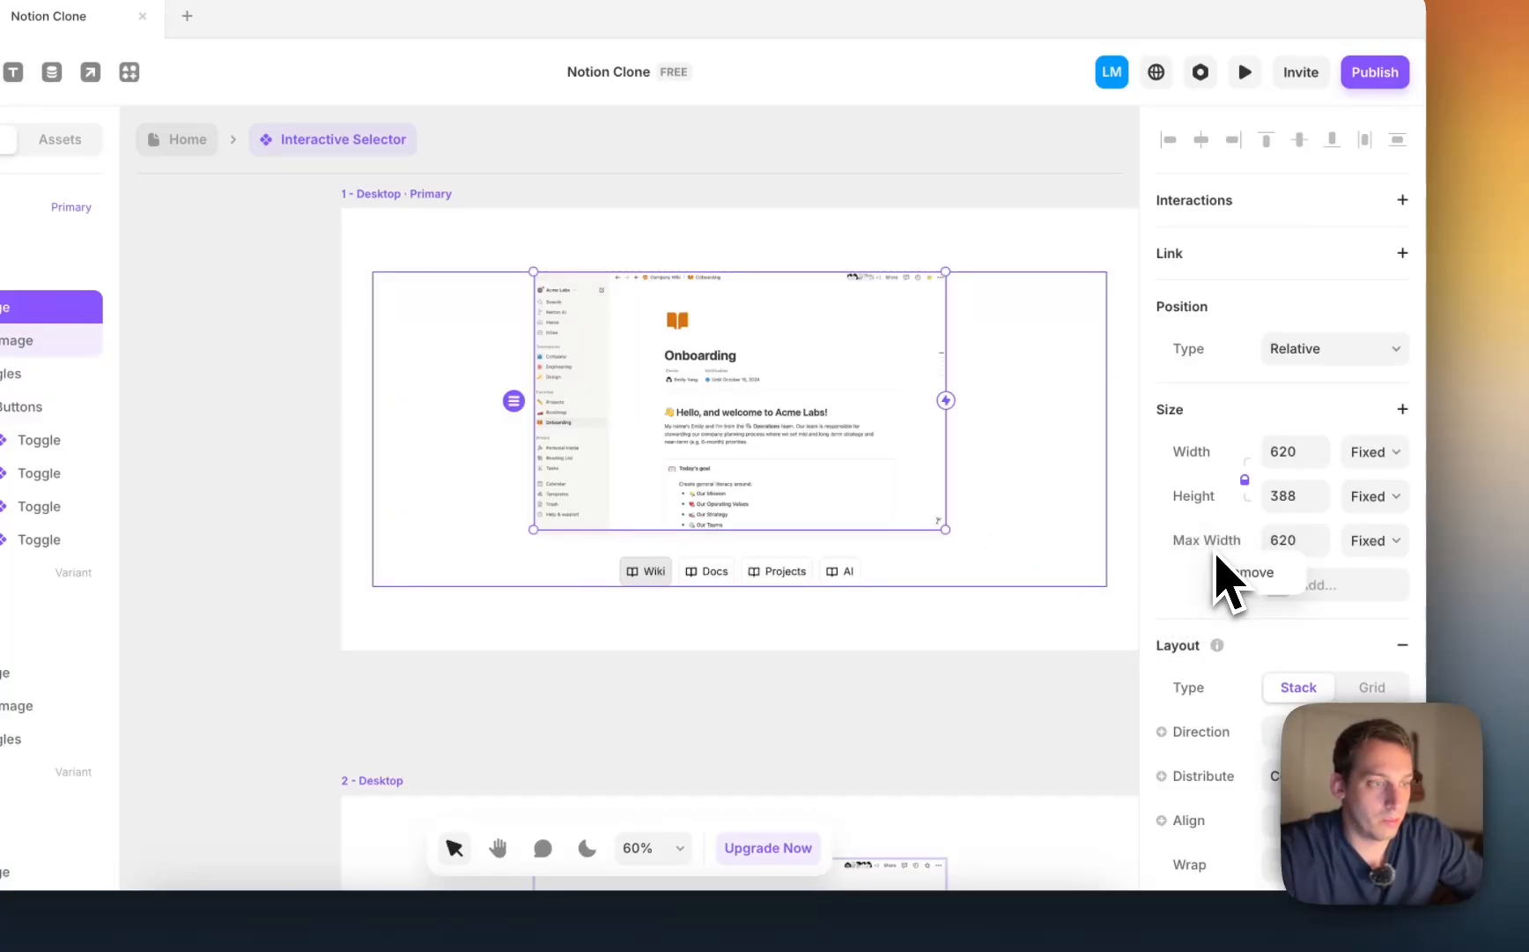
drag(947, 529, 1106, 645)
scroll(969, 634, down, 2)
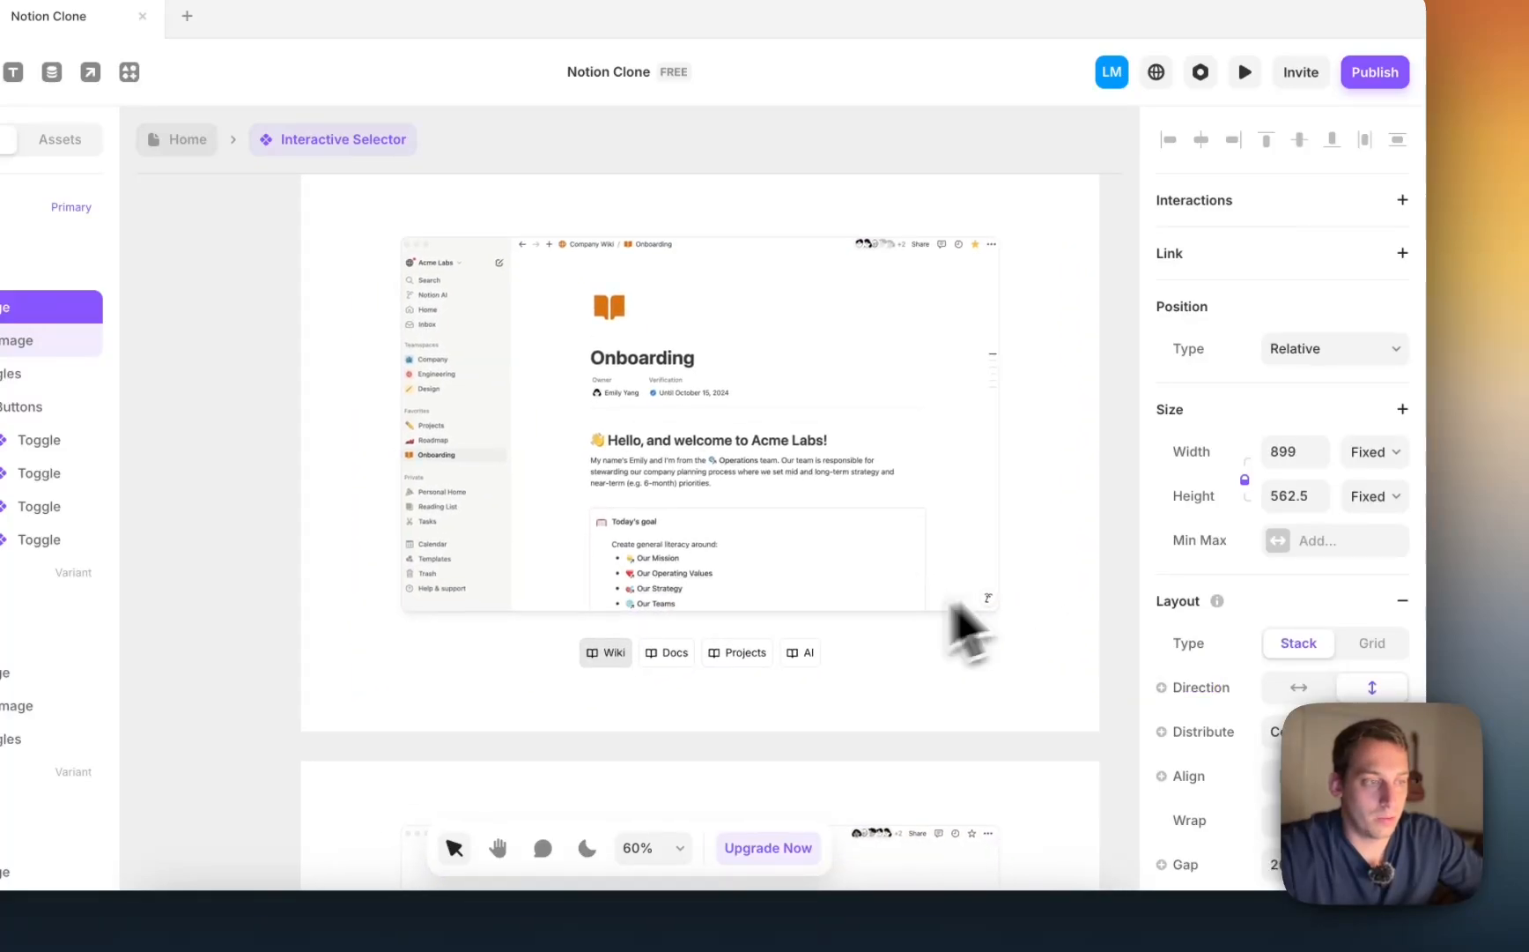
click(994, 731)
Step: Shrink the outer Image frame in the 1 - Tablet variant to about 706 × 442 and set its width to Fill
scroll(935, 706, down, 4)
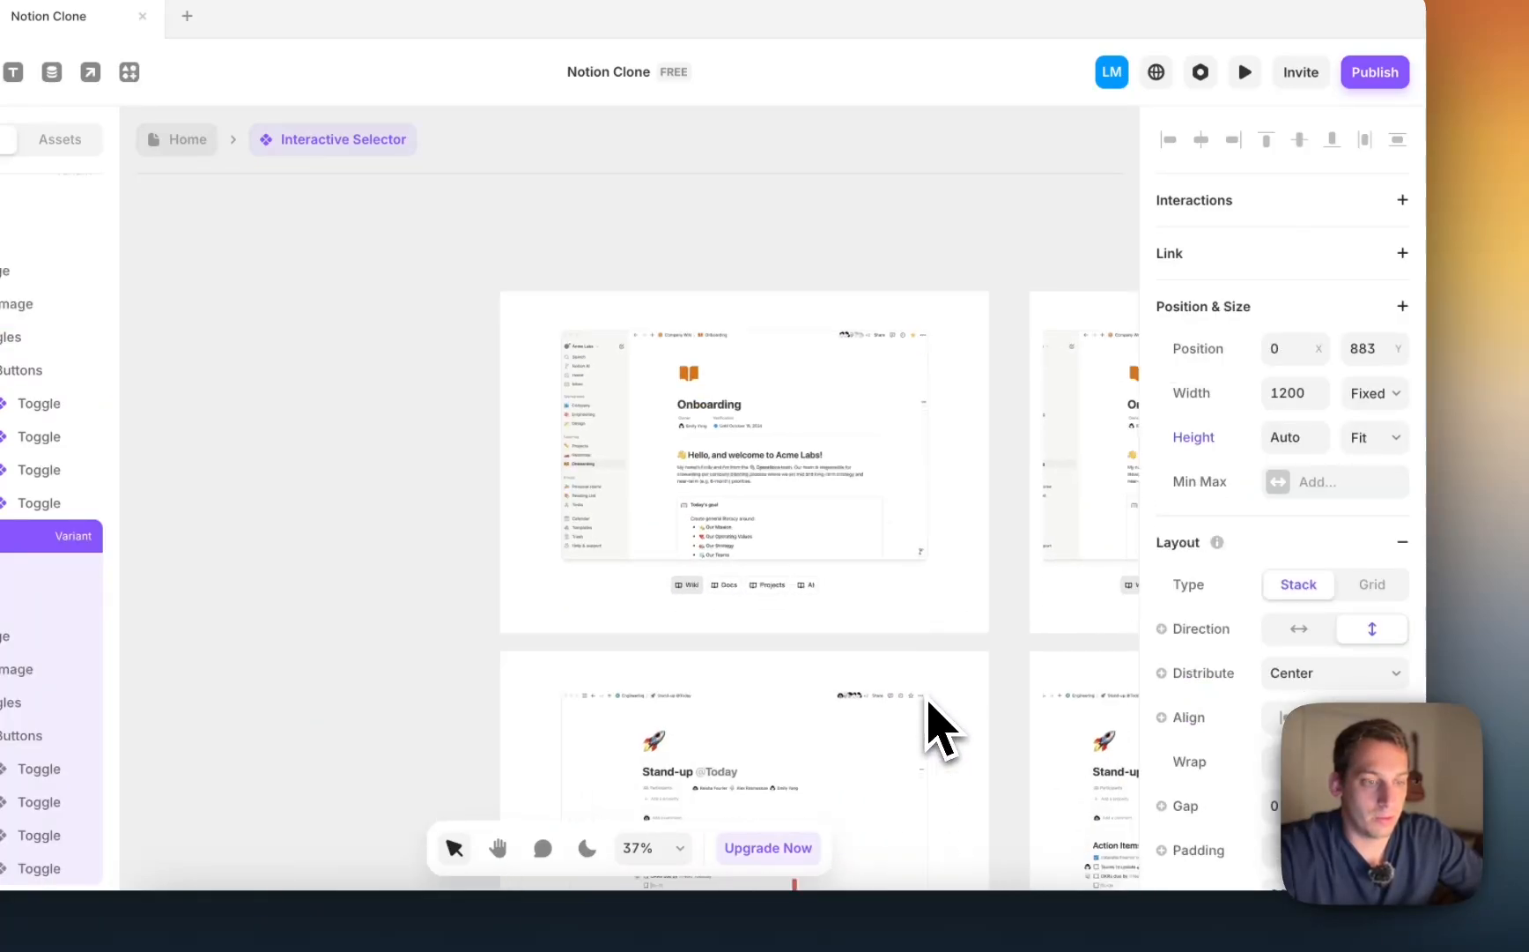
scroll(927, 701, down, 3)
scroll(943, 705, right, 6)
scroll(947, 700, up, 2)
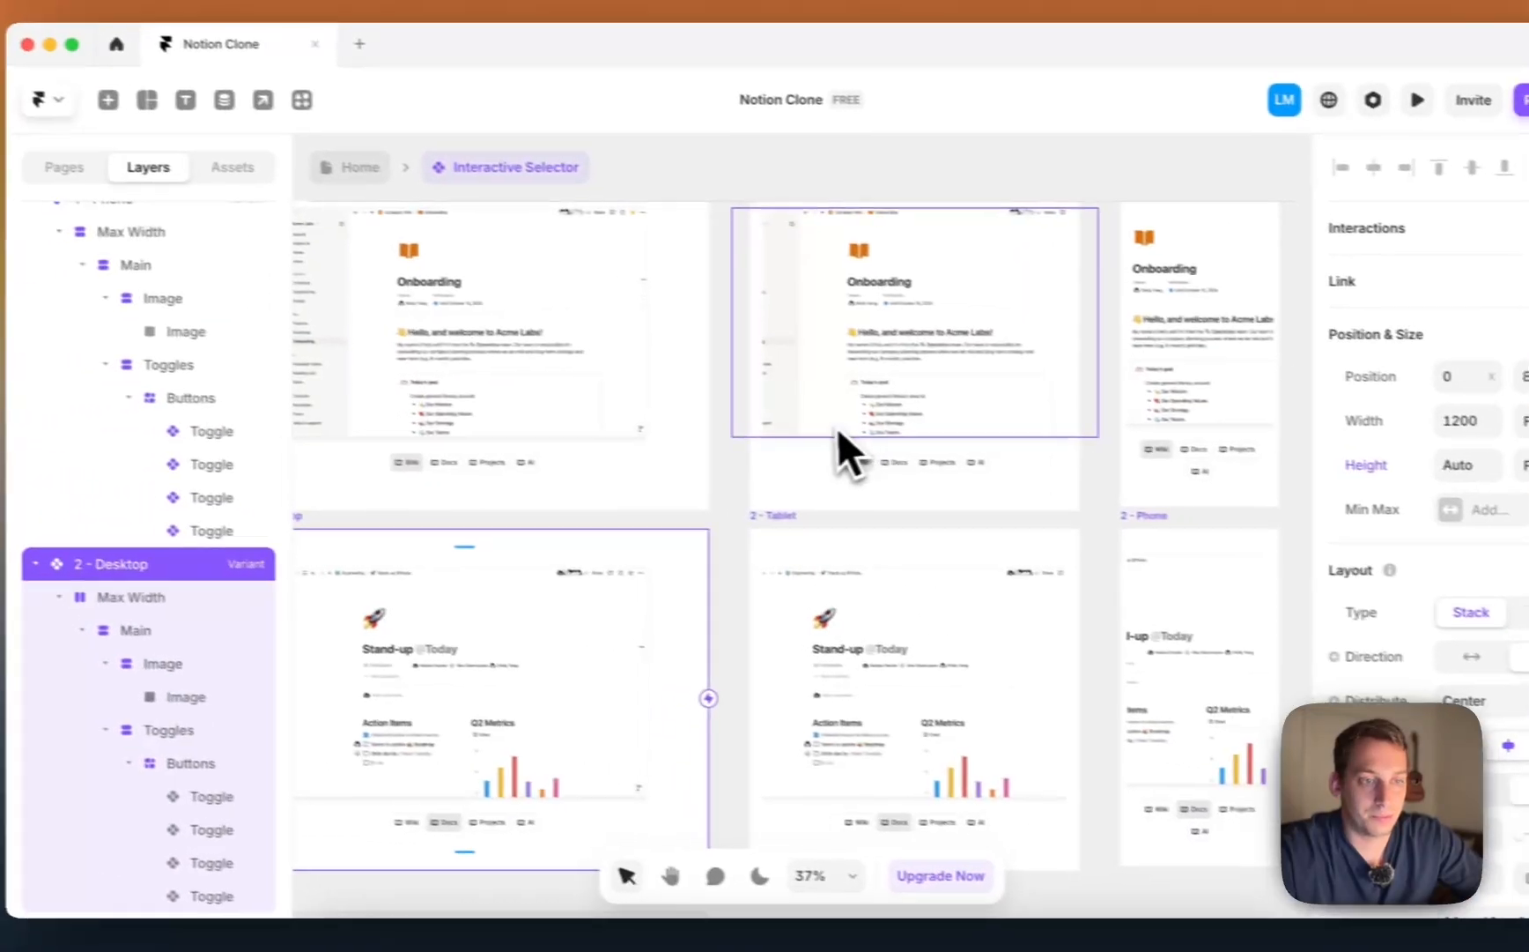
click(839, 431)
click(159, 532)
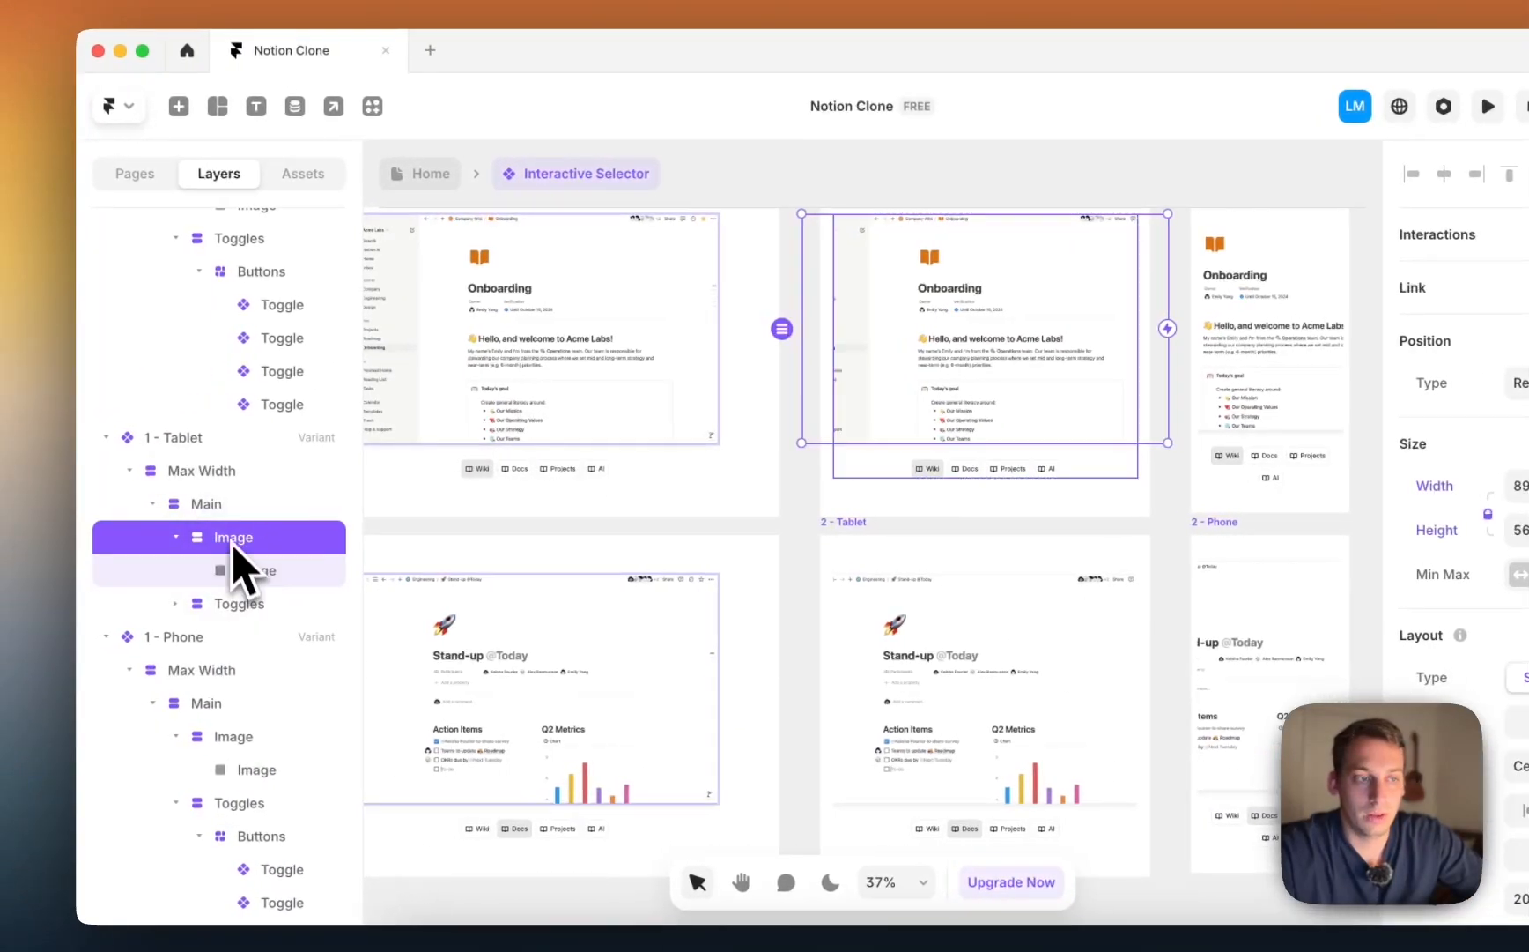
click(155, 510)
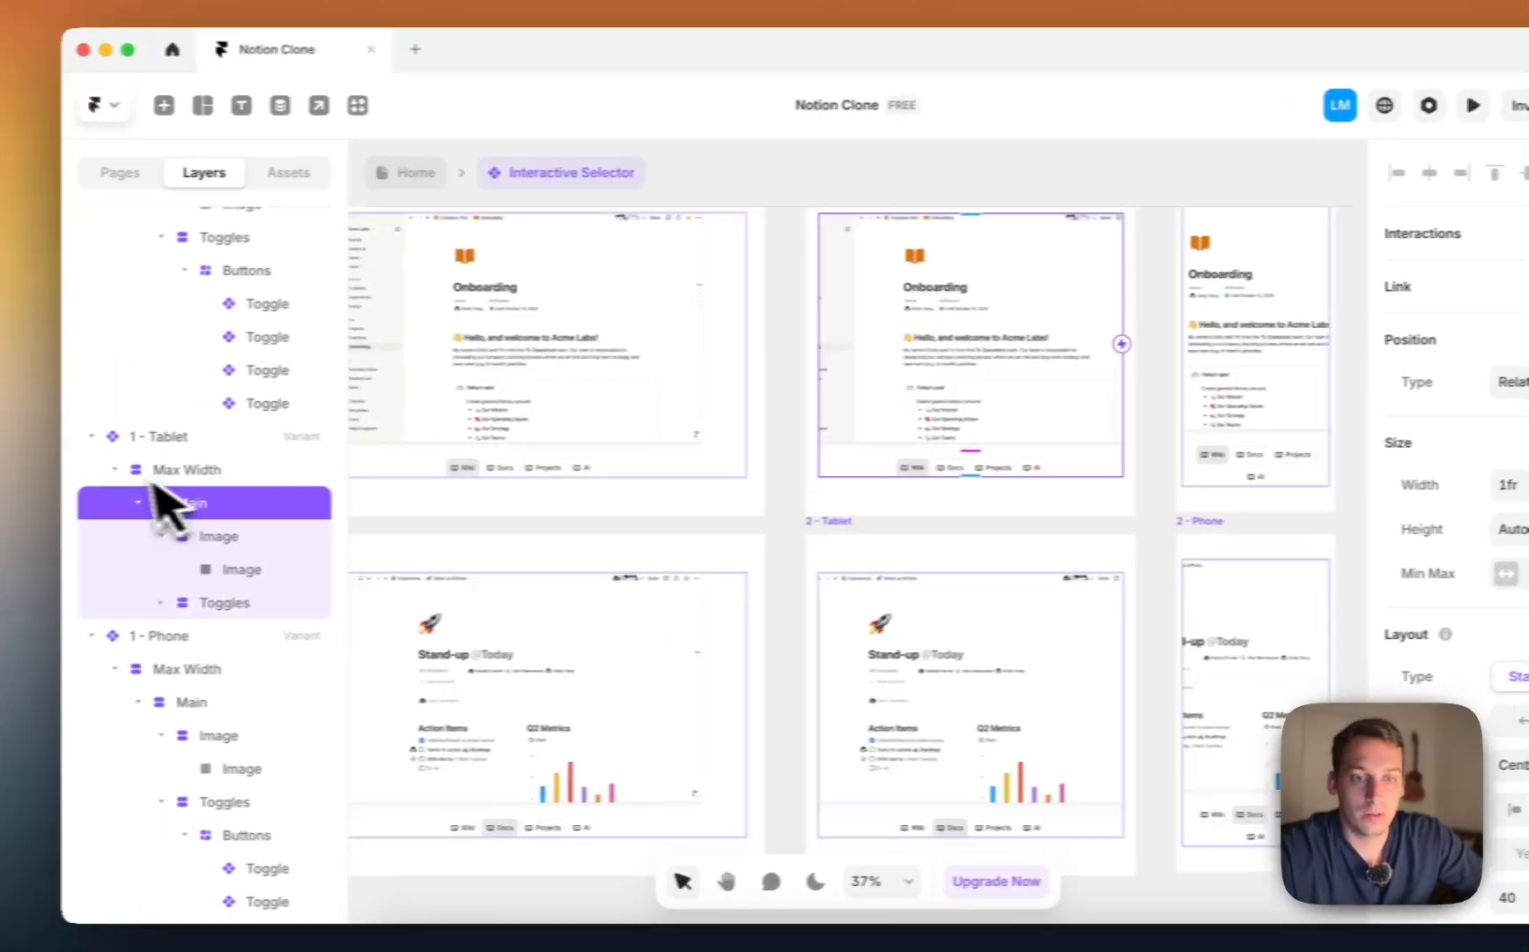
click(193, 470)
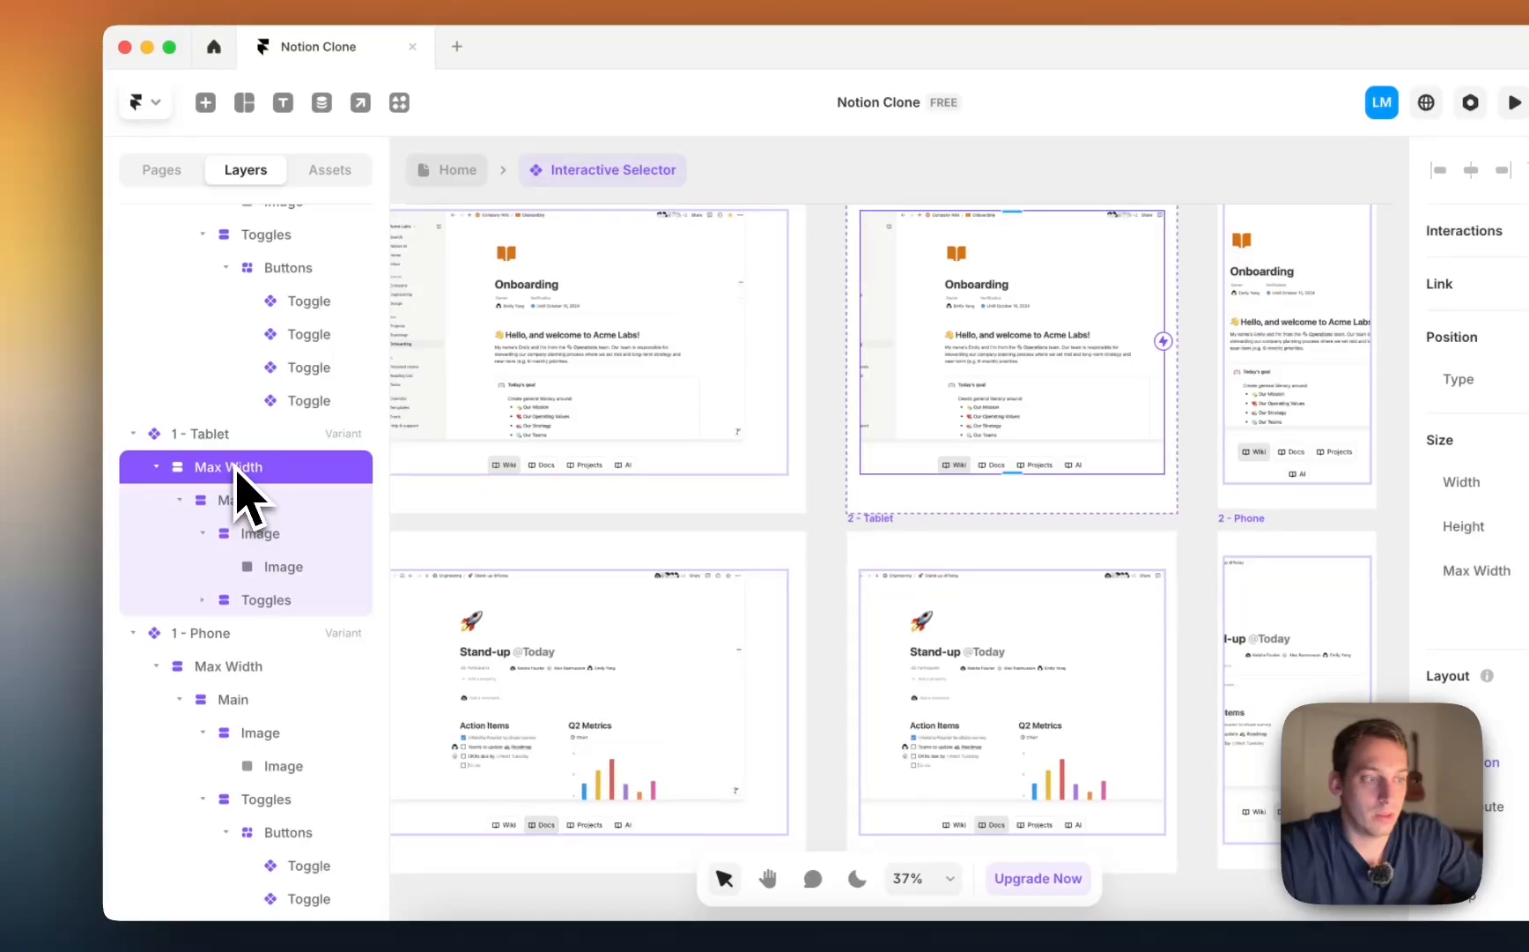
click(260, 527)
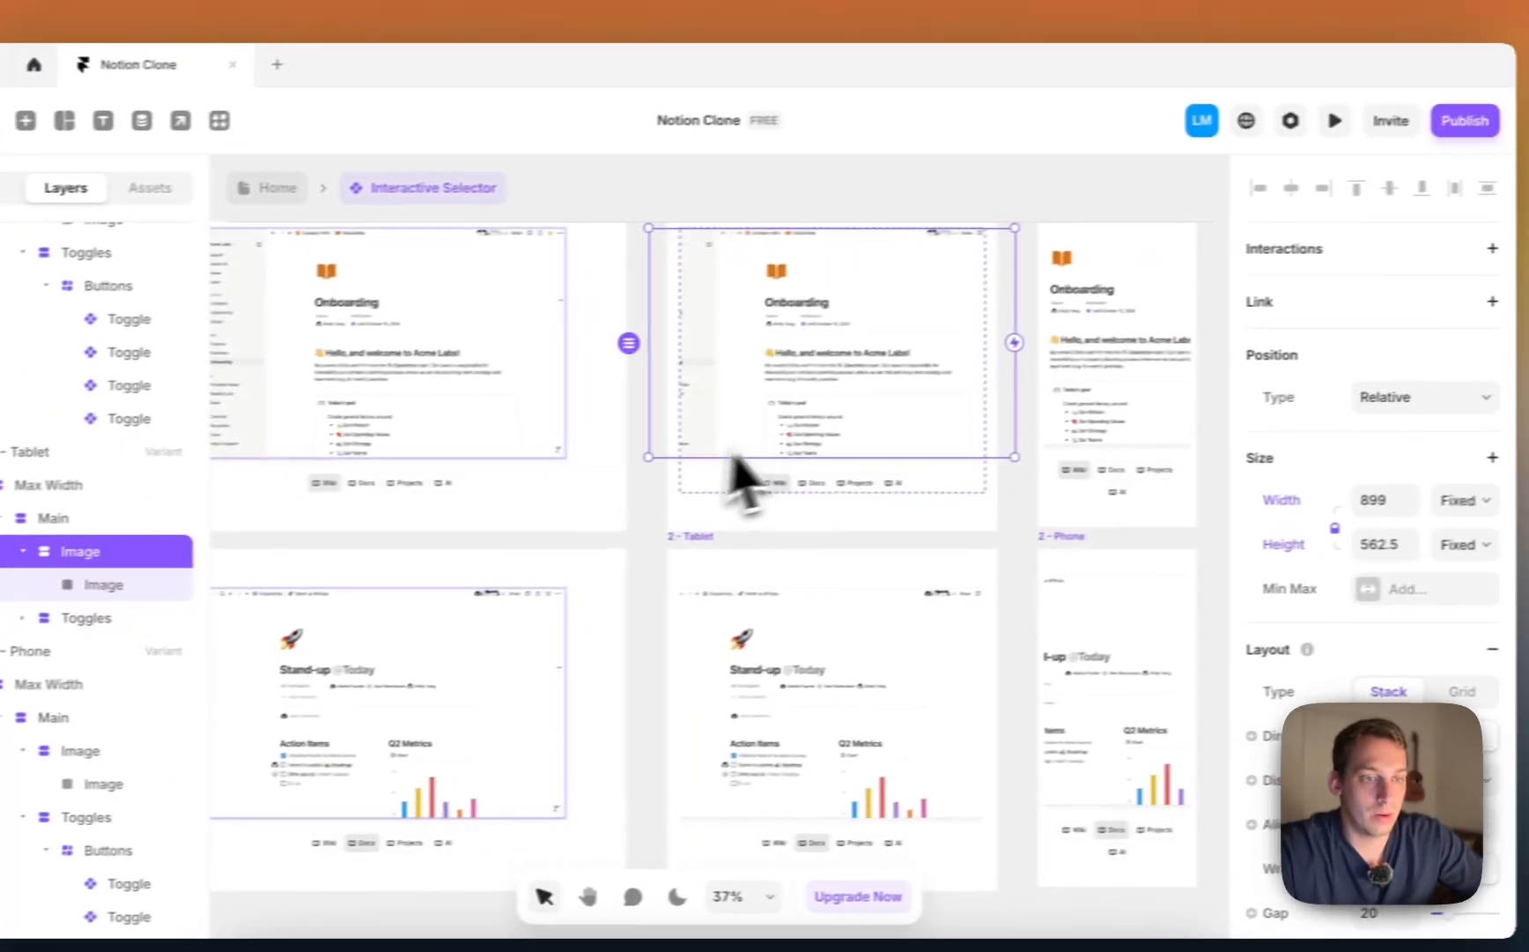
drag(830, 439, 851, 417)
drag(635, 436, 666, 409)
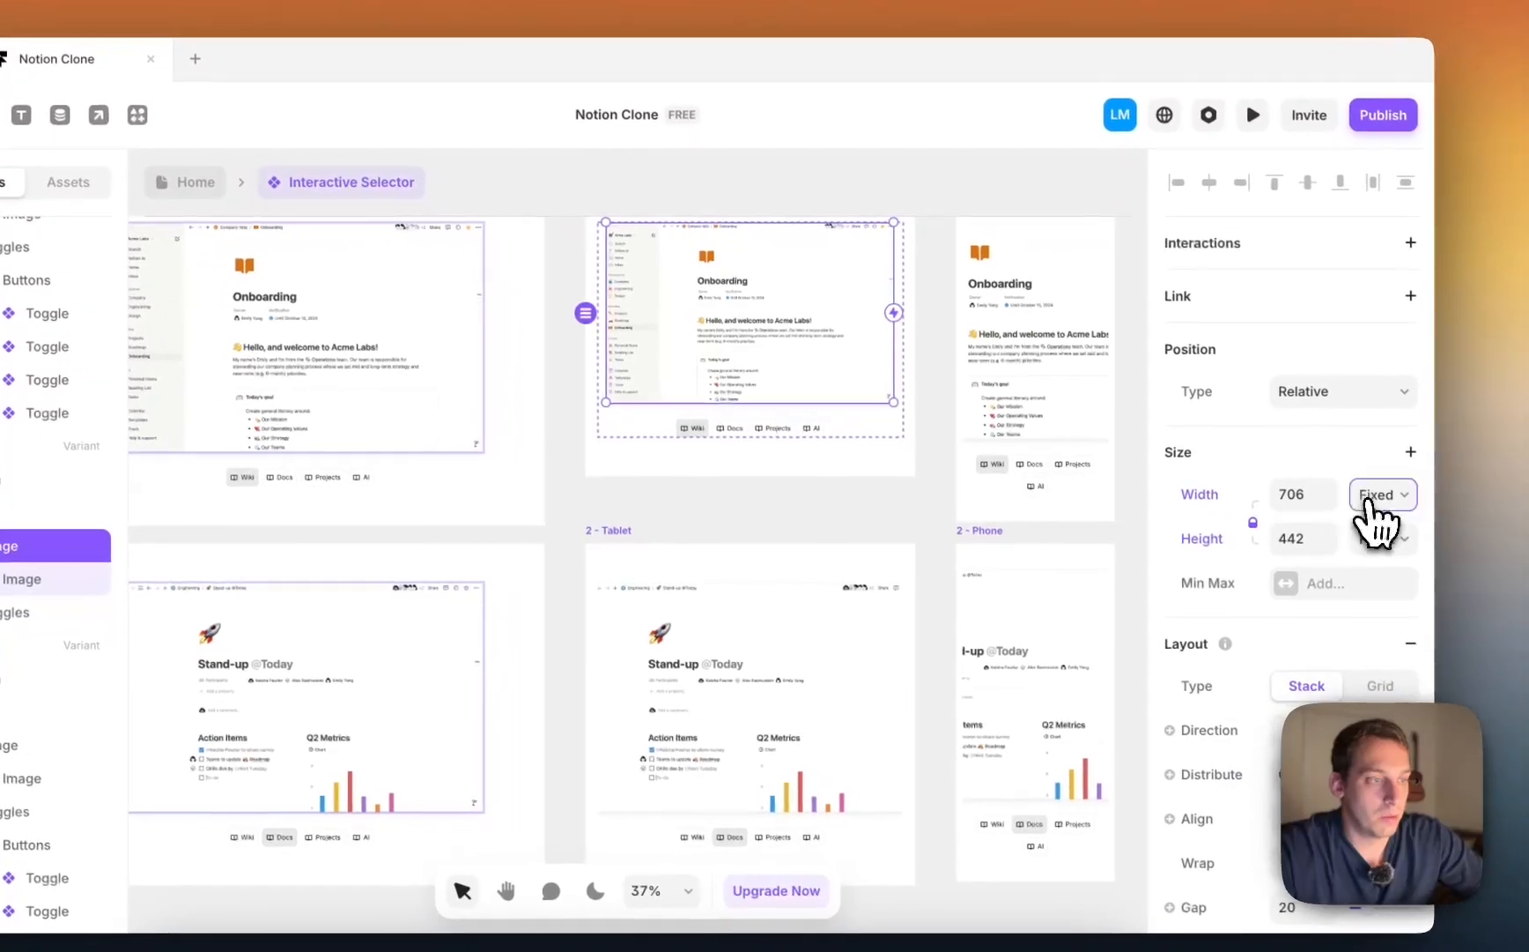
click(1420, 504)
click(1405, 557)
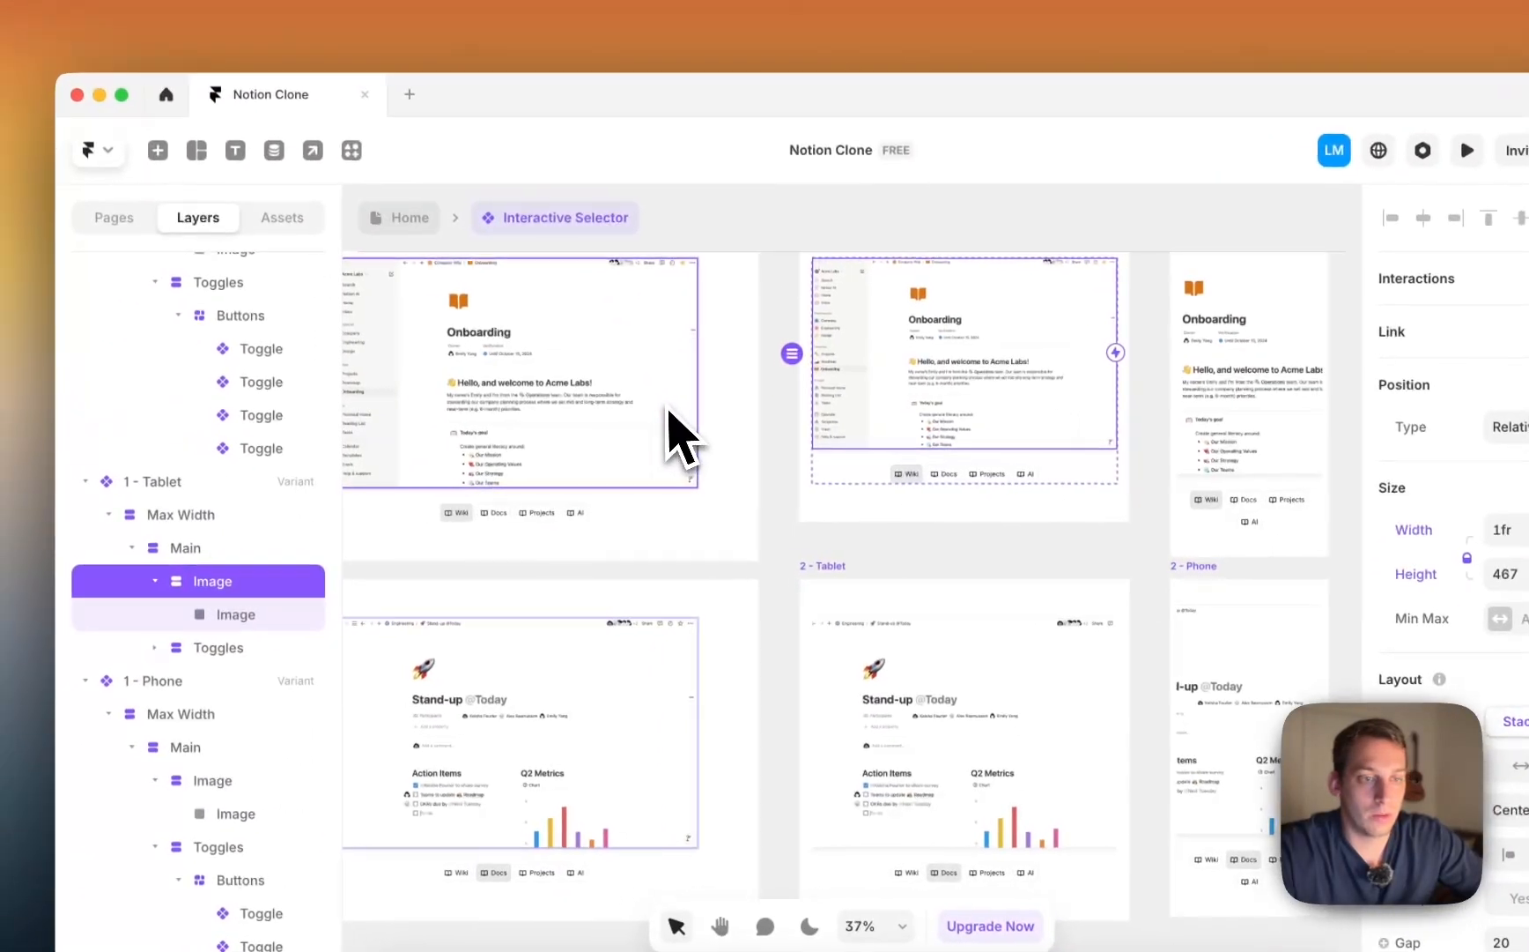
Step: Set the width of the outer Image frame in the 1 - Desktop variant to Fill and check the other variants
click(464, 378)
click(264, 386)
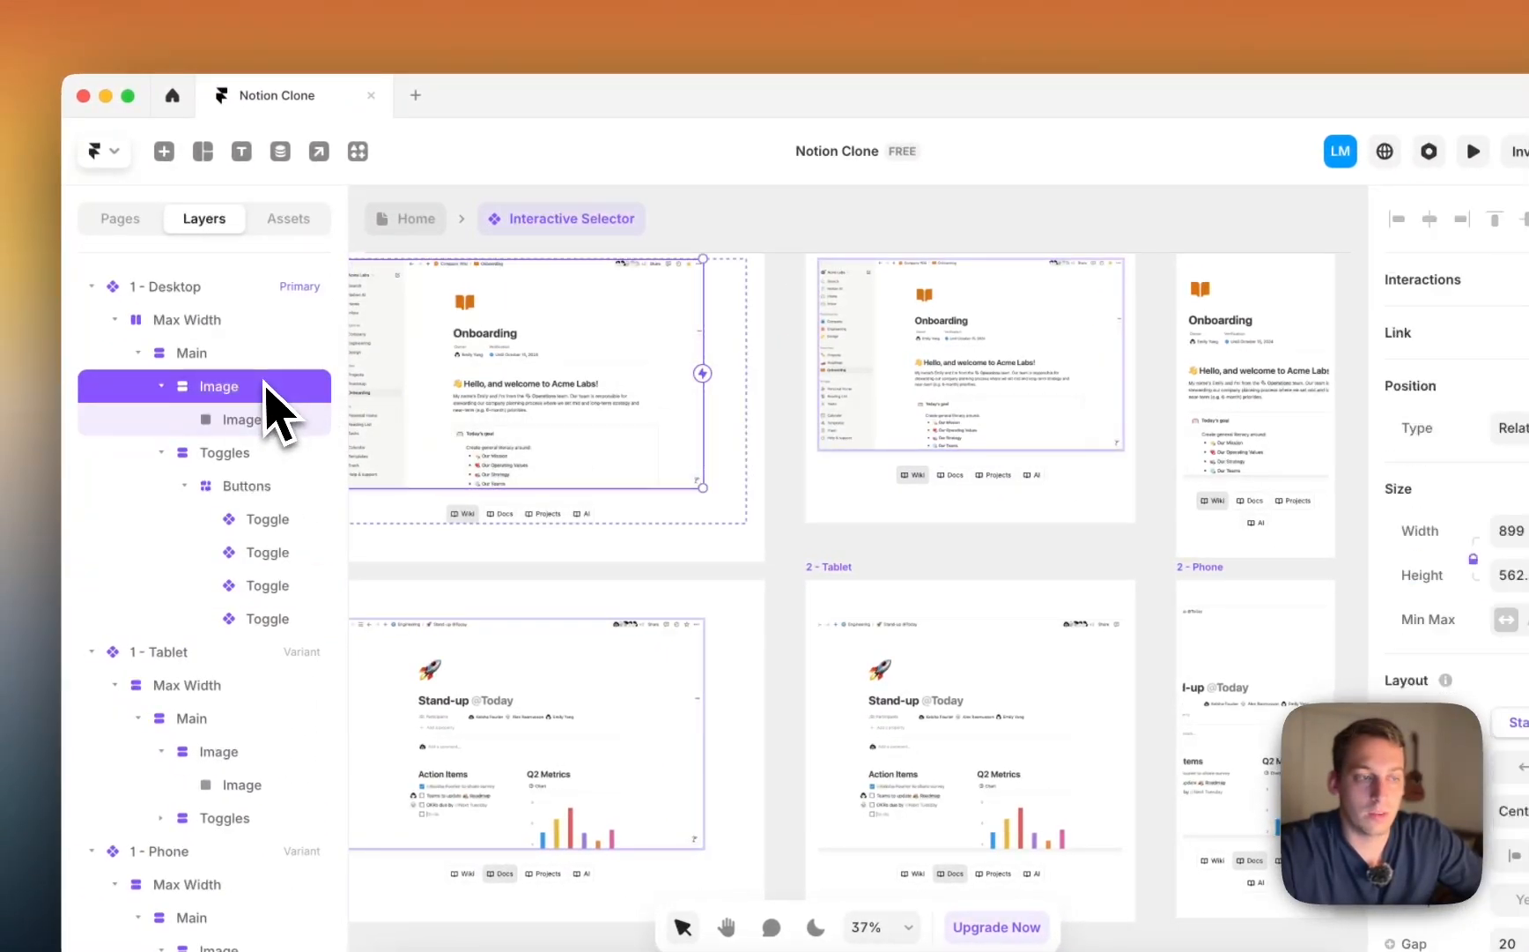
click(1370, 503)
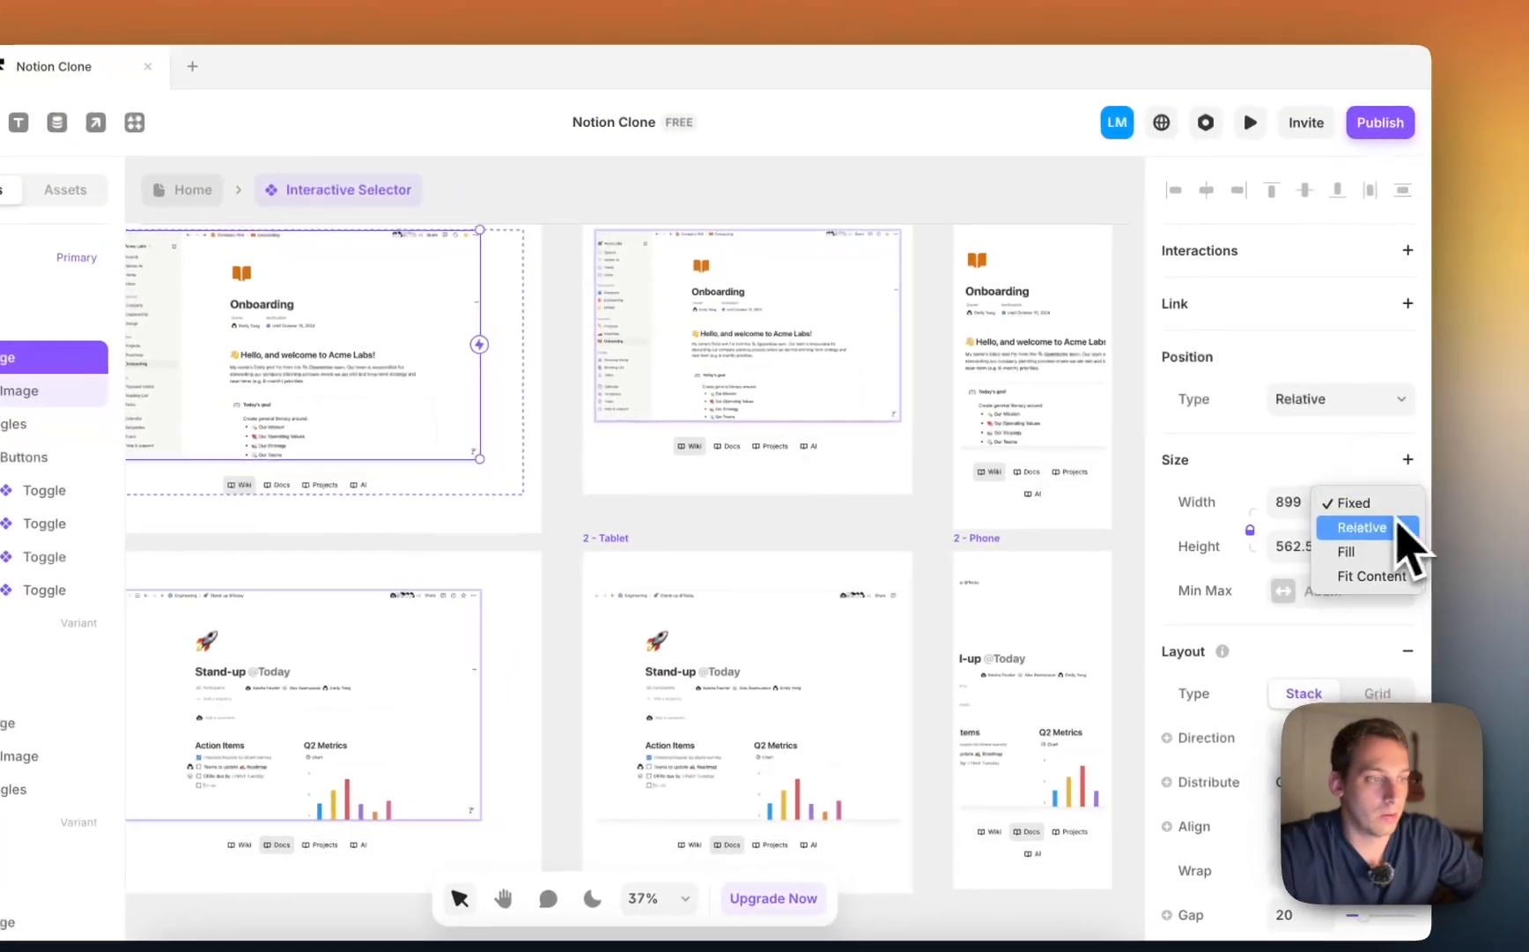
click(1346, 550)
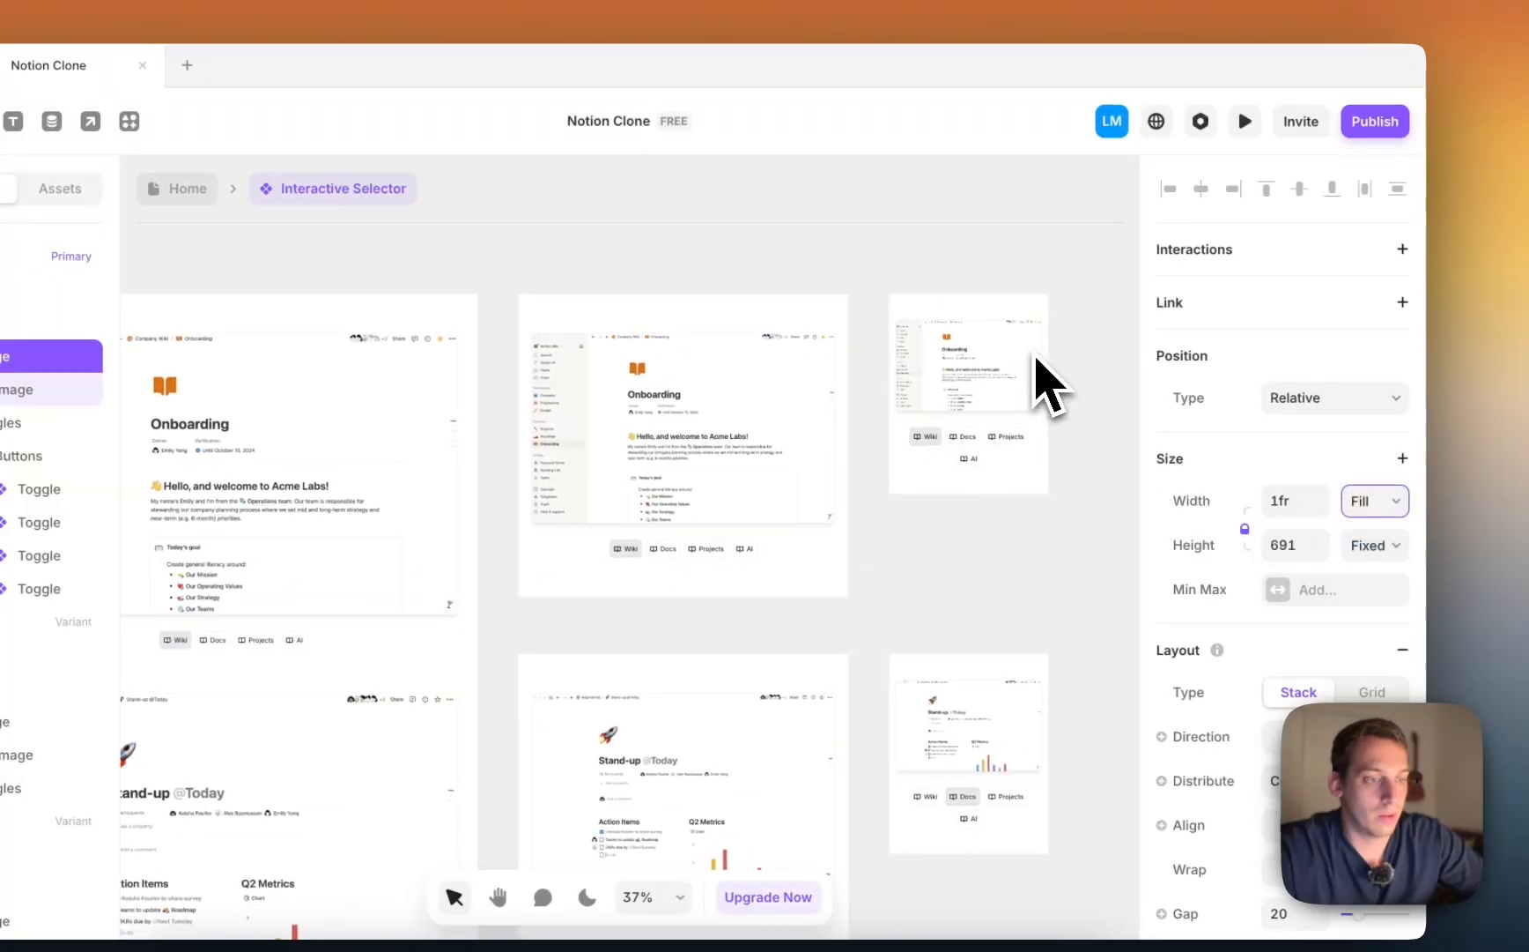
click(1112, 537)
scroll(1112, 548, down, 2)
scroll(1113, 548, left, 2)
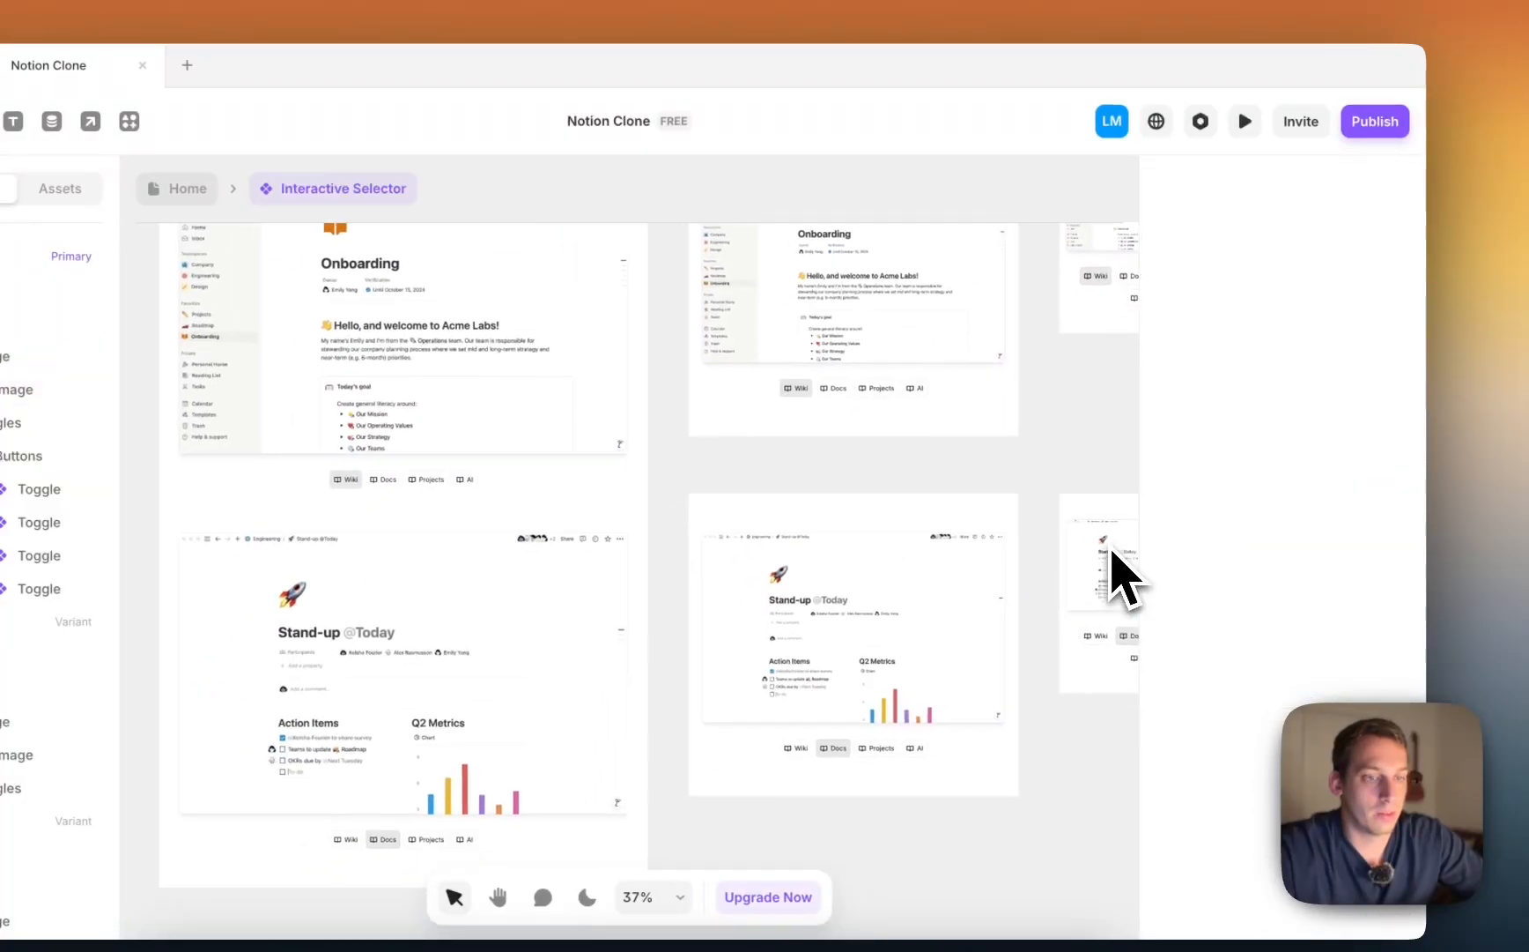
scroll(1112, 555, down, 3)
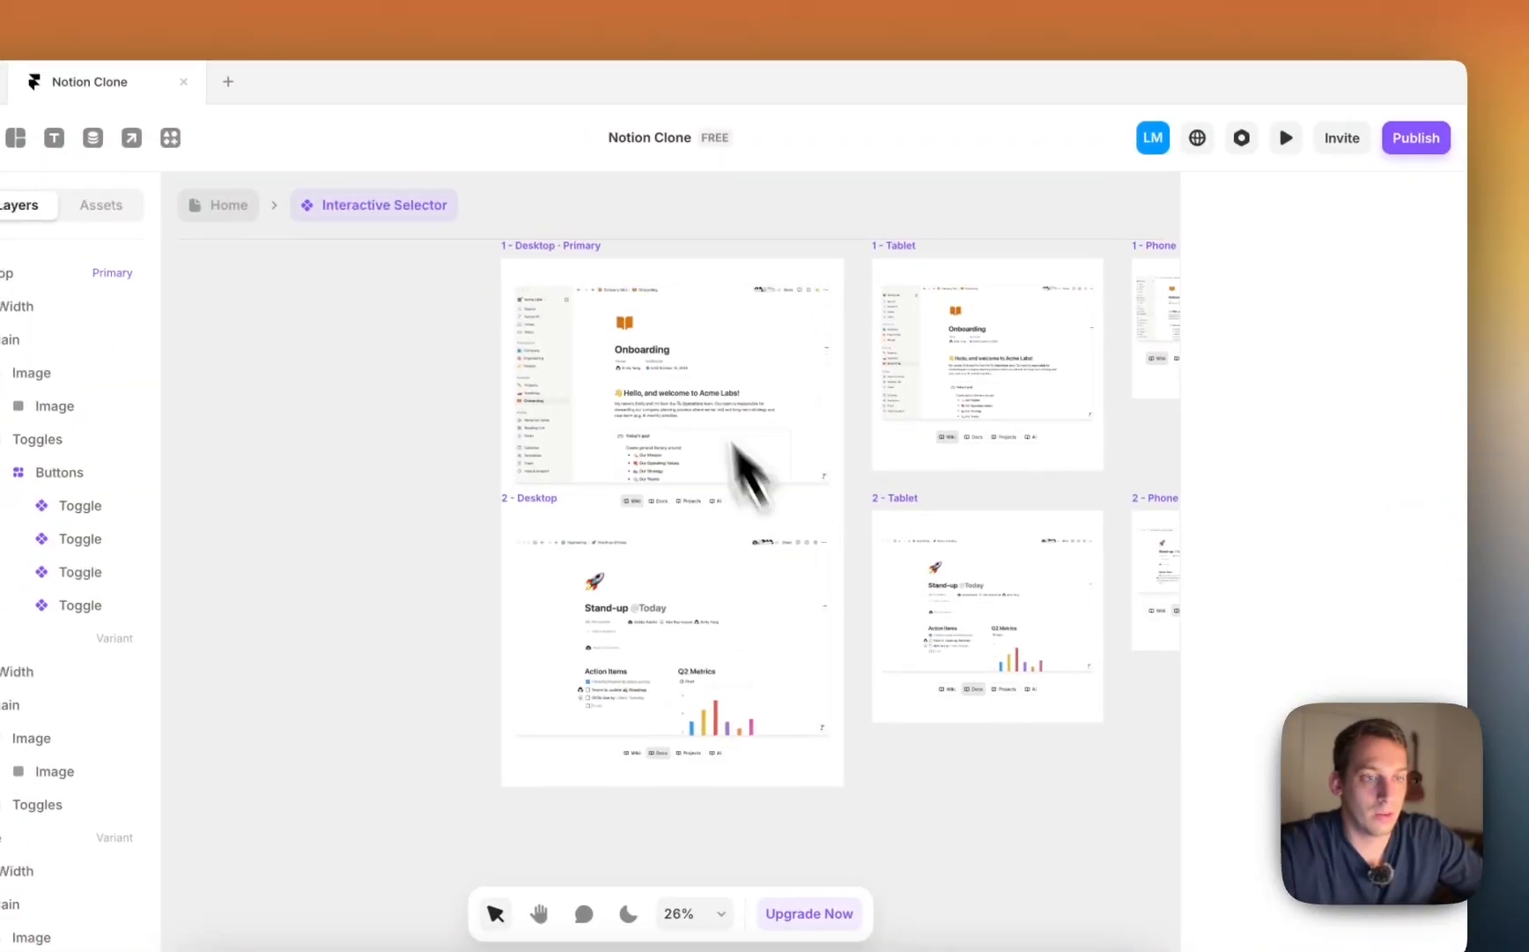
Step: Set the 1 - Desktop variant's top padding to 20 and return to the Home page
click(593, 280)
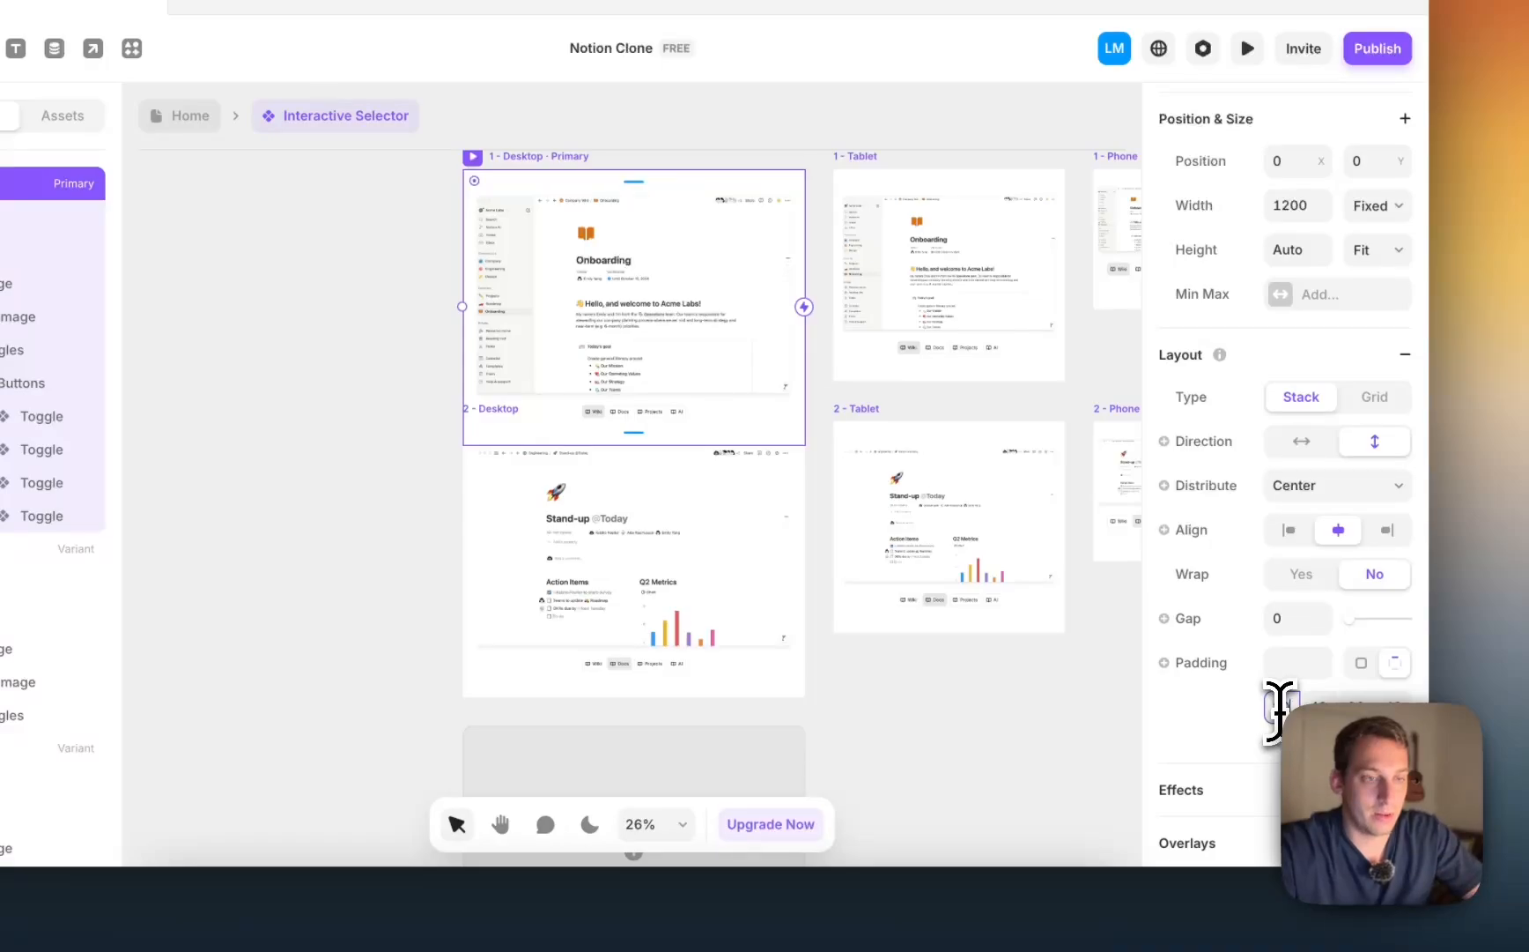
key(Return)
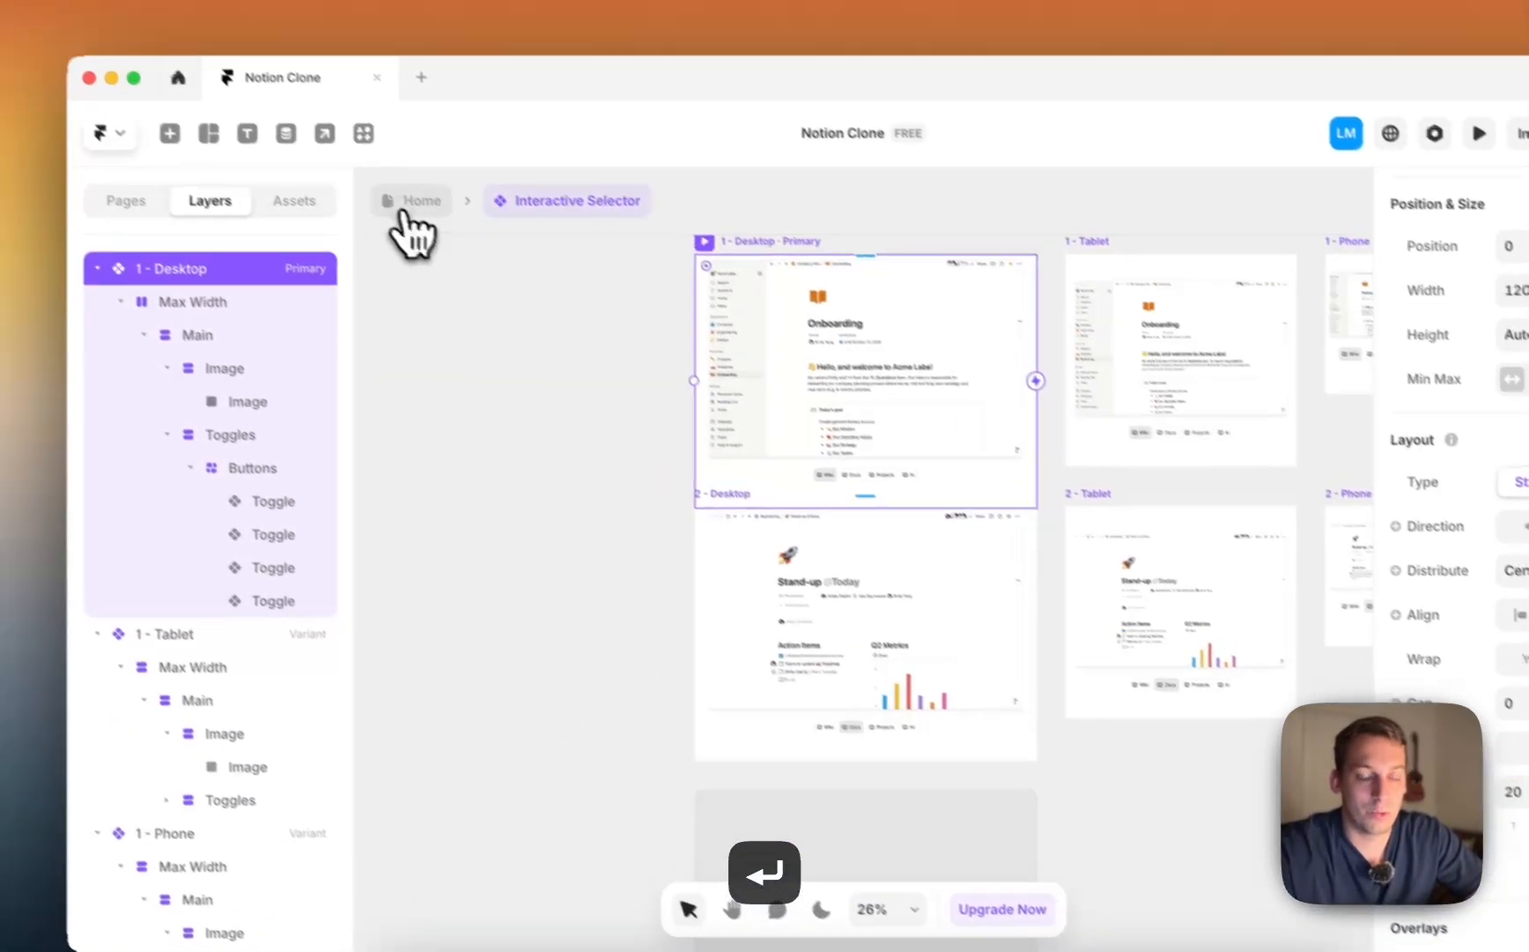
click(180, 115)
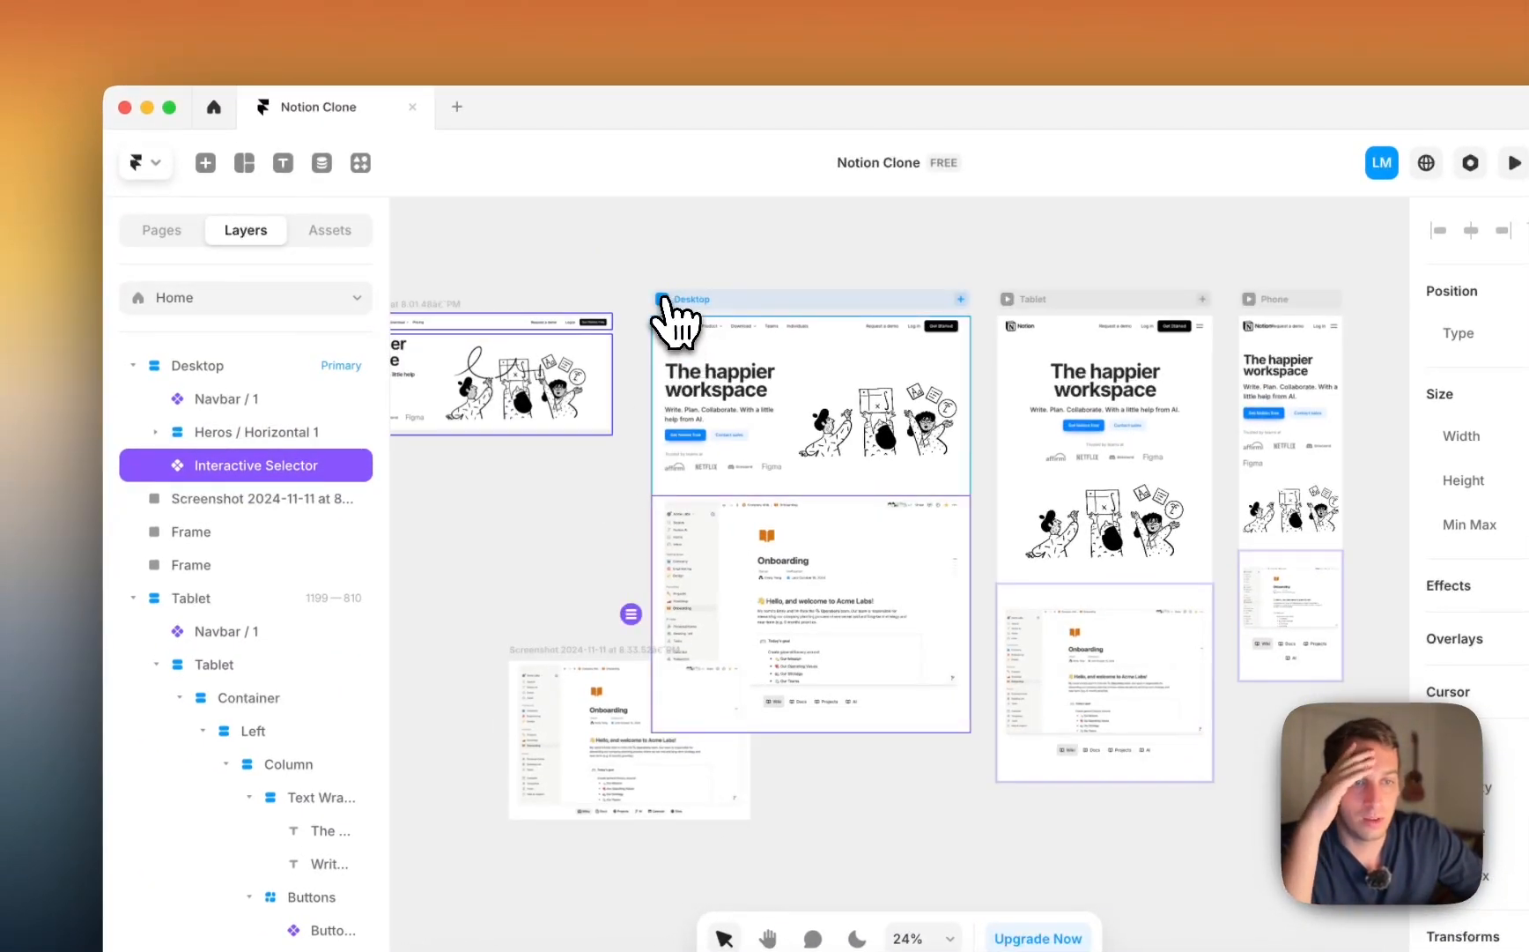
Step: Preview the Home page's desktop layout to check the spacing below the hero, and return to the canvas
click(662, 299)
scroll(723, 597, down, 1)
scroll(723, 597, up, 1)
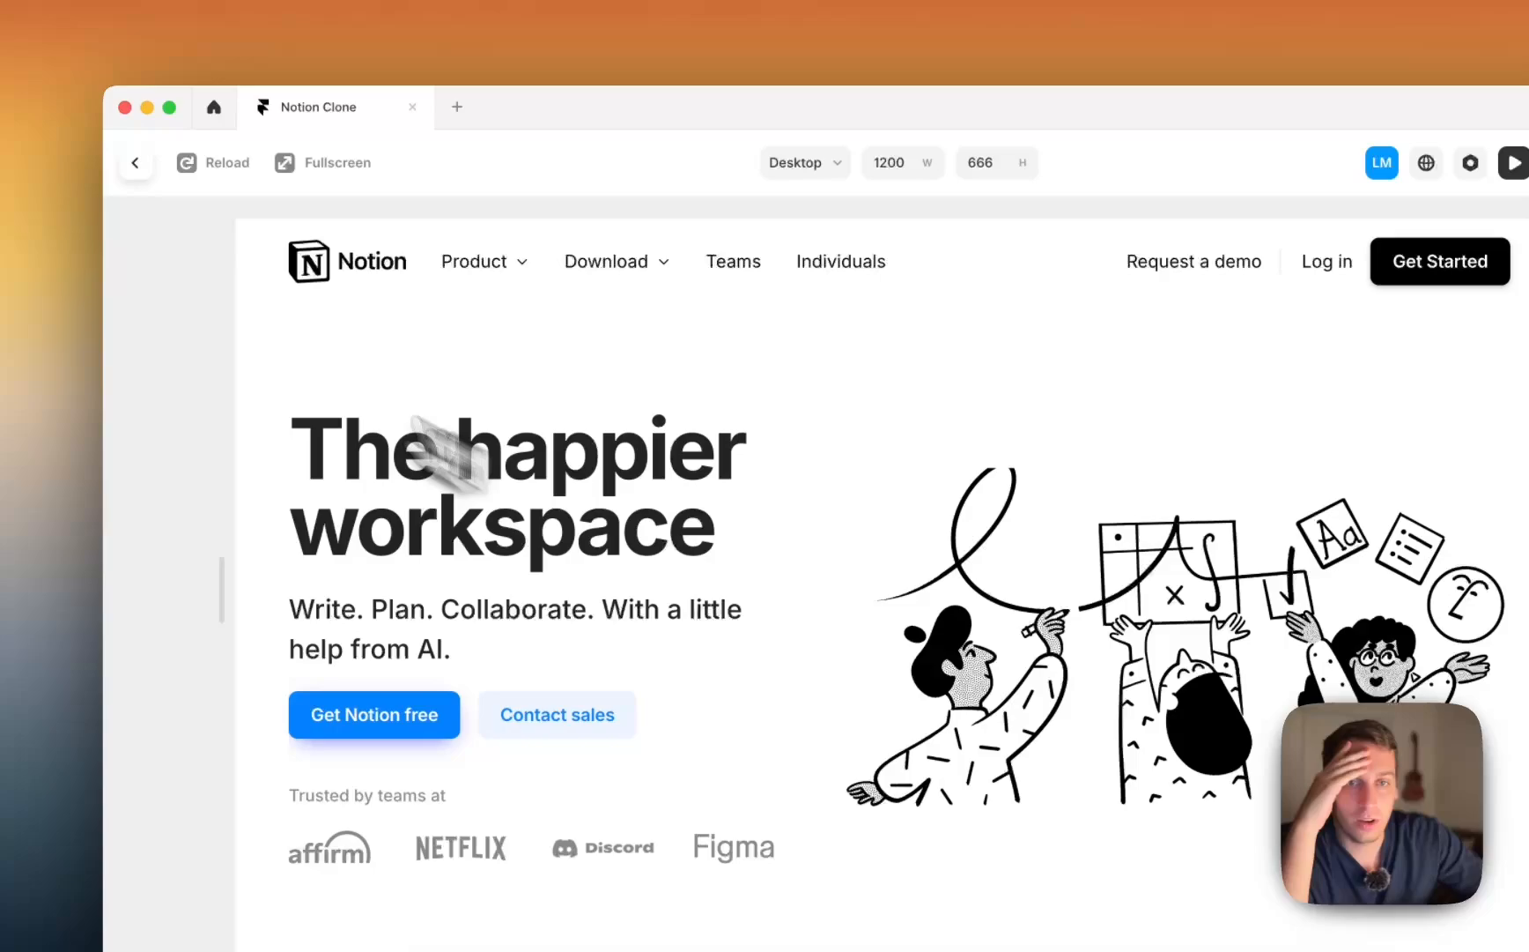
click(135, 163)
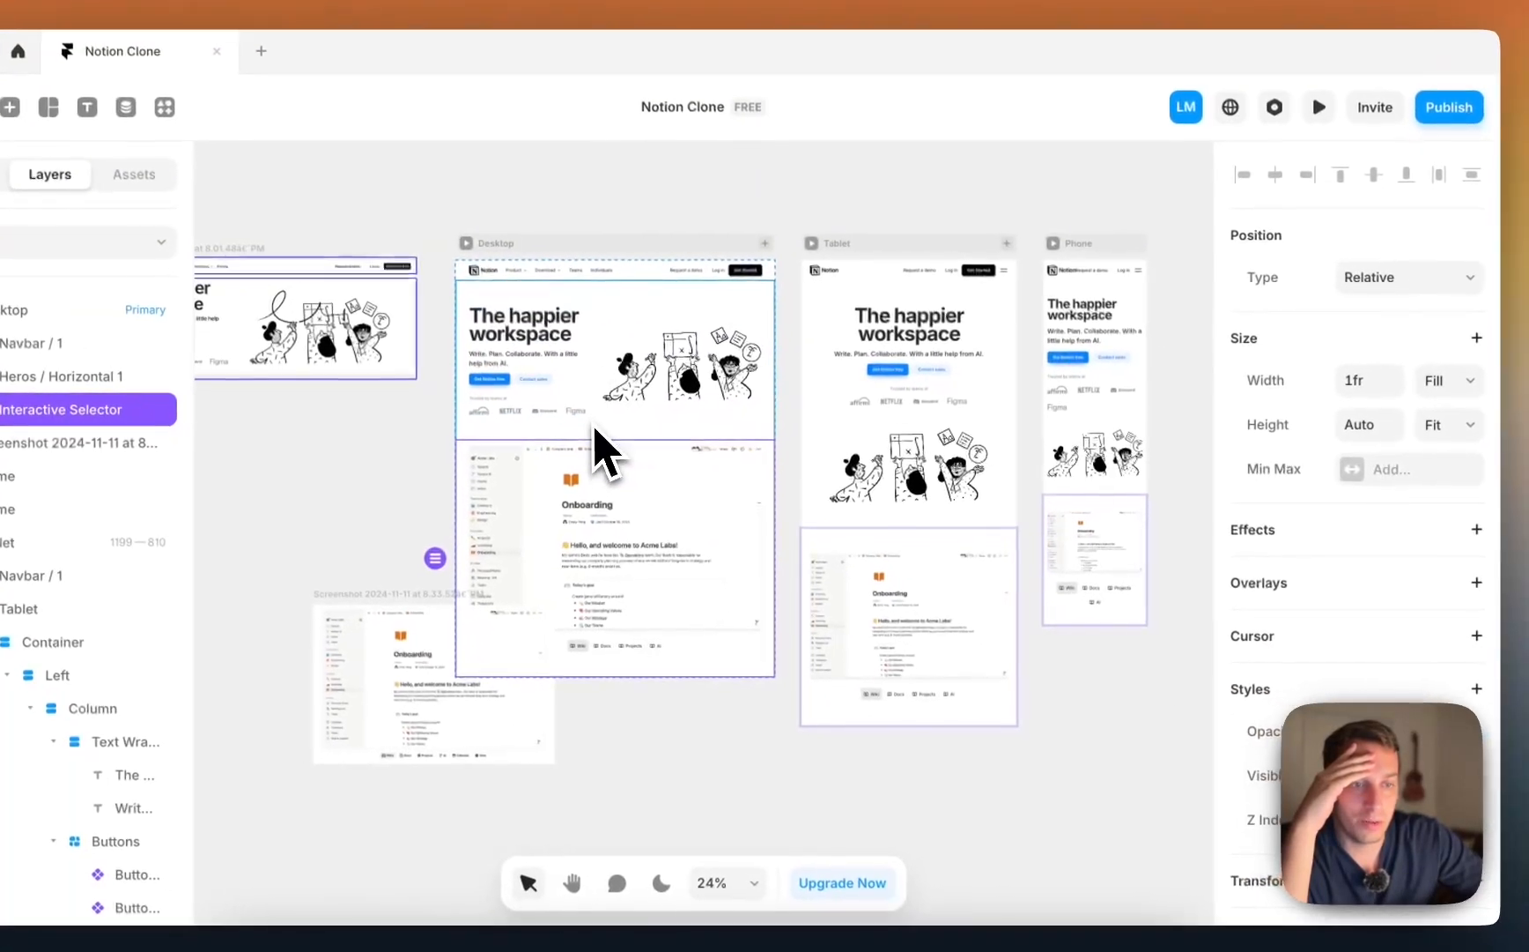
Step: Set the bottom padding of the desktop Heros / Horizontal 1 section to 24
click(793, 483)
scroll(1522, 765, down, 7)
scroll(1348, 476, up, 2)
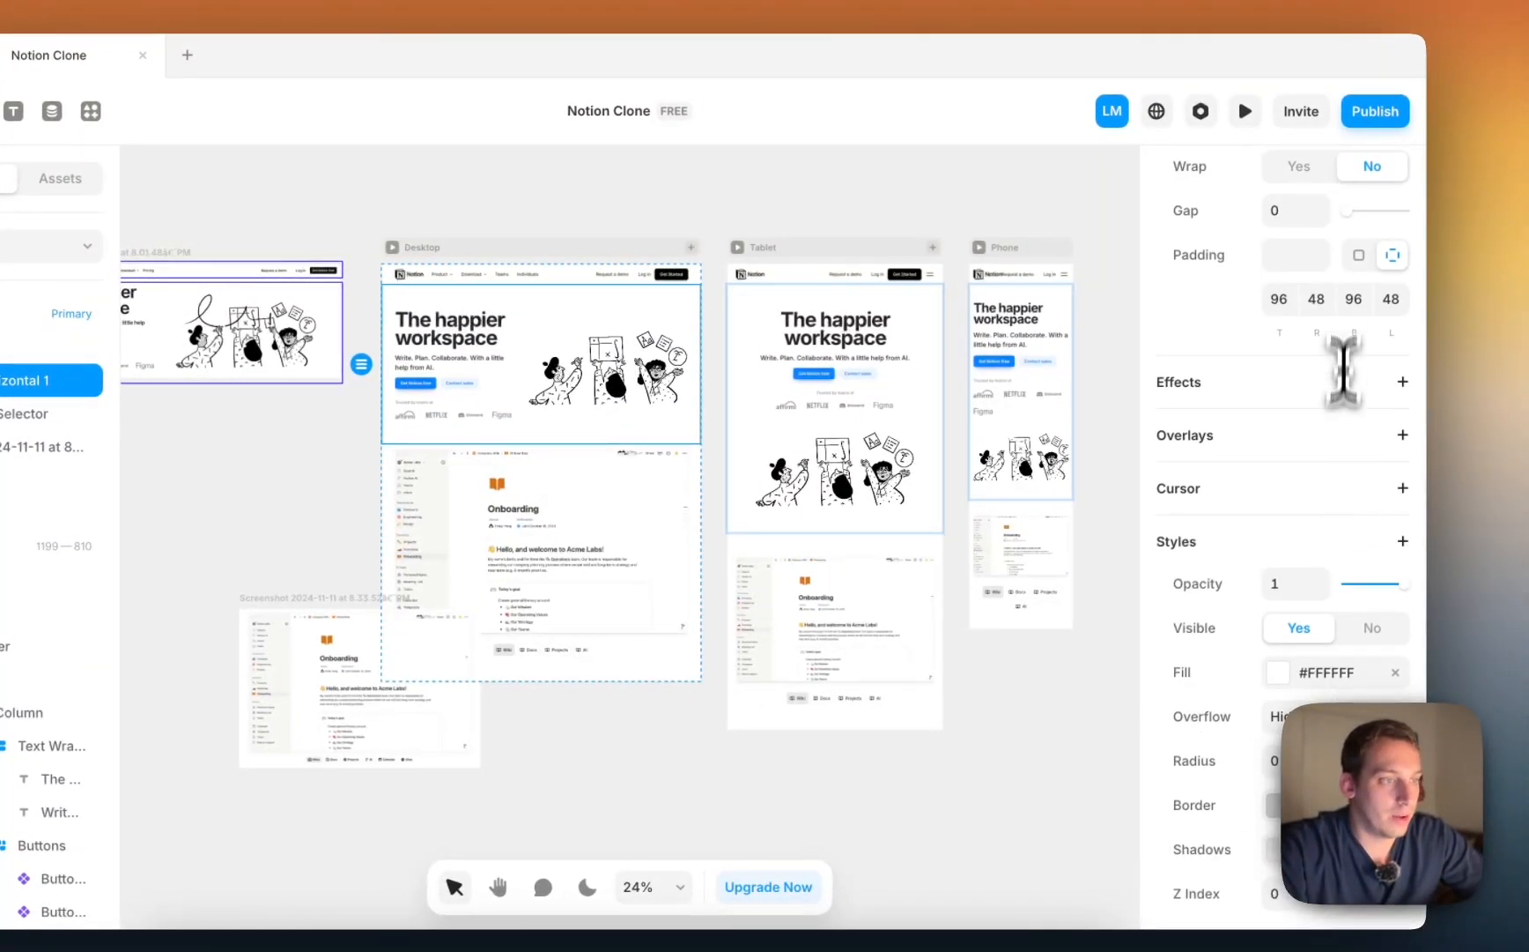
click(1360, 296)
text(24)
key(Return)
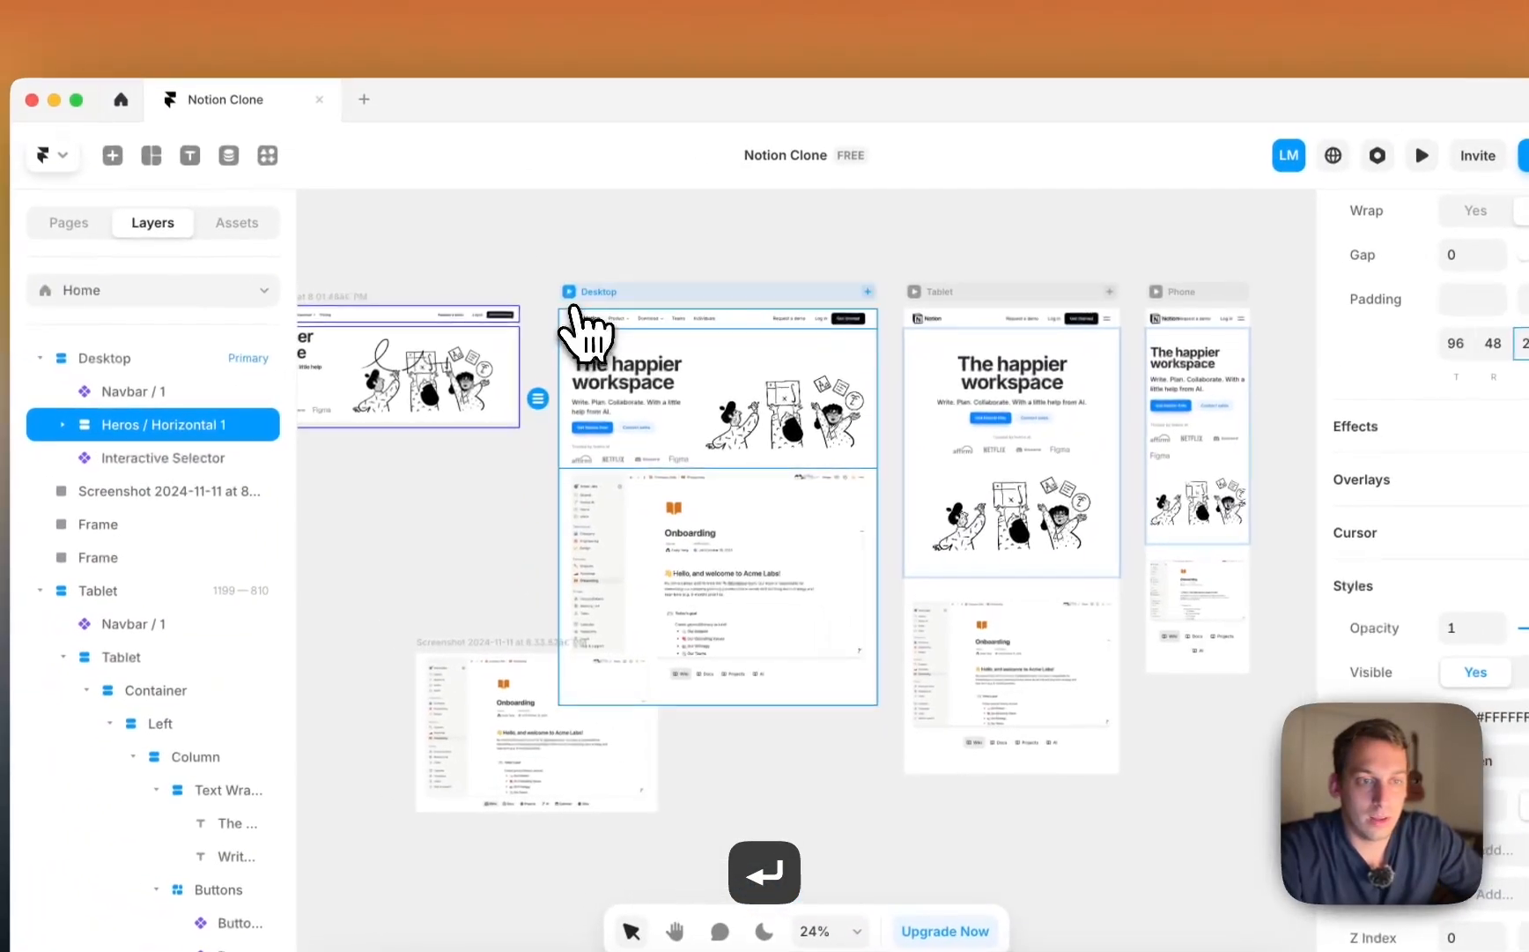
Step: Preview the desktop layout again to check the gap between the hero and the Interactive Selector
click(569, 292)
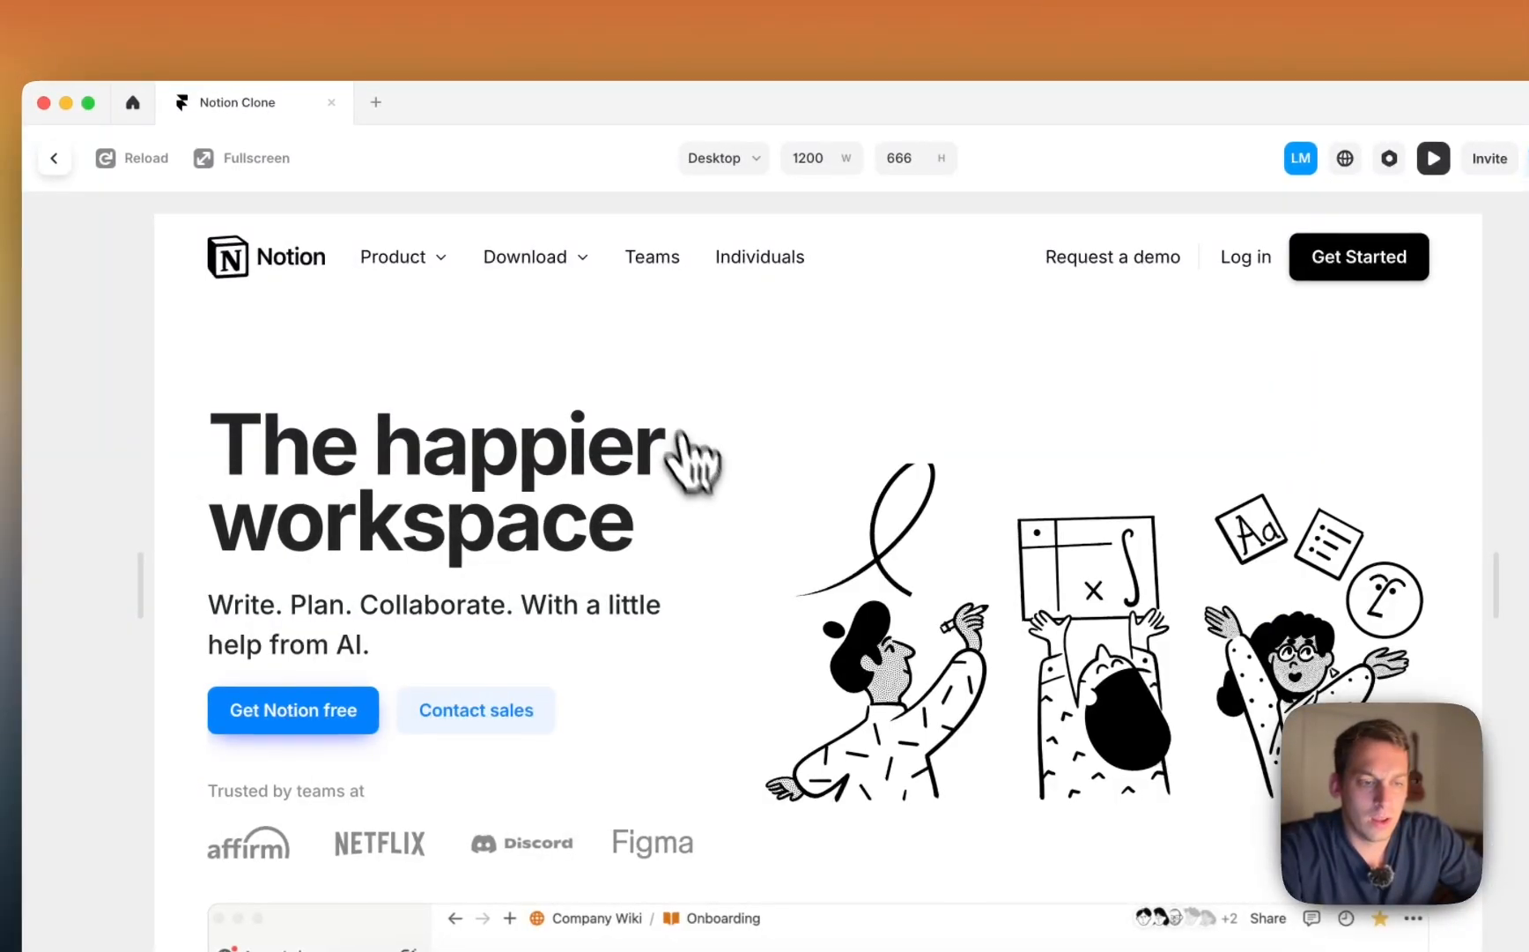
scroll(695, 478, down, 2)
scroll(666, 571, up, 1)
Step: Switch to the notion.so page in the browser, show its Projects view and capture a screenshot of the whole Projects window
click(502, 917)
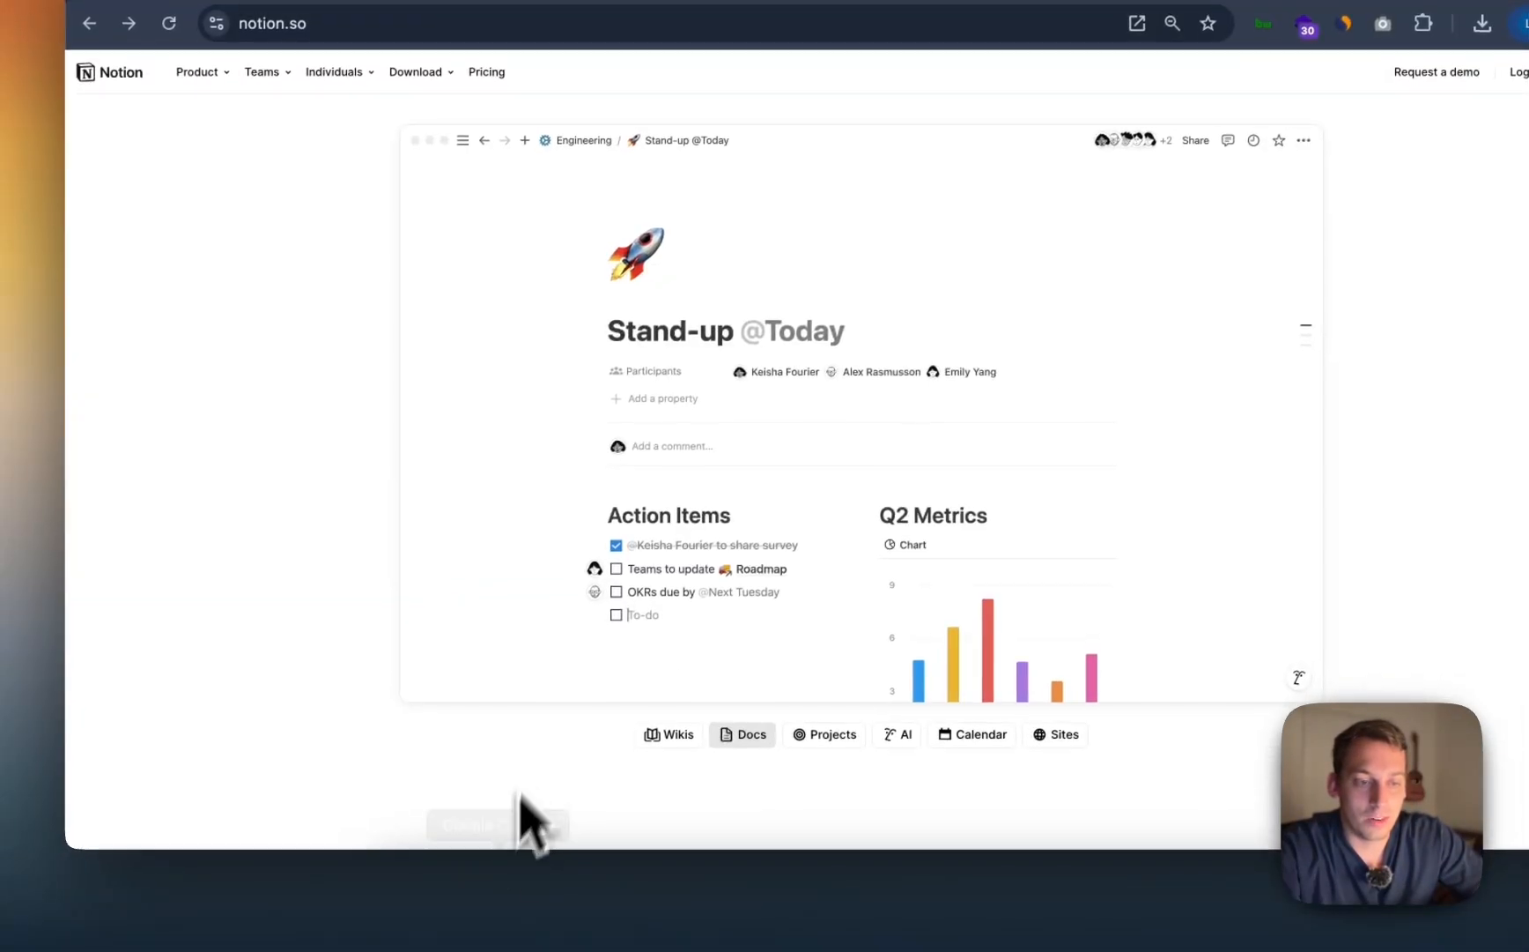
scroll(430, 252, down, 1)
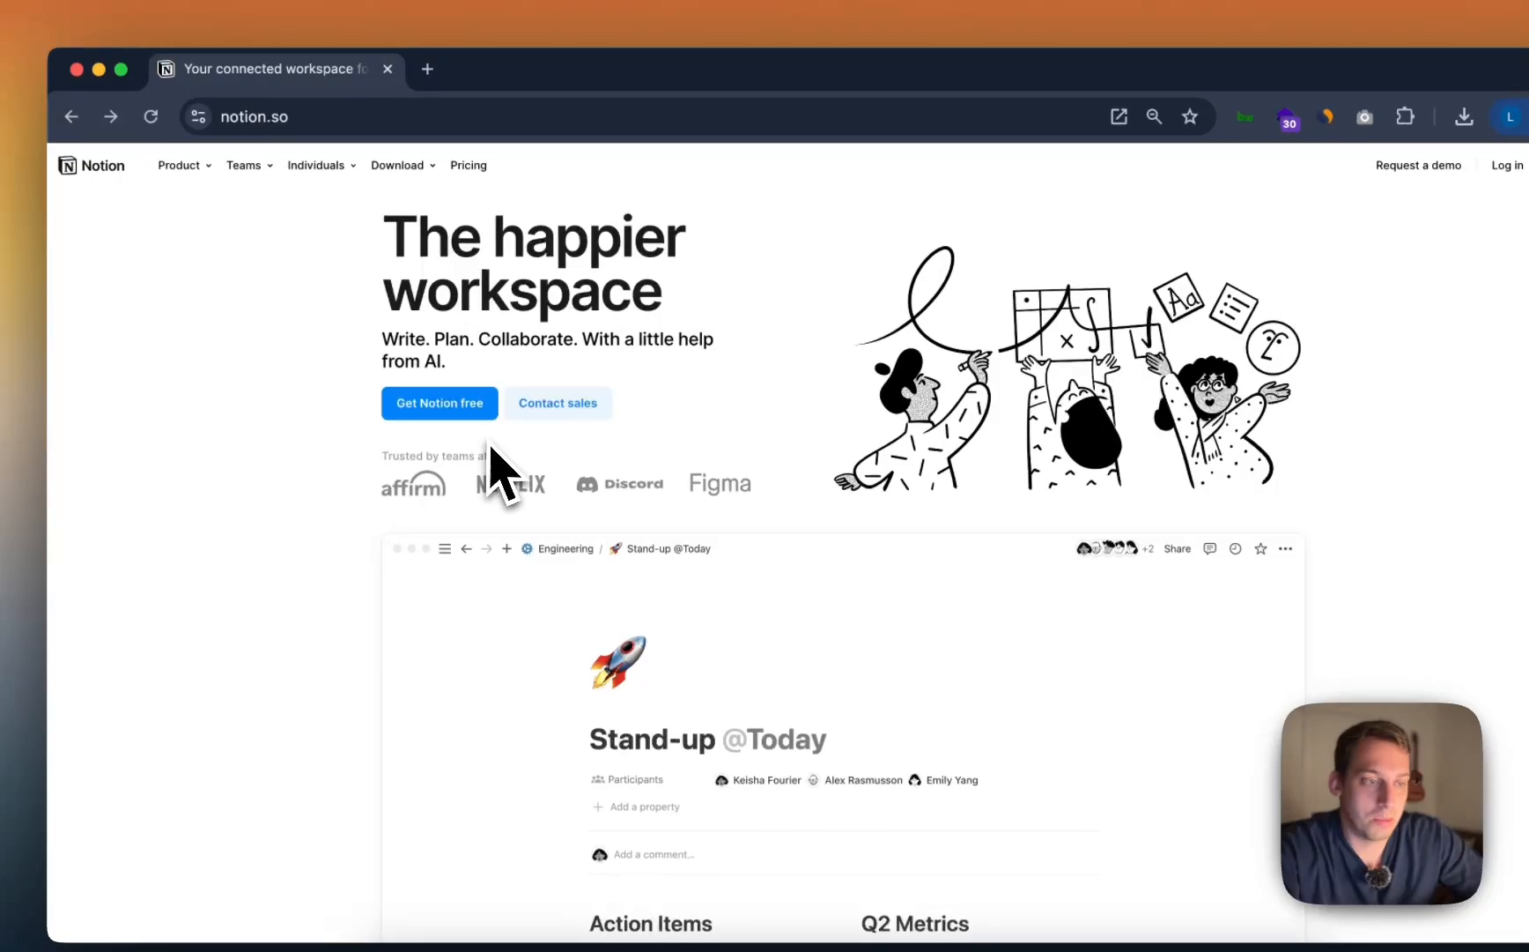
scroll(498, 472, down, 10)
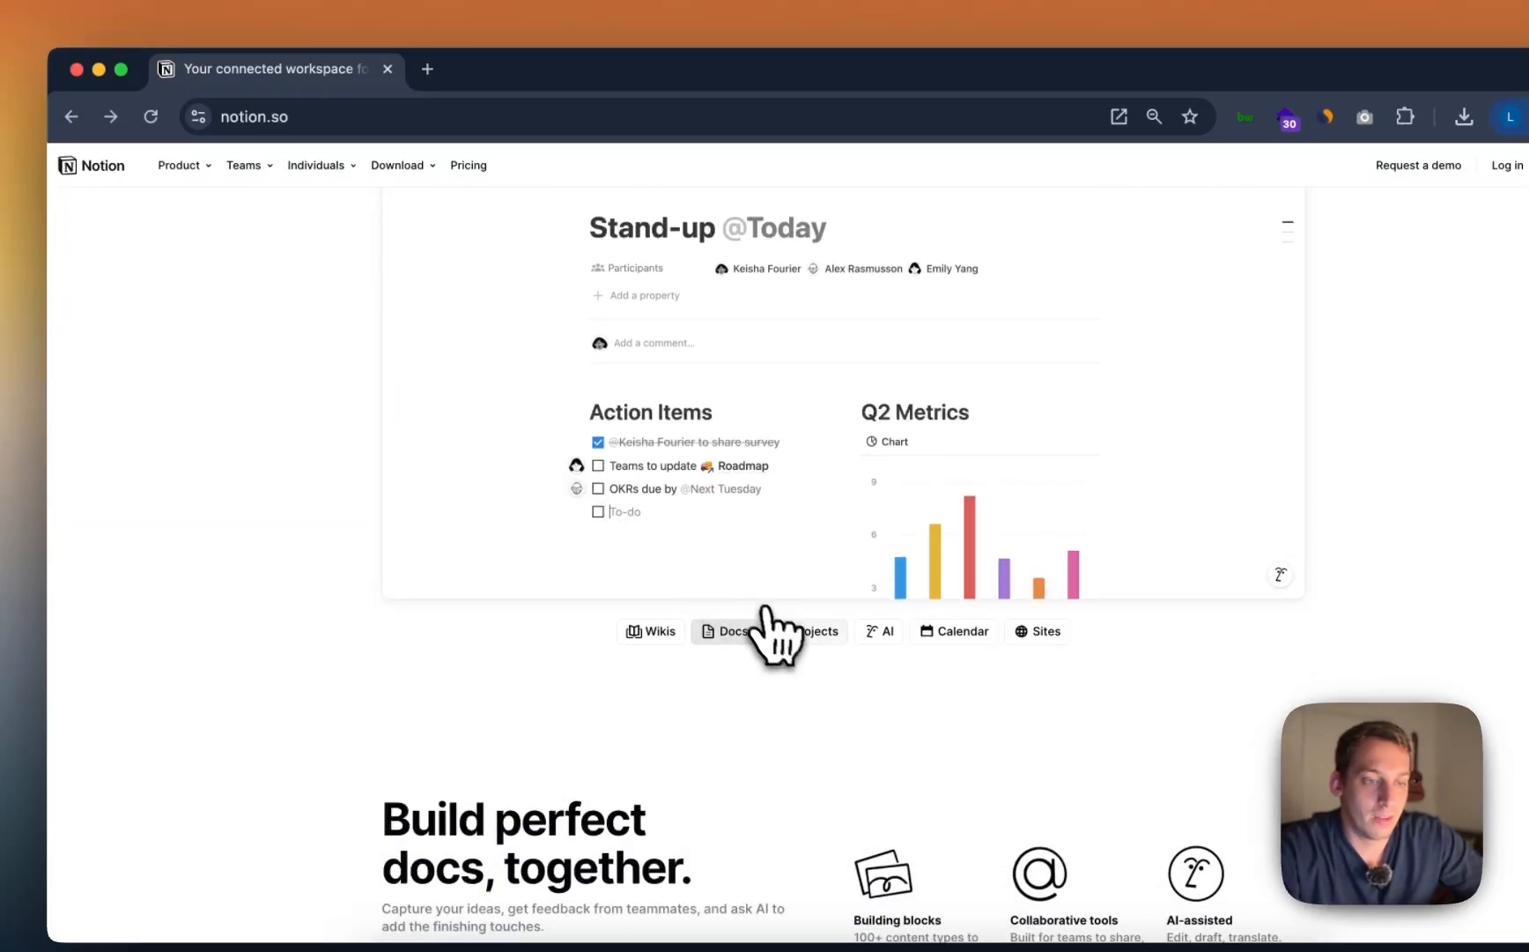
scroll(792, 536, up, 5)
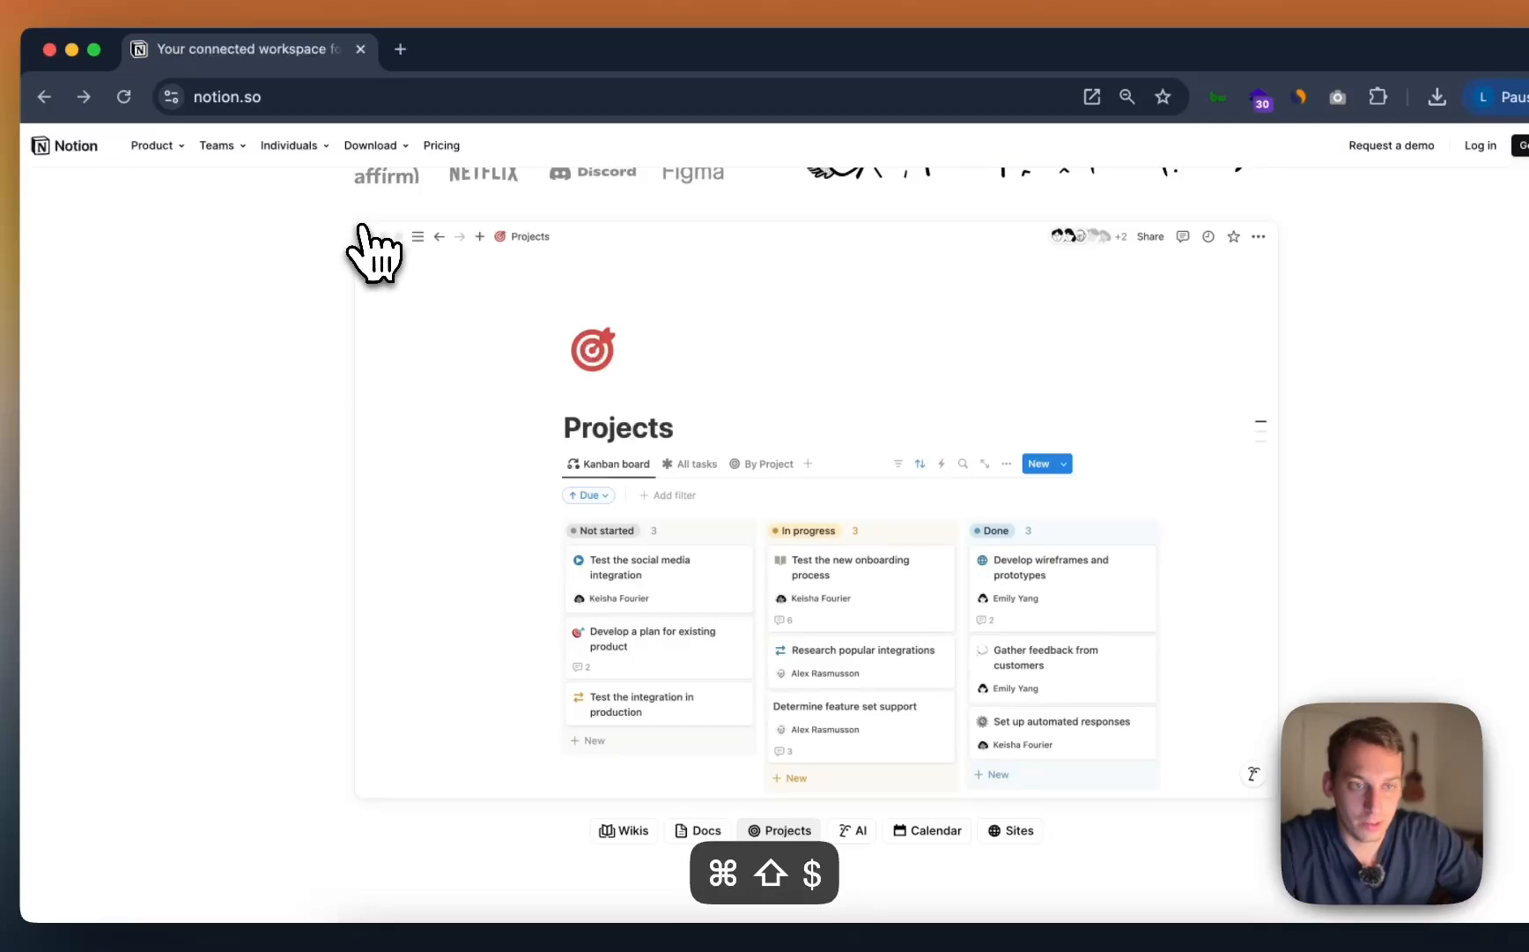
key(super+shift+4)
drag(357, 223, 1279, 798)
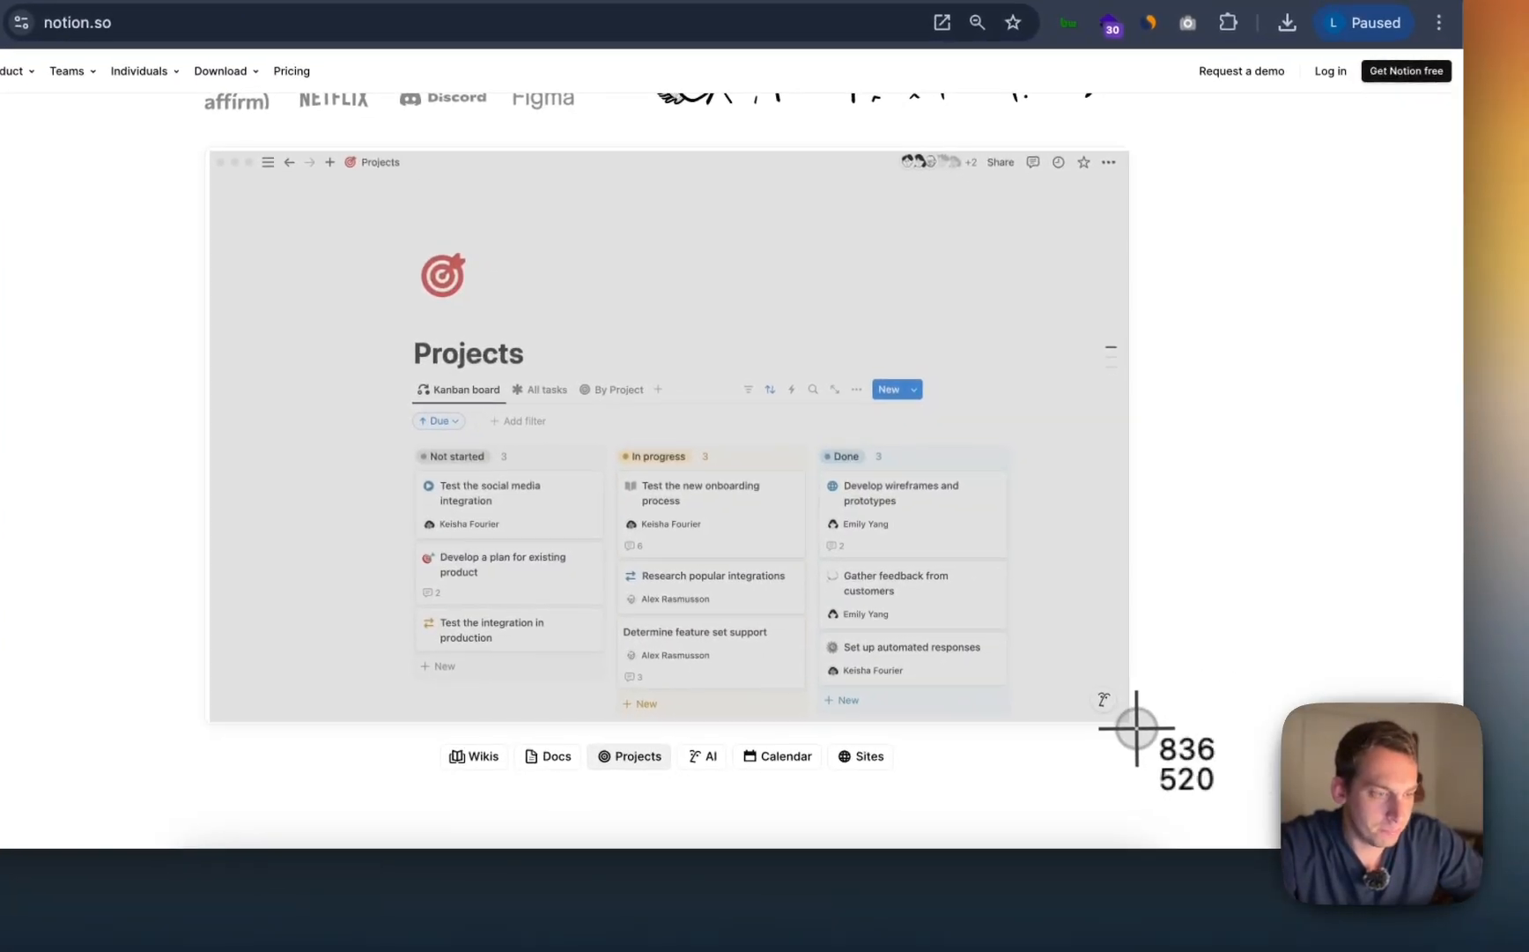
mouse_move(1136, 728)
mouse_down()
mouse_move(1127, 716)
mouse_move(1131, 731)
mouse_up()
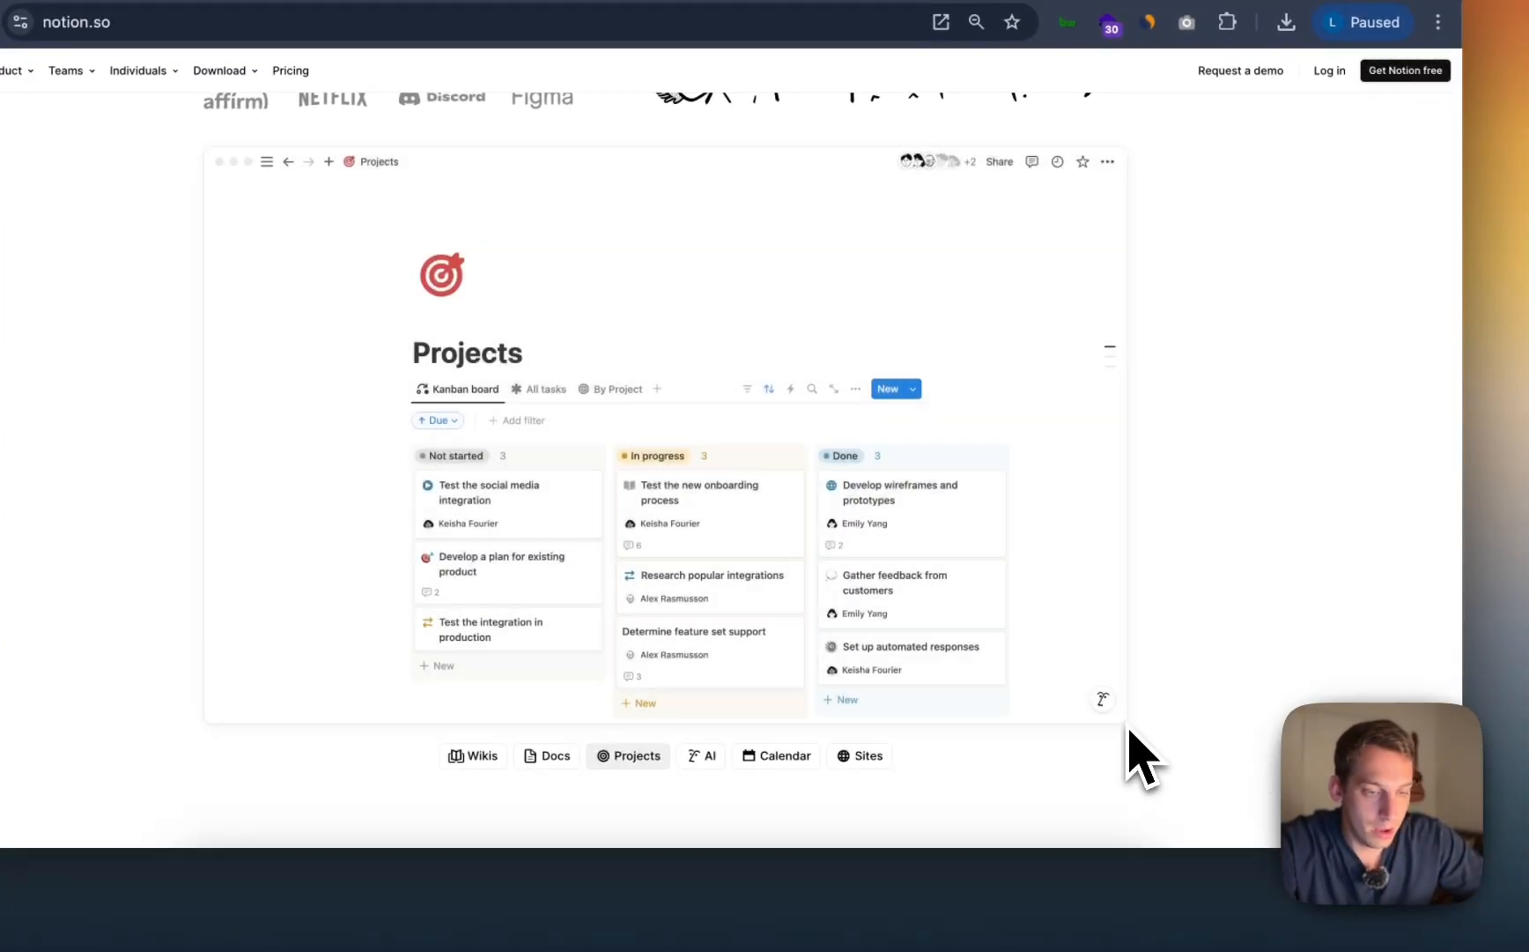
Step: Switch back to Framer and look through the desktop preview of the Home page
click(740, 907)
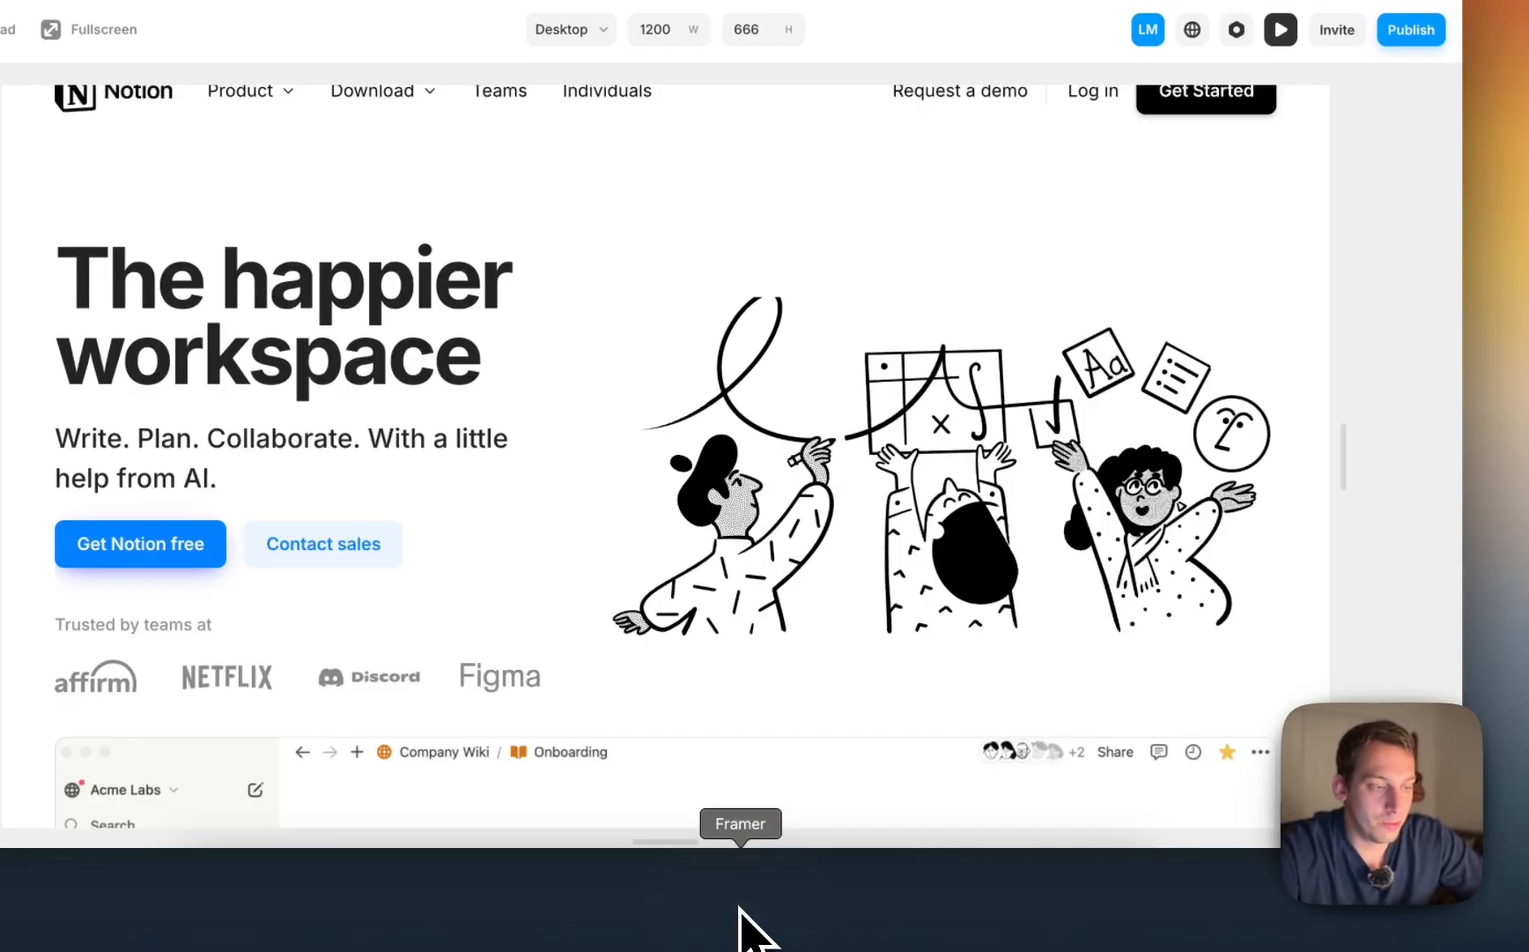
scroll(864, 534, down, 8)
scroll(828, 409, up, 8)
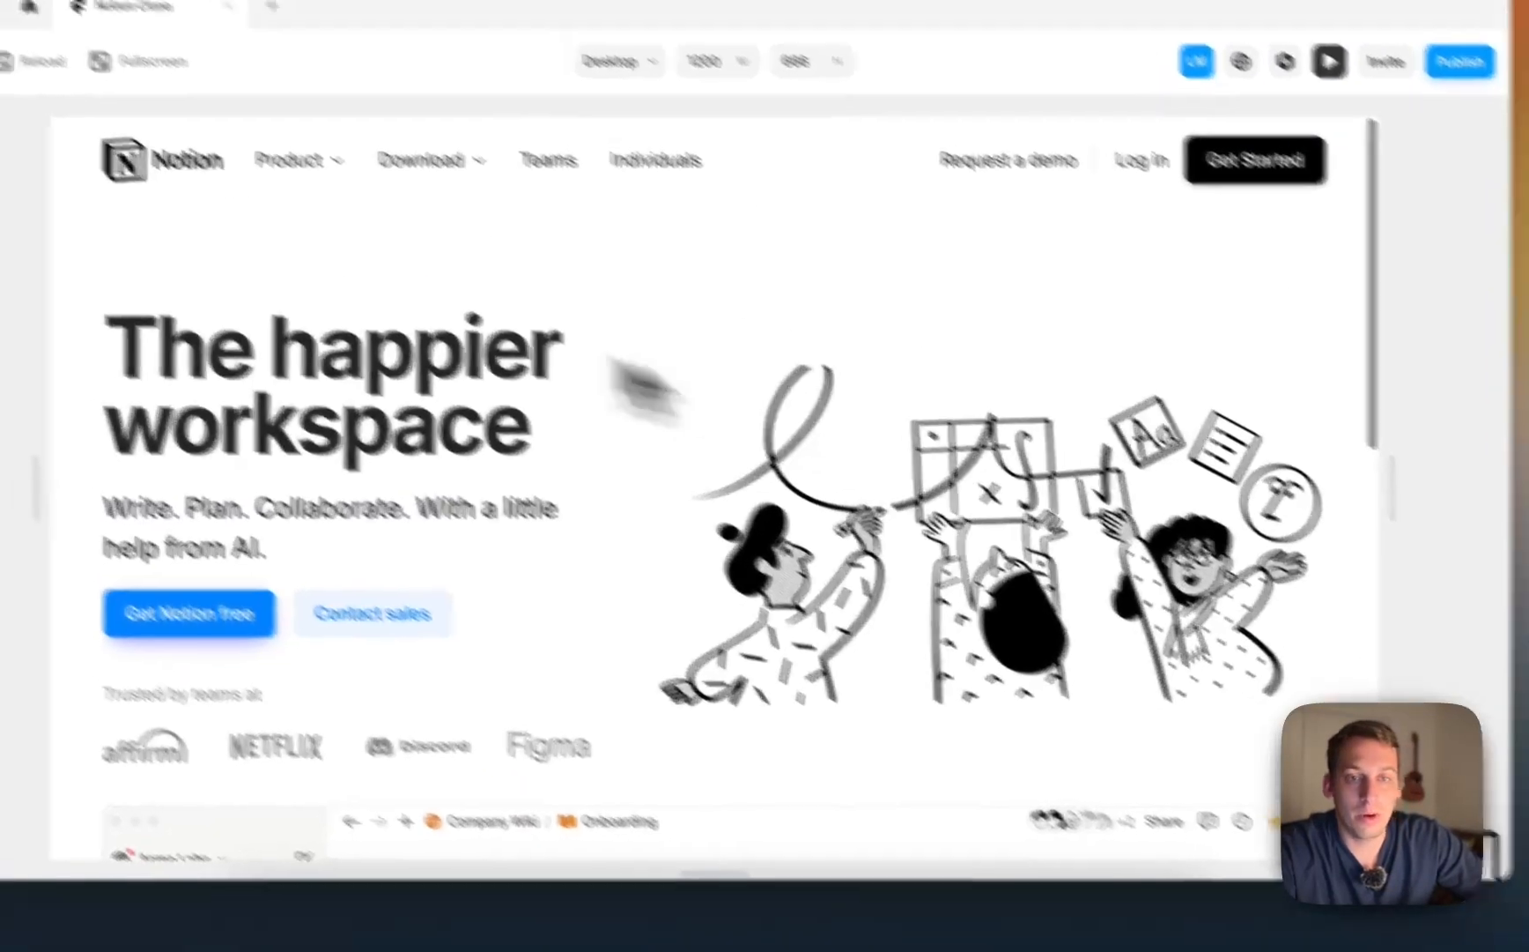
Step: Leave the preview and open the Interactive Selector component for editing from the desktop Home page
click(119, 146)
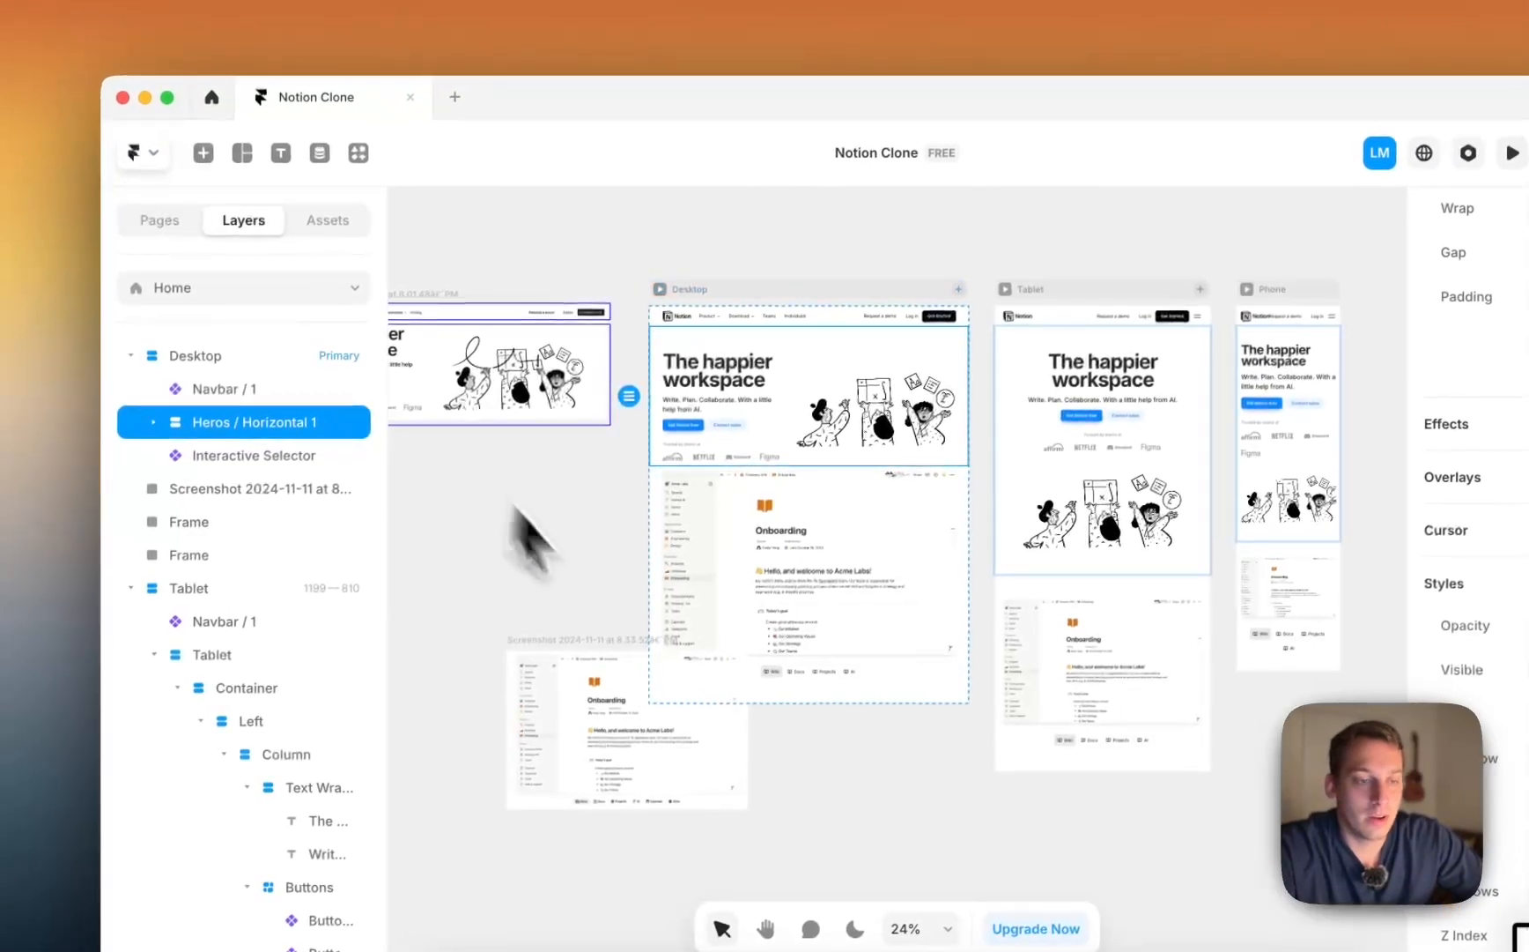
drag(643, 725, 566, 792)
double_click(844, 604)
scroll(753, 692, down, 2)
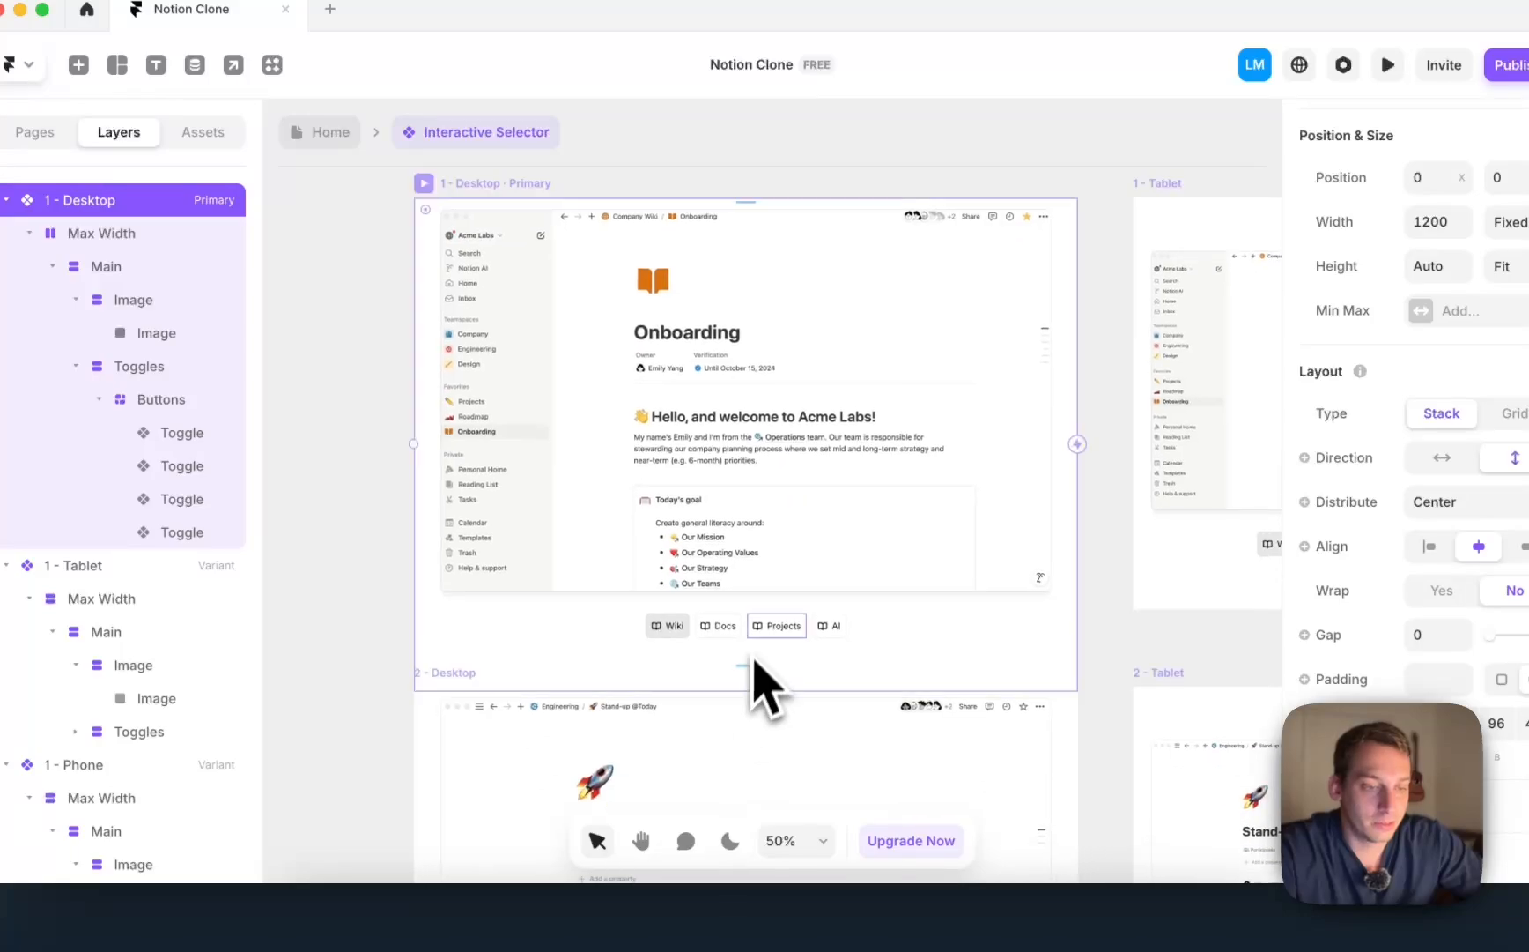
scroll(788, 654, down, 3)
scroll(785, 648, down, 5)
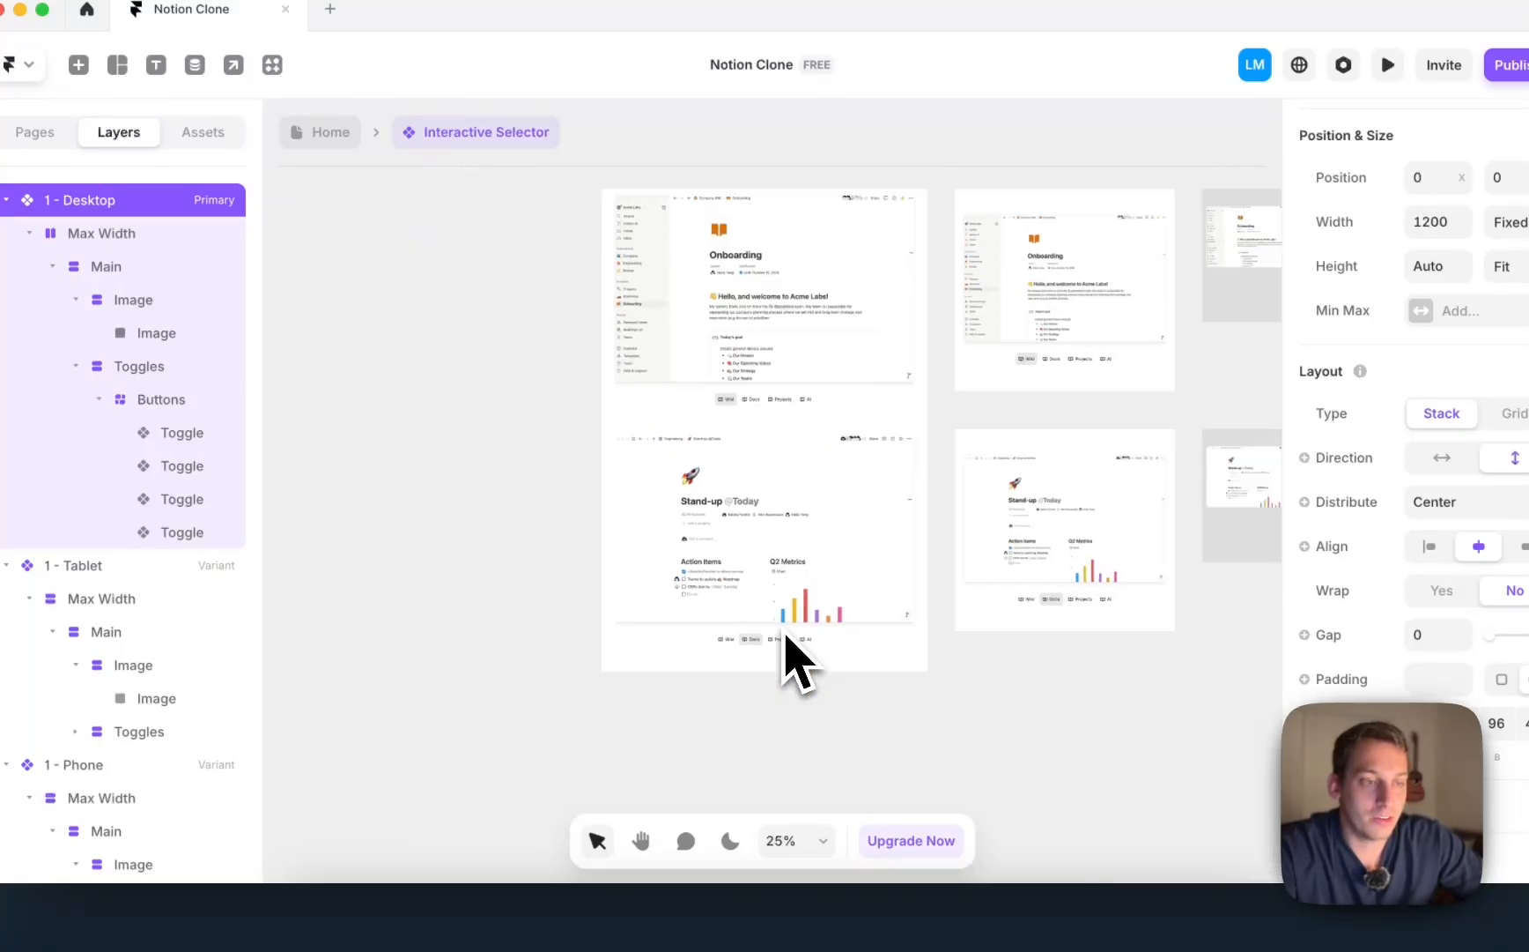
key(Escape)
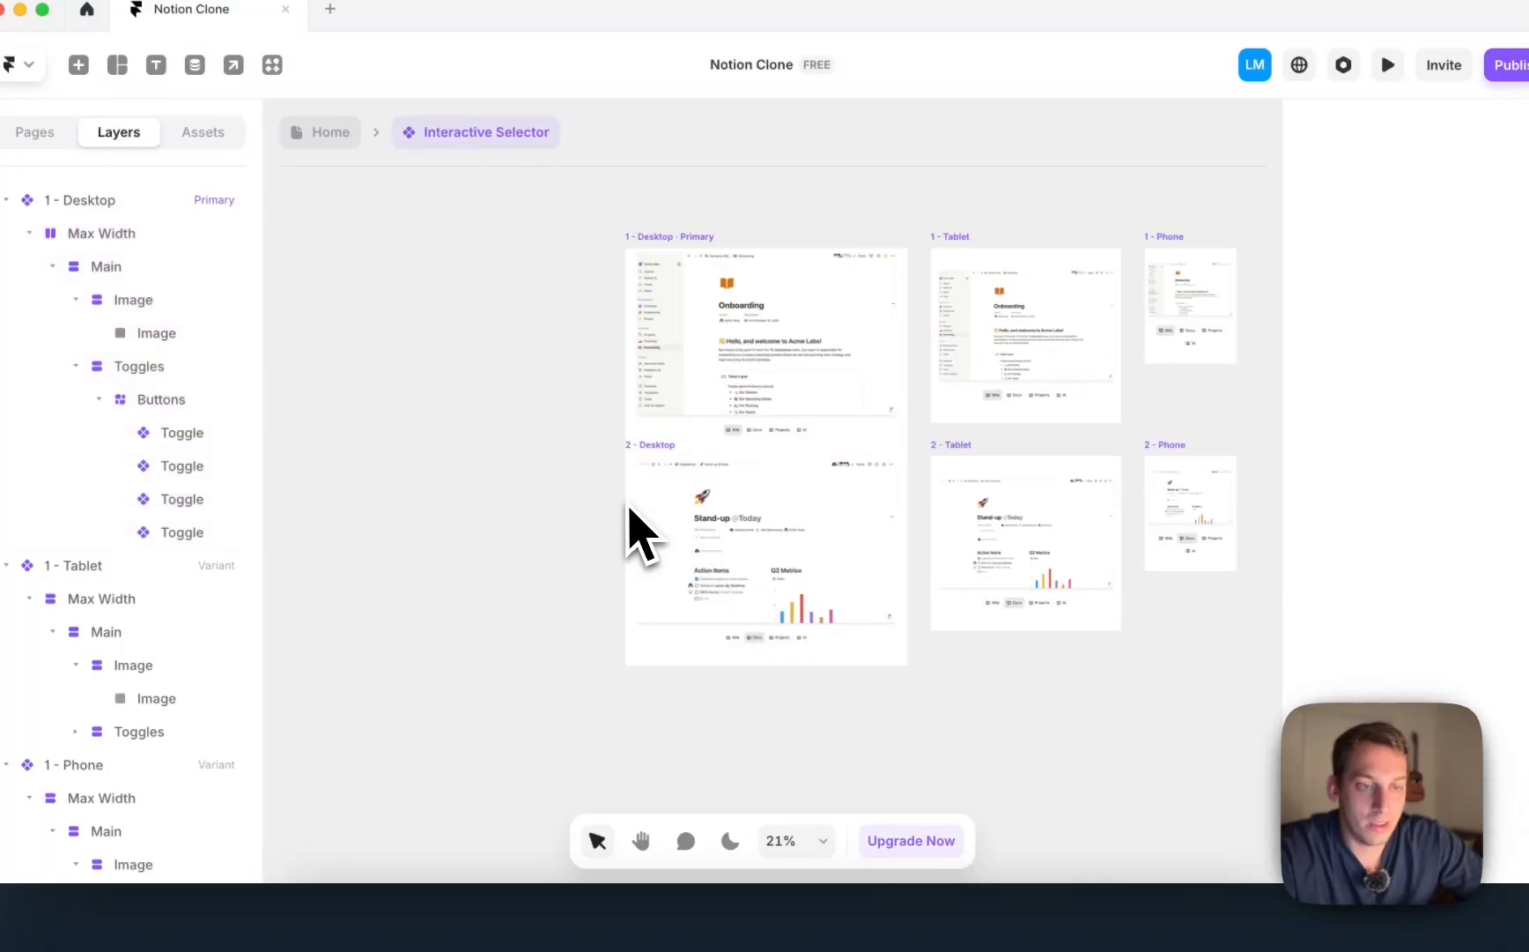
click(633, 452)
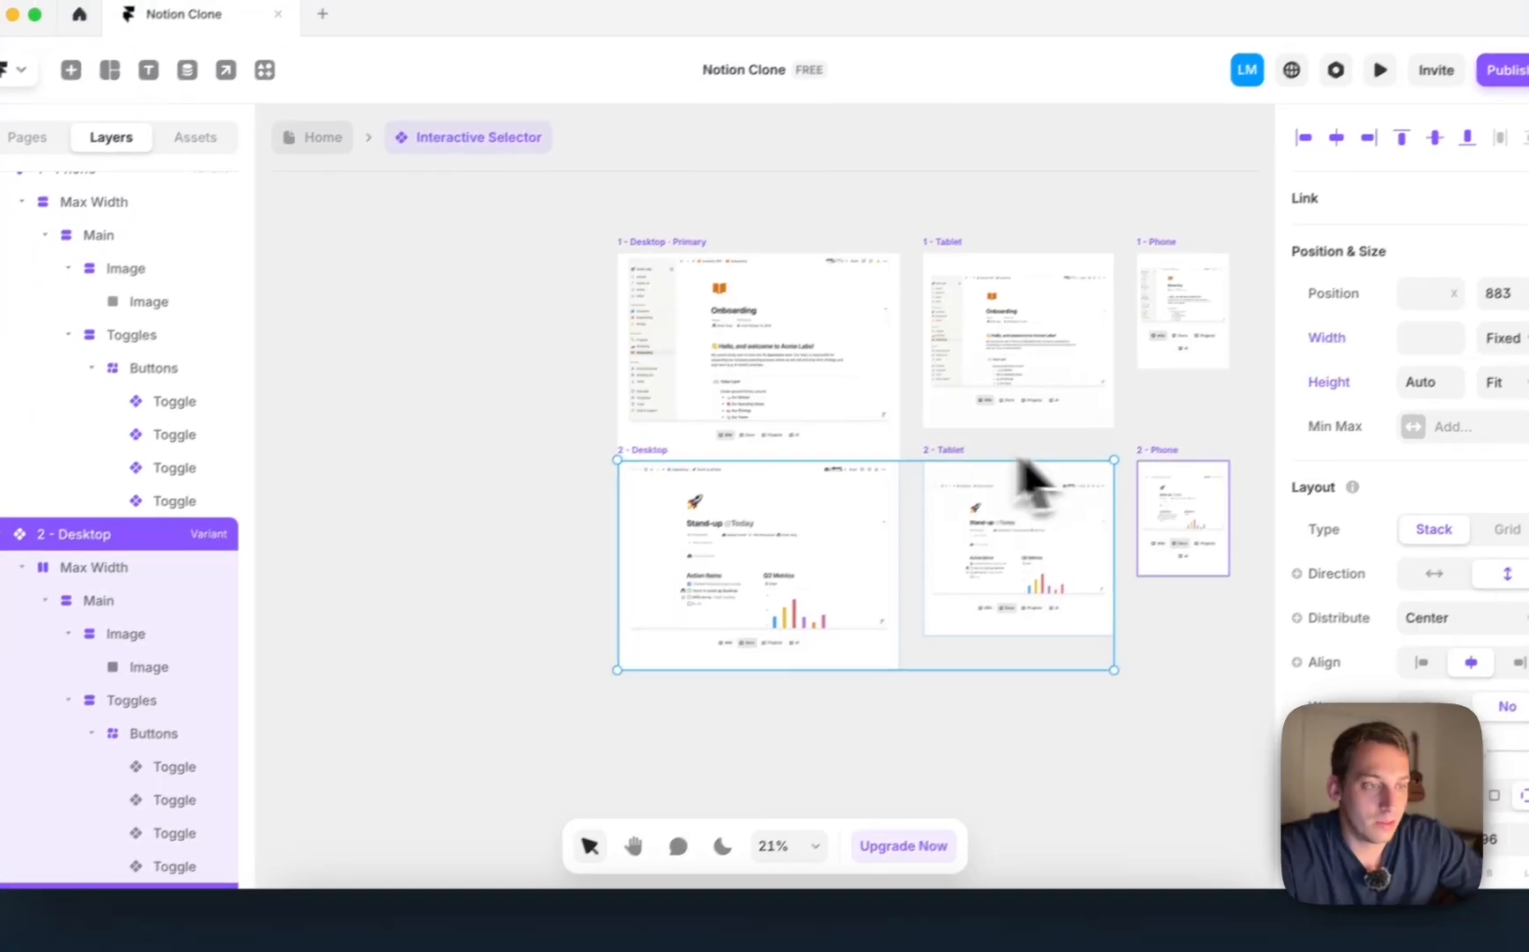
double_click(1006, 577)
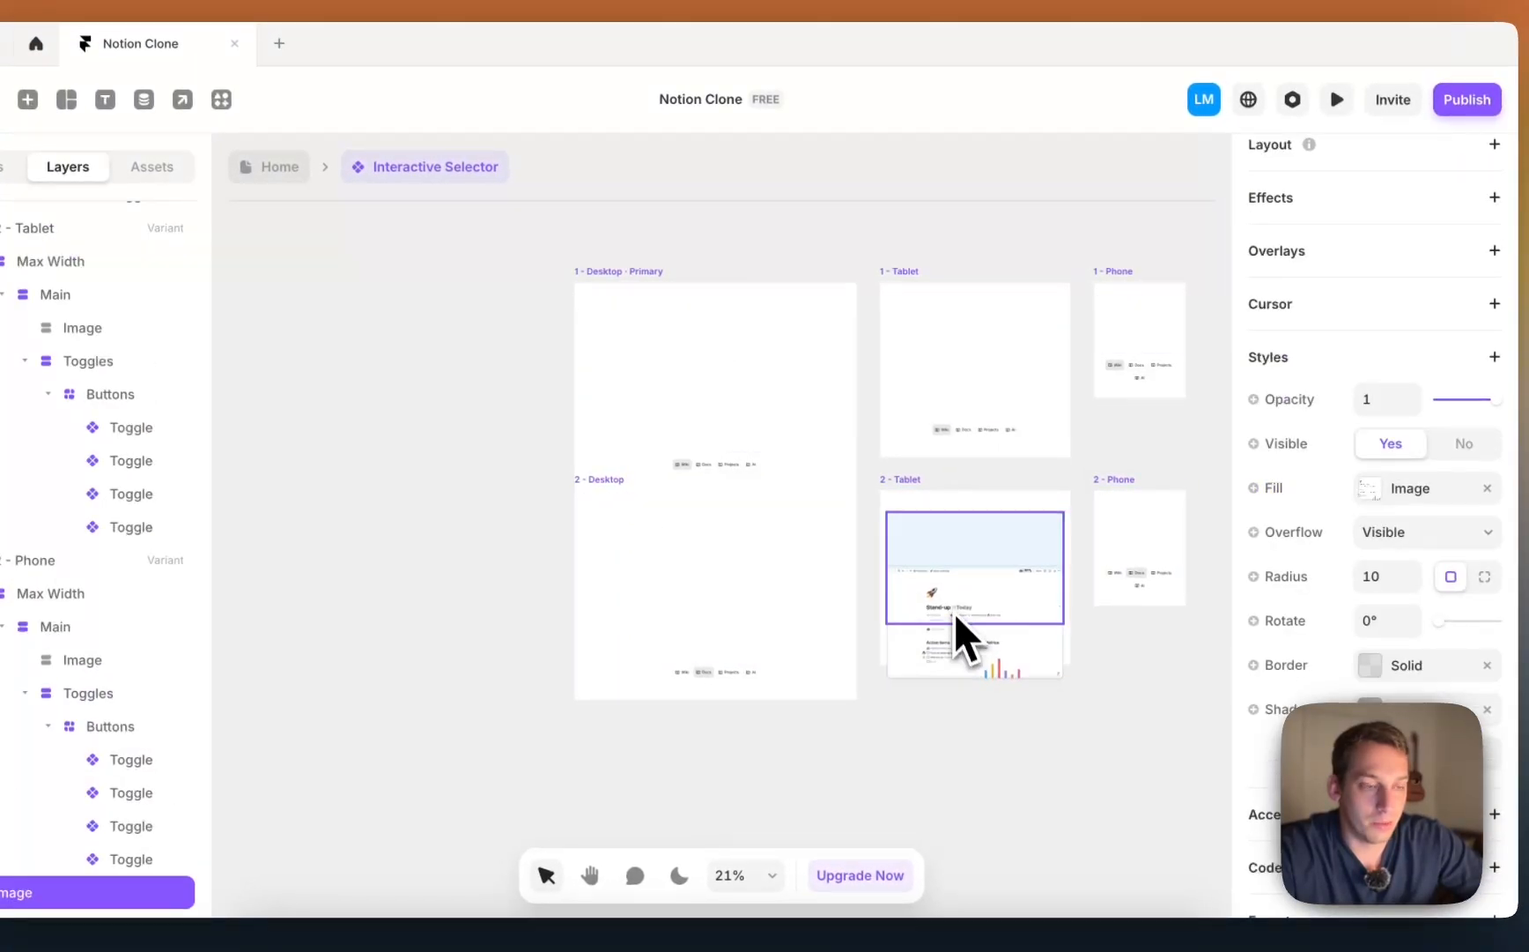
drag(955, 611, 952, 609)
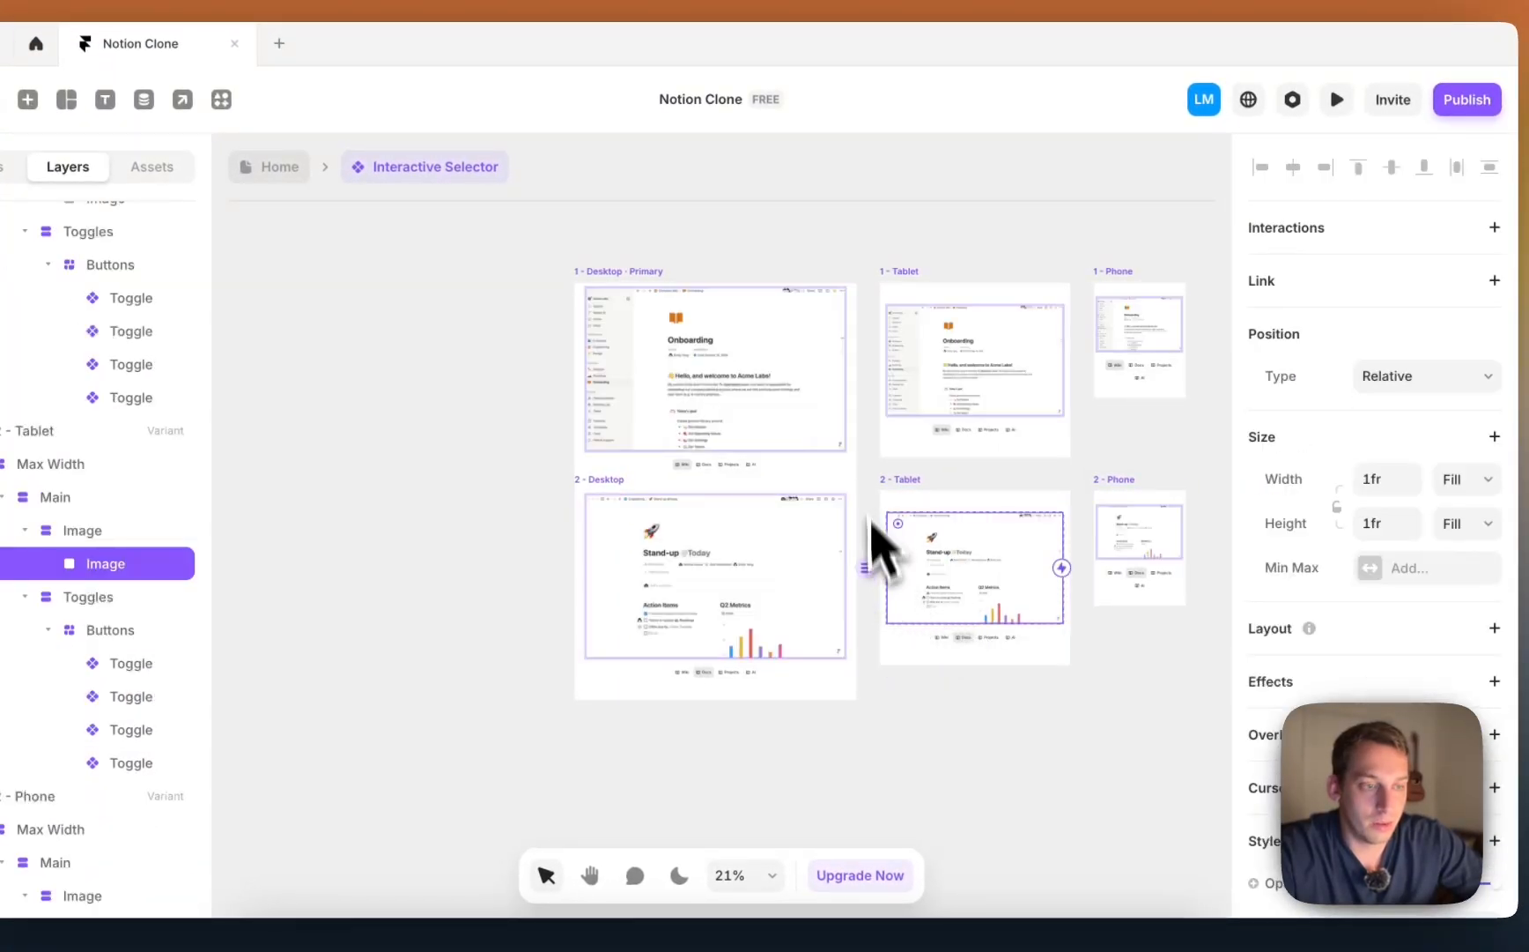
click(898, 475)
shift+click(1093, 484)
shift+click(599, 483)
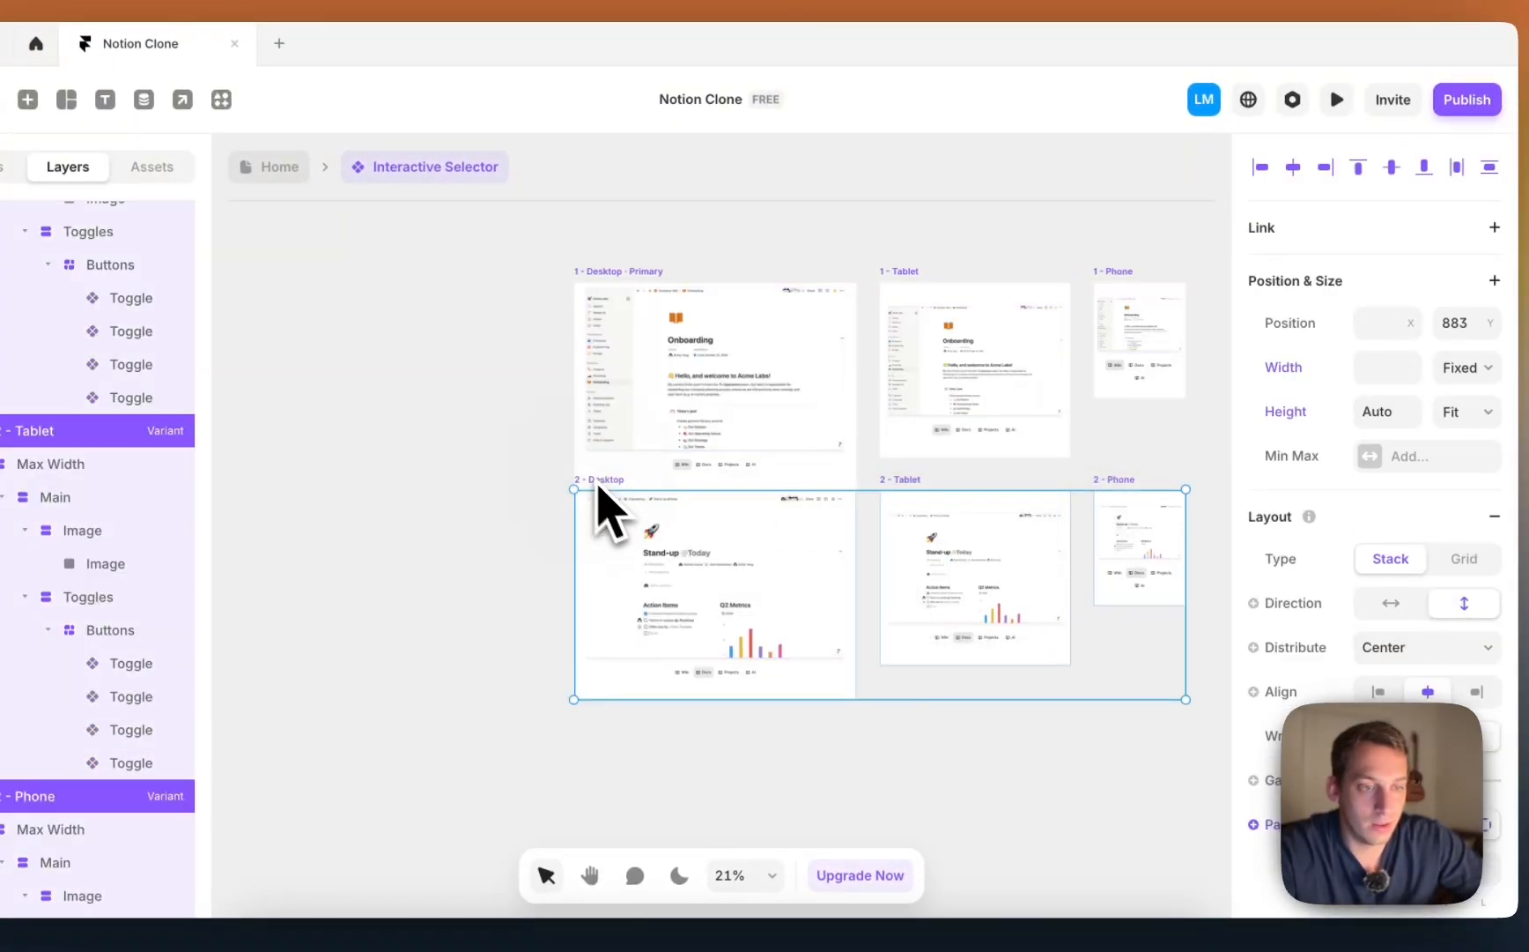
key(super+z)
key(super+z)
key(super+z)
key(super+z)
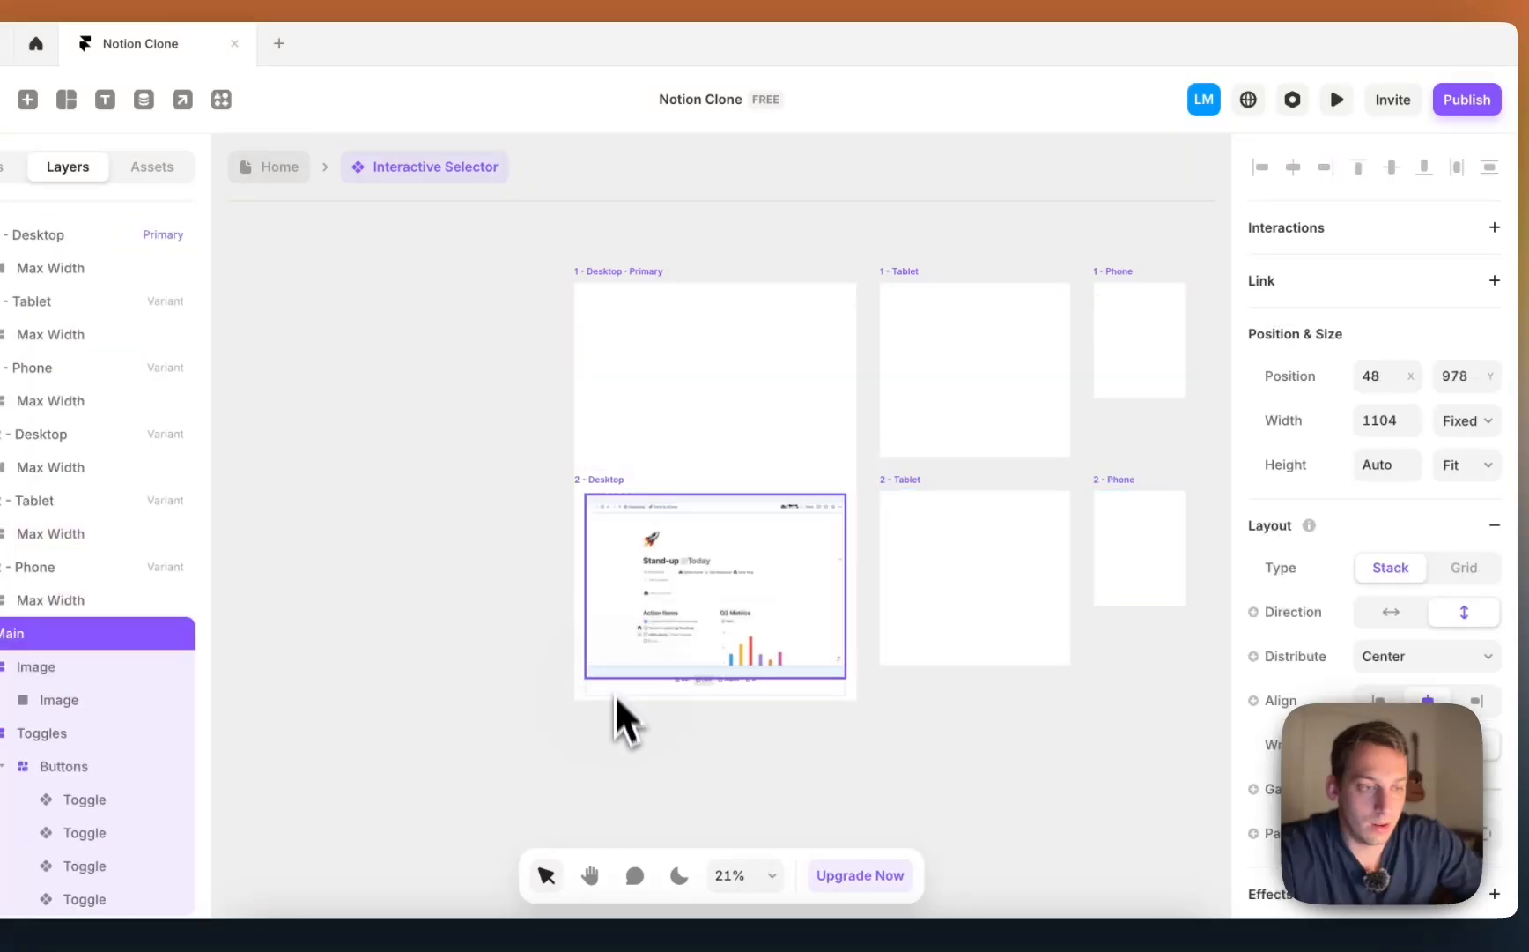
Step: Move the 1 - Desktop, 1 - Tablet and 1 - Phone variants up together to about Y -209
click(599, 280)
shift+click(924, 291)
shift+click(1108, 295)
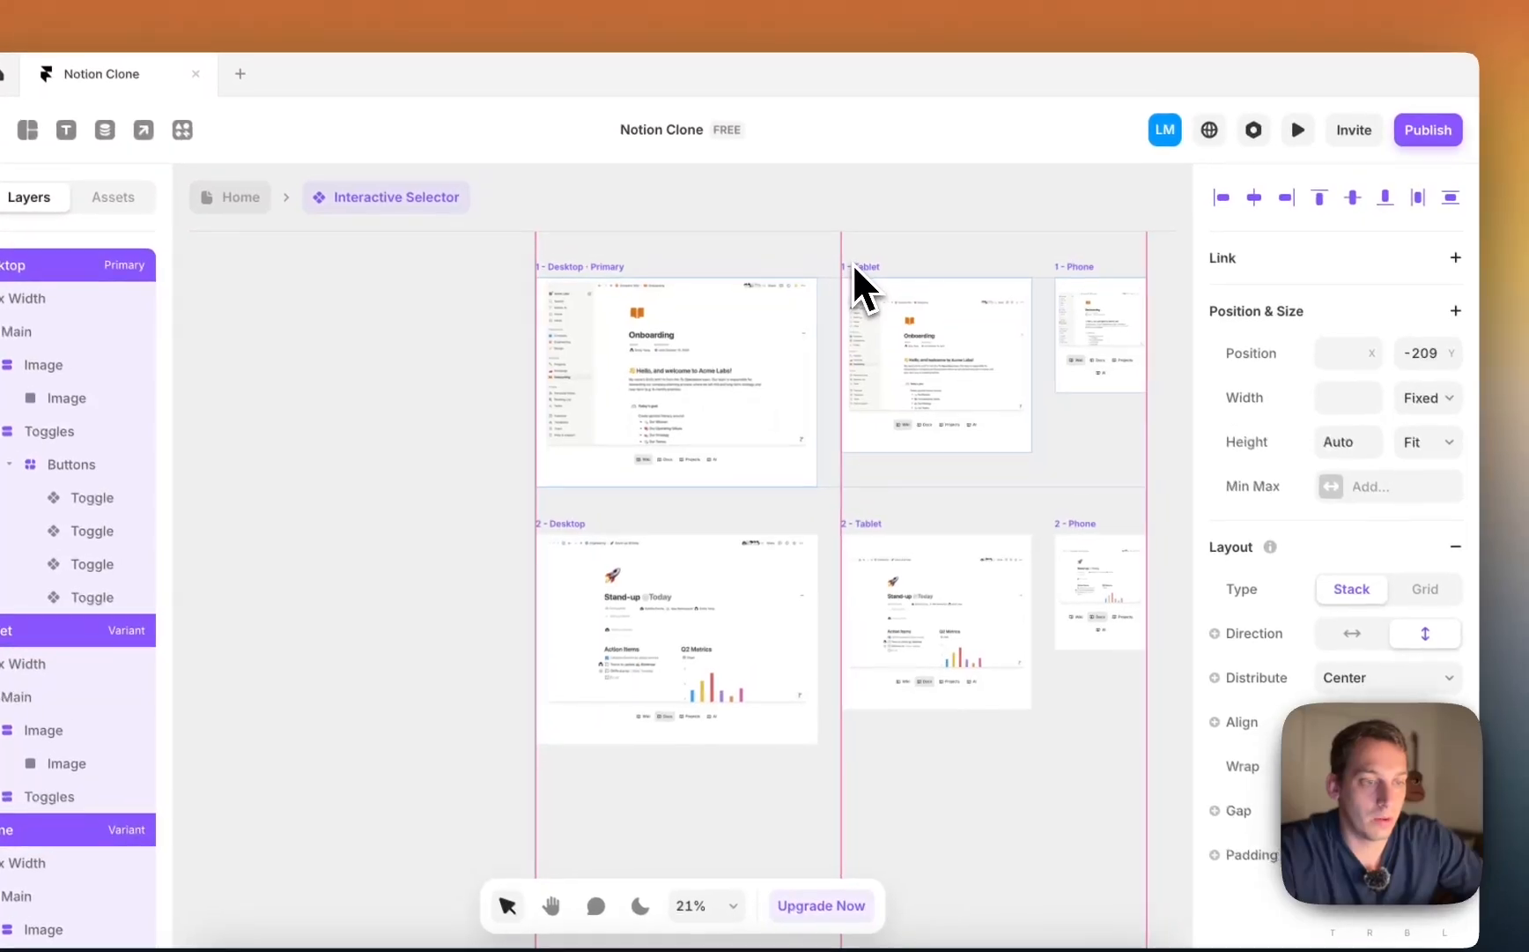
Step: Duplicate the row of 2 - Desktop, 2 - Tablet and 2 - Phone variants twice, placing the two copies below it
scroll(894, 259, down, 3)
drag(614, 454, 1094, 647)
drag(838, 445, 844, 748)
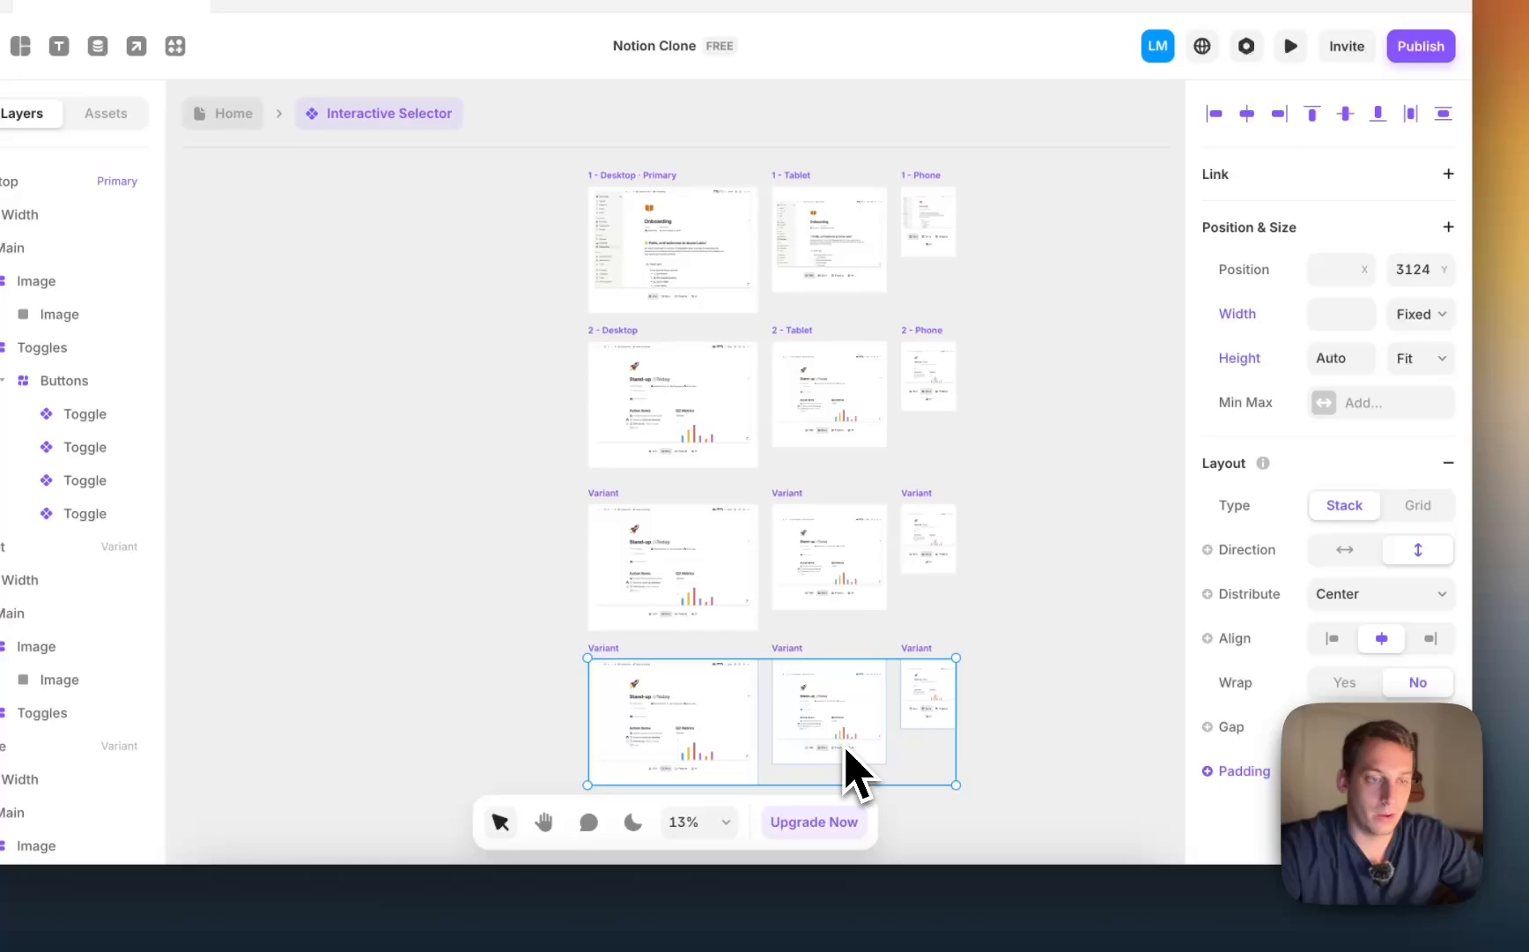
Step: Rename the third row of variants as 3 - Desktop, 3 - Tablet and 3 - Phone
click(679, 573)
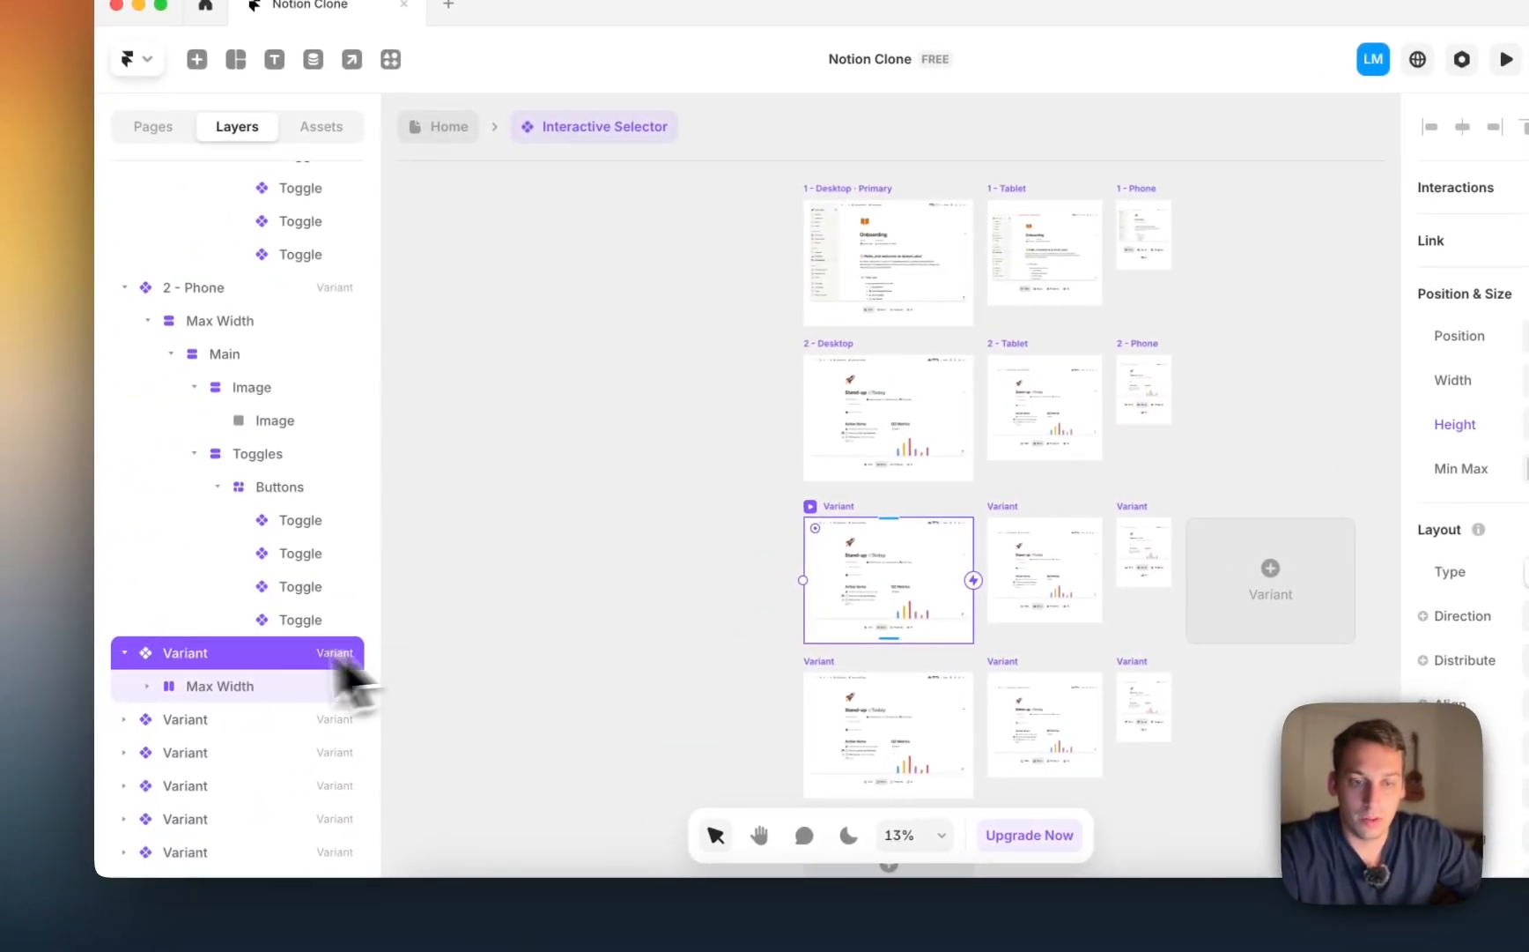
double_click(99, 654)
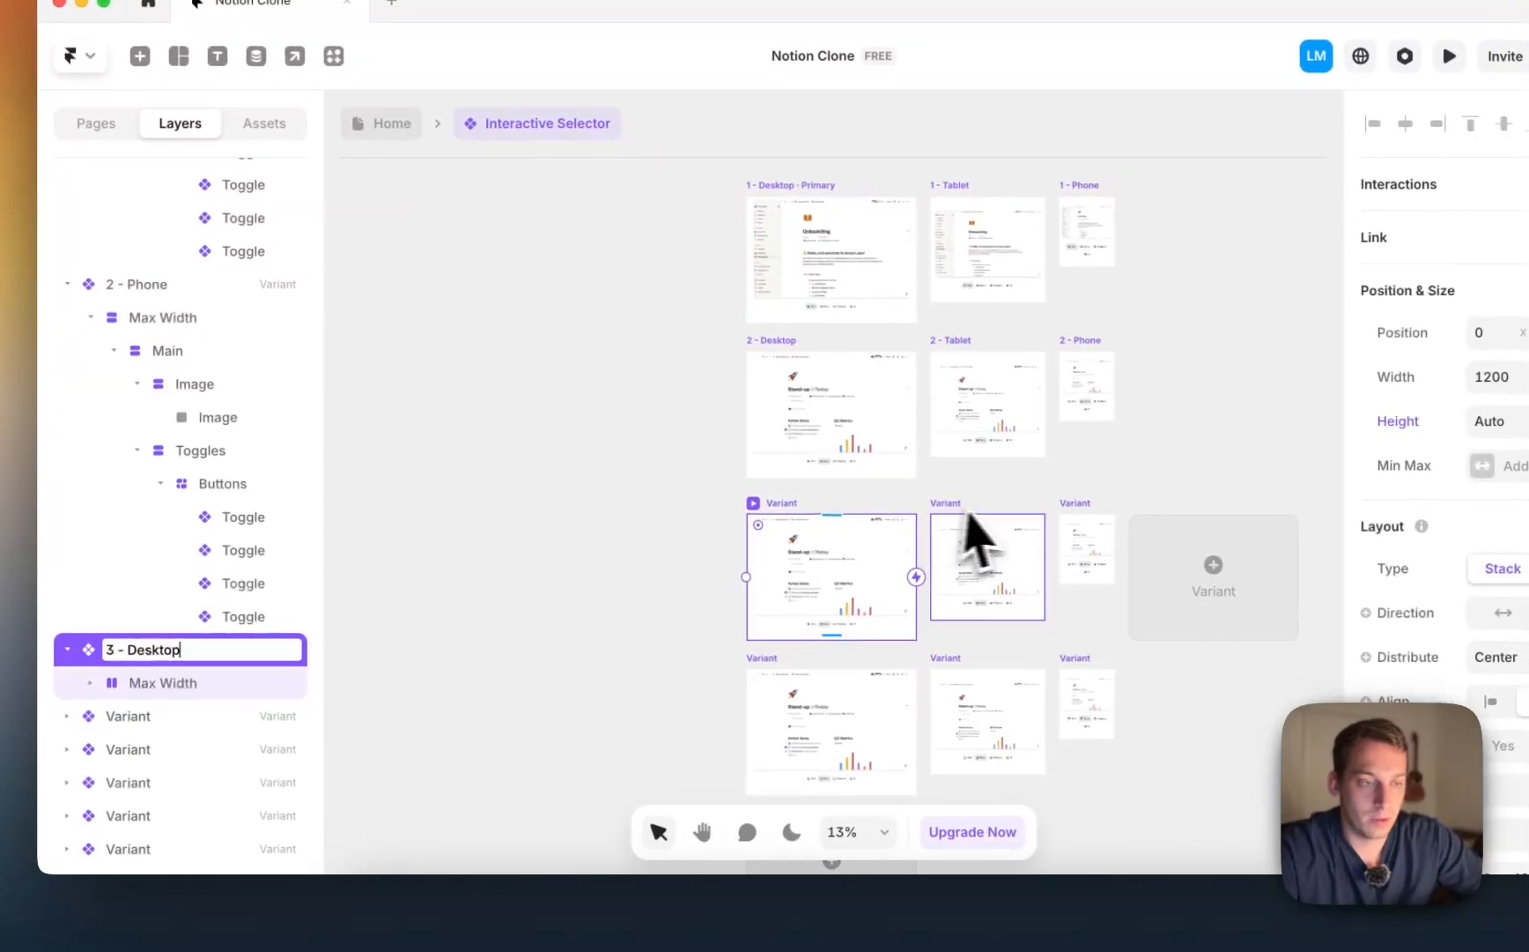
click(1032, 542)
double_click(200, 720)
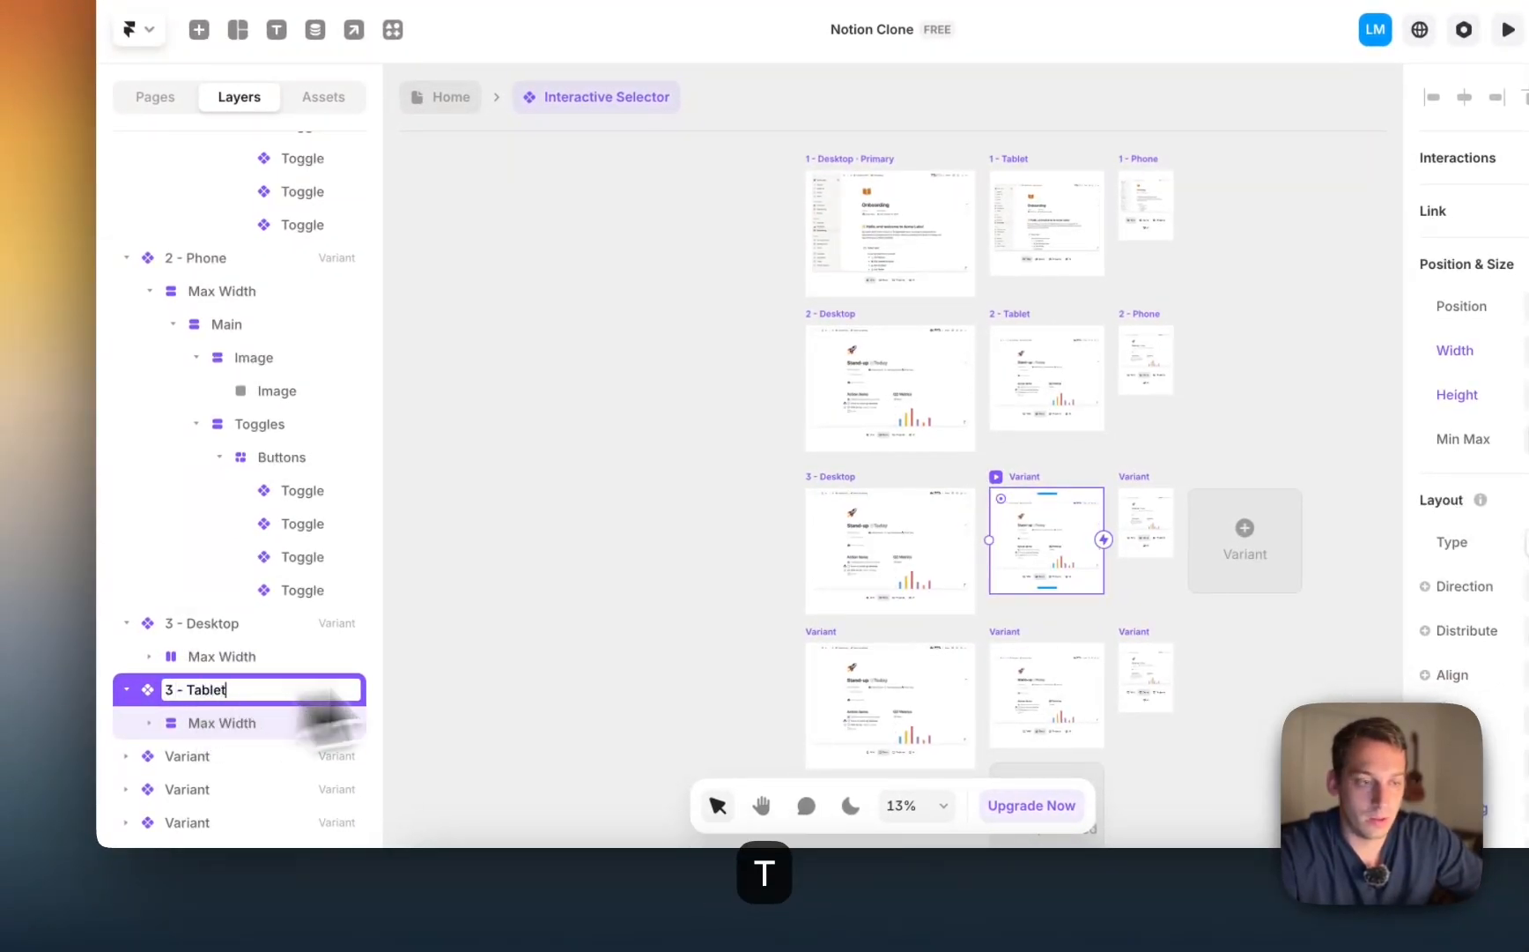
click(1146, 522)
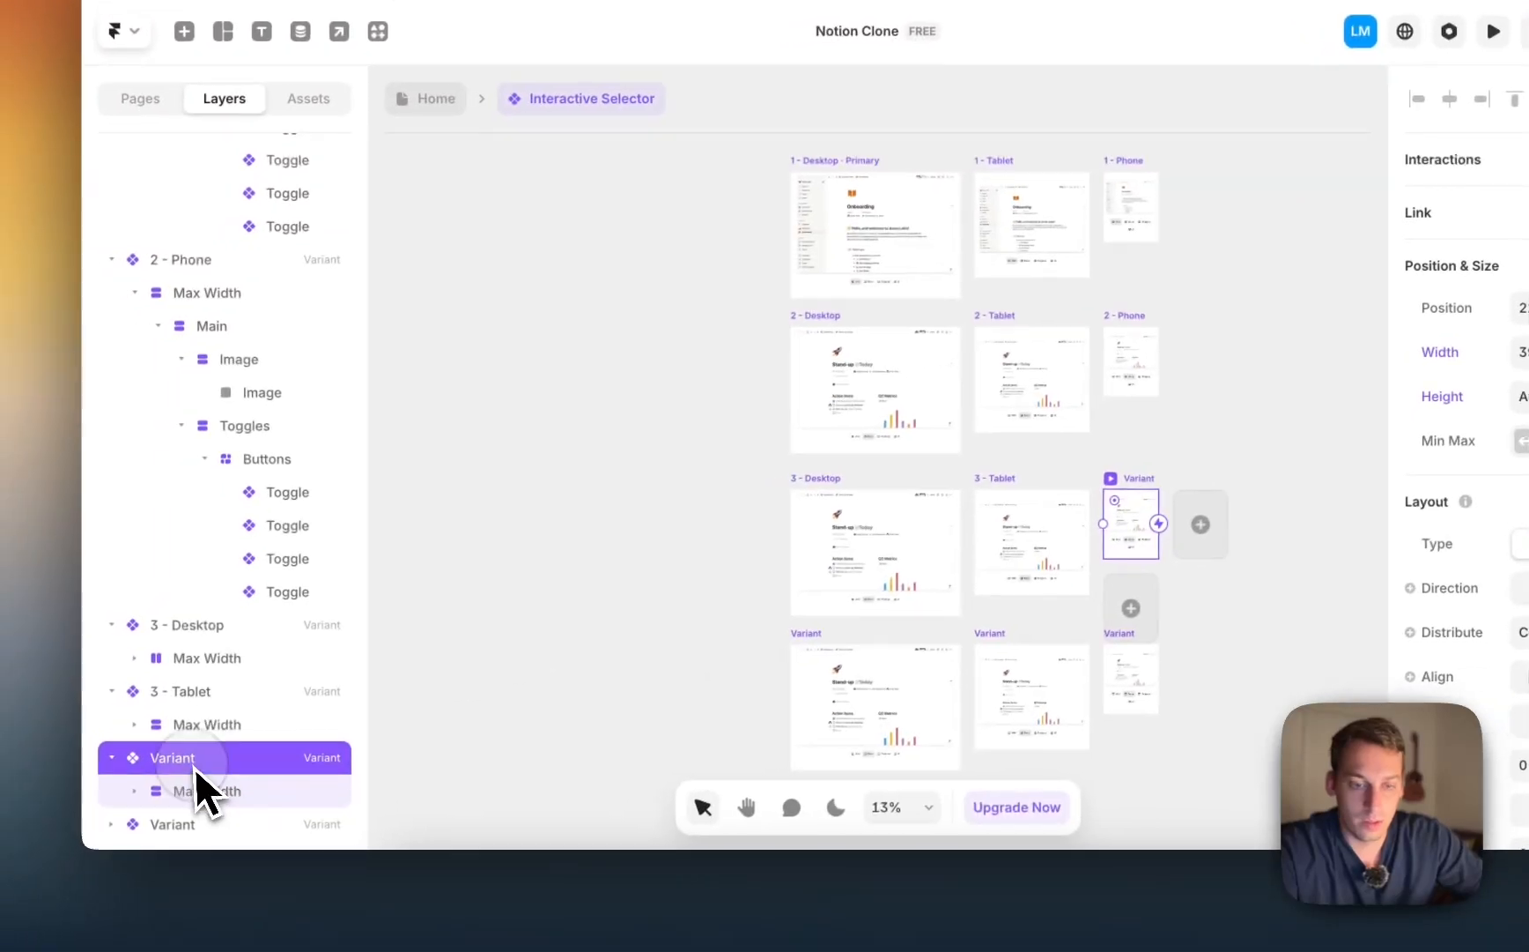
double_click(195, 760)
text(3)
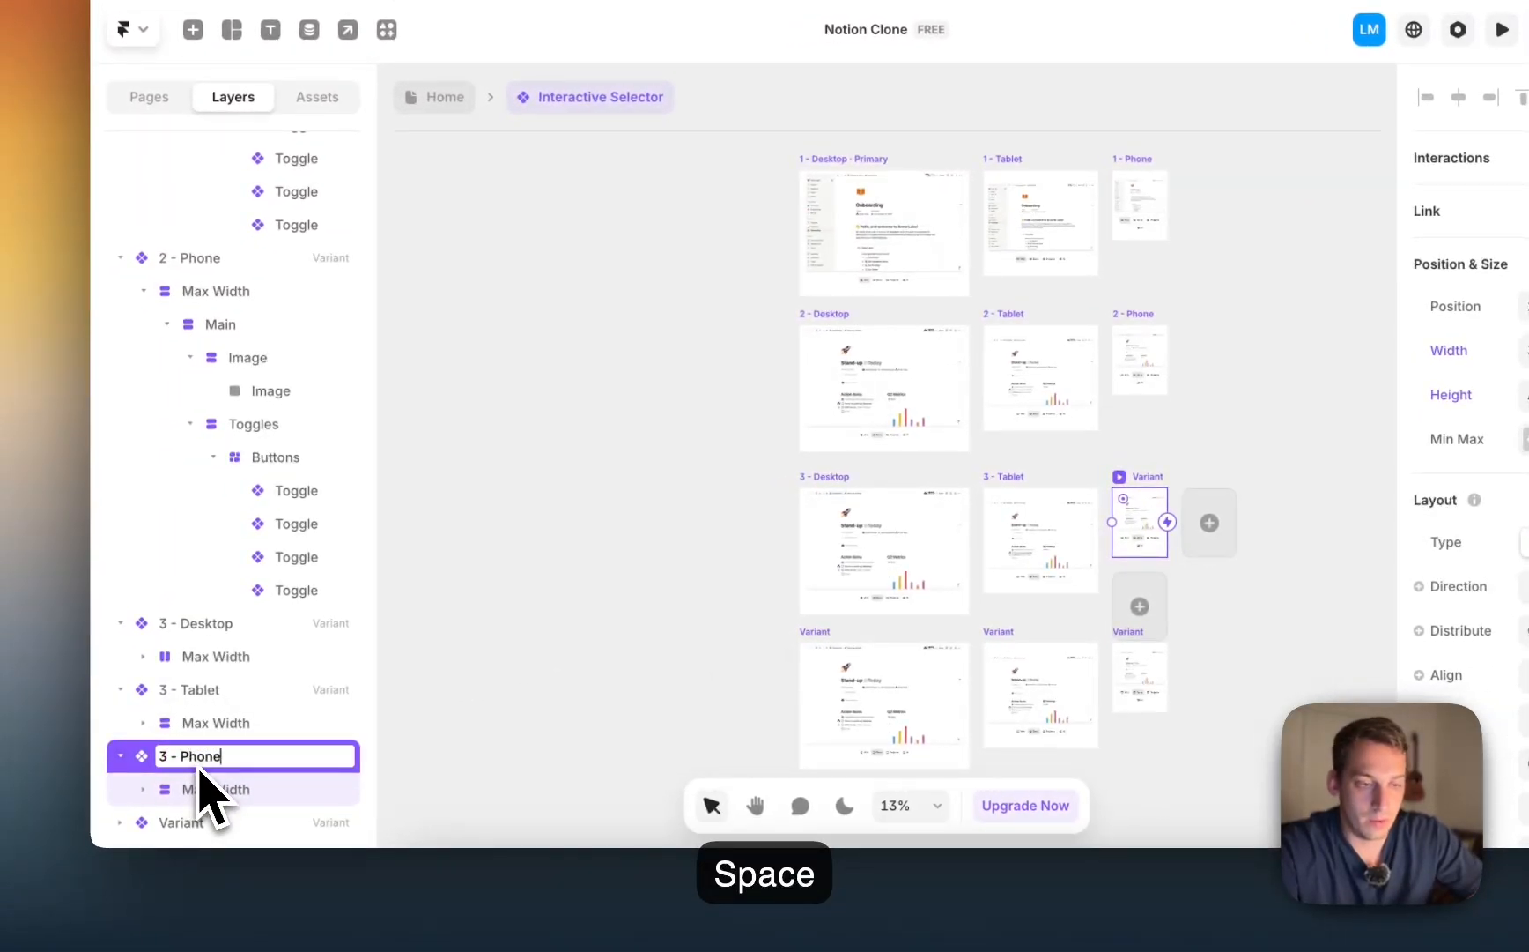
text( - Phone)
key(Return)
Step: Rename the fourth row of variants as 4- Desktop, 4 - Tablet and 4 - Phone
click(824, 650)
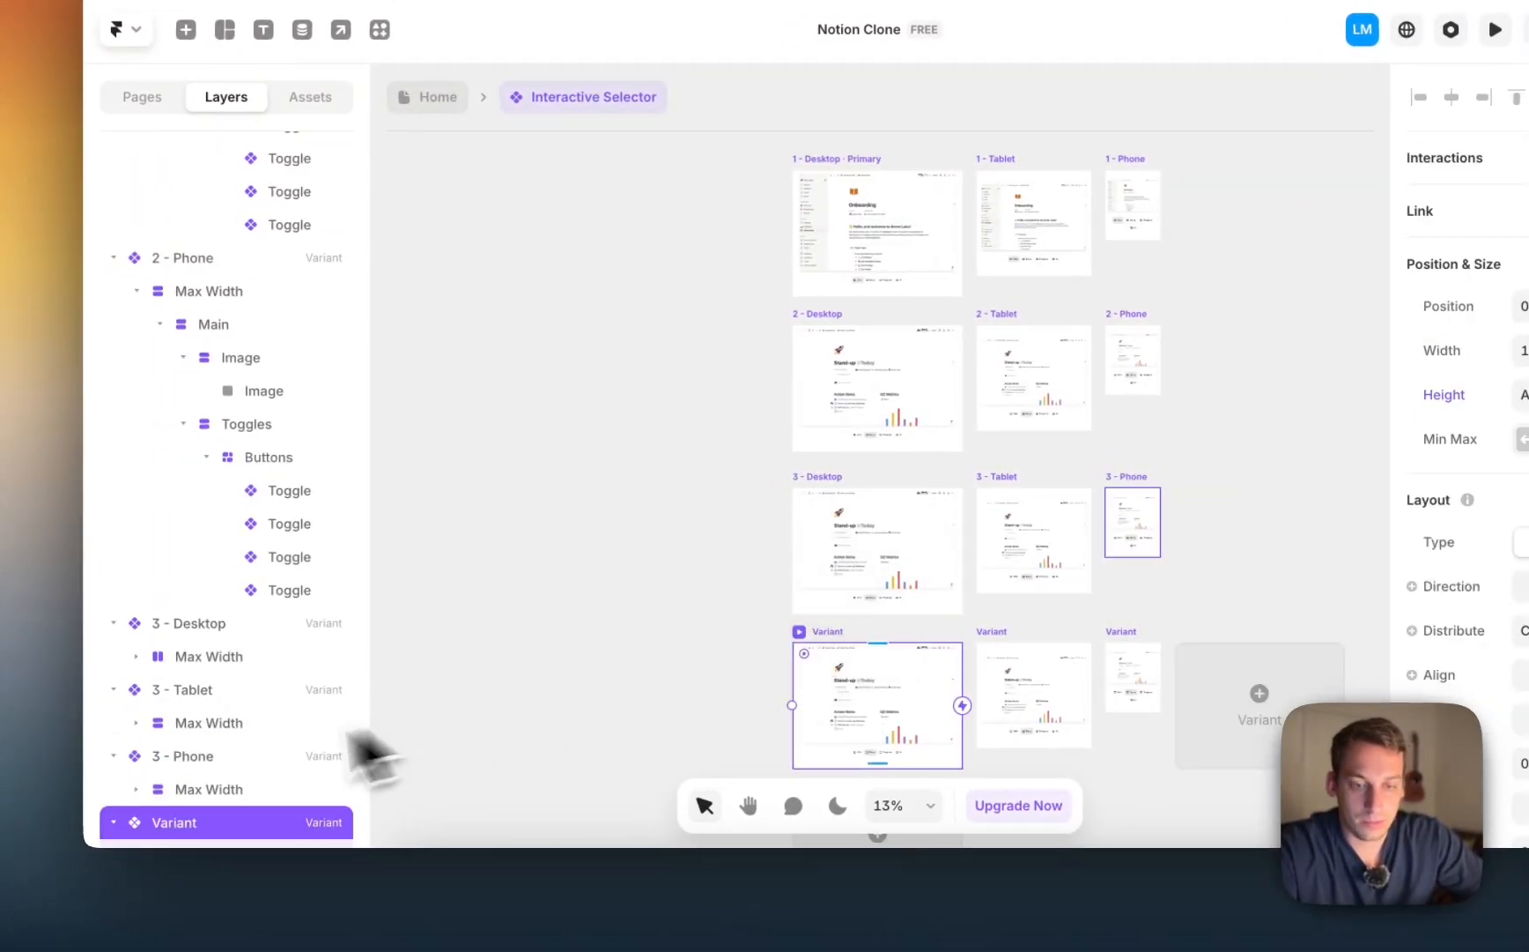
scroll(229, 749, down, 3)
double_click(190, 724)
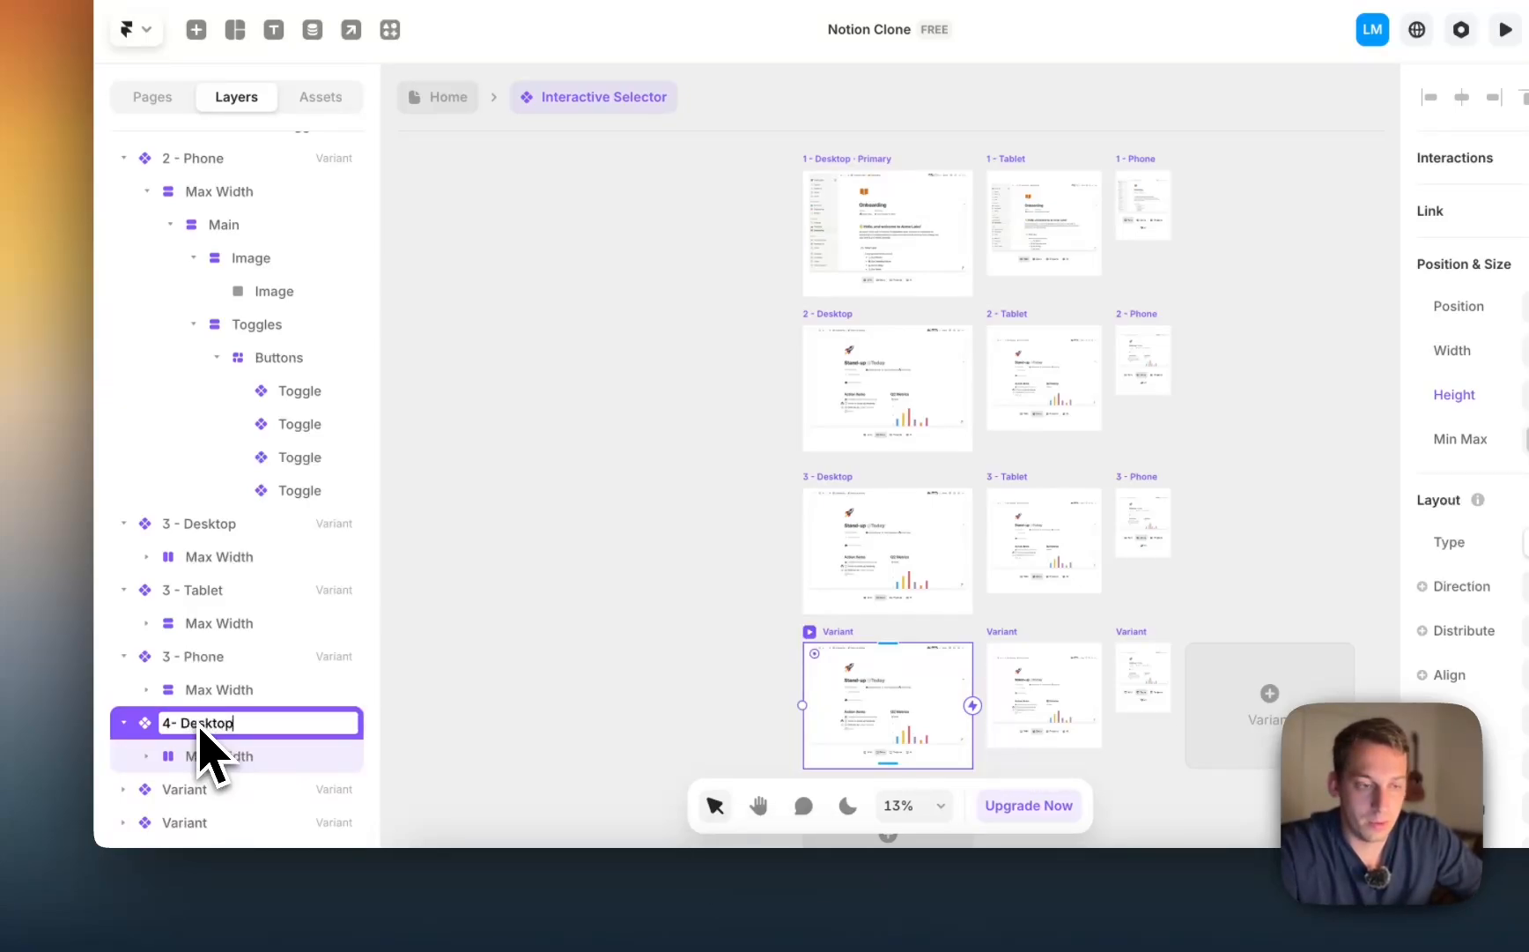
click(1004, 660)
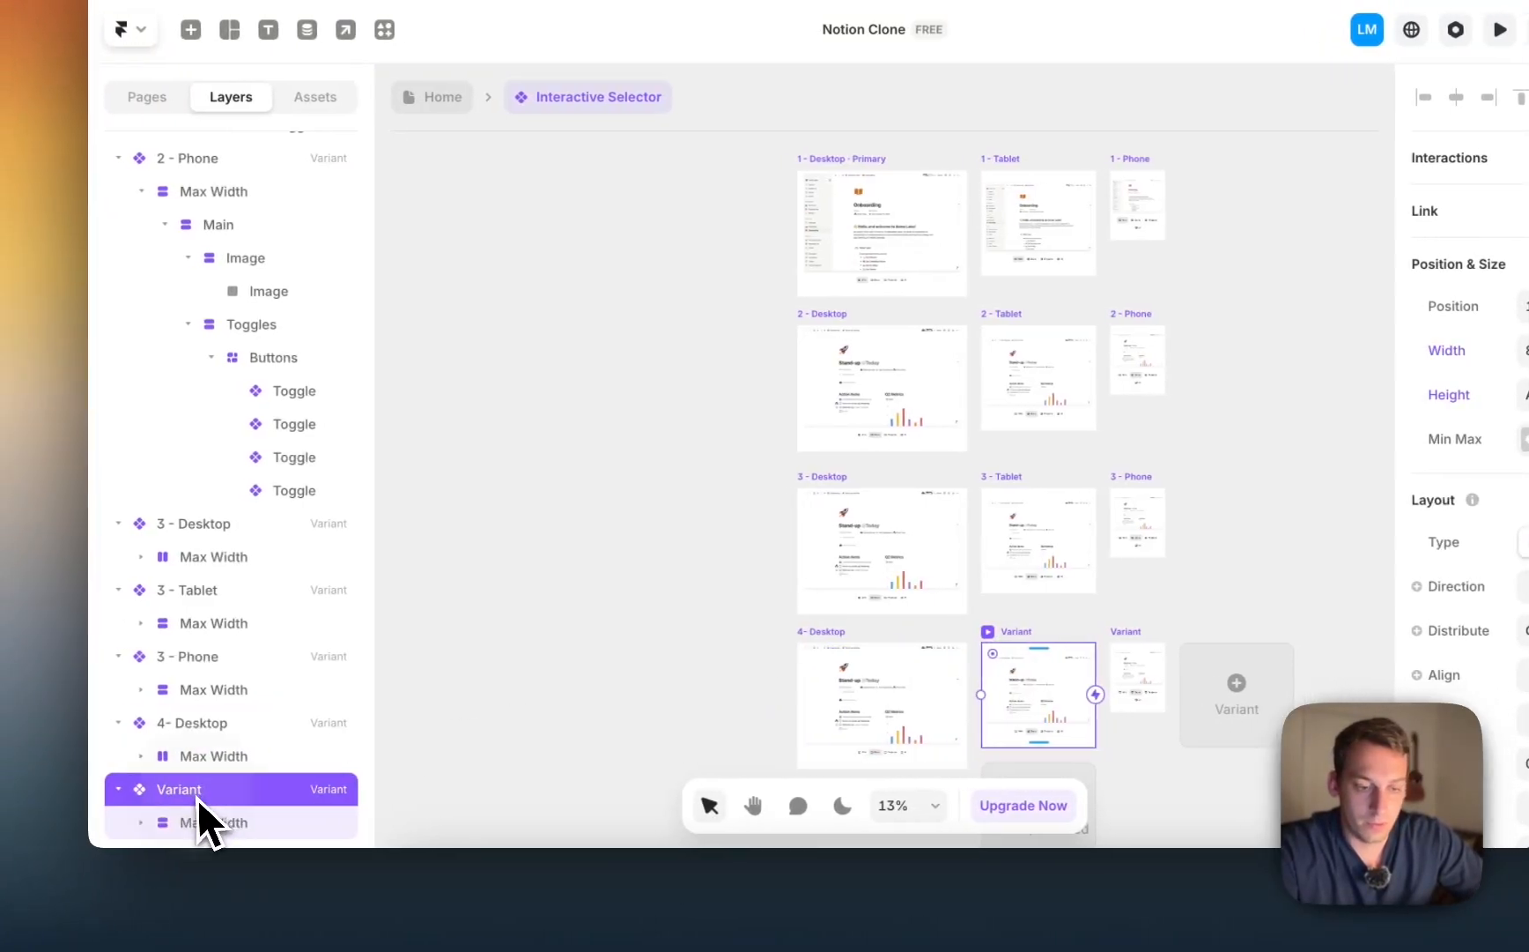
double_click(198, 796)
text(4 - Tablet)
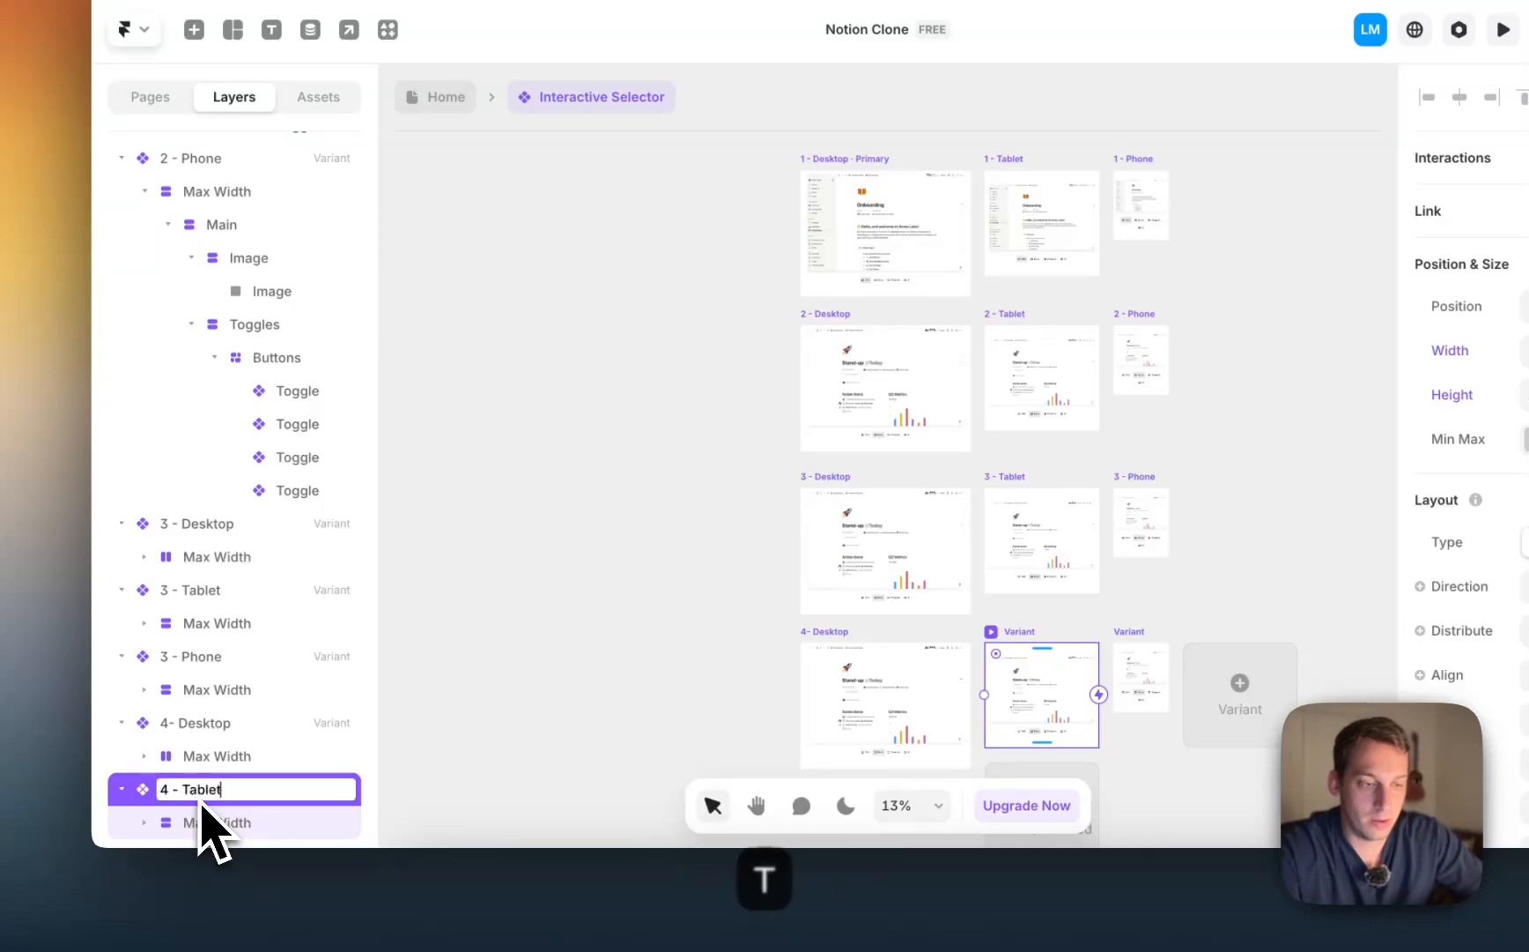
click(1141, 674)
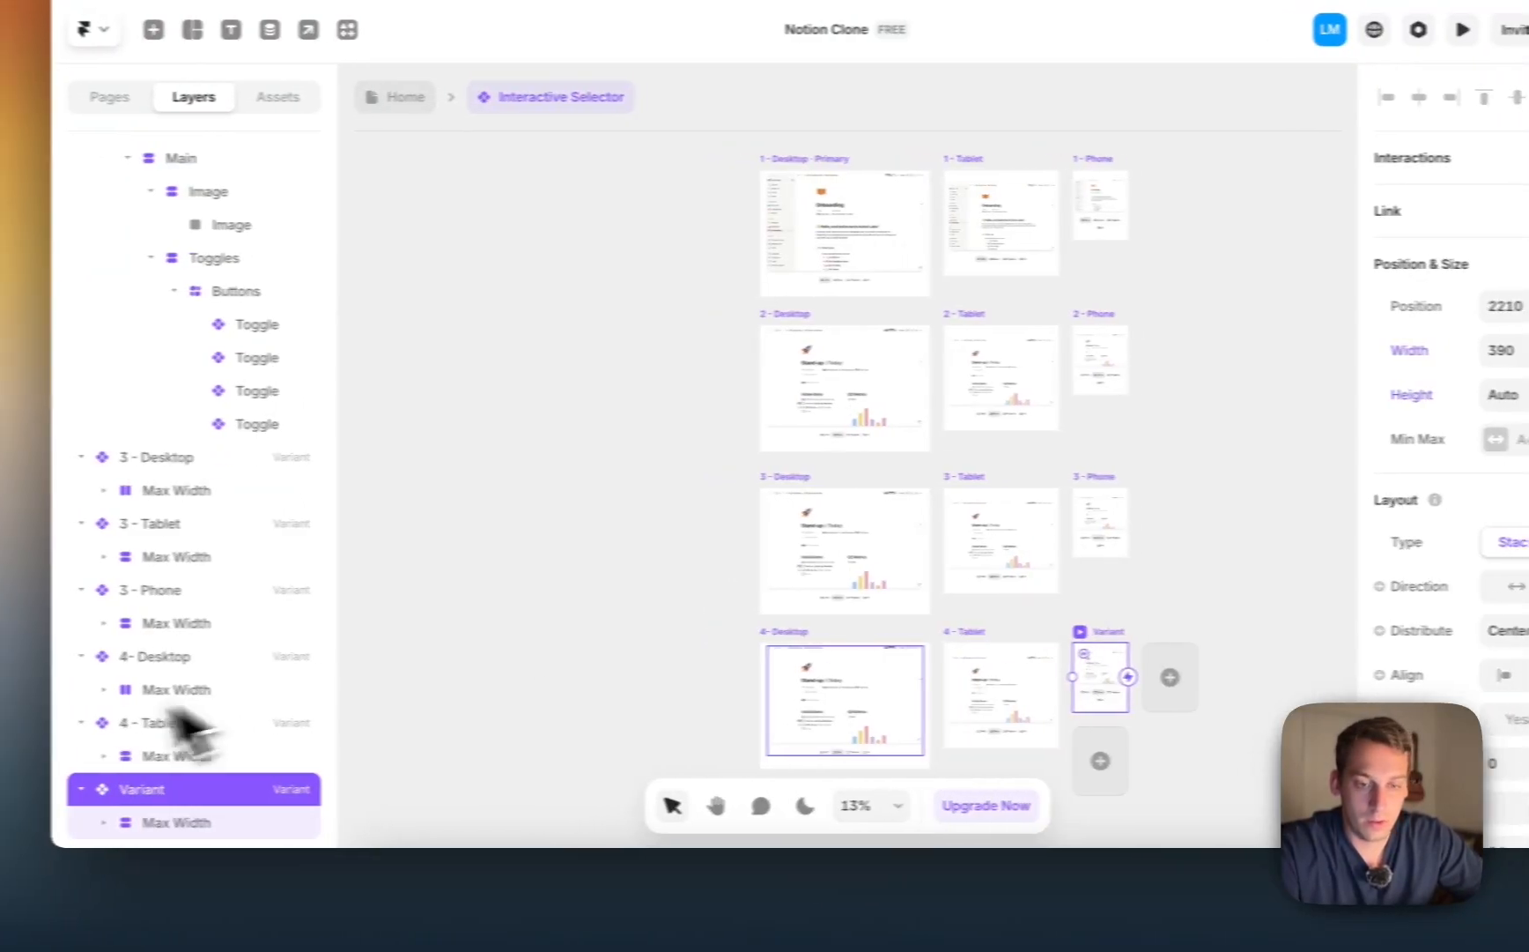
double_click(145, 789)
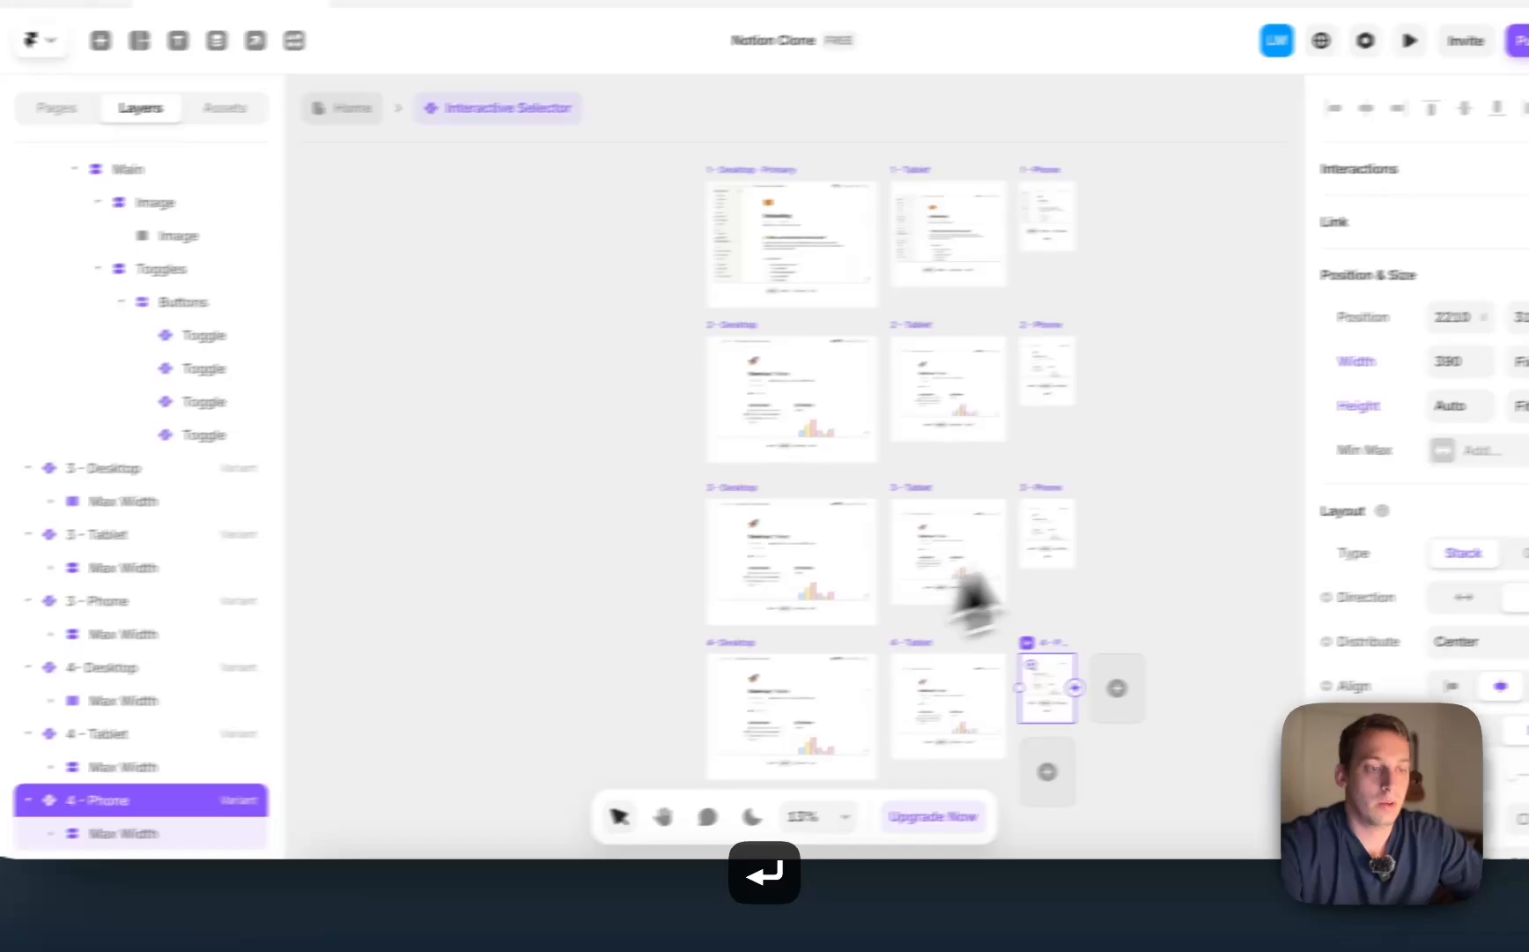
click(1156, 578)
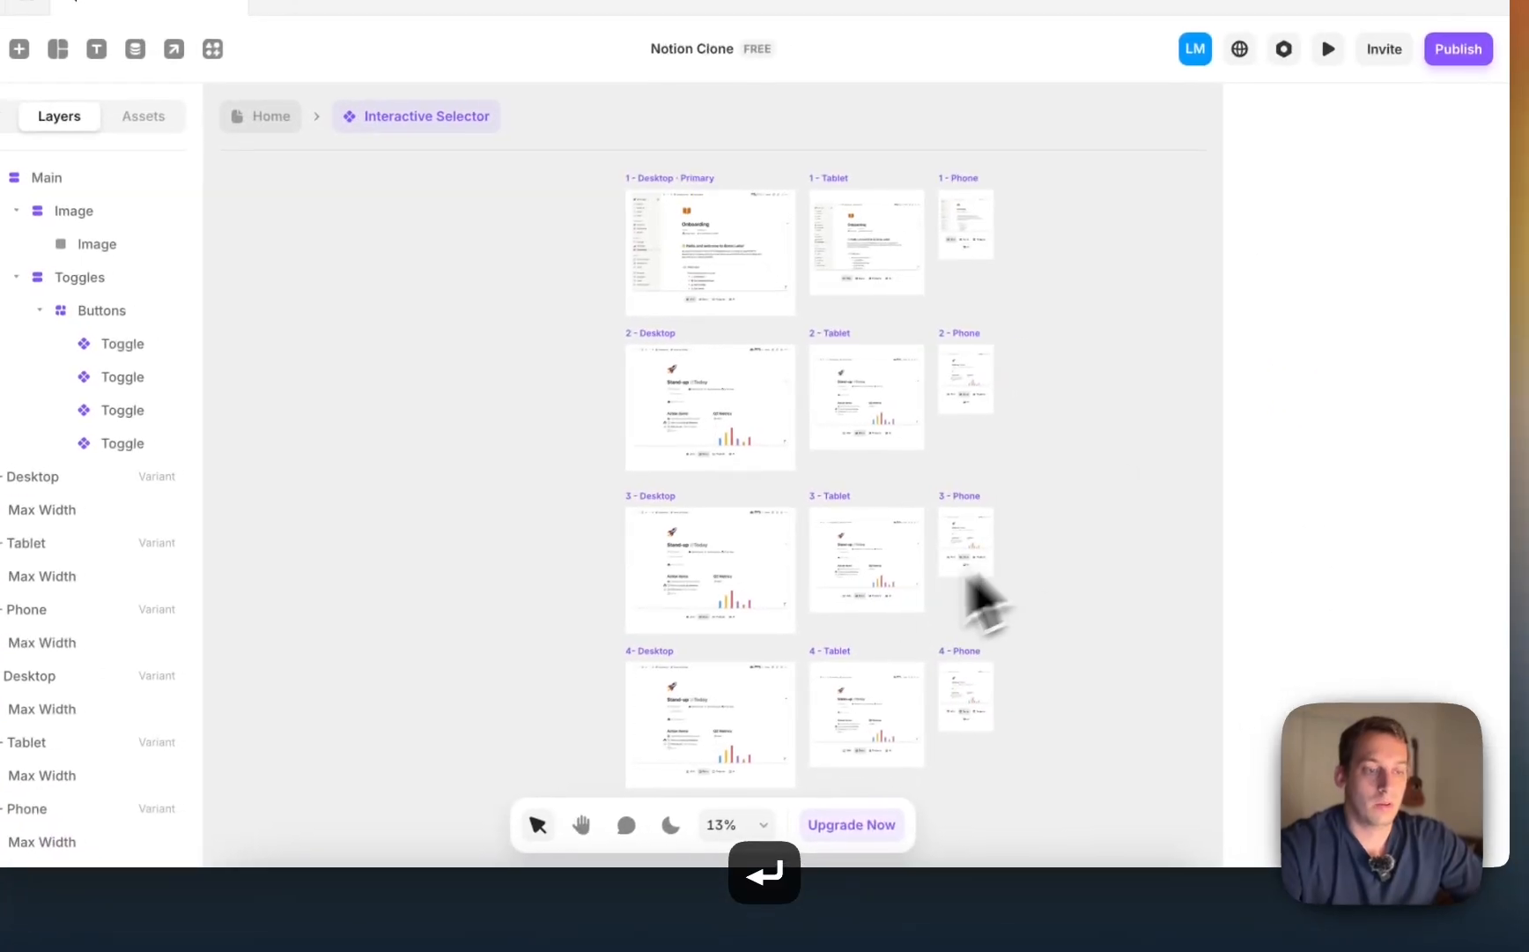
Step: In the 3 - Desktop variant, set the Projects toggle to Selected and the Docs toggle to Main
scroll(1022, 592, down, 1)
scroll(750, 583, up, 3)
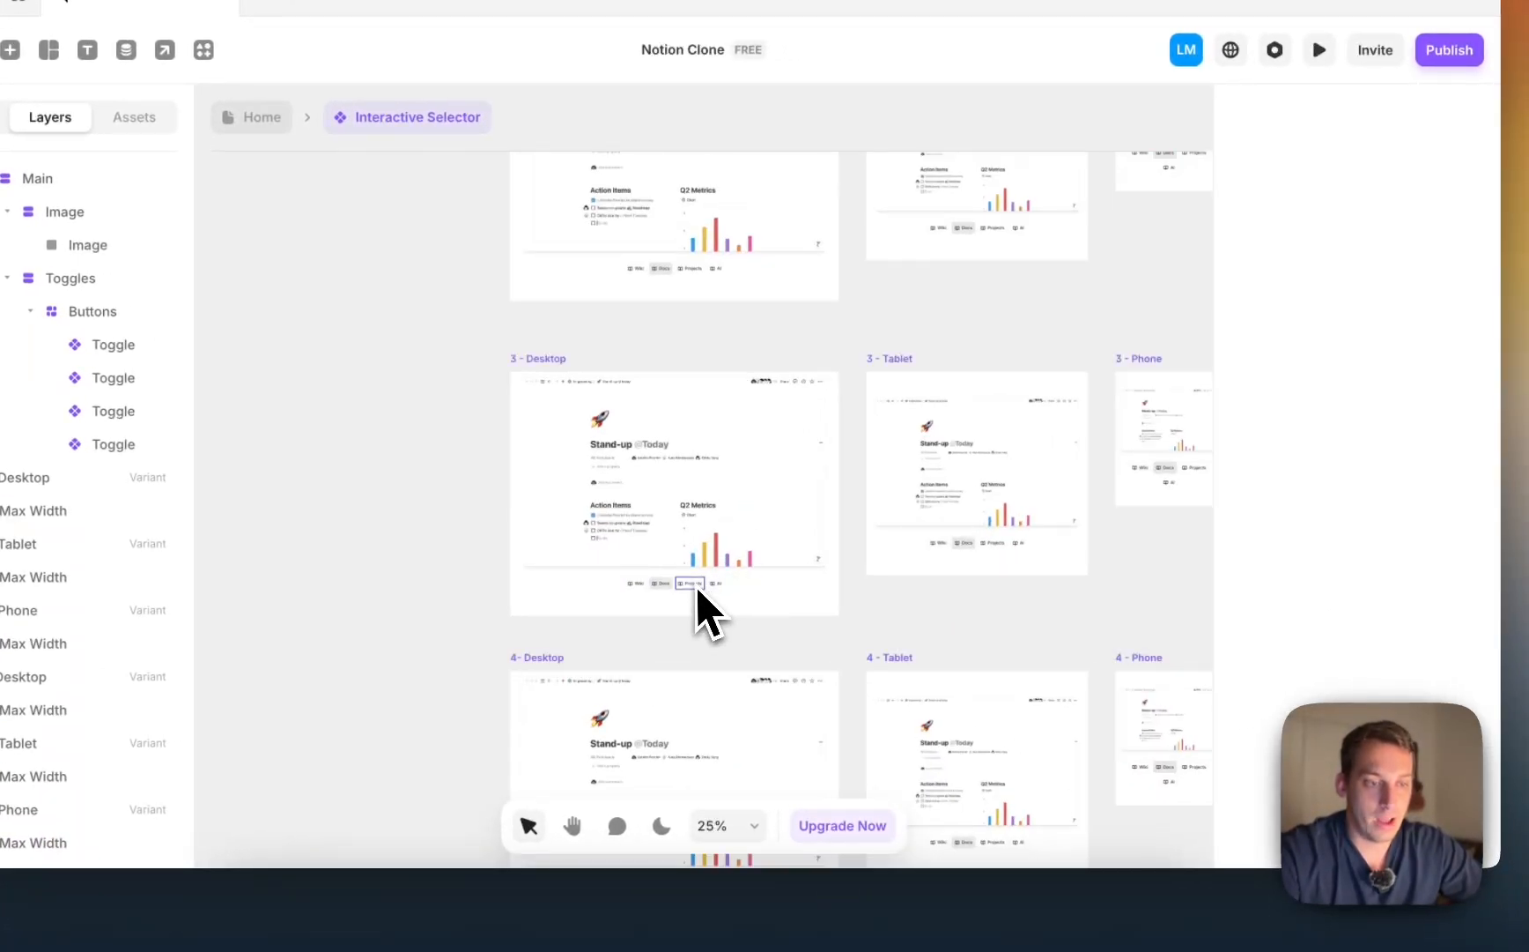
click(694, 585)
scroll(1415, 617, down, 5)
click(1343, 583)
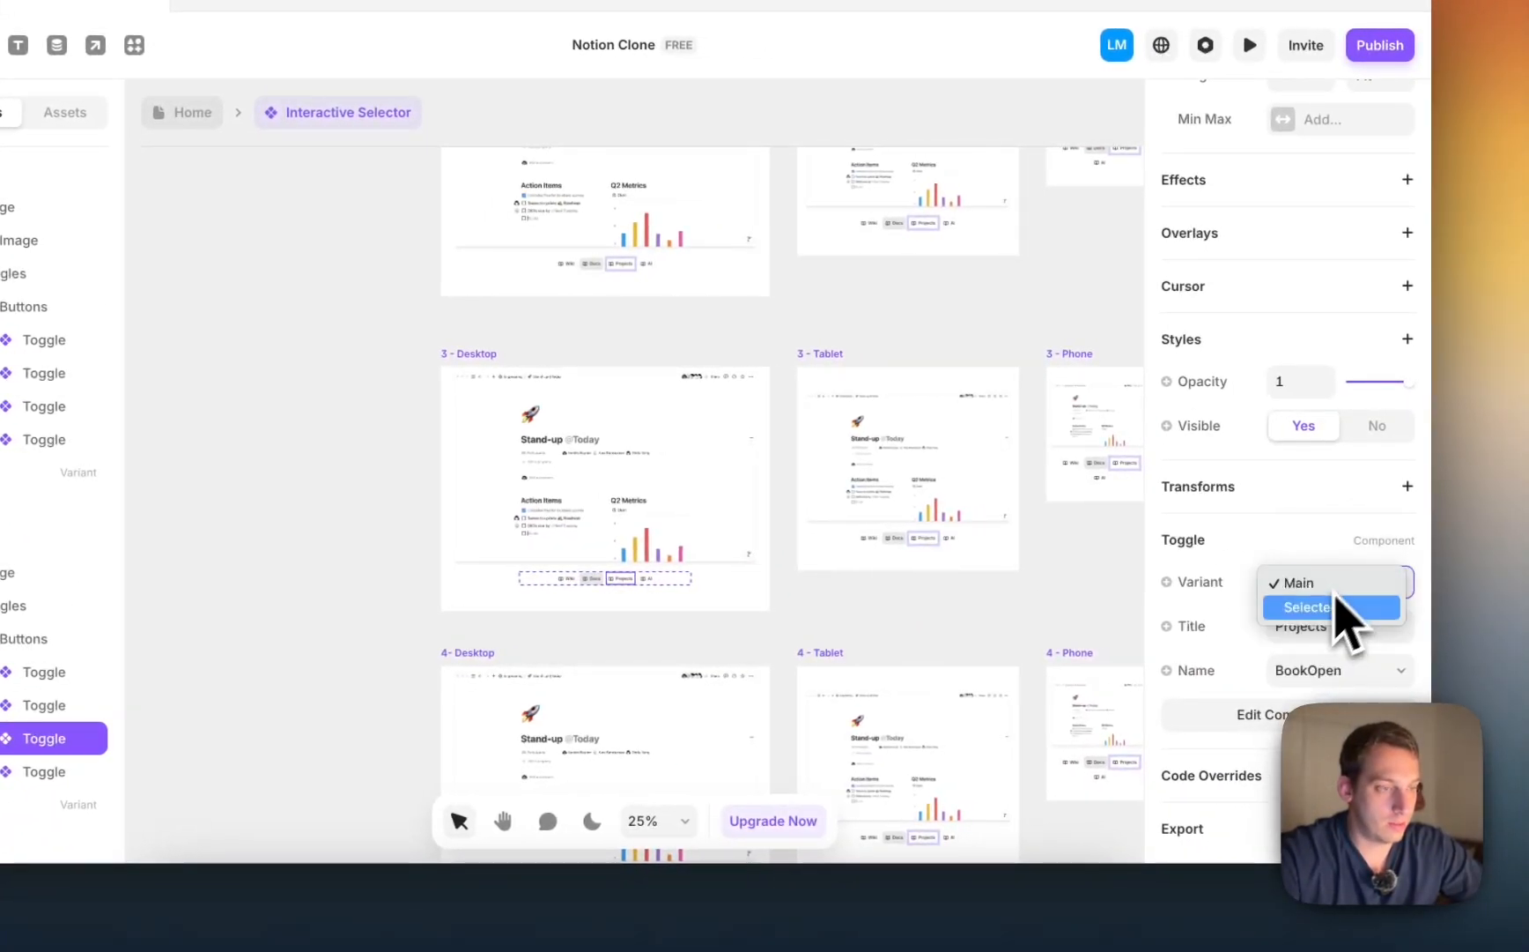
click(1321, 607)
click(614, 581)
scroll(1304, 440, down, 4)
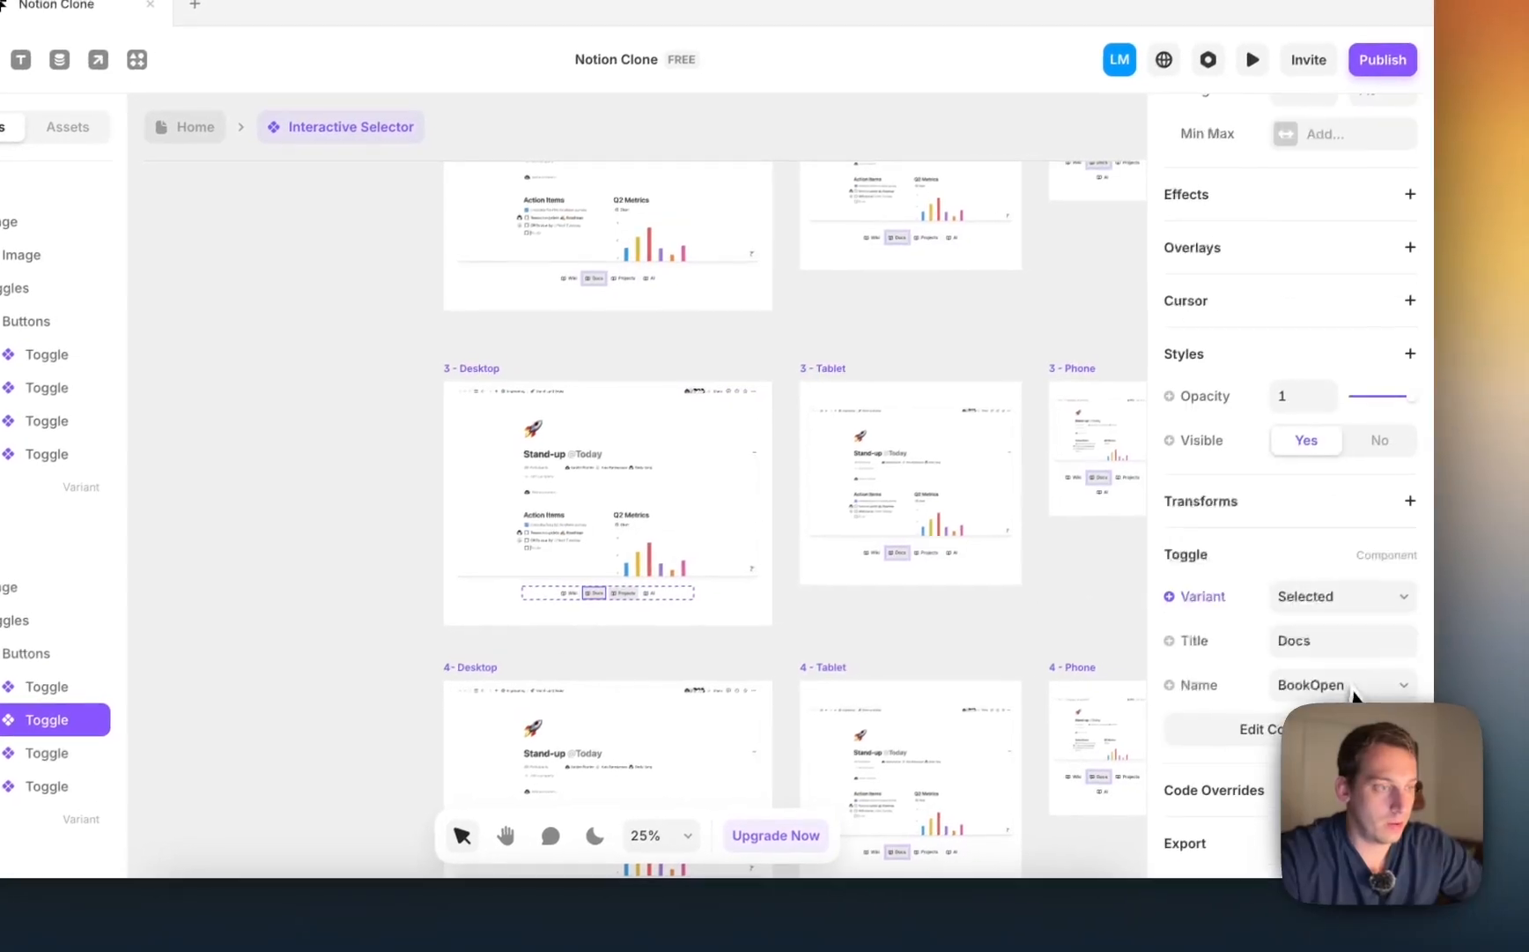
click(1381, 584)
click(1295, 575)
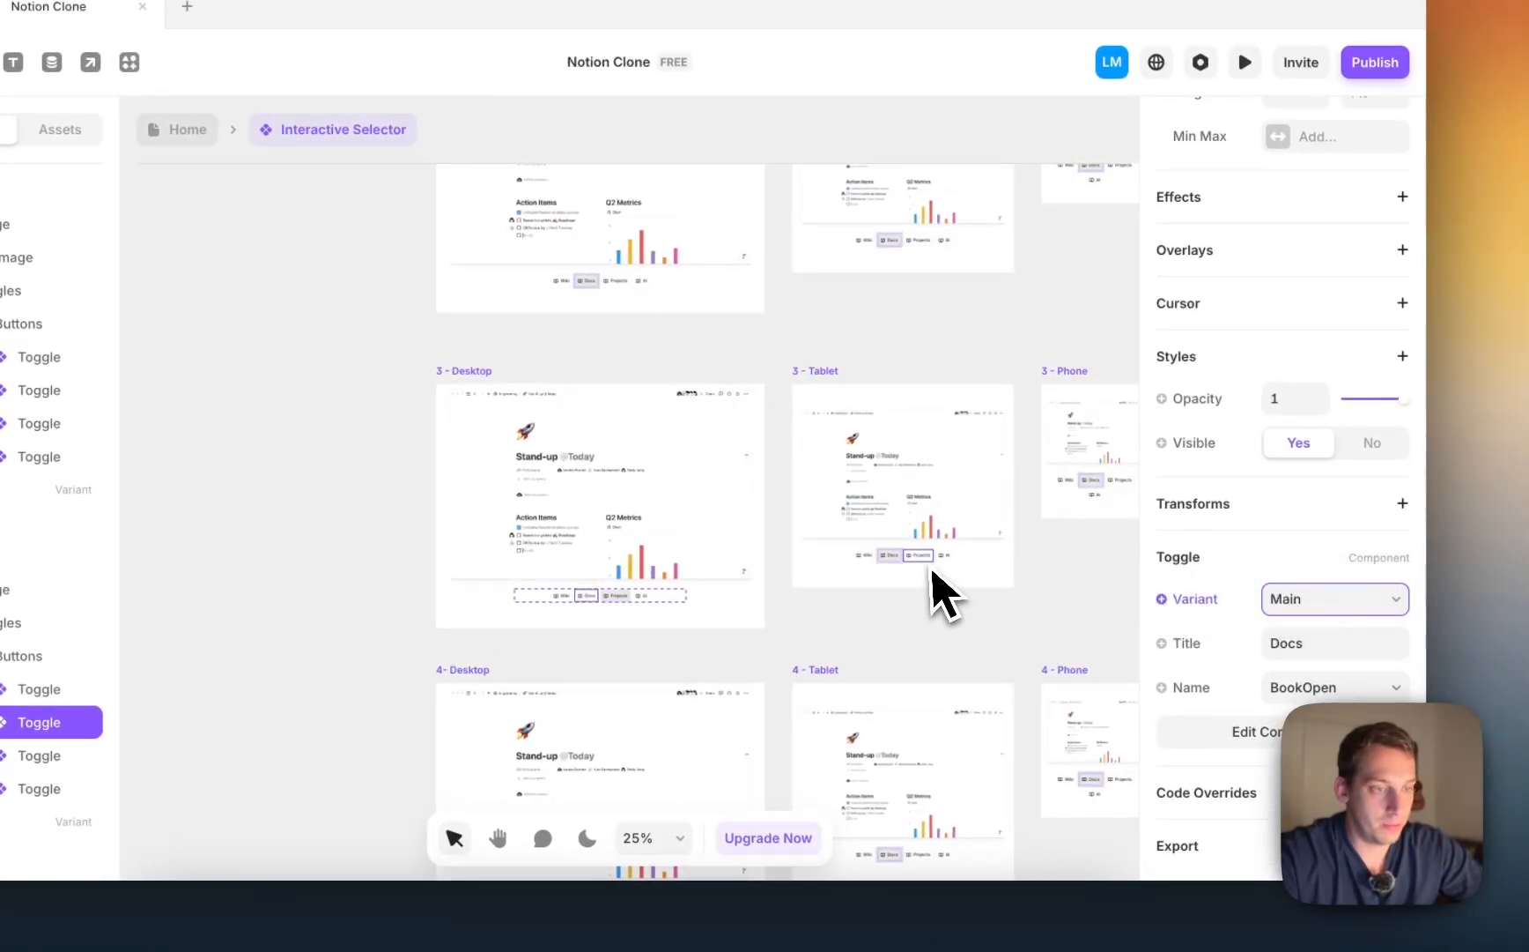
Step: In the 3 - Tablet variant, set the Projects toggle to Selected and the Docs toggle to Main
click(919, 555)
scroll(1269, 624, down, 4)
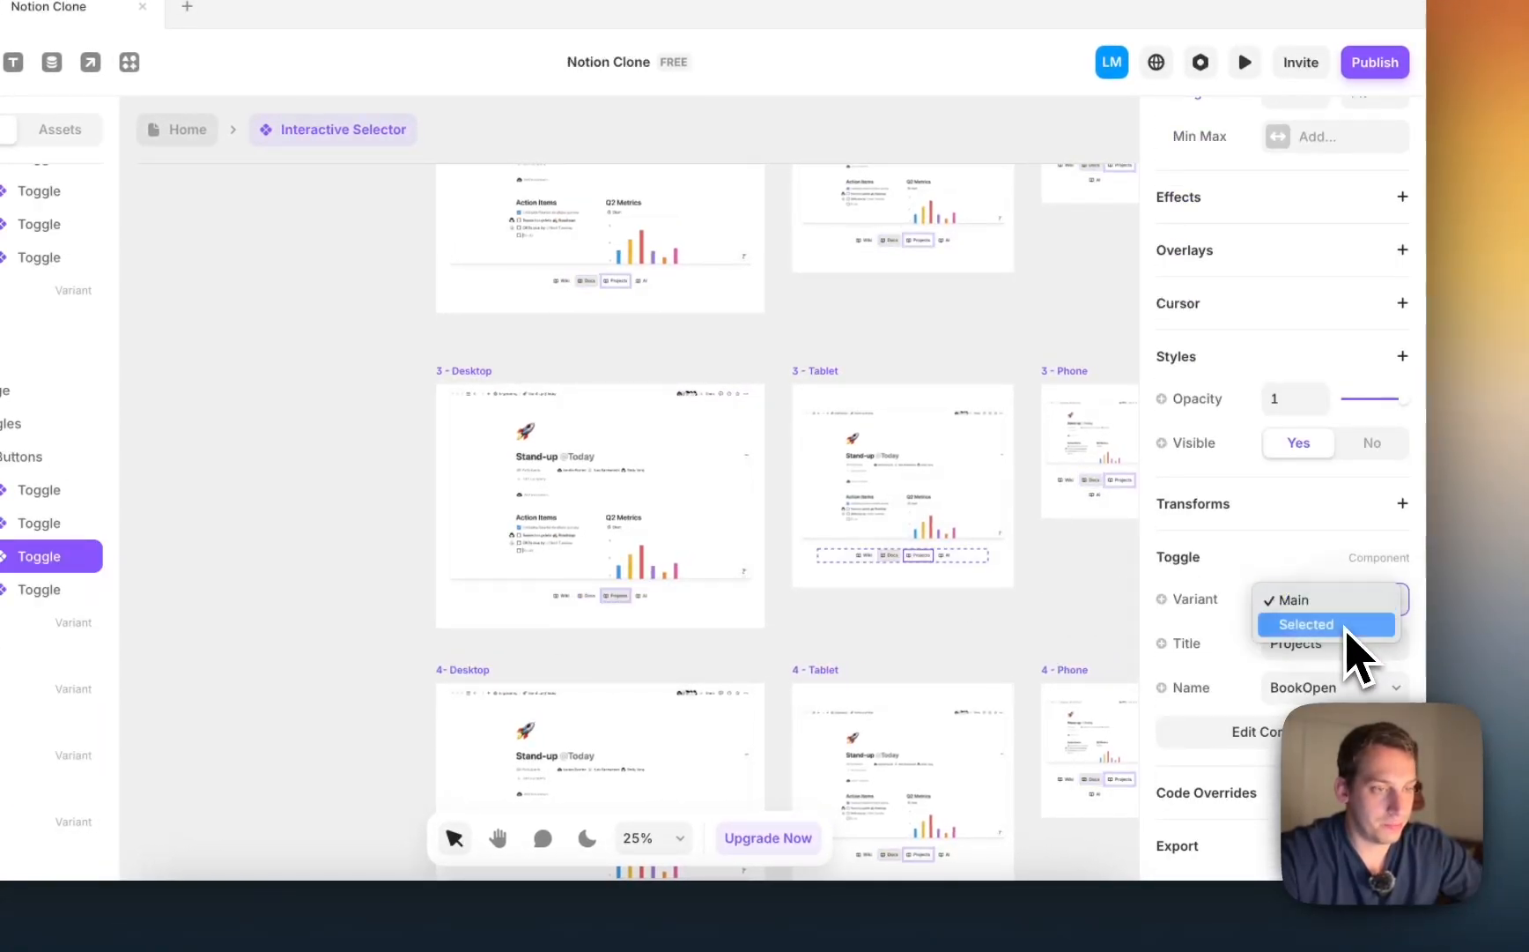
click(1346, 625)
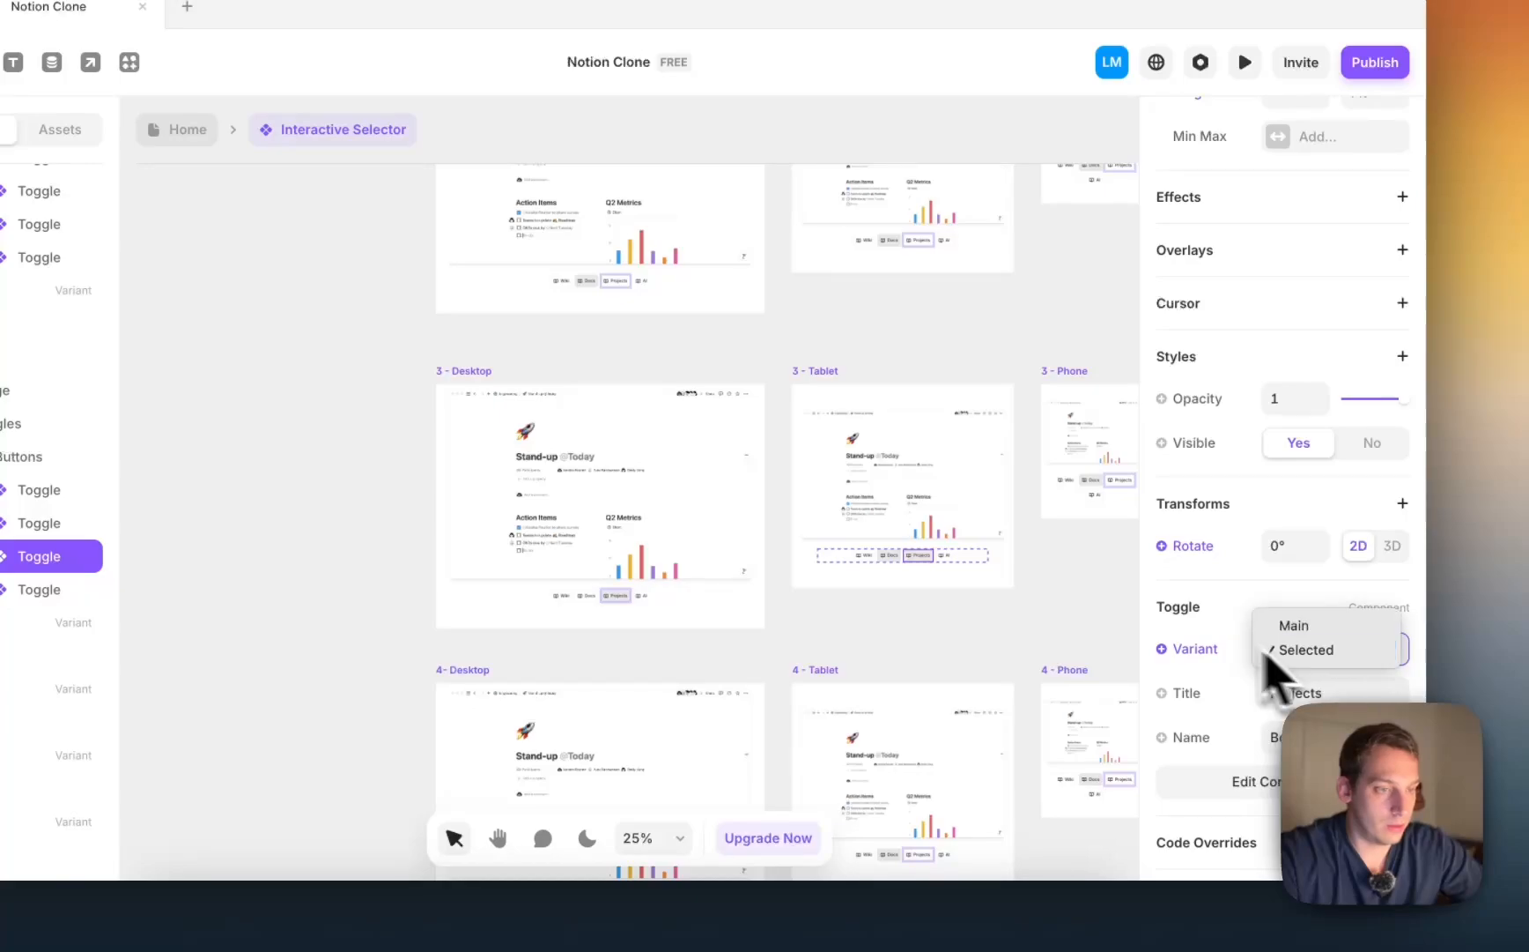
click(885, 556)
scroll(1371, 525, down, 4)
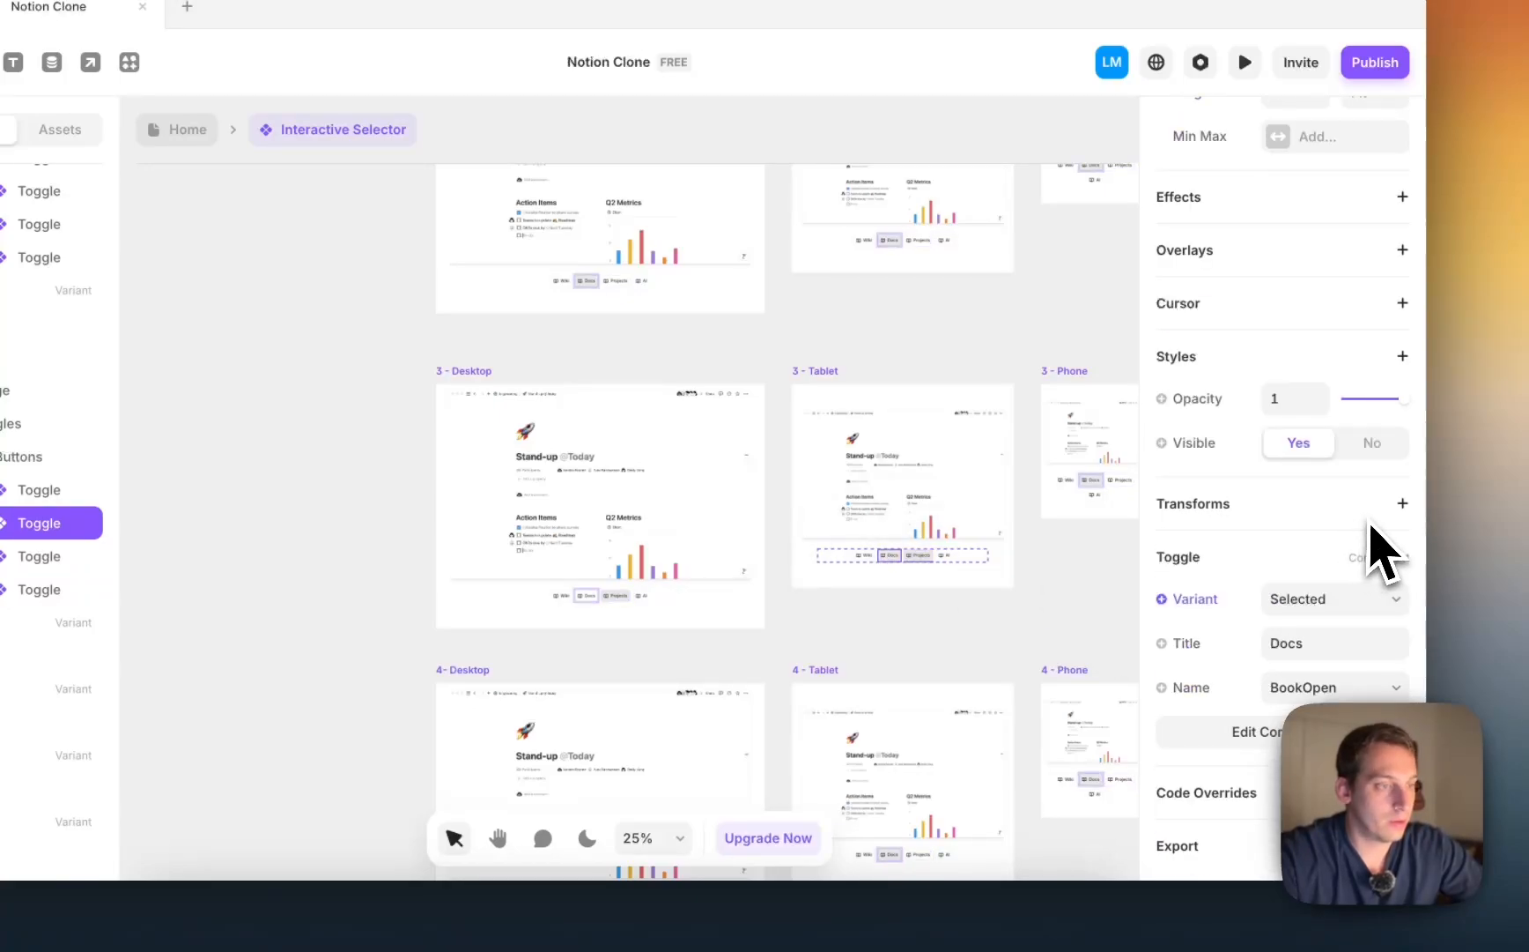
click(1288, 585)
Step: In the 3 - Phone variant, set the Projects toggle to Selected and the Docs toggle to Main
scroll(1110, 555, right, 3)
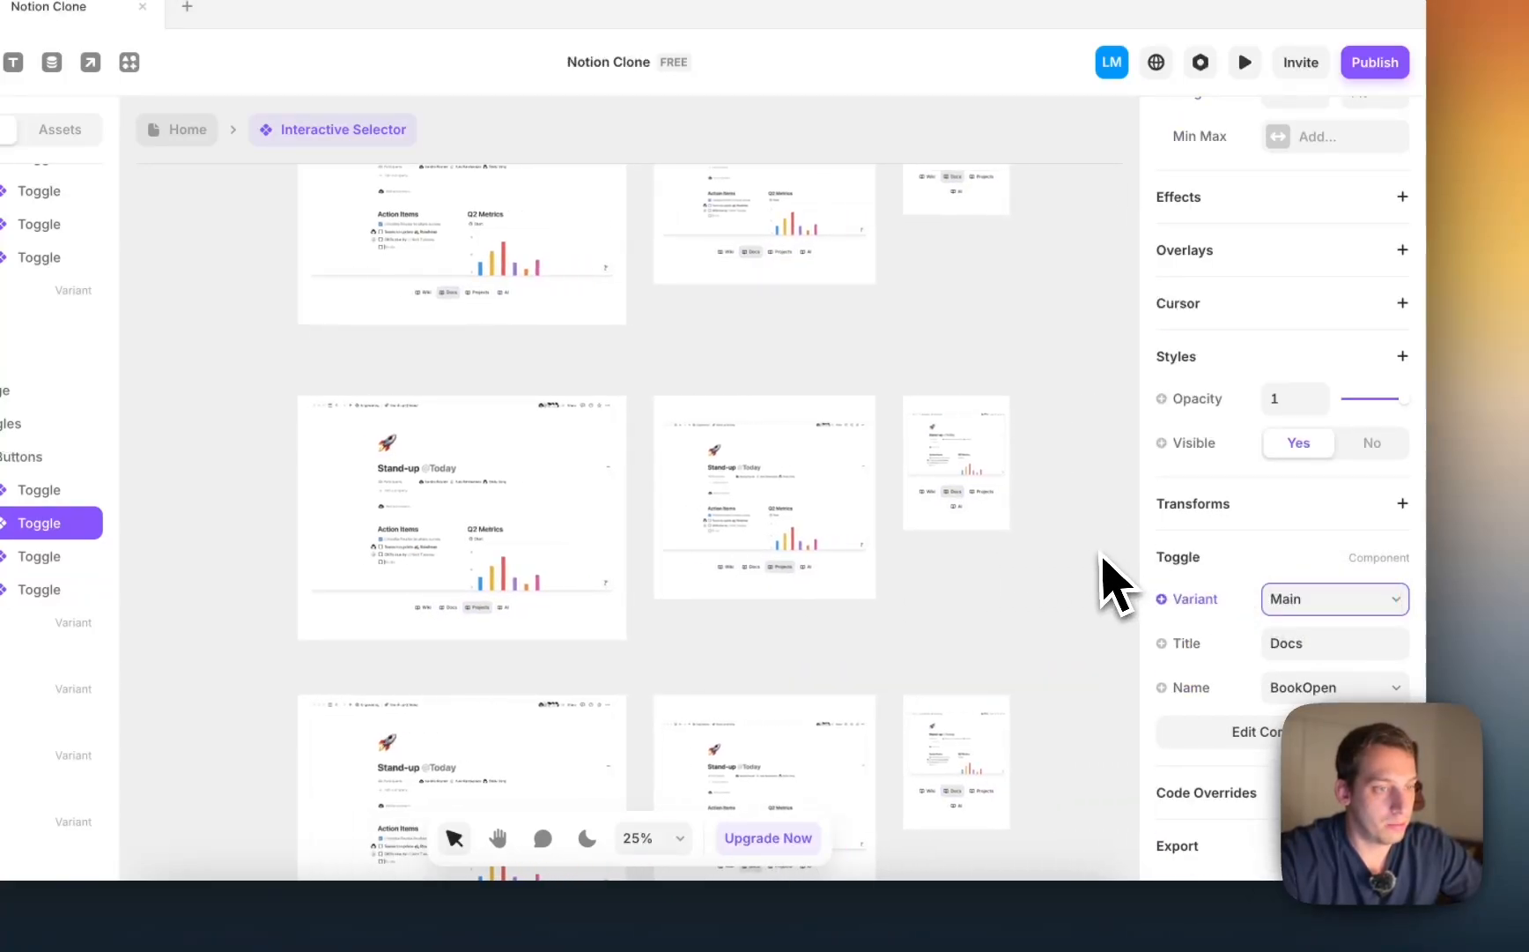
scroll(985, 553, up, 3)
click(909, 453)
scroll(1286, 586, down, 3)
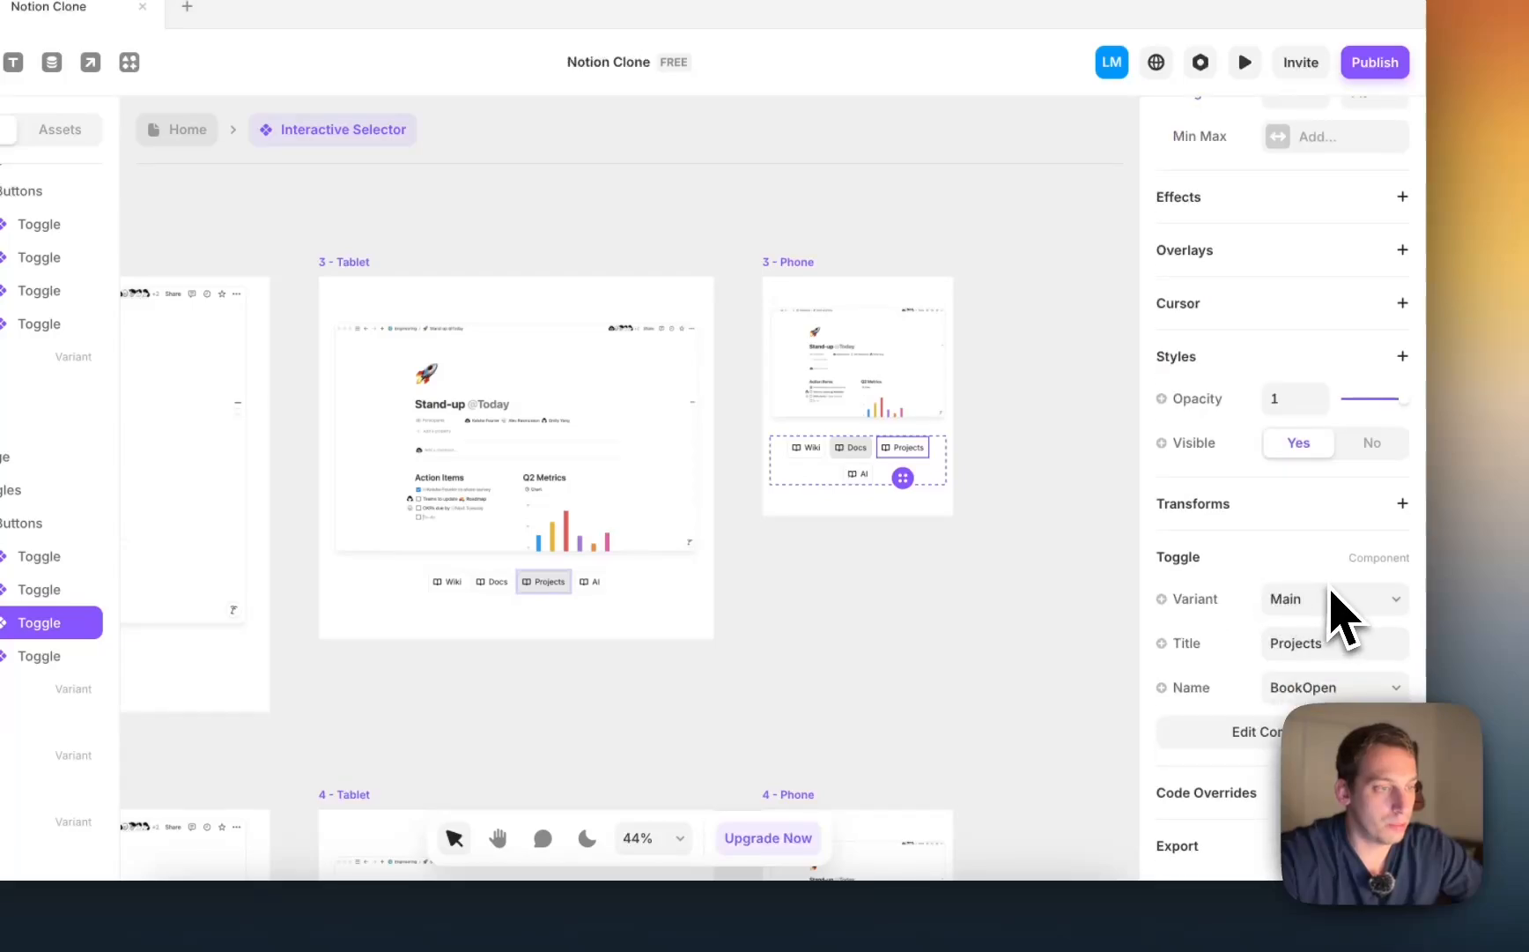
click(1268, 629)
click(851, 446)
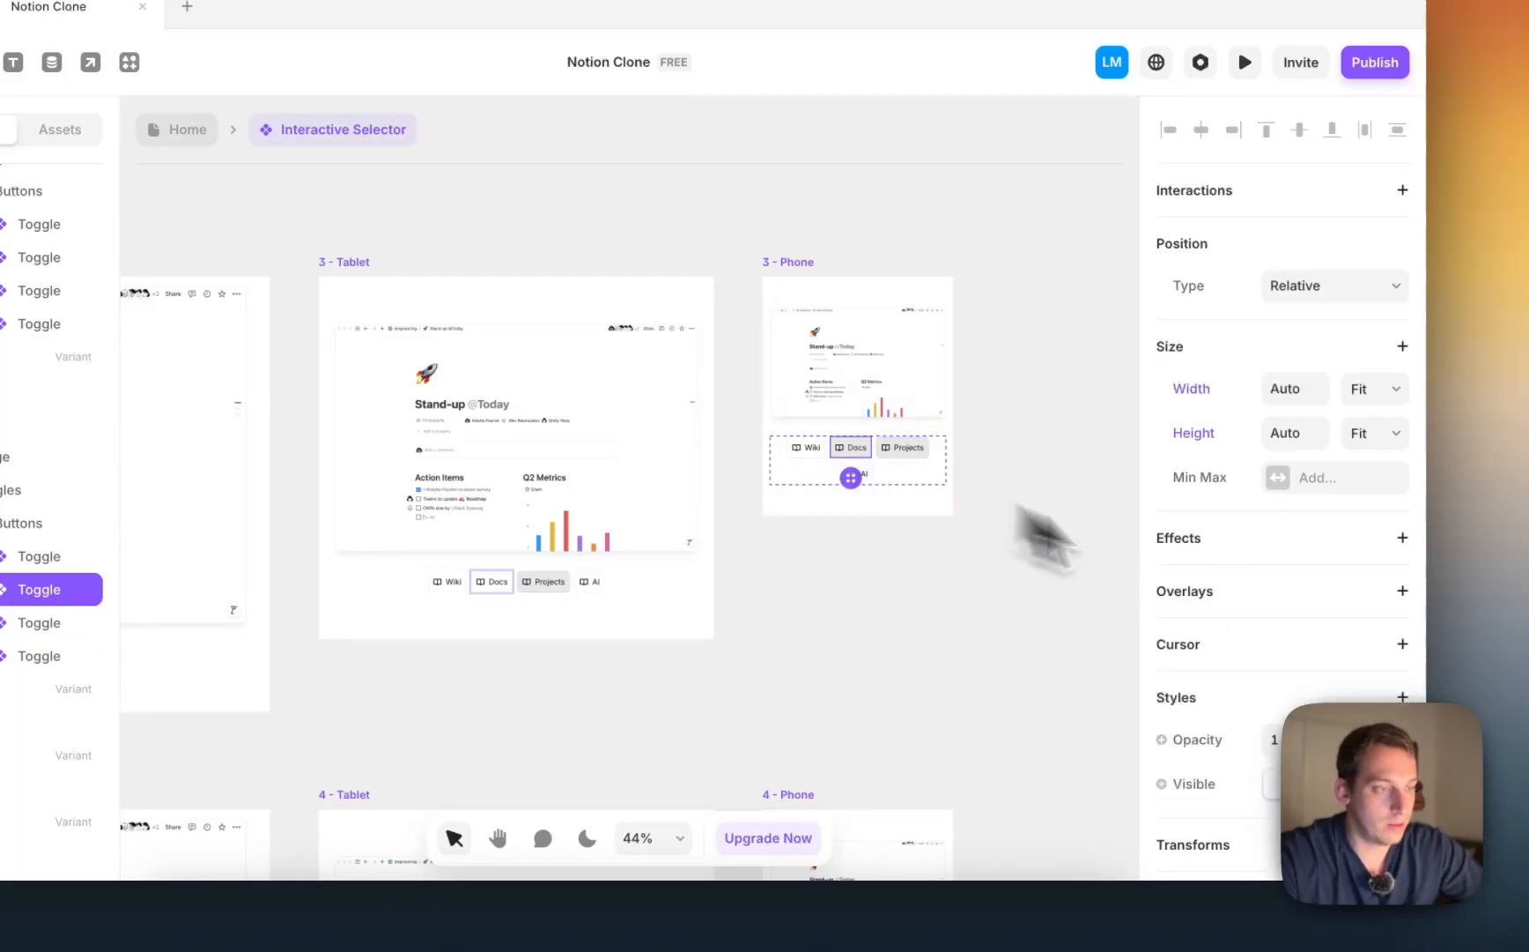
scroll(1339, 616, down, 3)
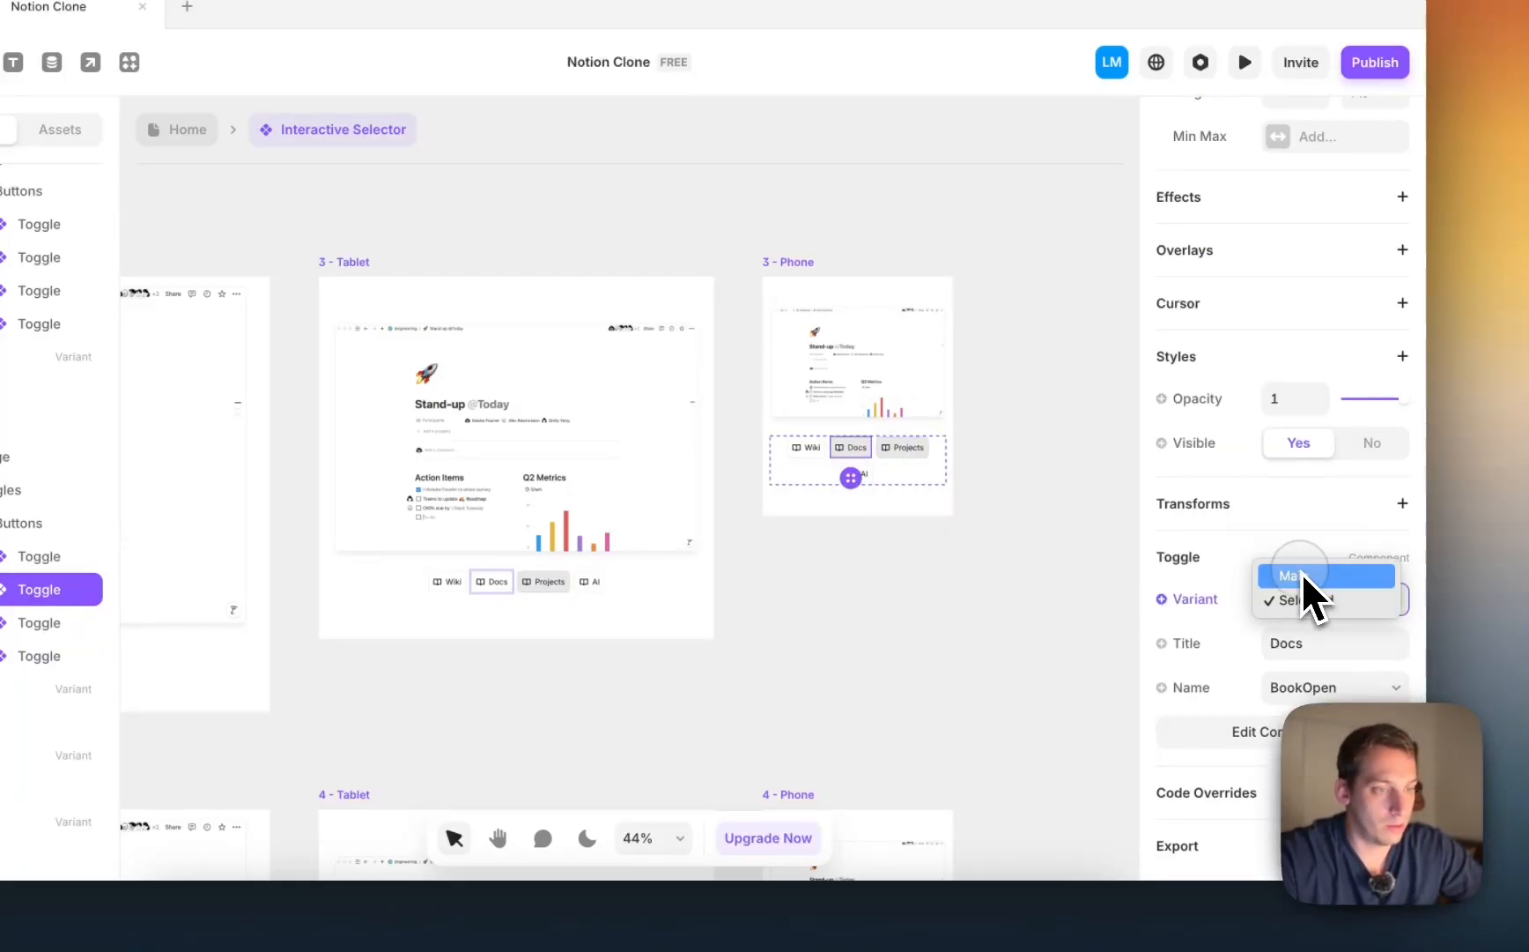
scroll(969, 571, down, 3)
scroll(933, 567, down, 5)
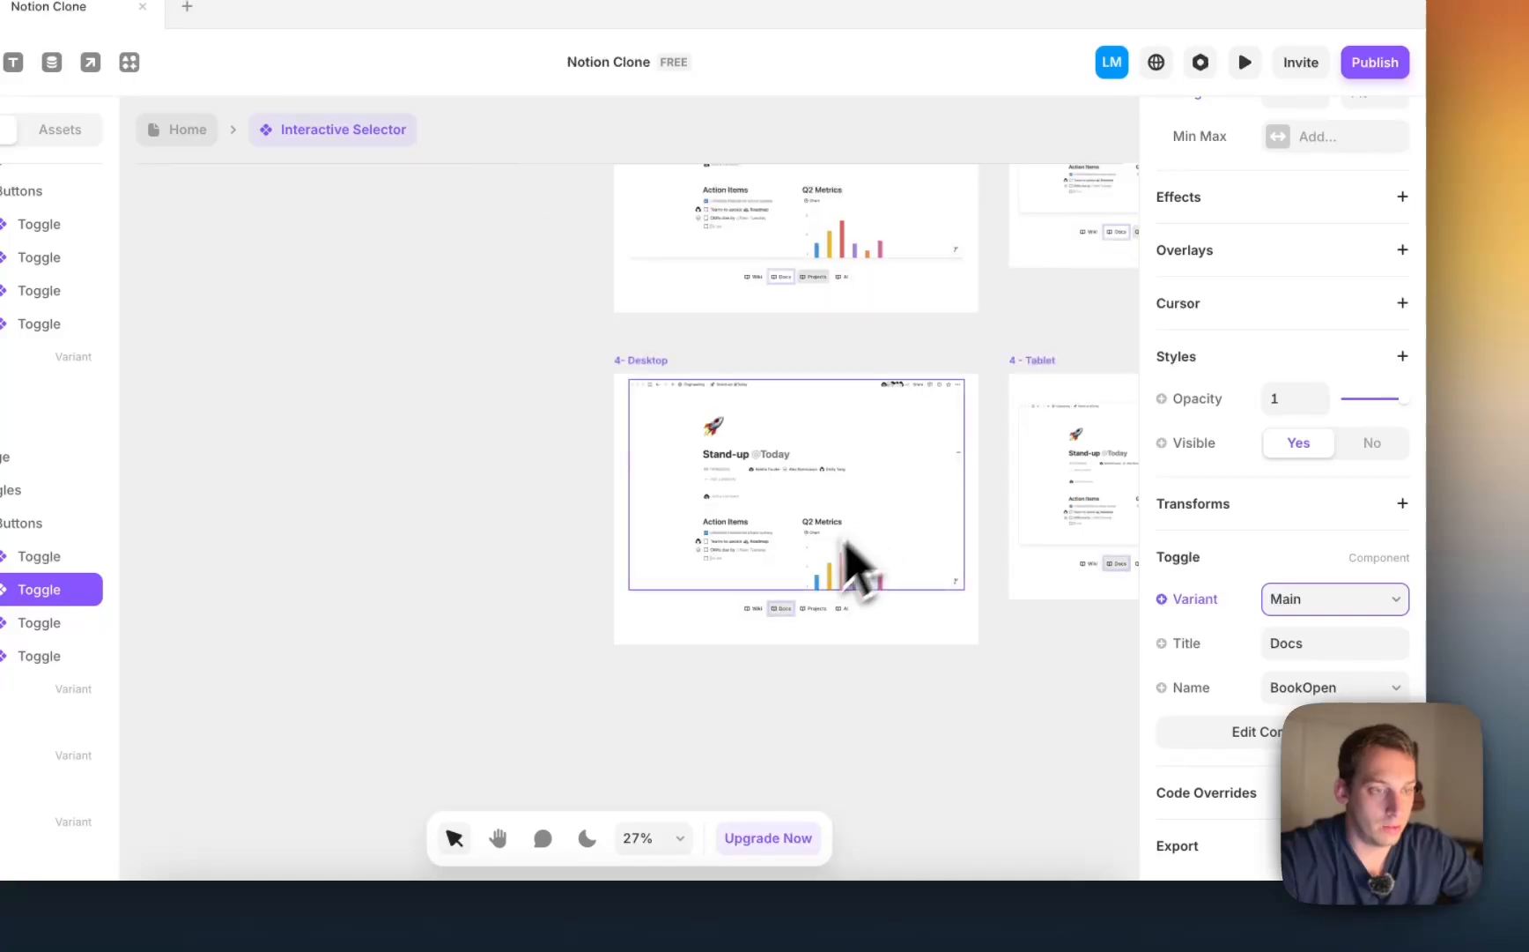
Step: In the 4- Desktop variant, set the AI toggle to Selected and the Docs toggle to Main
scroll(828, 582, up, 4)
click(870, 624)
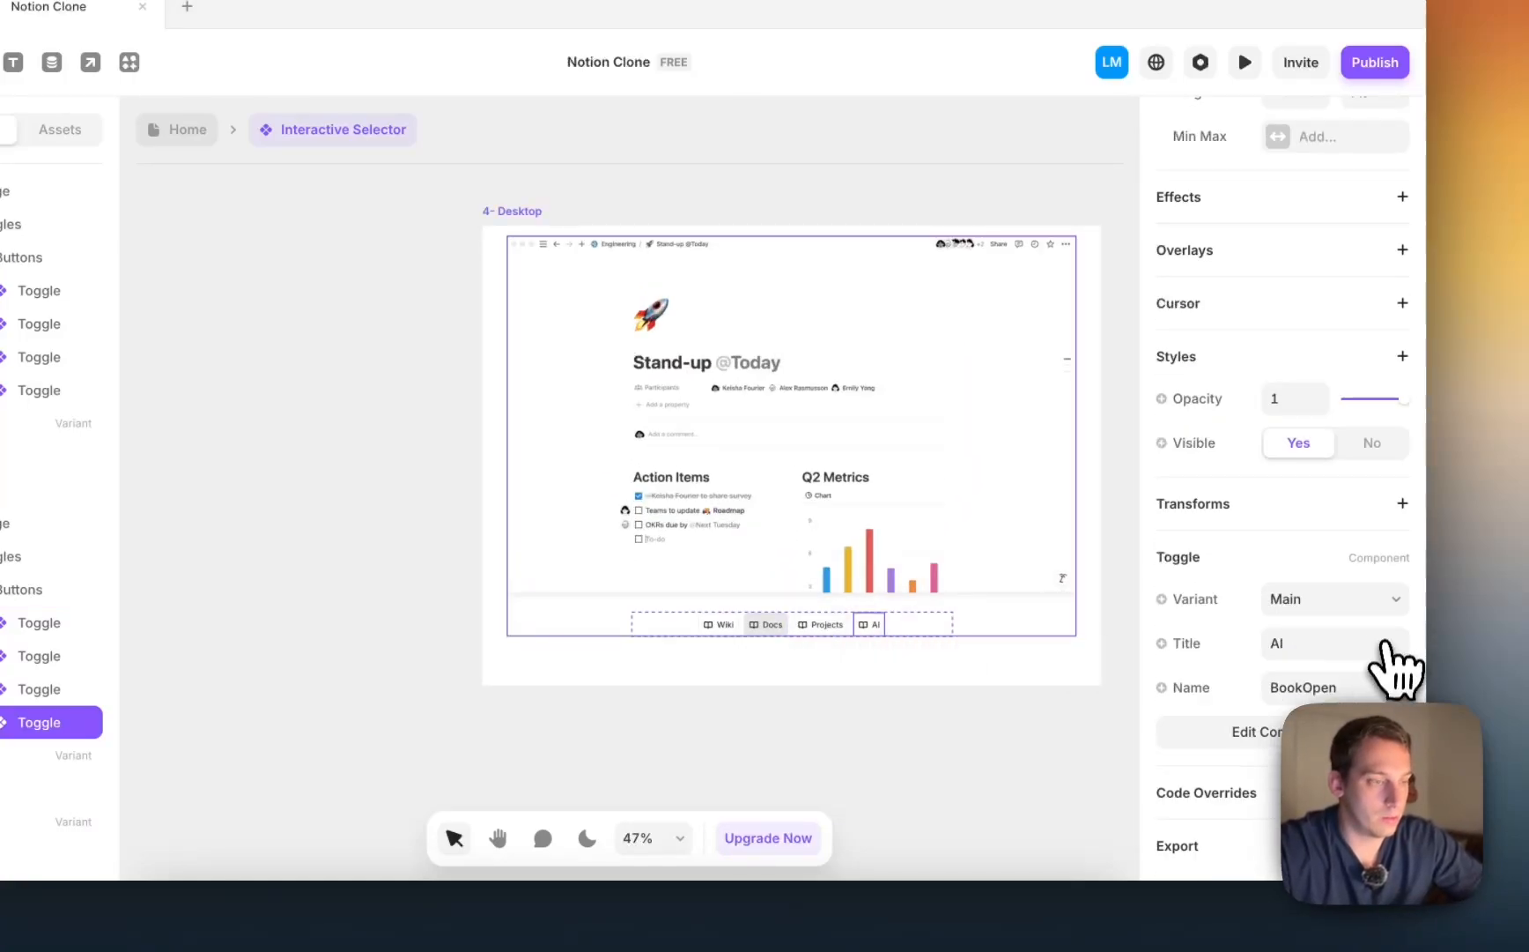
click(1312, 624)
click(766, 624)
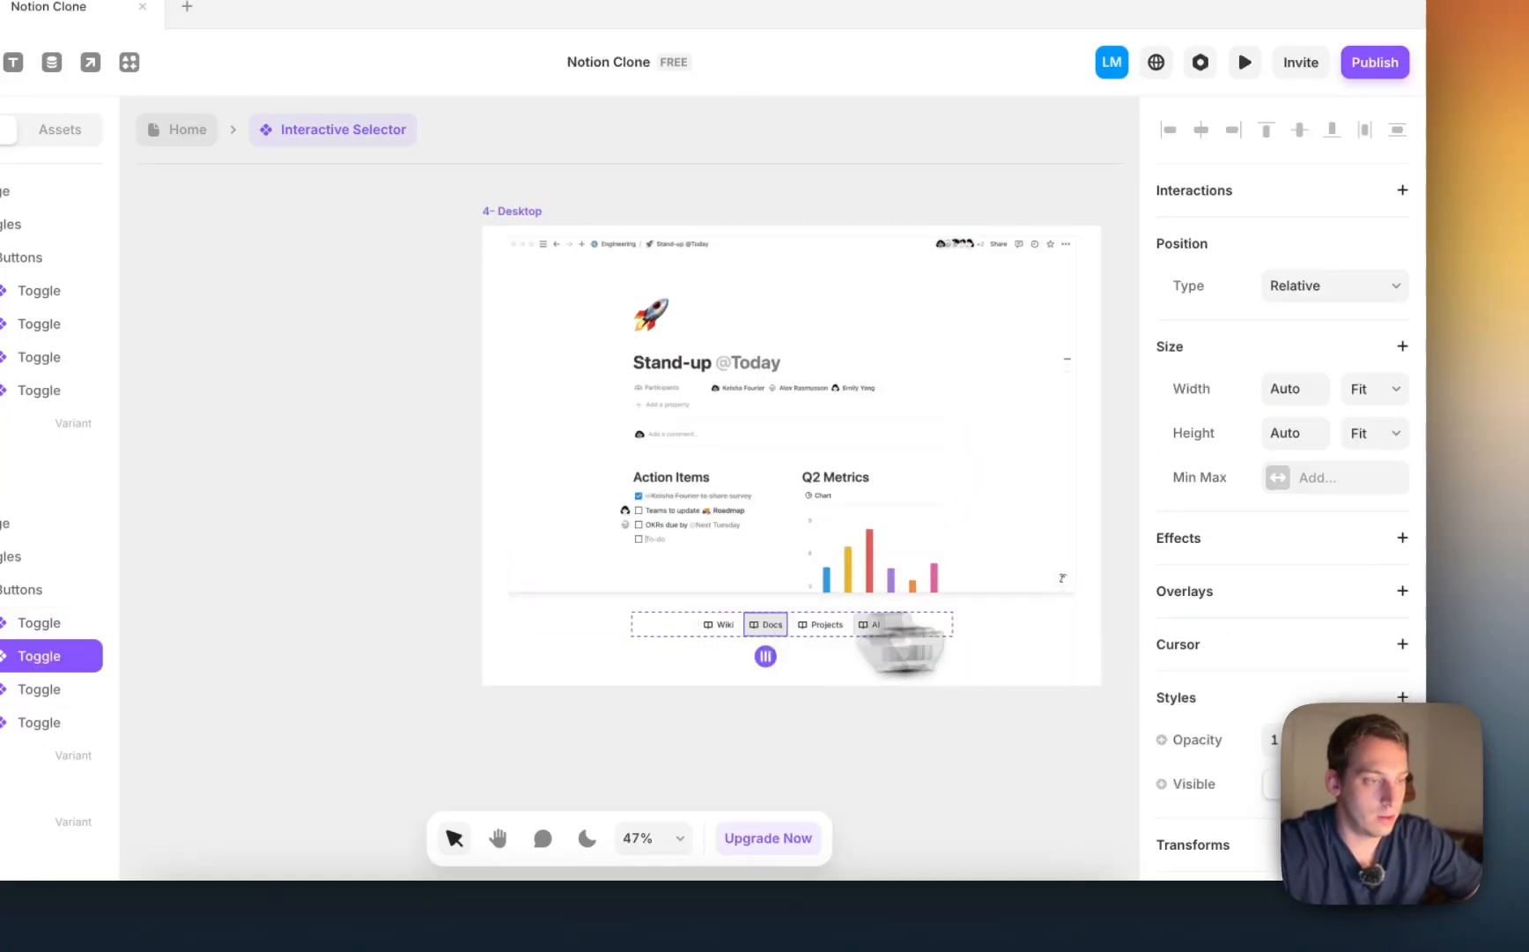
scroll(1374, 617, down, 3)
click(1327, 577)
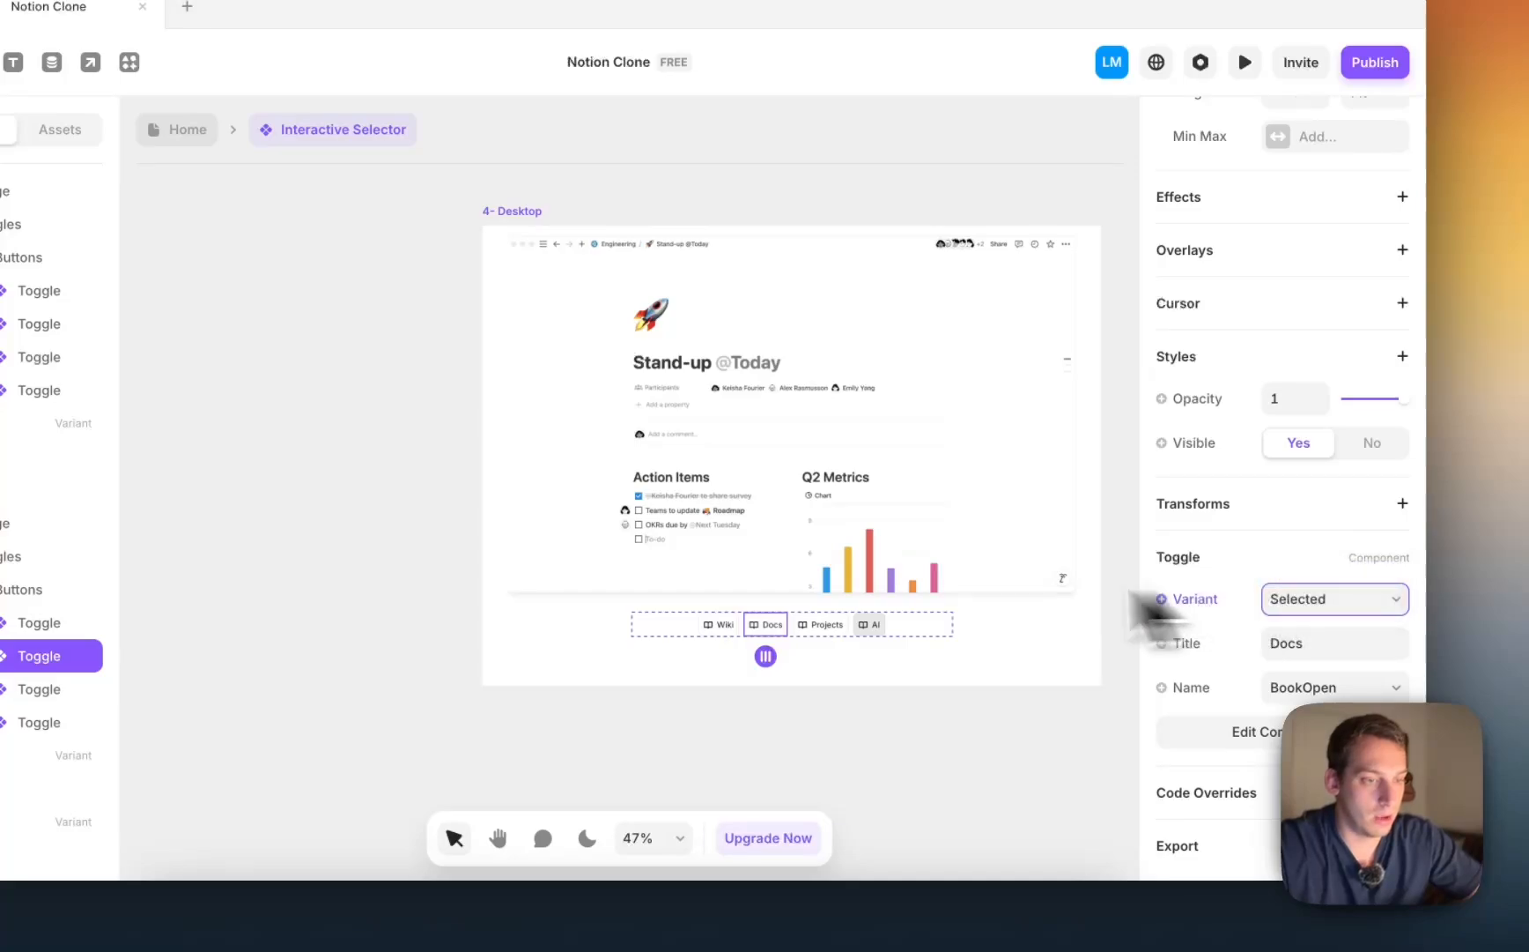
Step: In the 4 - Tablet variant, set the AI toggle to Selected and the Docs toggle to Main
scroll(916, 582, right, 6)
click(872, 435)
scroll(1269, 586, down, 4)
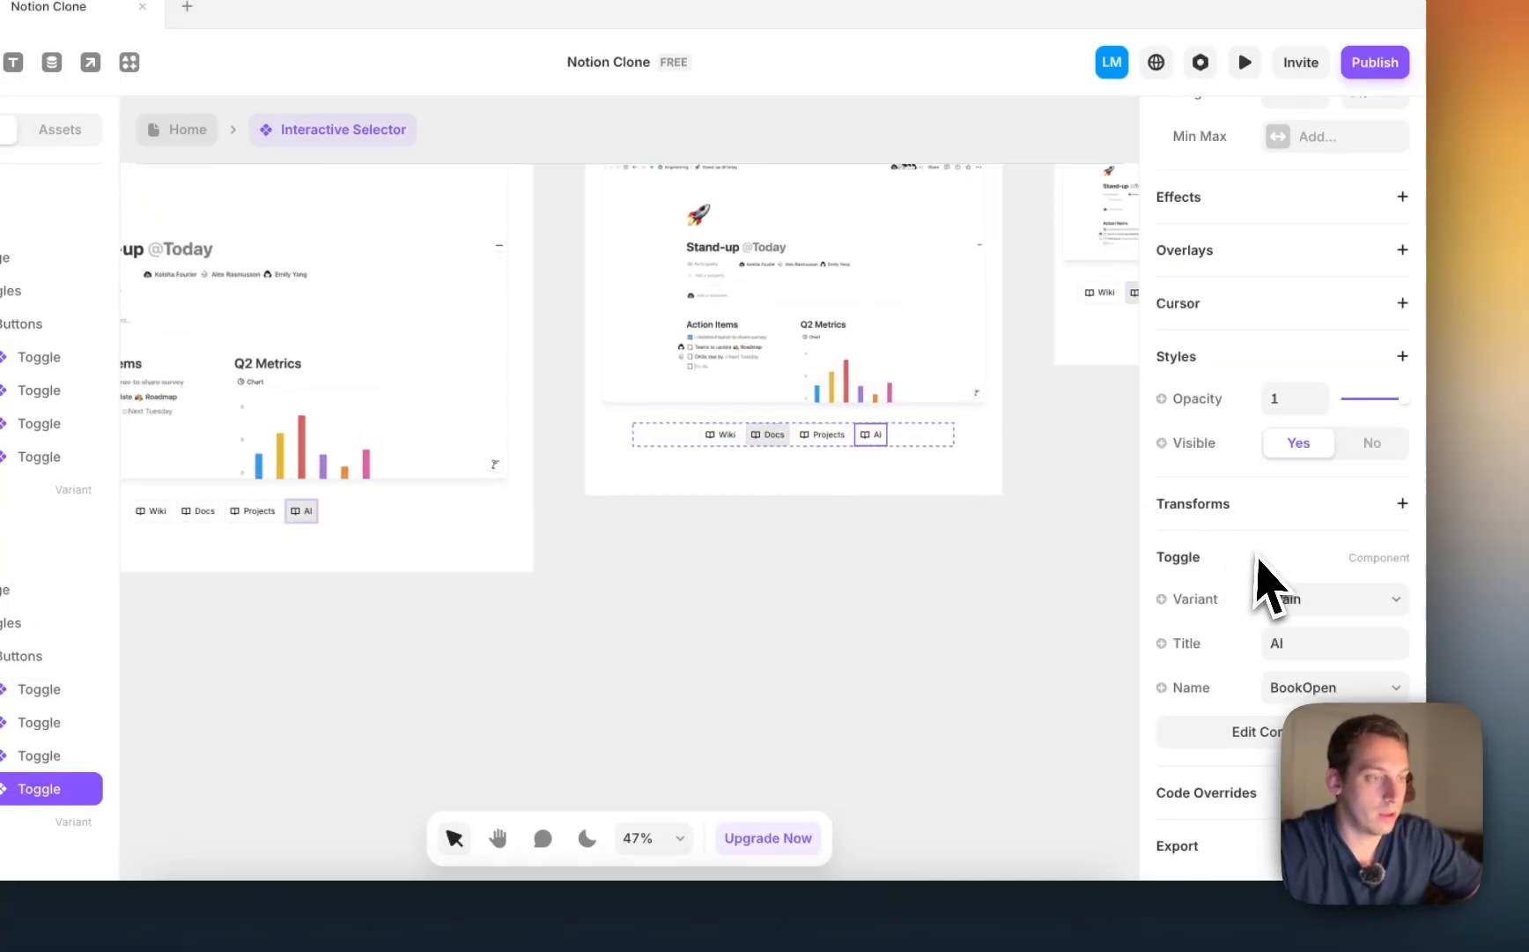
click(1313, 624)
click(769, 434)
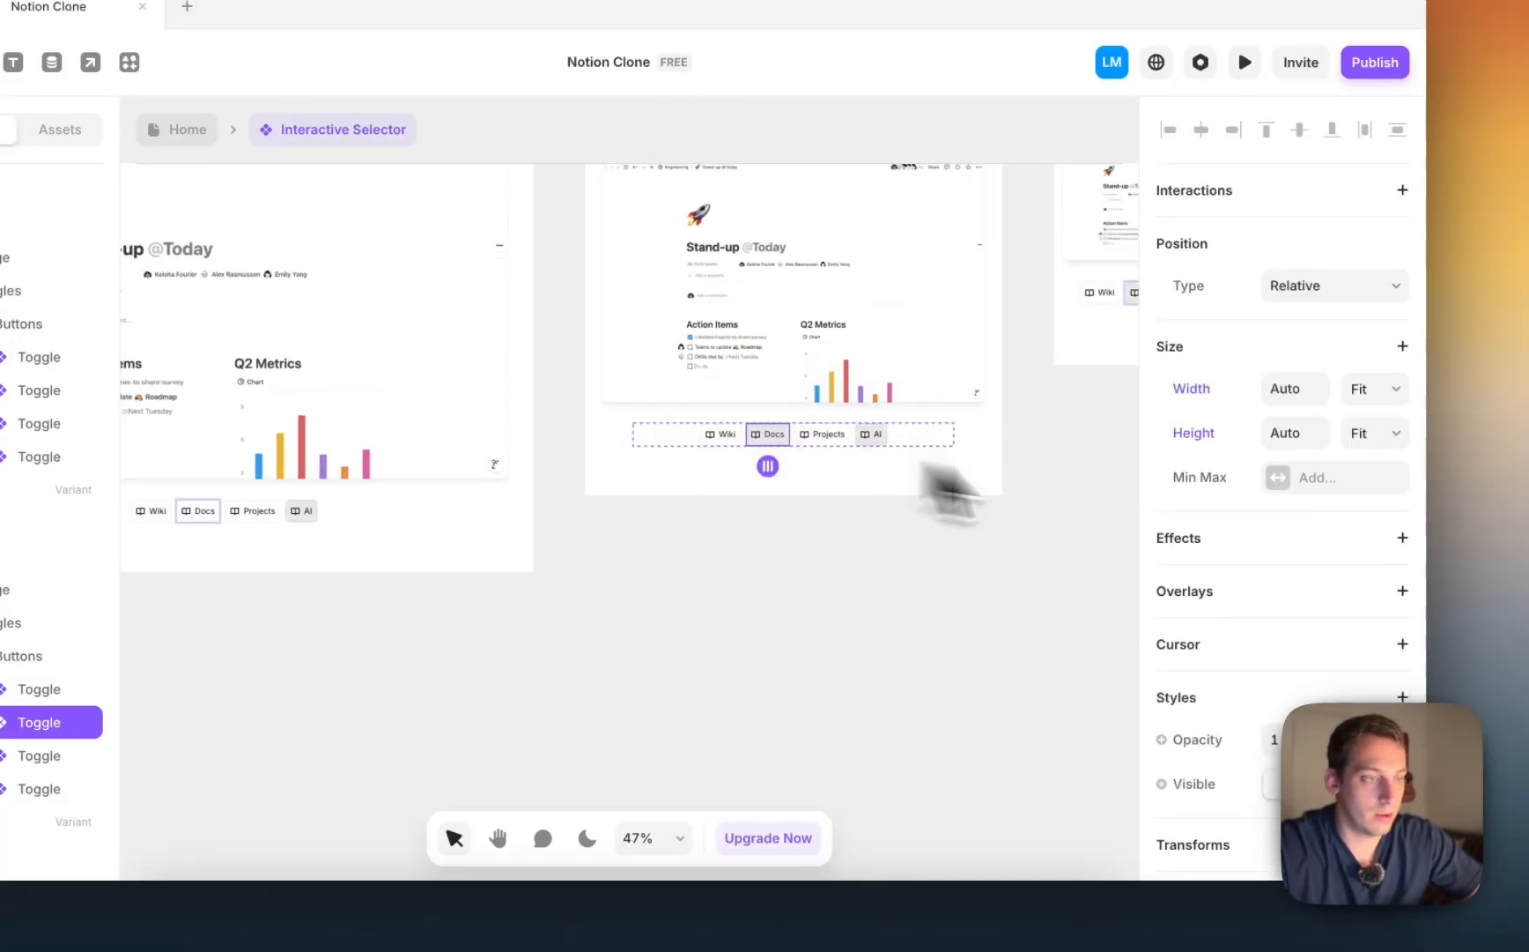
scroll(1287, 568, down, 4)
click(1294, 576)
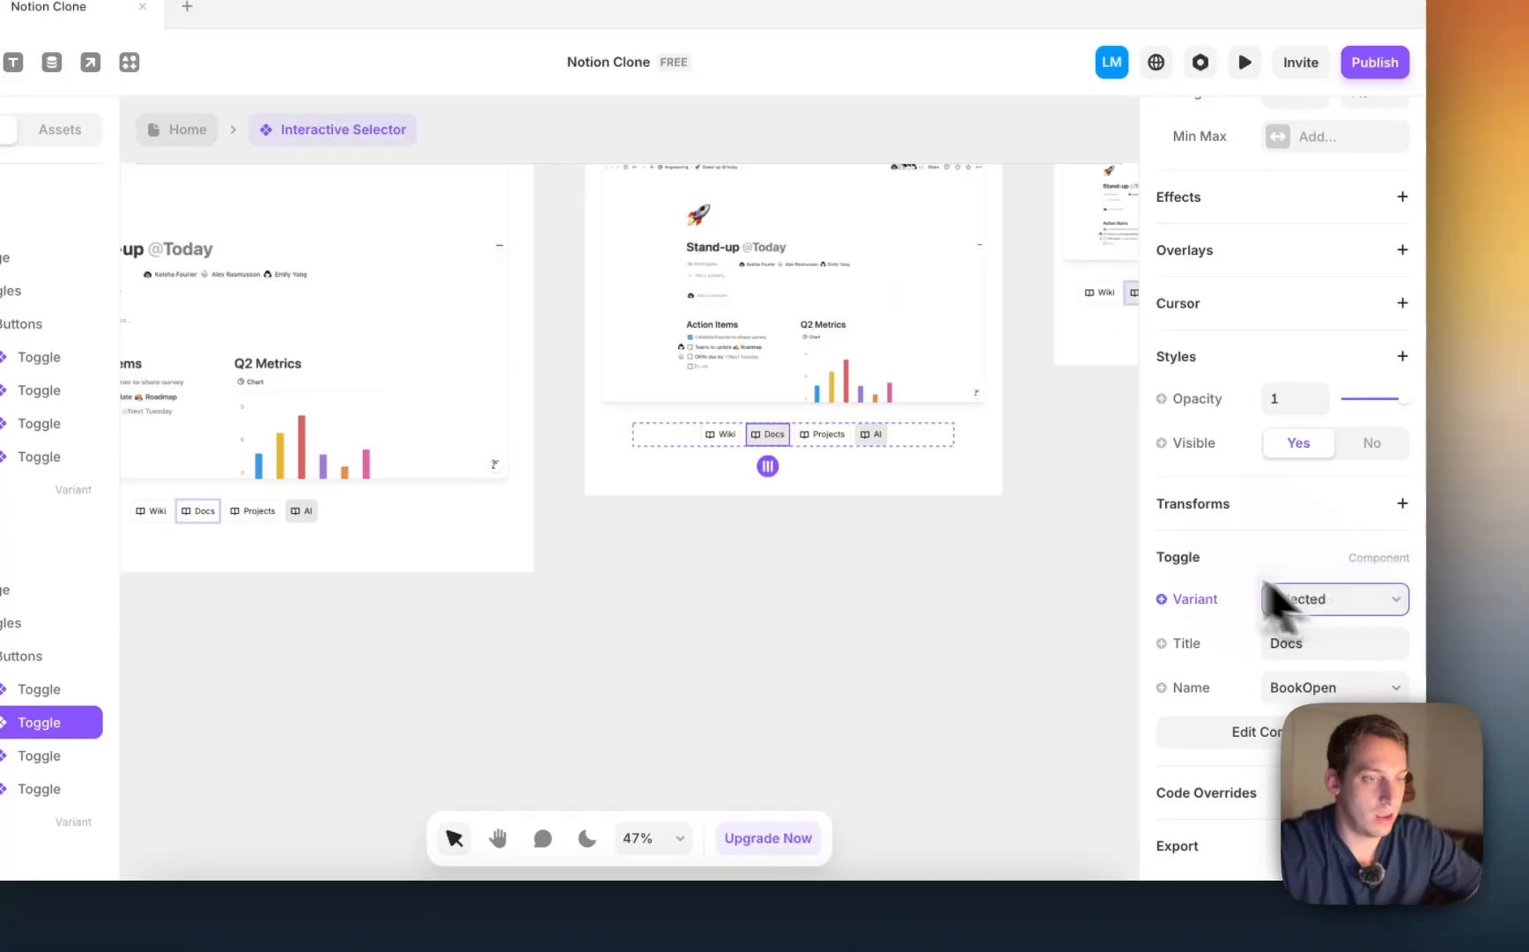
Step: In the 4 - Phone variant, set the AI toggle to Selected and the Docs toggle to Main
scroll(1010, 529, right, 5)
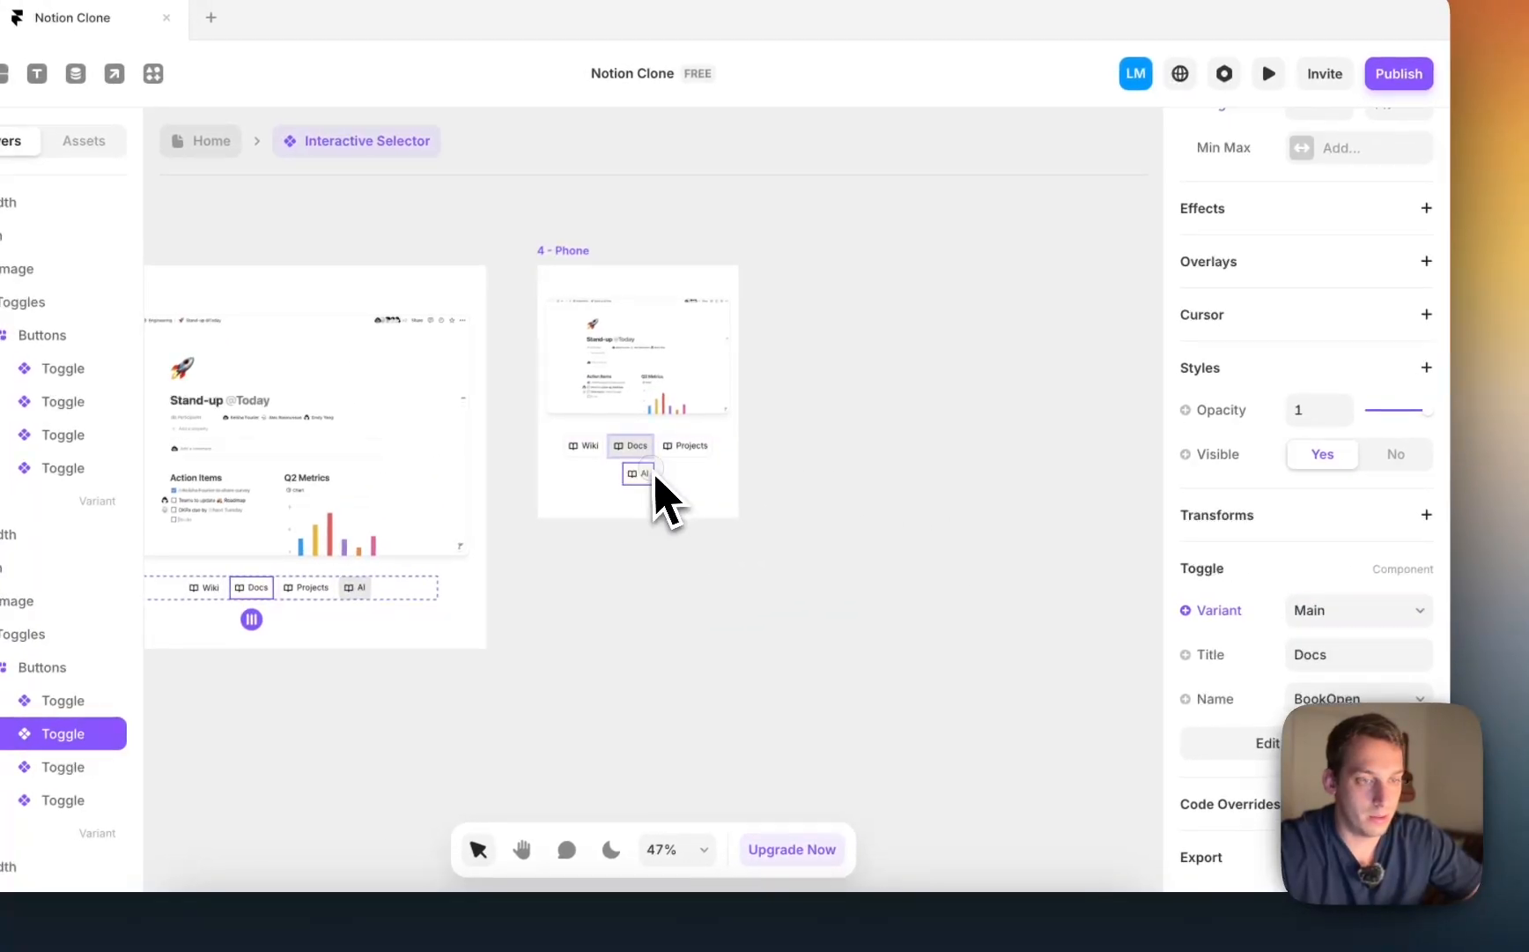
click(652, 476)
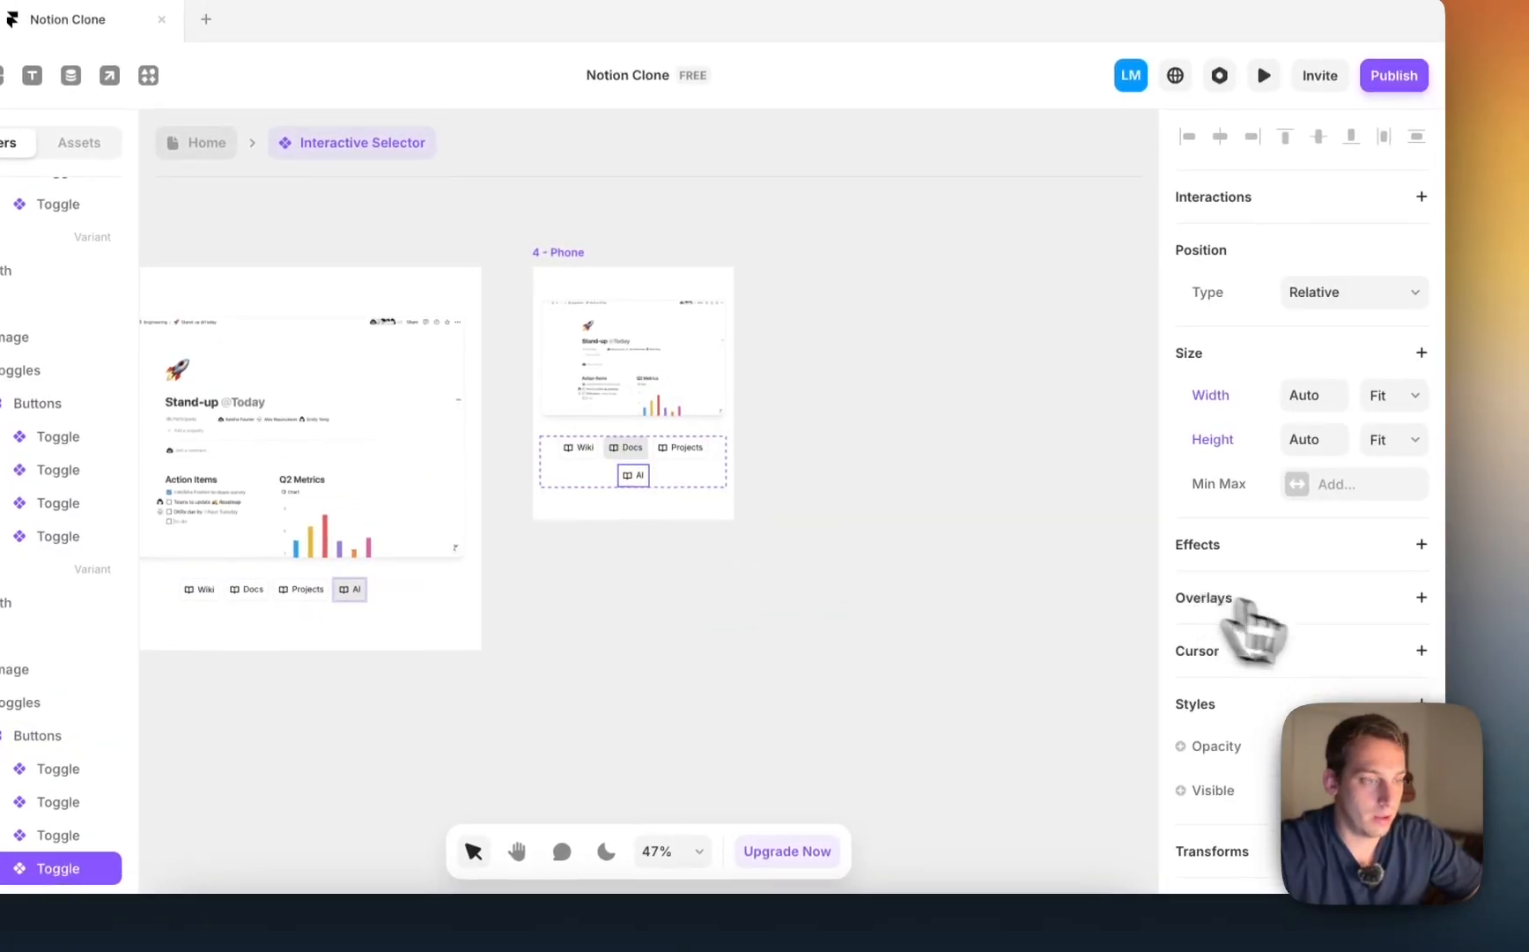
scroll(1246, 624, down, 4)
click(1334, 612)
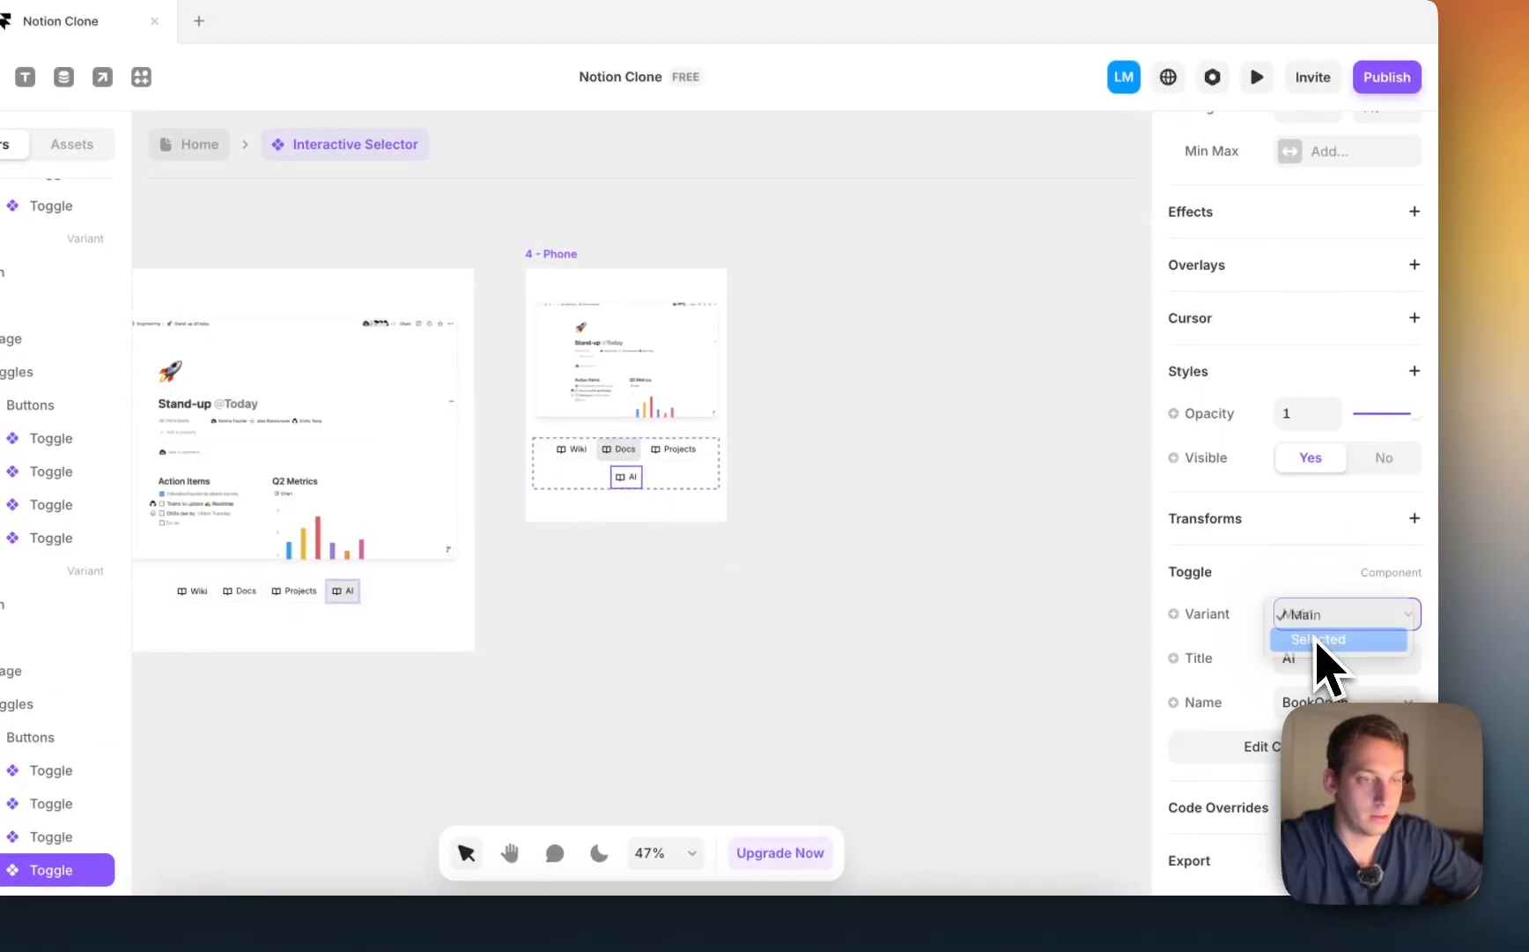
click(1317, 639)
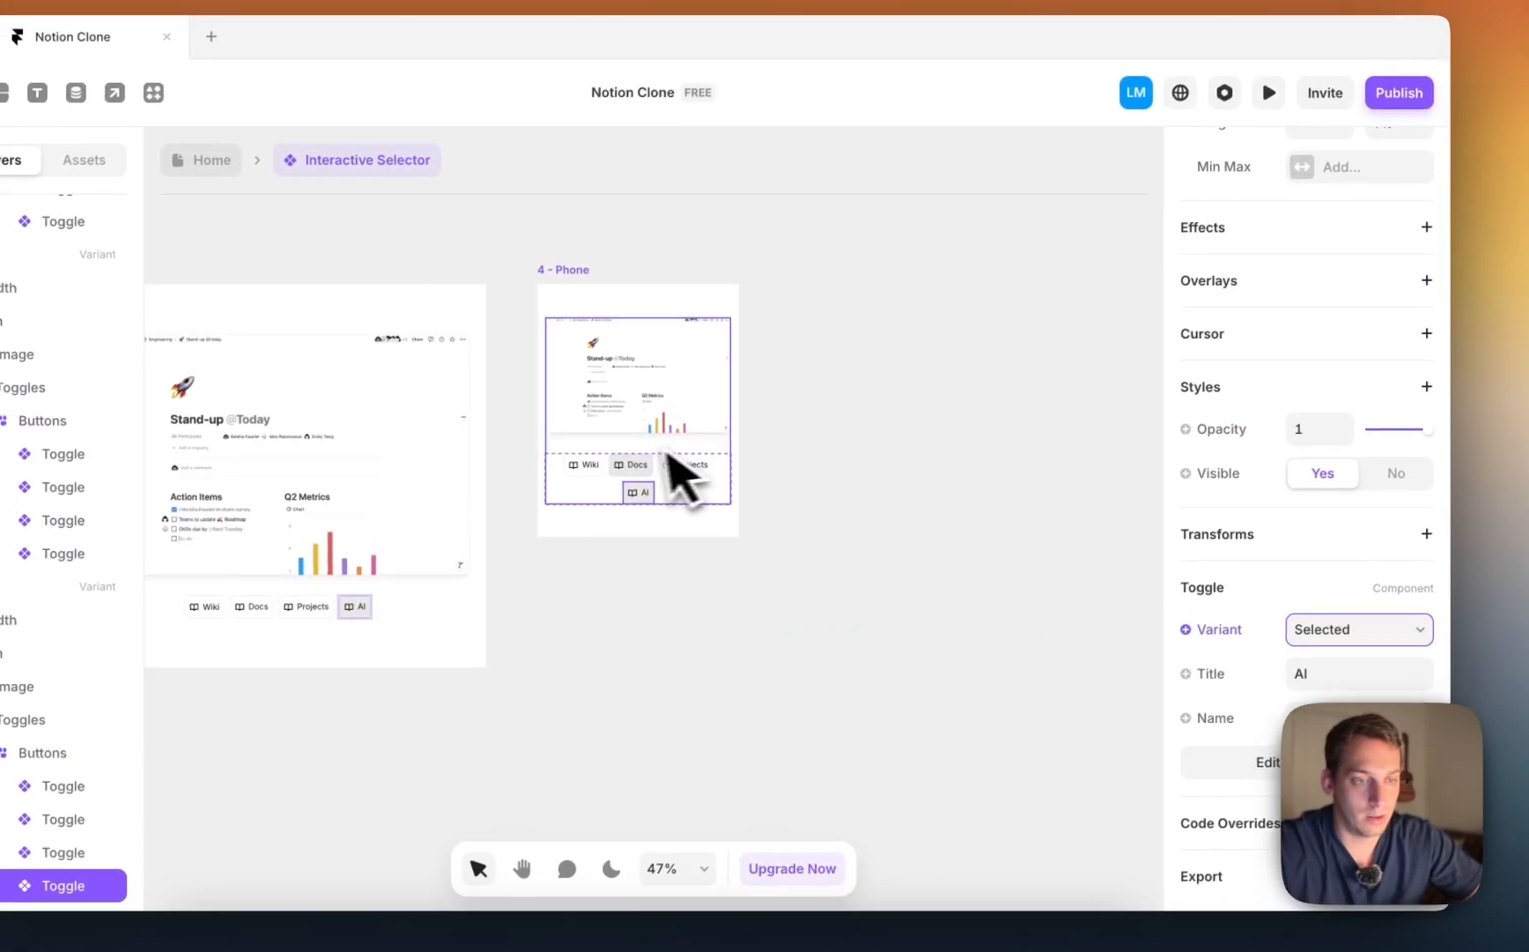
click(621, 449)
scroll(1259, 542, down, 4)
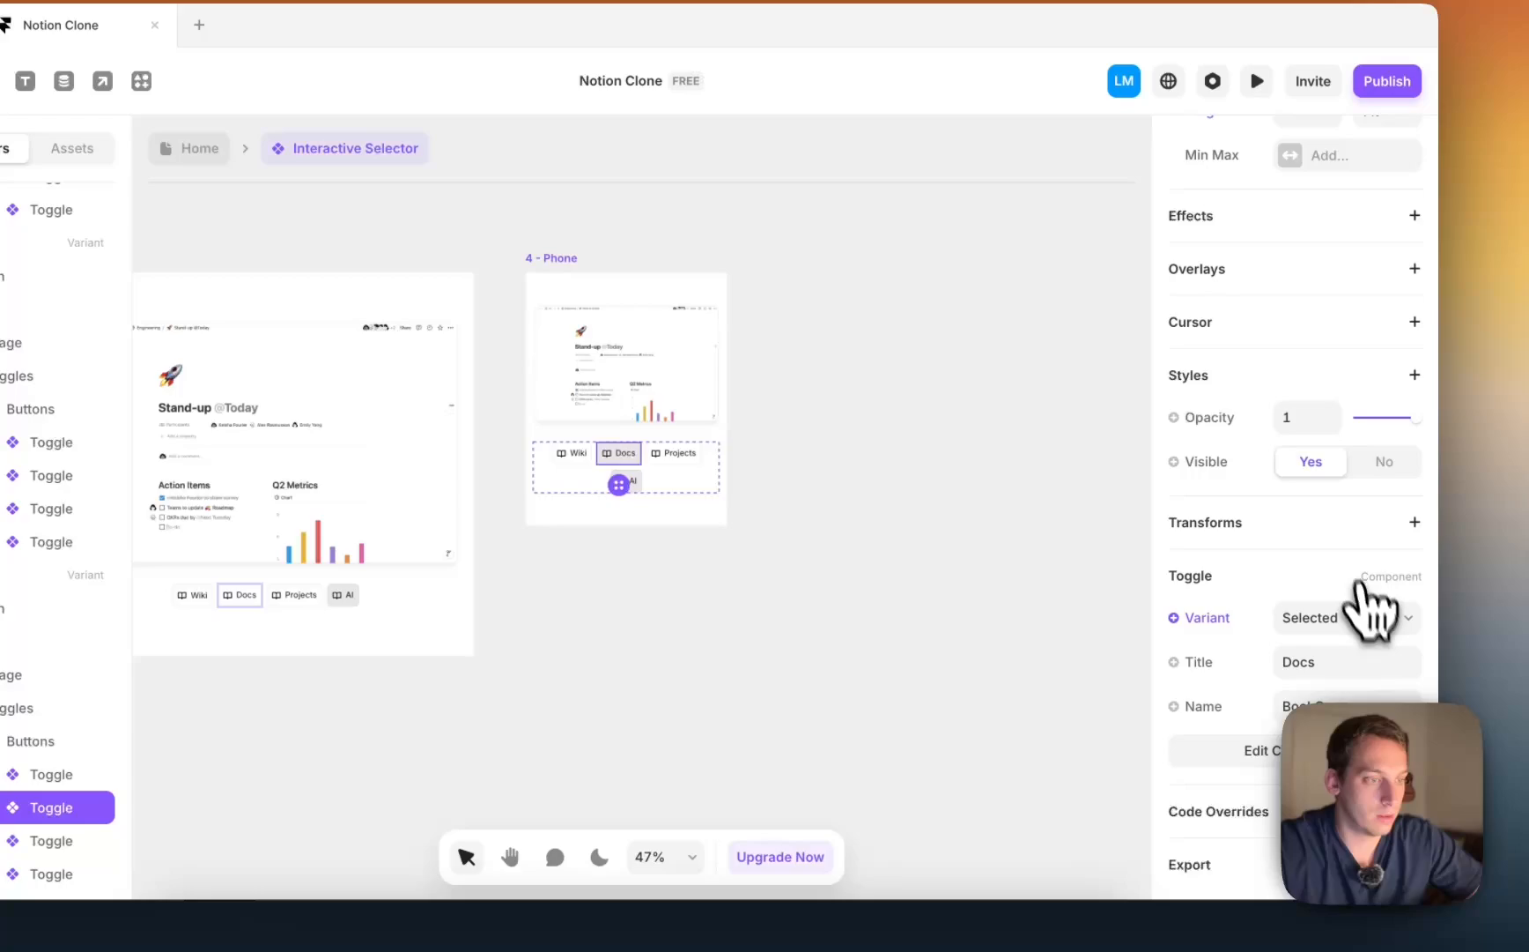
click(1343, 617)
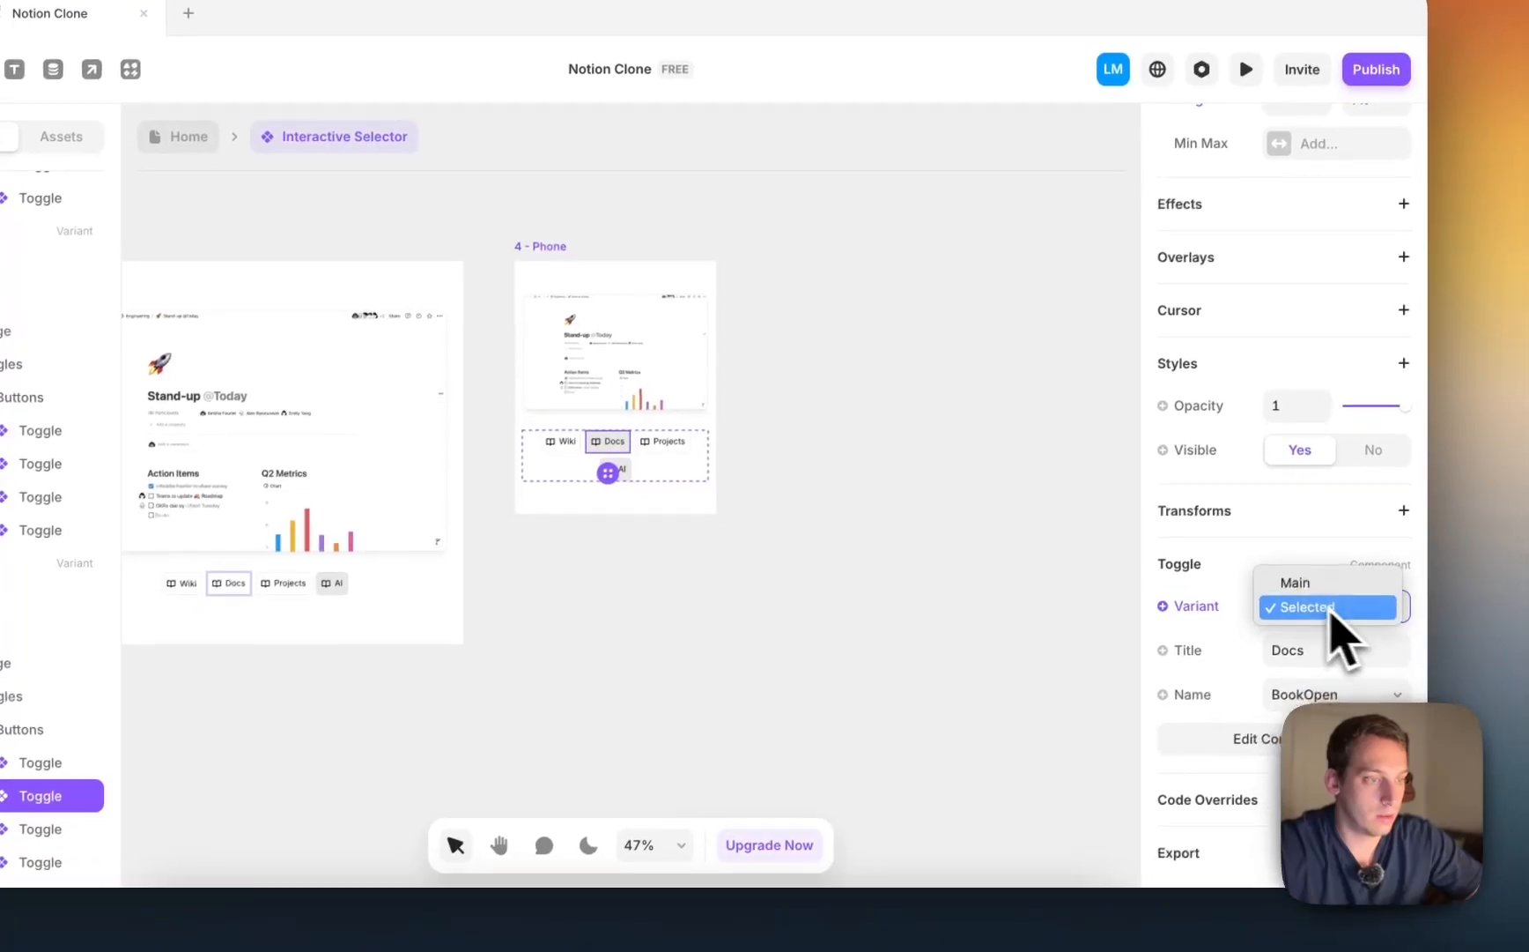
click(1314, 598)
click(987, 577)
Step: Replace the image fill in the 3 - Desktop variant with the recent file Screenshot 2024-11-11 at 8.47.16 PM
scroll(881, 564, down, 3)
scroll(870, 553, down, 5)
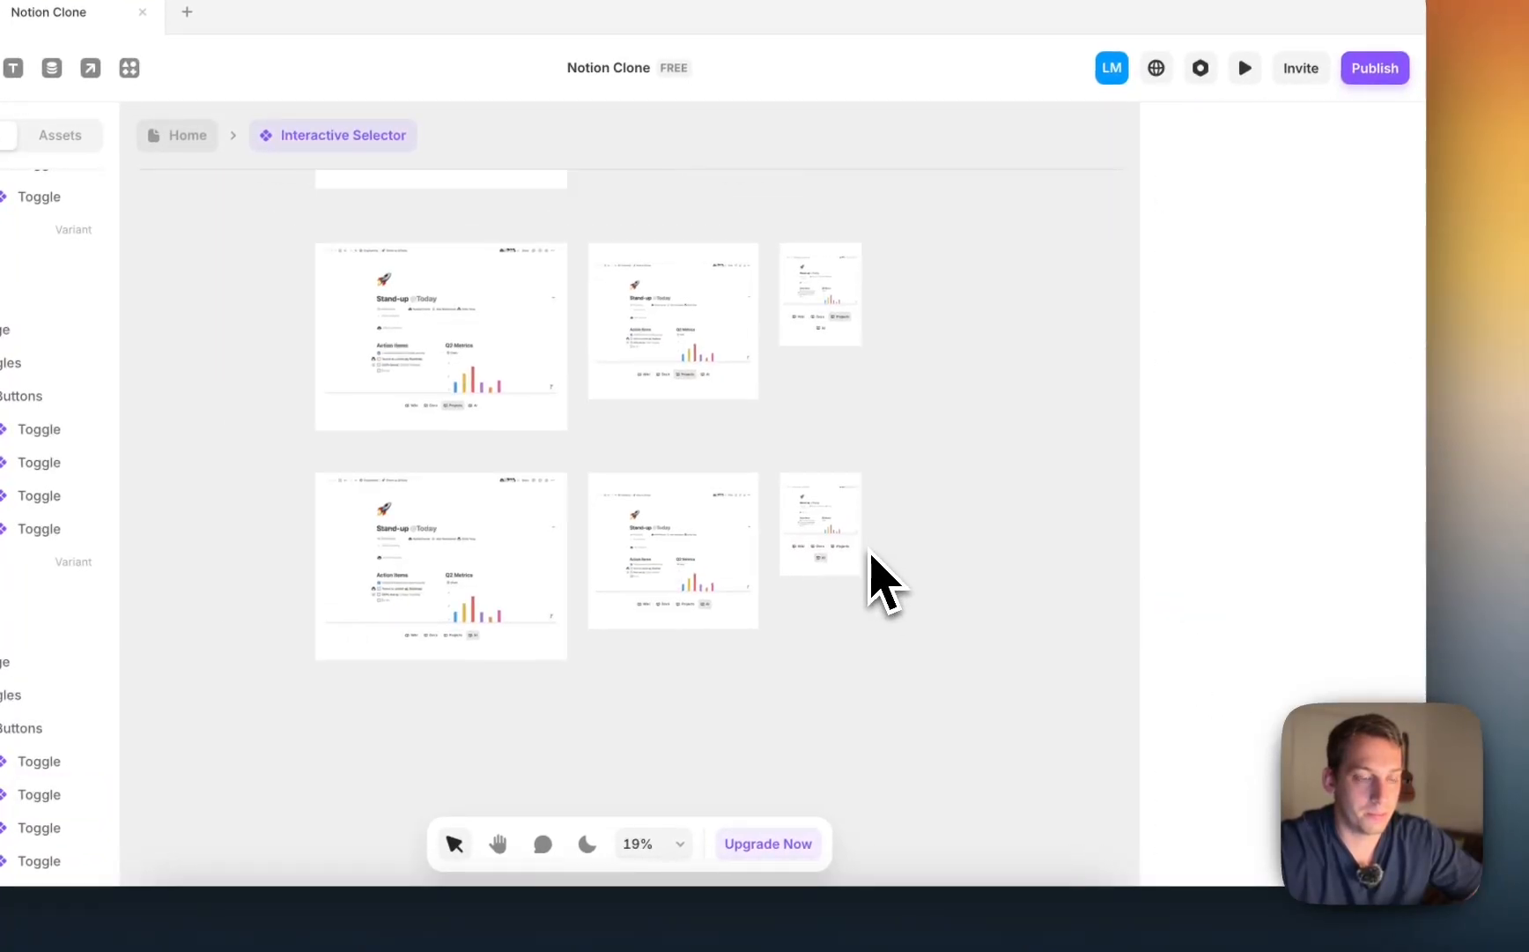
click(668, 491)
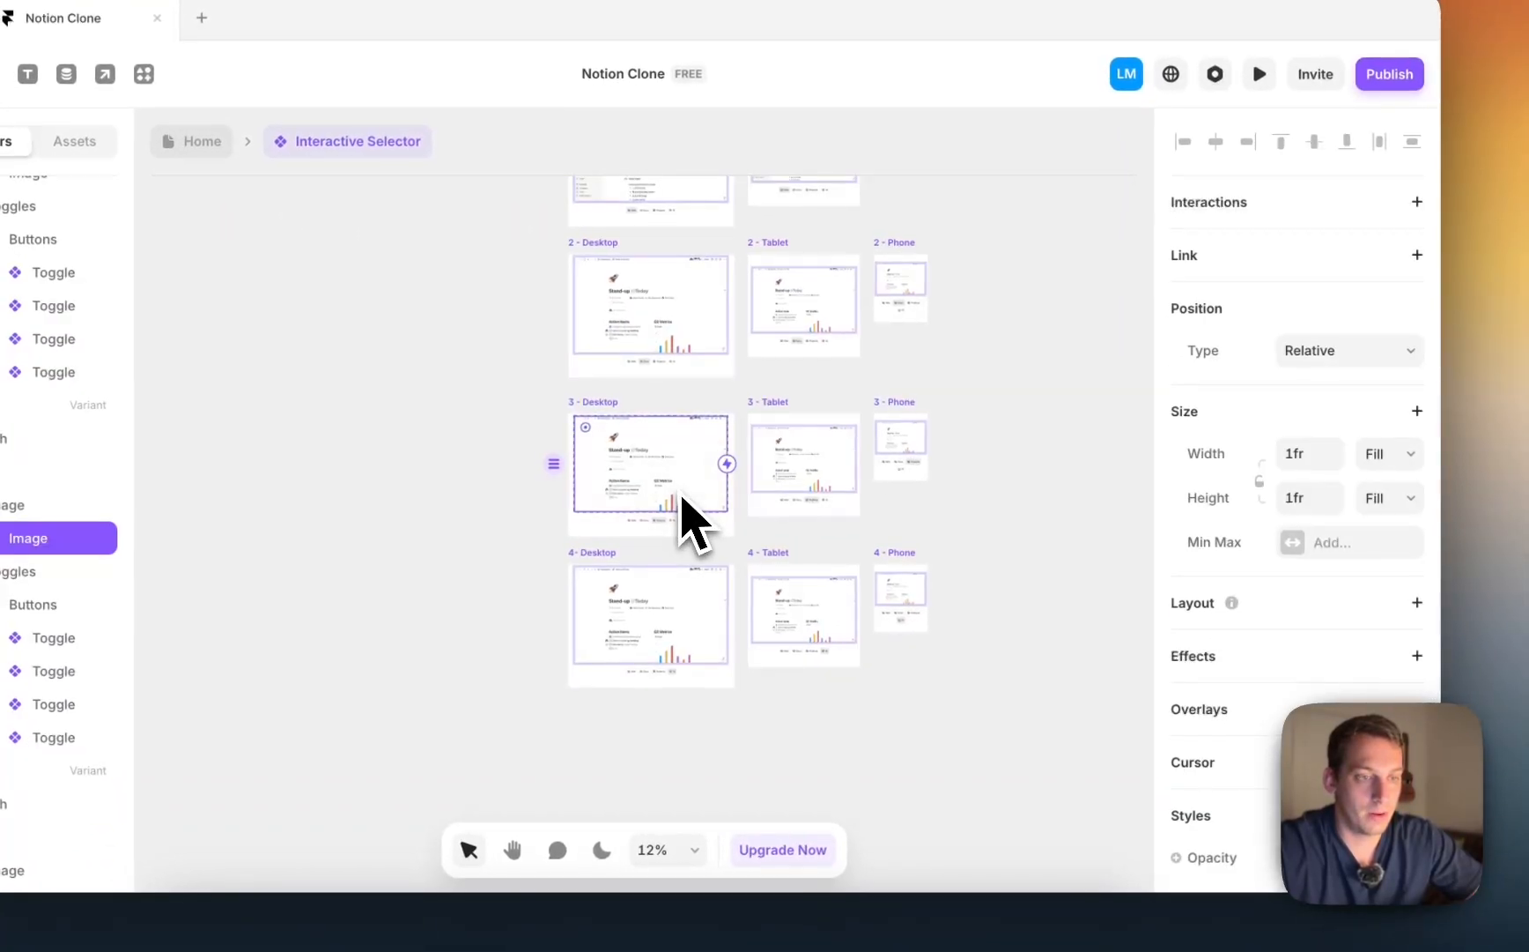
scroll(1322, 634, down, 6)
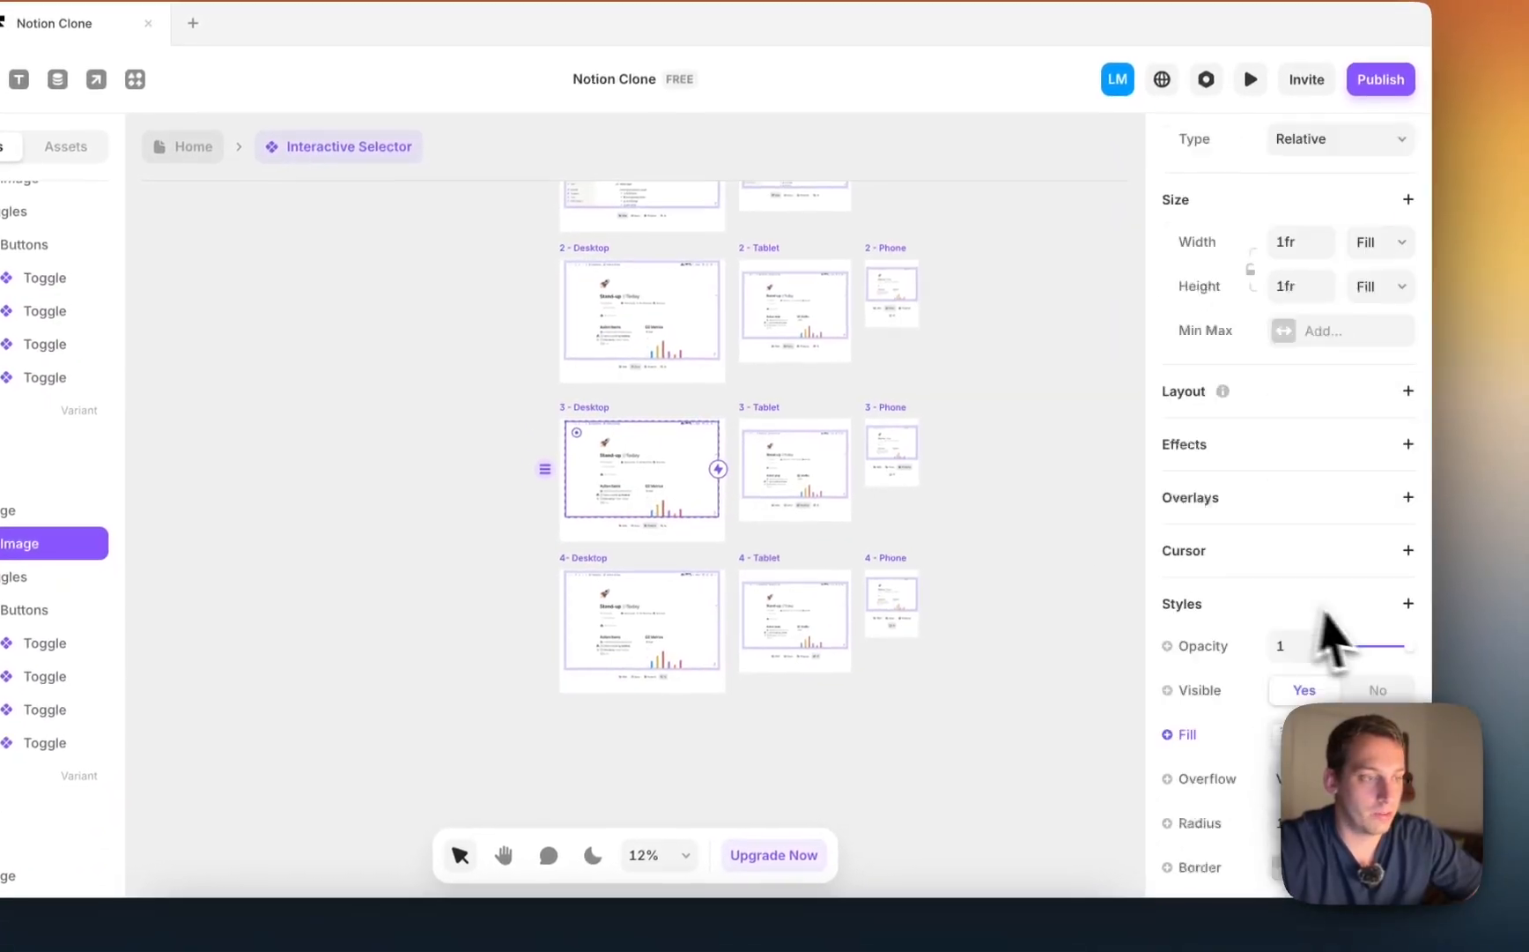
click(1287, 422)
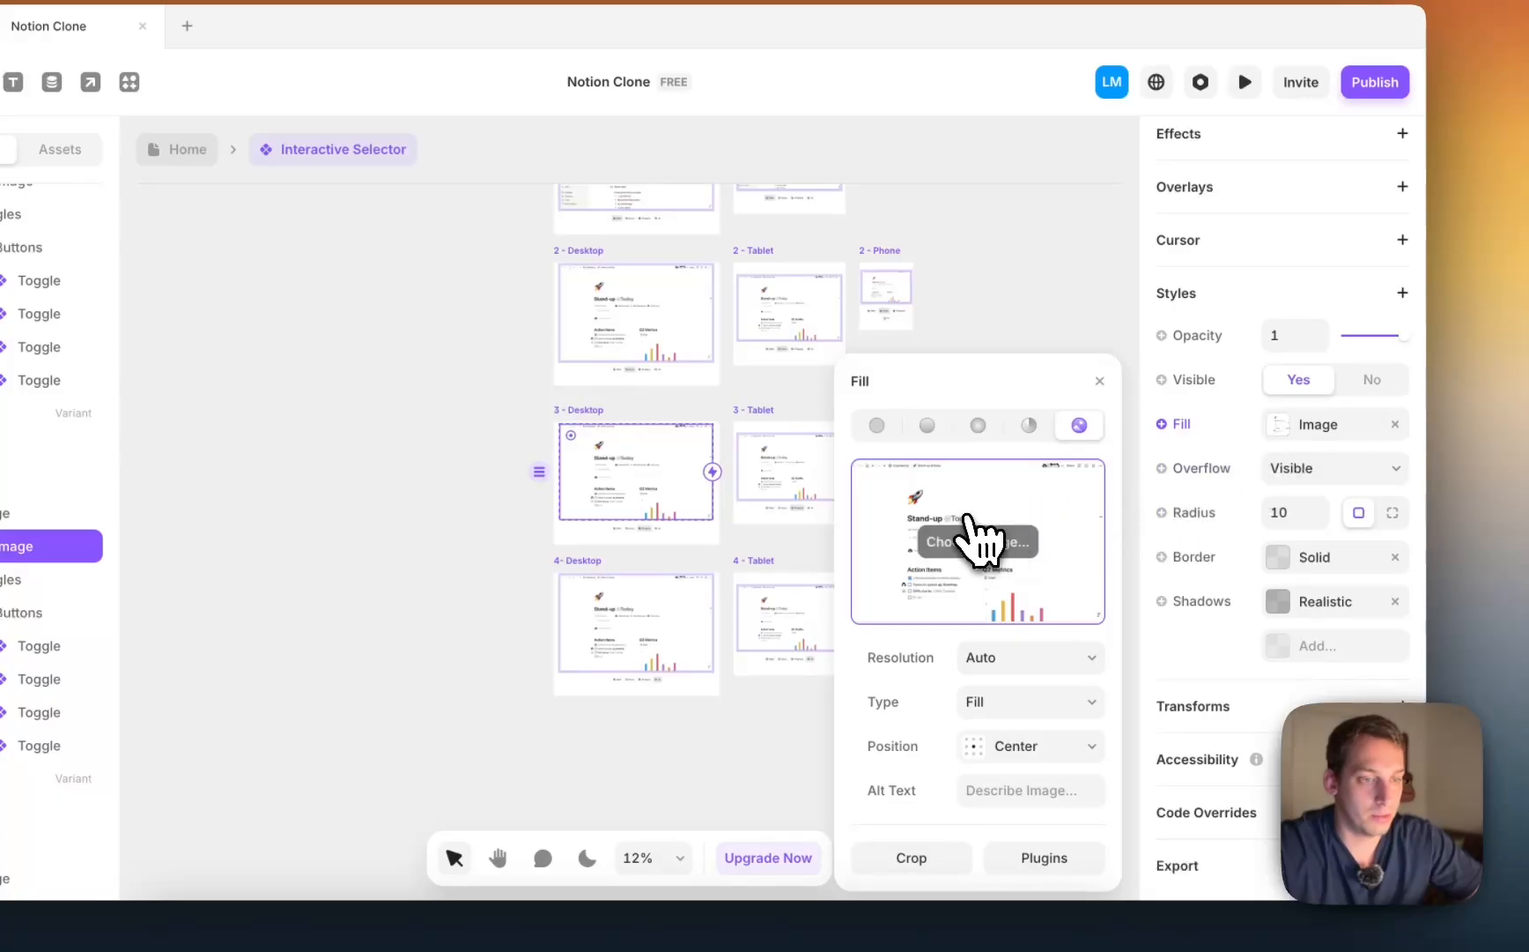
click(978, 539)
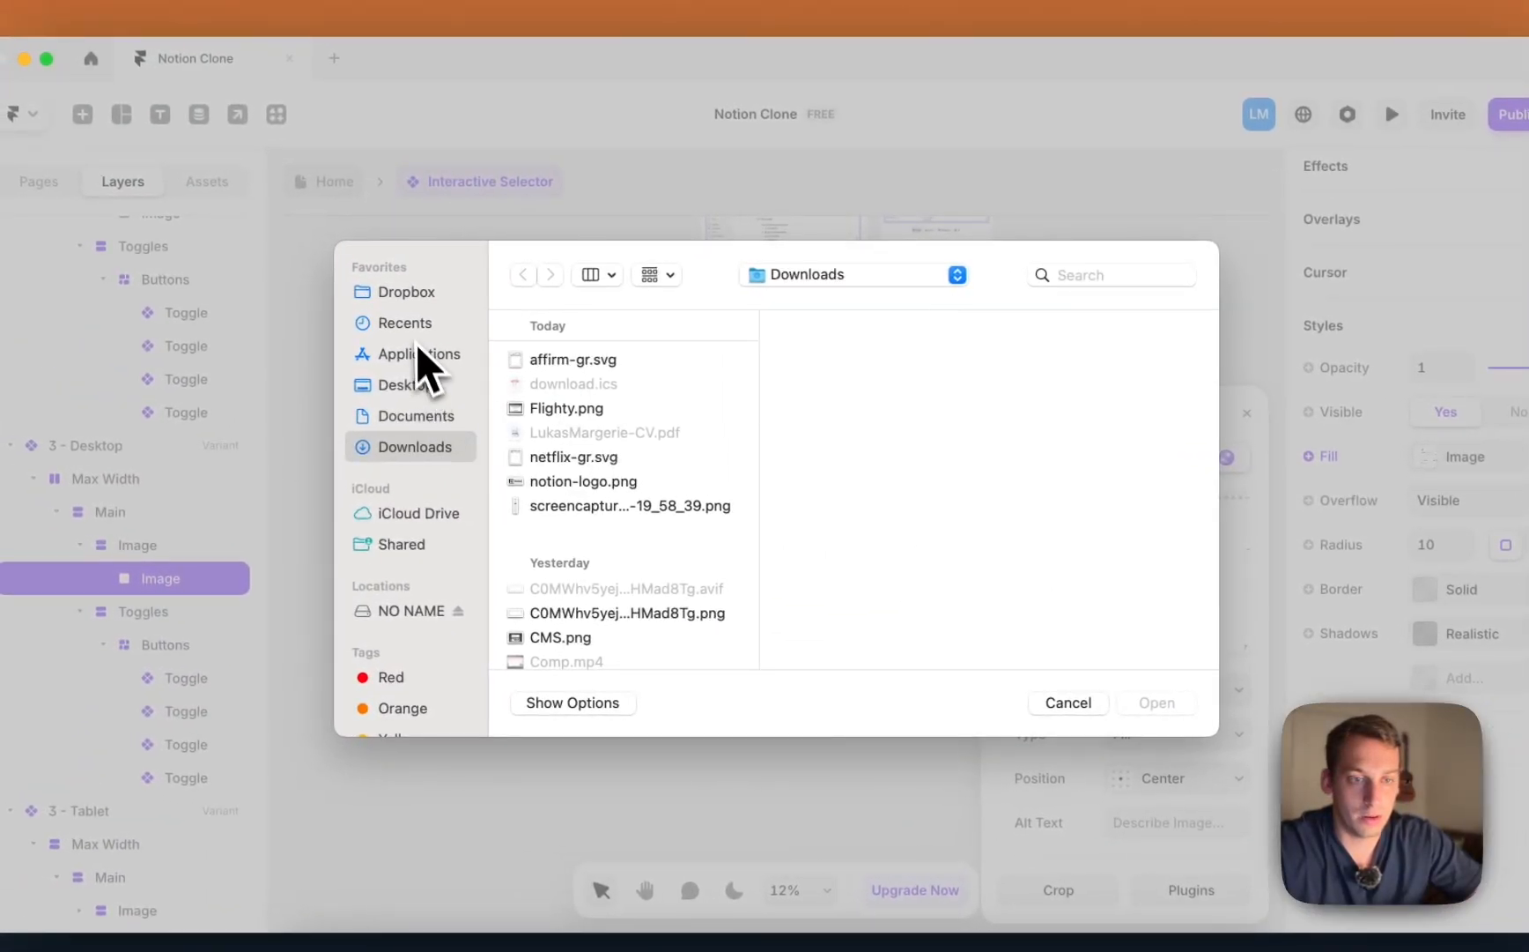
click(405, 322)
click(555, 359)
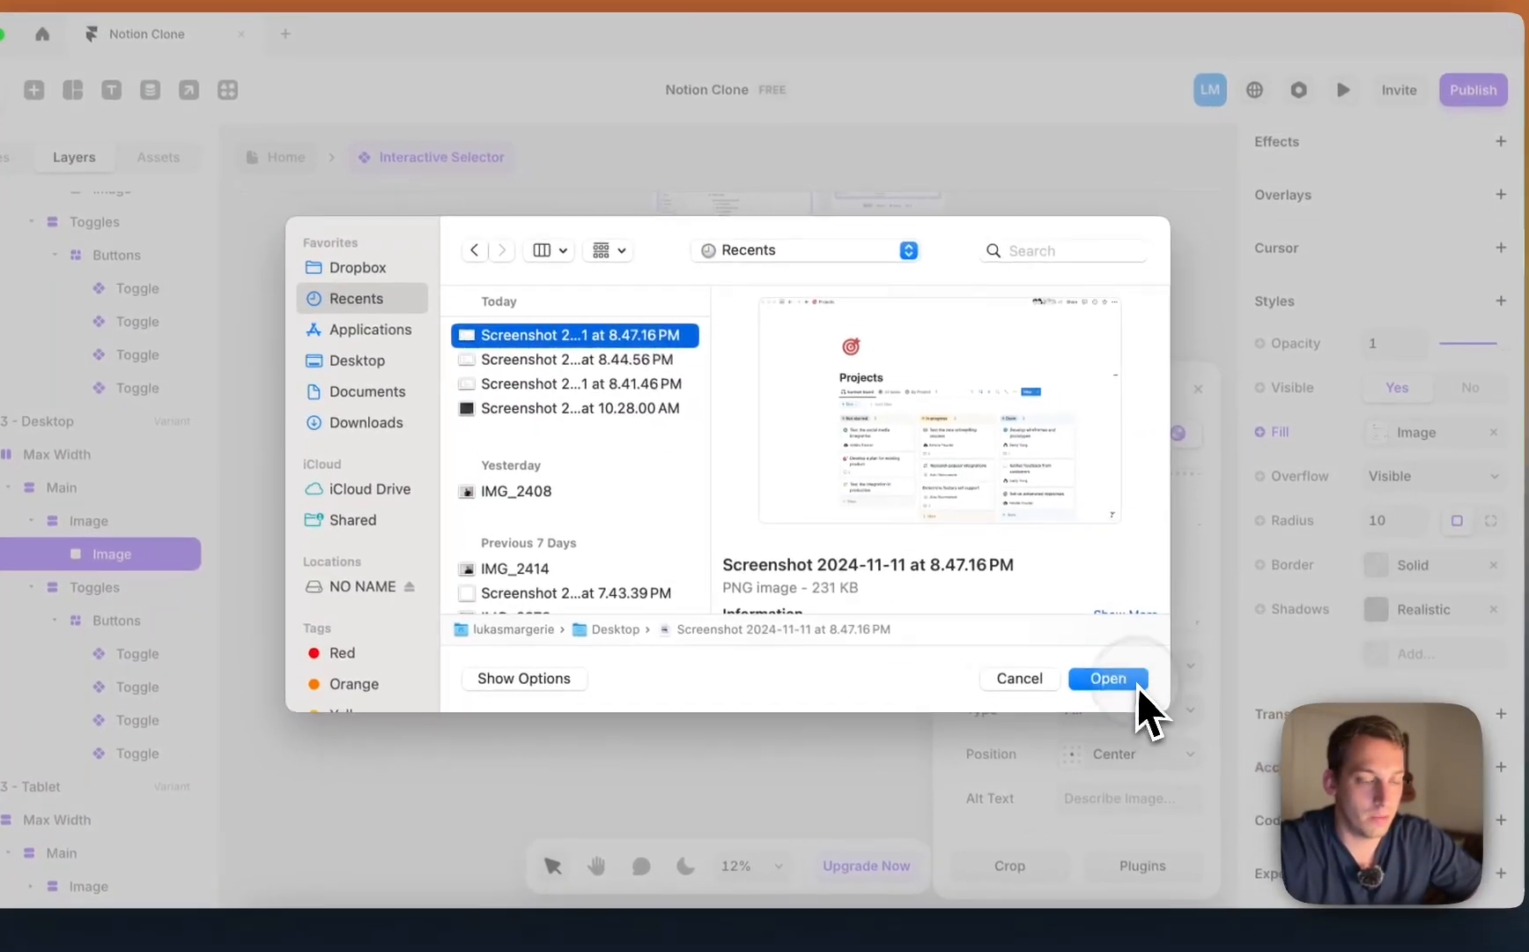
click(1137, 684)
Step: Replace the image fill in the 3 - Tablet variant with Screenshot 2024-11-11 at 8.47.16 PM
scroll(907, 548, up, 1)
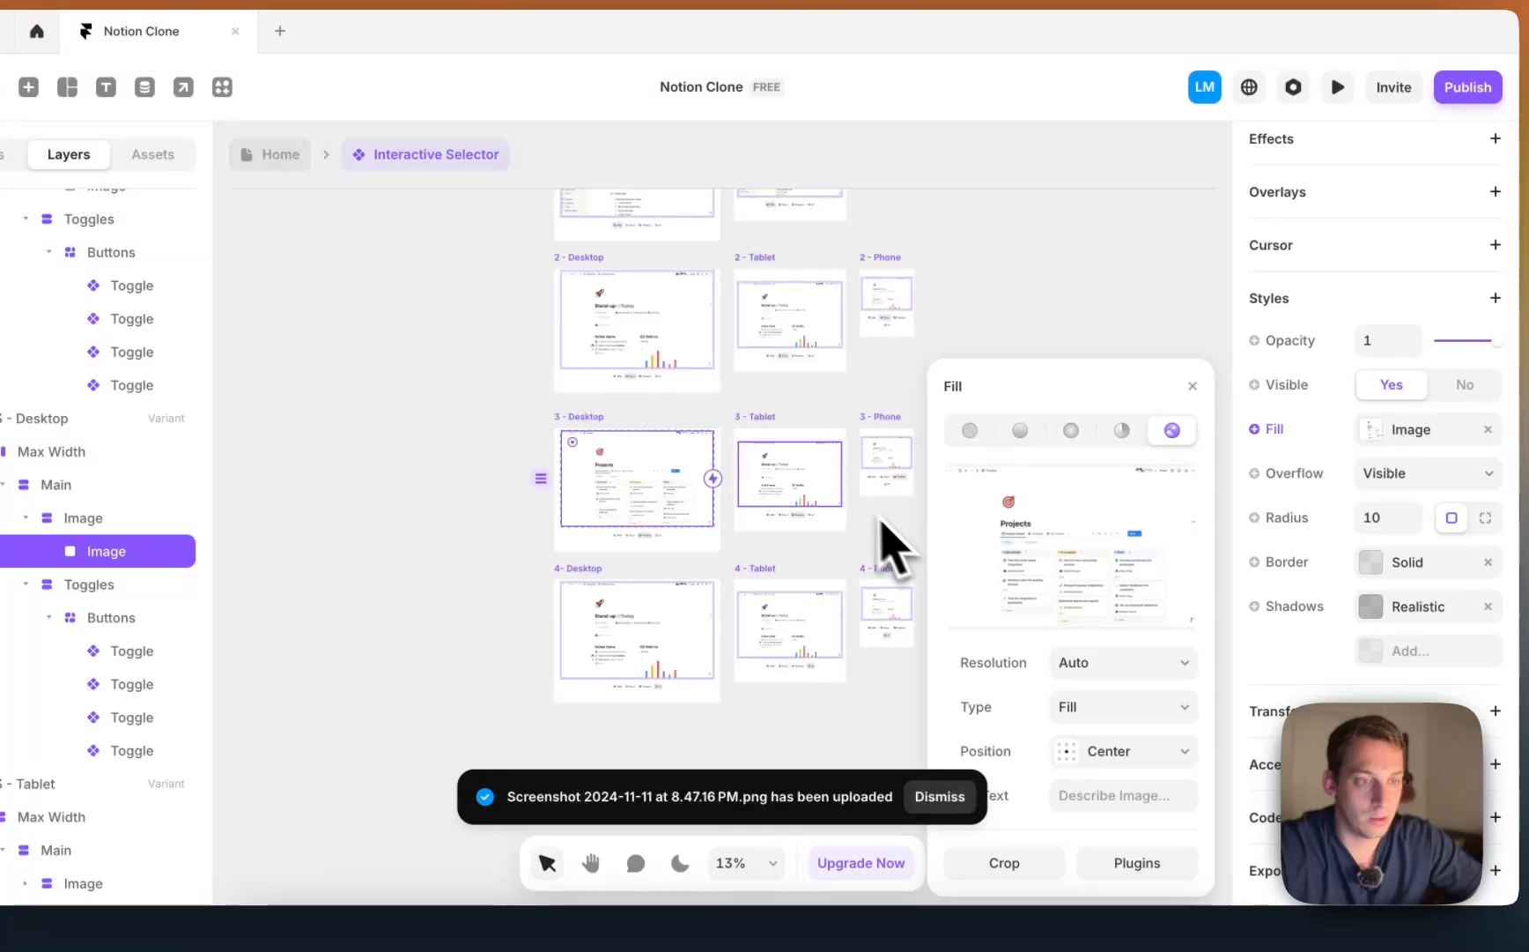
click(818, 489)
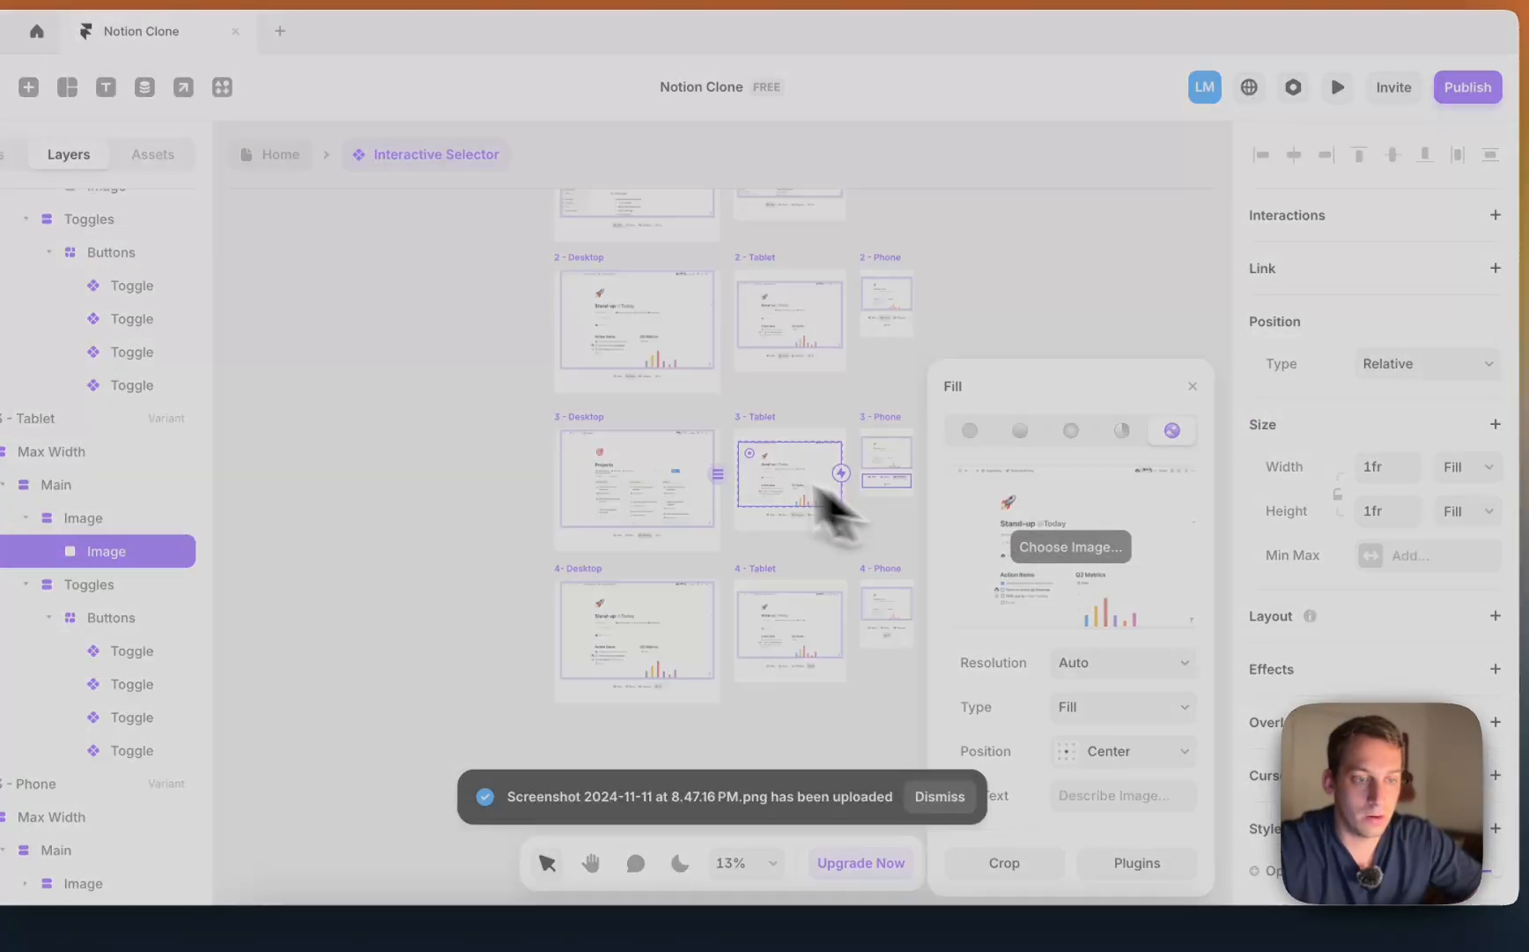
click(1048, 548)
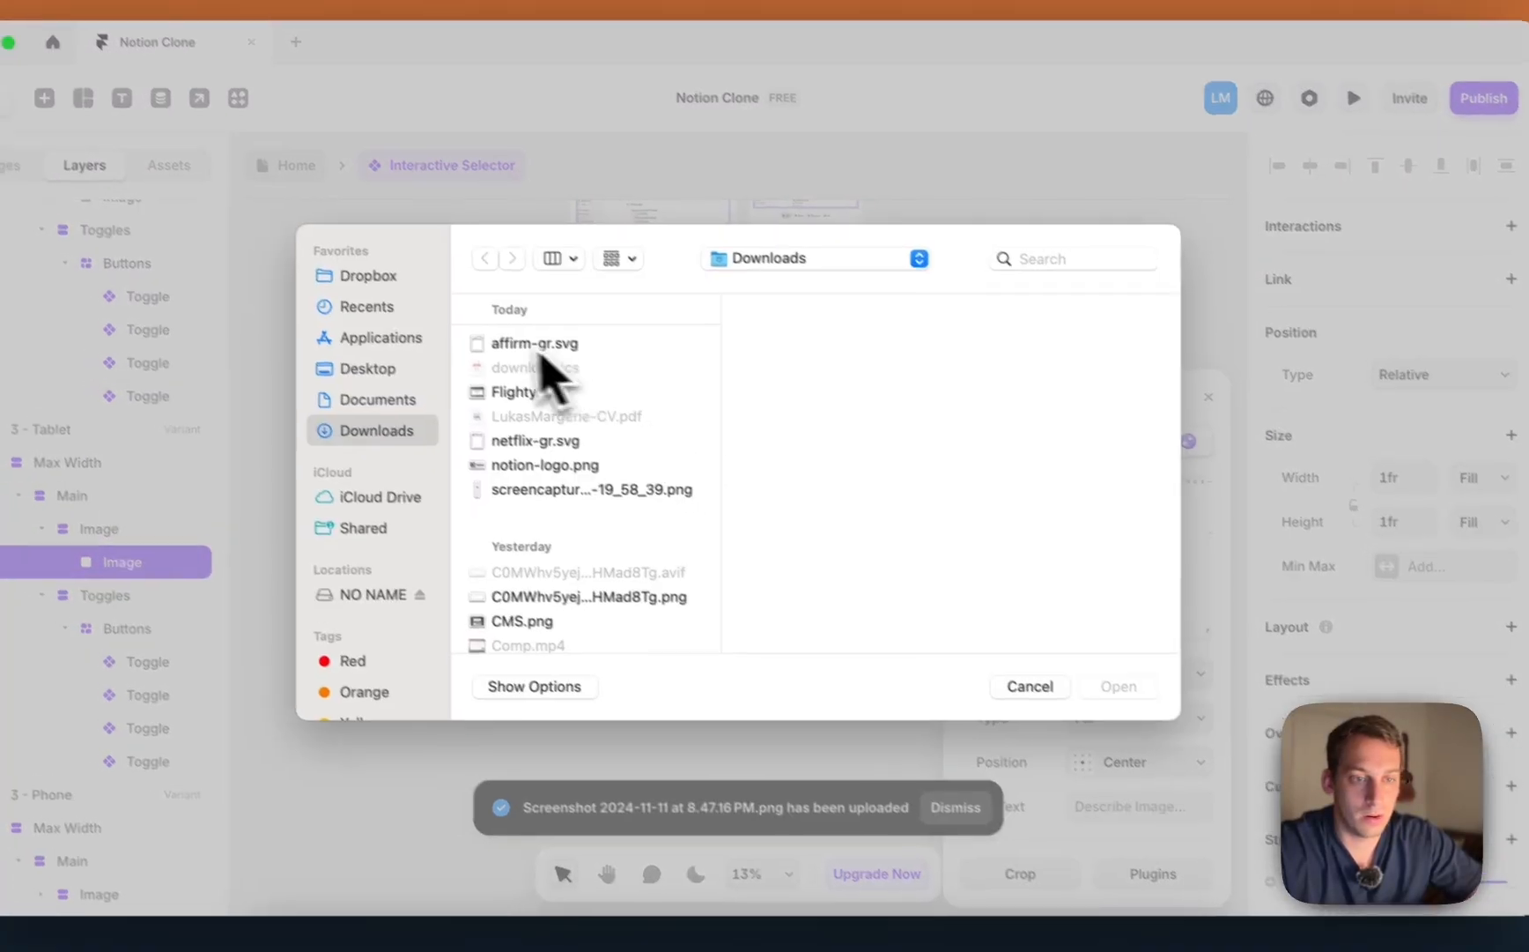
click(407, 331)
click(564, 365)
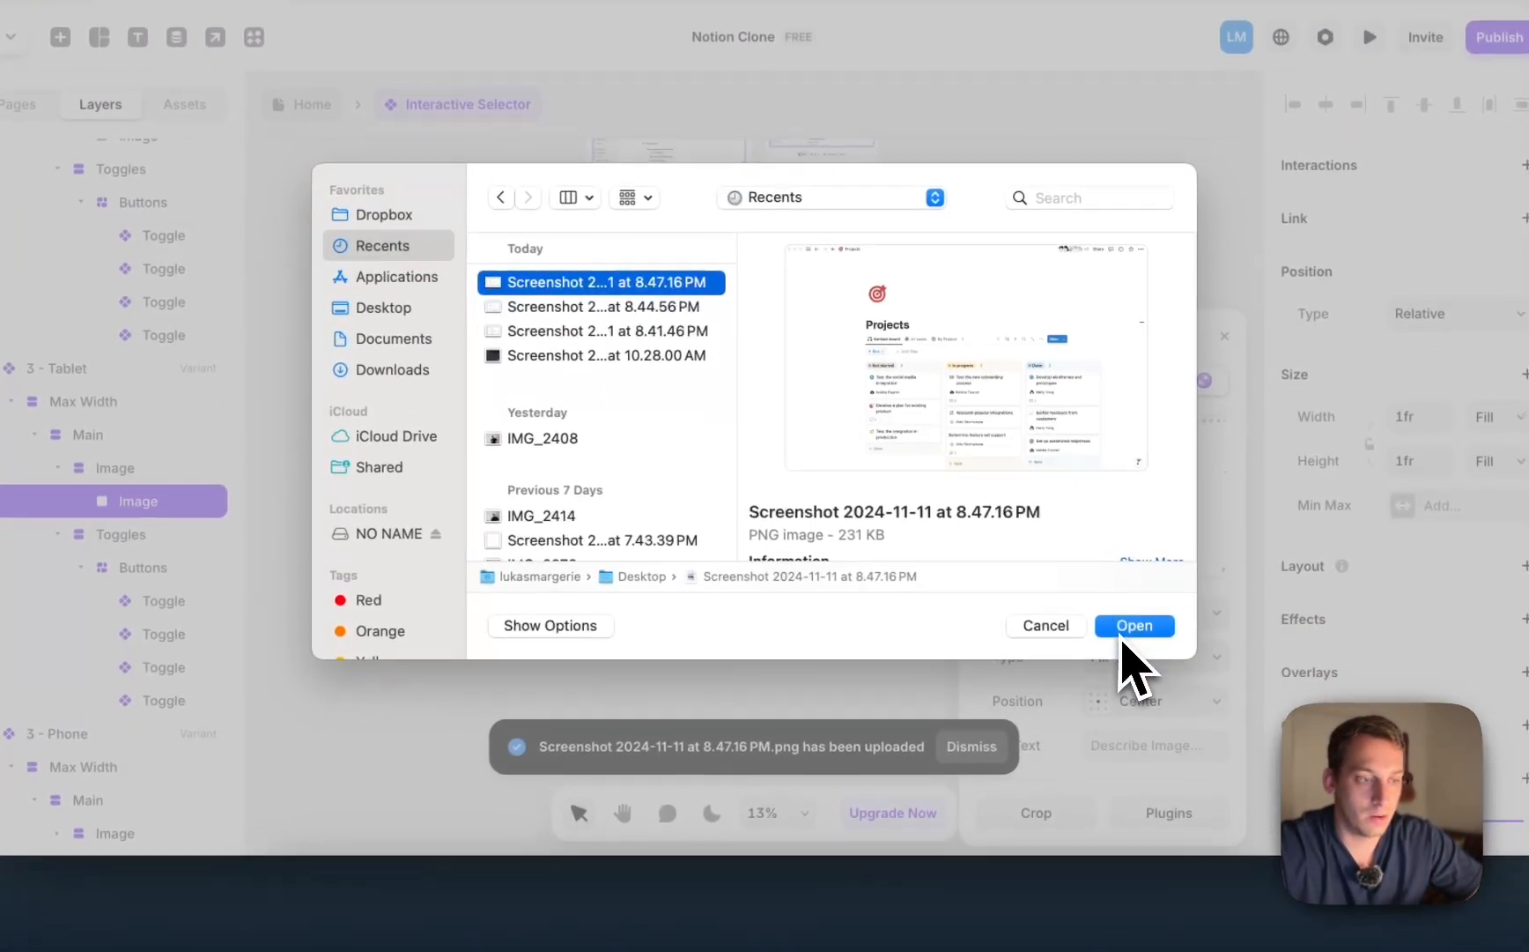
click(1149, 709)
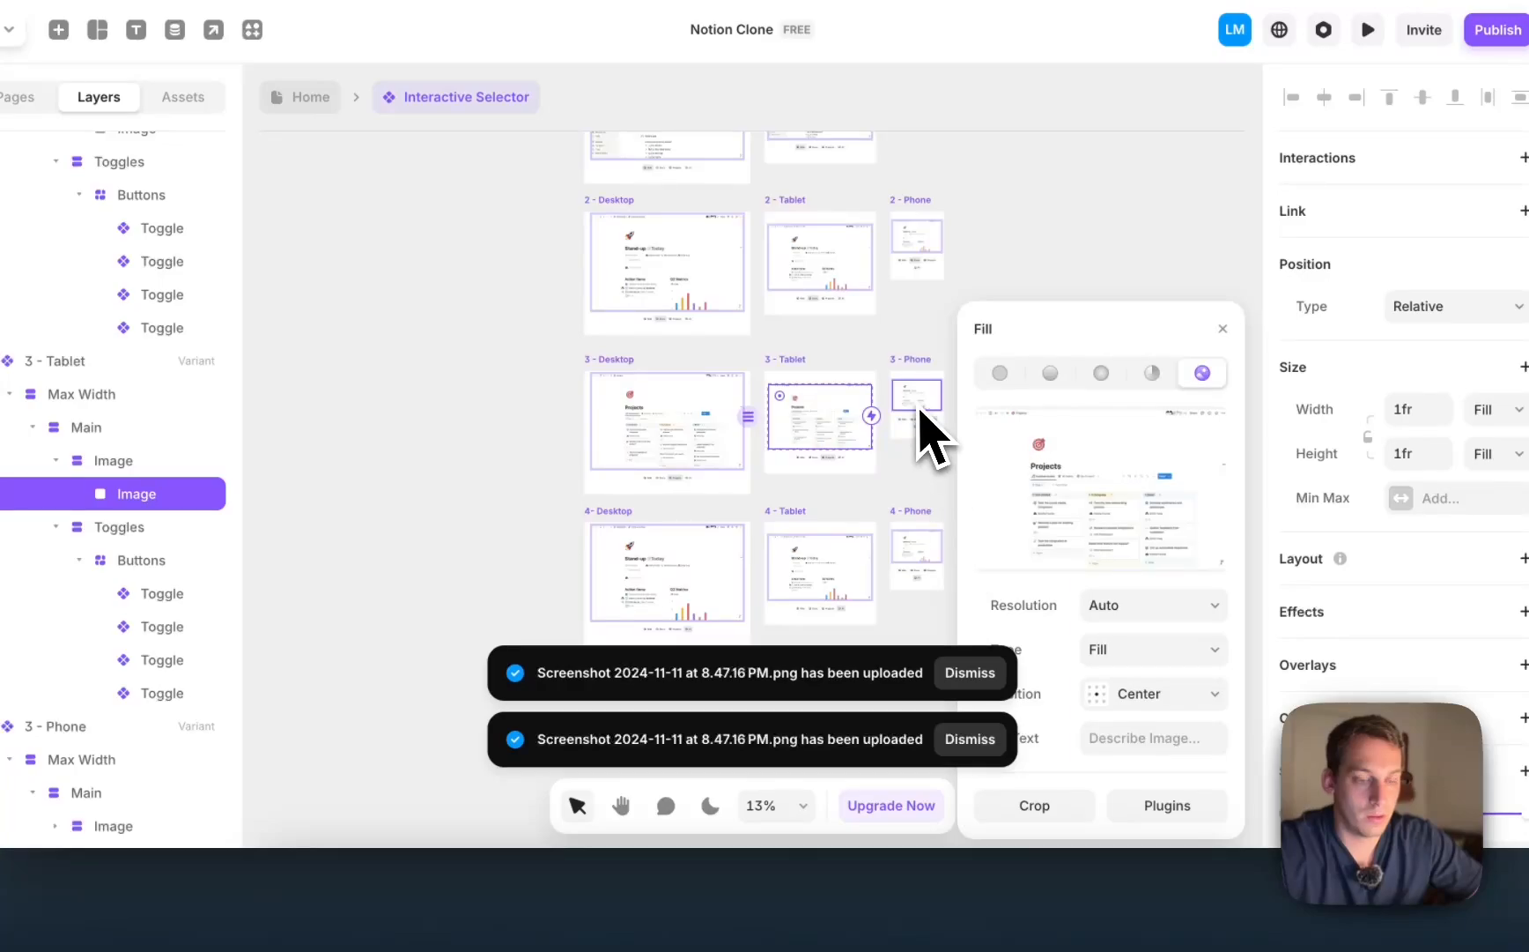
Step: Switch to notion.so in the browser, show the AI preview and capture a screenshot of it, about 829 by 516 pixels
click(470, 906)
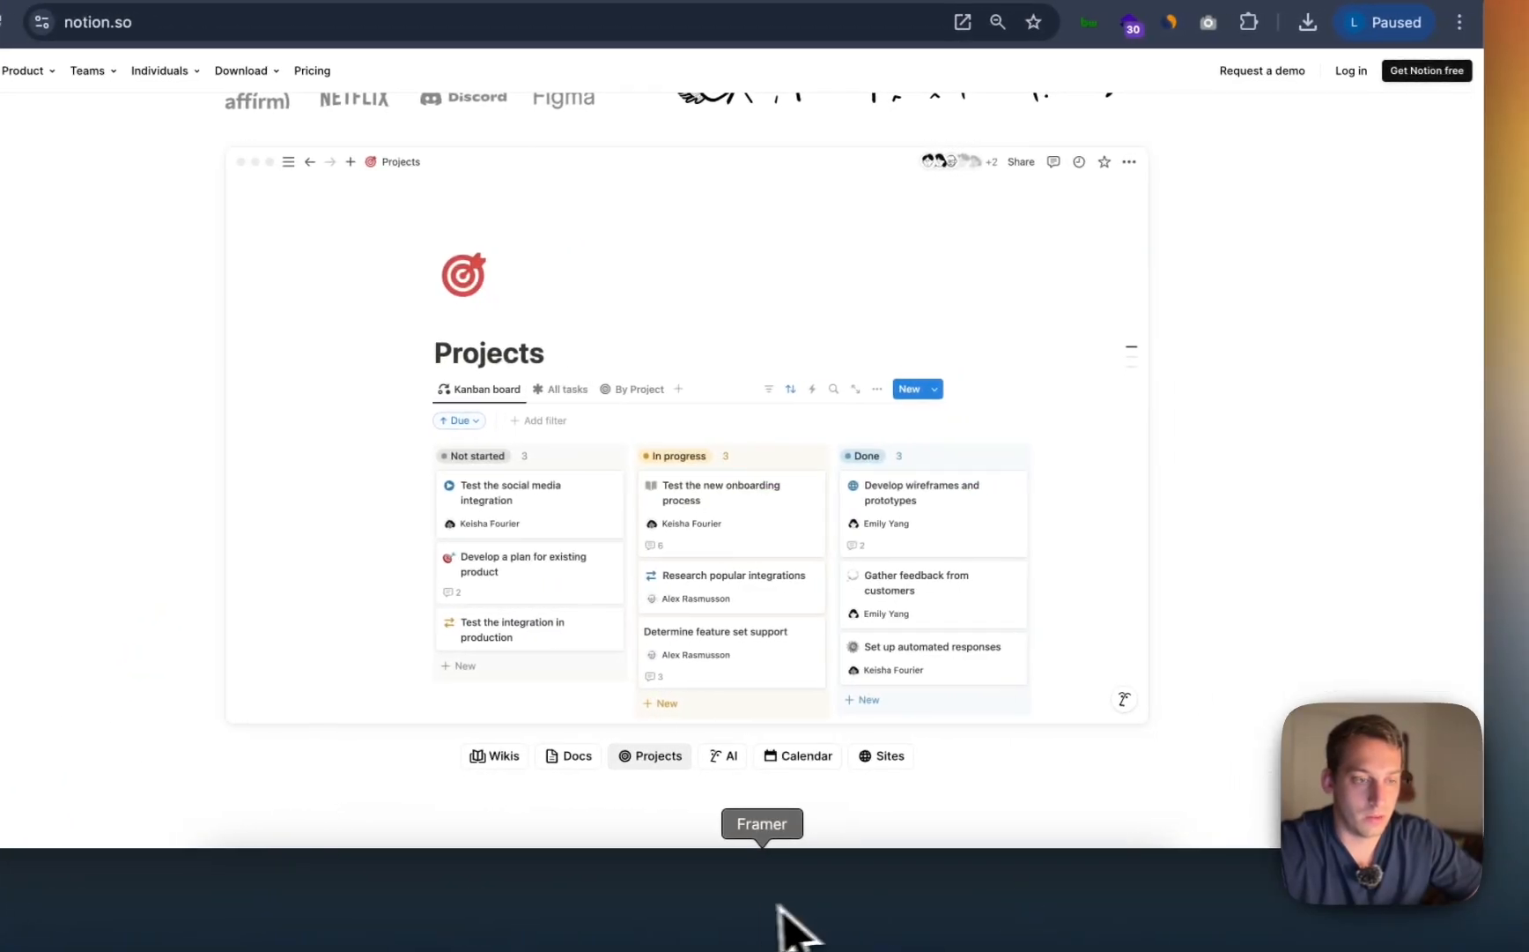
click(729, 756)
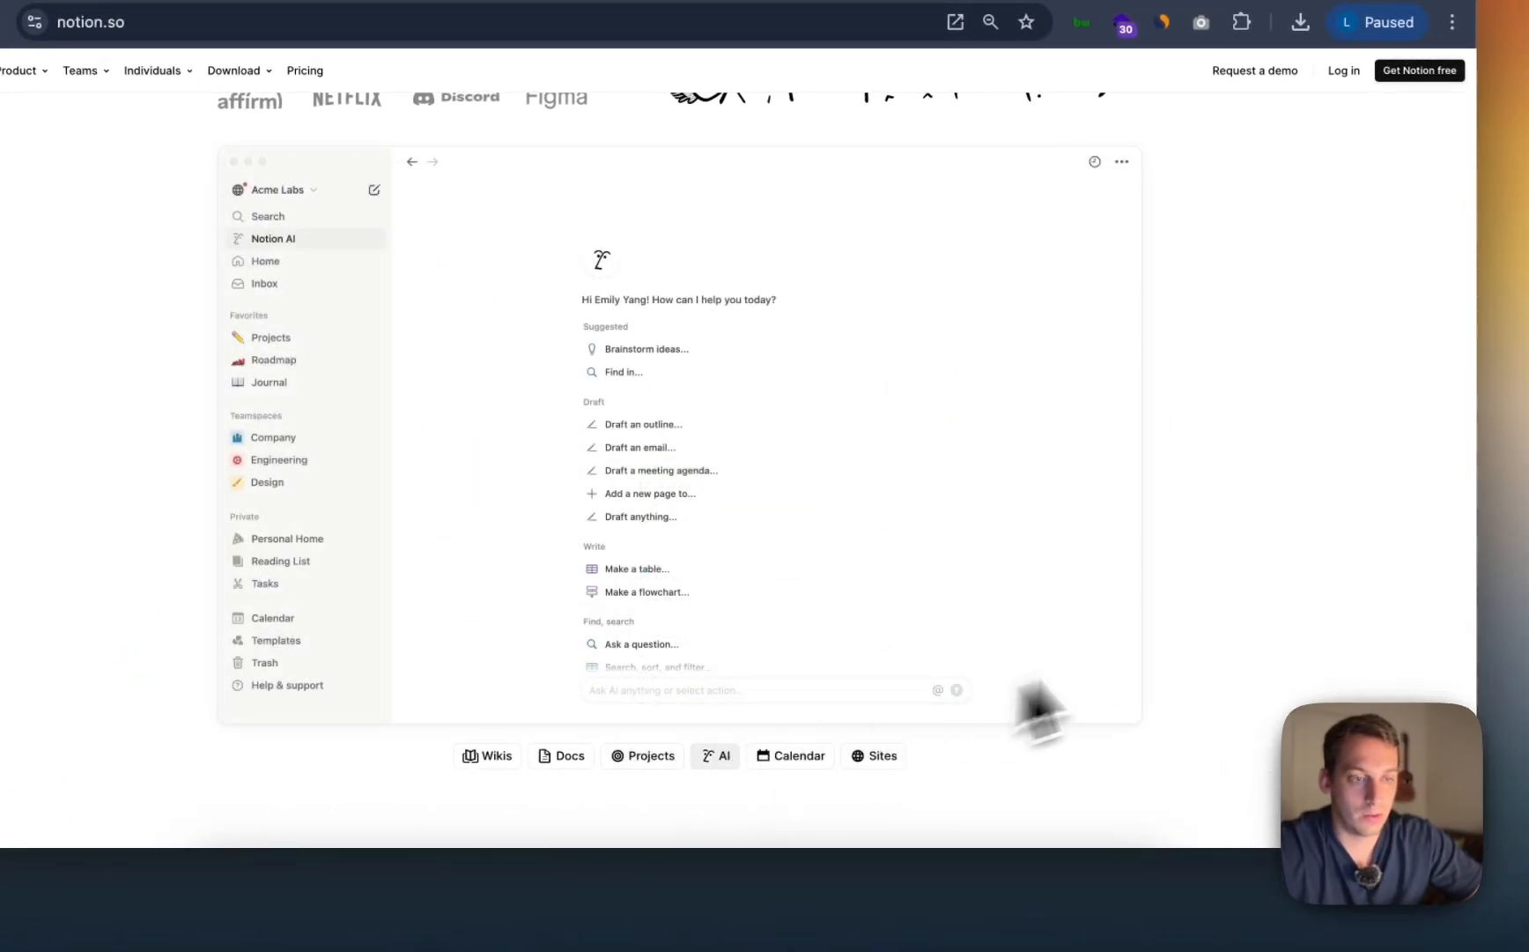
scroll(1245, 631, down, 2)
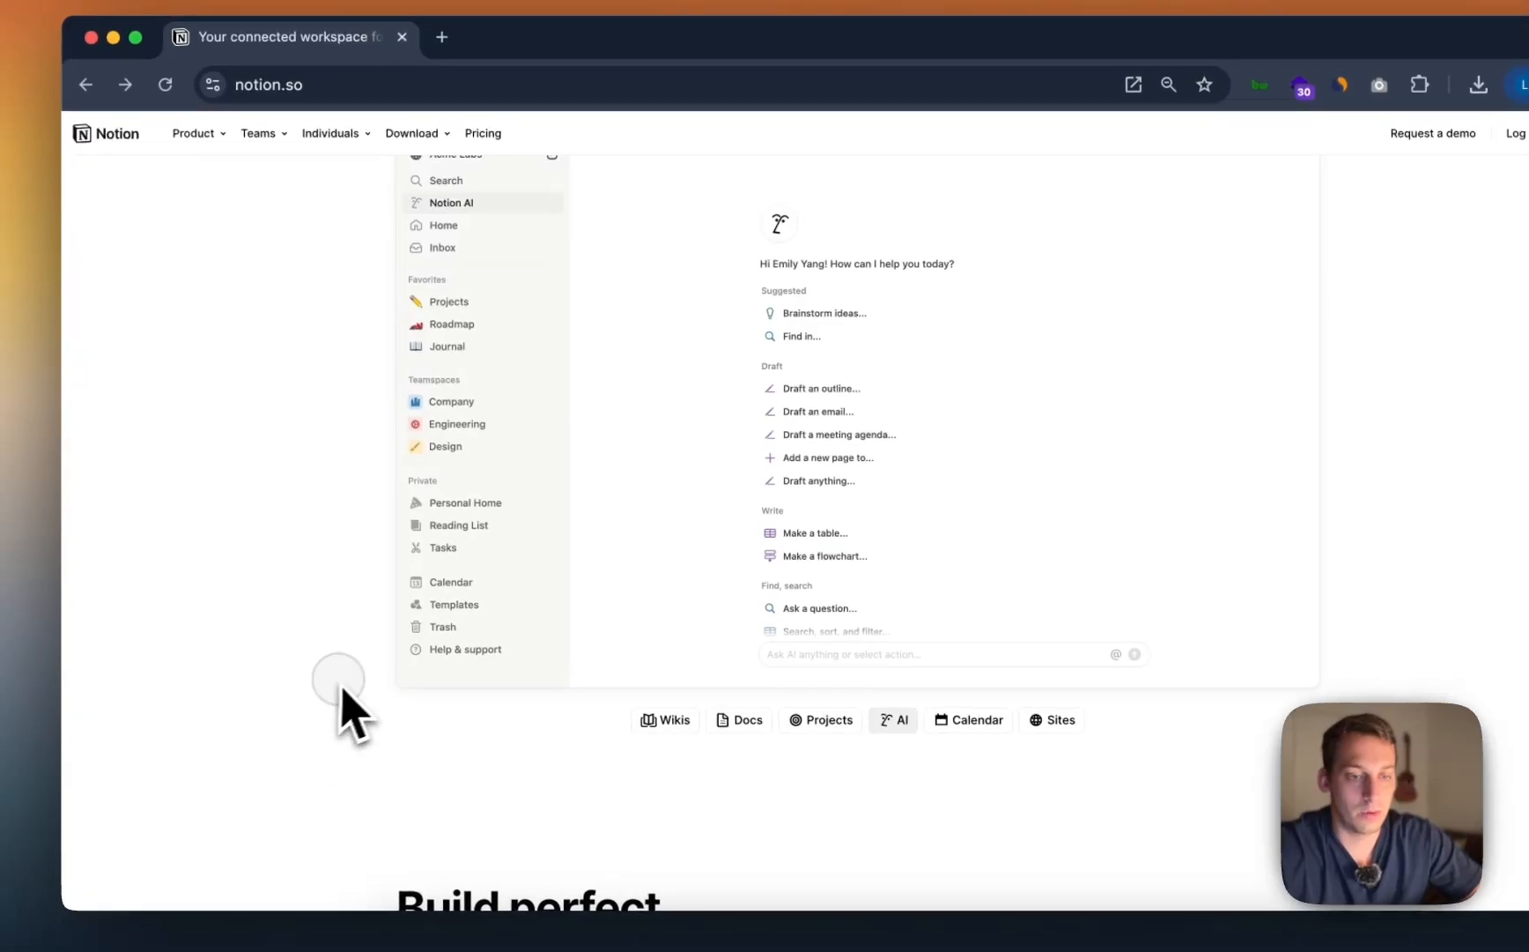
scroll(512, 561, up, 3)
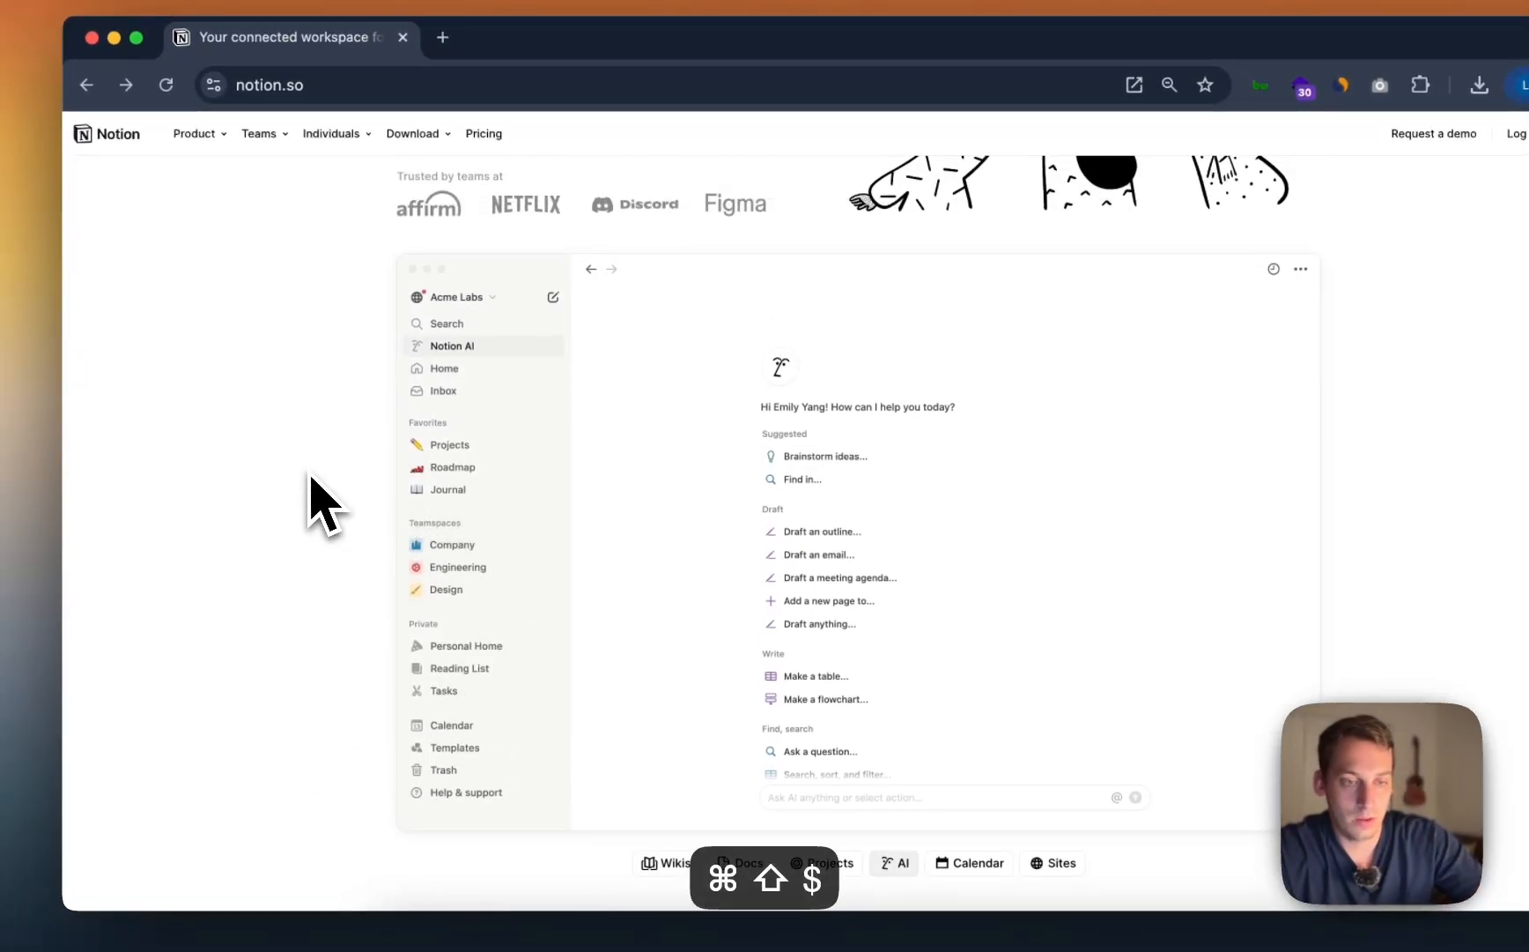
key(super+shift+4)
drag(401, 257, 1318, 818)
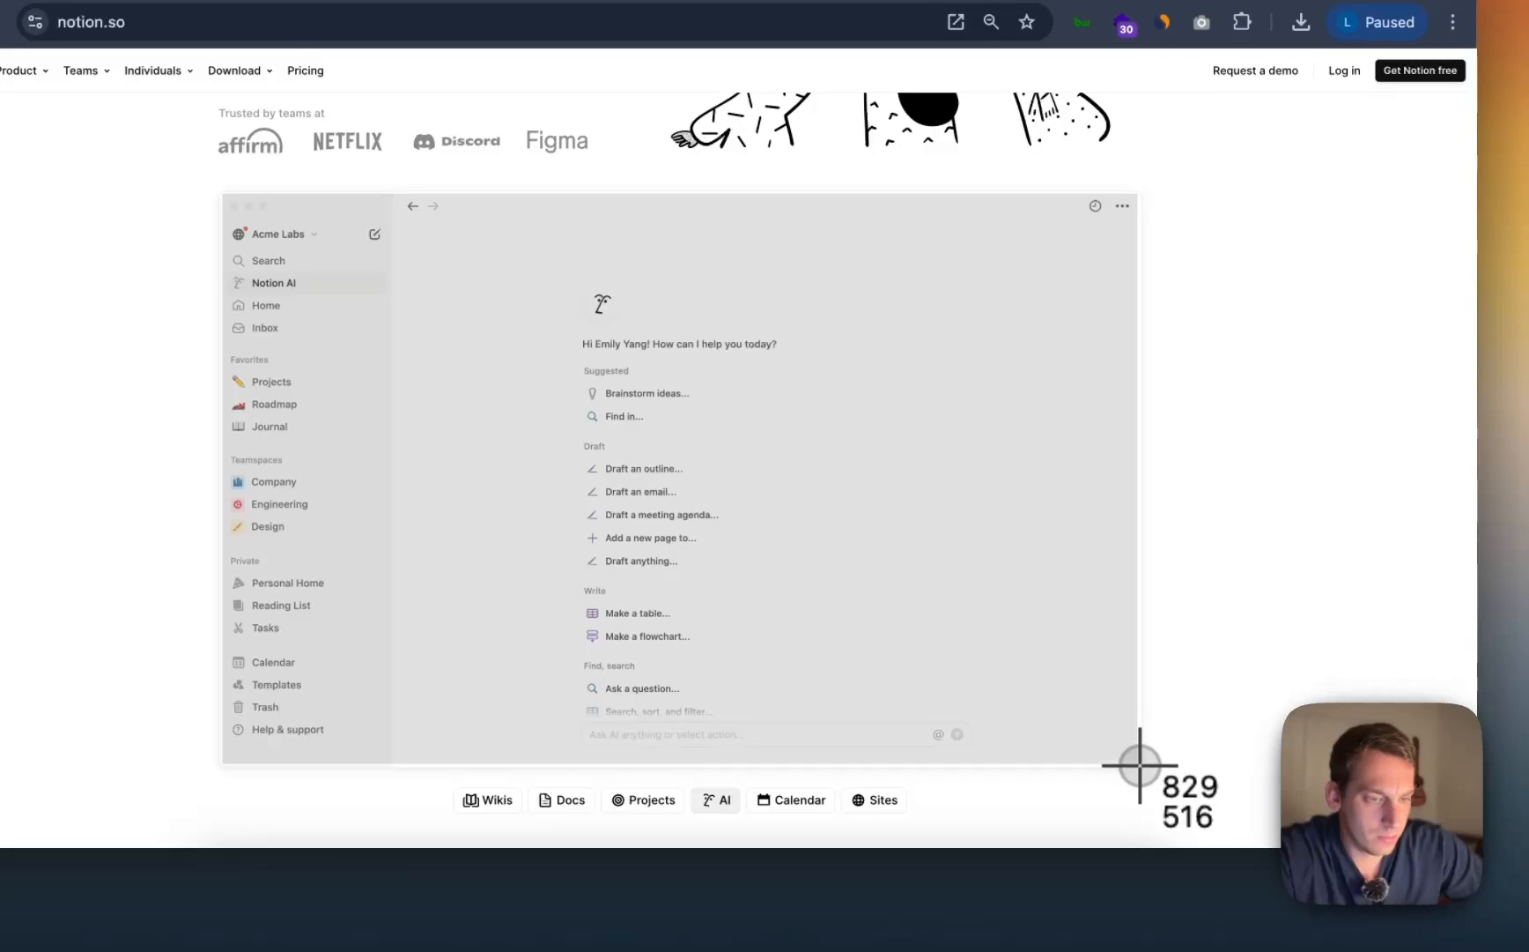
drag(1140, 765, 1140, 765)
Step: Back in Framer, replace the image fill in the 3 - Phone variant with Screenshot 2024-11-11 at 8.47.16 PM
click(749, 917)
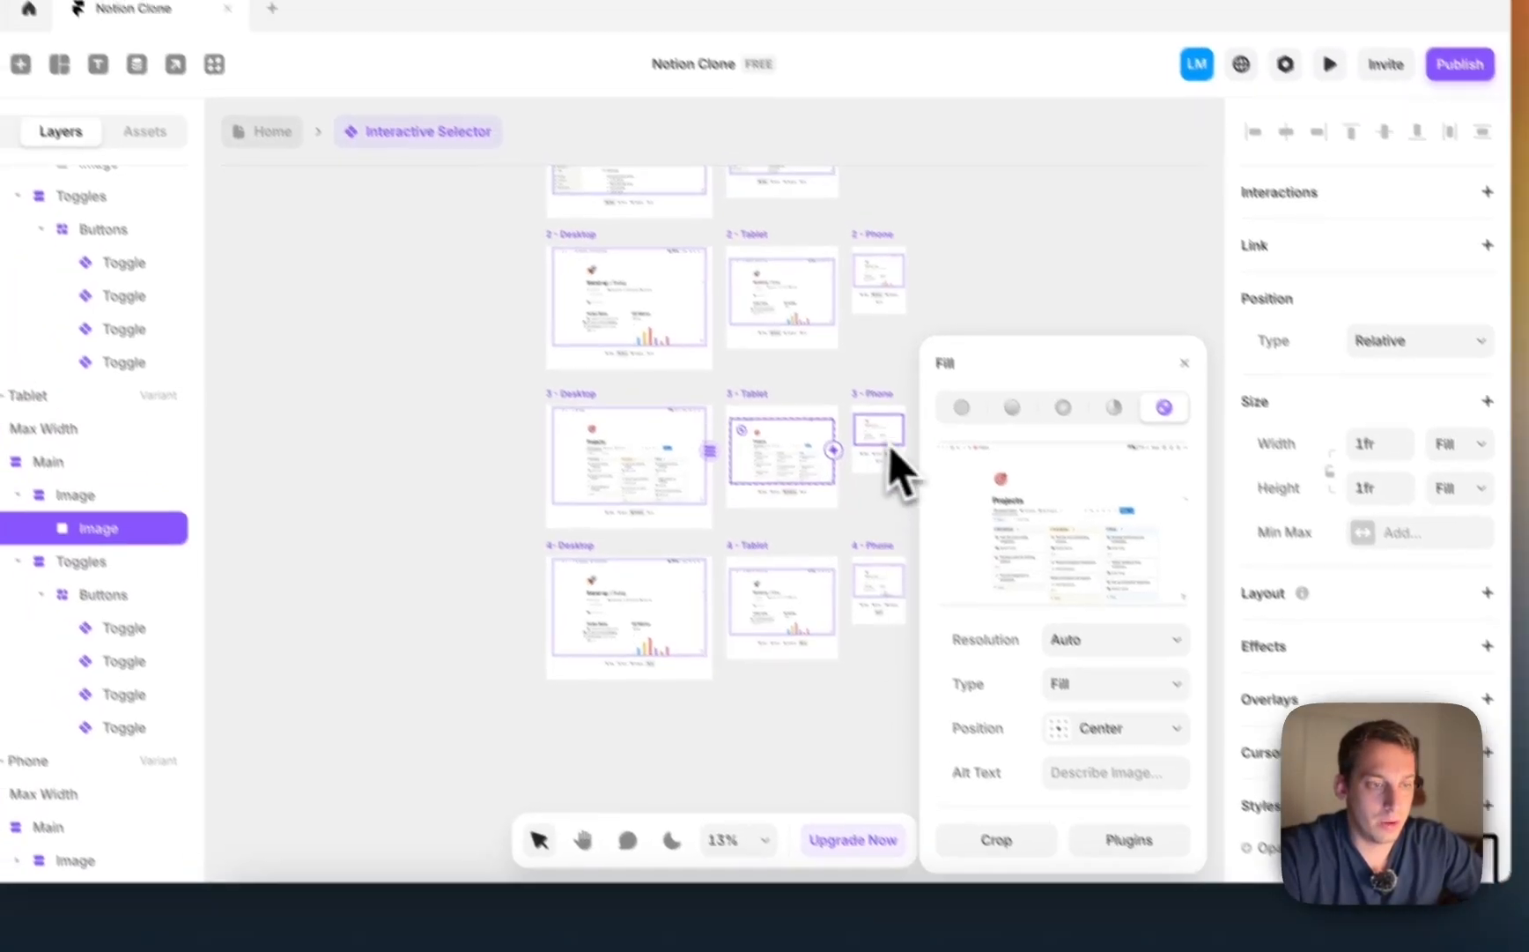
mouse_move(1022, 498)
click(1098, 573)
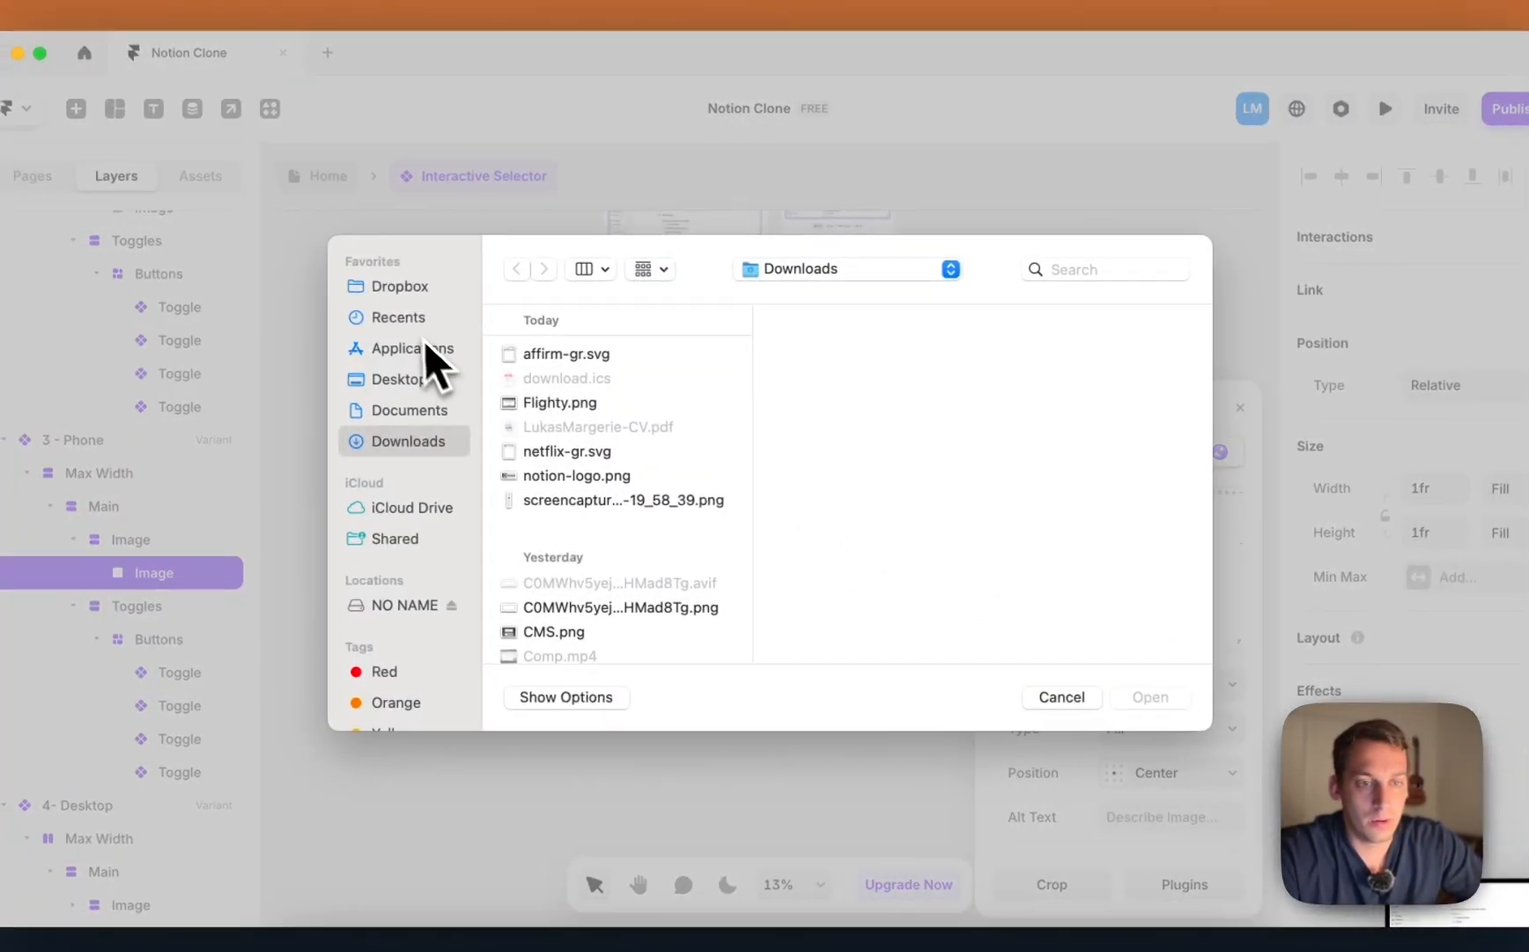
click(387, 316)
click(507, 353)
click(1157, 696)
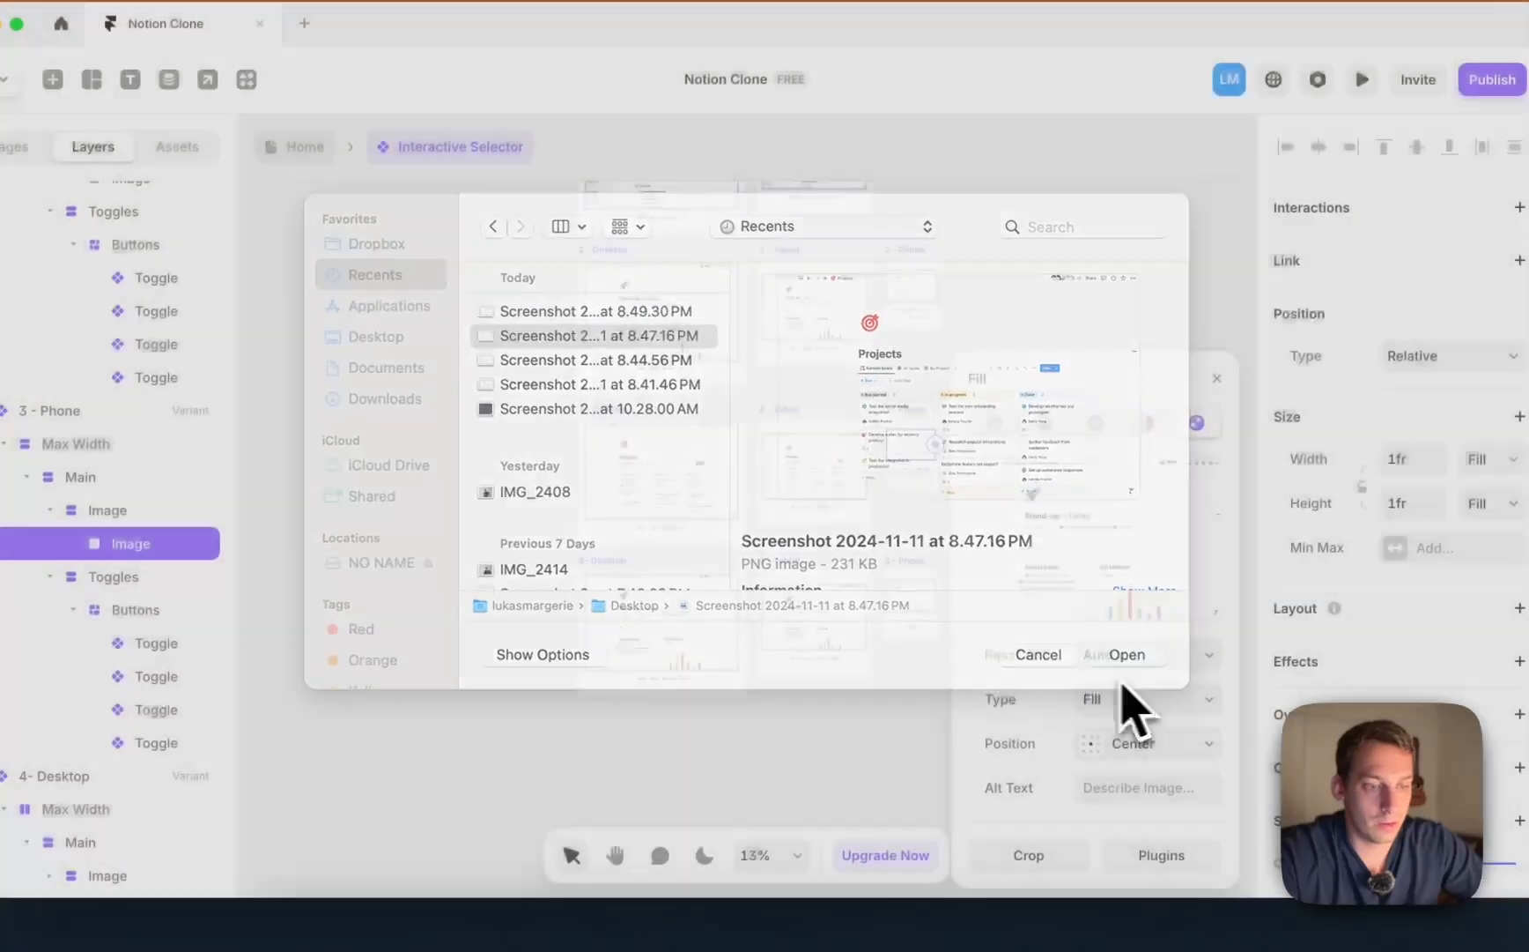
Step: Replace the image fill in the 4- Desktop variant with the recent file Screenshot 2024-11-11 at 8.49.30 PM
click(1086, 539)
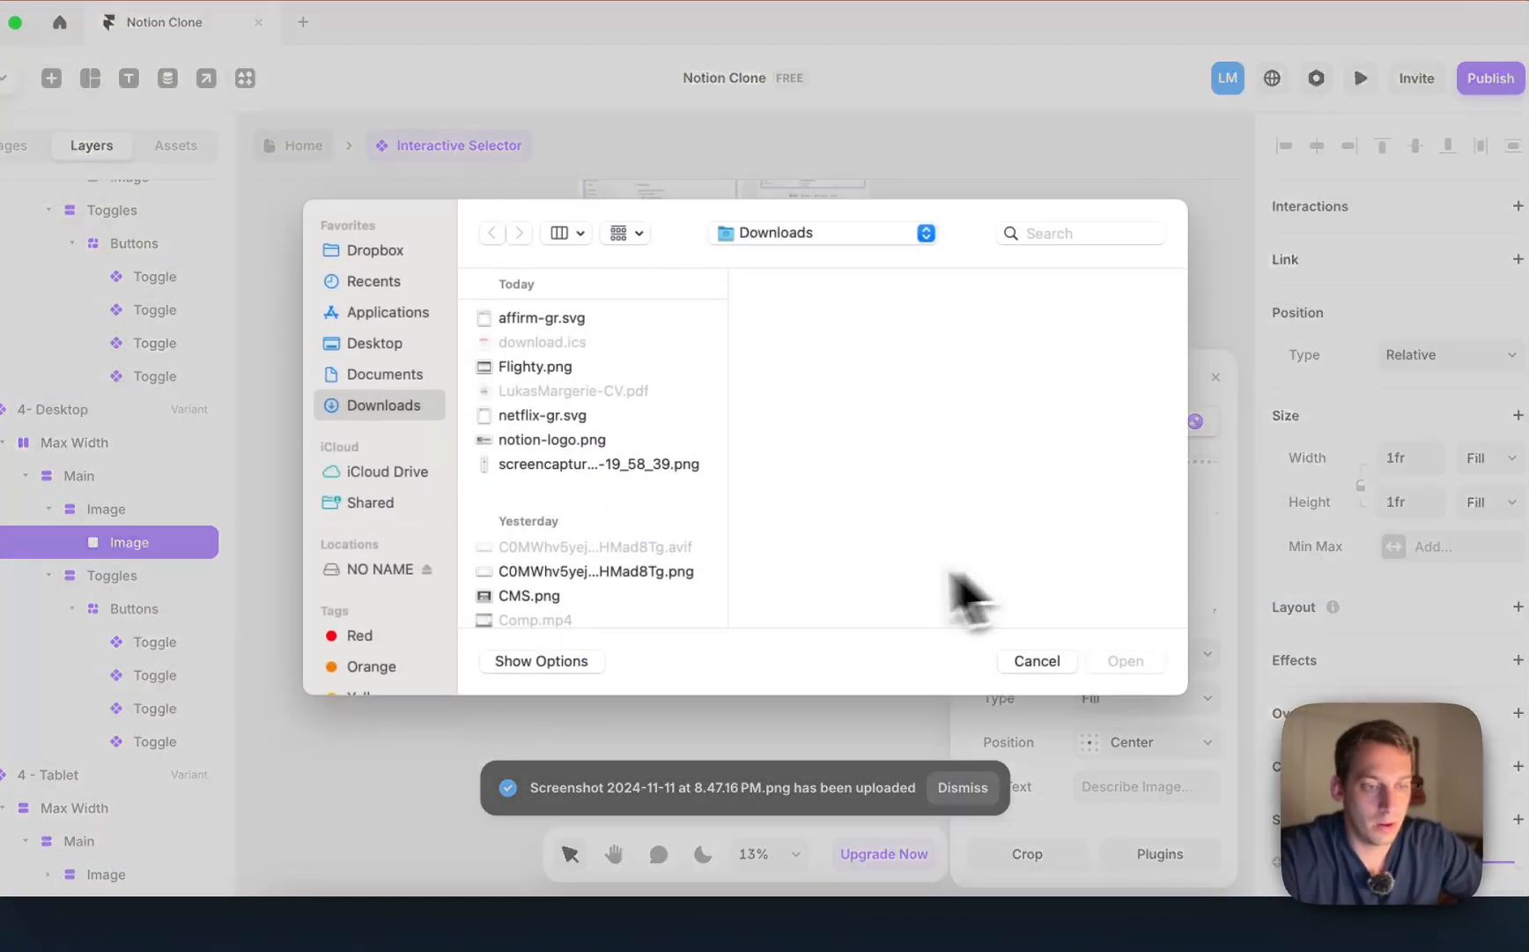
click(408, 287)
click(570, 382)
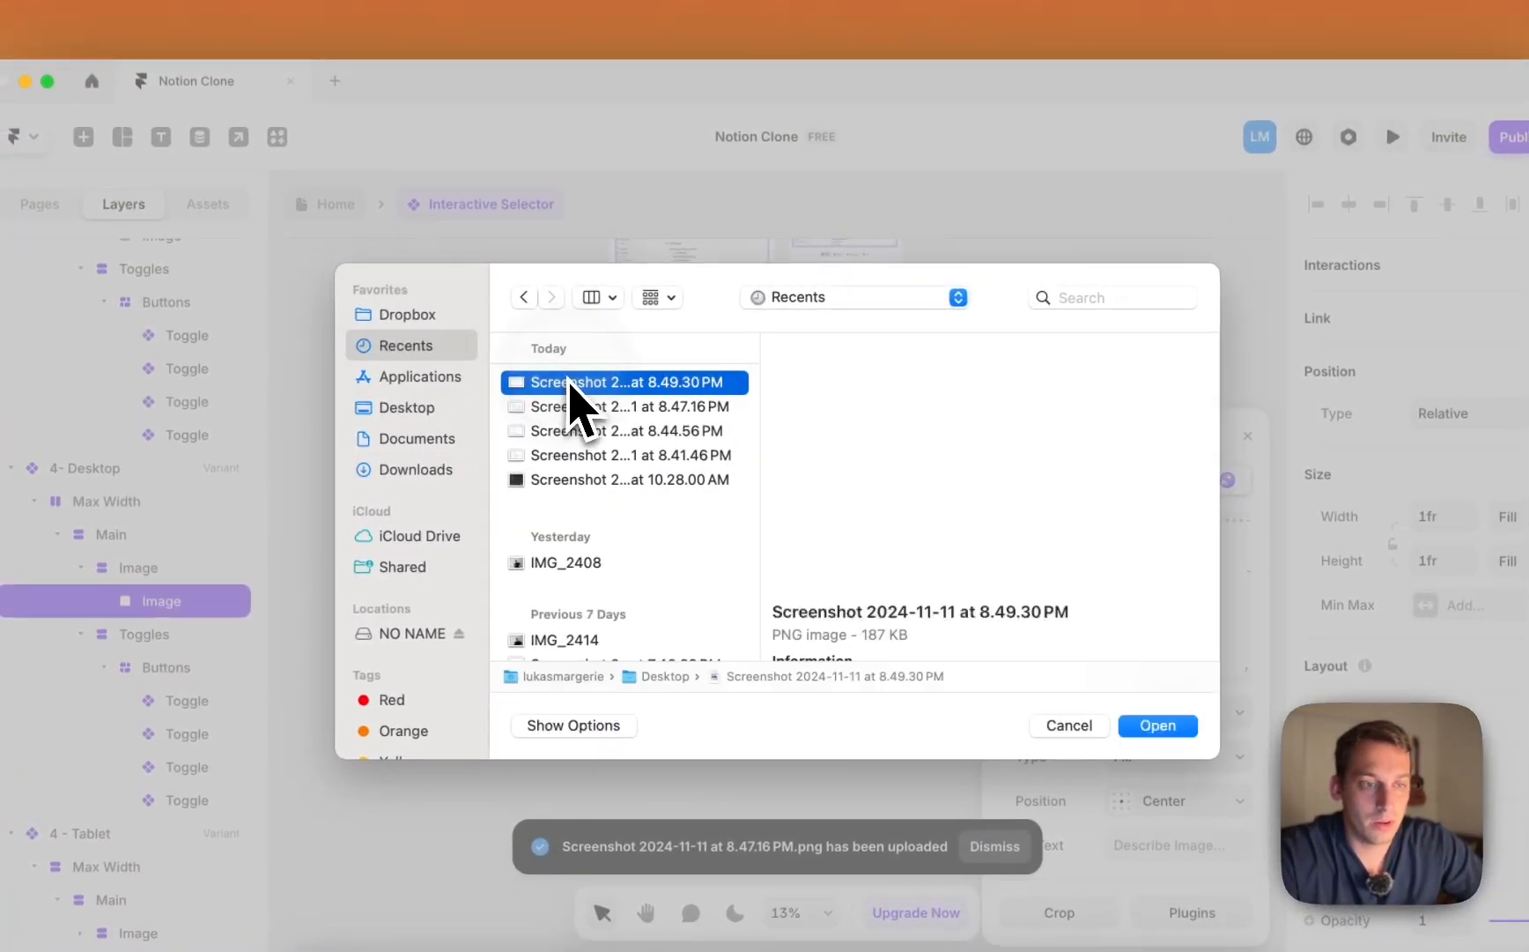
click(1156, 723)
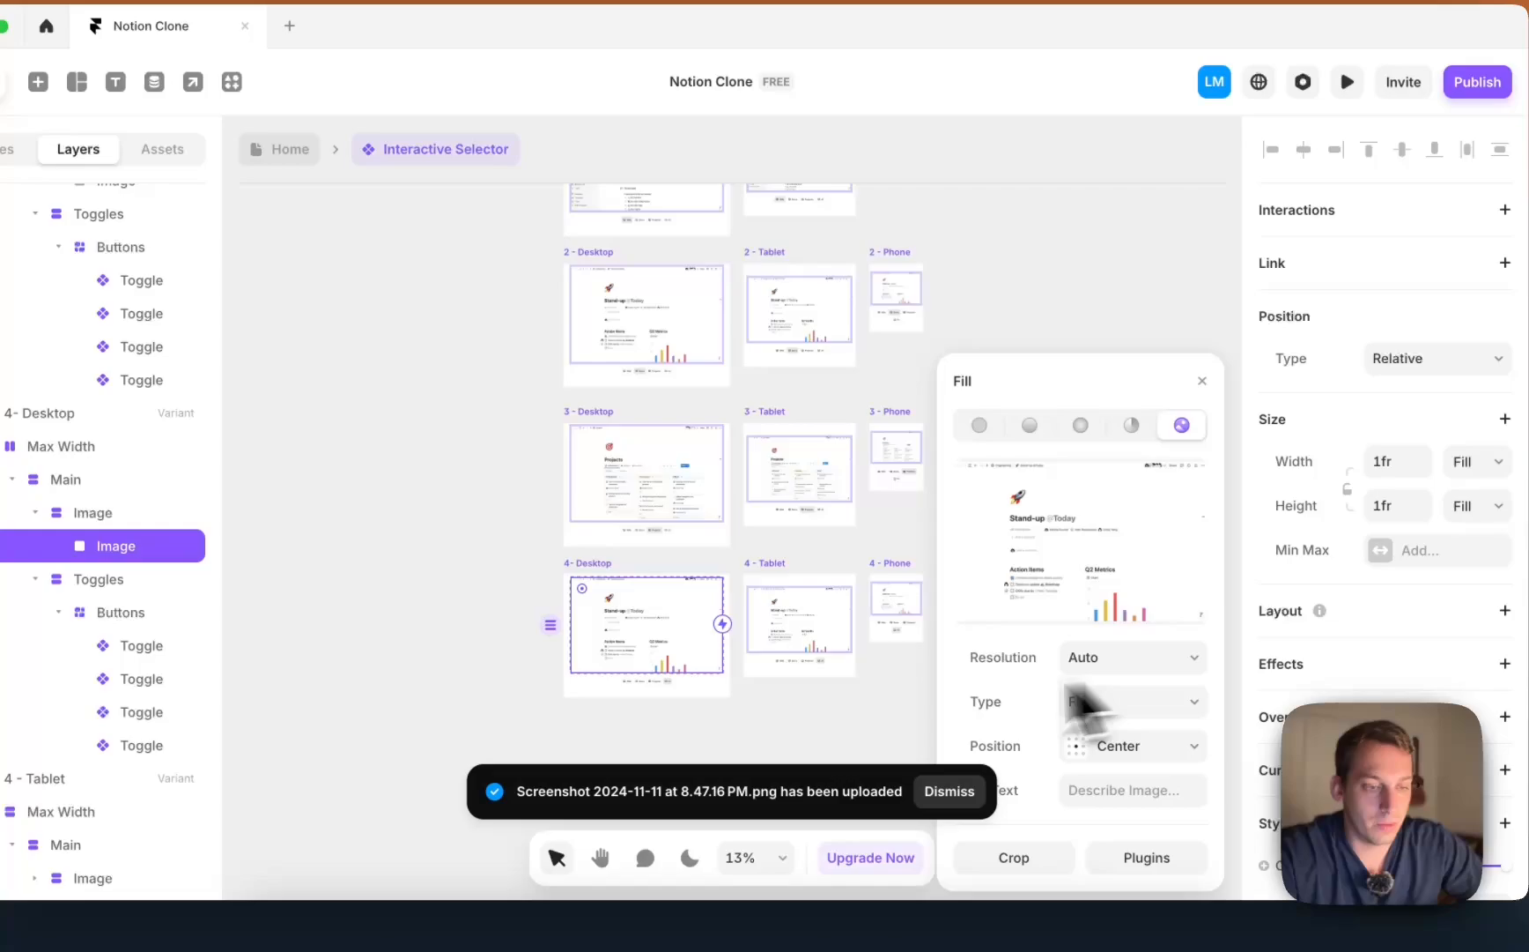
Step: Replace the image fill in the 4 - Tablet variant with the recent file Screenshot 2024-11-11 at 8.49.30 PM
click(788, 641)
click(1075, 540)
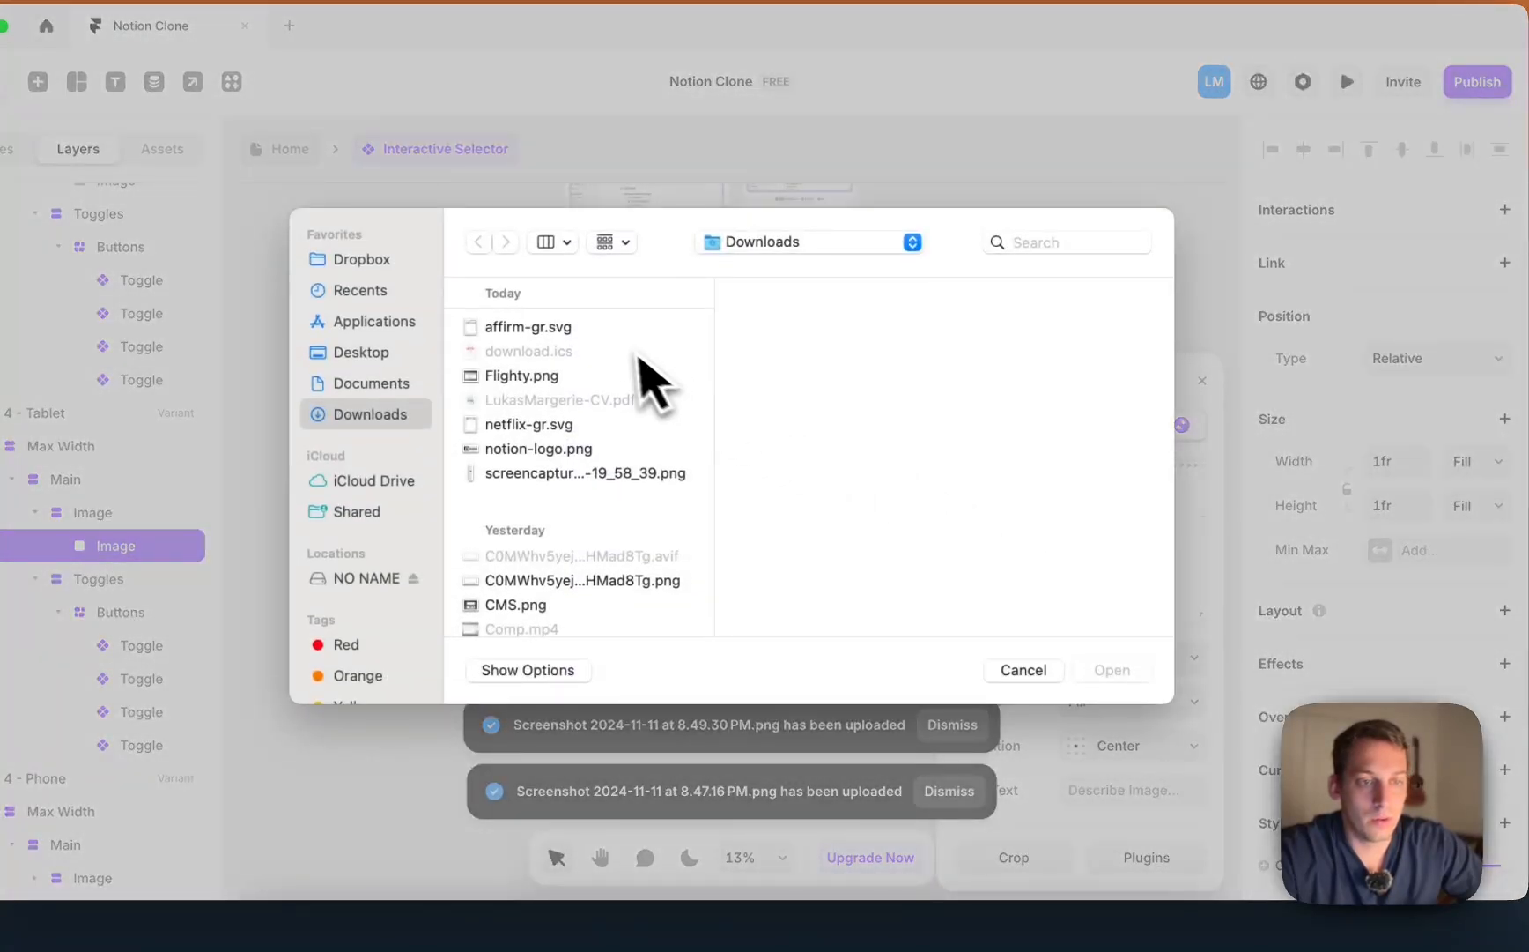
click(622, 333)
click(374, 292)
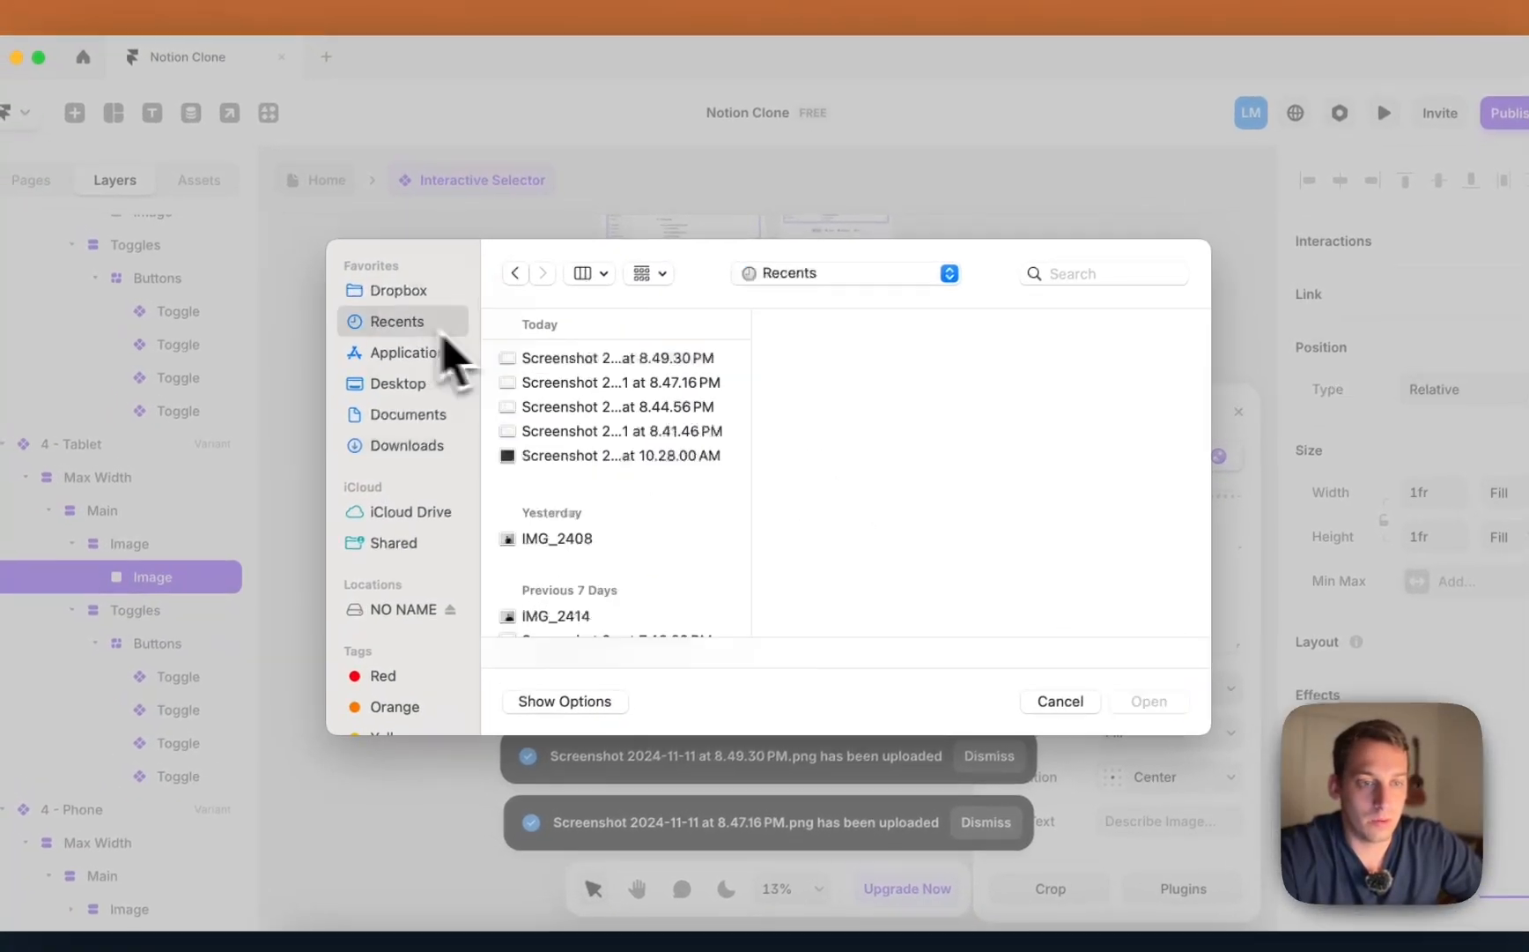
click(572, 328)
click(1144, 695)
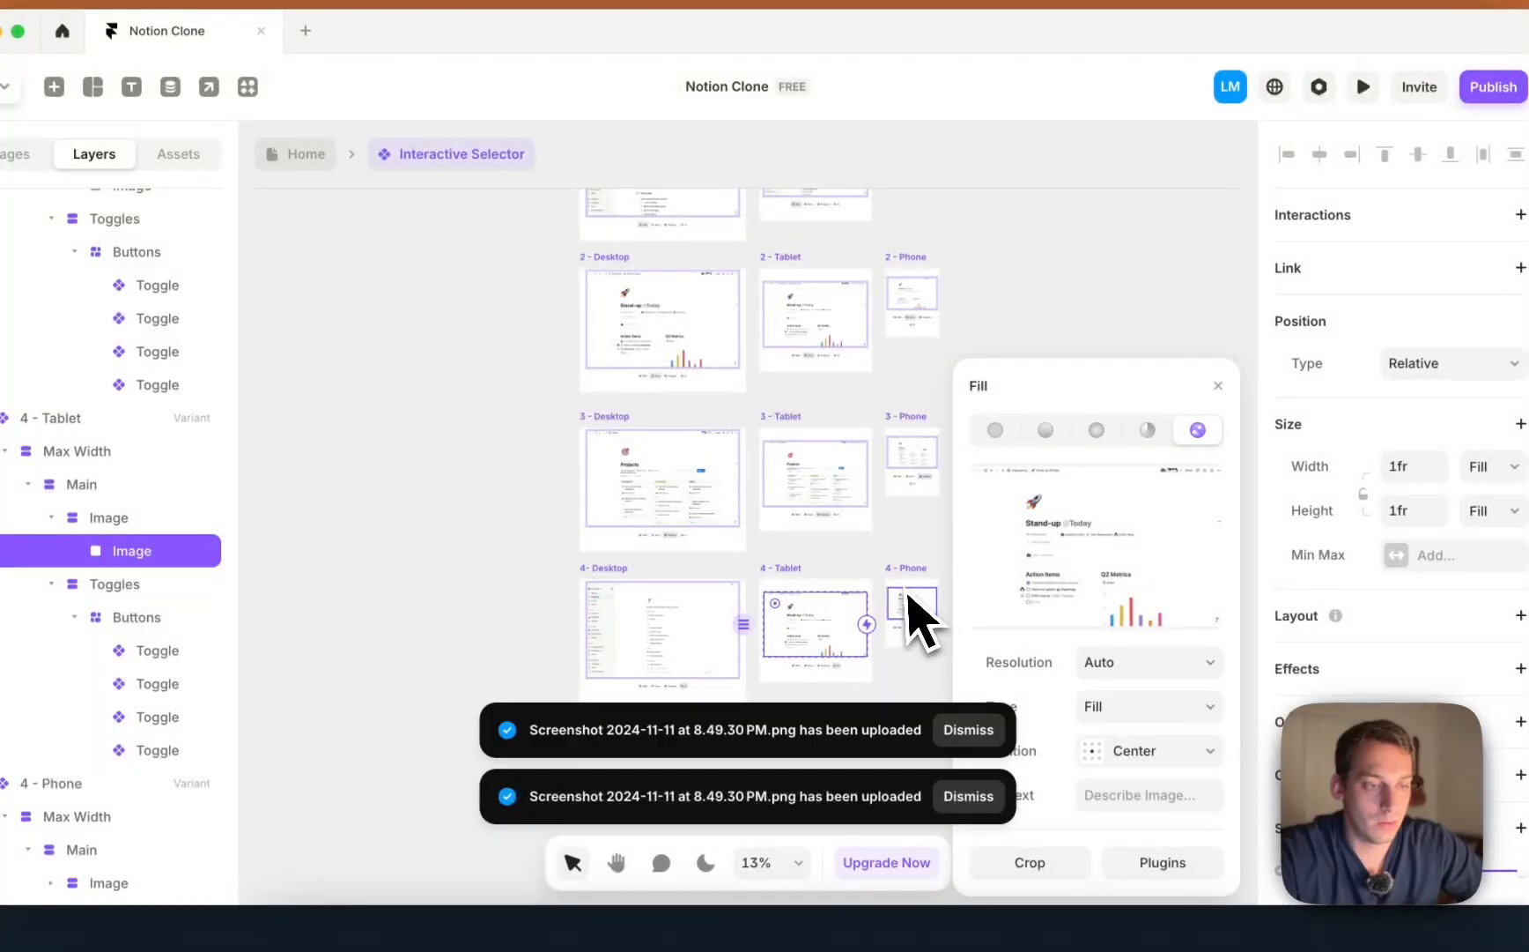
Step: Replace the image fill in the 4 - Phone variant with Screenshot 2024-11-11 at 8.49.30 PM and deselect it
click(924, 628)
click(1058, 578)
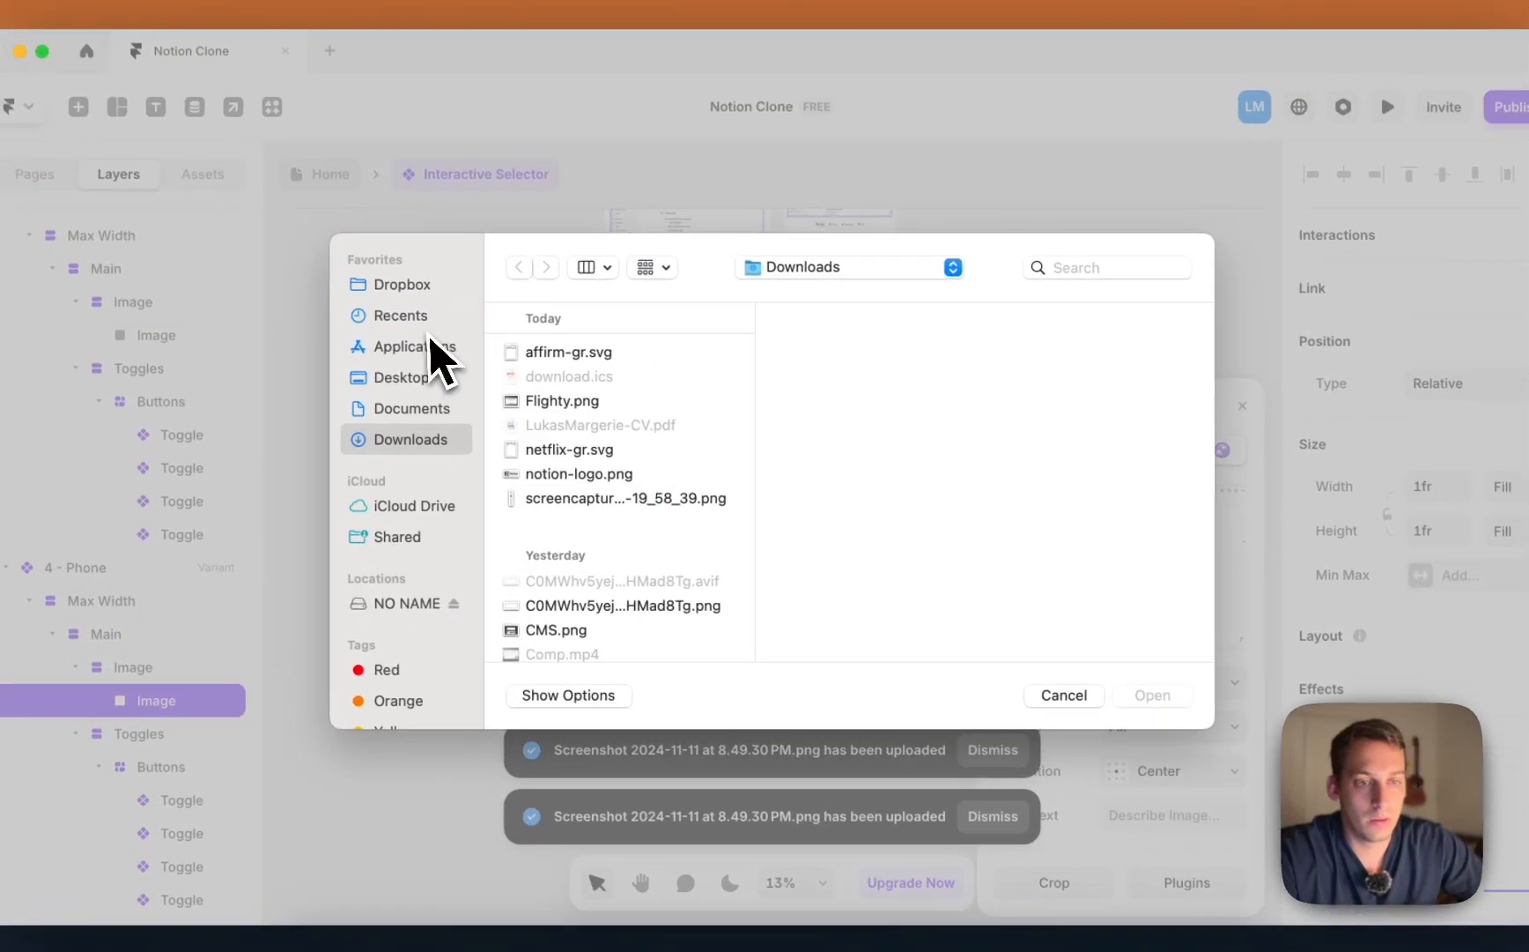
click(377, 294)
click(519, 331)
click(1164, 704)
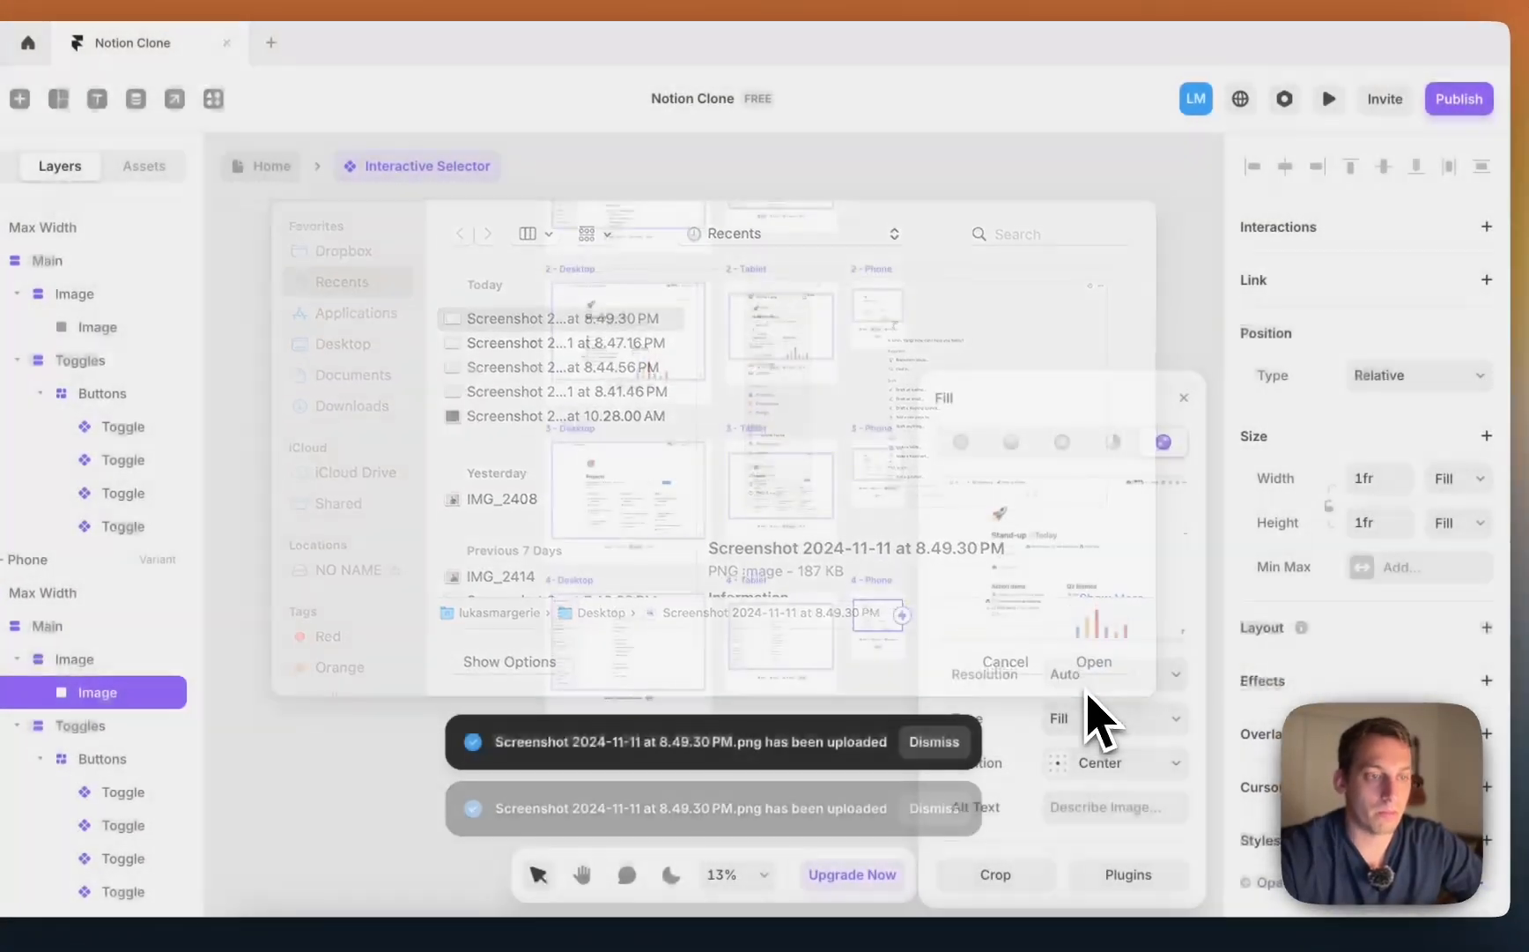
click(1098, 315)
Step: Add a click transition to the Docs toggle in the 1 - Desktop variant that sets the variant to 2 - Desktop
scroll(1022, 330, down, 5)
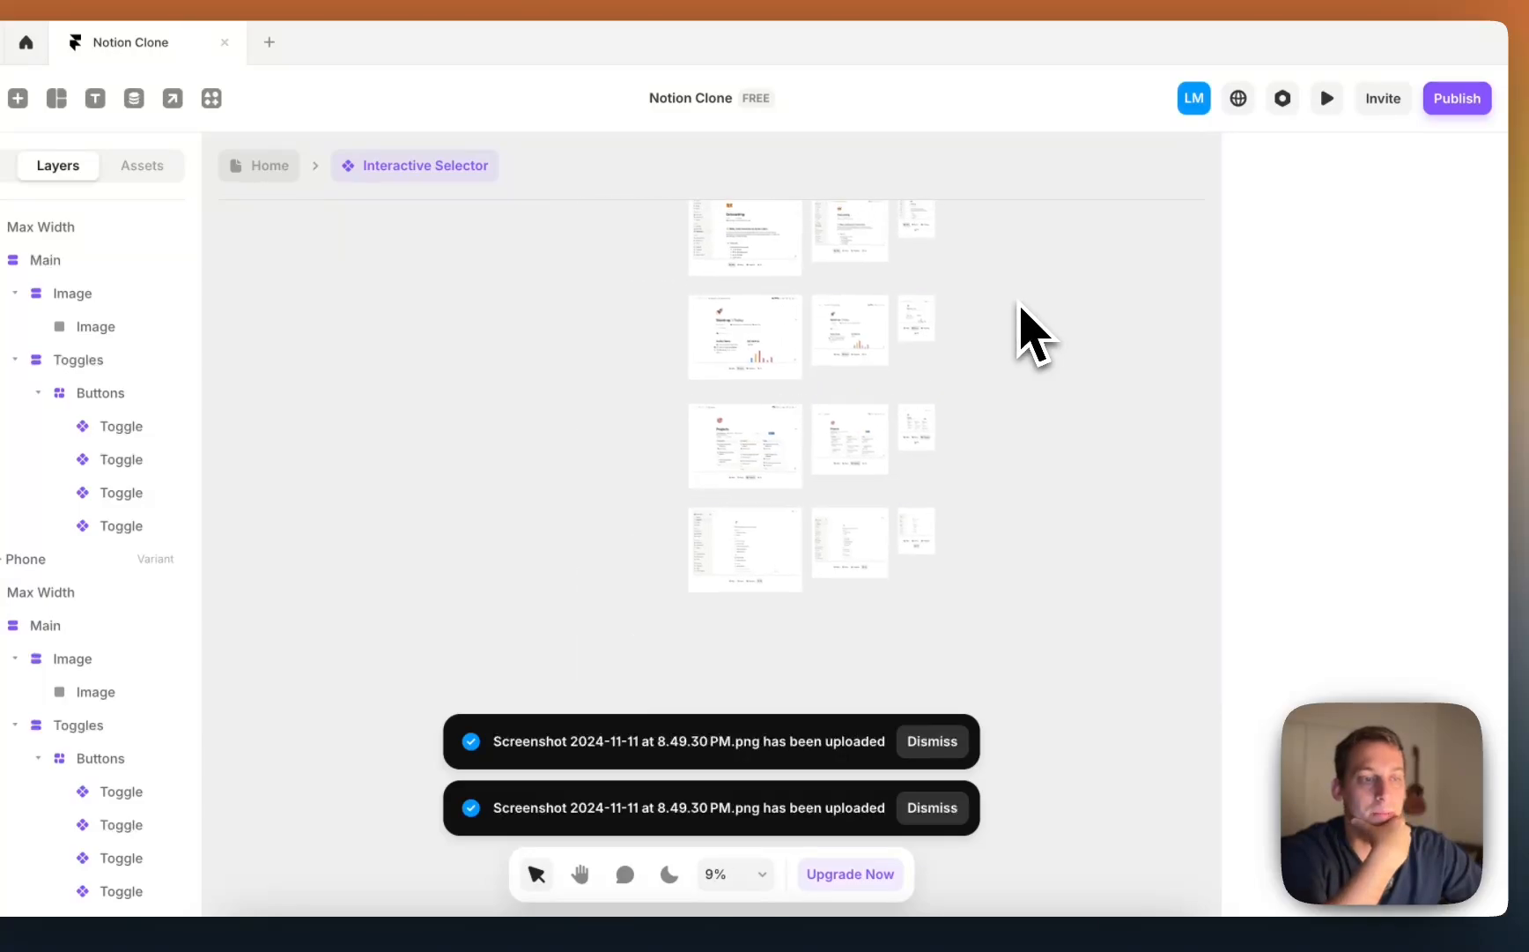
scroll(652, 353, up, 8)
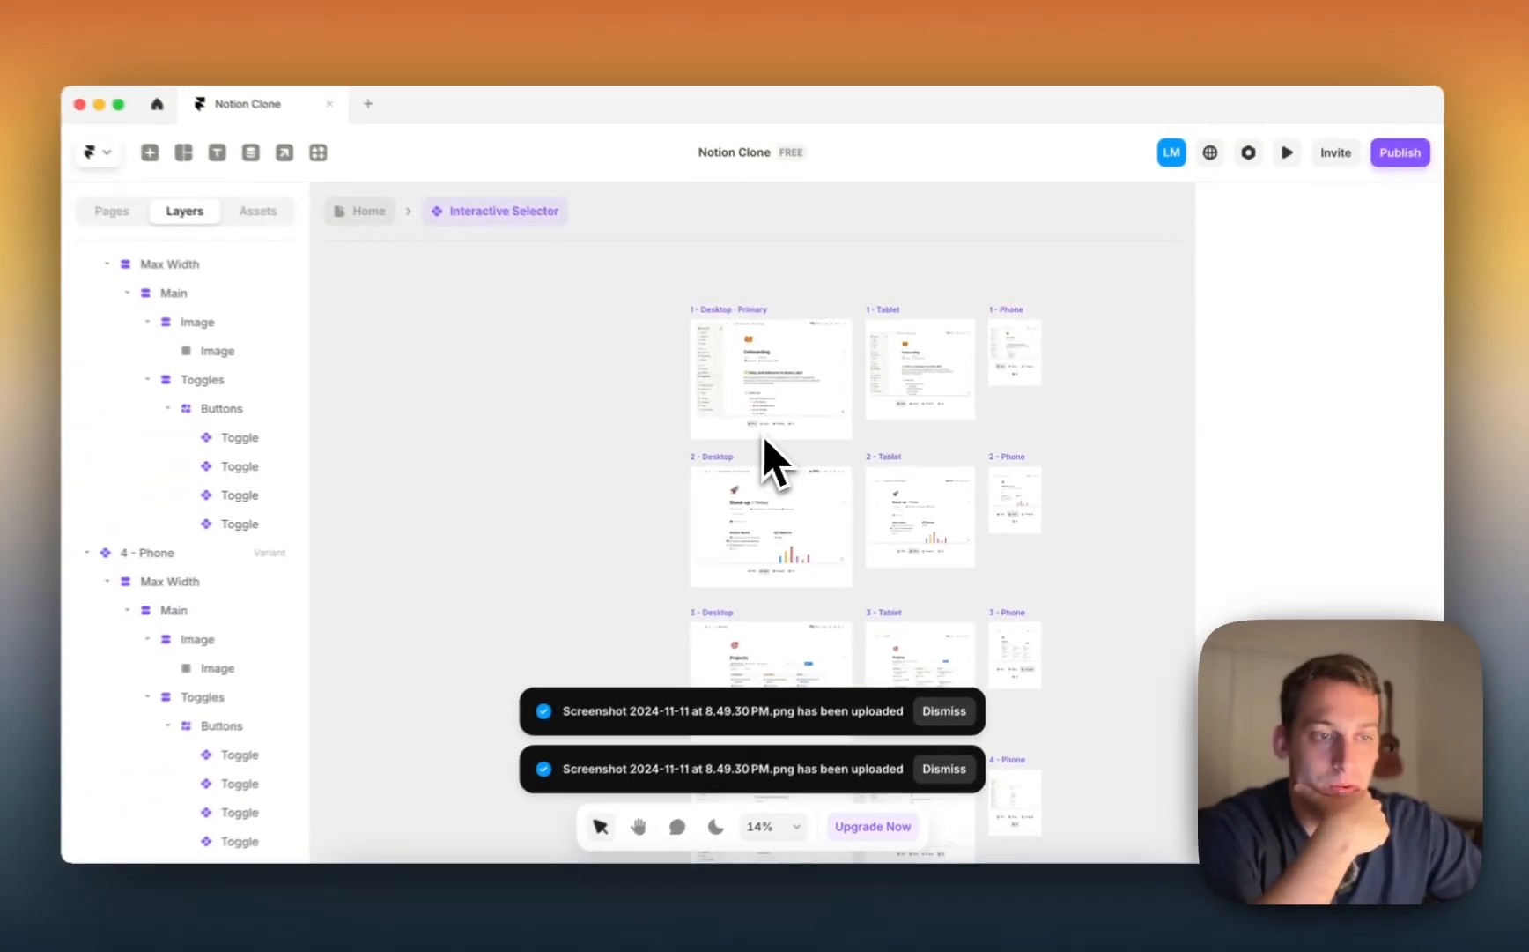
scroll(771, 437, down, 5)
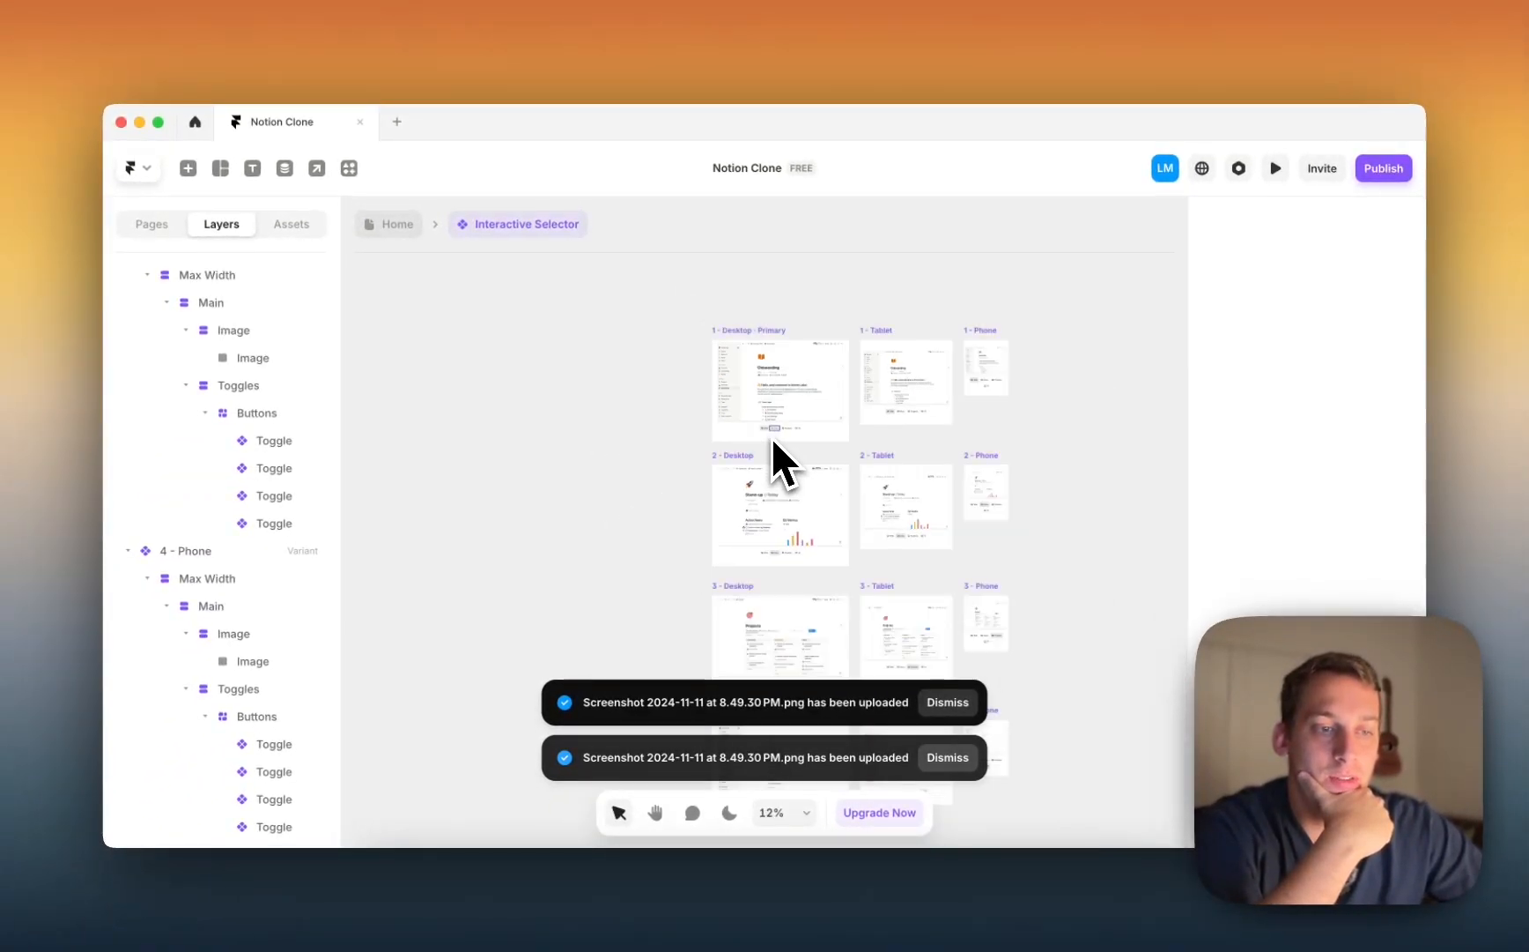
scroll(772, 437, up, 6)
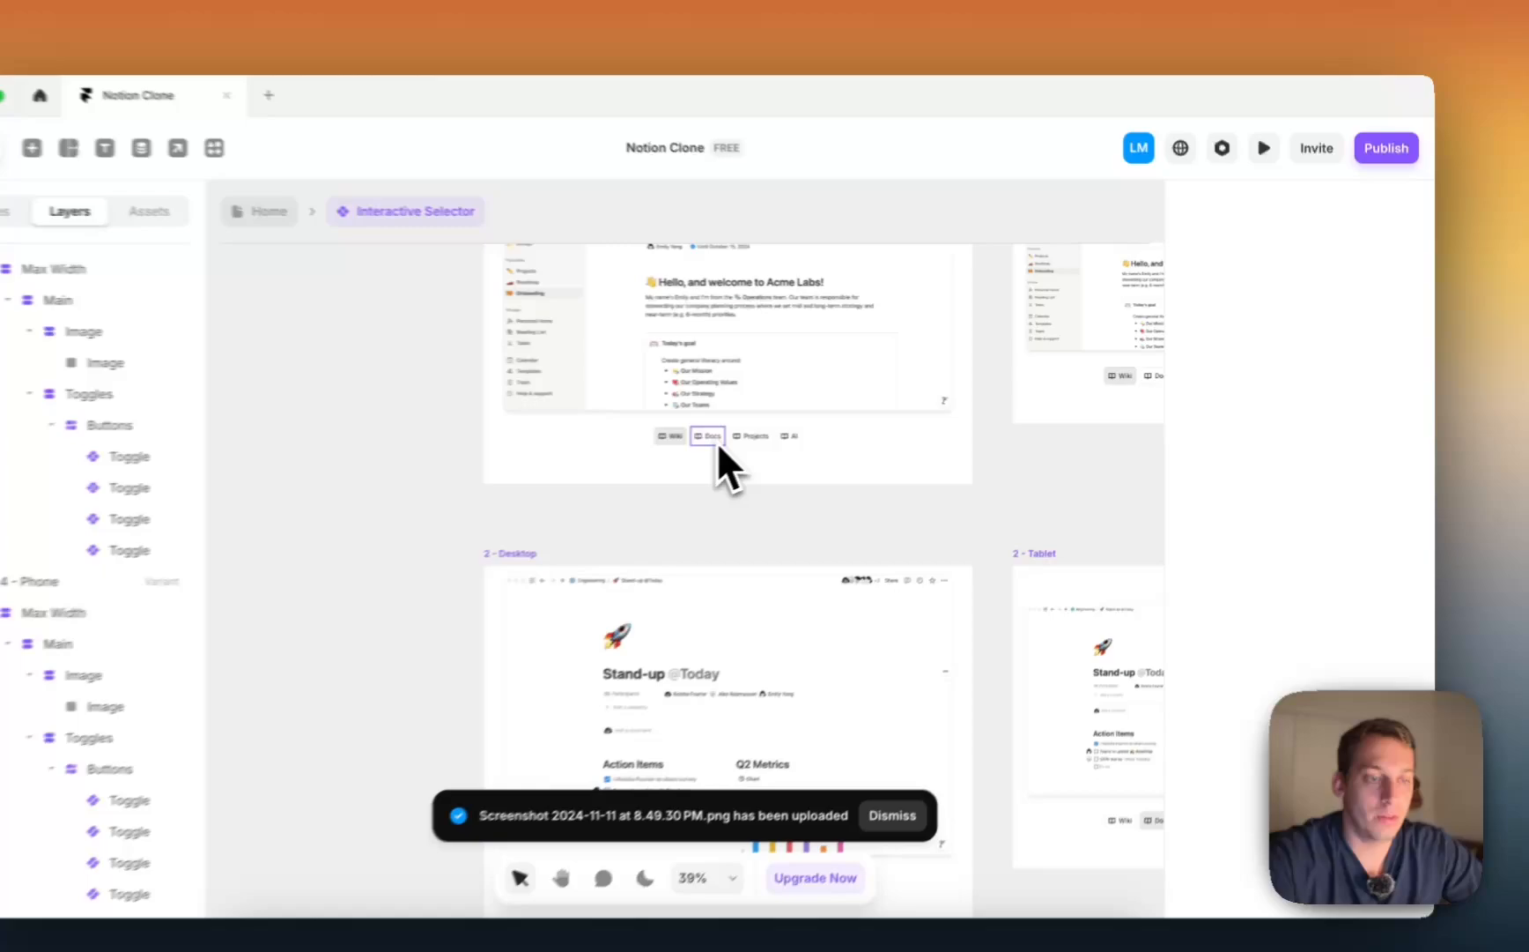
click(783, 424)
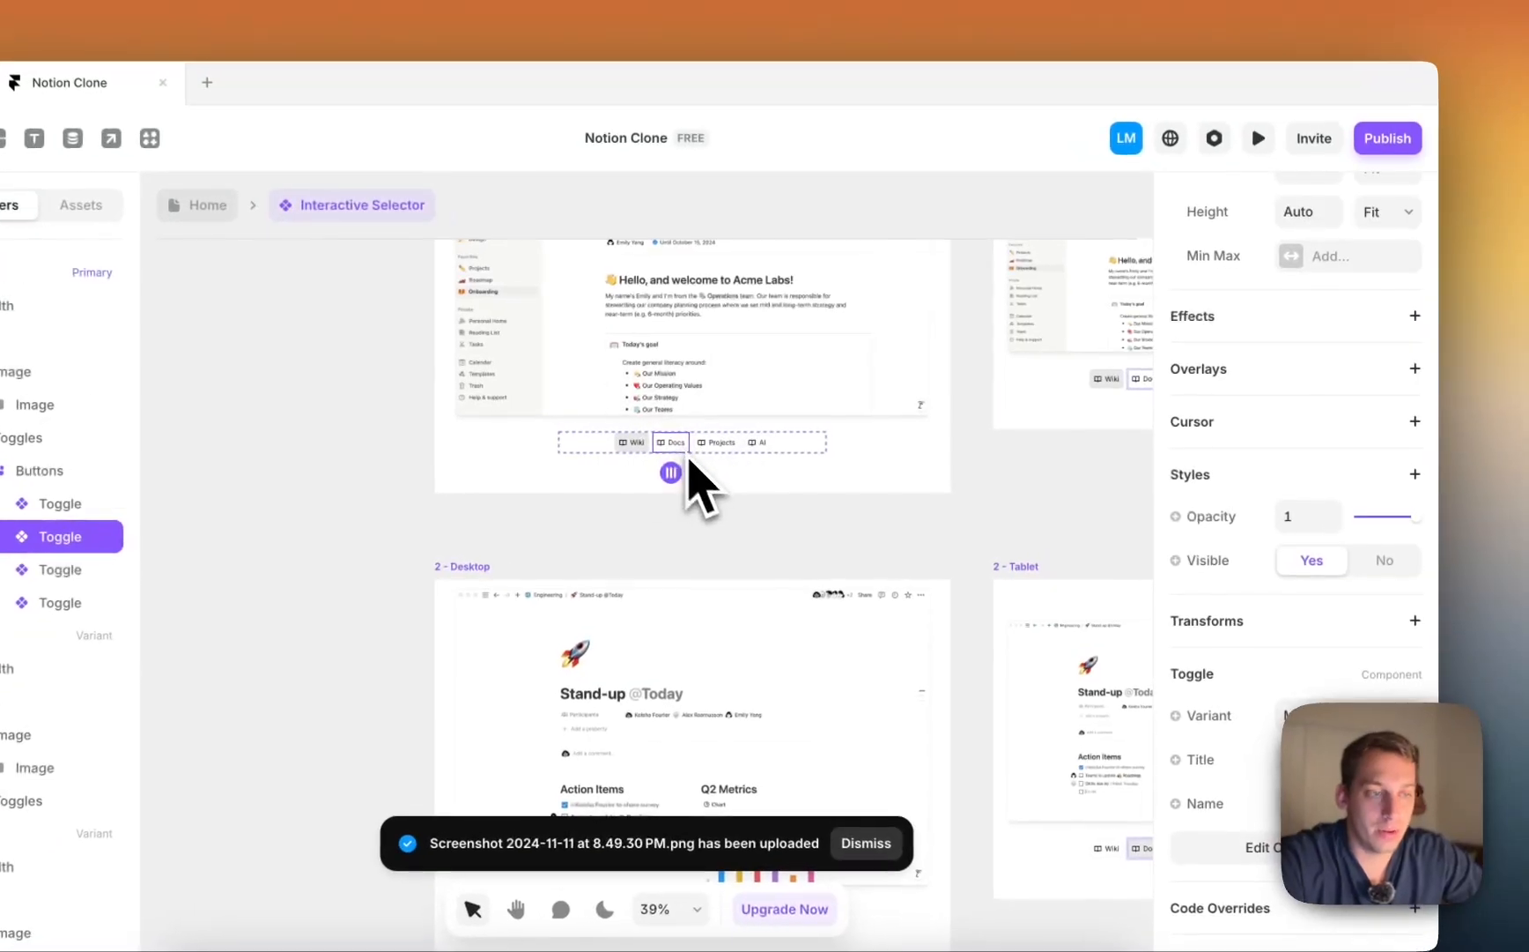
scroll(1233, 414, up, 3)
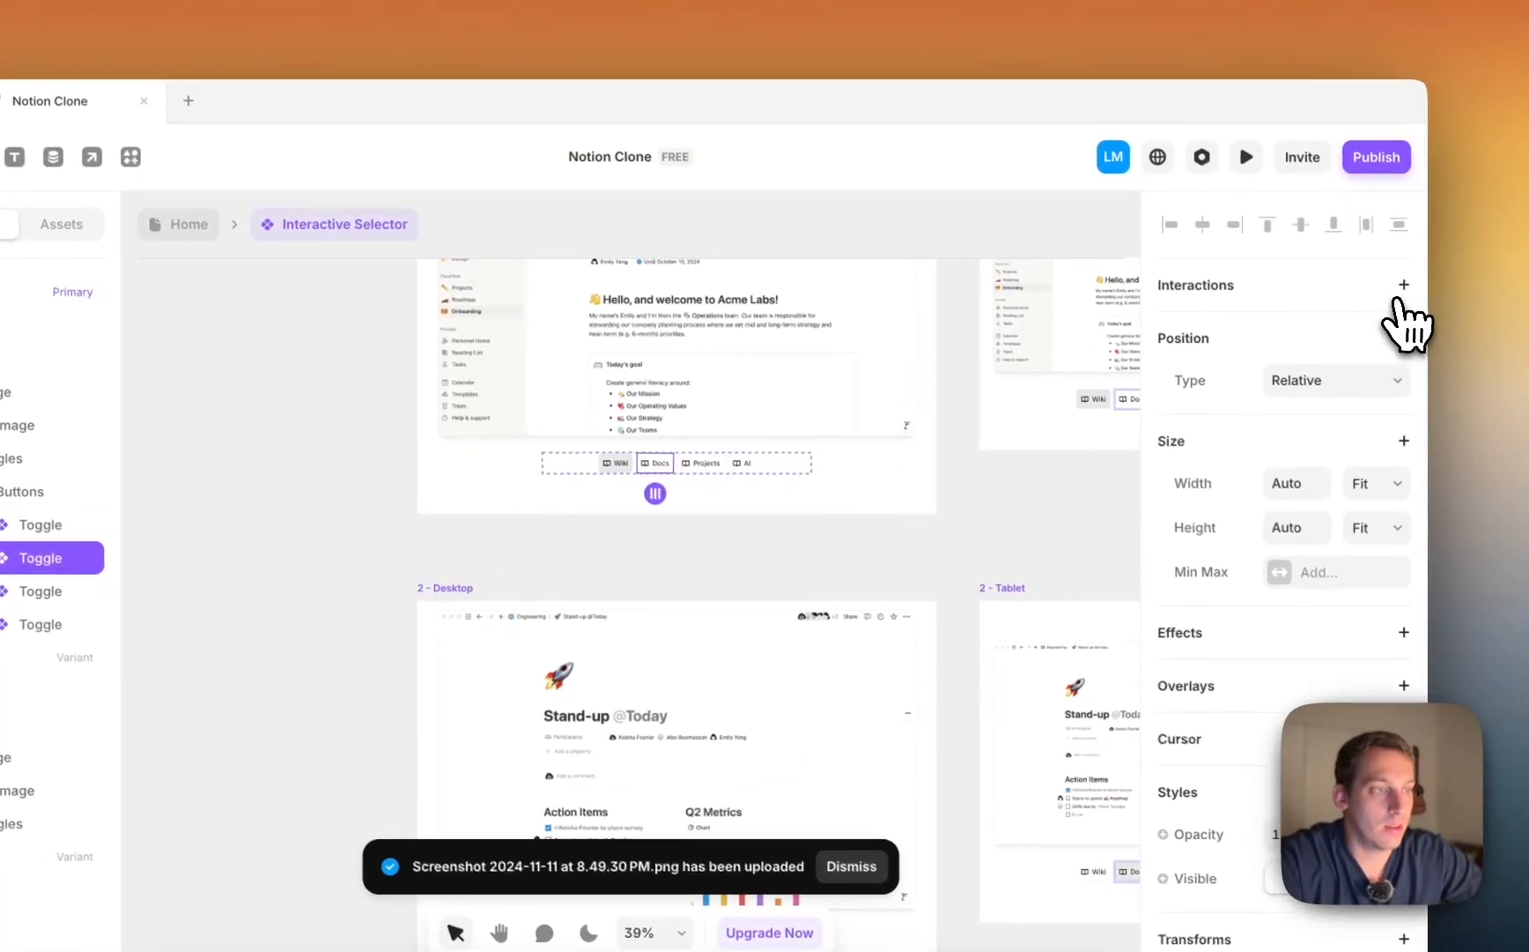
click(1415, 265)
click(1386, 340)
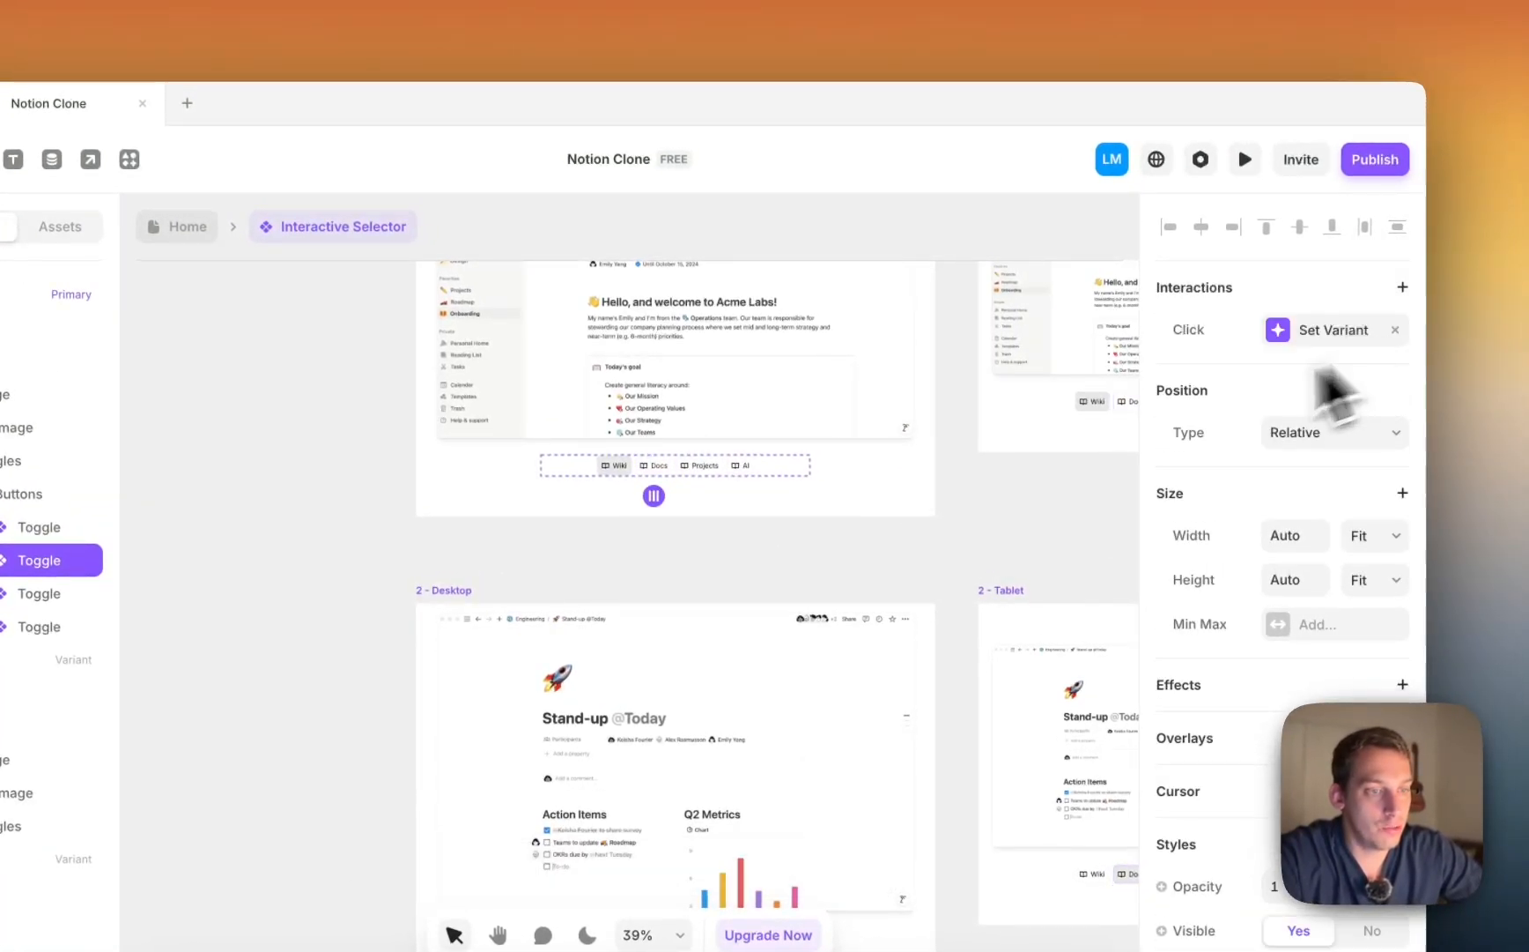
click(1279, 343)
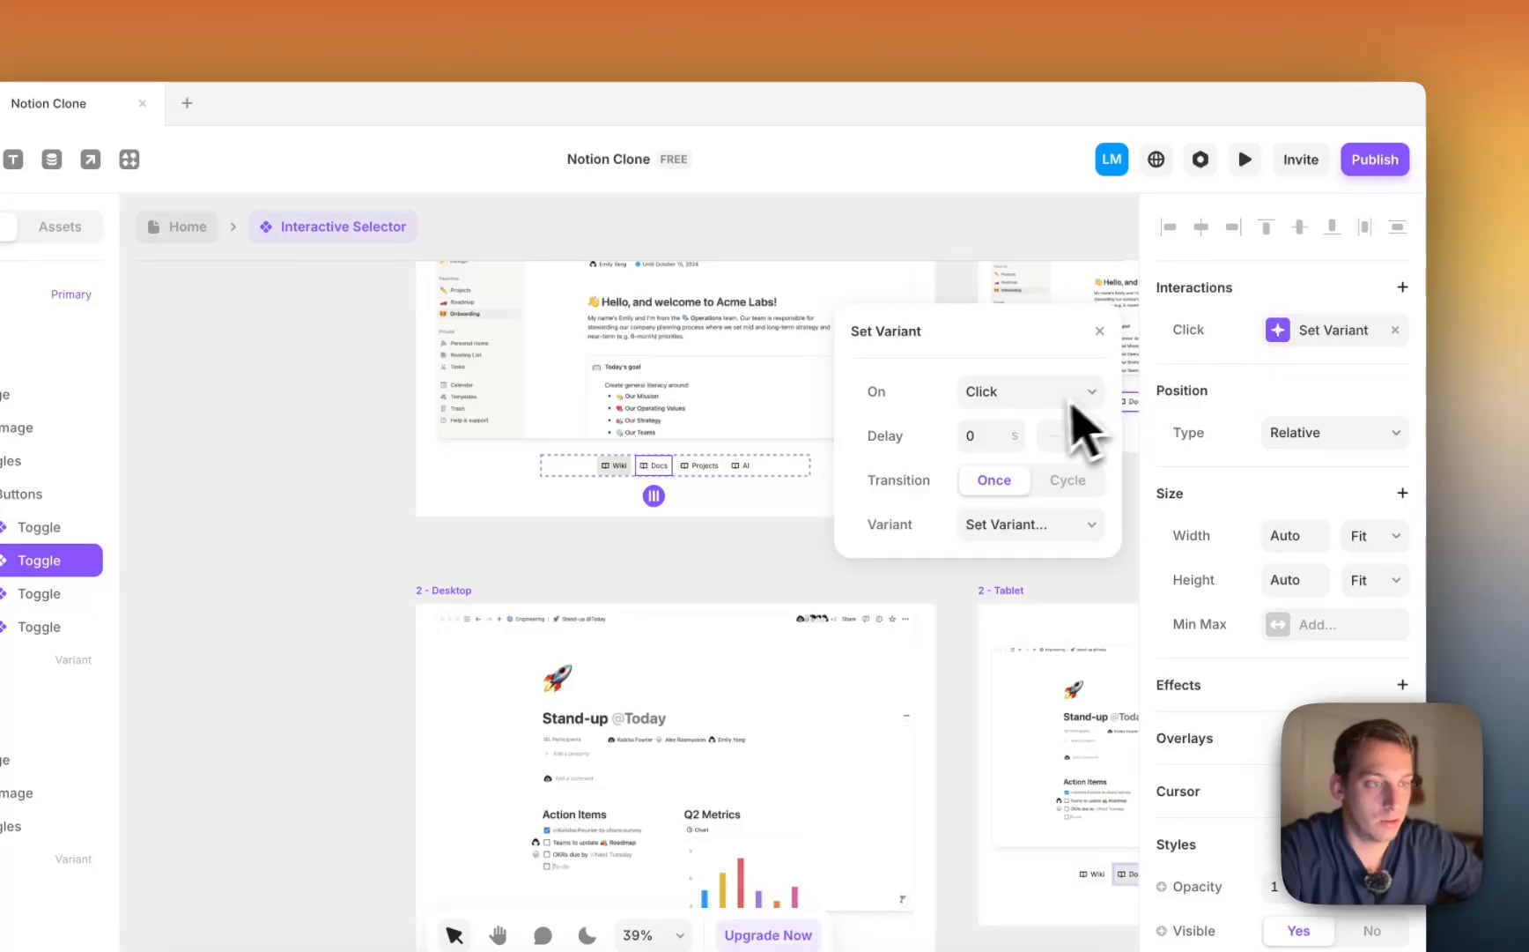
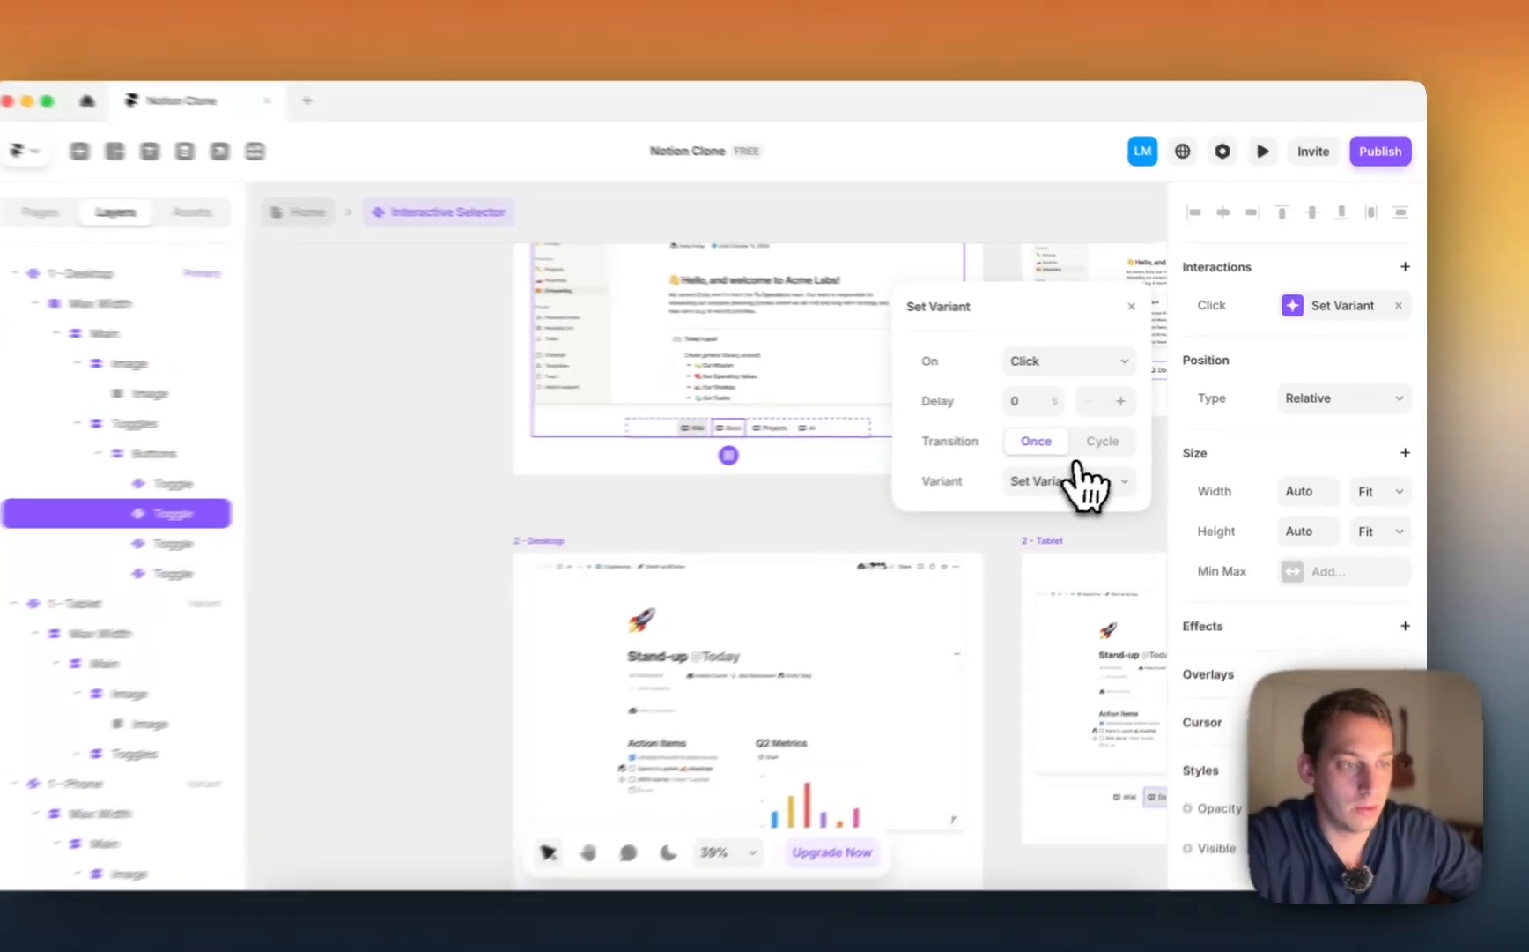
click(1118, 473)
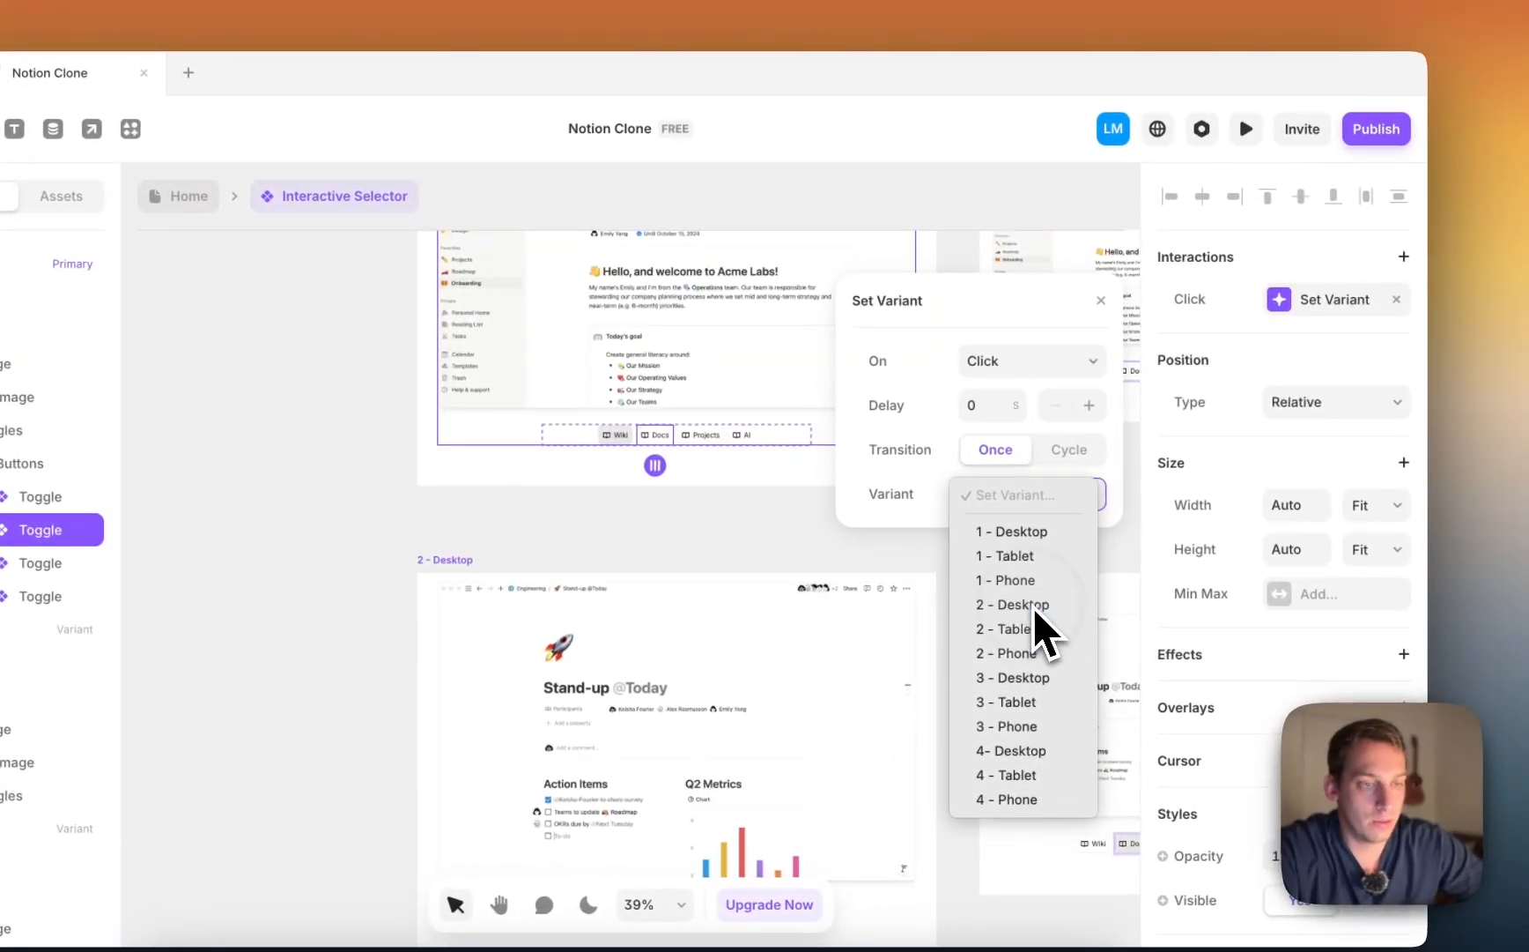
click(1031, 604)
Step: Add a click transition to the Projects toggle in the 1 - Desktop variant that sets the variant to 3 - Desktop
click(728, 443)
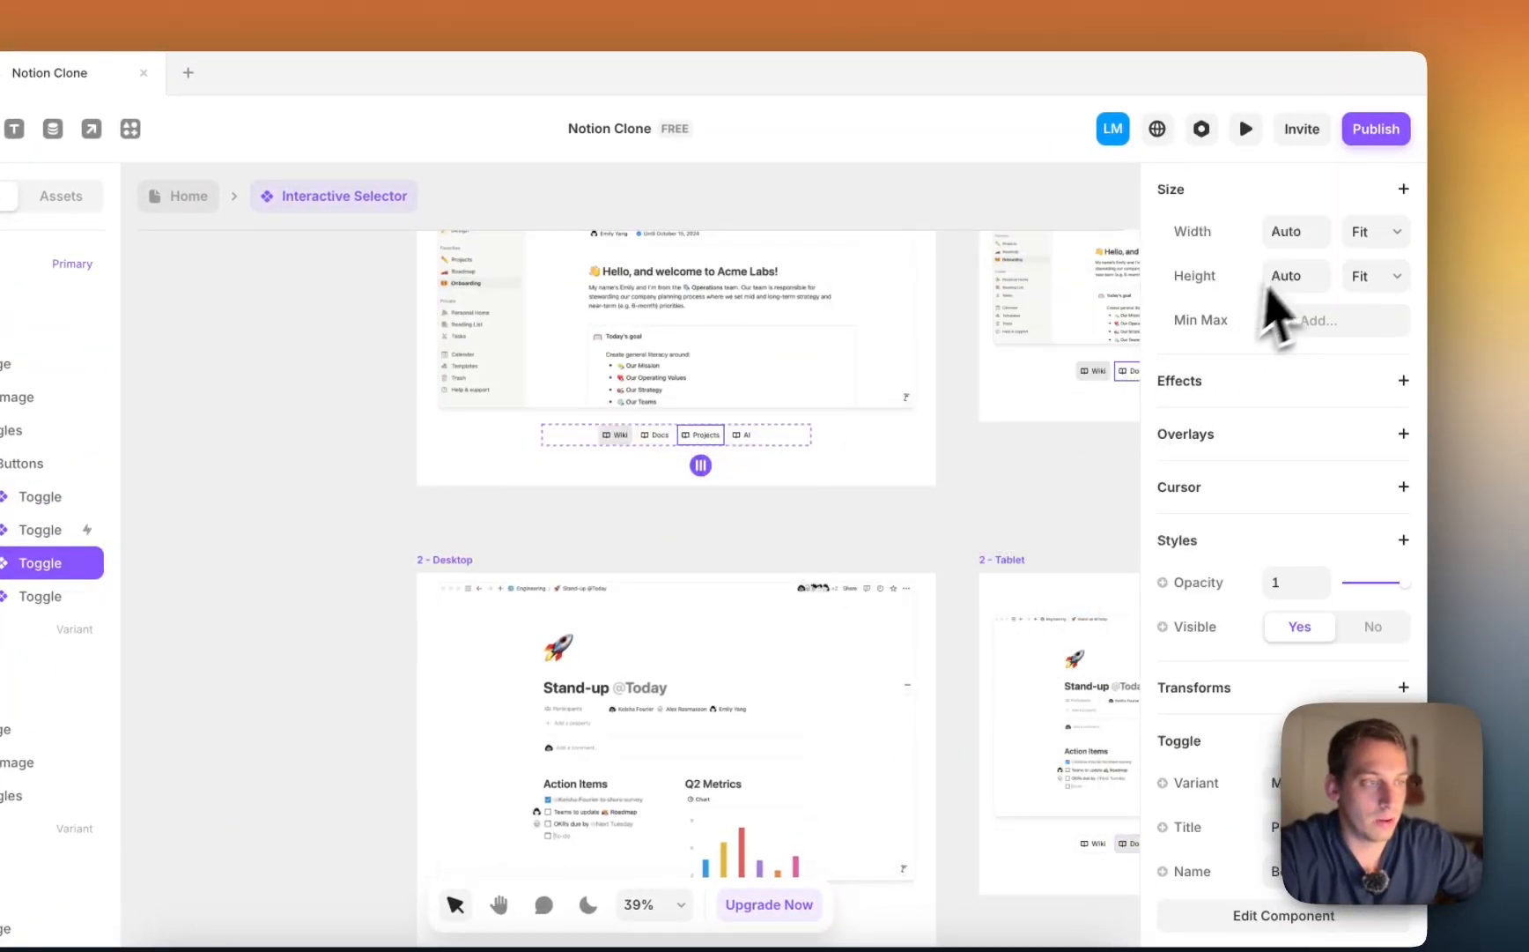
scroll(1270, 308, up, 5)
click(1370, 300)
click(1307, 329)
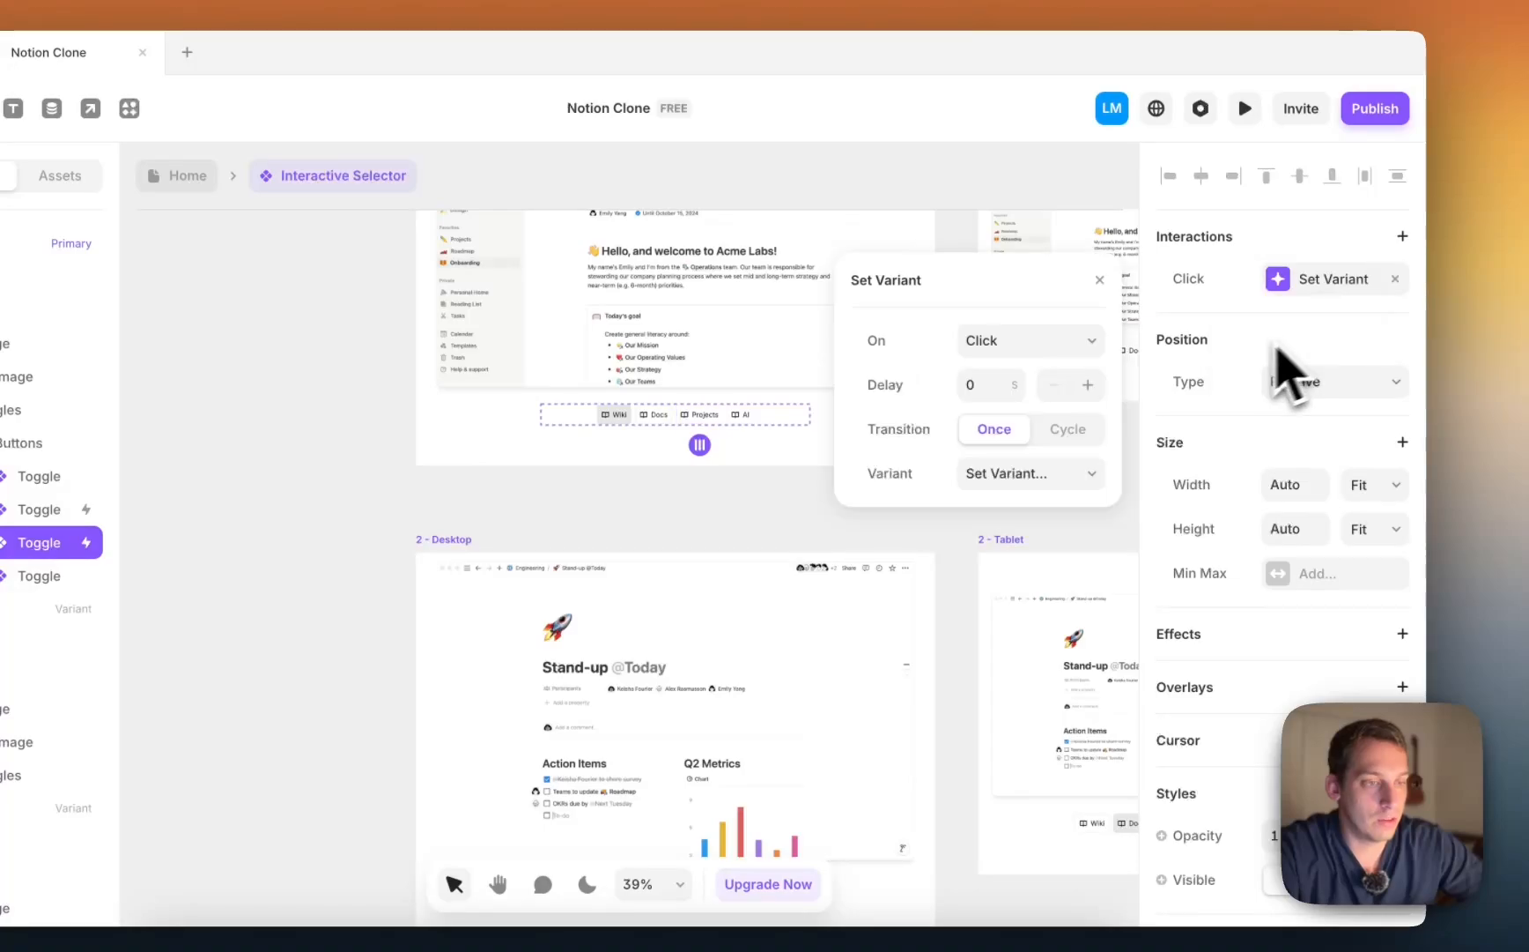
click(1084, 474)
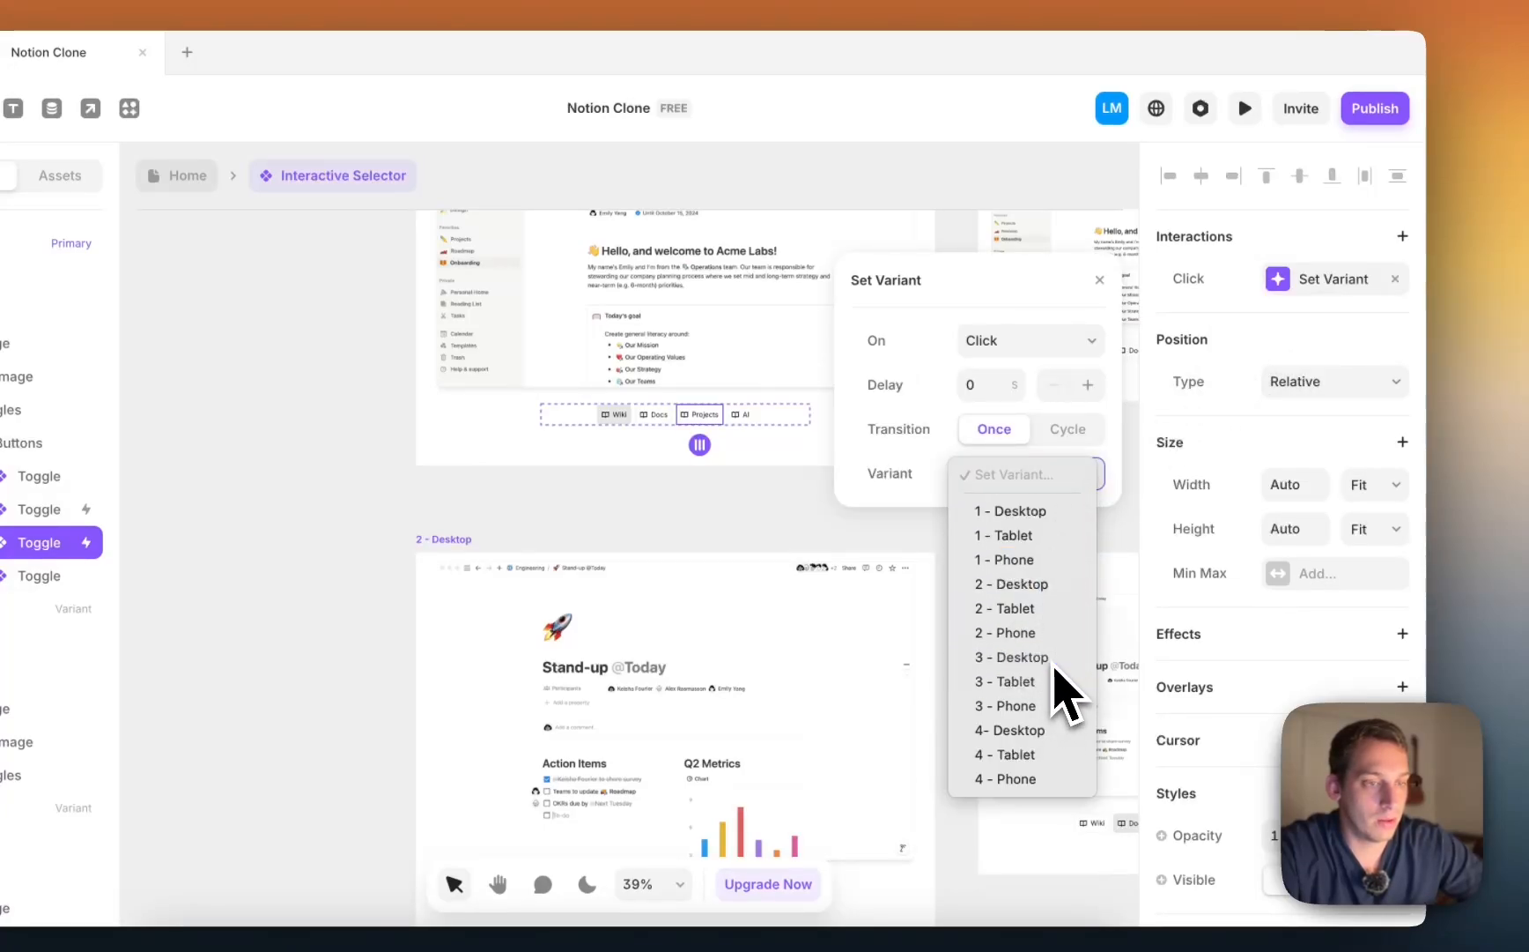
click(1053, 659)
Step: Add a click transition to the Wiki toggle in the 1 - Desktop variant that sets the variant to 1 - Desktop
click(614, 414)
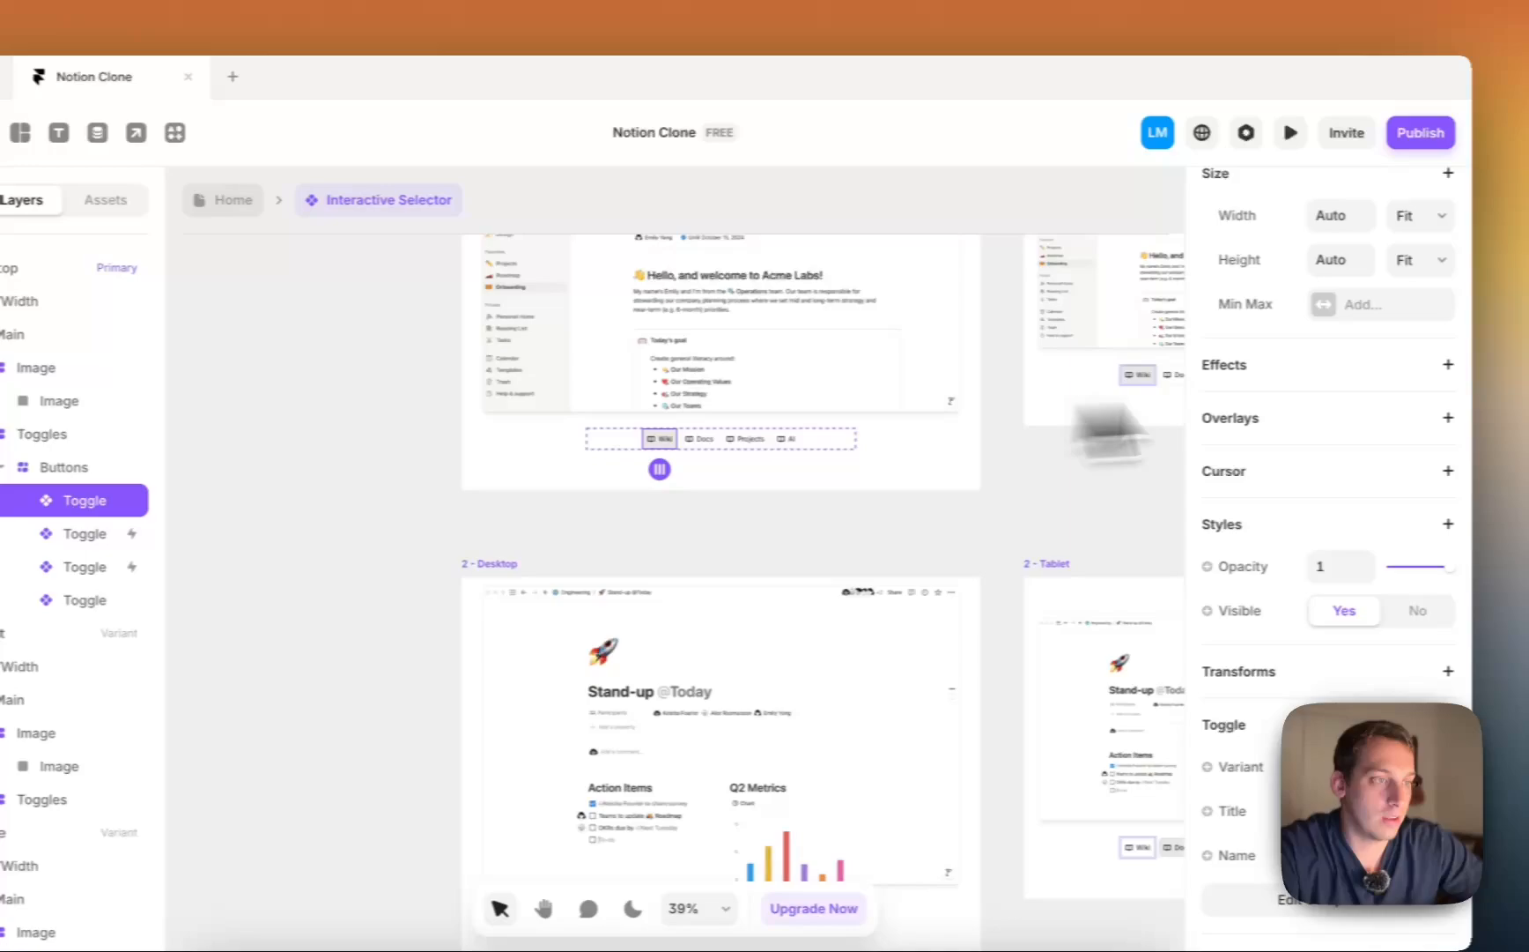
scroll(1404, 399, up, 5)
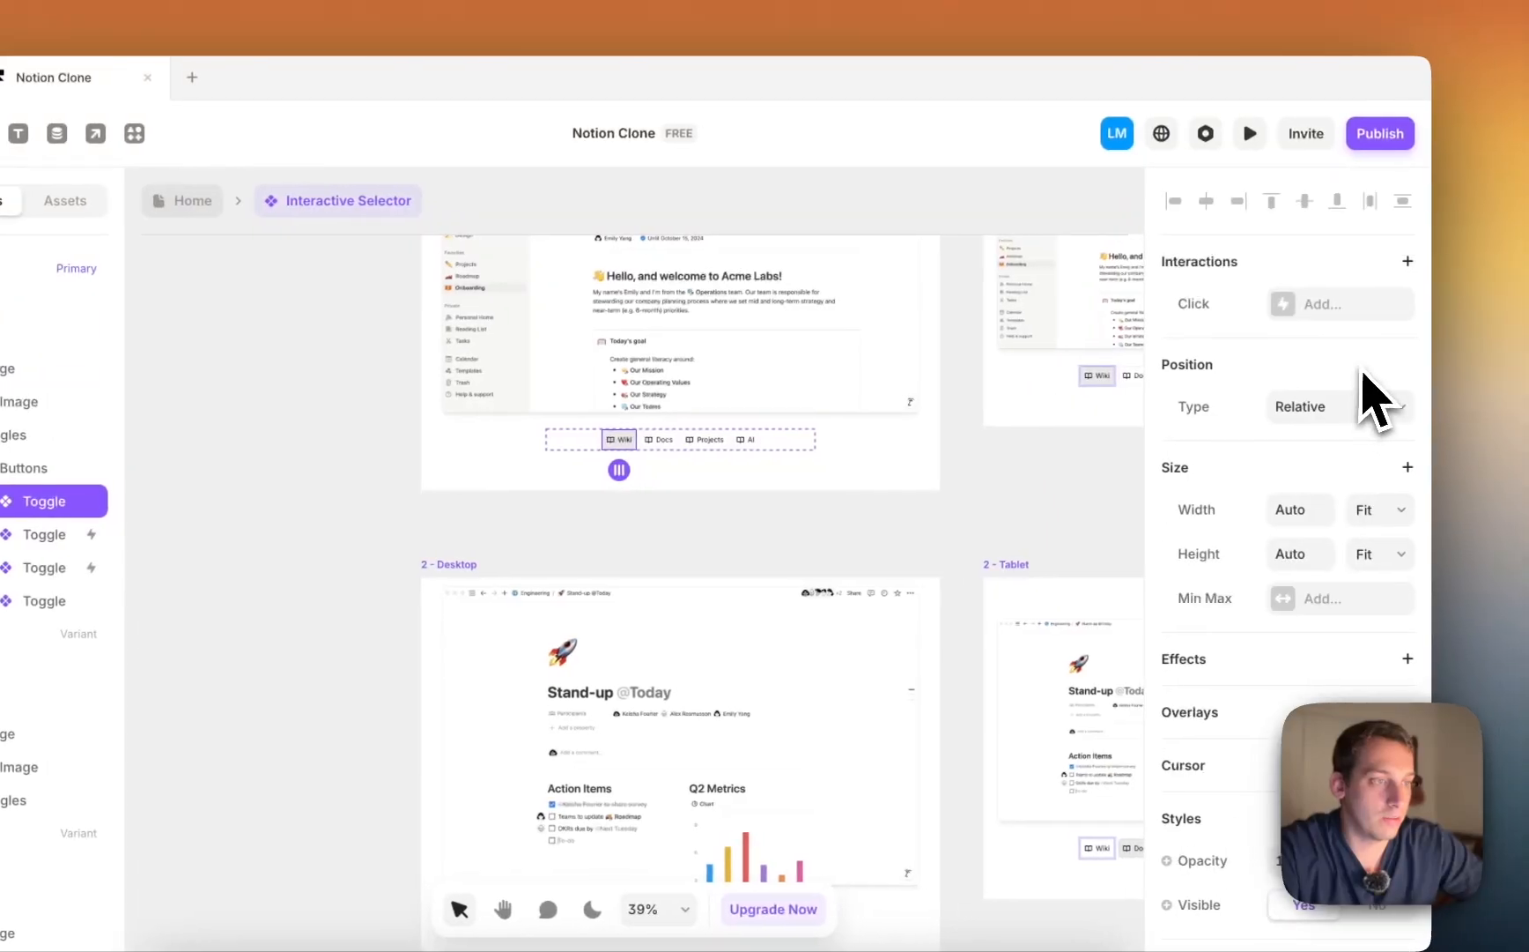
click(1420, 304)
click(1363, 353)
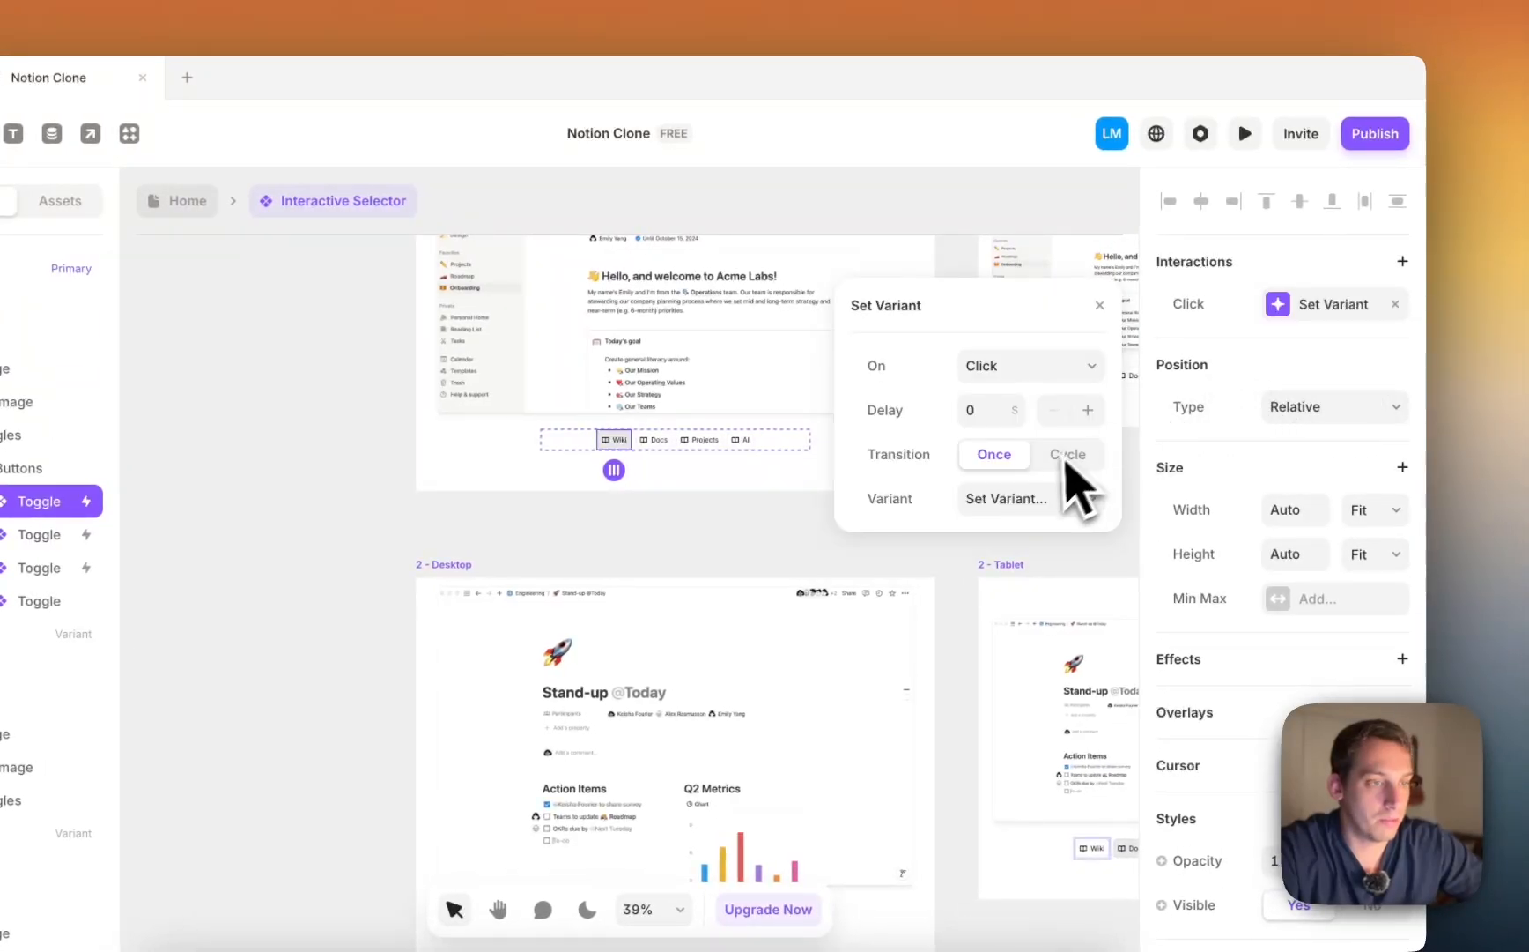
click(1043, 498)
click(1022, 536)
Step: Add a click transition to the AI toggle in the 1 - Desktop variant that sets the variant to 4- Desktop
click(745, 438)
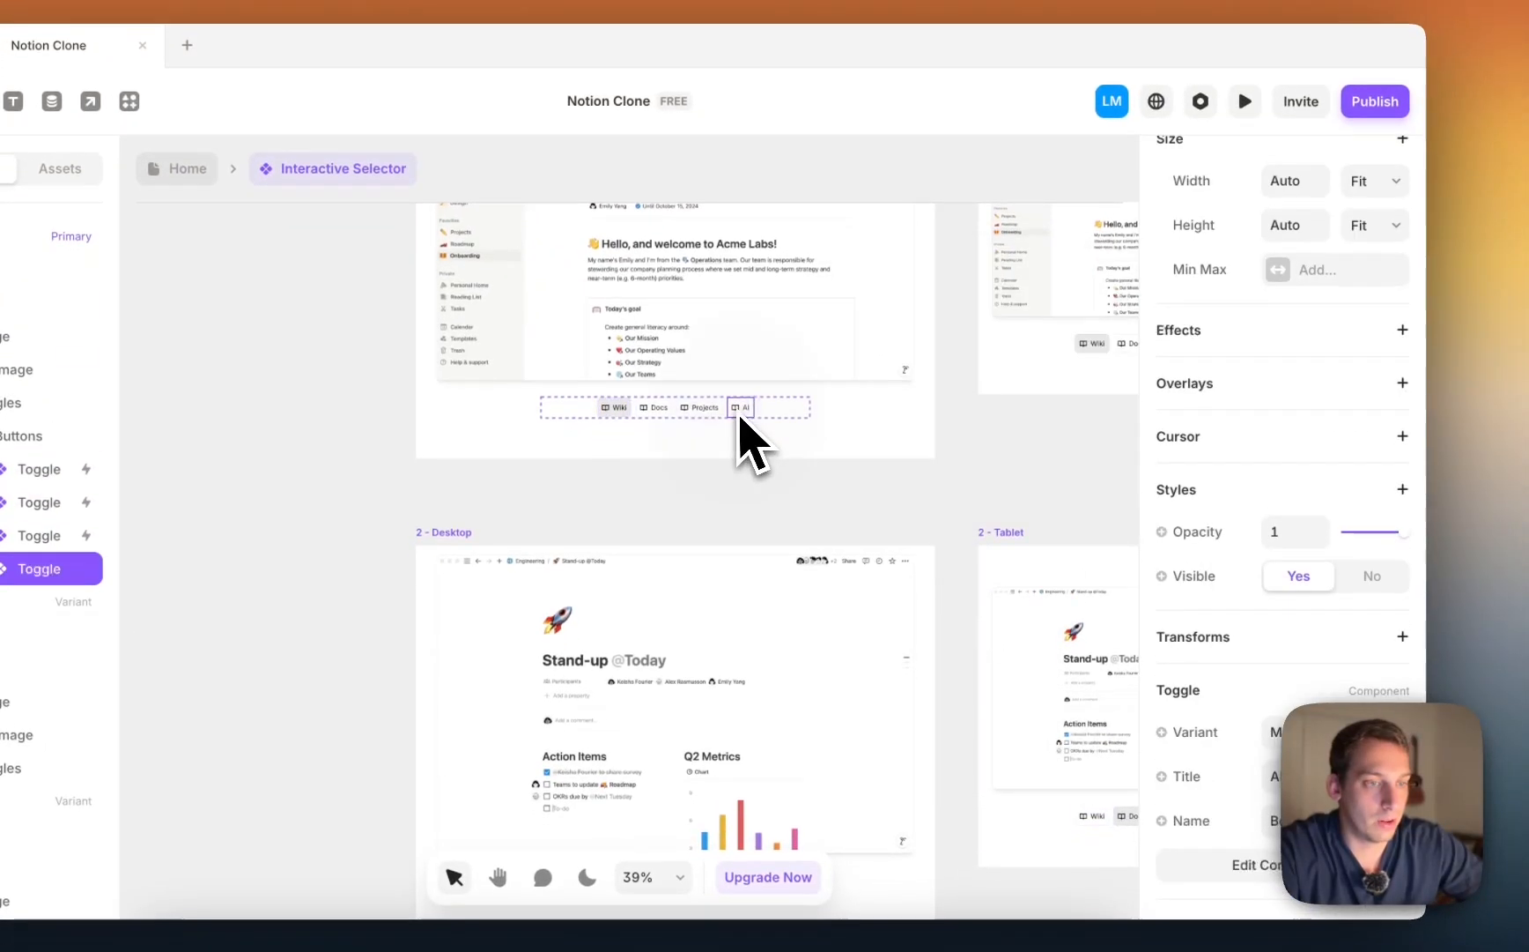
scroll(1330, 334, up, 3)
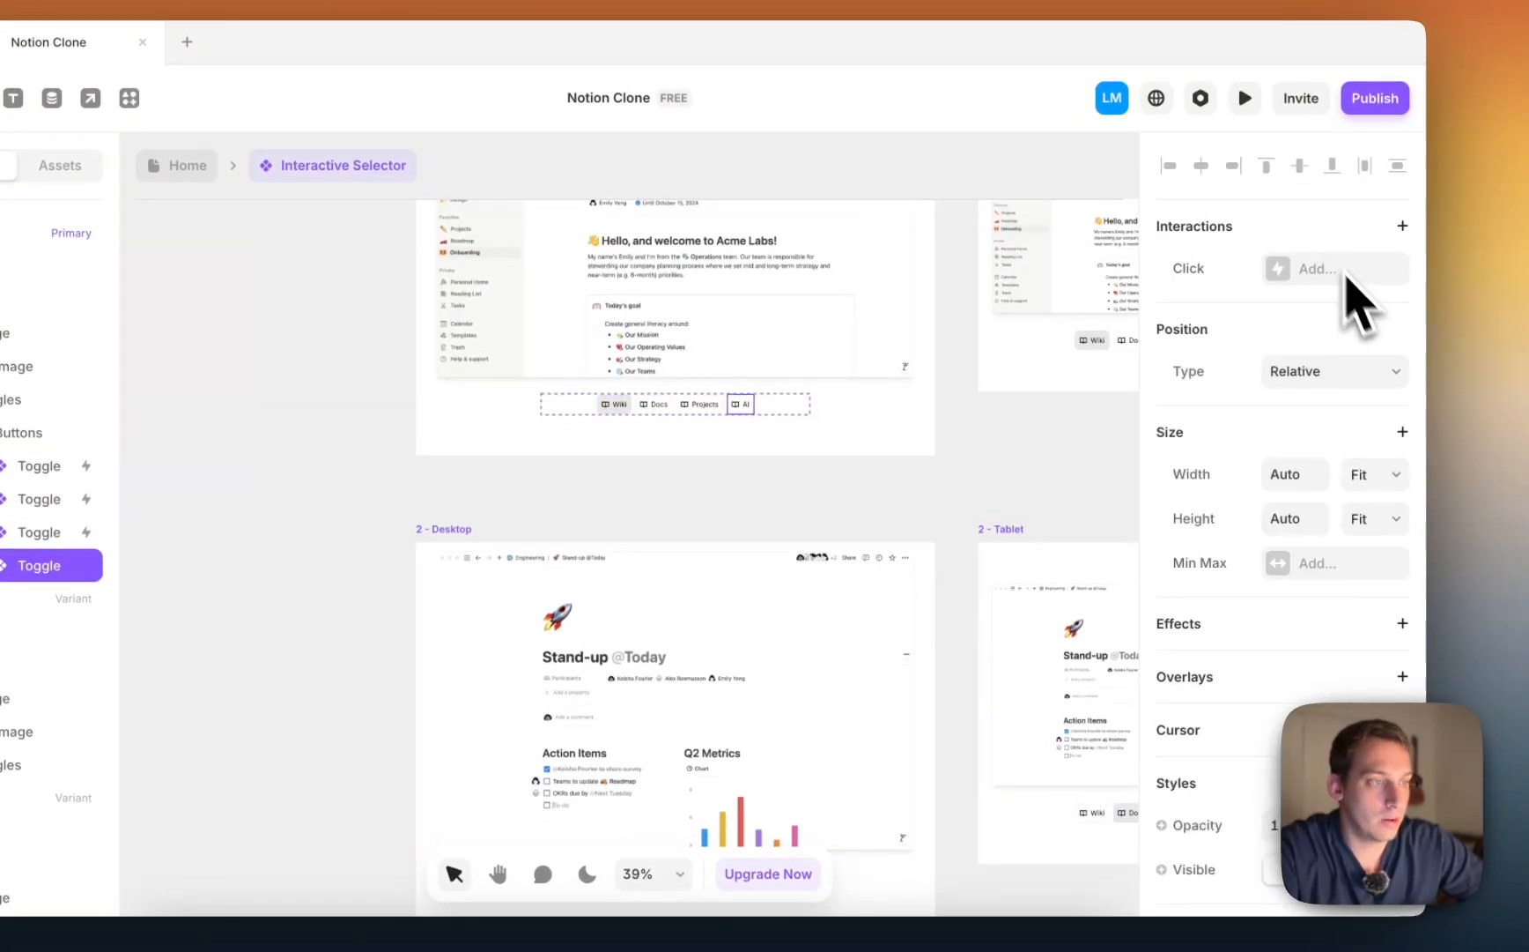
click(1346, 276)
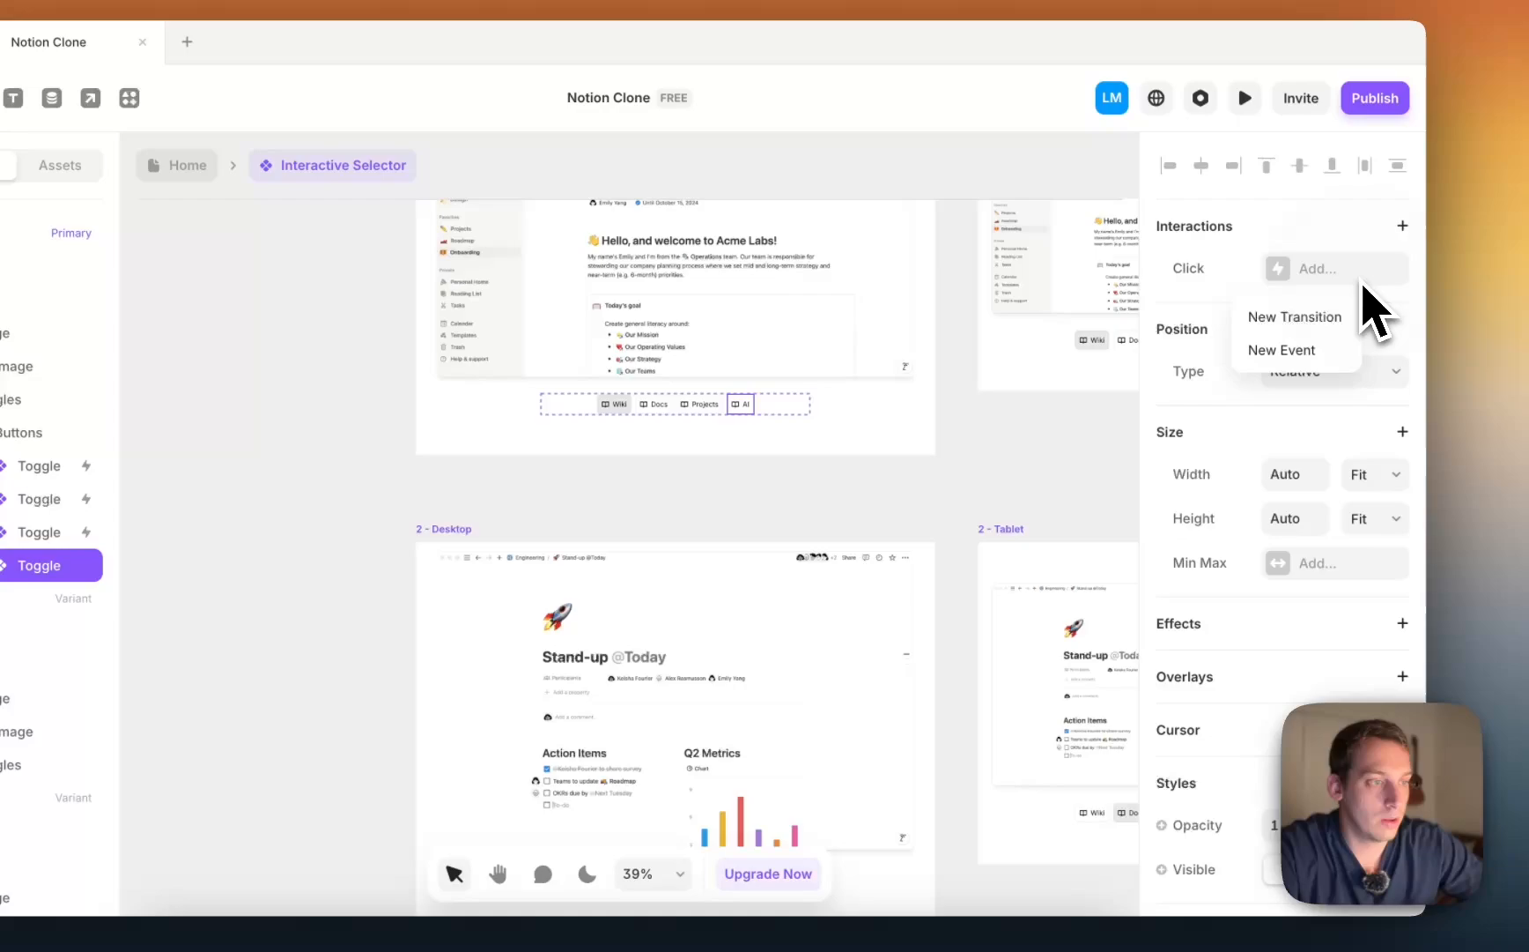
click(1312, 317)
click(1054, 464)
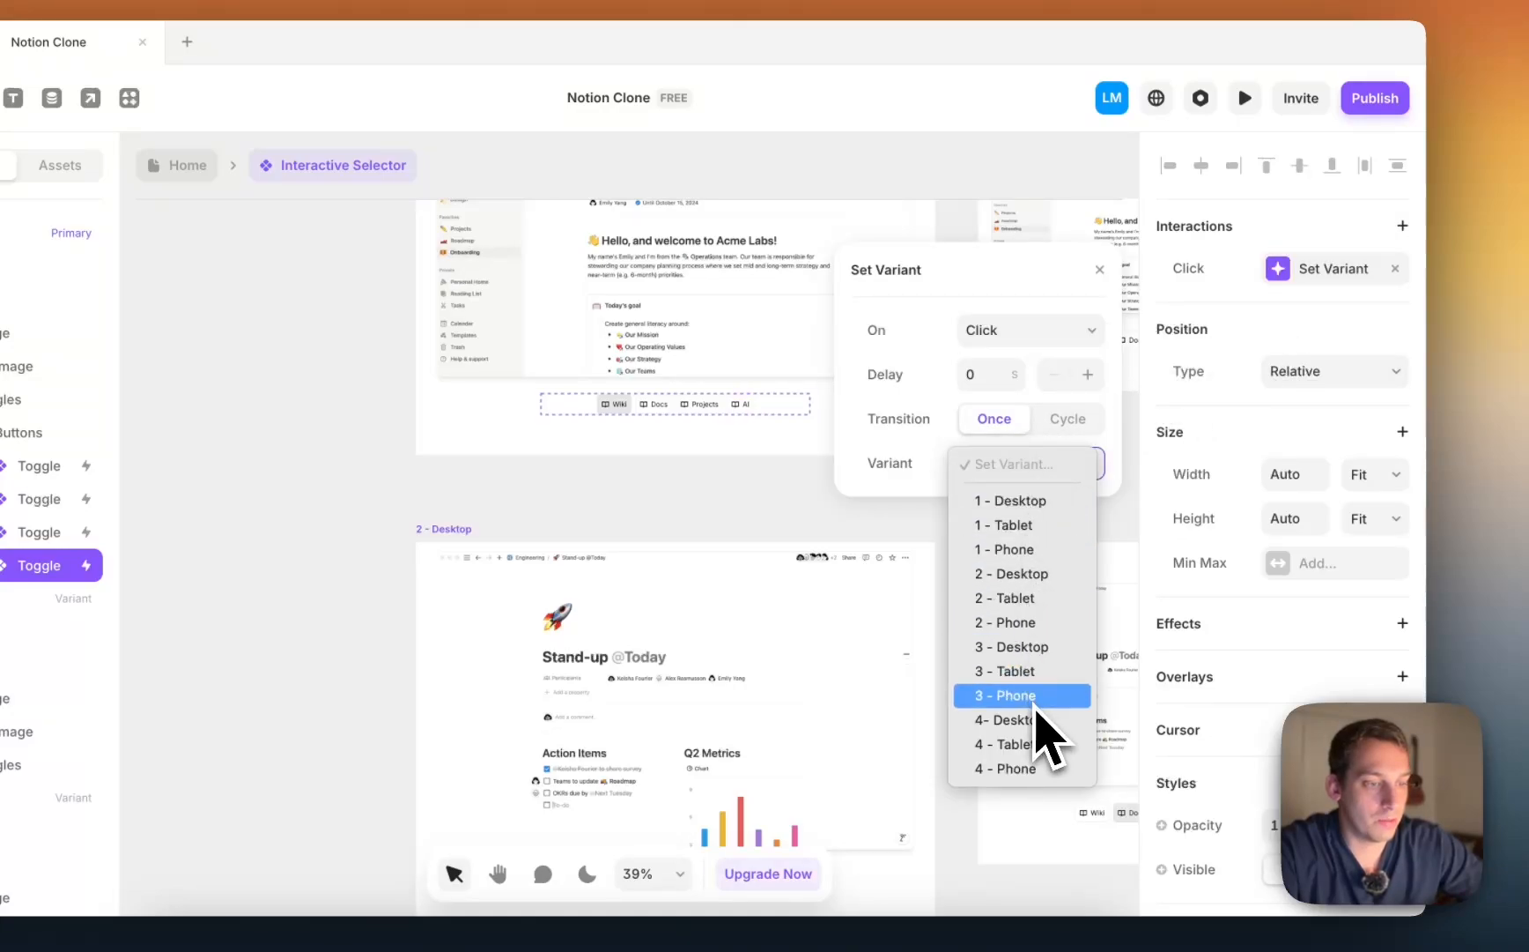
click(1031, 724)
click(802, 530)
Step: Change the click transition of the Wiki toggle in the 1 - Tablet variant to target 1 - Tablet
scroll(792, 519, right, 4)
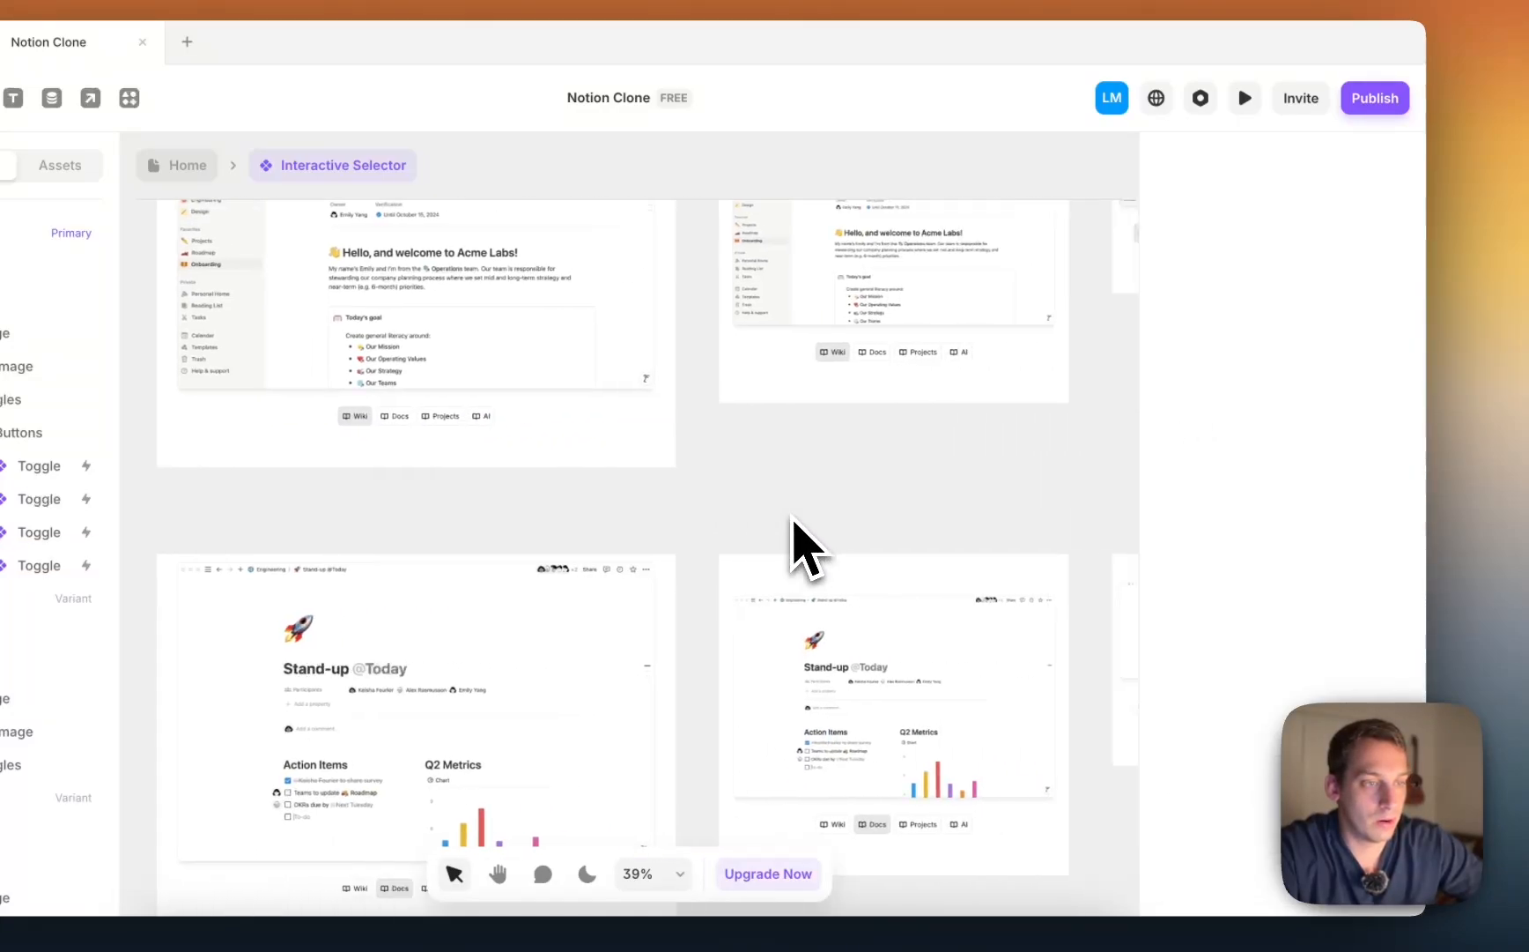
click(776, 360)
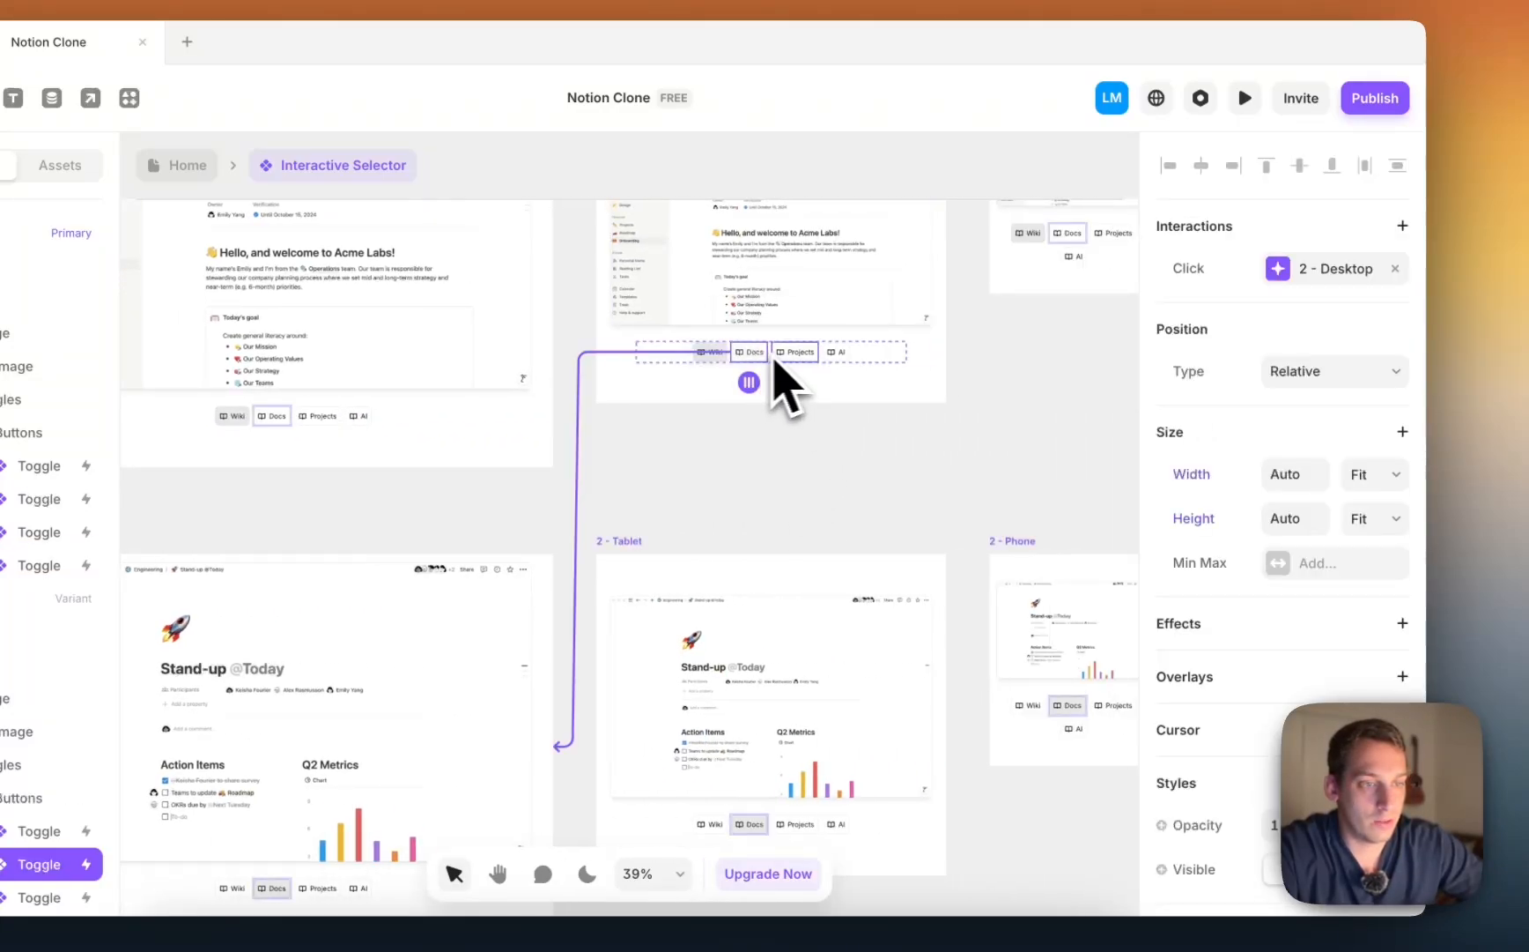
click(718, 357)
click(1304, 268)
click(1066, 464)
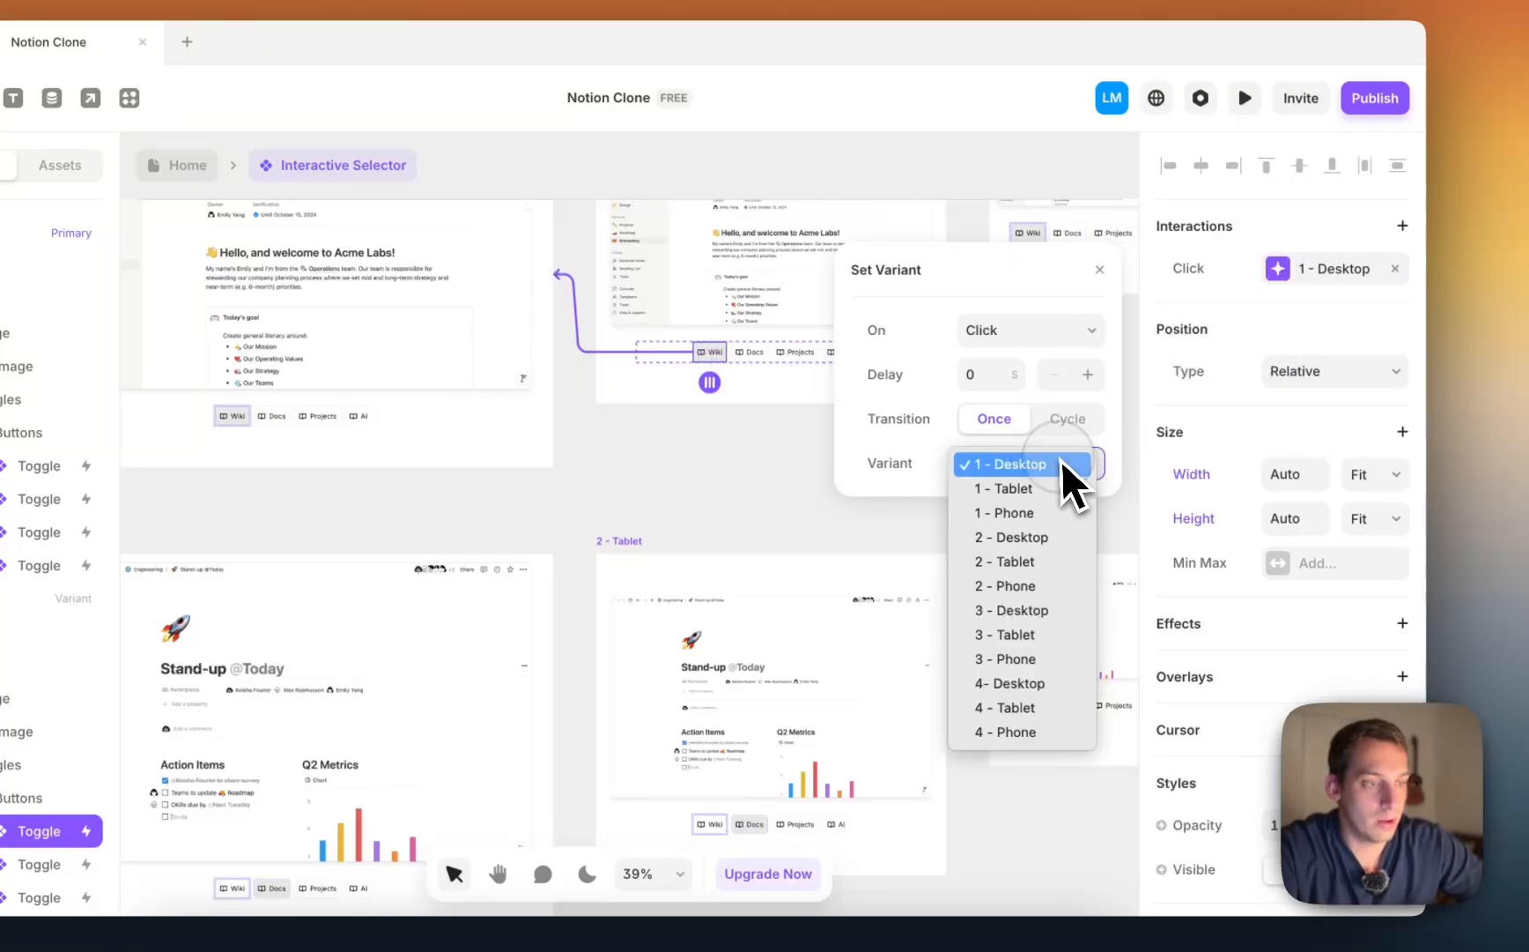
click(1018, 489)
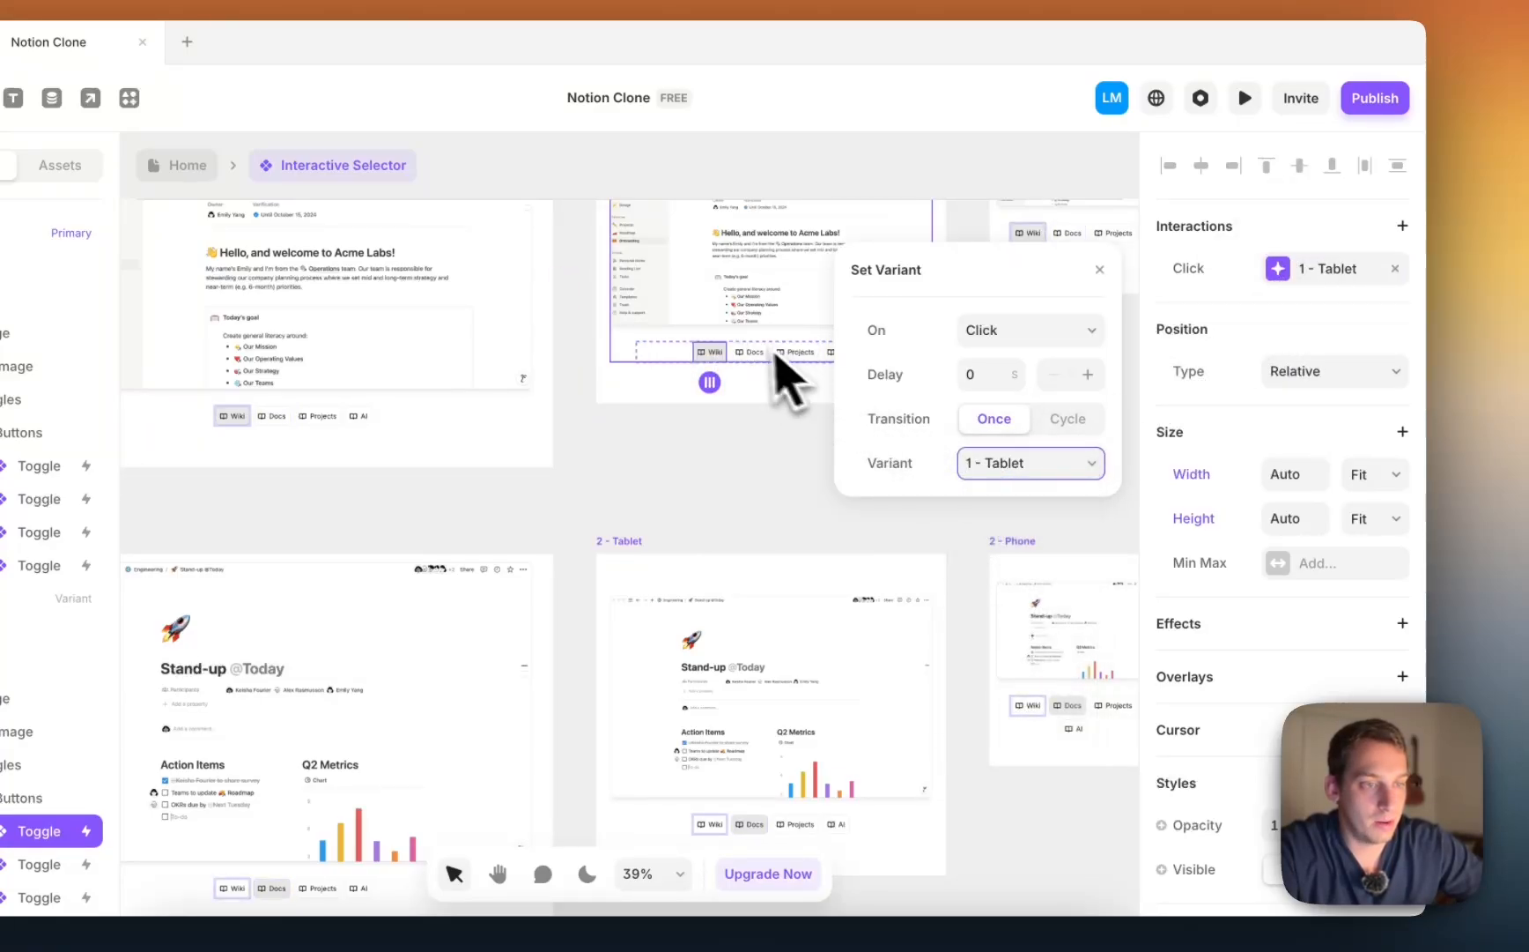
Step: Change the click transition of the Docs toggle in the 1 - Tablet variant to target 2 - Tablet
click(754, 353)
click(1355, 266)
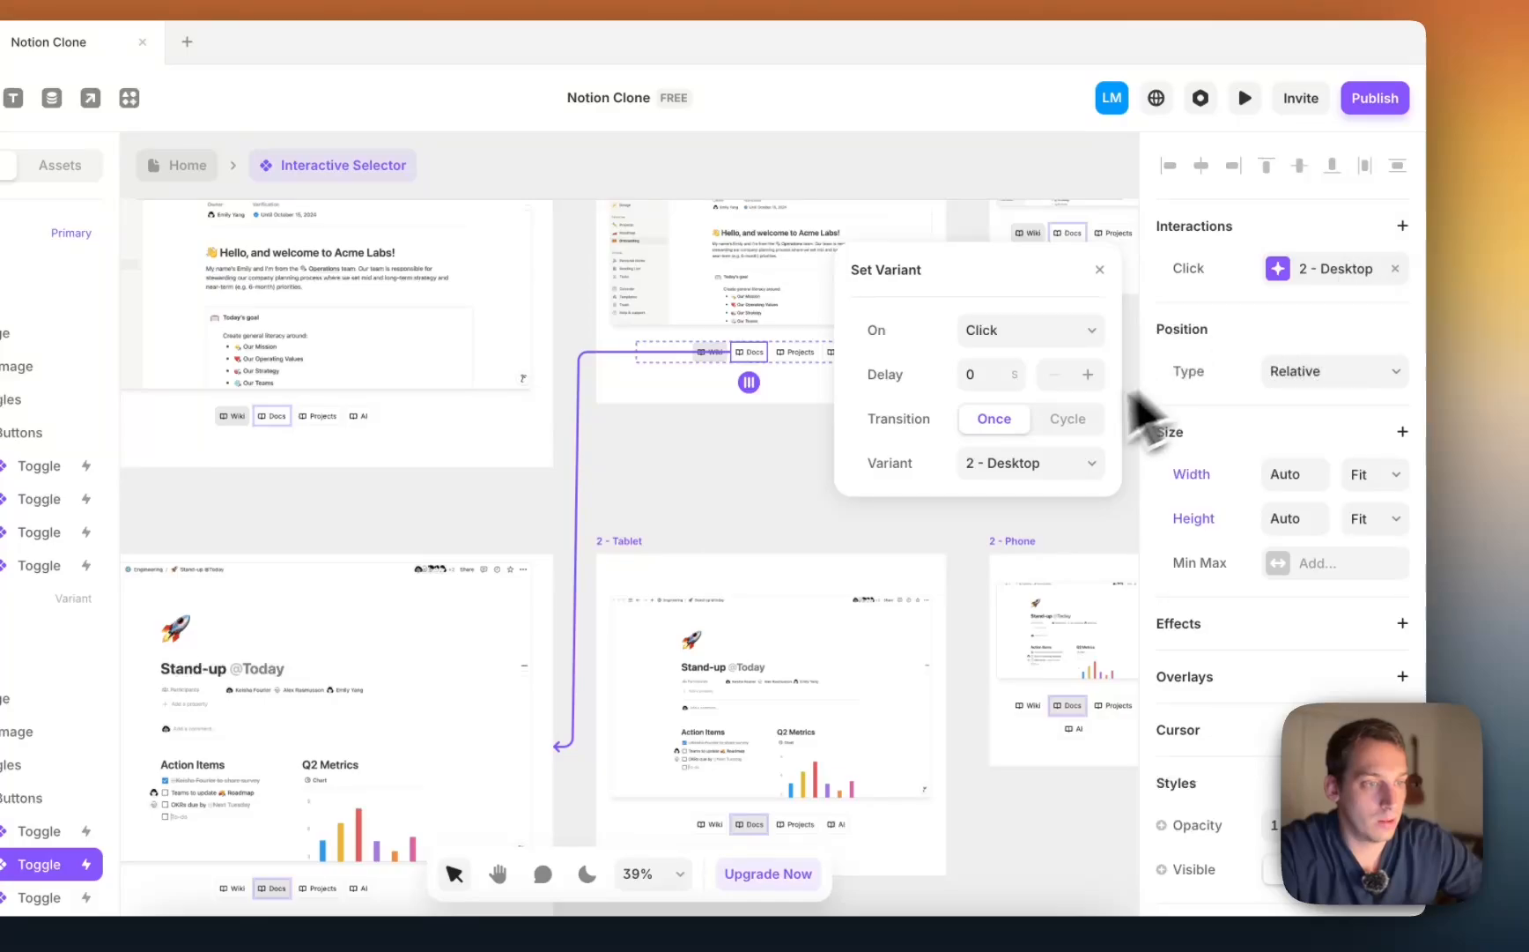
click(1031, 464)
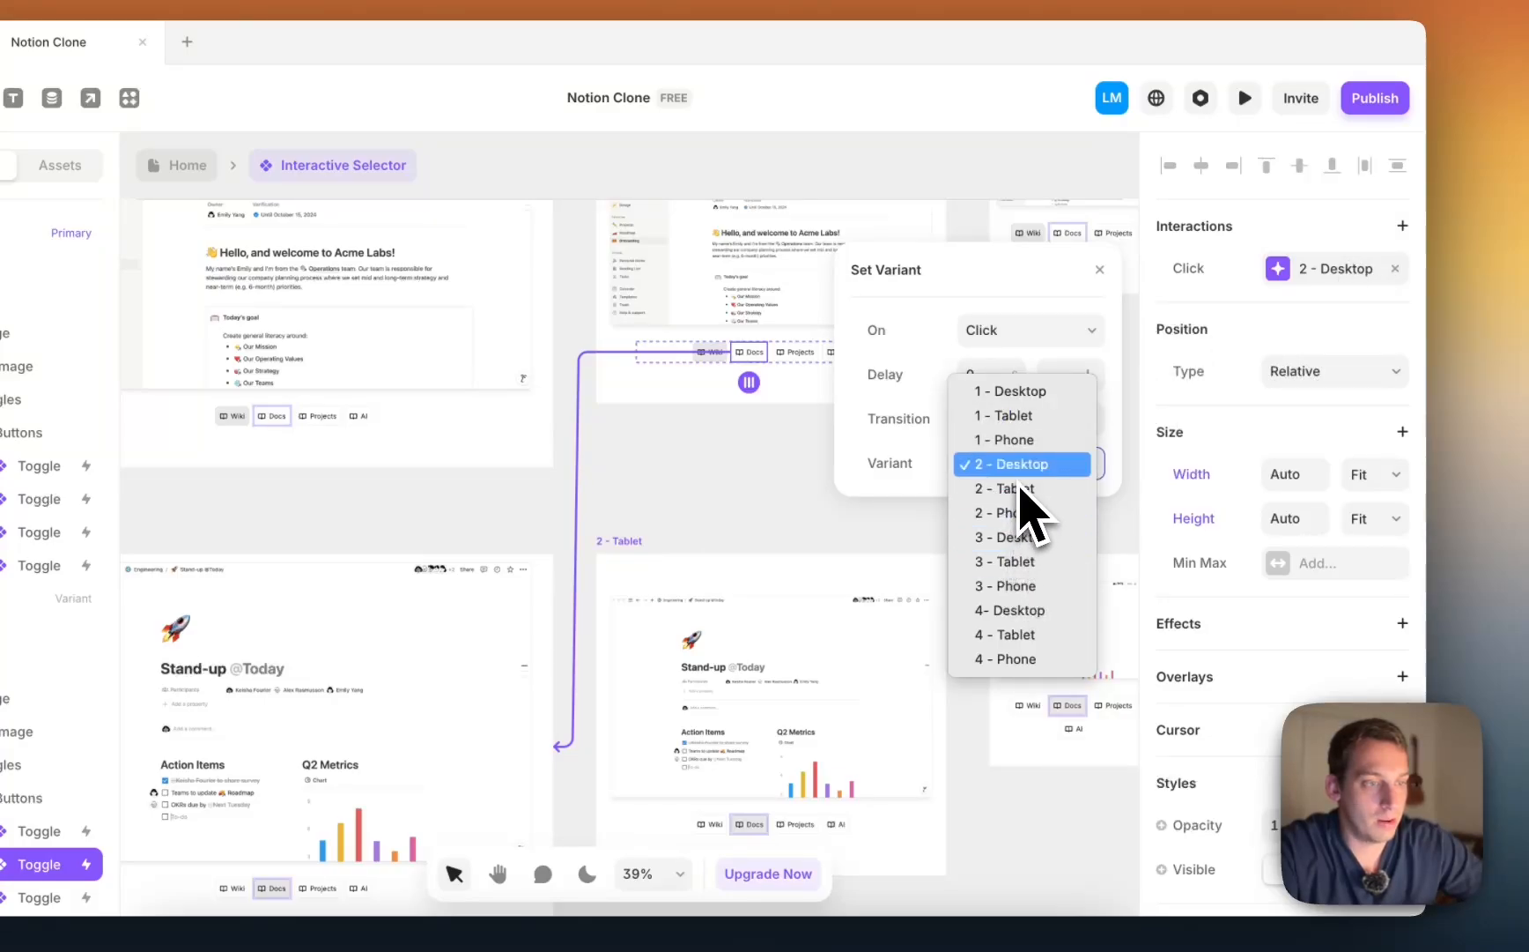
click(1021, 493)
Step: Change the click transition of the Projects toggle in the 1 - Tablet variant to target 3 - Tablet
click(798, 351)
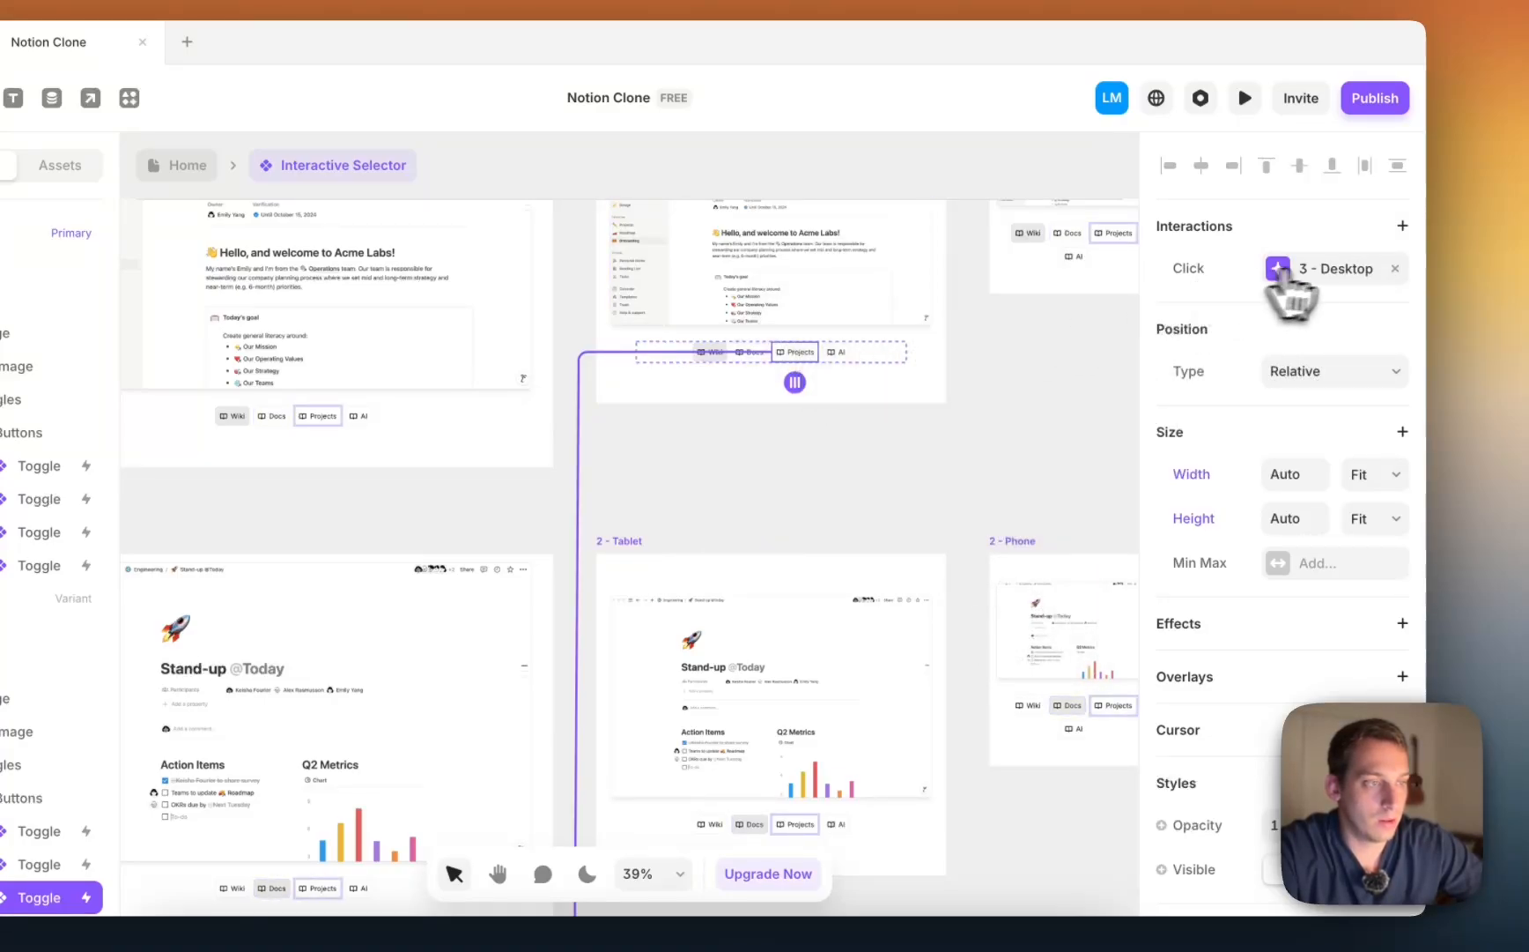
click(1295, 270)
click(1024, 464)
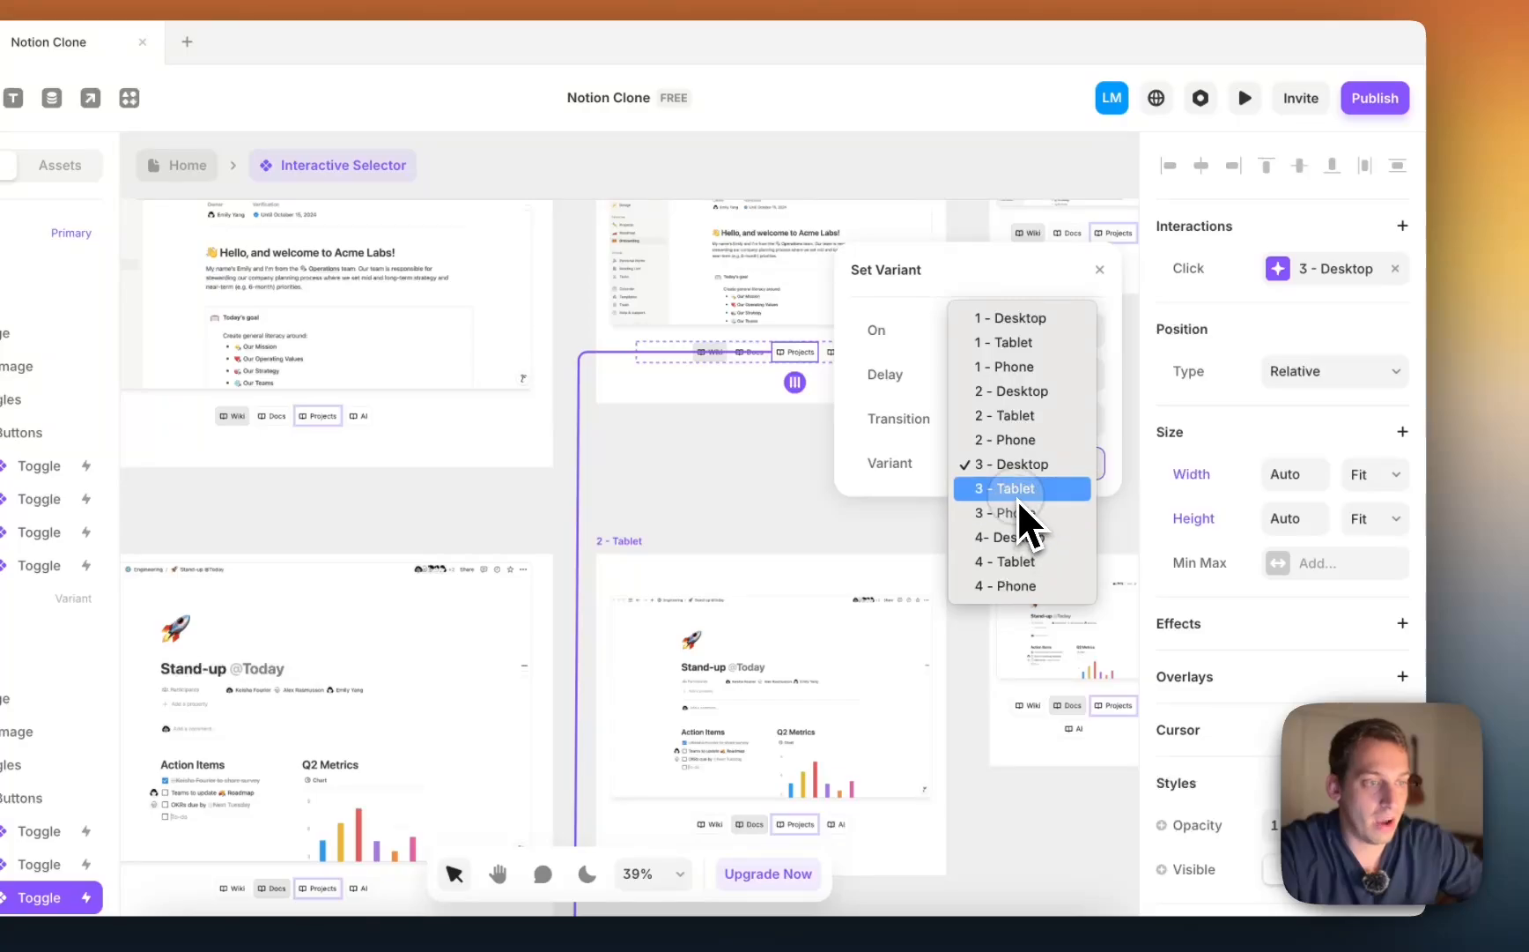
click(1020, 490)
Step: Change the click transition of the AI toggle in the 1 - Tablet variant to target 4 - Tablet
click(837, 353)
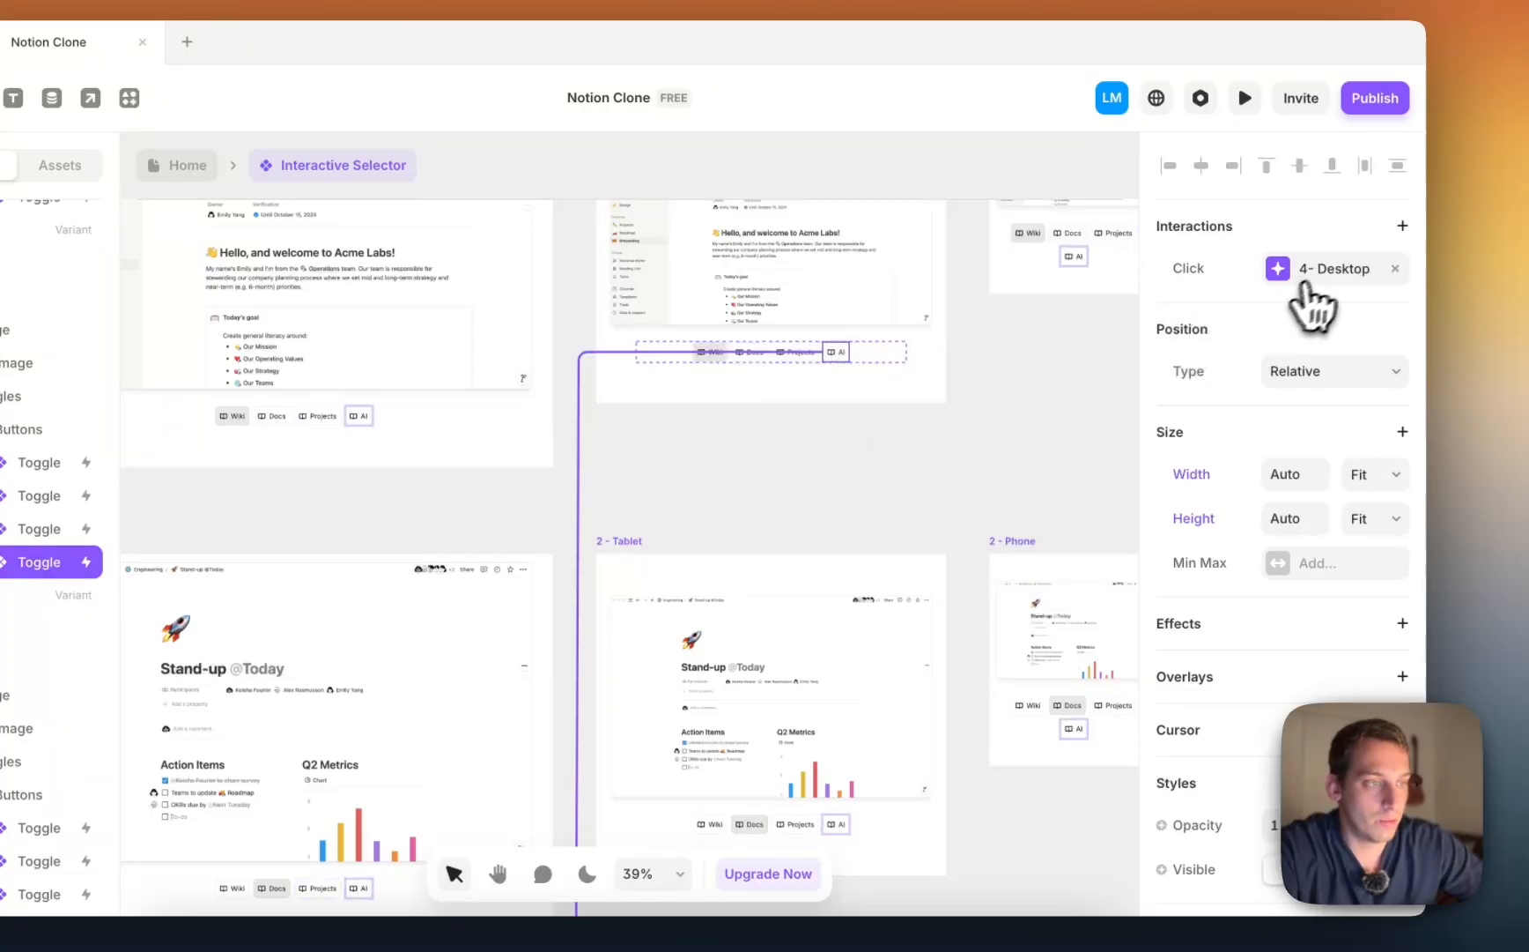
click(1304, 280)
click(1054, 467)
click(1017, 493)
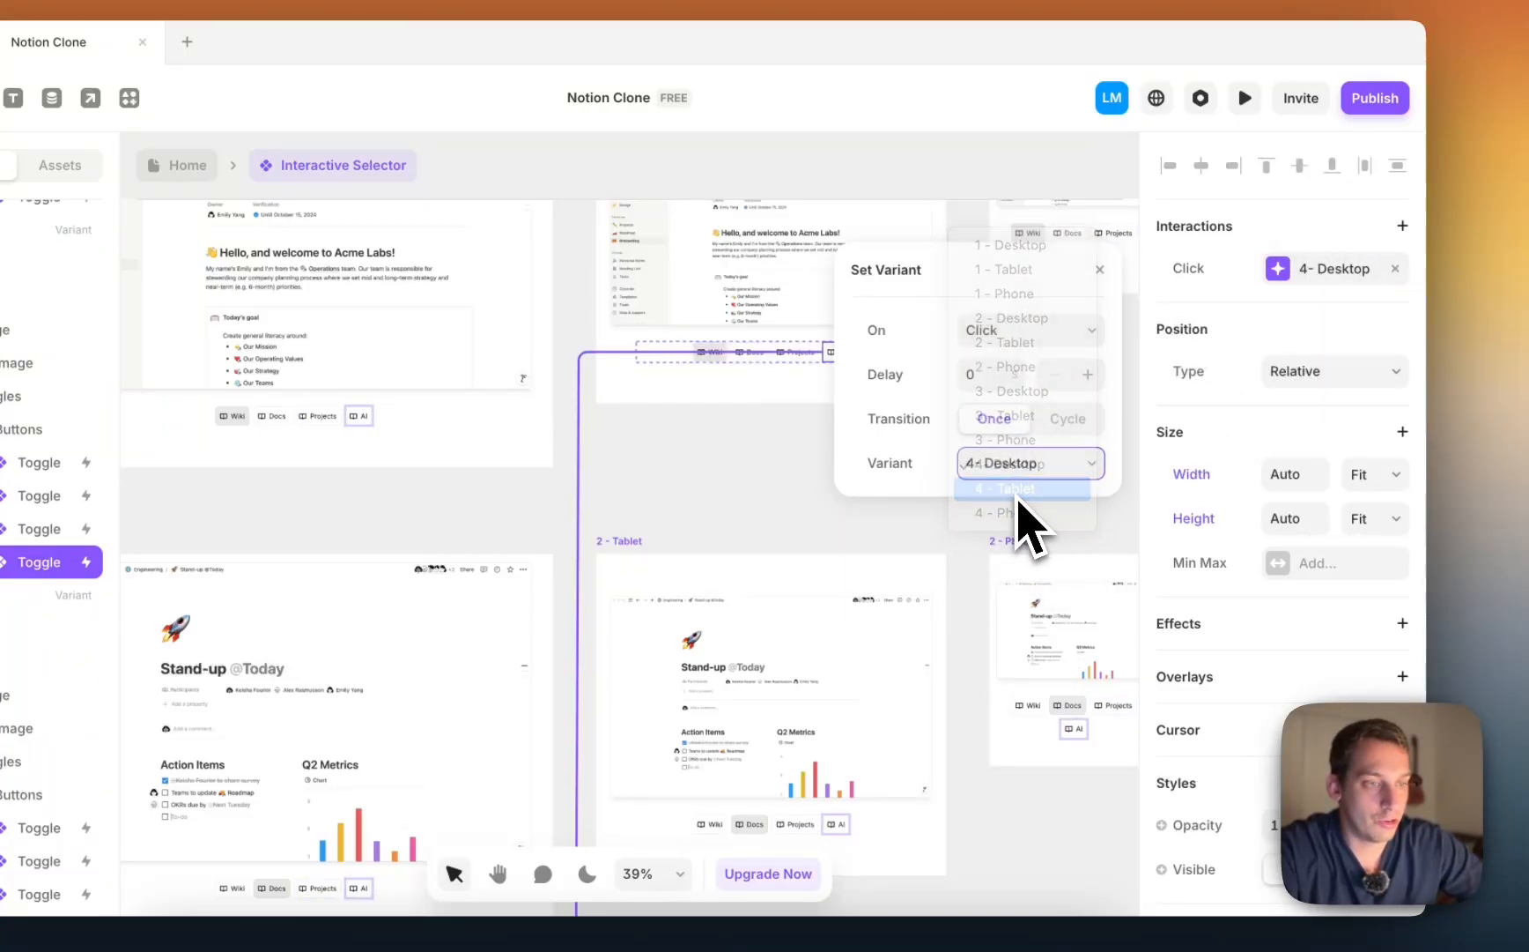
Step: Change the click transition of the Wiki toggle in the 1 - Phone variant to target 1 - Phone
click(808, 478)
scroll(798, 467, right, 5)
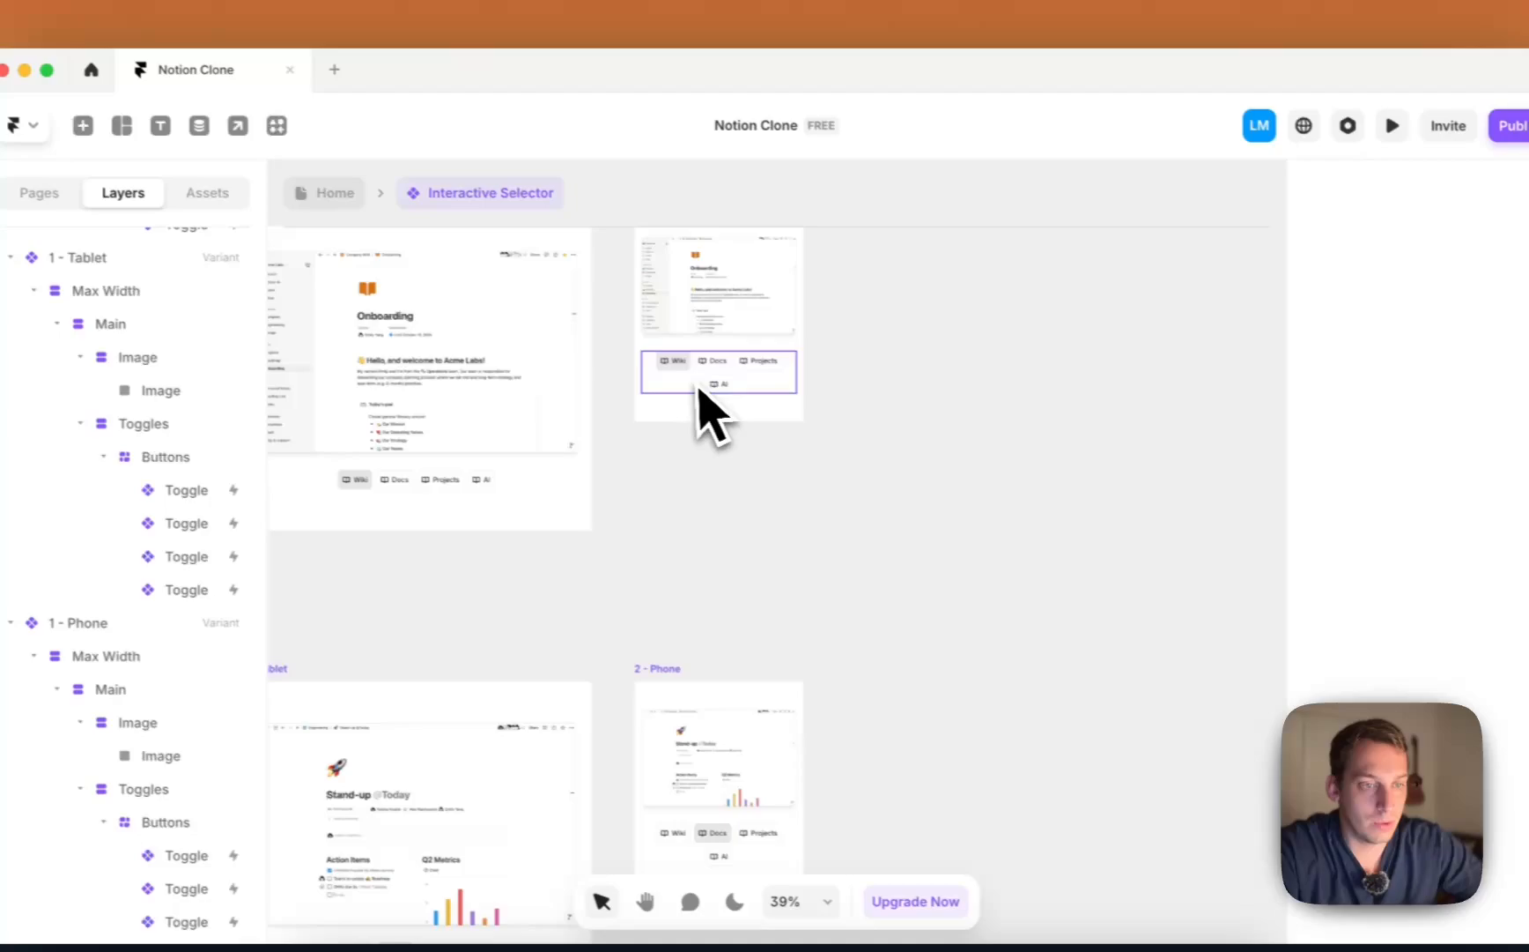
click(676, 363)
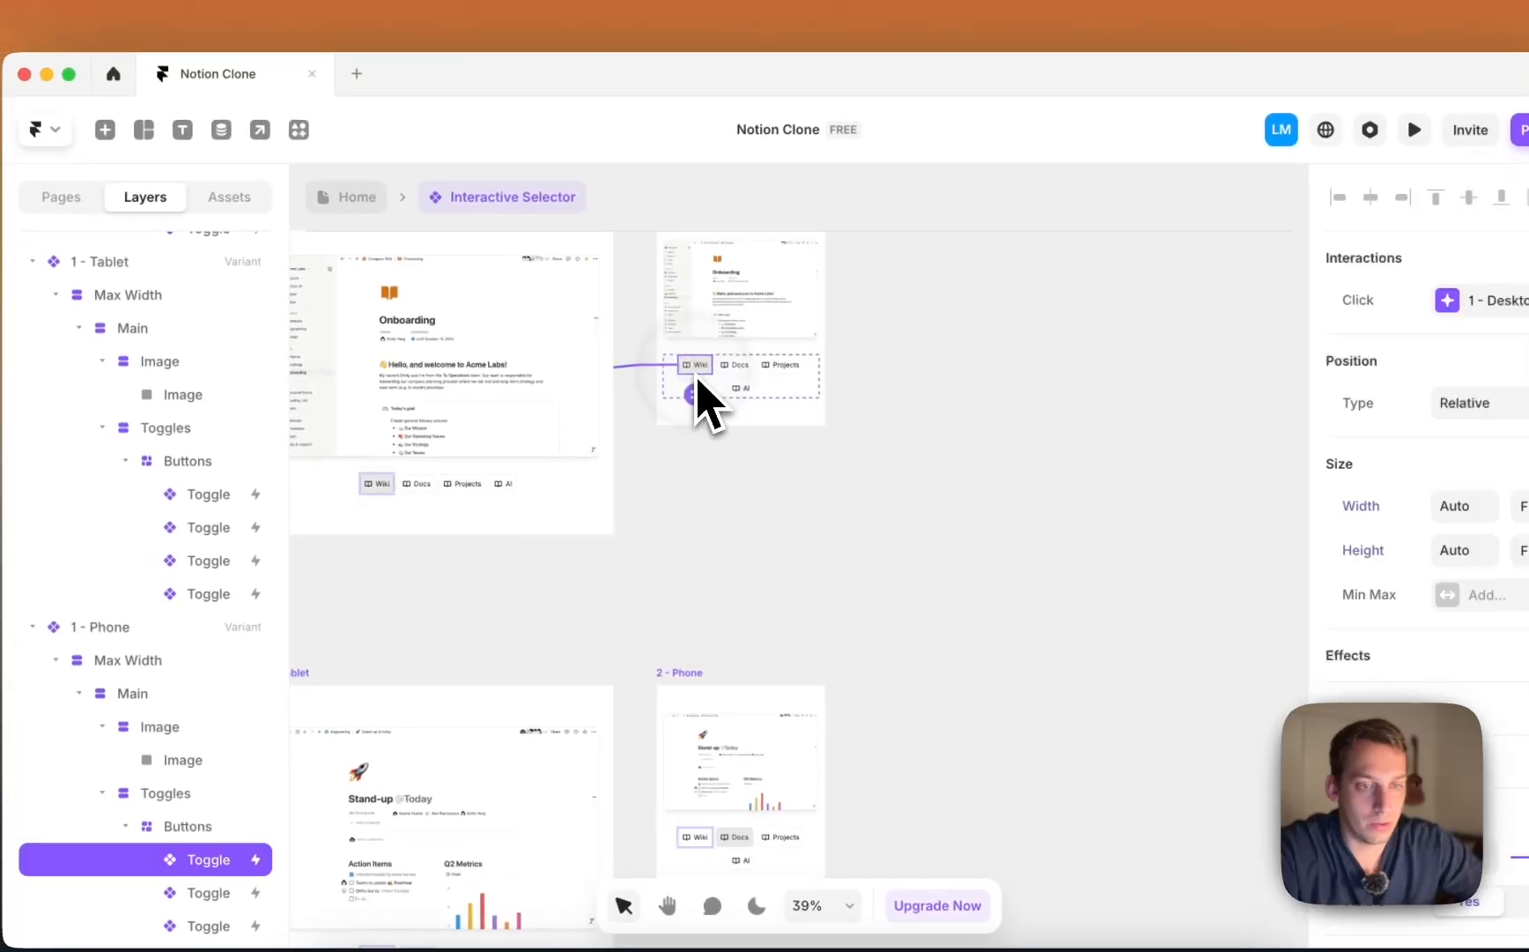
click(355, 483)
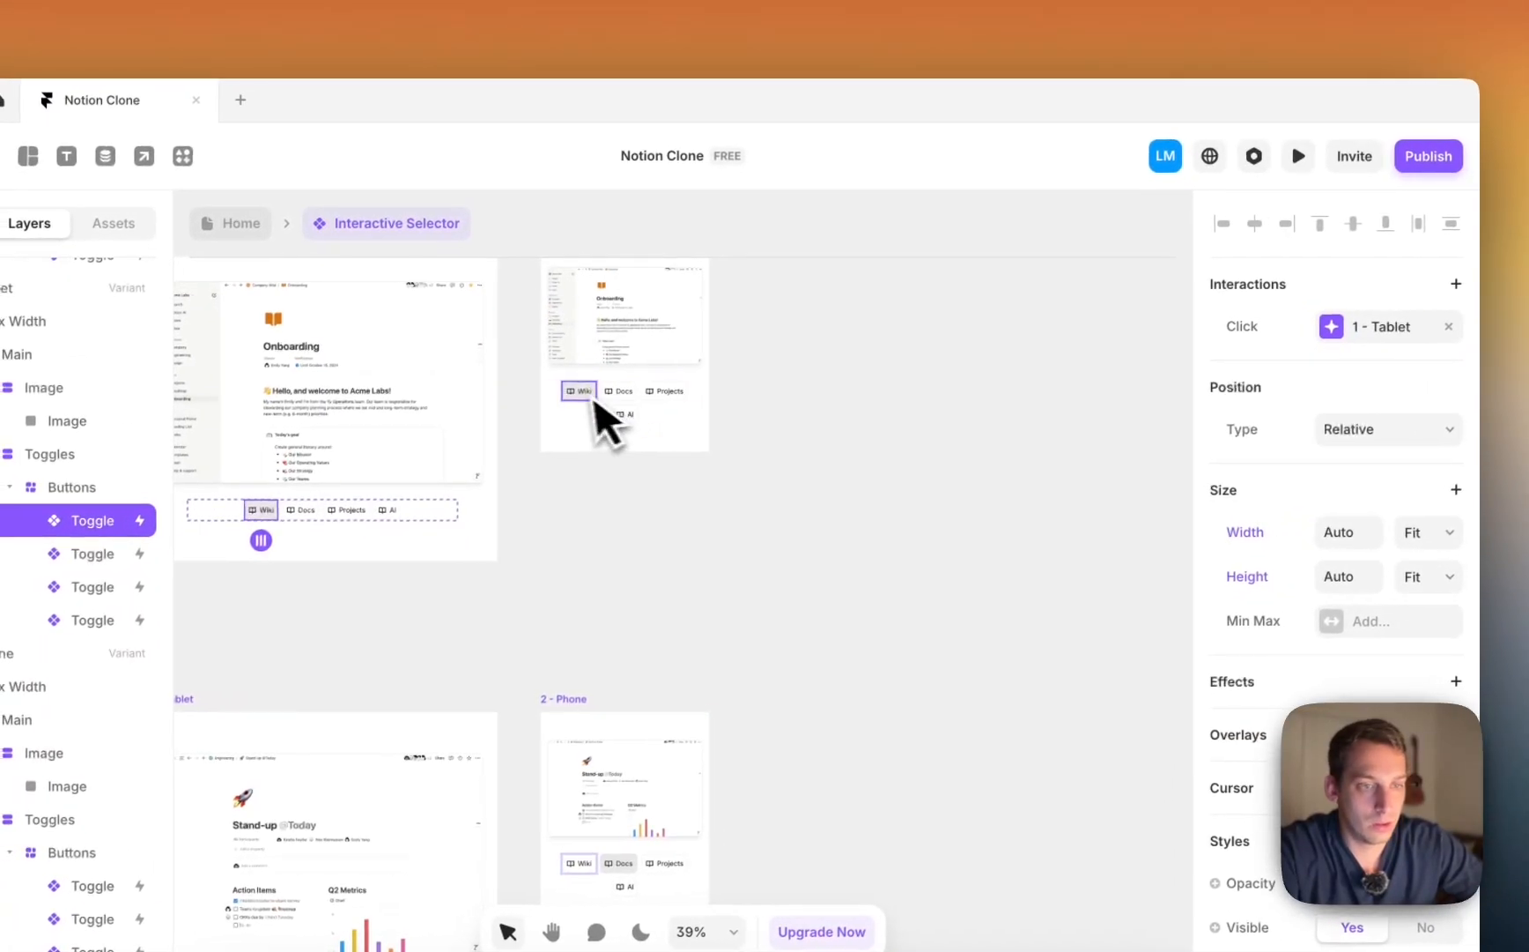
click(697, 365)
click(1326, 318)
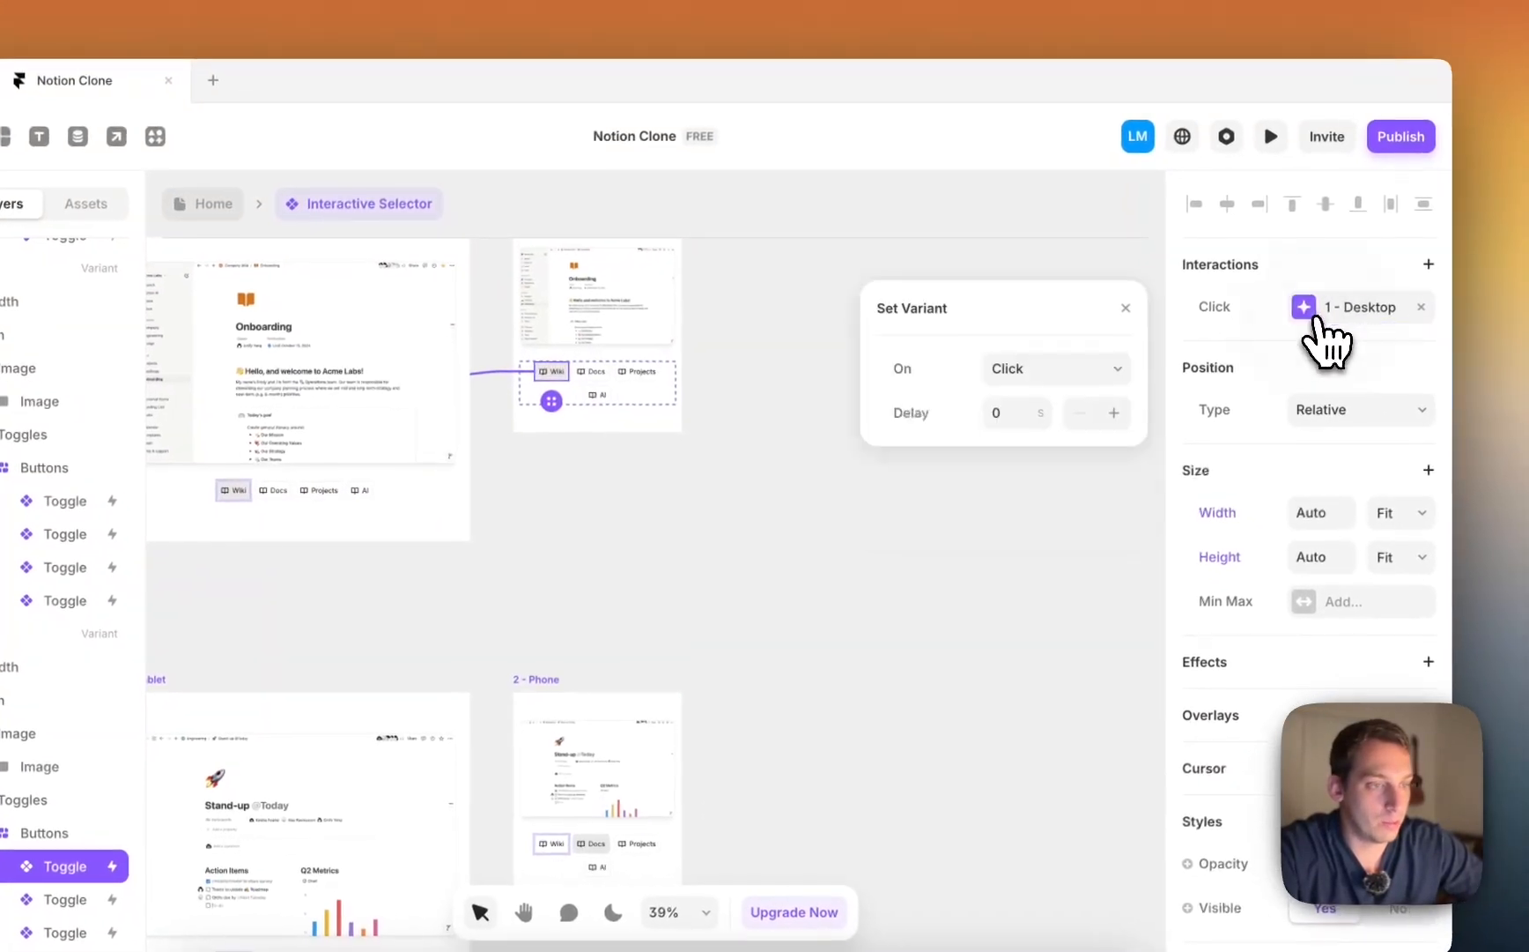
click(1082, 513)
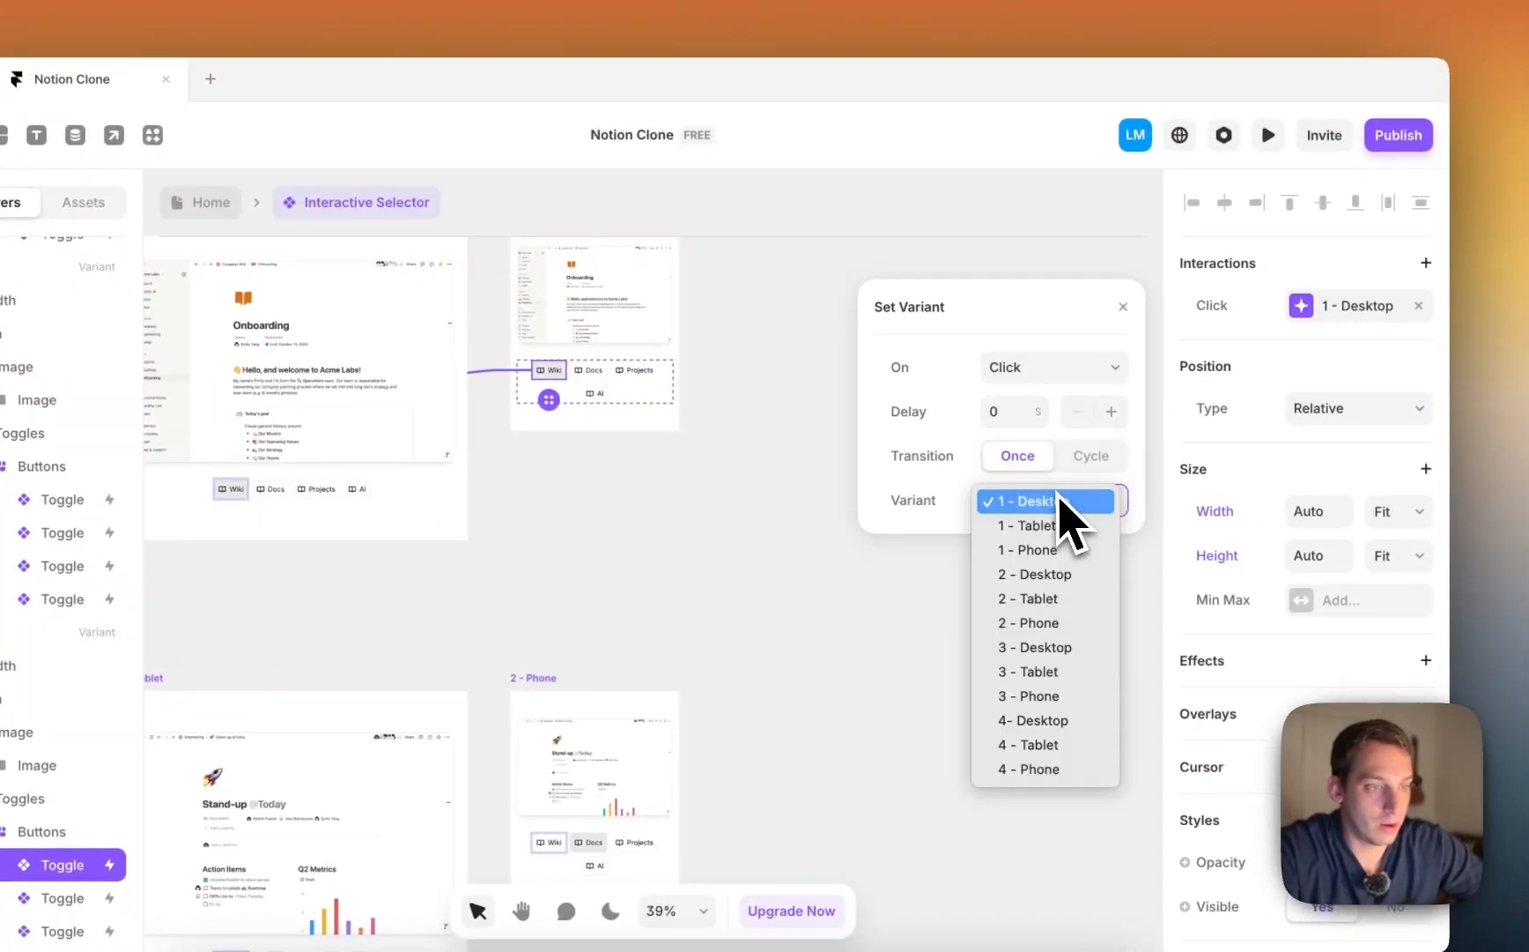
click(1045, 550)
Step: Change the click transition of the Docs toggle in the 1 - Phone variant to target 2 - Phone
click(589, 370)
click(1321, 305)
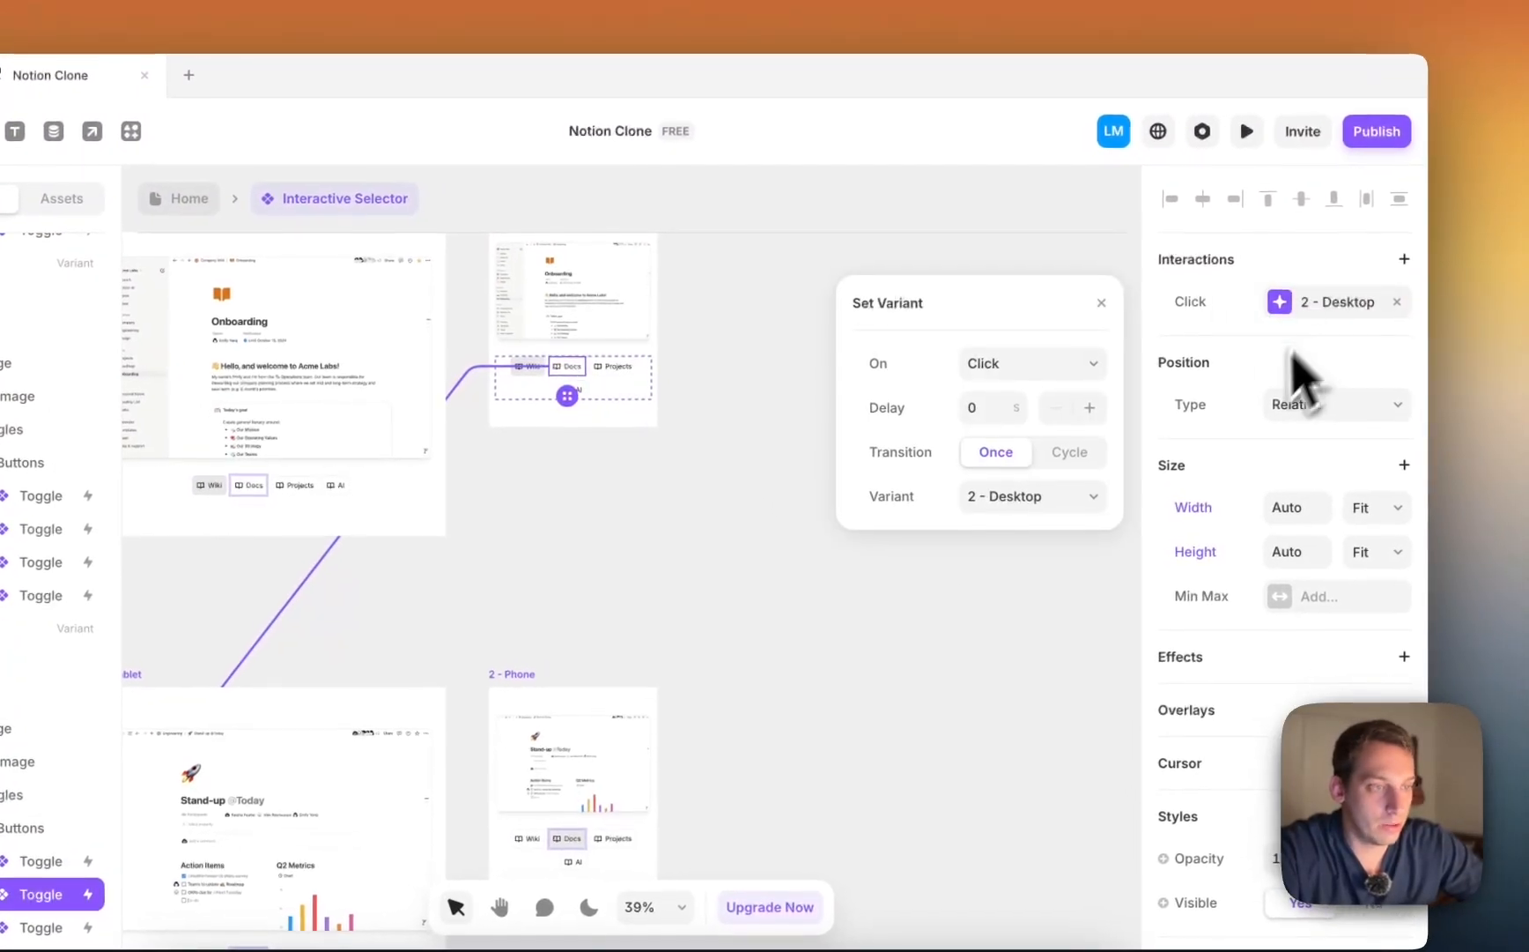
click(1073, 498)
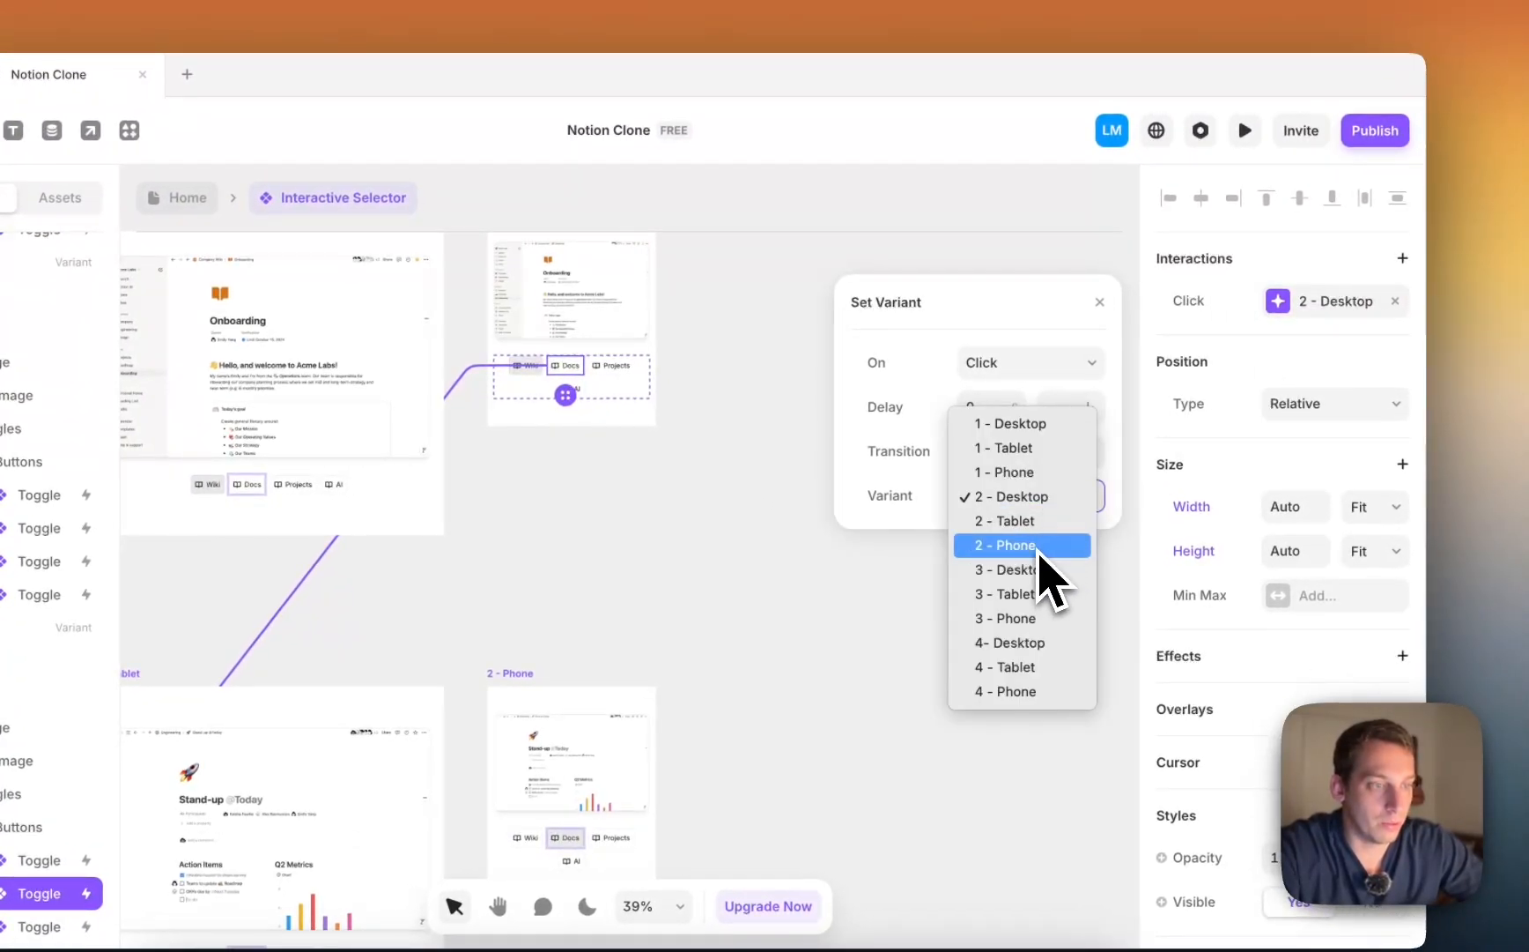
click(1040, 547)
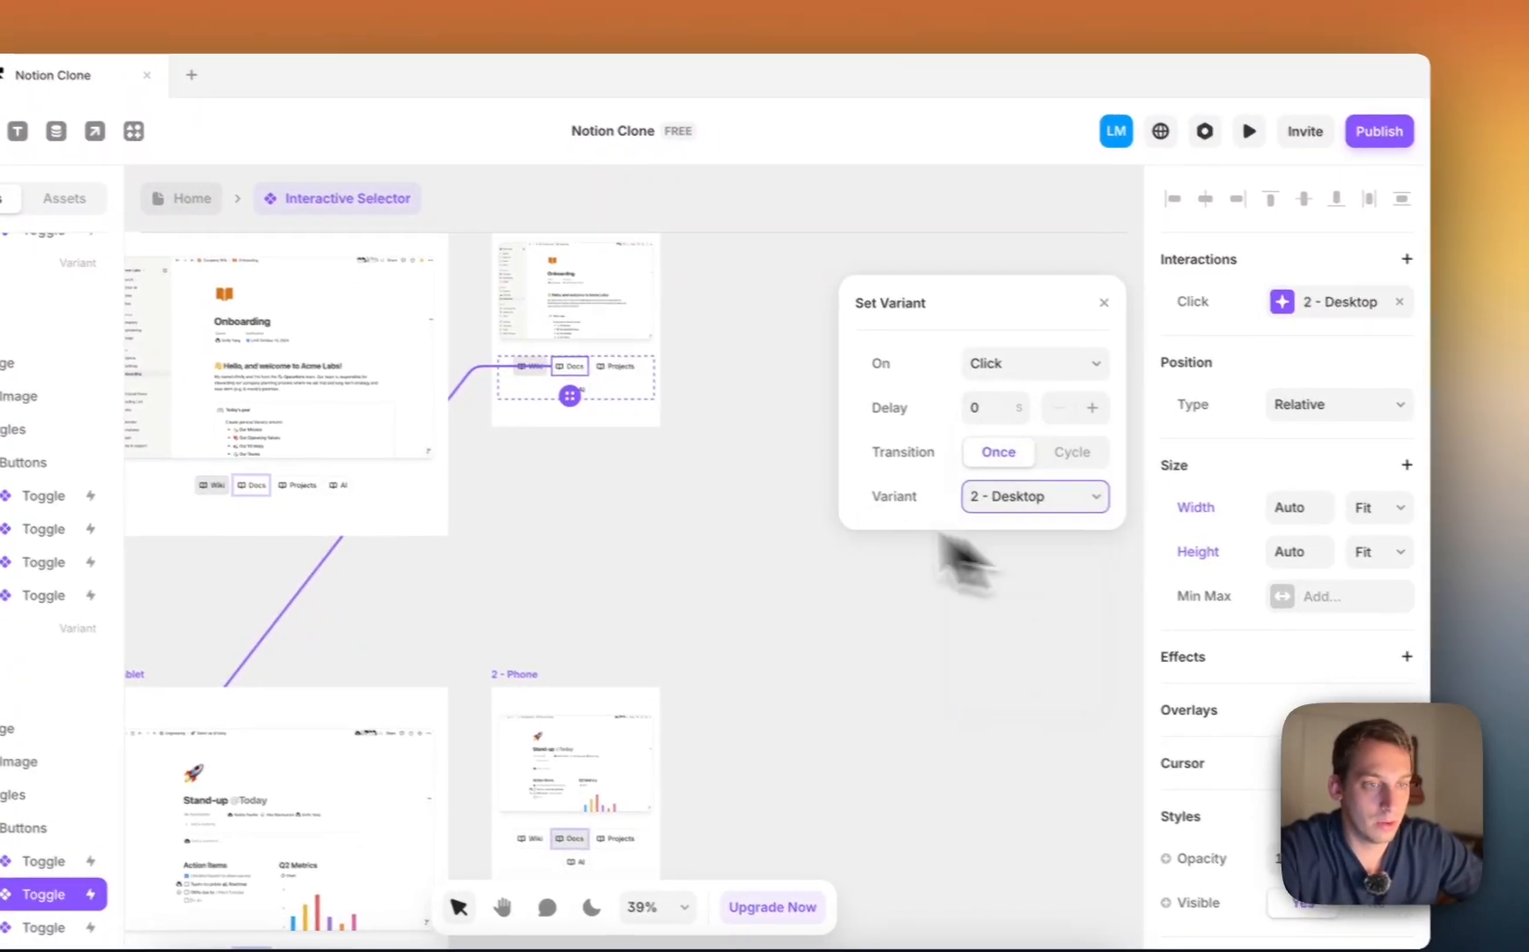
Step: Change the click transition of the Projects toggle in the 1 - Phone variant to target 3 - Phone
click(617, 365)
click(1332, 301)
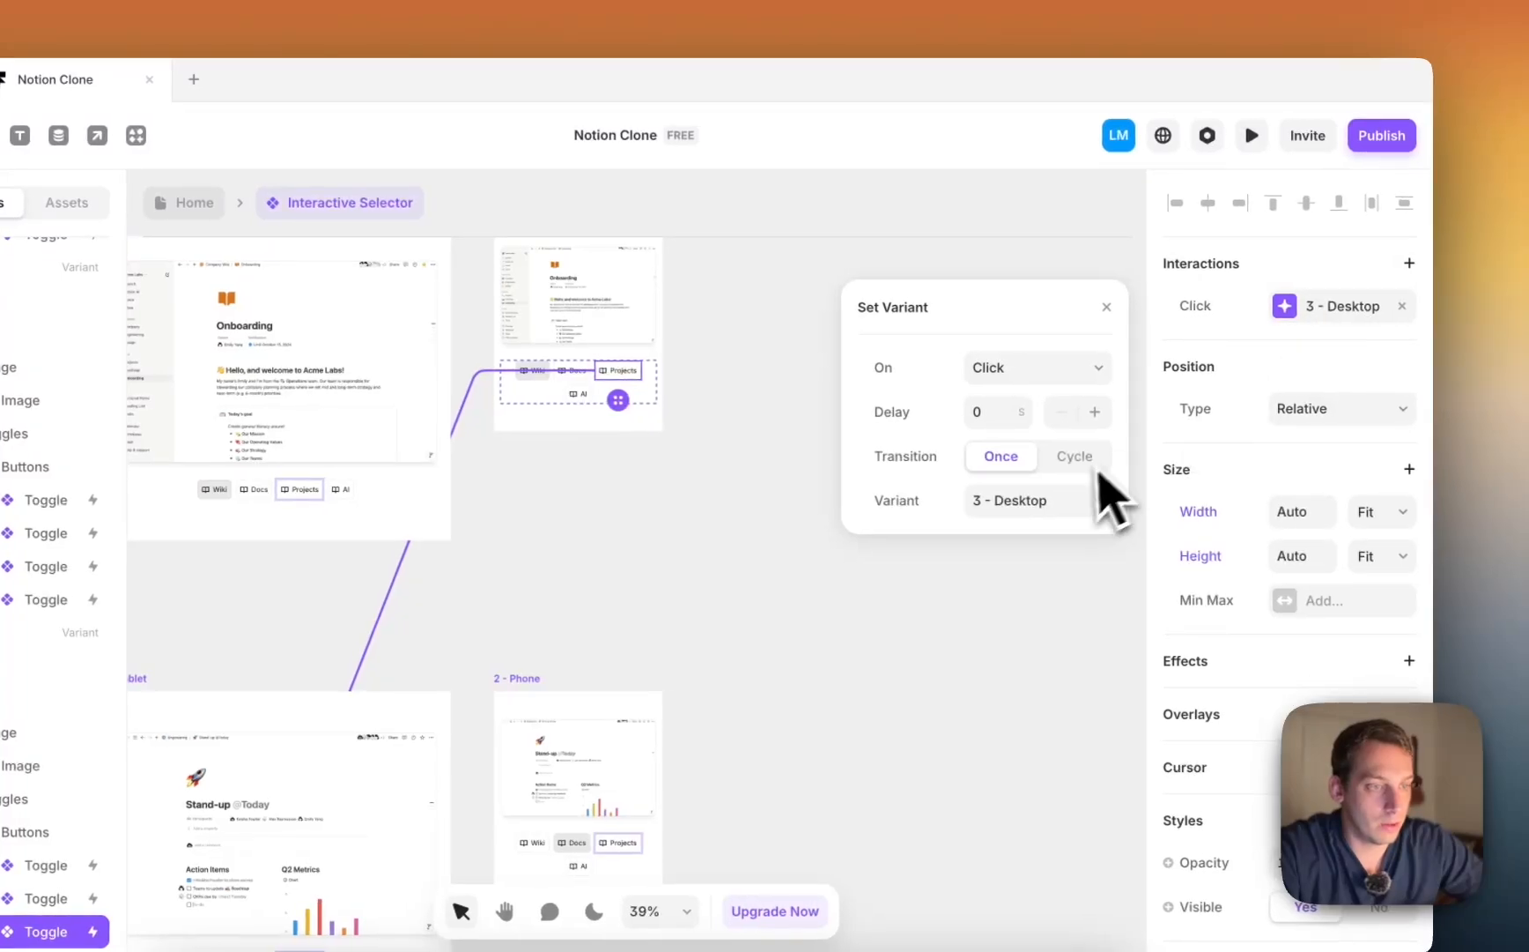
click(1088, 499)
click(1053, 550)
Step: Change the click transition of the AI toggle in the 1 - Phone variant to target 4 - Phone
click(574, 393)
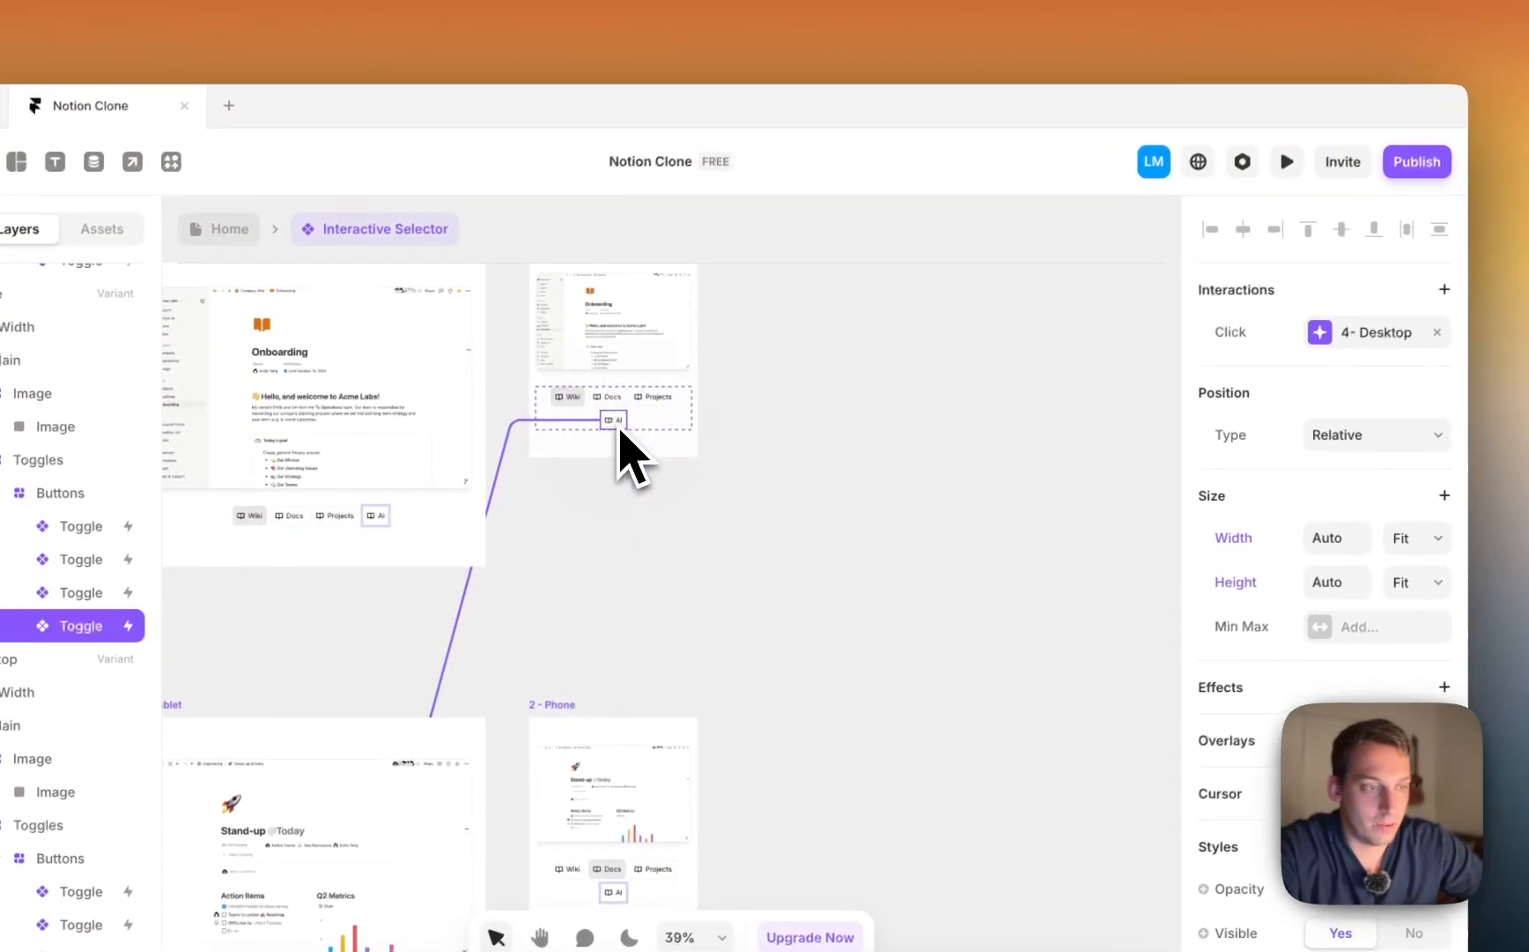
click(1322, 306)
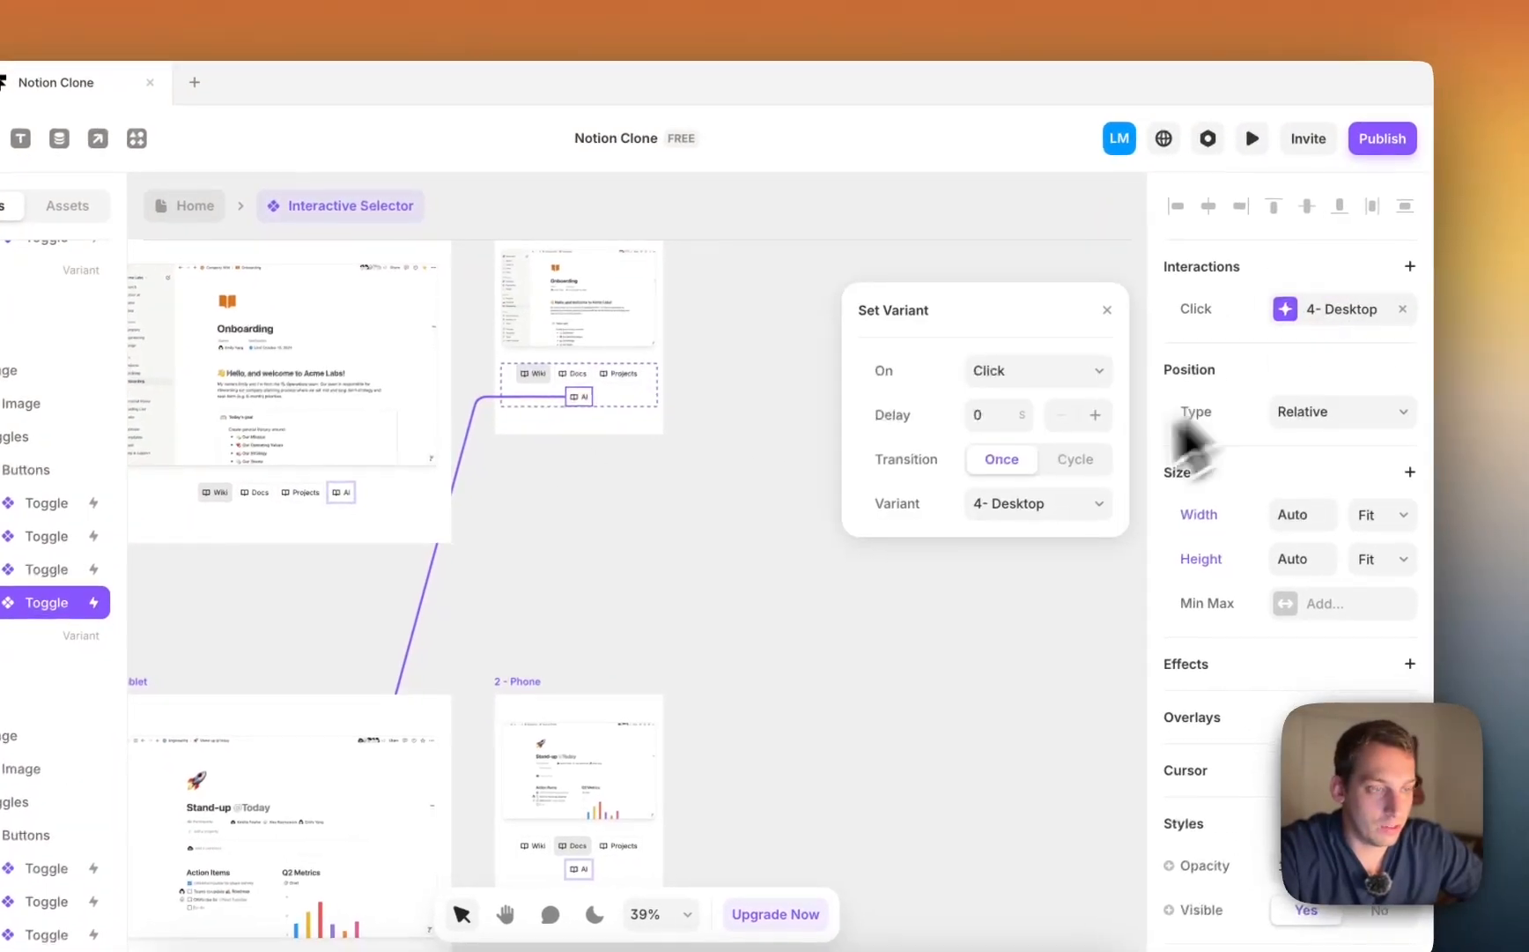
click(1057, 503)
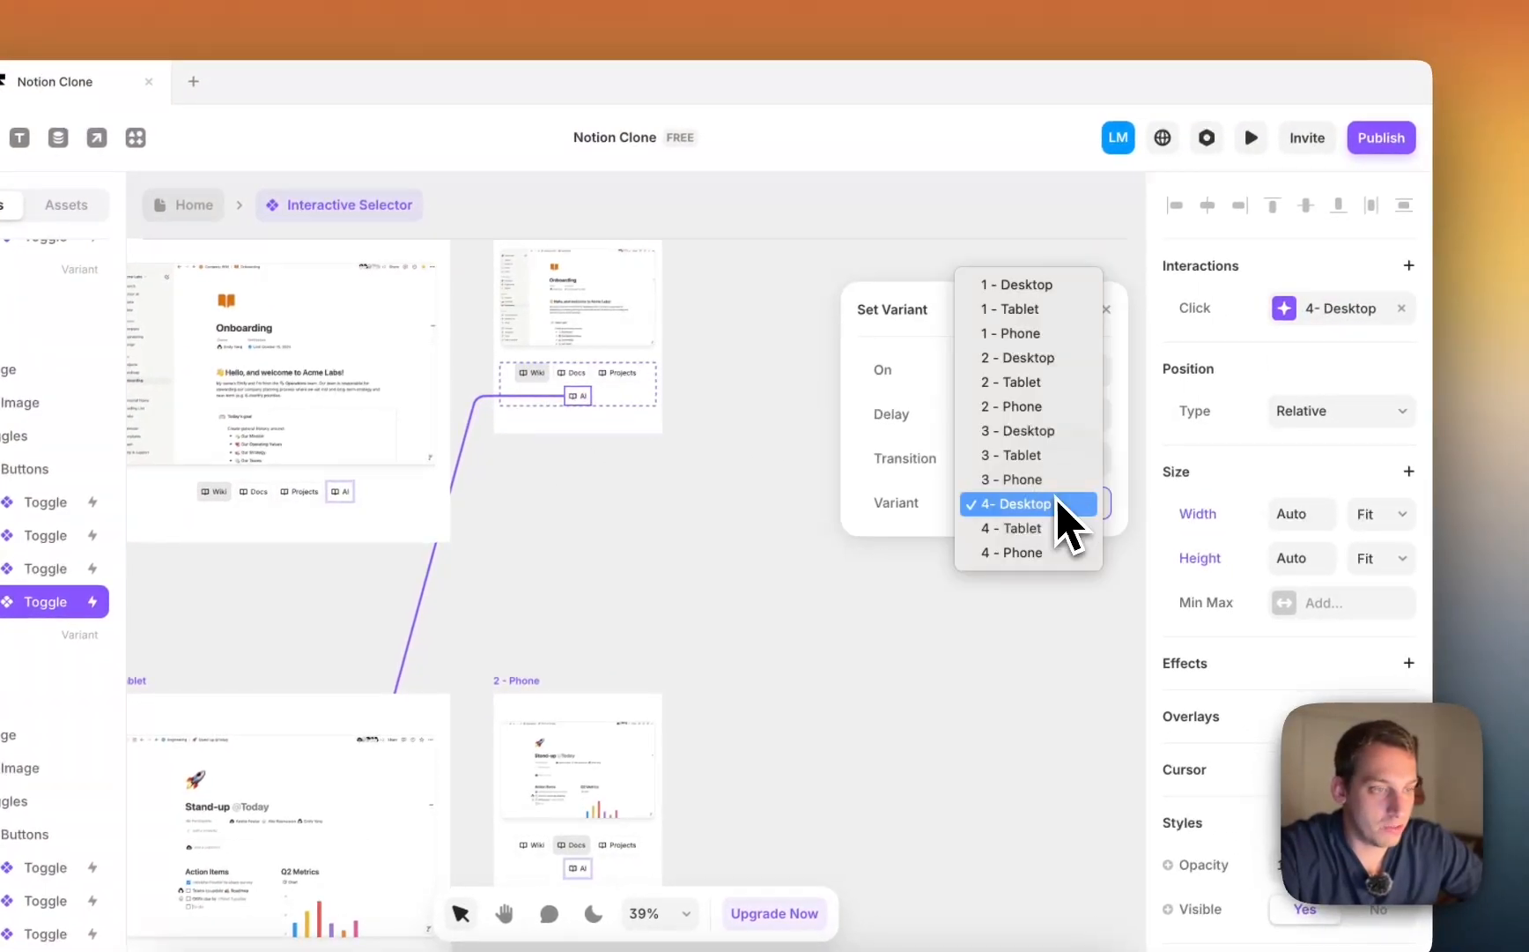
click(1036, 548)
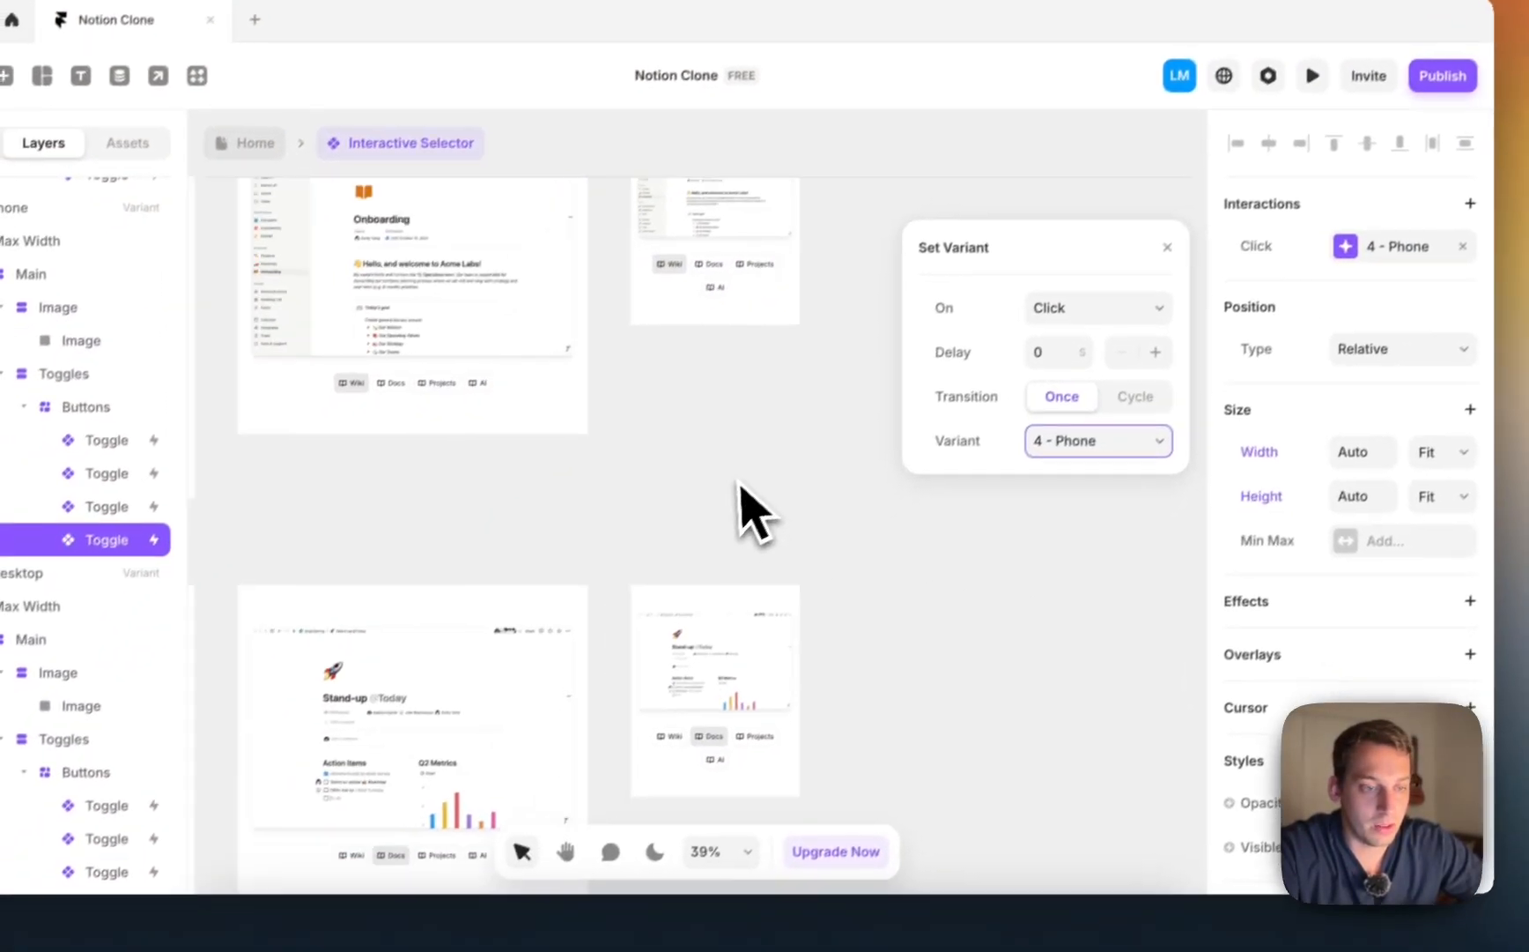
Step: Check the click transition targets of the toggles in the 2 - Desktop, 3 - Desktop and 4- Desktop variants
scroll(754, 511, down, 5)
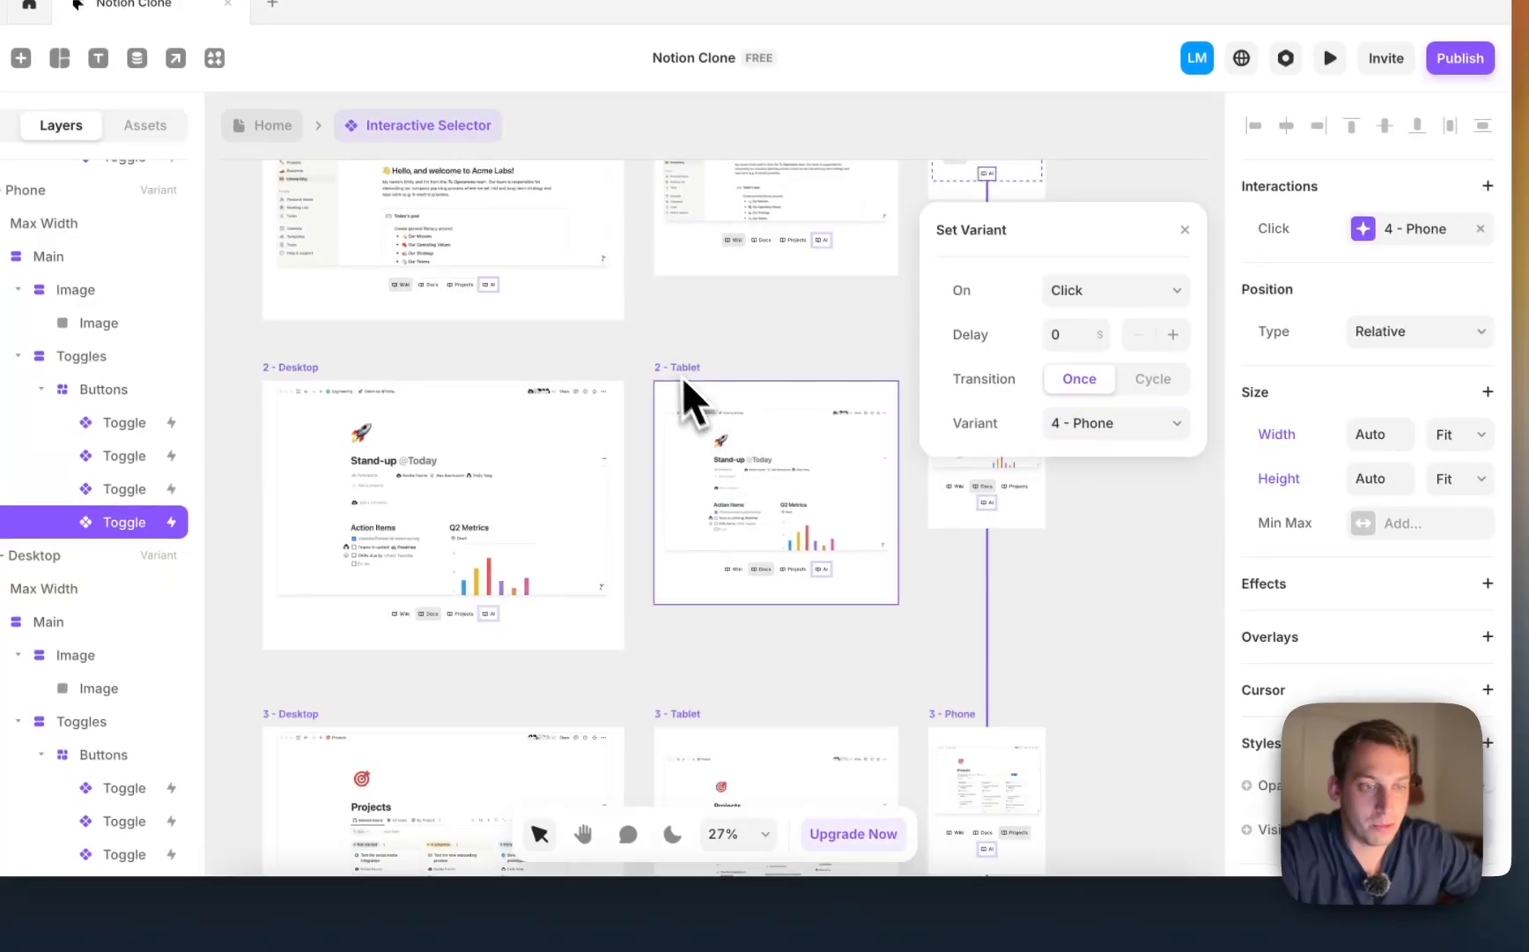
click(683, 405)
scroll(683, 406, left, 3)
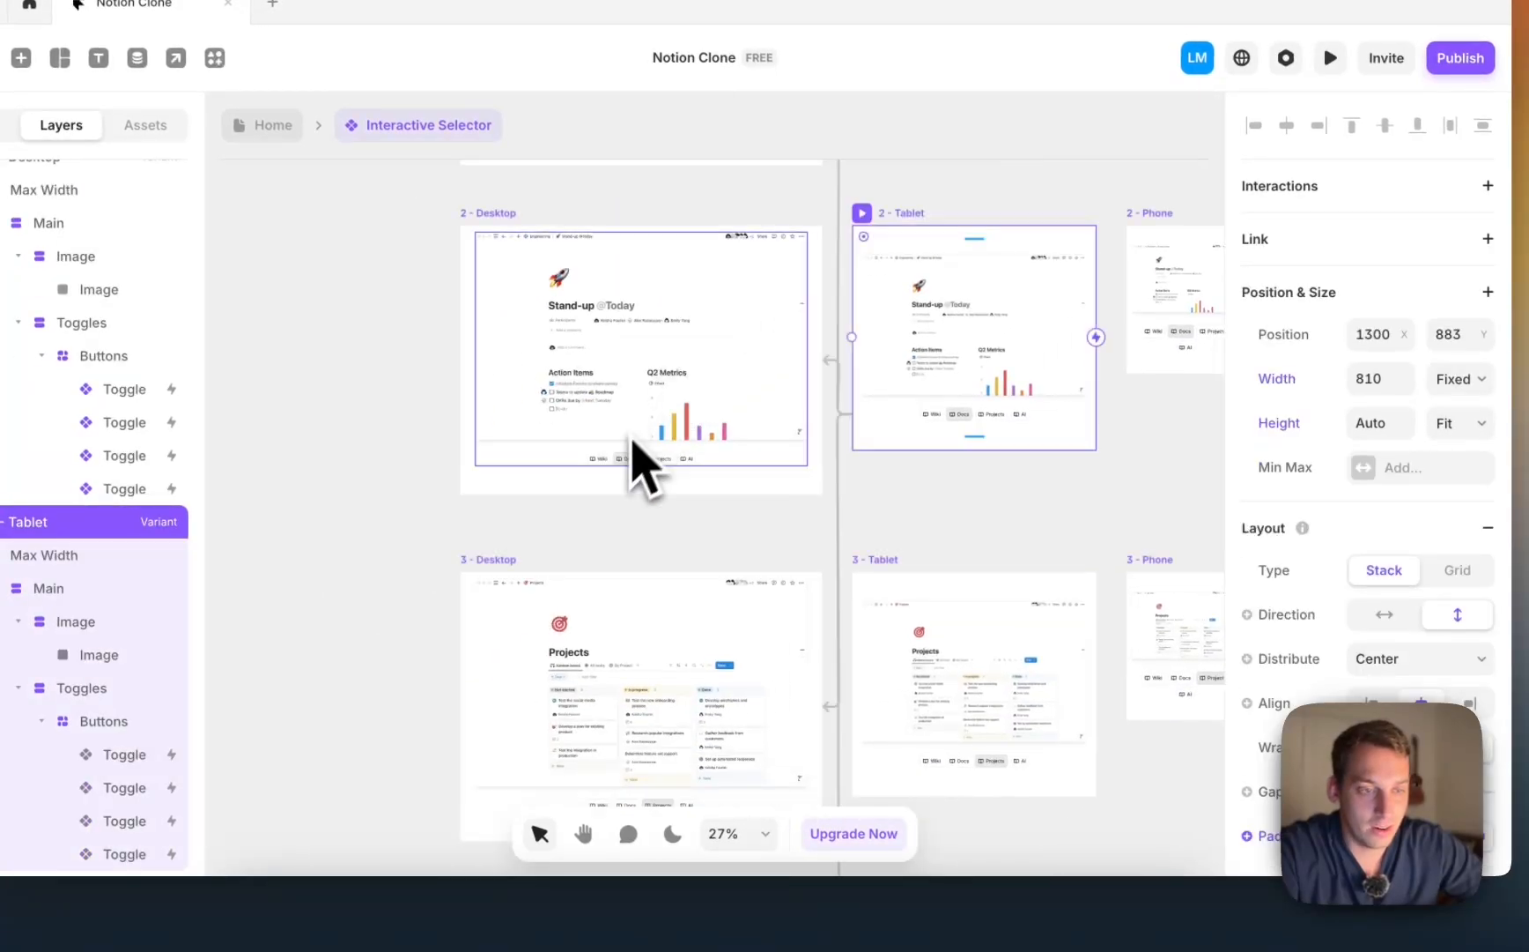
click(600, 459)
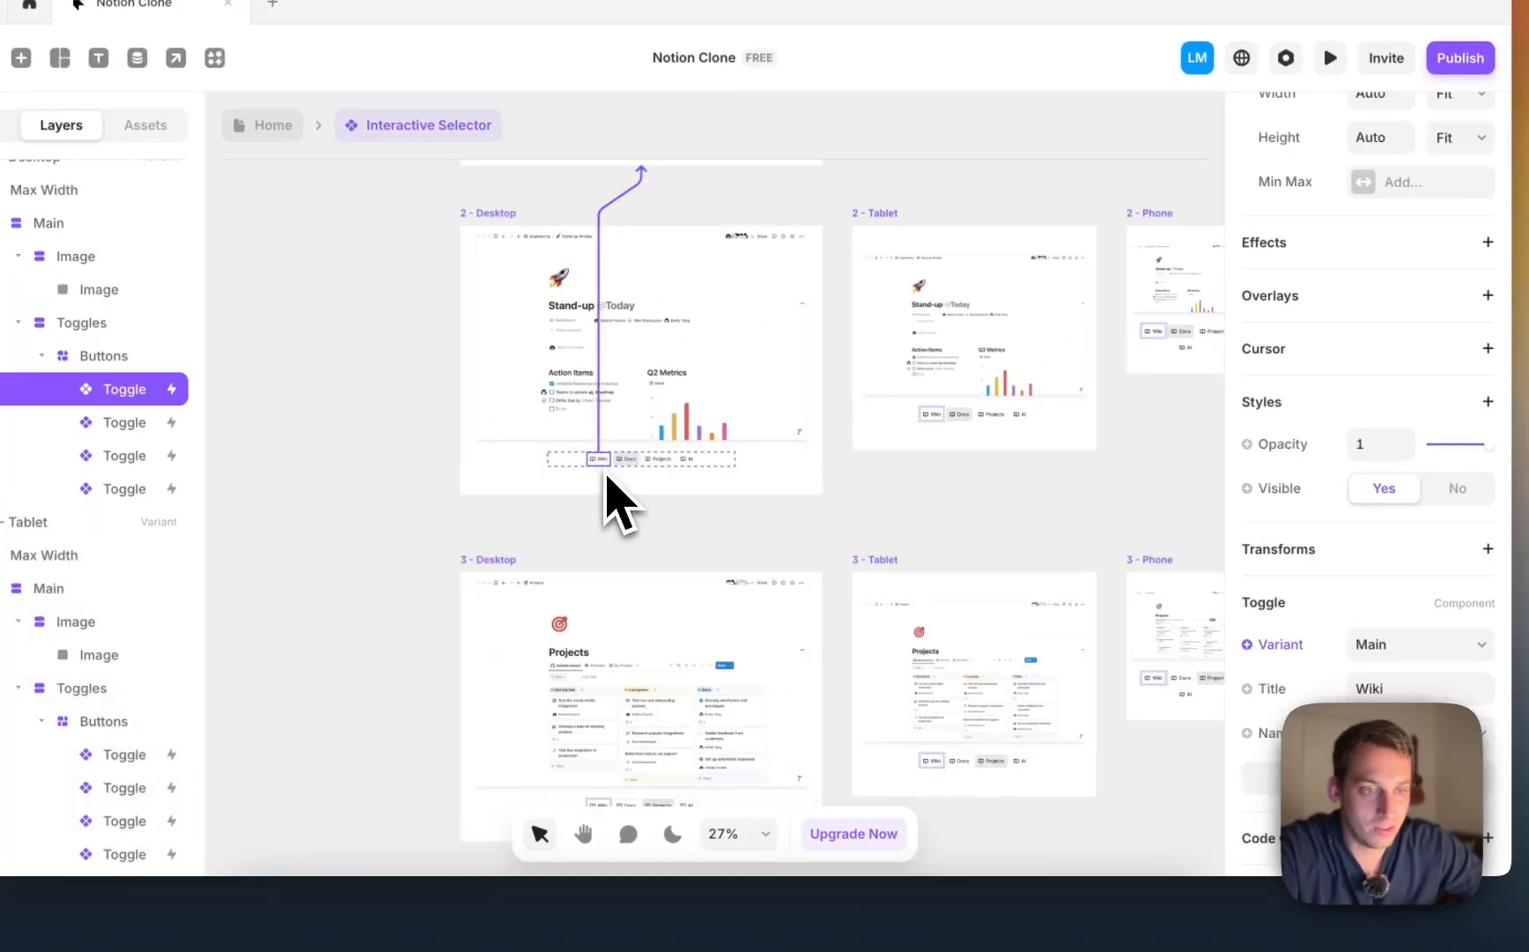
click(627, 460)
click(661, 460)
click(690, 460)
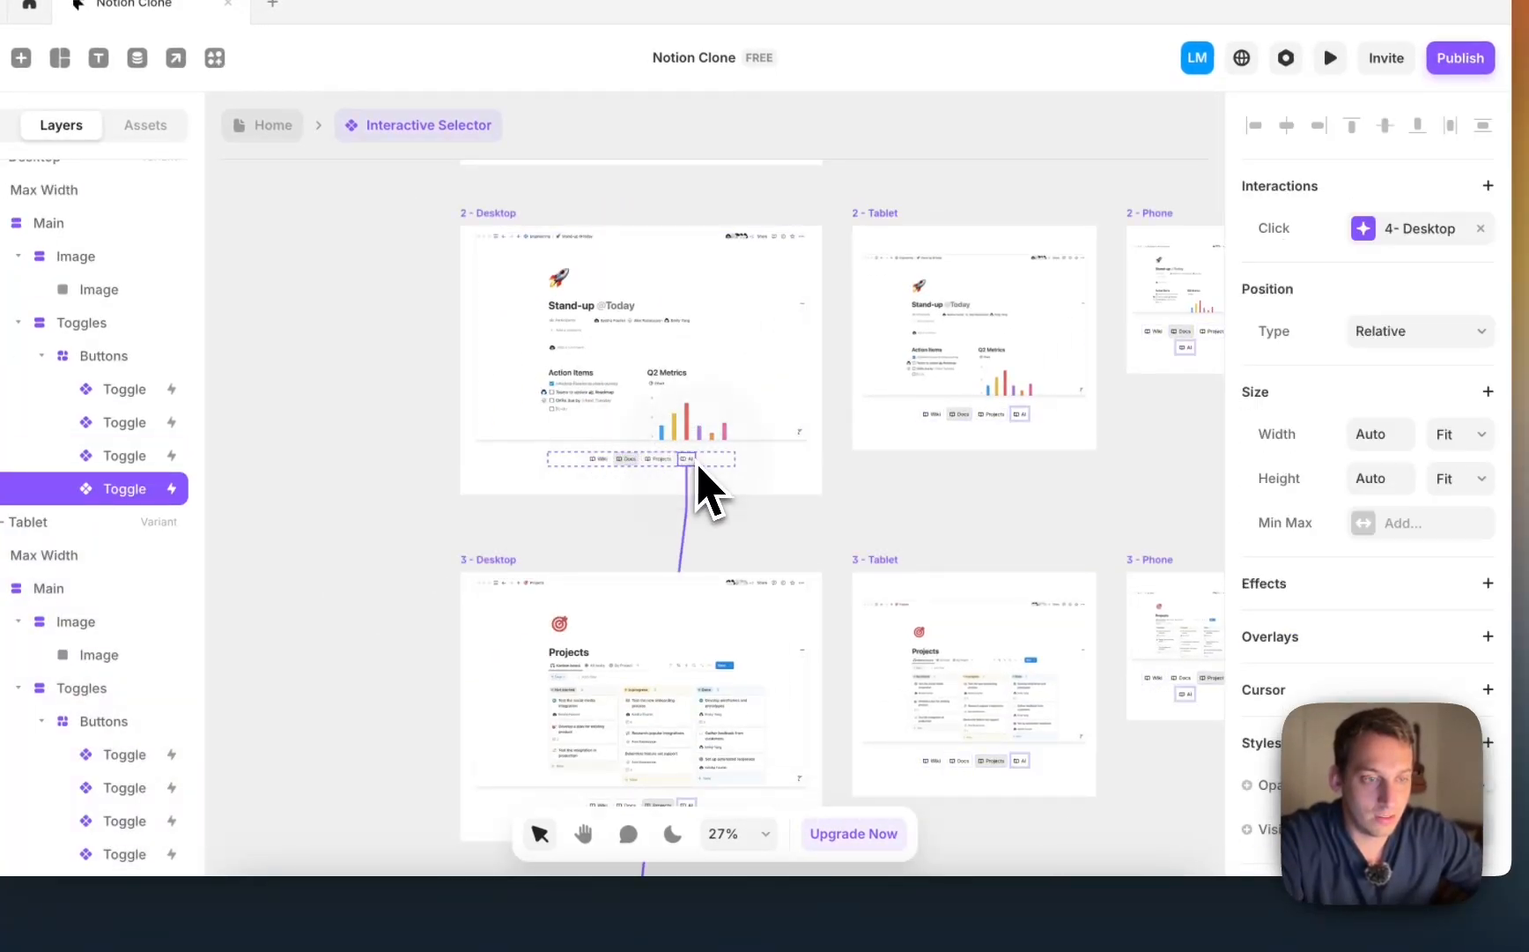
scroll(670, 529, down, 1)
scroll(674, 600, down, 2)
click(572, 656)
click(600, 657)
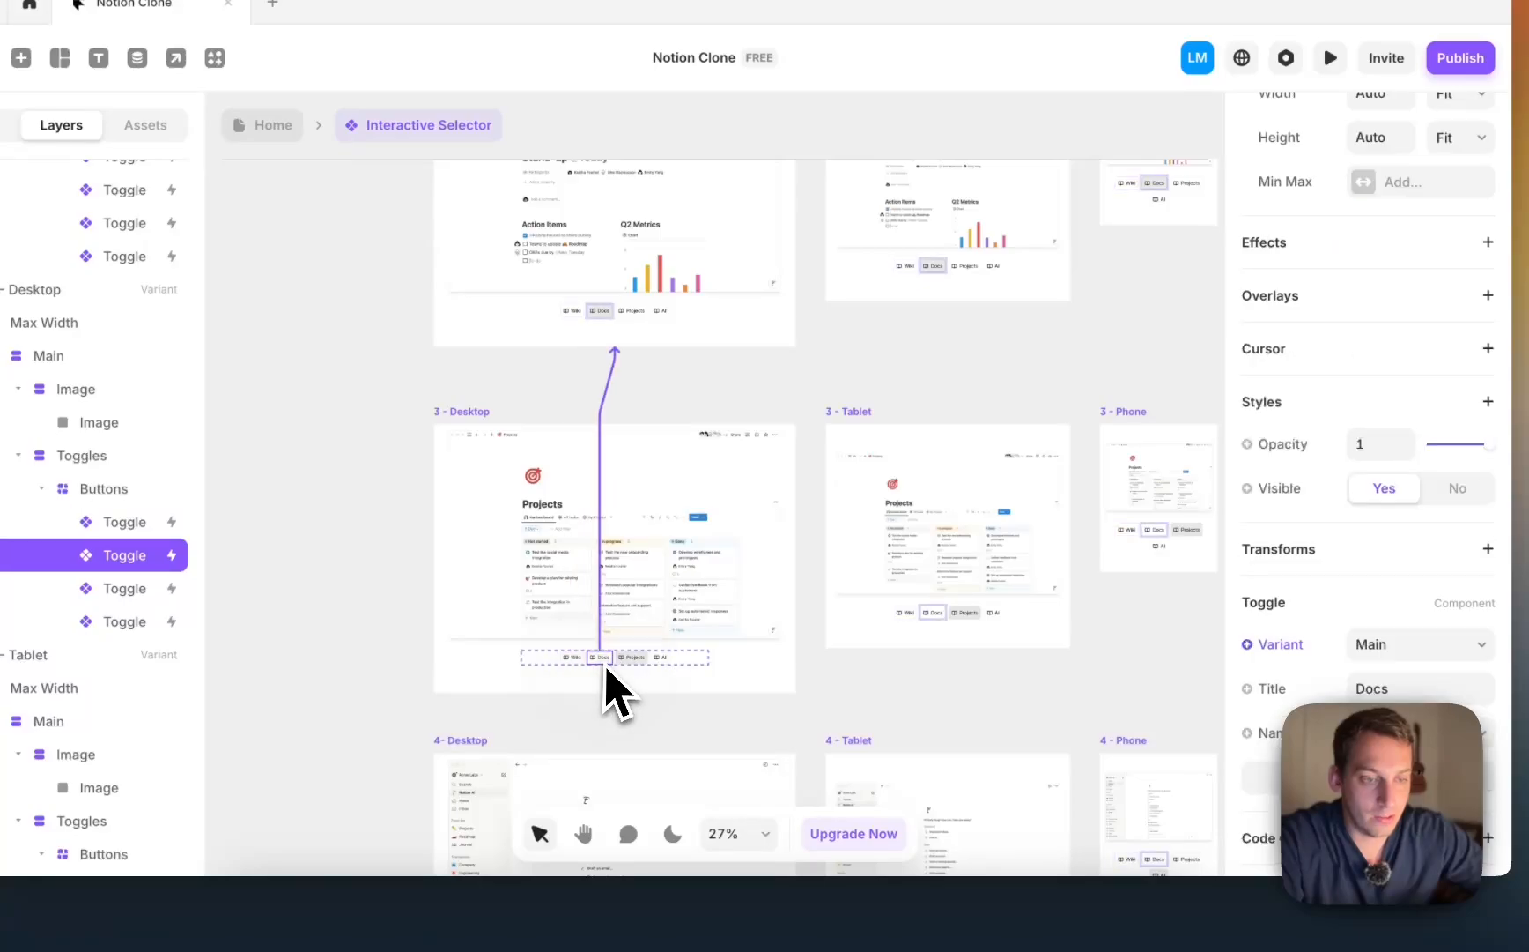
click(671, 661)
click(665, 658)
scroll(670, 664, down, 3)
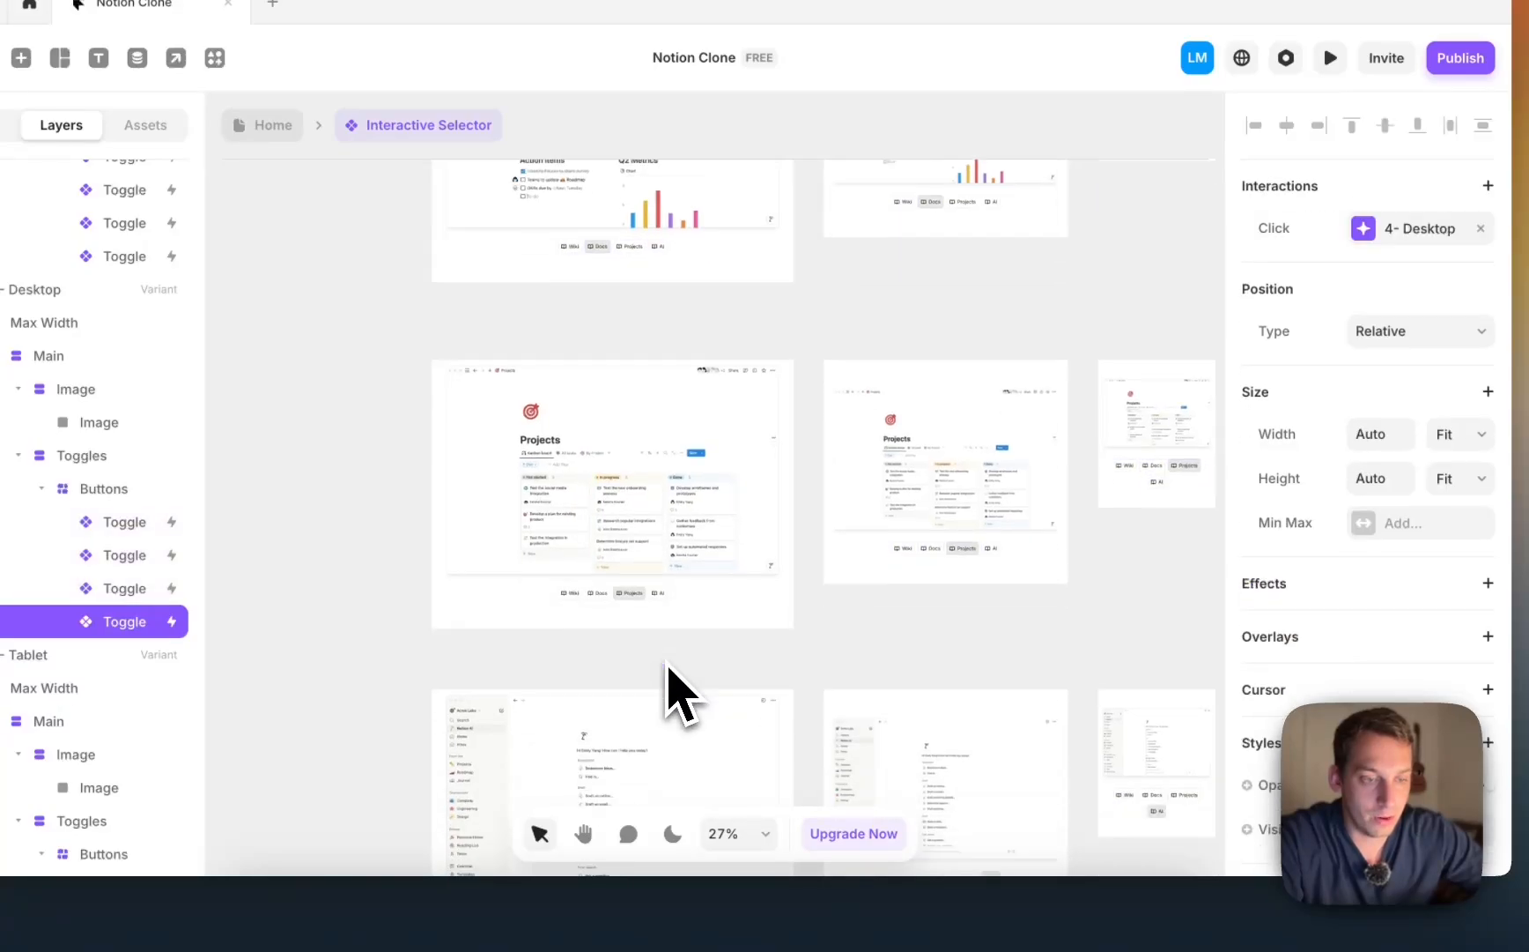
click(567, 754)
click(575, 756)
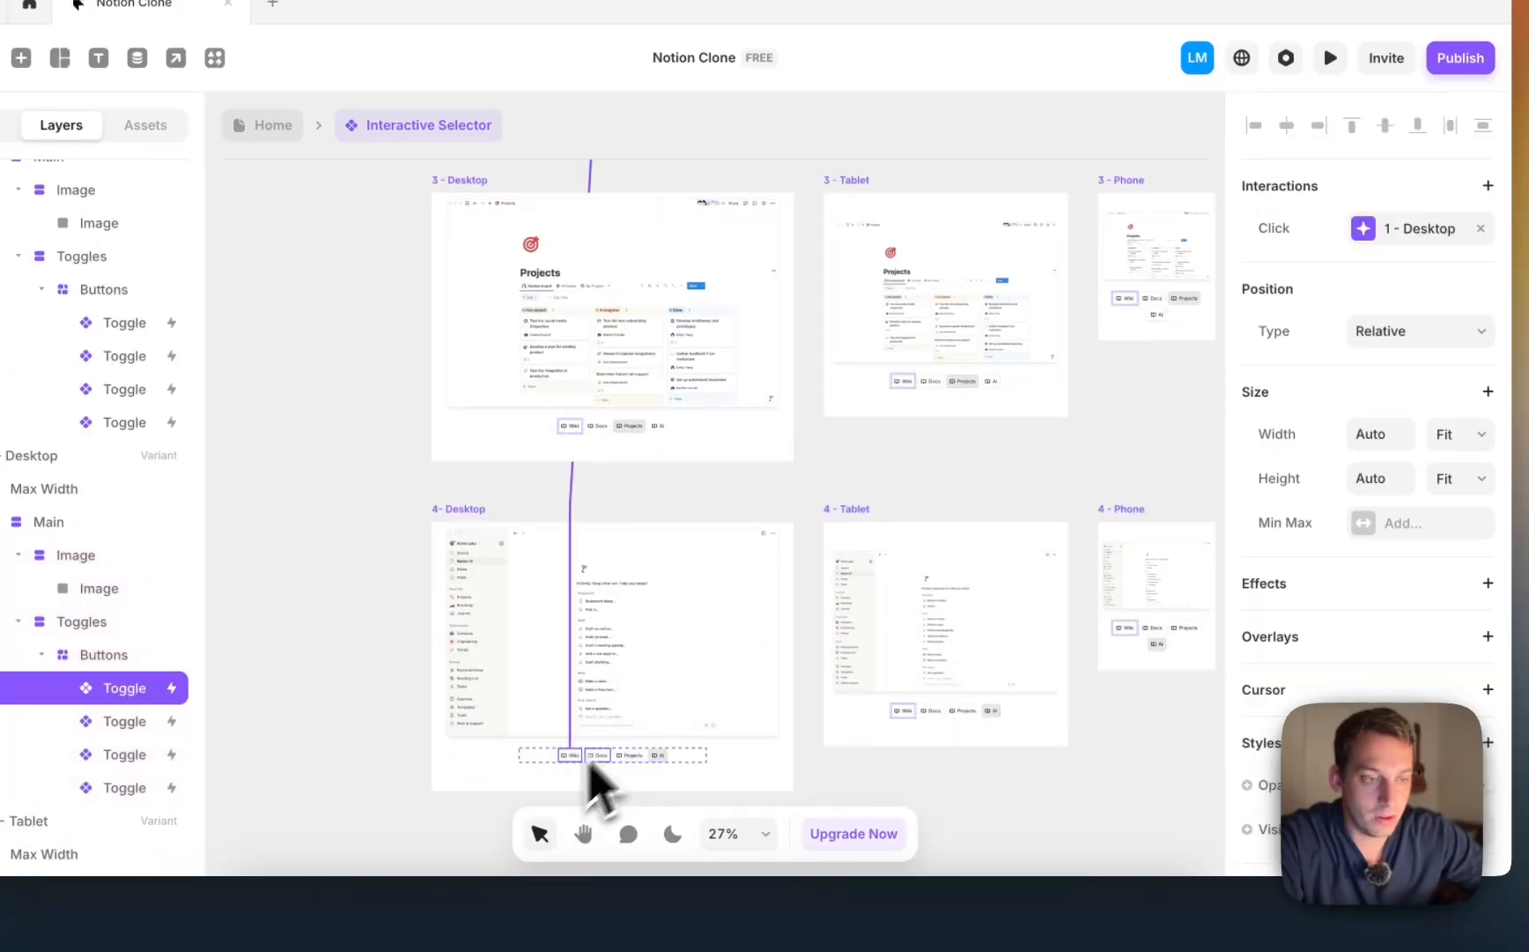
Step: Change the click transition of the Wiki toggle in the 2 - Tablet variant to target 1 - Tablet
scroll(863, 512, up, 5)
click(702, 457)
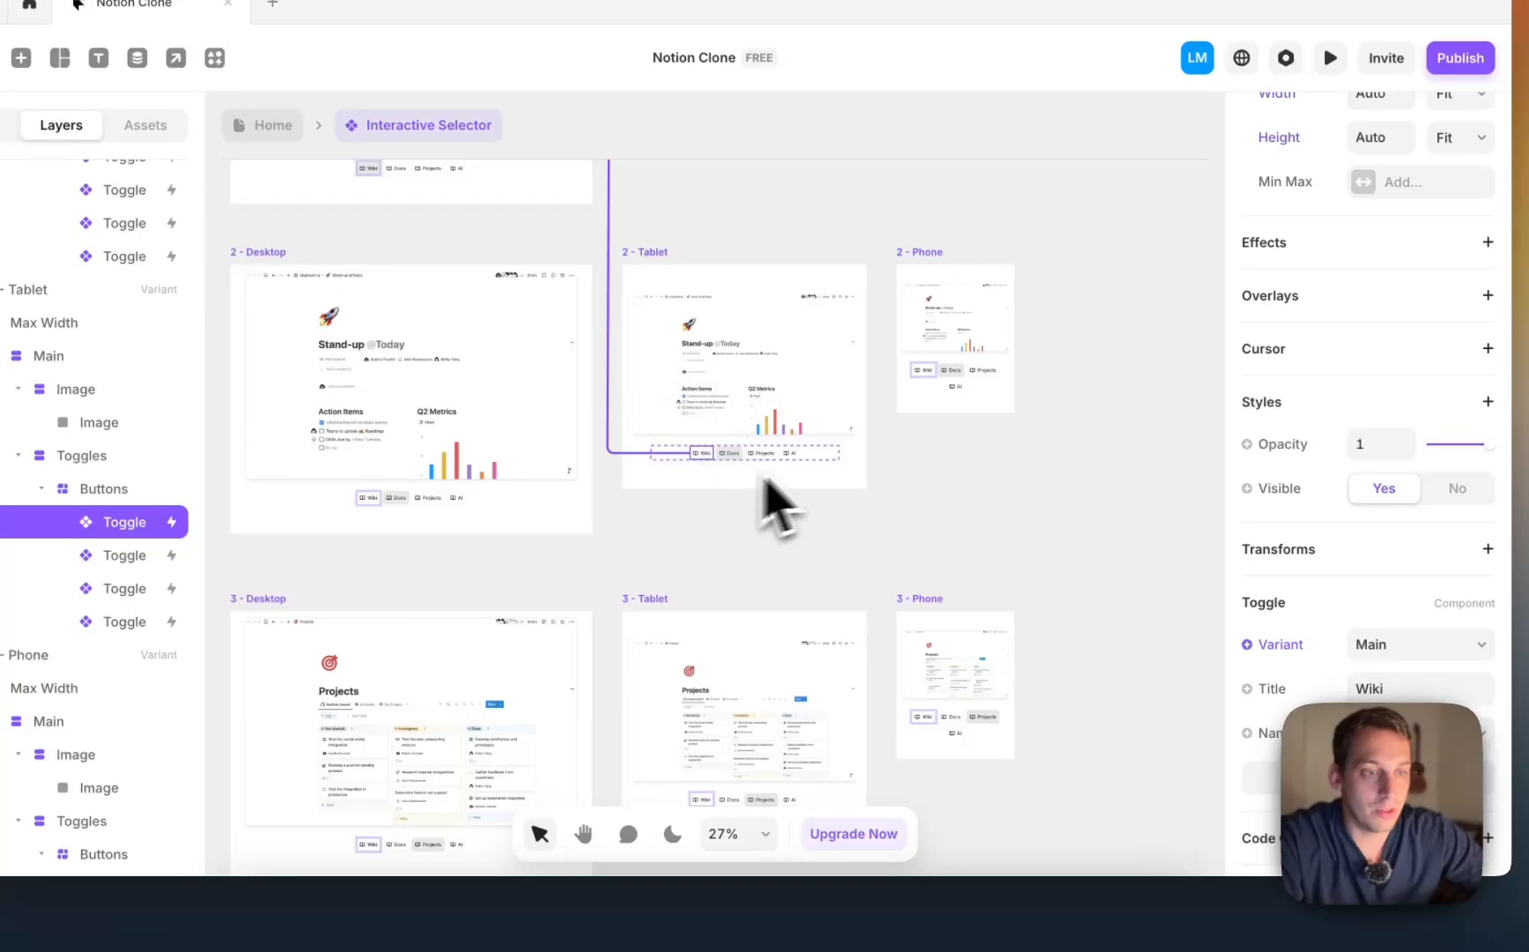
scroll(895, 489, up, 5)
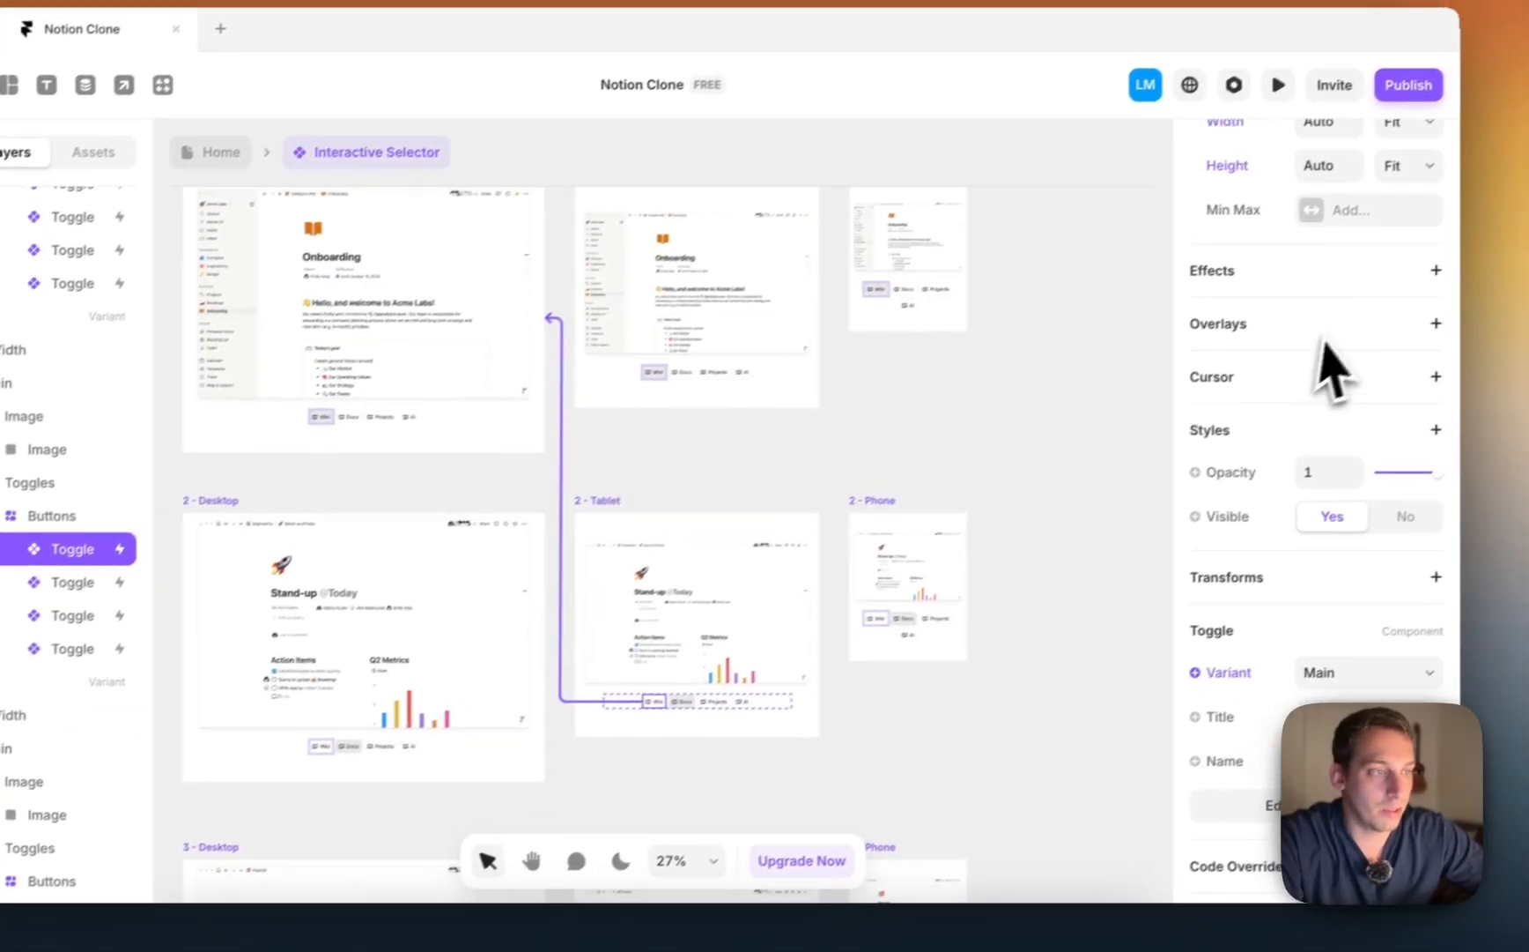
scroll(1331, 370, up, 4)
click(1329, 254)
click(1108, 441)
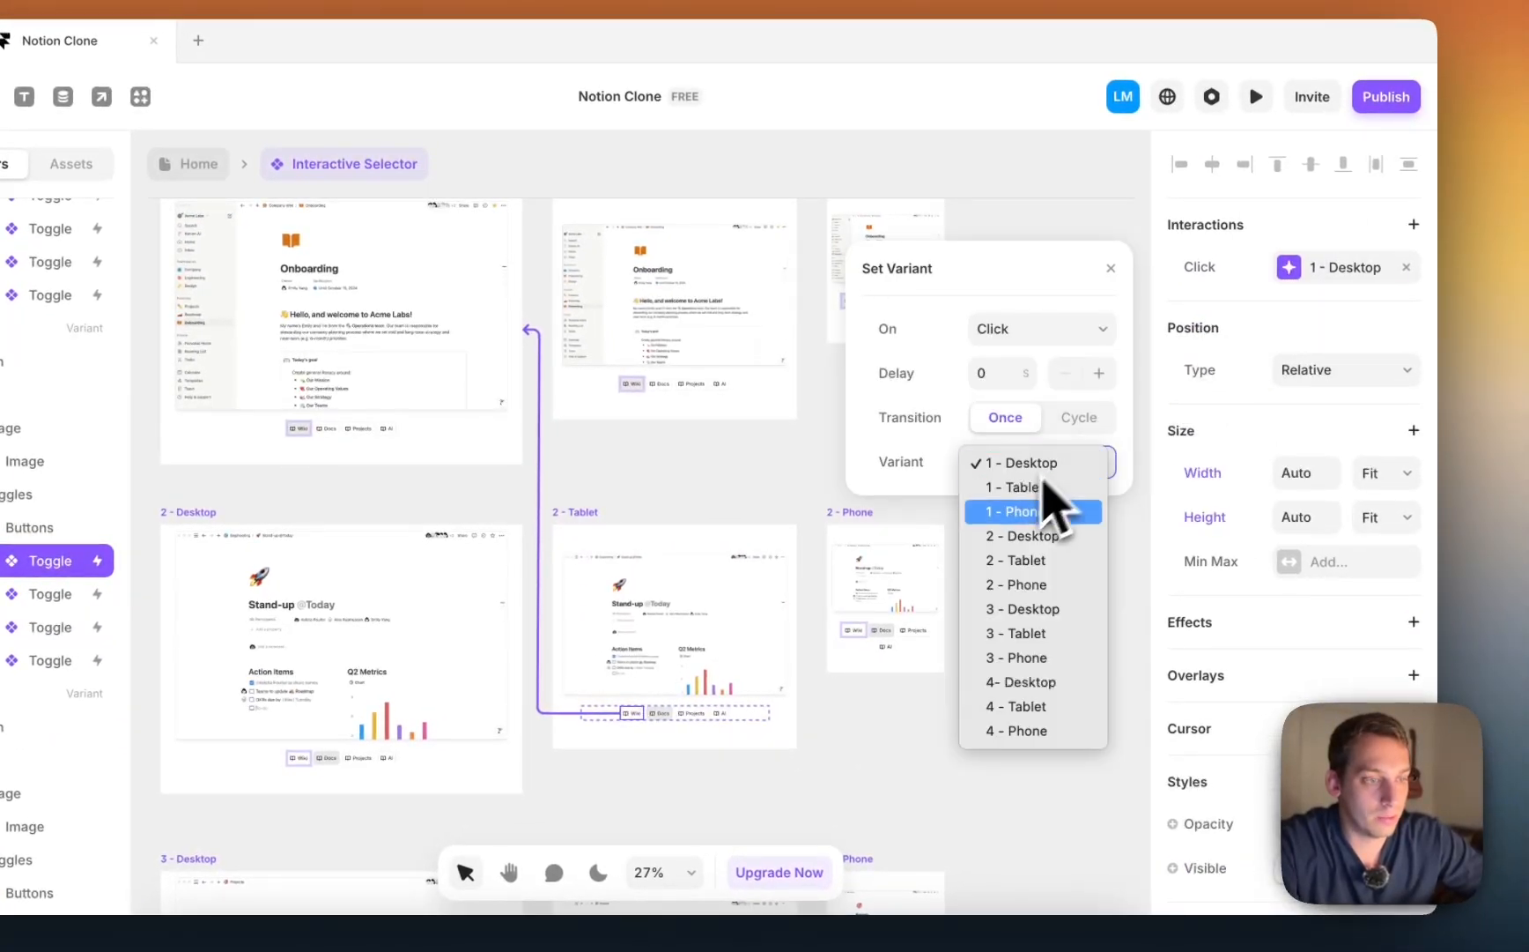
click(1032, 490)
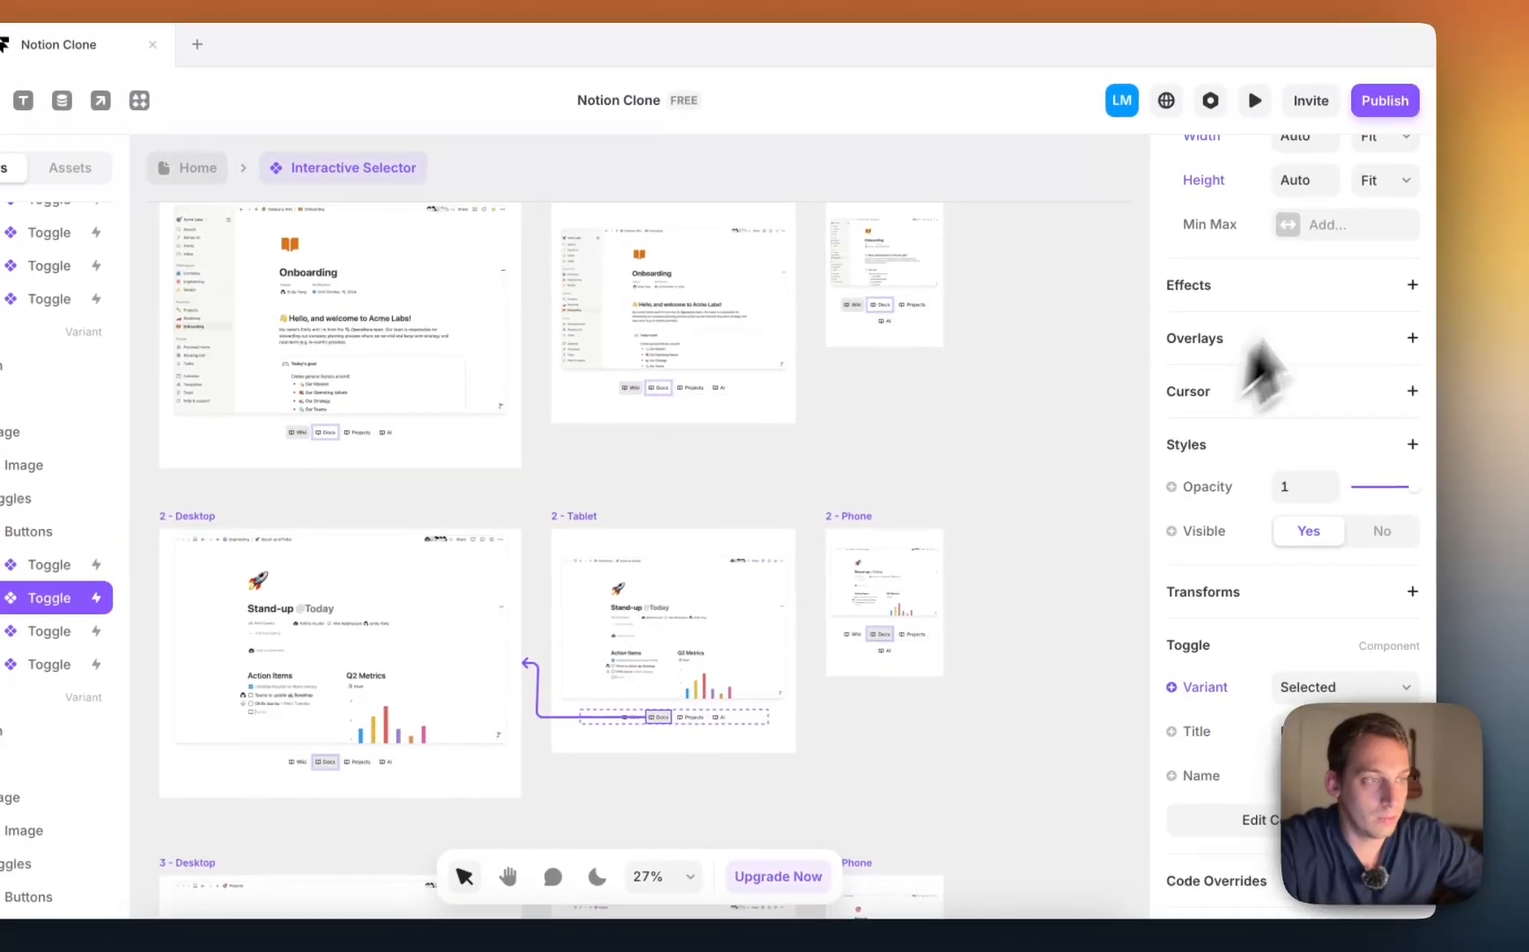
Step: Change the click transition of the Docs toggle in the 2 - Tablet variant to target 2 - Tablet
scroll(1277, 353, up, 3)
click(1333, 291)
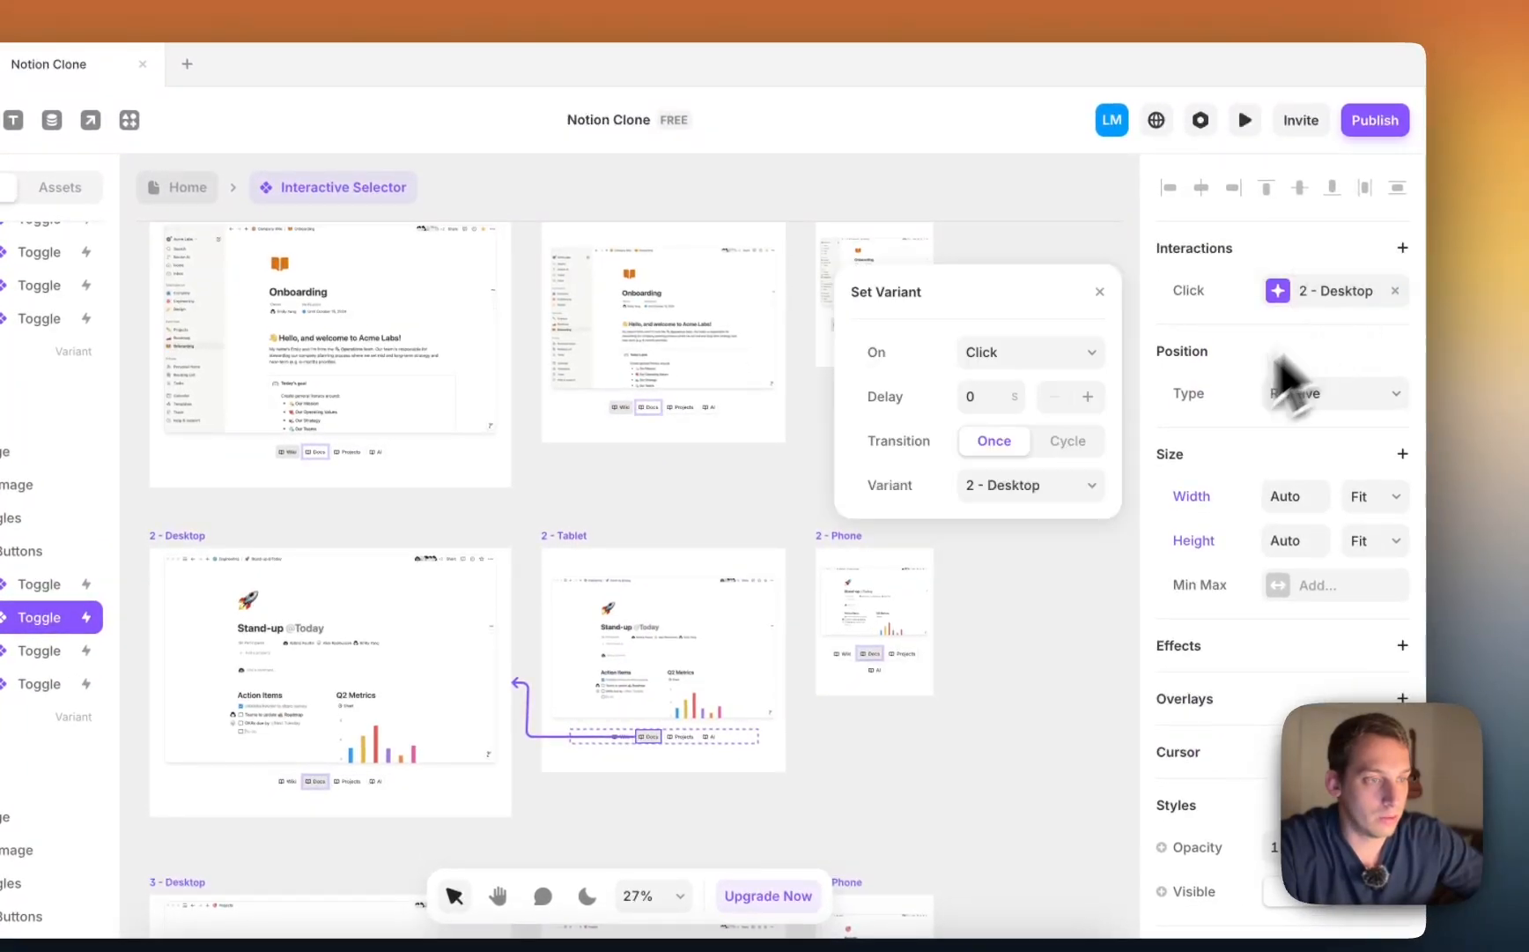
click(1053, 490)
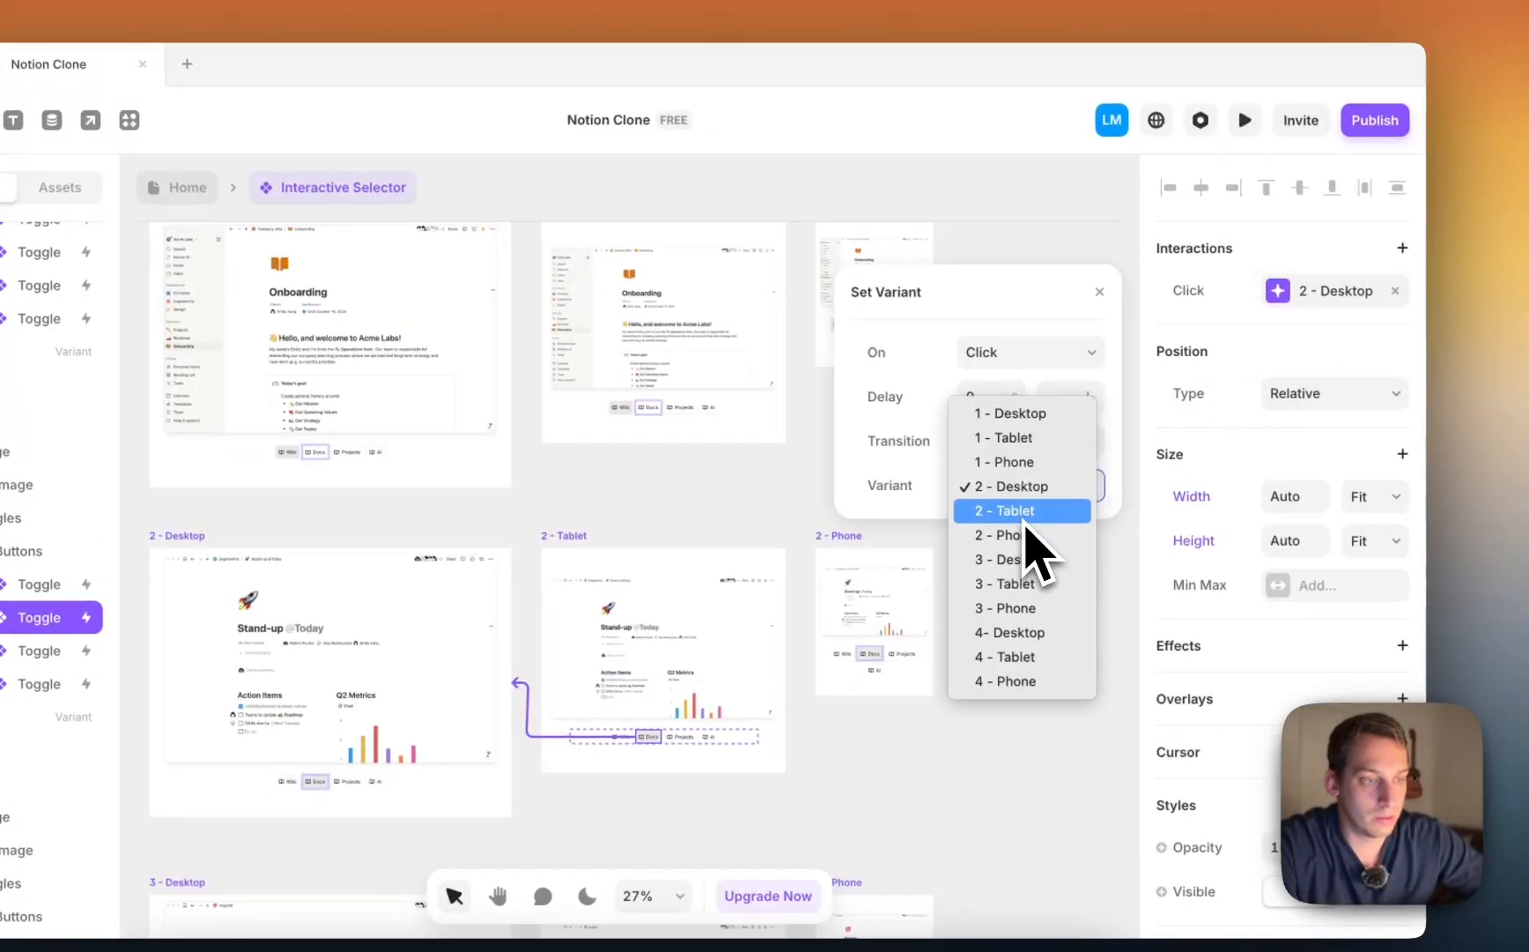
click(1025, 515)
Step: Change the click transition of the Projects toggle in the 2 - Tablet variant to target 3 - Tablet
click(684, 735)
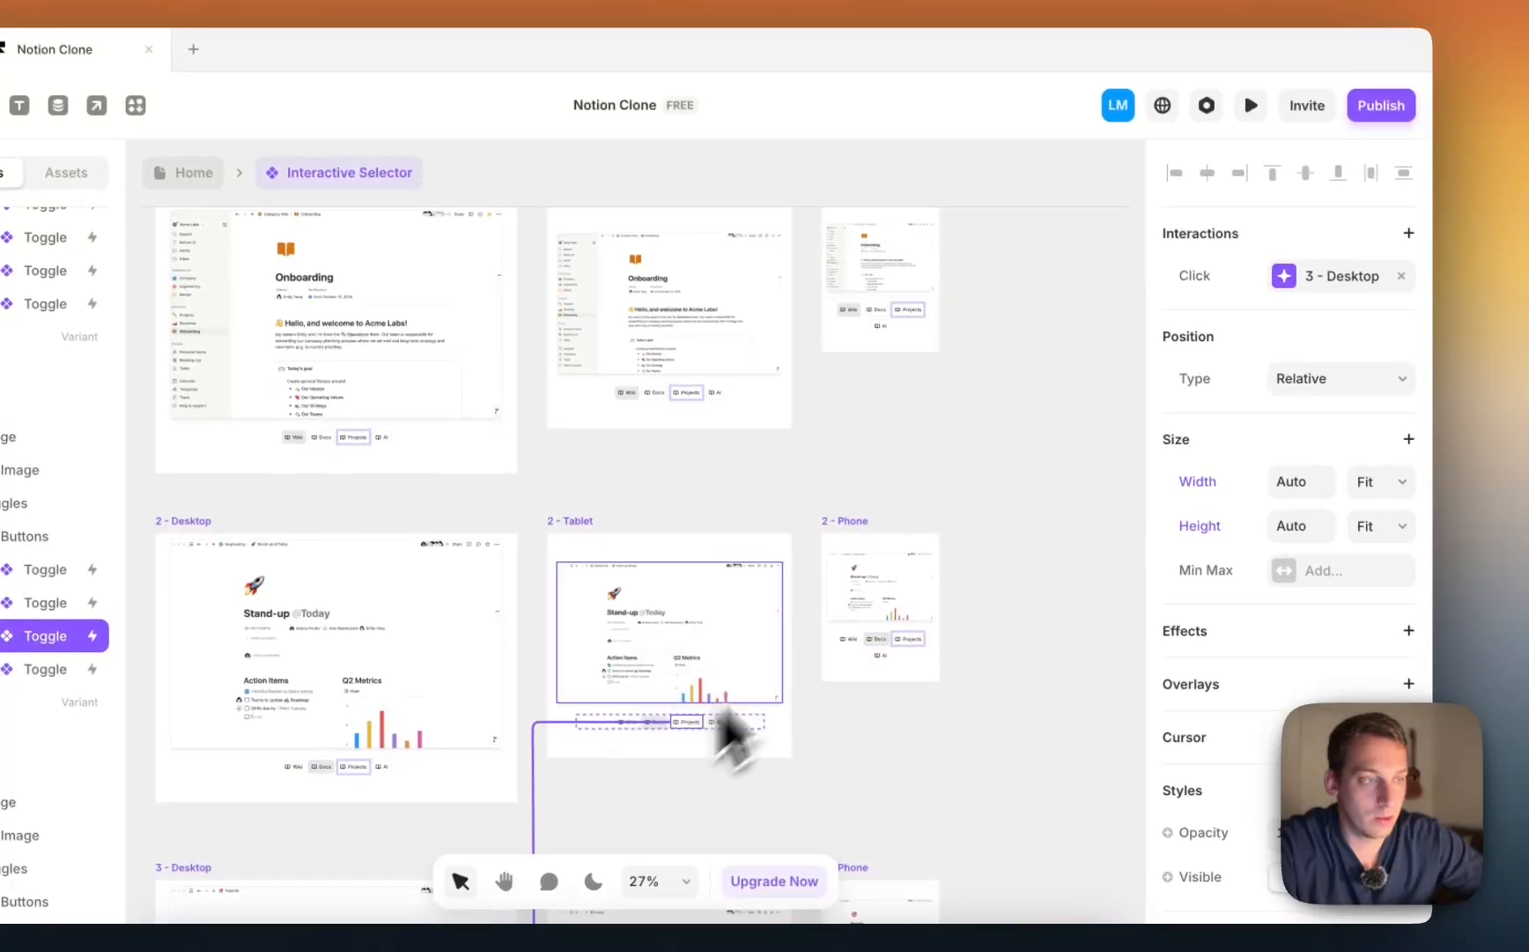
click(1335, 282)
click(1066, 471)
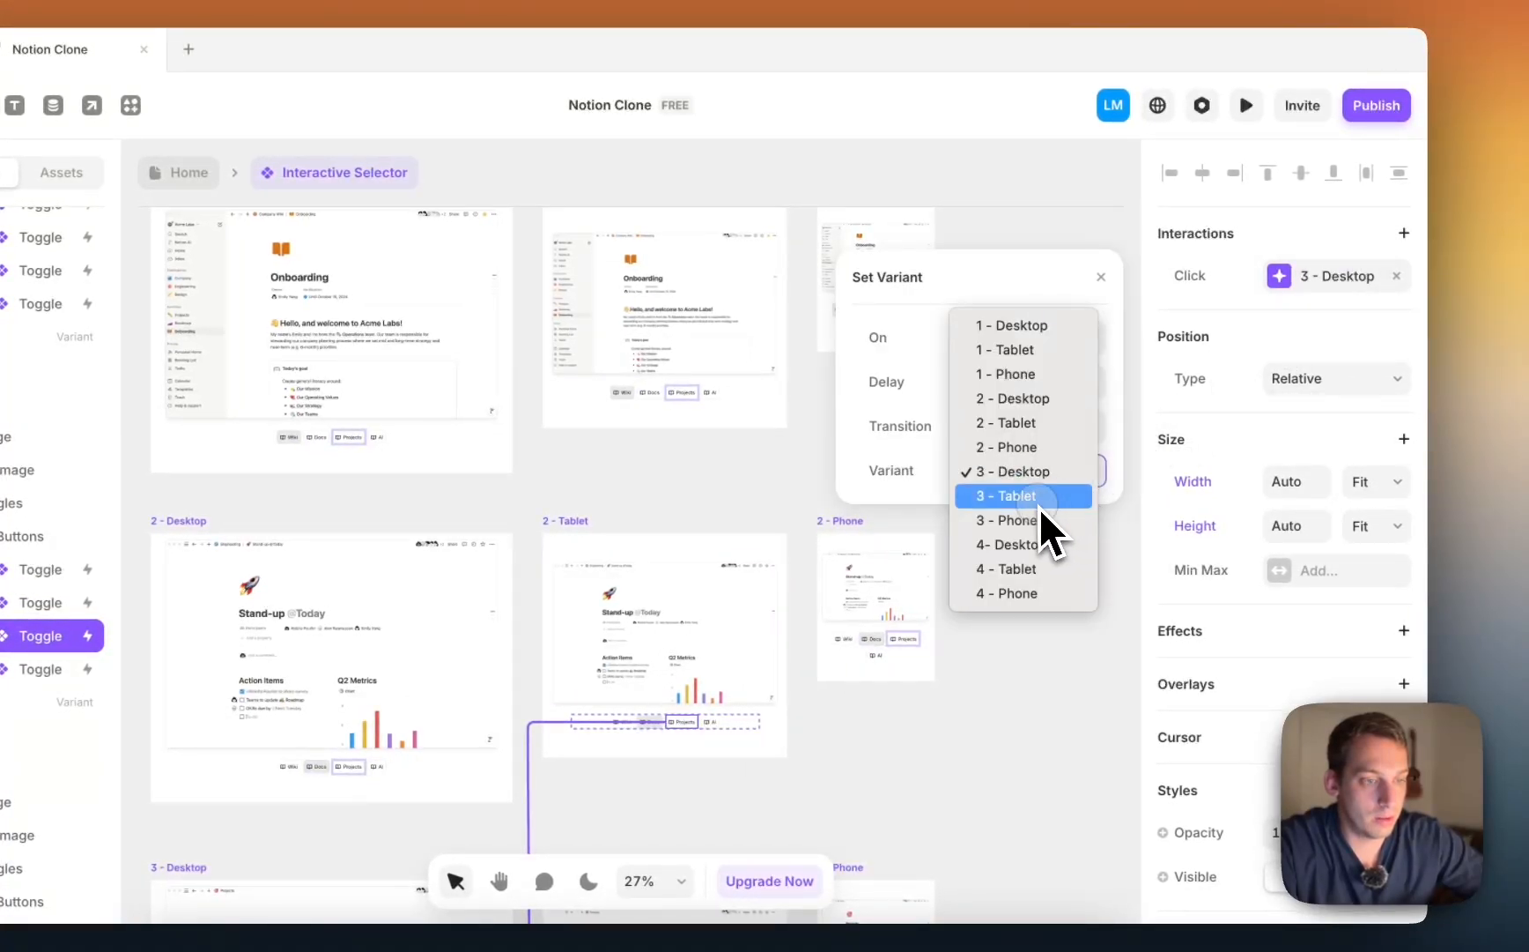
click(1043, 499)
Step: Change the click transition of the AI toggle in the 2 - Tablet variant to target 4 - Tablet
click(711, 722)
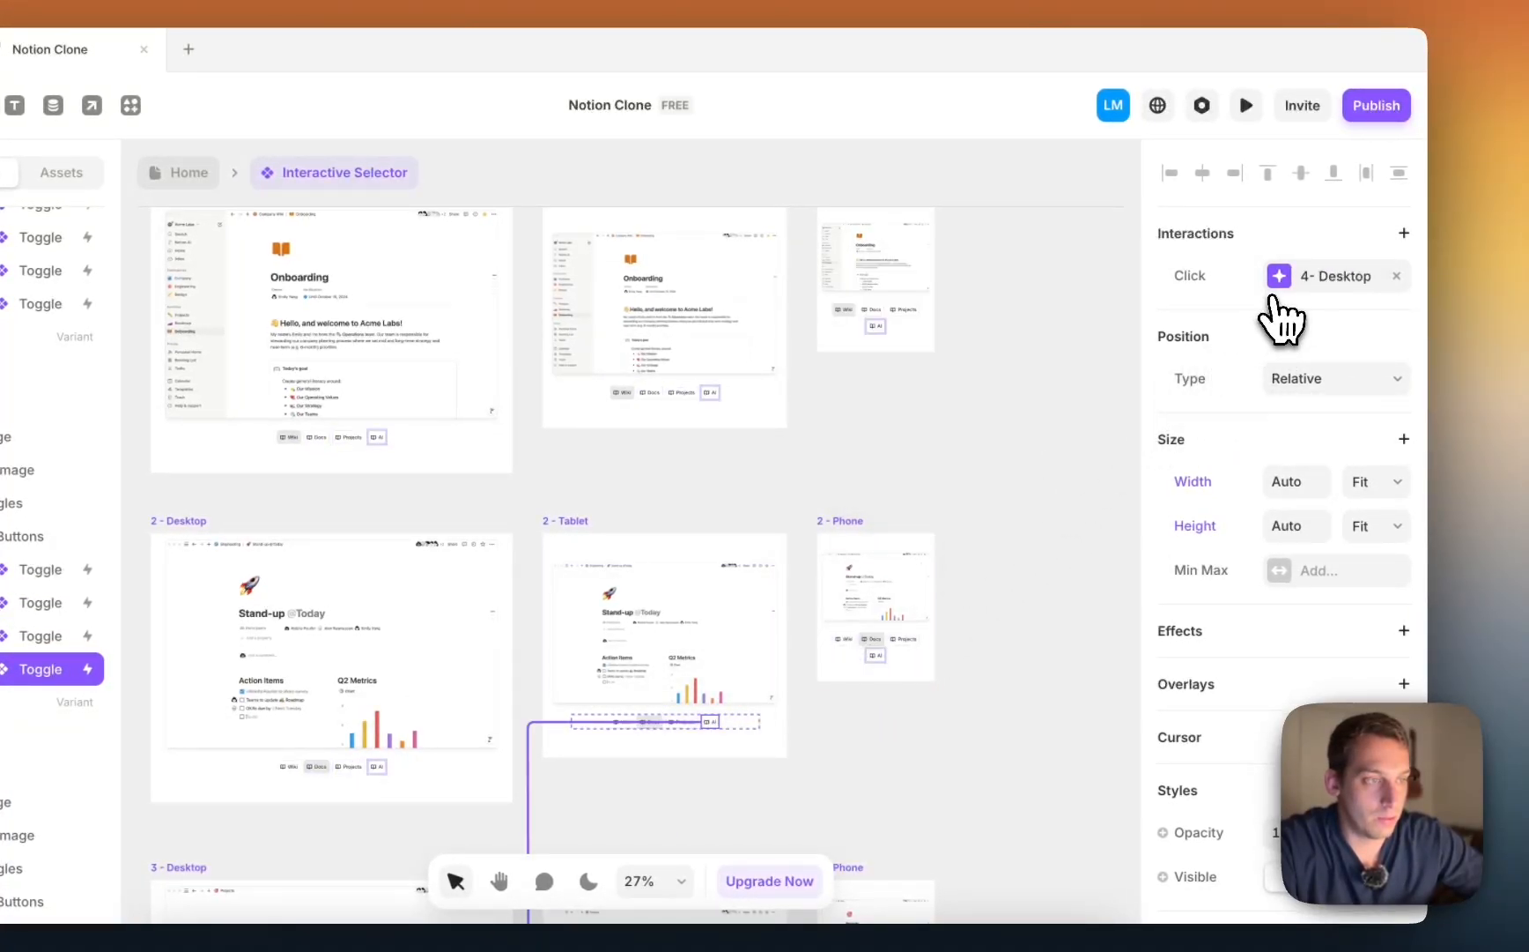
click(1278, 286)
click(1057, 471)
click(1065, 527)
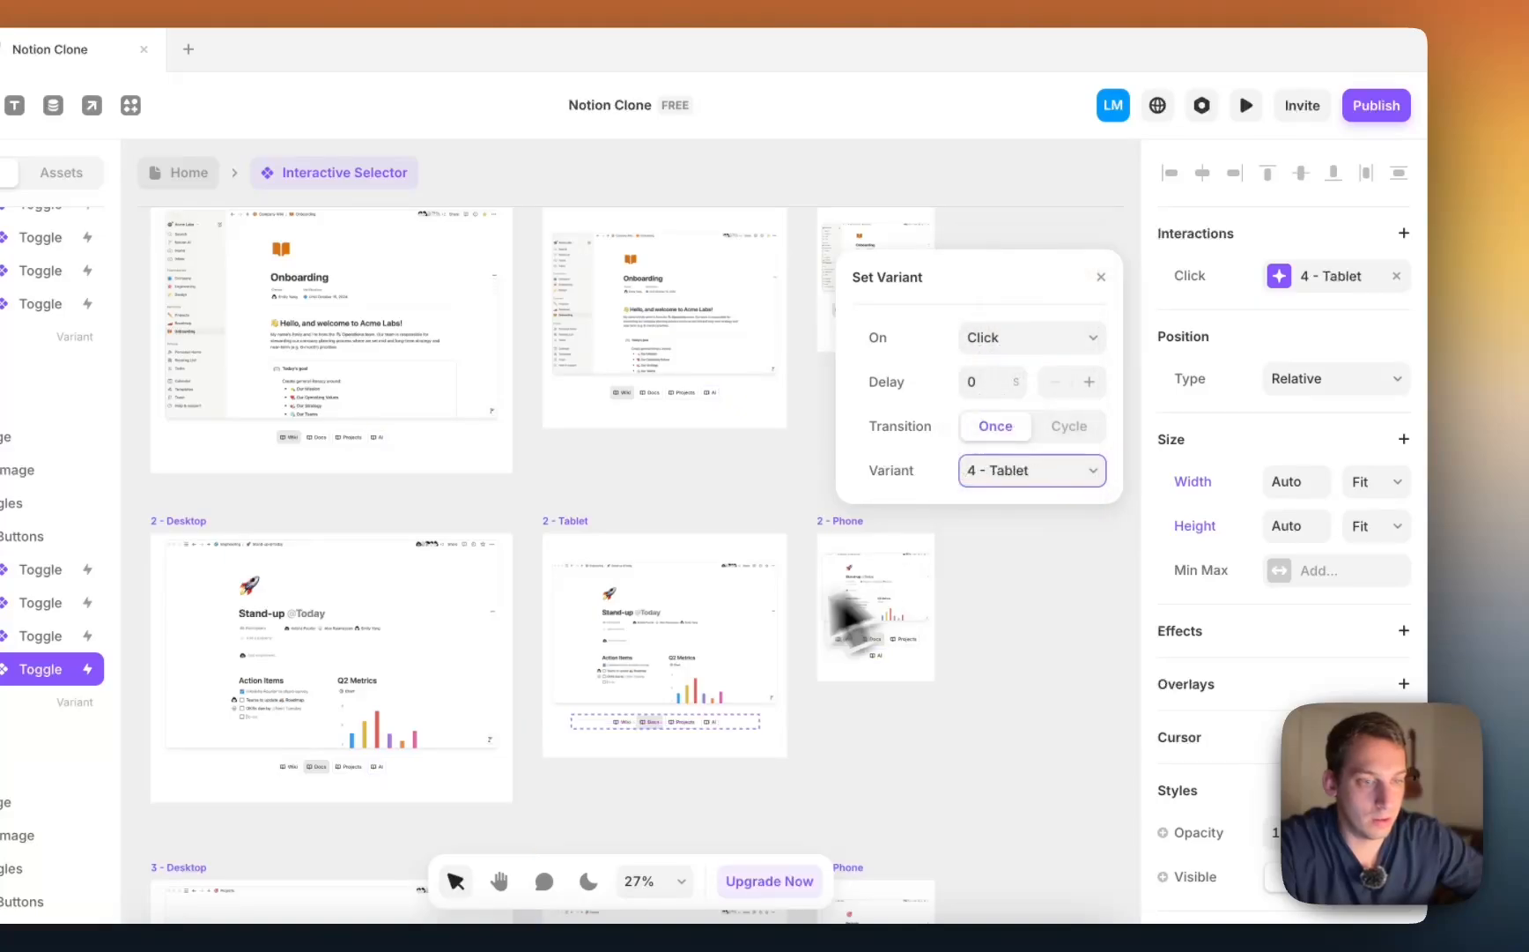
Step: Change the click transition of the Wiki toggle in the 3 - Tablet variant to target 1 - Tablet
scroll(717, 632, down, 3)
click(625, 780)
scroll(625, 784, down, 2)
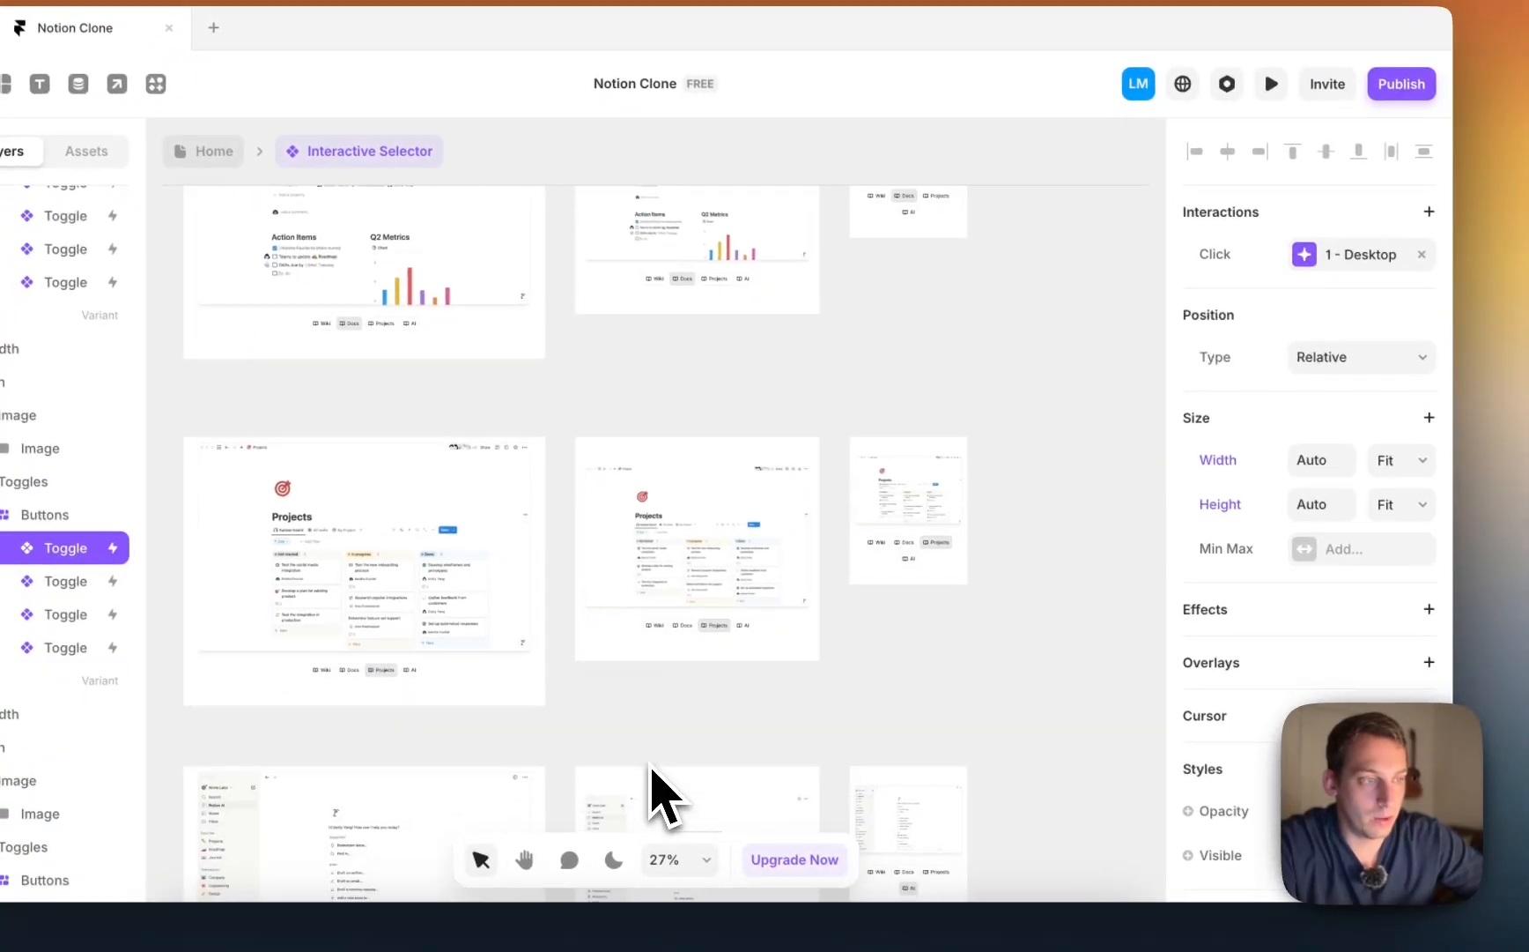
click(1313, 259)
click(1022, 451)
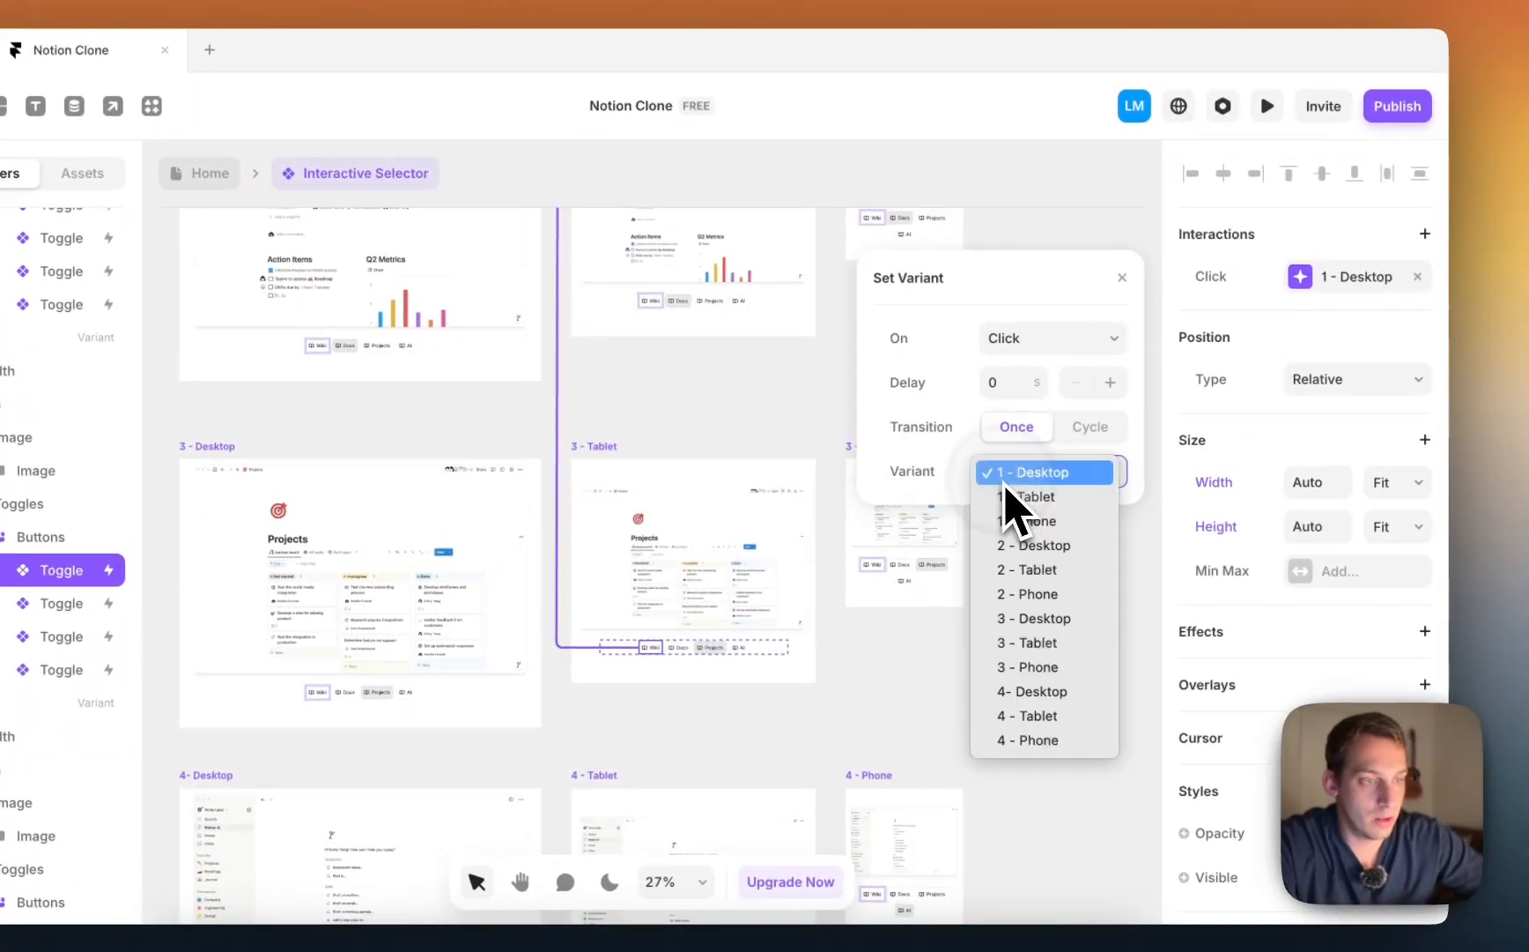
click(1005, 498)
Step: Change the click transition of the Docs toggle in the 3 - Tablet variant to target 2 - Tablet
click(678, 647)
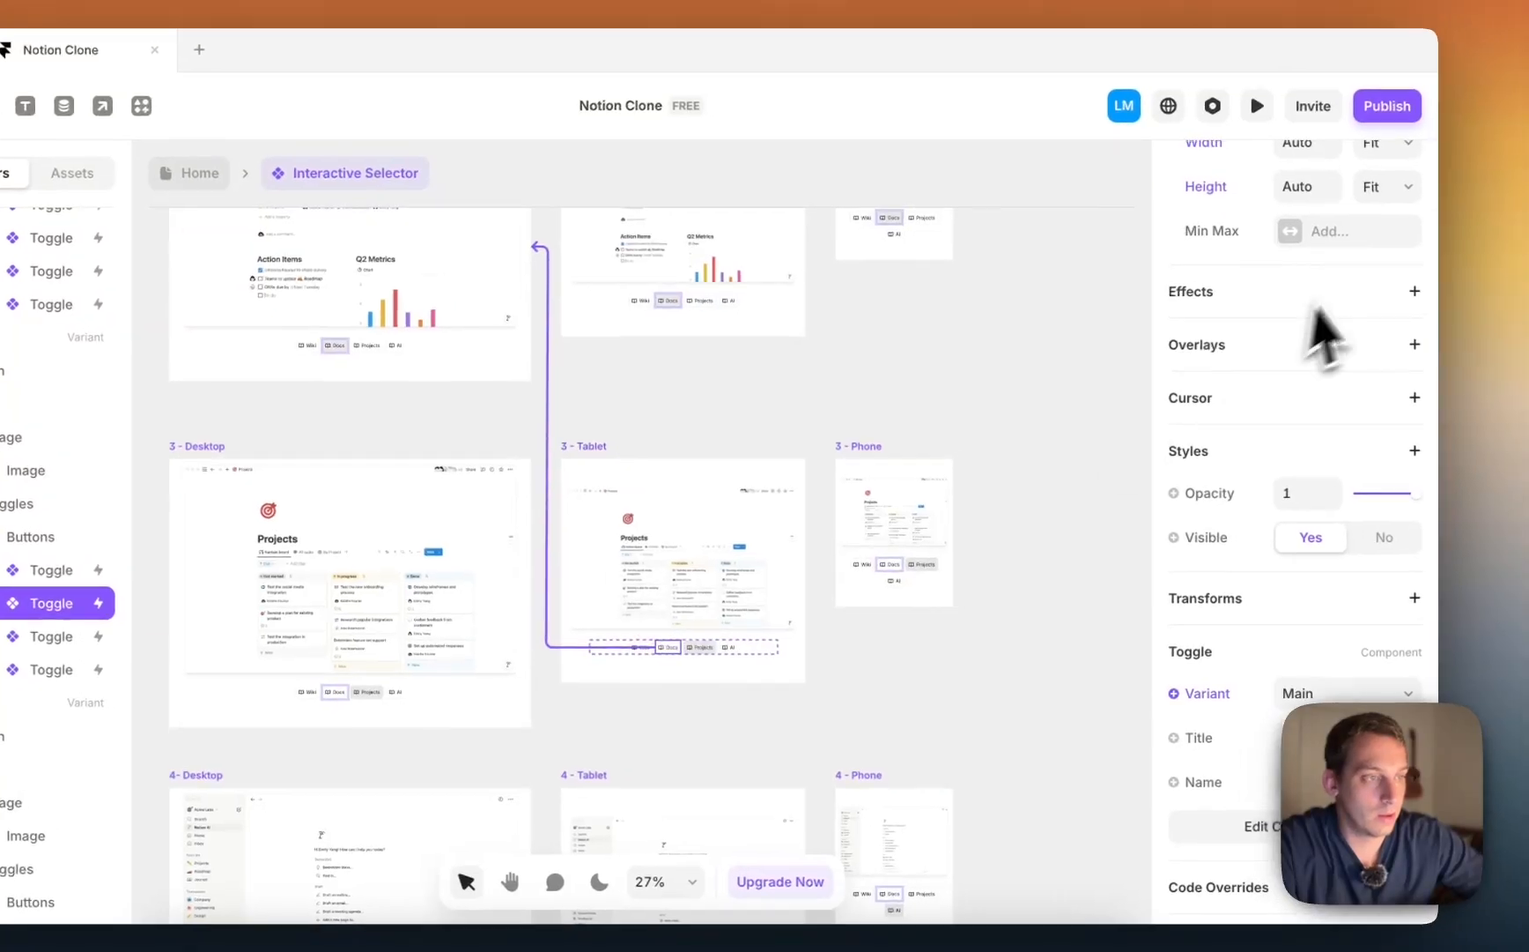
scroll(1325, 324, up, 4)
click(1348, 291)
click(1061, 463)
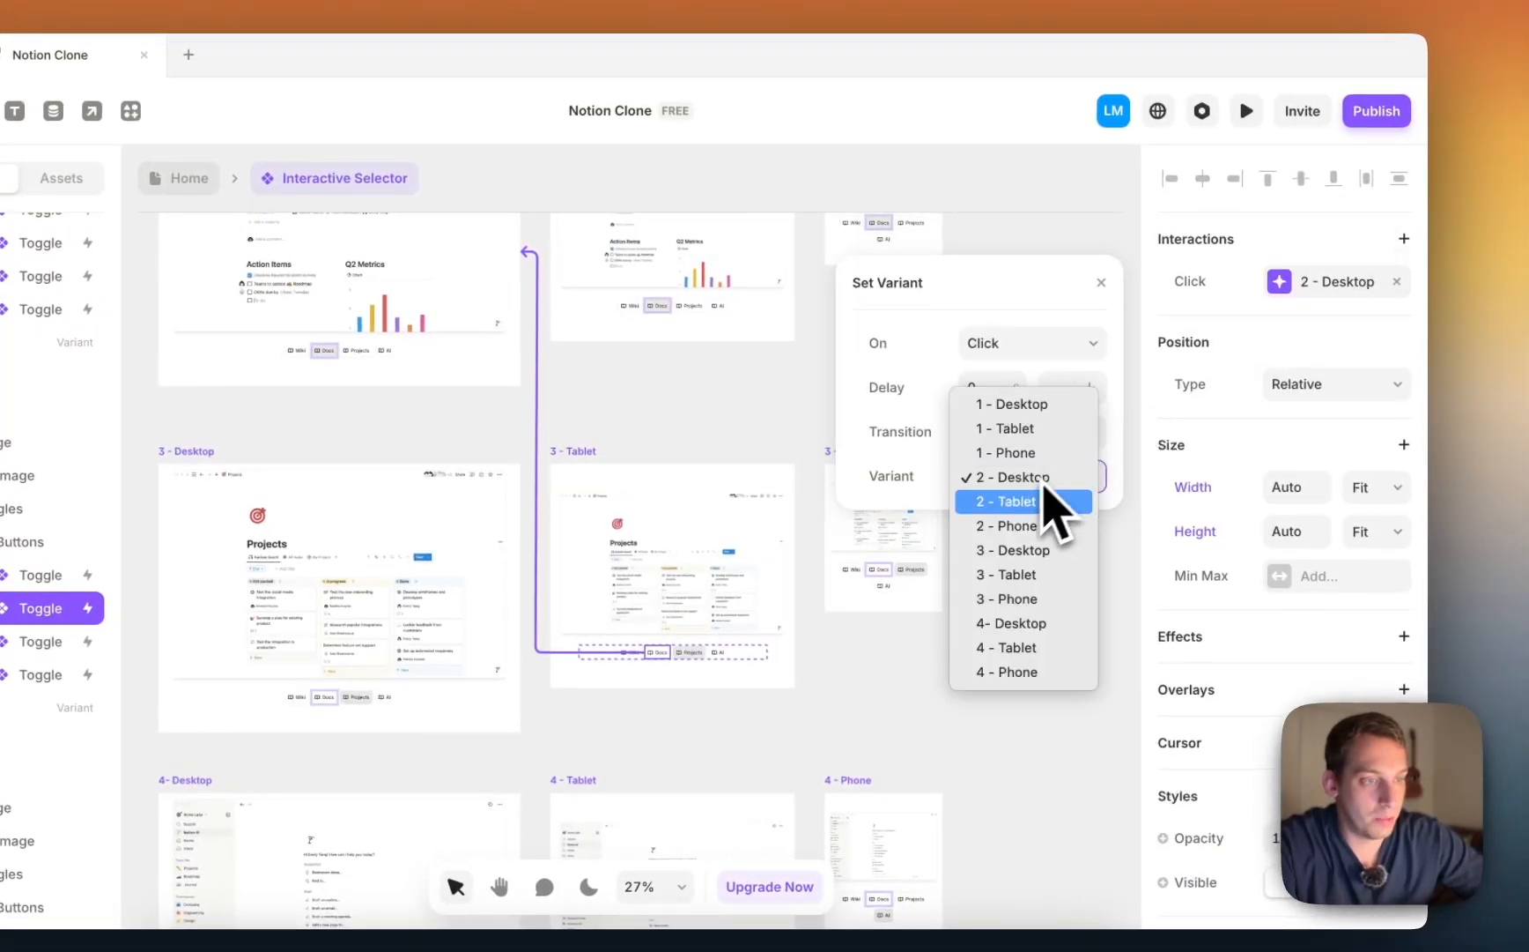
click(1040, 501)
Step: Change the click transition of the Projects toggle in the 3 - Tablet variant to target 3 - Tablet
click(705, 654)
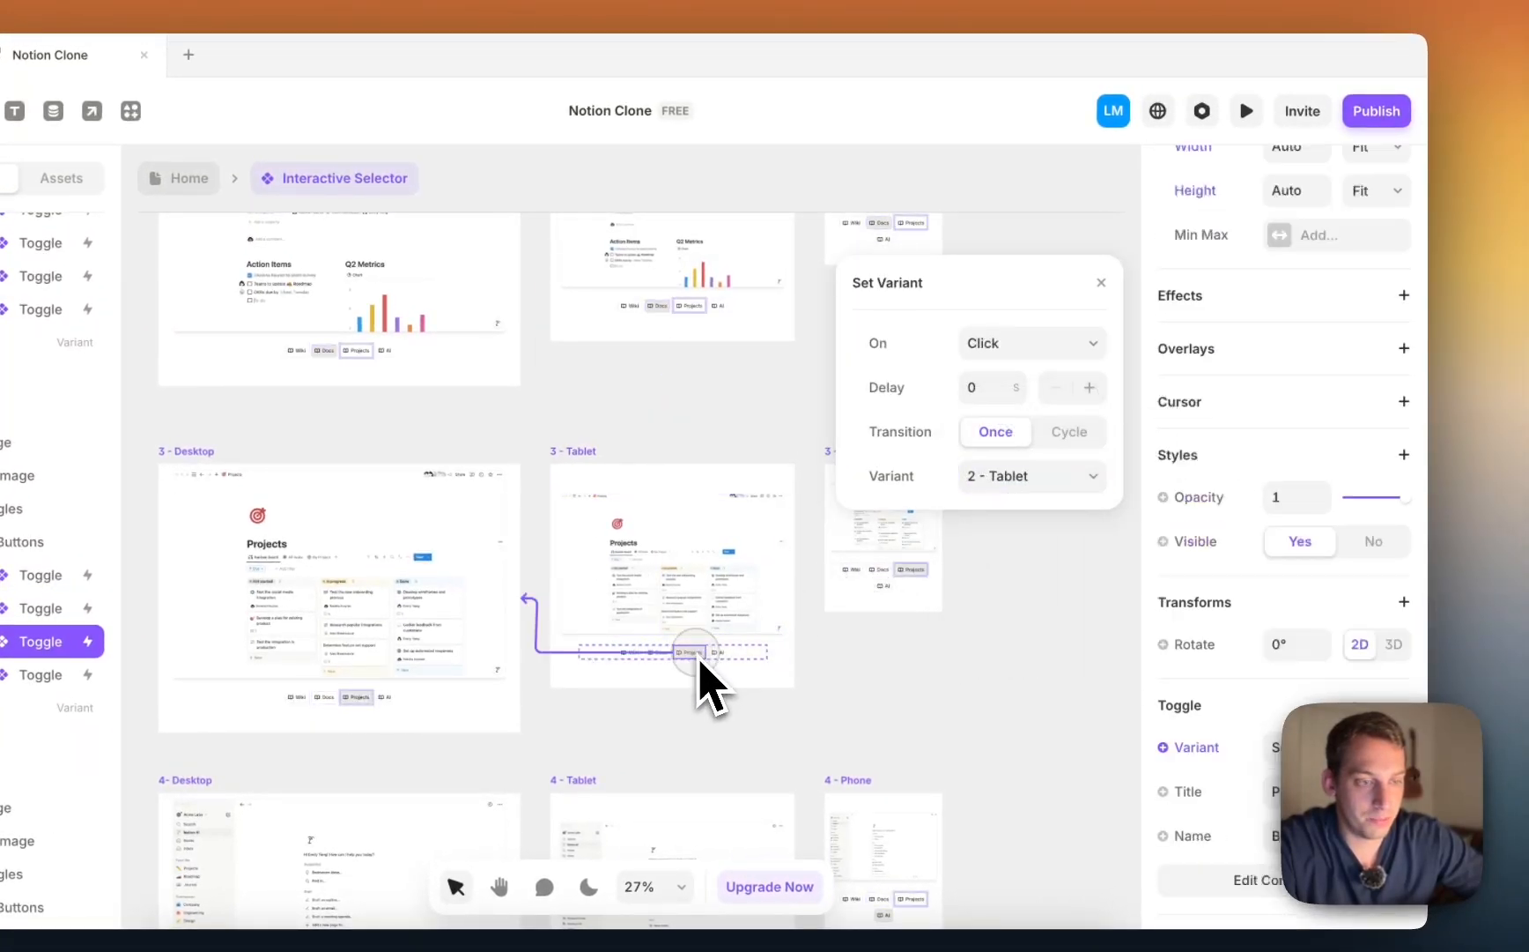
scroll(1315, 376, up, 3)
click(1356, 293)
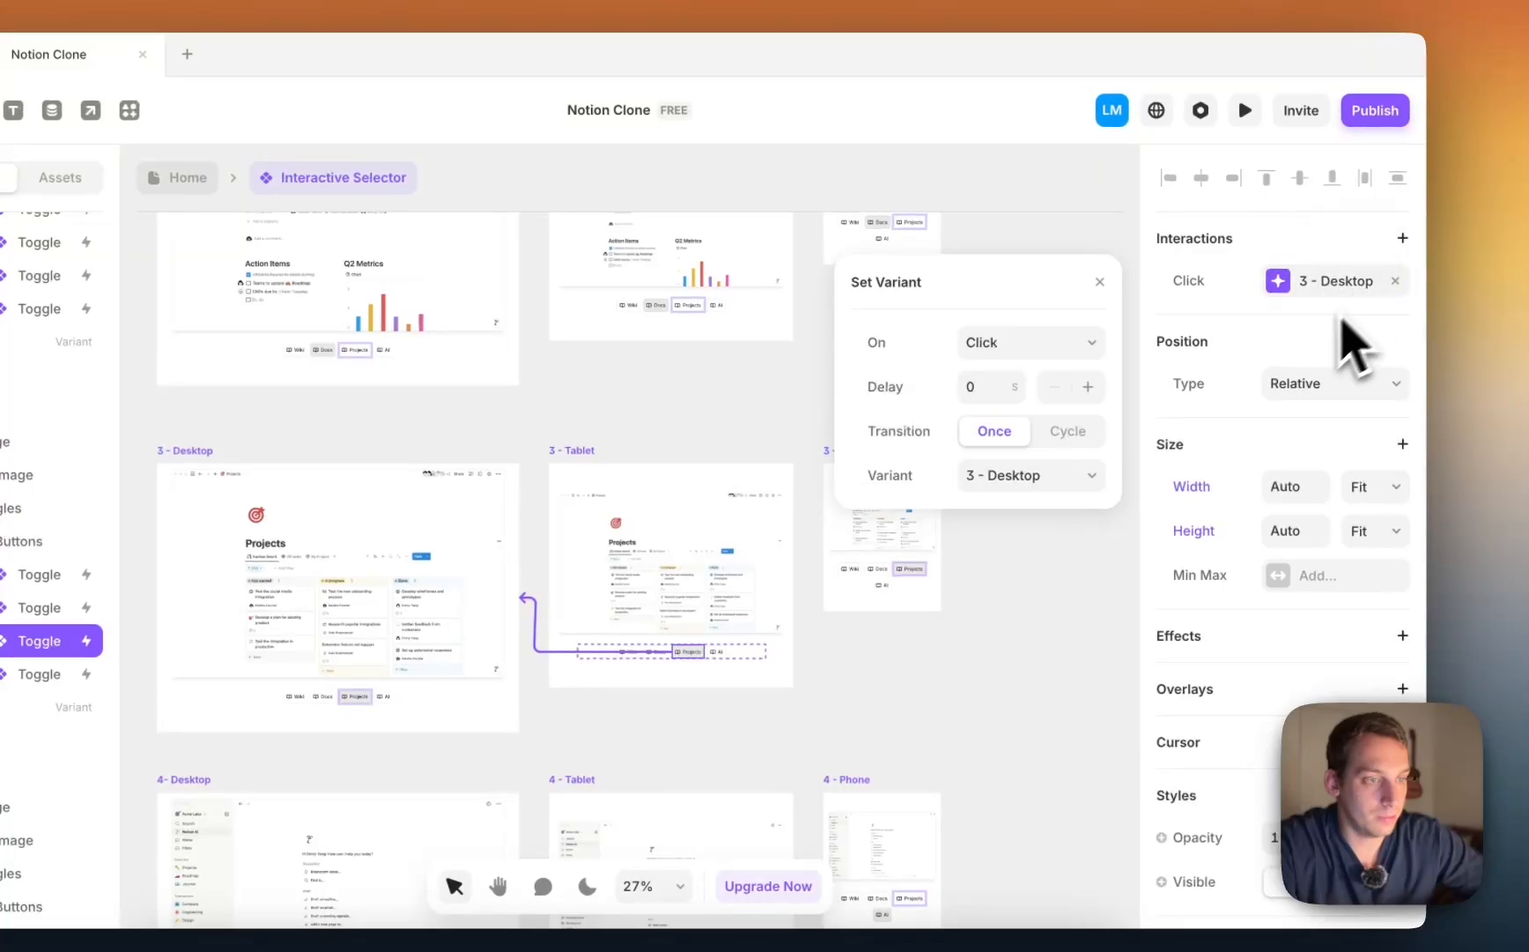
click(1090, 487)
click(1048, 501)
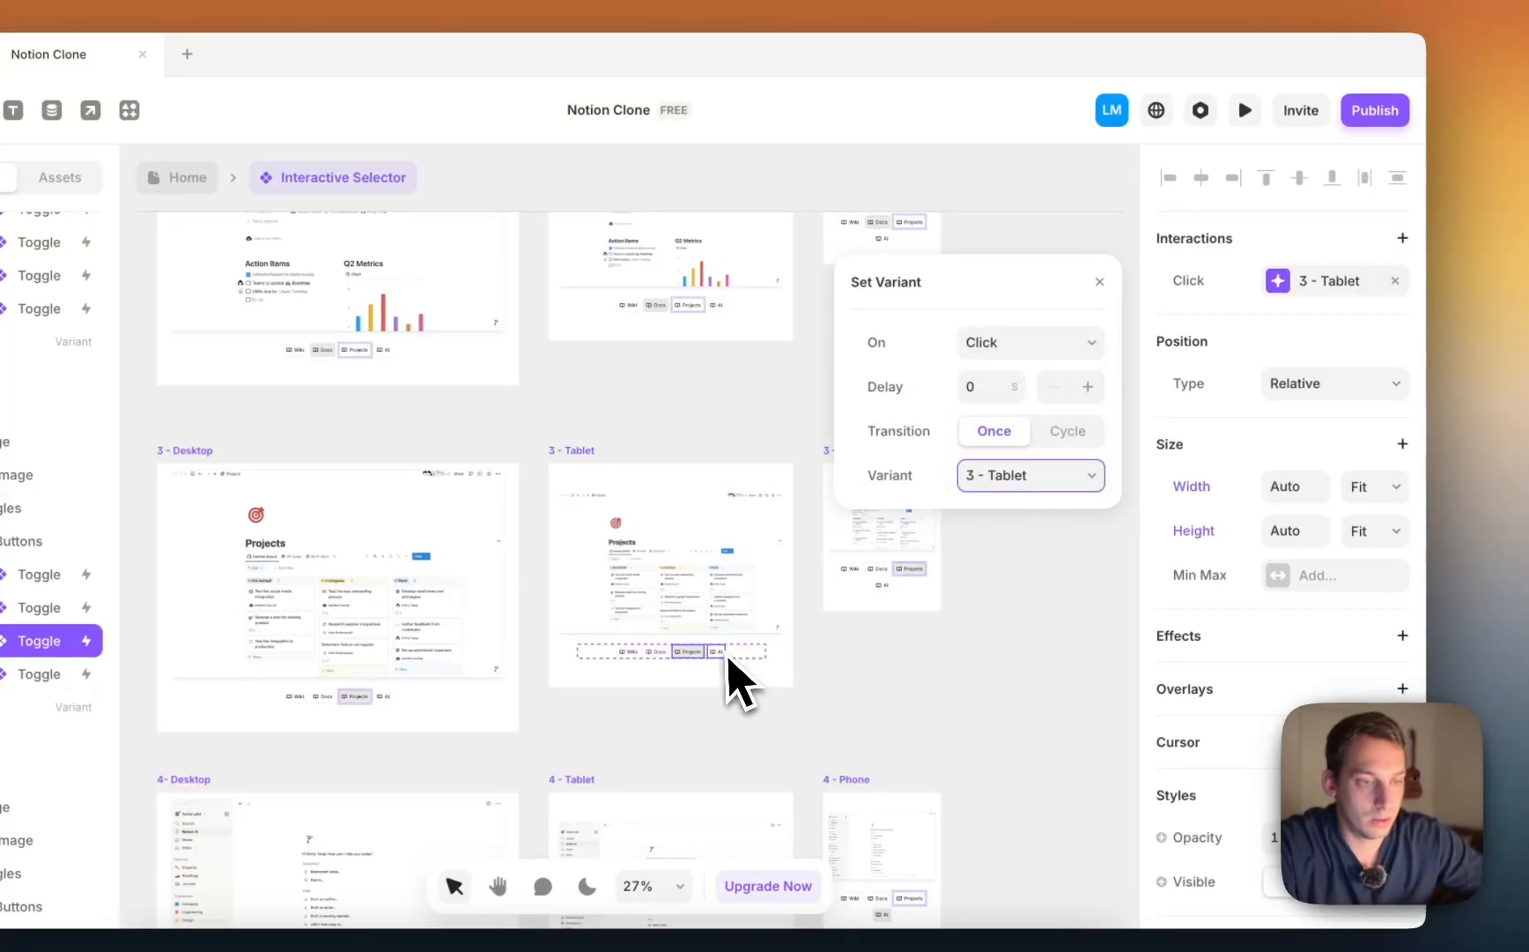
Step: Change the click transition of the AI toggle in the 3 - Tablet variant to target 4 - Tablet
click(716, 653)
click(1323, 284)
click(1084, 479)
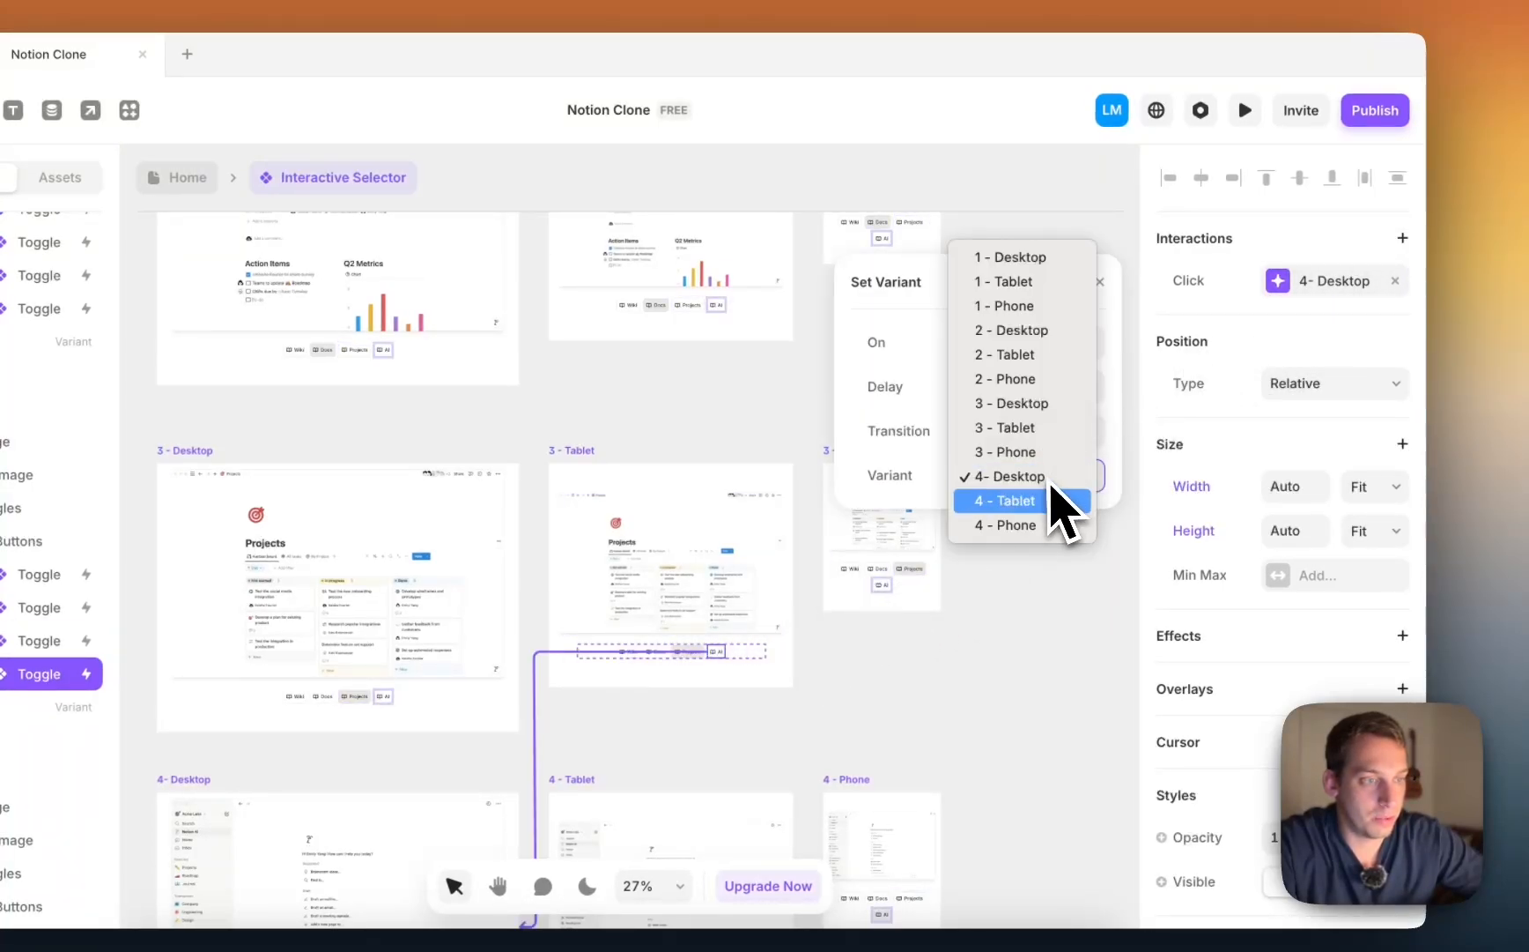
click(1026, 501)
Step: Change the click transition of the Wiki toggle in the 4 - Tablet variant to target 1 - Tablet
scroll(793, 661, down, 5)
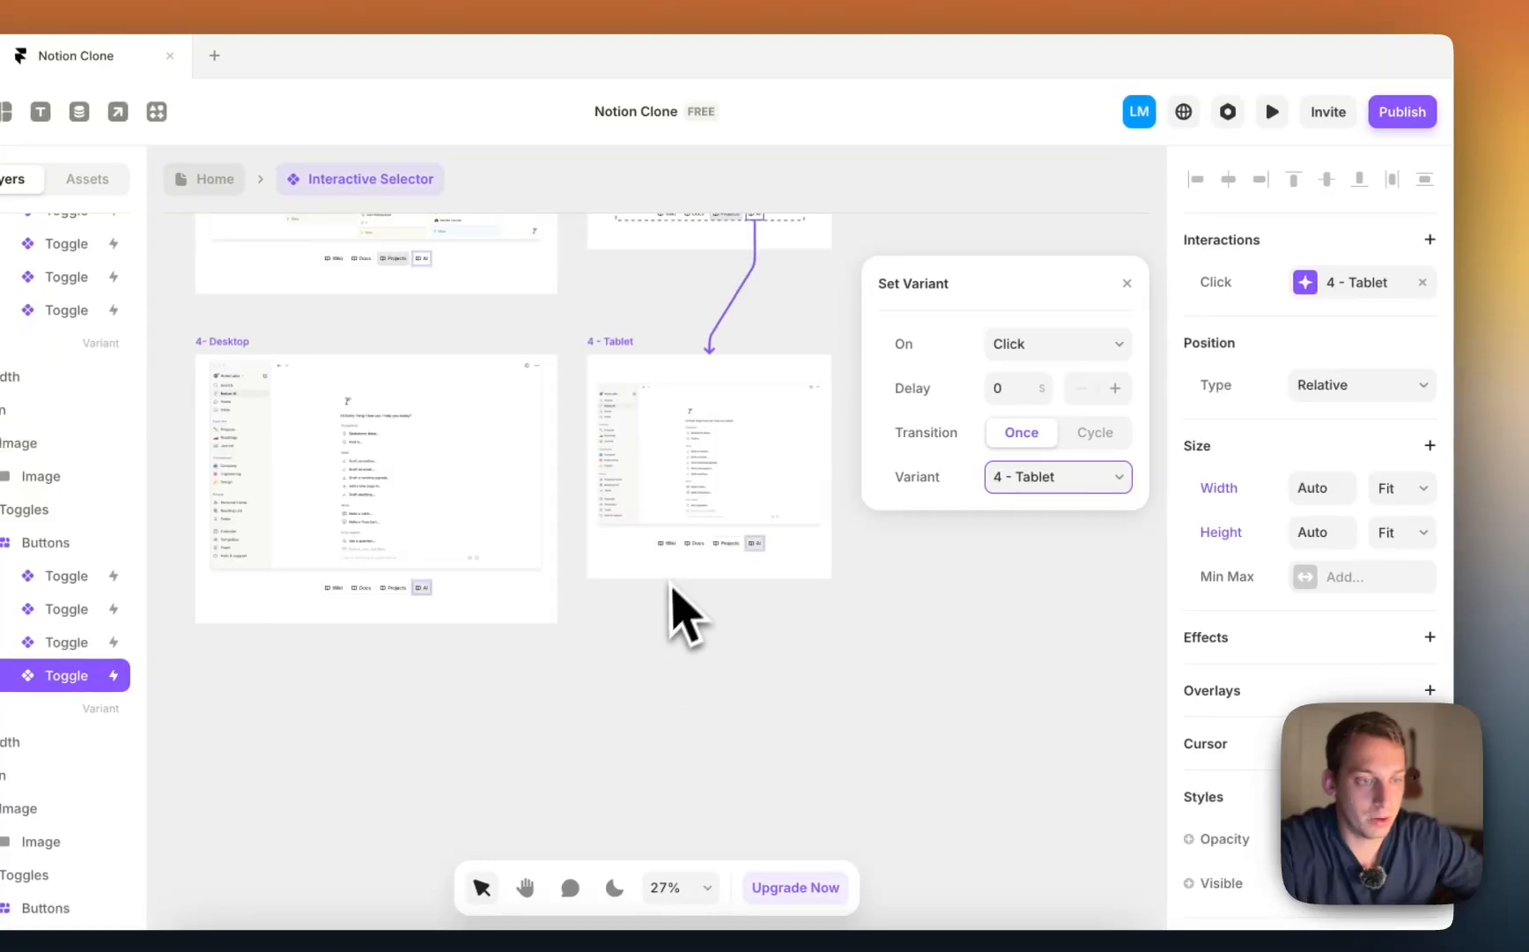
click(669, 545)
click(1366, 282)
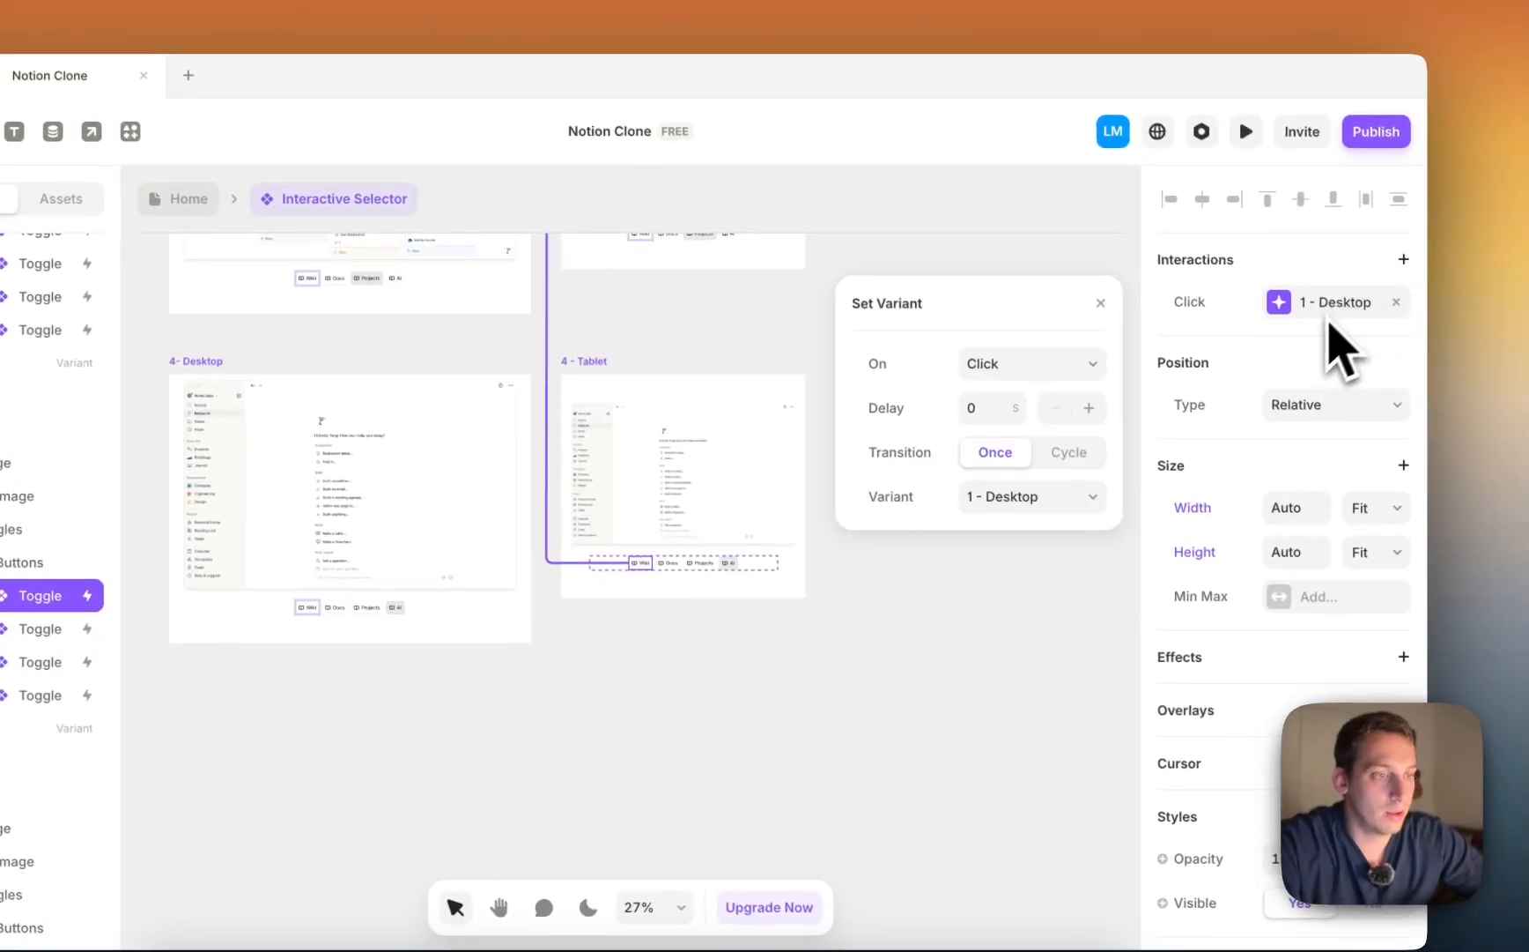
click(1093, 477)
click(1037, 523)
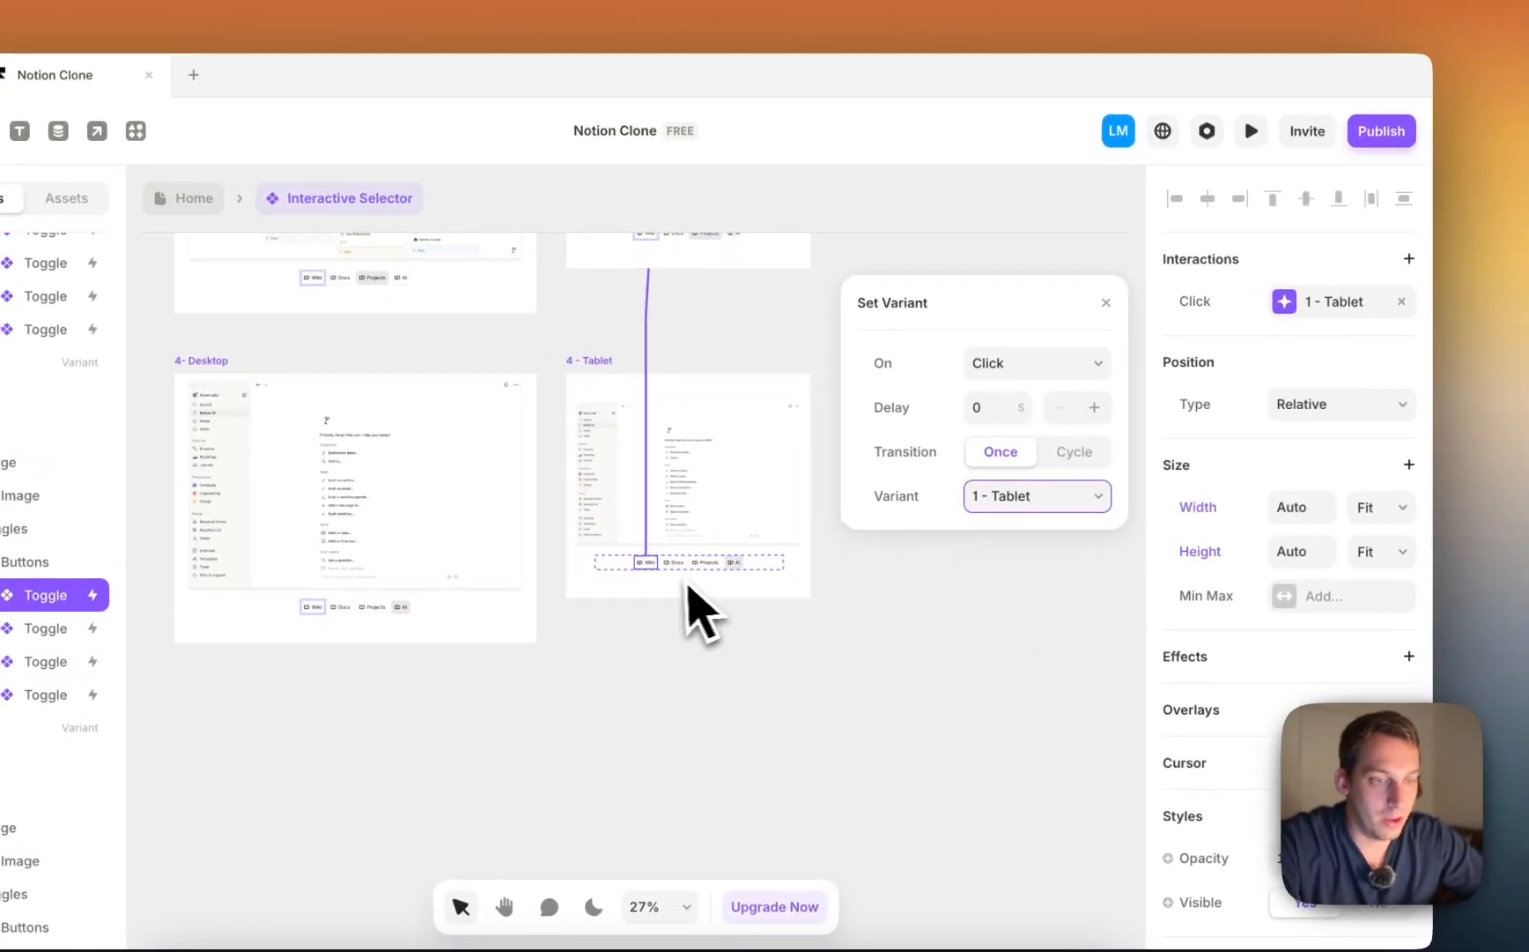
Step: Change the click transition of the Docs toggle in the 4 - Tablet variant to target 2 - Tablet
click(672, 563)
scroll(1215, 326, up, 4)
click(1290, 300)
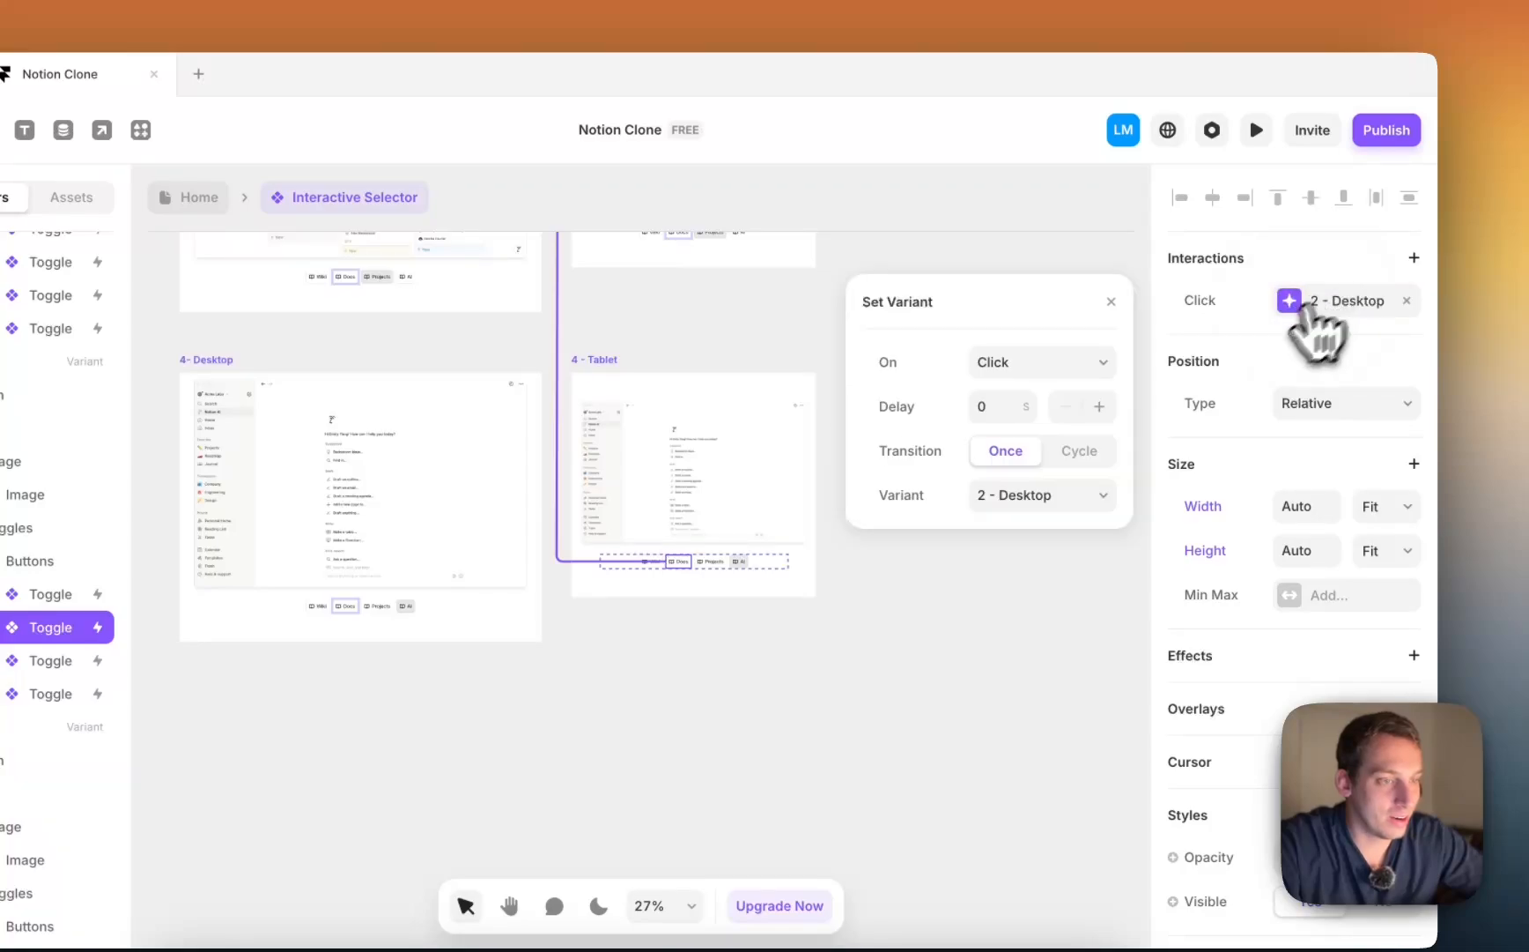
click(1032, 498)
click(1022, 522)
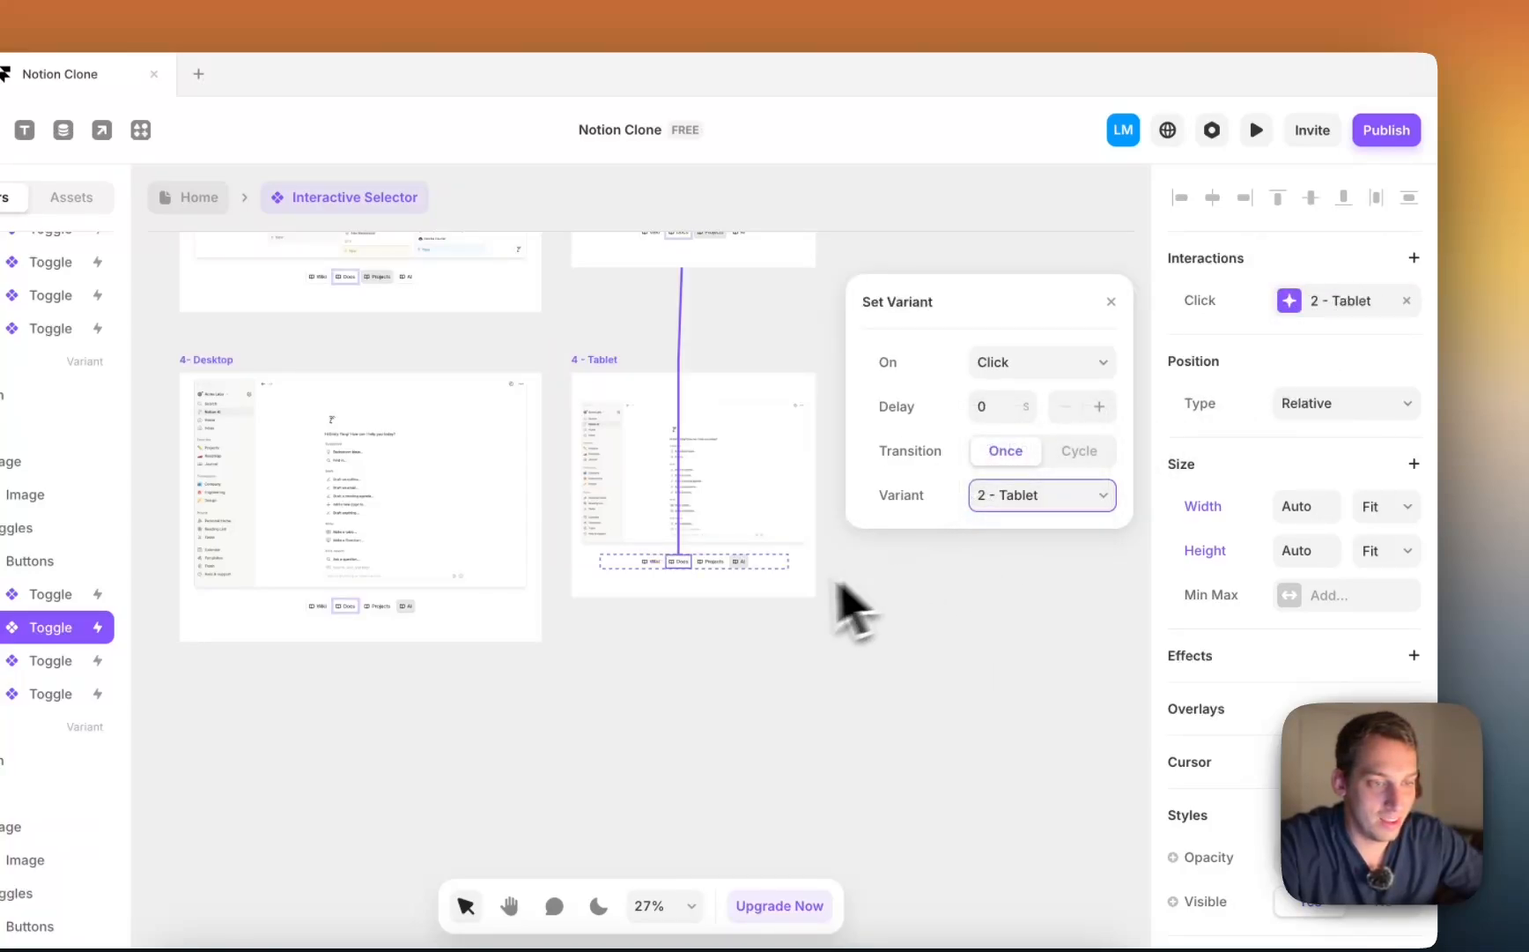
Step: Change the click transition of the Projects toggle in the 4 - Tablet variant to target 3 - Tablet
click(714, 561)
click(1282, 314)
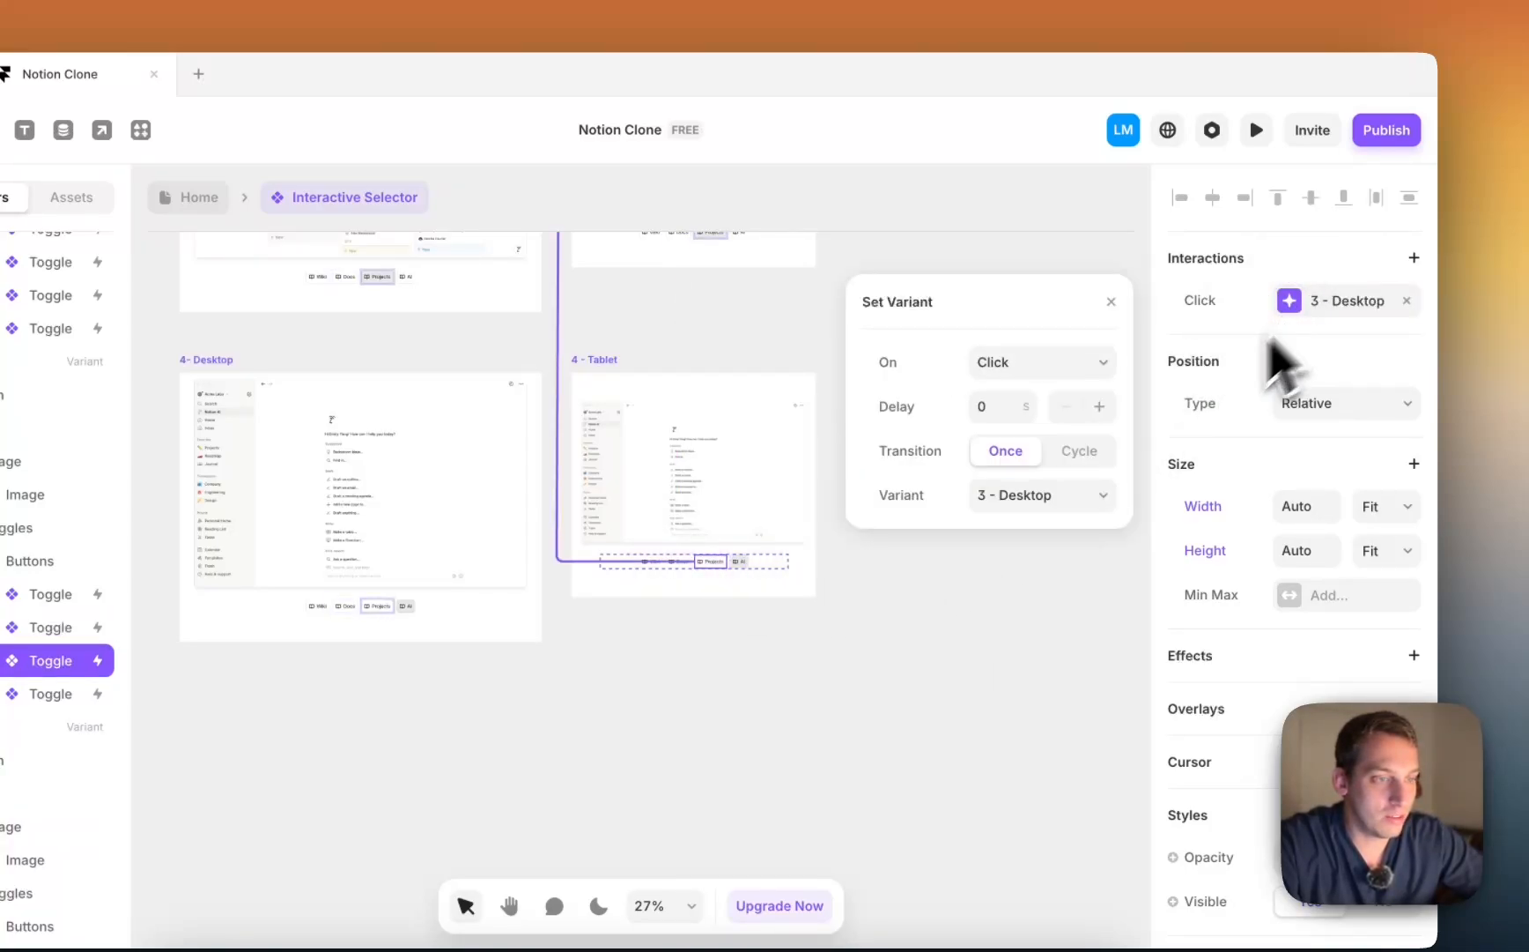
click(1081, 500)
click(1027, 521)
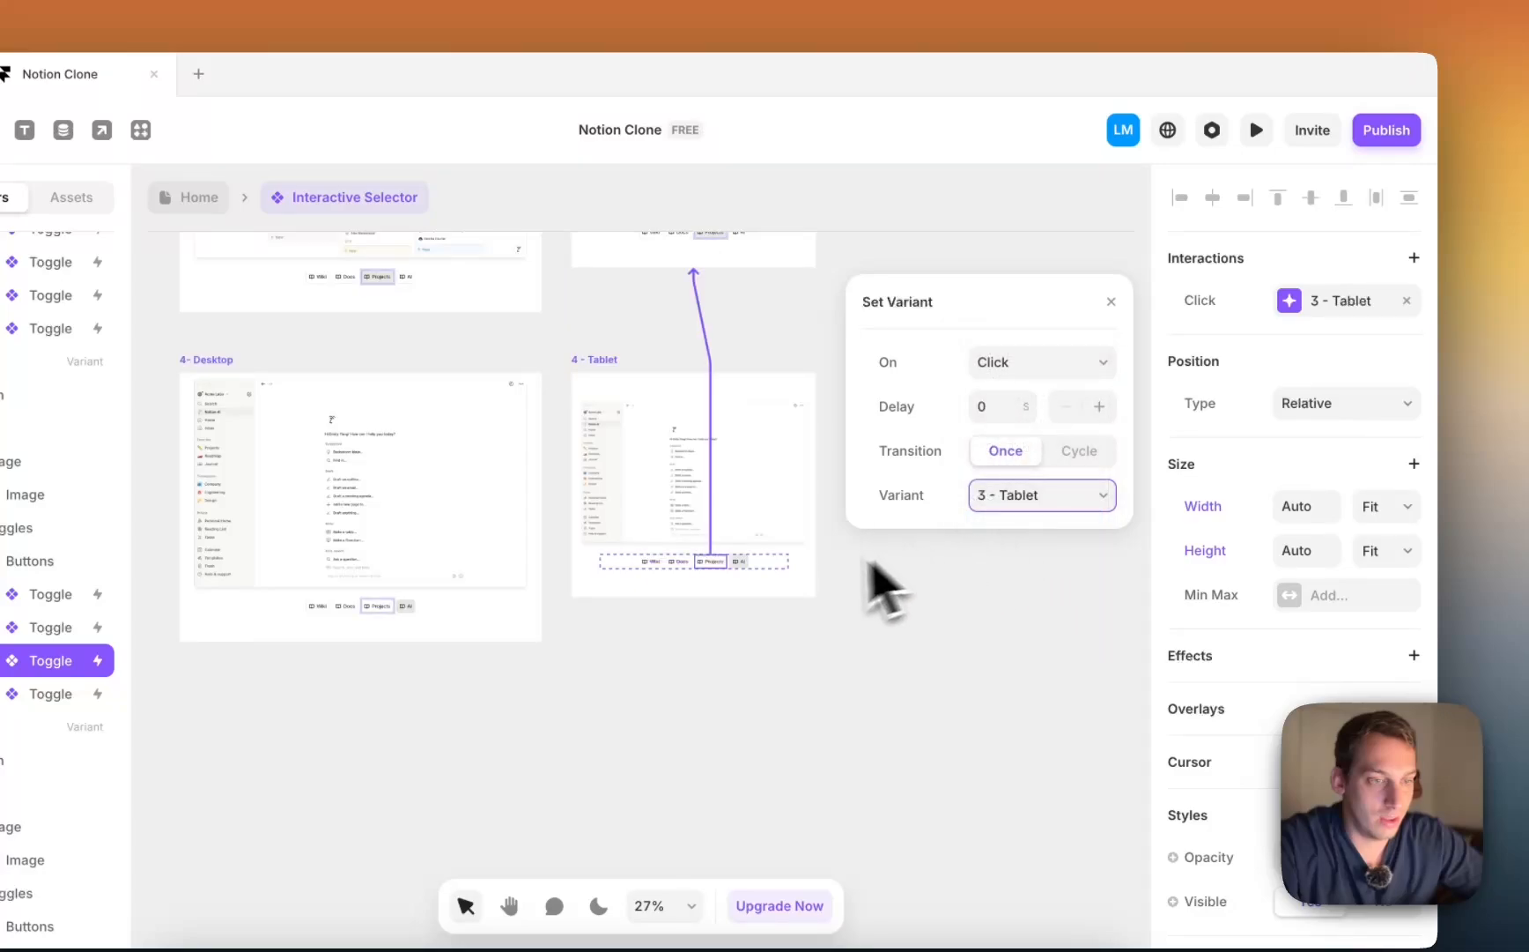
Step: Change the click transition of the AI toggle in the 4 - Tablet variant to target 4 - Tablet
click(738, 561)
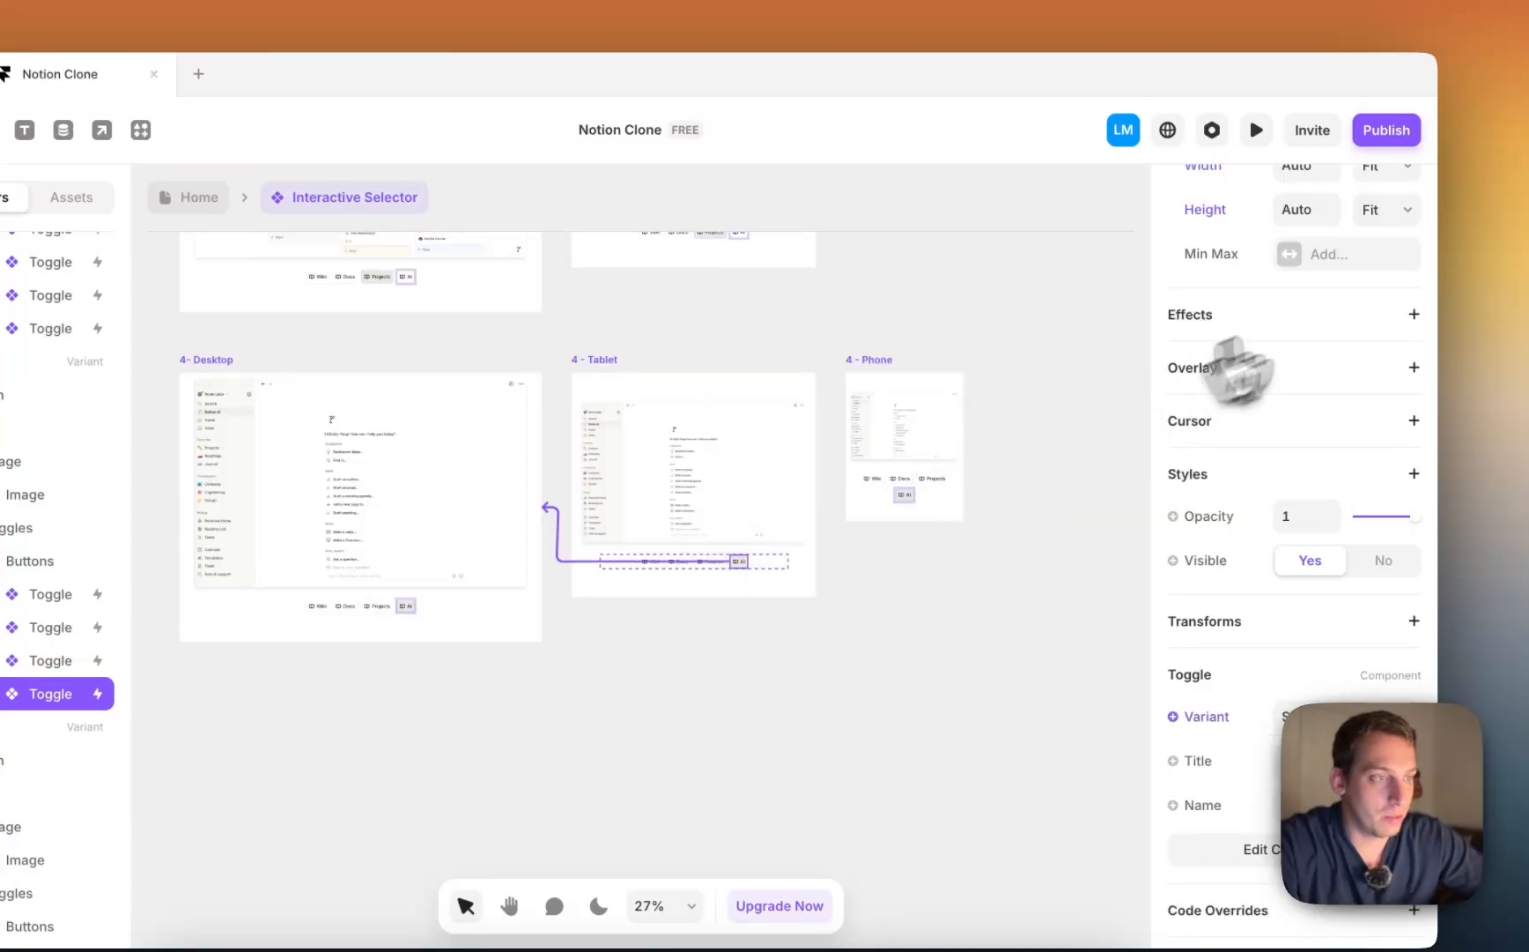
scroll(1225, 370, up, 5)
click(1344, 304)
click(1095, 502)
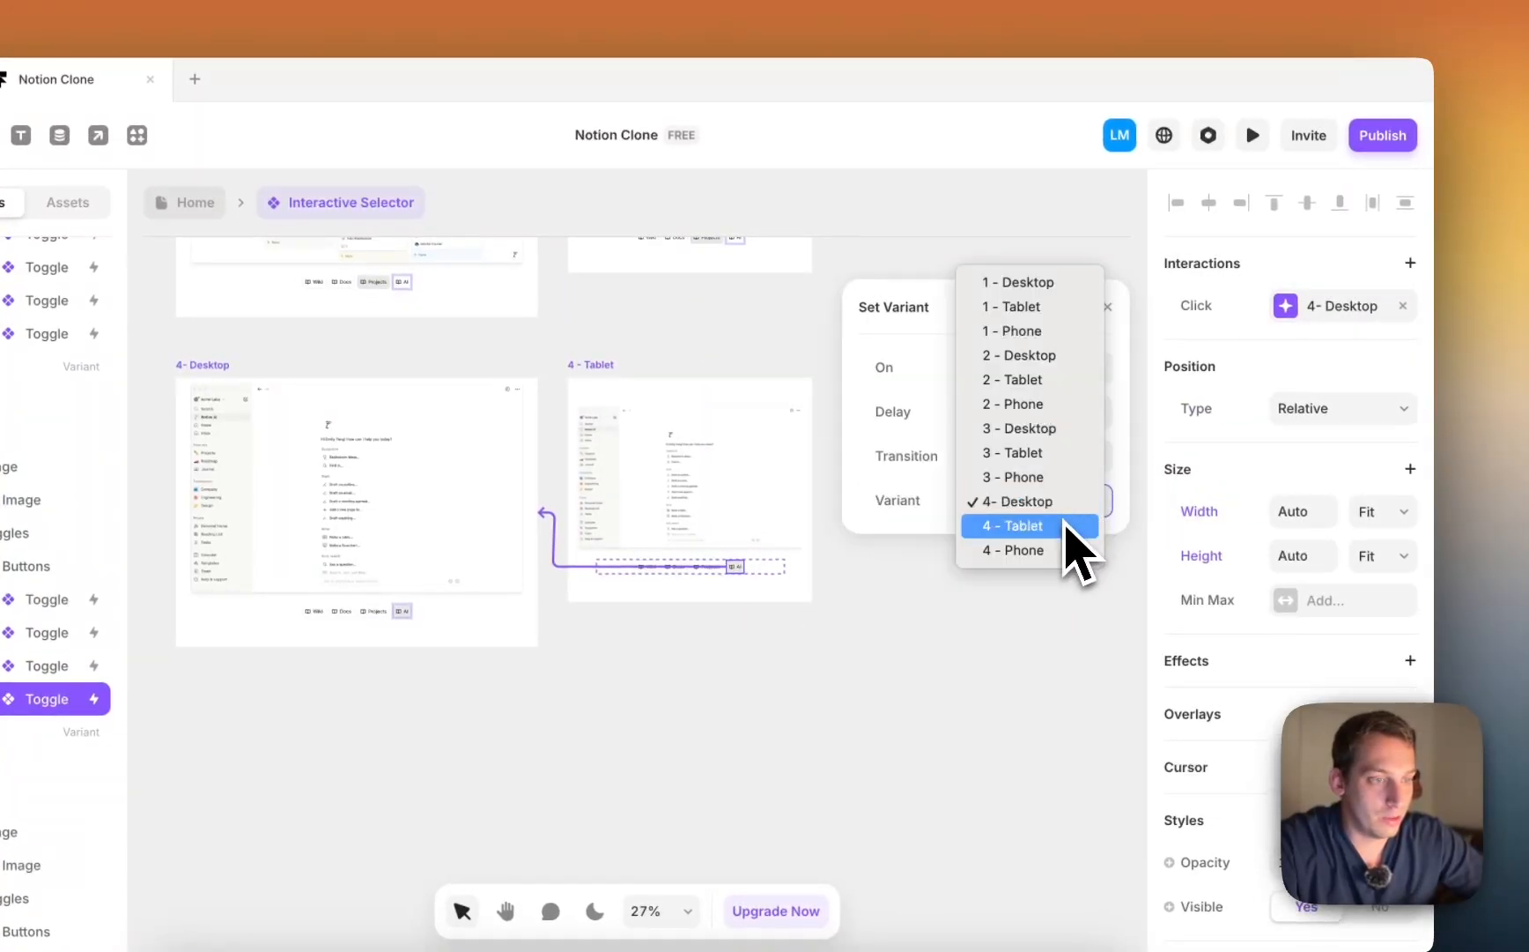
click(1047, 534)
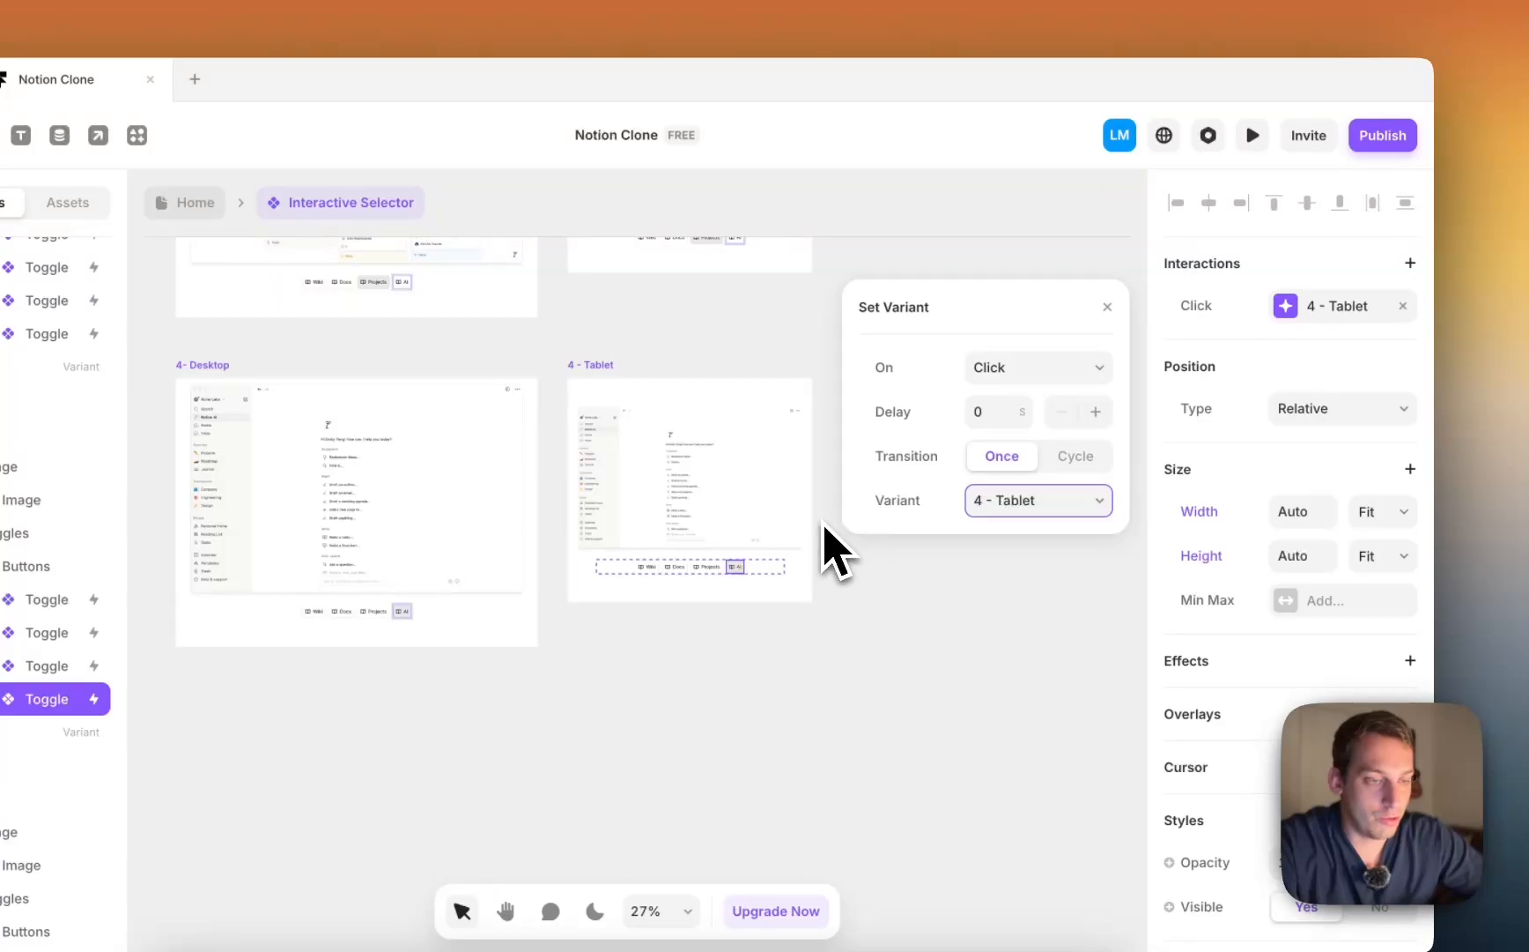
click(833, 544)
Step: Change the click transition of the Wiki toggle in the 2 - Phone variant to target 1 - Phone
scroll(819, 541, up, 7)
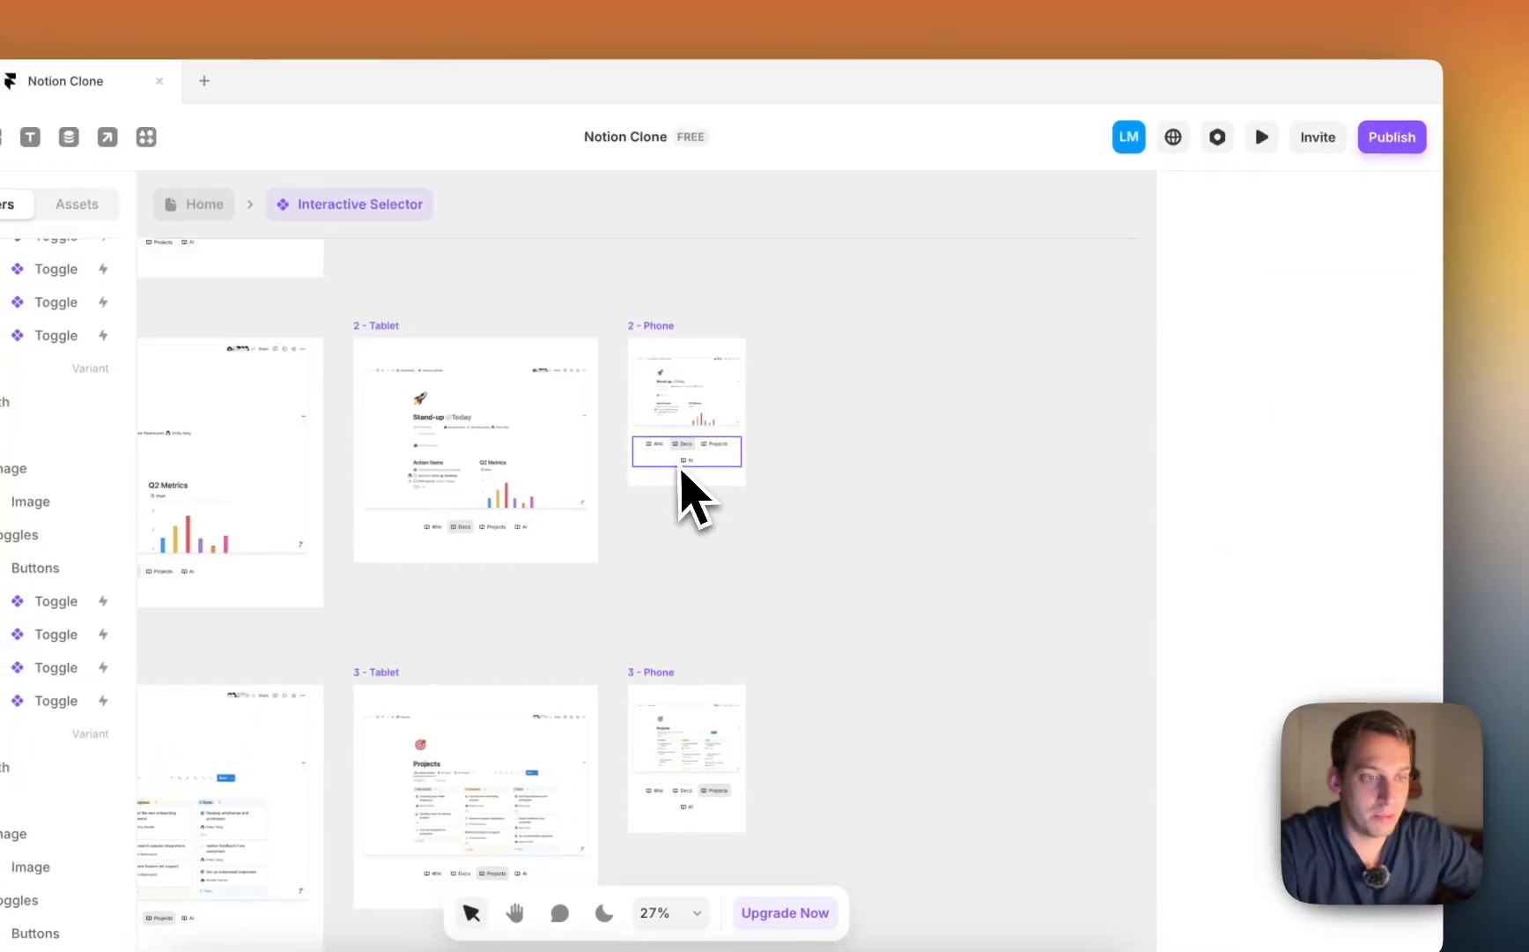
click(659, 452)
scroll(1406, 291, up, 5)
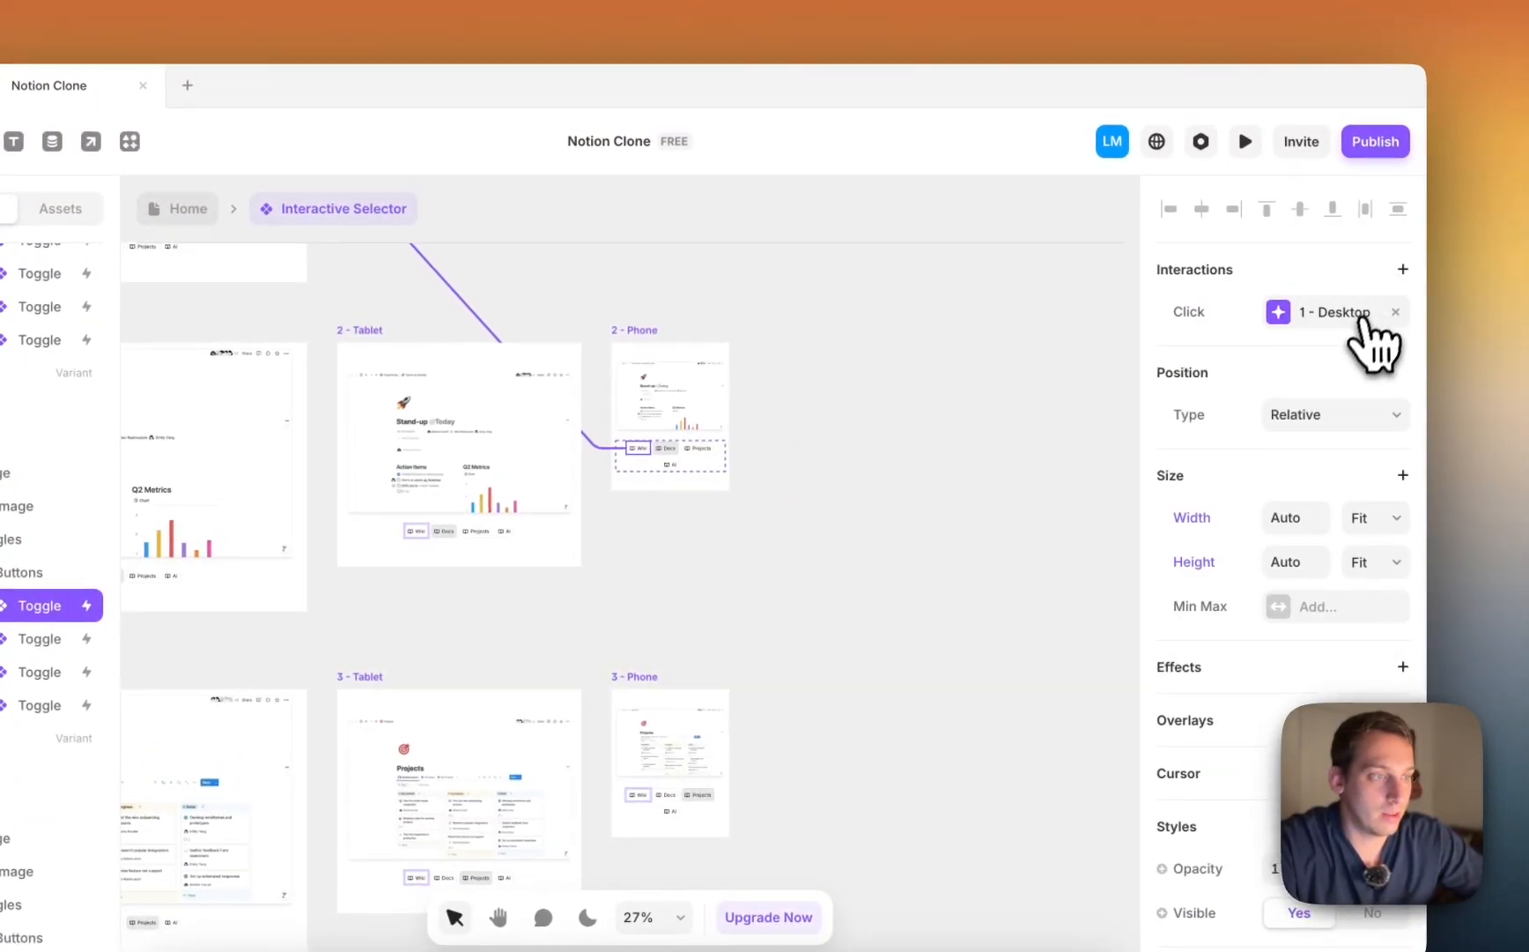
click(1374, 308)
click(1025, 509)
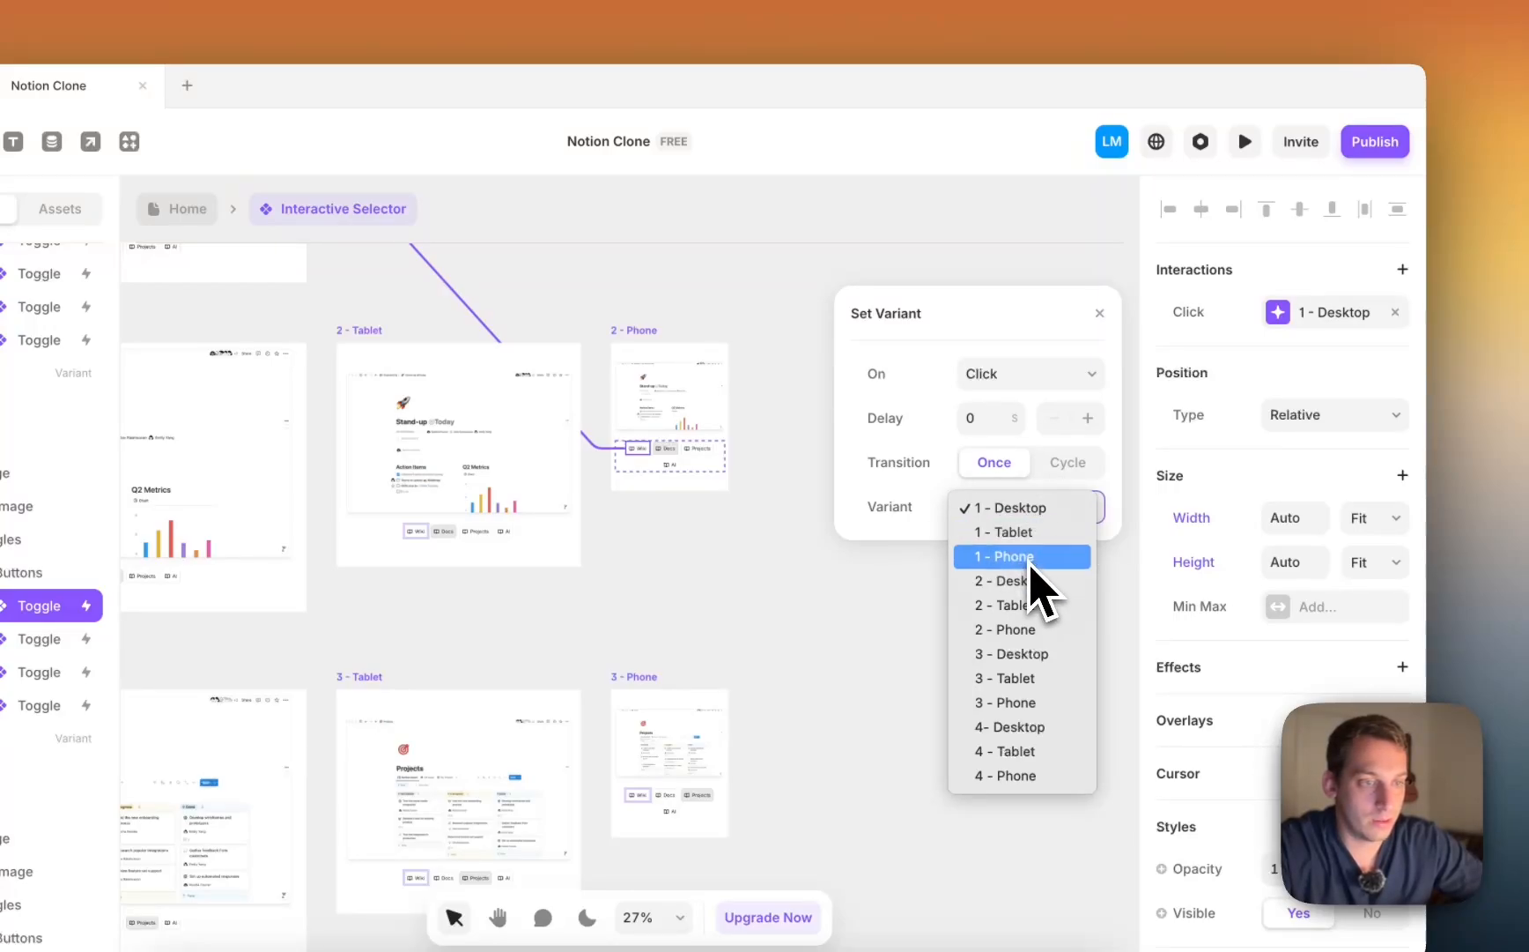
click(1022, 557)
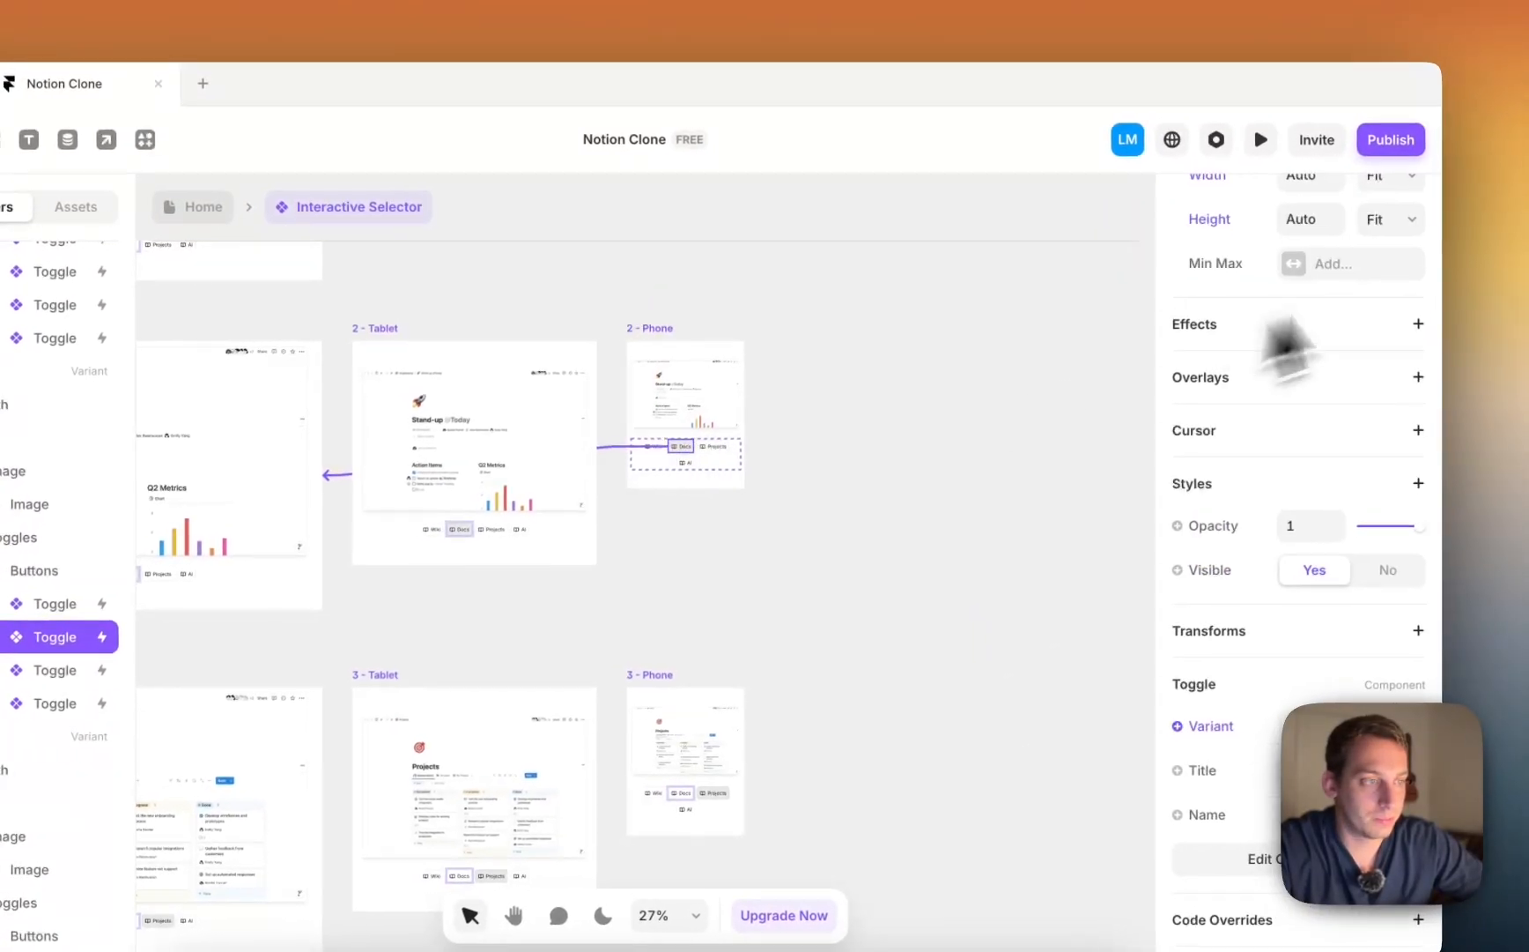
Step: Change the click transition of the Docs toggle in the 2 - Phone variant to target 2 - Tablet
scroll(1286, 344, up, 5)
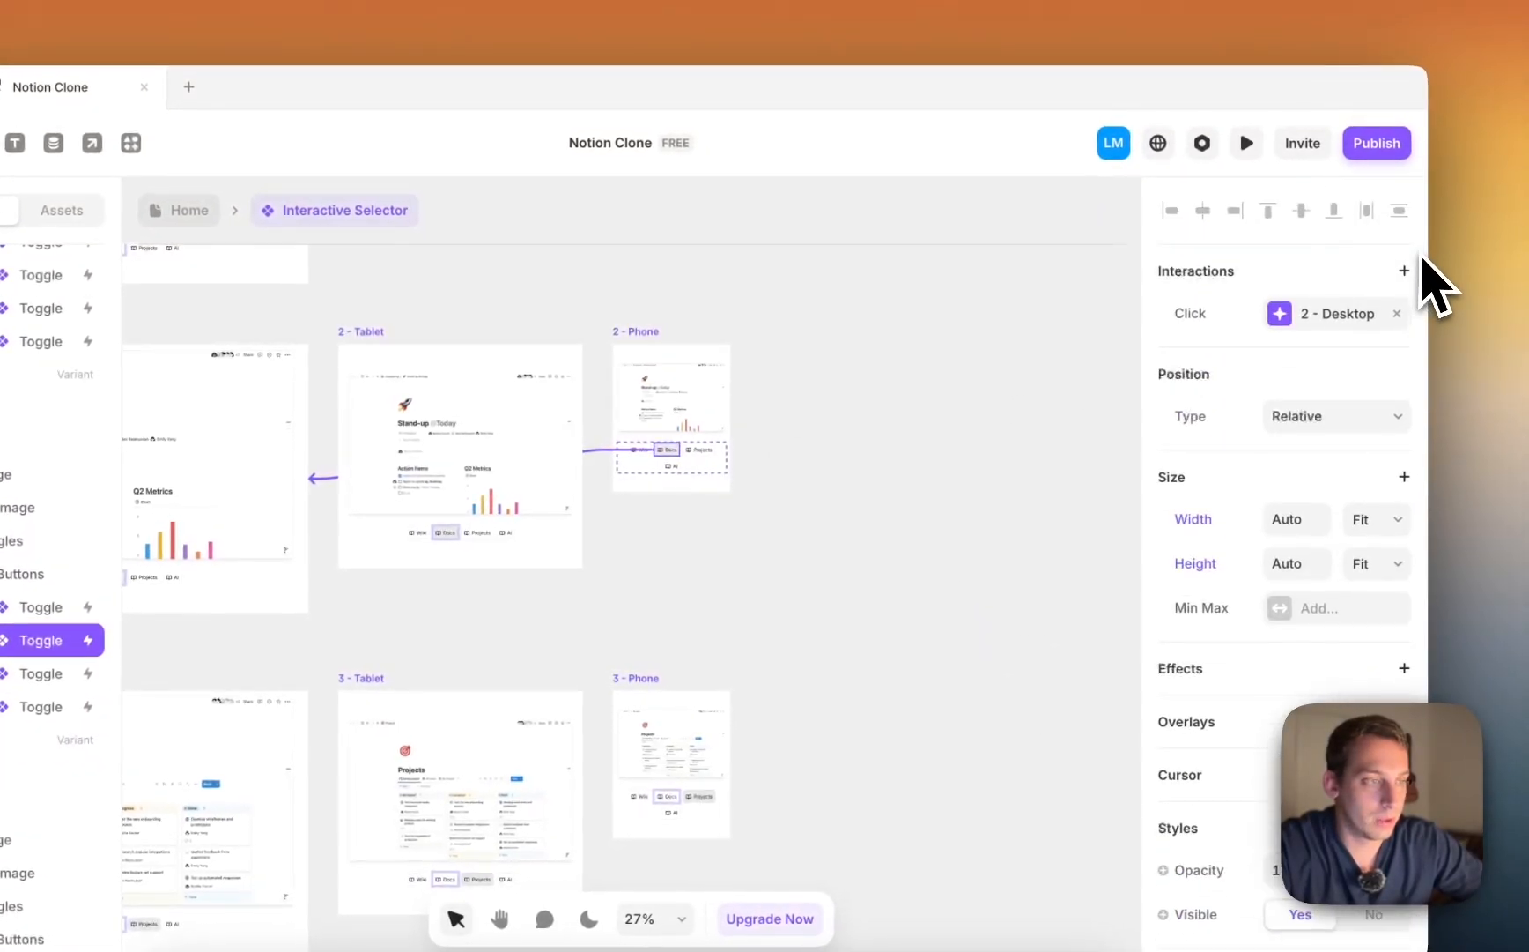
click(1386, 310)
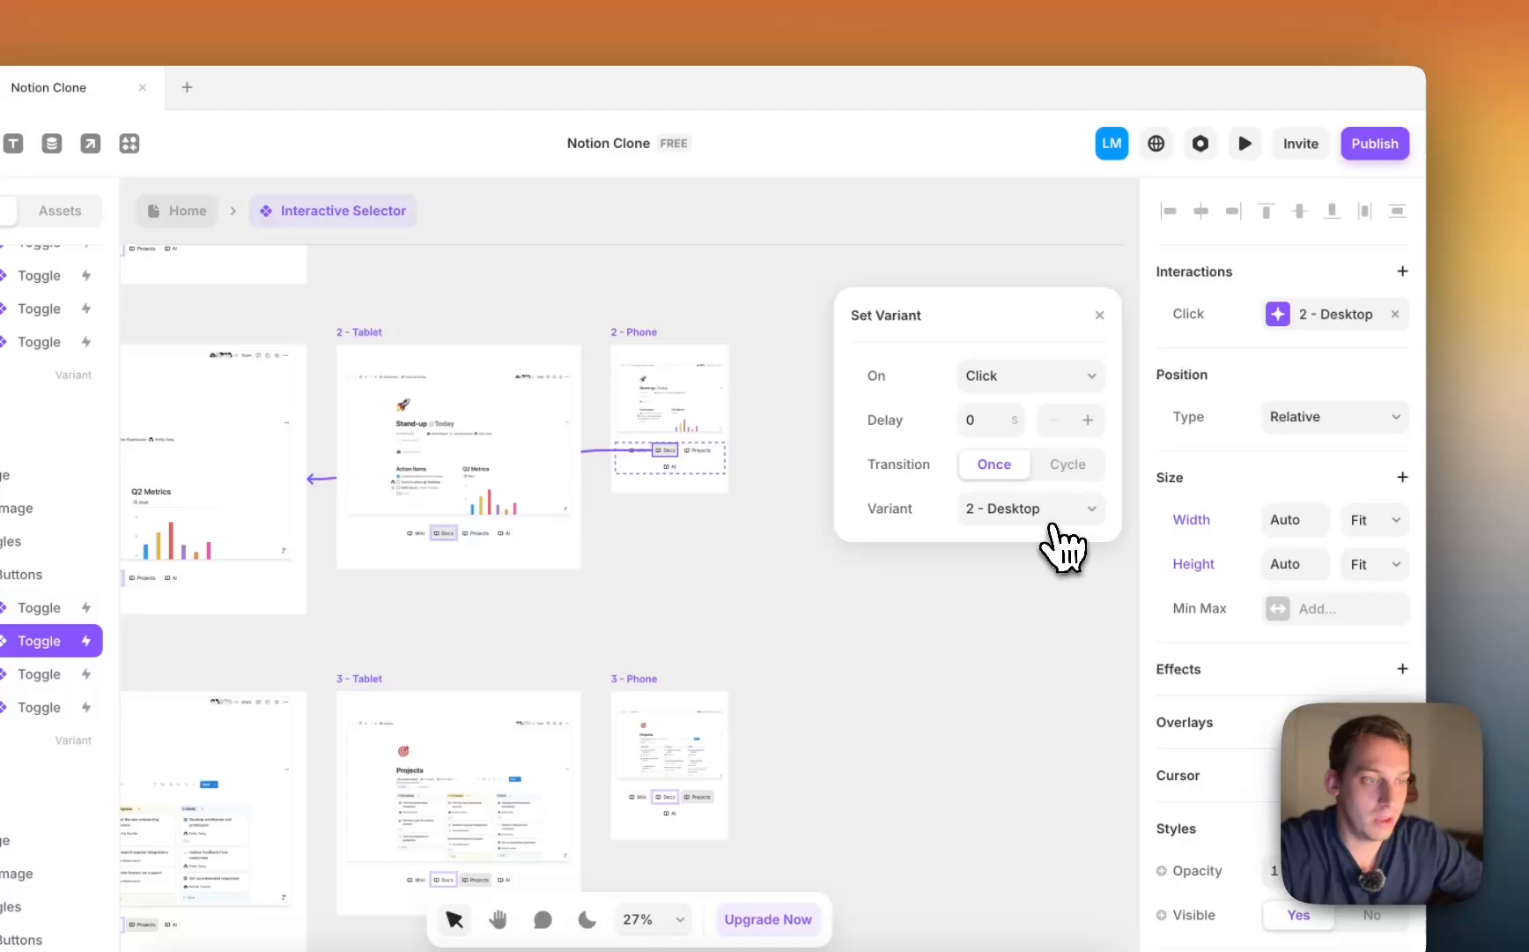
click(1057, 516)
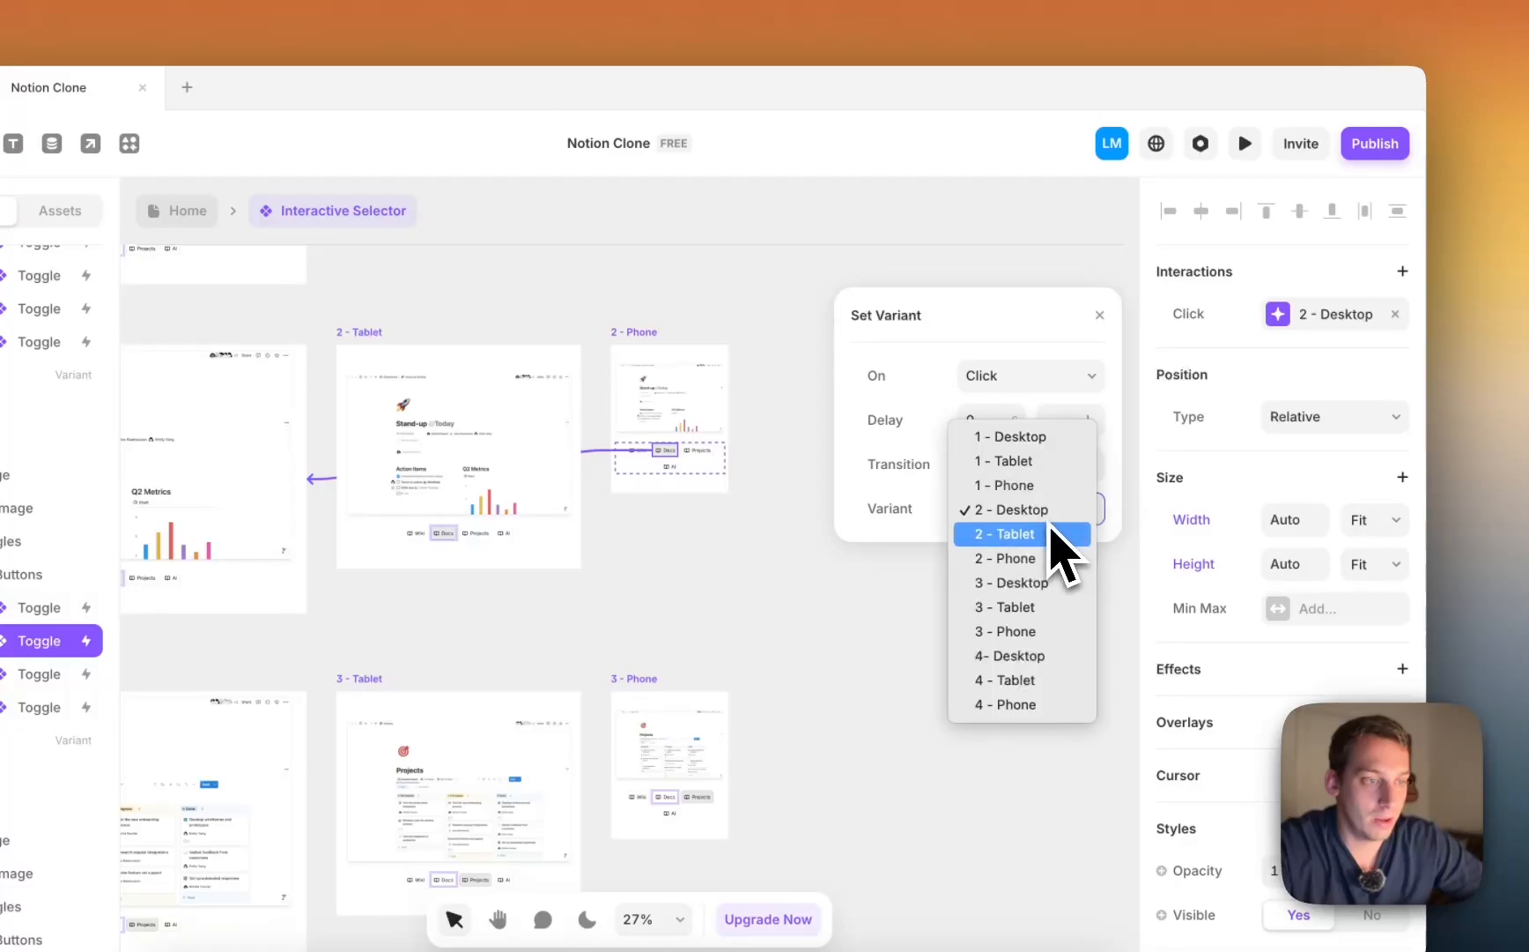
click(1038, 539)
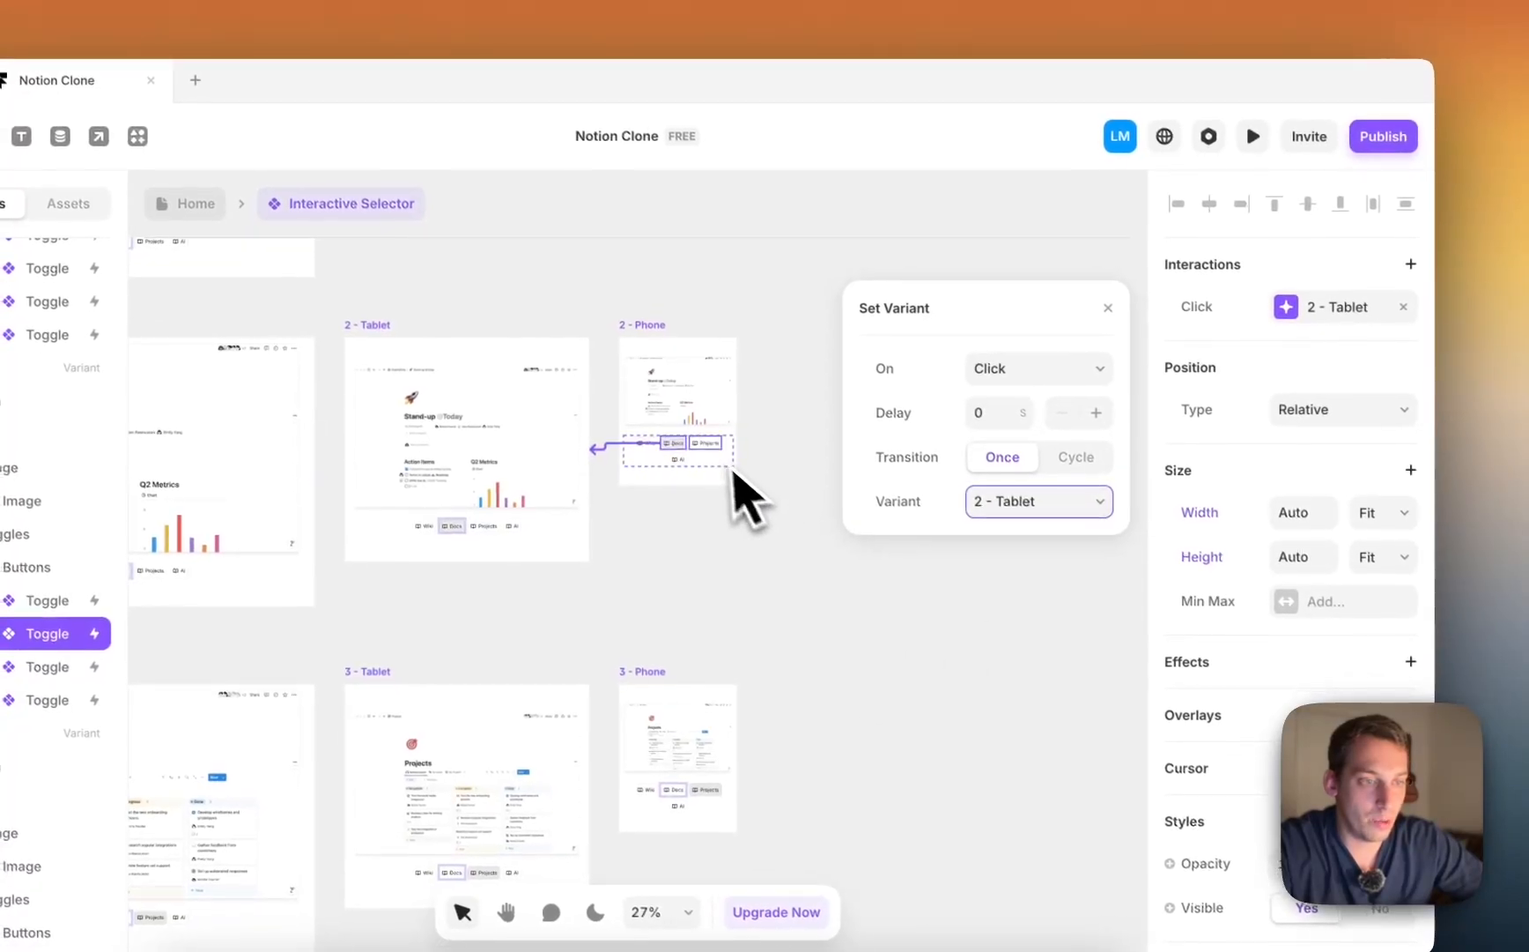
Step: Change the click transition of the Projects toggle in the 2 - Phone variant to target 3 - Phone
click(705, 451)
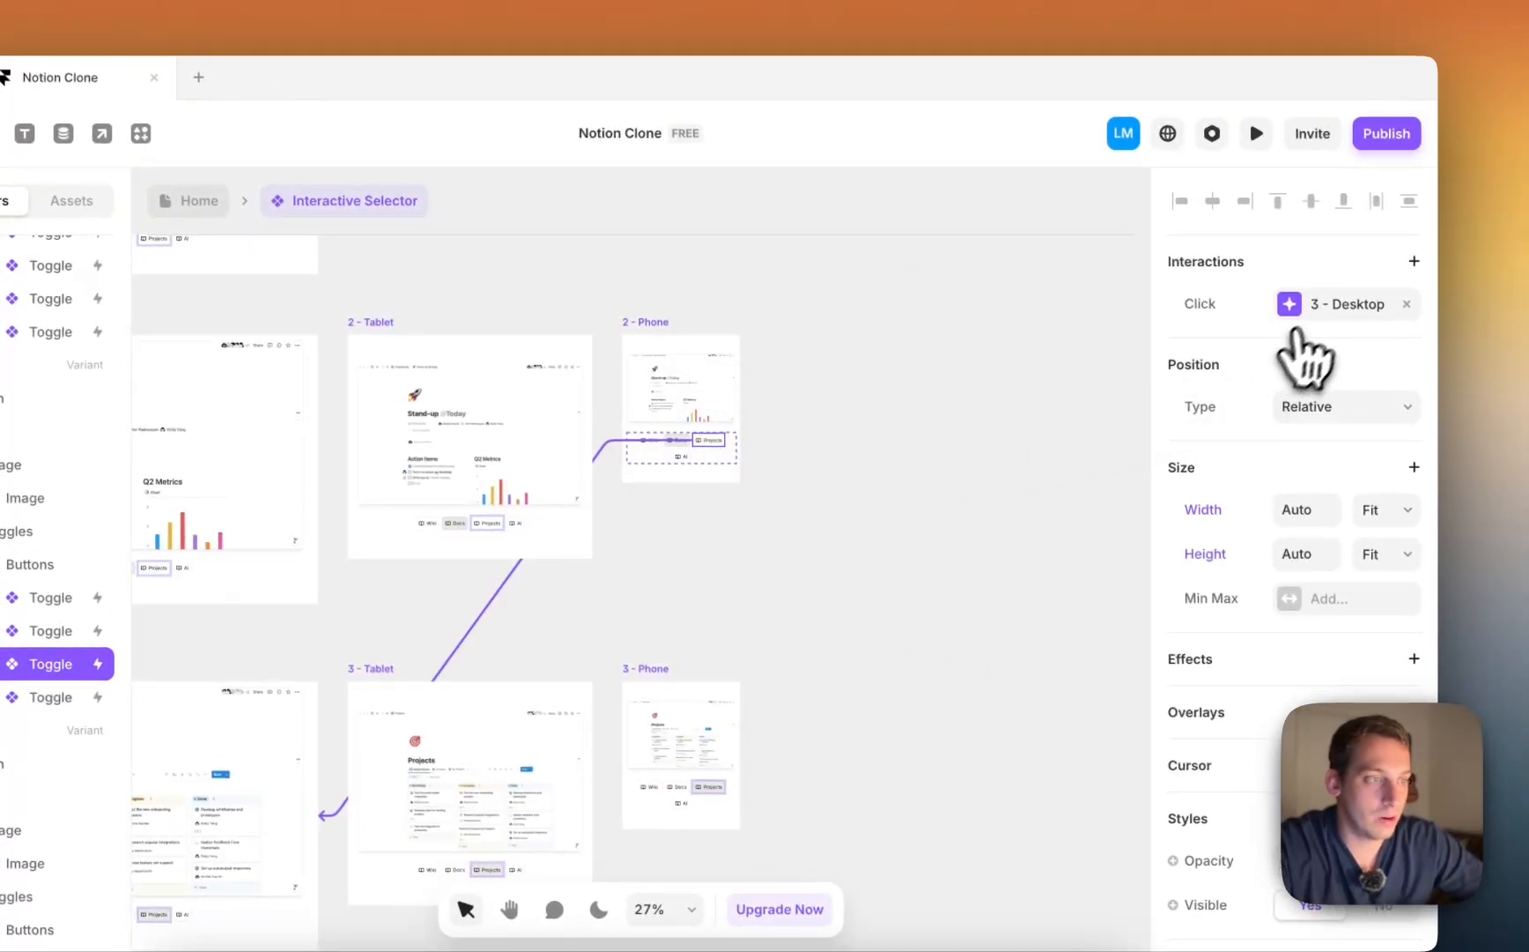
click(1317, 310)
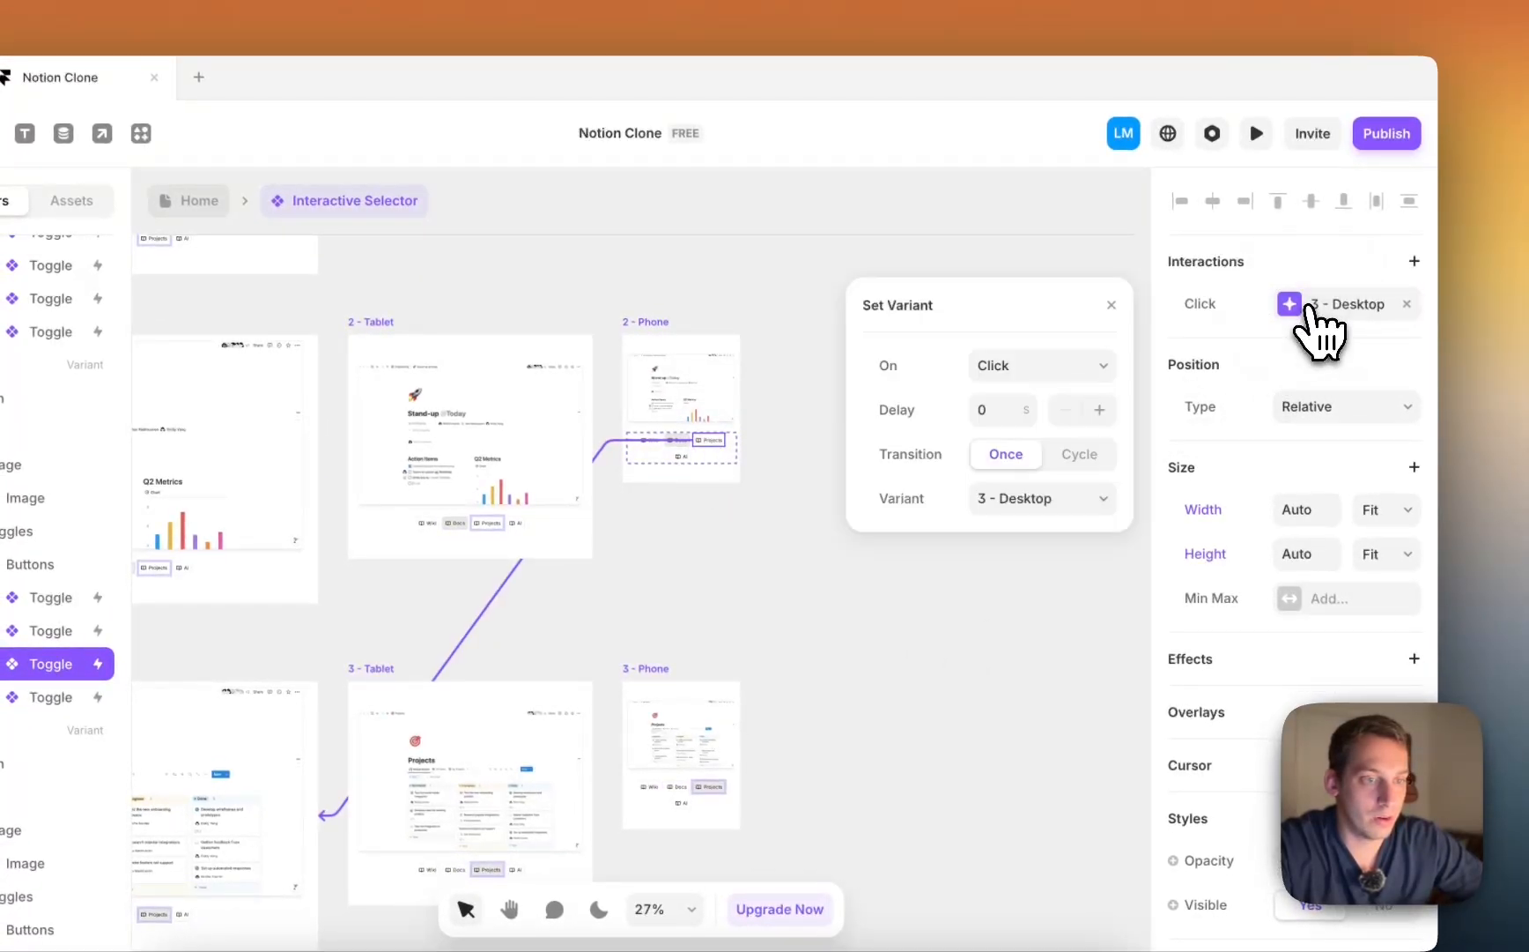
click(995, 499)
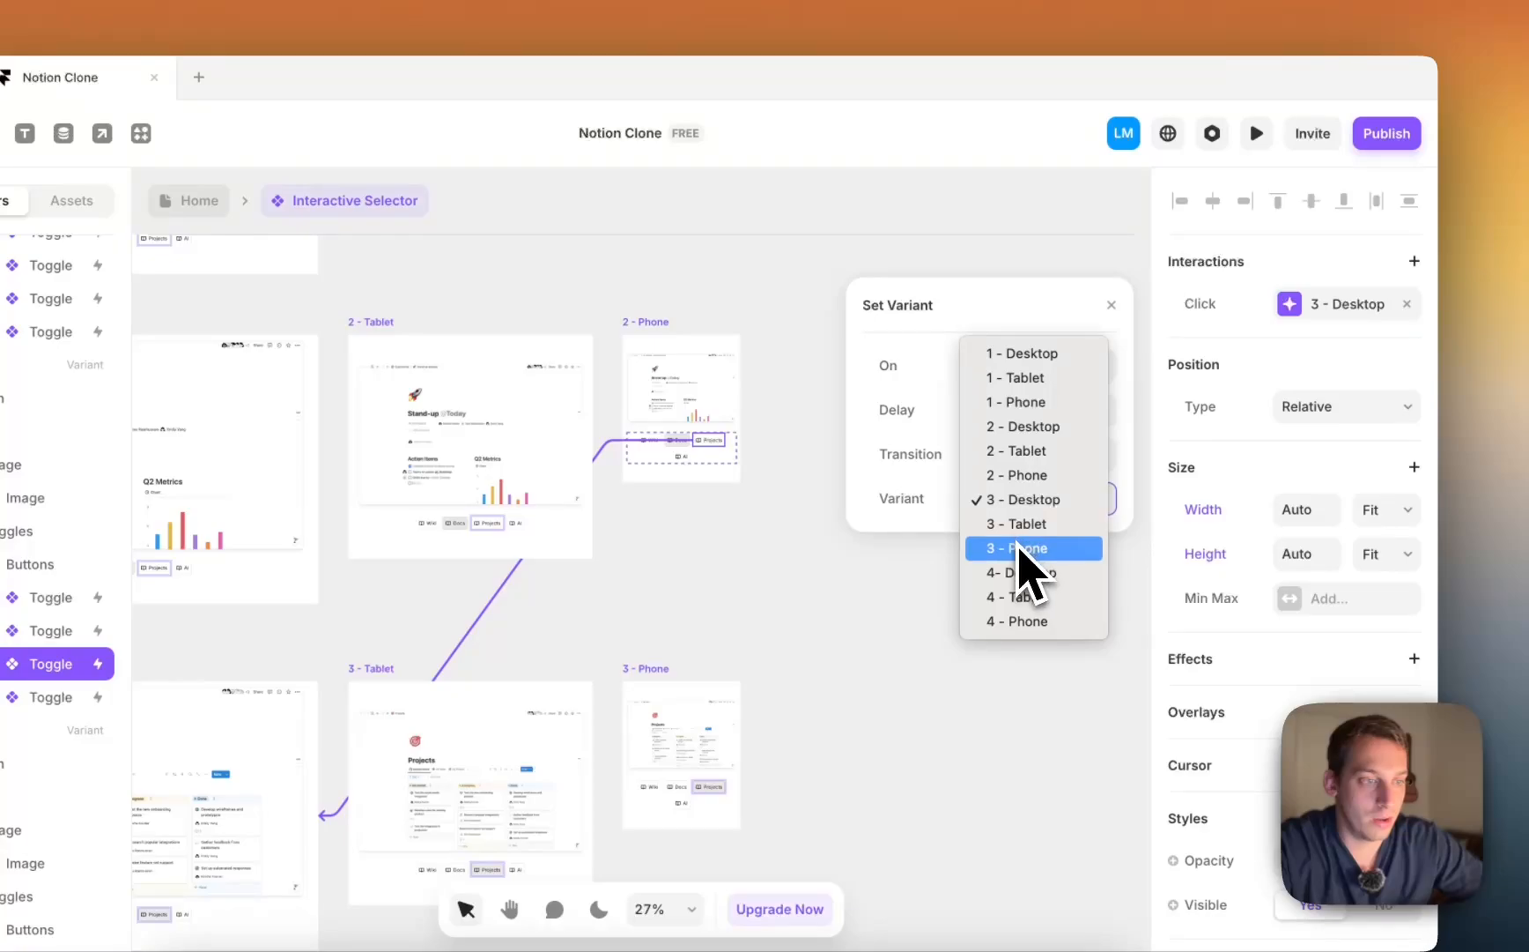
click(1021, 547)
Step: Change the click transition of the Docs toggle in the 2 - Phone variant to target 2 - Phone
click(684, 447)
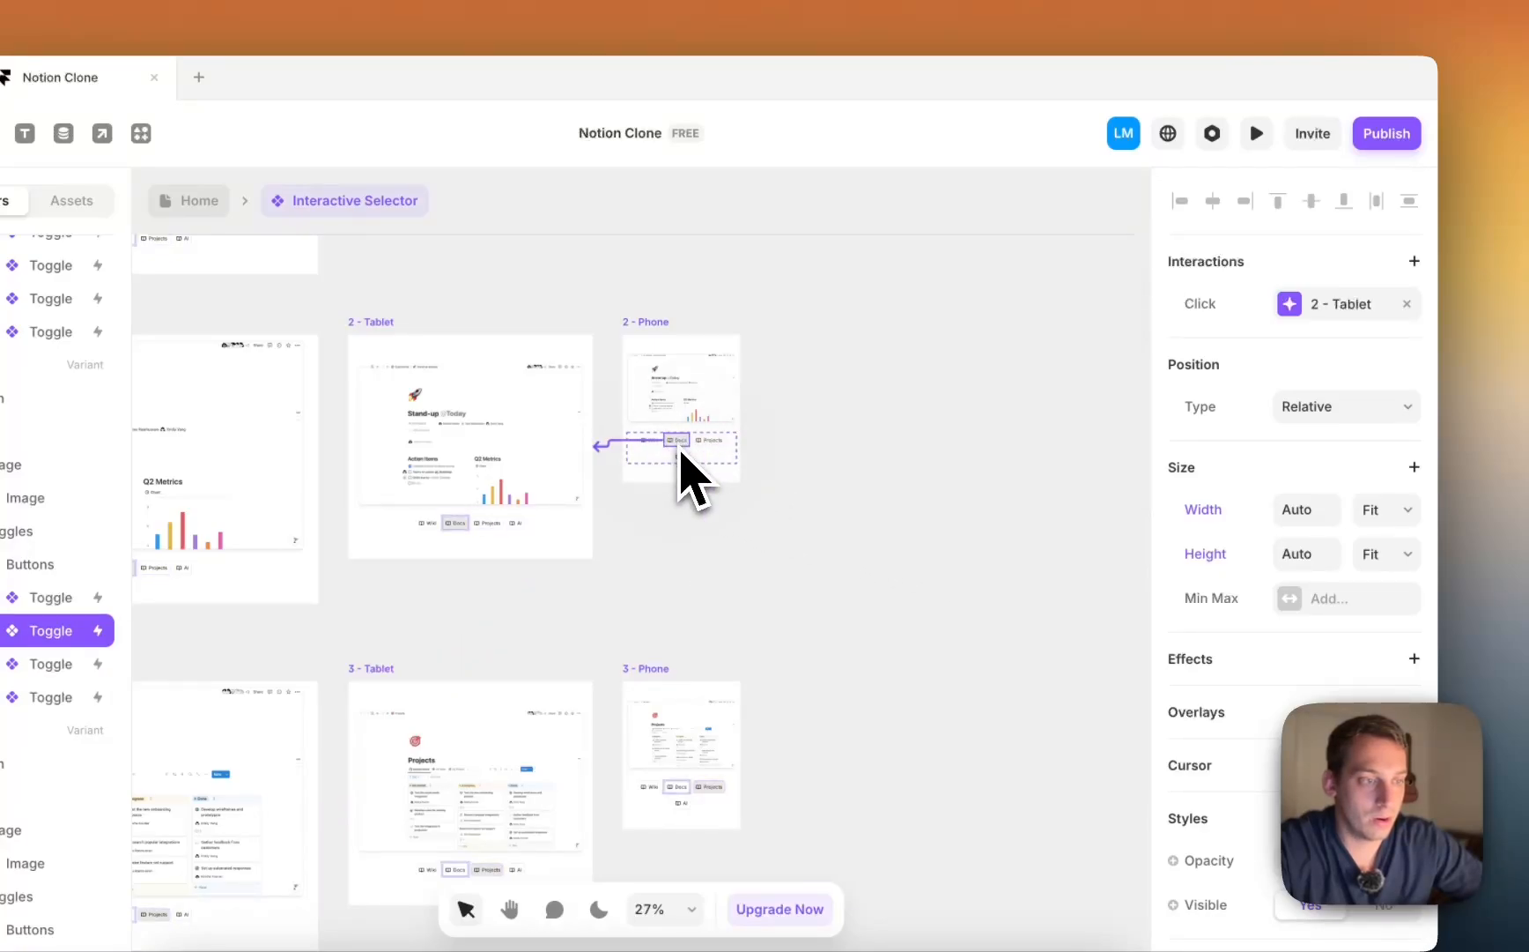
click(1317, 304)
click(1061, 498)
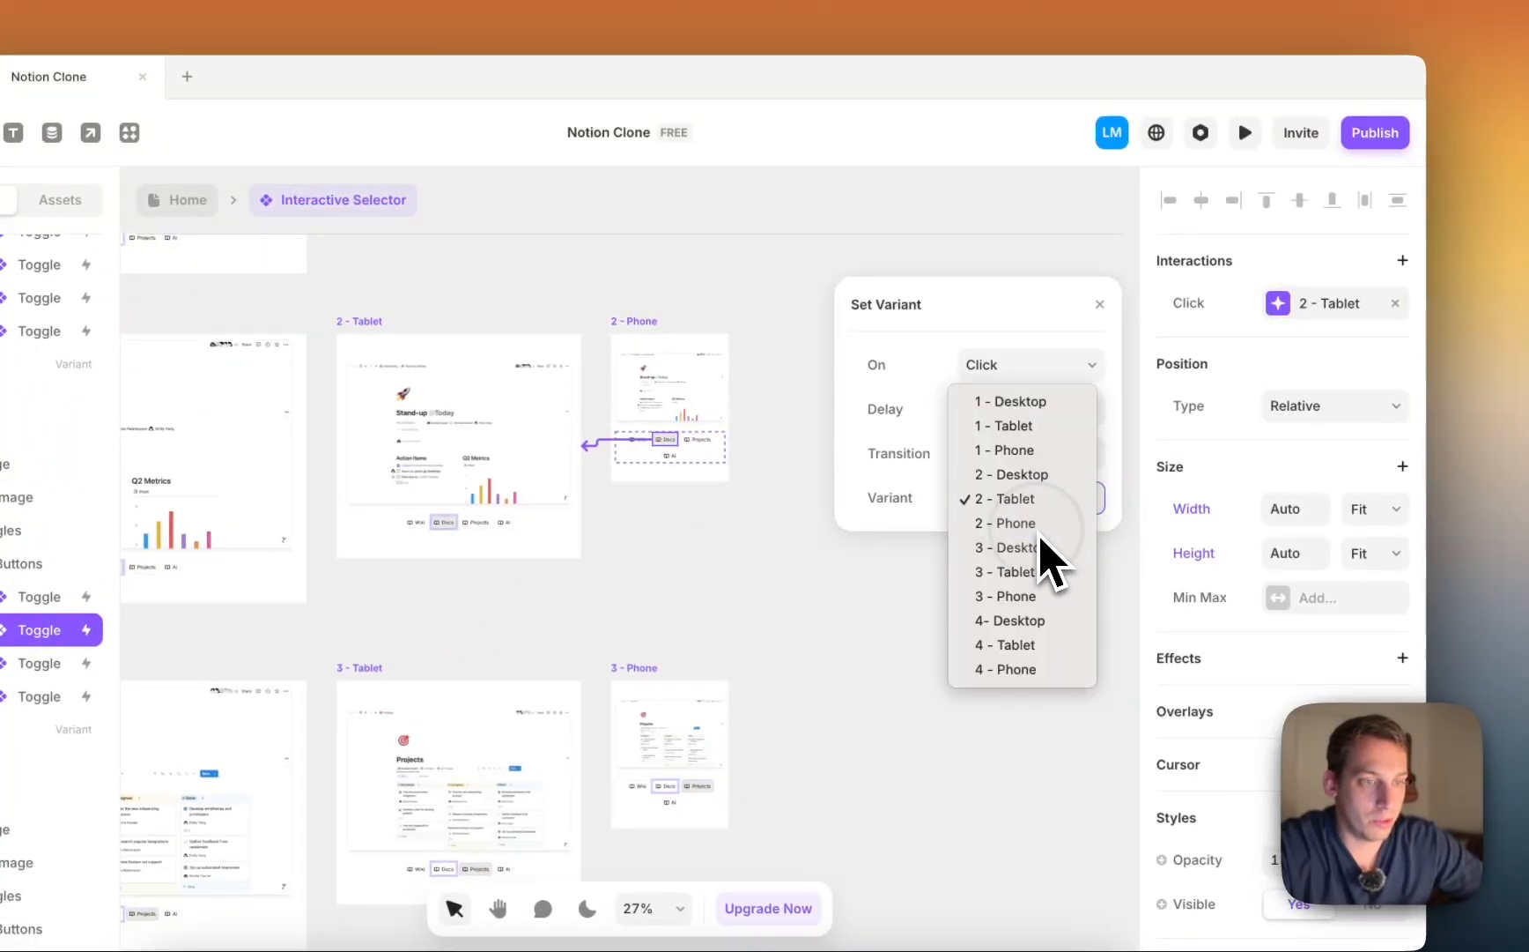
click(1048, 524)
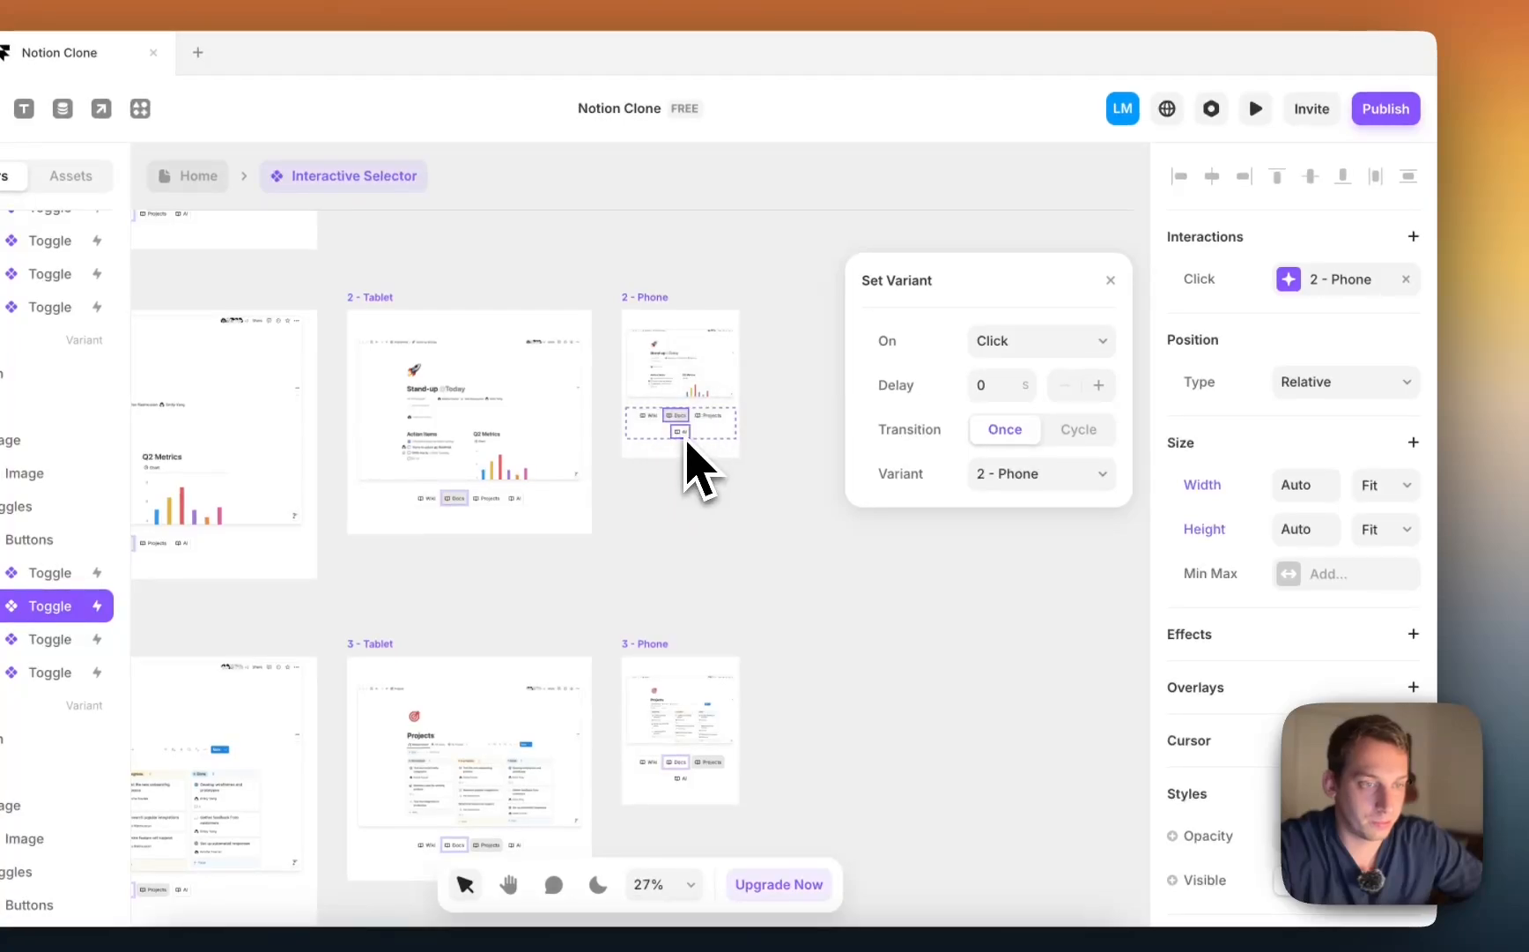
Step: Change the click transition of the AI toggle in the 2 - Phone variant to target 4 - Phone
click(680, 431)
click(1332, 284)
click(1101, 473)
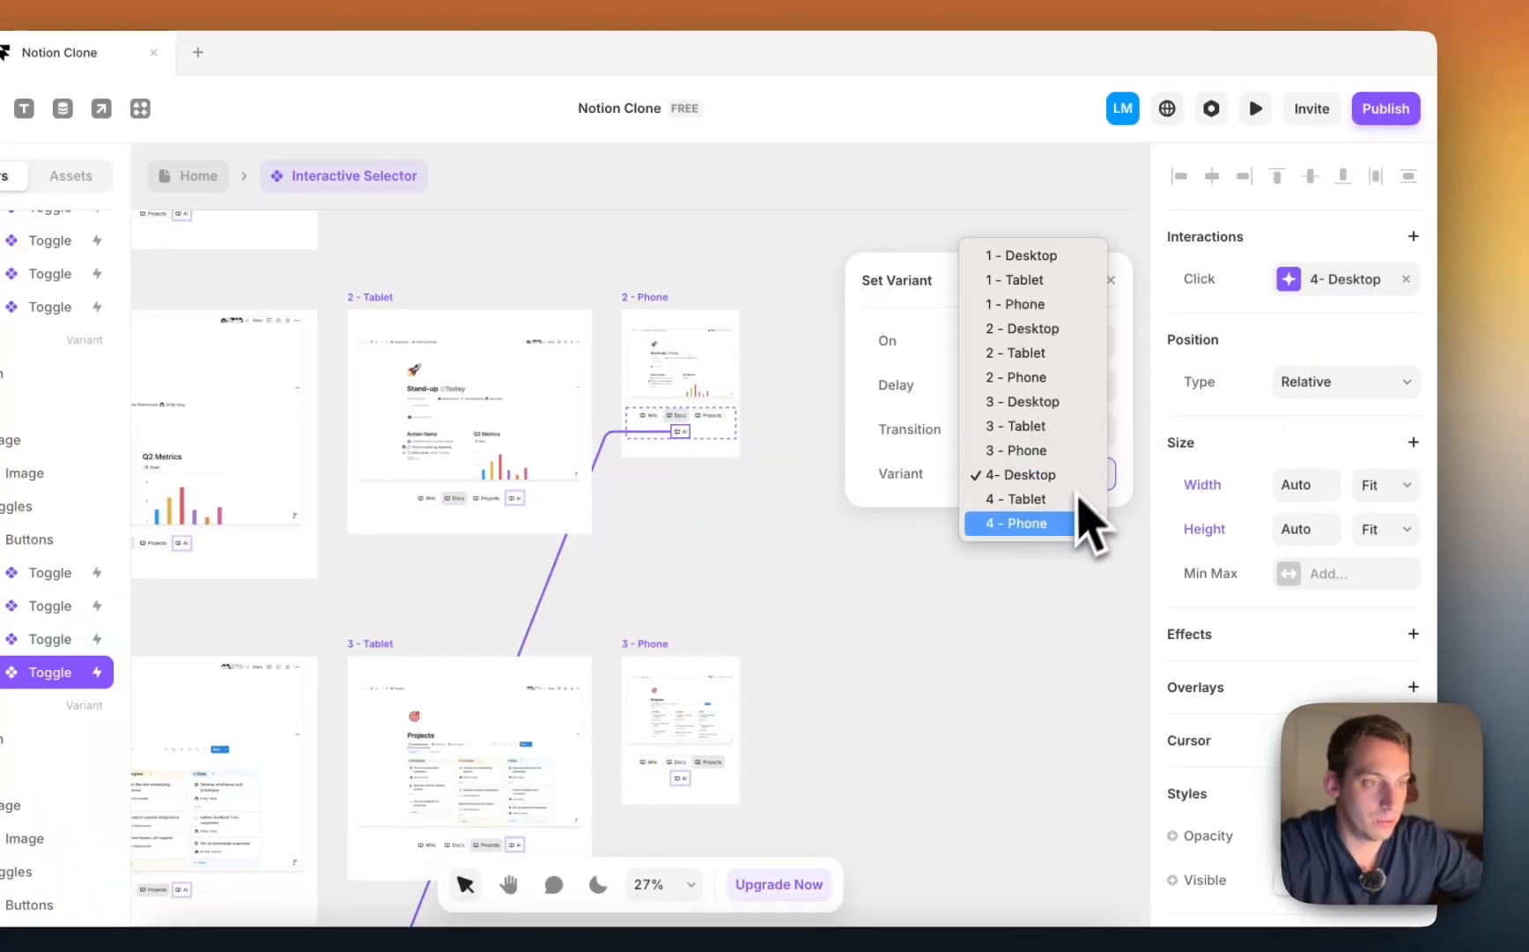
click(1080, 522)
Step: Try to change the click transition of the Wiki toggle in the 3 - Phone variant to target 1 - Phone
scroll(707, 678, down, 5)
click(750, 603)
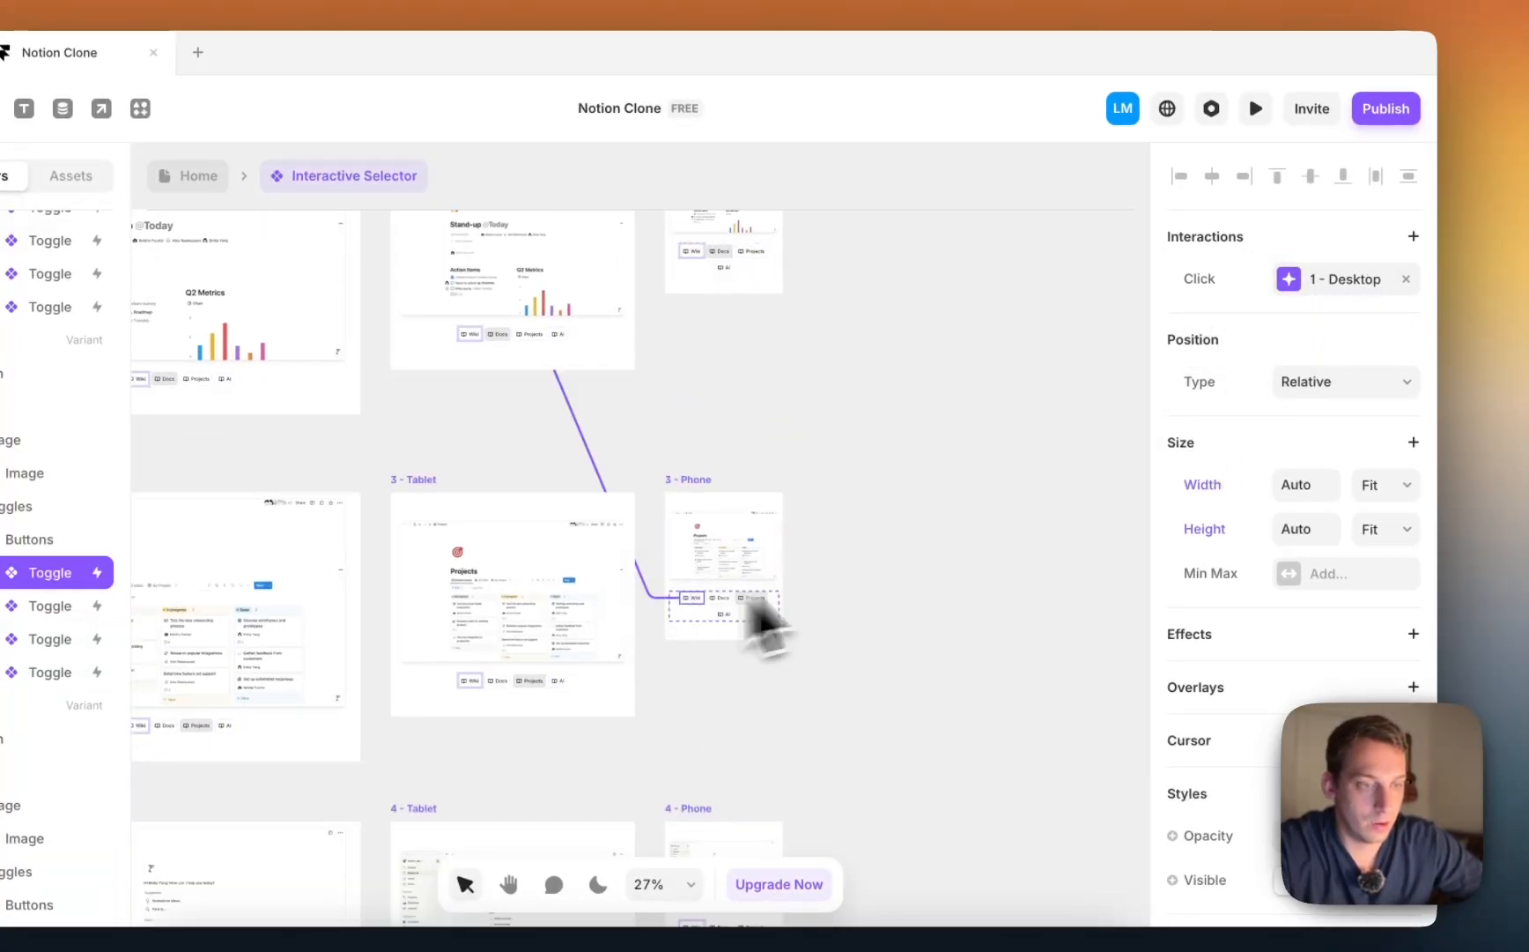
click(1304, 291)
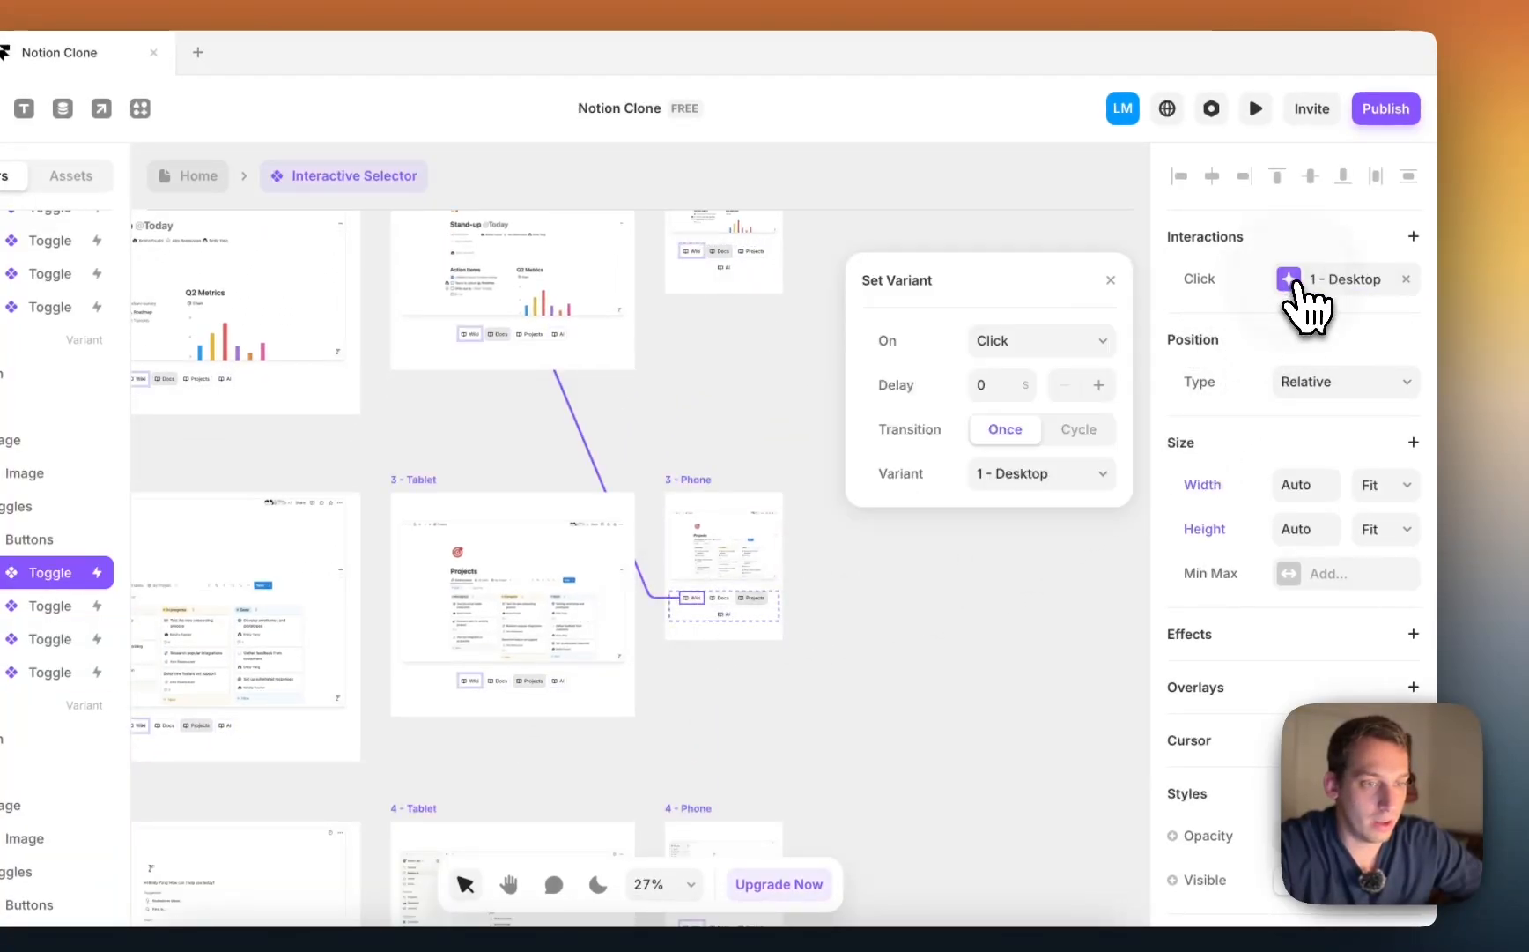
click(1048, 498)
click(1028, 522)
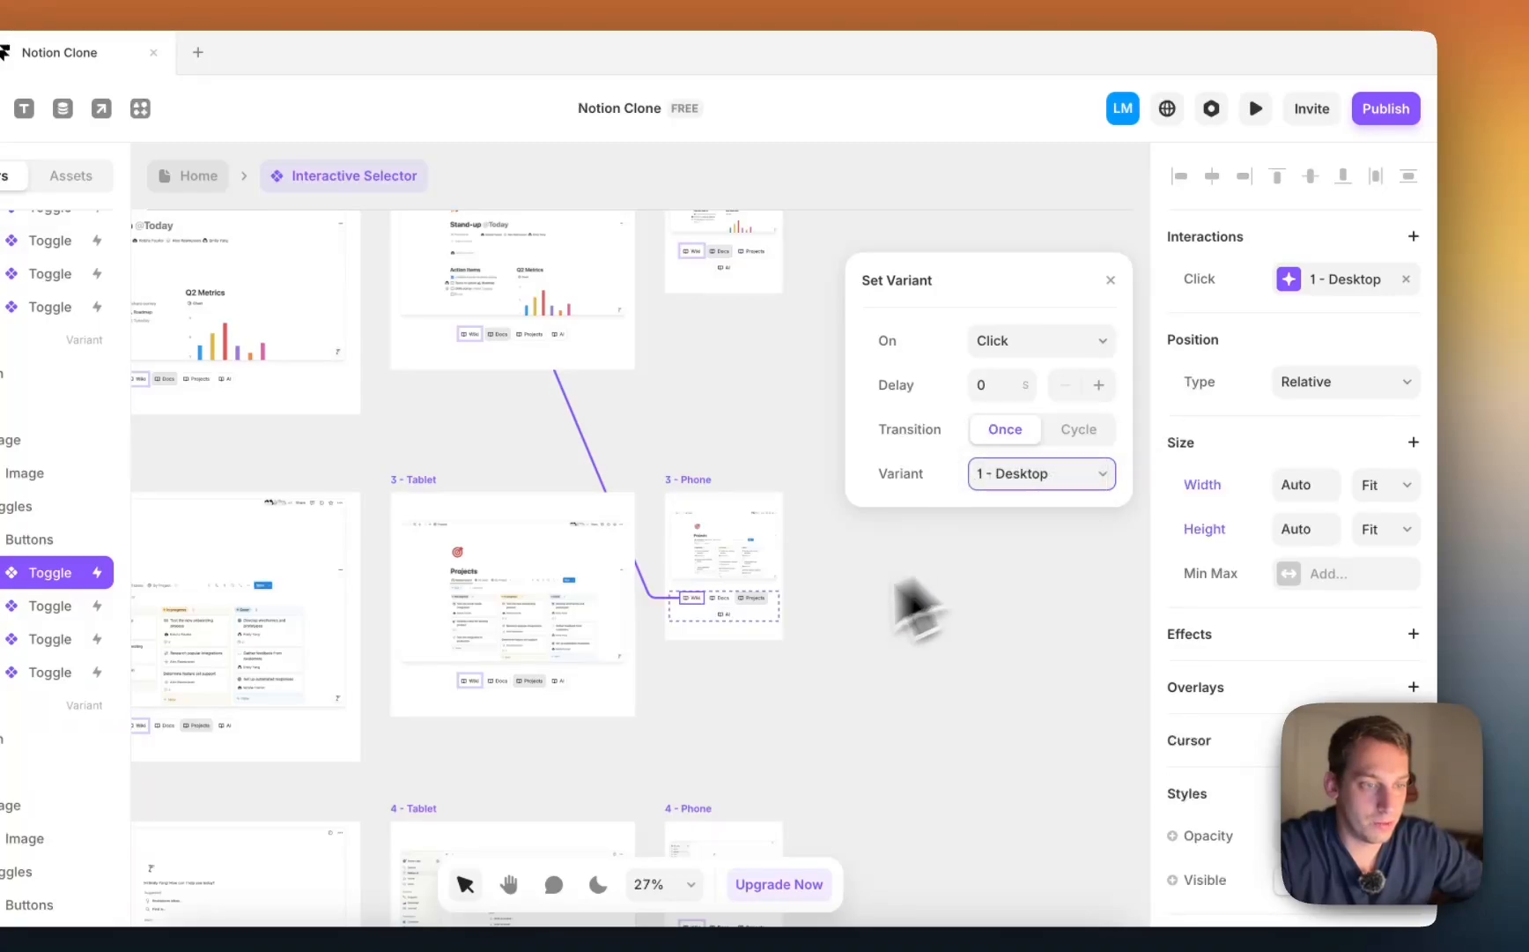
Step: Change the click transition of the Docs toggle in the 3 - Phone variant to target 2 - Phone
click(720, 599)
scroll(1344, 304, up, 4)
click(1357, 284)
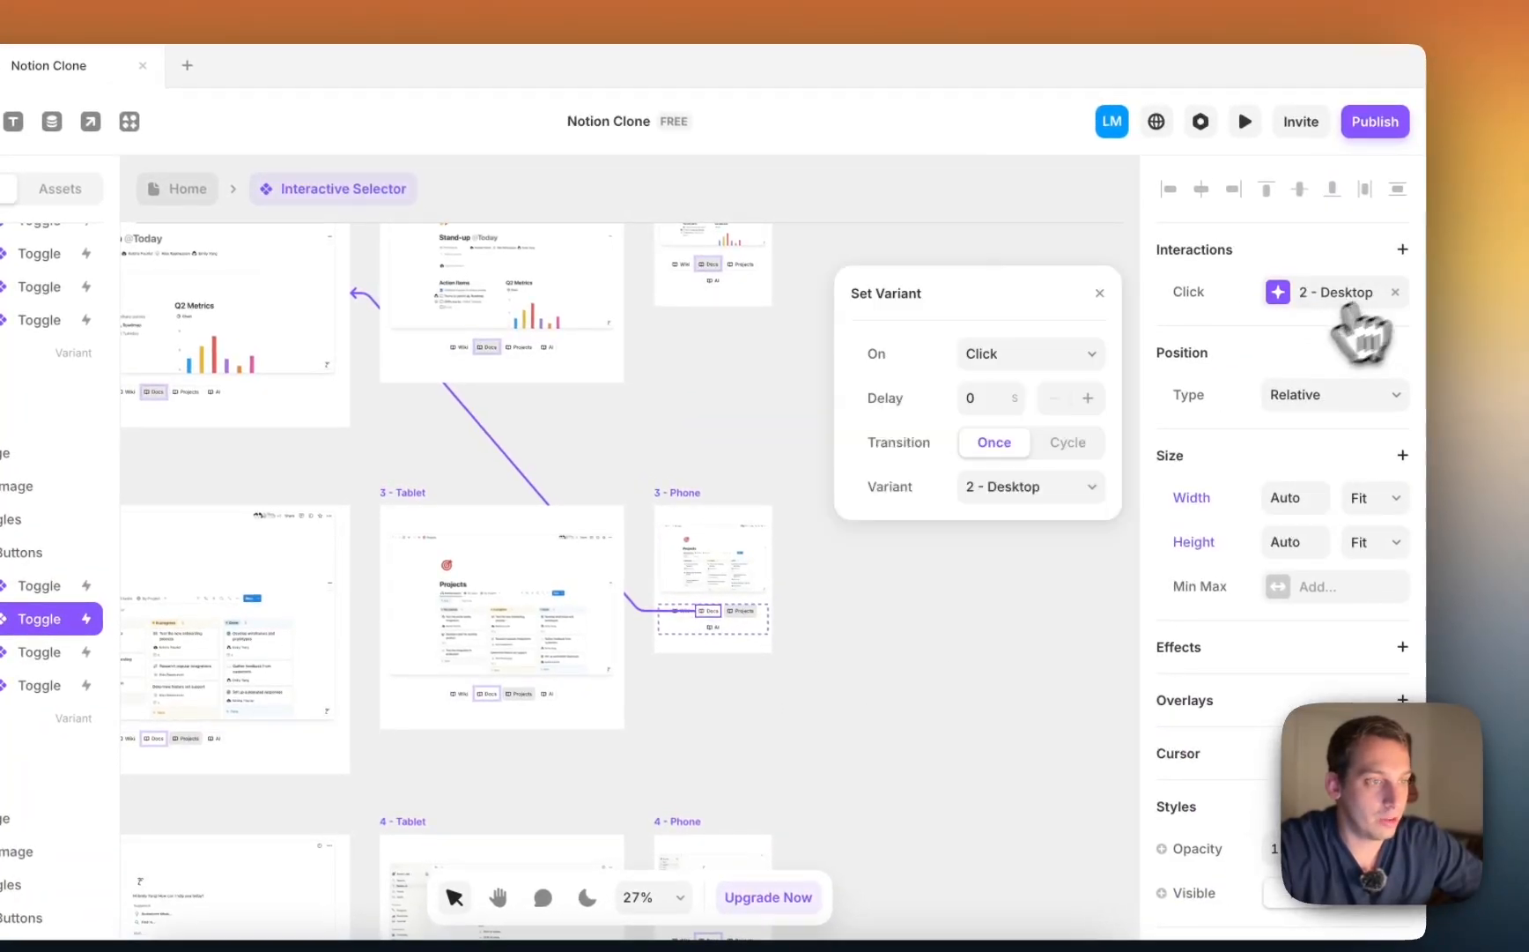
click(1058, 485)
click(1026, 537)
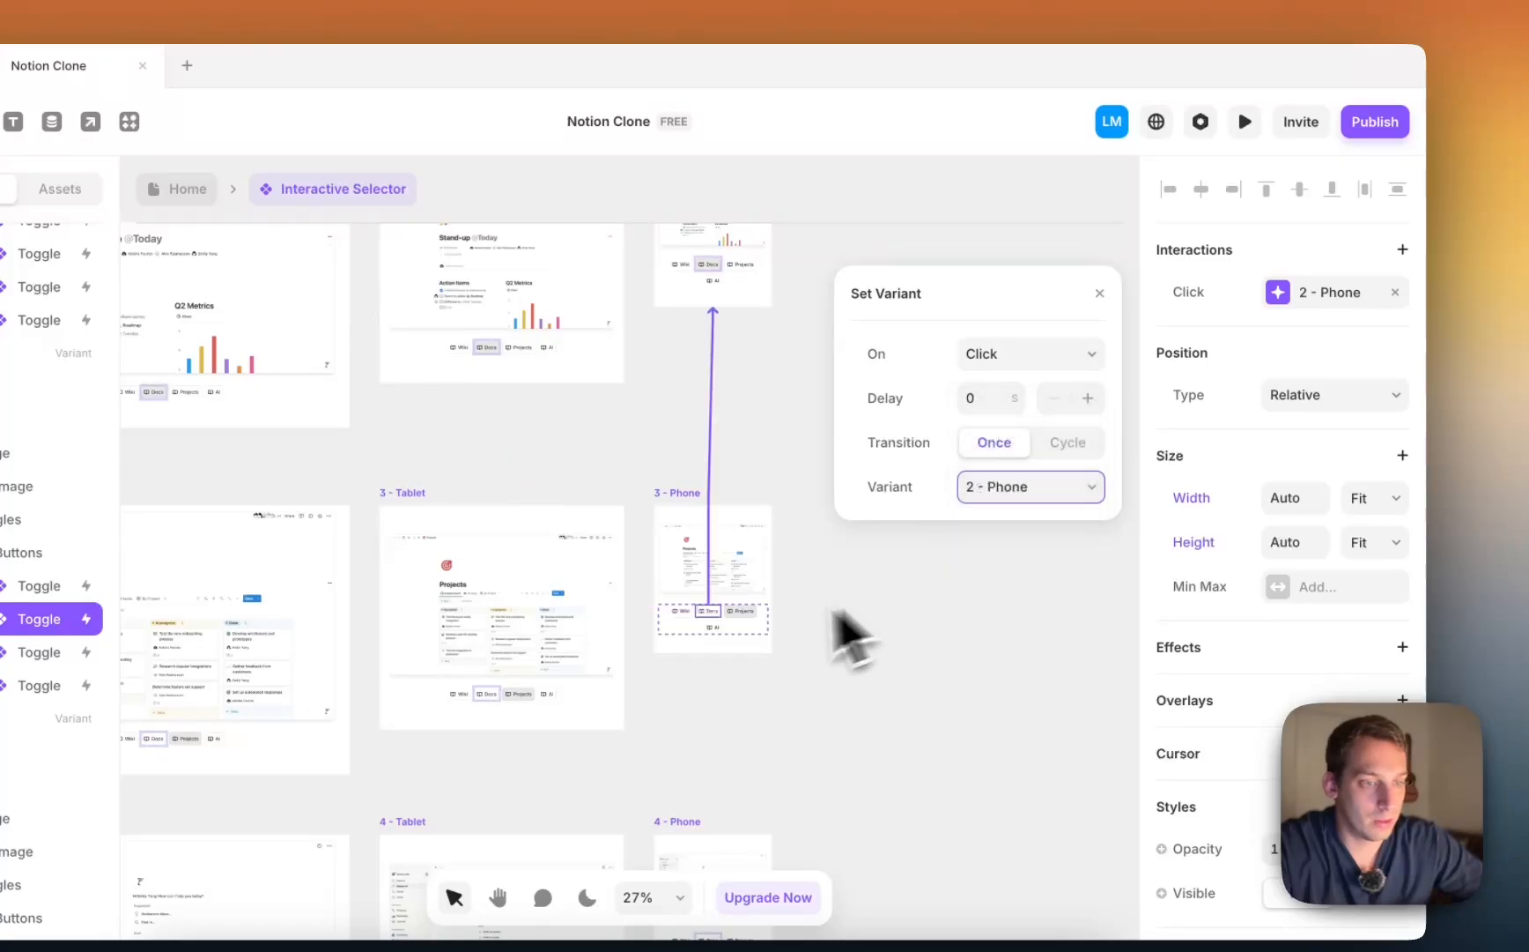
Step: Change the click transition of the Projects toggle in the 3 - Phone variant to target 3 - Phone
click(740, 610)
scroll(1410, 370, up, 4)
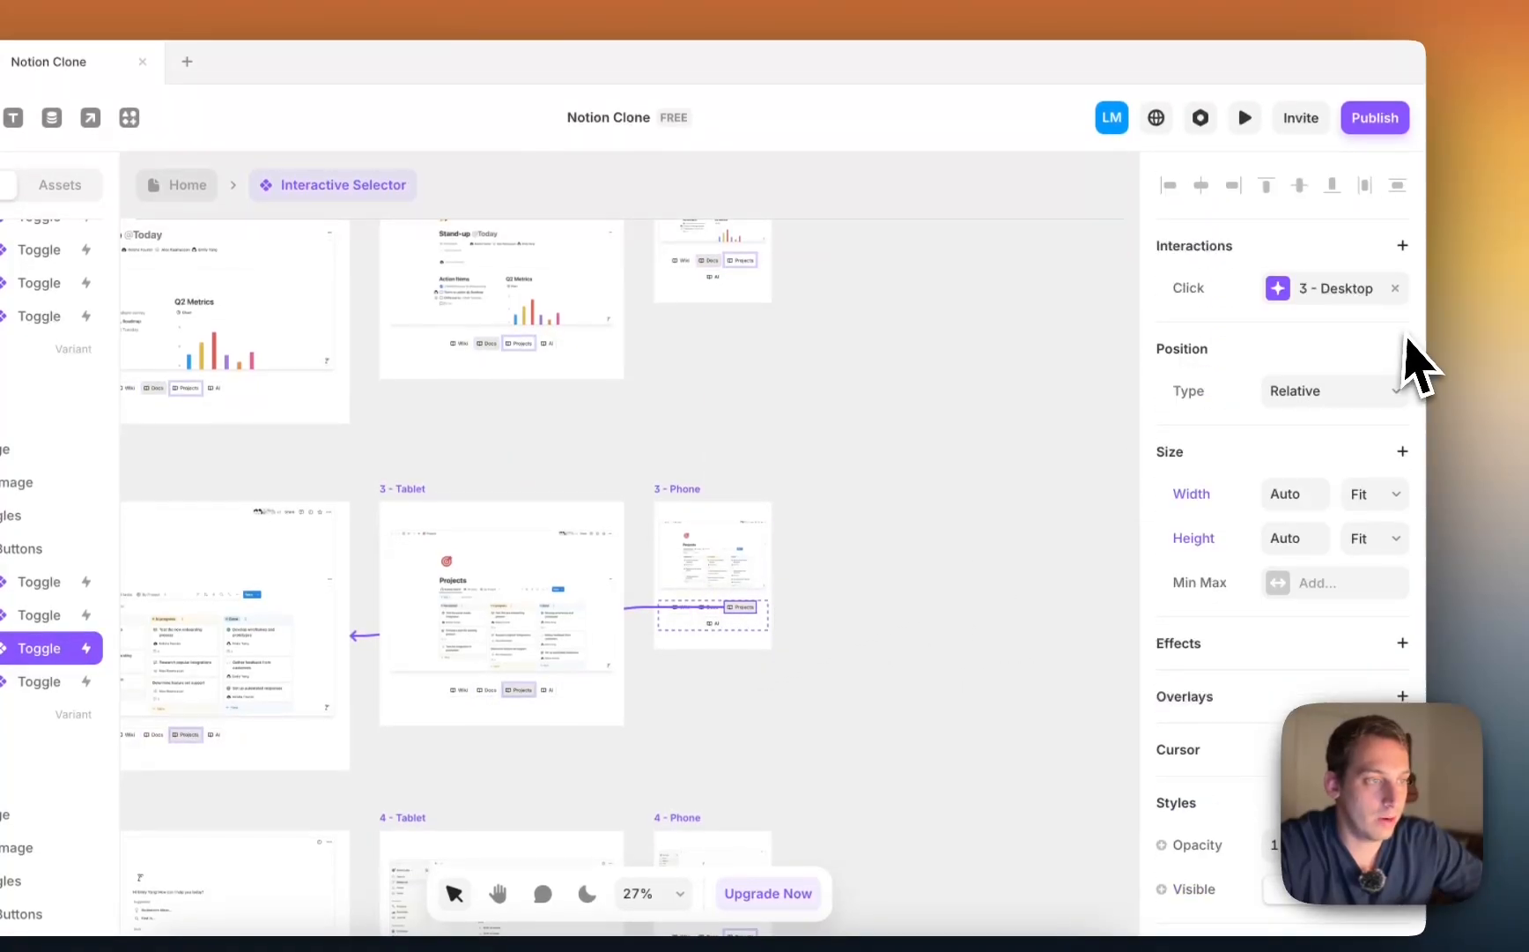
click(1356, 291)
click(1091, 493)
click(1022, 532)
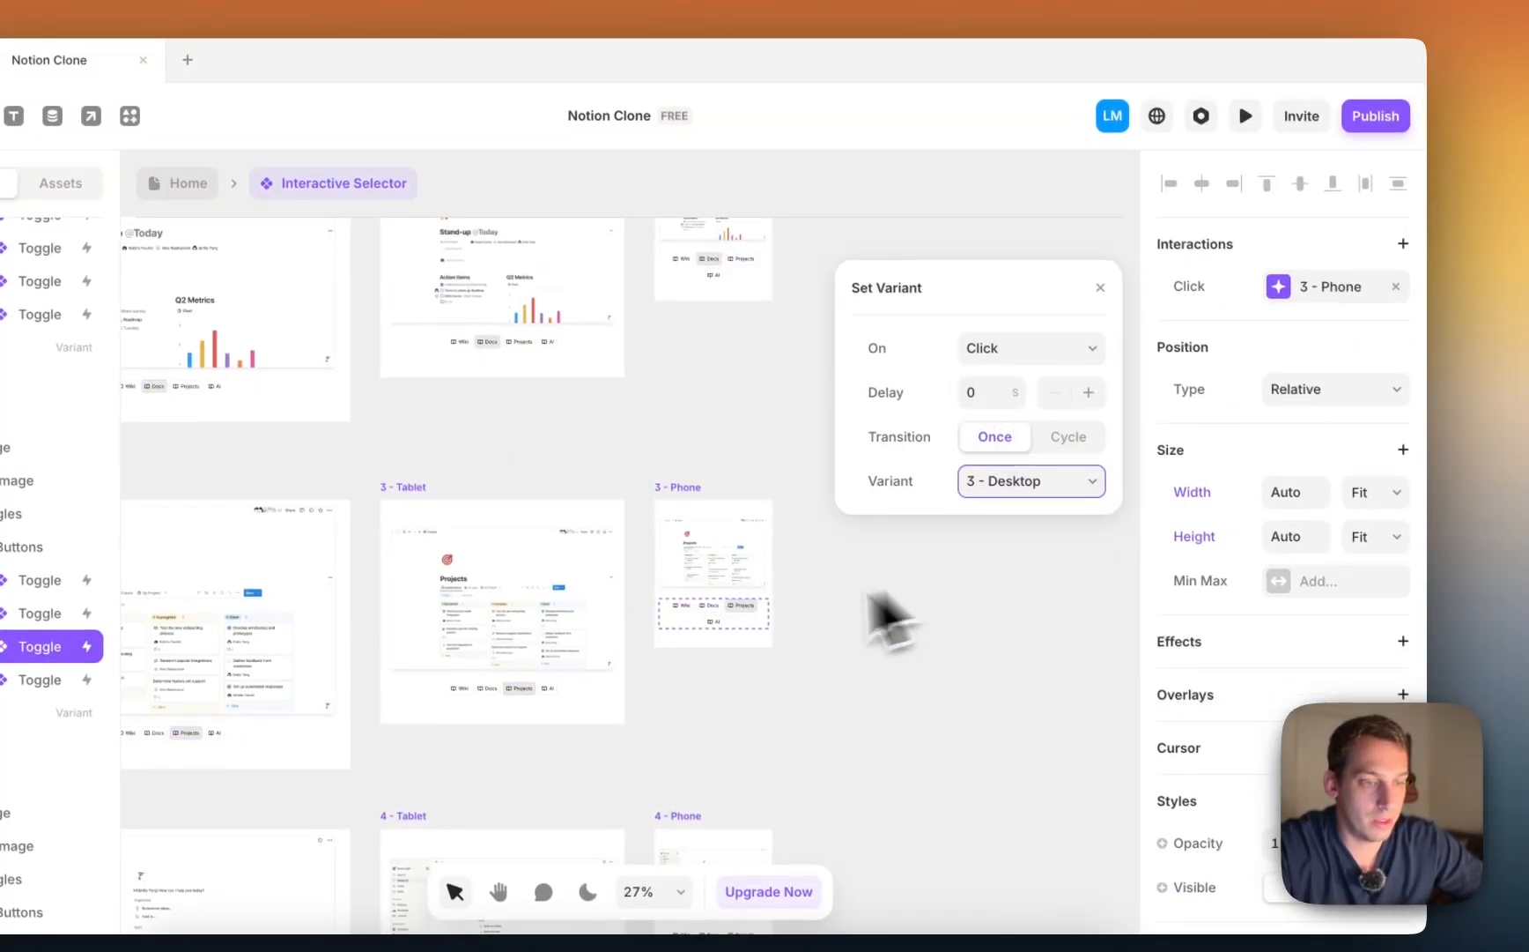
Step: Change the click transition of the AI toggle in the 3 - Phone variant to target 4 - Phone
click(716, 622)
click(1291, 290)
click(1069, 476)
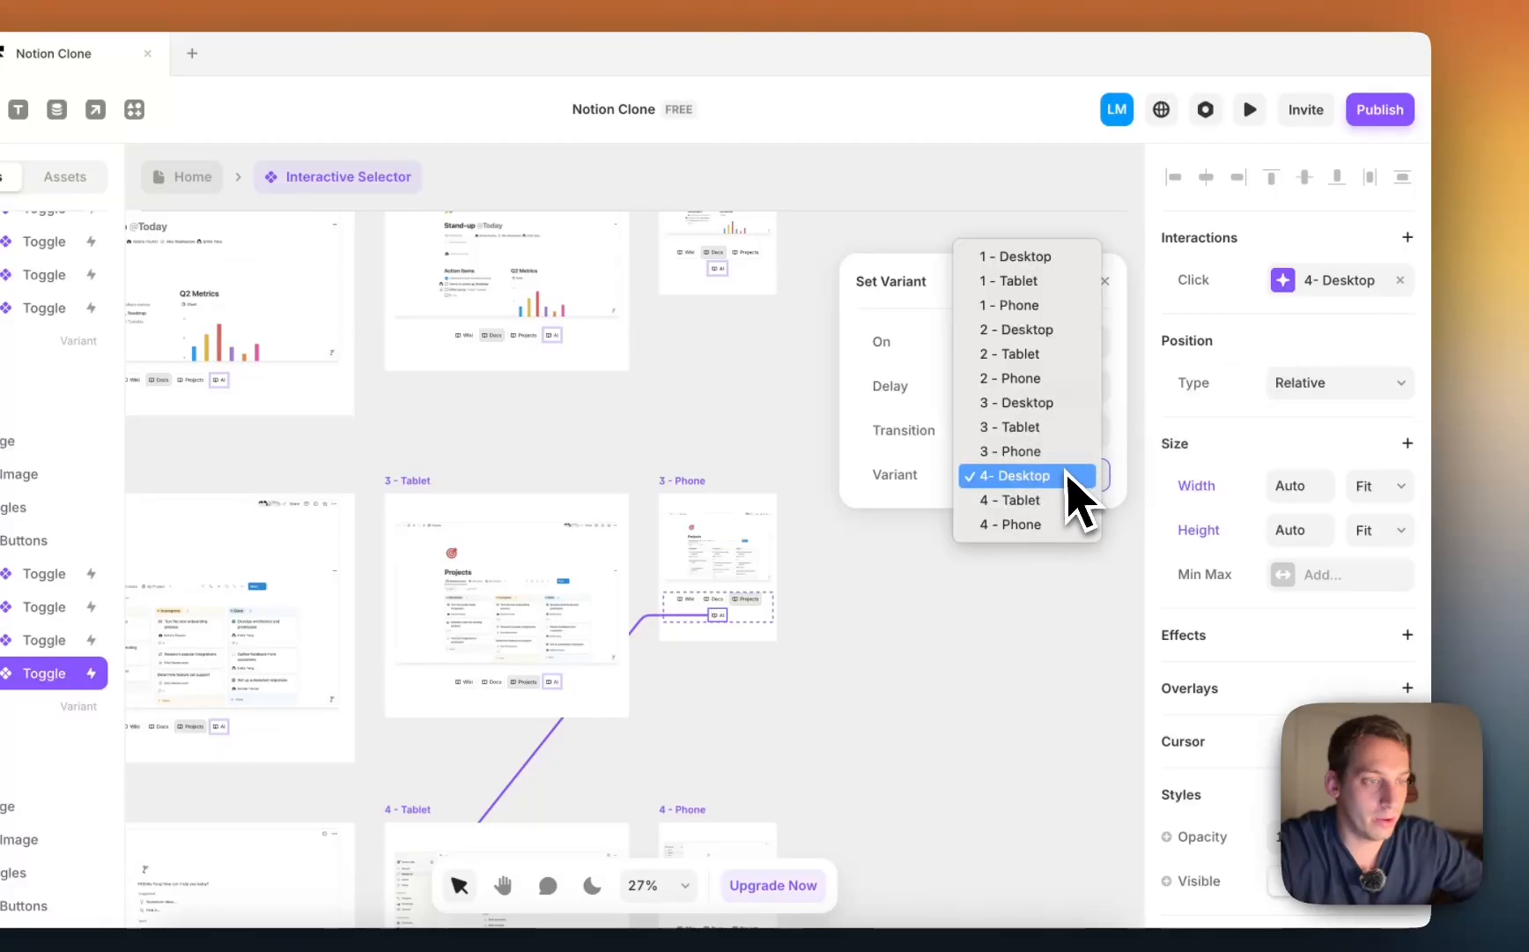
click(1041, 524)
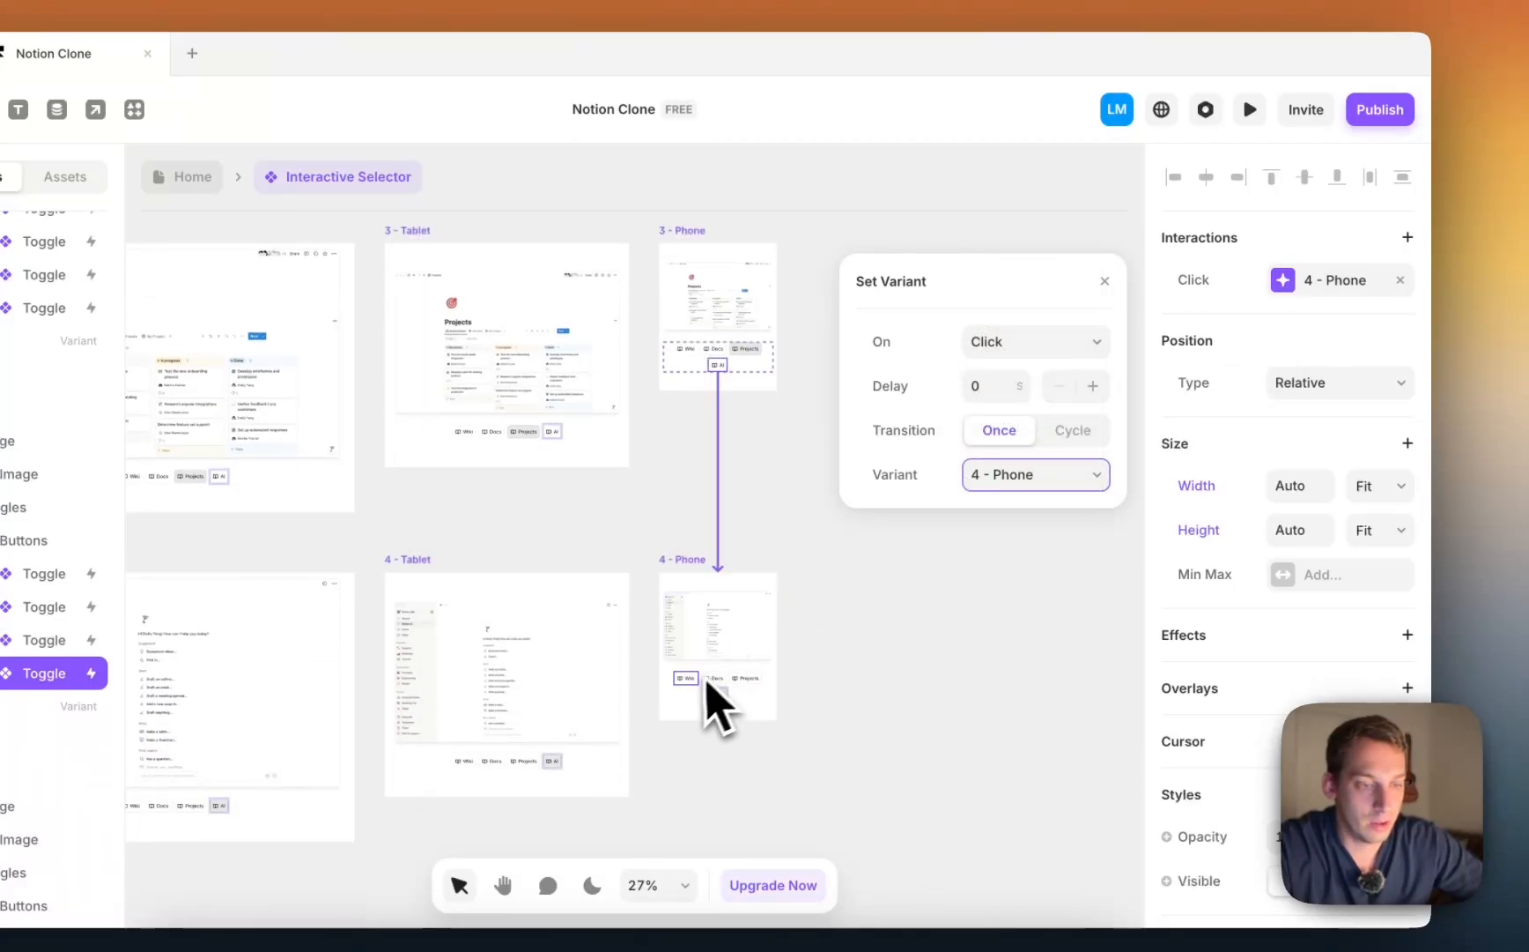
Step: Change the click transition of the Wiki toggle in the 4 - Phone variant to target 1 - Phone
click(685, 678)
click(1277, 289)
click(1026, 476)
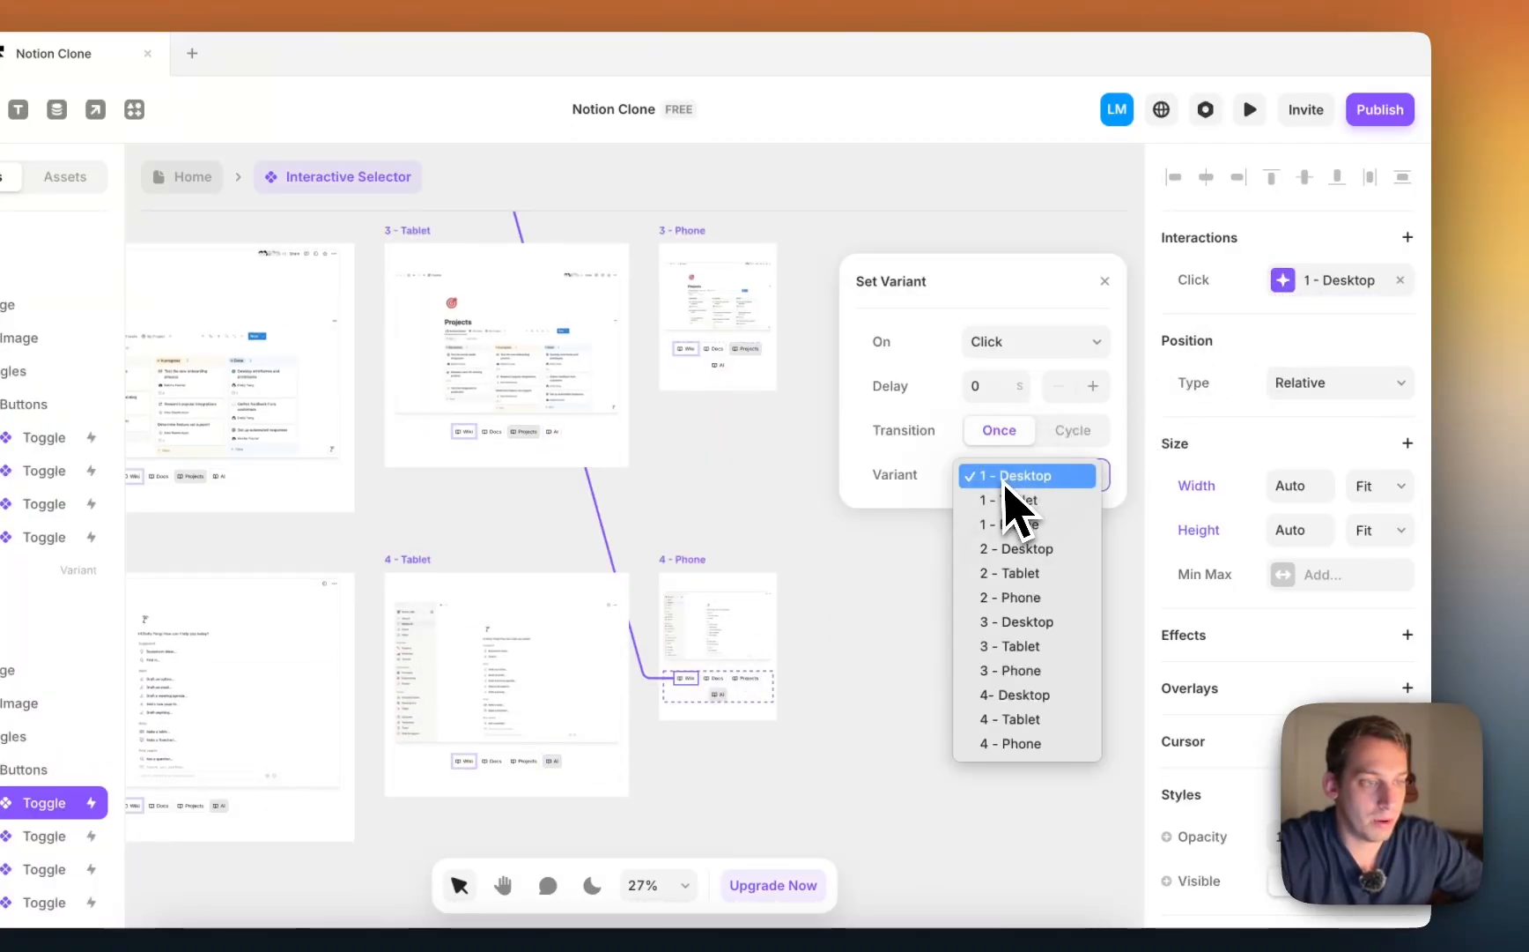
click(1004, 525)
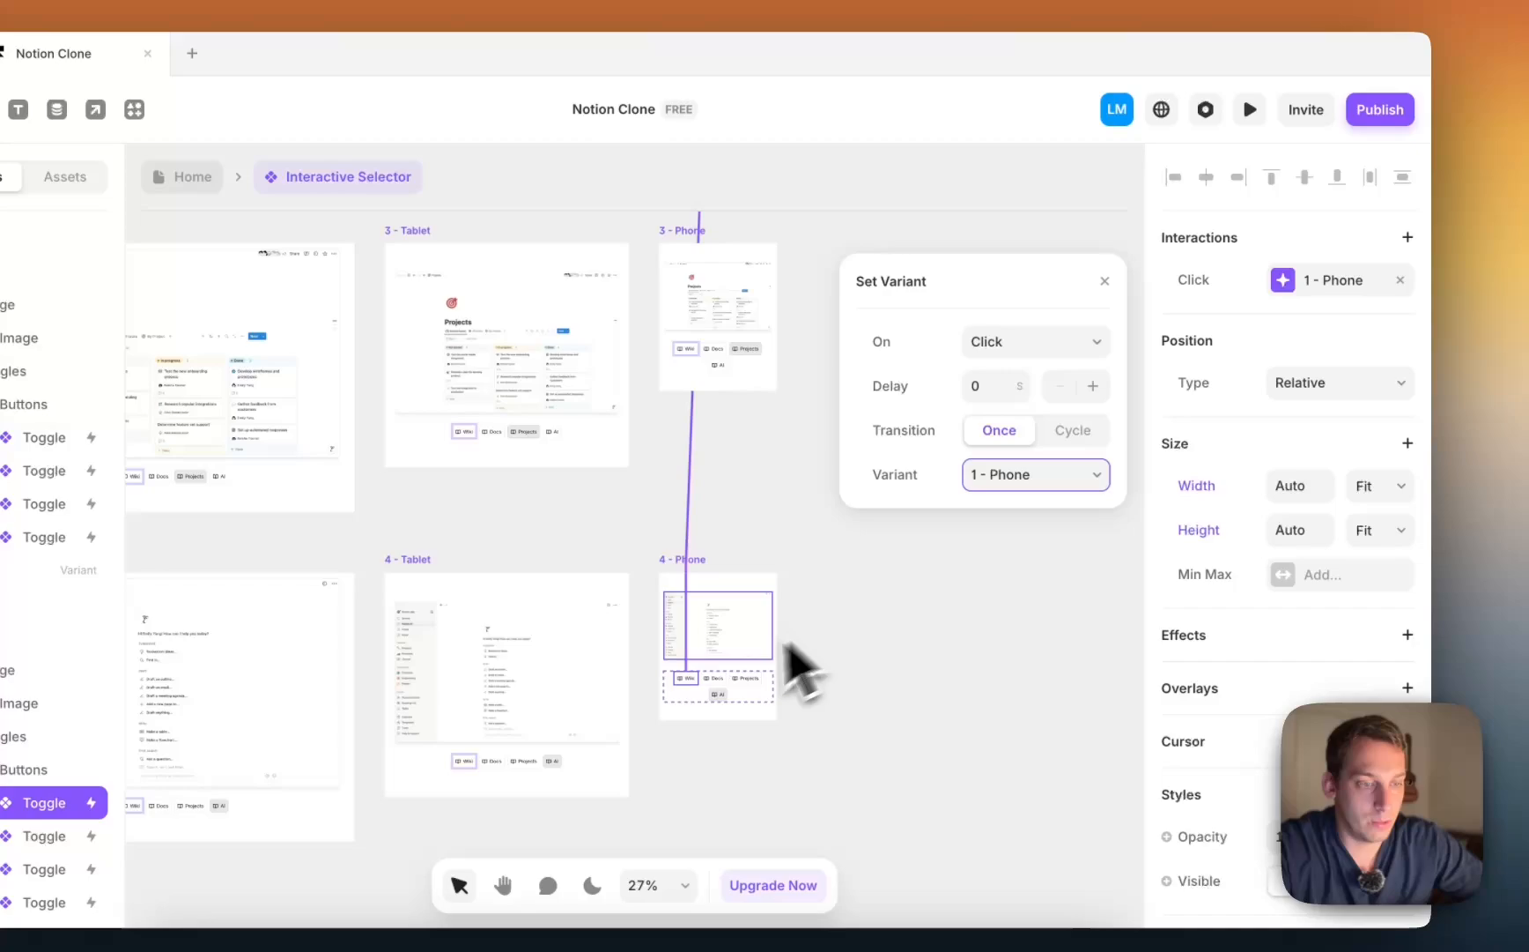
Step: Change the click transition of the Docs toggle in the 4 - Phone variant to target 2 - Phone
click(715, 679)
click(1283, 281)
click(1062, 476)
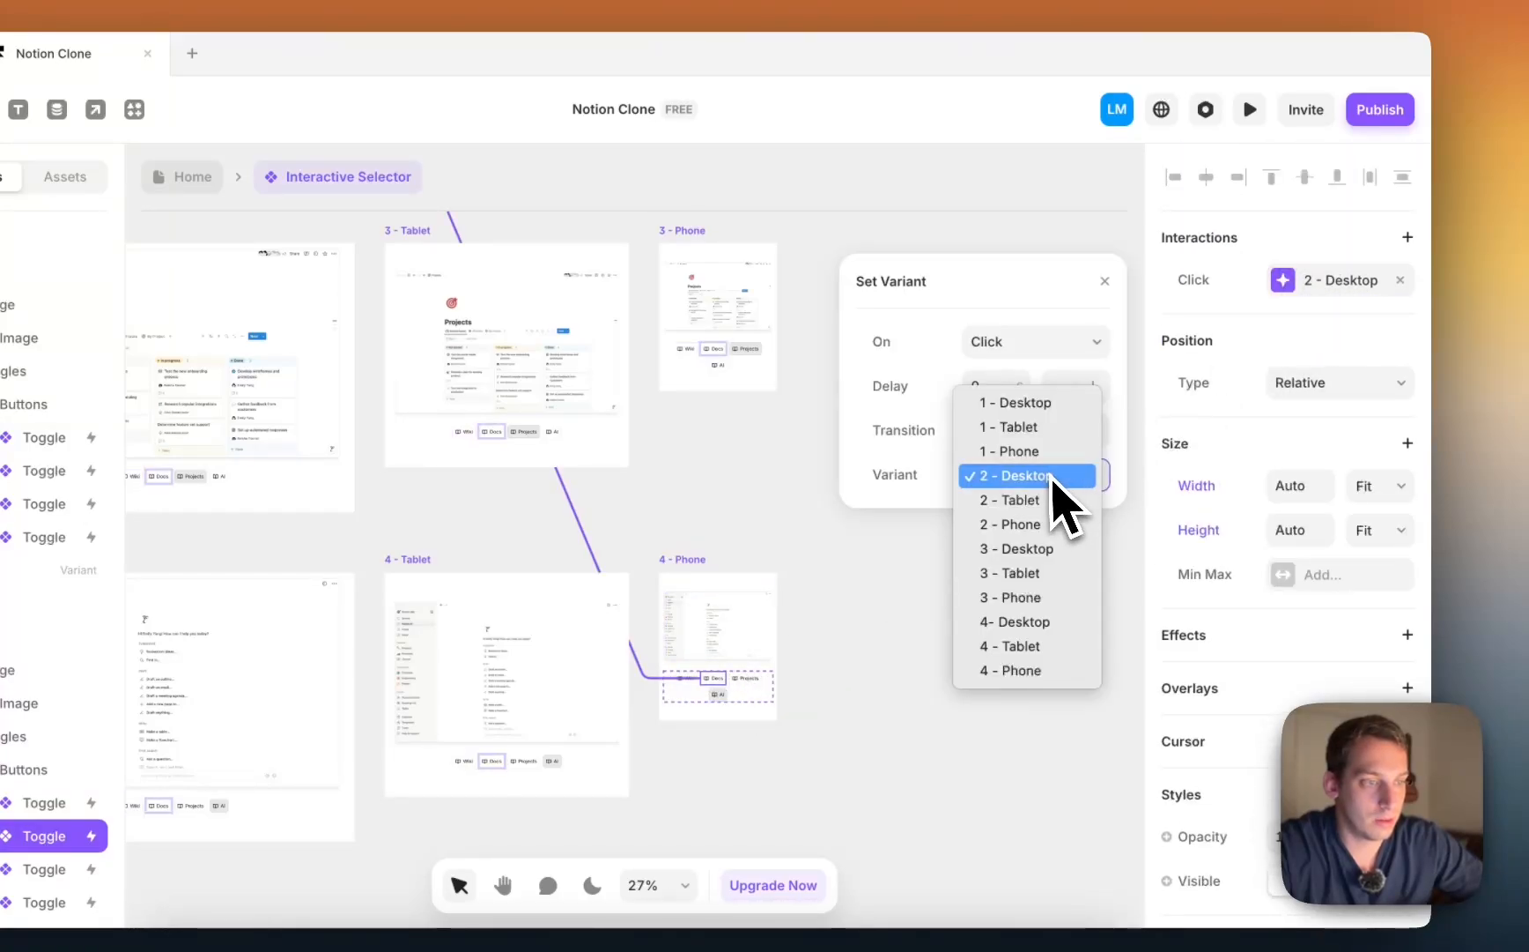
click(1017, 528)
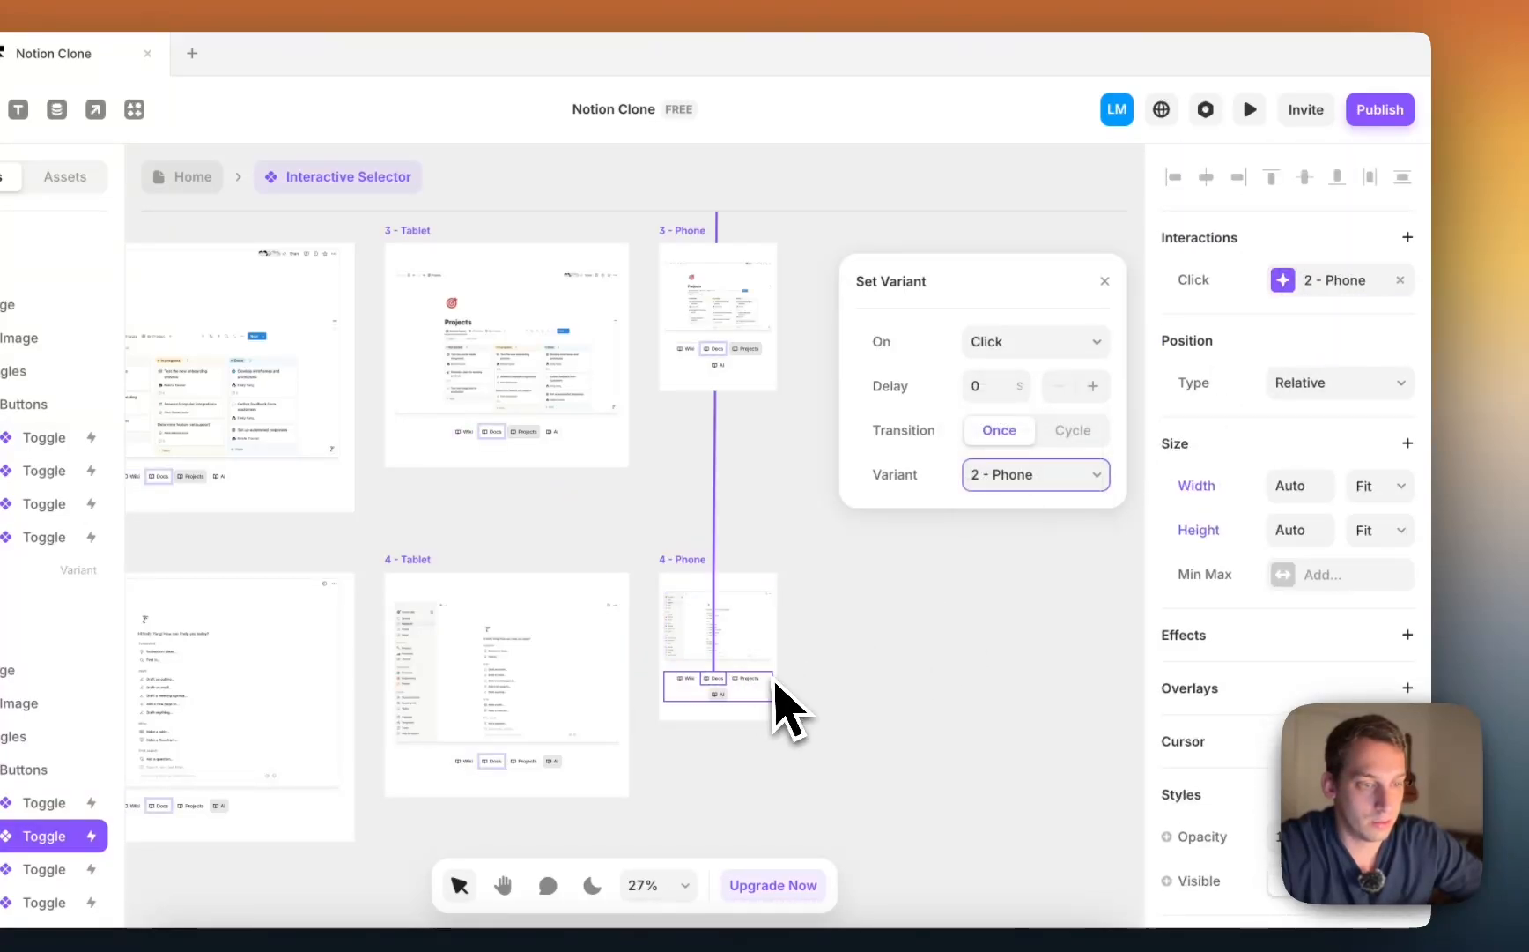
Step: Change the click transition of the Projects toggle in the 4 - Phone variant to target 3 - Phone
click(747, 678)
click(1302, 282)
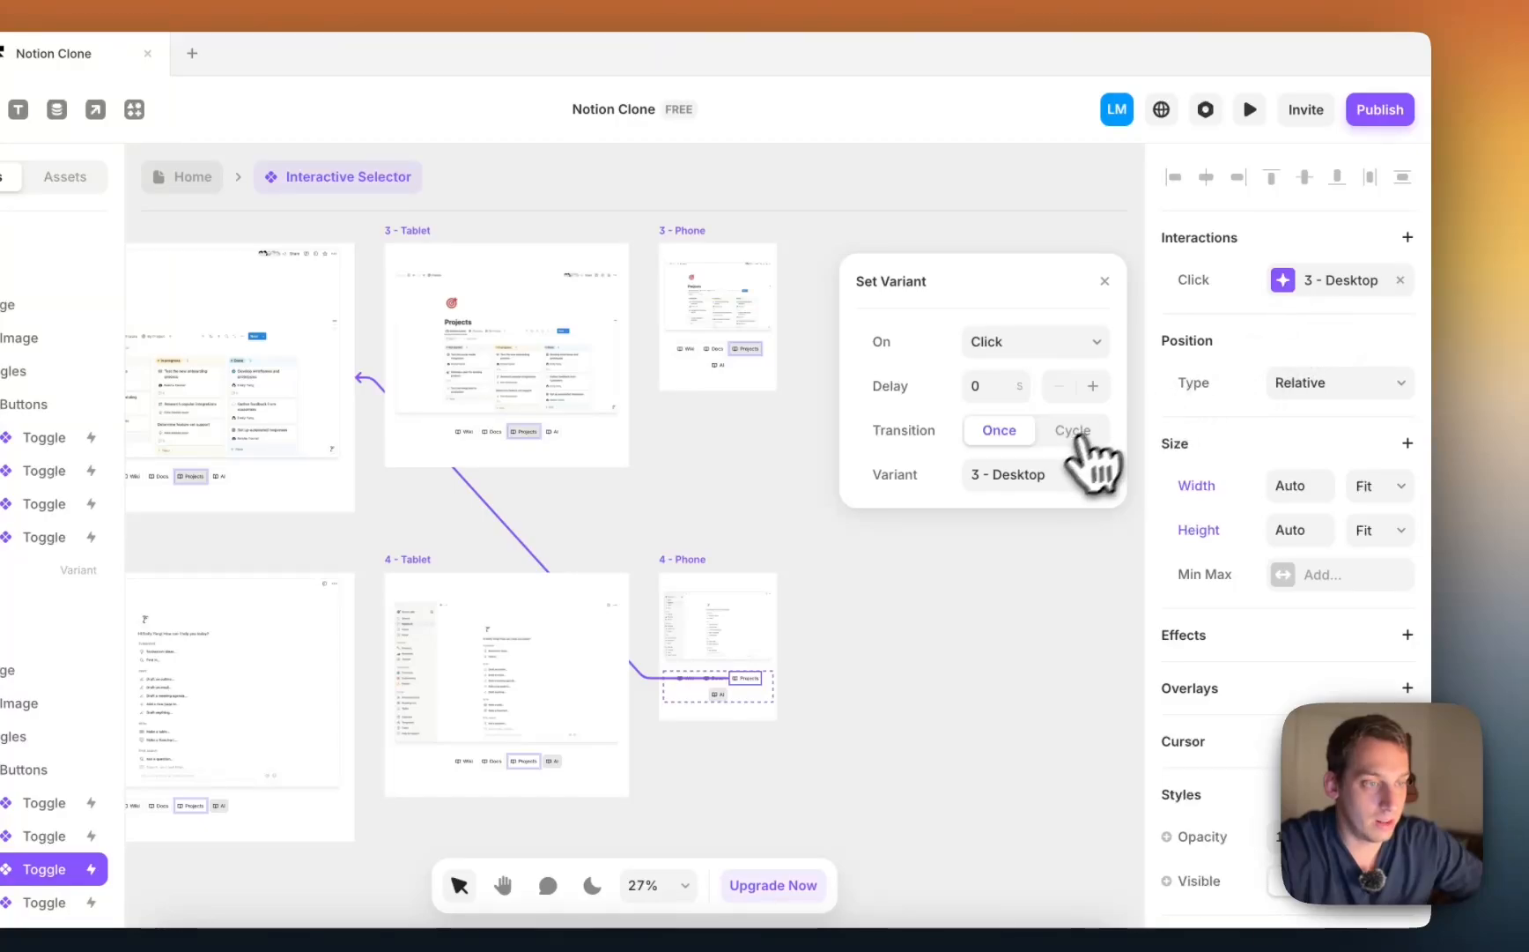
click(1089, 474)
click(1017, 524)
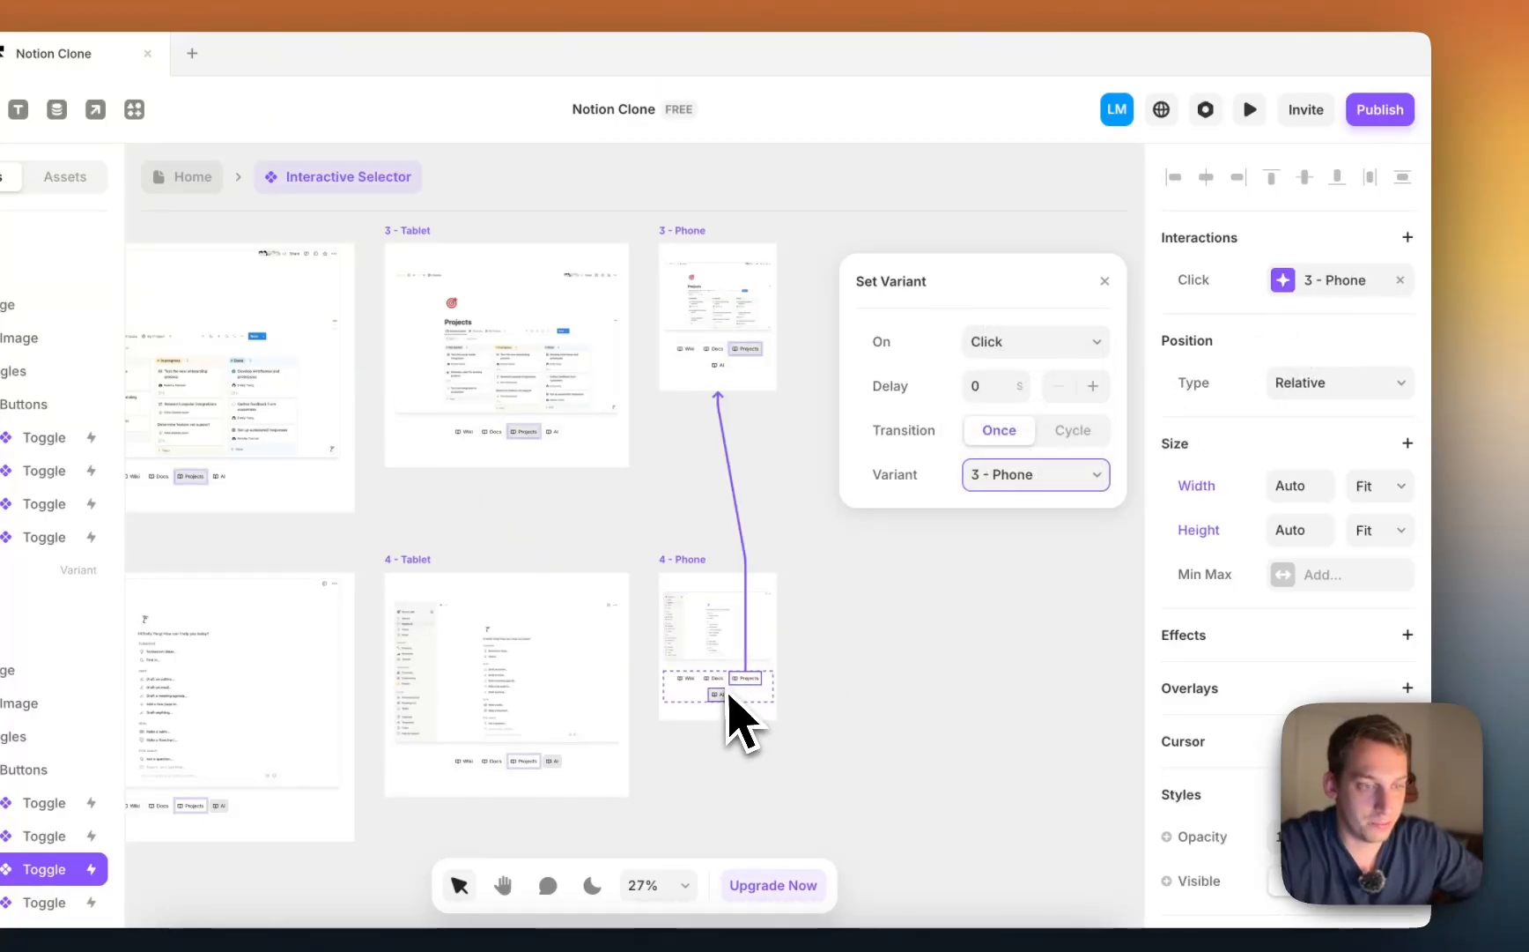
Step: Change the click transition of the AI toggle in the 4 - Phone variant to target 4 - Phone, then clear the selection
click(721, 694)
scroll(1245, 291, up, 5)
click(1326, 280)
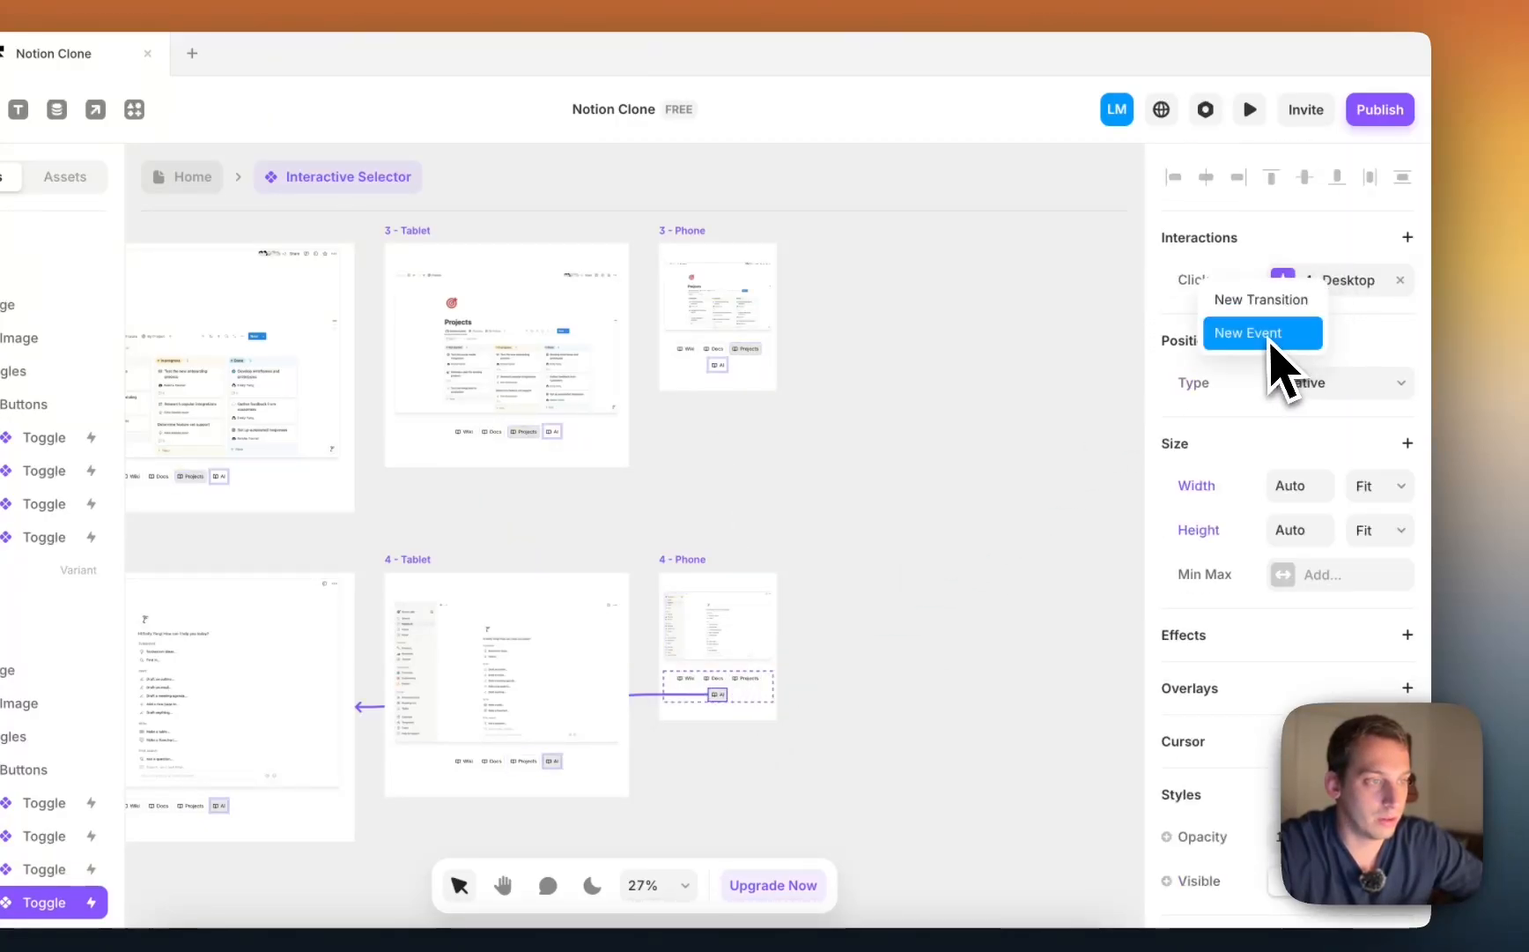
click(1346, 280)
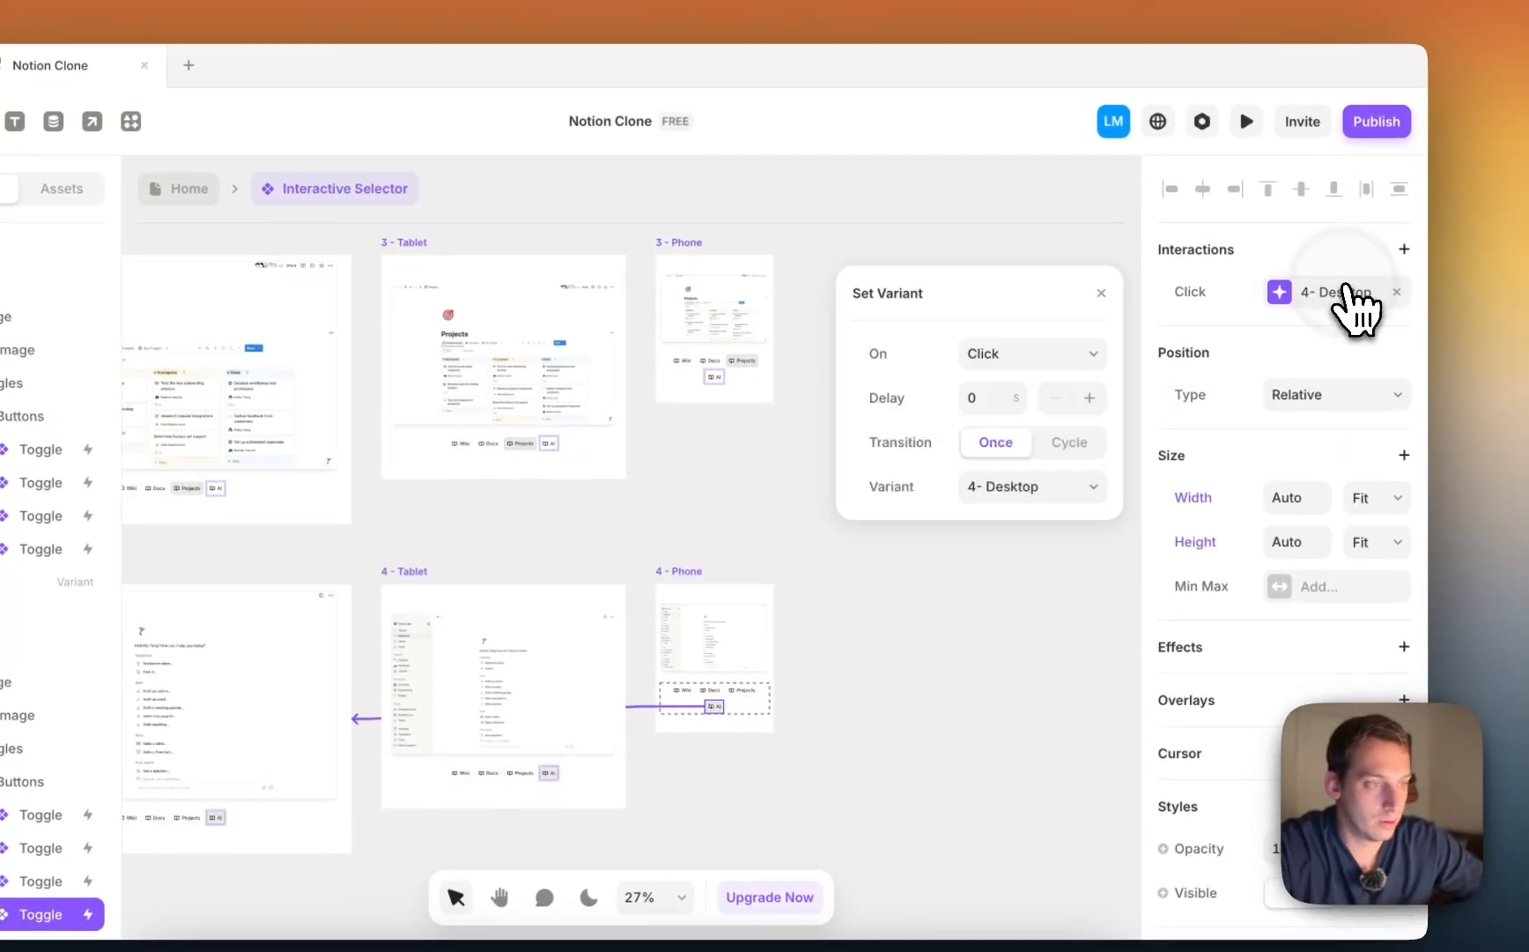
click(1068, 487)
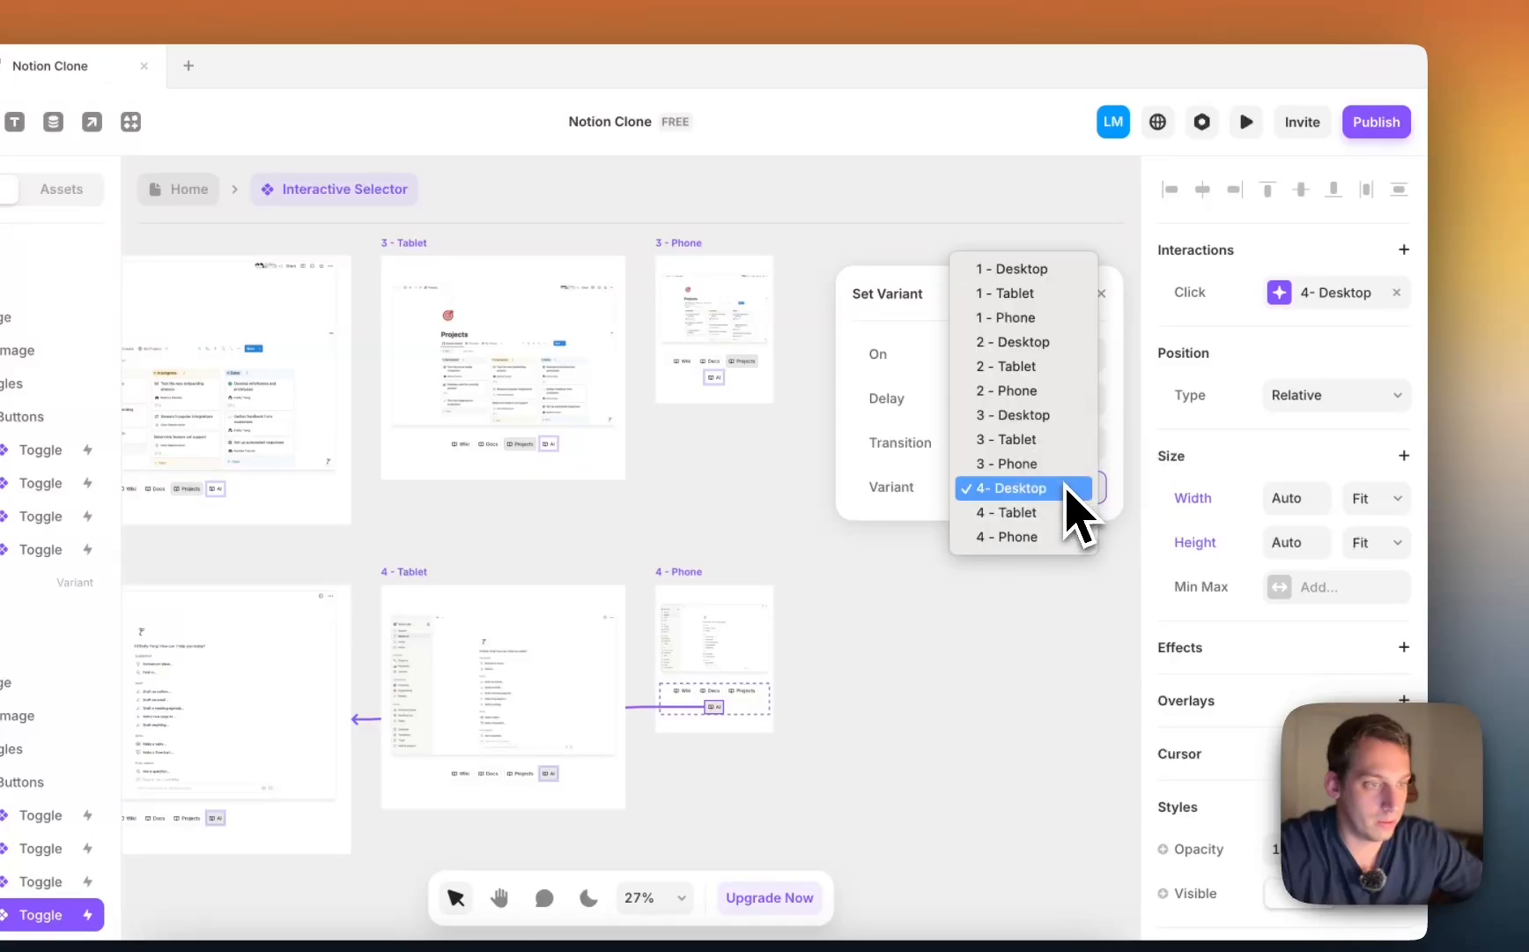
click(1037, 537)
scroll(793, 656, down, 5)
click(765, 666)
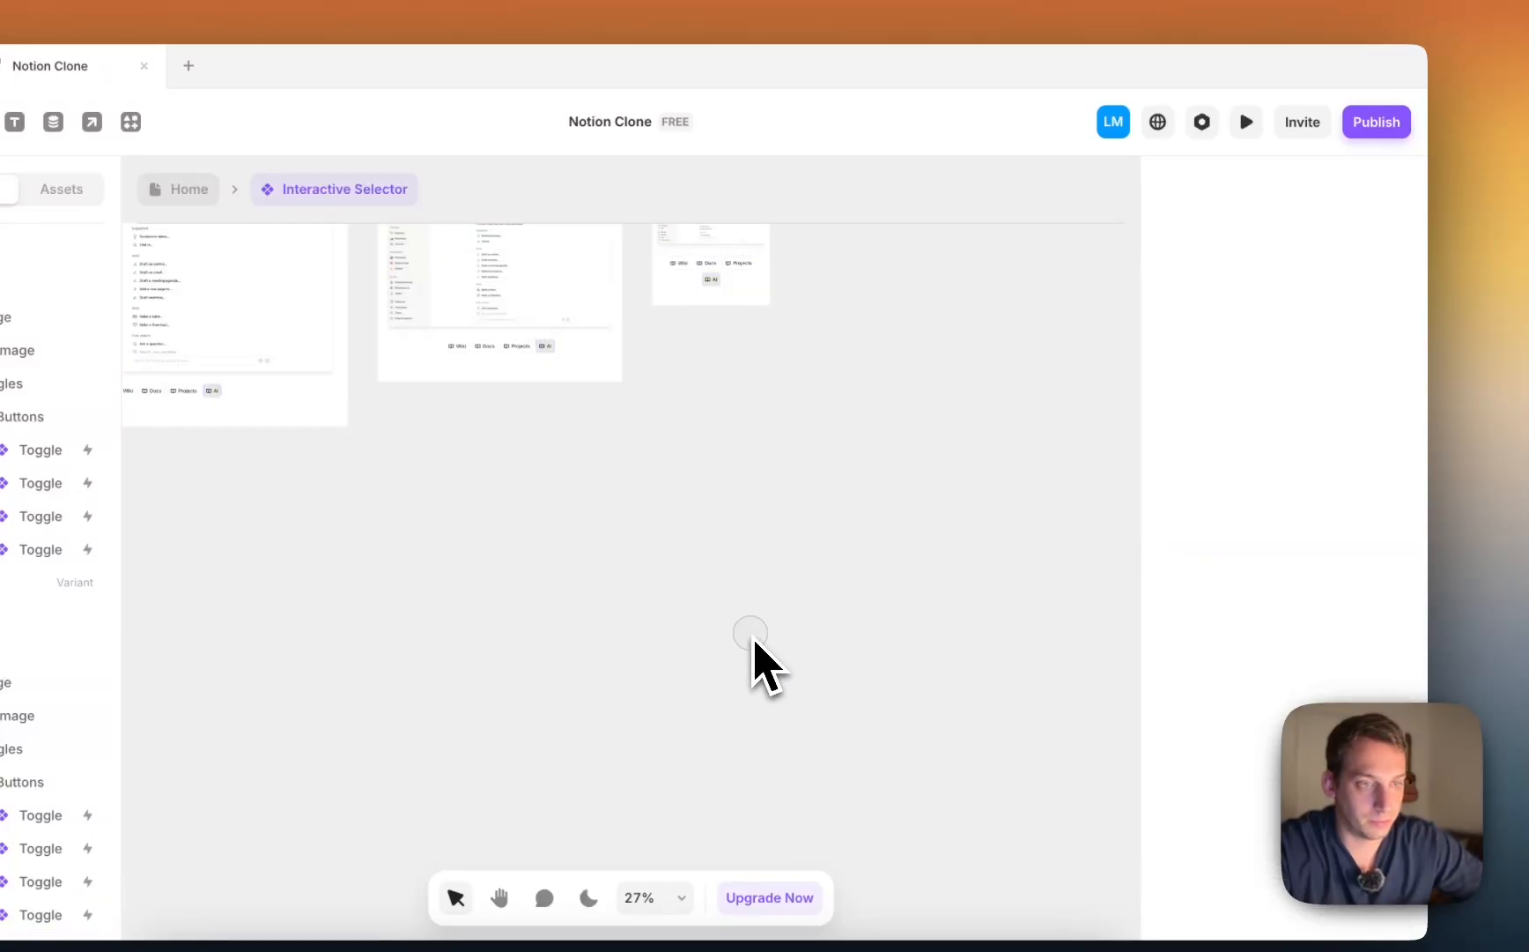
Step: Return to the Home page and check which Interactive Selector variant the desktop, tablet and phone breakpoints use
scroll(765, 666, down, 6)
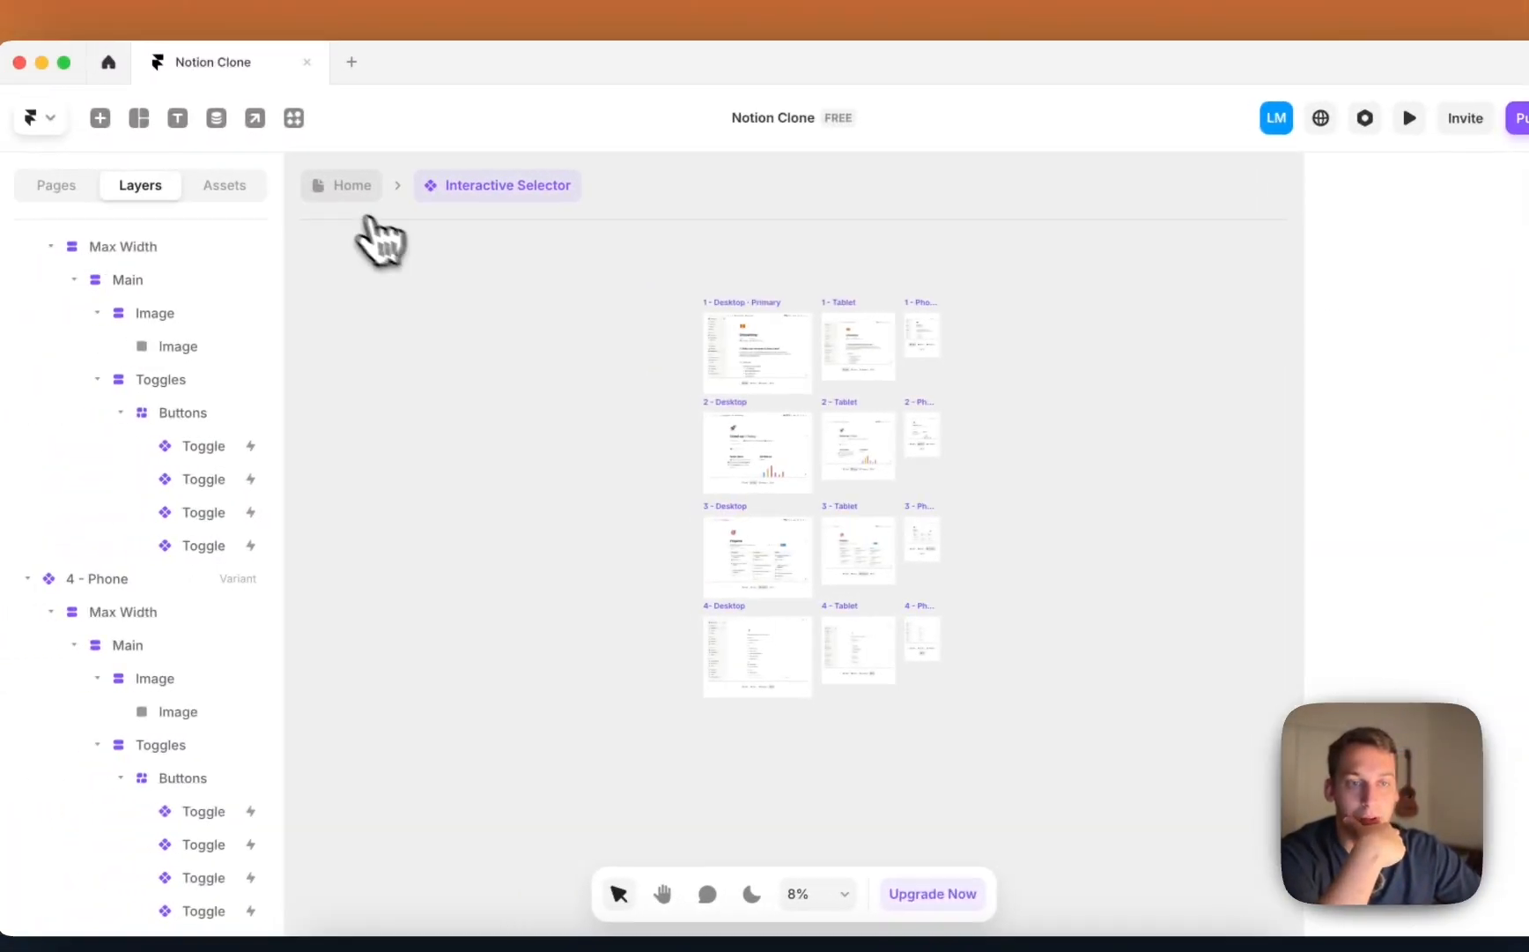
click(185, 189)
click(805, 686)
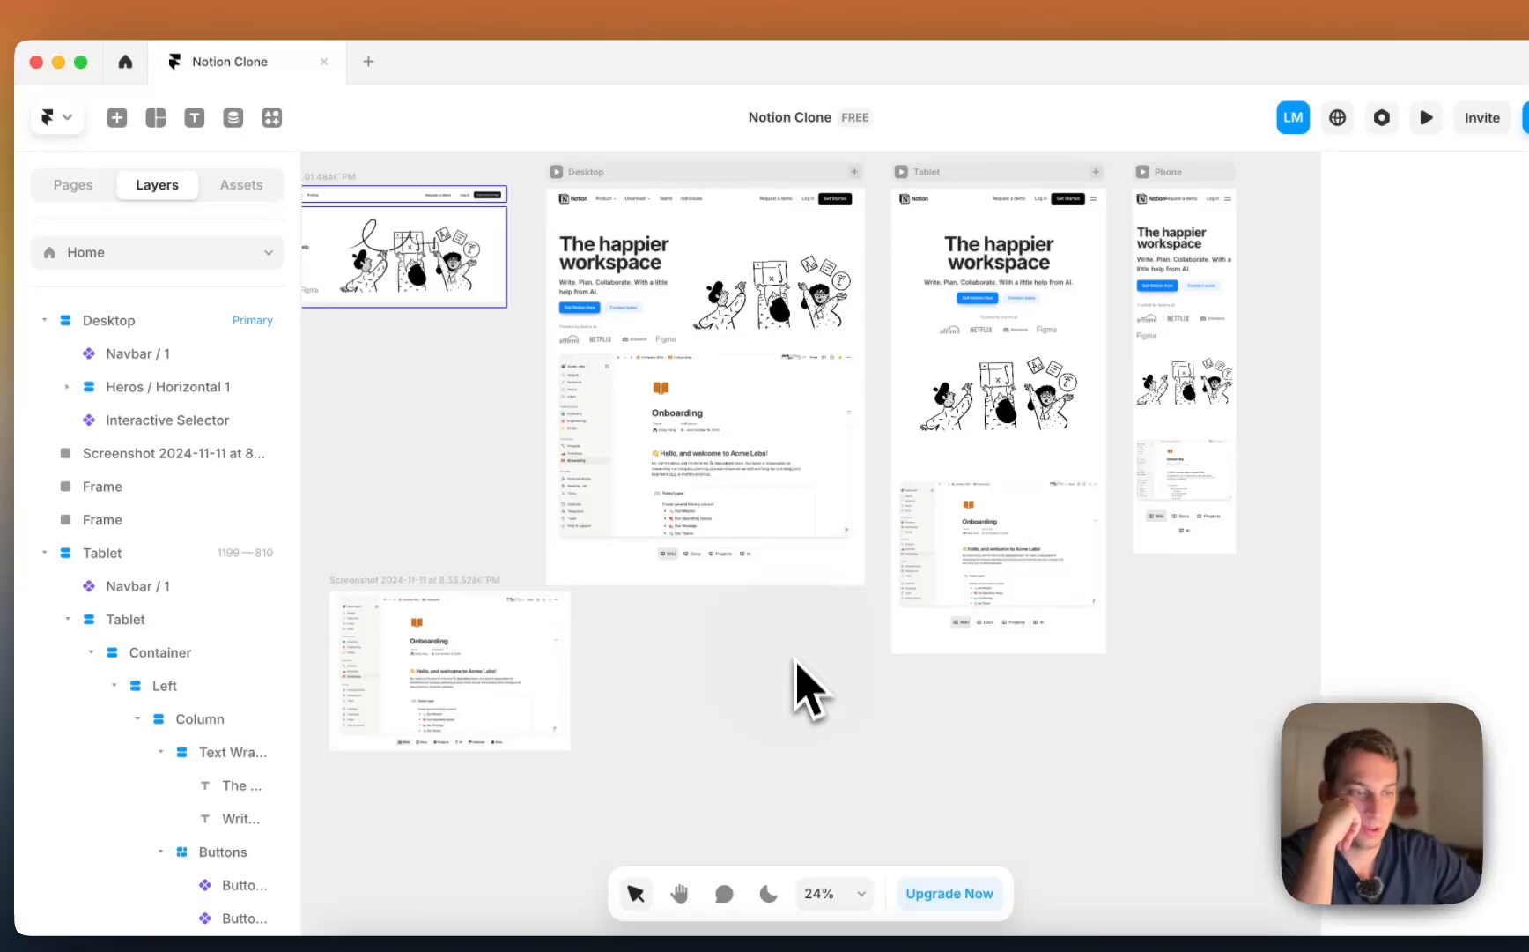
click(846, 542)
scroll(1369, 629, down, 3)
click(929, 512)
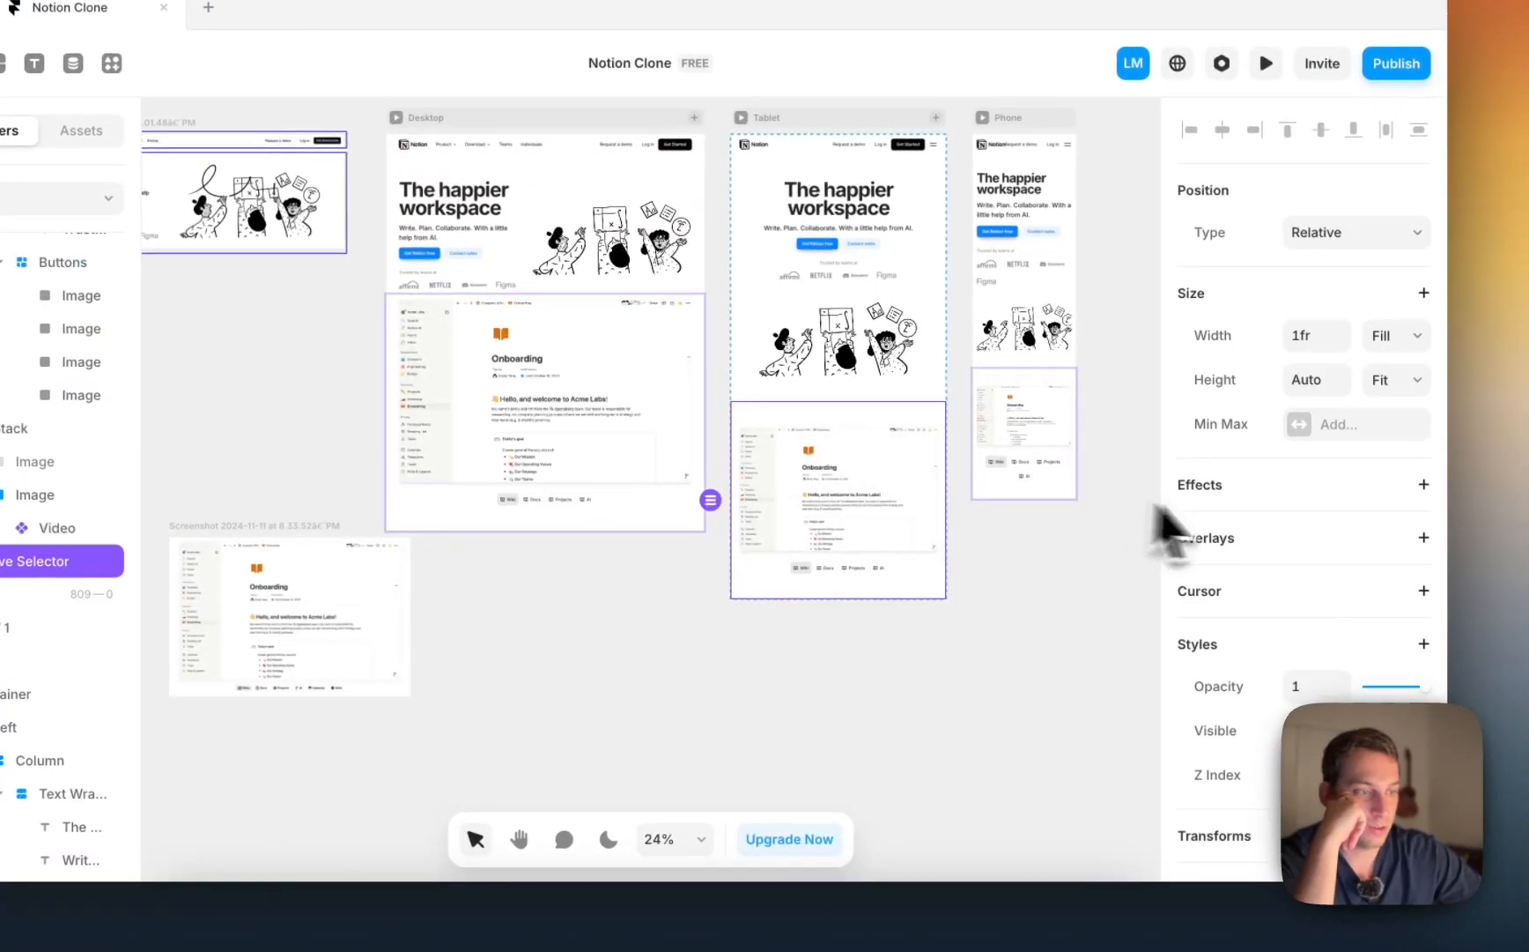
scroll(1293, 581, down, 3)
click(982, 426)
scroll(1236, 568, down, 3)
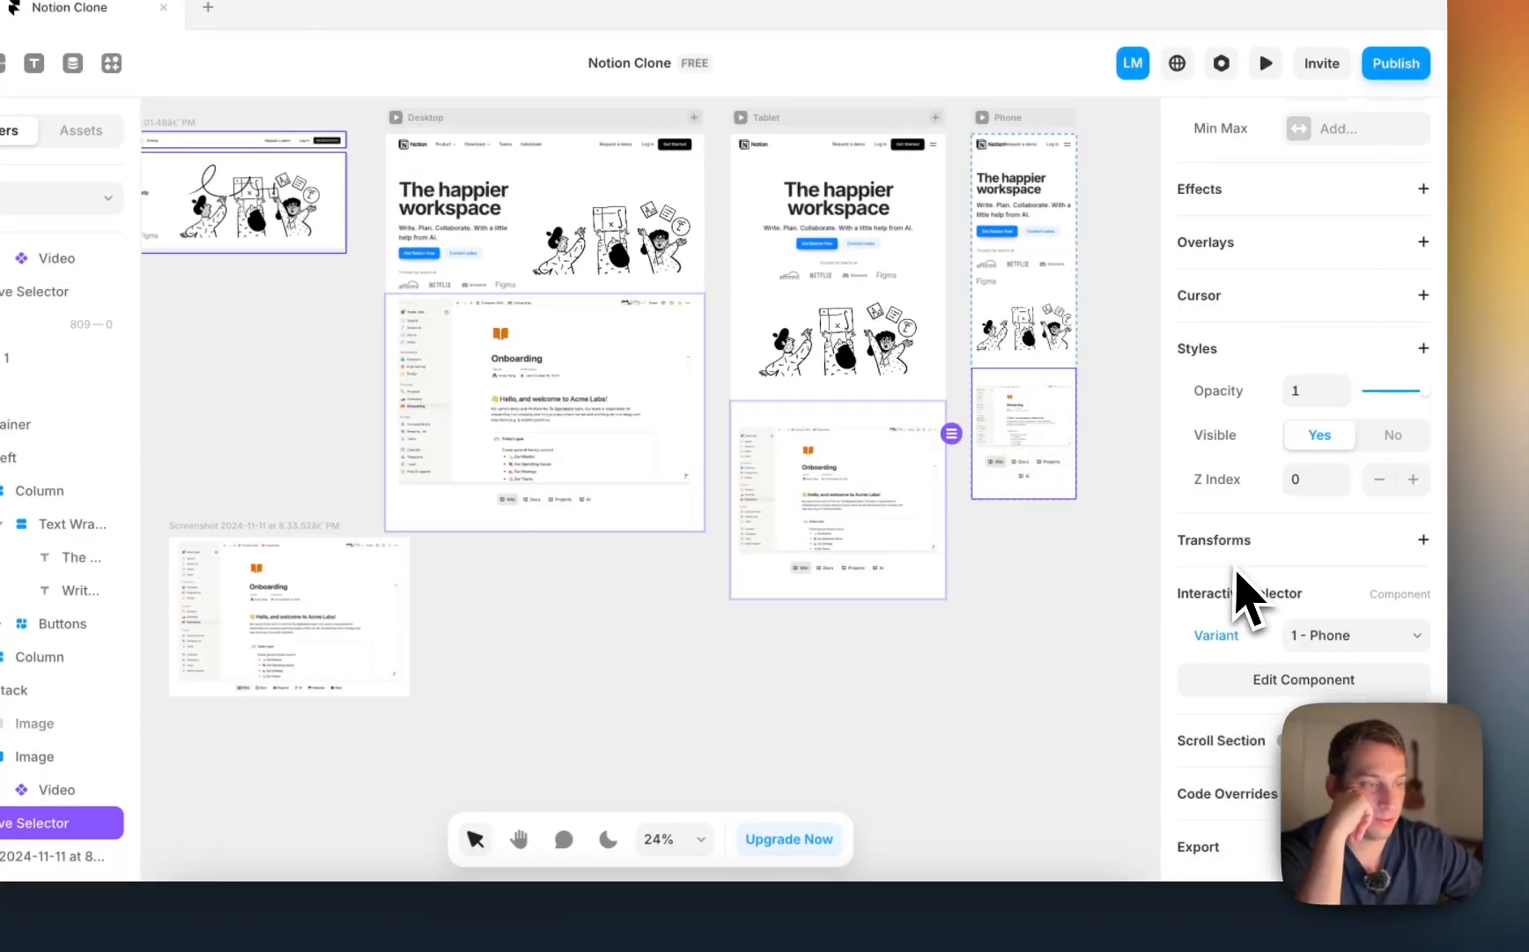
click(990, 697)
scroll(671, 597, down, 3)
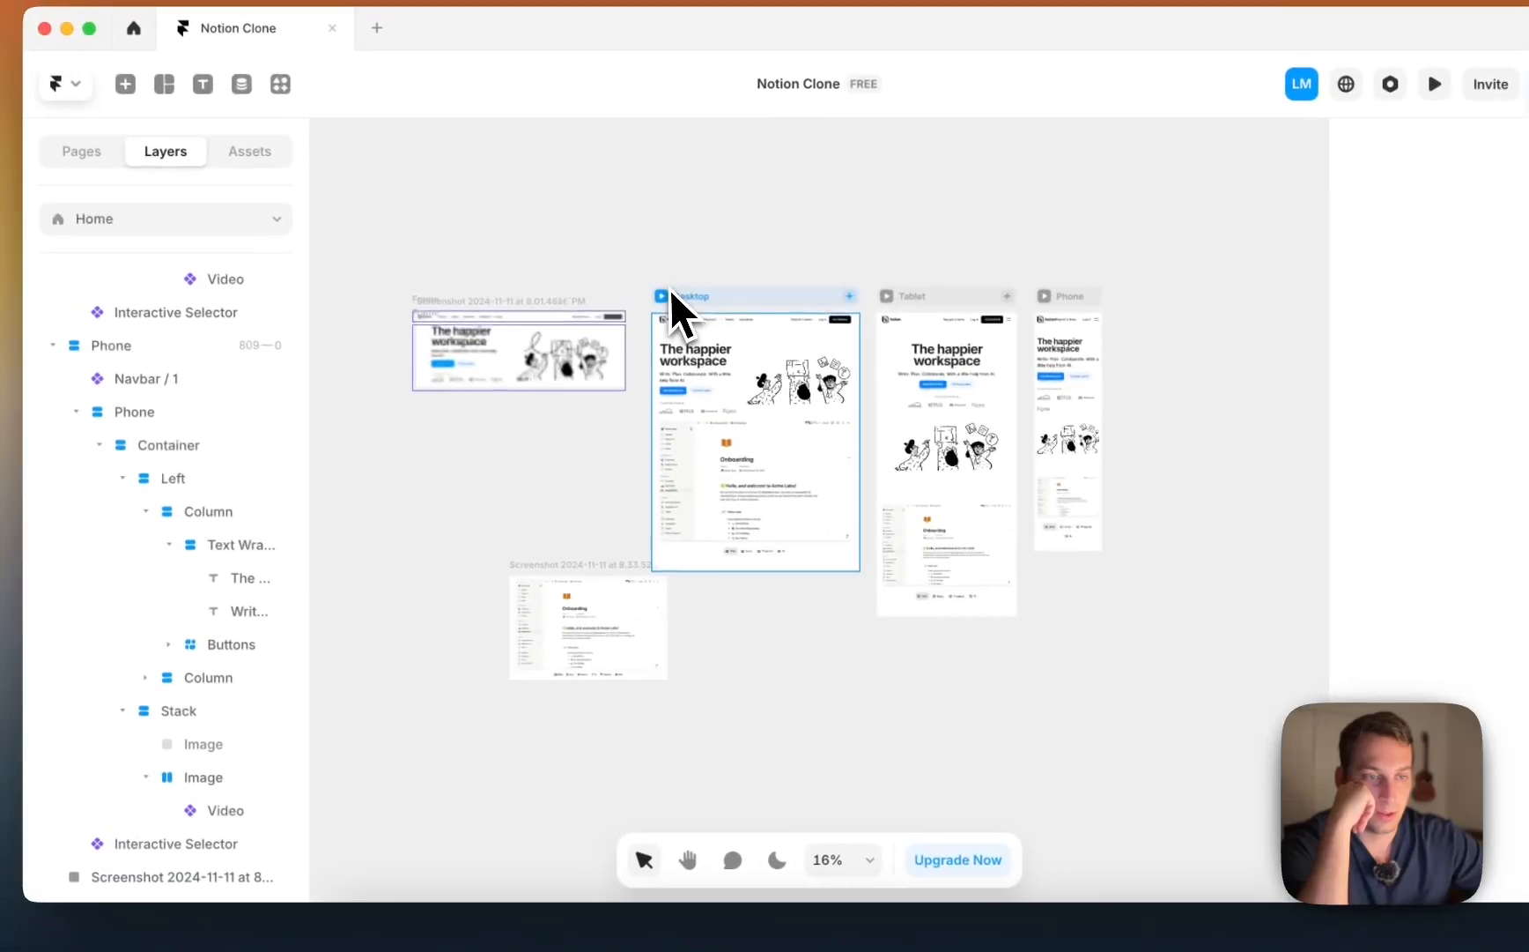
Step: Preview the Desktop breakpoint and test the selector's Docs, Projects, AI and Wiki toggles
click(497, 276)
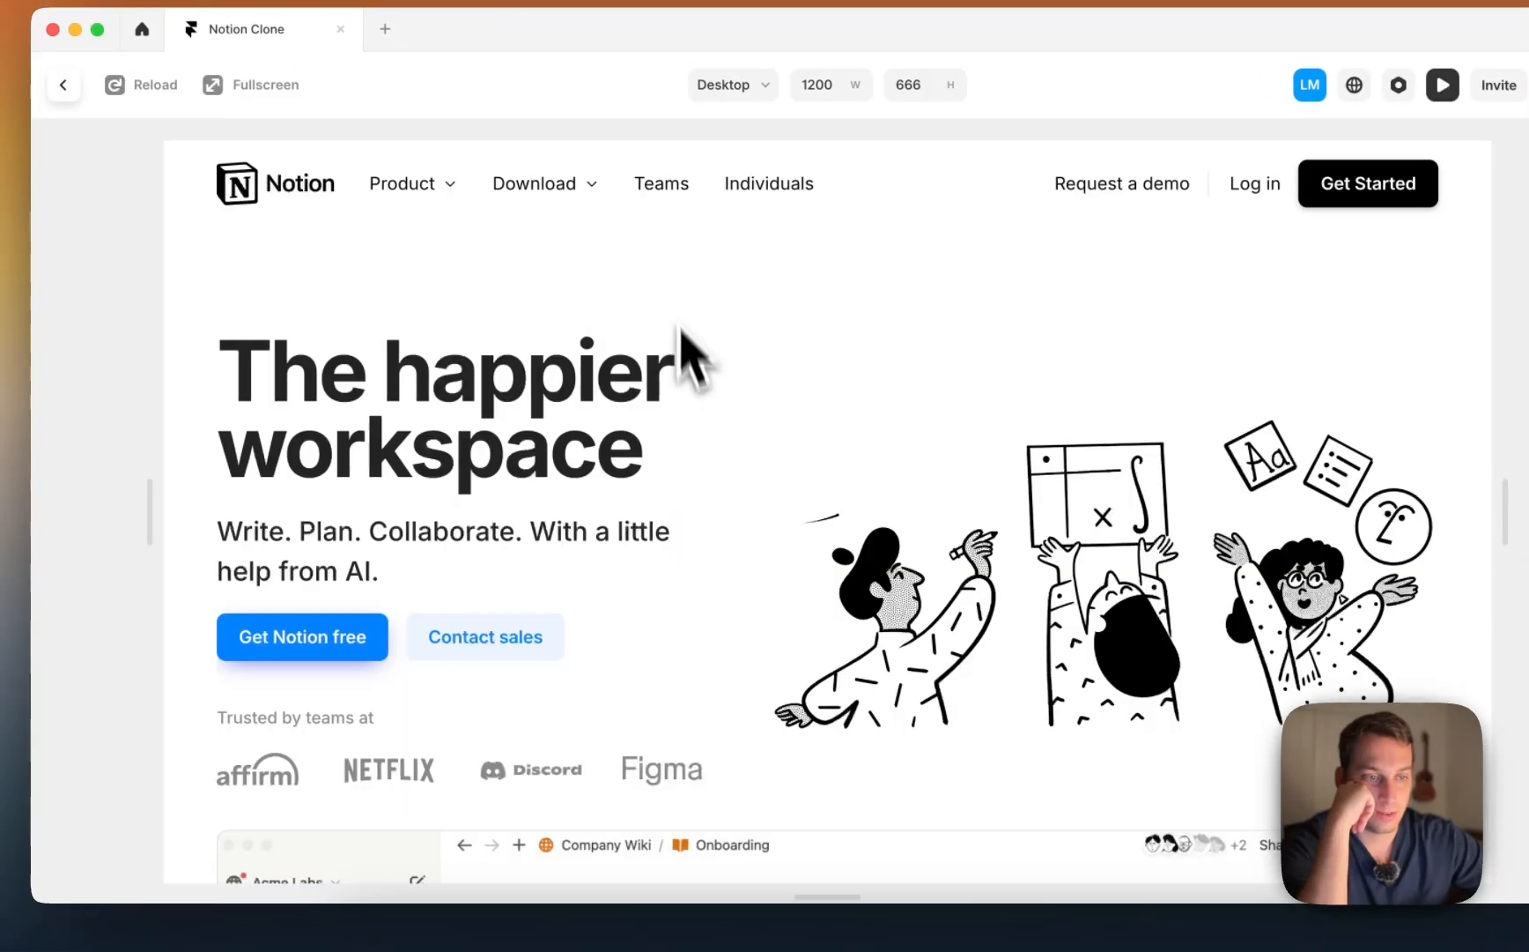
scroll(701, 480, down, 10)
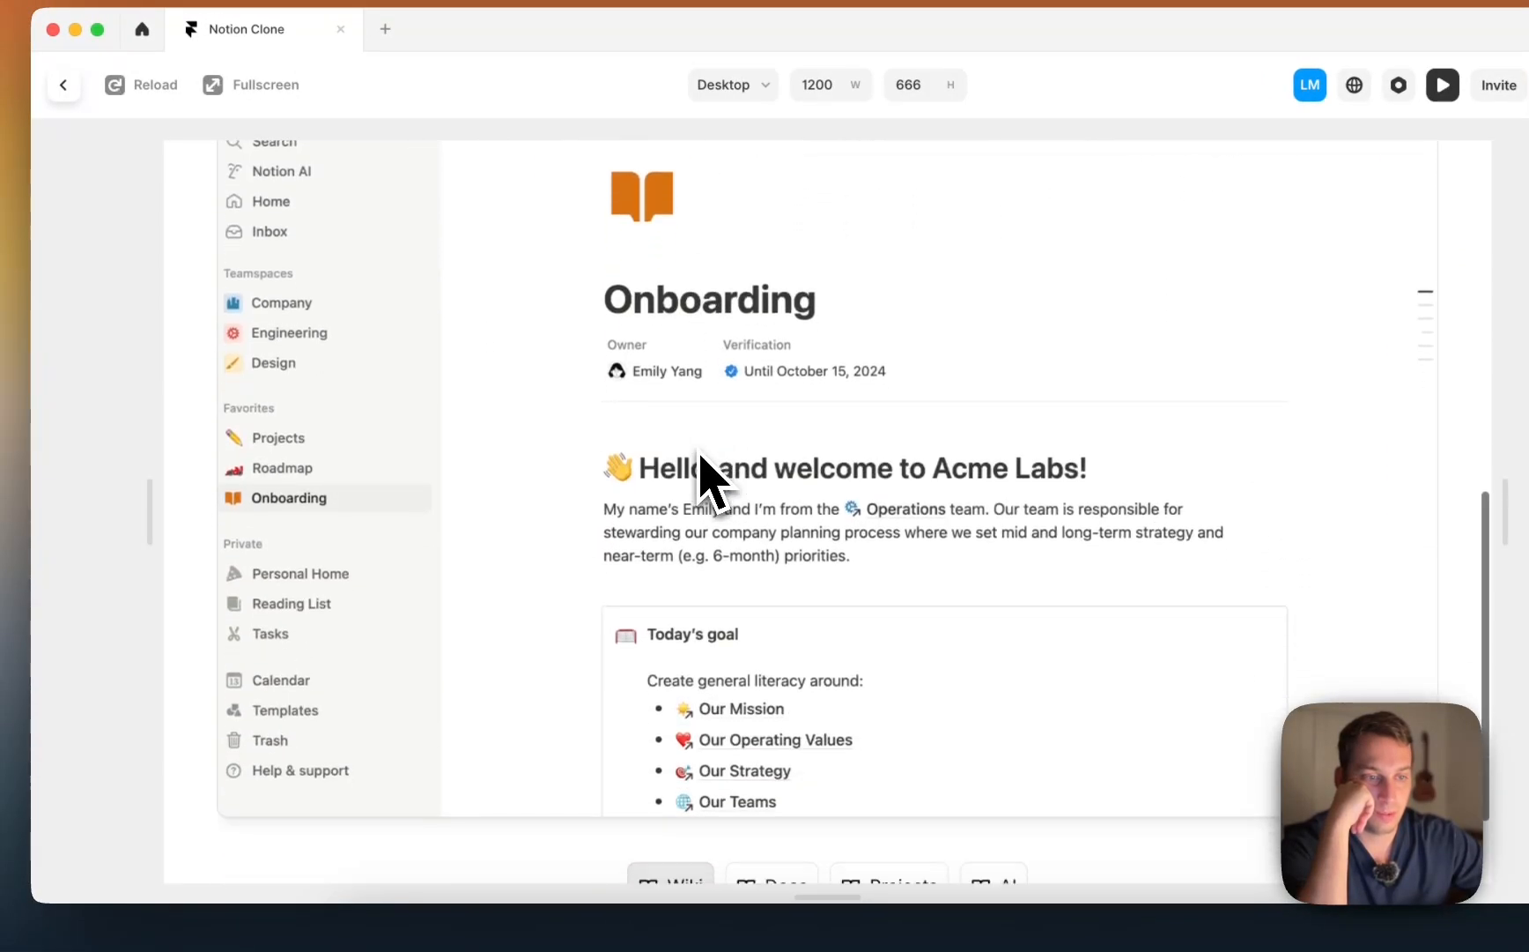
click(763, 745)
click(904, 754)
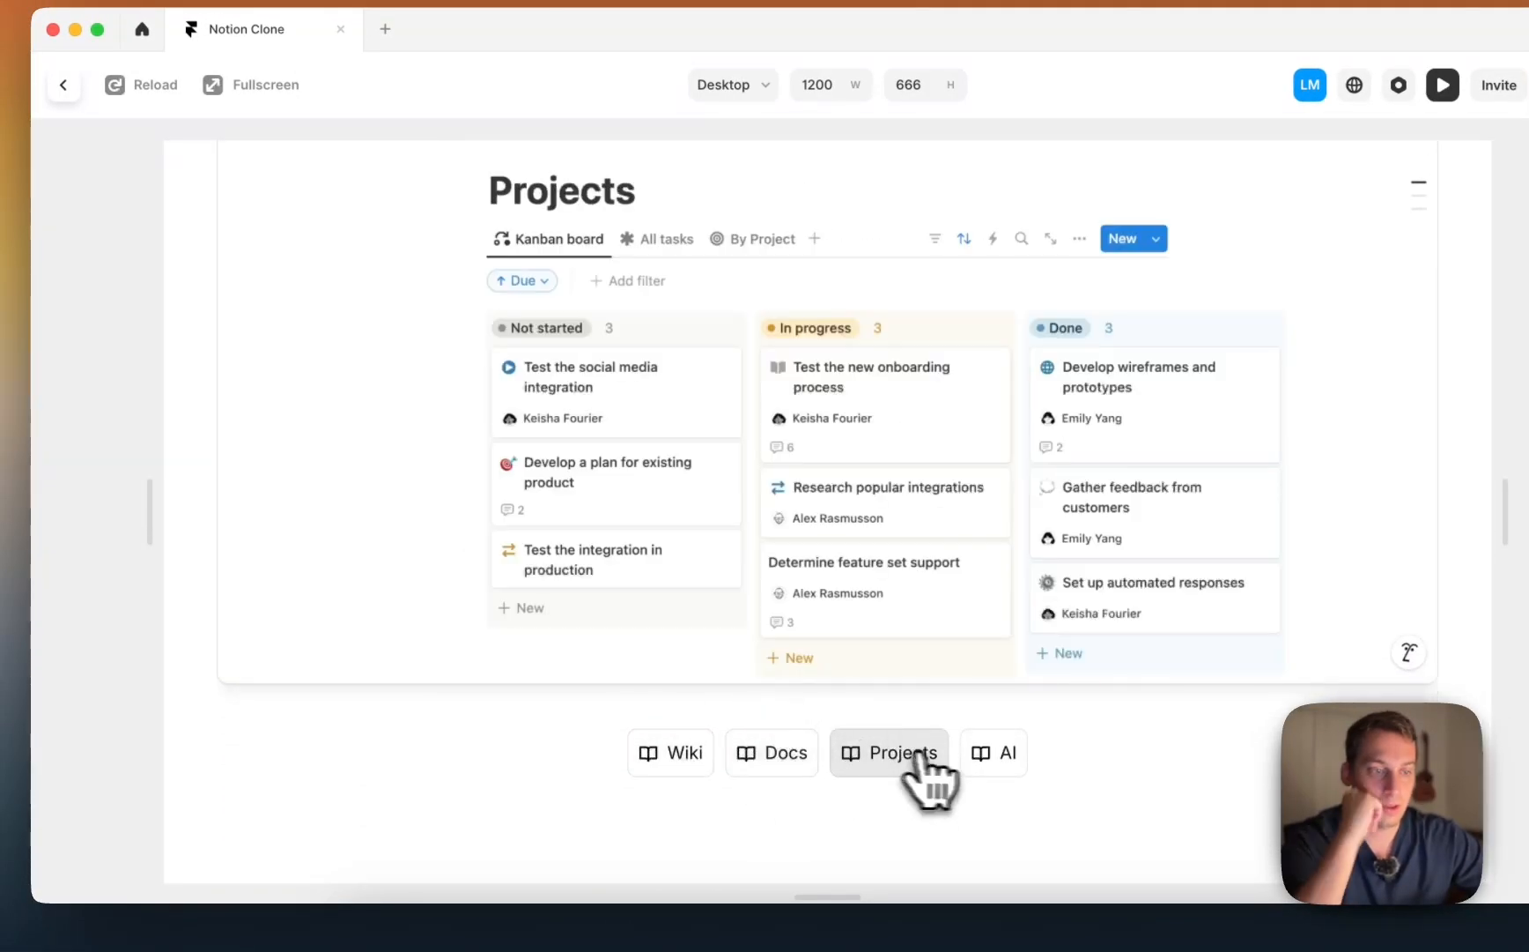
click(987, 755)
click(689, 759)
click(760, 753)
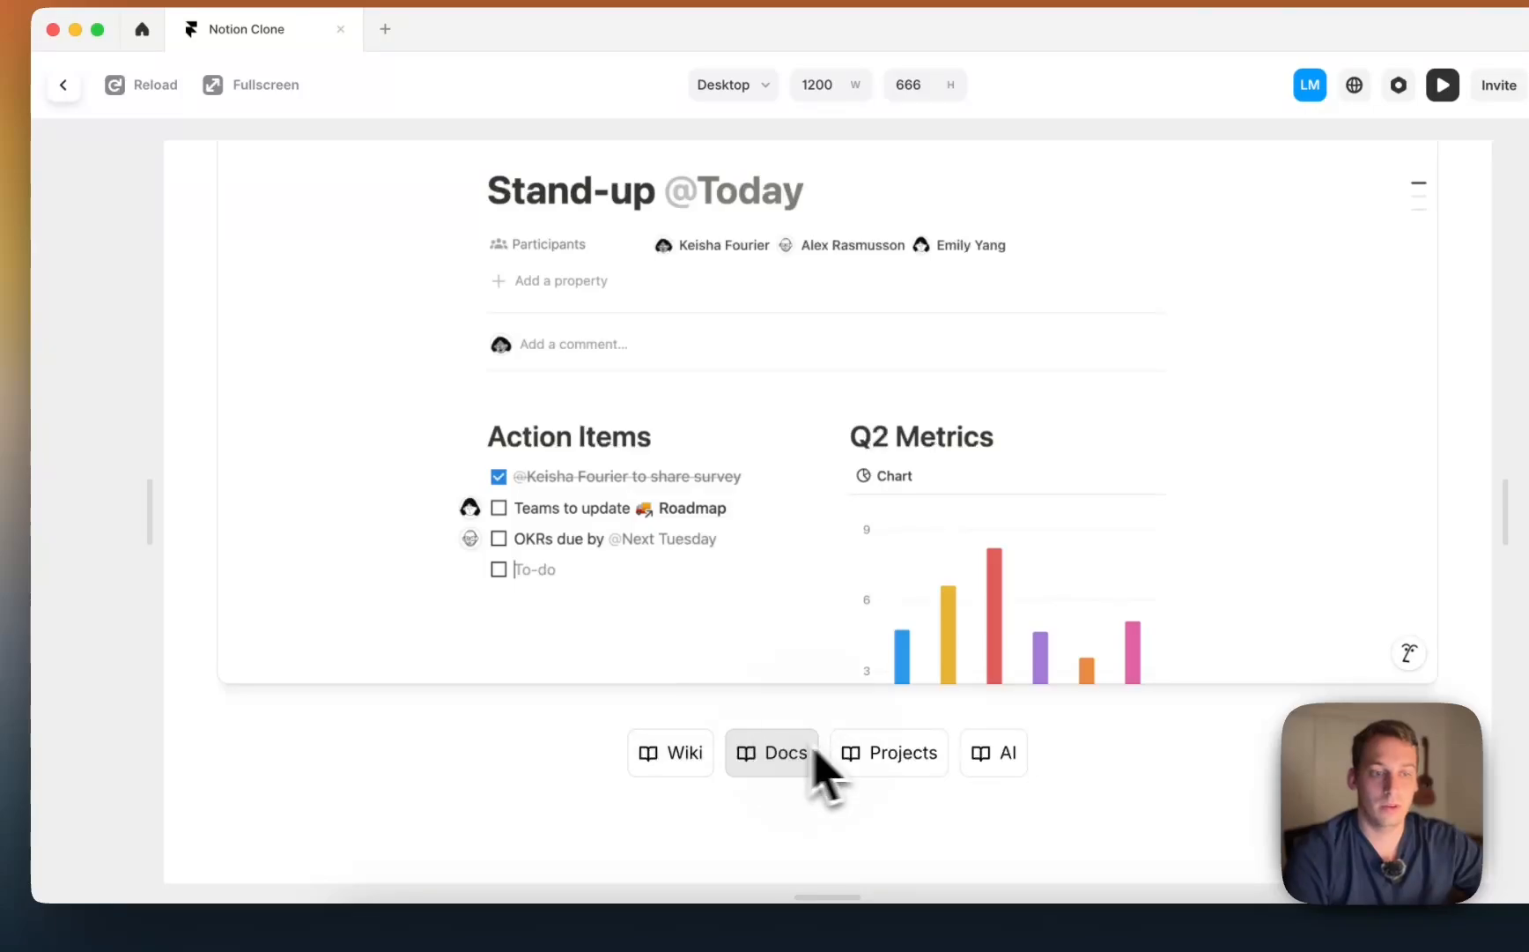
click(700, 750)
Step: Review the previewed desktop page from the hero section down to the Interactive Selector
scroll(750, 699, up, 10)
scroll(751, 696, down, 4)
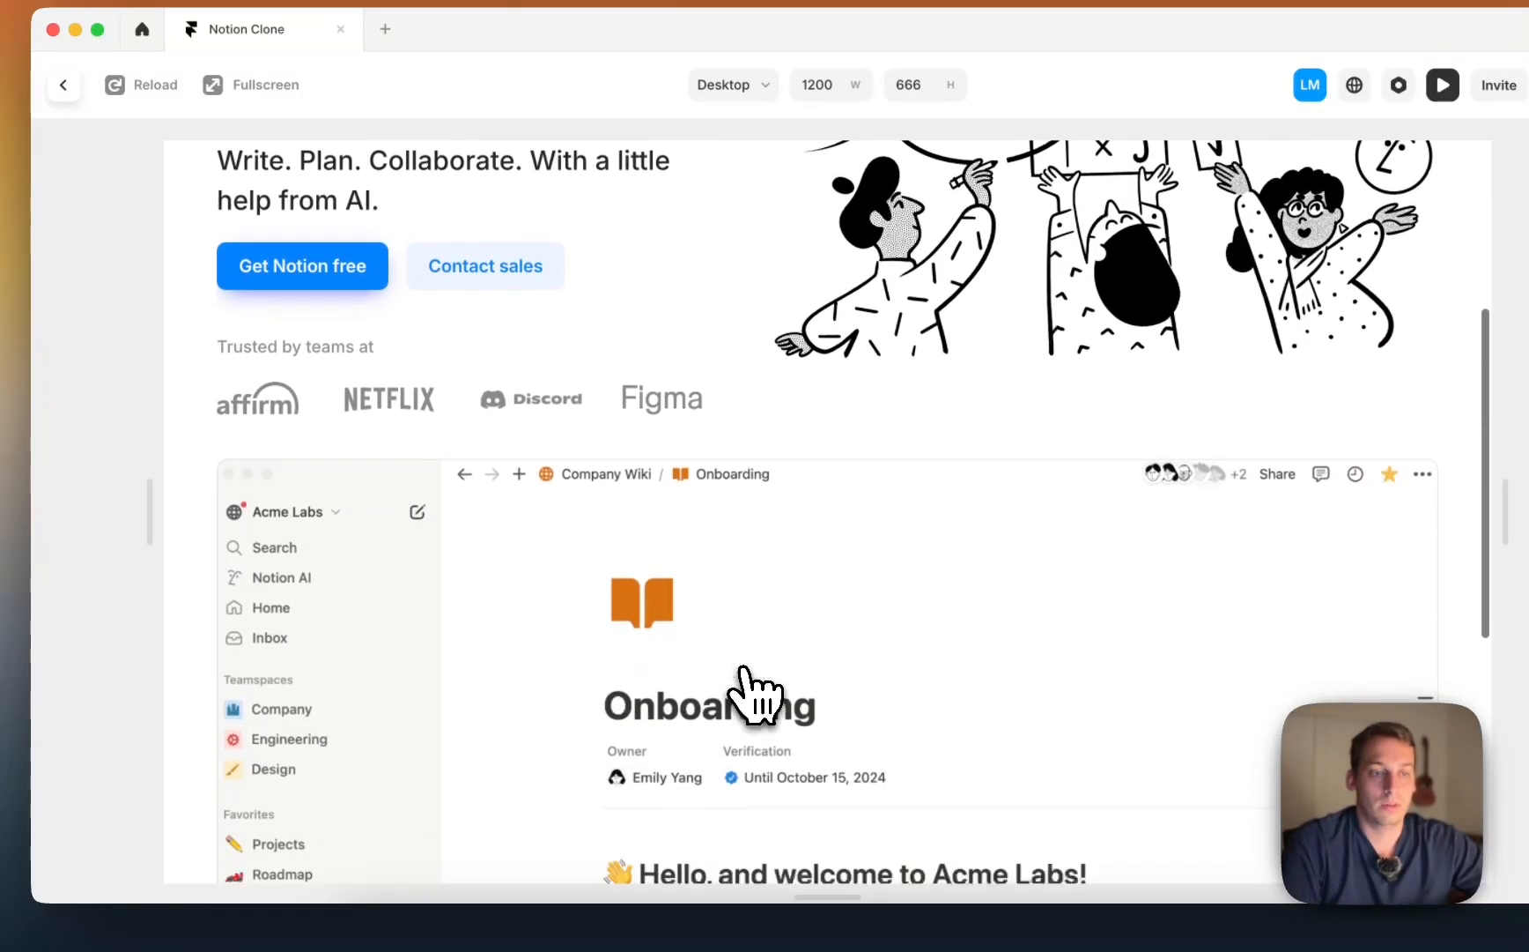
scroll(750, 696, down, 2)
scroll(750, 696, up, 5)
scroll(751, 696, down, 2)
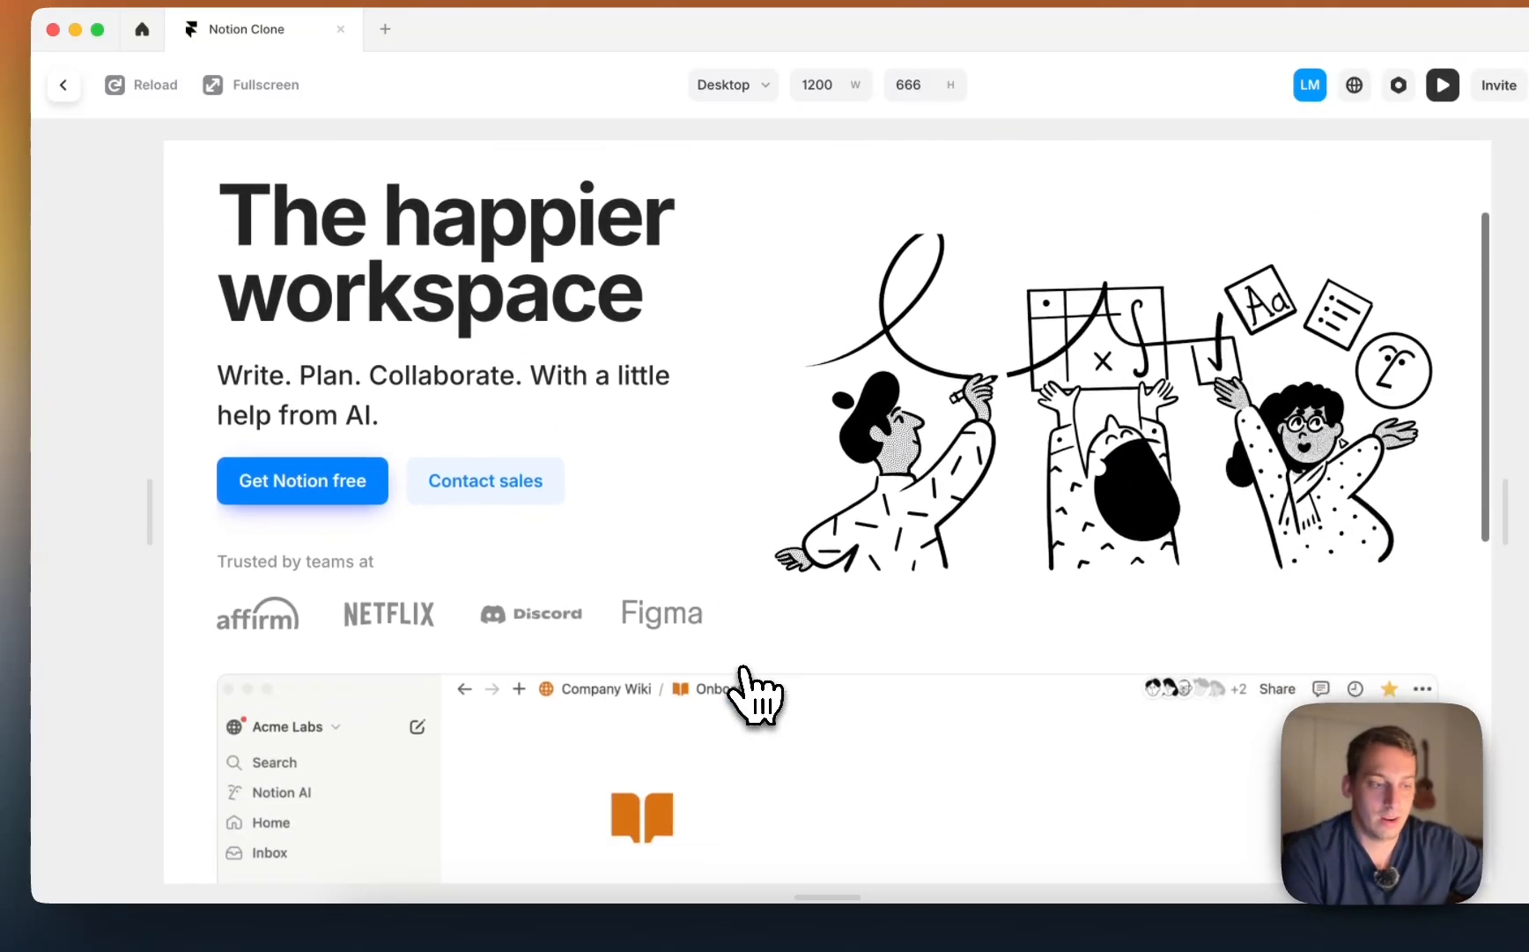
scroll(751, 687, down, 8)
click(269, 742)
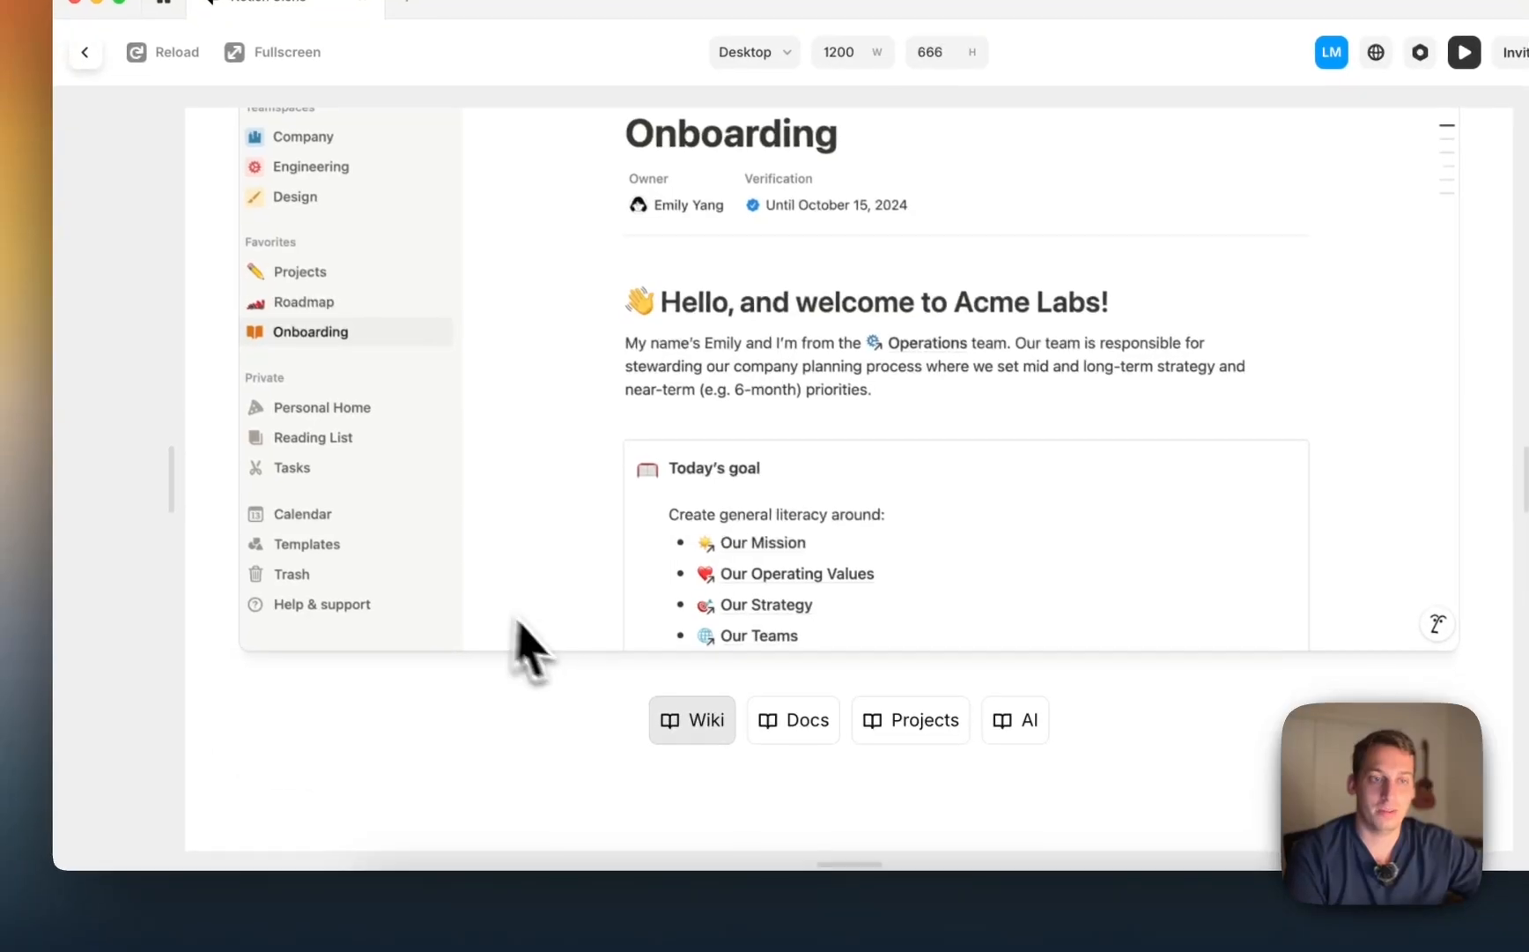
scroll(758, 533, up, 8)
scroll(758, 532, down, 7)
scroll(758, 529, up, 7)
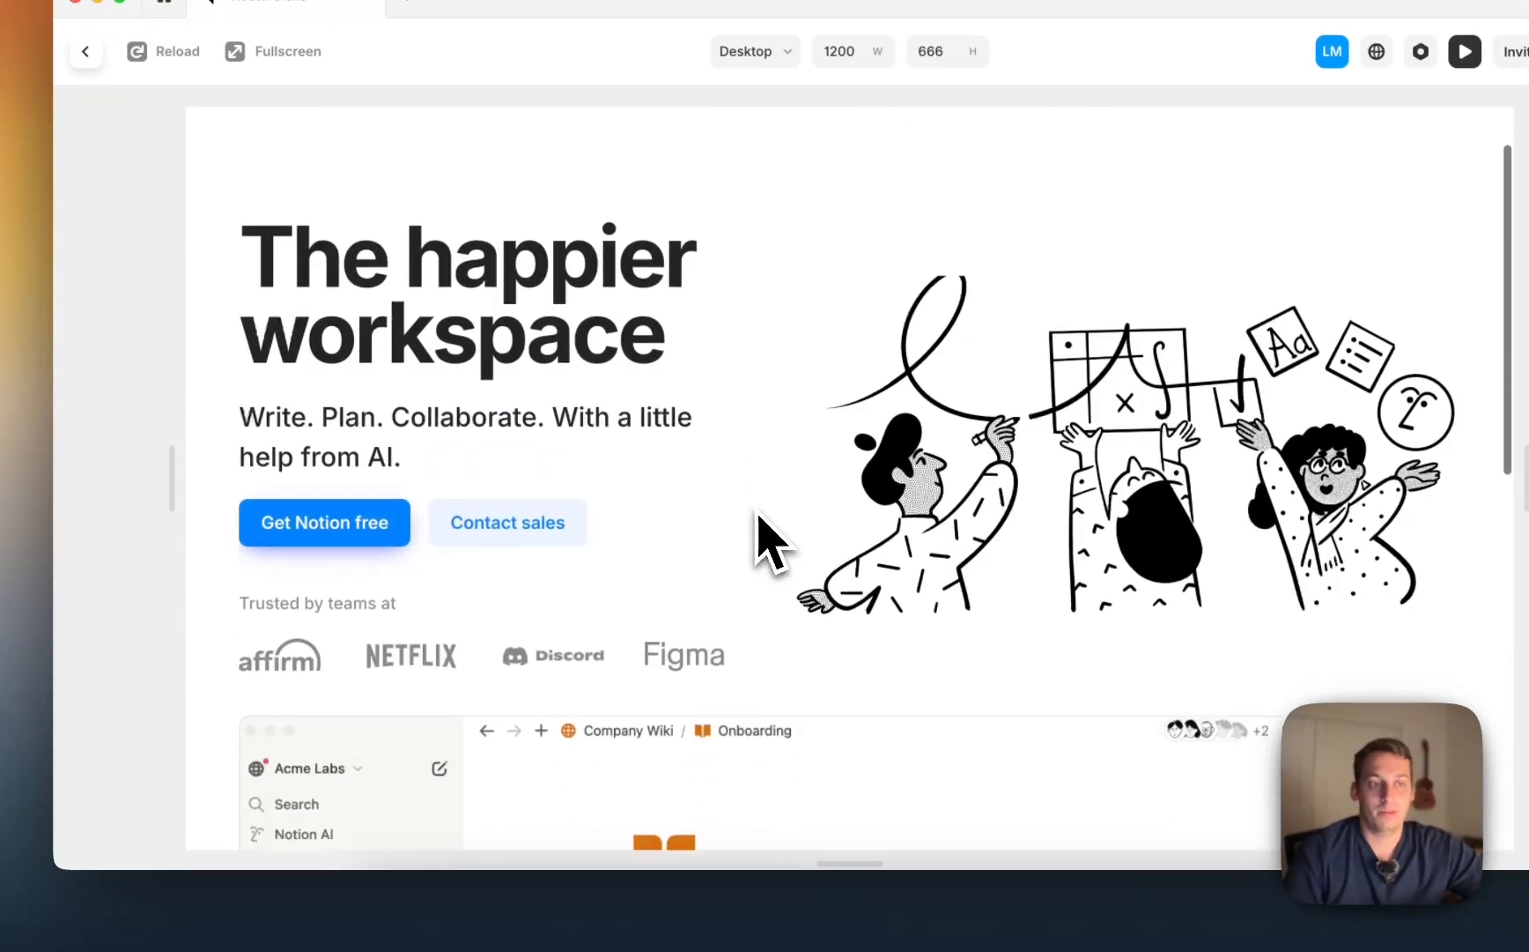
scroll(758, 516, down, 3)
scroll(755, 507, up, 3)
scroll(758, 504, down, 1)
Step: Widen the desktop preview to about 1390 px to check its responsiveness, and return to the canvas
drag(1355, 503, 1436, 528)
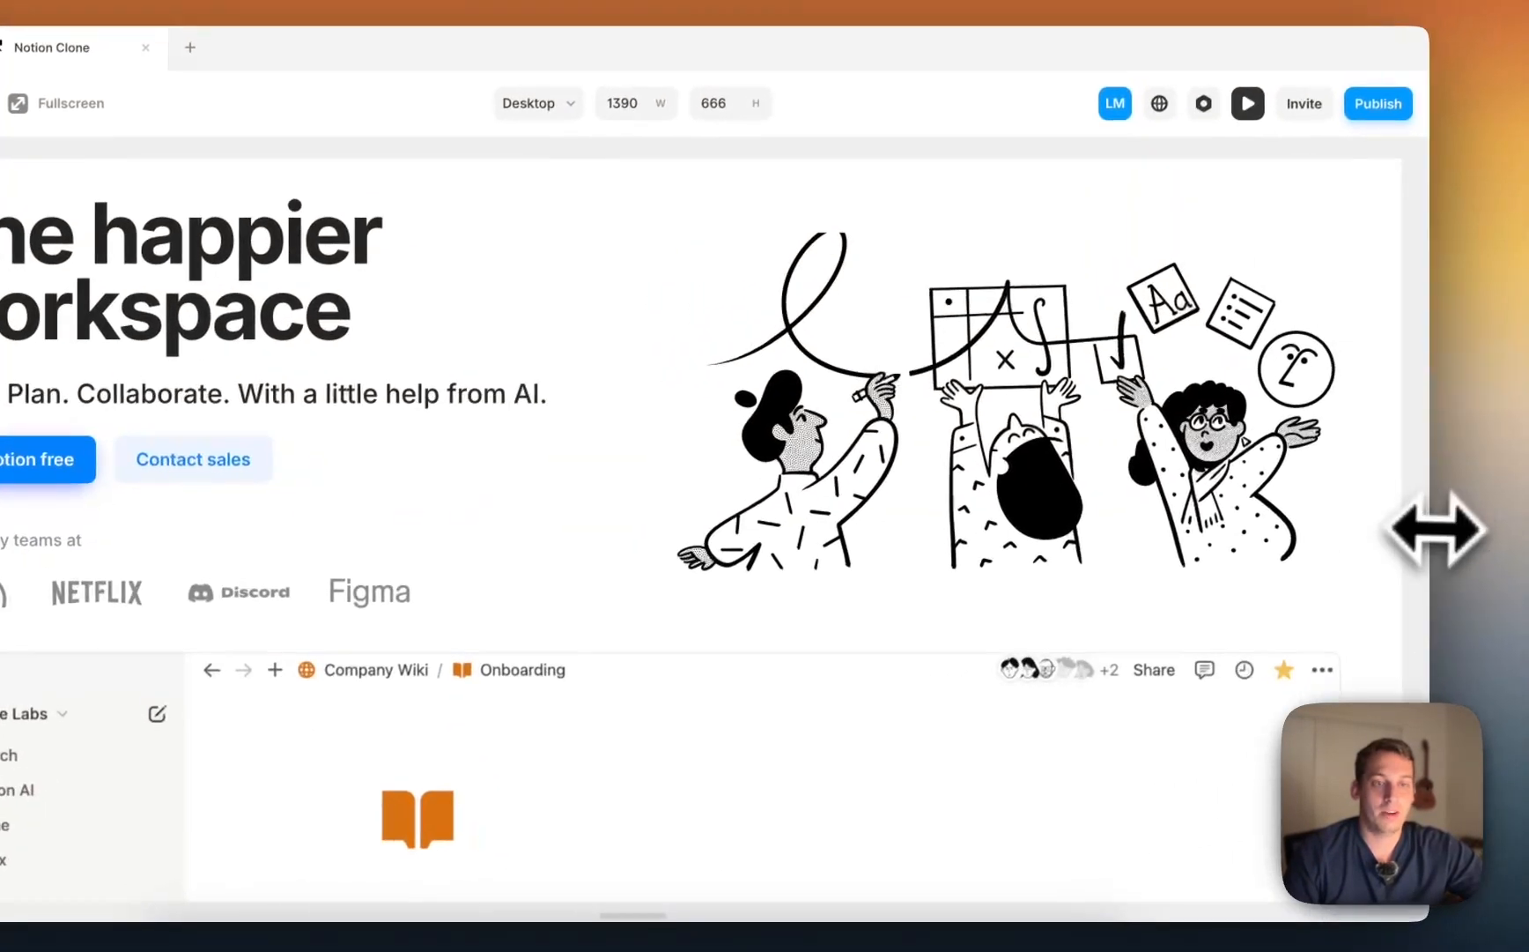
scroll(1150, 463, up, 3)
click(123, 150)
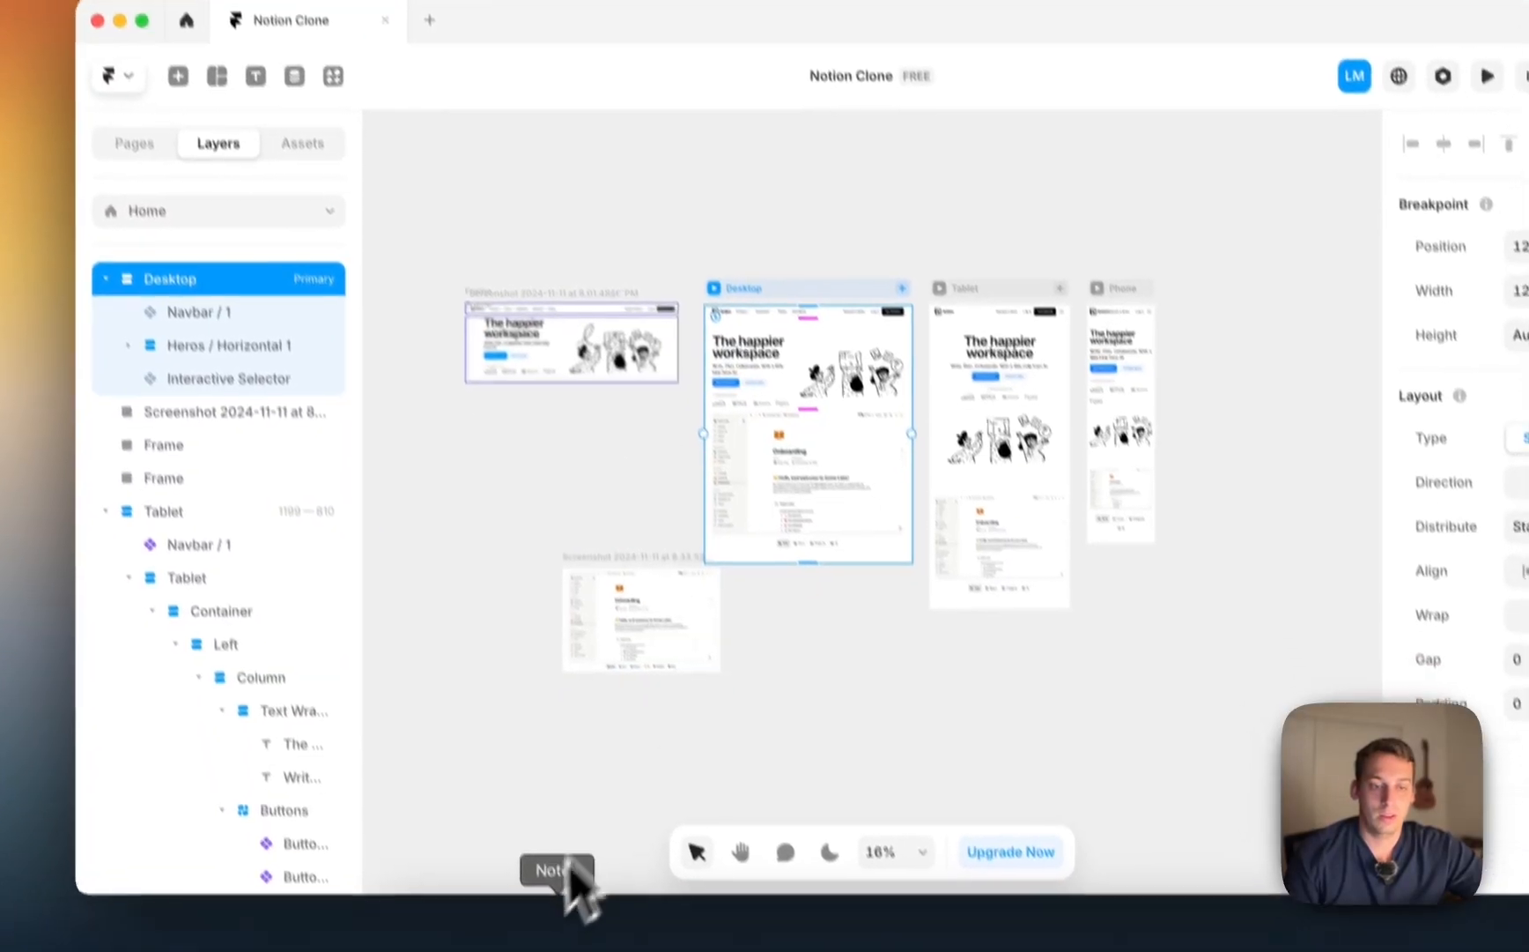
Step: Switch to the browser to examine the notion.so docs section below the product selector, and return to the Framer canvas
click(504, 925)
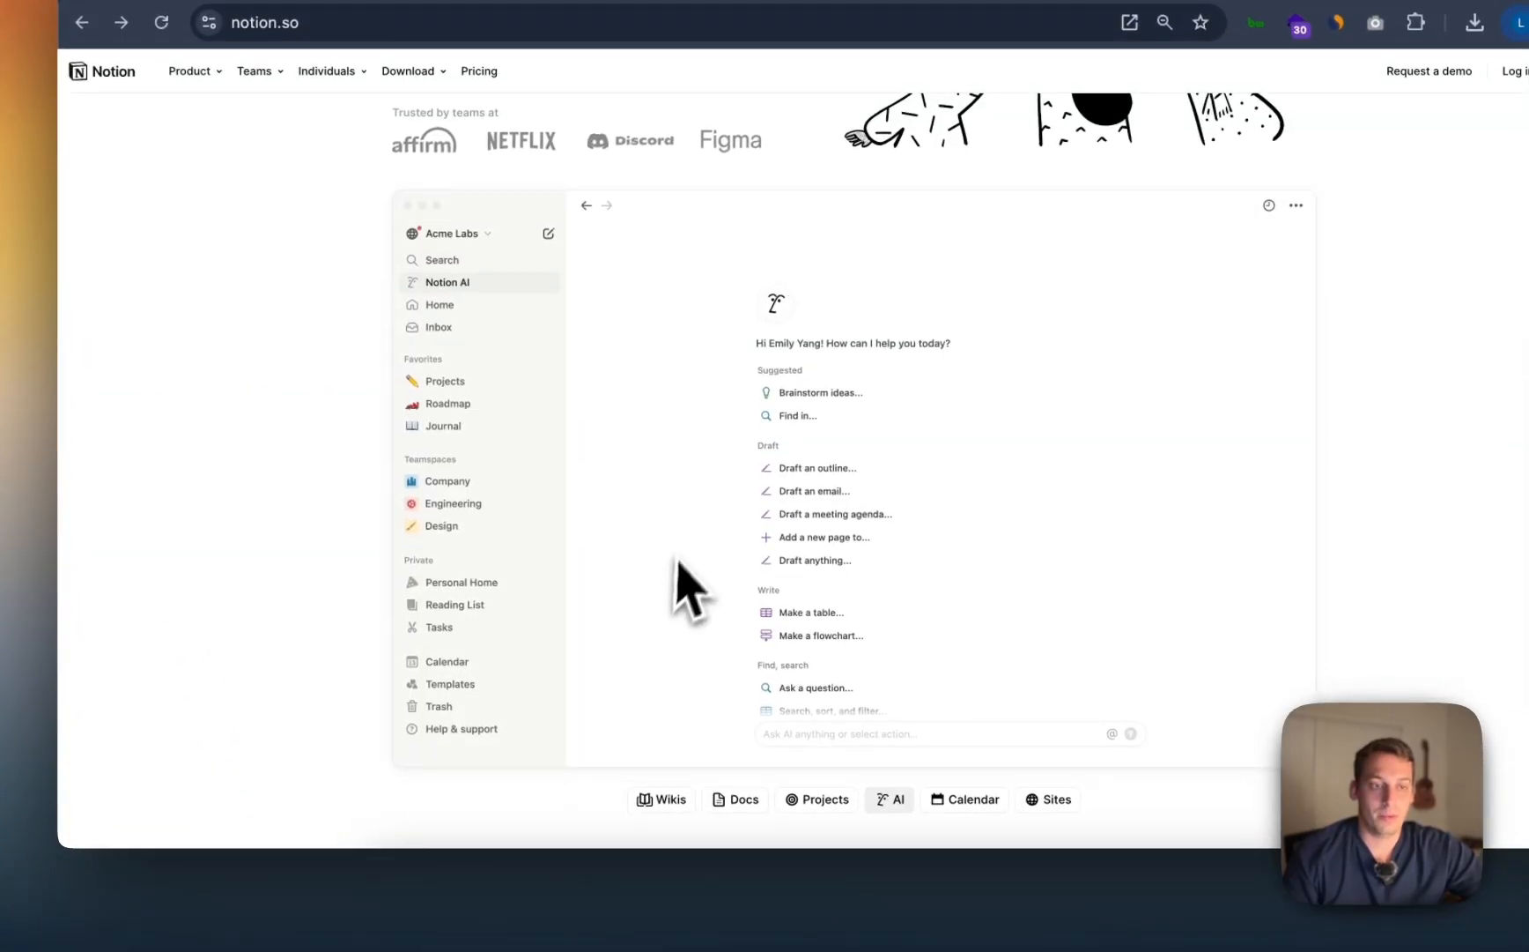
scroll(689, 588, down, 10)
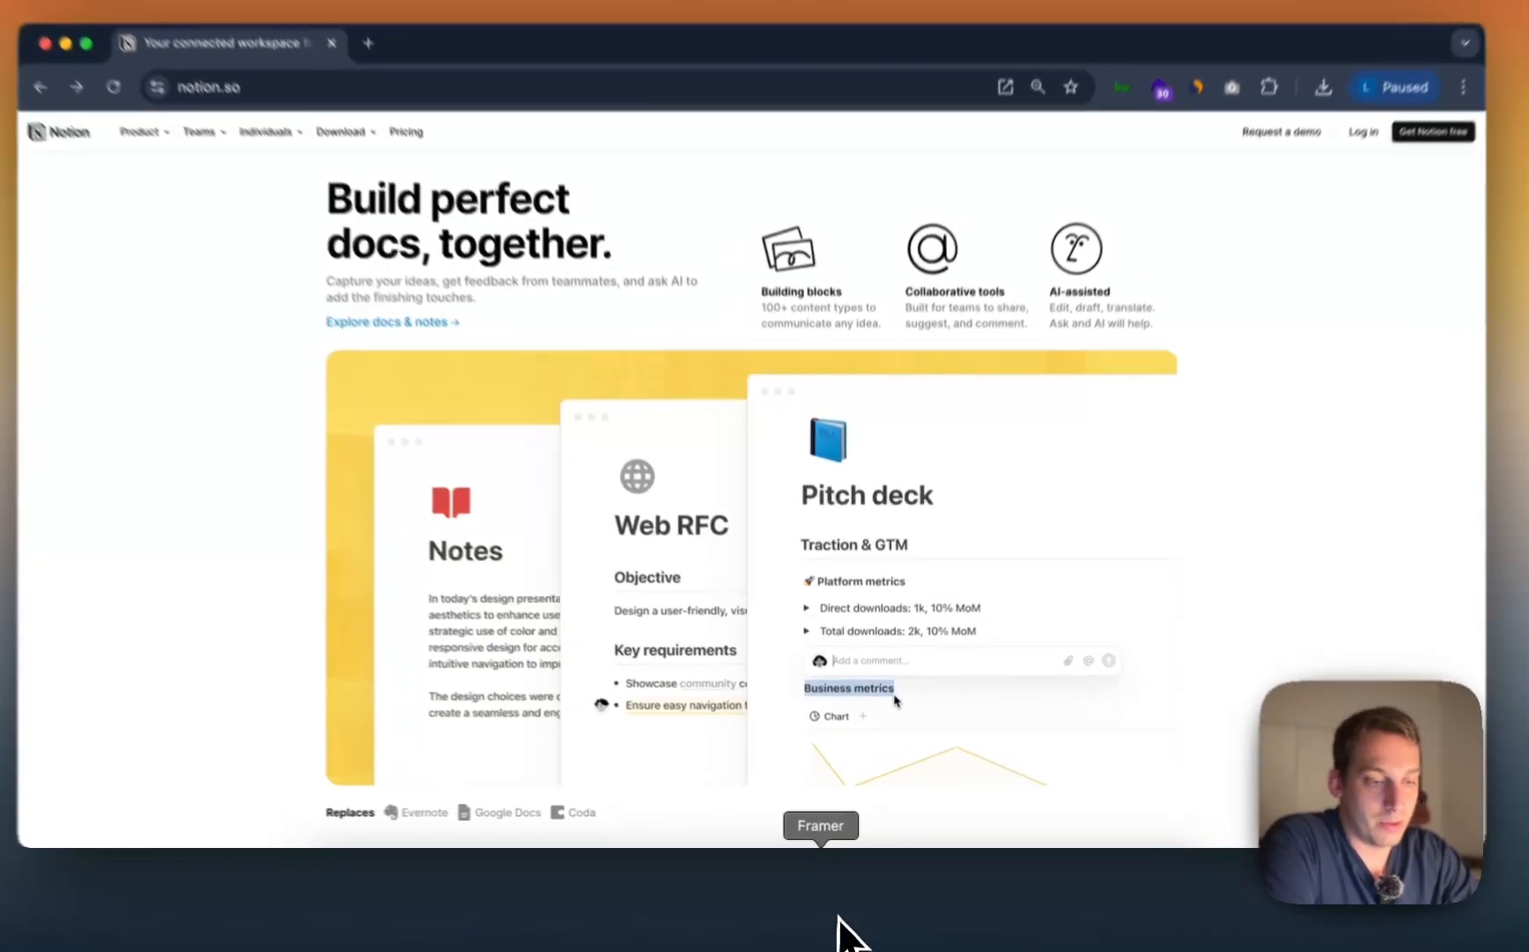
click(839, 912)
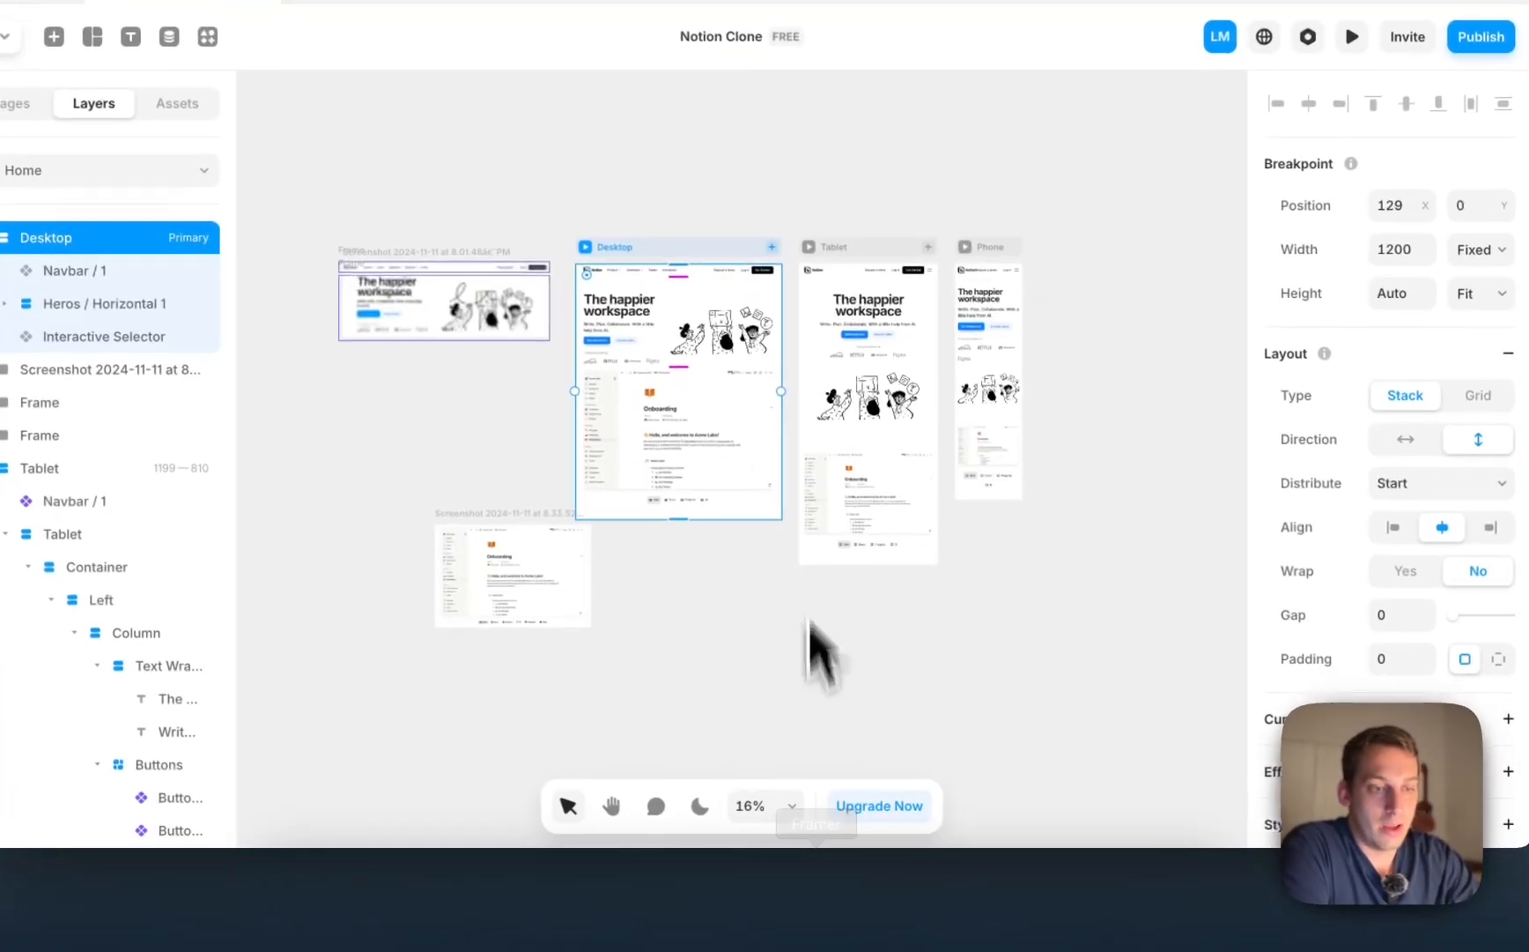
scroll(805, 438, up, 5)
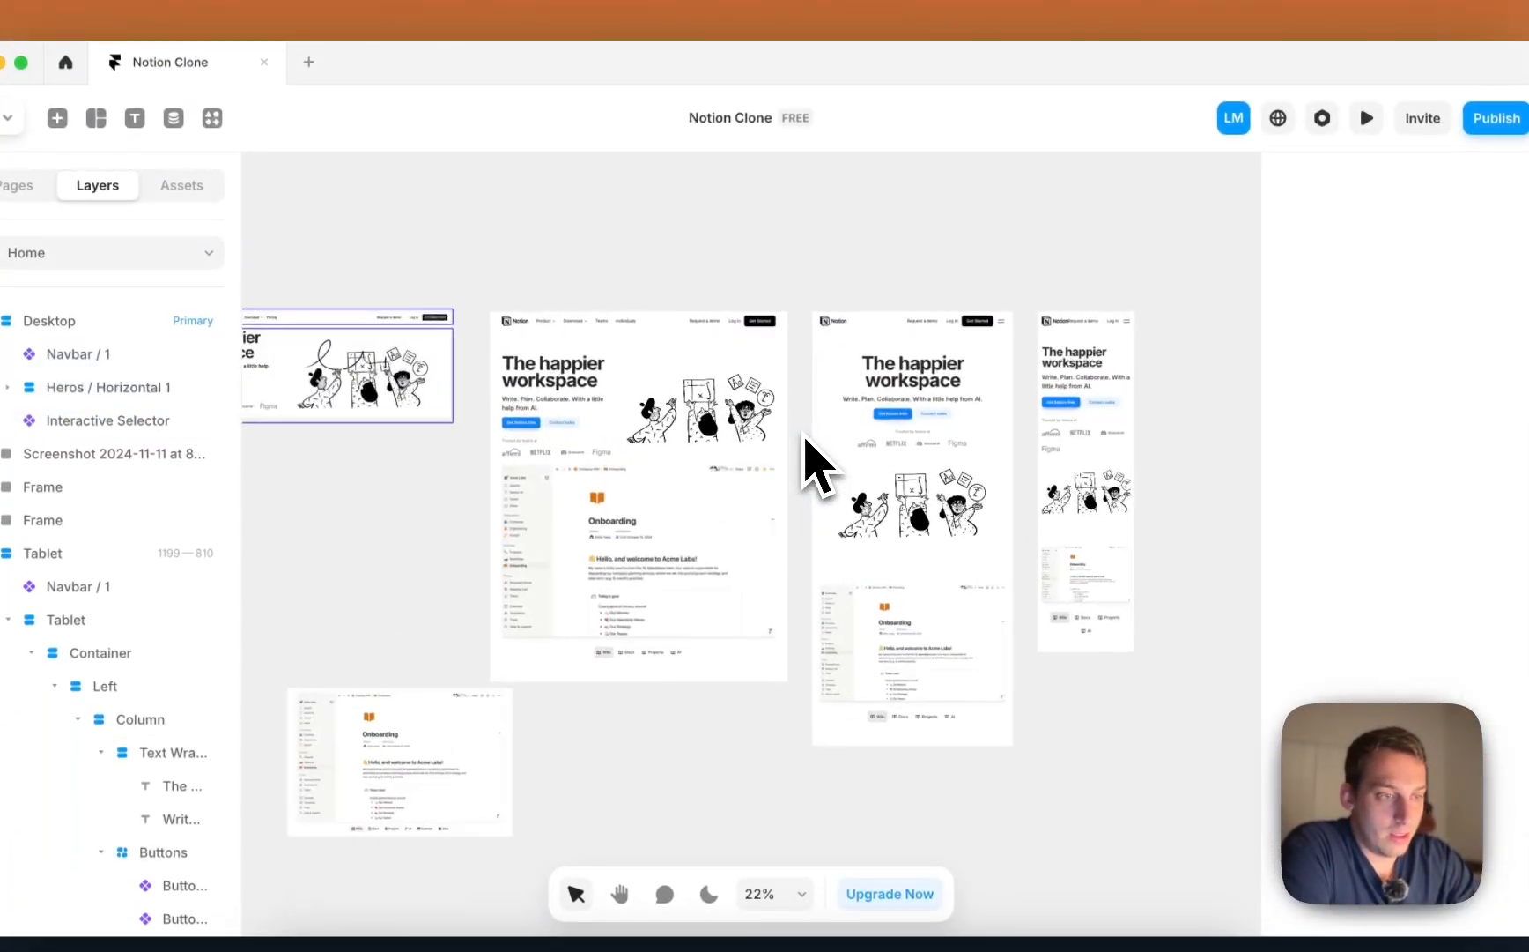